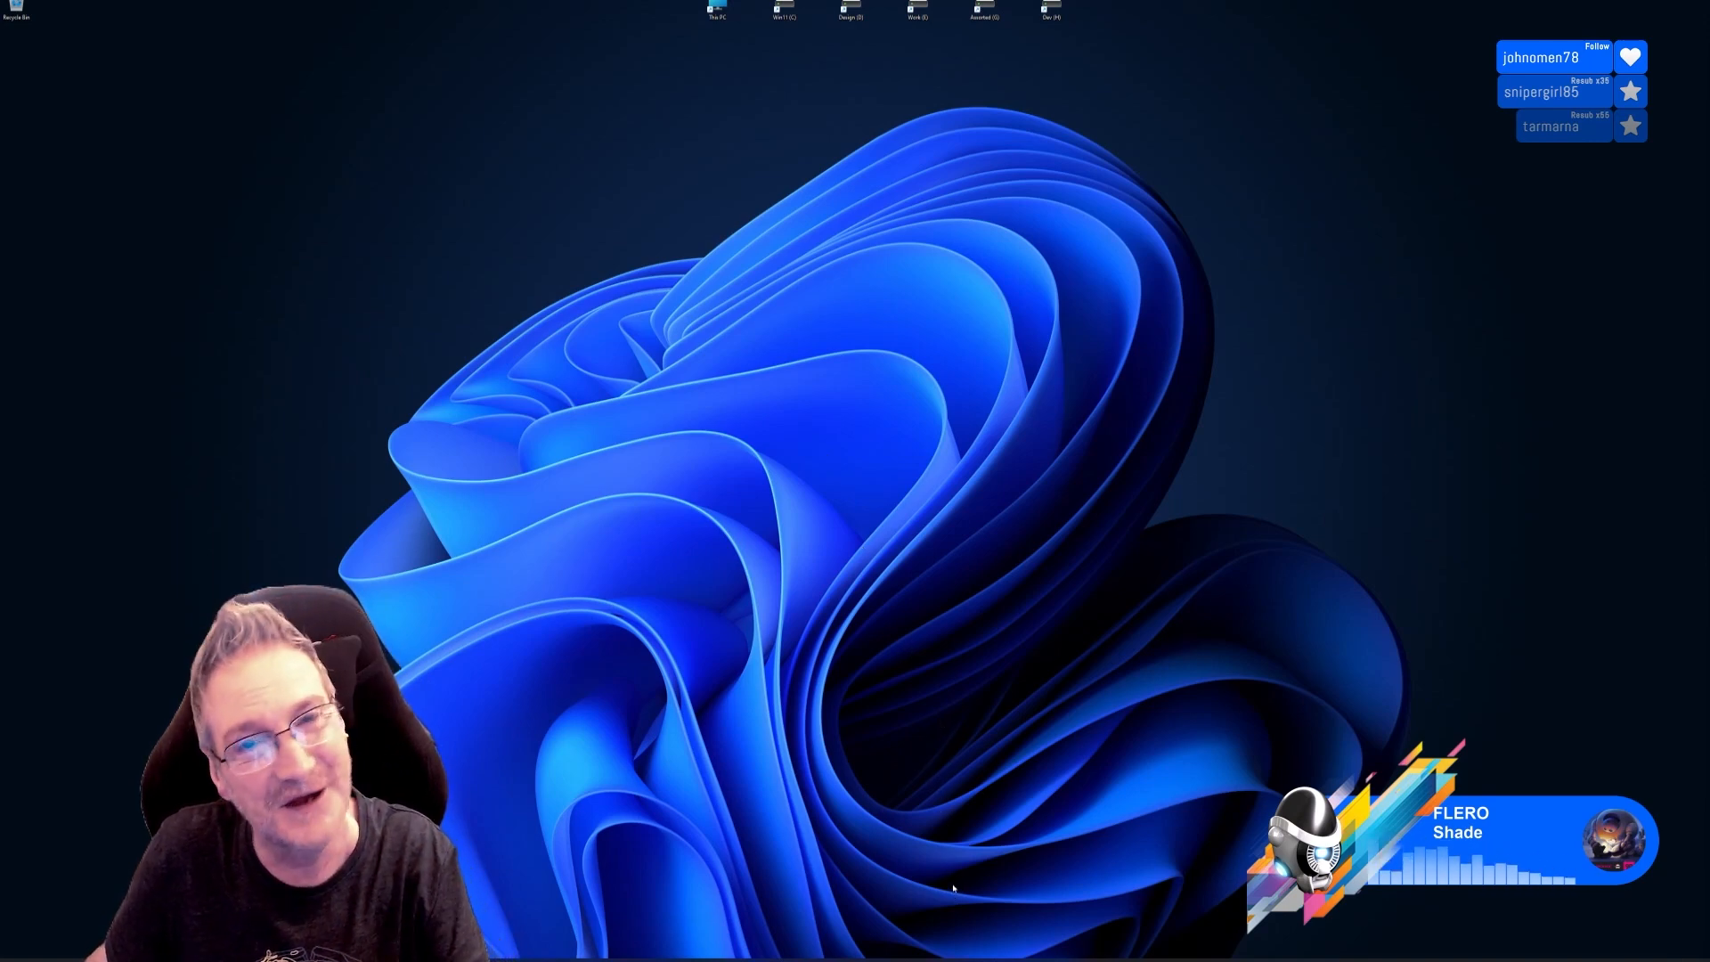
Switch to 3ds Max, select the hallway's short wall section behind the fountain, and isolate it.
left_click(852, 960)
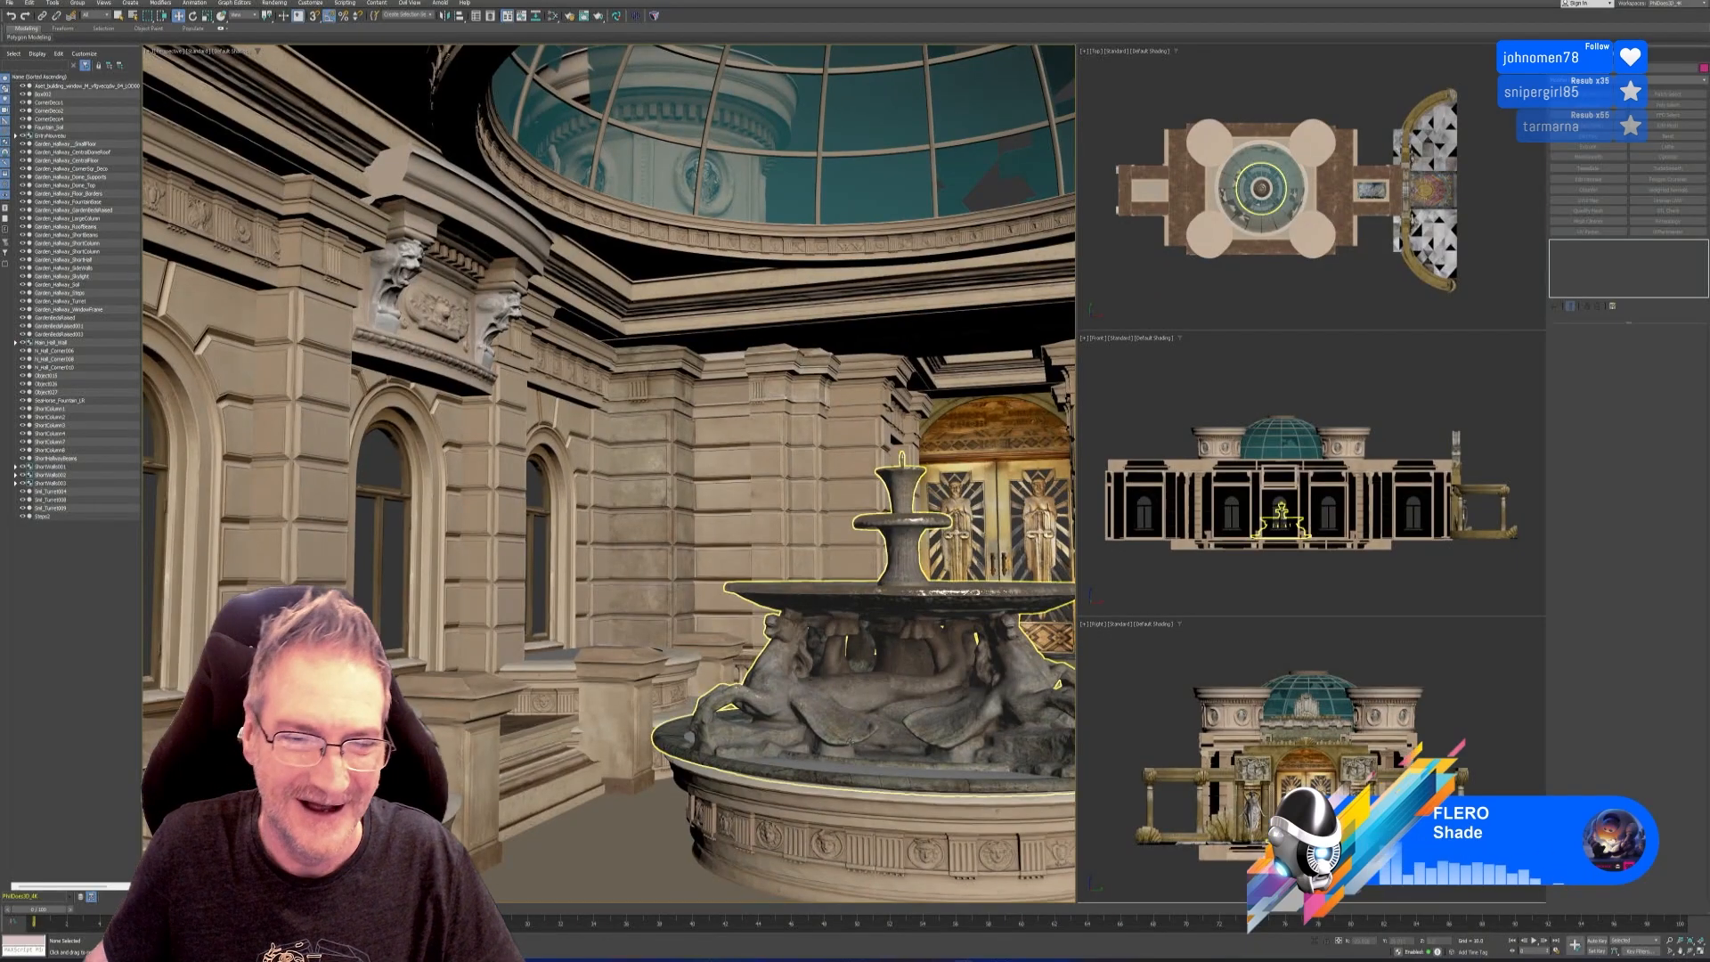
scroll(629, 549, "up", 5)
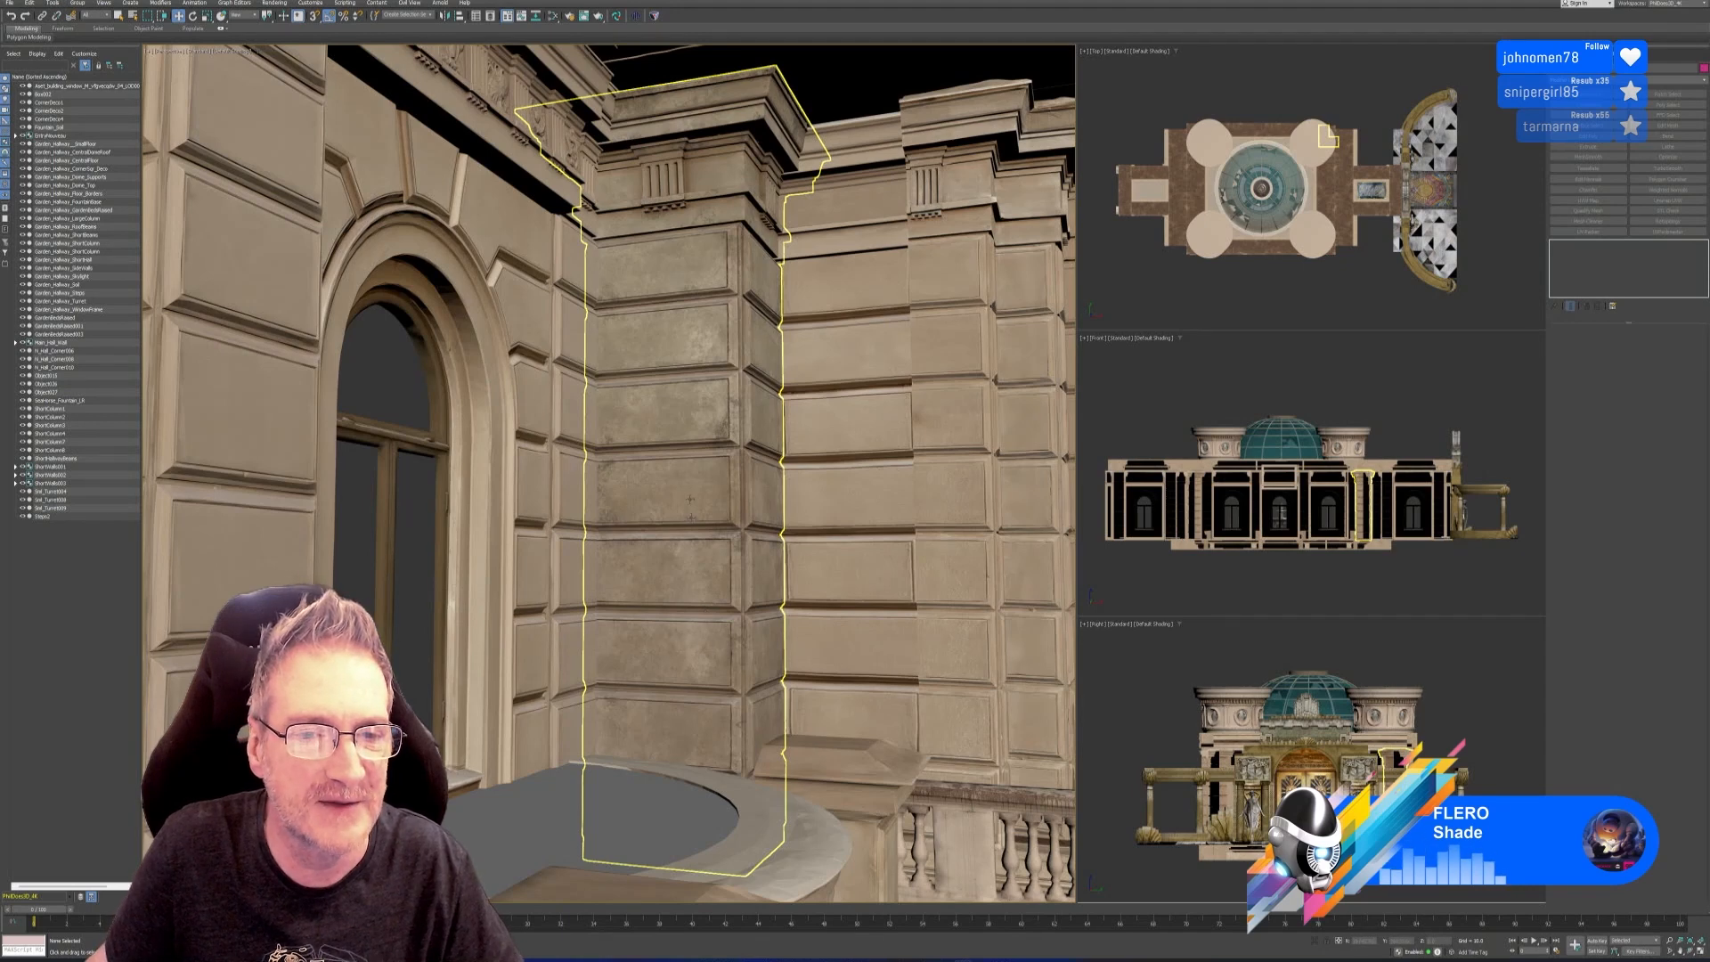
scroll(692, 616, "down", 2)
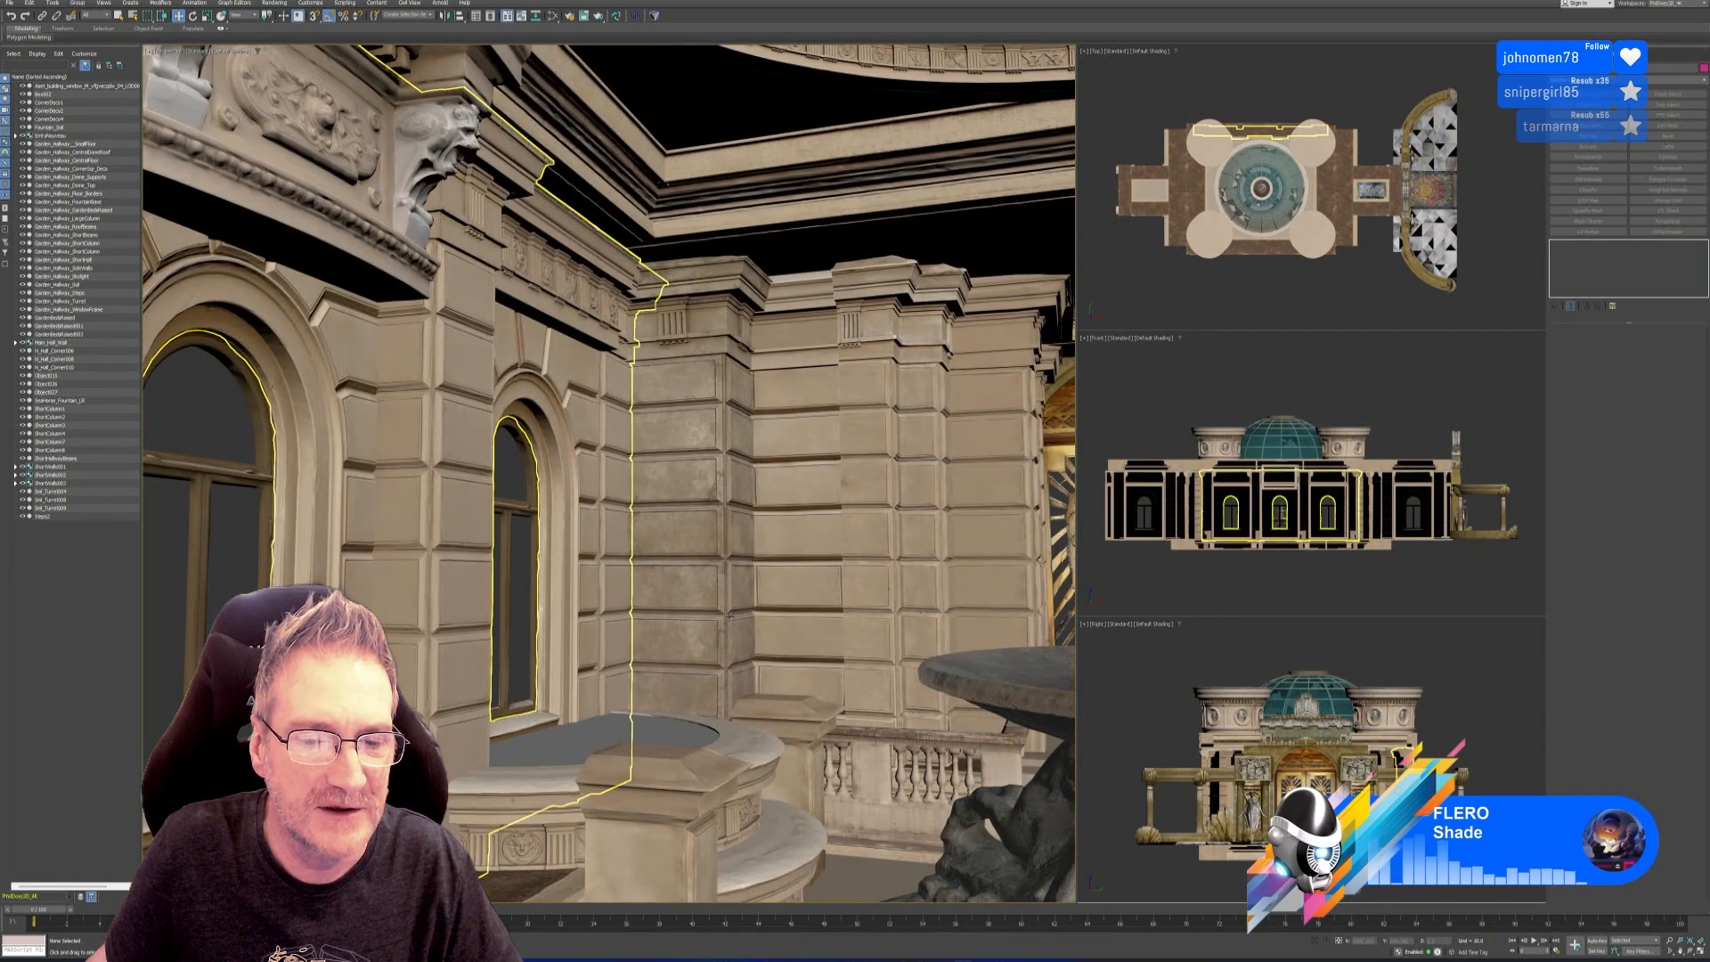
scroll(730, 616, "down", 3)
middle_click_drag(782, 561, 717, 544)
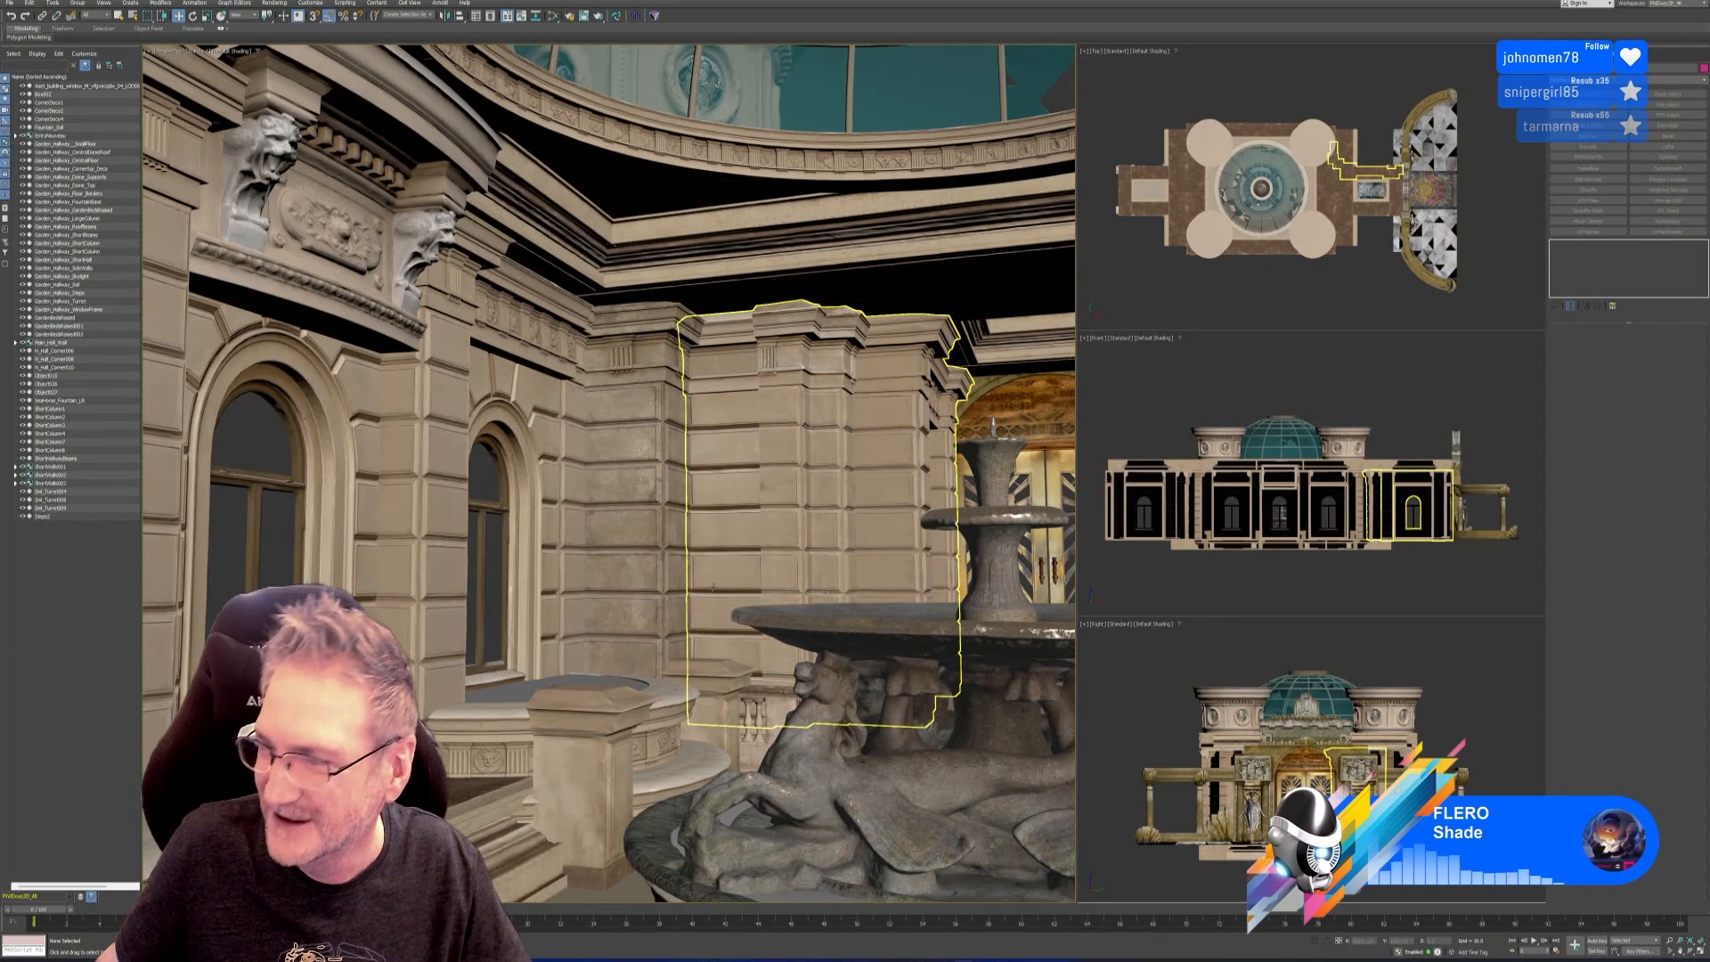
left_click(1147, 383)
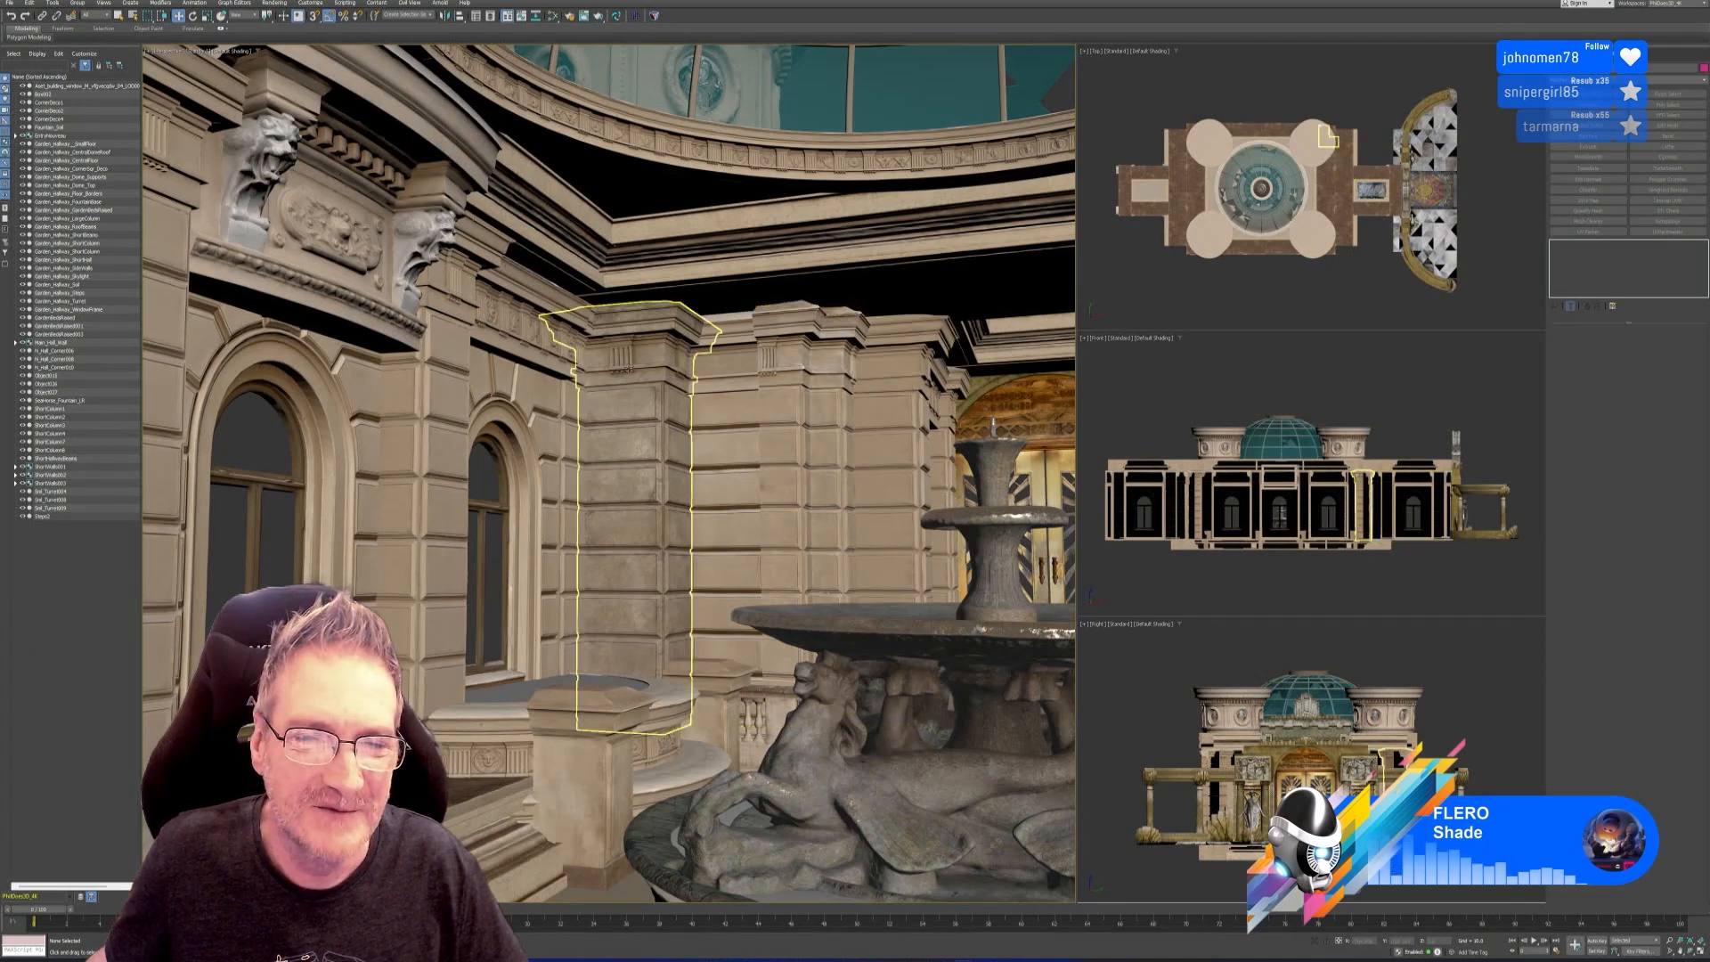
left_click(1329, 138)
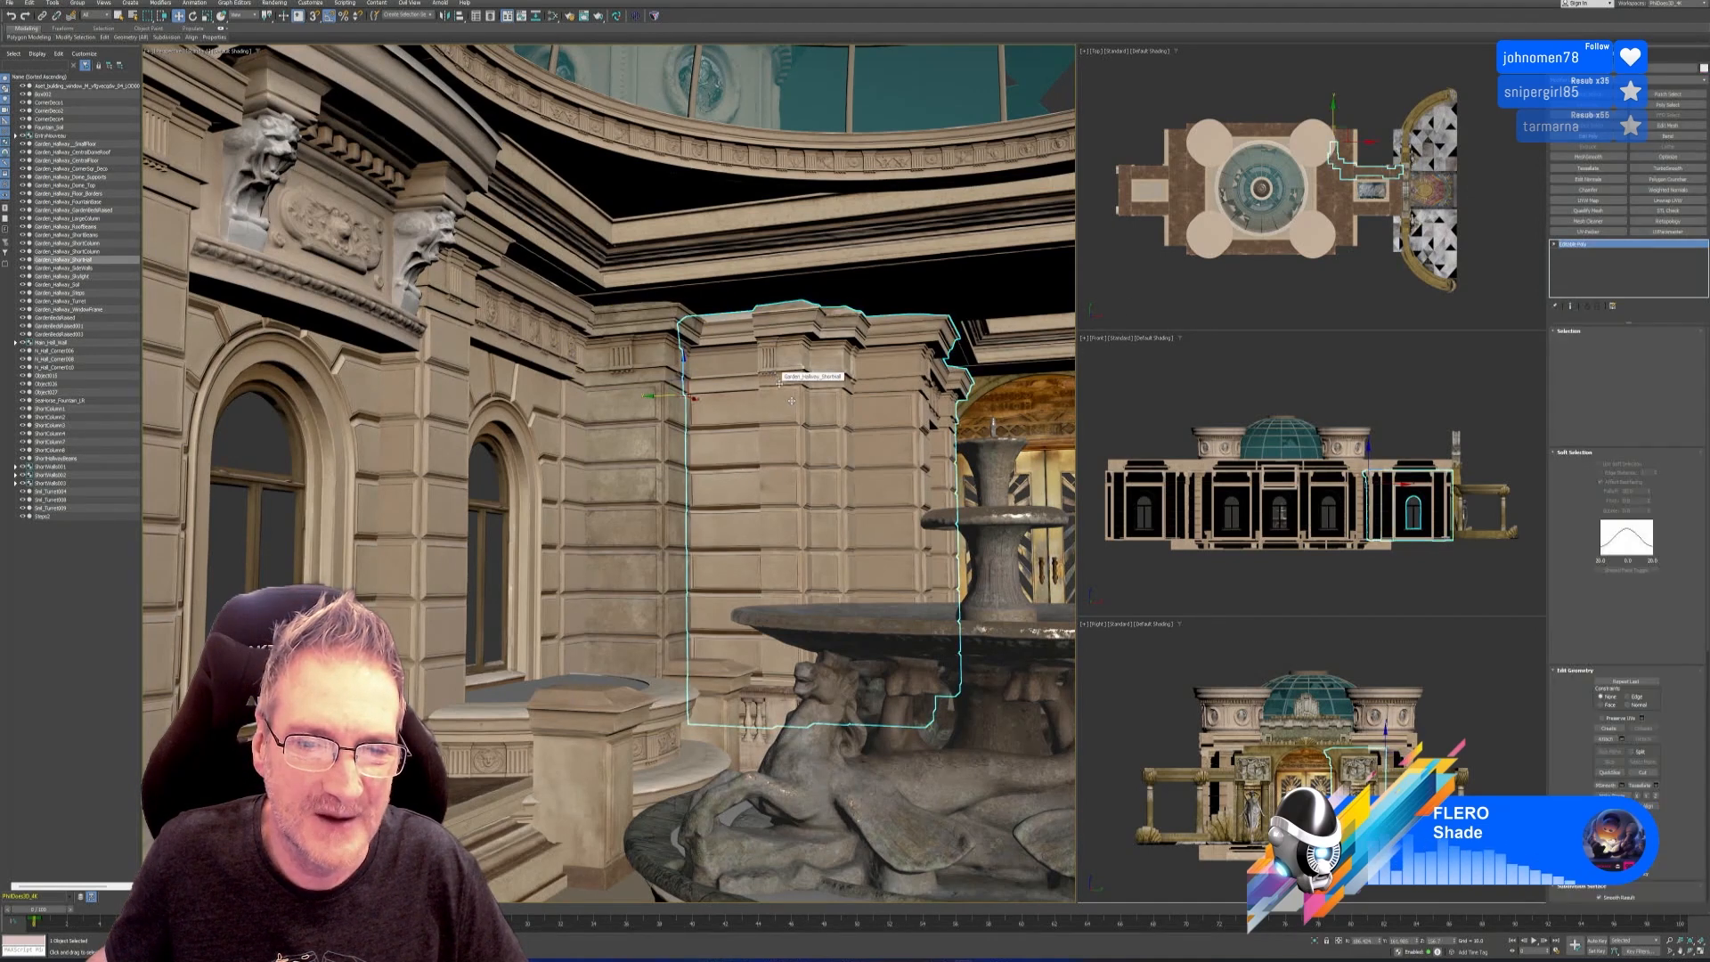
left_click(1315, 939)
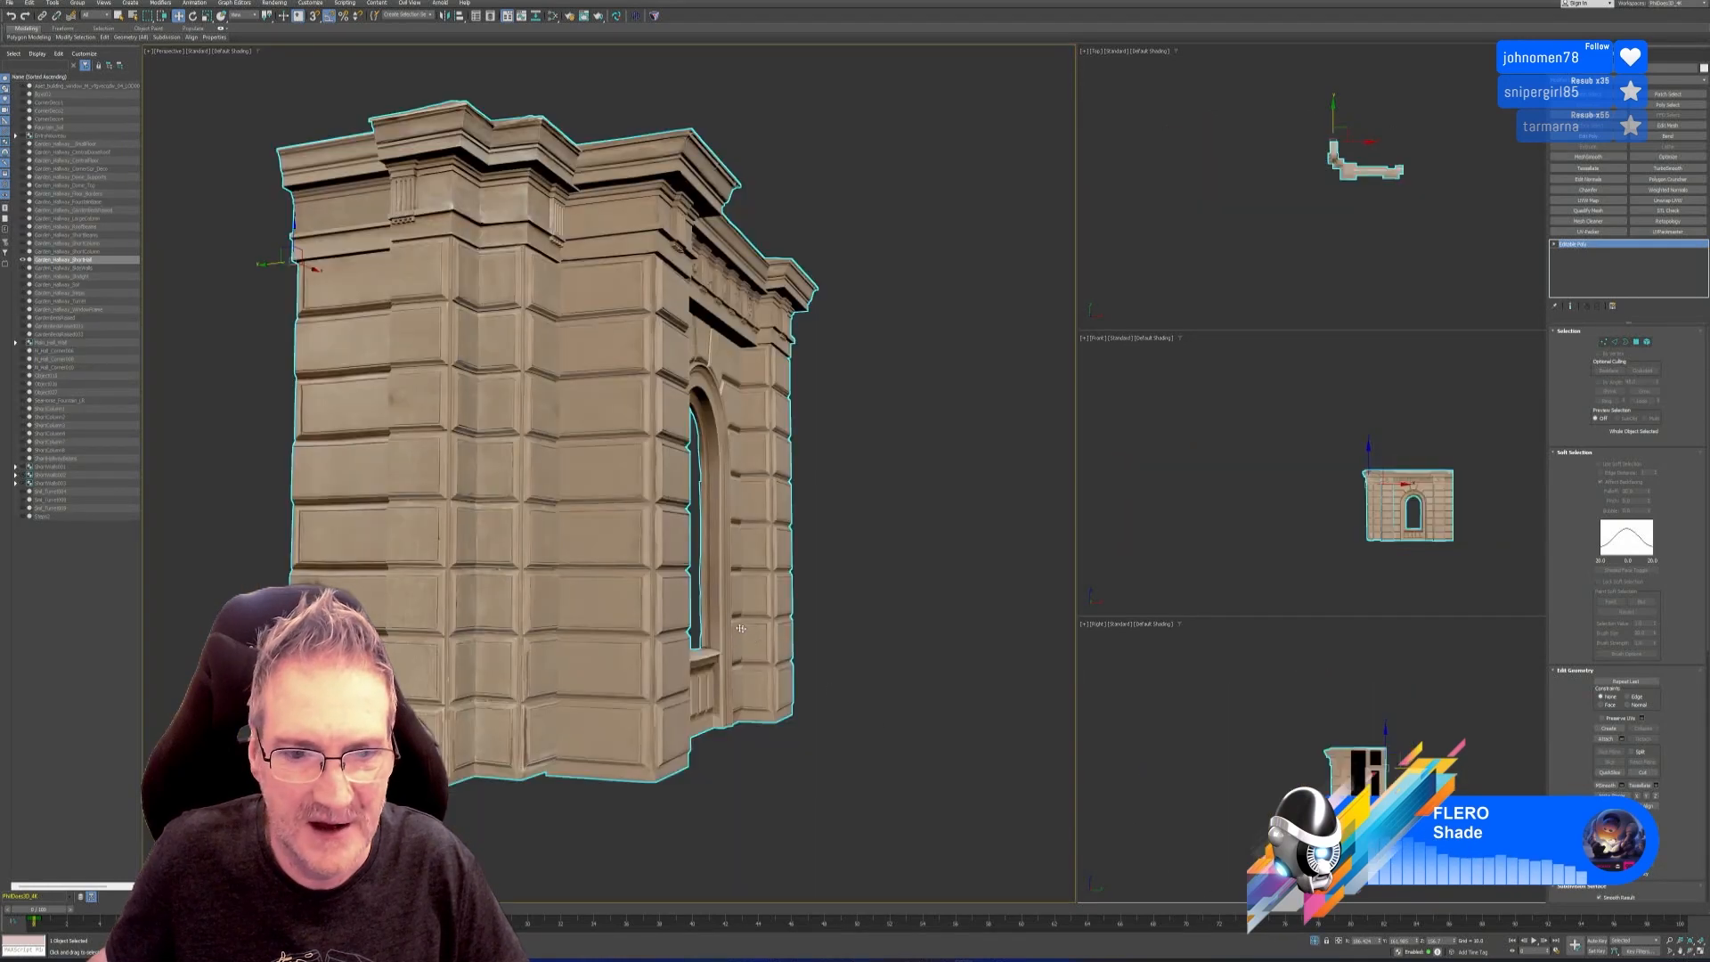
Select the isolated short wall and send it to RizomUV through the RizomUV Bridge.
left_click(736, 739)
mouse_move(736, 738)
middle_mouse_down("alt")
mouse_move(745, 726)
mouse_move(730, 735)
middle_mouse_up("alt")
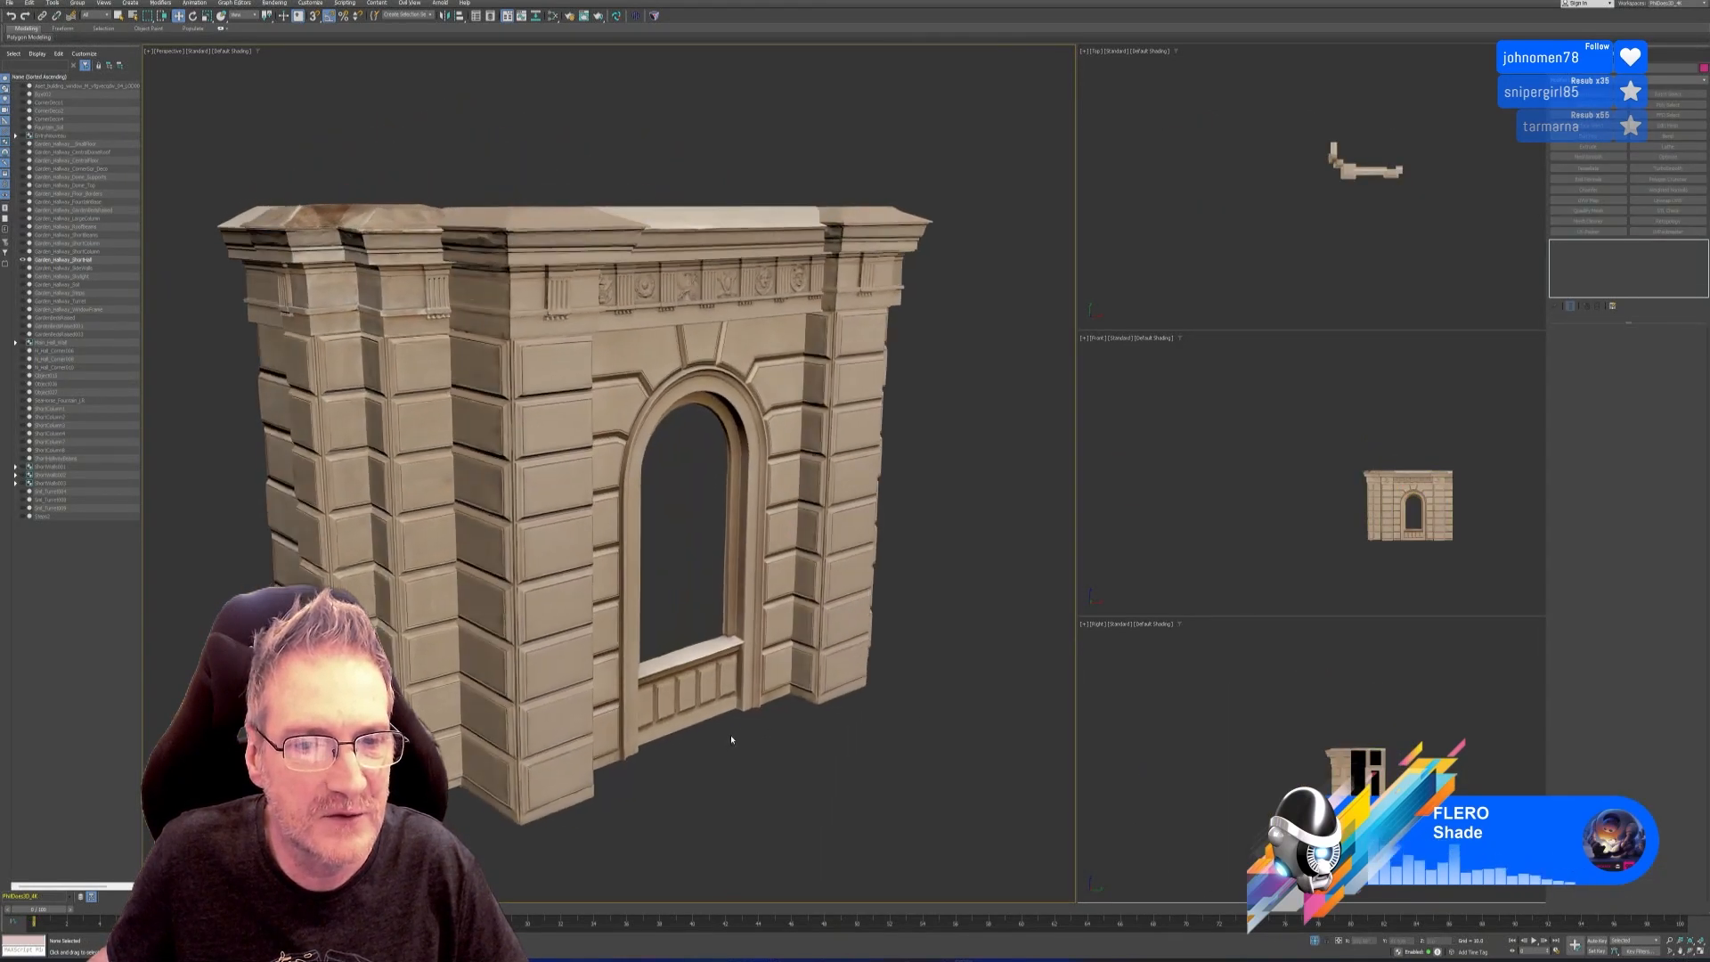
middle_click_drag(771, 595, 926, 558, "alt")
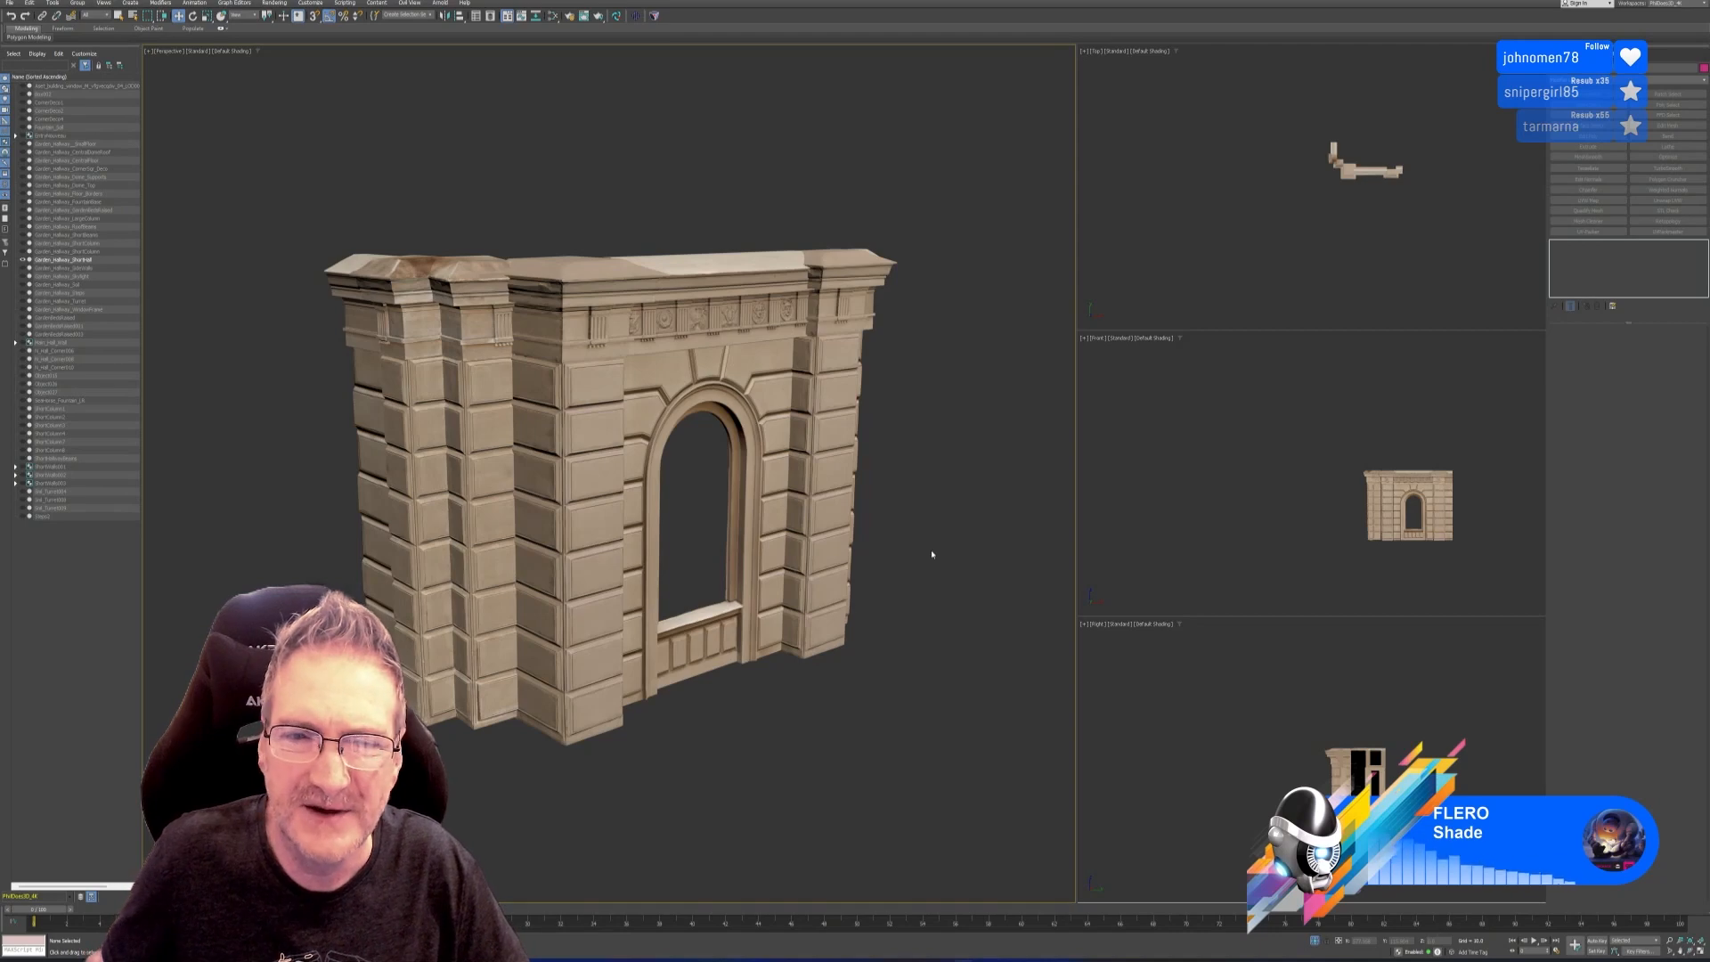
middle_click_drag(942, 553, 908, 531, "alt")
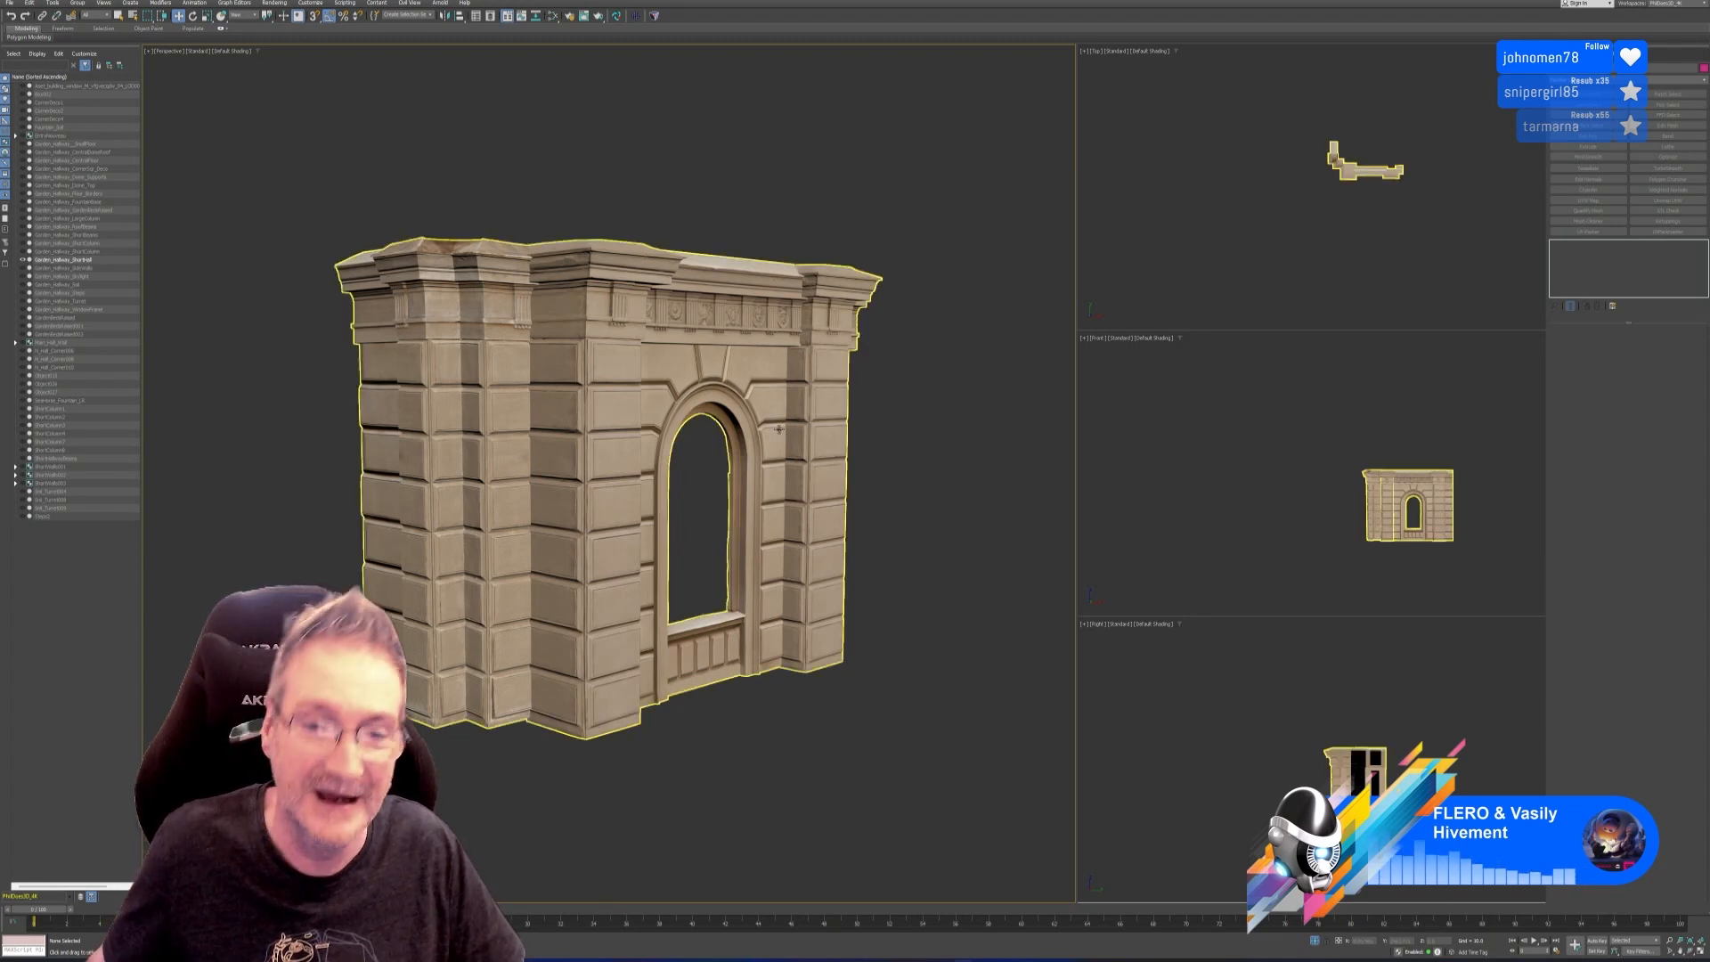
left_click(791, 401)
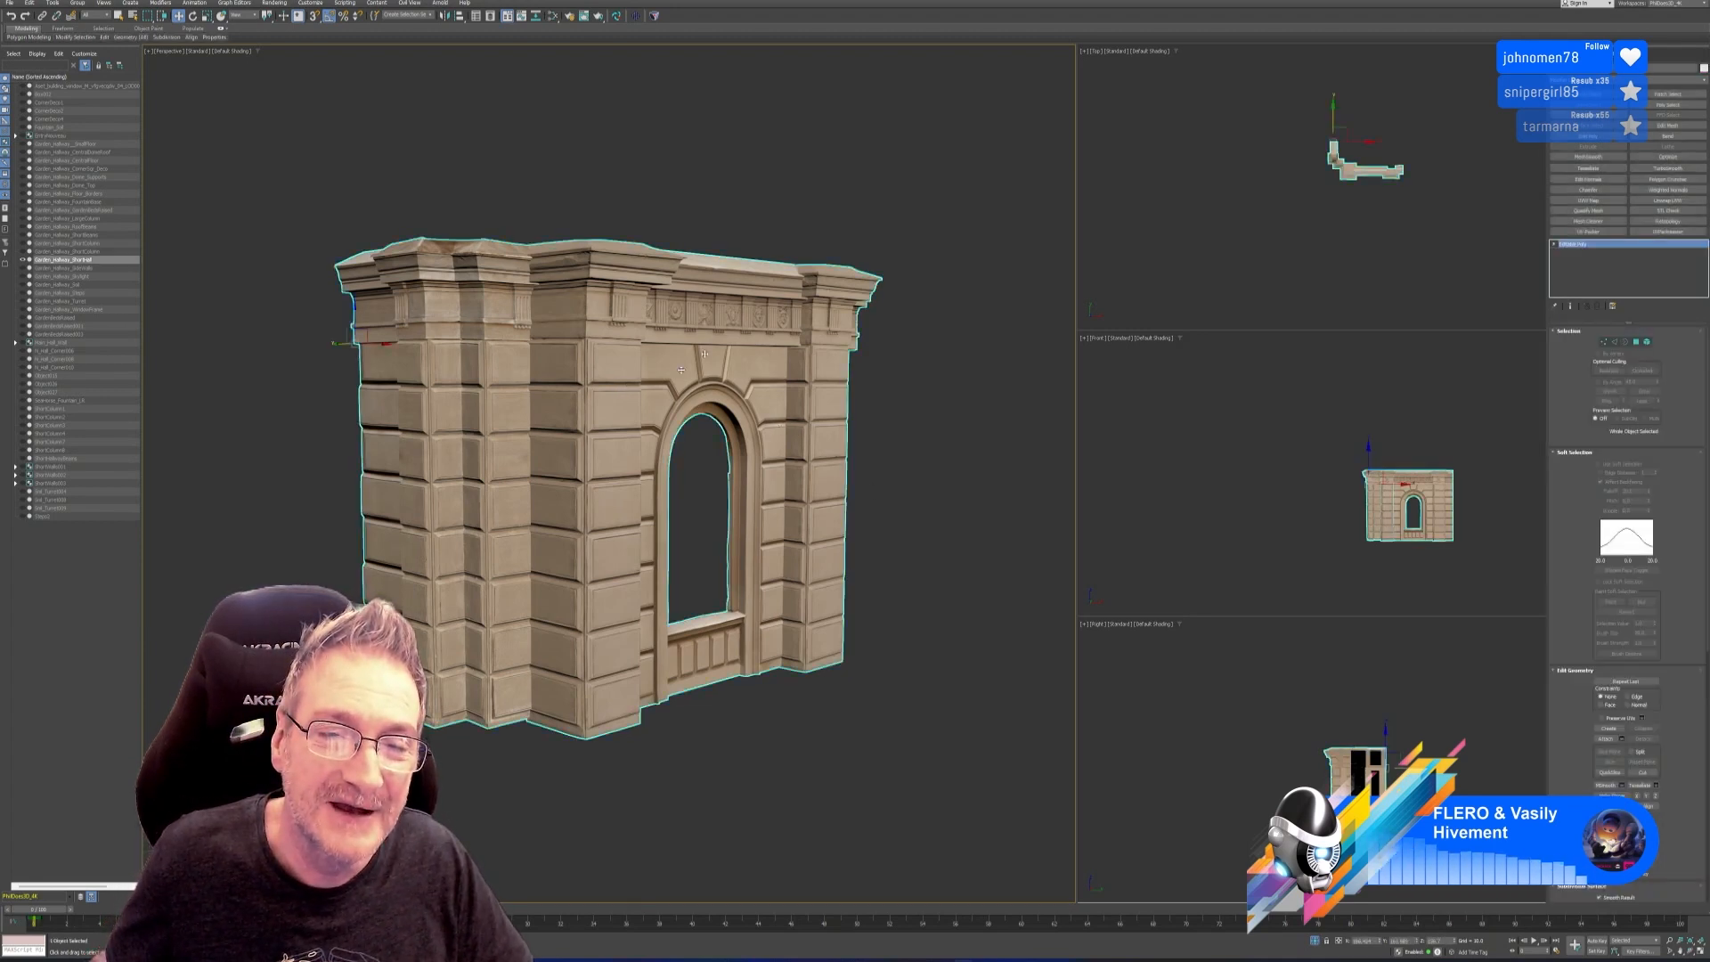
left_click(616, 16)
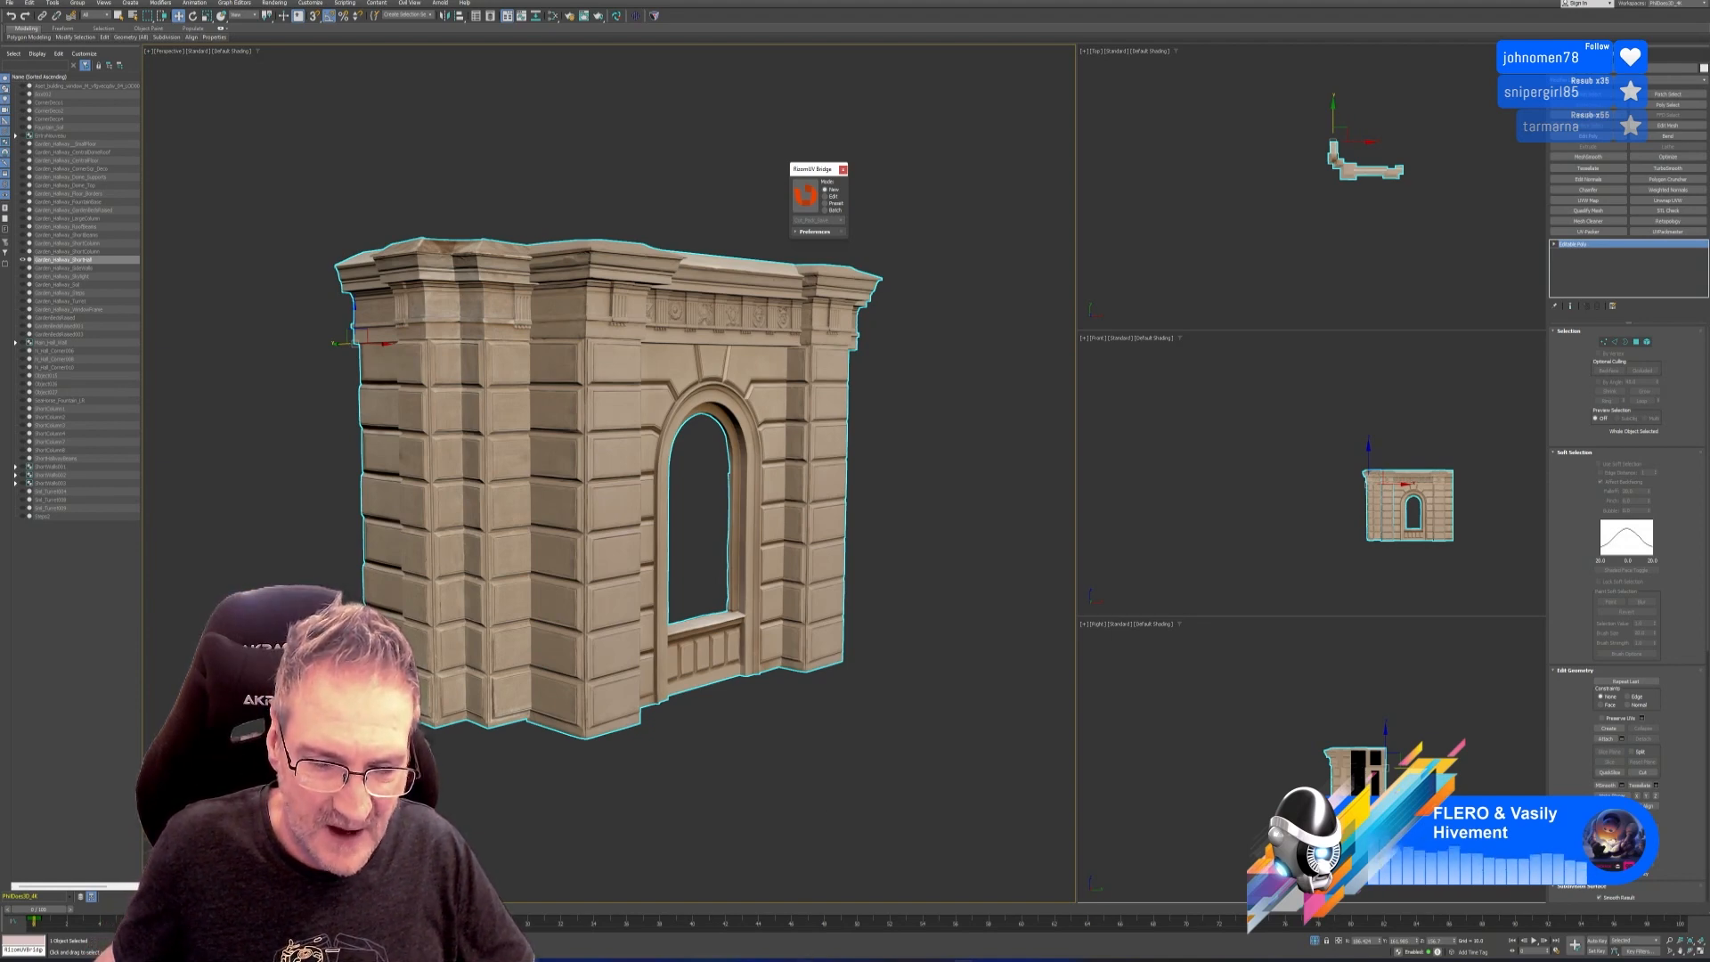
key("super+e")
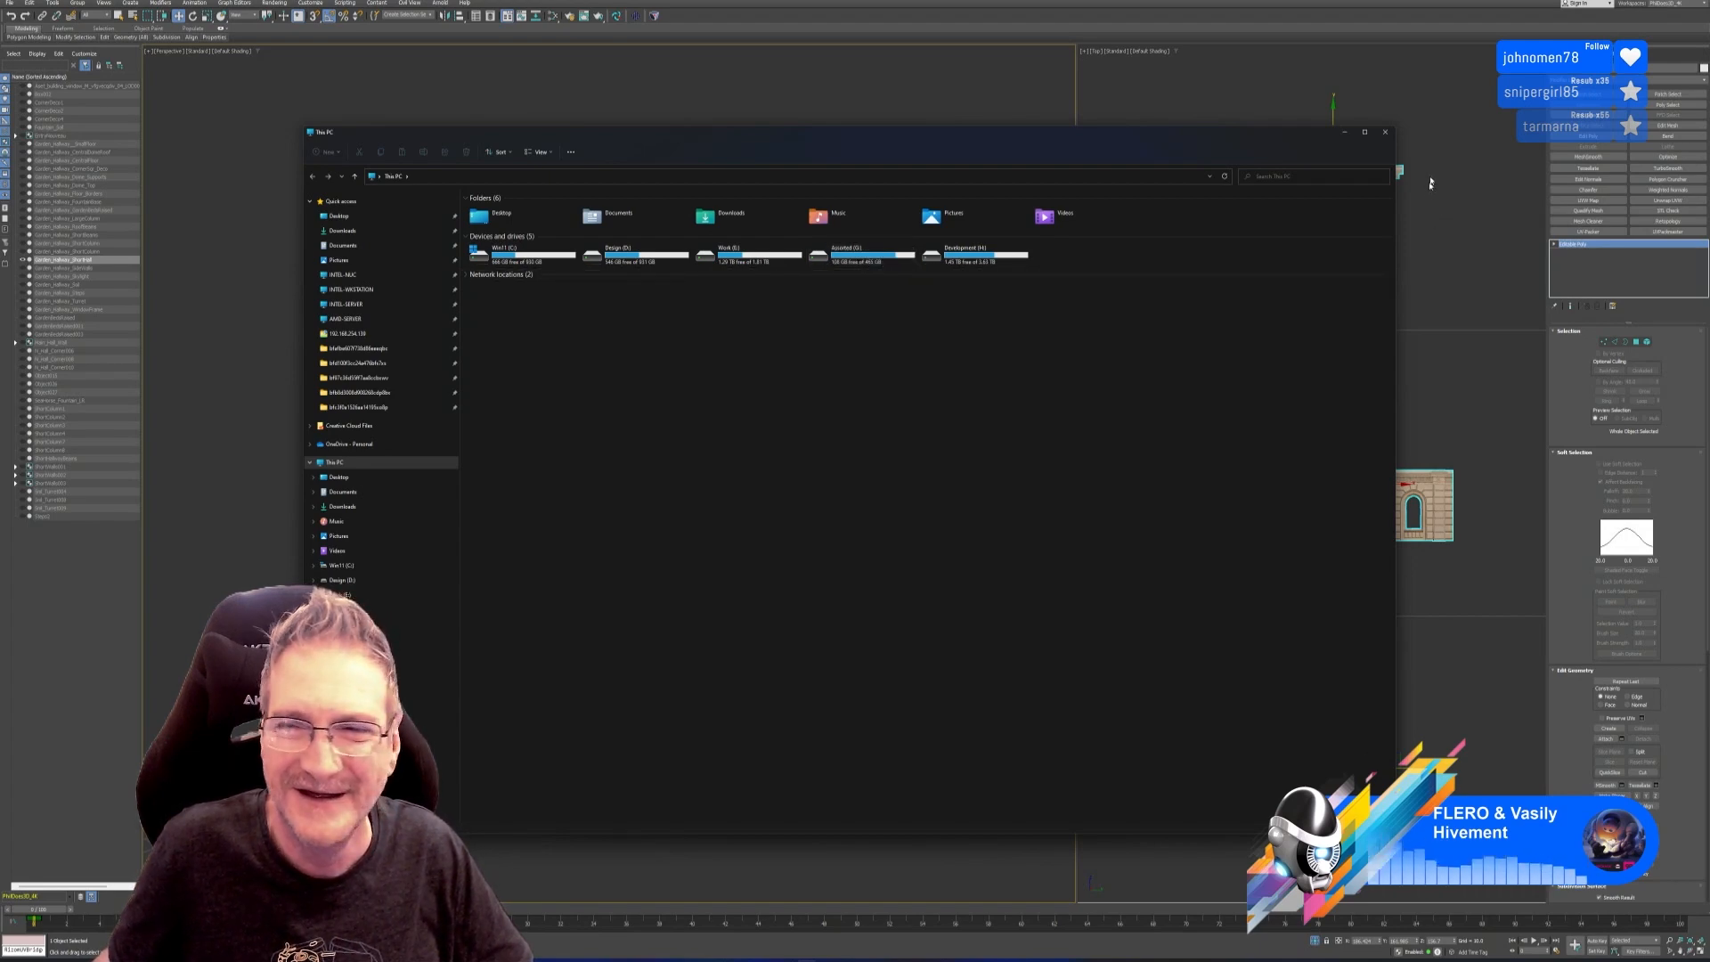
left_click(1385, 132)
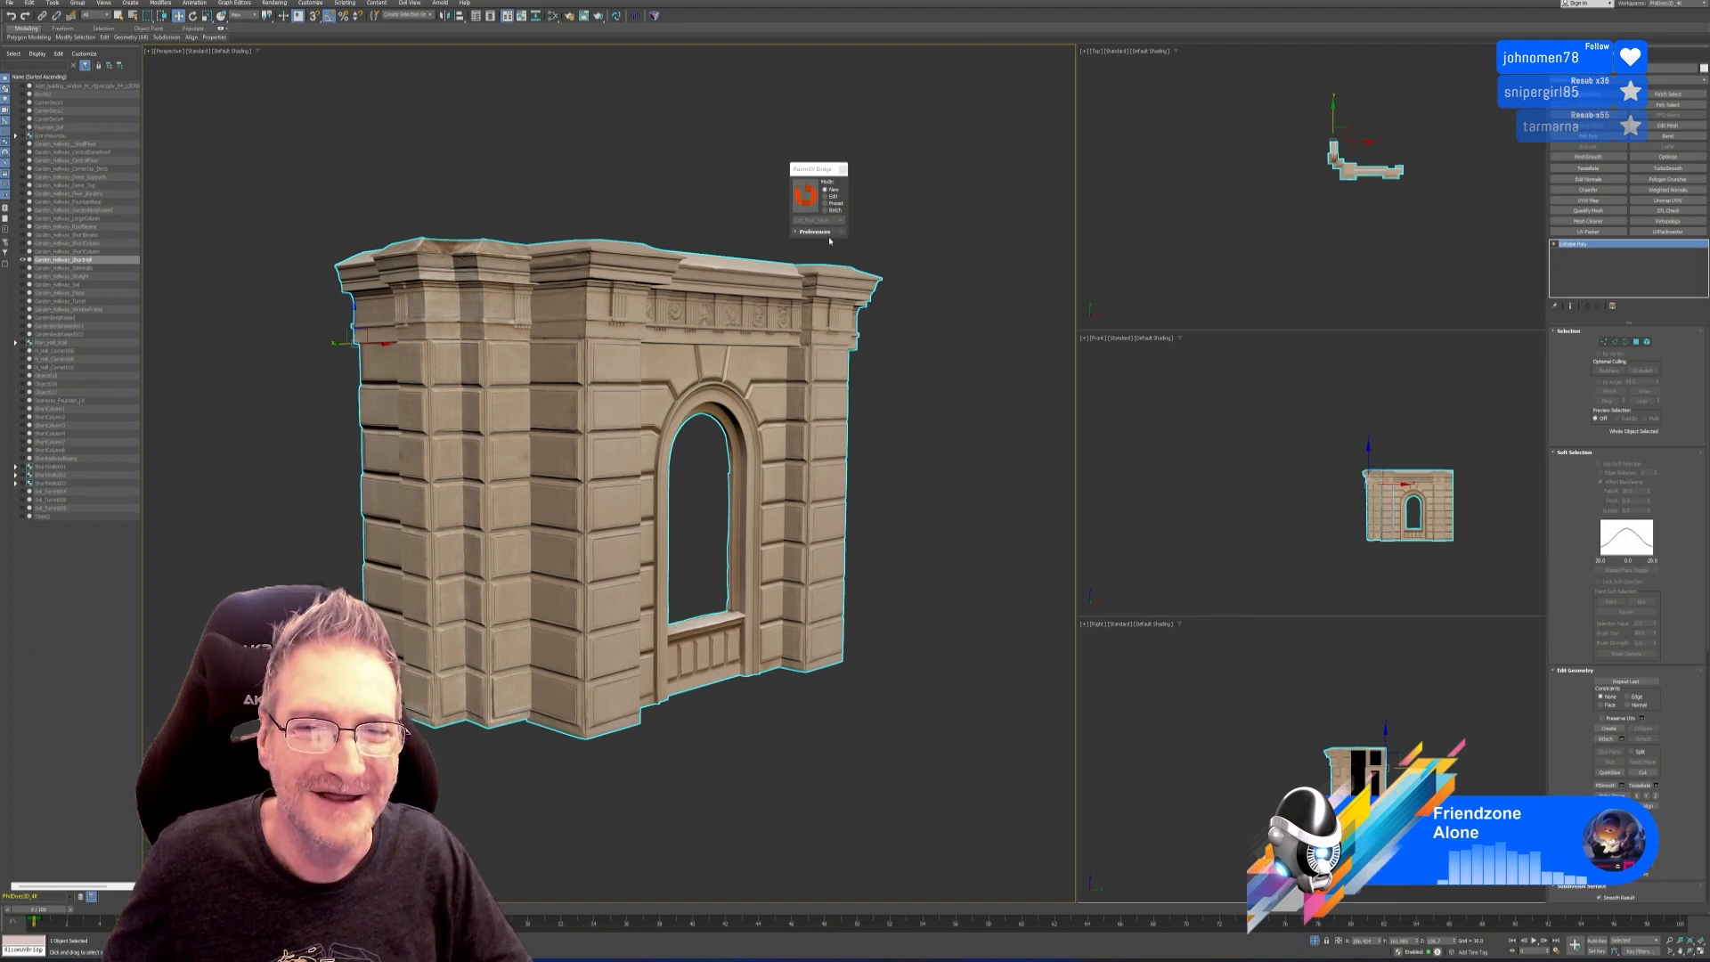
left_click(804, 196)
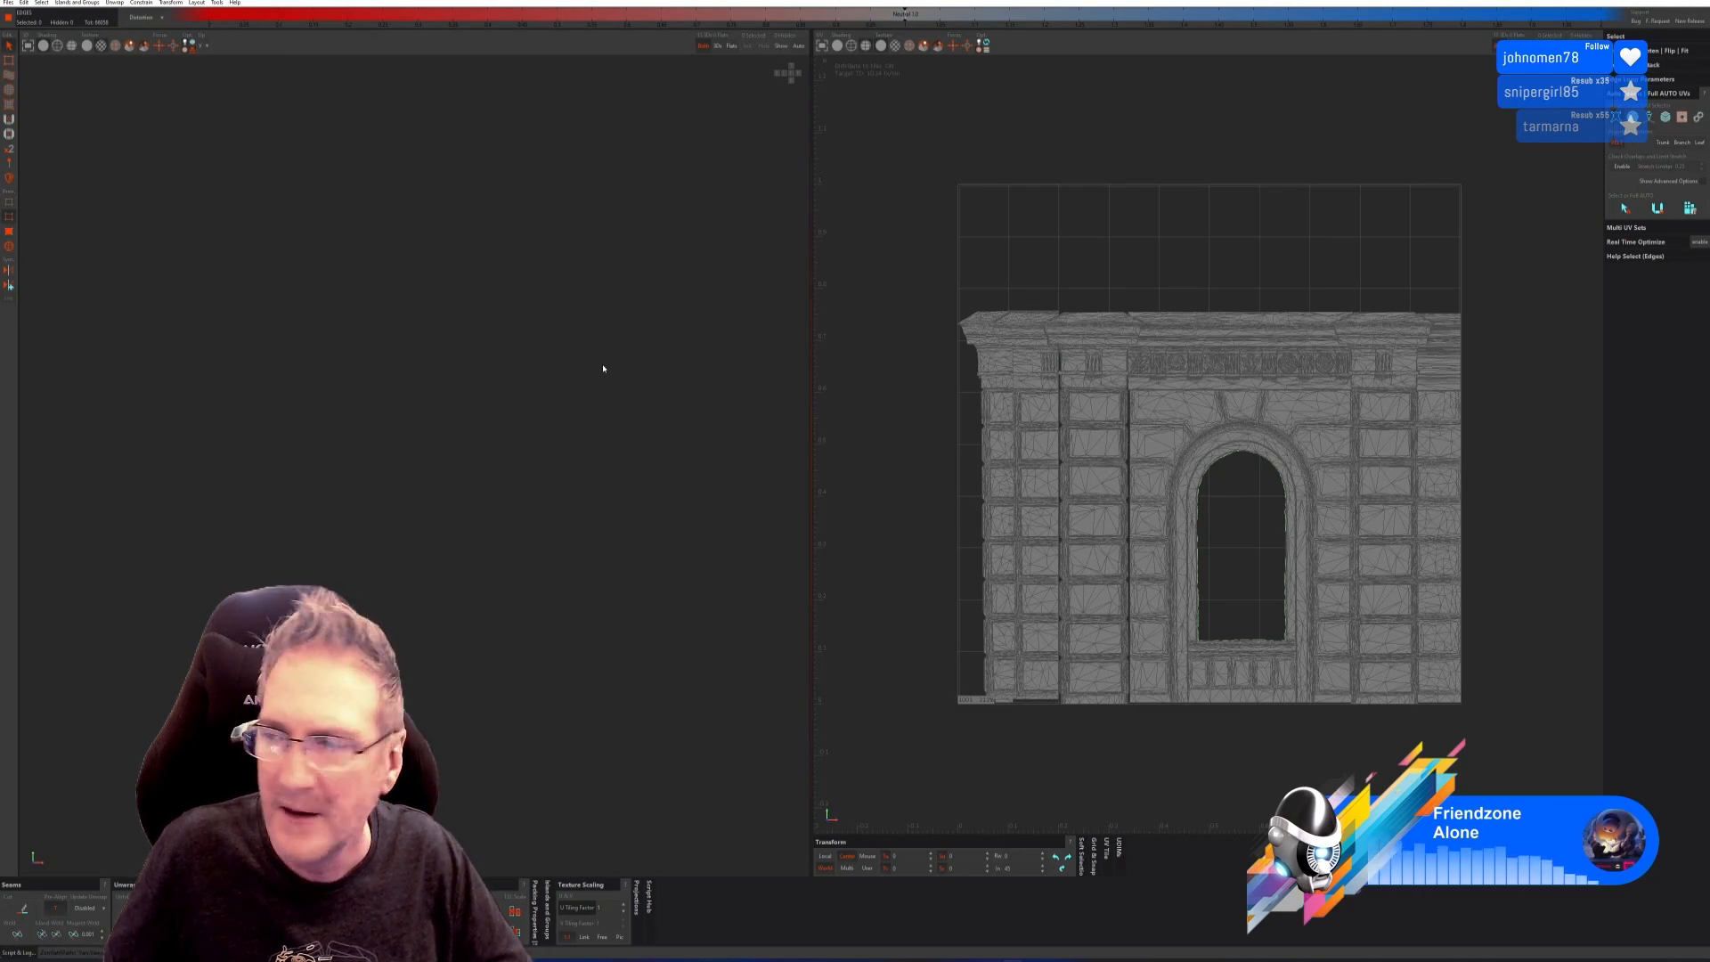
Frame the wall in RizomUV, cut automatic seams, unfold the mesh and pack its UV islands.
key("f")
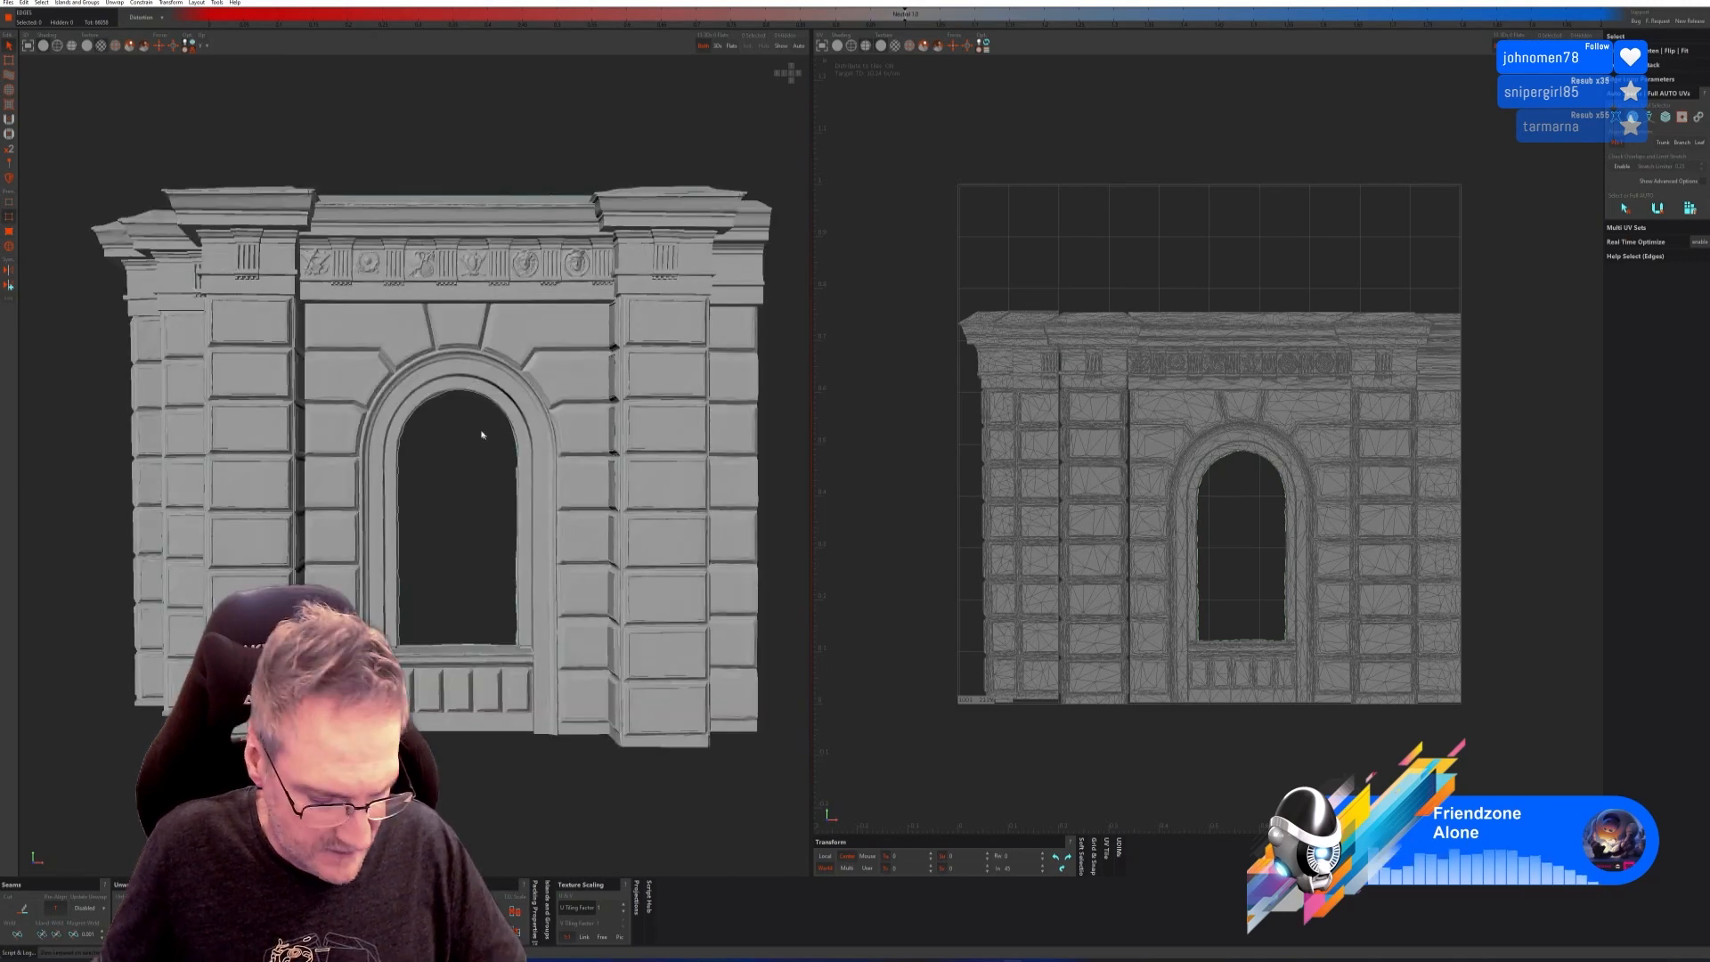
middle_click_drag(485, 431, 496, 421)
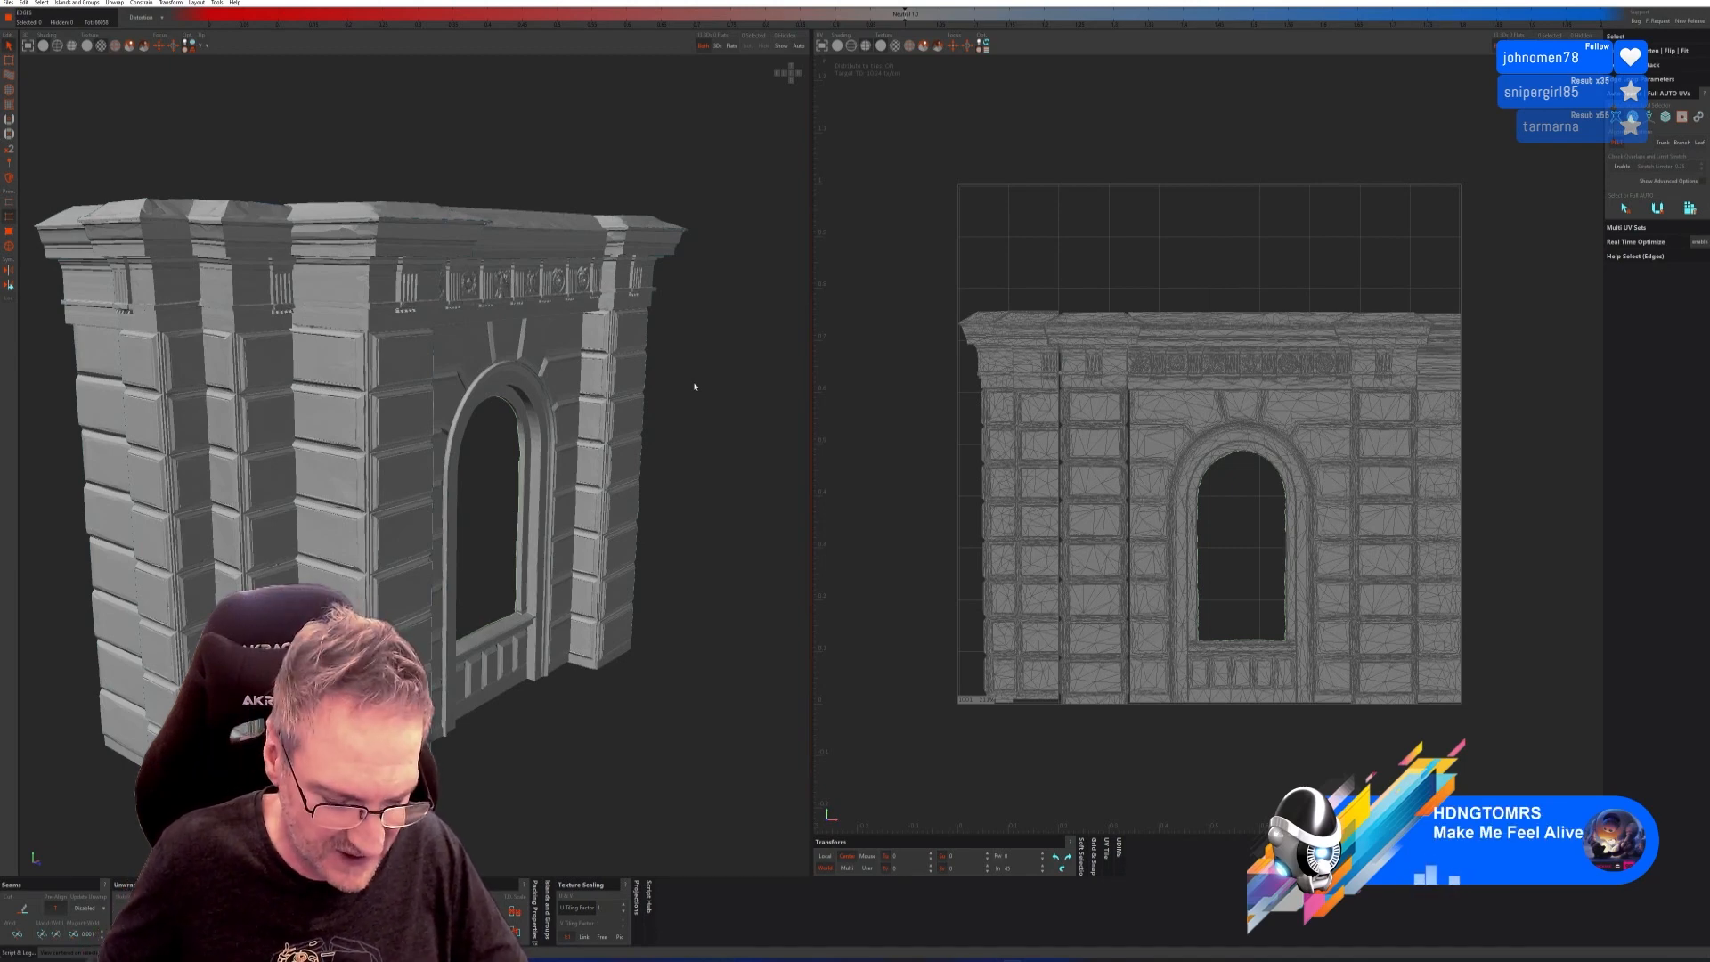
middle_click_drag(668, 408, 737, 451)
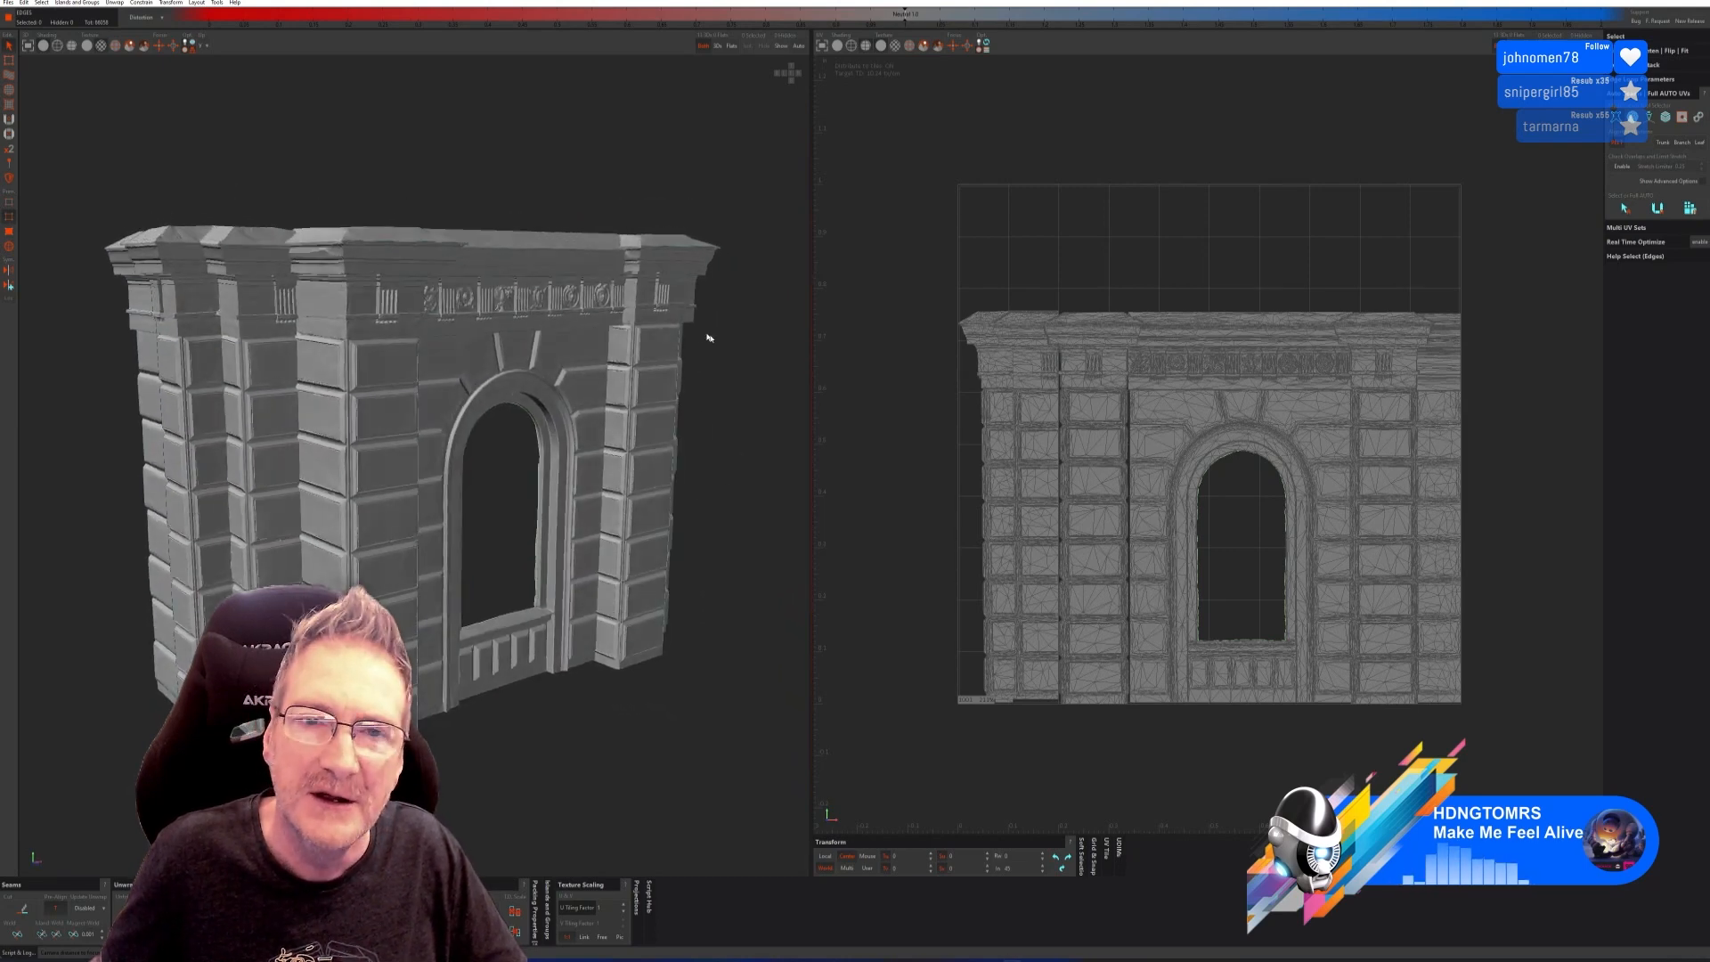
left_click(1665, 134)
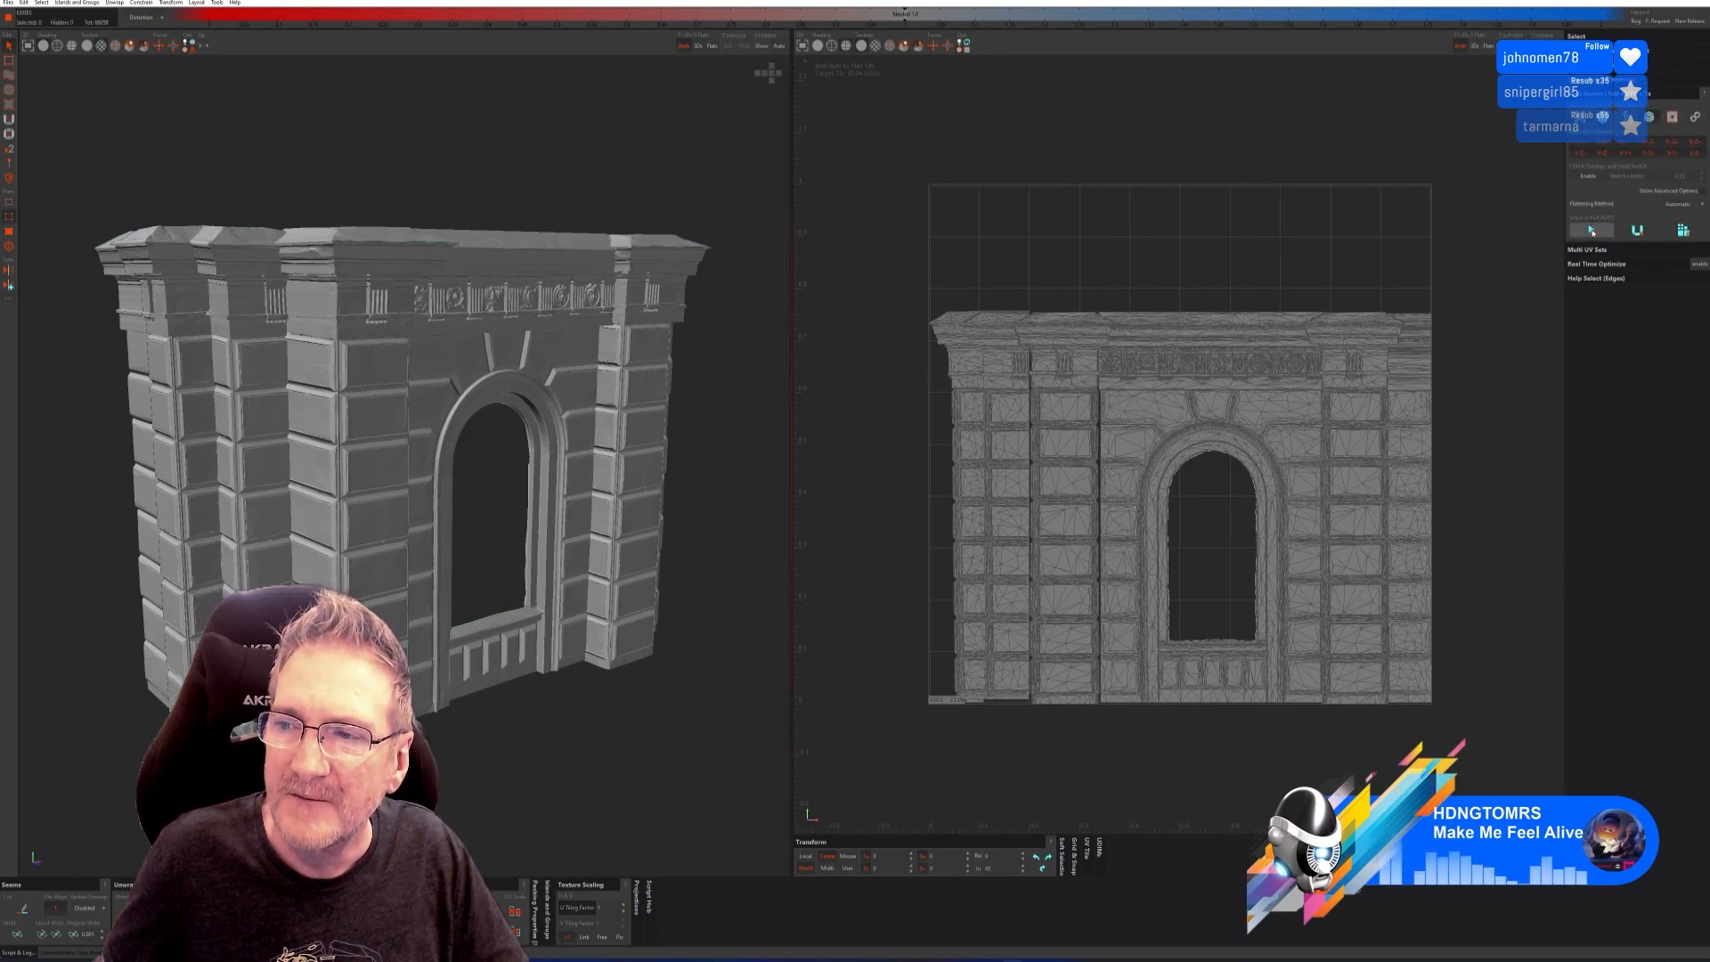
left_click(1636, 230)
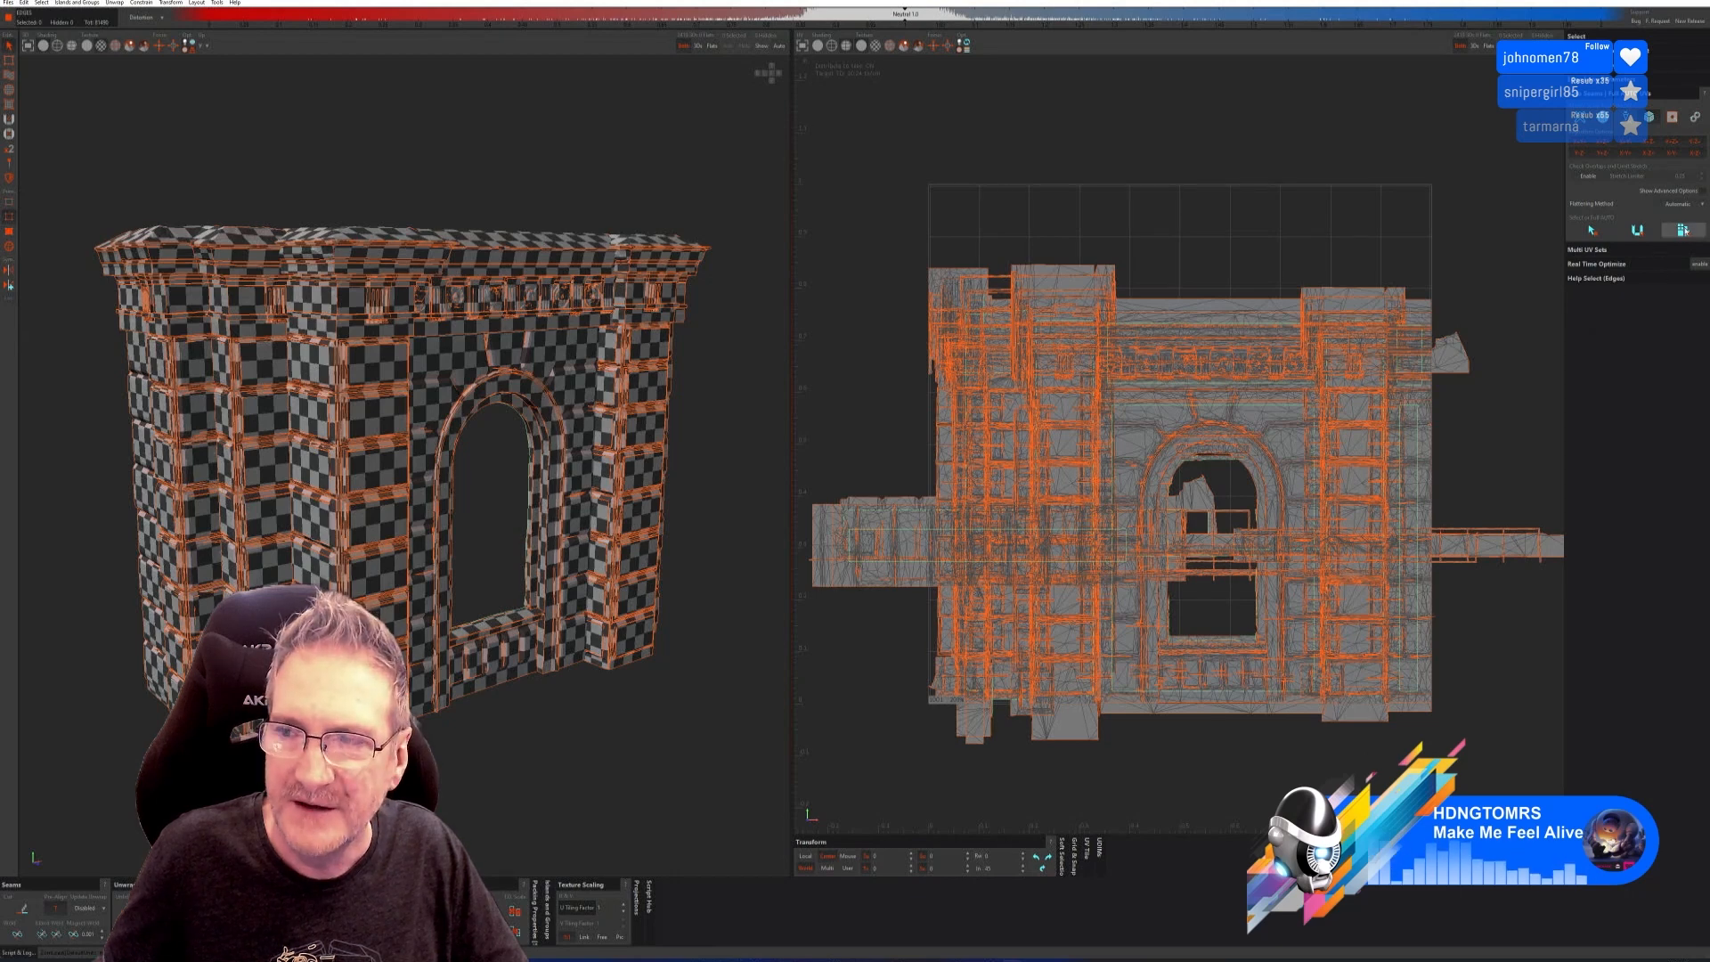
left_click(1683, 230)
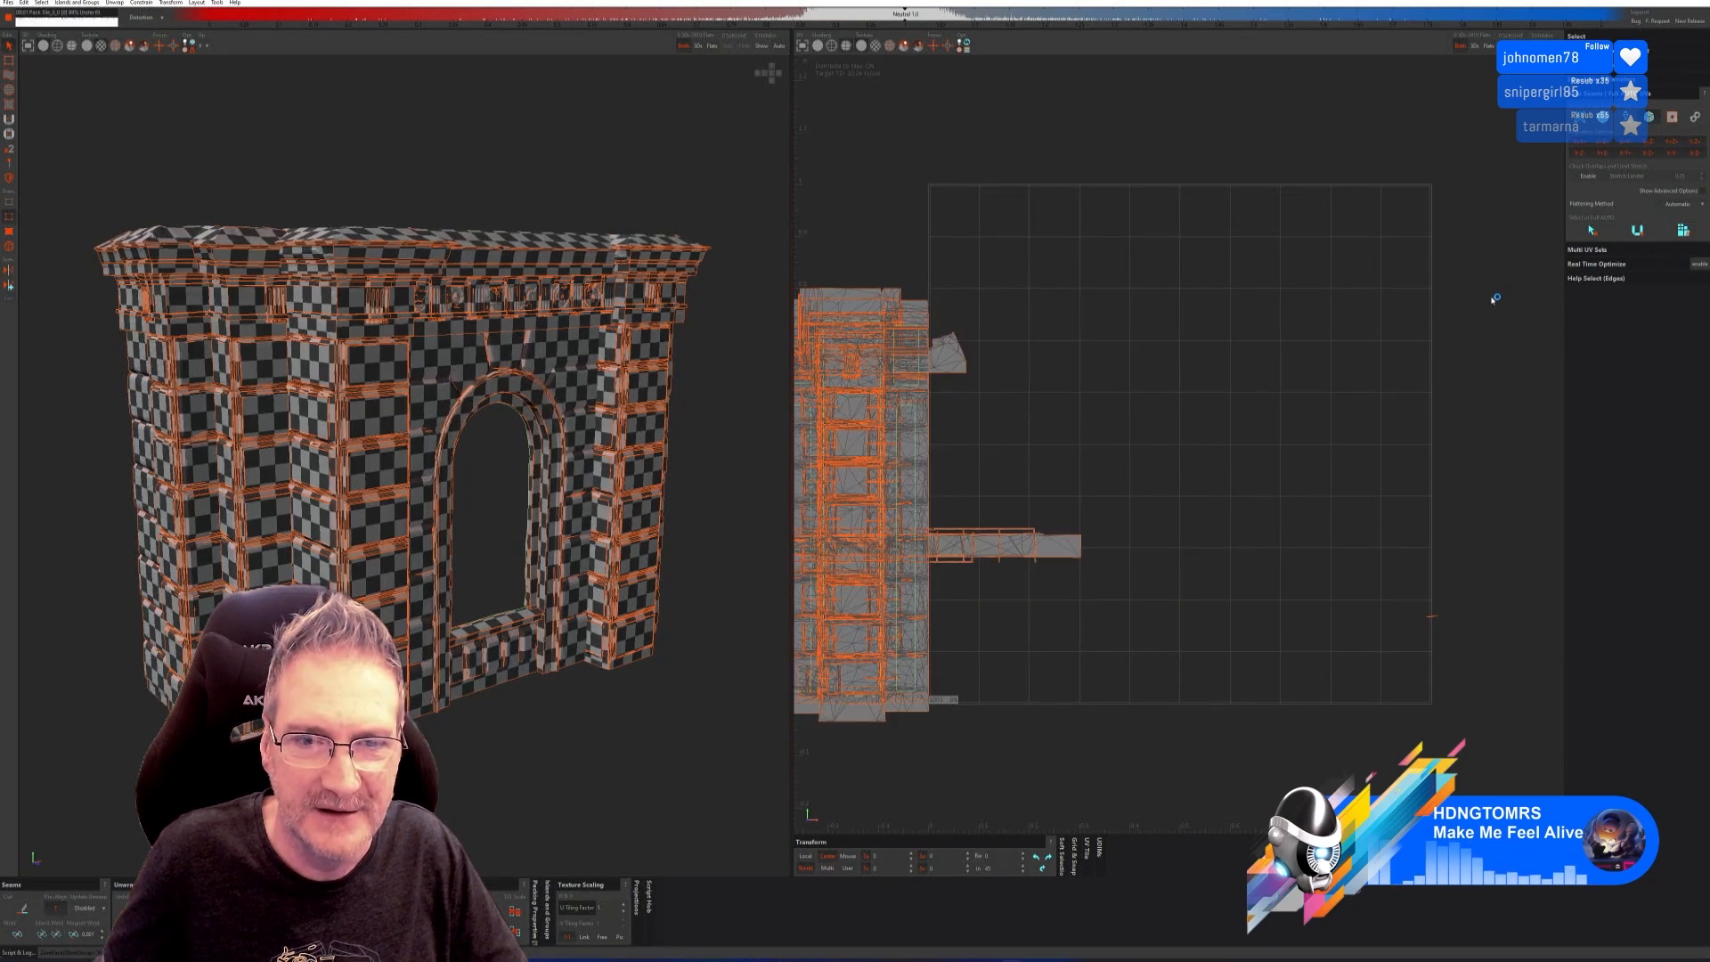
Save the packed UVs back to 3ds Max and close the RizomUV Bridge window.
middle_click_drag(757, 499, 663, 506)
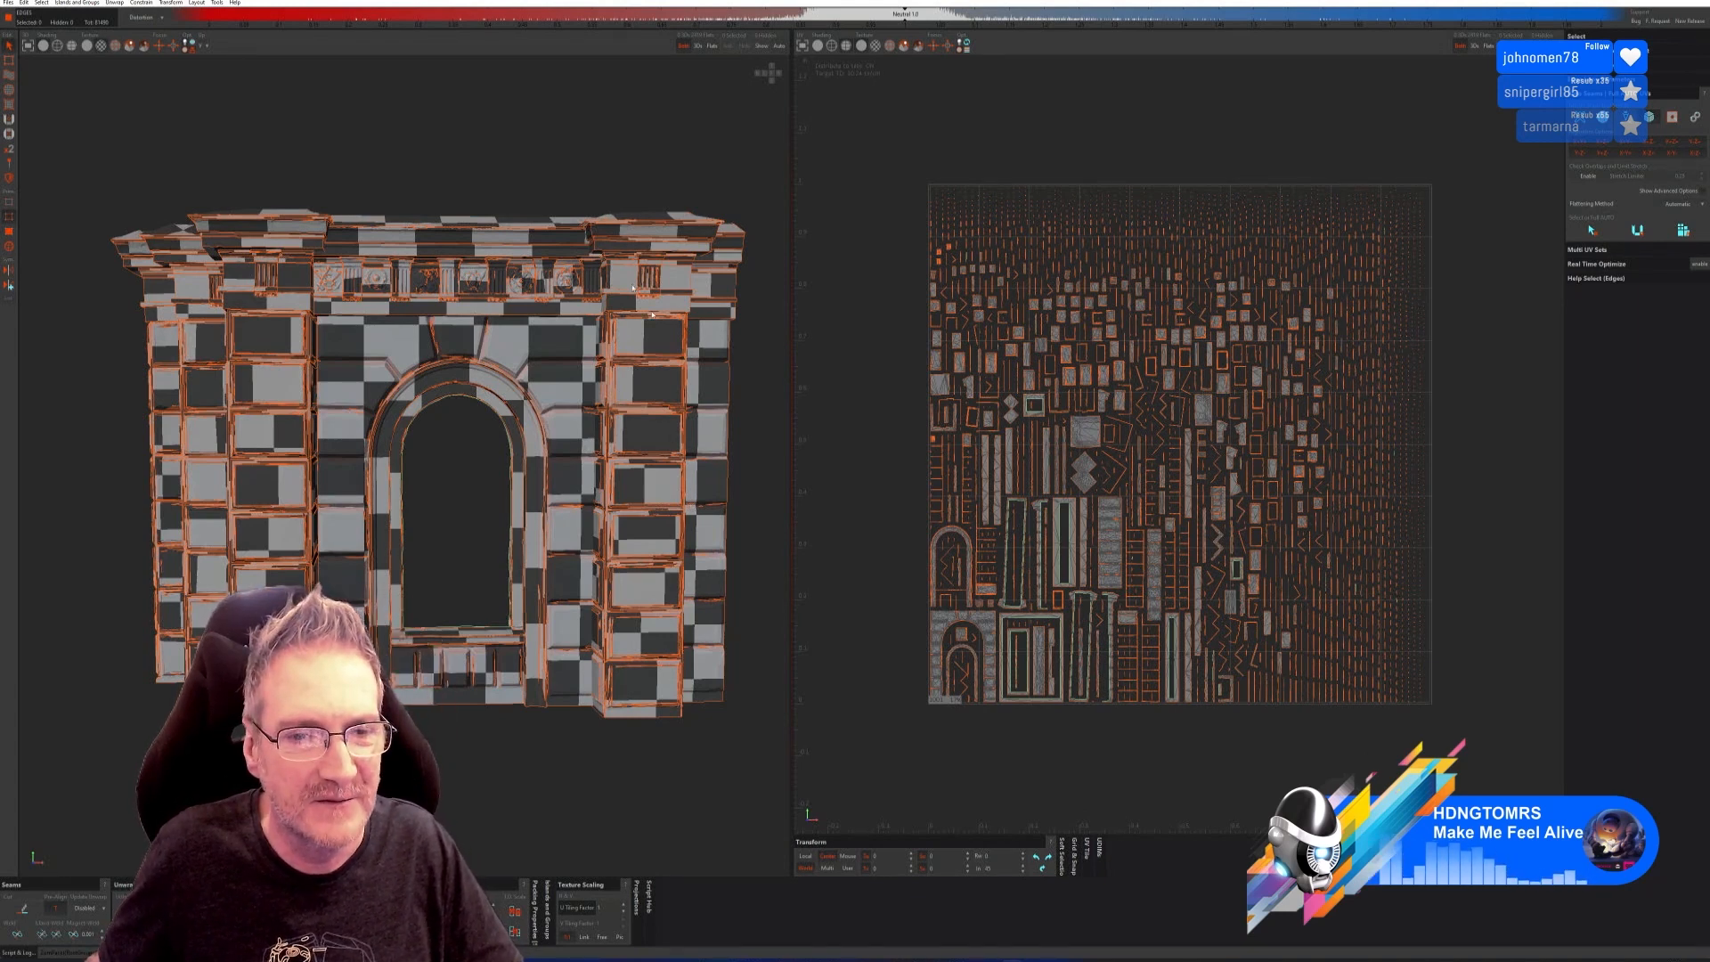
middle_click_drag(633, 287, 535, 184)
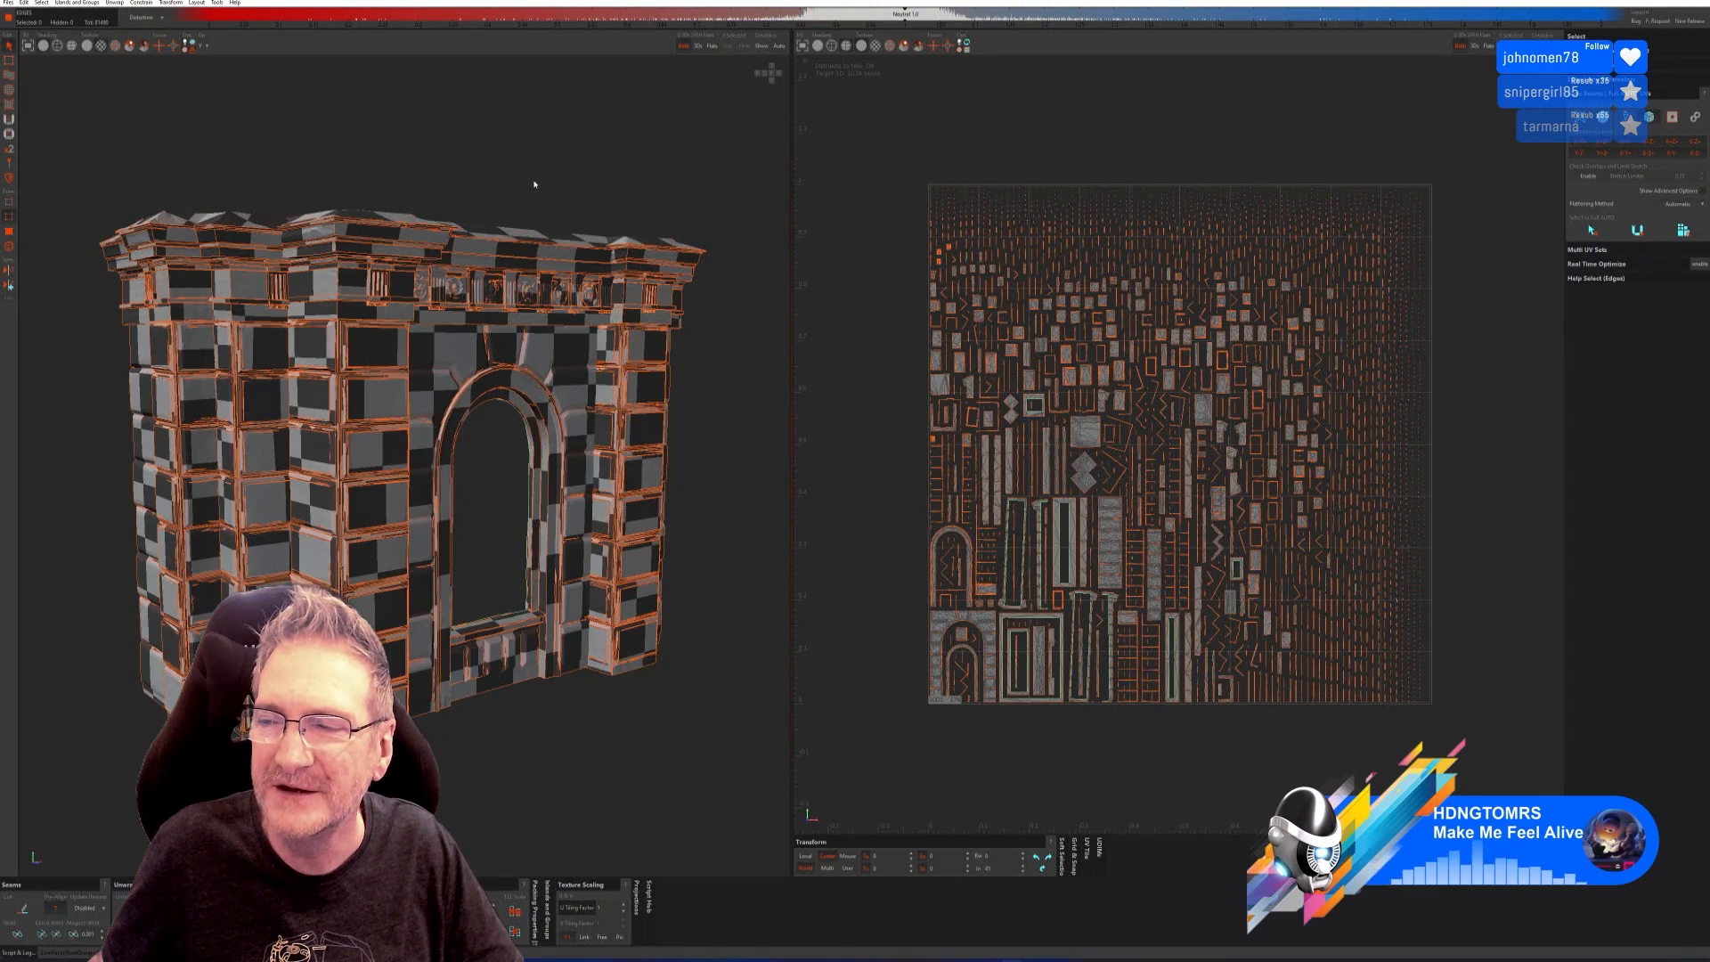
mouse_move(552, 174)
middle_mouse_down()
mouse_move(499, 183)
mouse_move(544, 179)
middle_mouse_up()
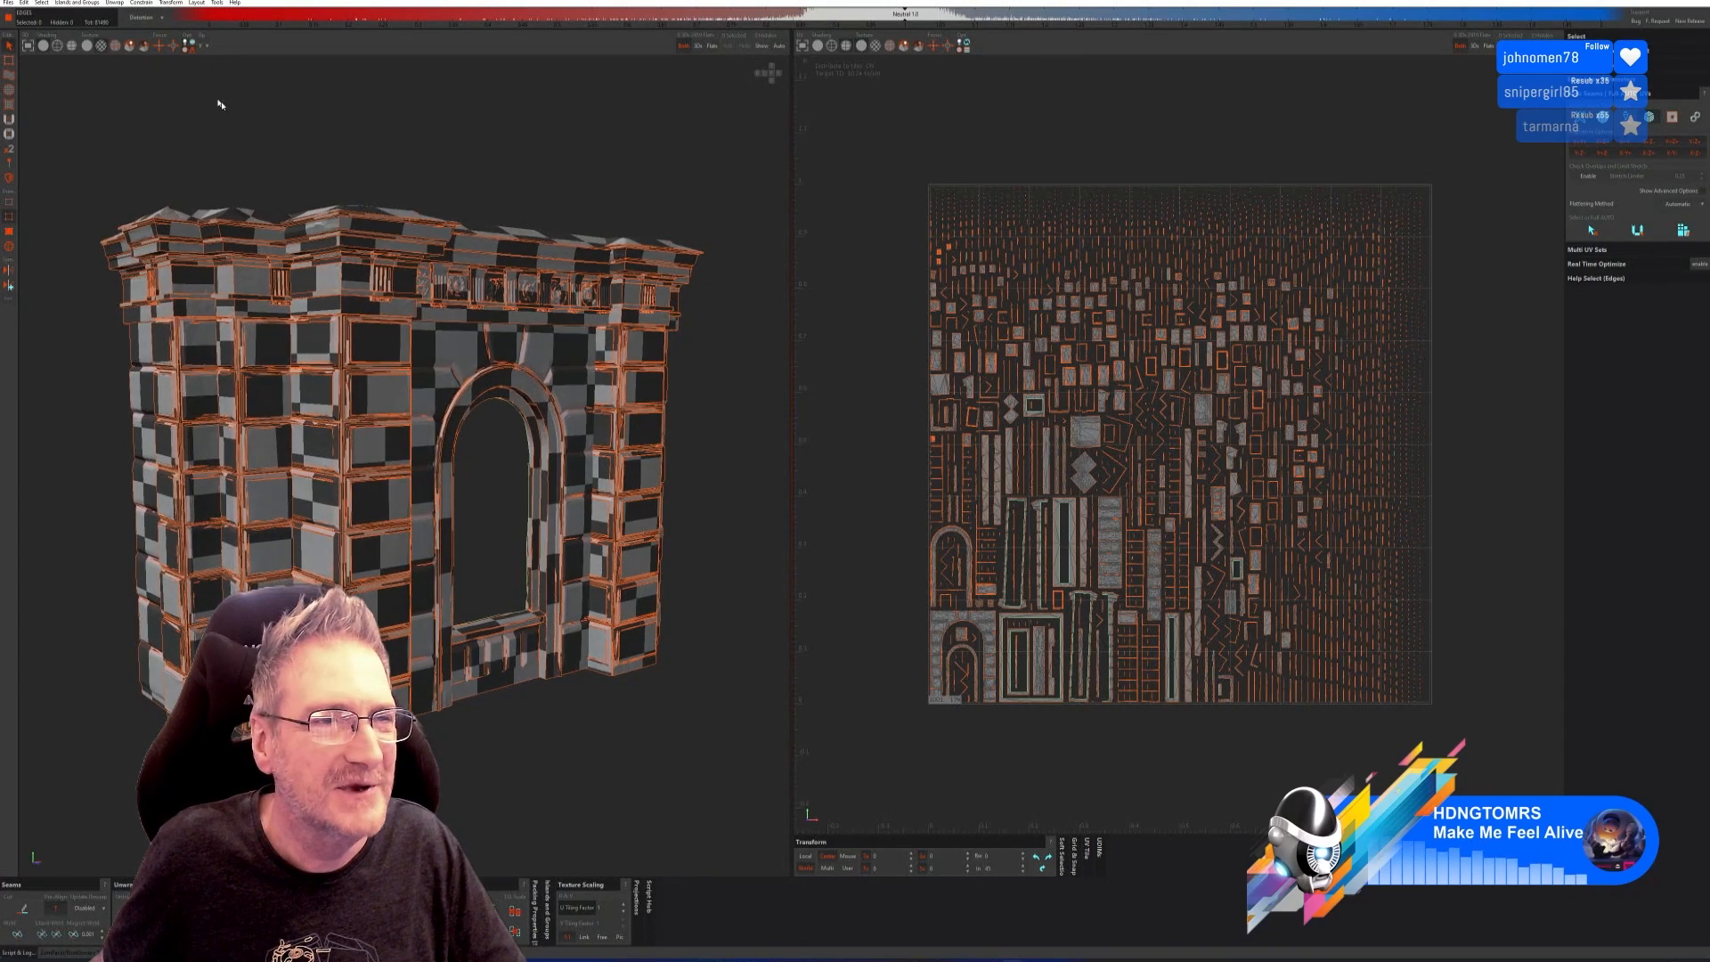
left_click(8, 4)
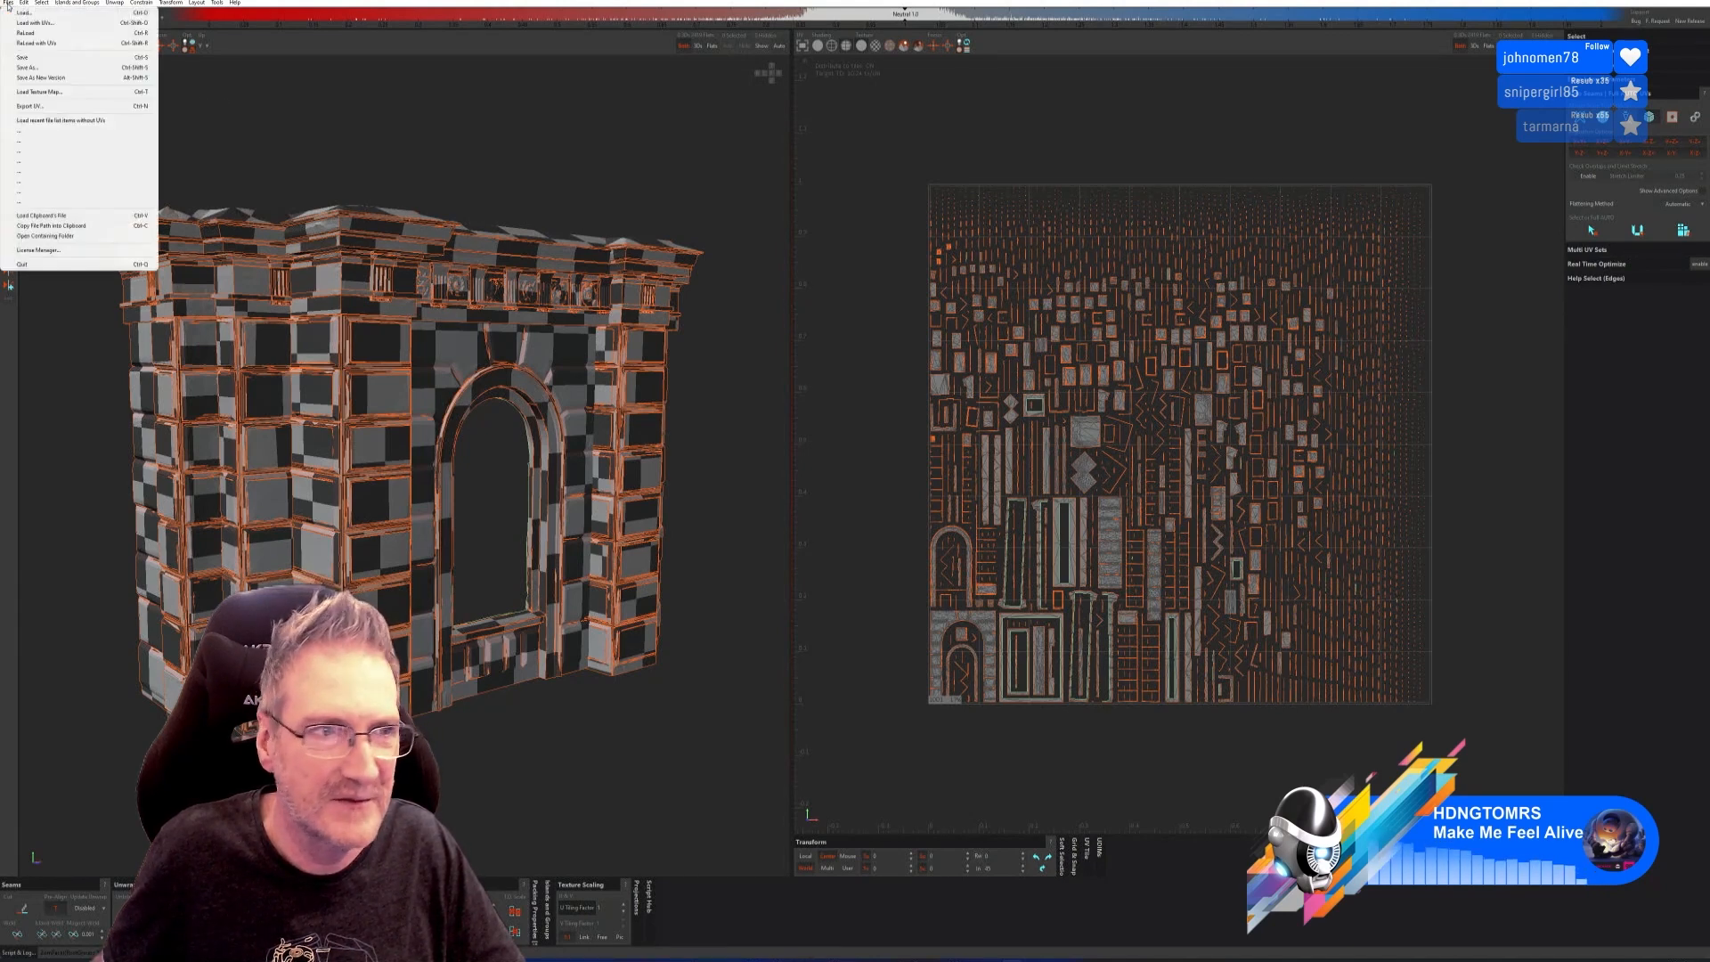
left_click(37, 57)
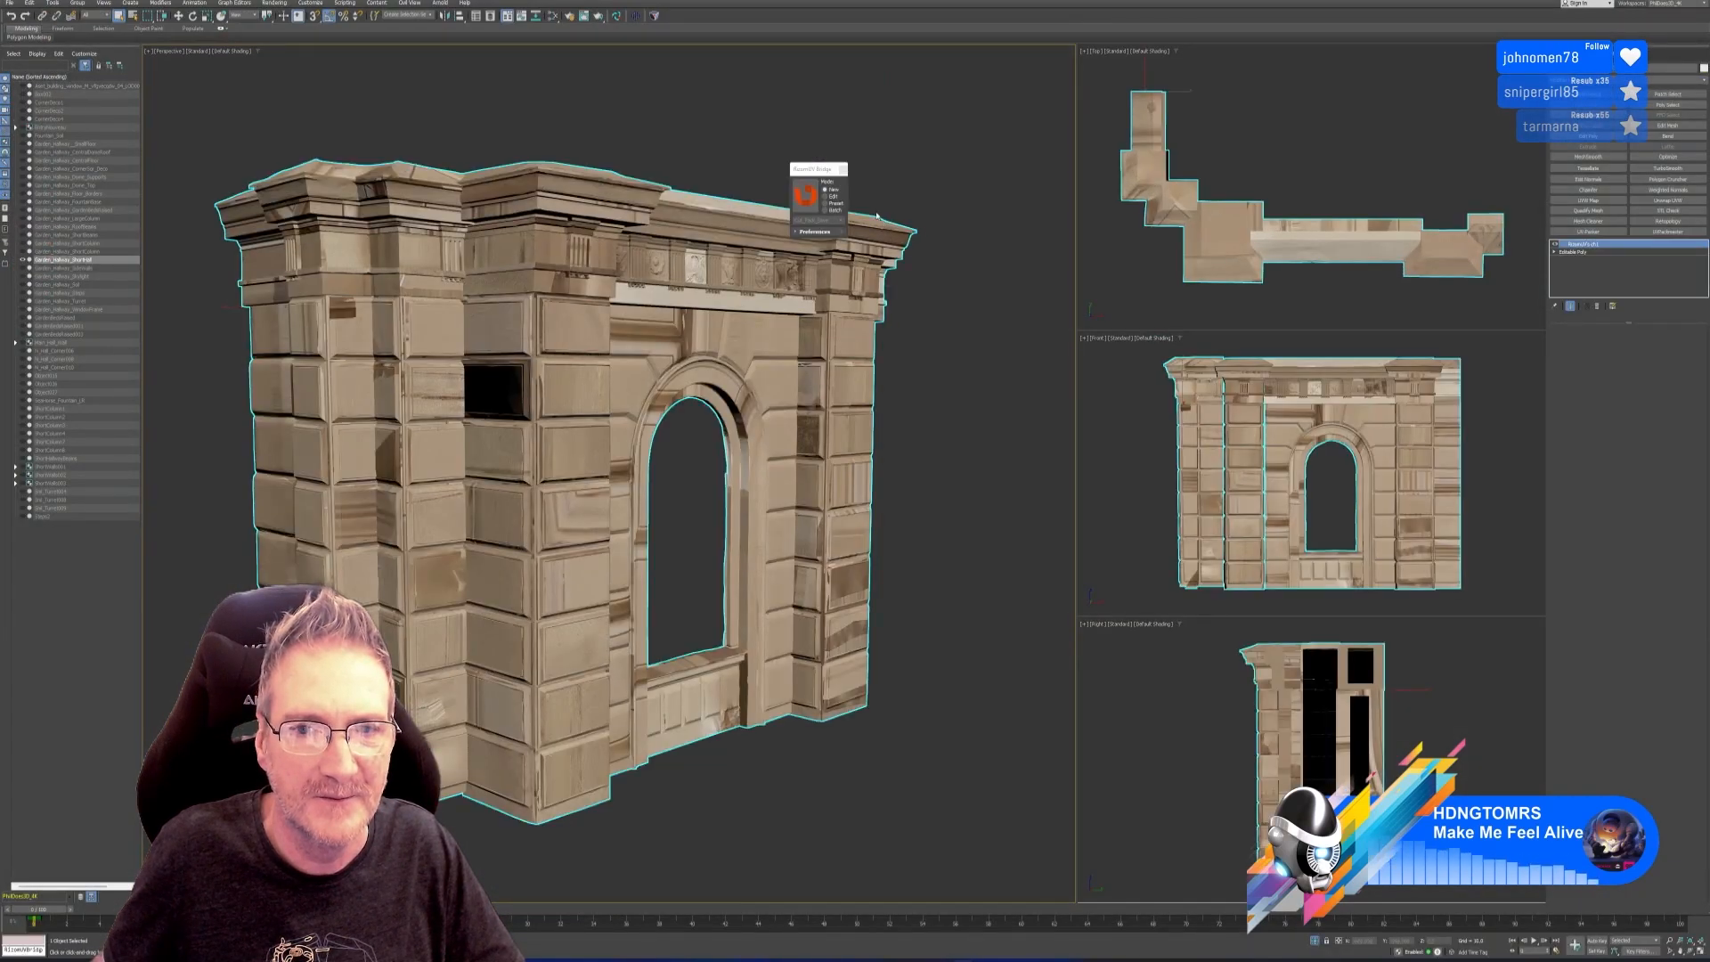
left_click(842, 169)
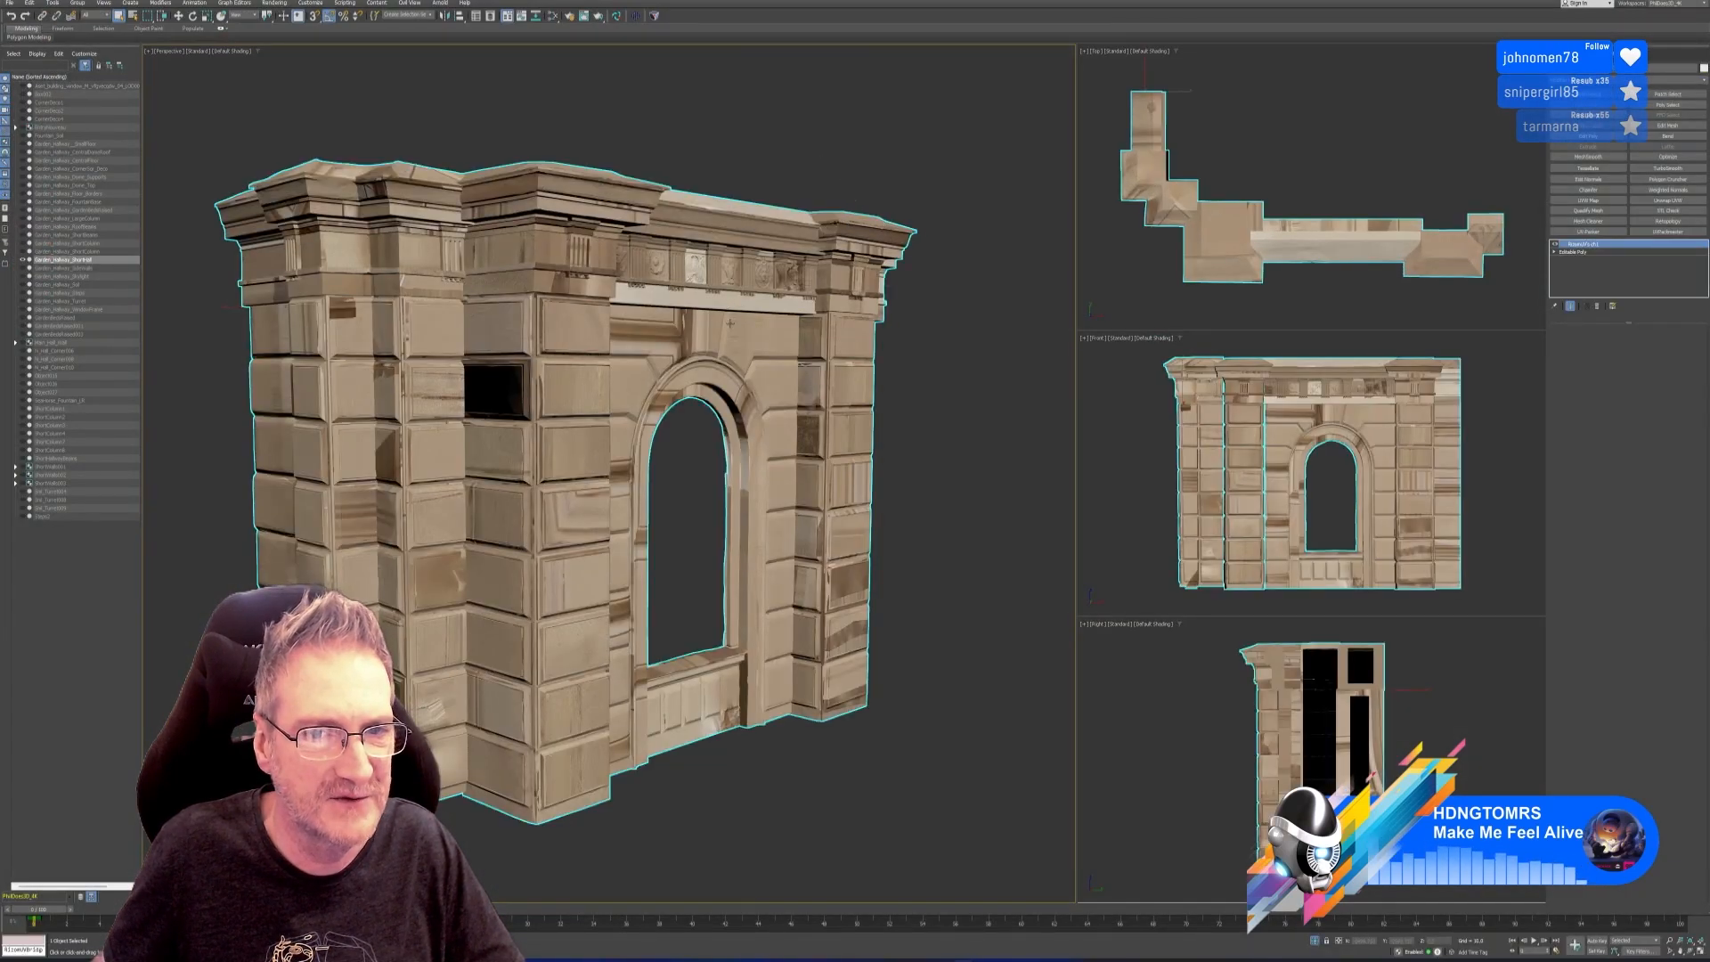
scroll(731, 323, "down", 2)
middle_click_drag(862, 435, 870, 444, "alt")
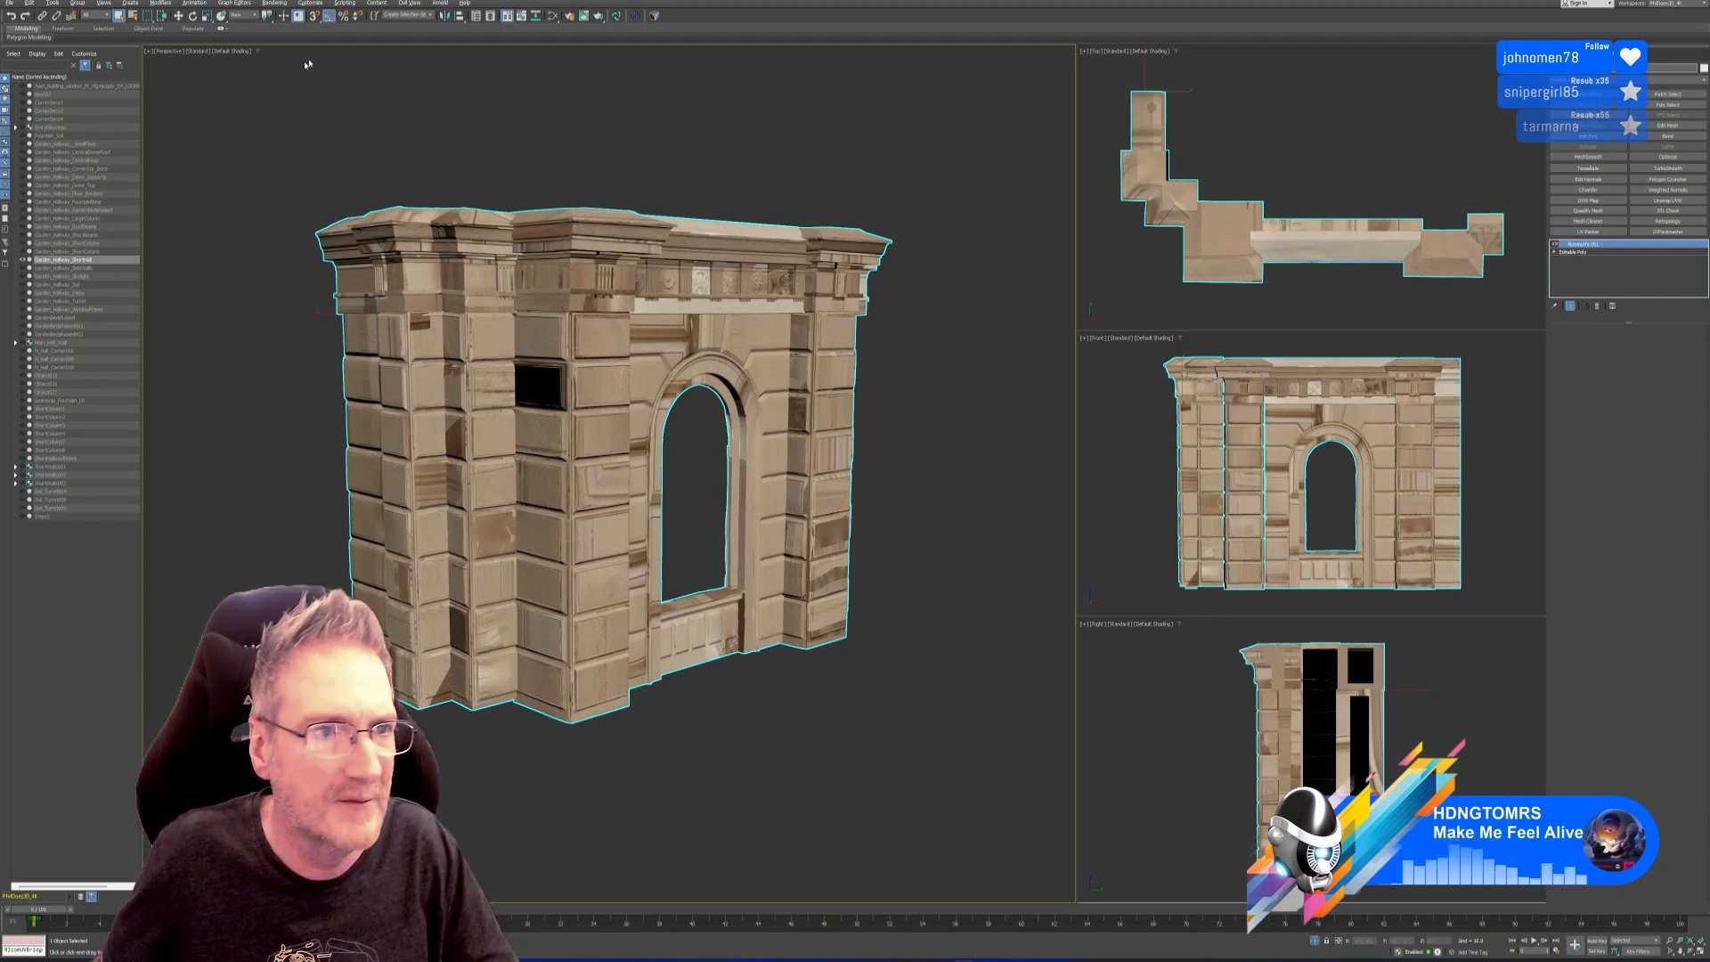
Start exporting the unwrapped short wall and browse to the Models folder for the destination.
left_click(10, 3)
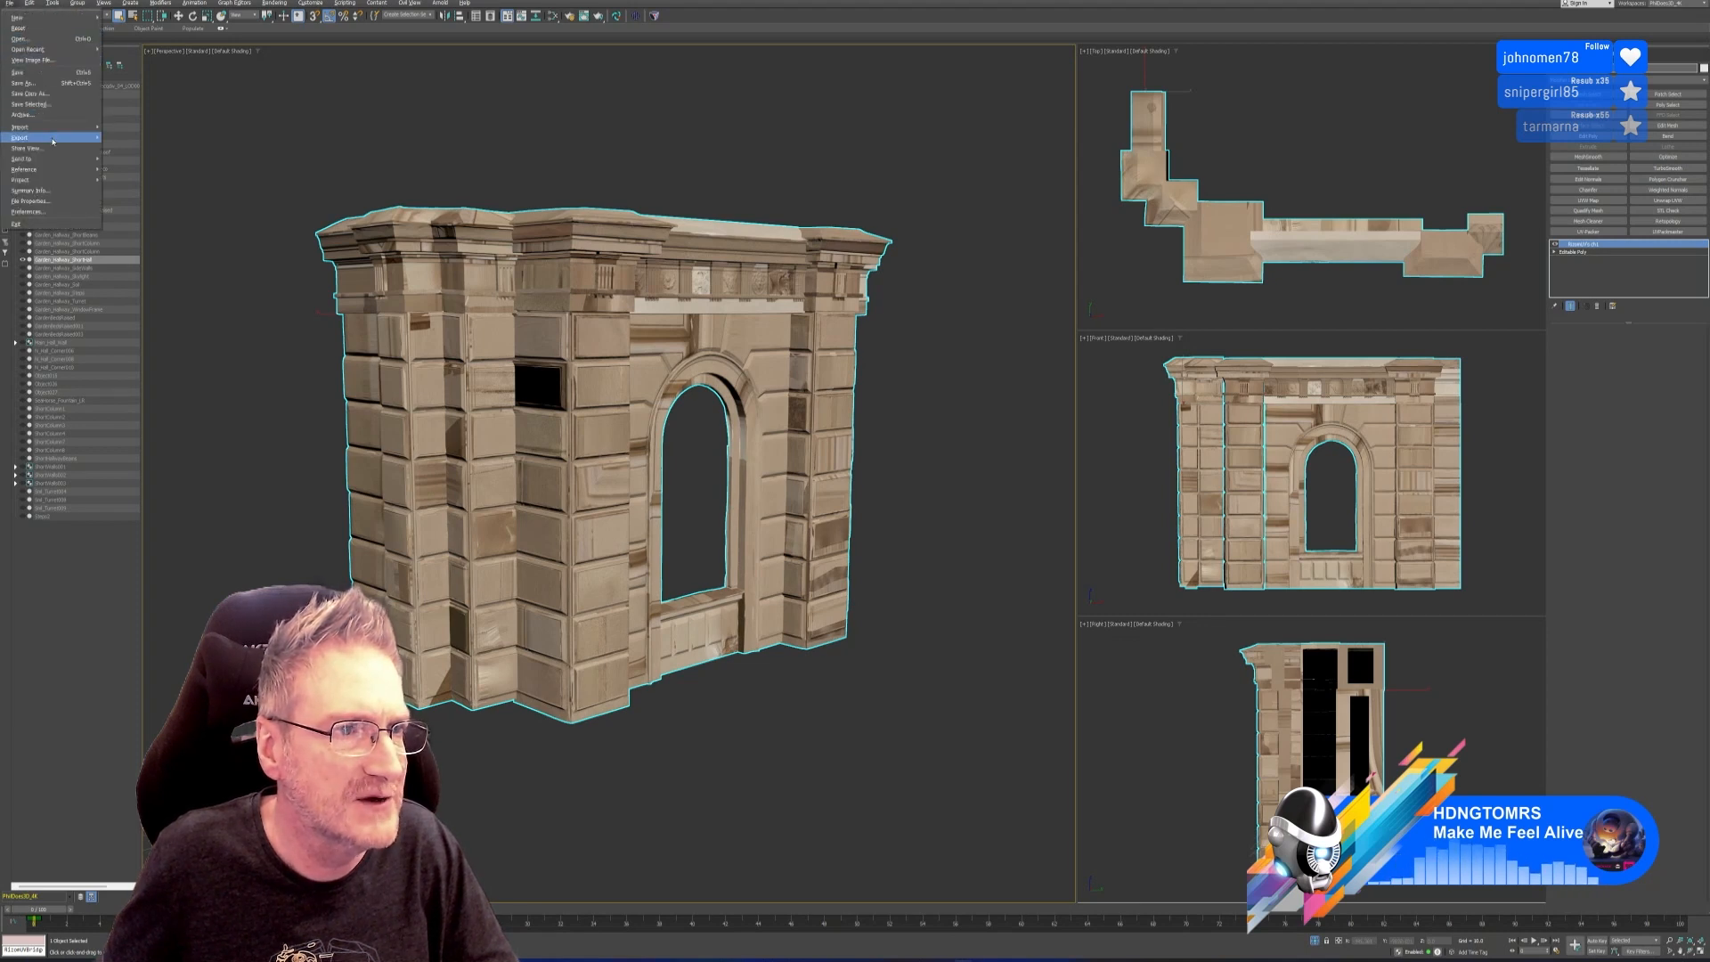
mouse_move(63, 137)
left_click(124, 138)
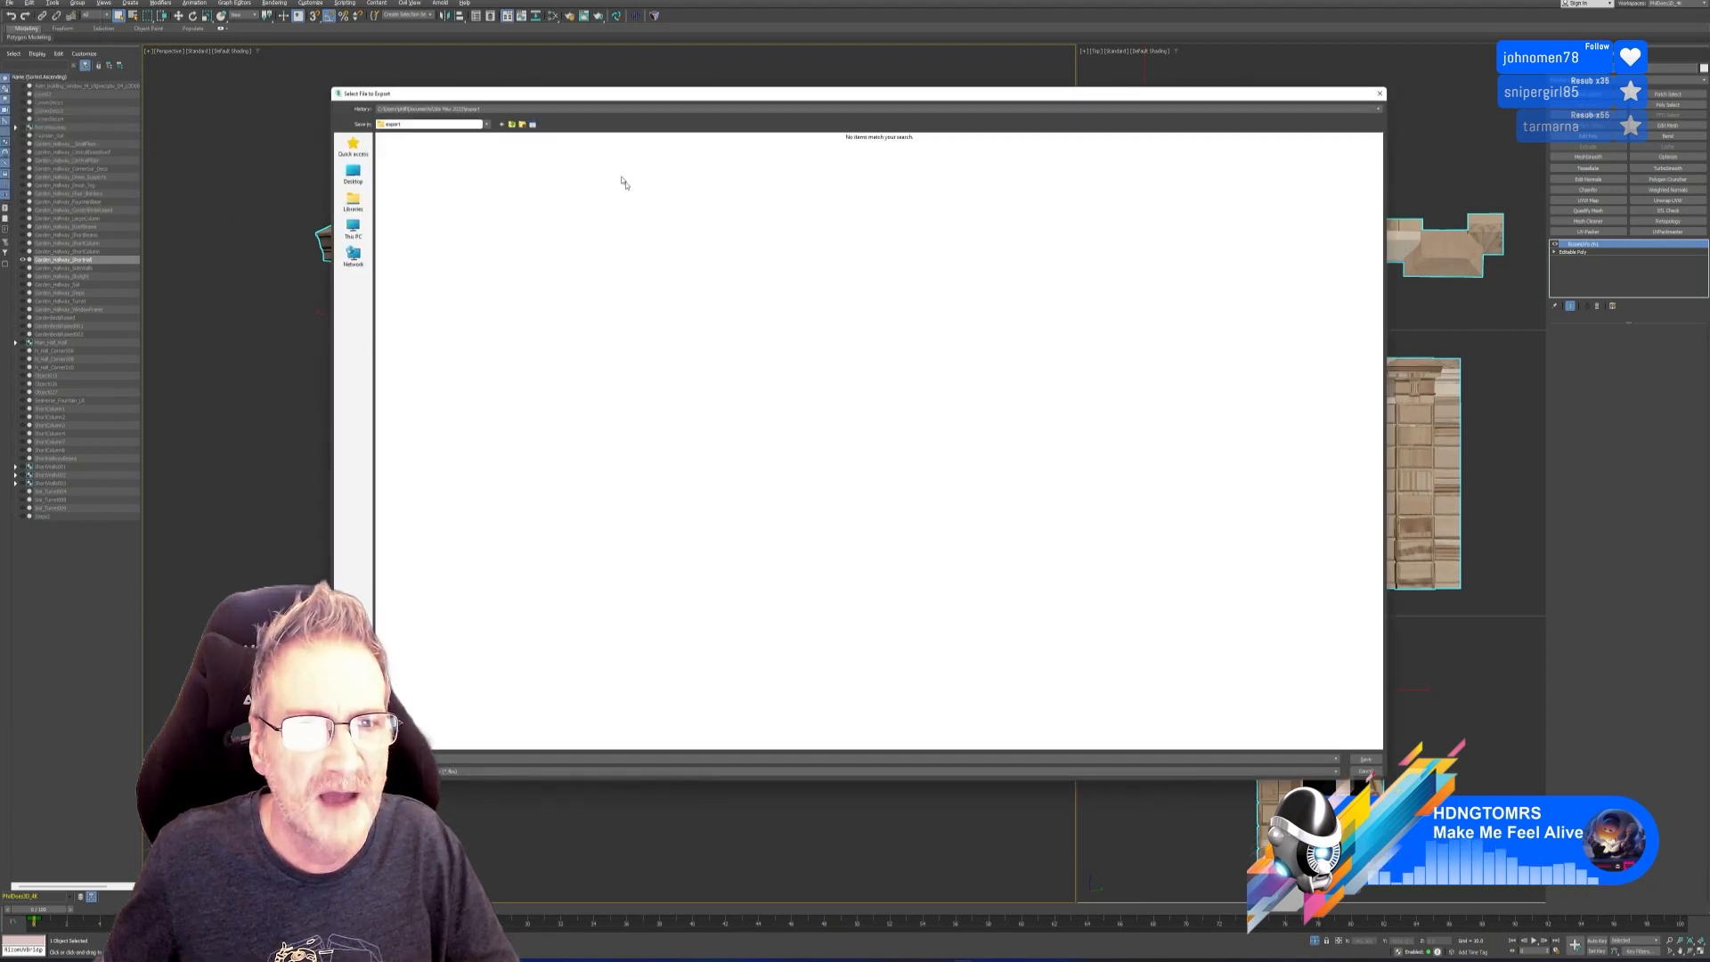
left_click(505, 109)
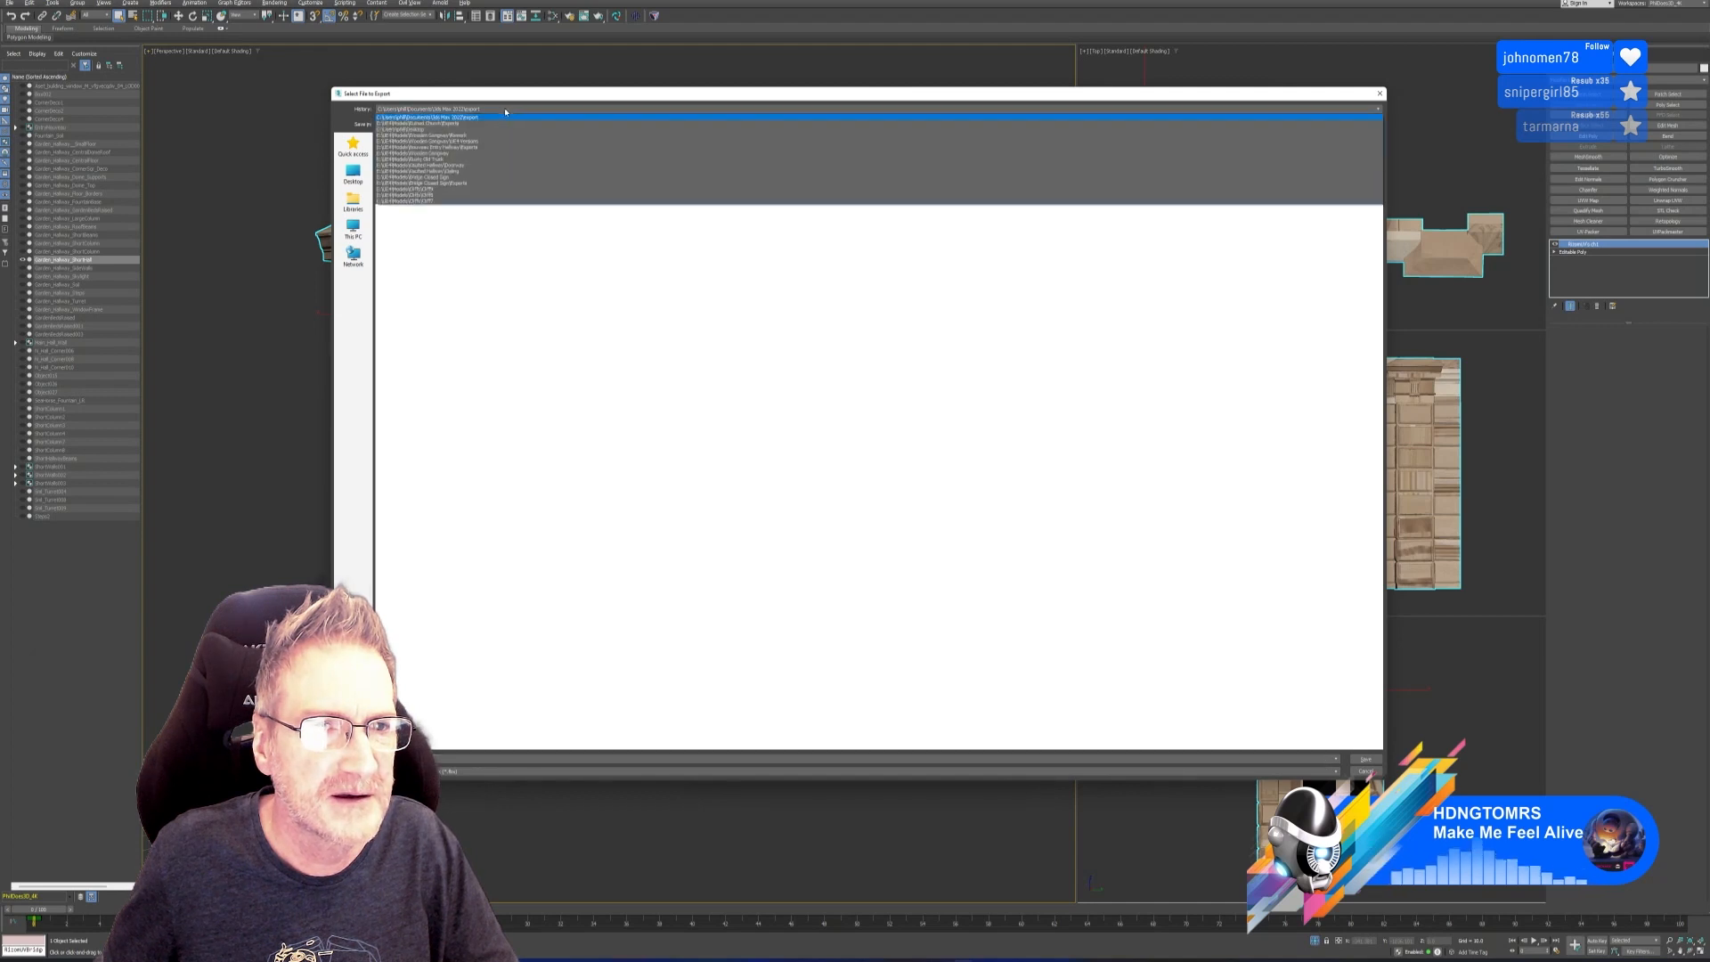
left_click(489, 124)
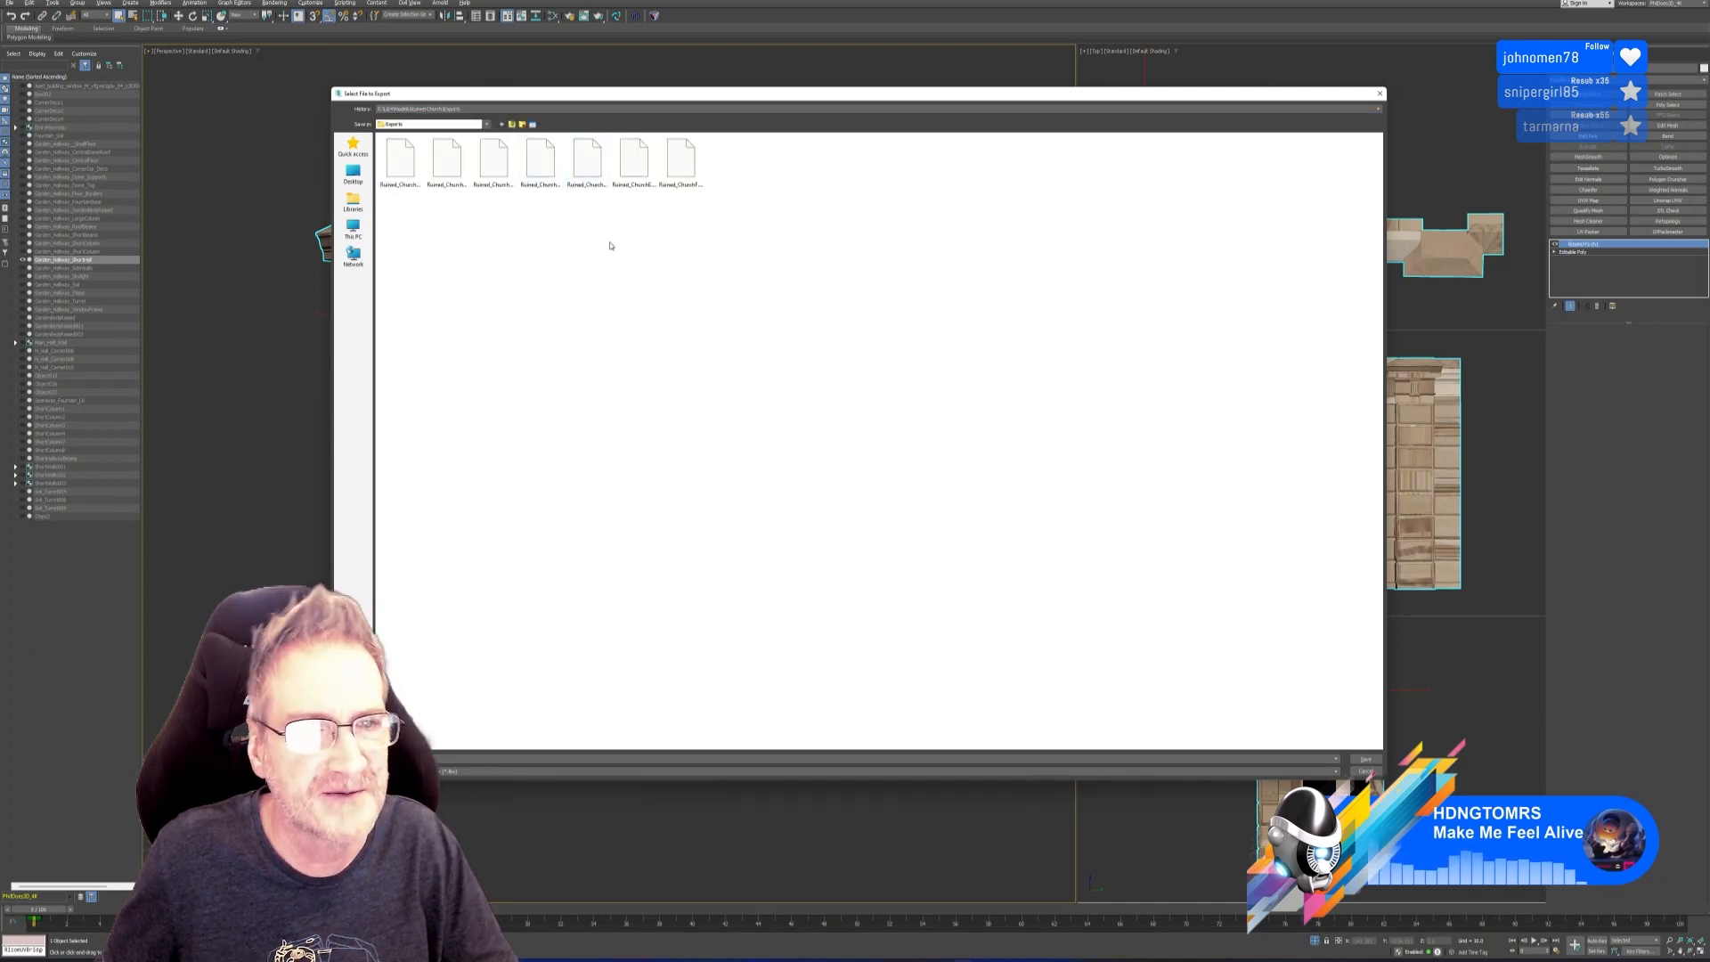
left_click(513, 125)
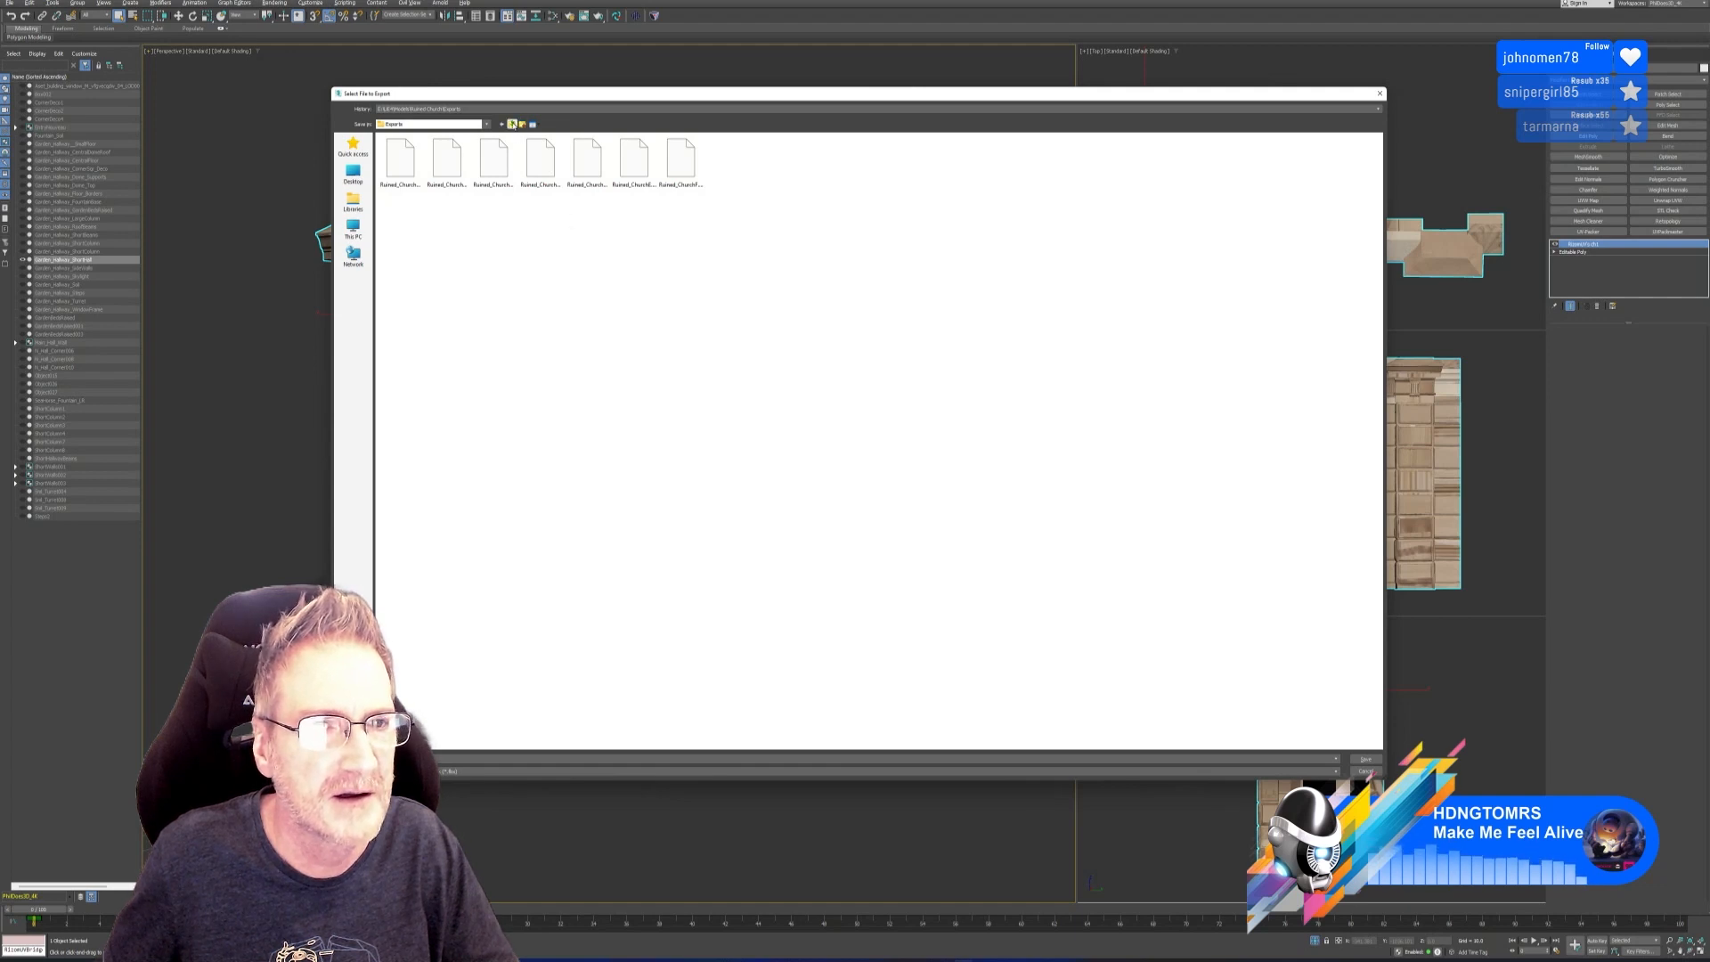
left_click(513, 124)
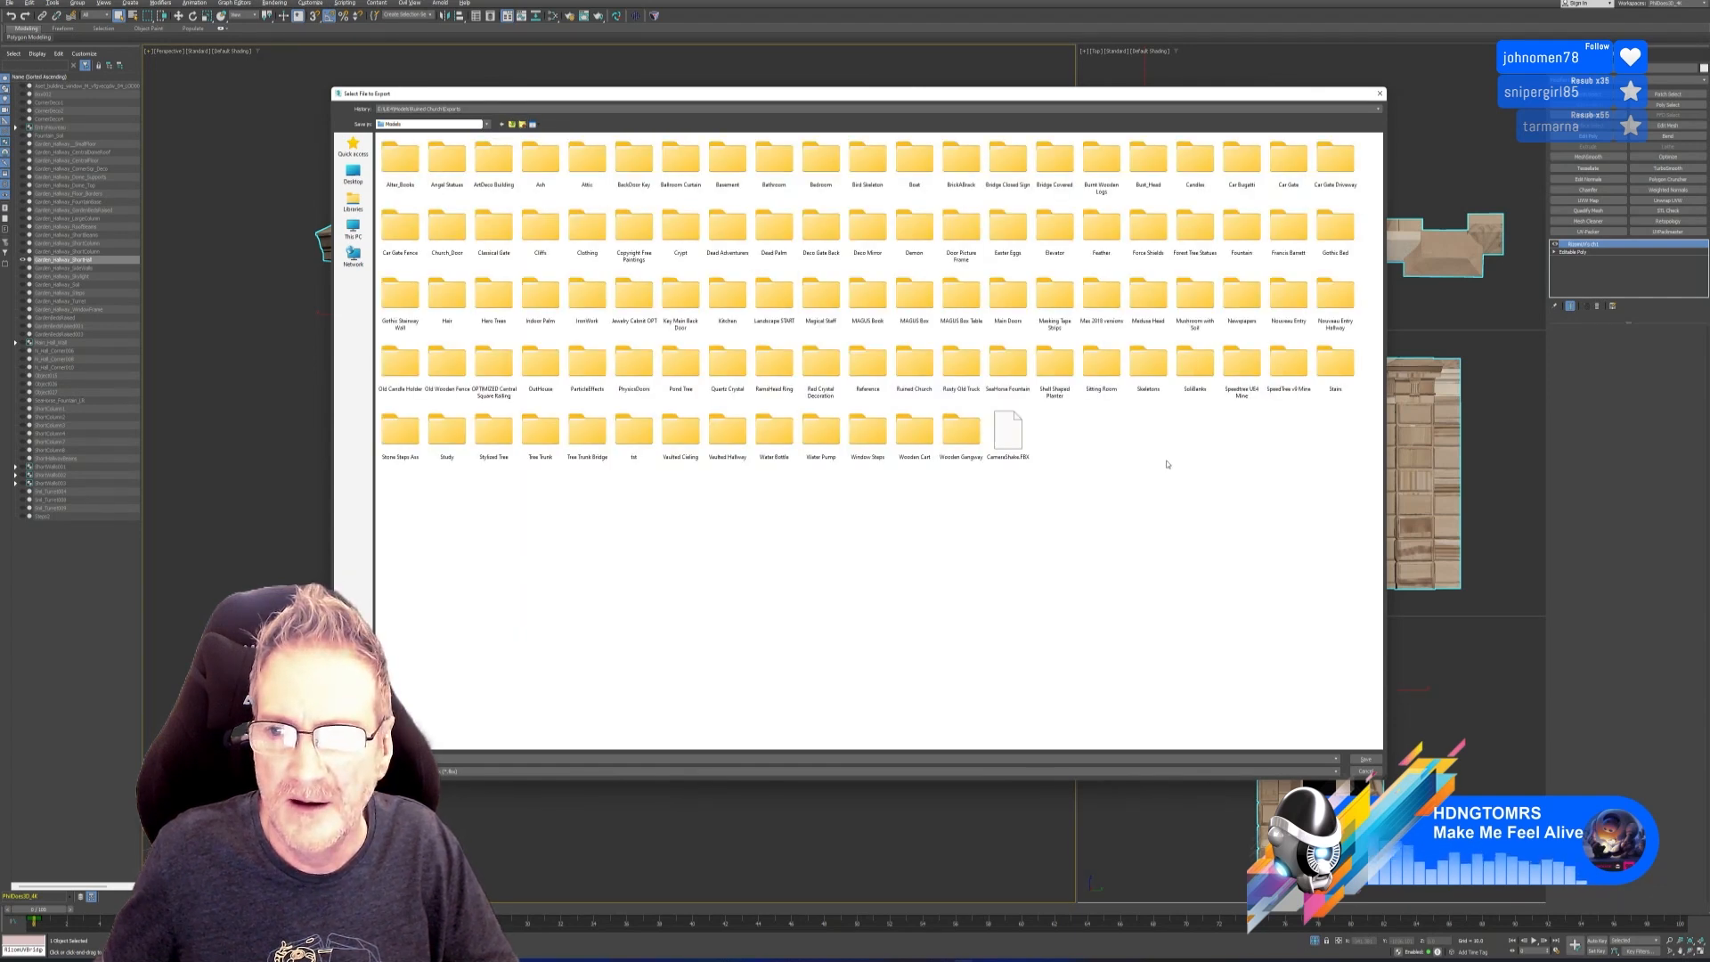
Open the Exports folder inside Nouveau Entry Hallway as the export destination.
left_click(1335, 298)
key("Return")
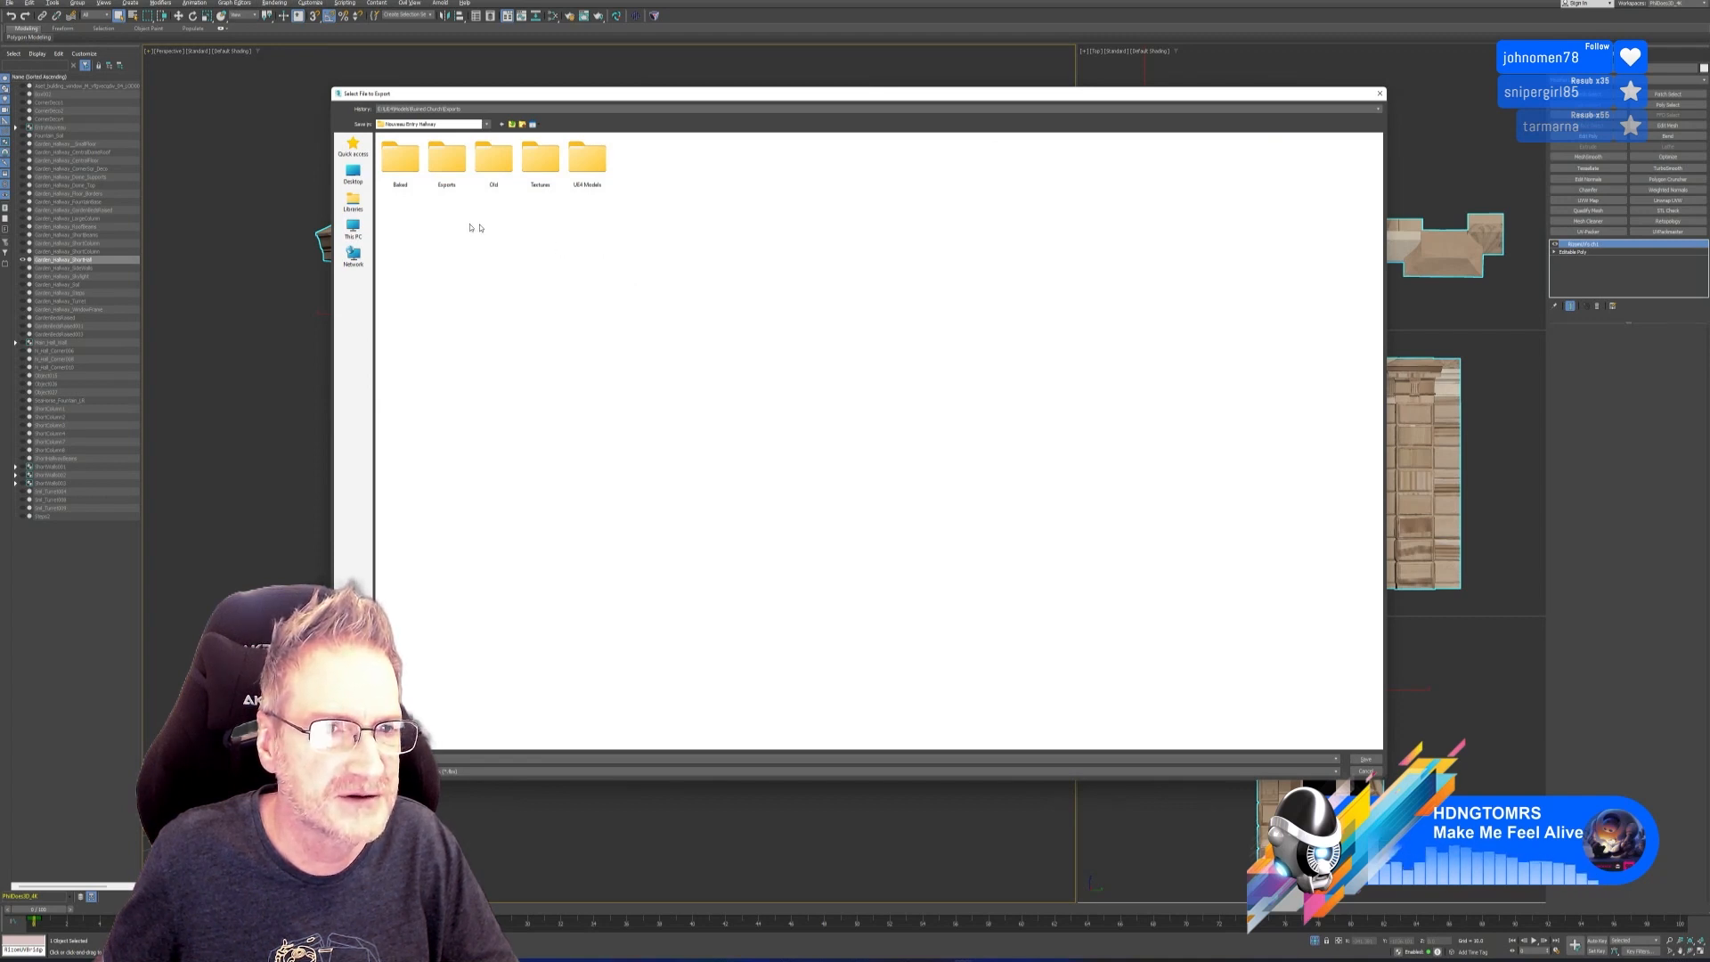
left_click(448, 165)
key("Return")
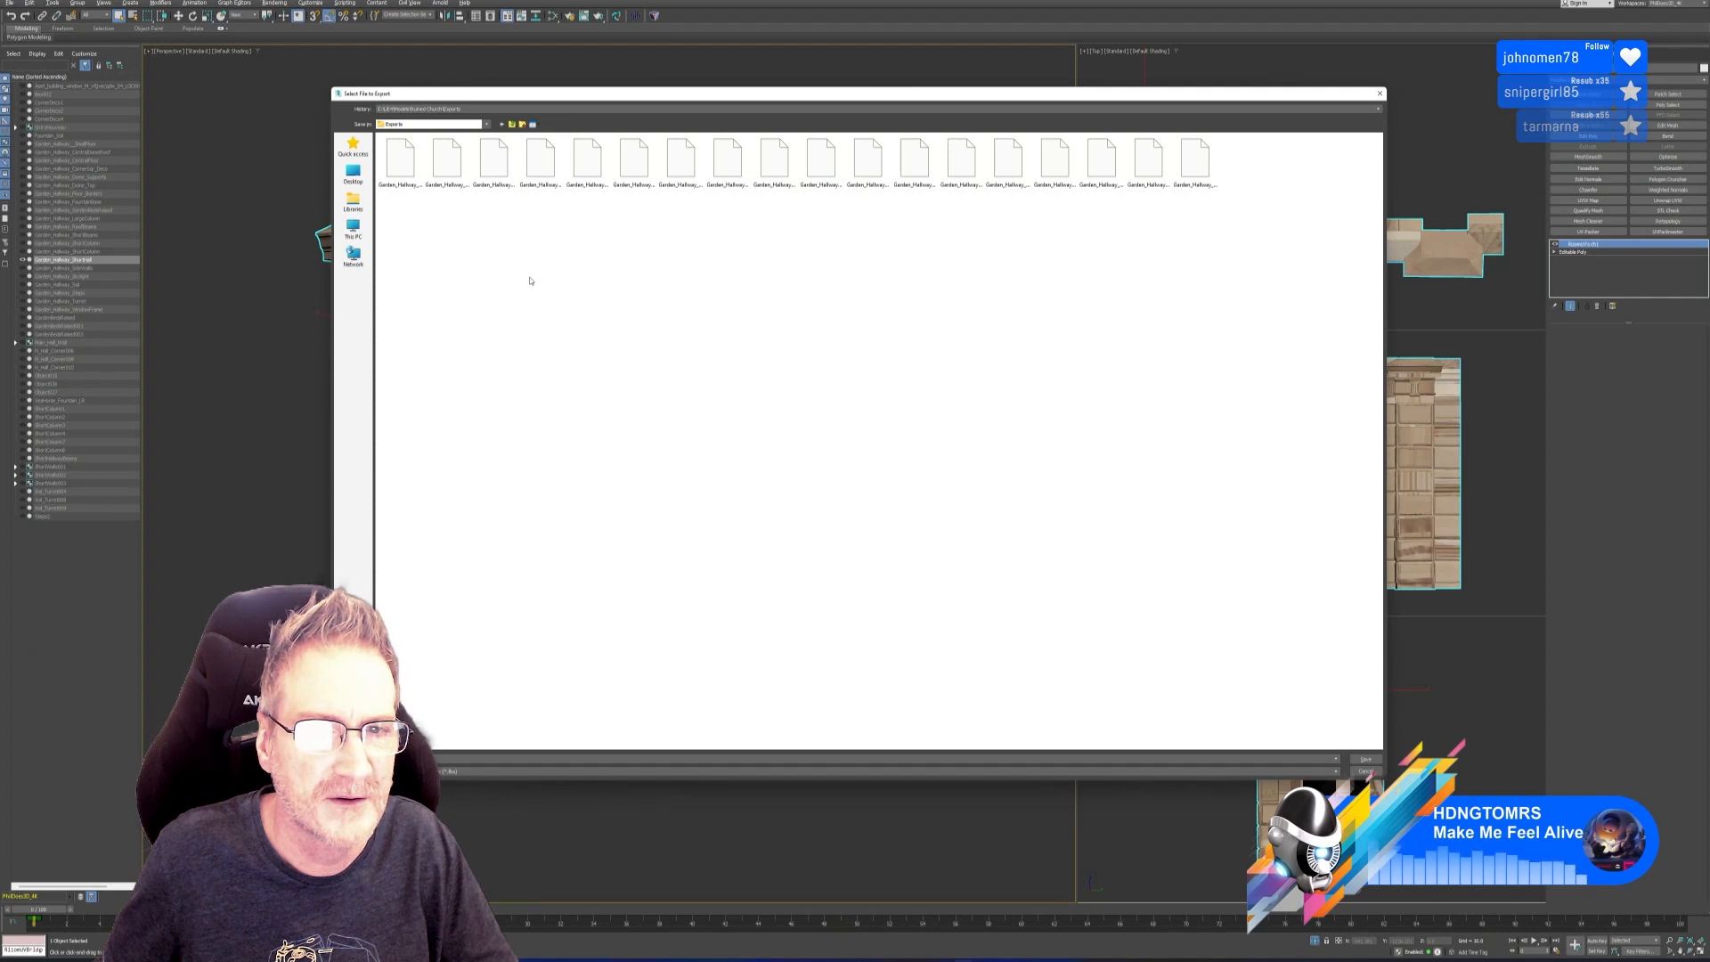
left_click(512, 124)
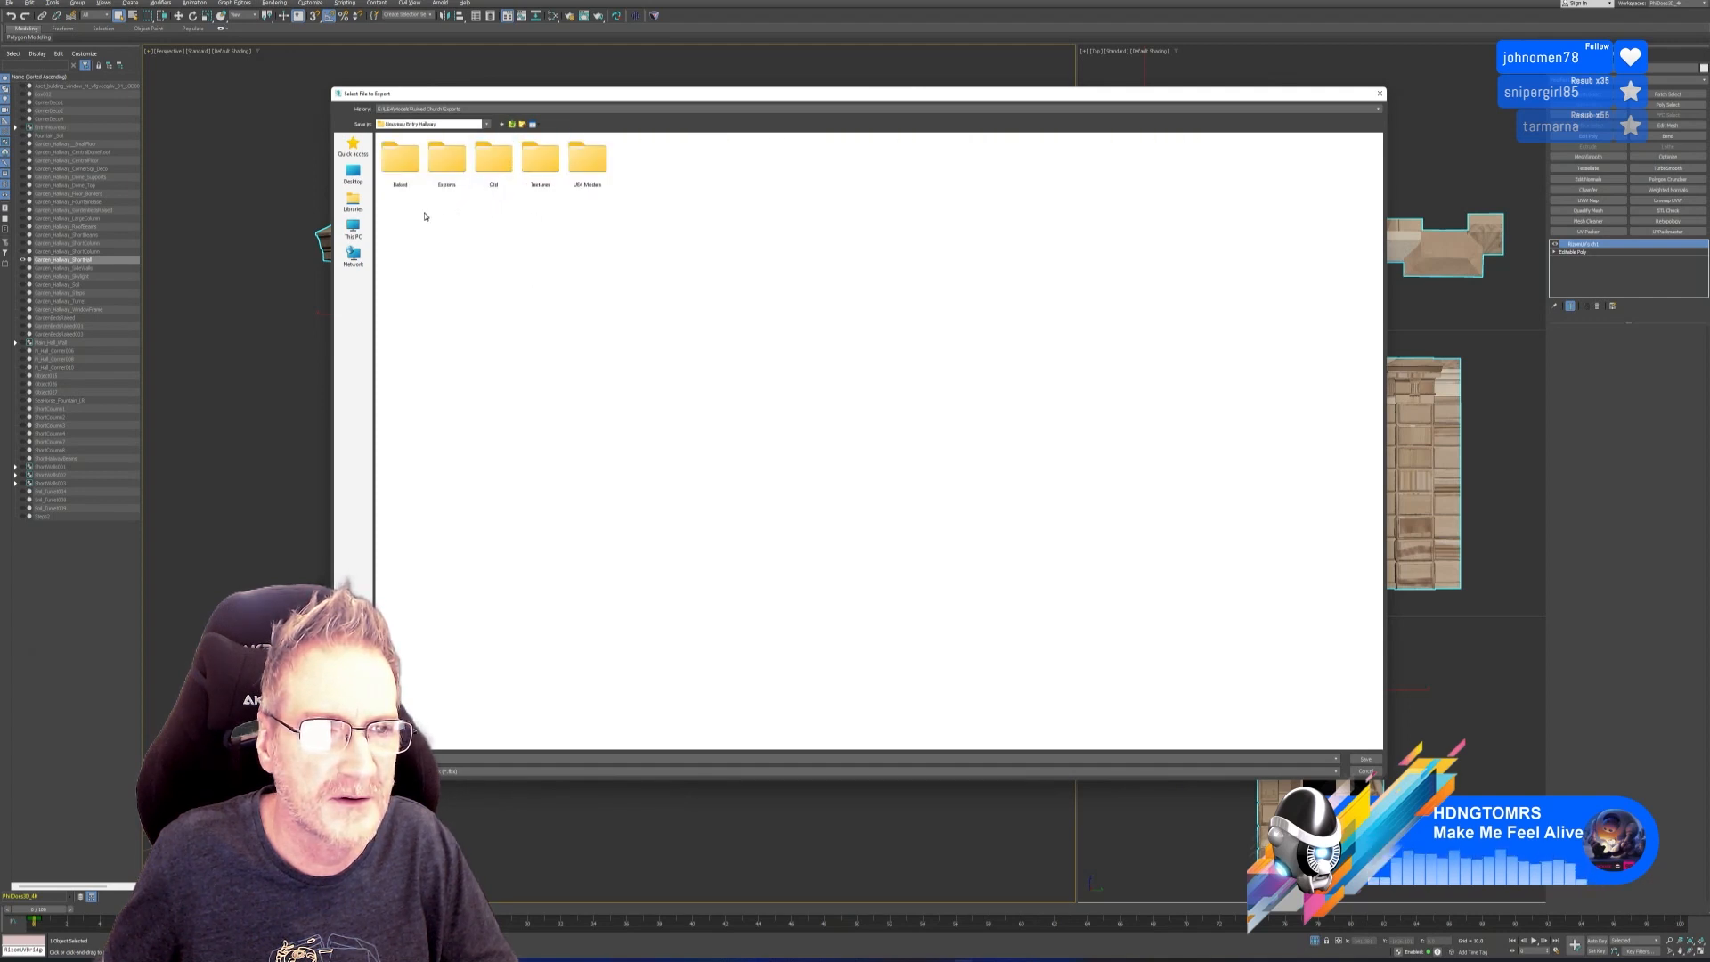
left_click(446, 160)
key("Return")
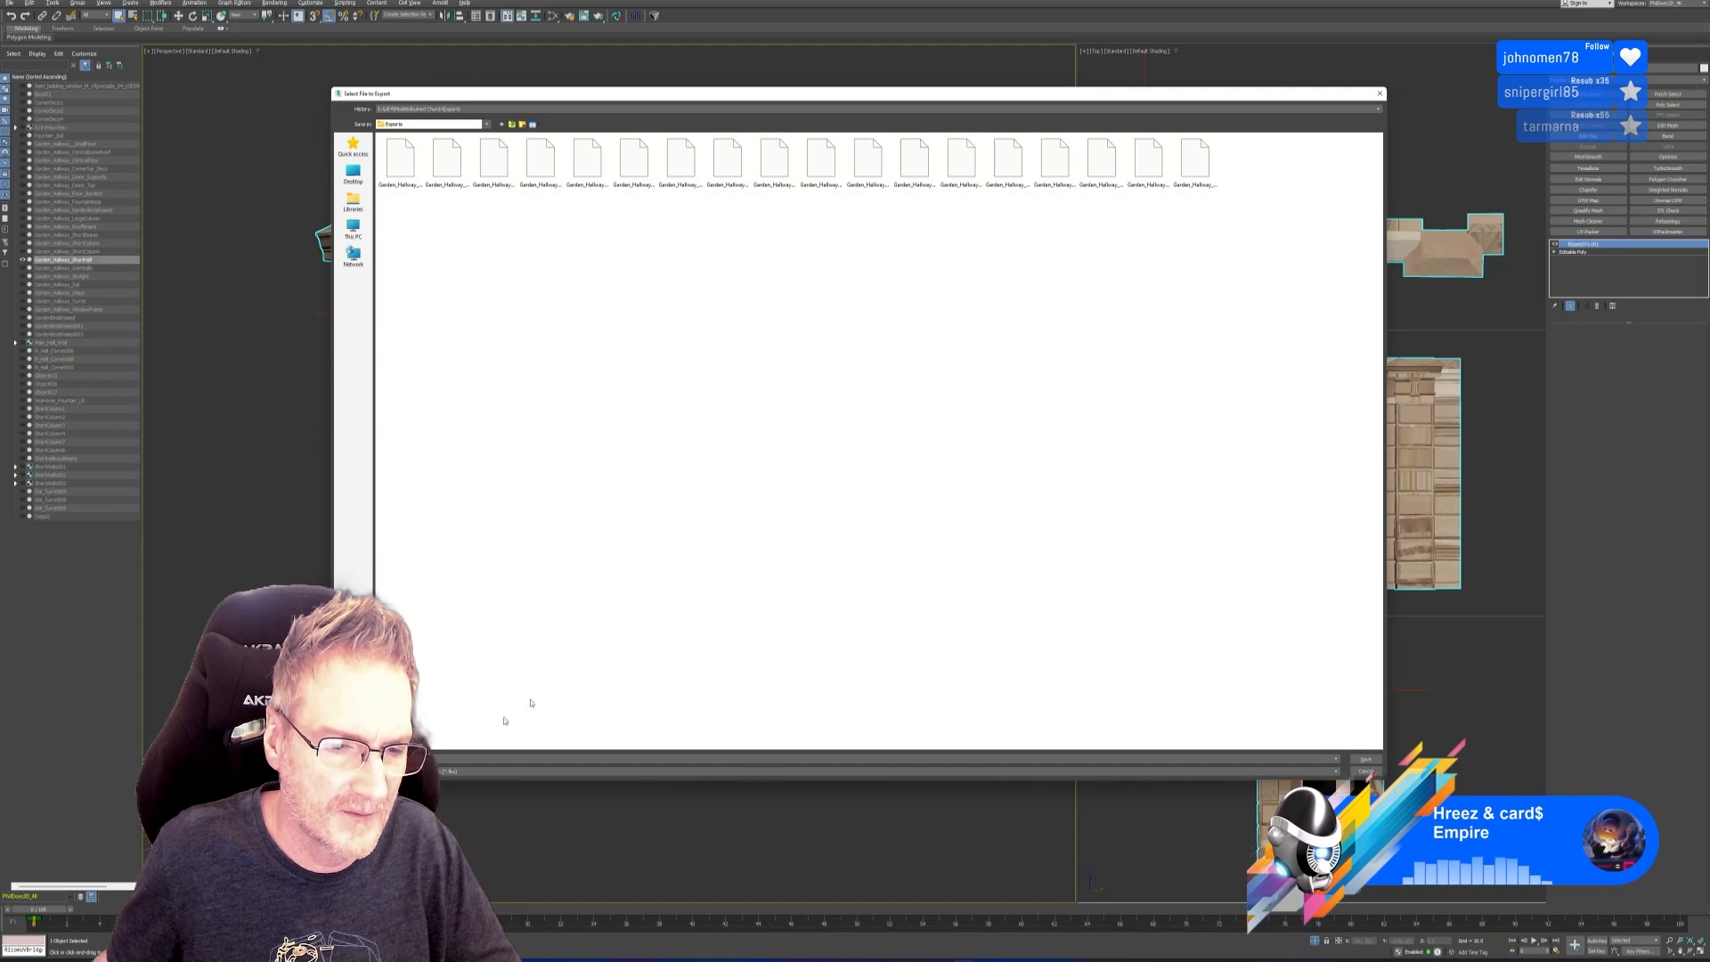
Name the export Garden_Hallway_ShortWall, replace the existing FBX file, and confirm the export.
type("Garden_Hallway_ShortHall")
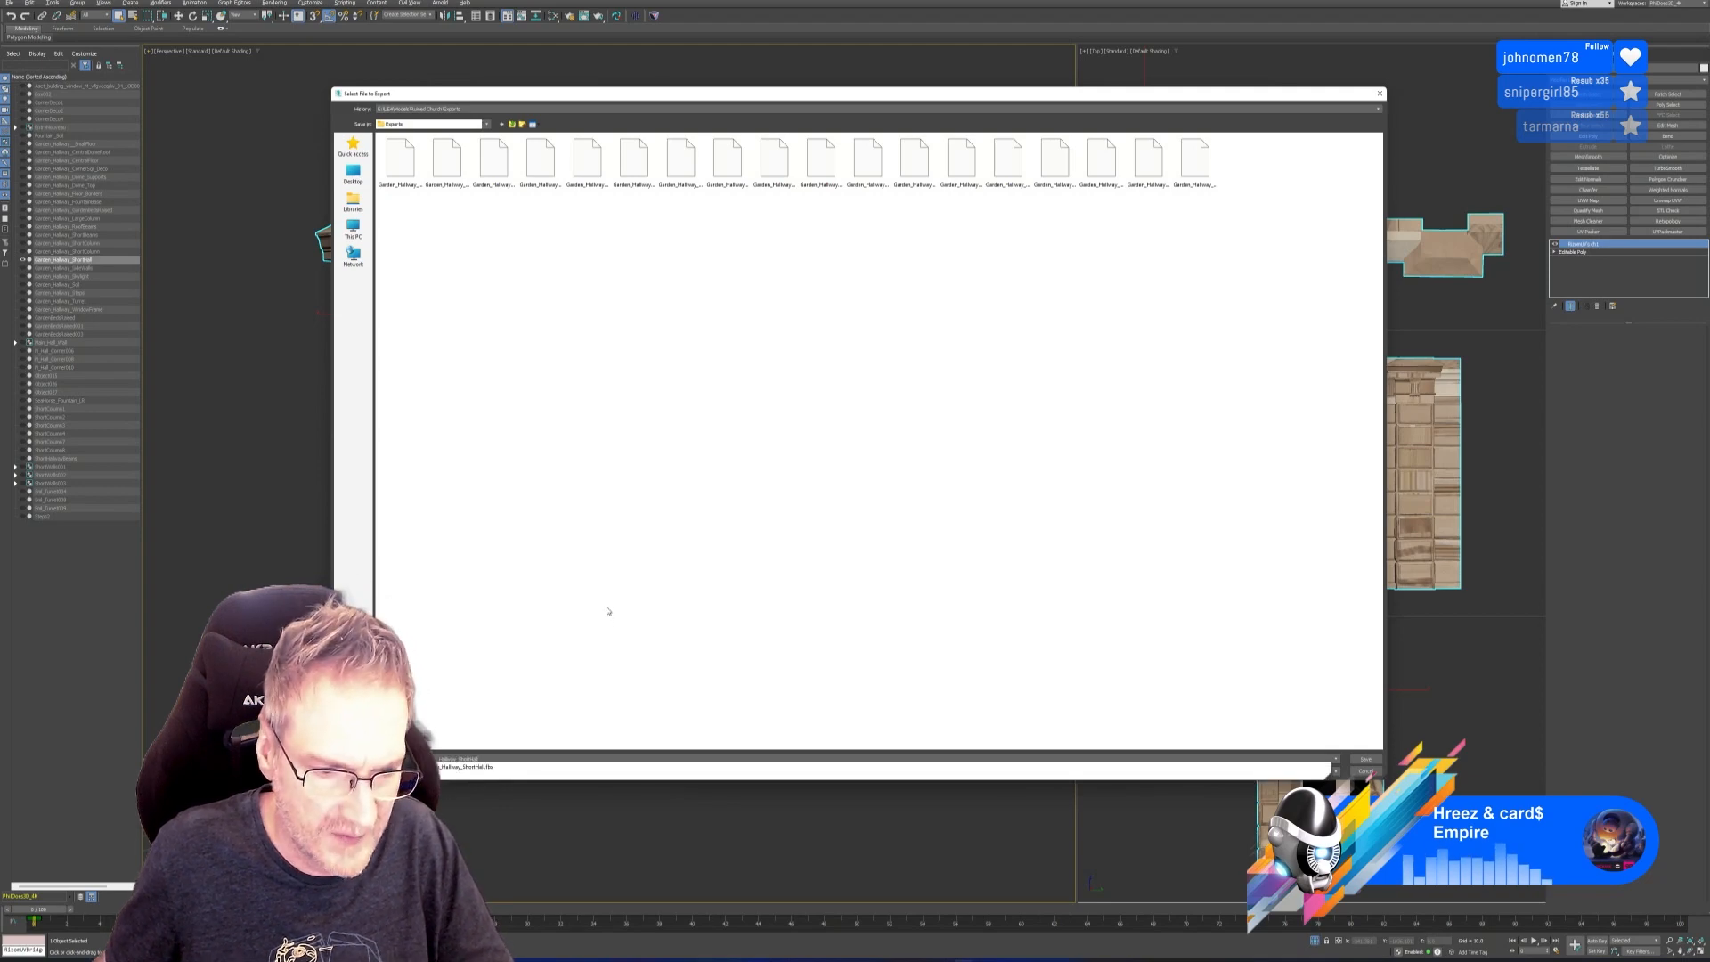
left_click(860, 581)
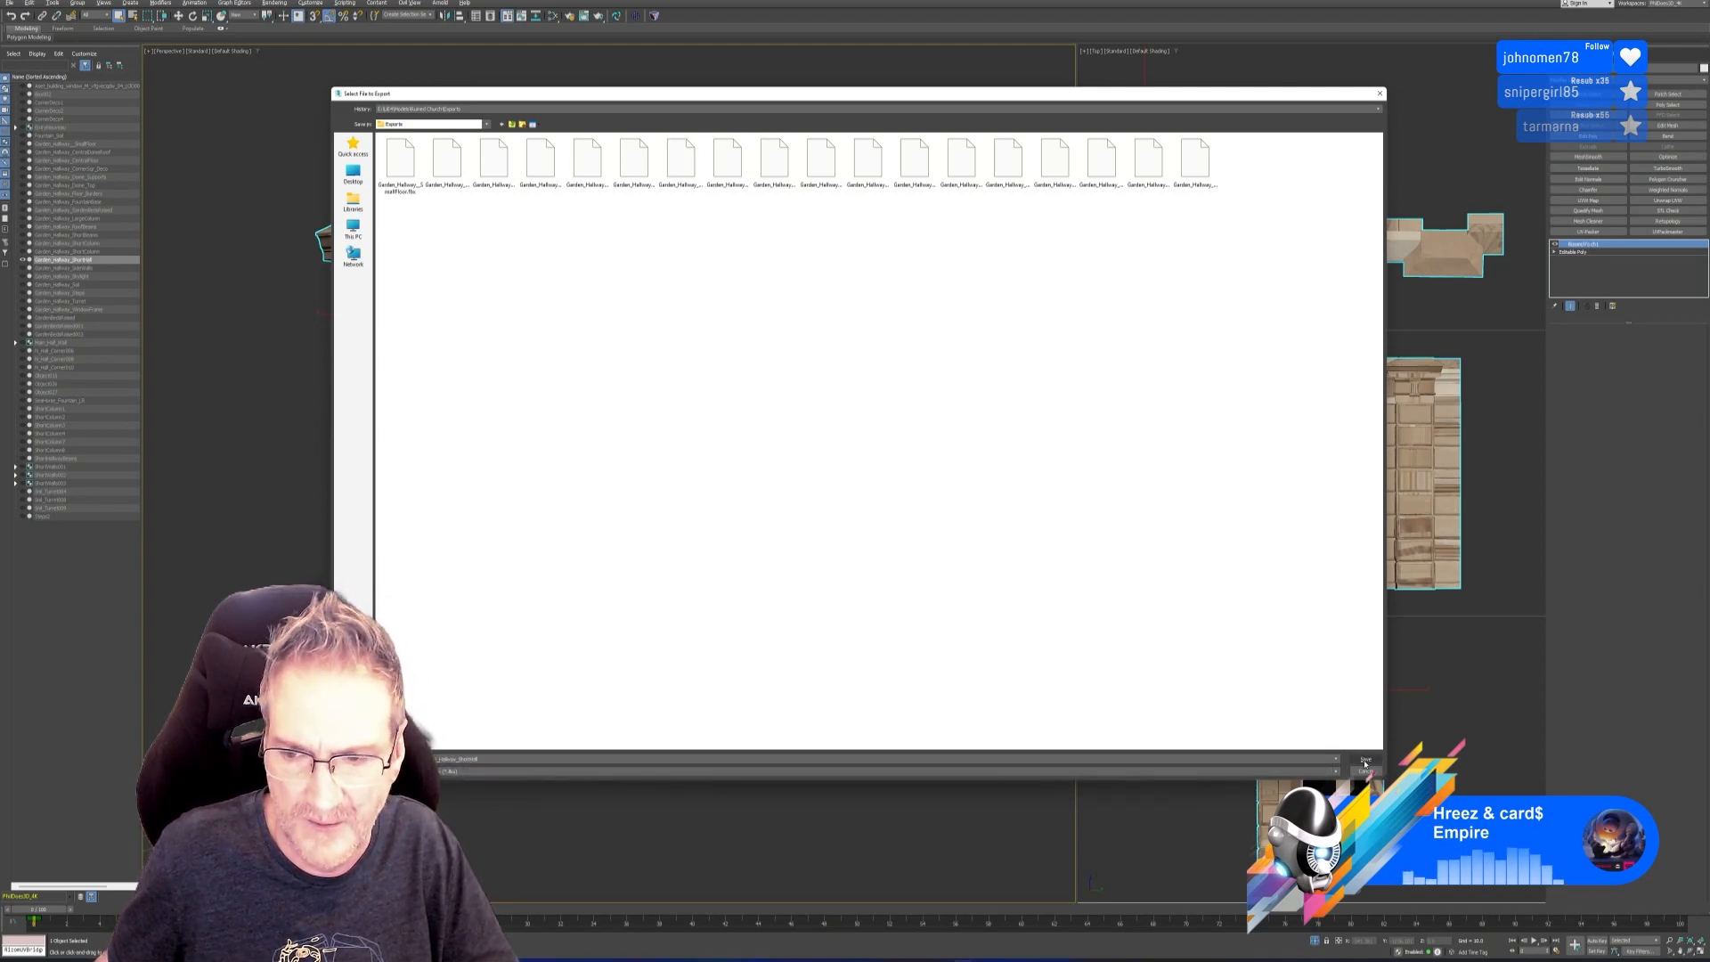
left_click(1362, 758)
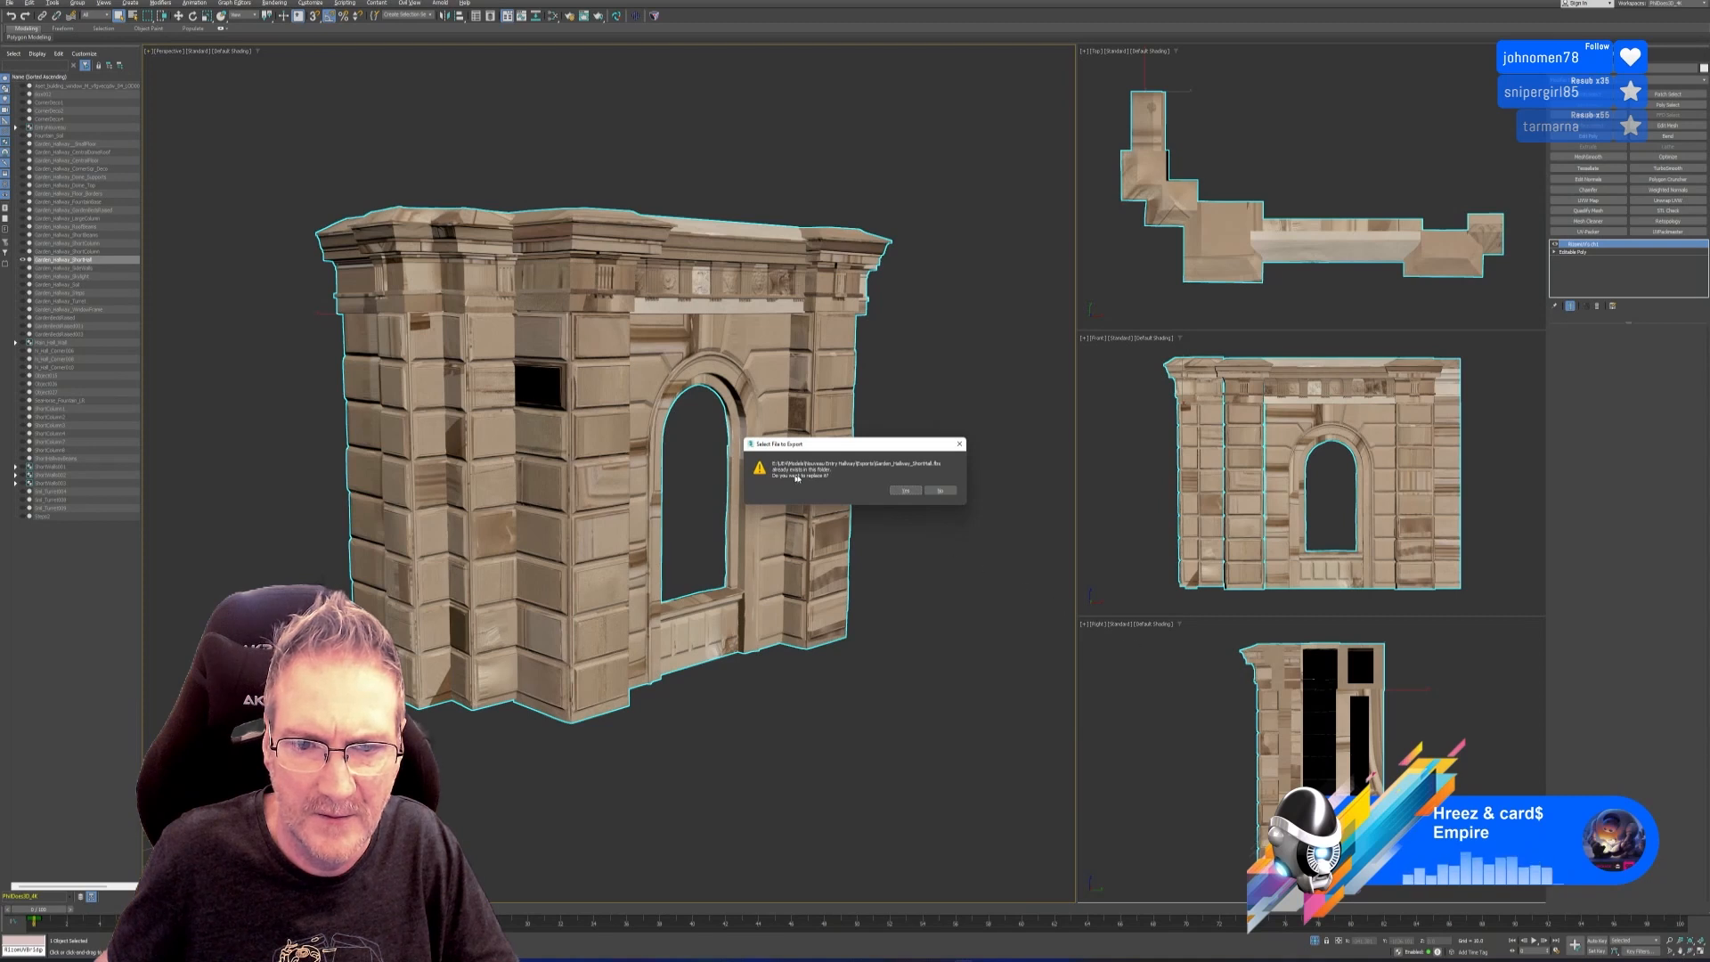
left_click(905, 490)
left_click(1027, 598)
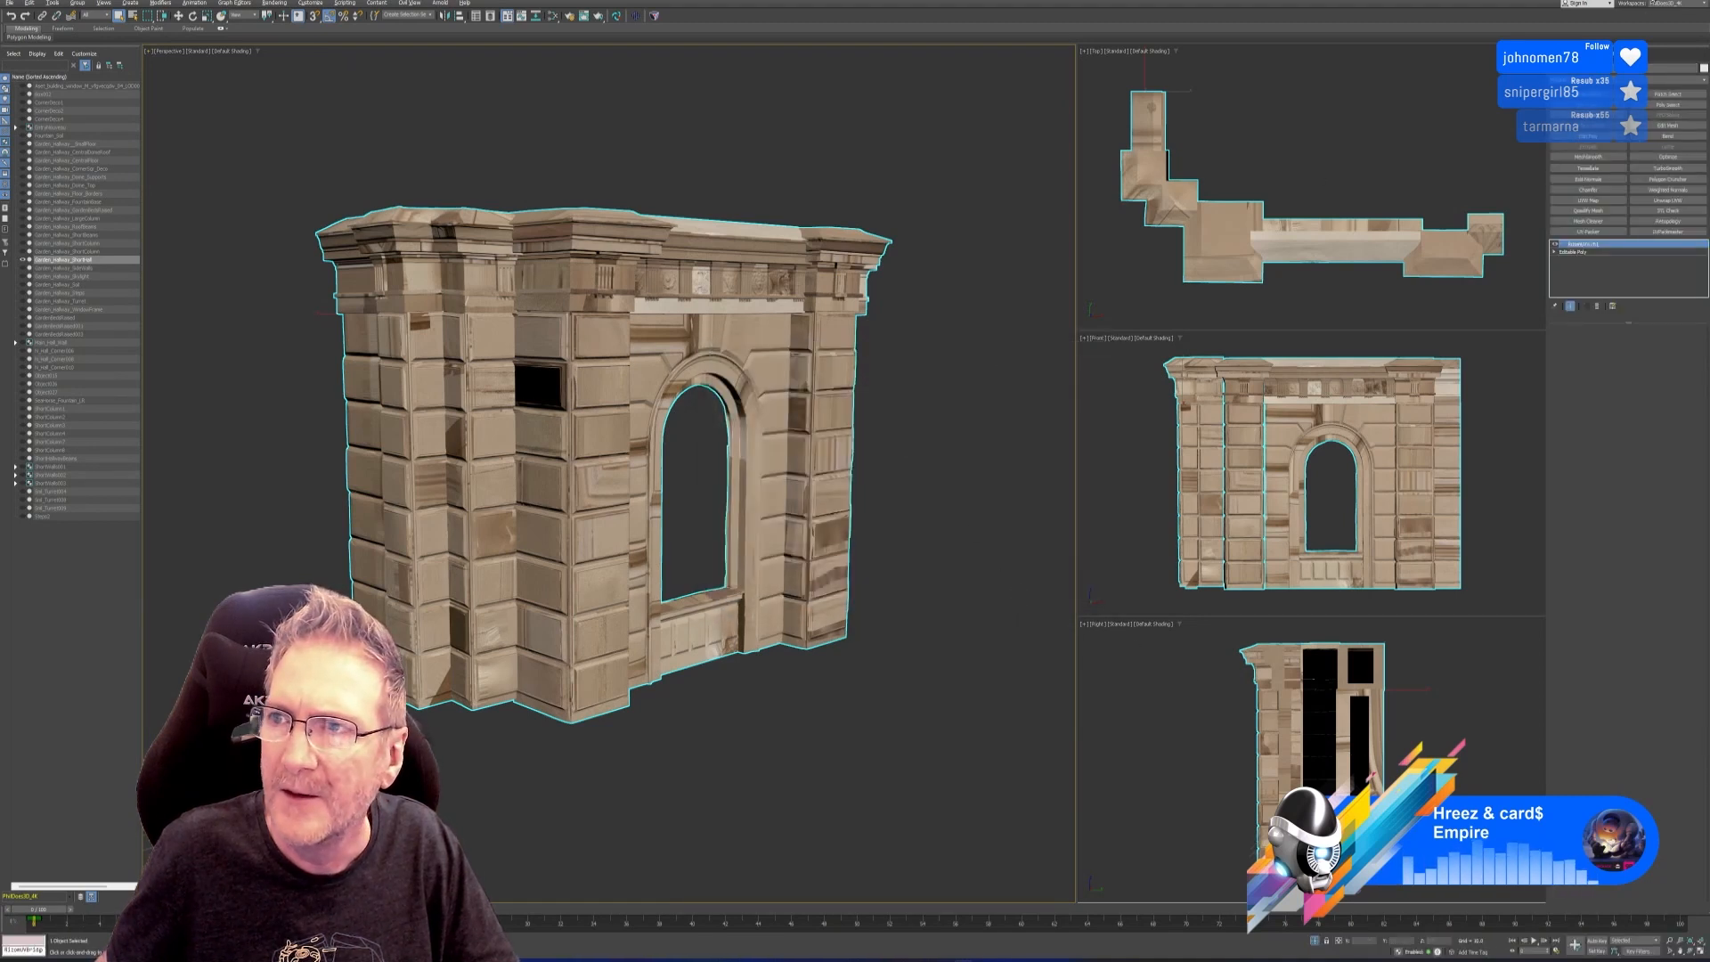
Switch to Substance 3D Painter and start a new project with a document resolution of 4096.
key("super+d")
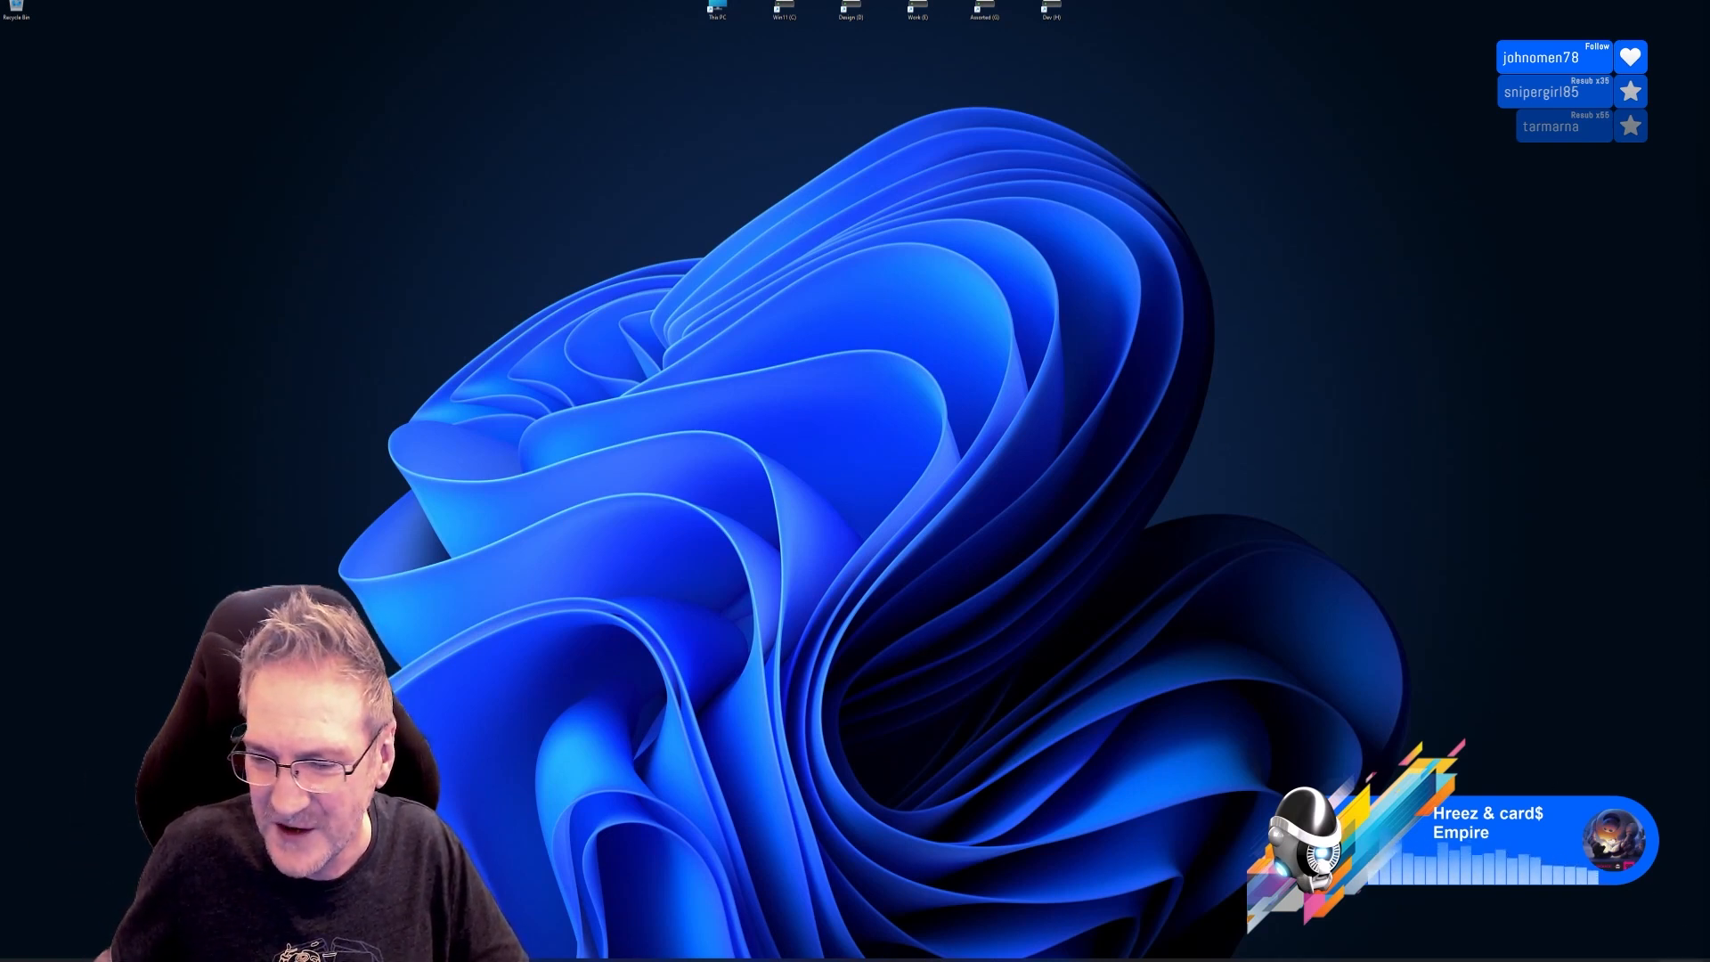
mouse_move(1686, 957)
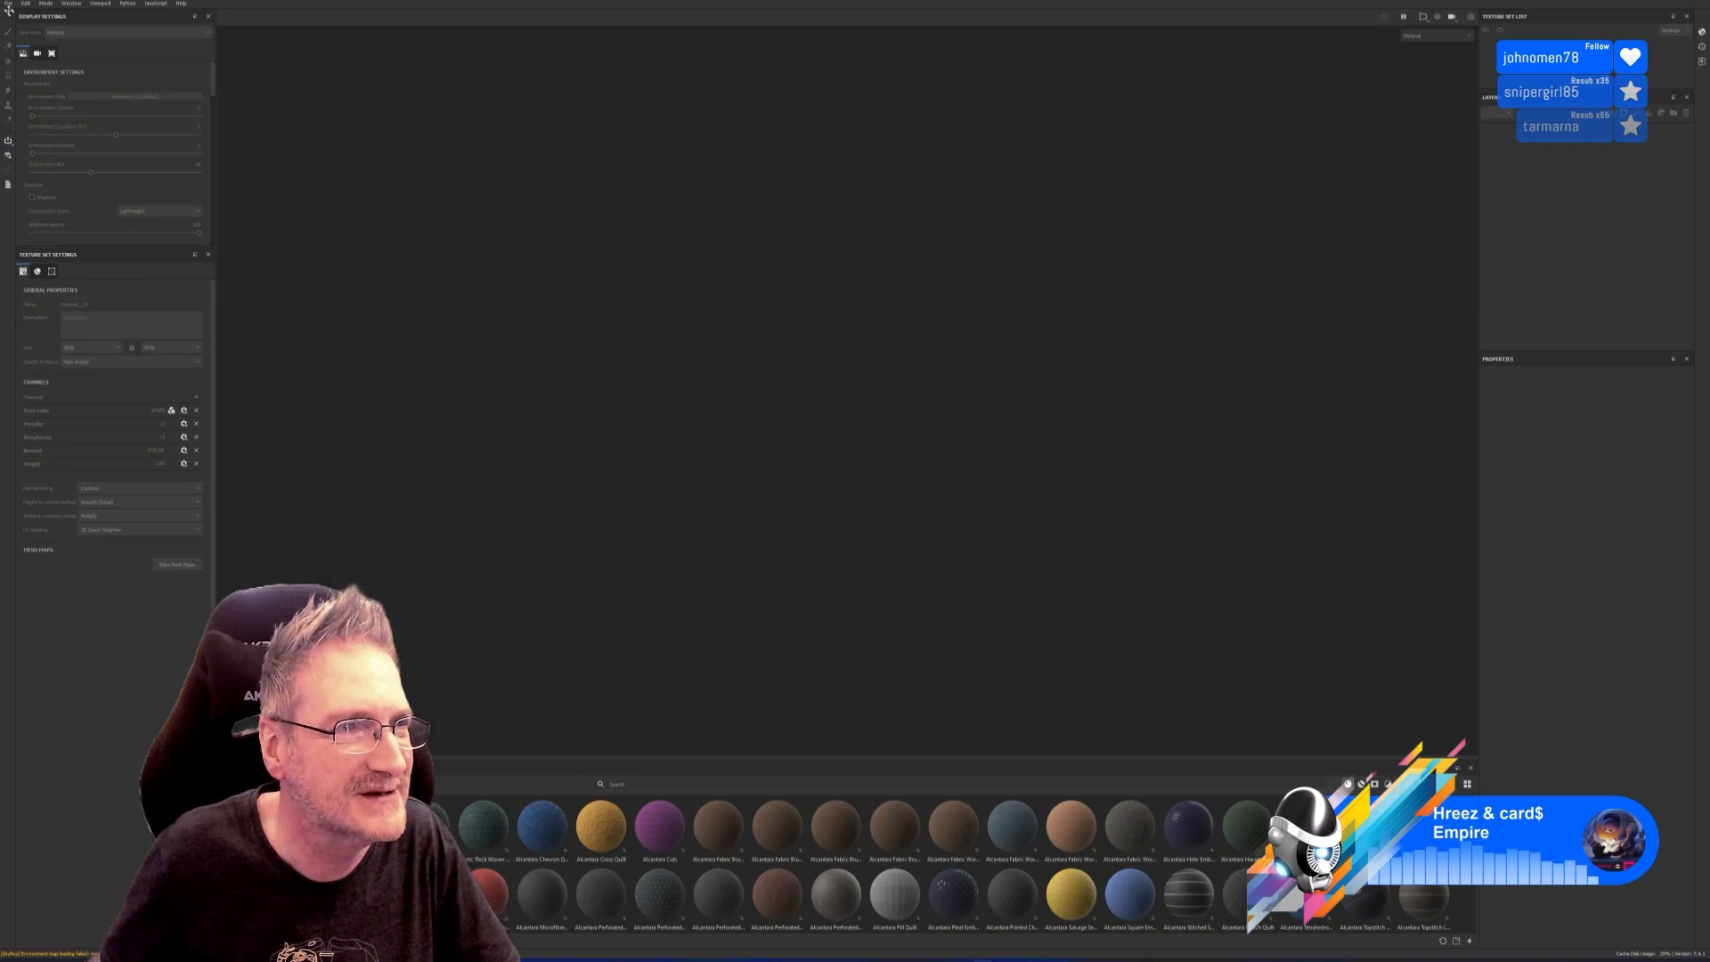
left_click(8, 3)
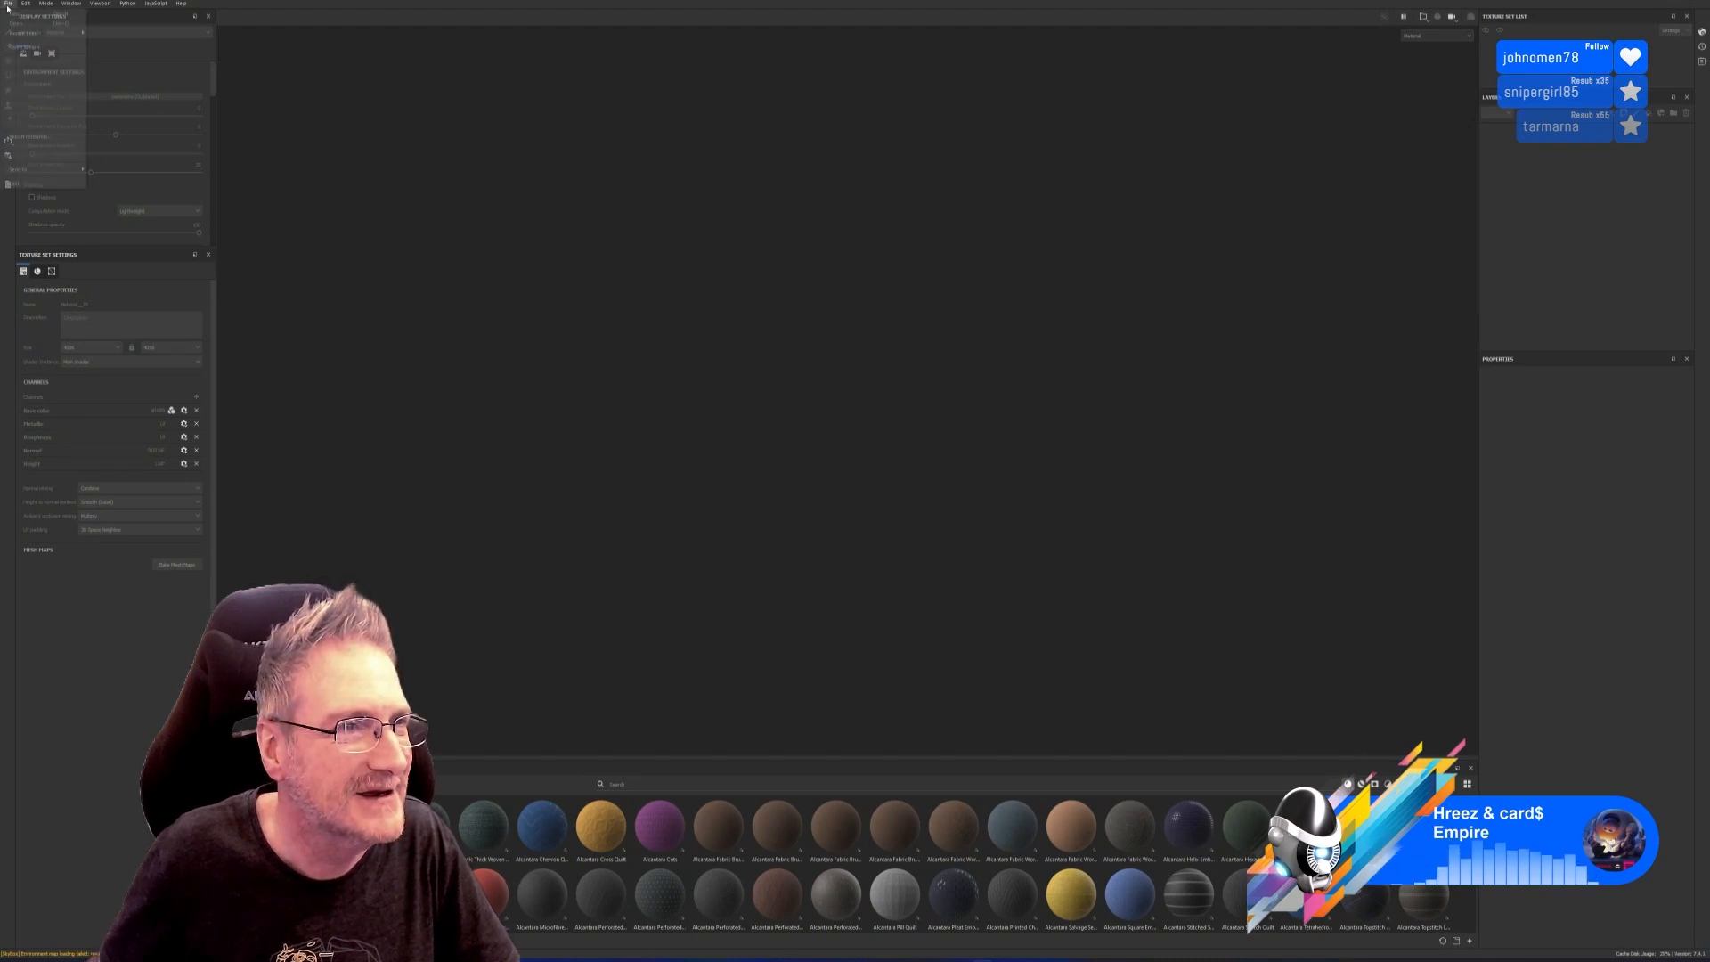
left_click(20, 15)
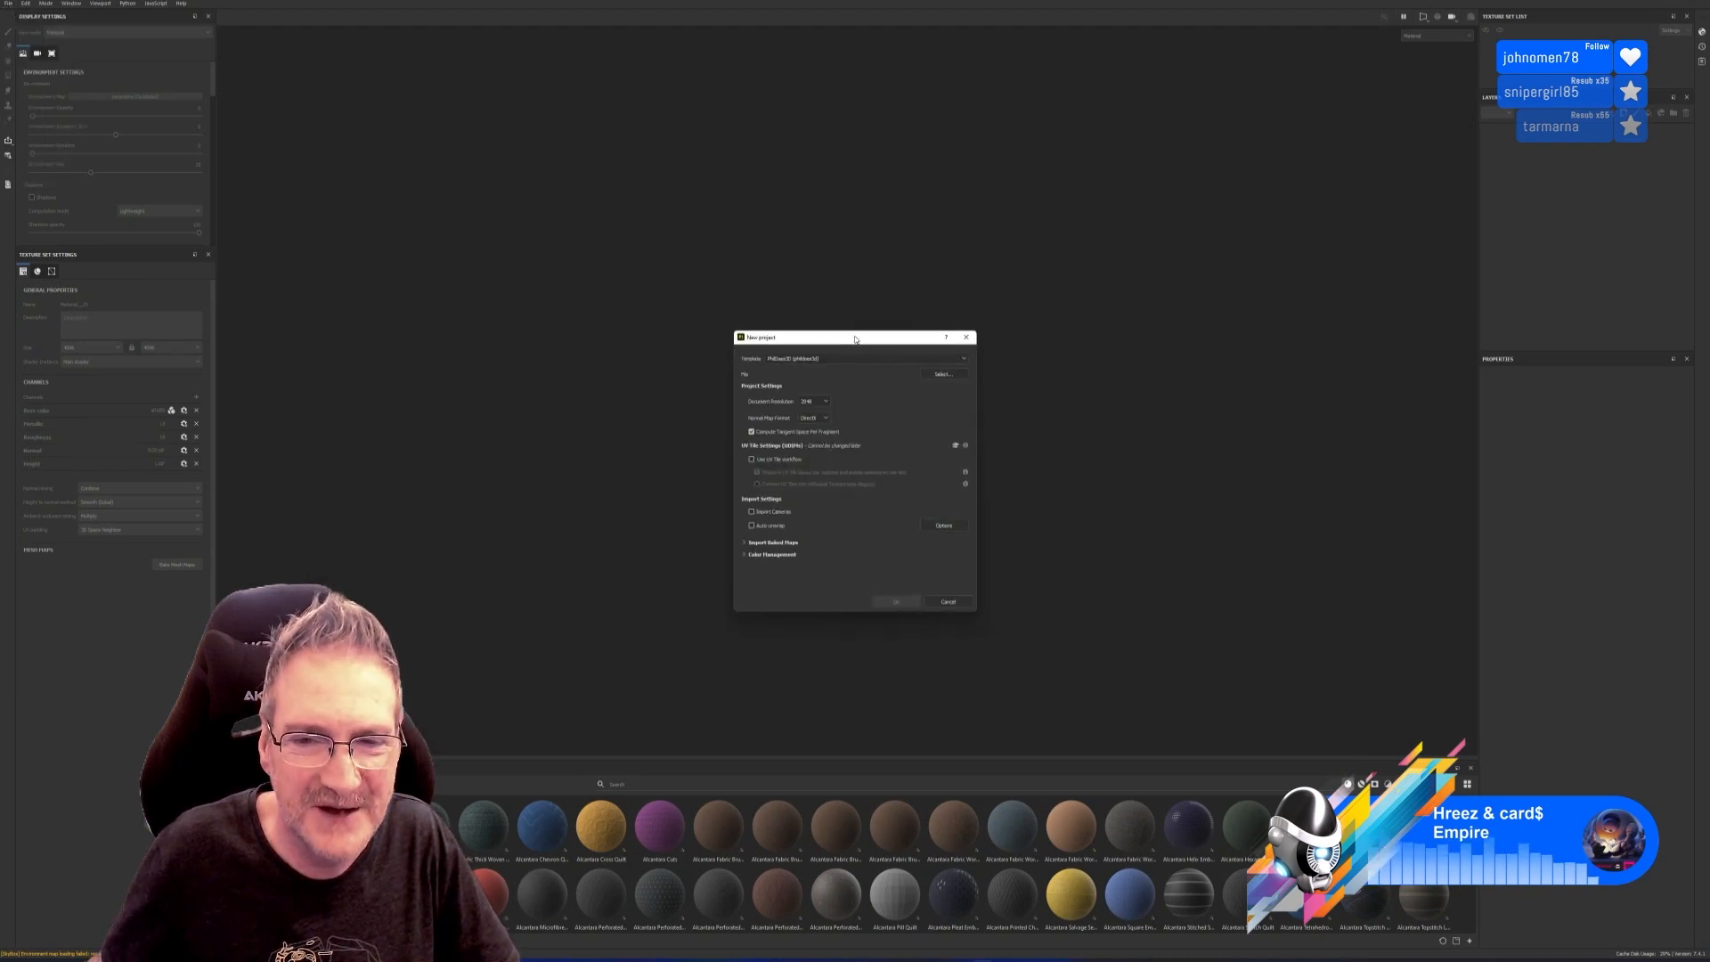
left_click_drag(855, 339, 850, 321)
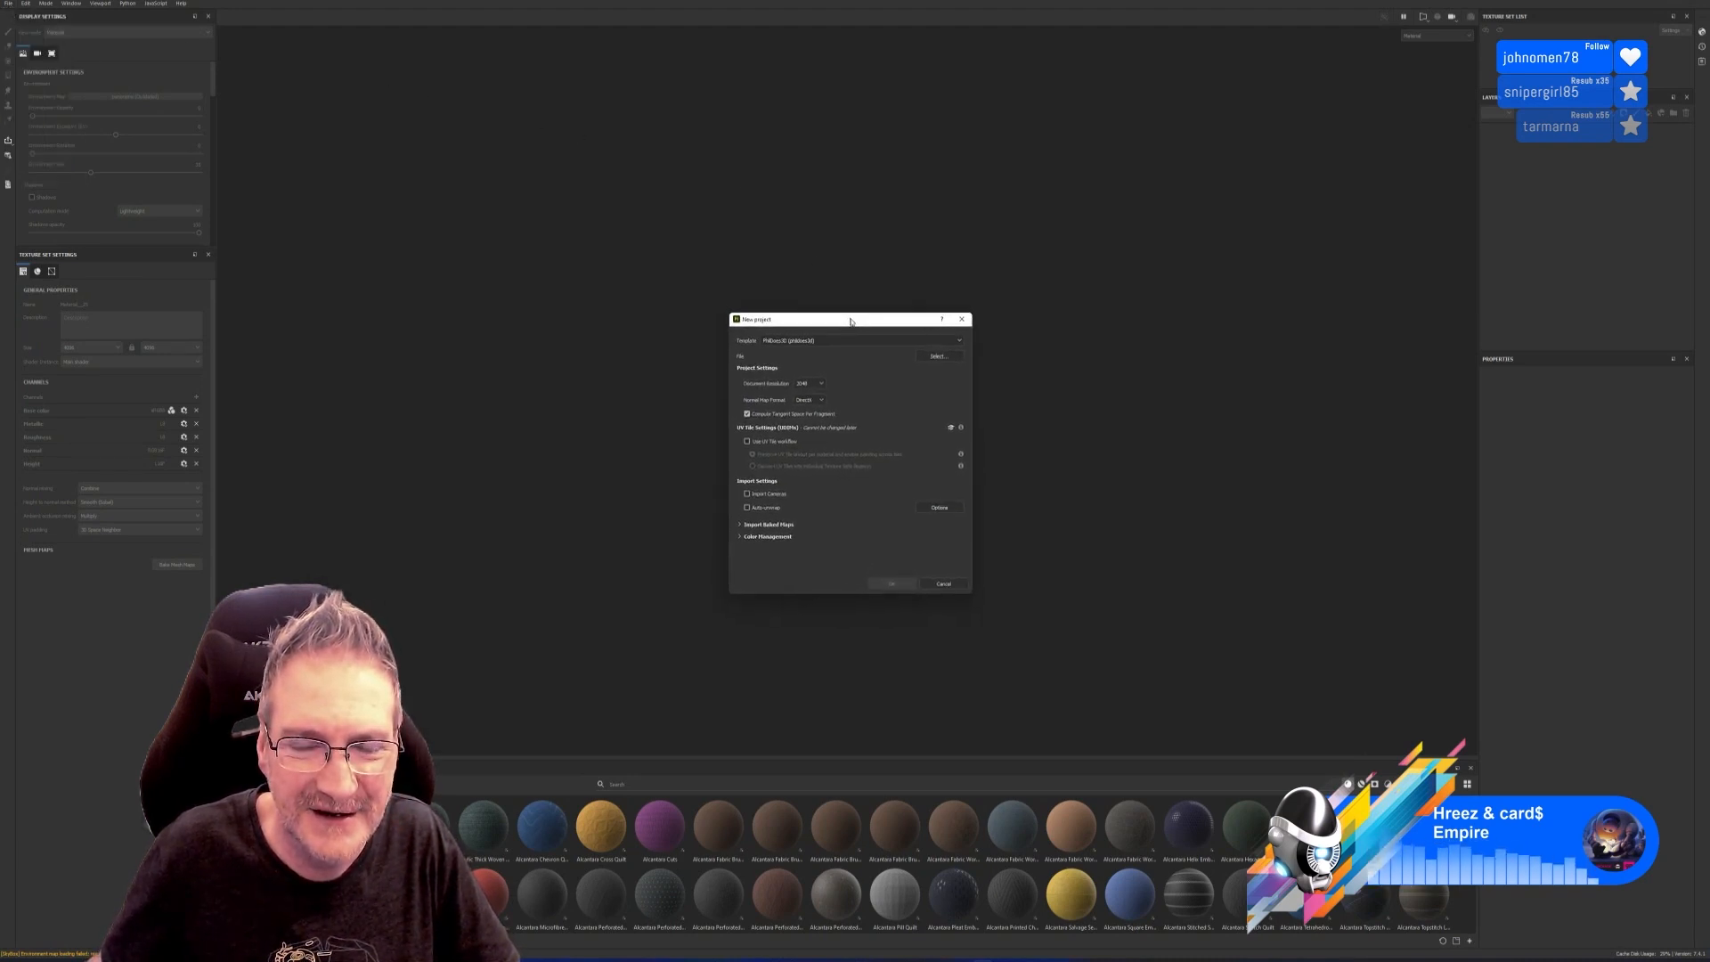
left_click(819, 383)
left_click(809, 441)
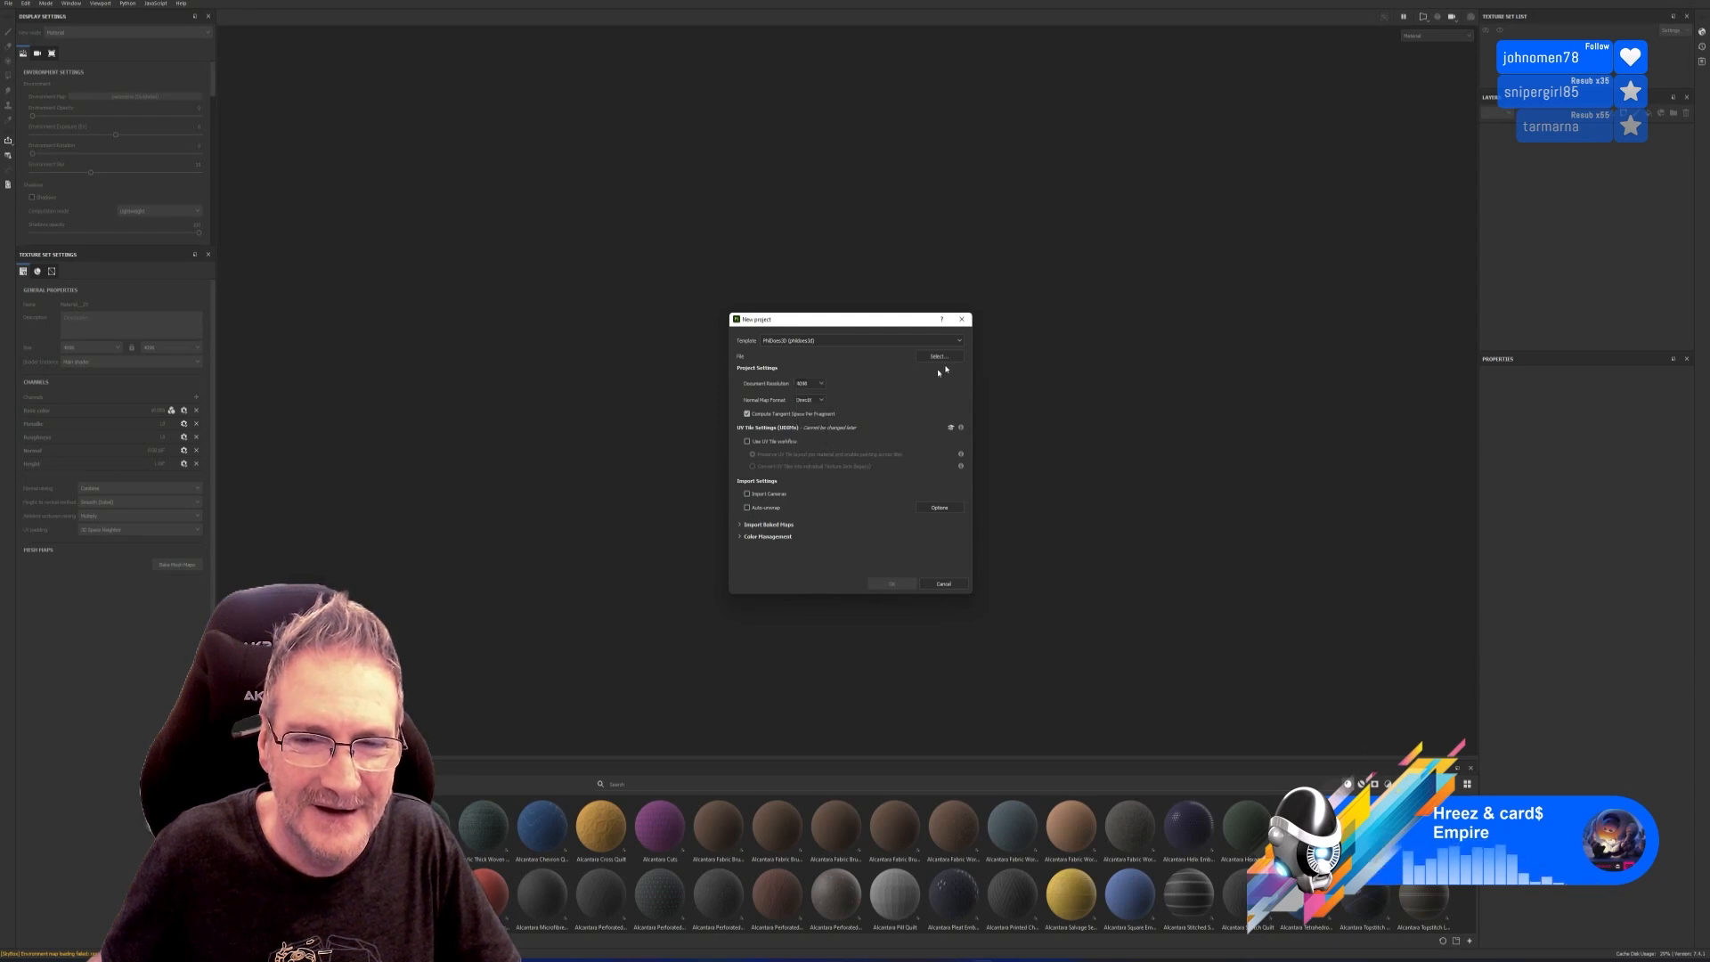
Choose Garden_Hallway_ShortWall.fbx from the Nouveau Entry Hallway Exports folder as the mesh and create the project.
left_click(939, 356)
left_click_drag(939, 281, 711, 189)
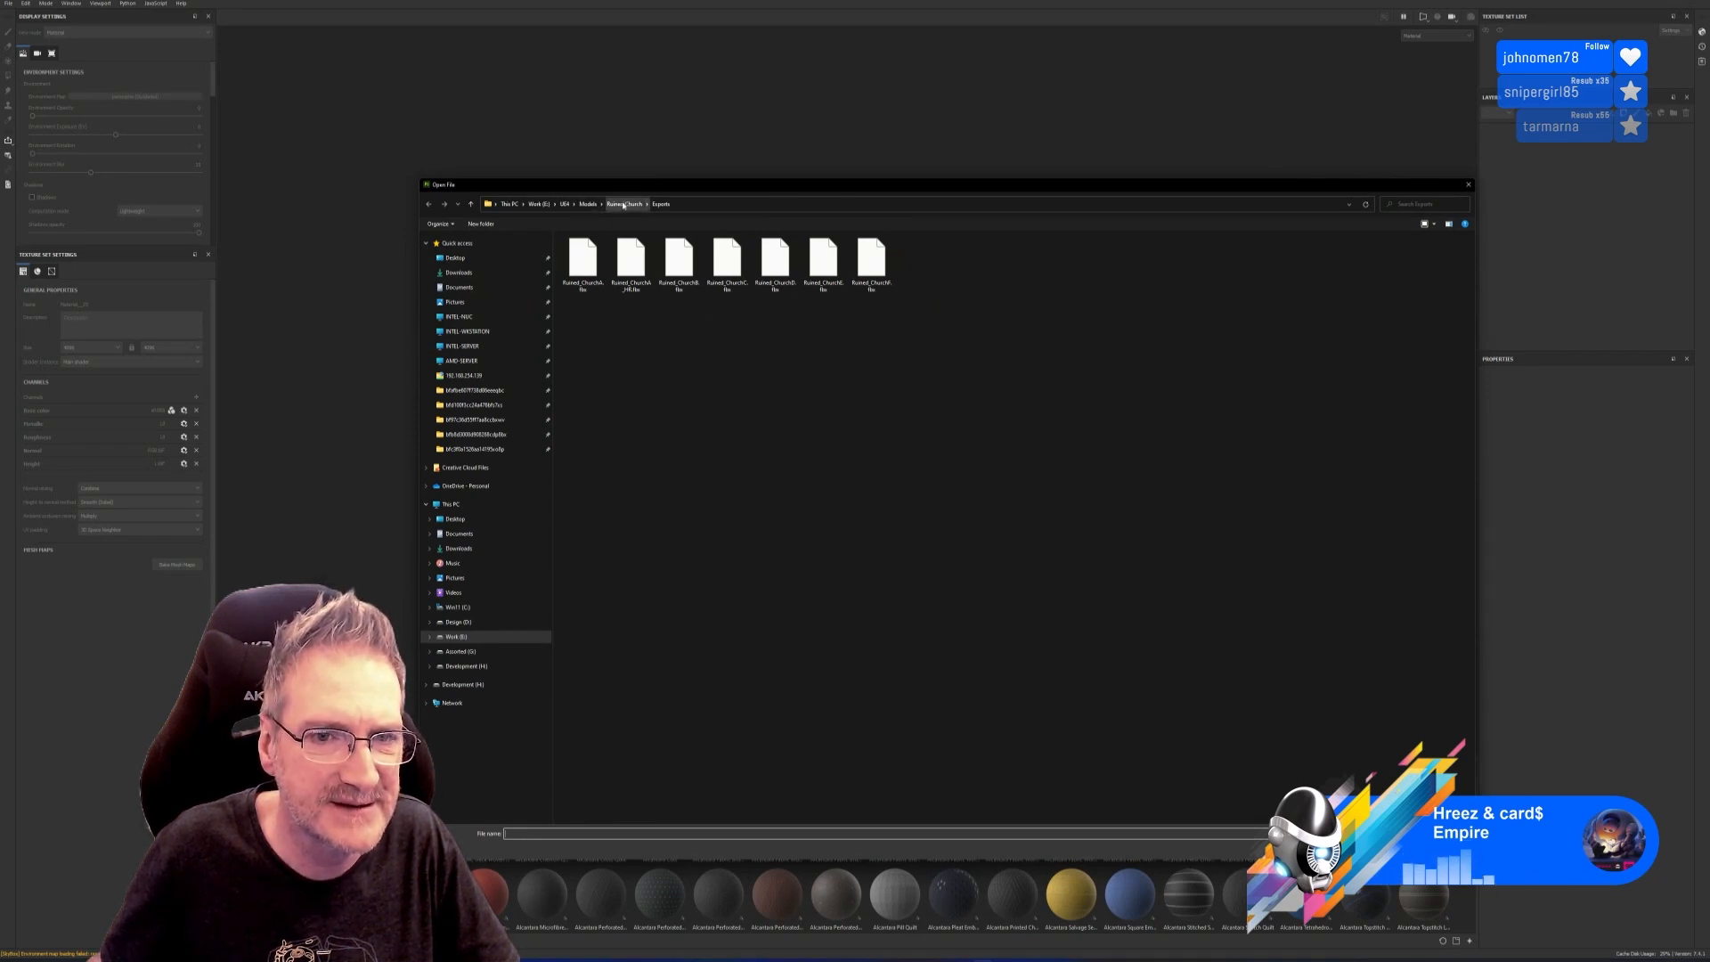
left_click(588, 204)
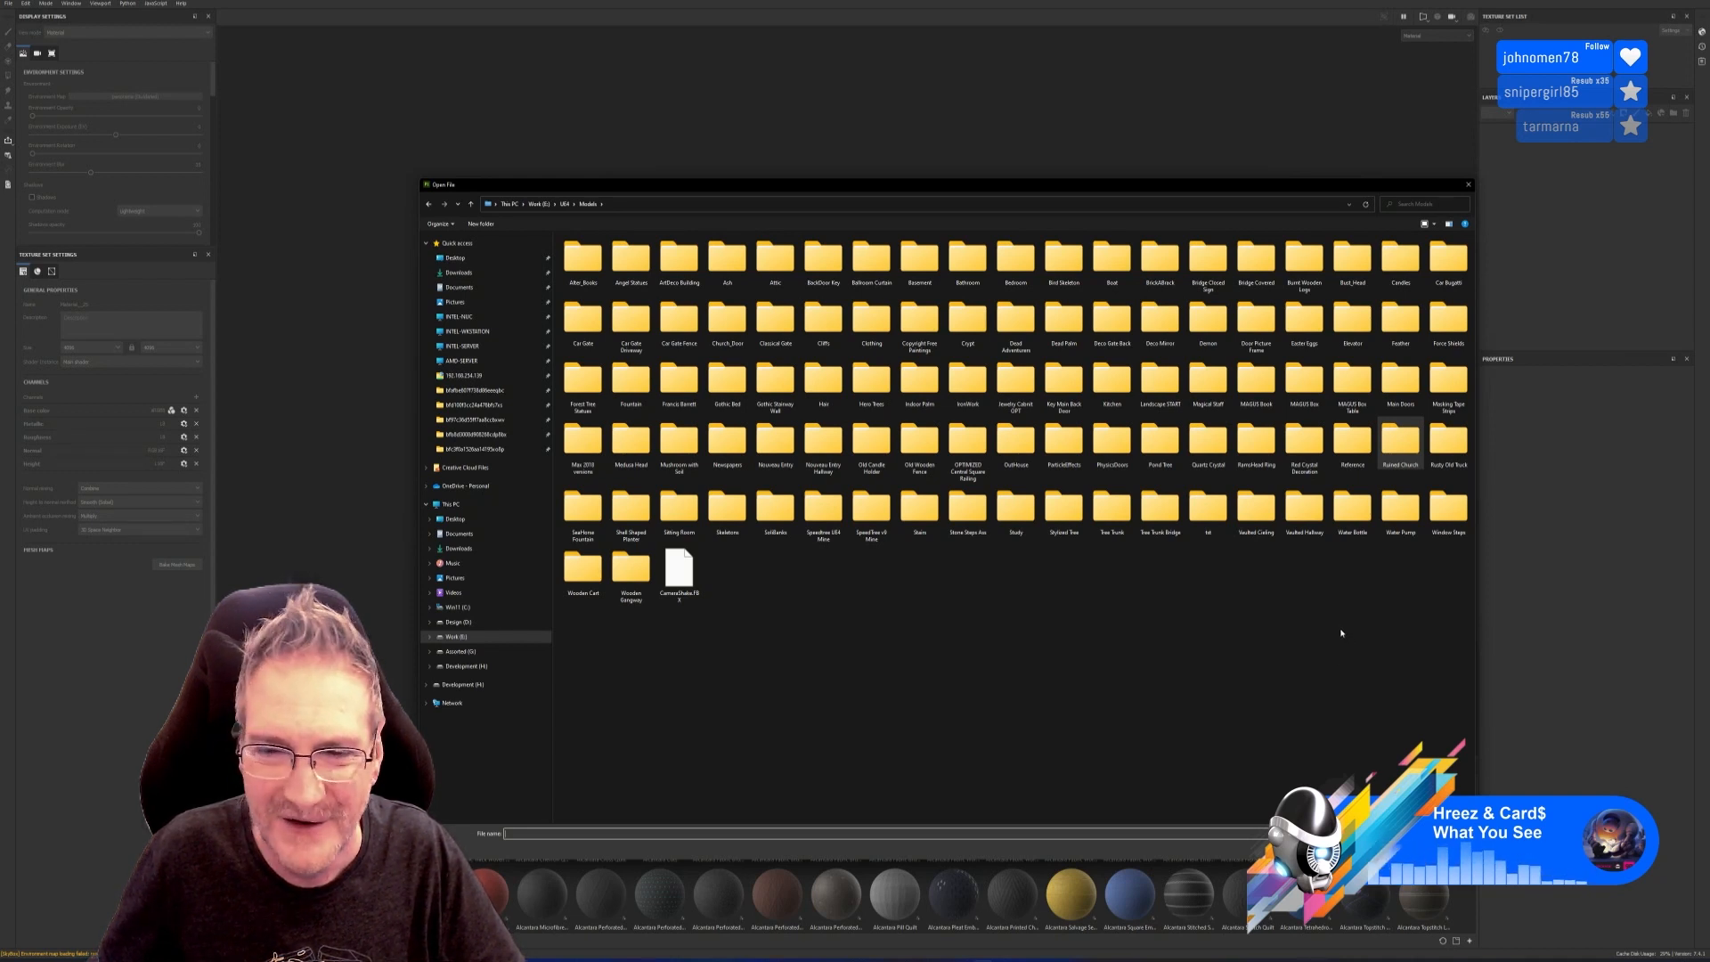
double_click(806, 450)
double_click(643, 287)
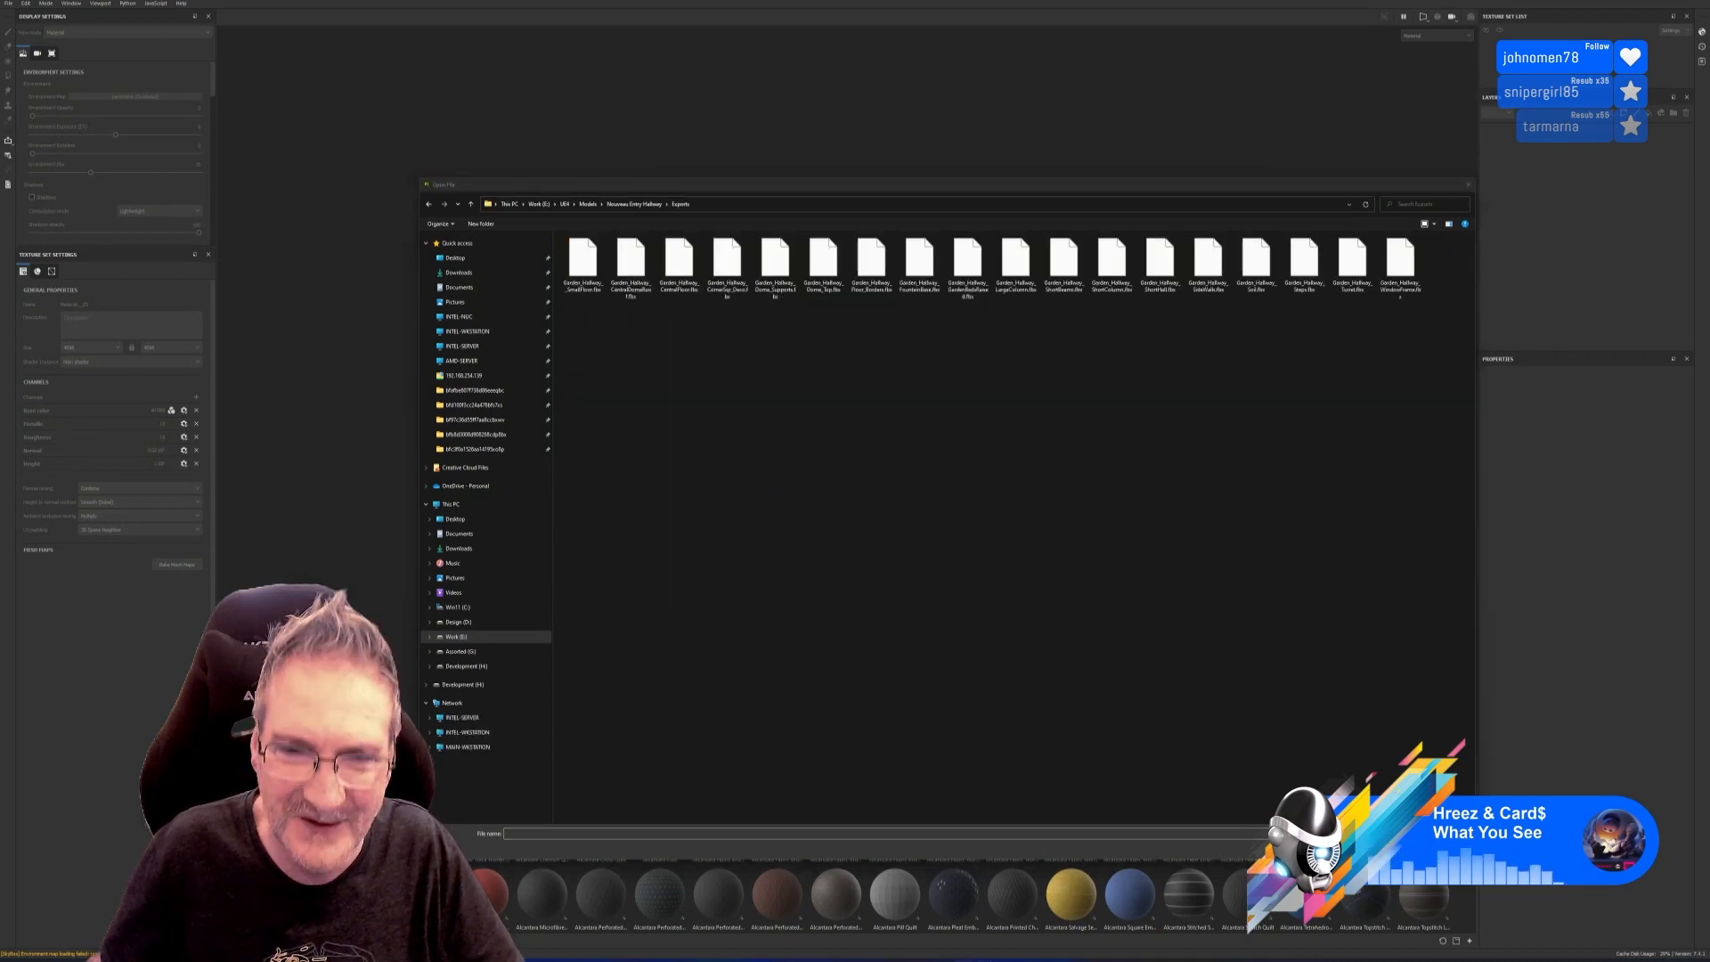
key("alt+Tab")
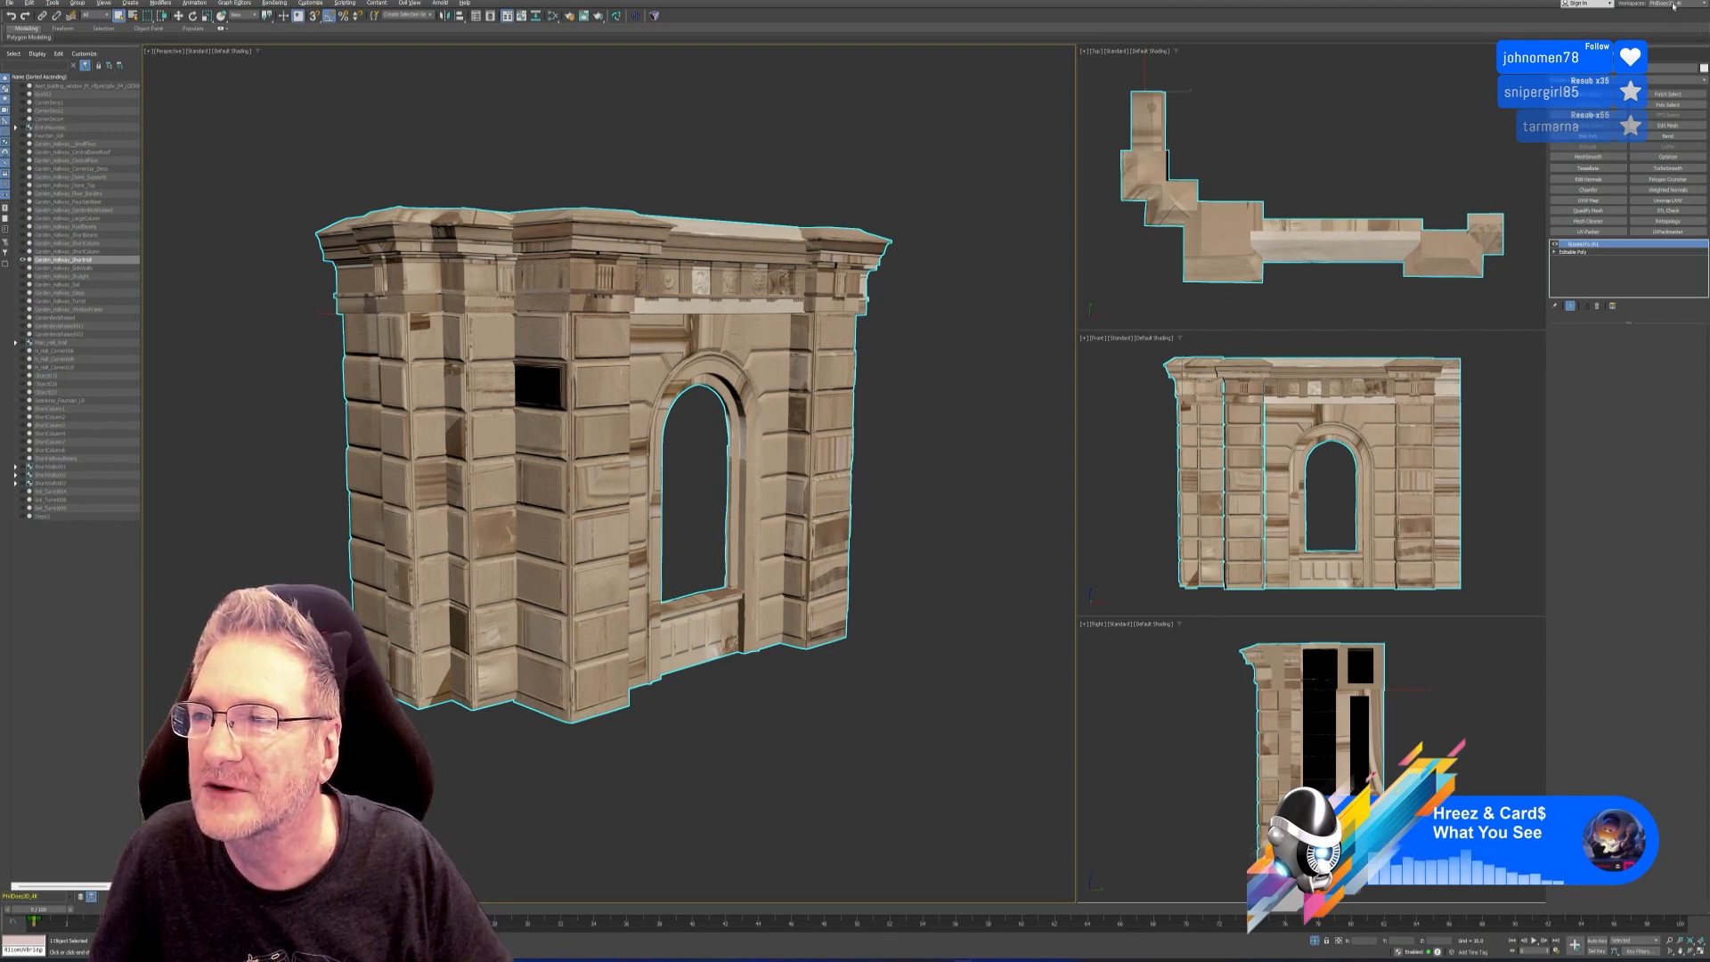
key("alt+Tab")
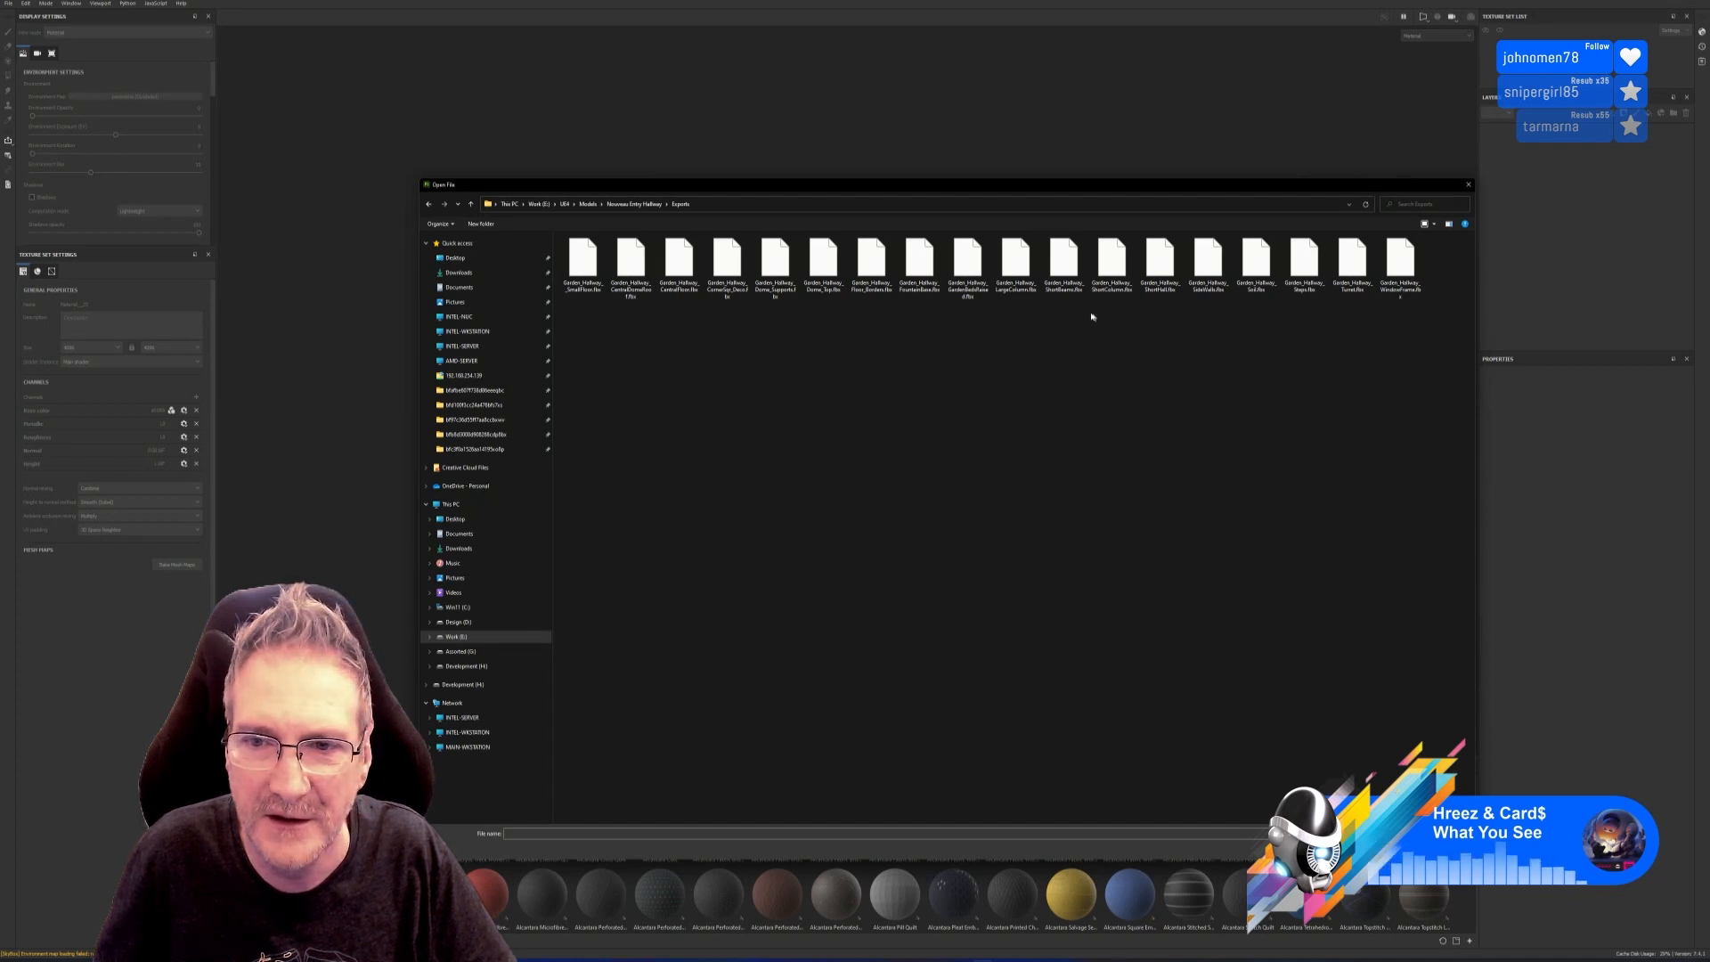
double_click(1160, 276)
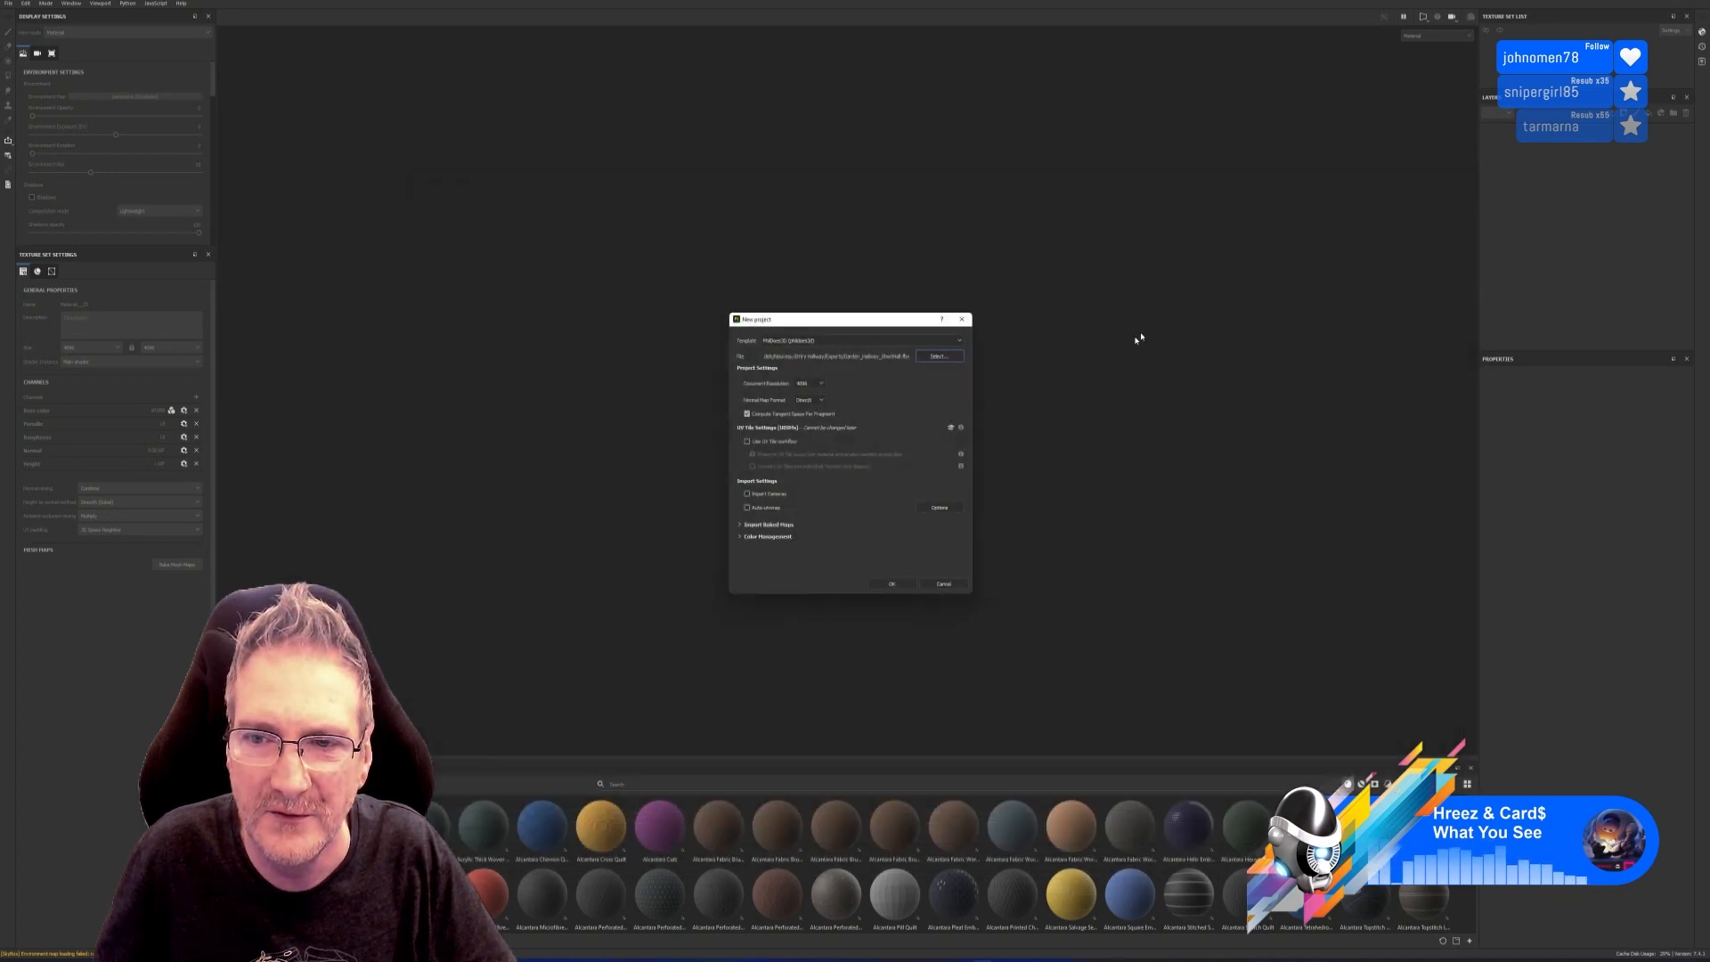
left_click(891, 583)
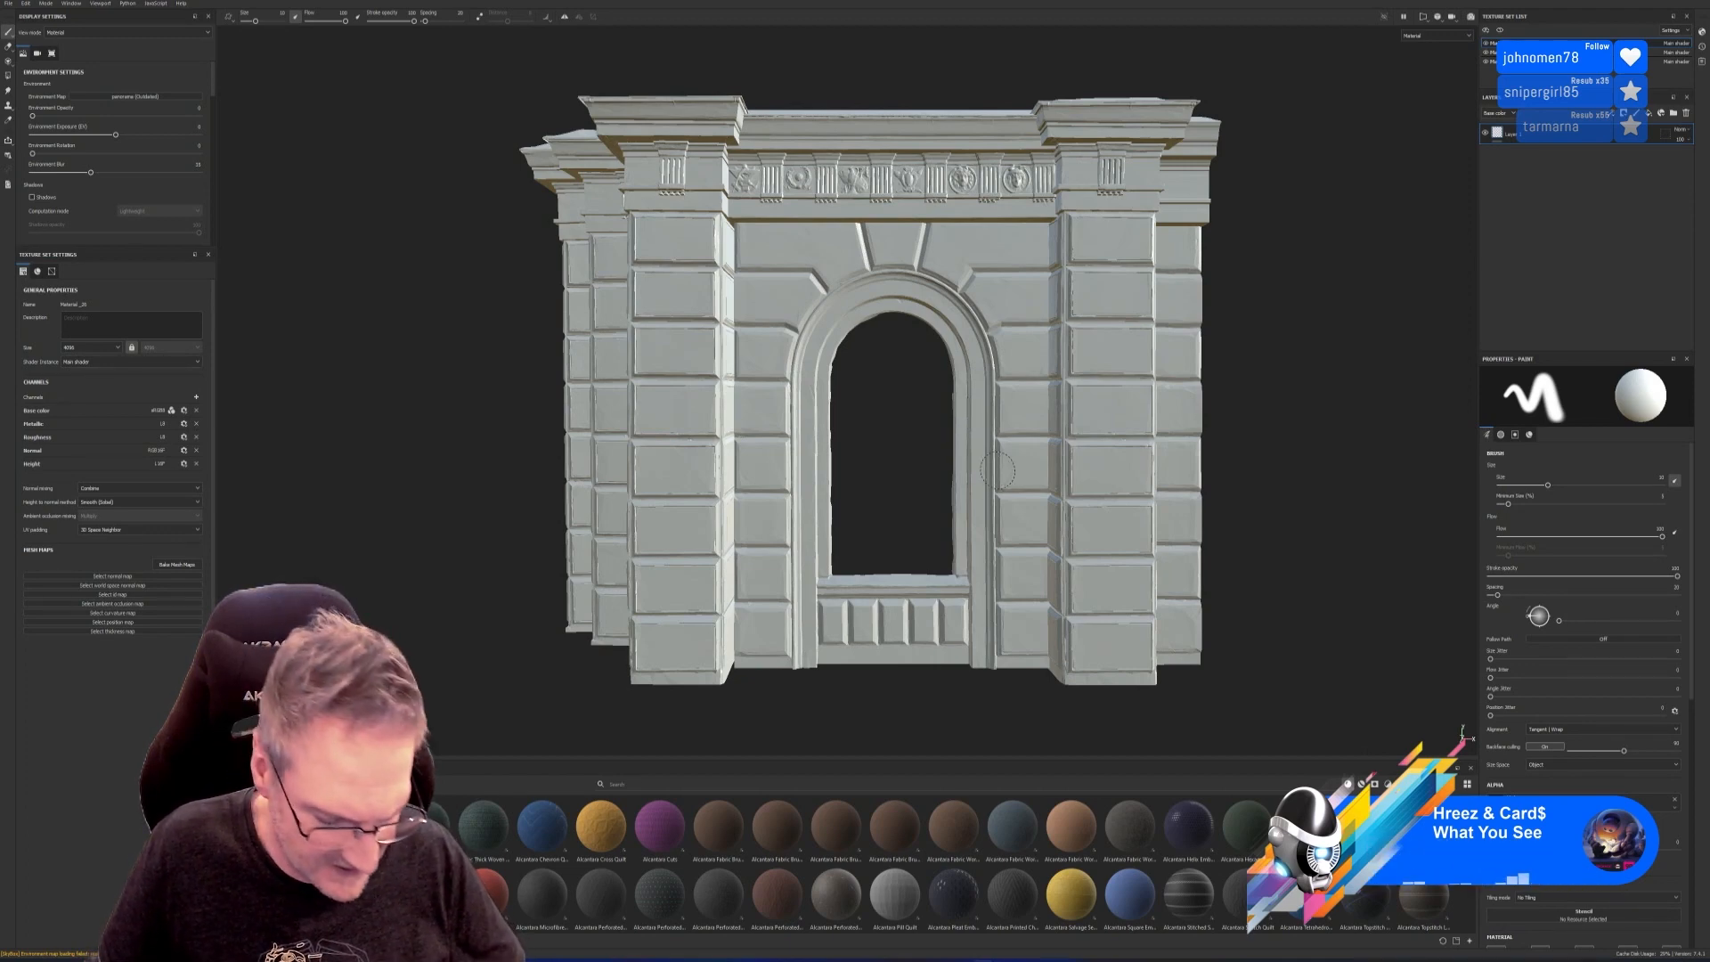
Set the mesh map bake to output size 4096 with the low-poly mesh as high-poly mesh, and try baking the selected textures.
mouse_move(490, 424)
left_mouse_down("alt")
mouse_move(477, 412)
mouse_move(645, 429)
left_mouse_up("alt")
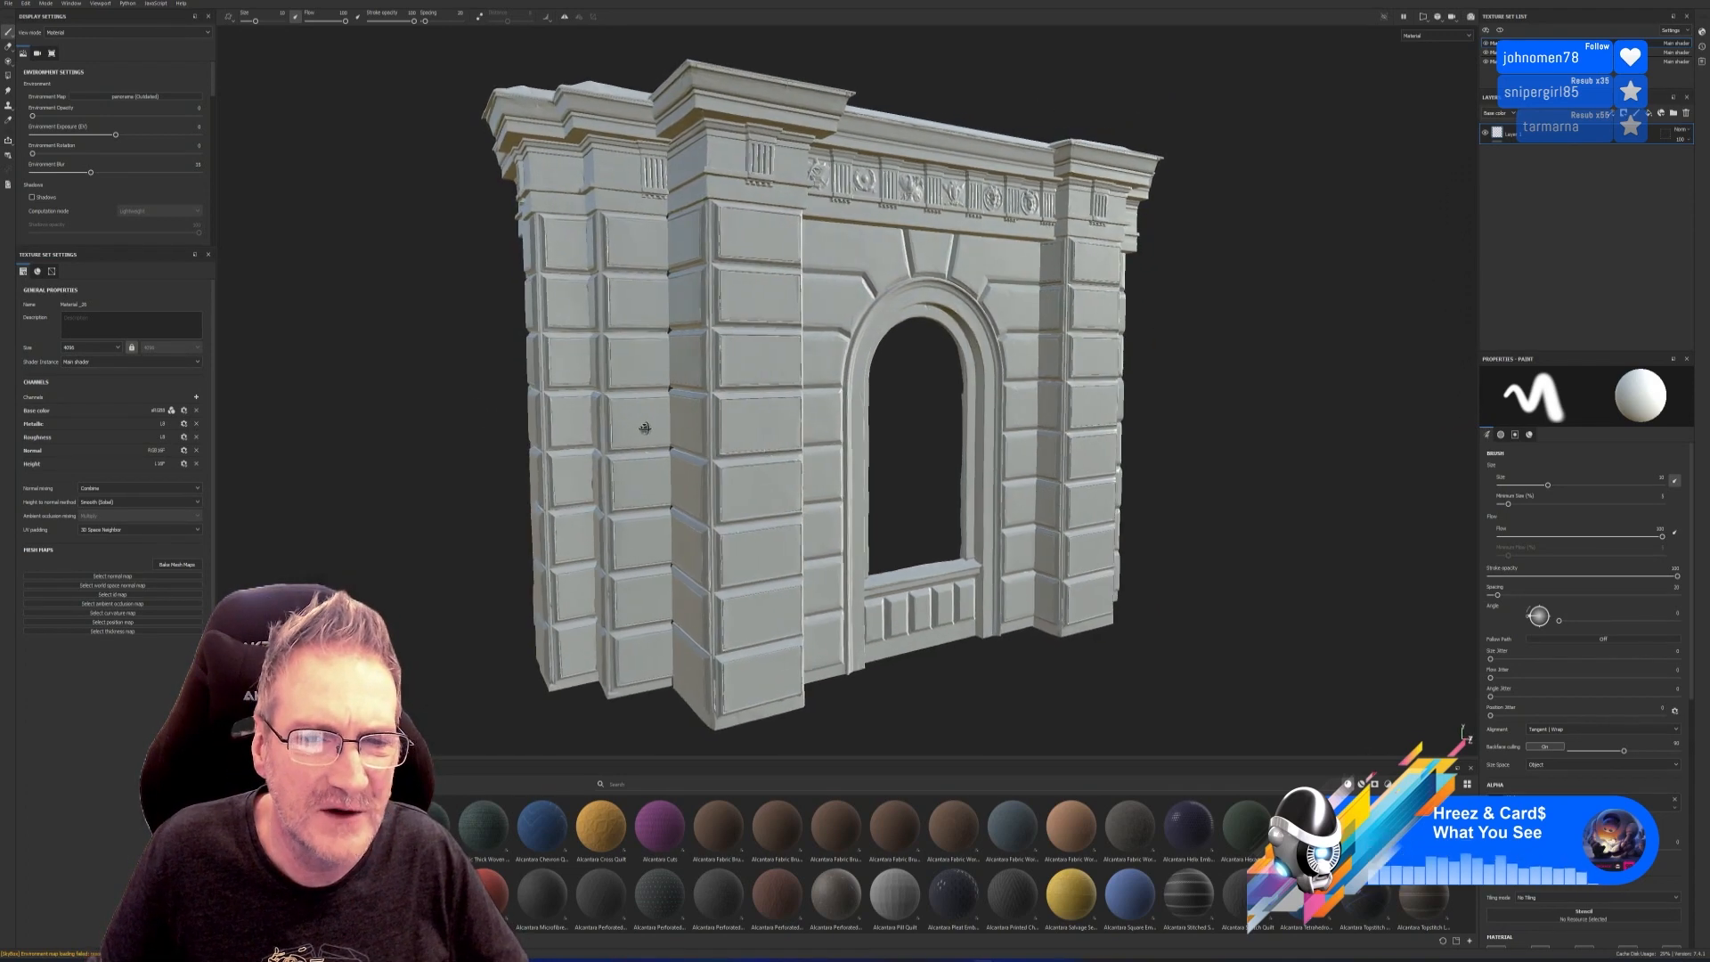
scroll(649, 438, "down", 2)
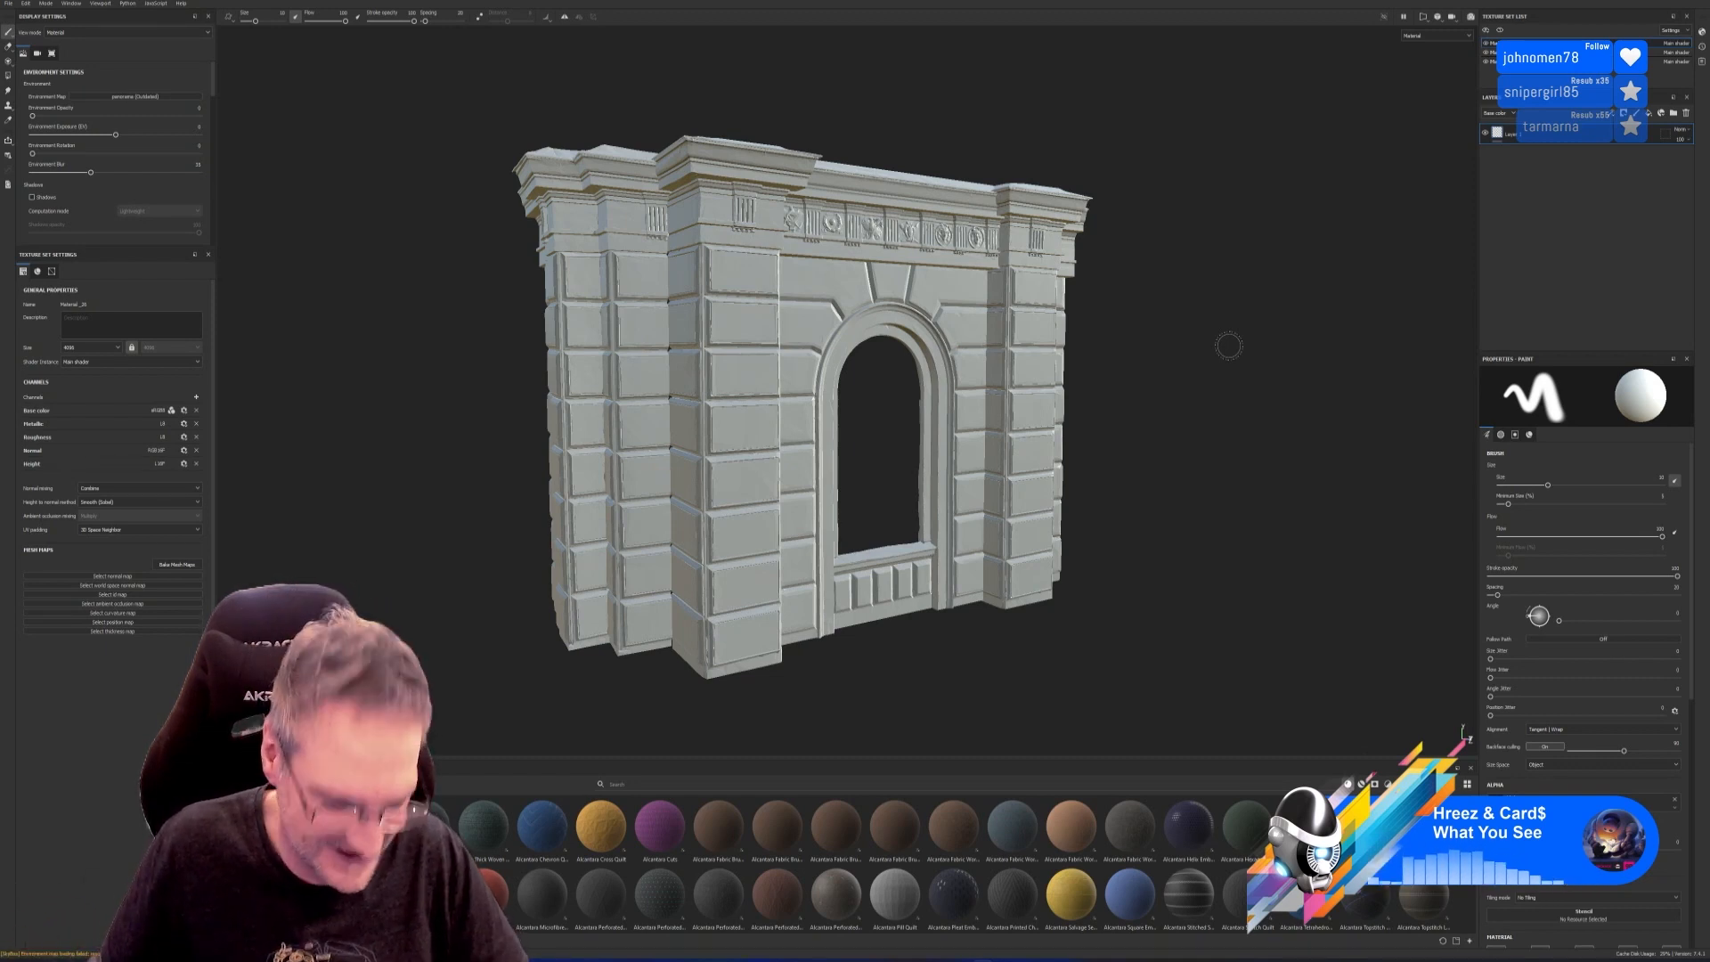
left_click_drag(1229, 347, 1239, 360, "alt")
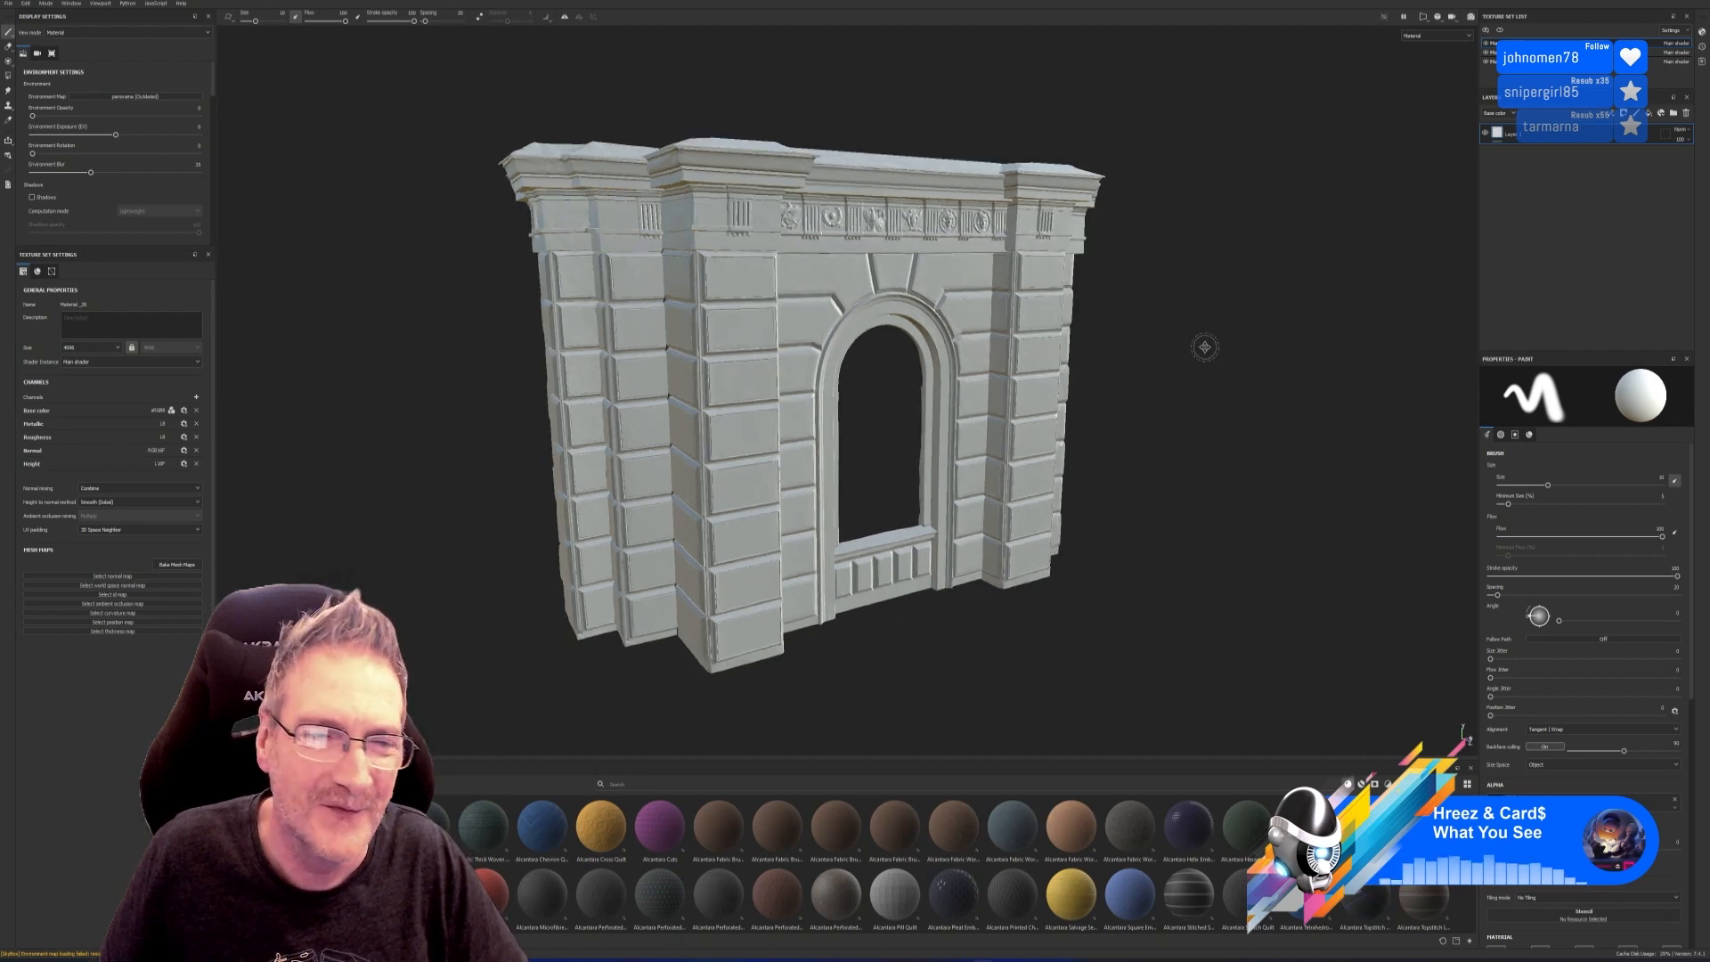
left_click(177, 565)
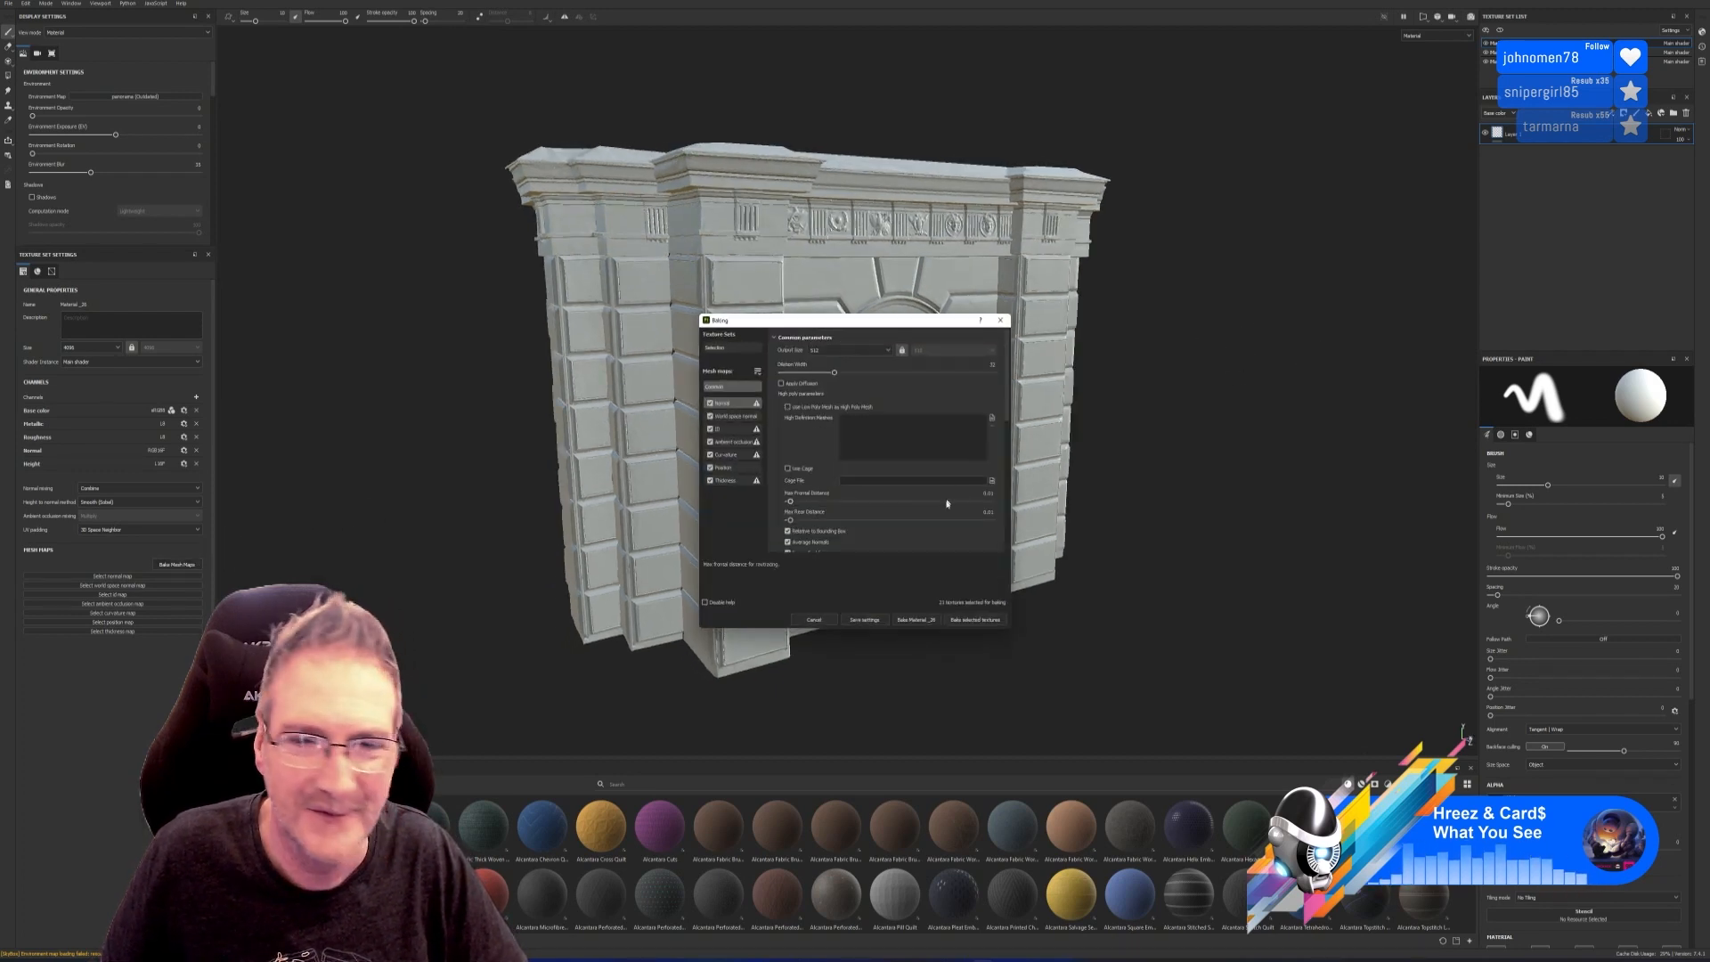
left_click(841, 350)
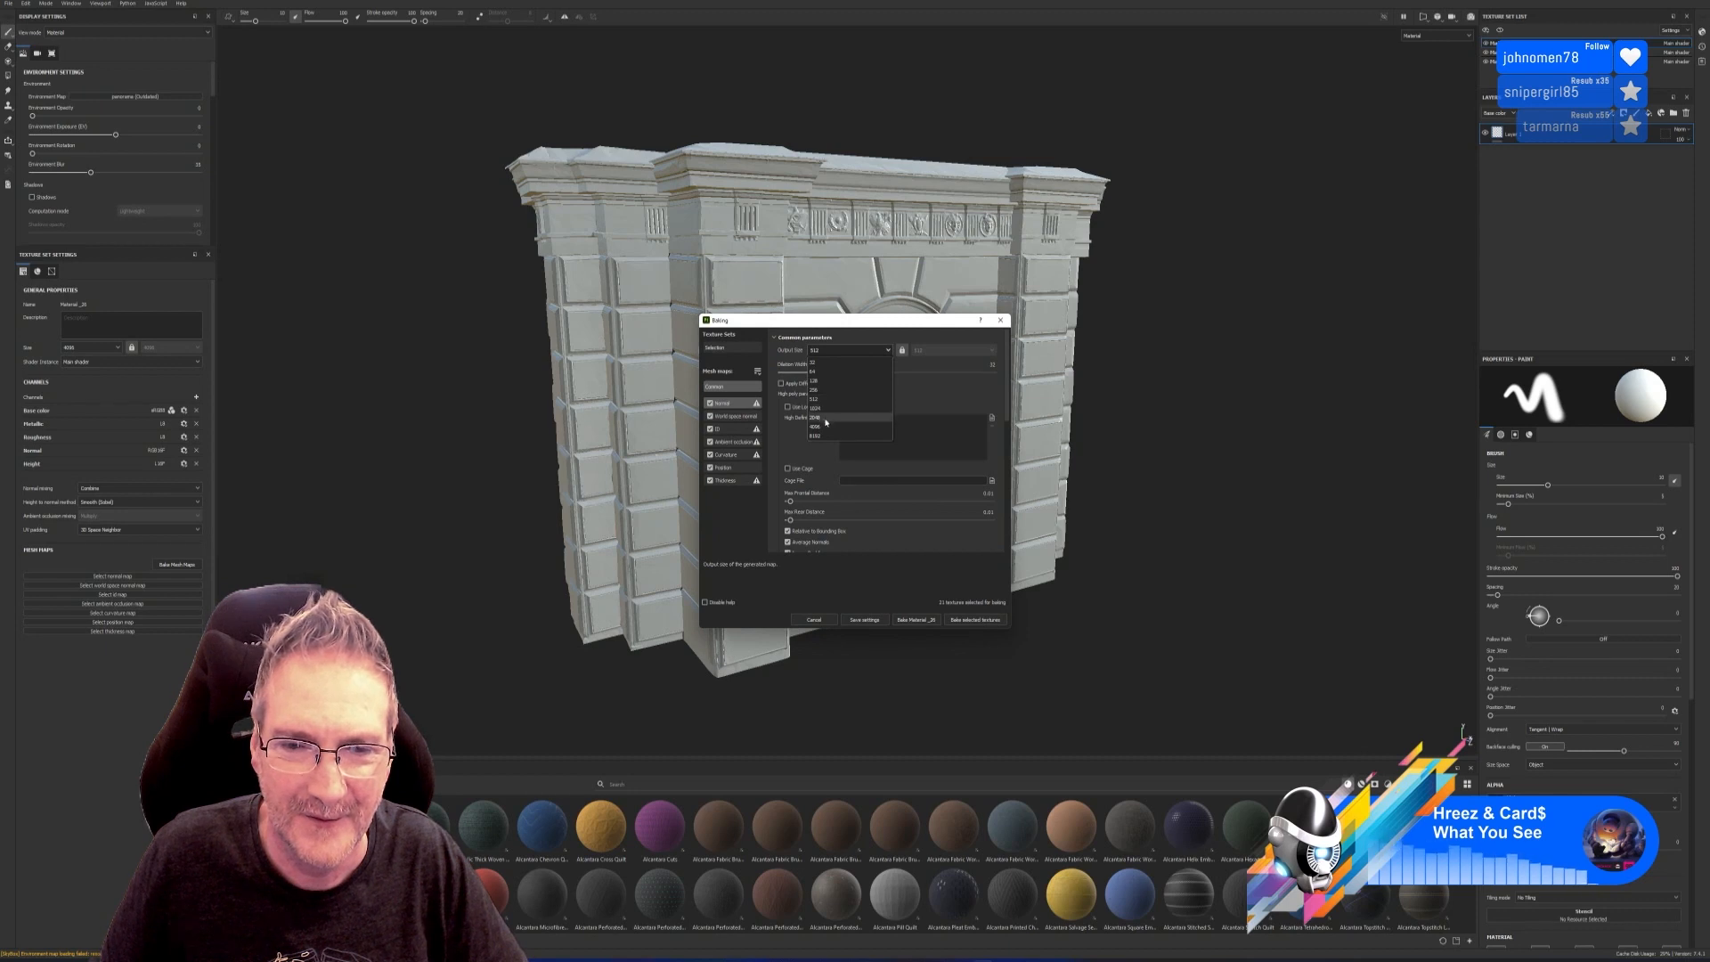
left_click(816, 426)
left_click(807, 410)
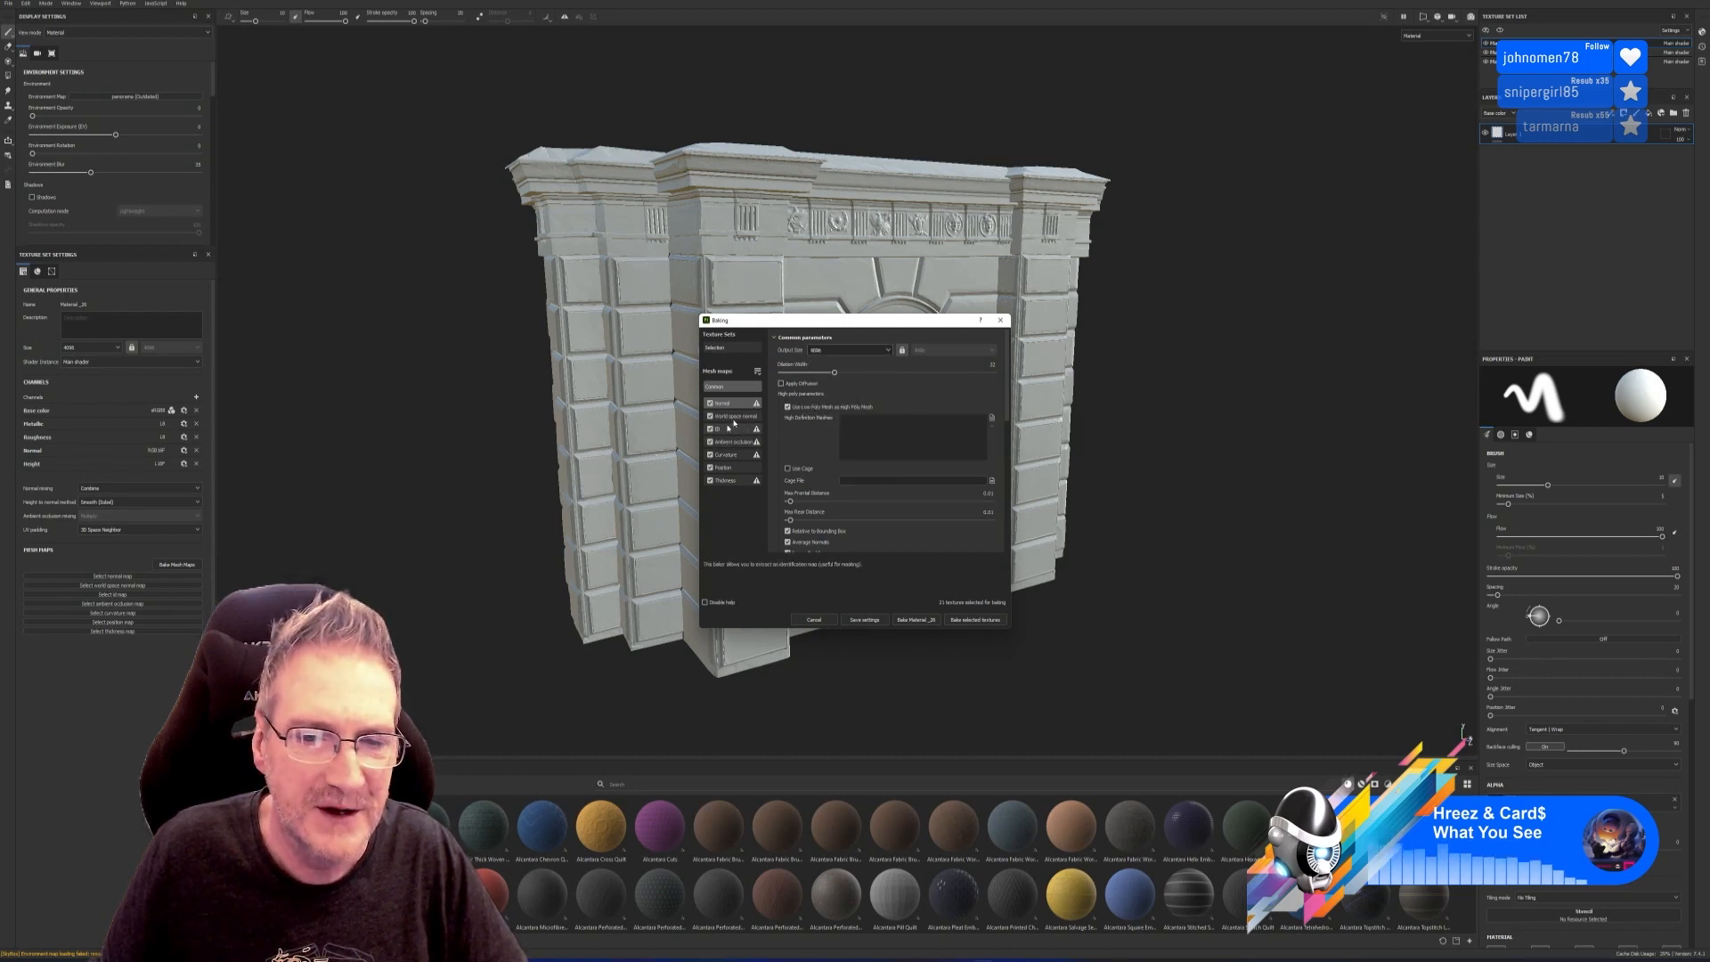
left_click(976, 620)
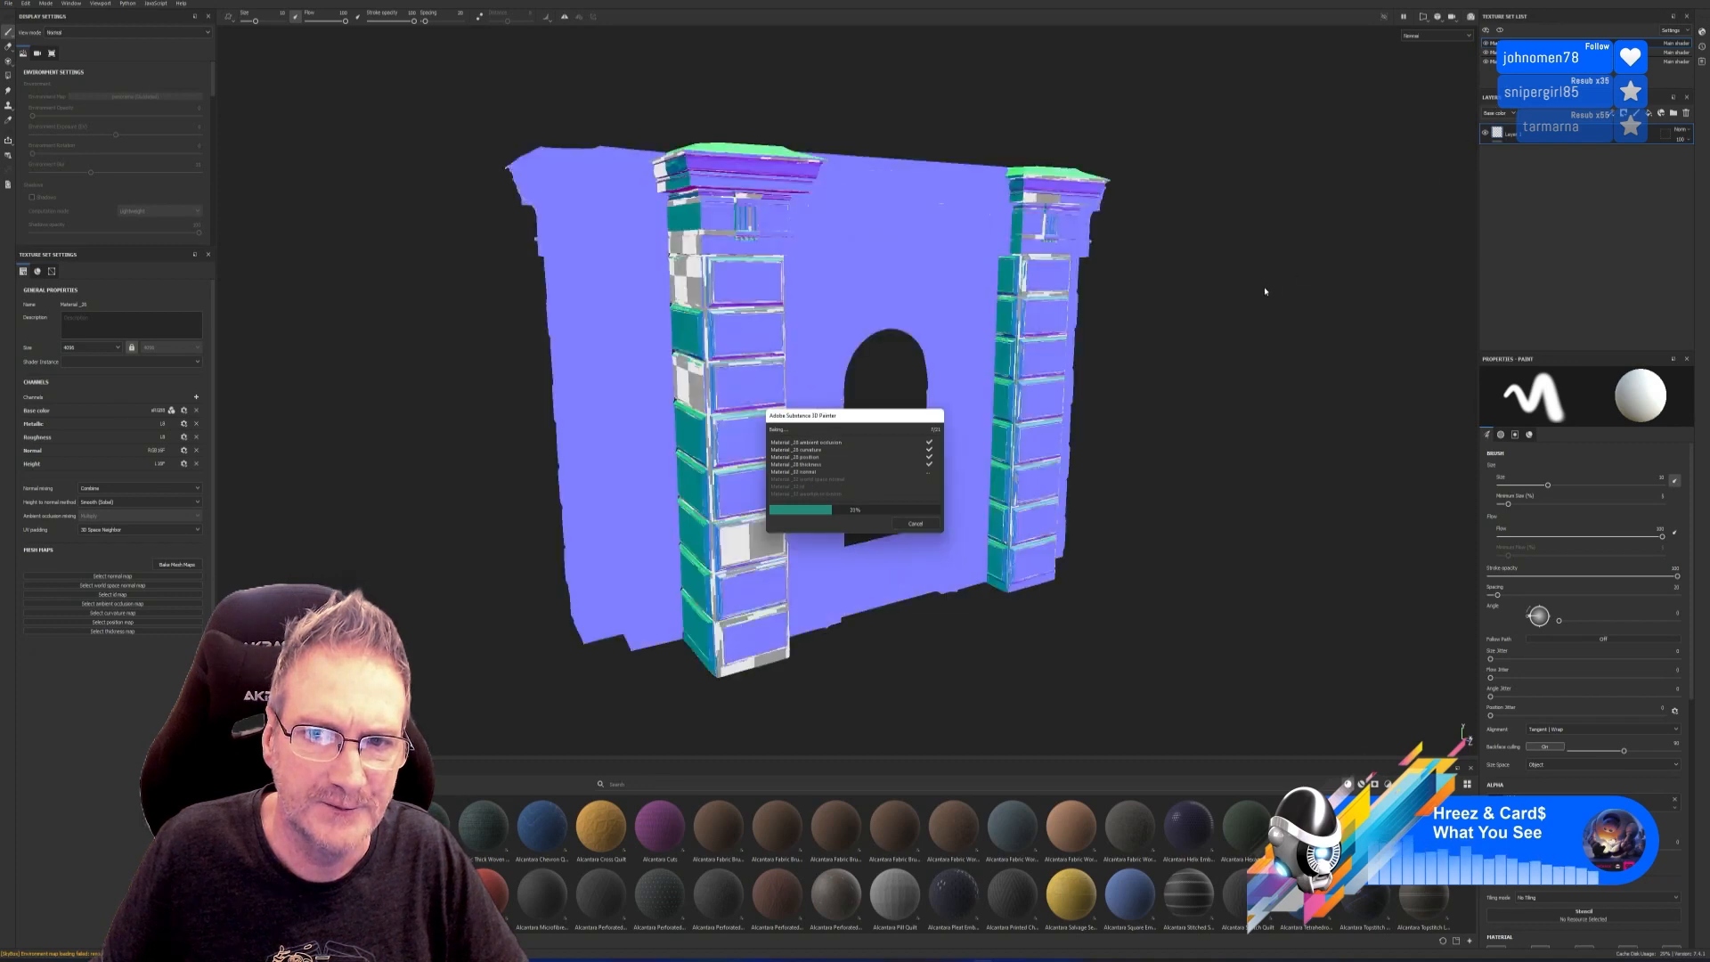
left_click(926, 522)
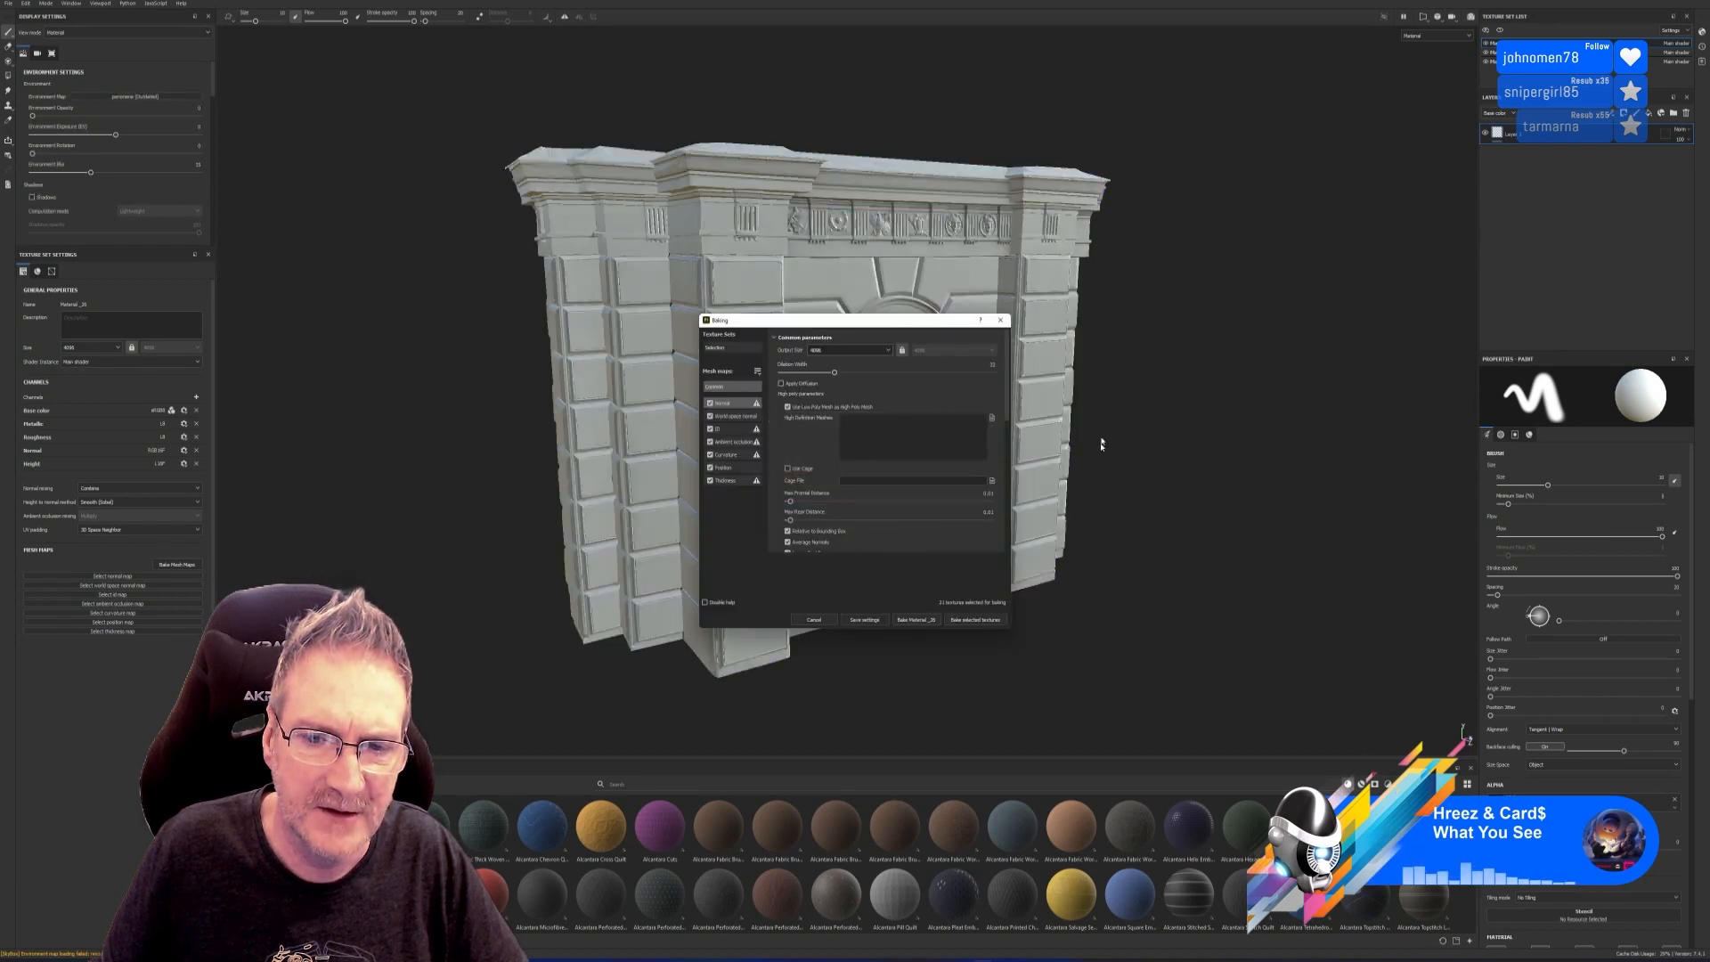
Close the mesh map baking window and switch back to 3ds Max.
left_click(1001, 322)
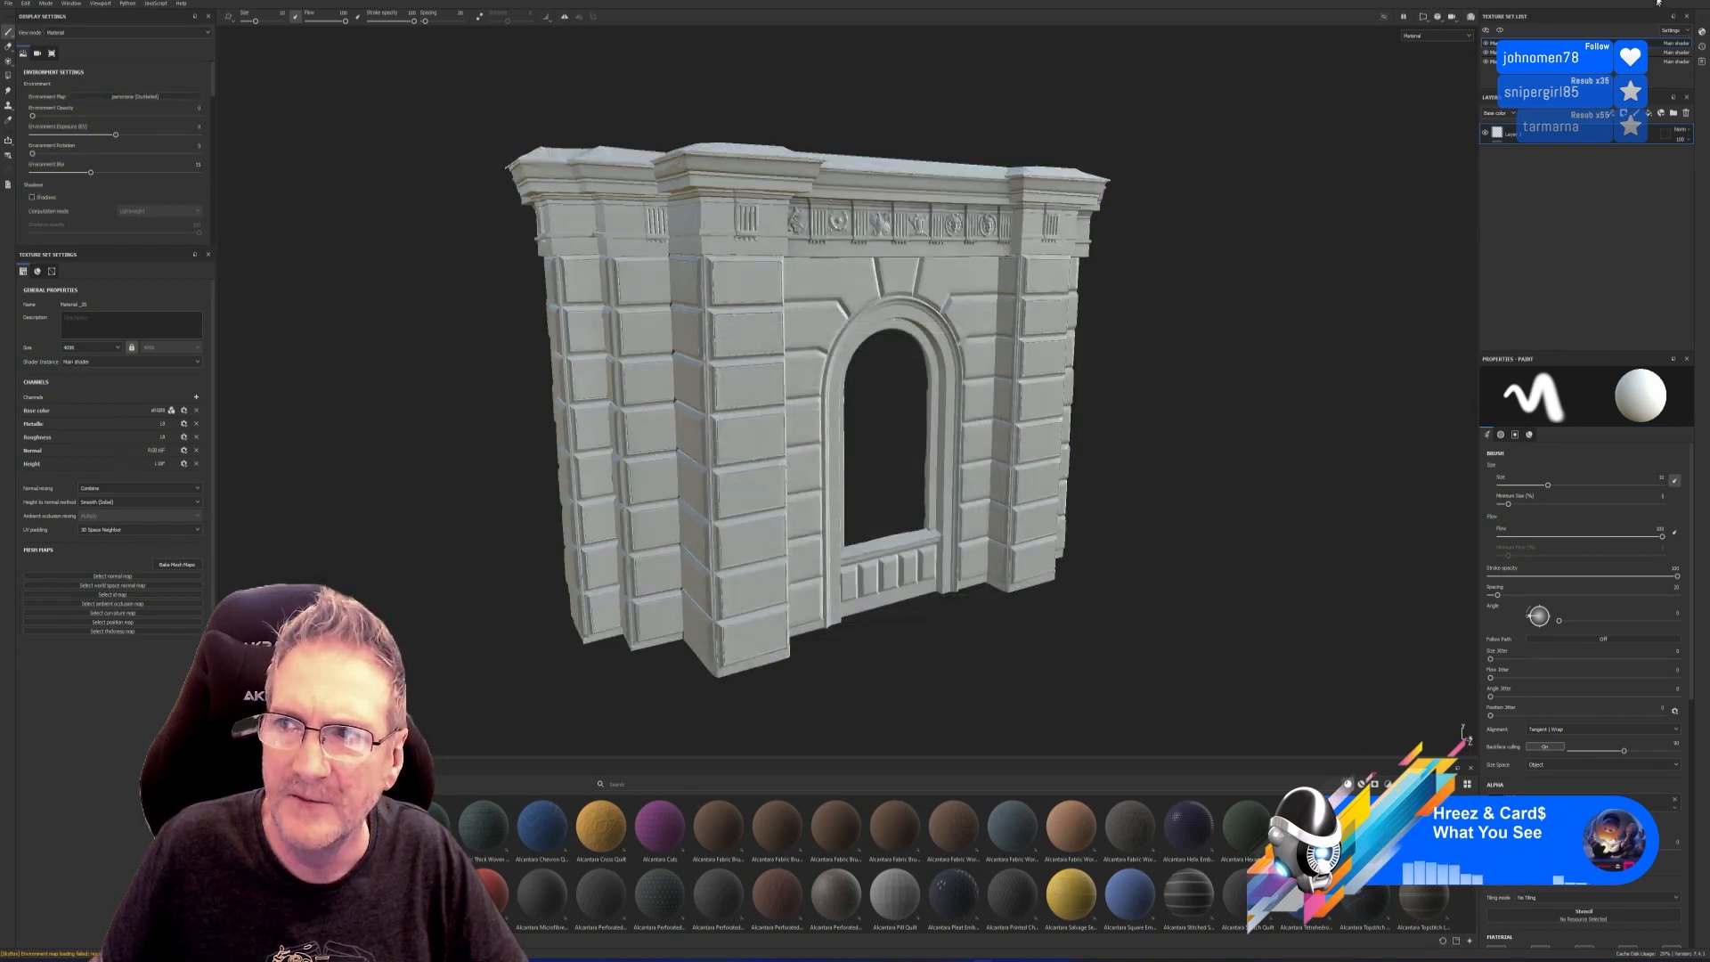
left_click(804, 960)
left_click(803, 960)
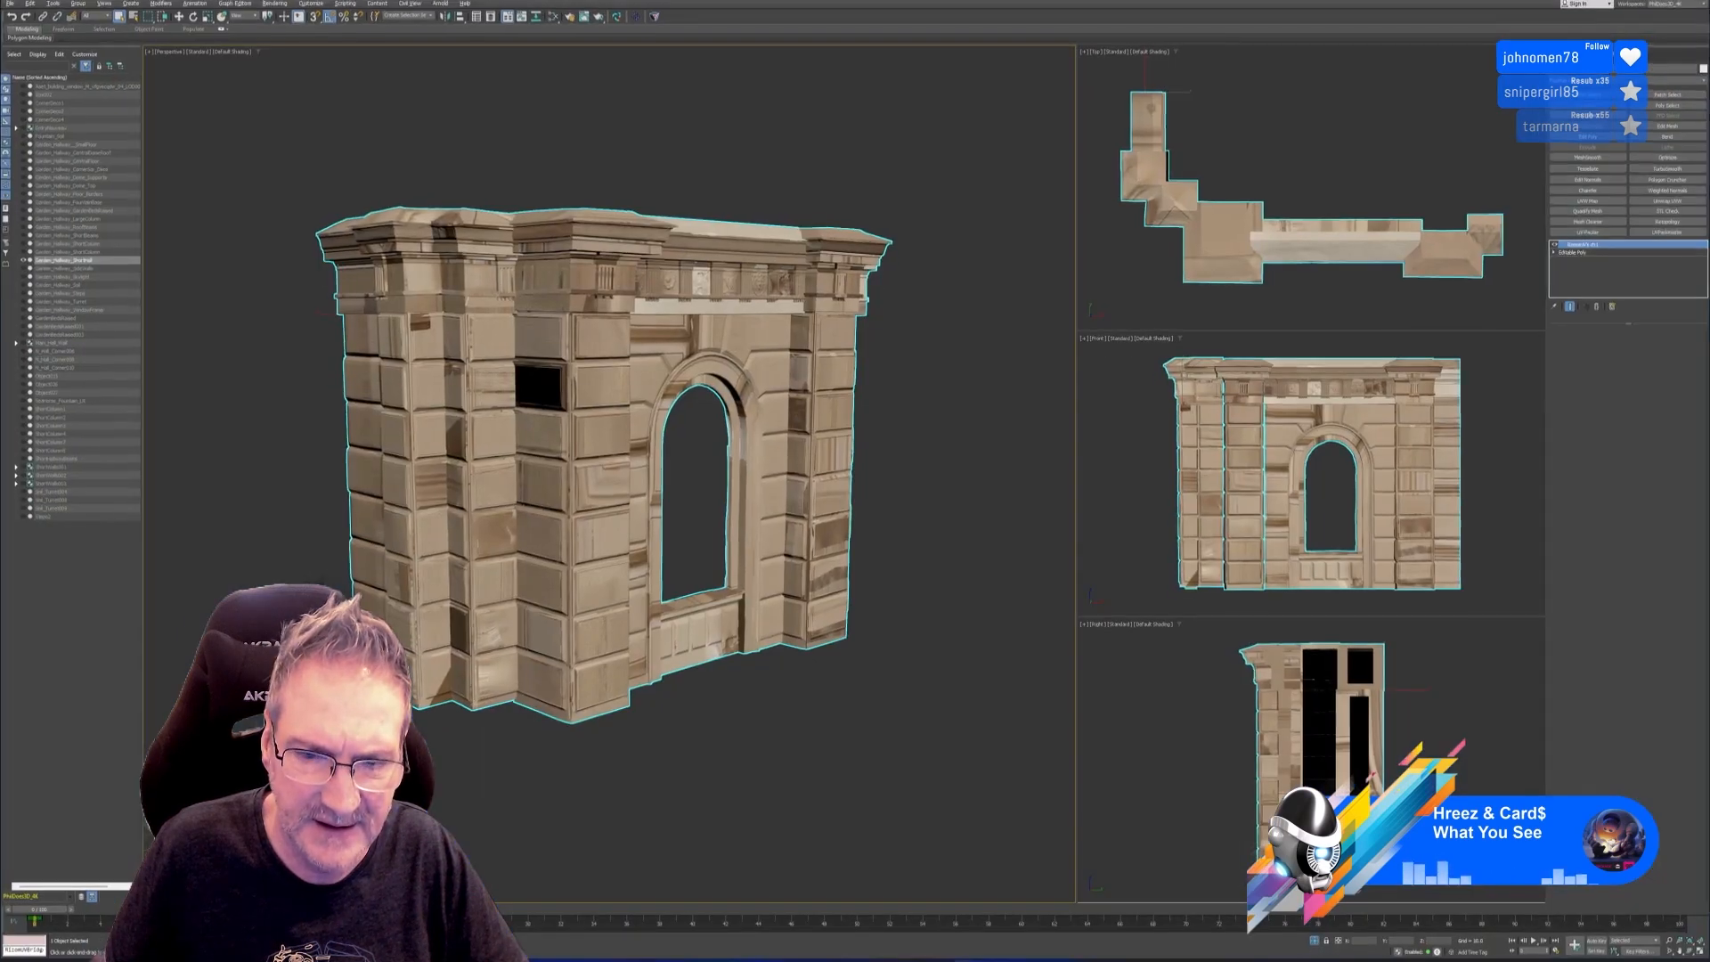
middle_click_drag(584, 565, 595, 581, "alt")
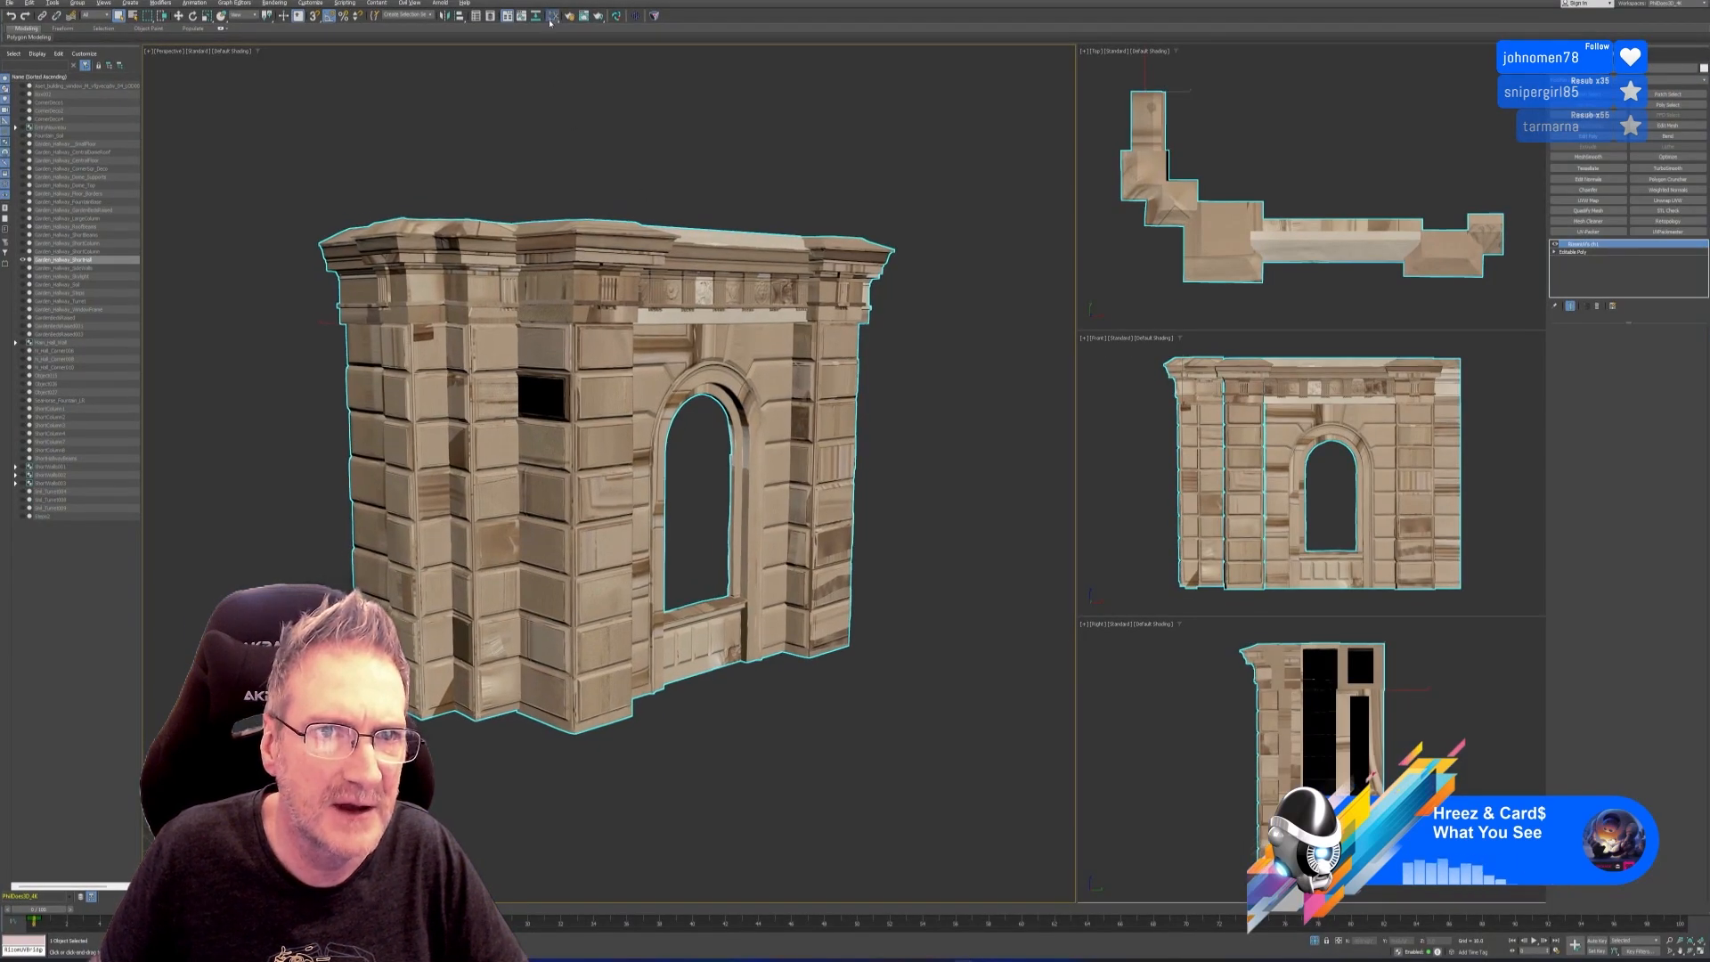
Create a new Standard (Legacy) material in the Slate Material Editor and assign it to the selected short wall.
key("m")
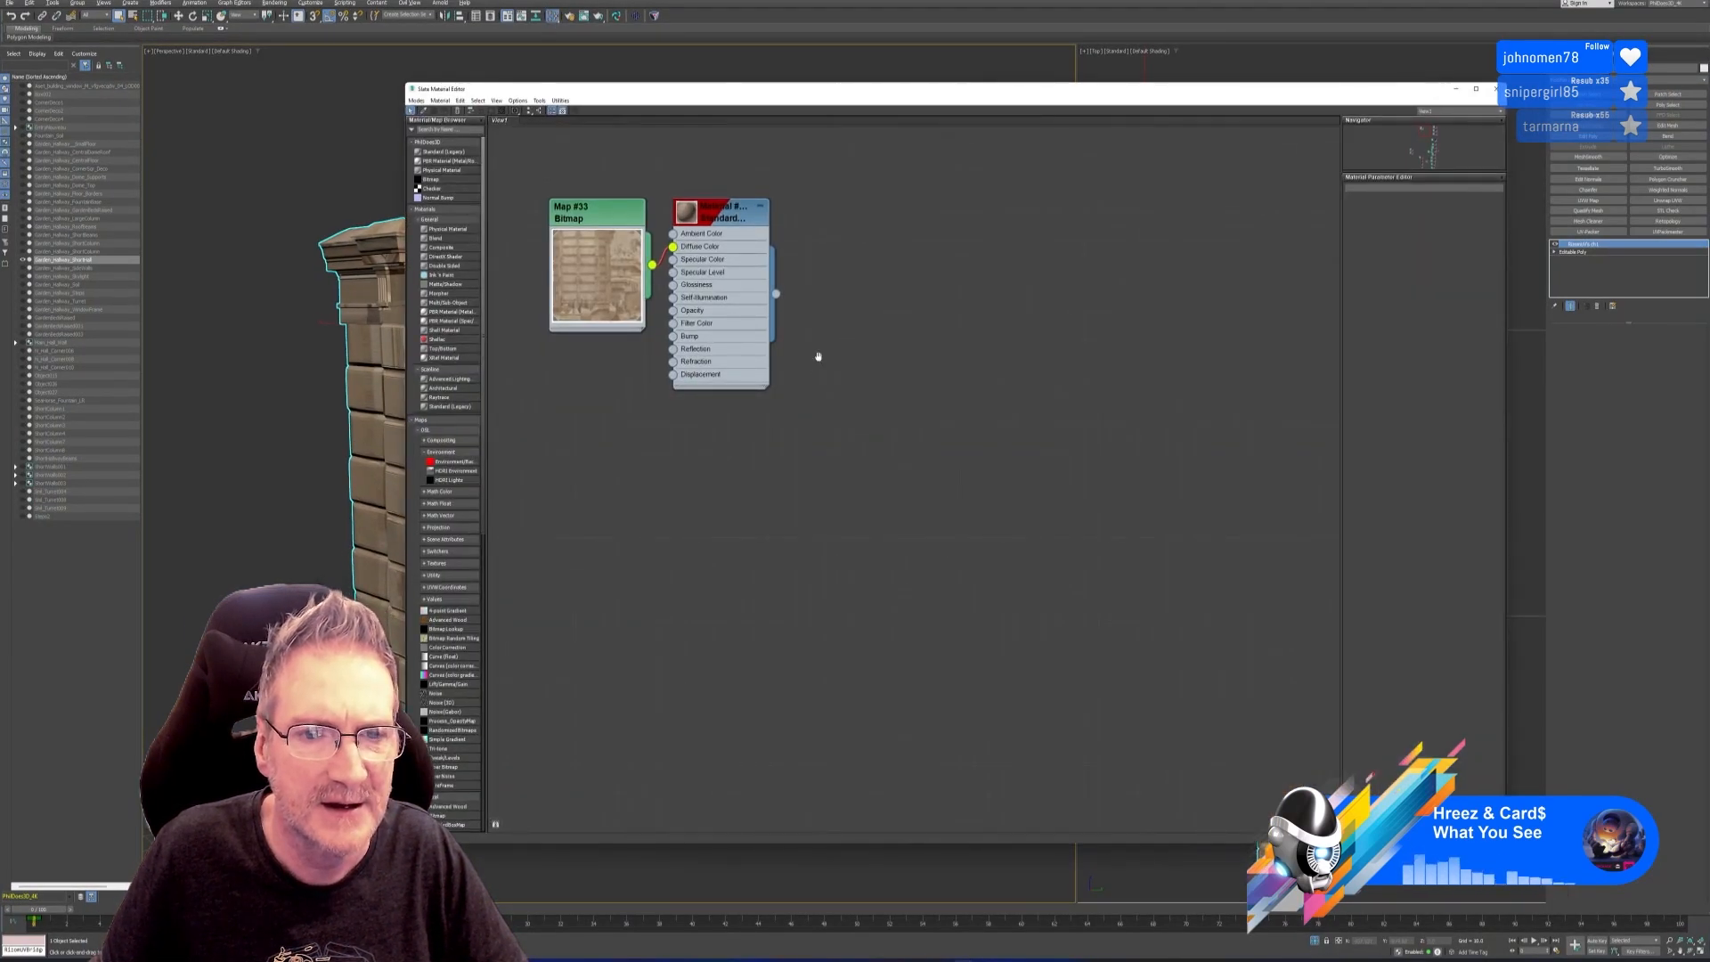
middle_click_drag(818, 356, 890, 244)
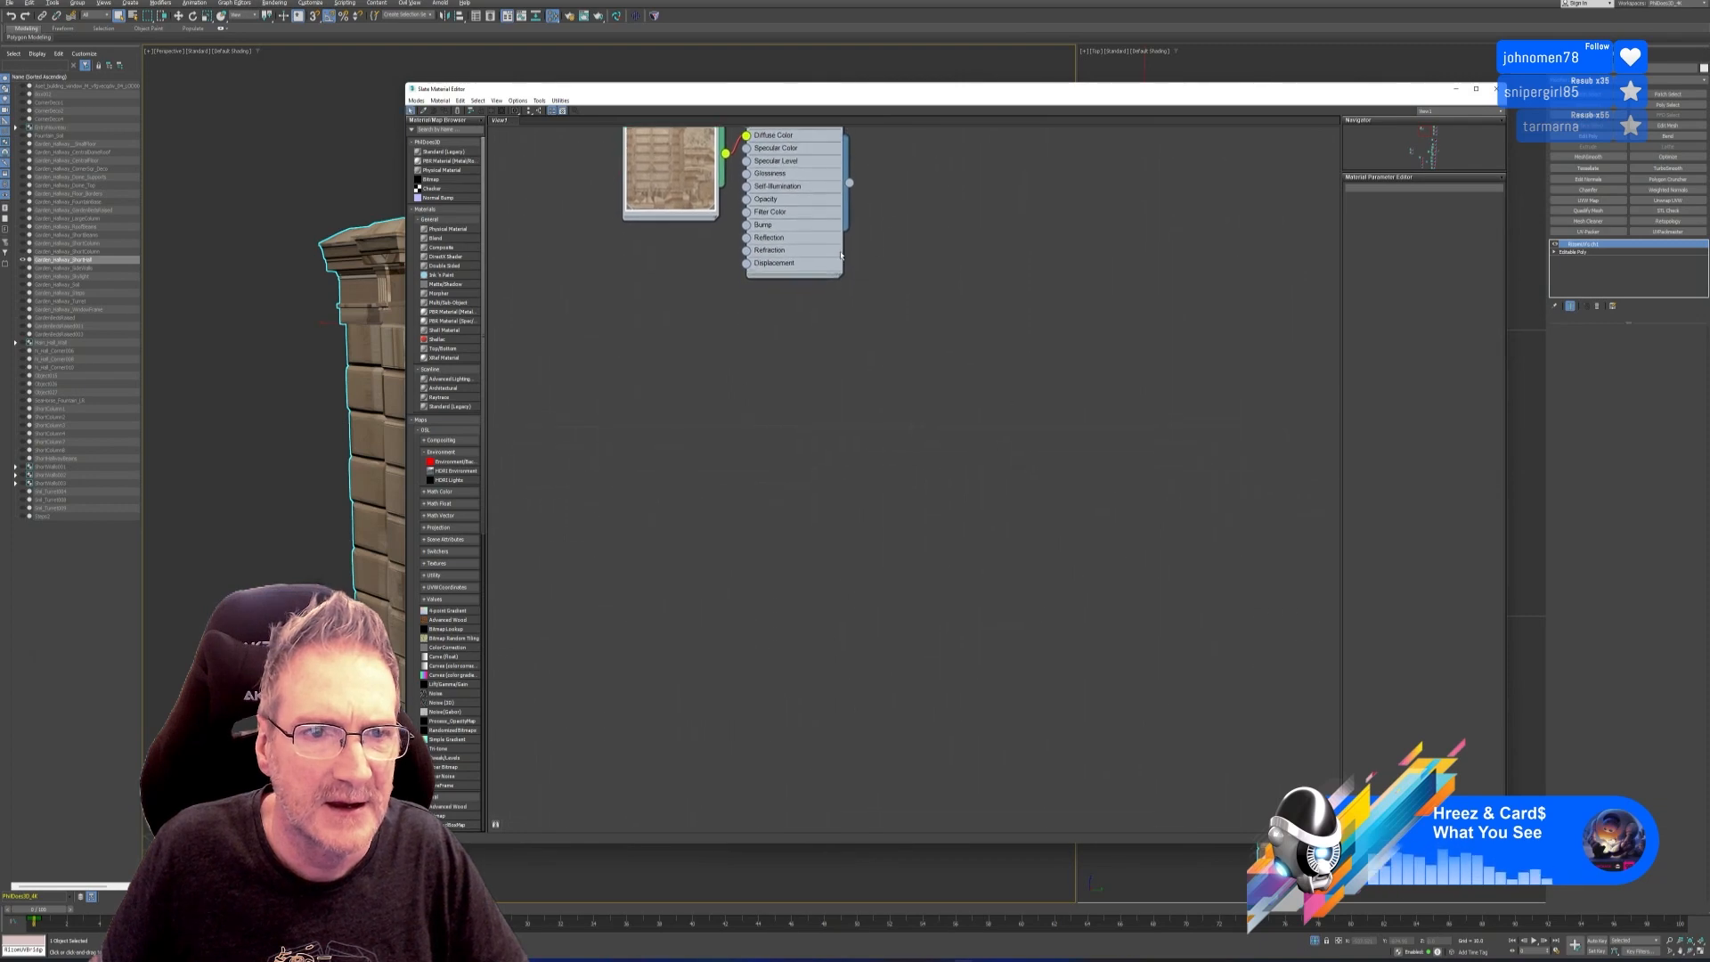
left_click_drag(759, 346, 759, 347)
right_click(783, 346)
left_click(857, 360)
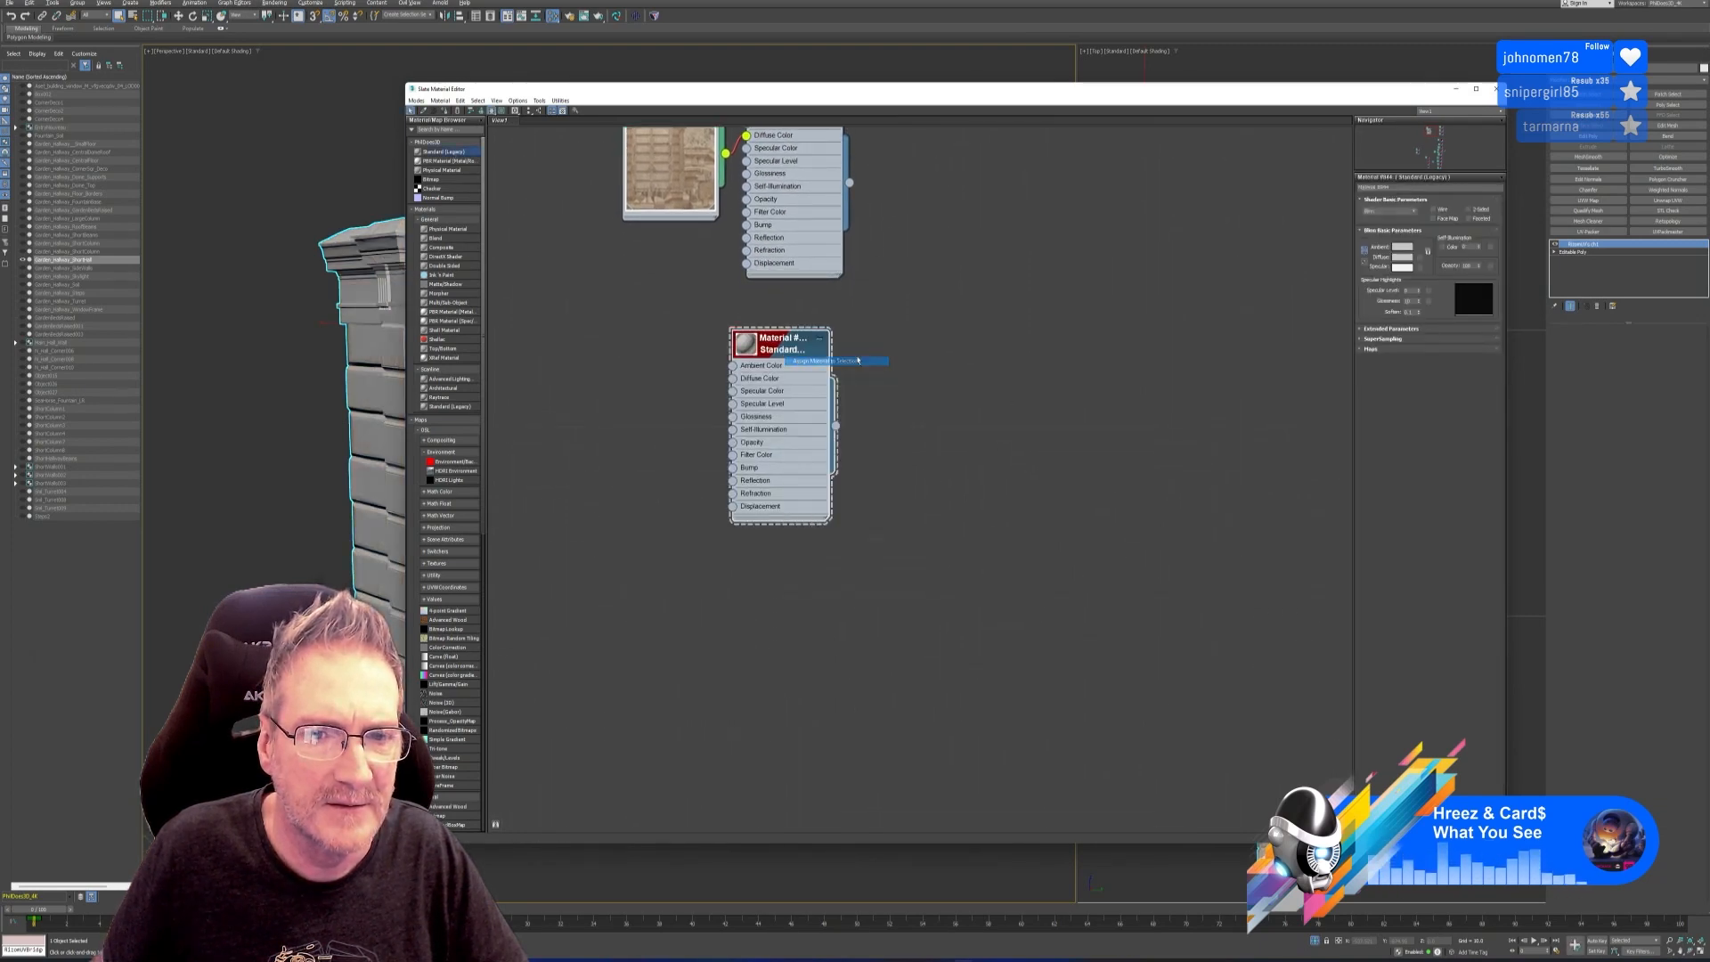
left_click(1496, 90)
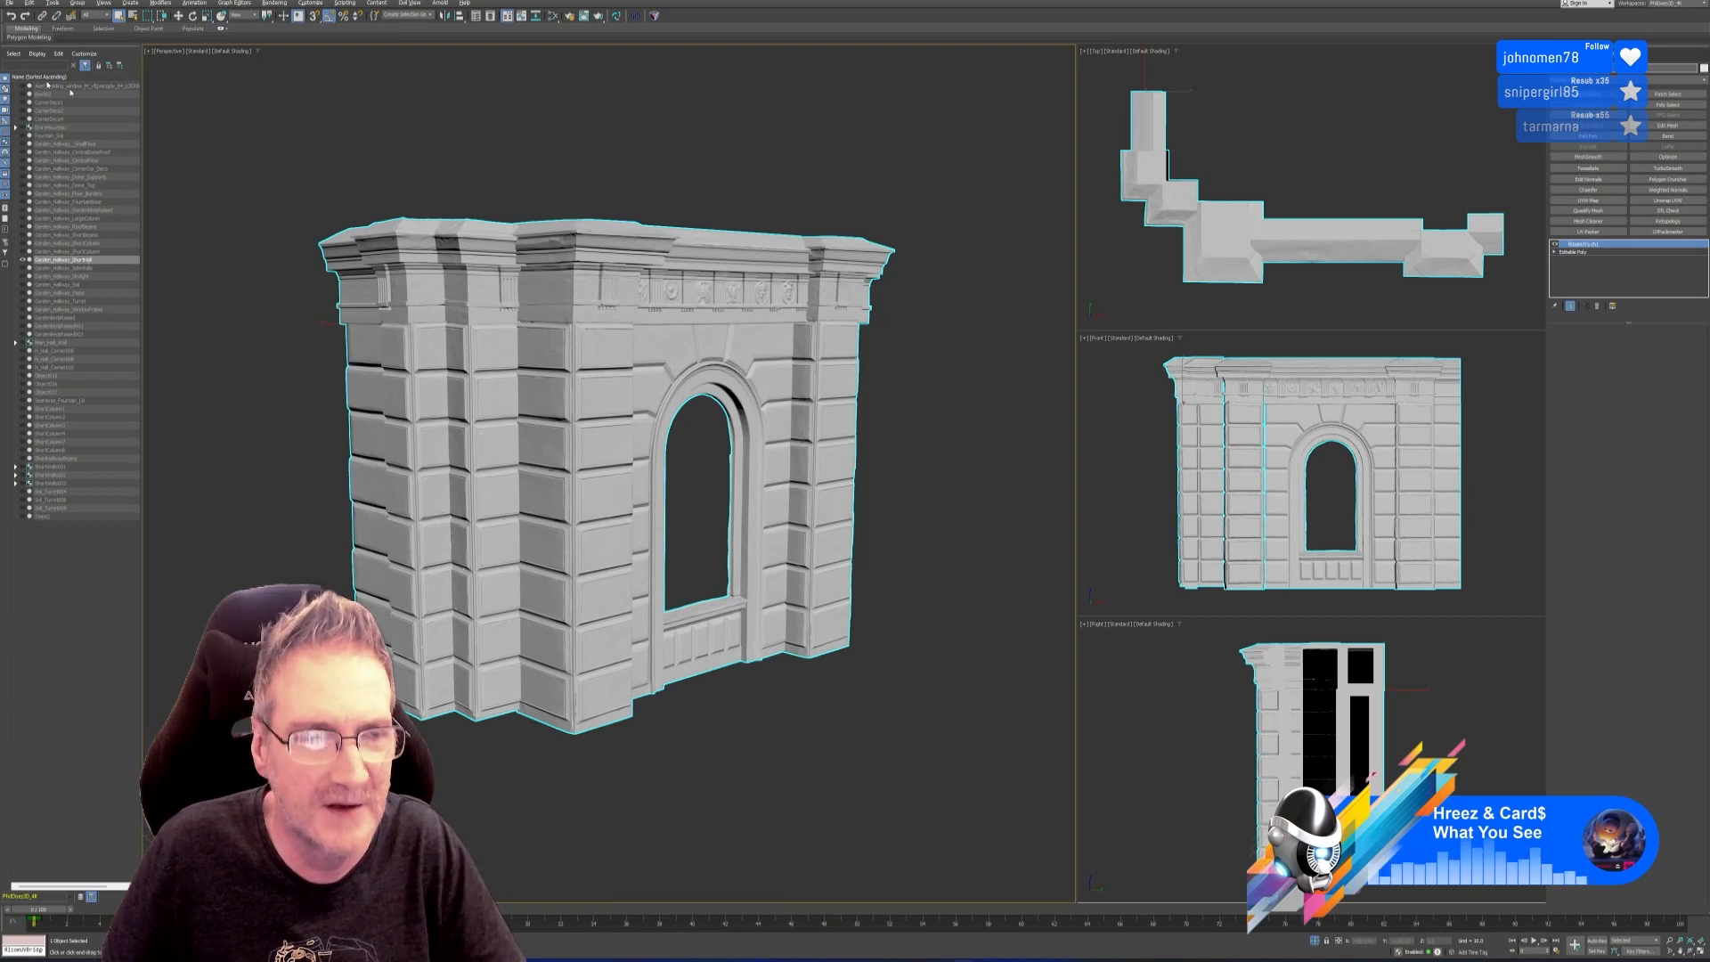
Export the selected short wall again over the existing Garden_Hallway_ShortWall FBX file with the current FBX export settings.
left_click(9, 3)
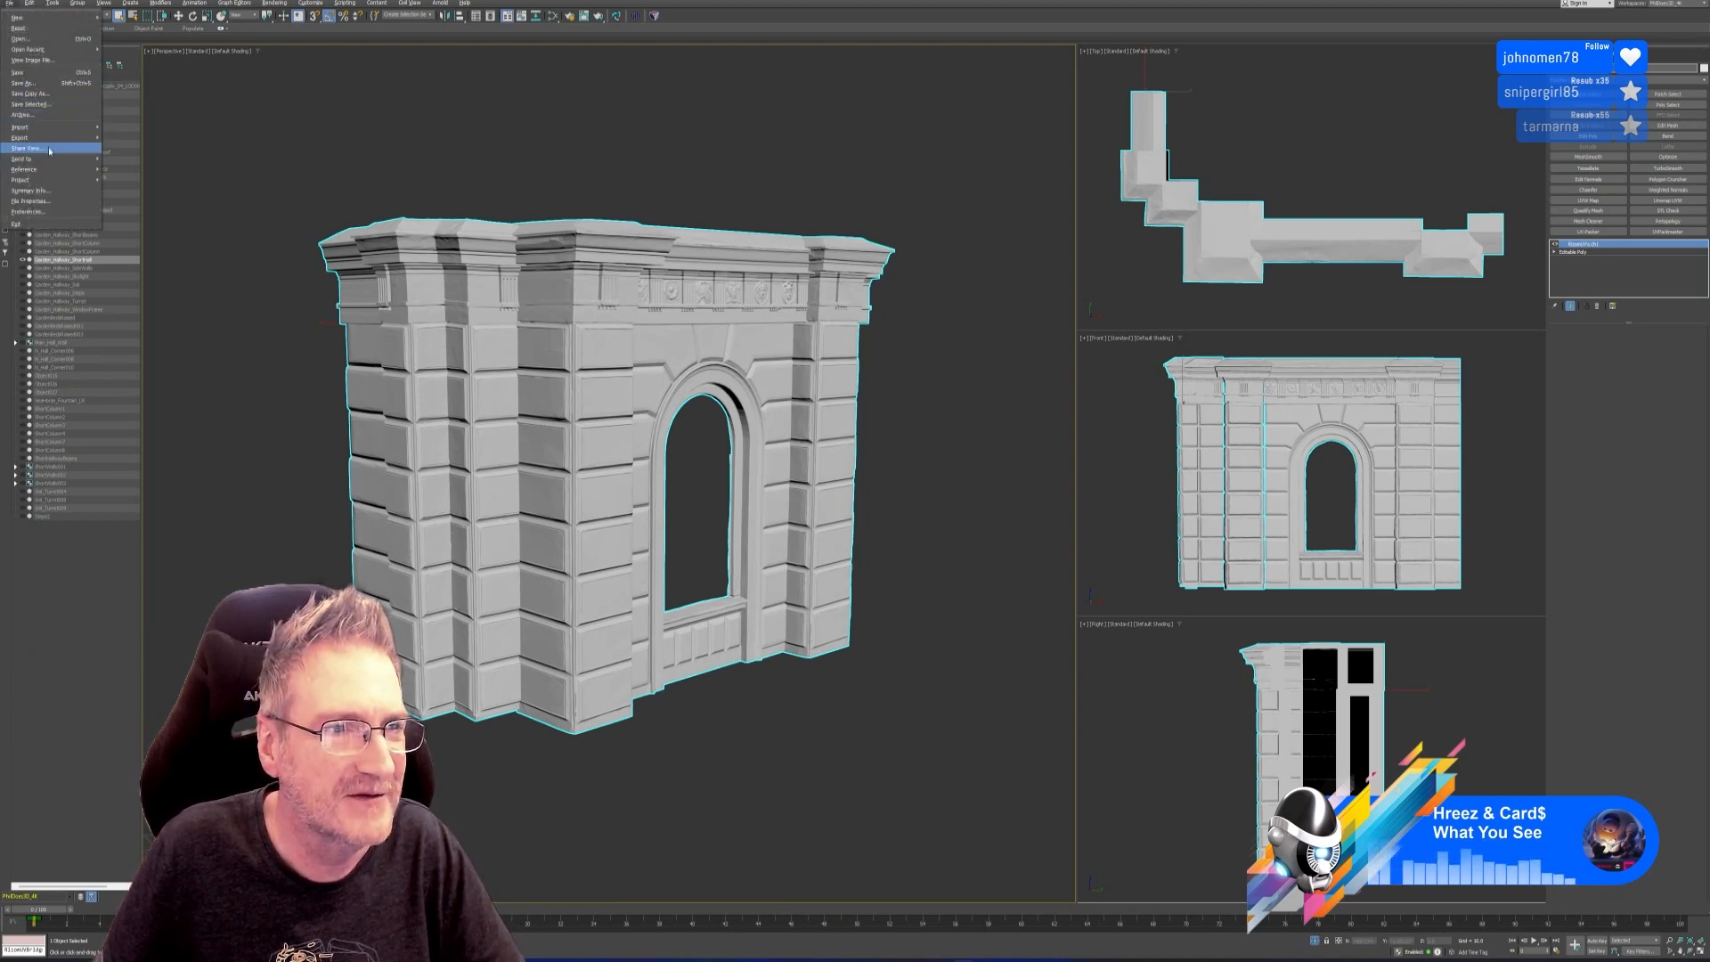
mouse_move(54, 137)
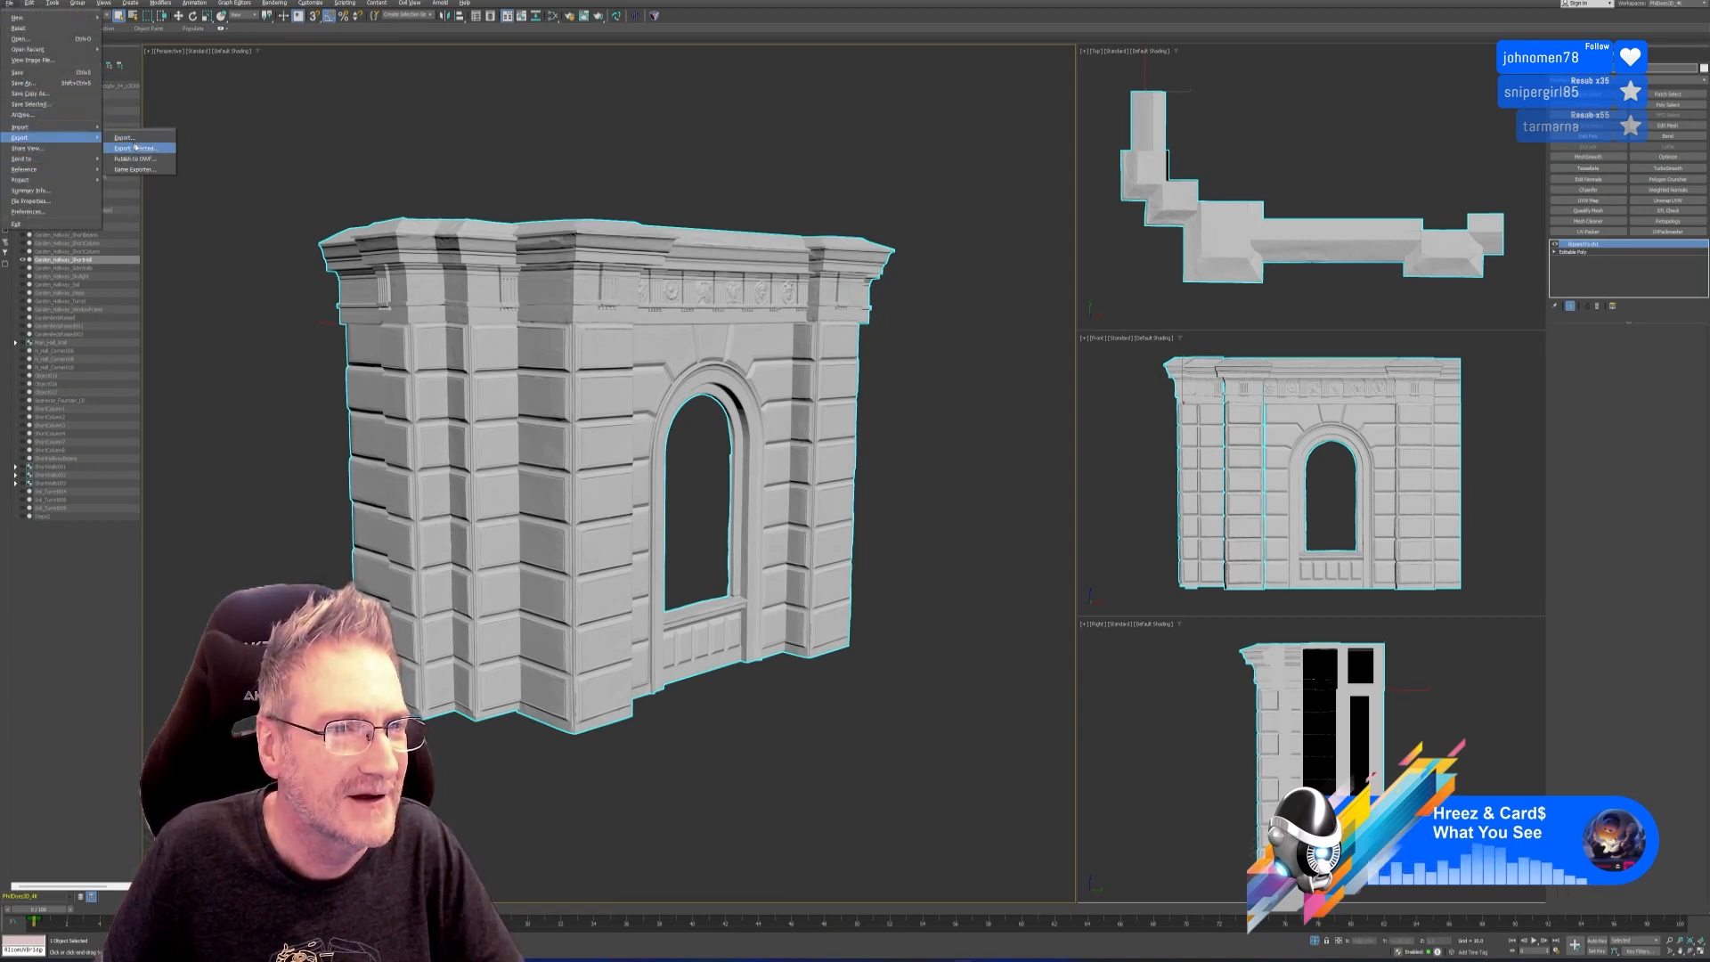
left_click(135, 147)
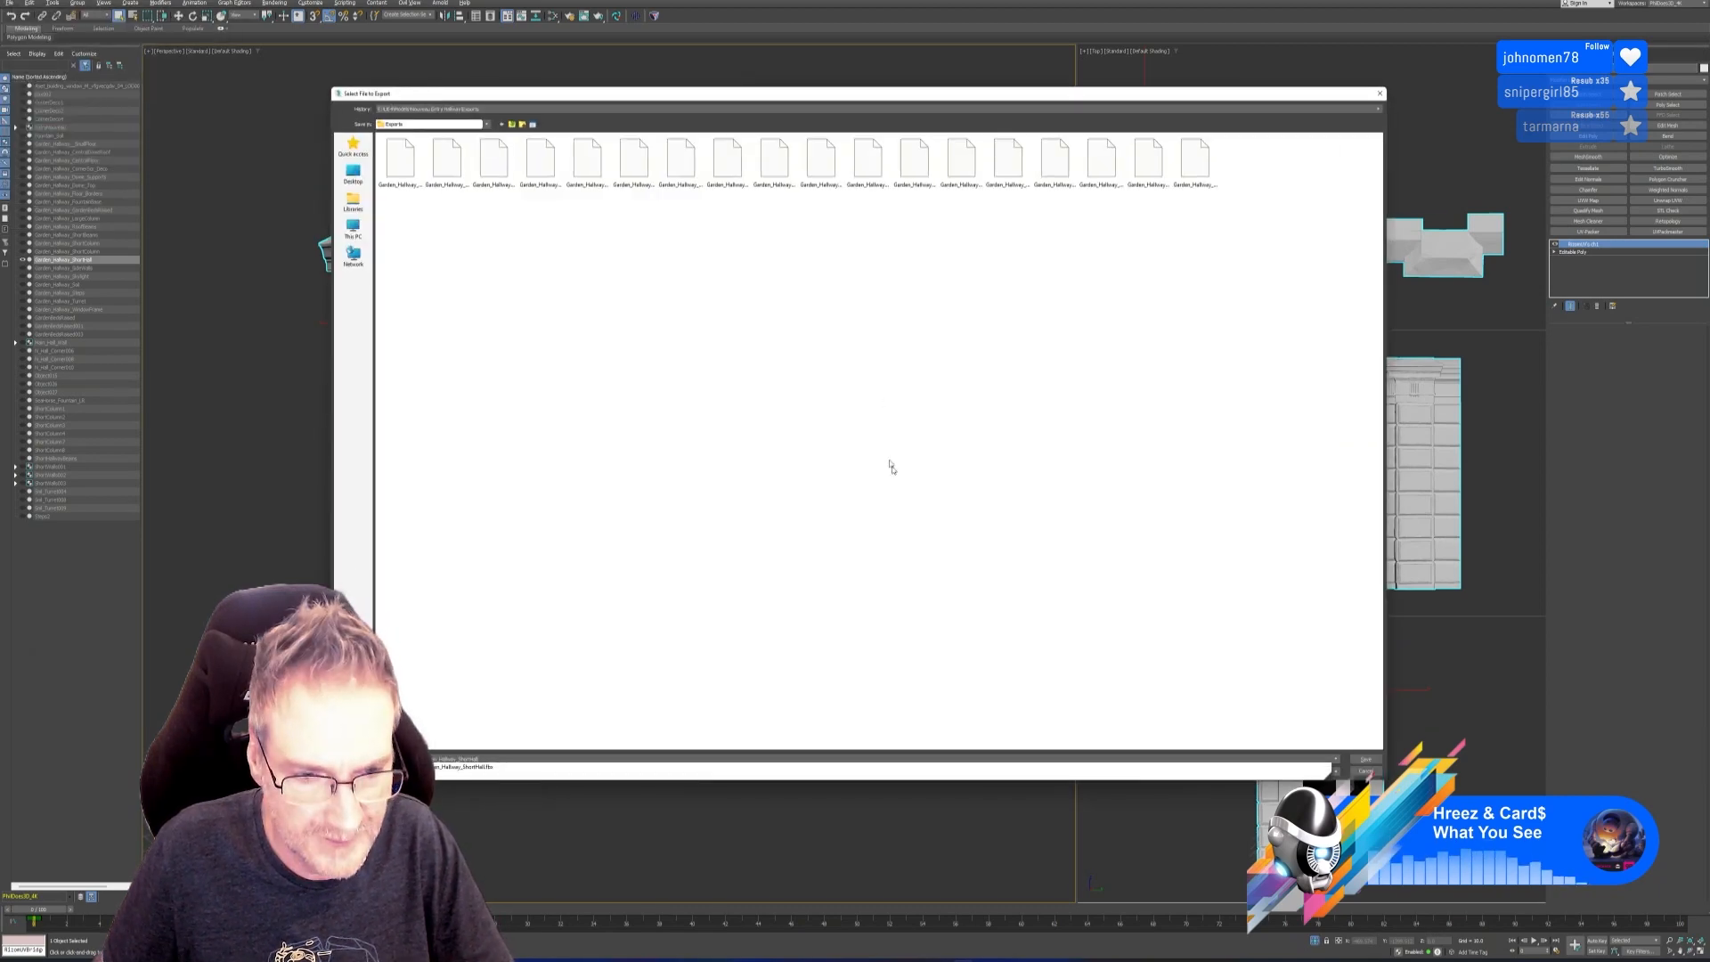
left_click(1355, 758)
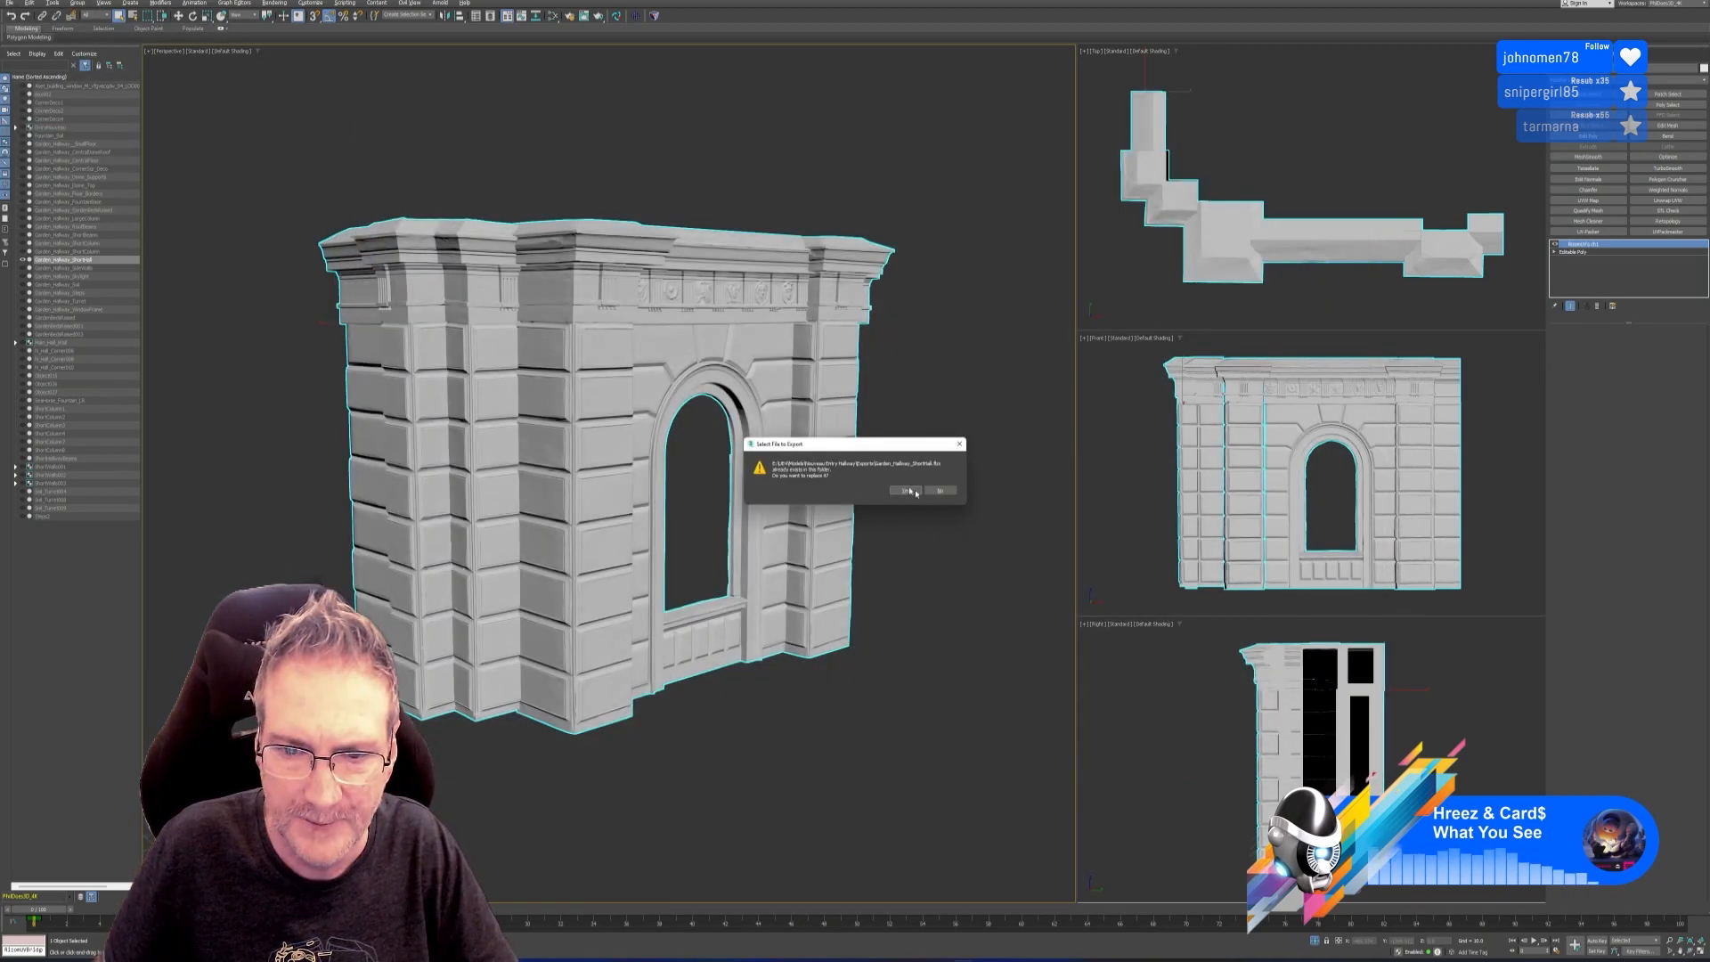
left_click(903, 490)
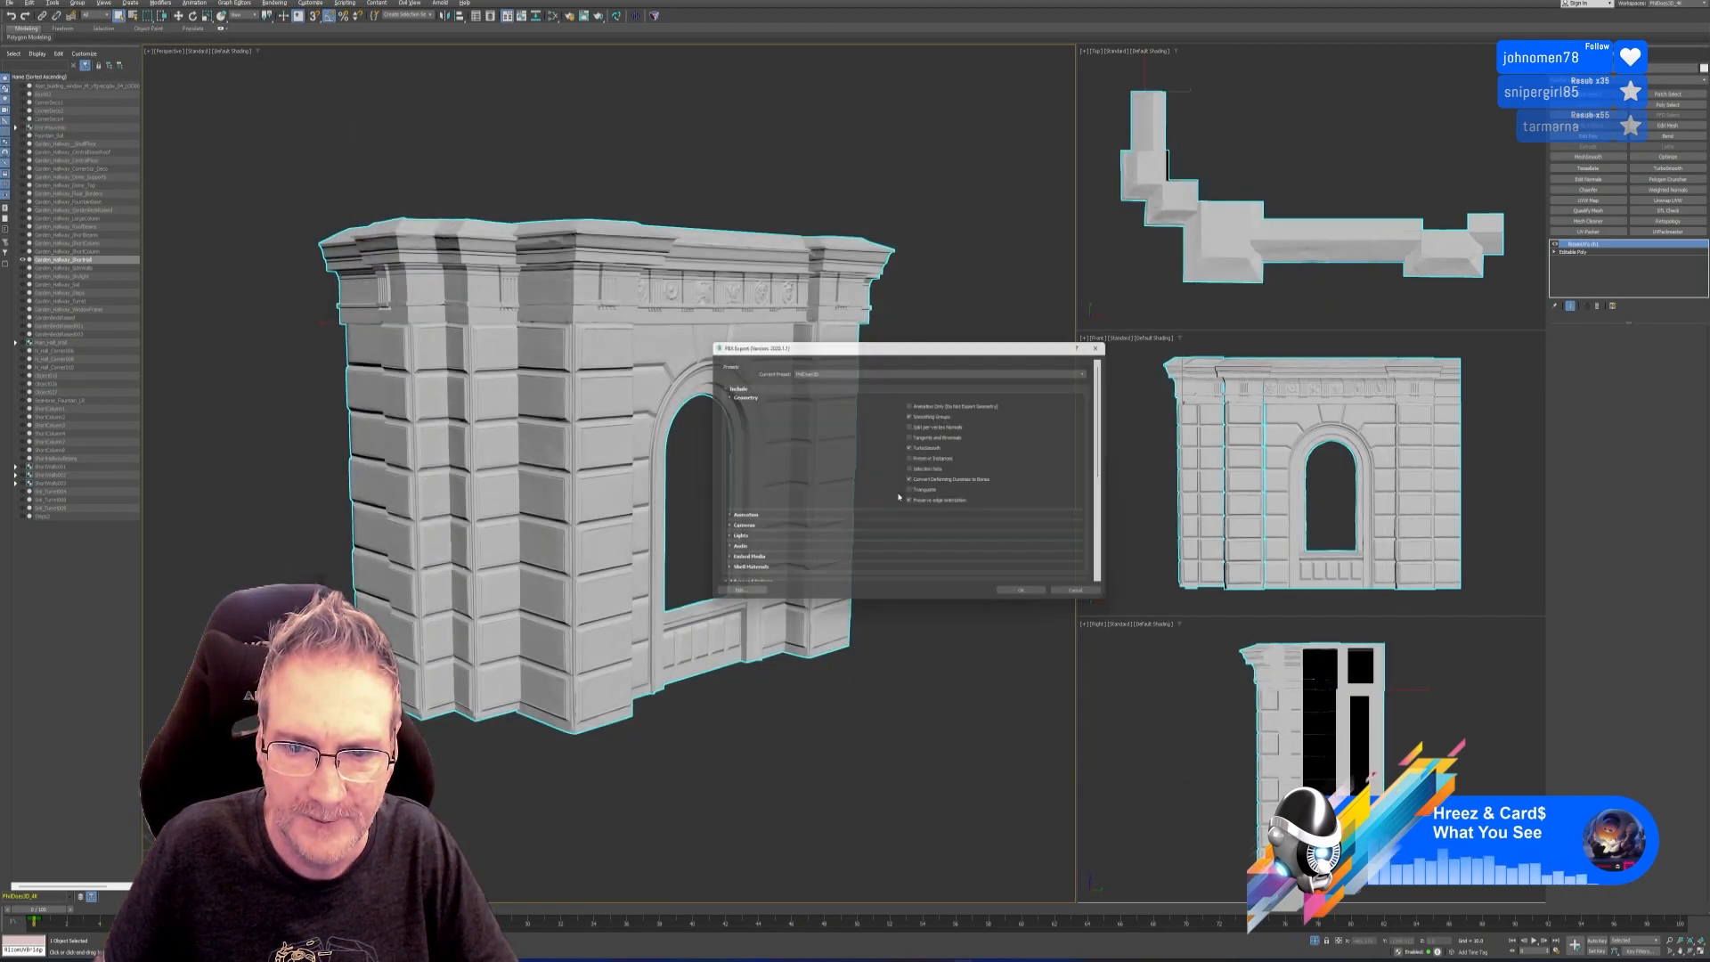
left_click(1027, 599)
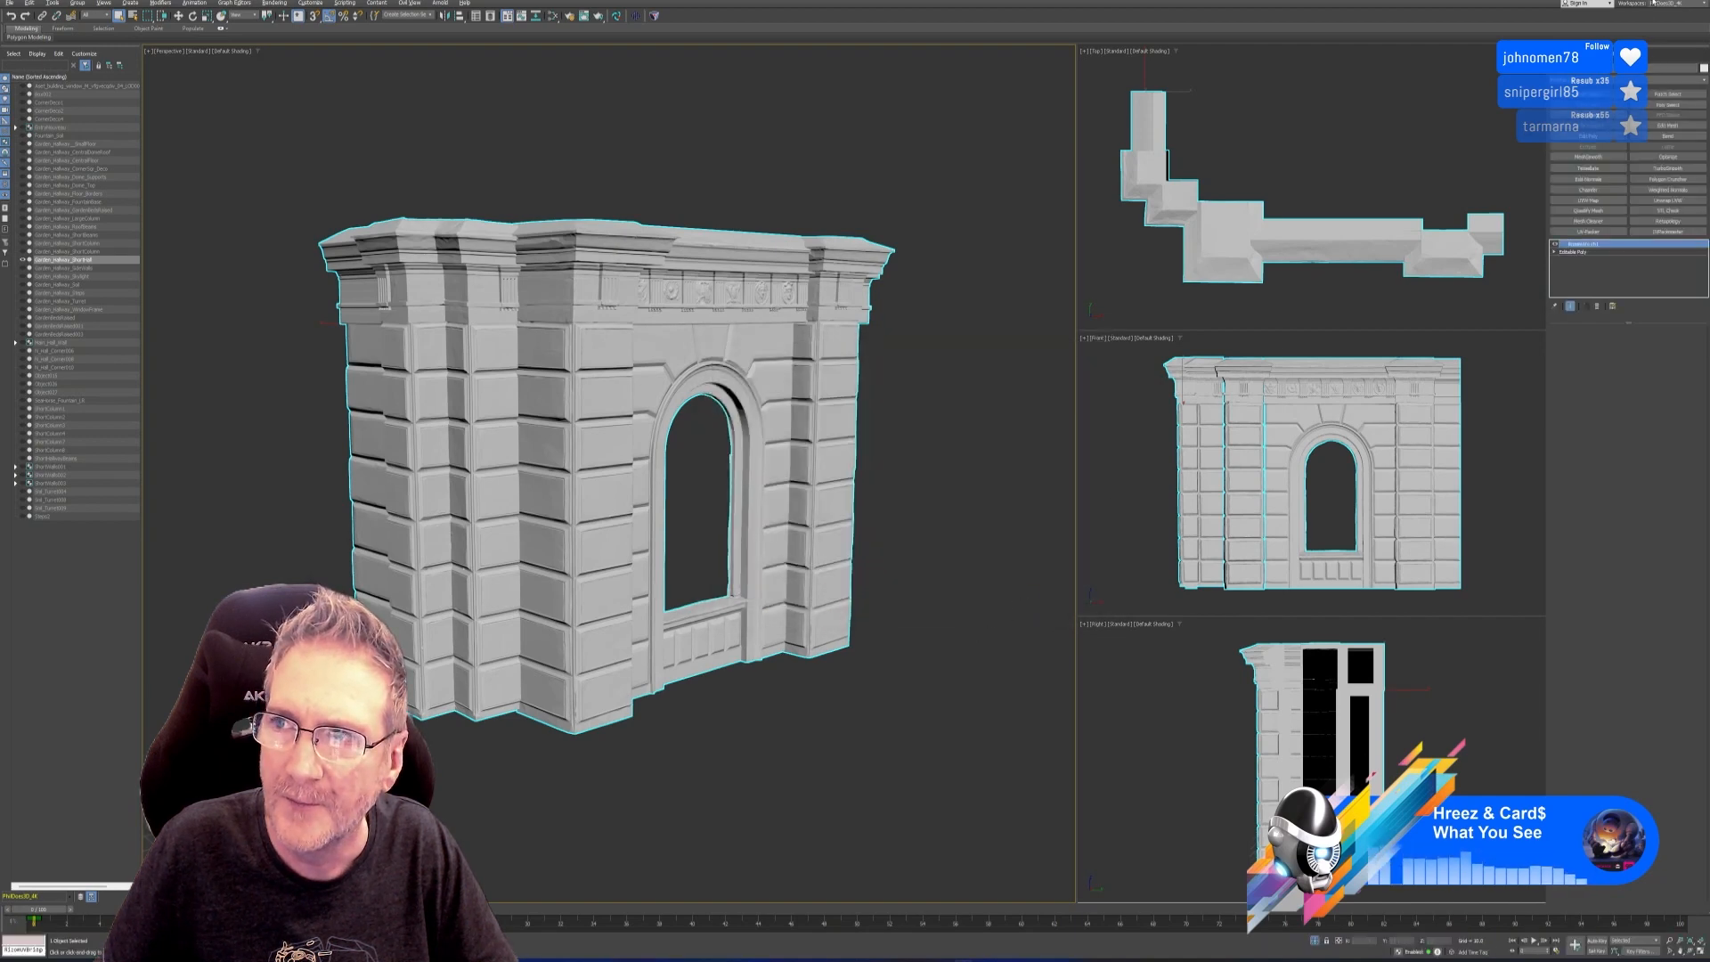
Switch to Substance 3D Painter and create a new project from Garden_Hallway_ShortWall.fbx with a document resolution of 4096.
left_click(1656, 1)
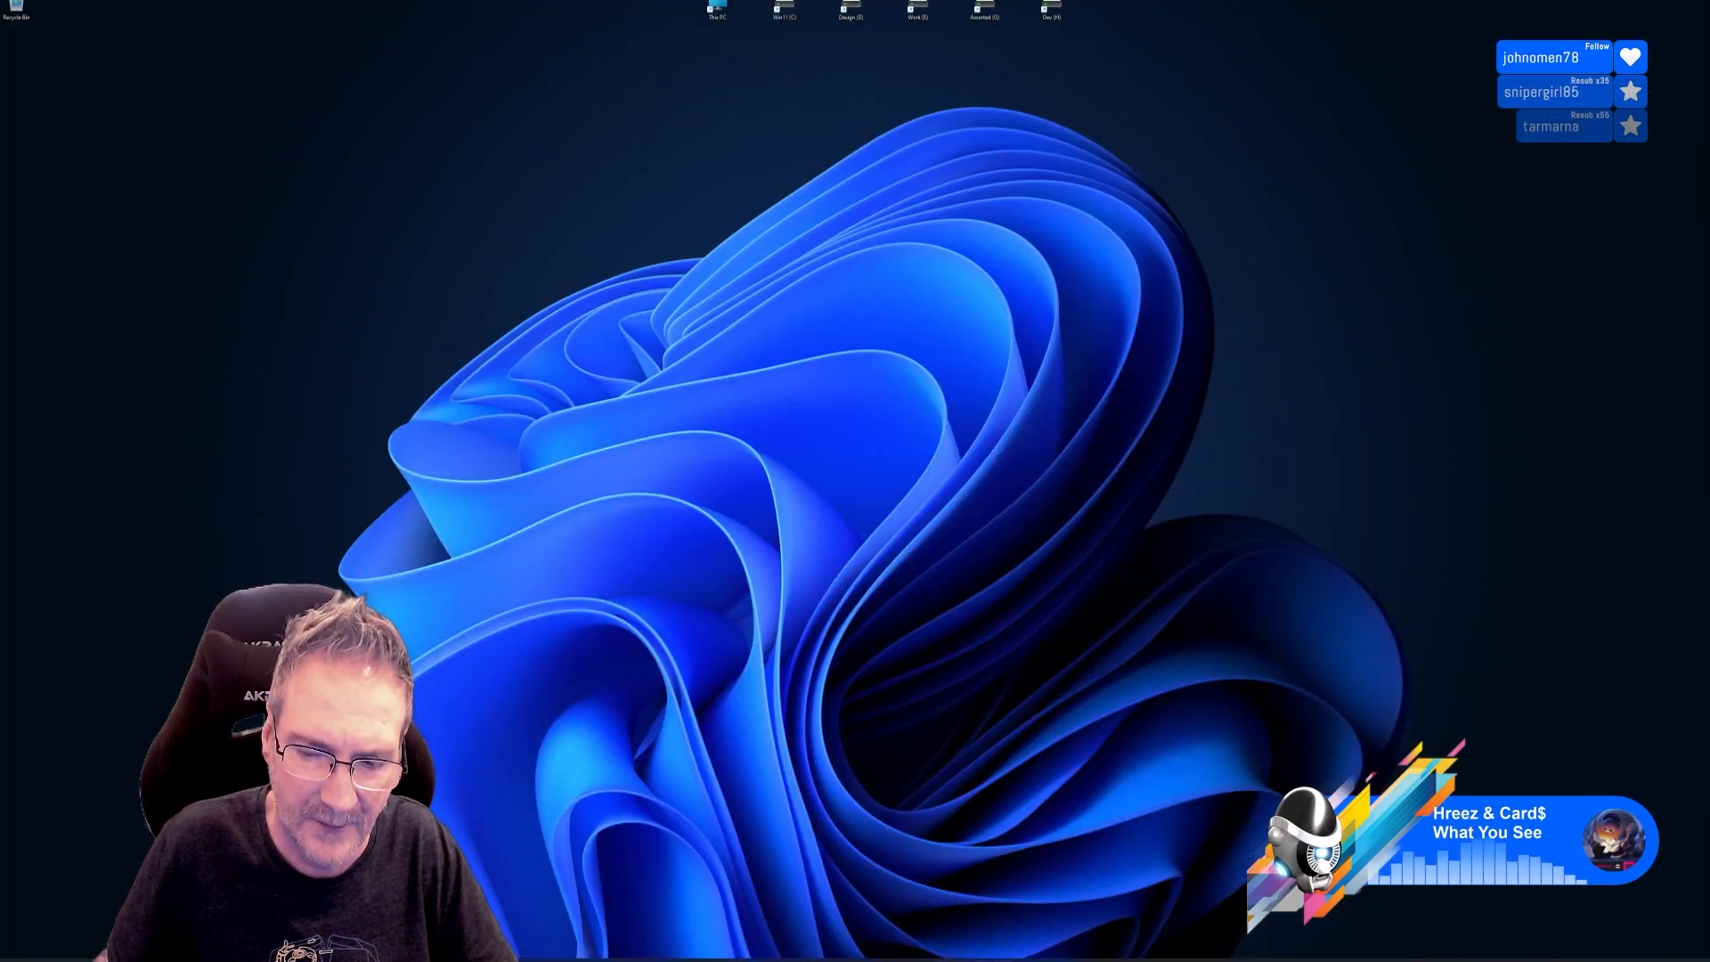
left_click(984, 917)
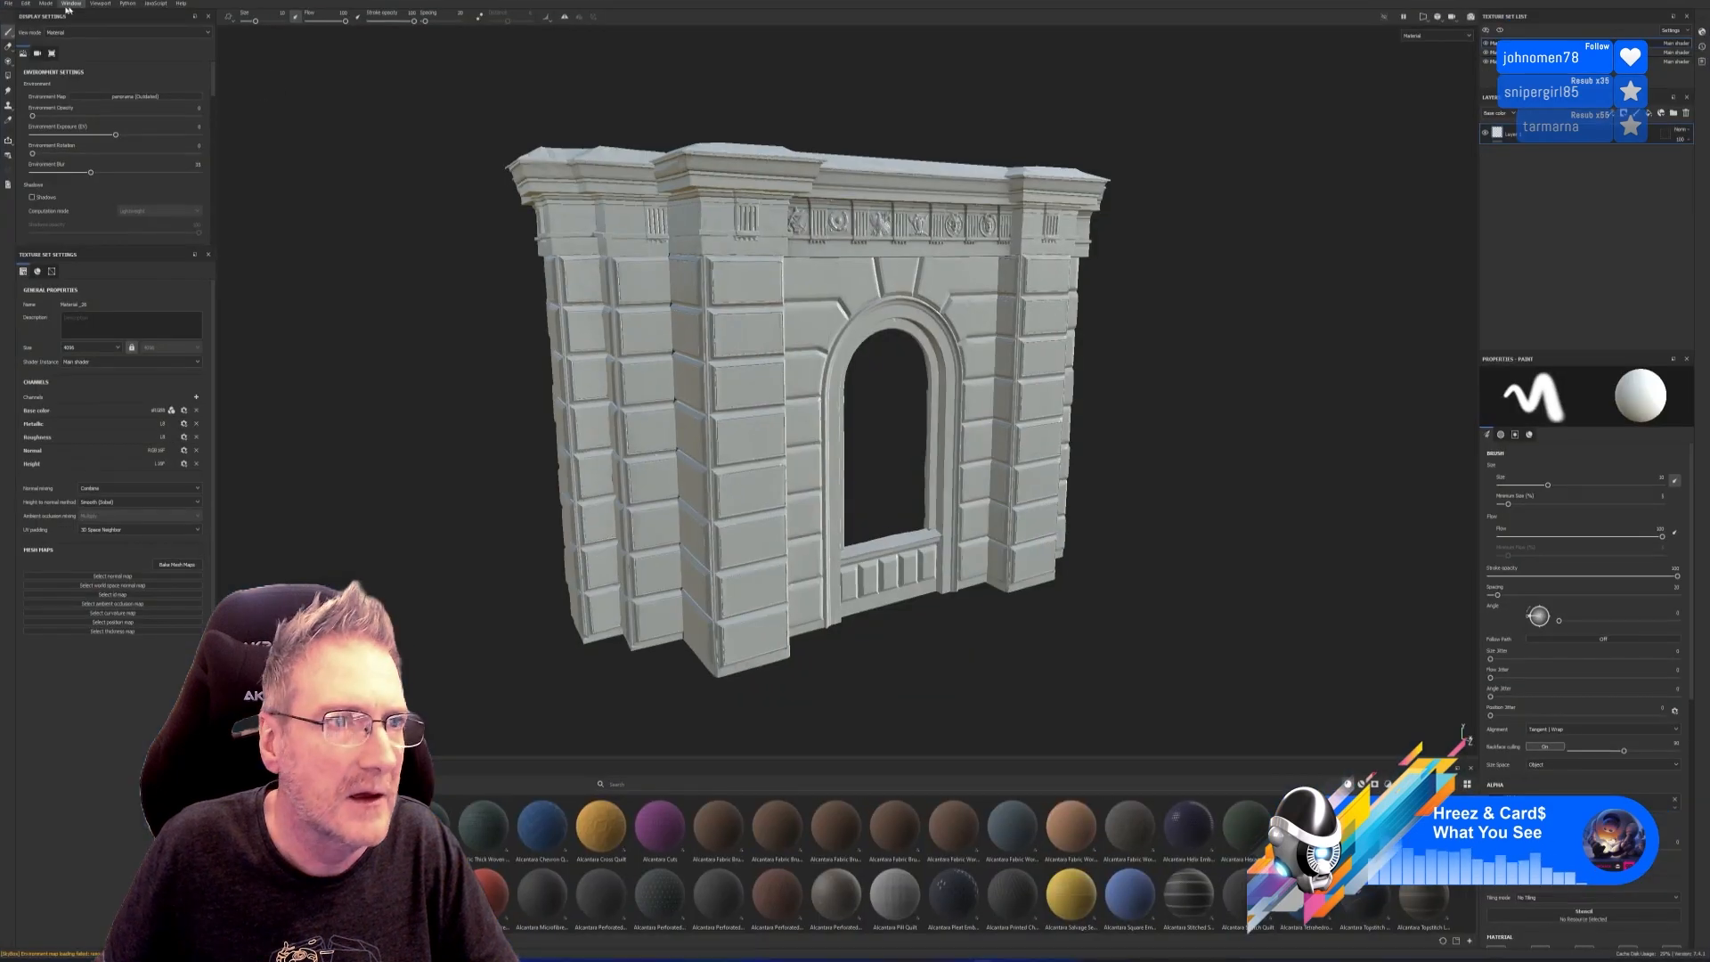
left_click(8, 4)
left_click(26, 16)
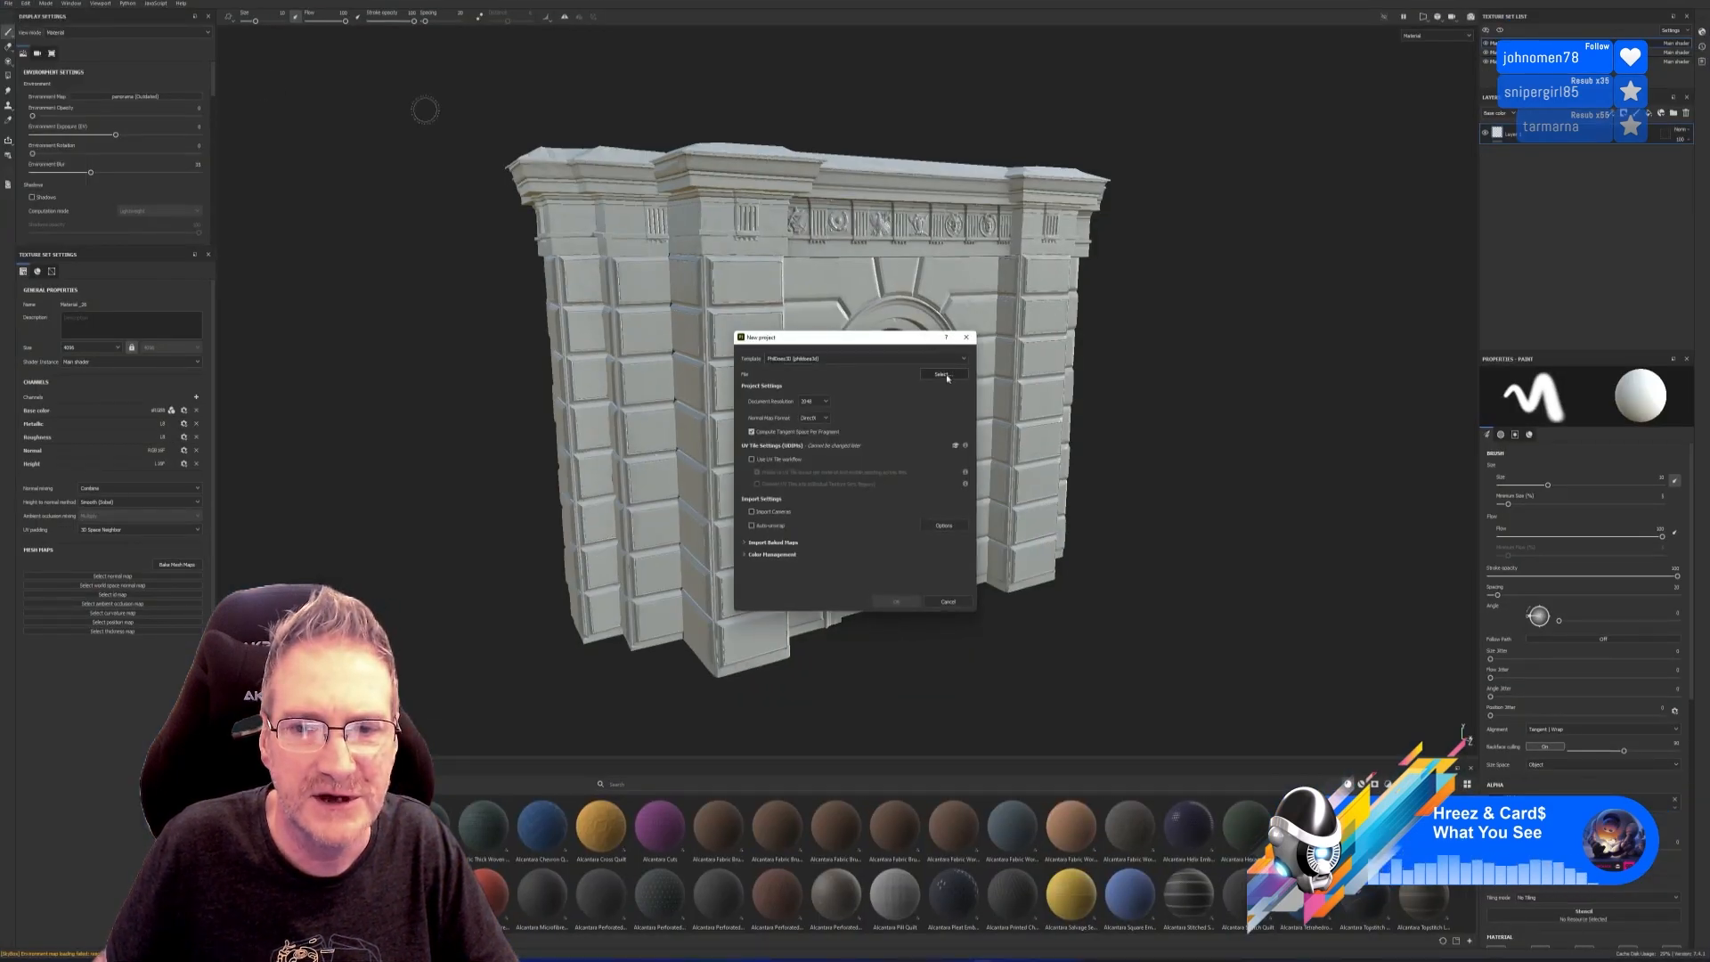
left_click(942, 374)
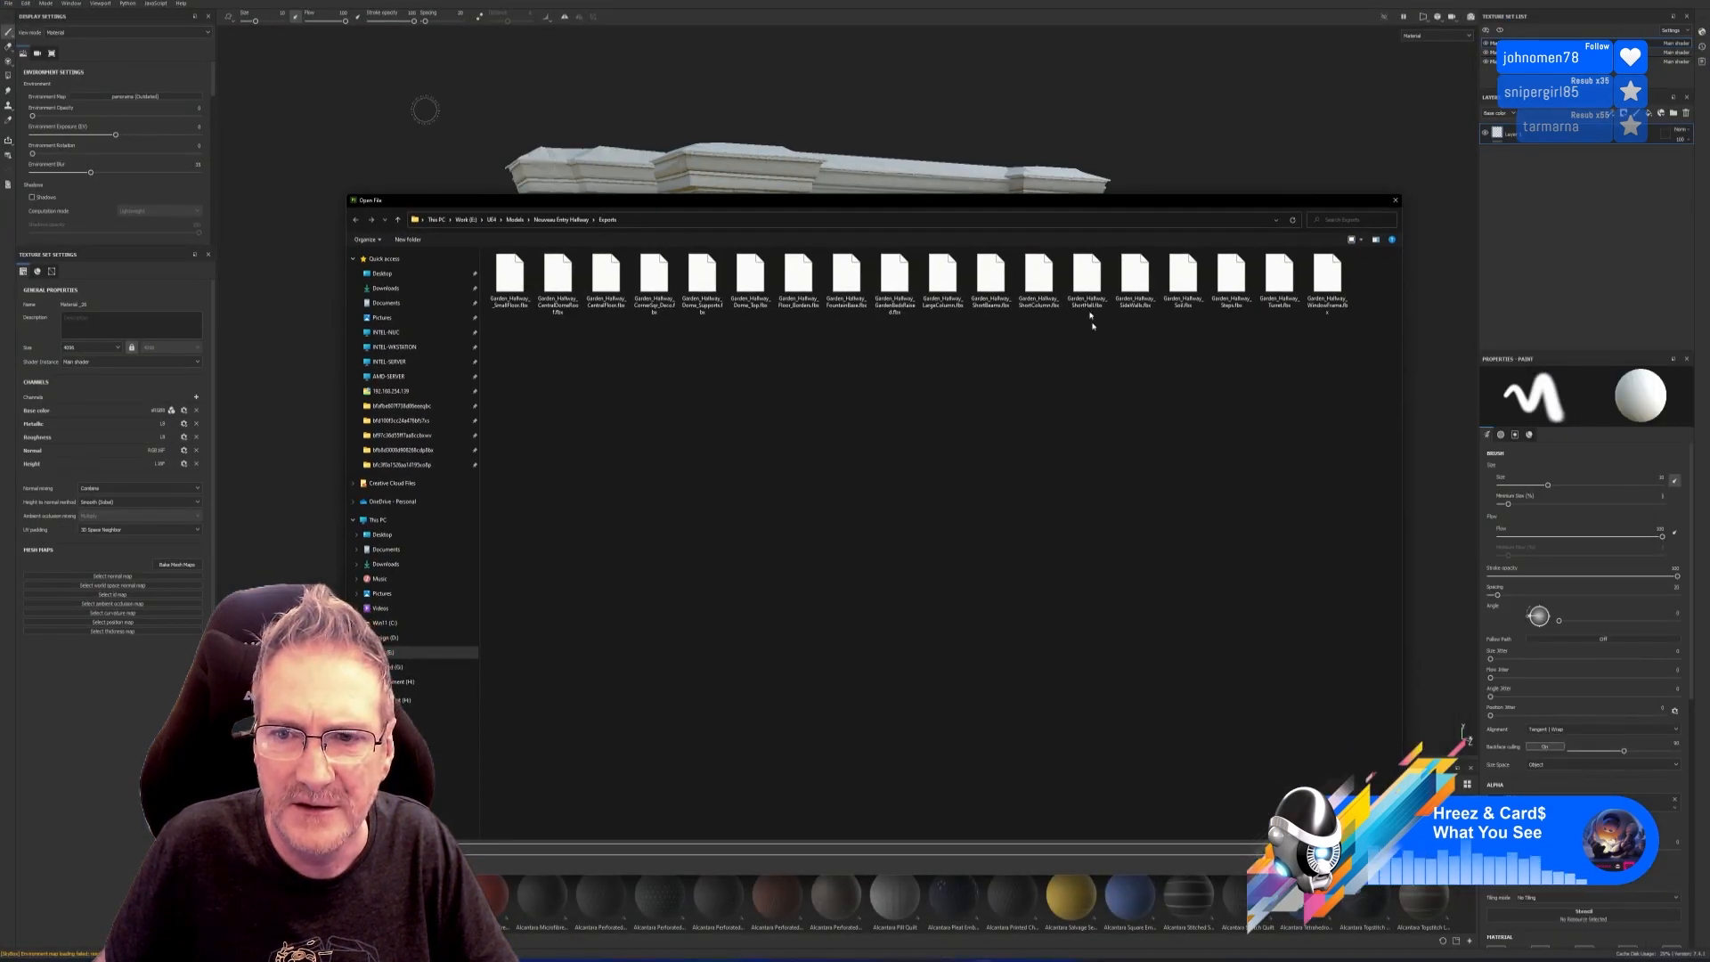
double_click(1087, 284)
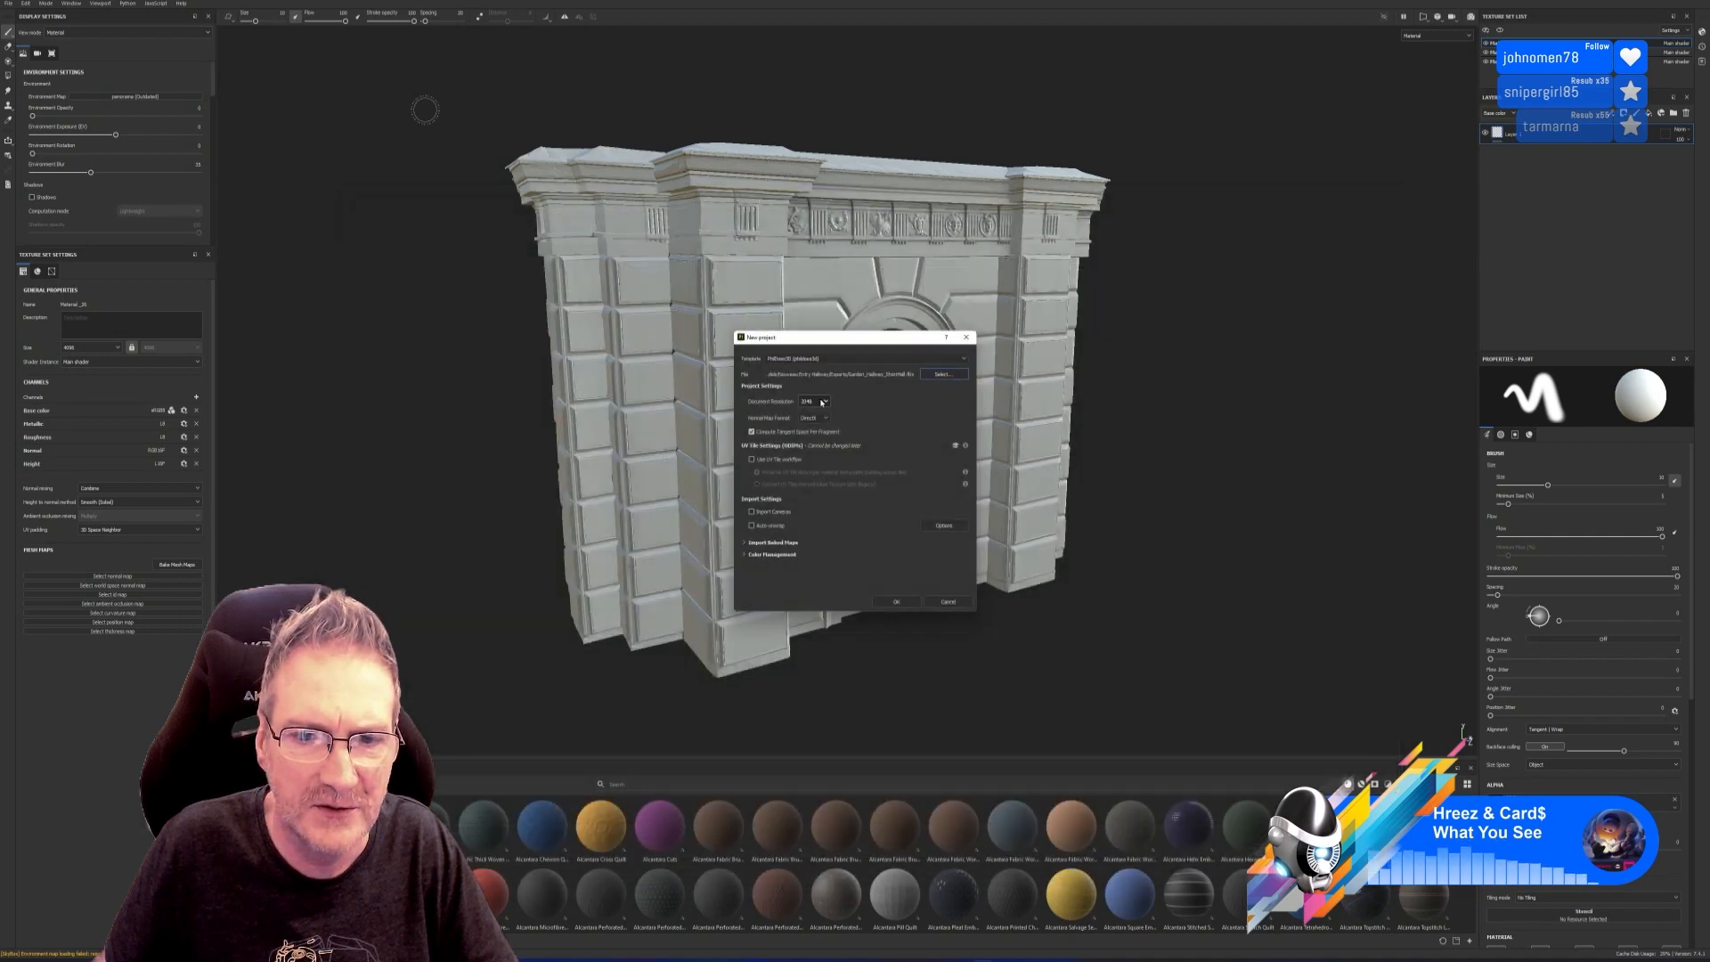
left_click(821, 403)
left_click(815, 460)
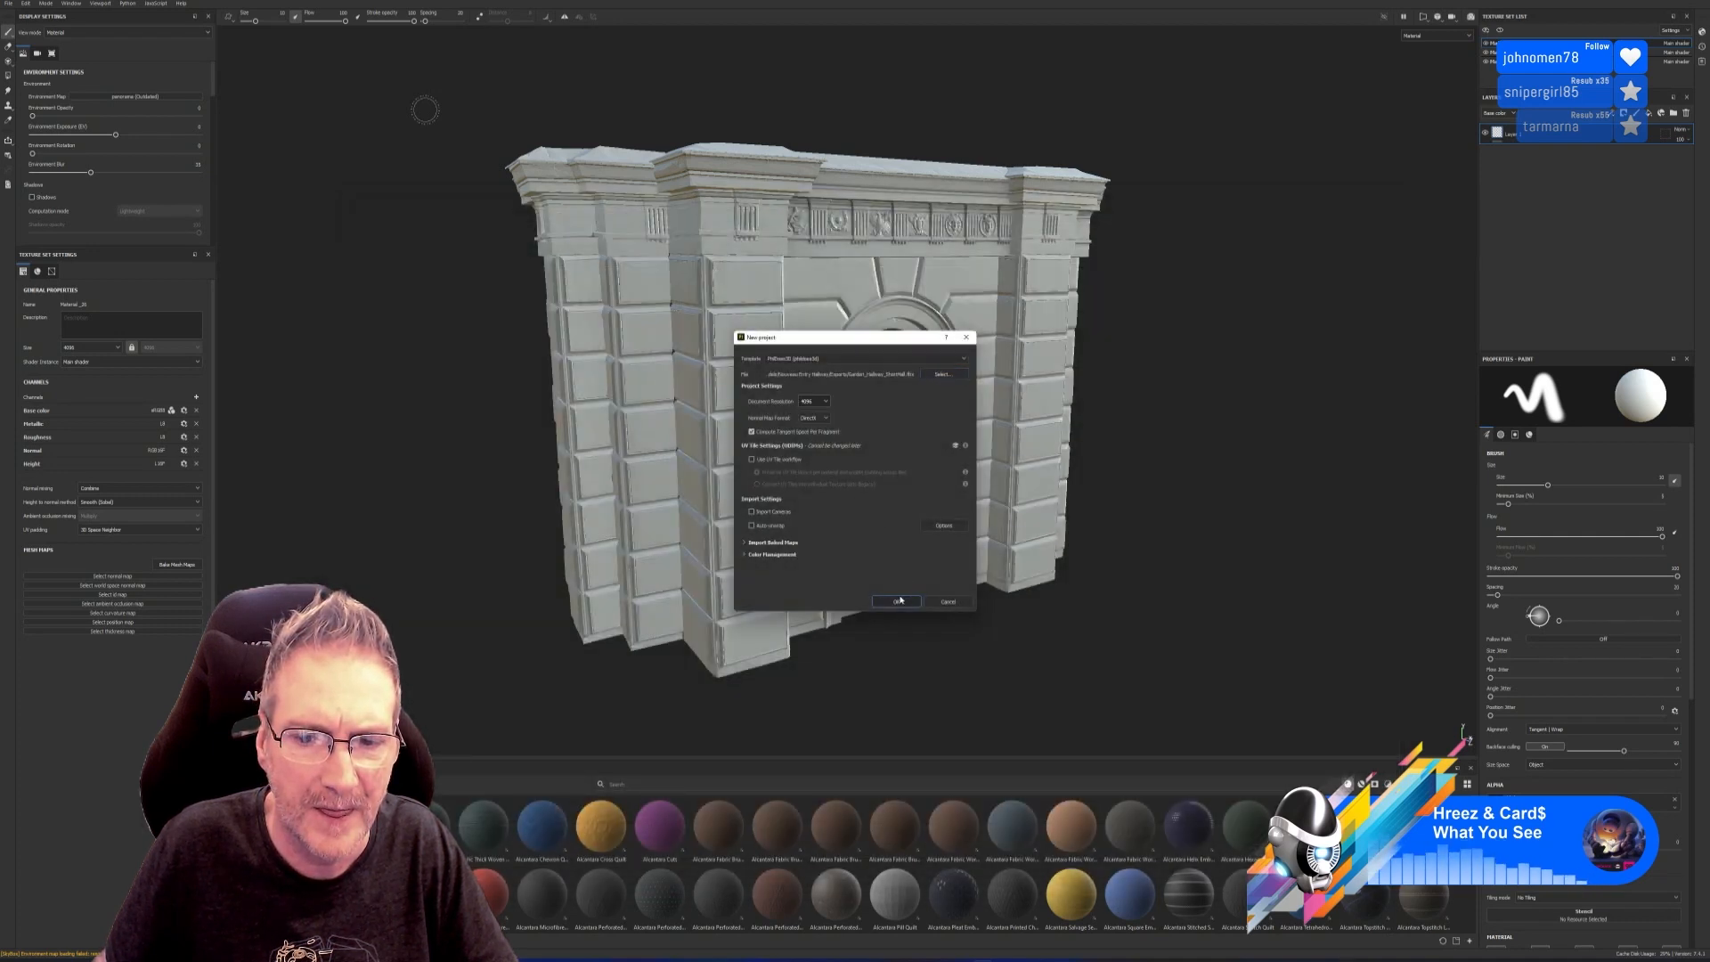
left_click(899, 601)
left_click(824, 489)
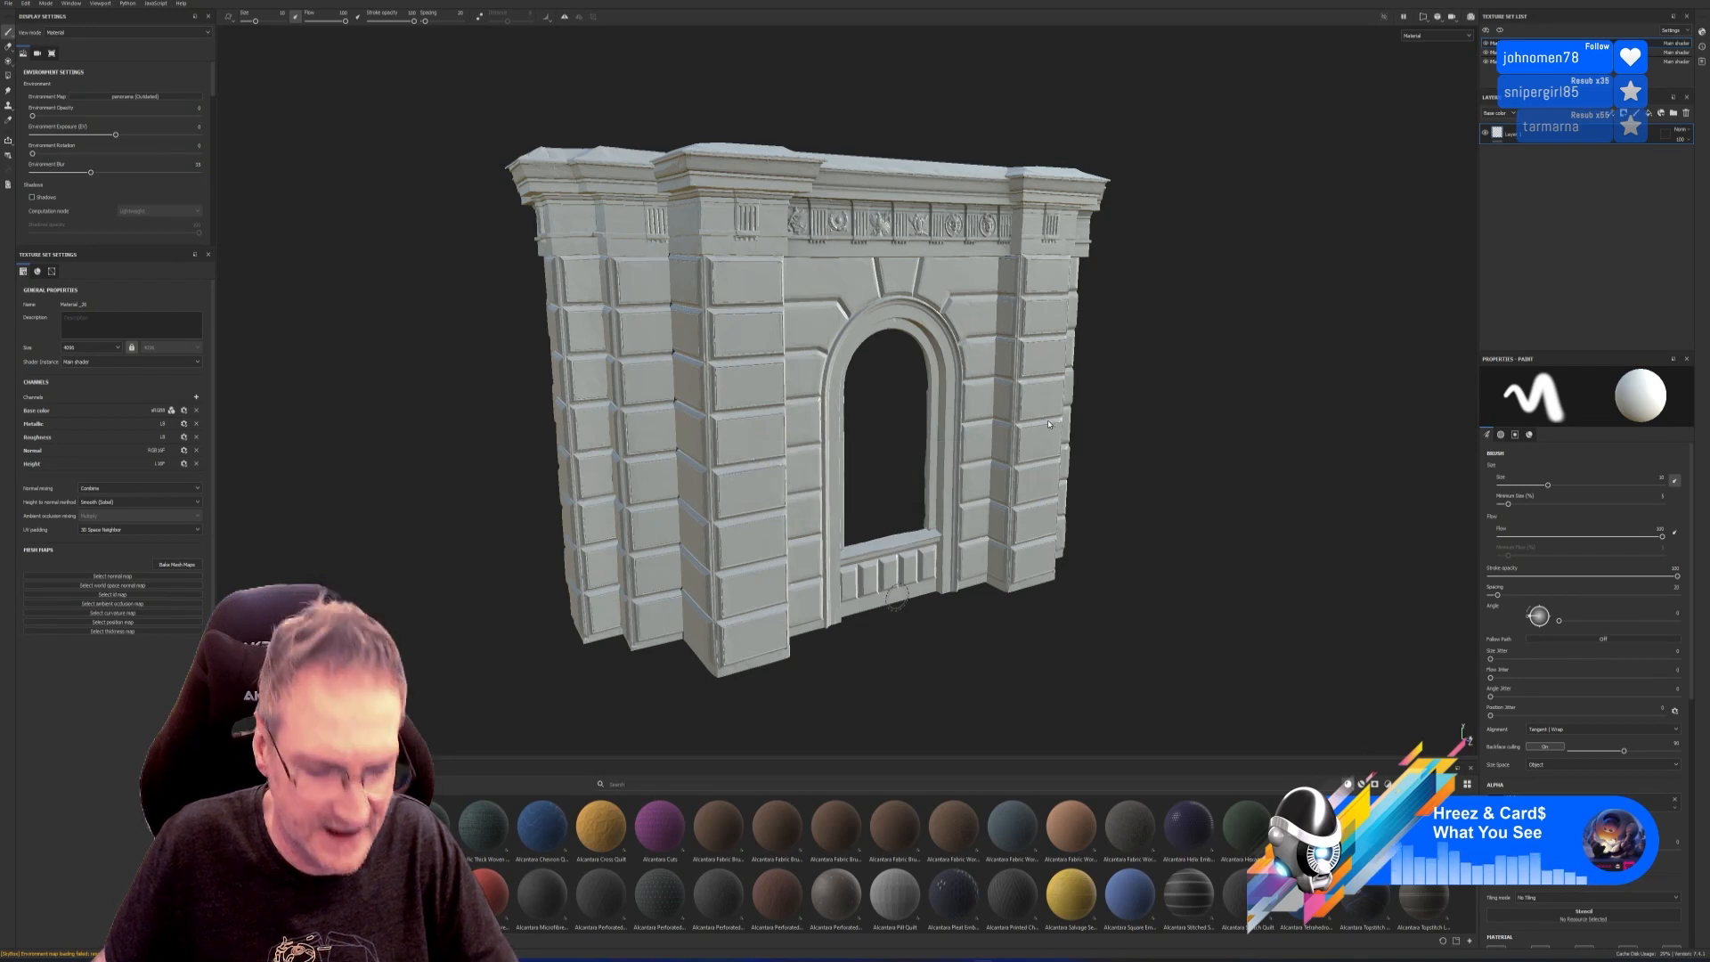
Rename the short wall's texture set to Garden_Hallway_ShortWall_TEX.
left_click_drag(840, 423, 1028, 435, "alt")
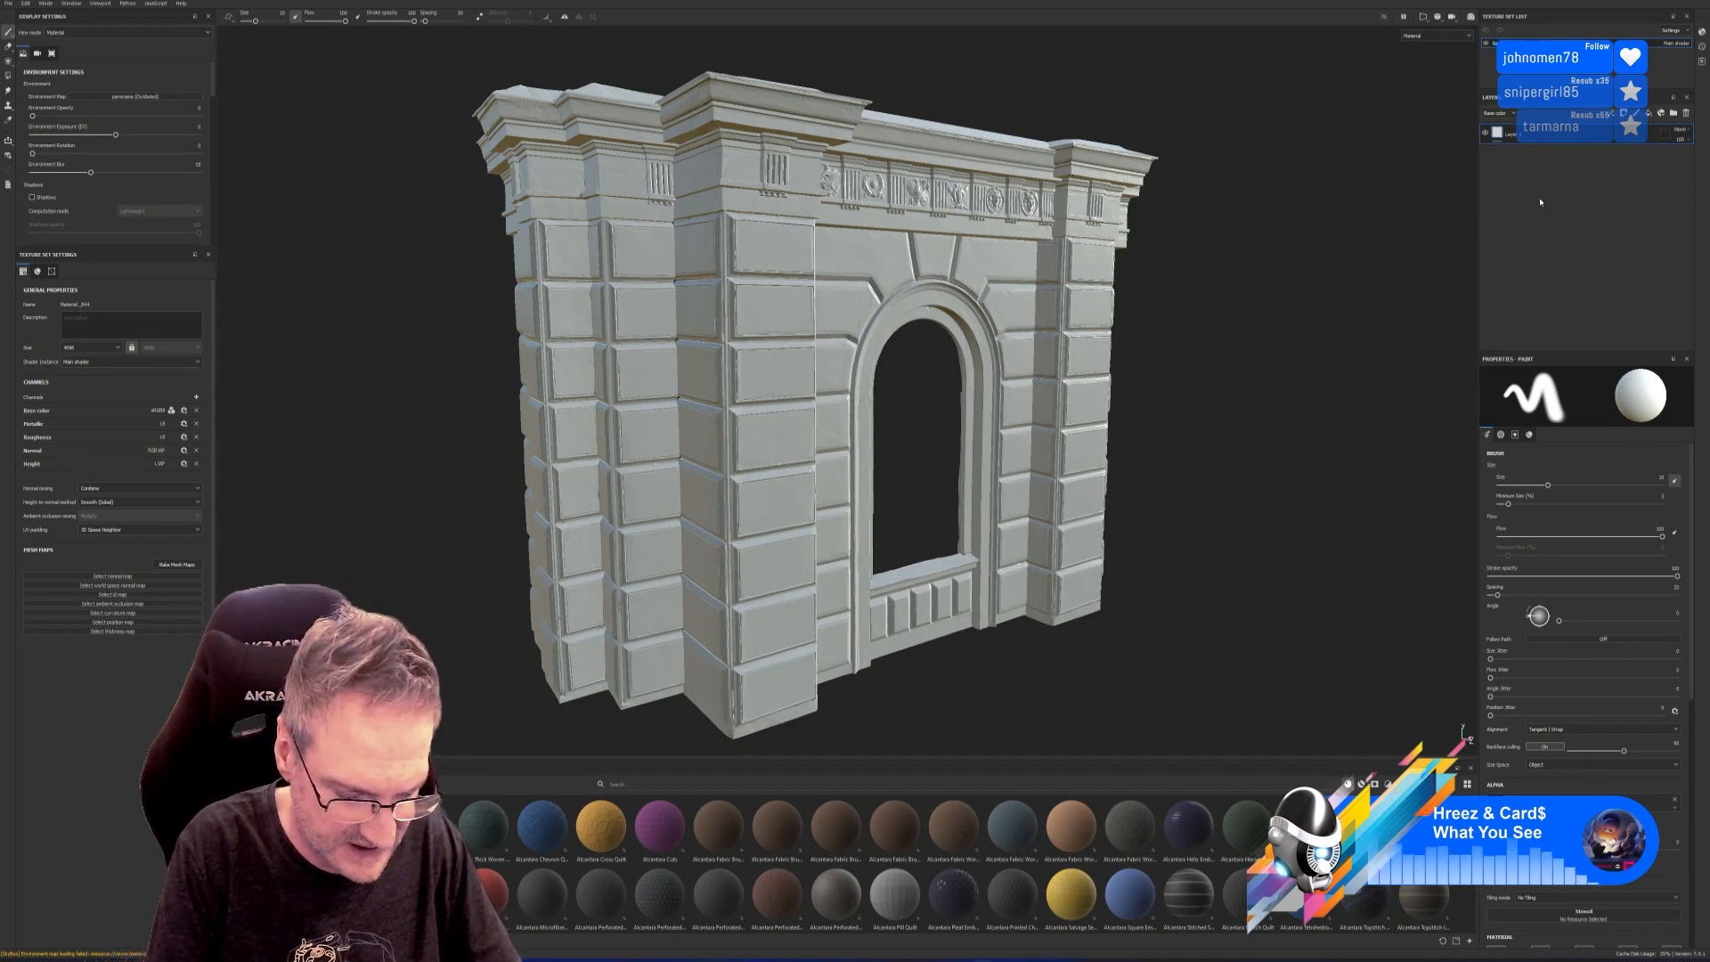
key("Return")
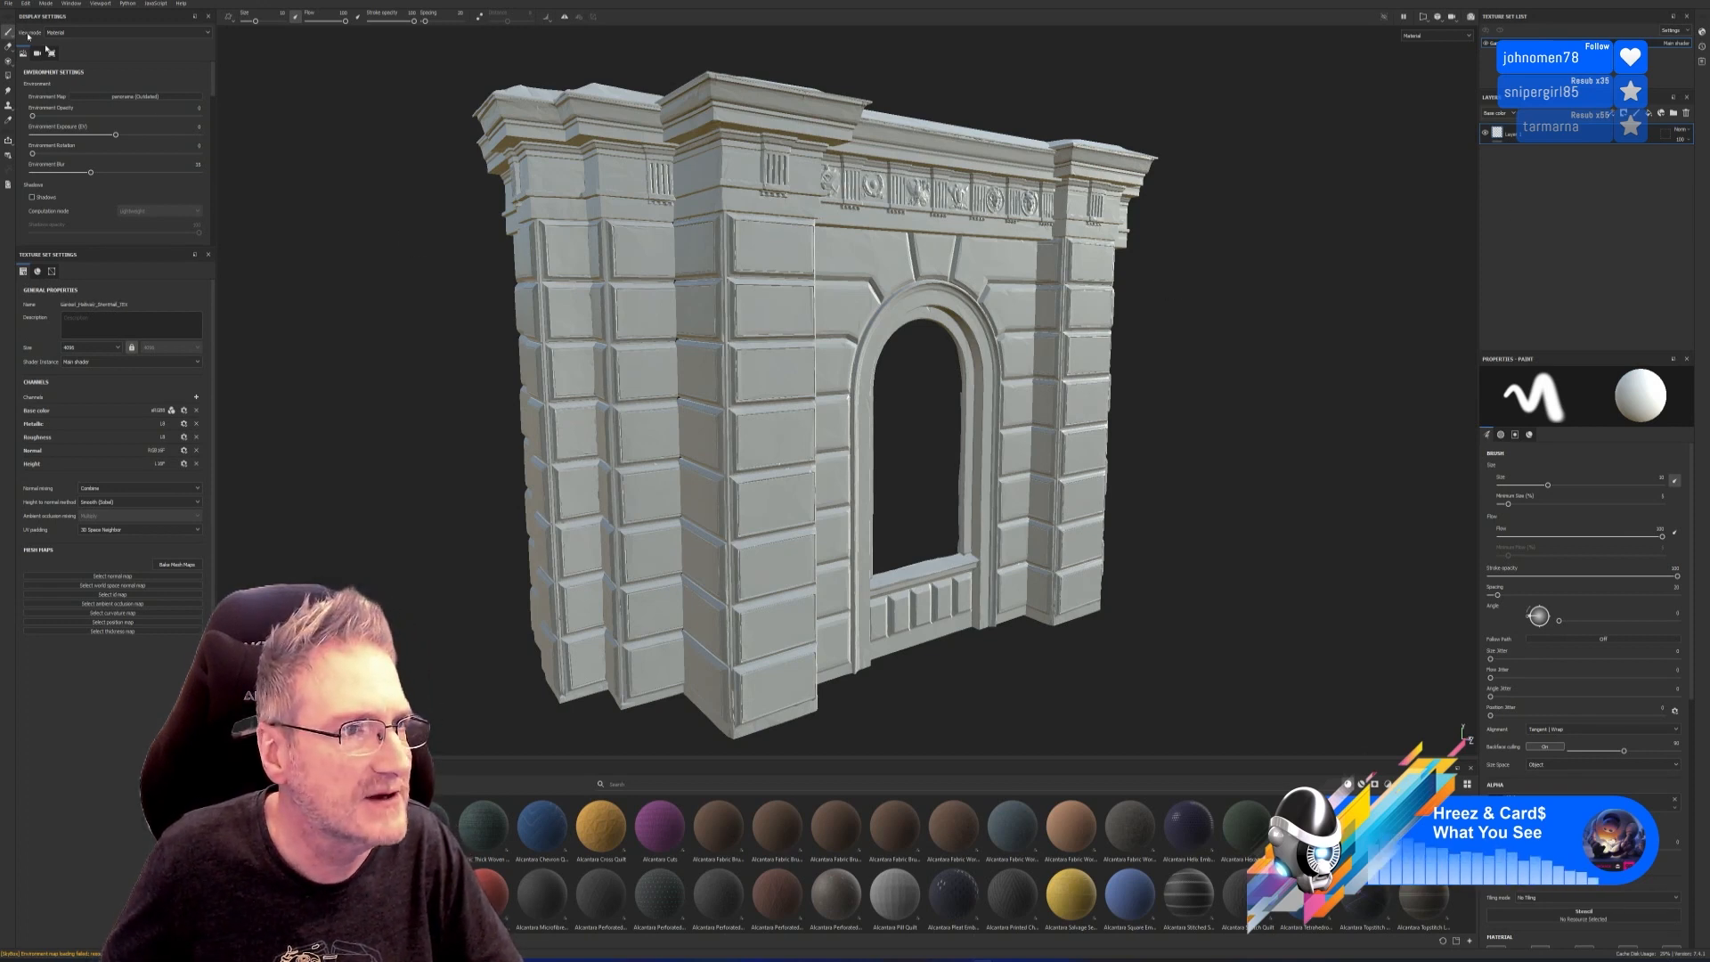
left_click(8, 4)
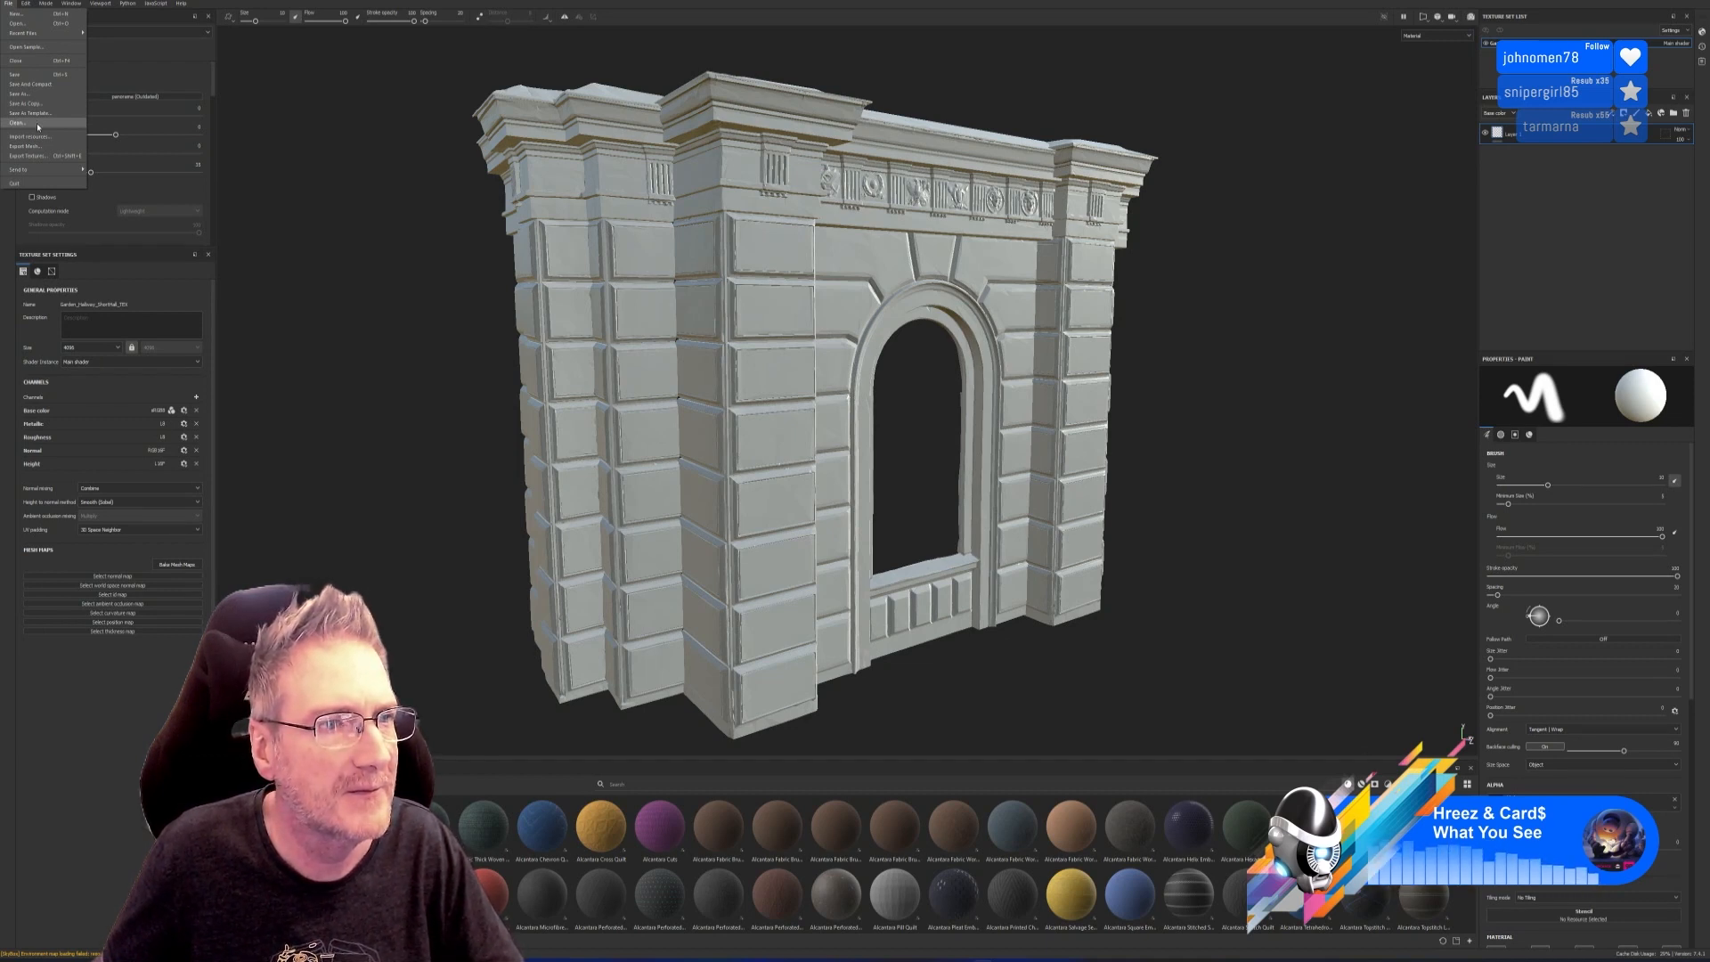
Bake the selected mesh maps for the short wall's texture set at output size 4096 and dismiss the baking report.
left_click(185, 565)
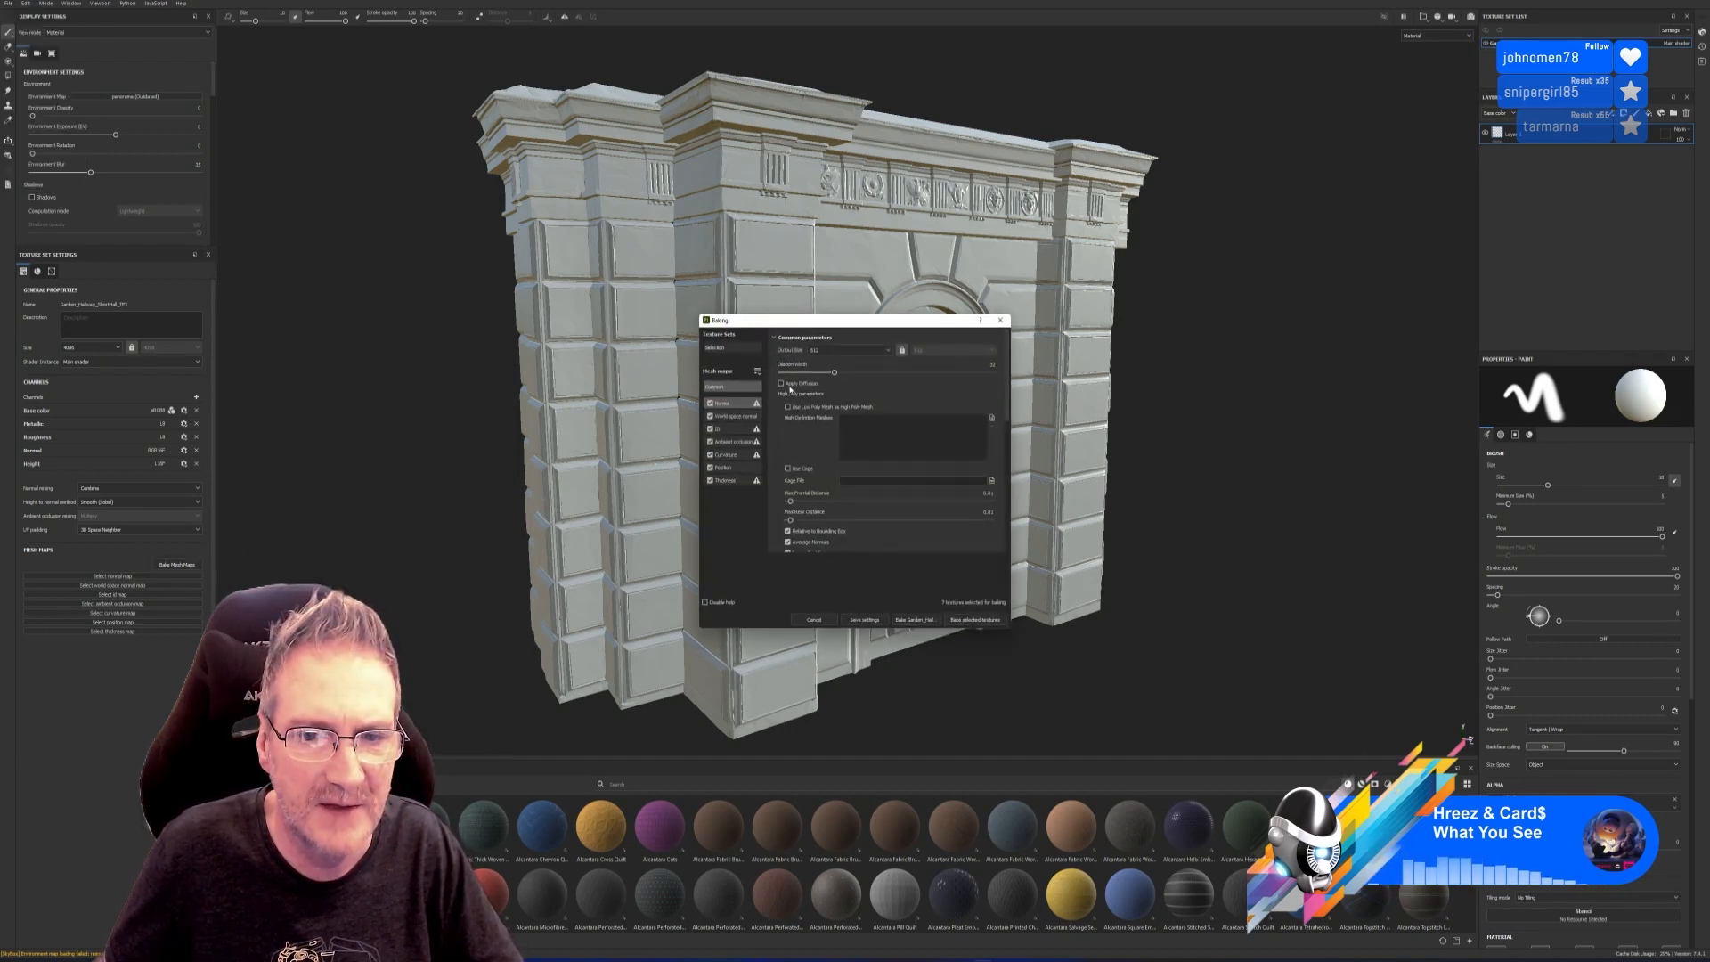
left_click(848, 350)
left_click(846, 415)
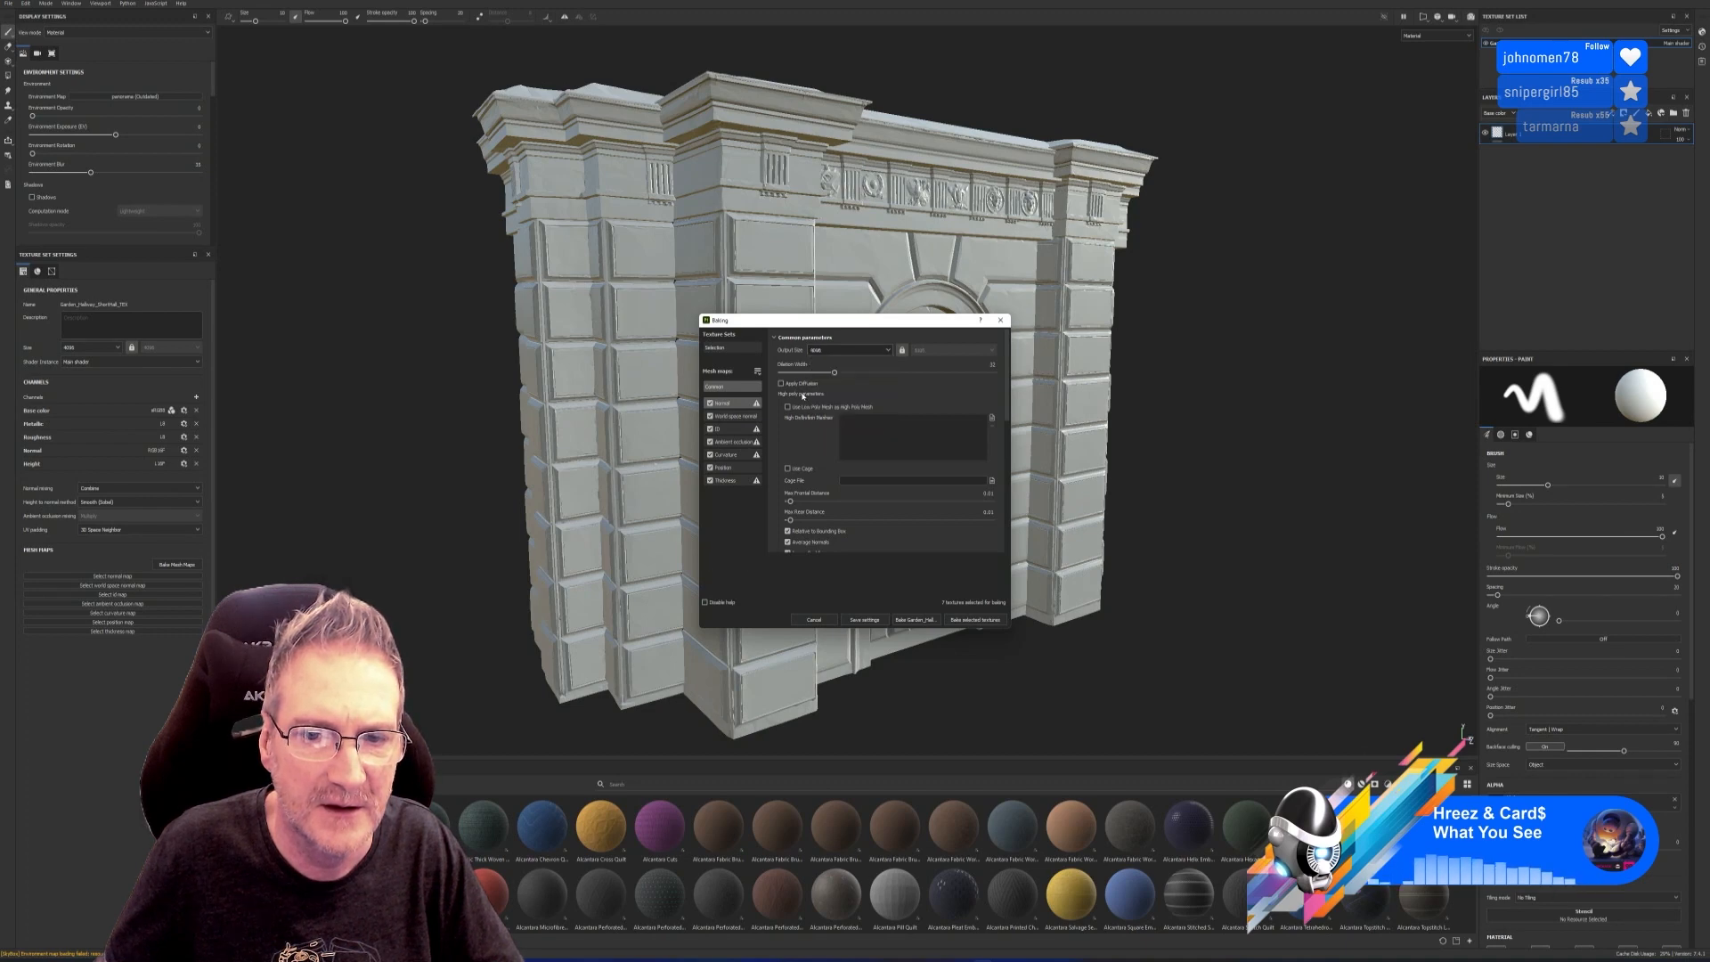
left_click(975, 619)
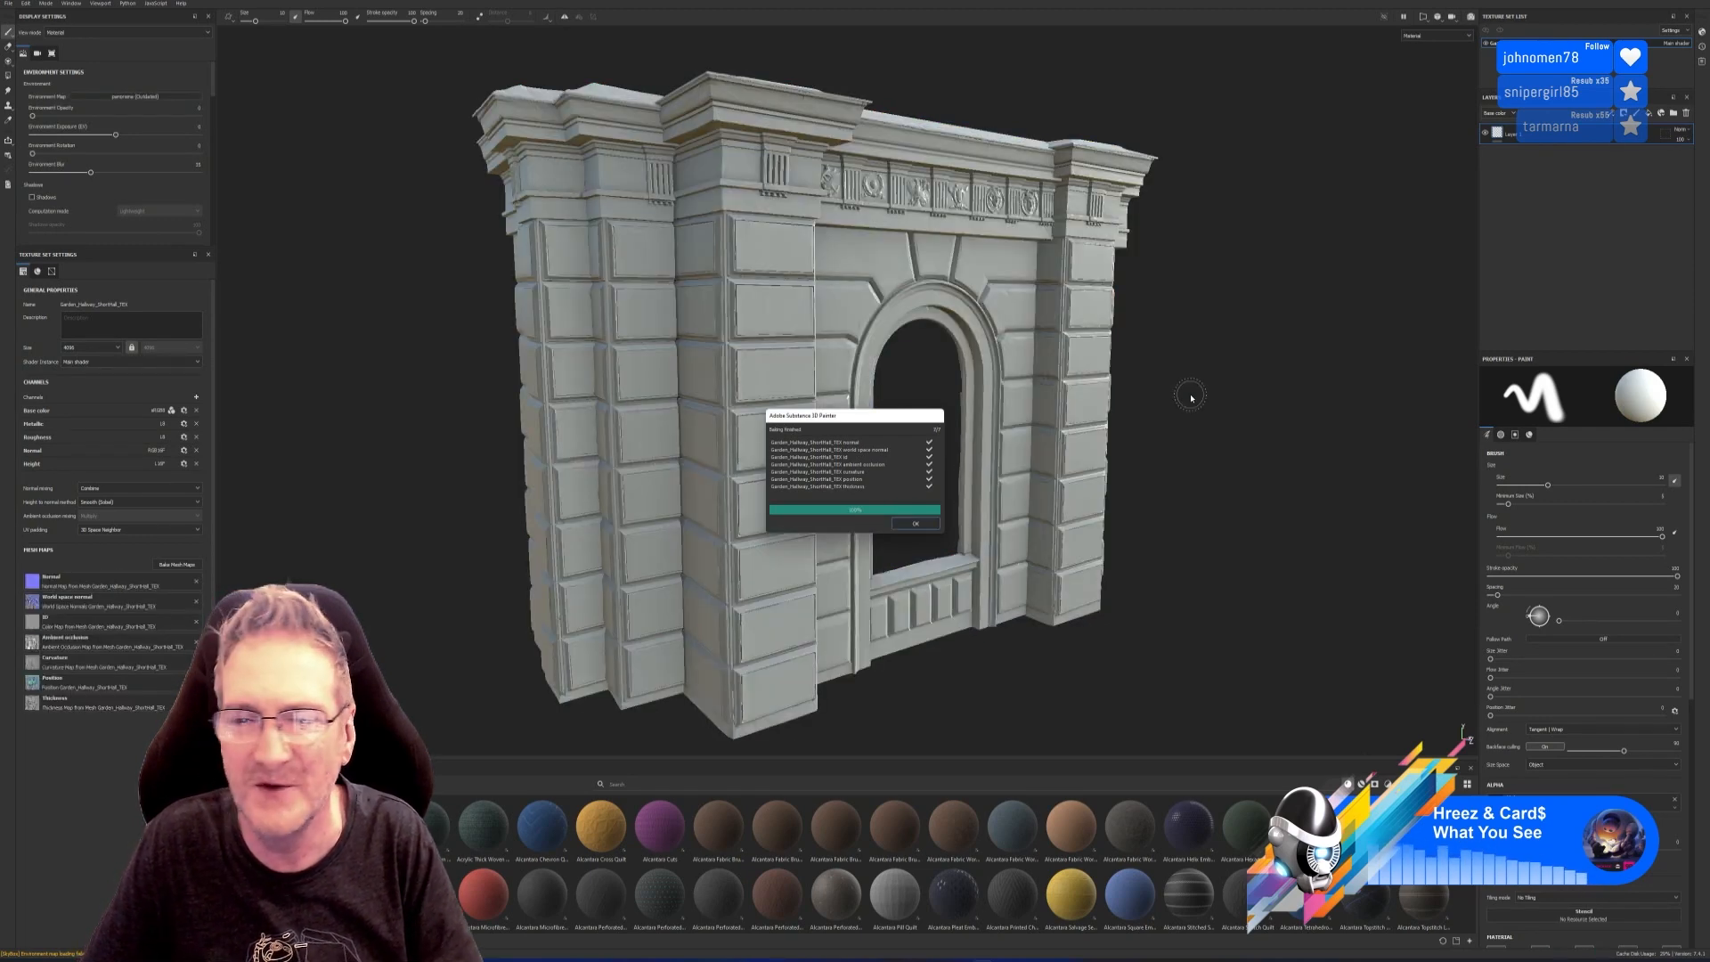
left_click(938, 523)
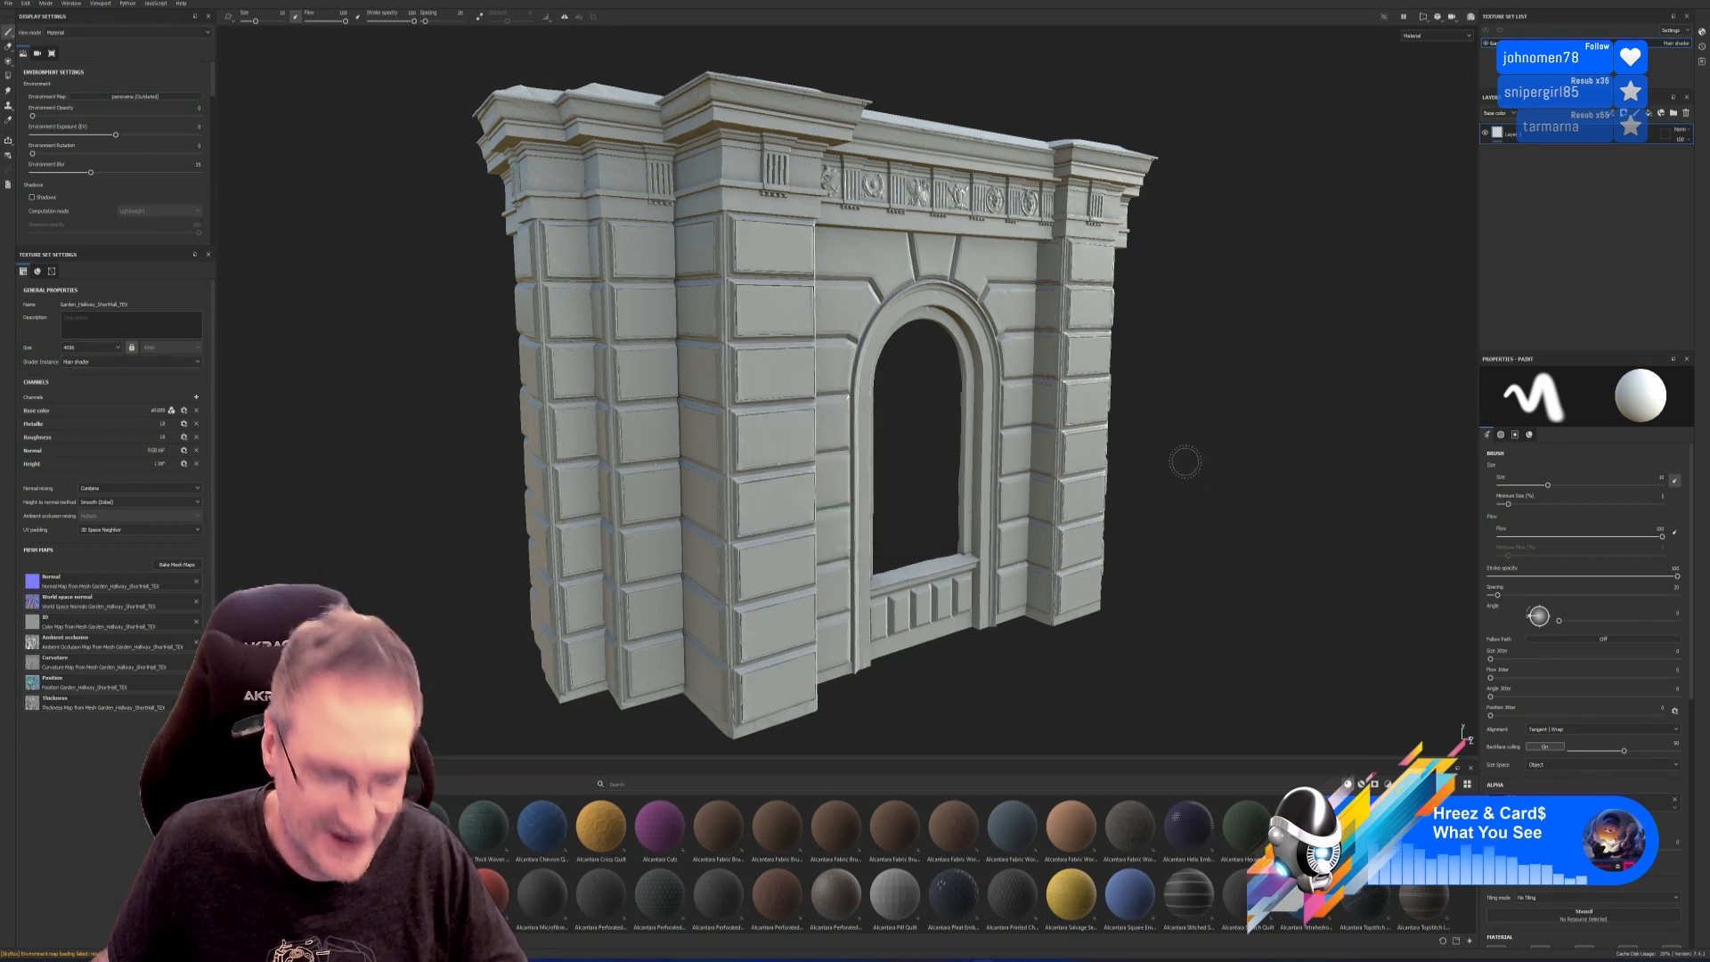
left_click_drag(1185, 462, 1201, 450, "alt")
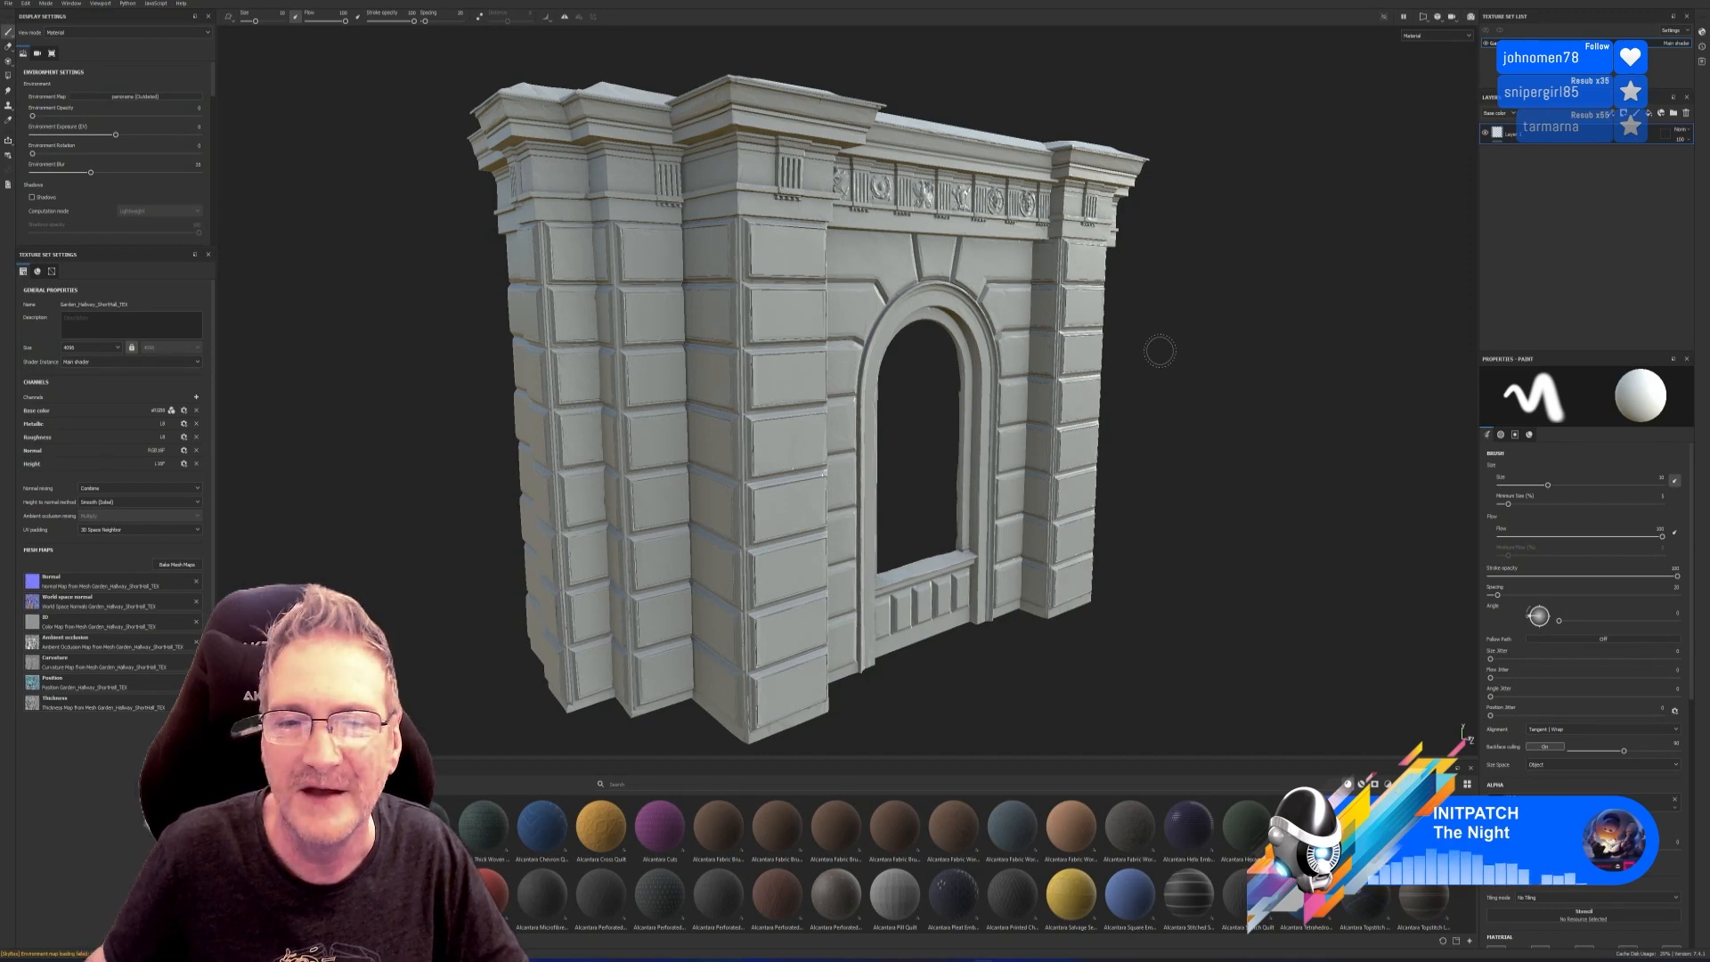
mouse_move(1153, 403)
left_mouse_down("alt")
mouse_move(1179, 409)
mouse_move(1167, 385)
left_mouse_up("alt")
mouse_move(1171, 398)
left_mouse_down("alt")
mouse_move(1173, 422)
mouse_move(734, 414)
mouse_move(1164, 419)
mouse_move(1157, 455)
left_mouse_up("alt")
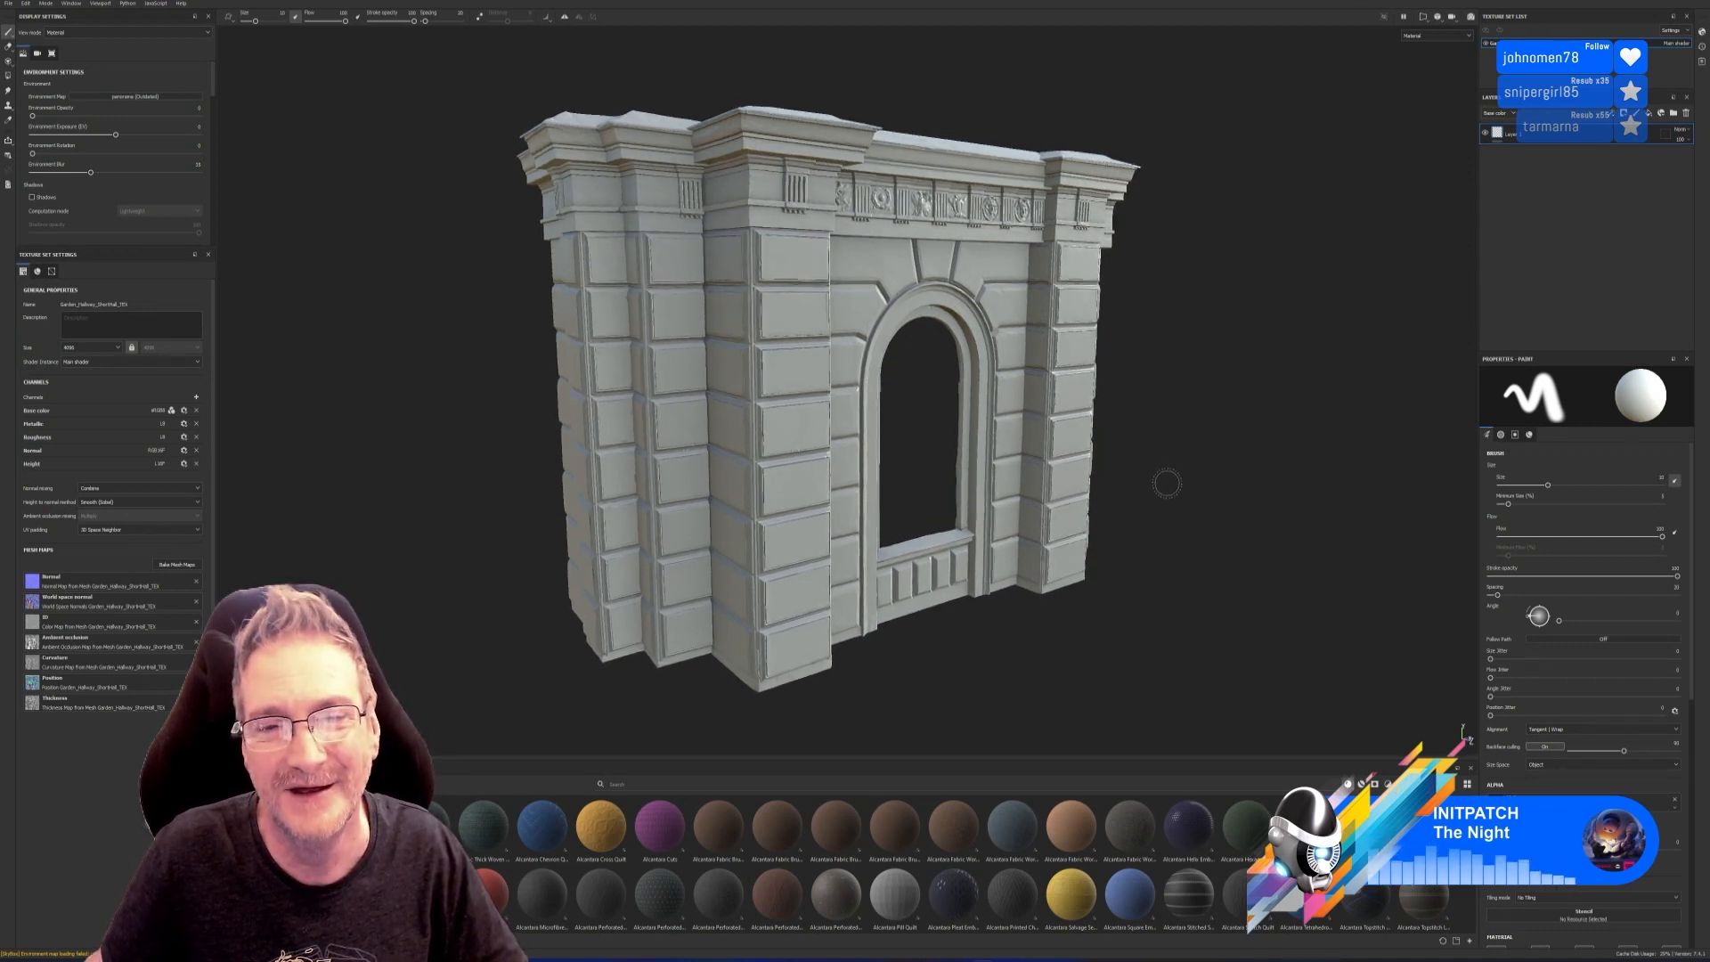
left_click_drag(1164, 485, 1157, 484, "alt")
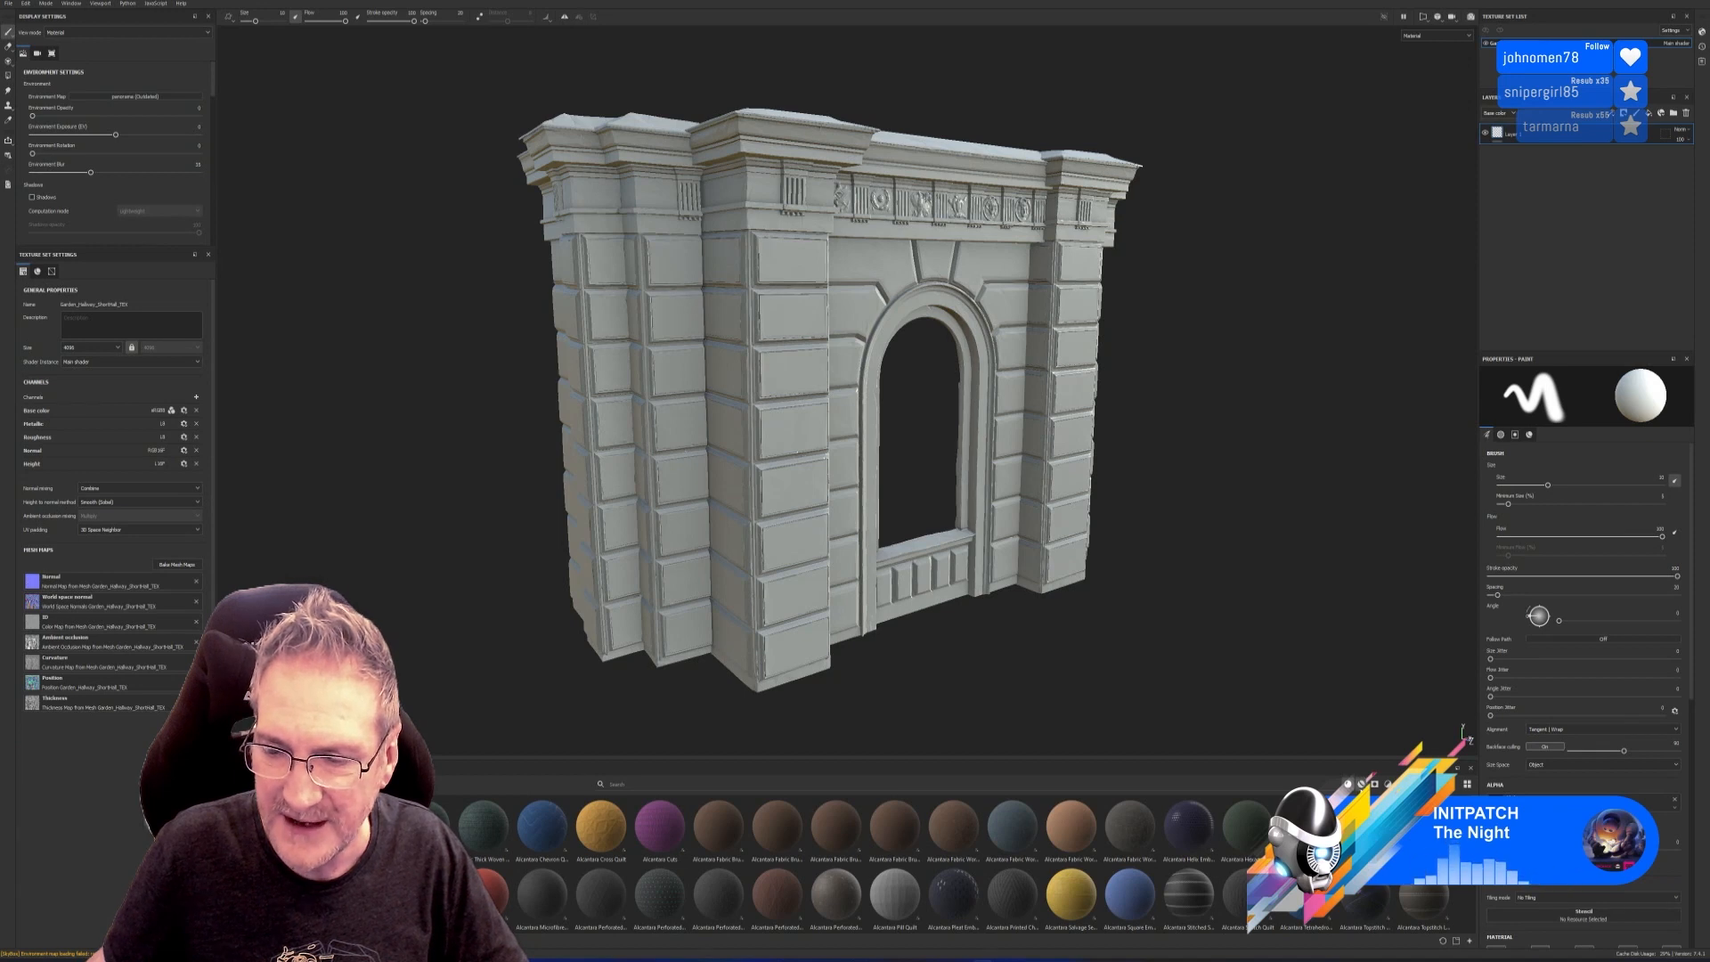
Filter the asset library to smart materials and search it for "my".
left_click(1361, 785)
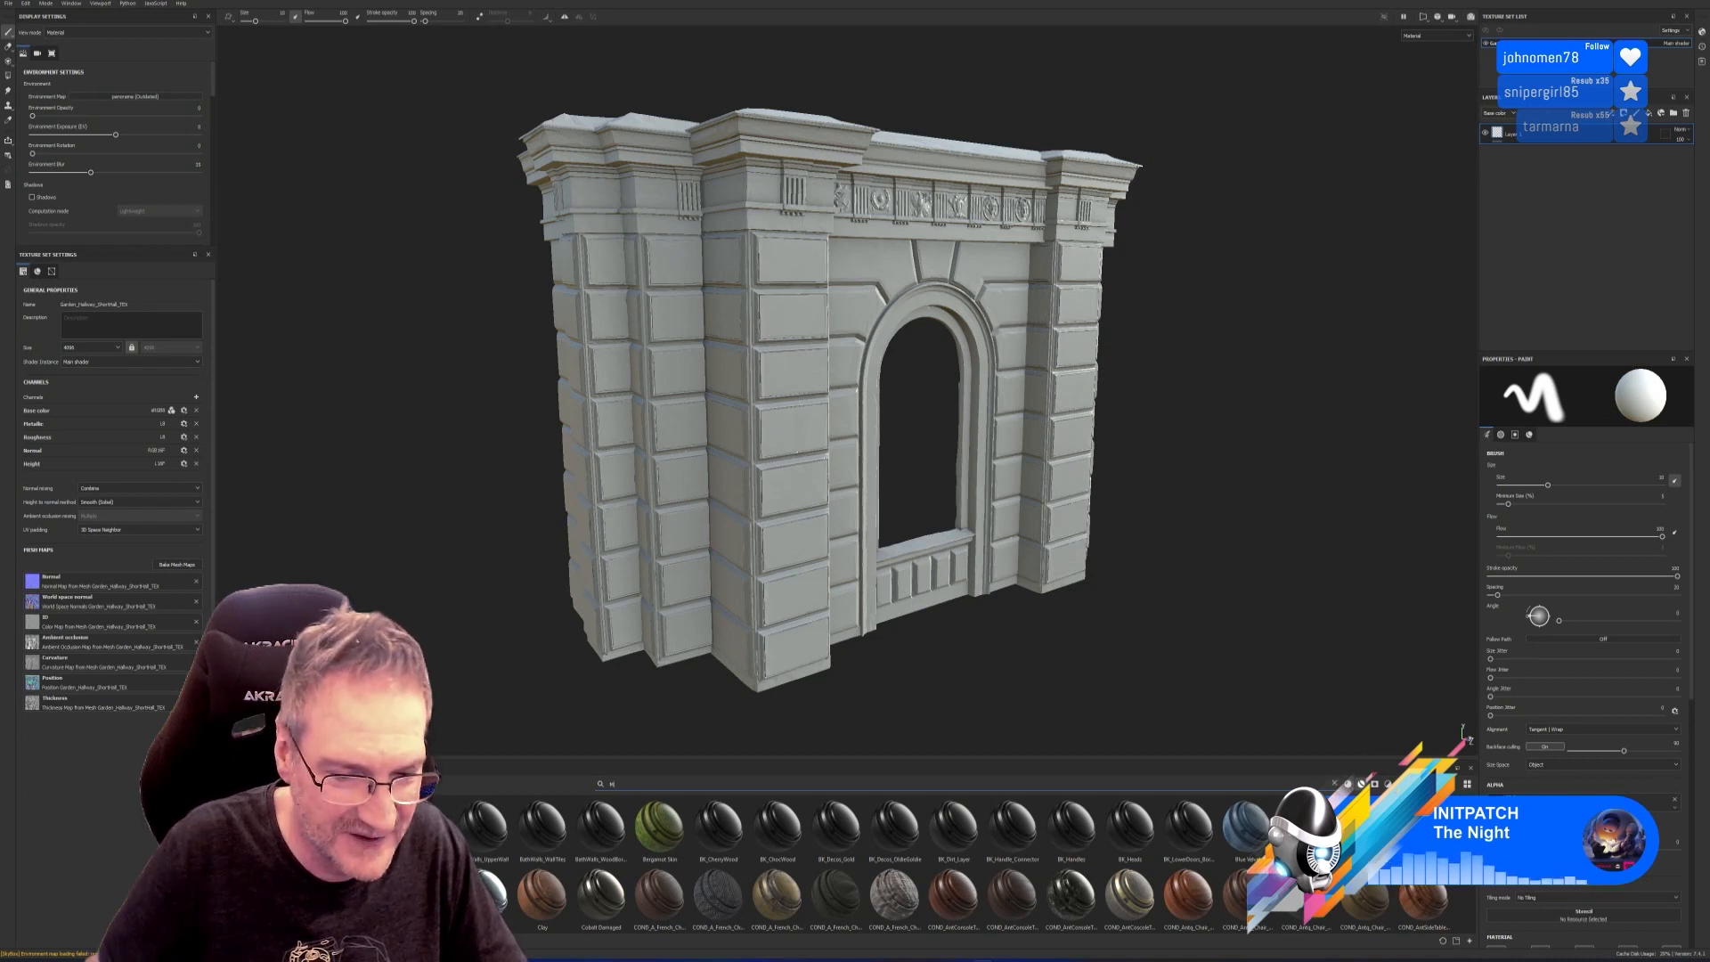
type("M")
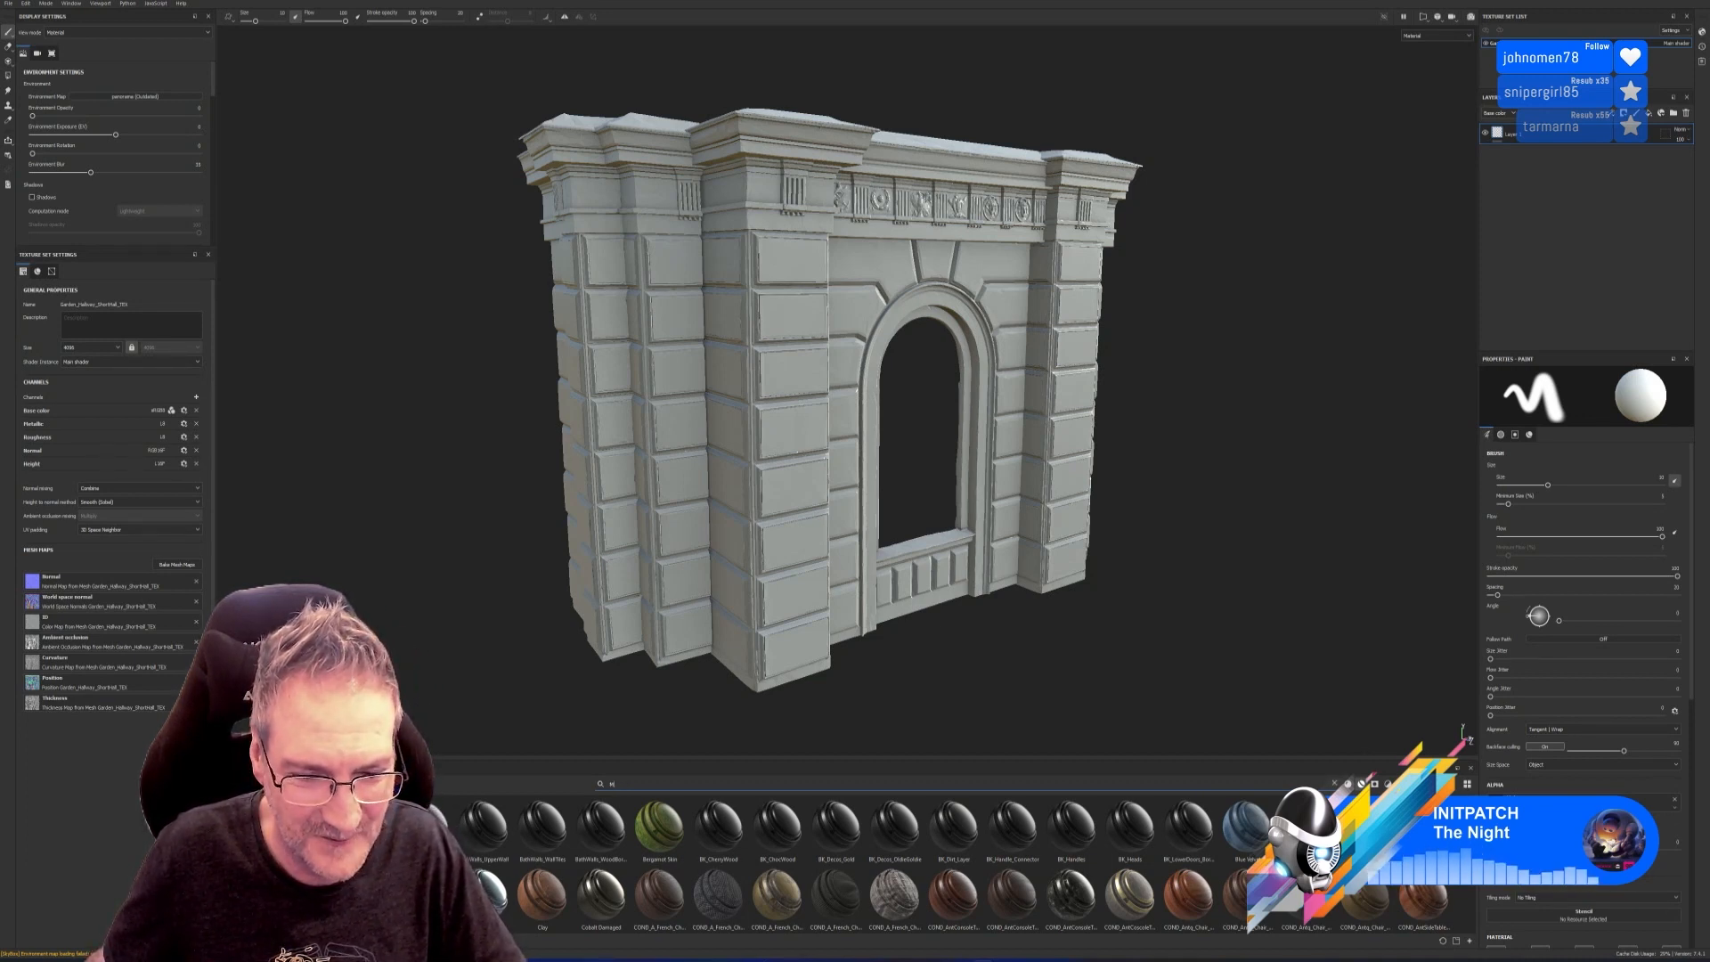
type("Y")
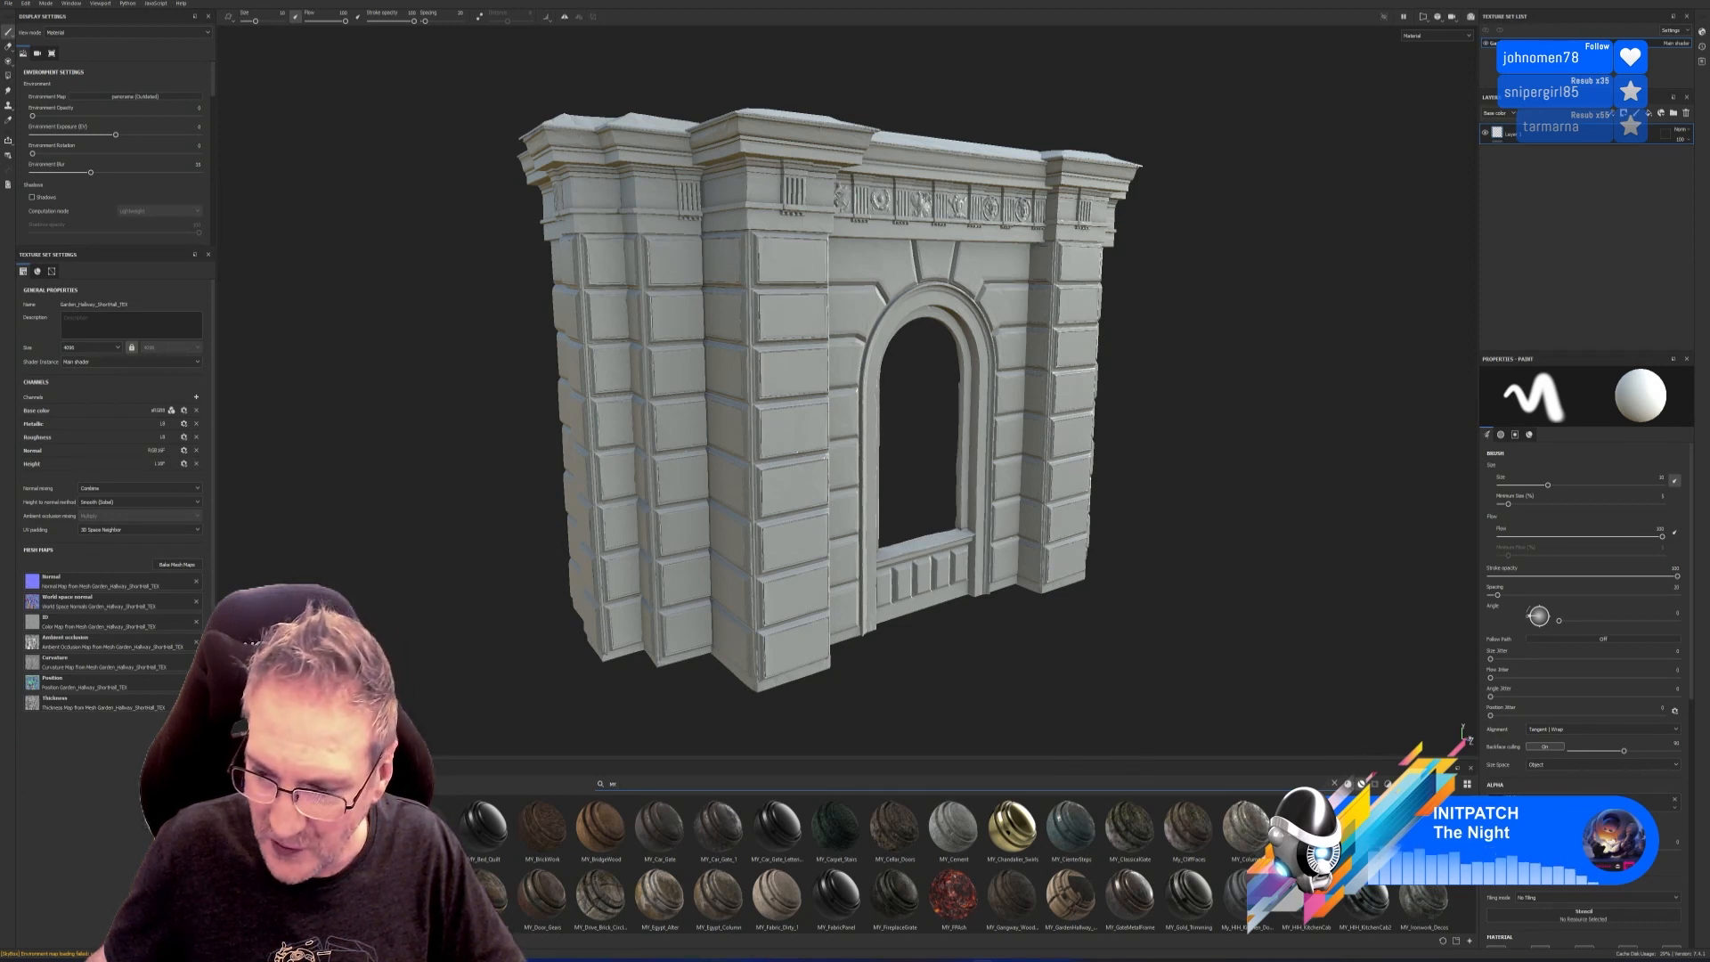
Browse the custom MY smart materials for a stone material that suits the short wall.
scroll(891, 864, "down", 2)
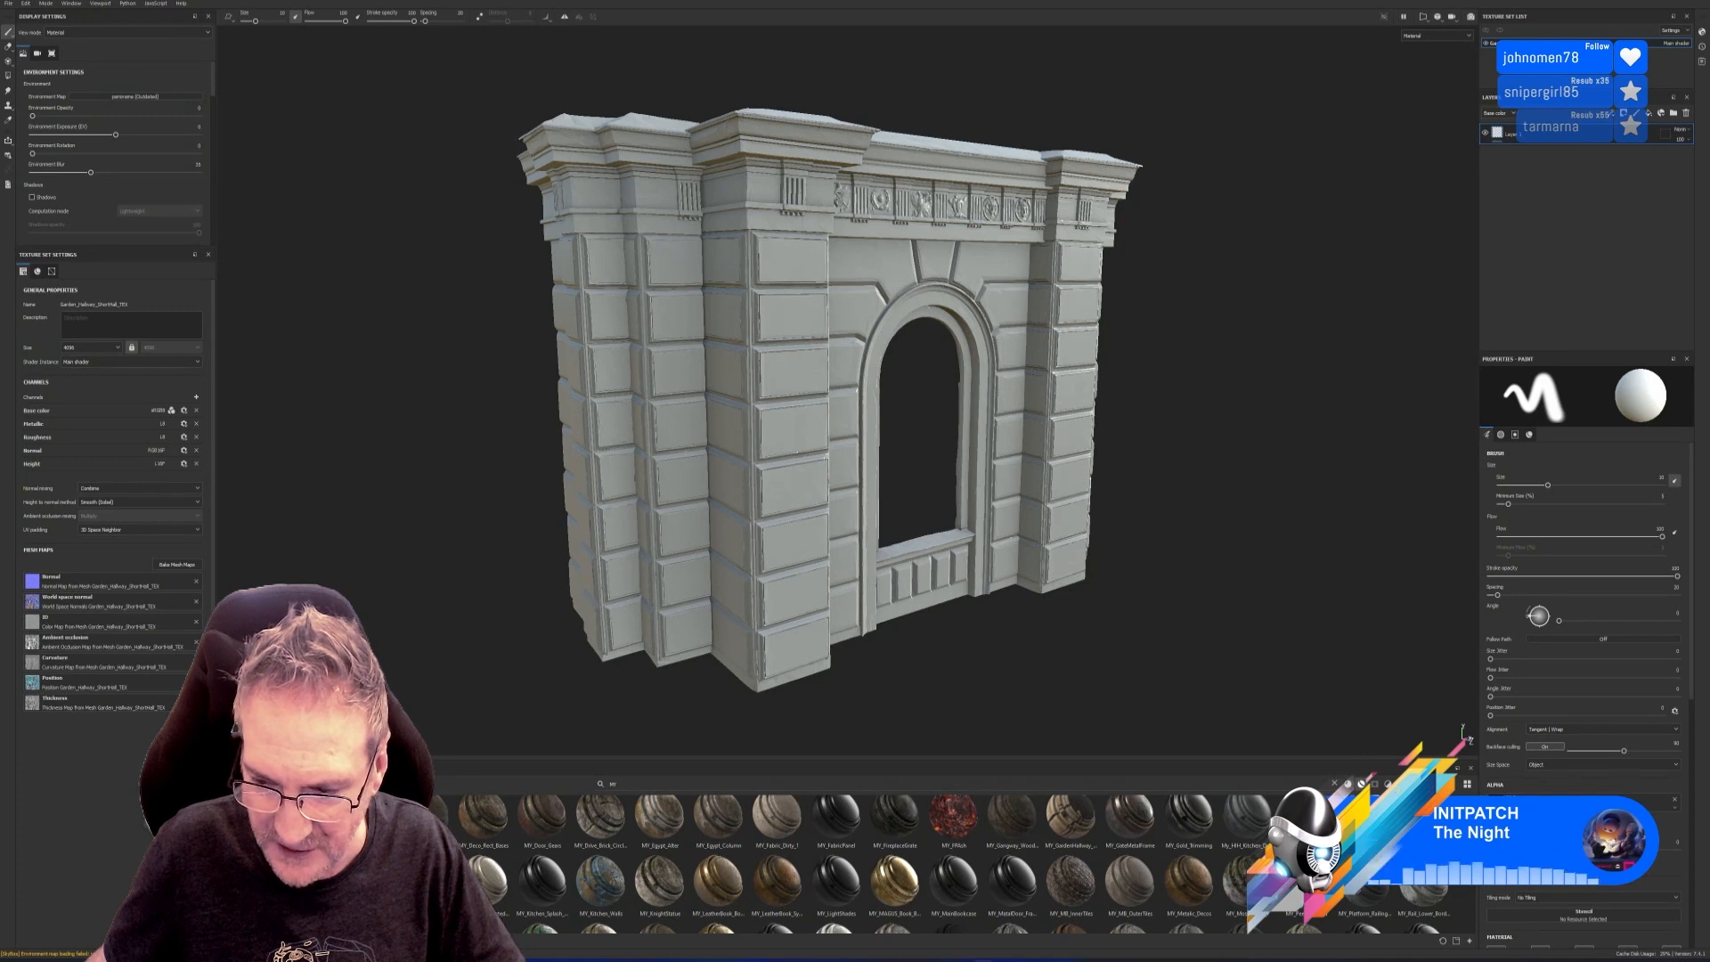
scroll(890, 864, "down", 1)
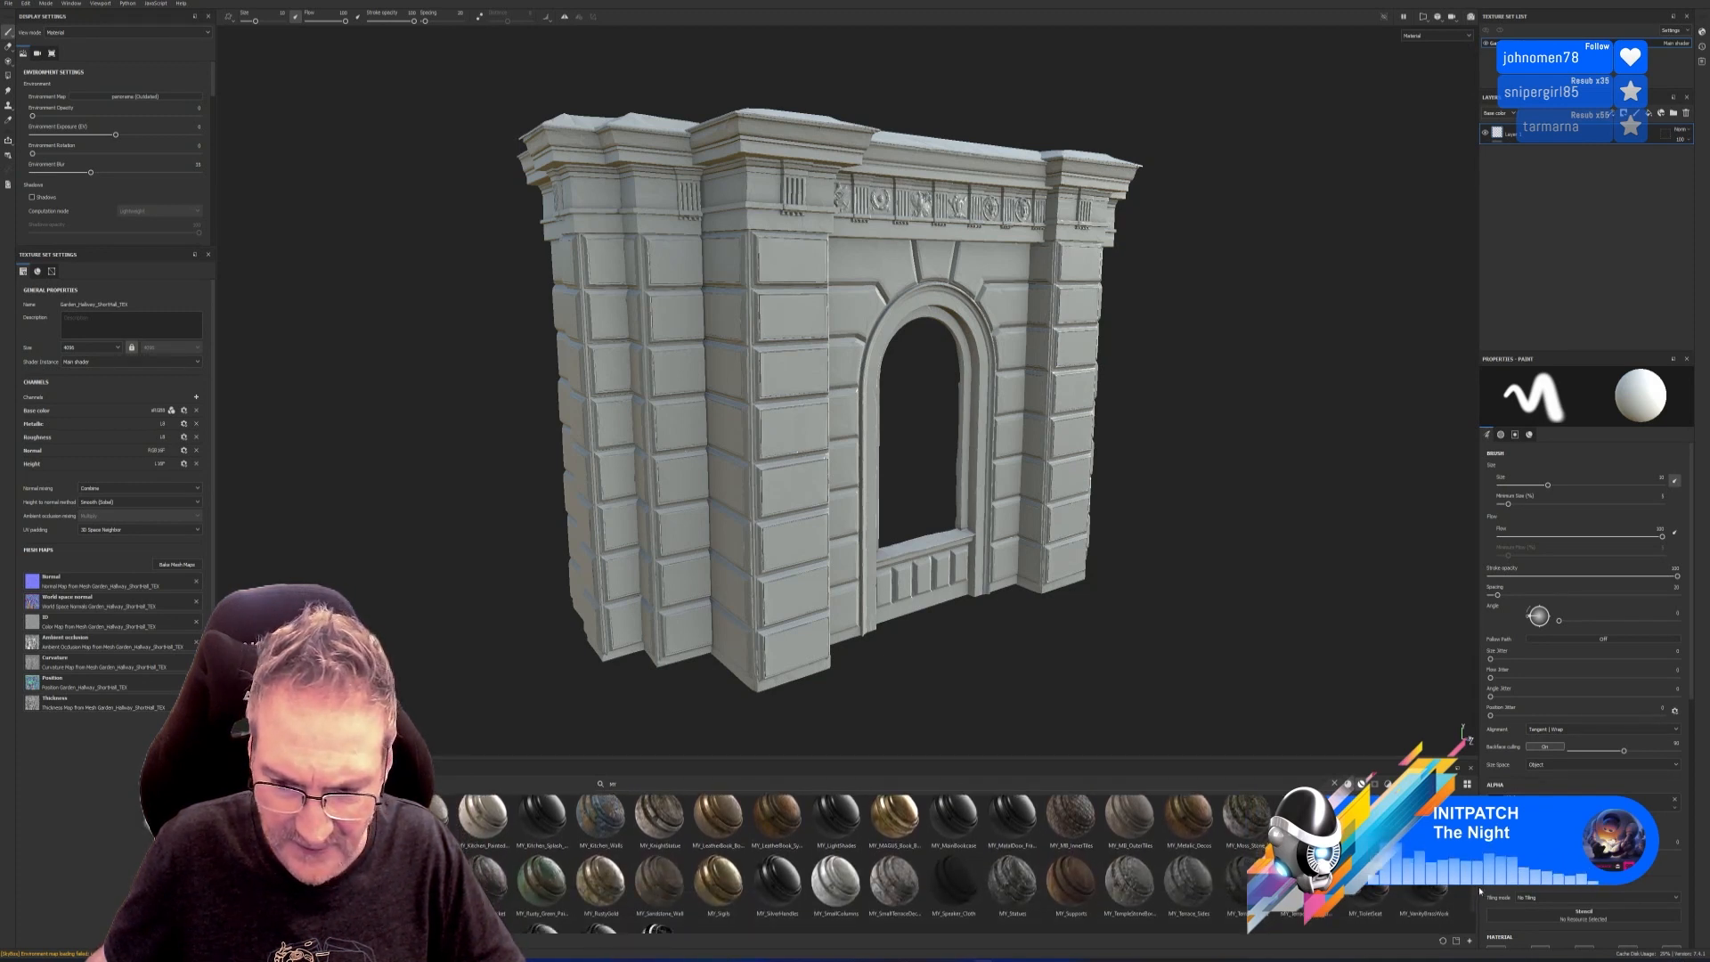
scroll(1477, 895, "down", 1)
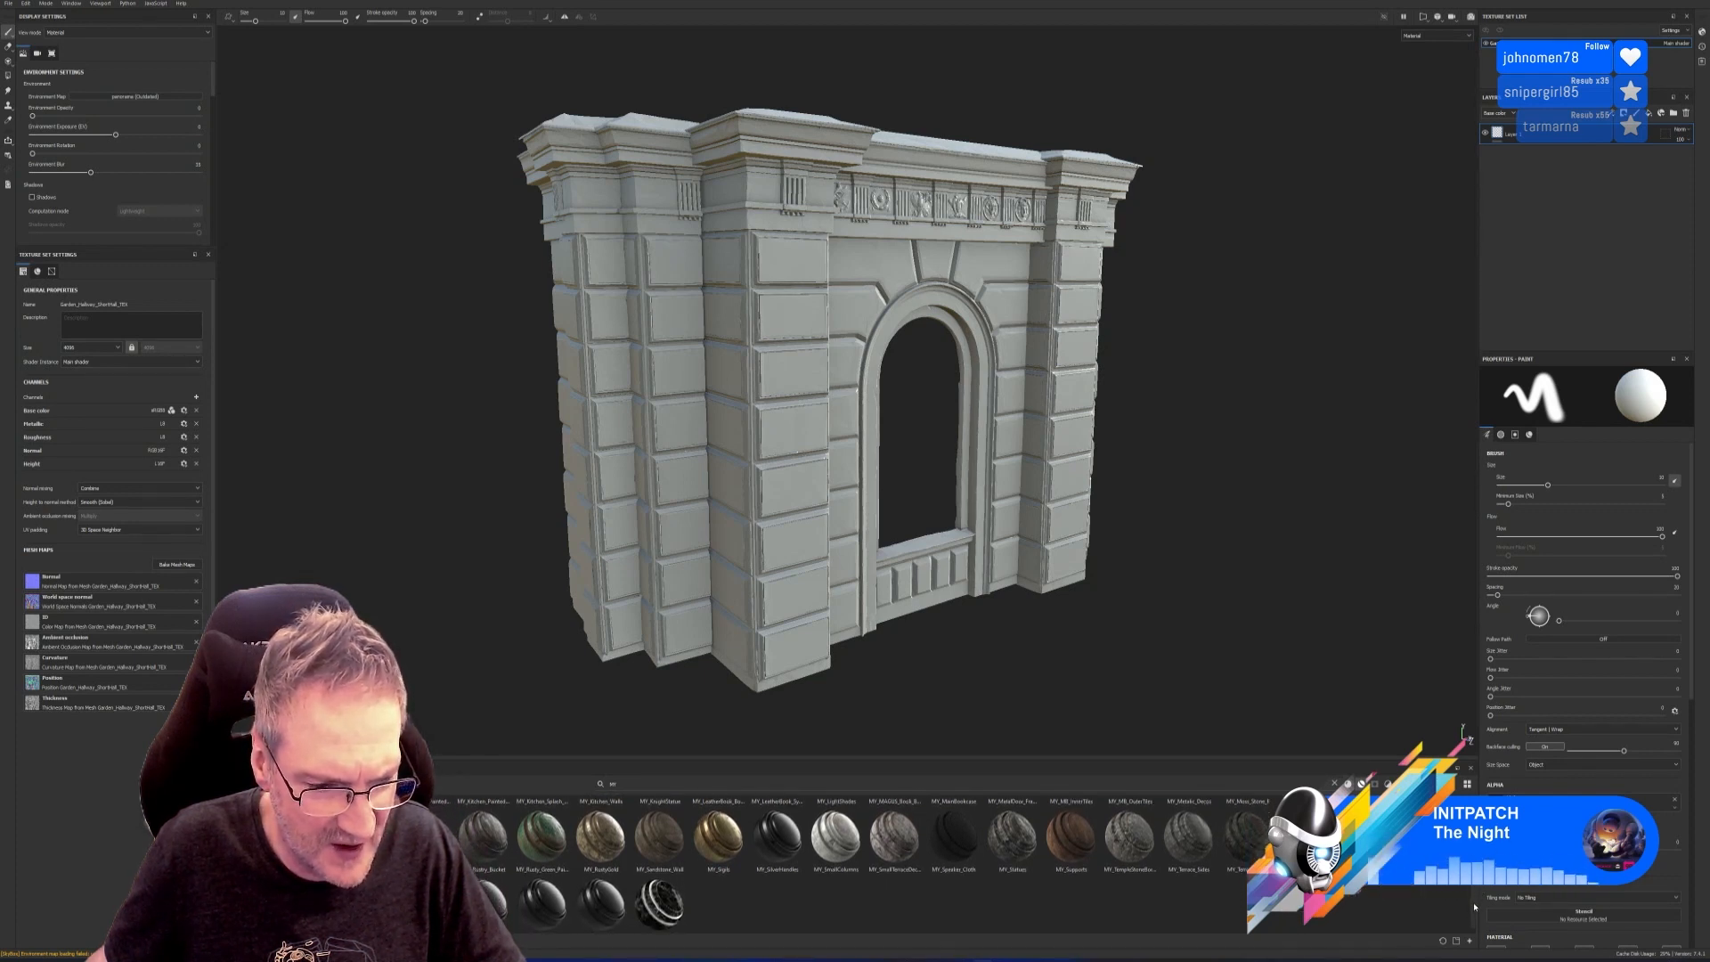
scroll(1474, 907, "up", 1)
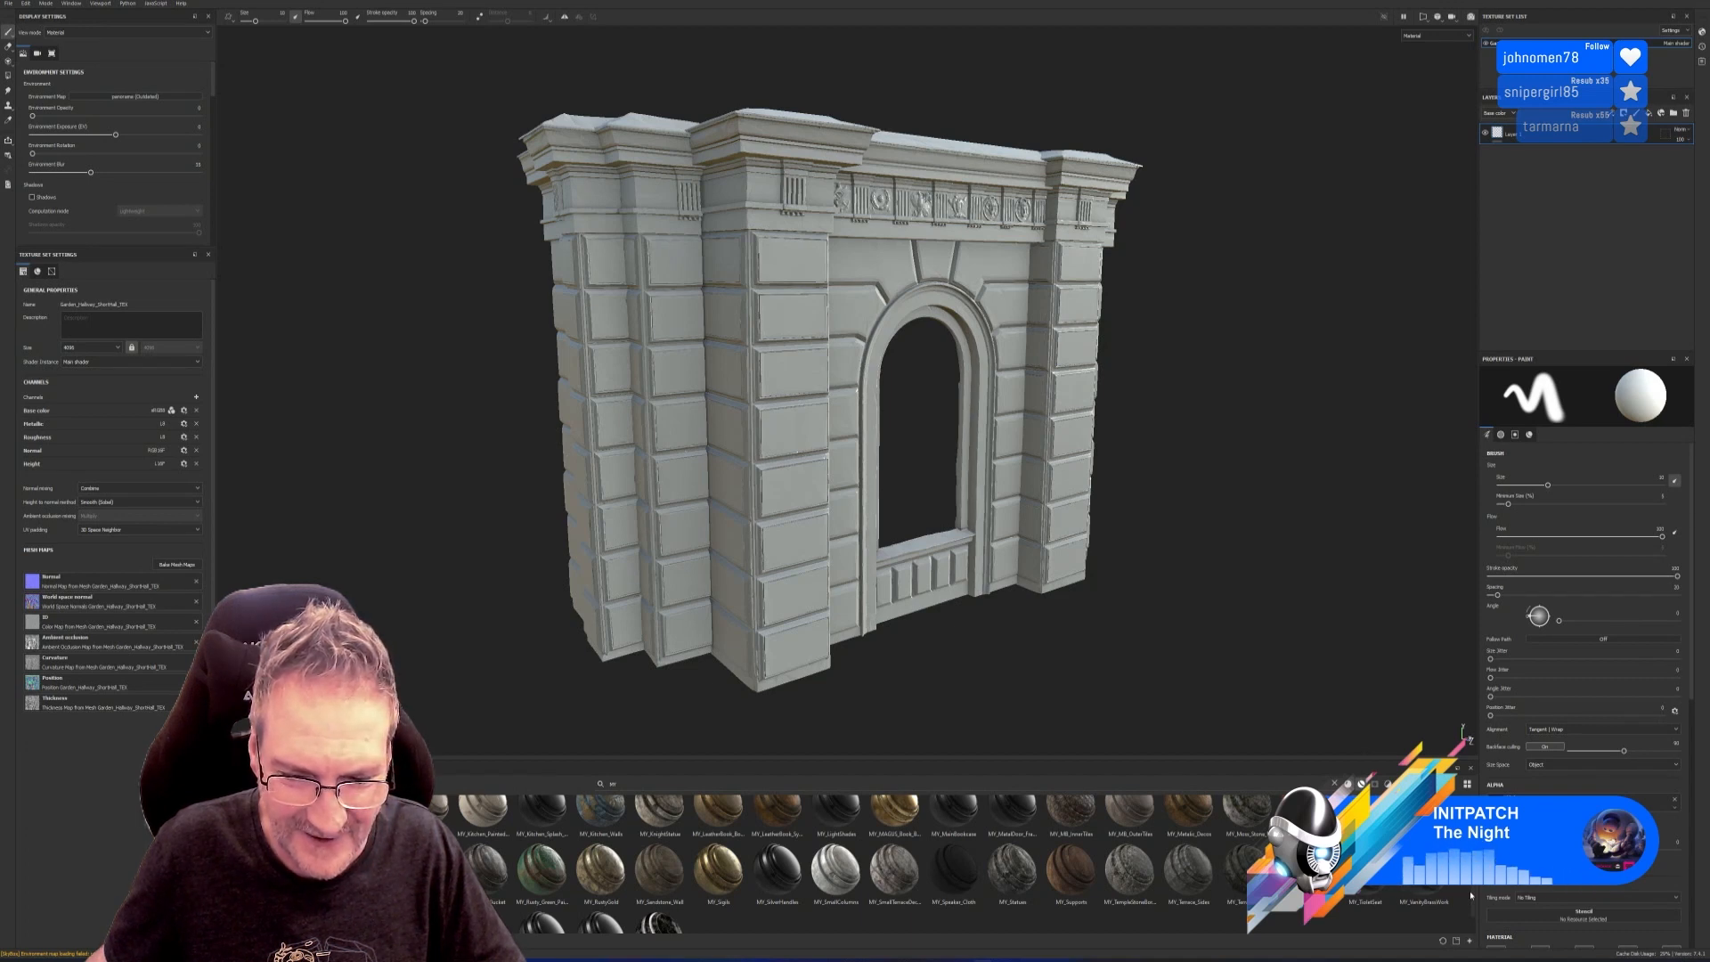
scroll(1471, 895, "up", 1)
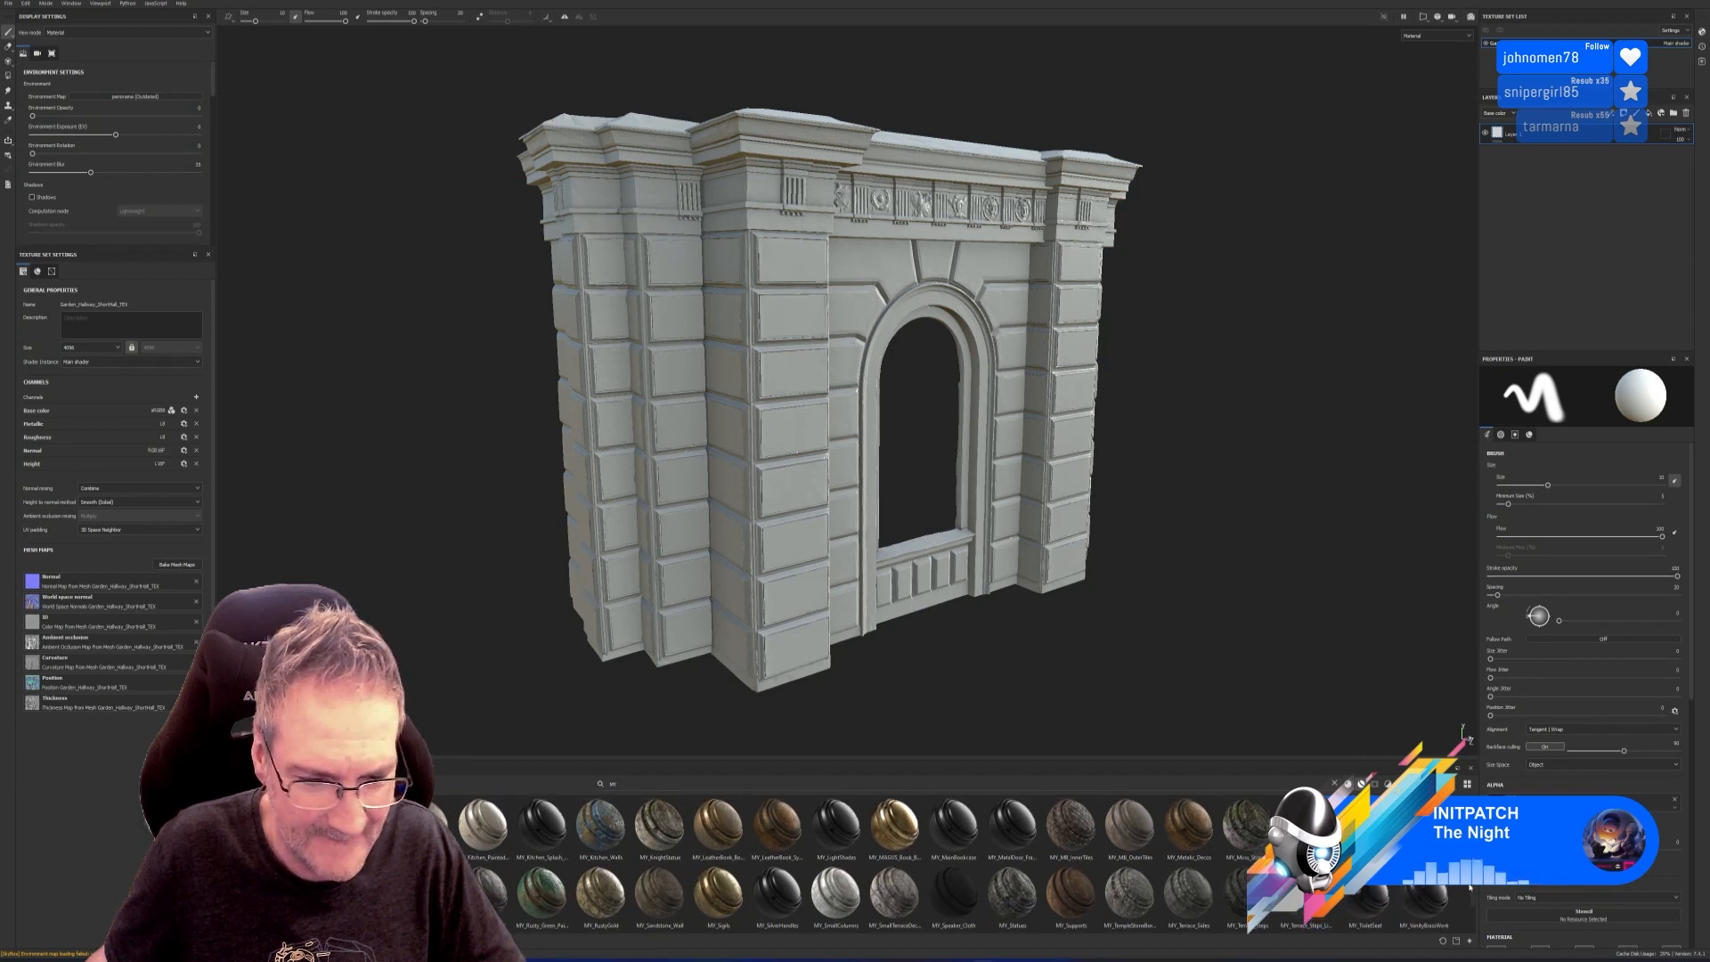
scroll(1471, 889, "up", 1)
scroll(1471, 888, "up", 2)
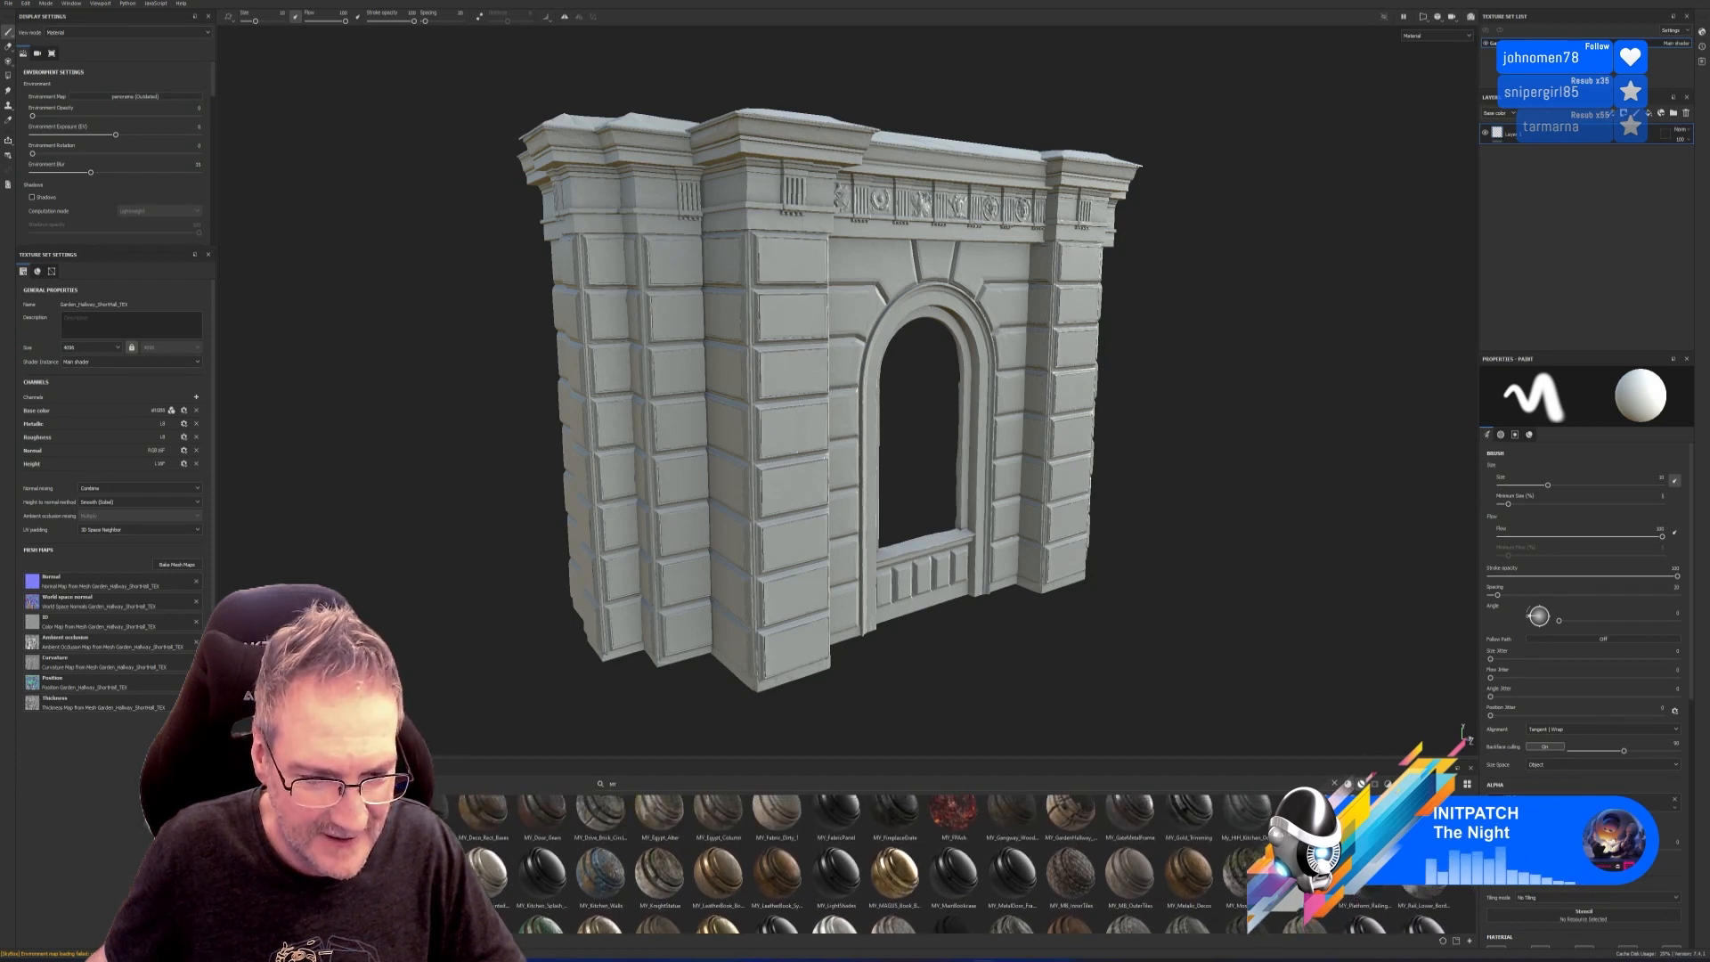
scroll(1471, 888, "up", 3)
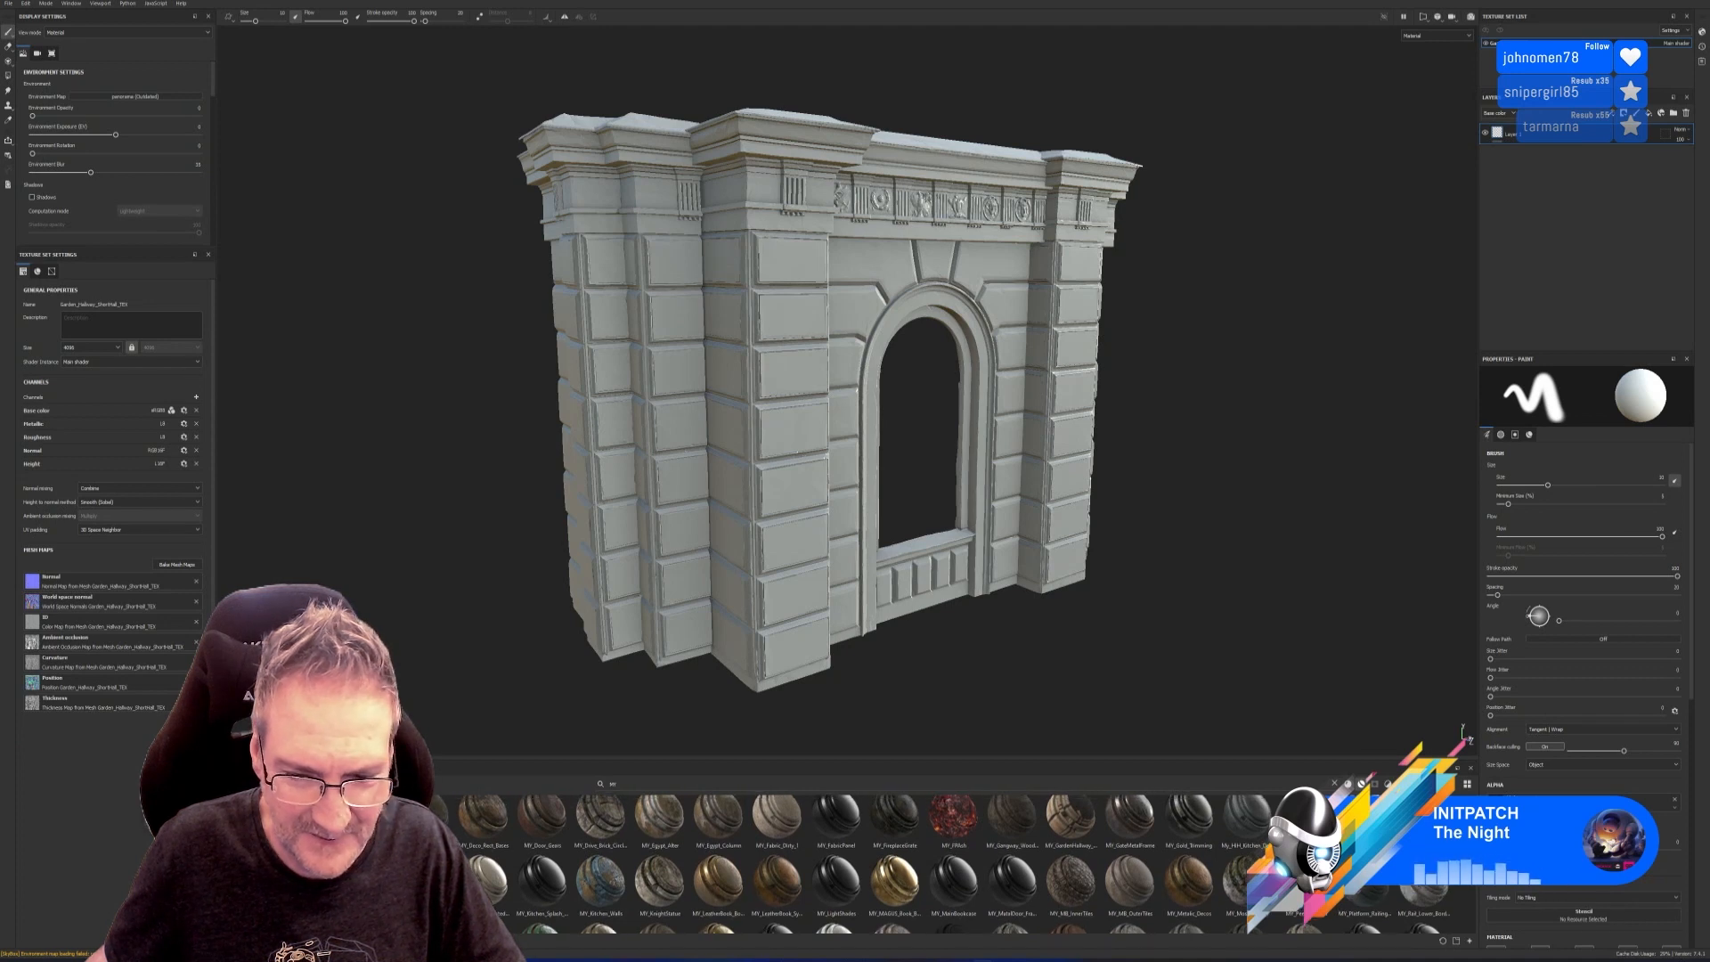
scroll(1471, 888, "up", 1)
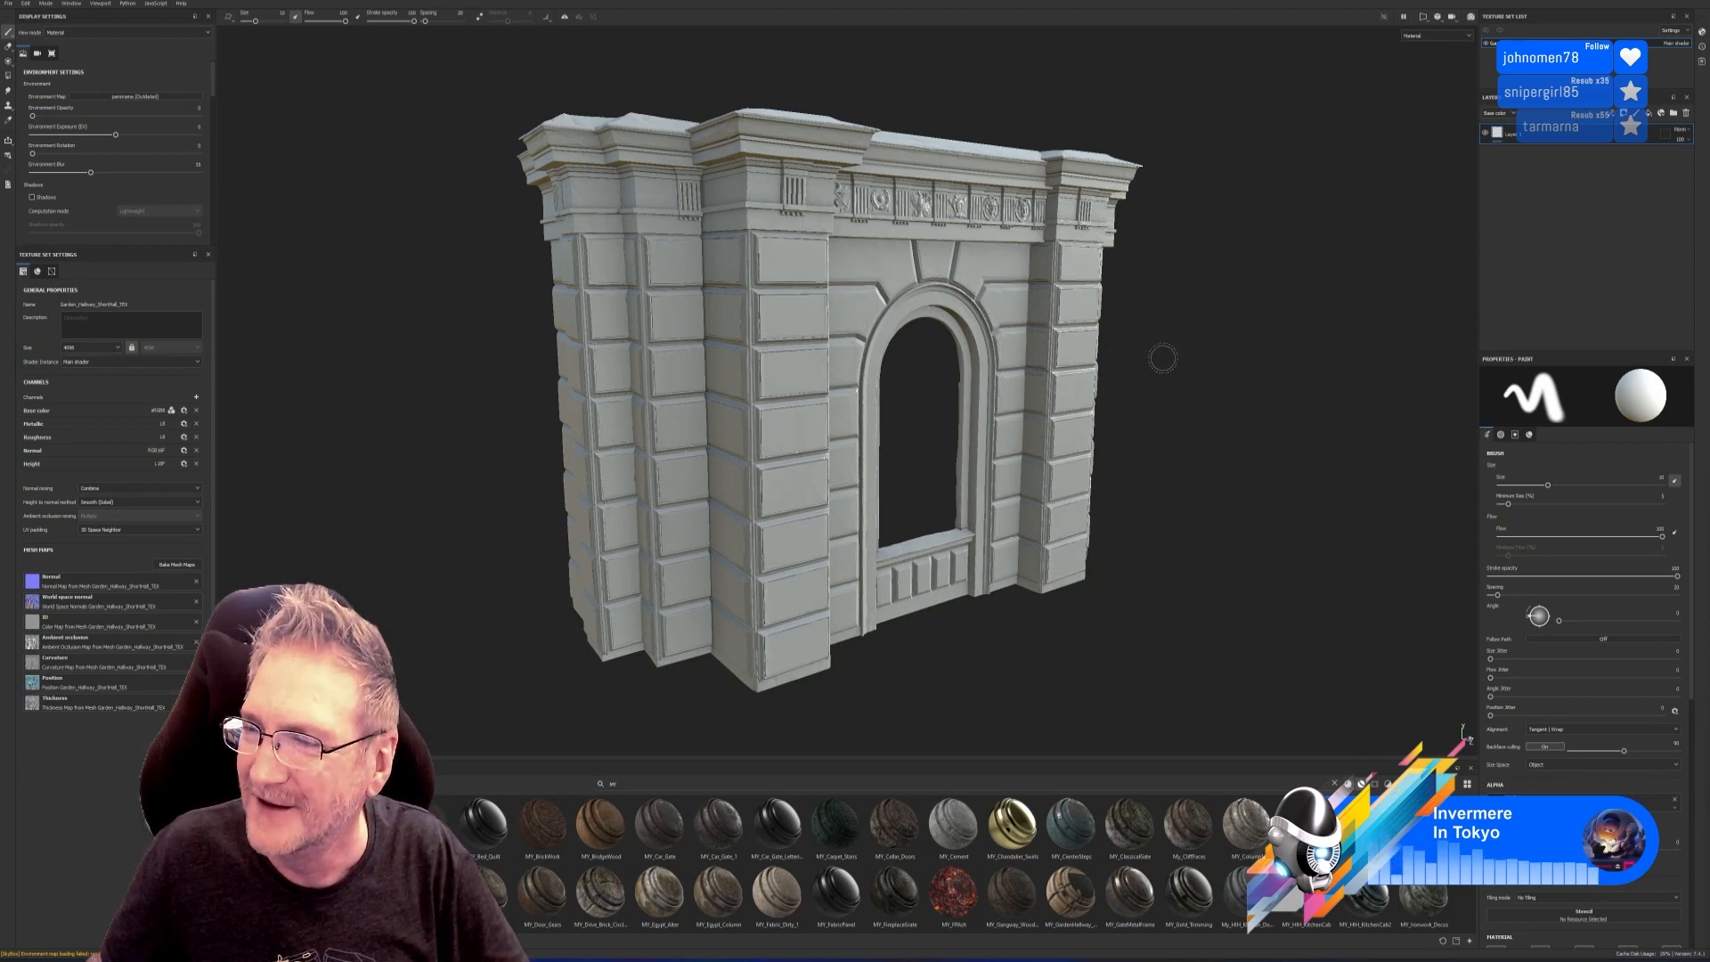
mouse_move(1134, 375)
left_mouse_down("alt")
mouse_move(1153, 363)
mouse_move(1161, 386)
left_mouse_up("alt")
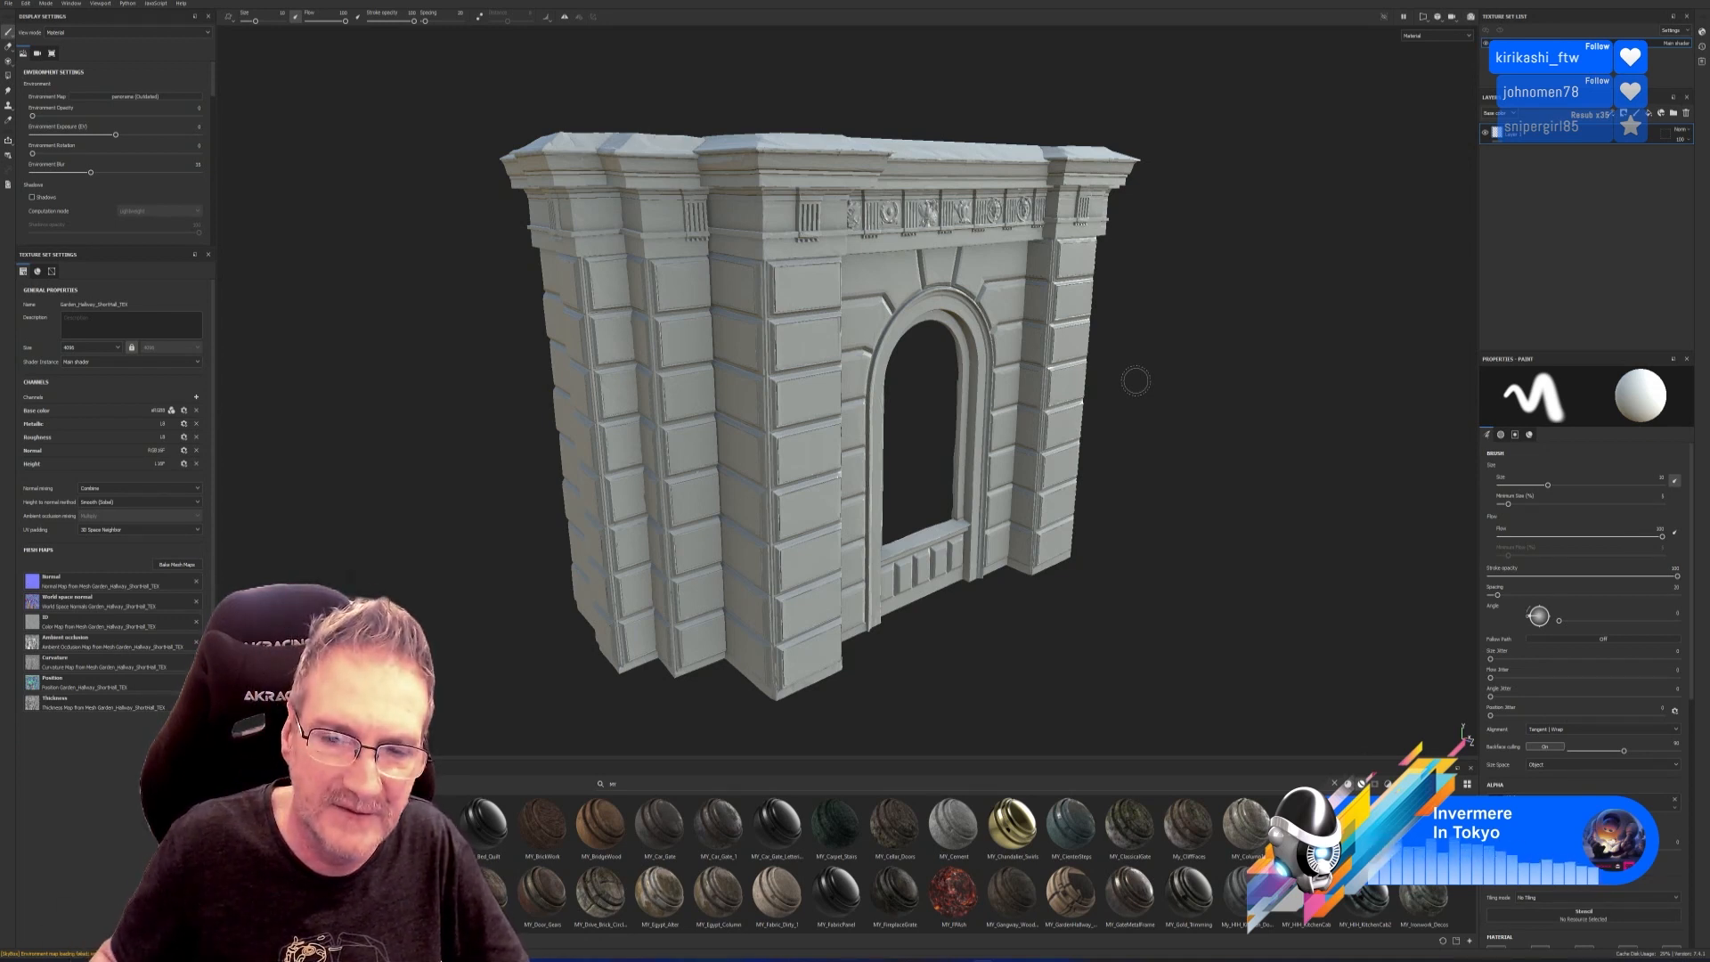
mouse_move(1167, 329)
left_mouse_down("alt")
mouse_move(1145, 332)
mouse_move(1162, 339)
mouse_move(1145, 313)
left_mouse_up("alt")
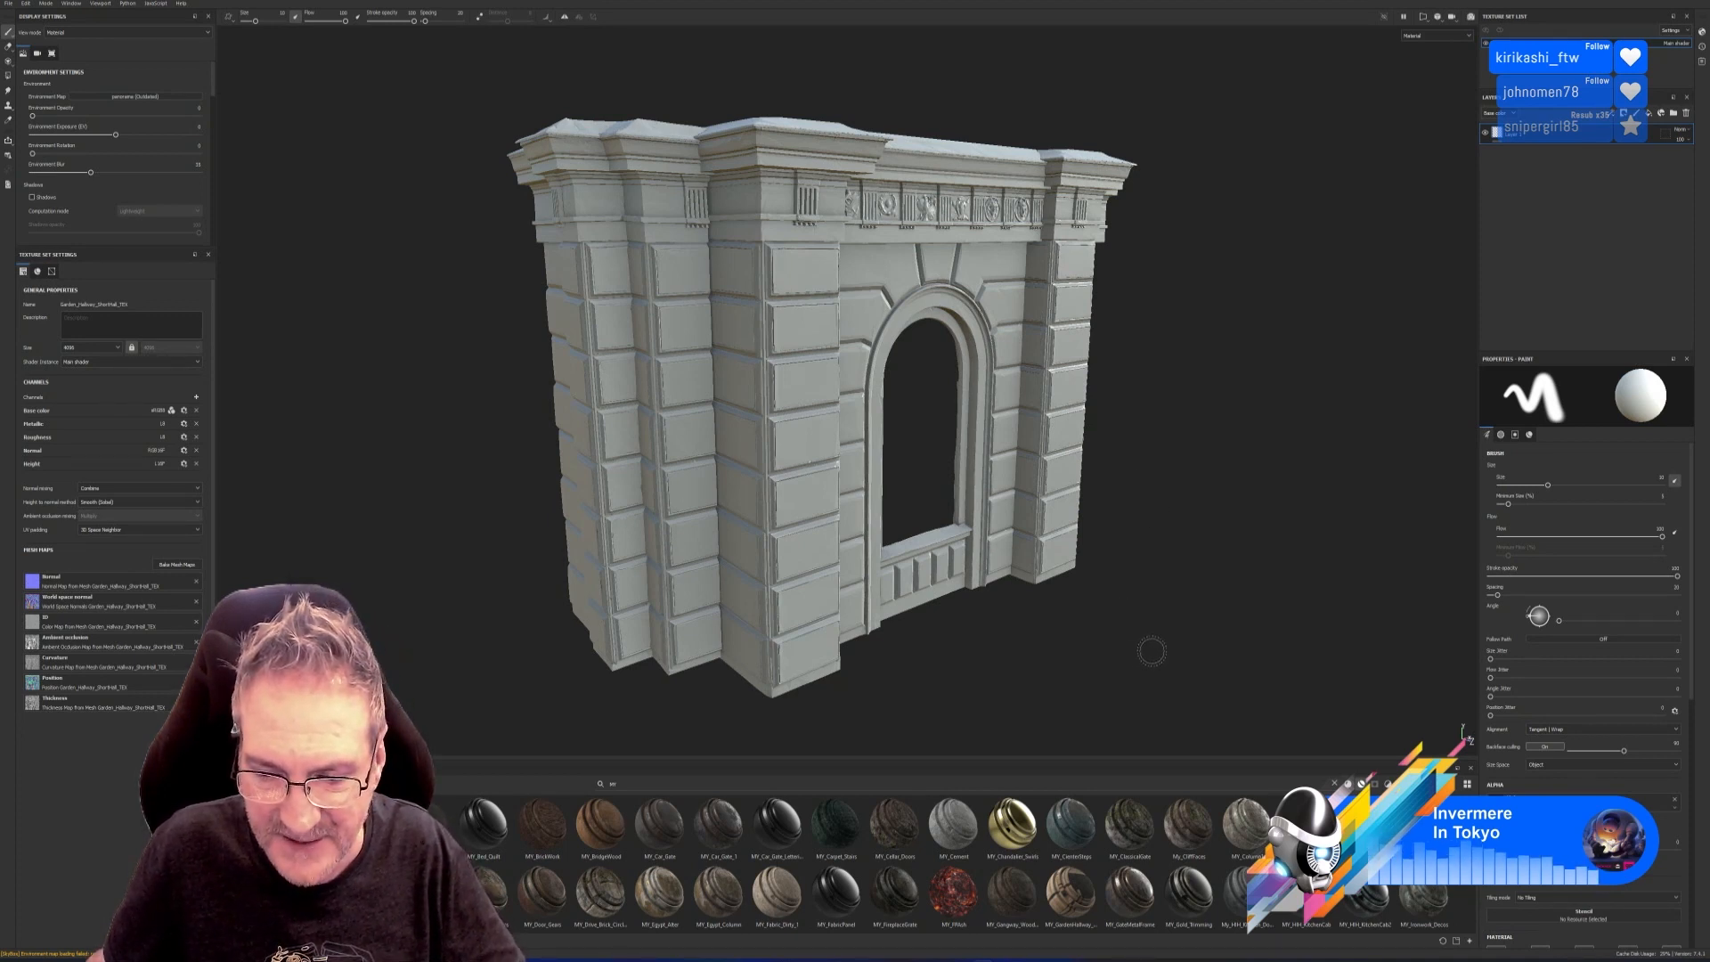
scroll(891, 864, "down", 3)
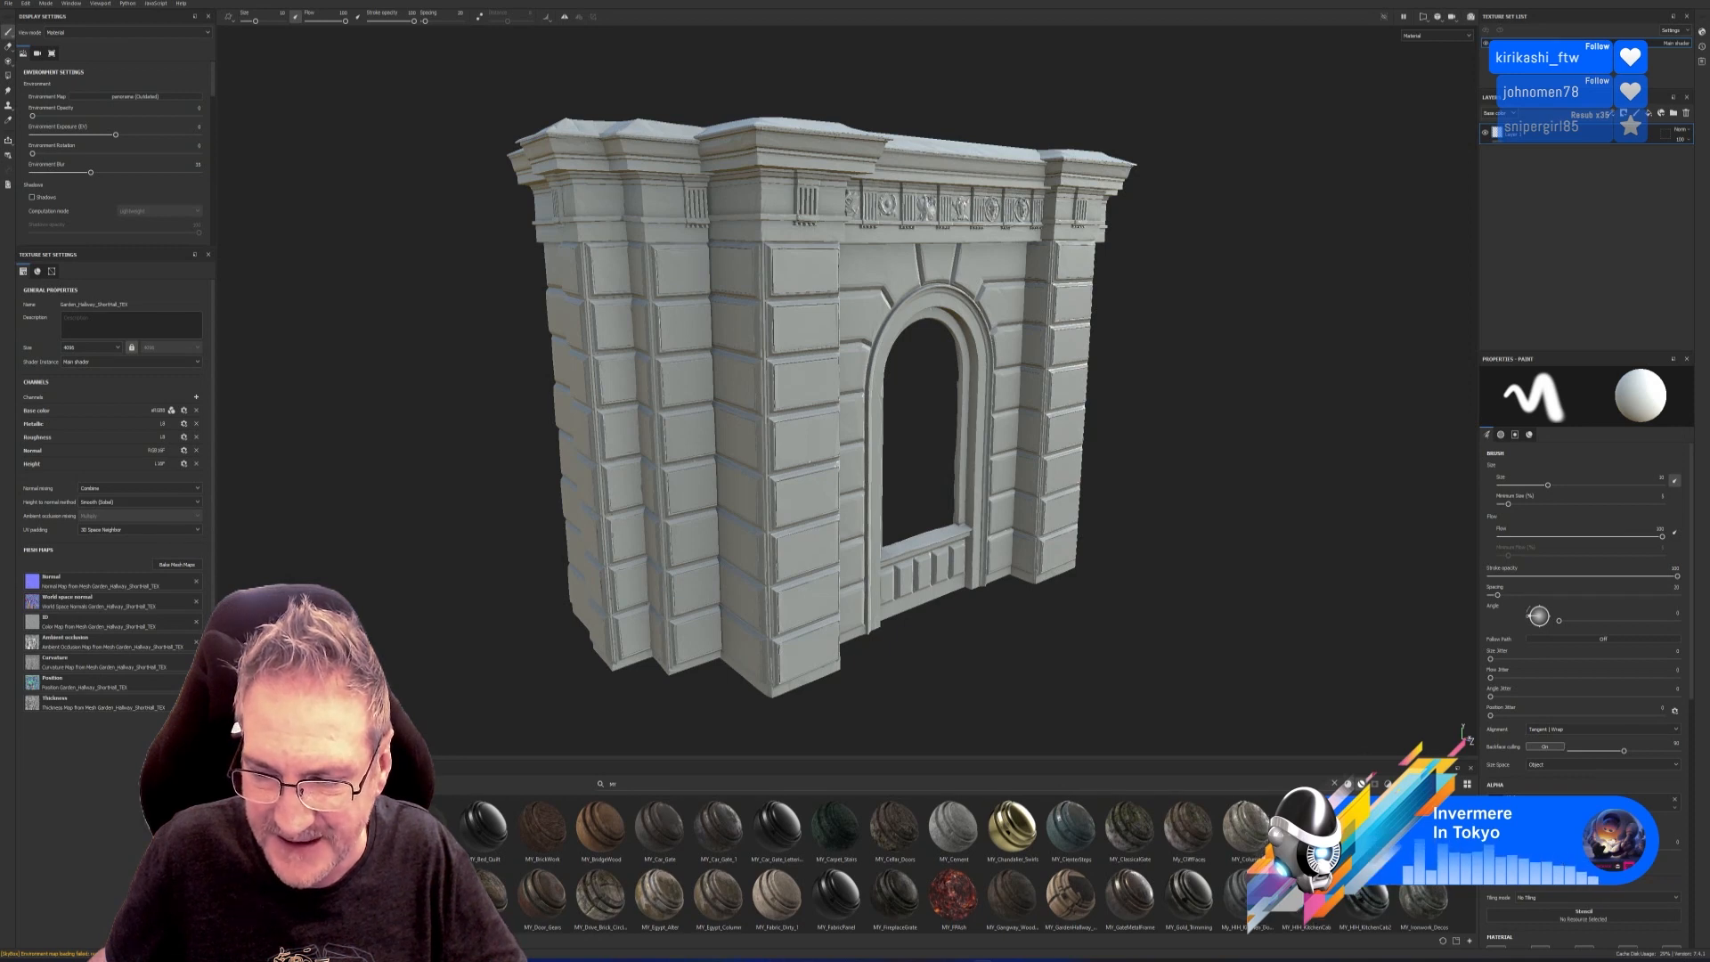
scroll(1475, 889, "down", 1)
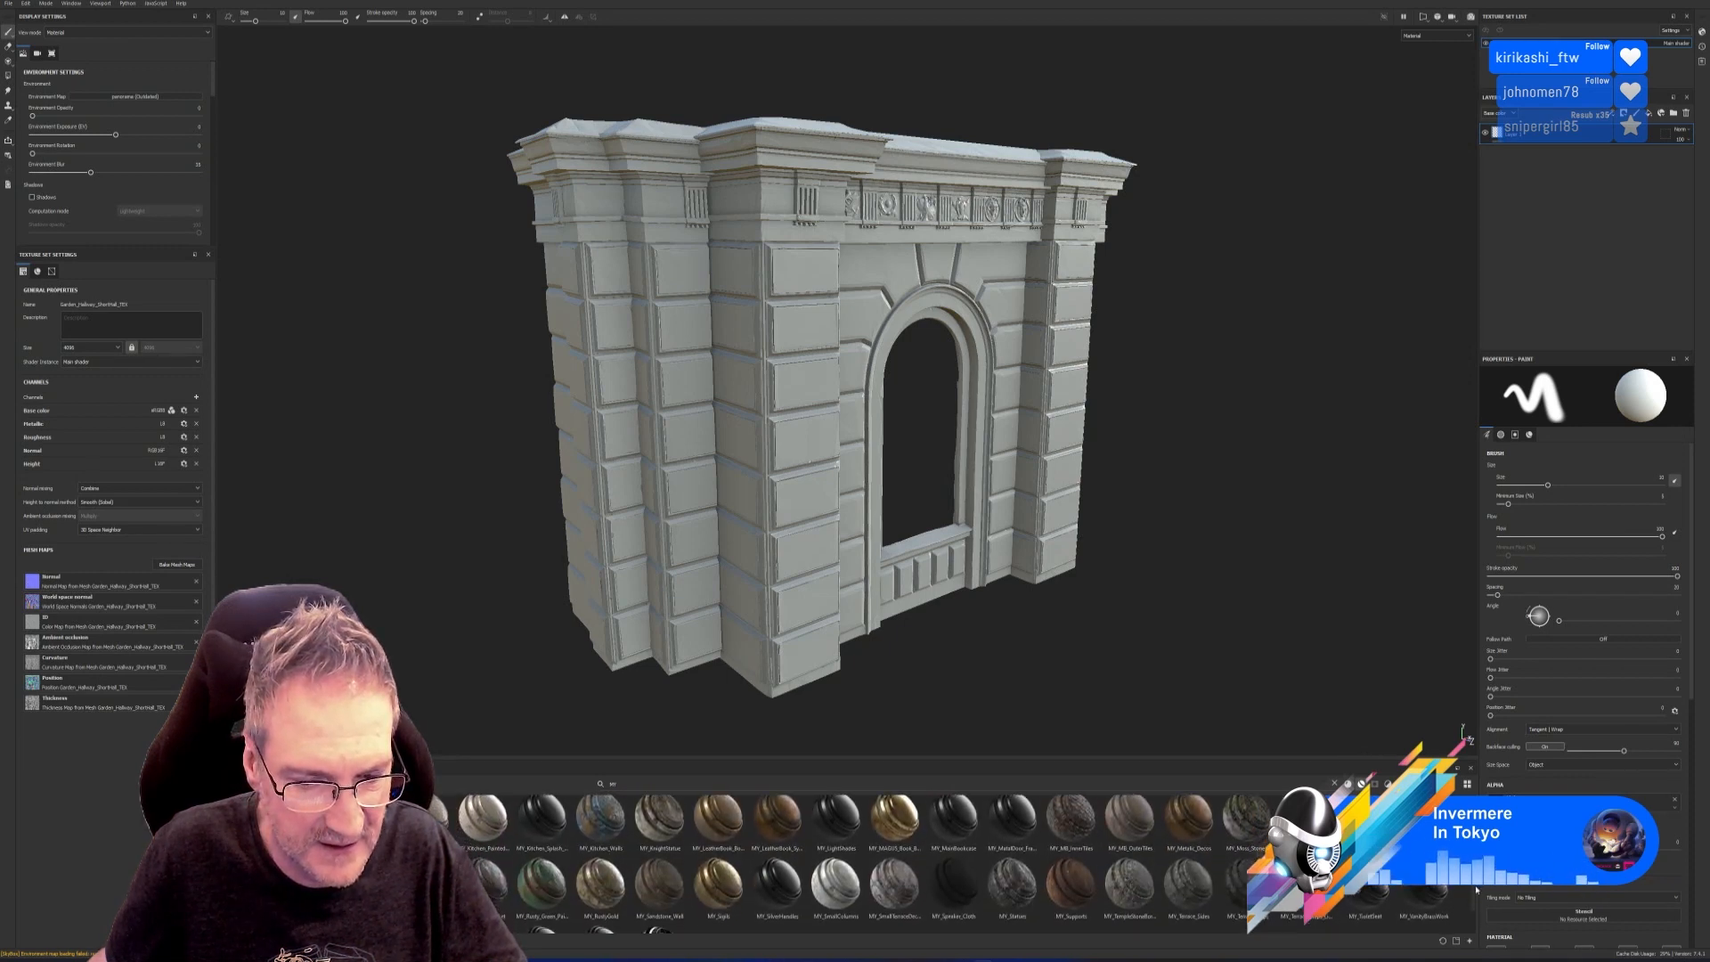
scroll(1475, 888, "down", 1)
scroll(1475, 901, "down", 1)
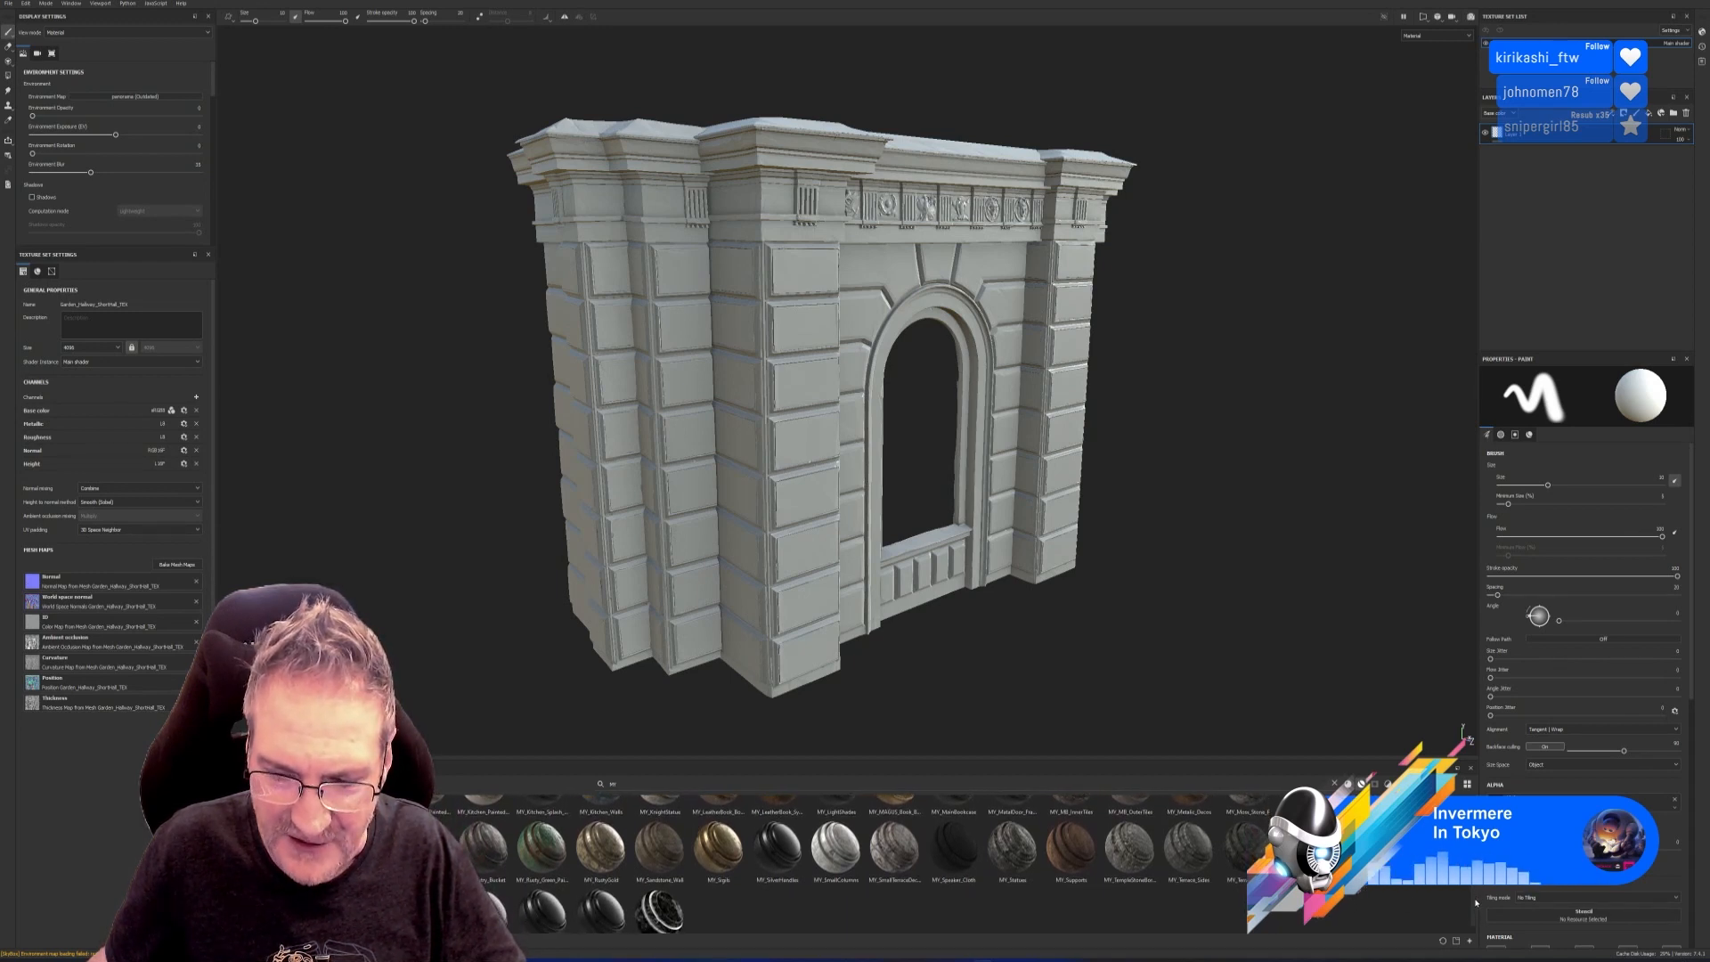
scroll(1475, 902, "up", 5)
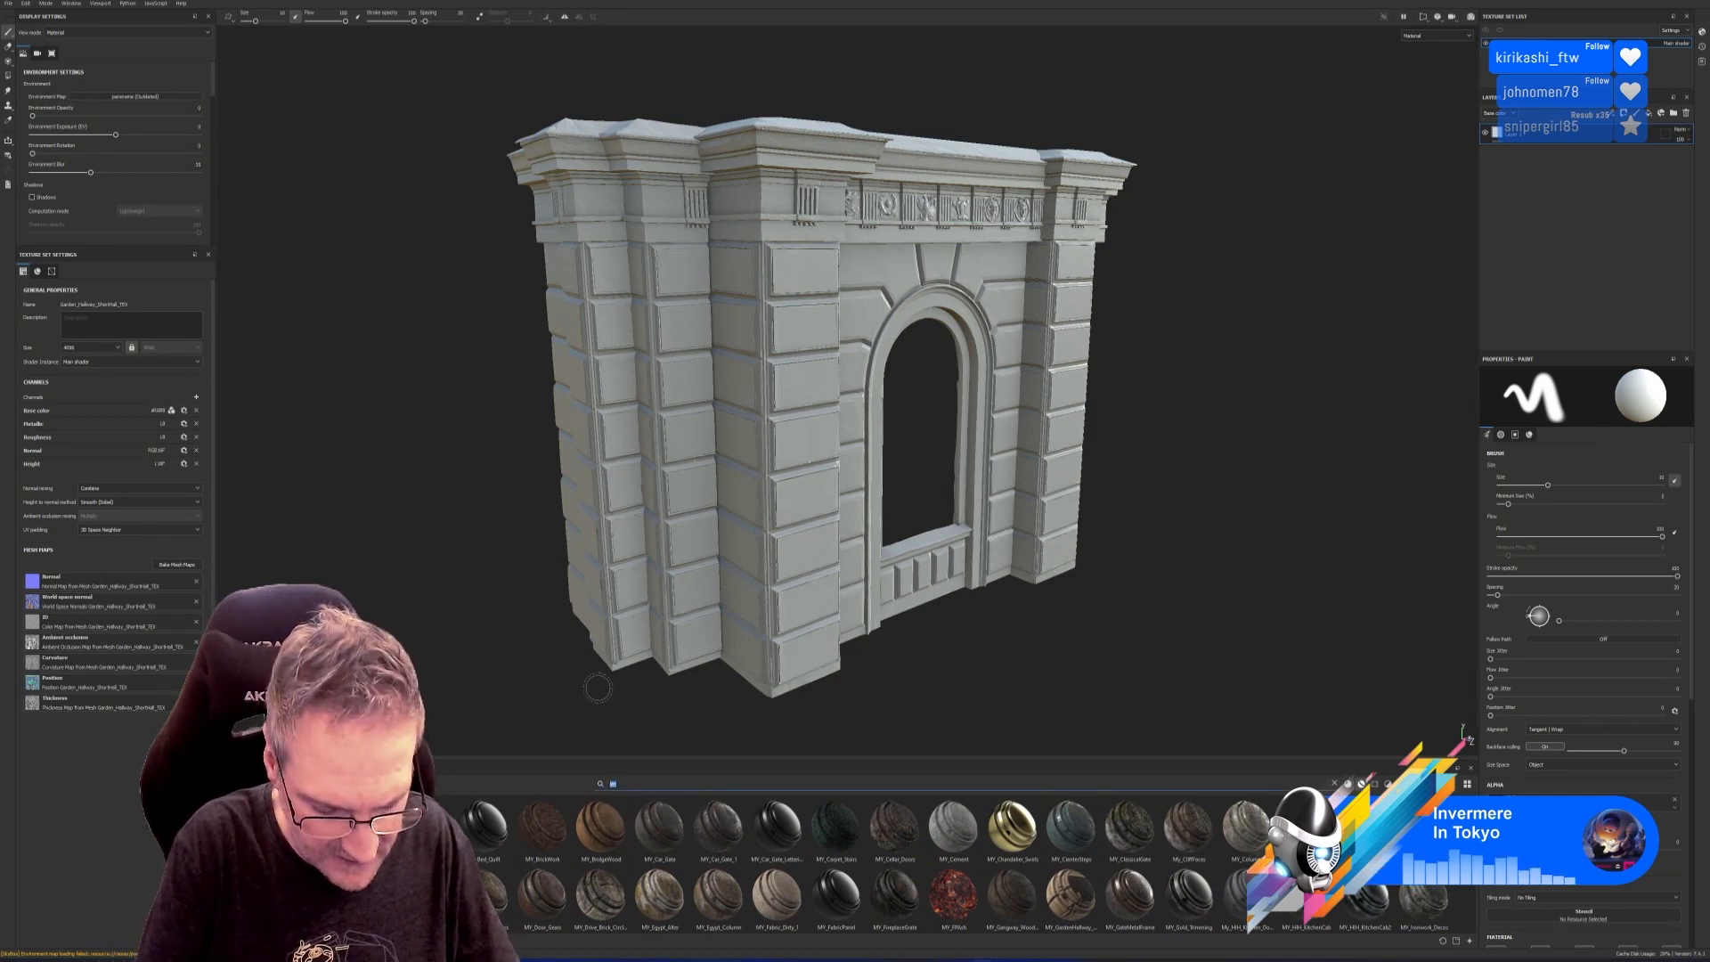
Search the smart materials for "hallway" and add the matching material to the short wall's layer stack.
type("hallway")
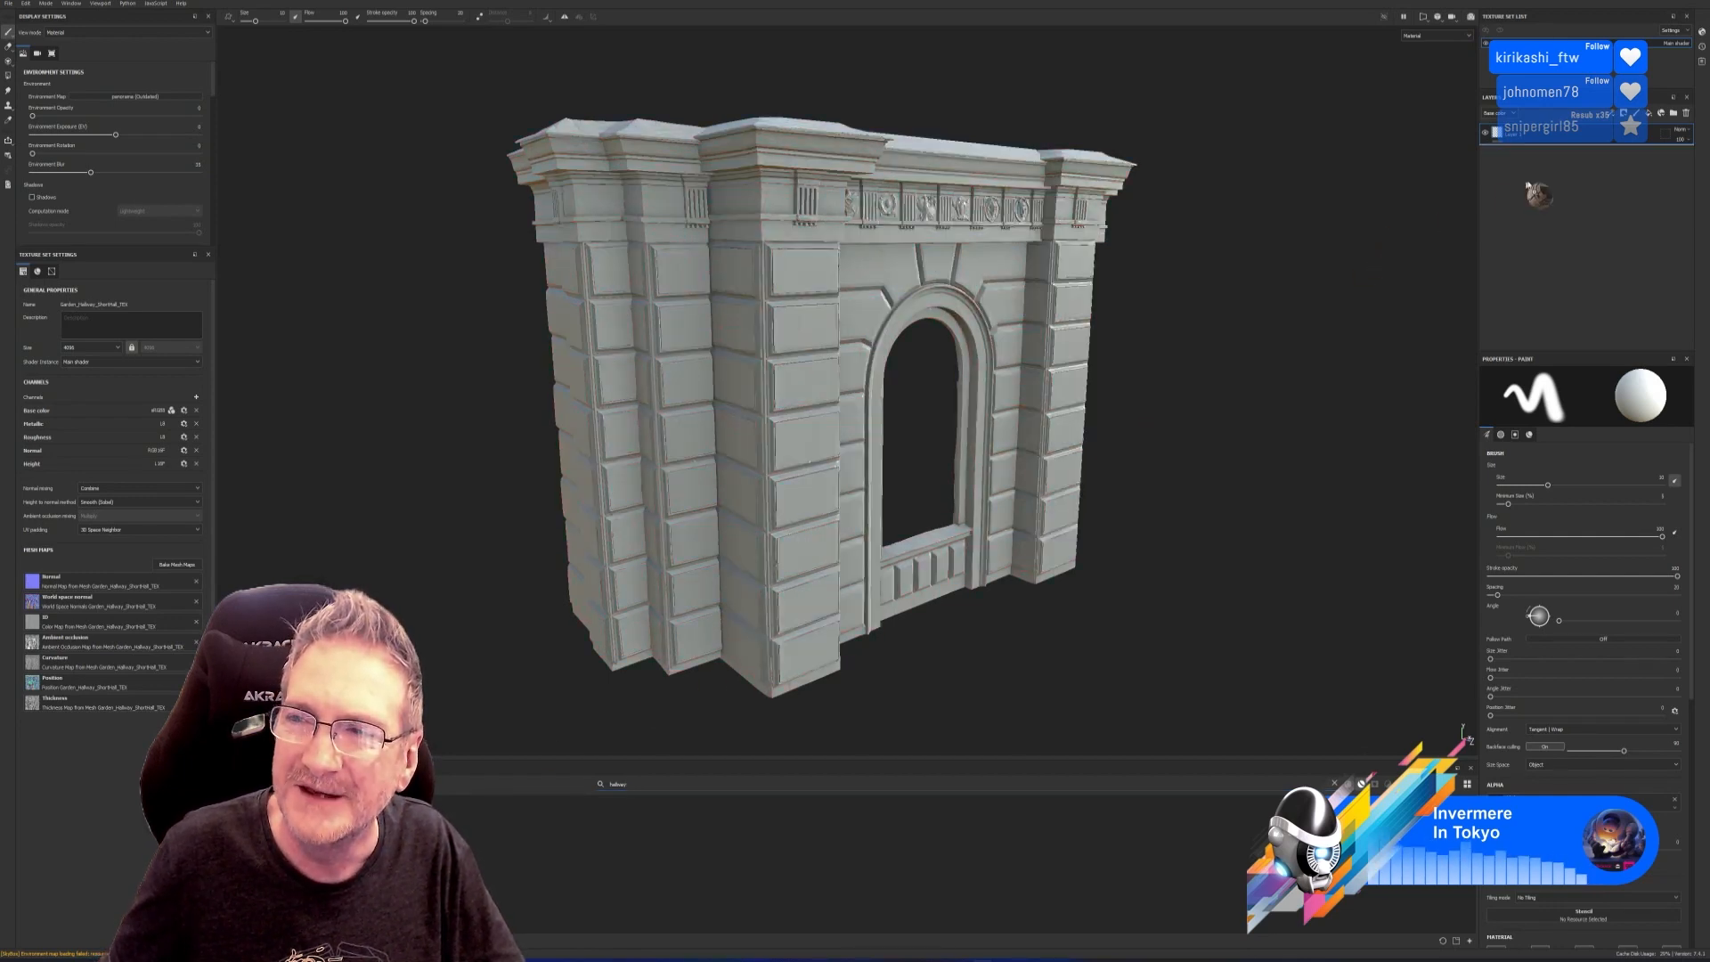
left_click_drag(1555, 124, 984, 251)
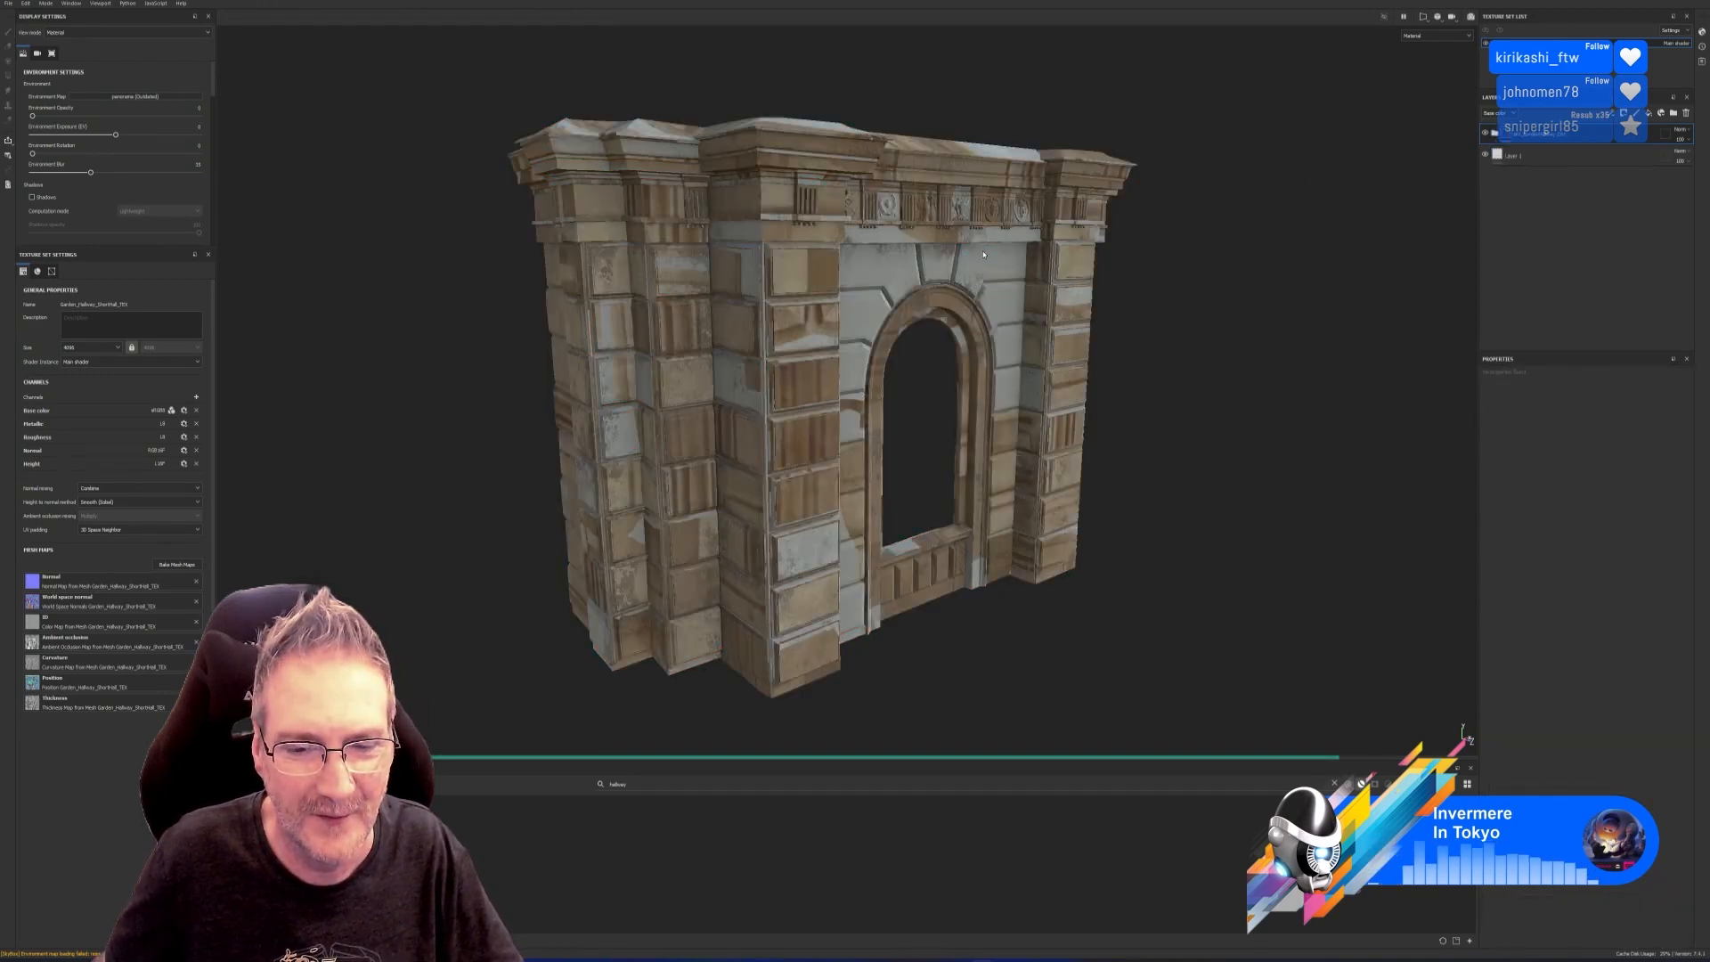
left_click_drag(1002, 294, 1023, 364, "alt")
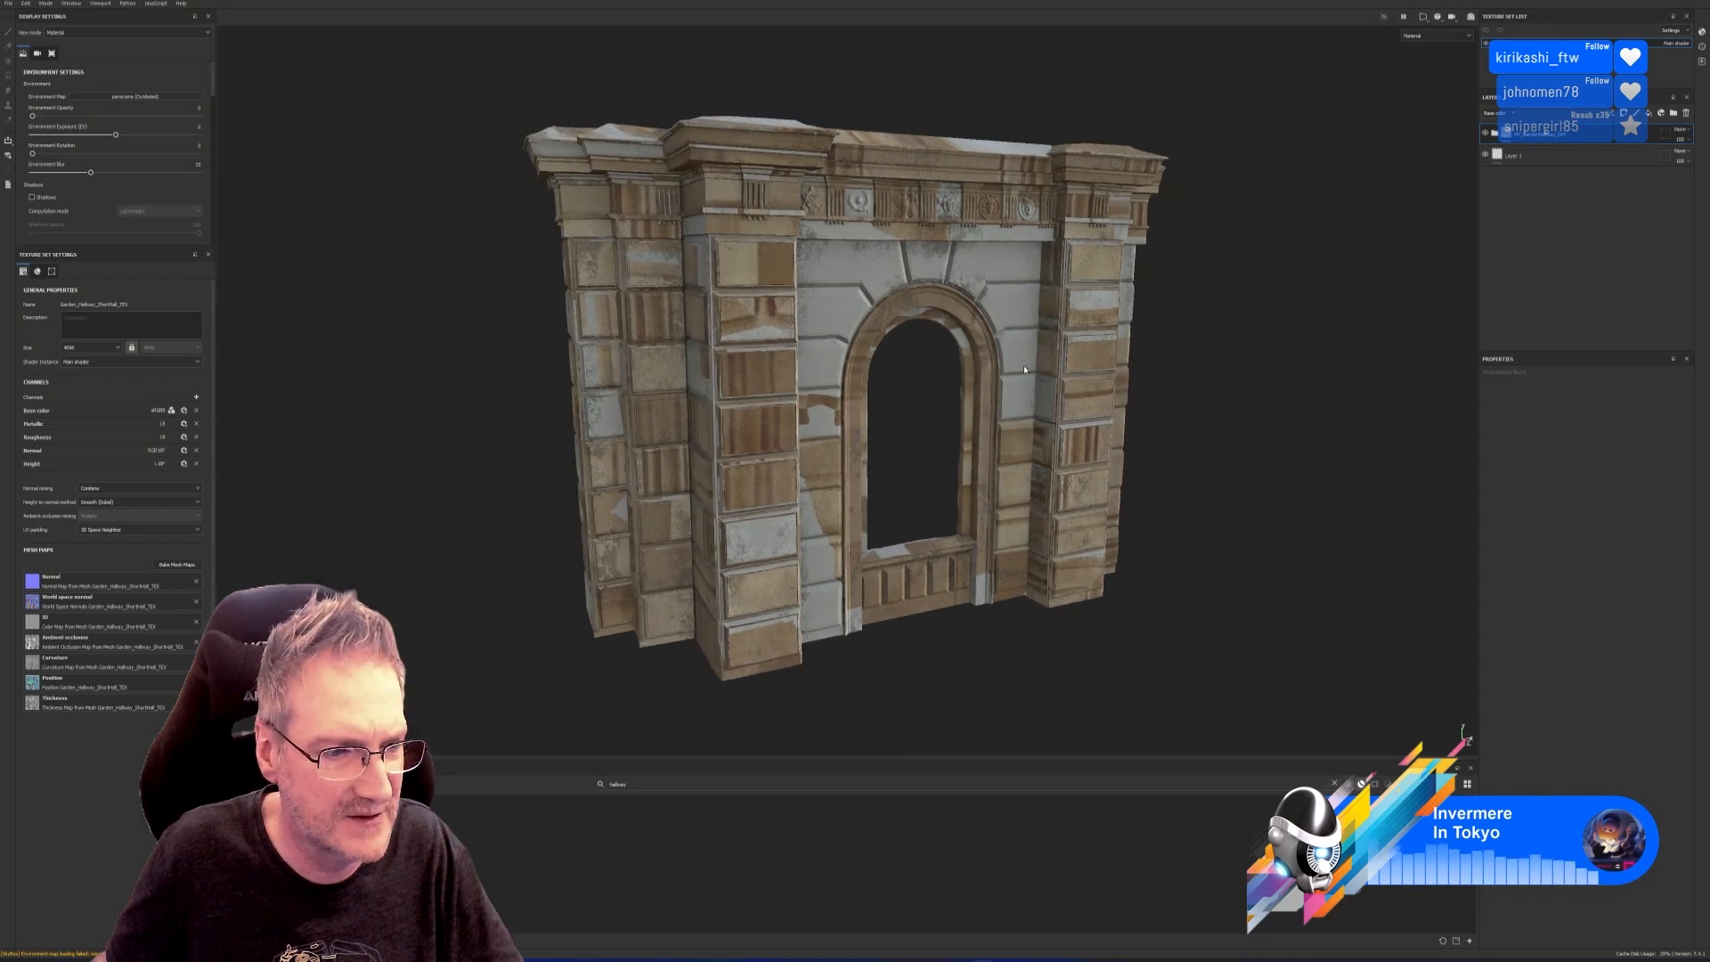
left_click_drag(862, 380, 1438, 223, "alt")
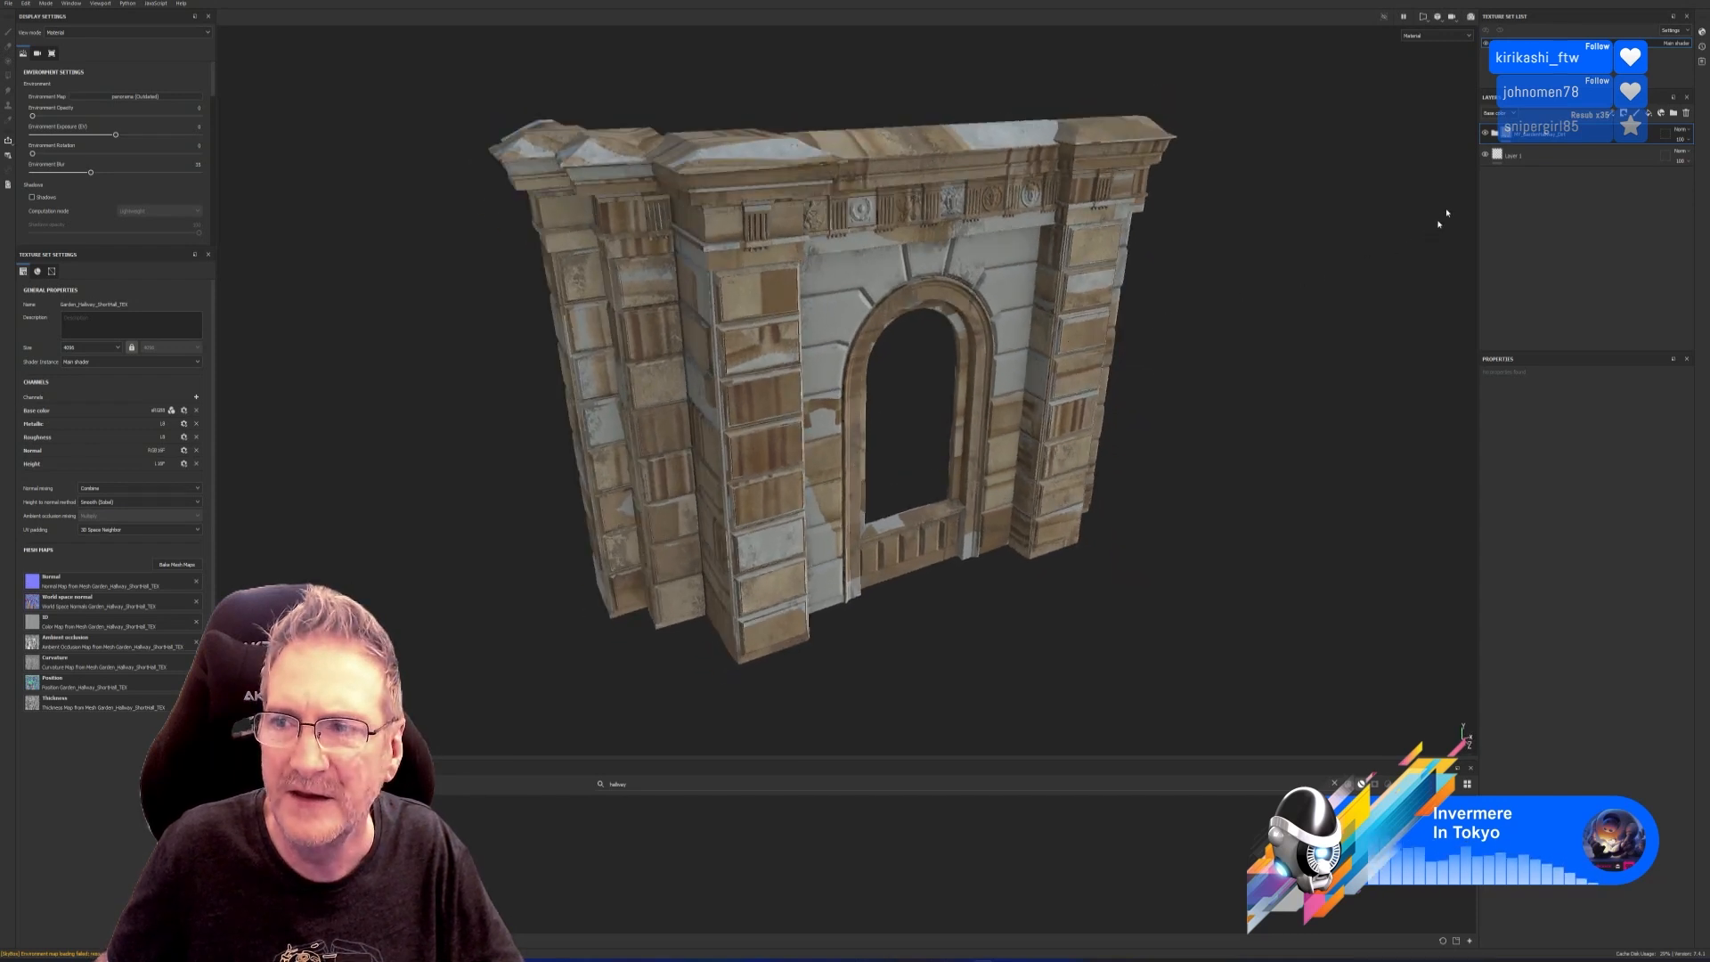
Delete the empty default paint layer beneath the smart material and expand the material's group and its lower subfolder.
left_click(1543, 155)
key("Delete")
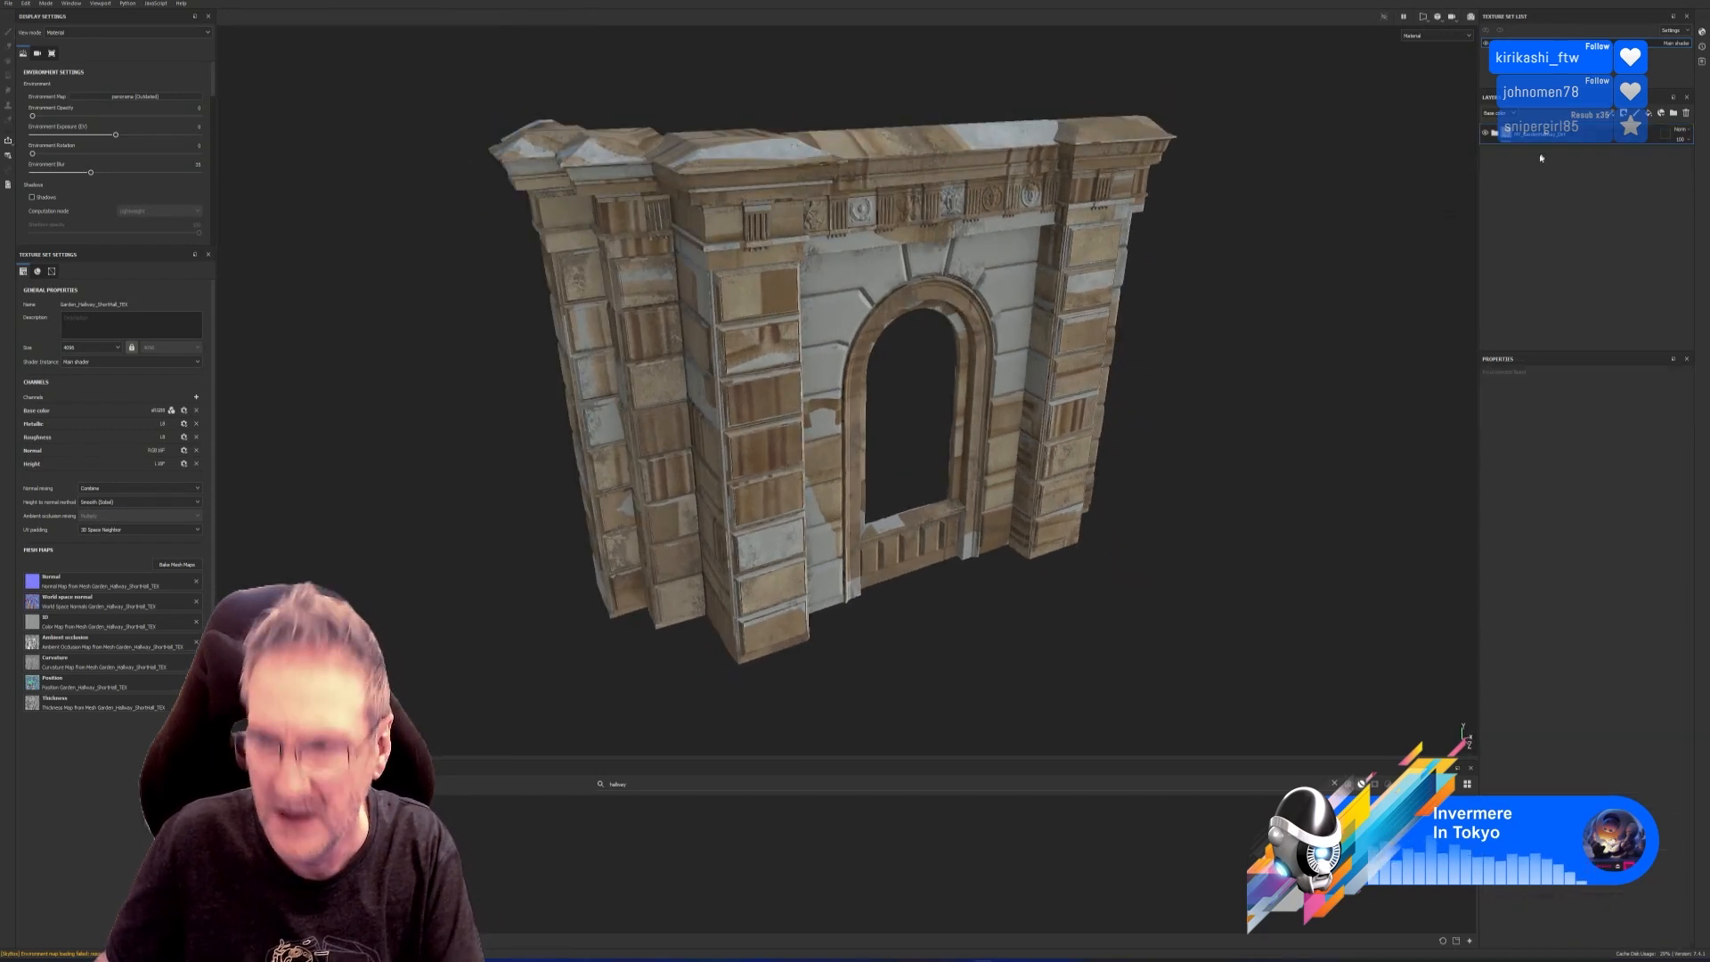
left_click(1496, 133)
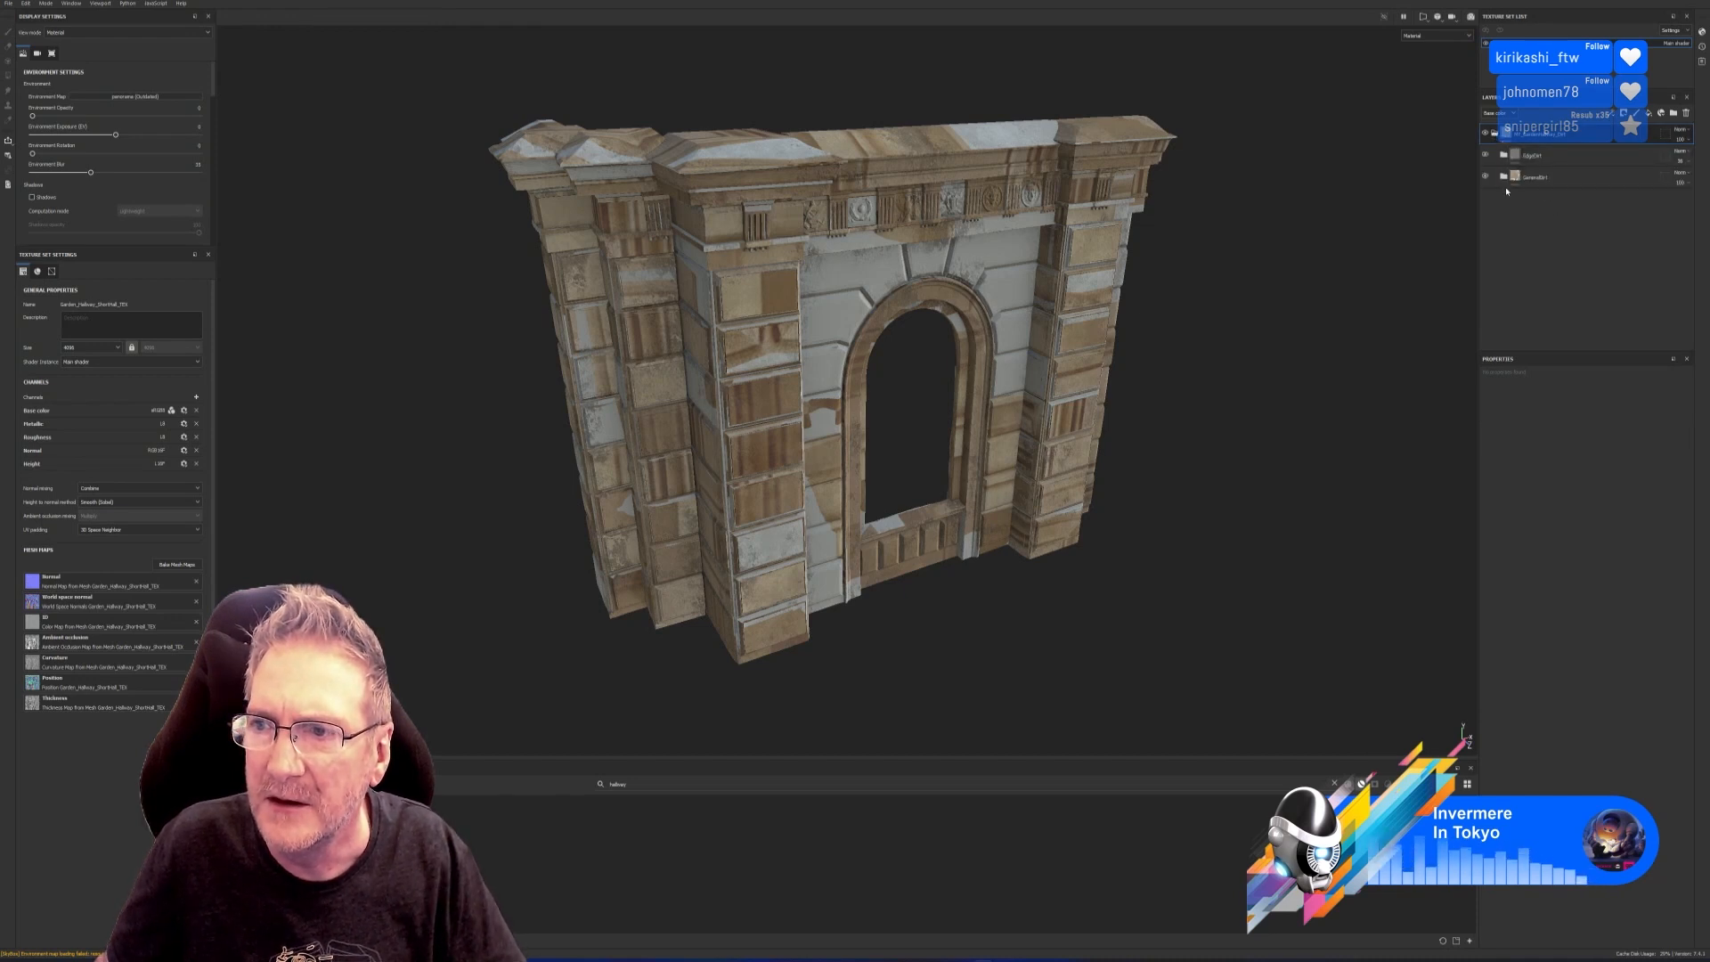
left_click(1504, 177)
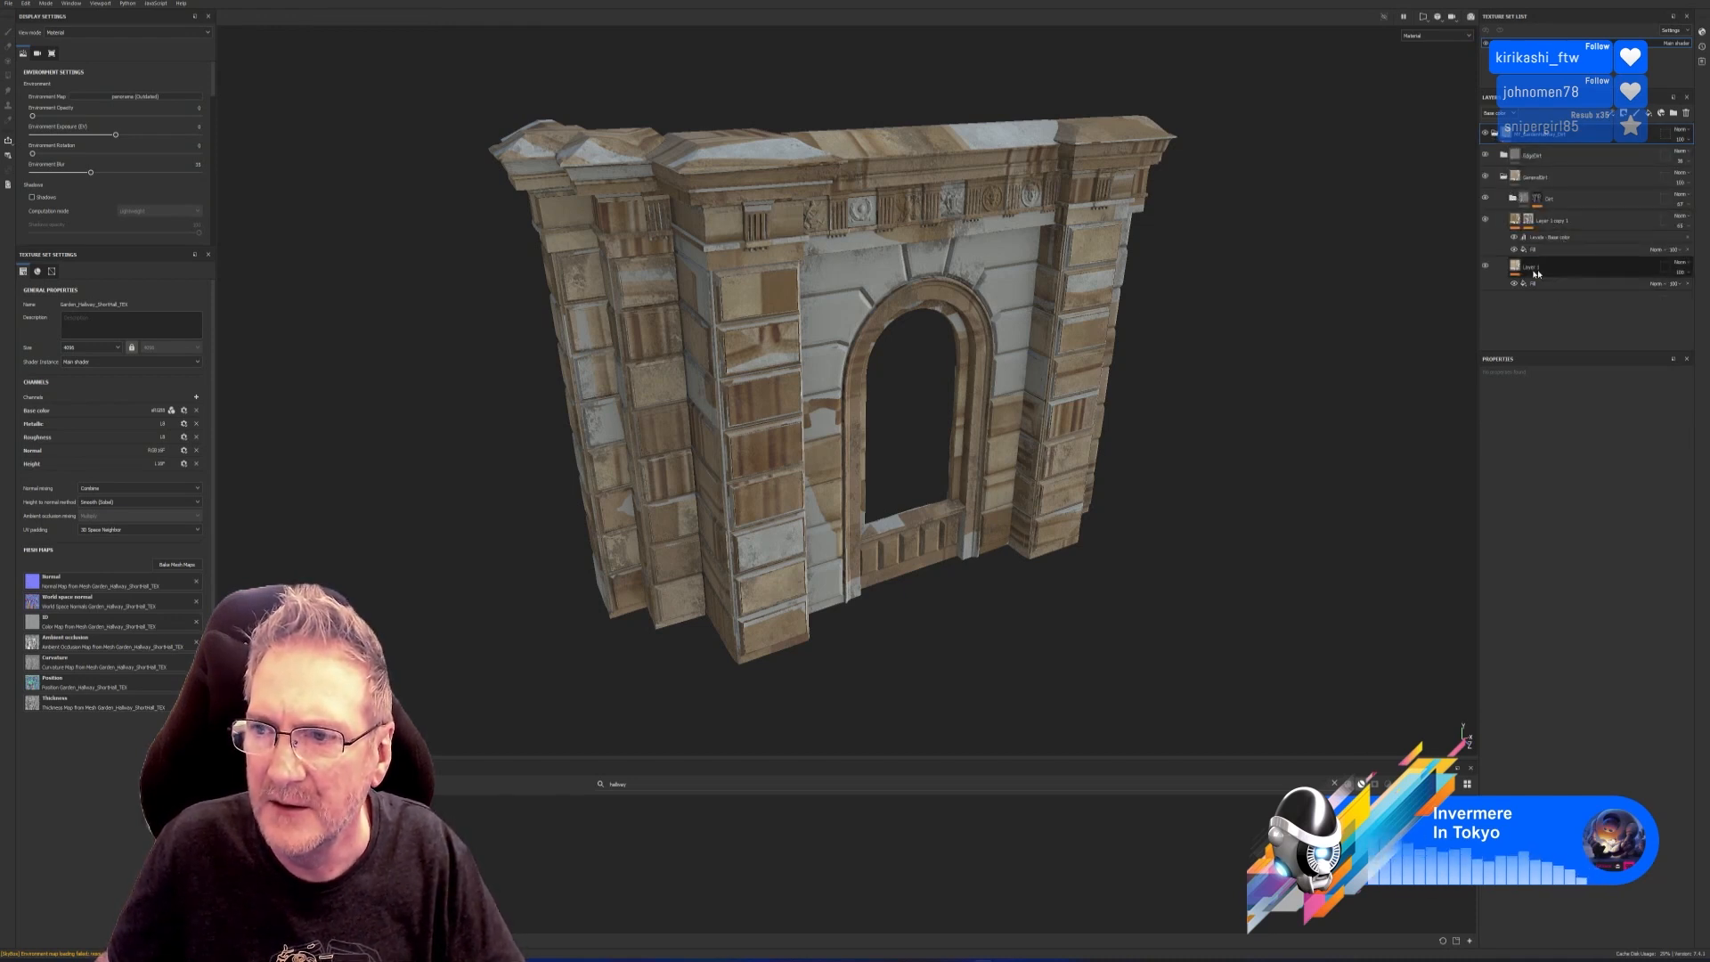
Switch the visibility of the bottom fill layer in the lower subfolder to compare the stone colours, leaving it hidden.
left_click(1484, 266)
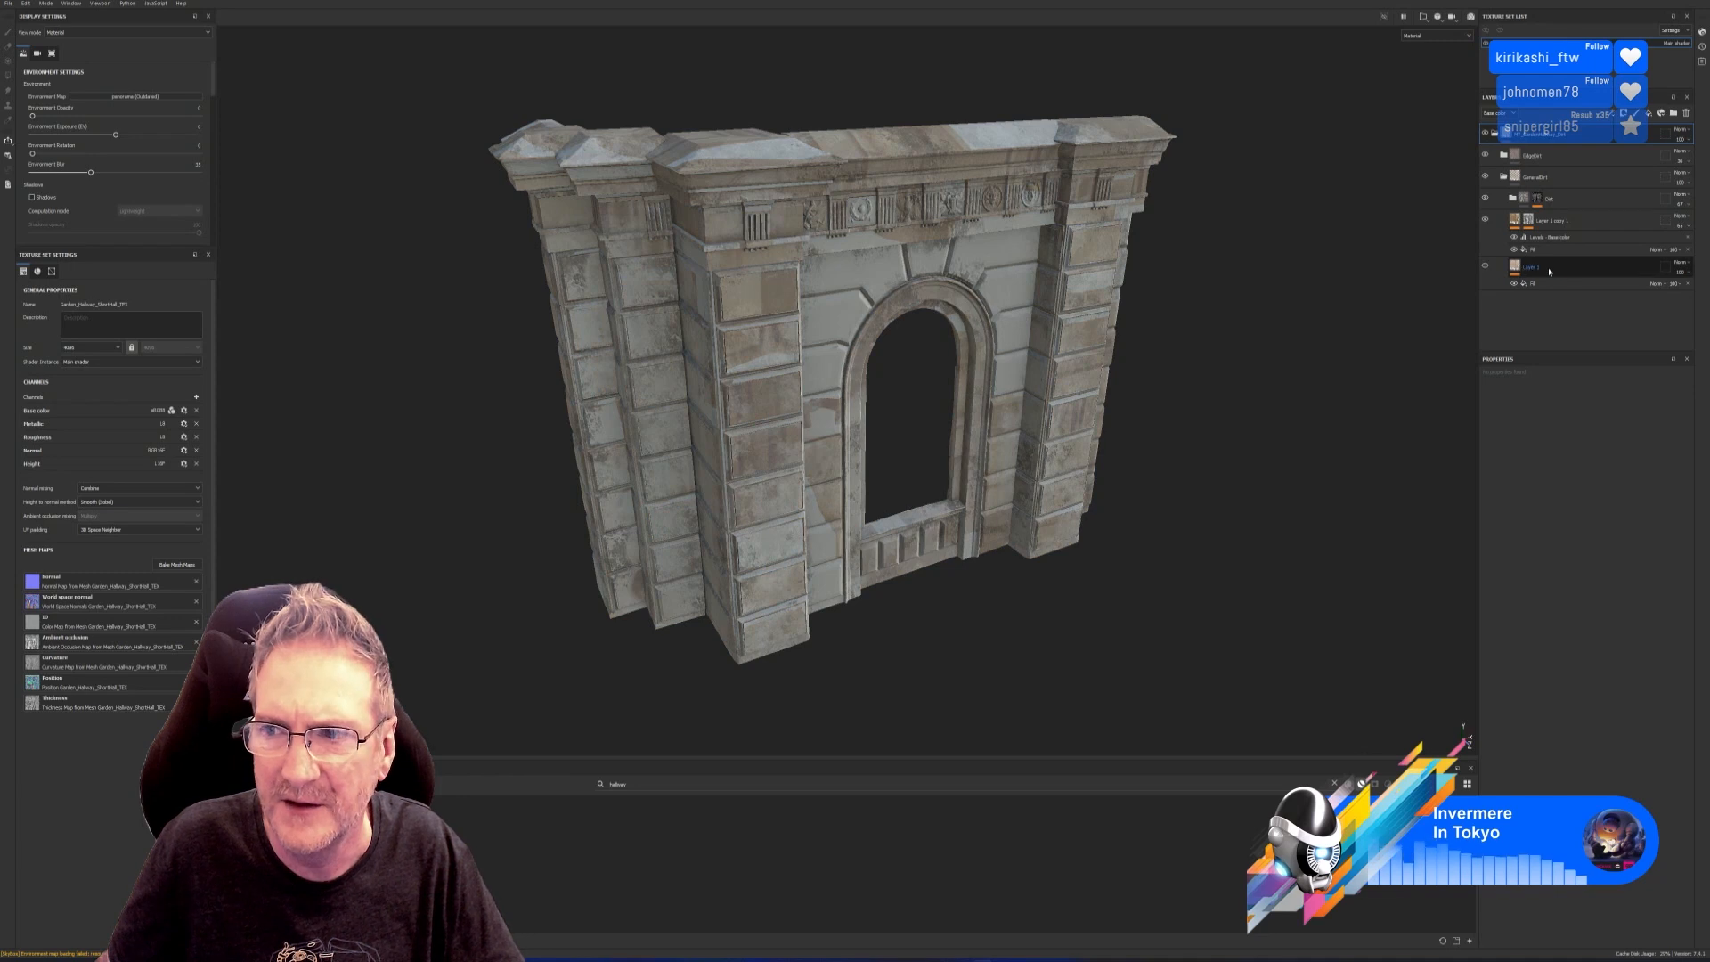
left_click(1484, 265)
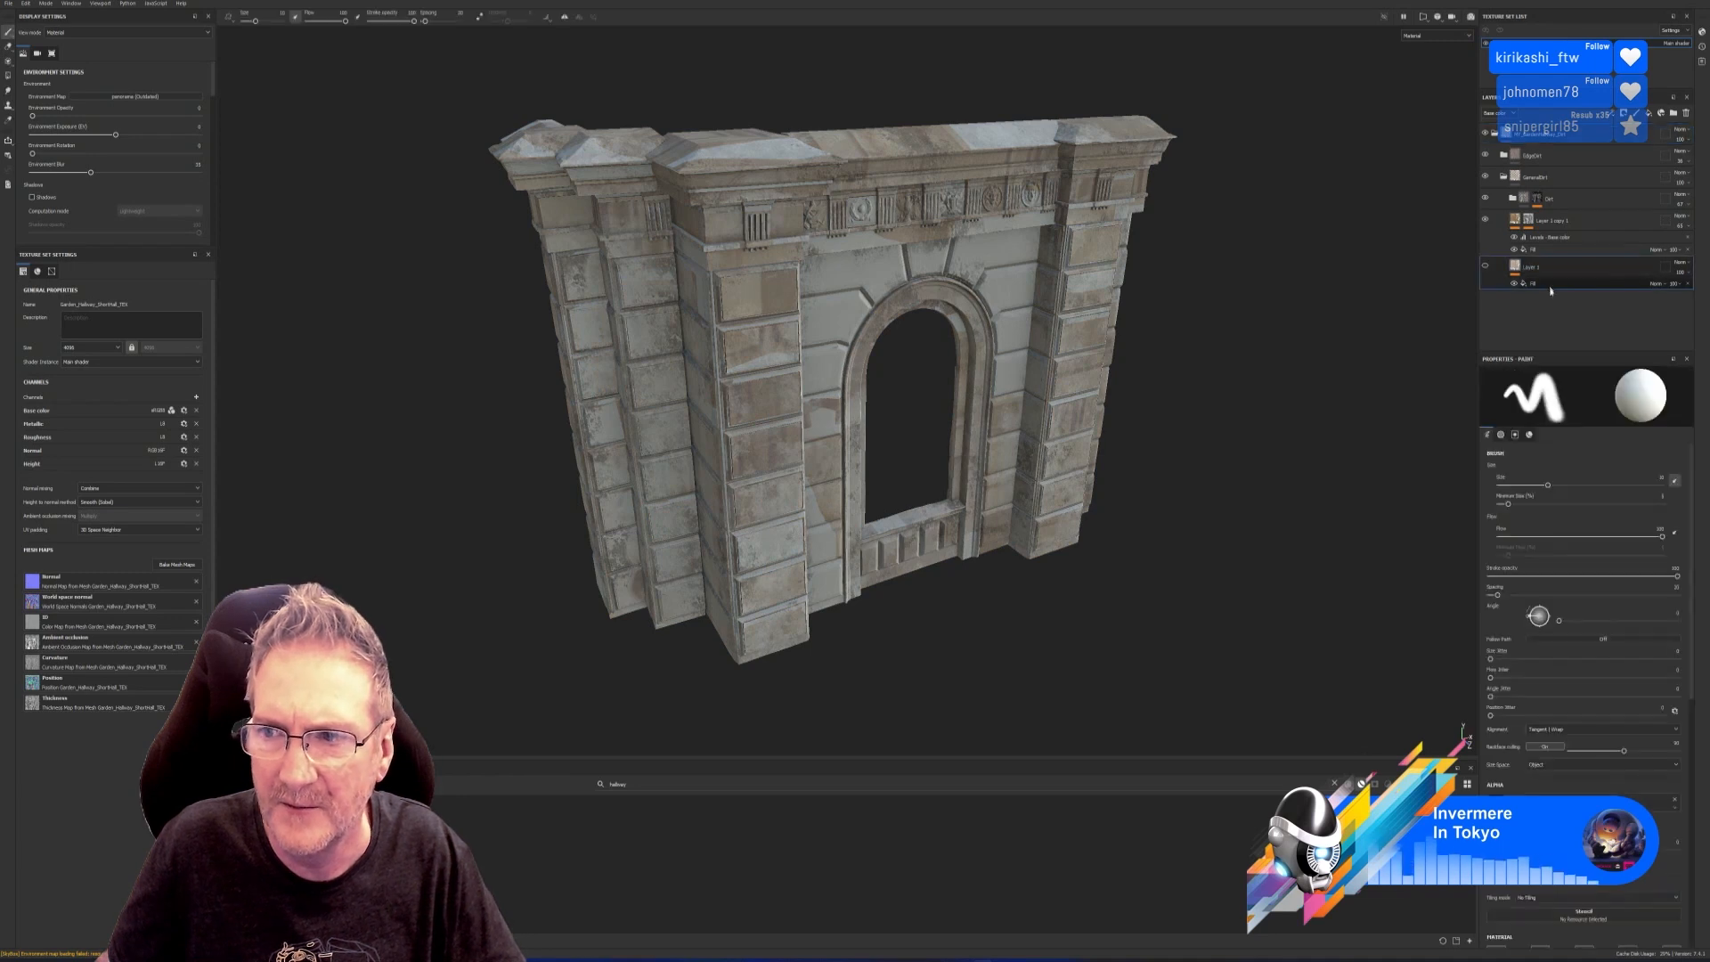
left_click(1484, 267)
left_click(1485, 267)
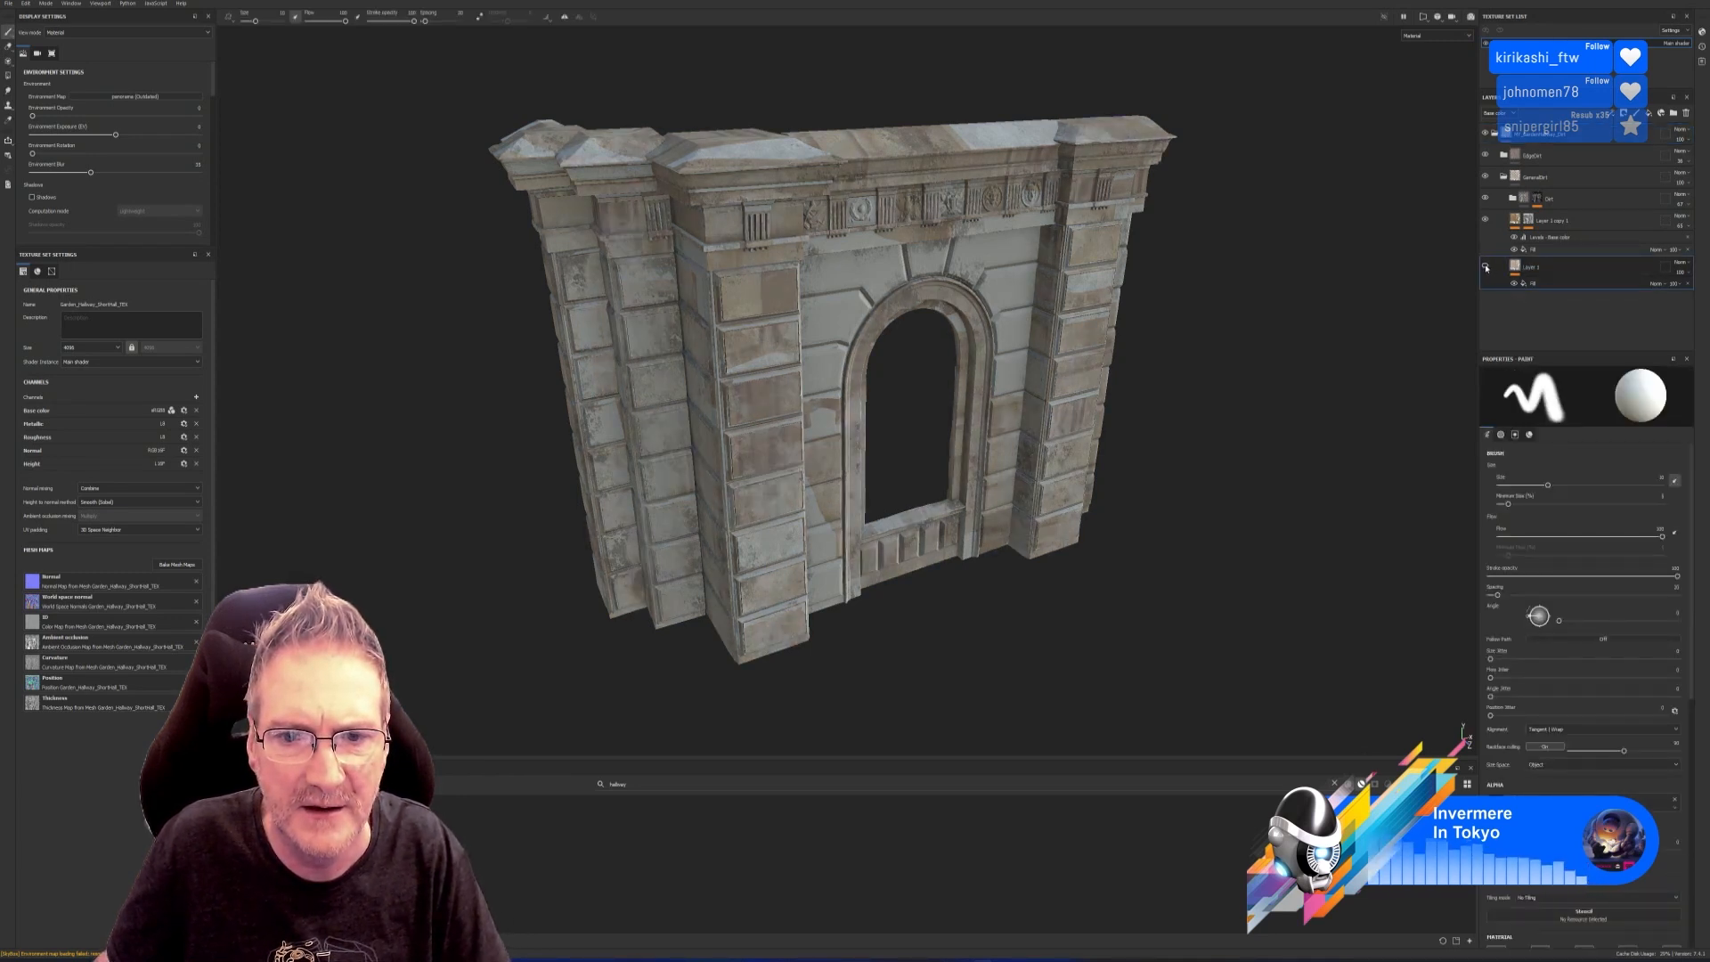
left_click(1484, 266)
left_click(1484, 266)
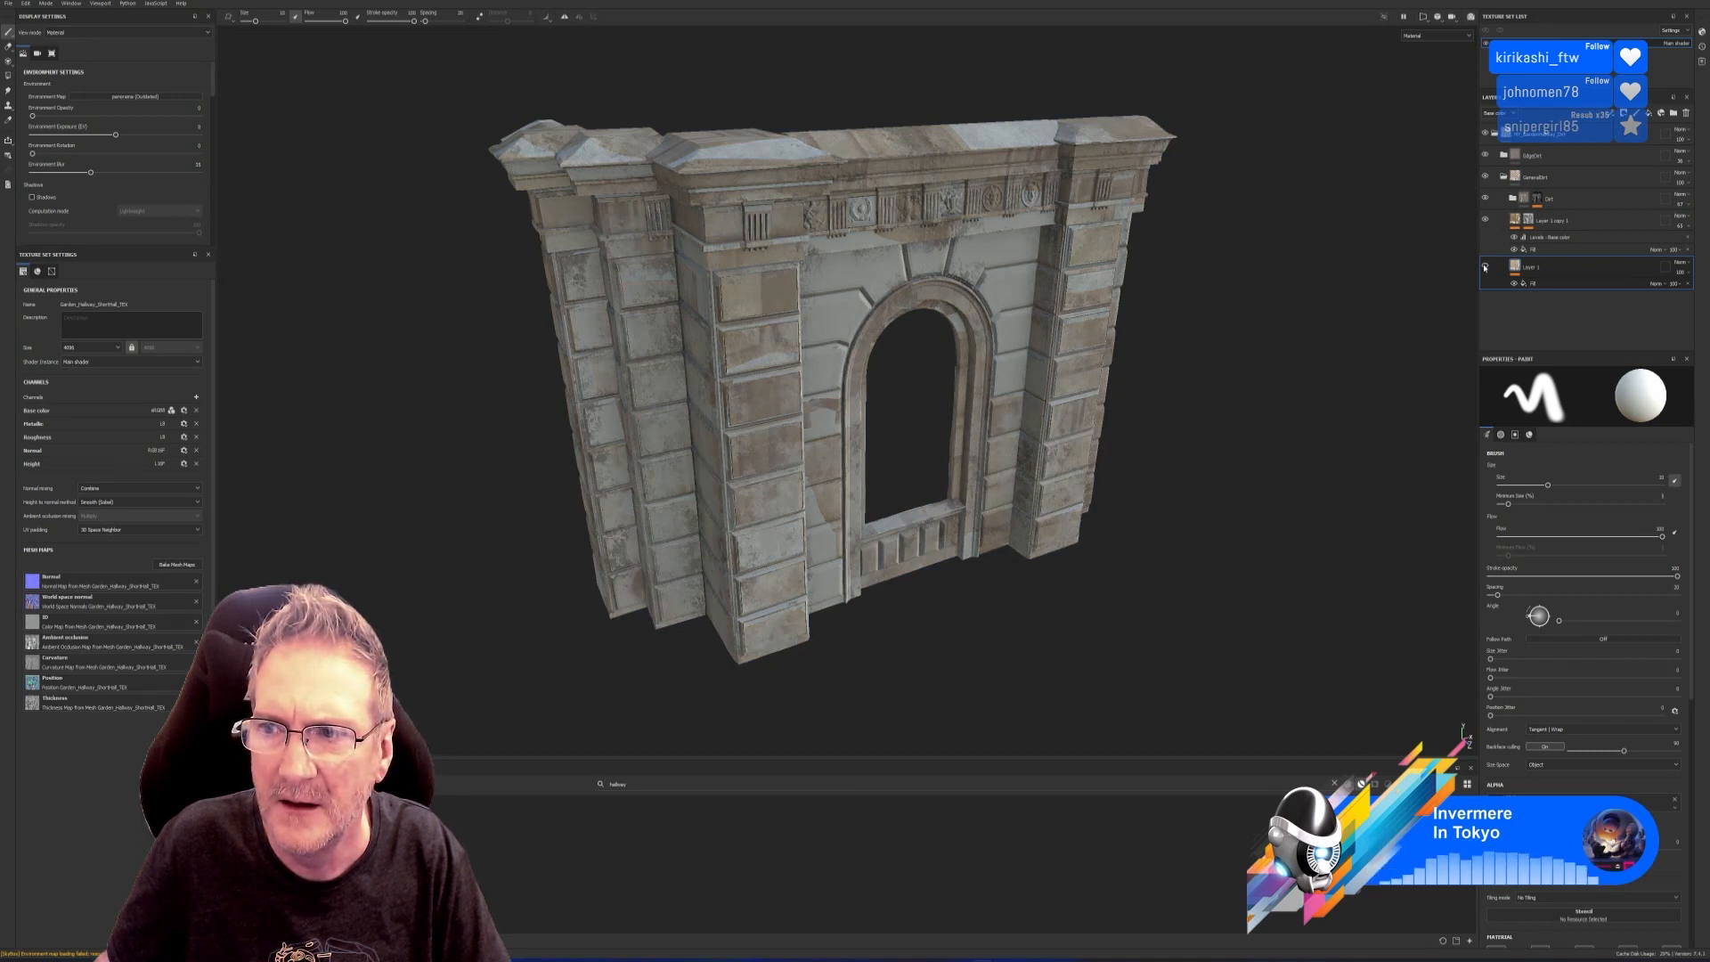
Toggle the copied fill layer and the bottom fill layer on and off to examine what each adds to the stone.
left_click(1484, 220)
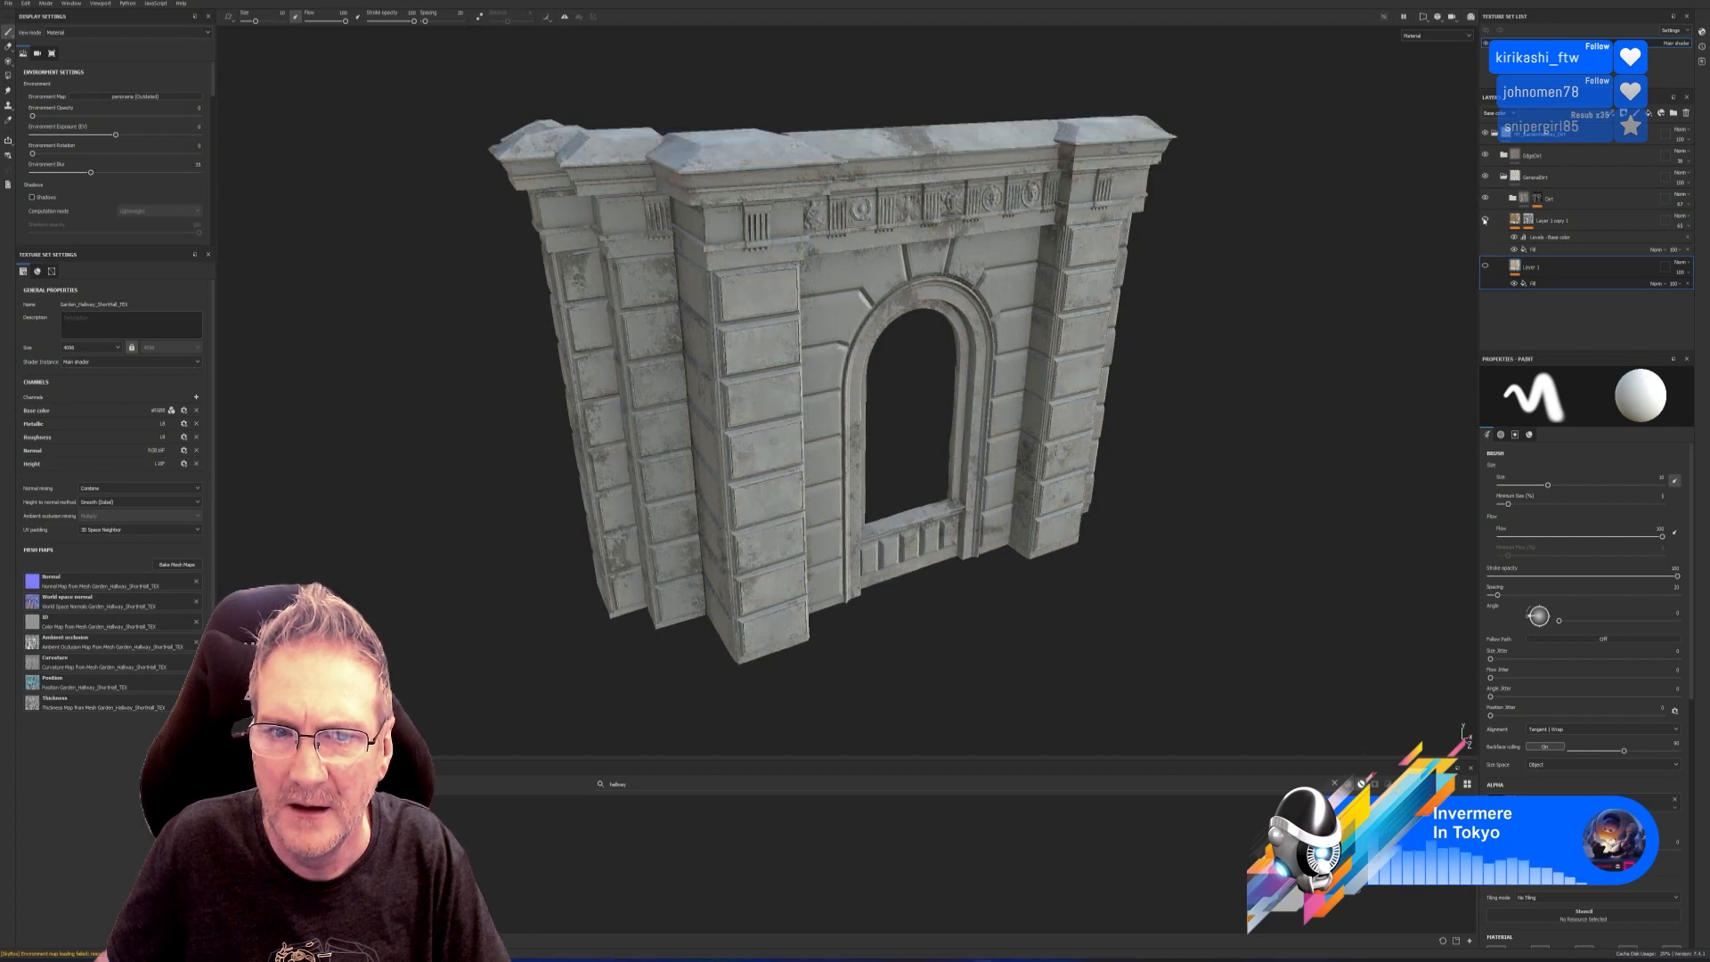
left_click(1485, 220)
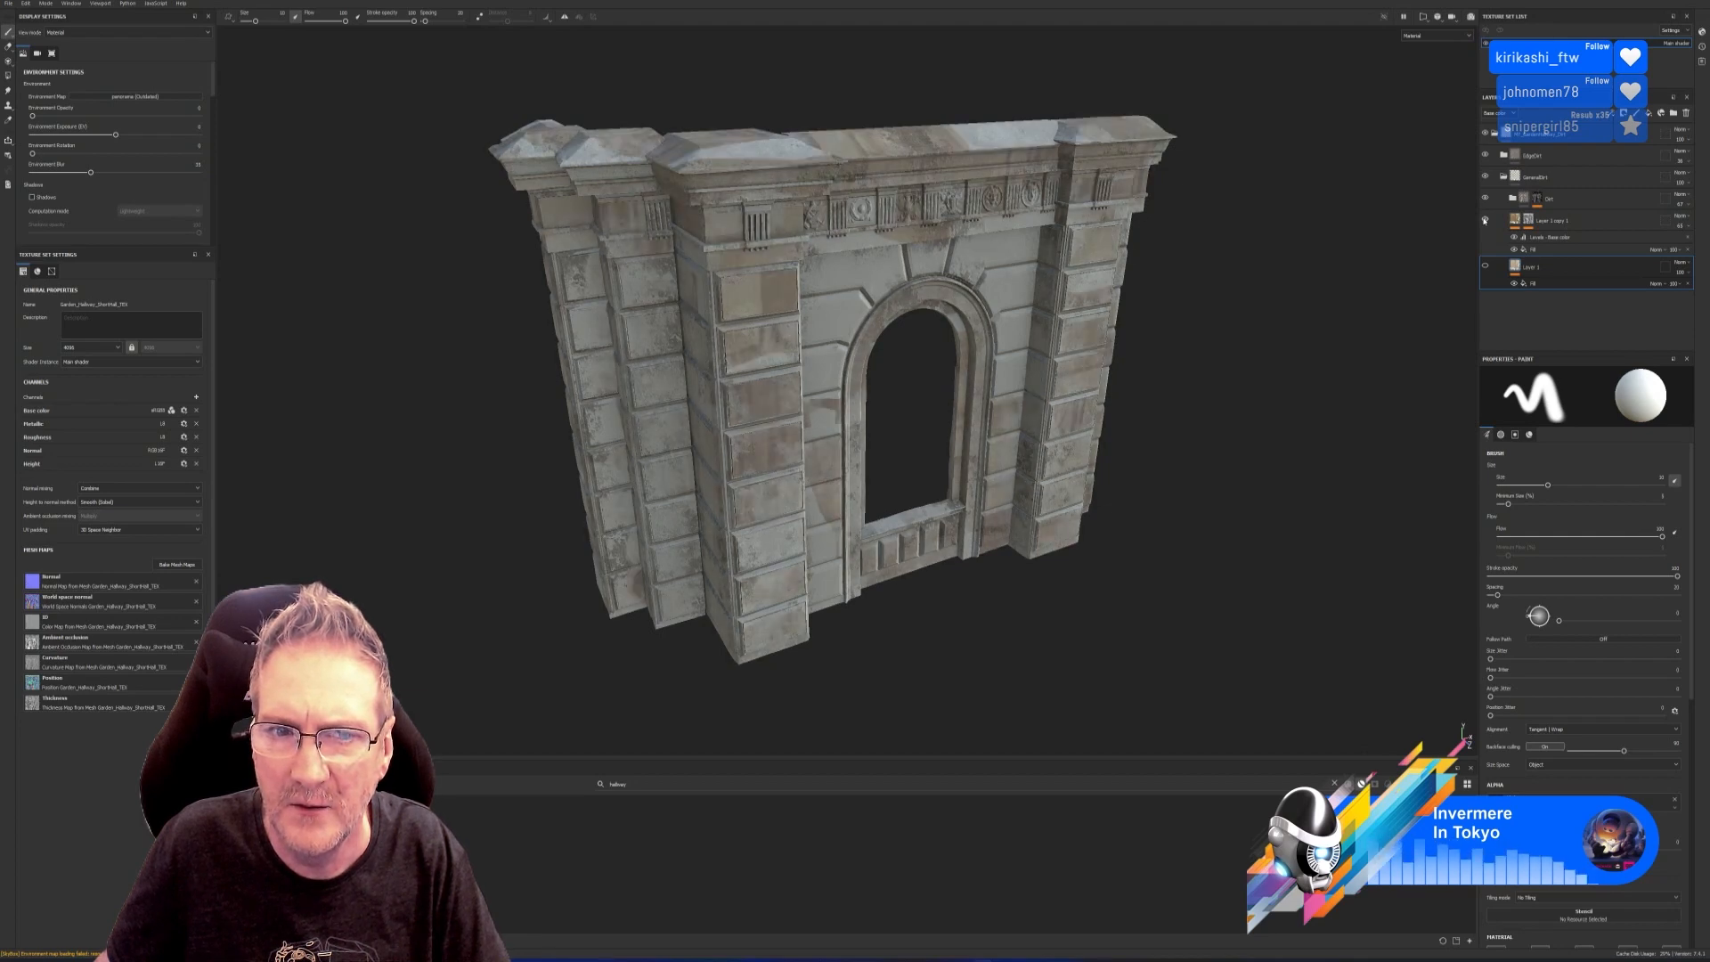
left_click(1485, 266)
left_click(1486, 266)
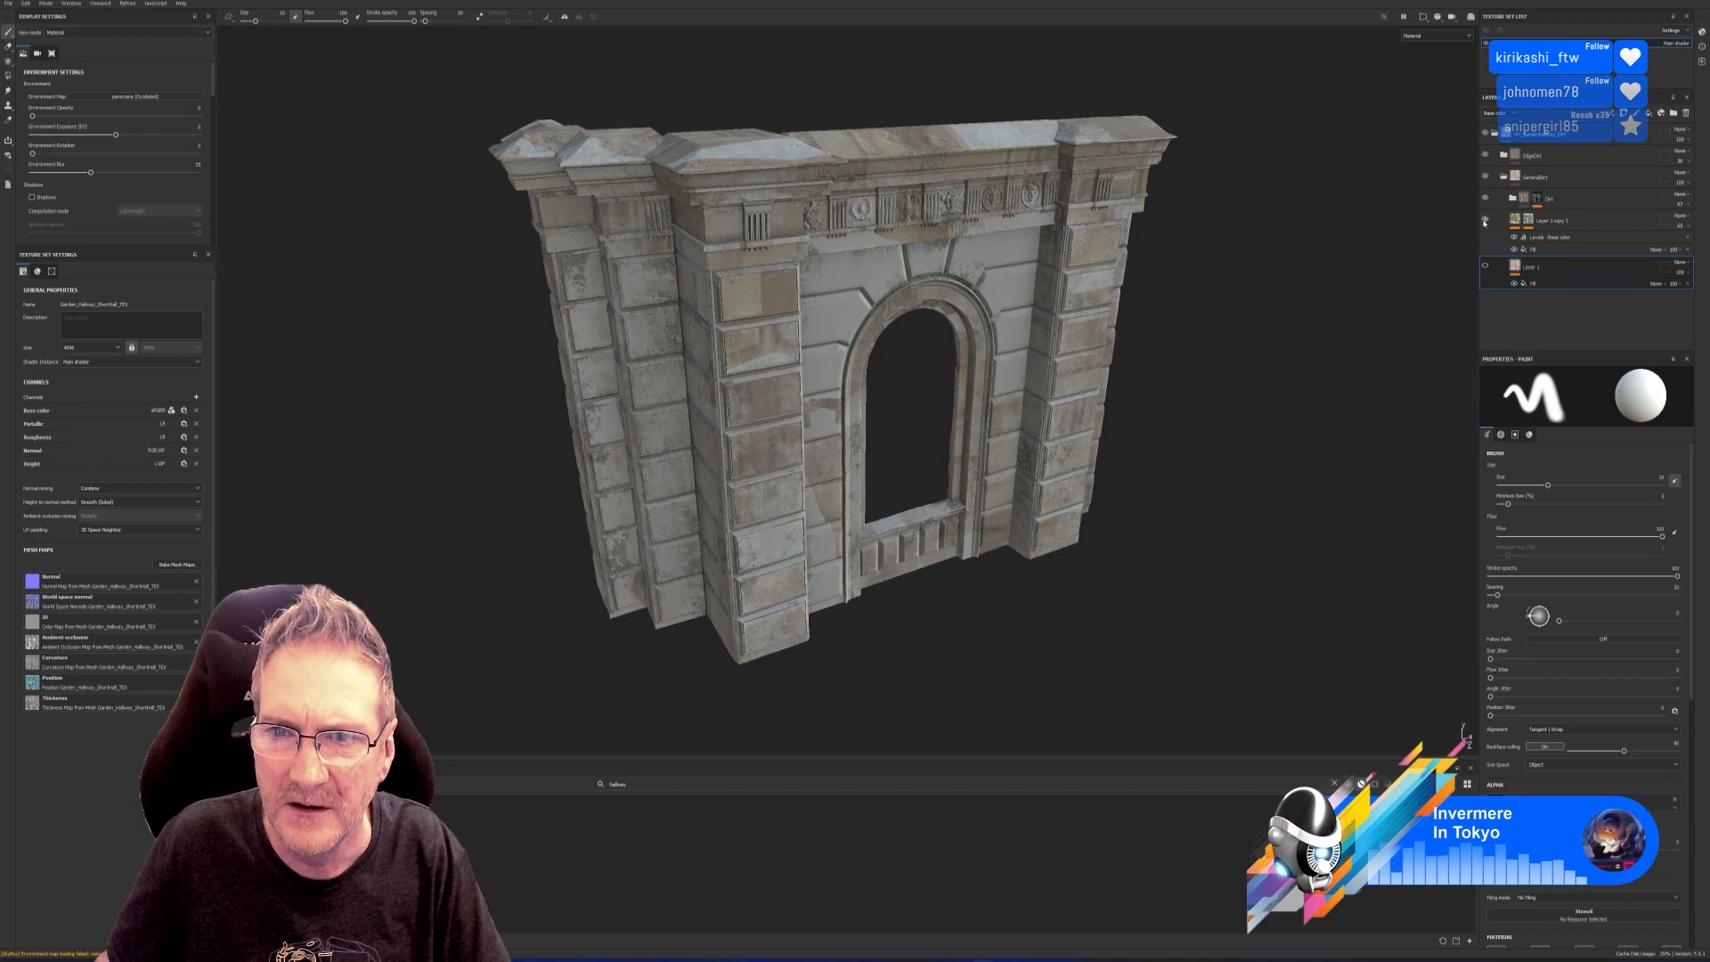
left_click(1485, 220)
left_click(1484, 221)
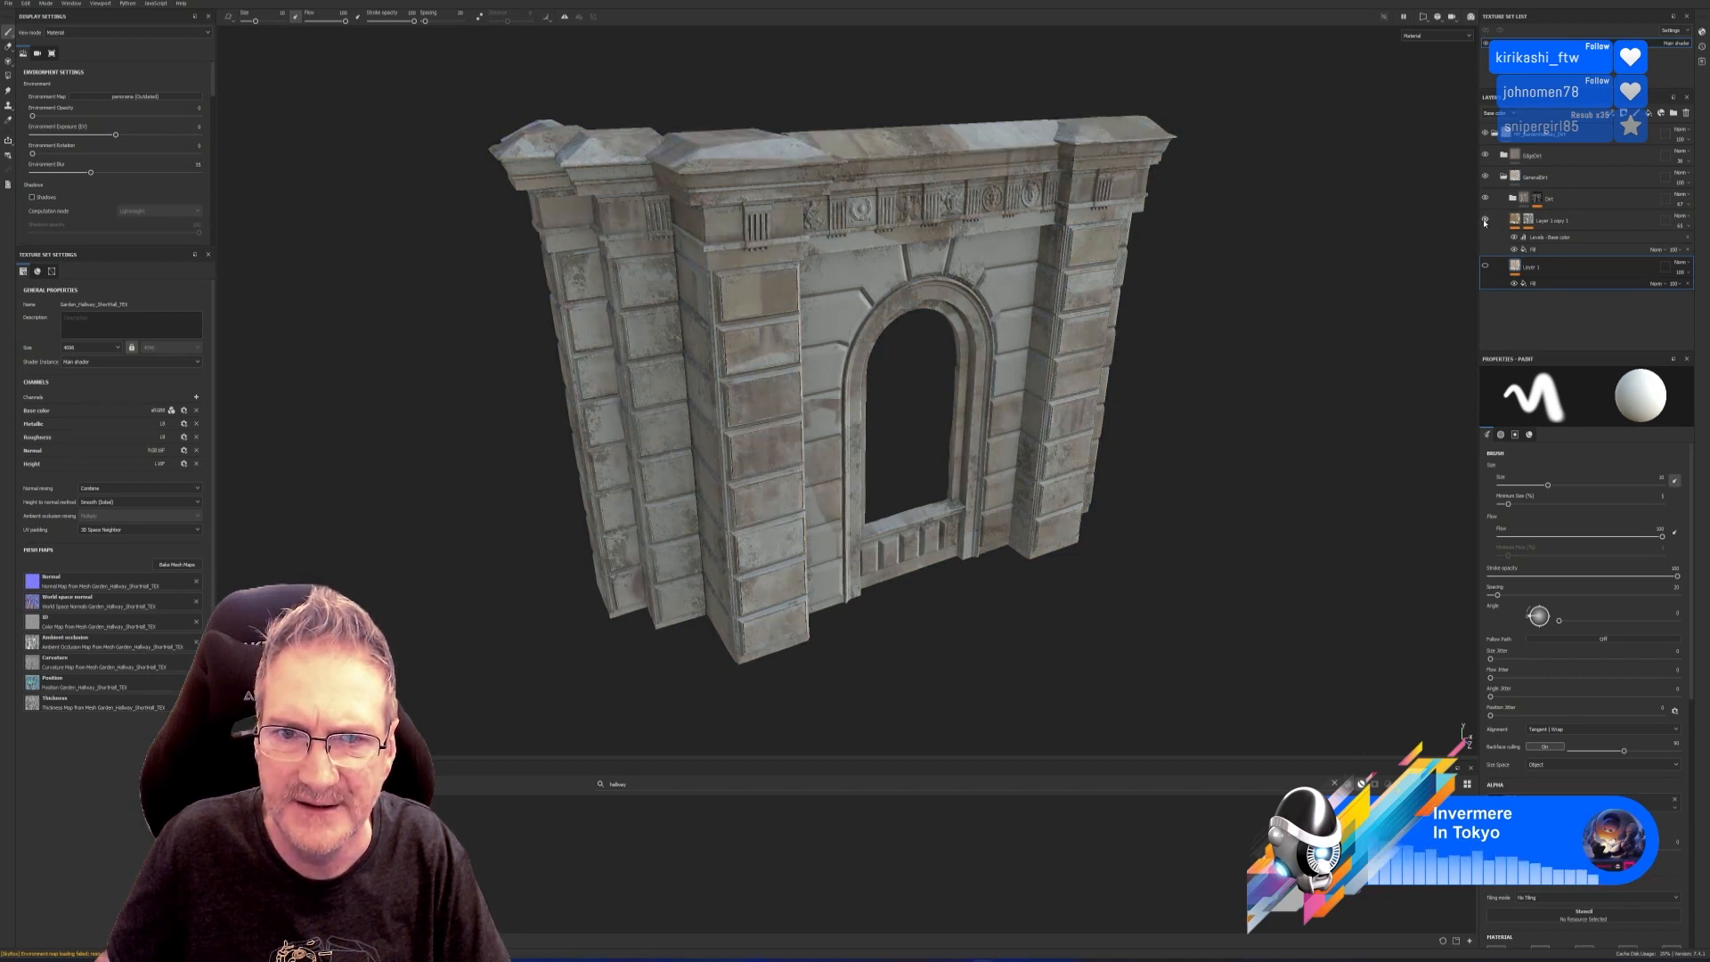
left_click(1486, 266)
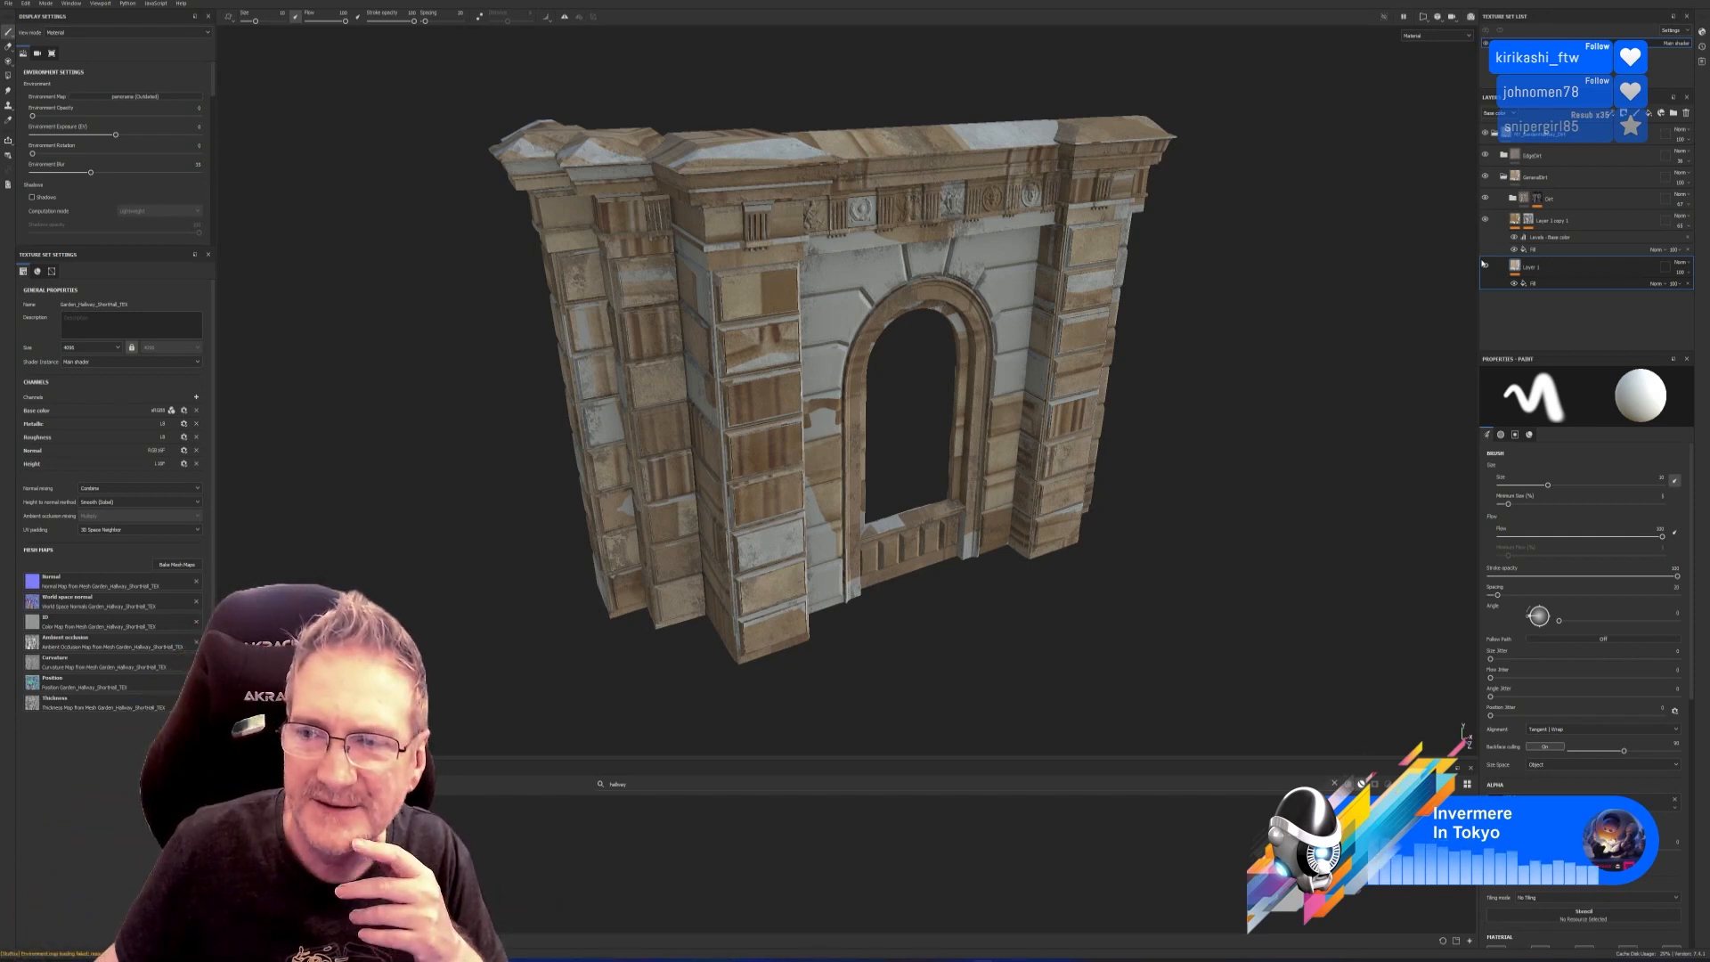
left_click(1485, 219)
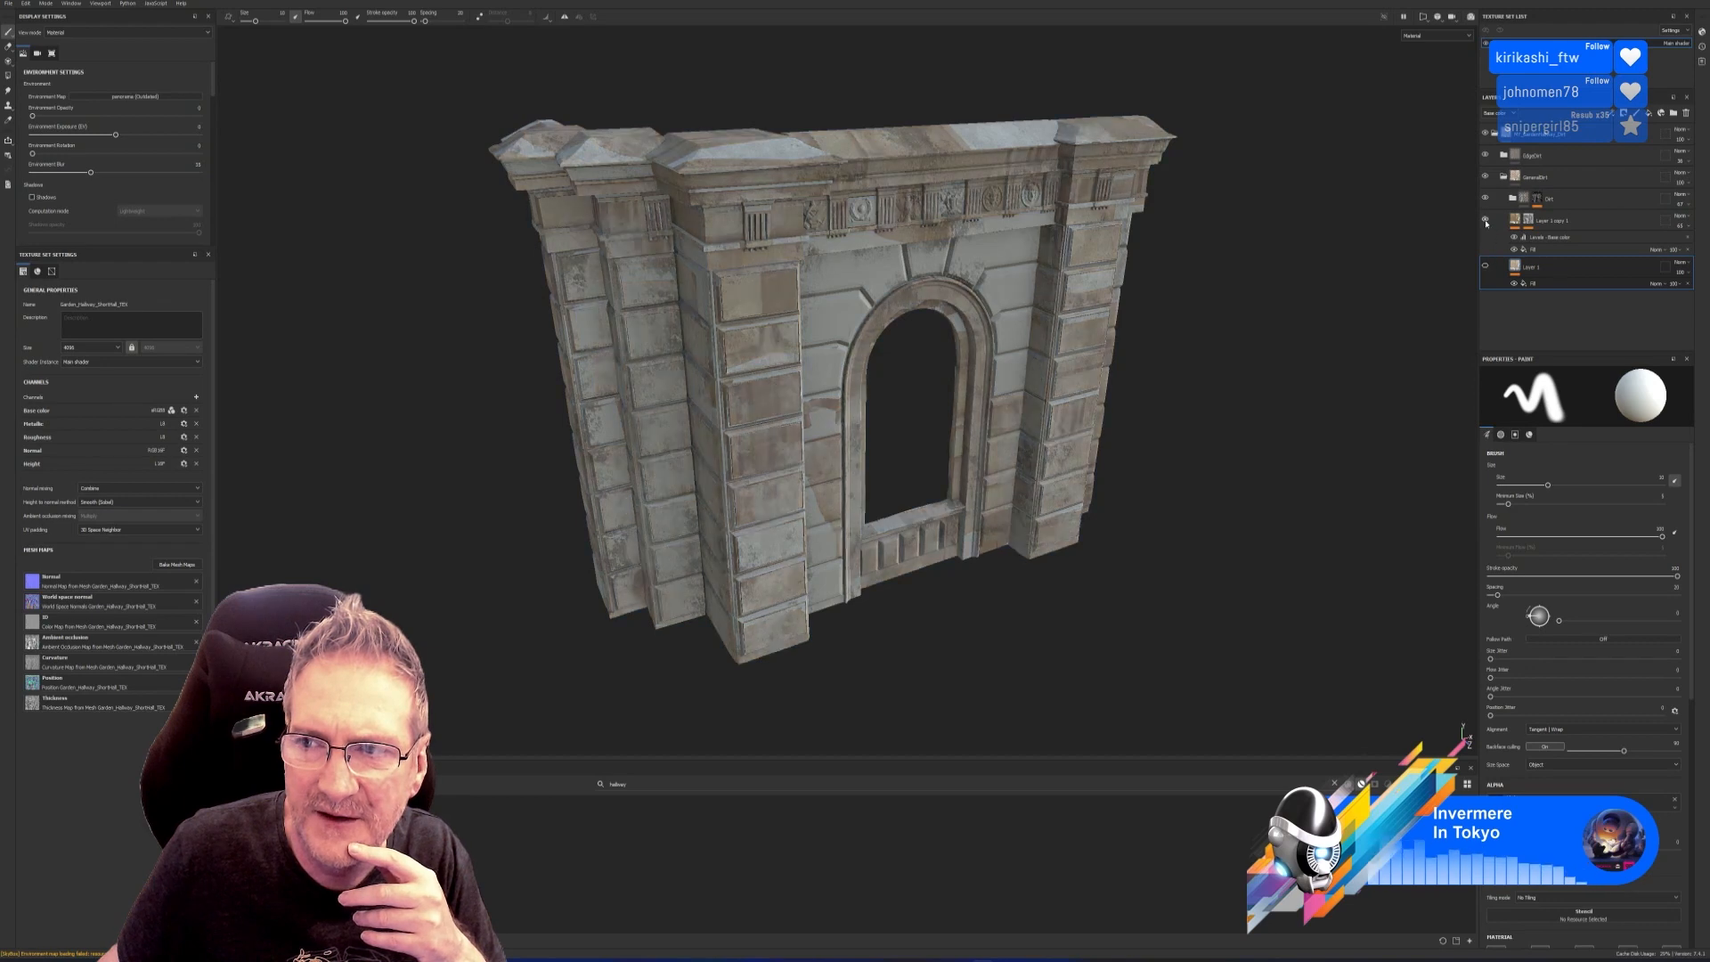
left_click(1485, 220)
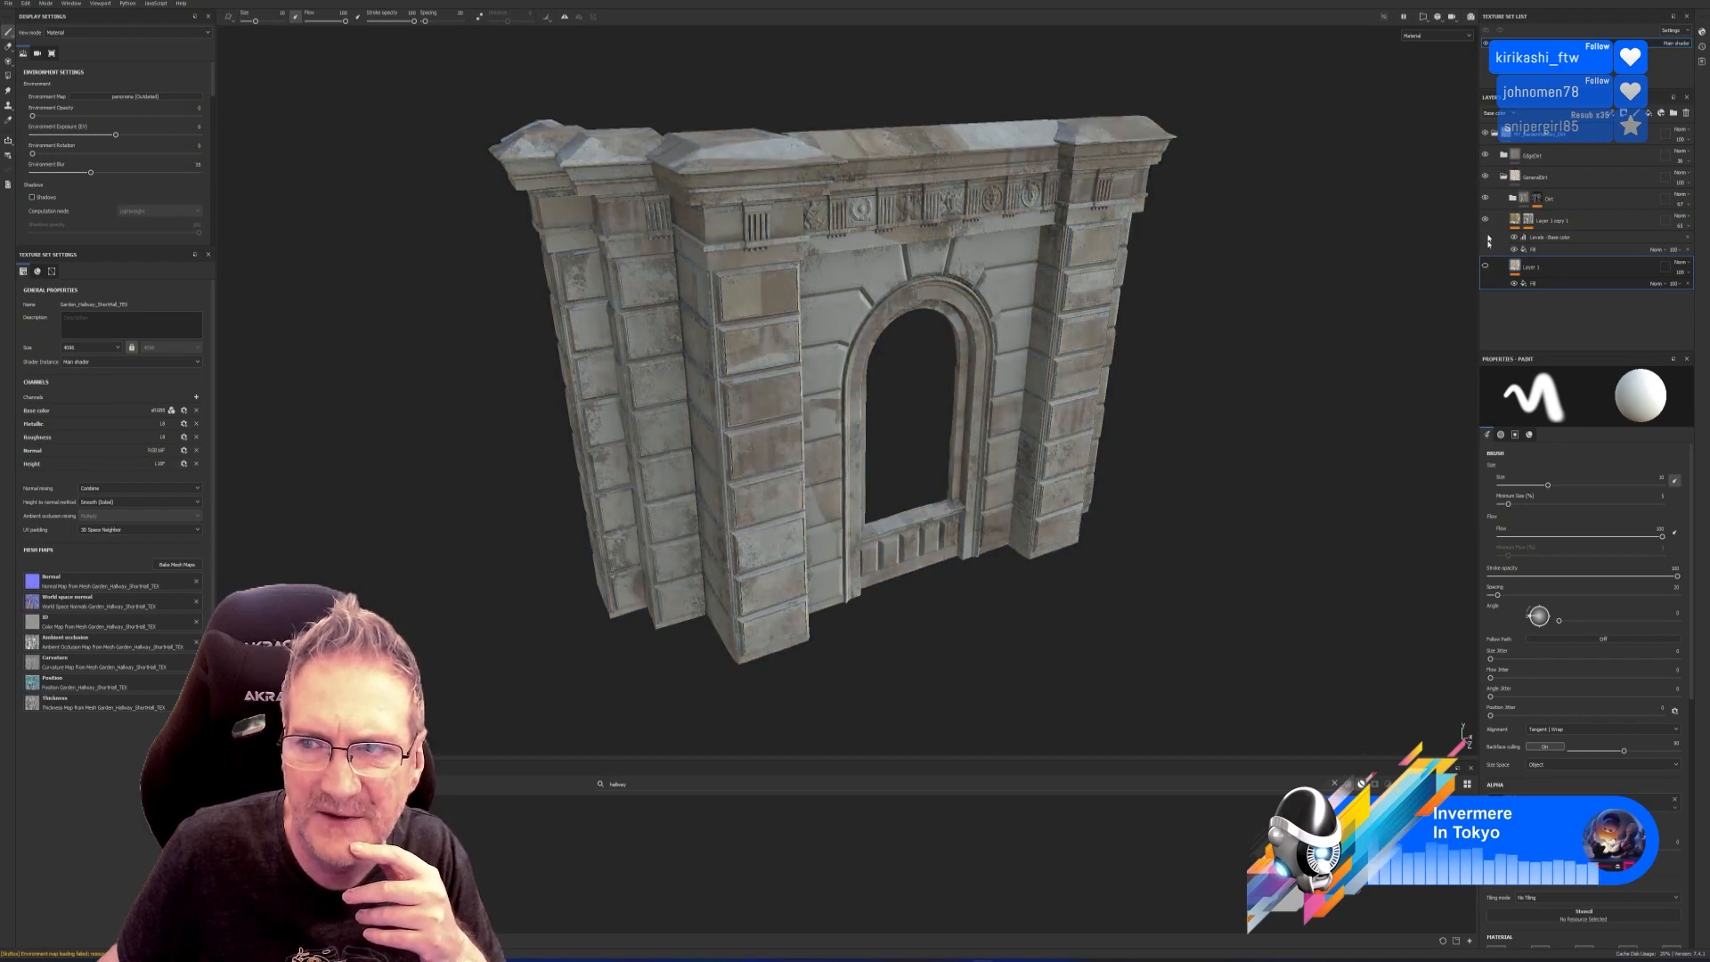
Turn the bottom stone fill layer's visibility back on and switch to the short wall scene in 3ds Max.
left_click(1484, 266)
left_click(1660, 2)
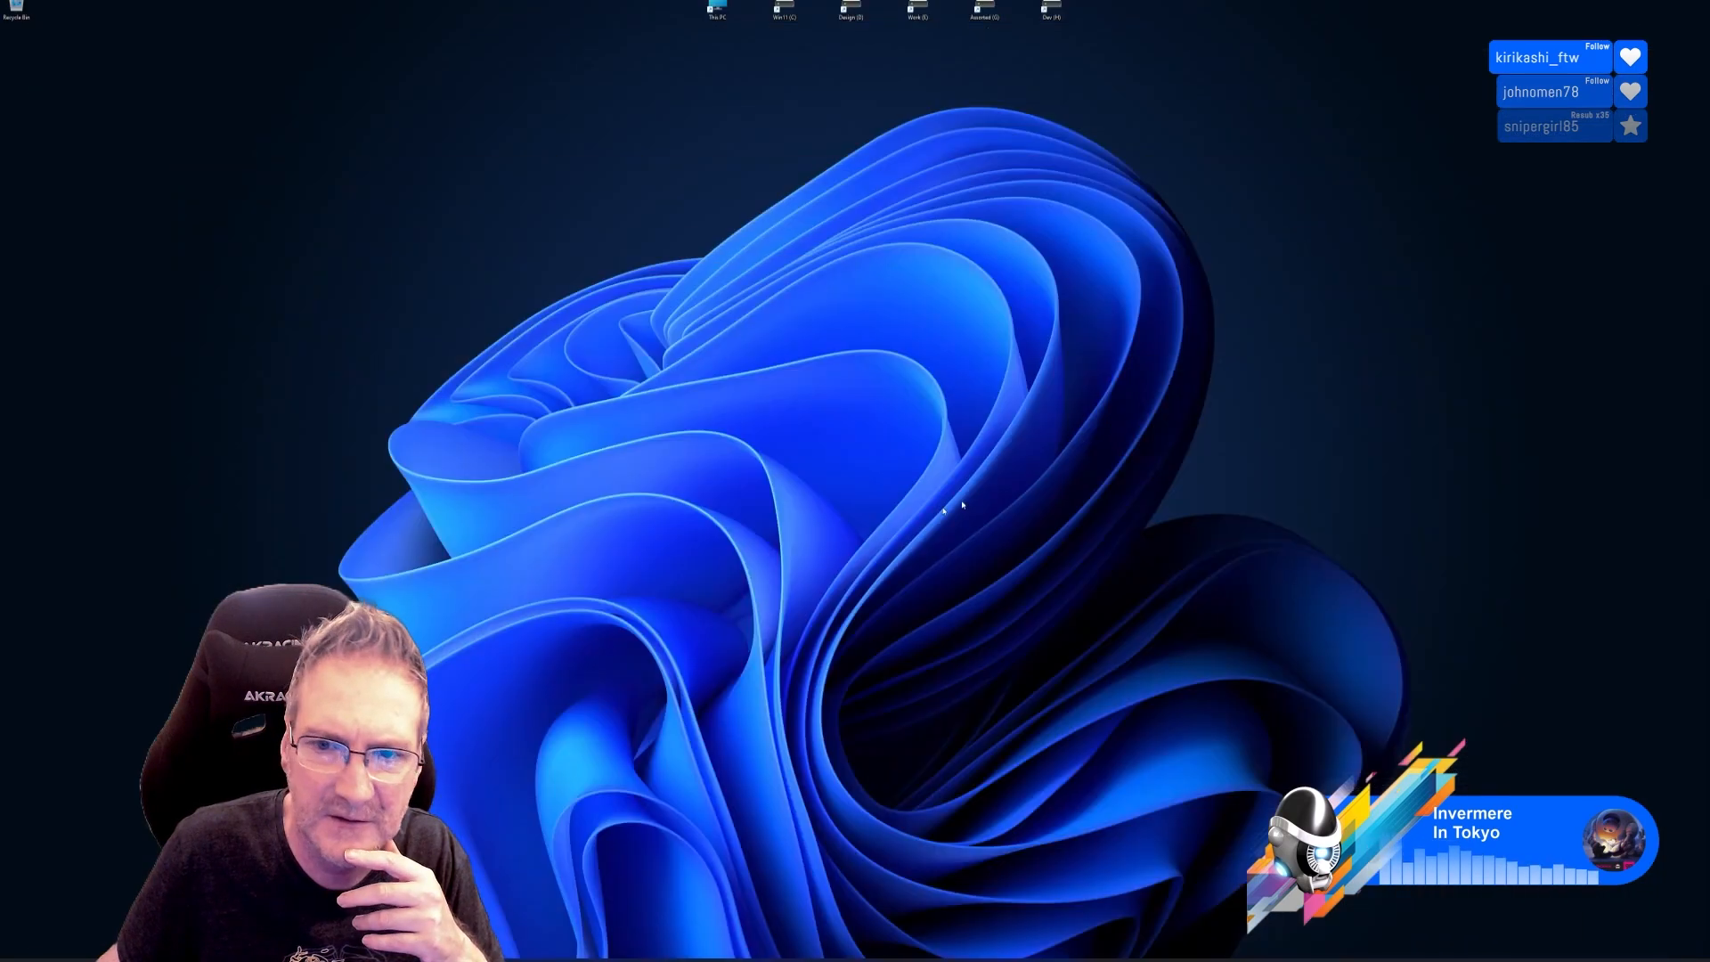
key("alt+Tab")
middle_click_drag(809, 583, 815, 599, "alt")
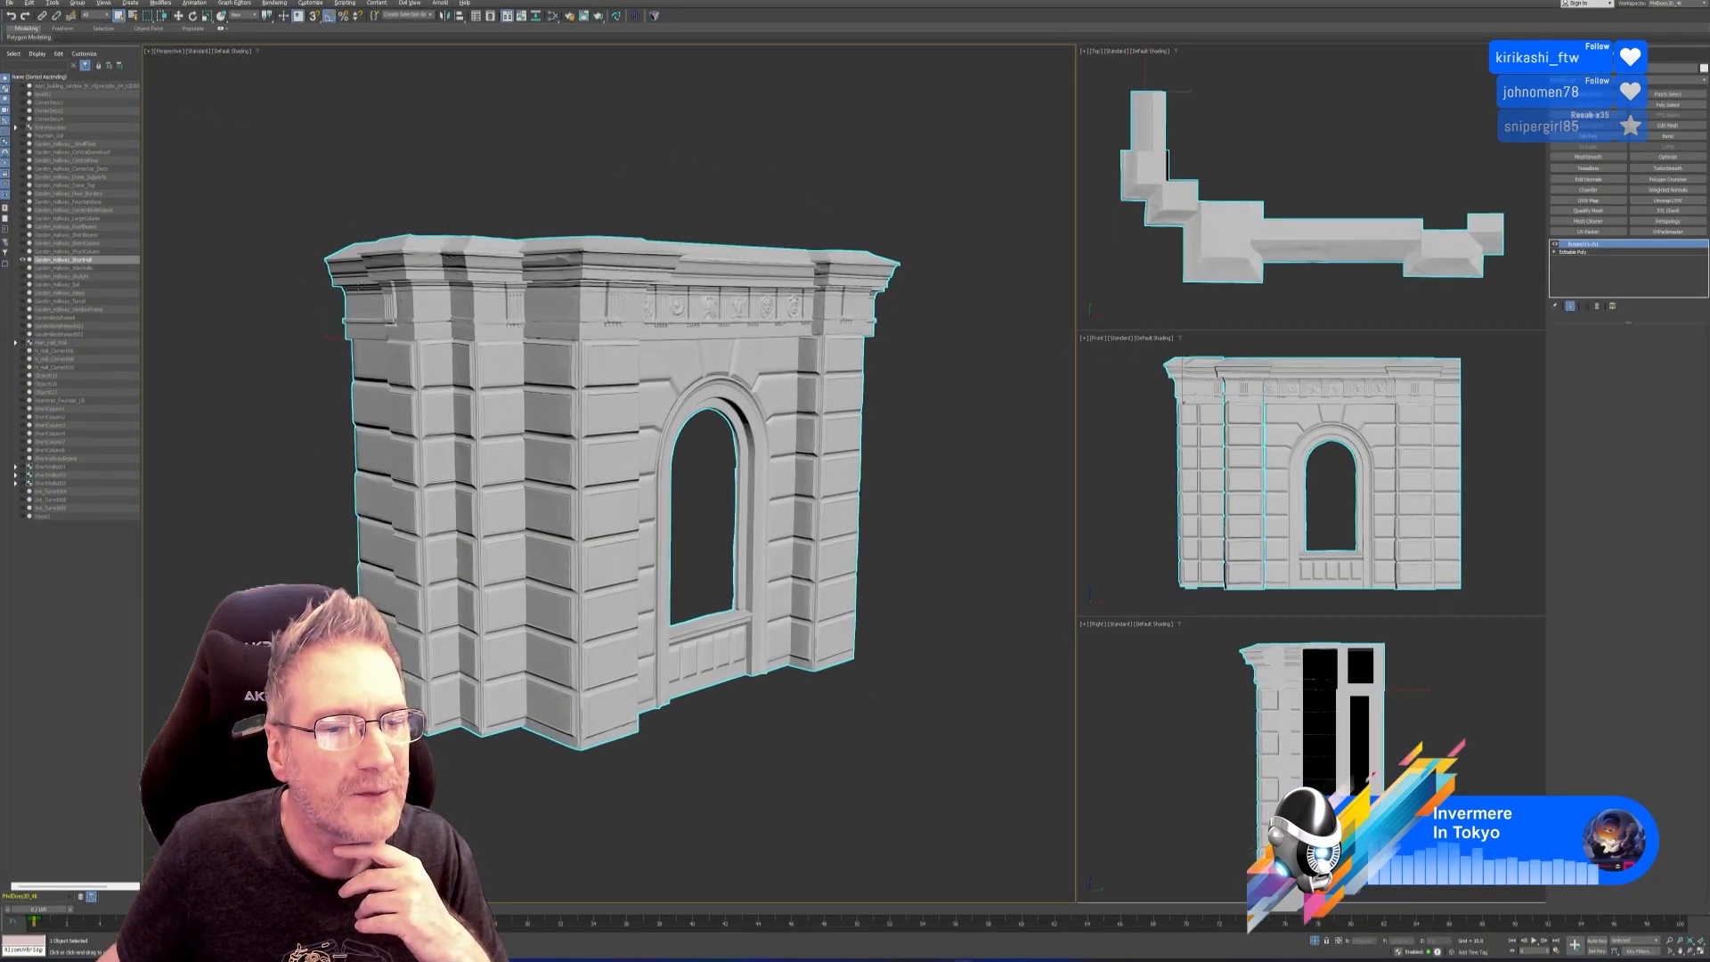
Open the most recent scene file with the full textured garden hallway, discarding the changes in the current scene.
left_click(8, 3)
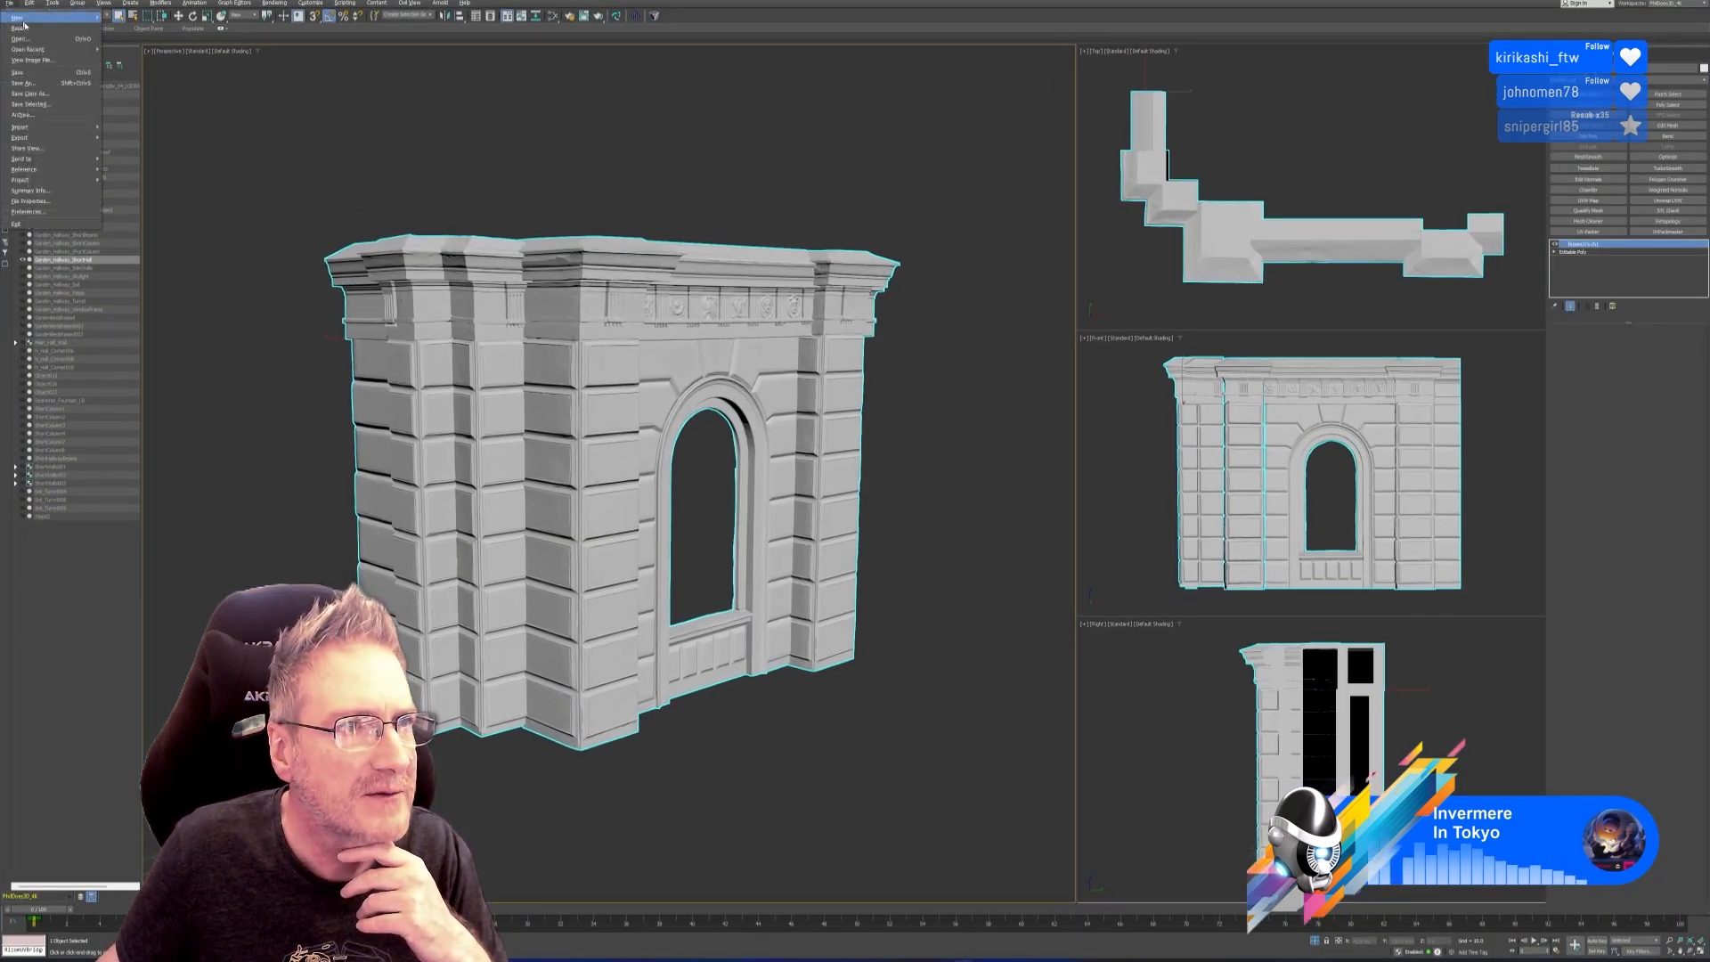
mouse_move(54, 49)
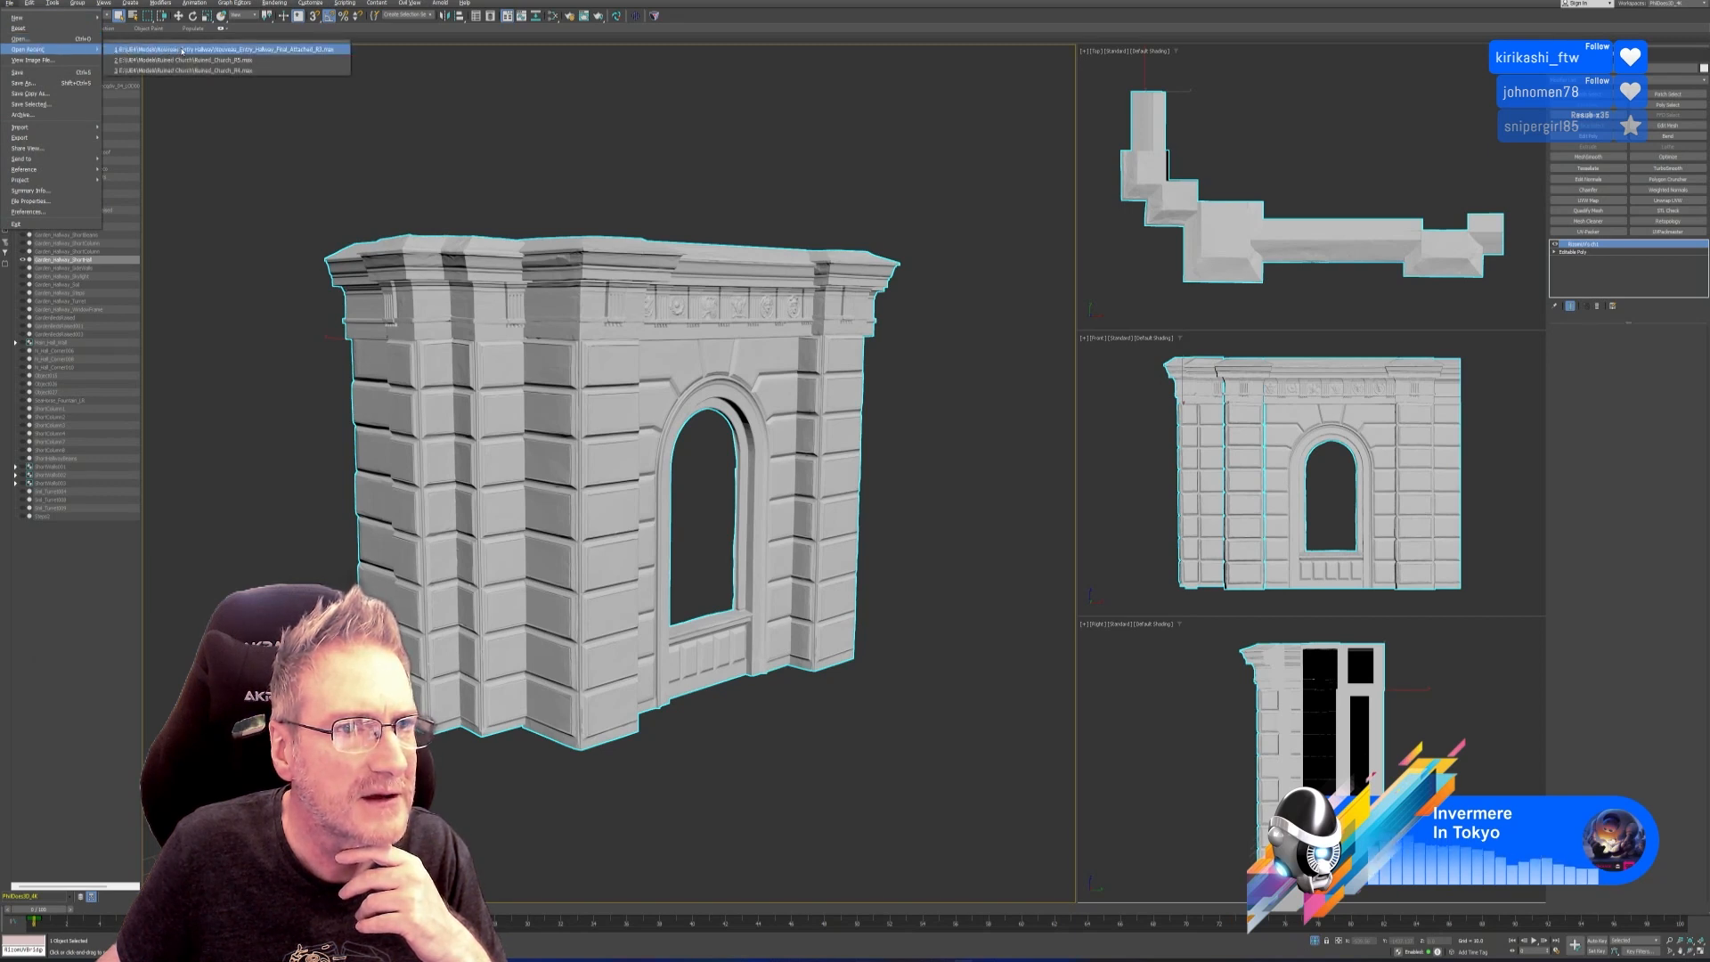
left_click(182, 49)
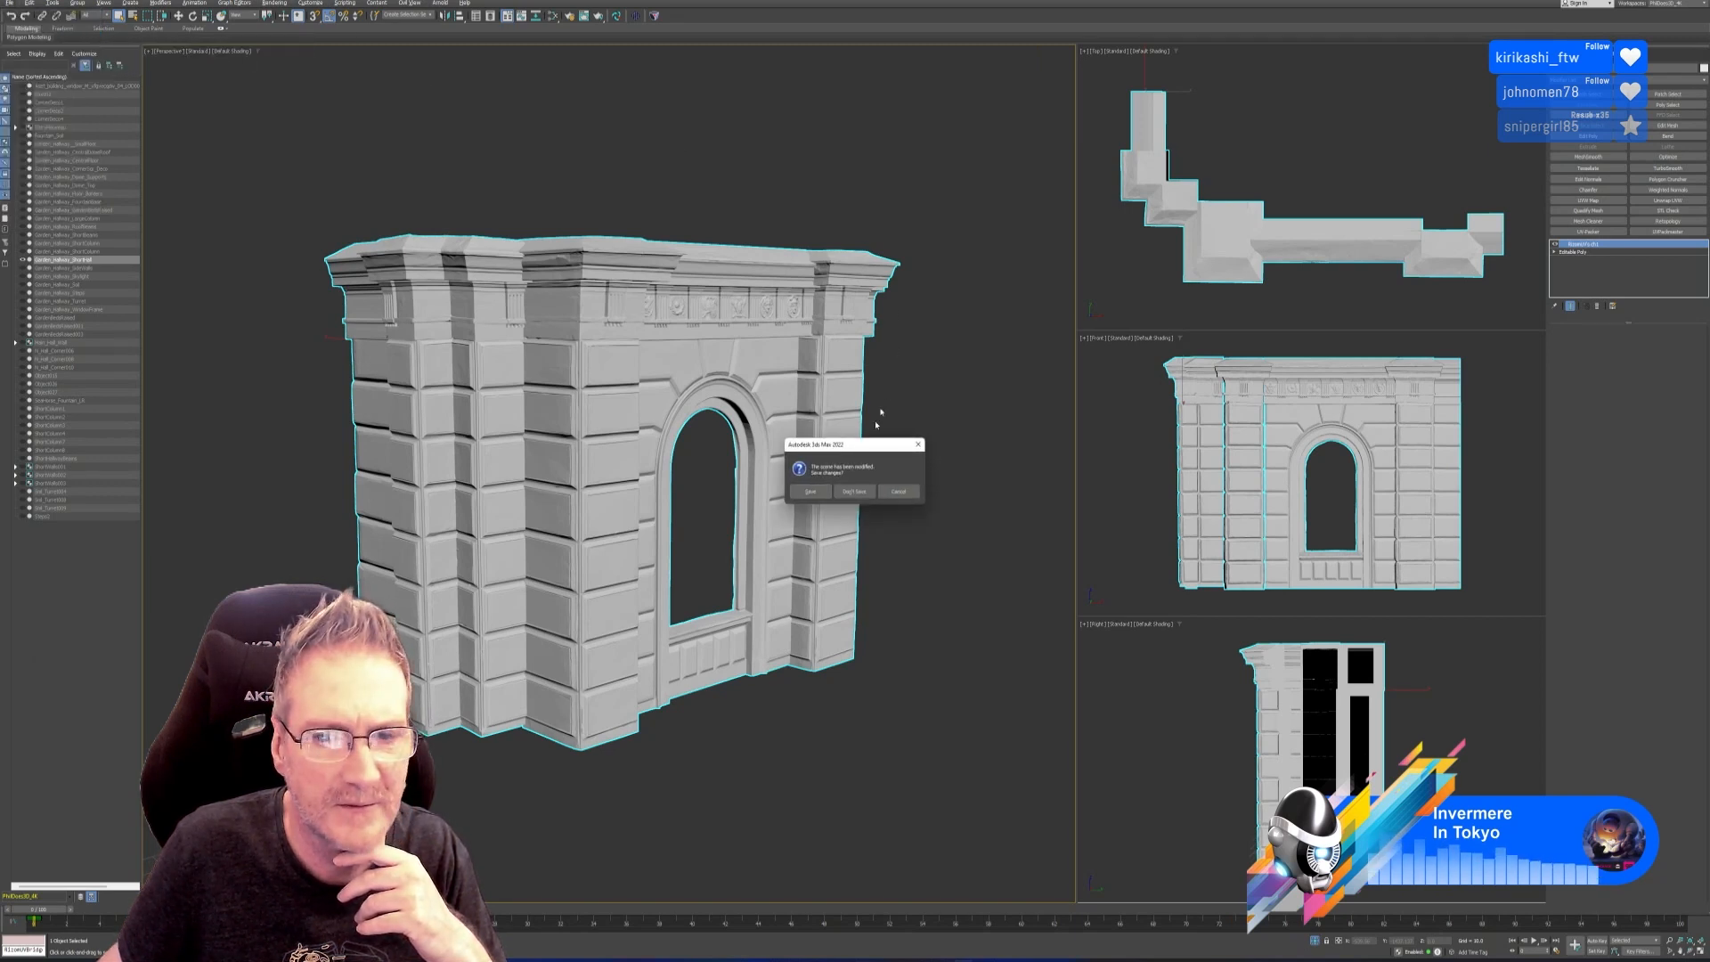
left_click(854, 492)
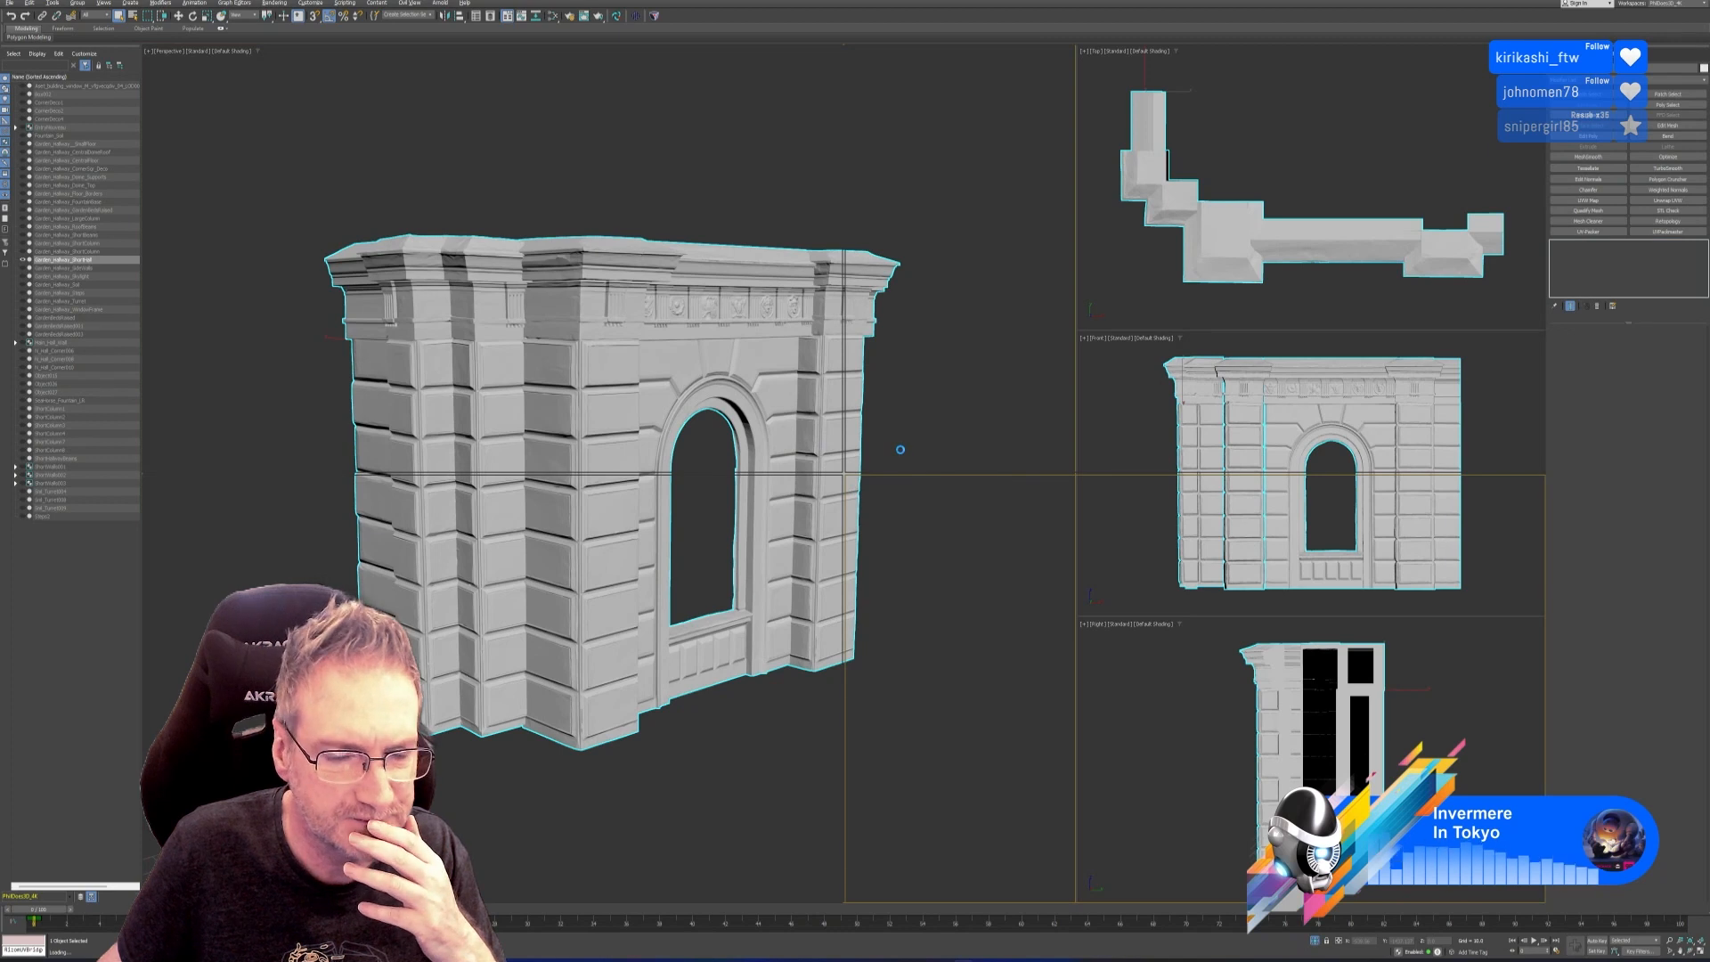
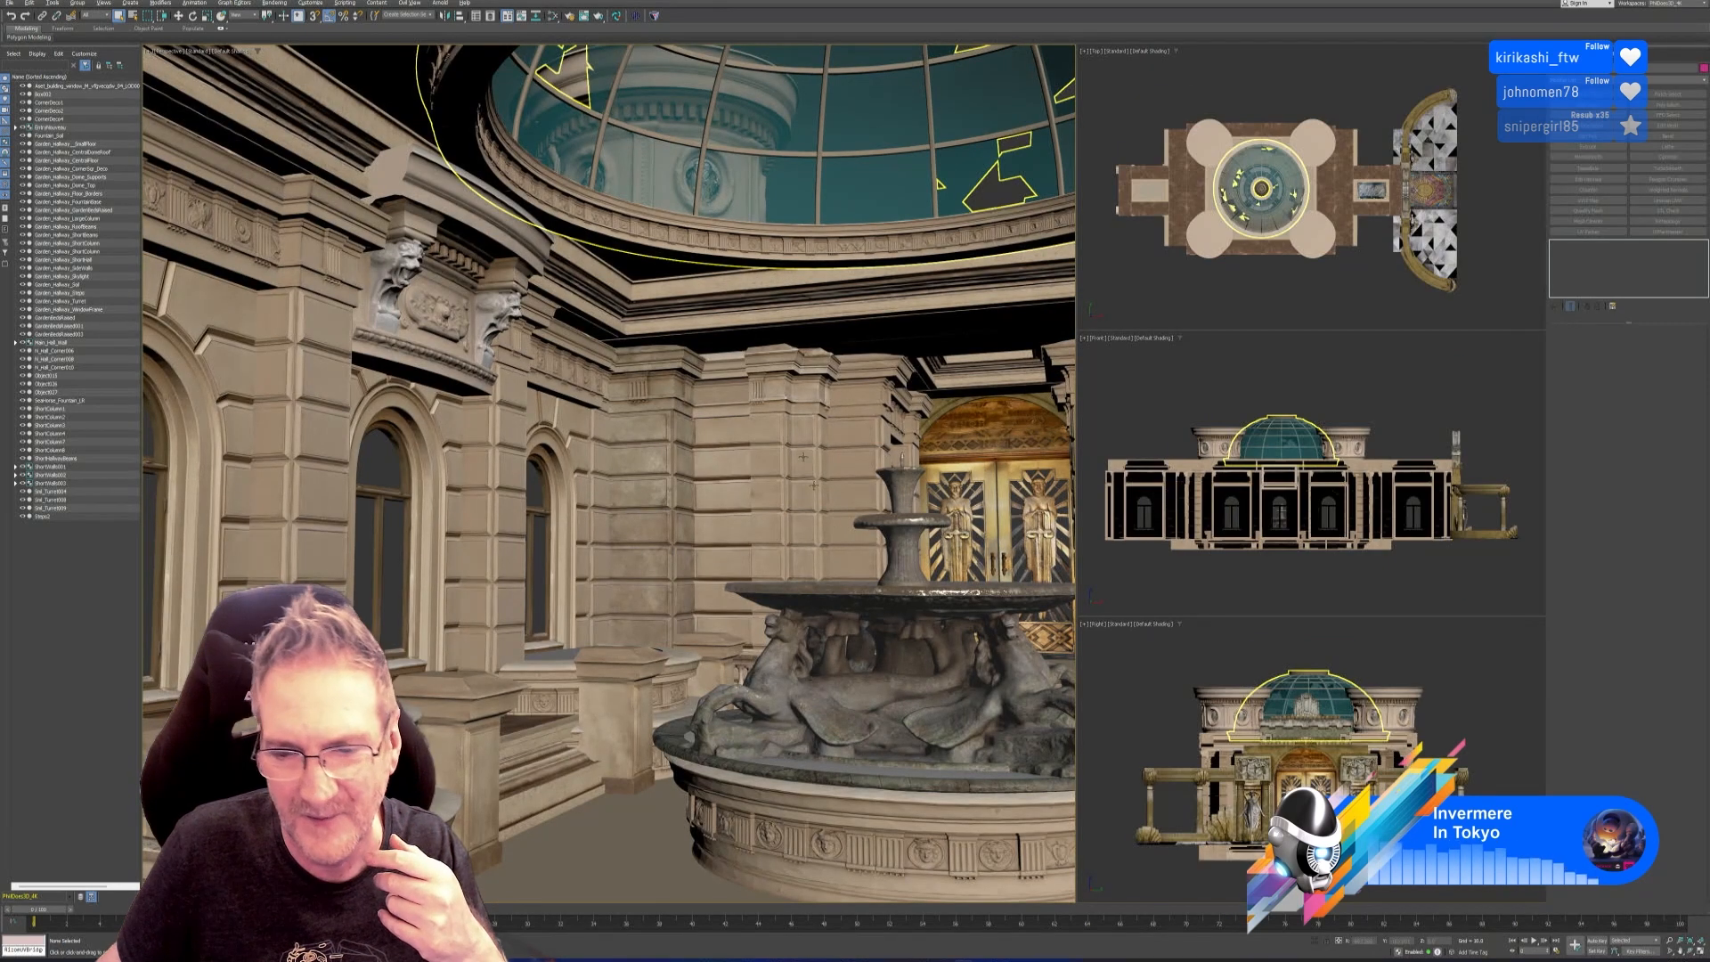
Isolate the textured short wall with the arched window behind the fountain.
left_click(810, 502)
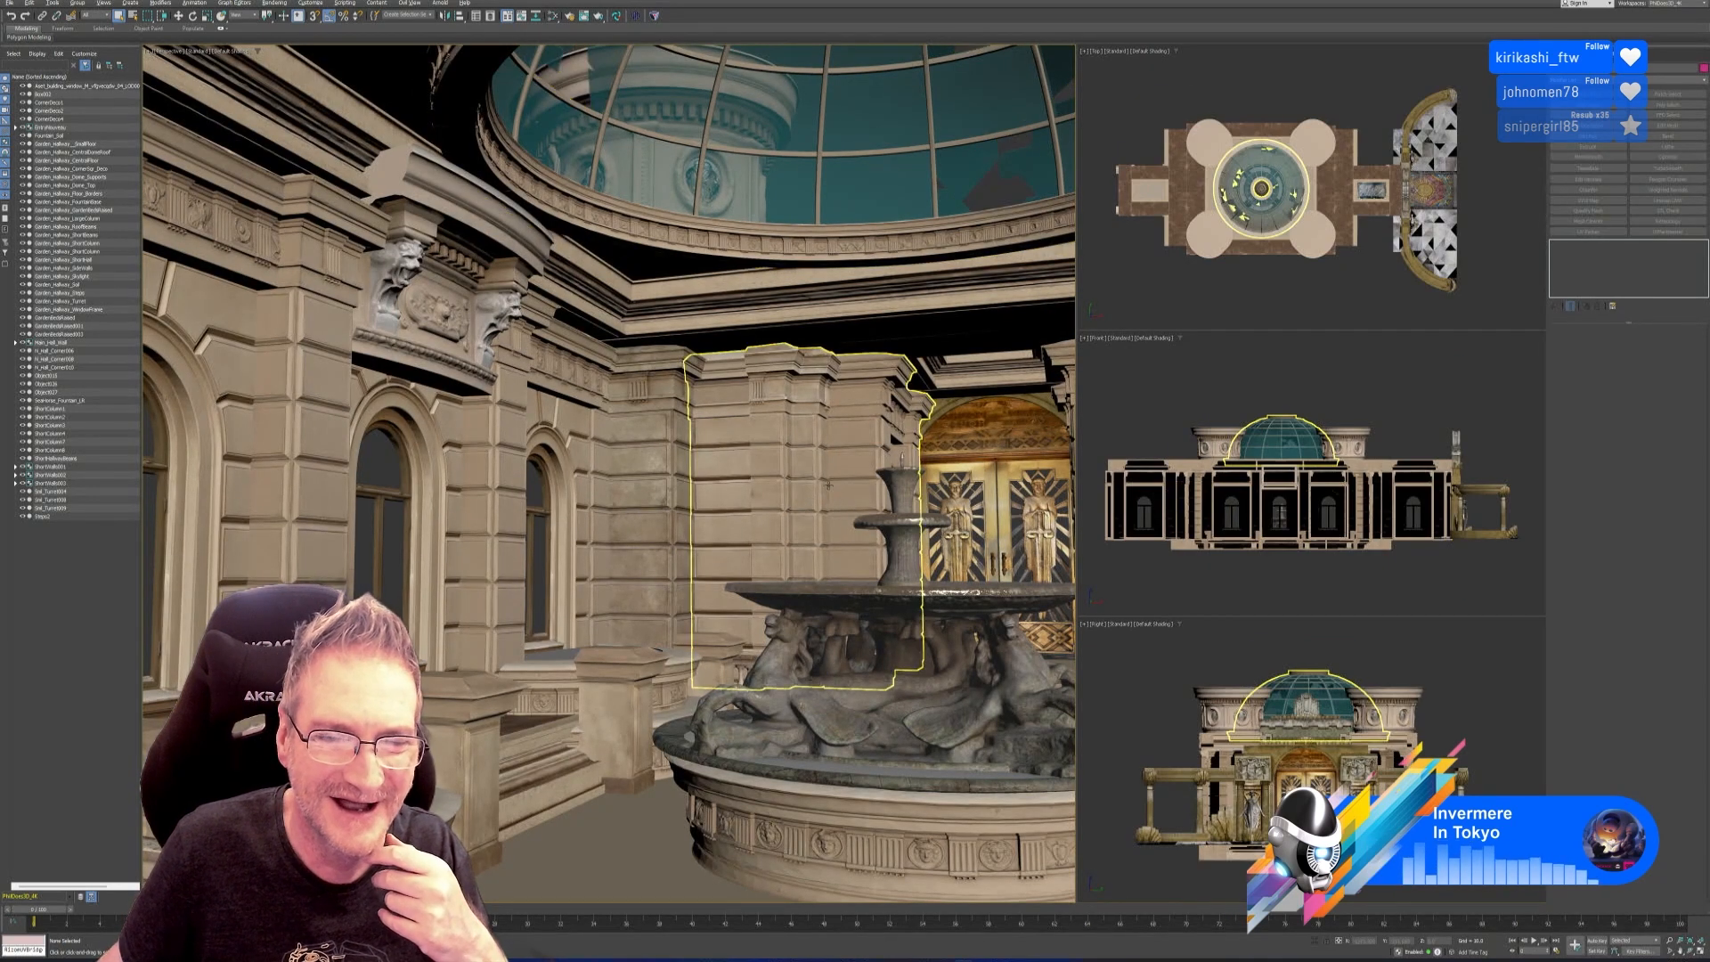
left_click(1314, 942)
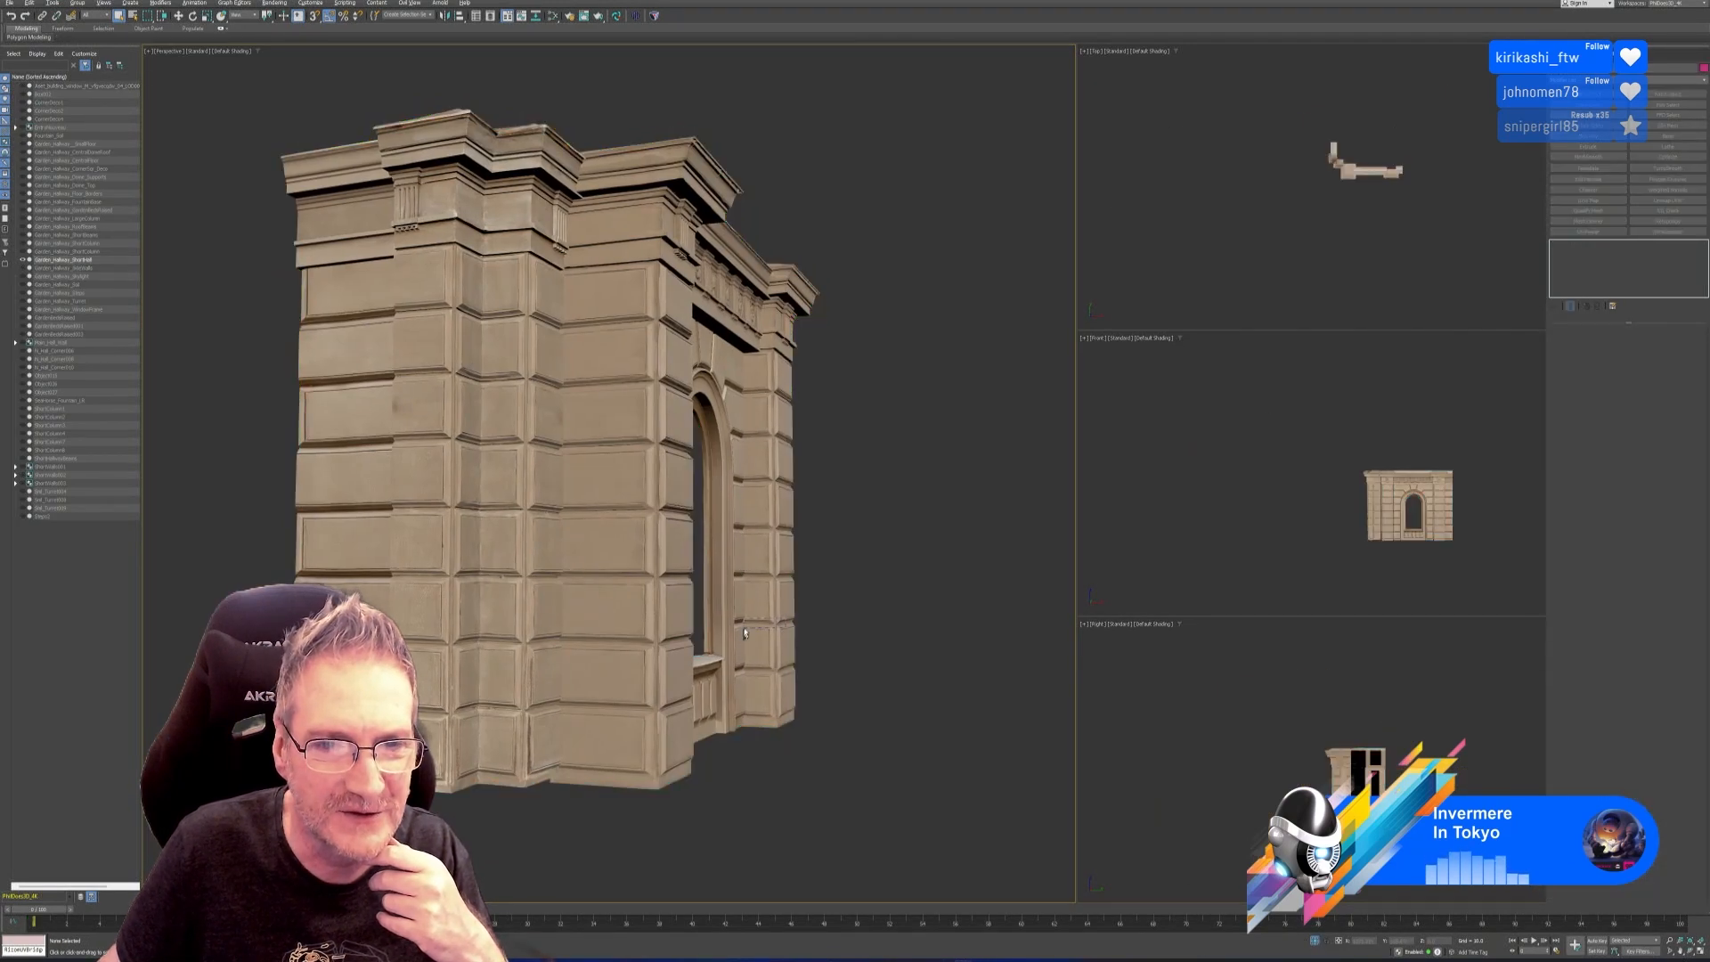
middle_click_drag(744, 632, 745, 593, "alt")
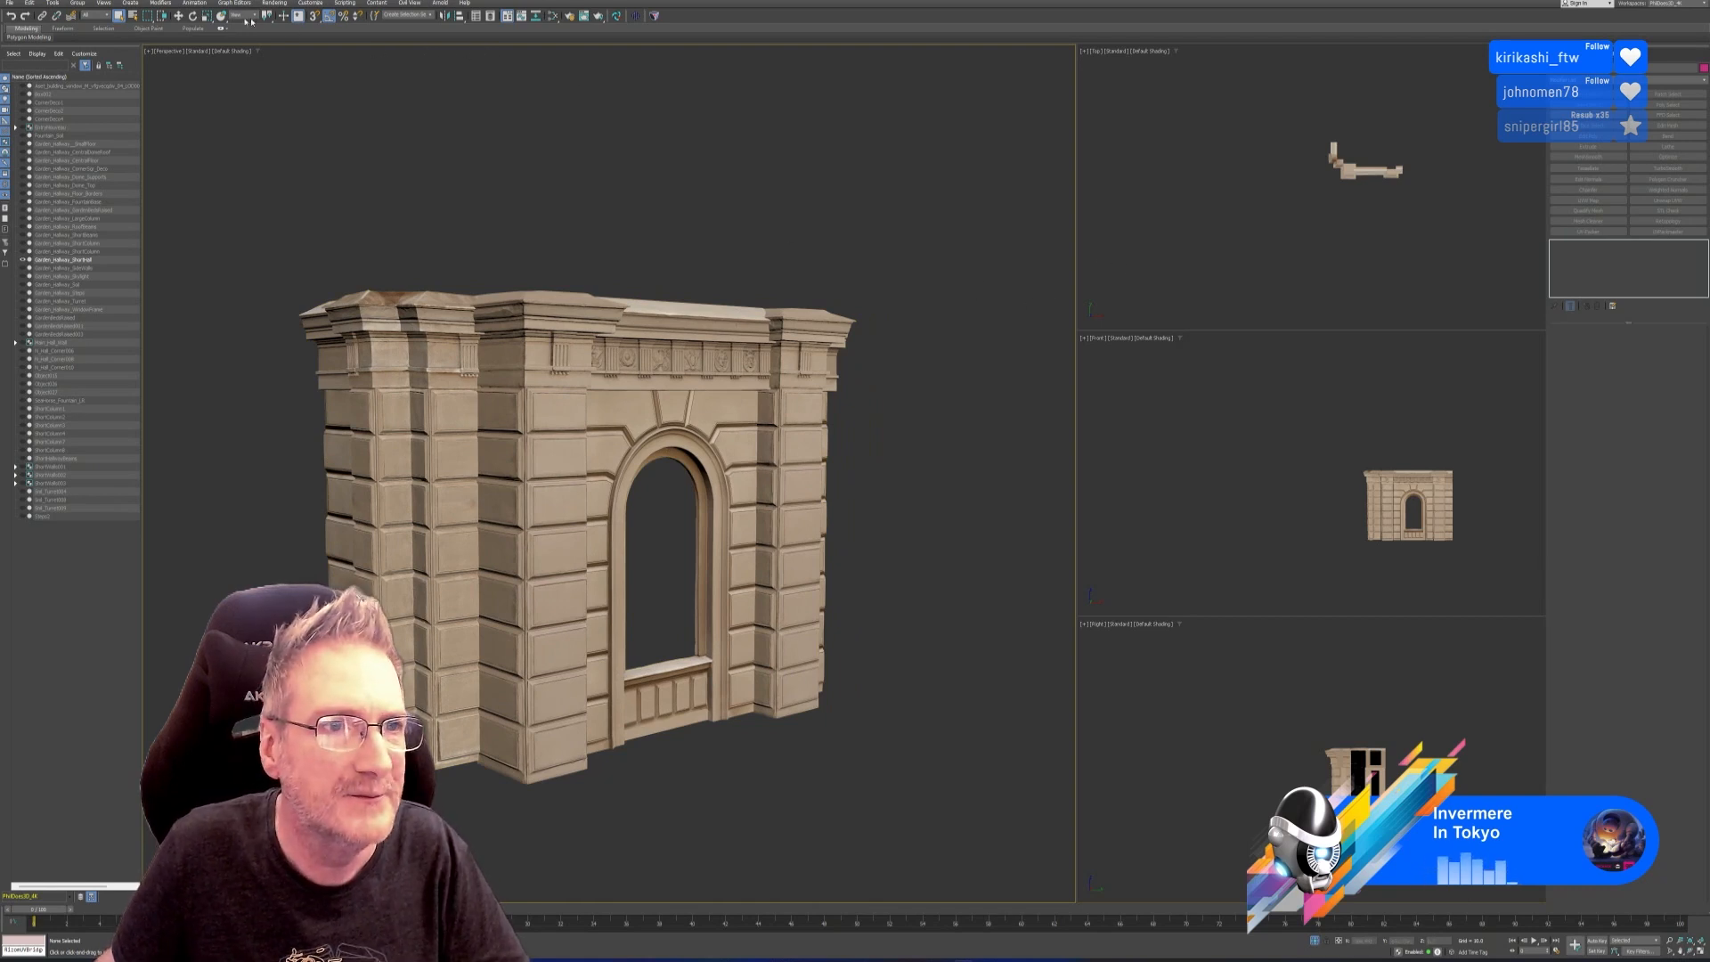
Clone the isolated short wall once along the X axis, placing the duplicate beside the original.
left_click(180, 18)
left_click(614, 356)
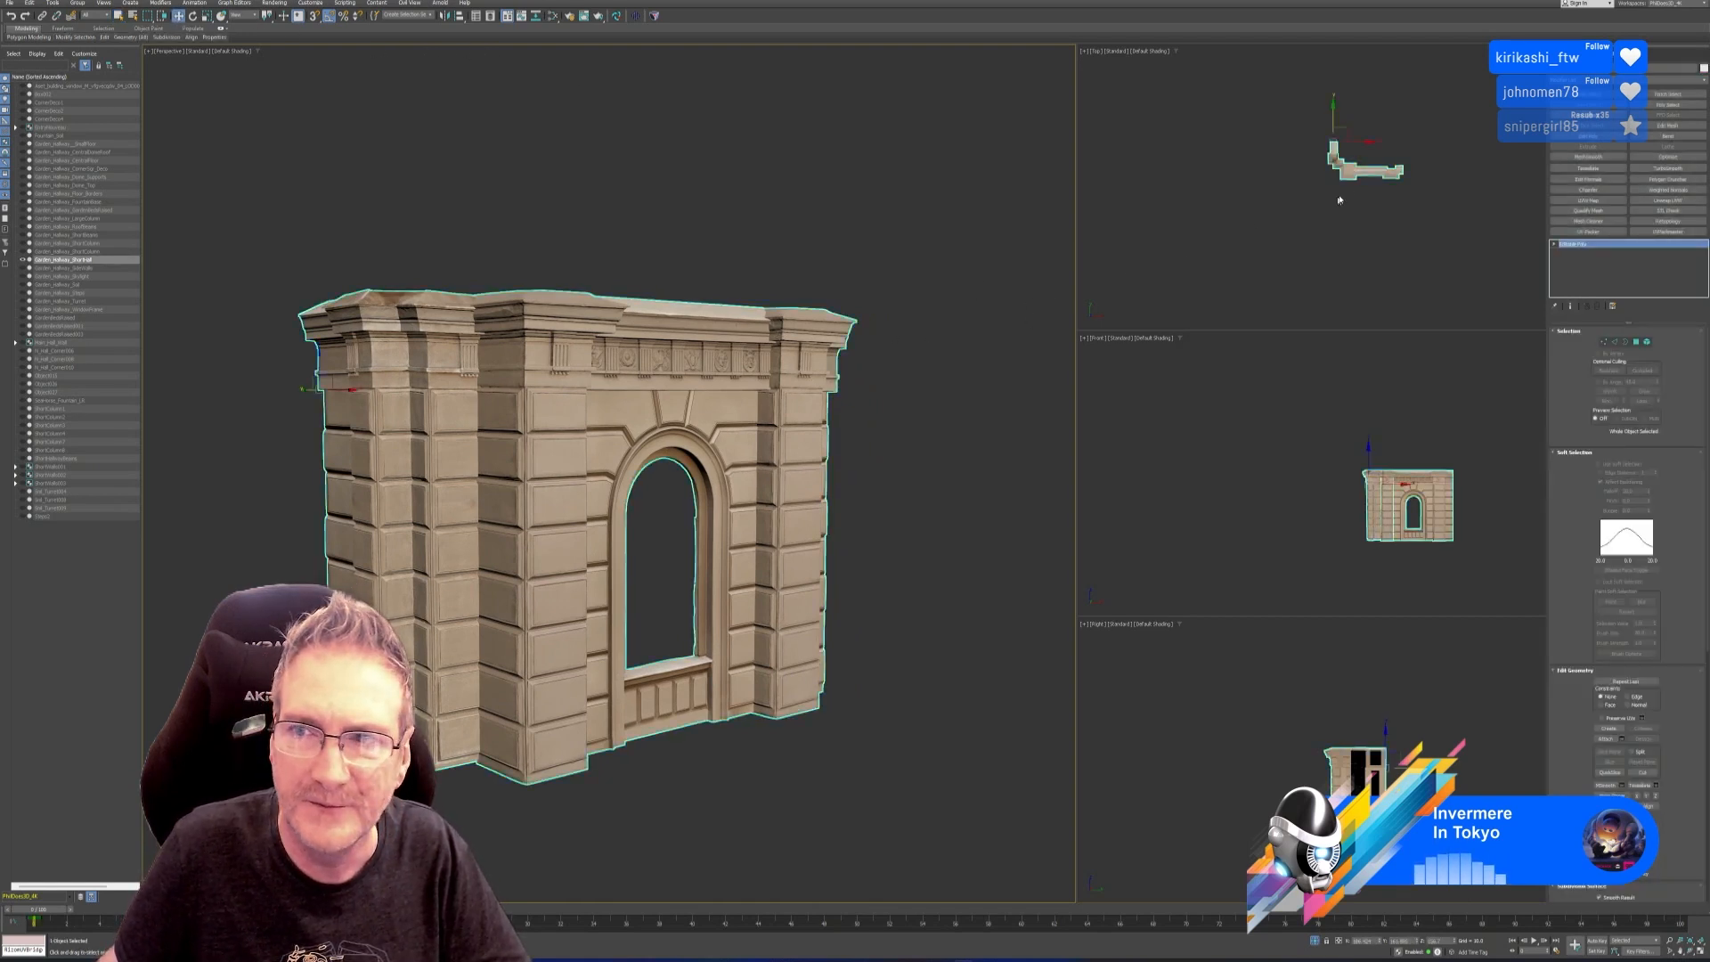
middle_click_drag(1360, 196, 1322, 205)
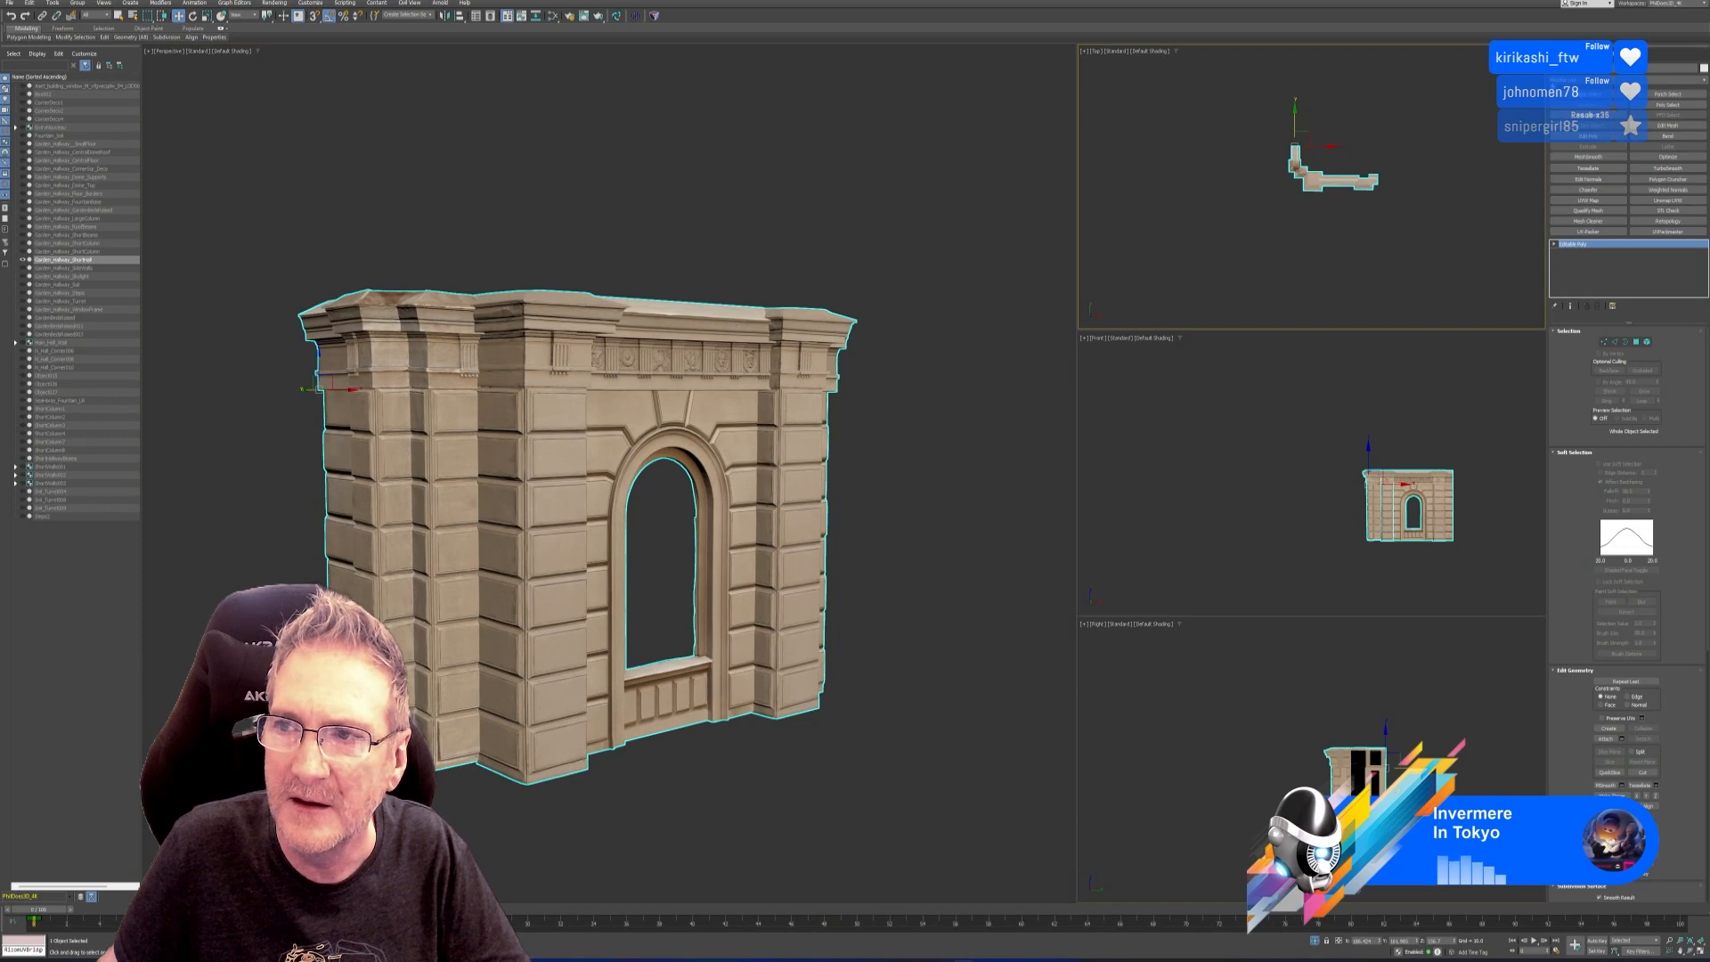
left_click_drag(347, 390, 828, 392, "shift")
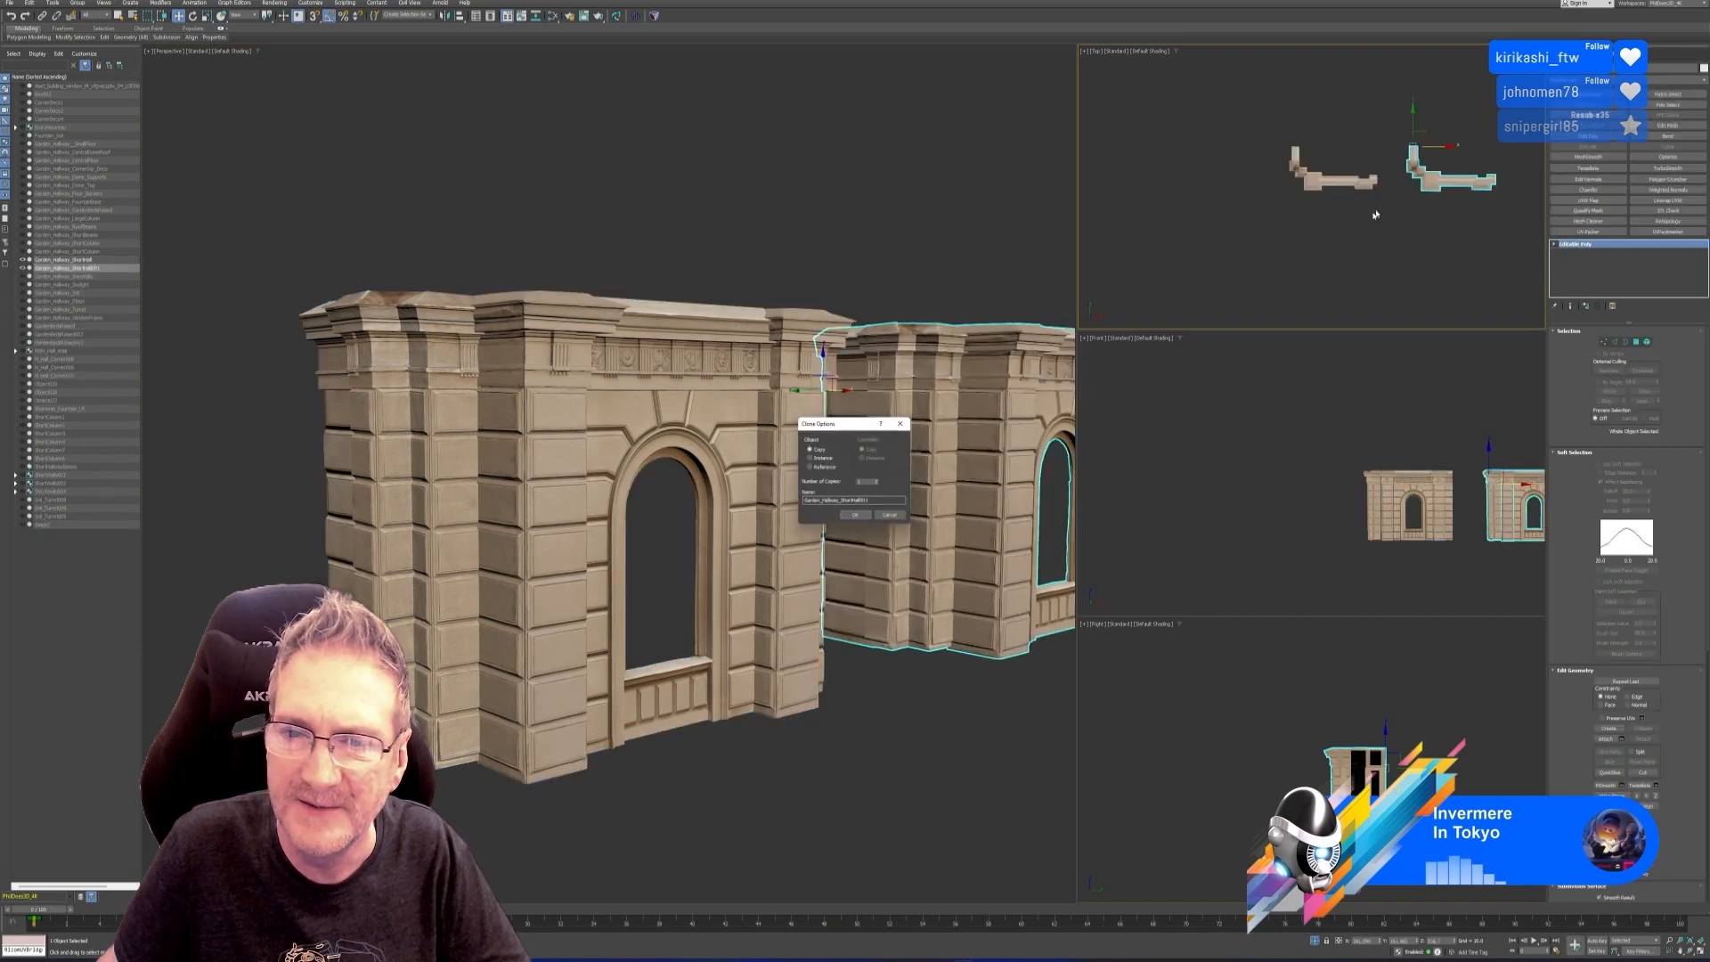
left_click(824, 459)
left_click(856, 516)
middle_click_drag(753, 390, 416, 393)
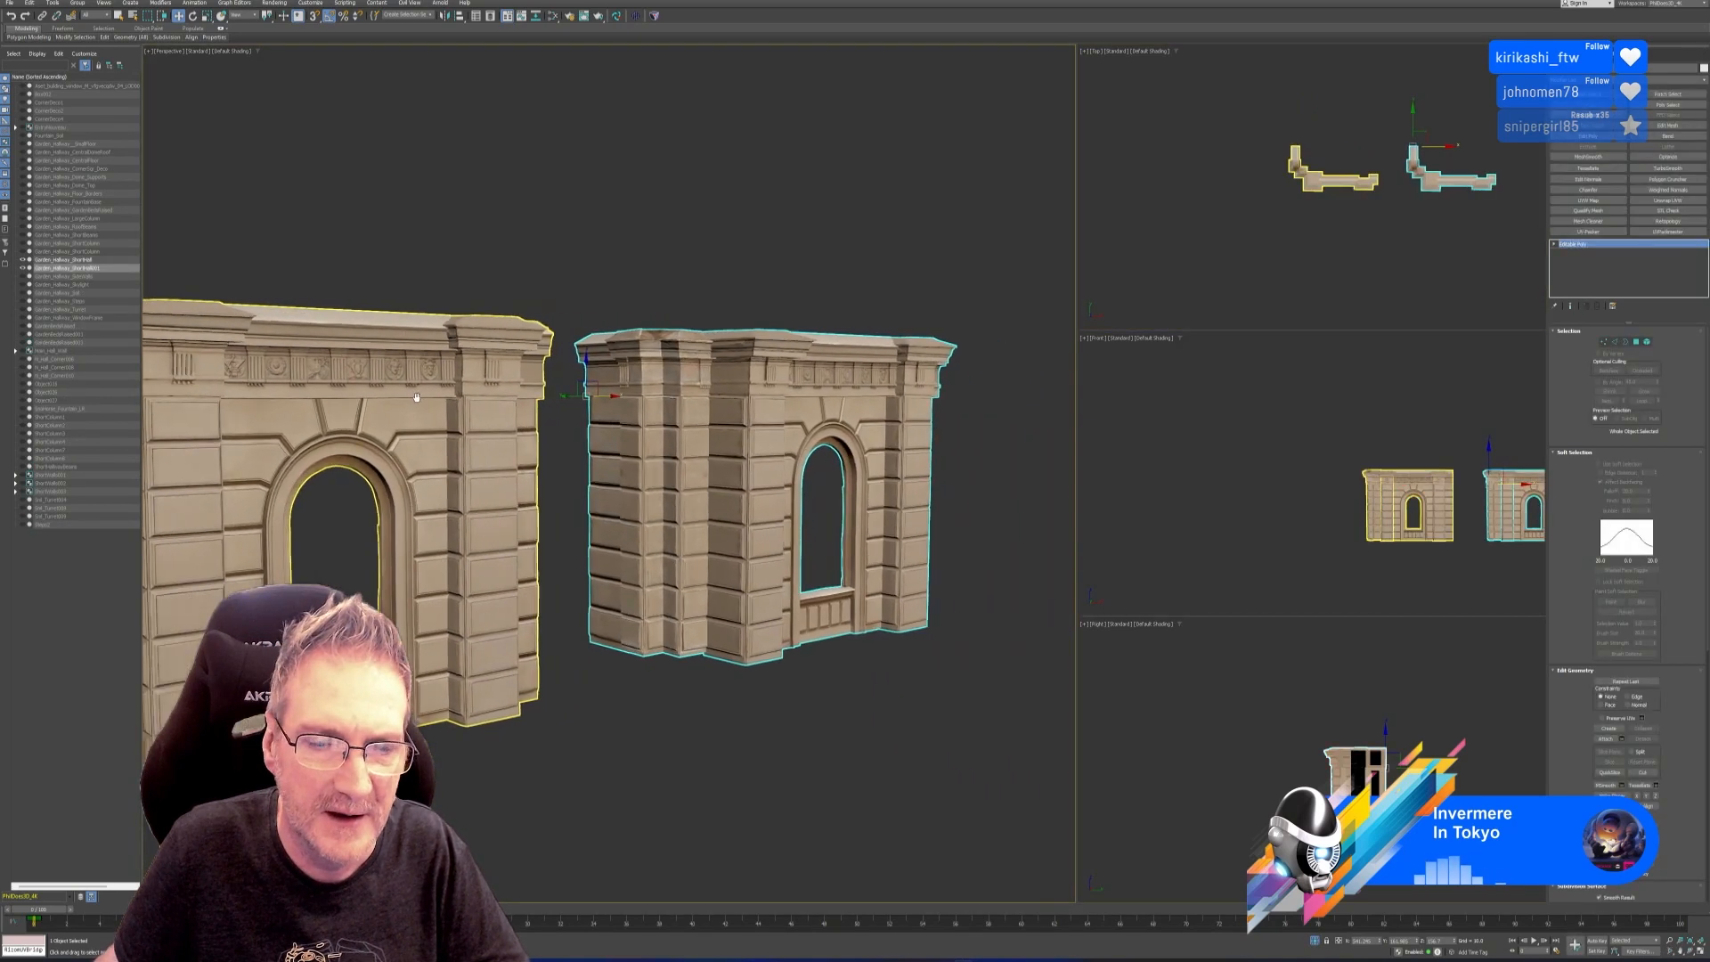
Send the duplicate wall to RizomUV through the RizomUV Bridge and frame it in the 3D view.
left_click(617, 17)
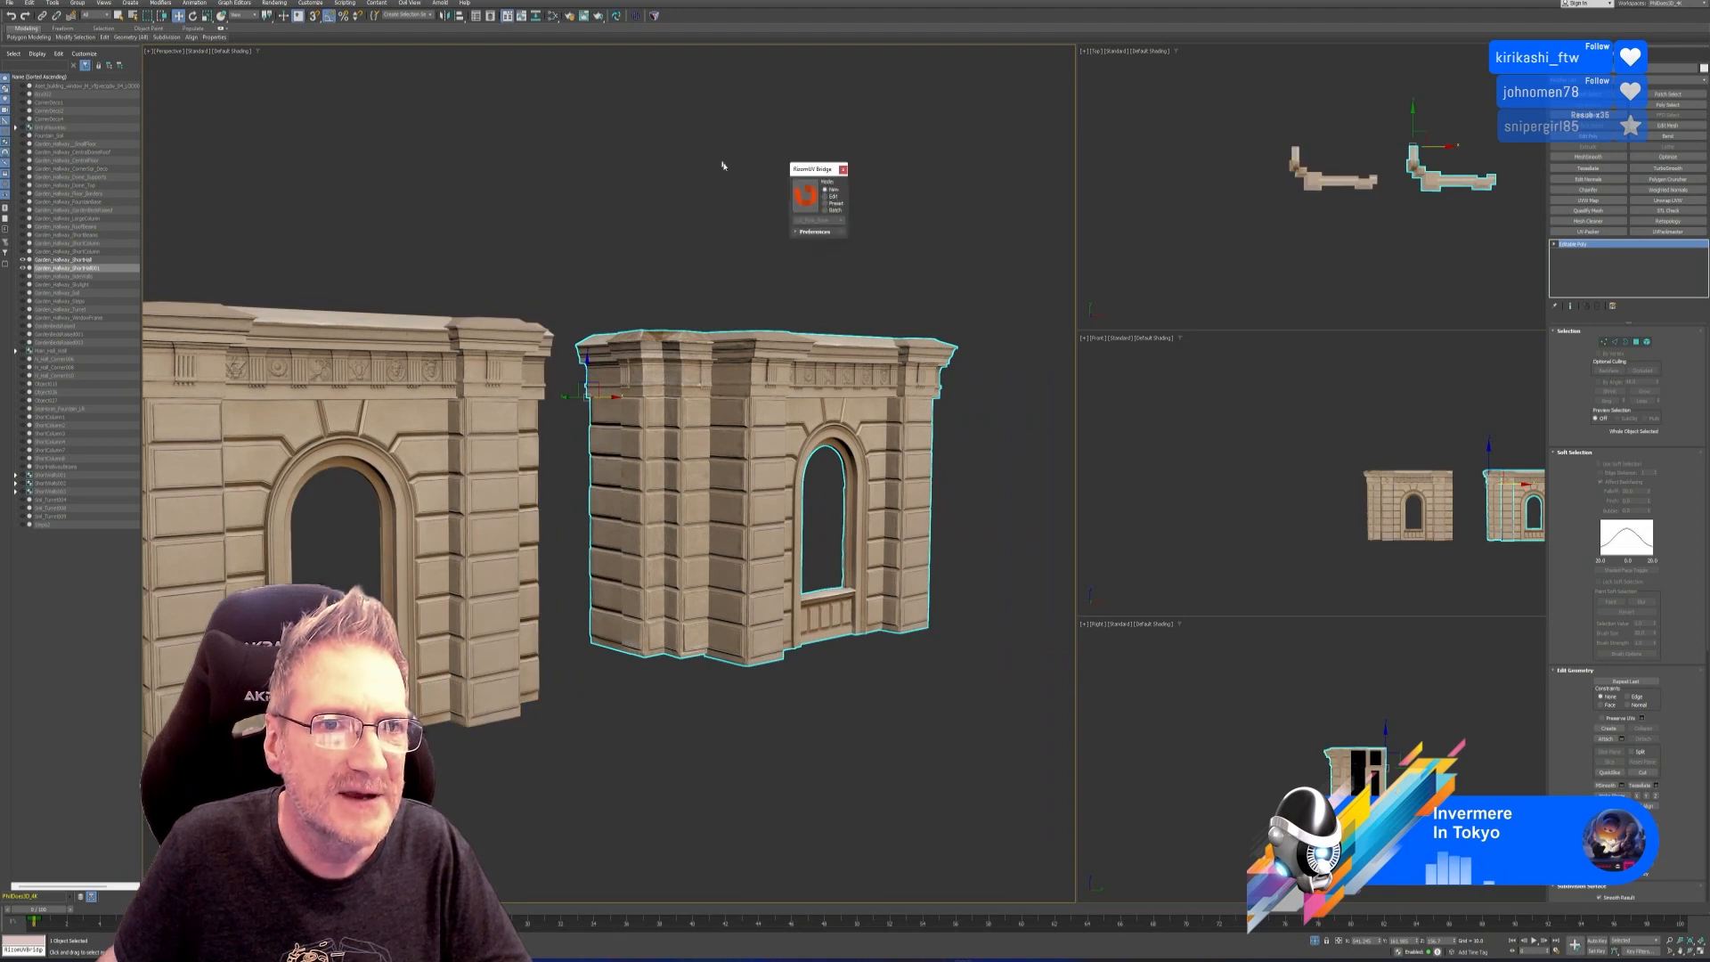
left_click(817, 209)
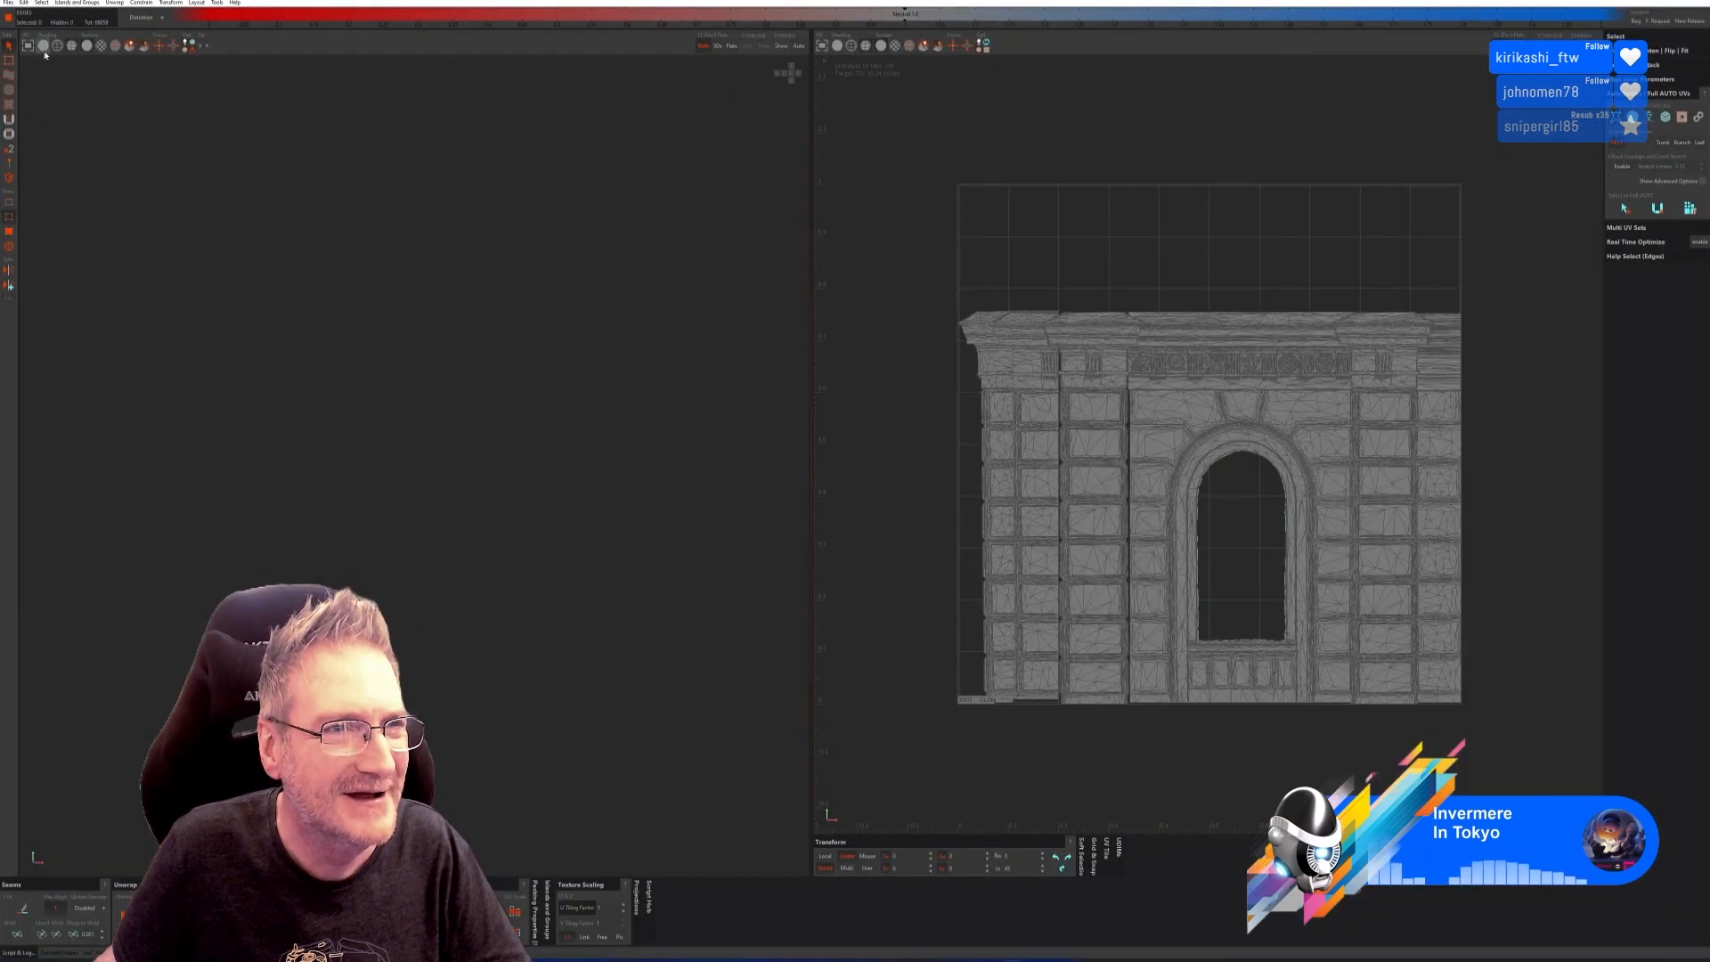
key("f")
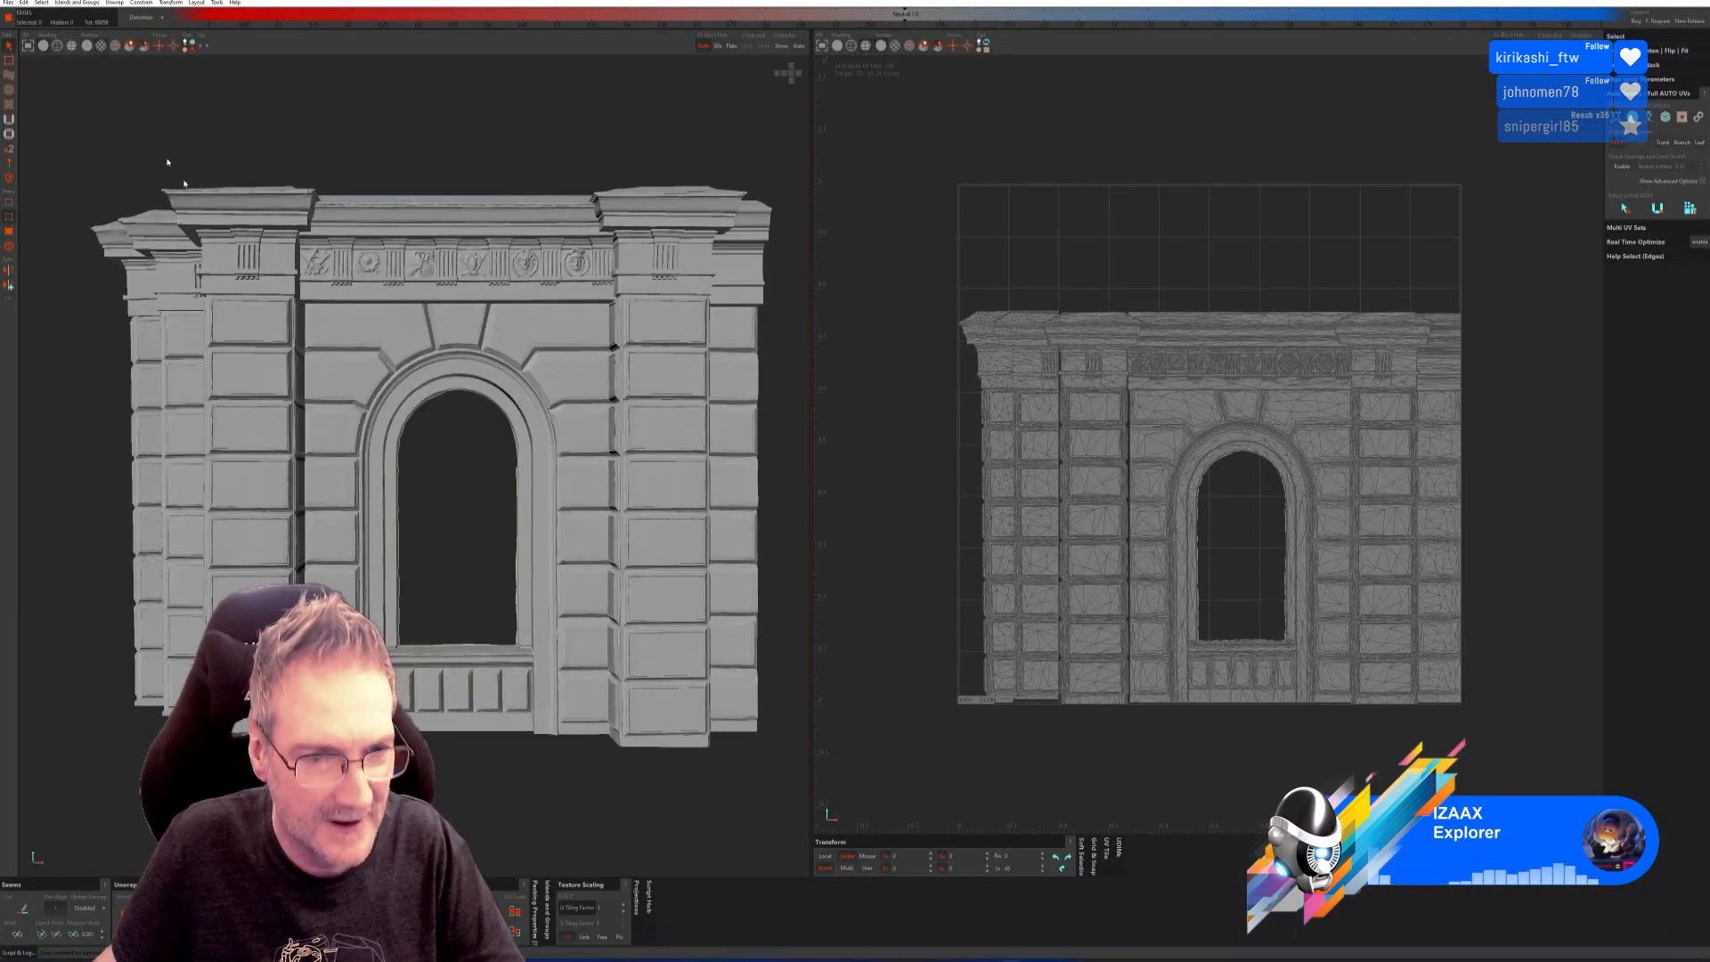
Auto-select the wall's seam edges, unfold the mesh into UV islands and pack them into the UV tile.
left_click(1665, 118)
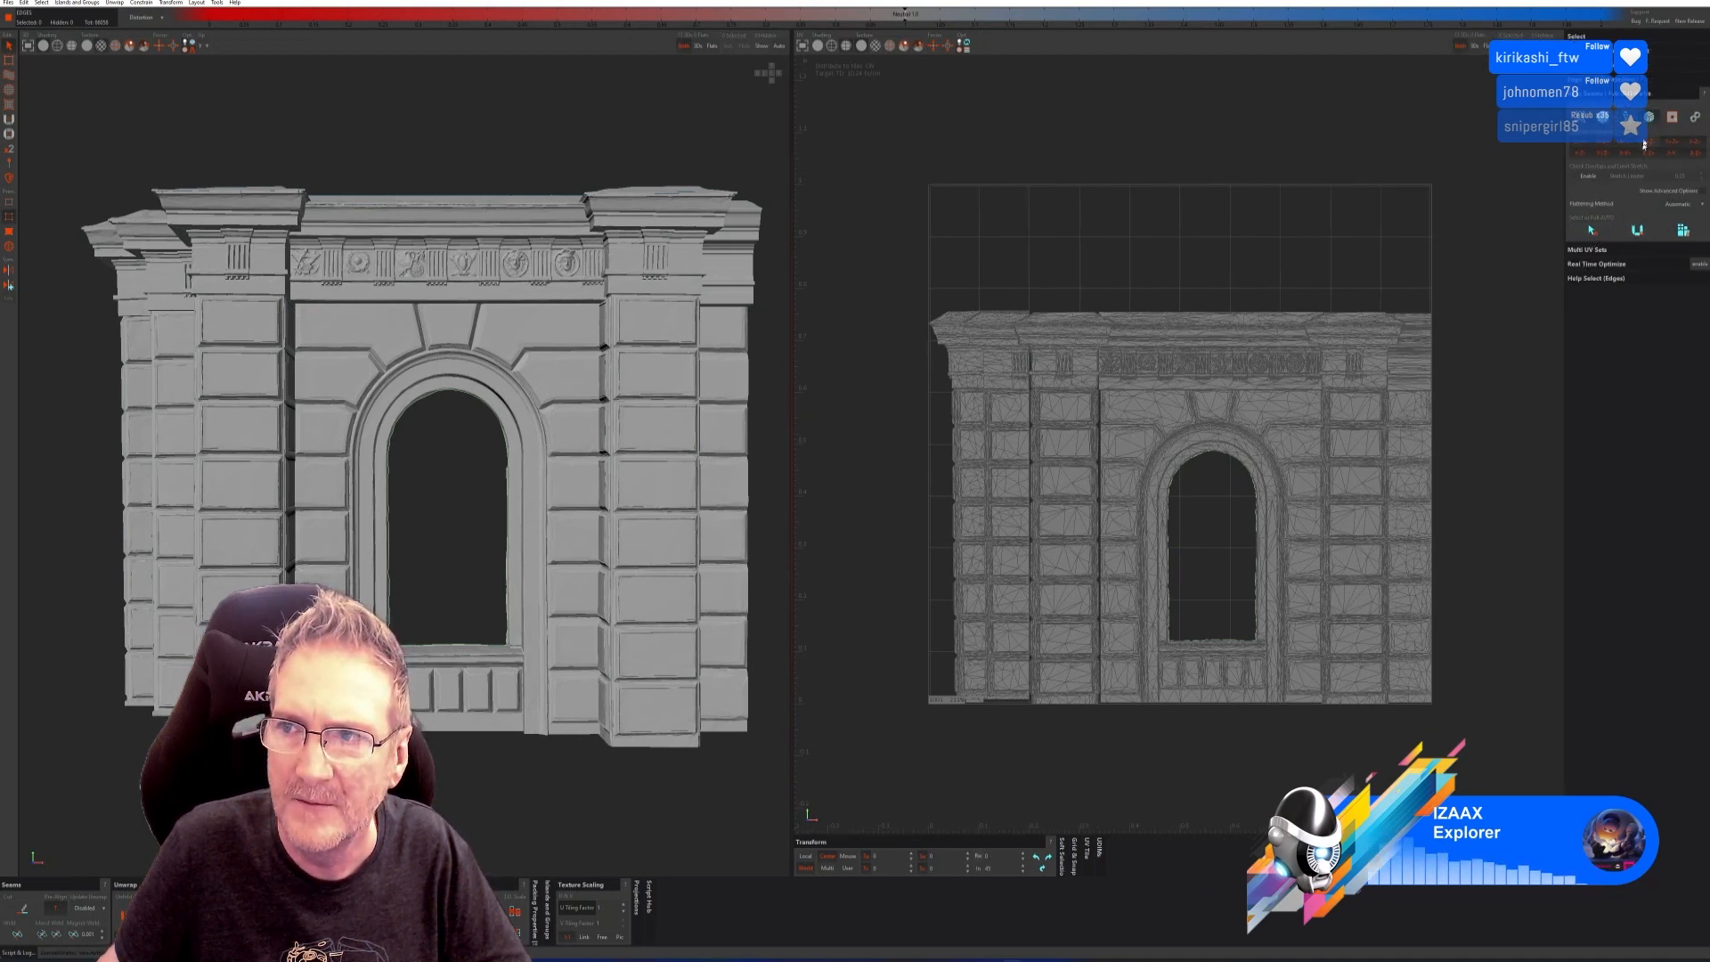
left_click(1593, 229)
left_click(1637, 229)
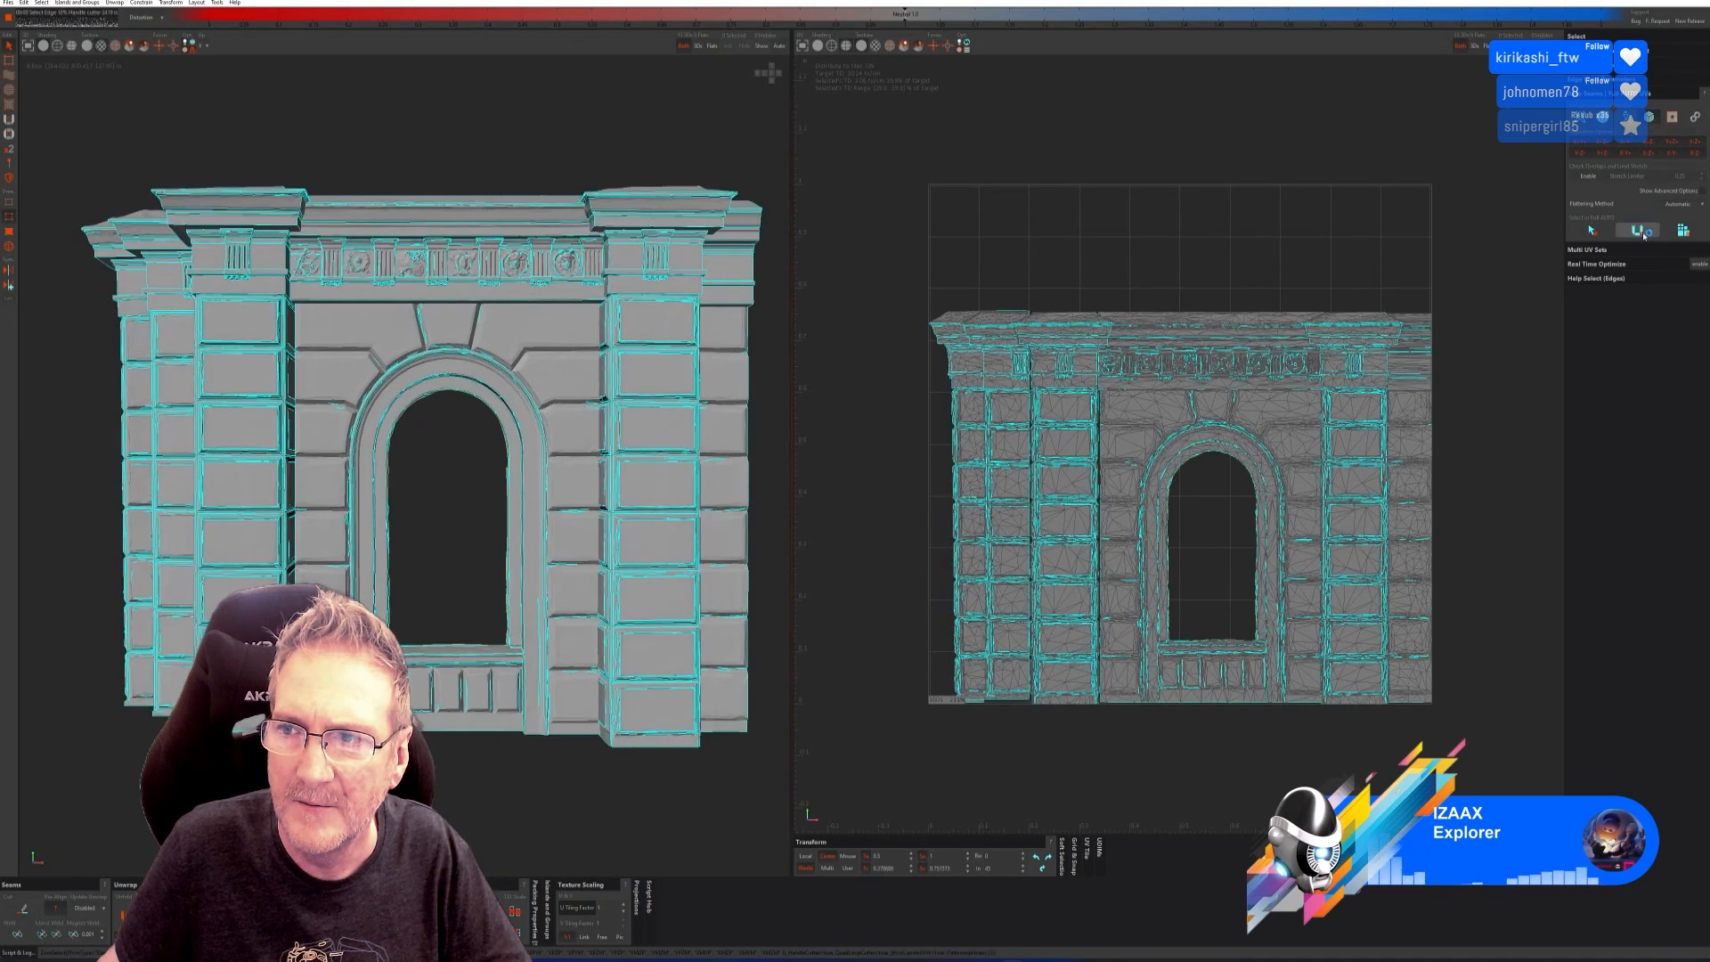
left_click(1681, 231)
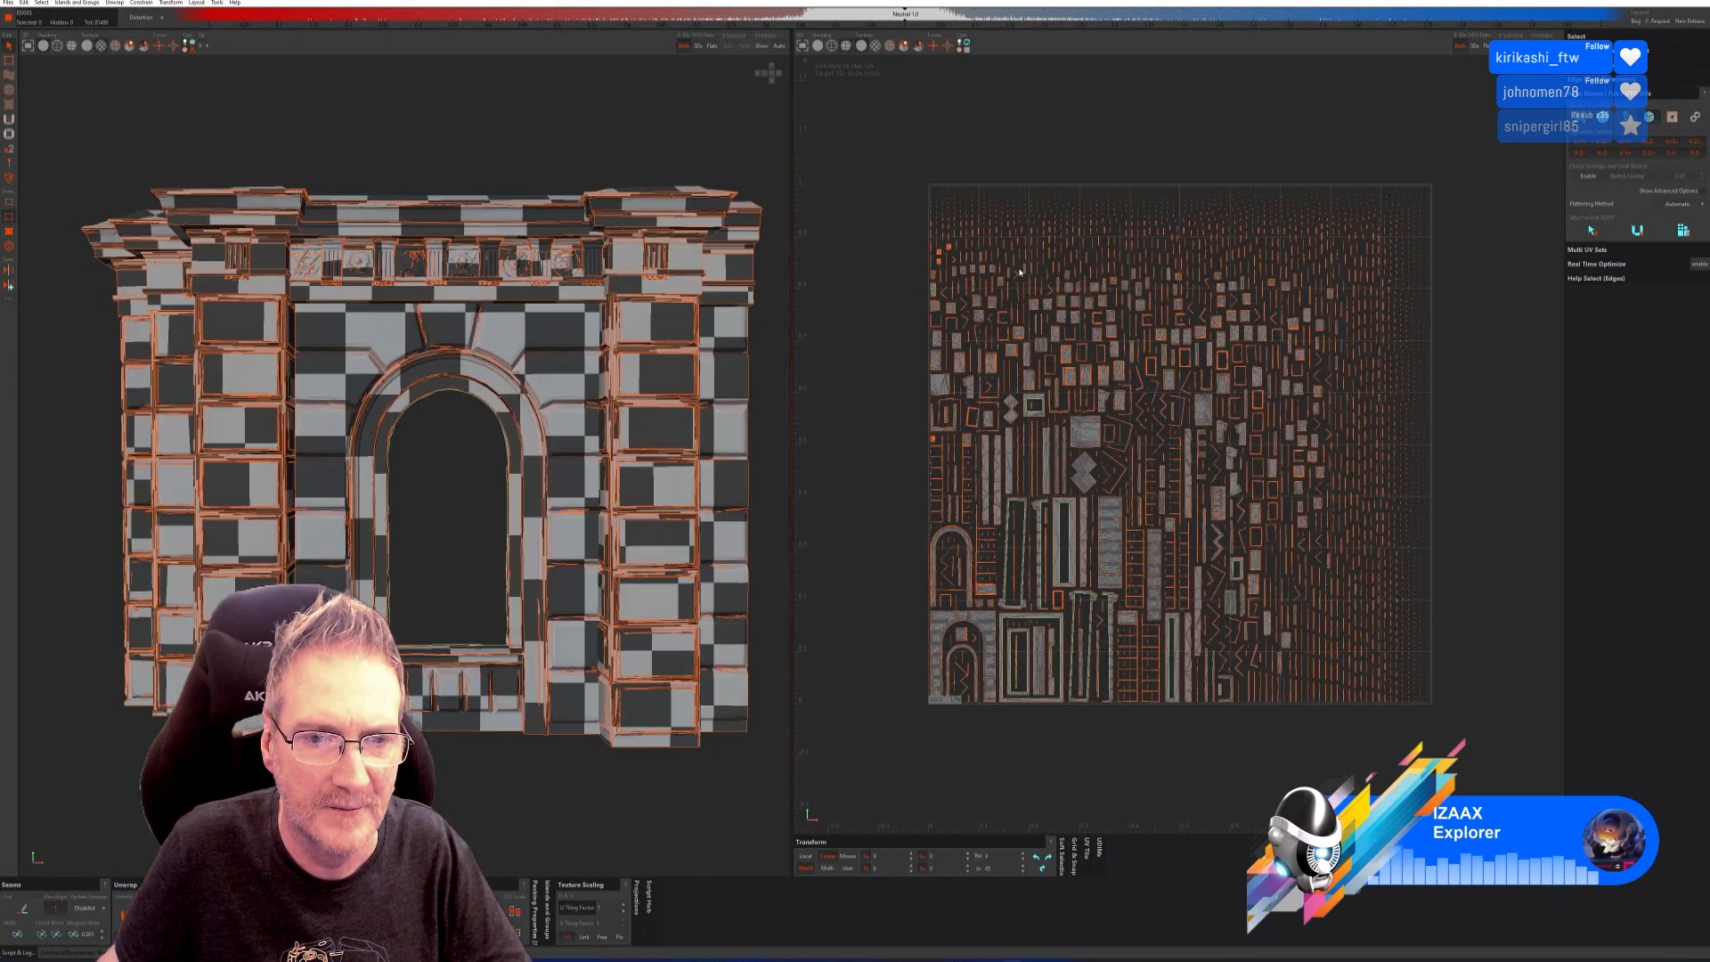
Save the packed UVs back to the duplicate wall in 3ds Max and close the RizomUV Bridge window.
left_click(9, 3)
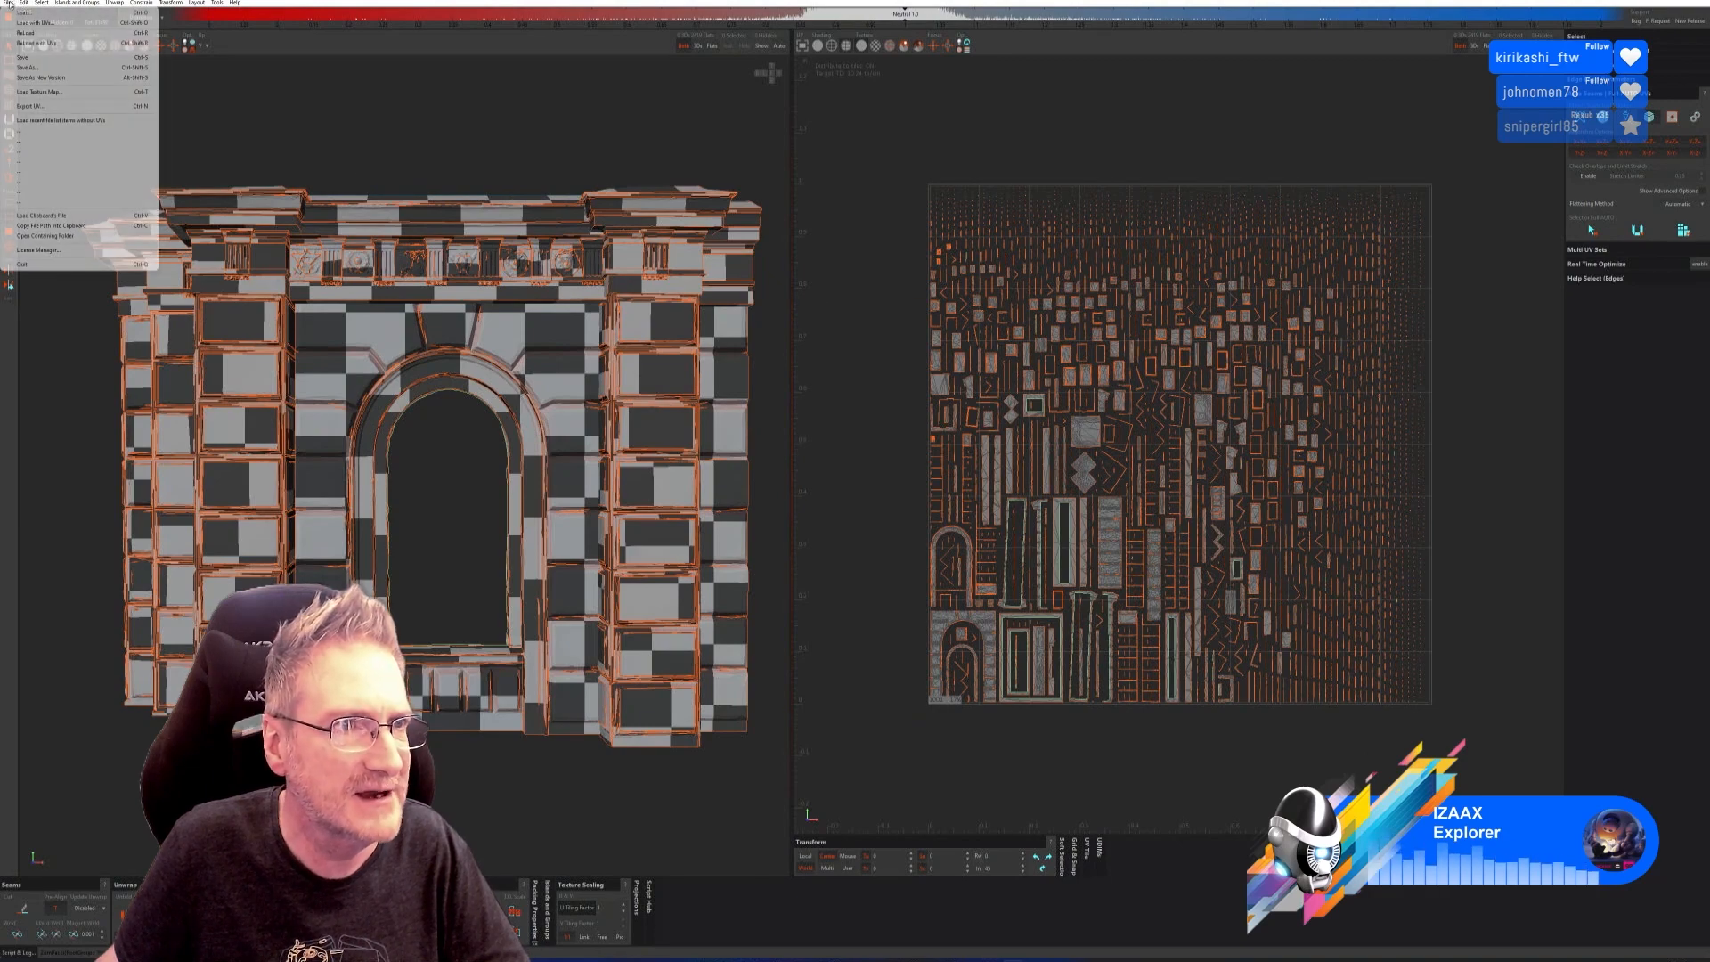
left_click(24, 60)
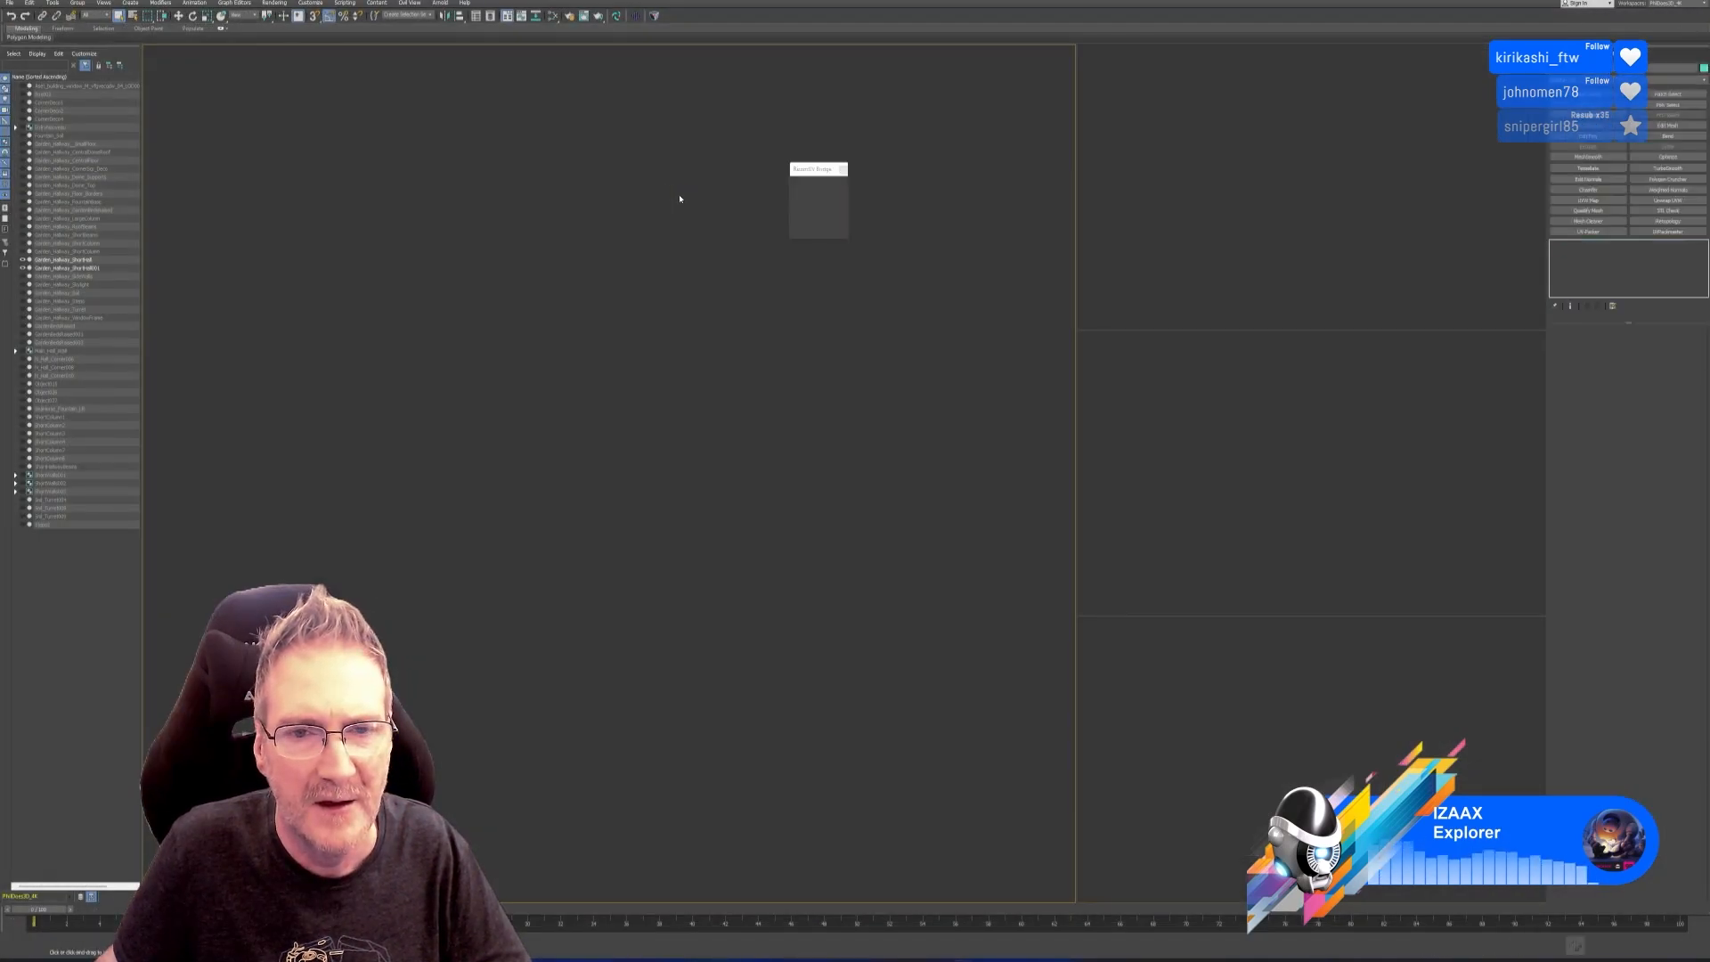
middle_click_drag(540, 410, 633, 425)
left_click(843, 169)
scroll(735, 305, "down", 3)
scroll(734, 305, "down", 2)
middle_click_drag(730, 304, 734, 358)
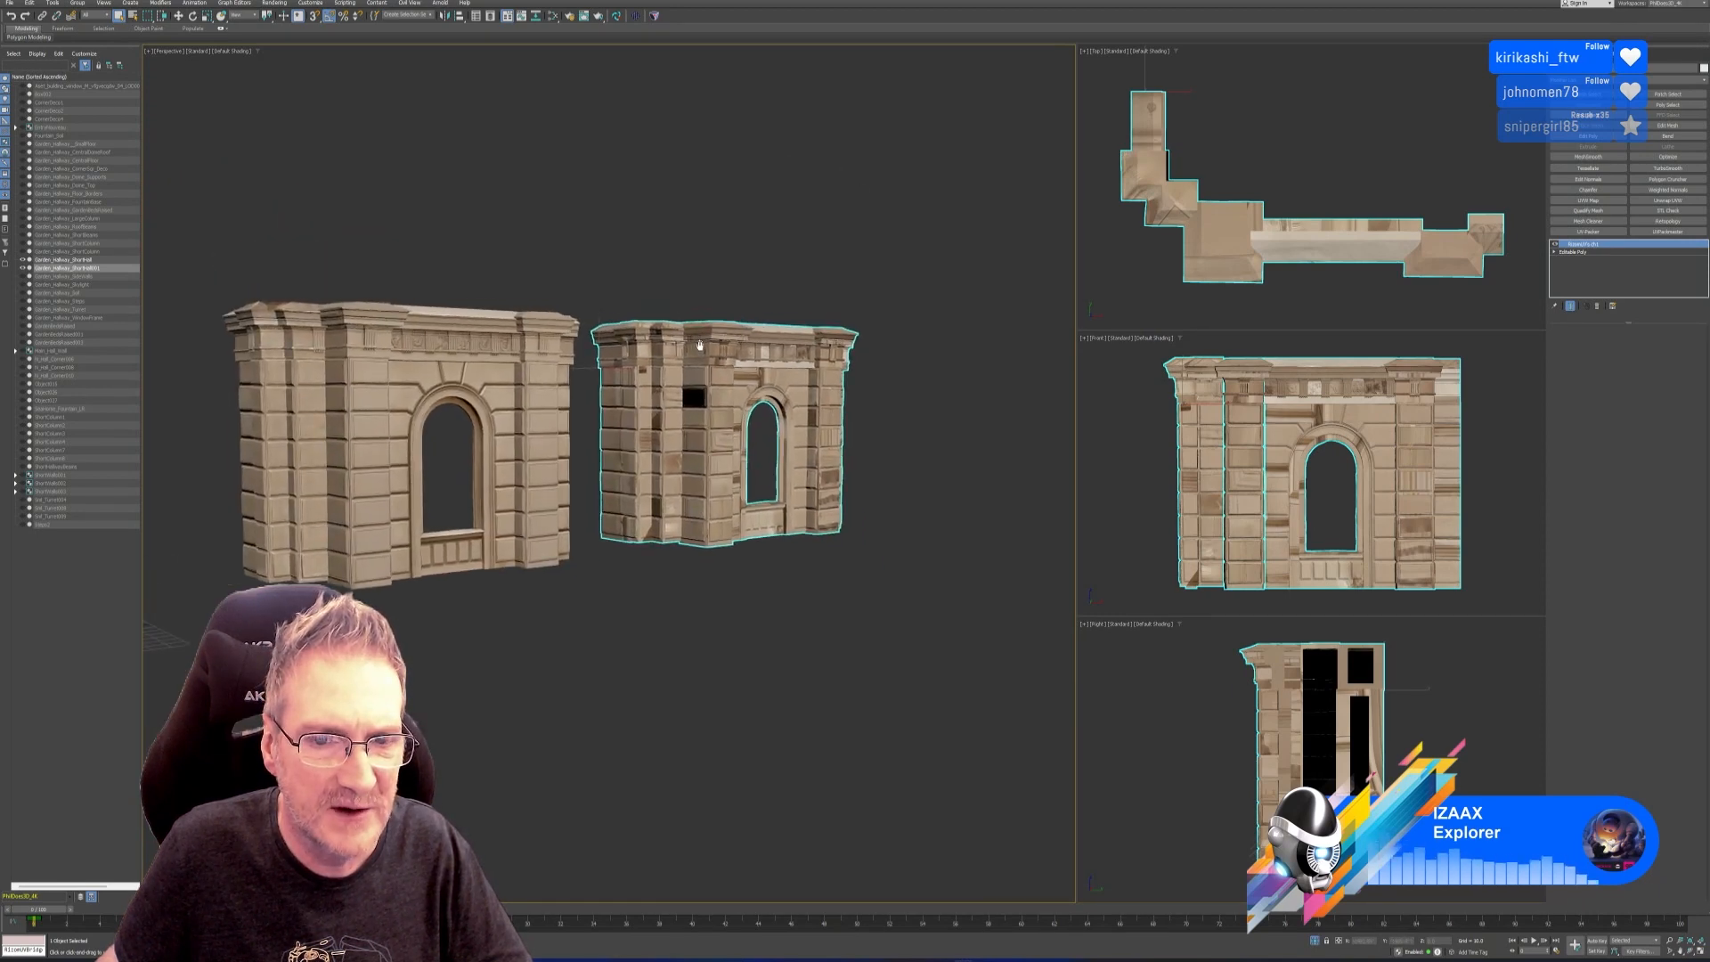
scroll(732, 359, "up", 2)
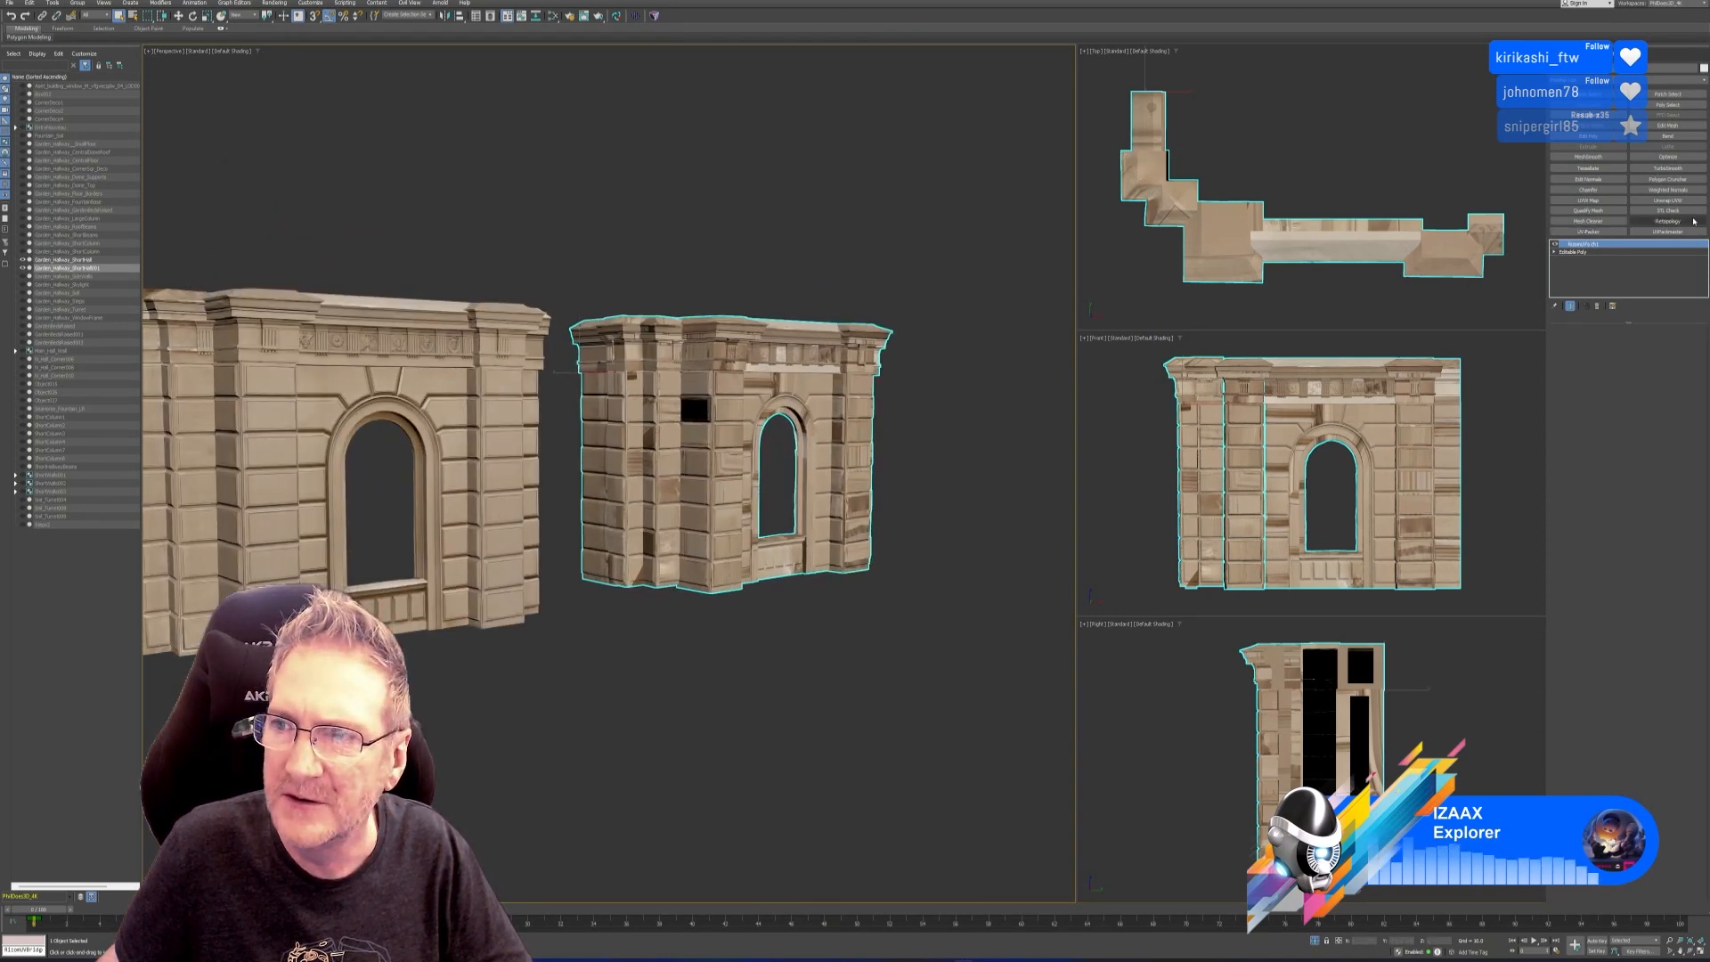
Add an Unwrap UVW modifier to the duplicate wall and raise its map channel, answering the channel change prompt.
left_click(1667, 200)
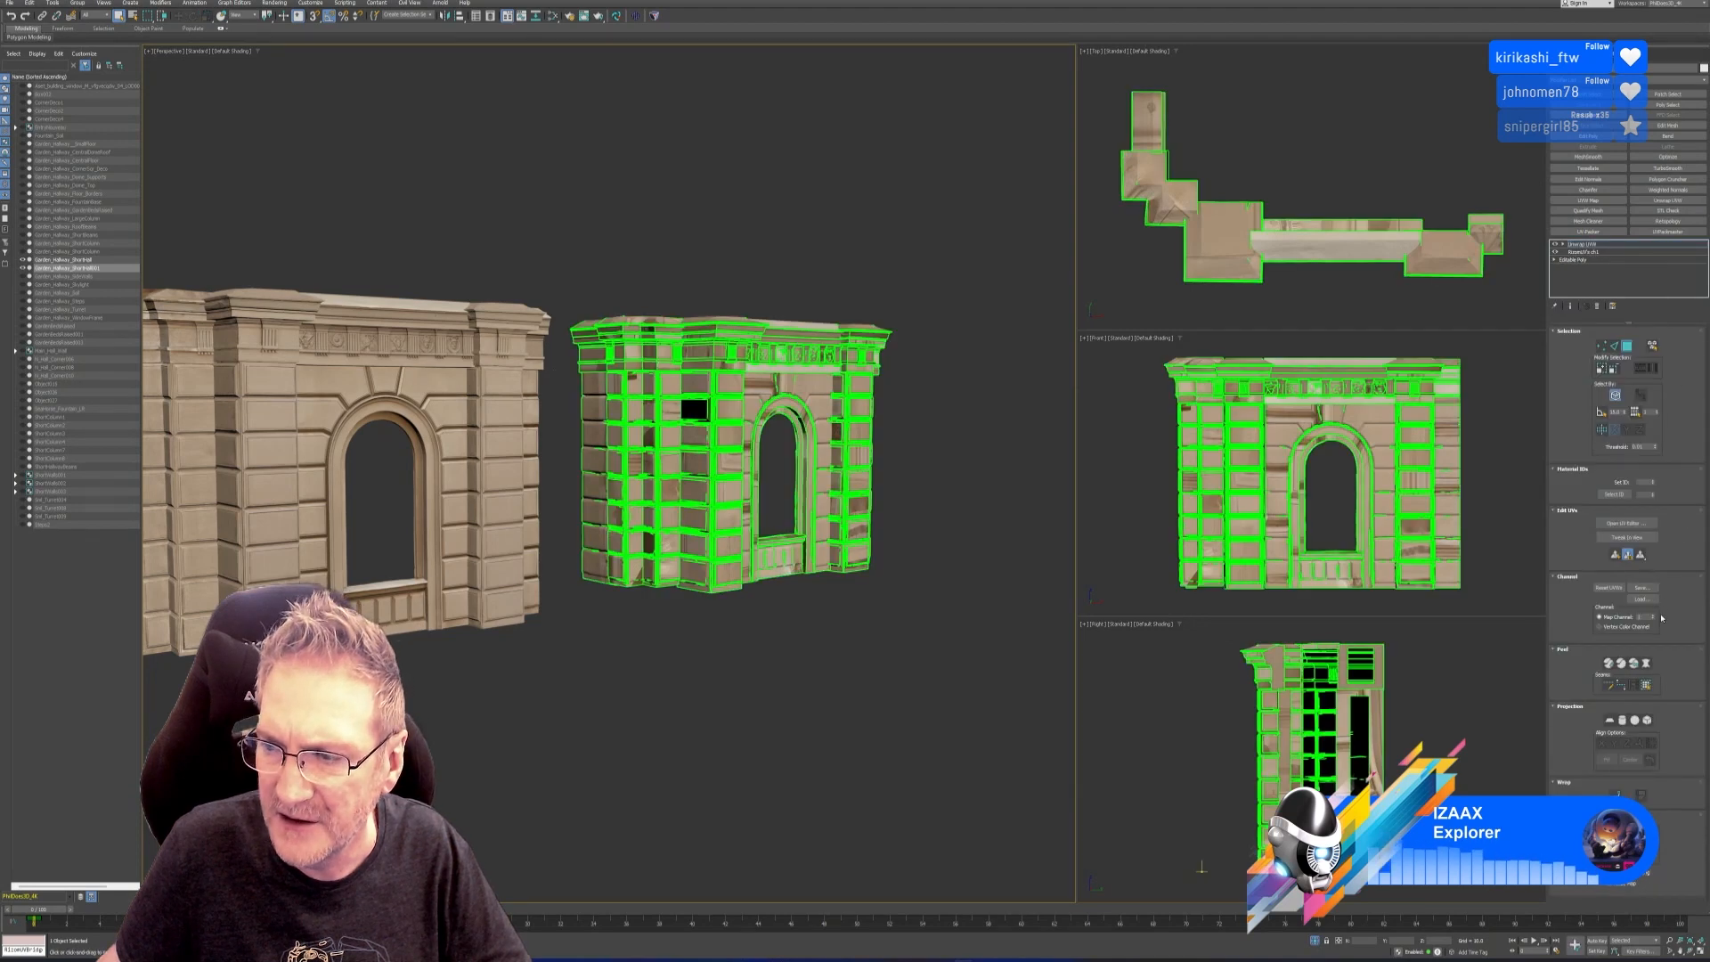
left_click(1654, 615)
left_click(819, 493)
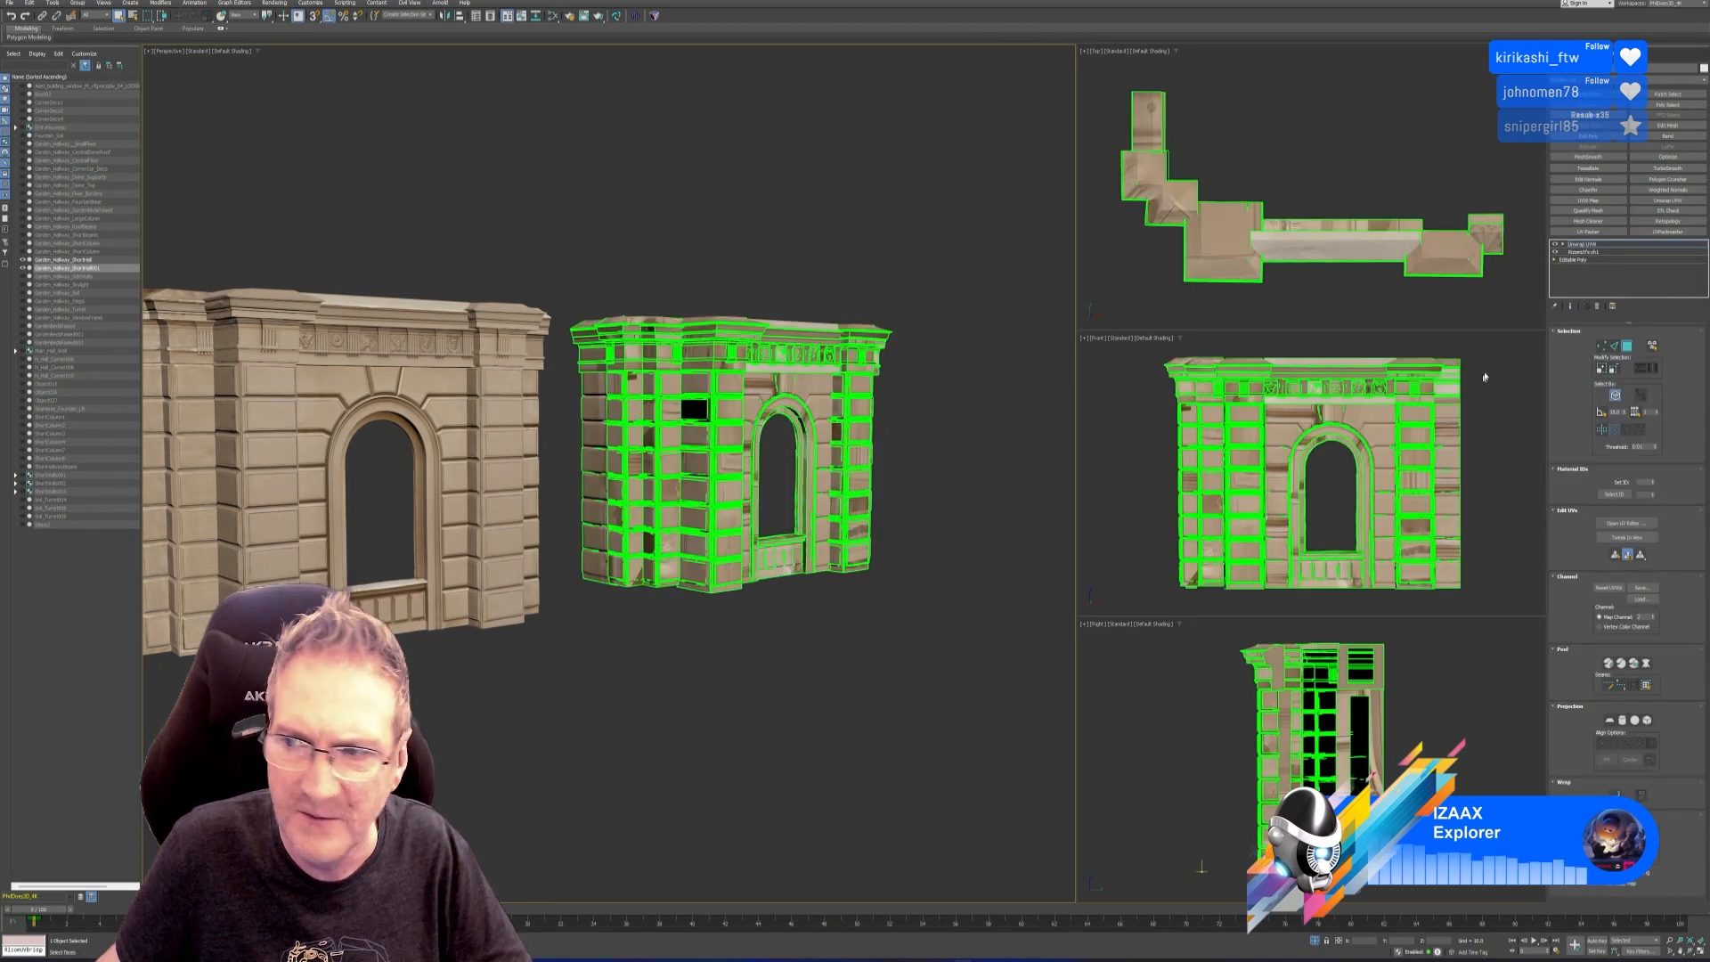
Copy the duplicate's Unwrap UVW modifier and paste it onto the original short wall's modifier stack.
right_click(1585, 244)
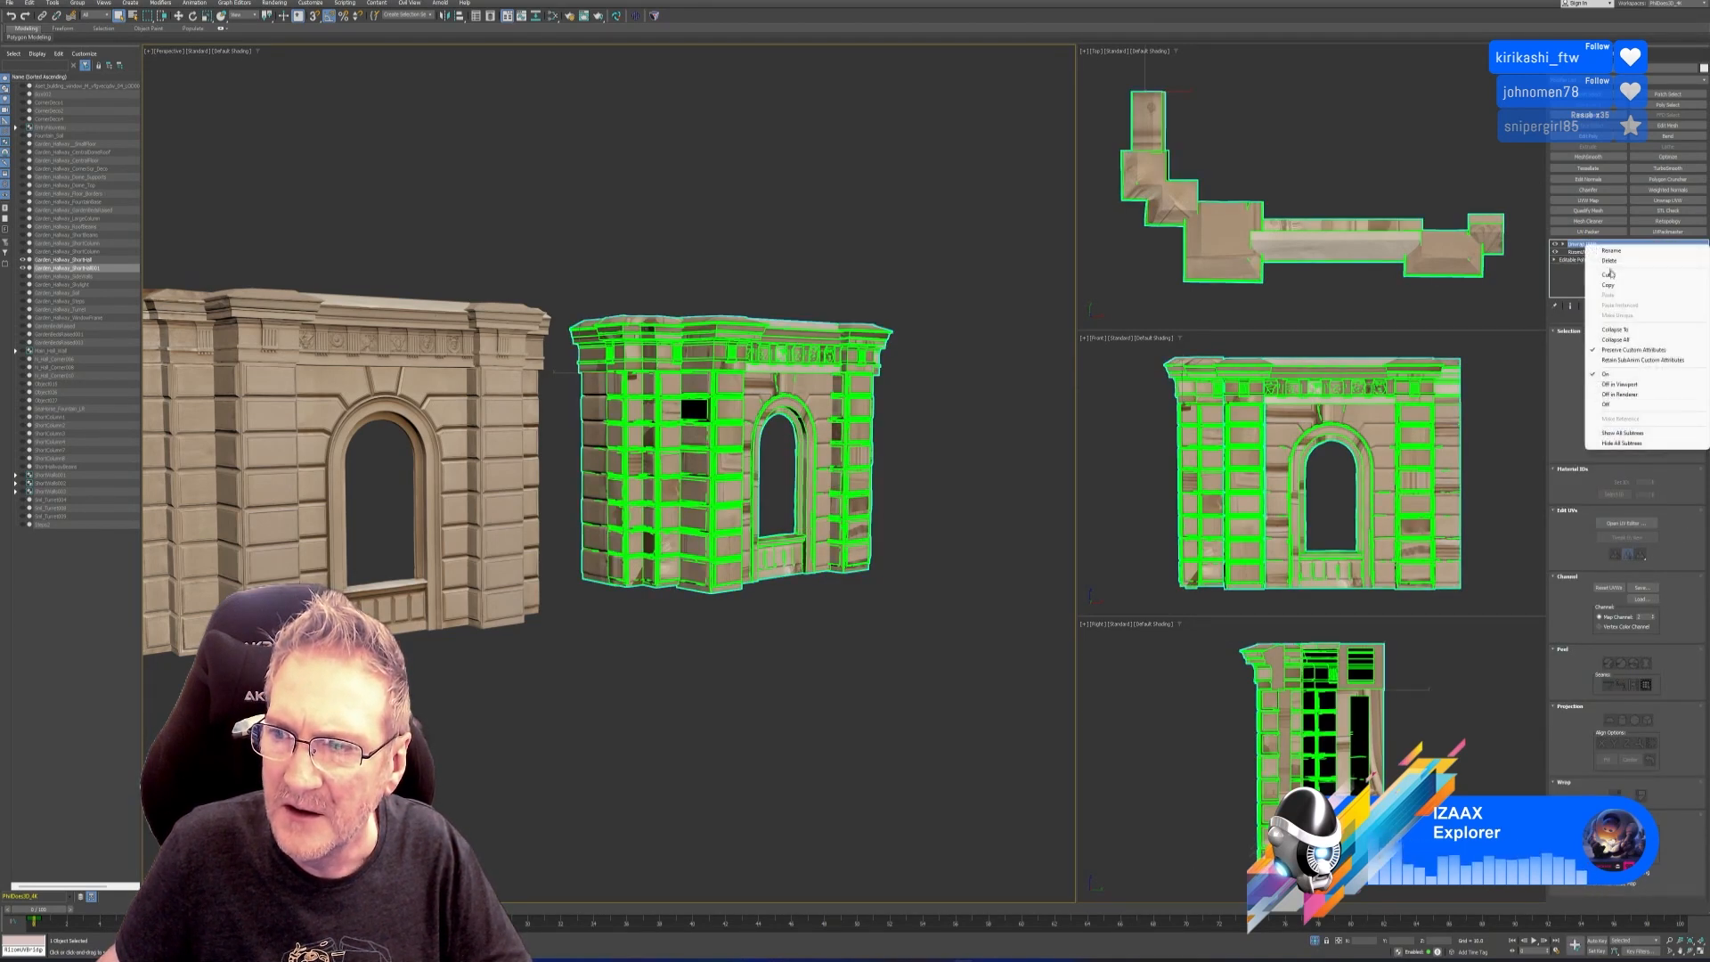
left_click(1608, 286)
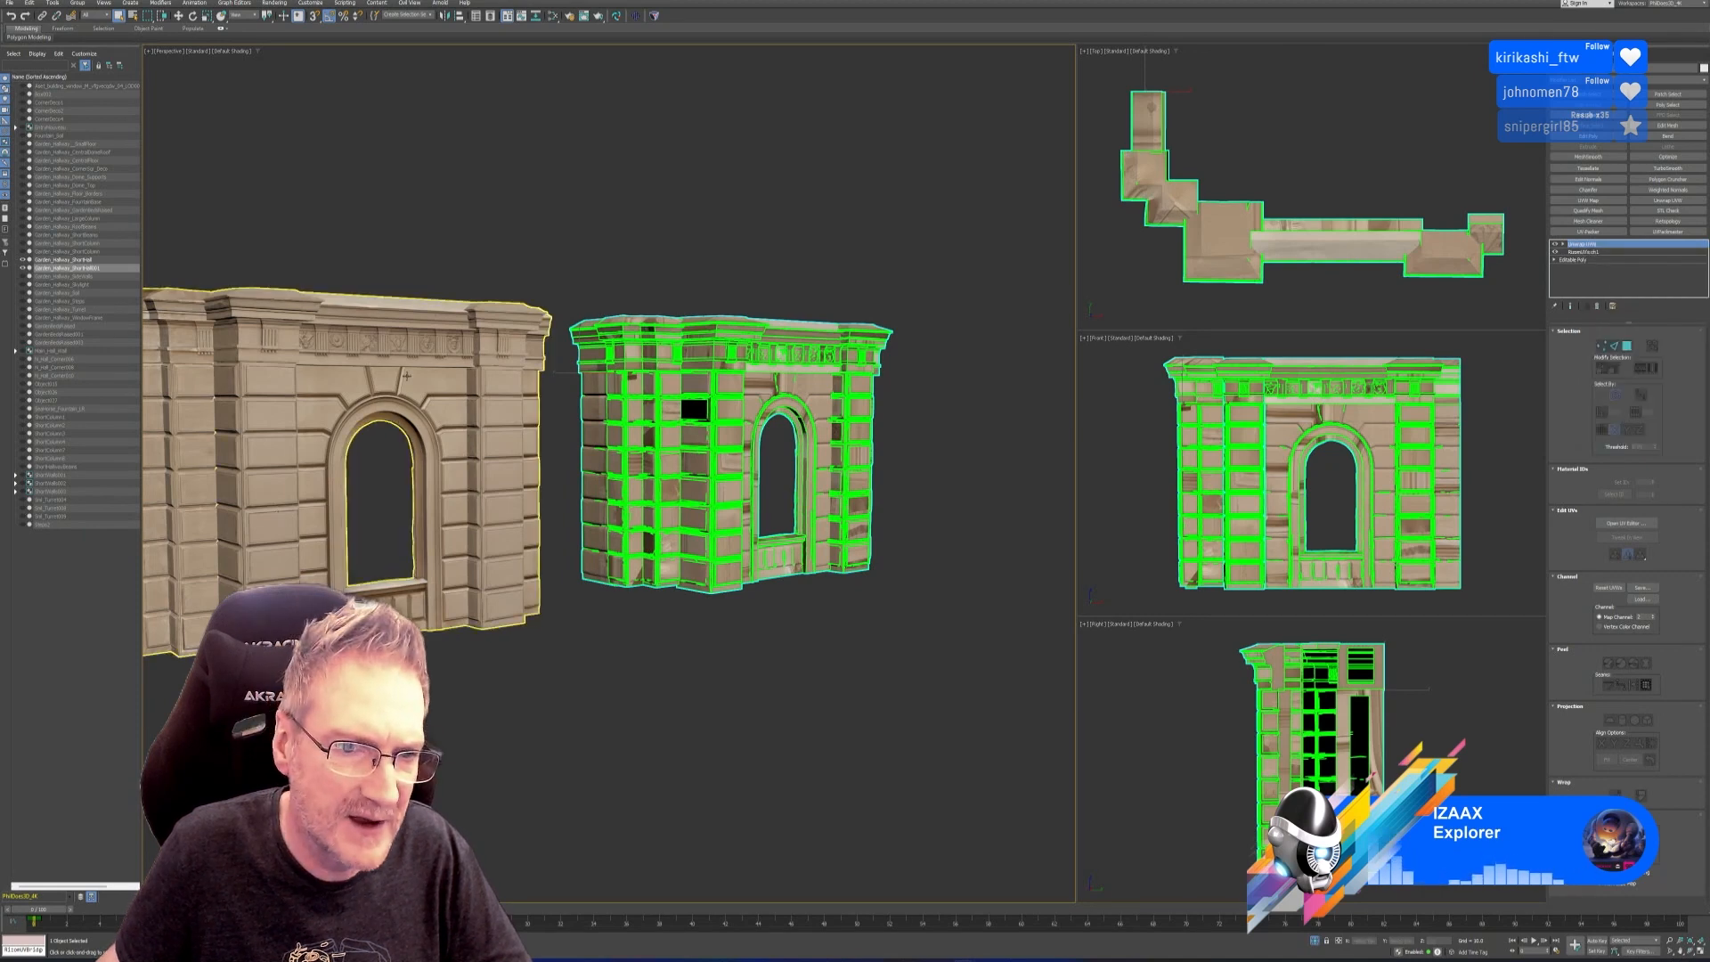
left_click(429, 464)
right_click(1585, 244)
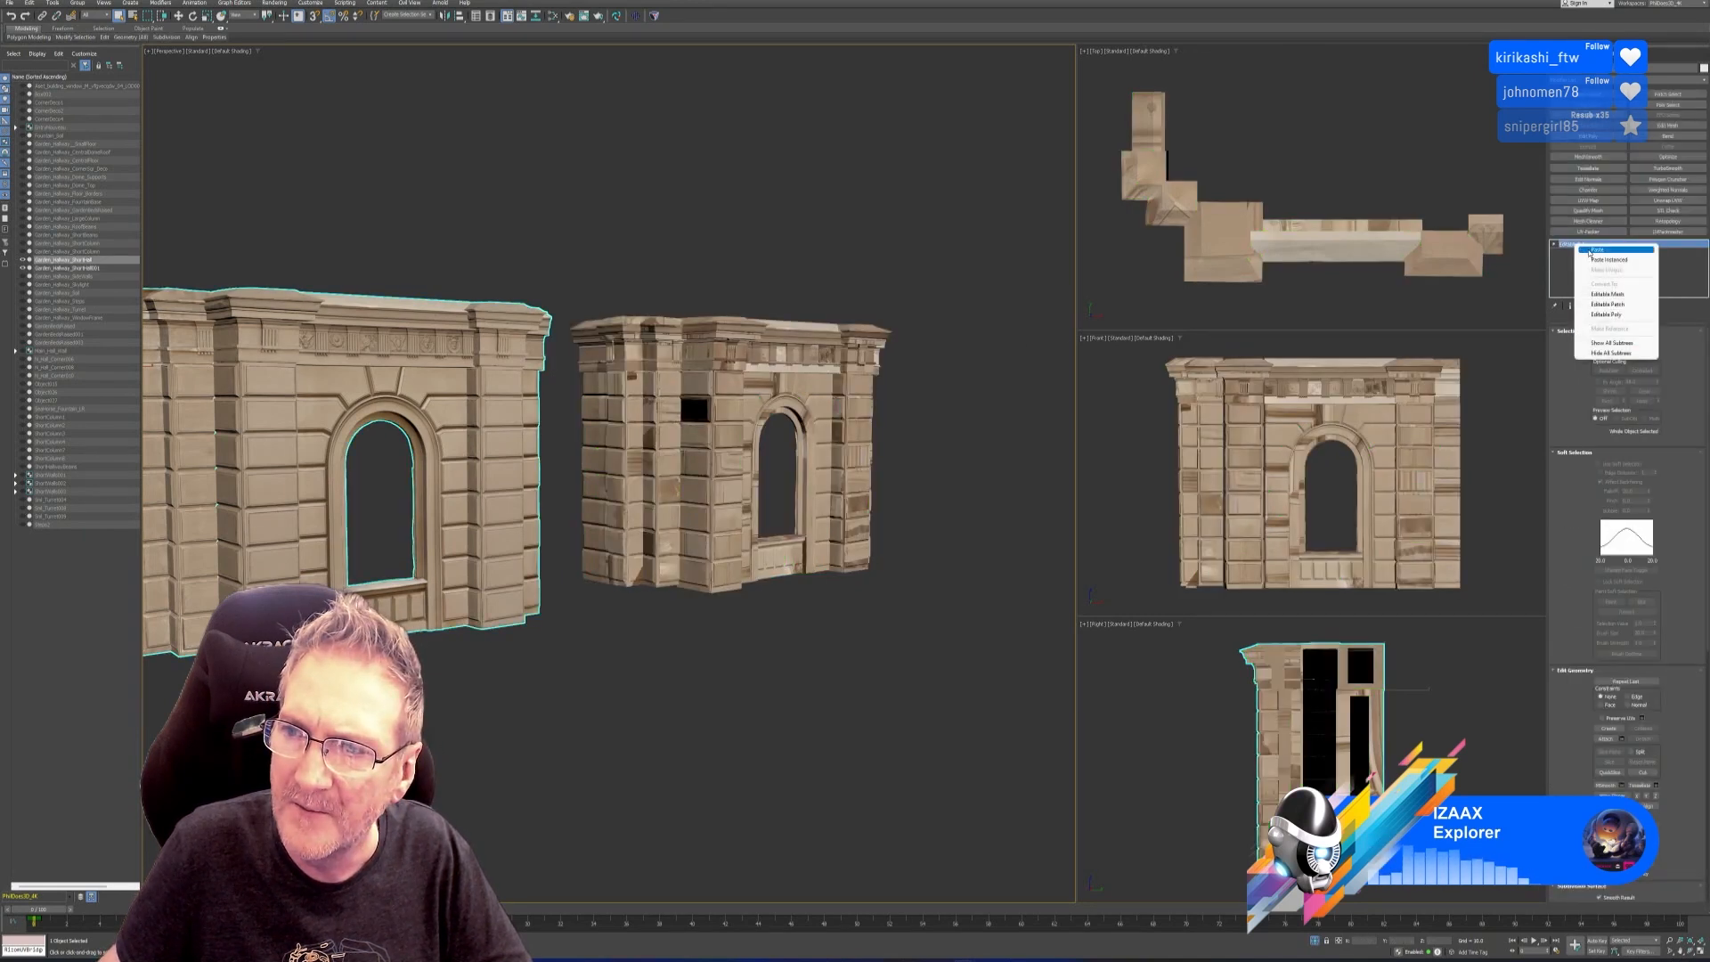
left_click(1607, 296)
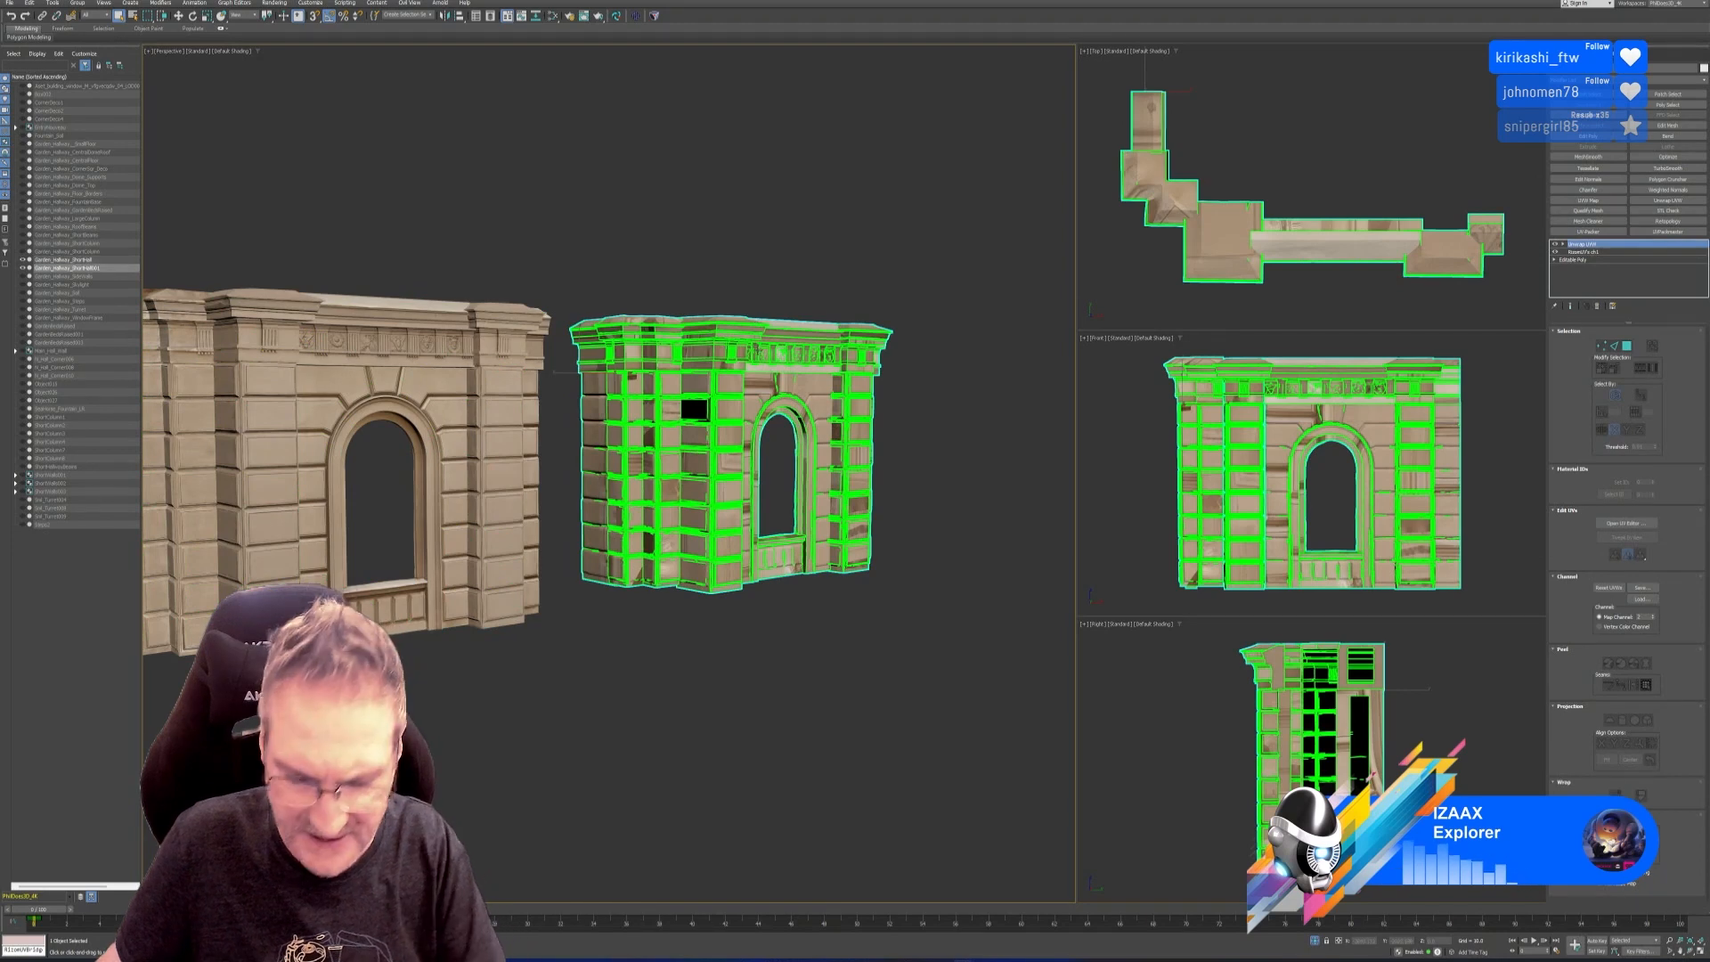
Delete the duplicate wall and select the original short wall.
key("Delete")
middle_click_drag(602, 362, 748, 355)
left_click(634, 334)
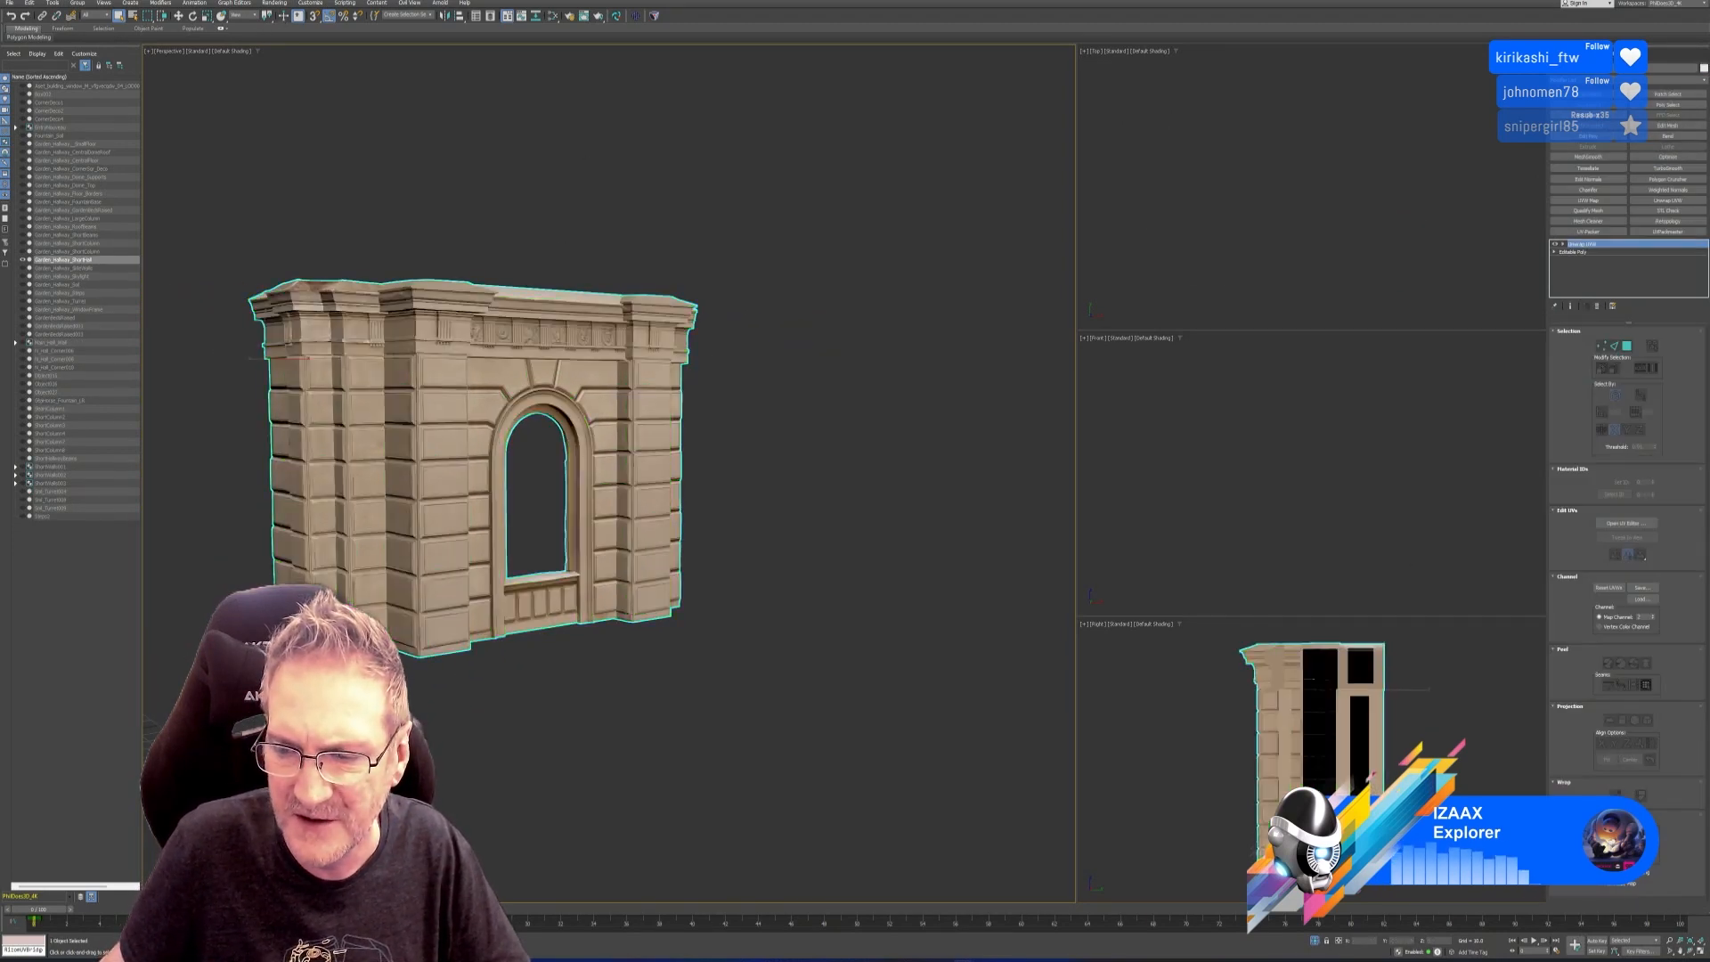
middle_click_drag(608, 161, 642, 177)
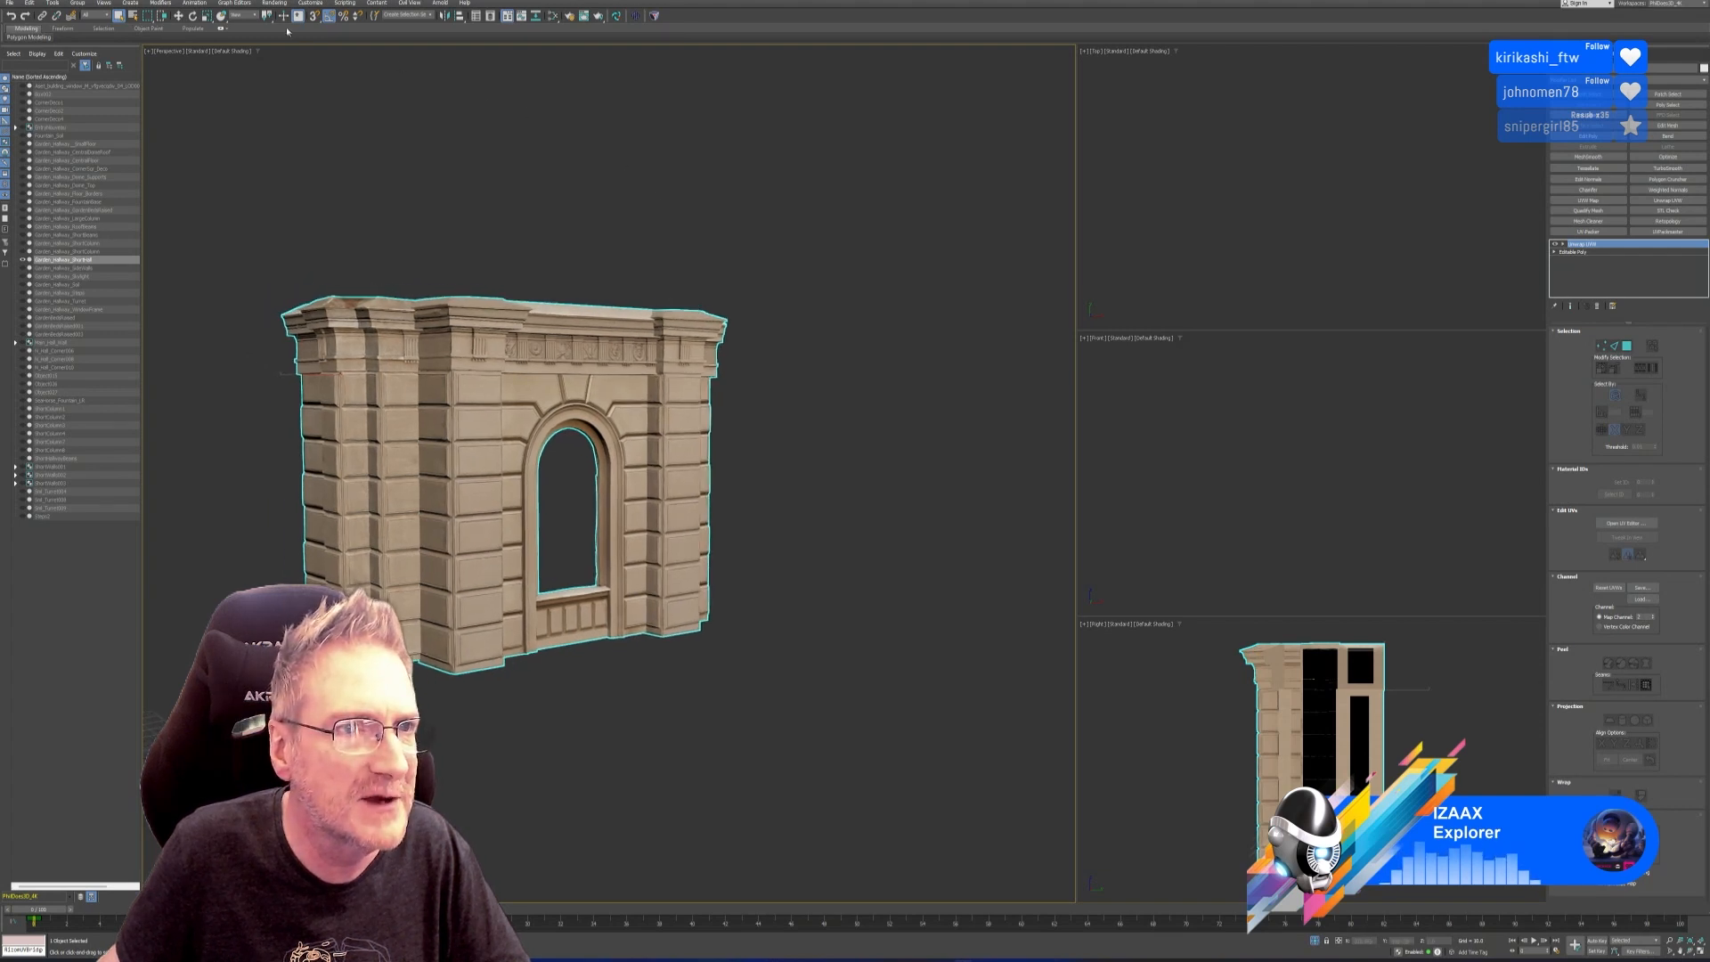
Open Bake to Texture and queue a Scanline Renderer Diffuse map for the selected objects.
left_click(274, 2)
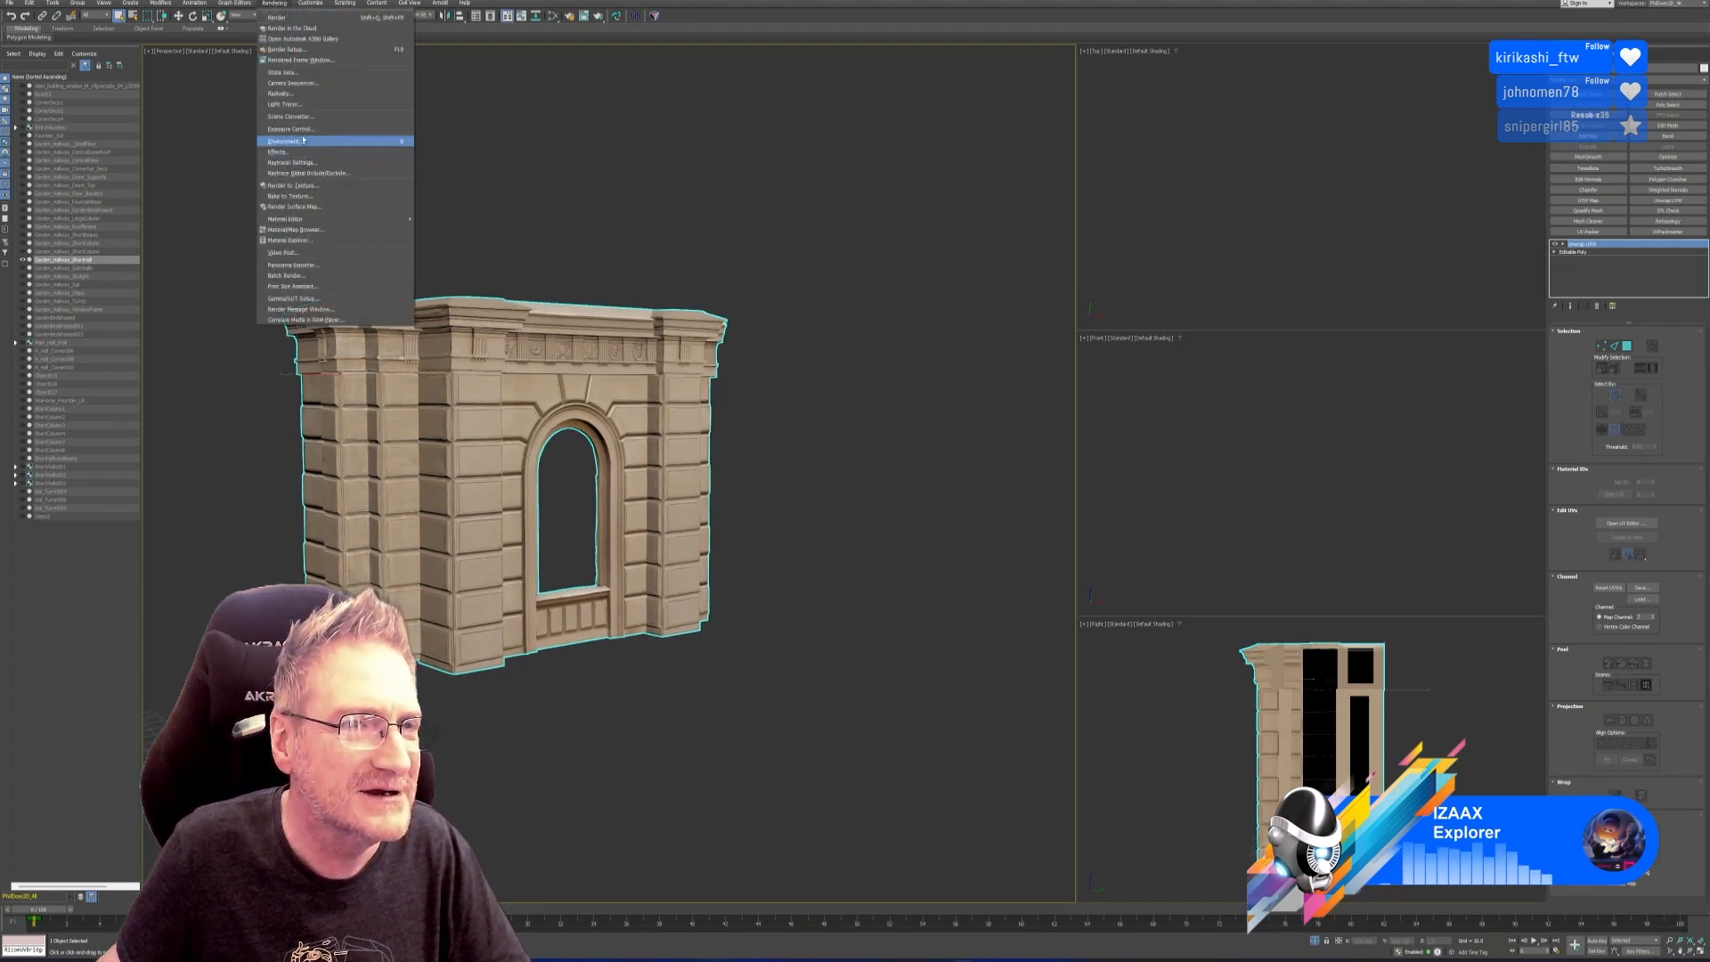
left_click(289, 196)
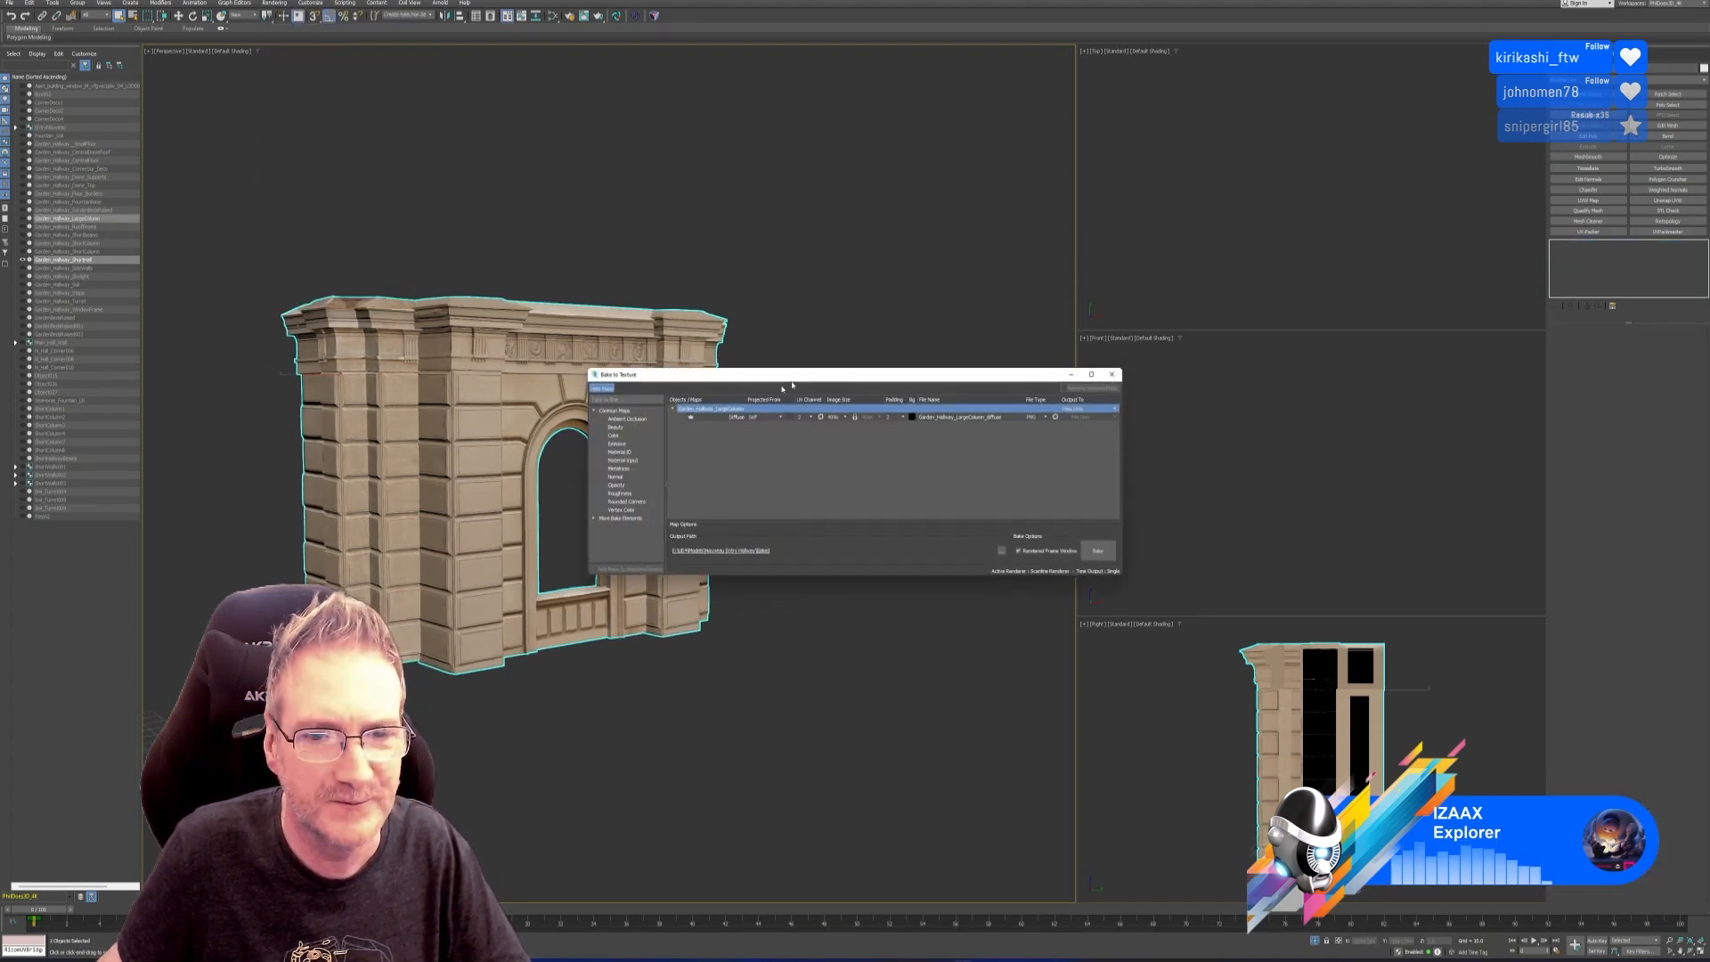
left_click_drag(757, 380, 731, 284)
left_click(569, 421)
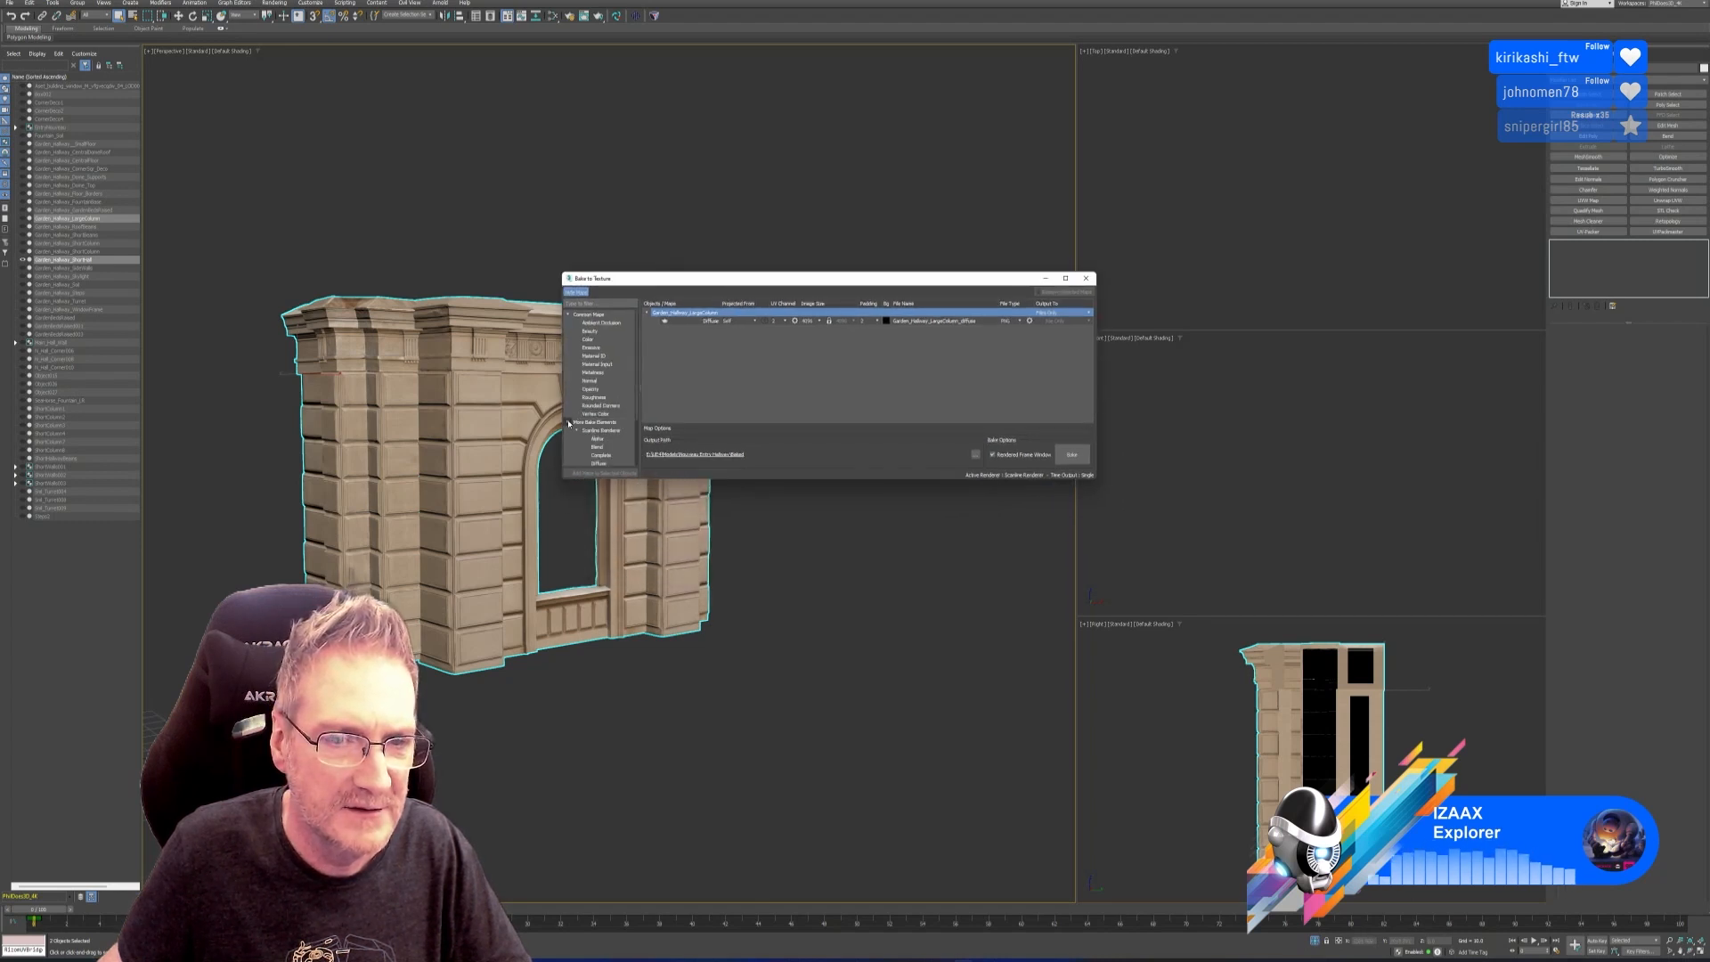
left_click(576, 431)
left_click(599, 463)
left_click(605, 473)
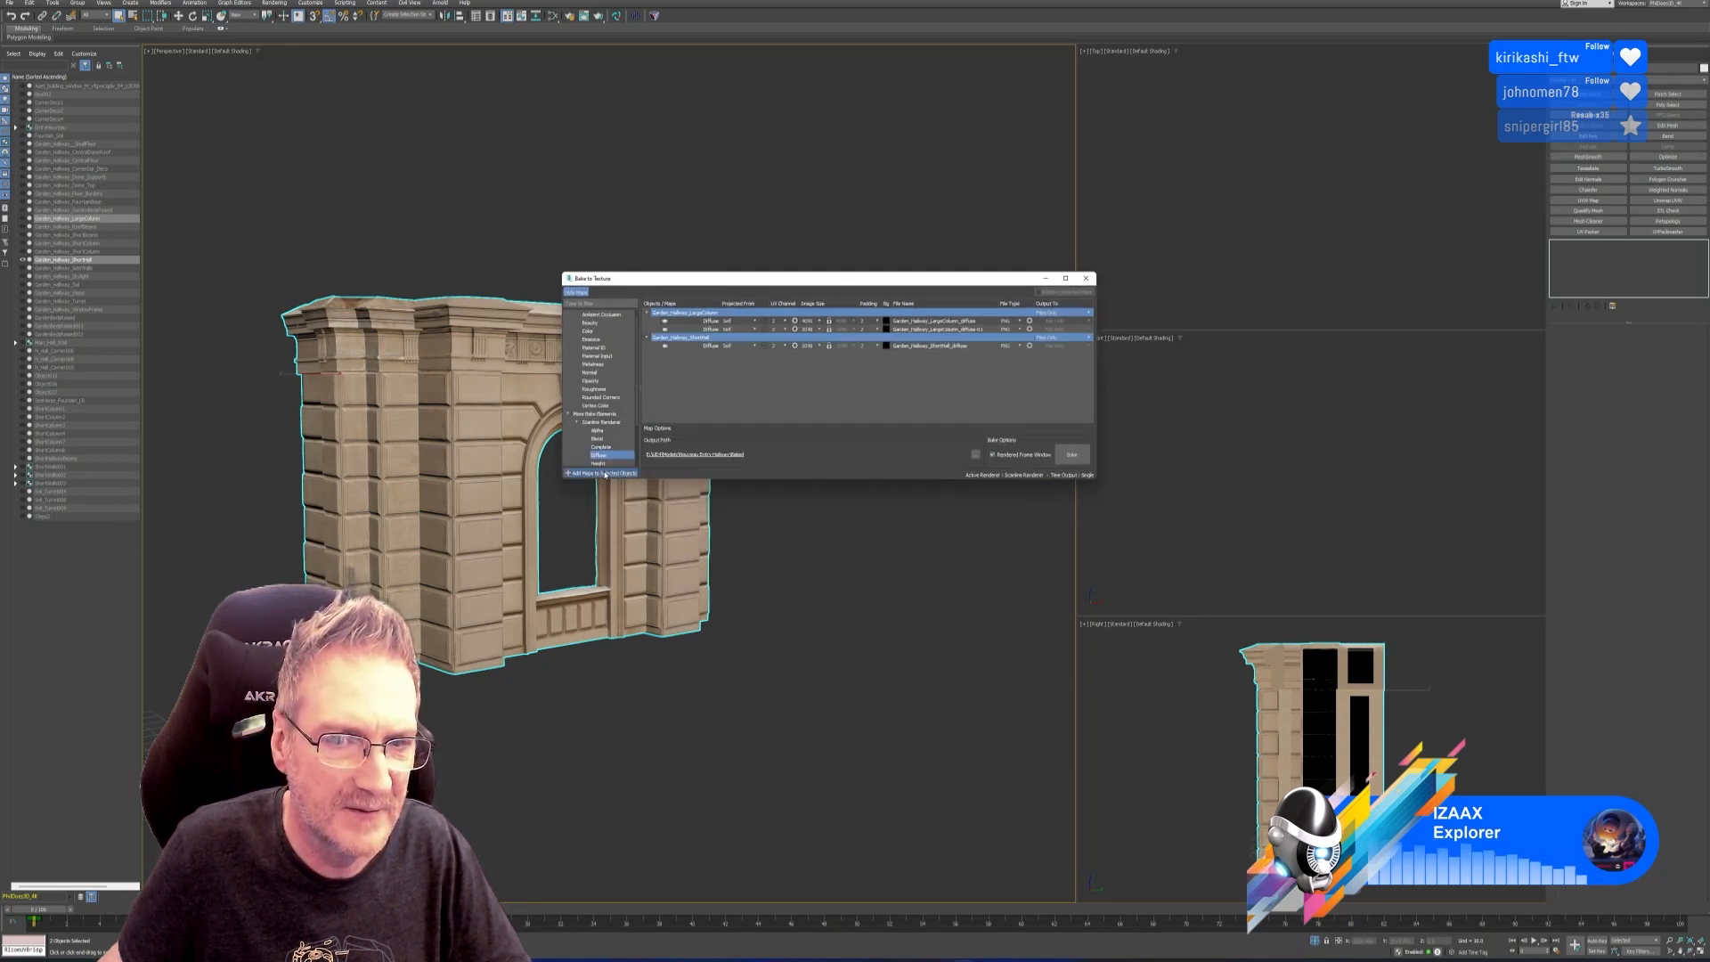
left_click(743, 321)
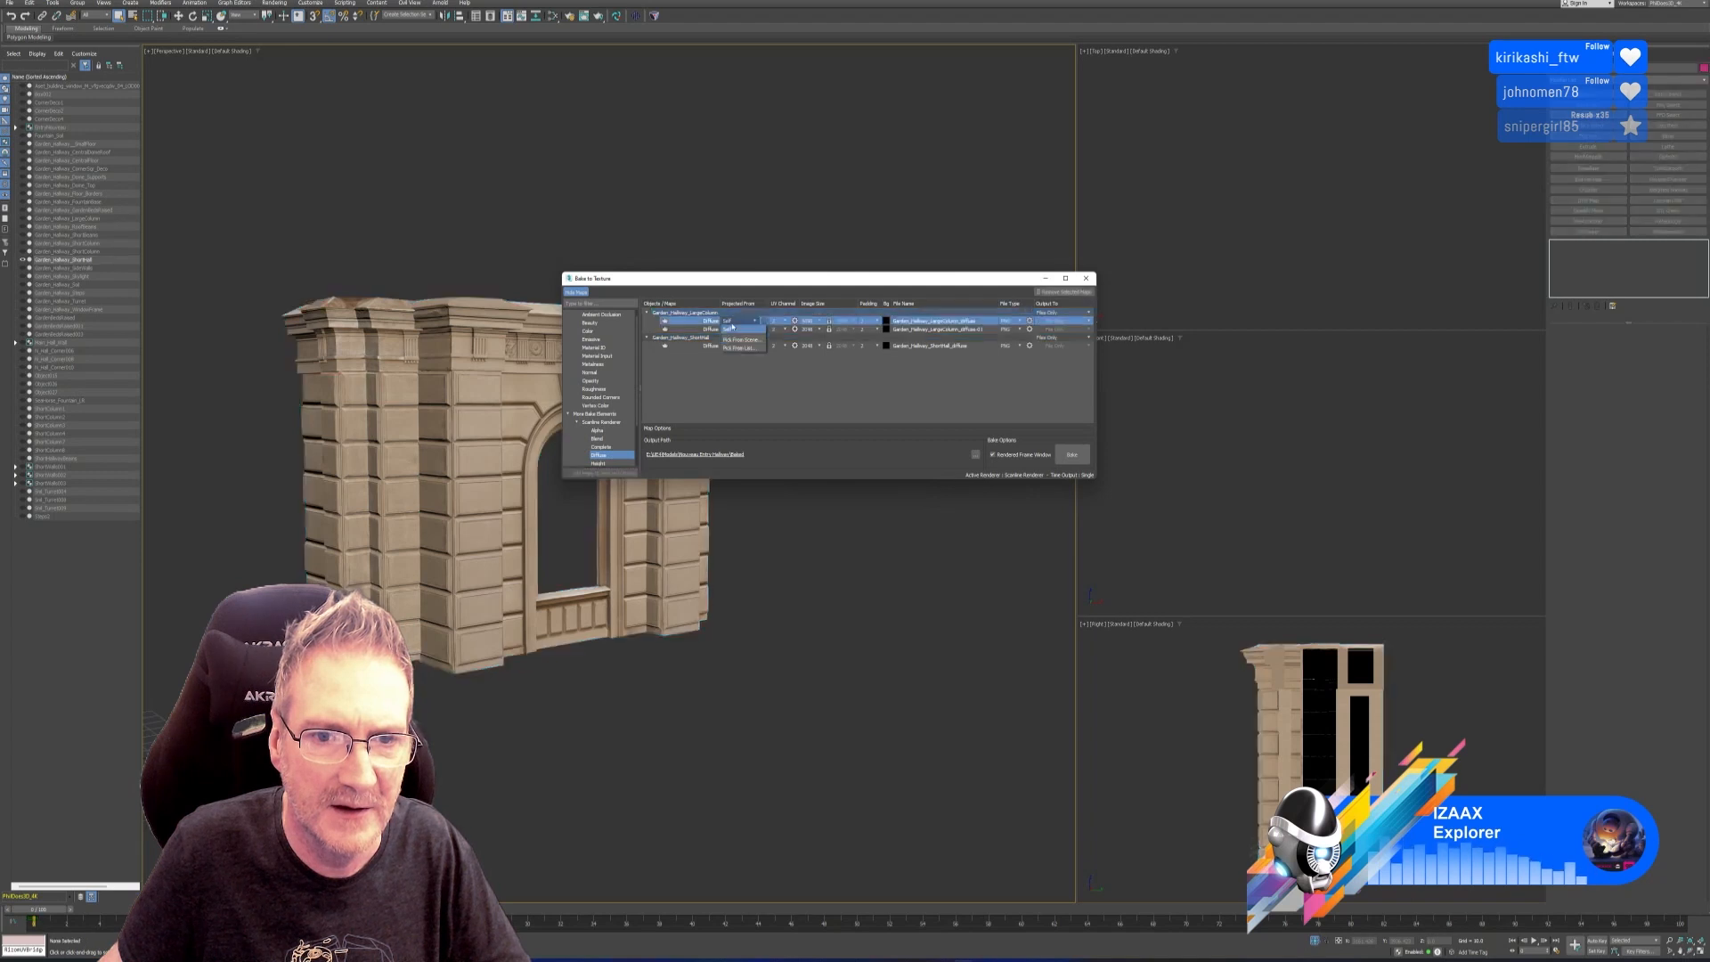
left_click(754, 321)
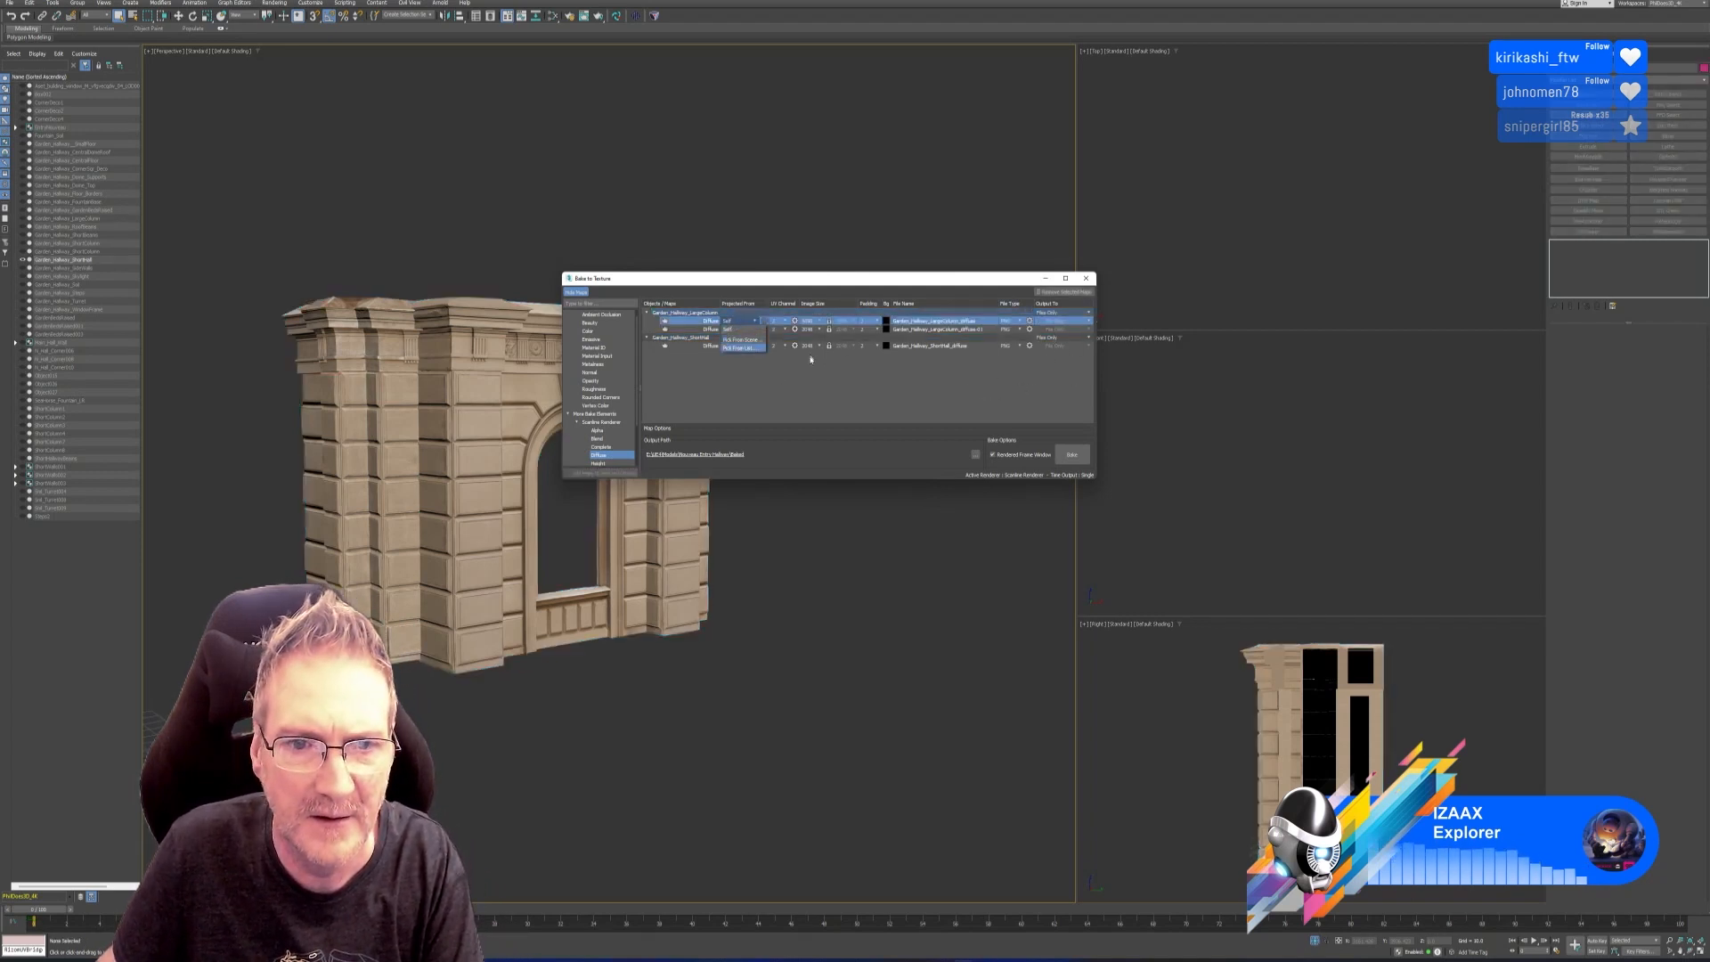
left_click(791, 377)
left_click(736, 322)
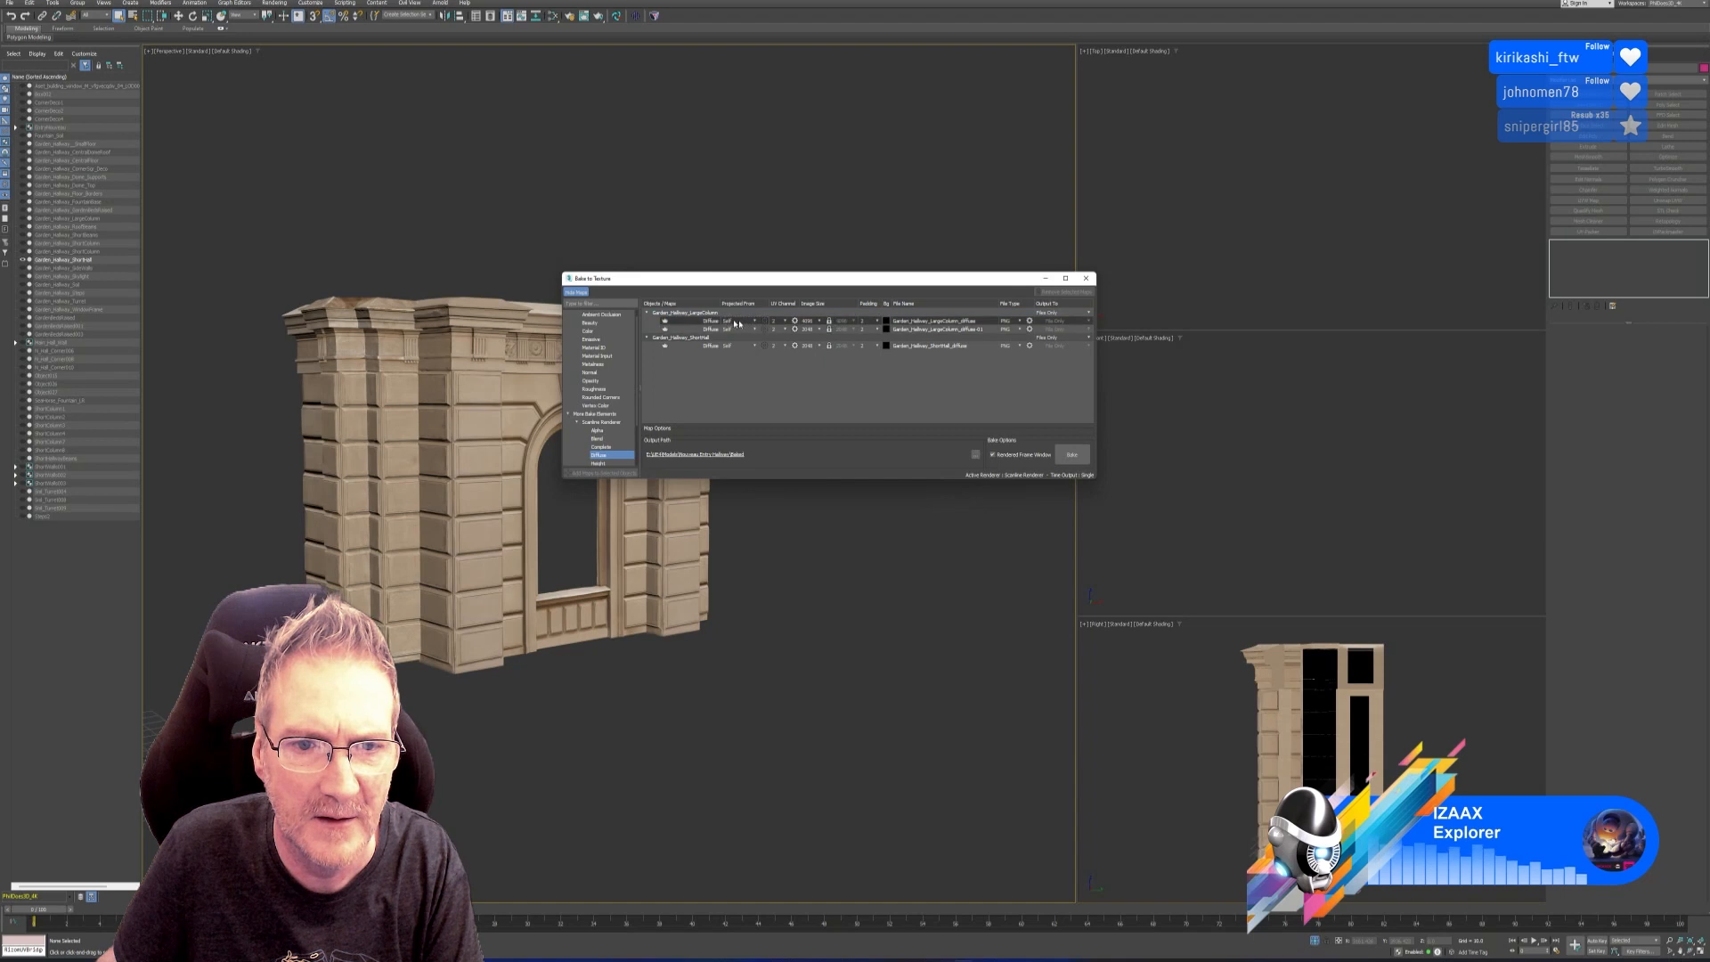
left_click(1080, 325)
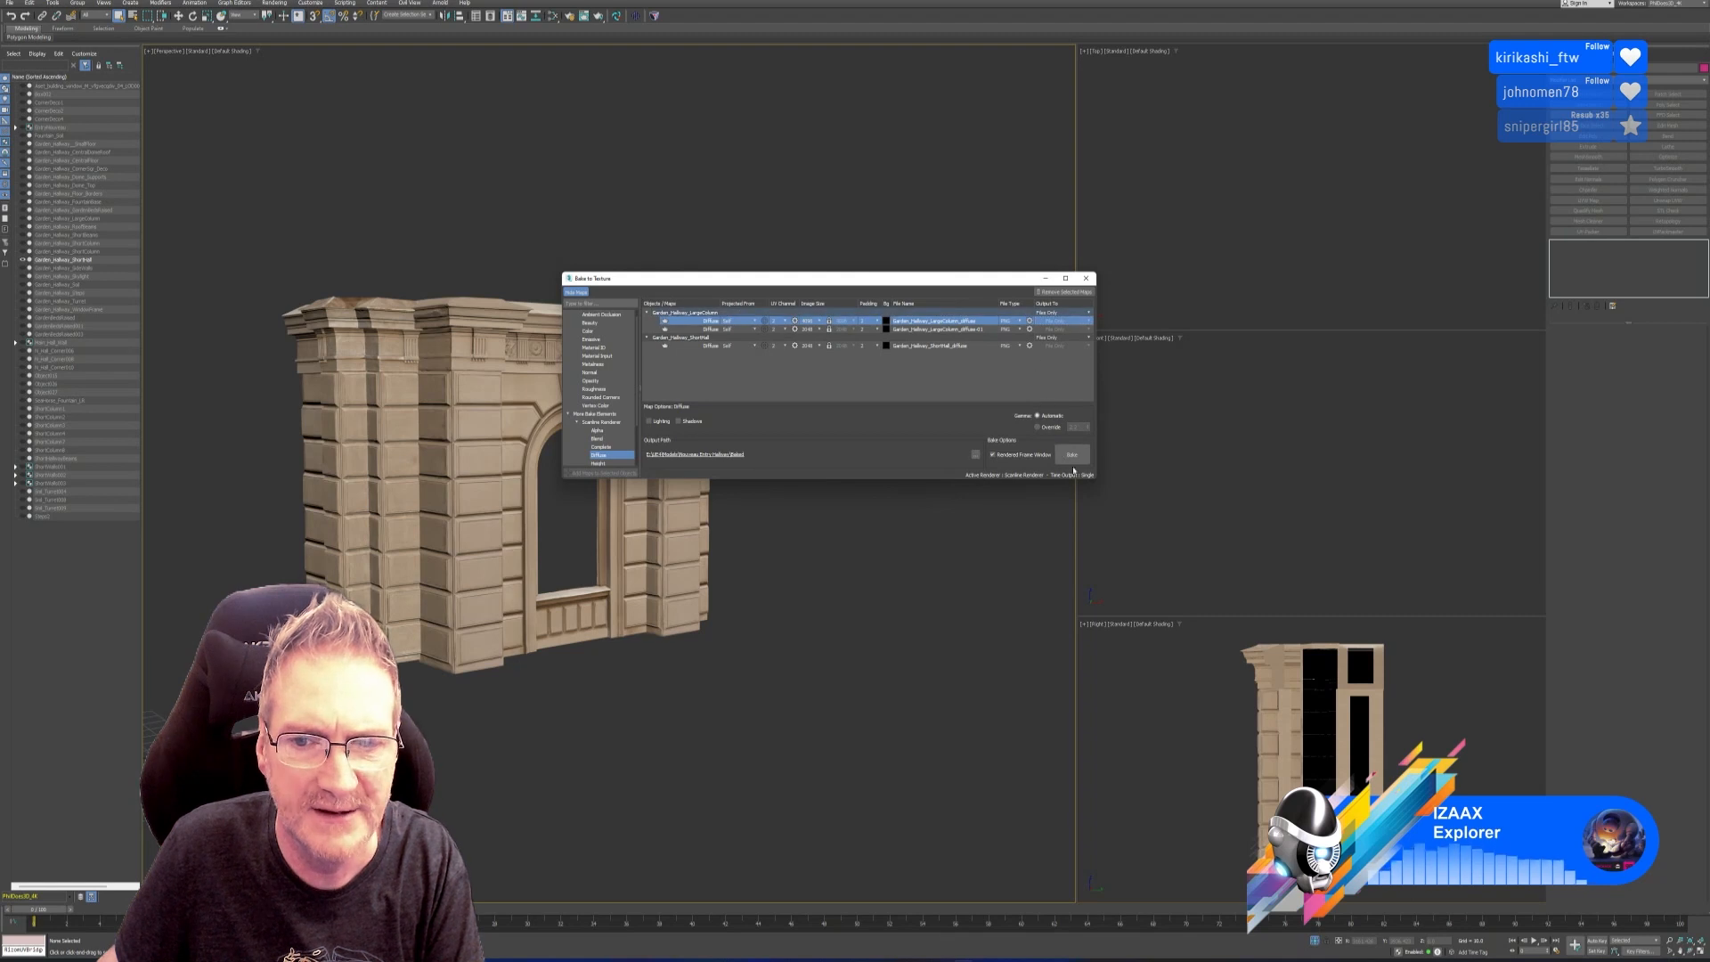
left_click(1086, 278)
middle_click_drag(623, 362, 716, 374)
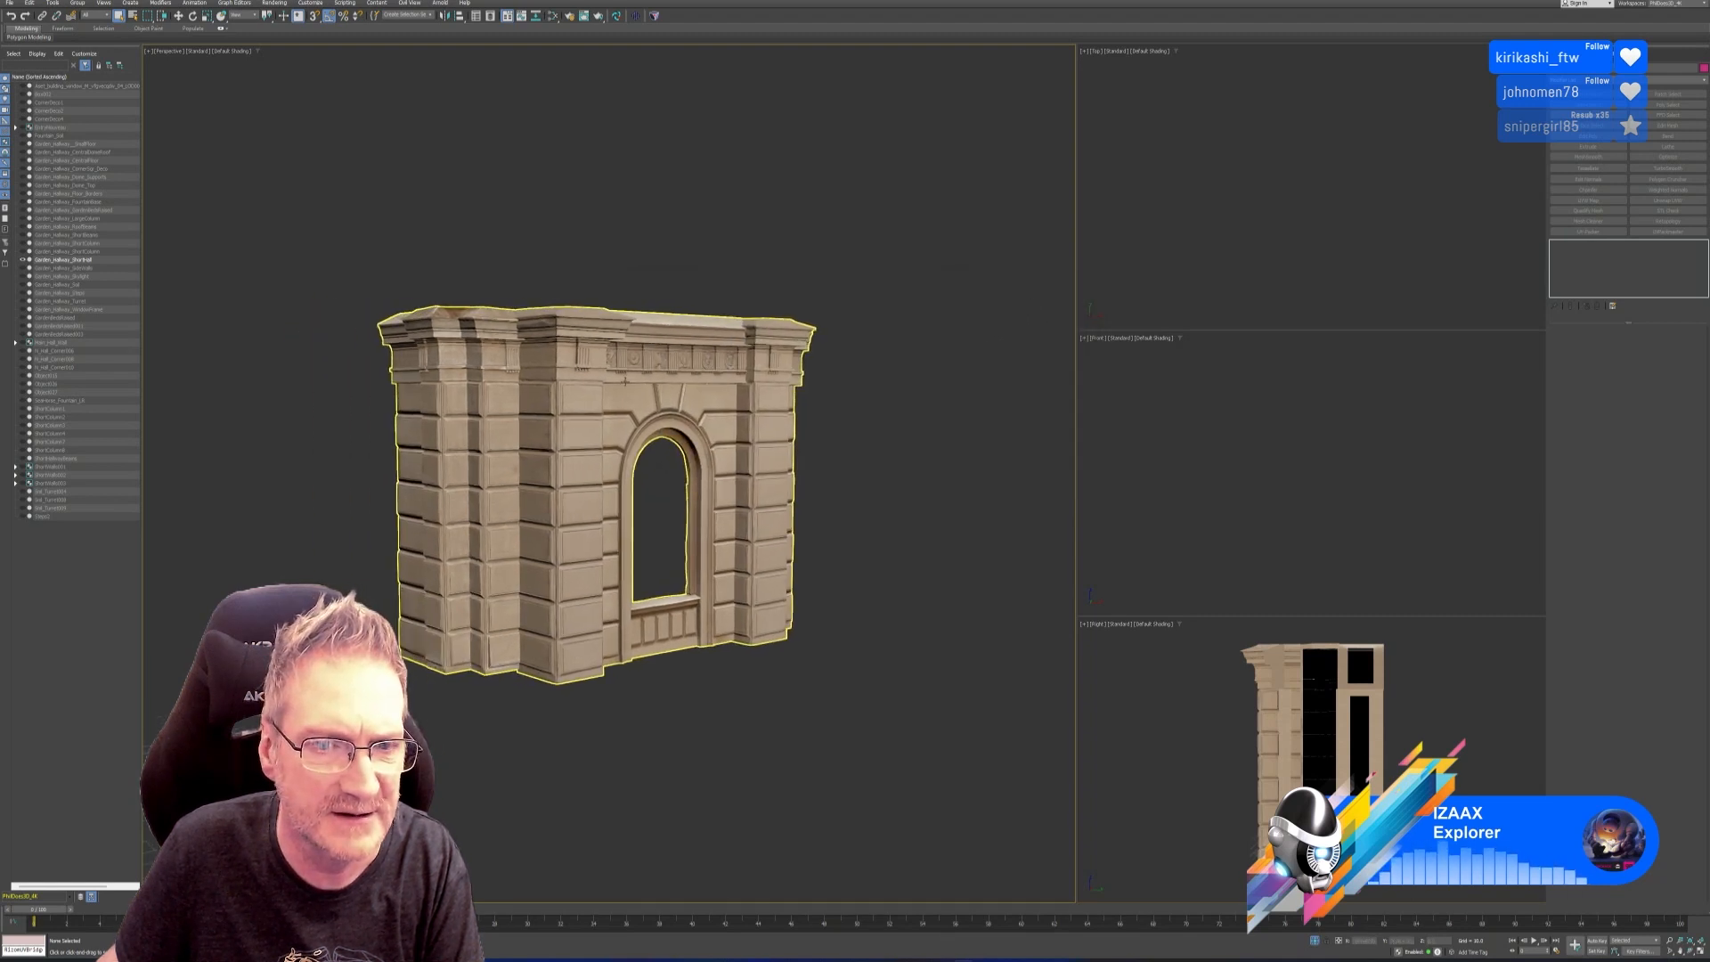
Select the short wall and remove every queued map from Bake to Texture, then close the window.
left_click(716, 374)
left_click(275, 2)
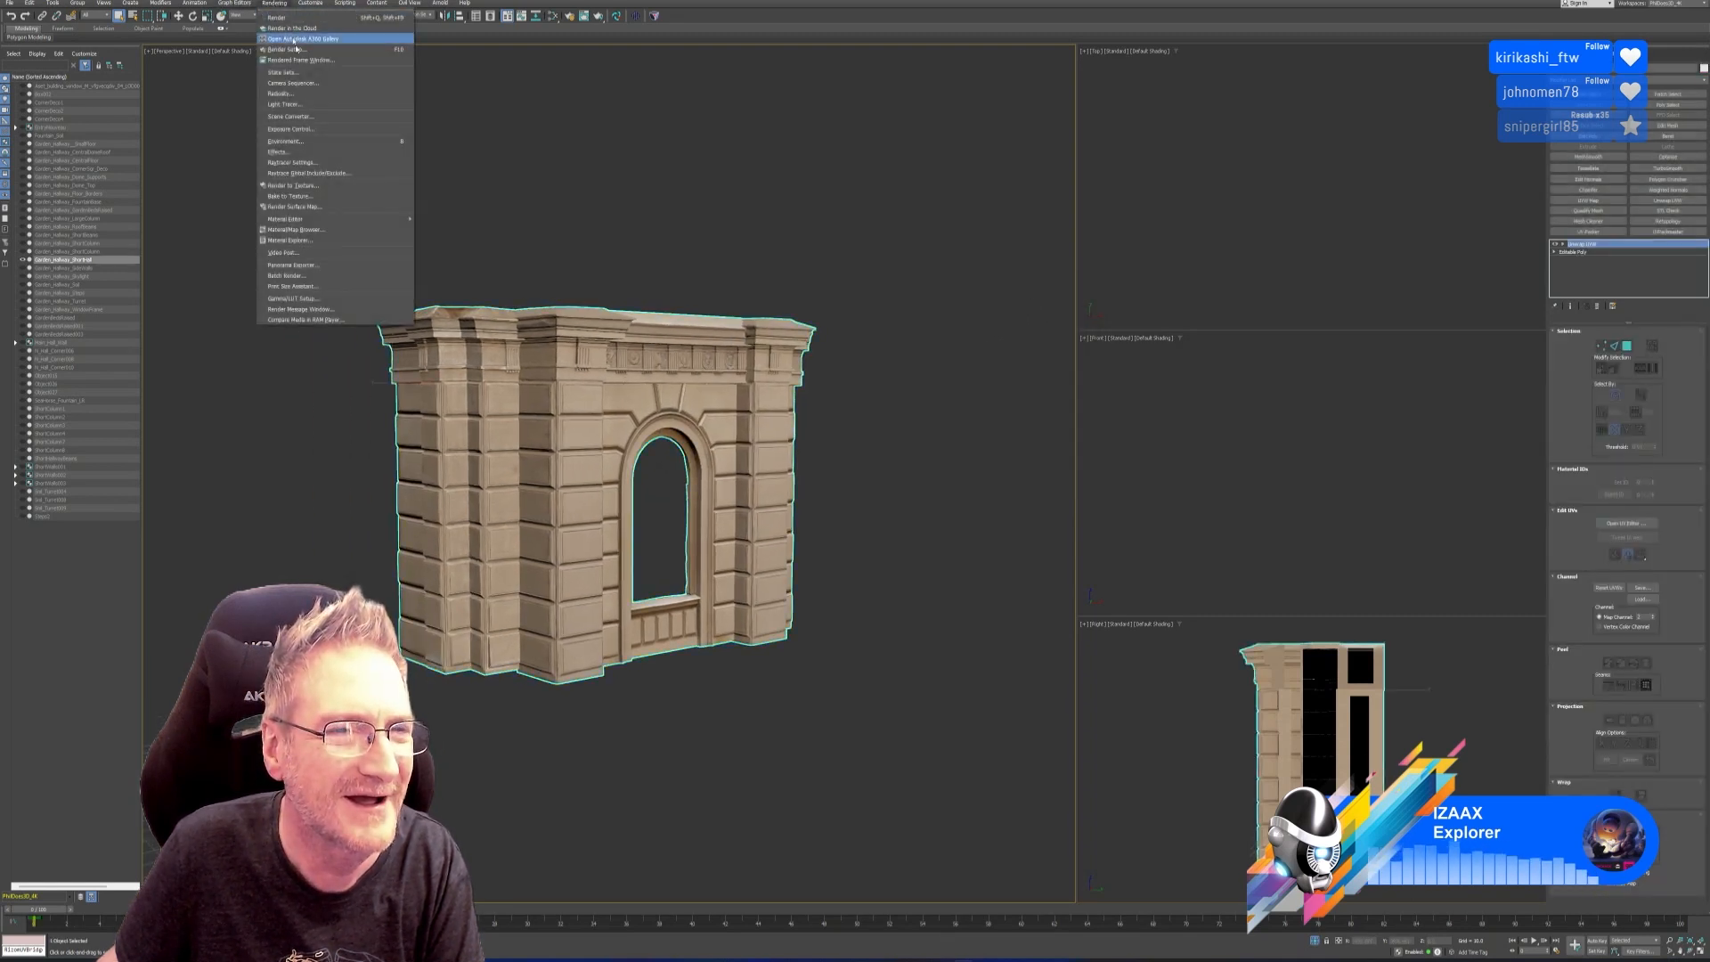
left_click(319, 196)
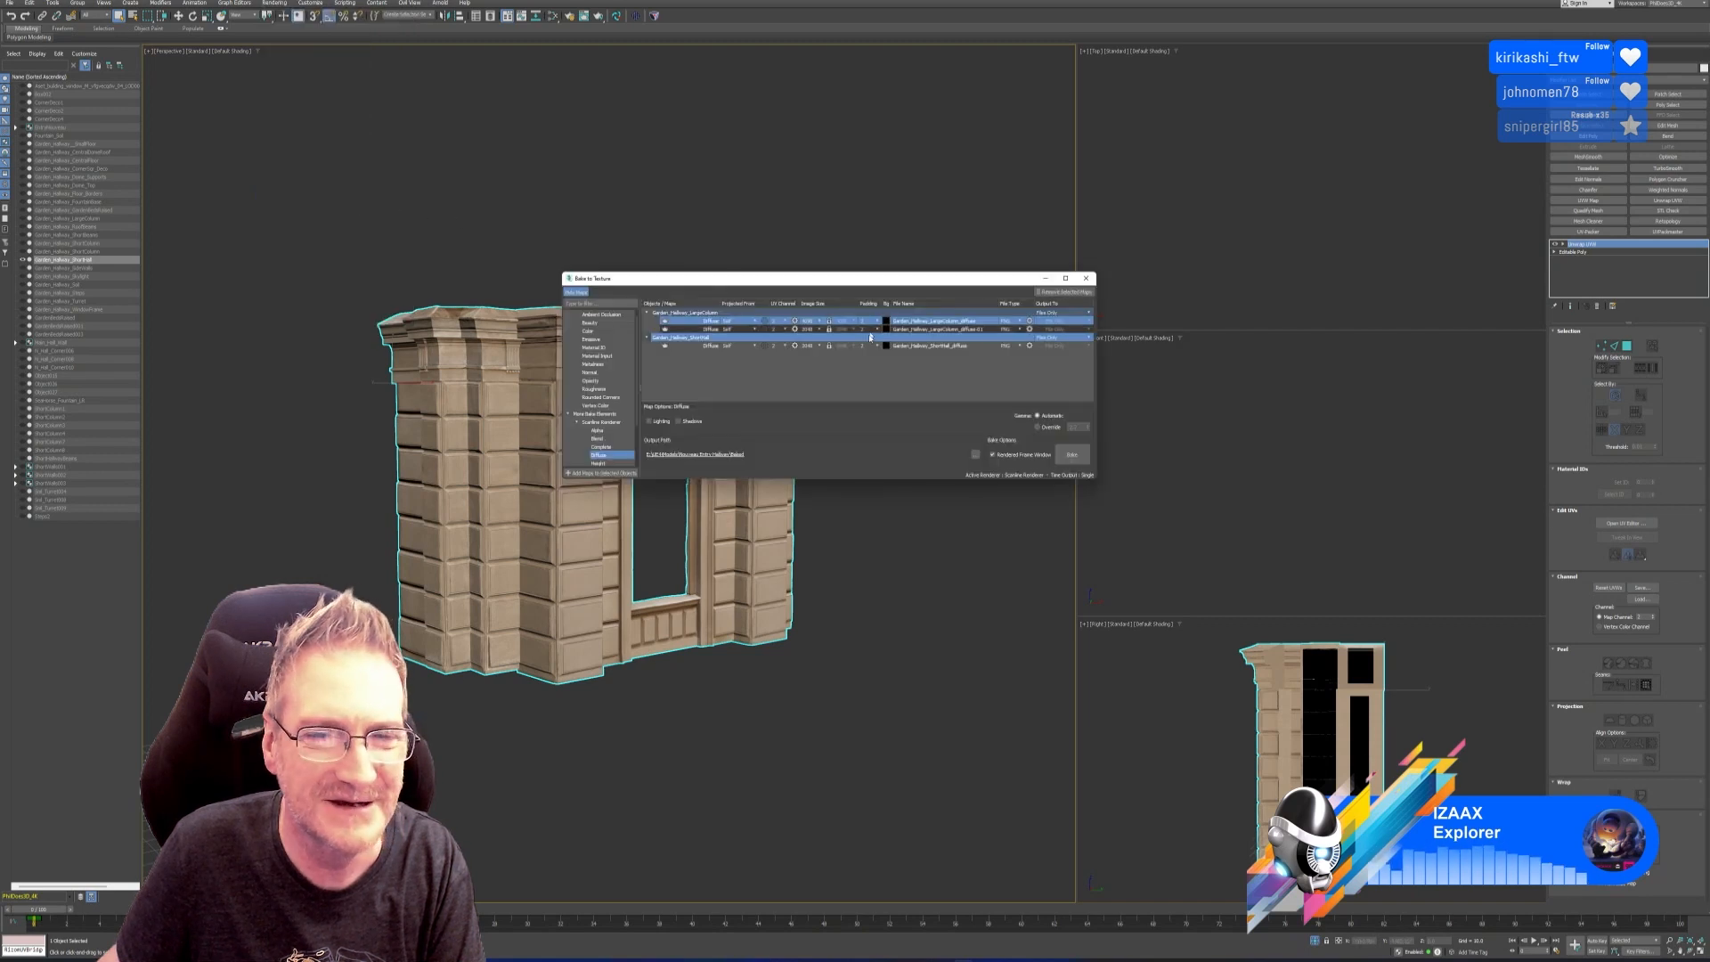
left_click(937, 320)
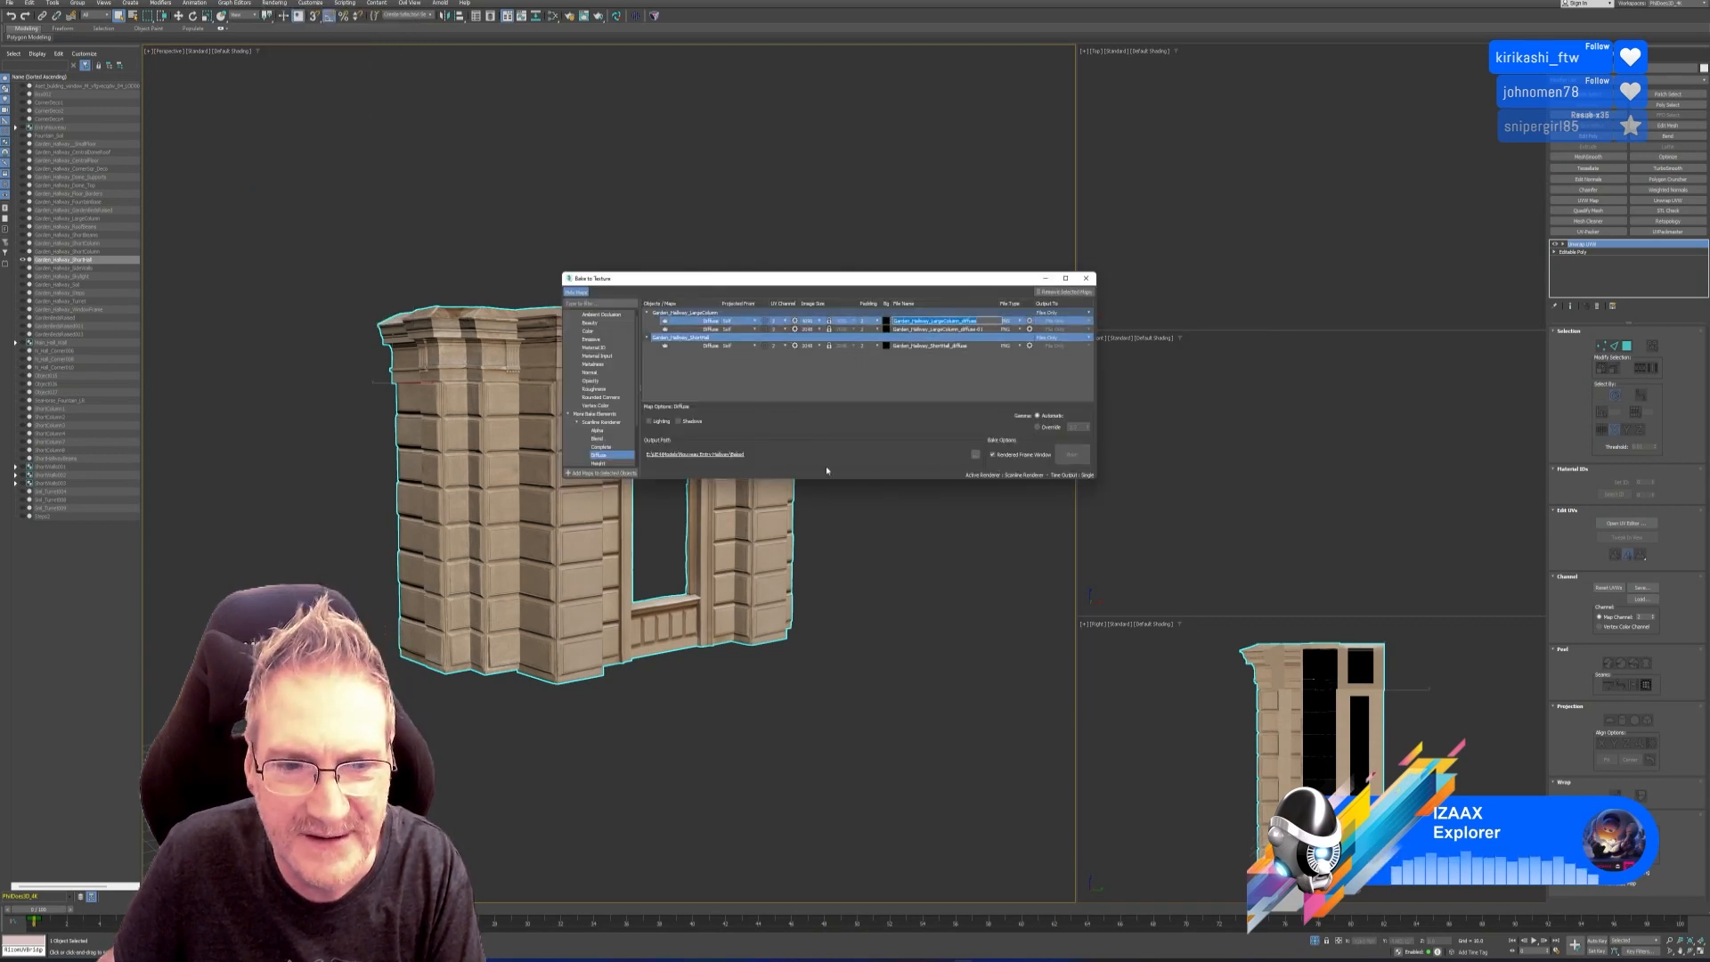
left_click(1063, 292)
left_click(1060, 292)
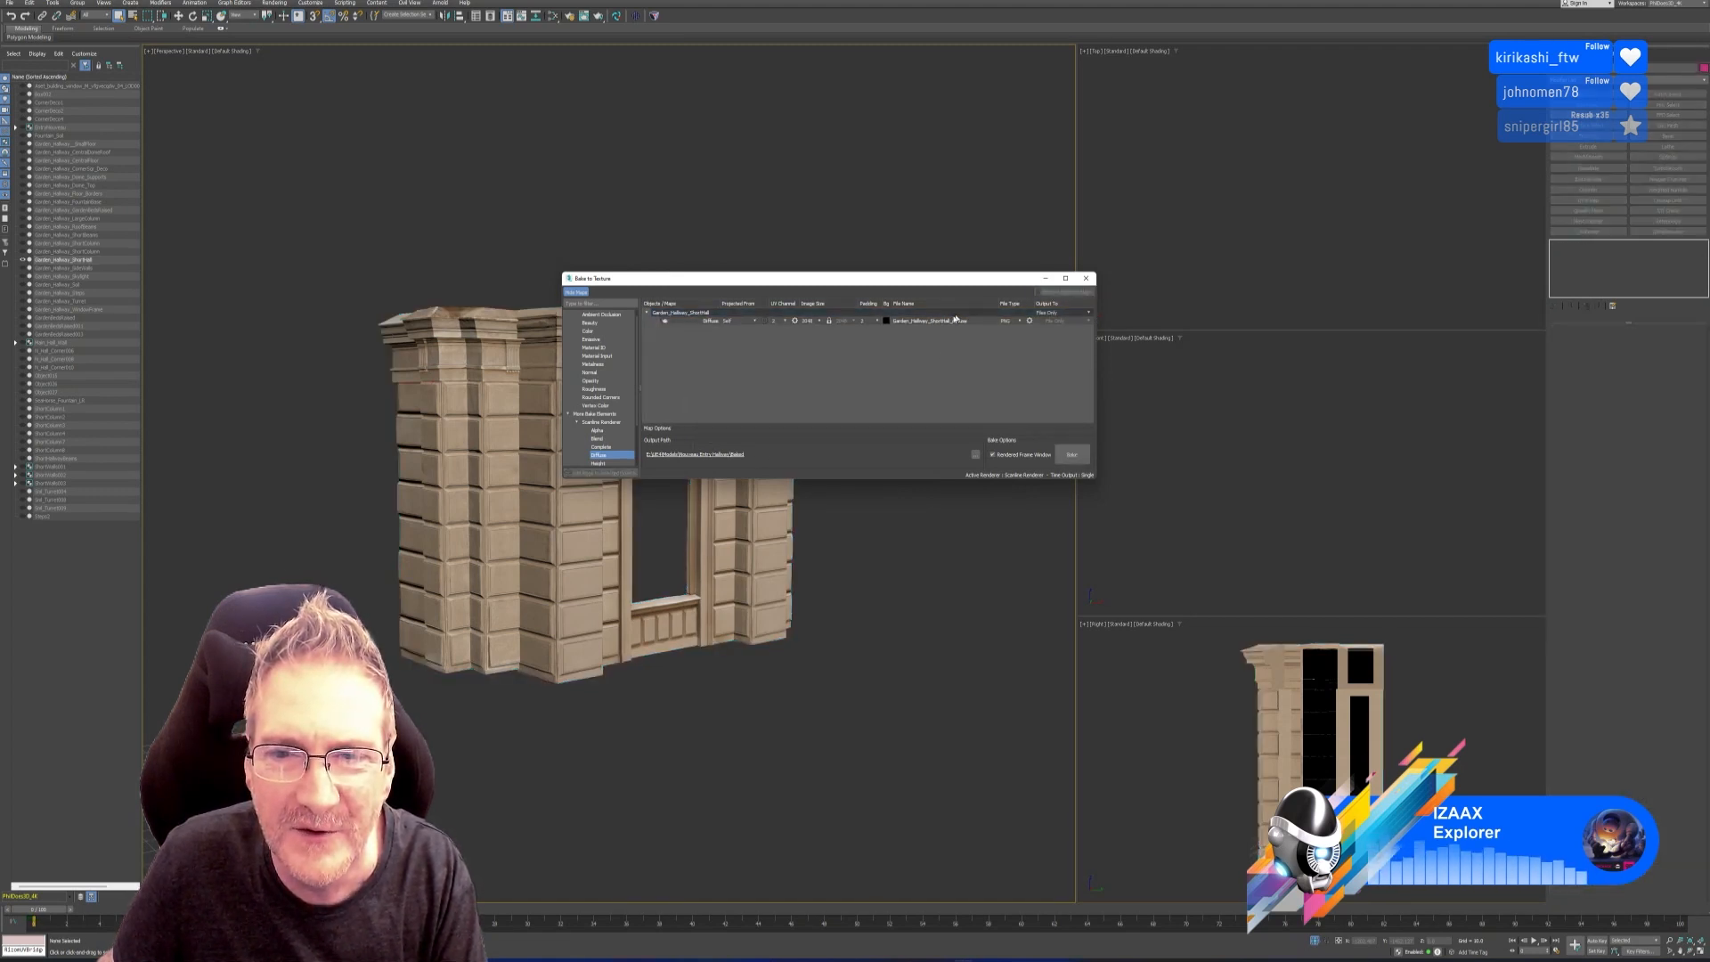
left_click(1054, 292)
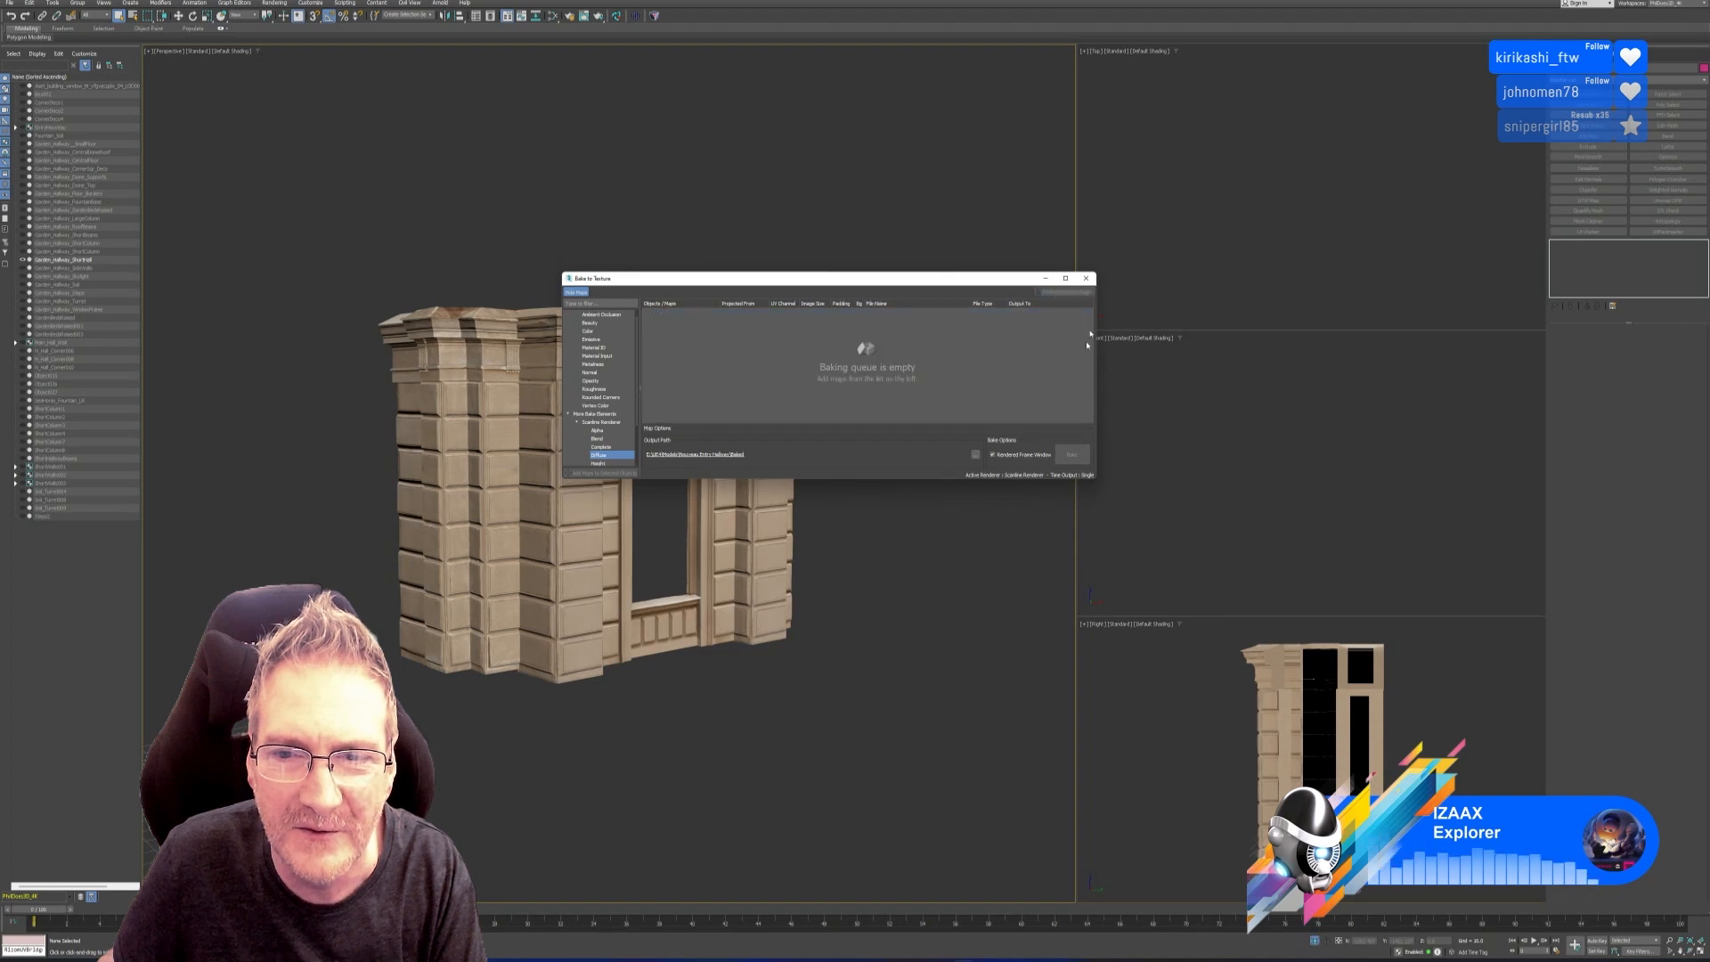
left_click(1086, 278)
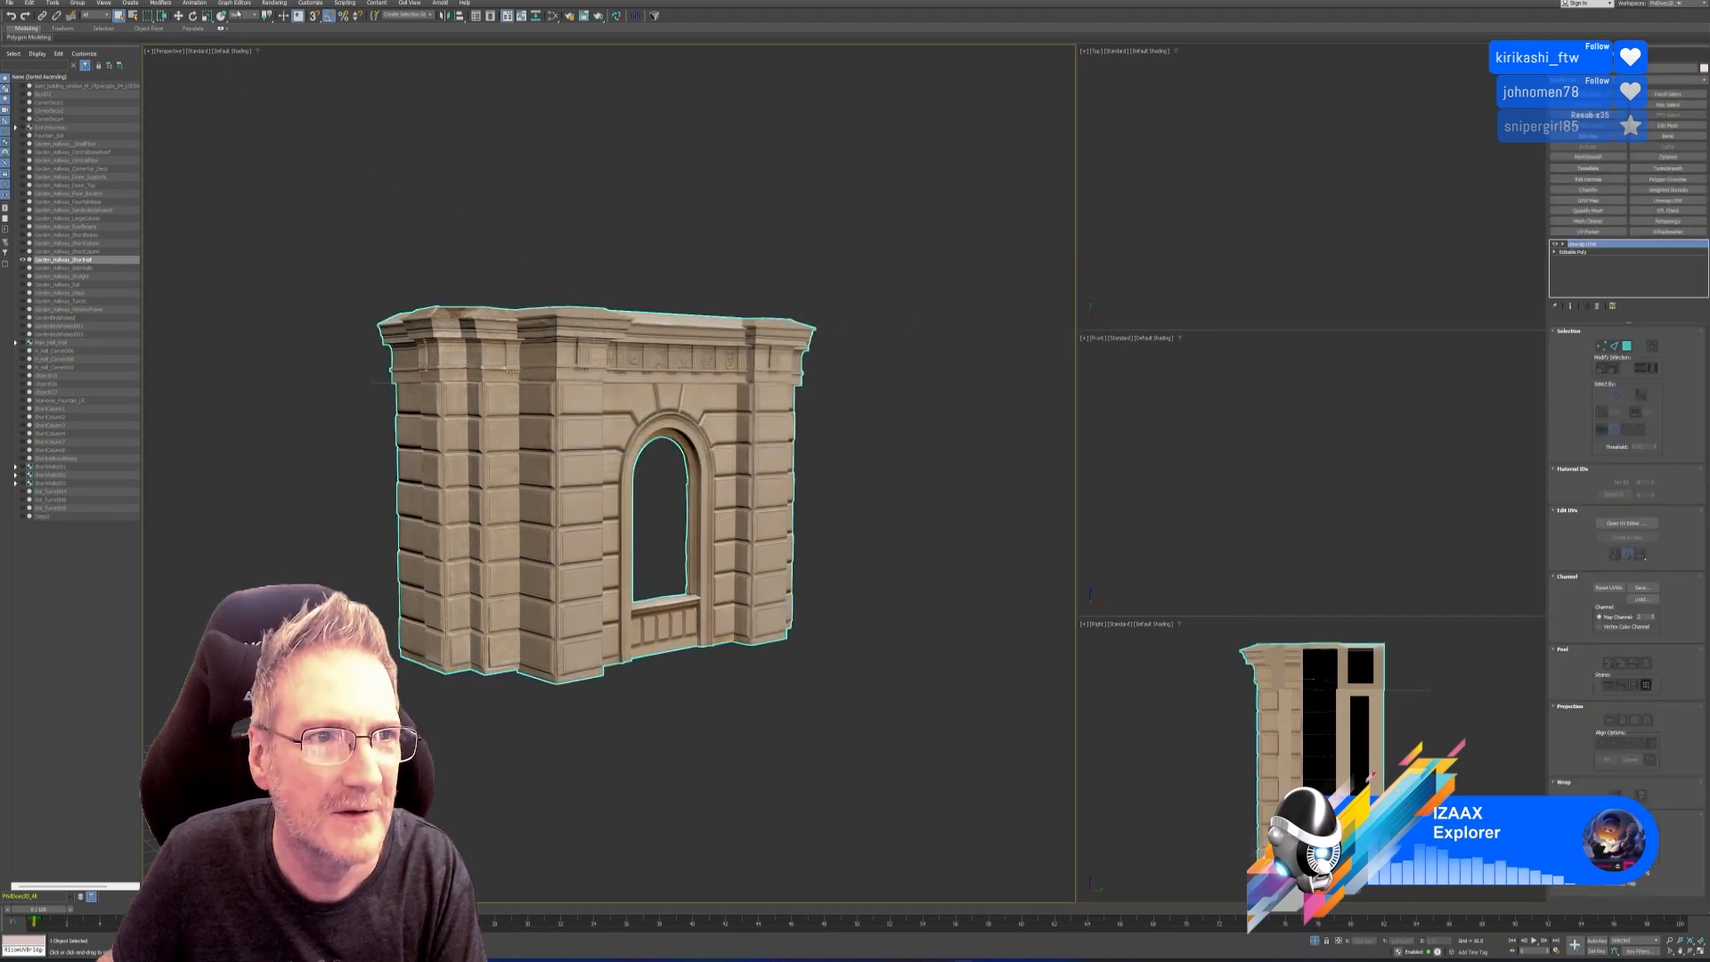
Queue a Diffuse map for the short wall in Bake to Texture and choose its image size.
left_click(274, 3)
left_click(309, 196)
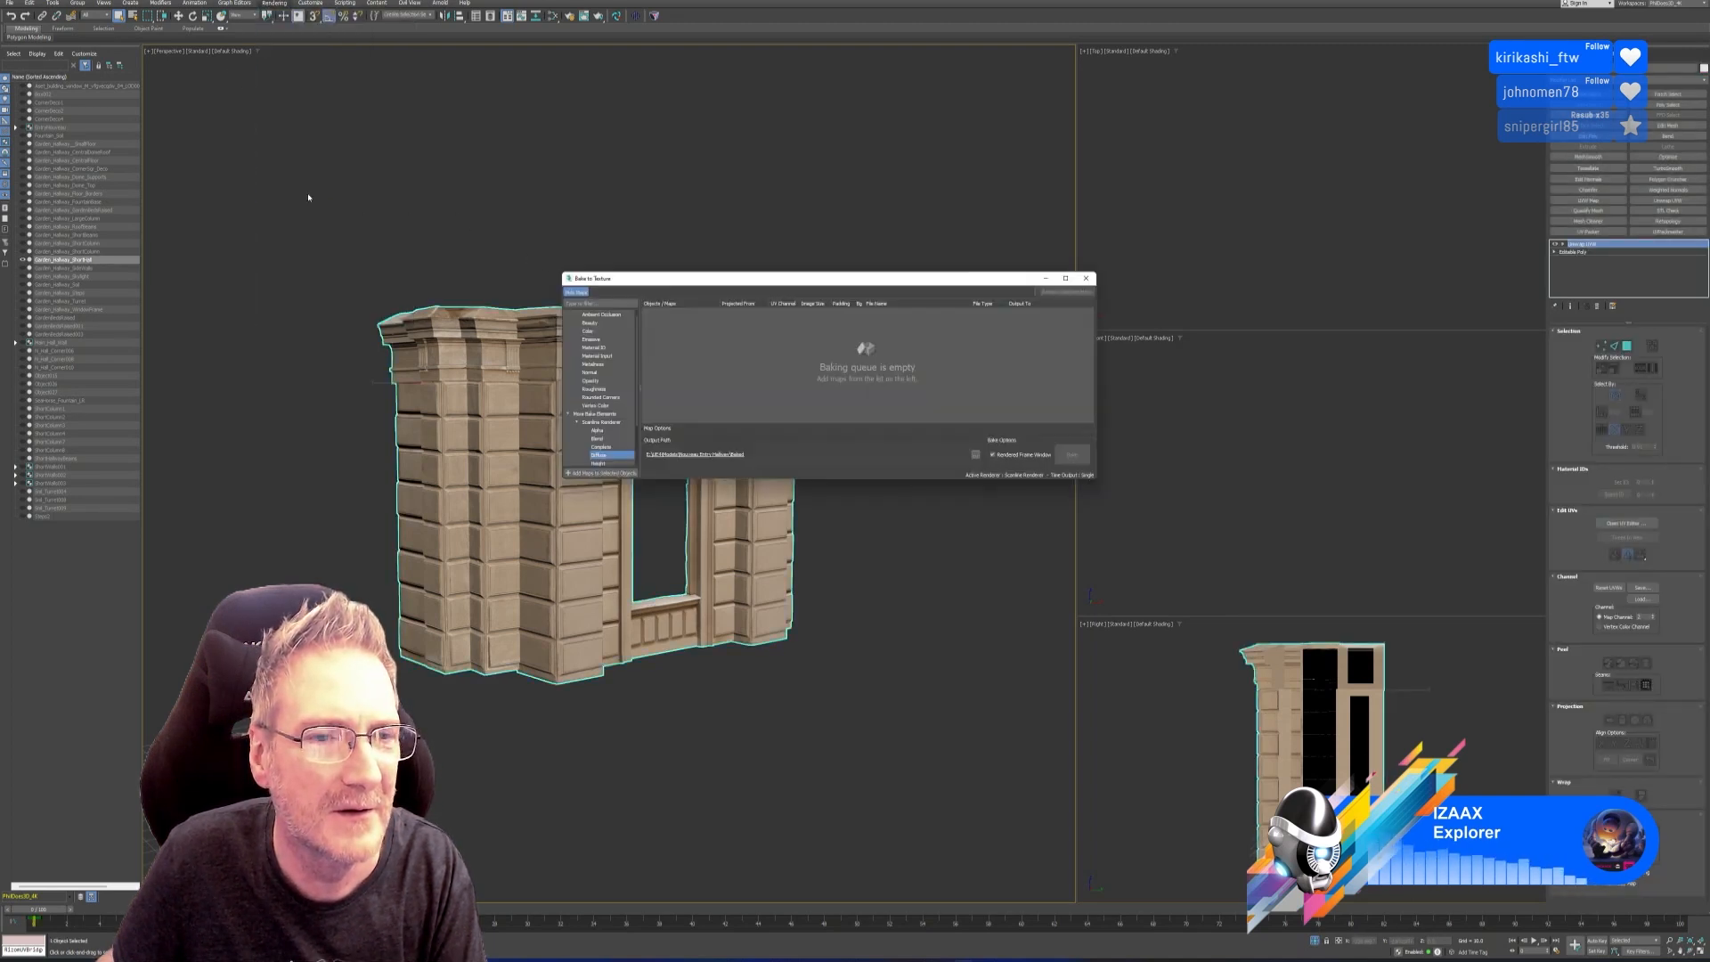
left_click(605, 473)
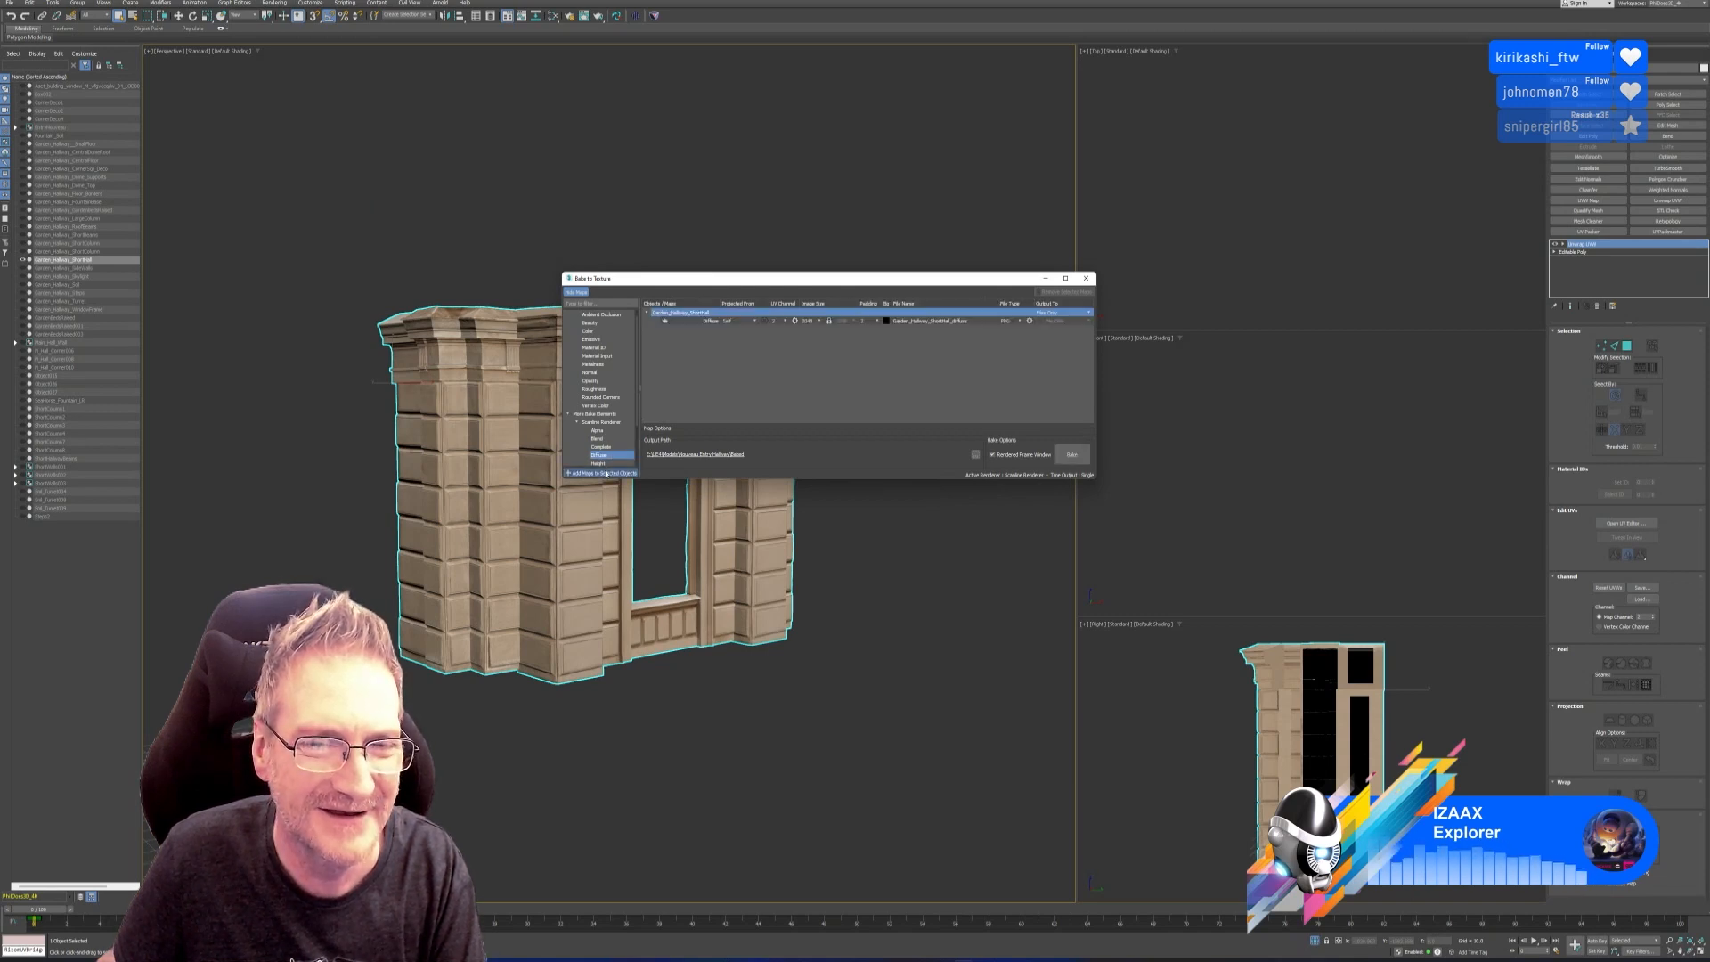
left_click(819, 321)
left_click(813, 359)
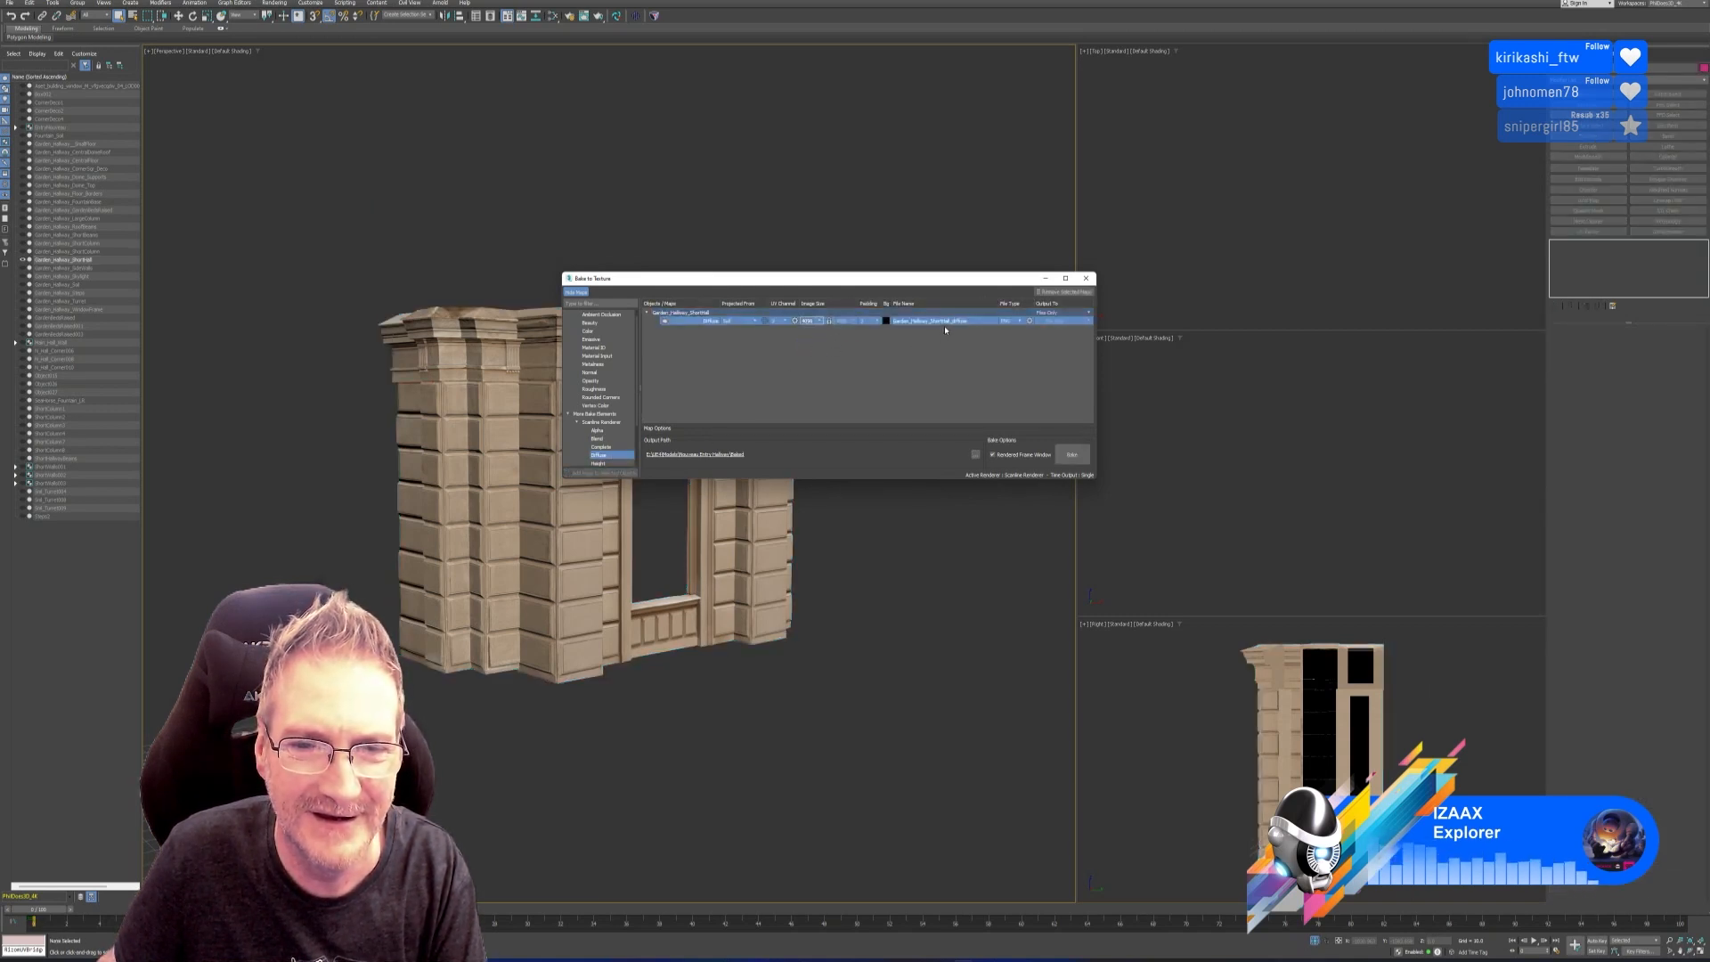
Confirm the Baked folder as the output path, bake the short wall's Diffuse map and close the baking windows.
left_click(975, 454)
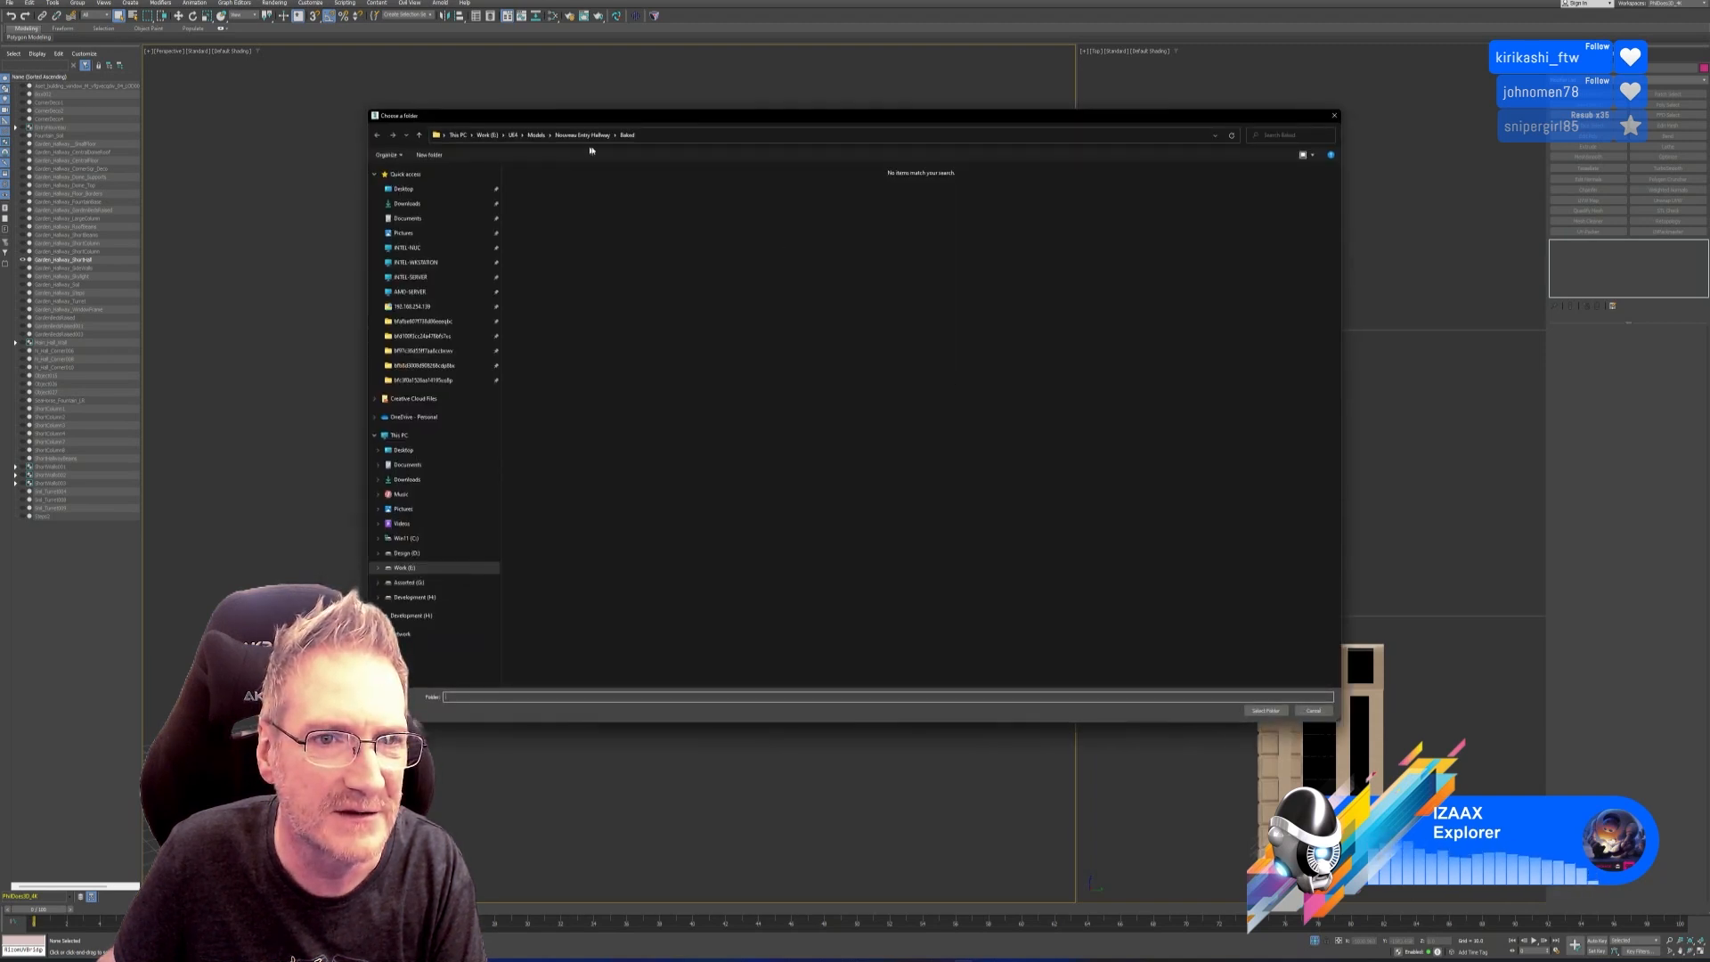
left_click(1260, 709)
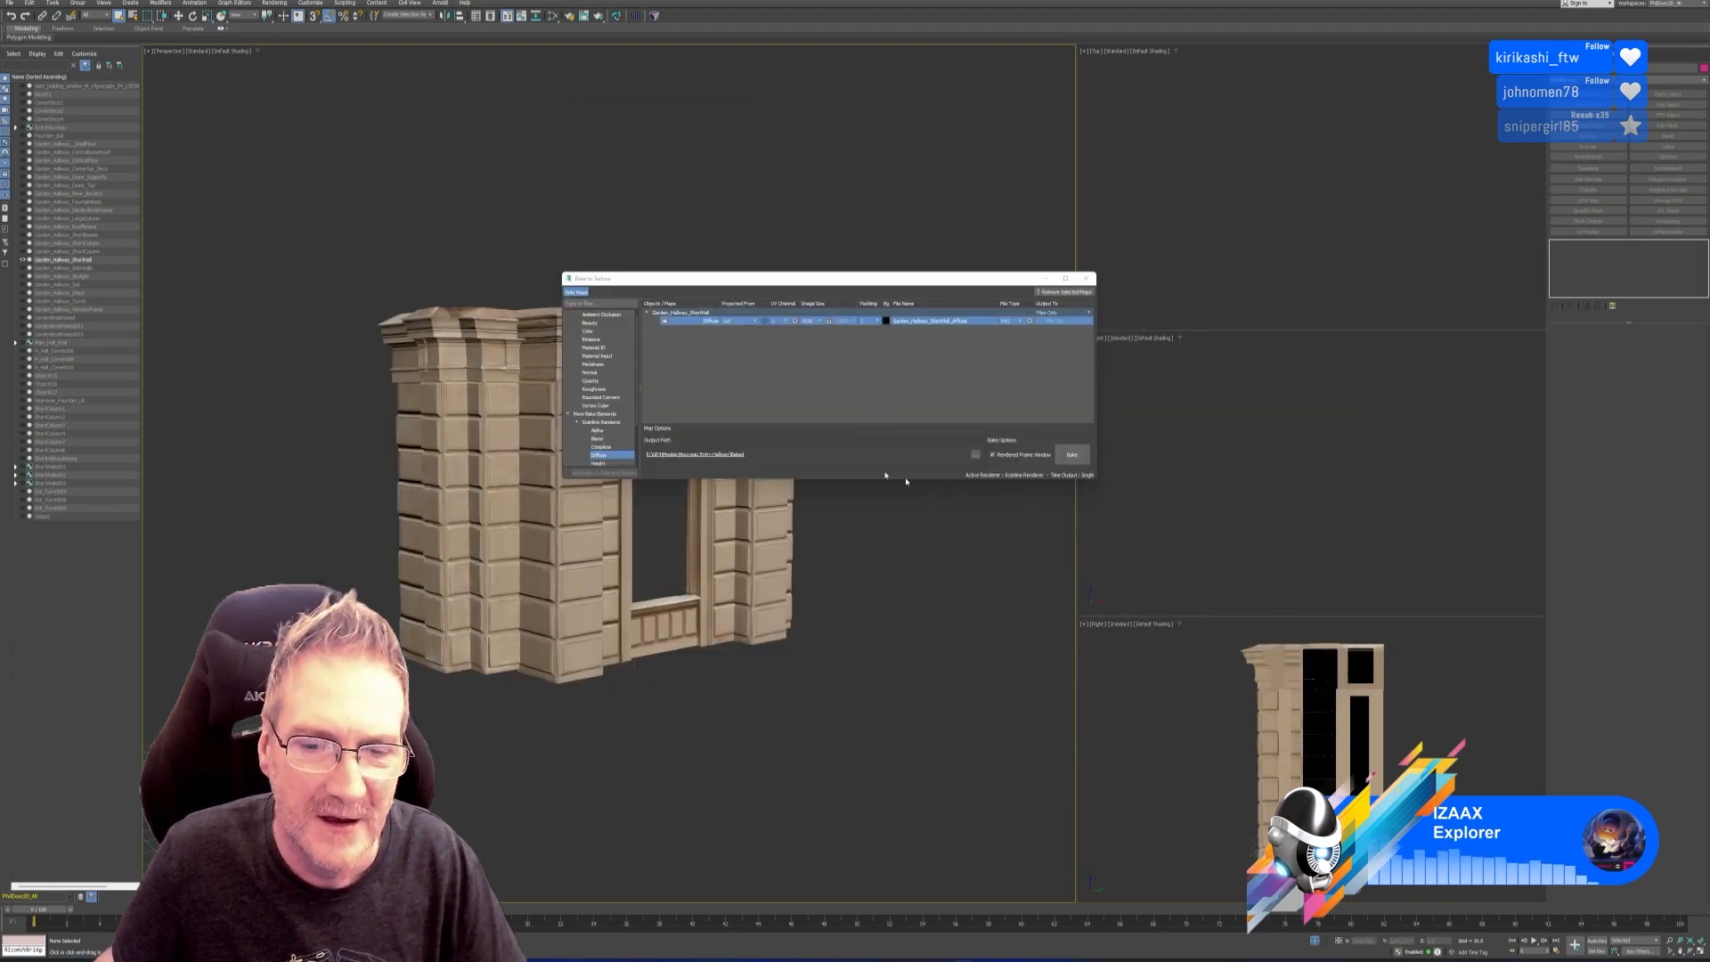
left_click(1071, 454)
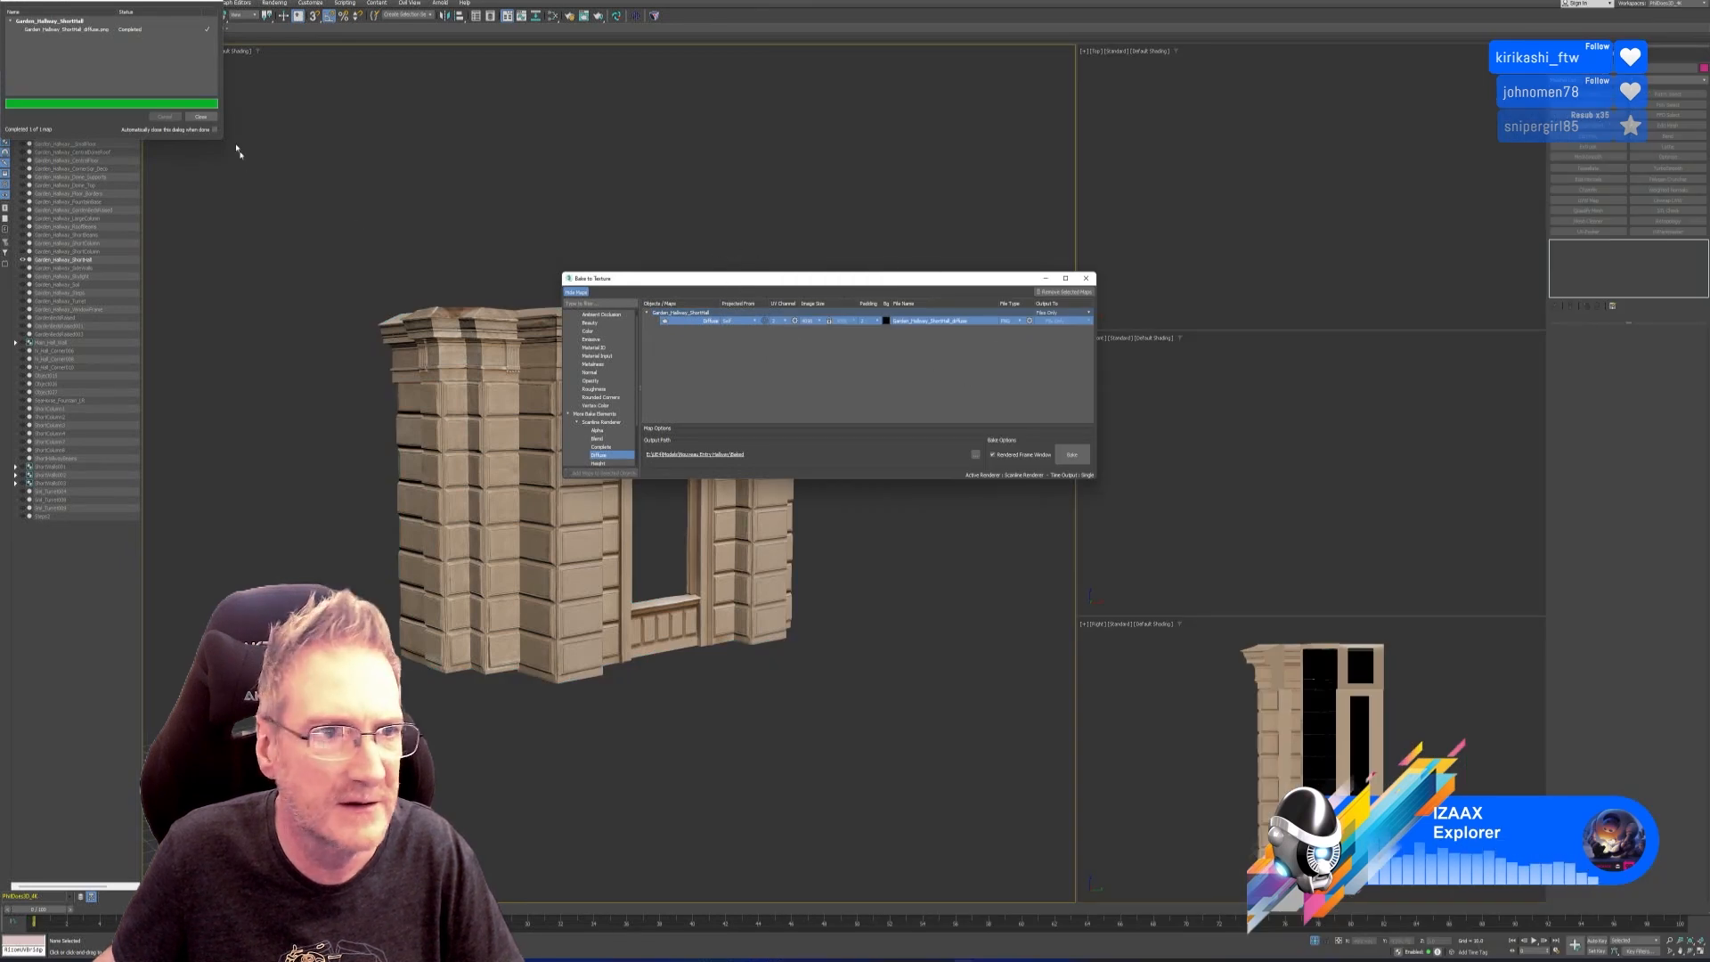
left_click(200, 117)
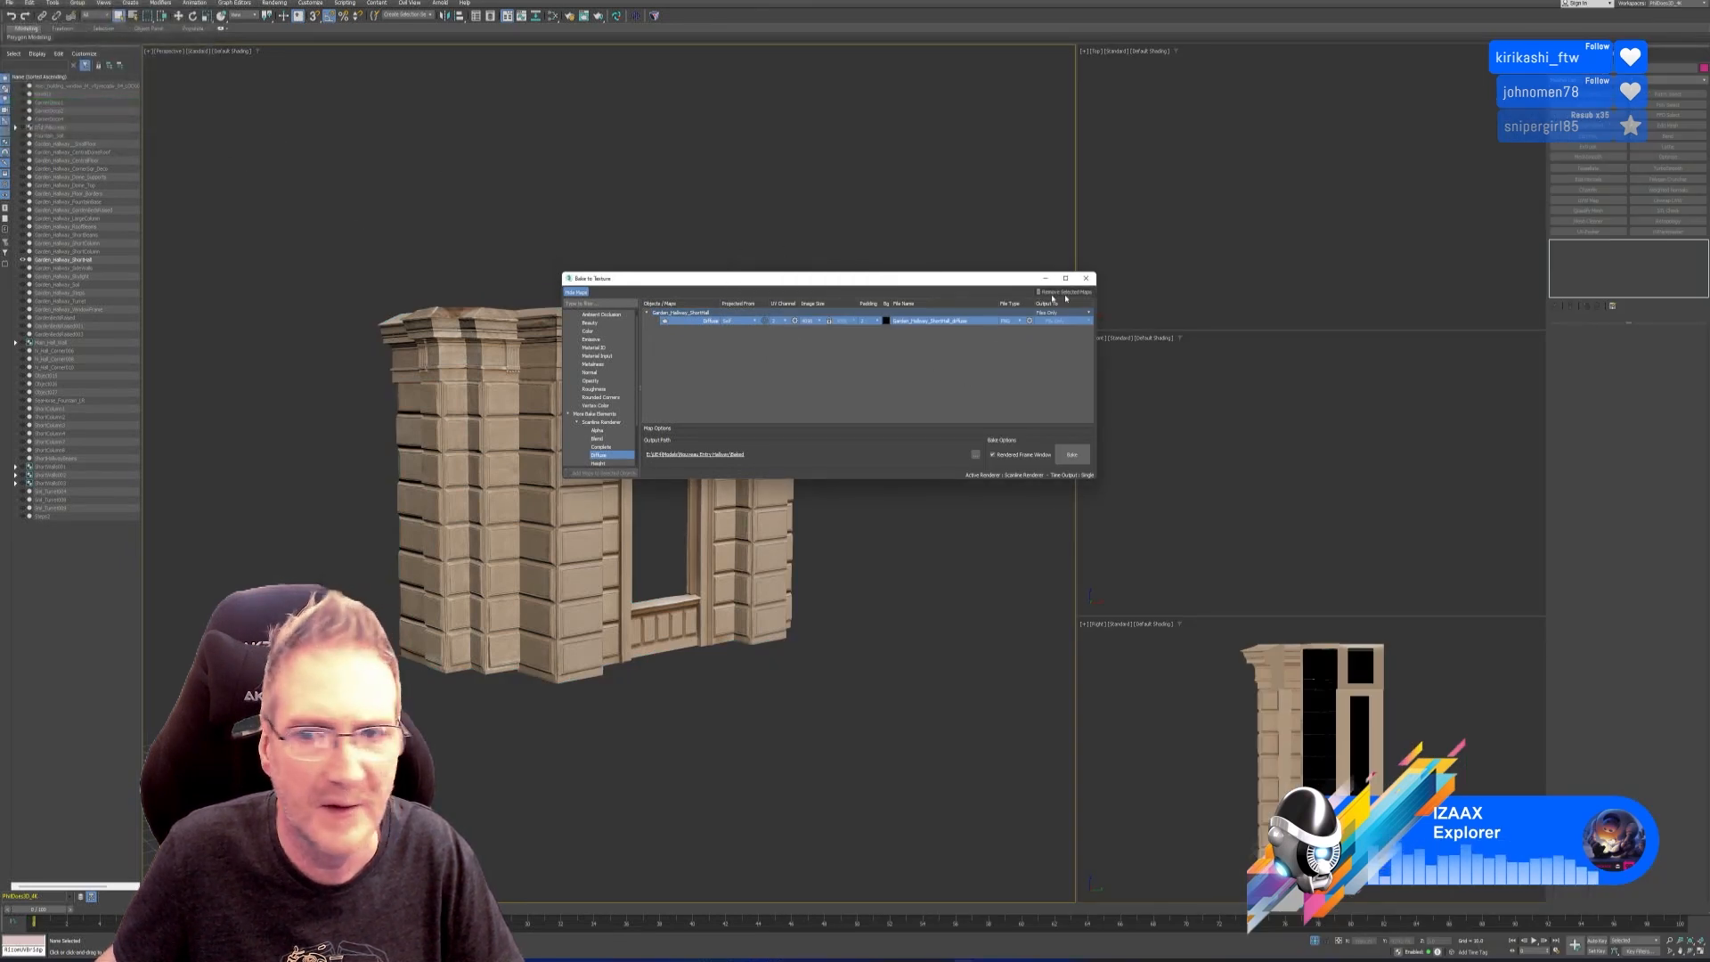
left_click(1086, 278)
Select the short wall and create a Standard (Legacy) material and a Bitmap map loading the wall's baked diffuse image from the Baked folder.
left_click(775, 343)
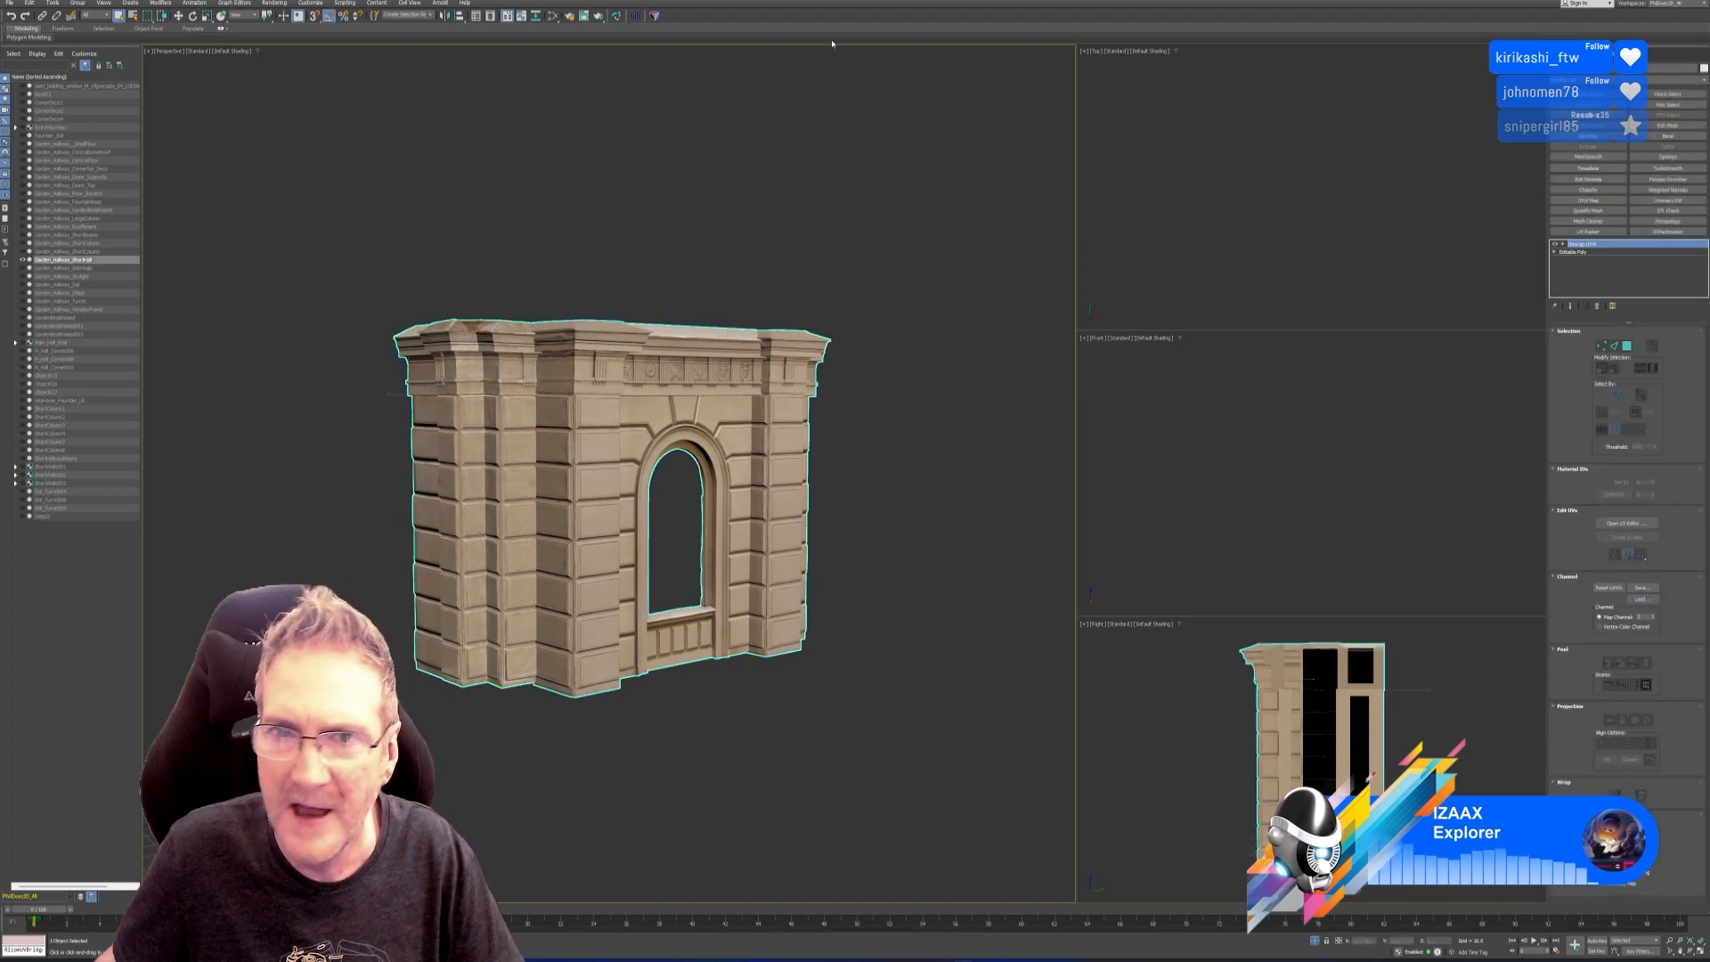
left_click(570, 17)
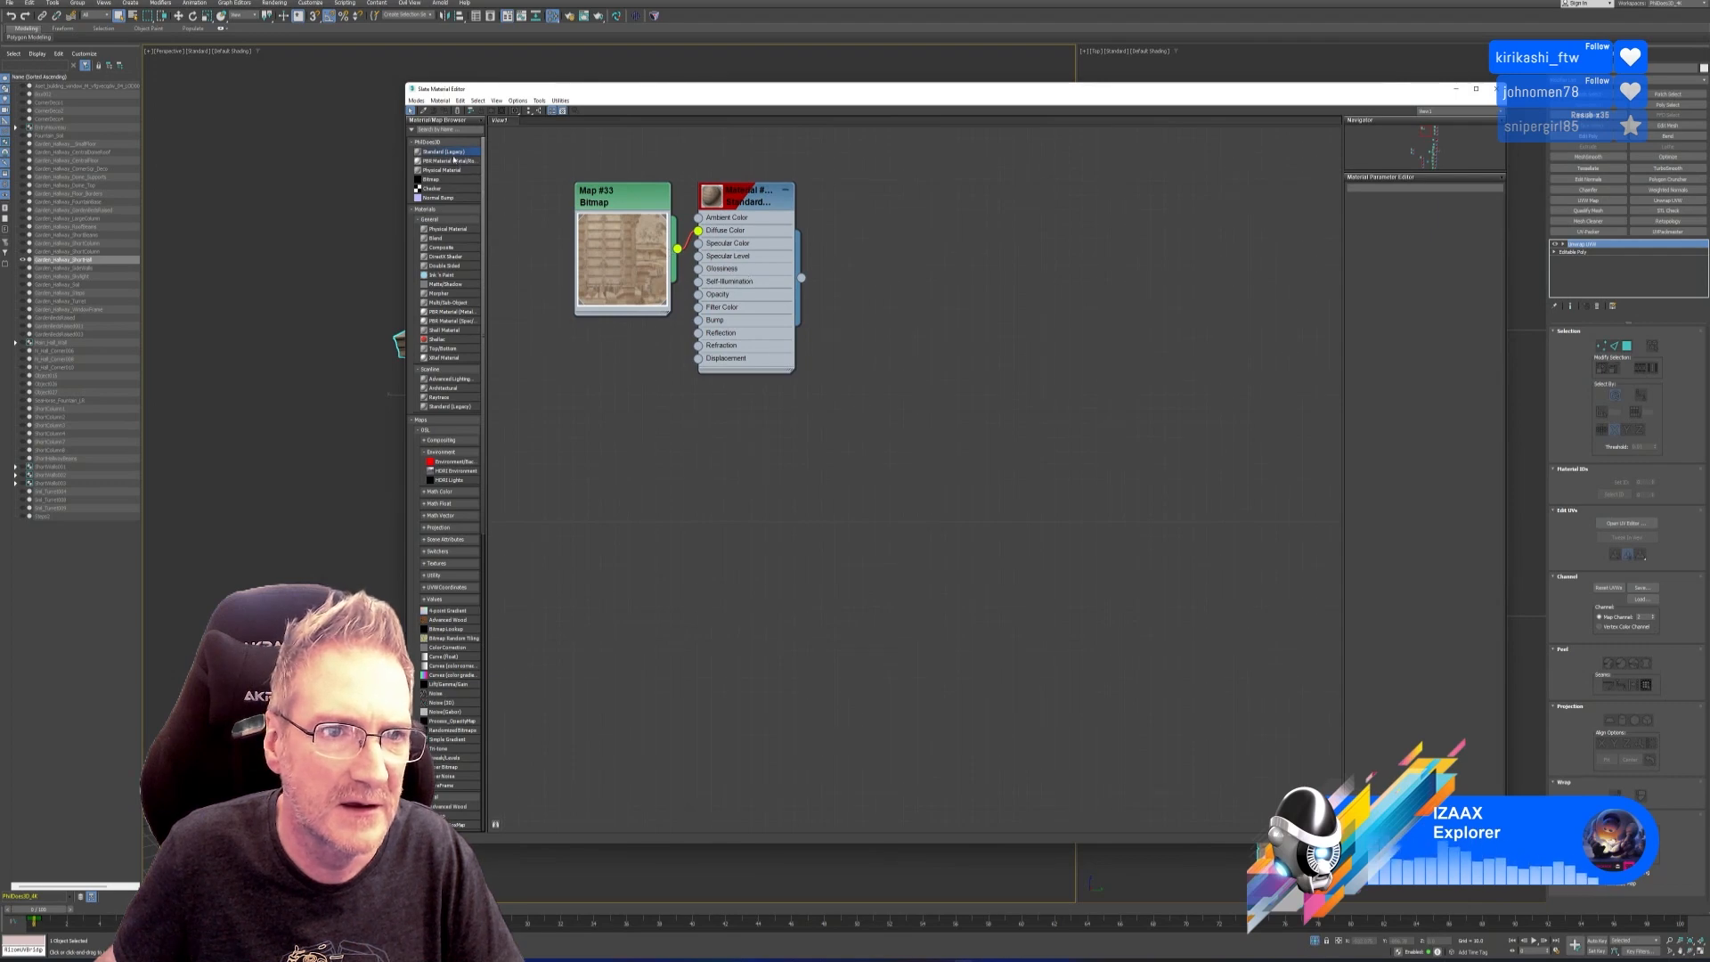
left_click_drag(498, 201, 703, 429)
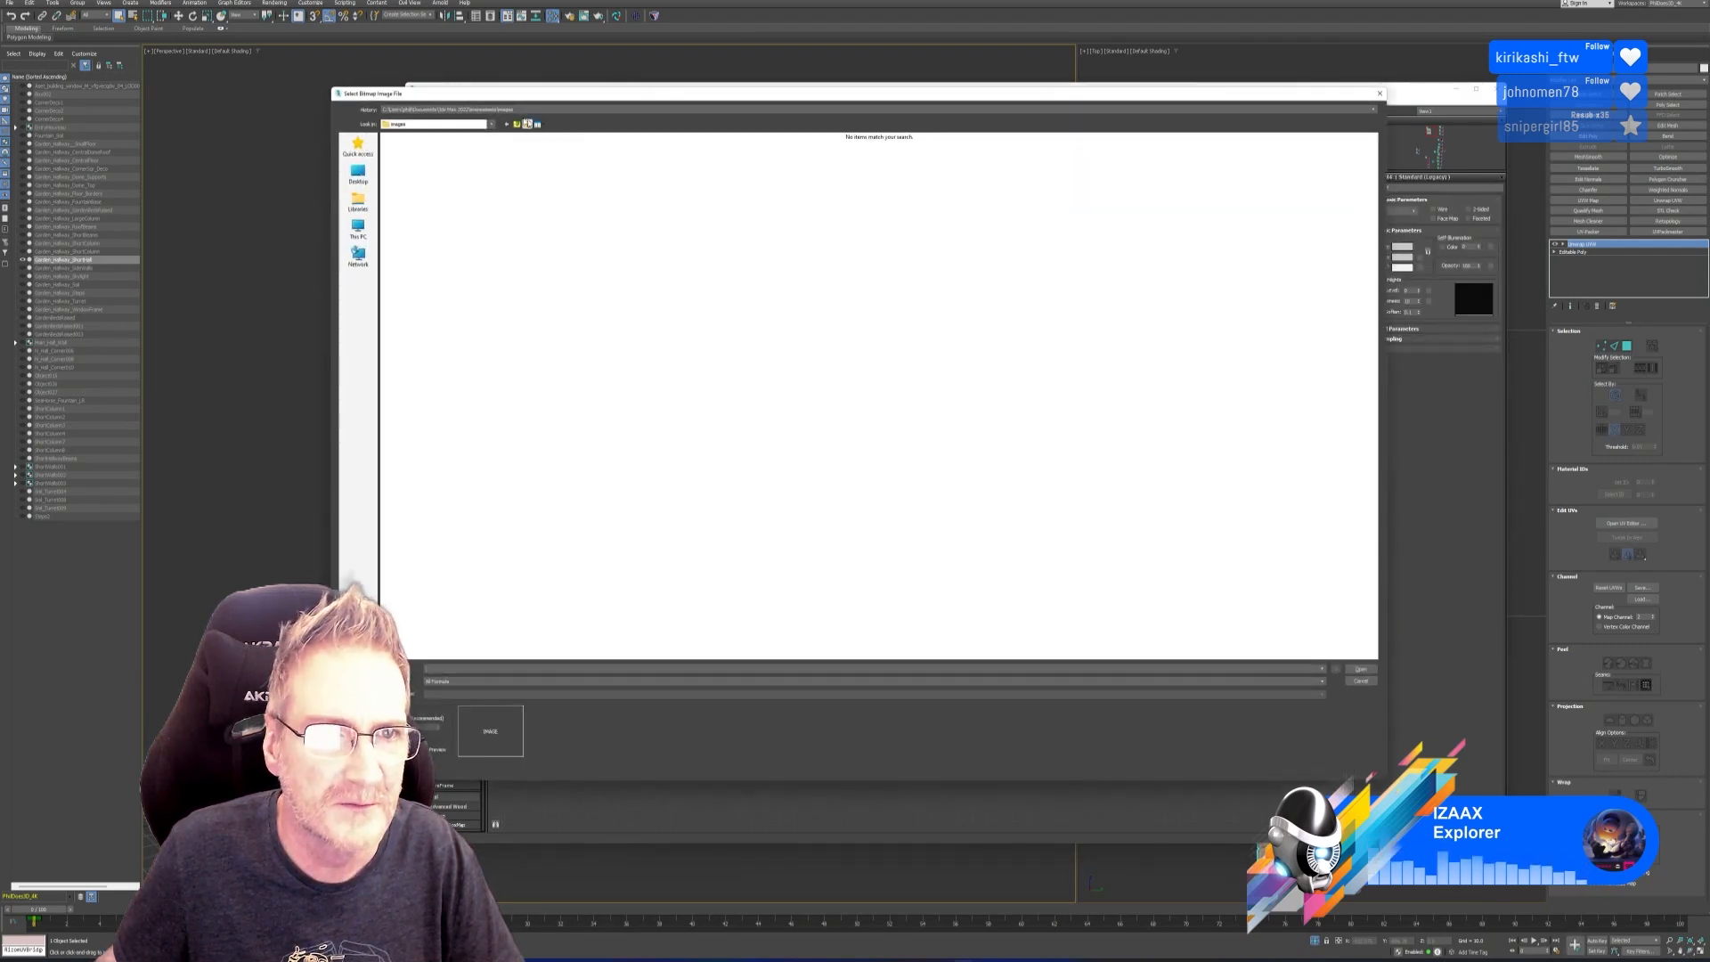
left_click(512, 110)
left_click(500, 125)
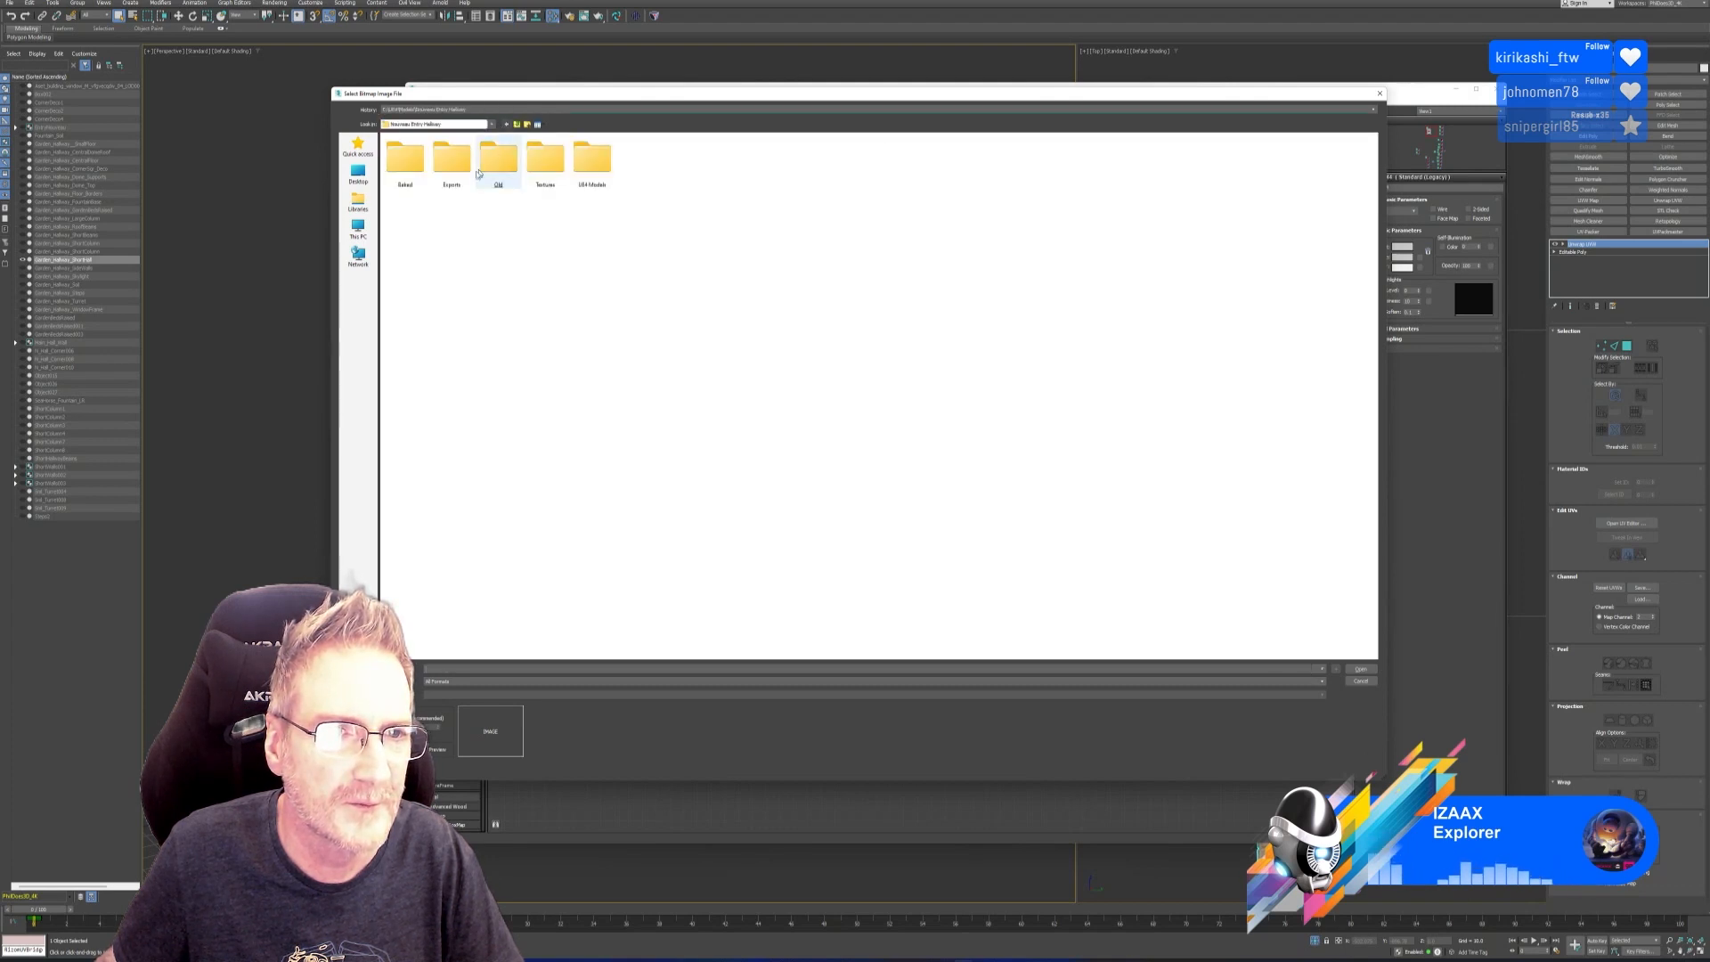
double_click(405, 159)
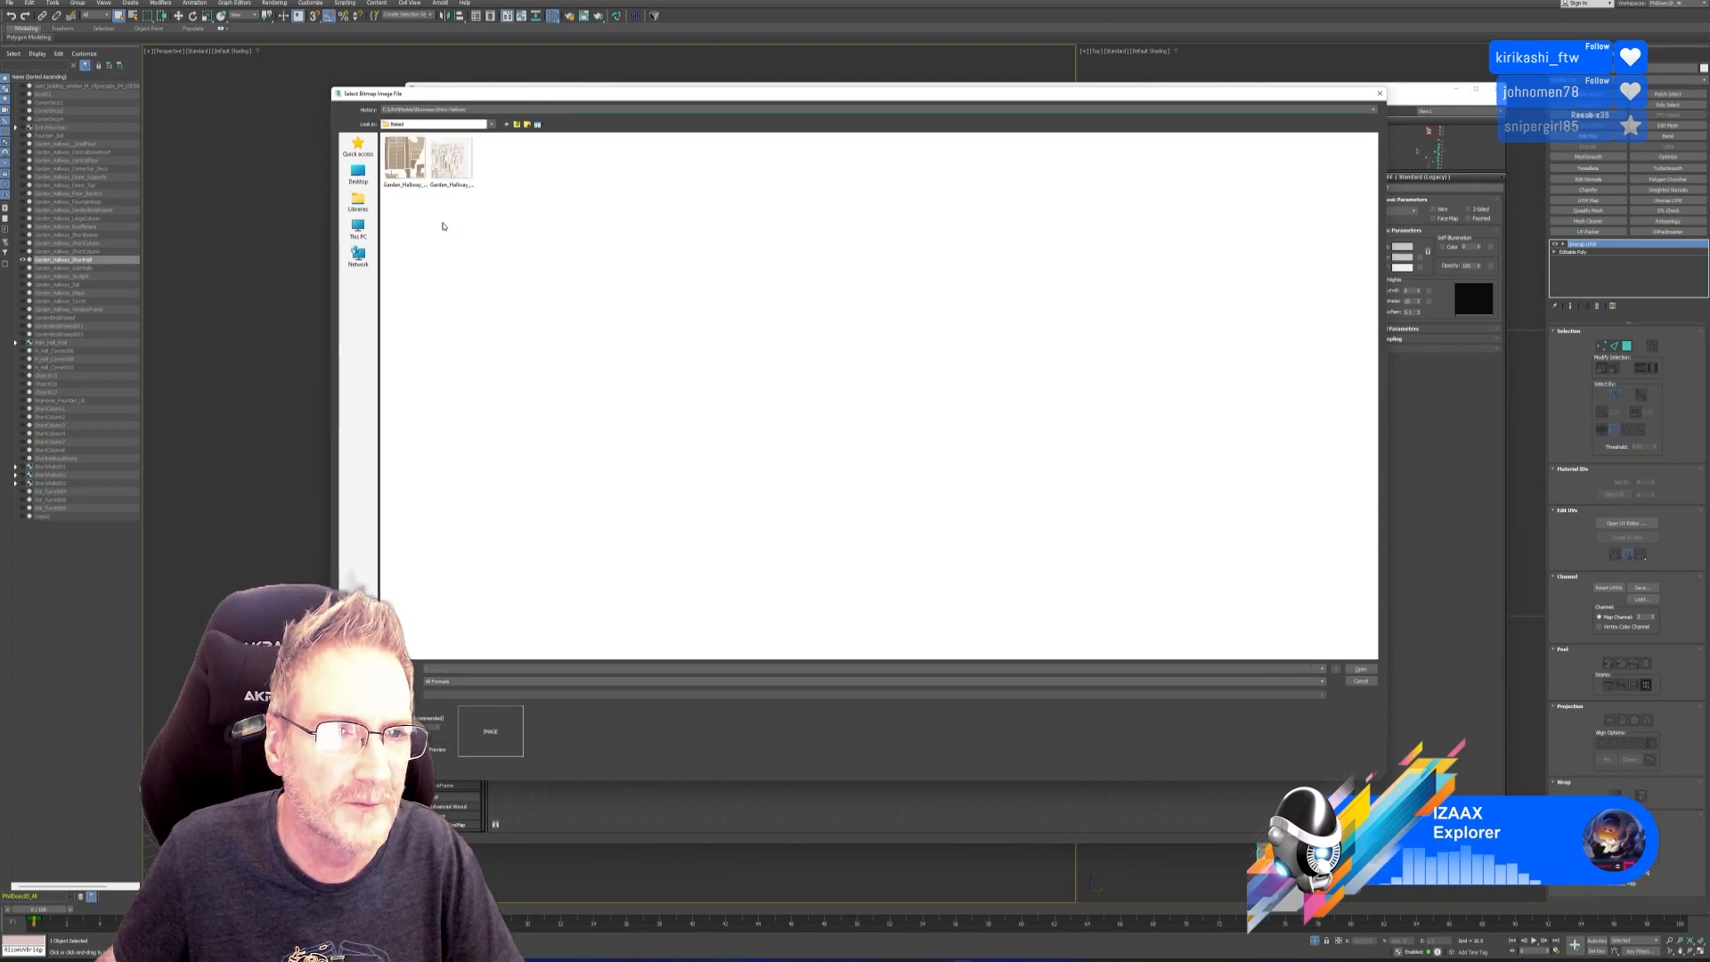
left_click(451, 165)
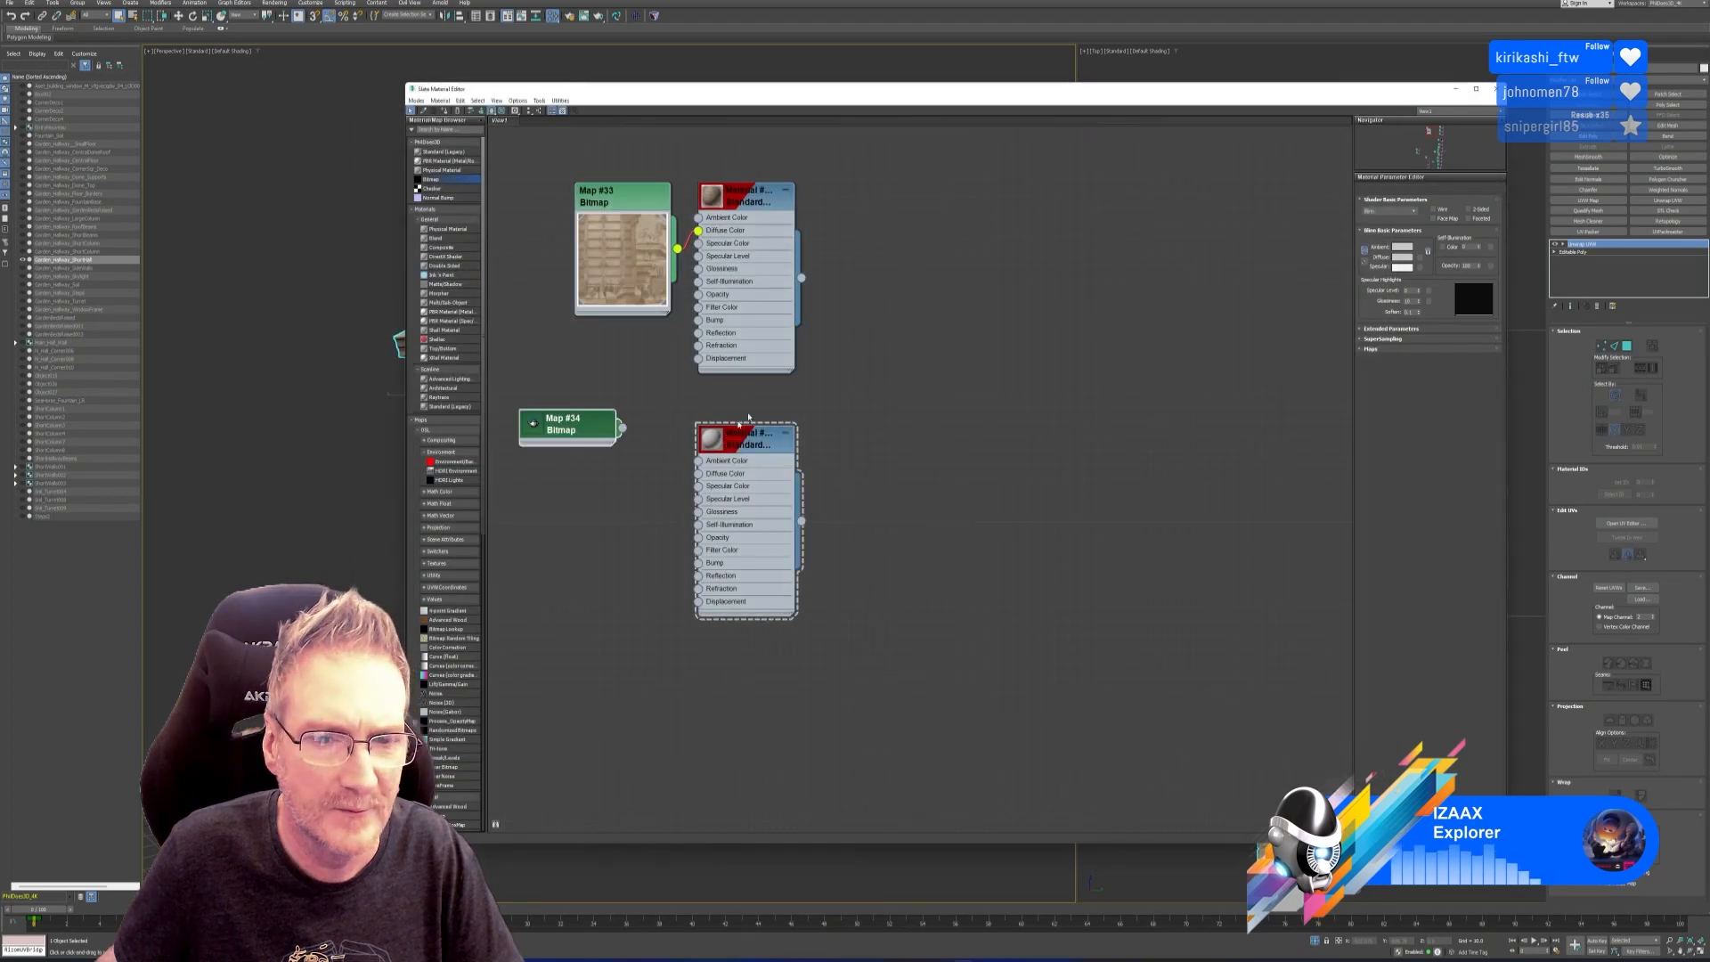
Connect the baked bitmap to the new material's Diffuse Color, assign the material to the short wall and close the material editor.
double_click(533, 426)
left_click(533, 425)
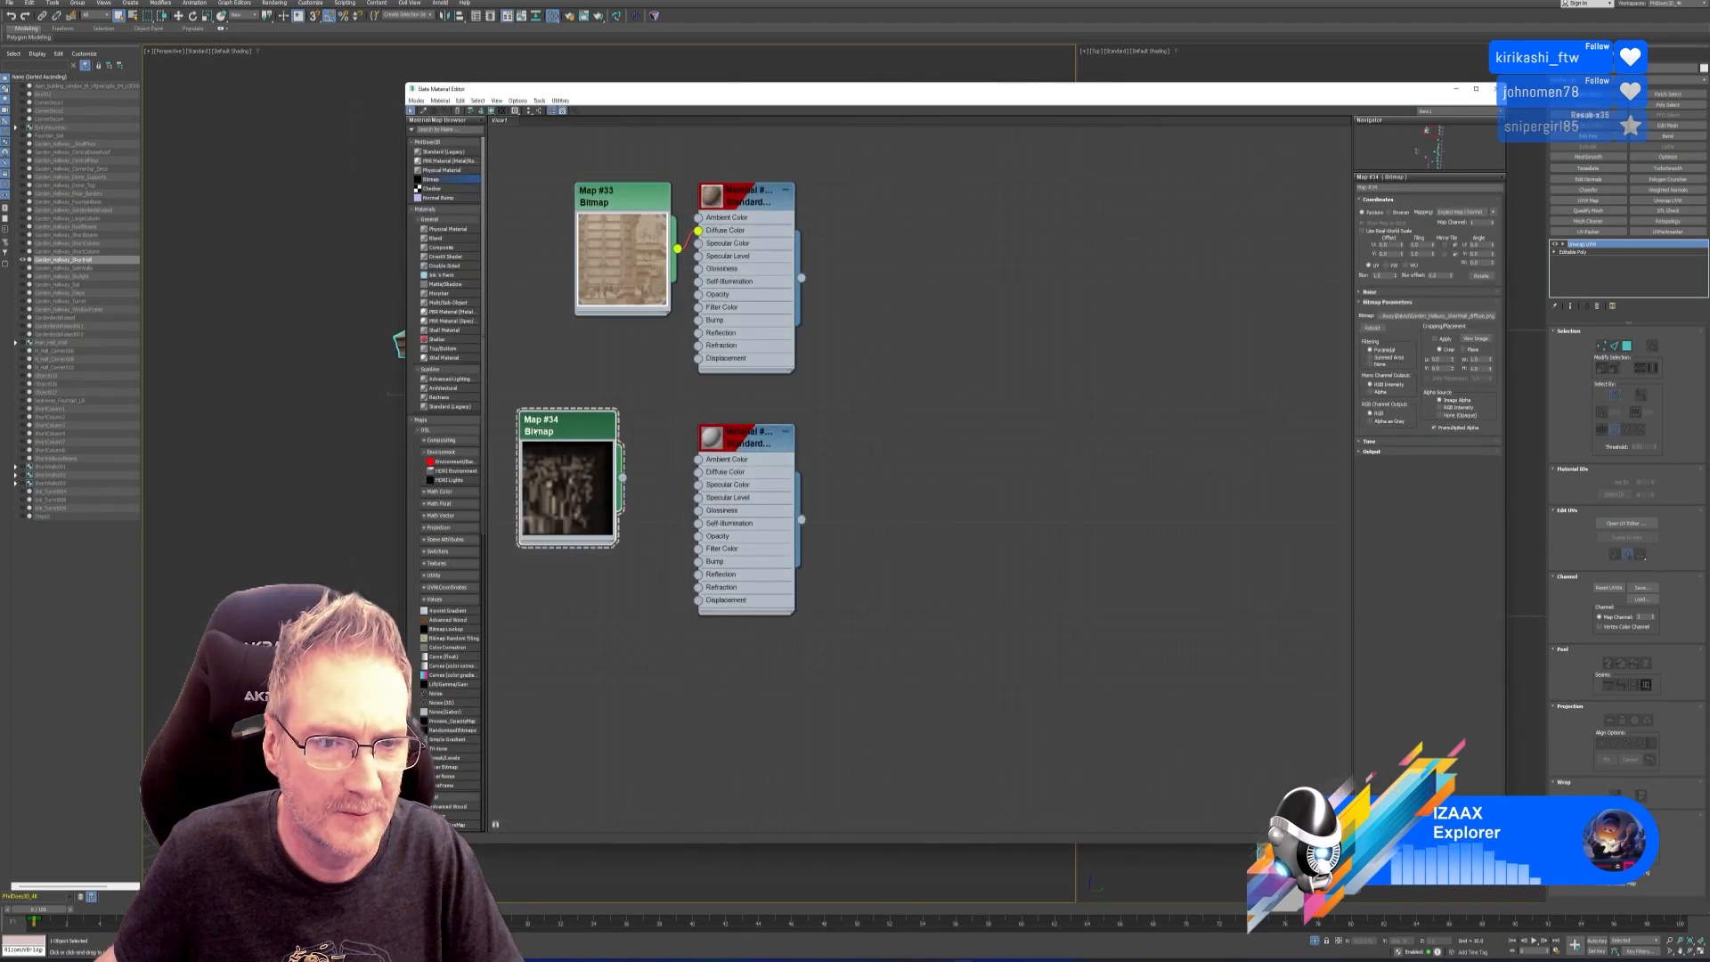
left_click_drag(621, 478, 699, 473)
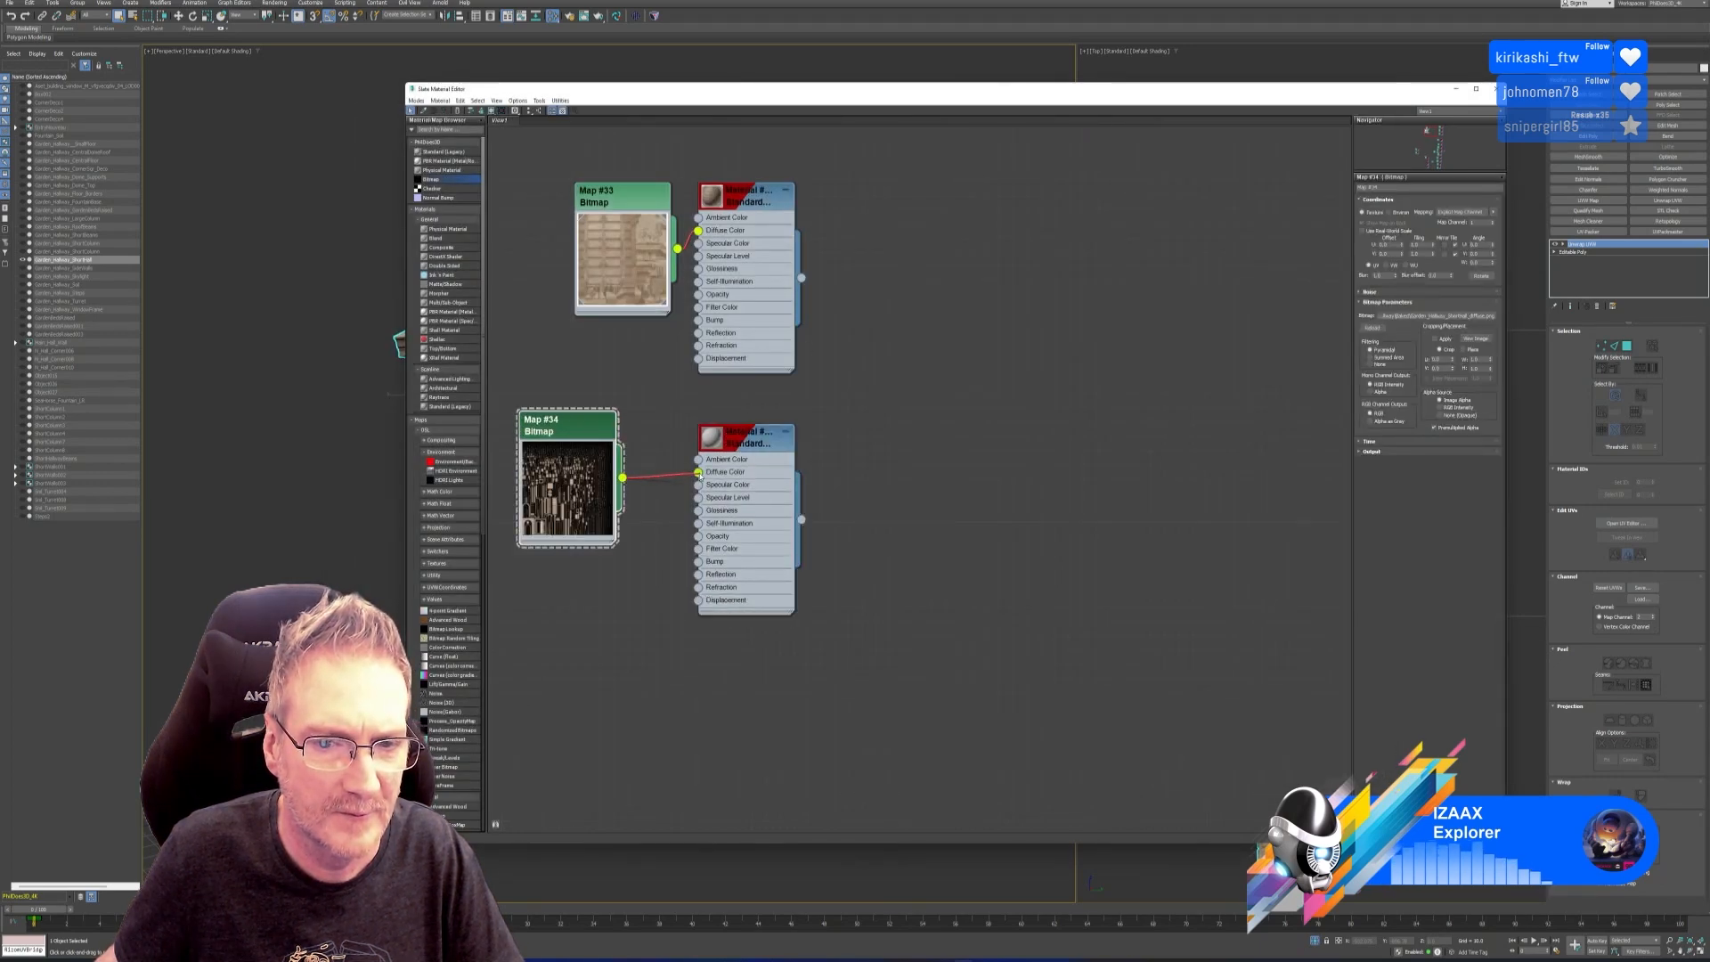
right_click(744, 436)
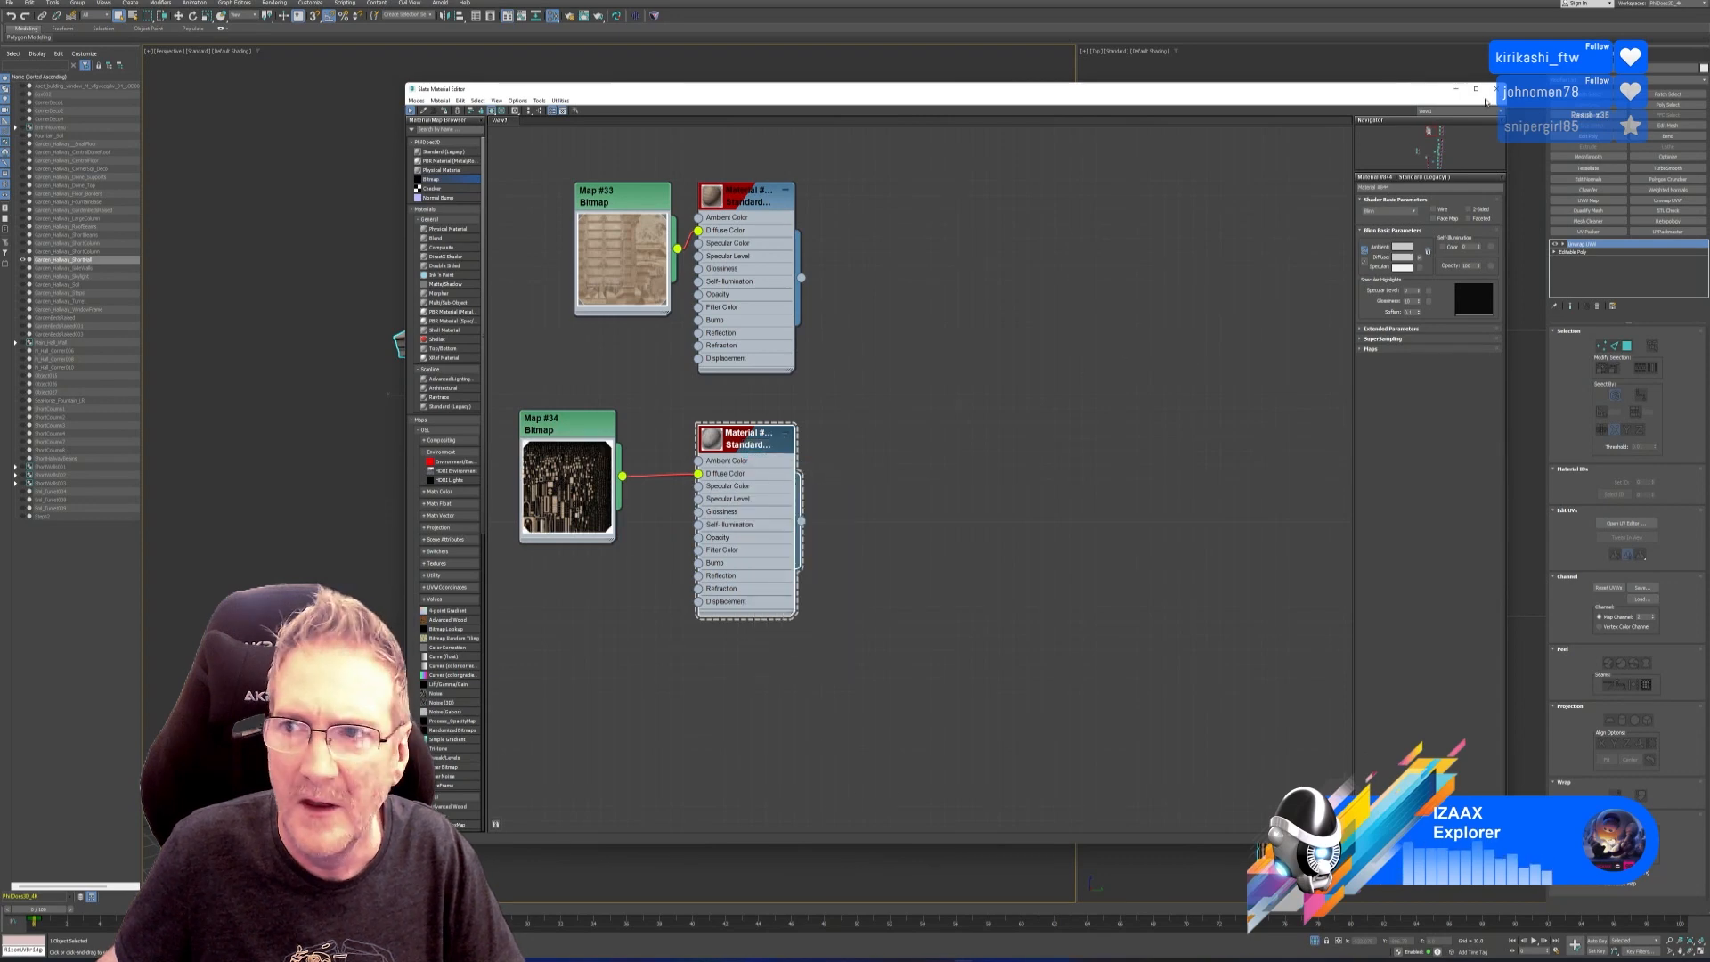
left_click(1495, 89)
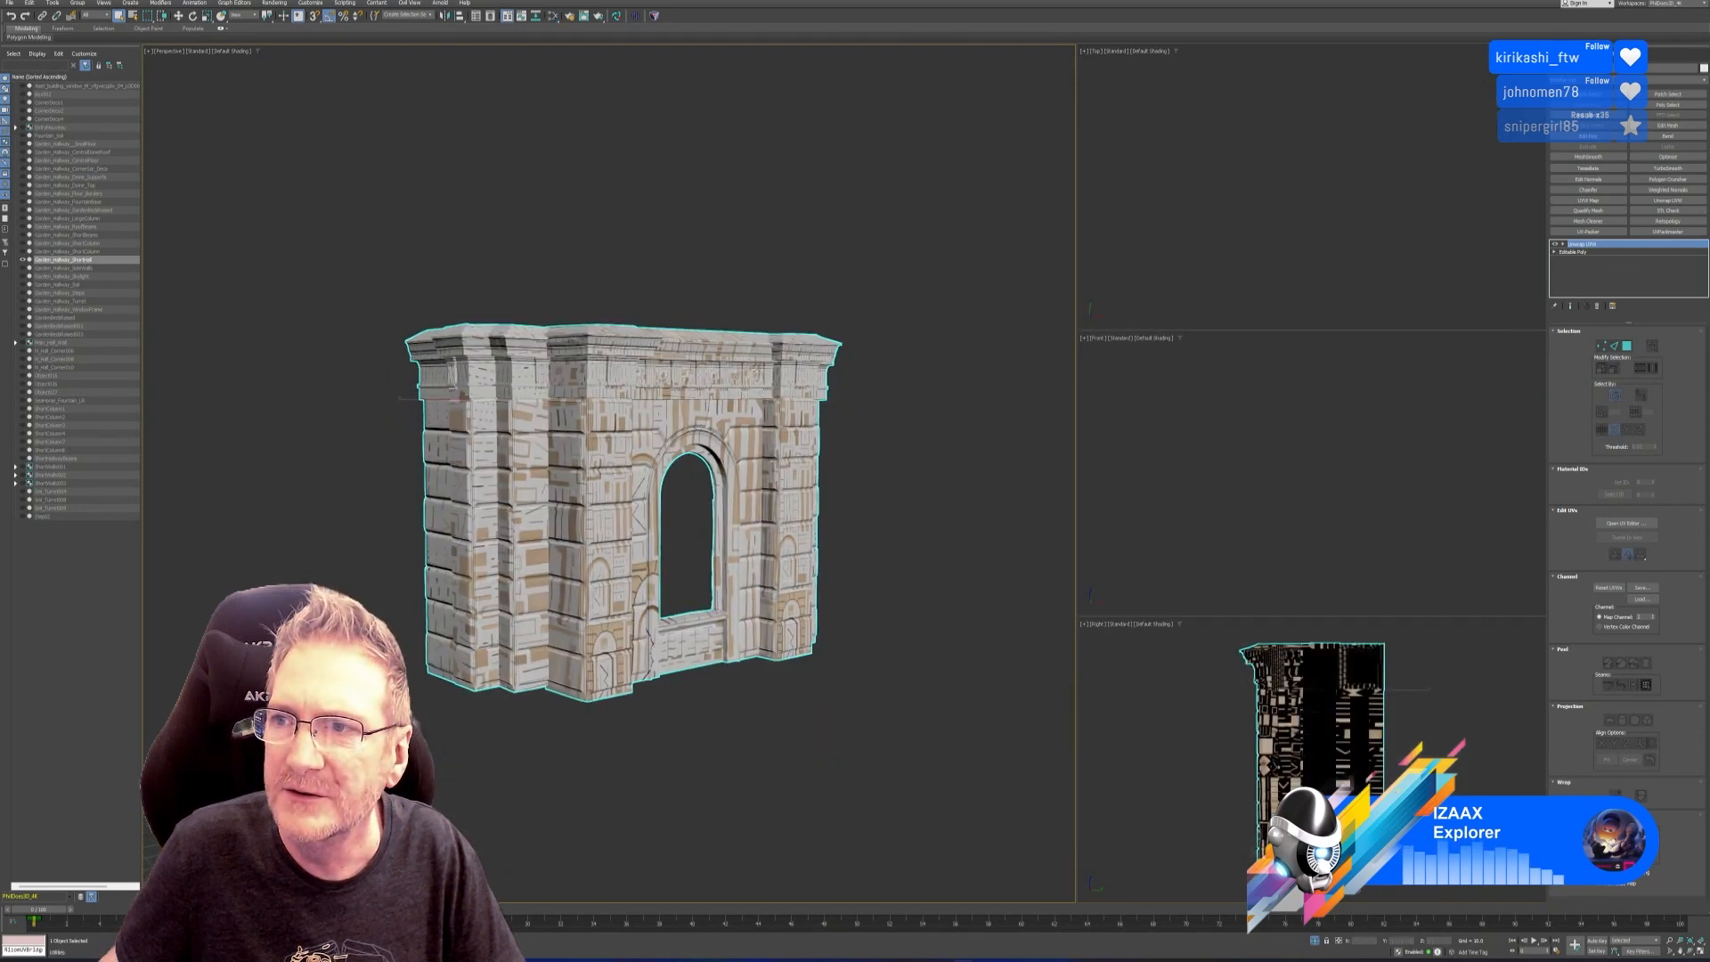
Copy the short wall's map channel 2 onto map channel 1 with Channel Info and close the Map Channel Info window.
left_click(1630, 56)
left_click(1626, 250)
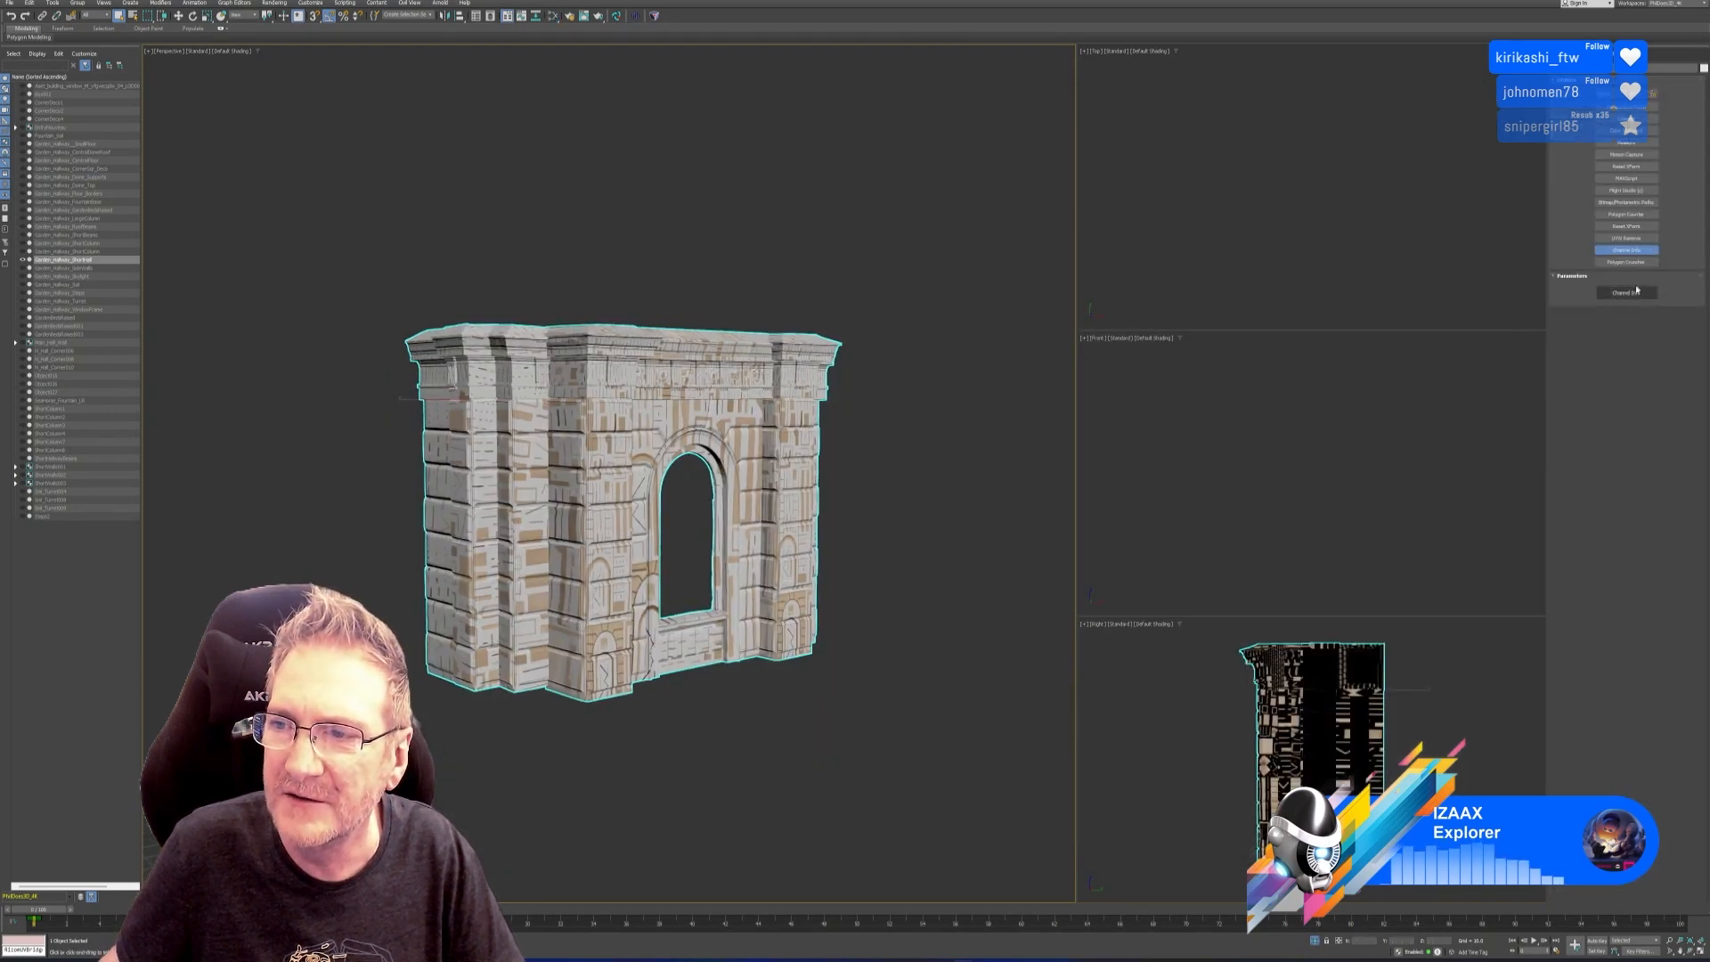
left_click(1626, 292)
right_click(84, 98)
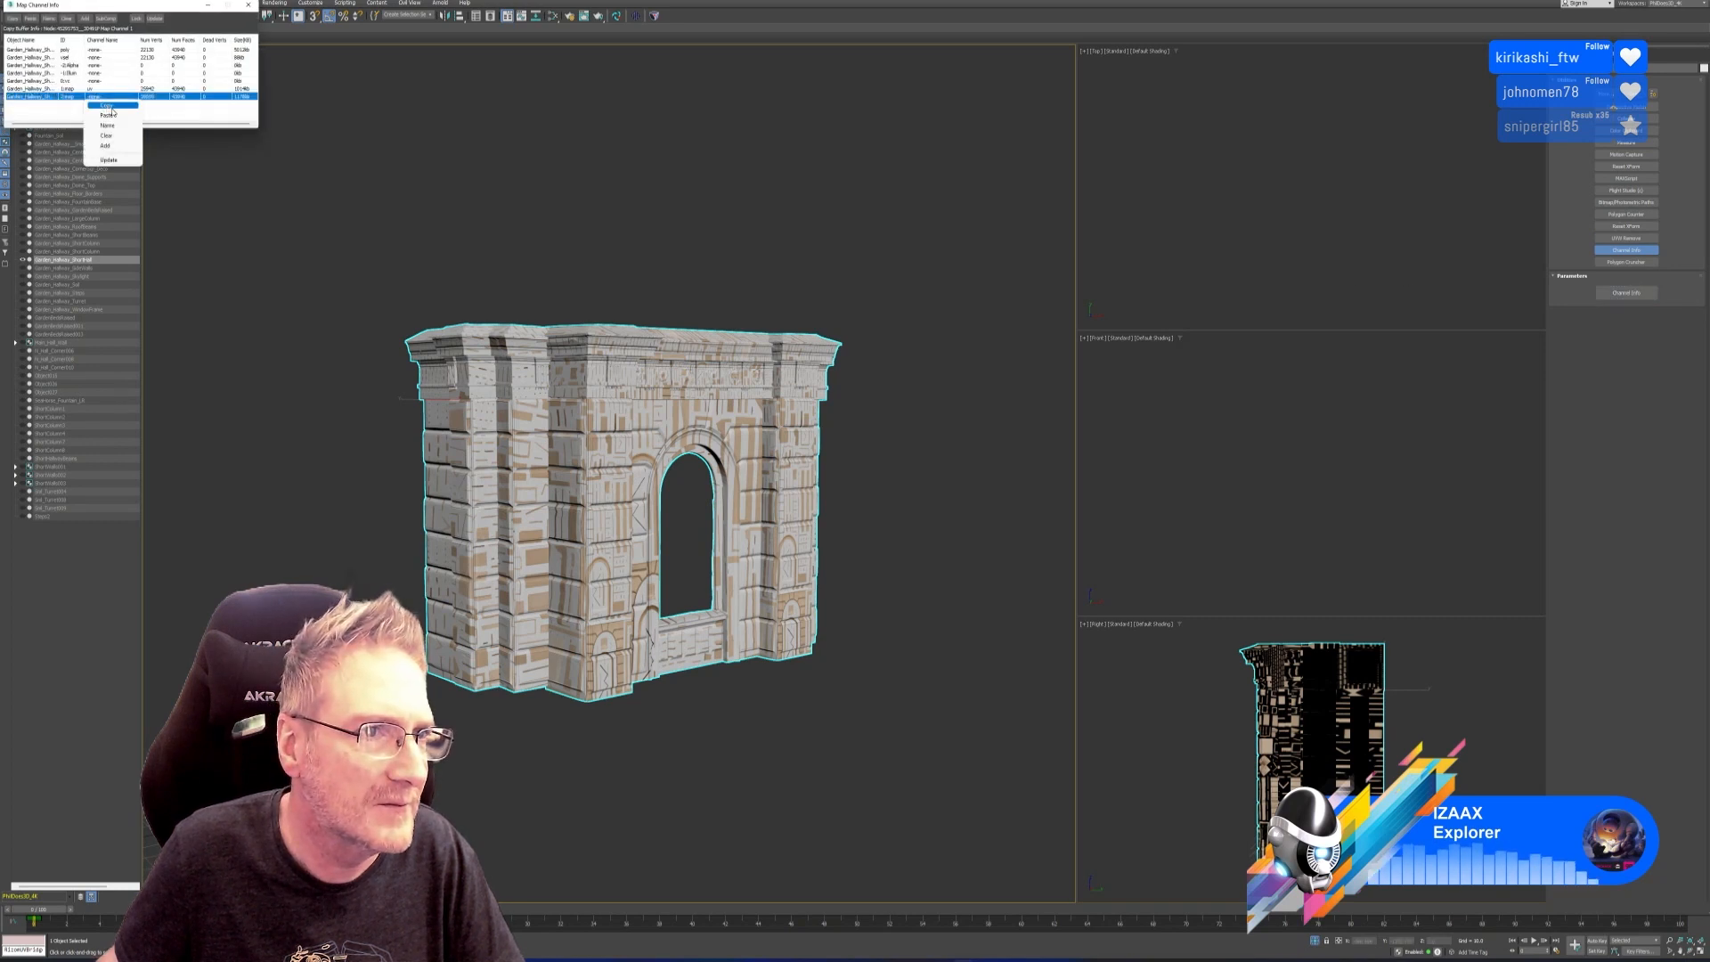
left_click(108, 104)
right_click(91, 89)
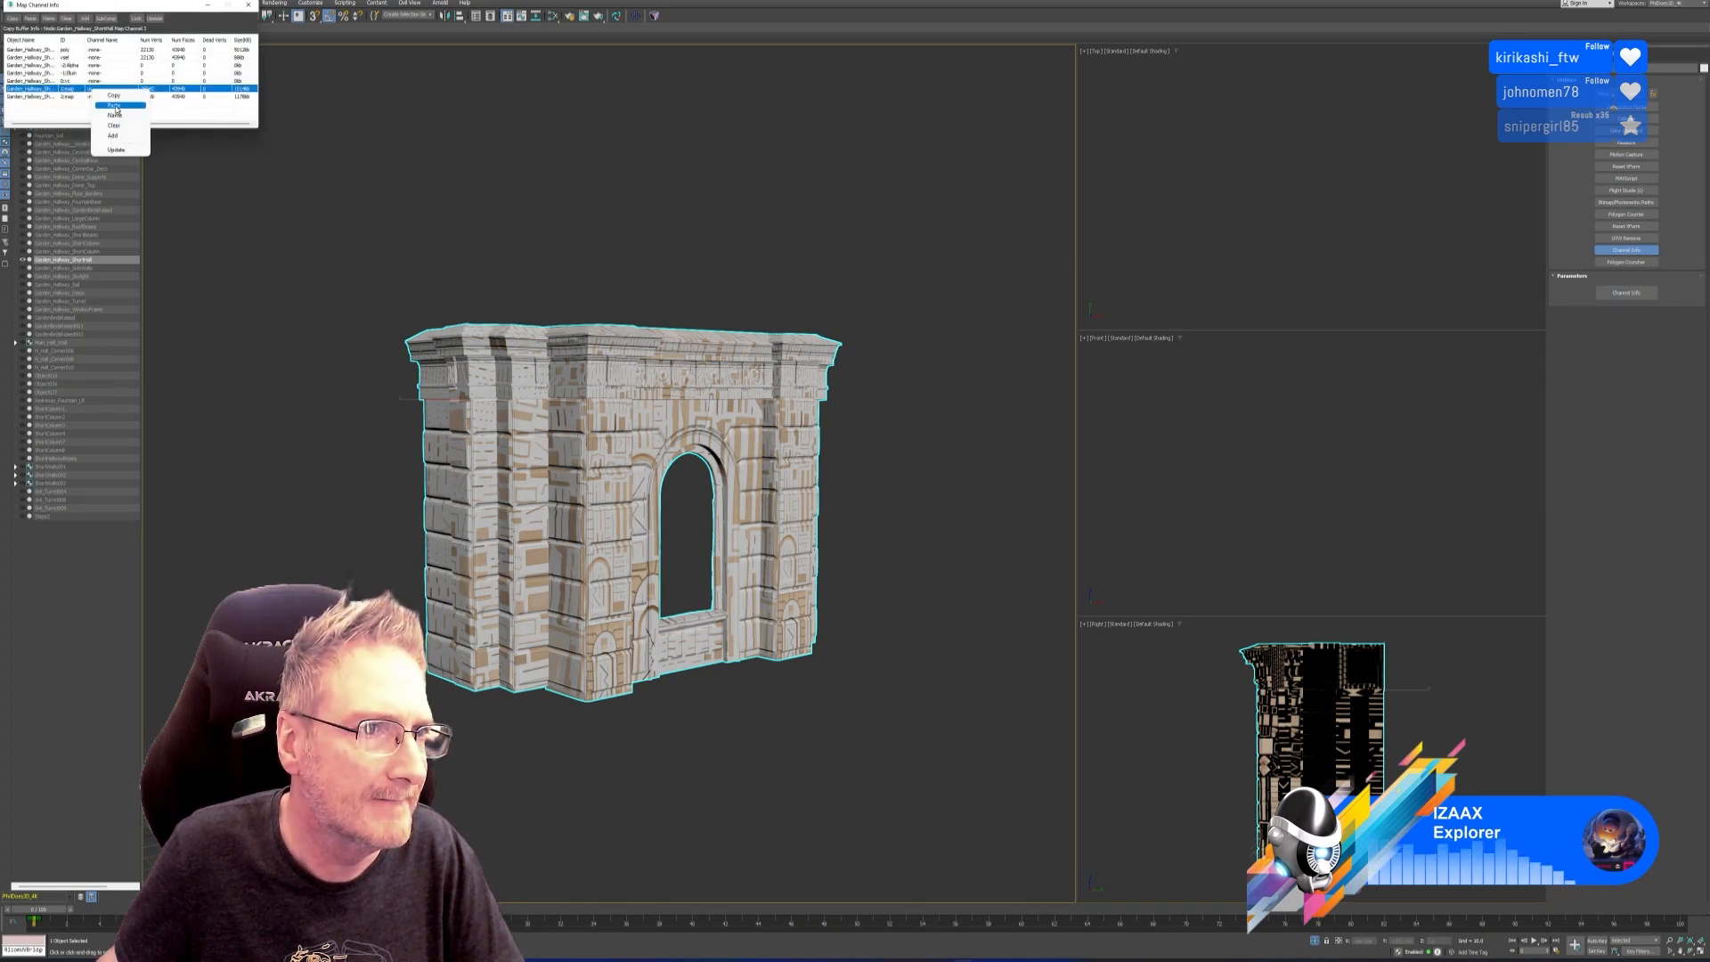
left_click(116, 116)
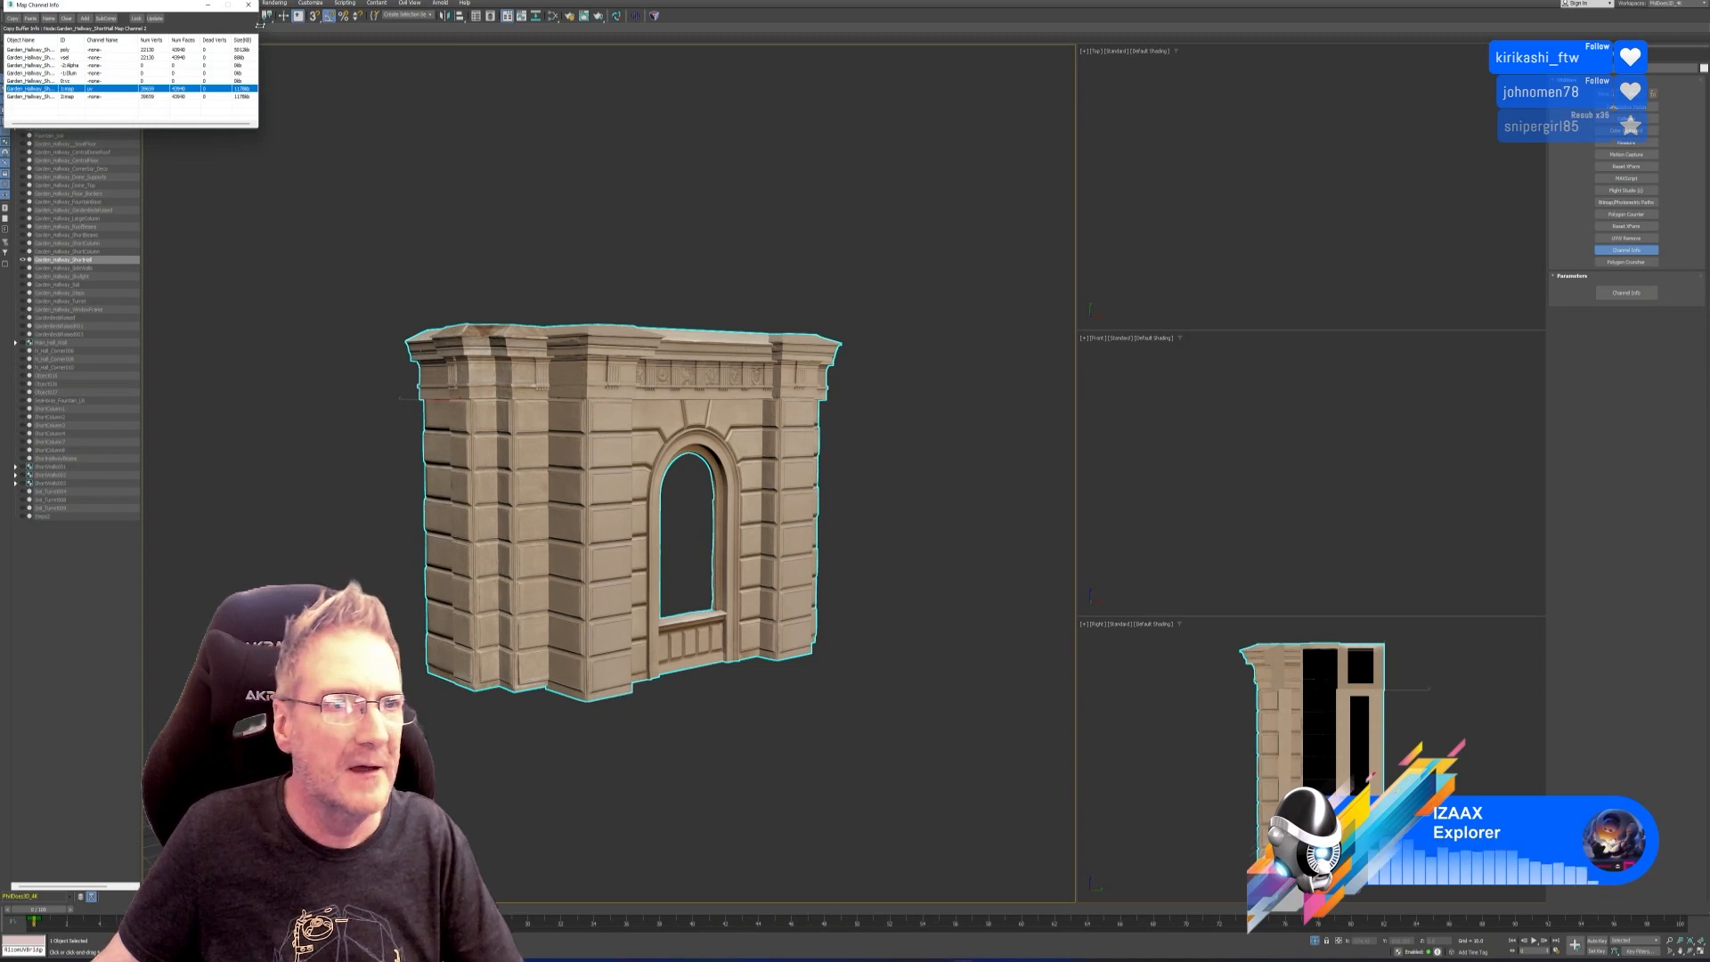
left_click(249, 4)
Export the selected short wall as FBX to the Exports folder, overwriting the existing Garden_Hallway_ShortWall file and accepting the FBX settings.
middle_click_drag(450, 172, 479, 196)
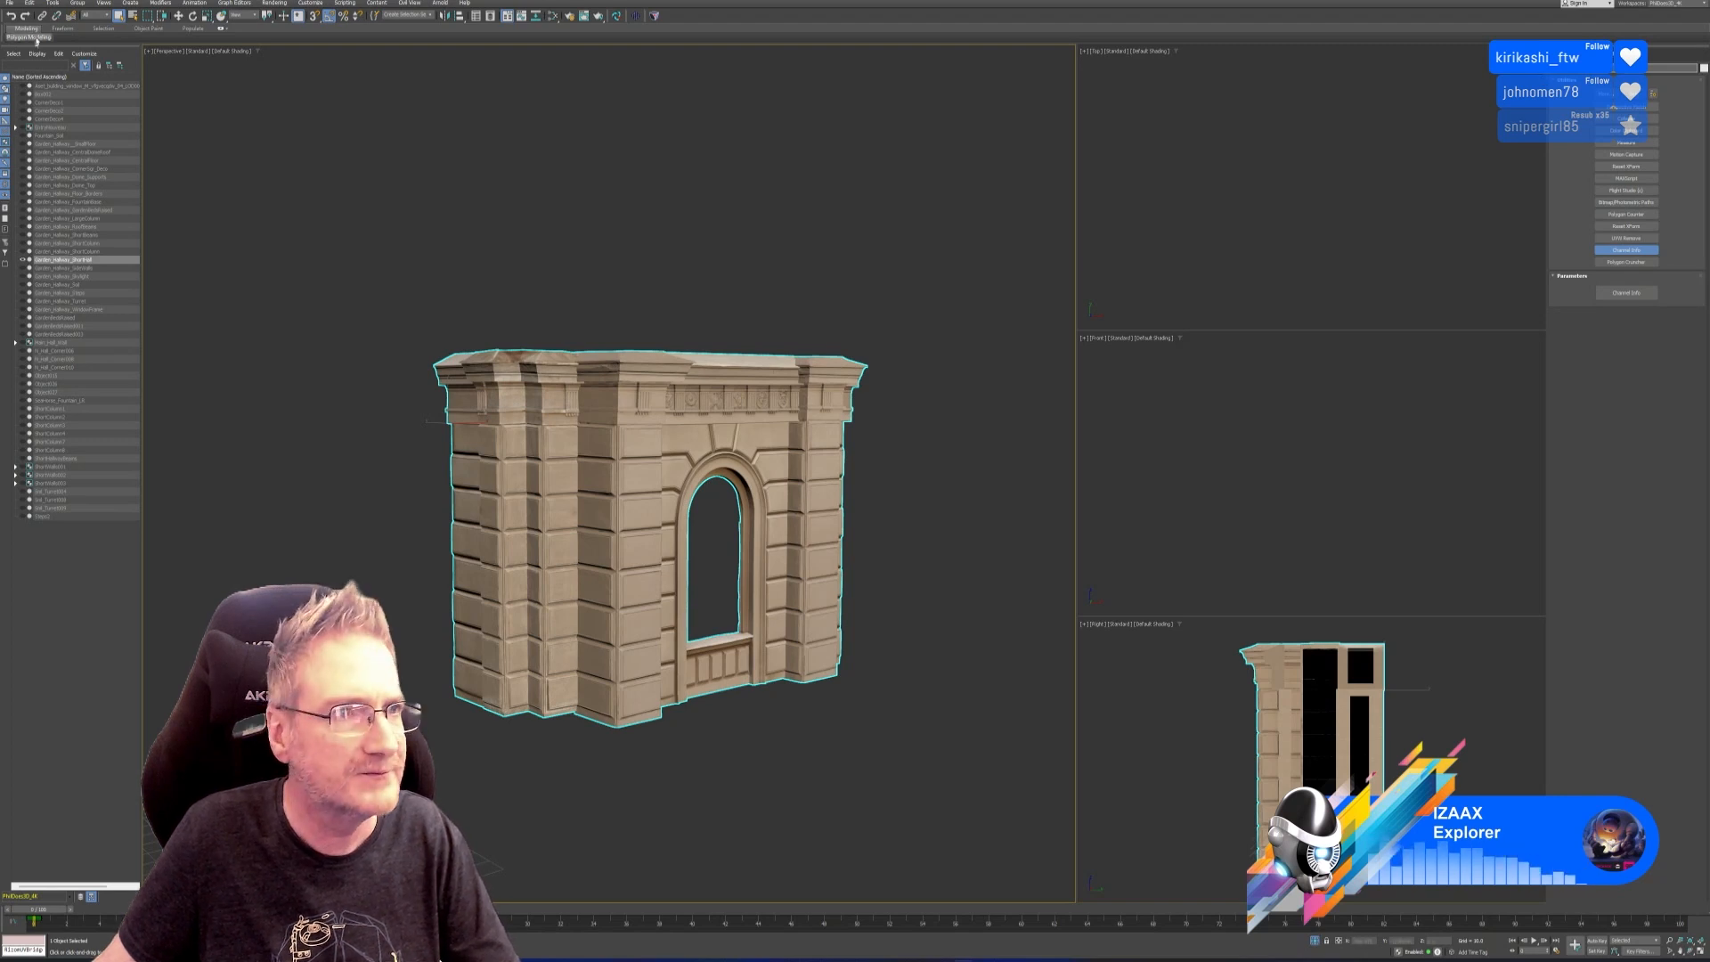
left_click(8, 3)
mouse_move(36, 137)
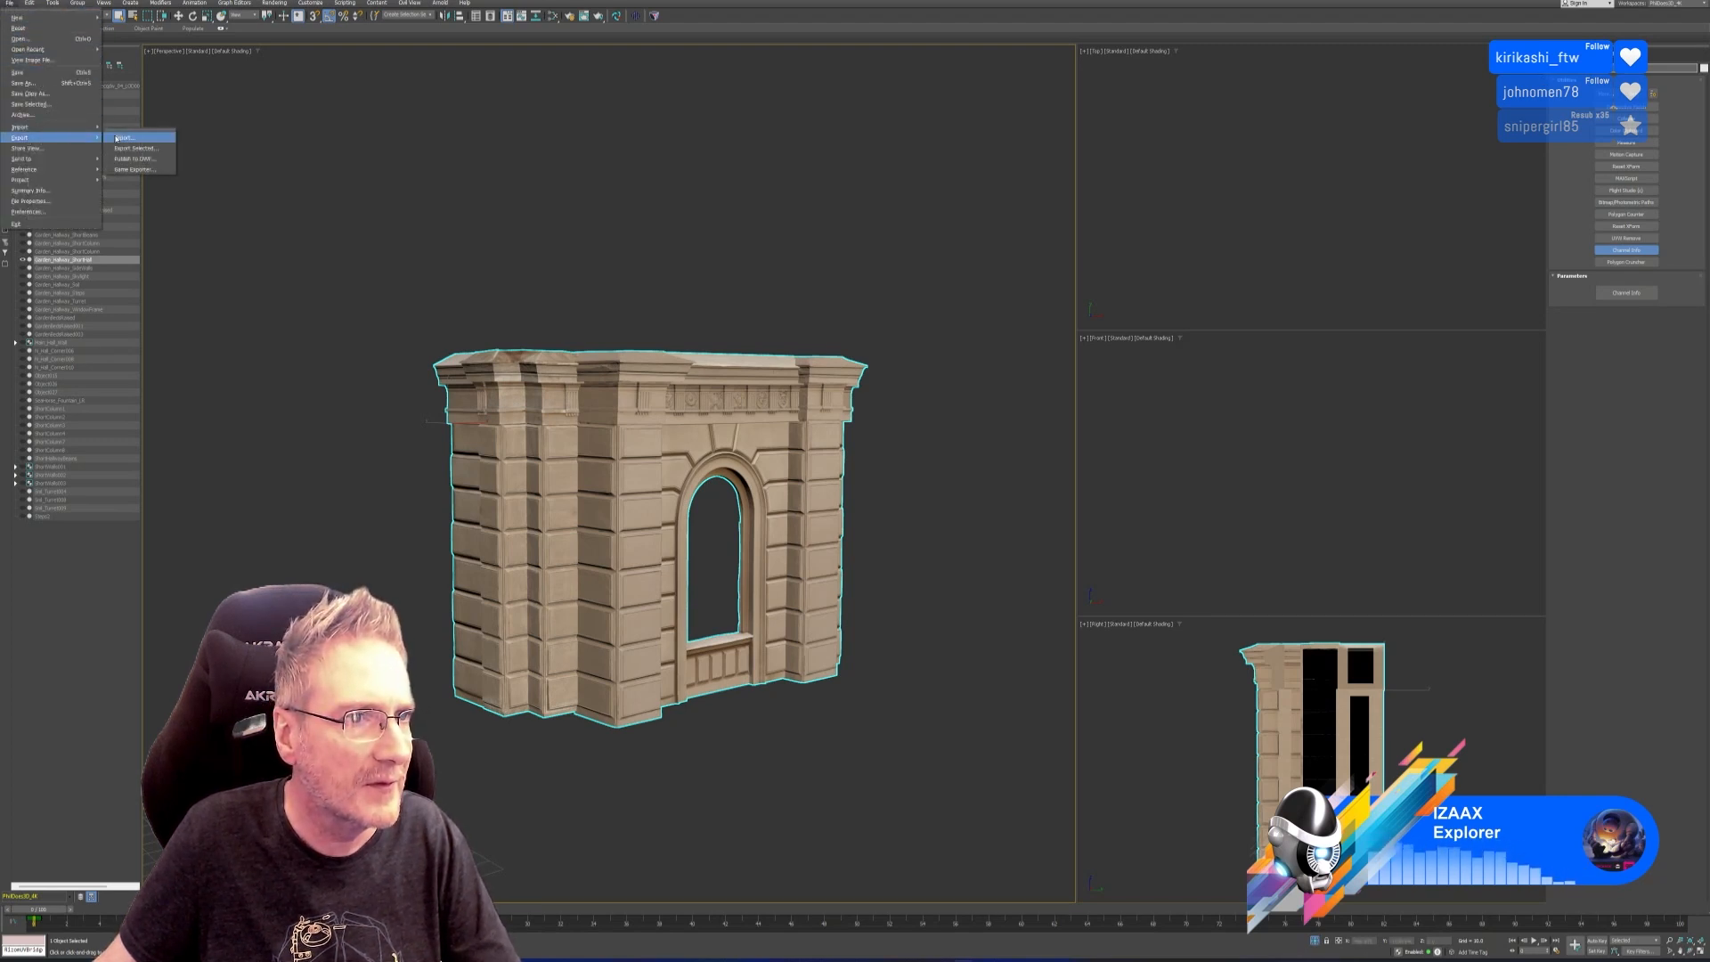
left_click(133, 148)
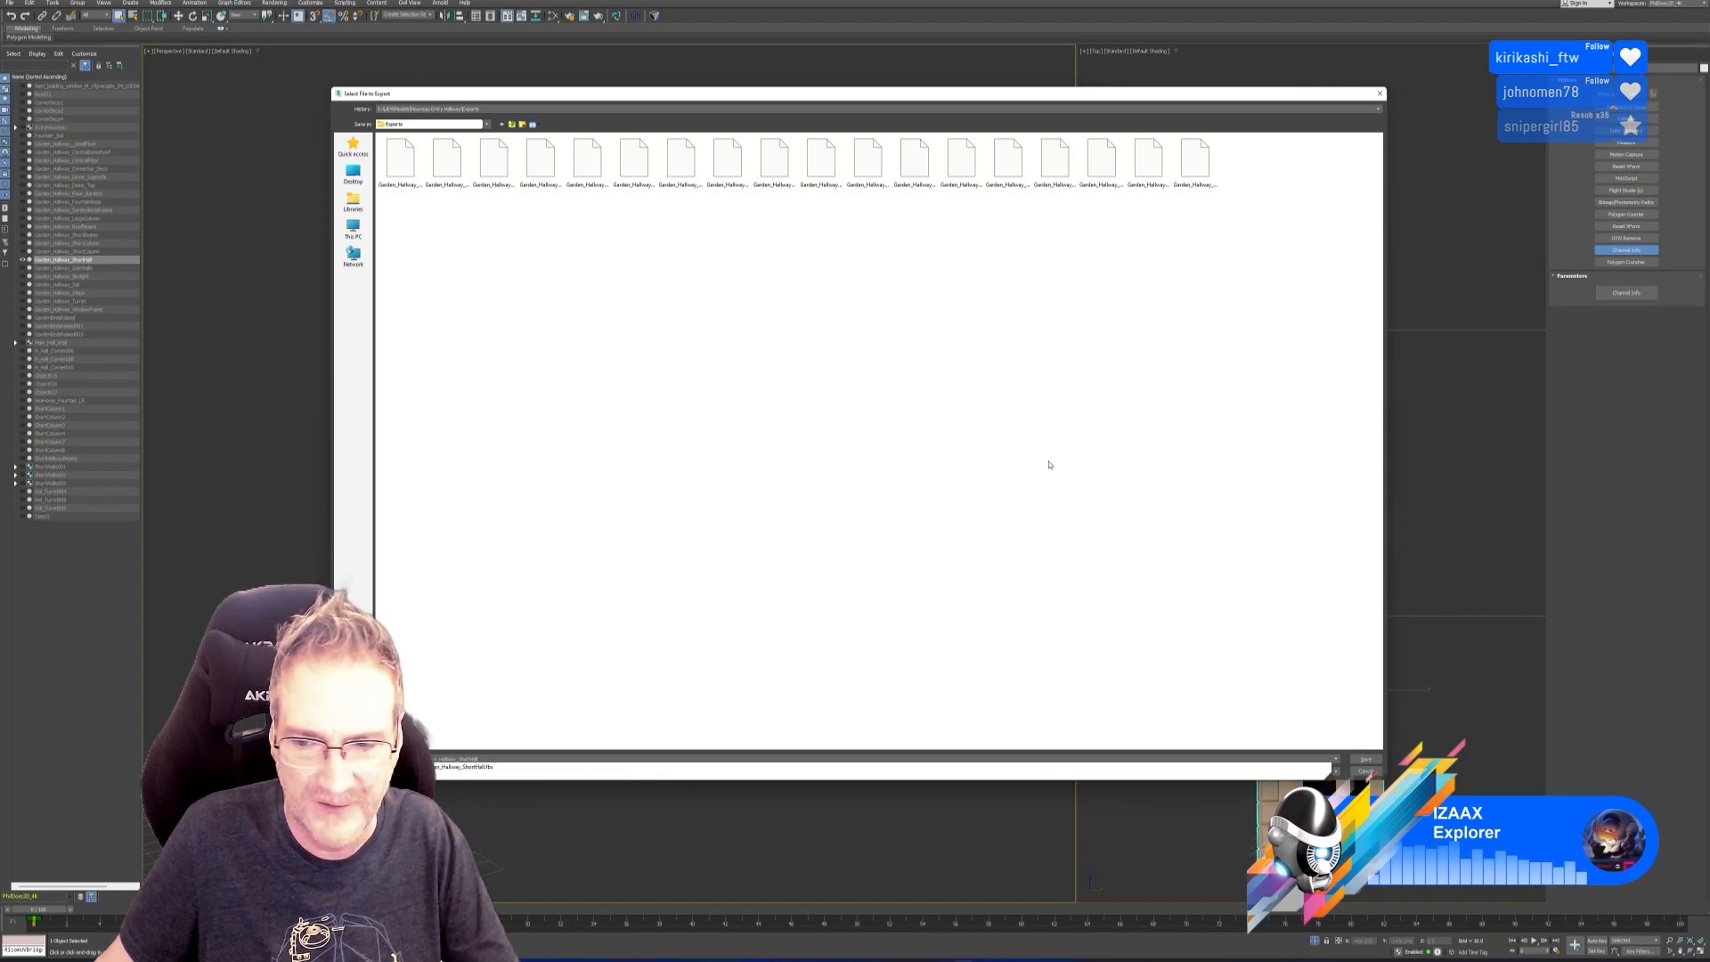
left_click(1256, 571)
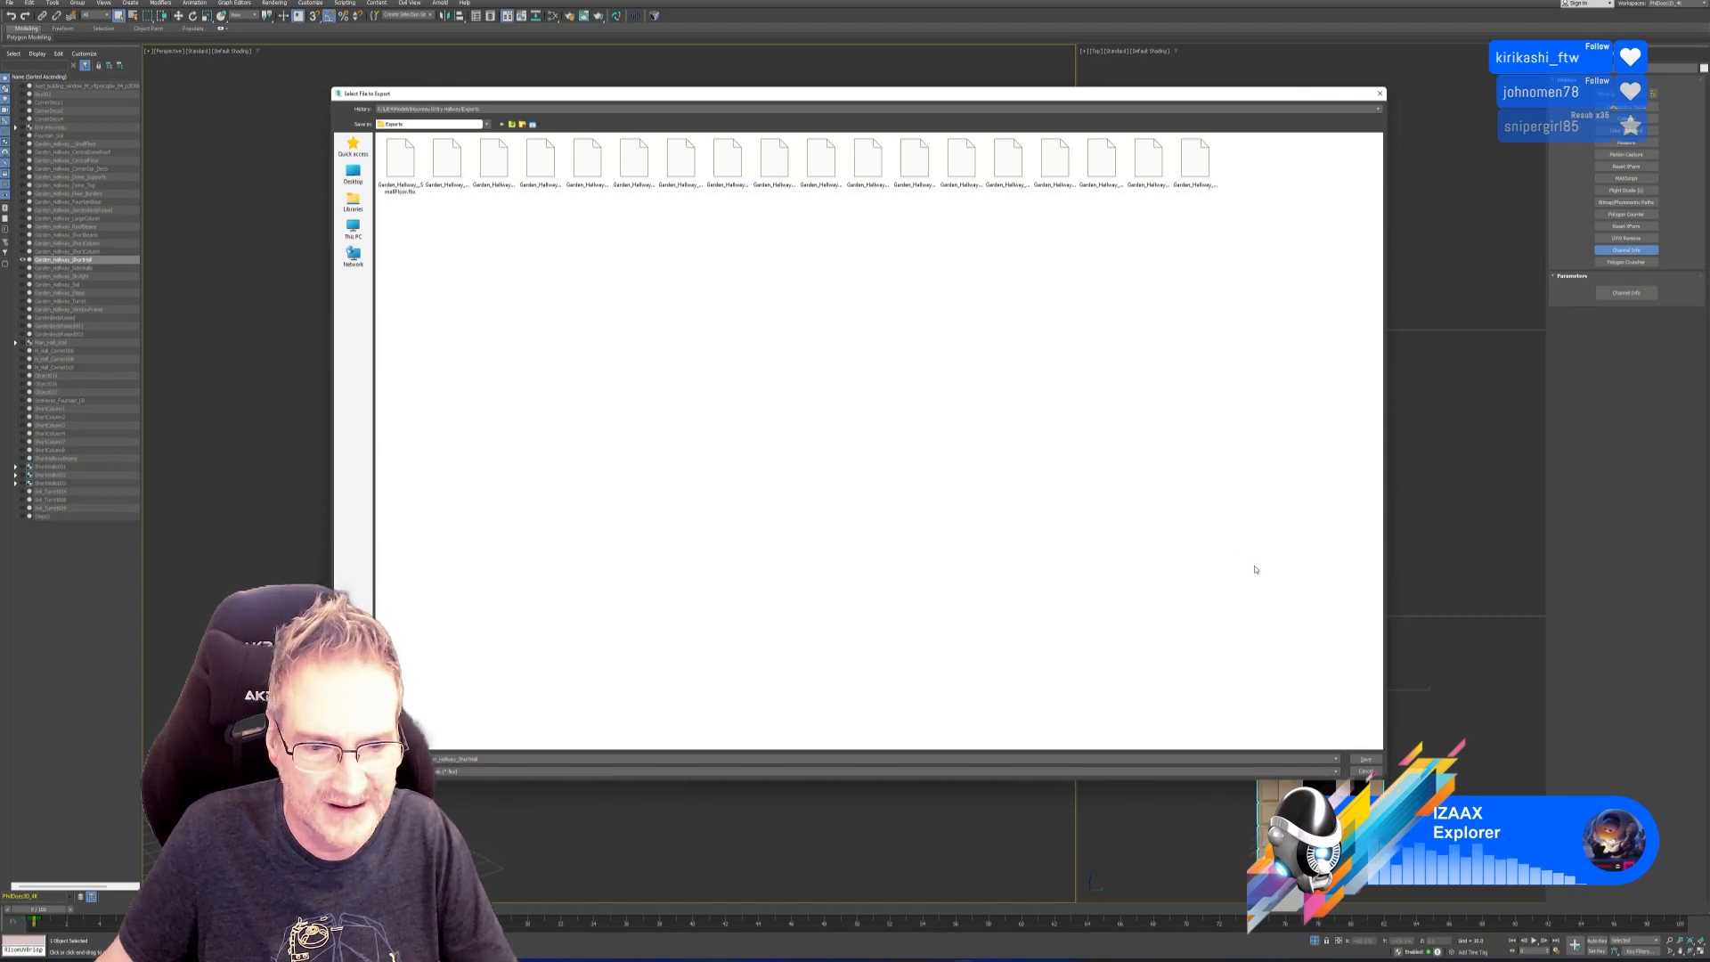
left_click(1371, 761)
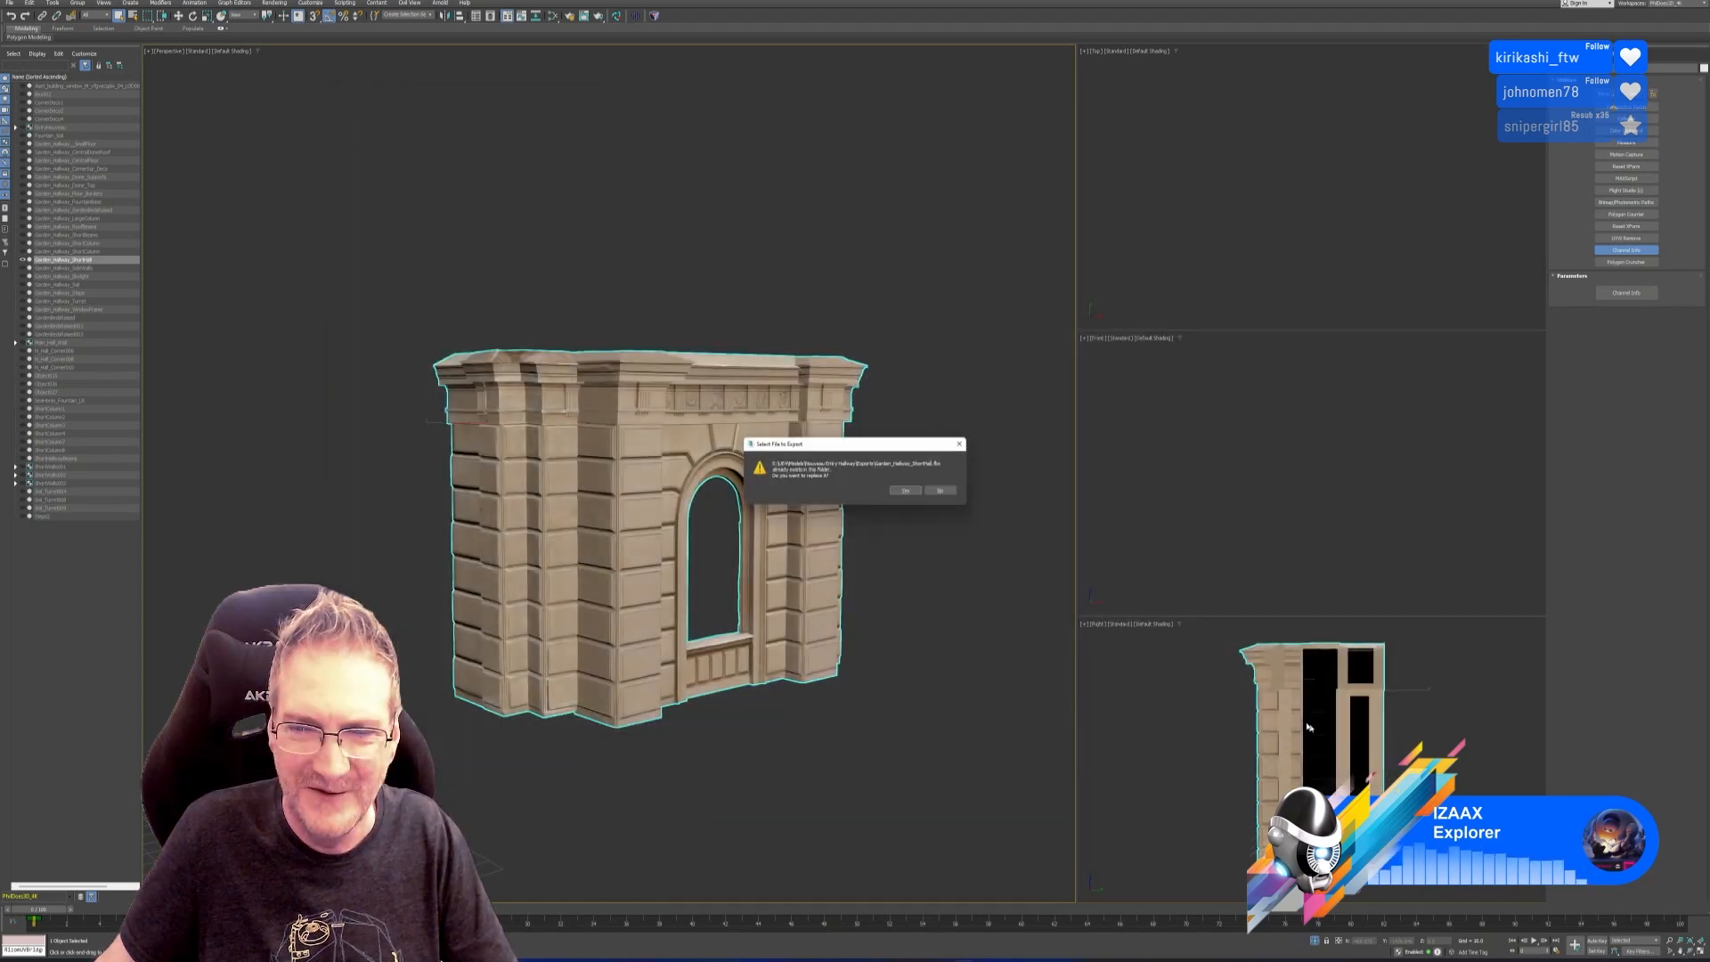
left_click(905, 490)
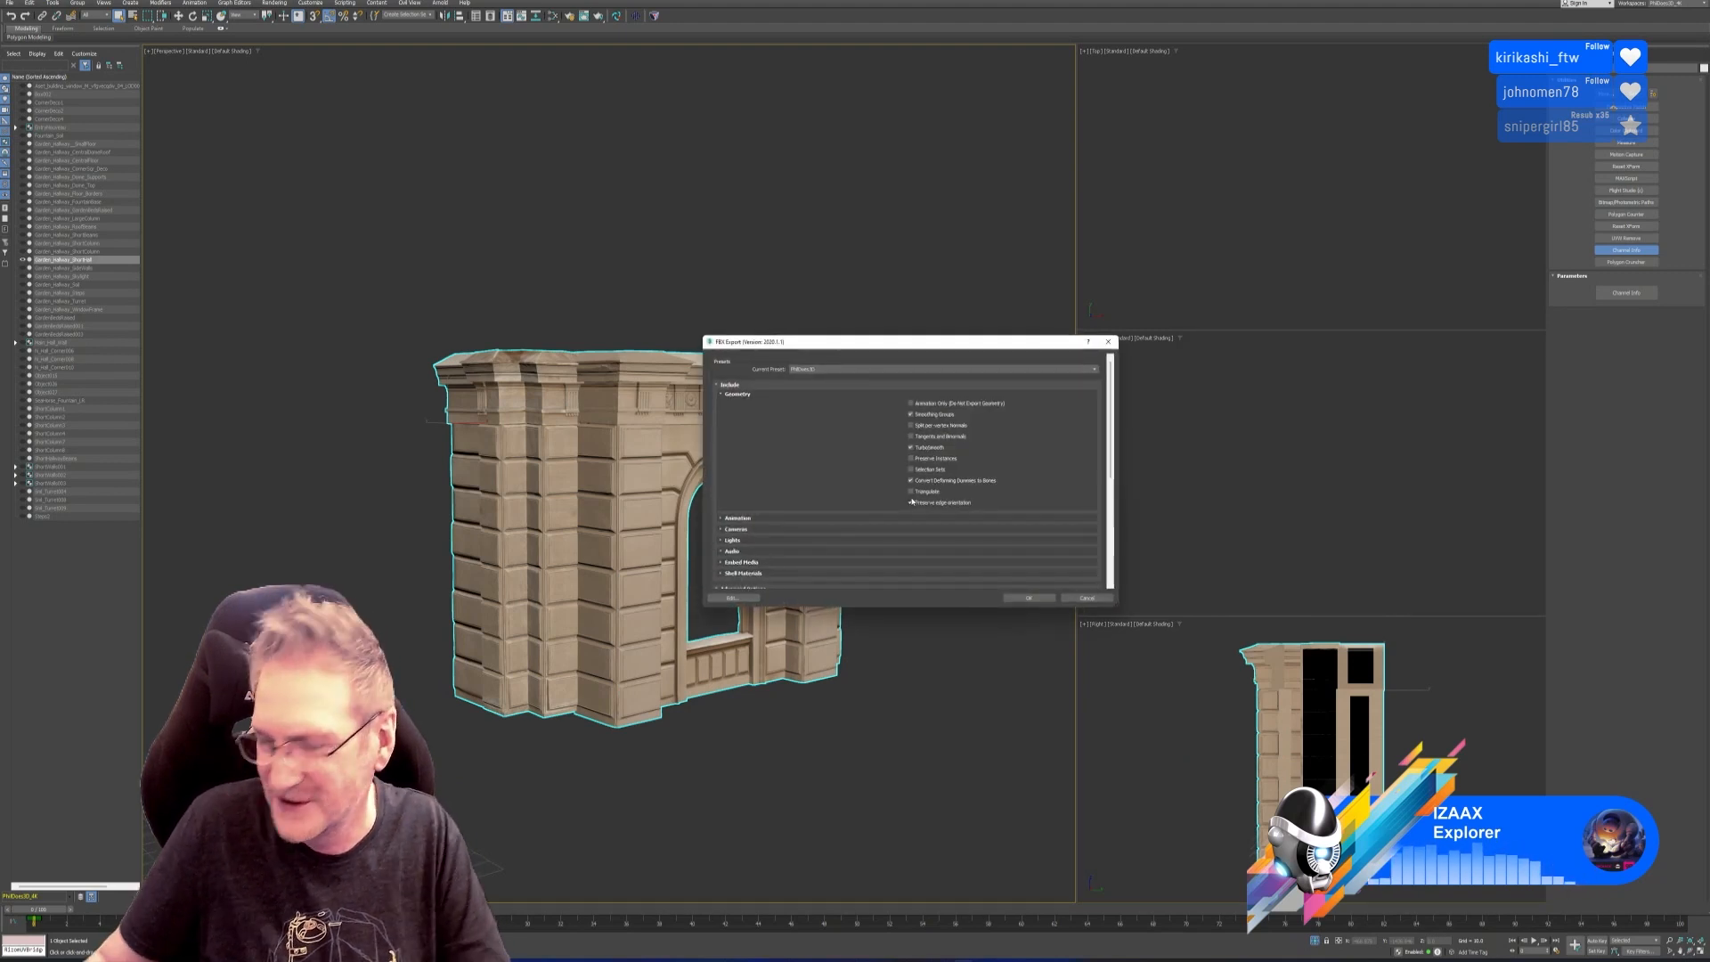
left_click(1027, 597)
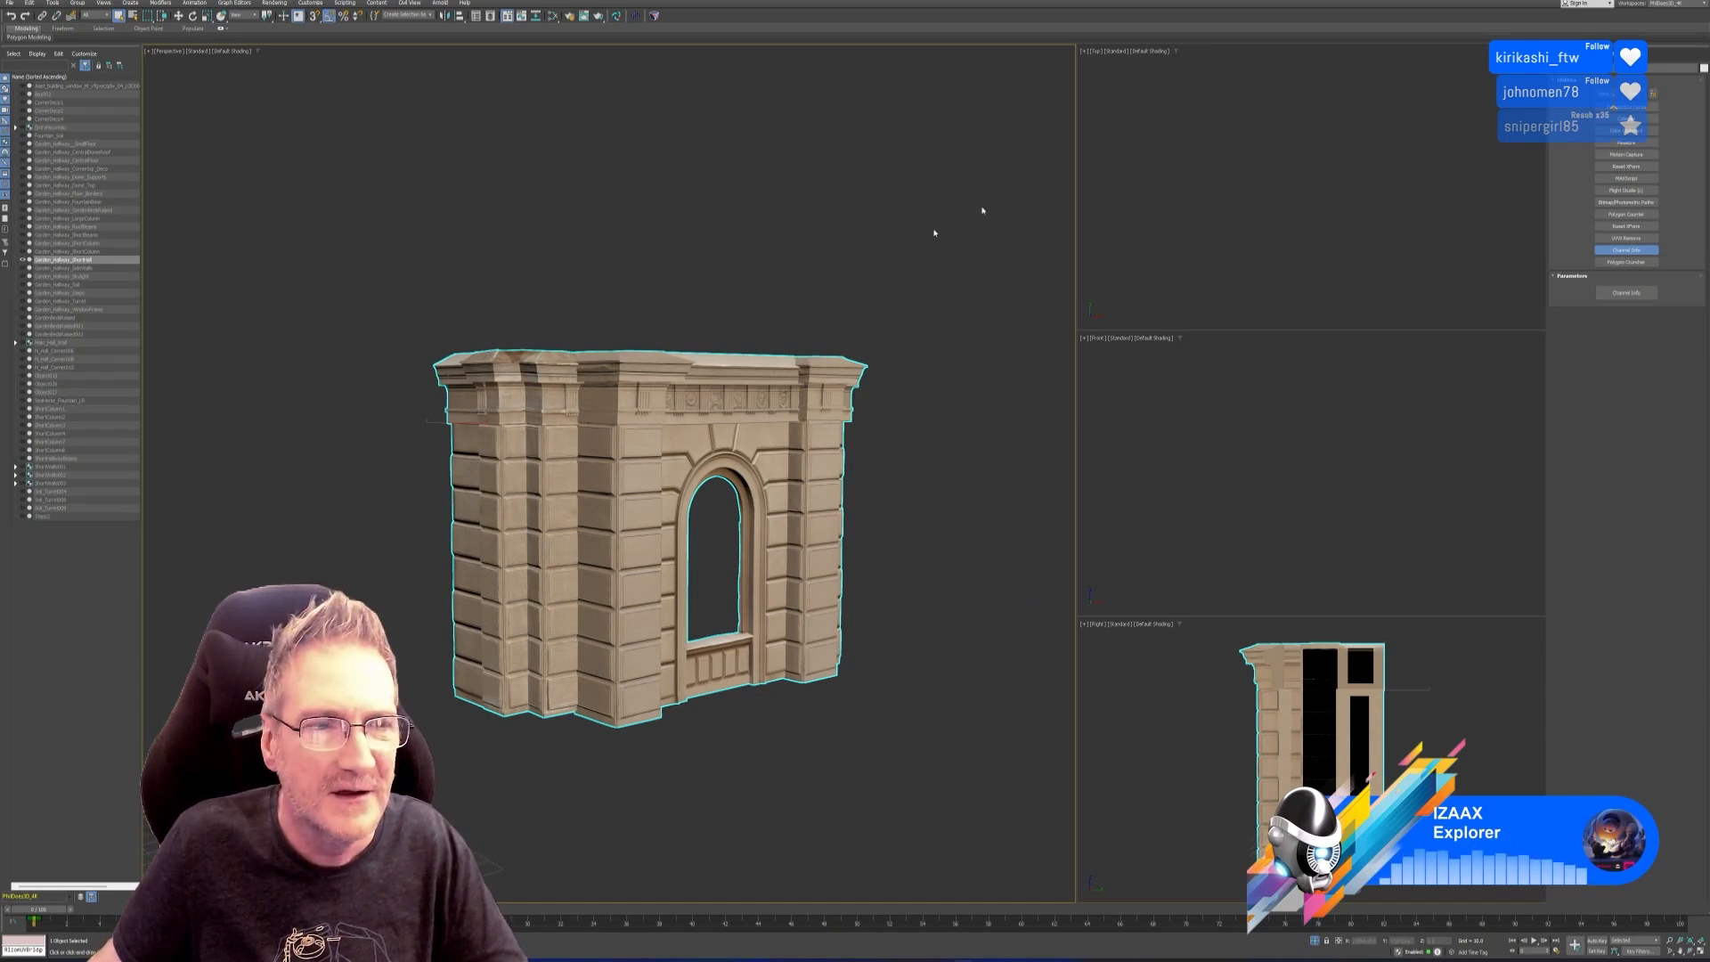
Switch to Substance 3D Painter and create a new project from the exported Garden_Hallway_ShortWall FBX with a document resolution of 4096.
key("super+d")
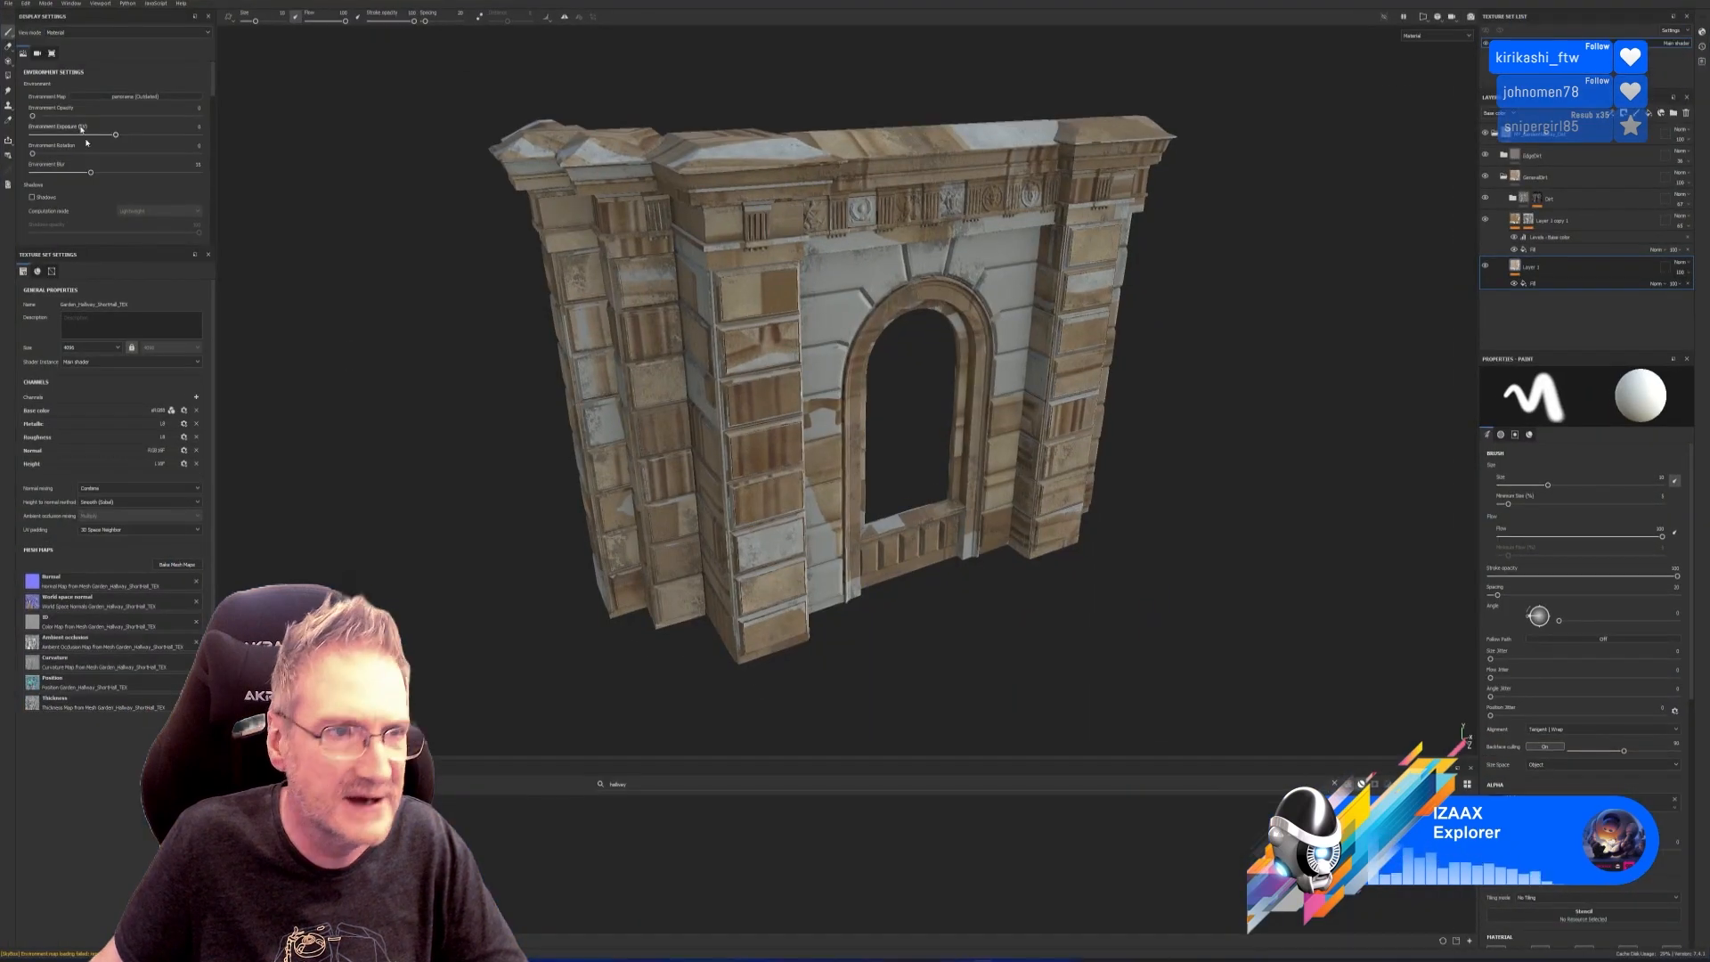
left_click(9, 3)
left_click(26, 16)
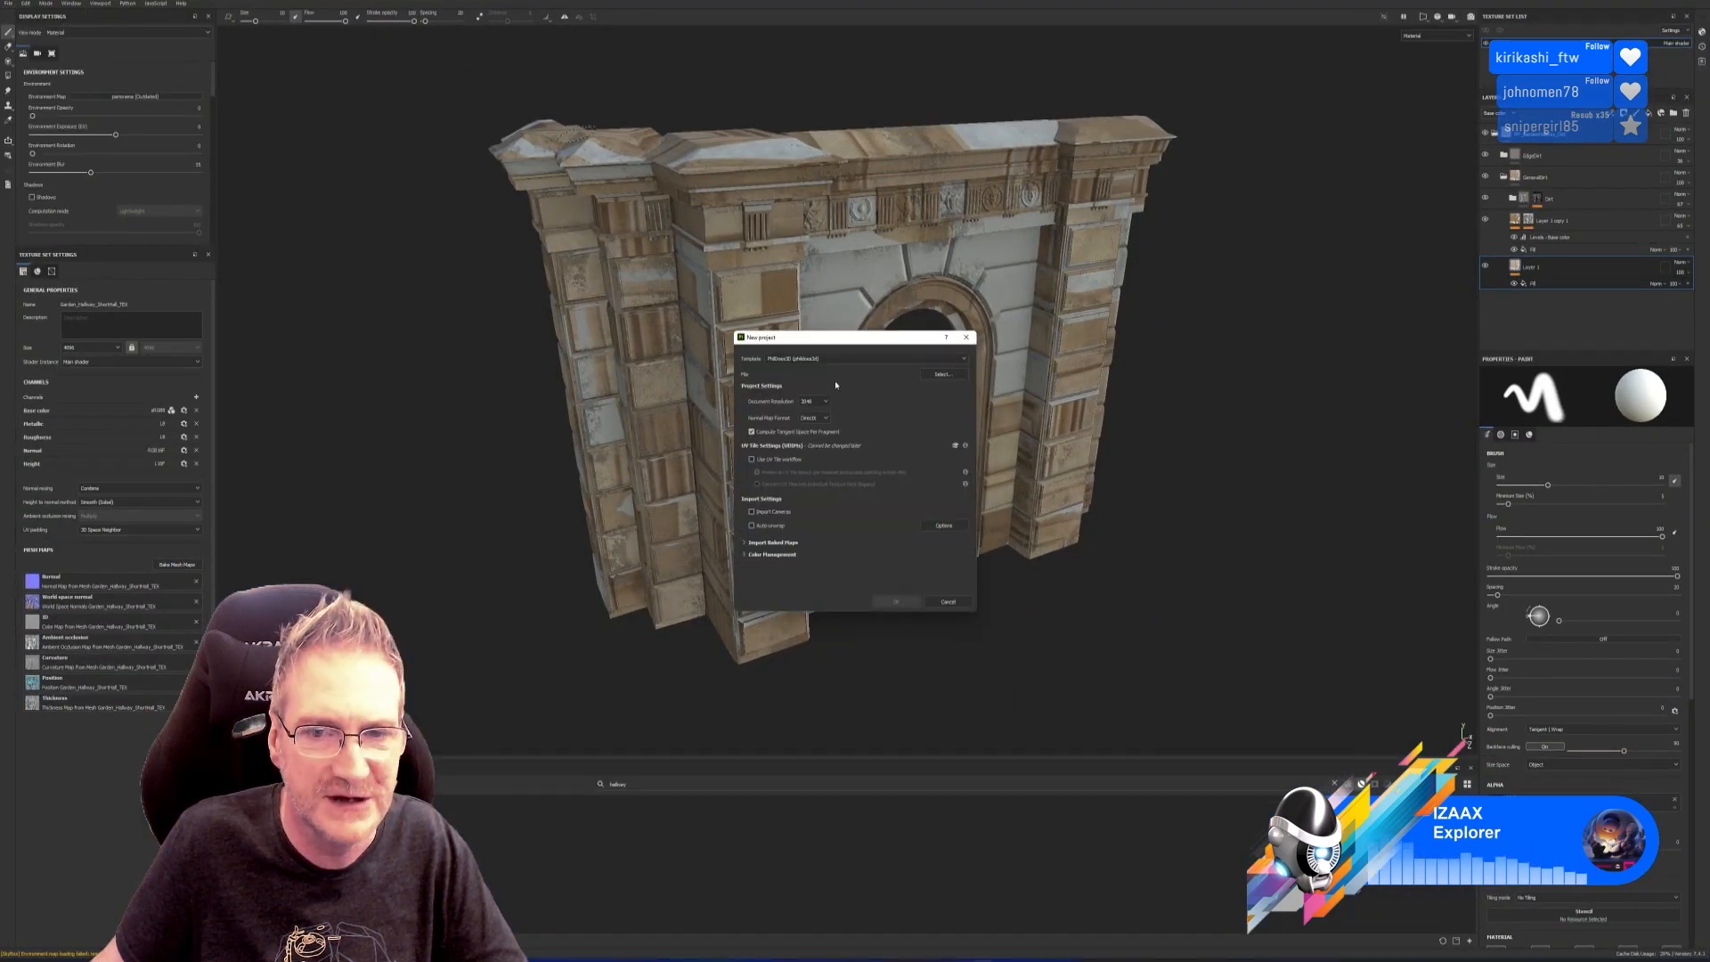
left_click(944, 375)
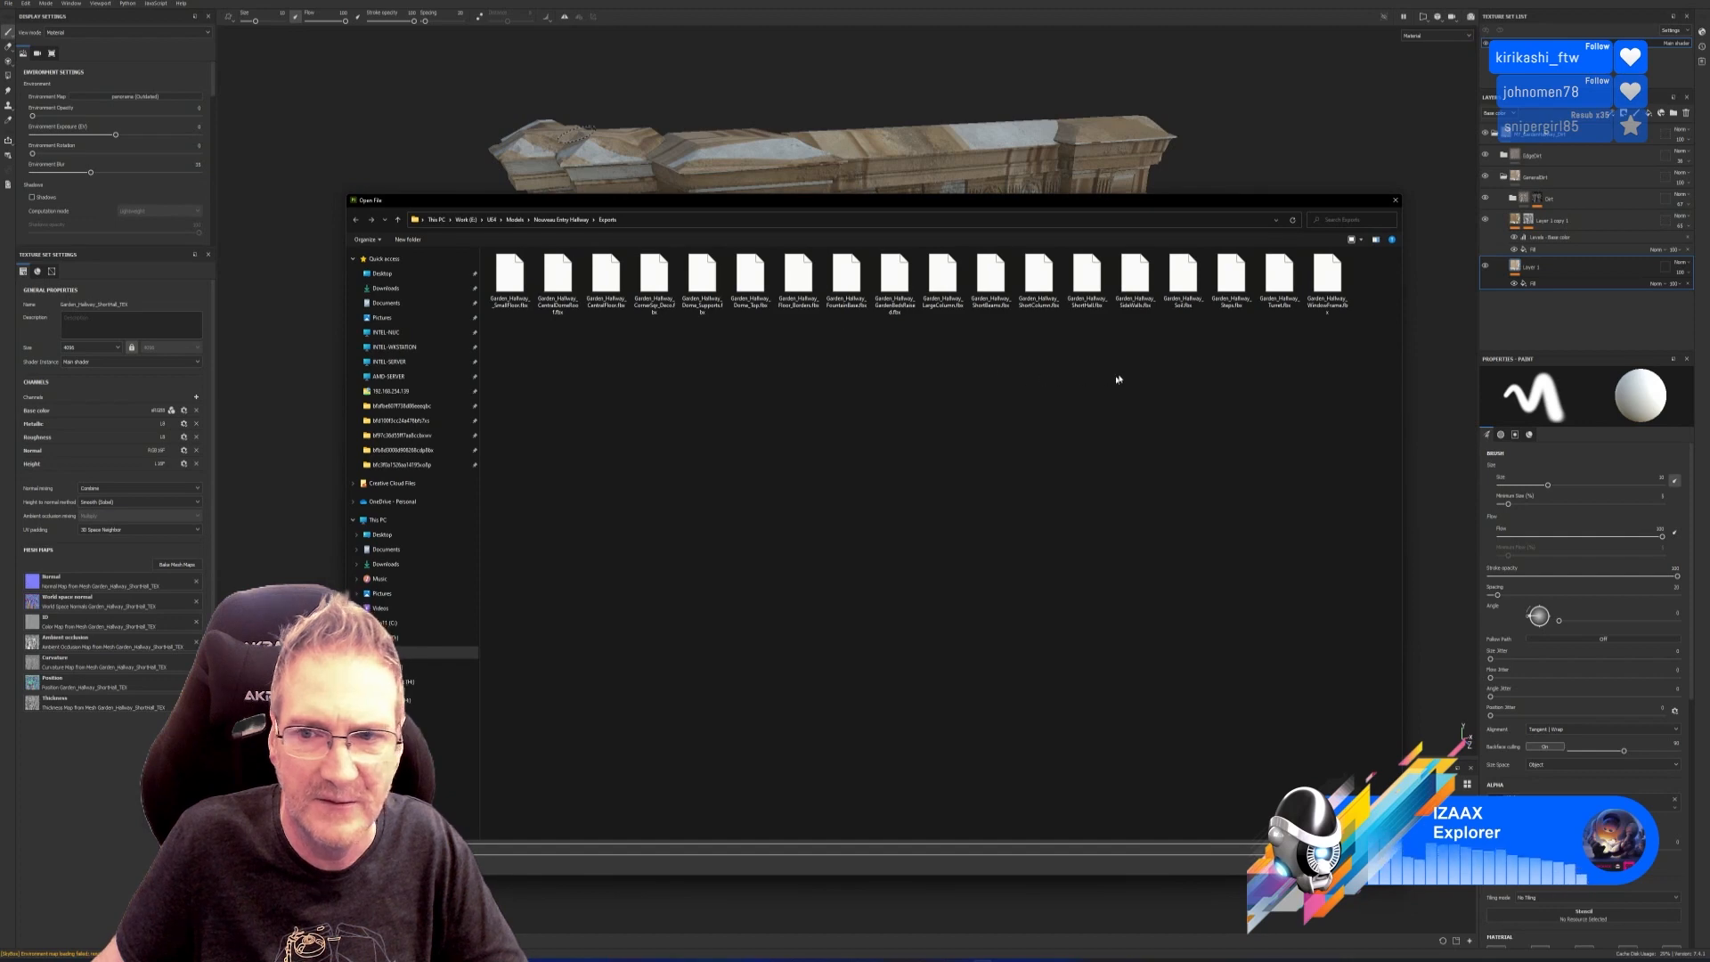
double_click(1086, 274)
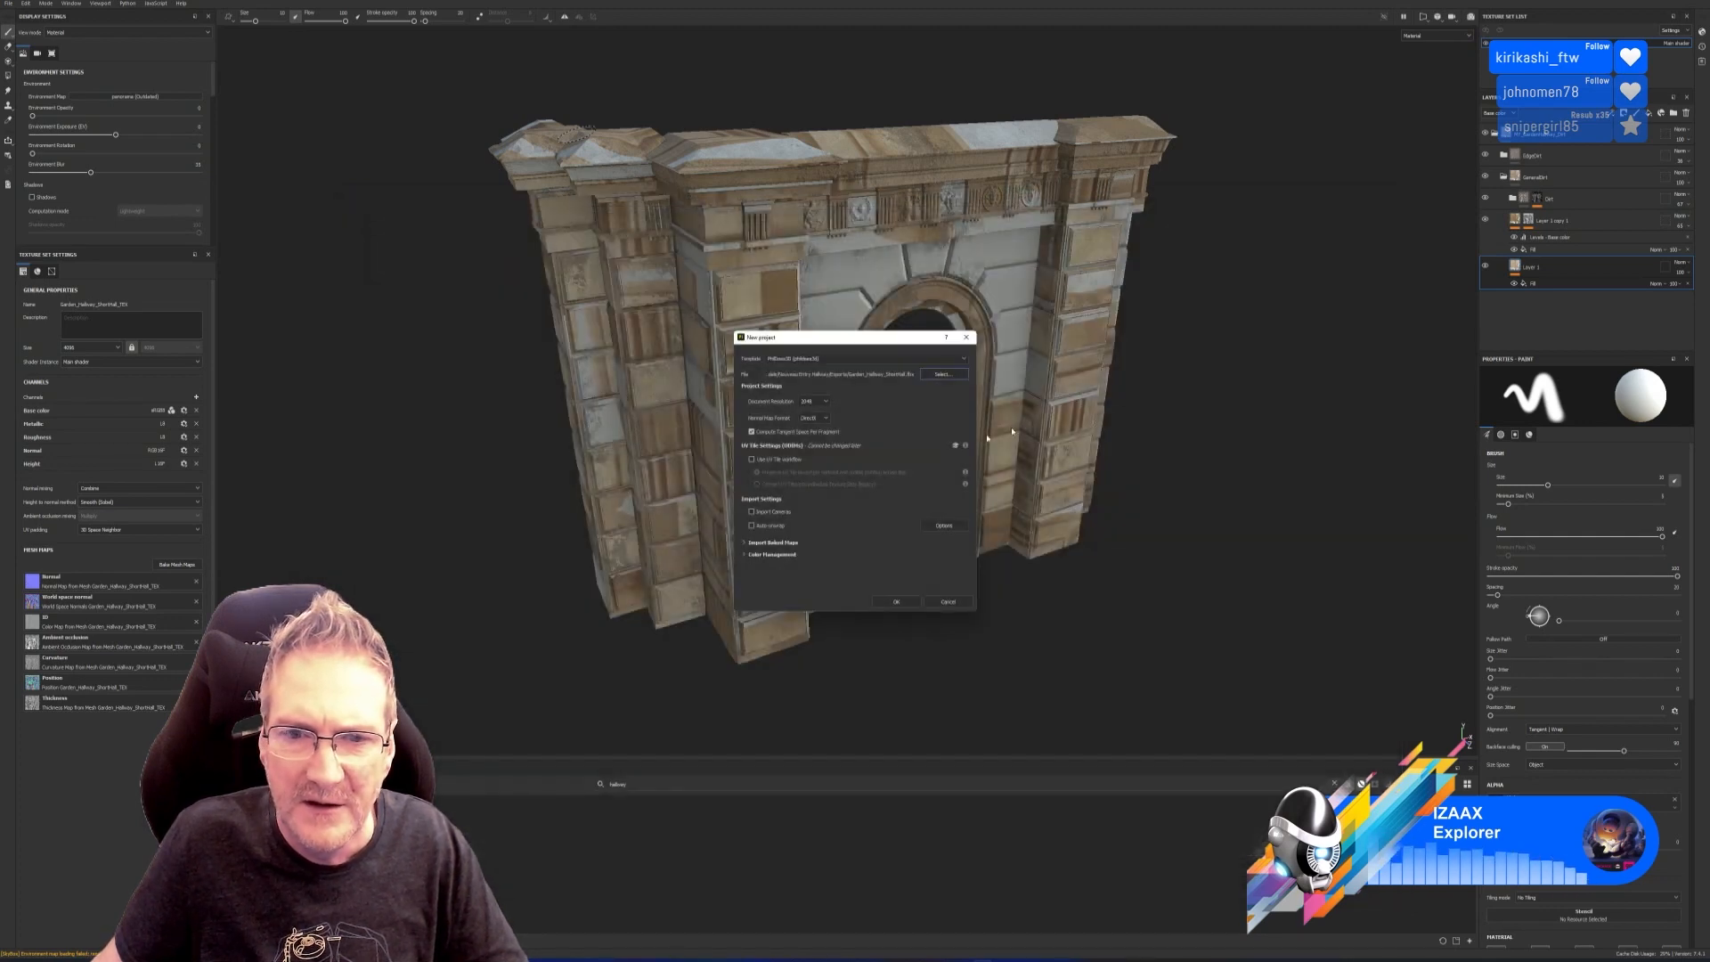
left_click(822, 409)
left_click(810, 459)
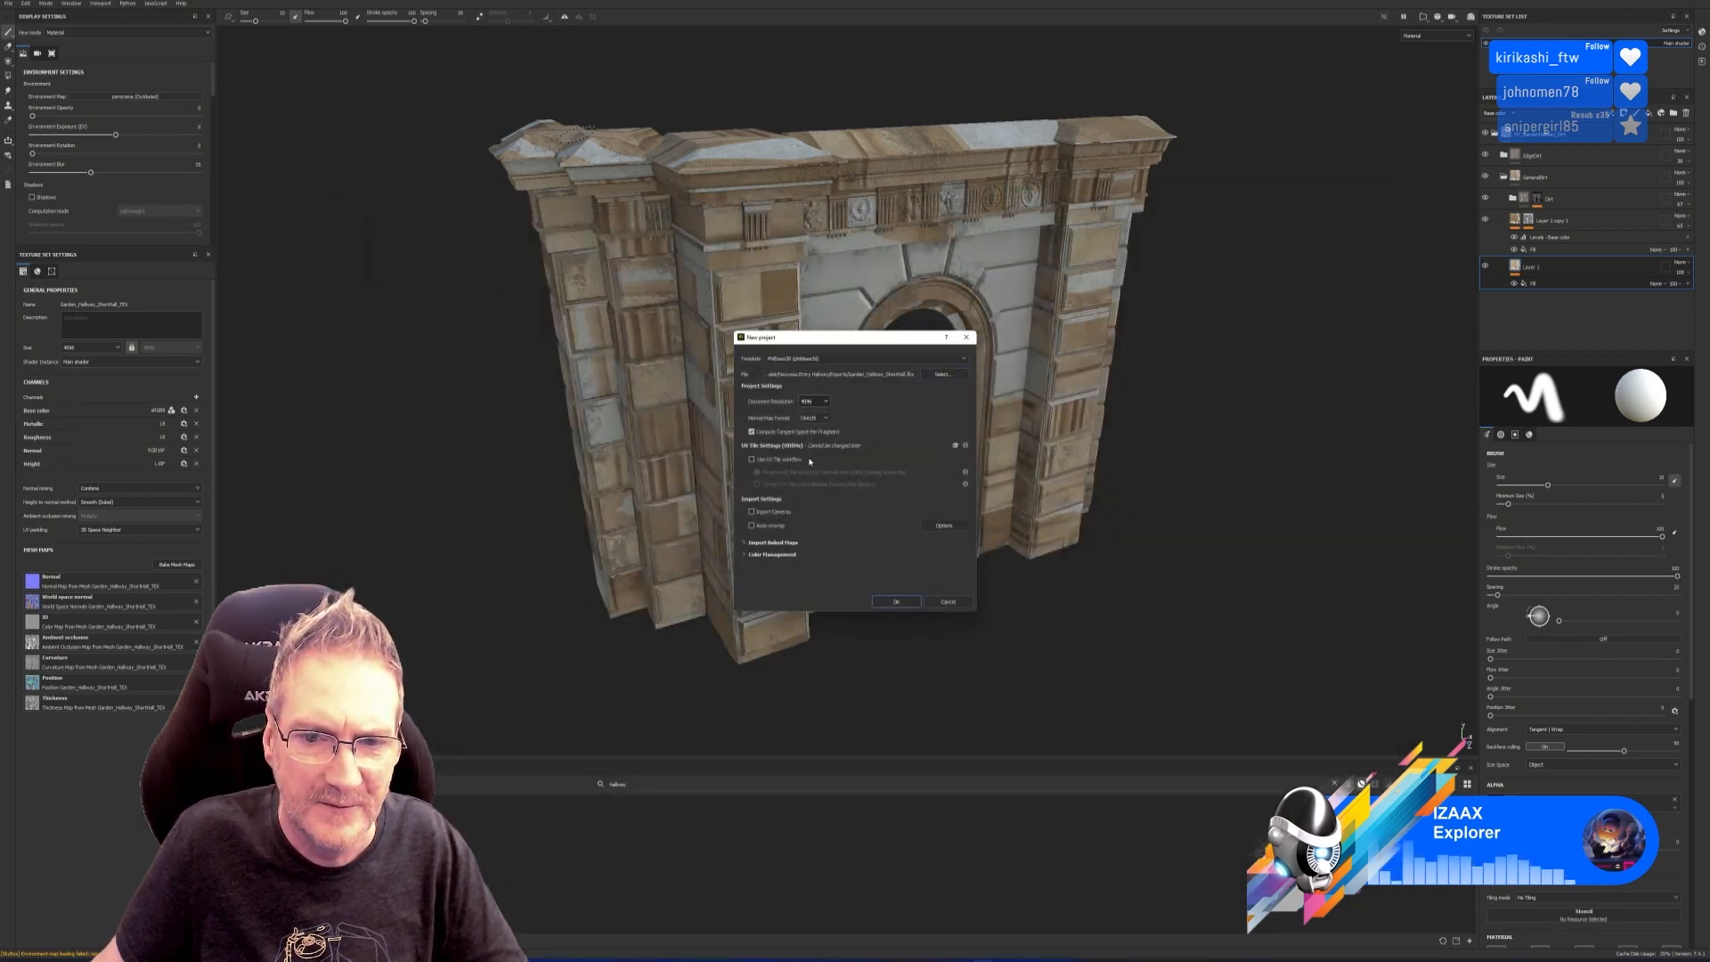
left_click(891, 601)
left_click(832, 491)
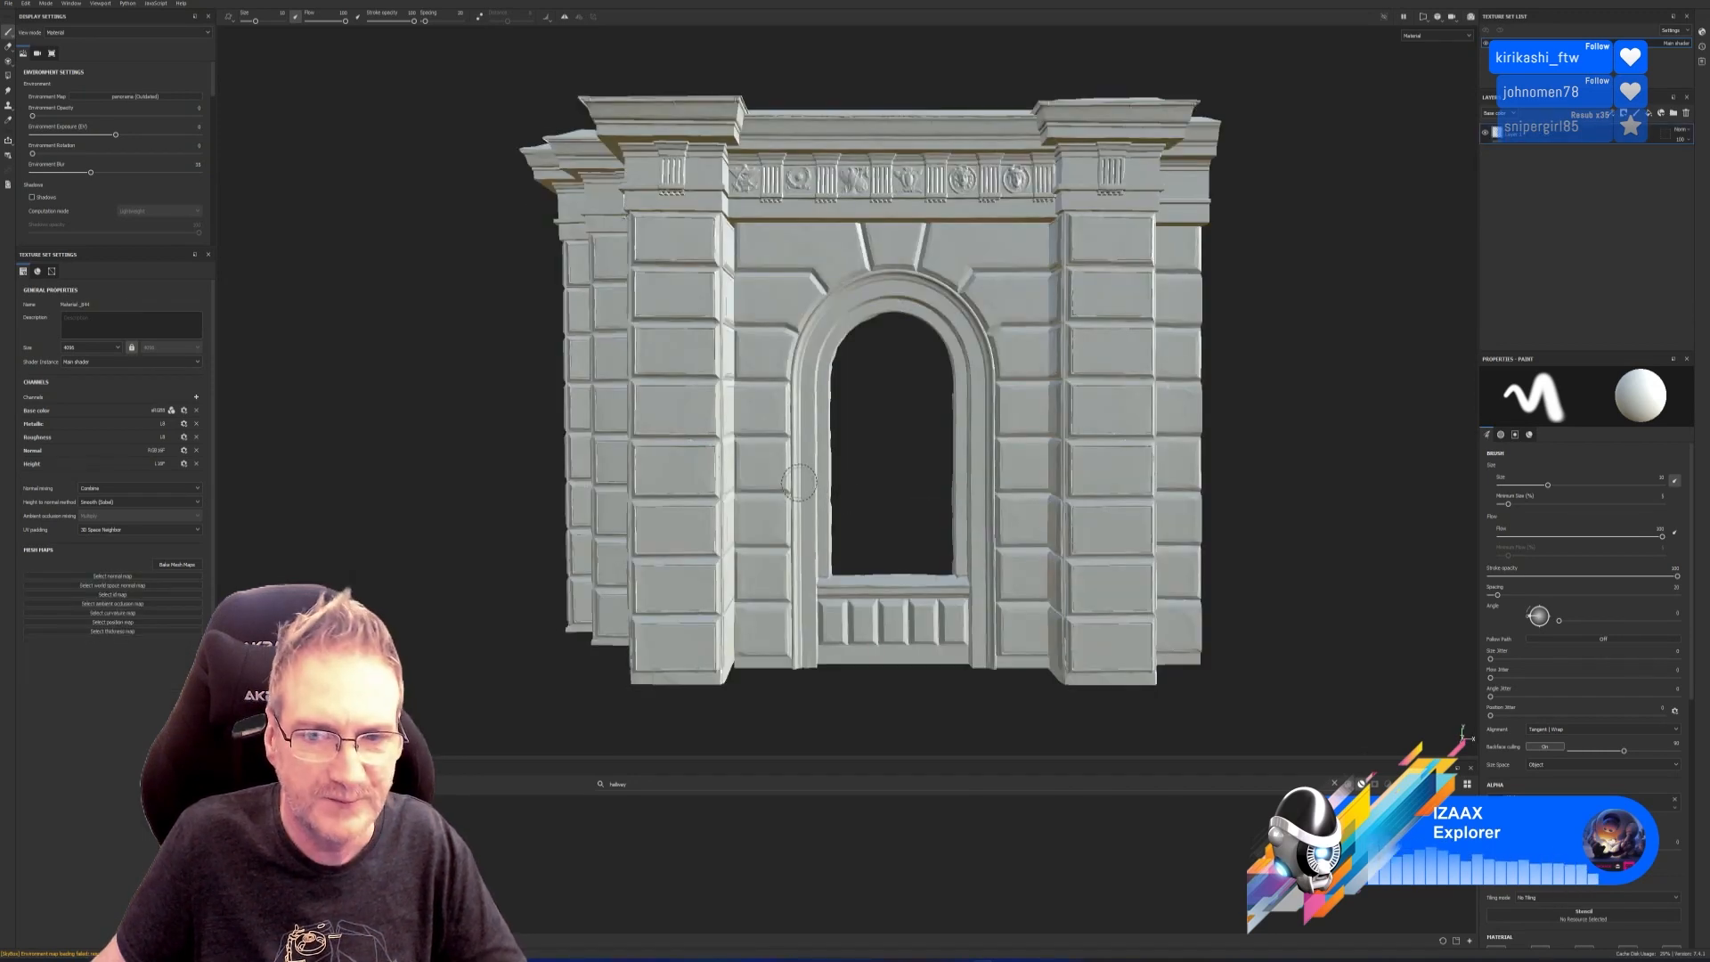
Bake the short wall's mesh maps at an output size of 4096, using the low poly mesh as the high poly mesh.
left_click_drag(791, 475, 914, 516, "alt")
left_click(187, 566)
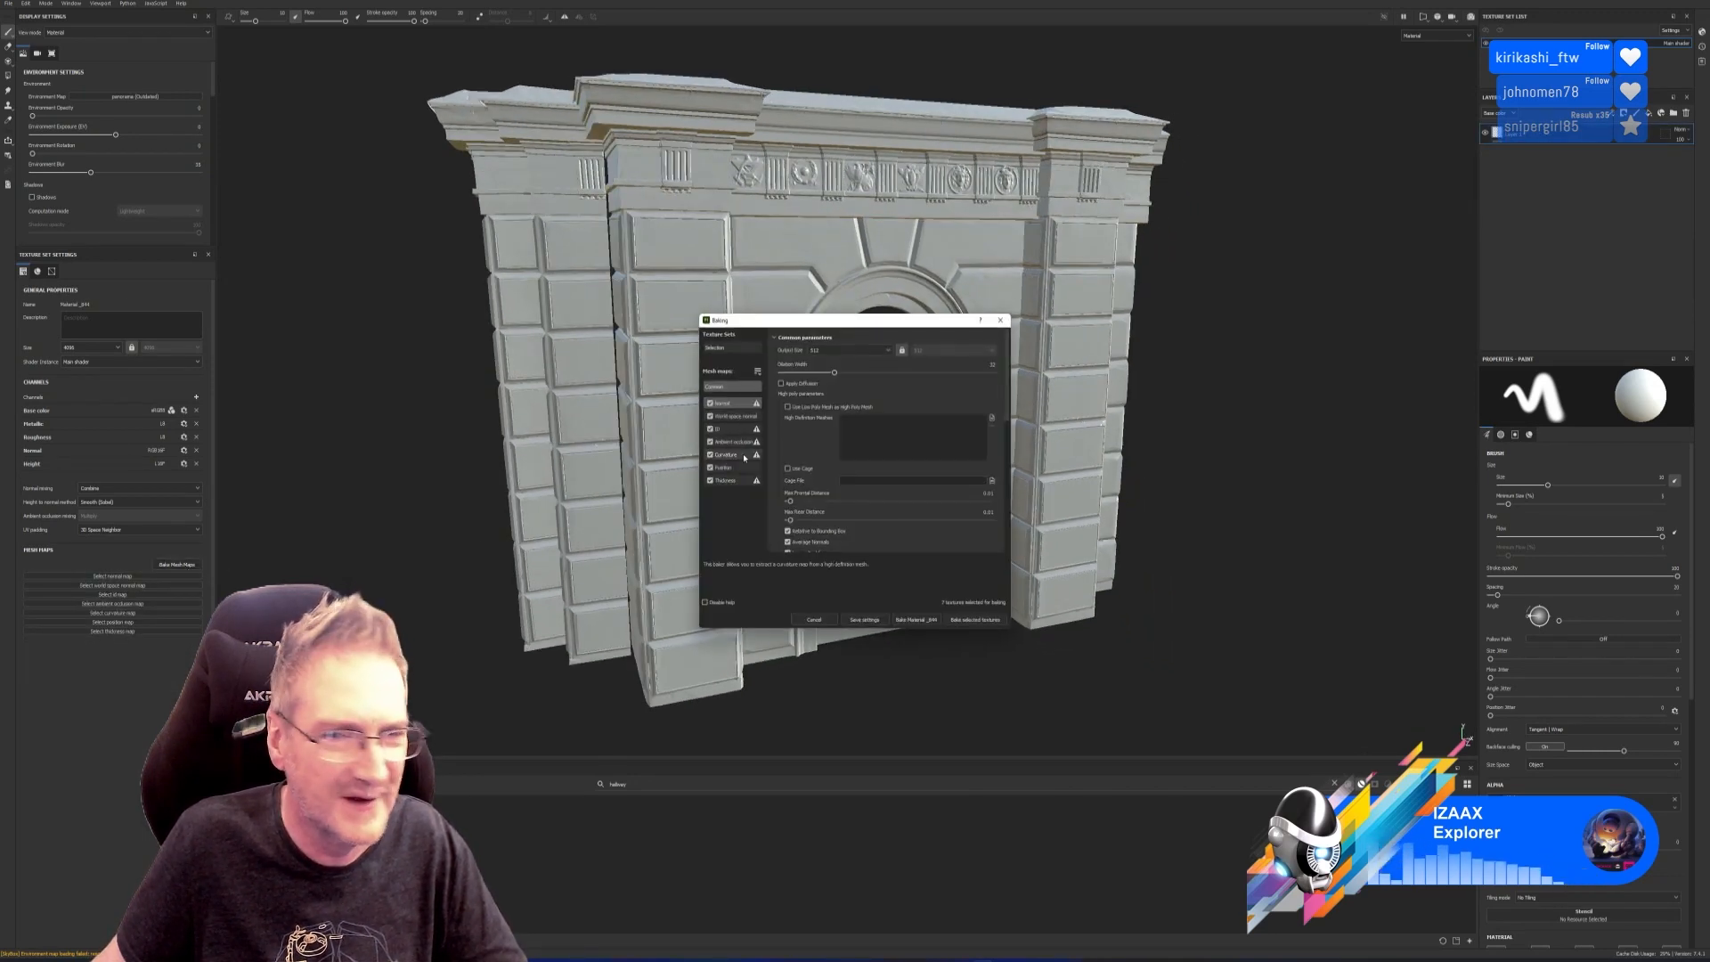
left_click(851, 350)
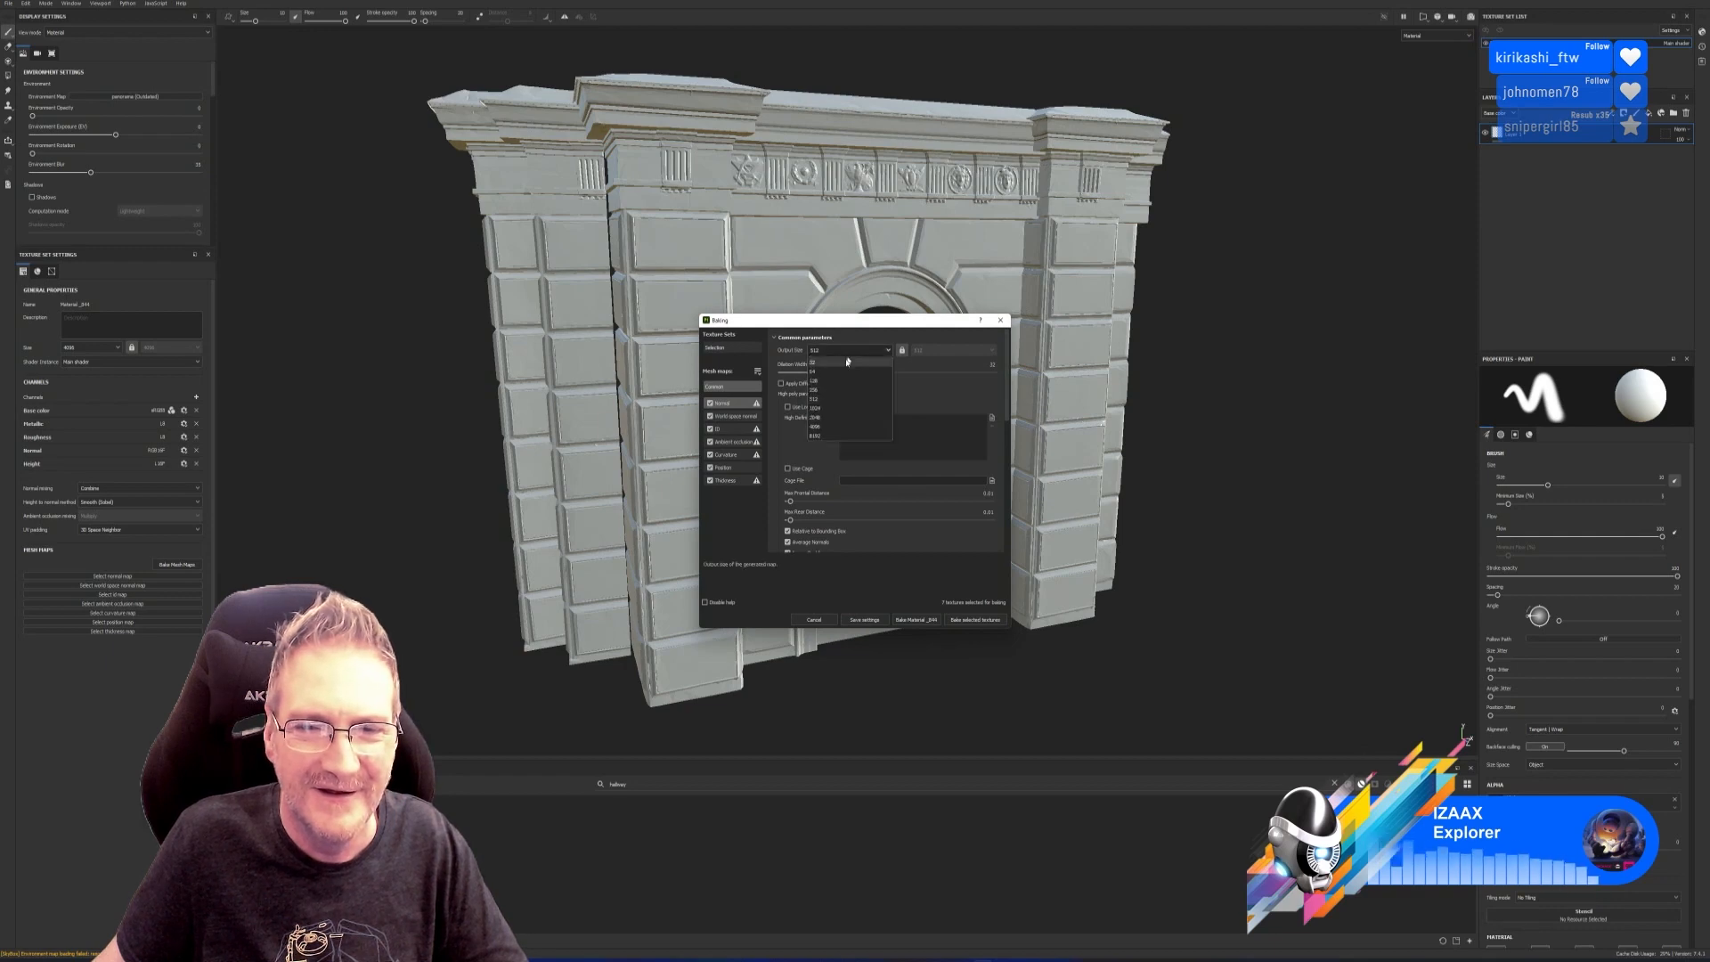
left_click(832, 427)
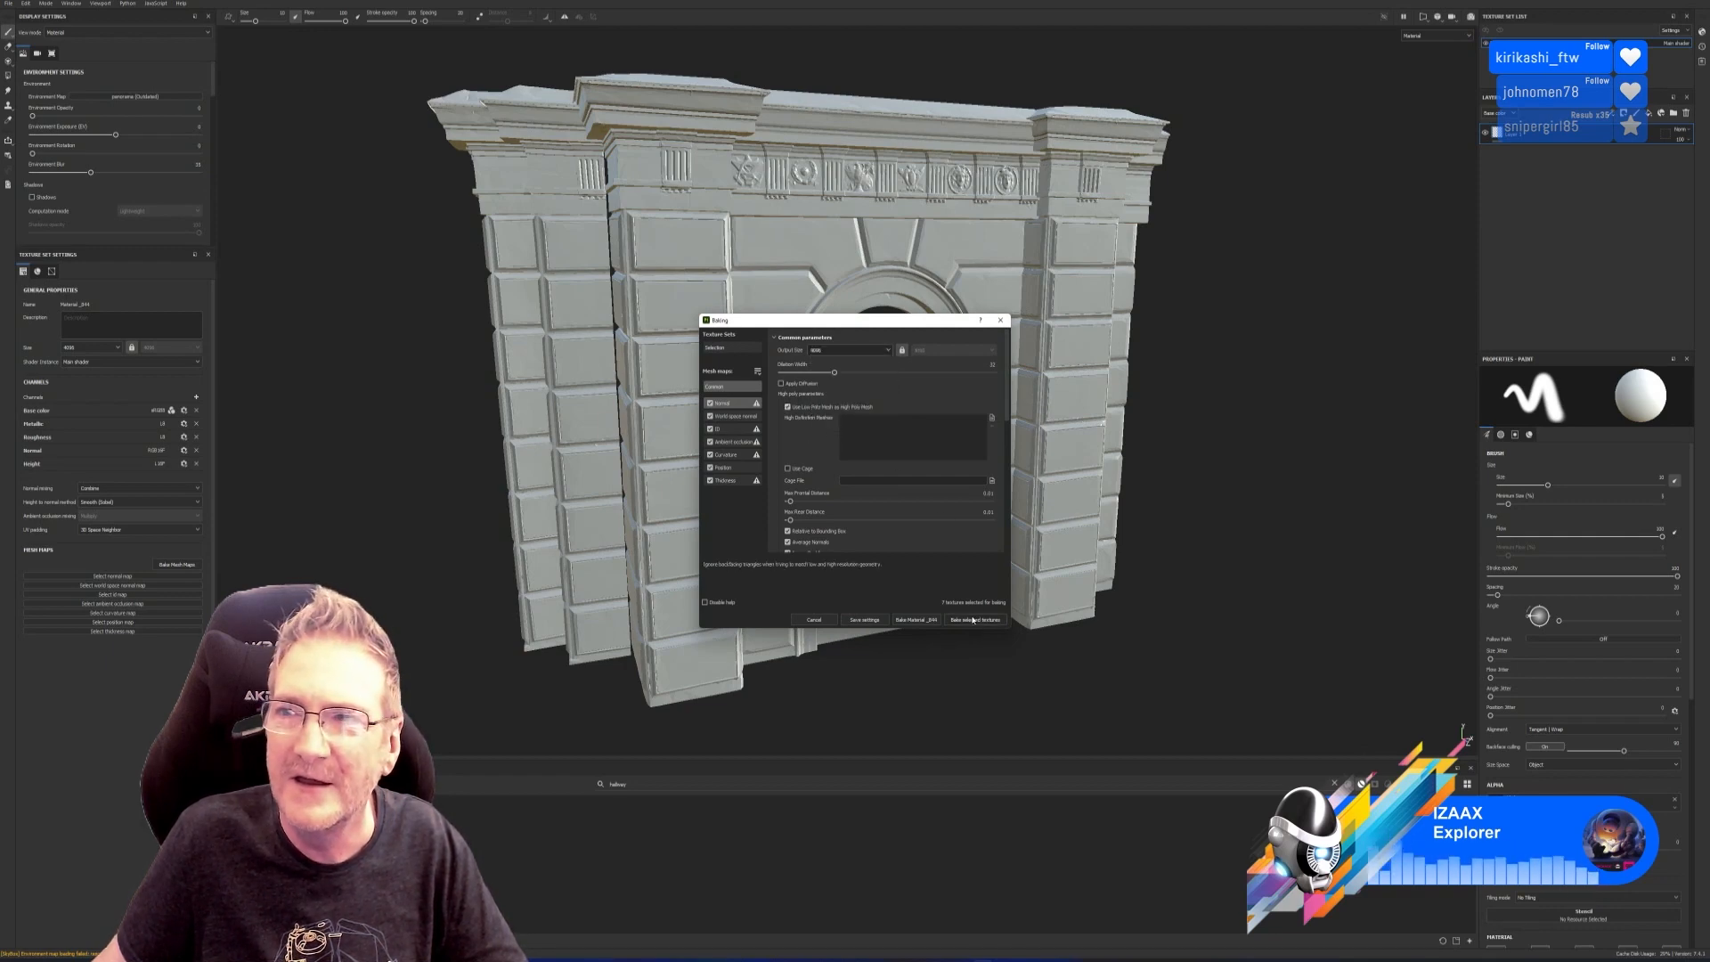
left_click(973, 620)
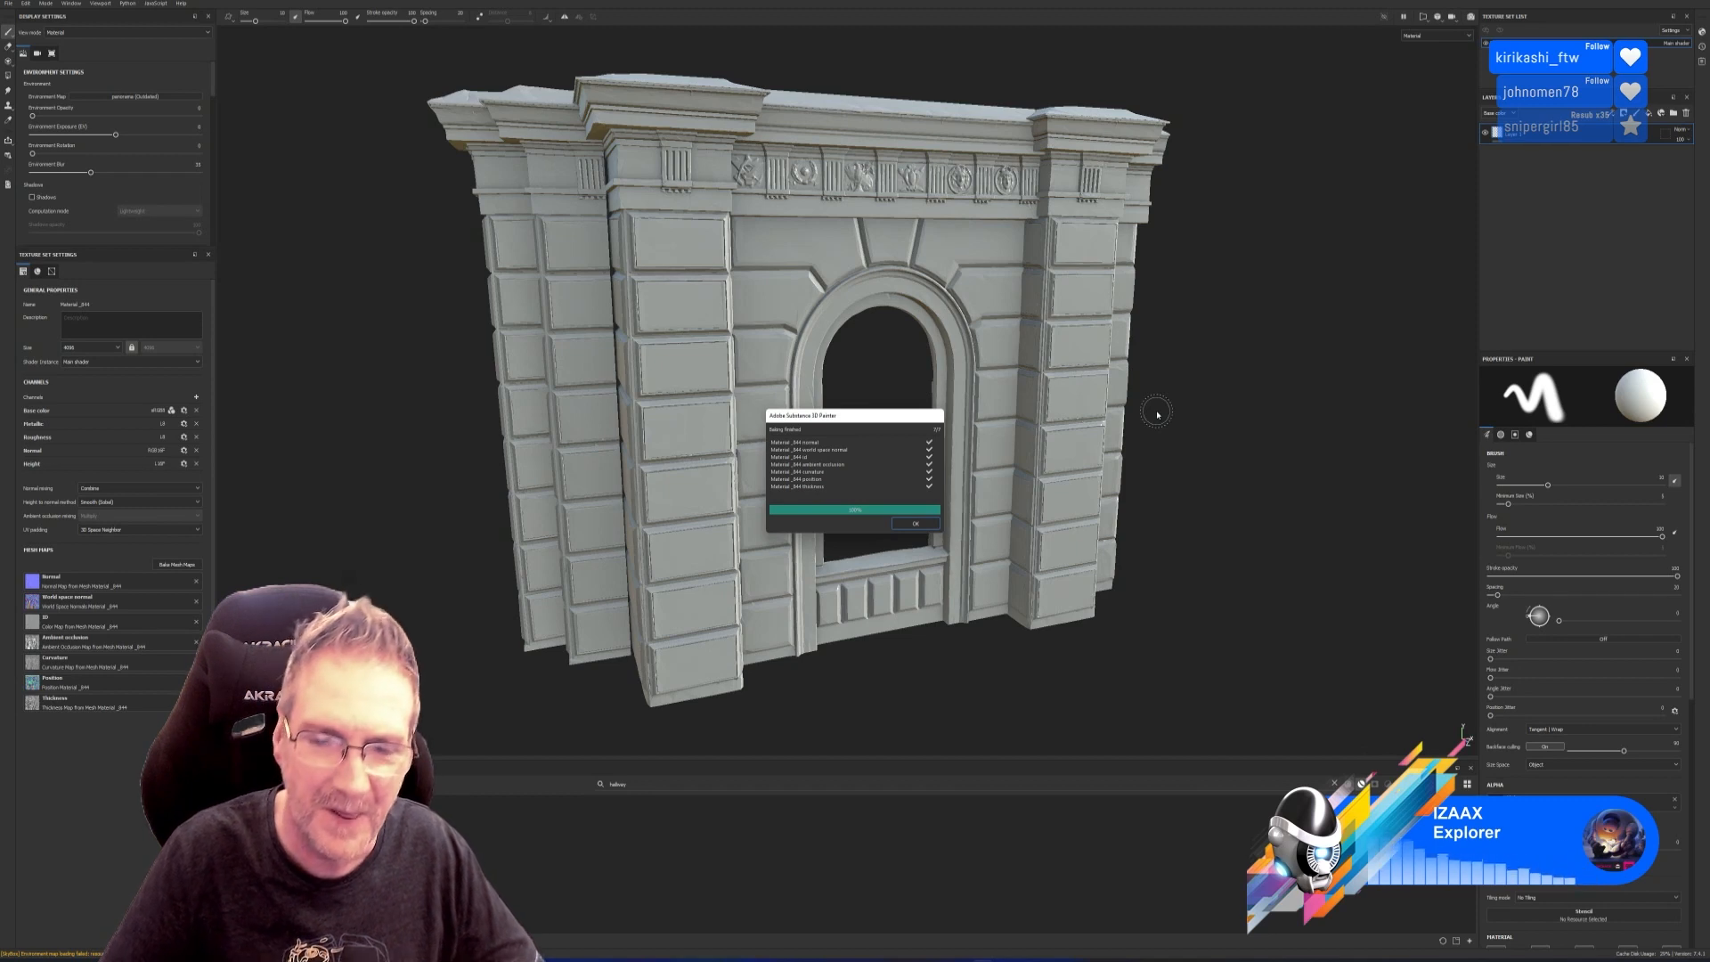
left_click(908, 526)
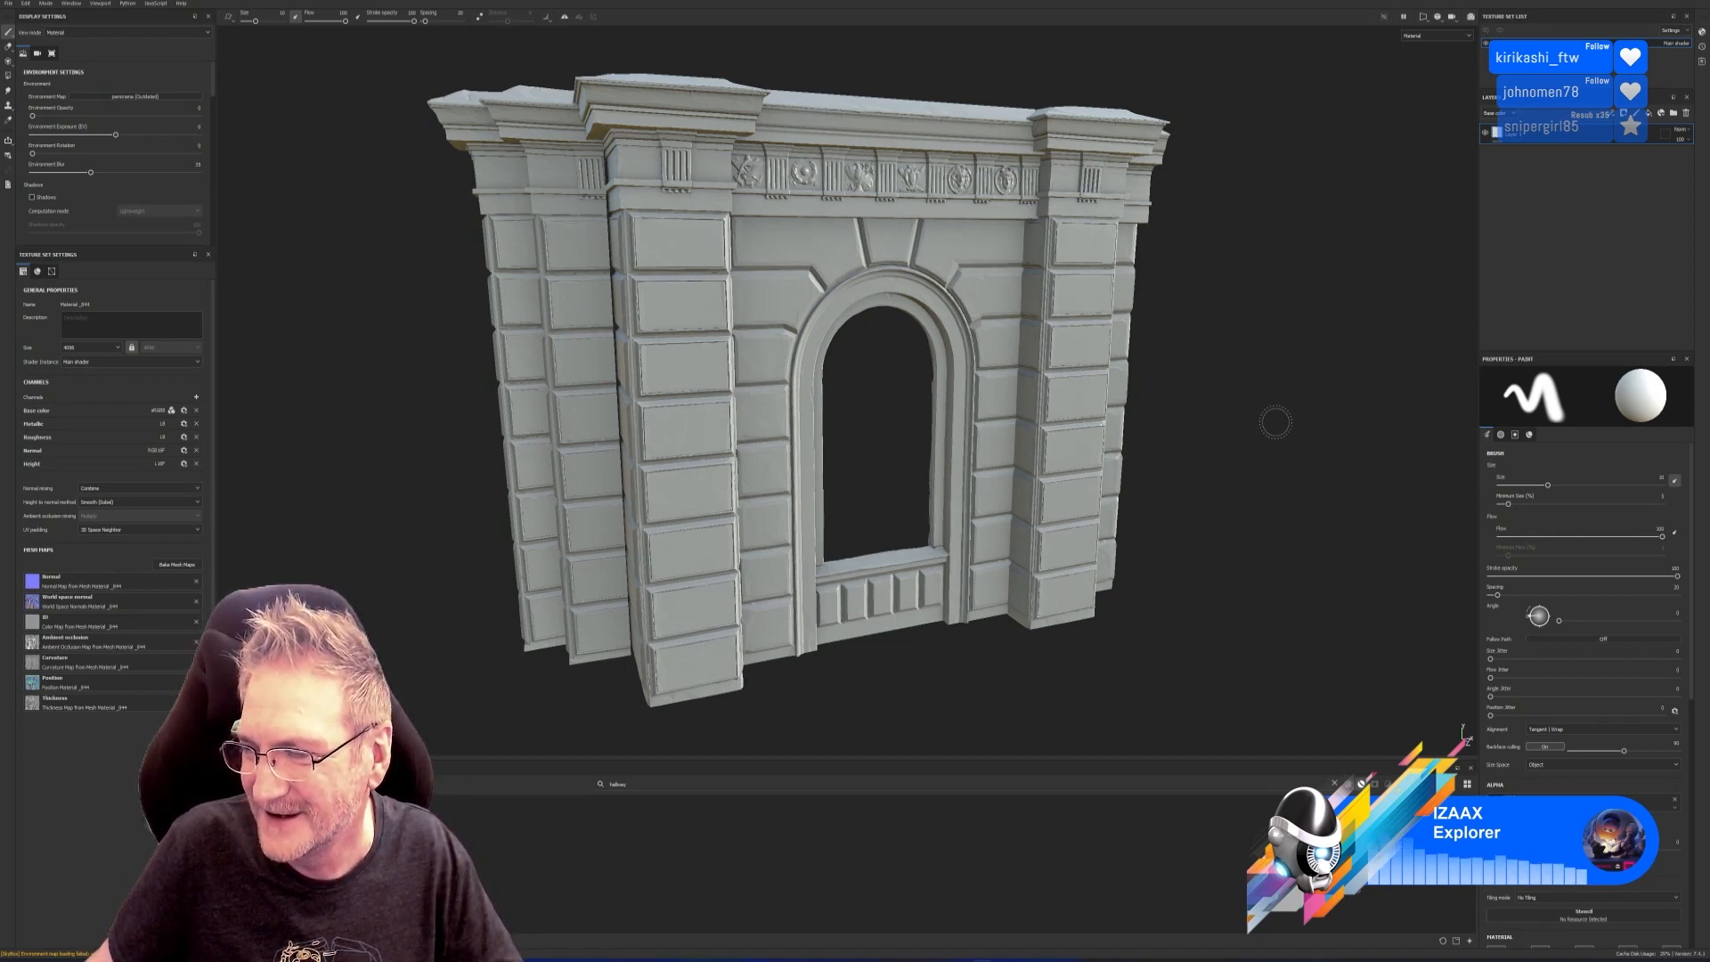
Replace the wall's default layer with the stone smart material and expand its folders to reach the bottom layer's fill.
mouse_move(1194, 439)
left_mouse_down("alt")
mouse_move(1240, 431)
mouse_move(1162, 430)
left_mouse_up("alt")
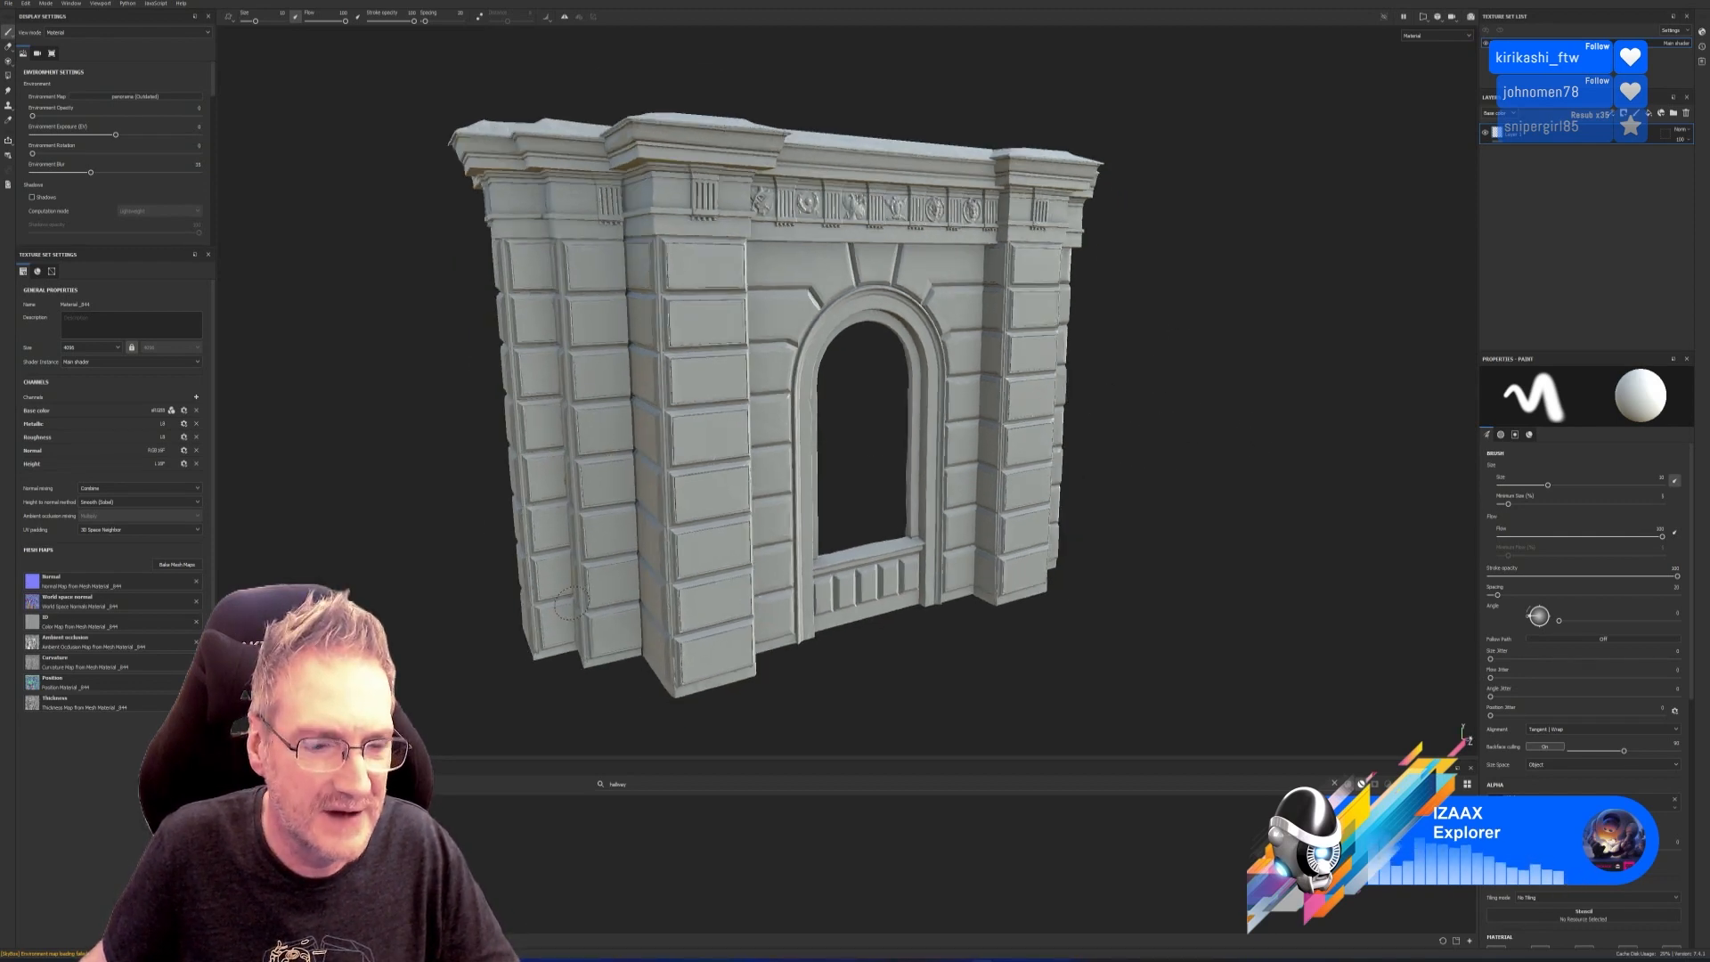
left_click_drag(285, 821, 730, 483)
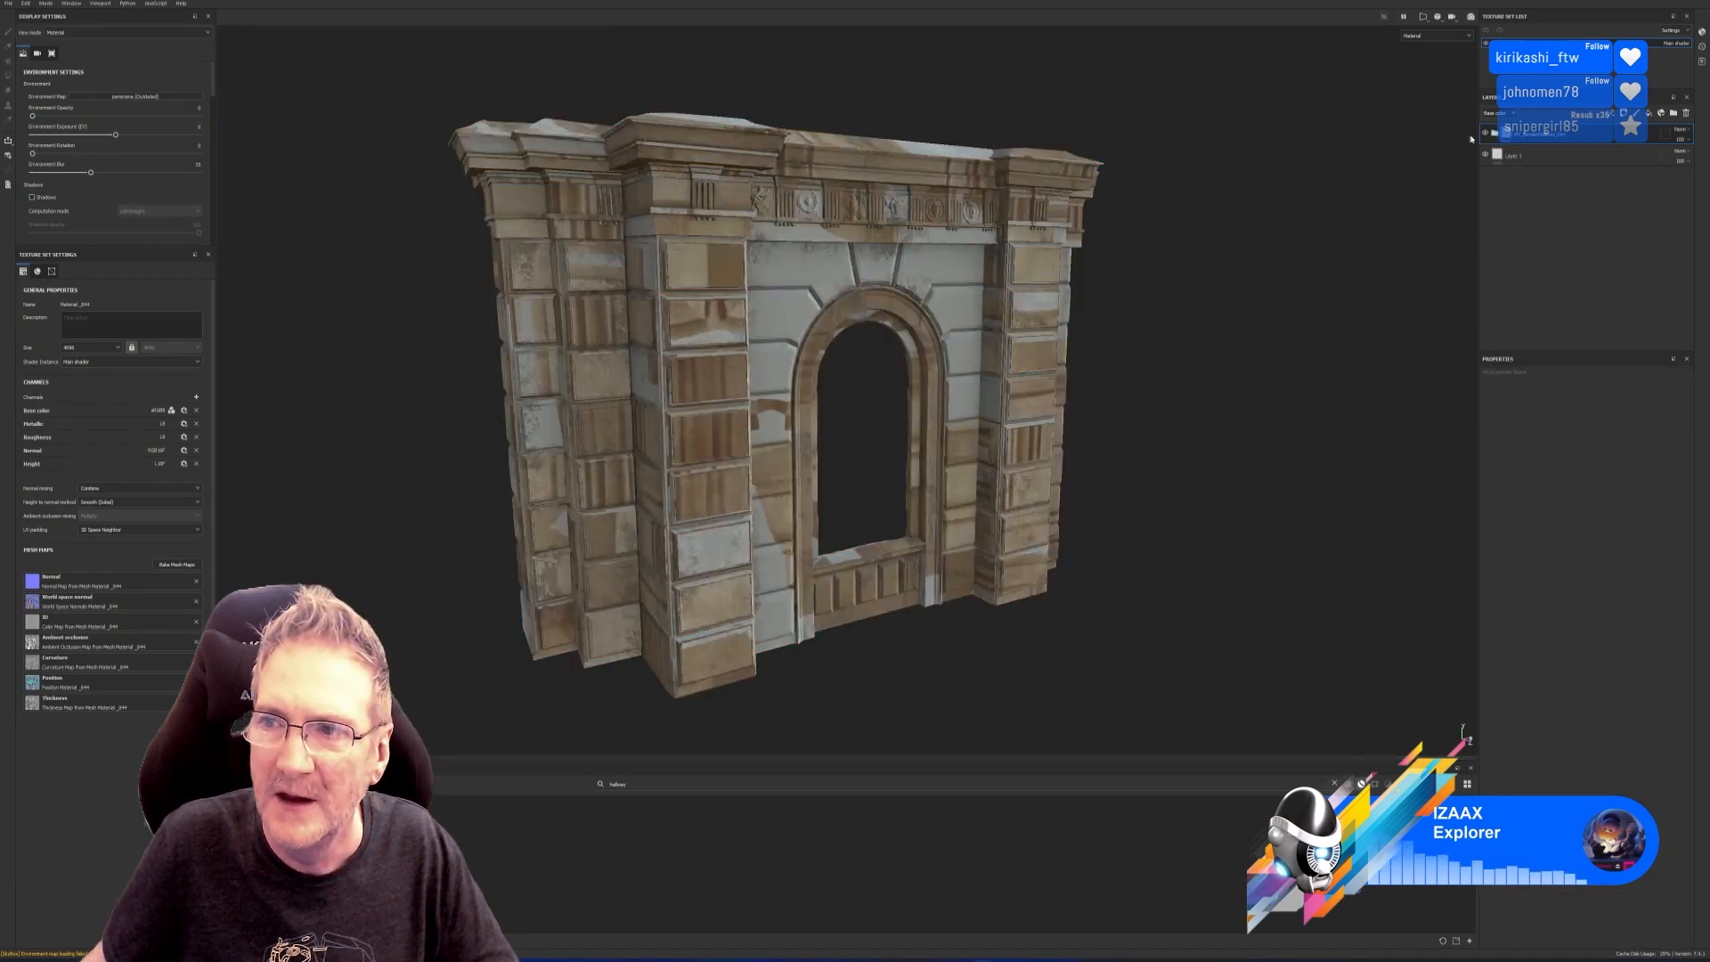
left_click(1525, 155)
key("Delete")
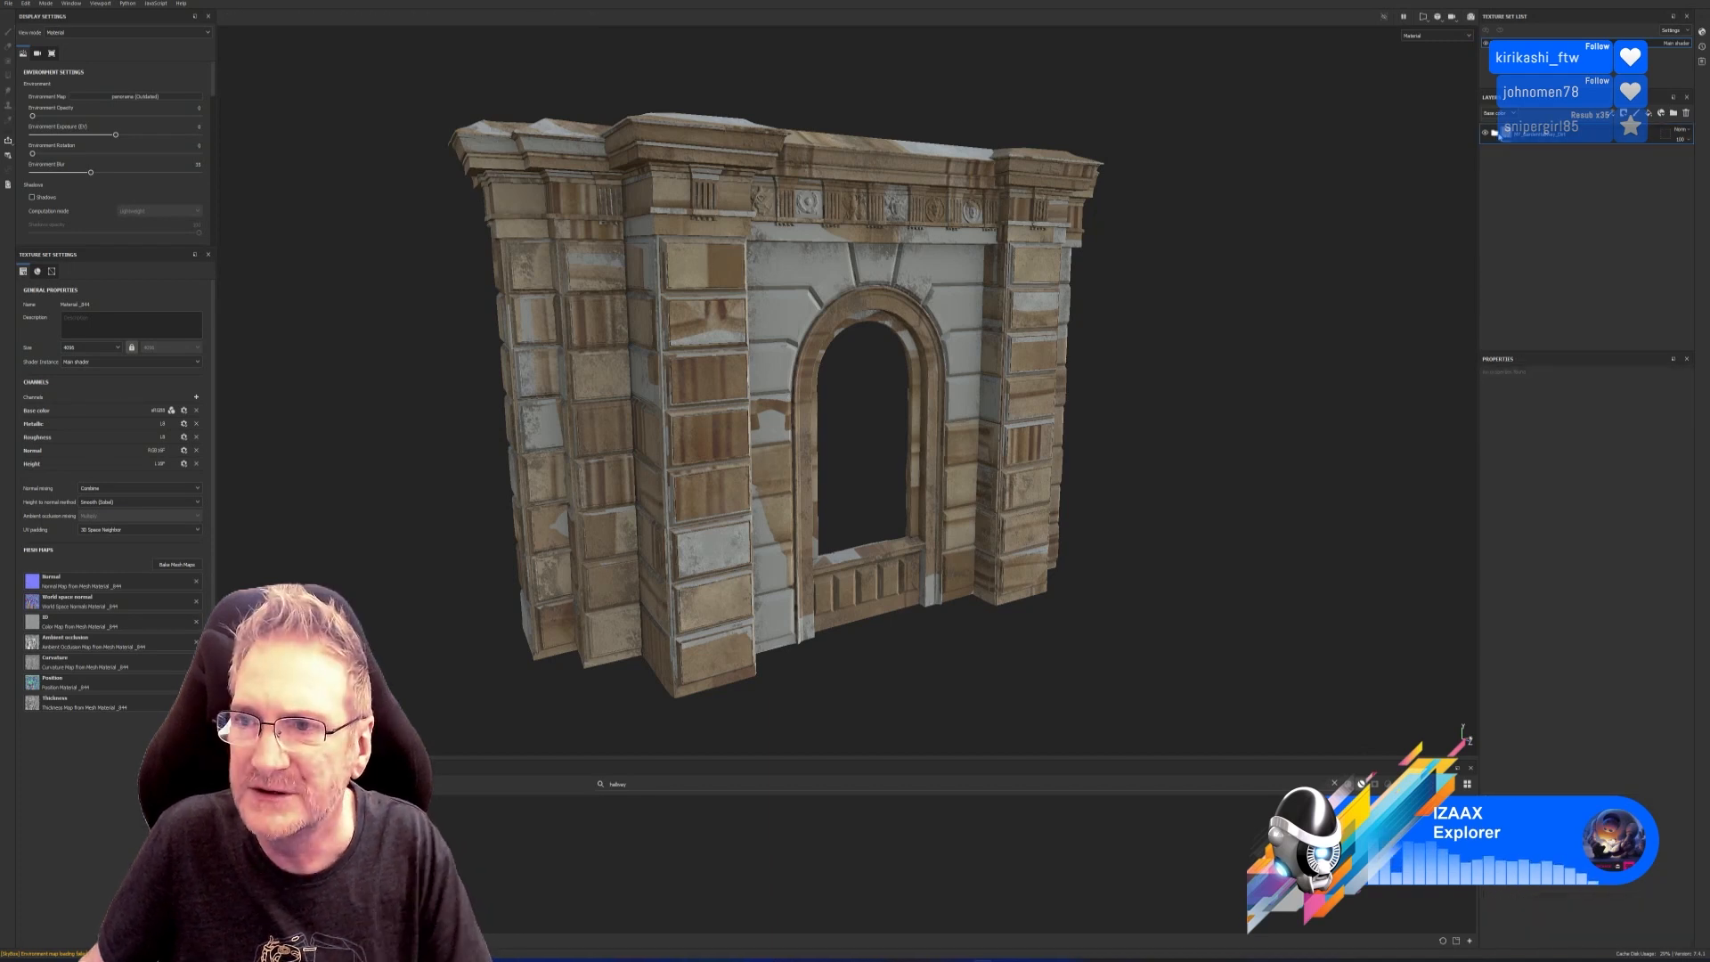
left_click(1494, 132)
left_click(1503, 178)
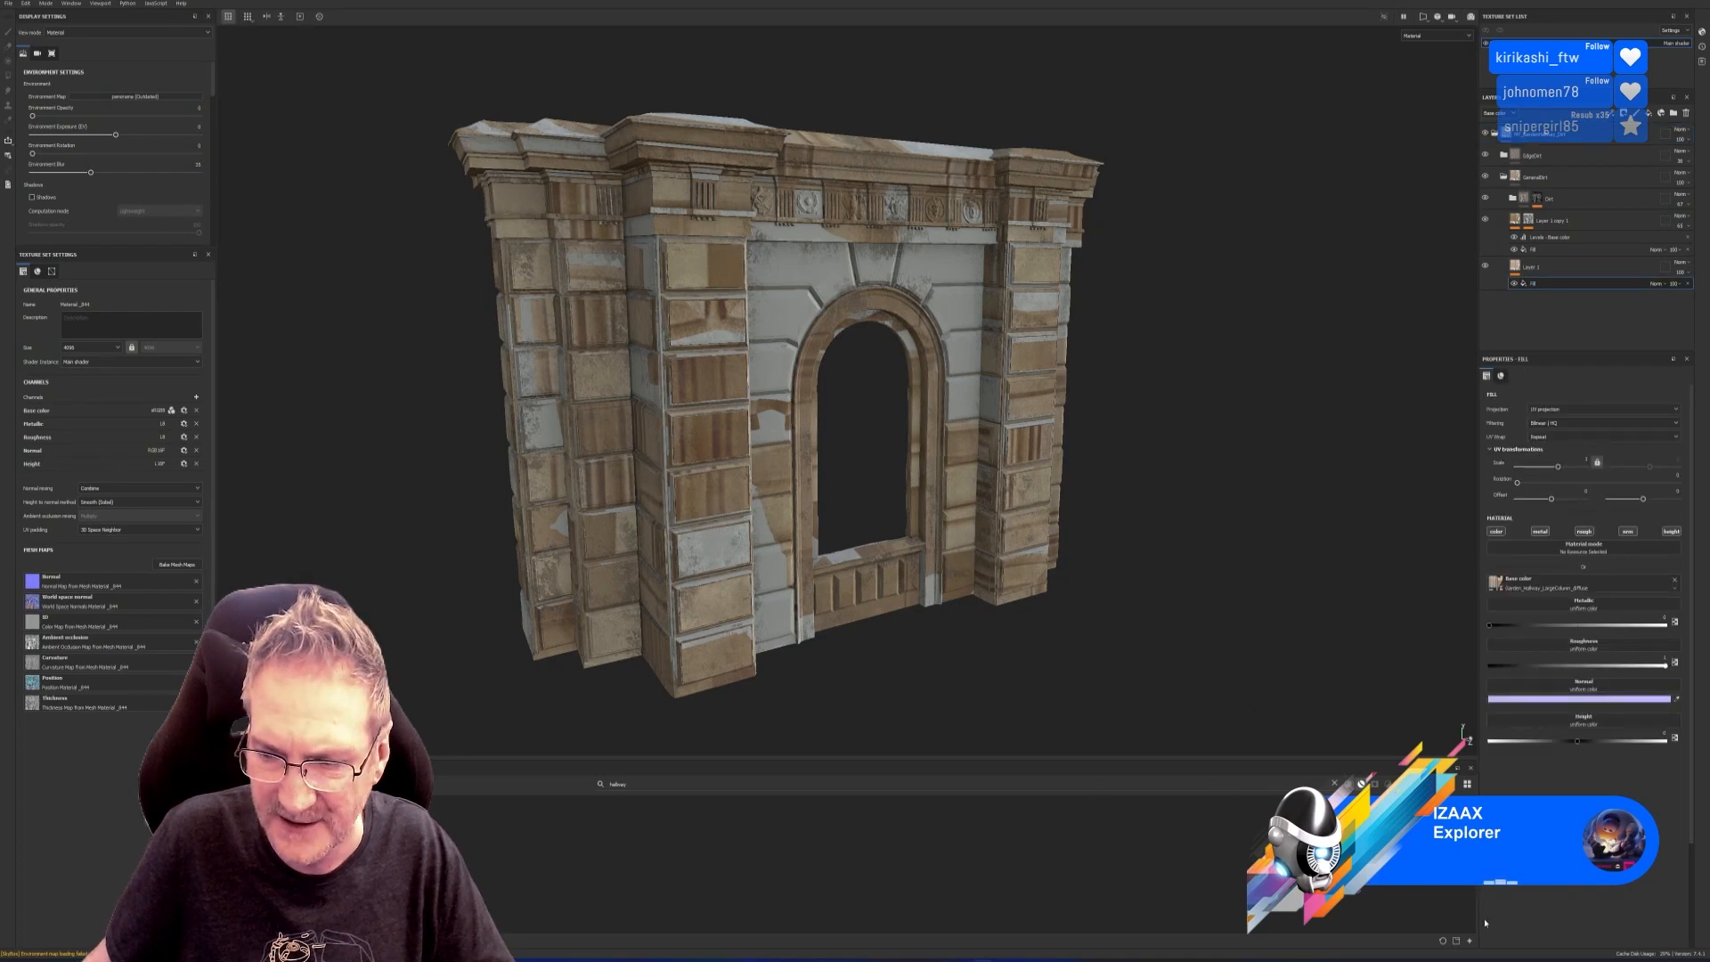
Import Garden_Hallway_ShortWall_diffuse.png from the parent folder of Exports as a texture into the current project.
left_click(1470, 941)
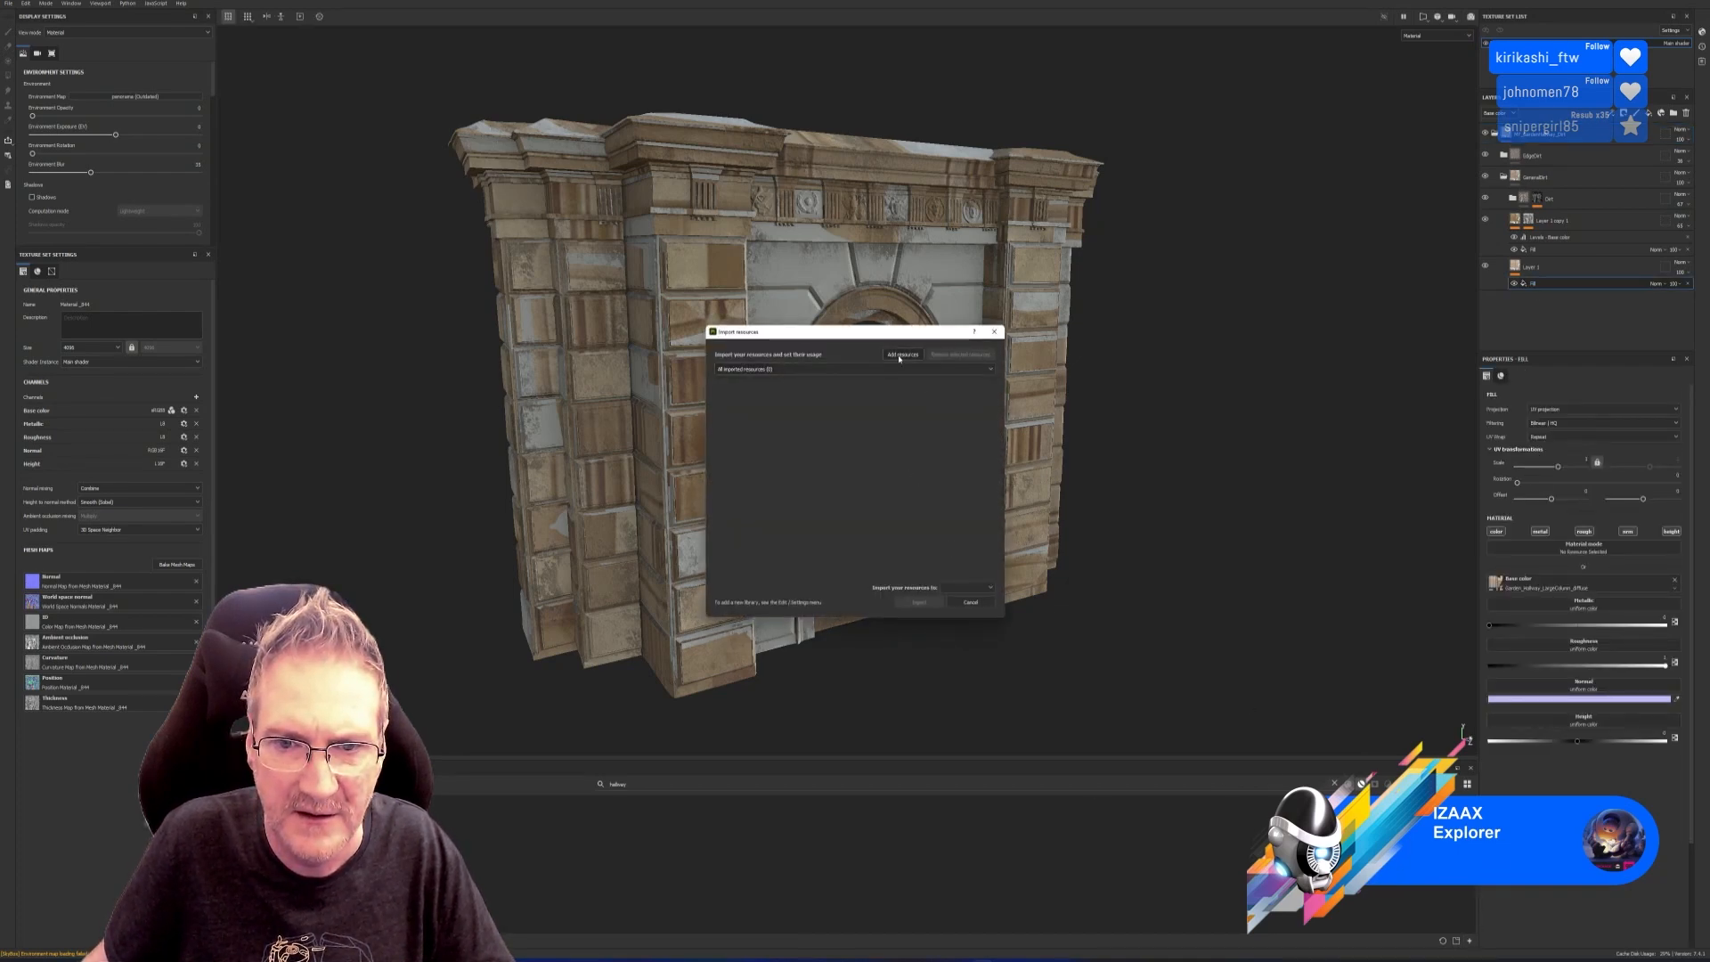
left_click(901, 354)
left_click_drag(931, 278, 717, 247)
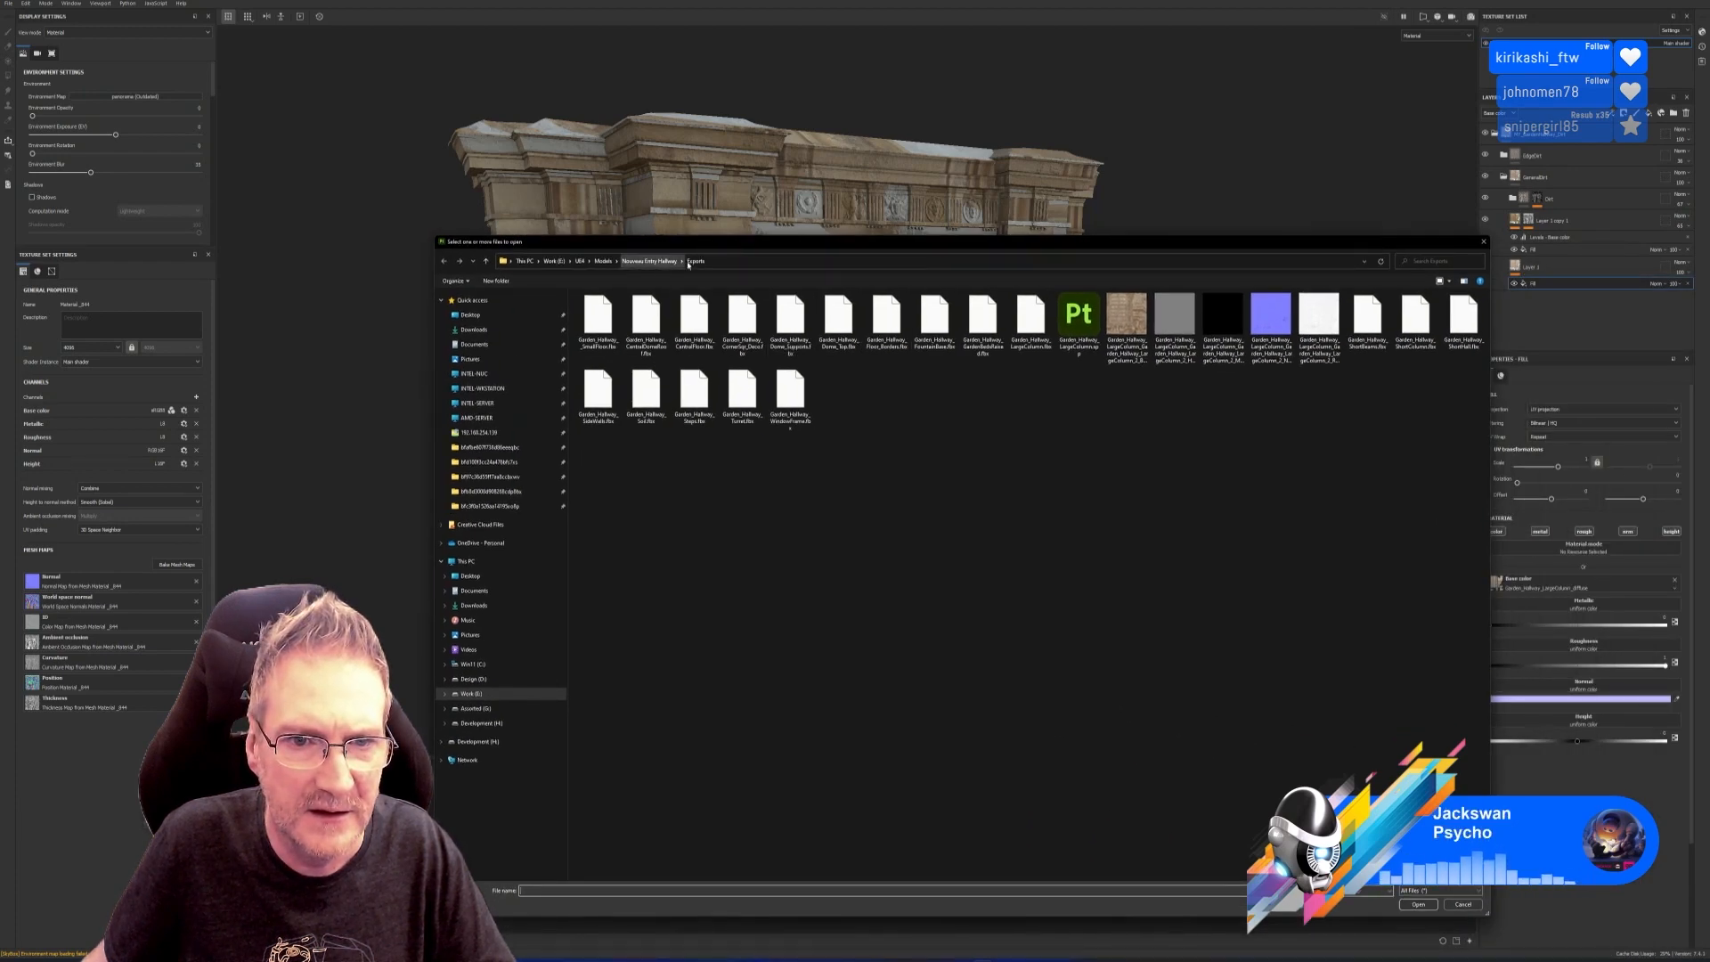
left_click(649, 261)
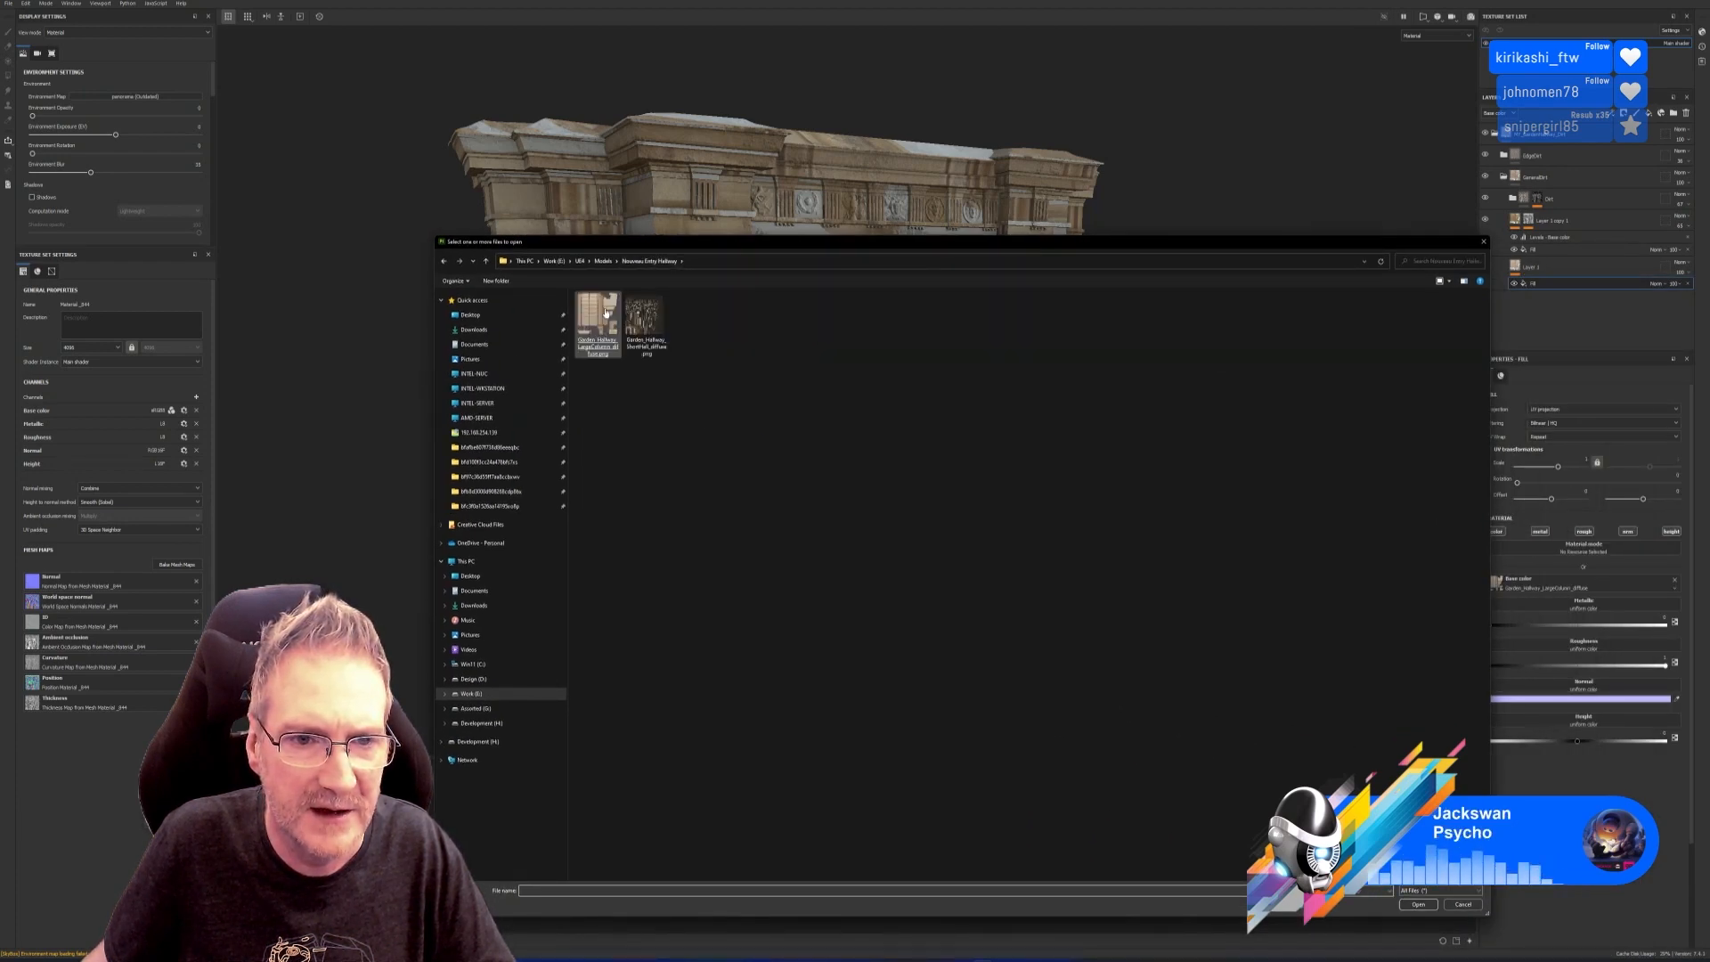
double_click(647, 317)
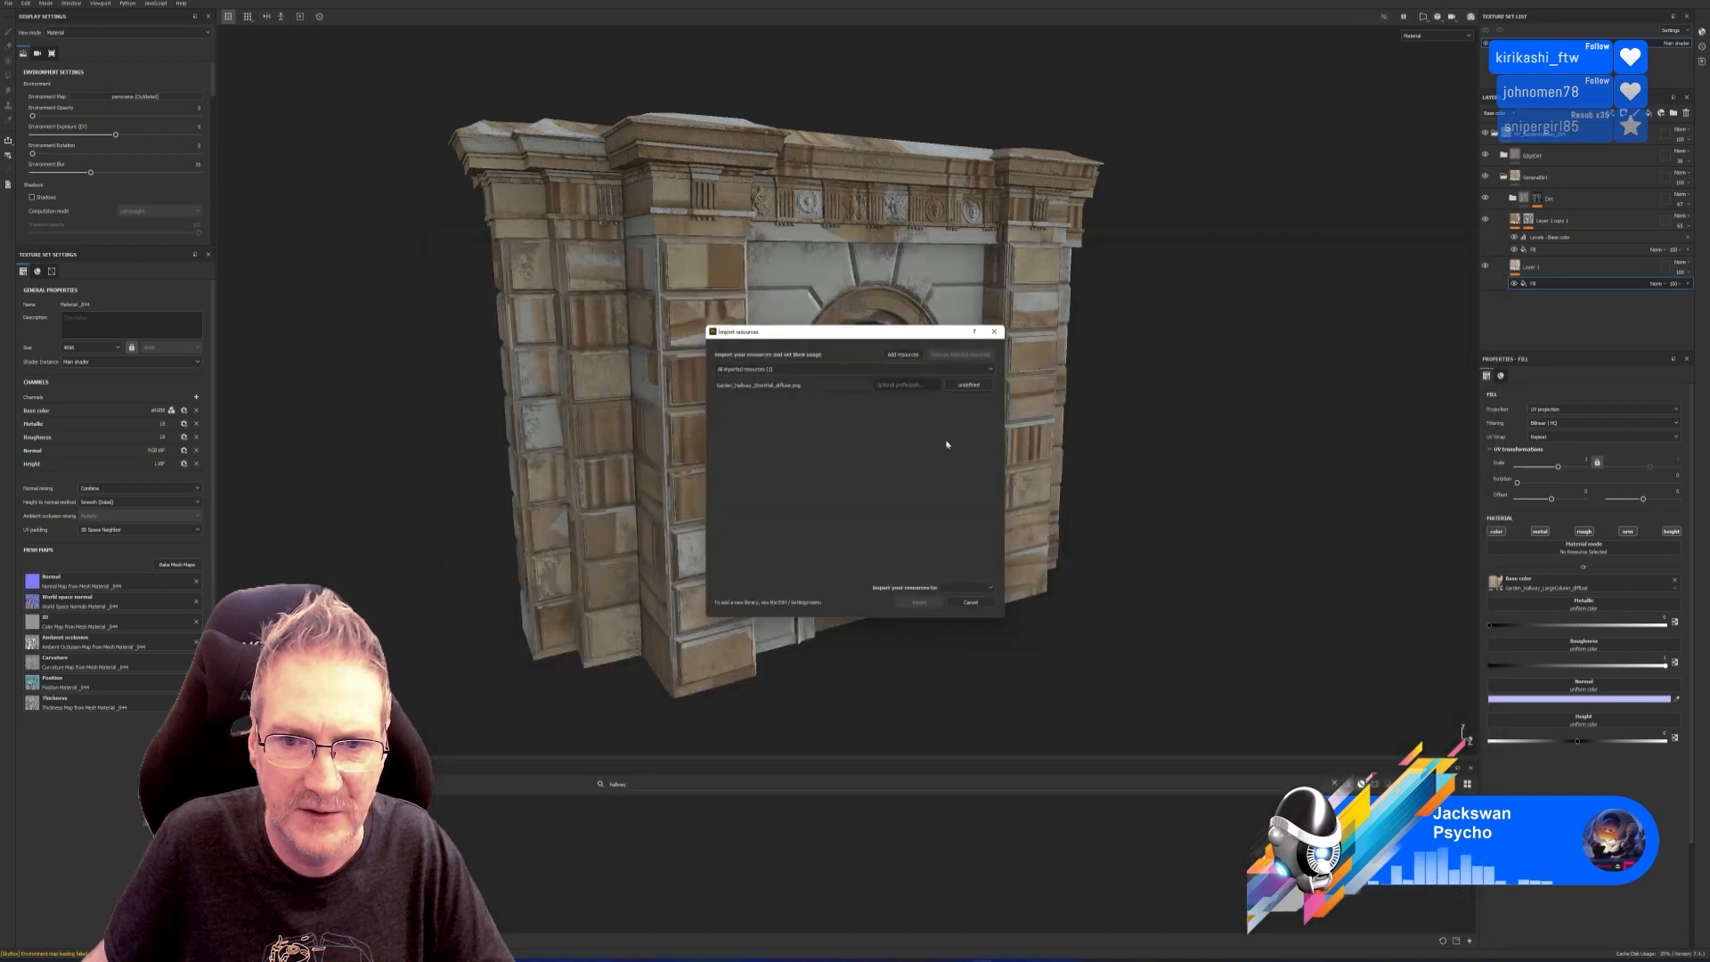
left_click(968, 385)
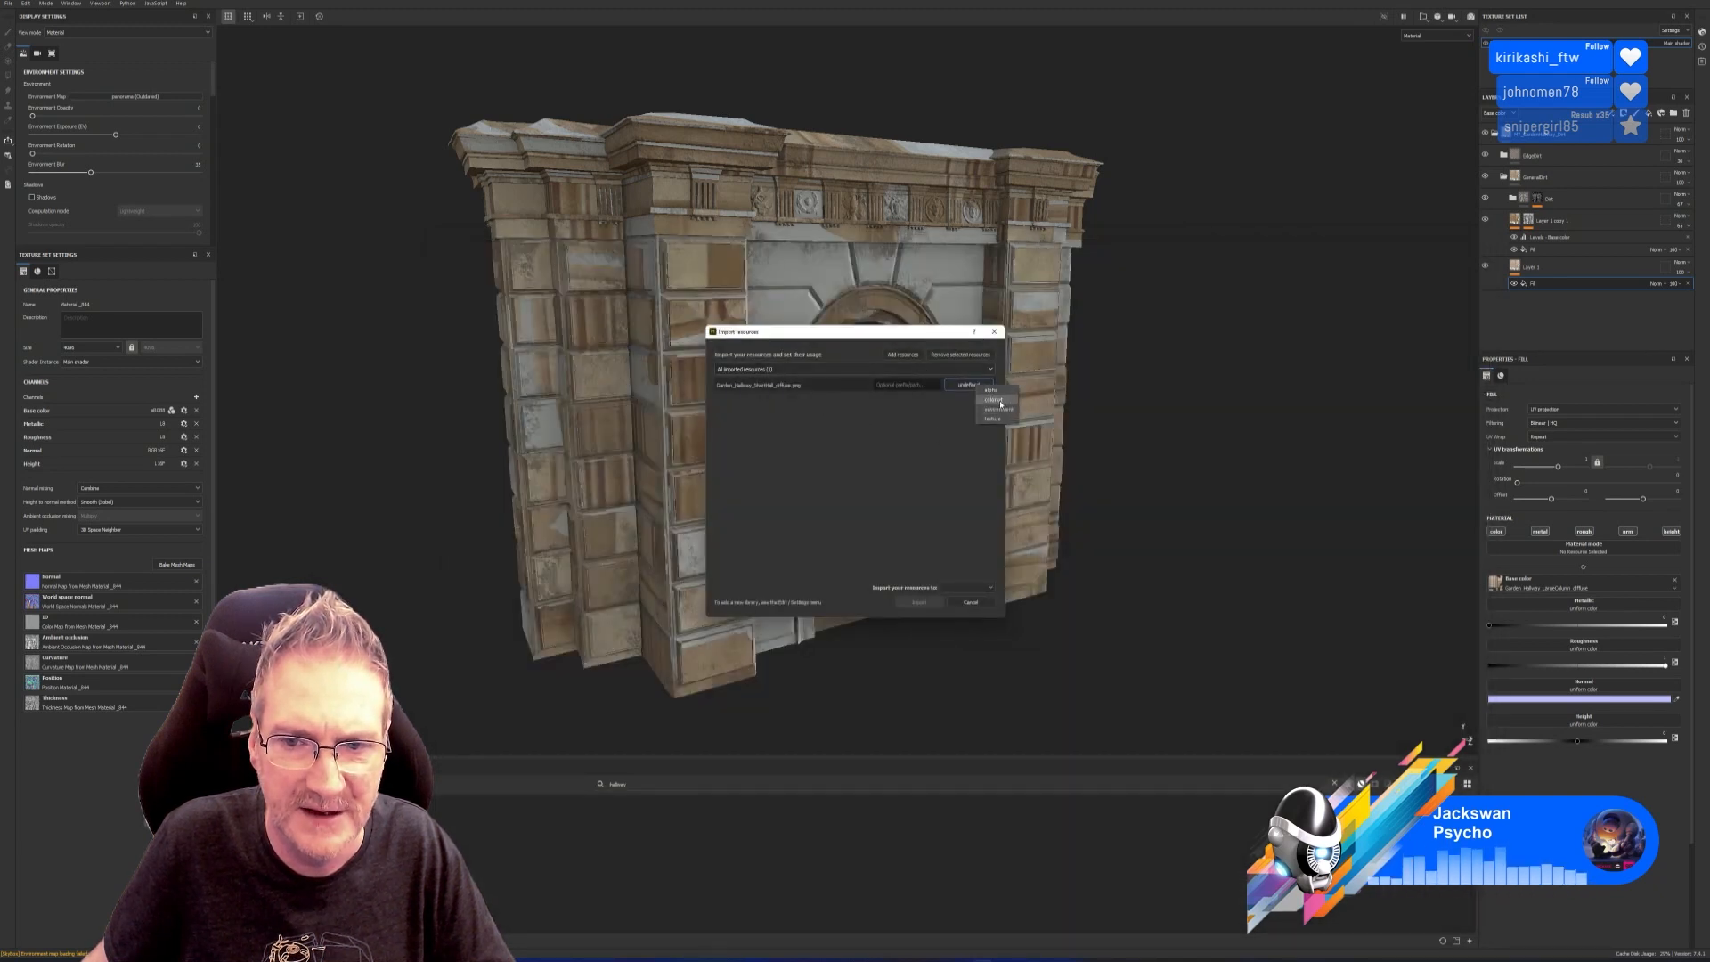
left_click(992, 418)
left_click(967, 588)
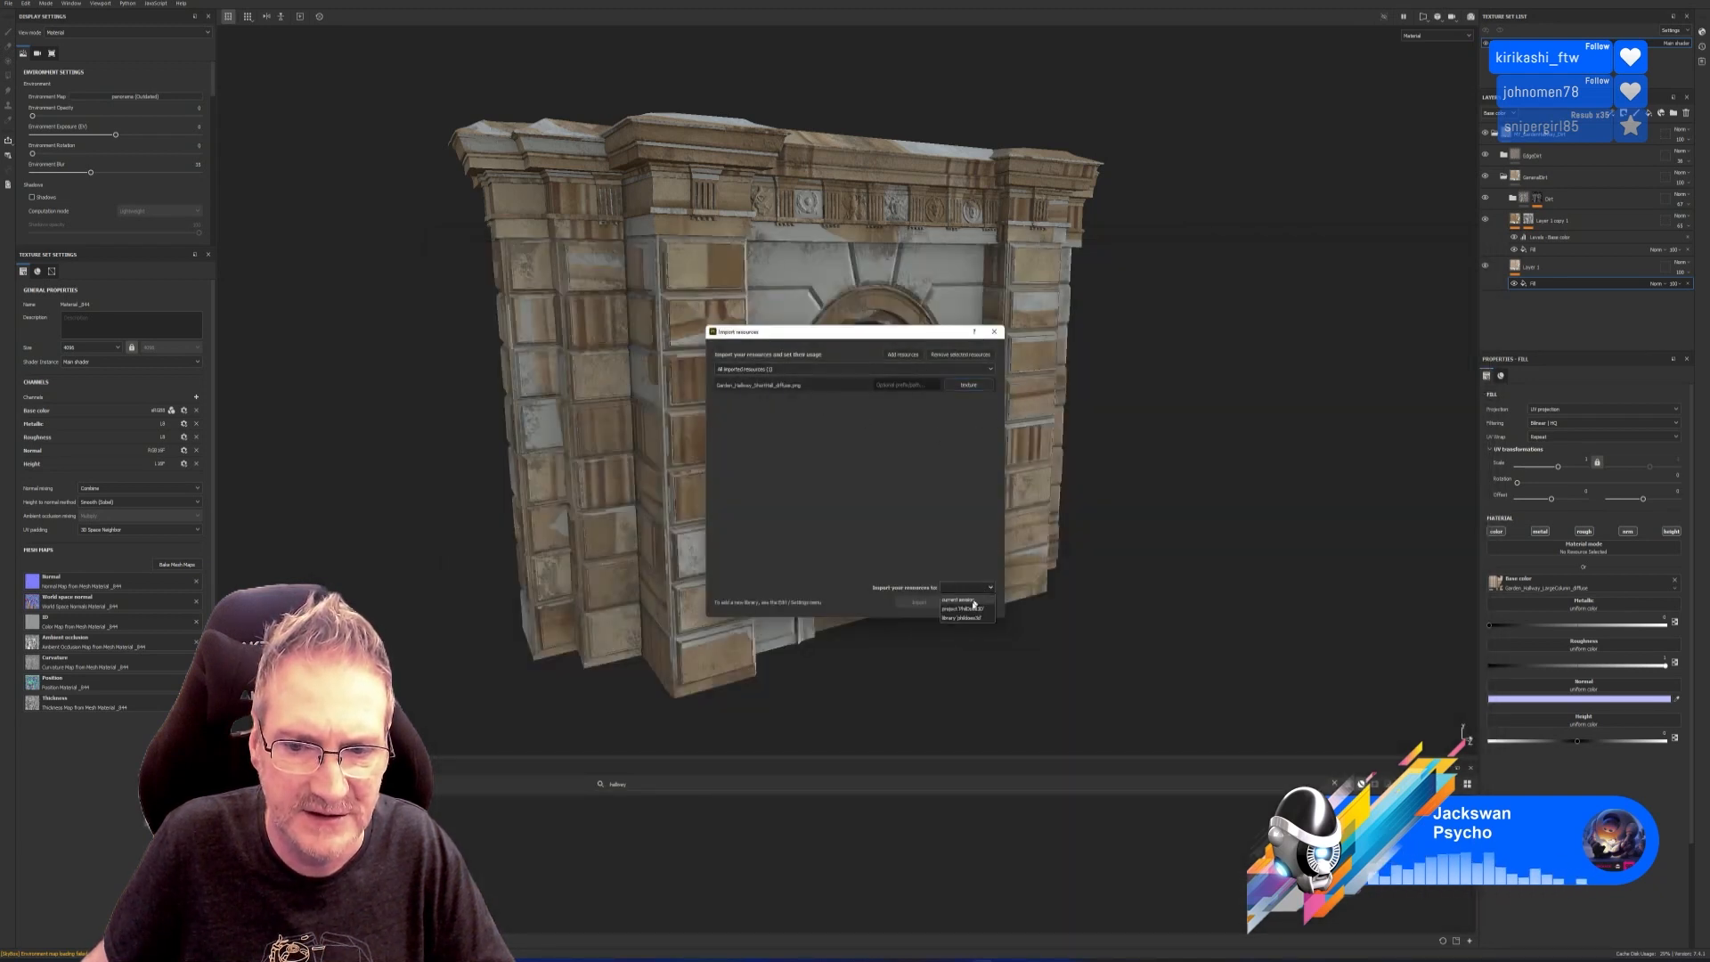
left_click(968, 610)
left_click(920, 603)
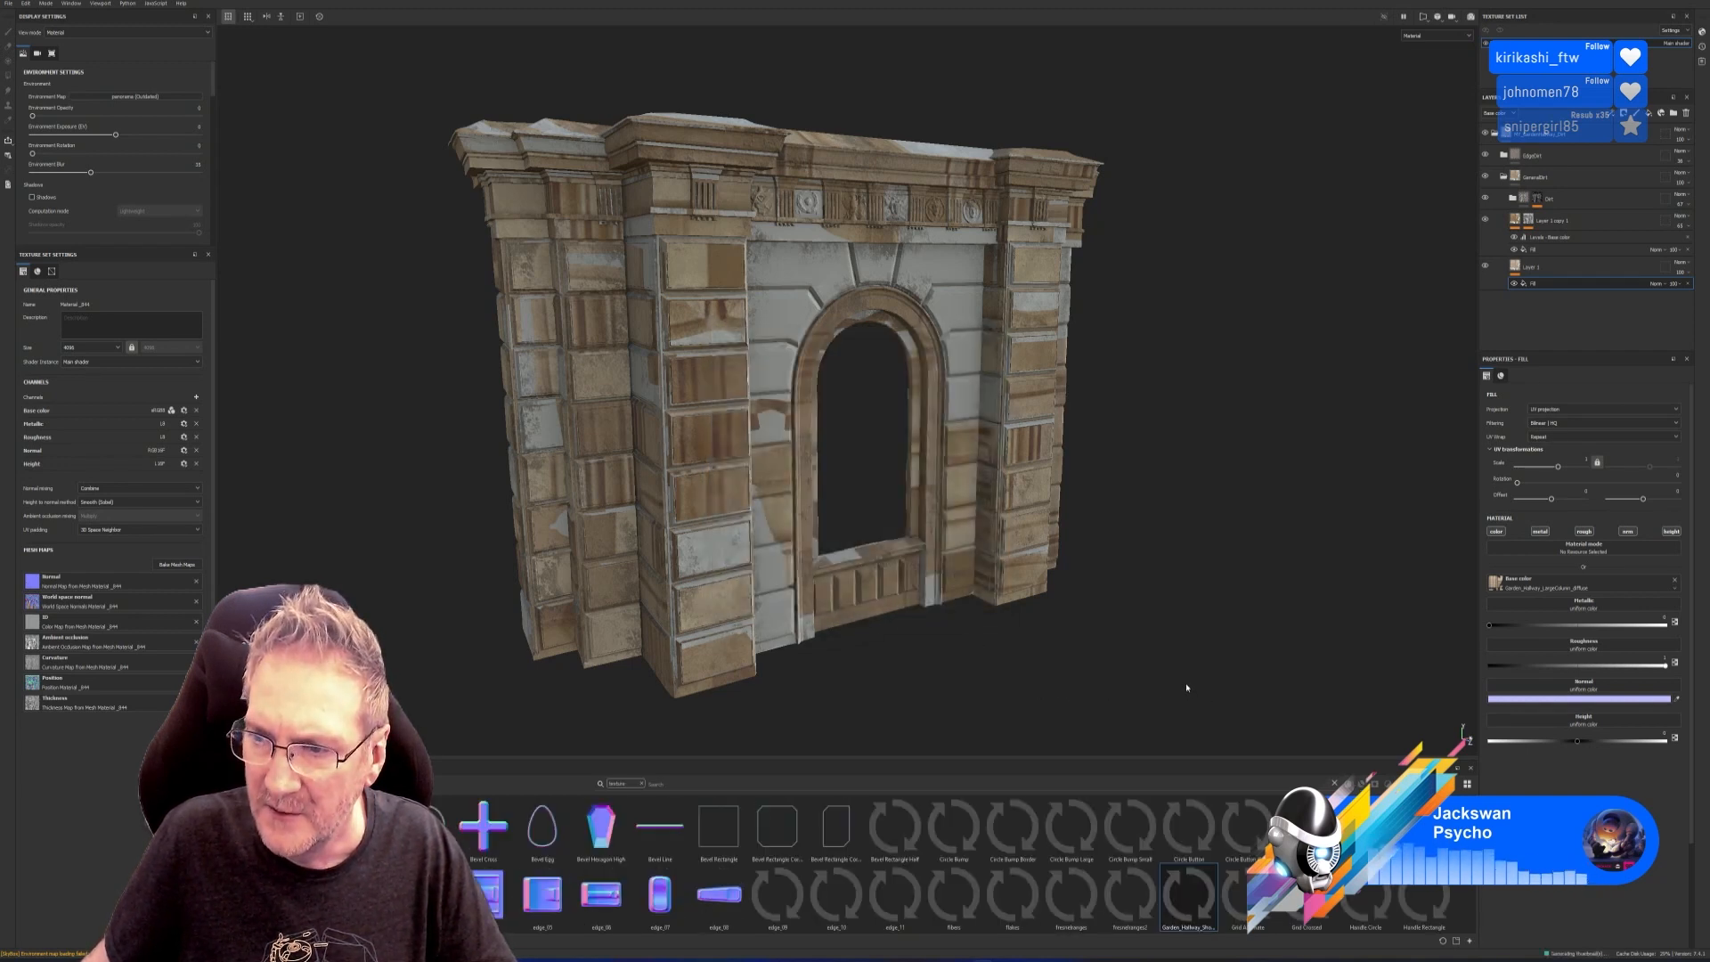
Assign the imported Garden_Hallway_ShortWall_diffuse texture as base color in the bottom layer's fill and in the fill of the layer above it.
left_click_drag(1195, 915, 1560, 586)
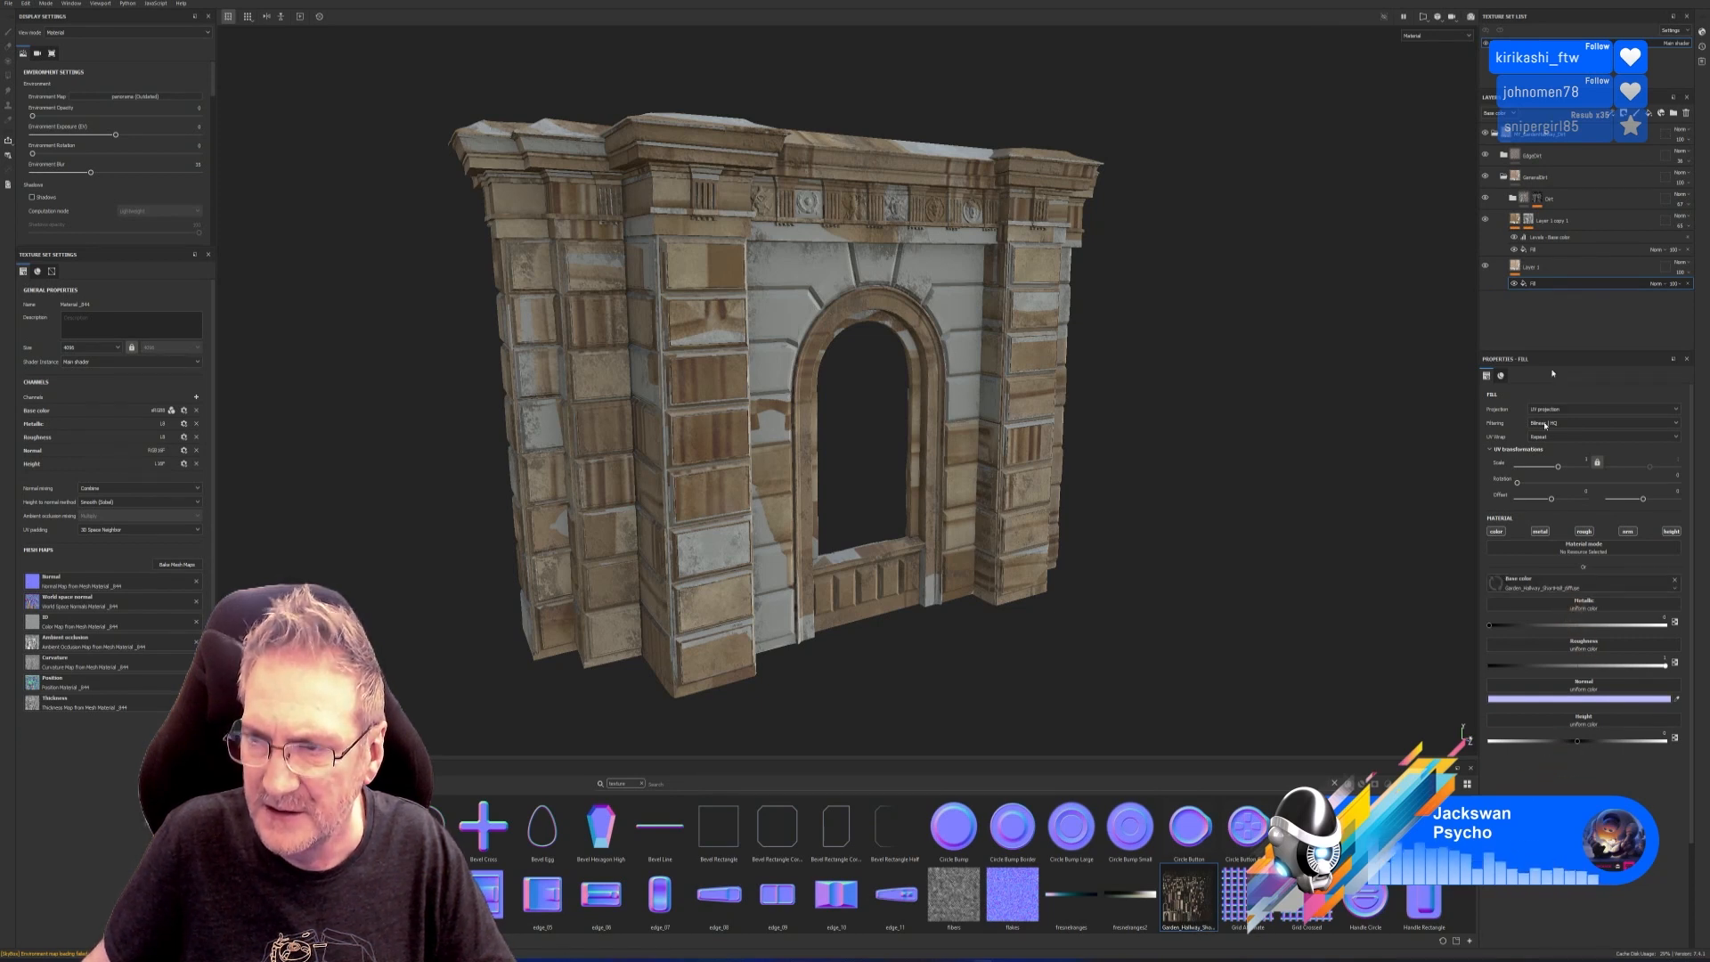
left_click(1550, 252)
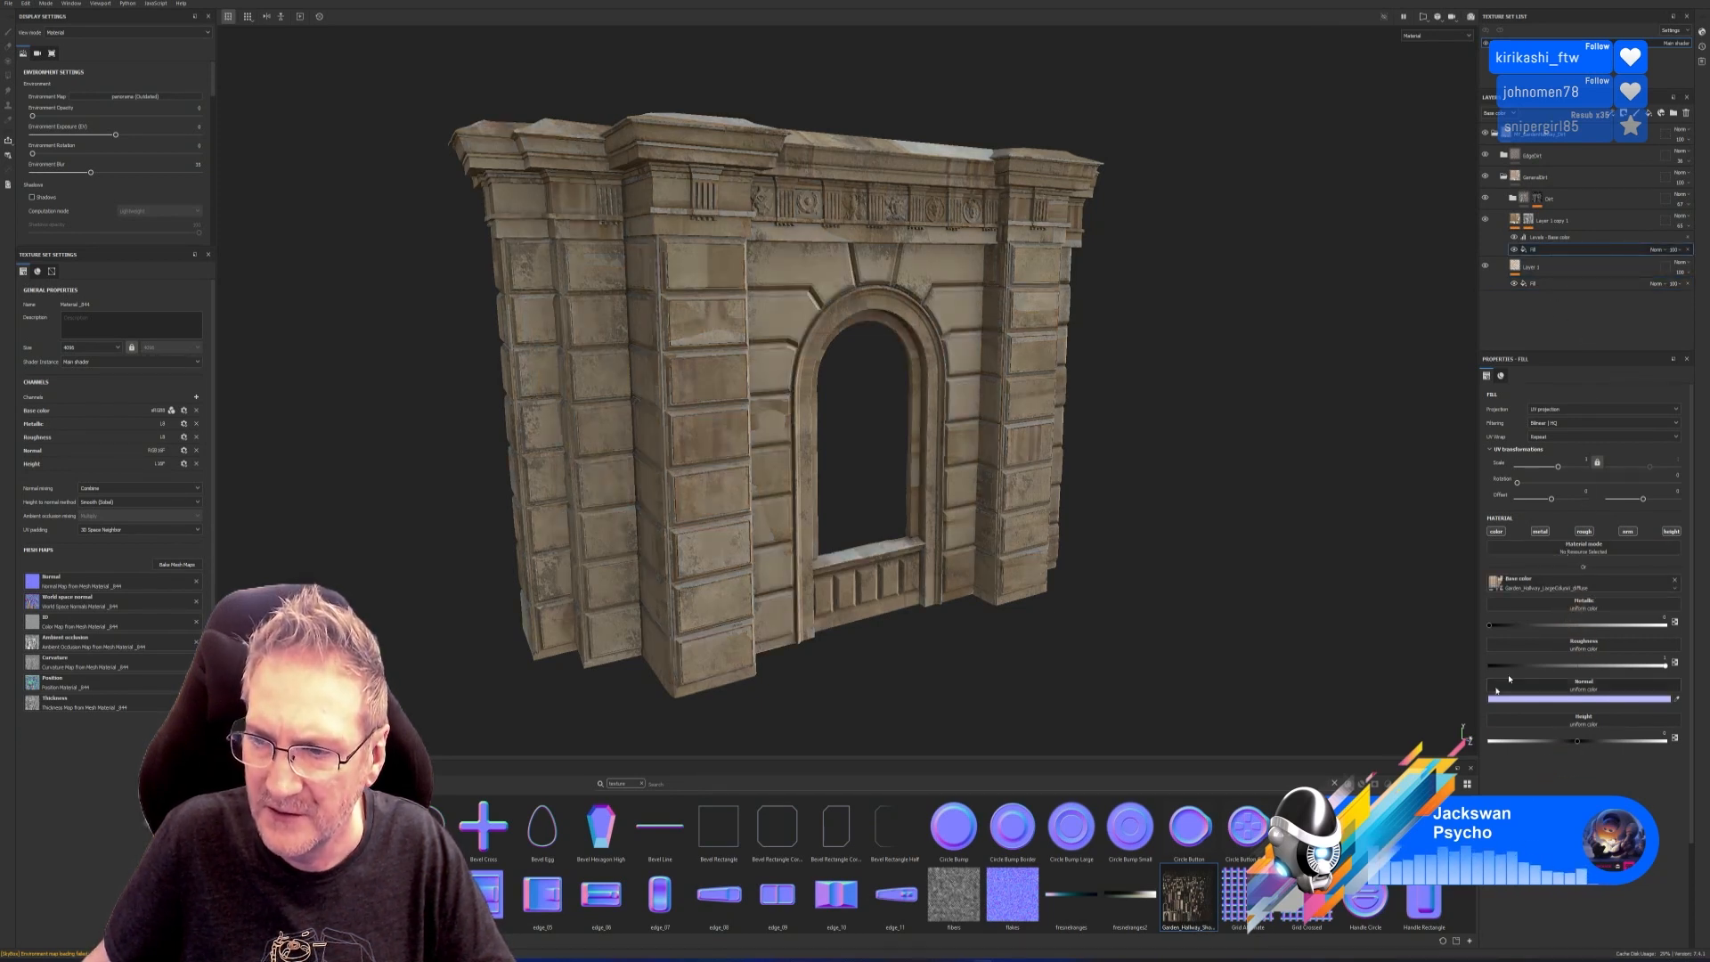
left_click_drag(1204, 908, 1549, 588)
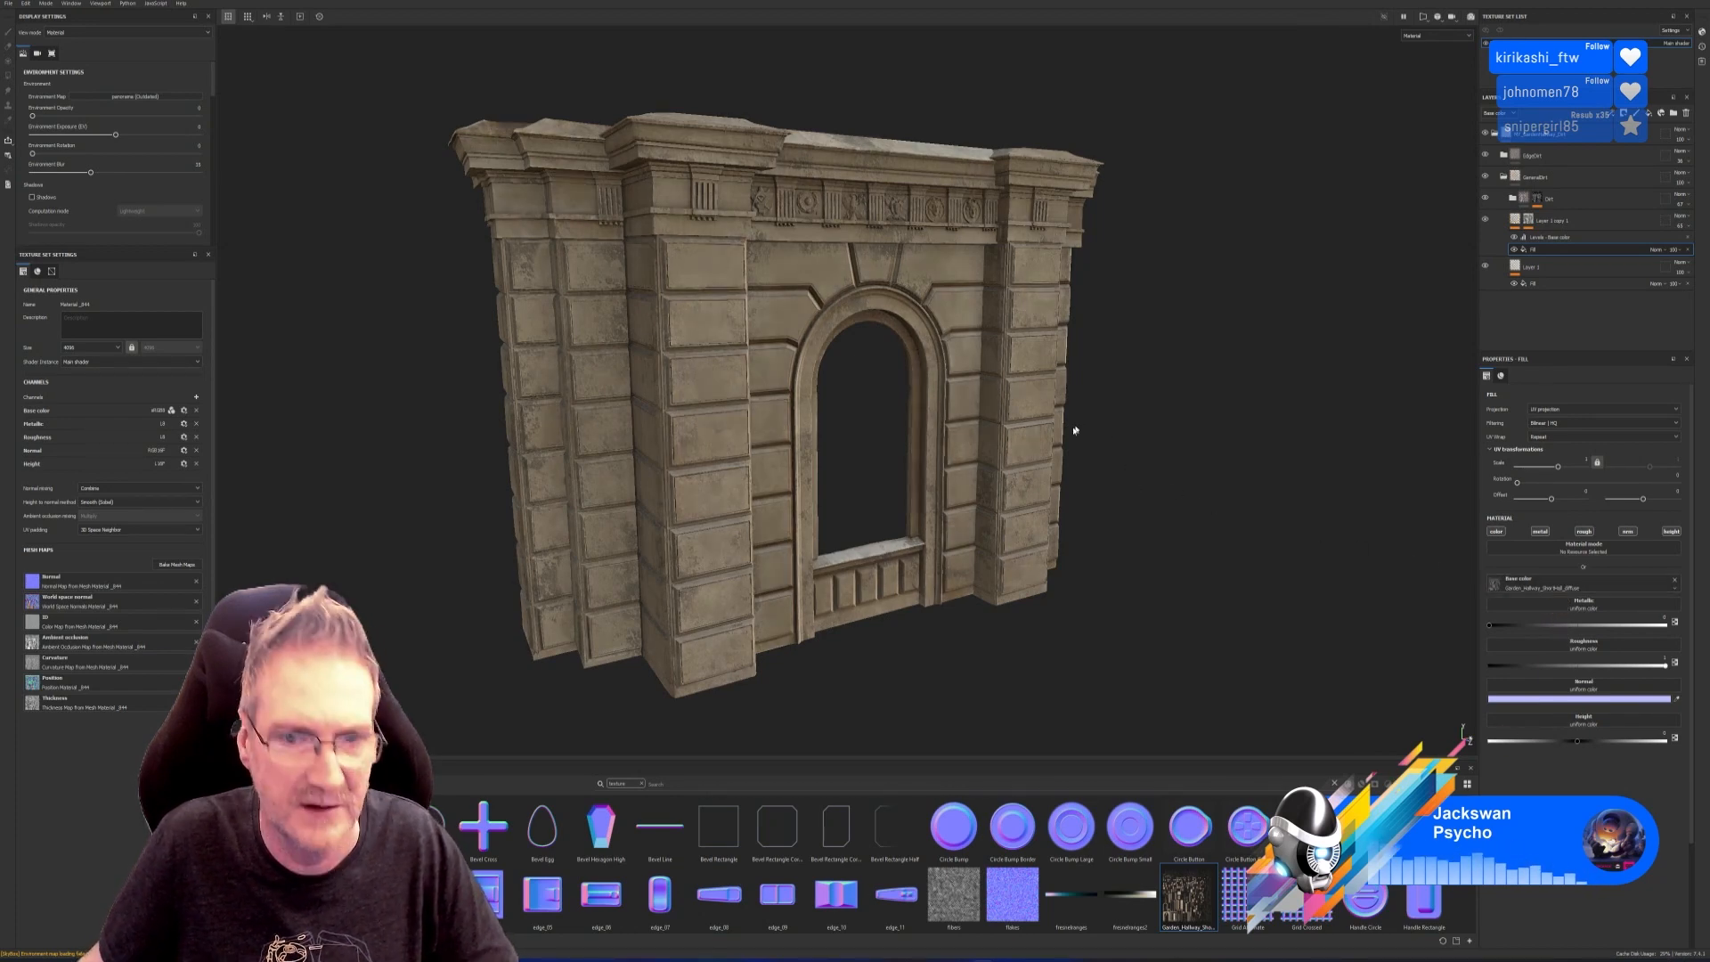
Rename the texture set after the Garden_Hallway_ShortWall model and inspect the textured wall from several angles.
left_click_drag(1074, 428, 961, 438, "alt")
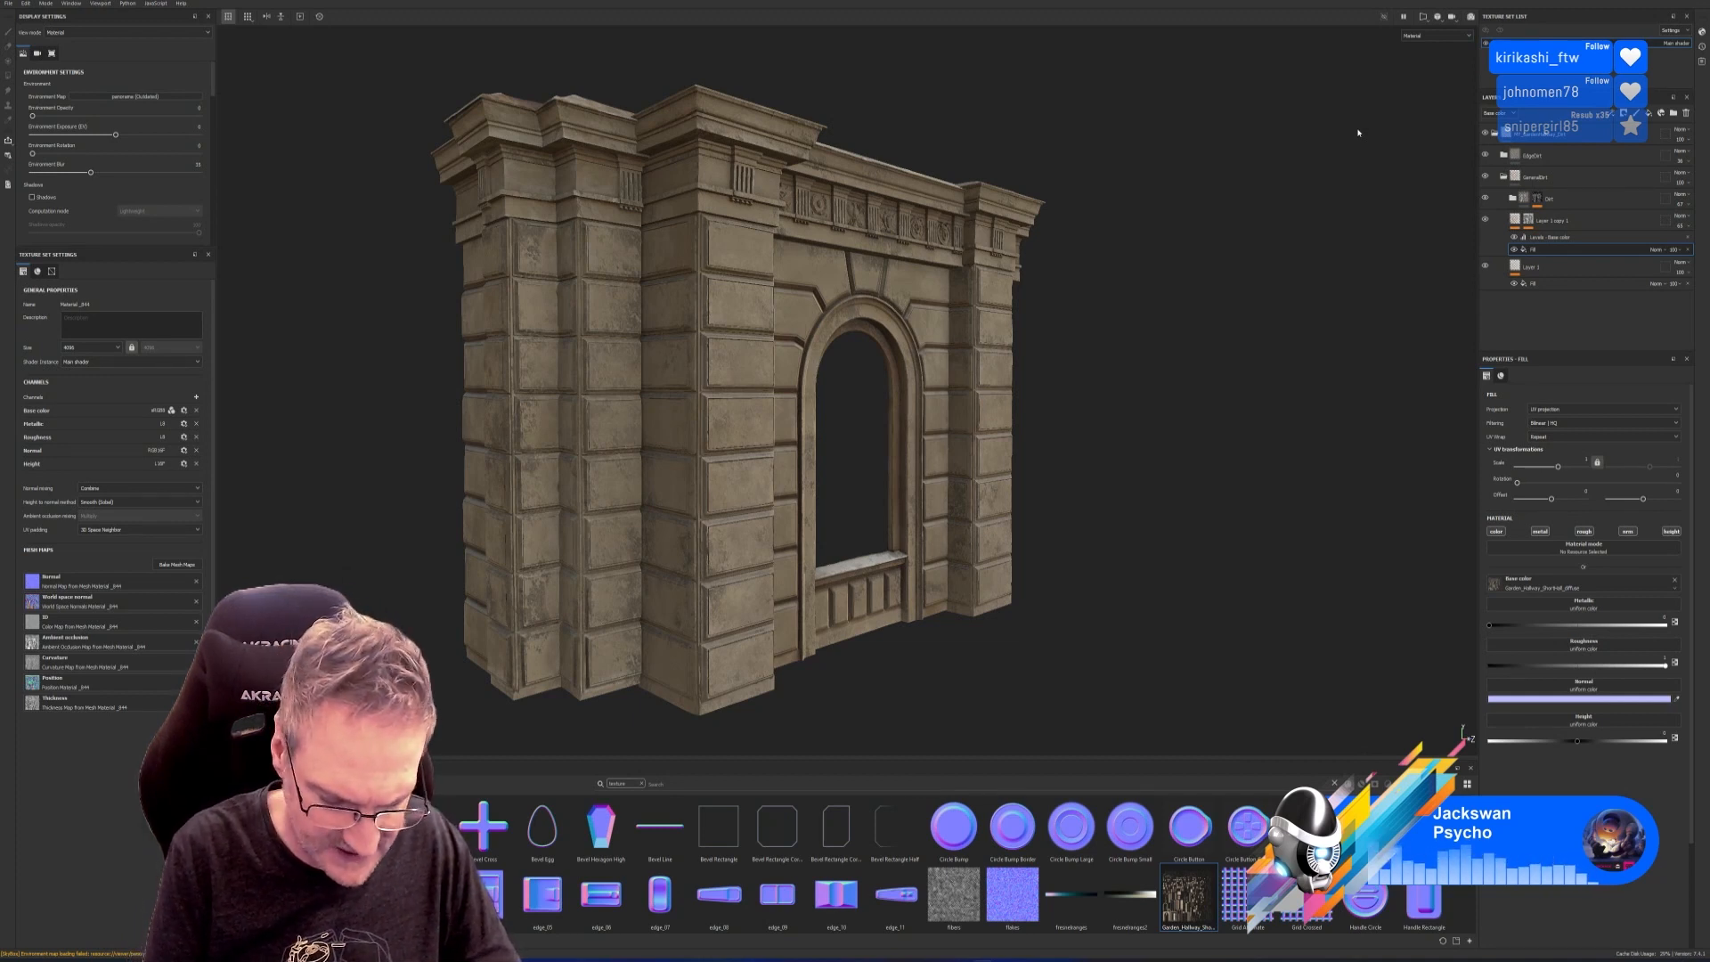
key("Return")
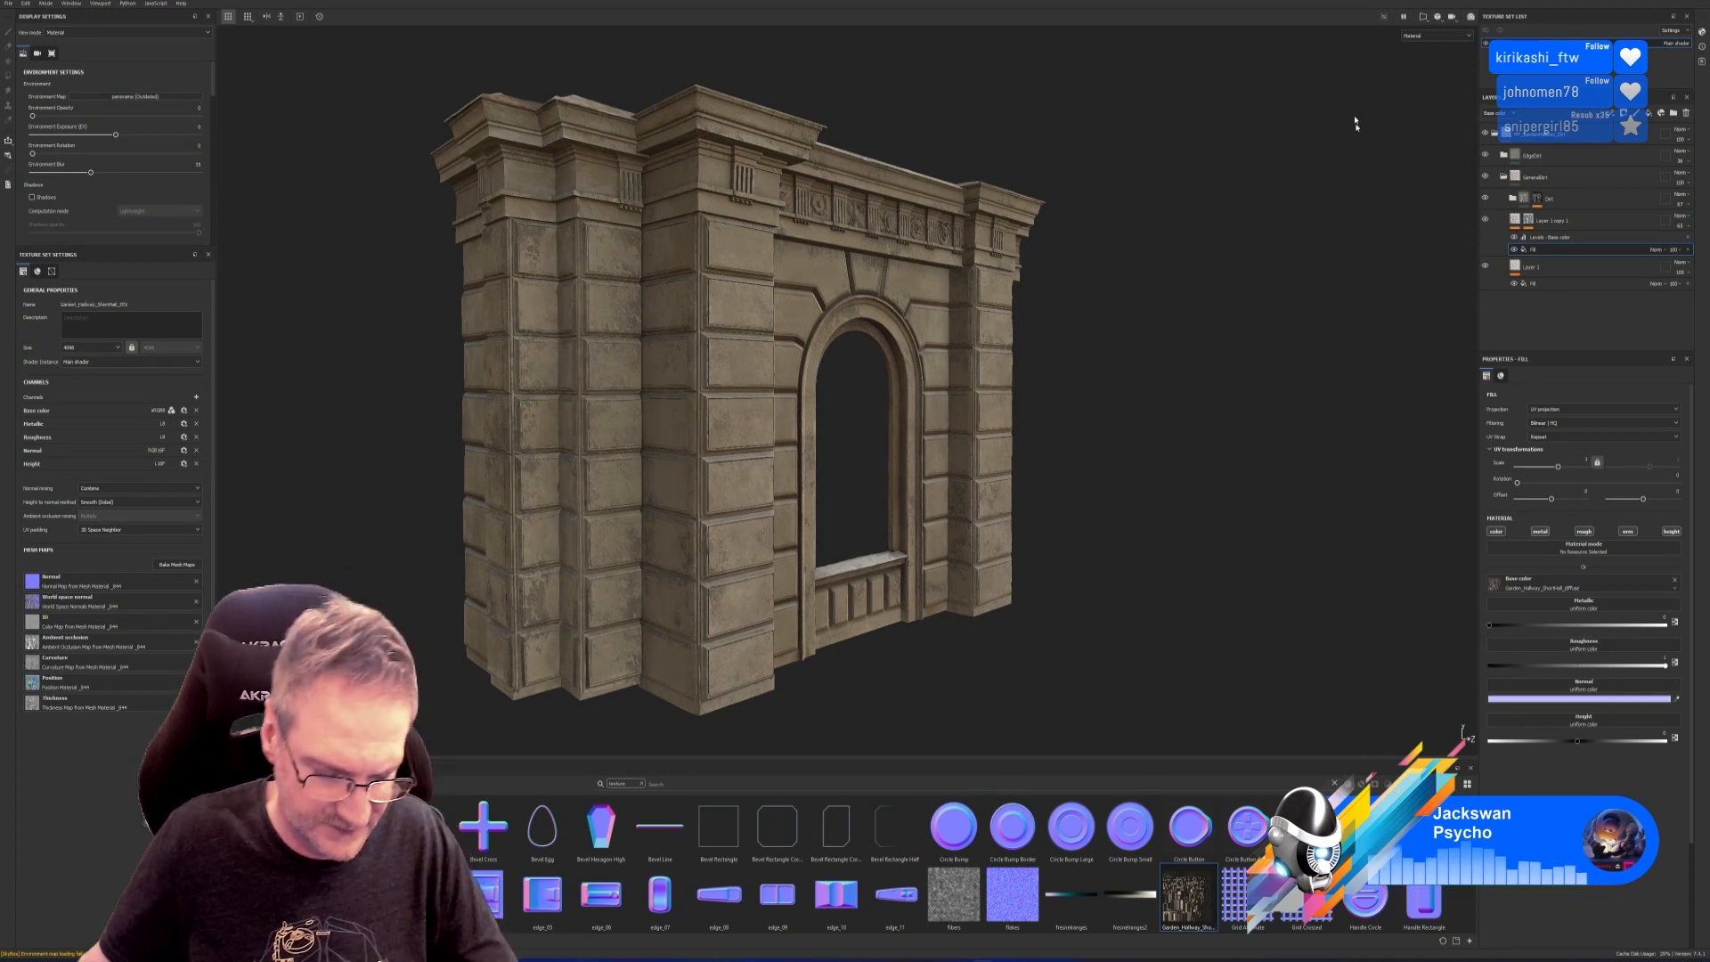
left_click_drag(1155, 335, 990, 490, "alt")
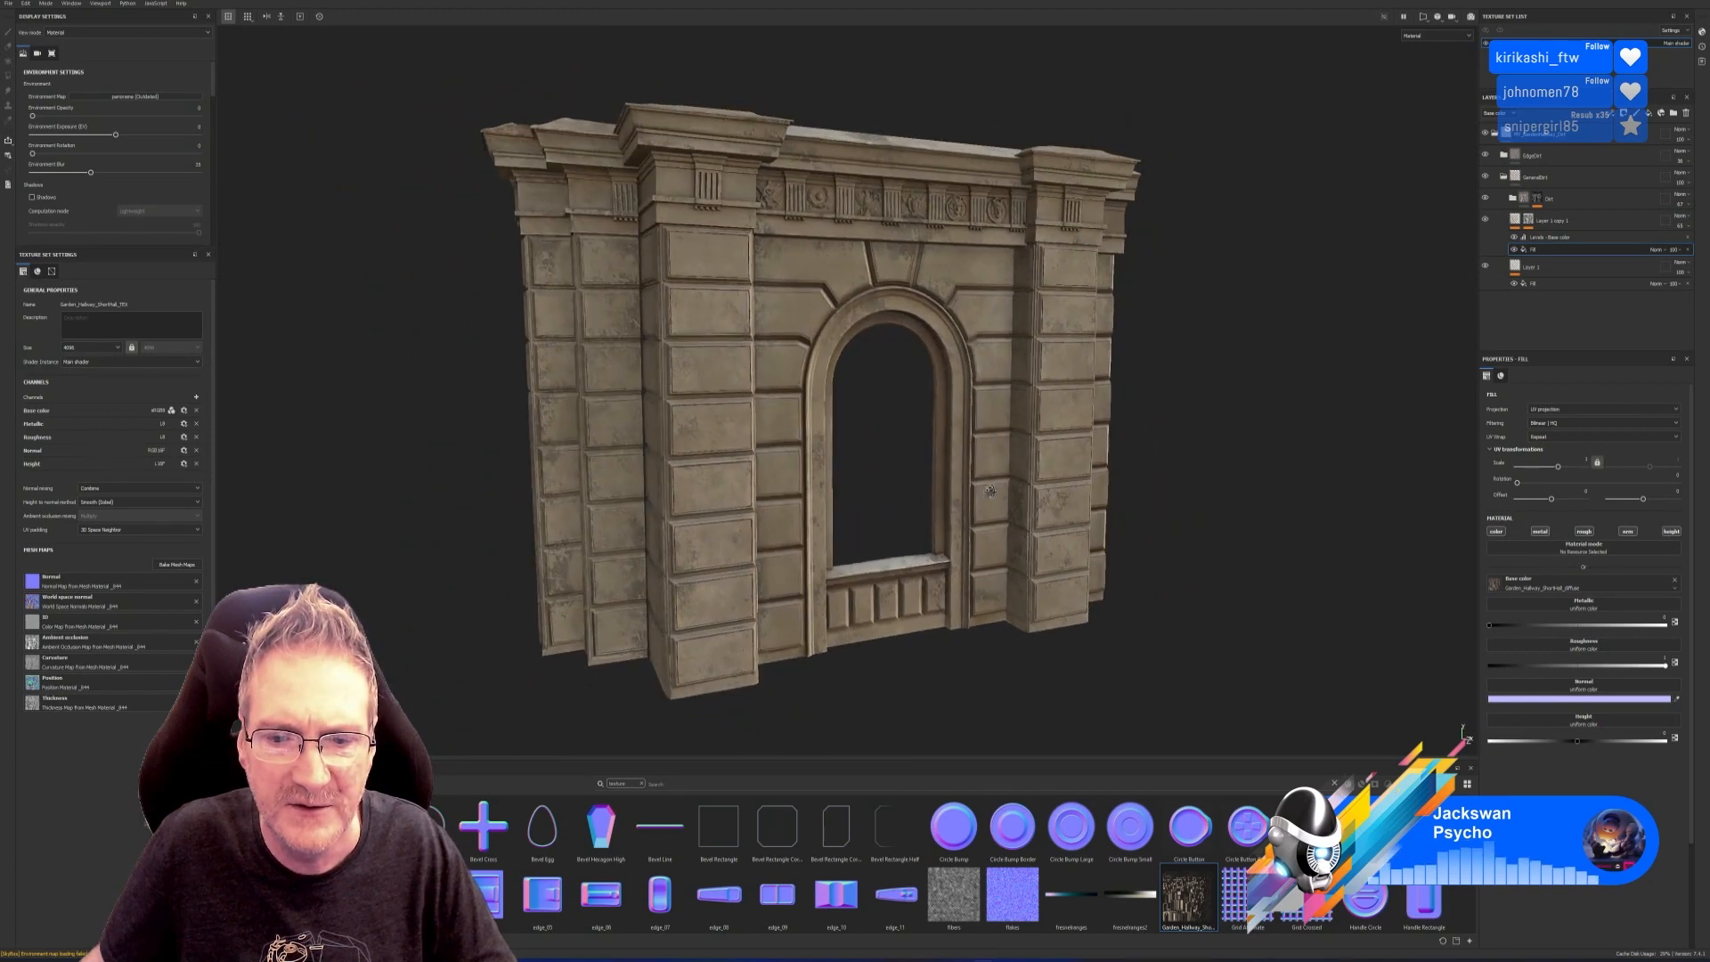
Save the project as Garden_Hallway_ShortWall in the Exports folder of Nouveau Entry Hallway.
left_click(8, 4)
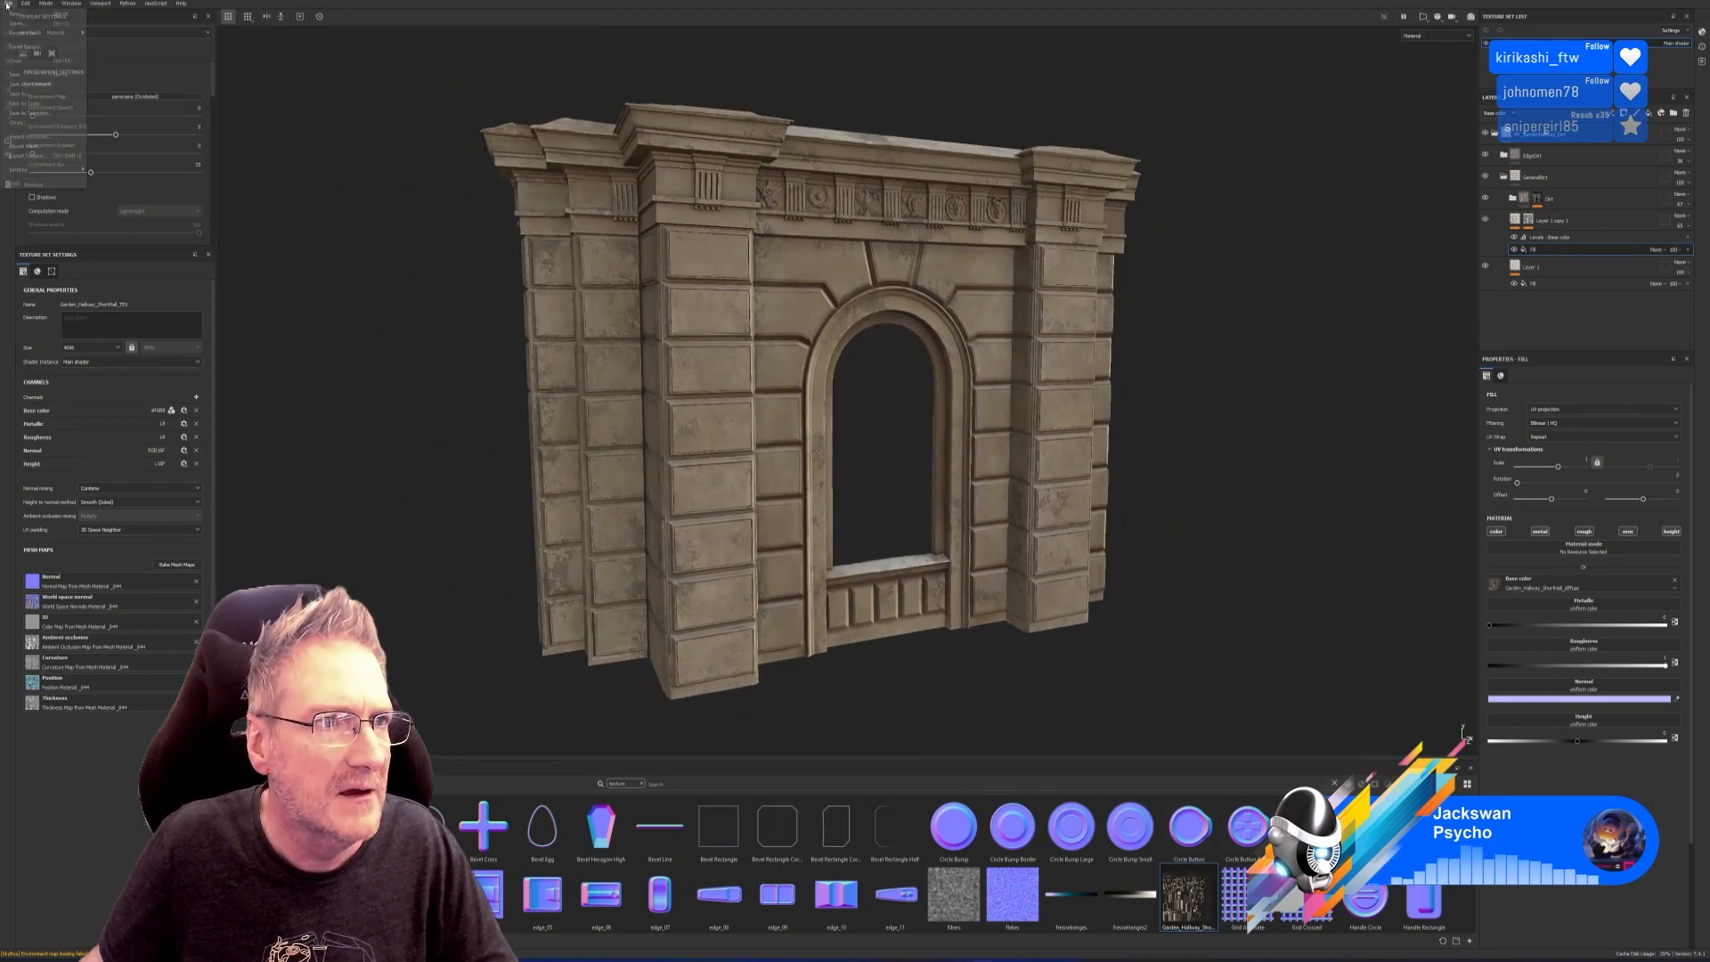
left_click(31, 95)
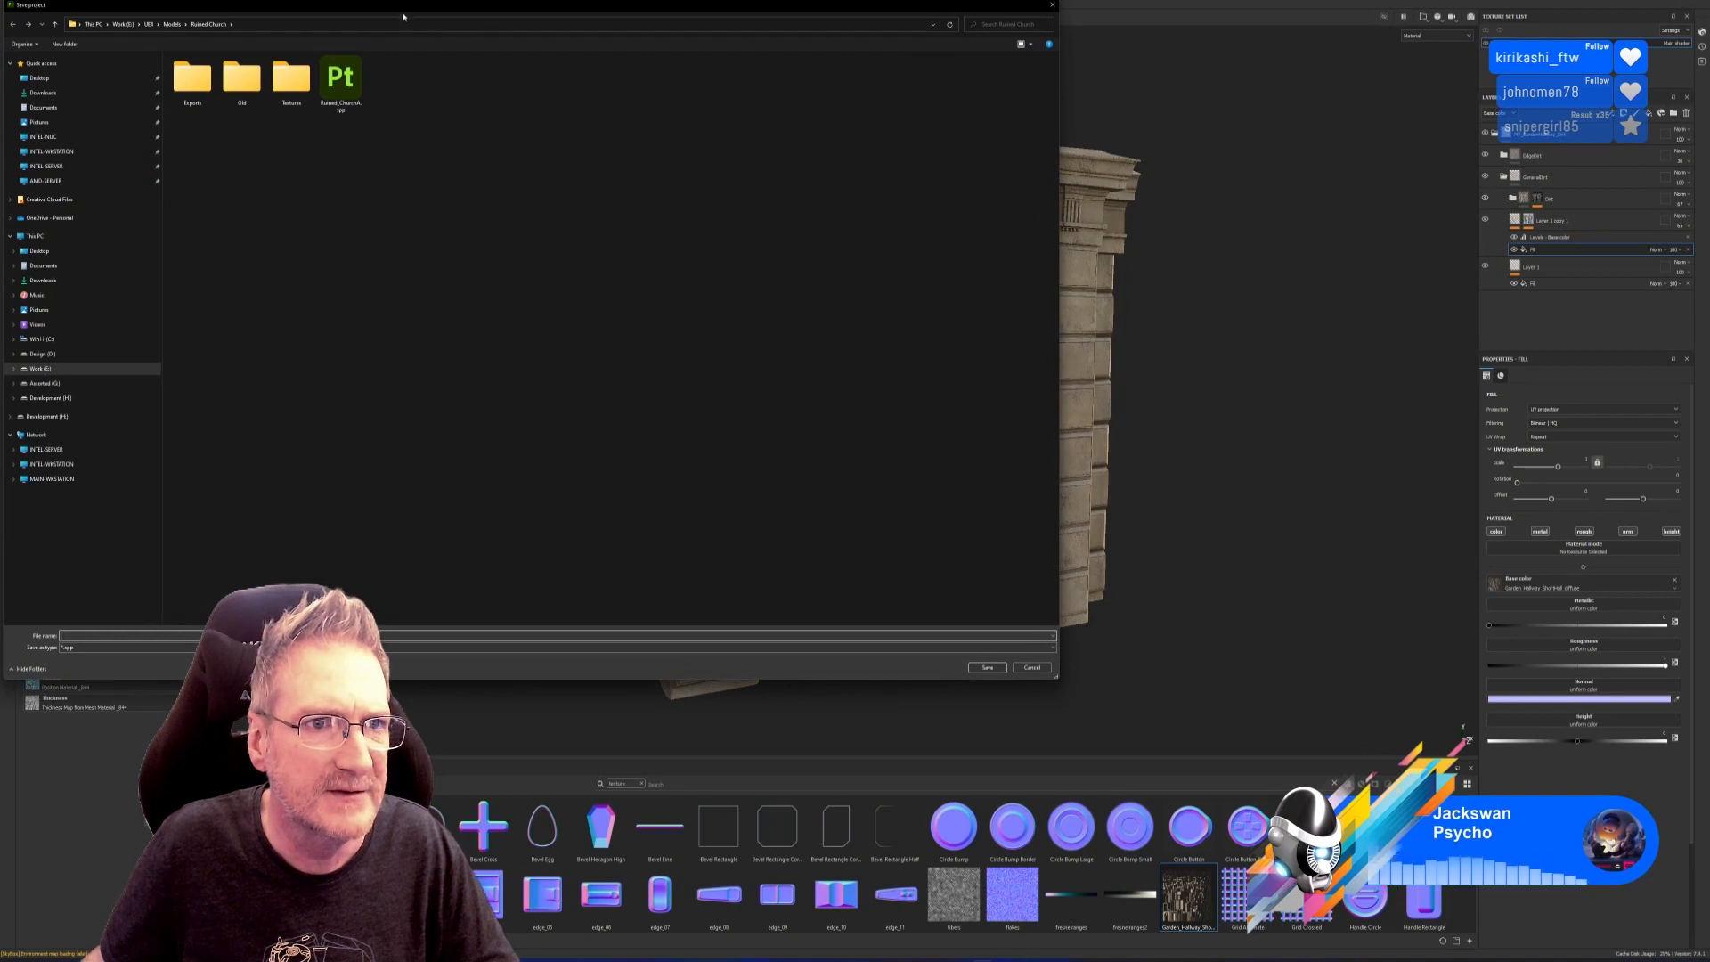
left_click_drag(402, 16, 686, 74)
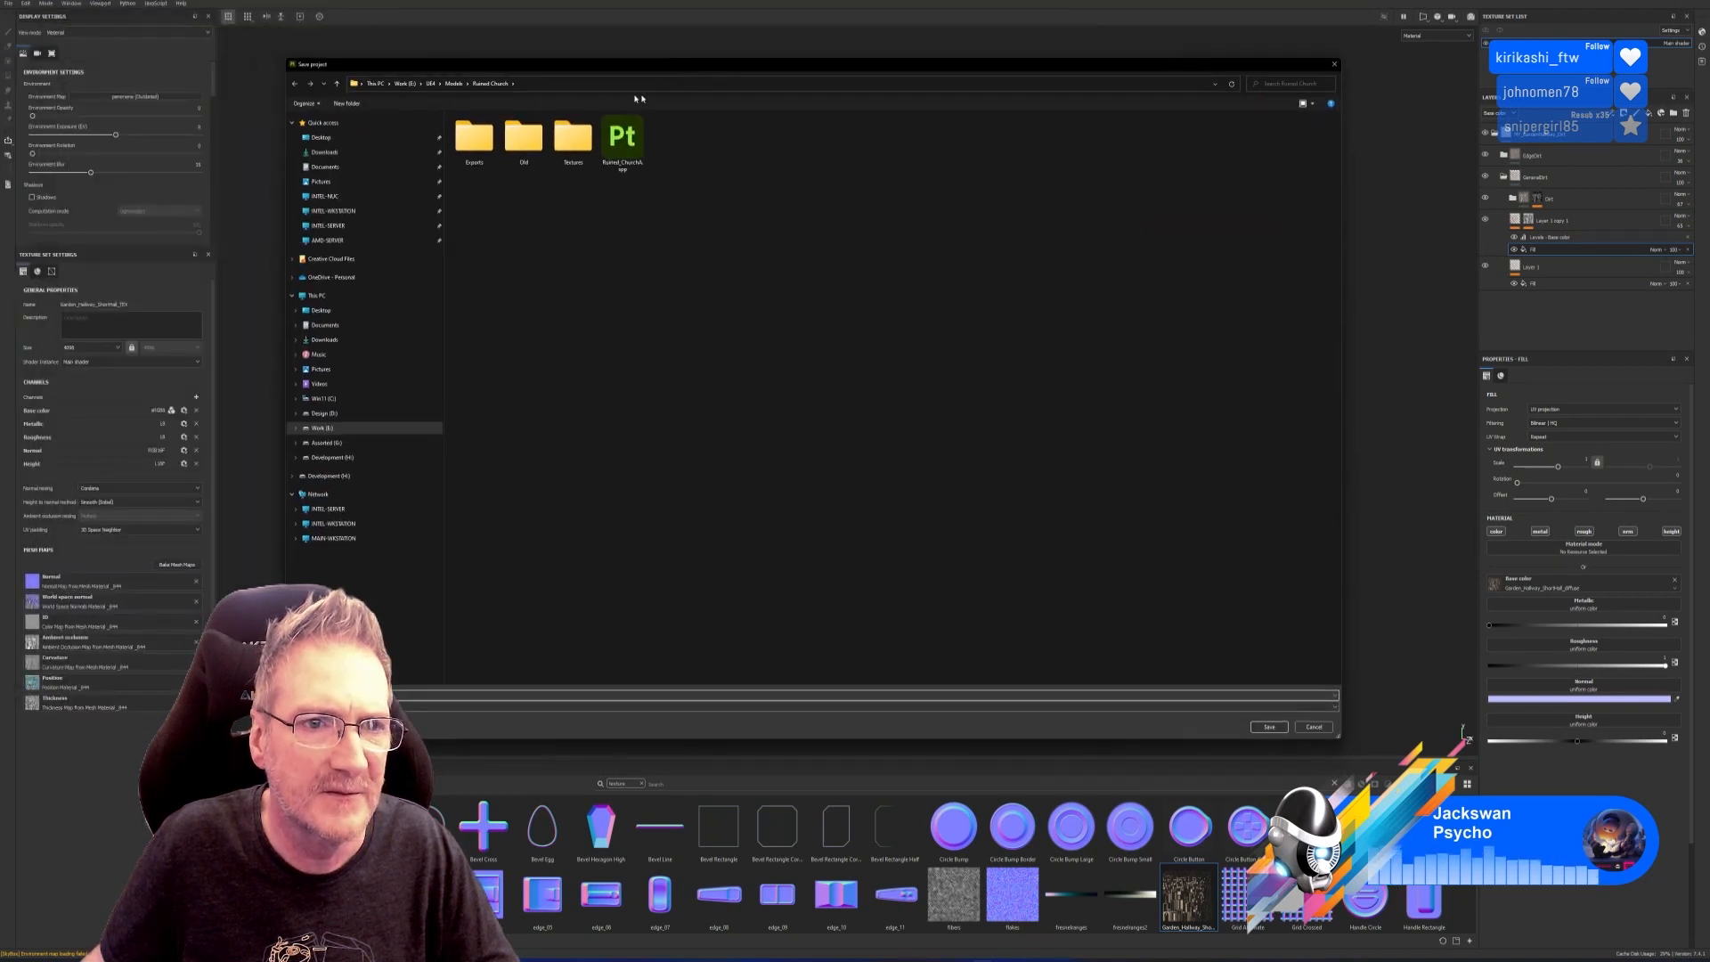
left_click(454, 84)
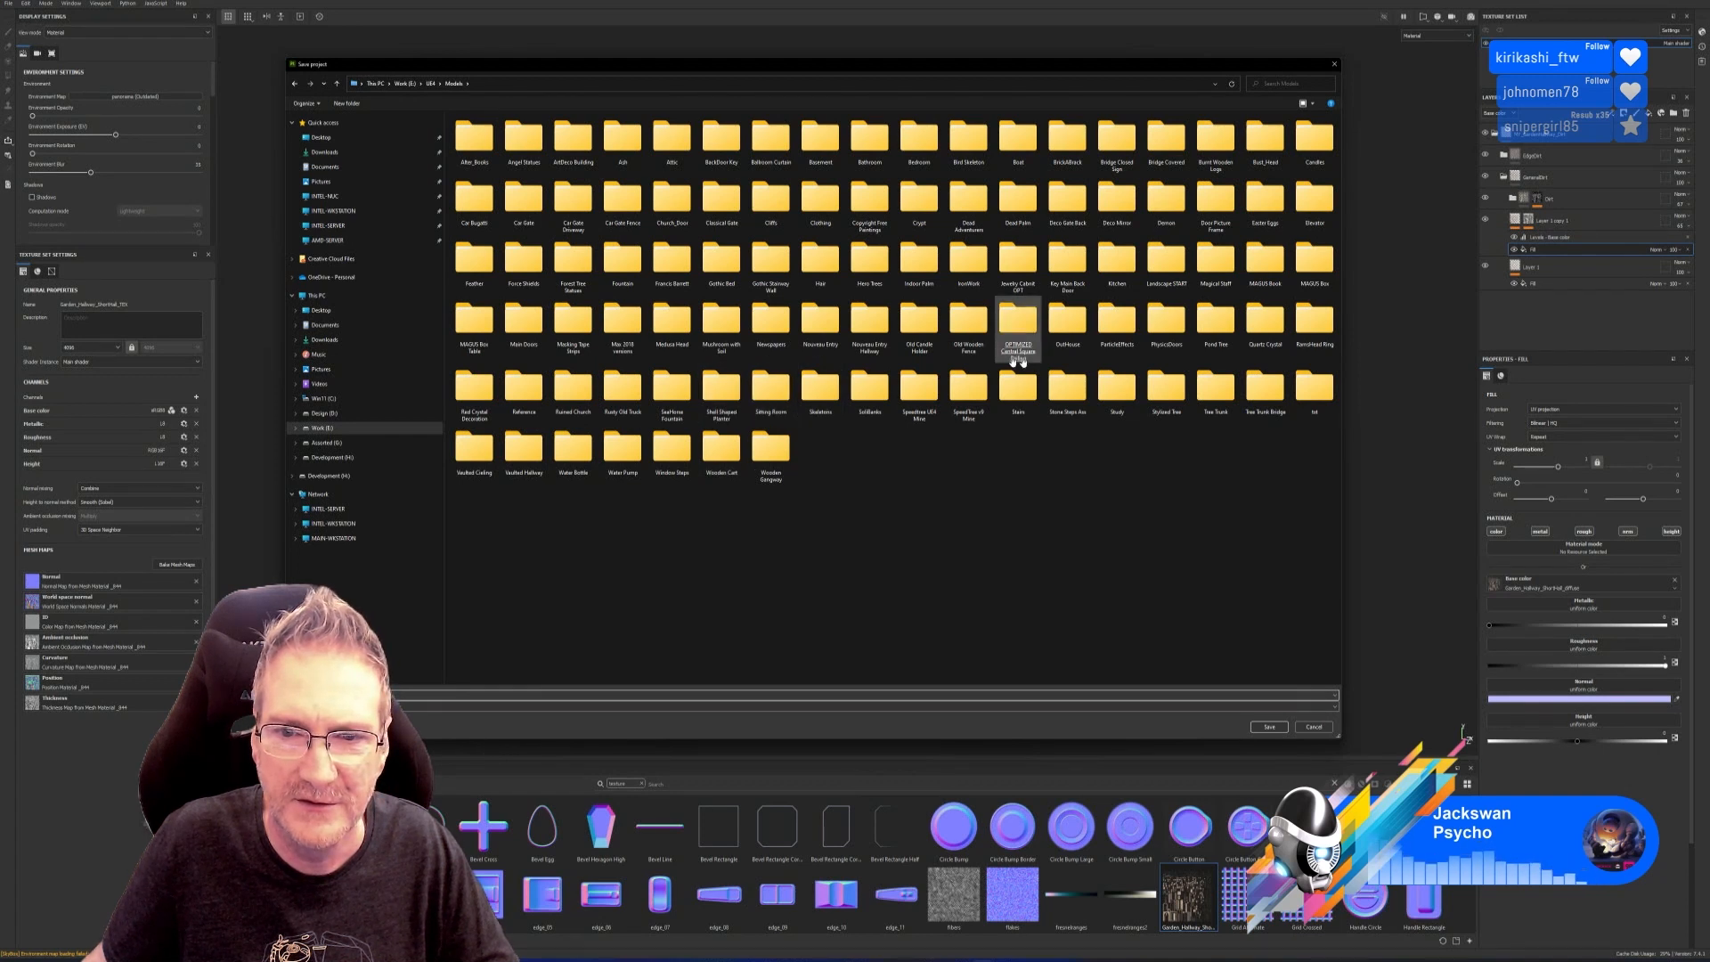
double_click(869, 329)
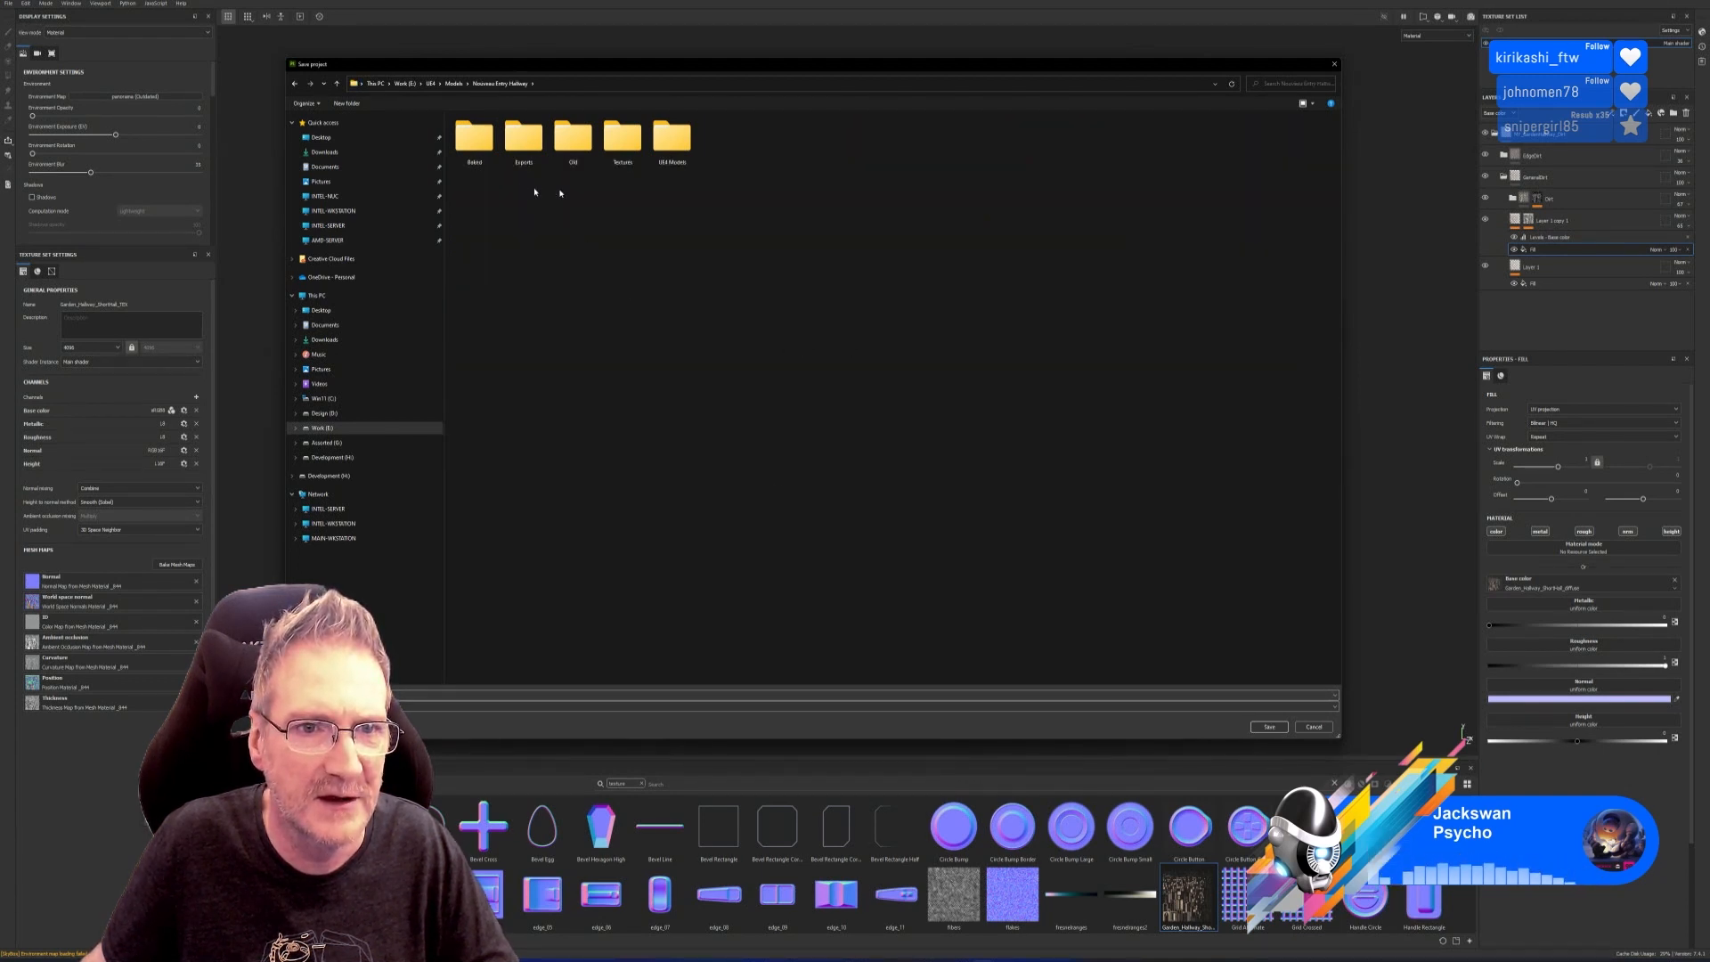
double_click(524, 138)
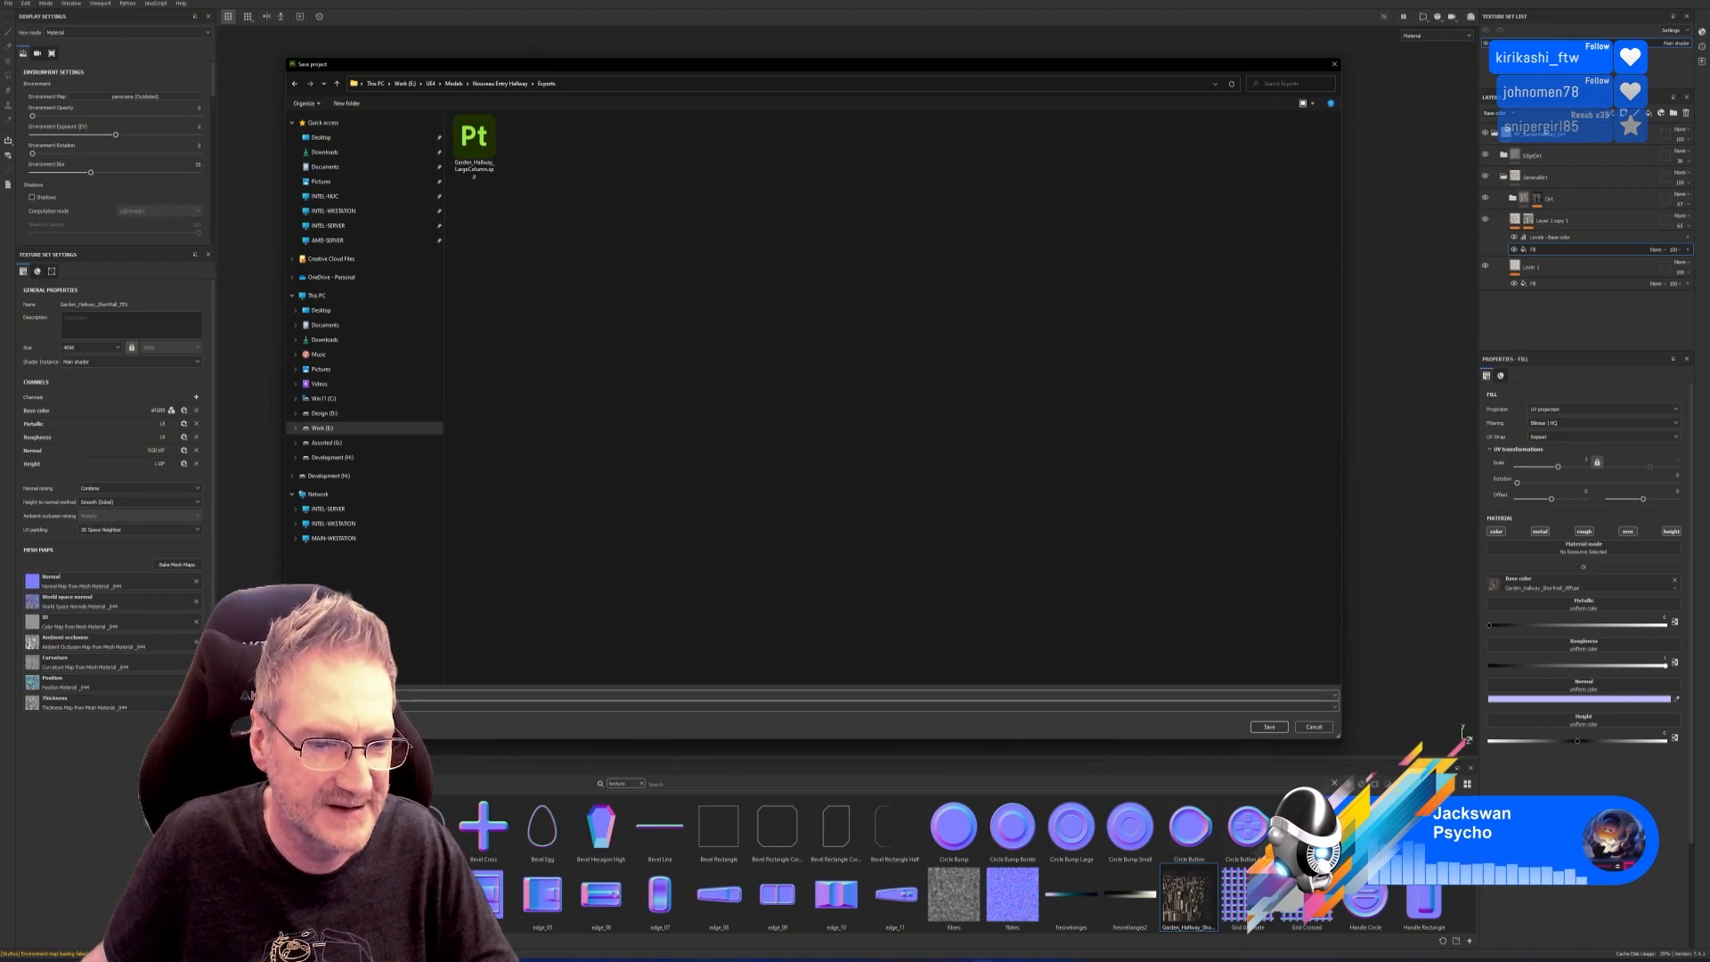
left_click(434, 695)
type("Garden_Hallway_ShortHall")
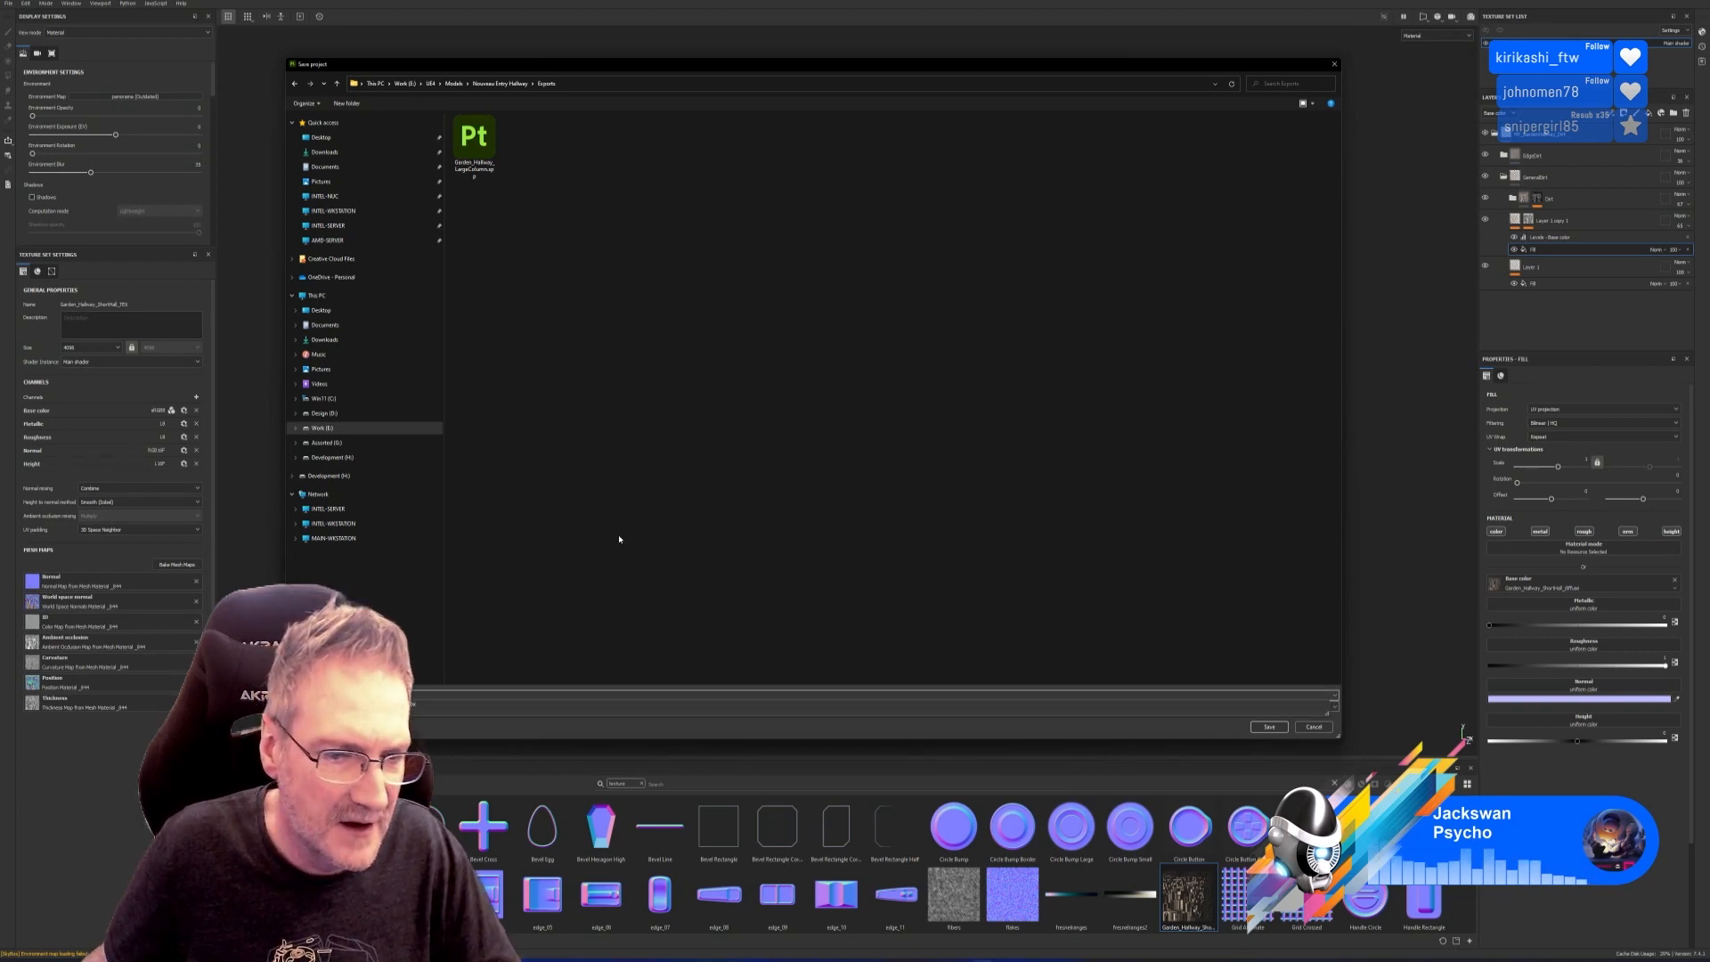
left_click(736, 489)
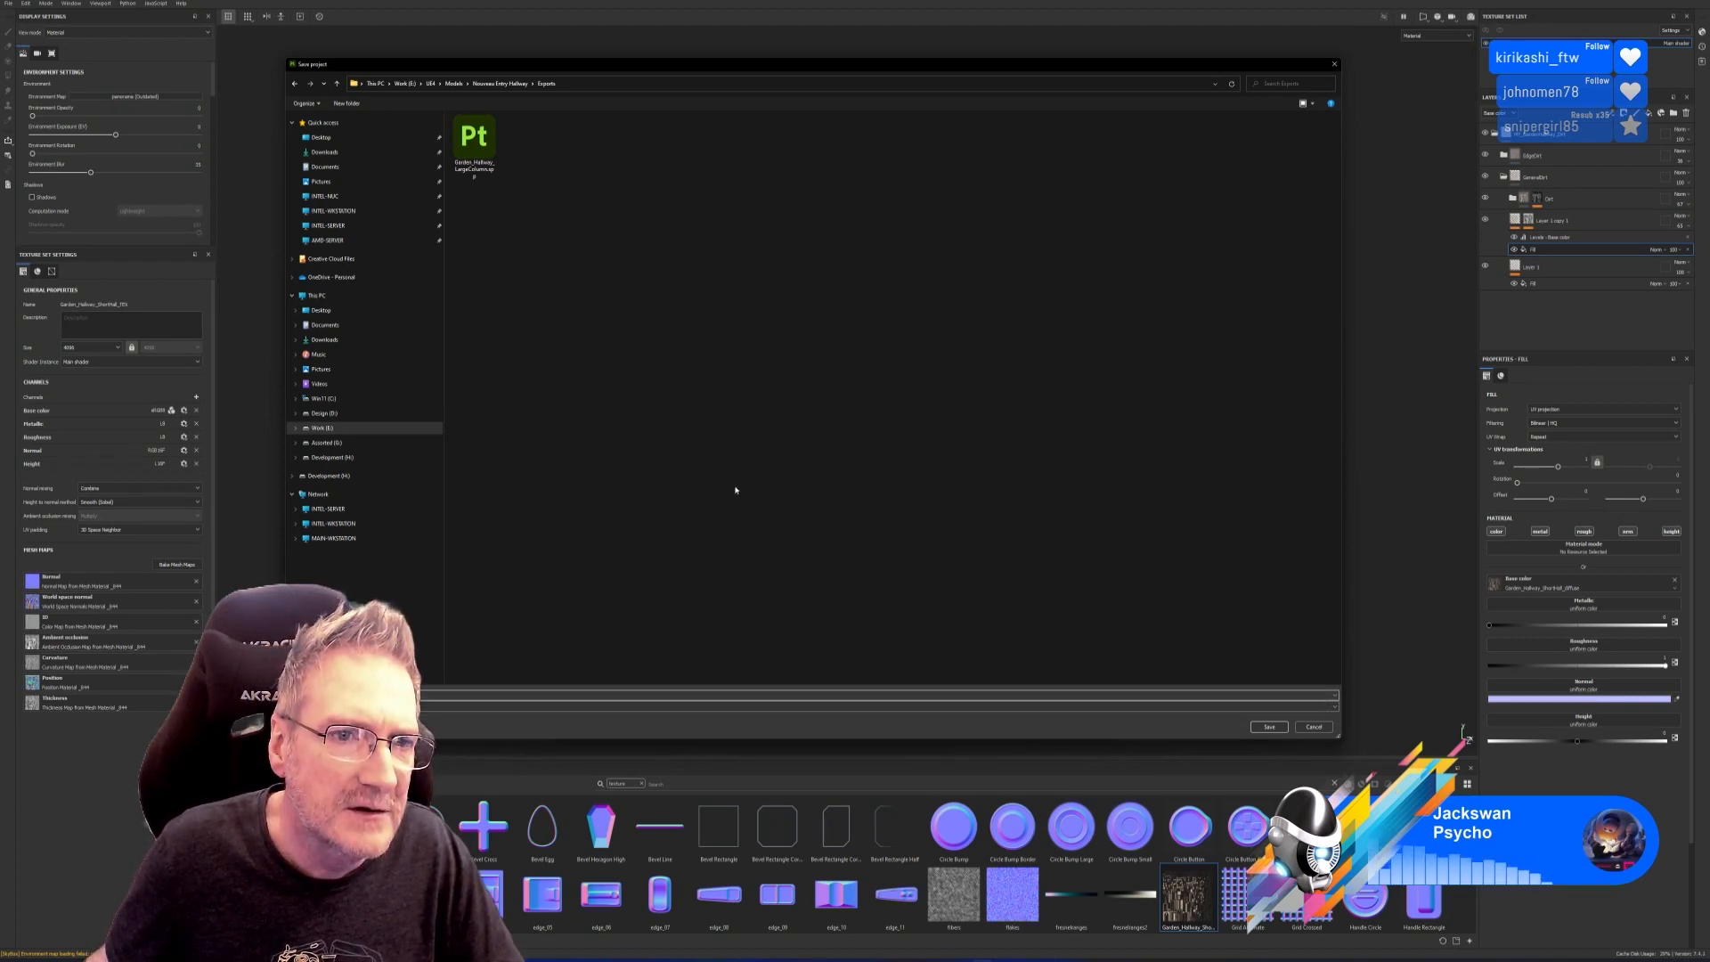
left_click(1272, 727)
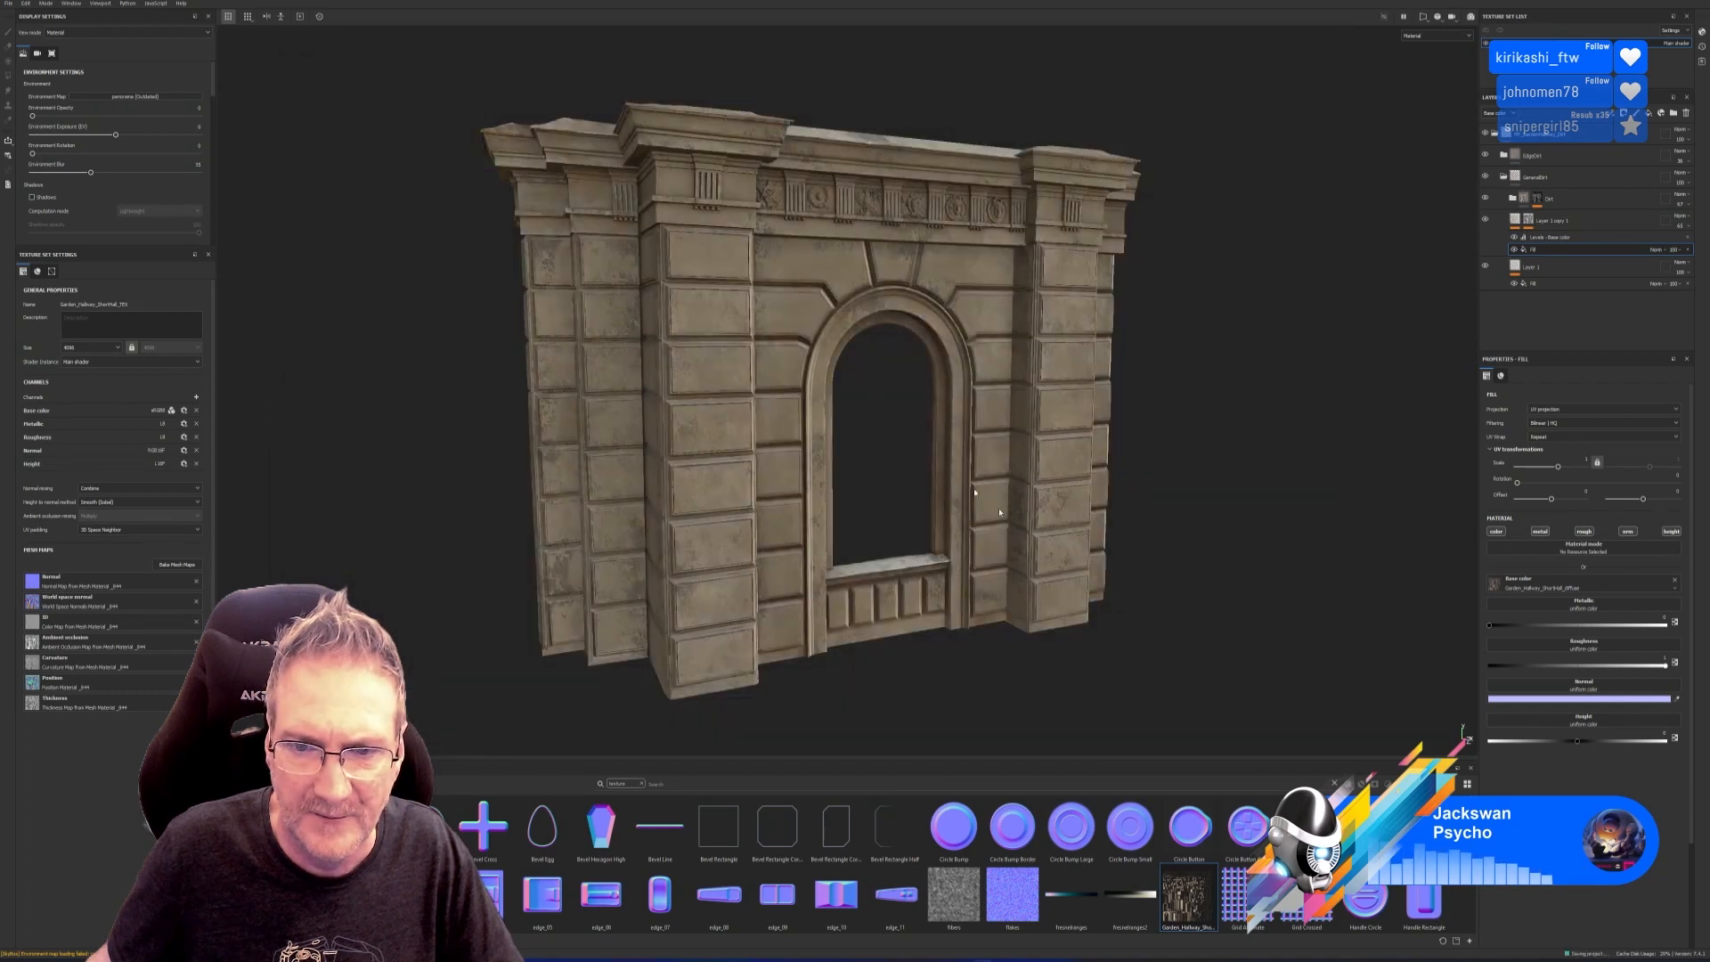
Open the texture export settings and browse for an output directory to the Textures folder of Nouveau Entry Hallway on the Work (E:) drive.
left_click(7, 4)
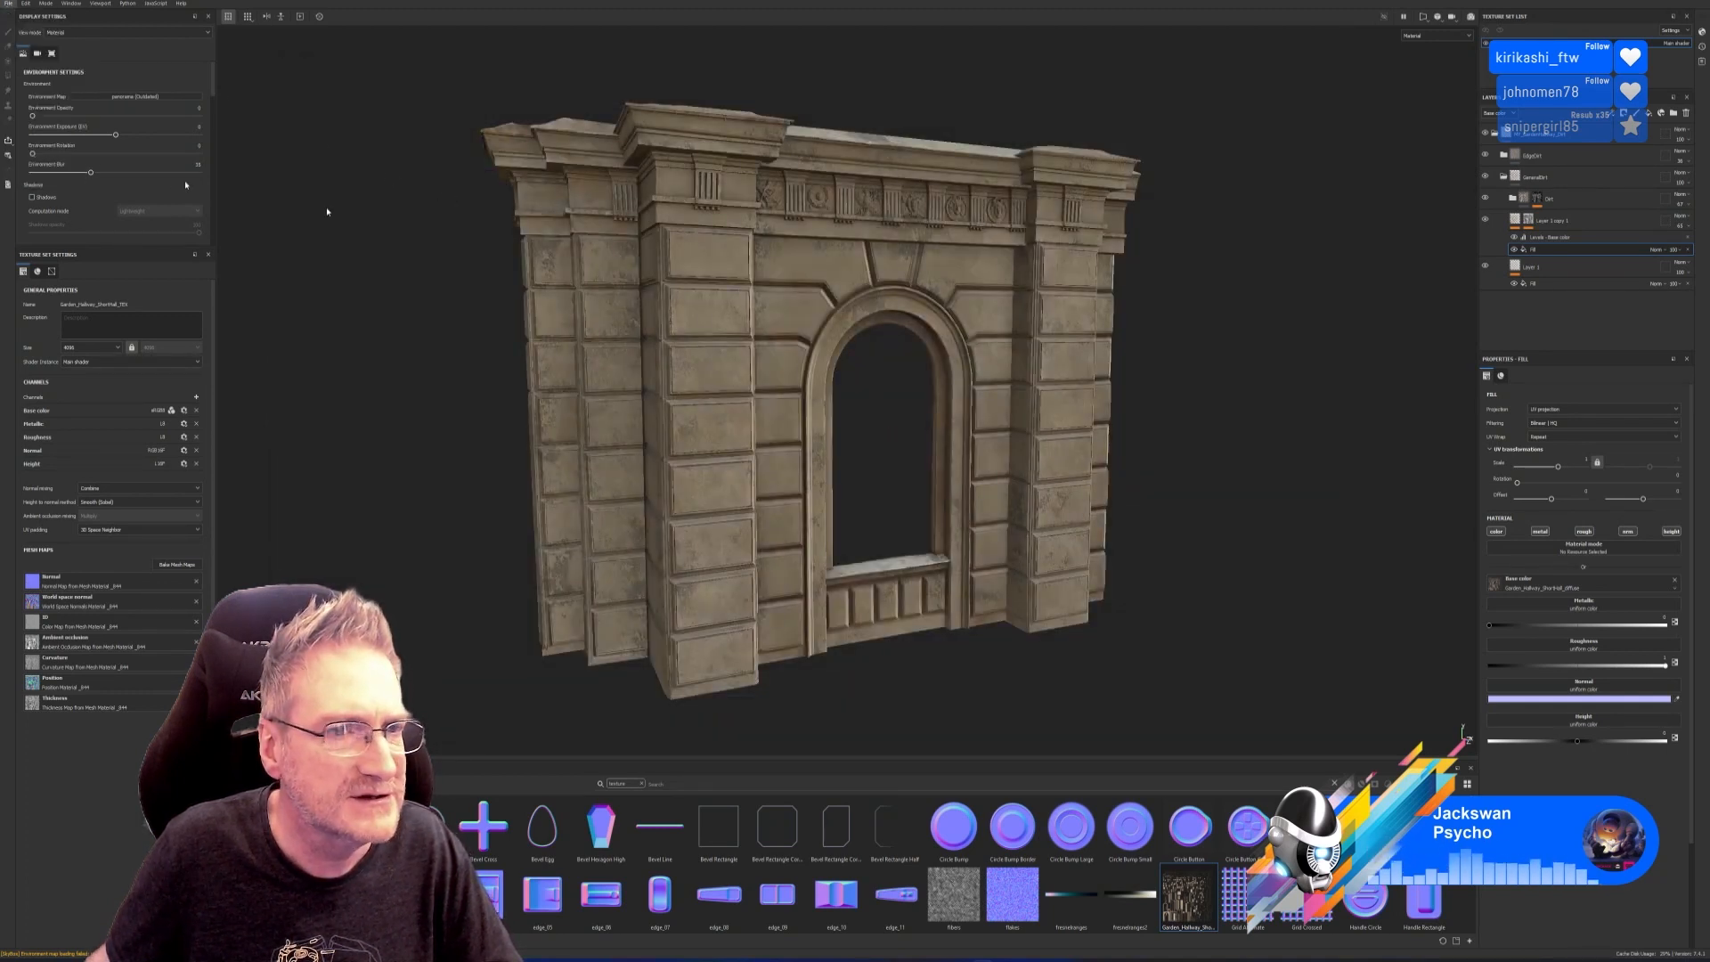
left_click(35, 156)
left_click(889, 361)
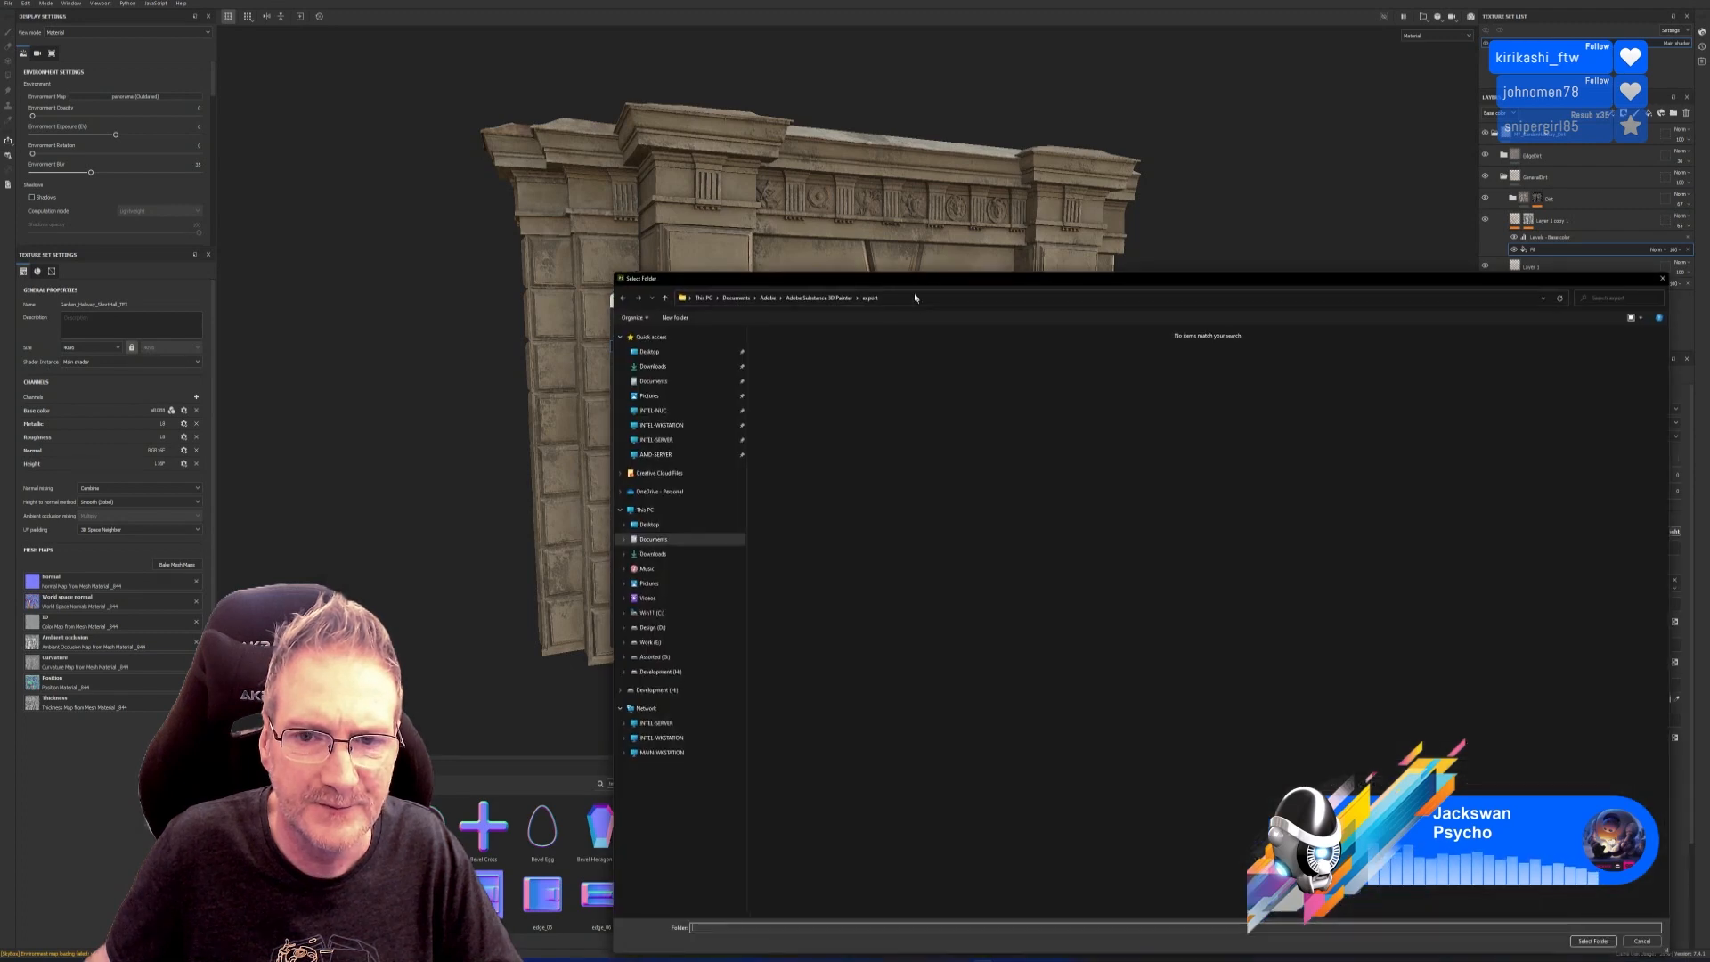
left_click(451, 513)
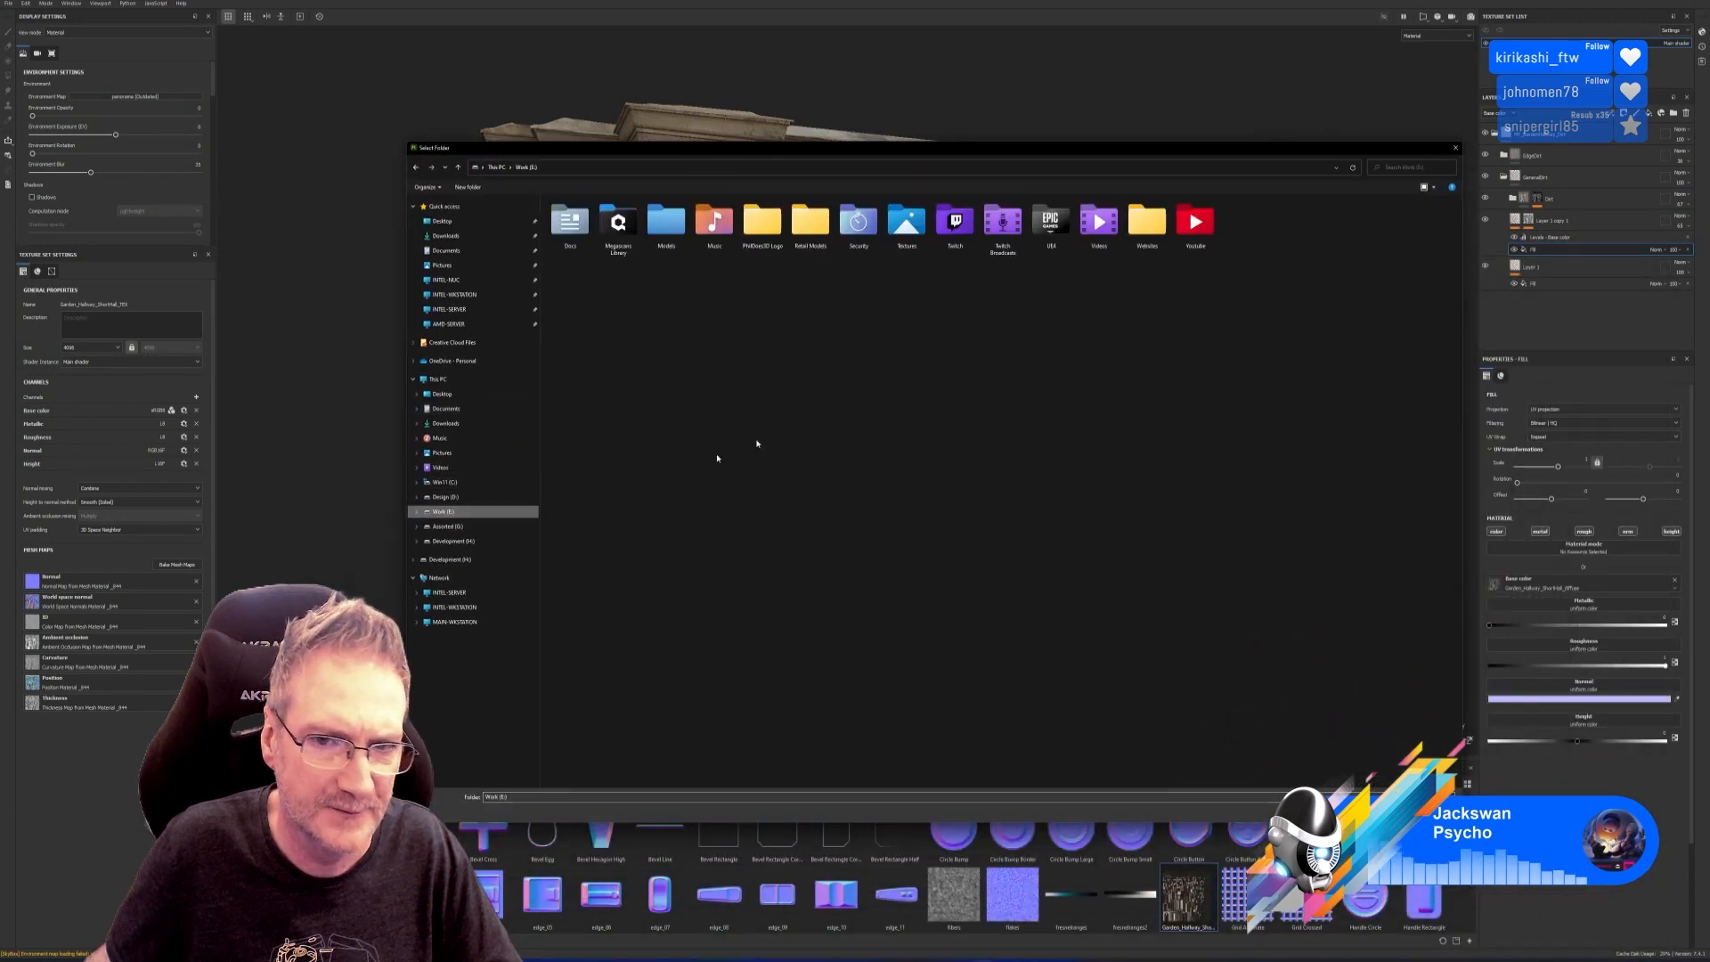
double_click(1052, 249)
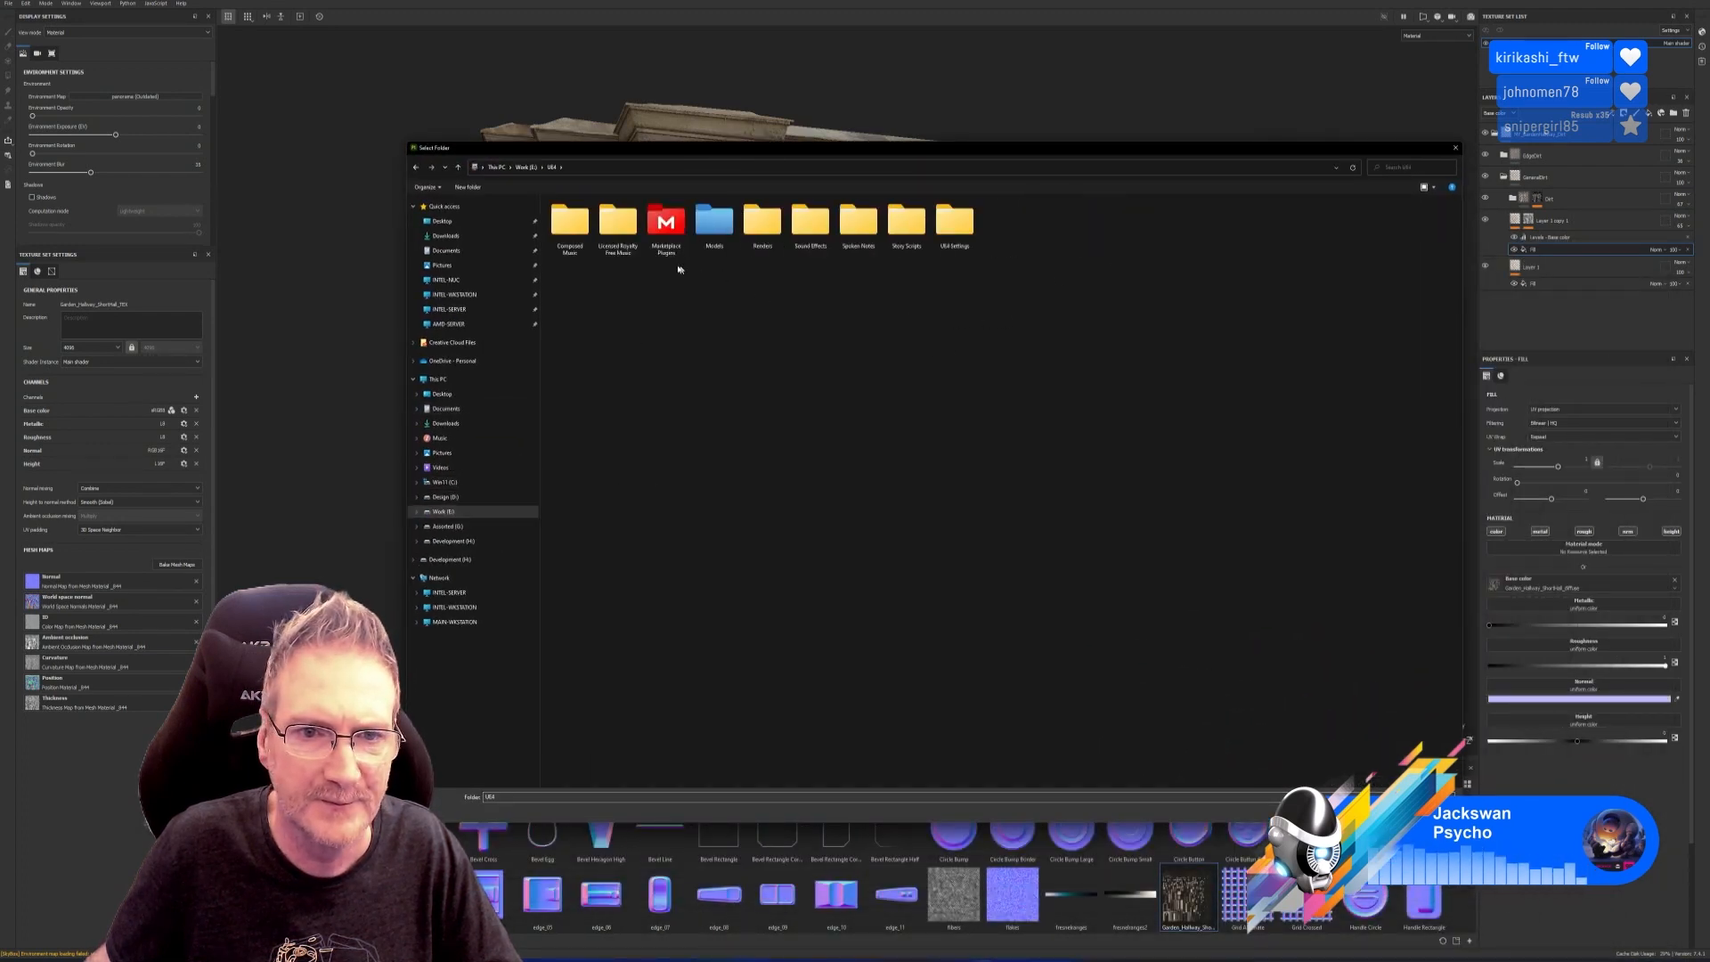
double_click(718, 230)
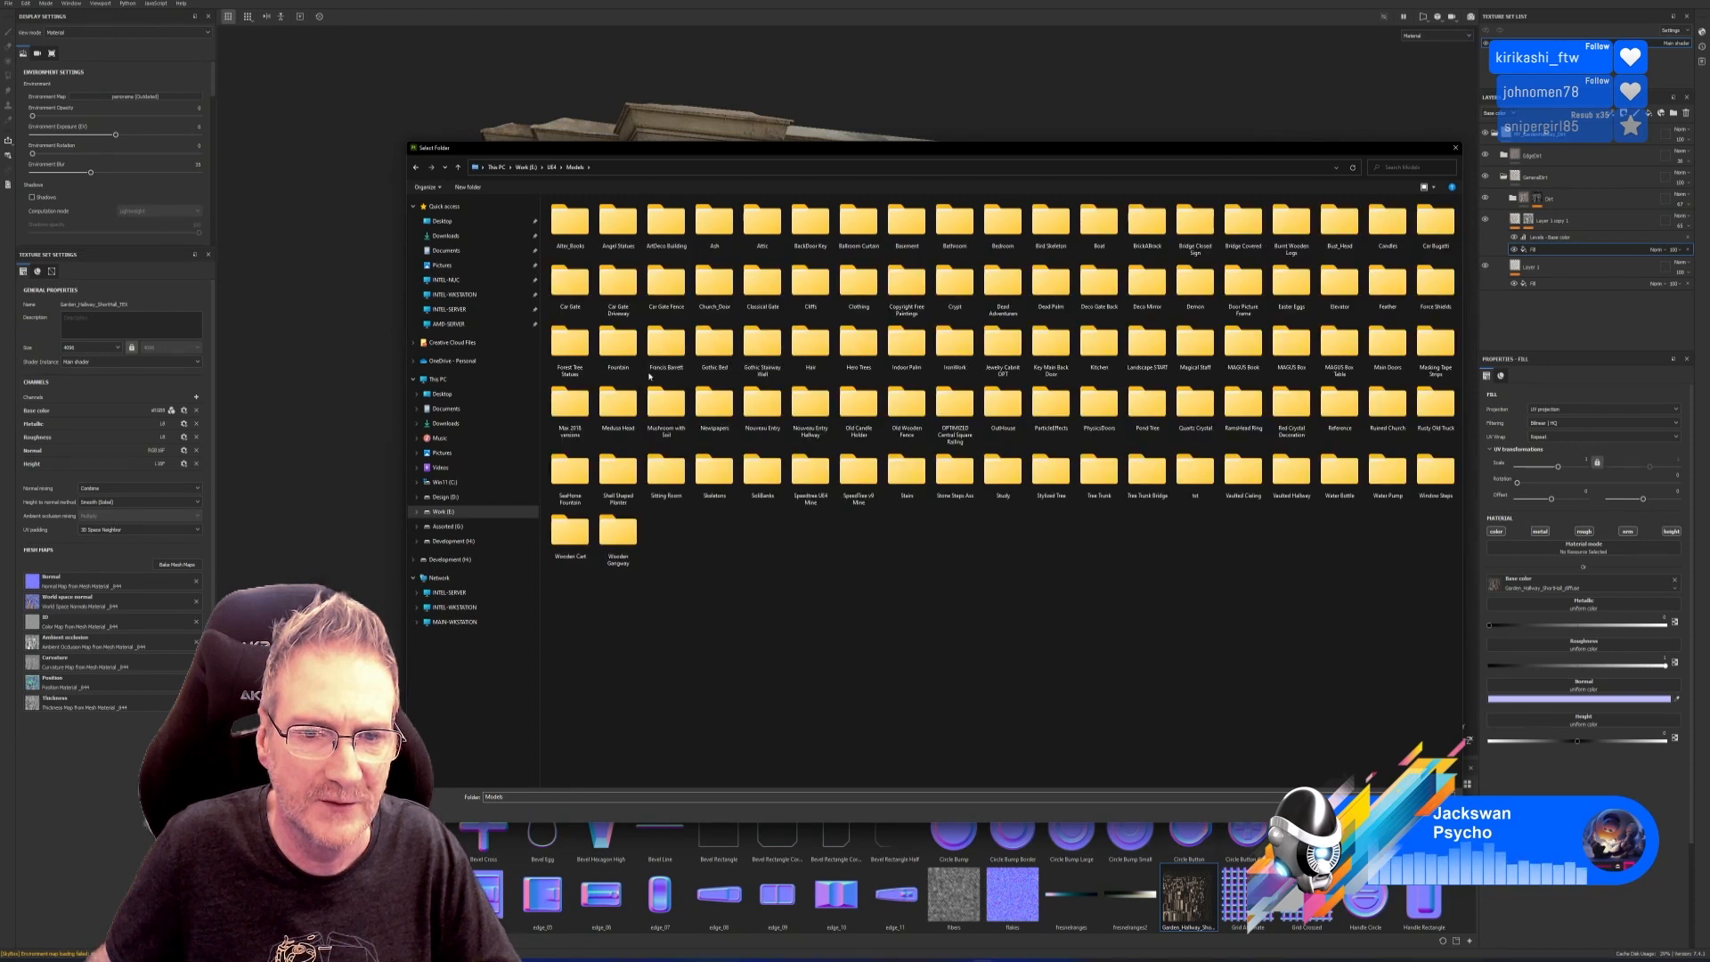
double_click(812, 411)
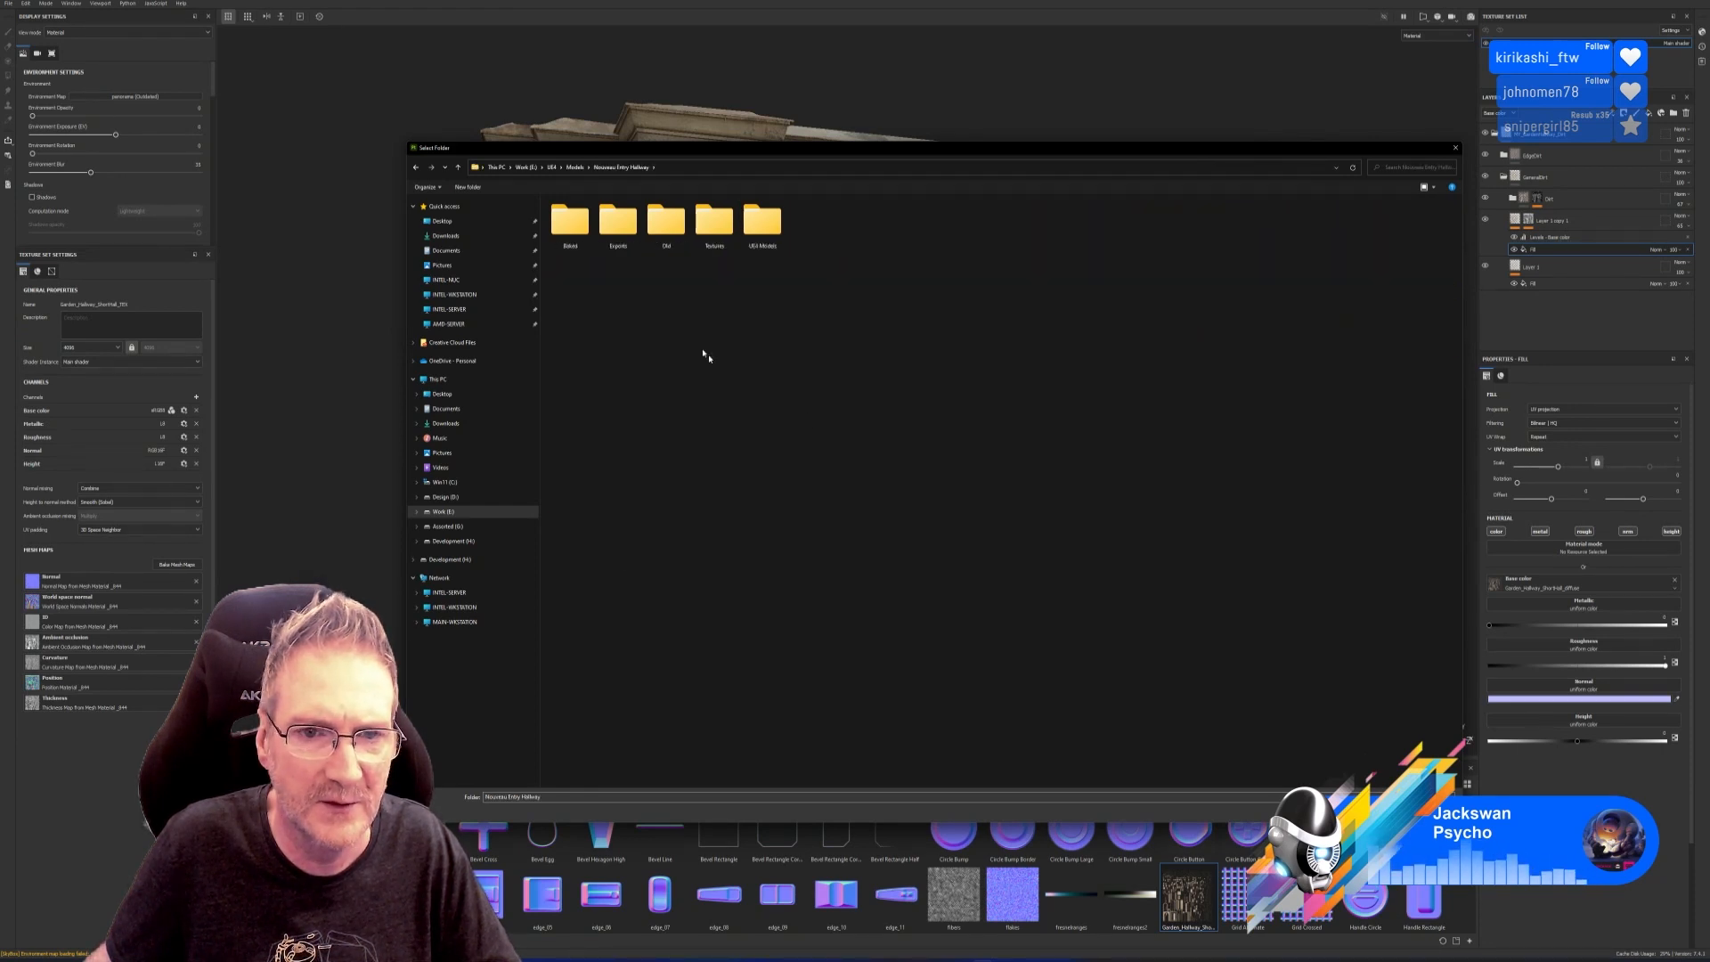
double_click(714, 222)
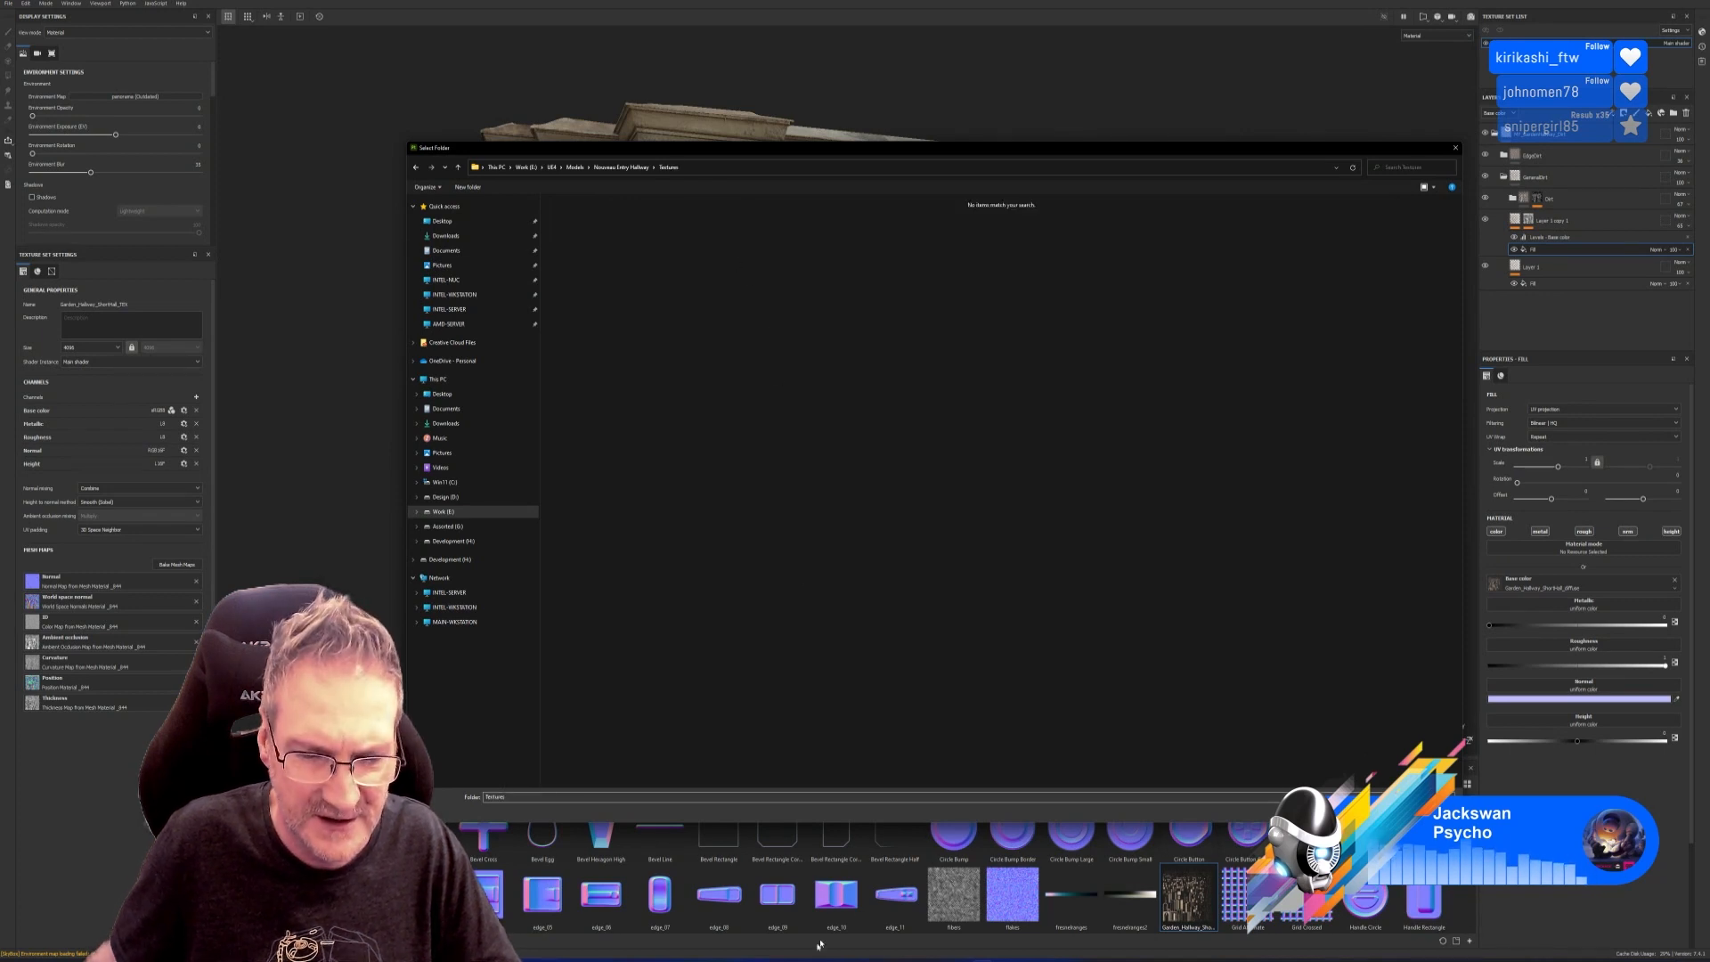
Switch to File Explorer, go to the Nouveau Entry Hallway models folder on the Work drive and check its Textures folder.
key("super+e")
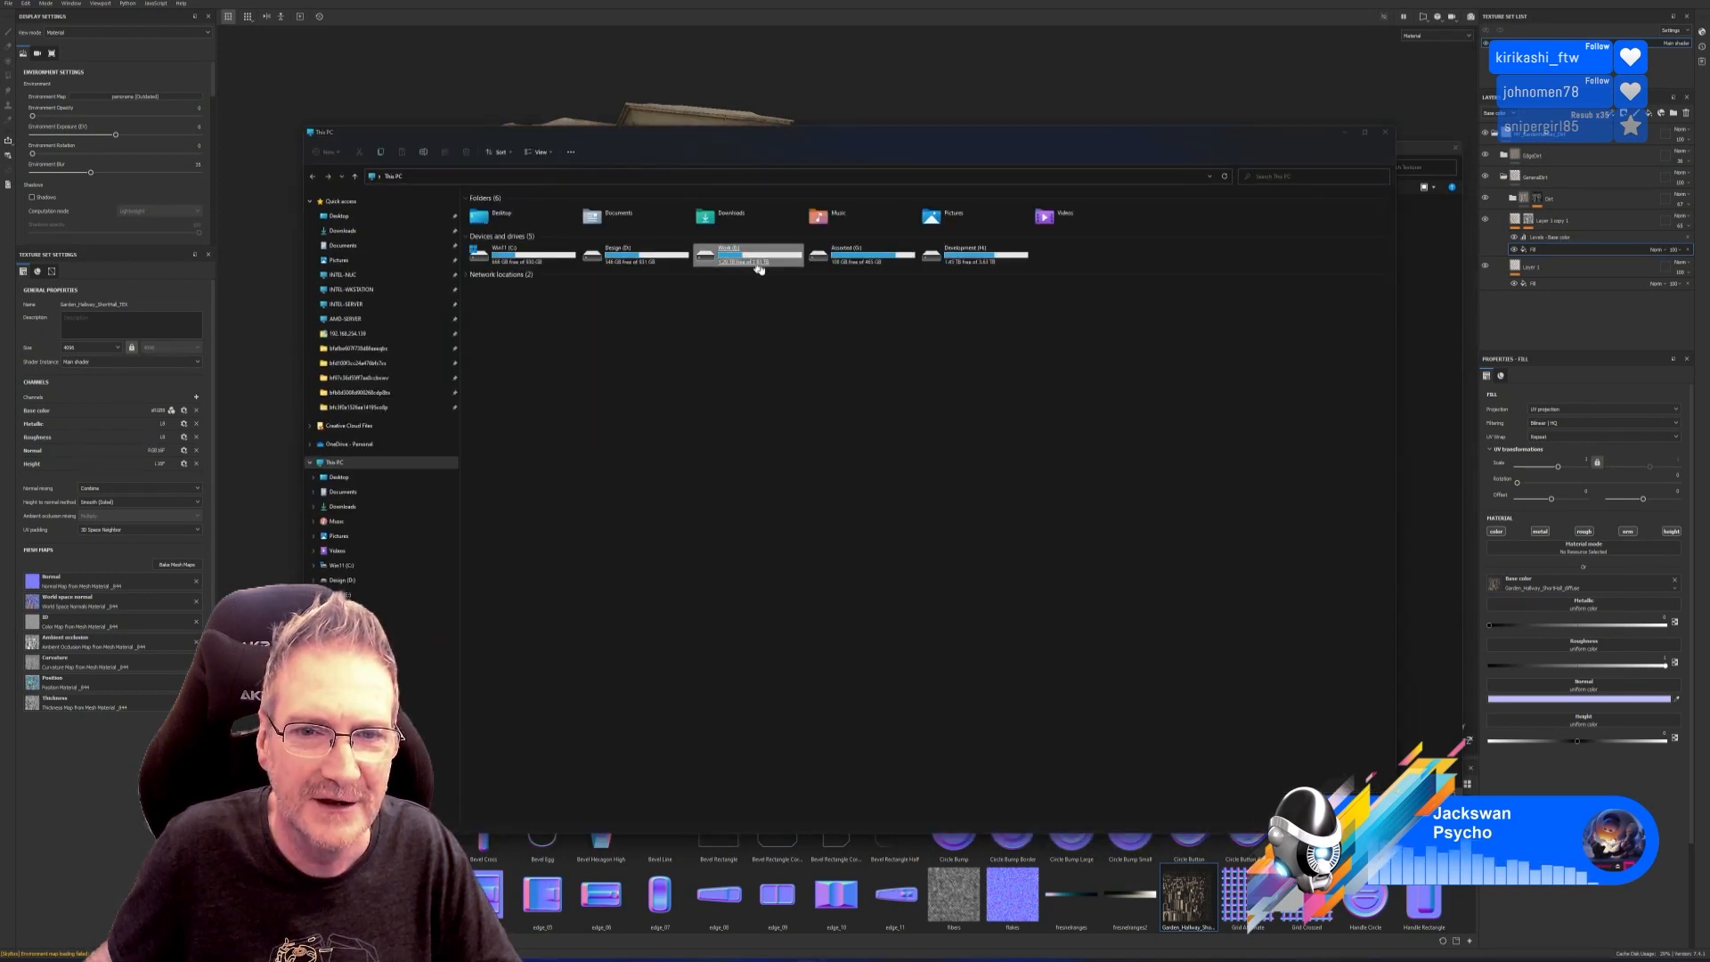
double_click(751, 258)
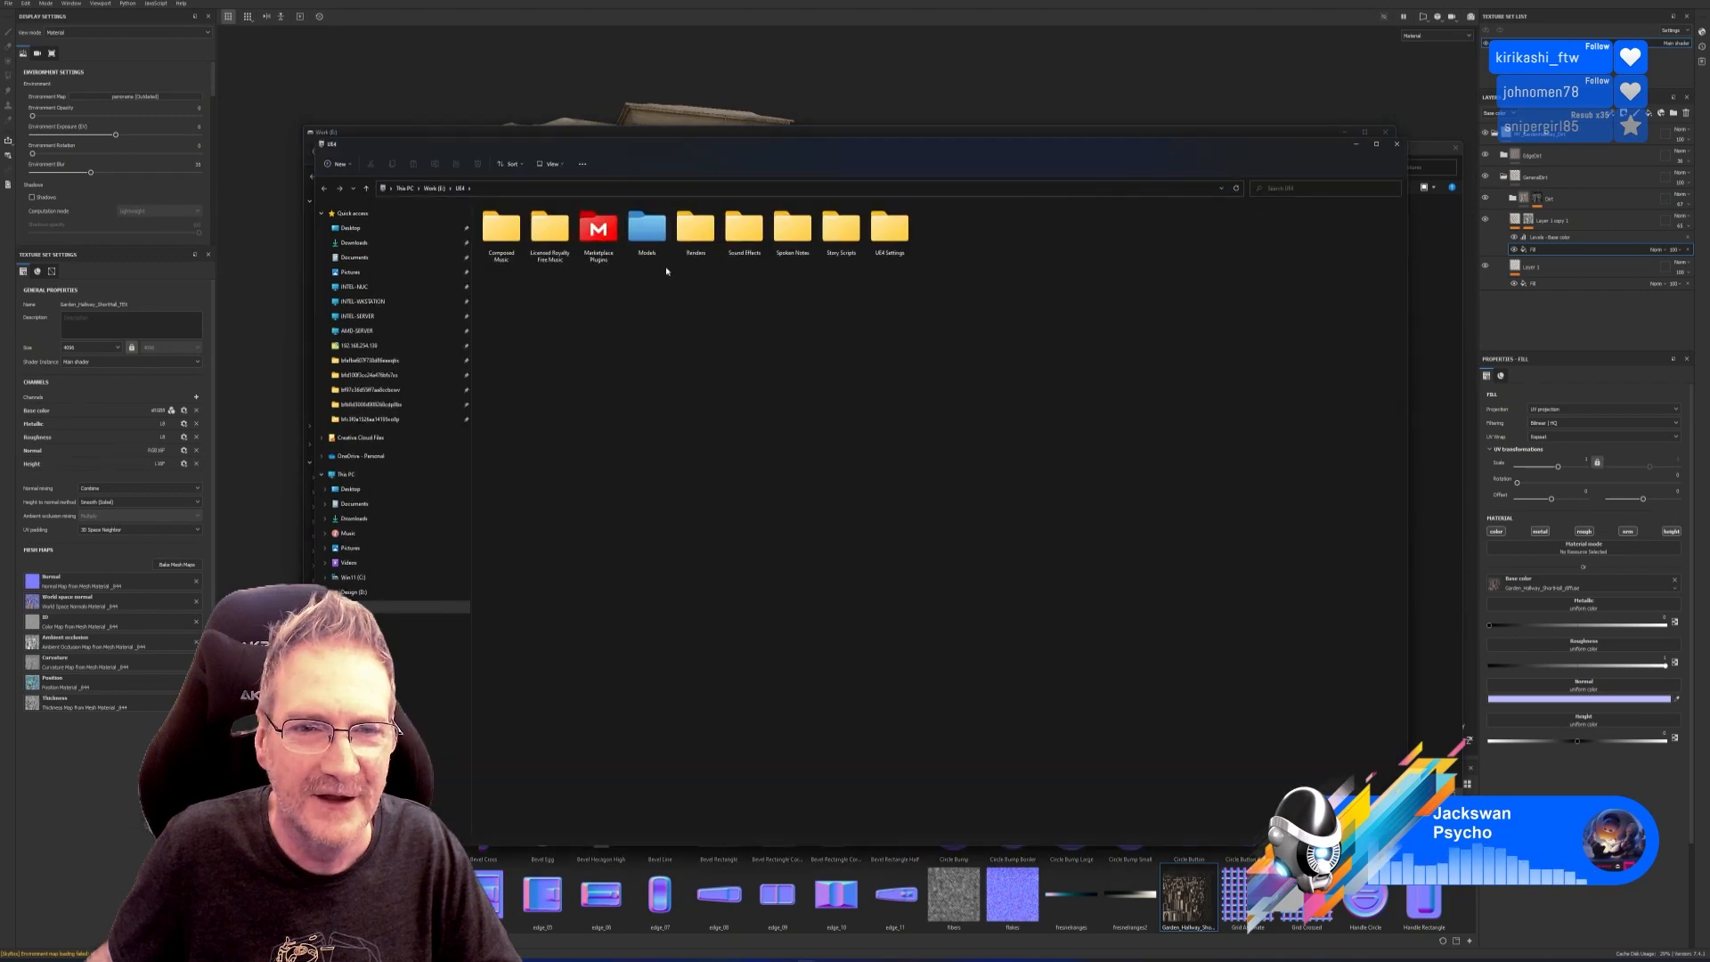
double_click(647, 230)
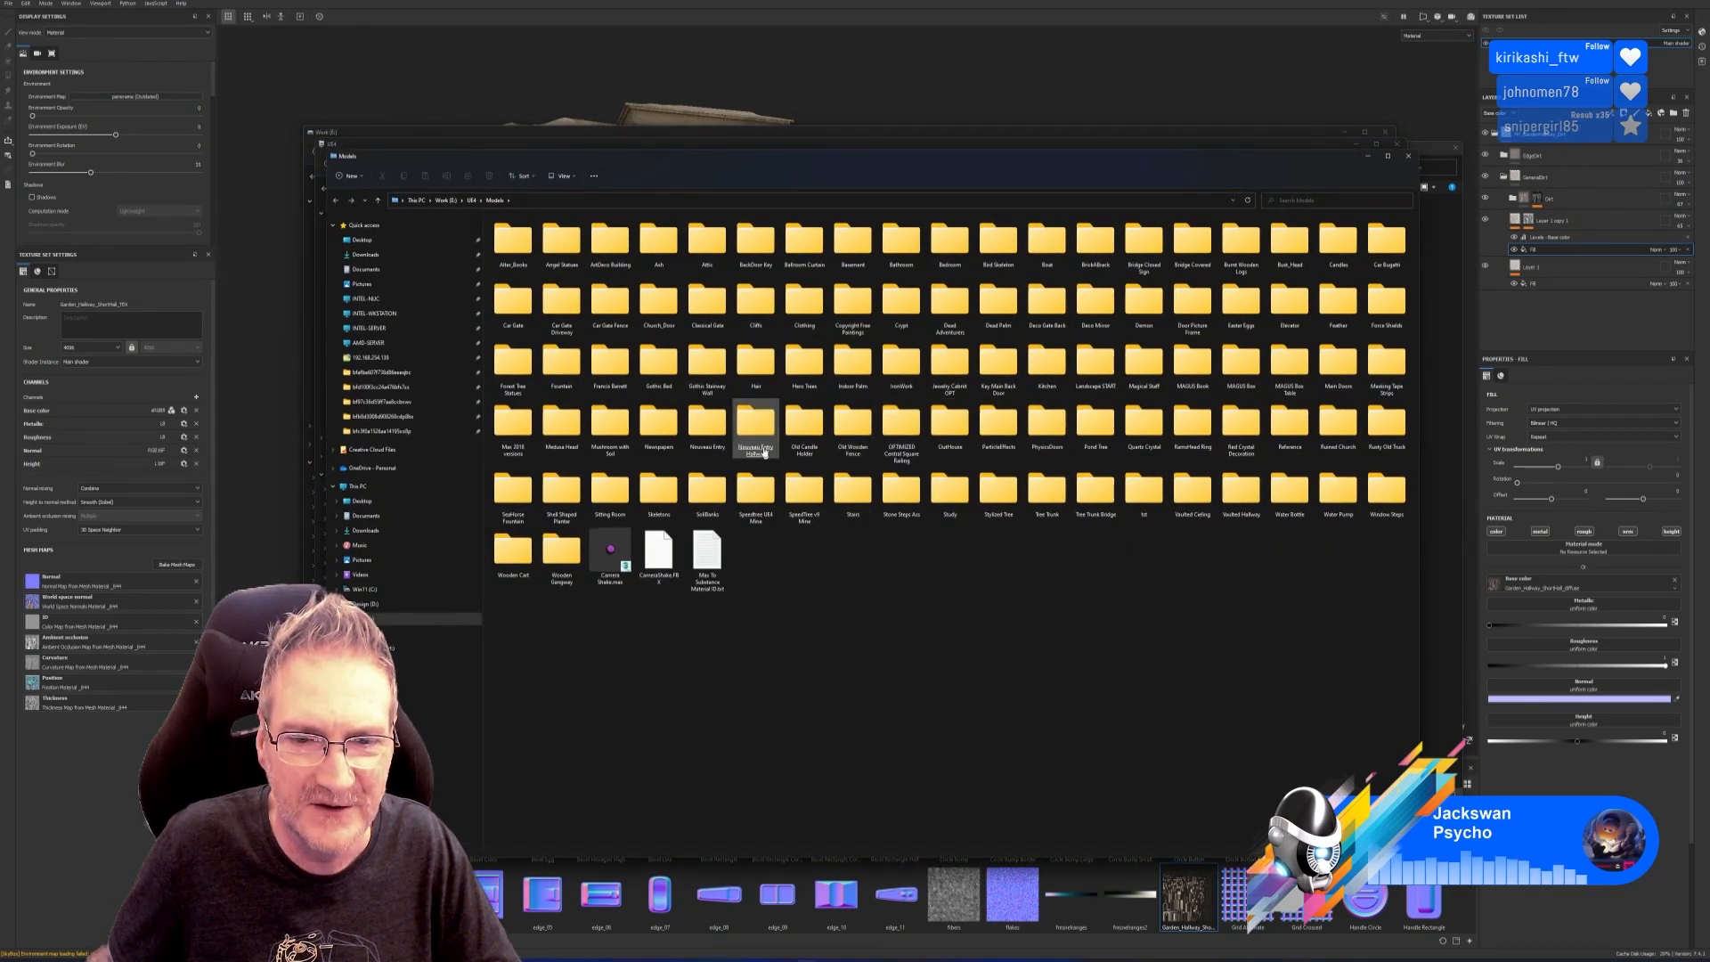
double_click(762, 434)
double_click(669, 258)
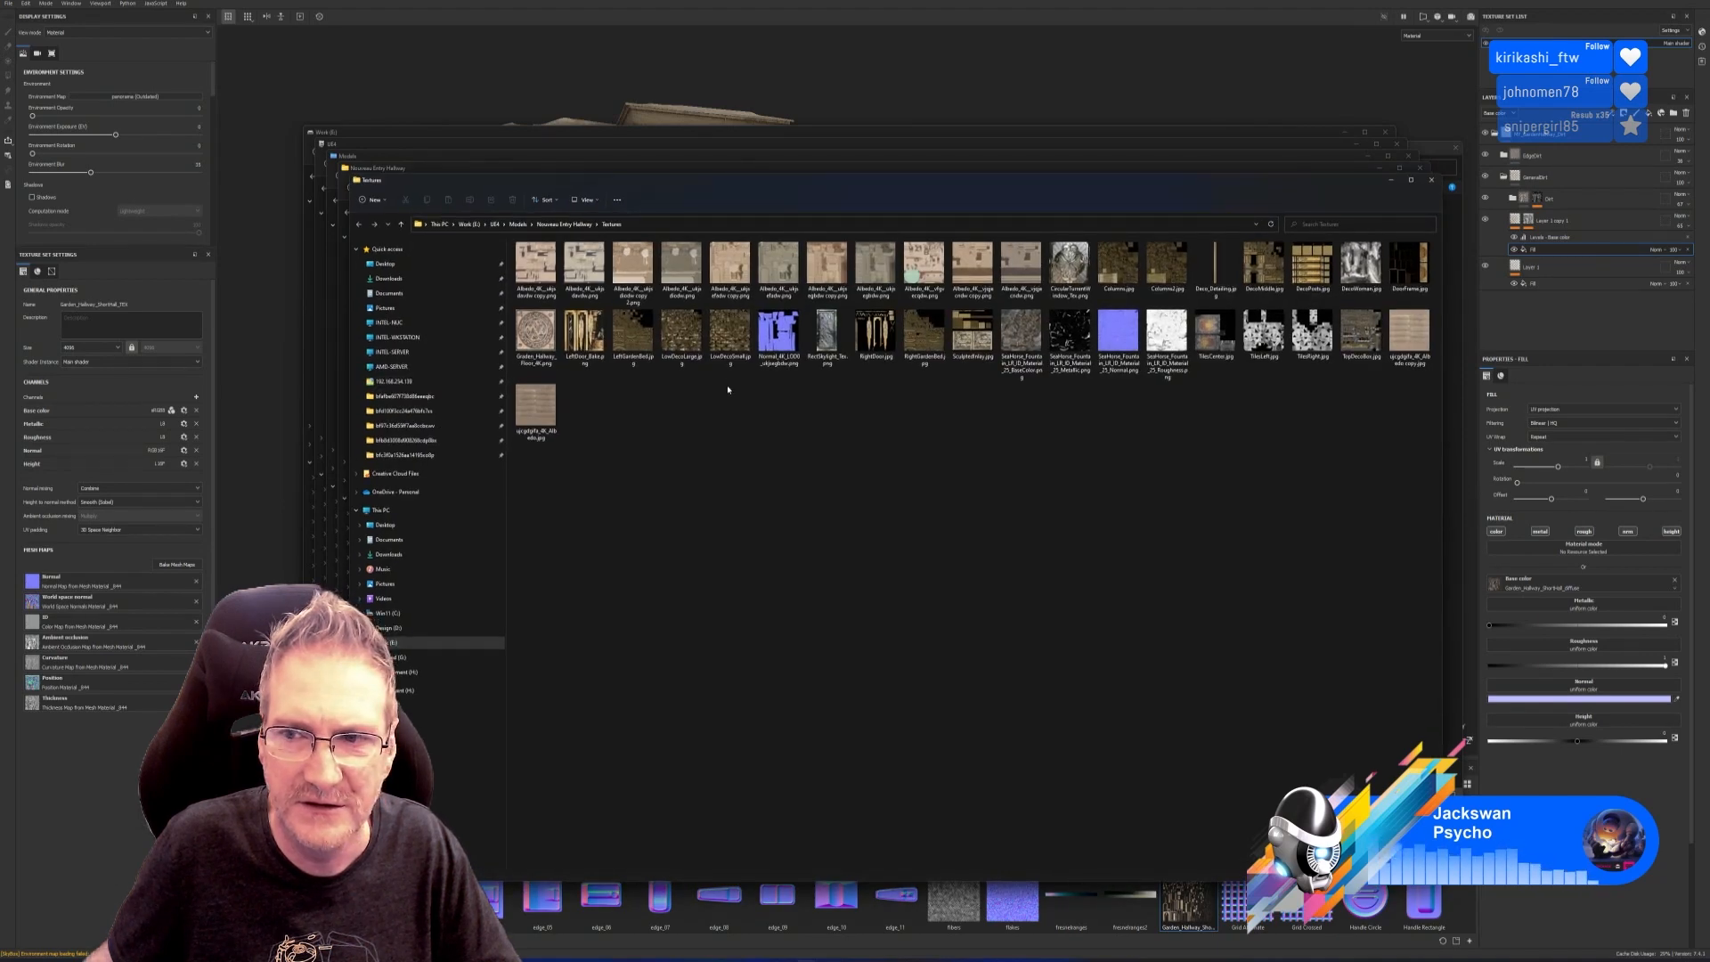
left_click(1430, 182)
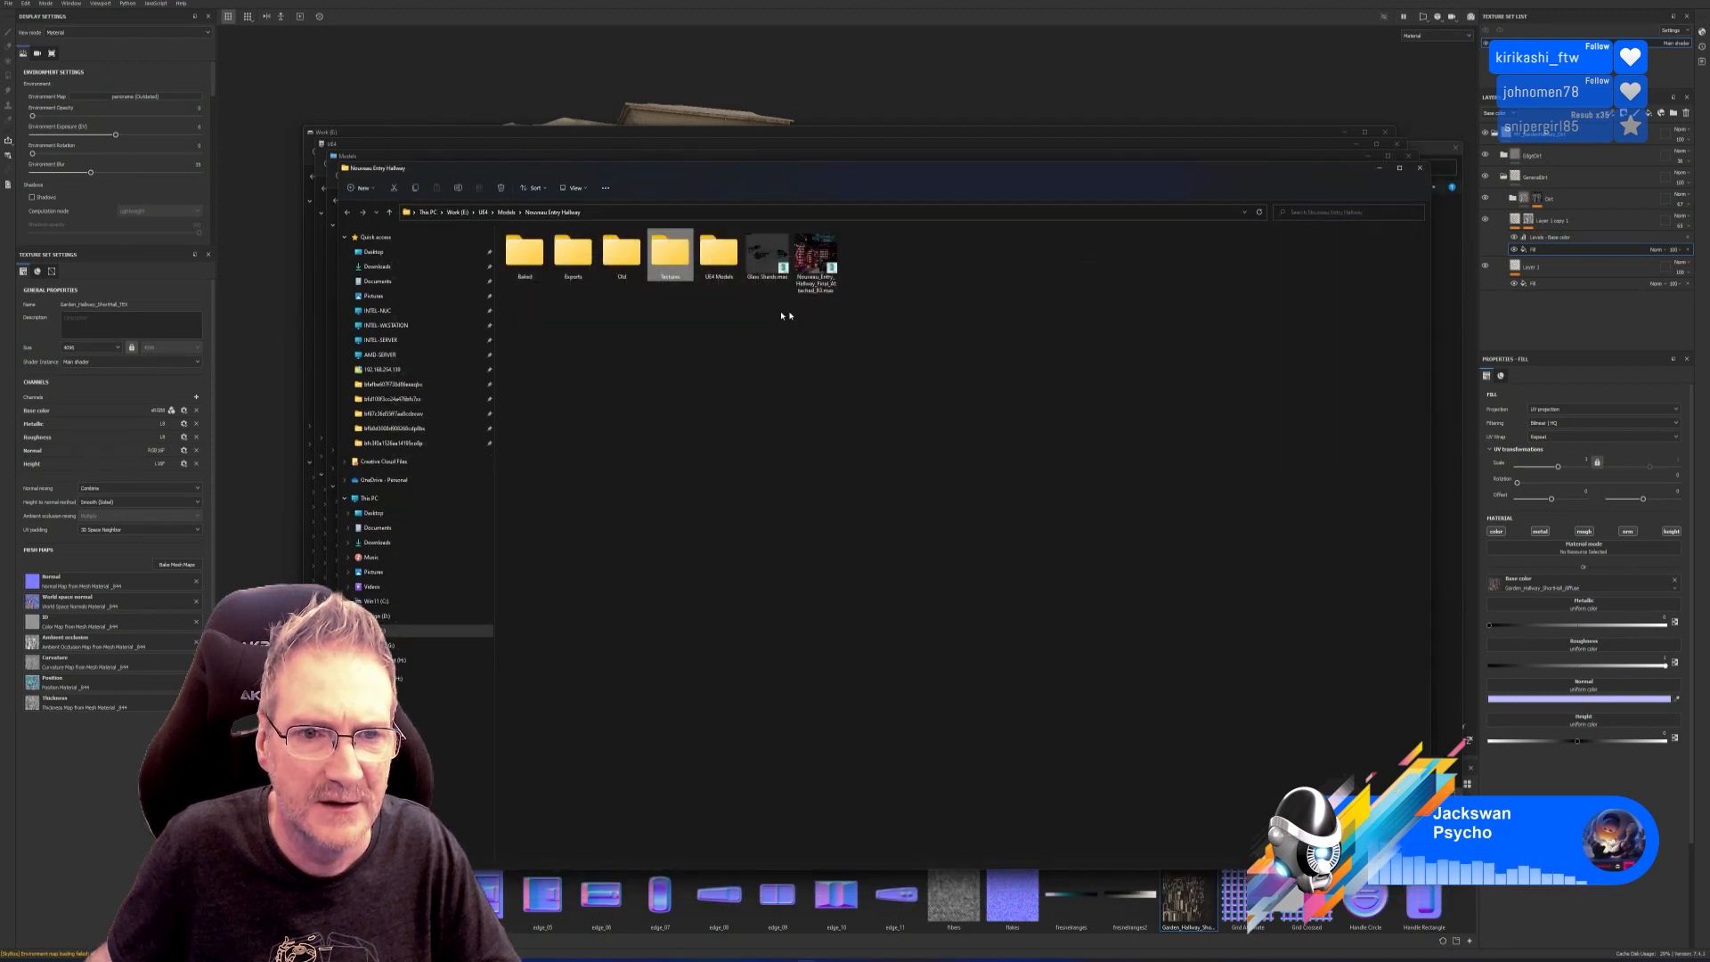
Check the Baked, UE4 Models and Exports folders for the earlier exported column textures, and close all Explorer windows.
double_click(525, 252)
left_click(1449, 192)
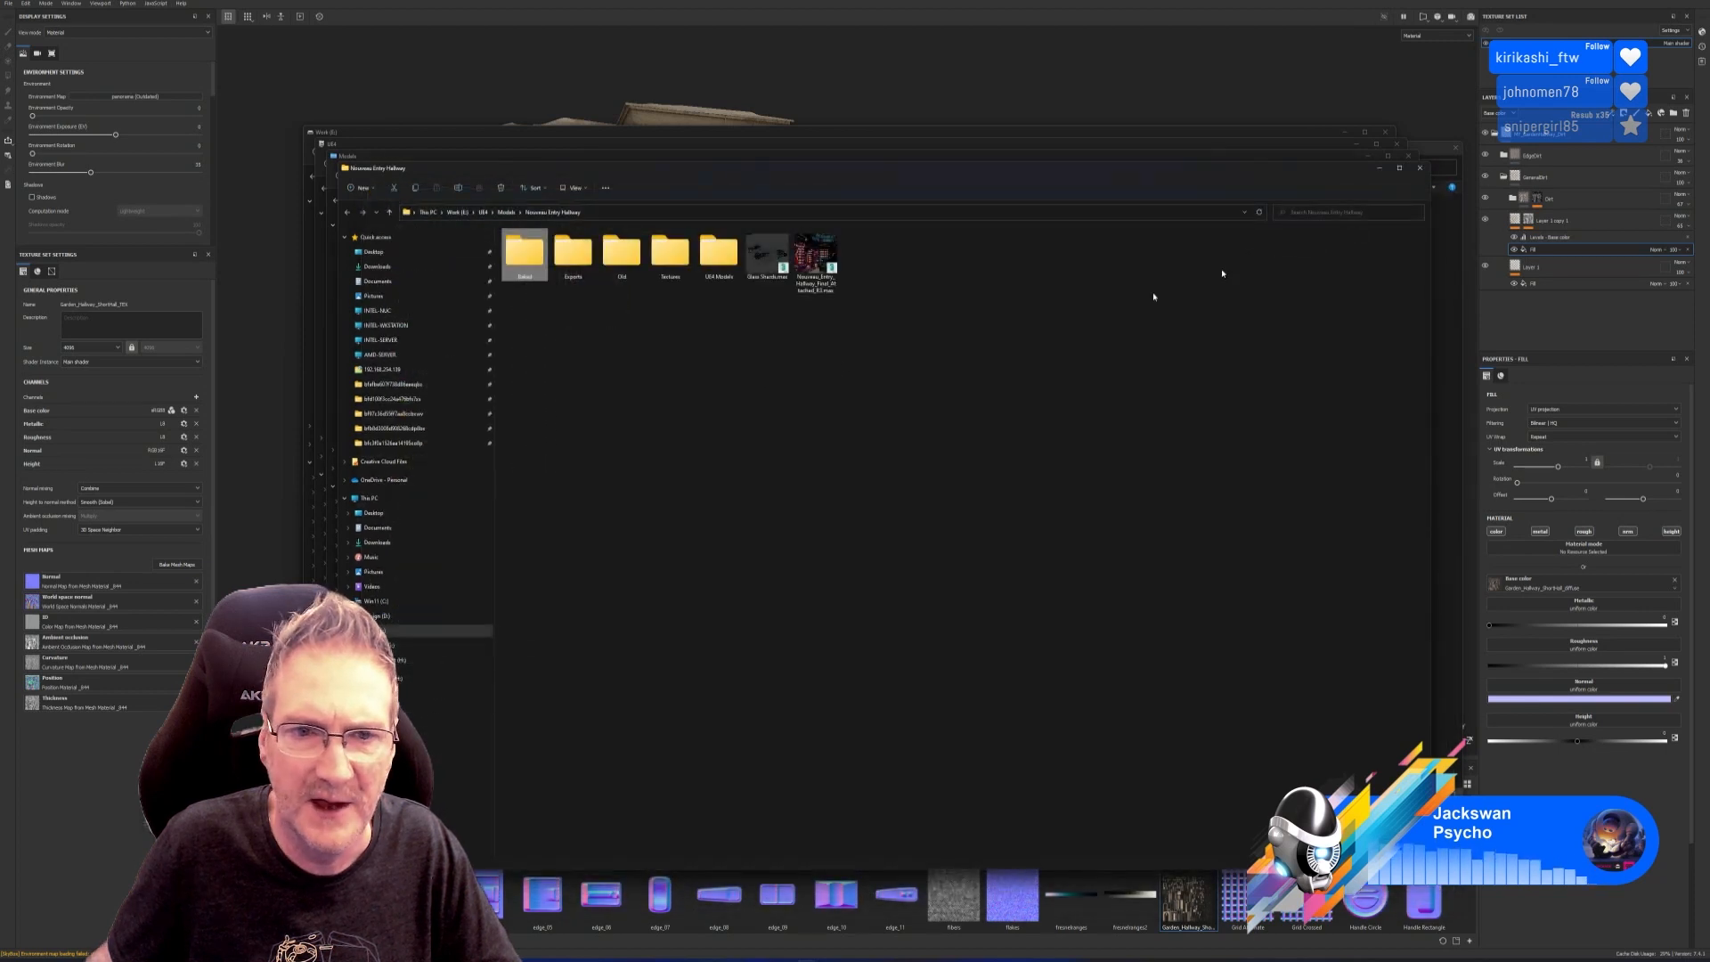
double_click(719, 283)
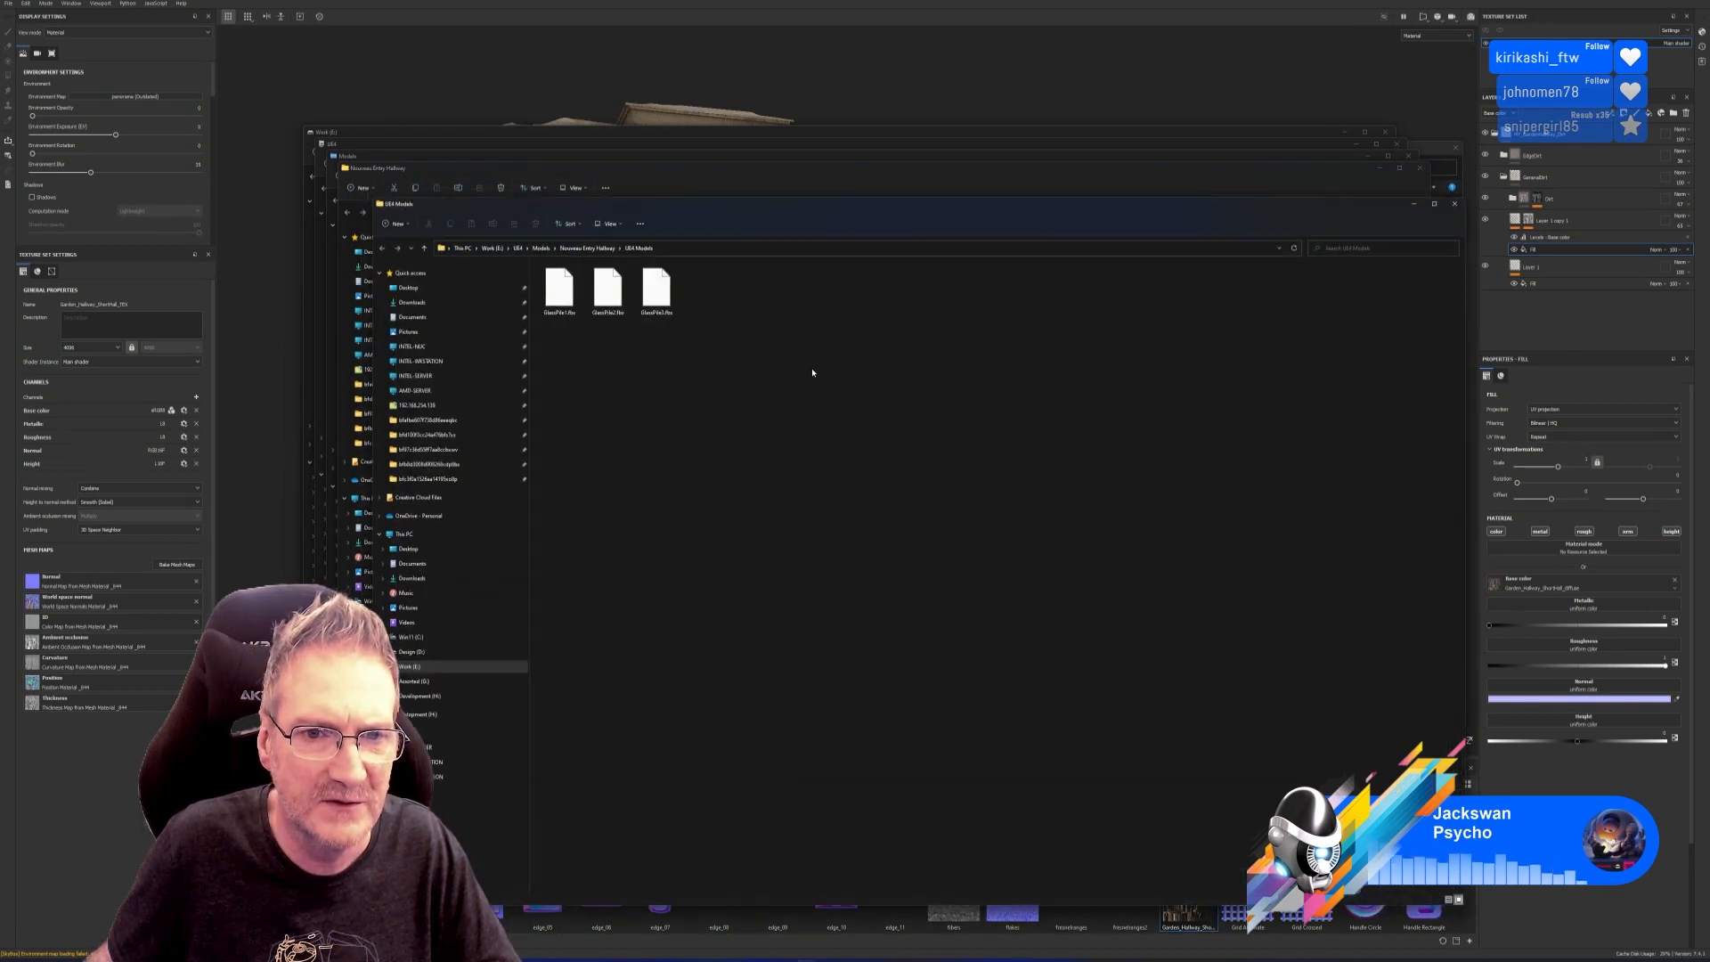
left_click(1453, 205)
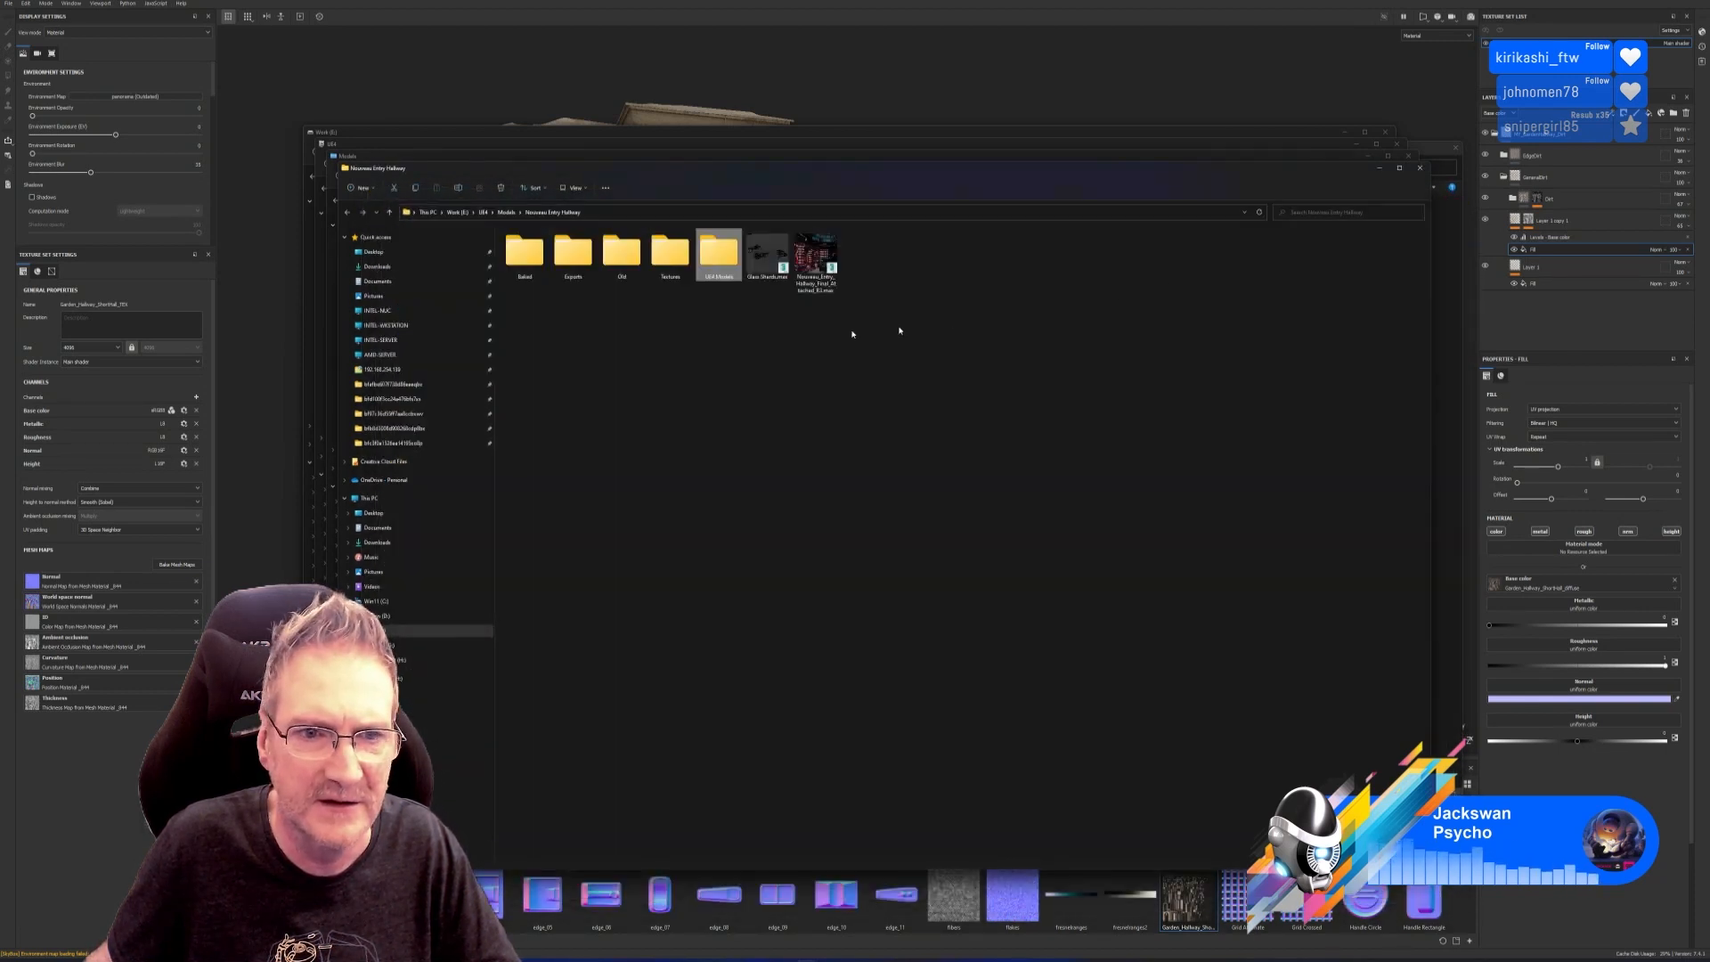
double_click(574, 267)
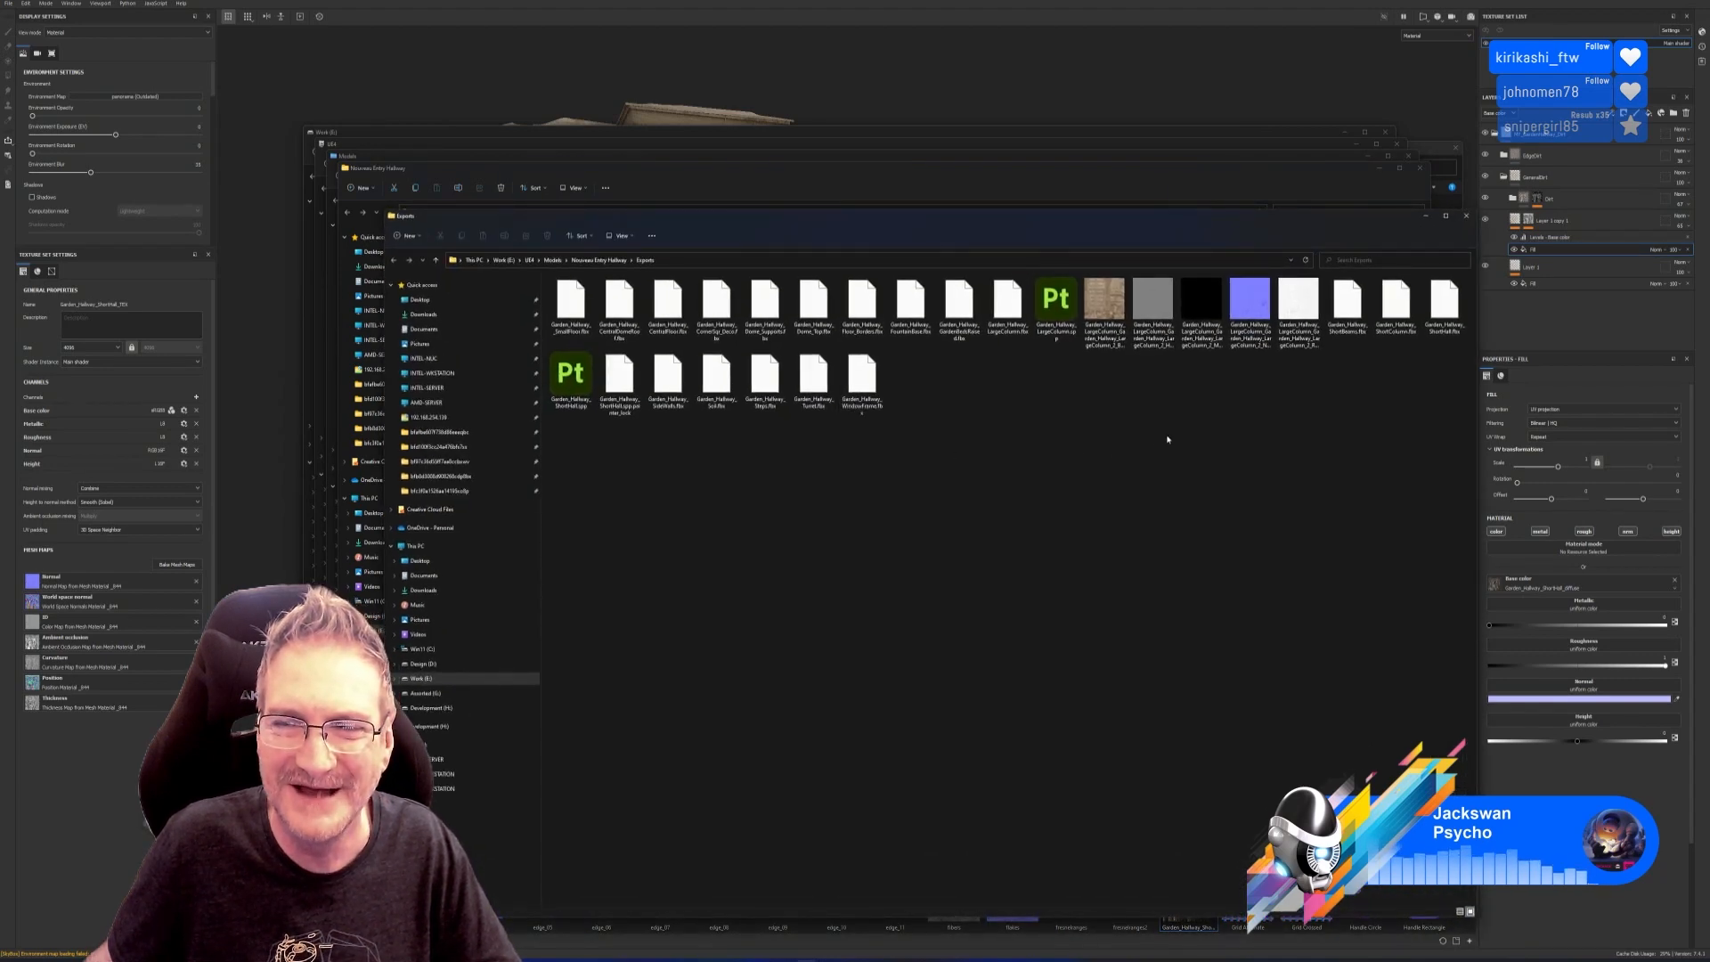
left_click(1425, 216)
left_click(1417, 168)
left_click(1408, 157)
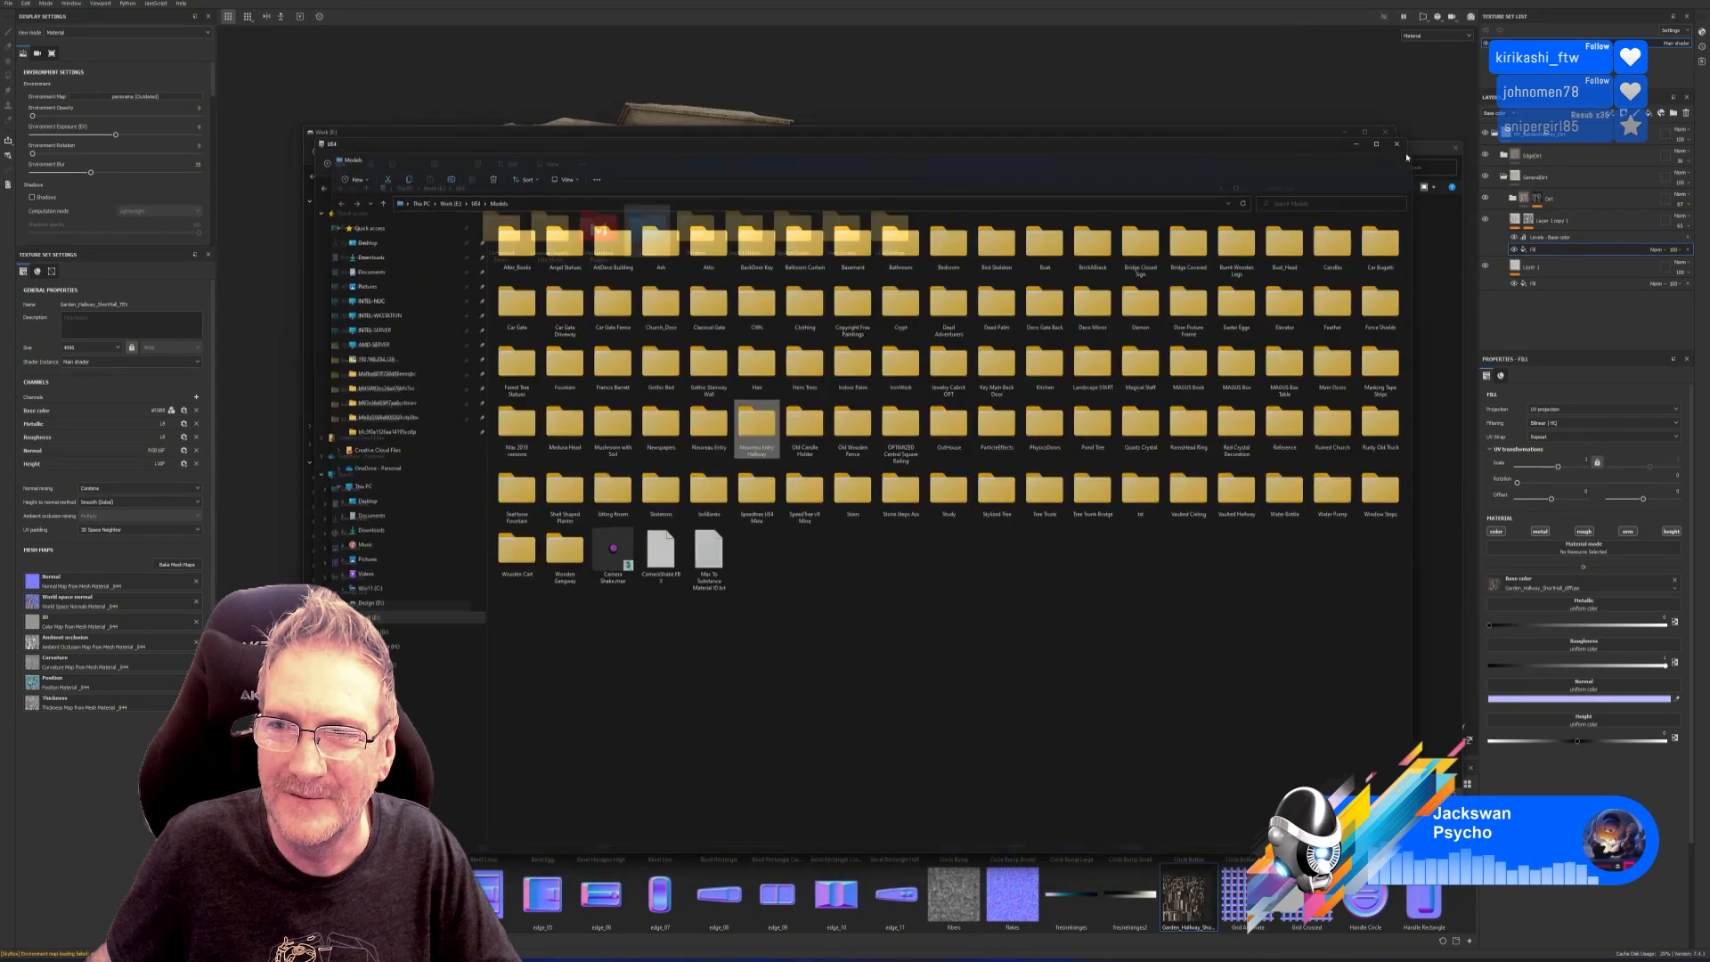
left_click(1395, 145)
left_click(1387, 134)
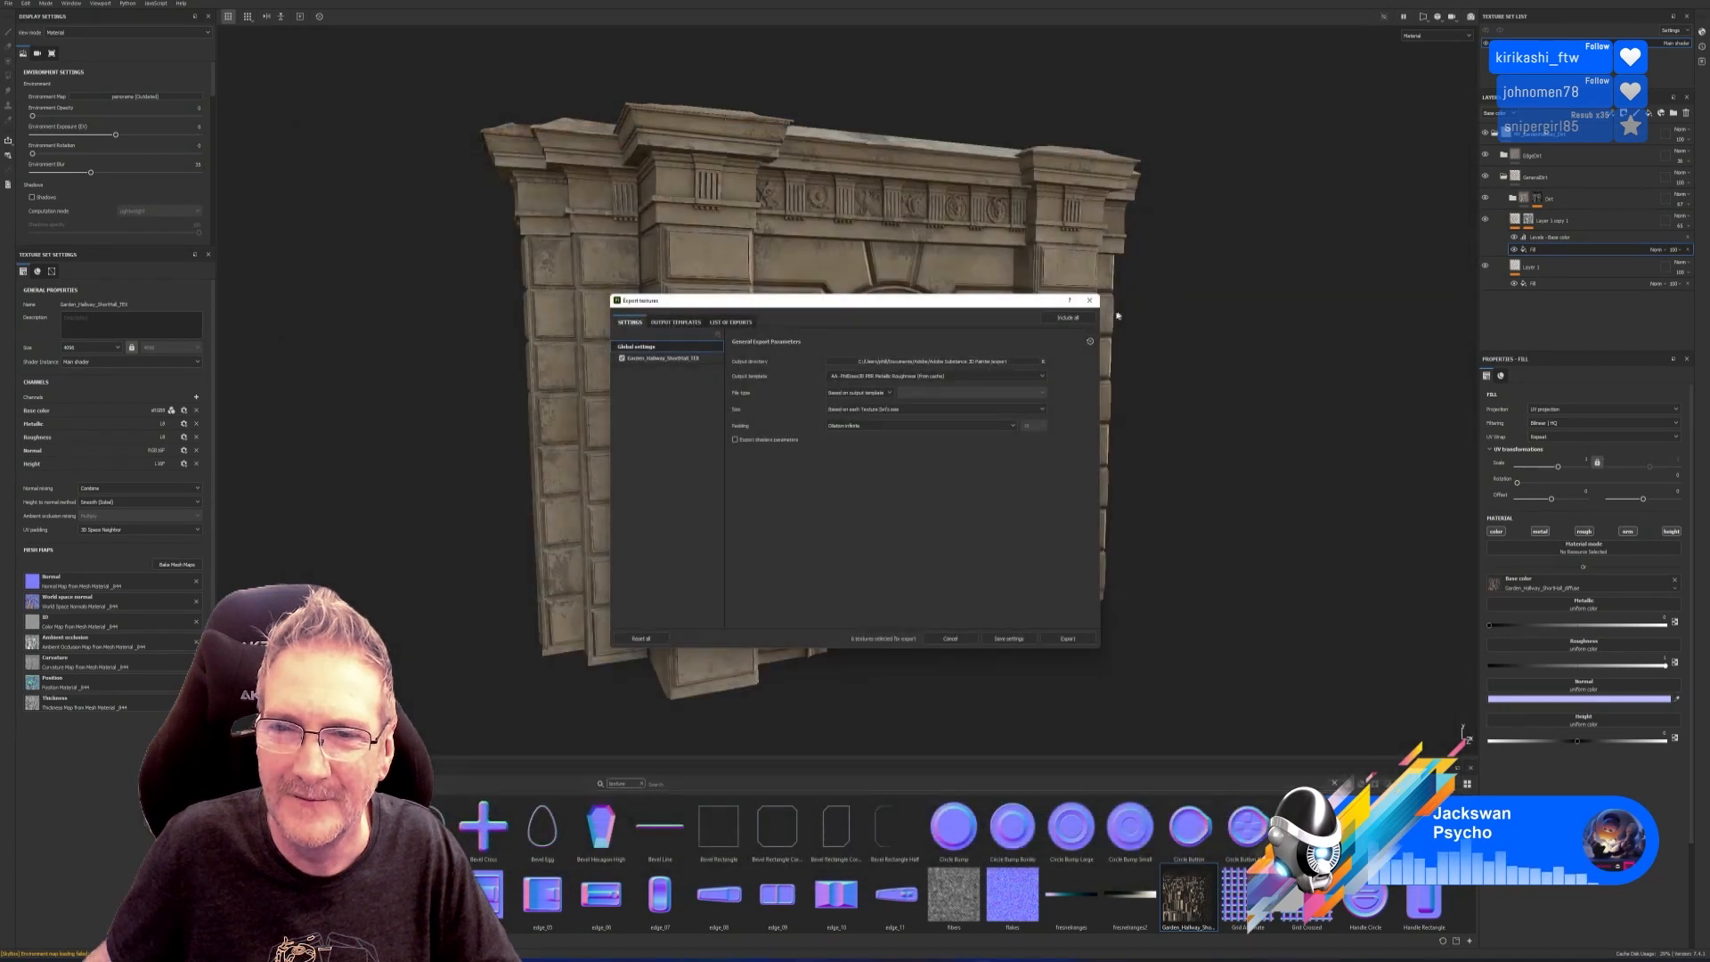
Set the export output directory to the Exports folder of Nouveau Entry Hallway on the Work (E:) drive and export the textures.
left_click(926, 363)
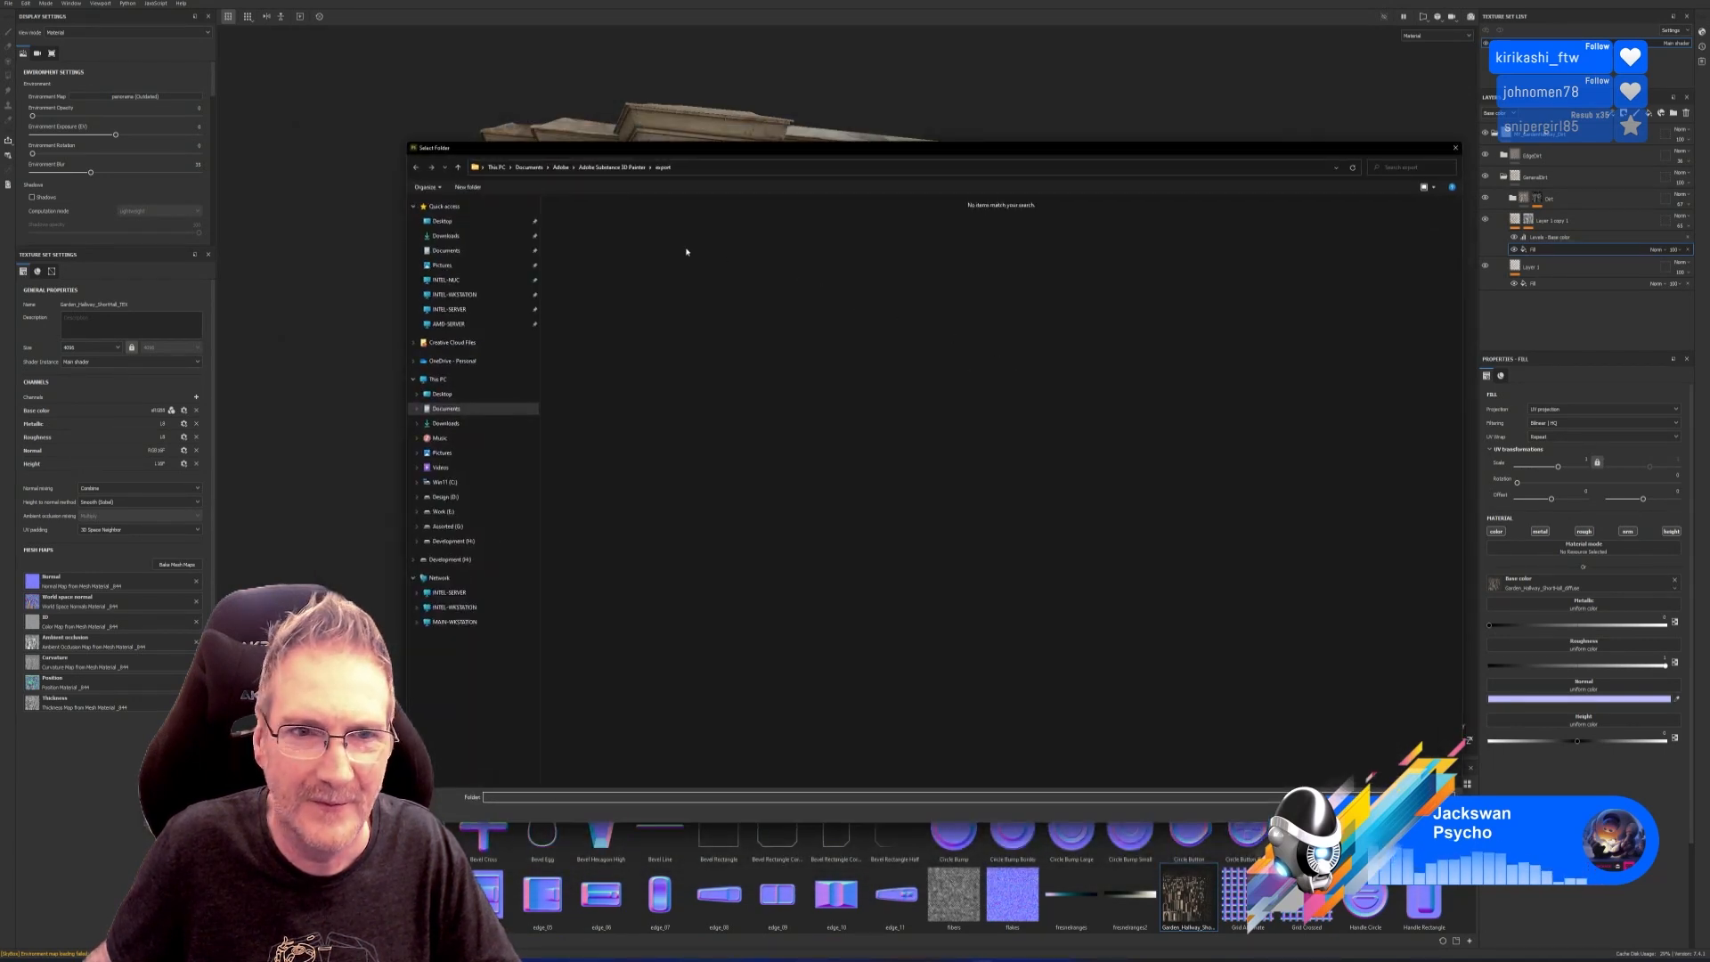
left_click(444, 511)
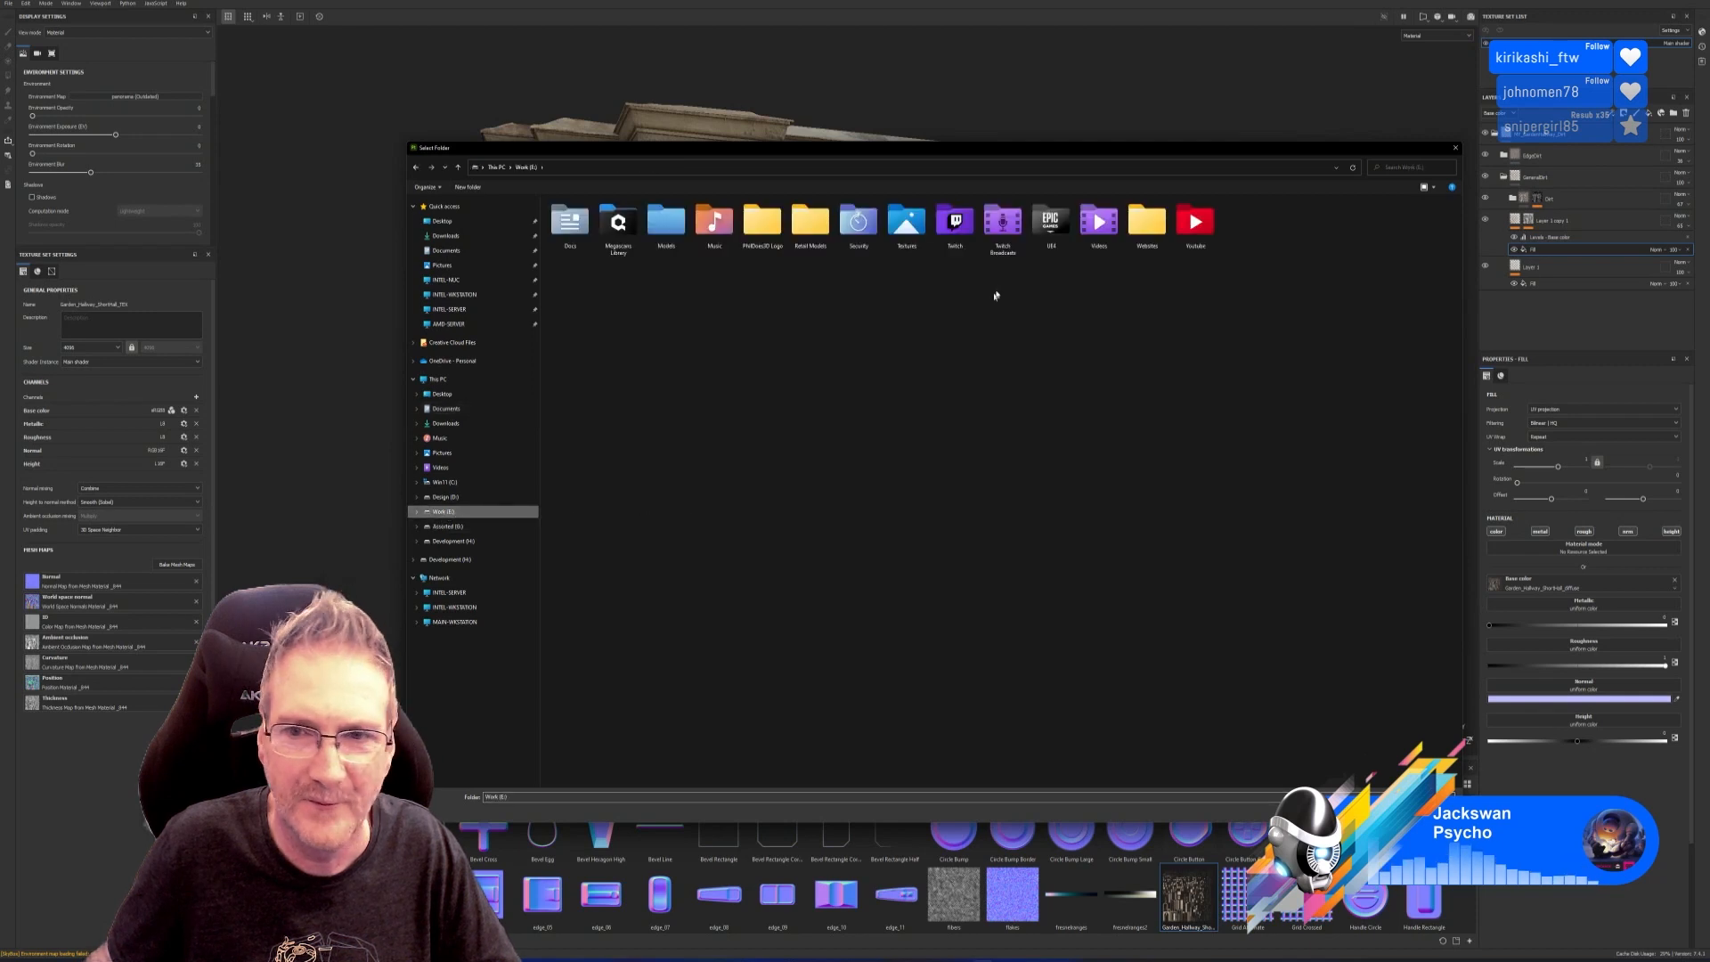
double_click(1052, 240)
double_click(714, 224)
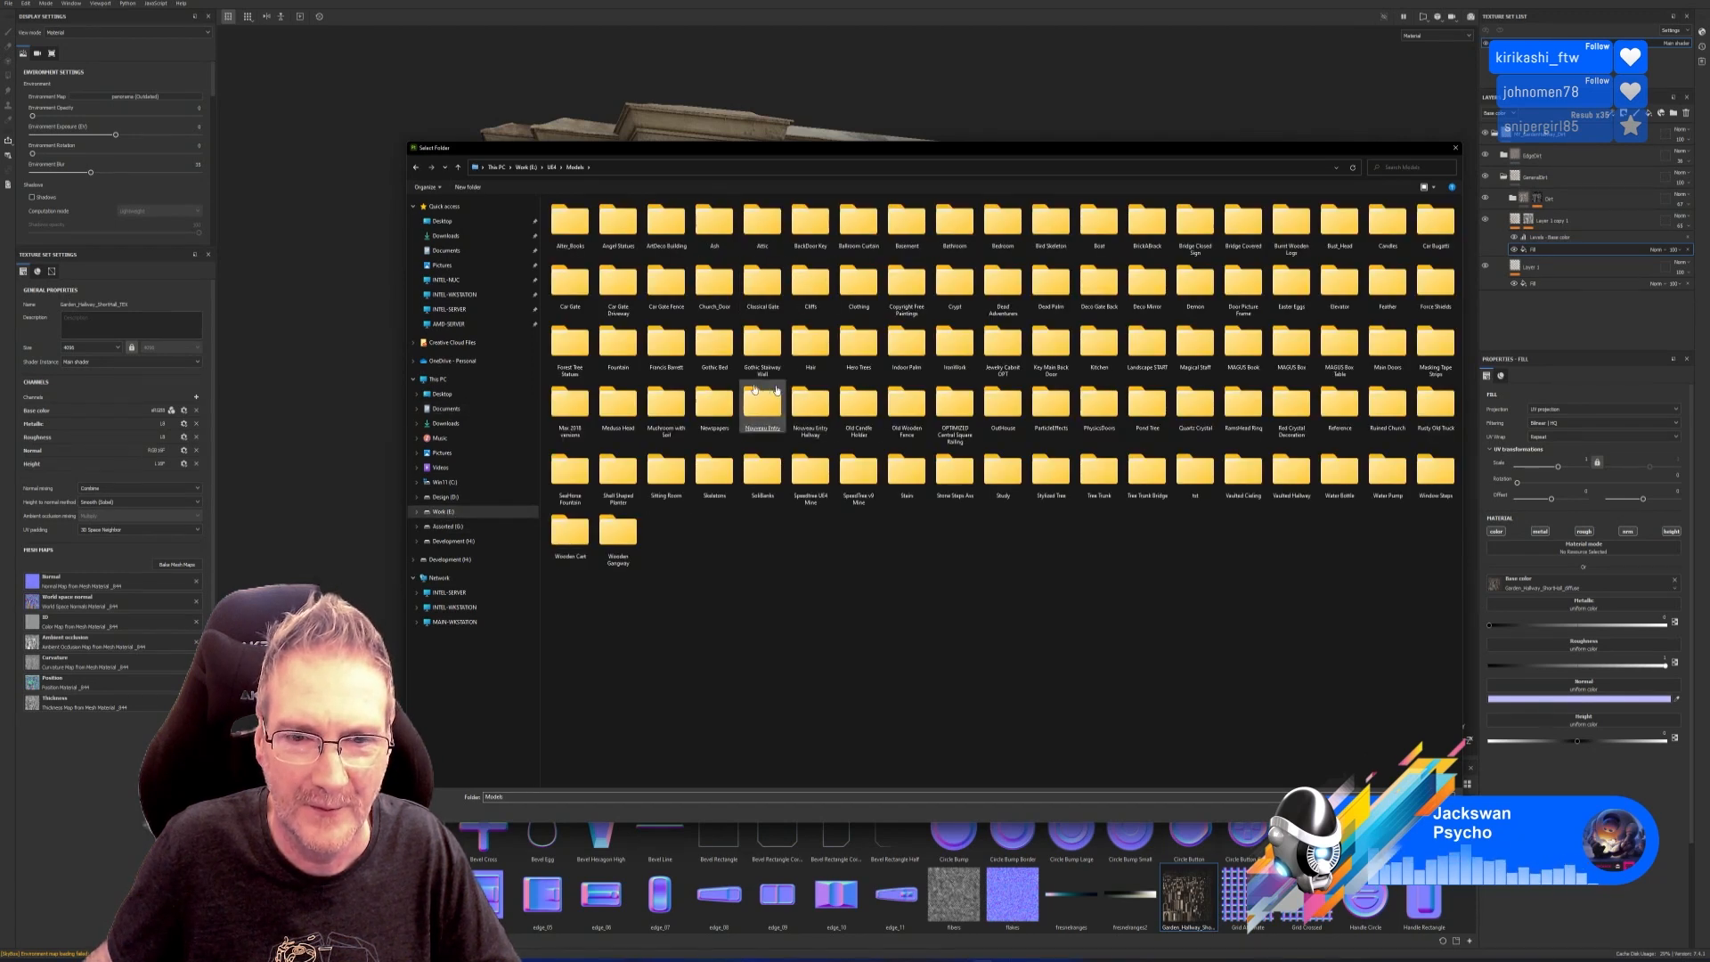
double_click(817, 408)
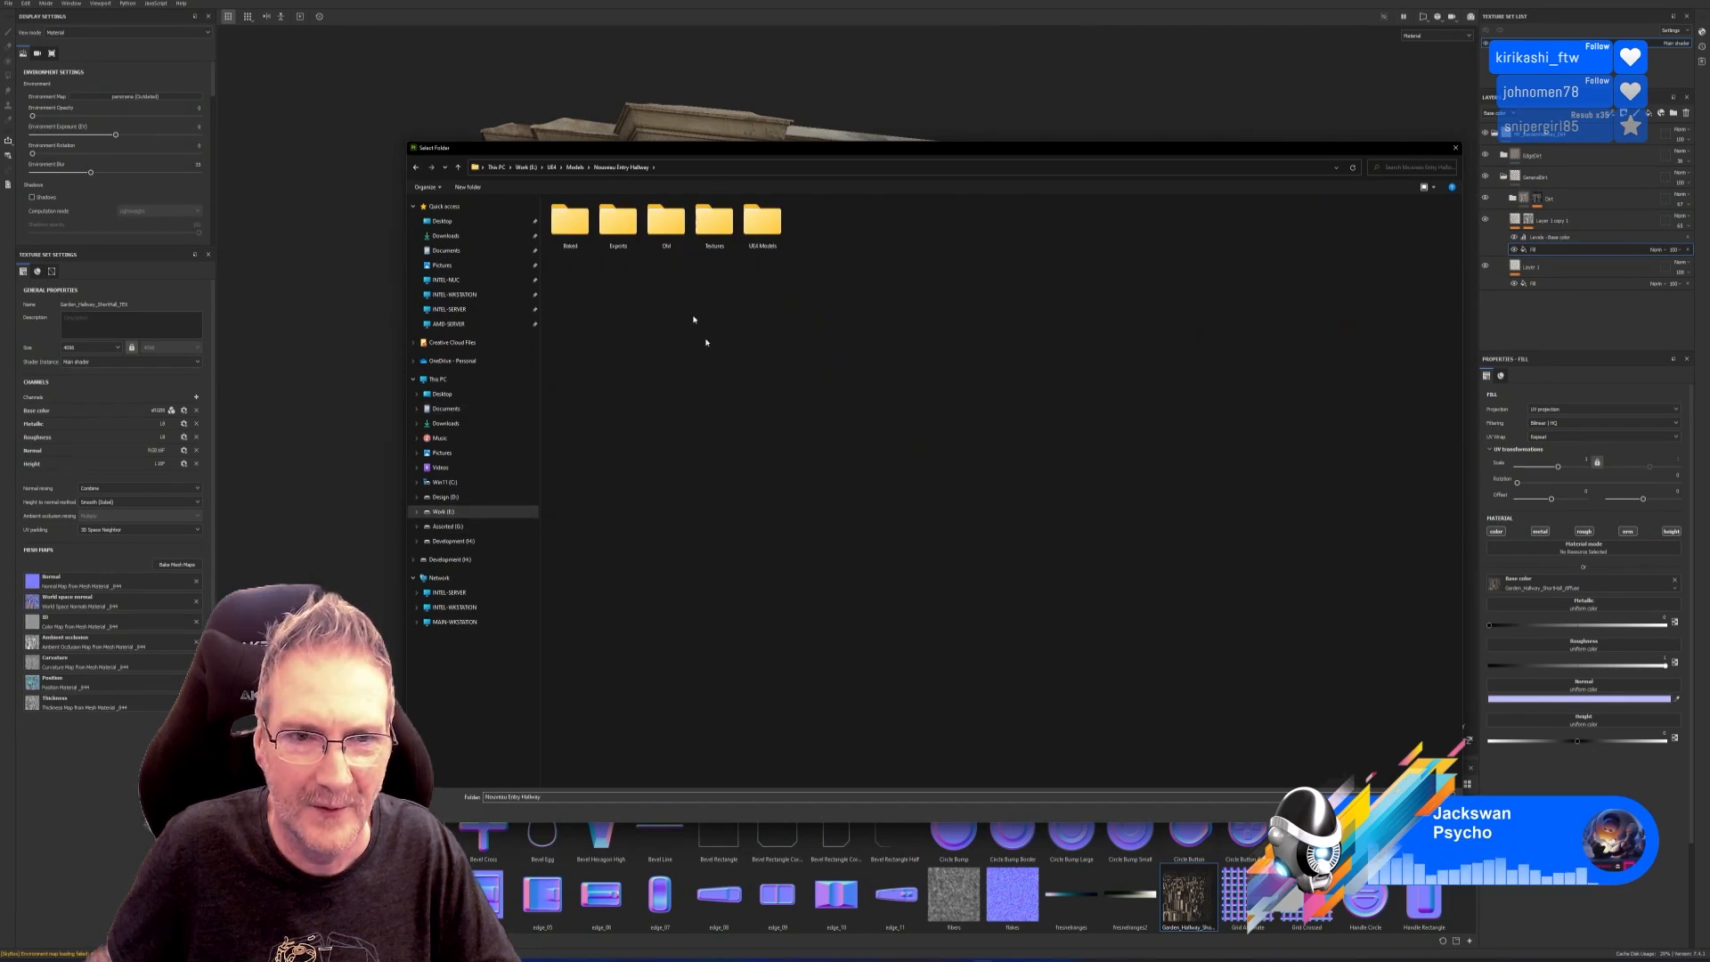
double_click(618, 222)
left_click(1357, 811)
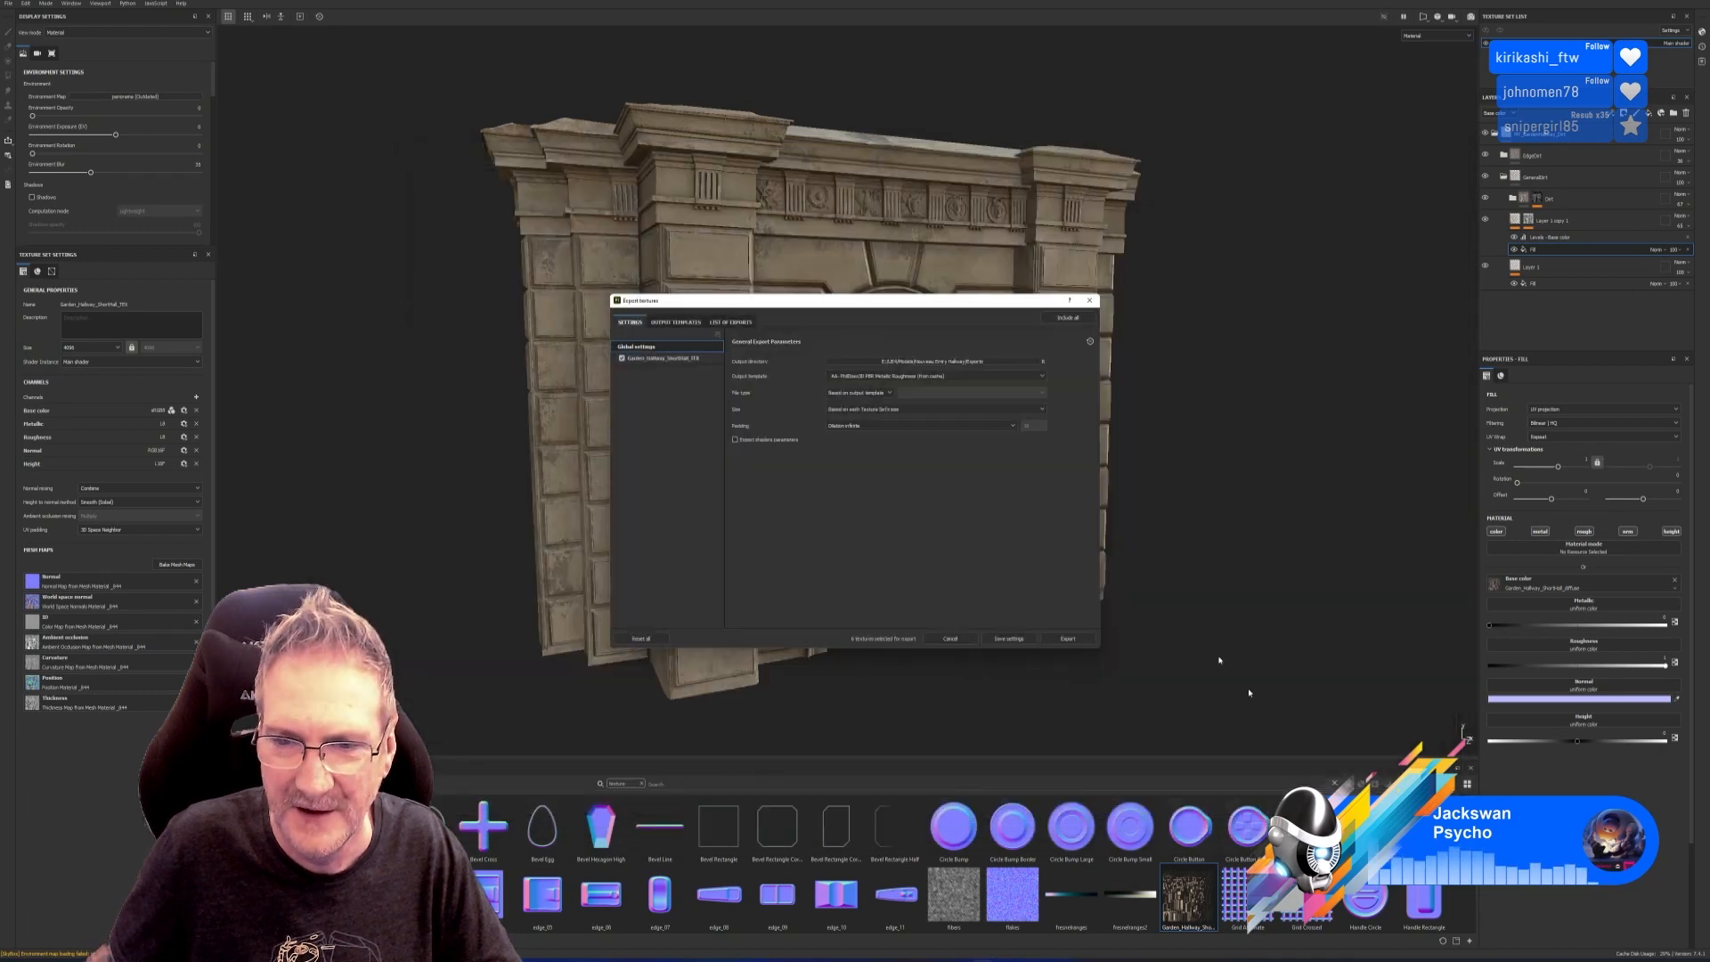
left_click(1072, 635)
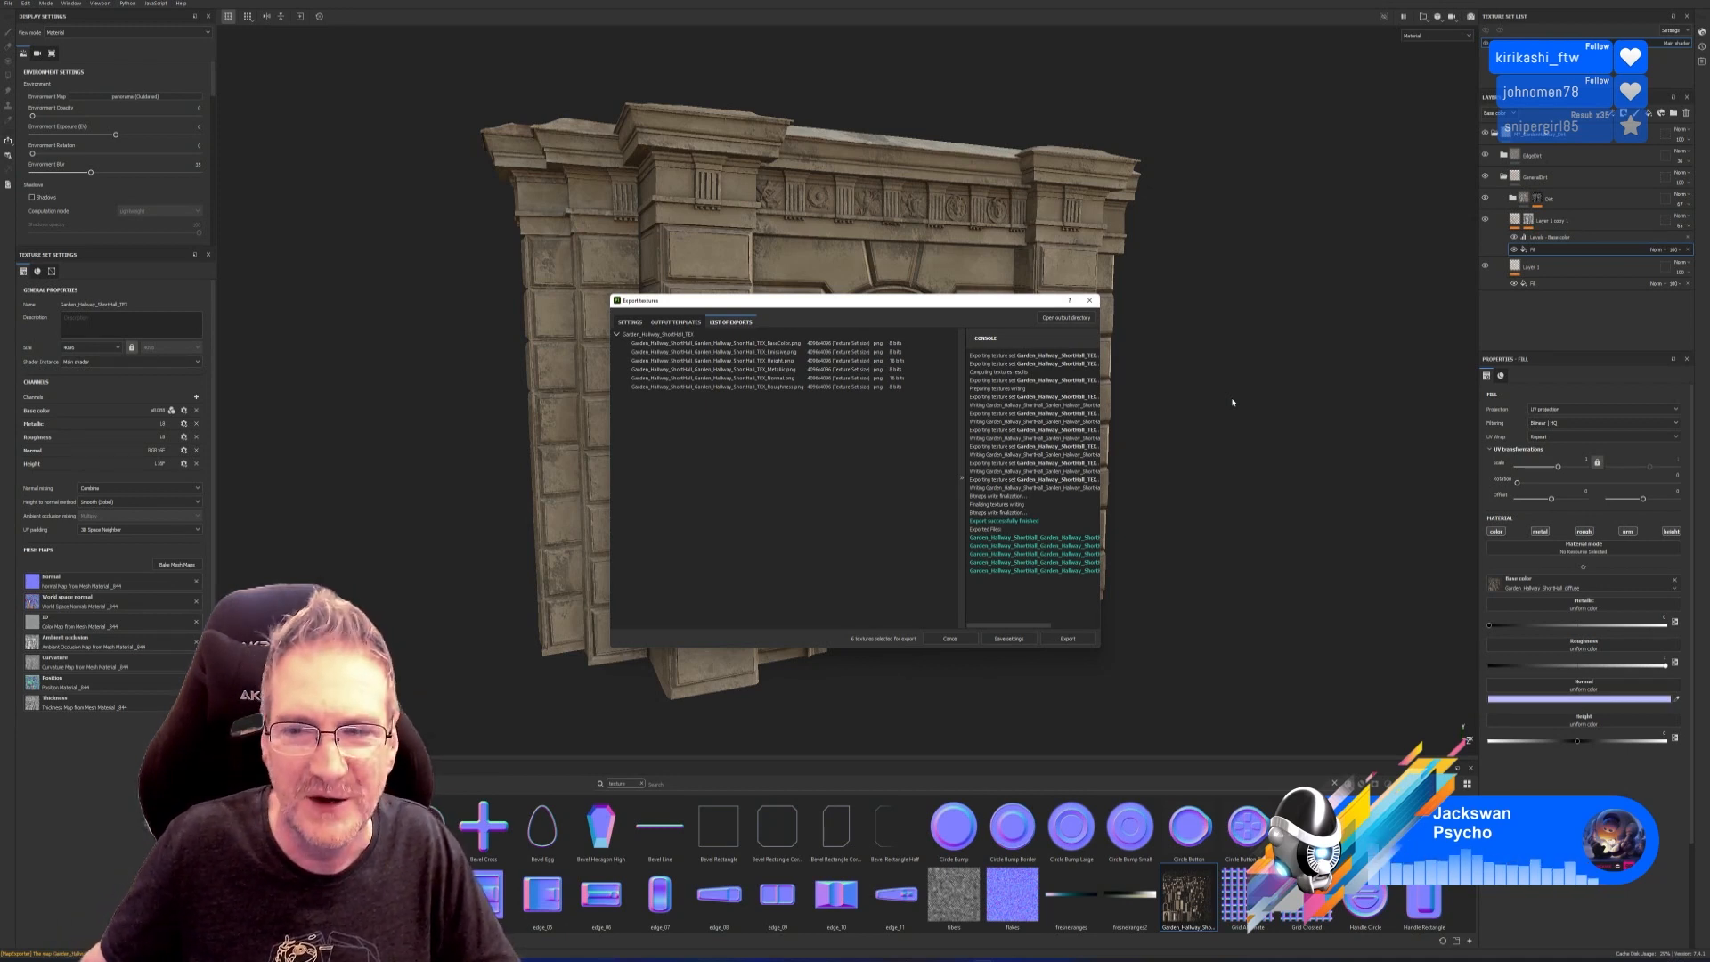
left_click(1089, 302)
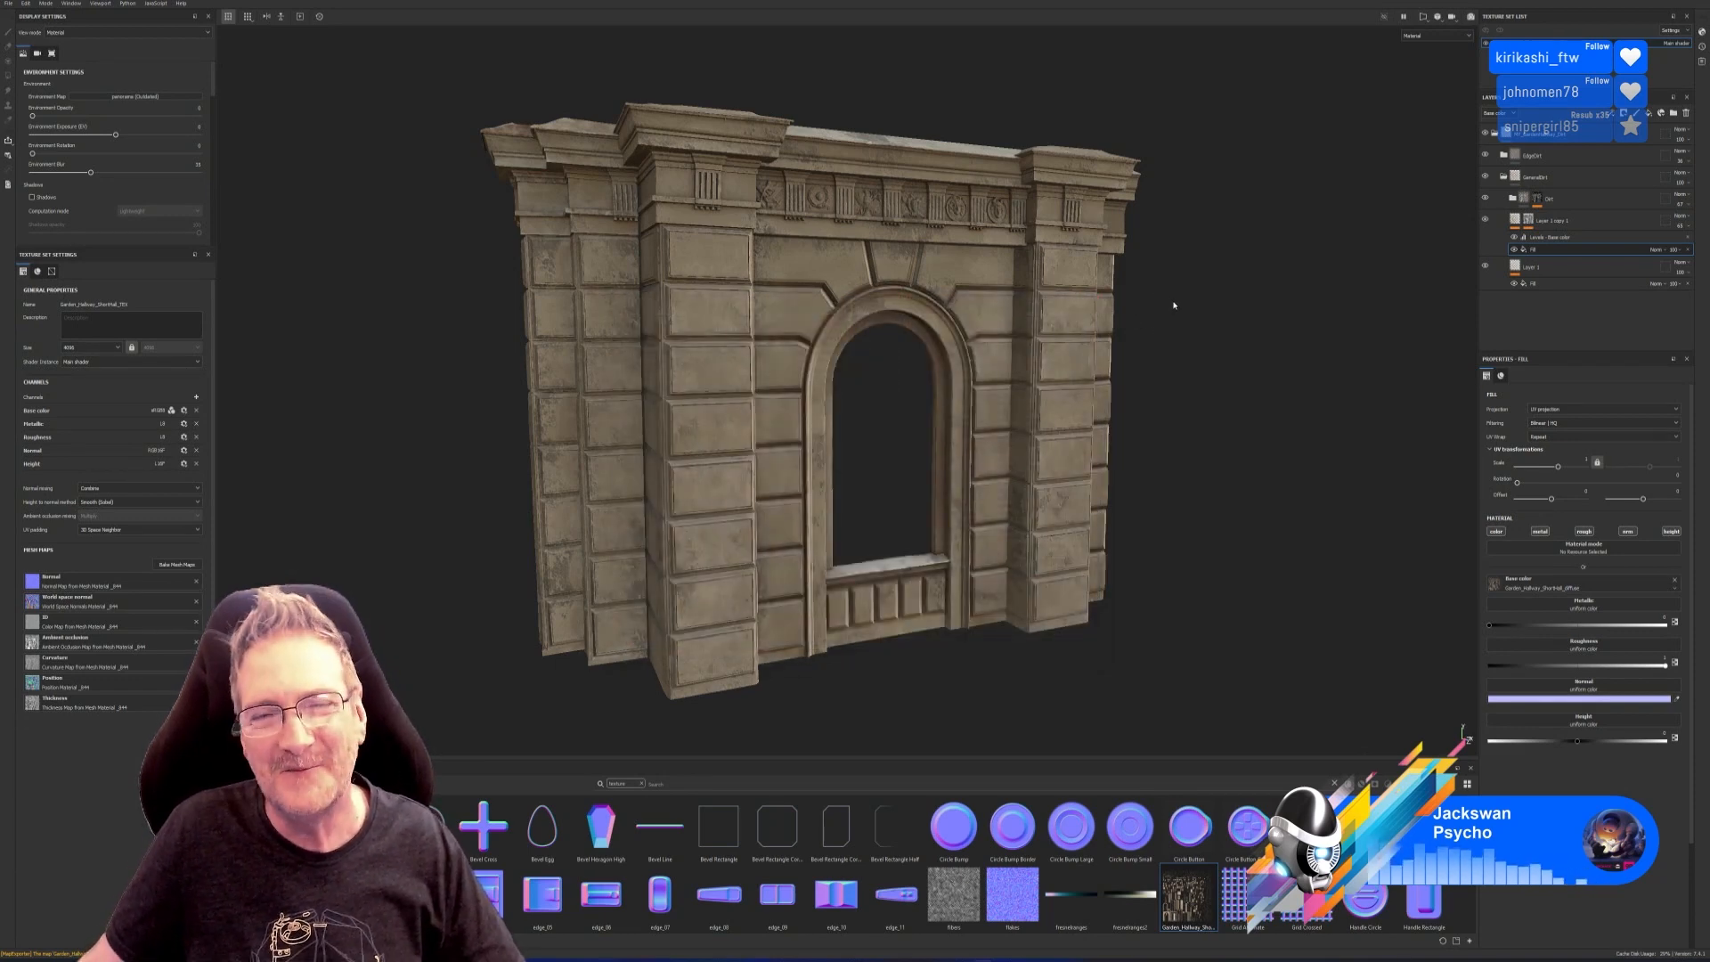
Switch to 3ds Max and replace the Map #34 bitmap with the exported short wall base color texture from the Exports folder.
left_click(962, 960)
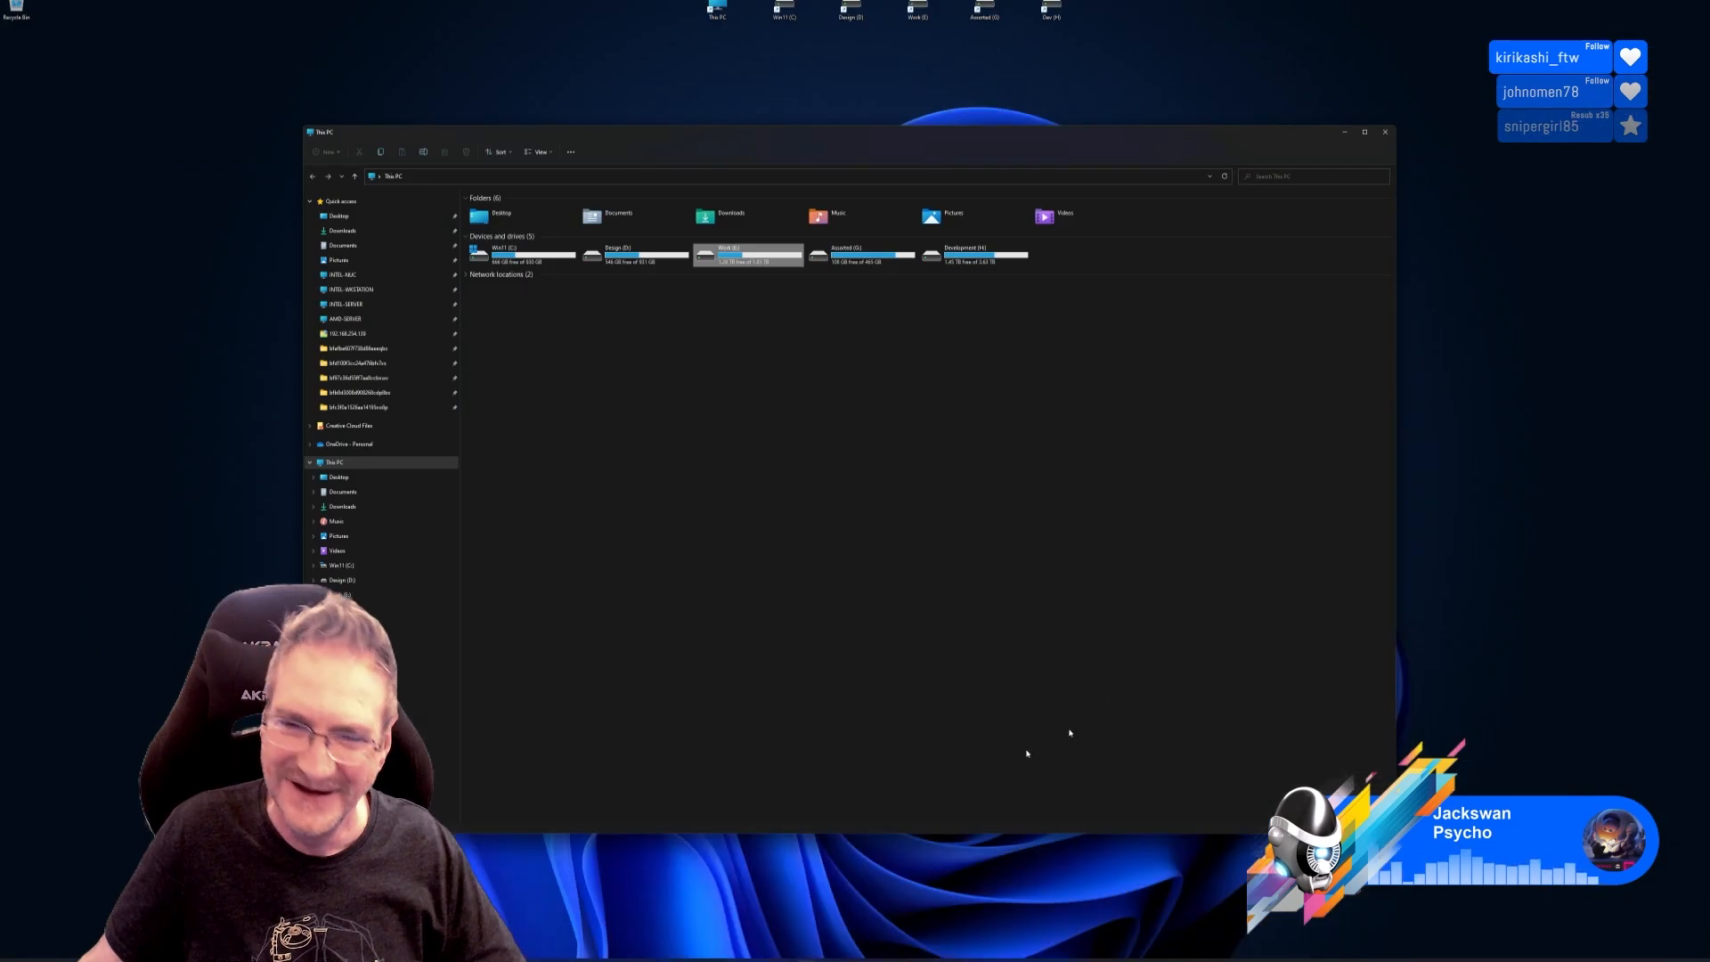
left_click(1385, 132)
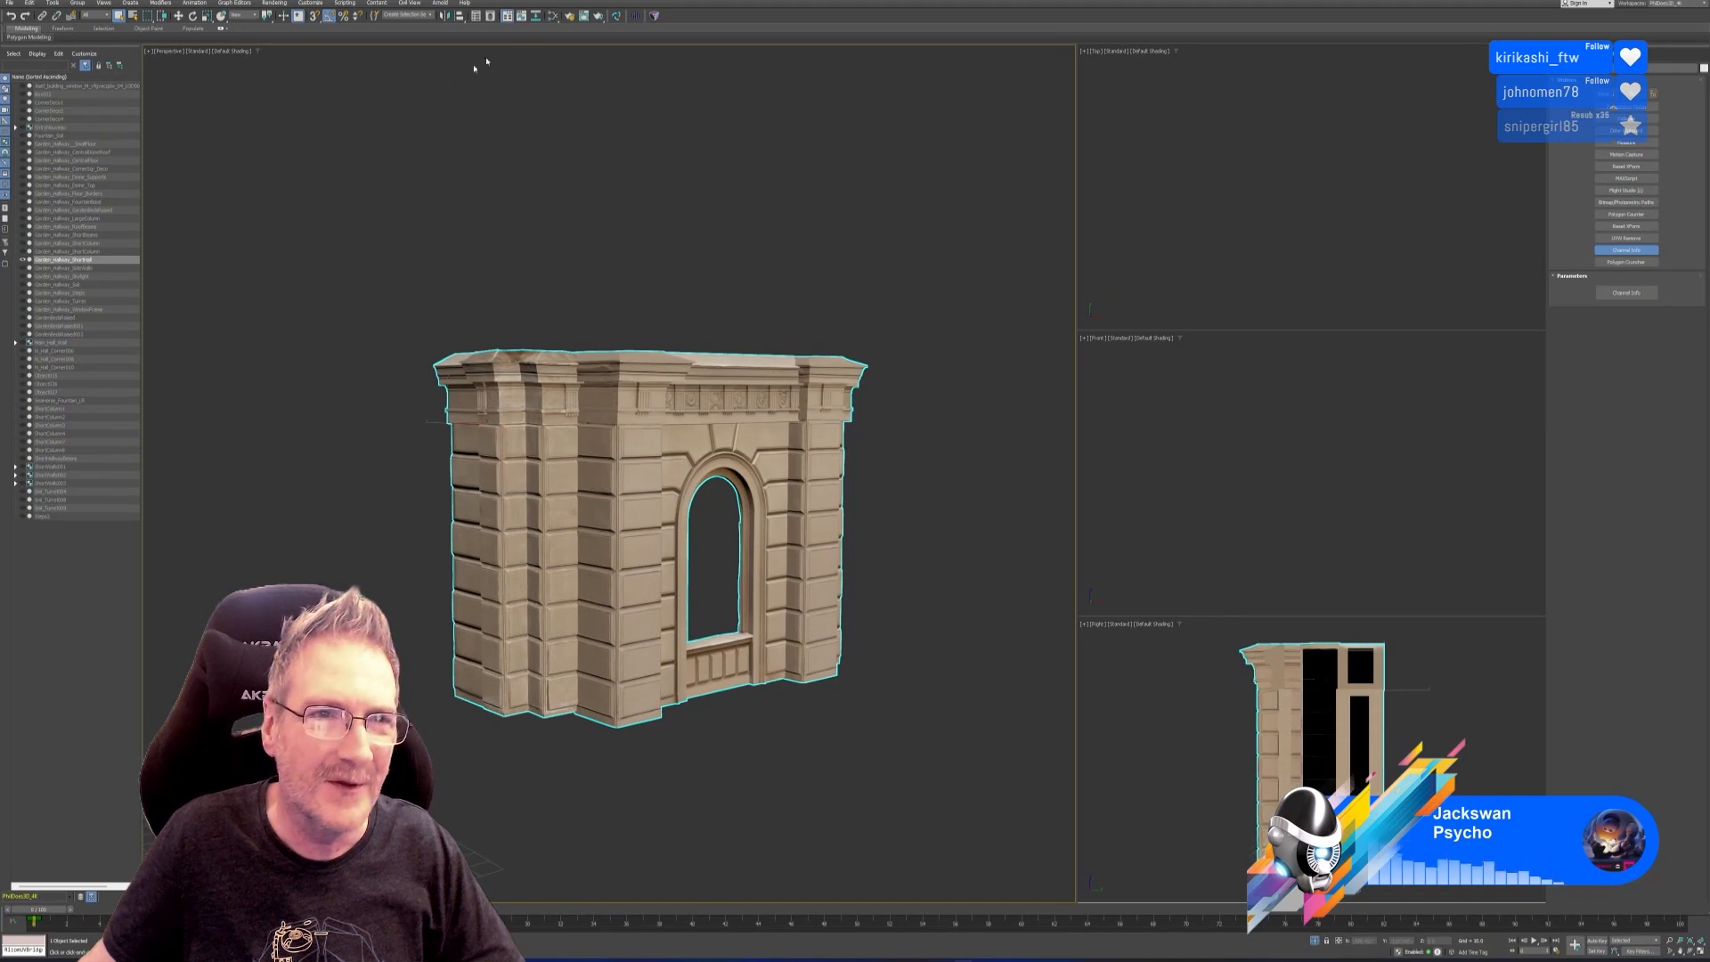
left_click(553, 16)
double_click(587, 440)
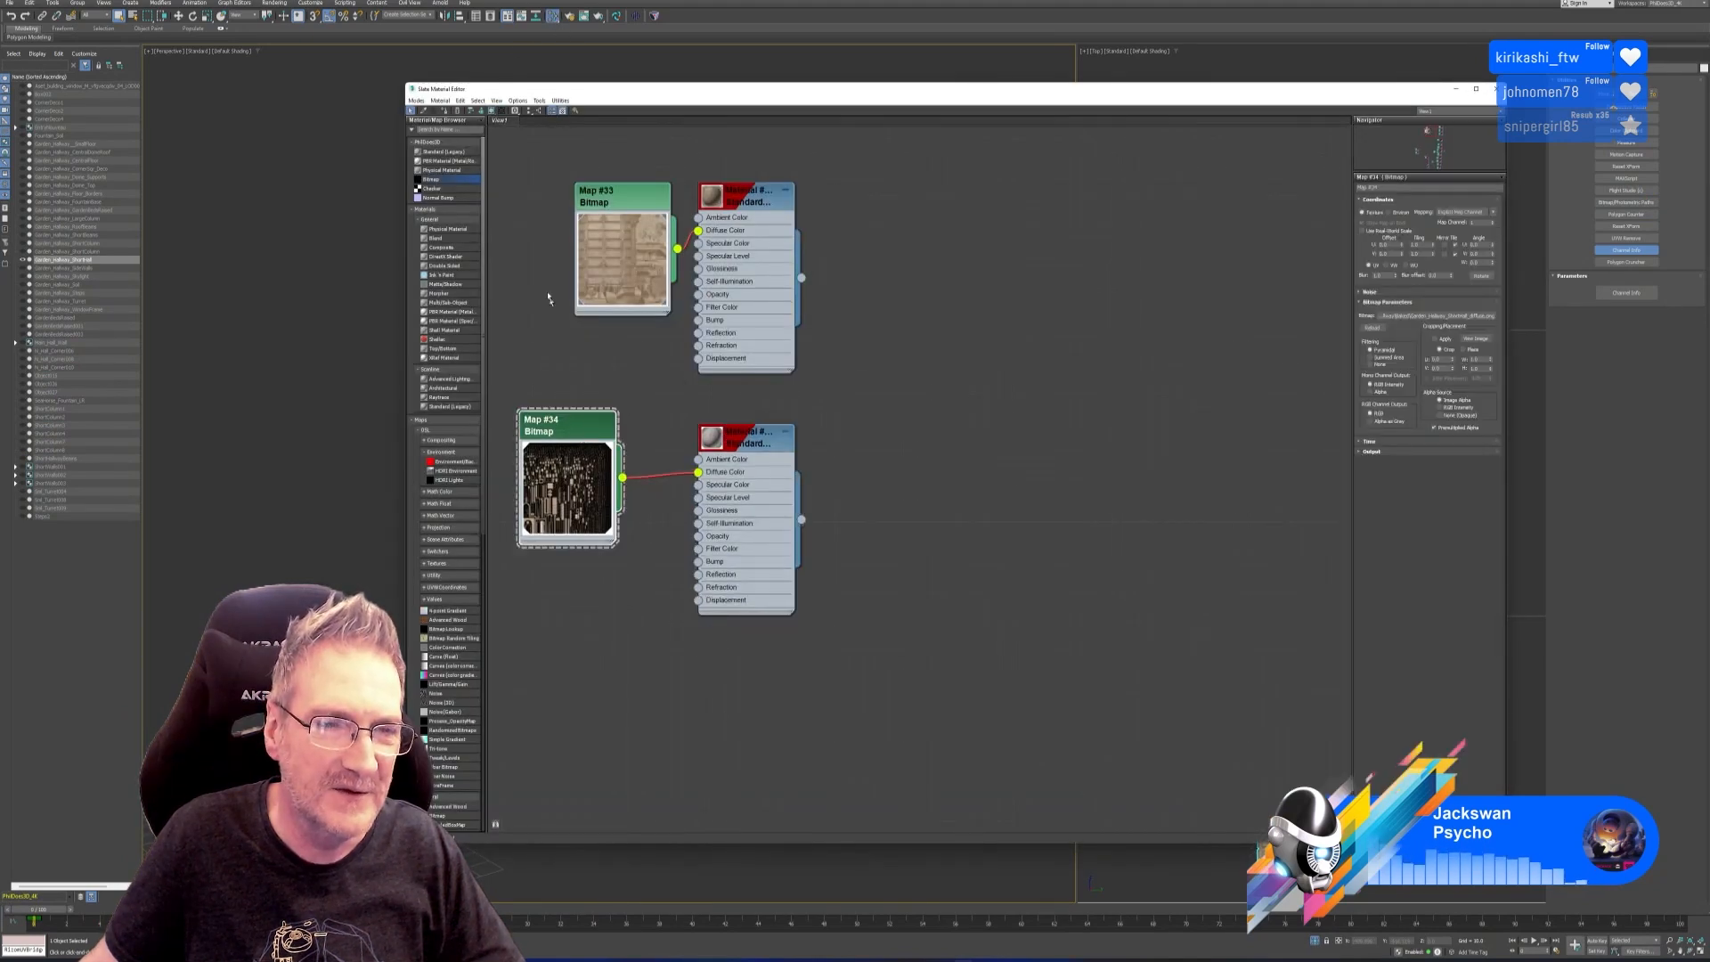
left_click(1409, 316)
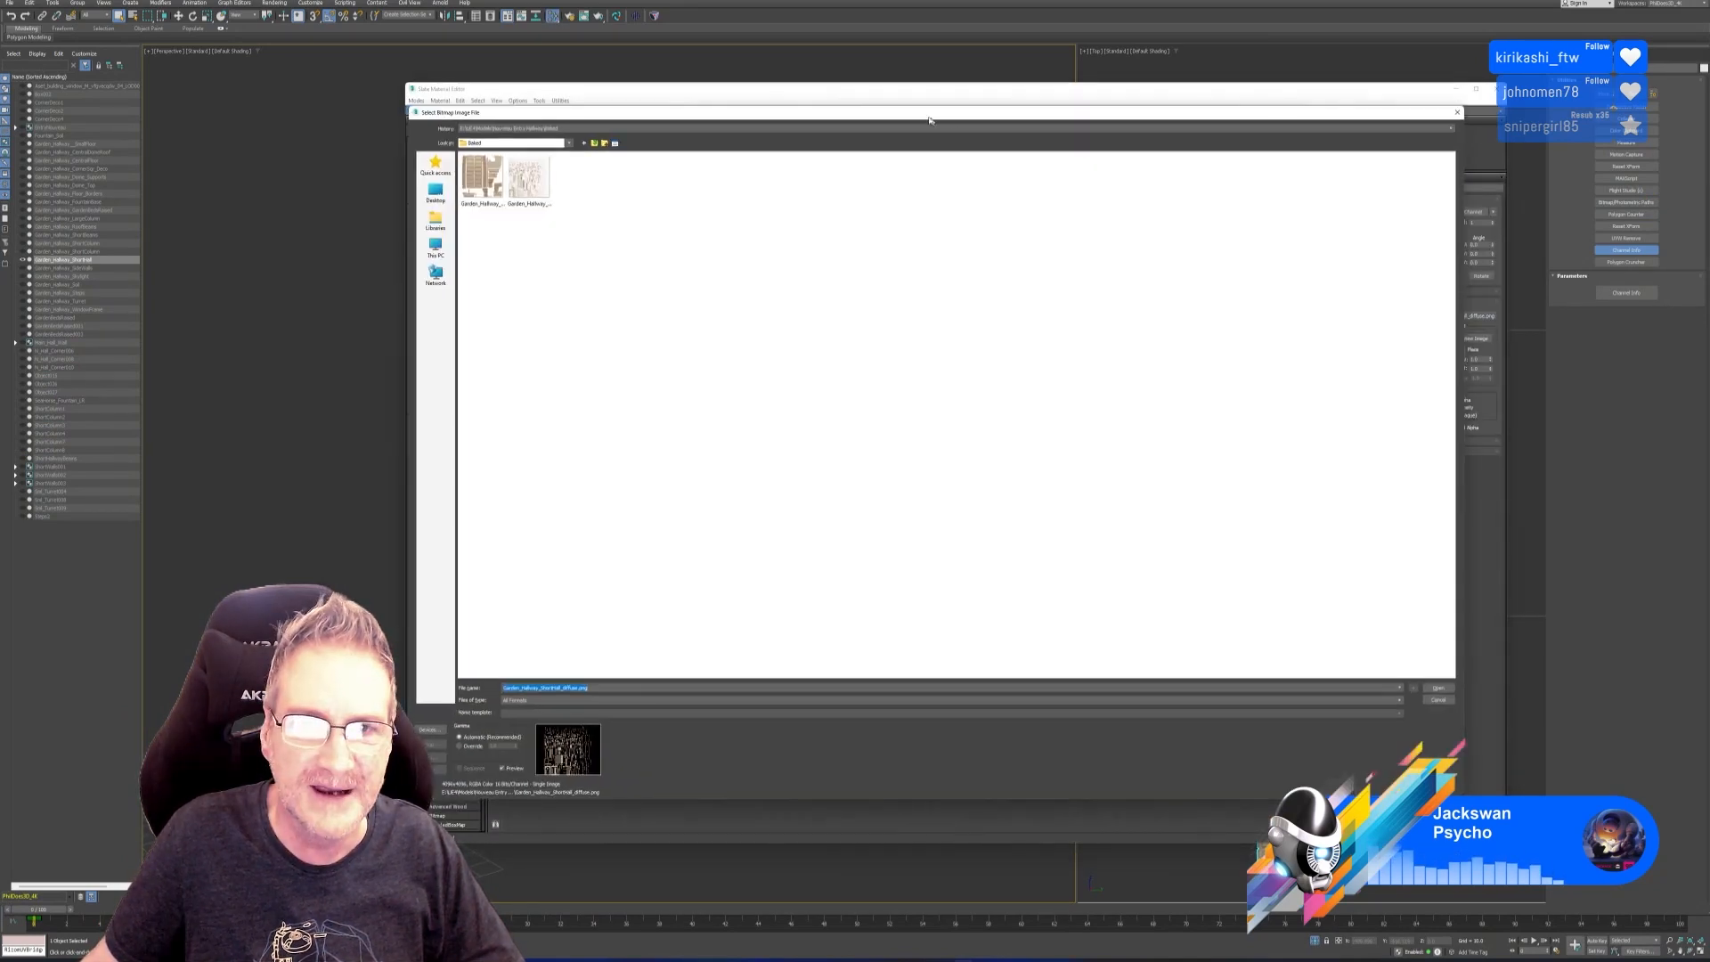
left_click(594, 143)
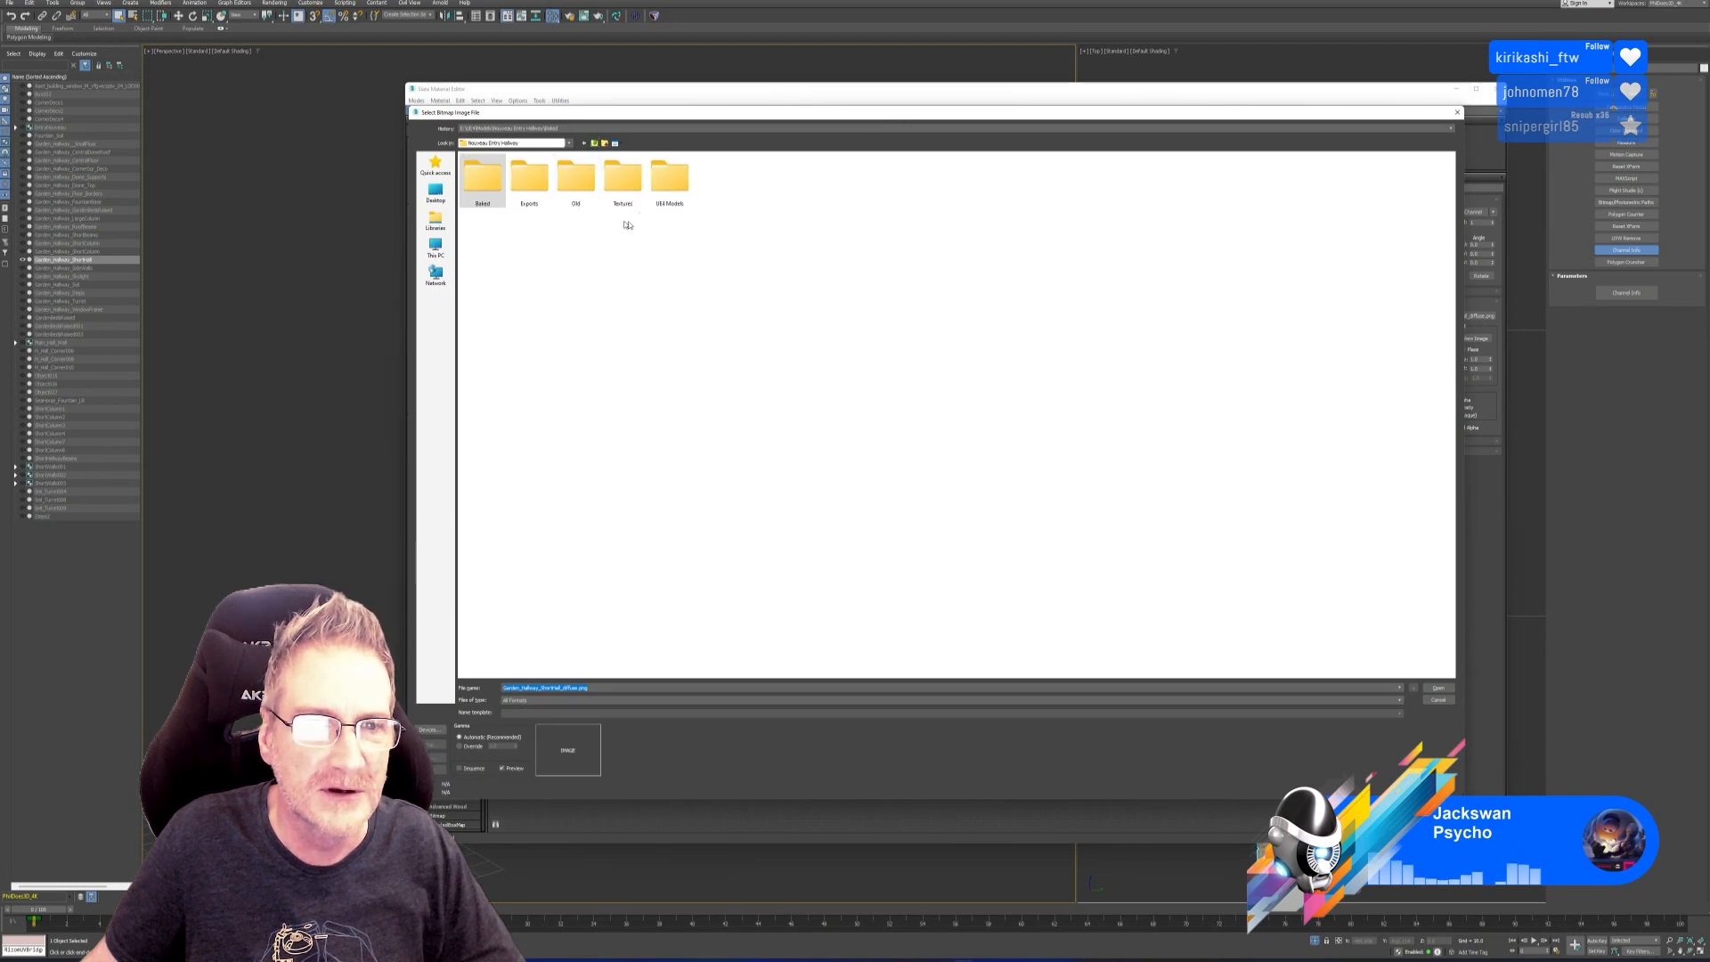
double_click(534, 189)
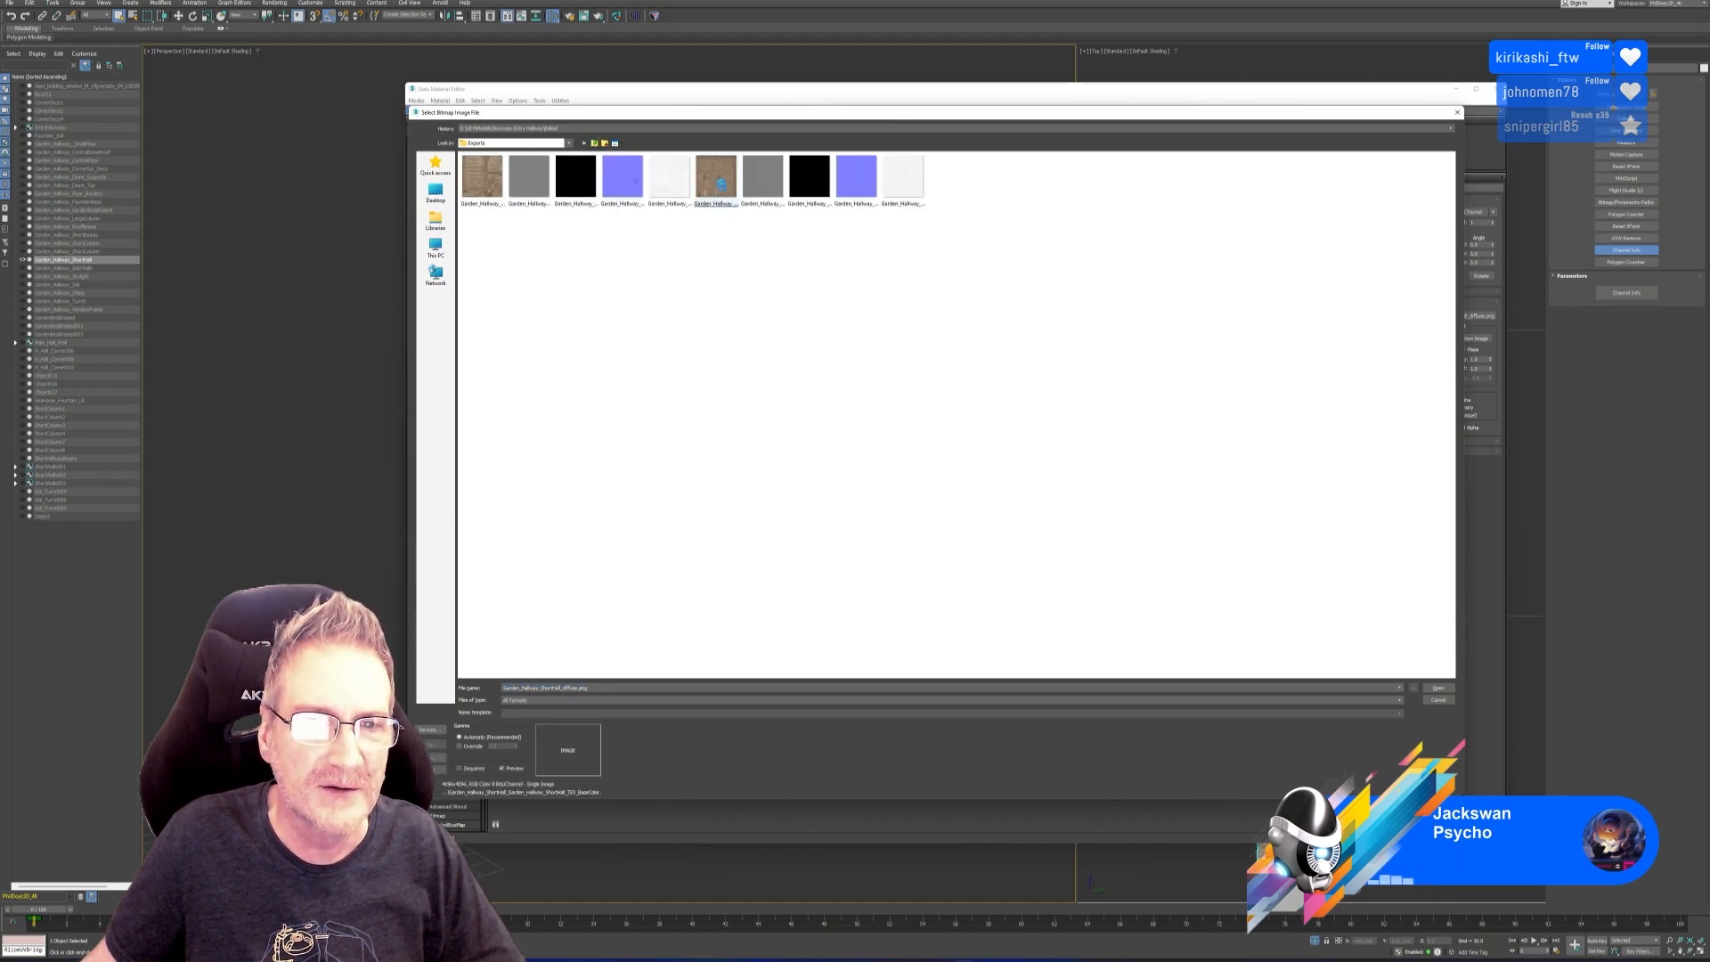
double_click(716, 176)
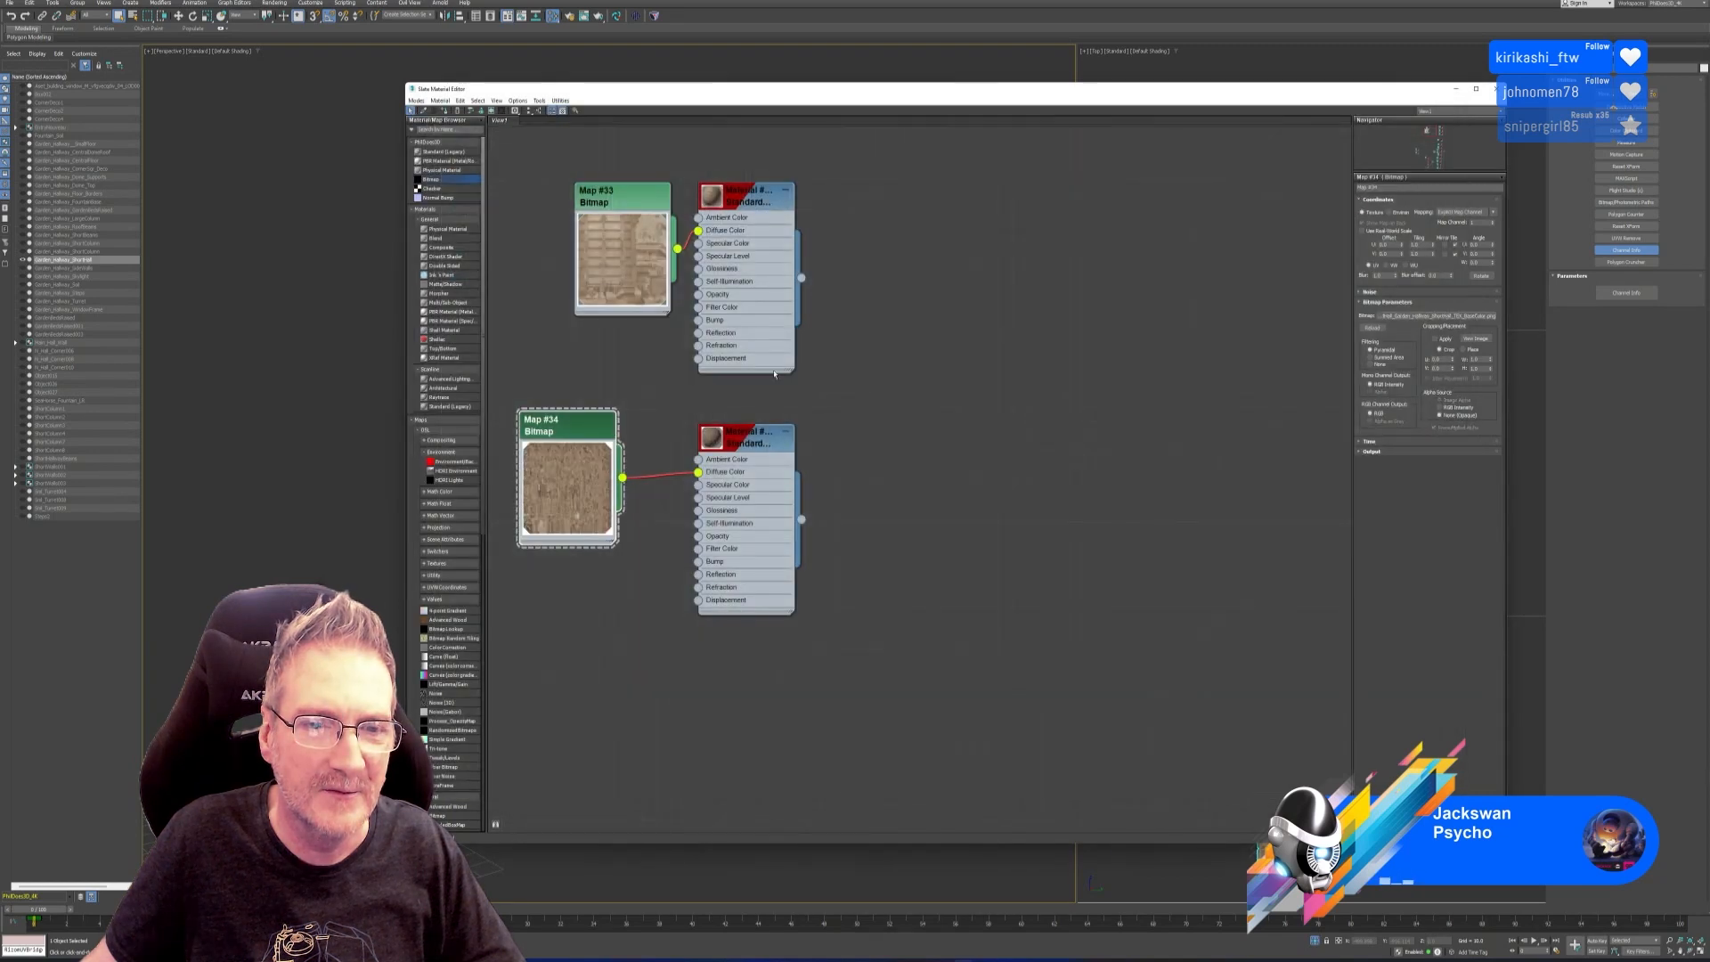
left_click(1495, 89)
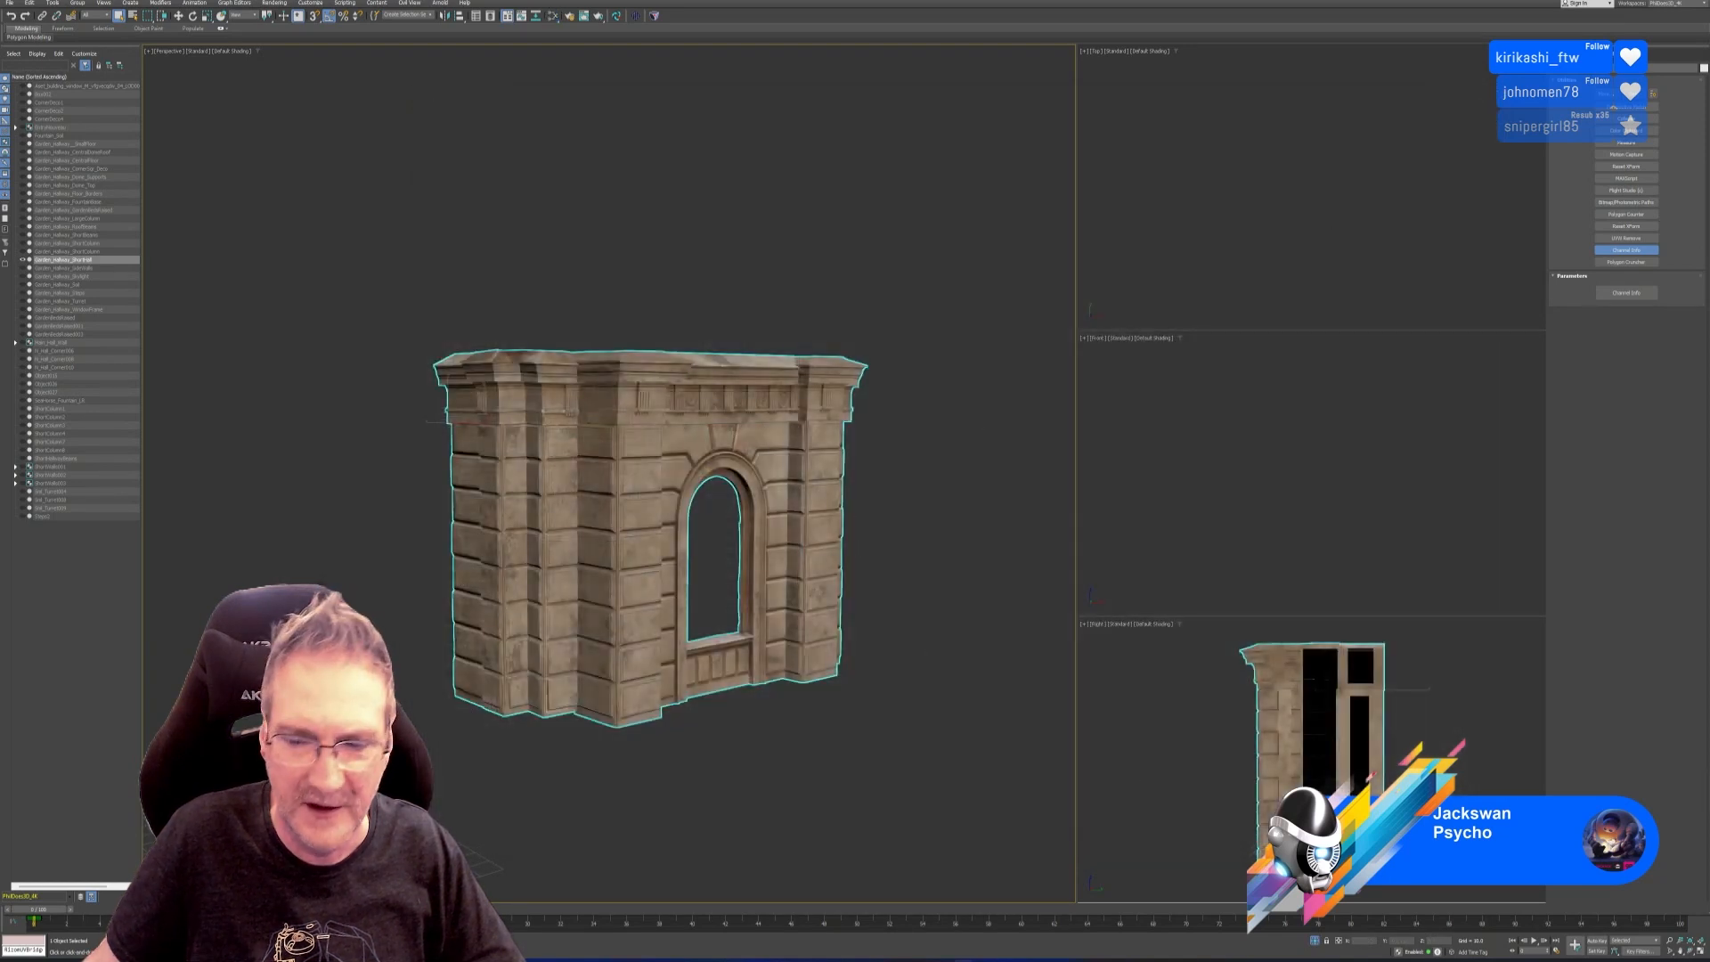
Exit isolation and inspect the retextured short wall against the neighbouring walls around the fountain.
left_click(1316, 940)
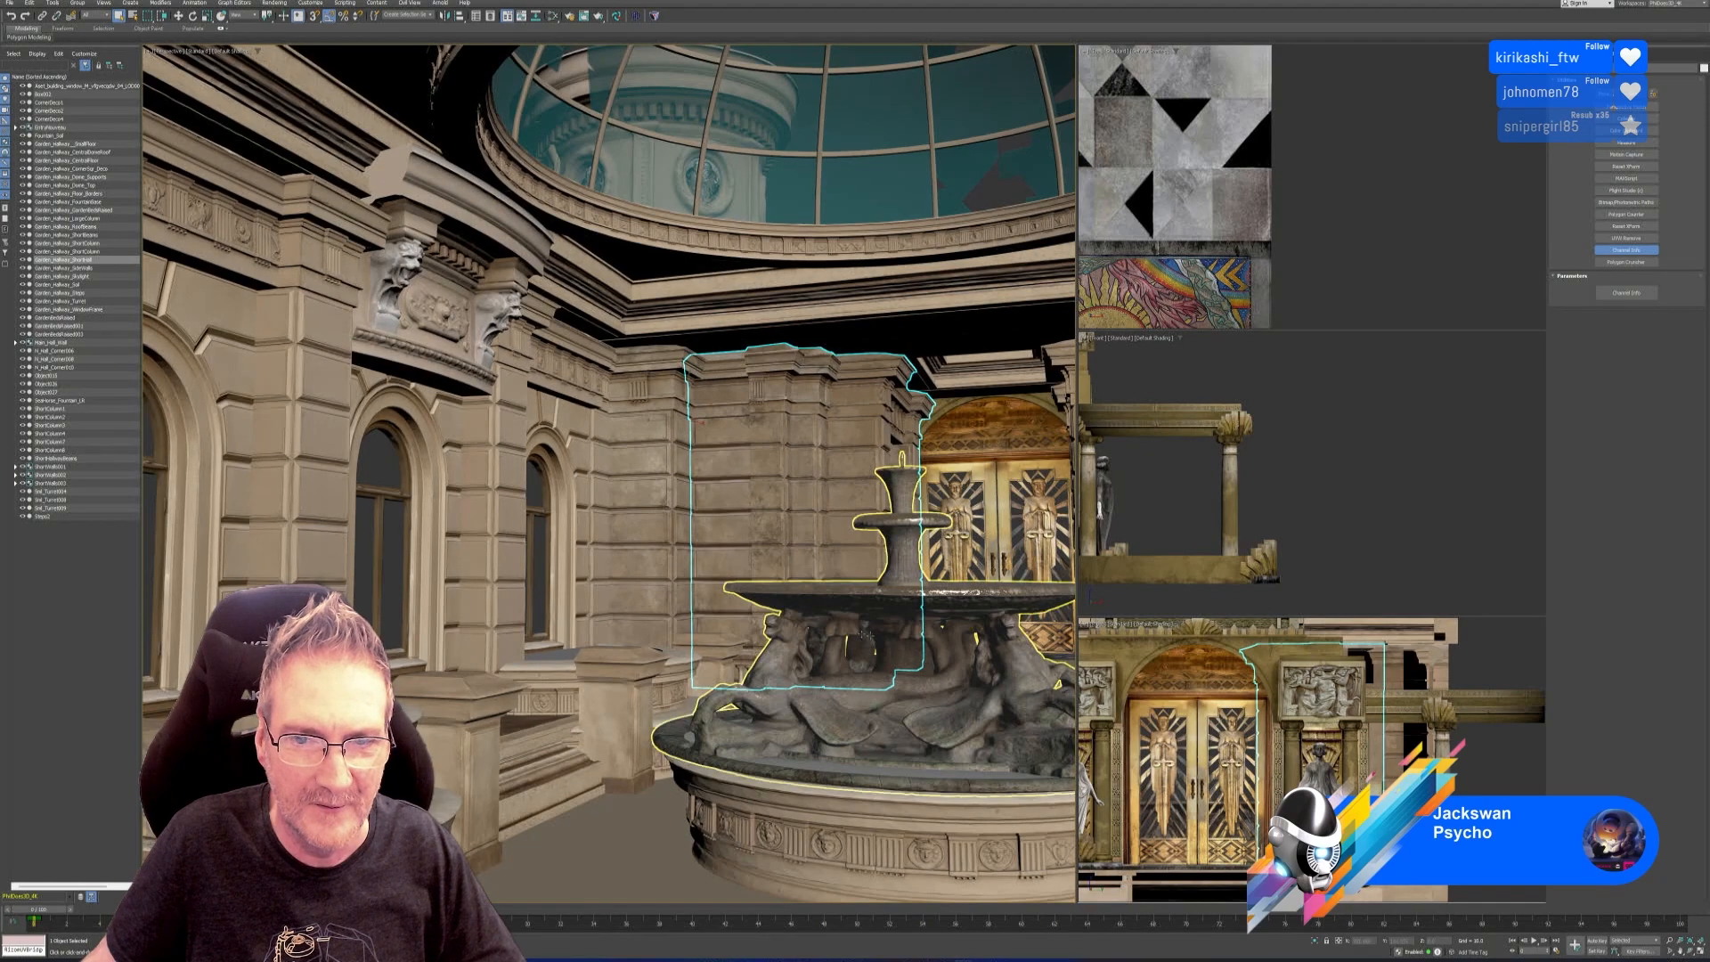
key("z")
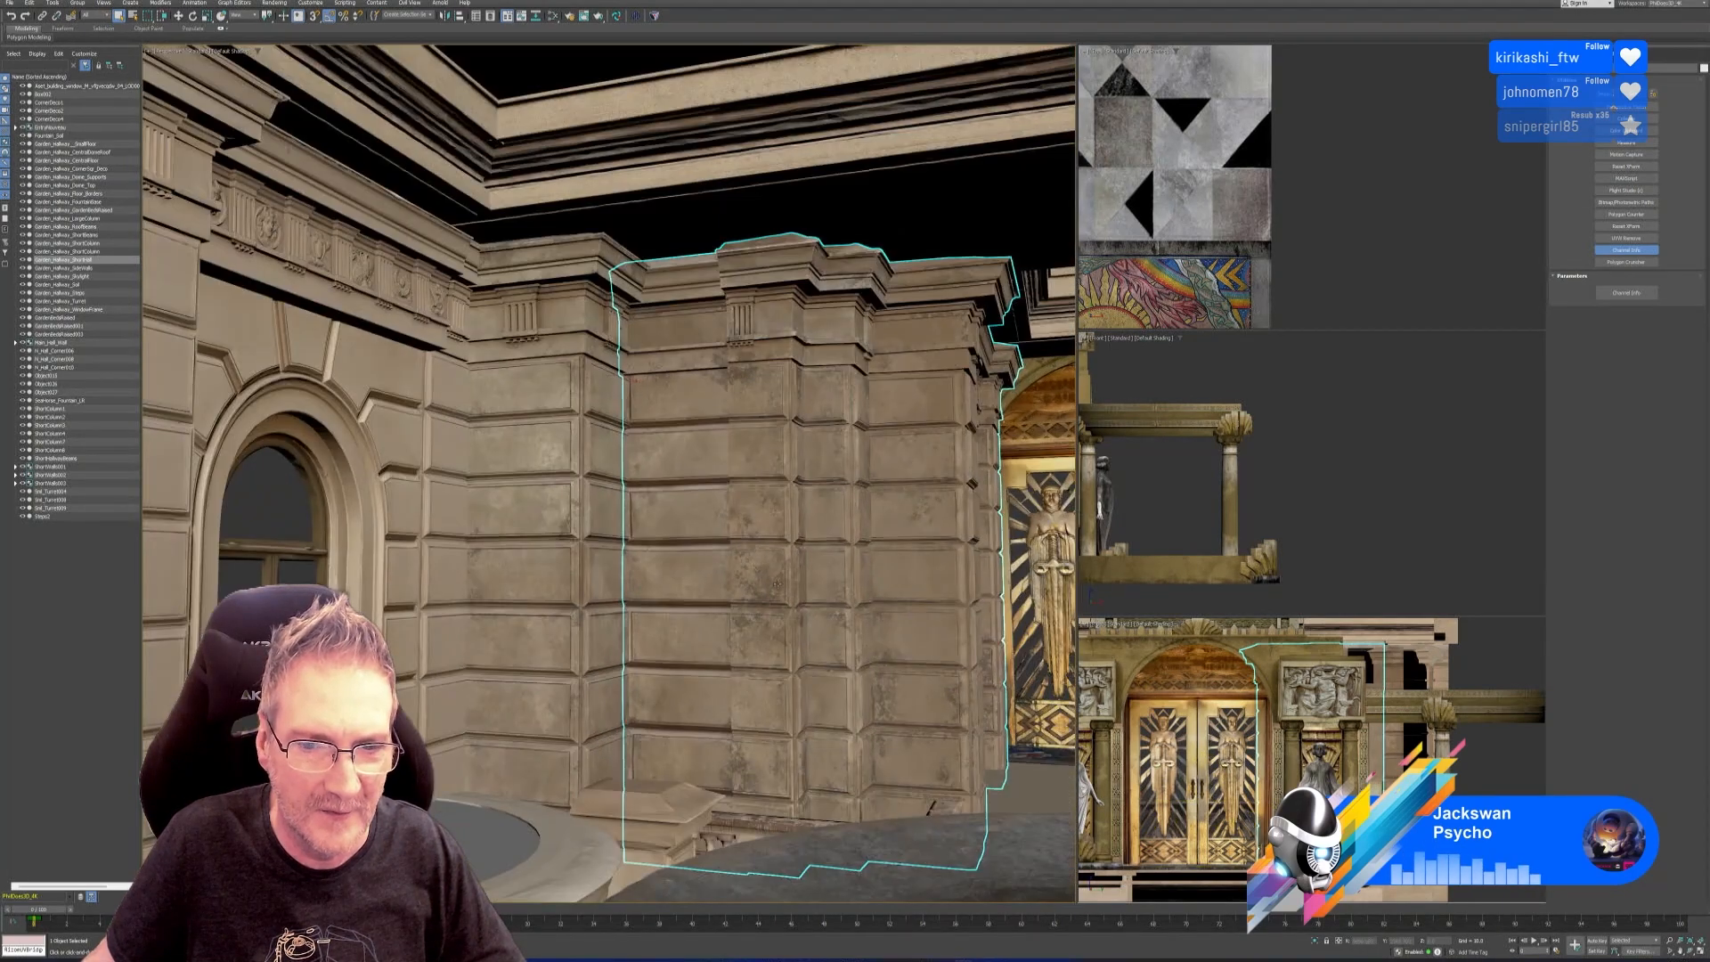
middle_click_drag(777, 583, 853, 607, "alt")
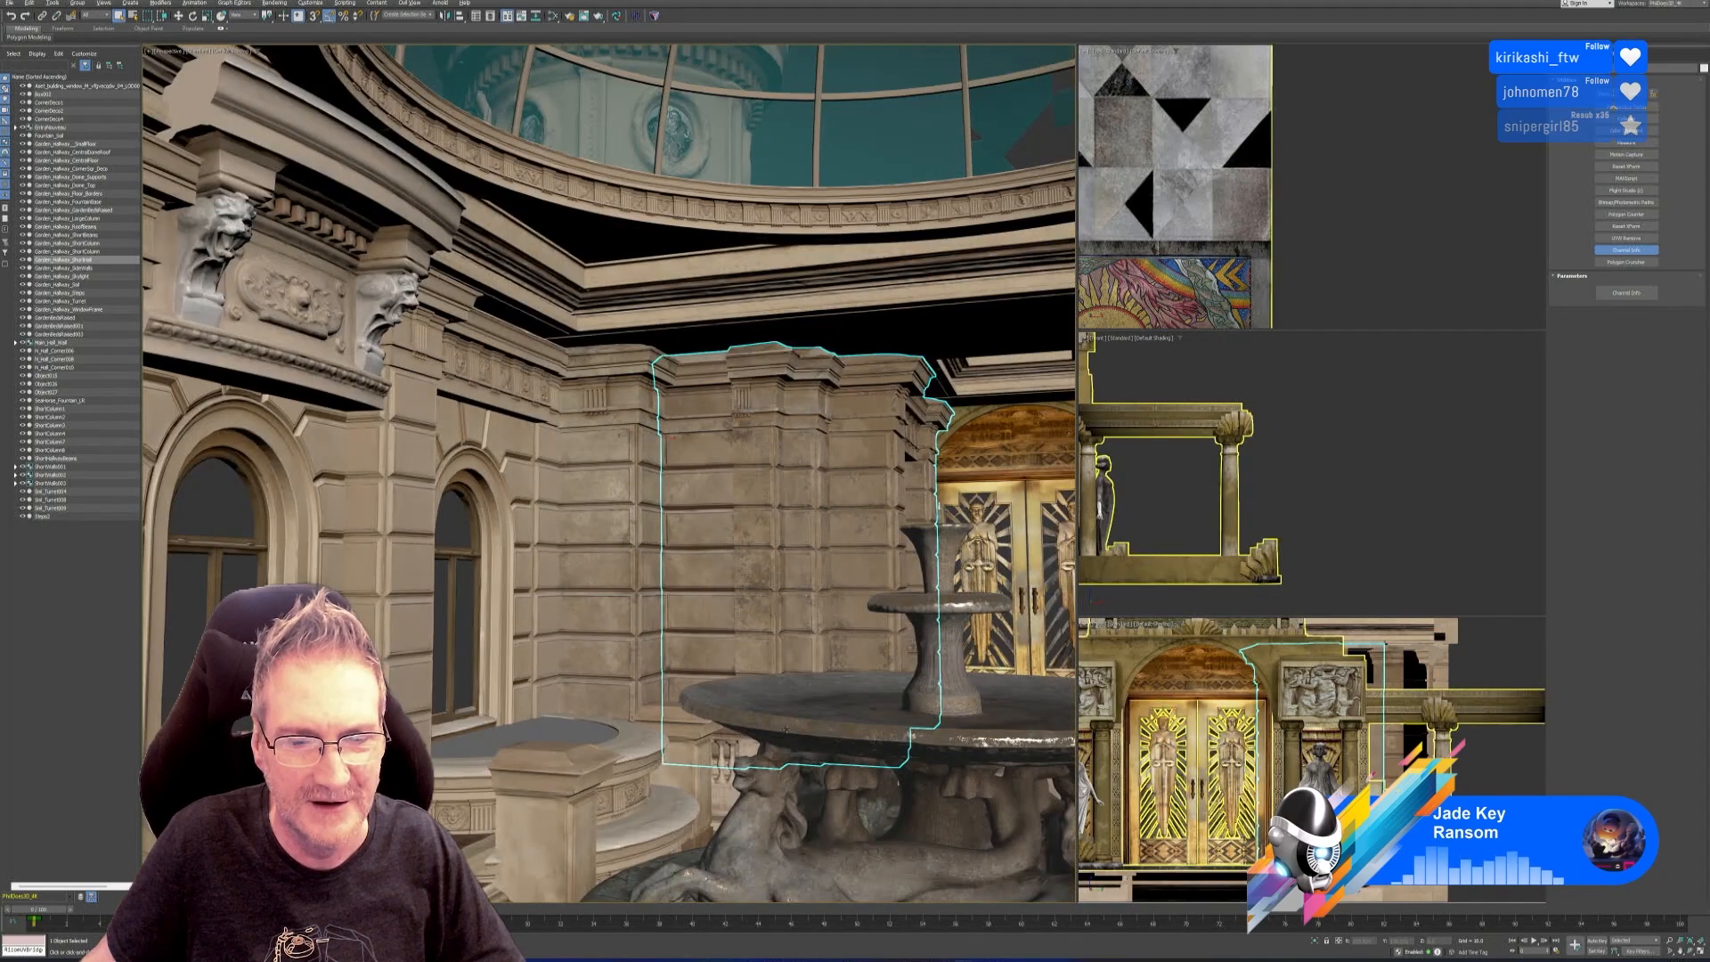
middle_click_drag(786, 729, 746, 645, "alt")
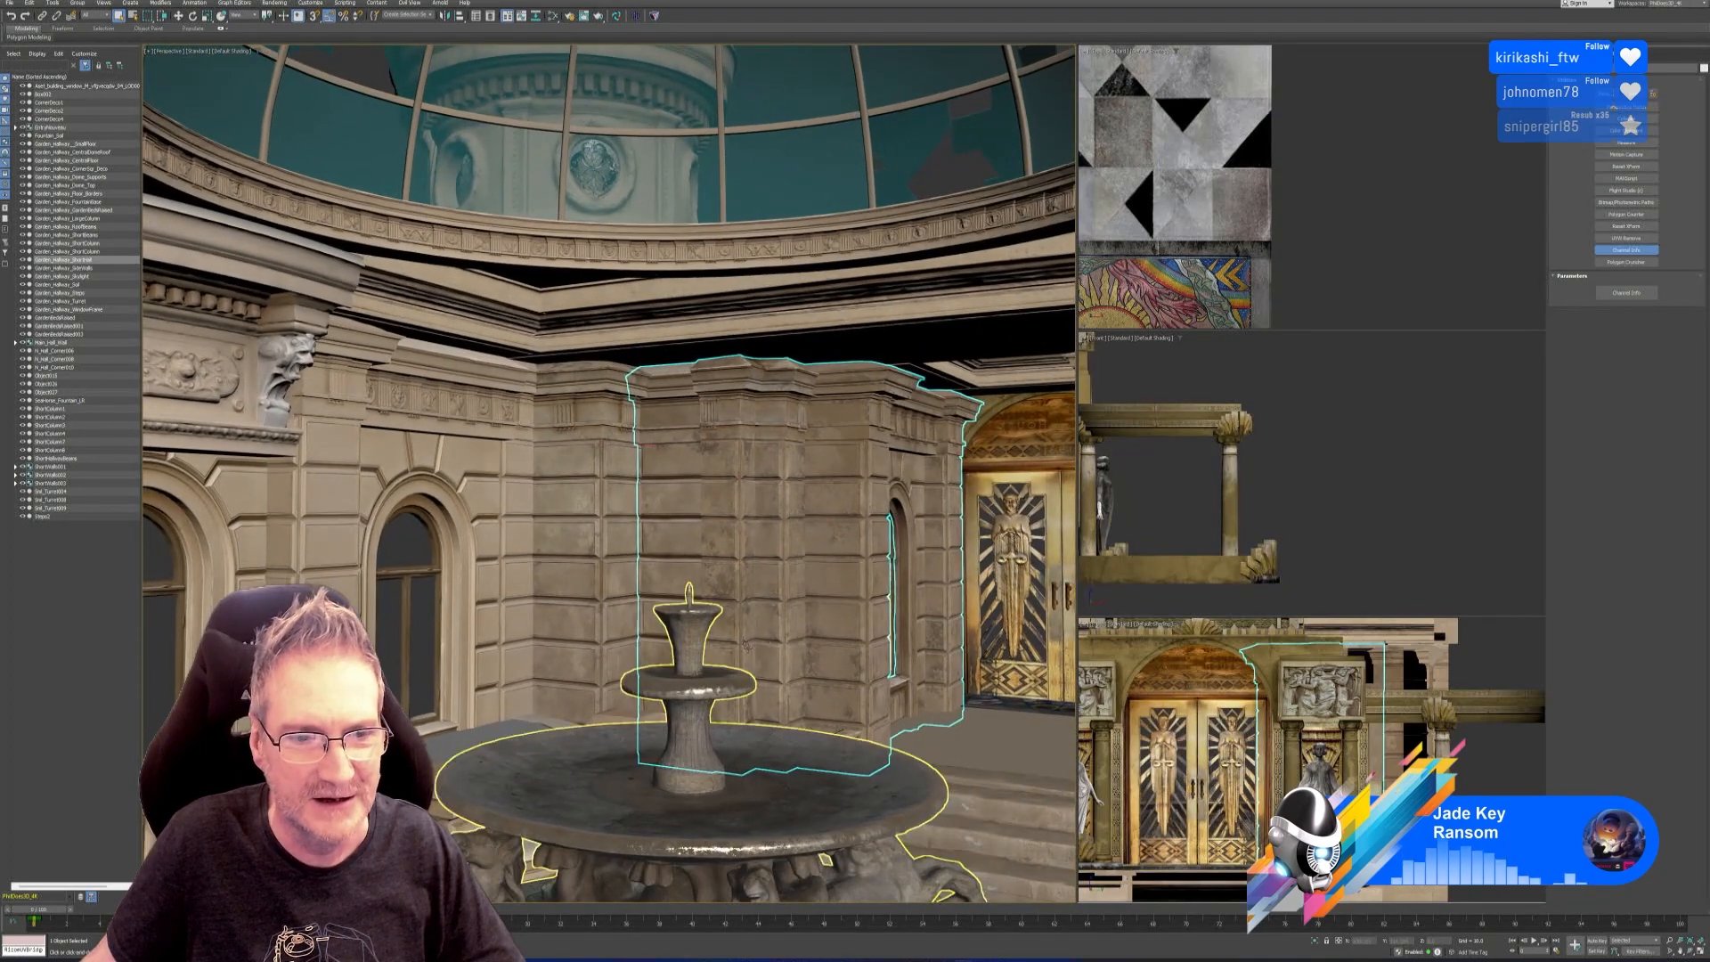
middle_click_drag(746, 501, 784, 457, "alt")
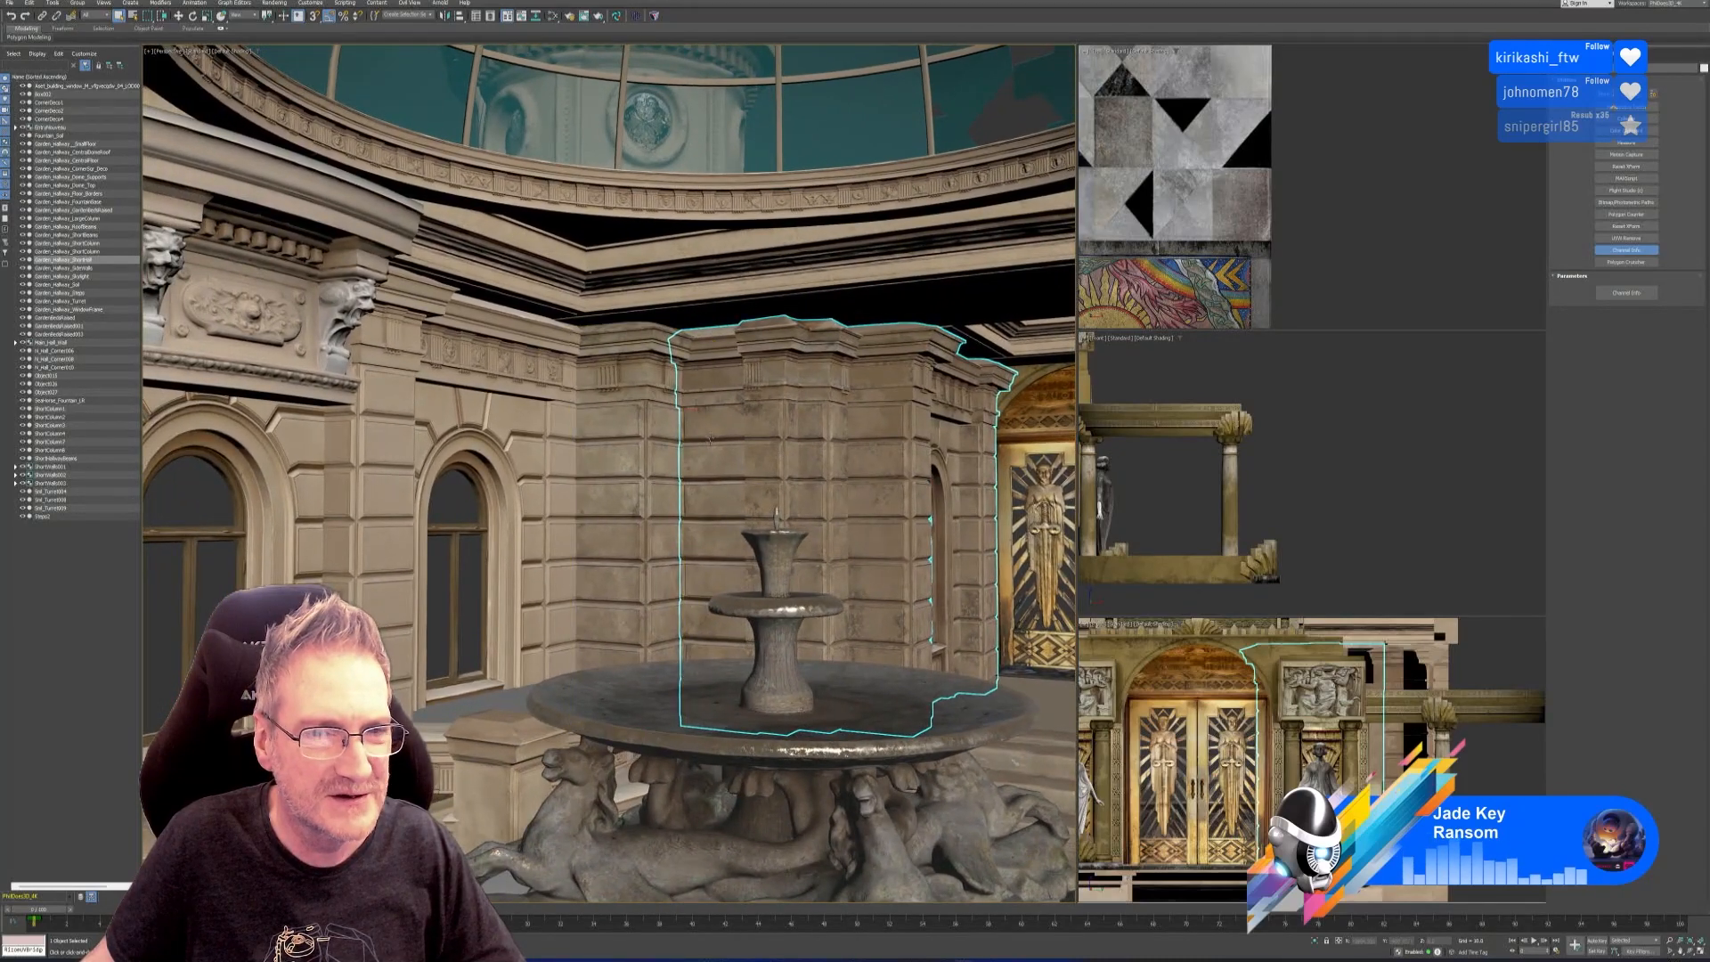
Select the garden hallway side wall beside the short wall and isolate it.
left_click(538, 401)
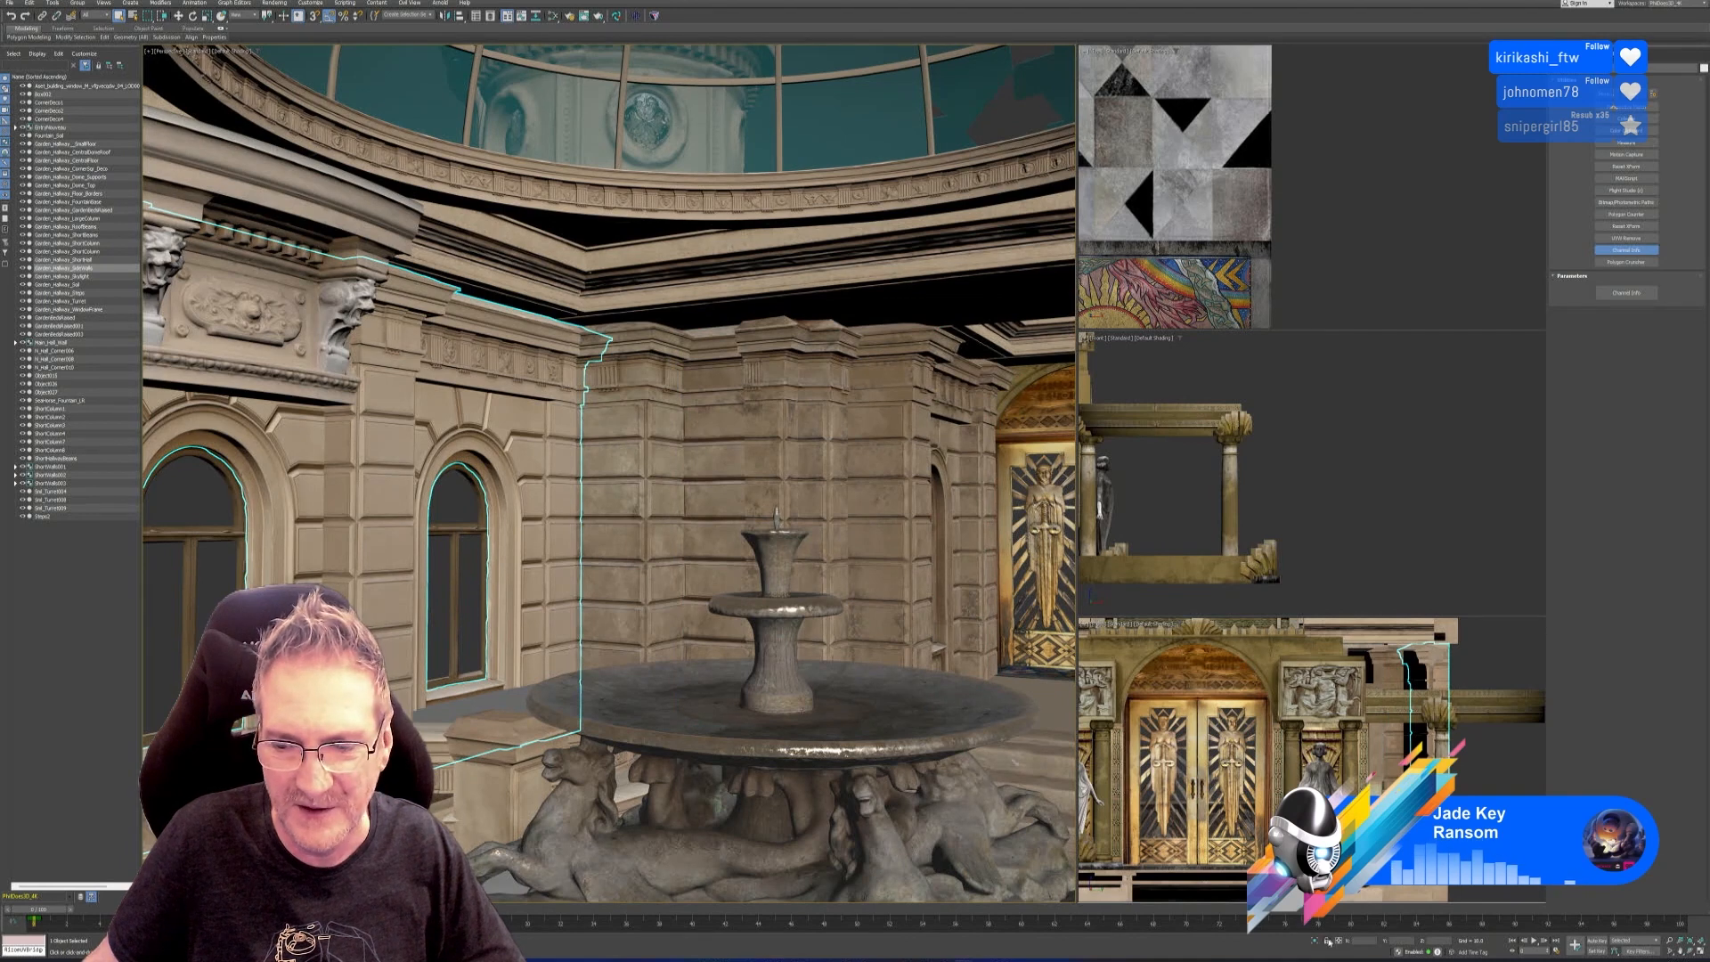
key("alt+q")
scroll(787, 675, "down", 3)
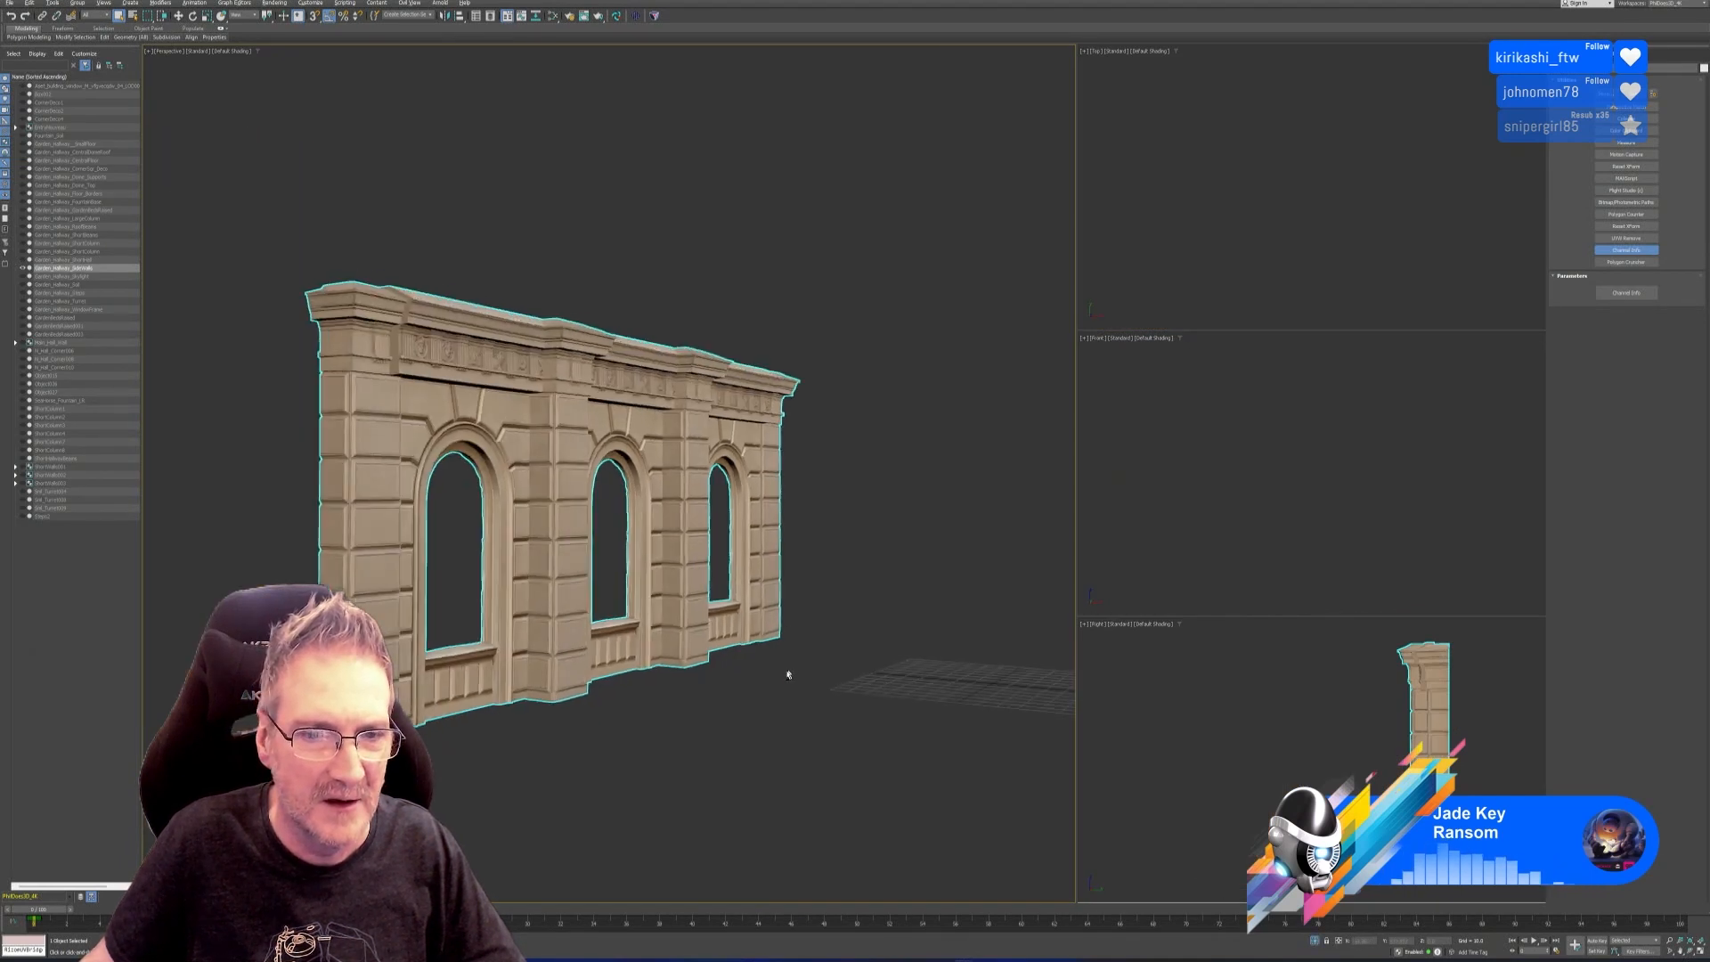
middle_click_drag(787, 674, 731, 613, "alt")
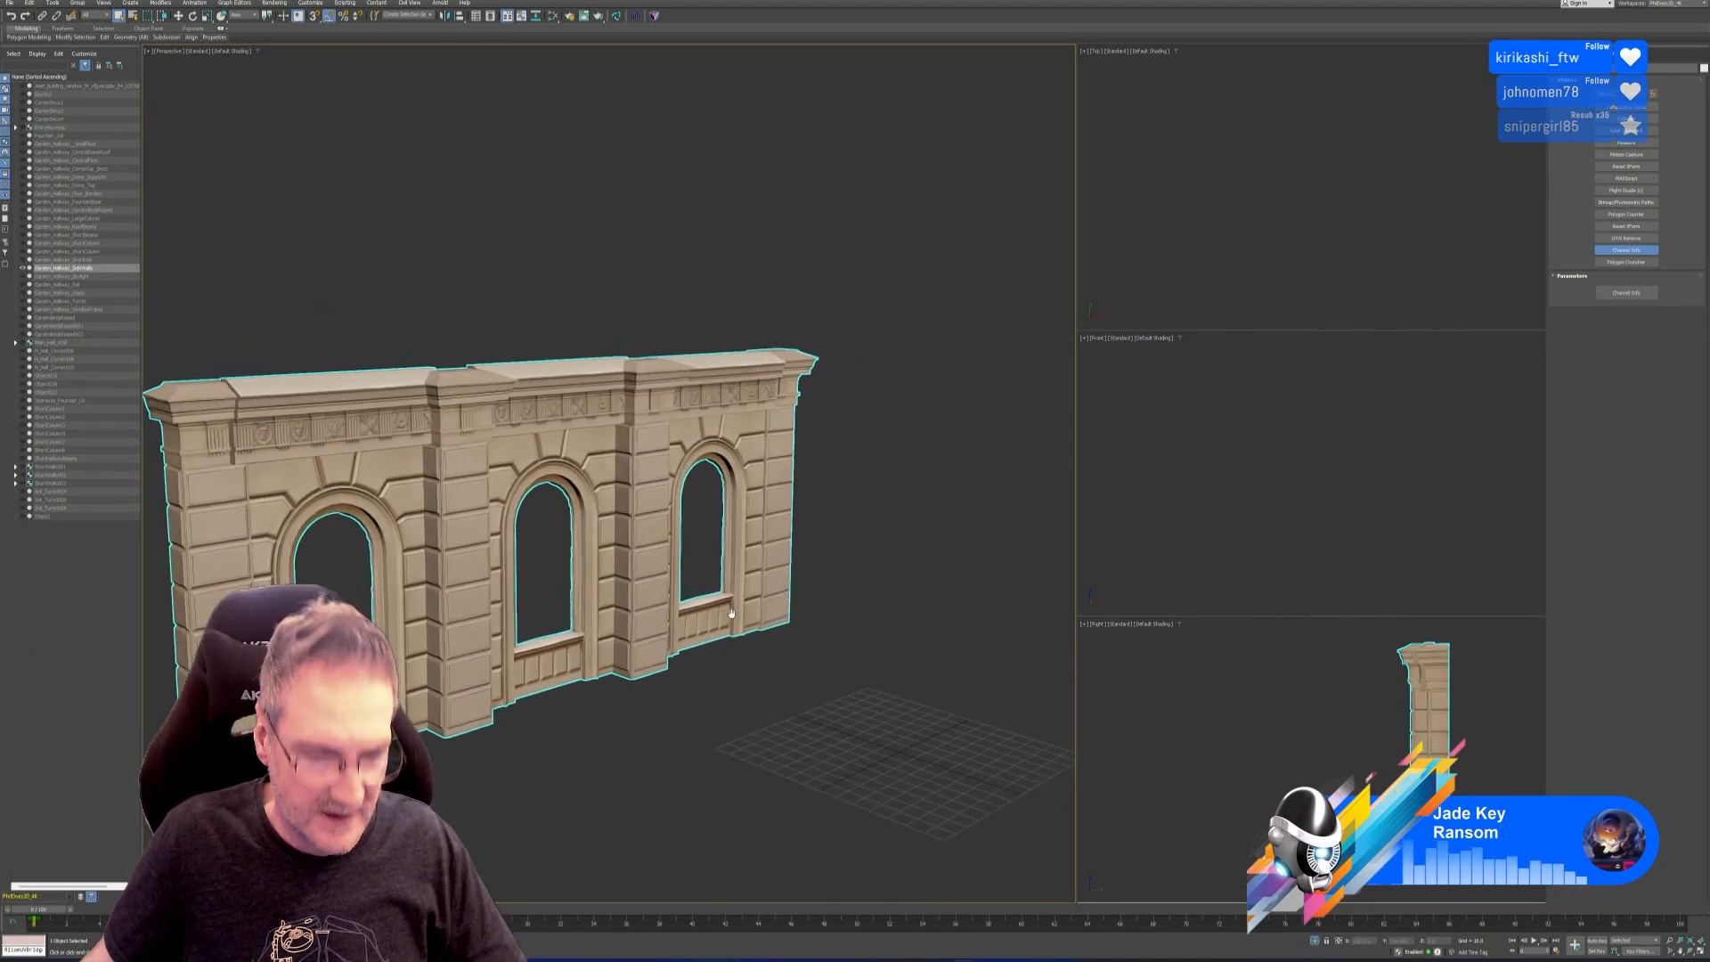
Clone the side wall as a single copy placed beside the original along its length.
left_click(178, 15)
scroll(1366, 202, "down", 3)
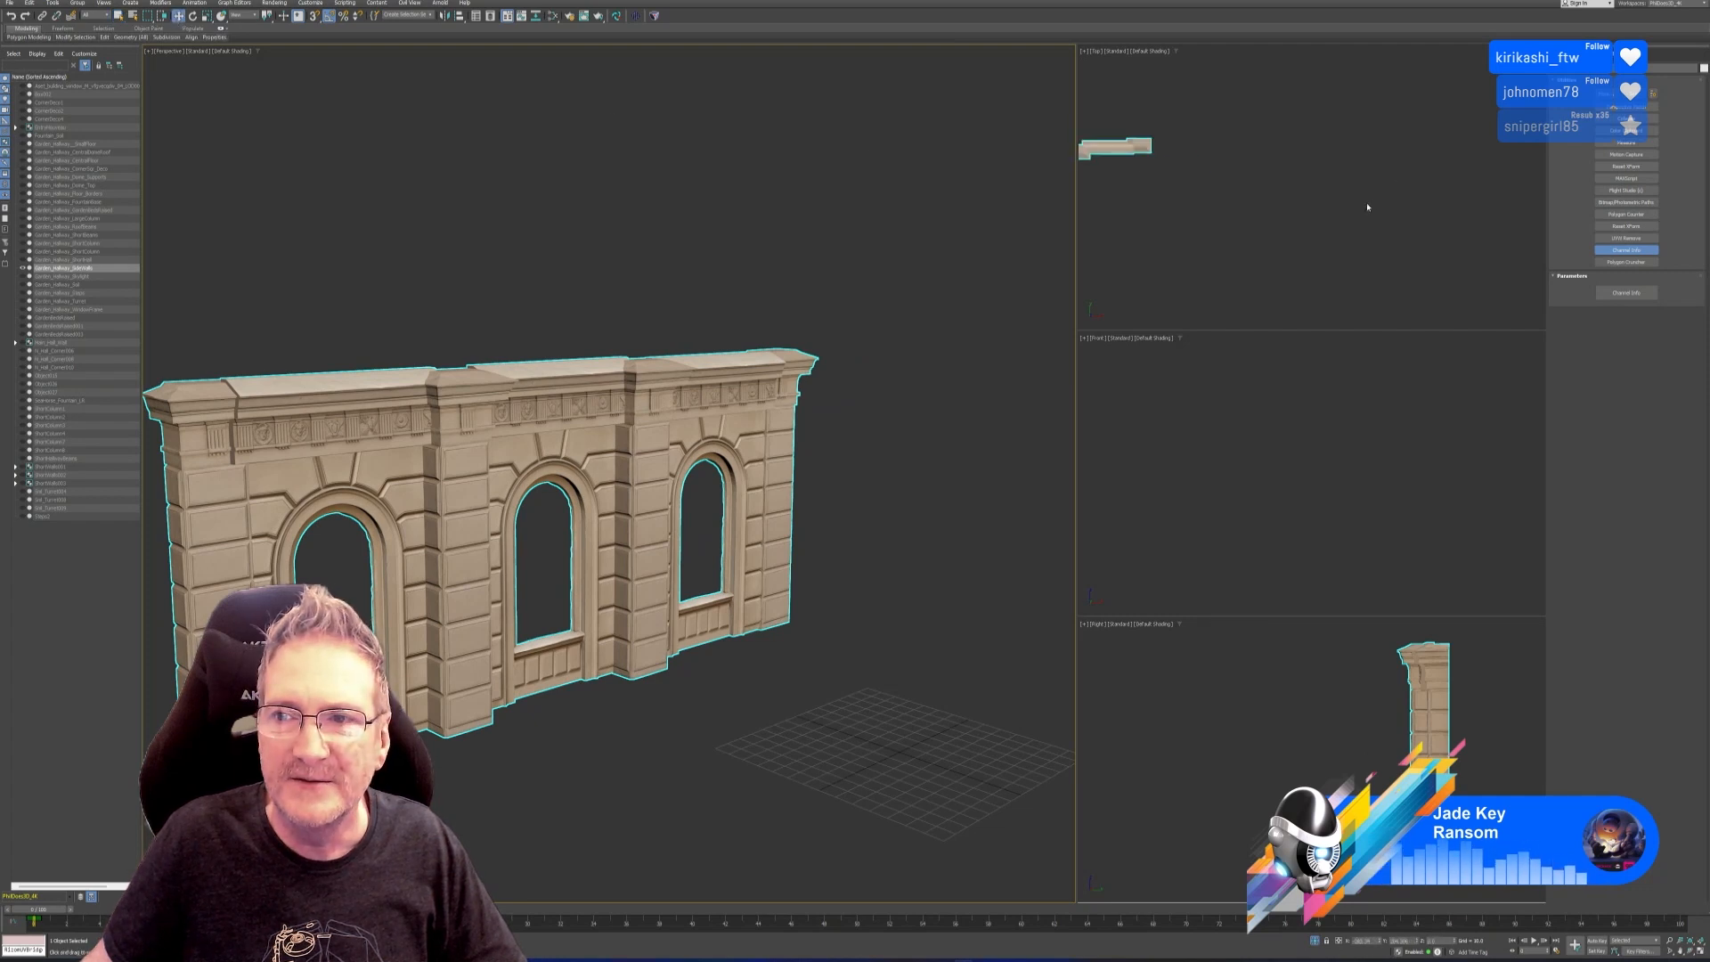
mouse_move(1252, 206)
middle_mouse_down()
mouse_move(1314, 204)
mouse_move(1257, 199)
middle_mouse_up()
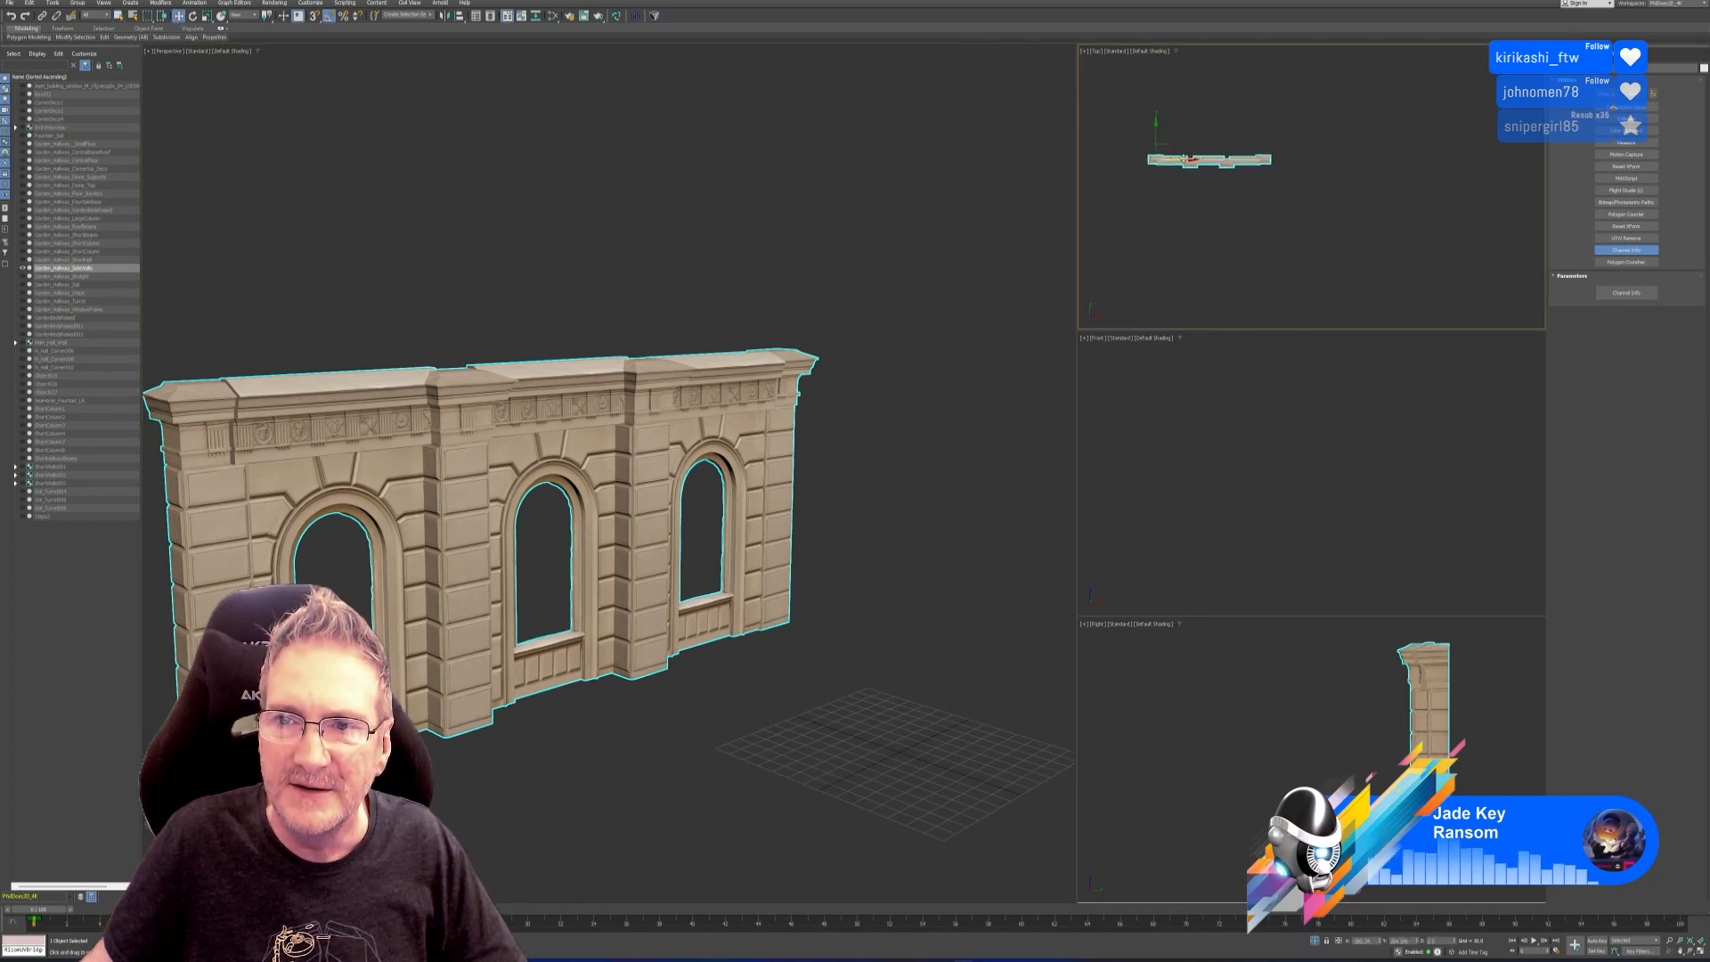
mouse_move(1184, 159)
left_mouse_down("shift")
mouse_move(1390, 159)
mouse_move(1347, 159)
left_mouse_up("shift")
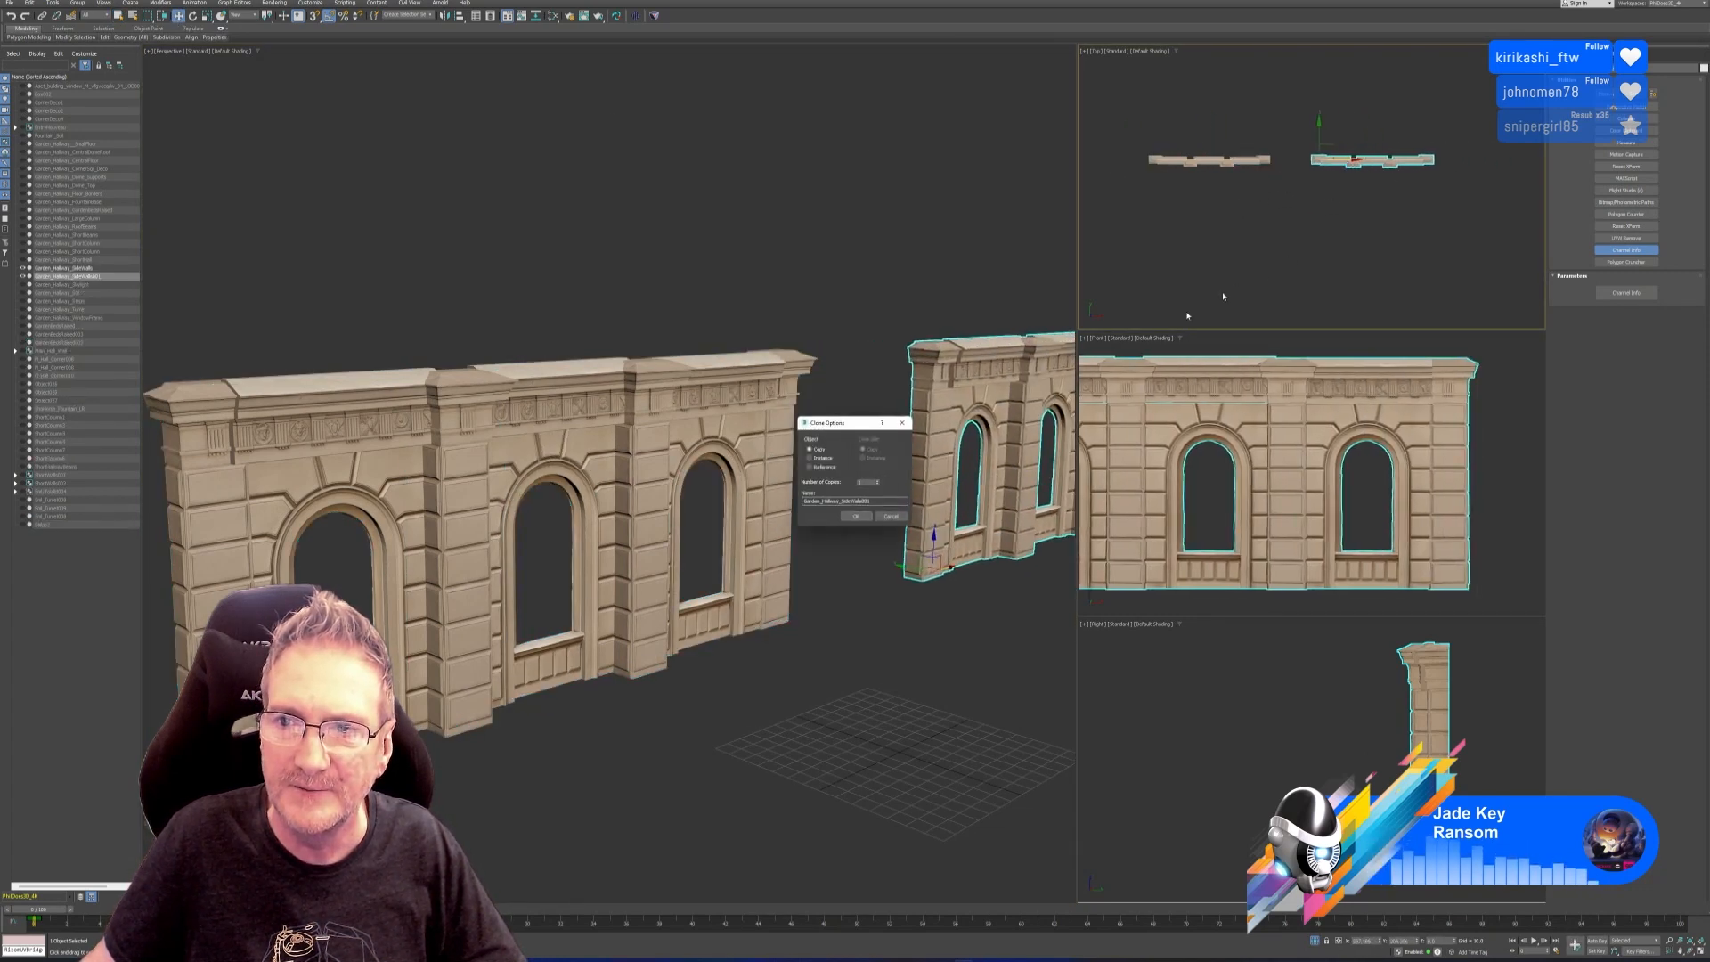
left_click(854, 517)
mouse_move(901, 313)
middle_mouse_down()
mouse_move(901, 287)
mouse_move(736, 307)
mouse_move(736, 260)
middle_mouse_up()
scroll(736, 313, "up", 3)
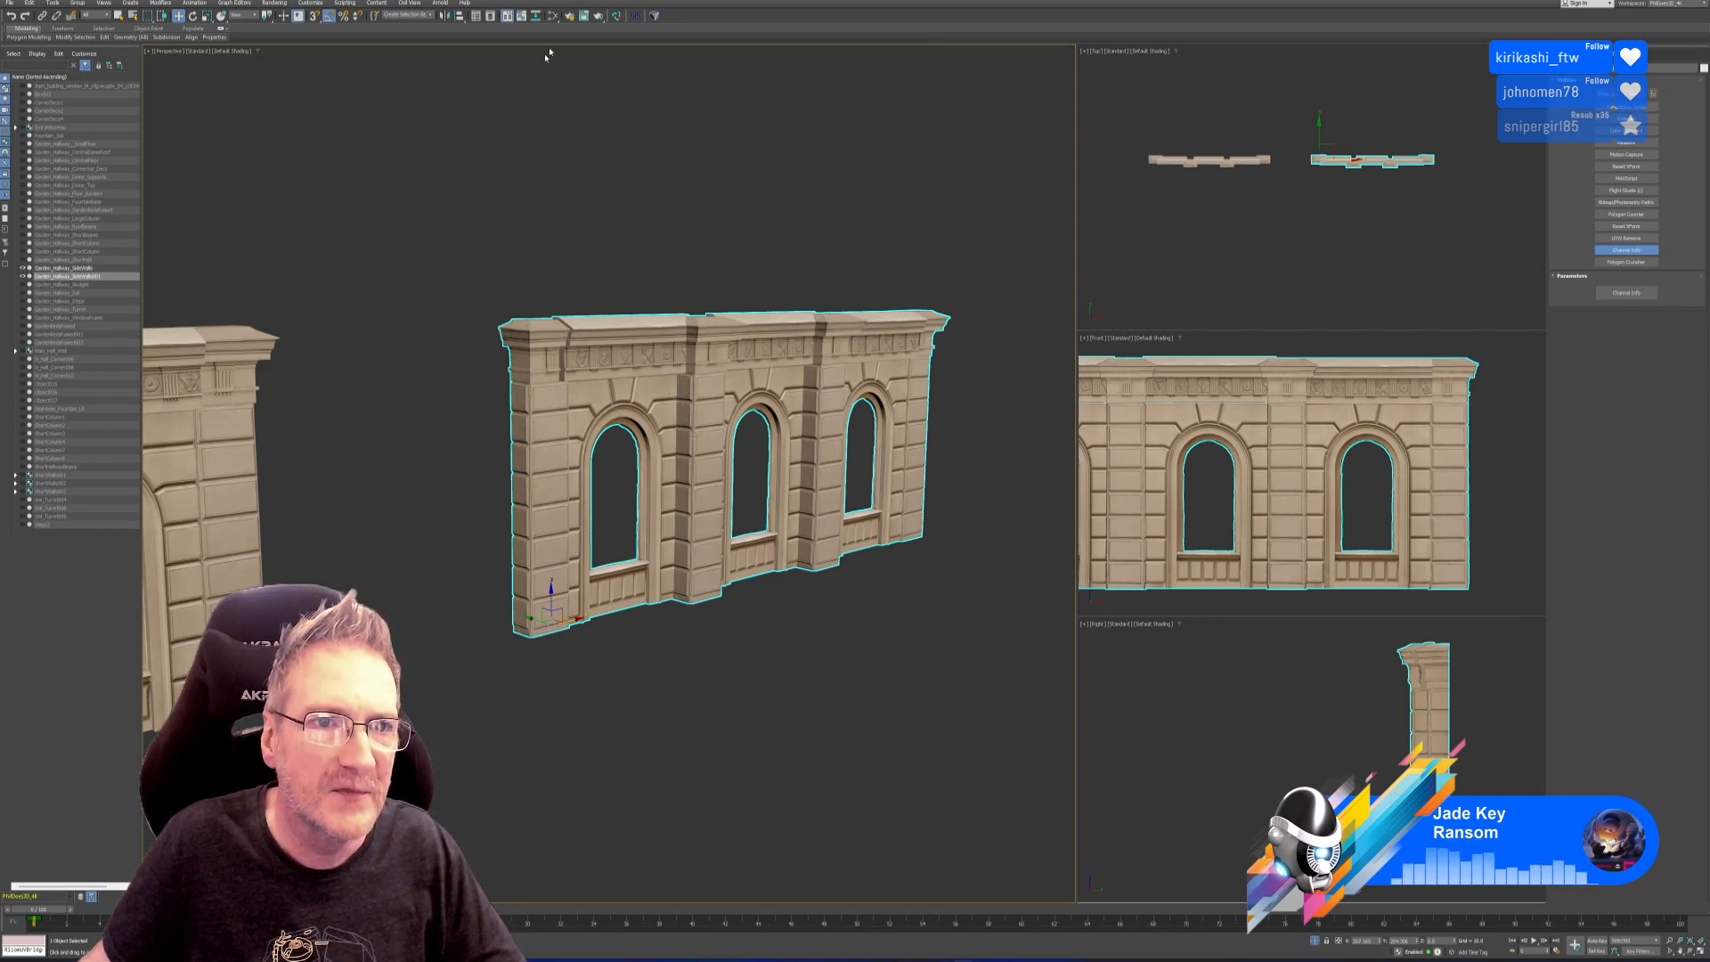
Send the copied side wall to RizomUV through the bridge, examine its existing UV layout and seams, and return to 3ds Max.
left_click(616, 16)
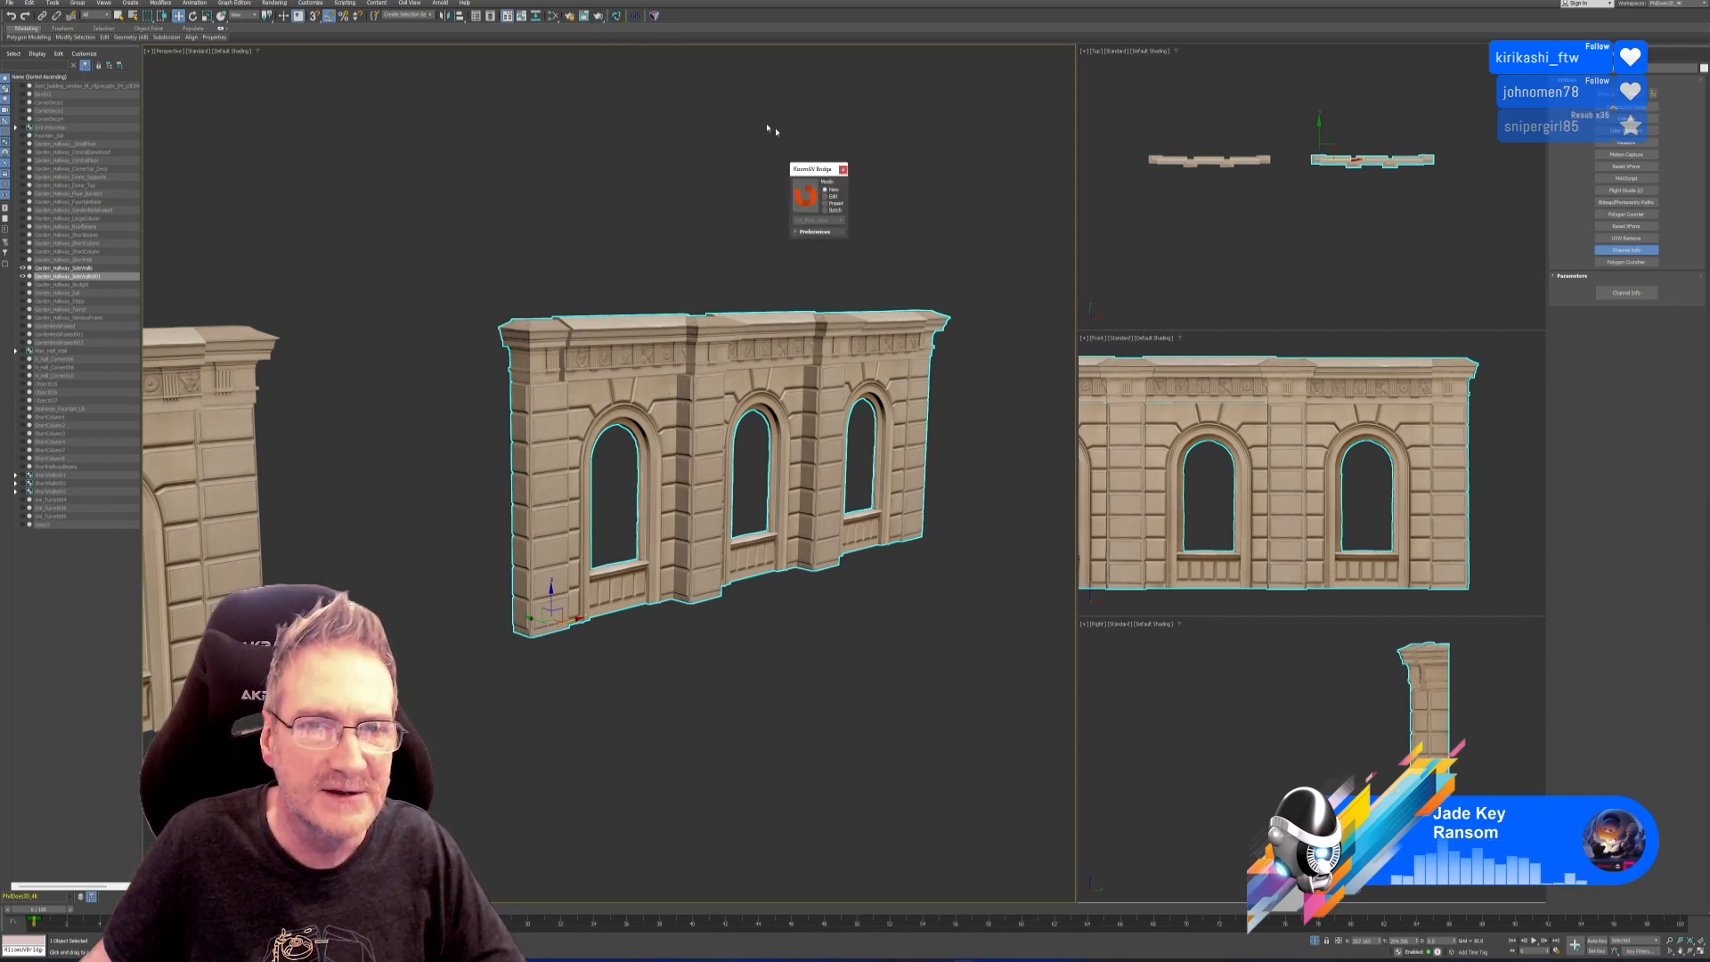
left_click(806, 191)
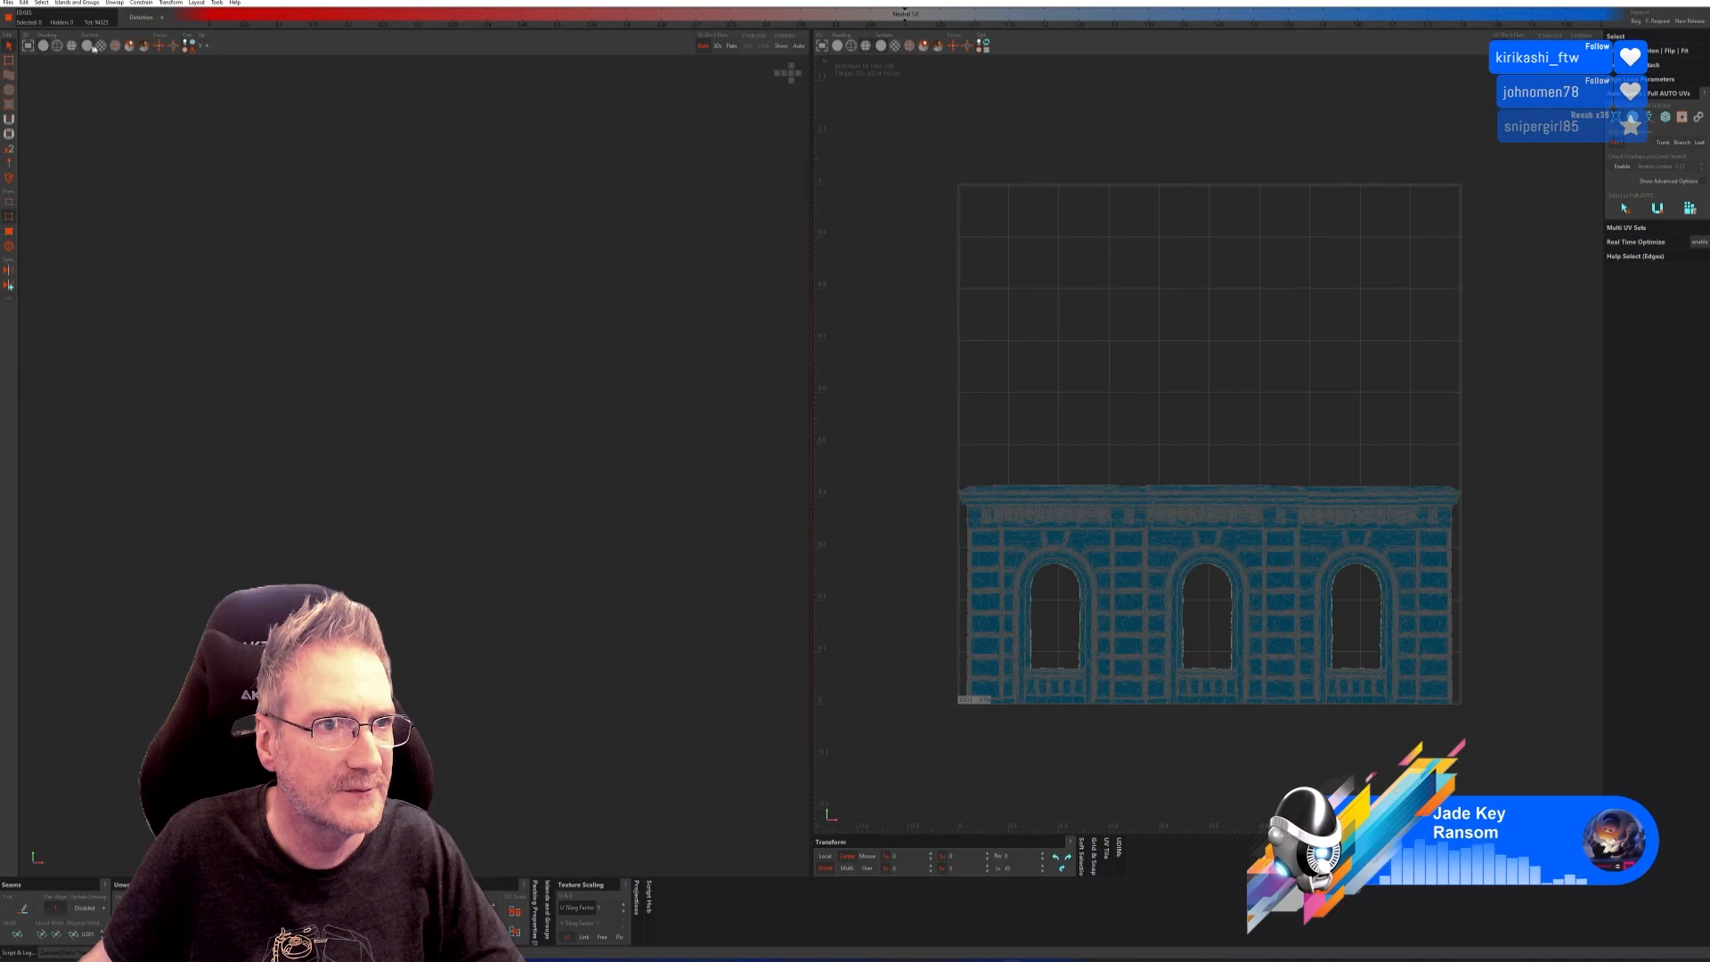
key("f")
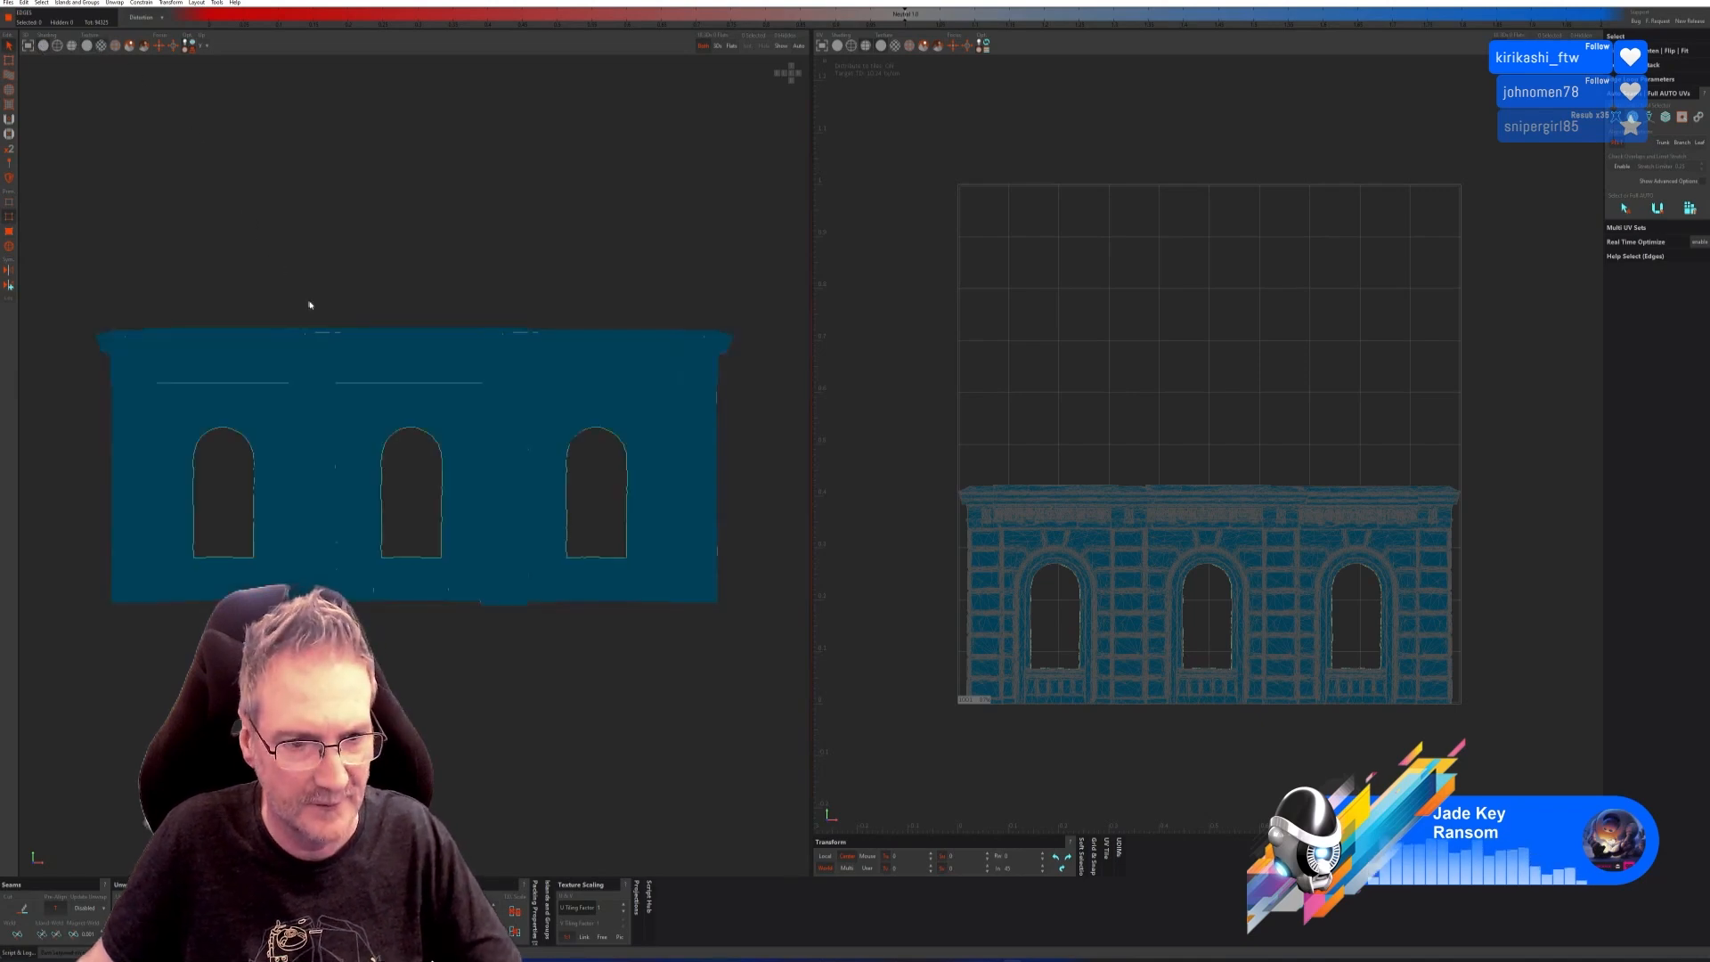
mouse_move(332, 317)
left_mouse_down("alt")
mouse_move(358, 374)
mouse_move(349, 318)
left_mouse_up("alt")
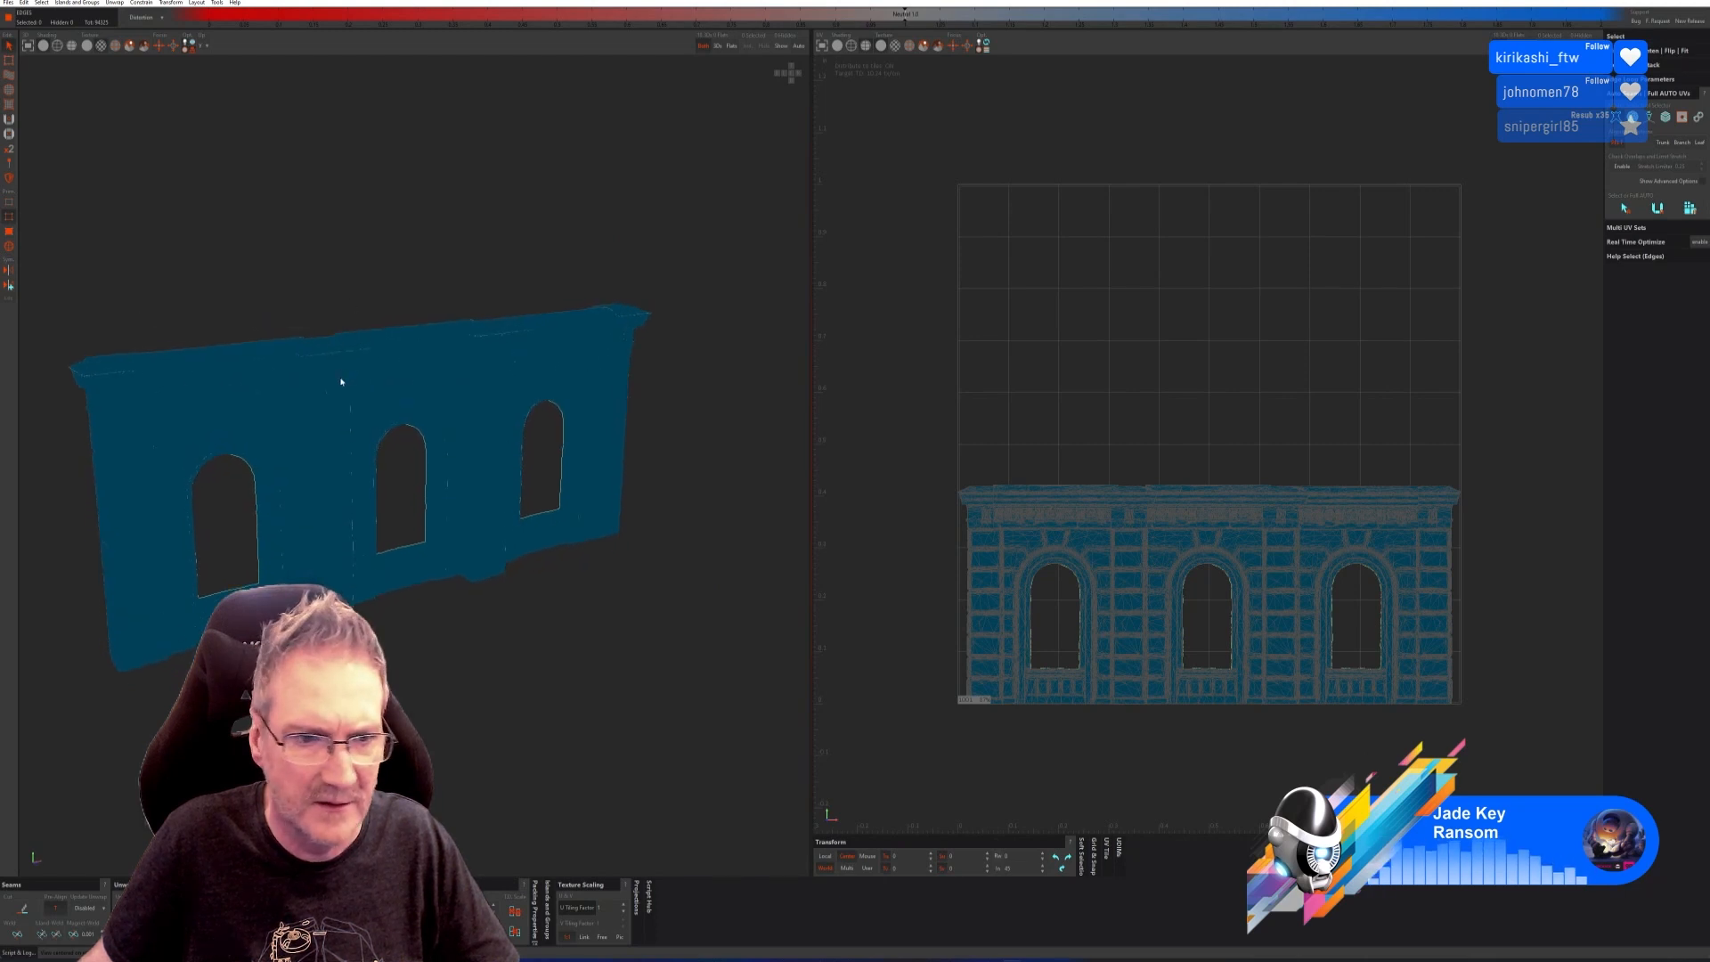
scroll(341, 382, "up", 10)
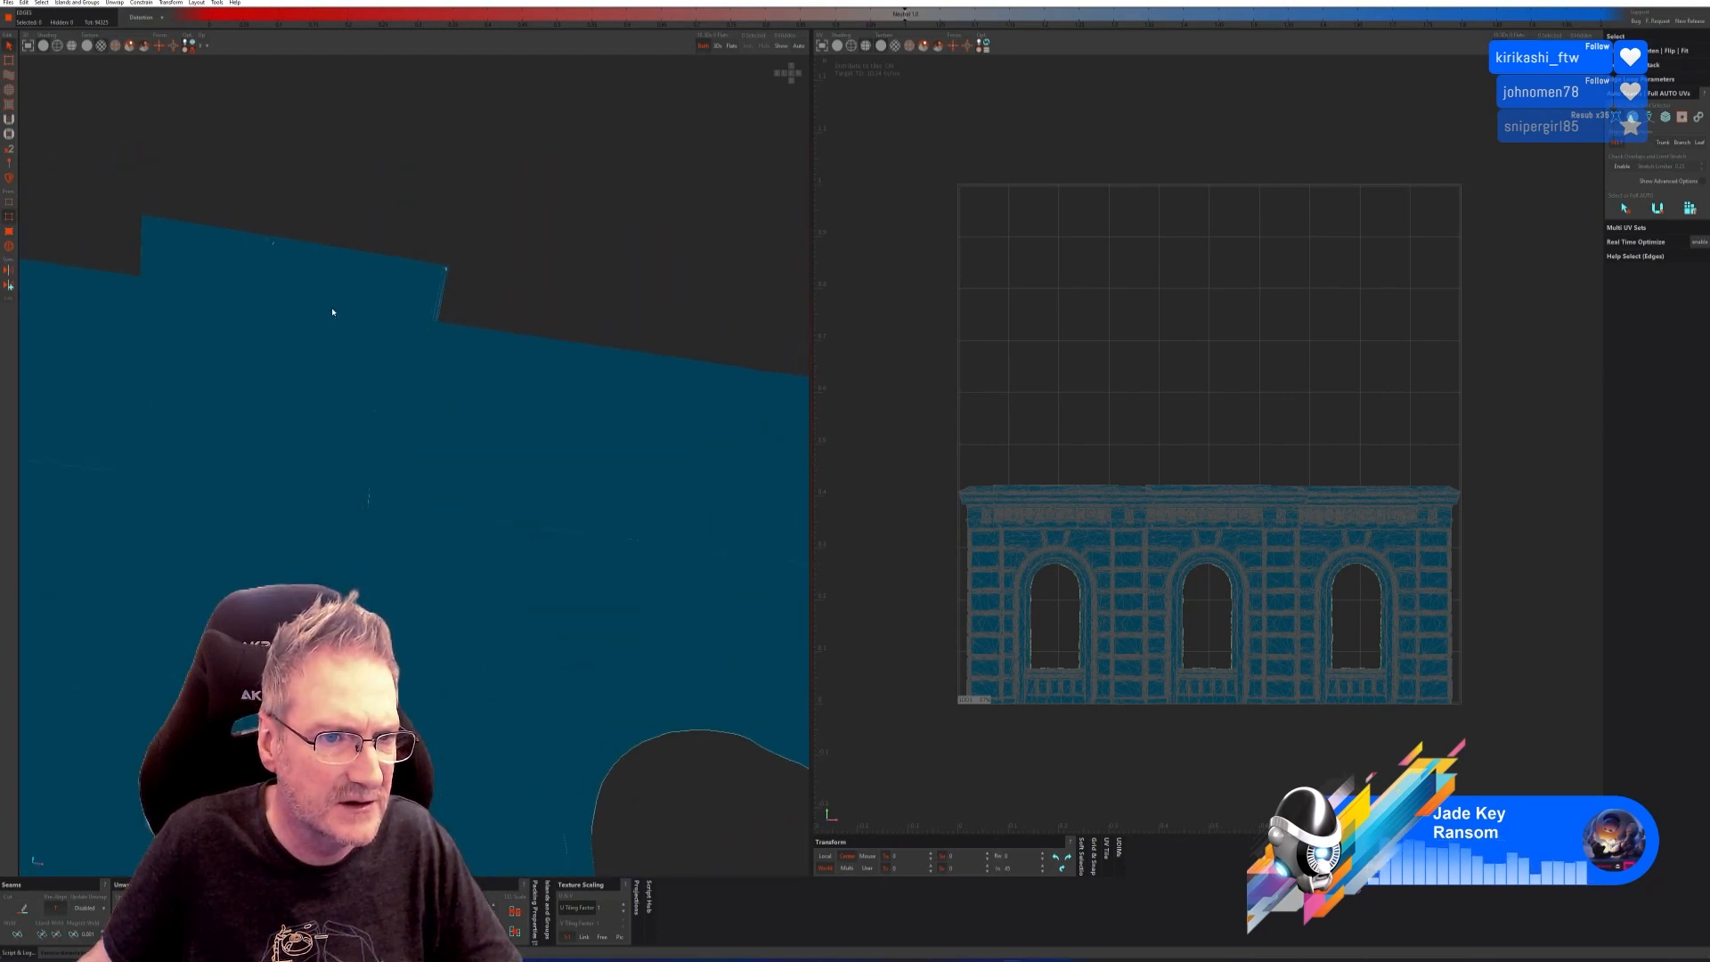
scroll(333, 311, "down", 8)
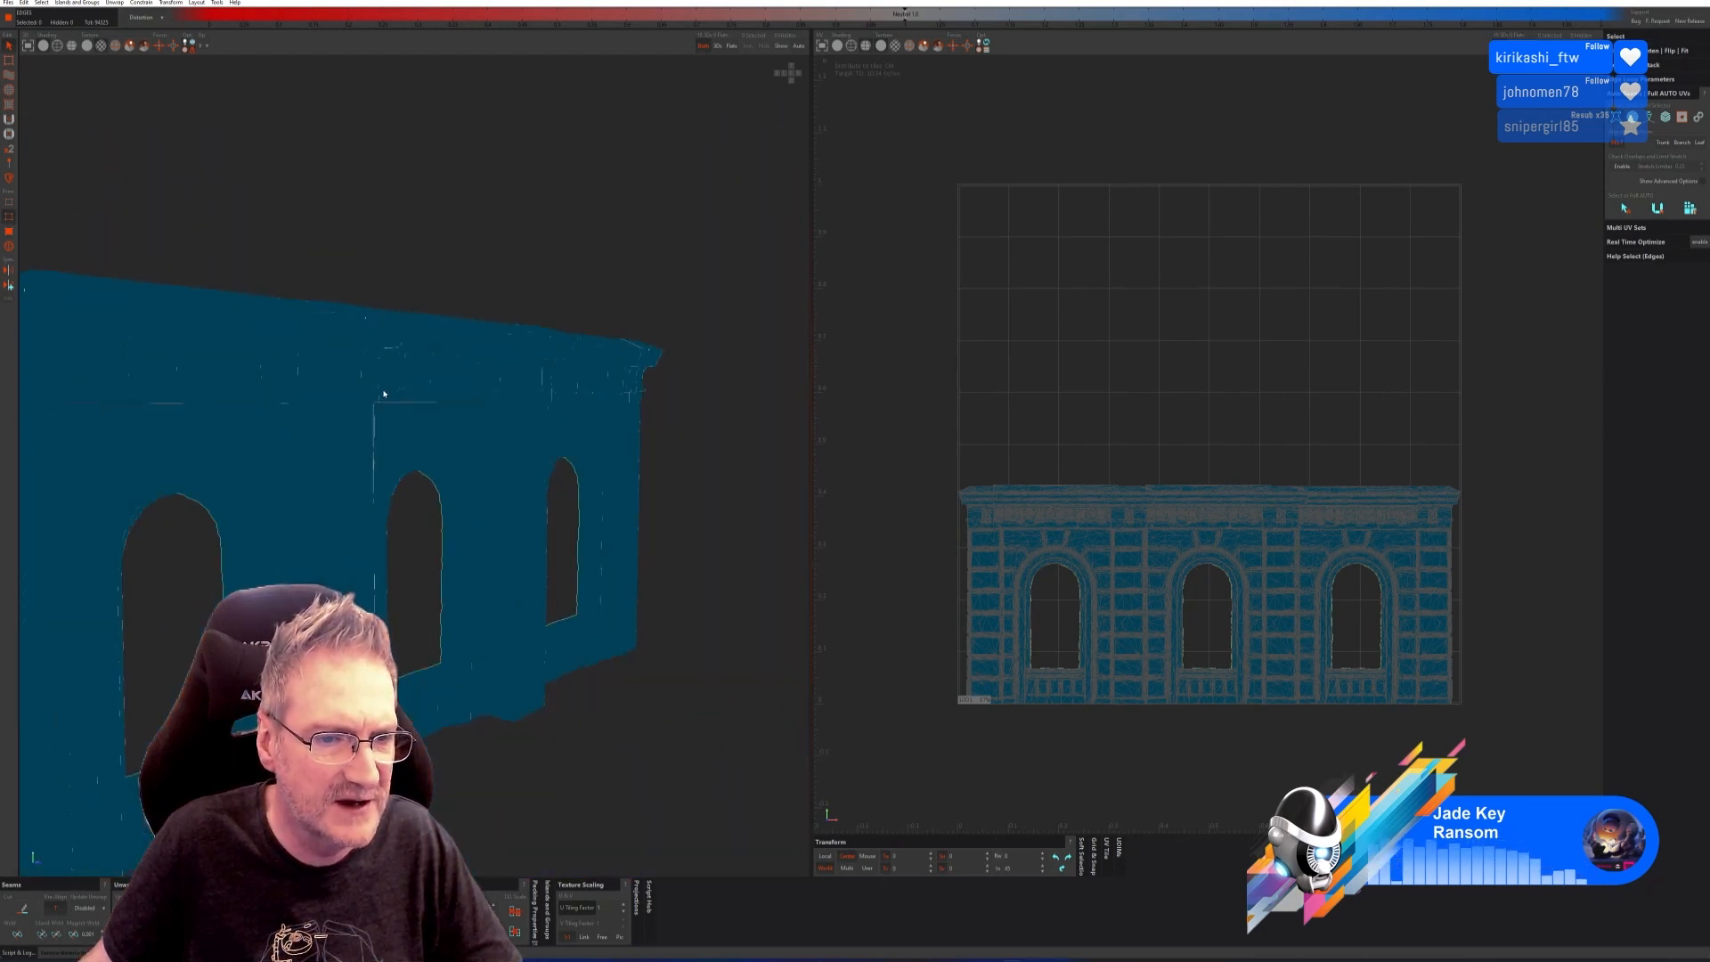
scroll(360, 399, "down", 2)
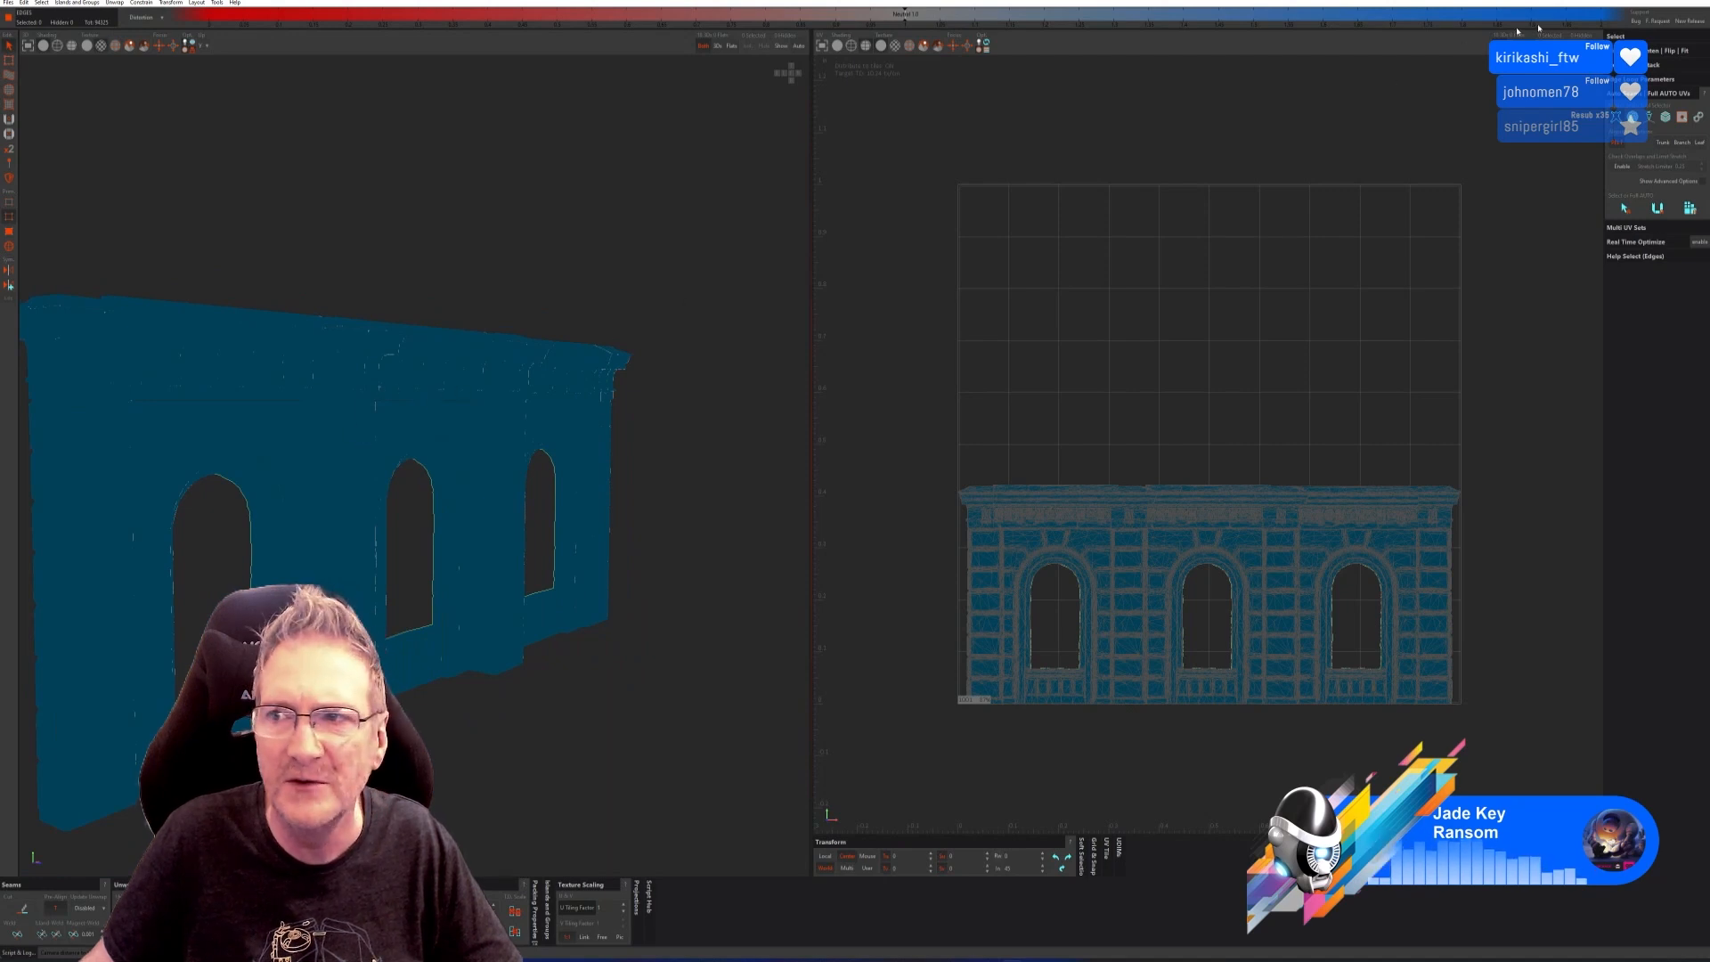
left_click(1661, 2)
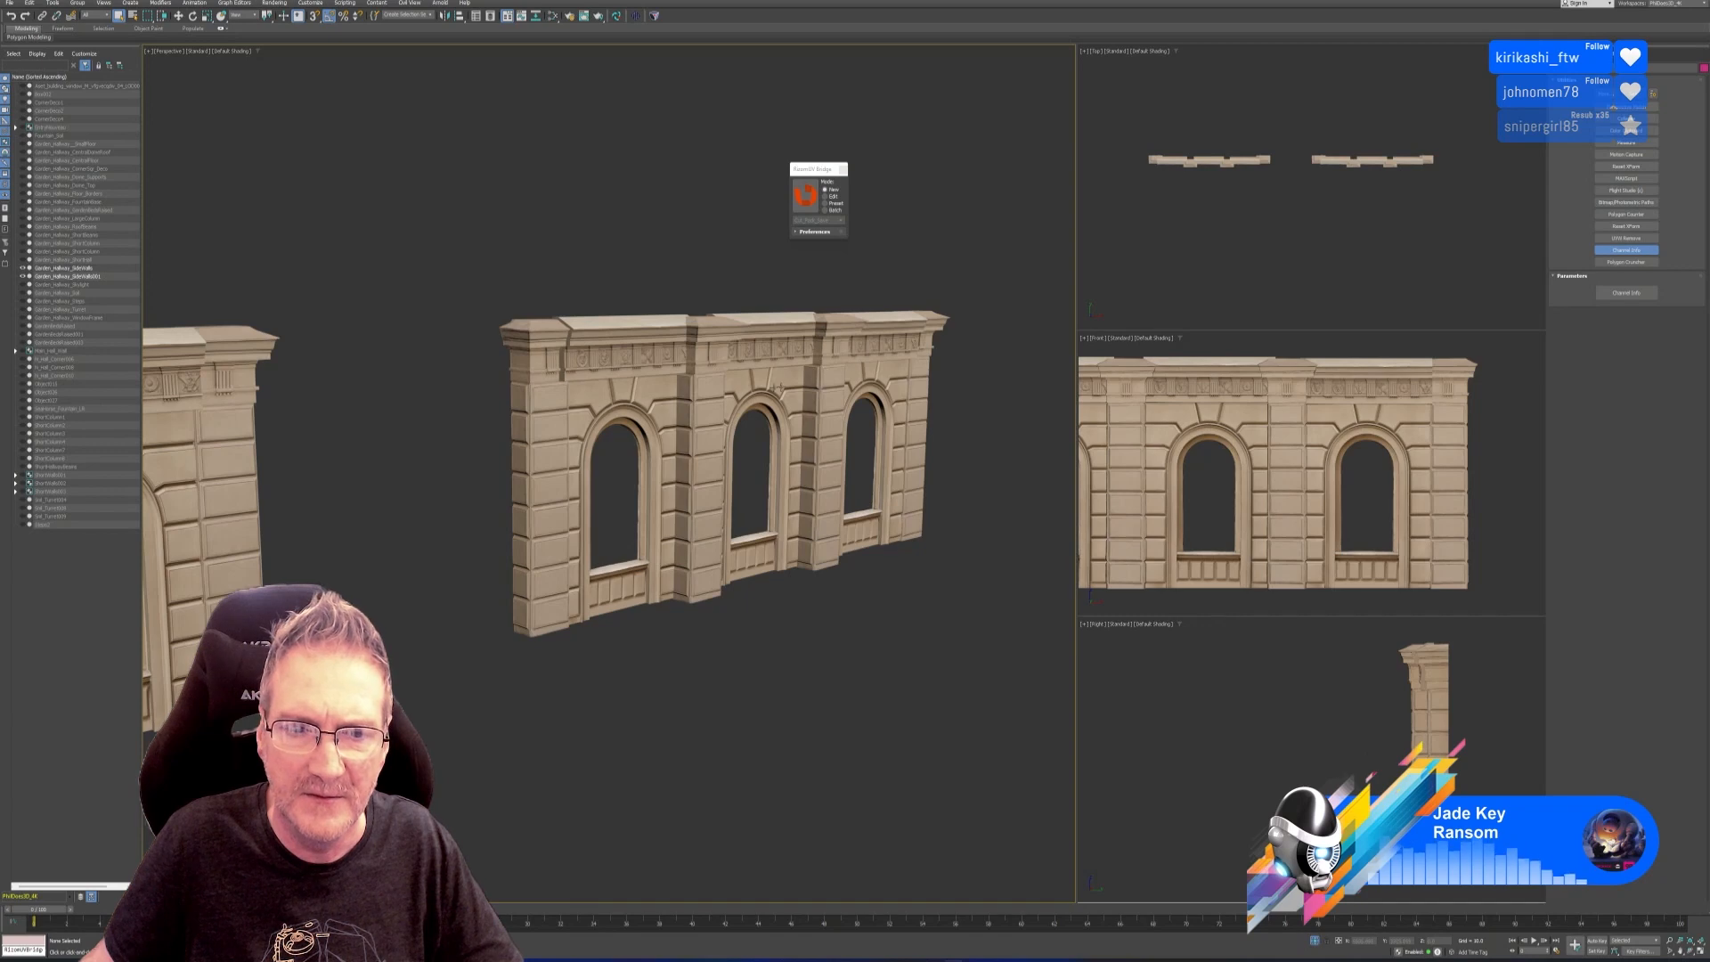
Switch to RizomUV and unwrap the side wall copy again using automatic seam selection, unfolding and island packing.
left_click(994, 956)
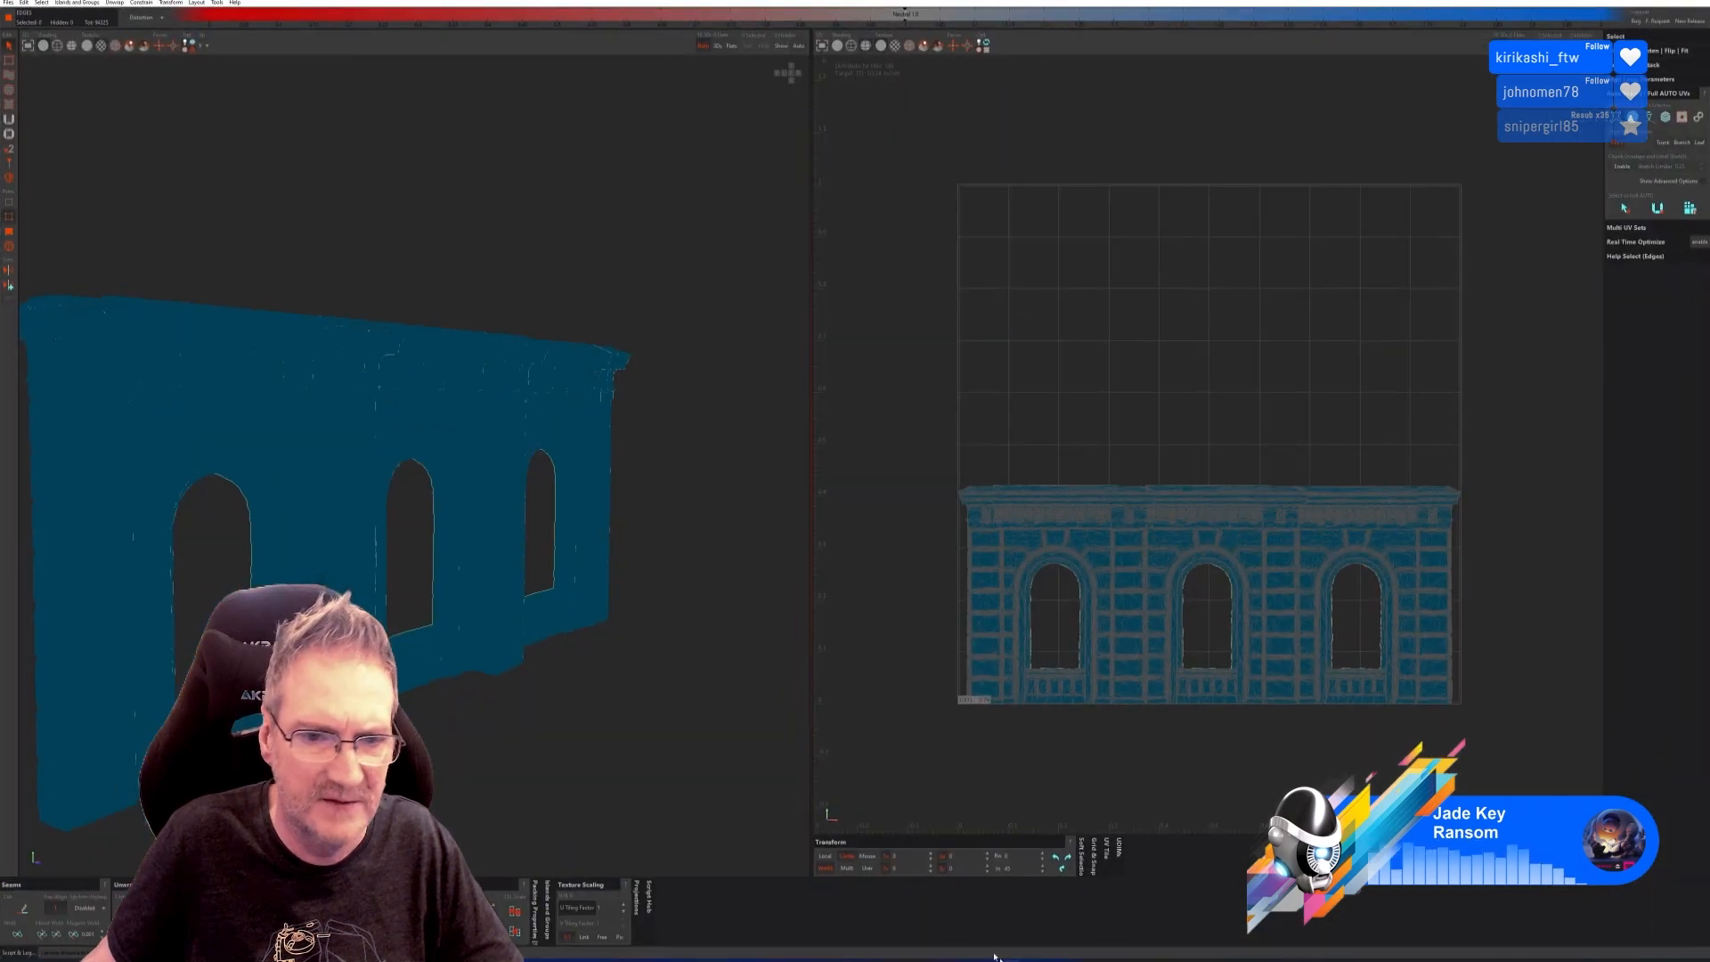
middle_click_drag(473, 524, 611, 675)
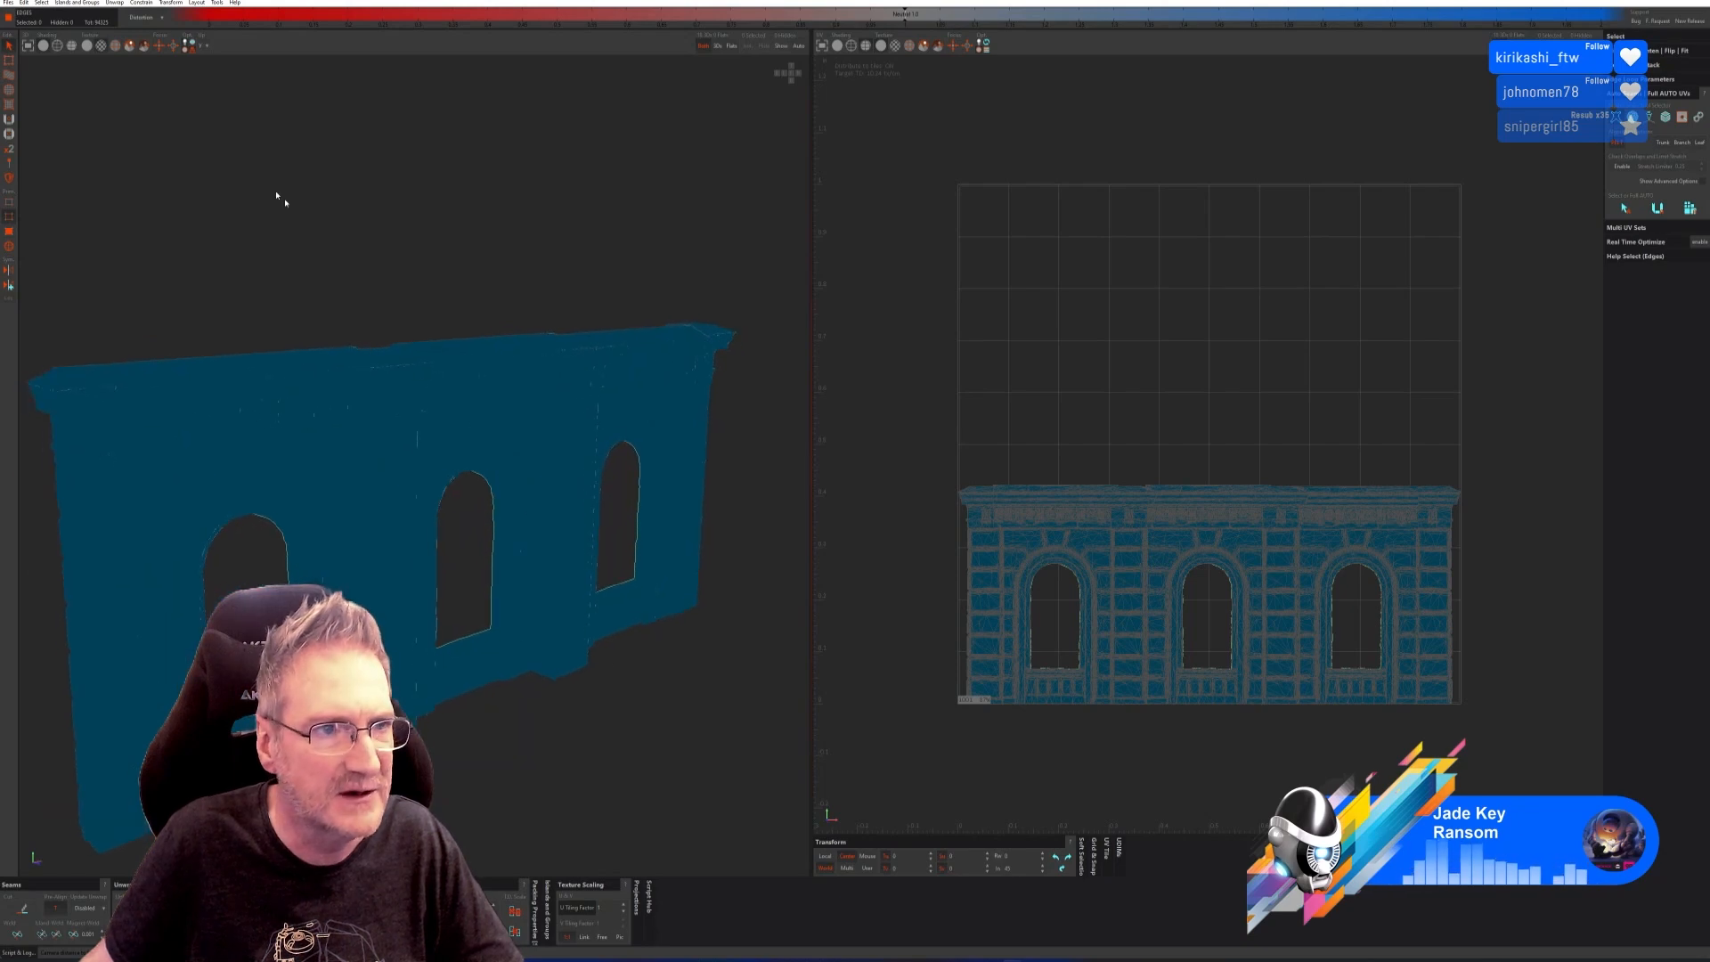
middle_click_drag(283, 204, 399, 292)
scroll(399, 292, "up", 8)
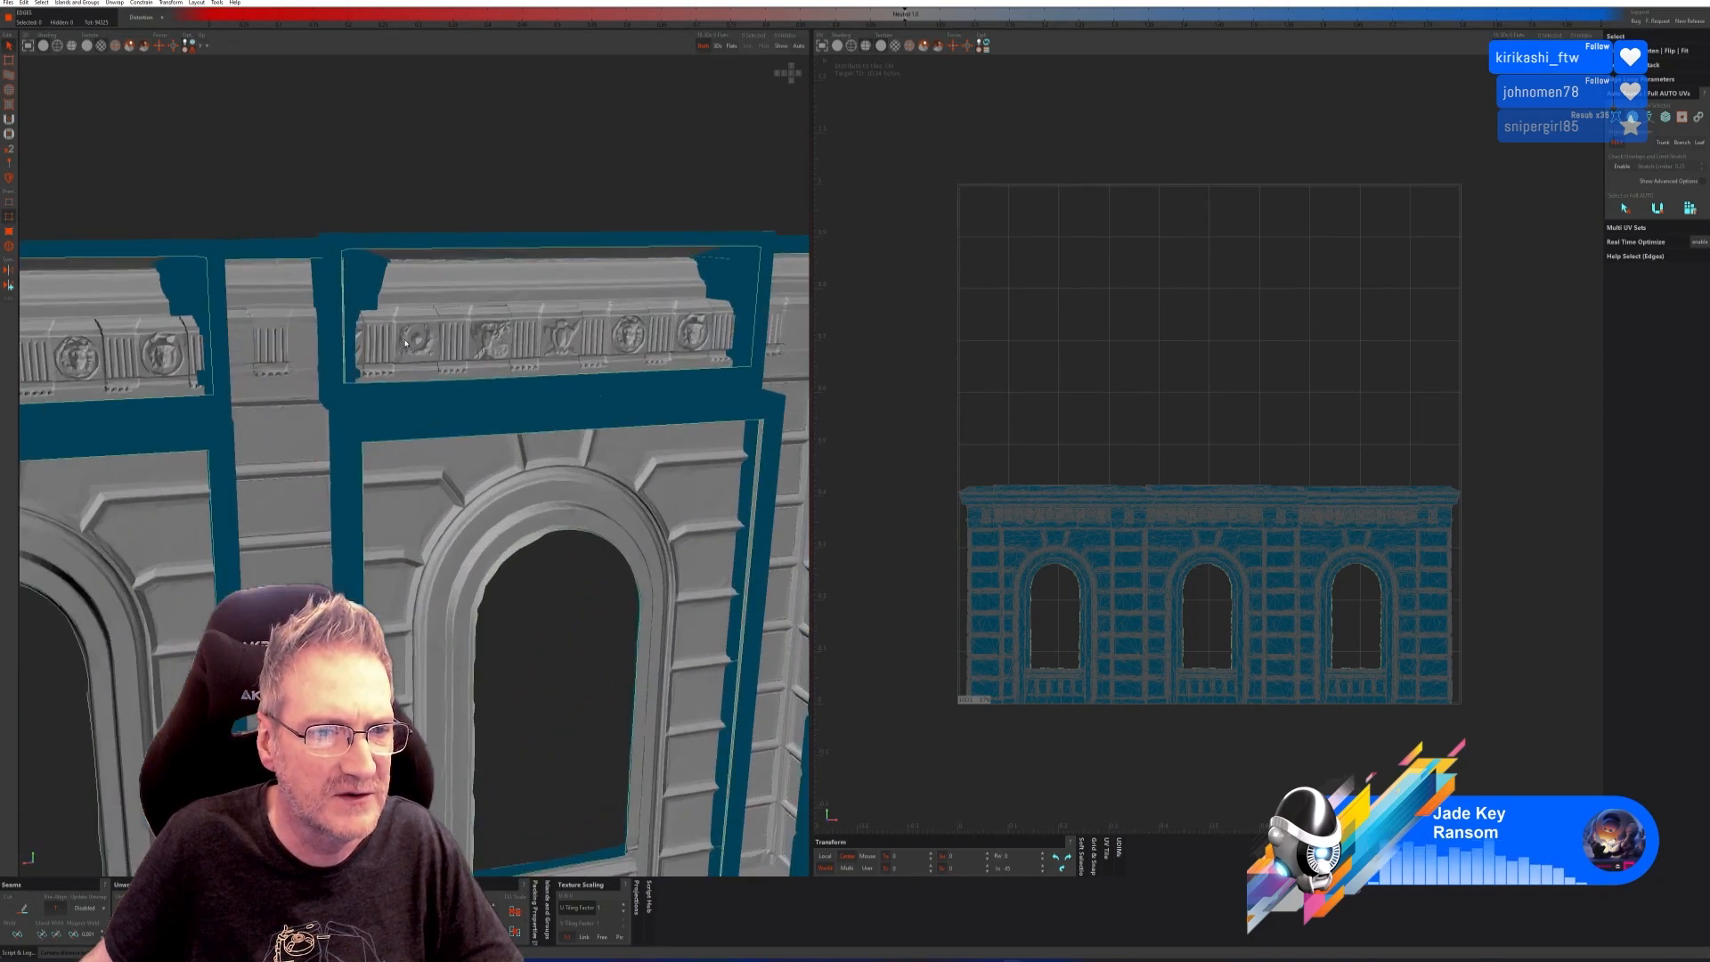
scroll(407, 350, "down", 5)
middle_click_drag(407, 350, 349, 411)
left_click(1666, 117)
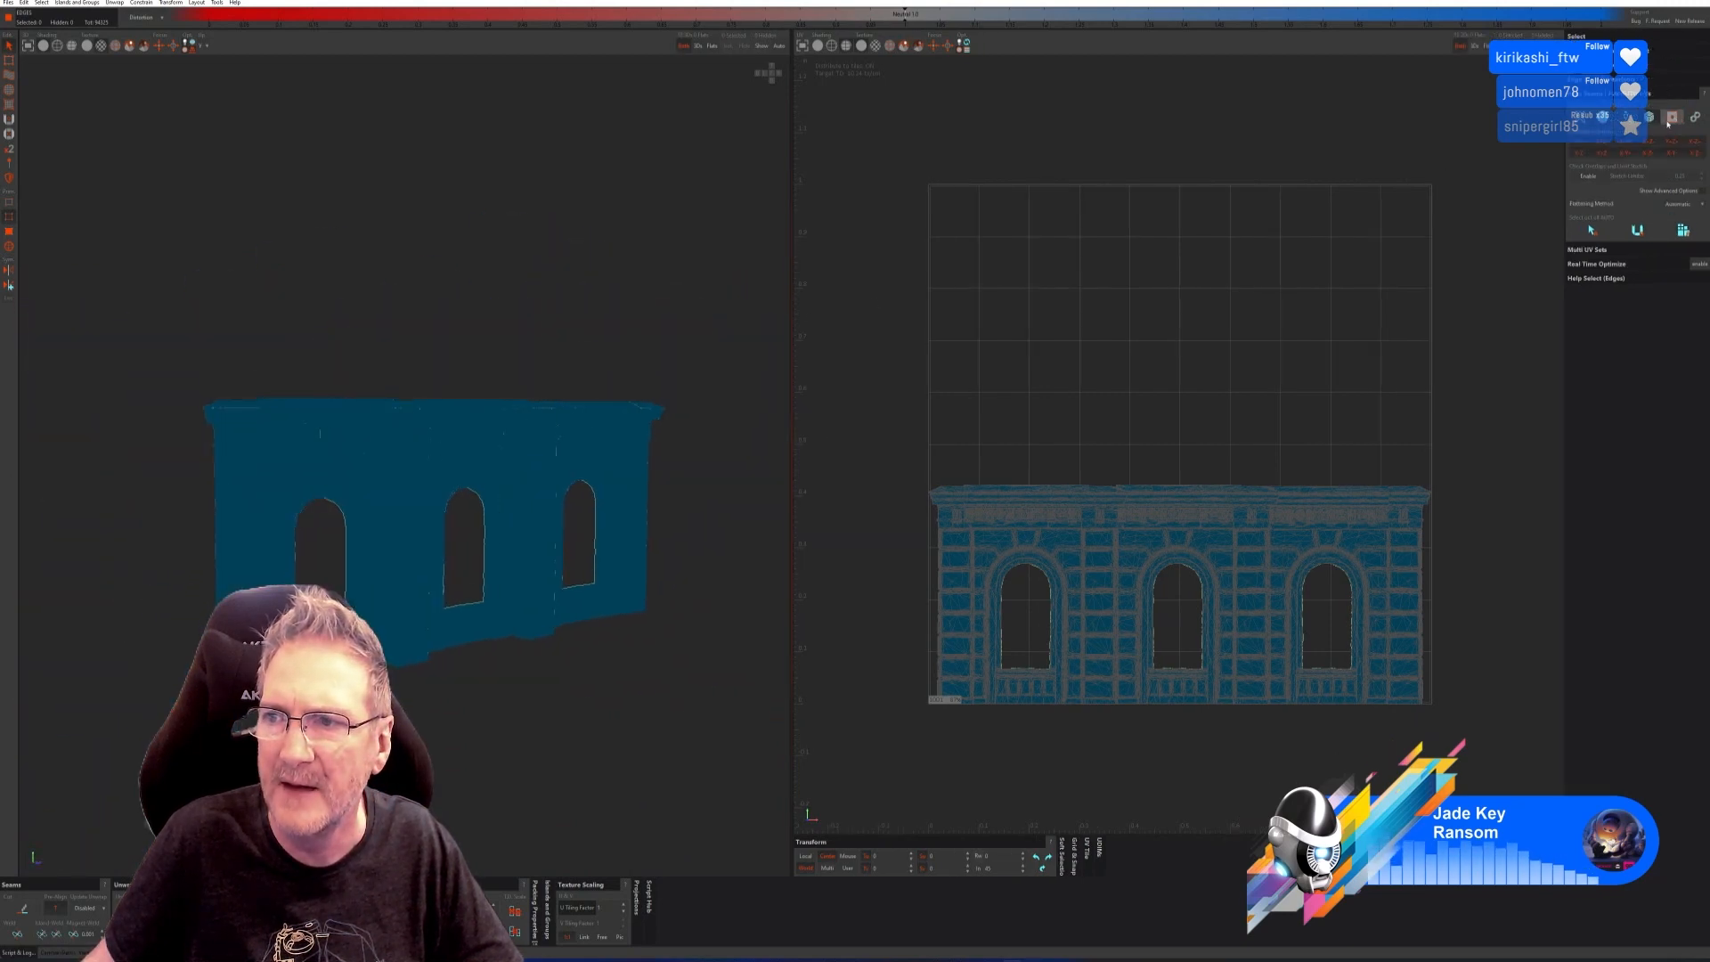
left_click(1592, 231)
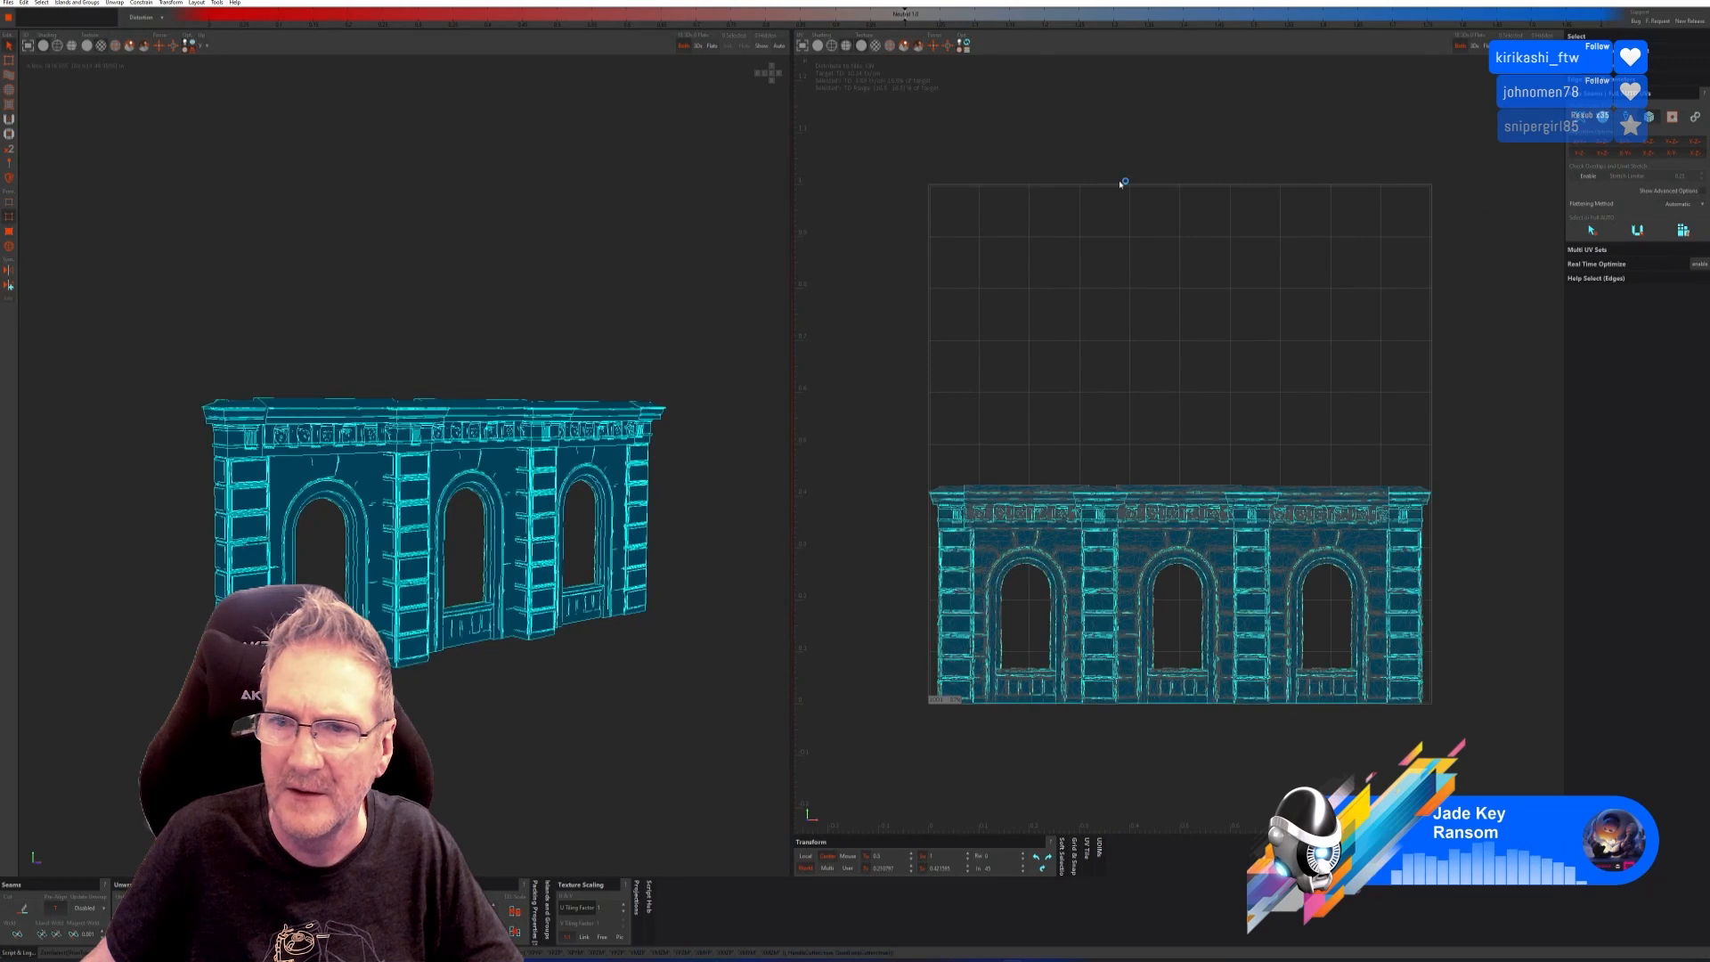
left_click(1636, 231)
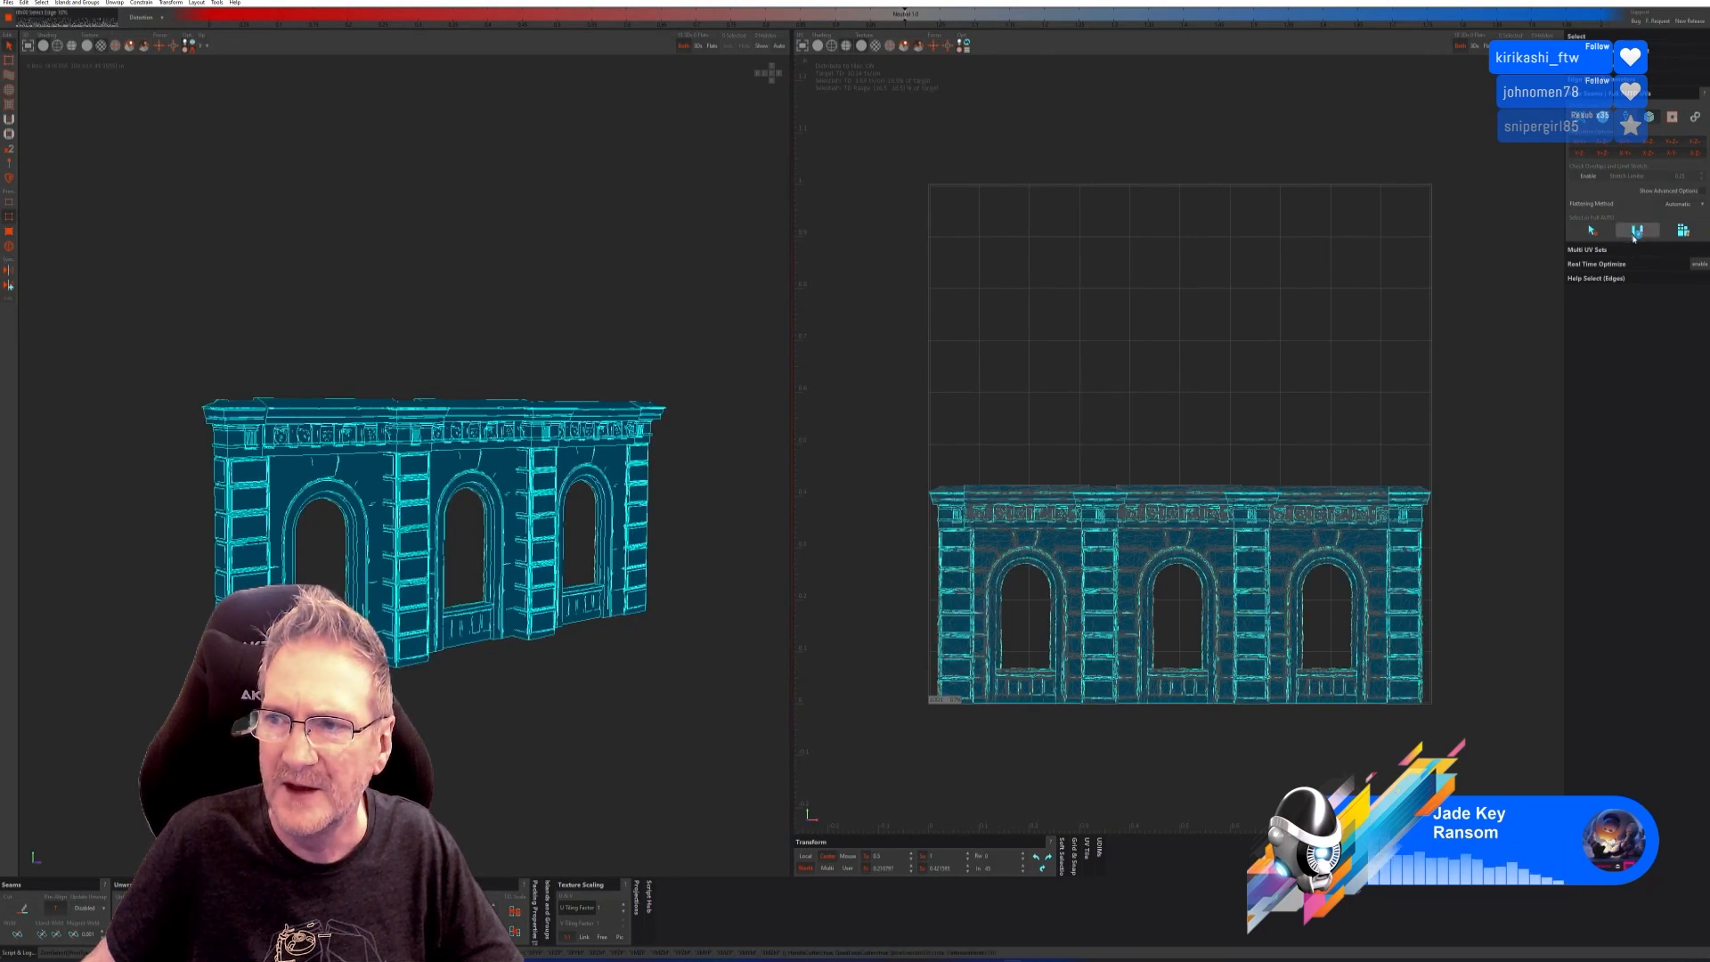
left_click(1683, 231)
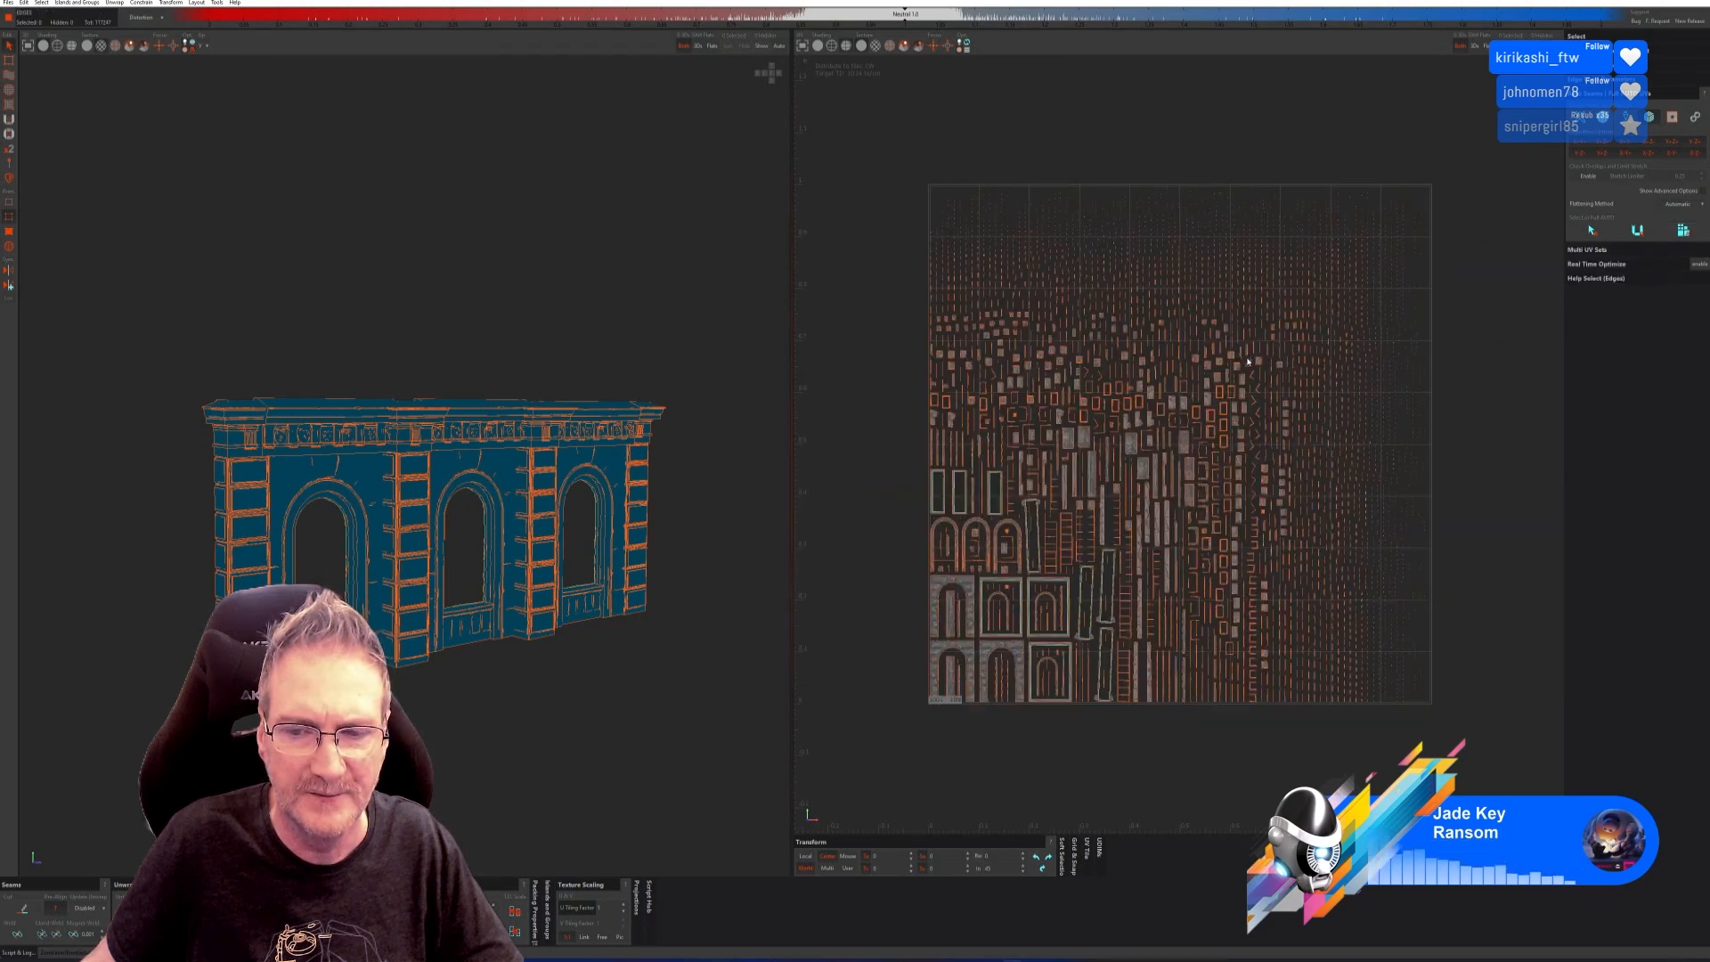
Save the side wall copy's new UV layout and send it back to 3ds Max.
mouse_move(509, 652)
left_mouse_down("alt")
mouse_move(648, 641)
mouse_move(651, 656)
mouse_move(495, 664)
left_mouse_up("alt")
left_click(8, 3)
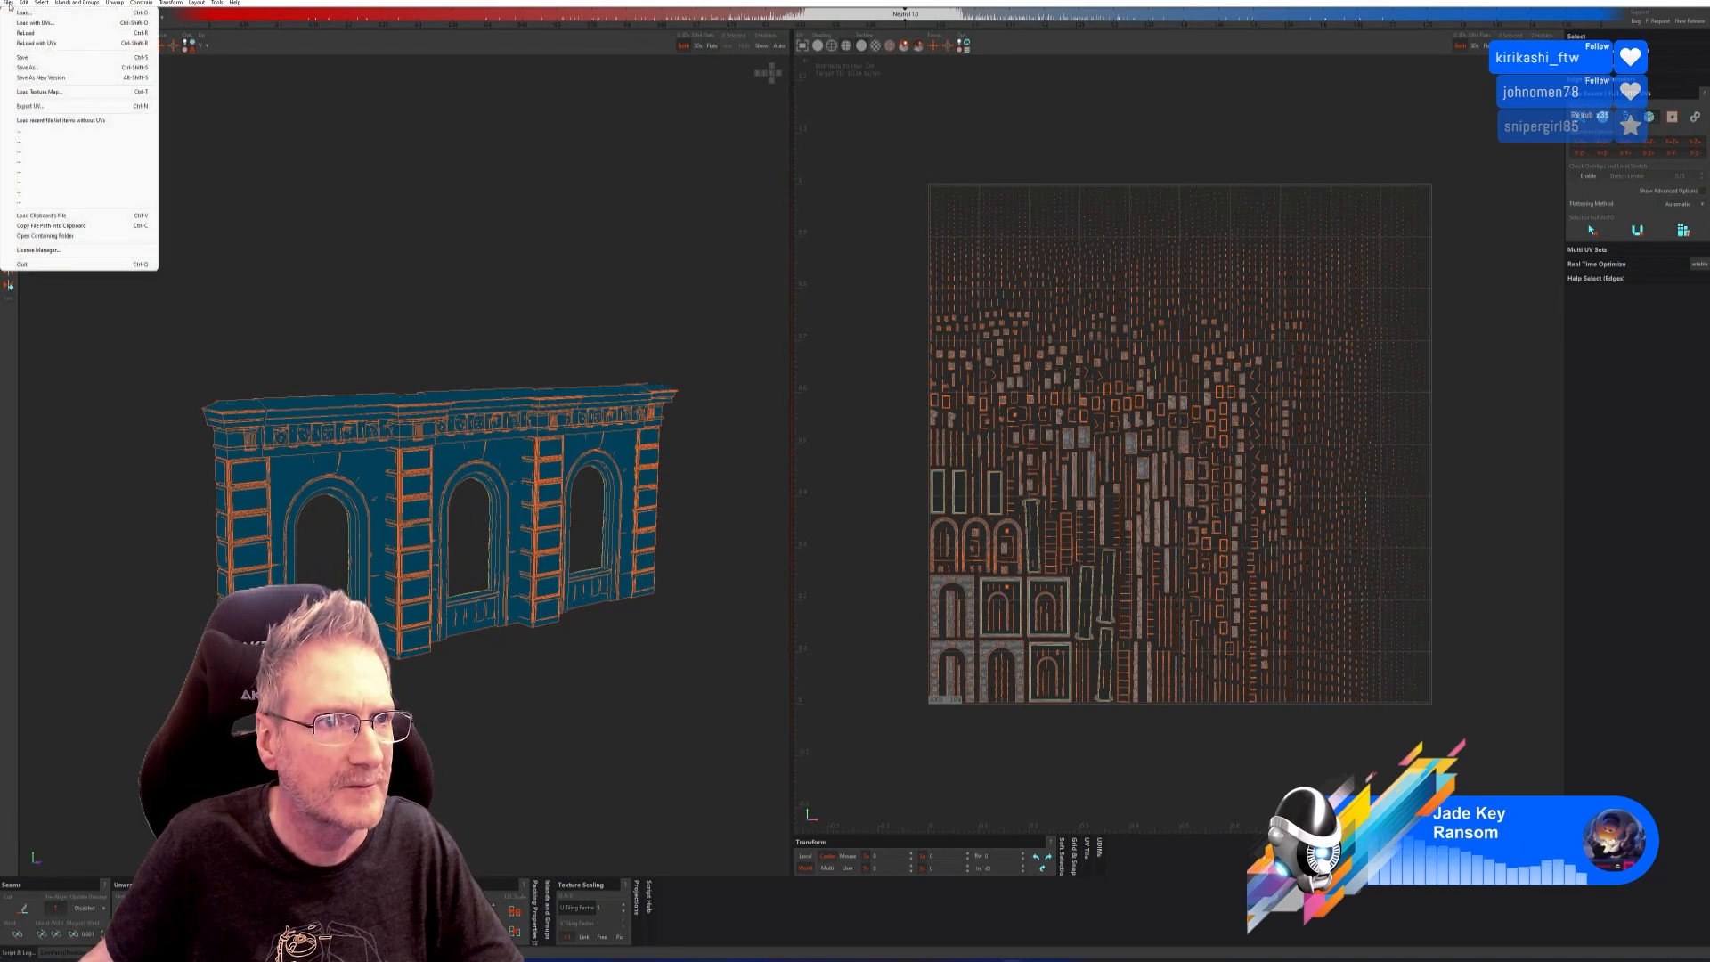
left_click(36, 60)
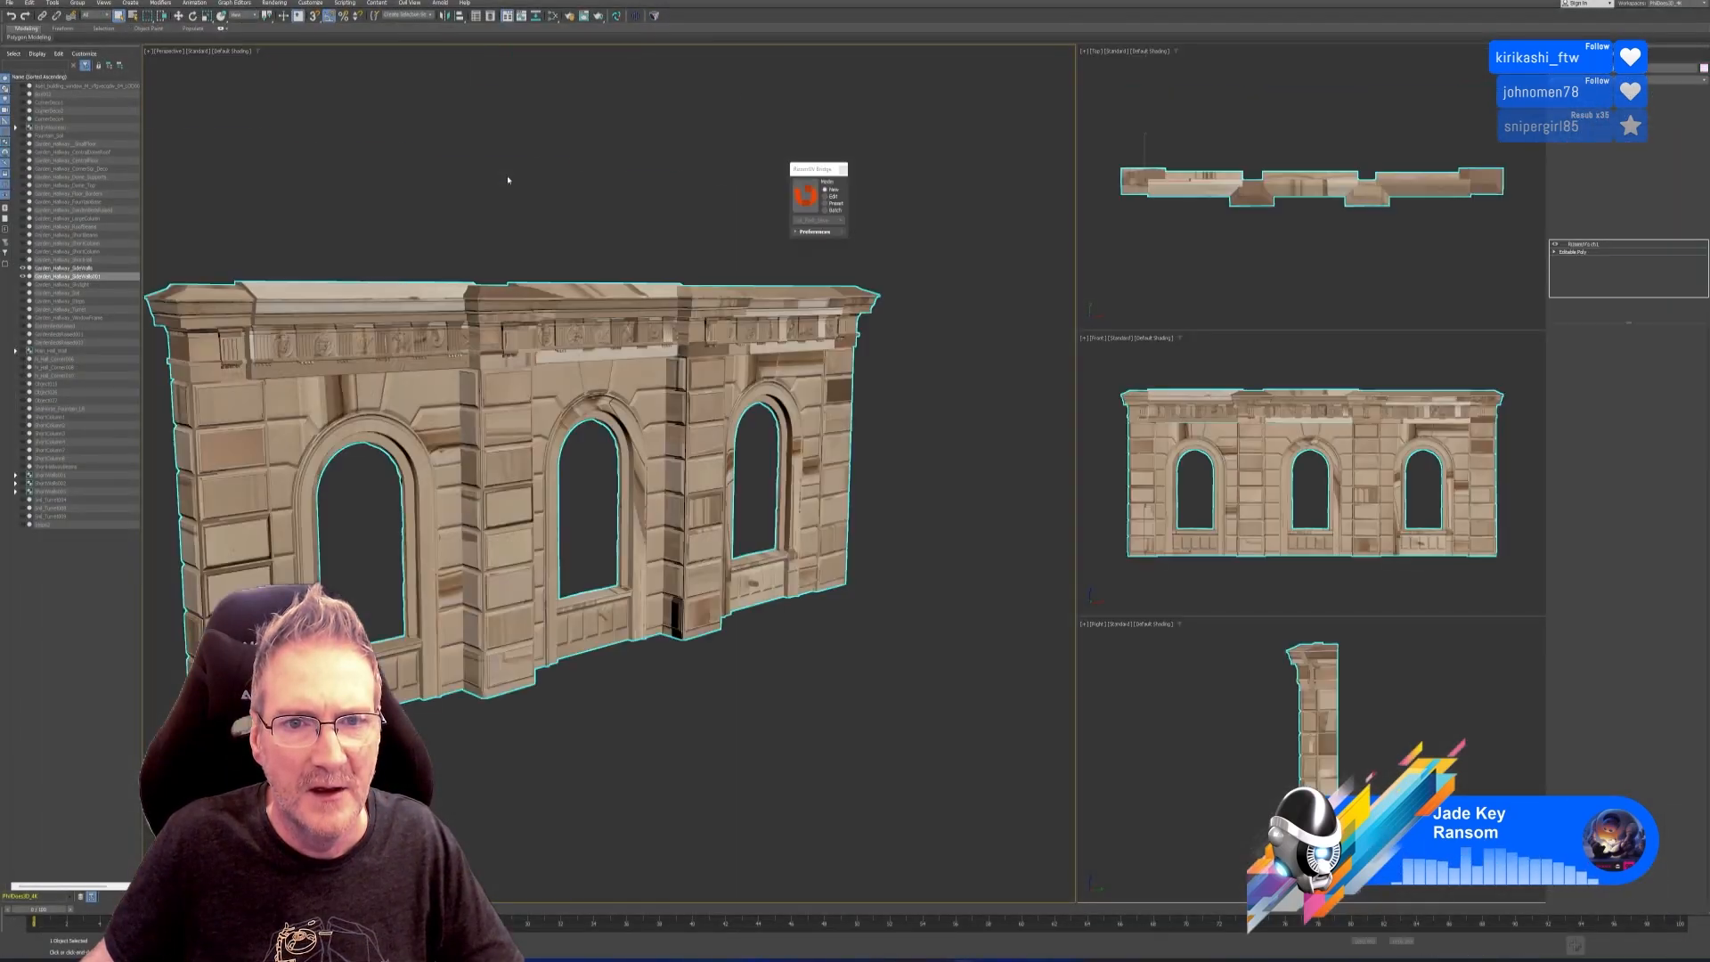
Close the RizomUV bridge, add an Unwrap UVW modifier to the wall copy and review its layout in the UV editor.
left_click(843, 171)
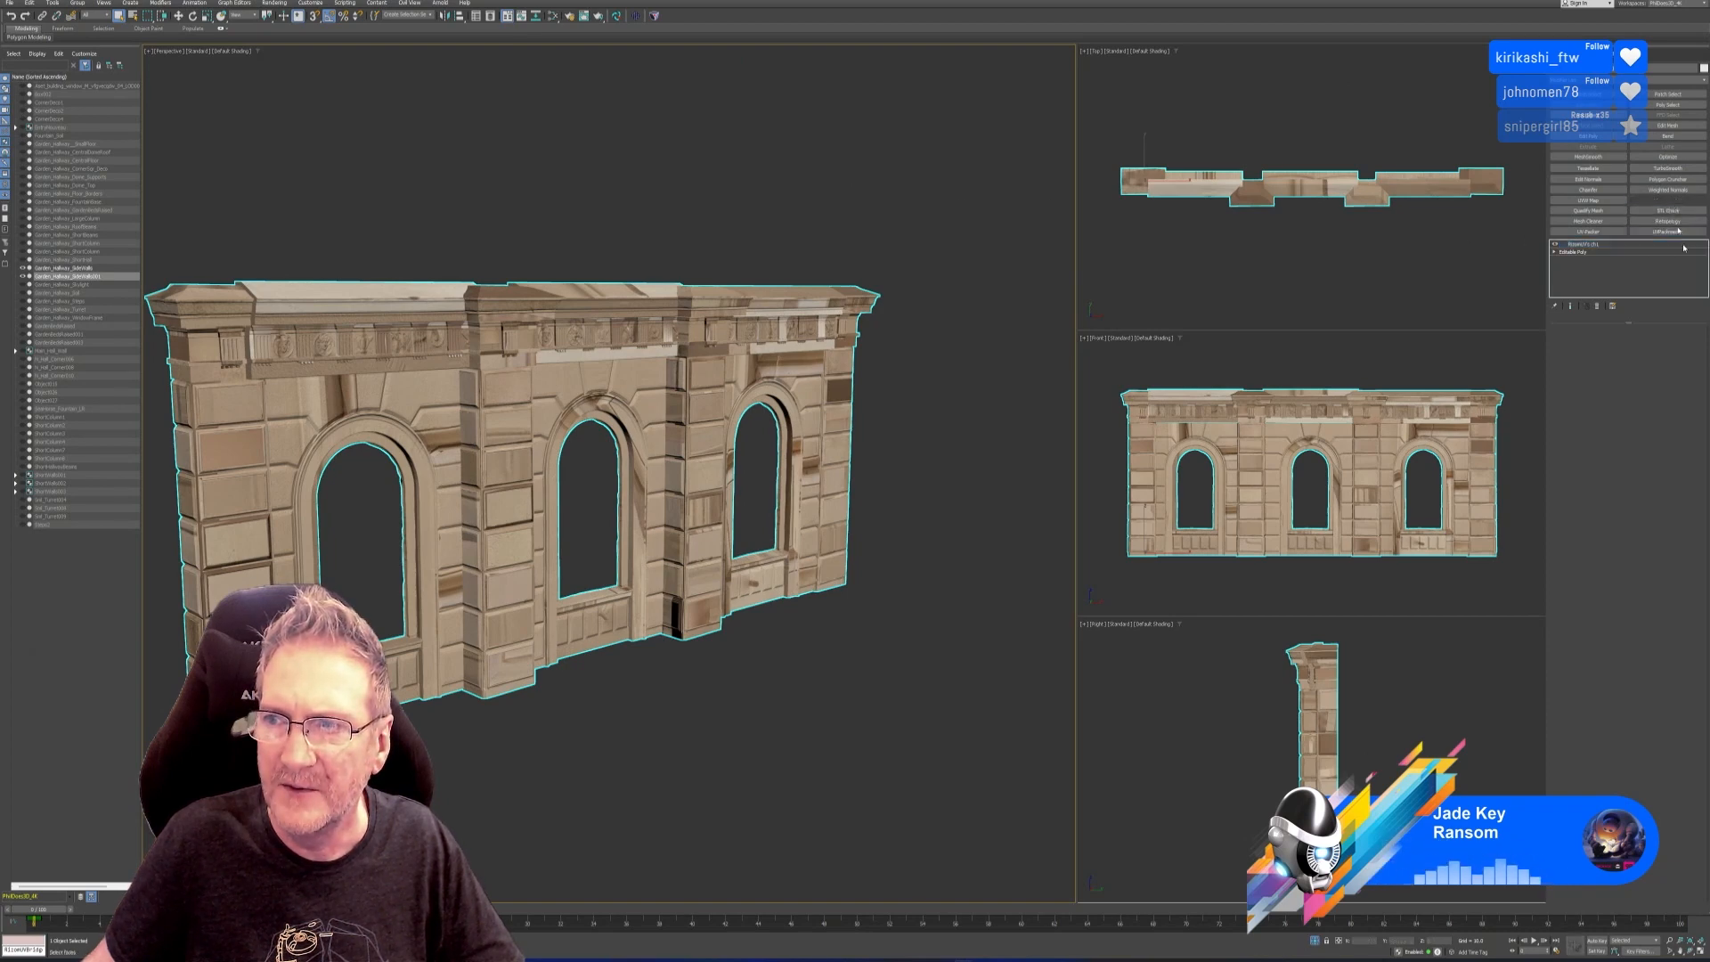
left_click(1626, 523)
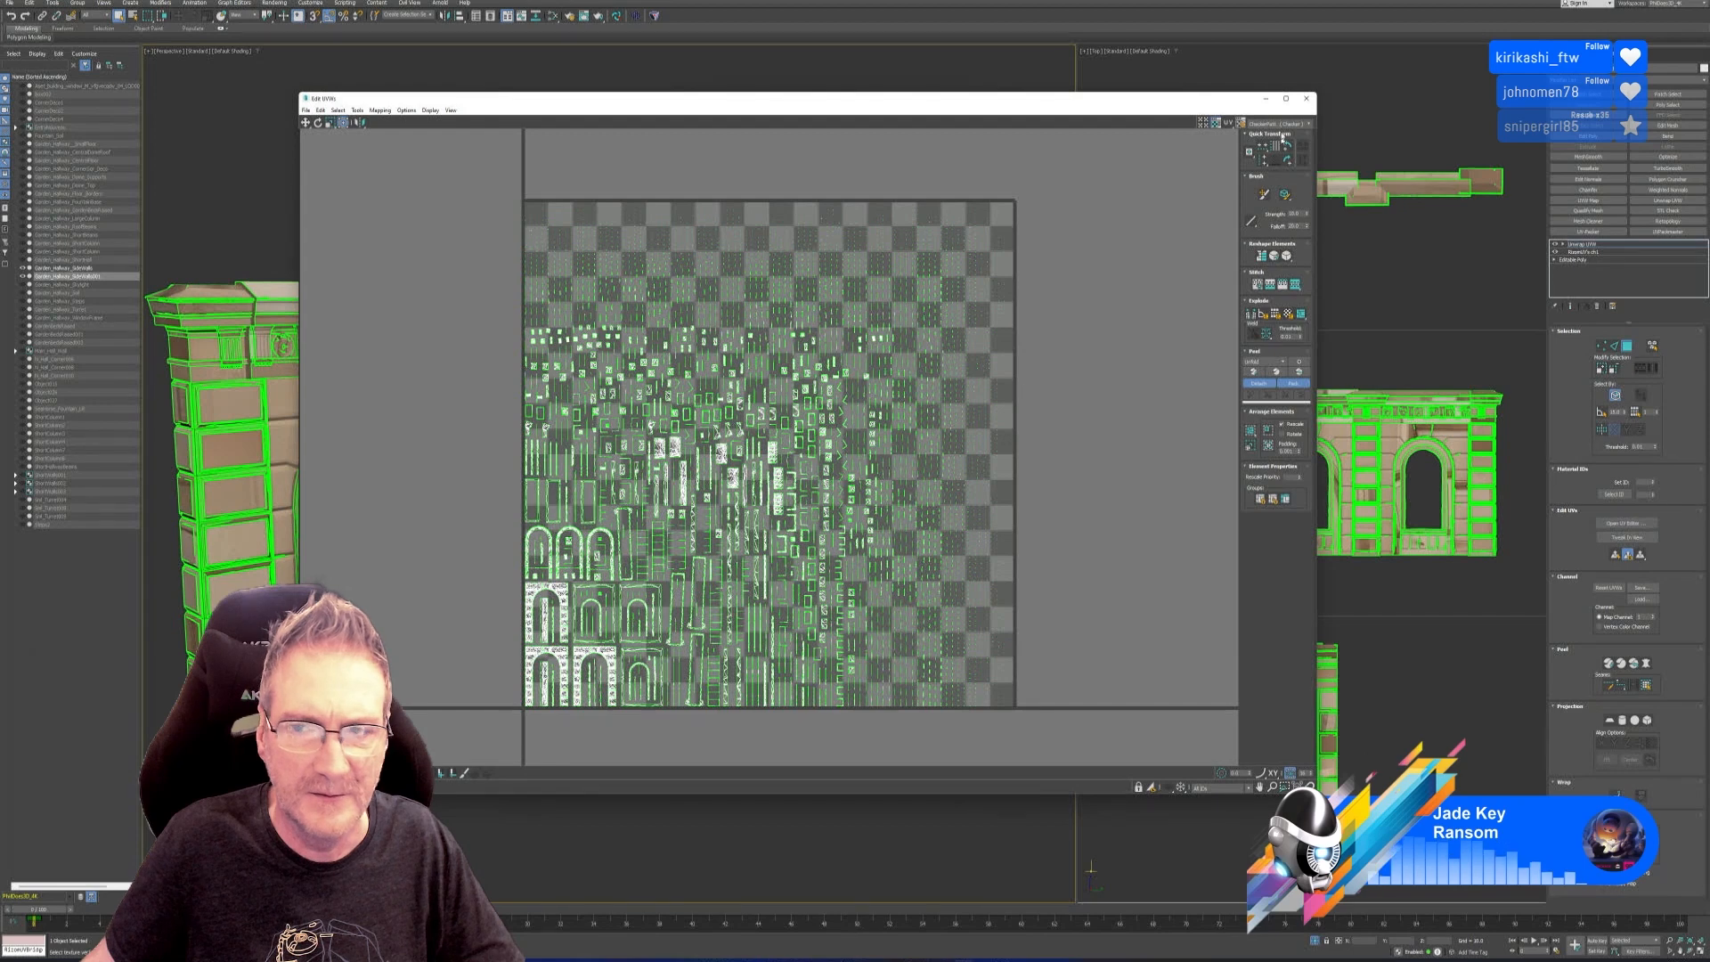
left_click(1306, 98)
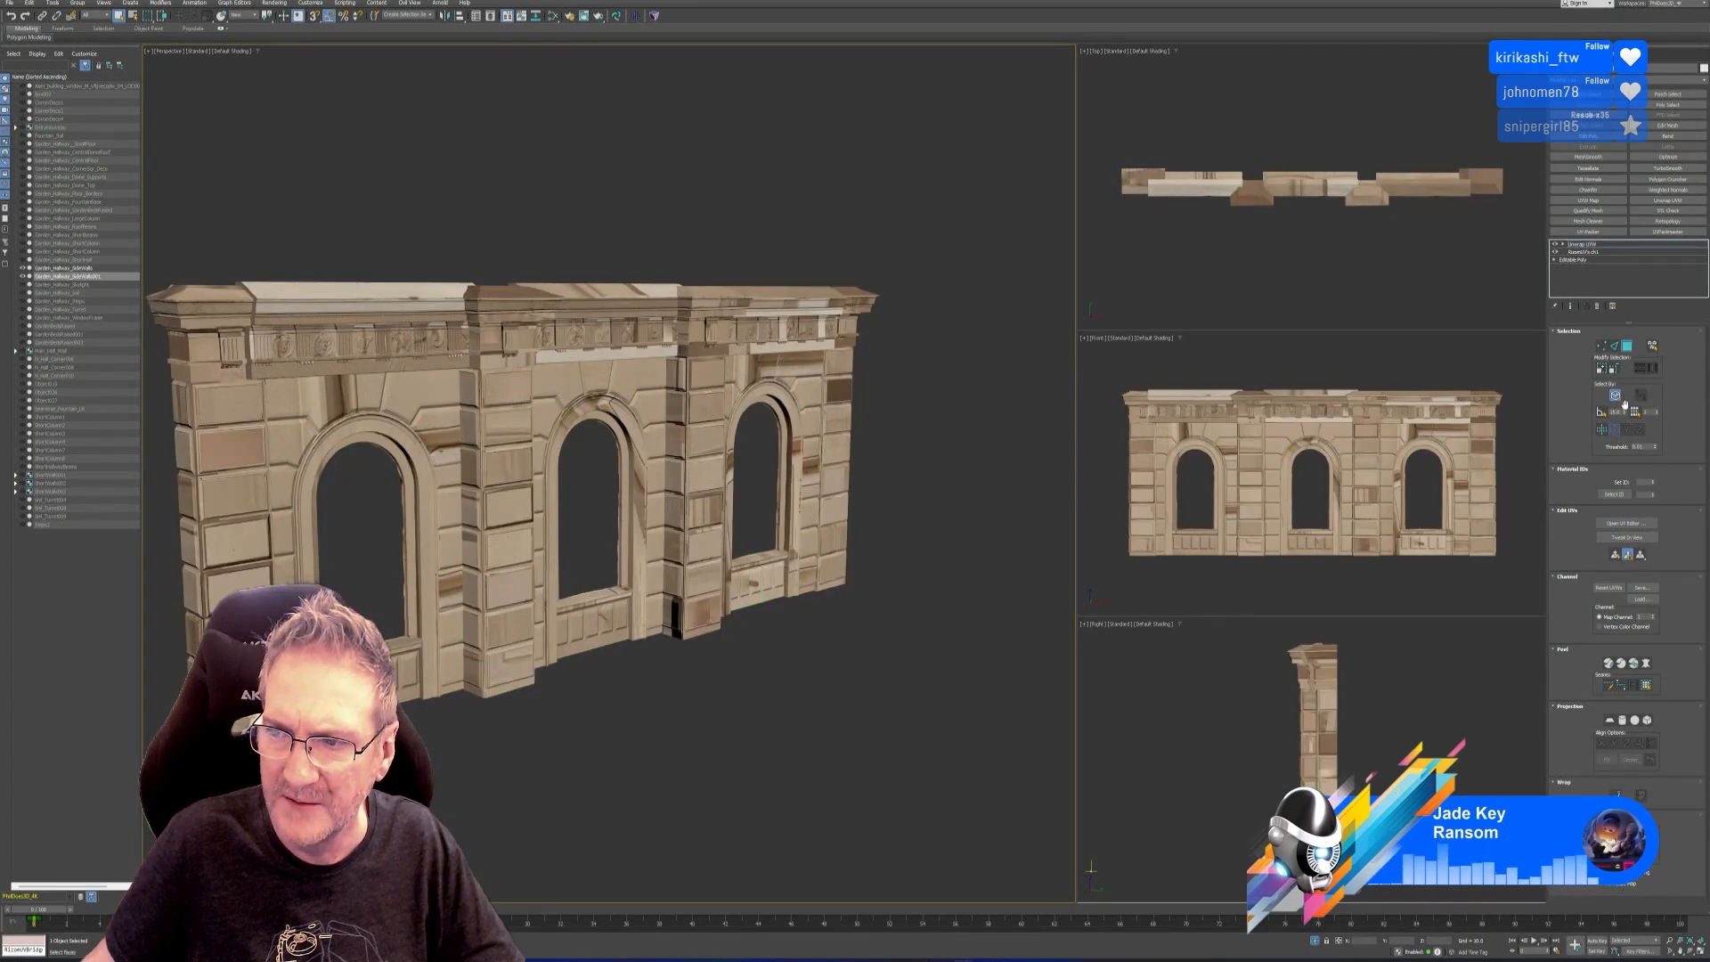
left_click(1587, 136)
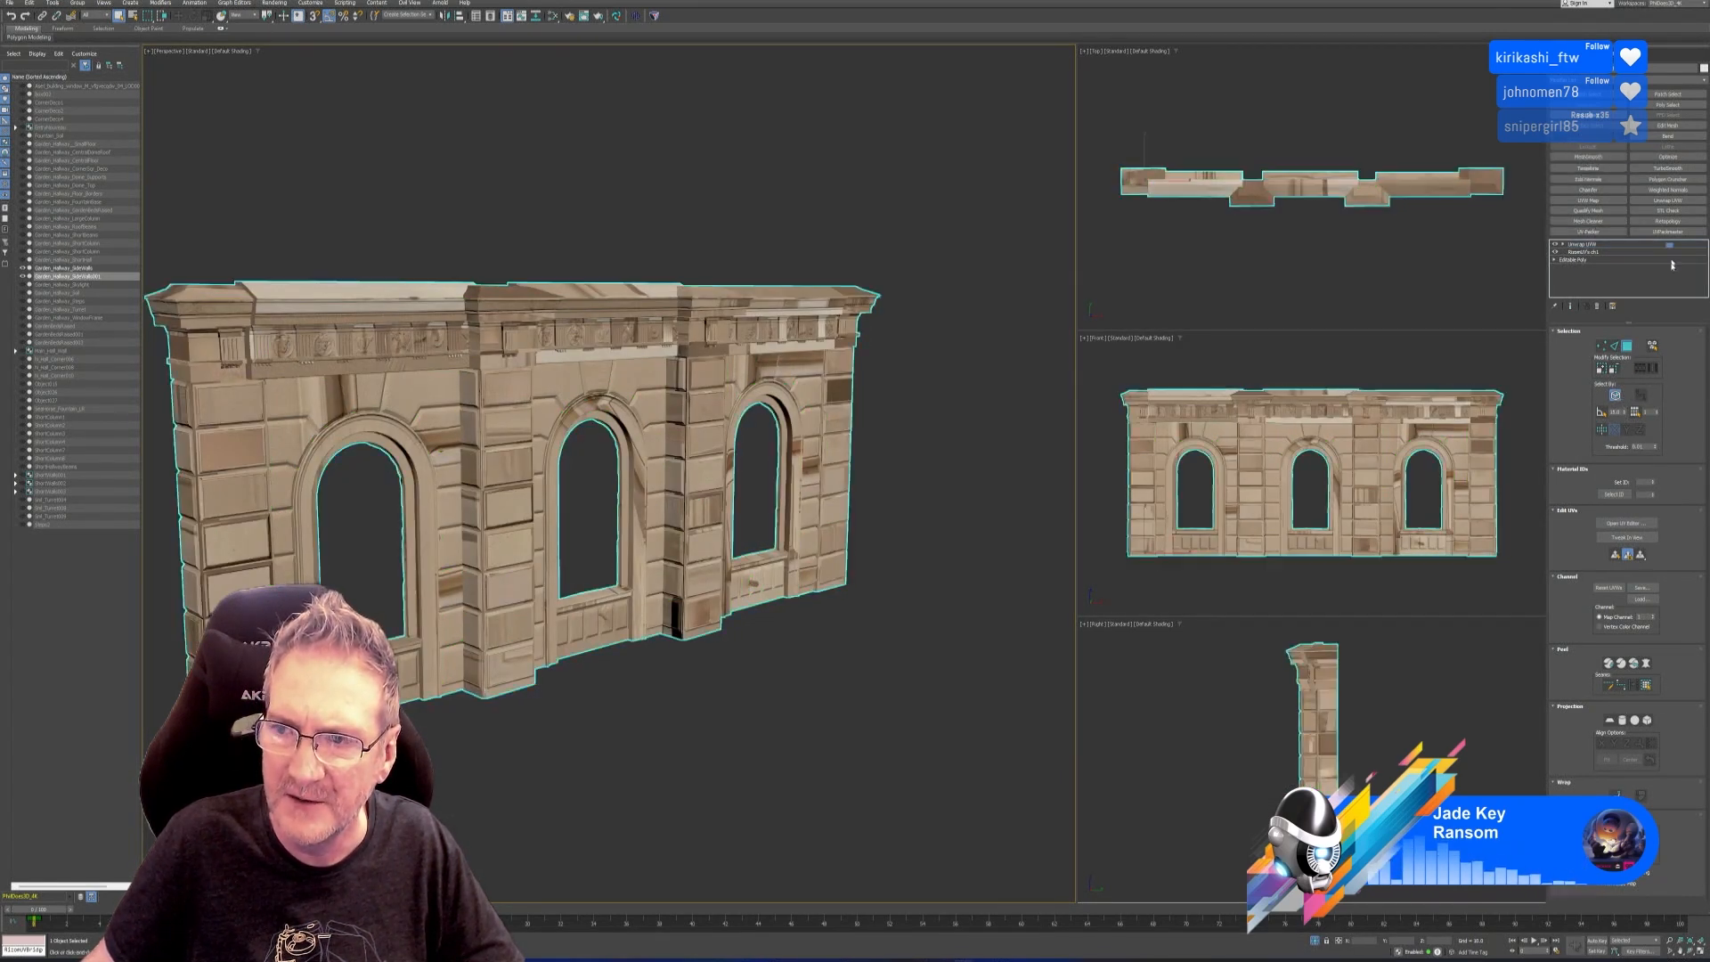
left_click(1647, 404)
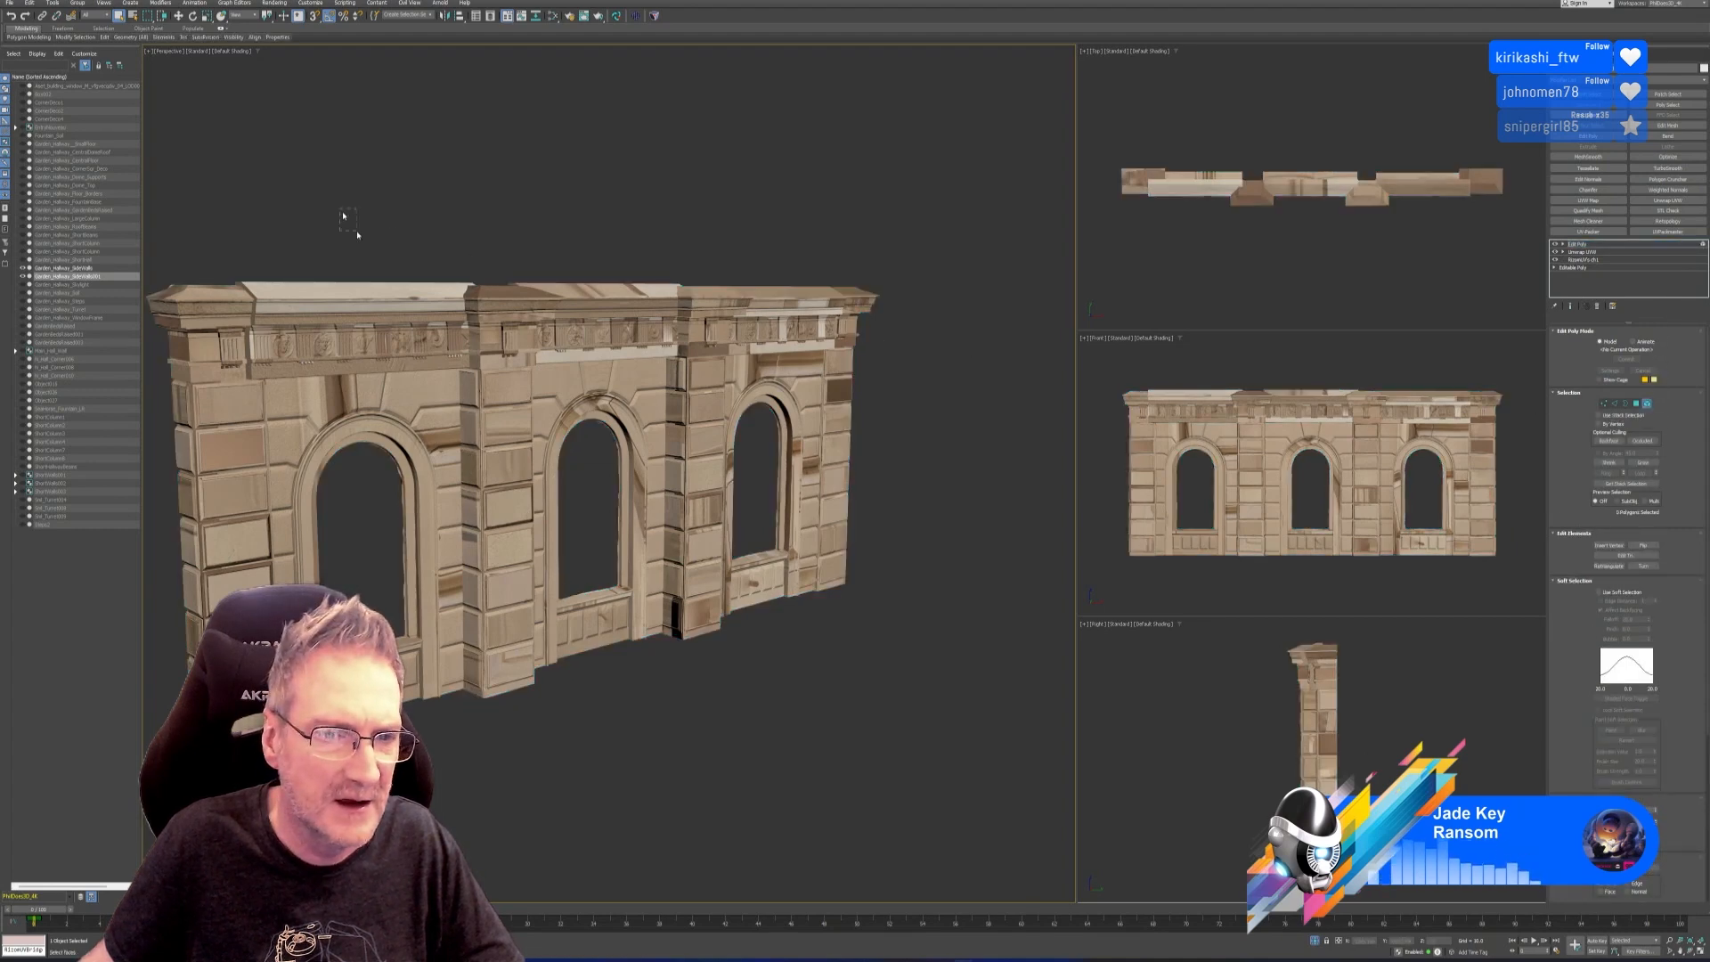
left_click_drag(342, 216, 905, 717)
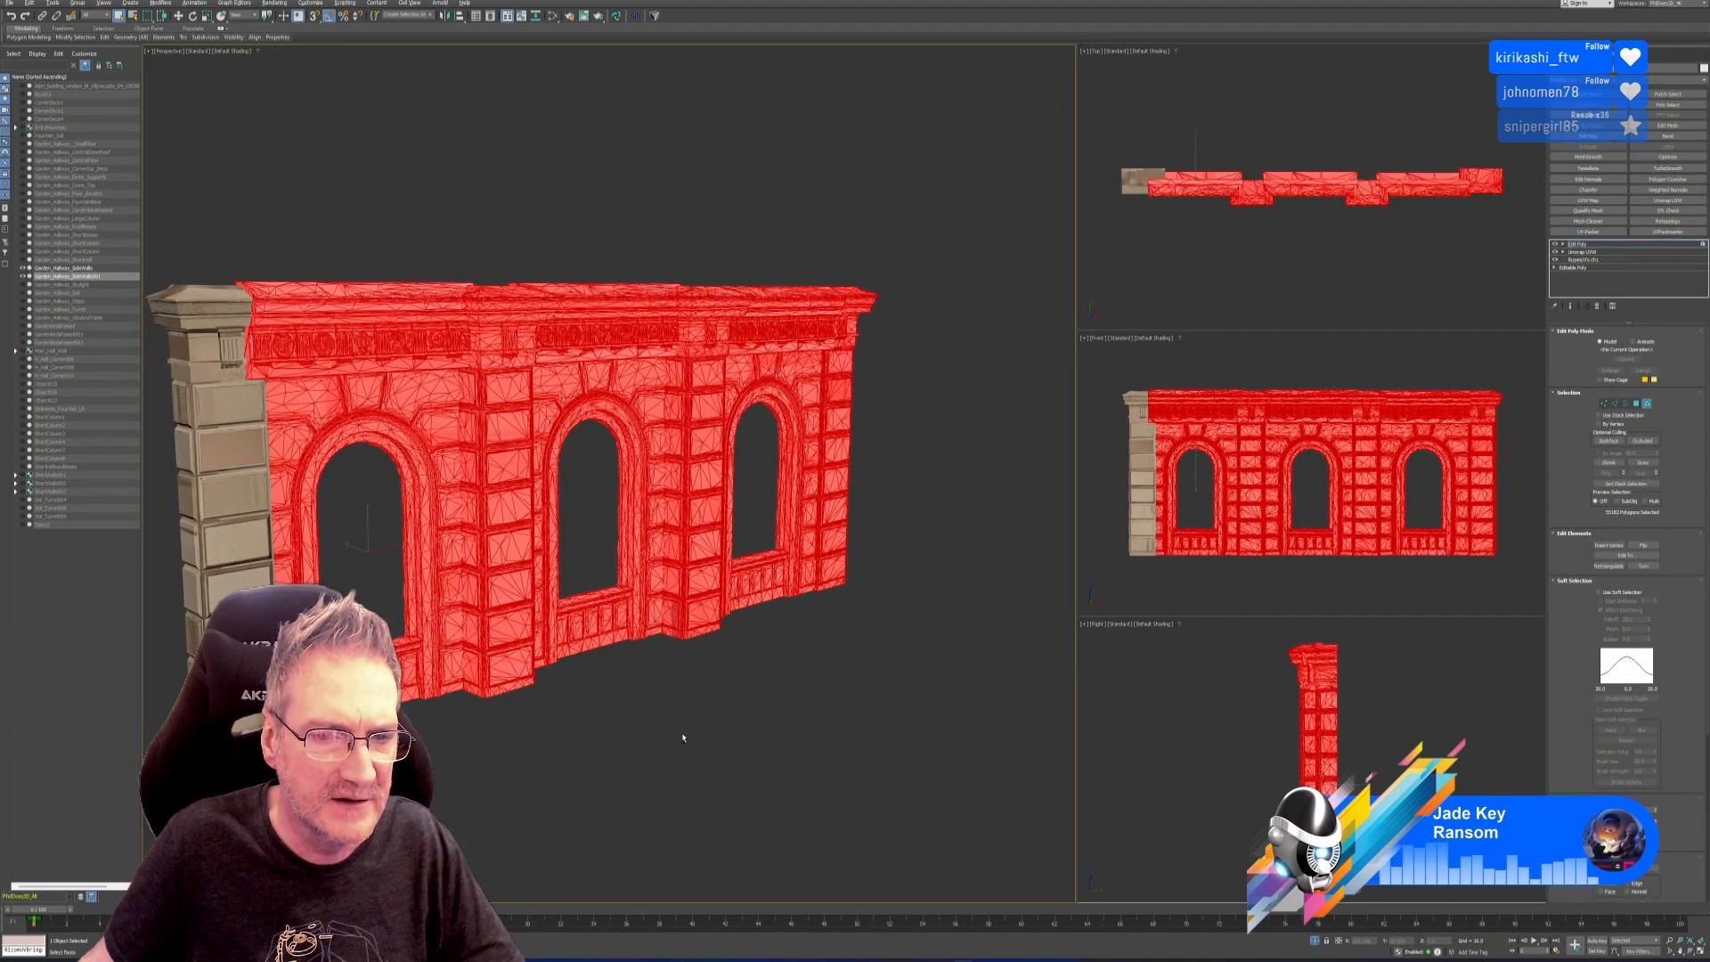
mouse_move(683, 738)
middle_mouse_down("alt")
mouse_move(797, 719)
mouse_move(667, 733)
mouse_move(687, 744)
middle_mouse_up("alt")
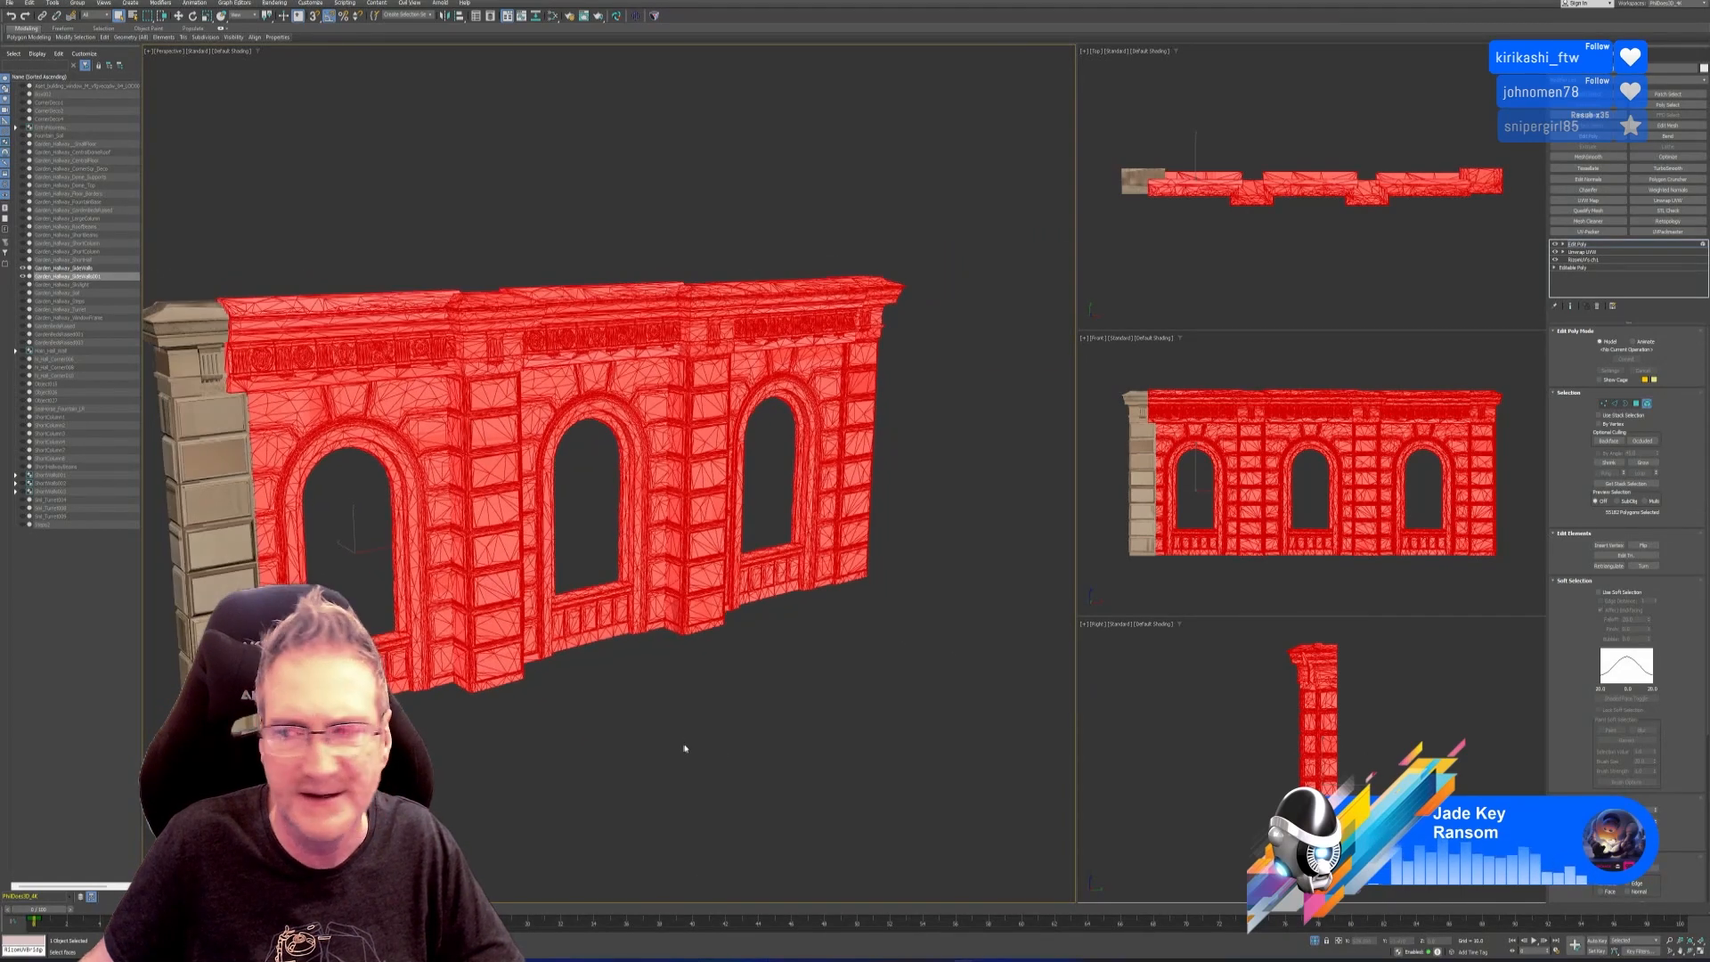
left_click(1646, 404)
left_click(1598, 306)
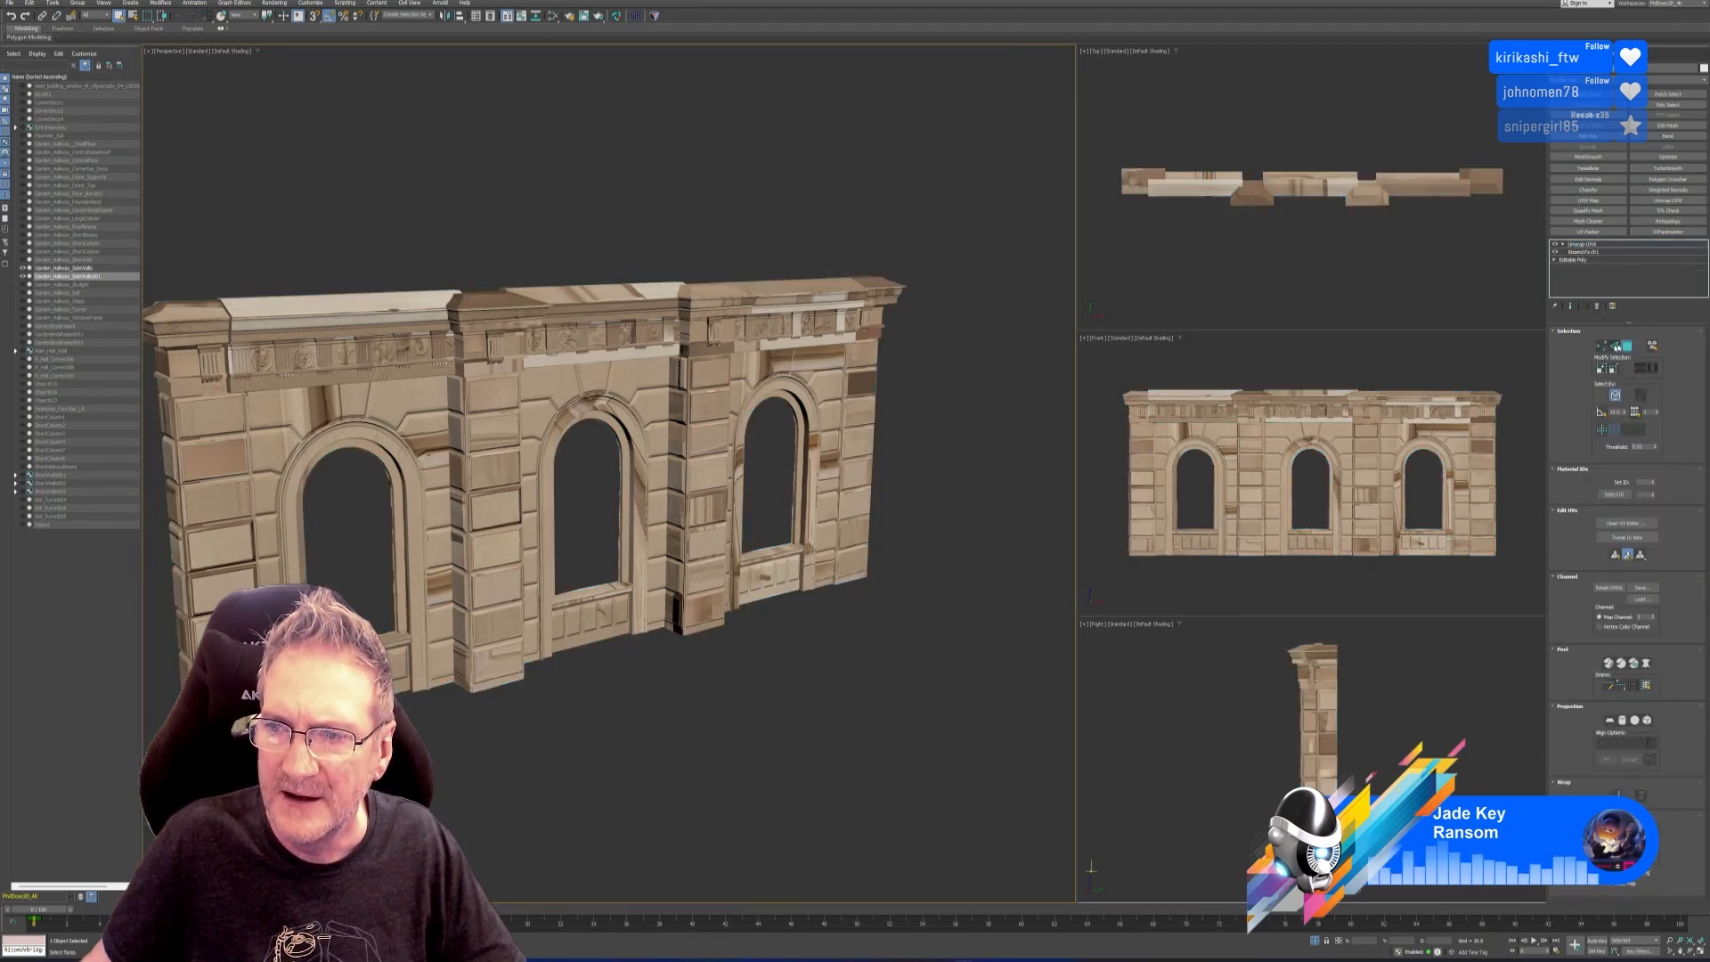
Copy the Unwrap UVW modifier from the side wall copy's modifier stack.
left_click(1627, 346)
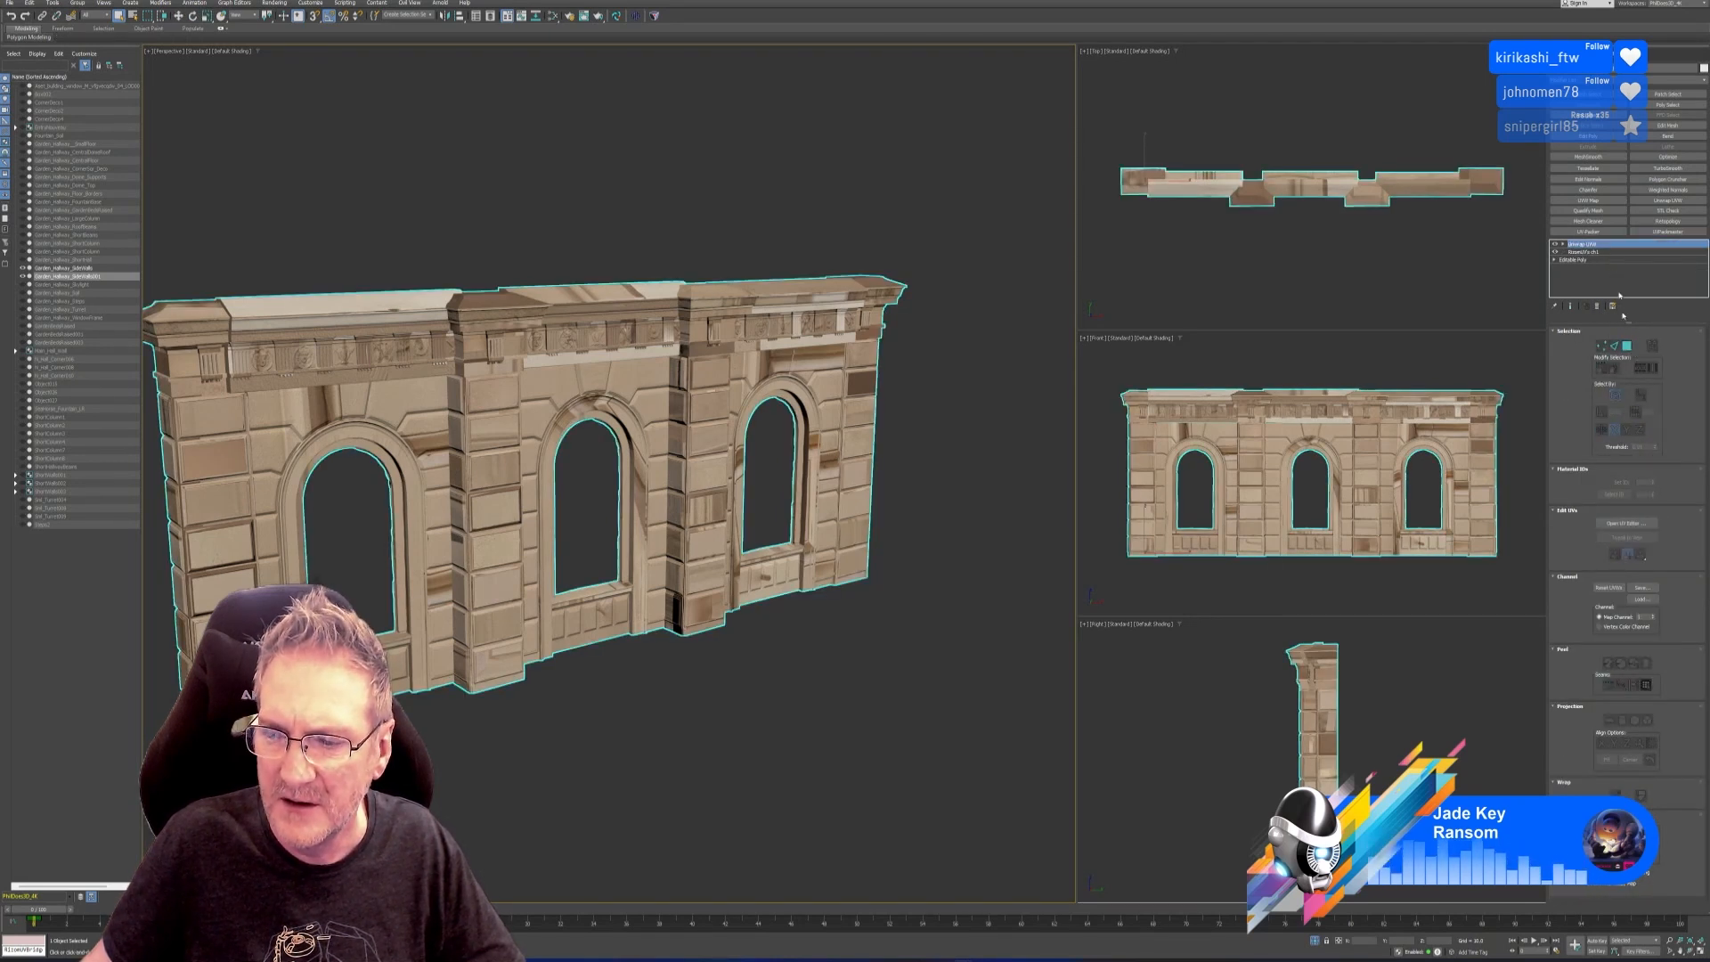
right_click(1582, 243)
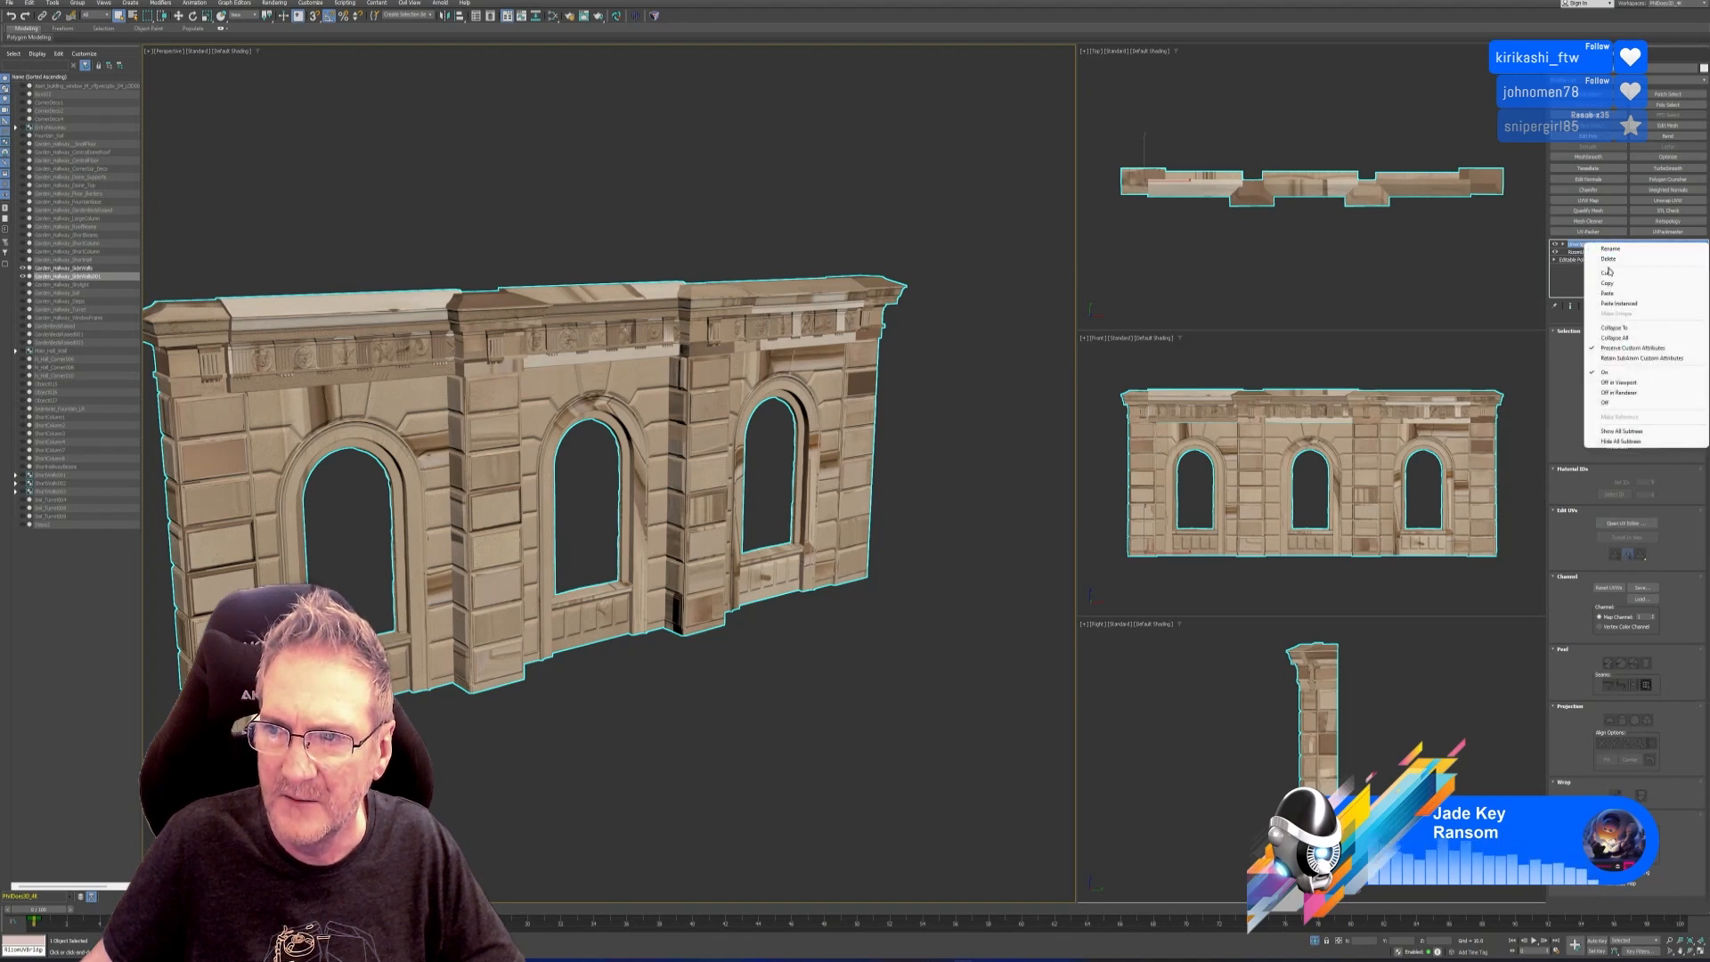
left_click(1597, 284)
Set the map channel of the wall copy's Unwrap UVW modifier to 2, moving its UVs to that channel.
scroll(599, 489, "down", 4)
middle_click_drag(599, 489, 865, 436)
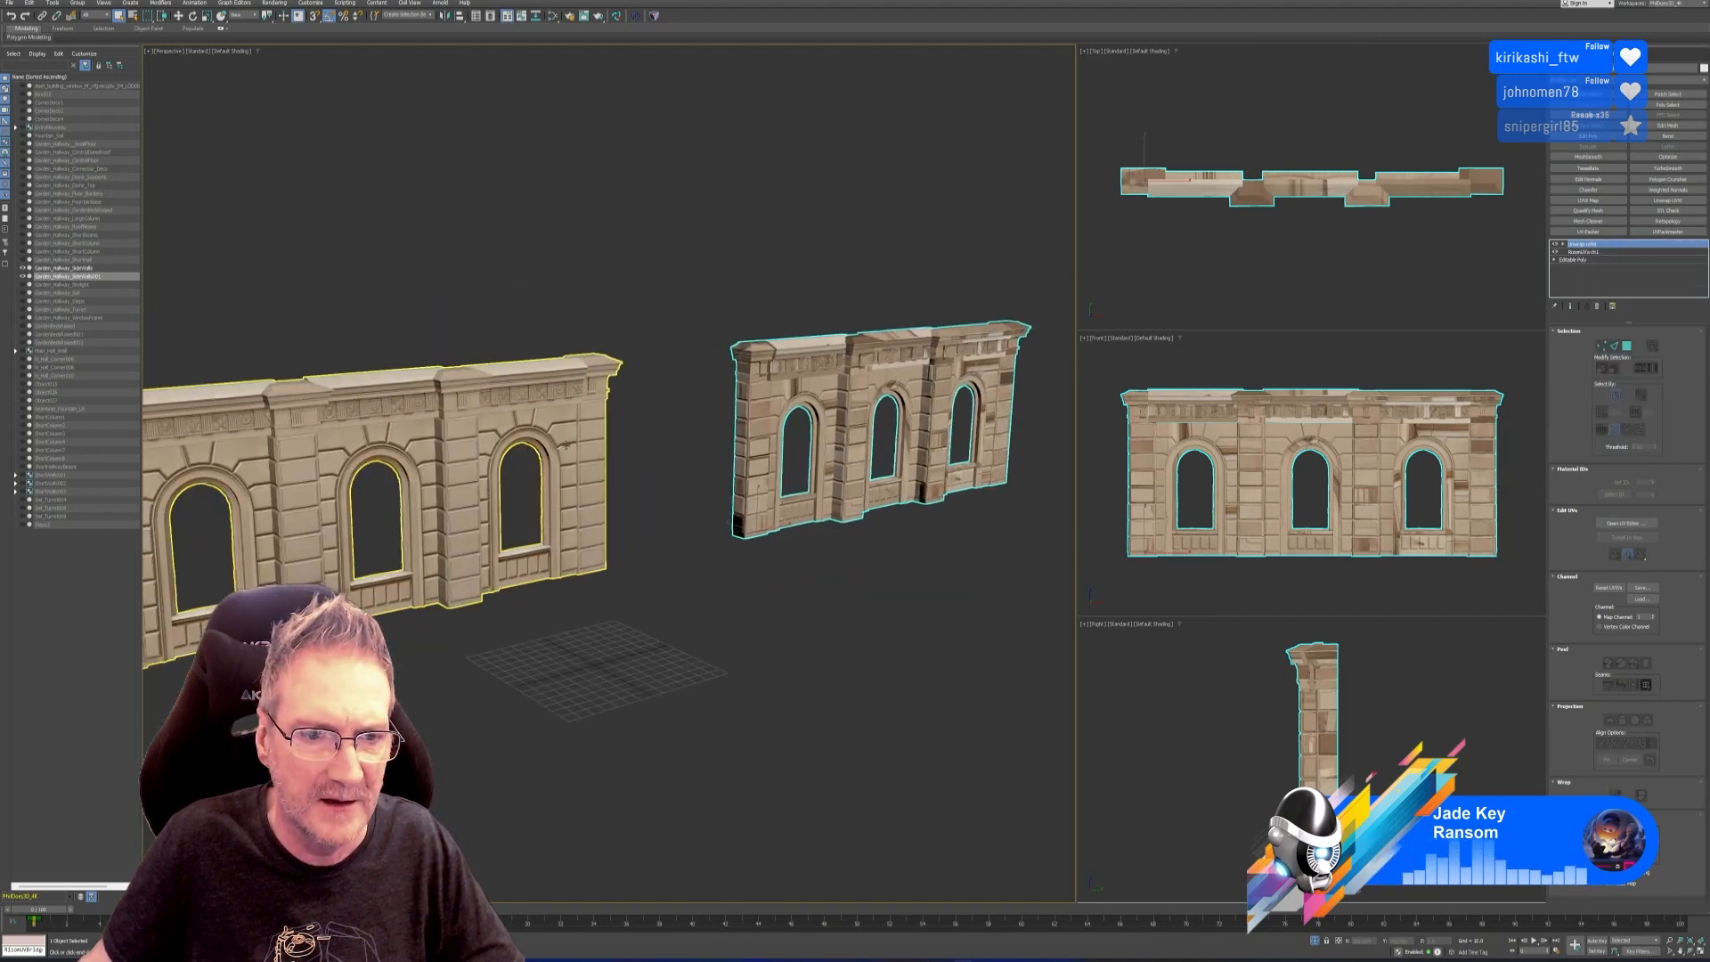
middle_click_drag(578, 413, 608, 398)
left_click(608, 397)
left_click(1024, 371)
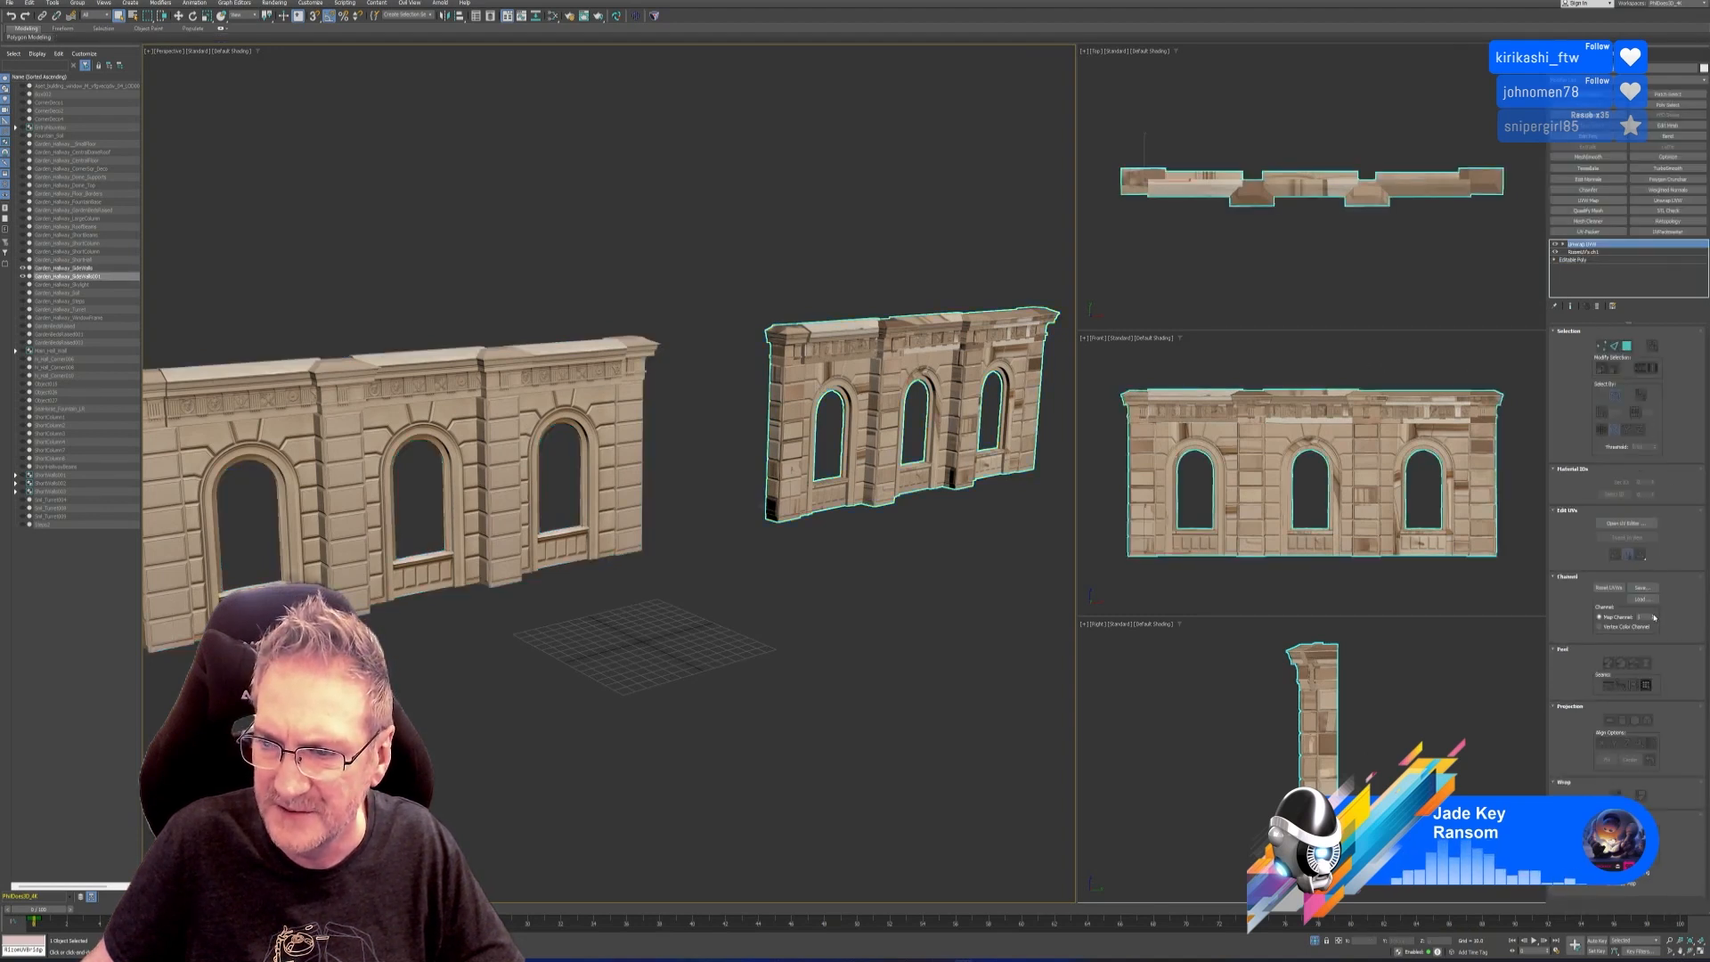
left_click(1653, 615)
left_click(809, 489)
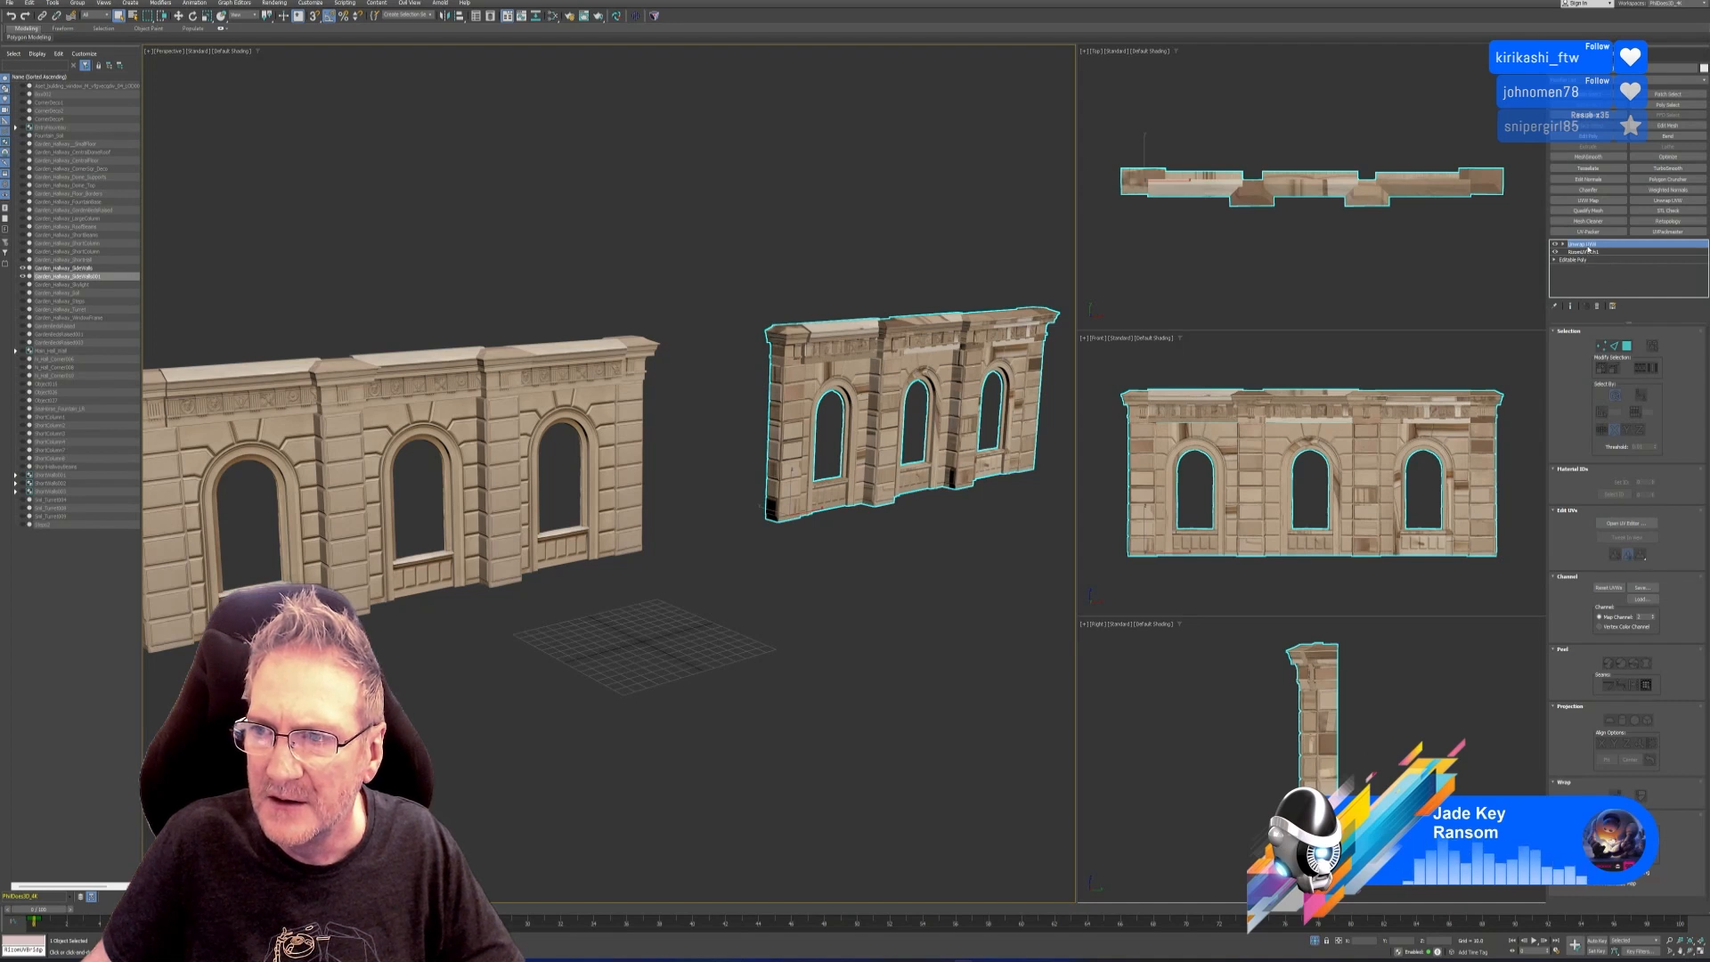
Transfer the new UVs to the original side wall by copying the wall copy's Unwrap UVW modifier and pasting it there.
right_click(1585, 245)
left_click(1617, 288)
left_click(567, 384)
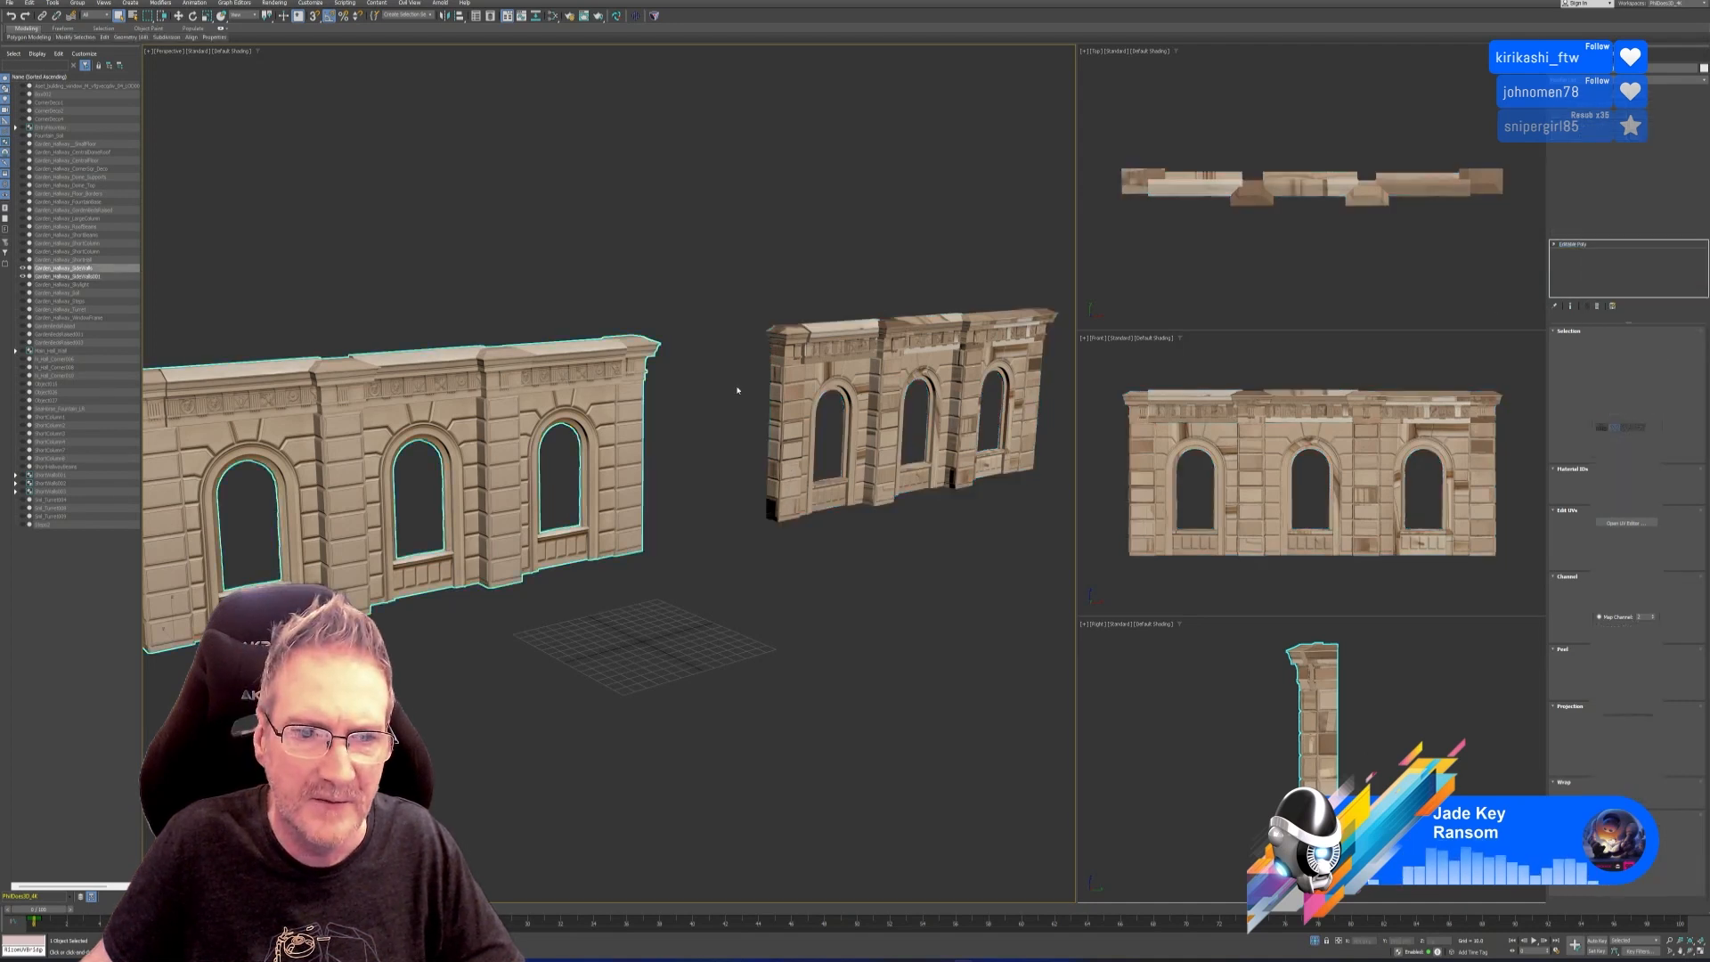
right_click(1594, 246)
left_click(1612, 248)
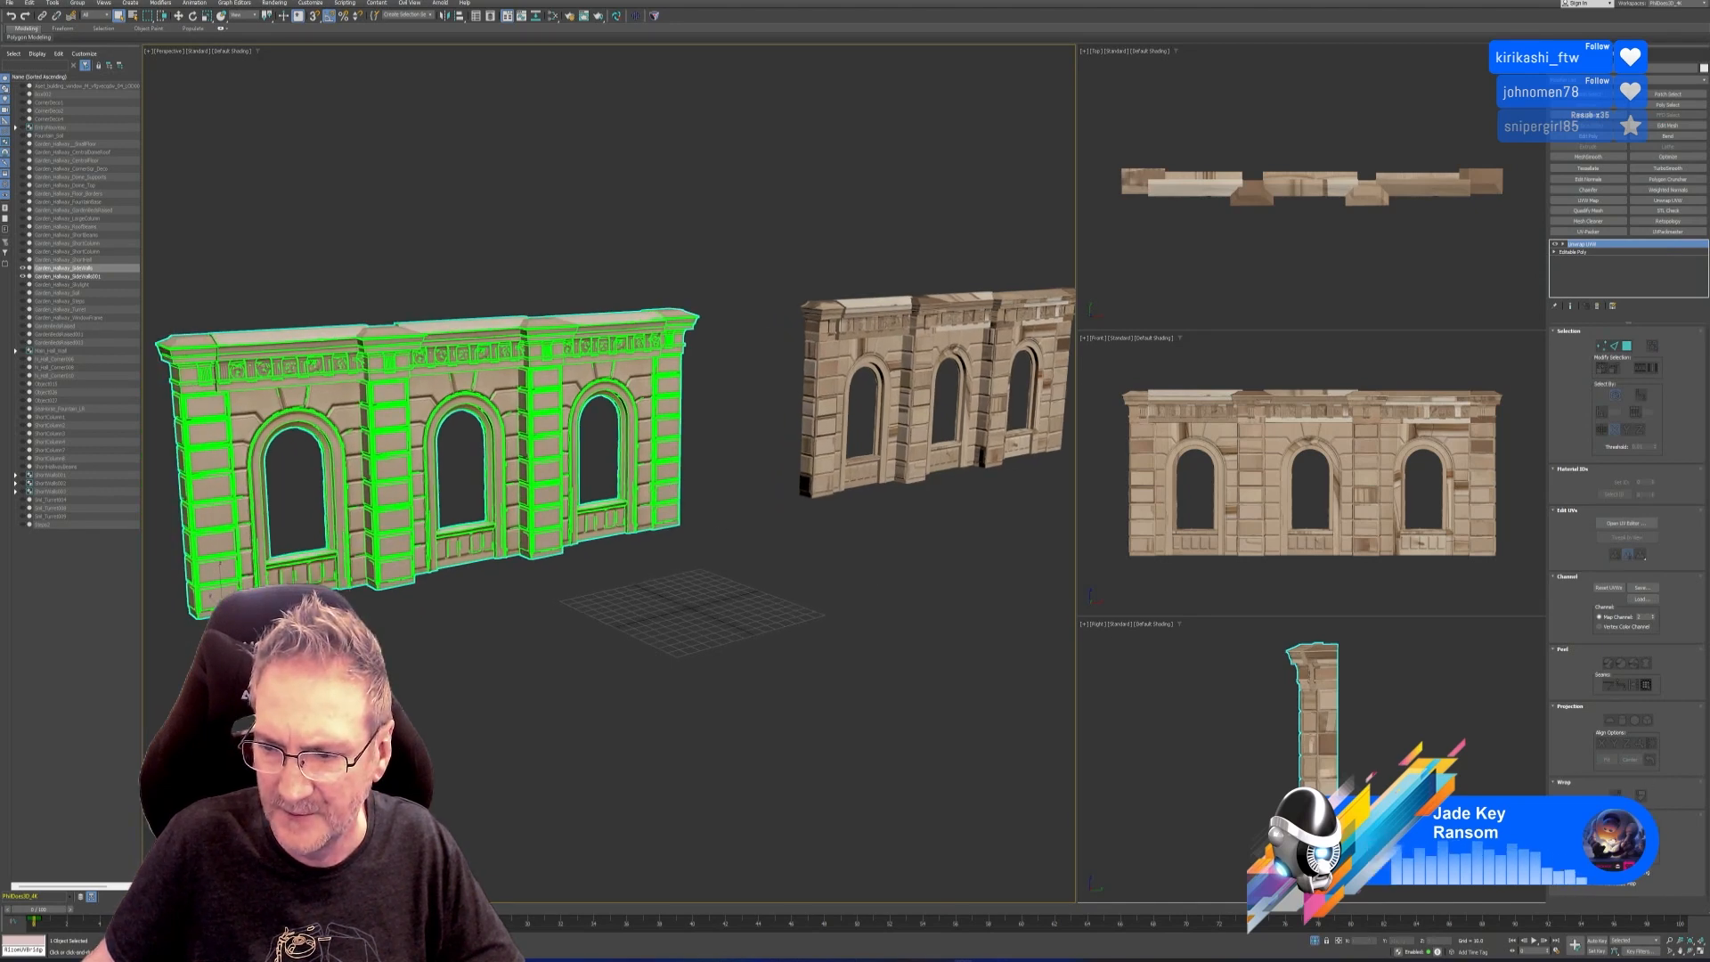
Delete the side wall copy and select the original side wall.
left_click(897, 362)
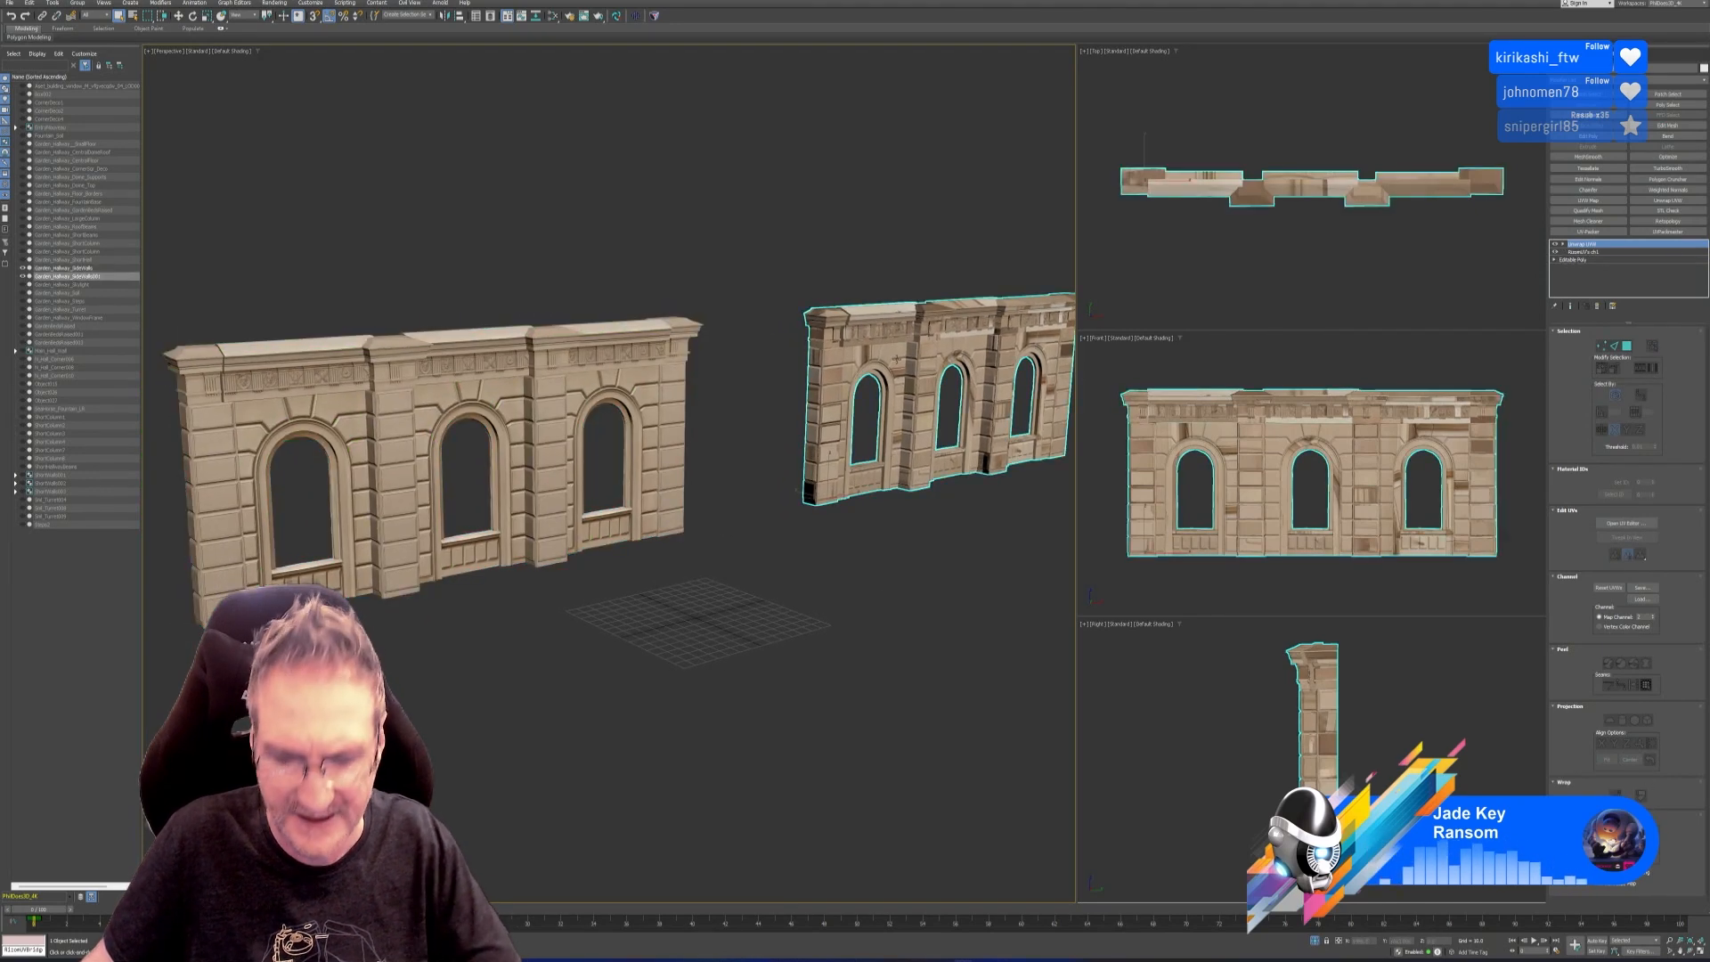
key("Delete")
middle_click_drag(897, 362, 692, 450, "alt")
left_click(693, 450)
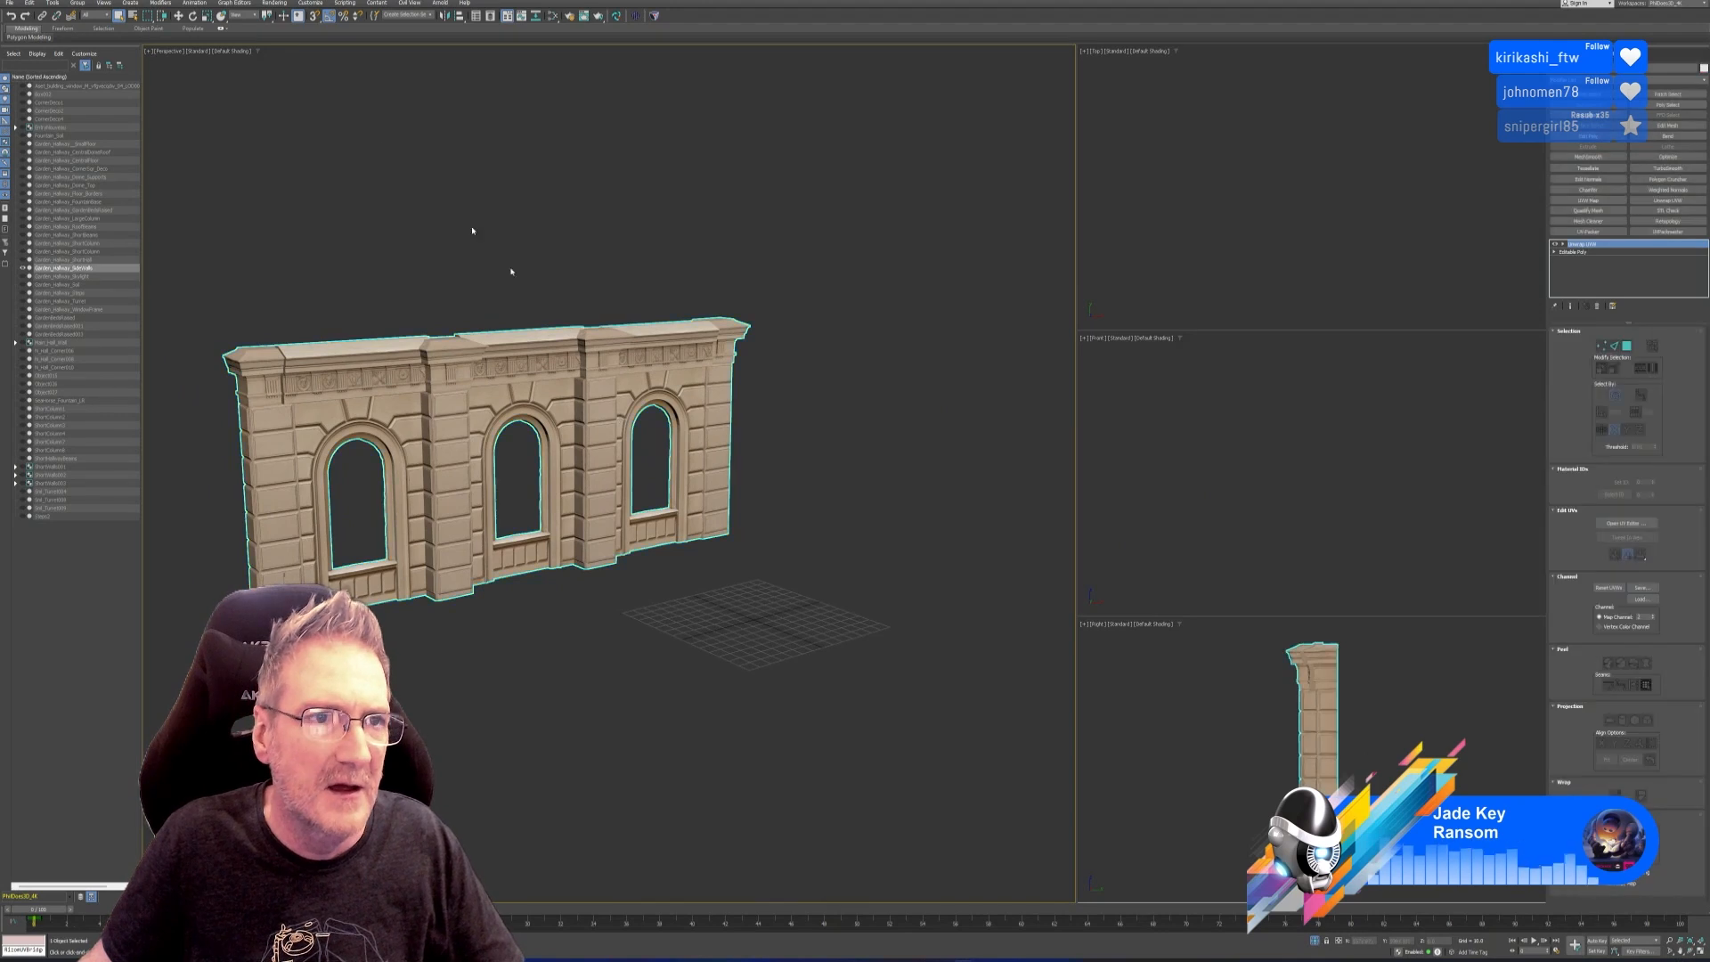
In Bake to Texture, replace the queued short wall entry with a Diffuse map for the selected side wall.
left_click(274, 3)
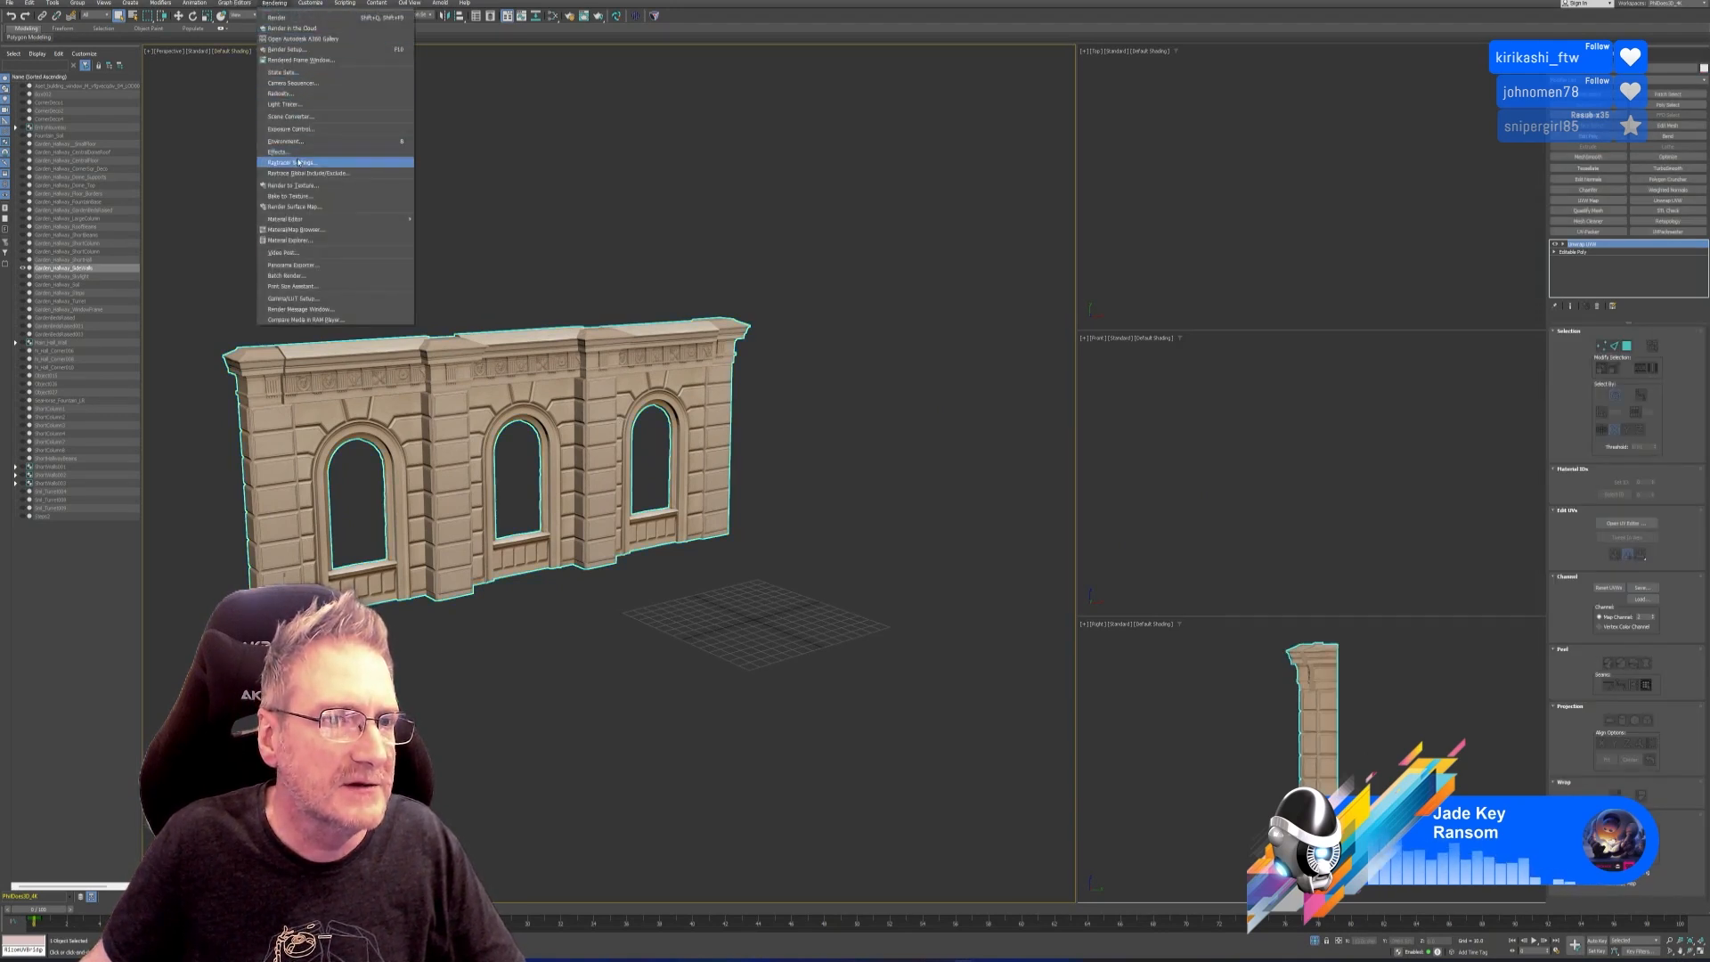
left_click(316, 185)
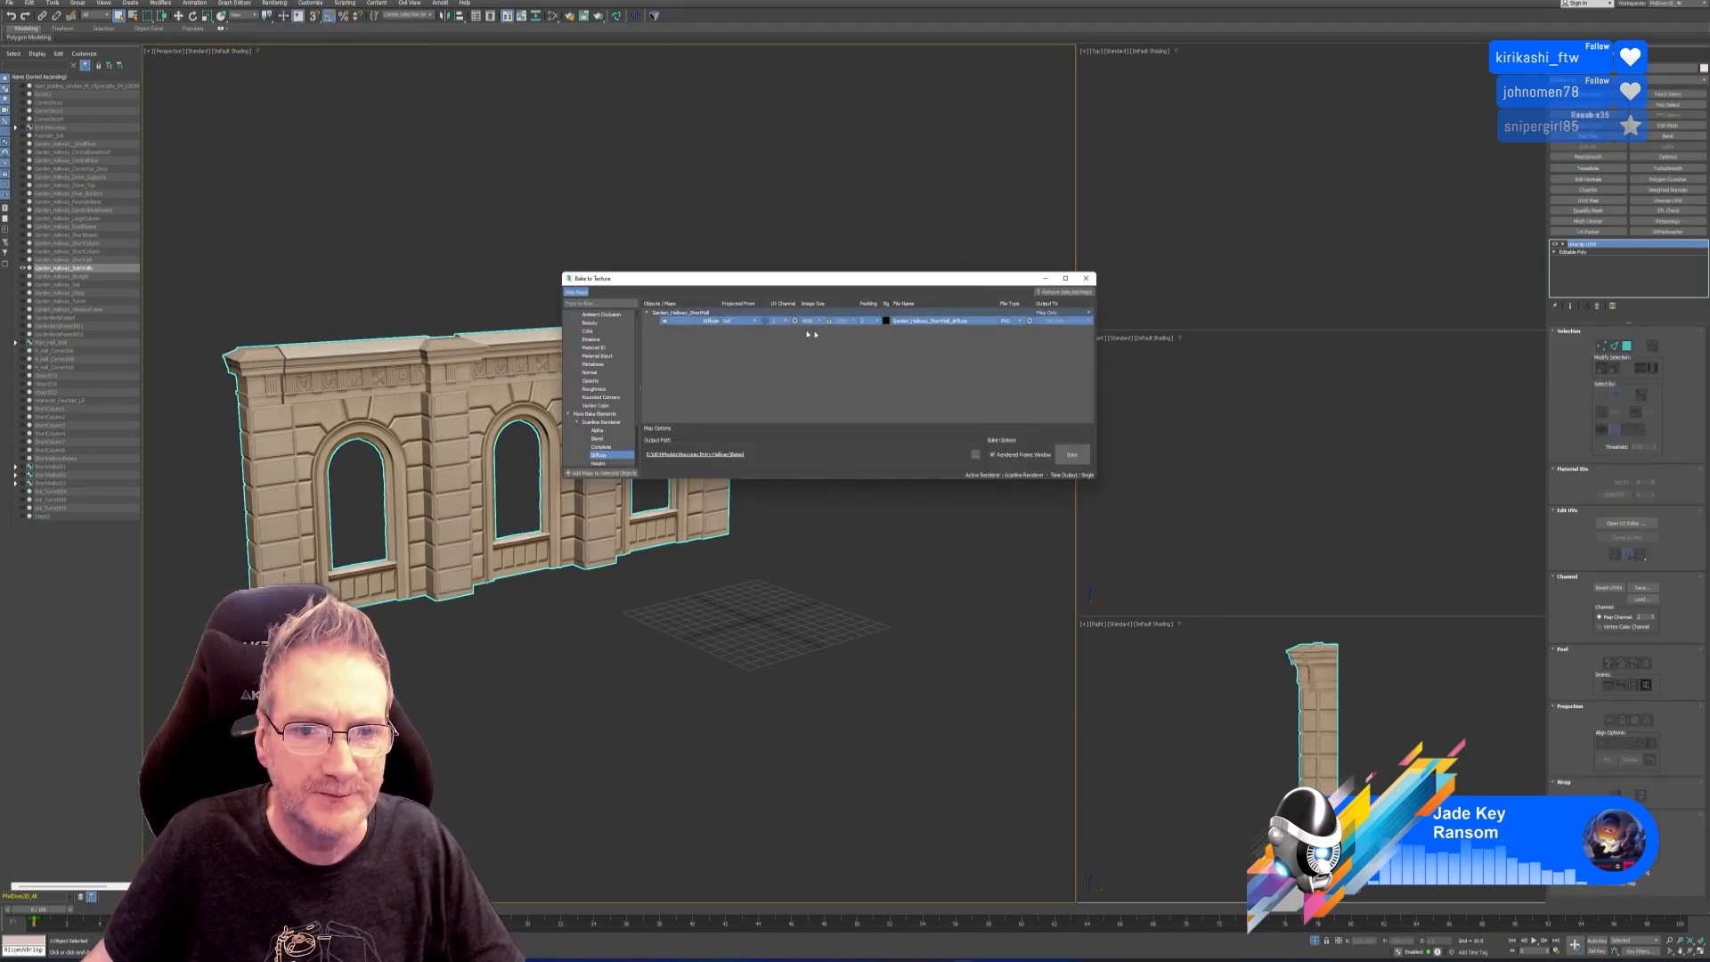
left_click(1064, 291)
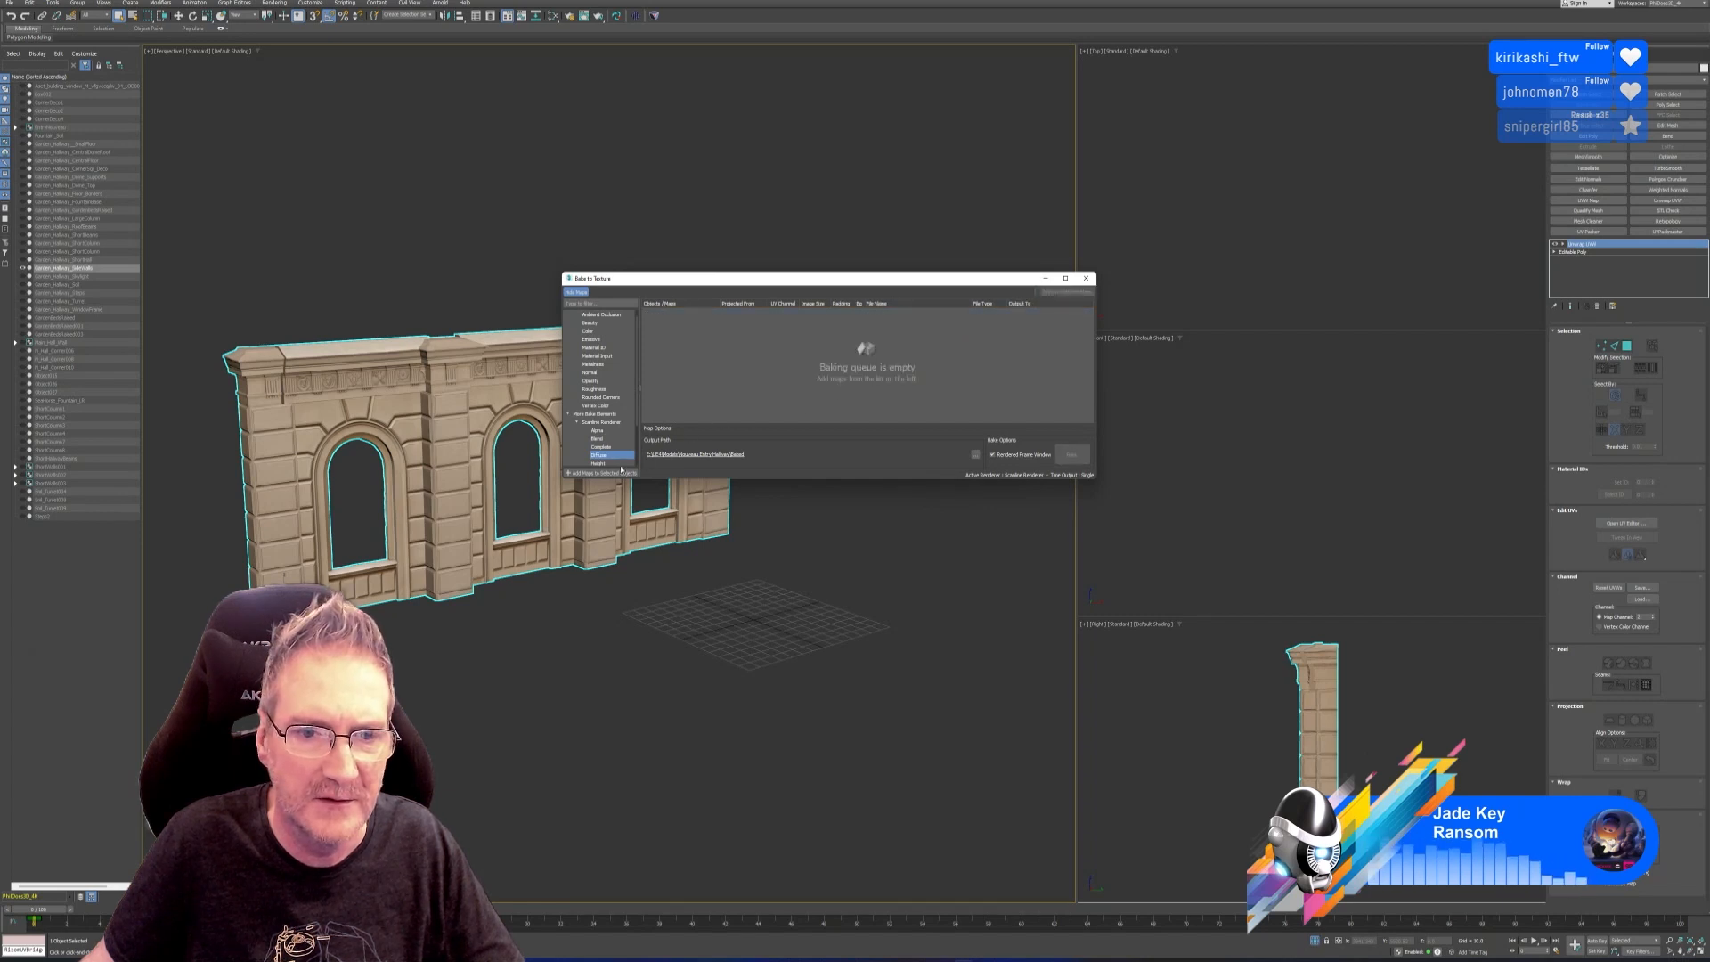
left_click(622, 472)
left_click(855, 336)
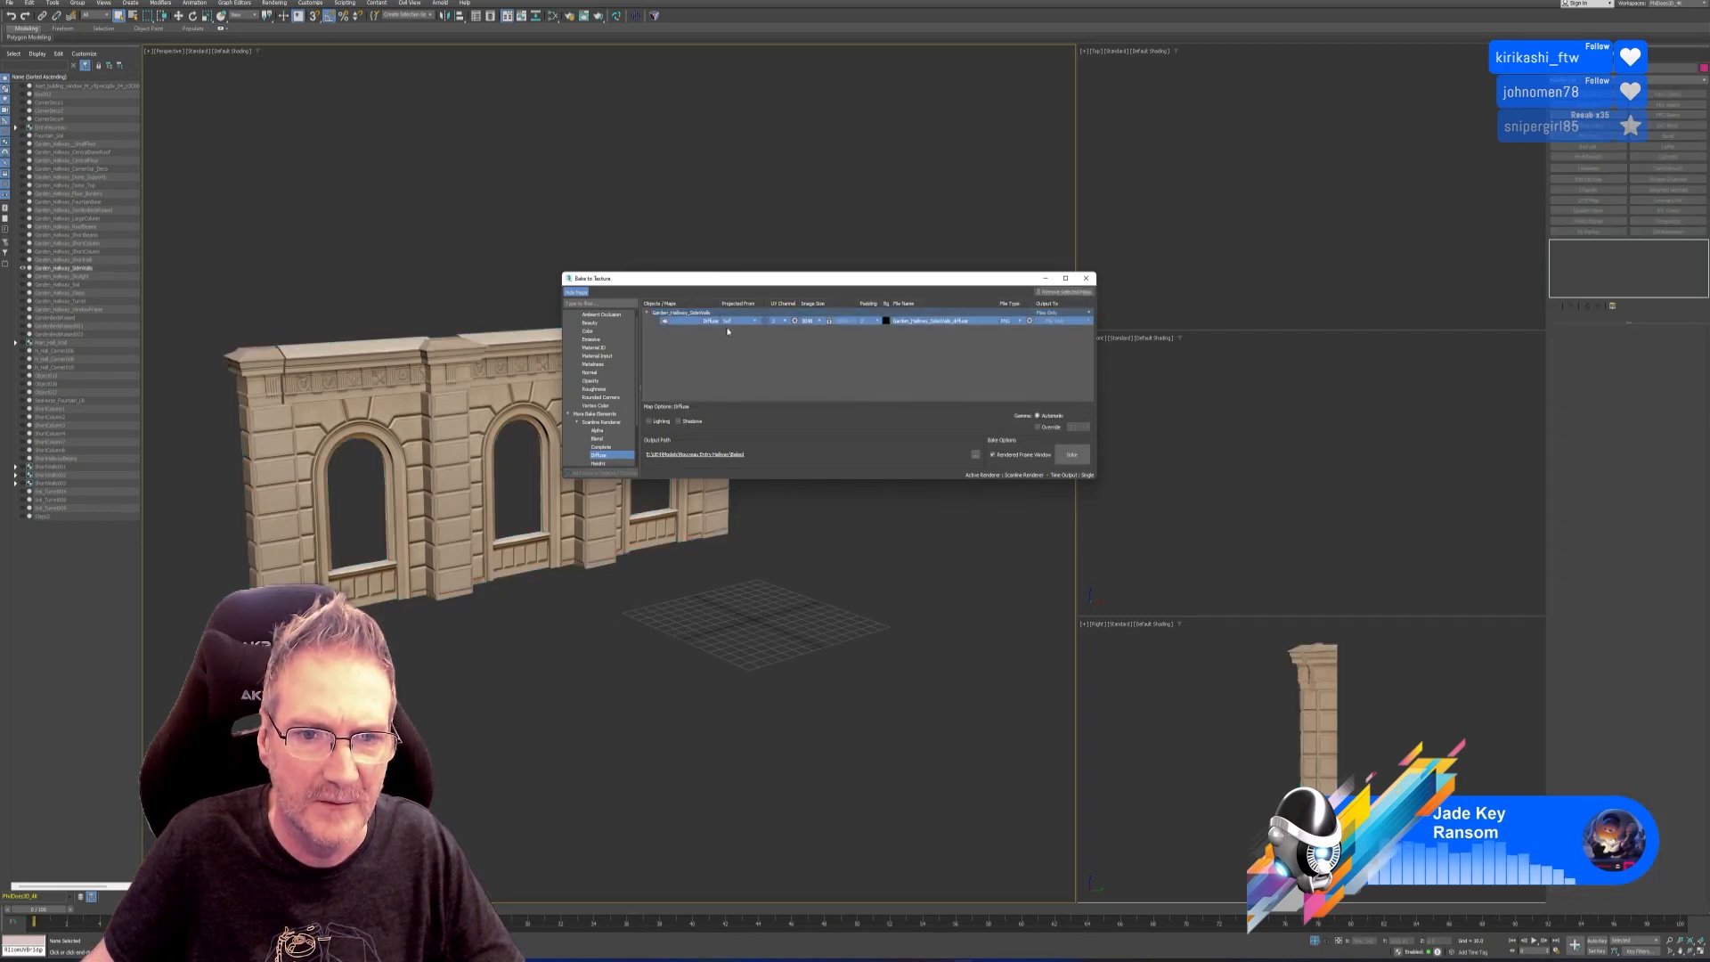
Choose the diffuse map's image size, bake the Garden_Hallway_SideWalls diffuse texture, and close the baking window.
left_click(818, 320)
left_click(813, 355)
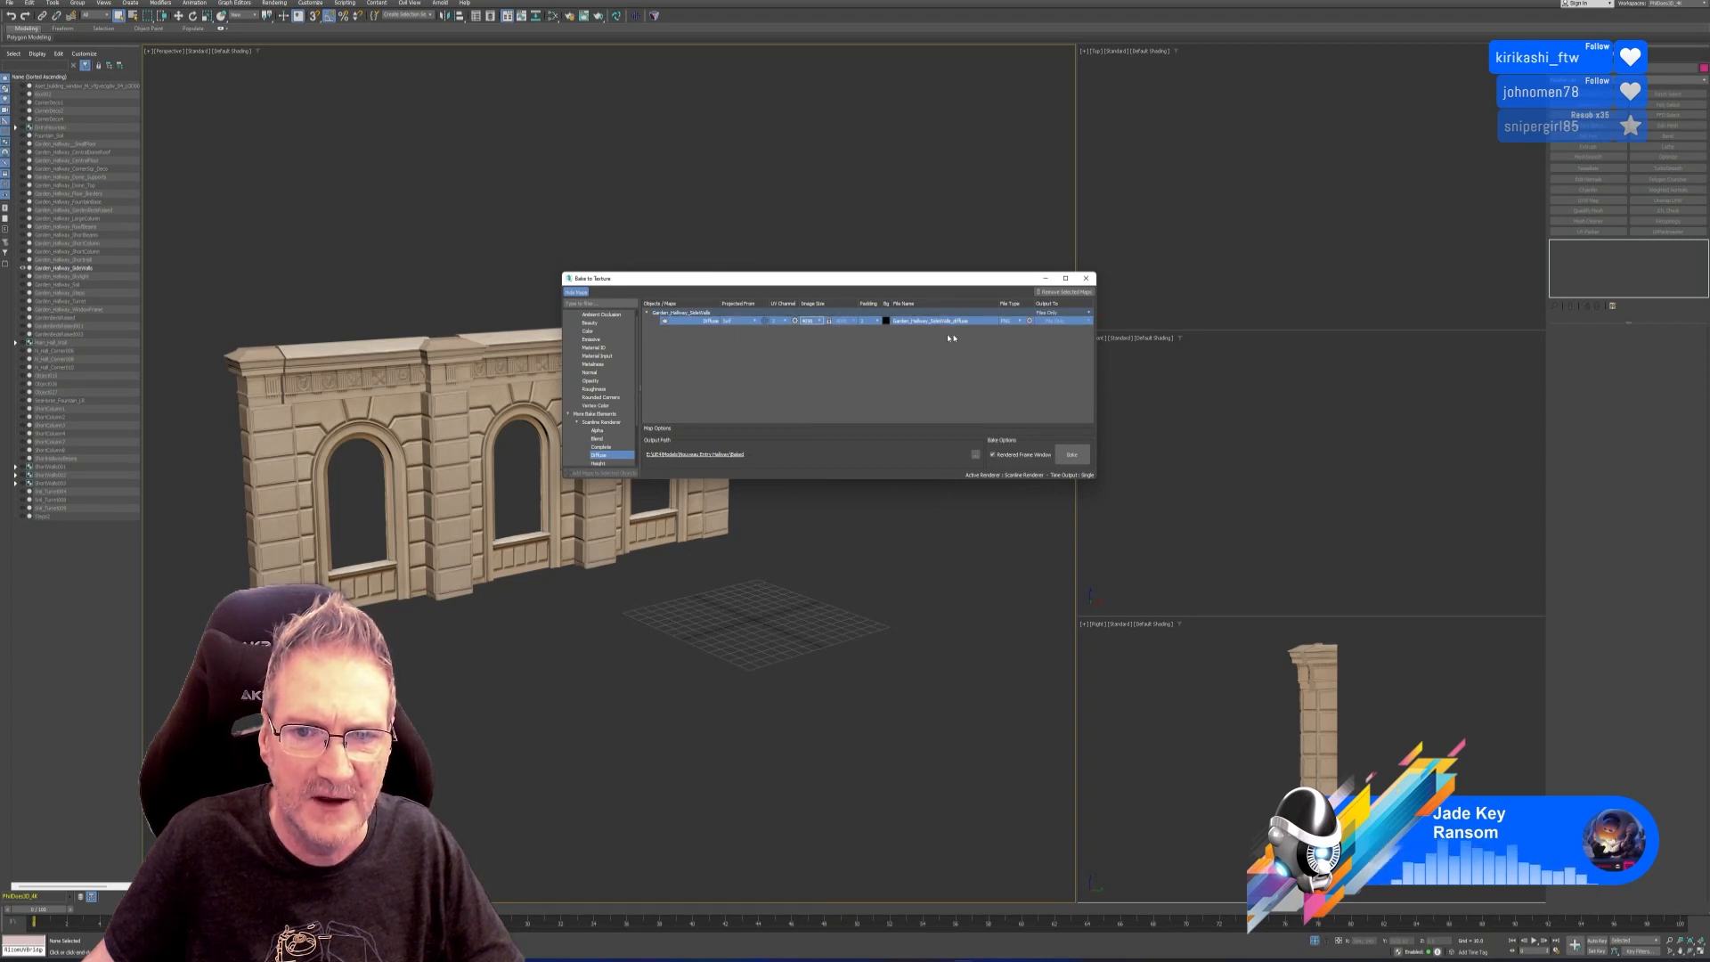
left_click(1071, 454)
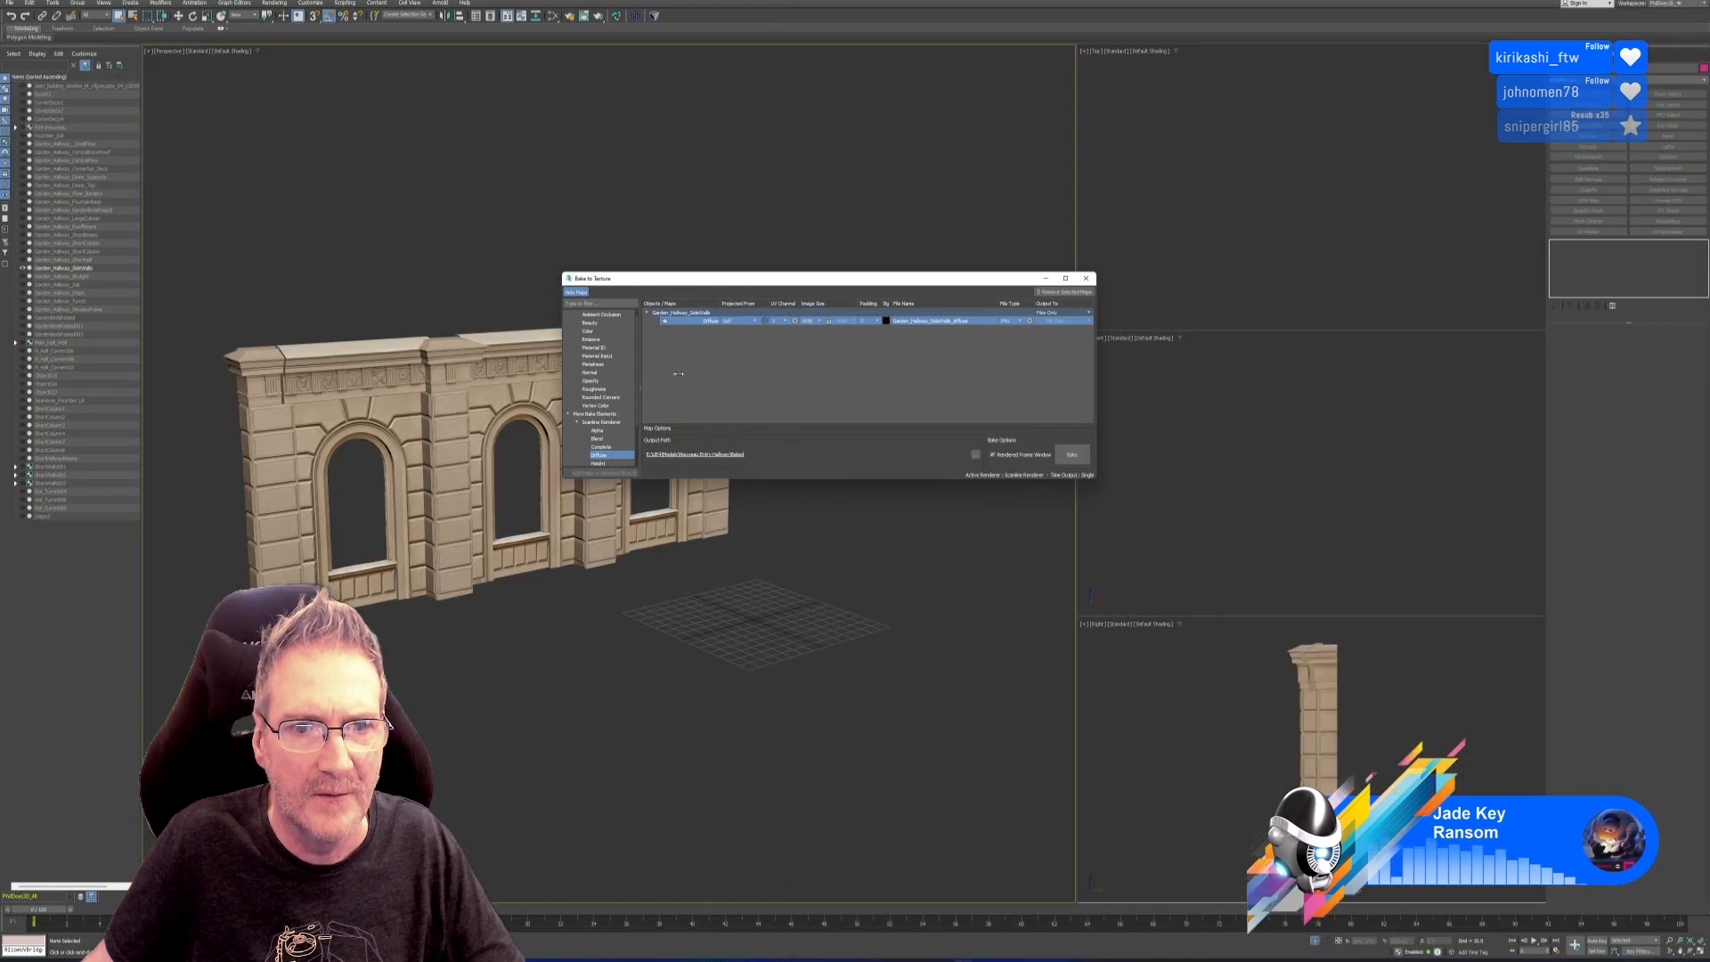
left_click(1085, 278)
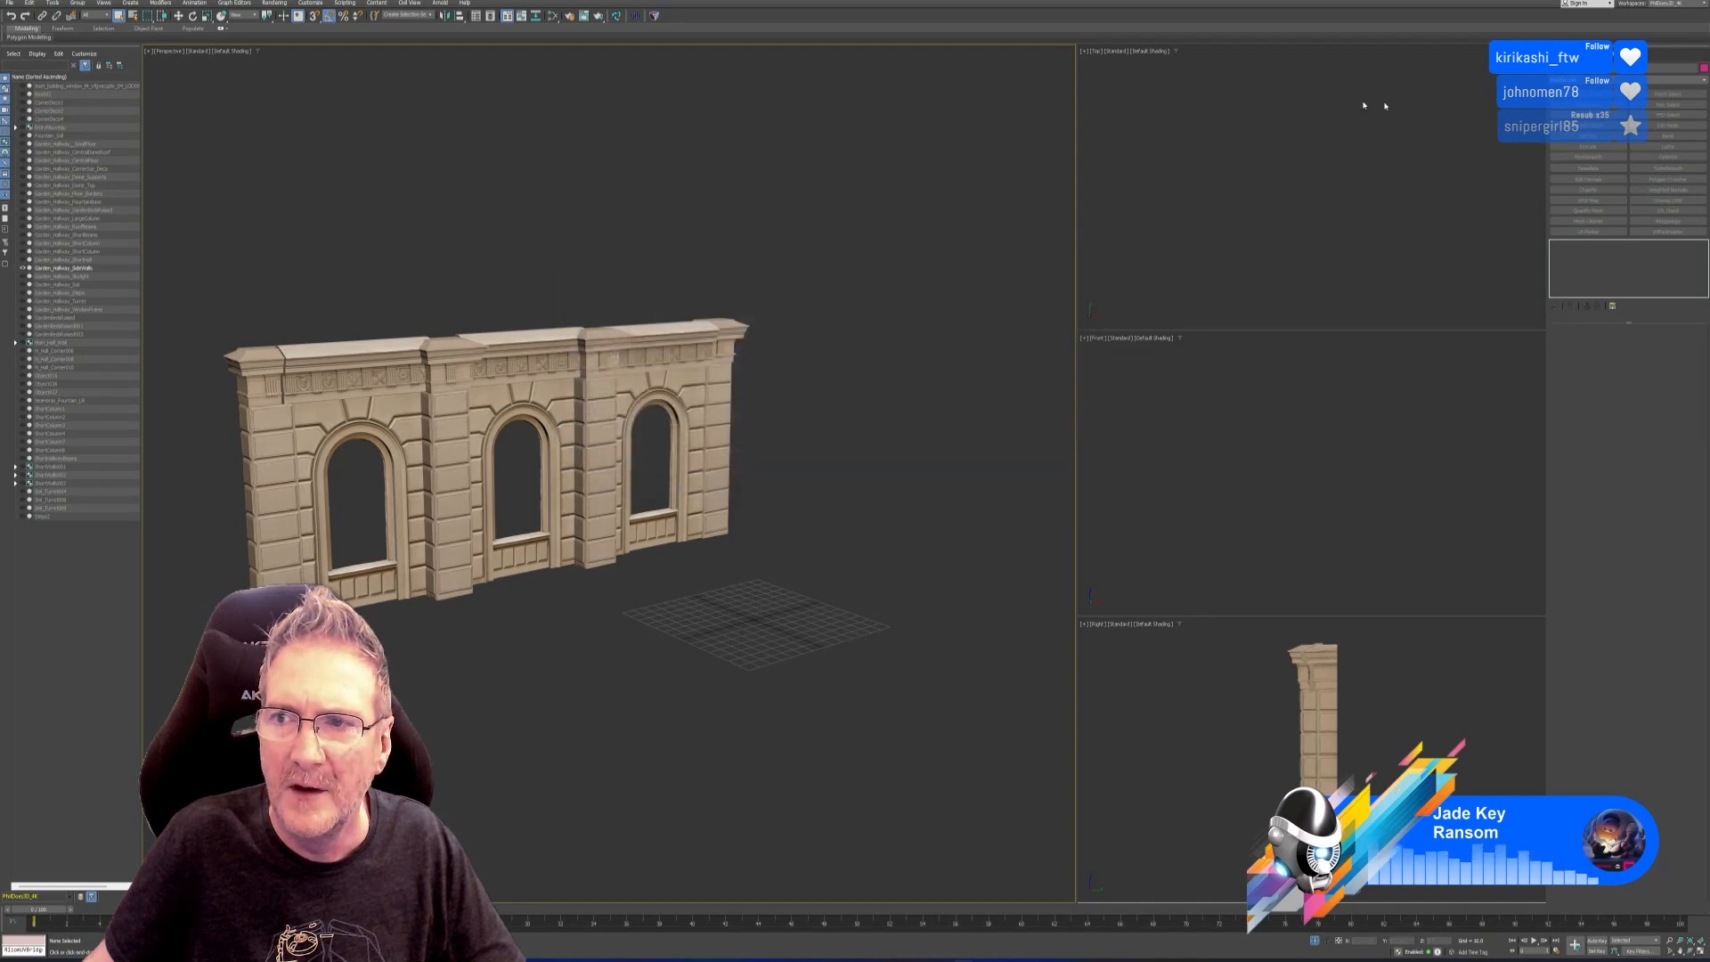
Create a Standard material in the Slate Material Editor and connect the baked SideWalls diffuse bitmap to its Diffuse Color.
left_click(552, 16)
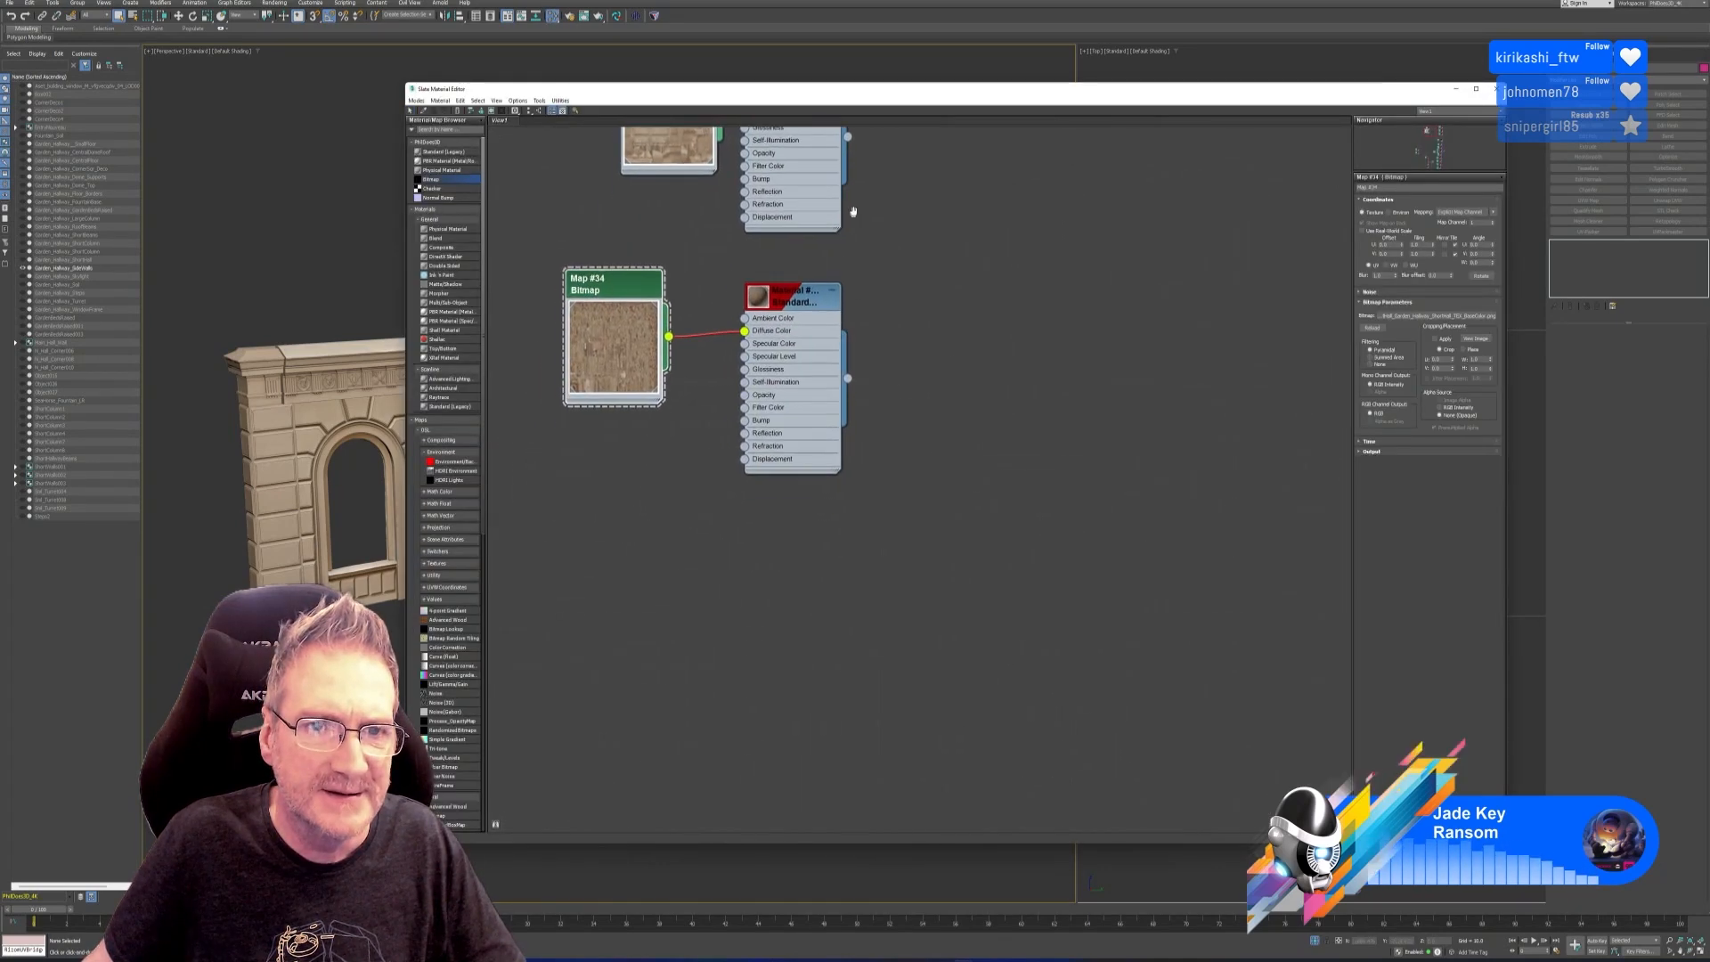
left_click_drag(782, 513, 781, 514)
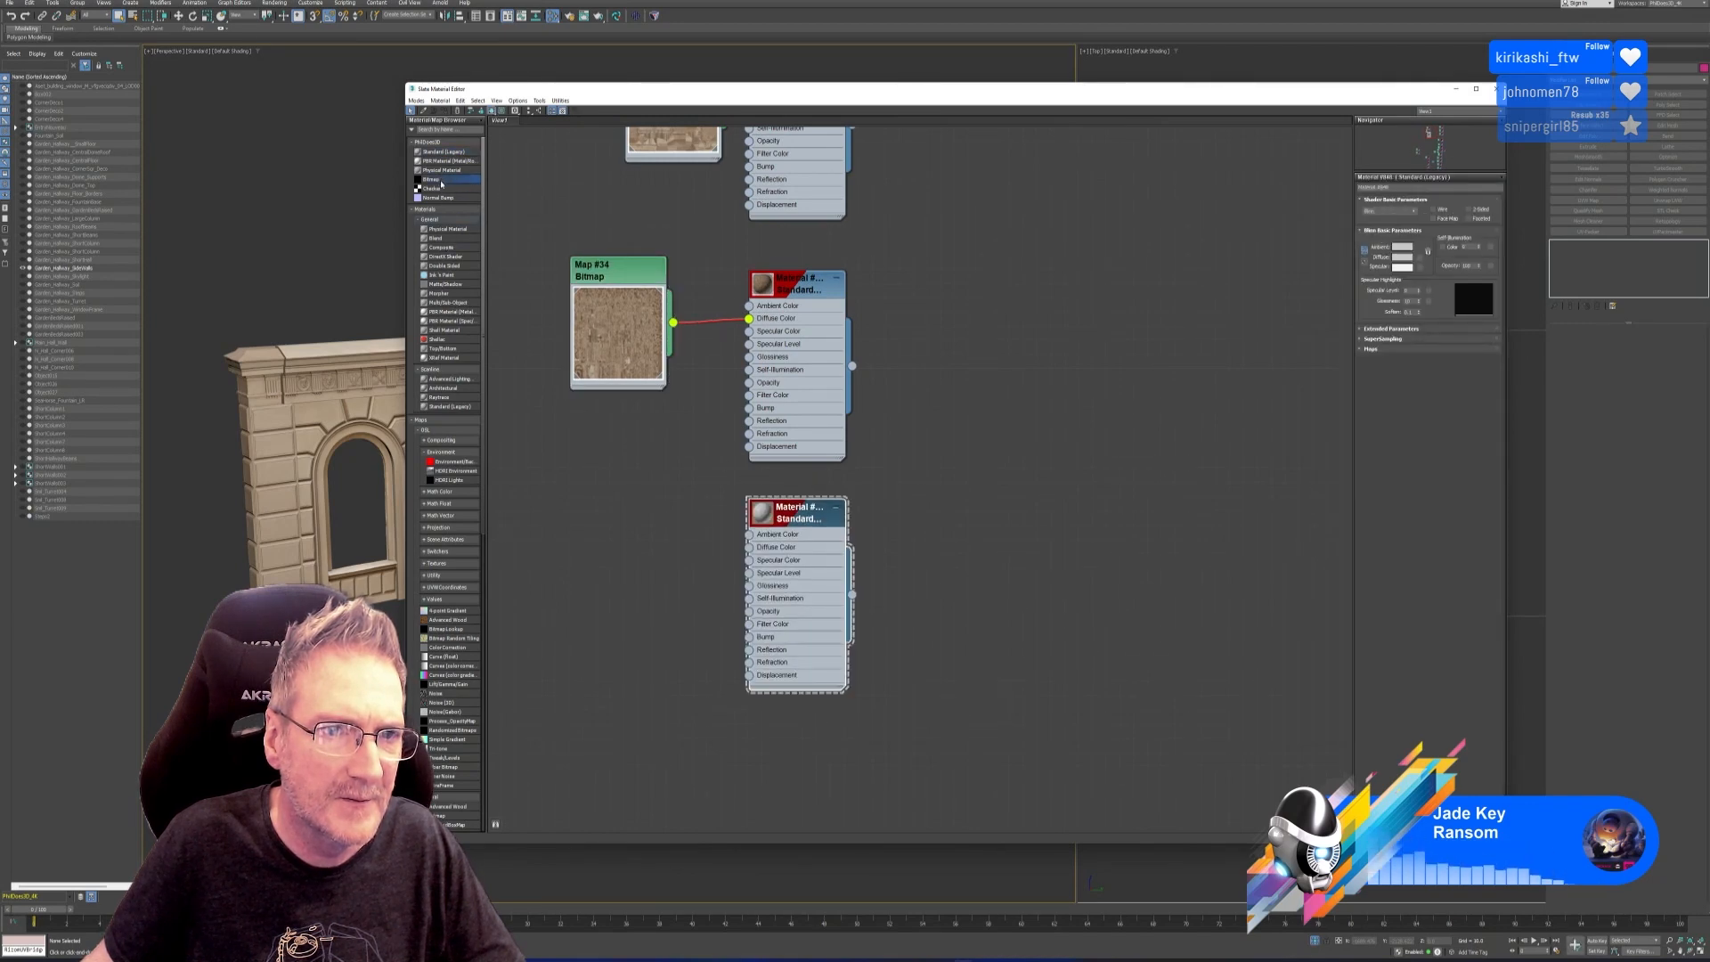
left_click_drag(620, 521, 621, 519)
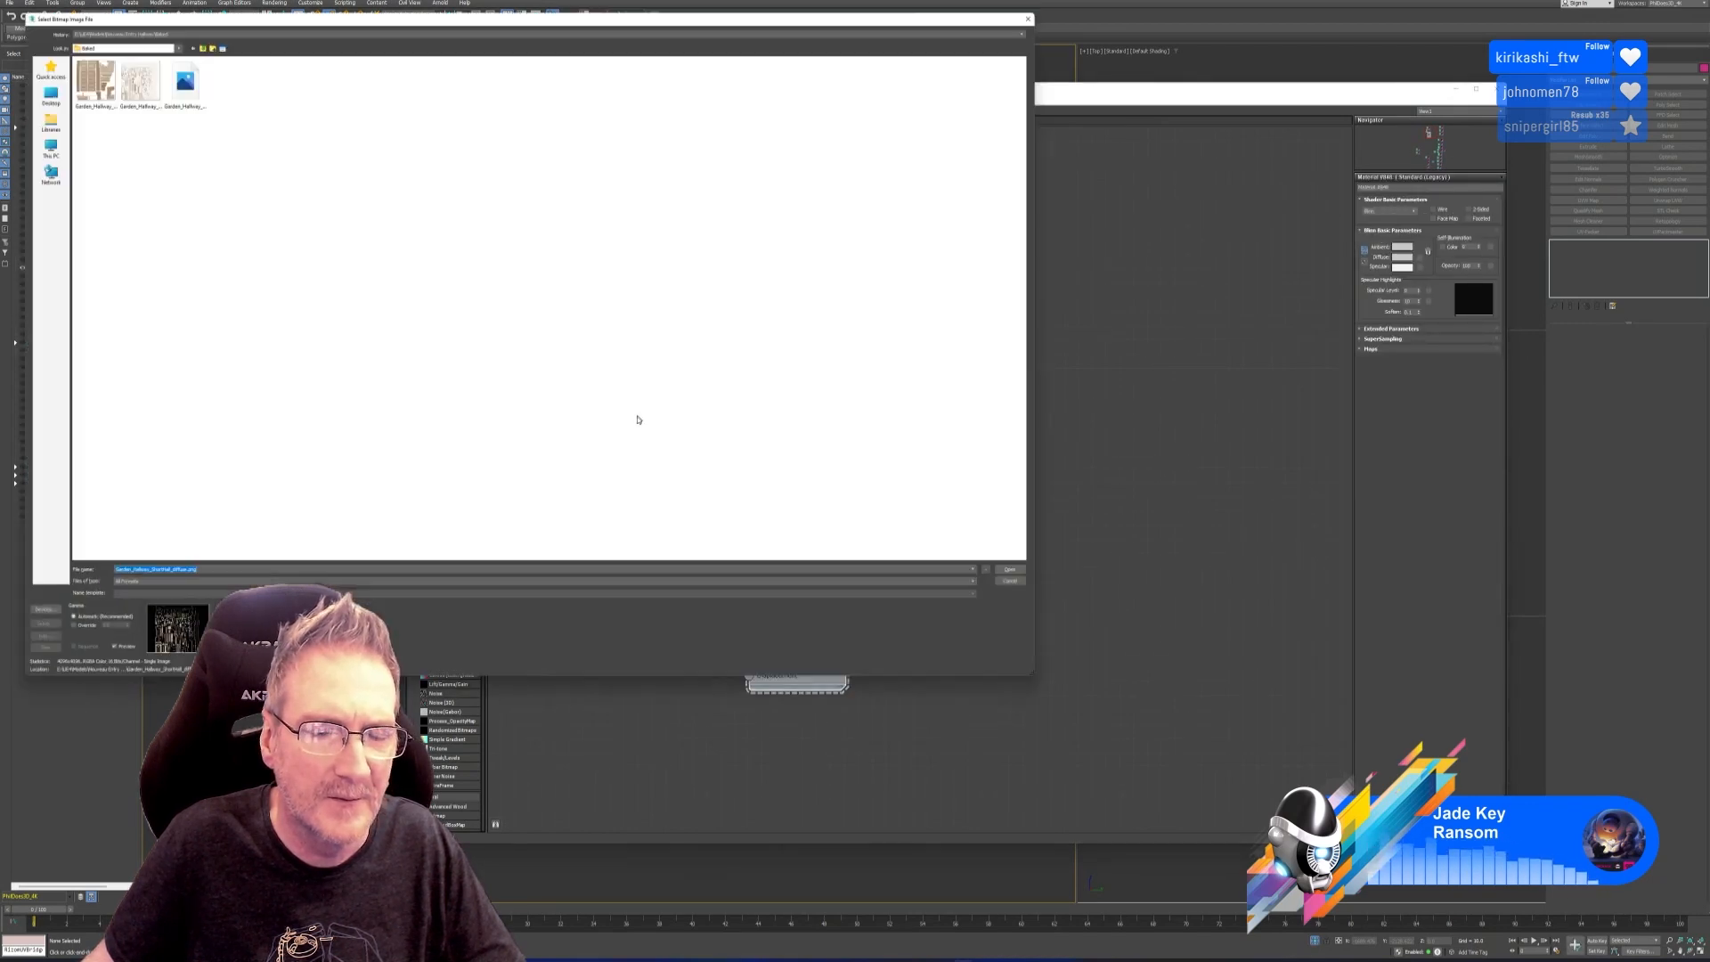
left_click_drag(442, 9, 932, 103)
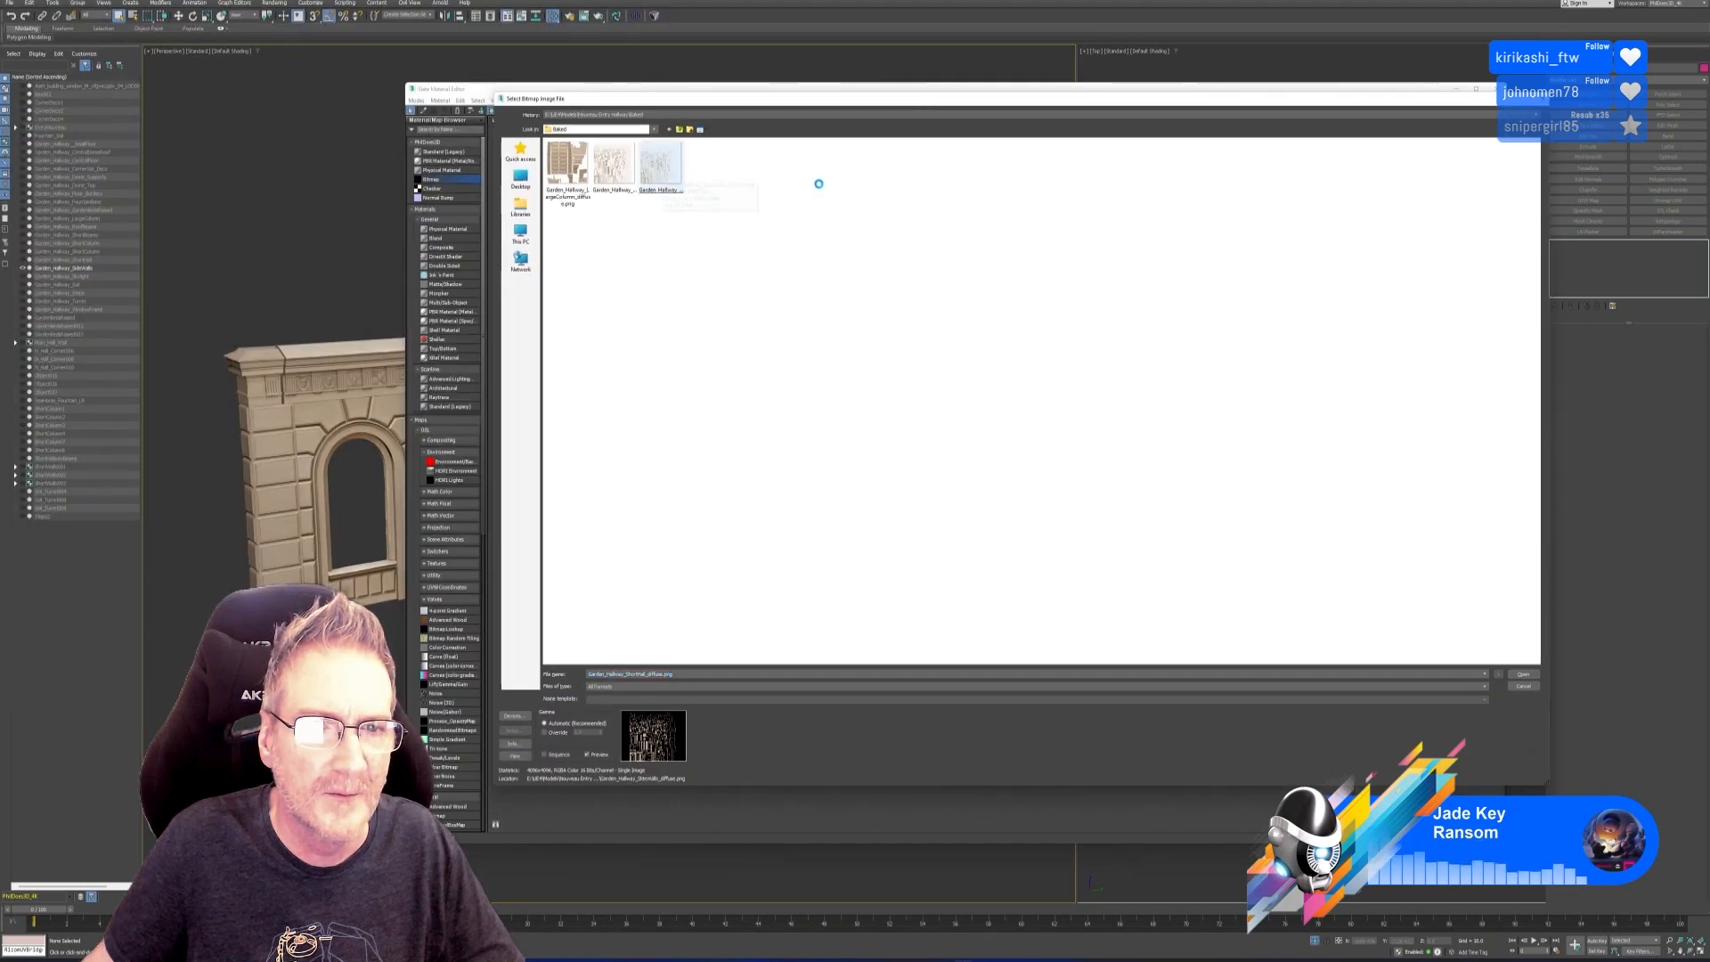
double_click(676, 171)
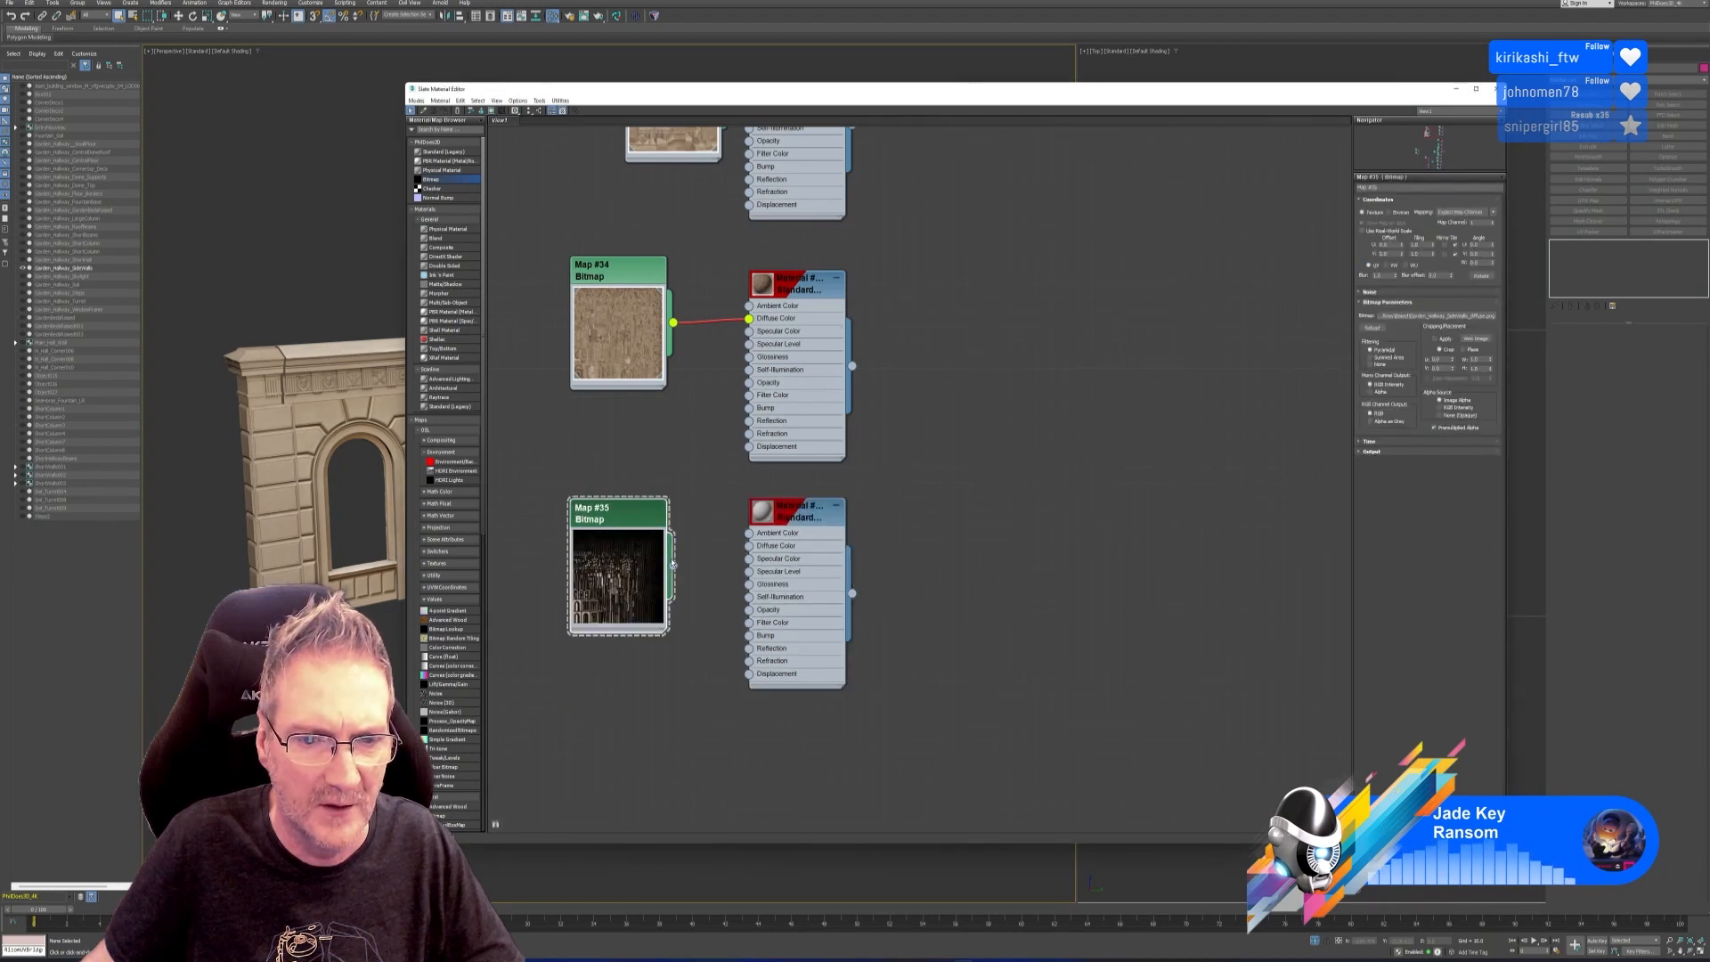
left_click_drag(677, 566, 749, 547)
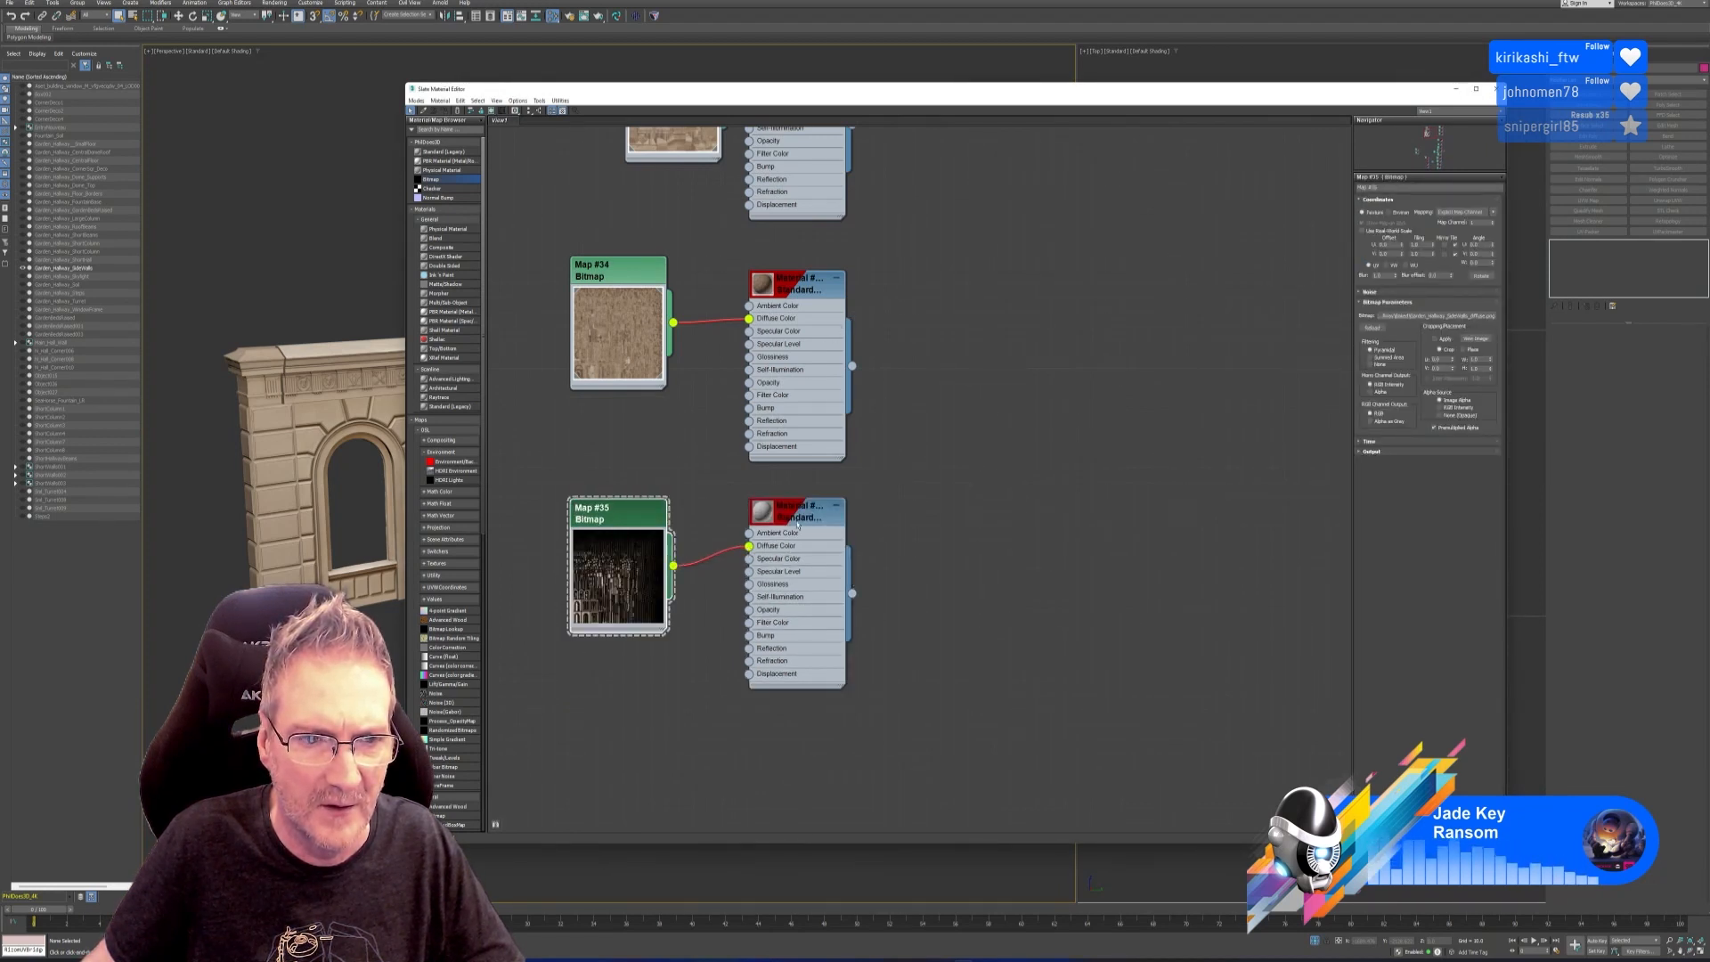
Show the new material shaded in the viewport and assign it to the arched side wall object.
right_click(796, 524)
left_click(956, 499)
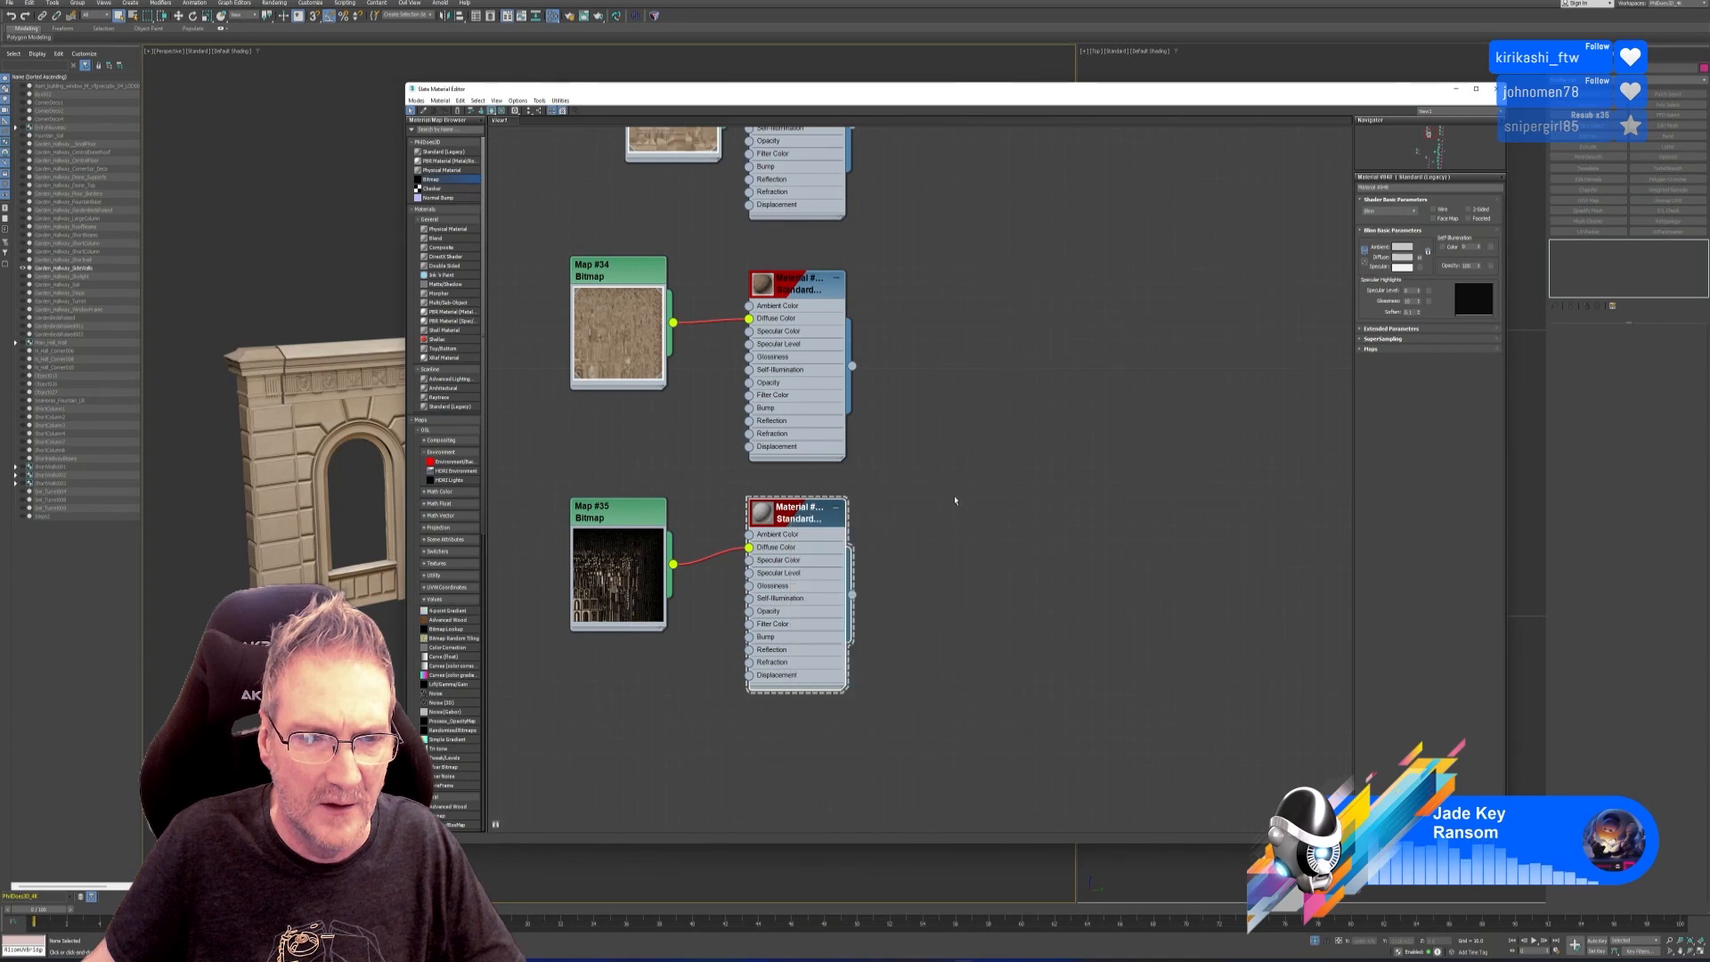
left_click(381, 412)
right_click(787, 519)
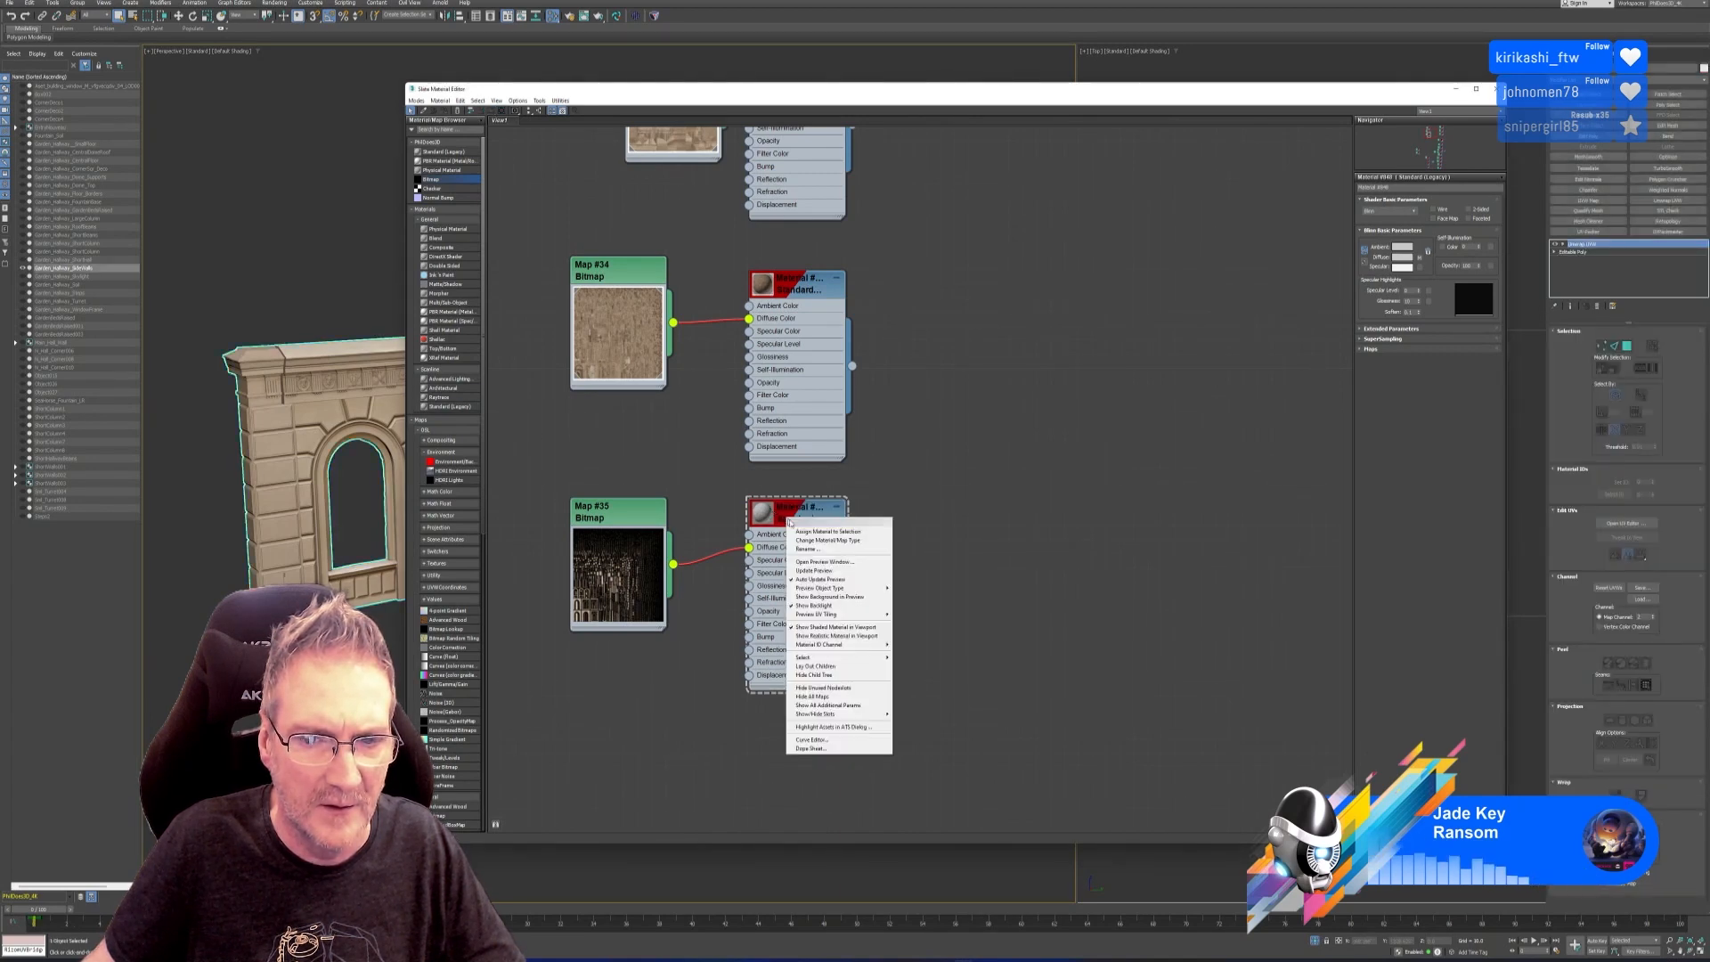
left_click(806, 531)
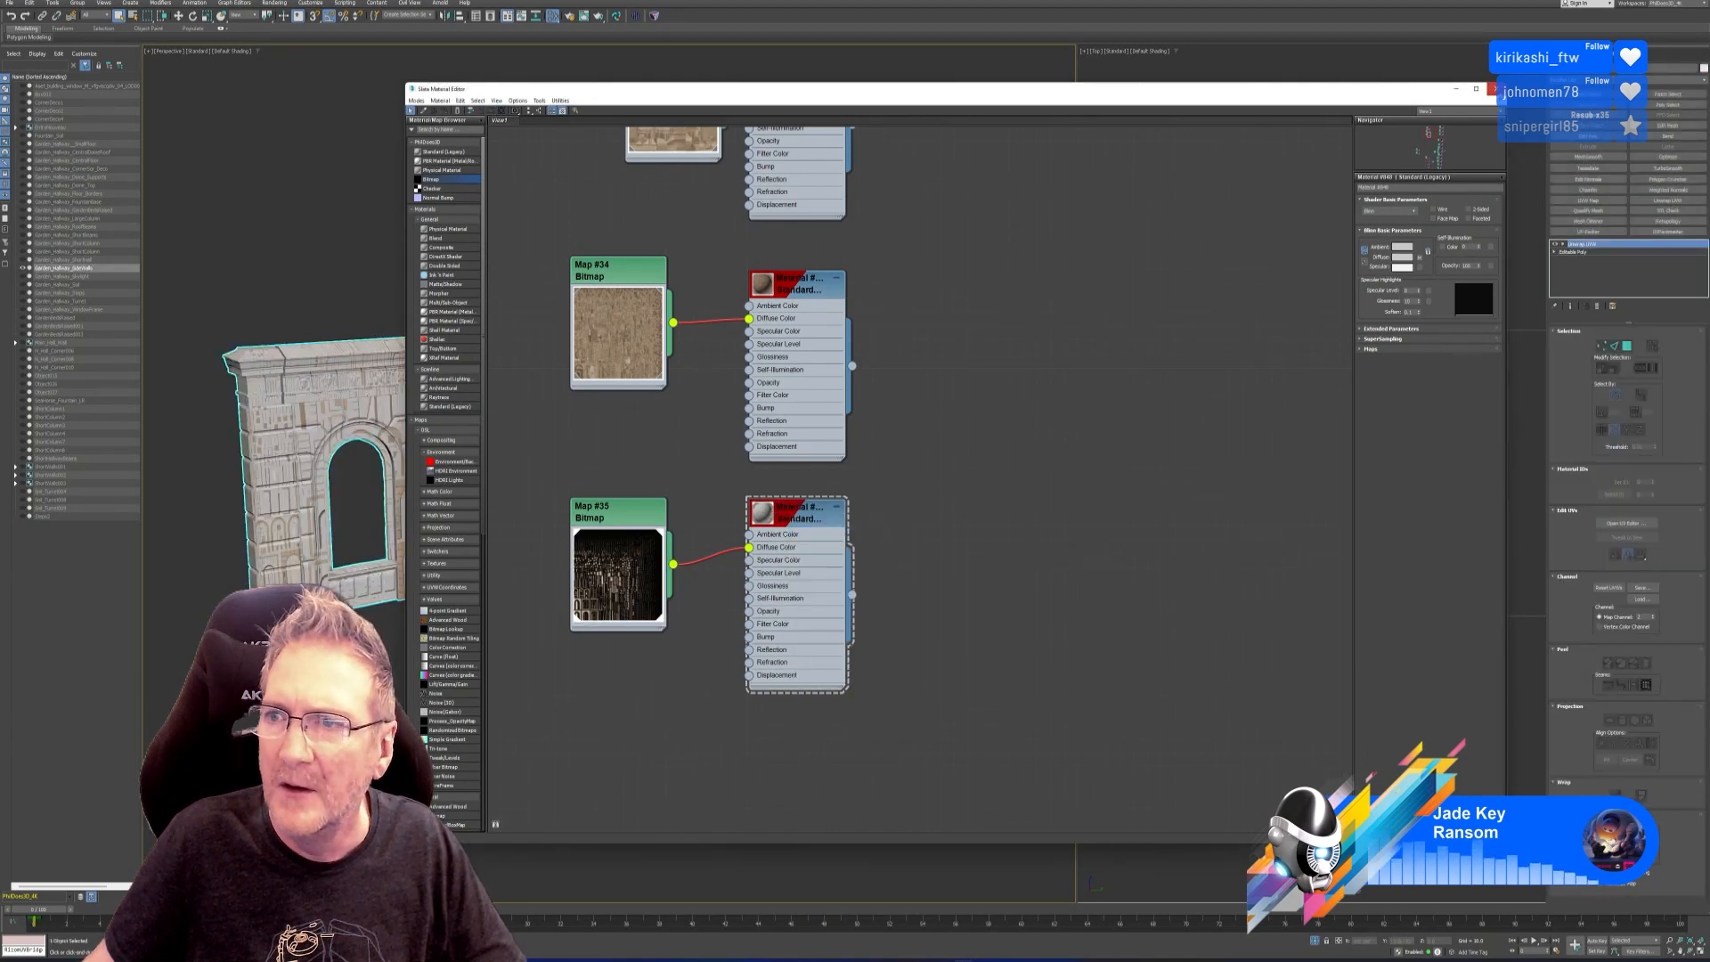
left_click(1496, 89)
Use Channel Info to copy the side wall's map channel 2 UVs and paste them over map channel 1.
left_click(1631, 56)
left_click(1626, 293)
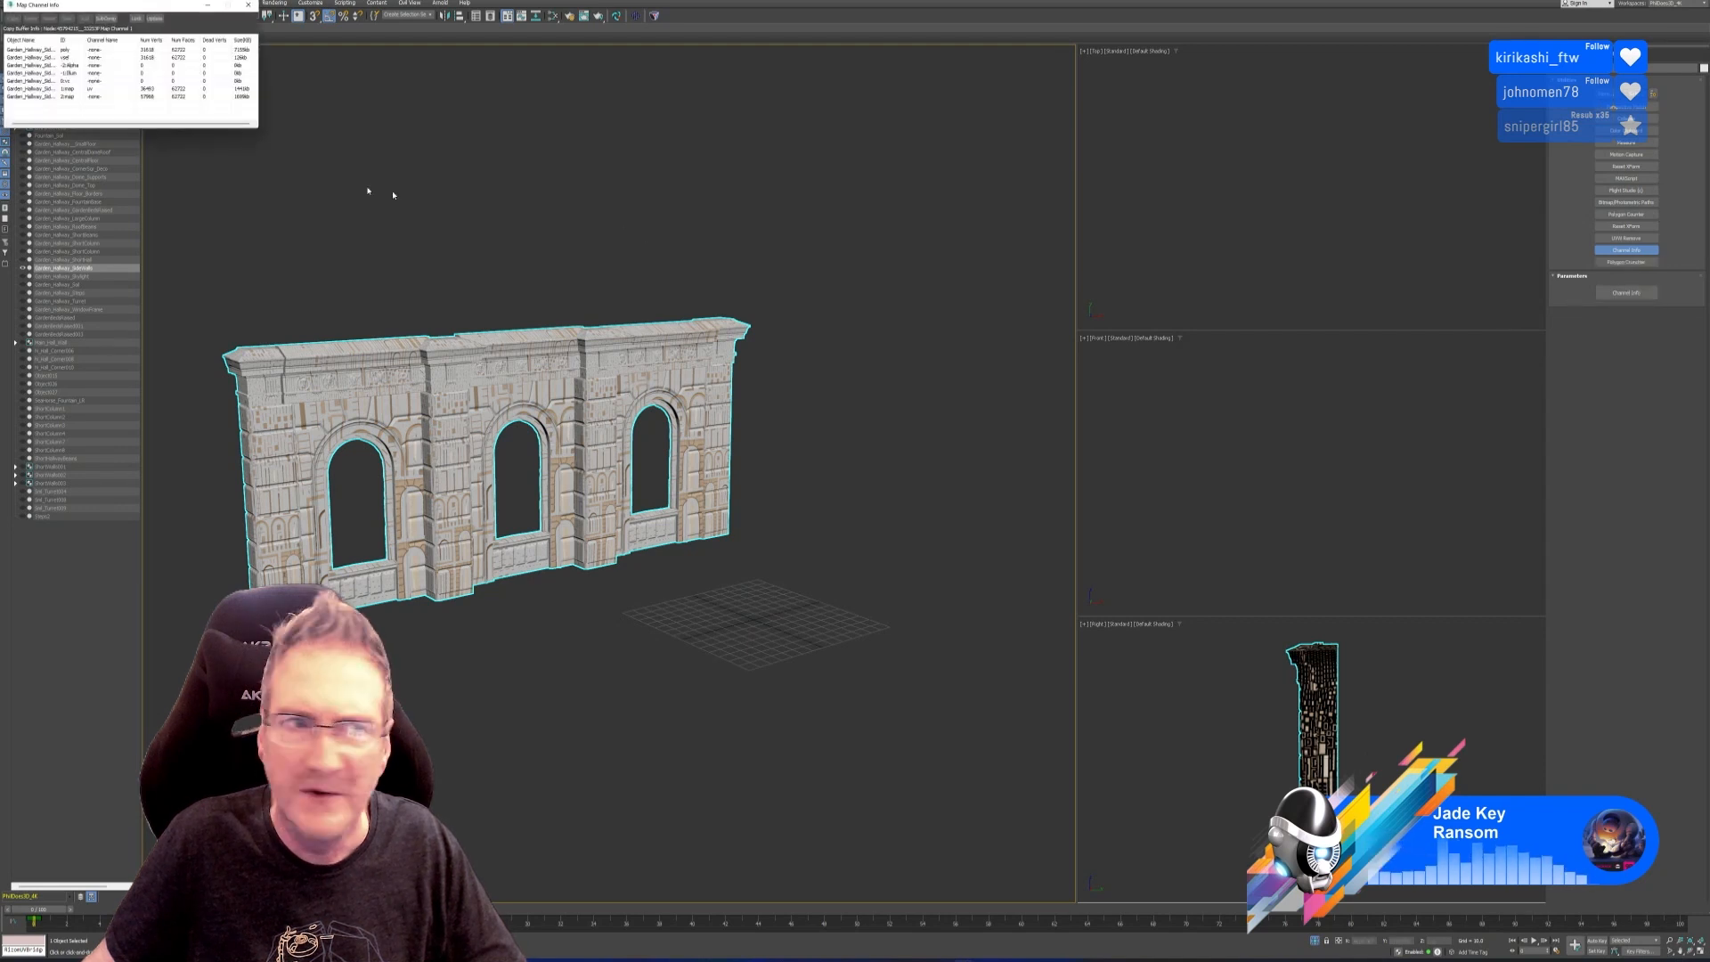
right_click(70, 98)
key("Escape")
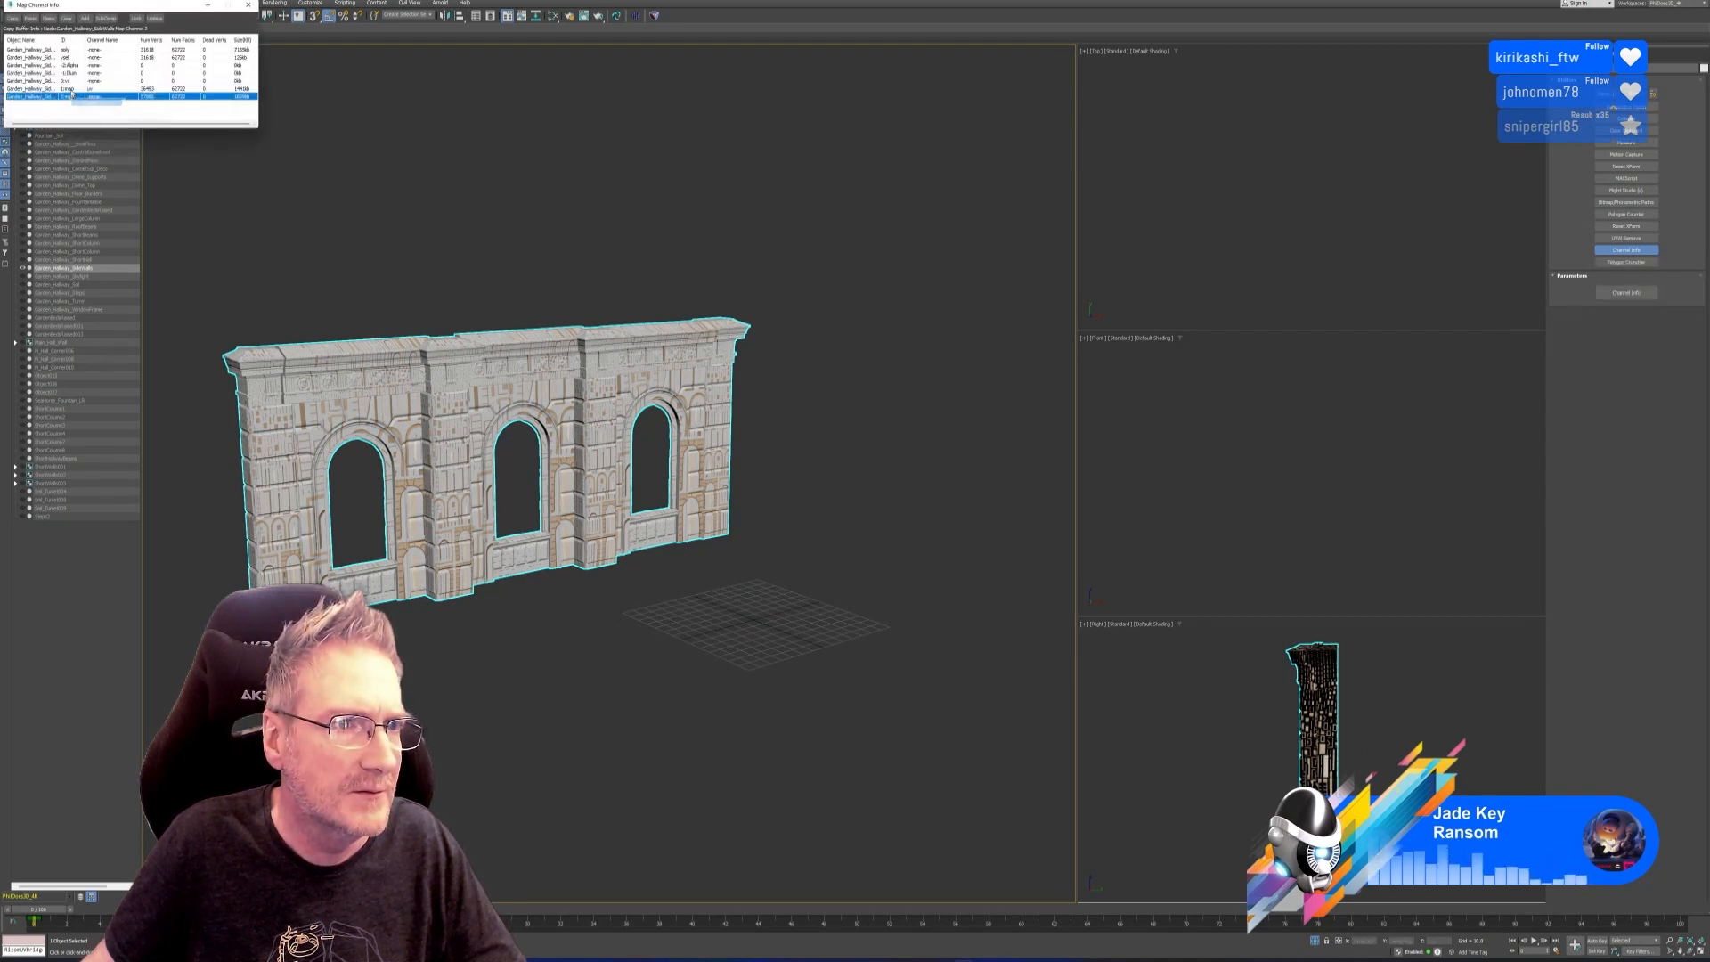
left_click(73, 89)
right_click(73, 89)
left_click(88, 106)
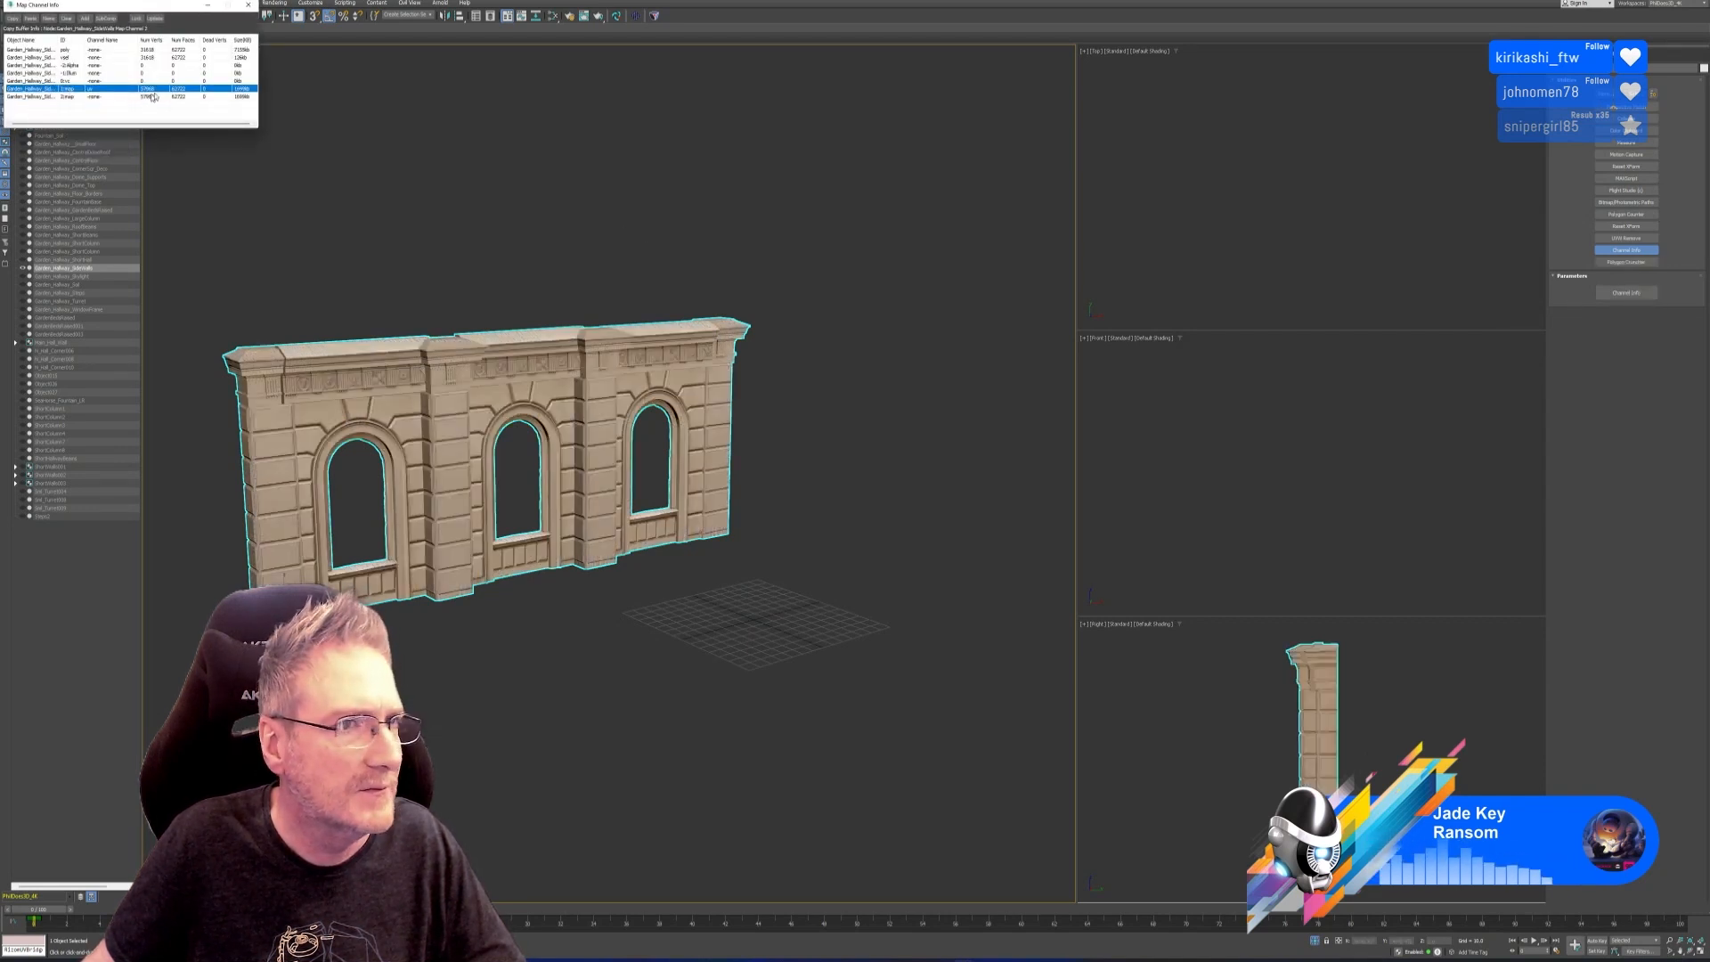
left_click(249, 5)
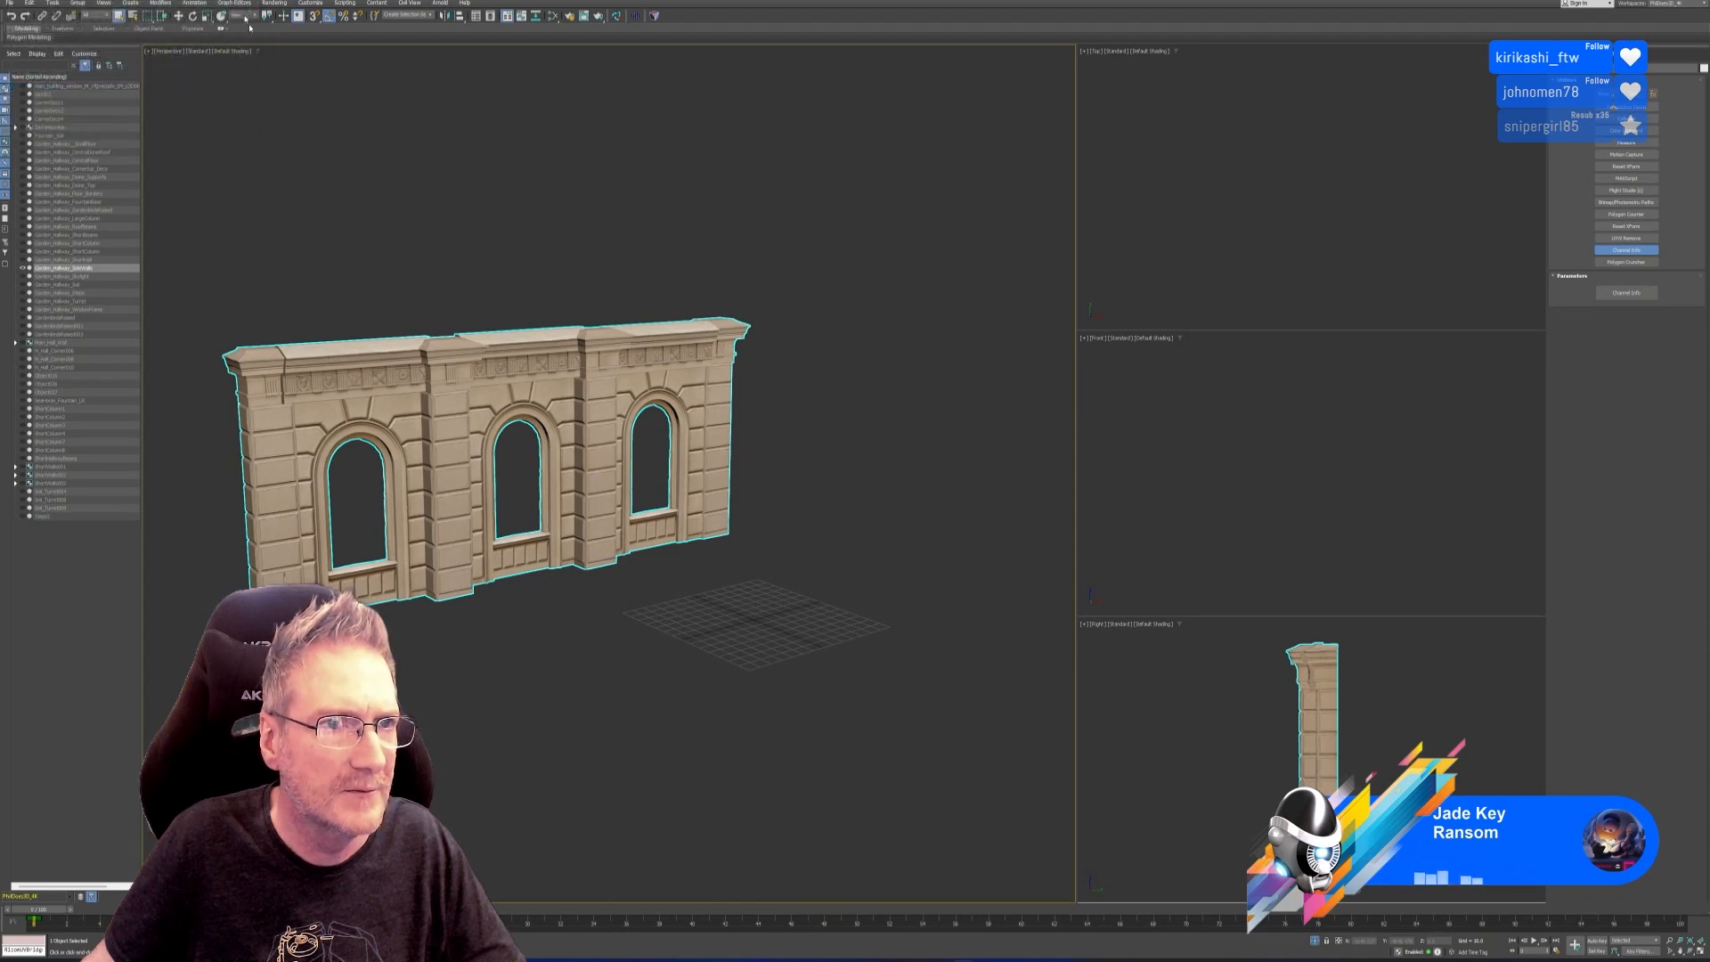
Export the selected side wall as the FBX file Garden_Hallway_SideWalls, overwriting the existing file.
middle_click_drag(412, 238, 585, 261)
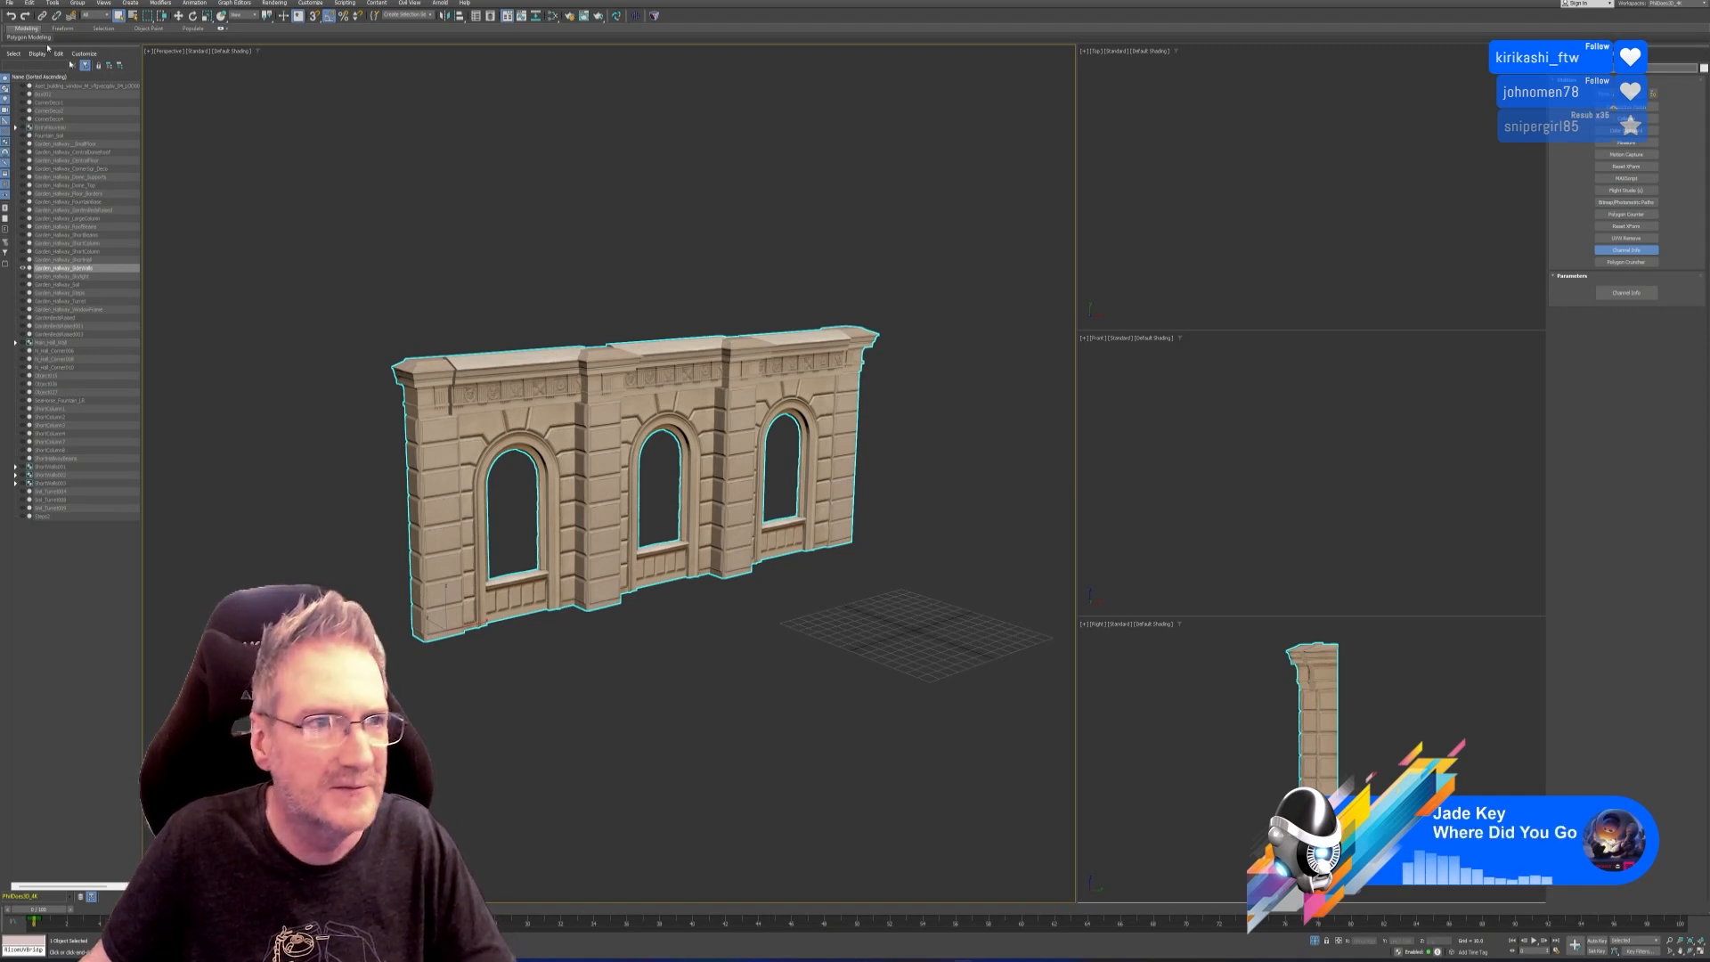
left_click(10, 4)
mouse_move(53, 130)
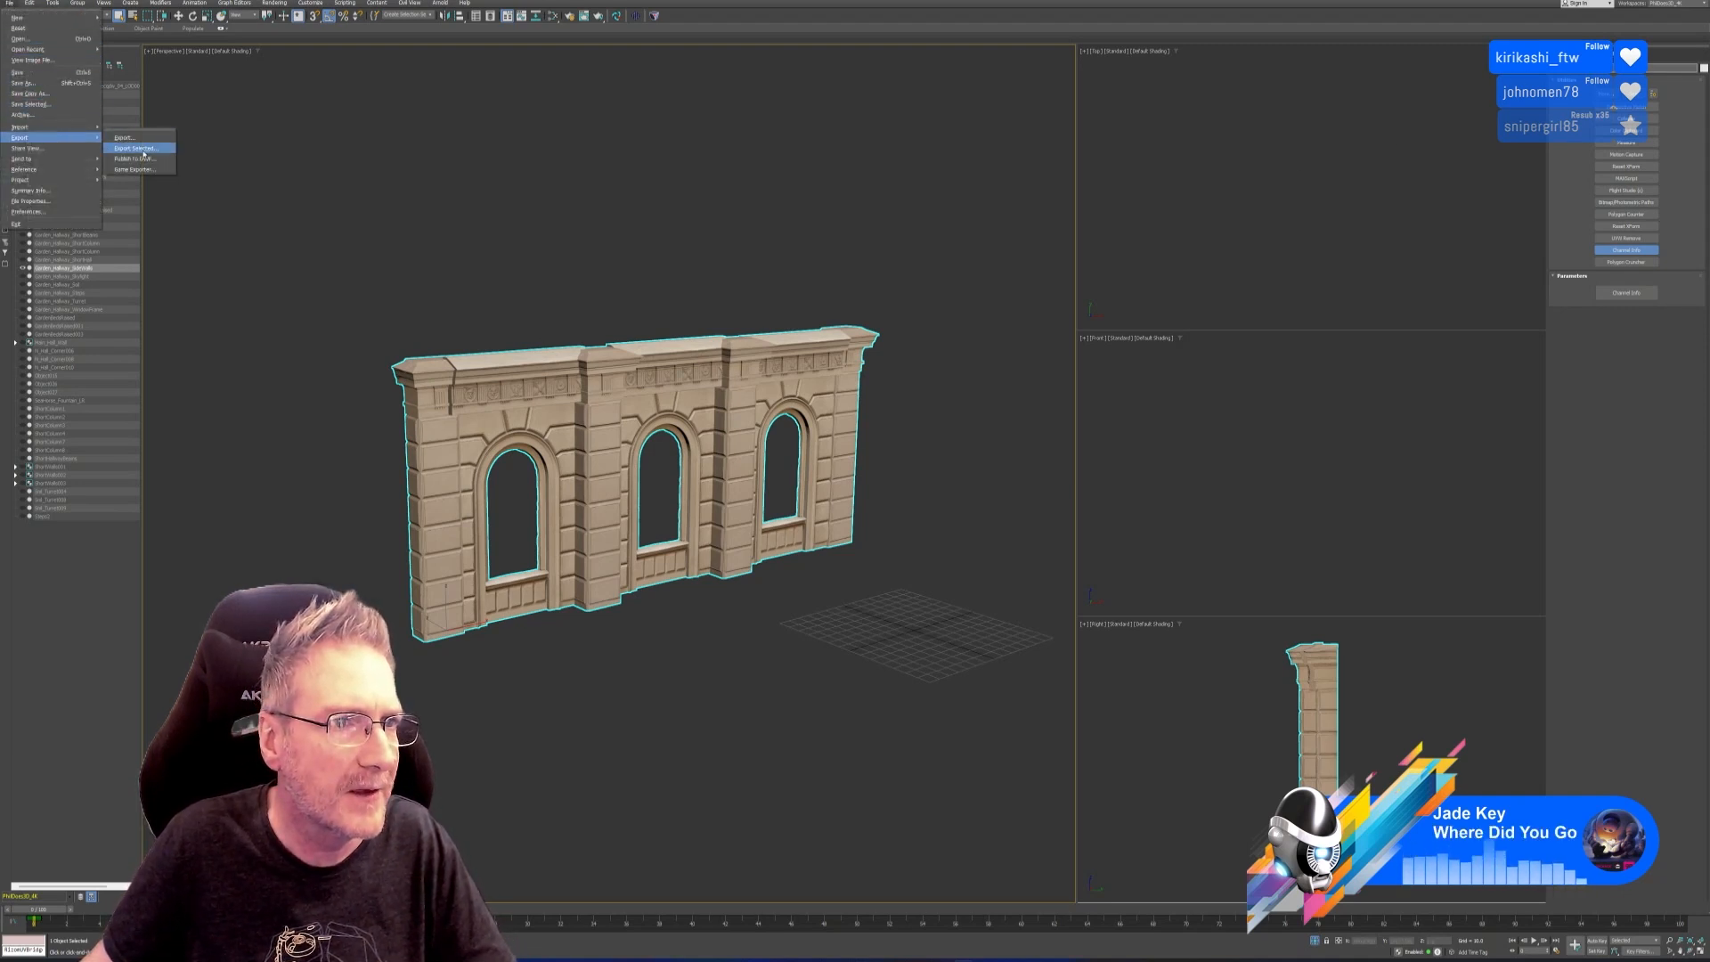
left_click(138, 142)
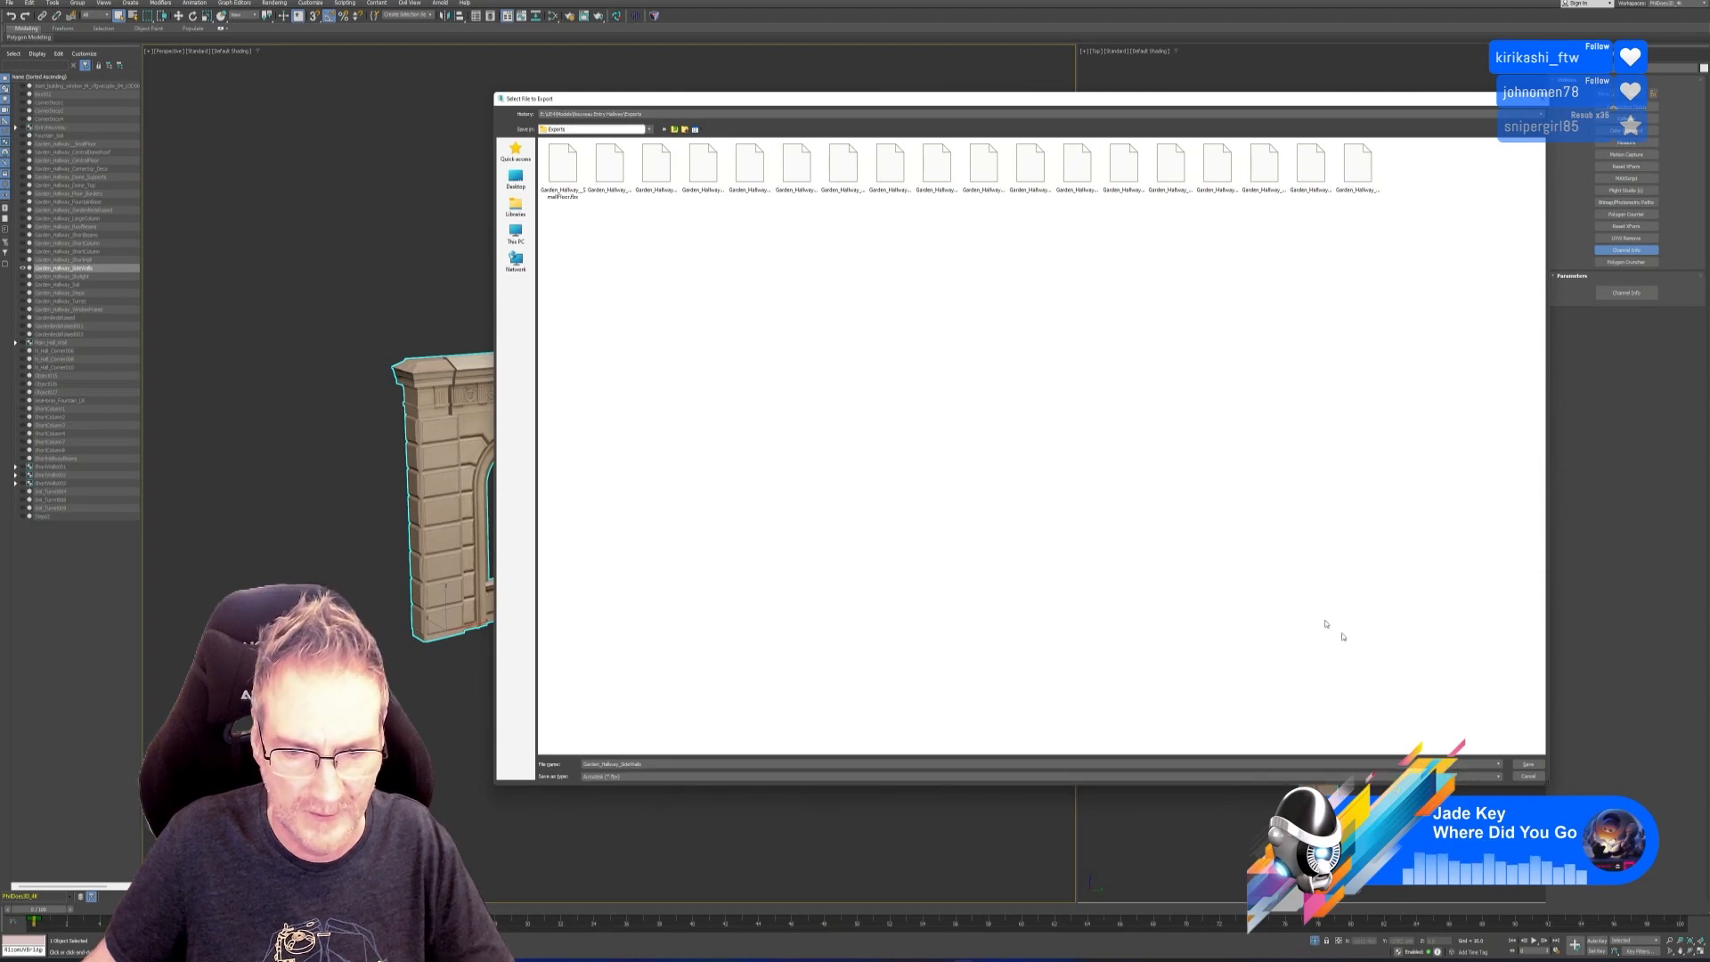
left_click(1528, 764)
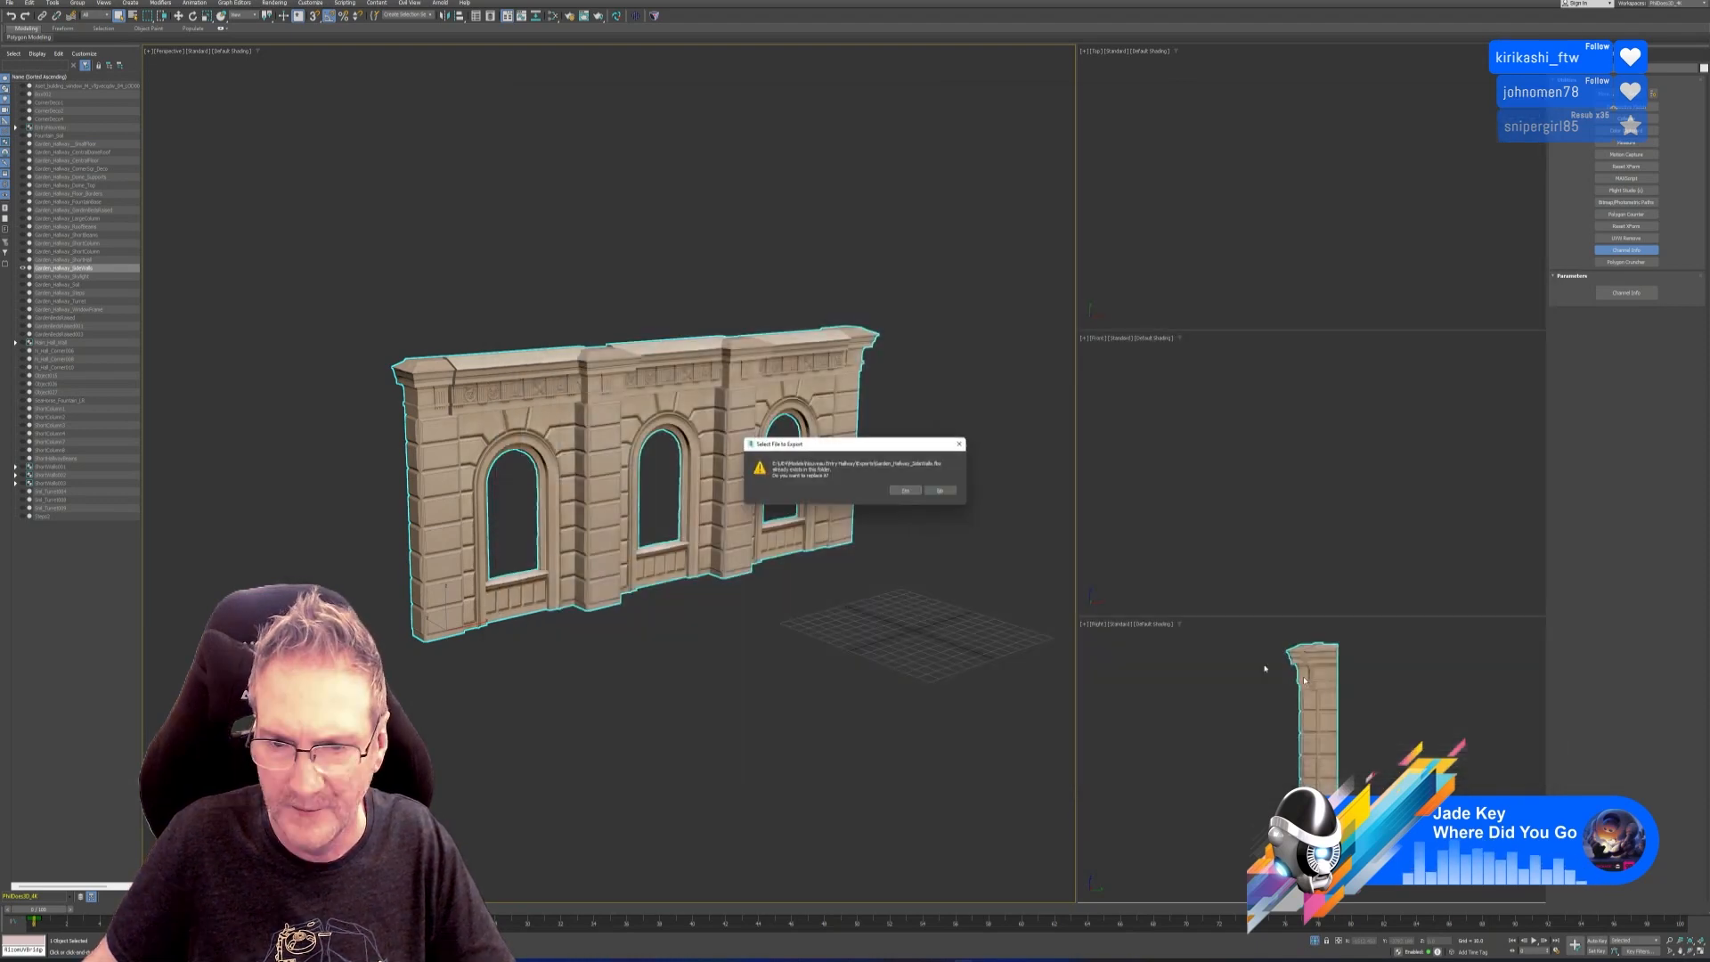
left_click(904, 489)
left_click(1024, 601)
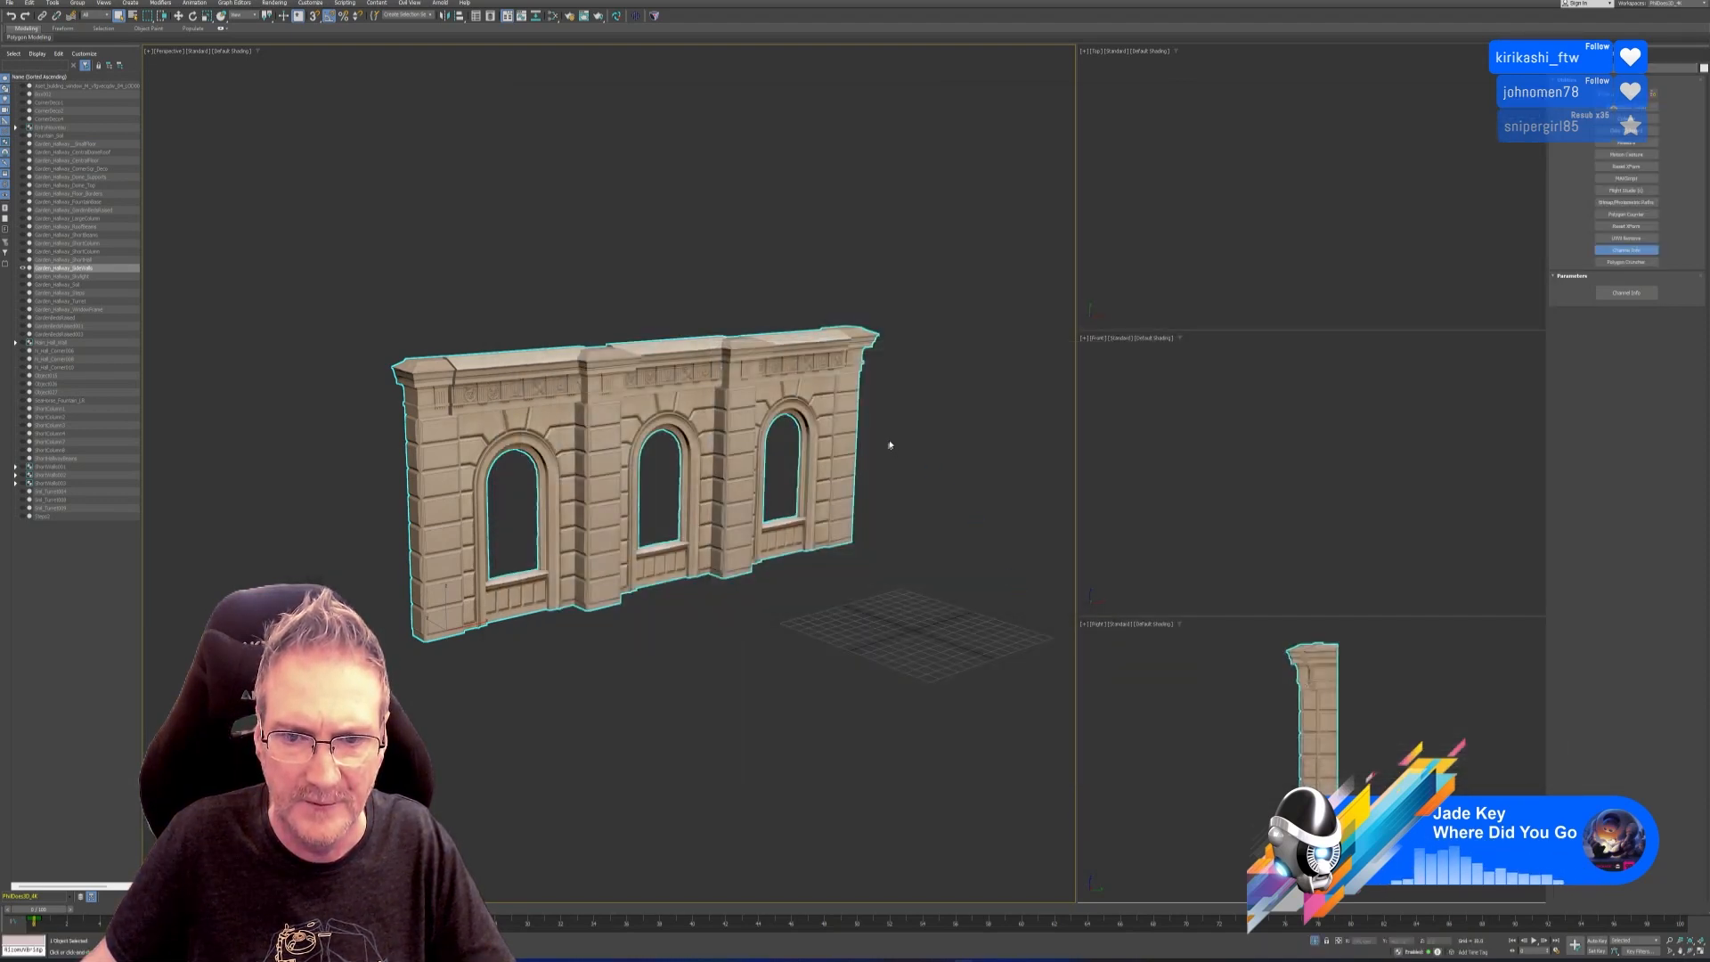
Switch to Substance 3D Painter and select Garden_Hallway_SideWalls.fbx as the mesh for a new project.
key("super+d")
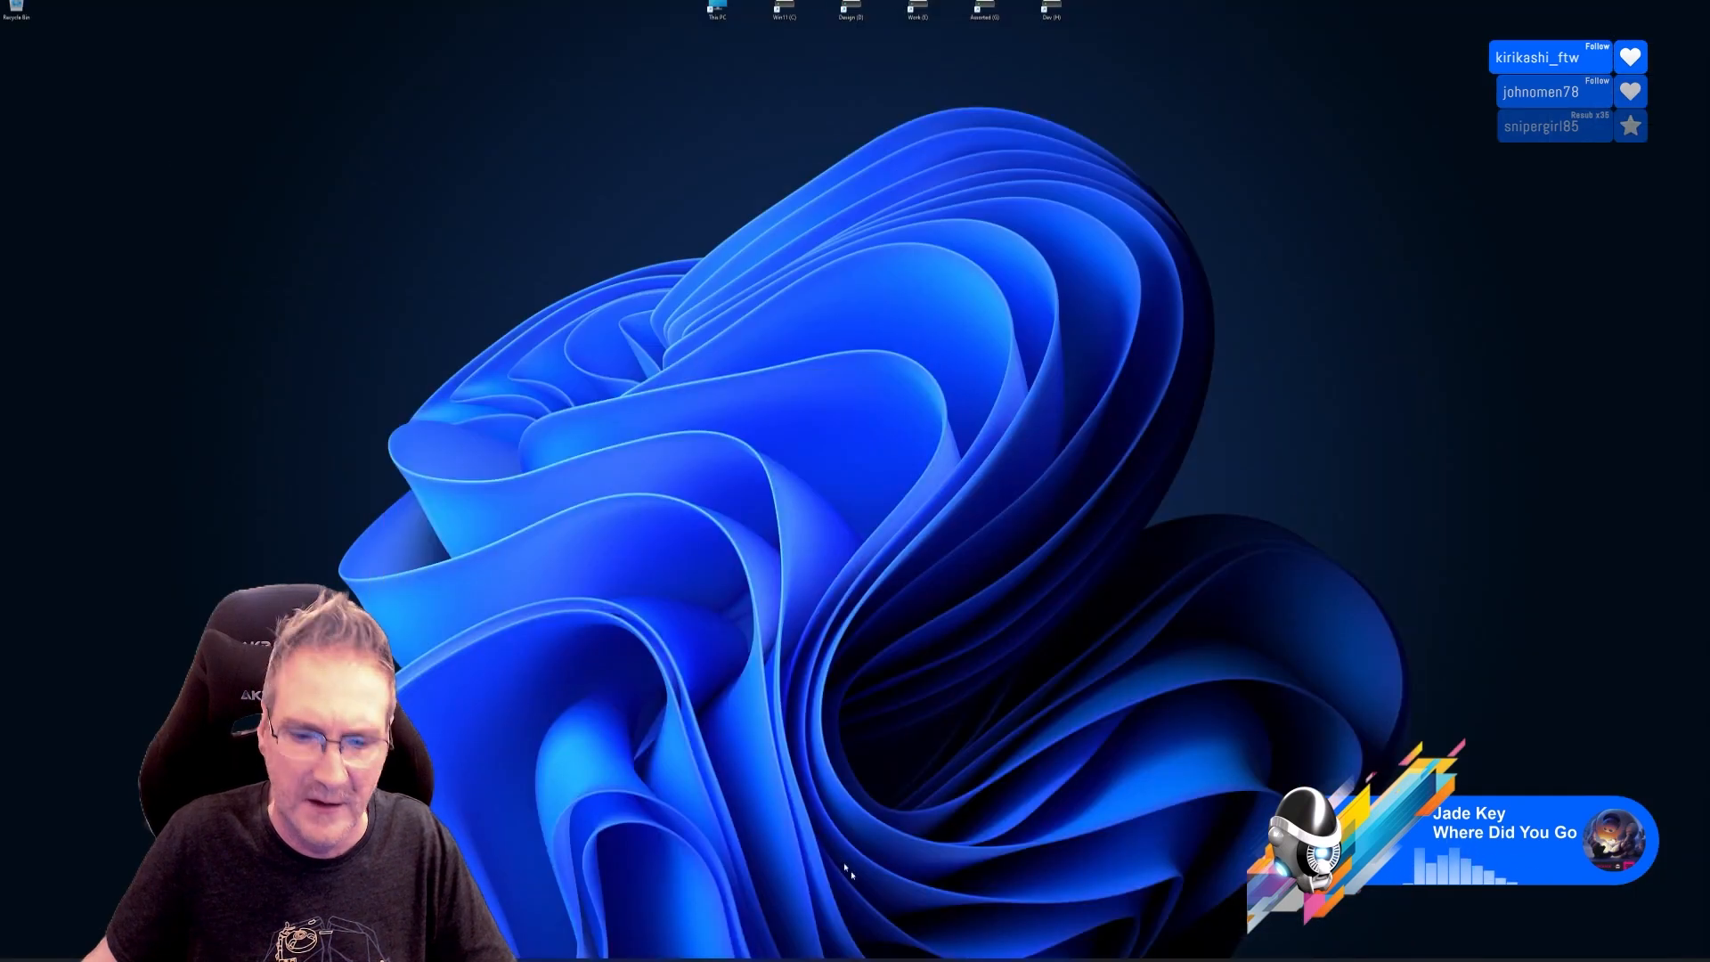
key("alt+Tab")
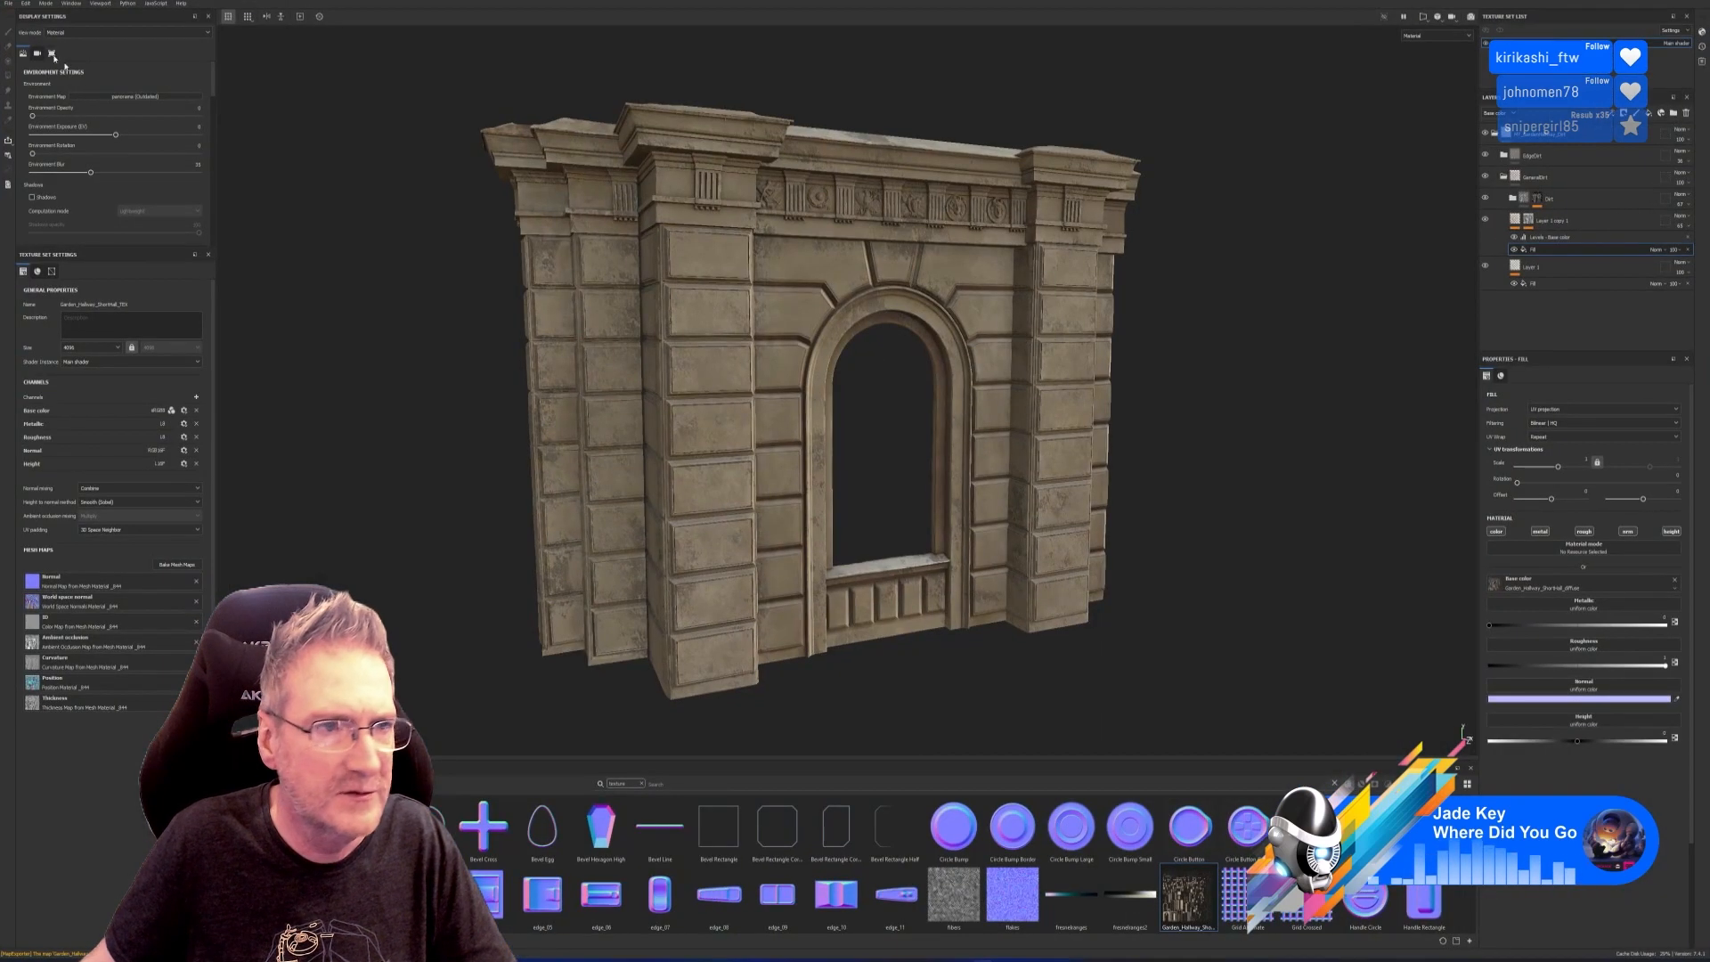
left_click(8, 3)
left_click(8, 4)
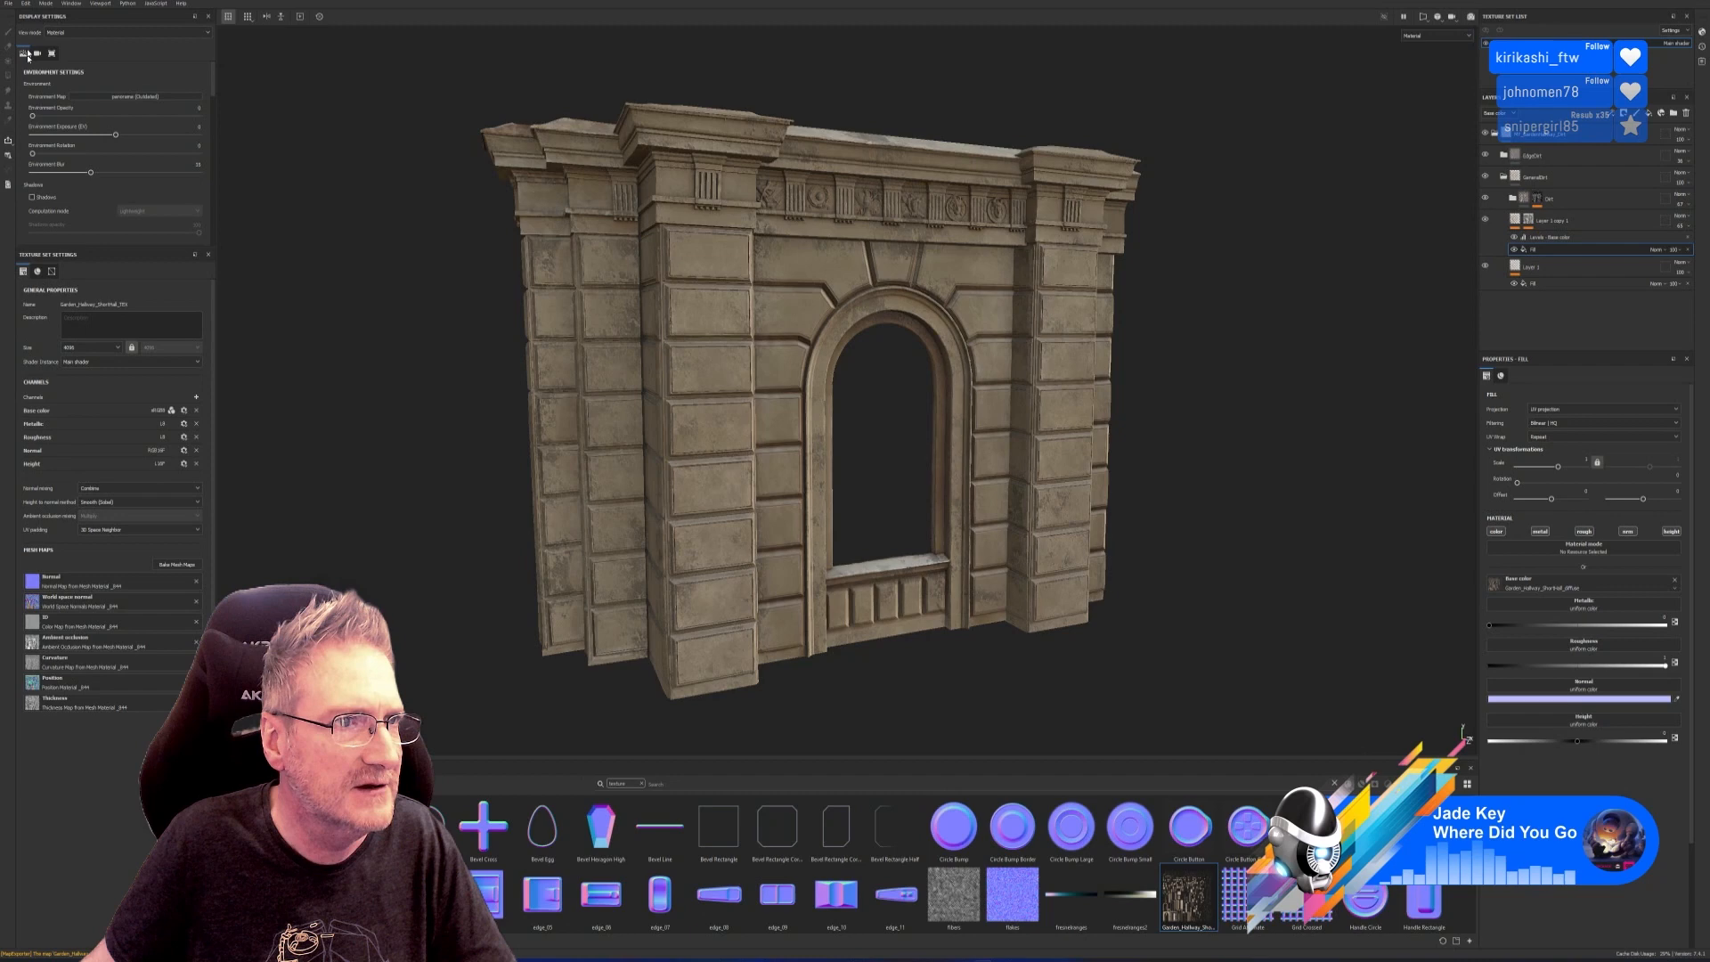
left_click(8, 4)
left_click(27, 14)
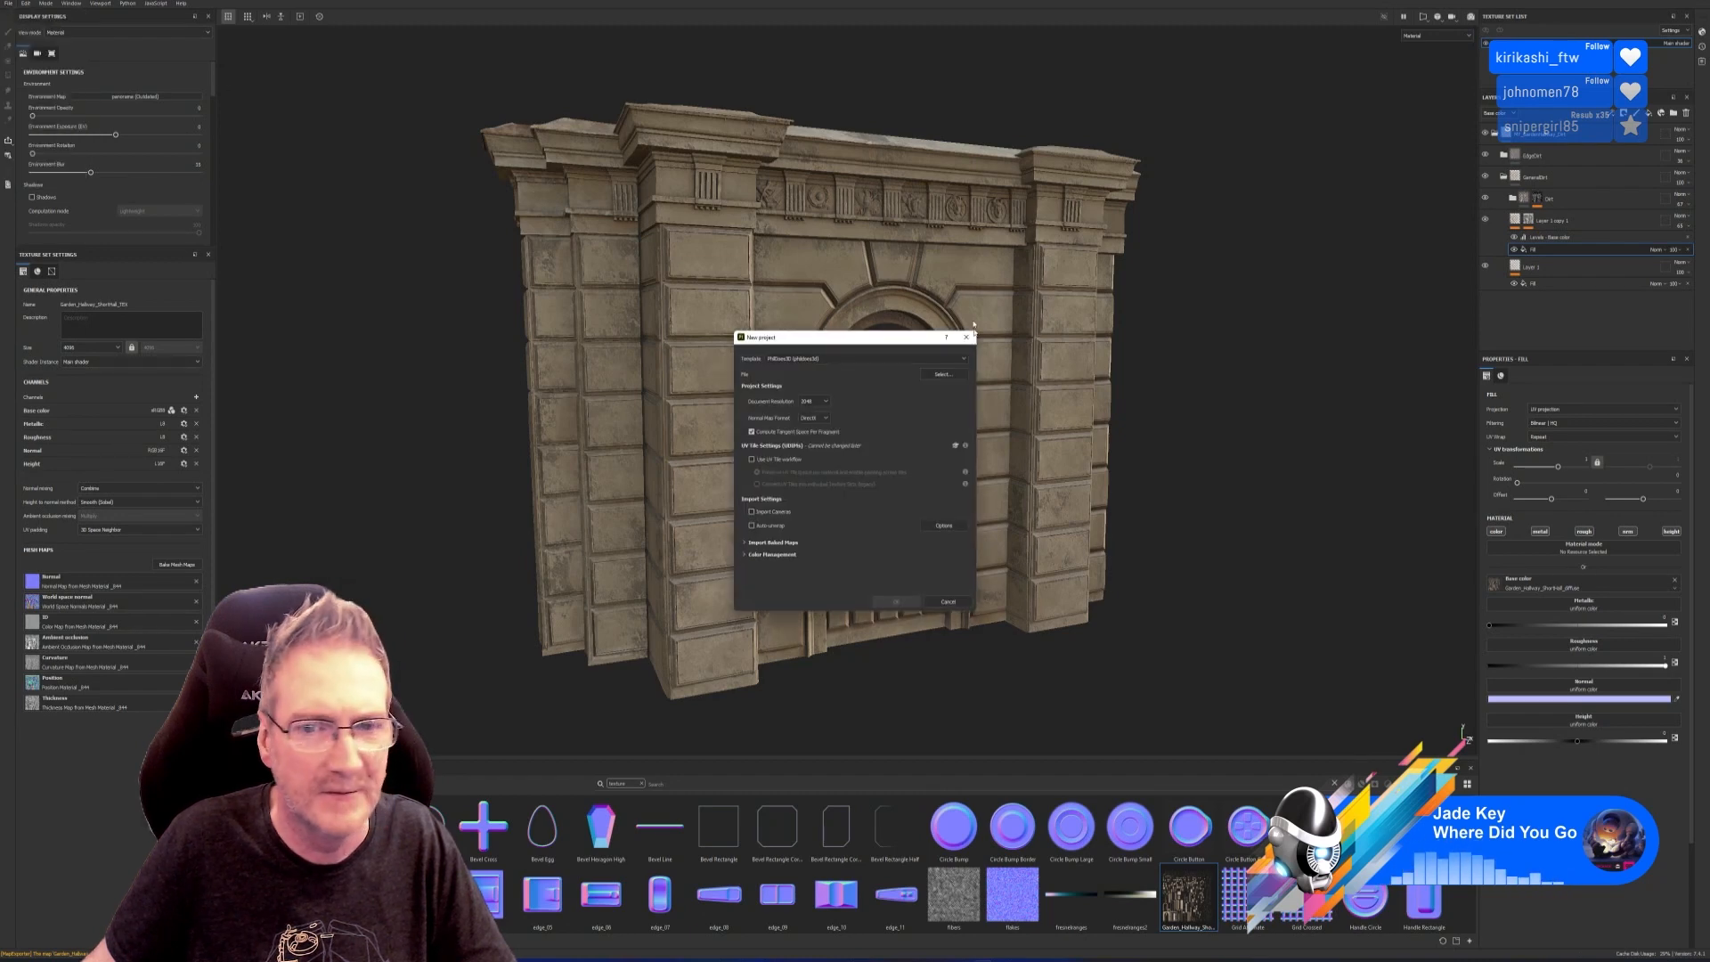
left_click(960, 377)
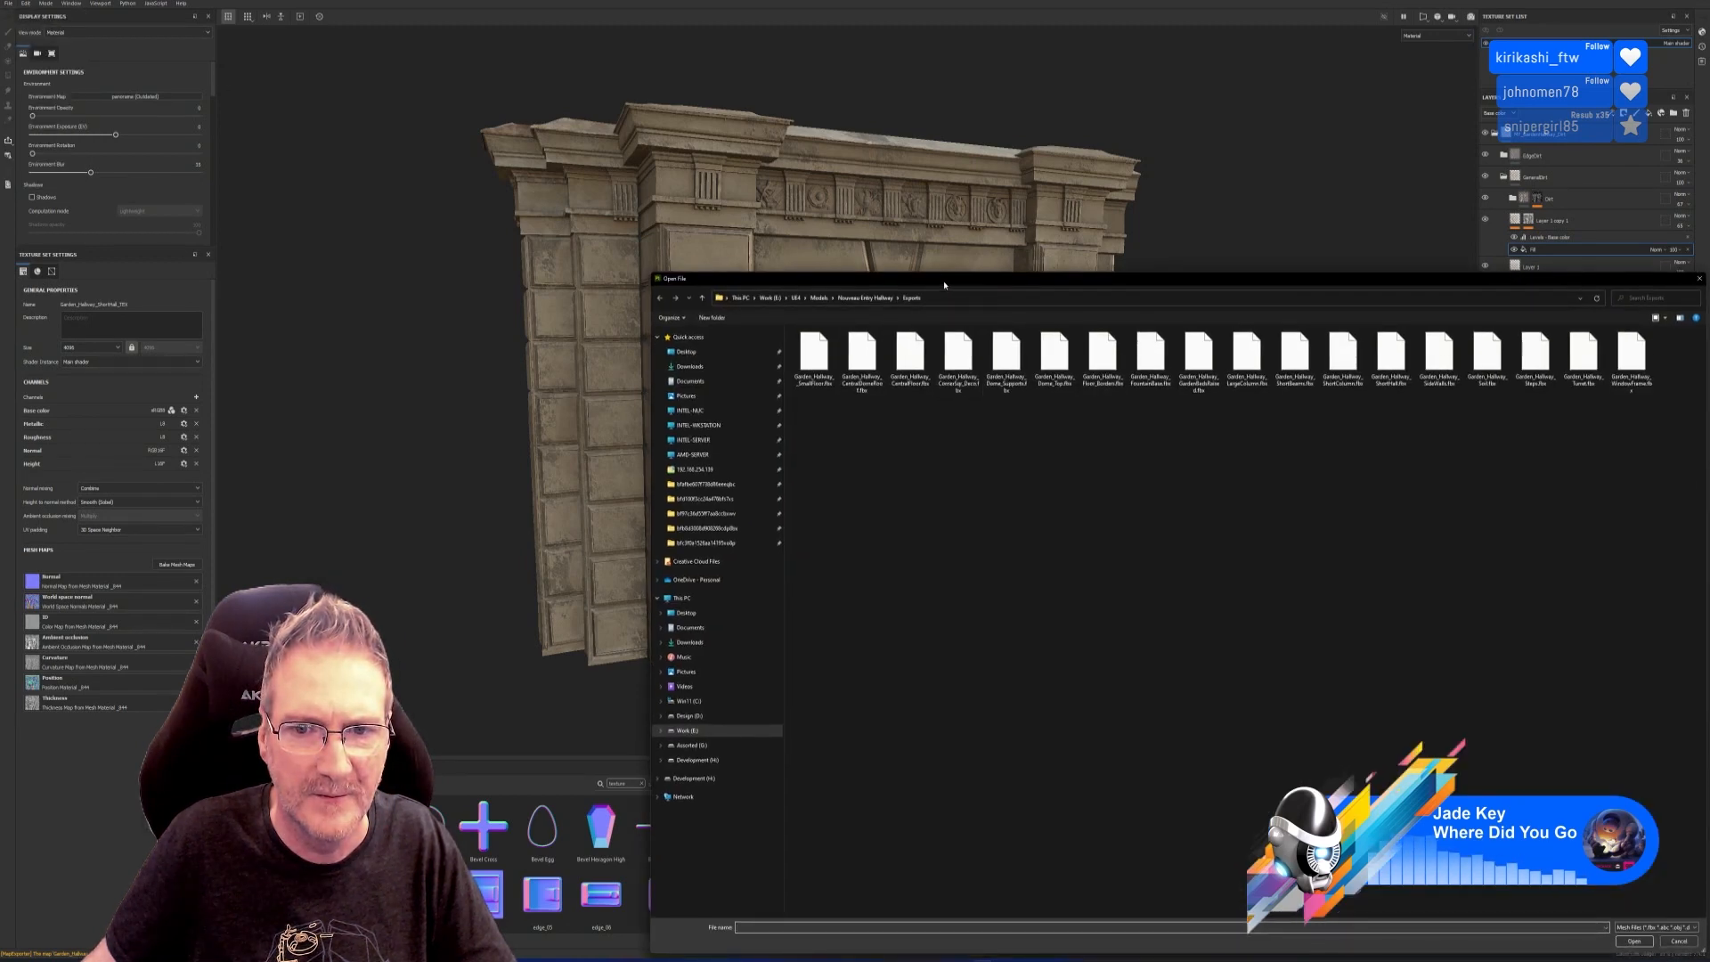
left_click_drag(944, 284, 745, 233)
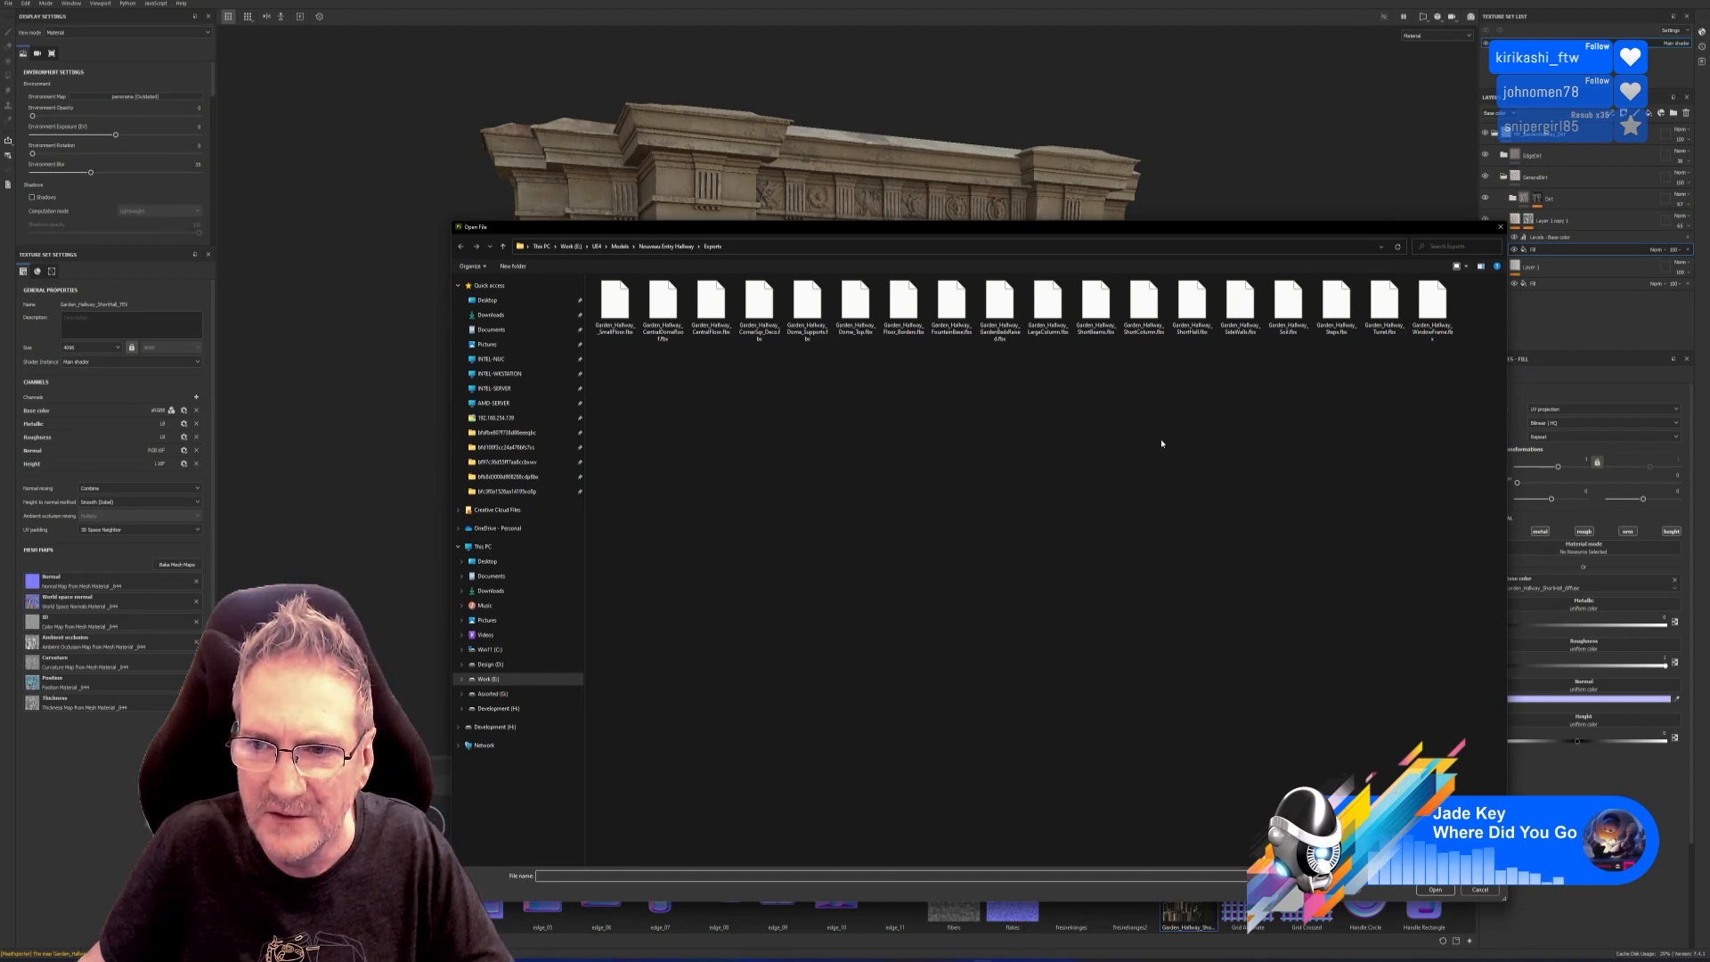
double_click(1240, 303)
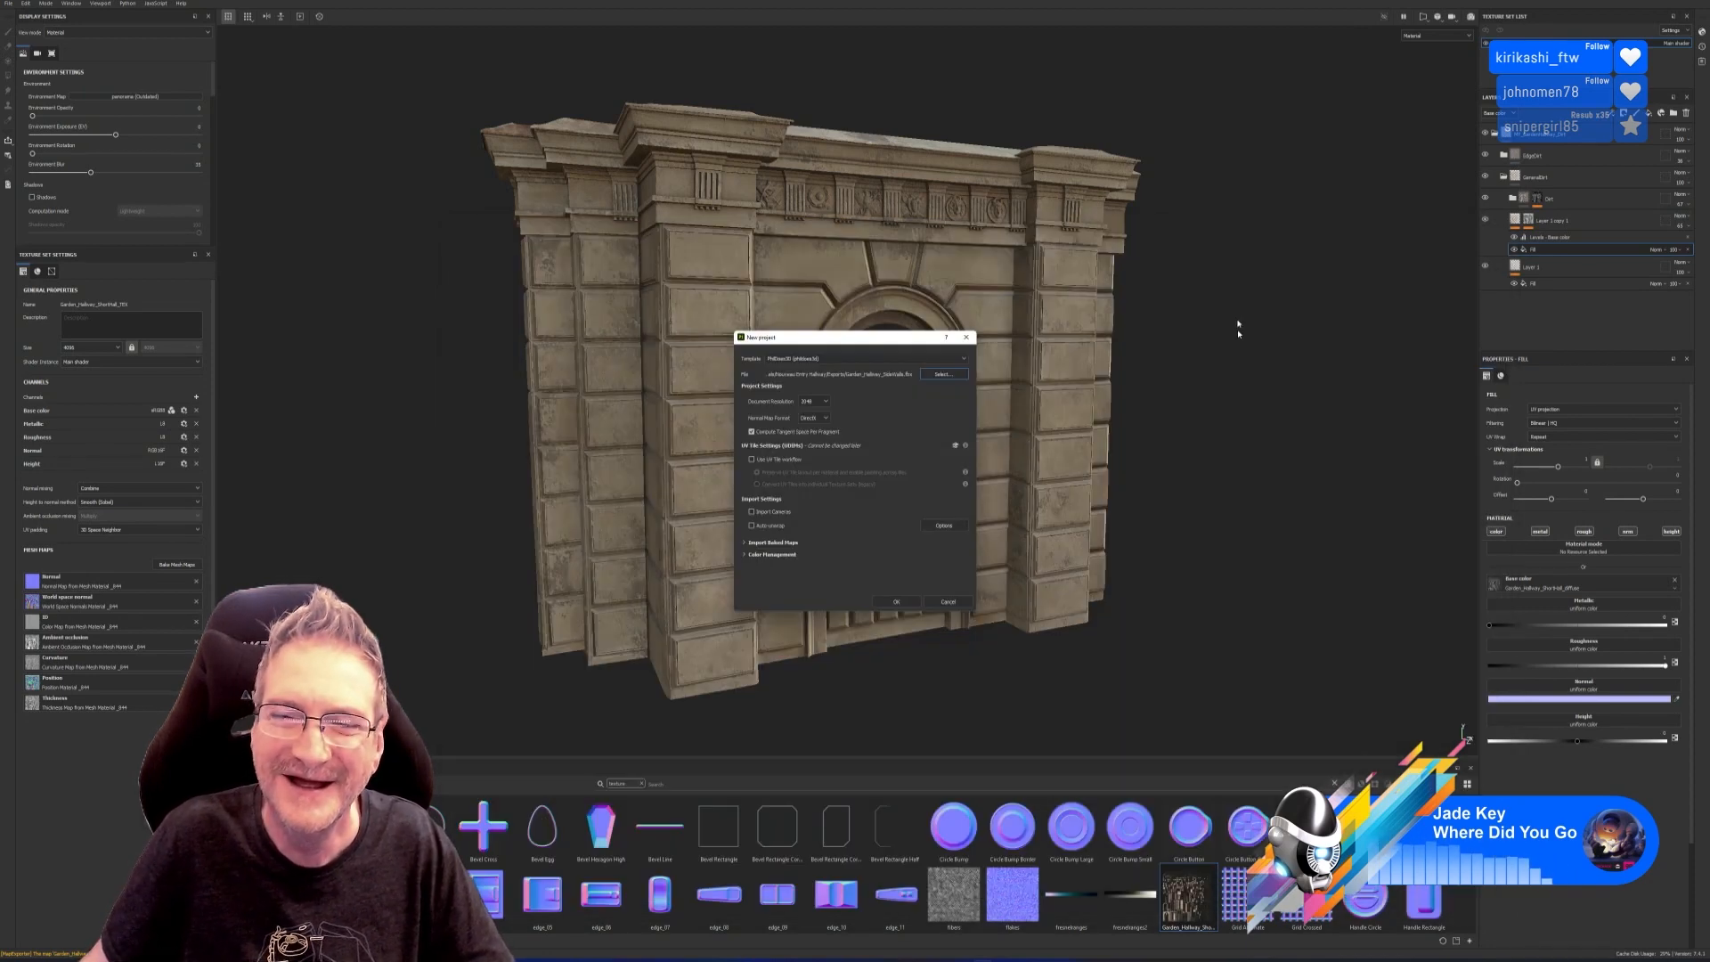
Set the new project's document resolution to 4096 and create the project.
left_click(818, 407)
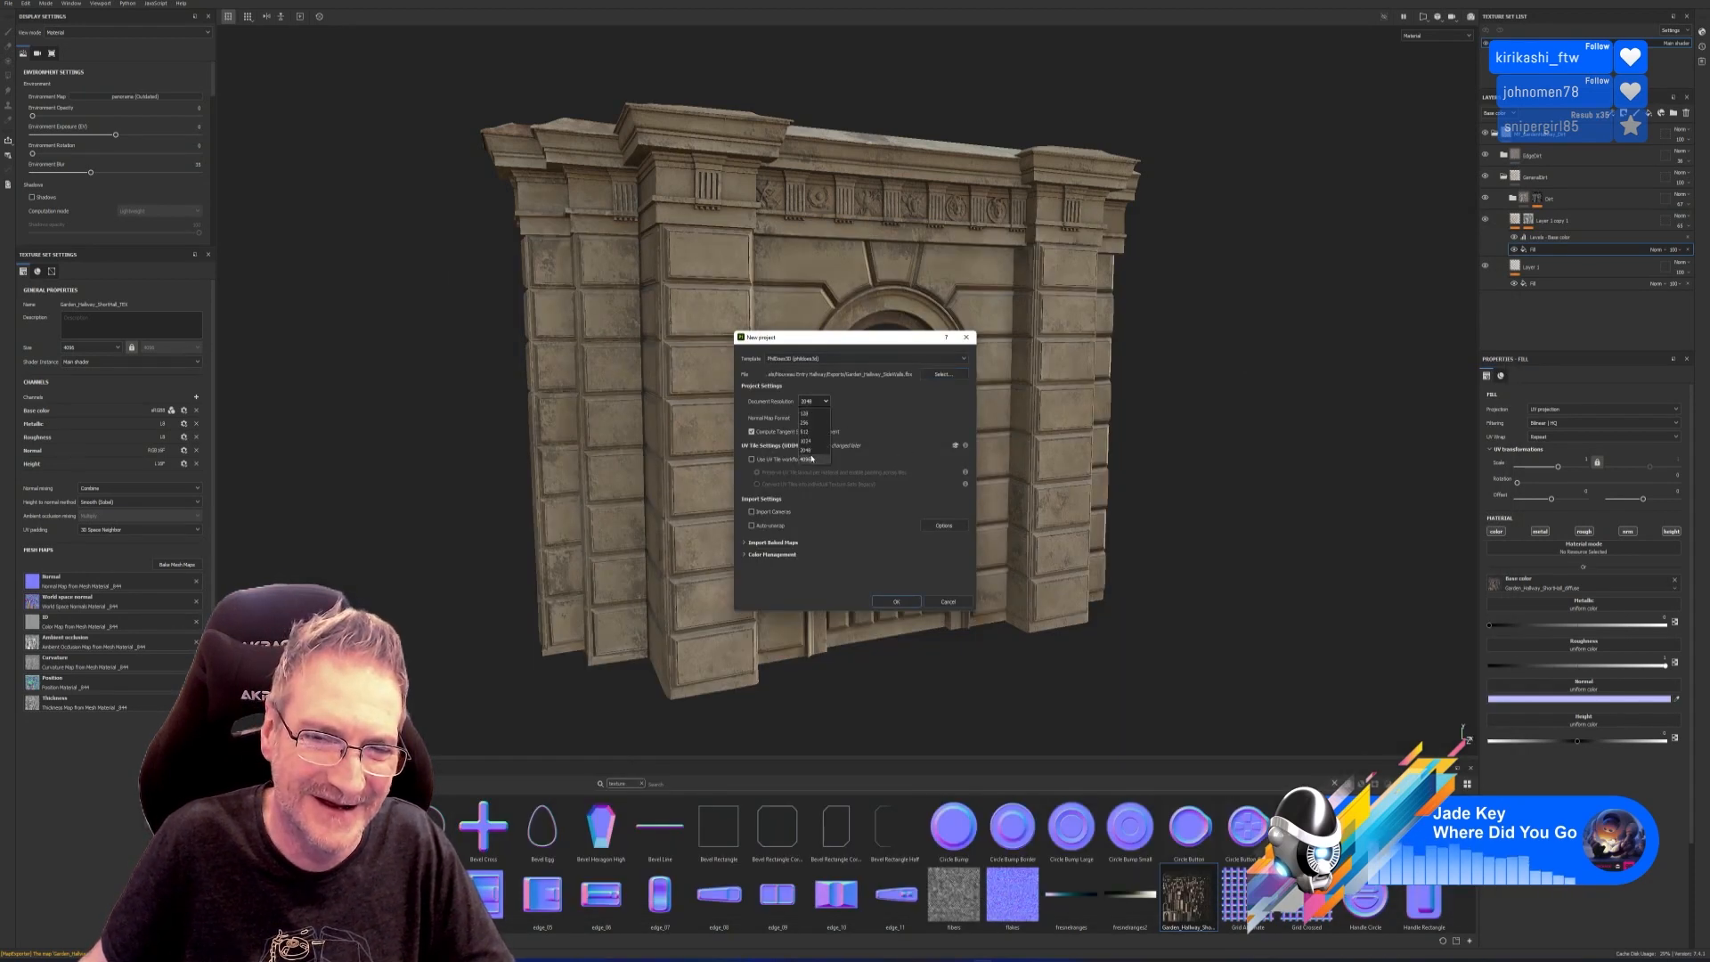
left_click(814, 455)
left_click(895, 602)
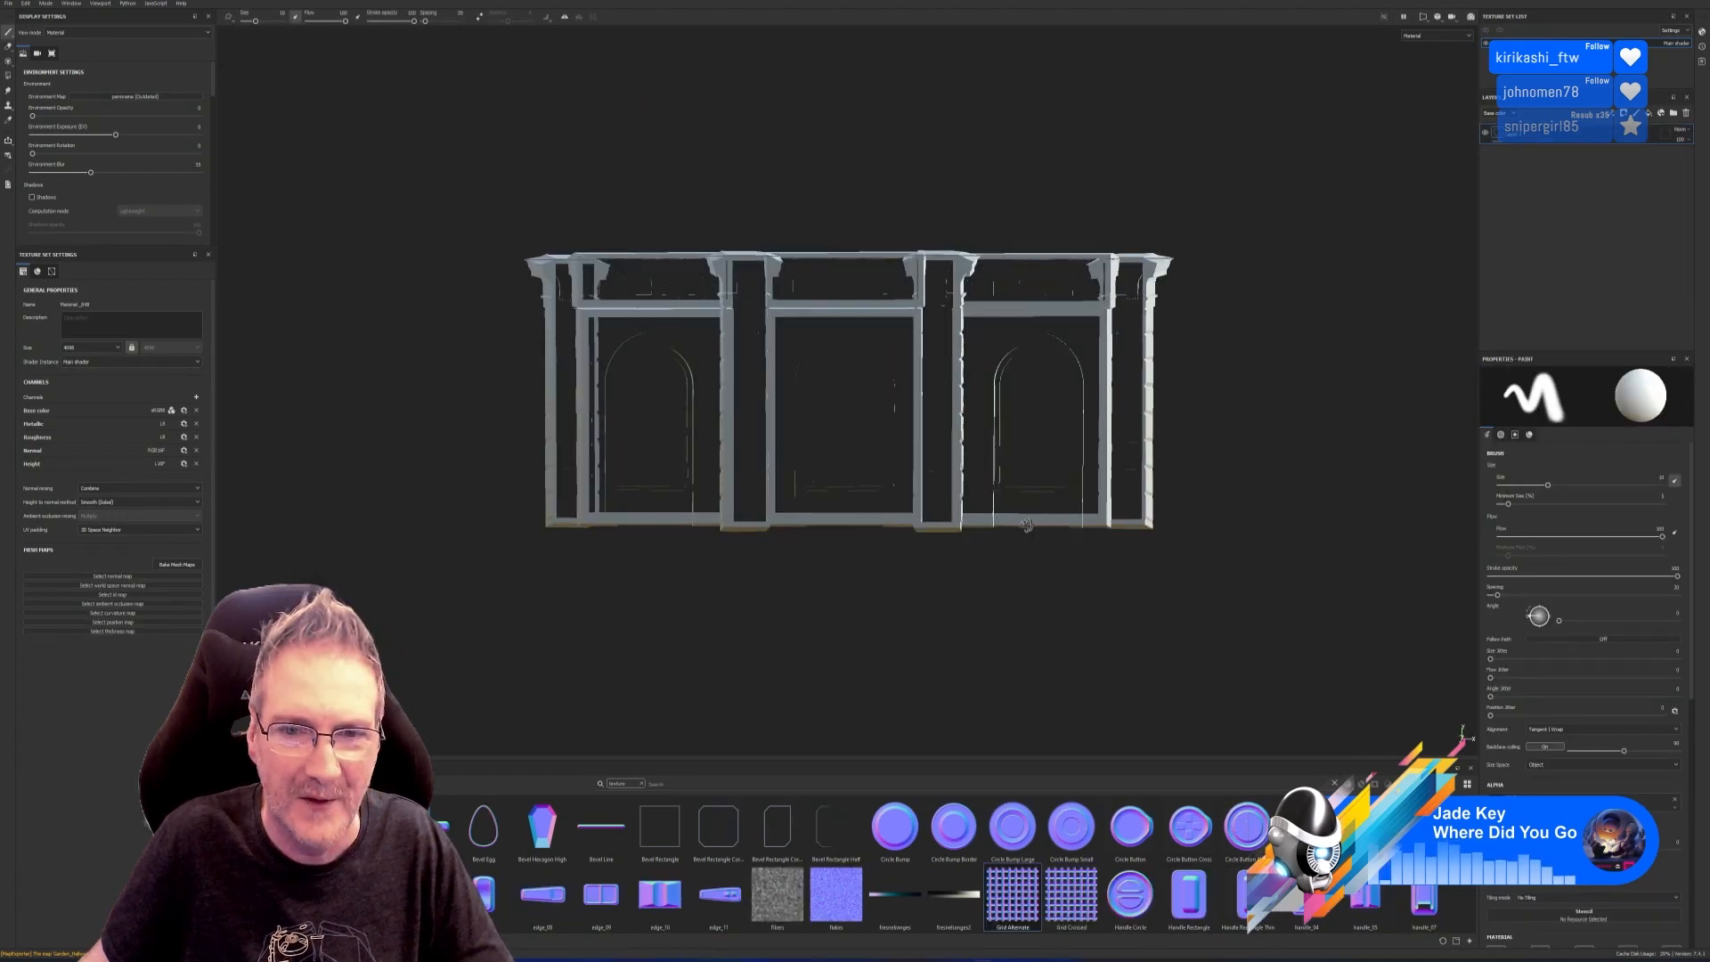
Inspect the imported side wall mesh from several angles for missing or flipped faces.
mouse_move(877, 477)
left_mouse_down("alt")
mouse_move(496, 546)
mouse_move(694, 534)
left_mouse_up("alt")
left_click_drag(897, 476, 626, 390, "alt")
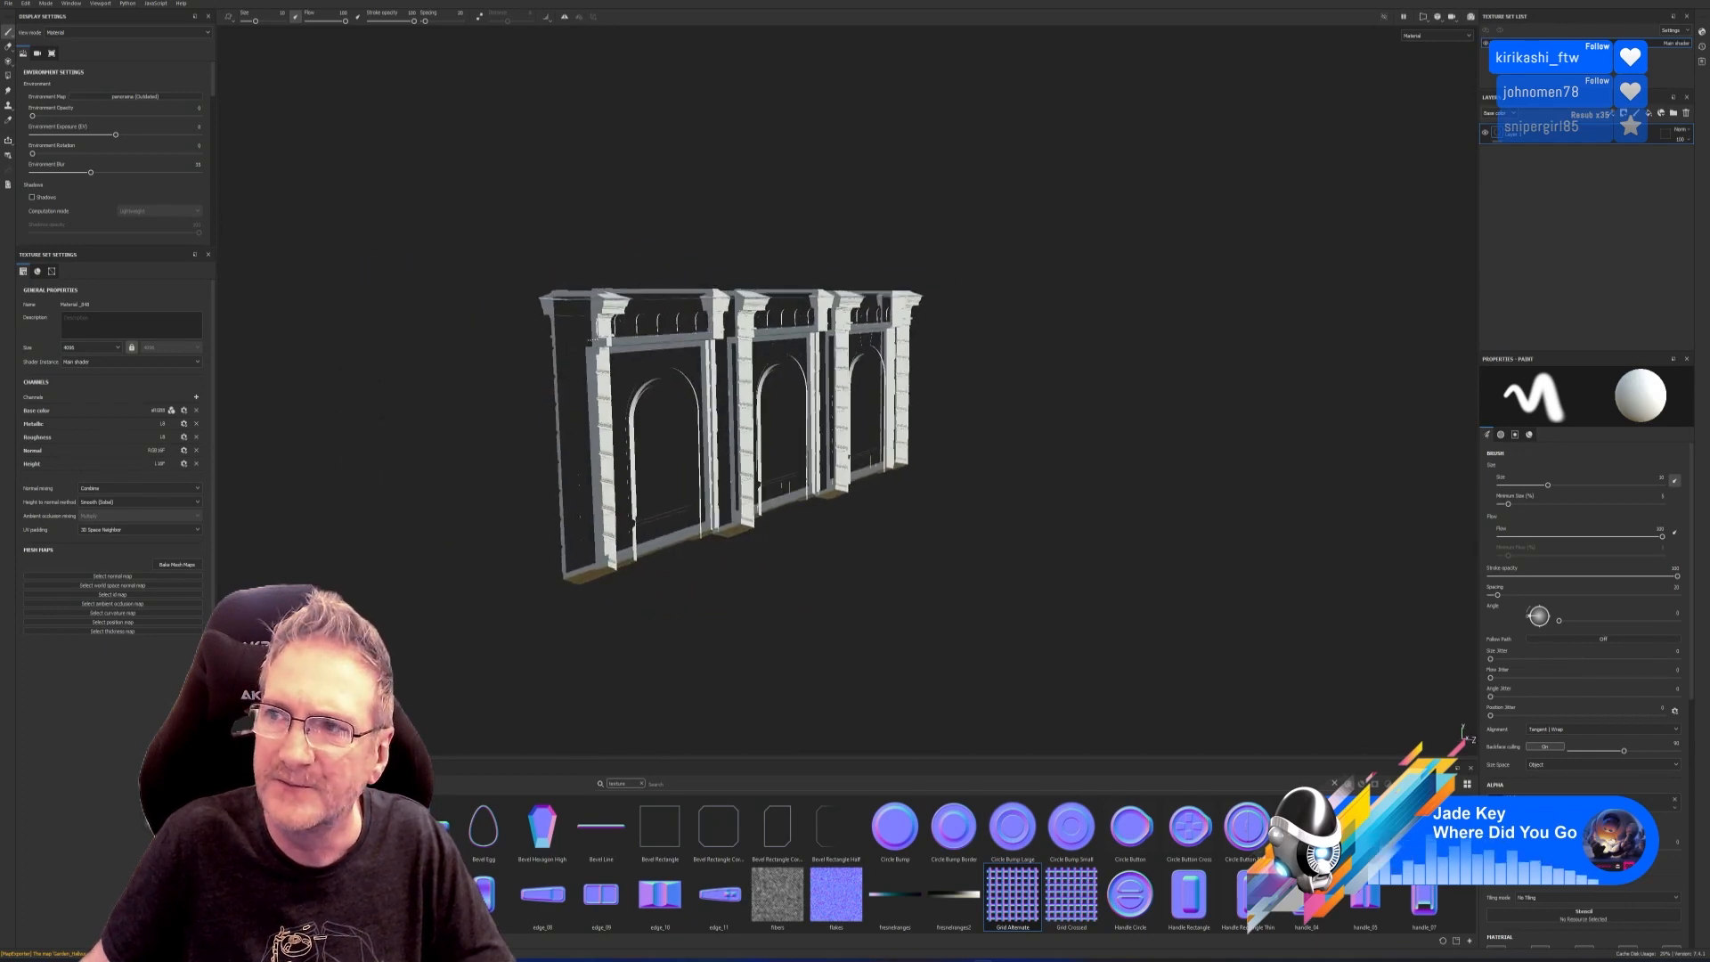
left_click(1648, 0)
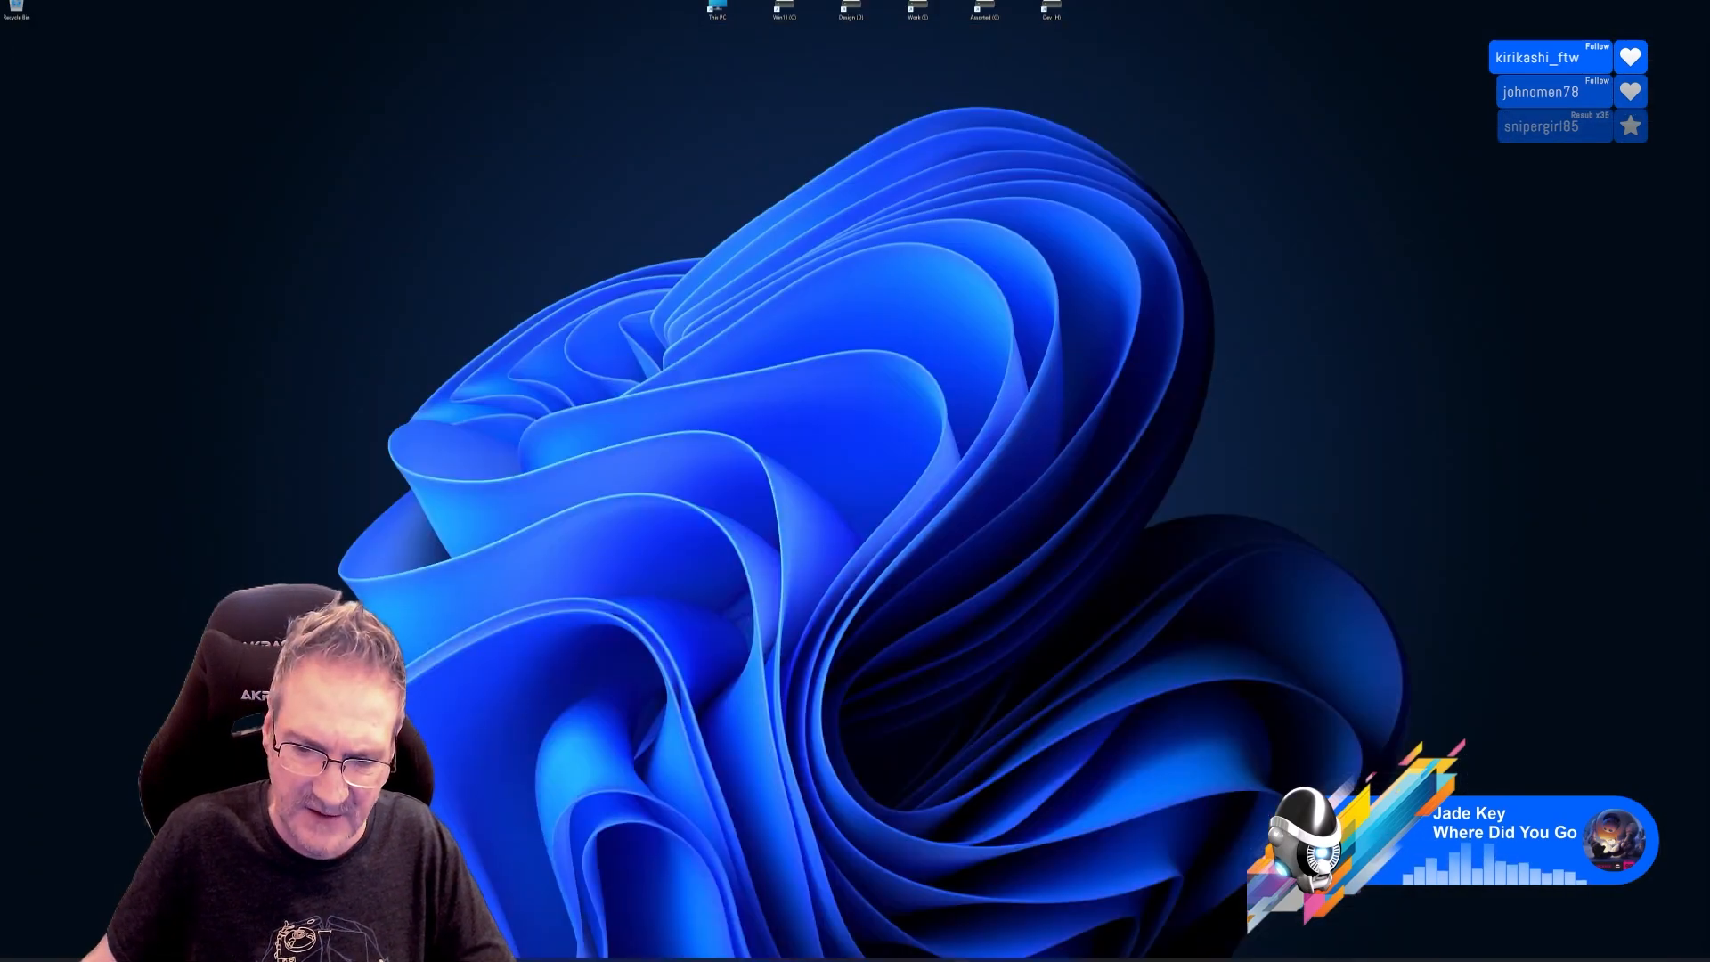
Switch to 3ds Max and apply Reset XForm to the selected side wall.
left_click(900, 960)
middle_click_drag(705, 683, 630, 649, "alt")
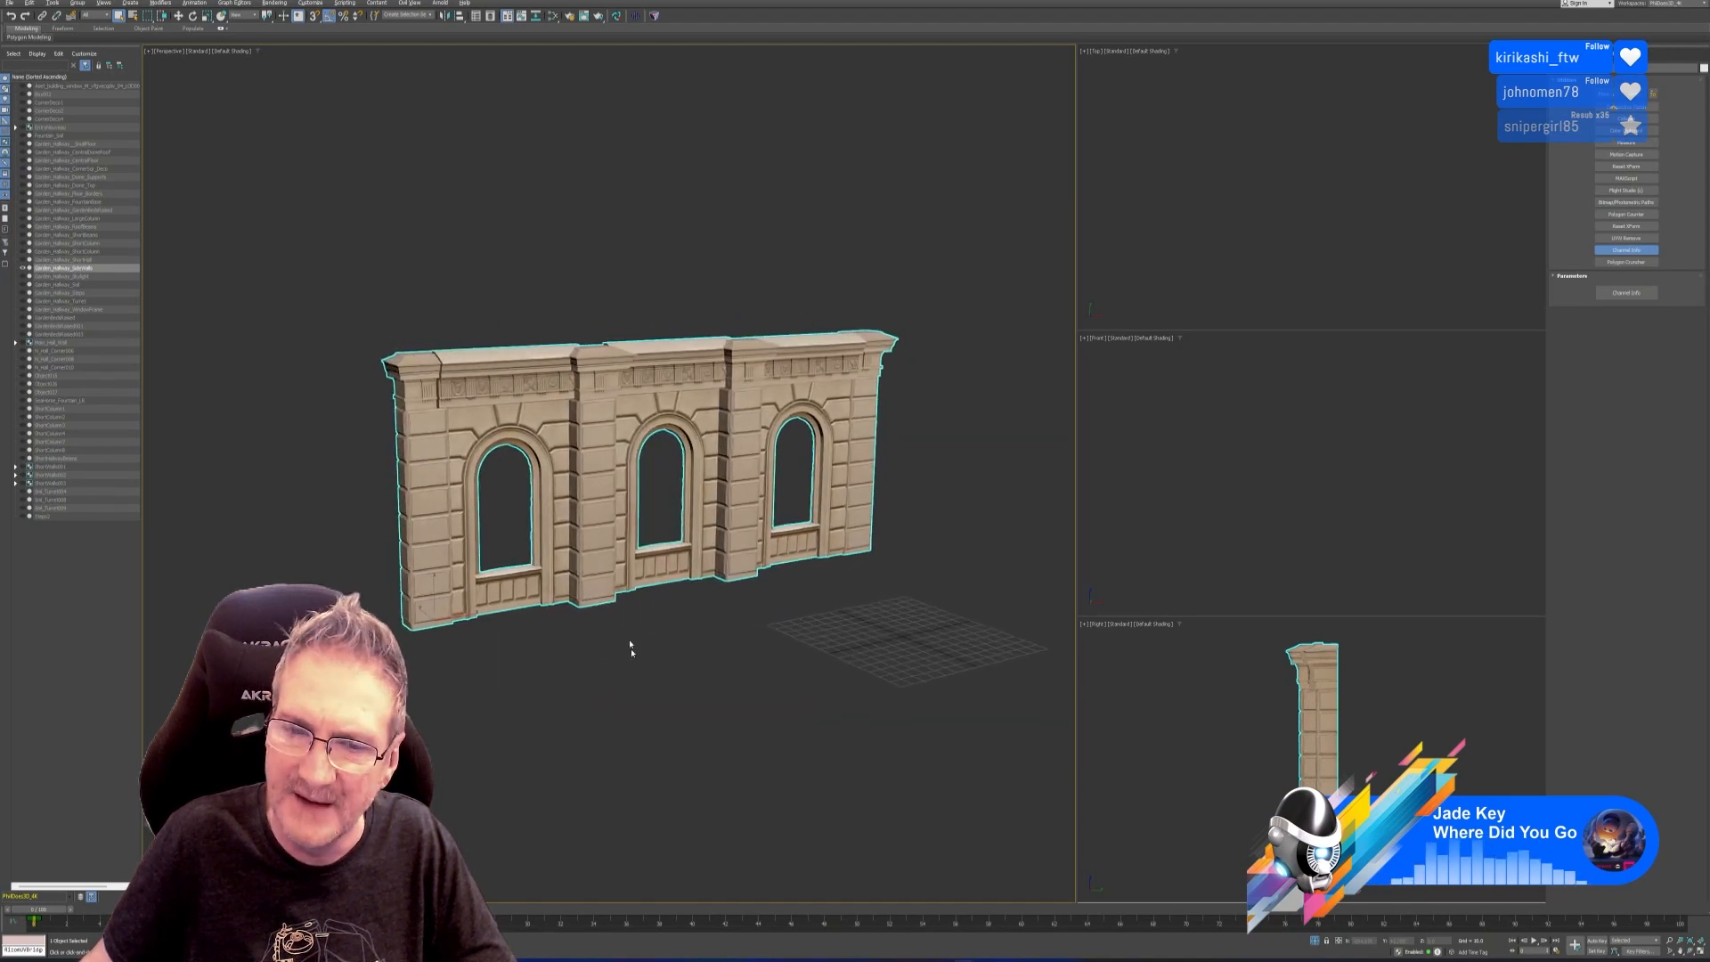
left_click(1627, 251)
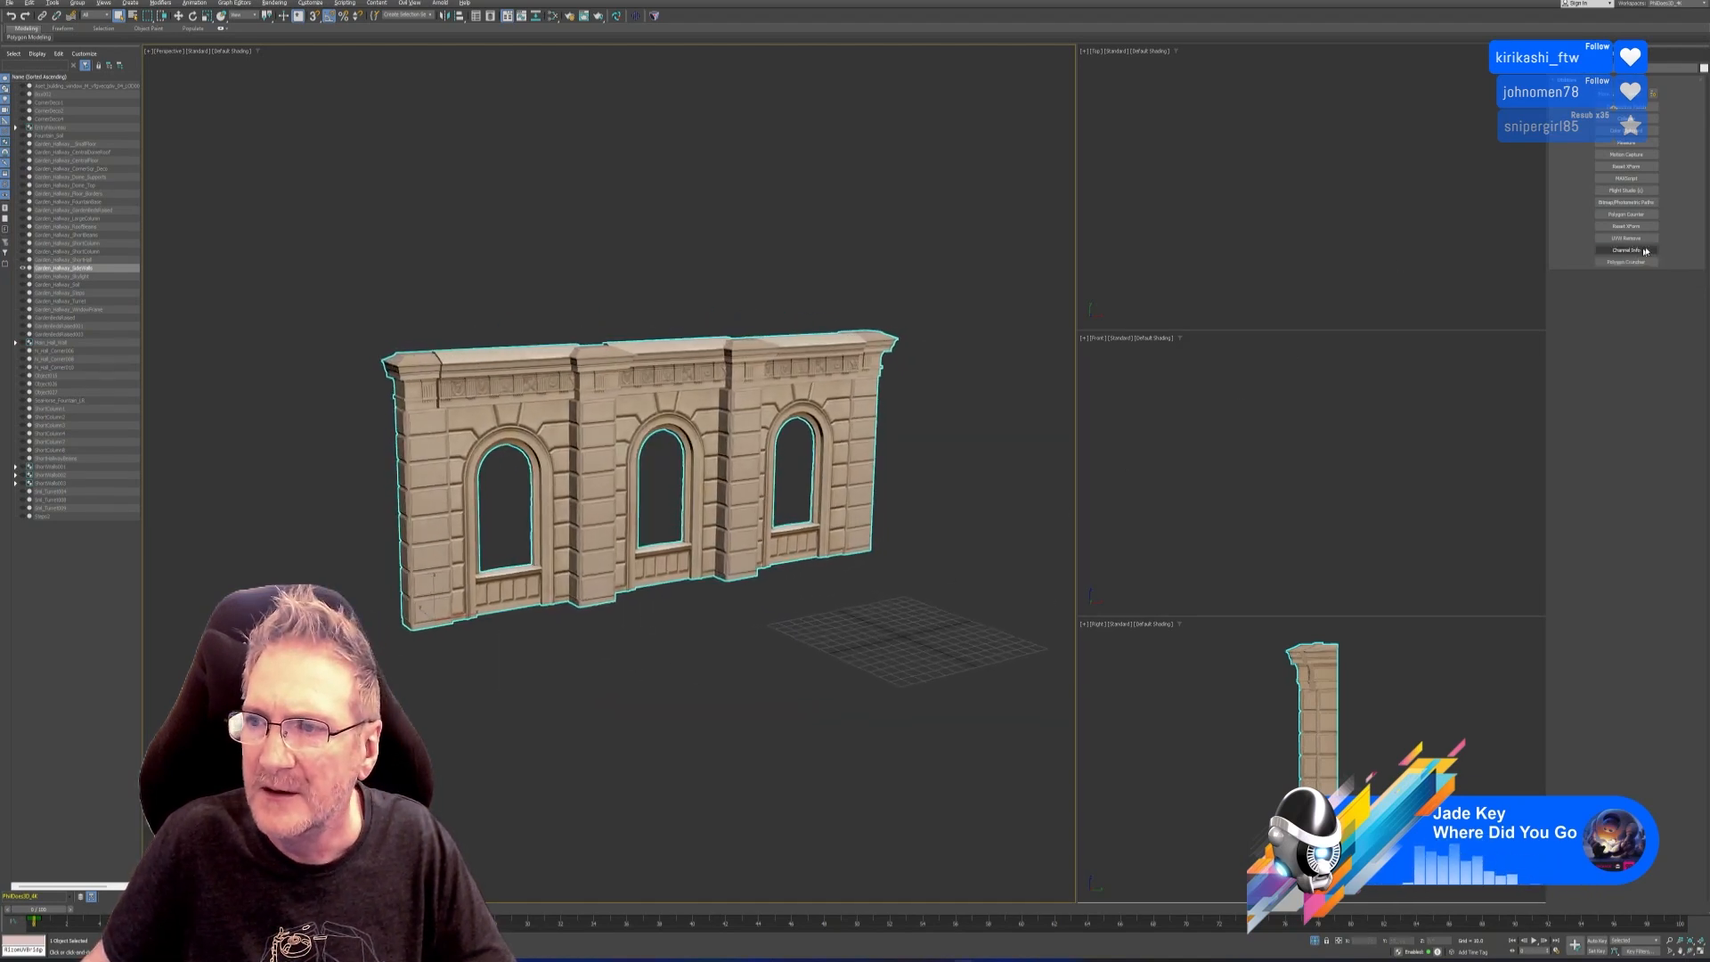
left_click(1626, 166)
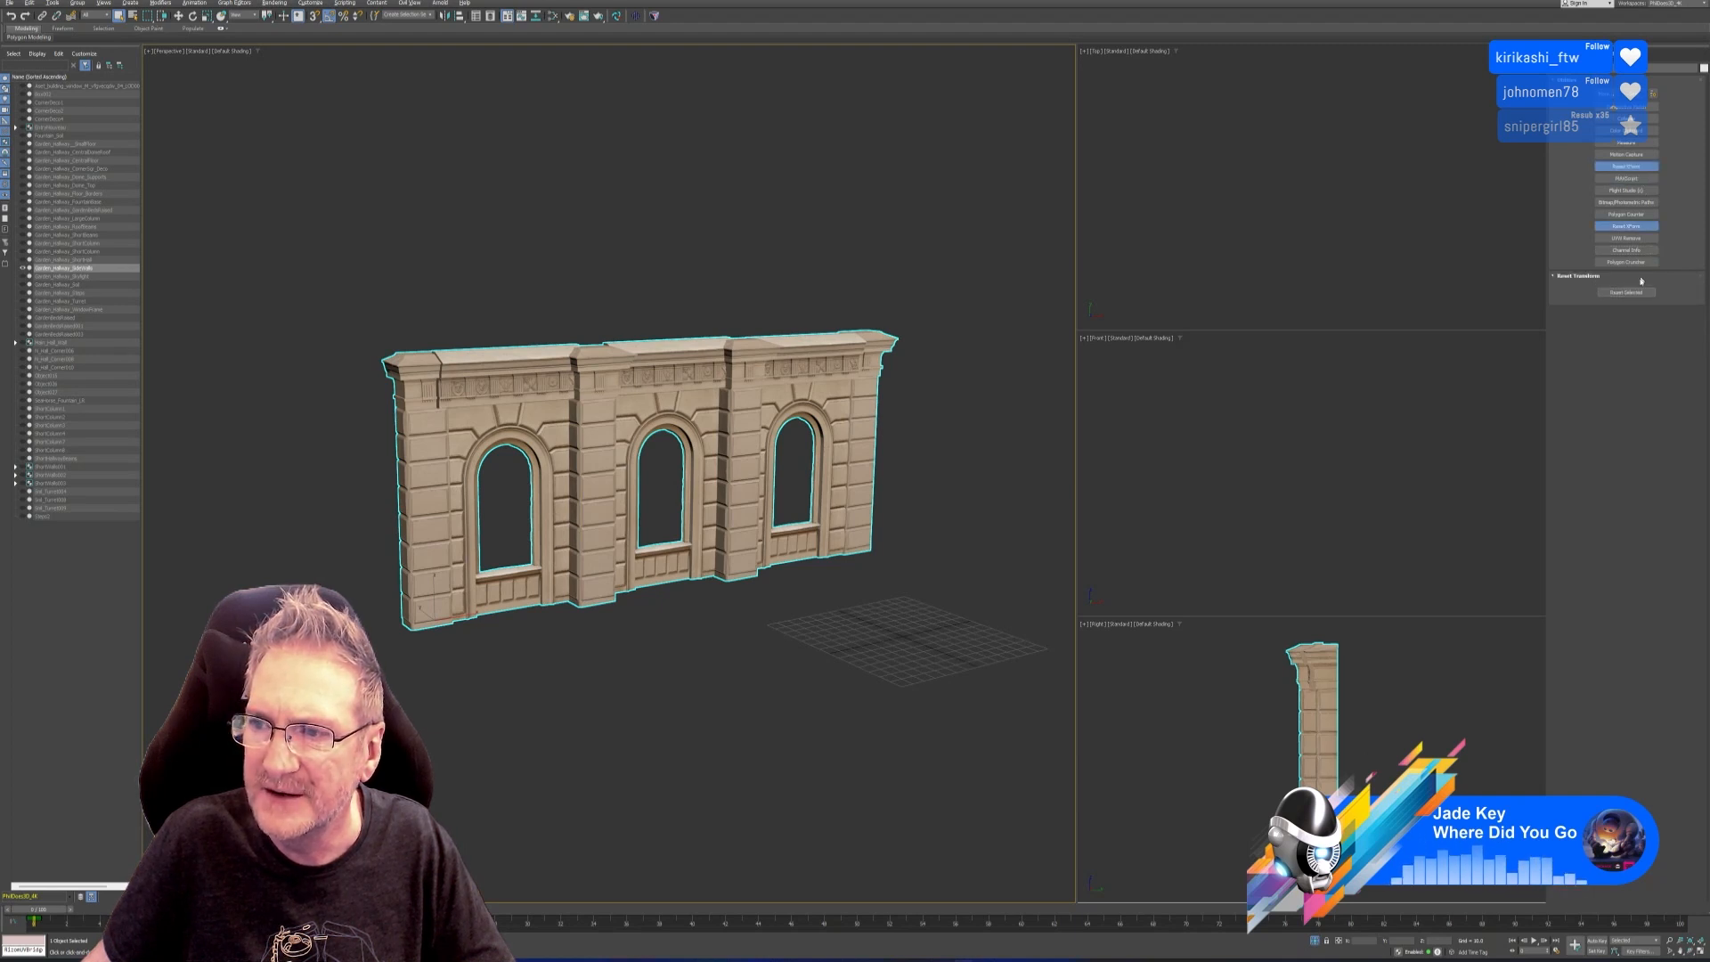
left_click(1627, 293)
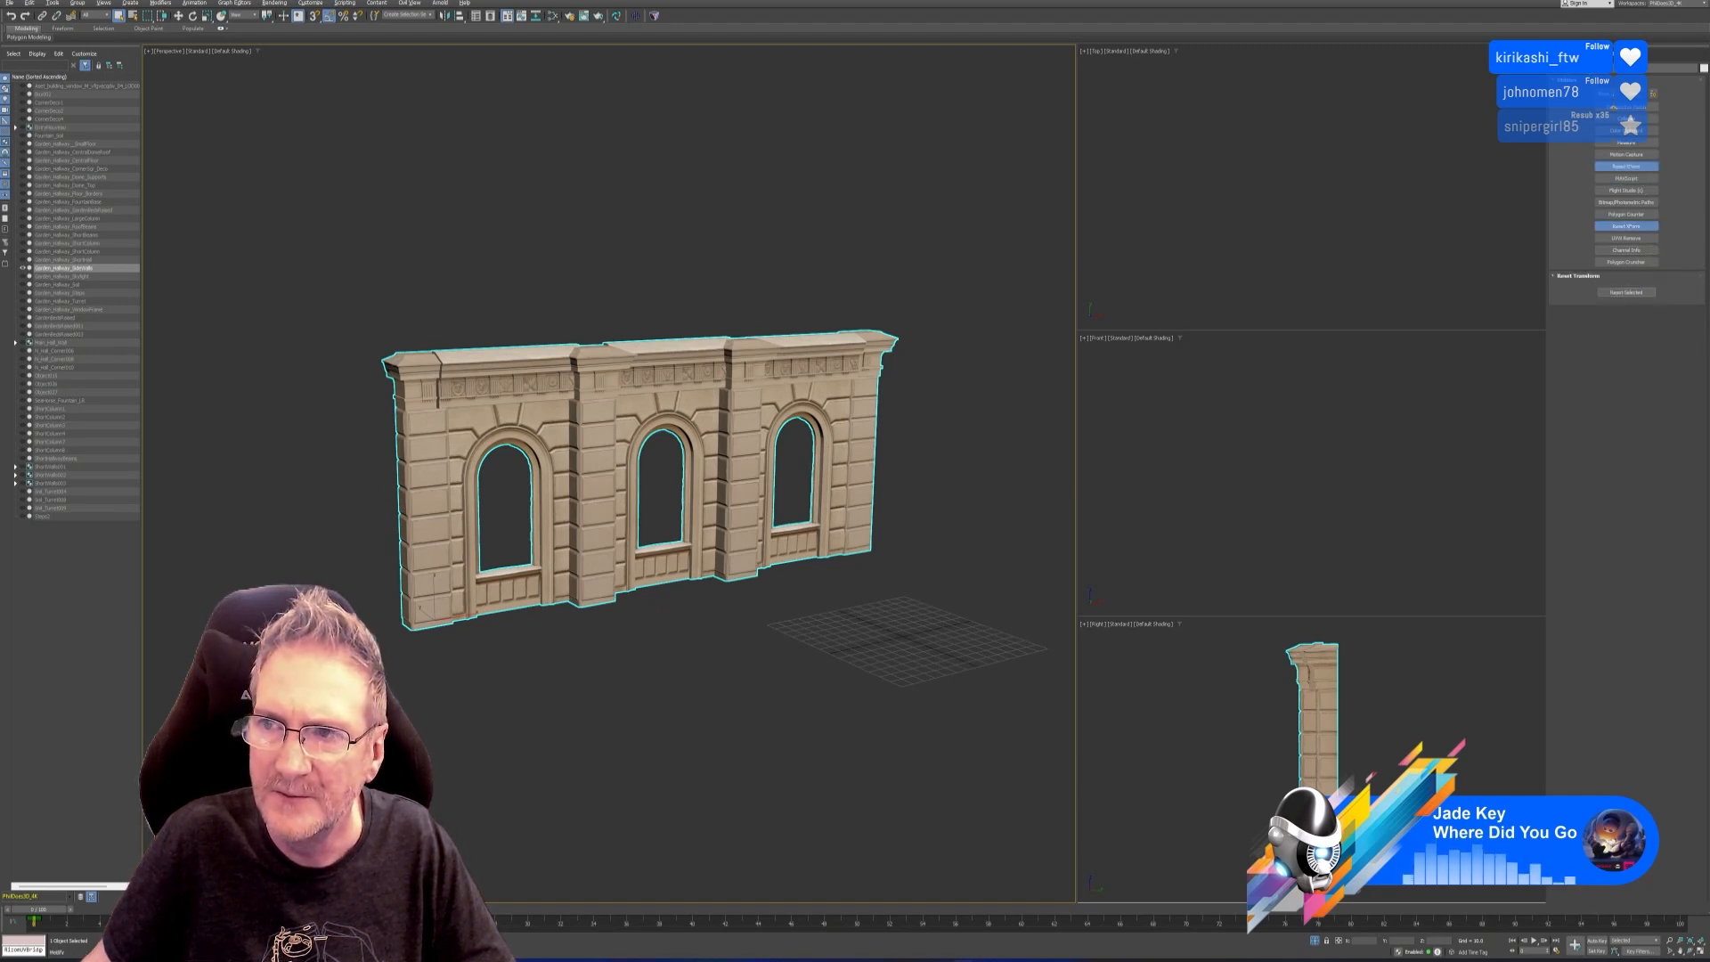
Collapse the side wall's entire modifier stack into the base mesh.
right_click(1595, 250)
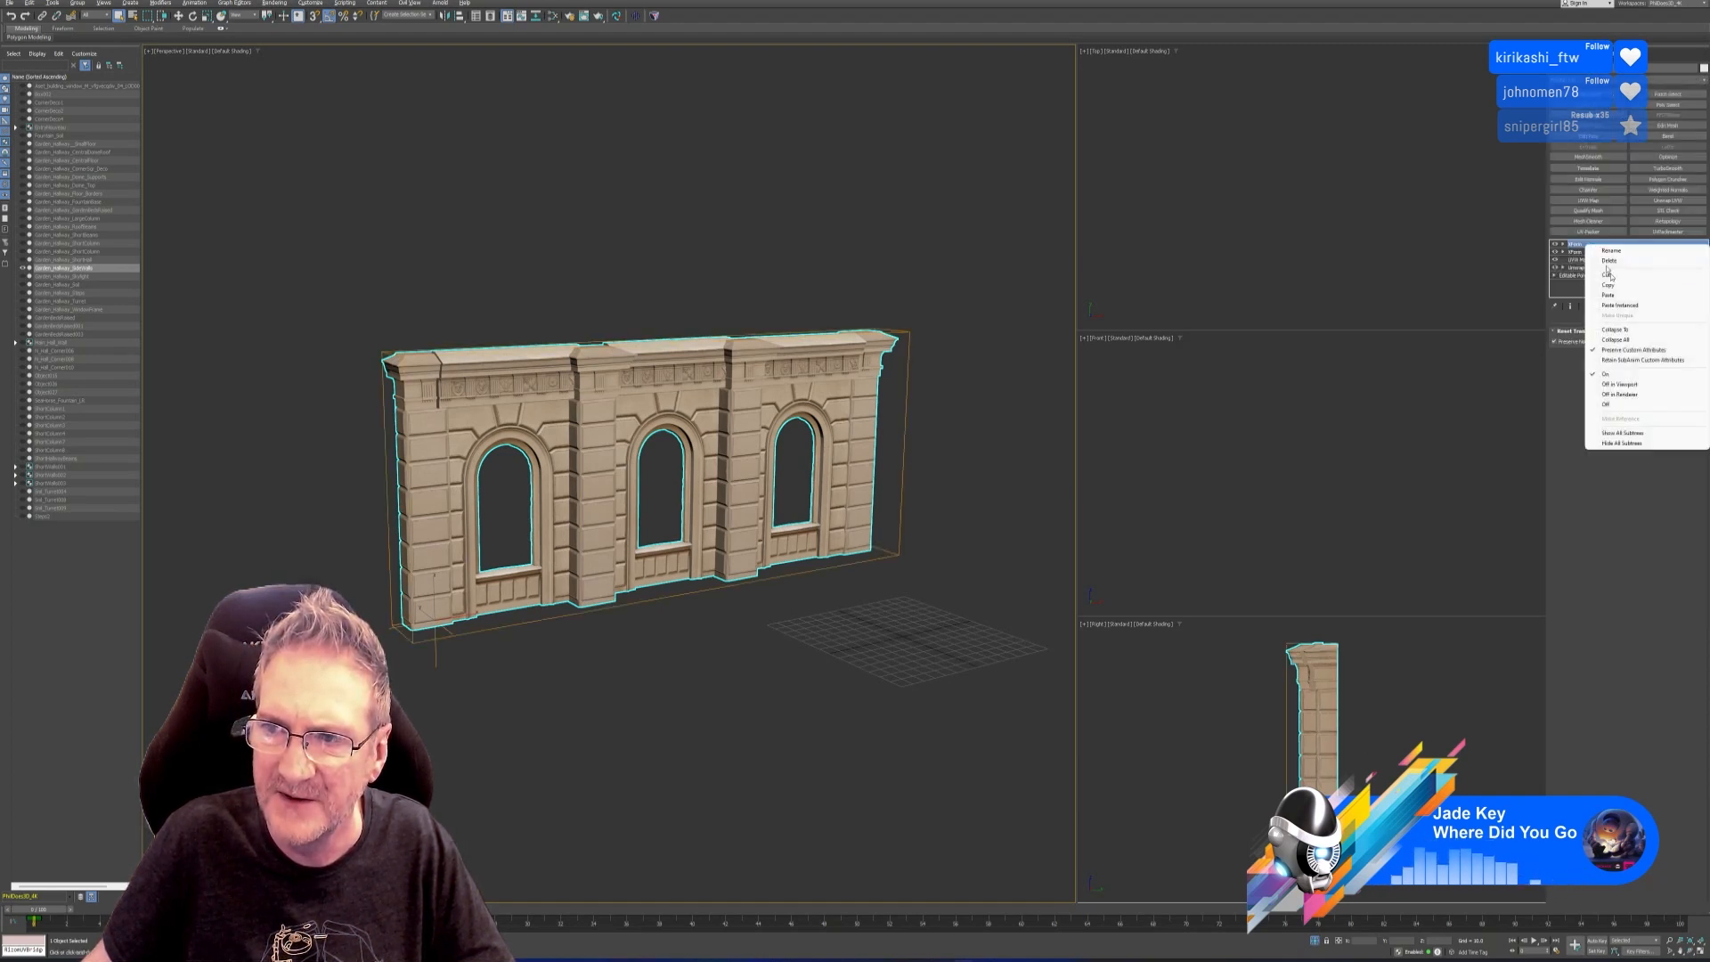
left_click(1603, 340)
left_click(897, 505)
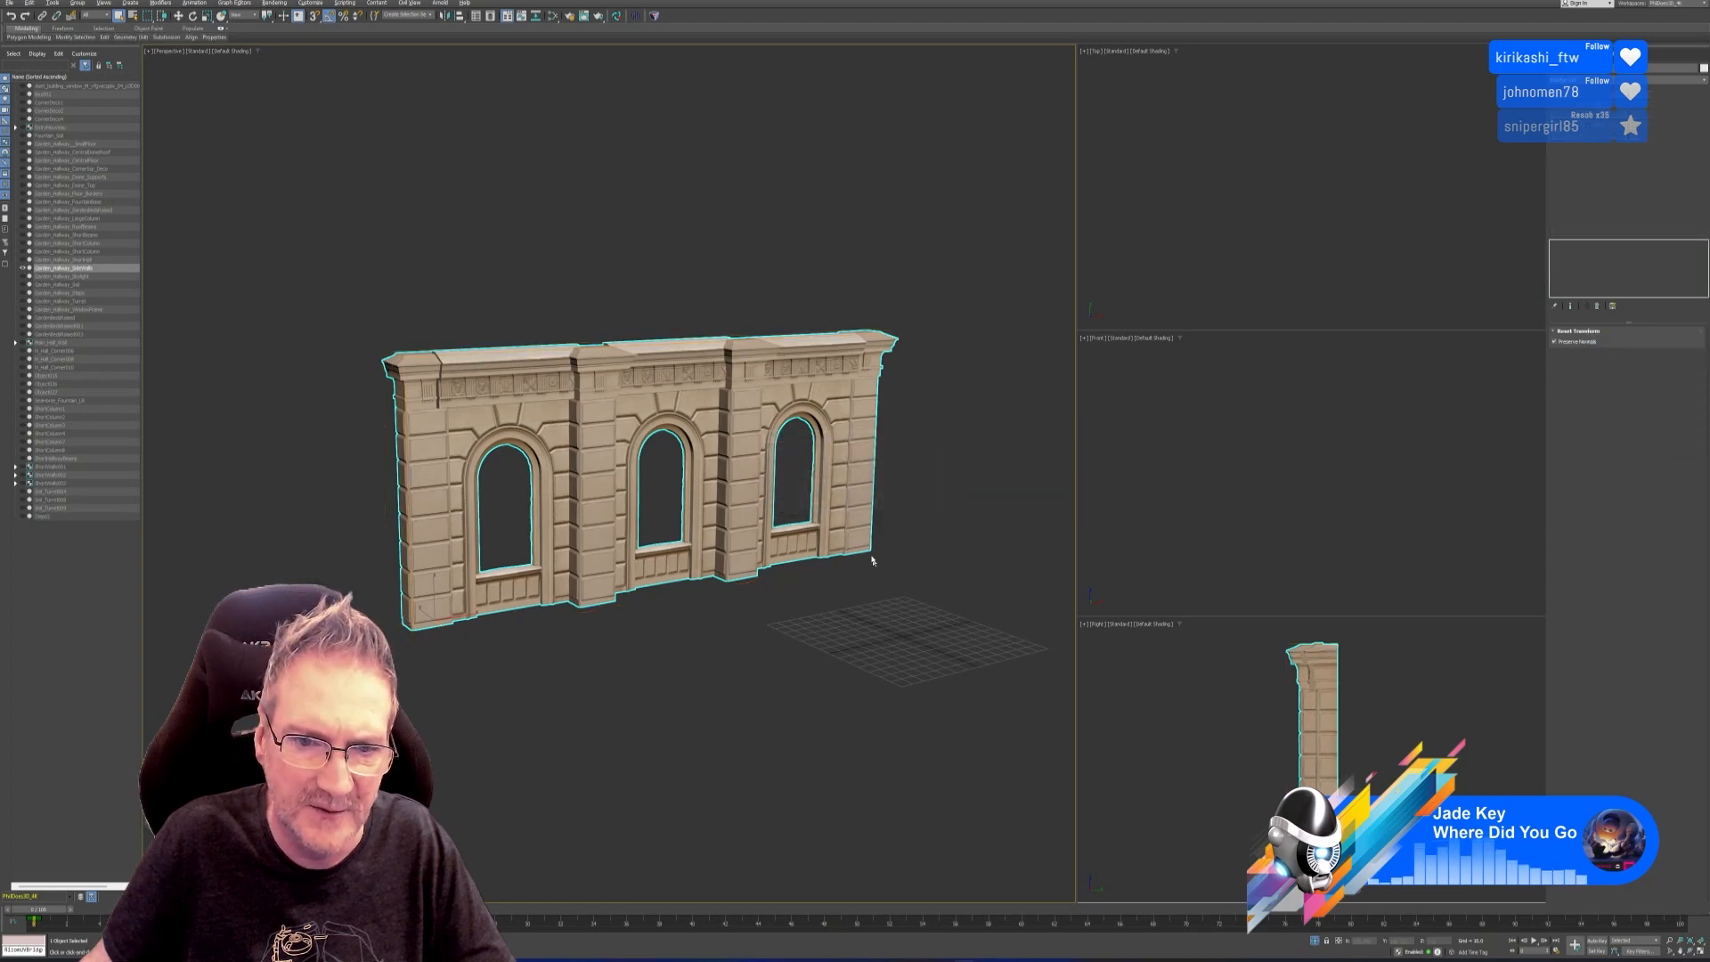
mouse_move(751, 629)
middle_mouse_down("alt")
mouse_move(859, 649)
mouse_move(745, 647)
middle_mouse_up("alt")
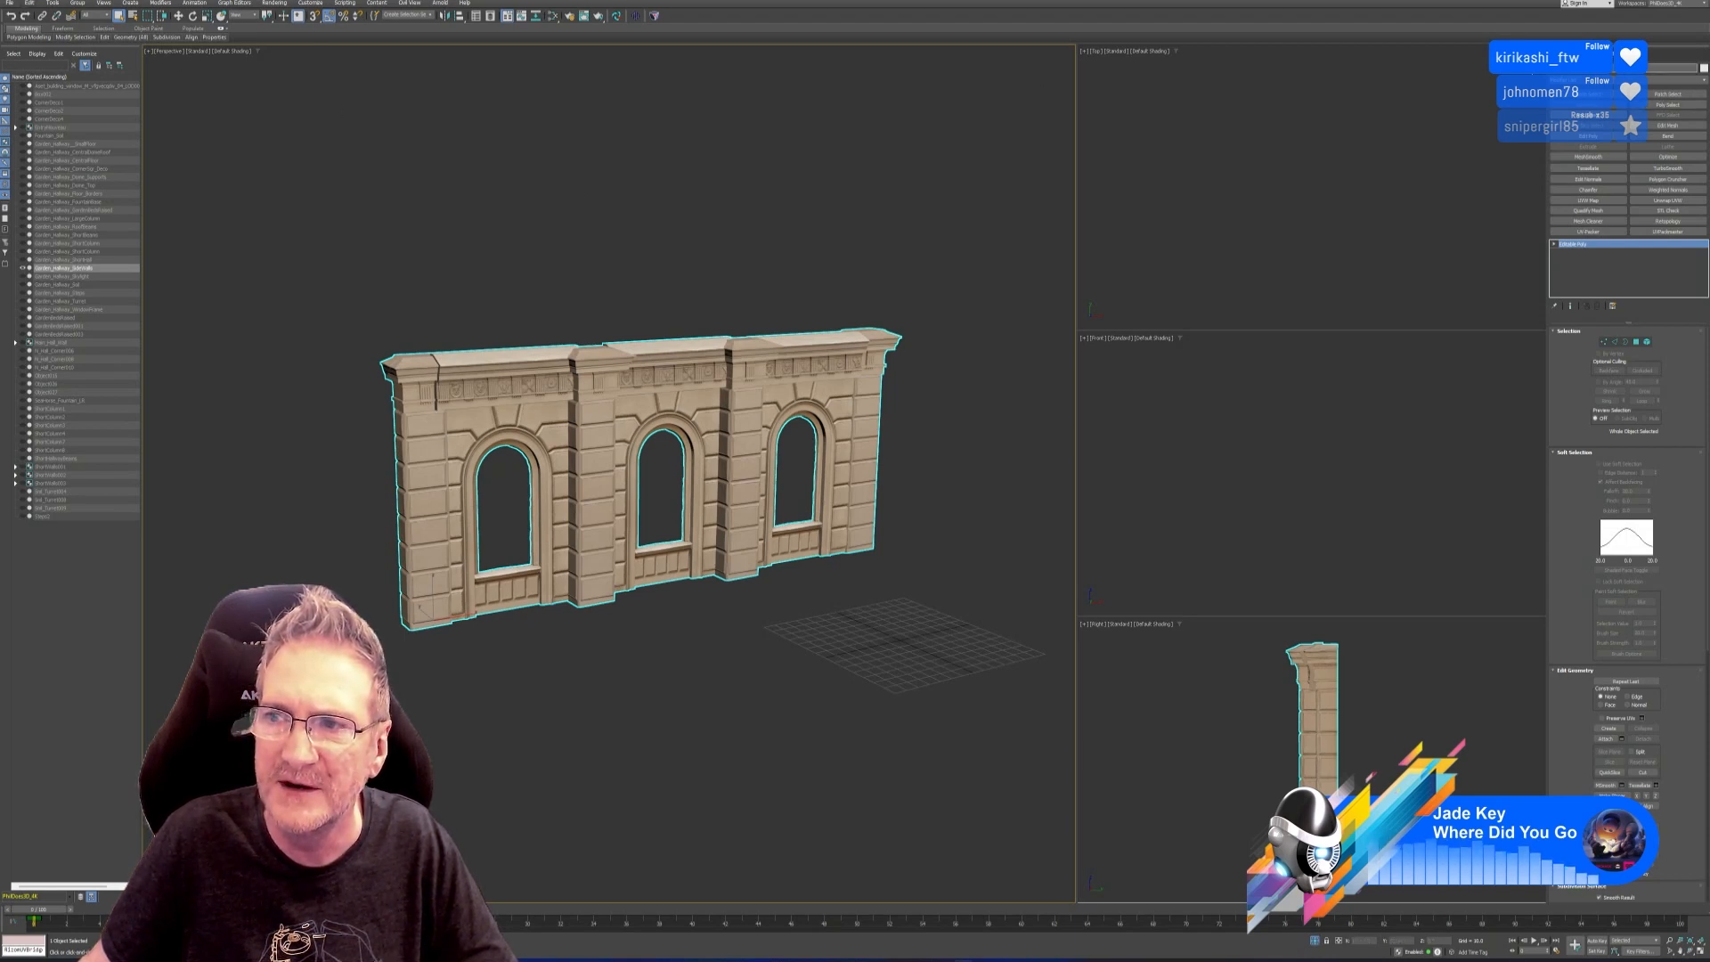
Export the side wall again as the FBX file Garden_Hallway_SideWalls, overwriting the existing file and keeping the current export options.
left_click(8, 6)
mouse_move(49, 135)
left_click(142, 147)
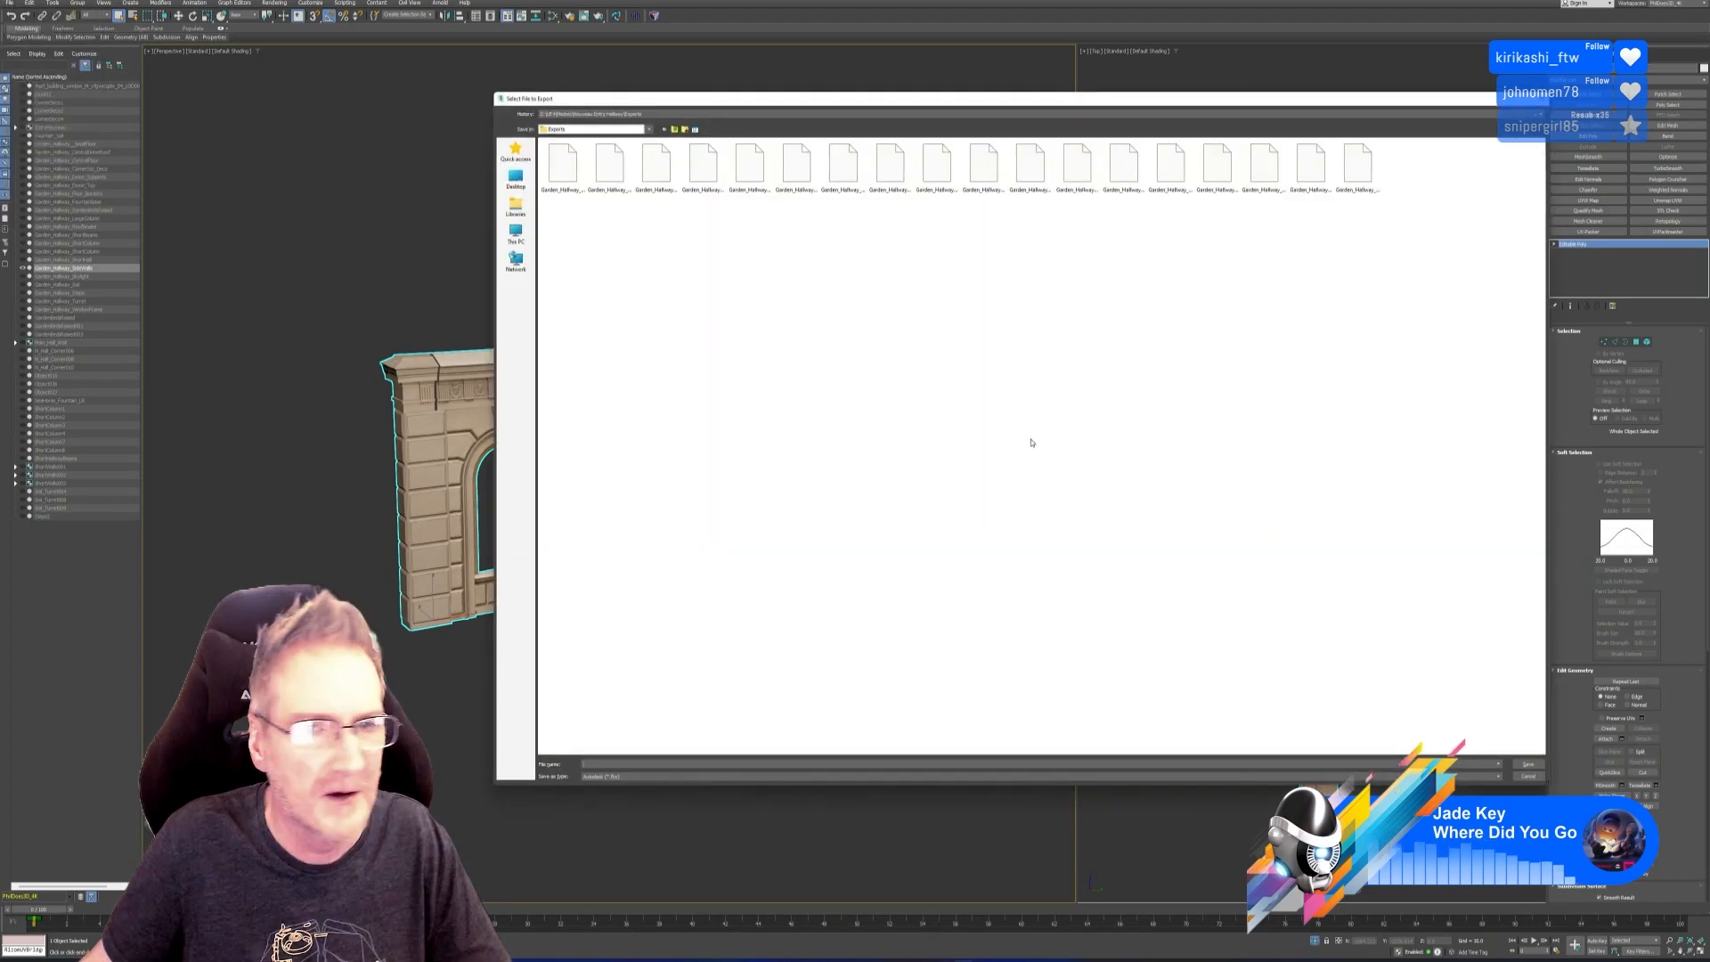
type("Garden_Hallway_SideWalls")
left_click(1459, 704)
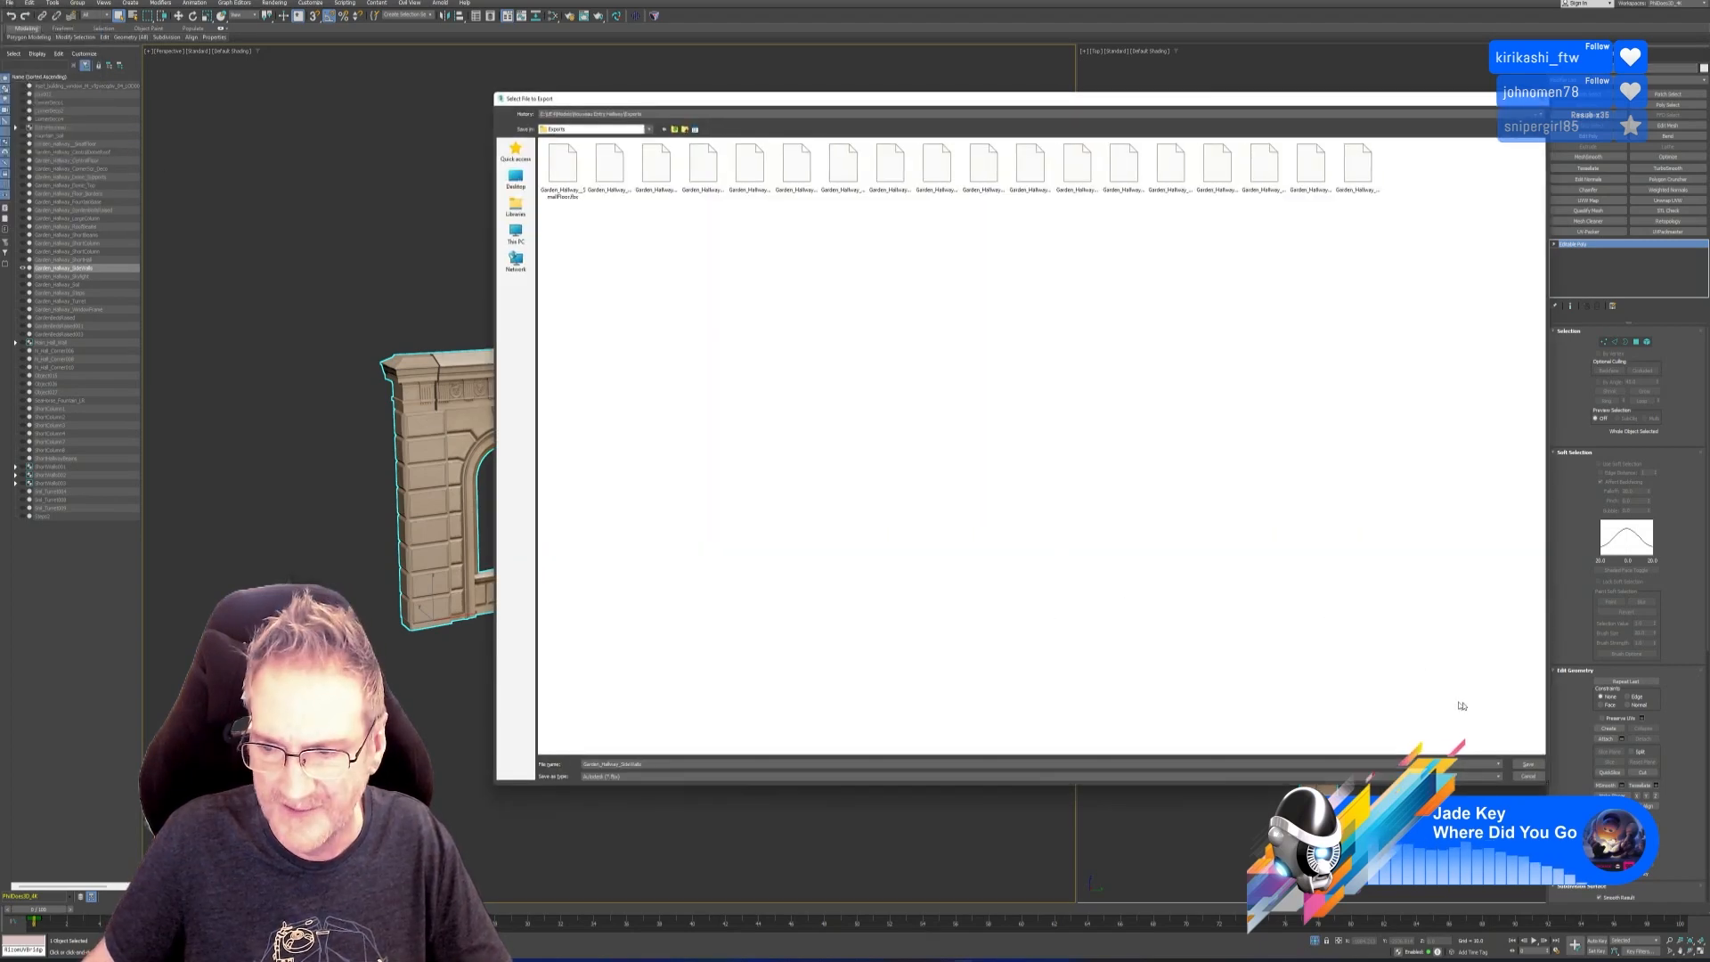
left_click(1528, 766)
left_click(905, 491)
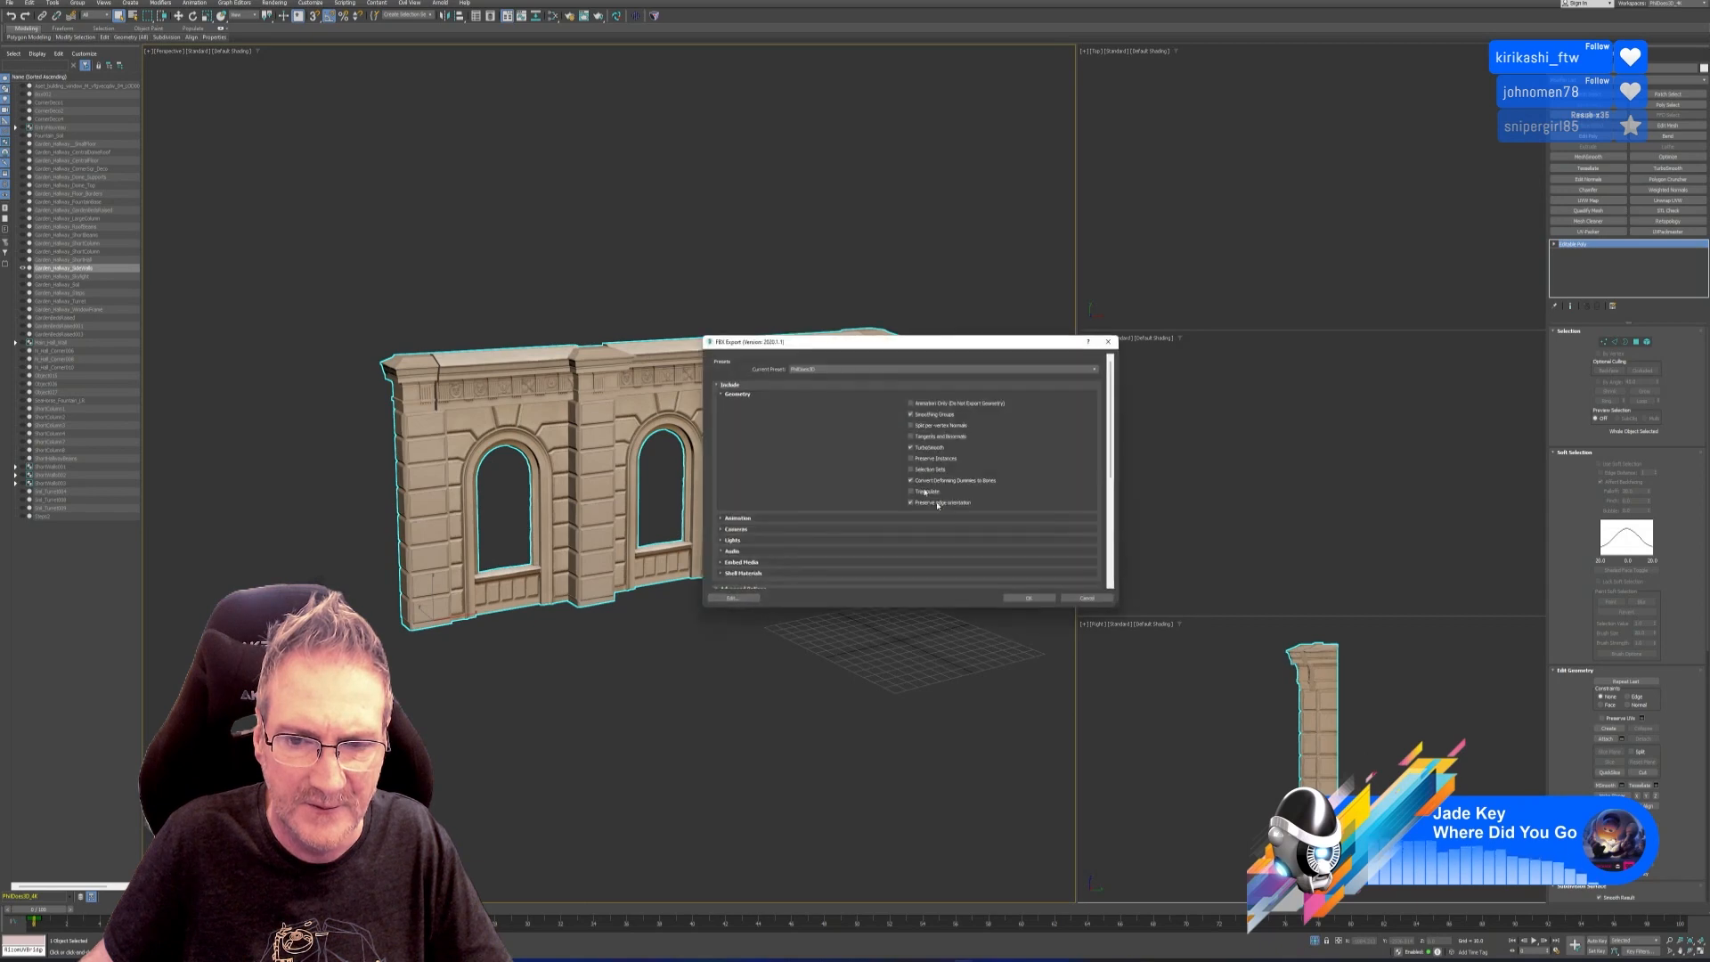
left_click(1028, 599)
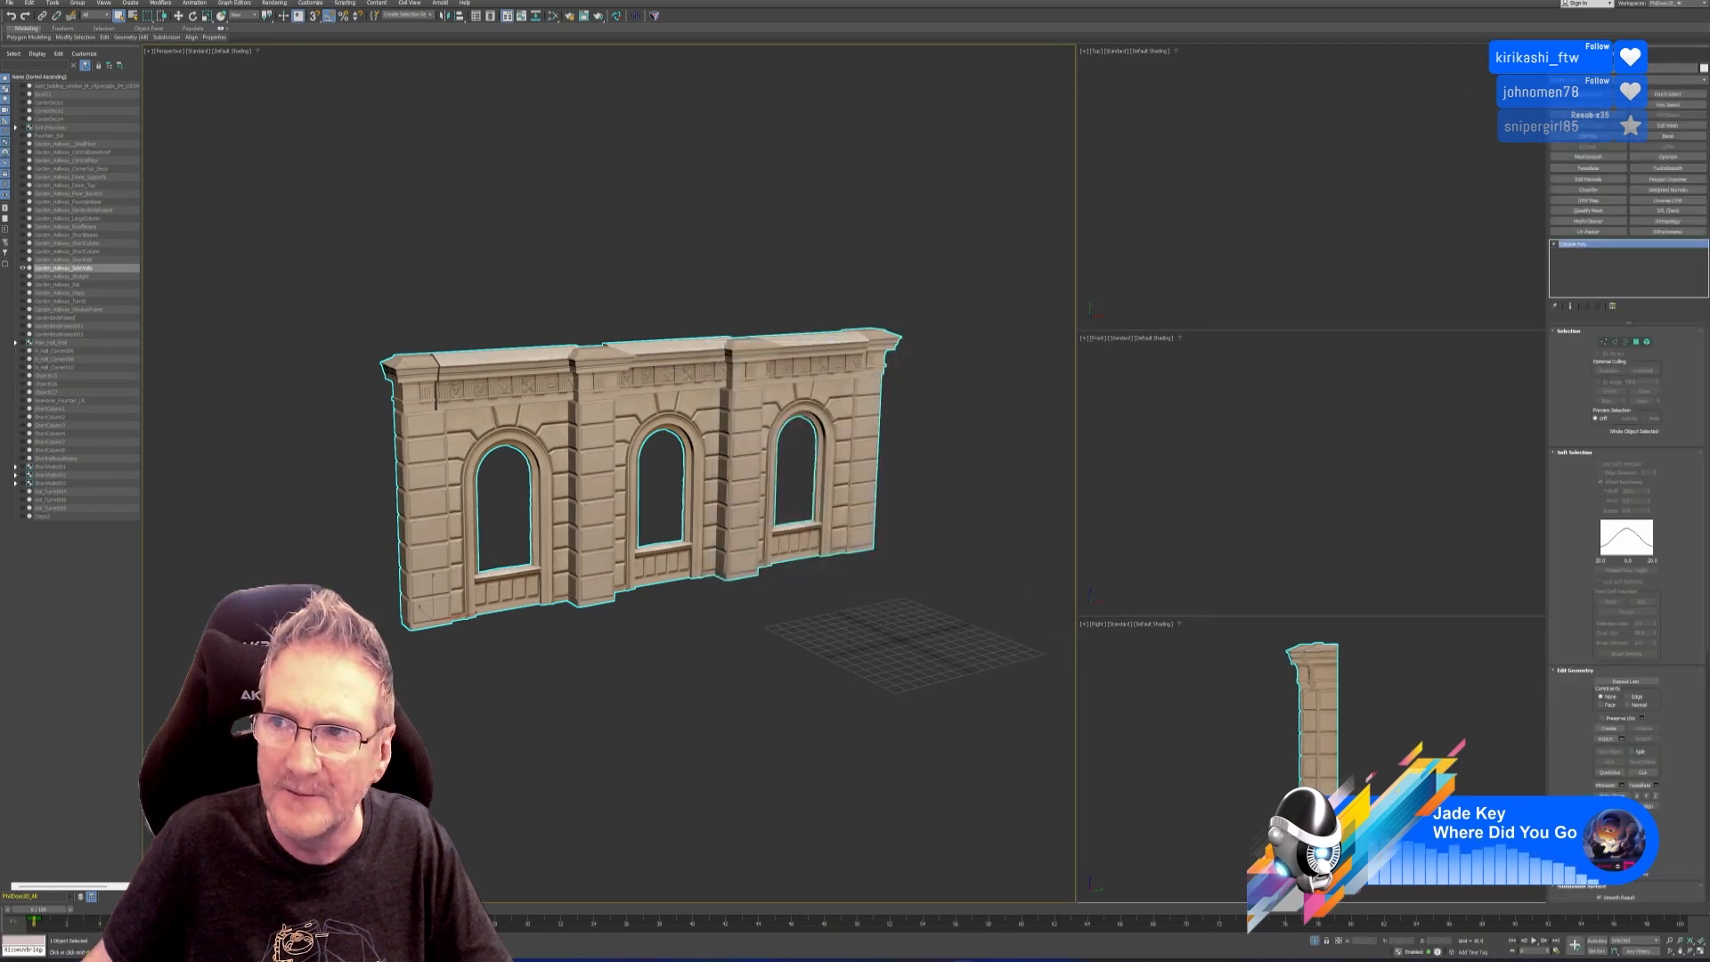
Switch to Substance 3D Painter and reload the project's mesh from the re-exported Garden_Hallway_SideWalls.fbx in the project configuration.
key("super+d")
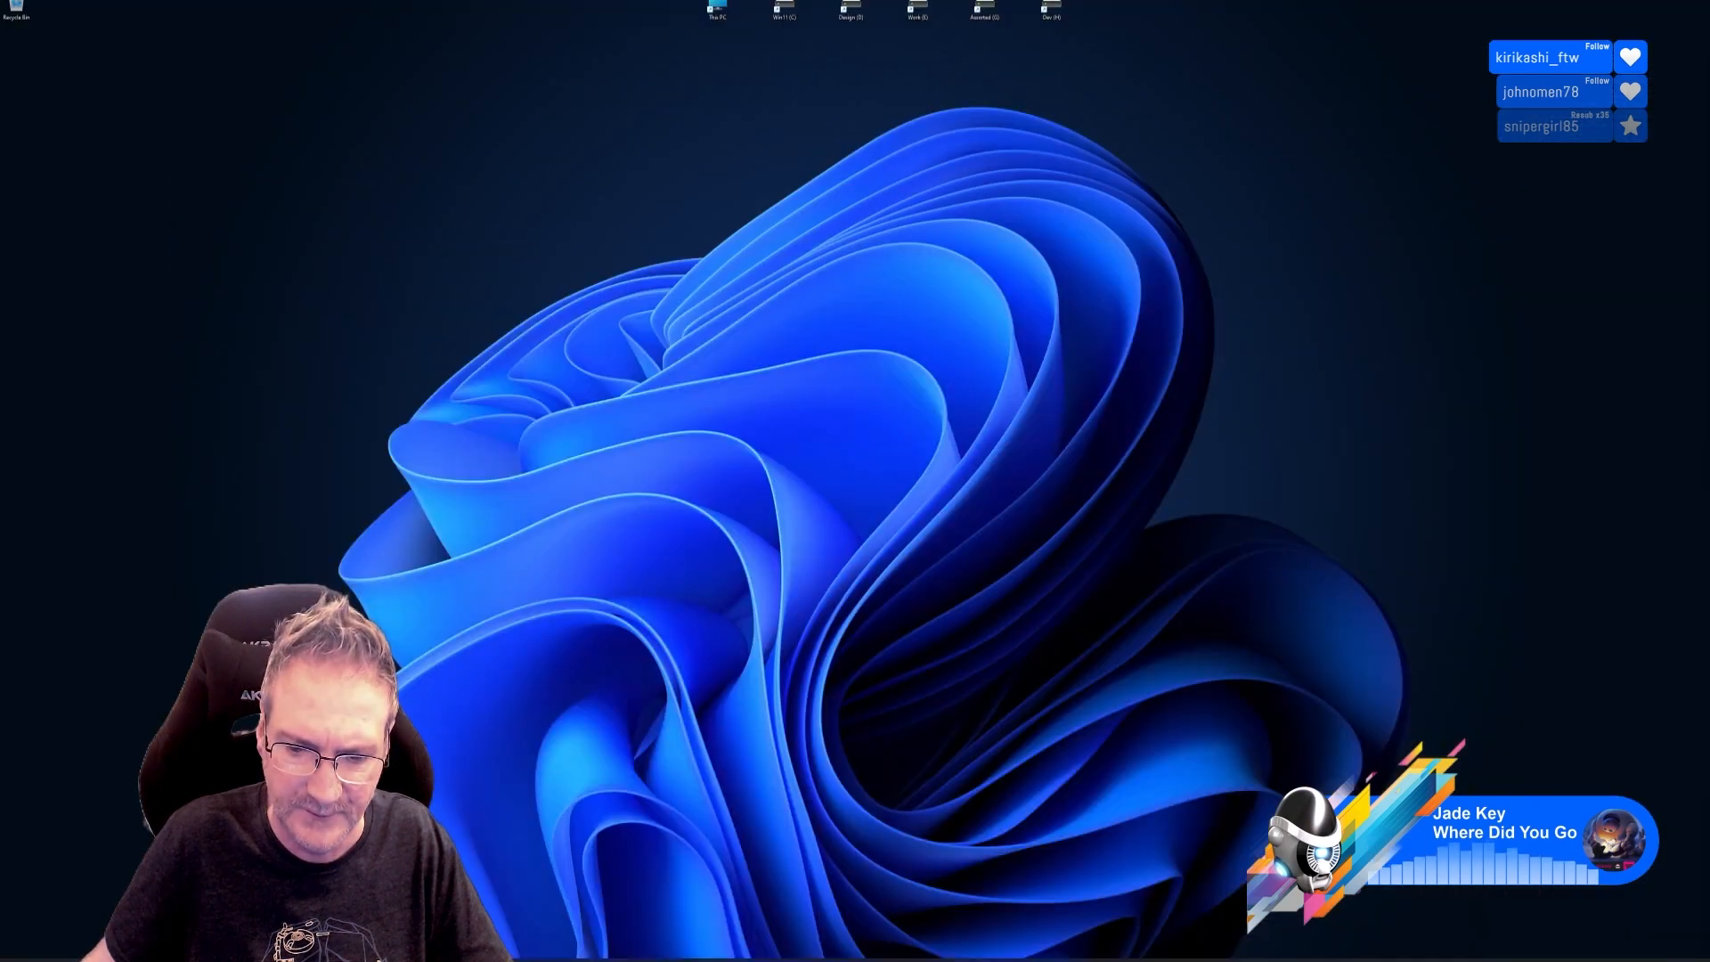
key("alt+Tab")
left_click(26, 4)
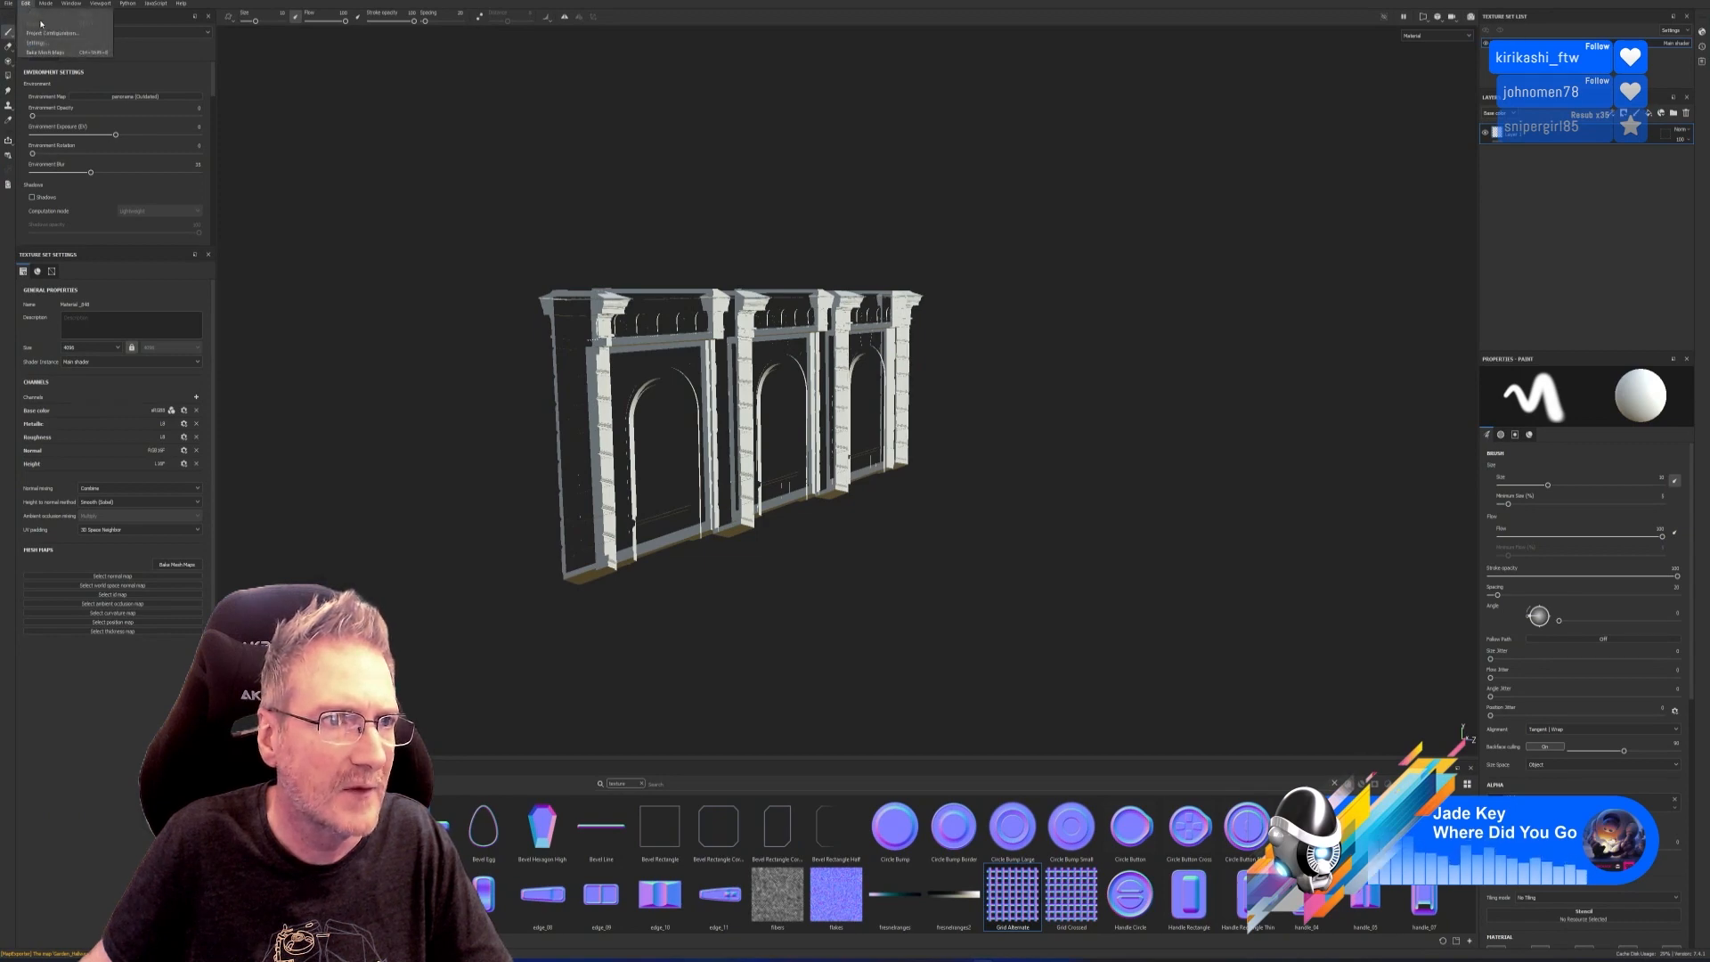
left_click(51, 33)
left_click(932, 410)
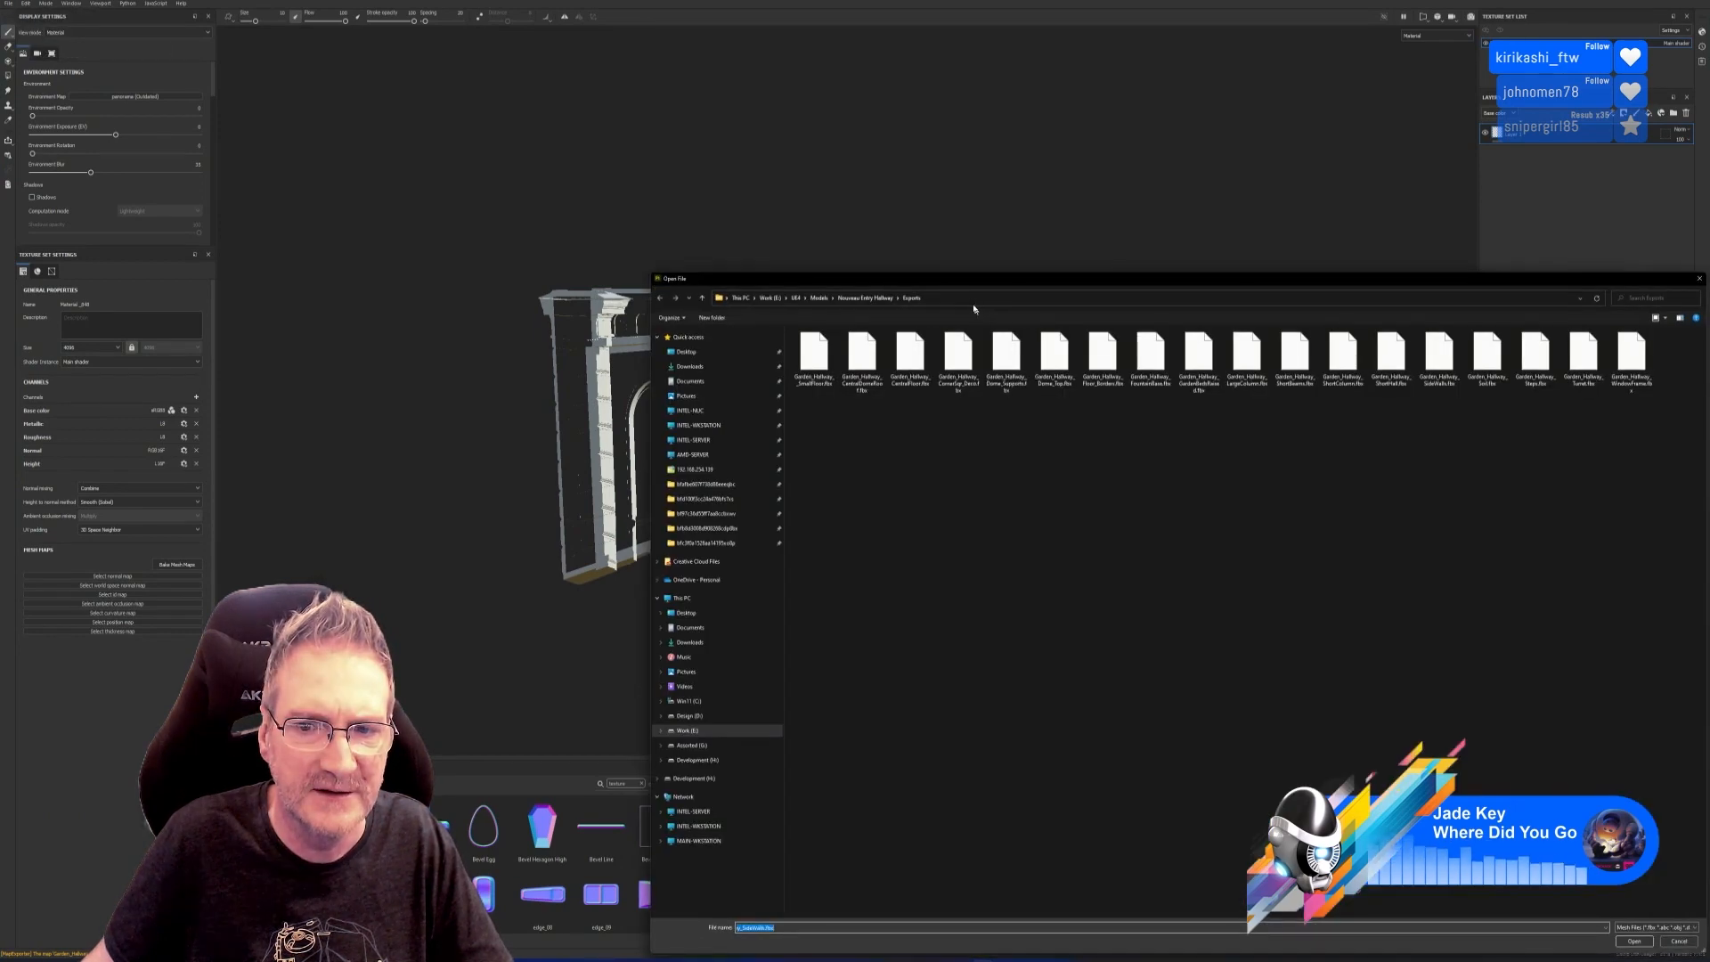
left_click_drag(967, 287, 635, 217)
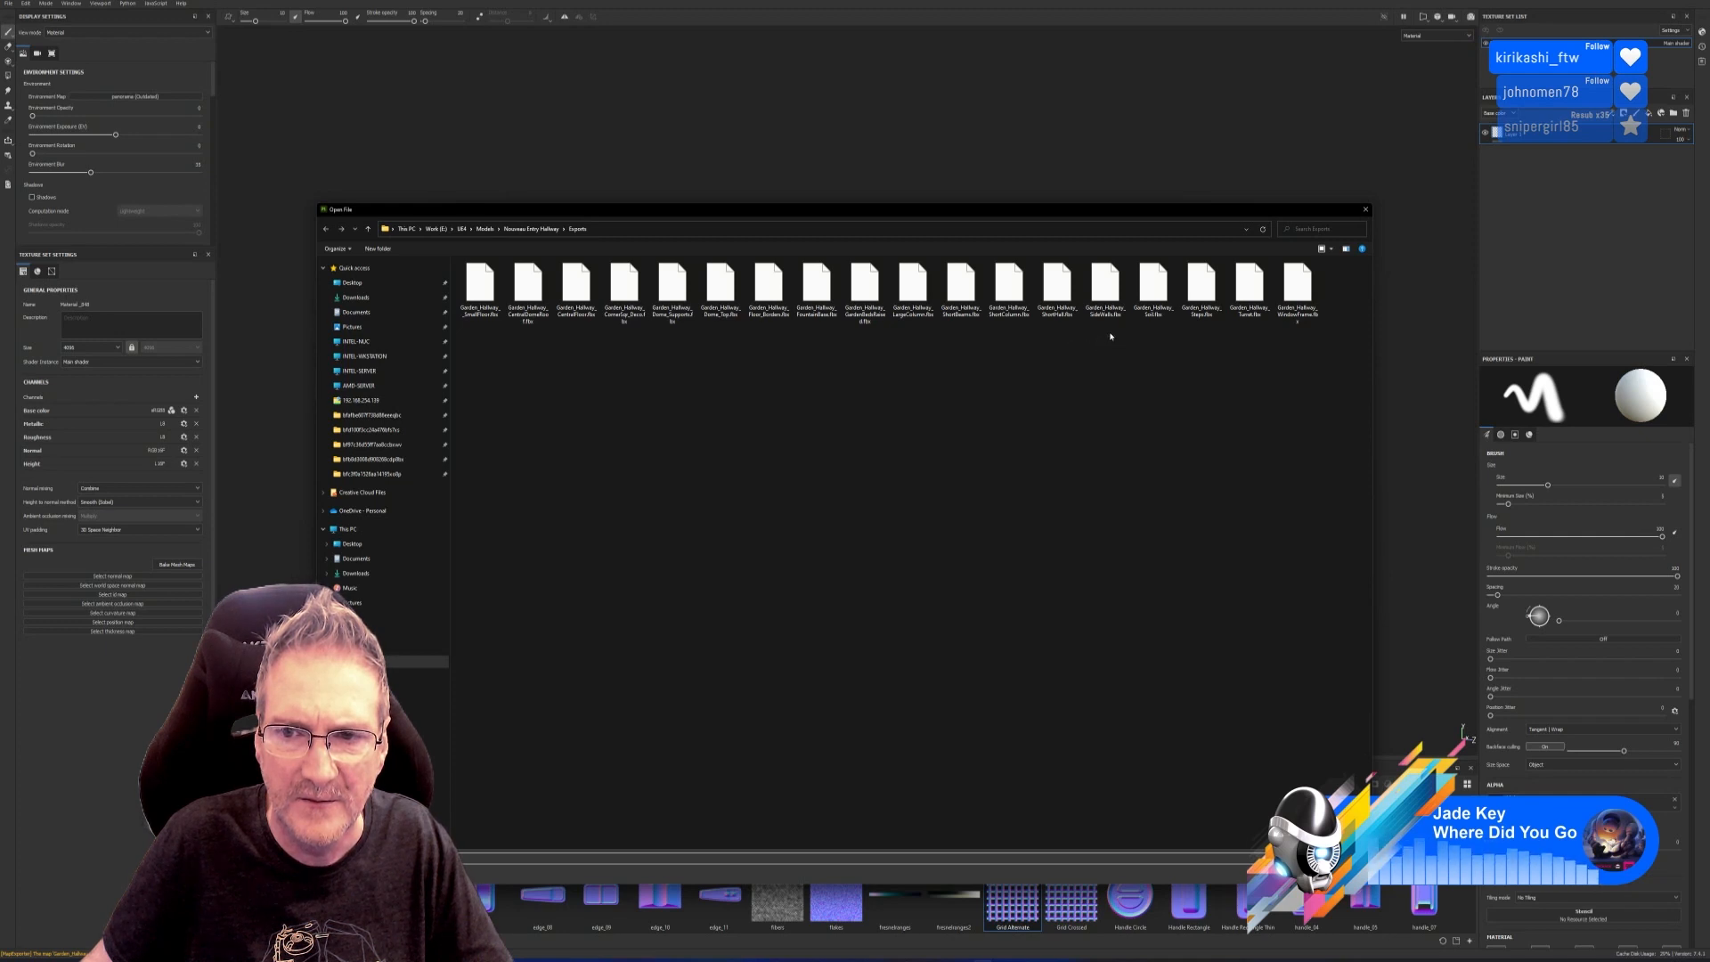
double_click(1107, 299)
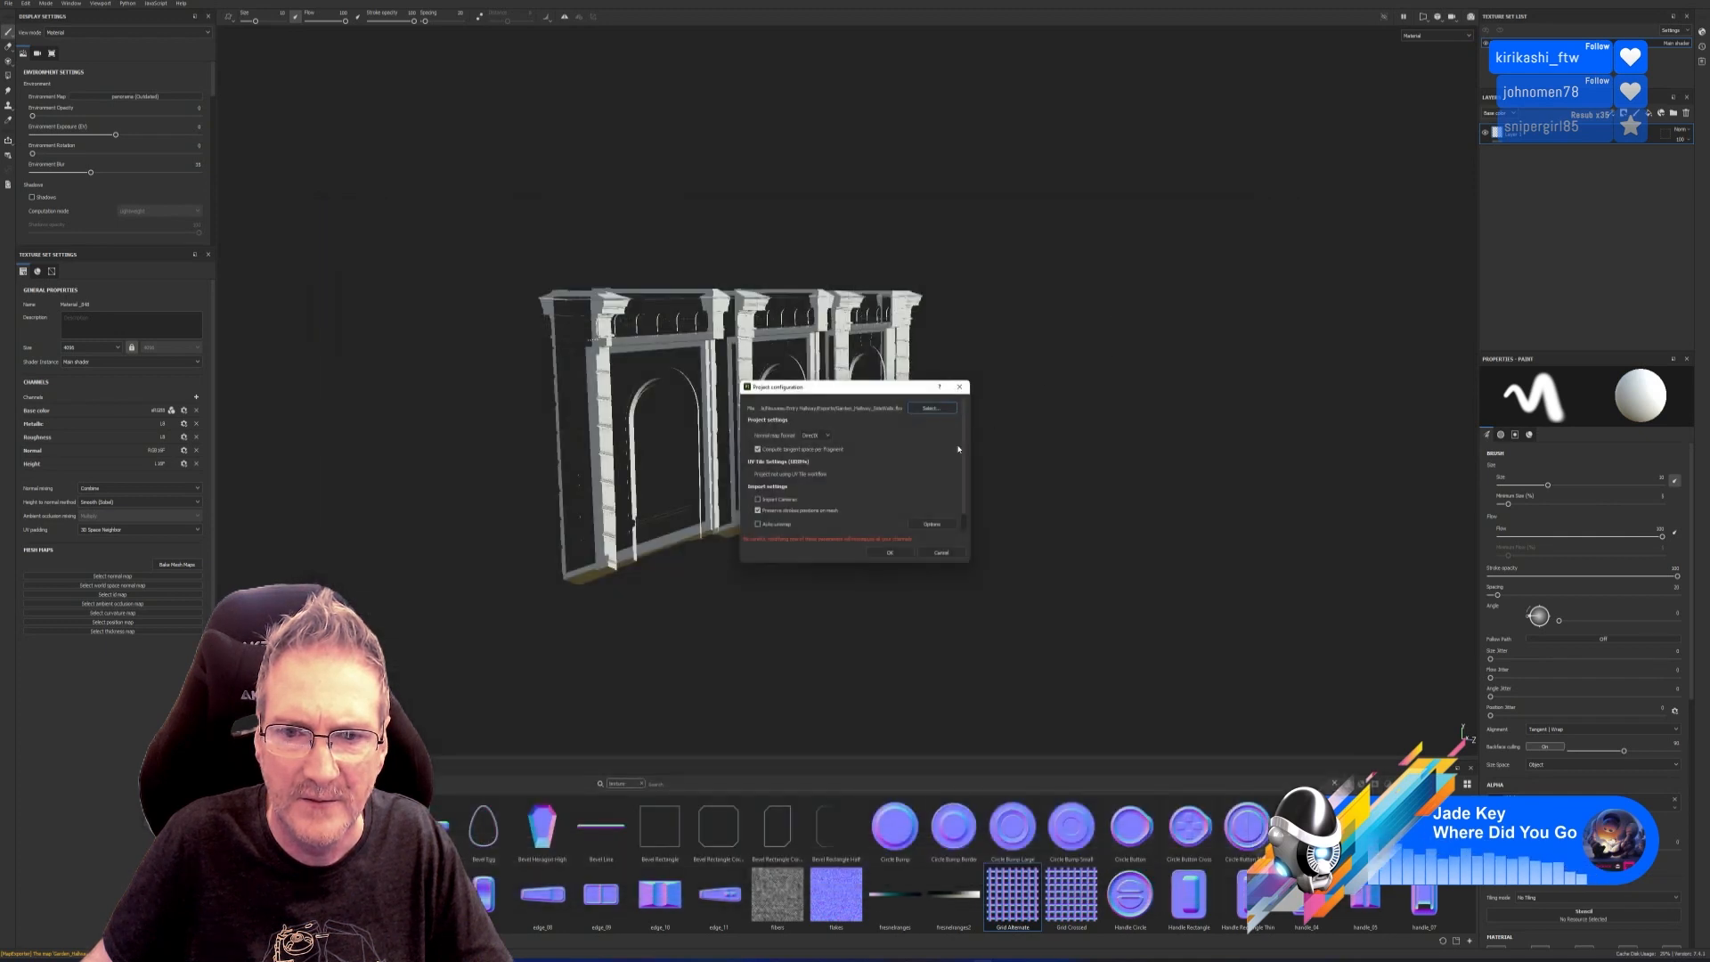
left_click(908, 553)
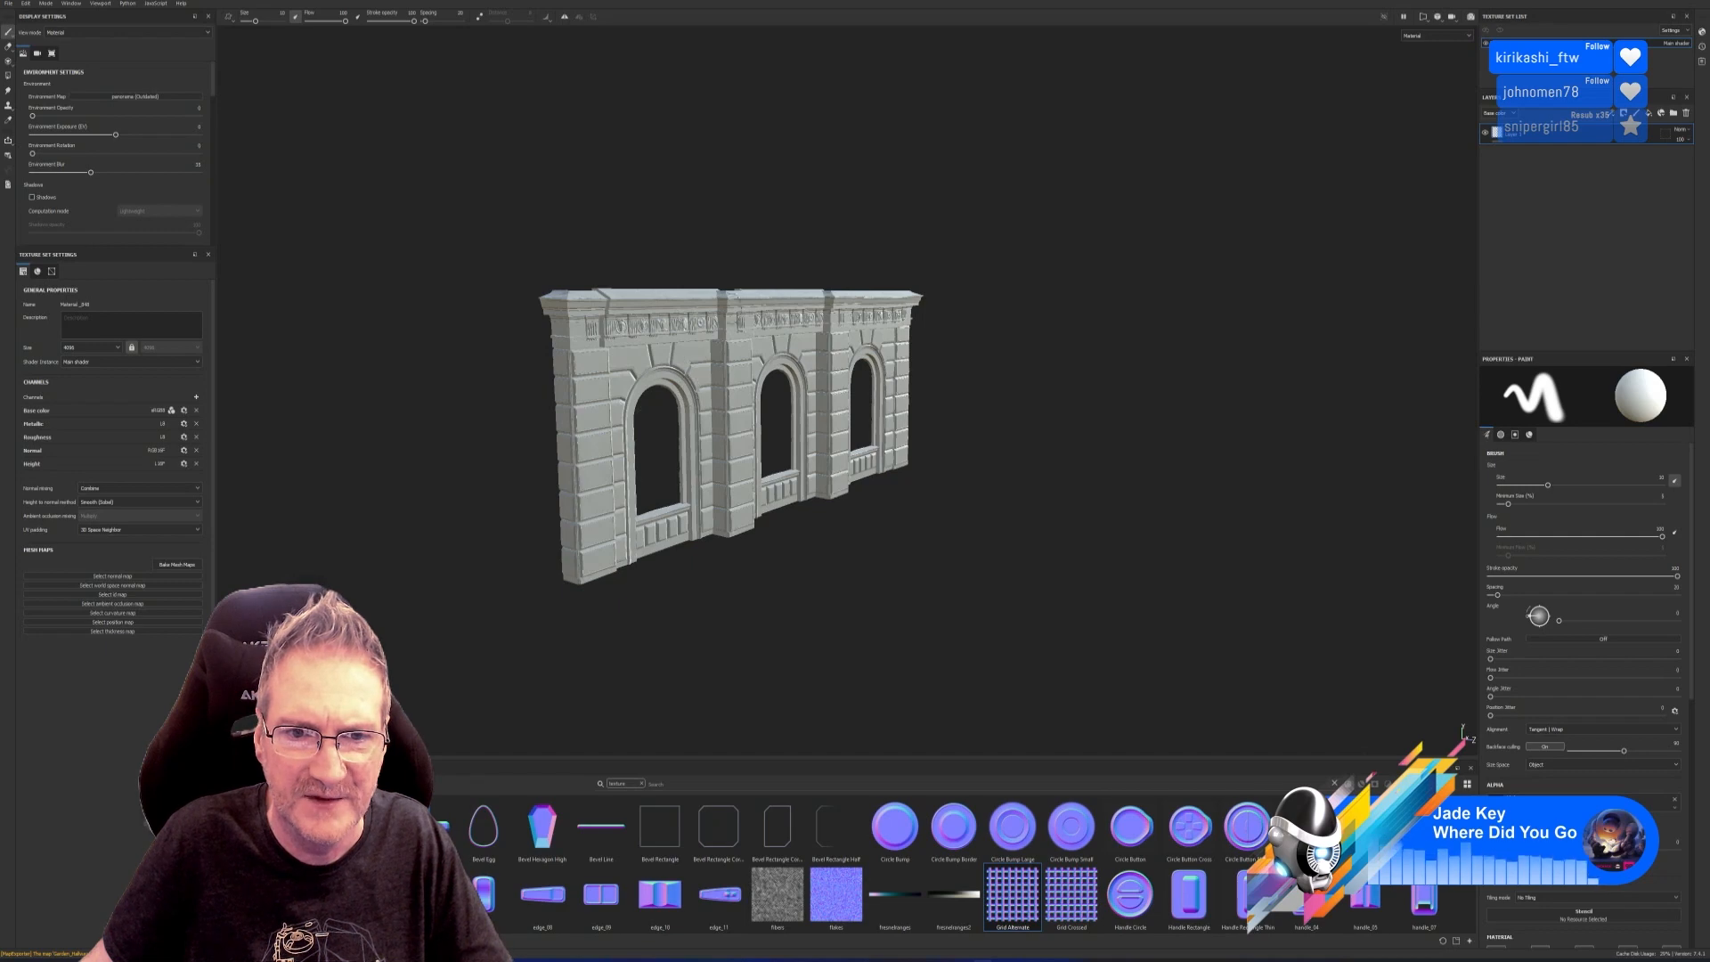
Bake all selected mesh maps for the side wall at an output size of 4096.
left_click_drag(984, 424, 882, 427, "alt")
scroll(743, 431, "up", 4)
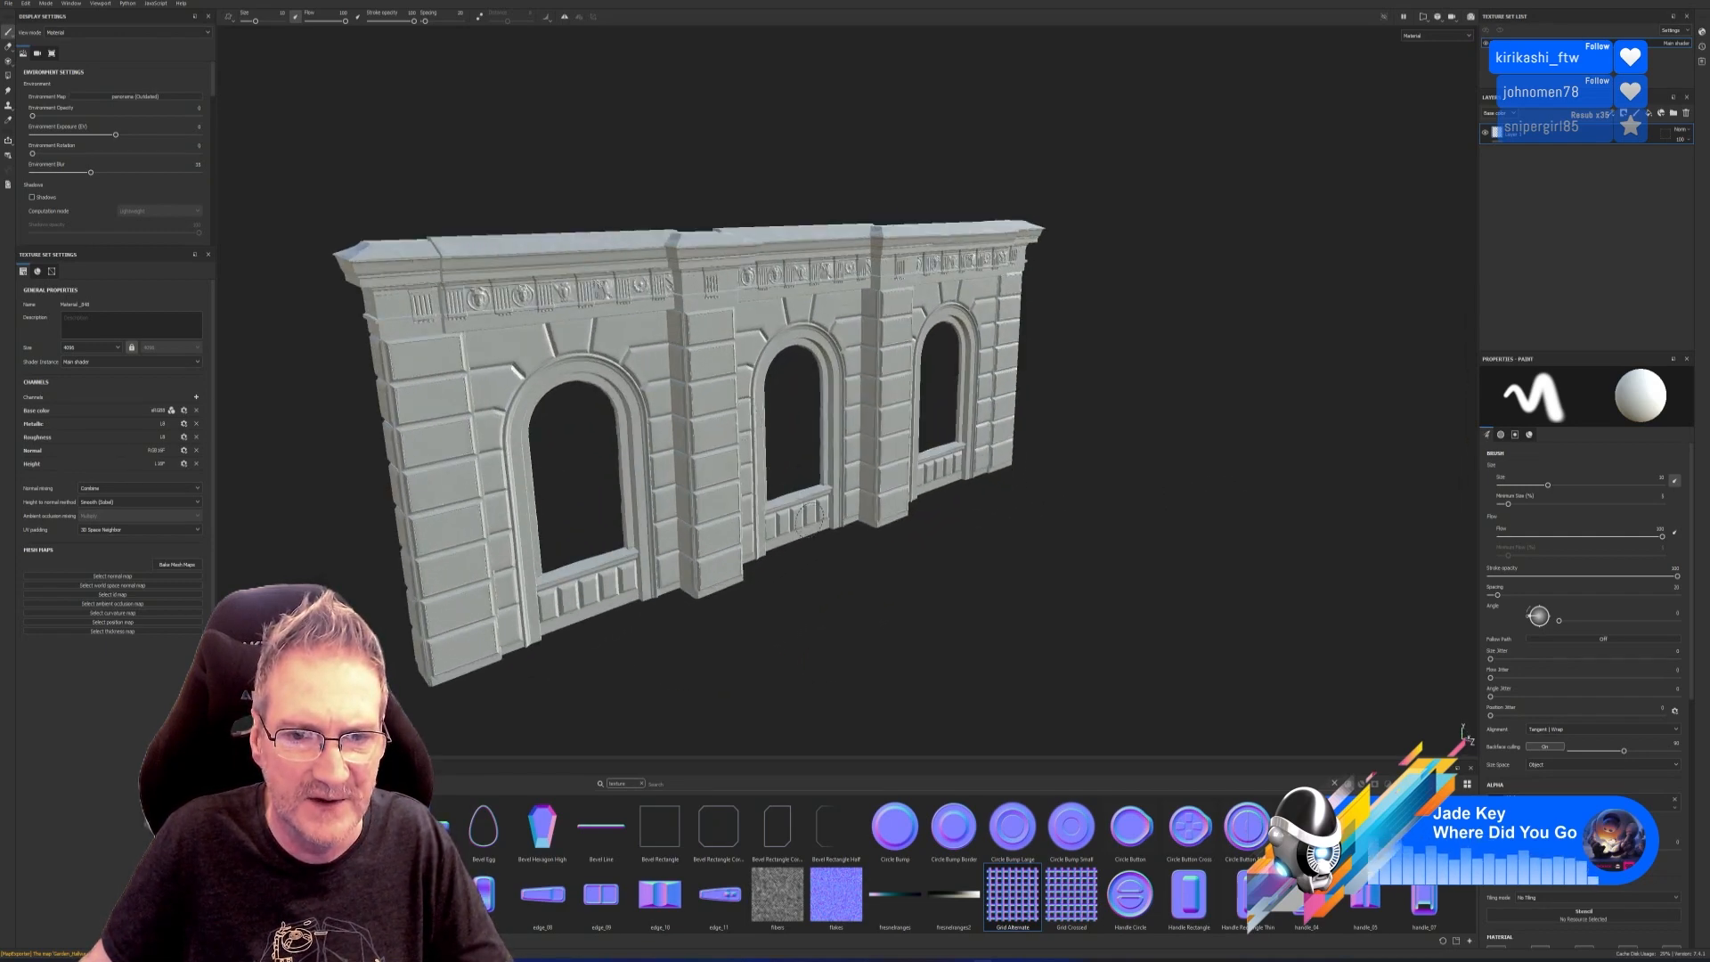
left_click_drag(808, 518, 823, 560, "alt")
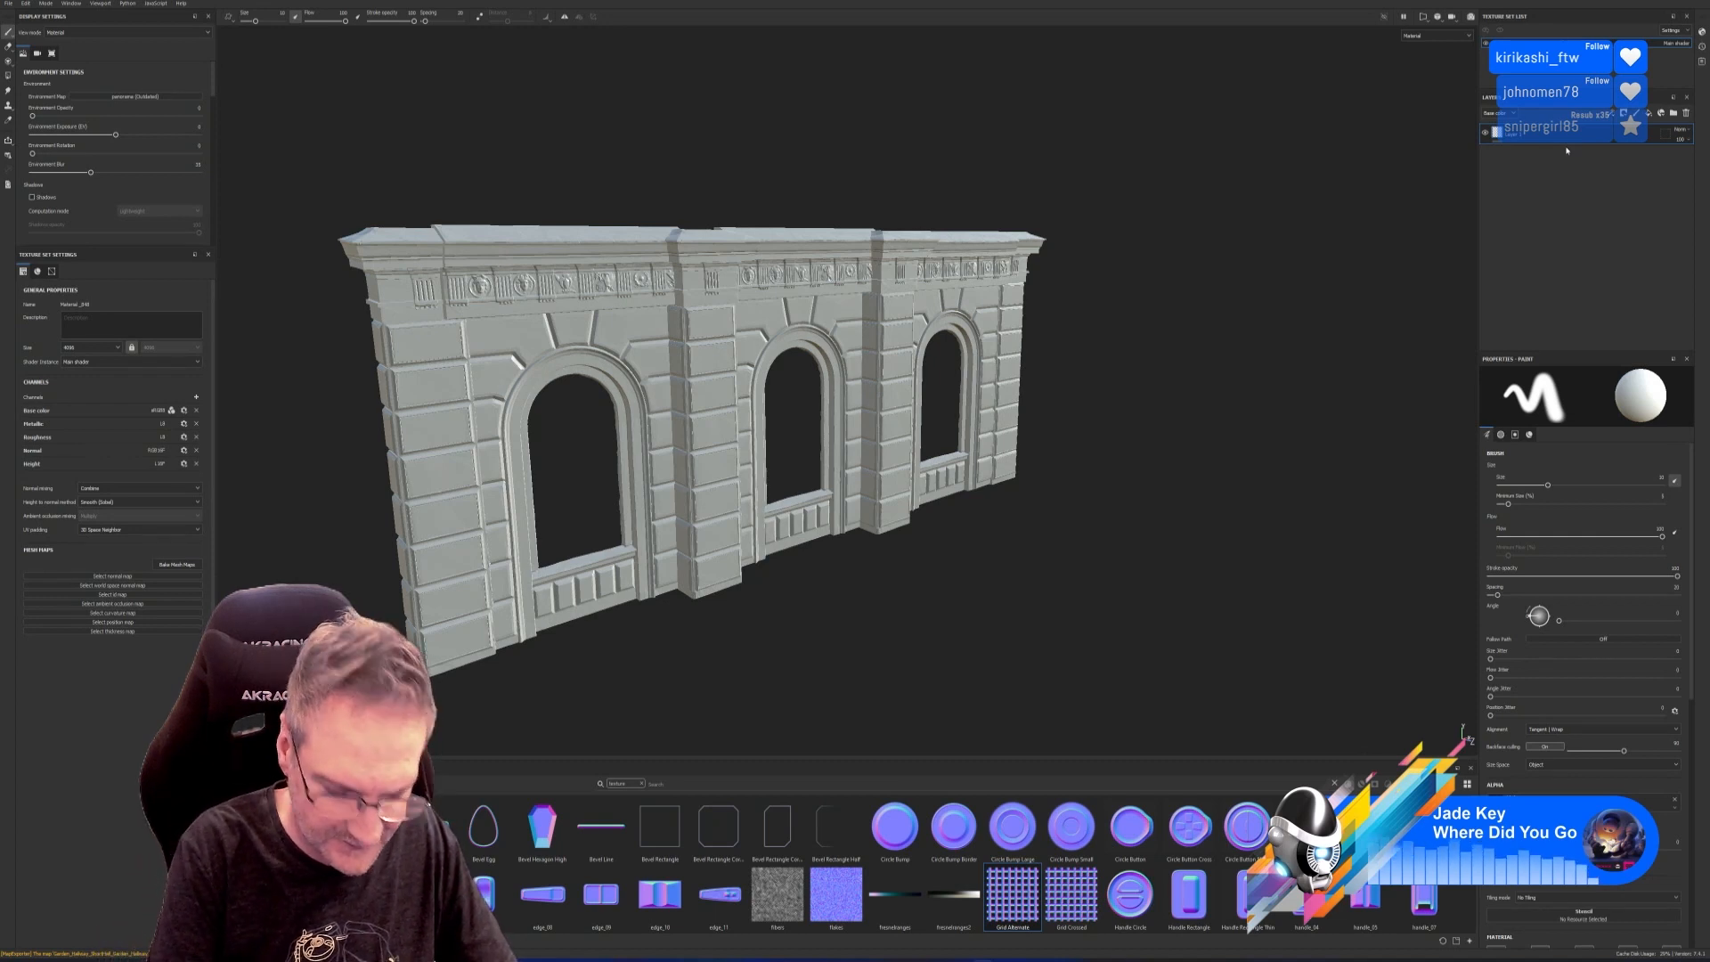
left_click(172, 565)
left_click(848, 350)
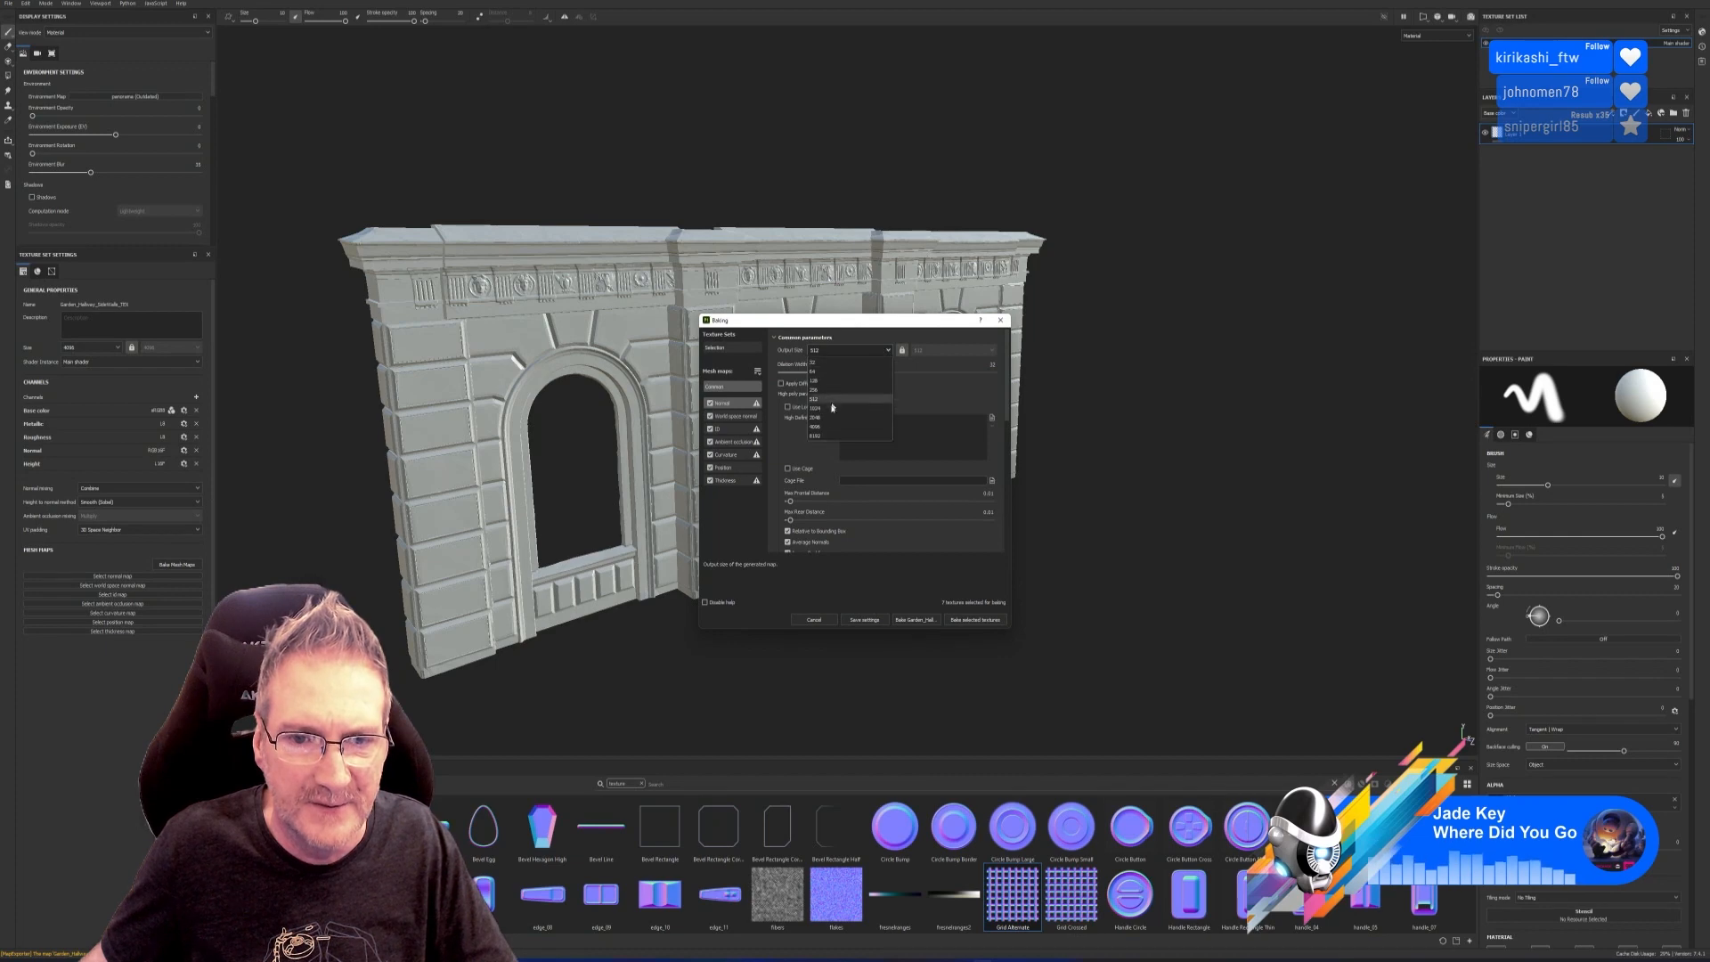
left_click(823, 427)
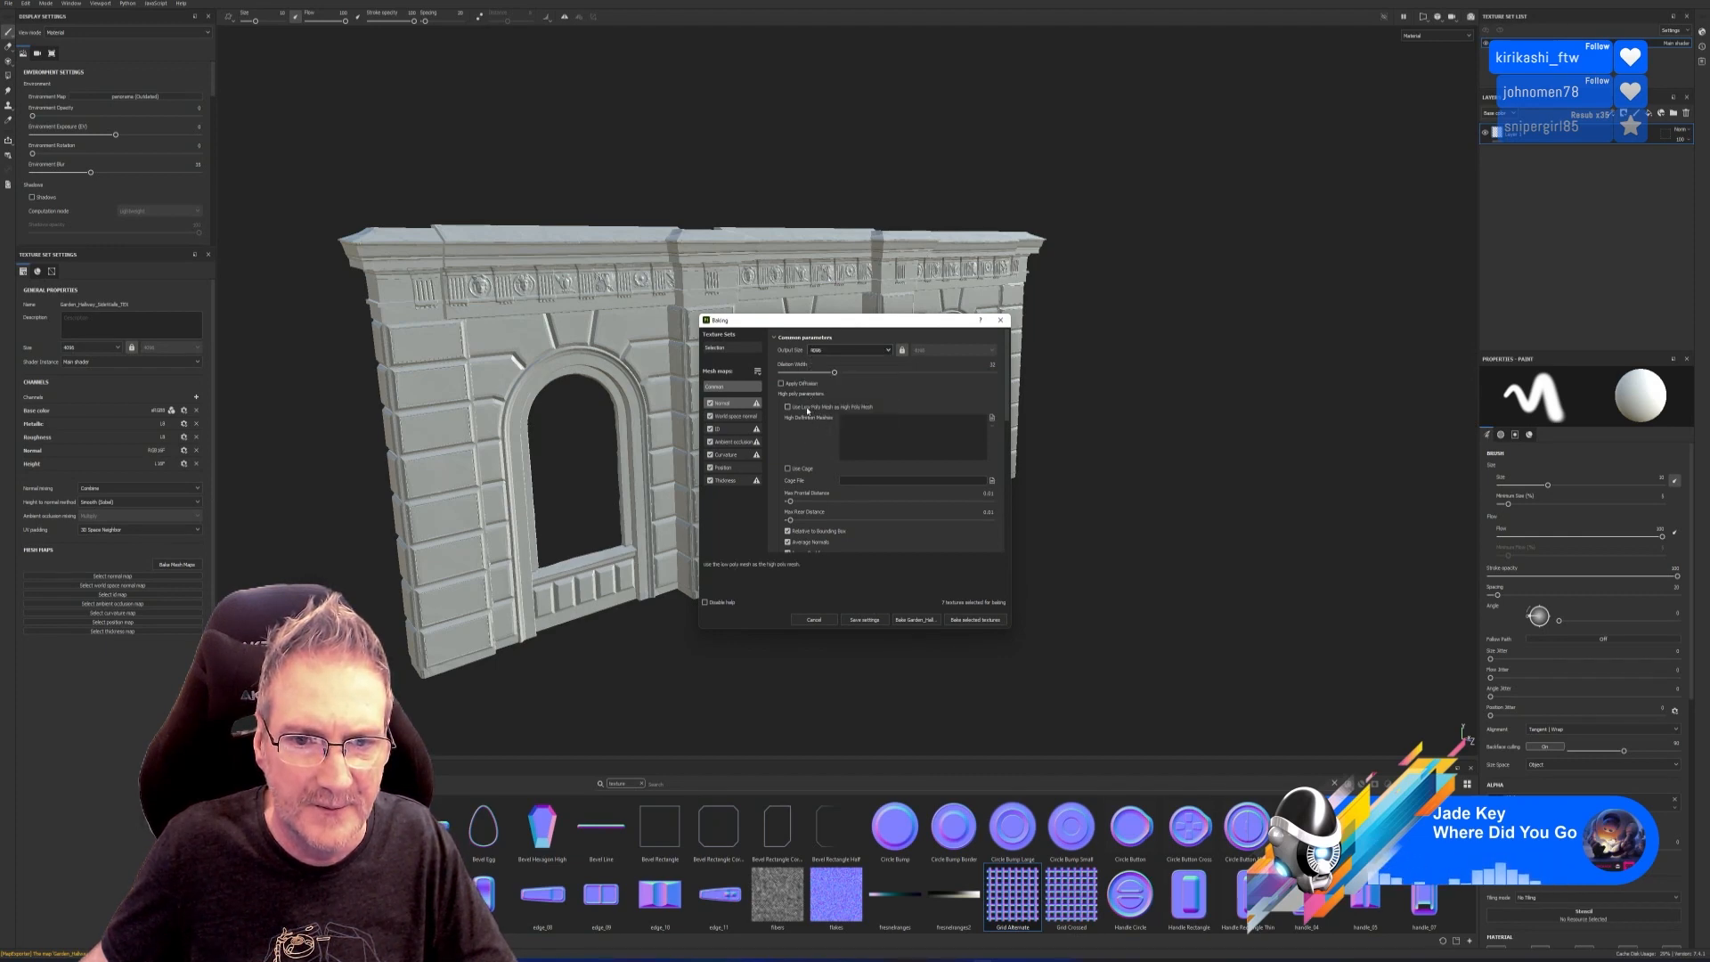
left_click(975, 619)
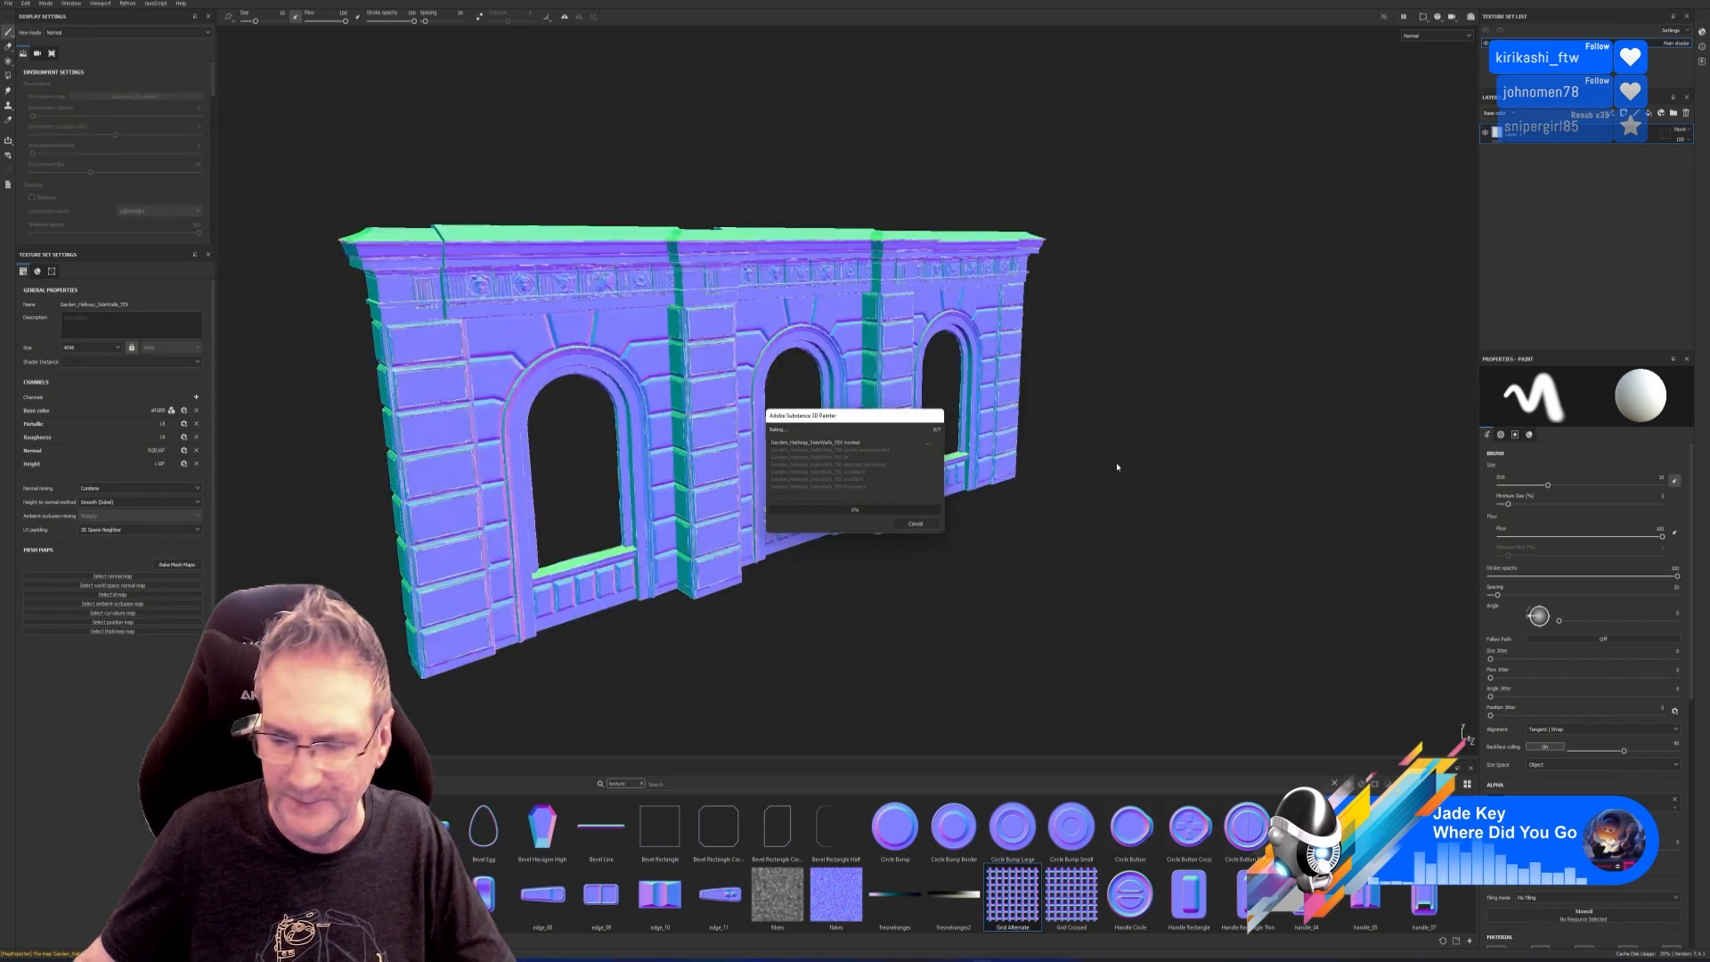
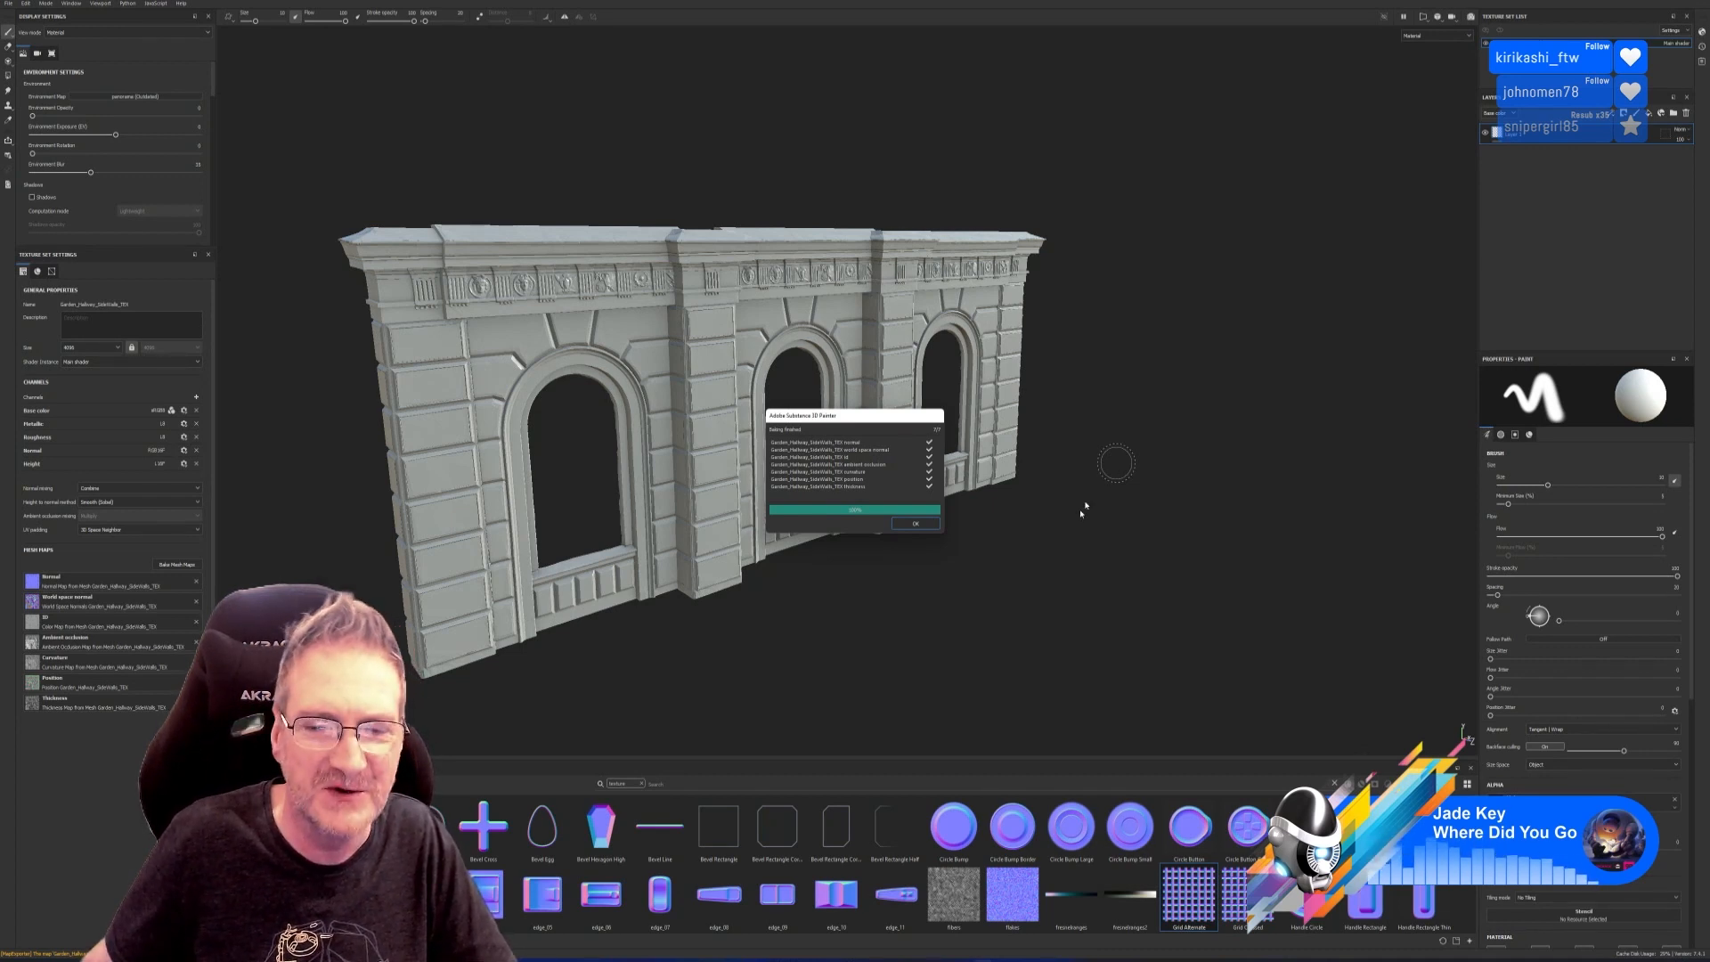
left_click(914, 524)
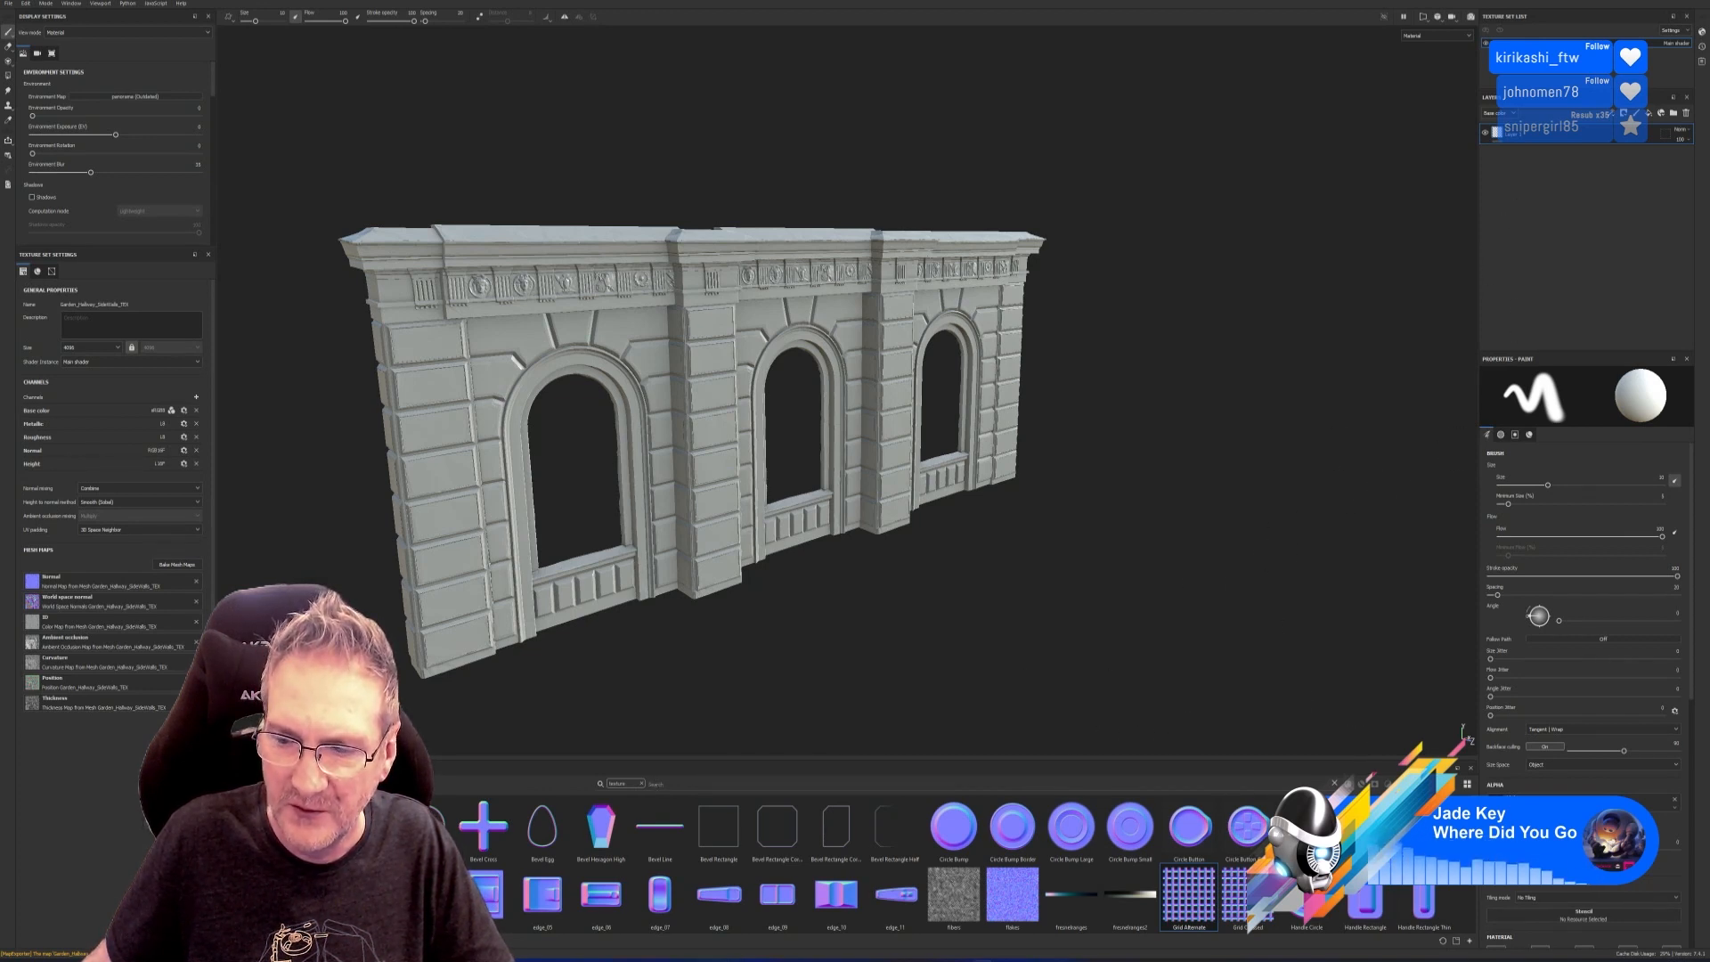
Search the smart materials for "My" and apply the MY_GardenHallway smart material to the side wall.
left_click(644, 783)
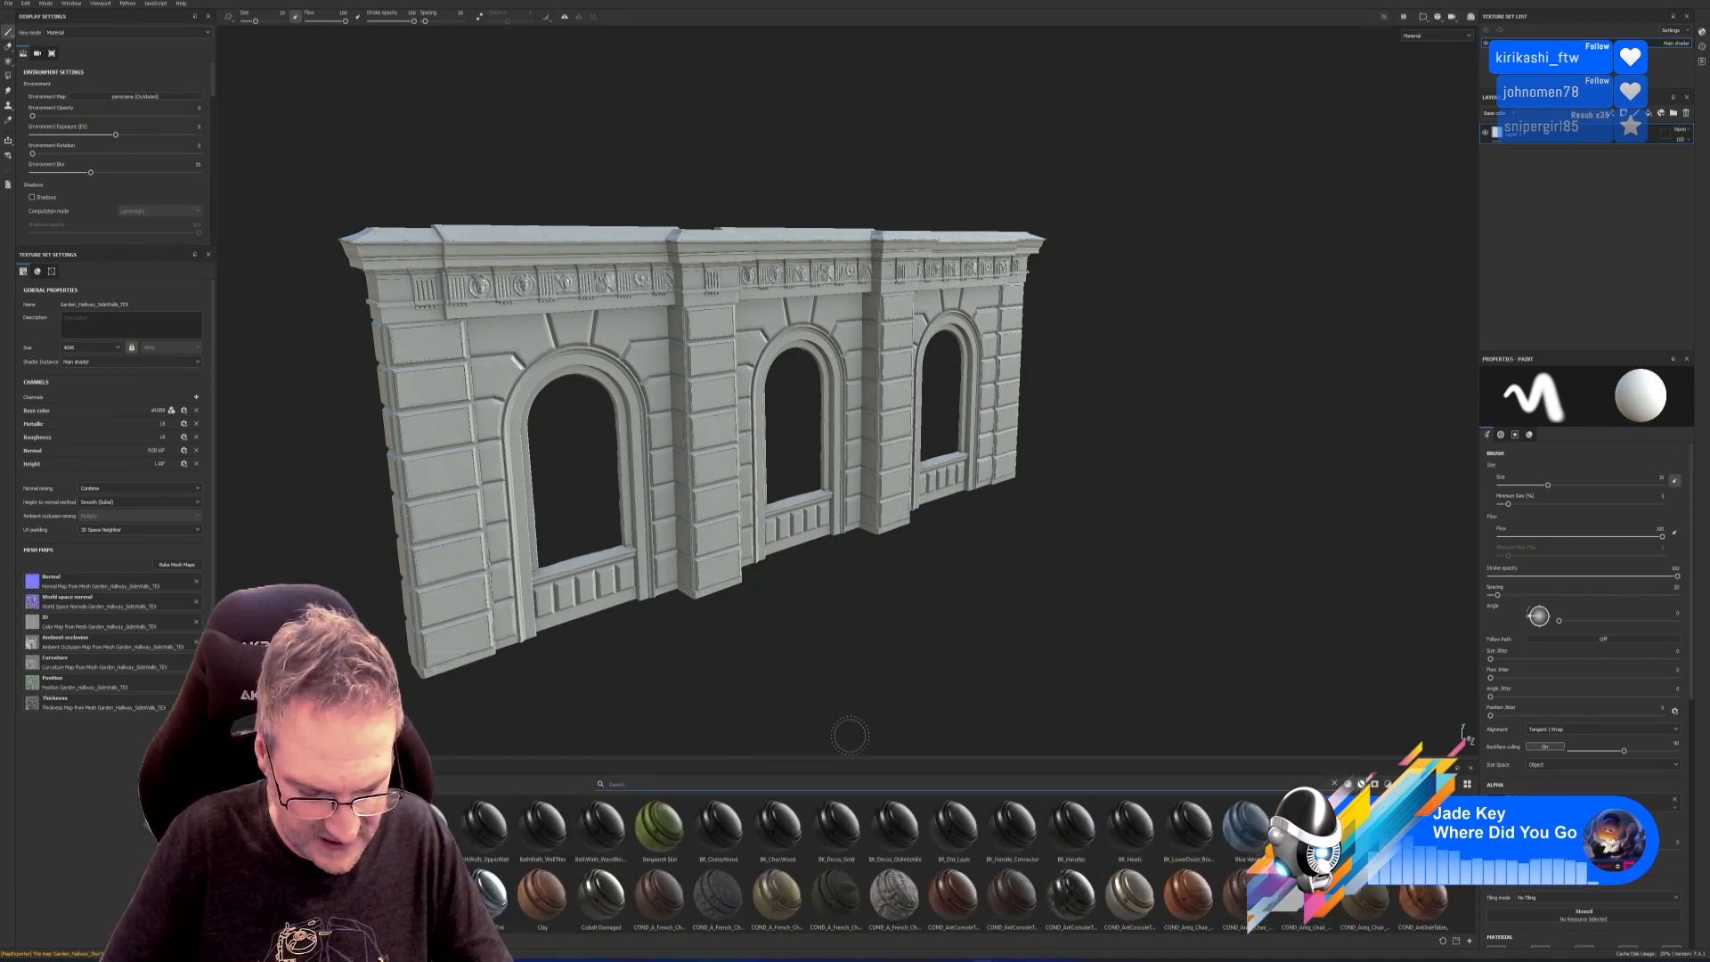
type("My")
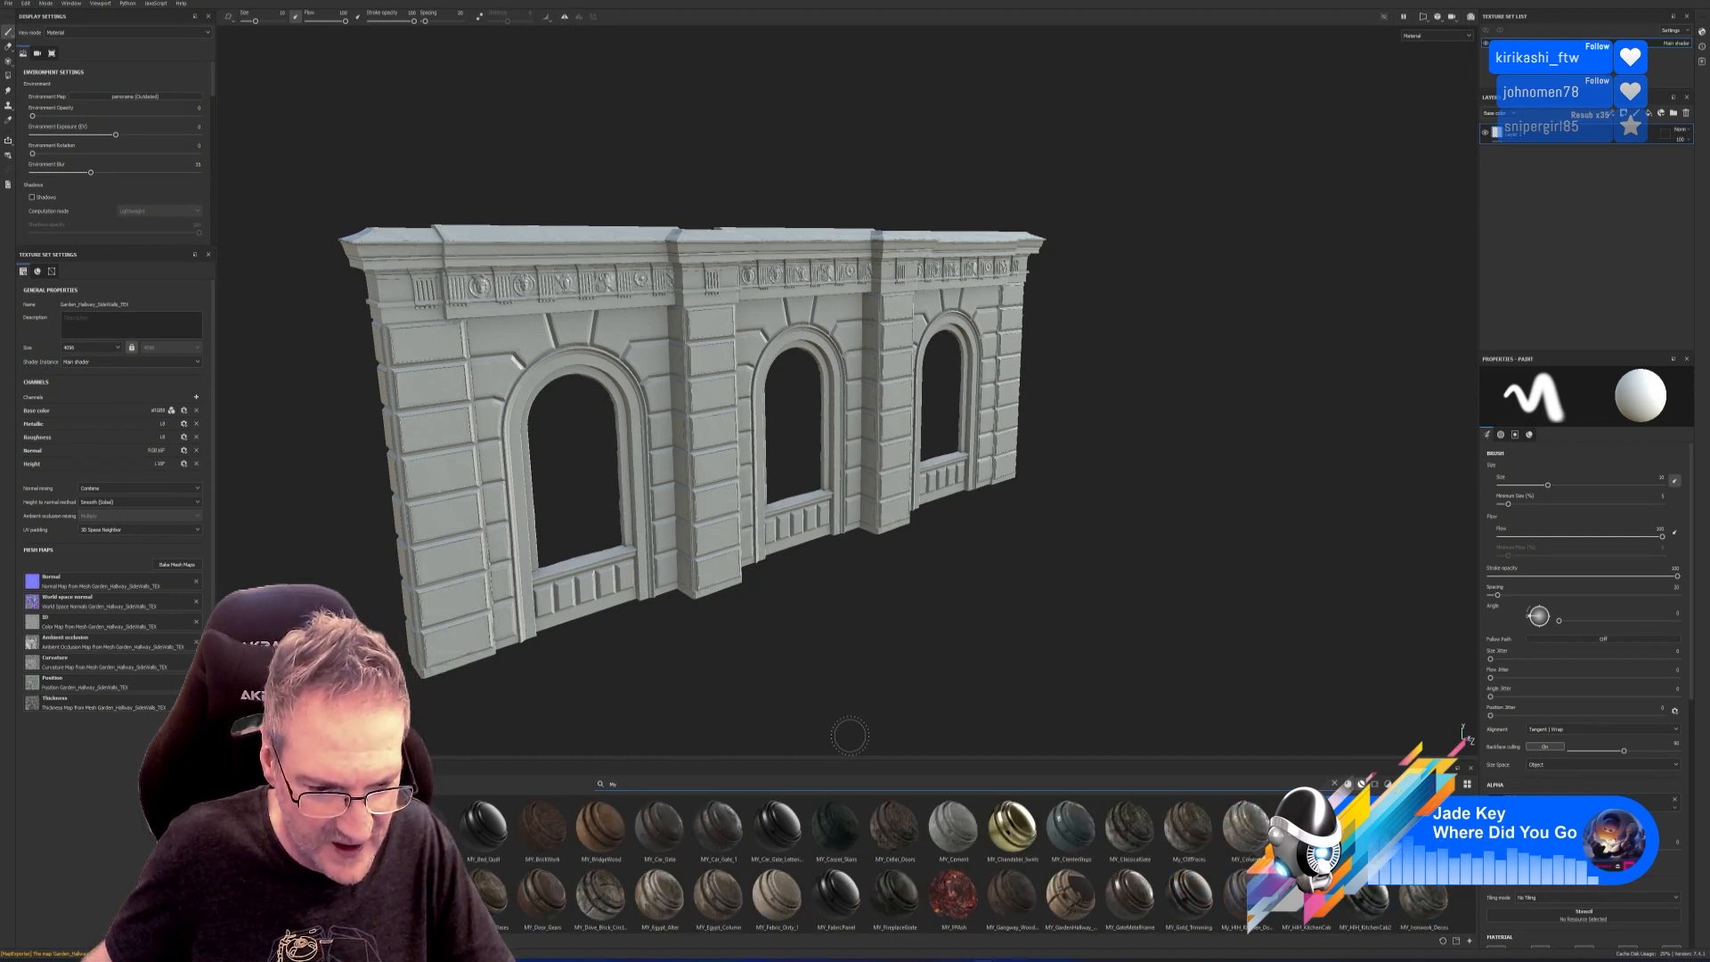
left_click_drag(1071, 895, 892, 458)
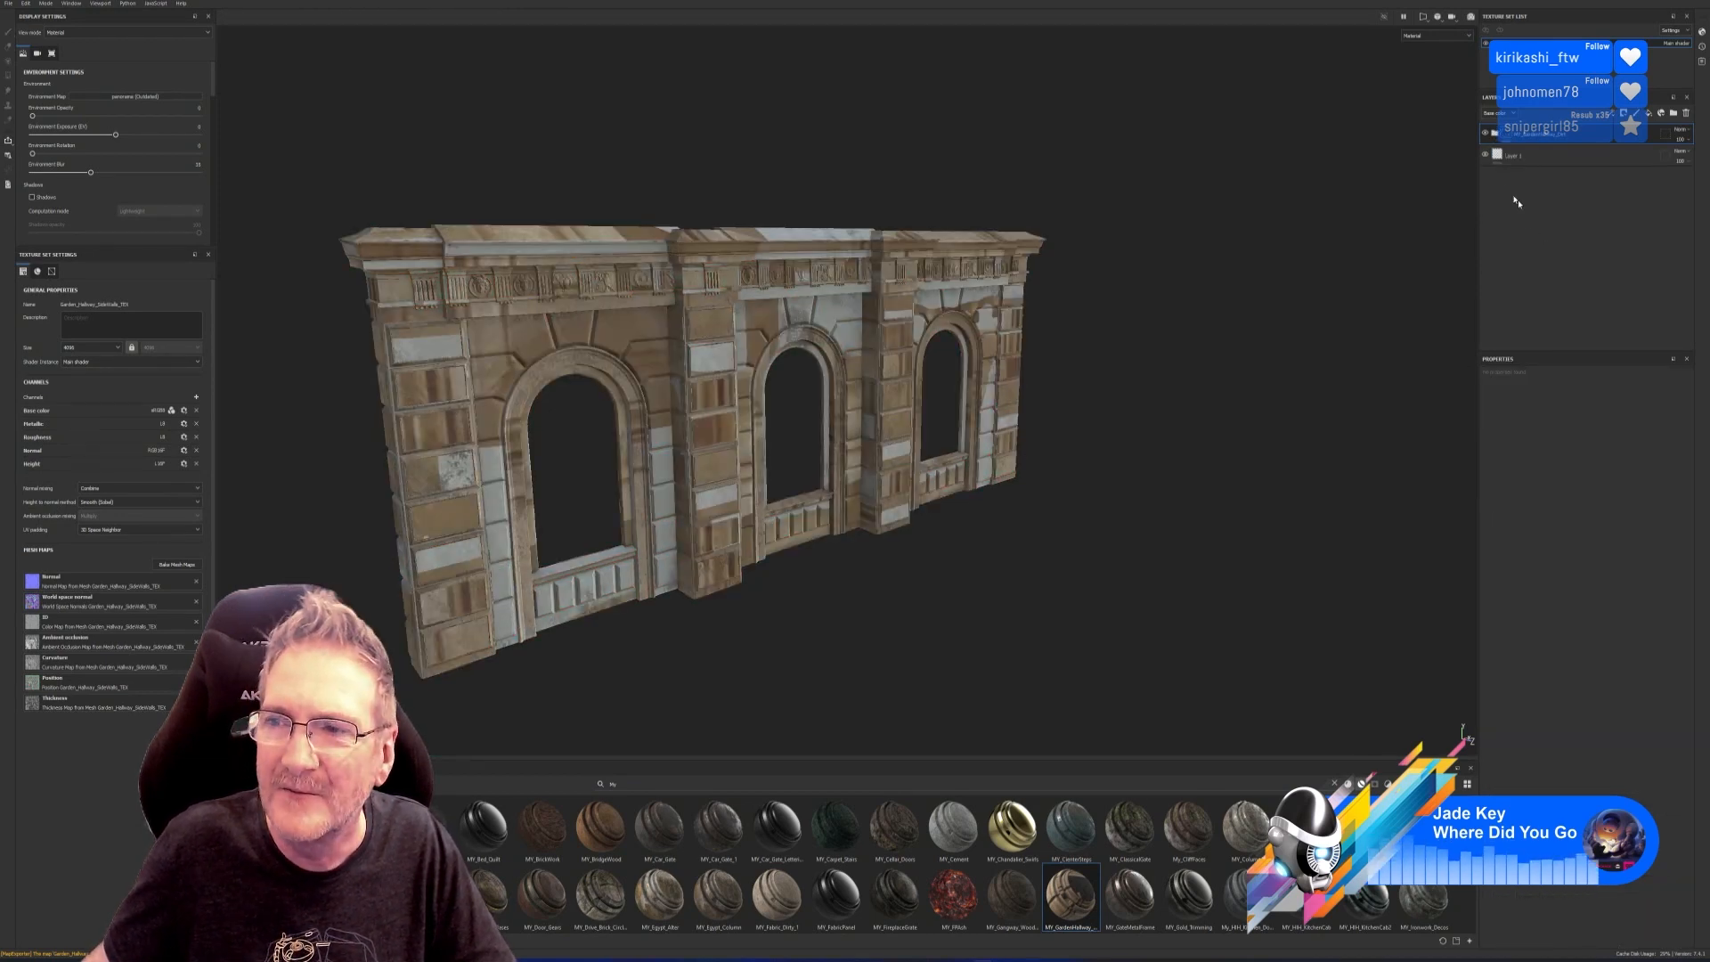
Delete the empty Layer 1 and expand the smart material's group and its lower subfolder.
left_click(1518, 160)
key("Delete")
left_click(1495, 134)
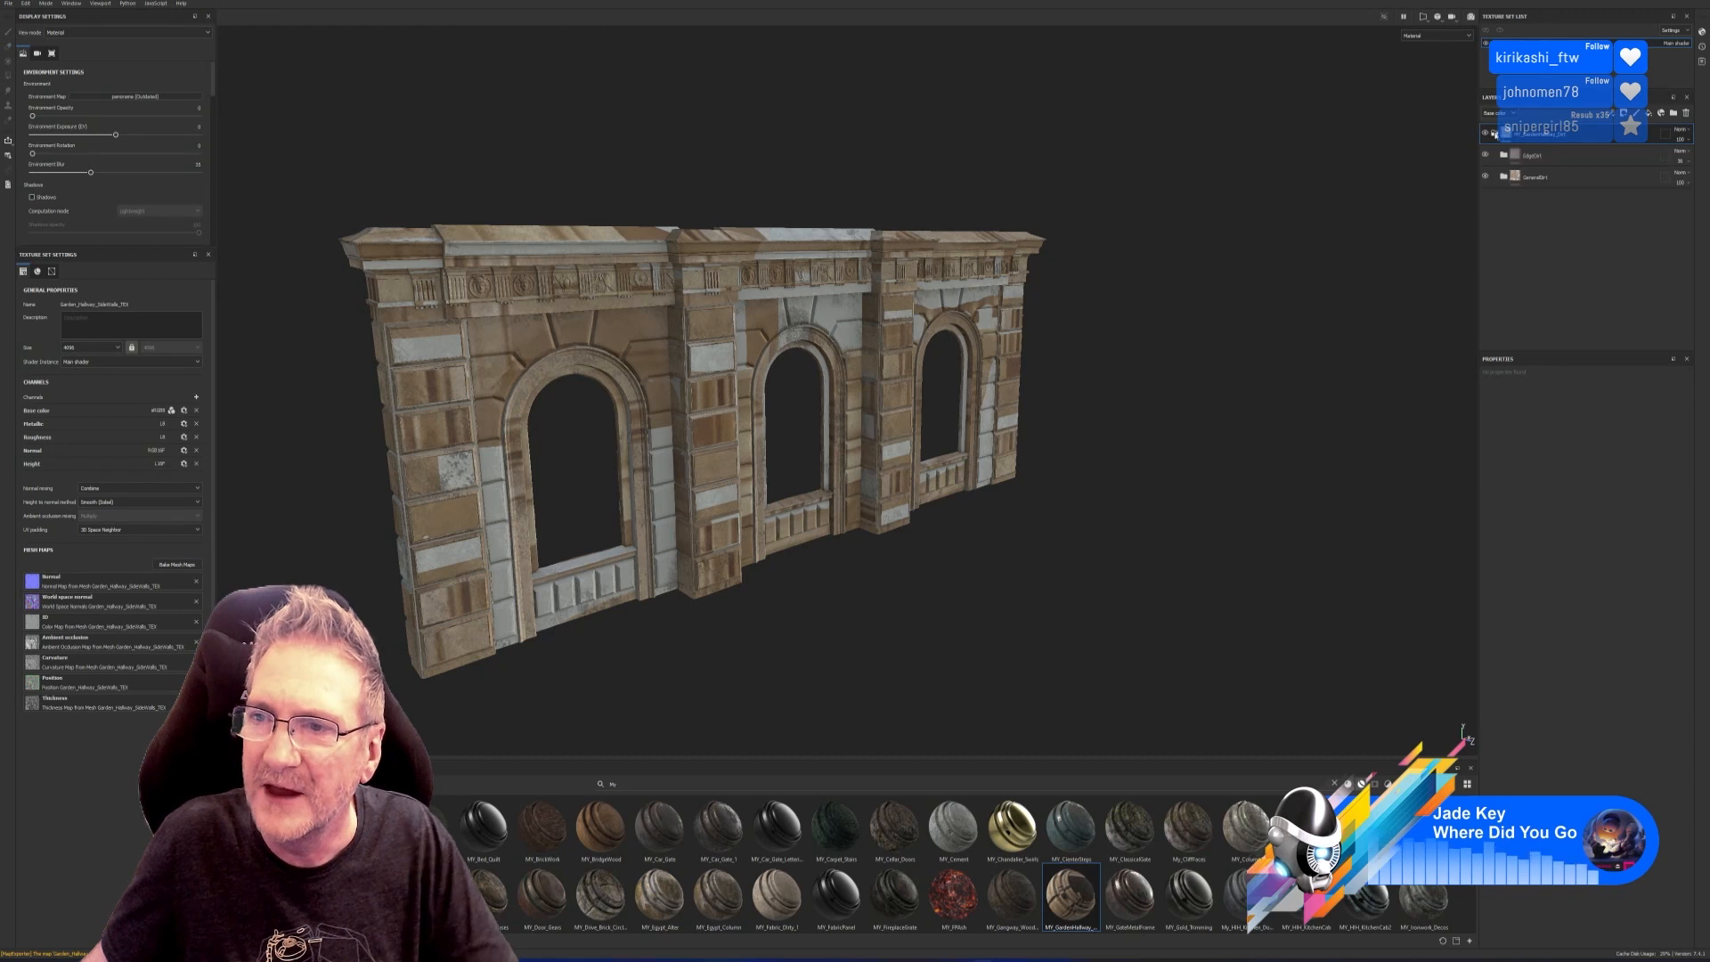
left_click(1503, 177)
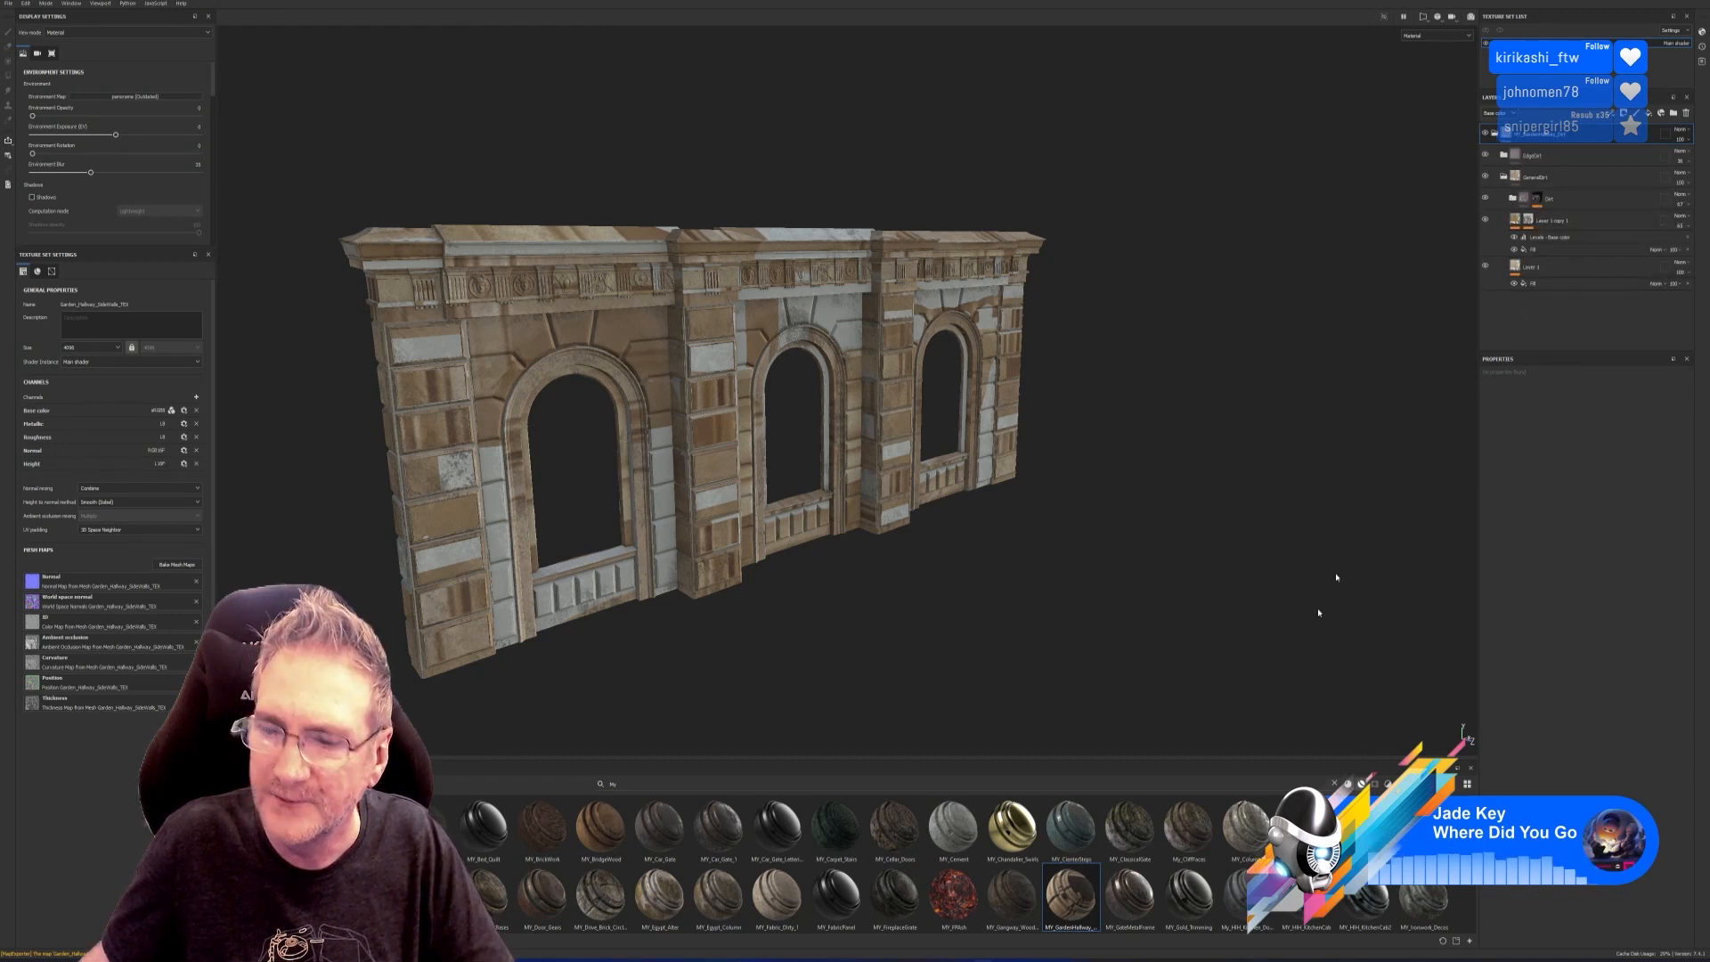
Clear the asset search and add Garden_Hallway_SideWalls_diffuse.png from the Baked folder to the resources for import.
left_click(1333, 784)
left_click(1470, 942)
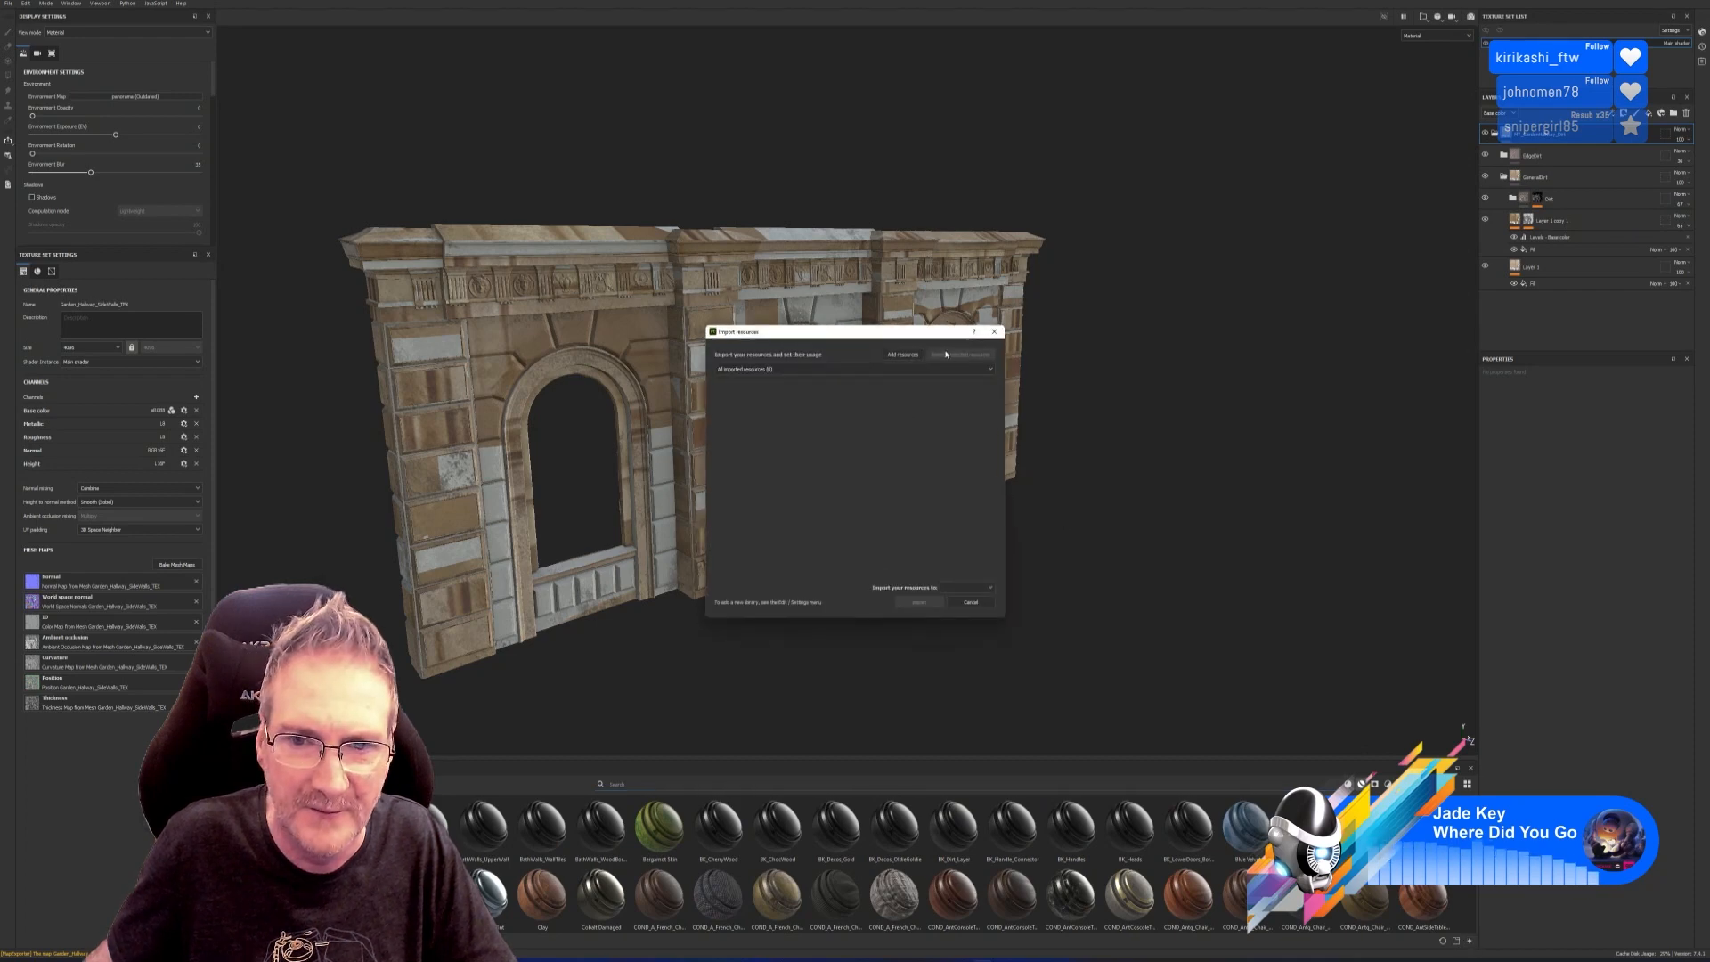
left_click(902, 355)
left_click_drag(919, 283, 678, 207)
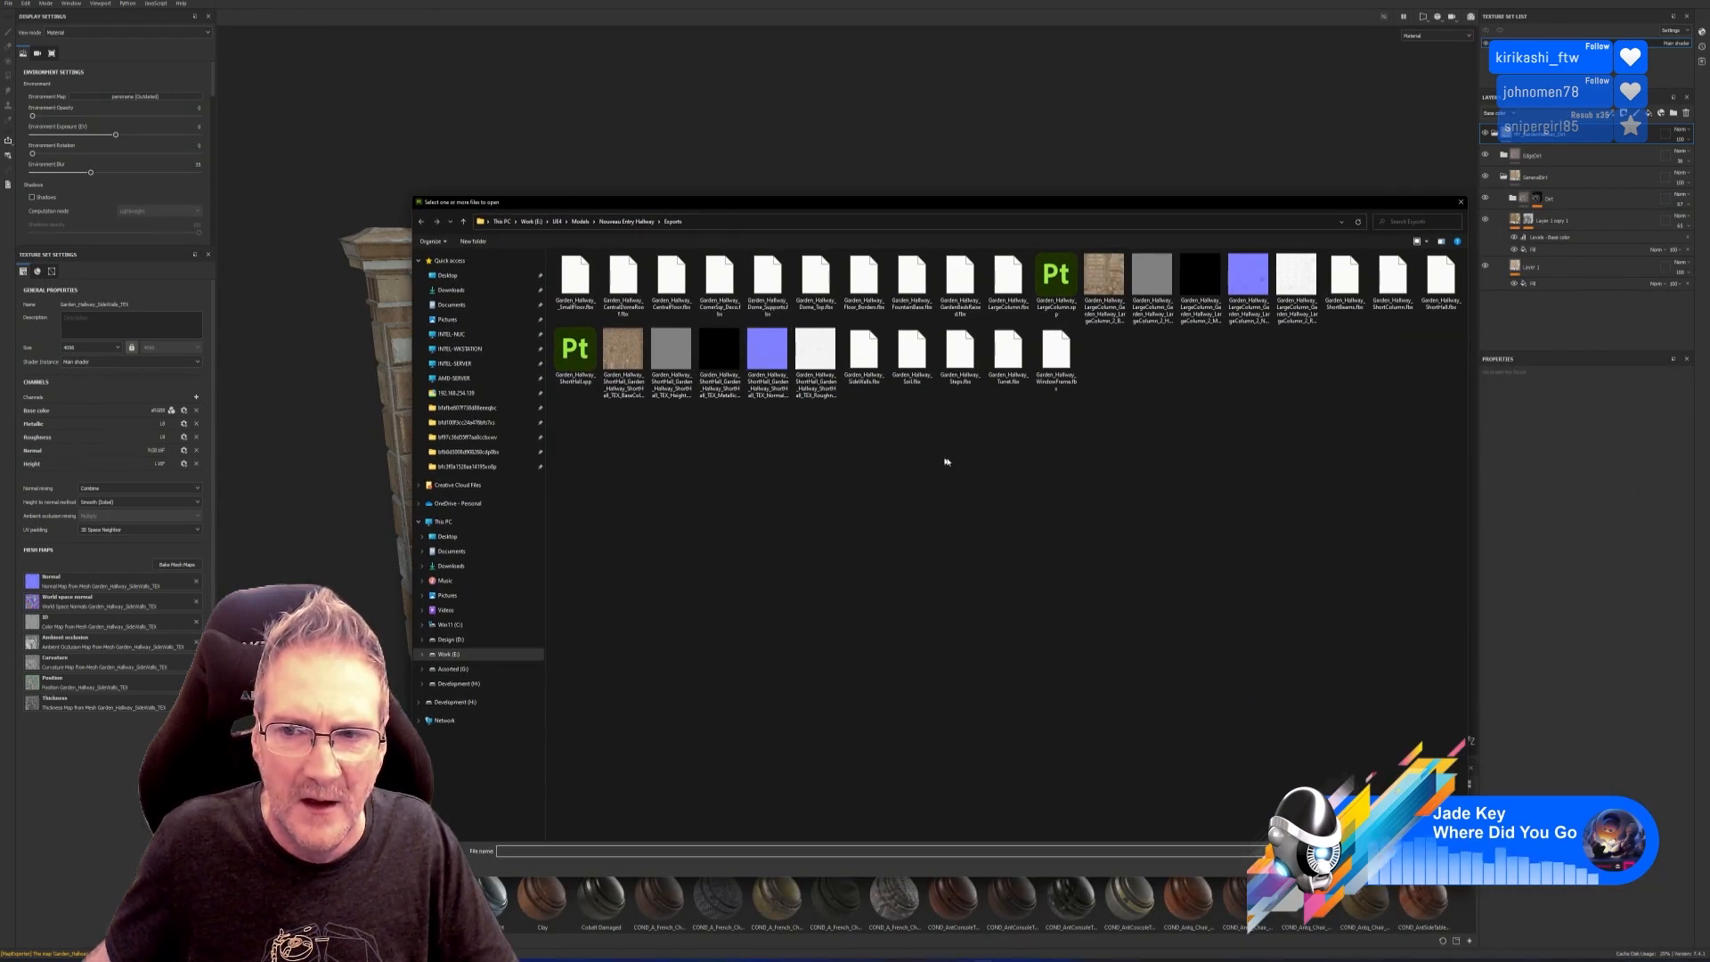
left_click(636, 221)
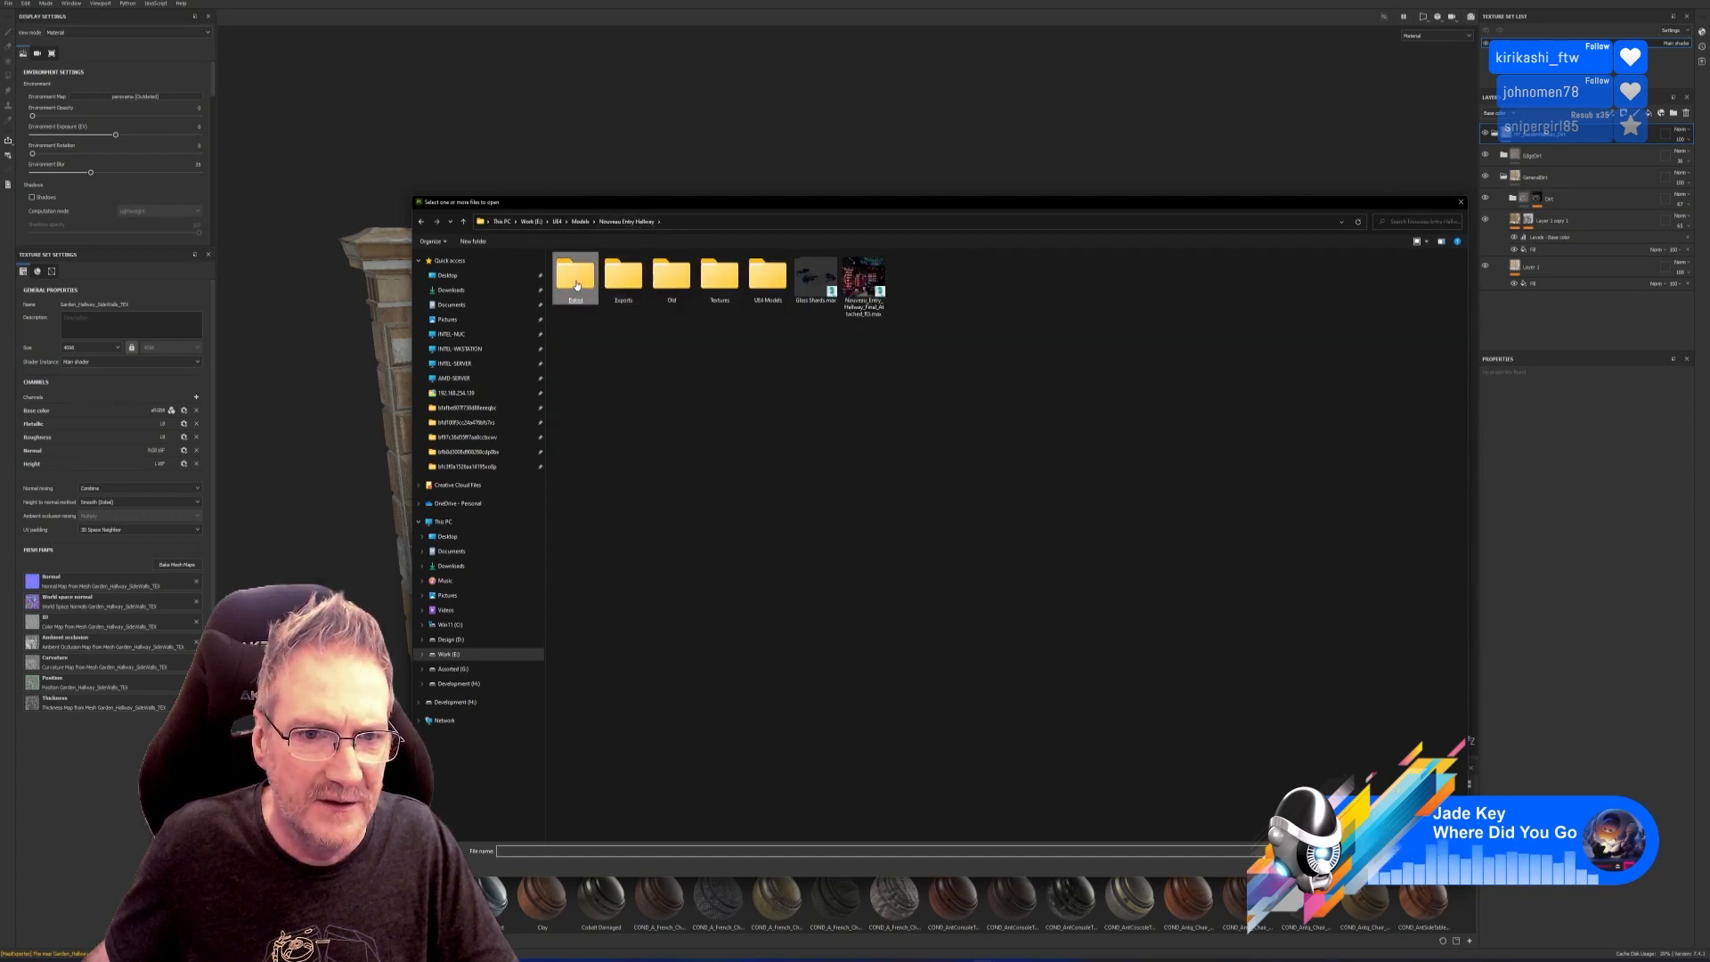
double_click(574, 274)
double_click(669, 282)
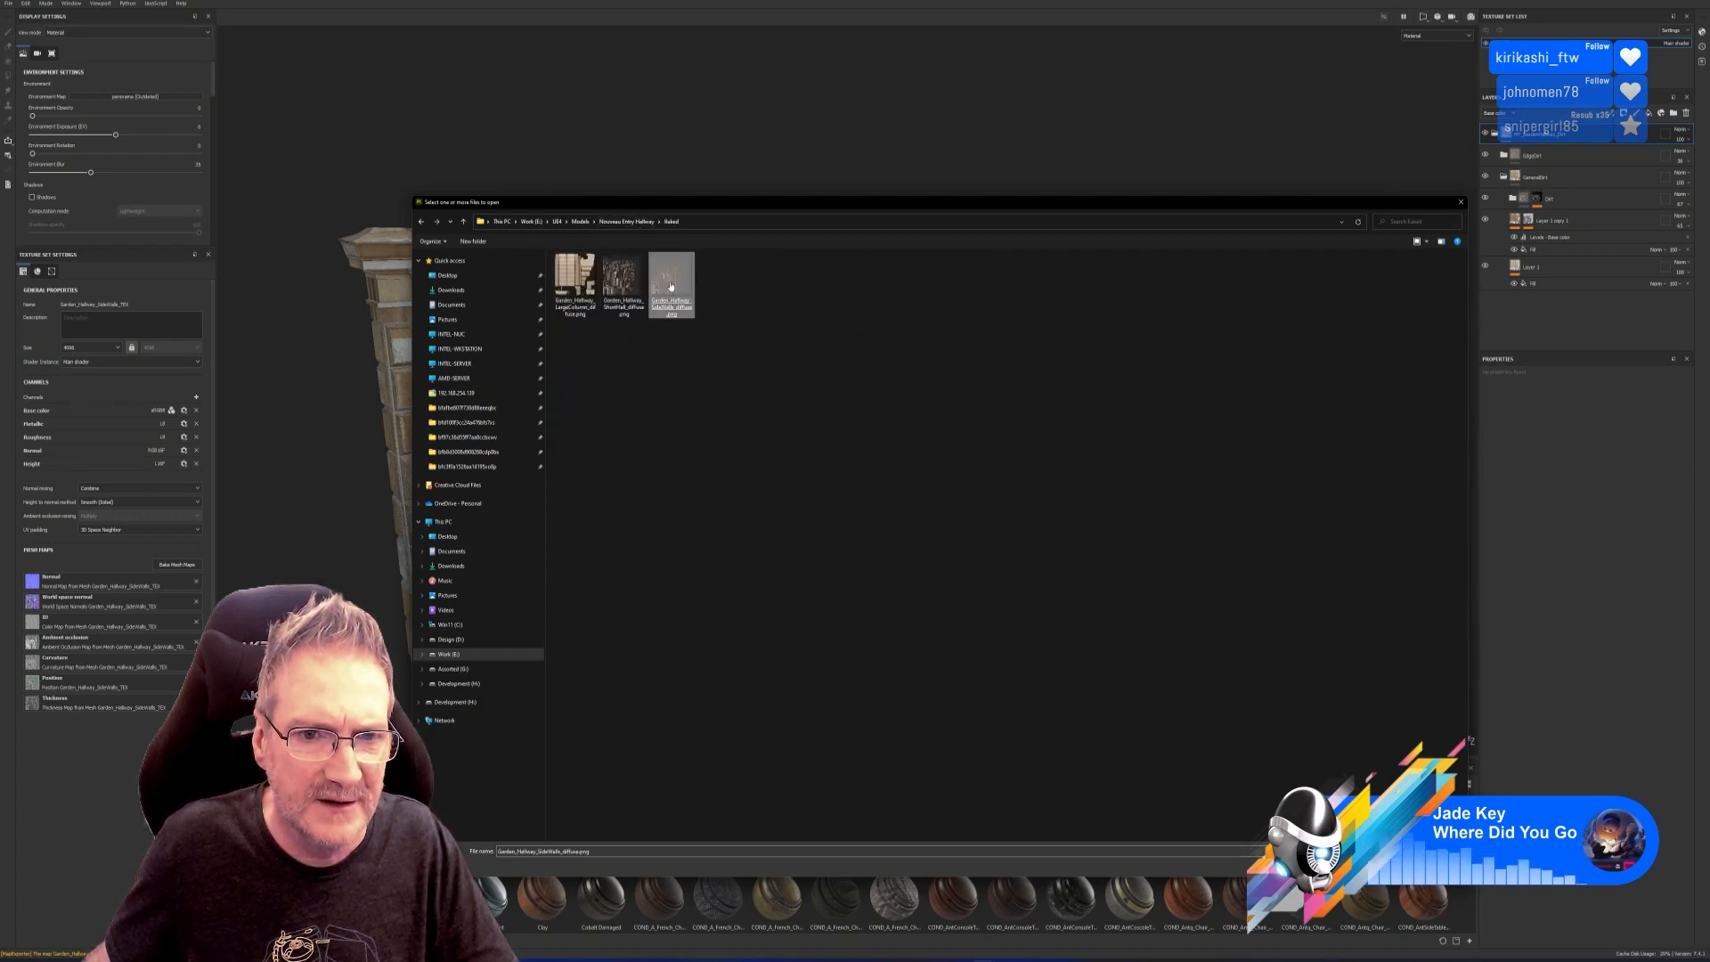
Set the usage of Garden_Hallway_SideWalls_diffuse.png to texture and import it into the current project.
left_click(968, 384)
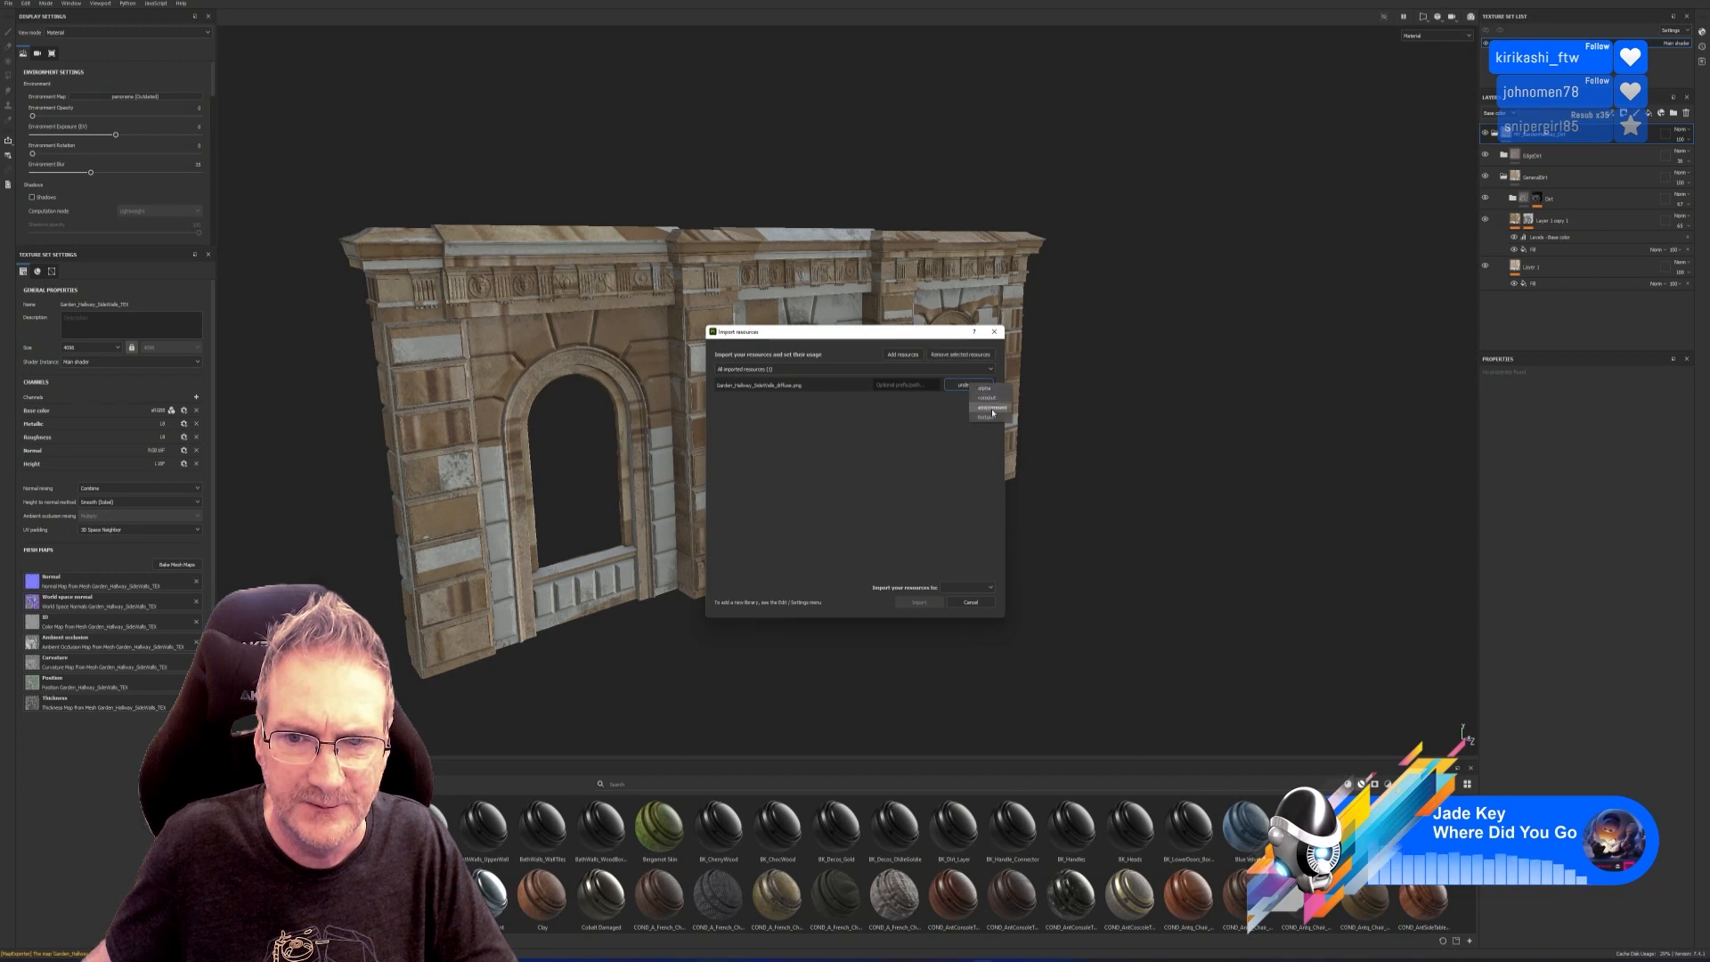
left_click(992, 417)
left_click(984, 586)
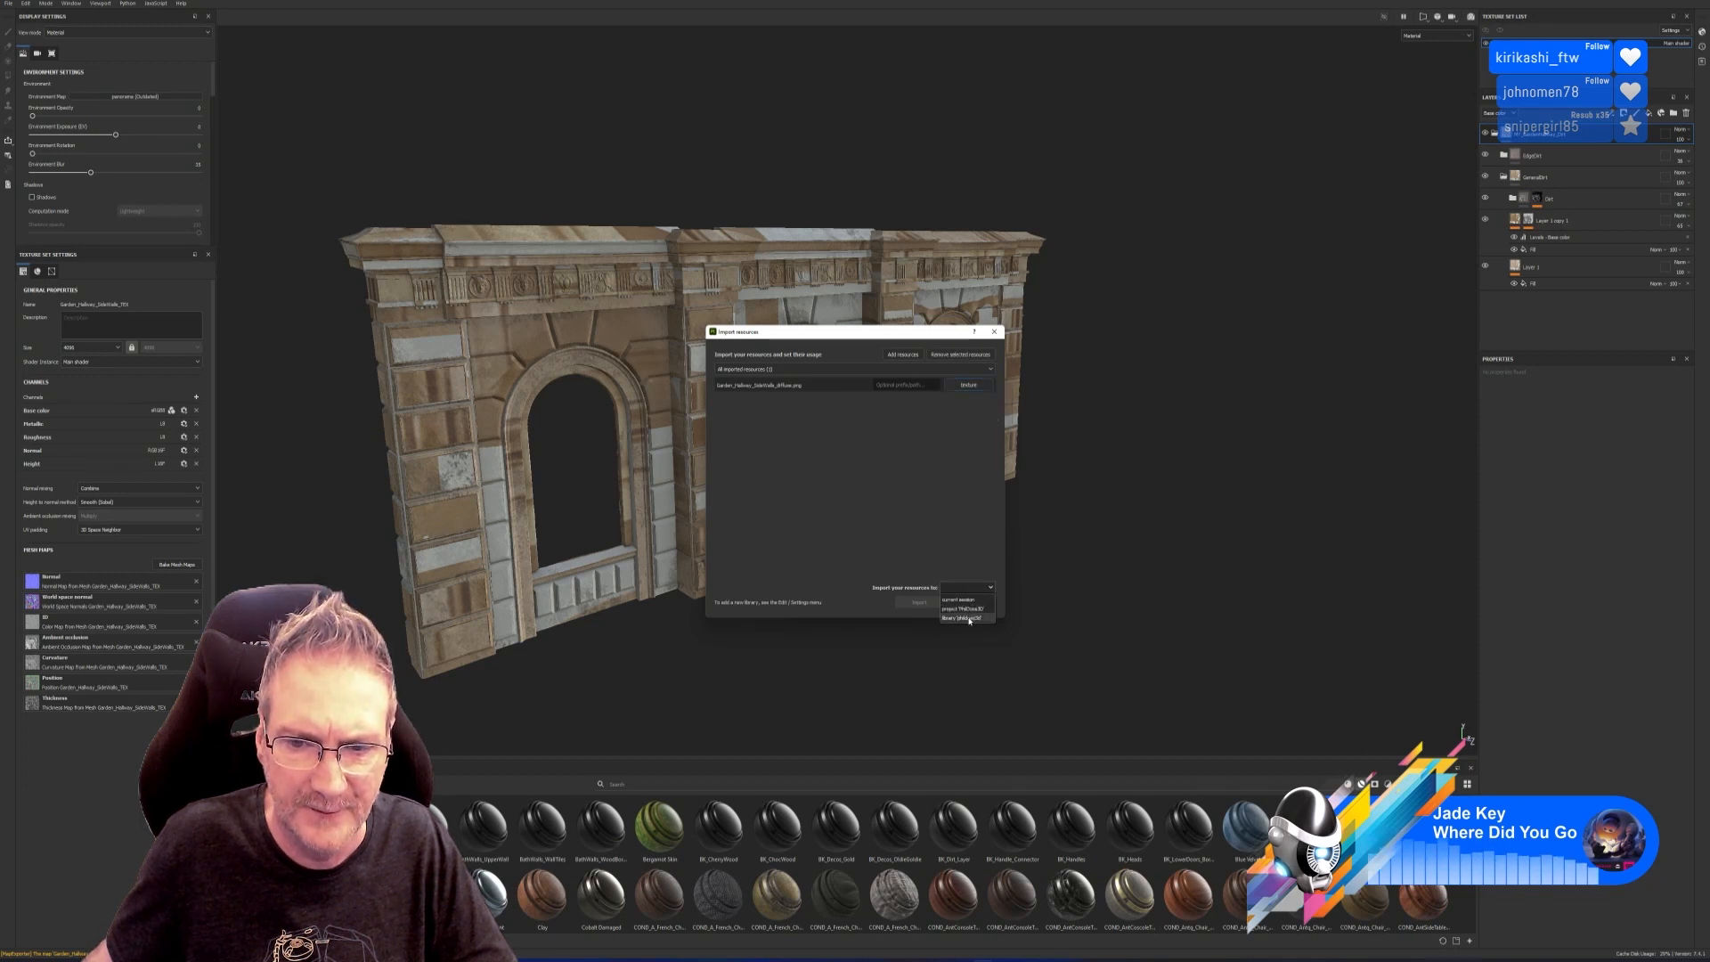
left_click(963, 609)
left_click(919, 602)
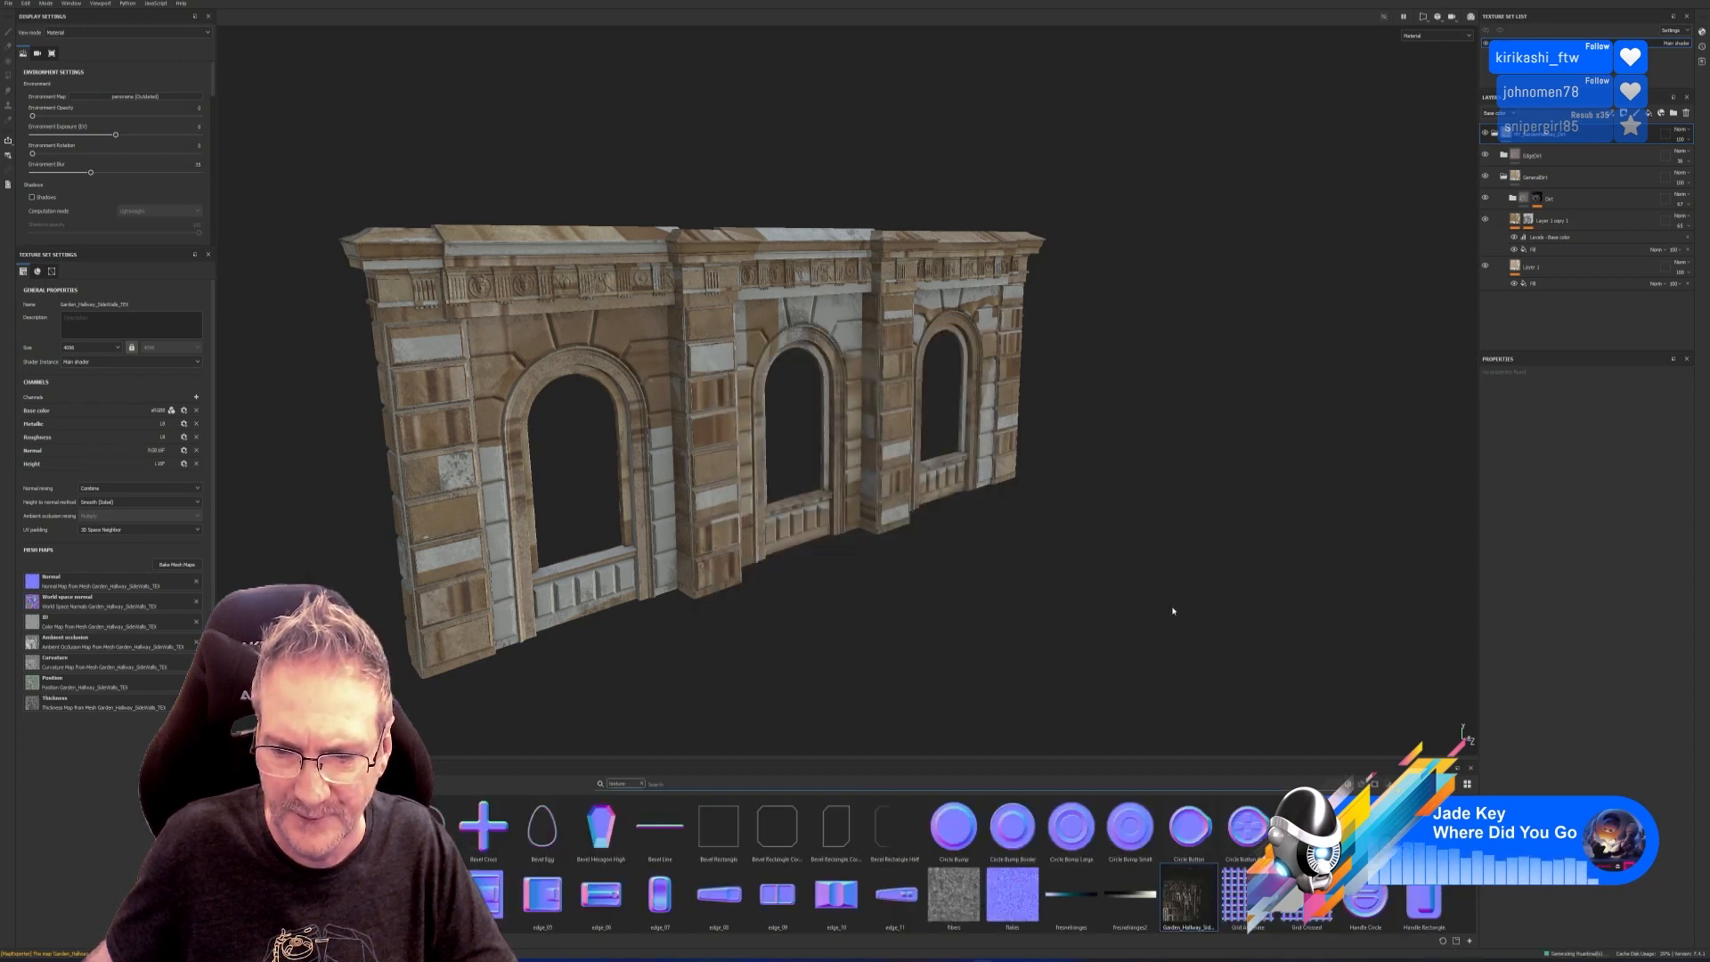
Assign the imported side walls diffuse texture as base color in the fills of the bottom layer and of Layer 1 copy 1.
left_click_drag(1415, 628, 1197, 891)
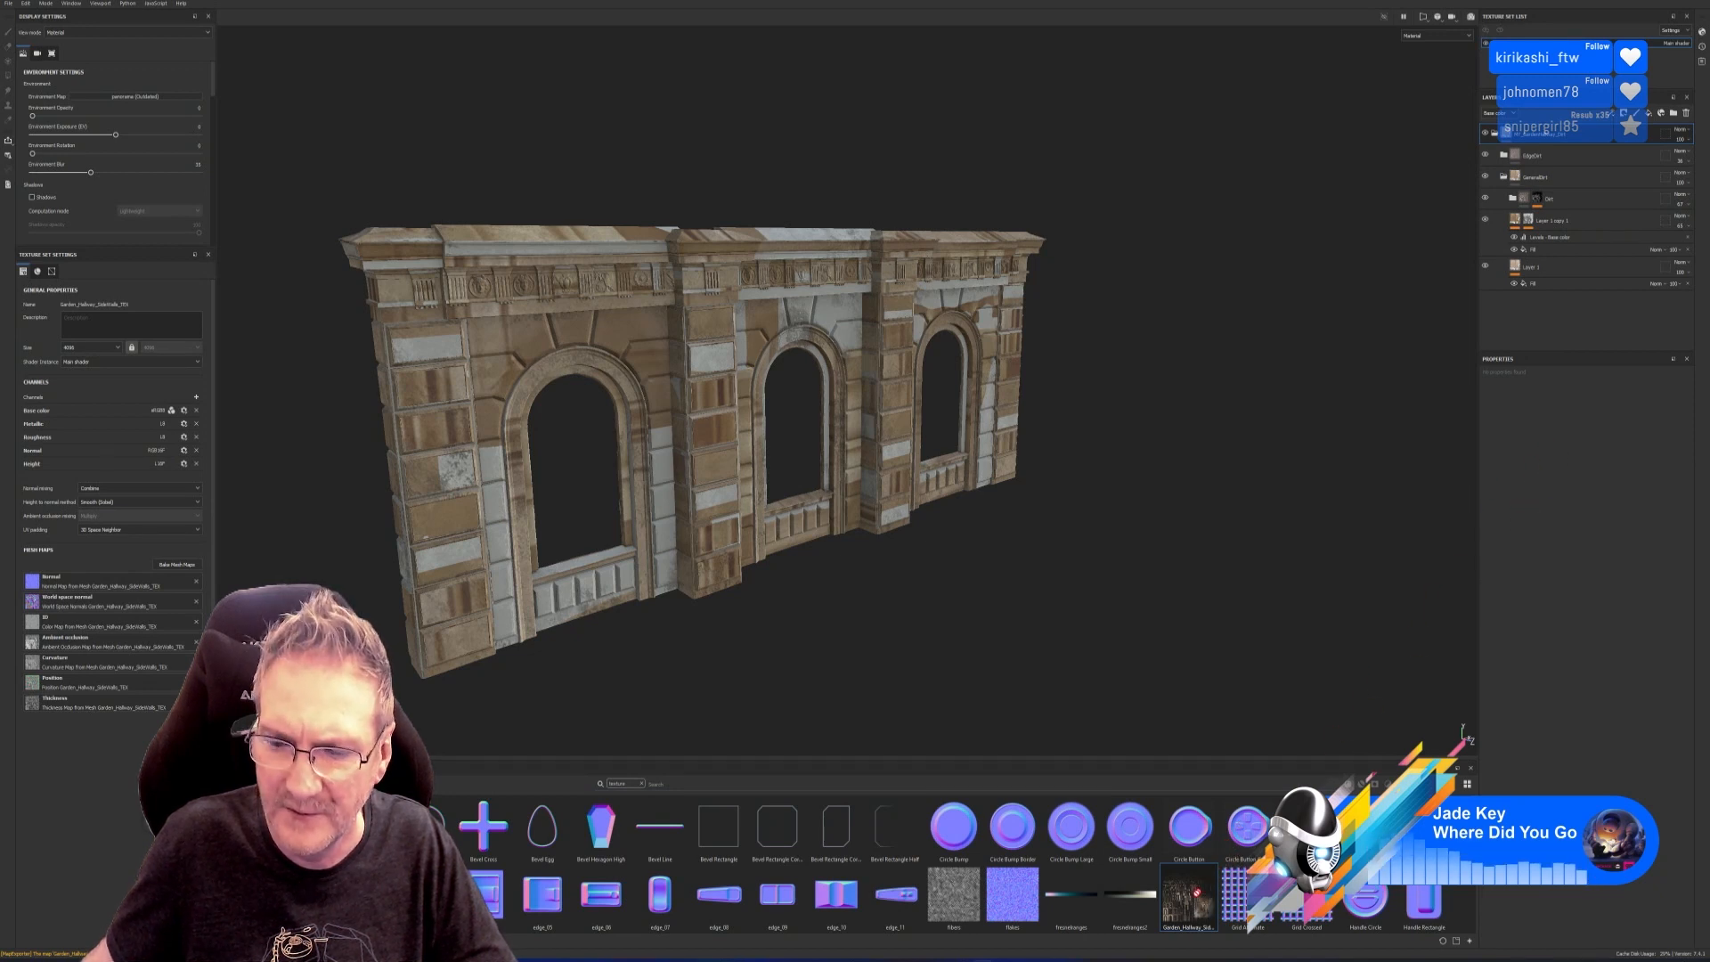
left_click(1549, 284)
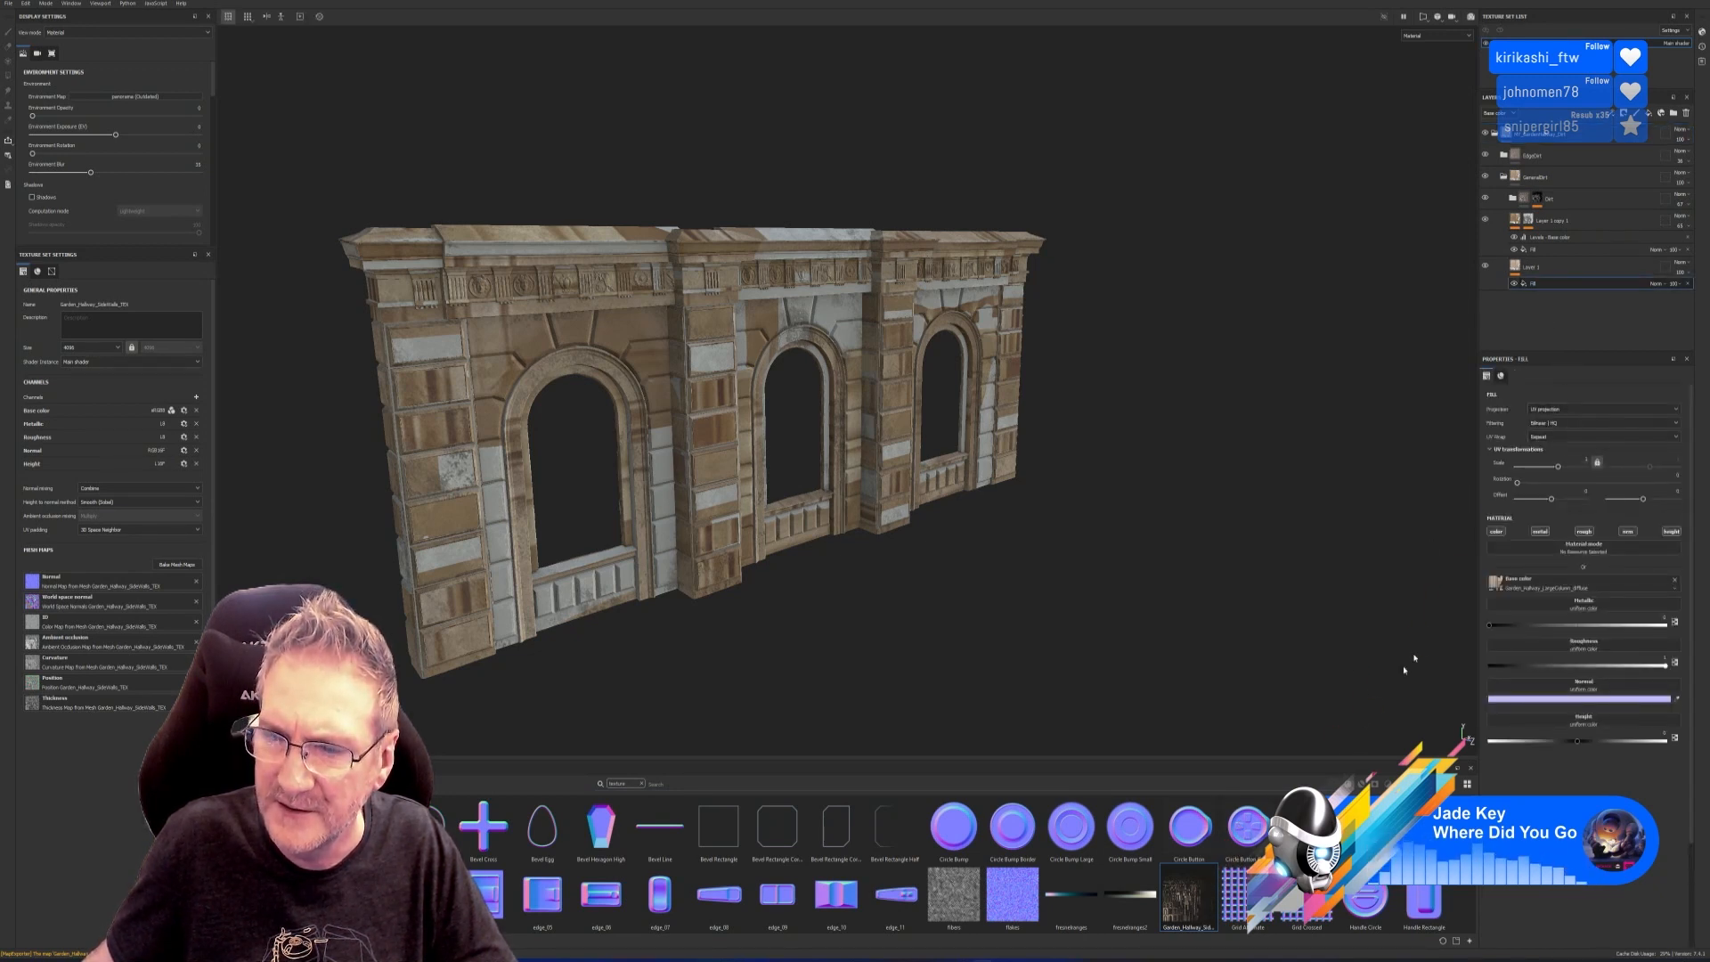
left_click_drag(1206, 881, 1601, 663)
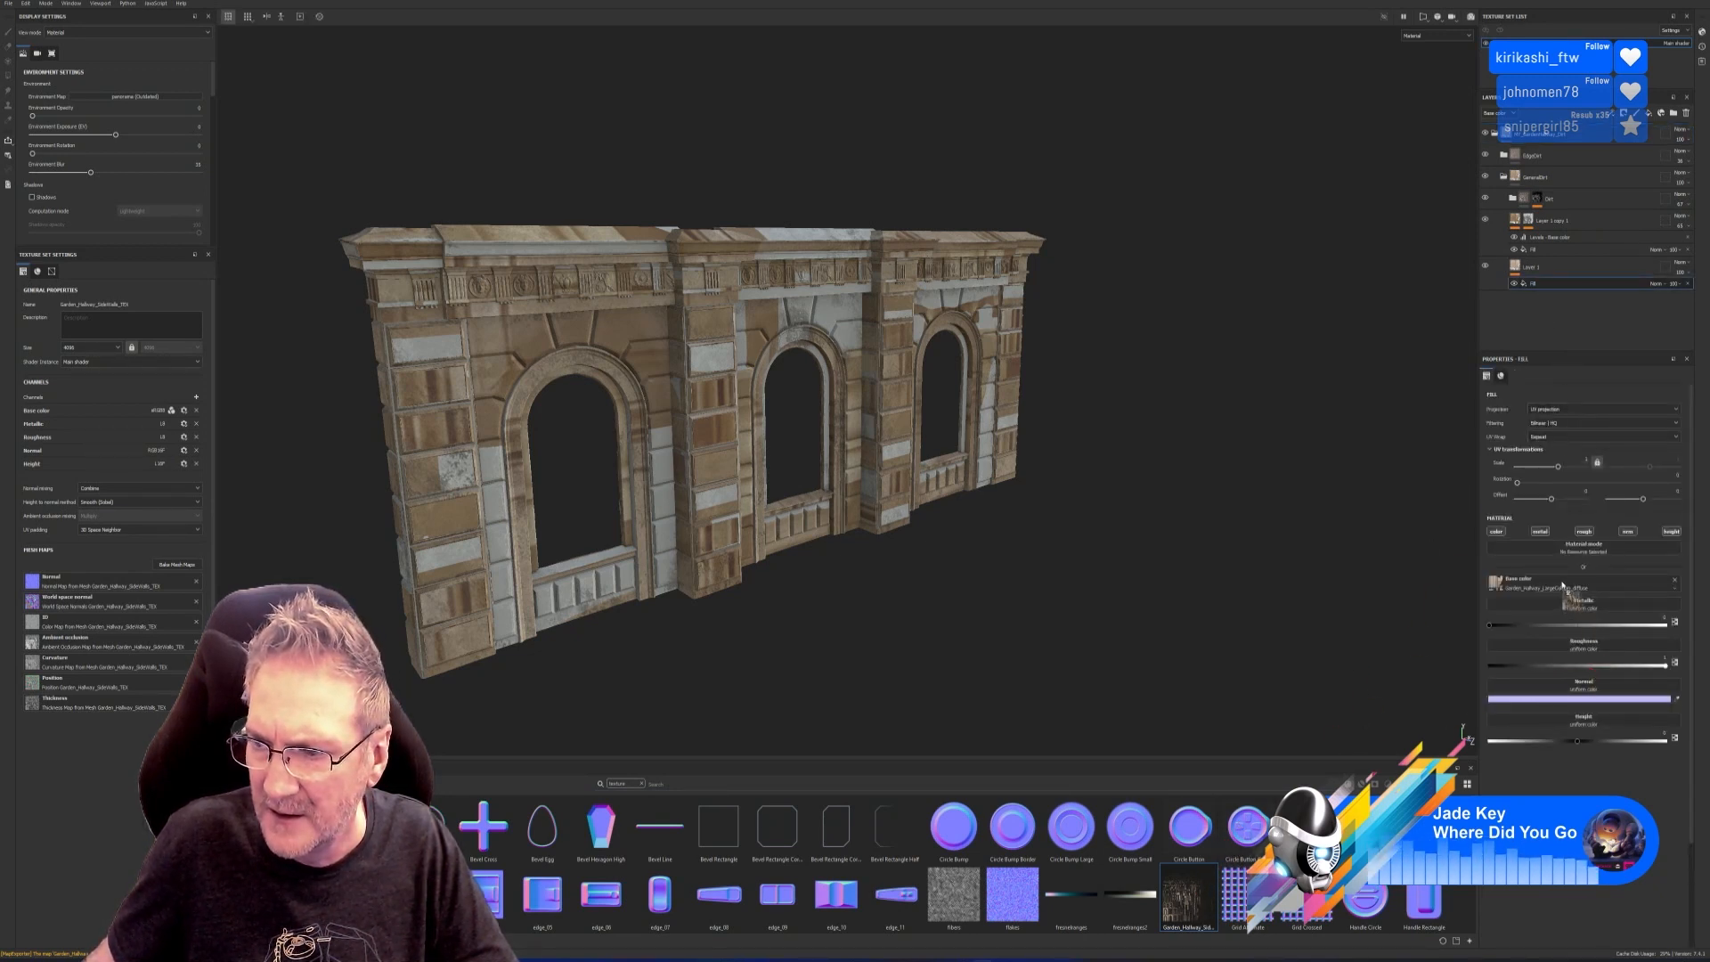
left_click(1550, 249)
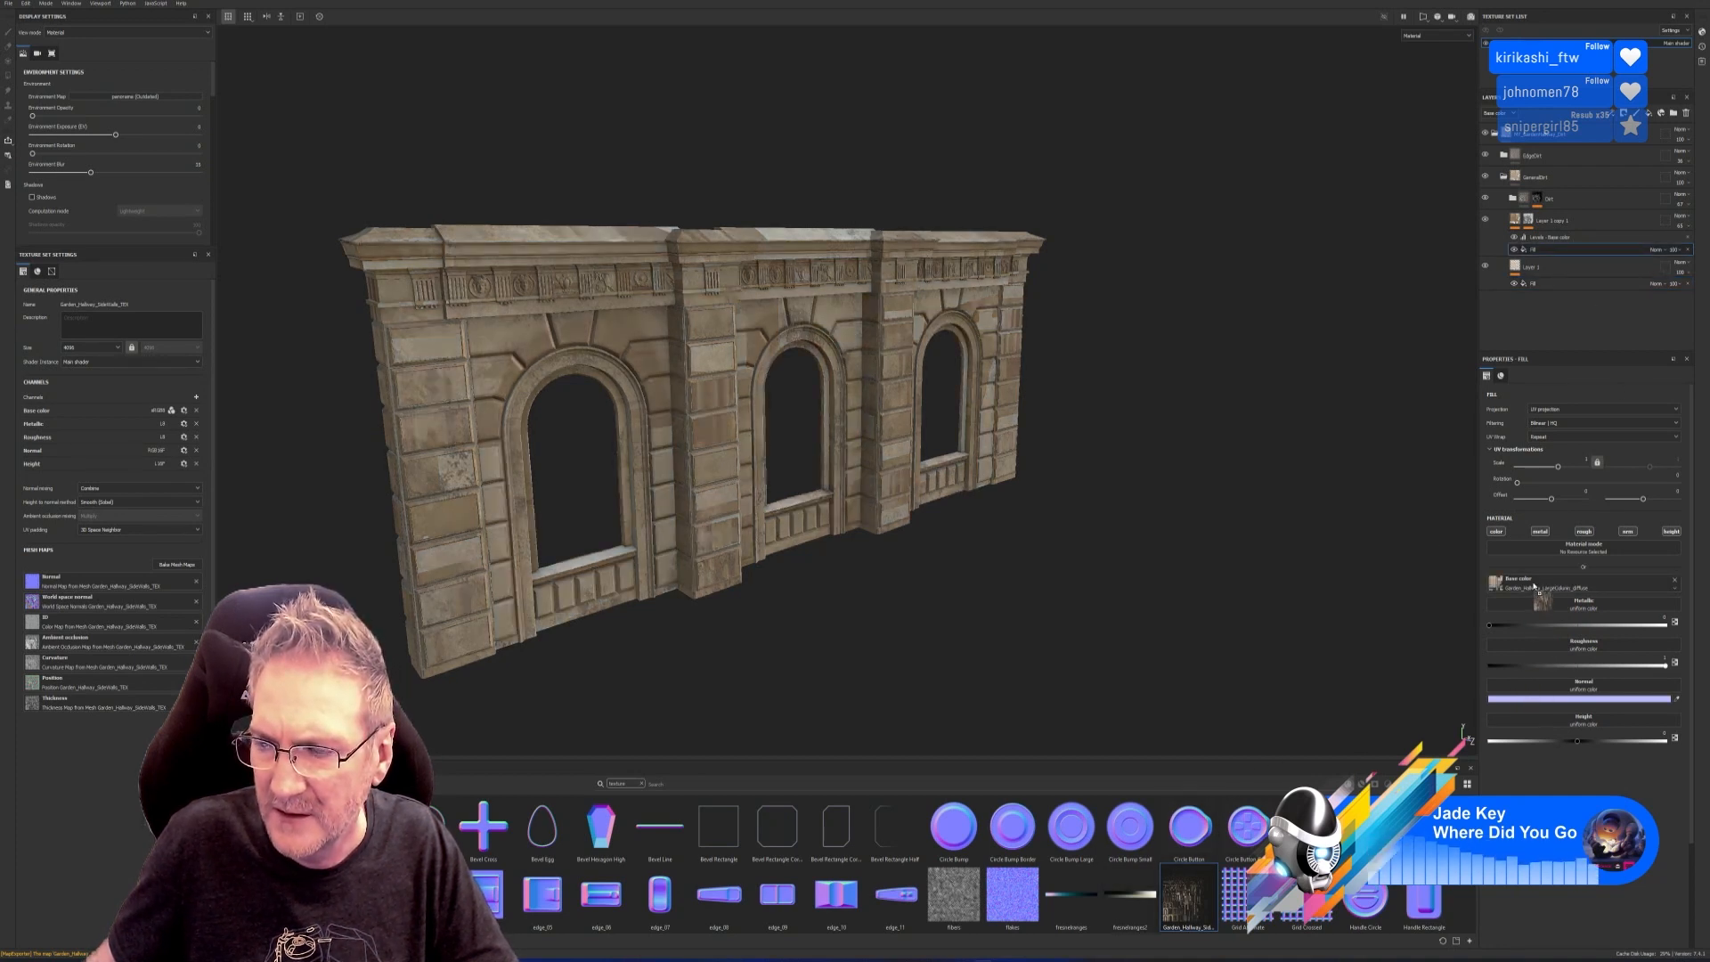
left_click_drag(1534, 586, 1501, 583)
left_click_drag(980, 527, 751, 435, "alt")
scroll(782, 457, "up", 5)
scroll(755, 450, "down", 4)
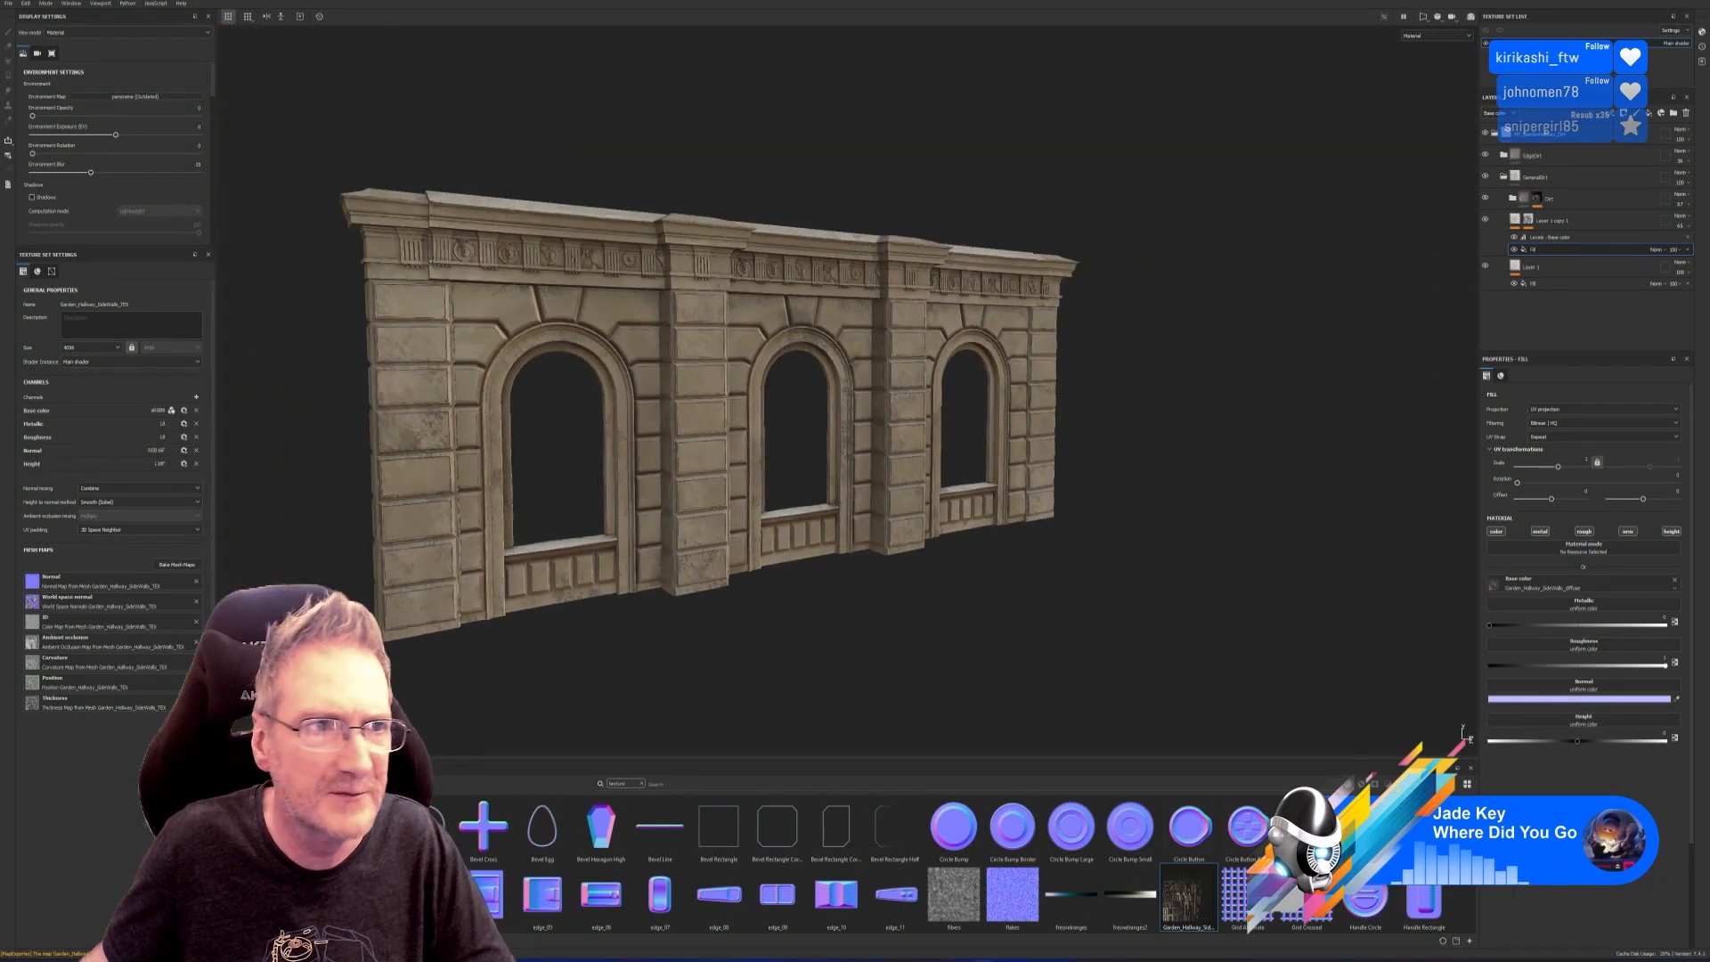
Save the side wall project in the Exports folder of Nouveau Entry Hallway.
left_click(8, 5)
left_click(35, 85)
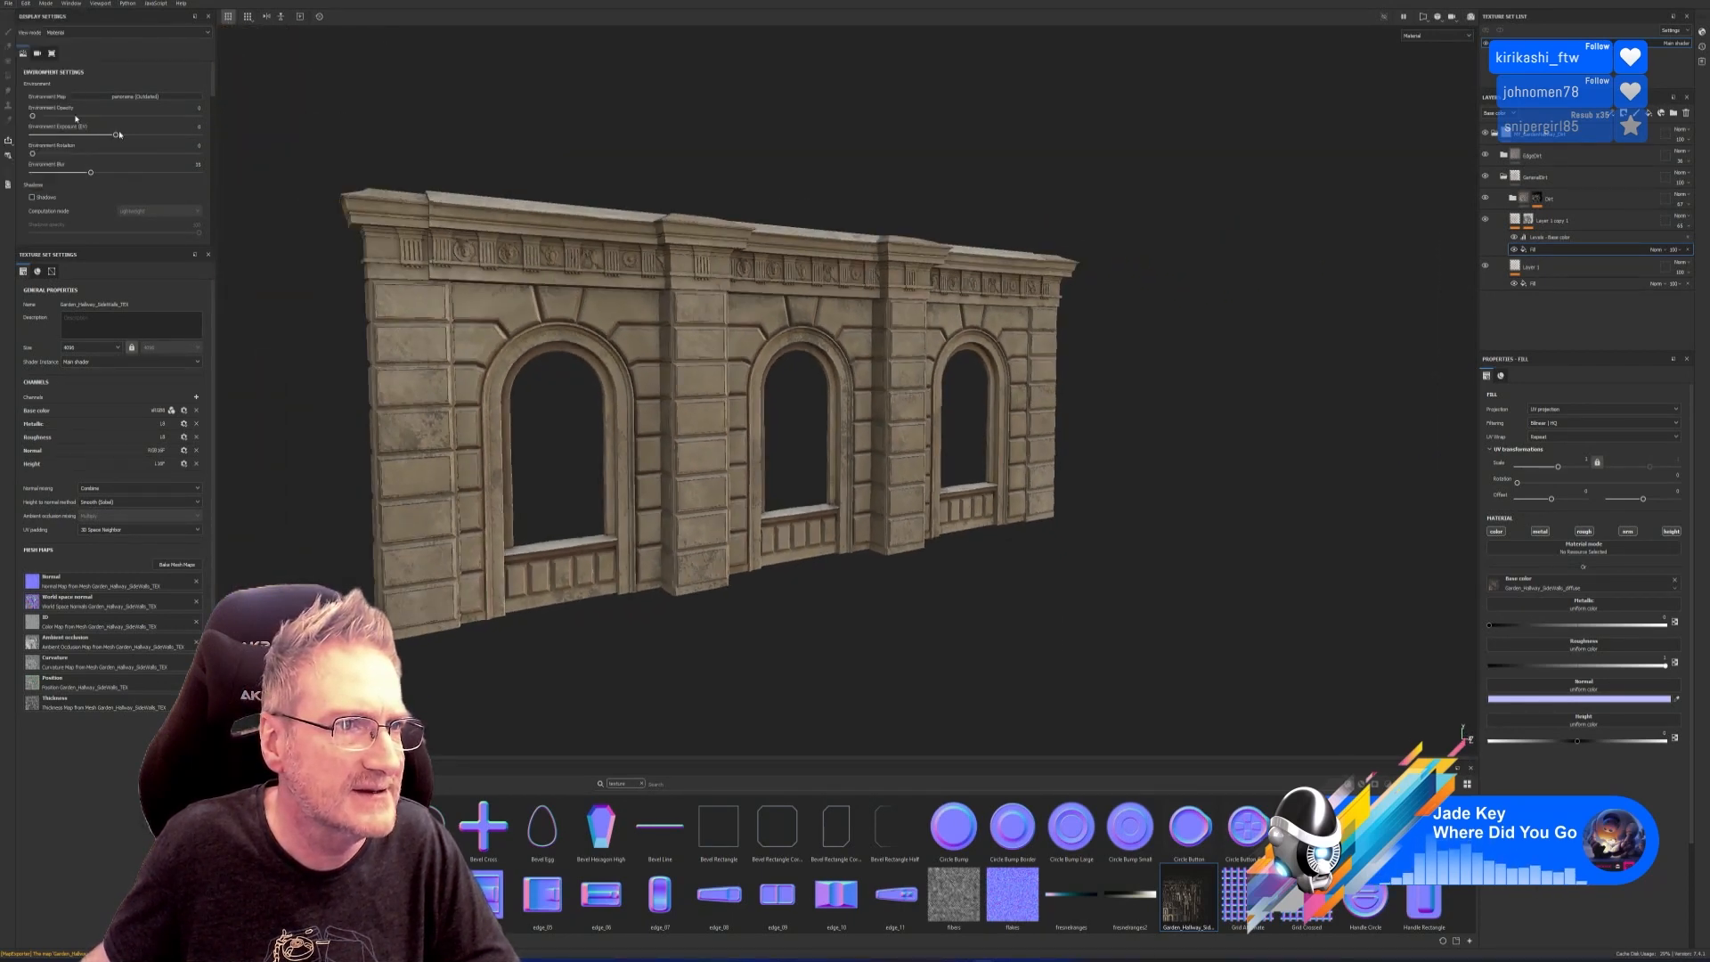
left_click_drag(383, 11, 641, 103)
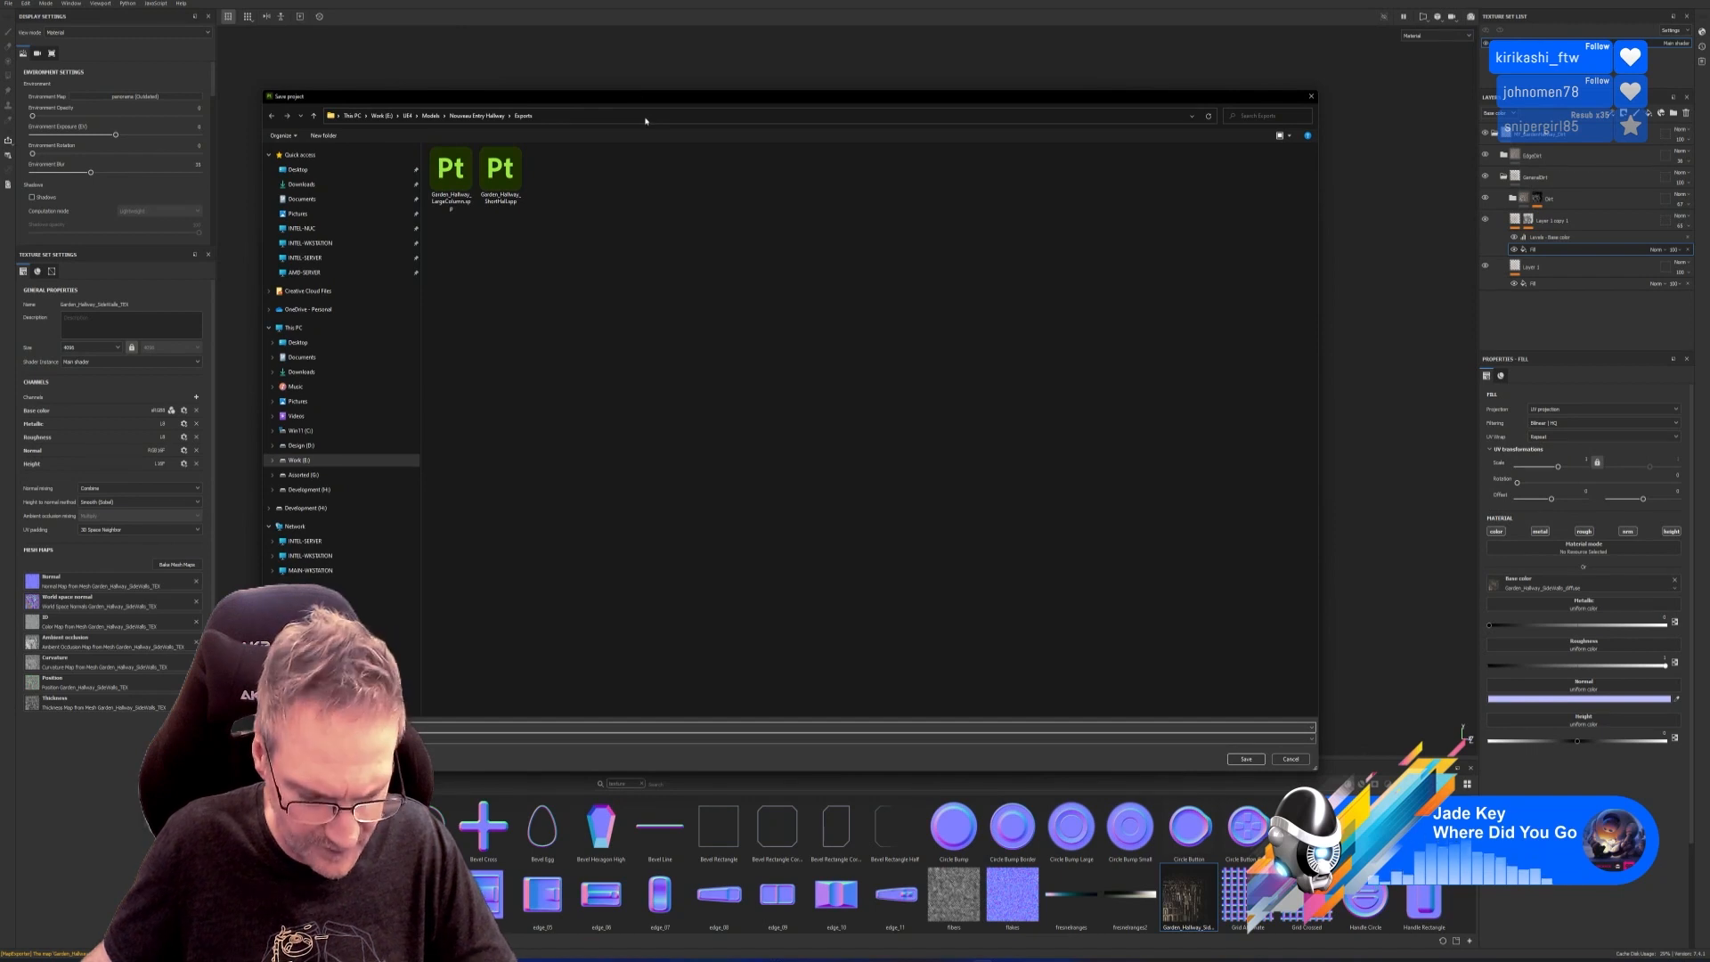
left_click(1246, 760)
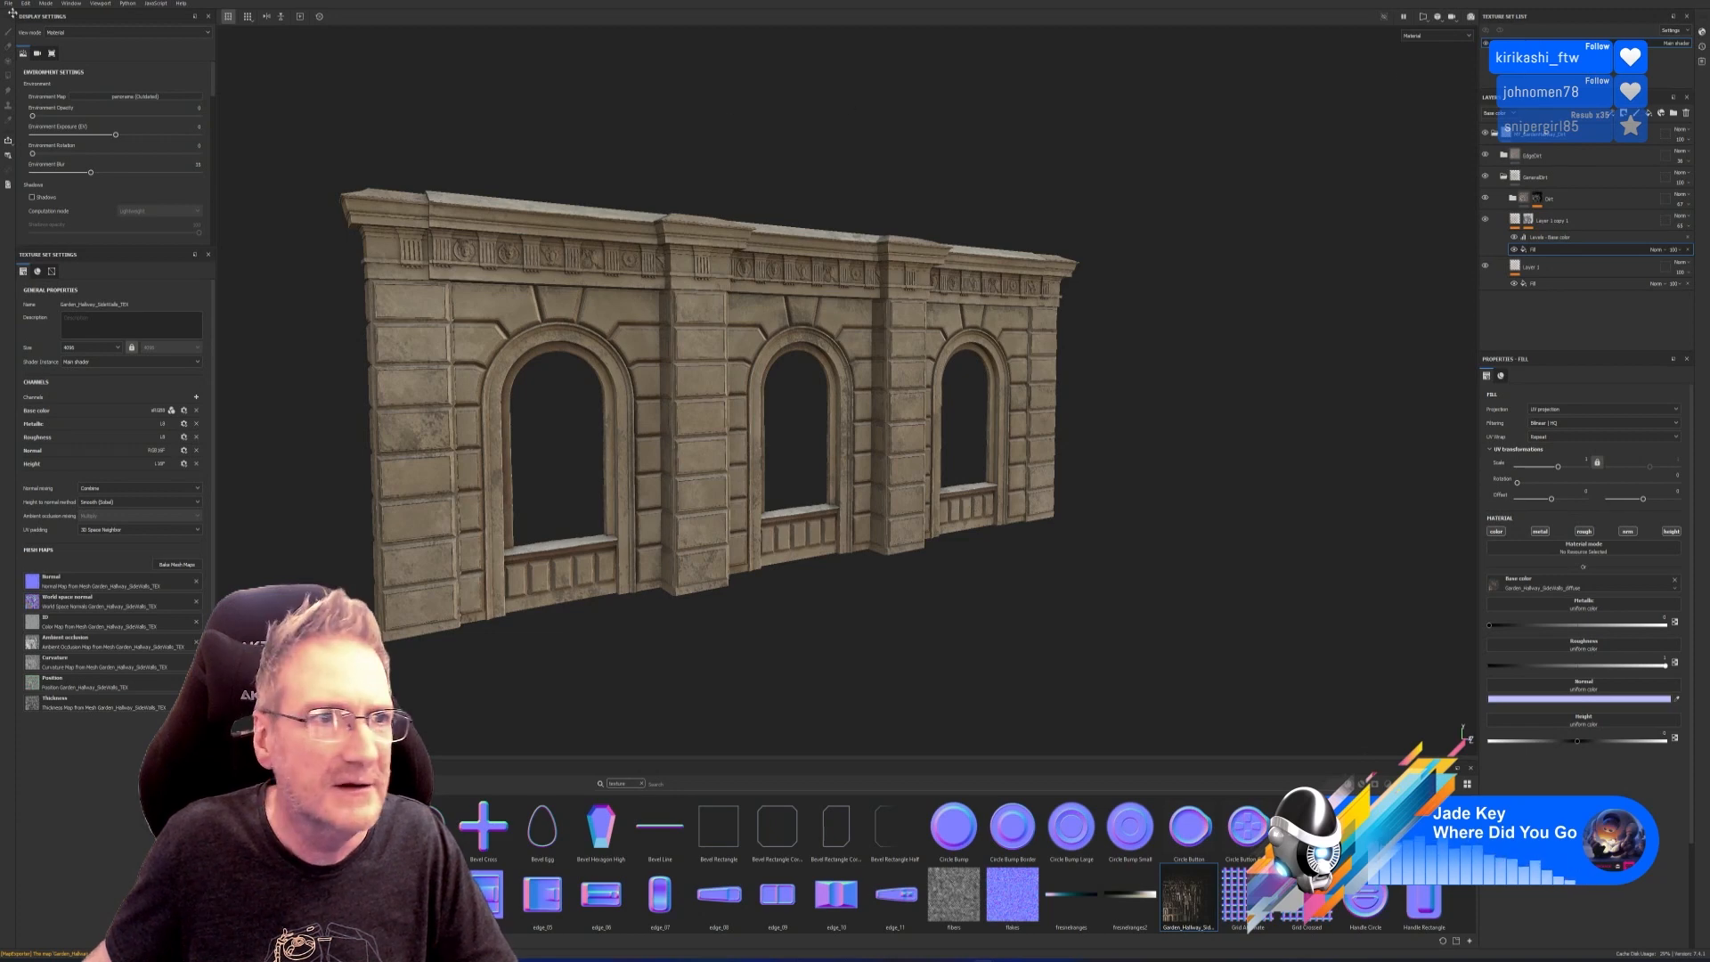
Set the texture export's output directory to the Exports folder in UE4 > Models > Nouveau Entry Hallway on the Work drive.
left_click(9, 4)
left_click(36, 156)
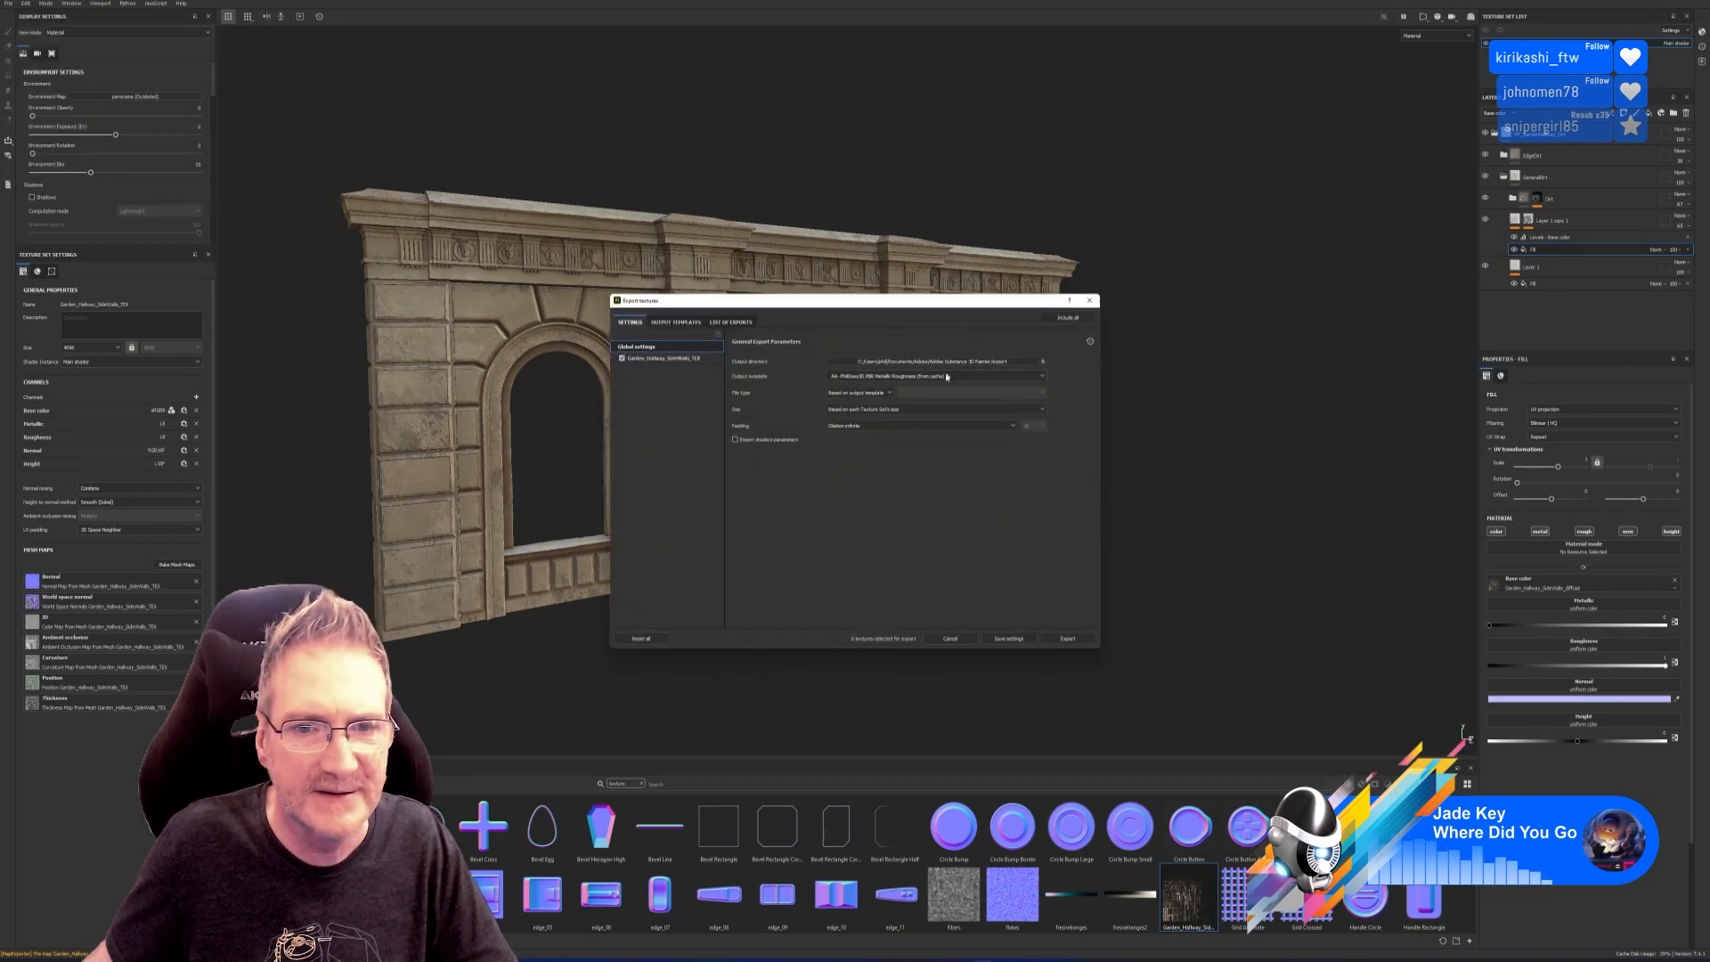
left_click(998, 363)
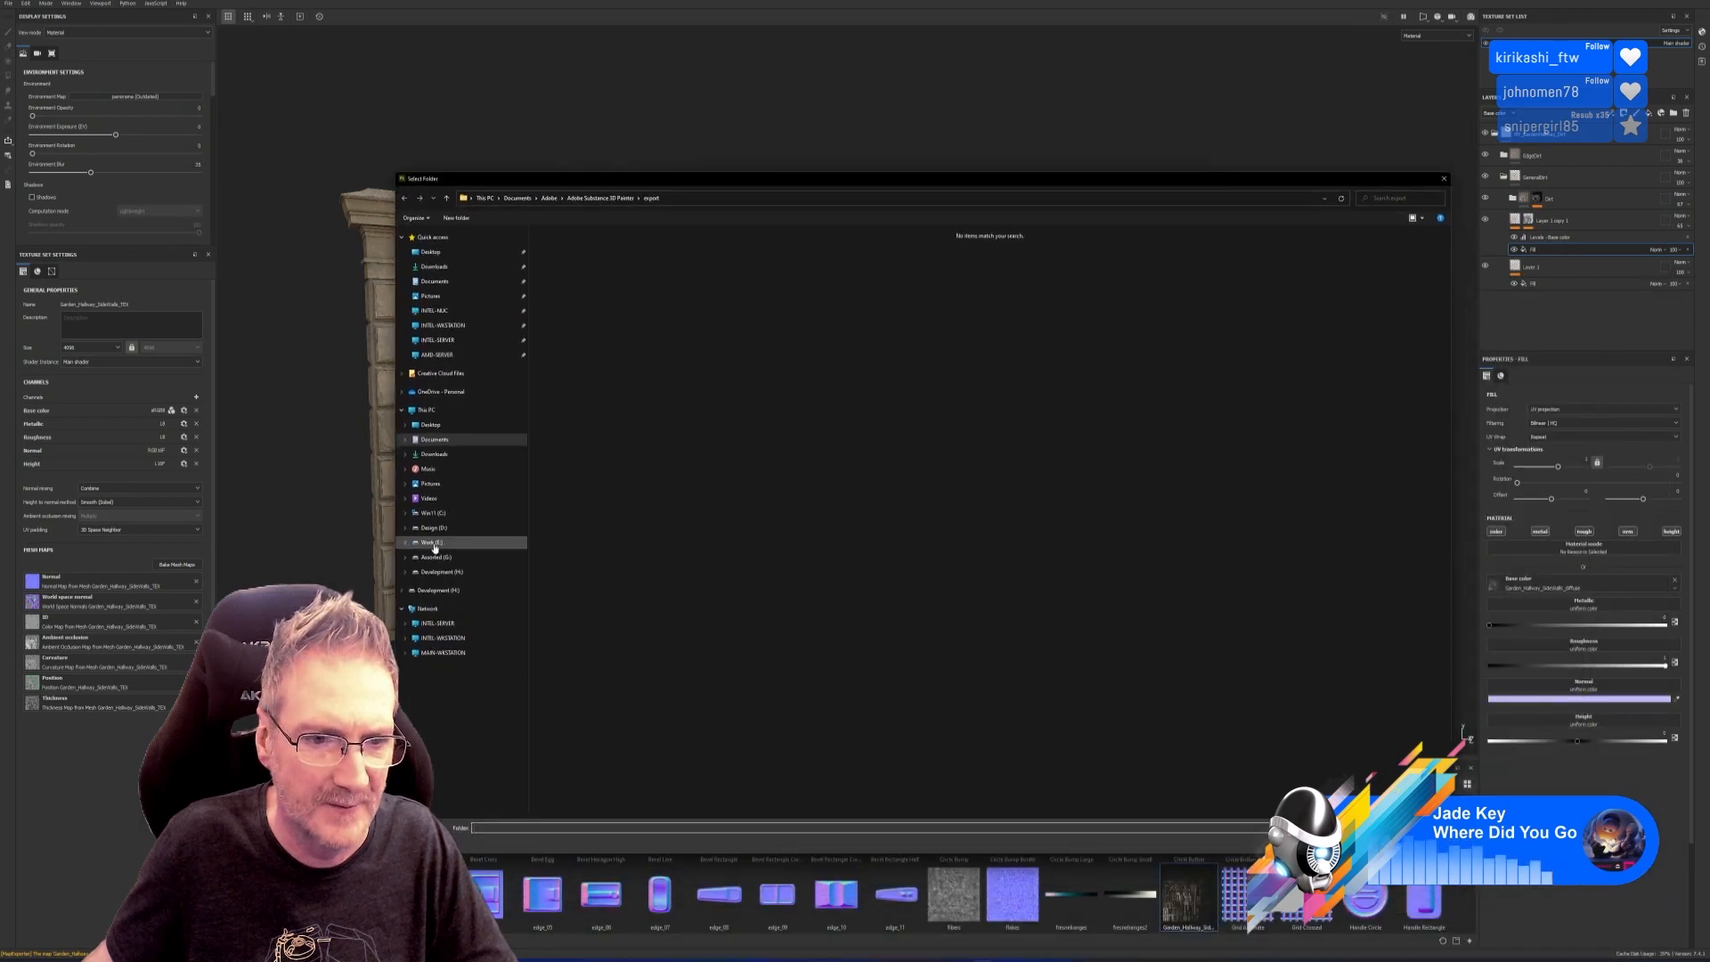
left_click(435, 545)
double_click(1039, 252)
left_click(702, 254)
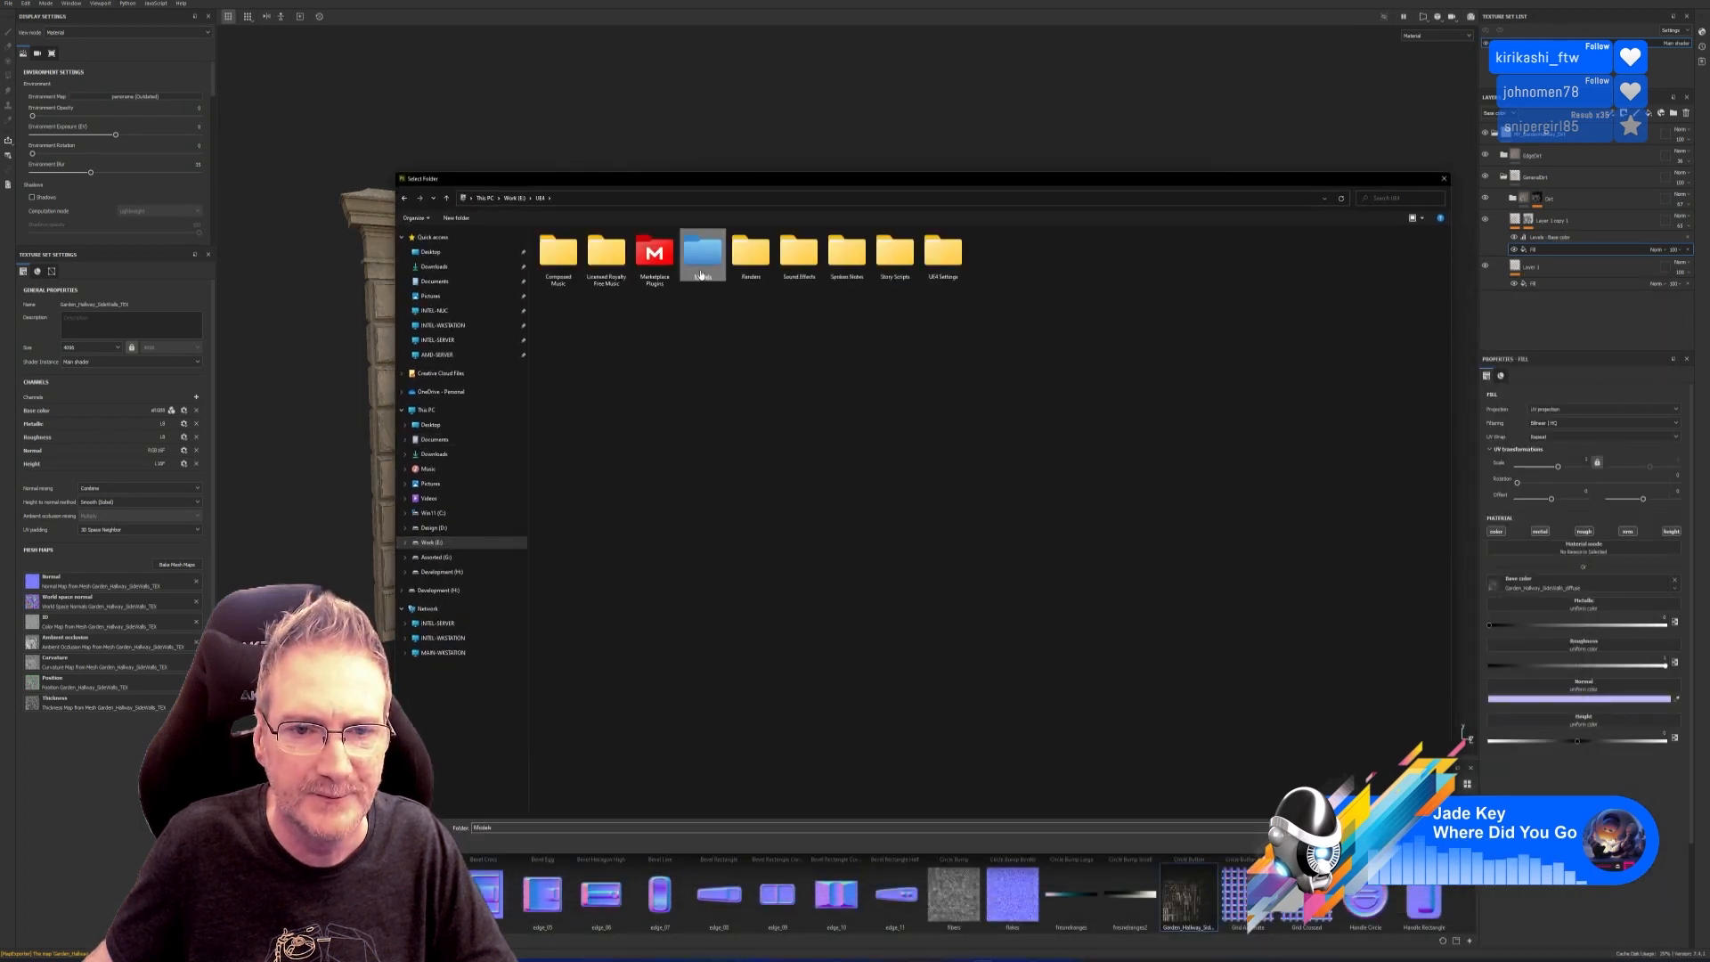
double_click(701, 267)
double_click(798, 436)
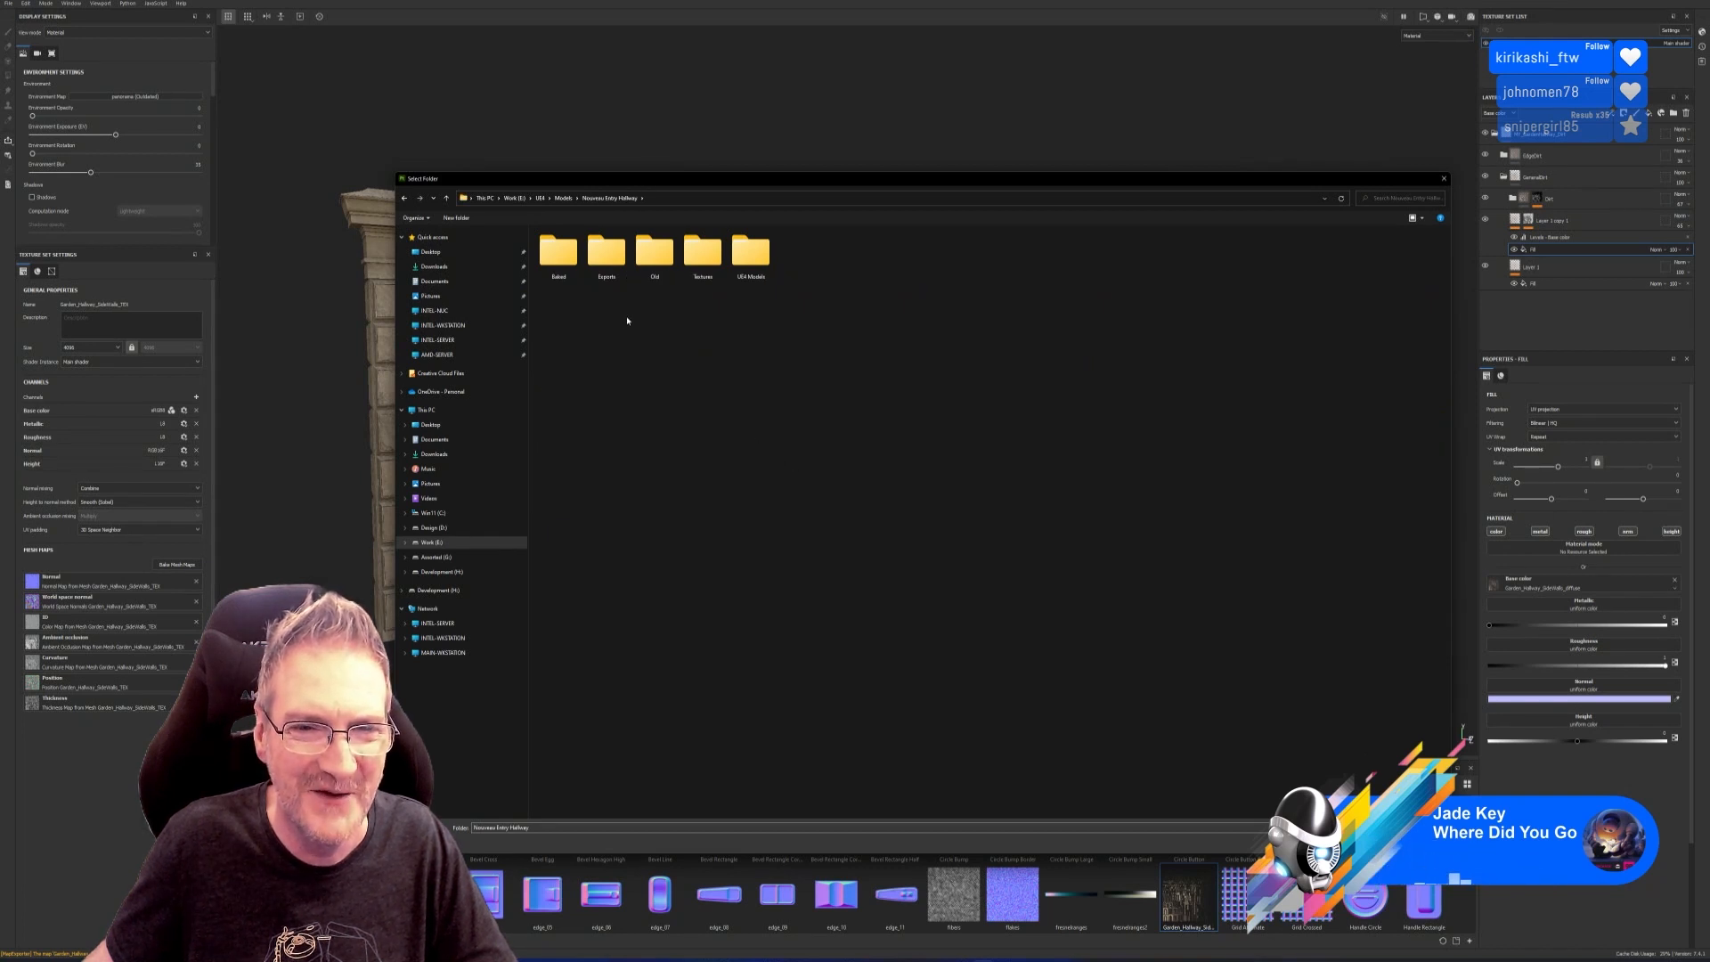
mouse_move(806, 959)
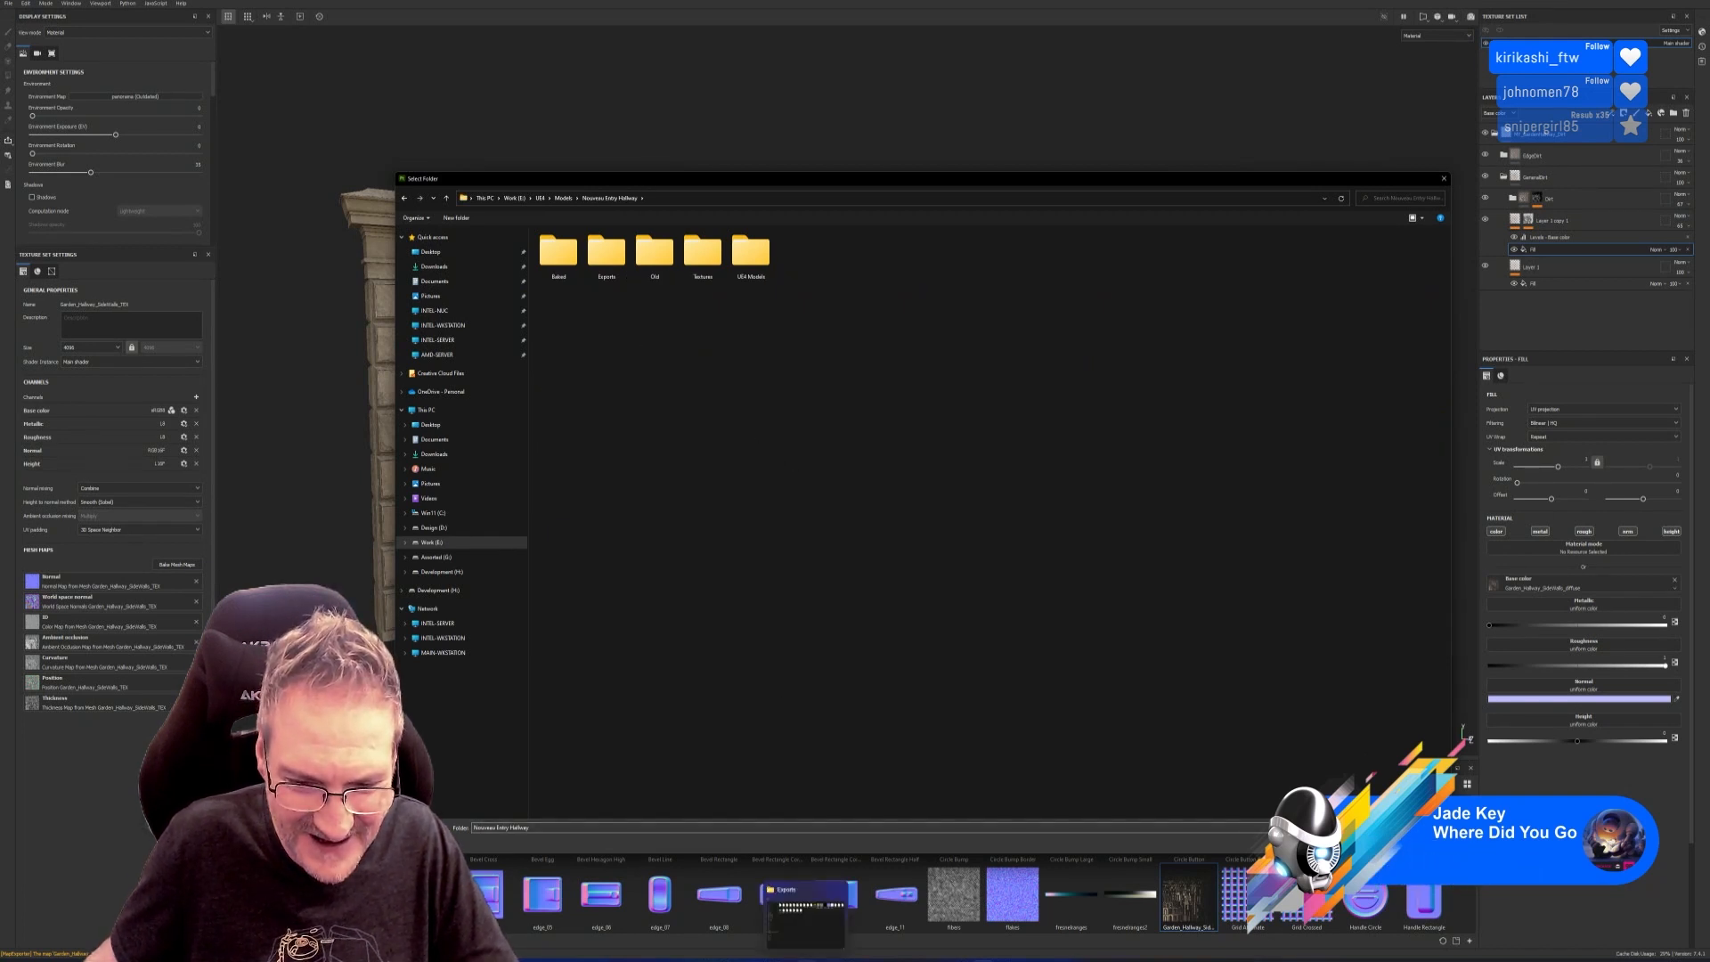
double_click(607, 254)
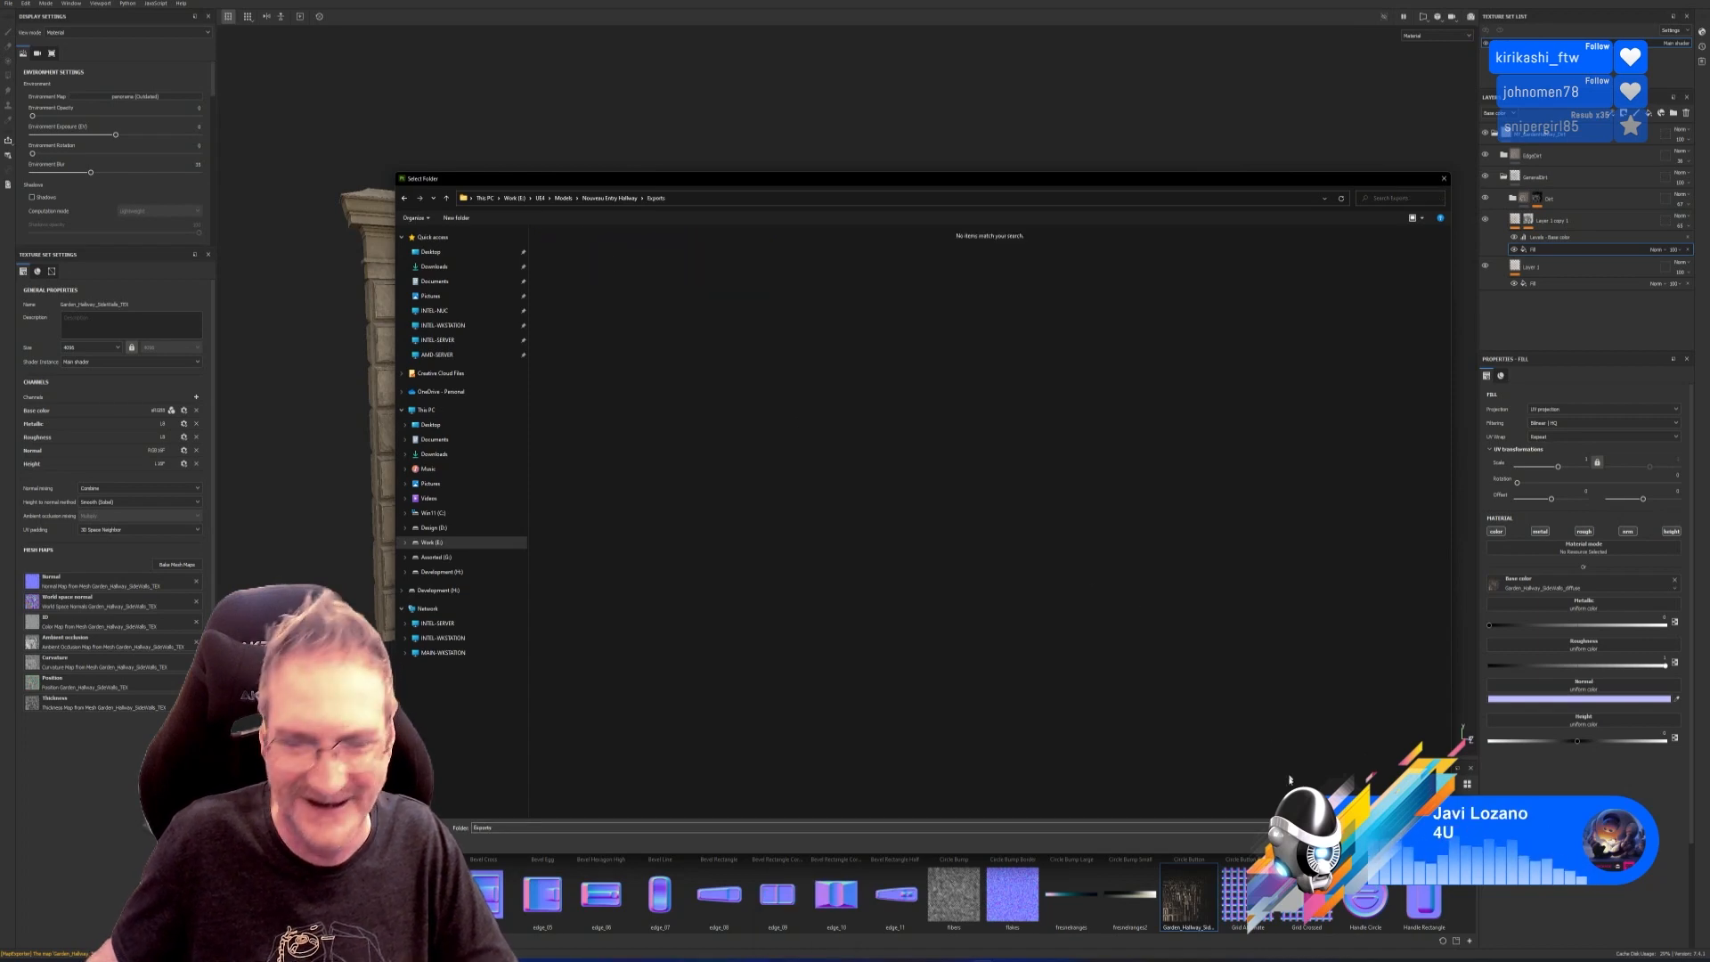
left_click(1351, 841)
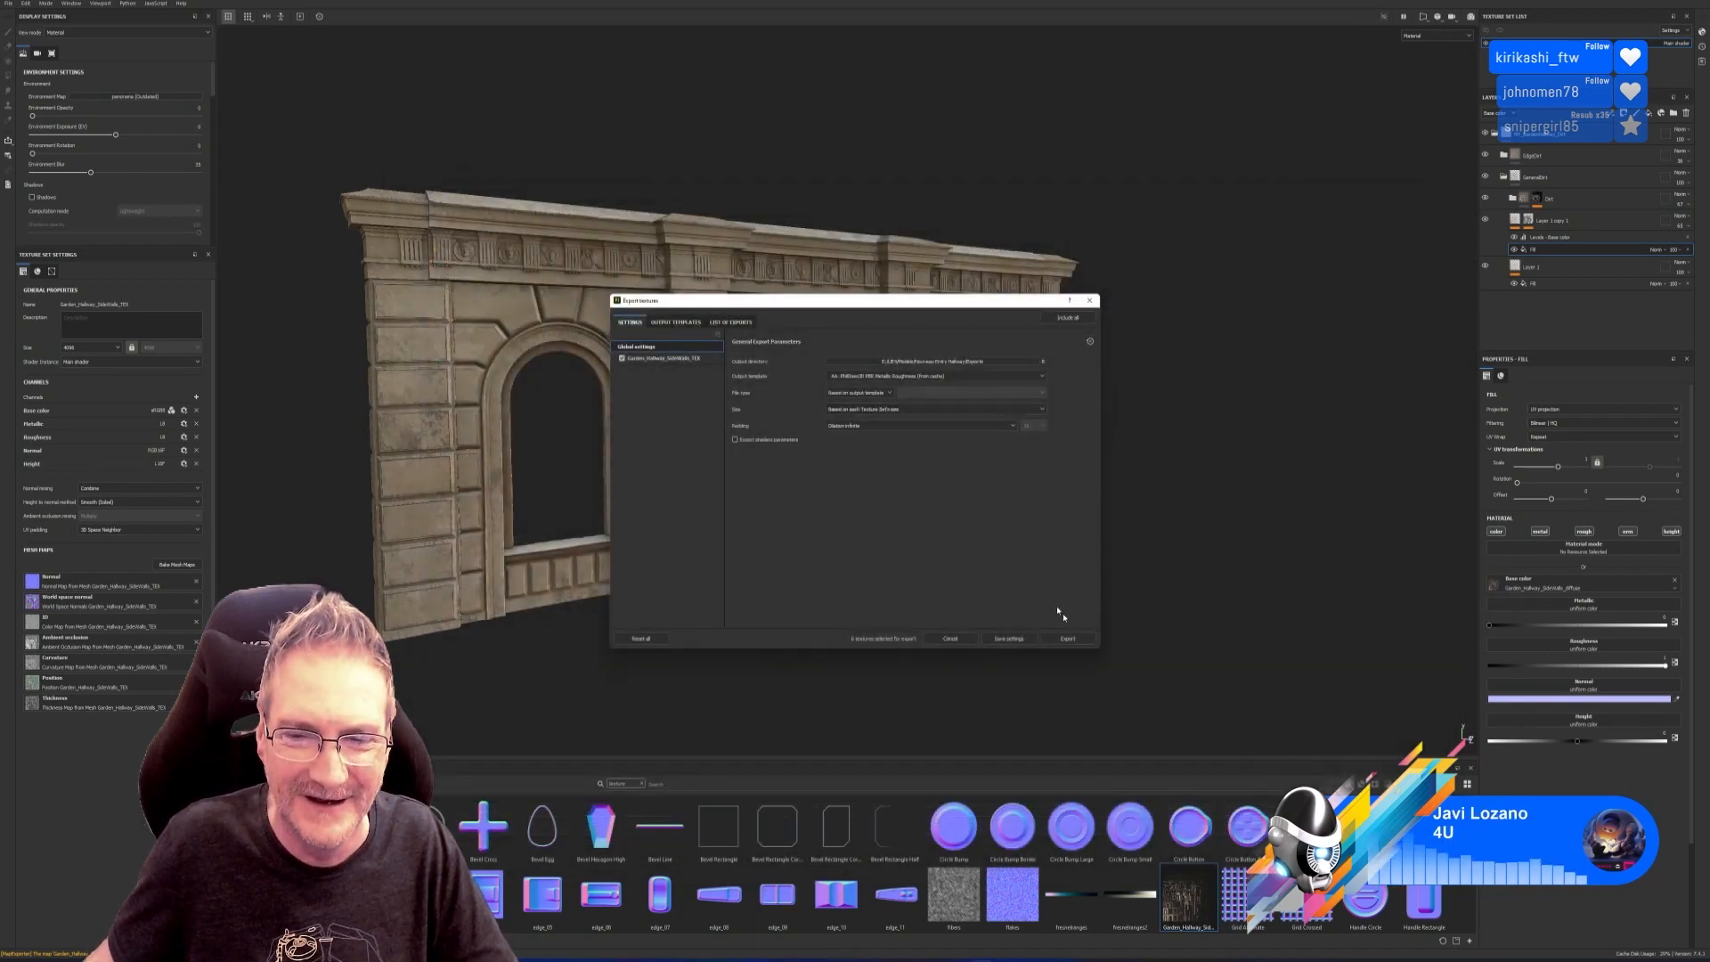
Export the side wall's textures, close the export dialog and save the project.
left_click(1073, 641)
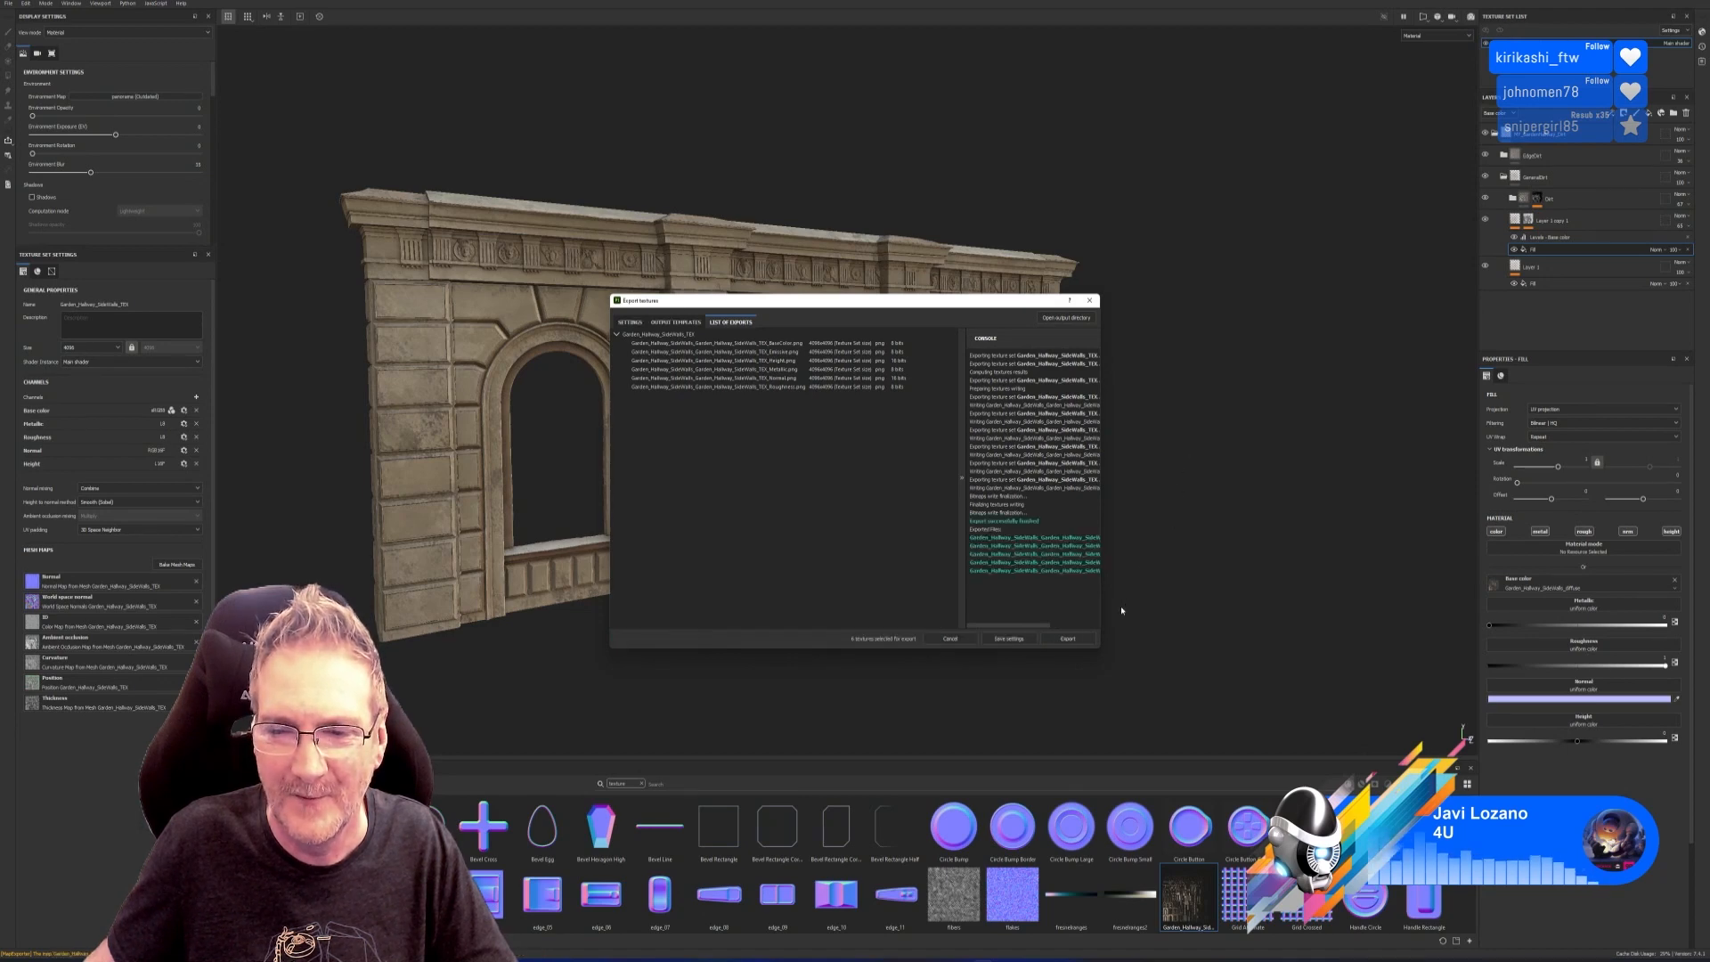
left_click(1090, 302)
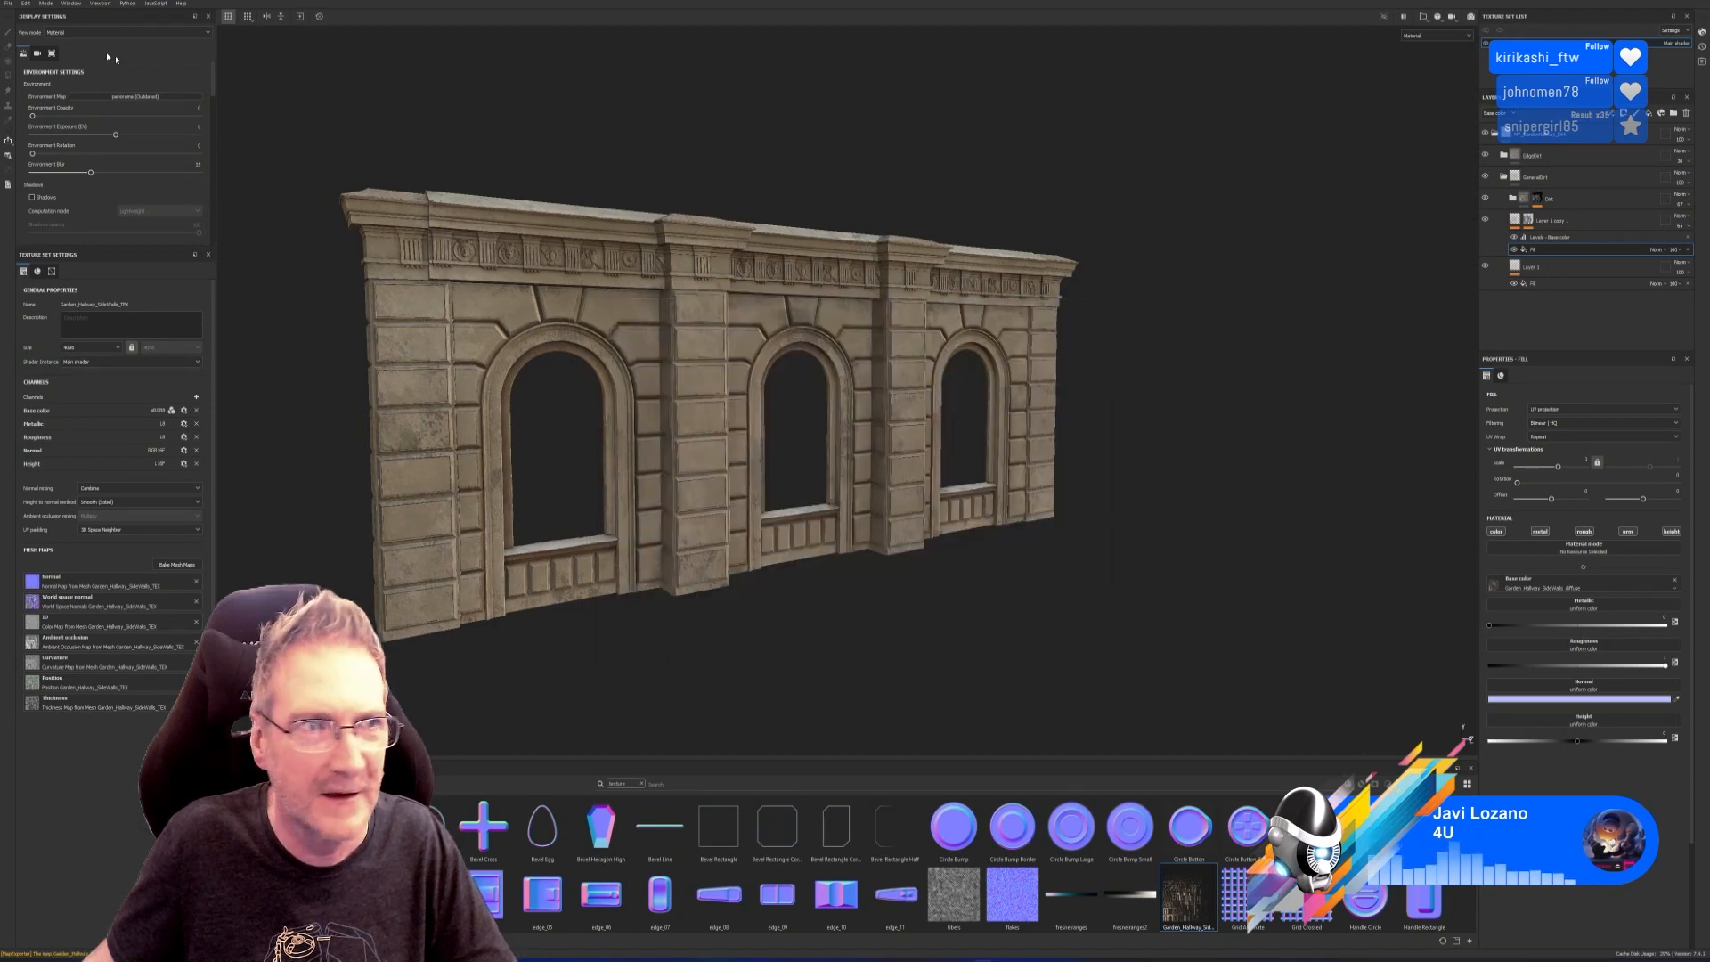
left_click(11, 8)
left_click(20, 77)
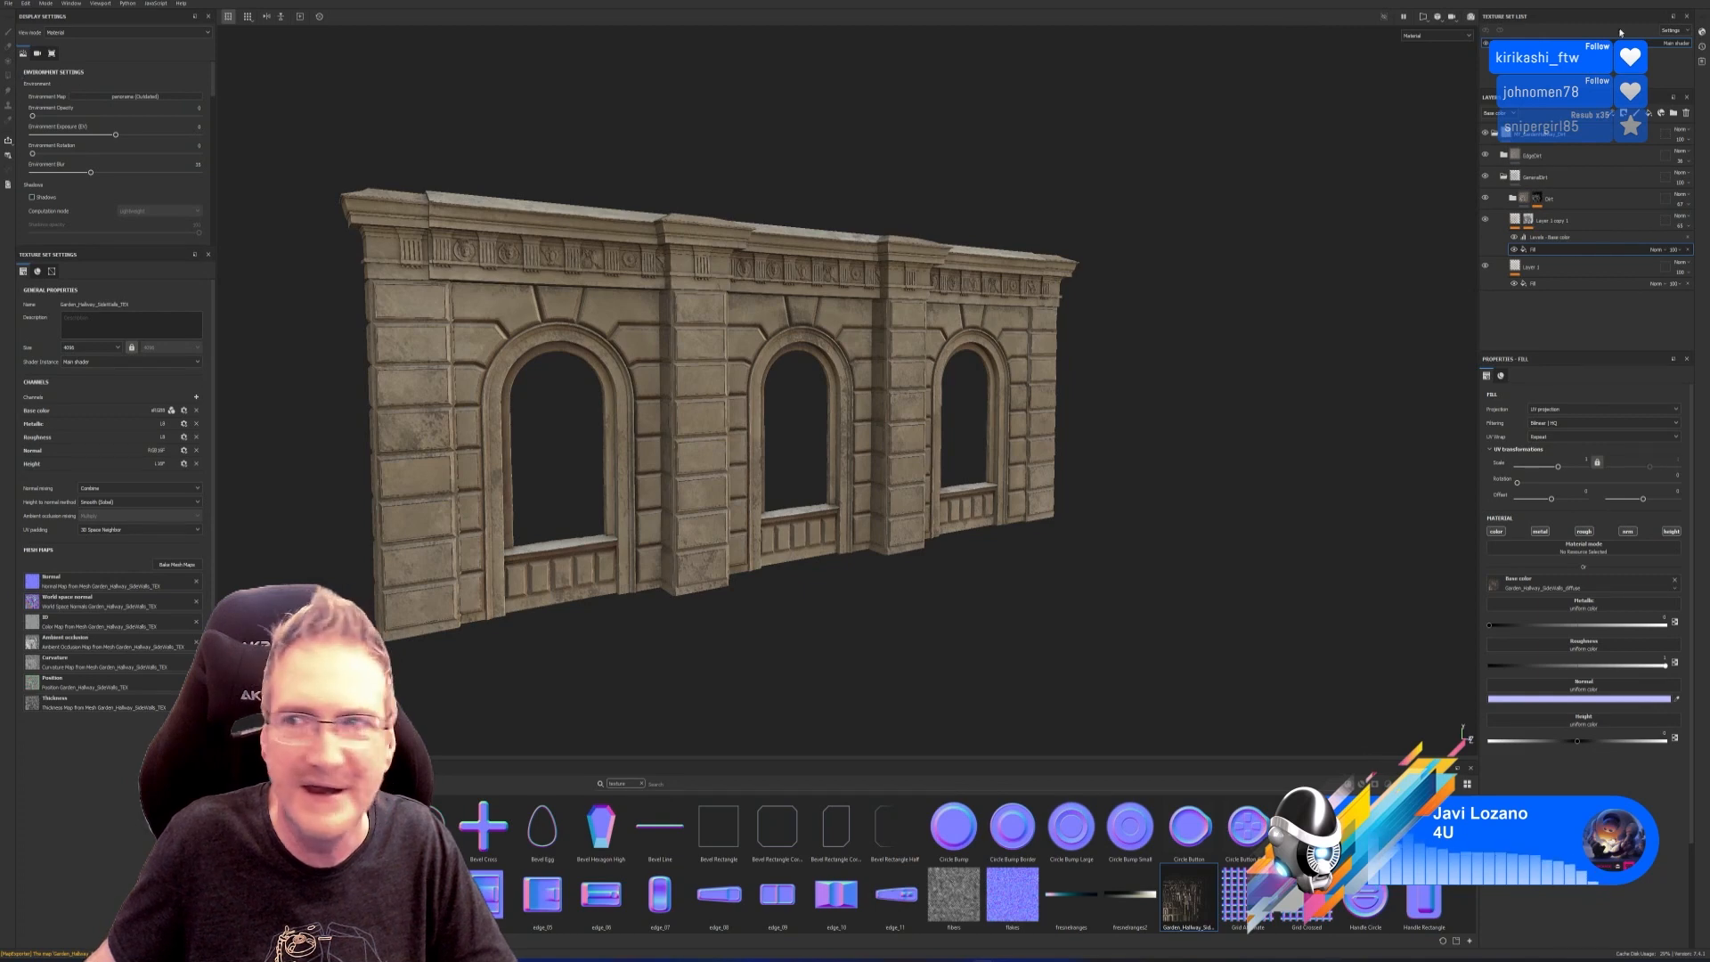
Switch to 3ds Max and open the Slate Material Editor.
left_click(1660, 1)
left_click(926, 959)
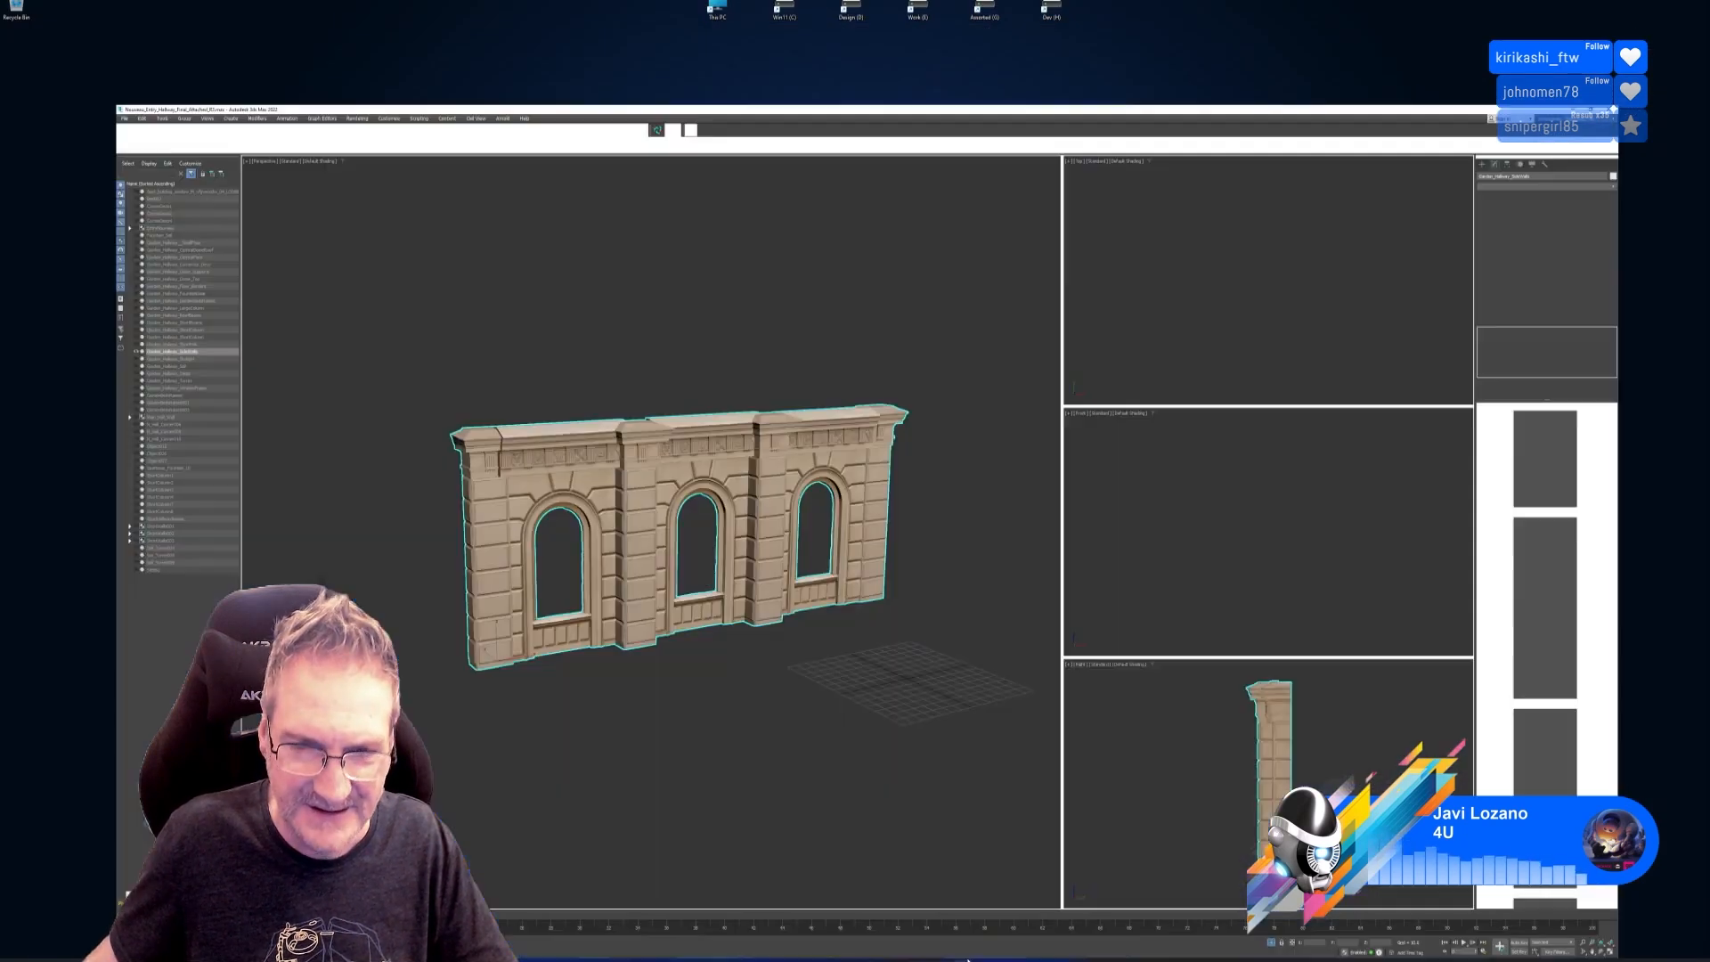
left_click(583, 16)
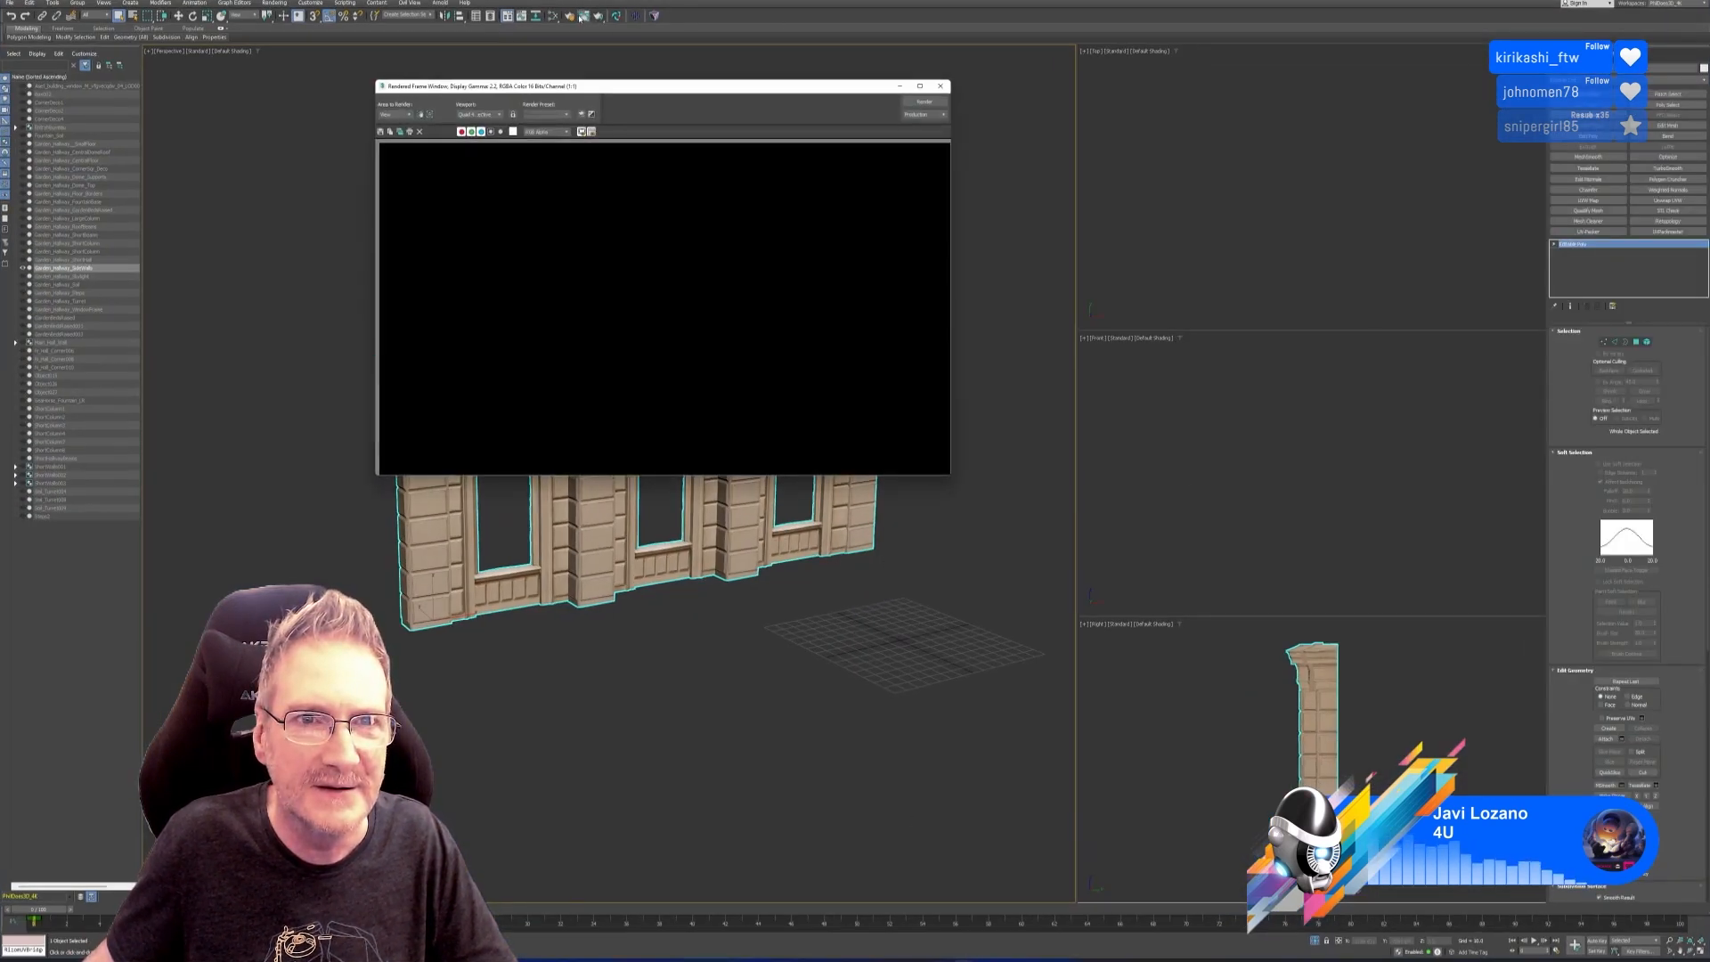
left_click(940, 86)
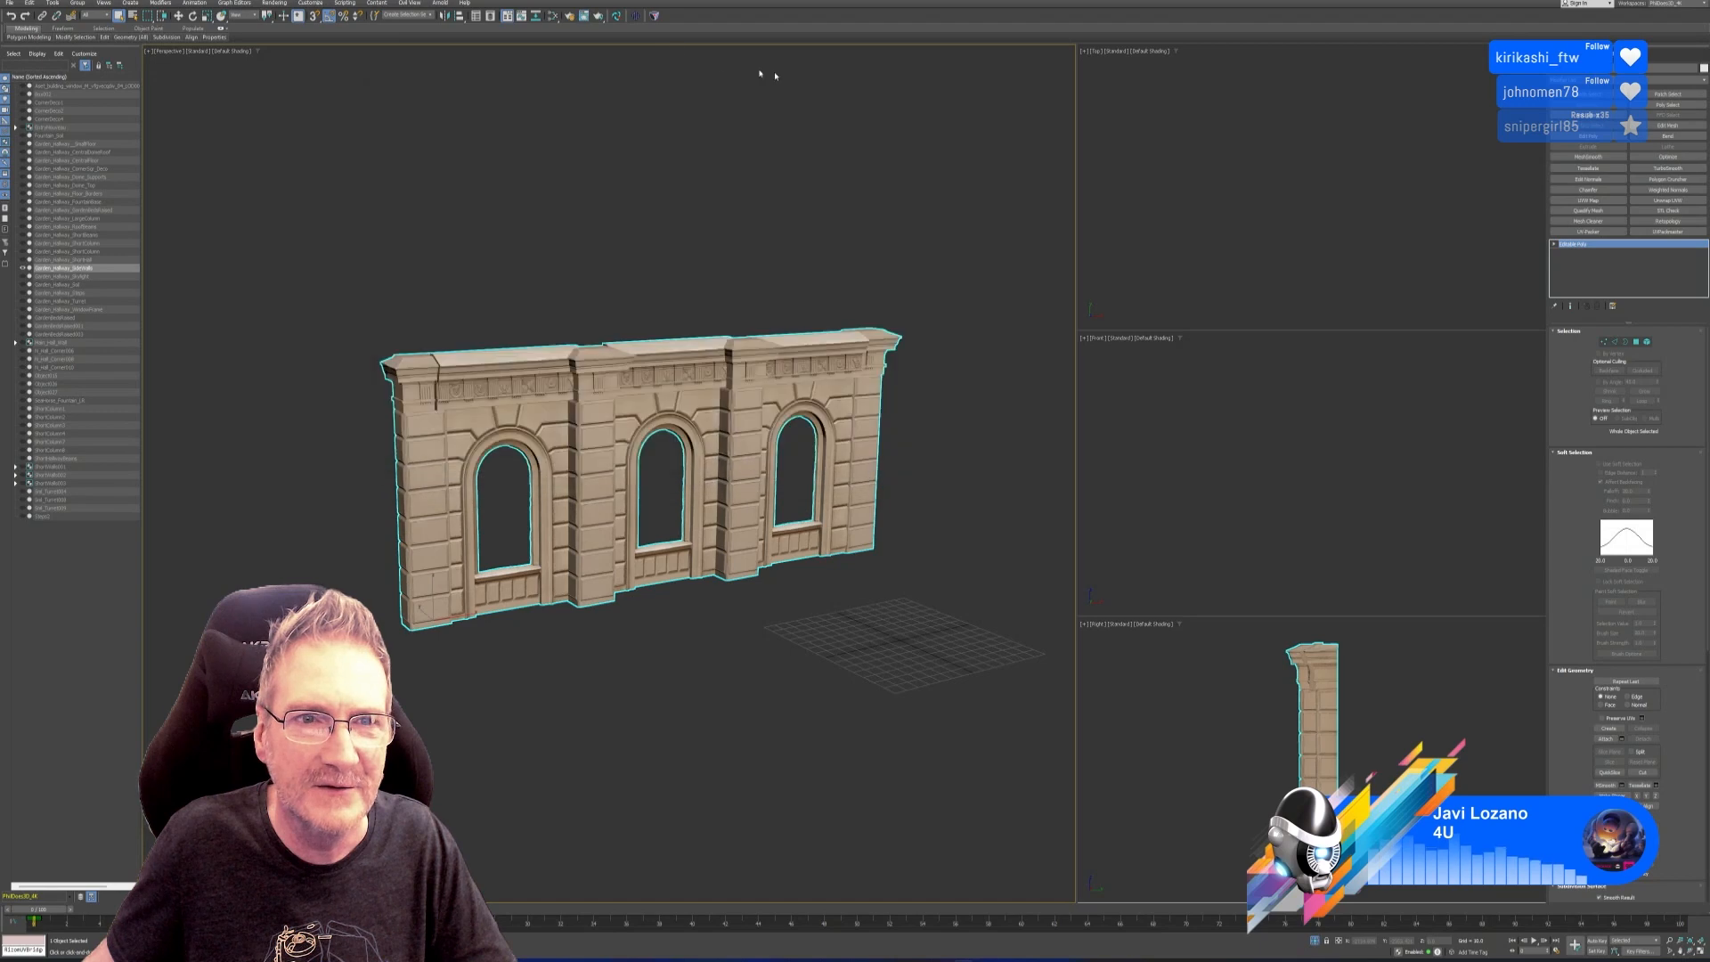
left_click(552, 16)
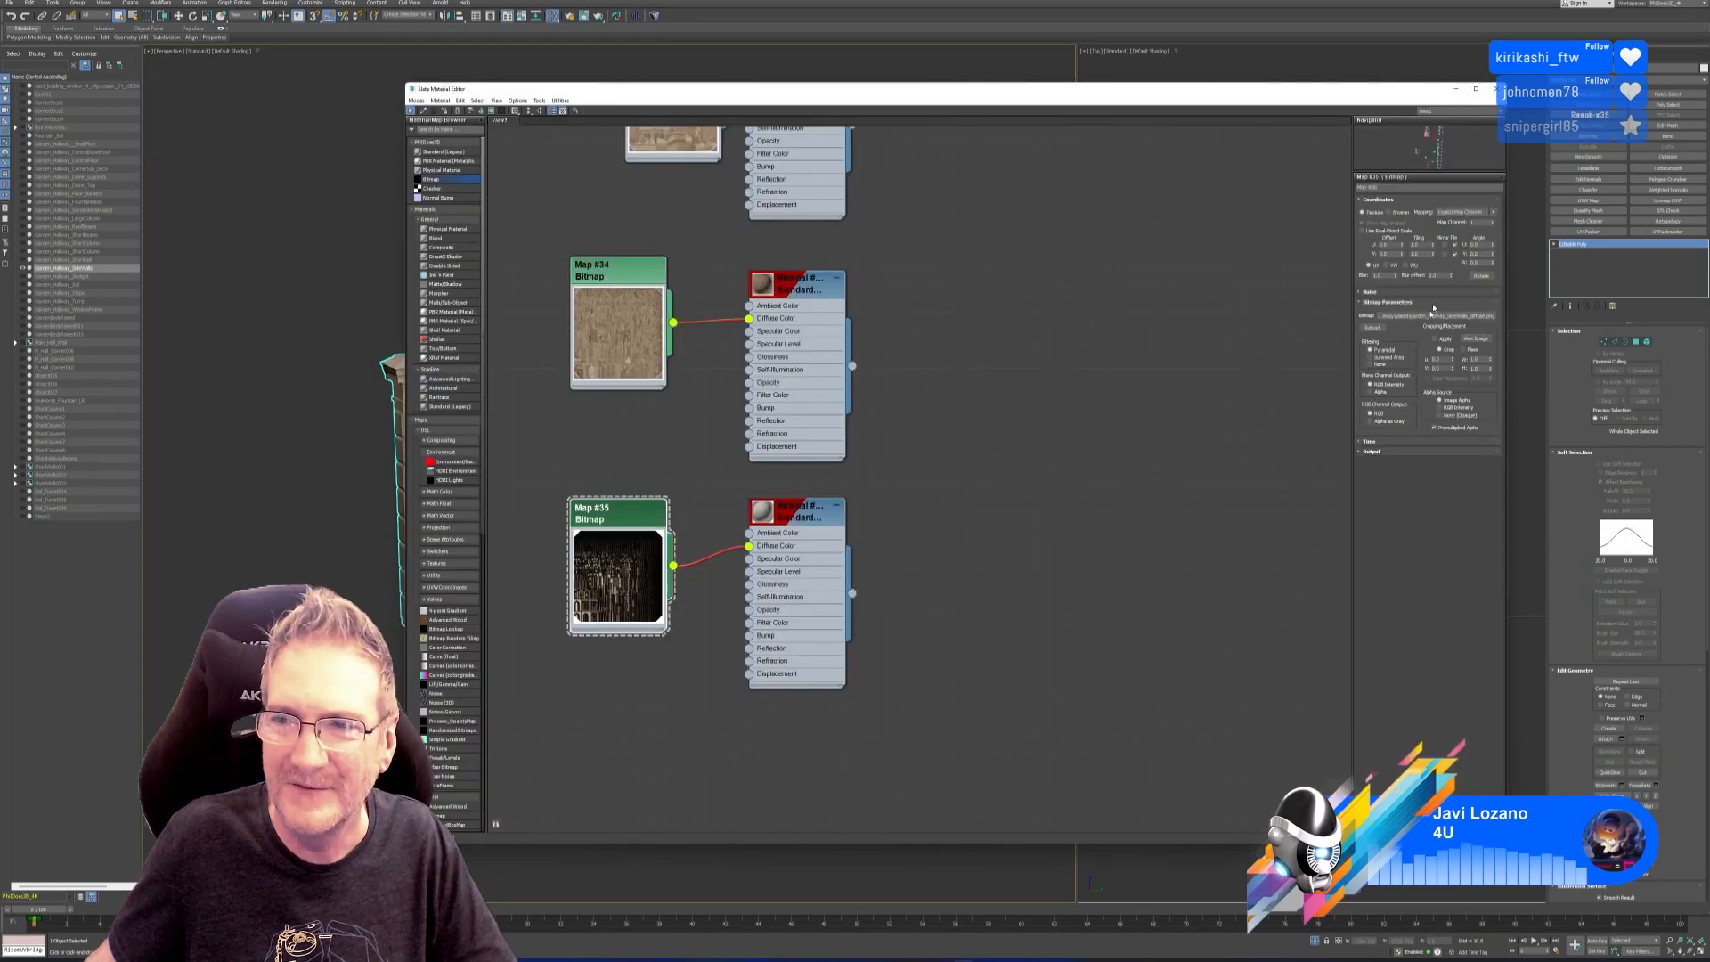
Replace the Map #35 bitmap with the side walls BaseColor PNG from the Exports folder and close the material editor.
left_click(1432, 315)
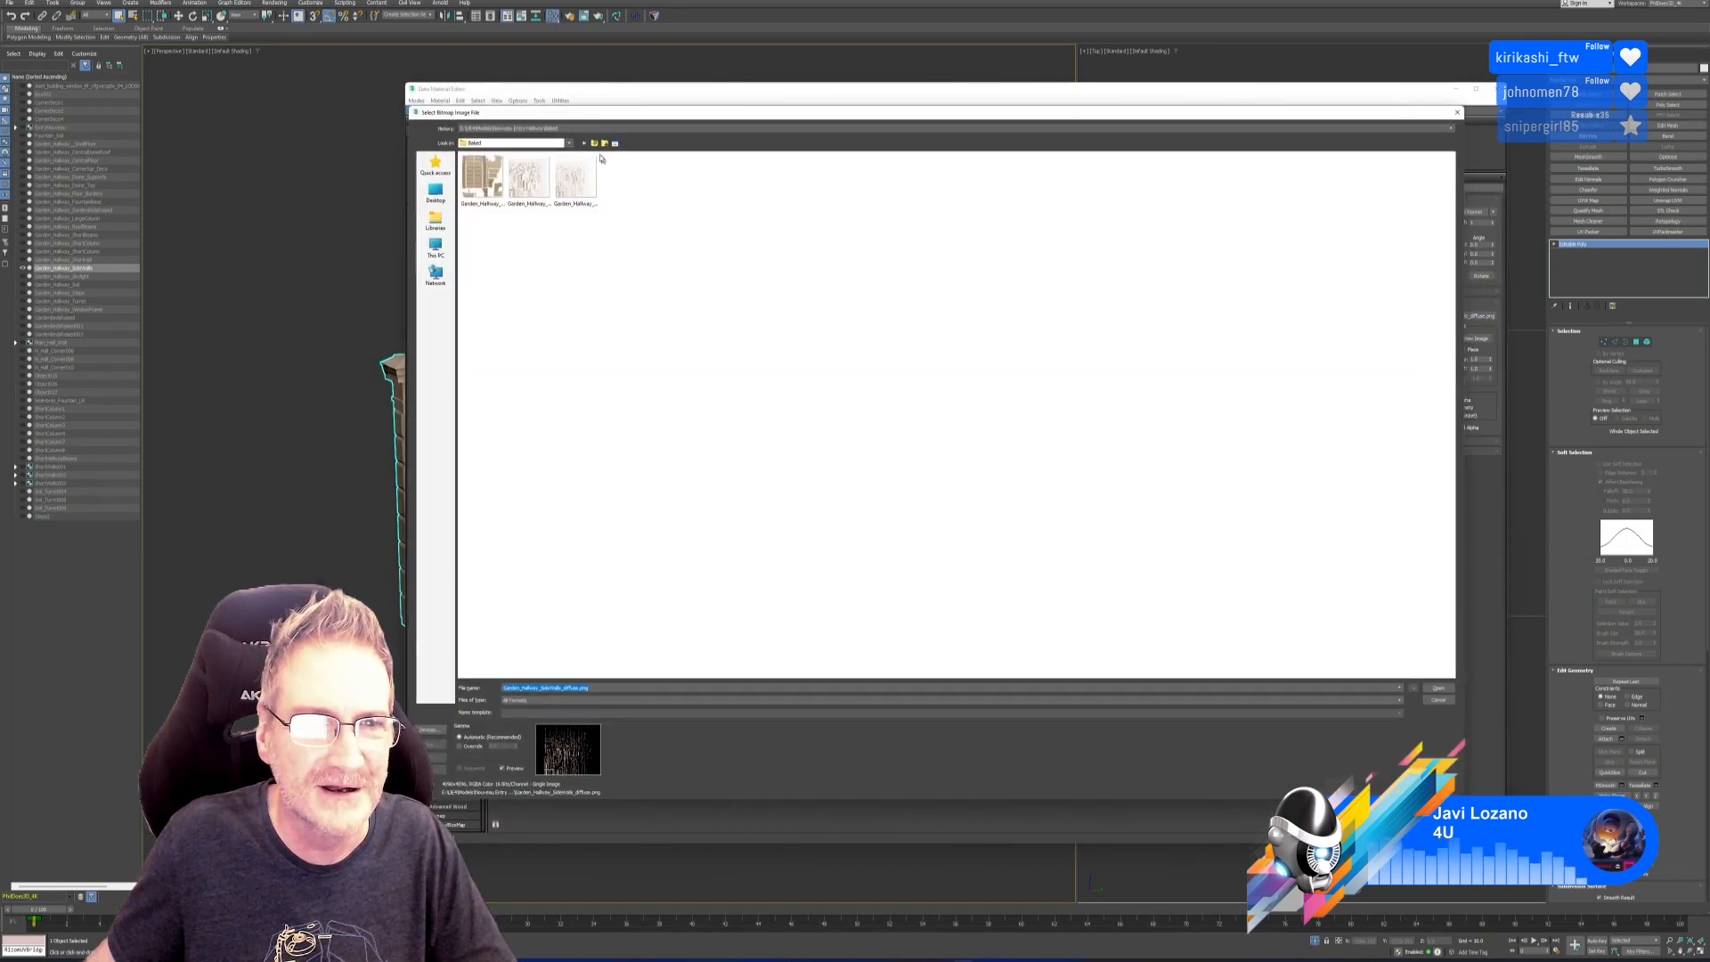
left_click(596, 144)
double_click(545, 190)
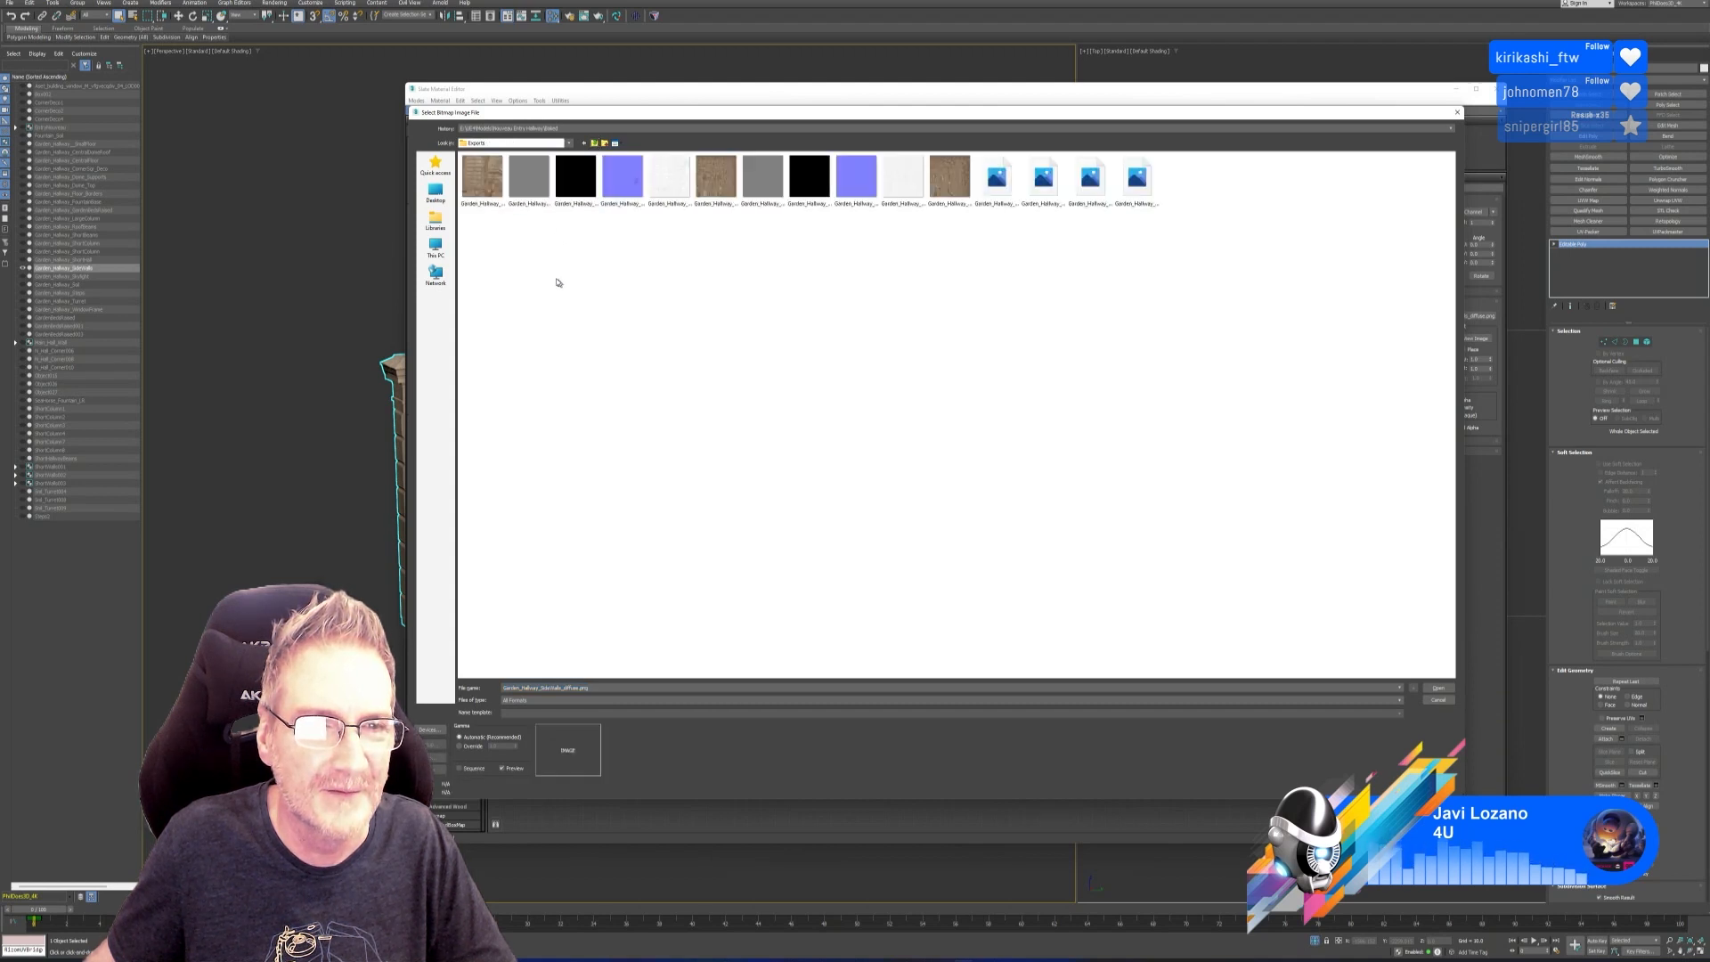
left_click(952, 192)
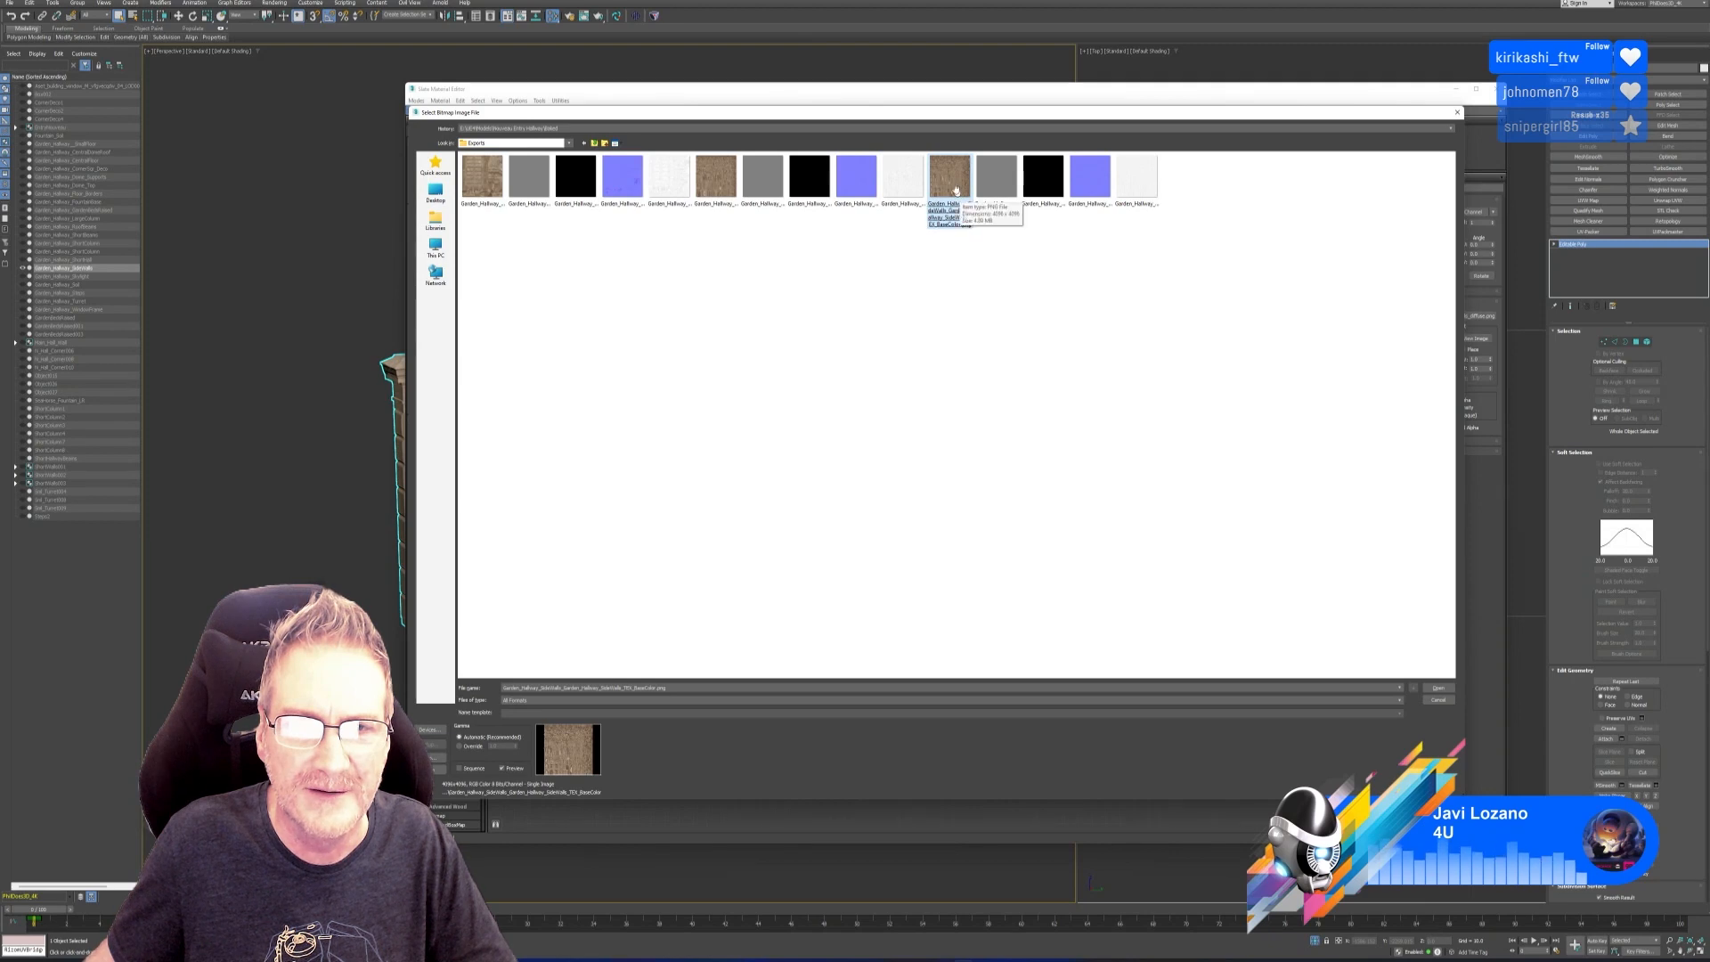
left_click(1437, 687)
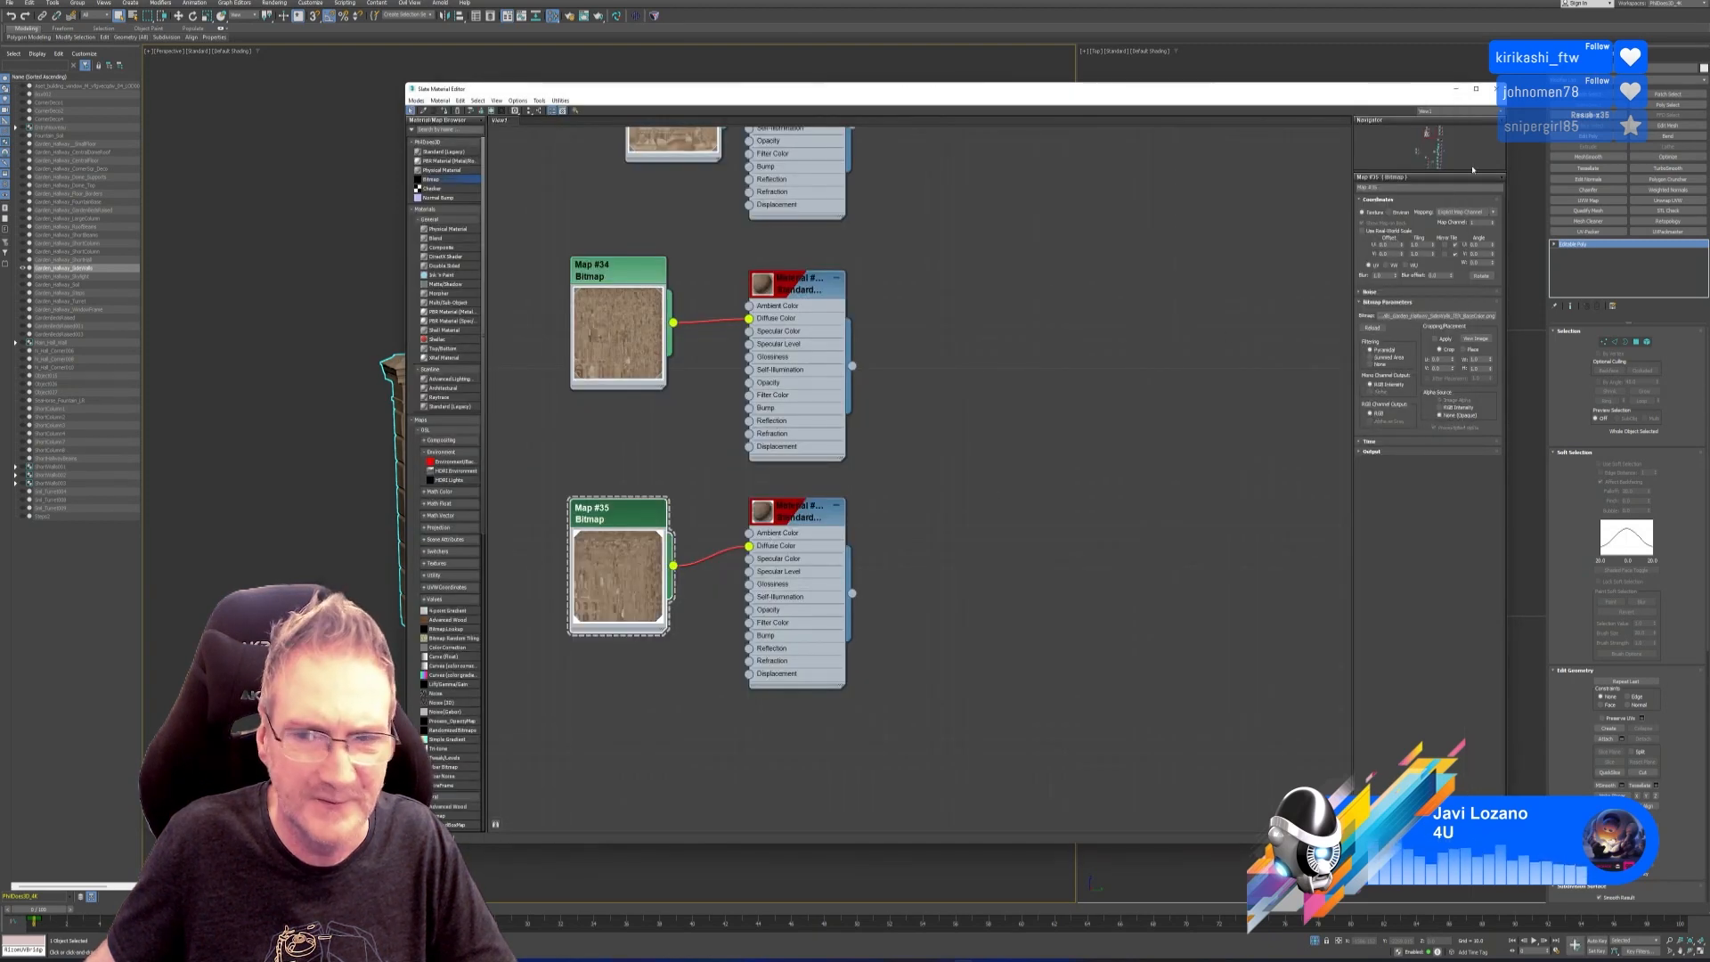
left_click(1495, 89)
middle_click_drag(1024, 436, 950, 465, "alt")
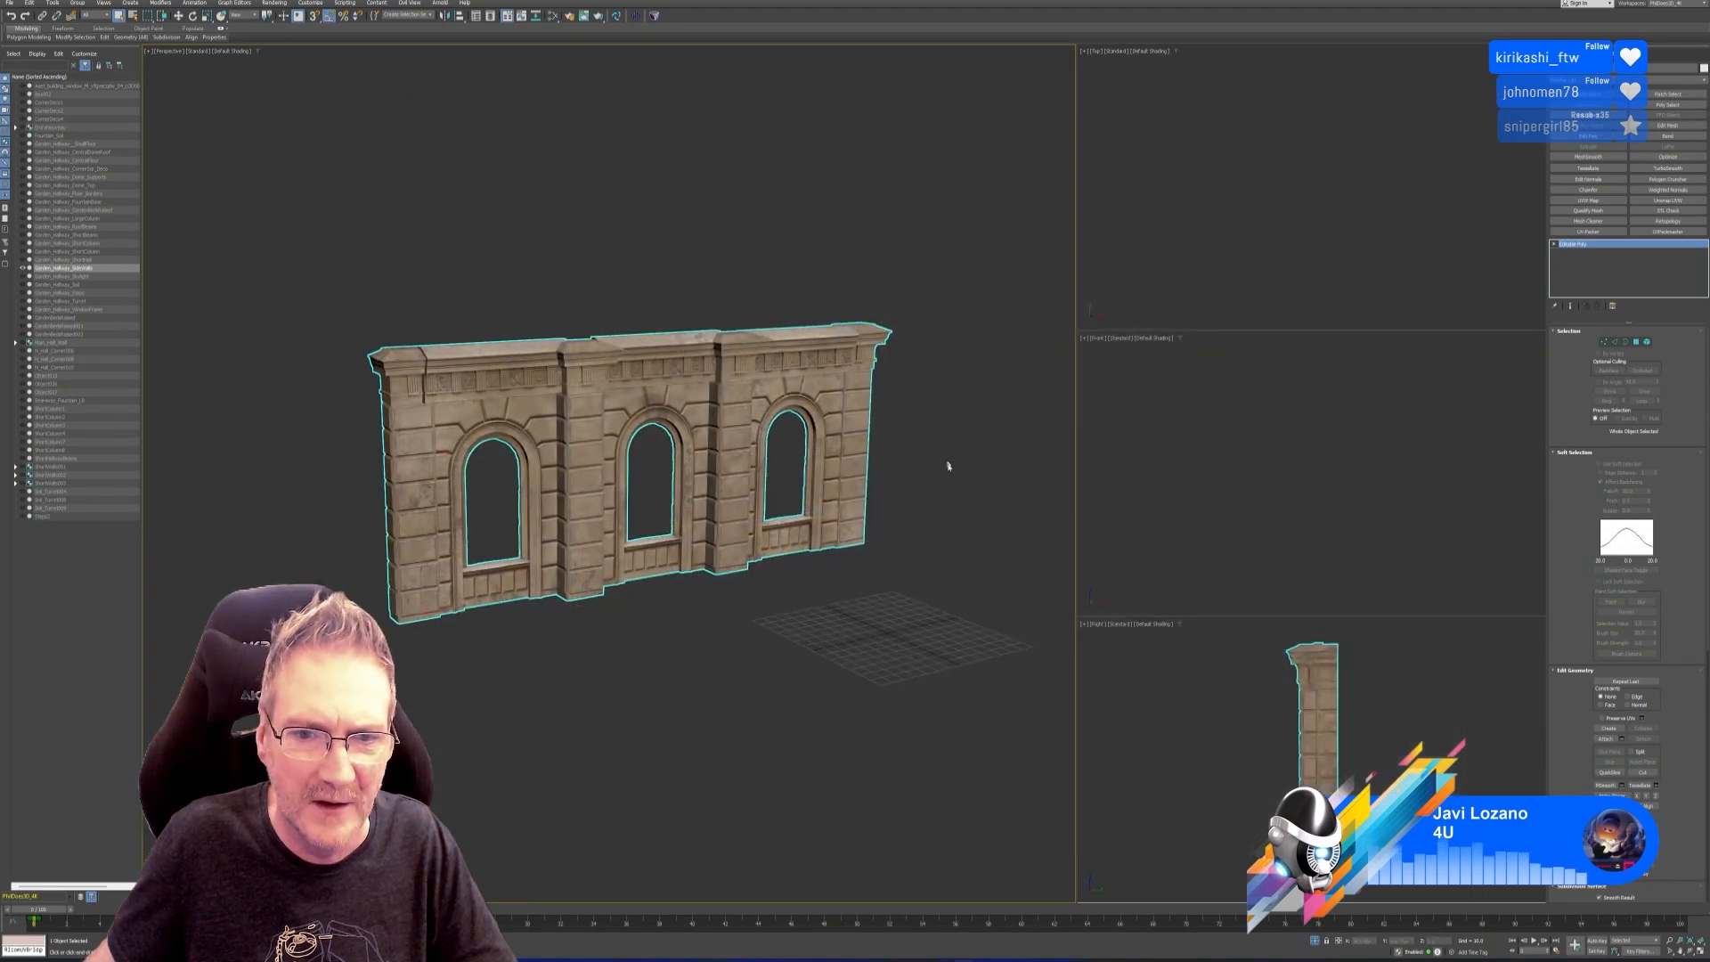
Exit the side wall's isolation and examine its texture alongside the surrounding garden hallway walls and fountain.
left_click(1316, 942)
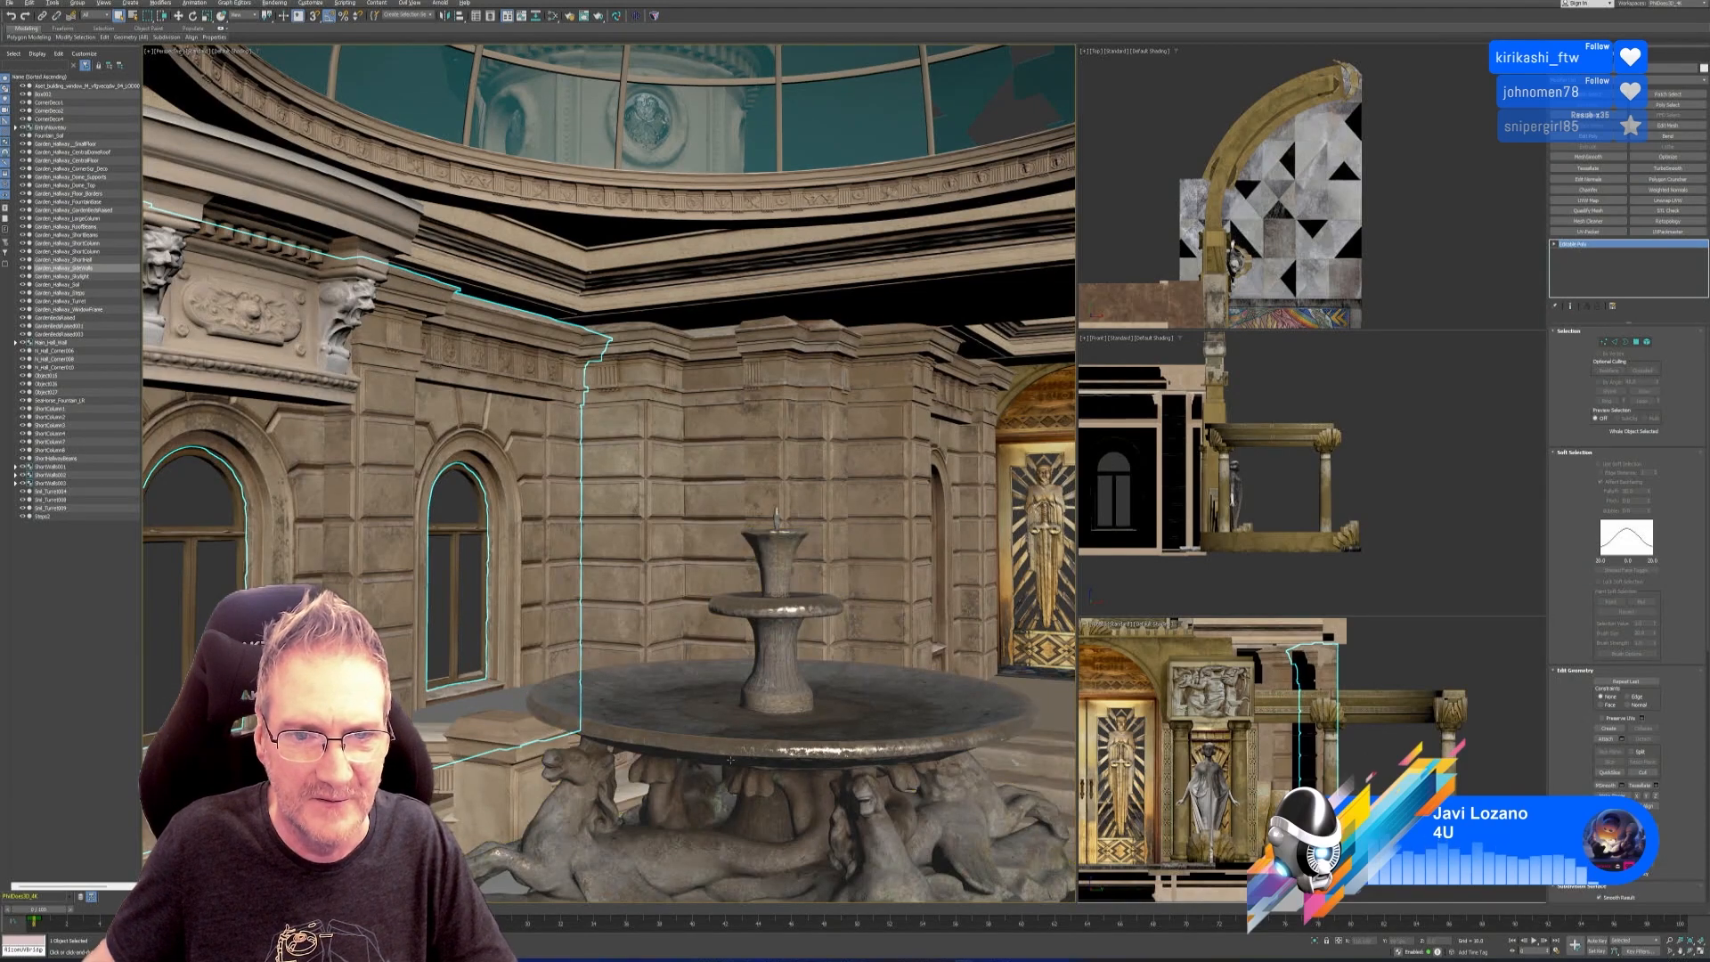
middle_click_drag(716, 751, 785, 535, "alt")
left_click(793, 457)
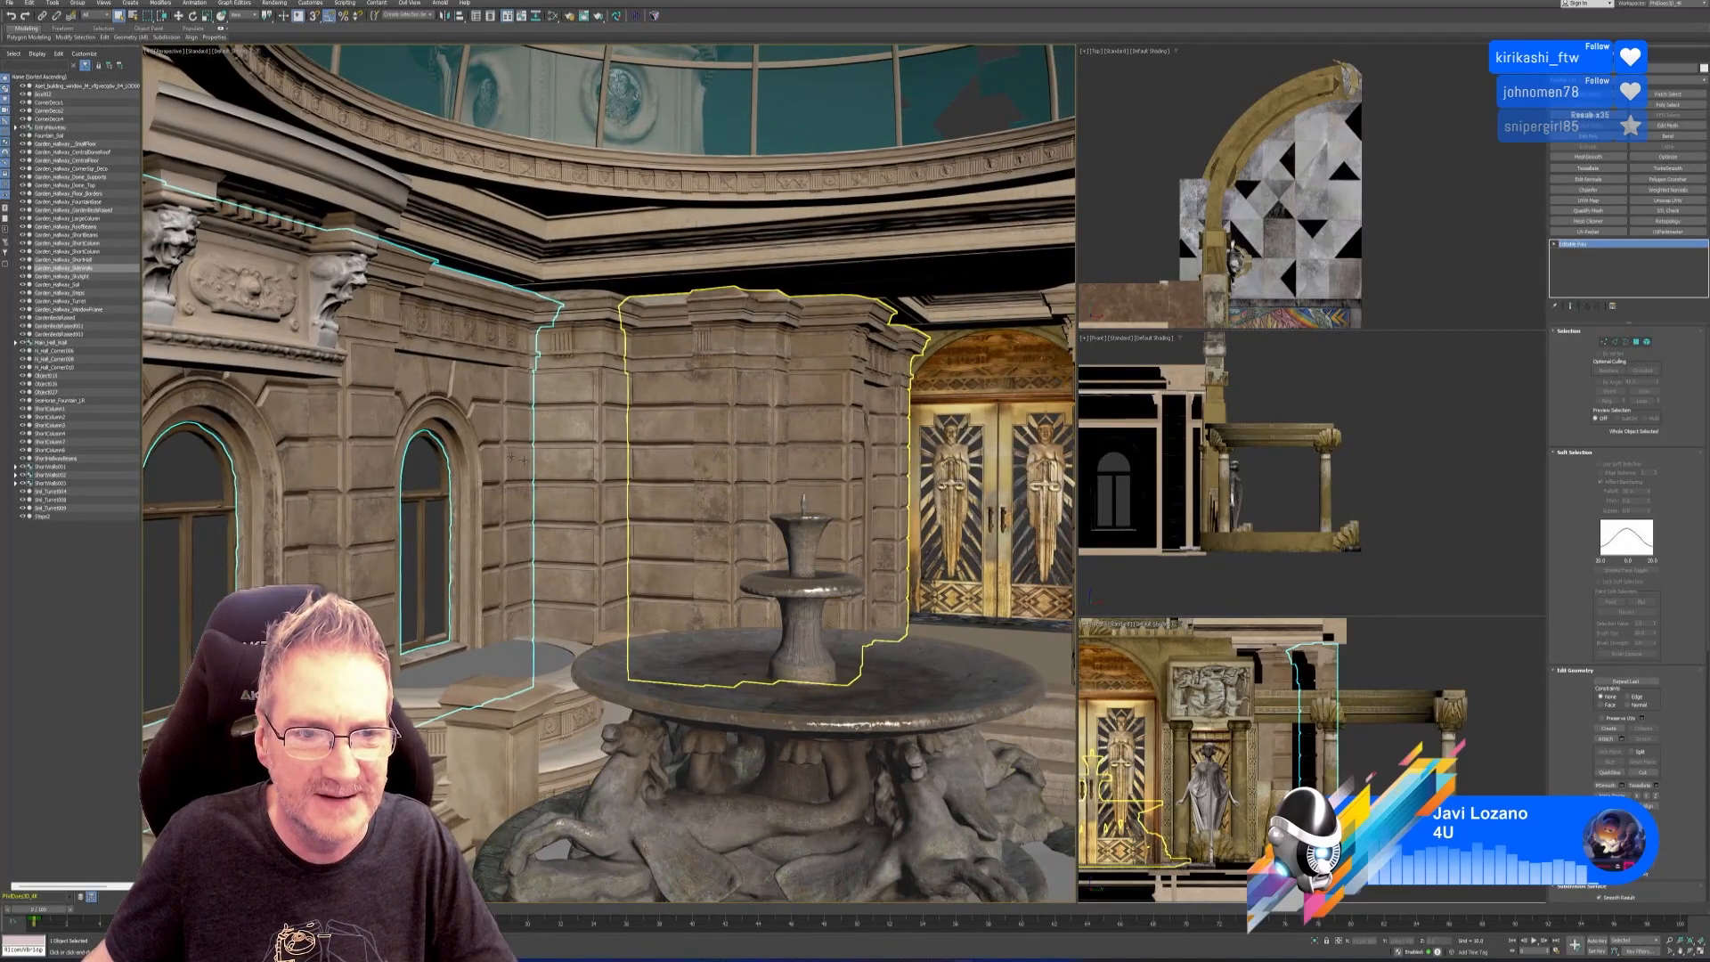
left_click_drag(514, 458, 509, 455, "alt")
mouse_move(509, 455)
middle_mouse_down("alt")
mouse_move(356, 463)
mouse_move(495, 445)
middle_mouse_up("alt")
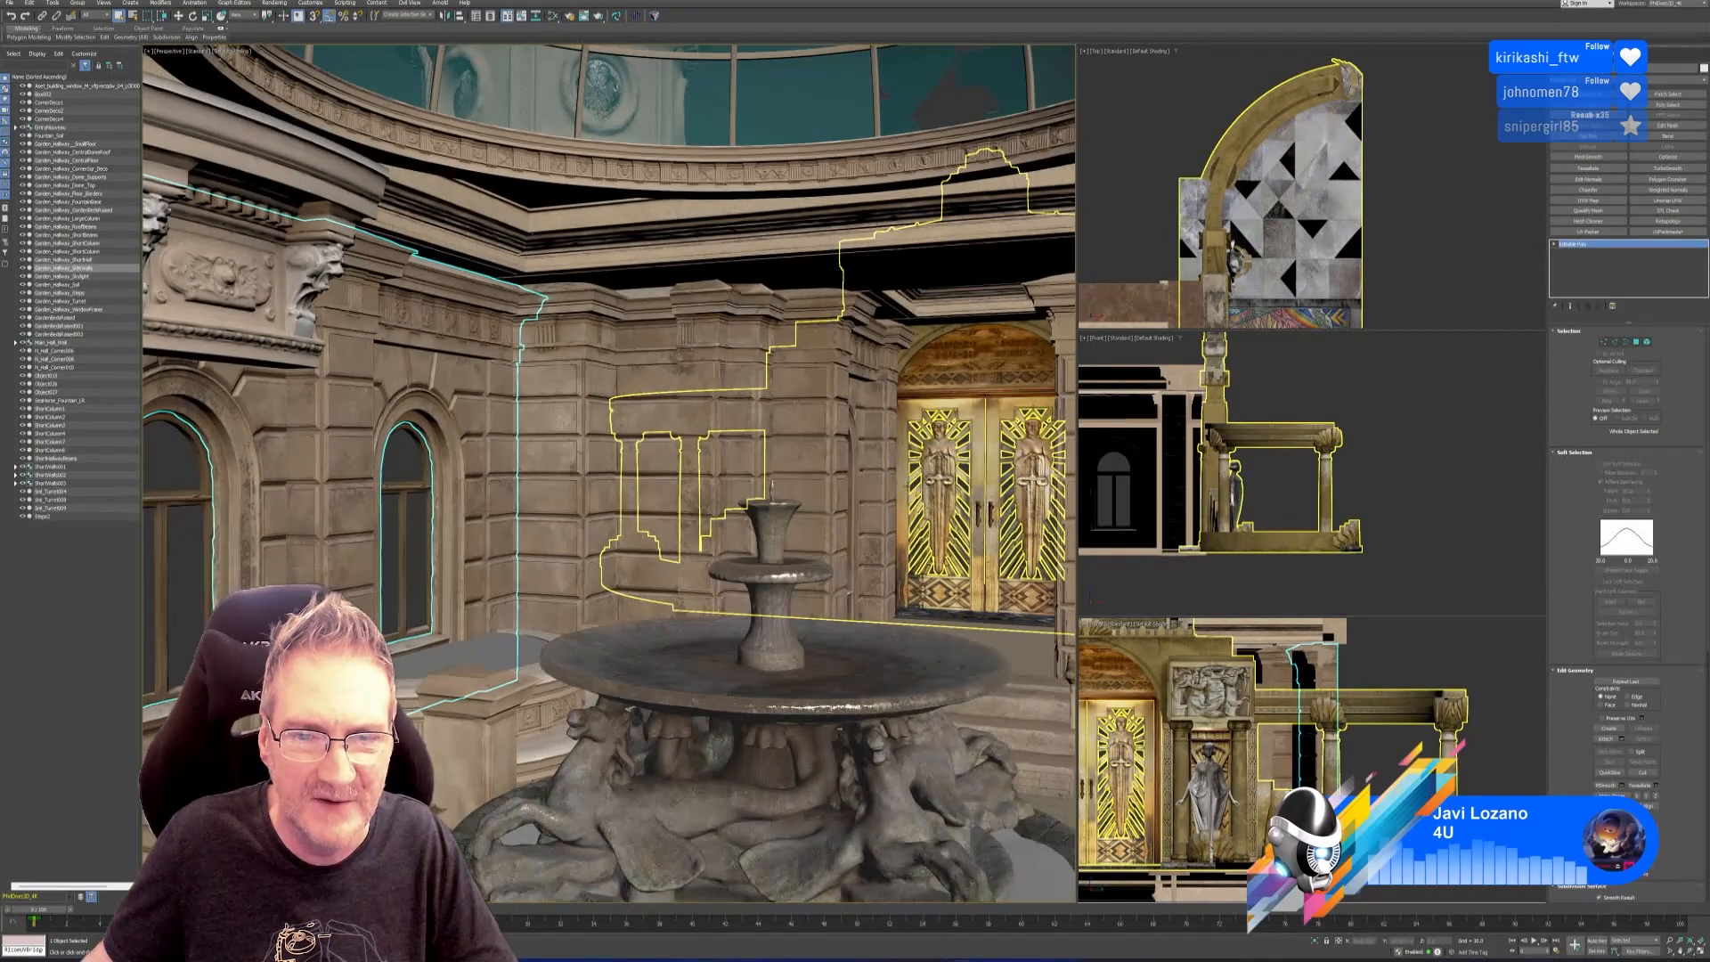
mouse_move(777, 534)
middle_mouse_down("alt")
mouse_move(882, 543)
mouse_move(722, 542)
mouse_move(746, 542)
middle_mouse_up("alt")
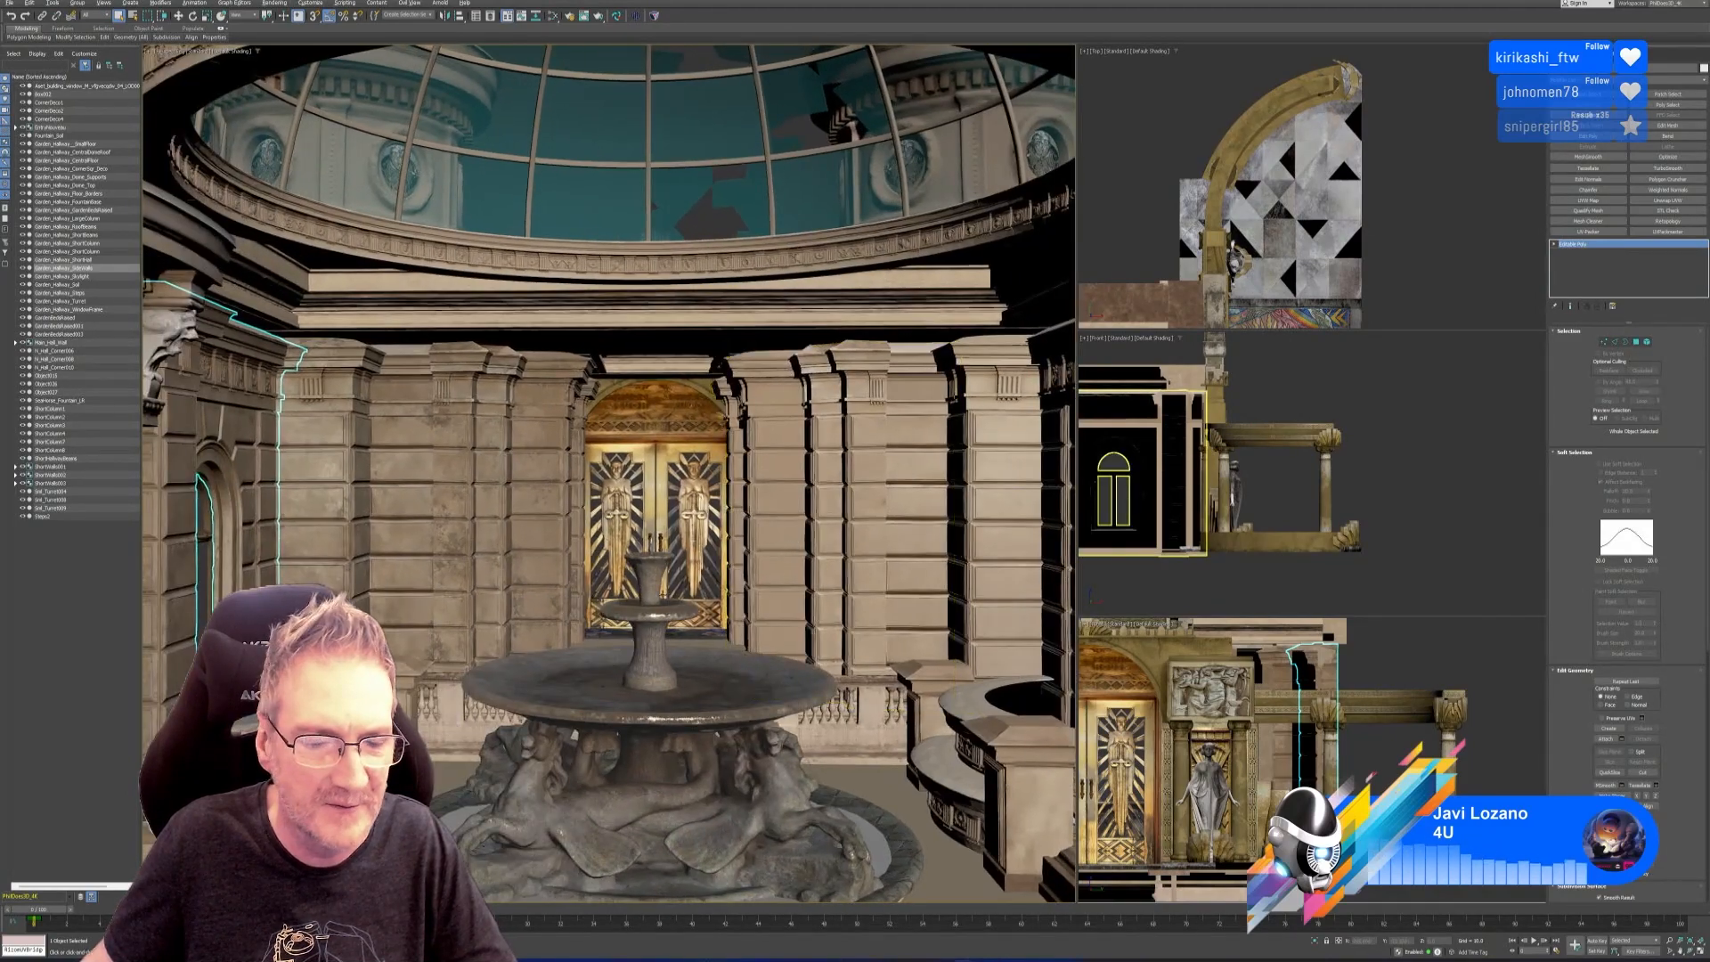
middle_click_drag(663, 593, 708, 430, "alt")
scroll(579, 588, "down", 1)
scroll(750, 437, "up", 1)
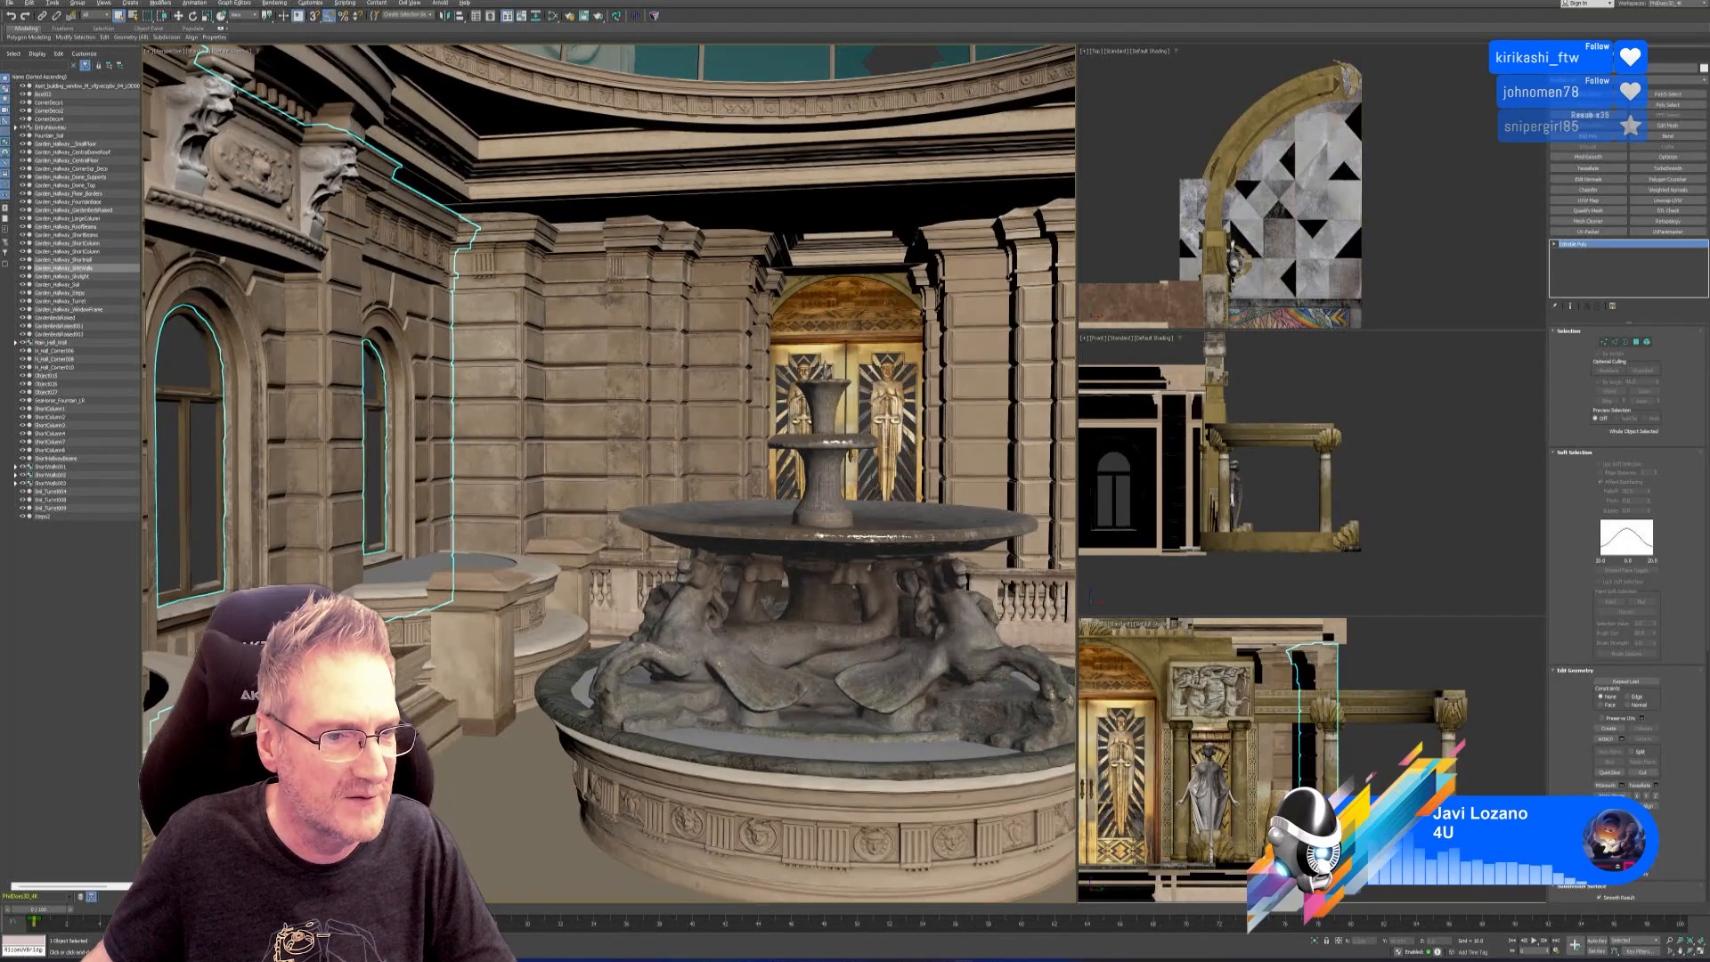
Select the carved Garden_Hallway_Dome_Supports piece above the left windows and isolate it.
middle_click_drag(698, 661, 678, 660, "alt")
middle_click_drag(688, 349, 739, 407)
left_click(311, 267)
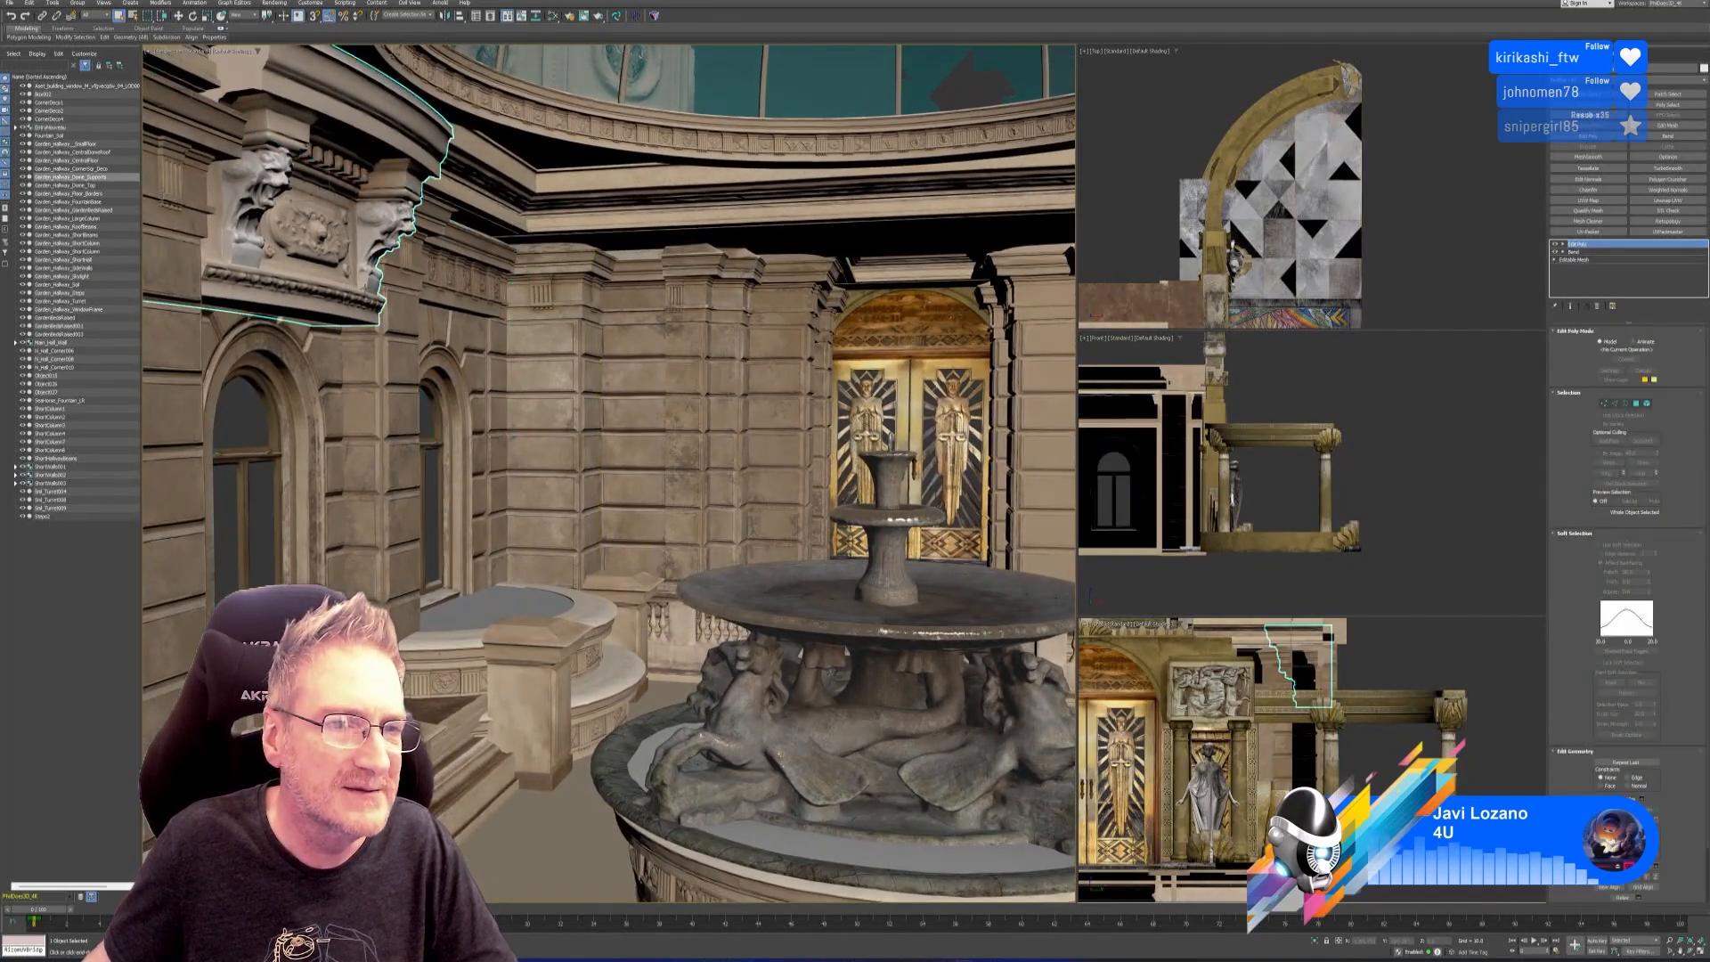
left_click(1318, 943)
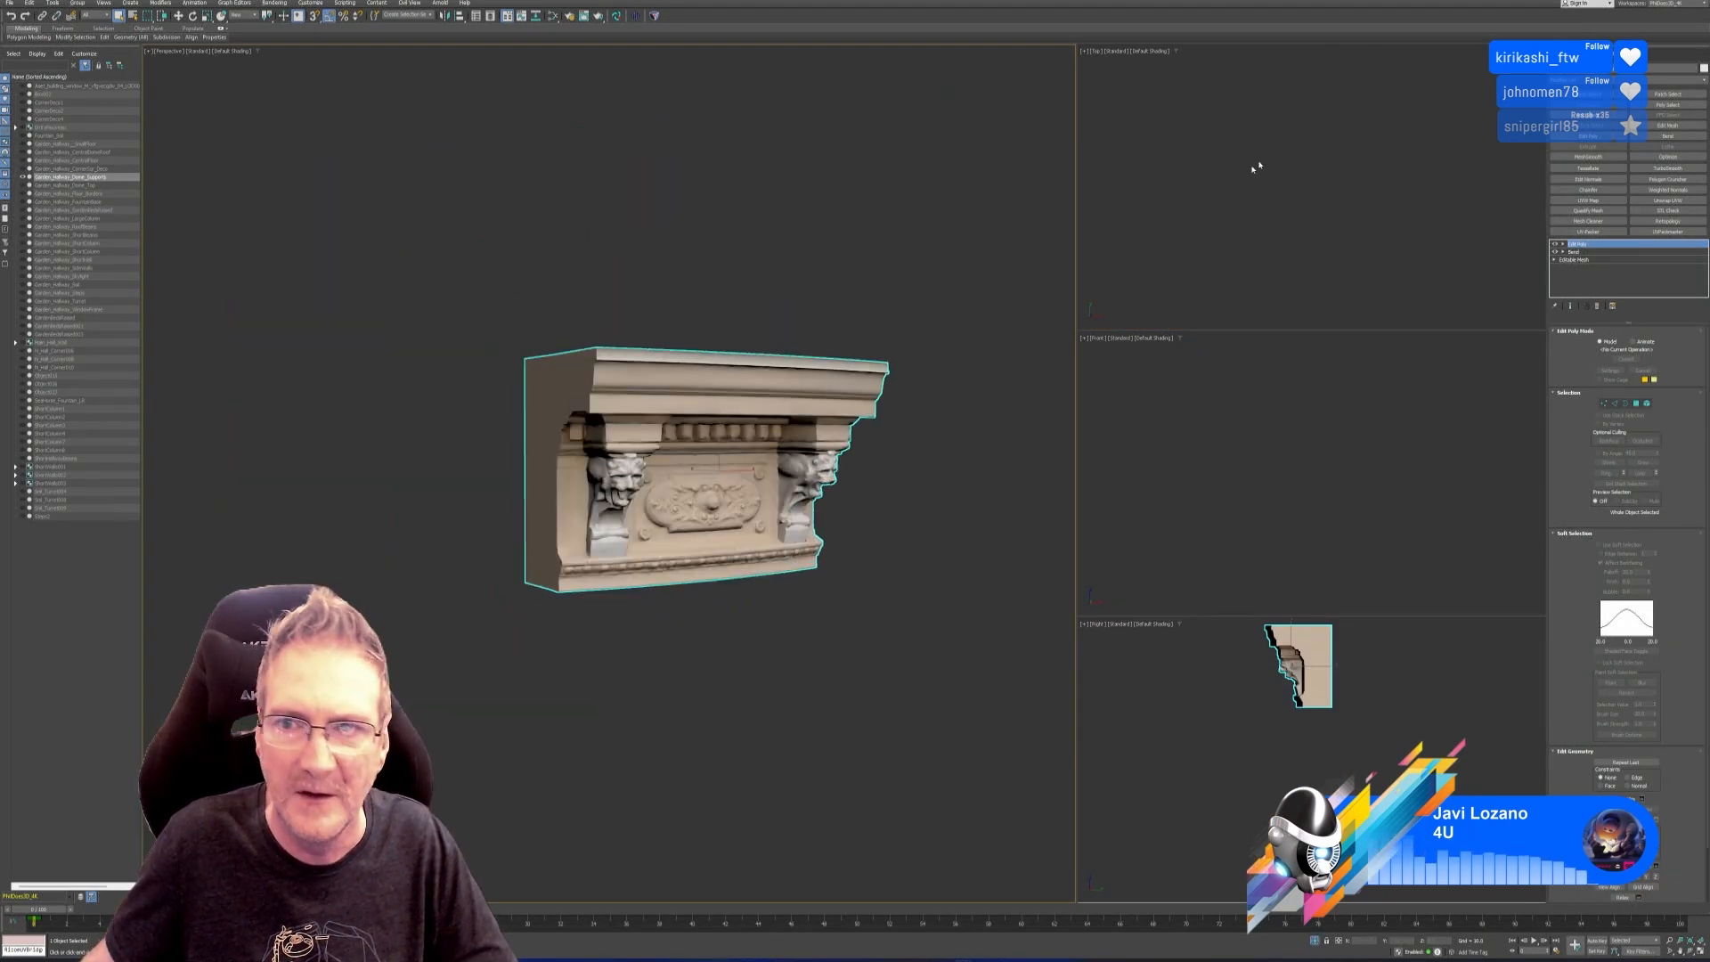
Clone the isolated dome support as a copy and place it beside the original along the X axis.
scroll(1265, 198, "up", 4)
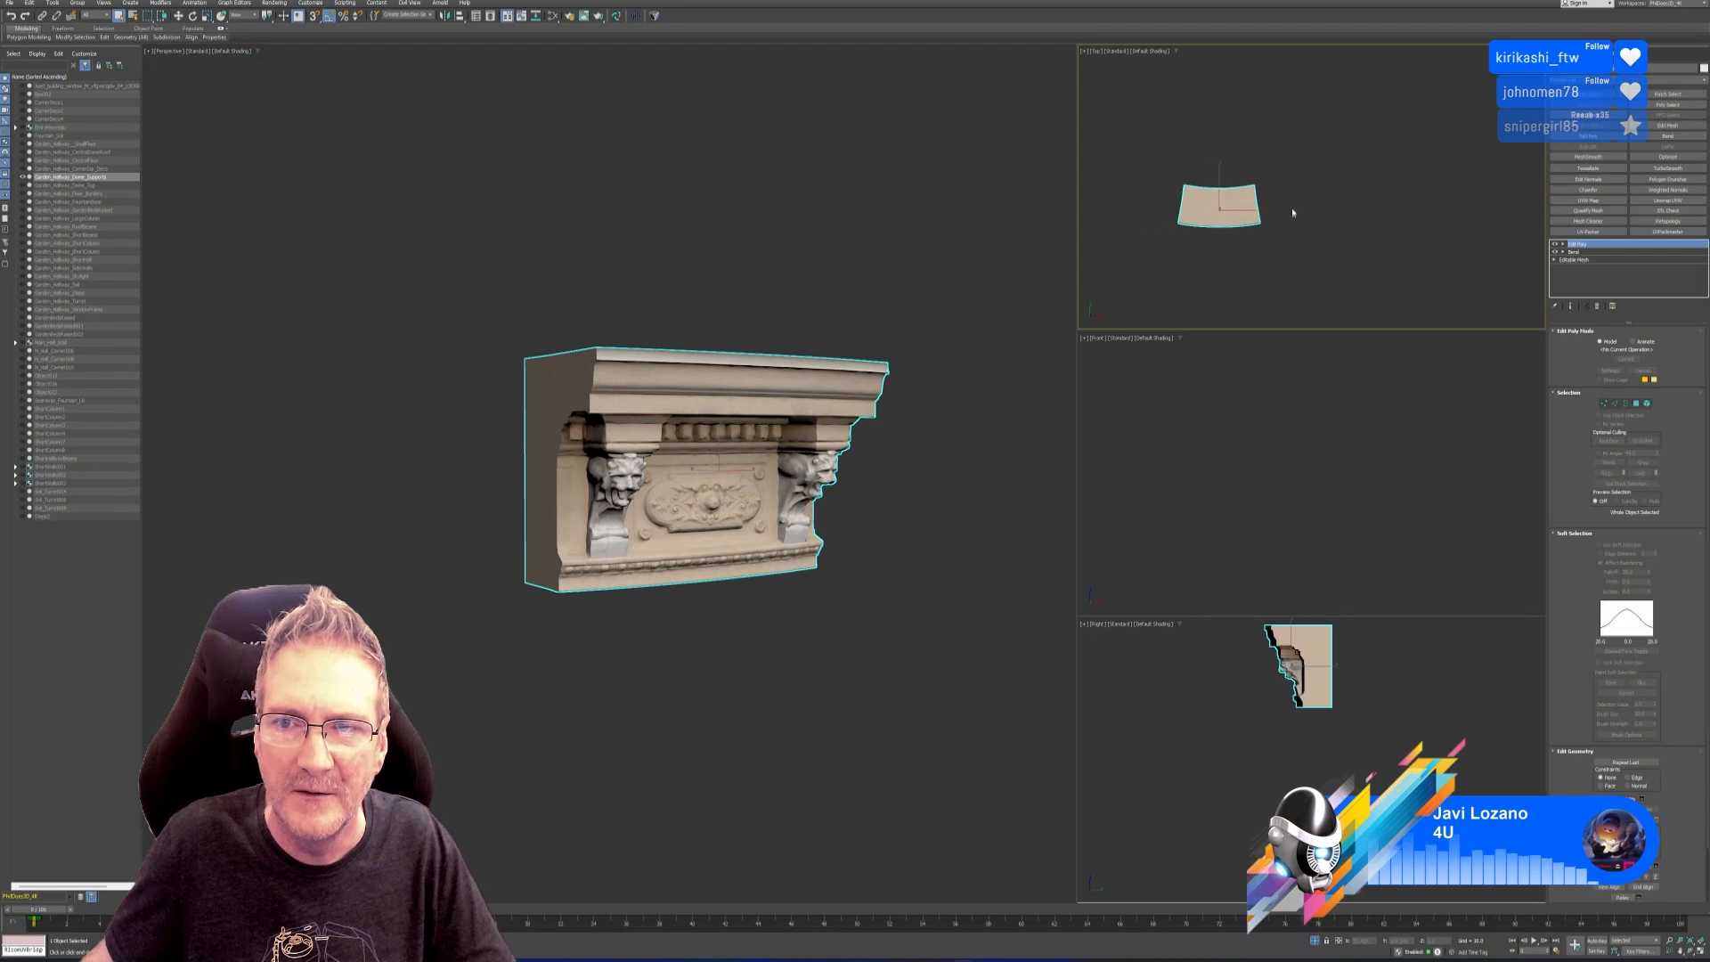
left_click(182, 15)
middle_click_drag(1298, 254, 1313, 250)
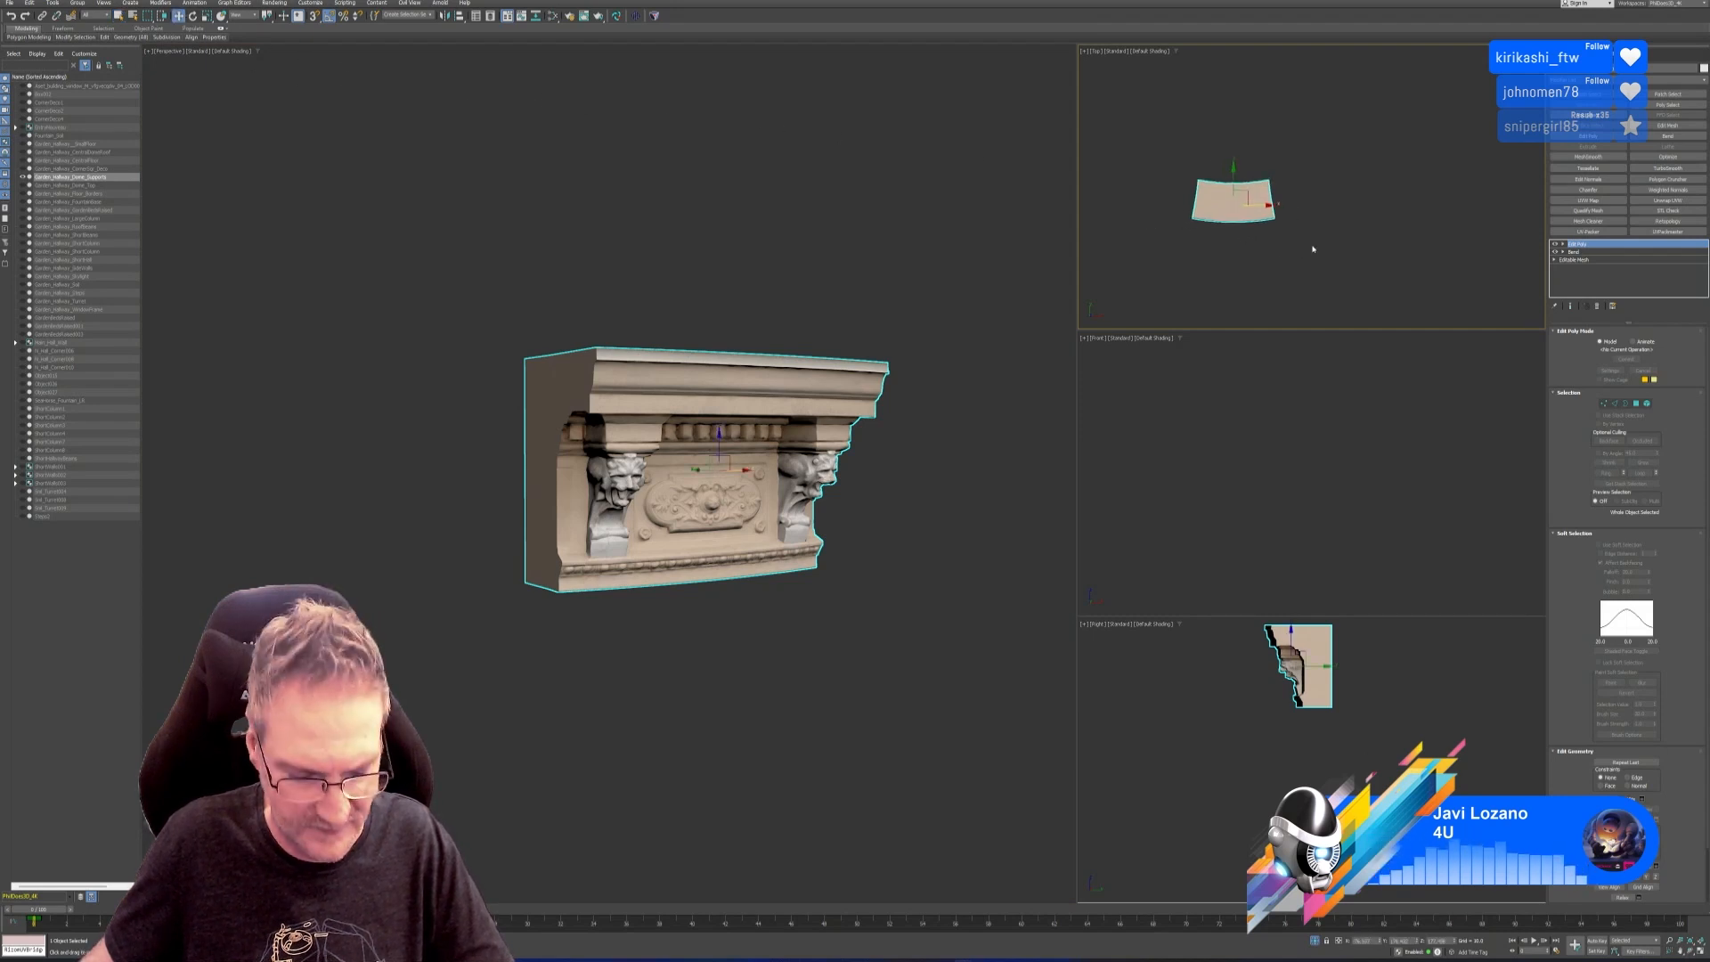
left_click_drag(1265, 206, 1394, 206, "shift")
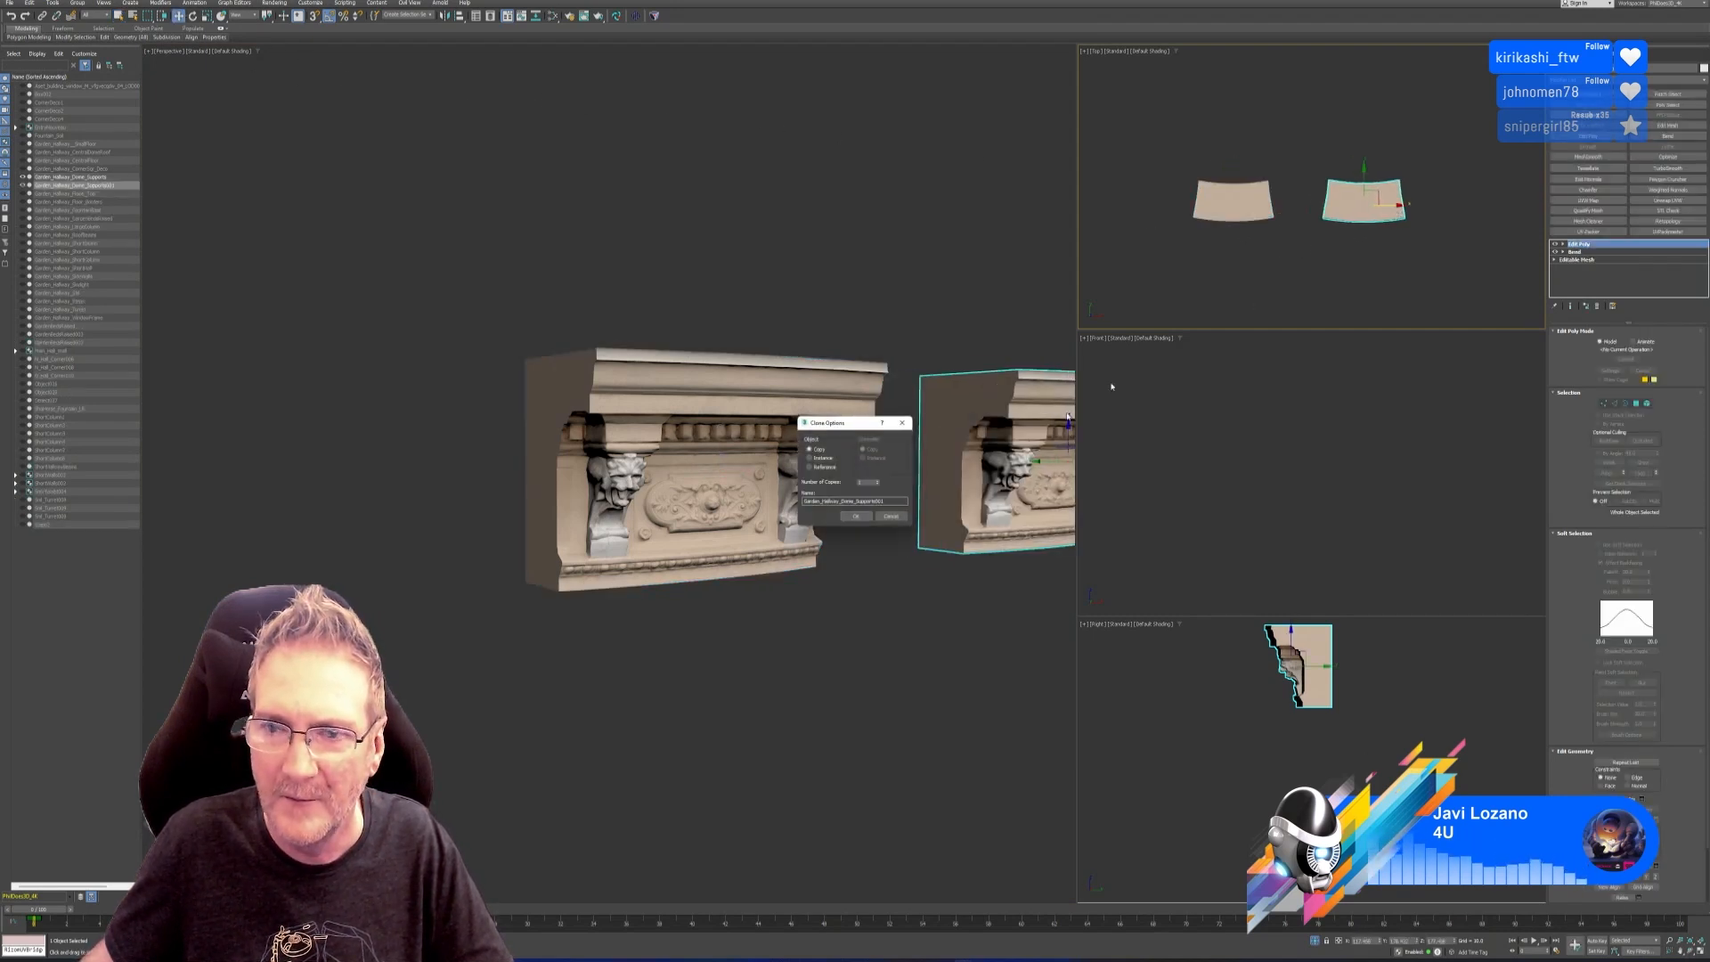
left_click(854, 516)
mouse_move(1006, 285)
middle_mouse_down()
mouse_move(714, 279)
mouse_move(840, 284)
middle_mouse_up()
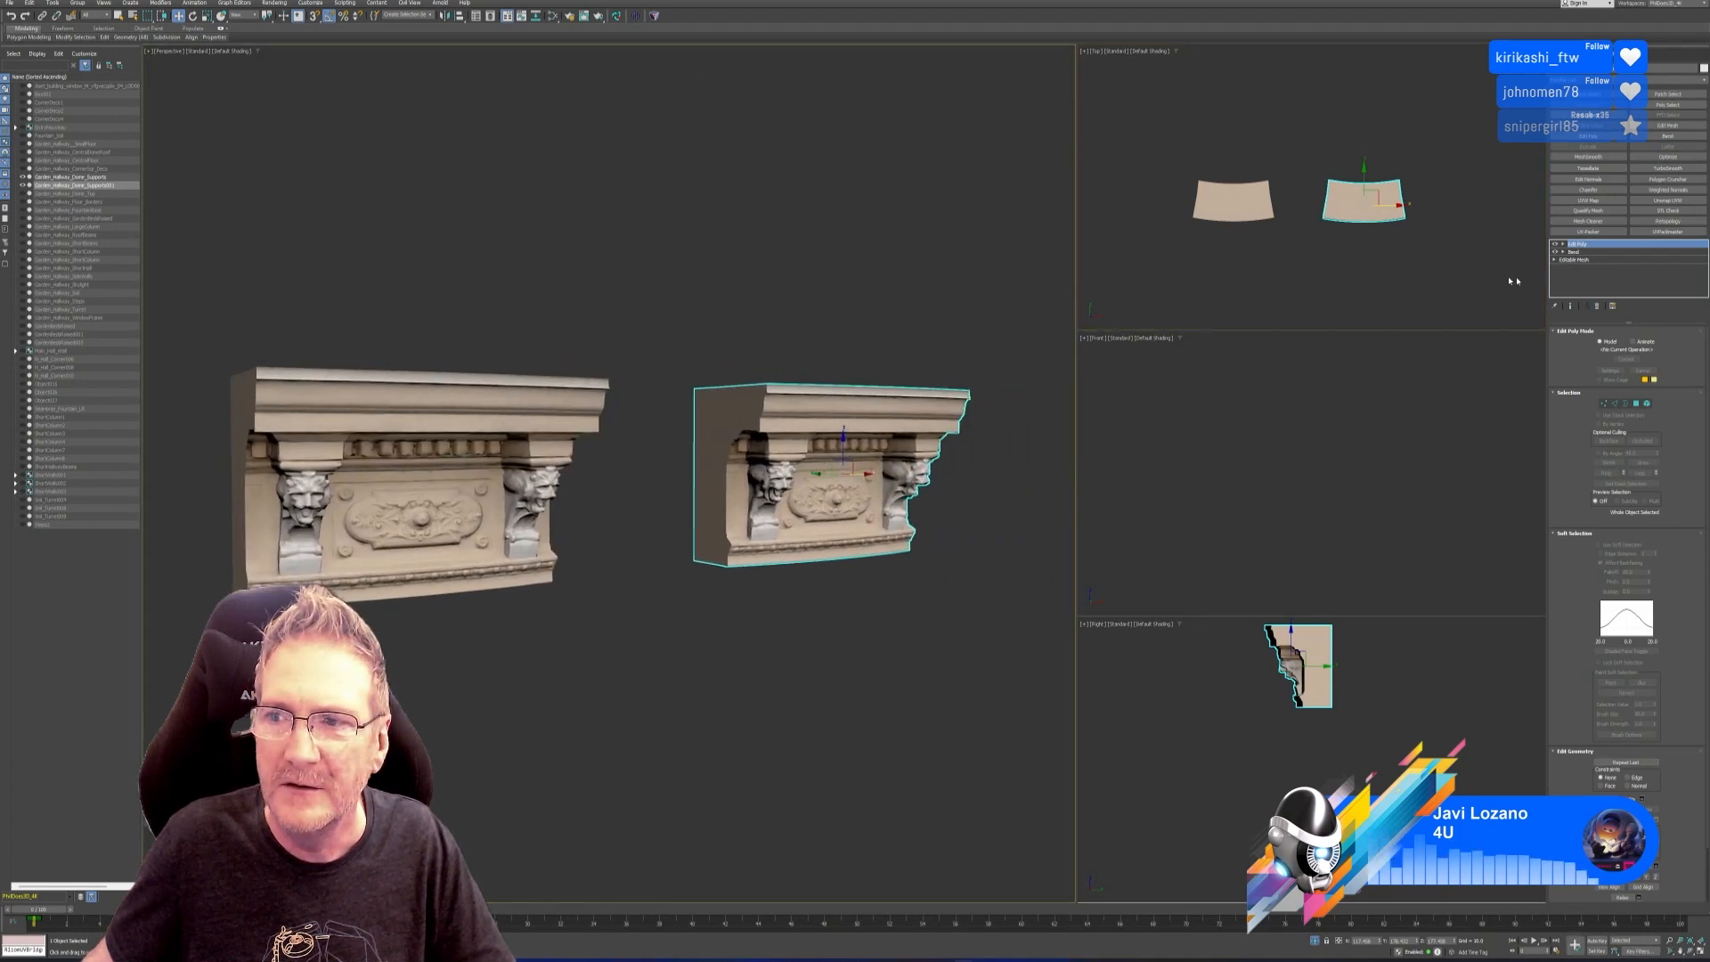
Try to send the cloned dome support to RizomUV through the bridge.
left_click(617, 16)
left_click(811, 197)
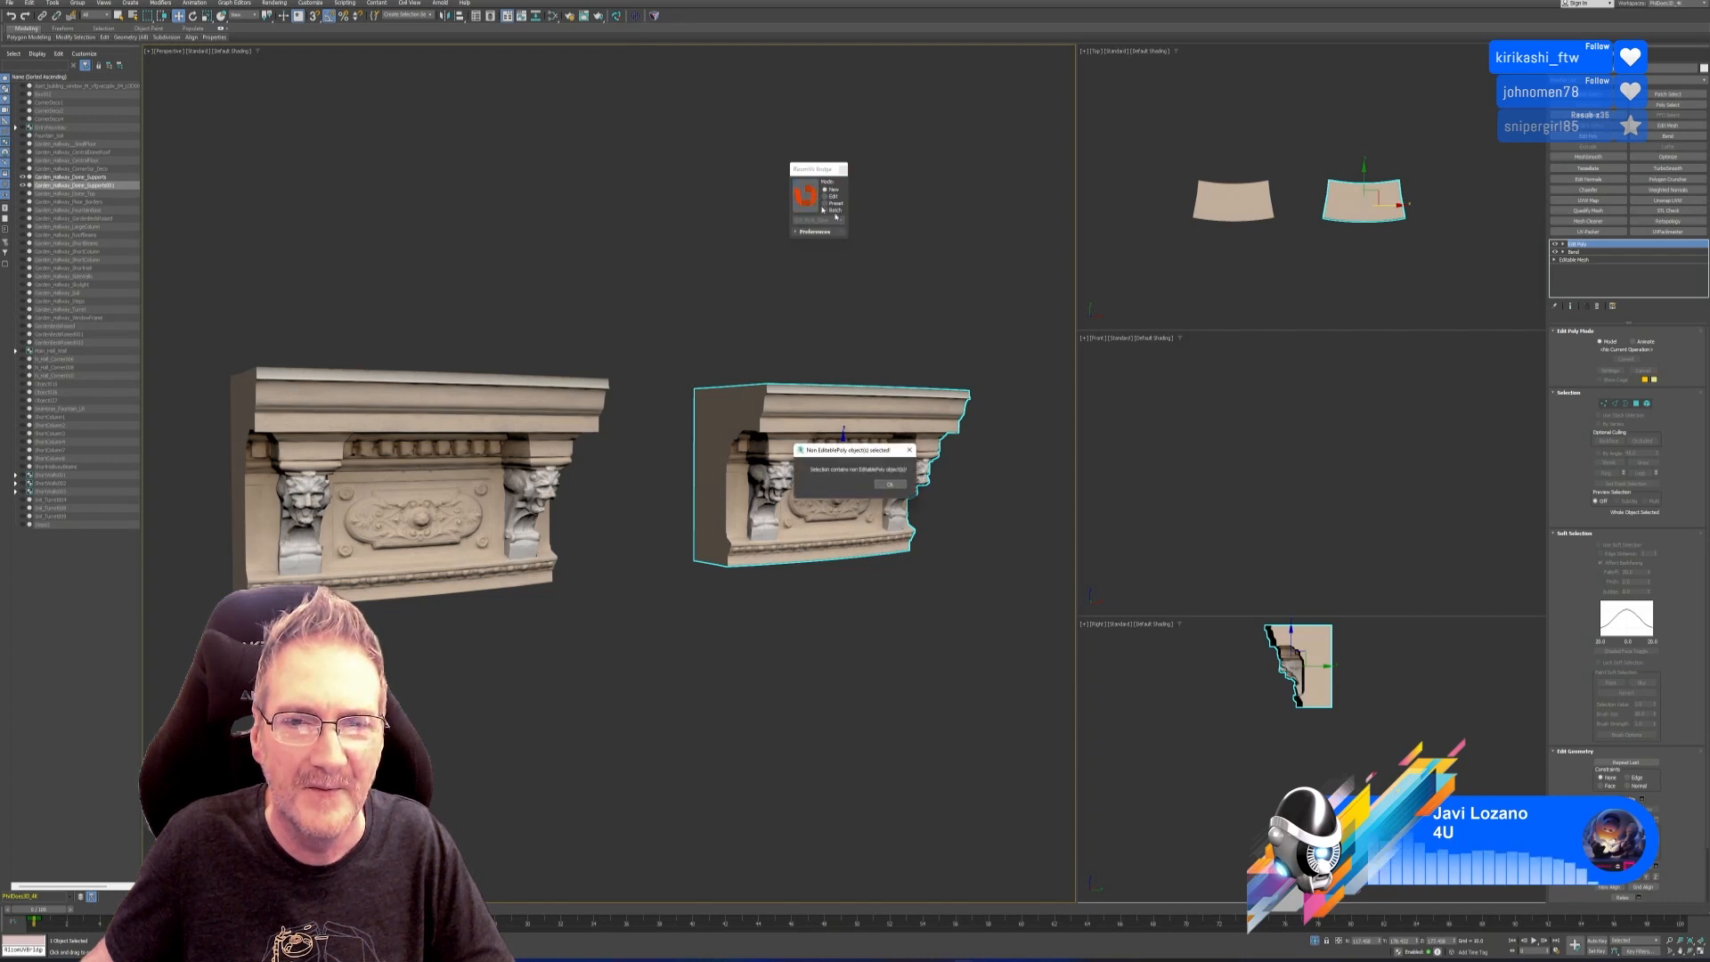
left_click(889, 485)
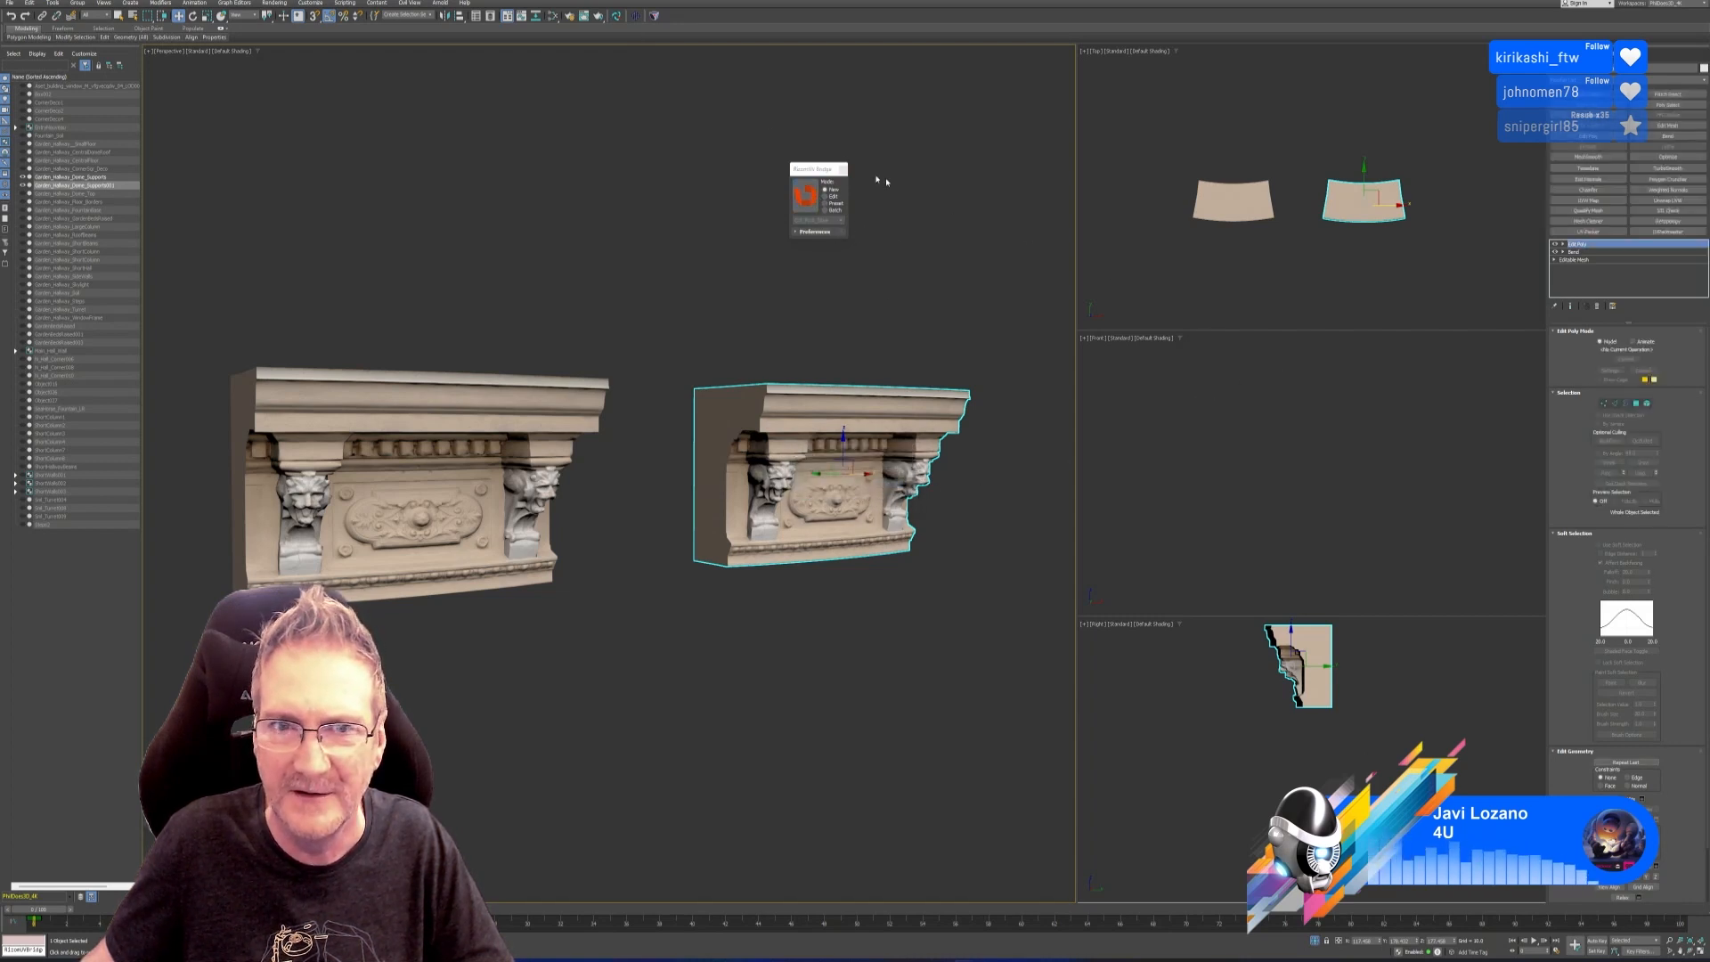
left_click(842, 169)
Collapse the cloned dome support's entire modifier stack into an editable poly.
right_click(1573, 252)
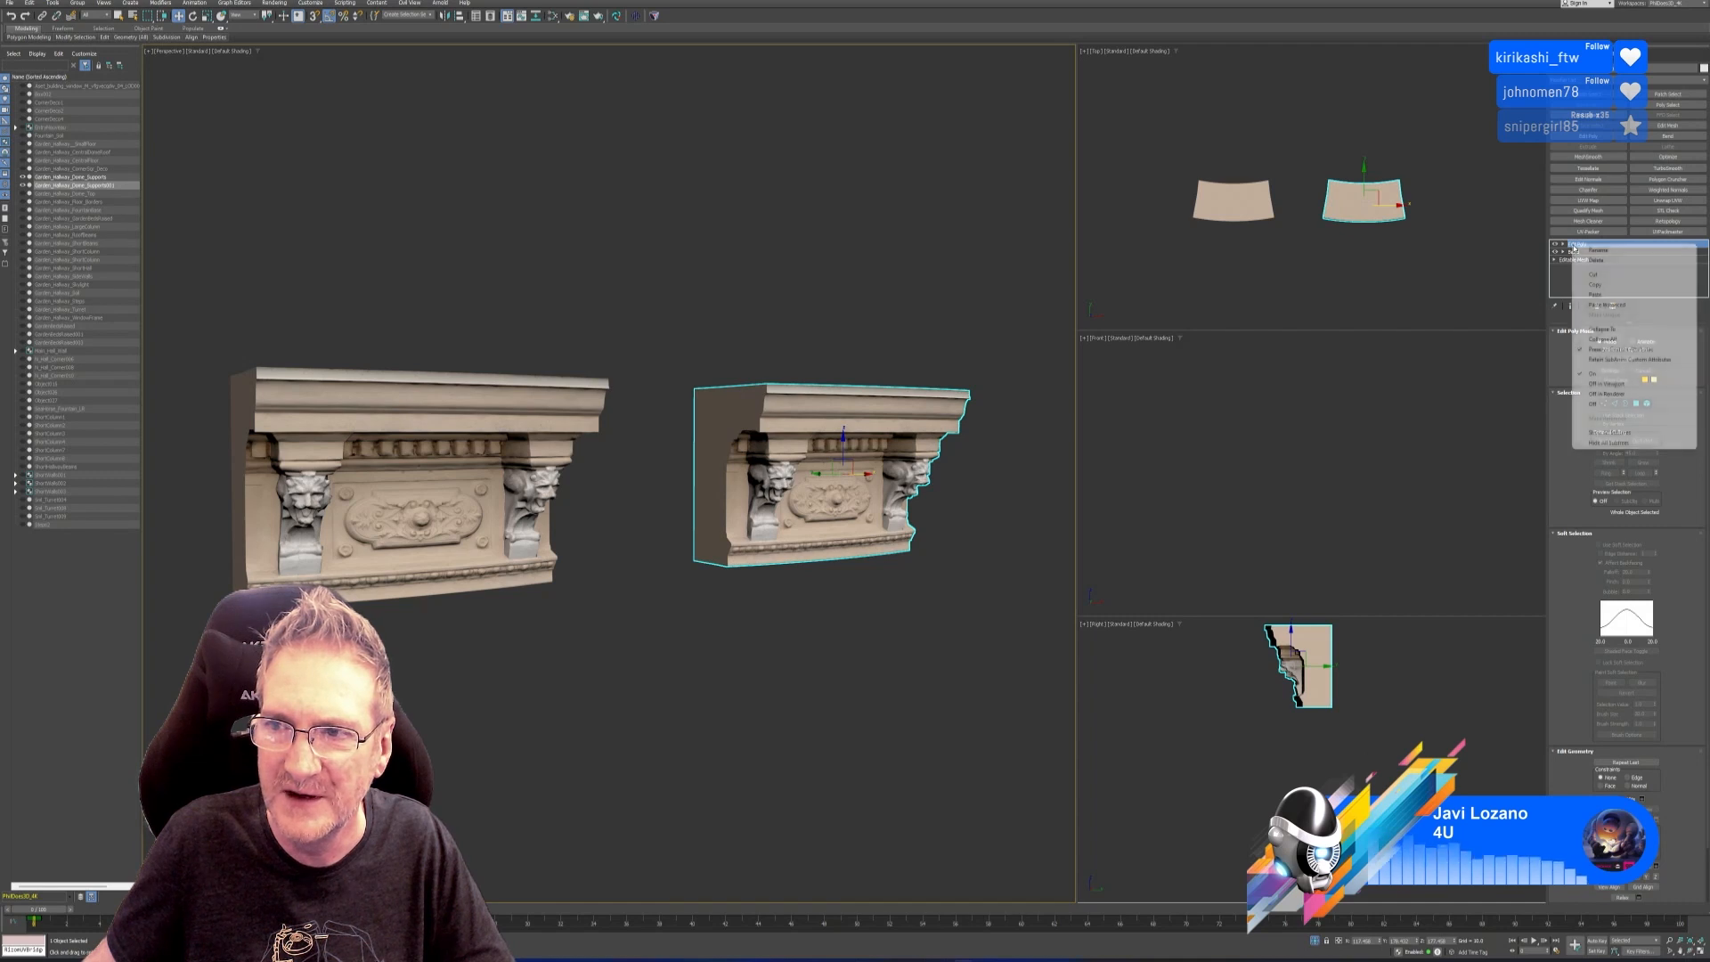
left_click(1603, 336)
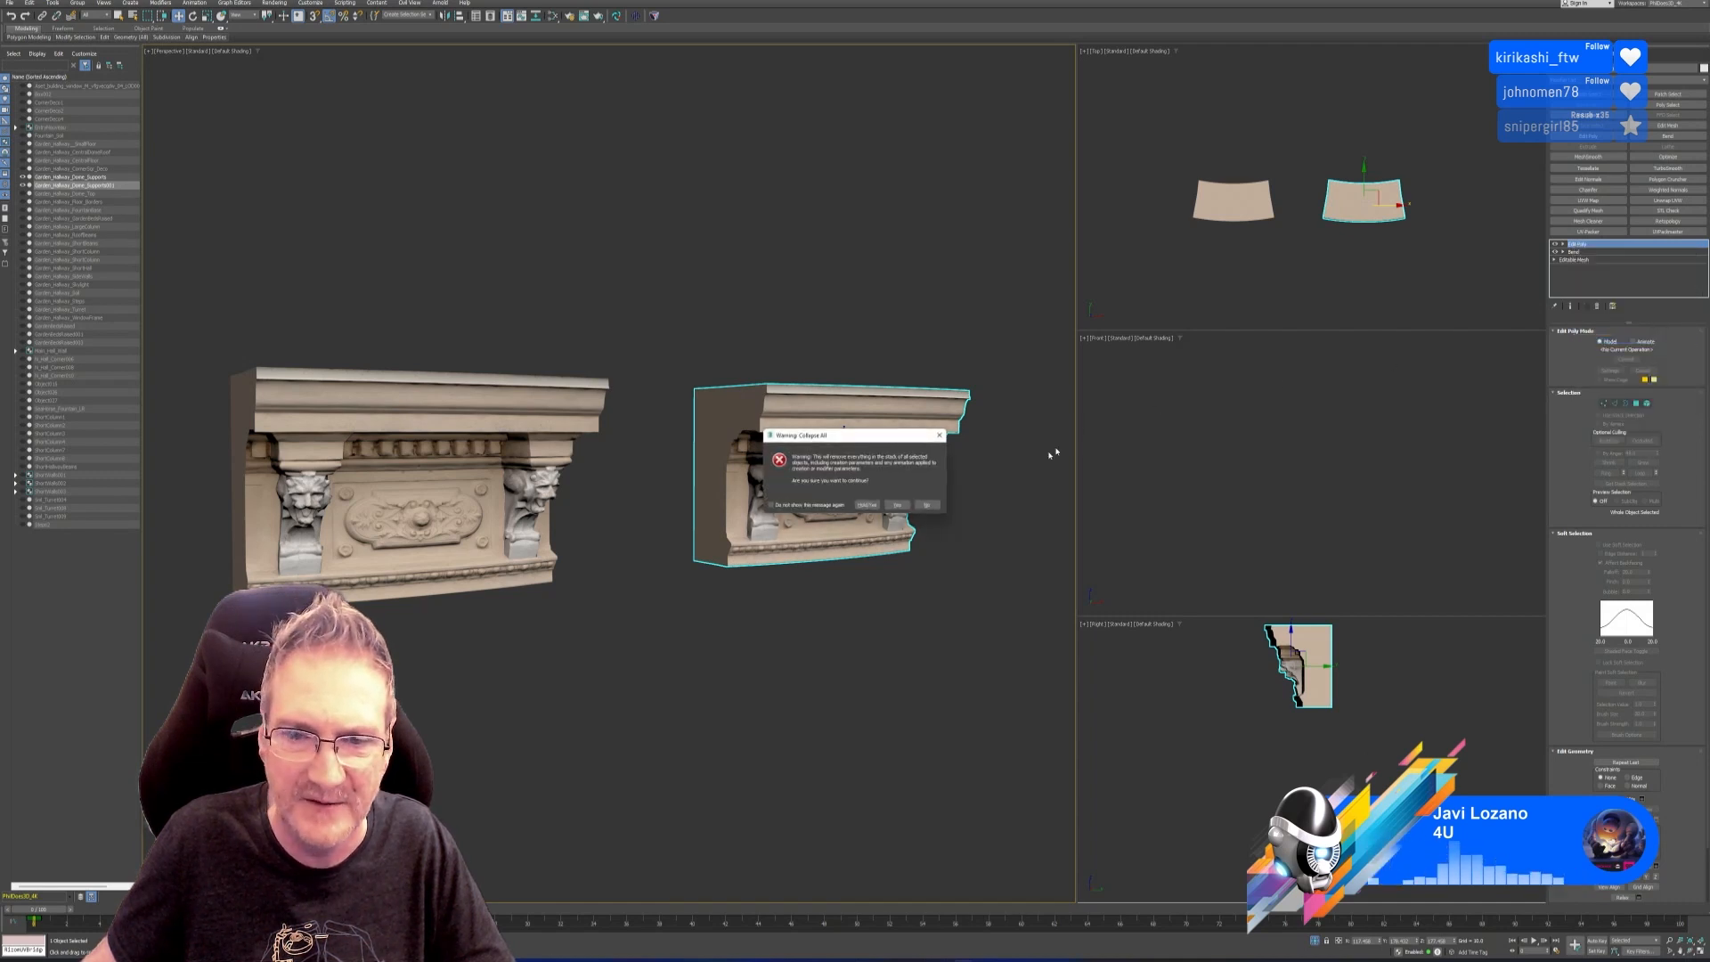
left_click(896, 505)
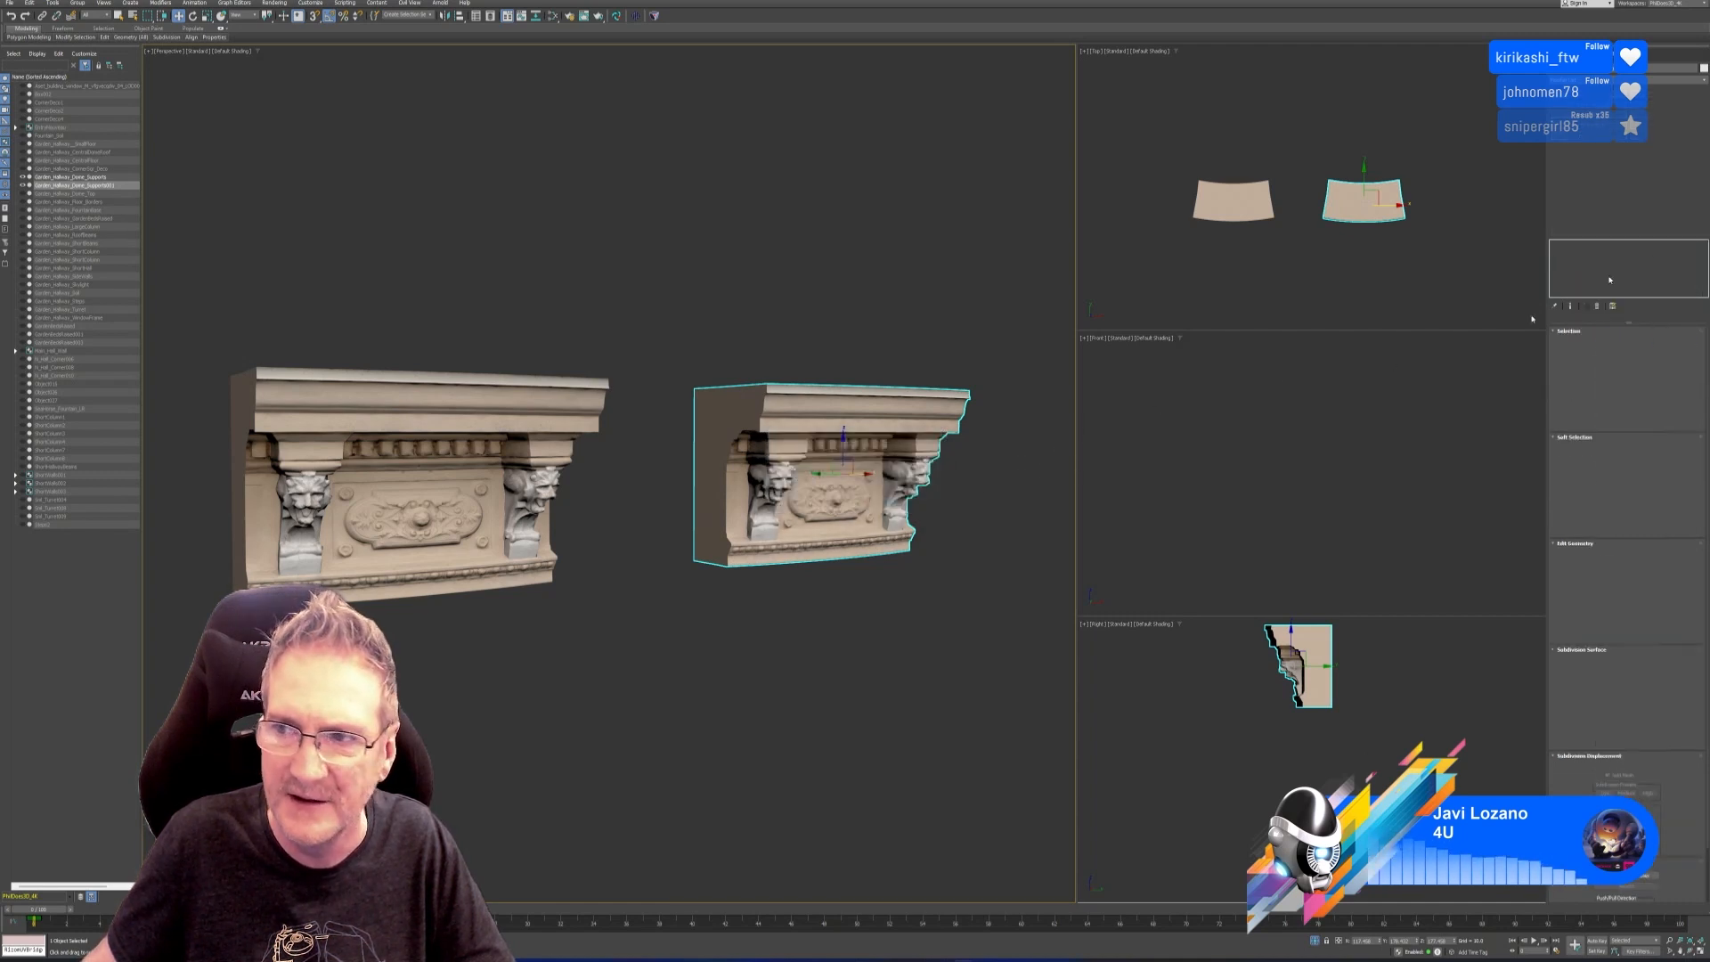
Send the collapsed dome support copy to RizomUV and frame it in the 3D view.
left_click(618, 17)
left_click(805, 196)
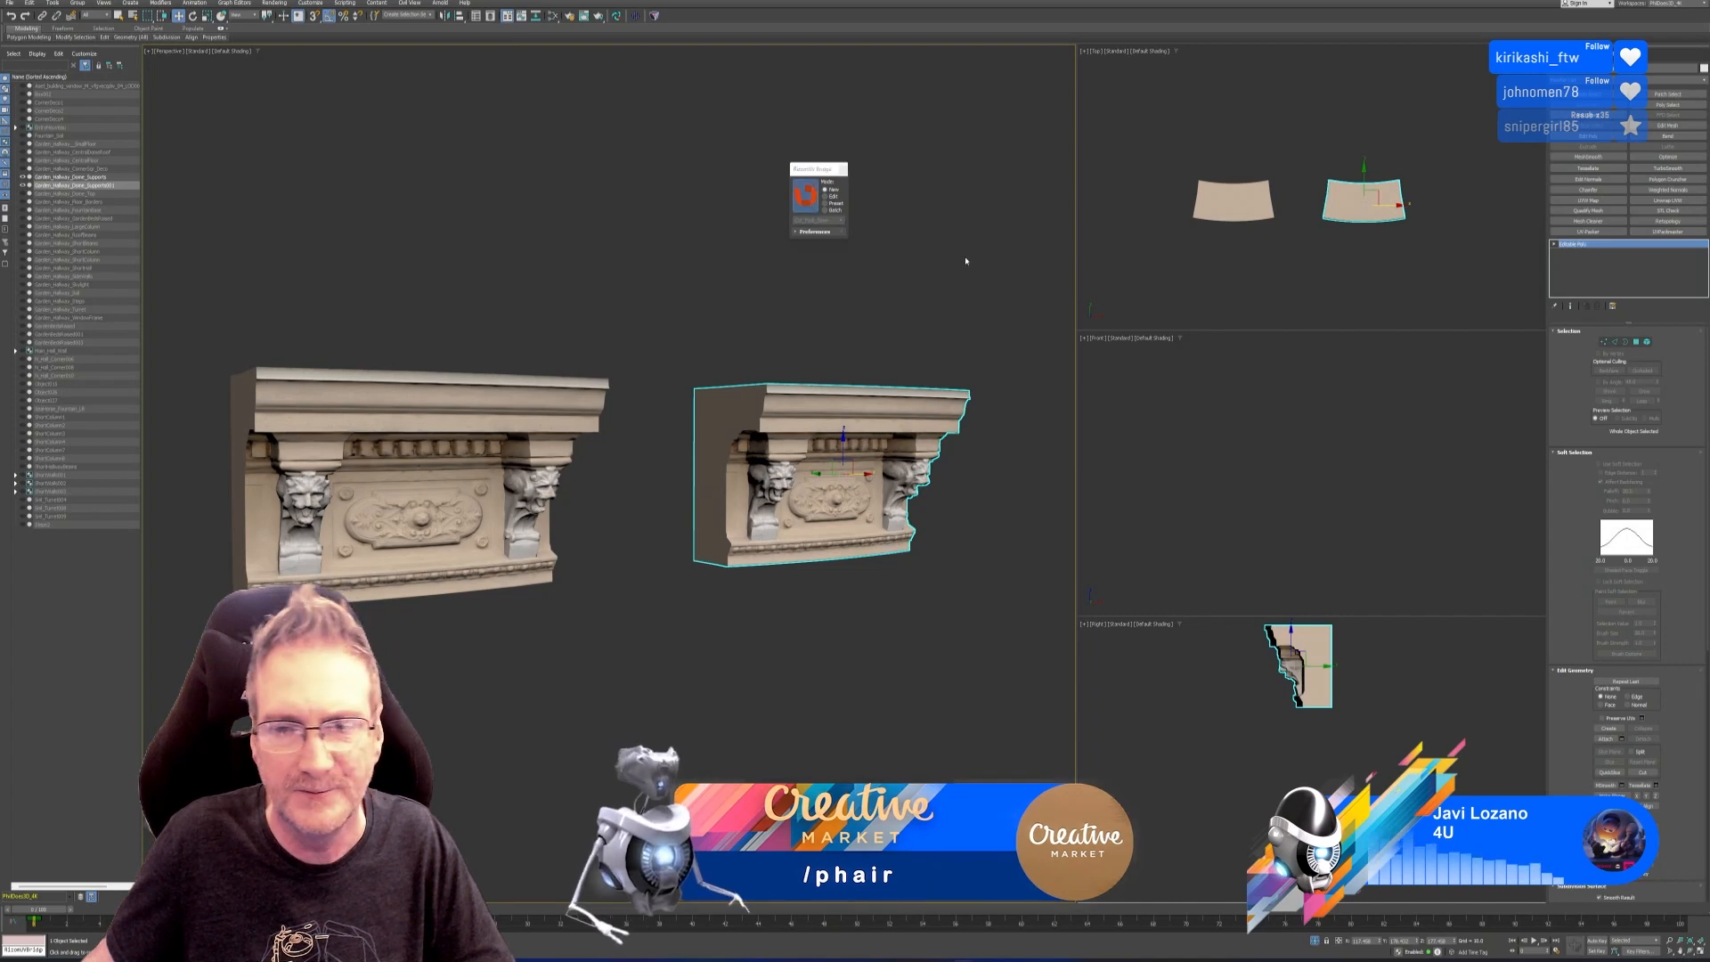
left_click(962, 263)
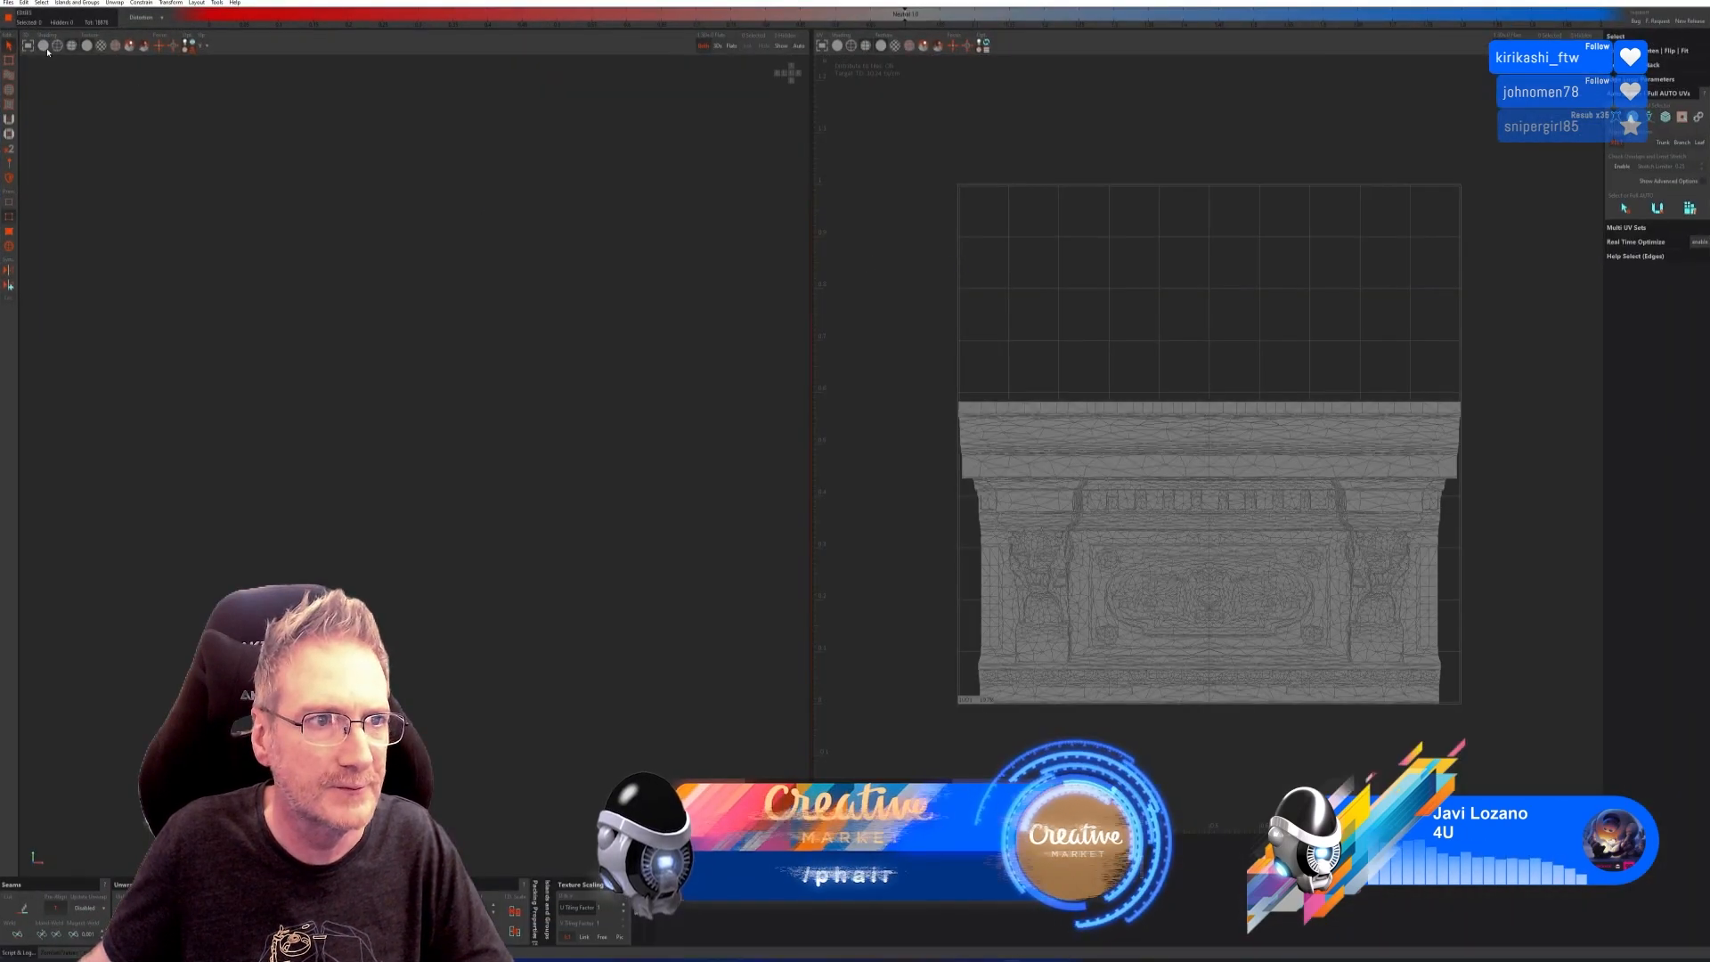
key("f")
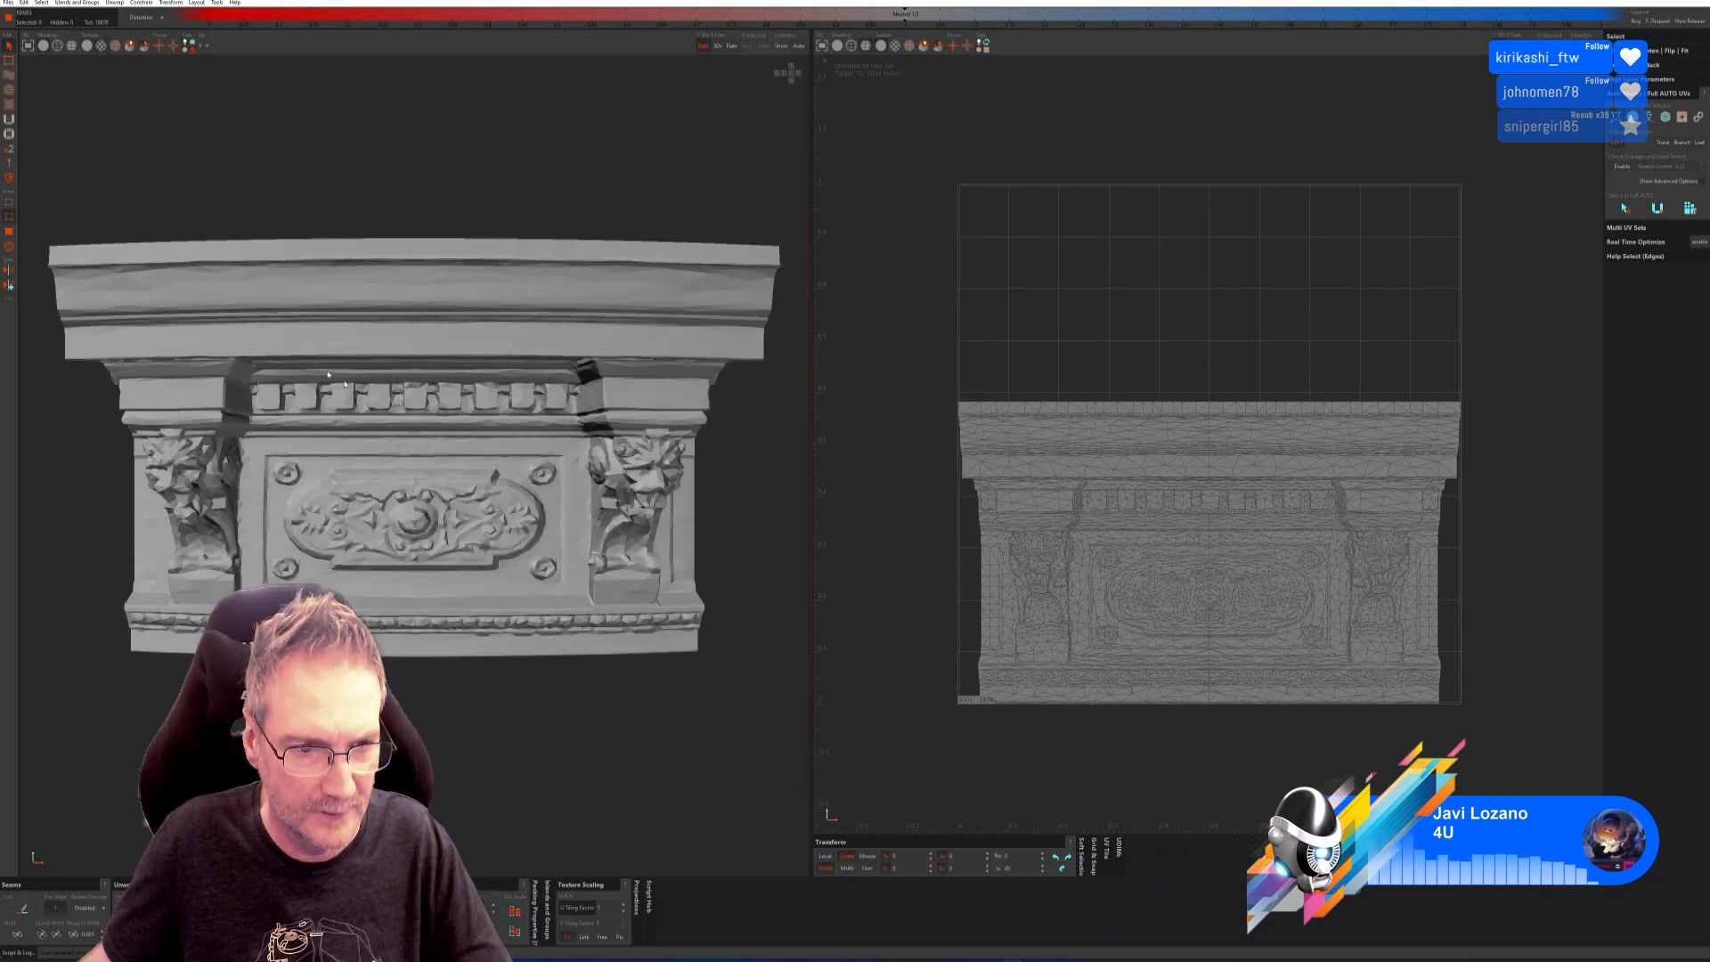
Auto-select the seam edges on the dome support, then unfold and pack its UV islands.
left_click_drag(525, 356, 803, 362, "alt")
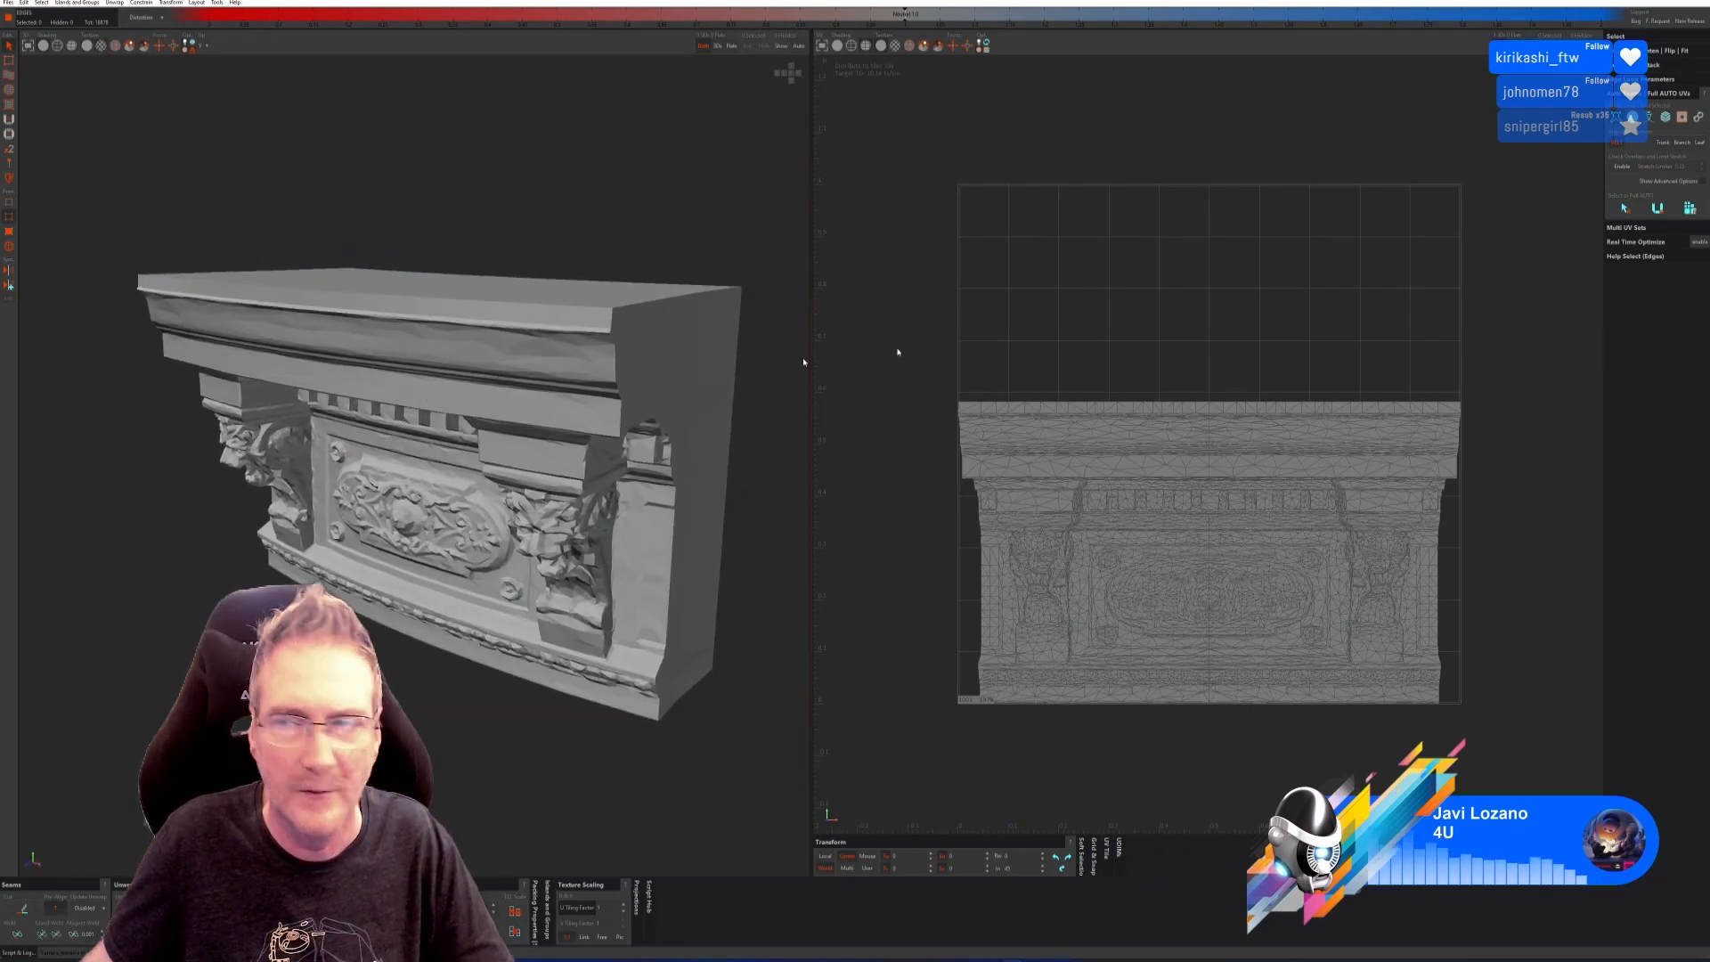
left_click(1666, 119)
left_click(1592, 230)
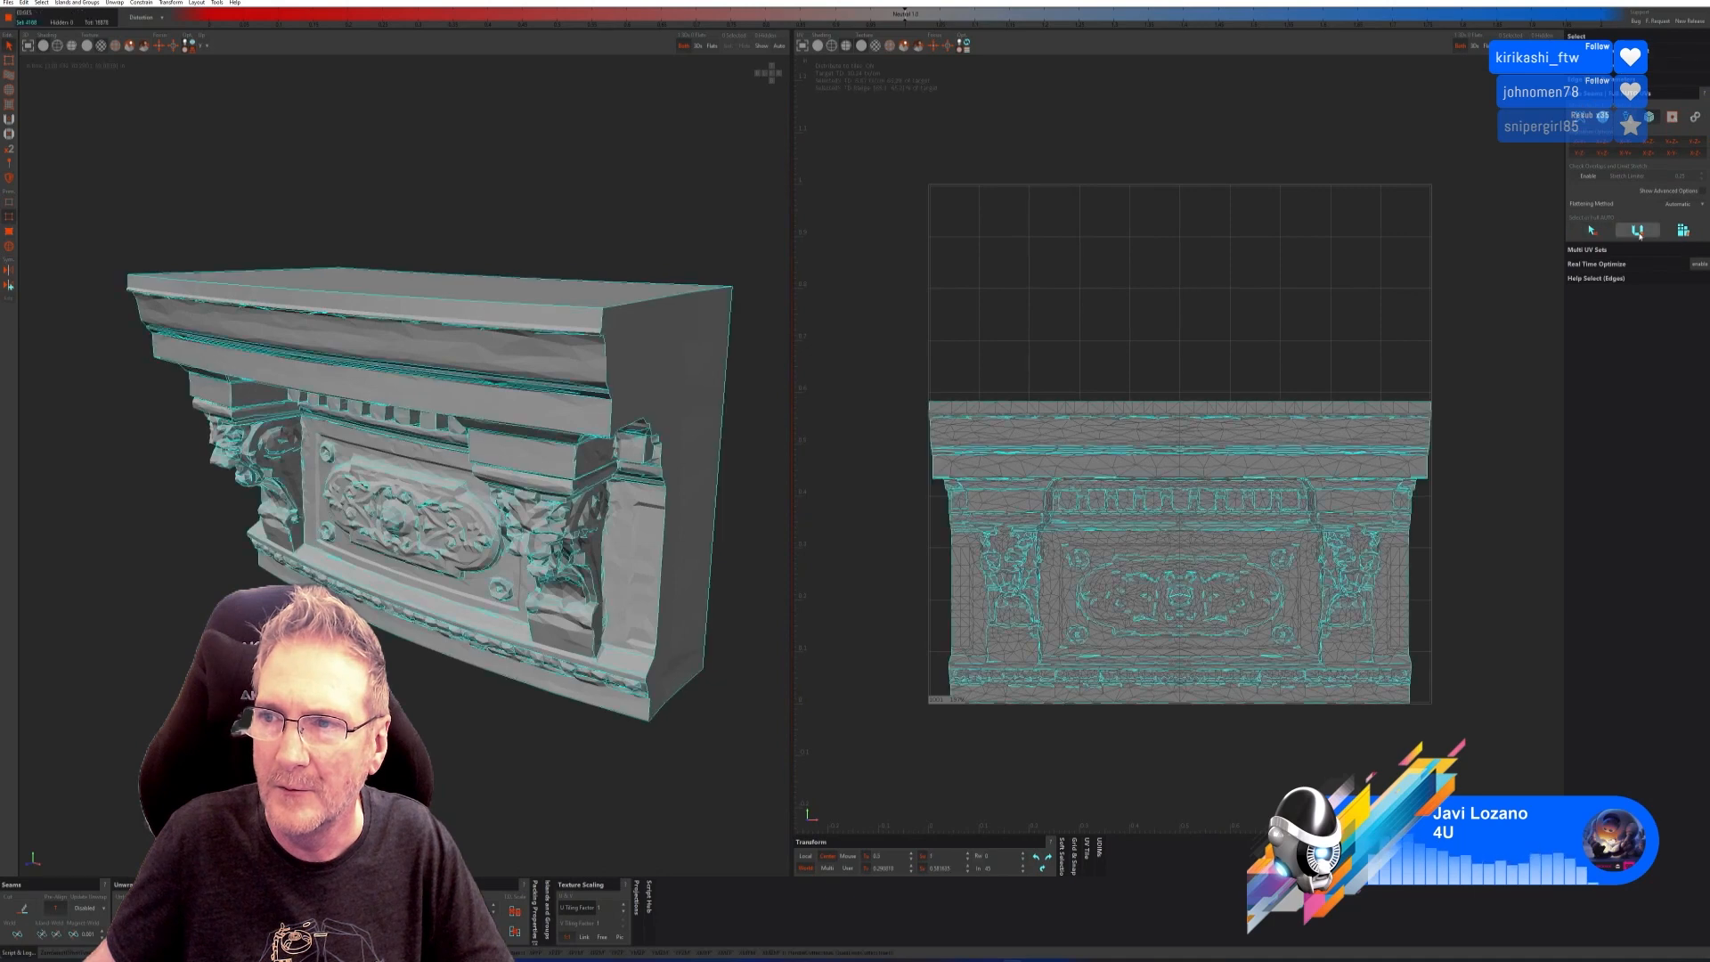
left_click(1637, 230)
left_click(1682, 229)
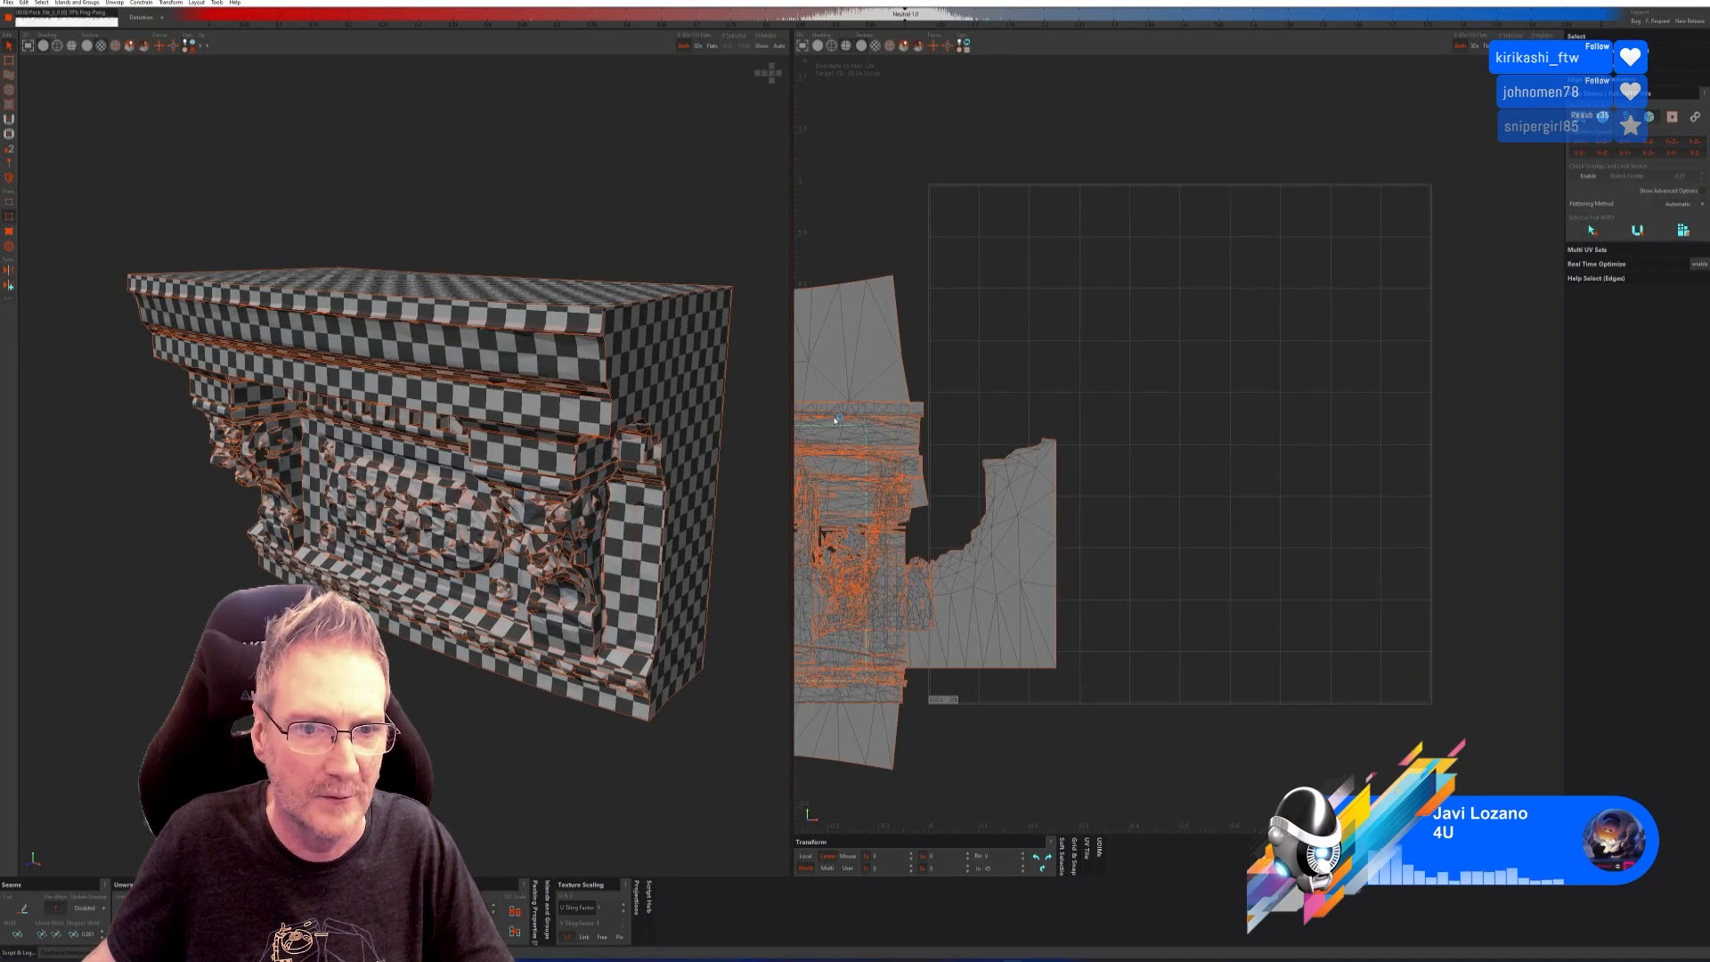
Return the packed UVs to the dome support copy in 3ds Max and close the RizomUV bridge.
left_click_drag(622, 442, 736, 378, "alt")
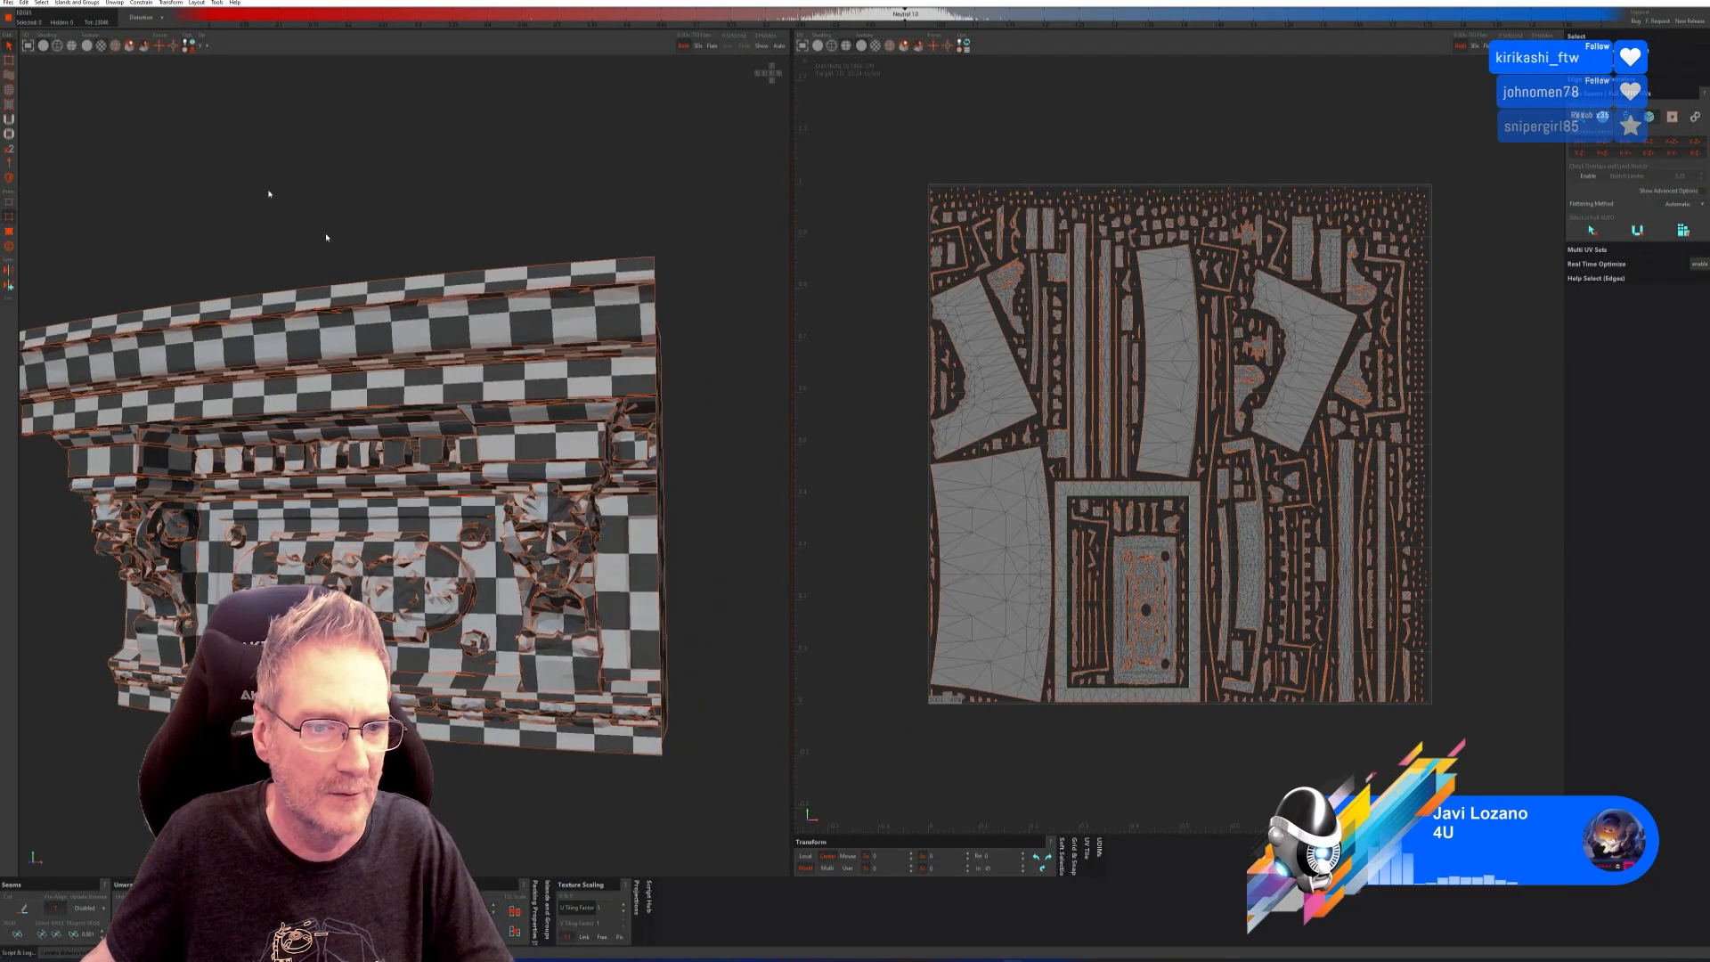
left_click(8, 3)
left_click(37, 57)
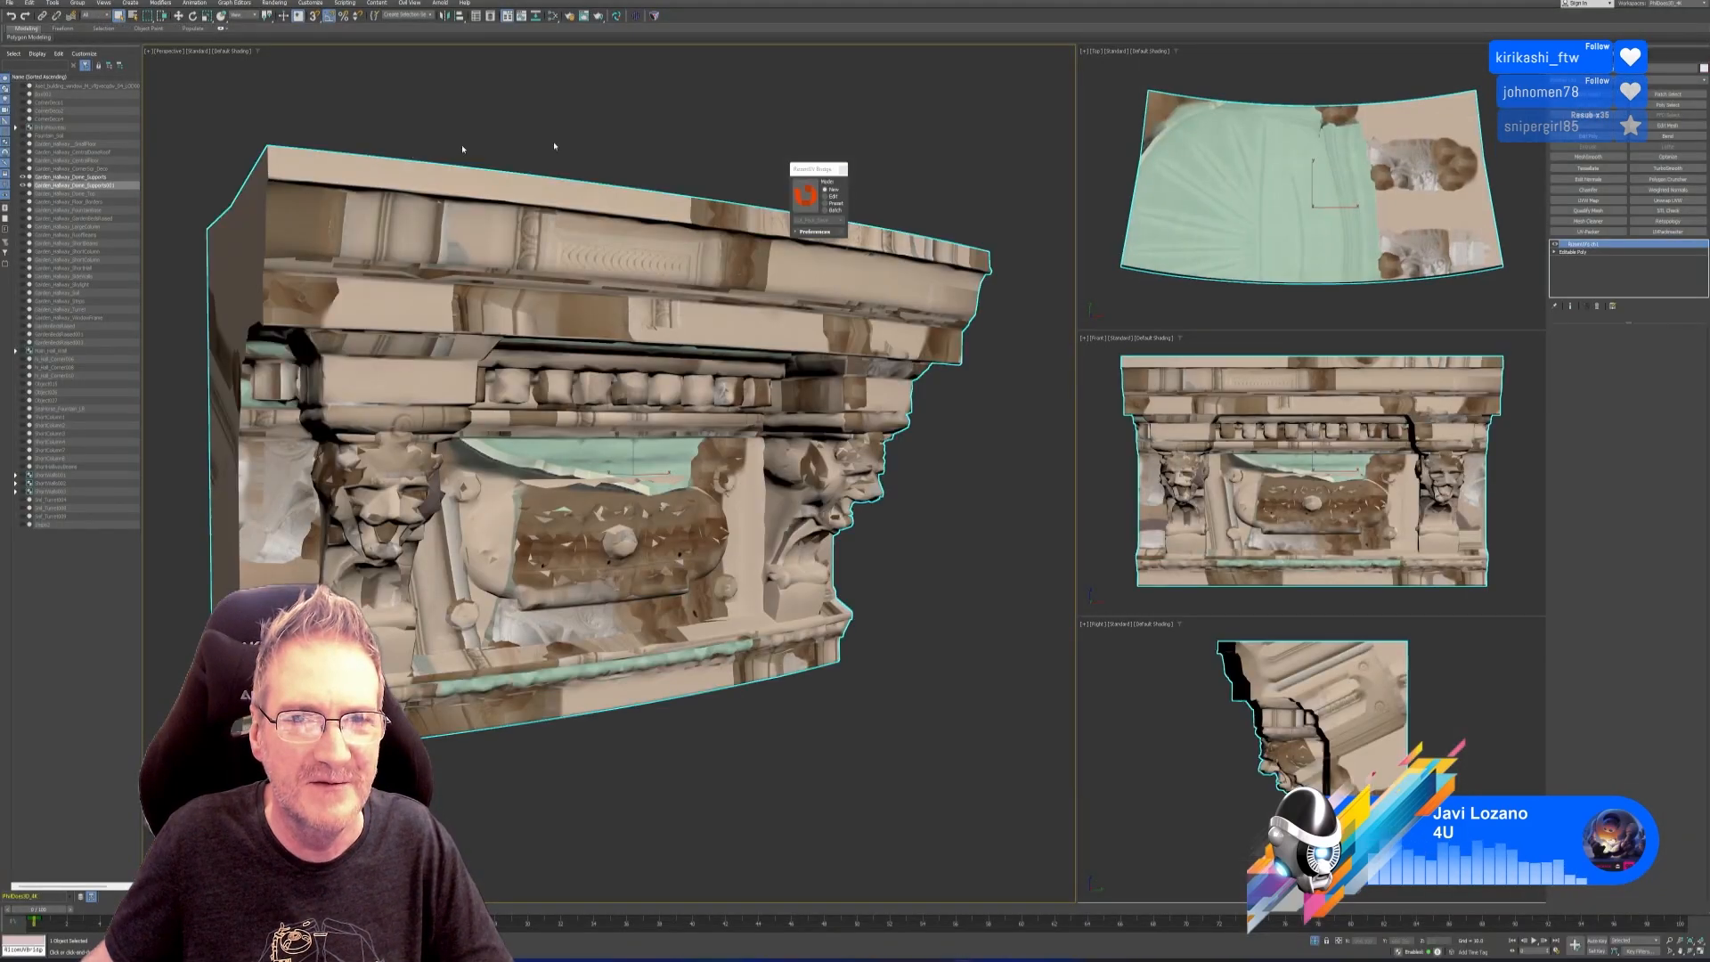
left_click(842, 169)
Add an Unwrap UVW modifier to the dome support copy and move its UVs to the next map channel.
scroll(787, 309, "down", 5)
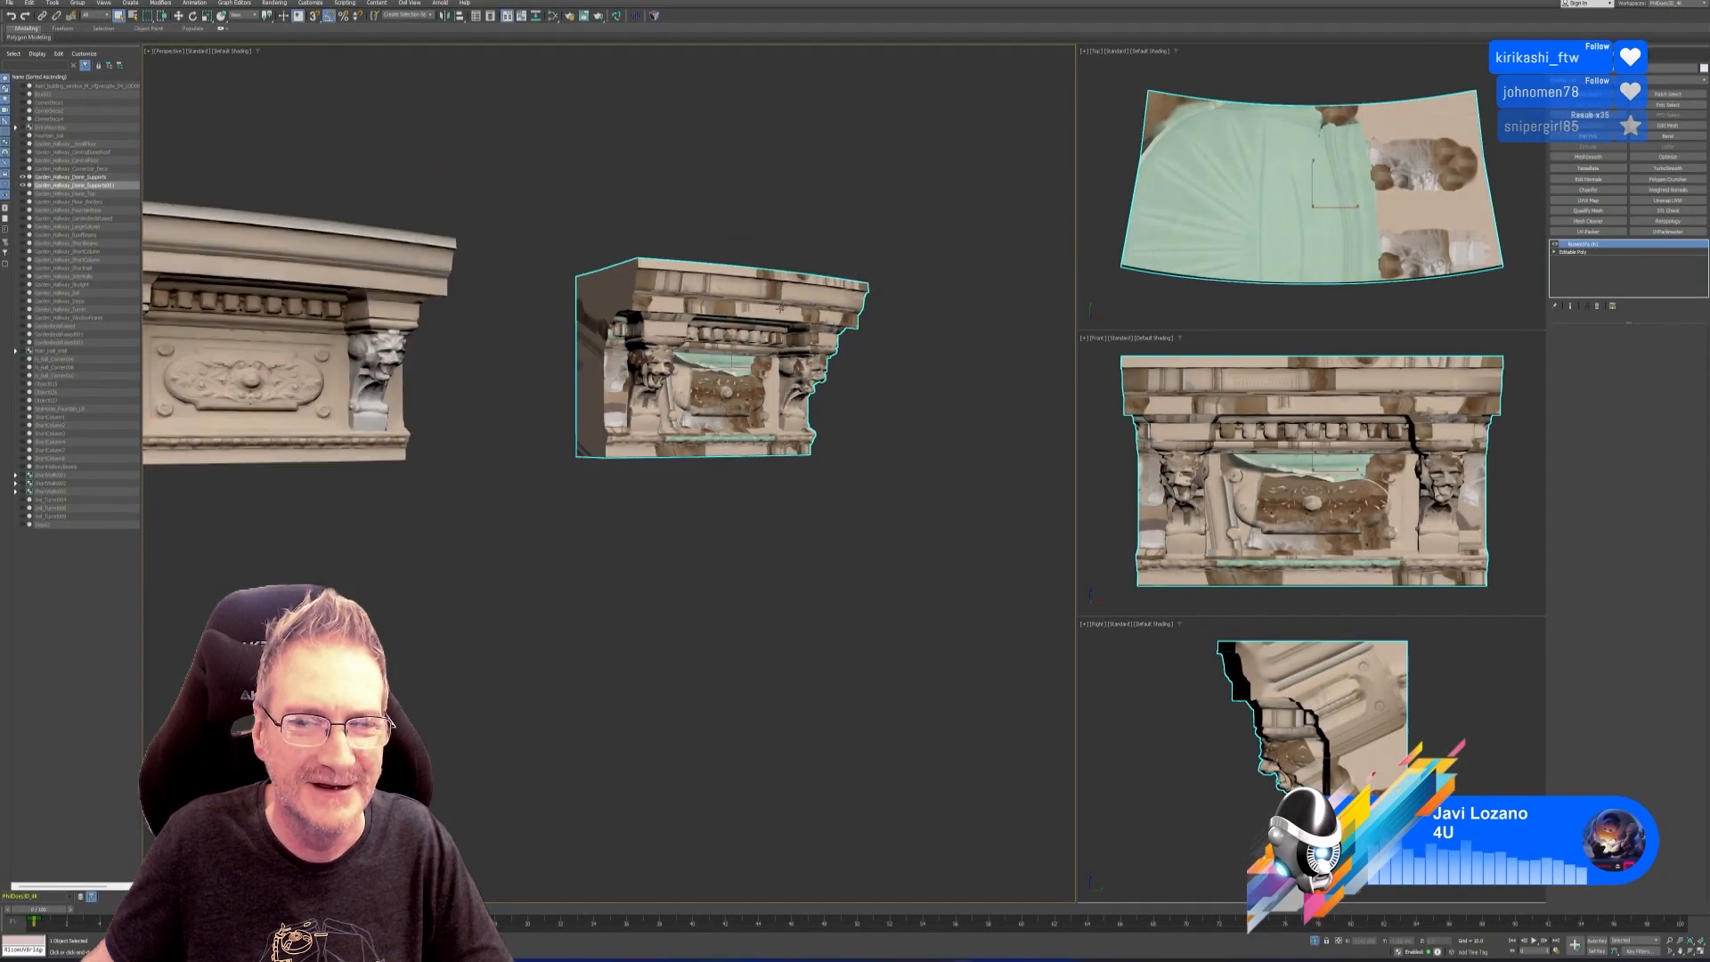
left_click(1667, 201)
left_click(1654, 614)
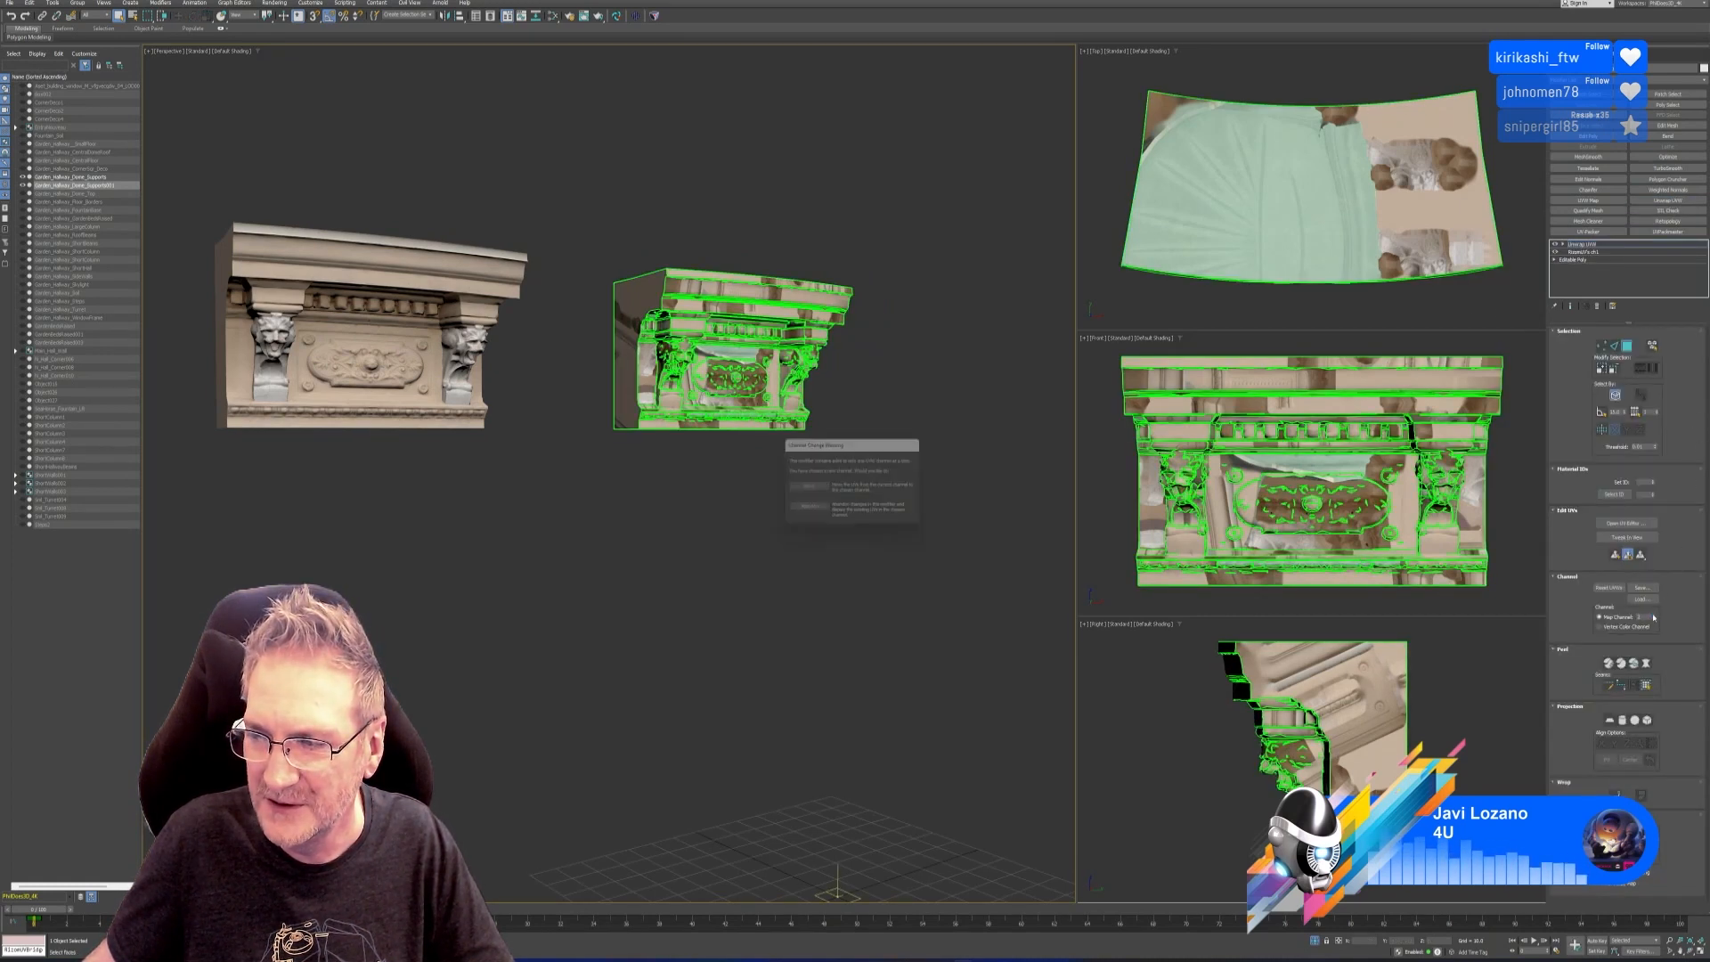
left_click(807, 489)
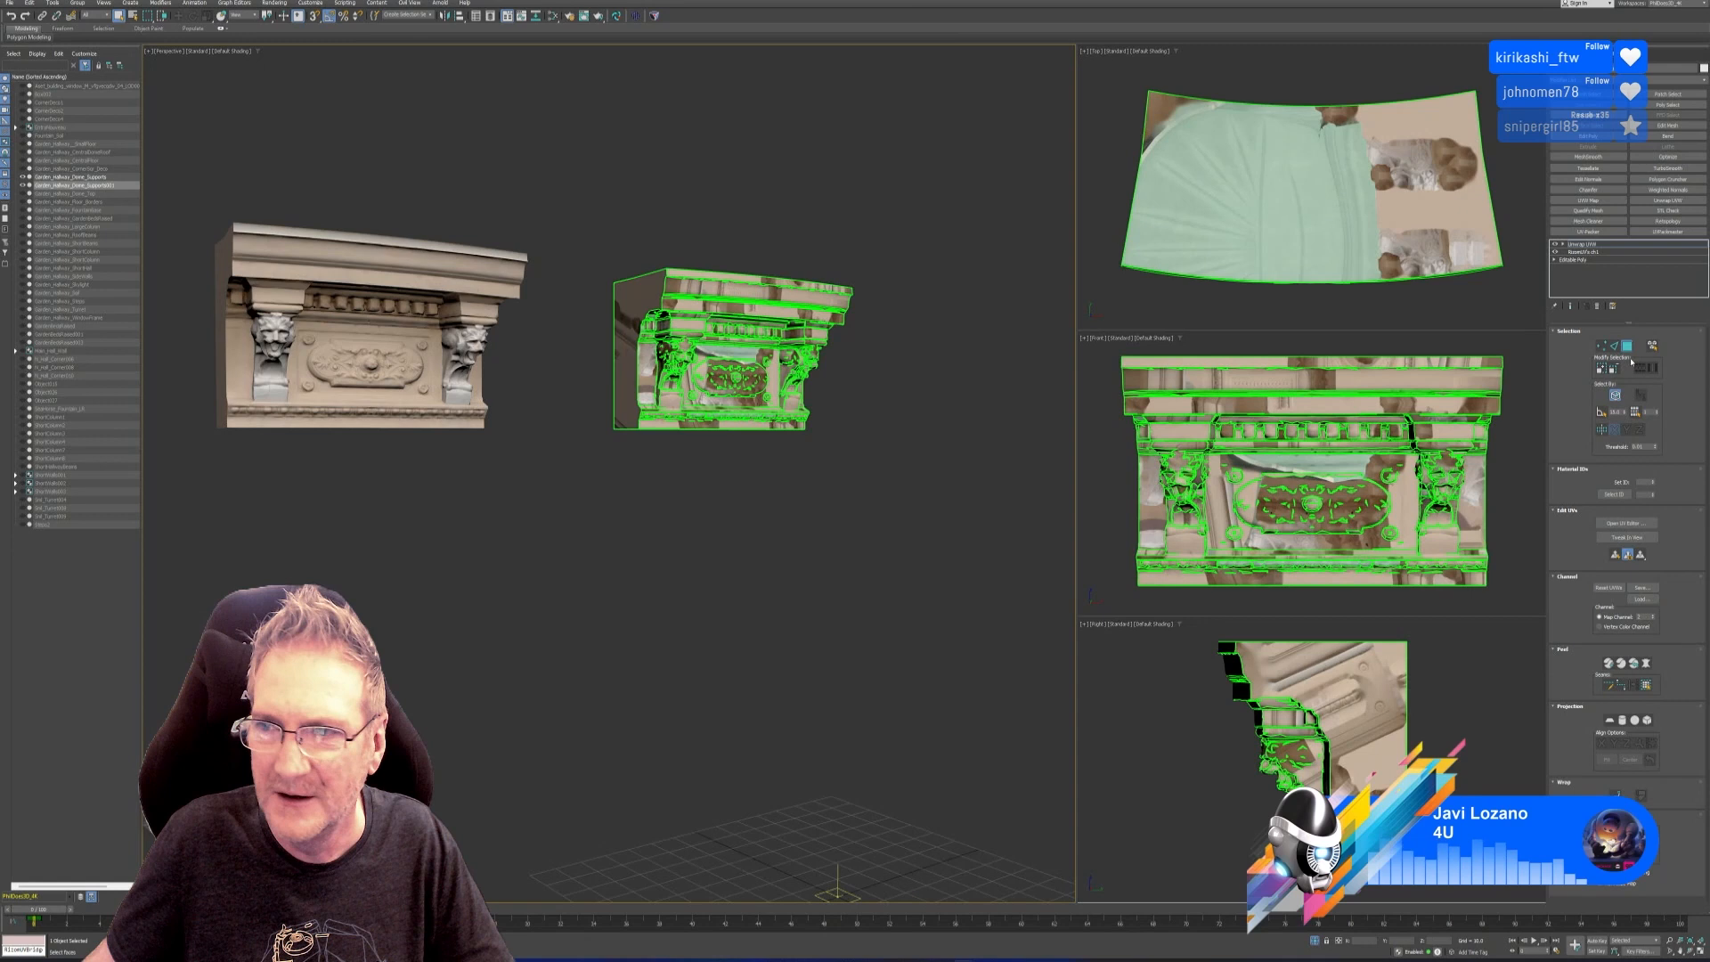
Hide the copy's map seams and paste its Unwrap UVW modifier on top of the original dome support's stack.
left_click(1585, 244)
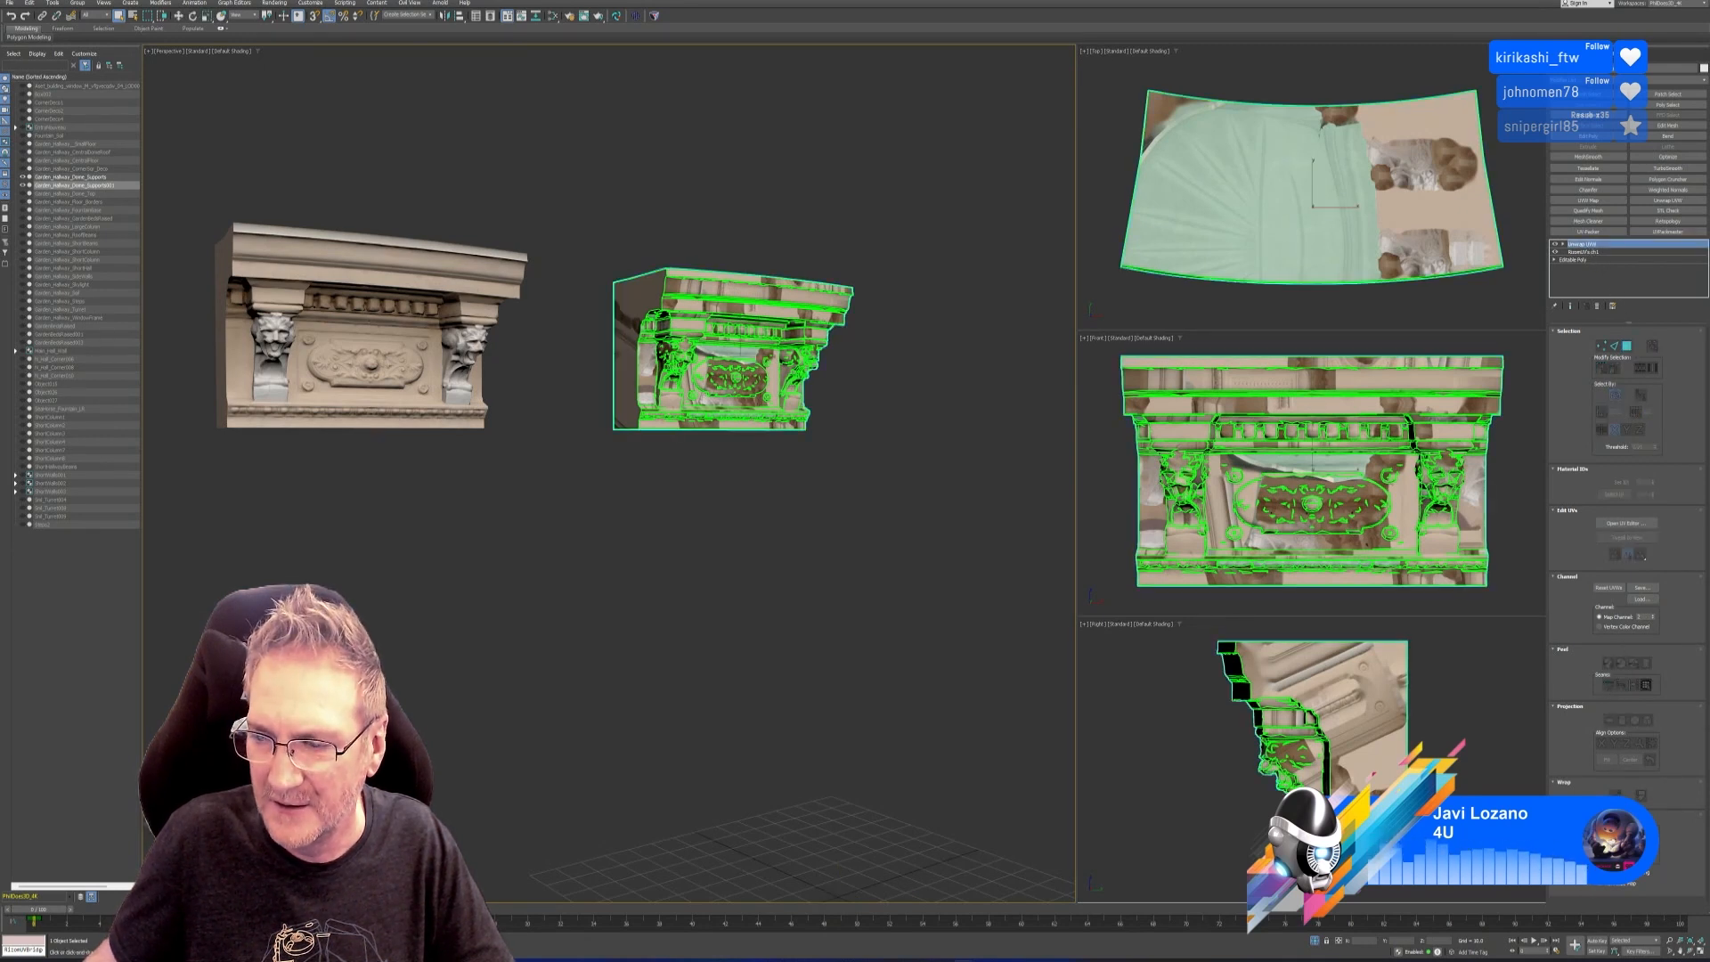
left_click(1602, 837)
right_click(1587, 245)
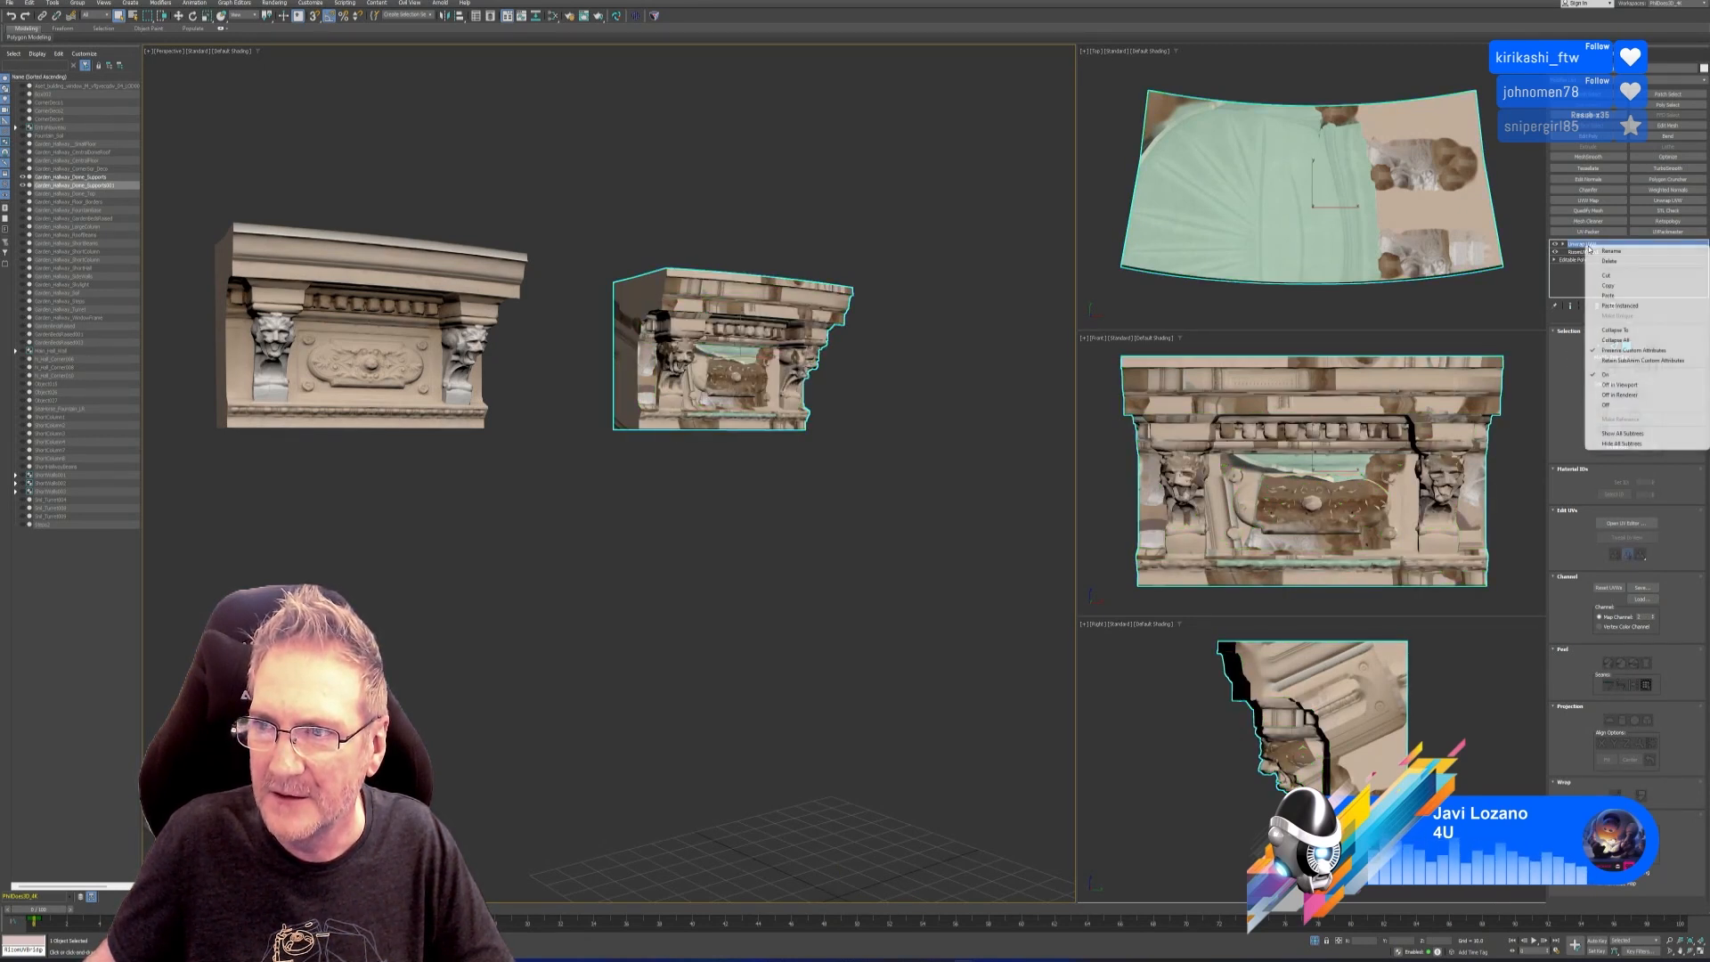
left_click(1605, 286)
left_click(476, 391)
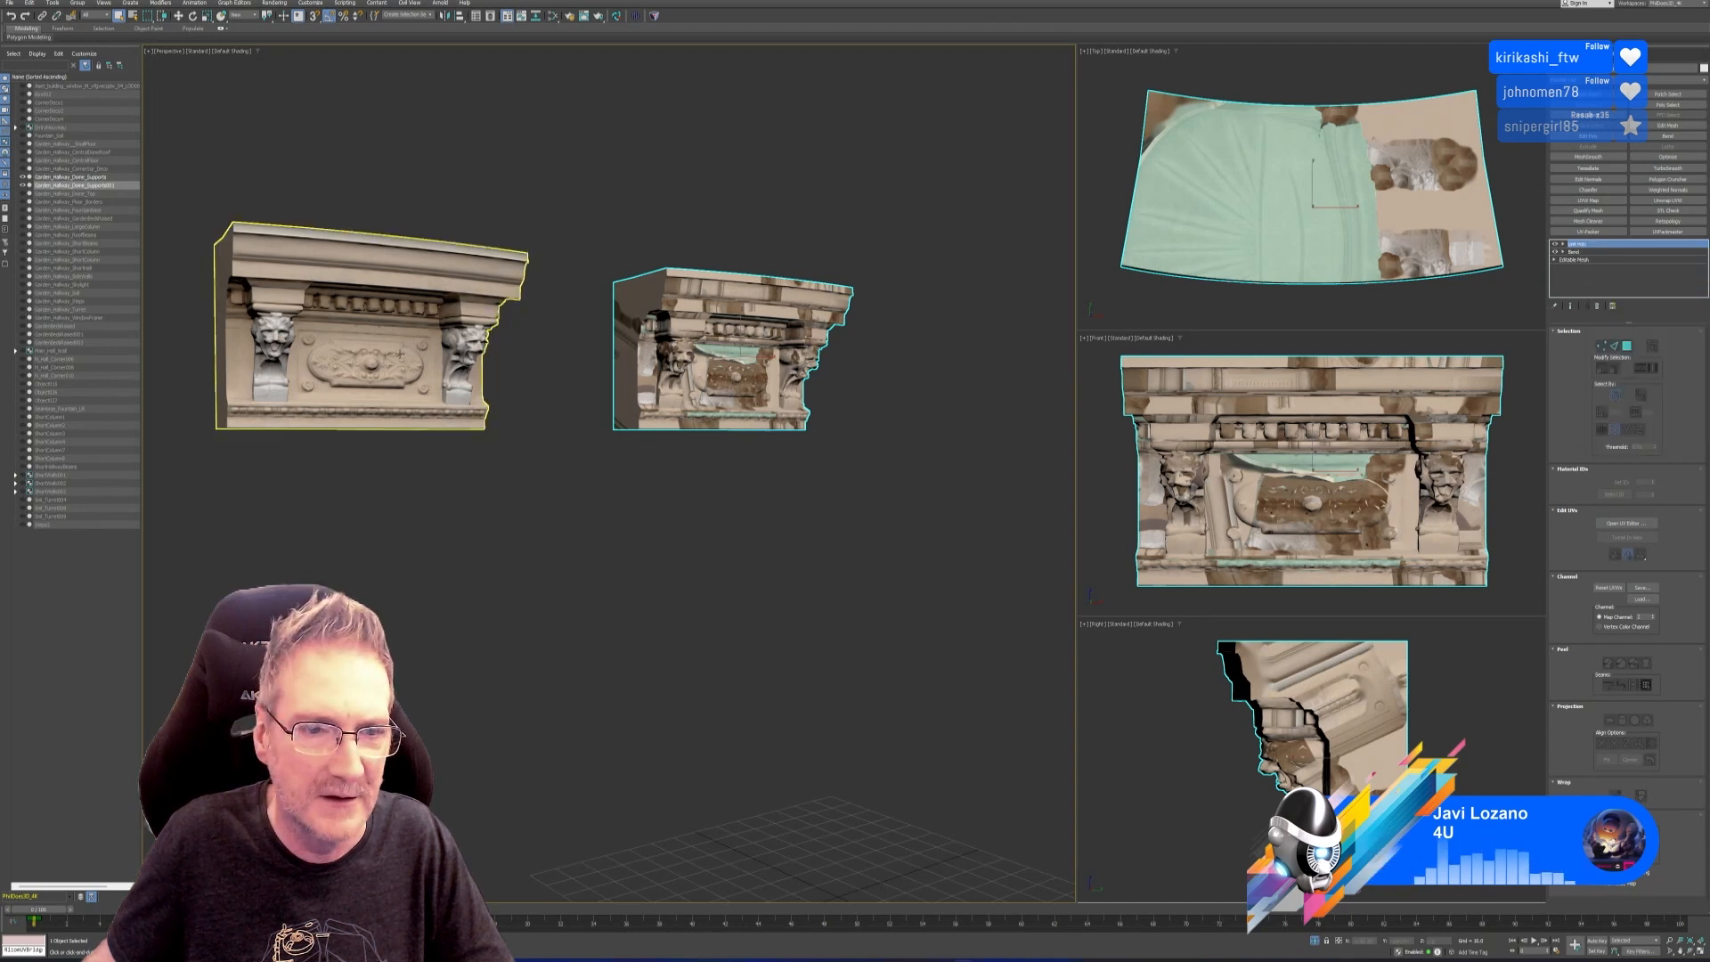
right_click(1583, 245)
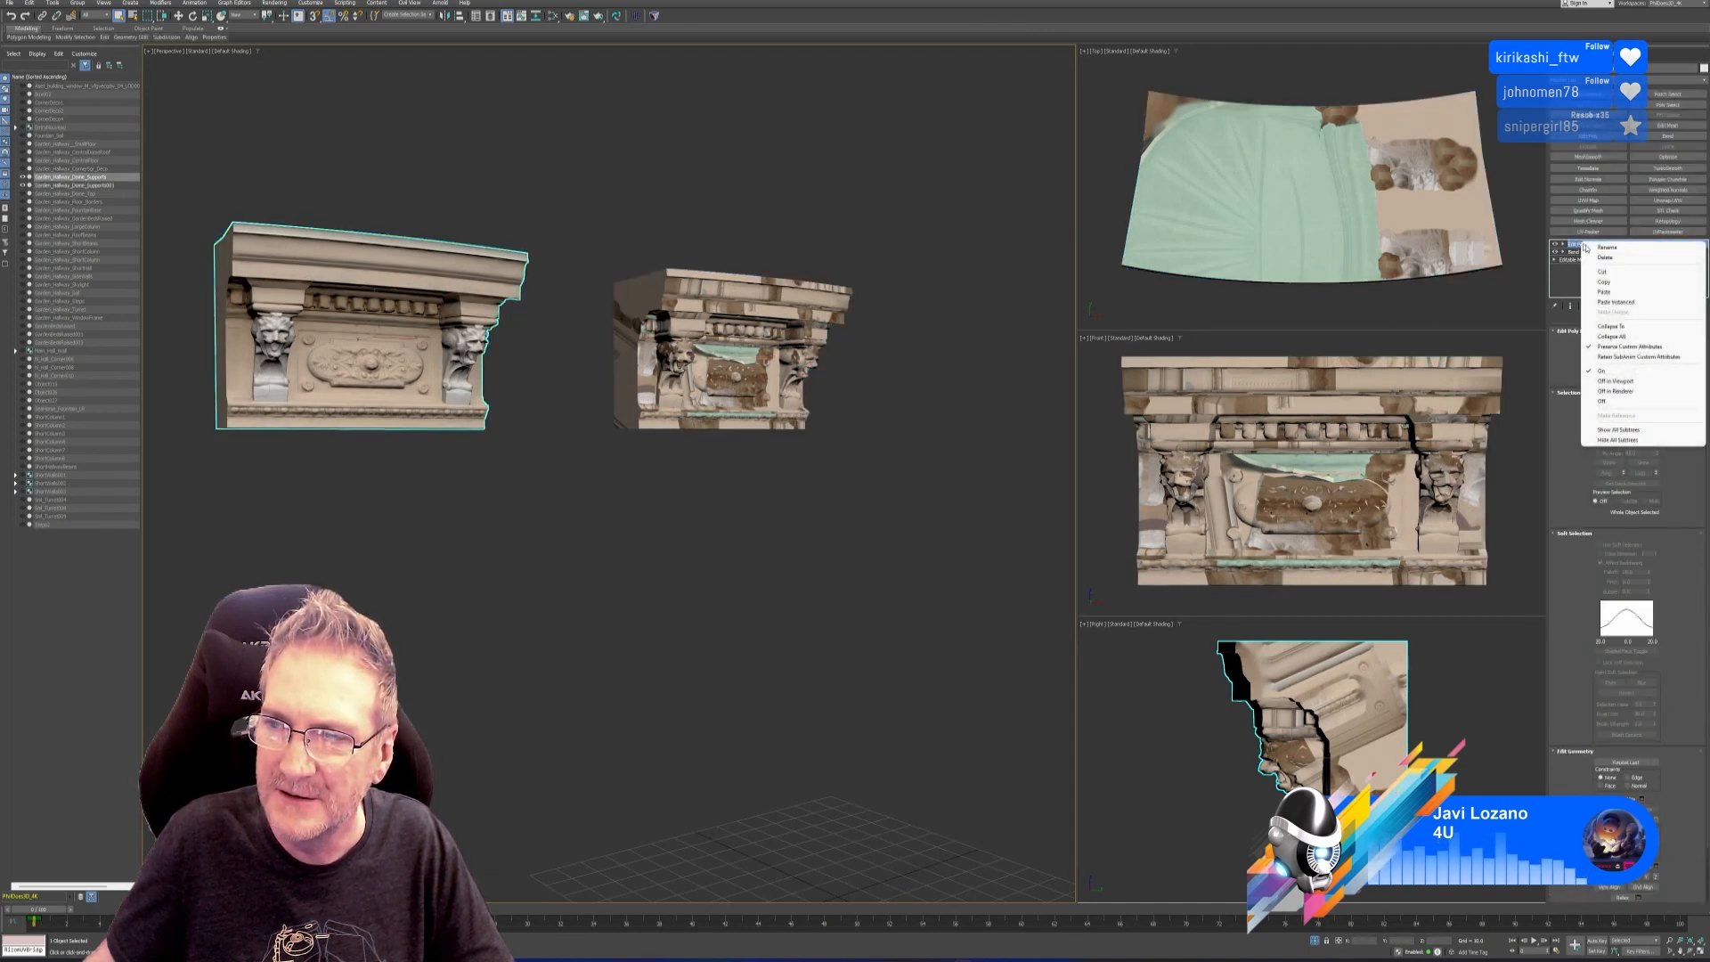
left_click(1596, 295)
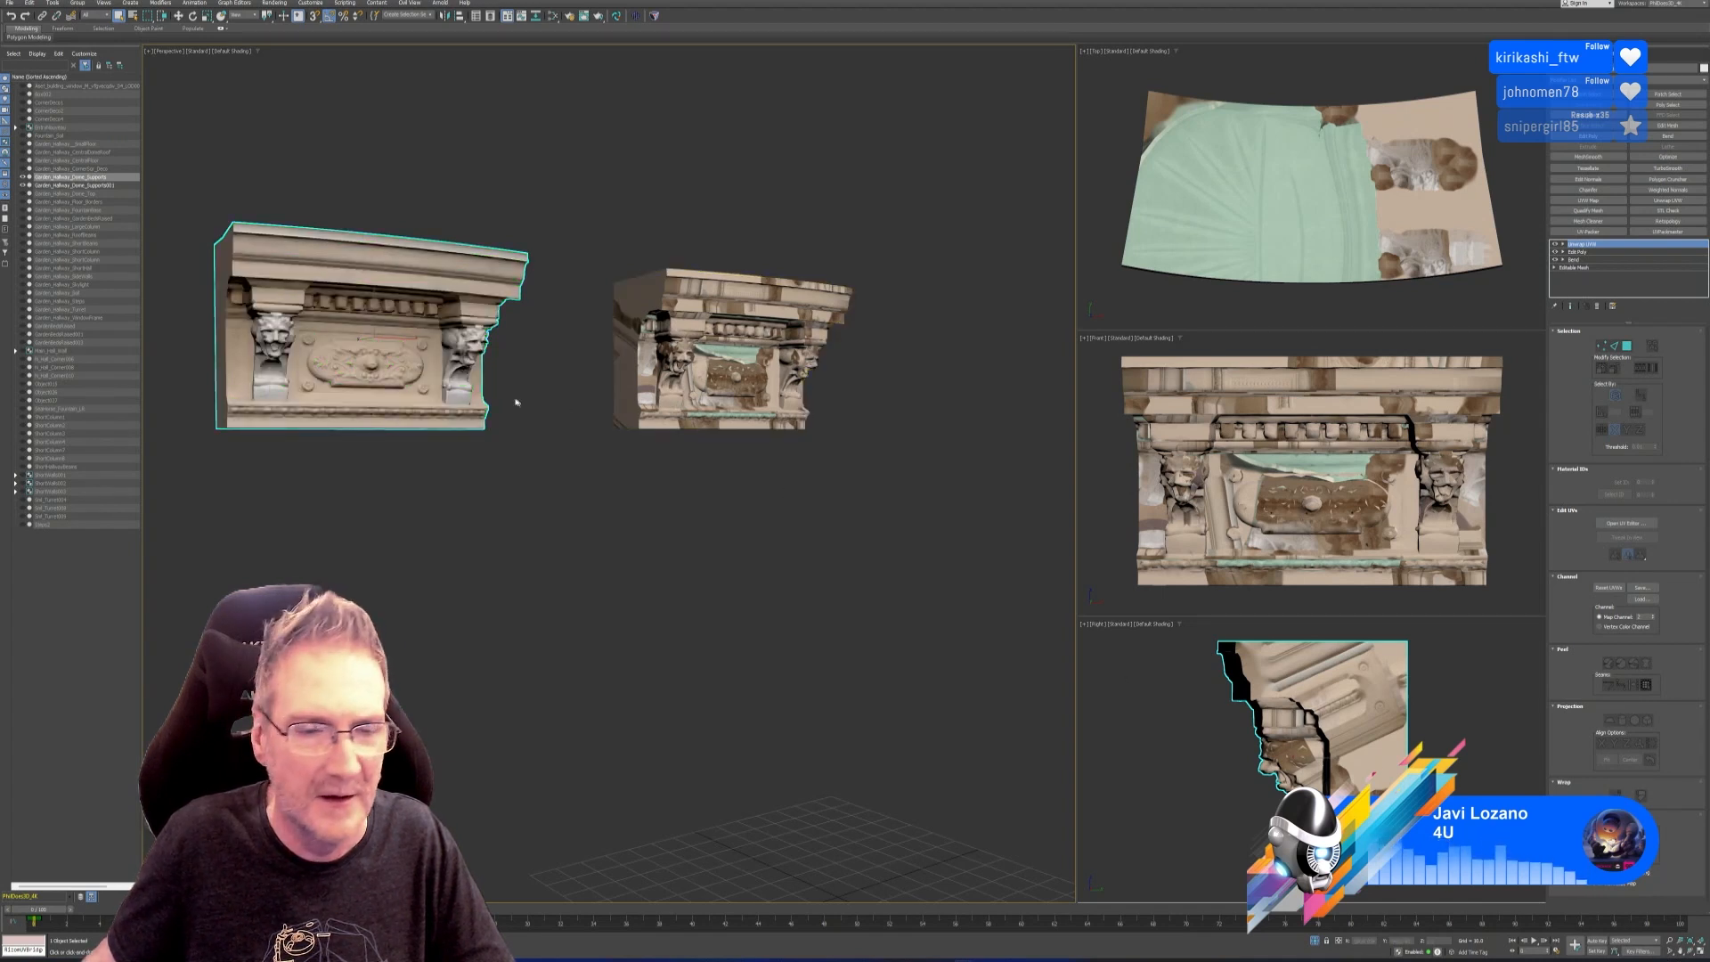
Open Bake to Texture for the original dome support and replace the side wall's diffuse entry with one for this object.
middle_click_drag(519, 401, 644, 472)
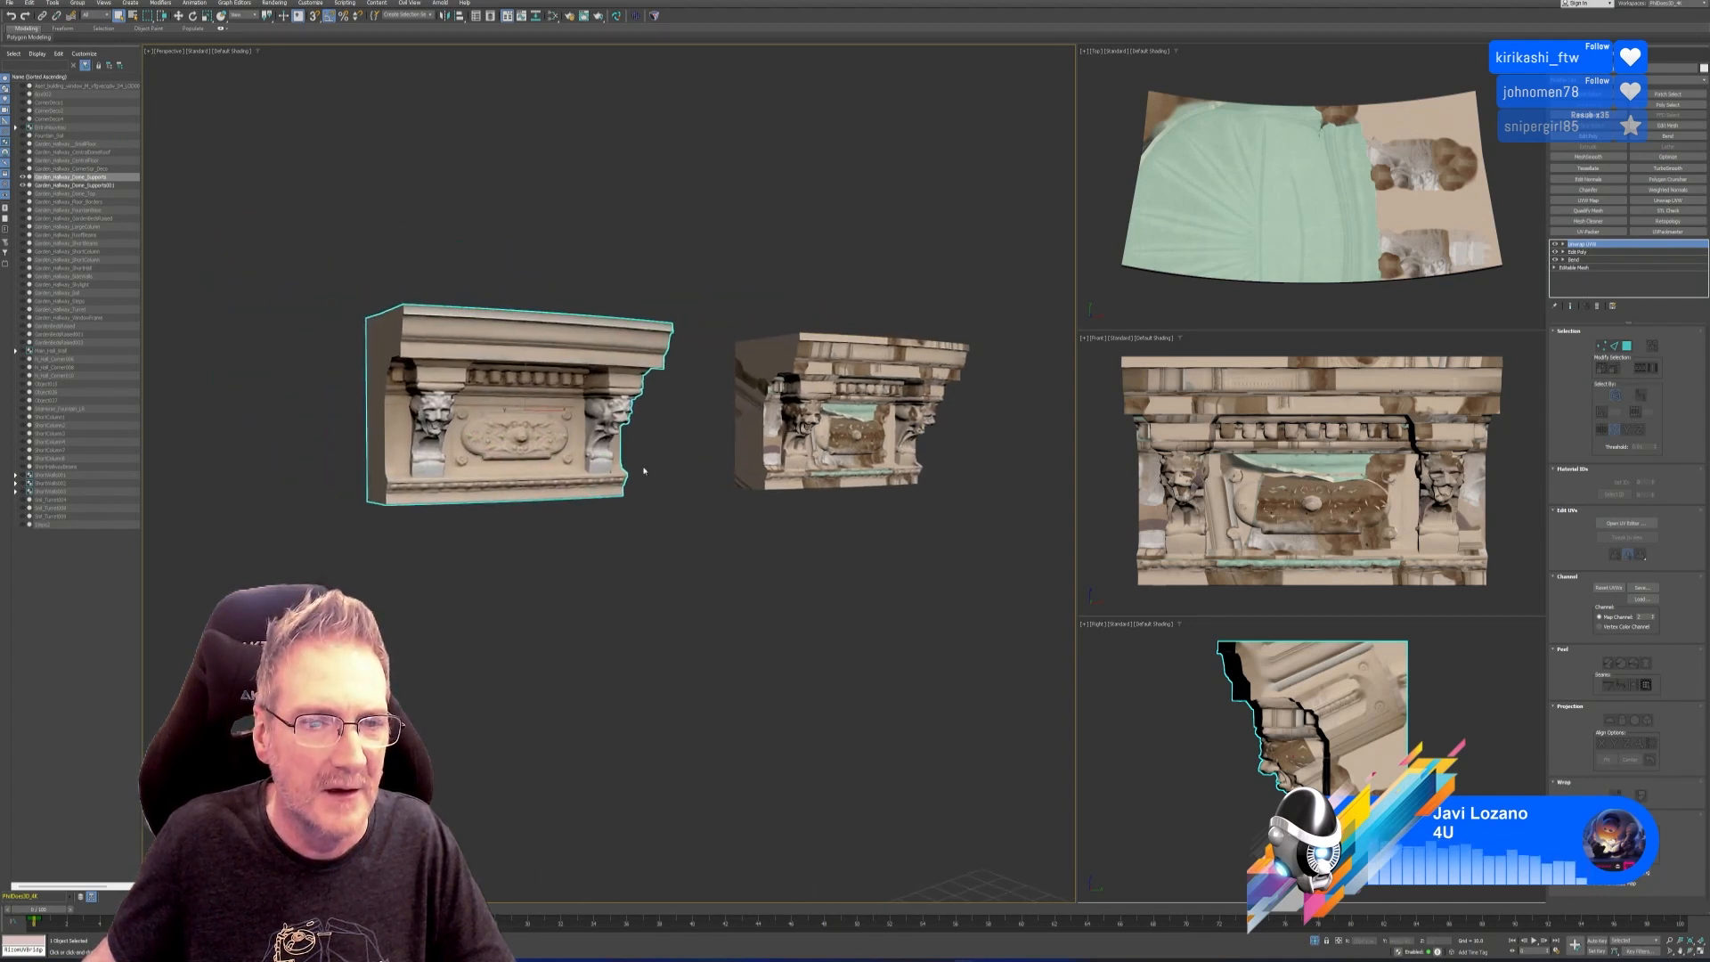
left_click(275, 3)
left_click(295, 196)
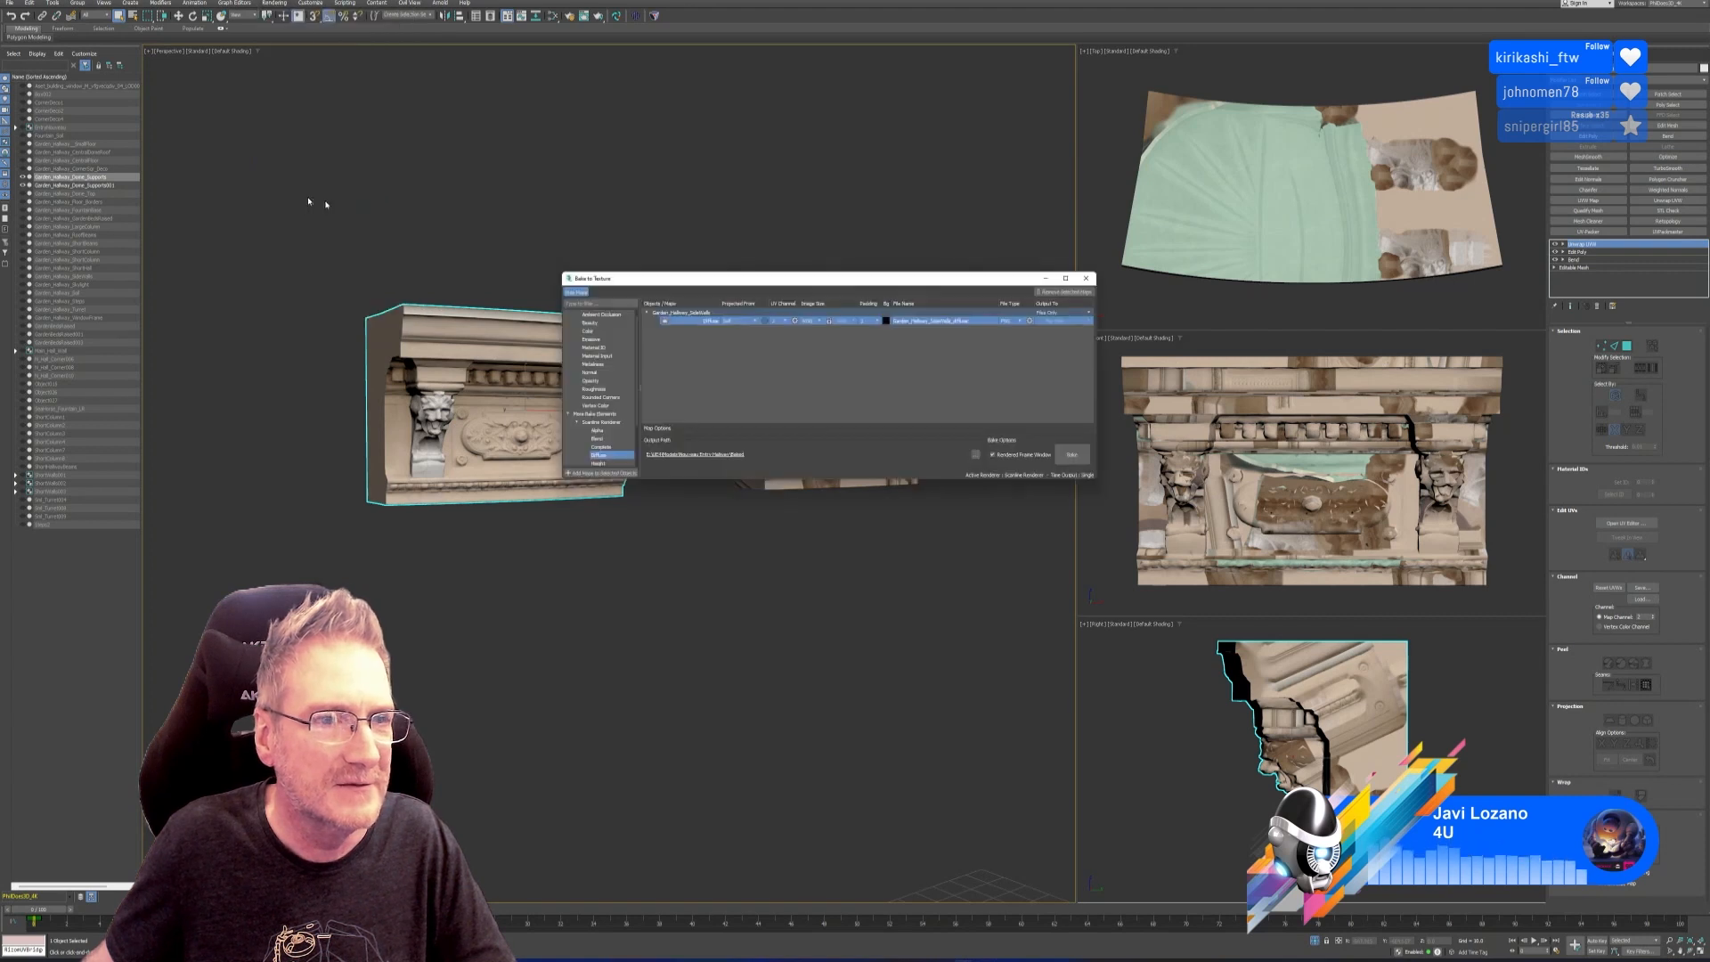
left_click(1064, 291)
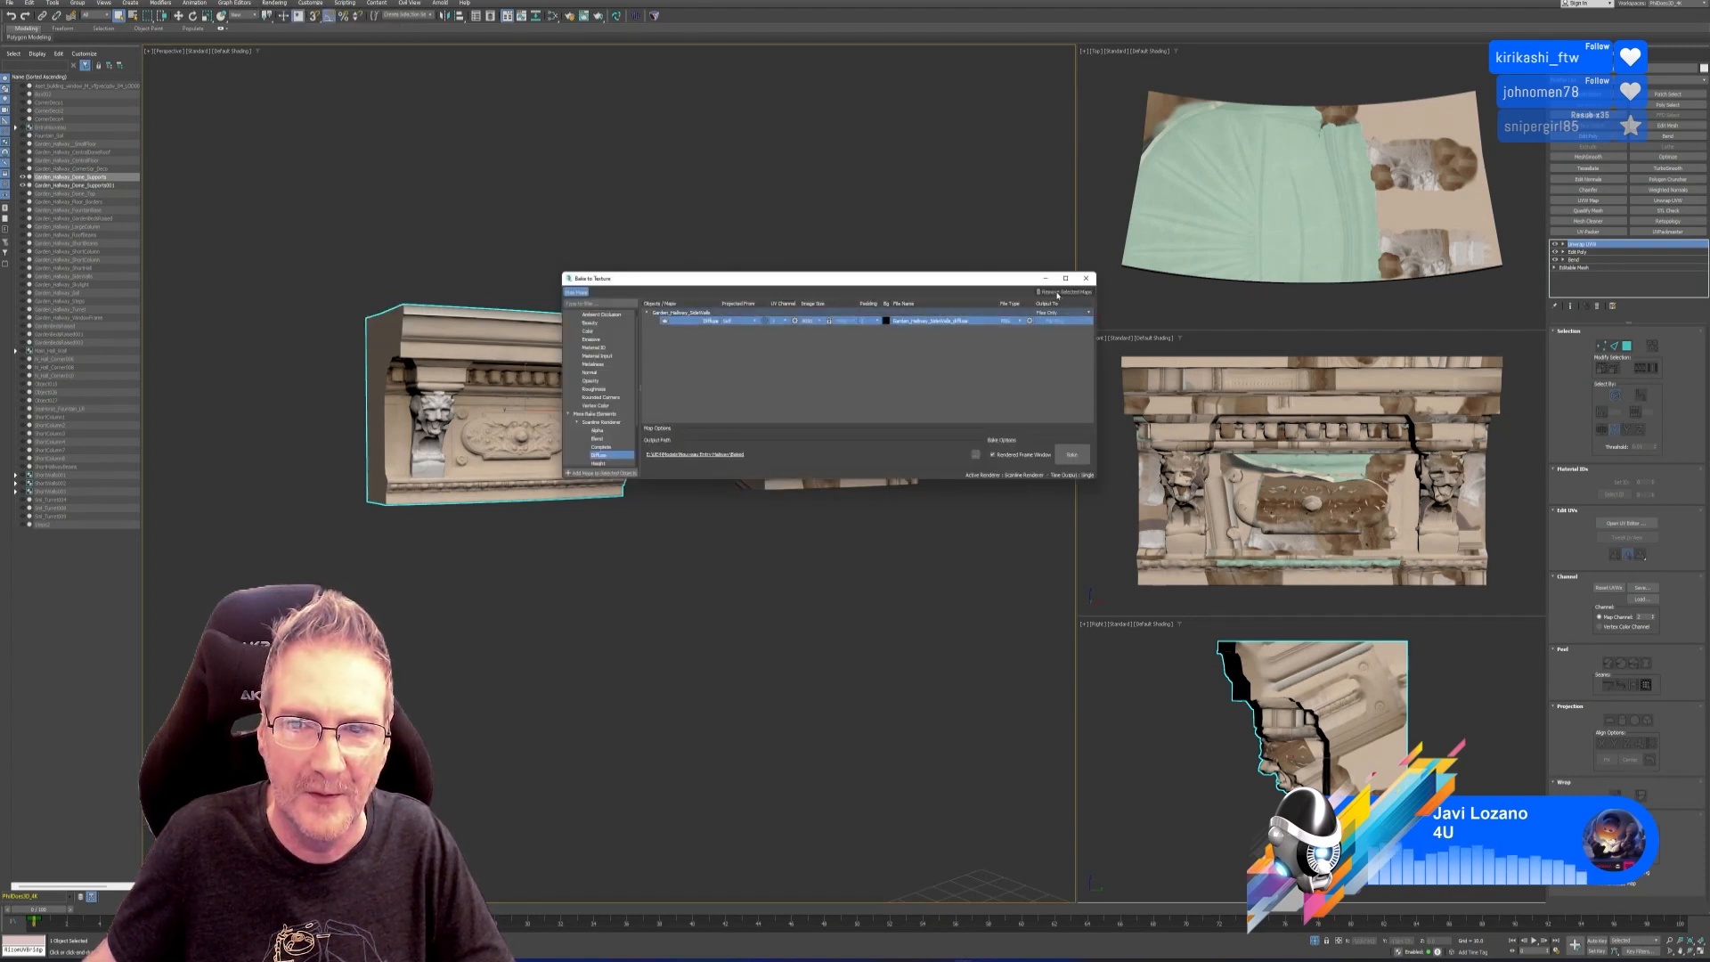
left_click(601, 473)
Set the image size of the dome supports' diffuse map, bake it and close the Bake to Texture dialog.
left_click(806, 320)
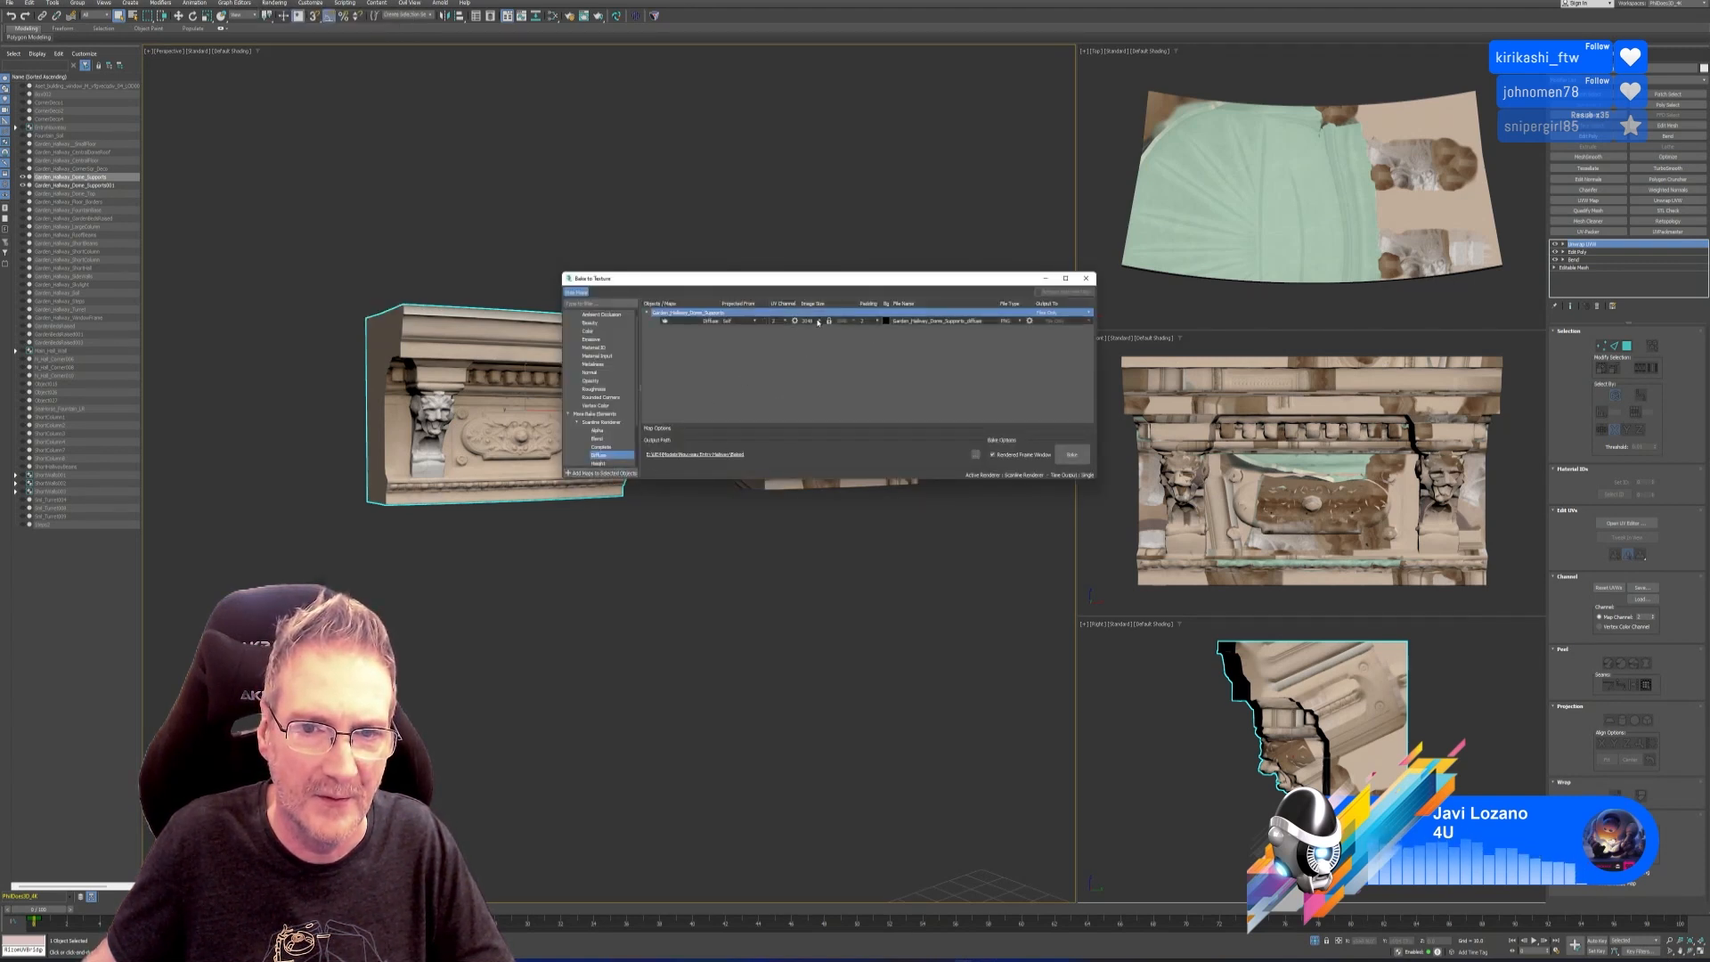
left_click(817, 320)
left_click(812, 353)
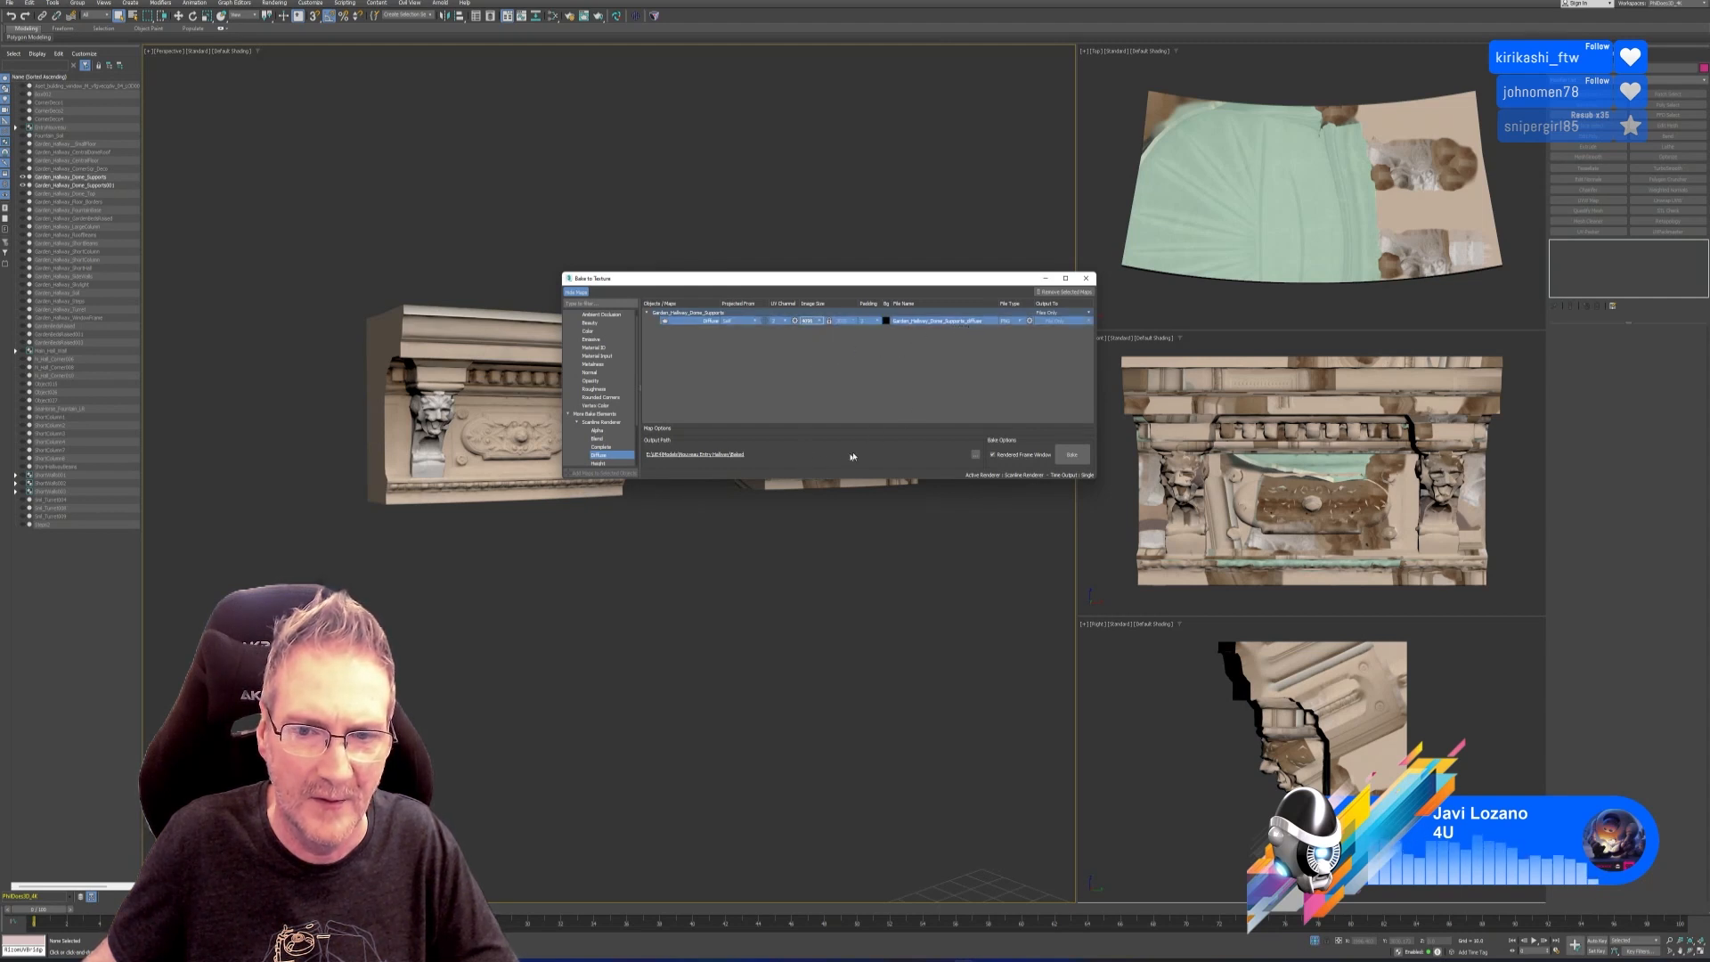
left_click(1071, 454)
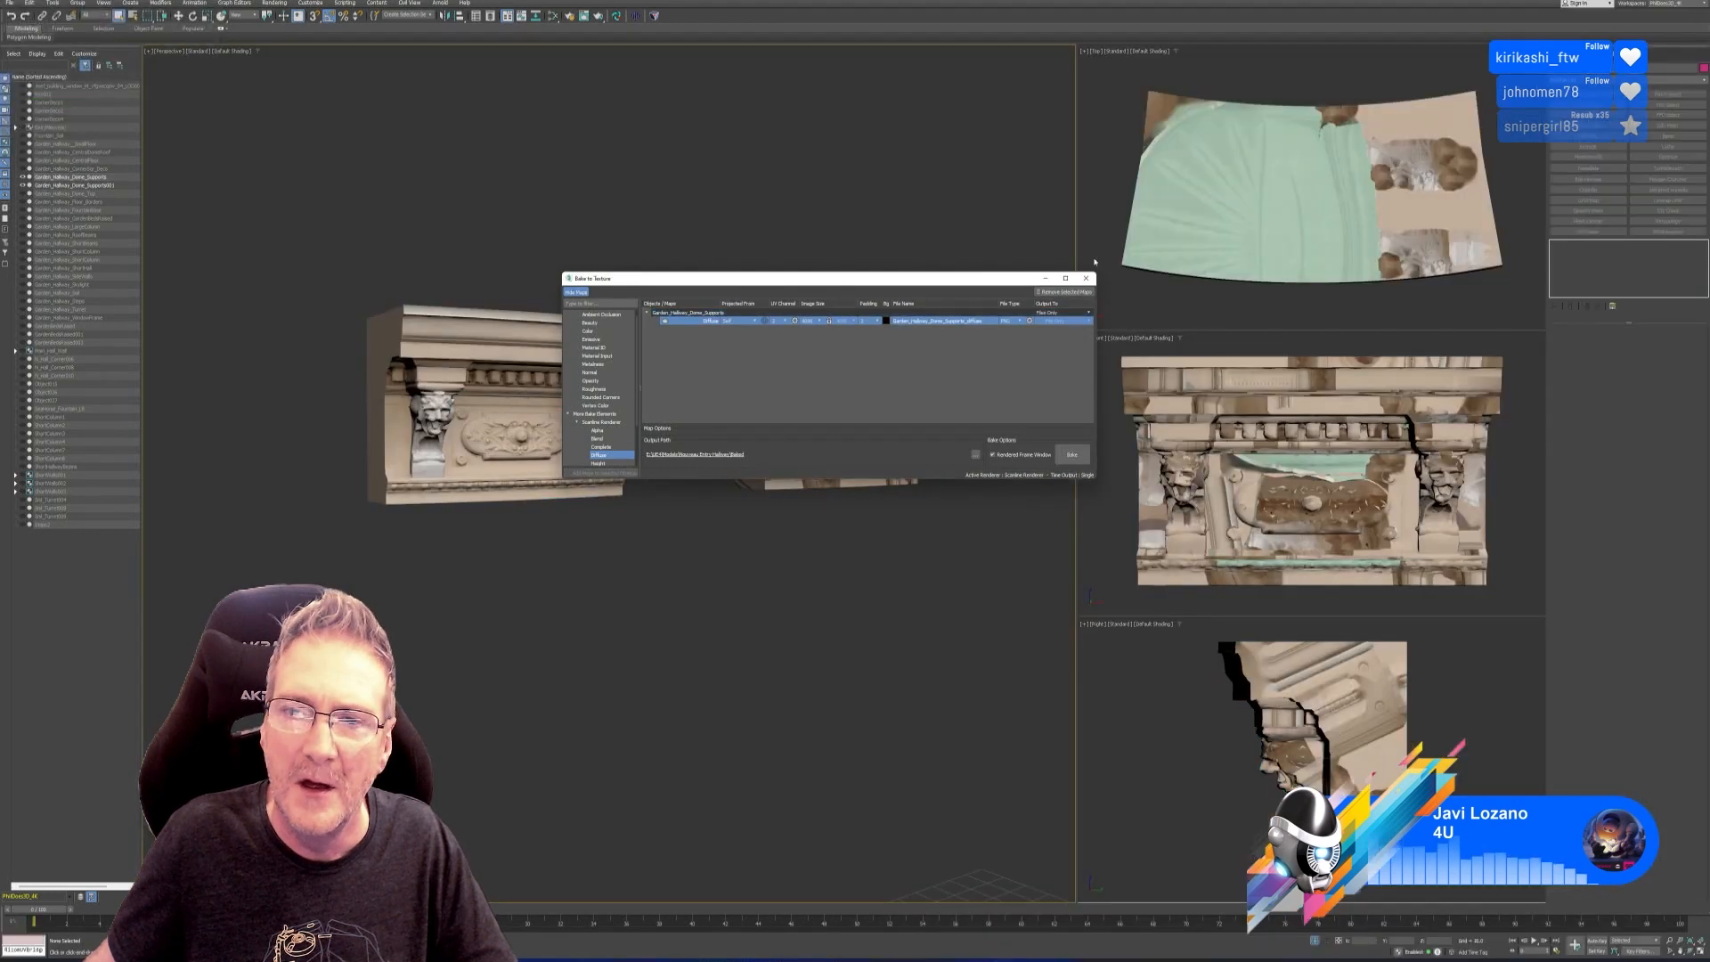
left_click(1086, 278)
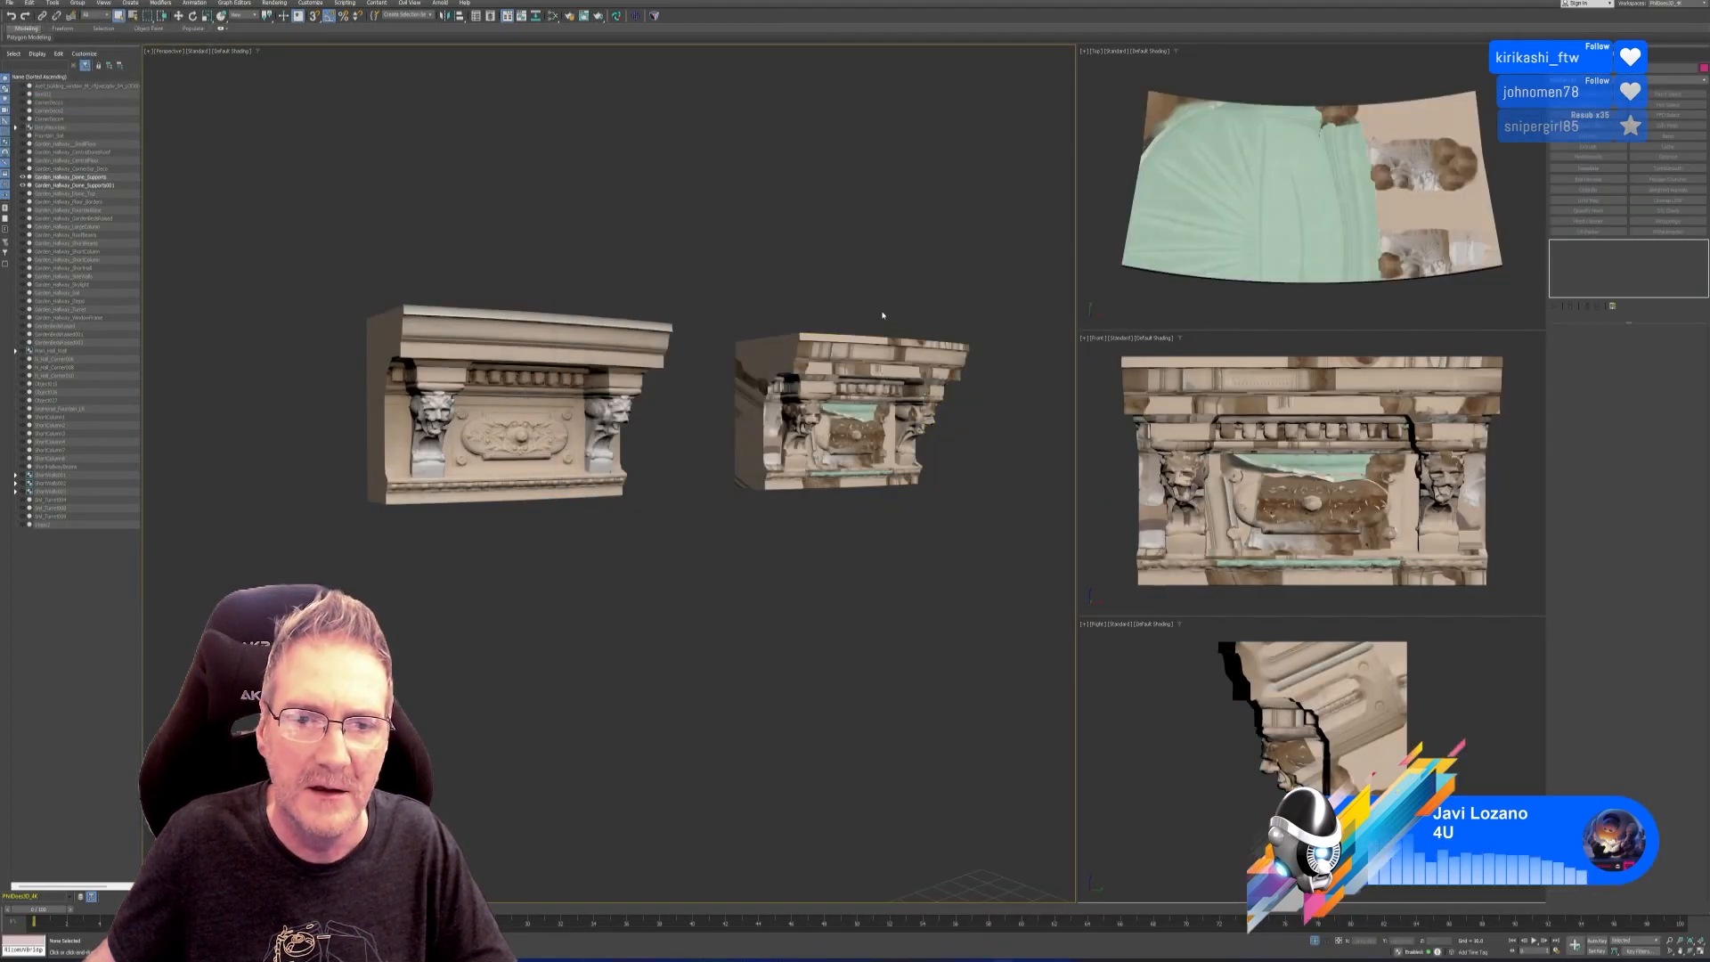
Open the Slate Material Editor and add a new Standard (Legacy) material below the side wall's material.
left_click(552, 16)
middle_click_drag(888, 446, 924, 171)
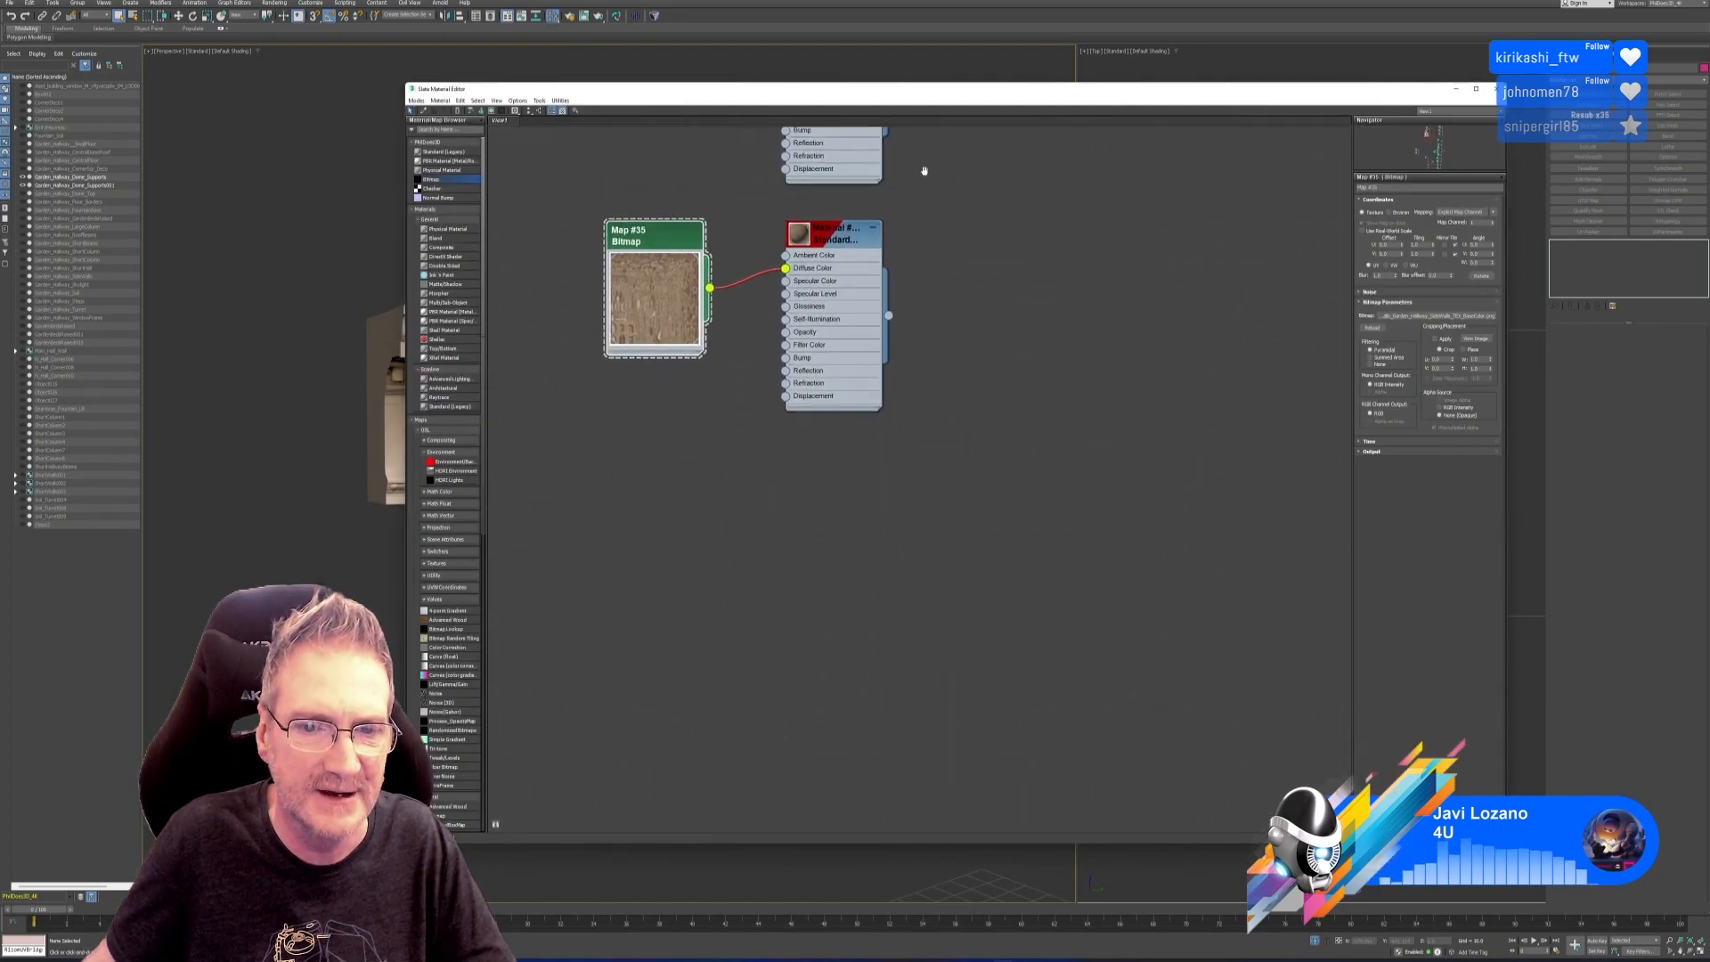
double_click(454, 153)
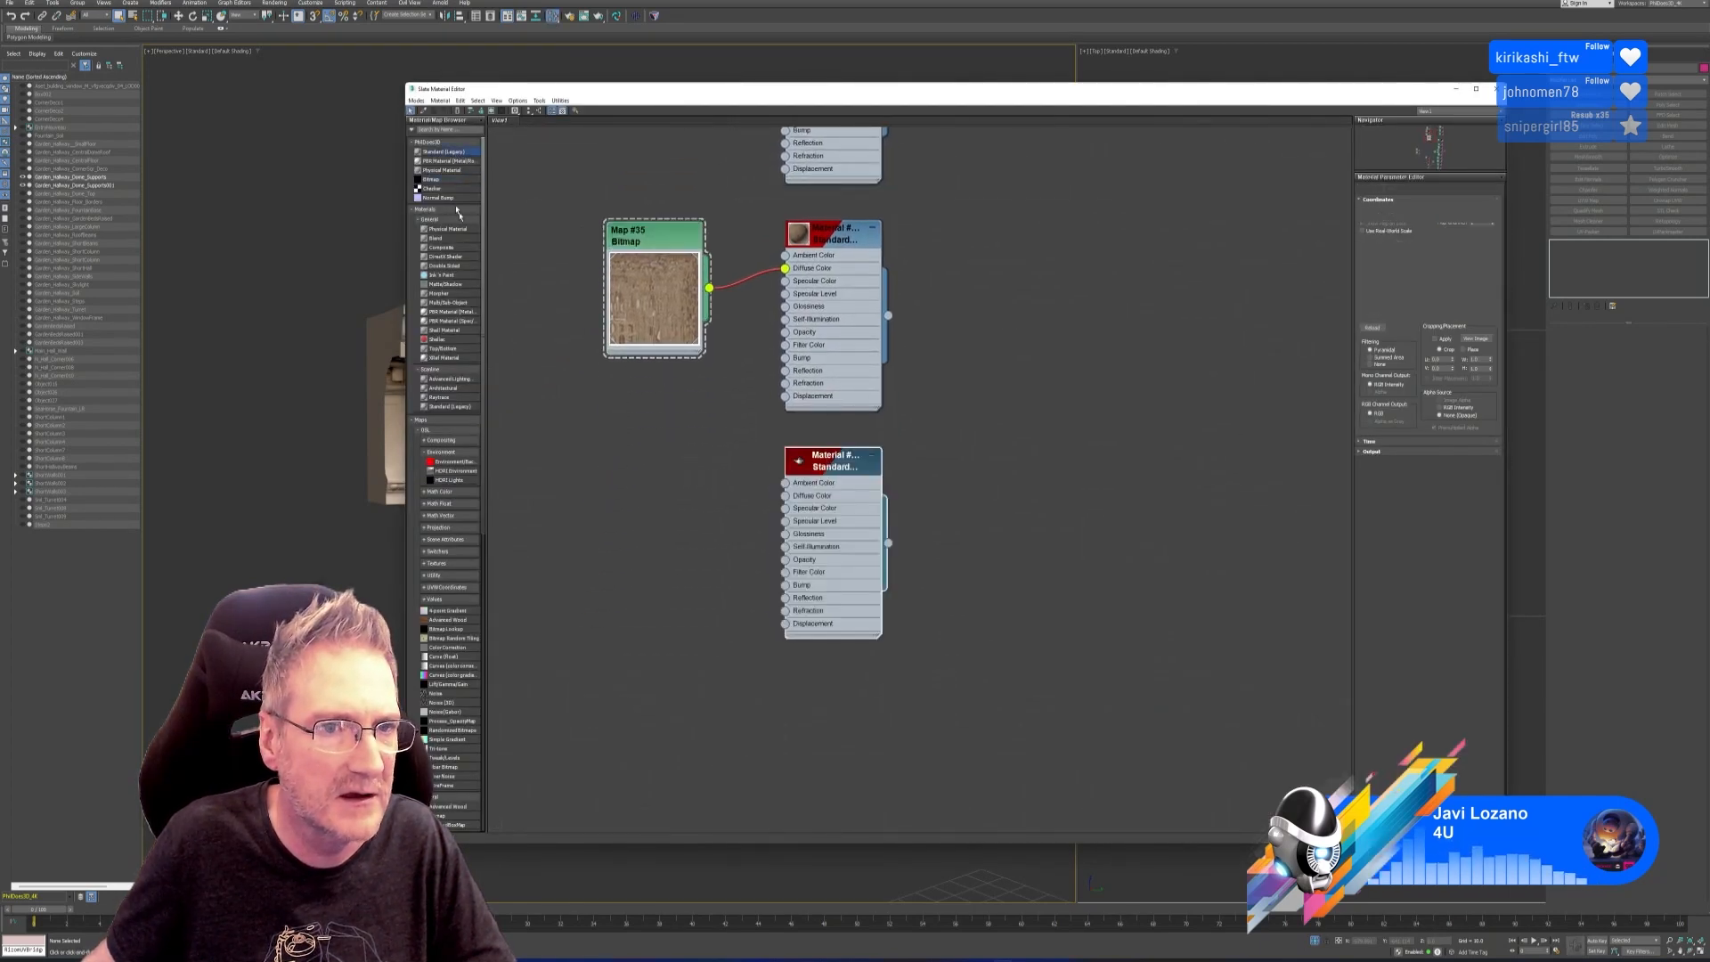
Load Garden_Hallway_Dome_Supports_diffuse.png as a Bitmap node and connect it to the new material's Diffuse Color.
left_click_drag(439, 183, 645, 460)
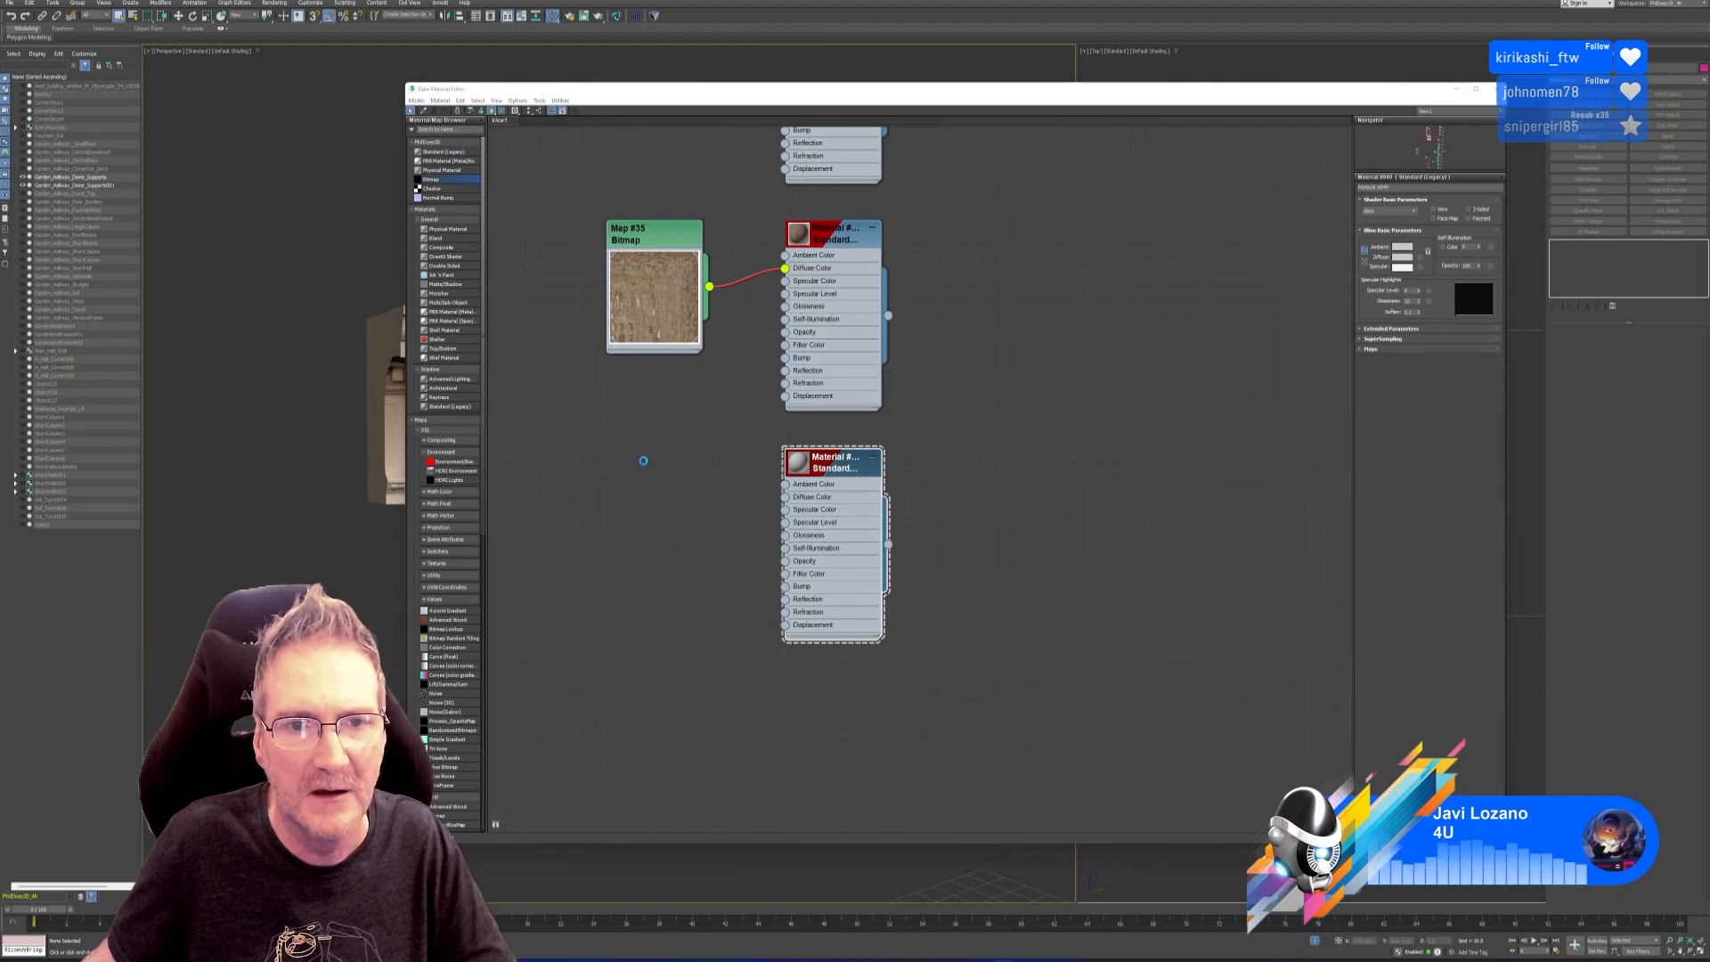
left_click_drag(423, 14, 733, 82)
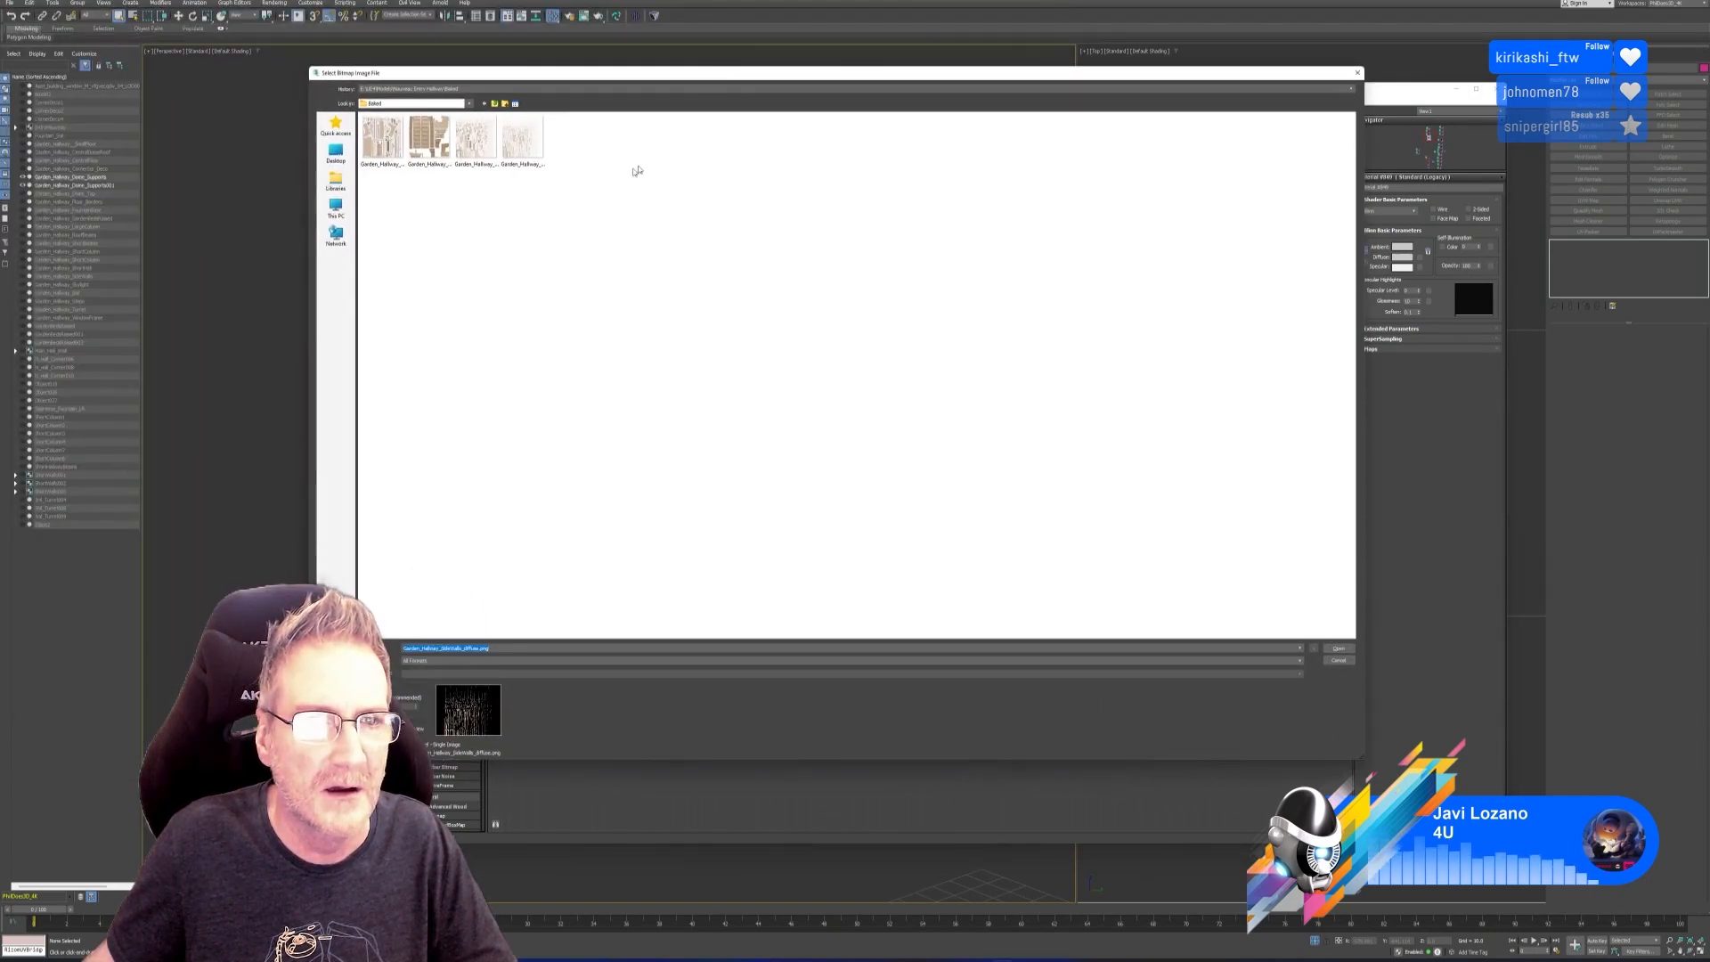
left_click(522, 139)
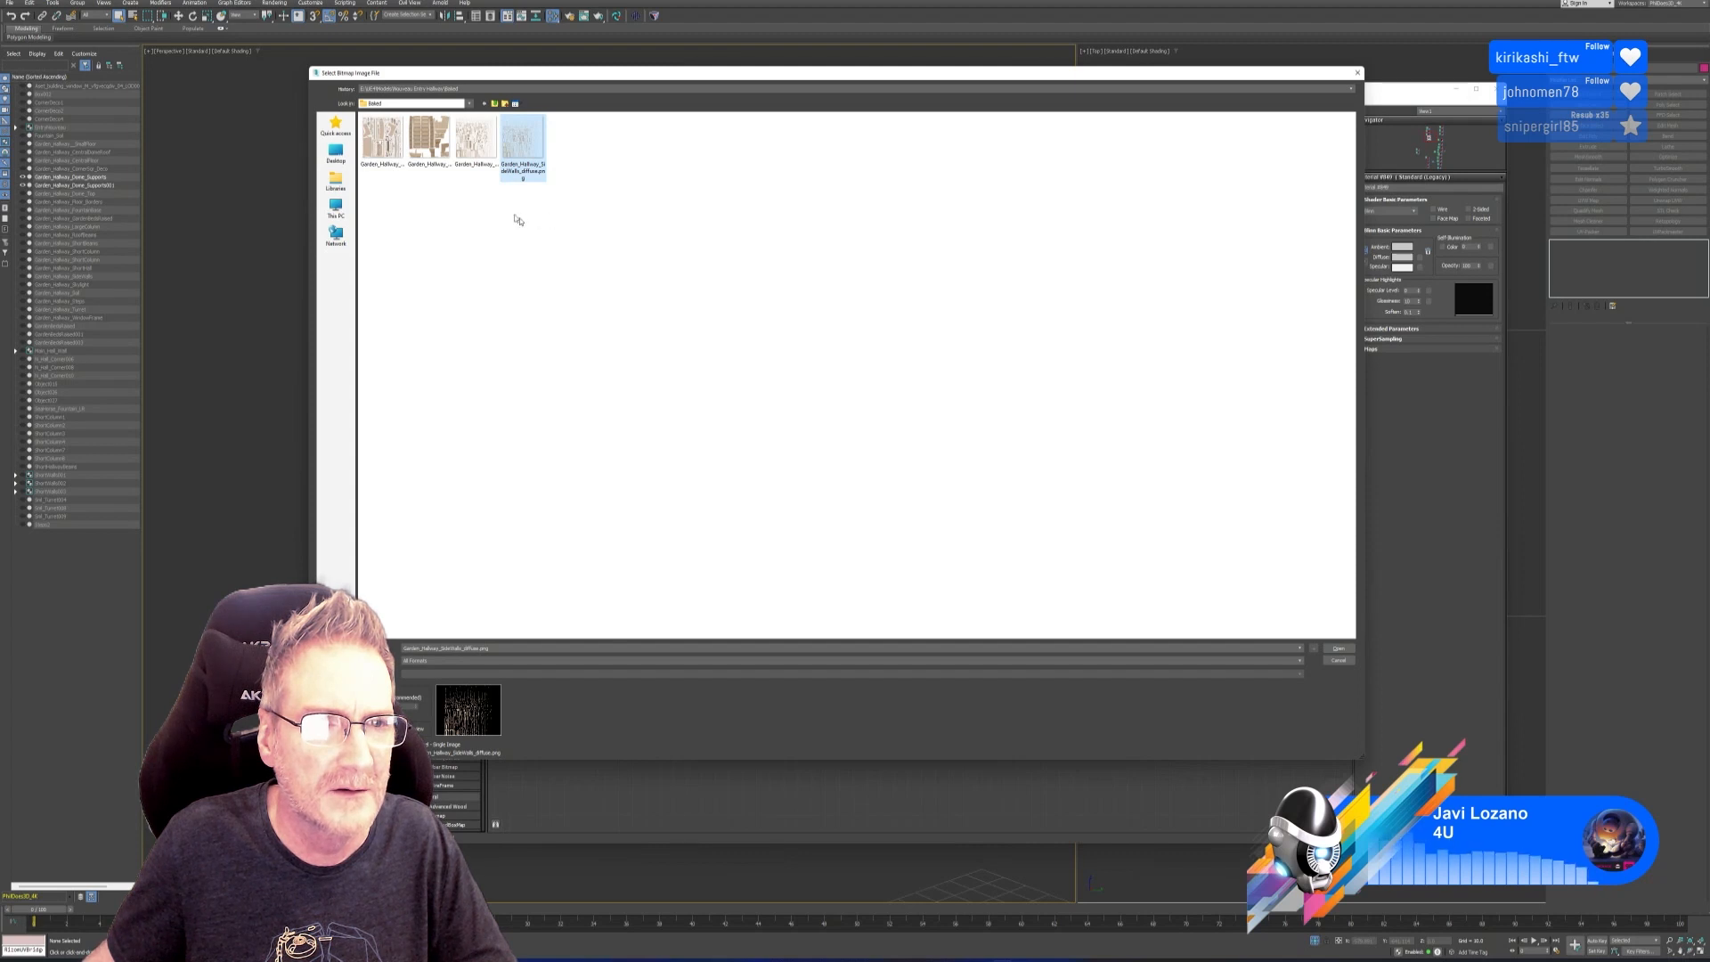
left_click(476, 141)
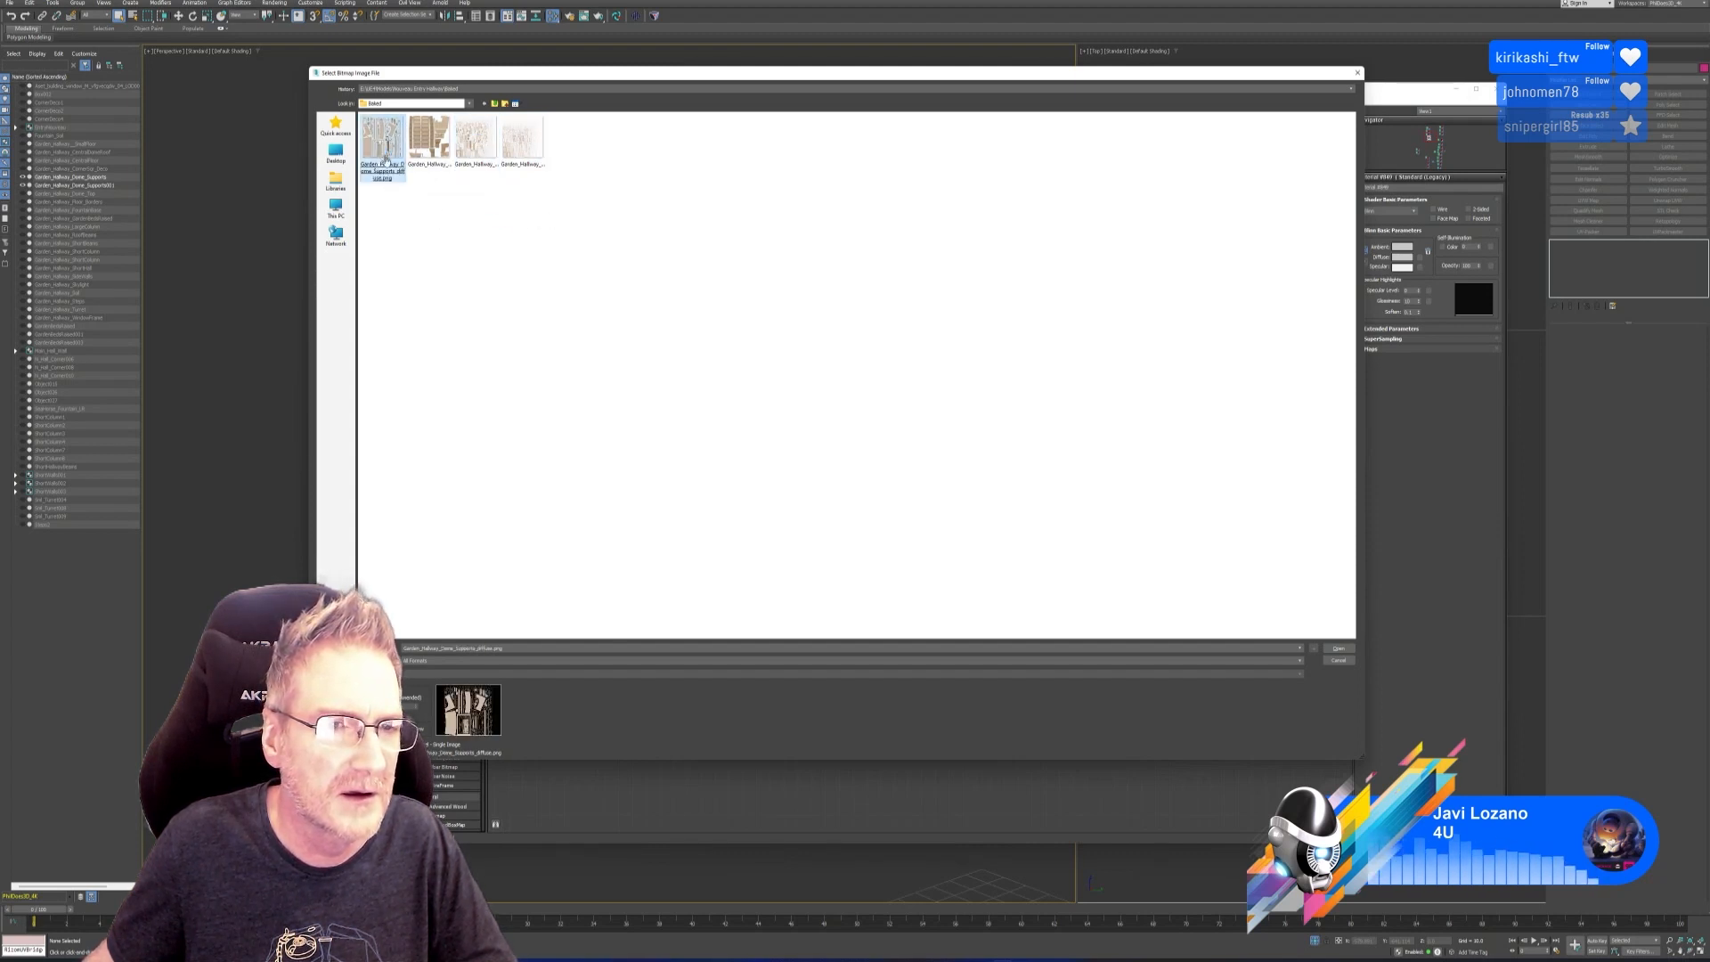
left_click(383, 147)
key("Return")
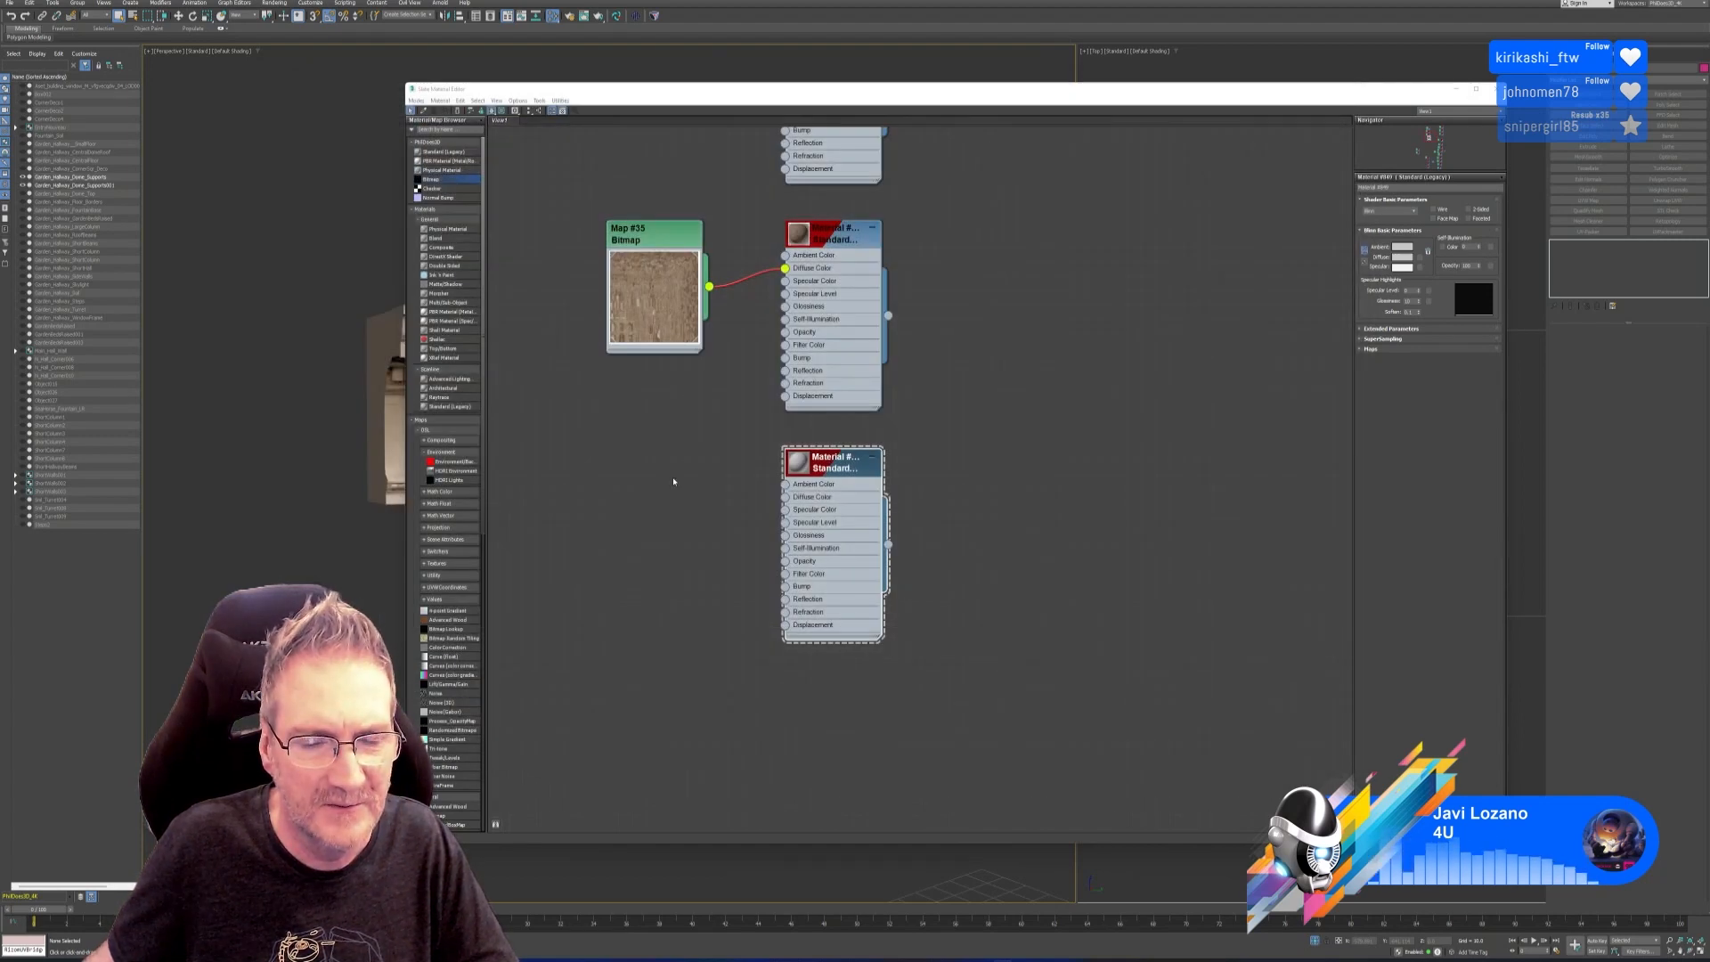
double_click(604, 463)
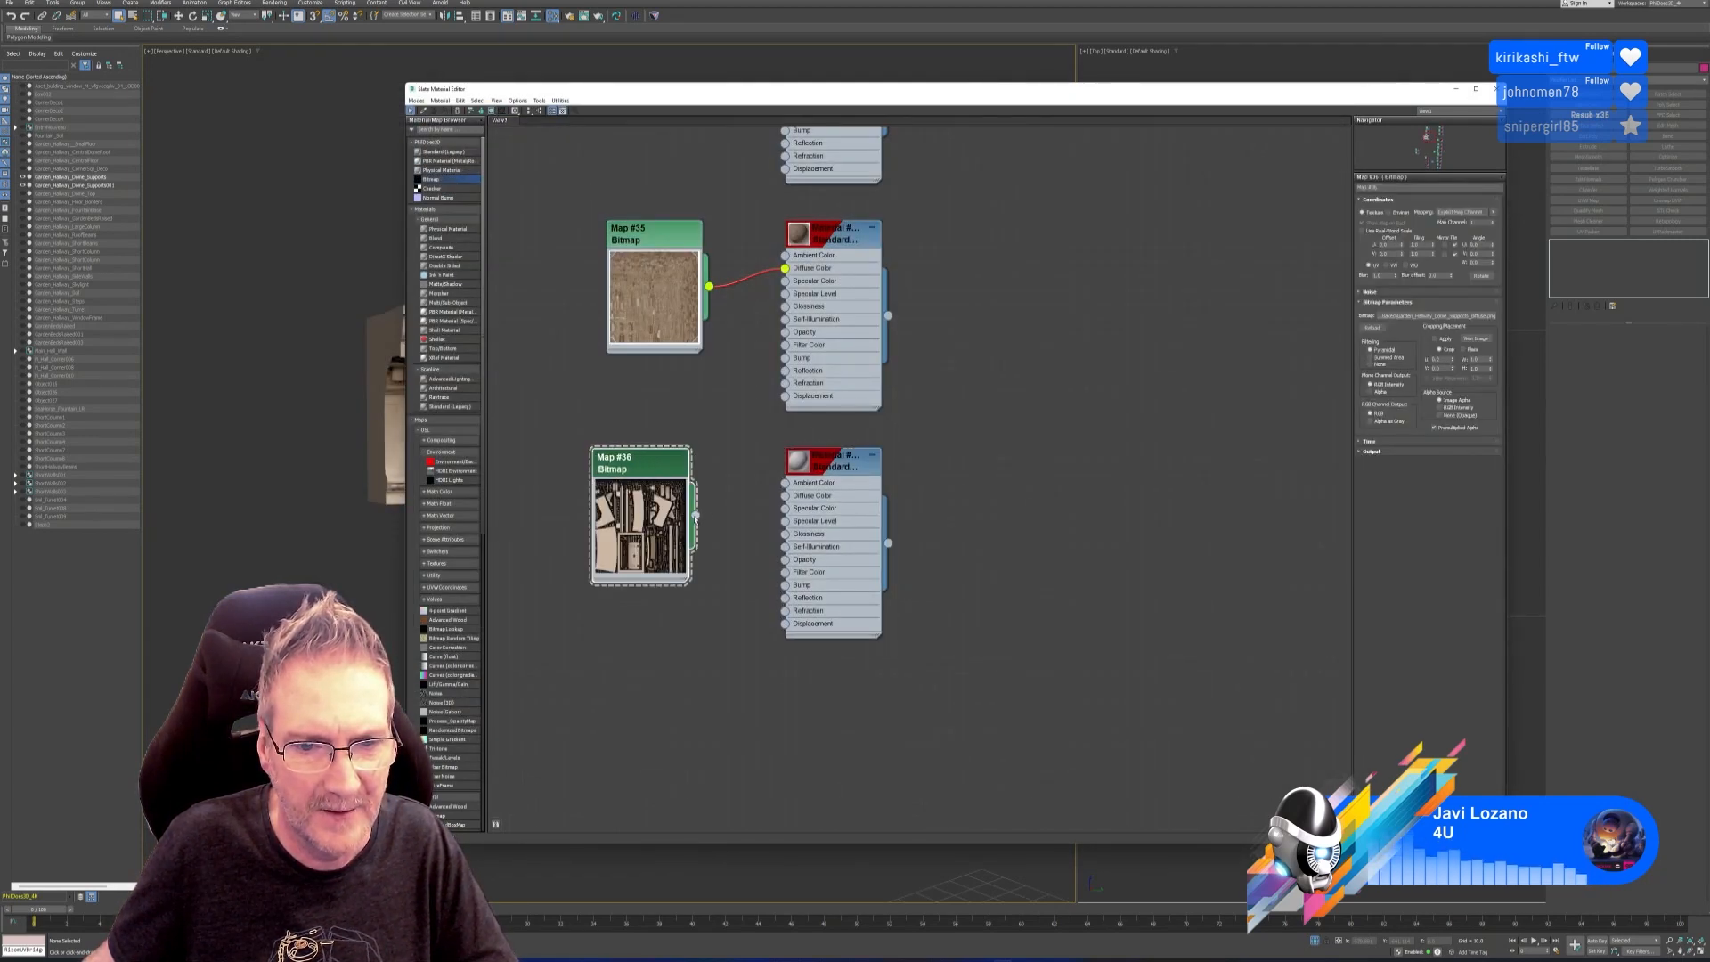
left_click_drag(694, 515, 784, 496)
Assign the new diffuse material to the original dome support and close the material editor.
left_click(802, 461)
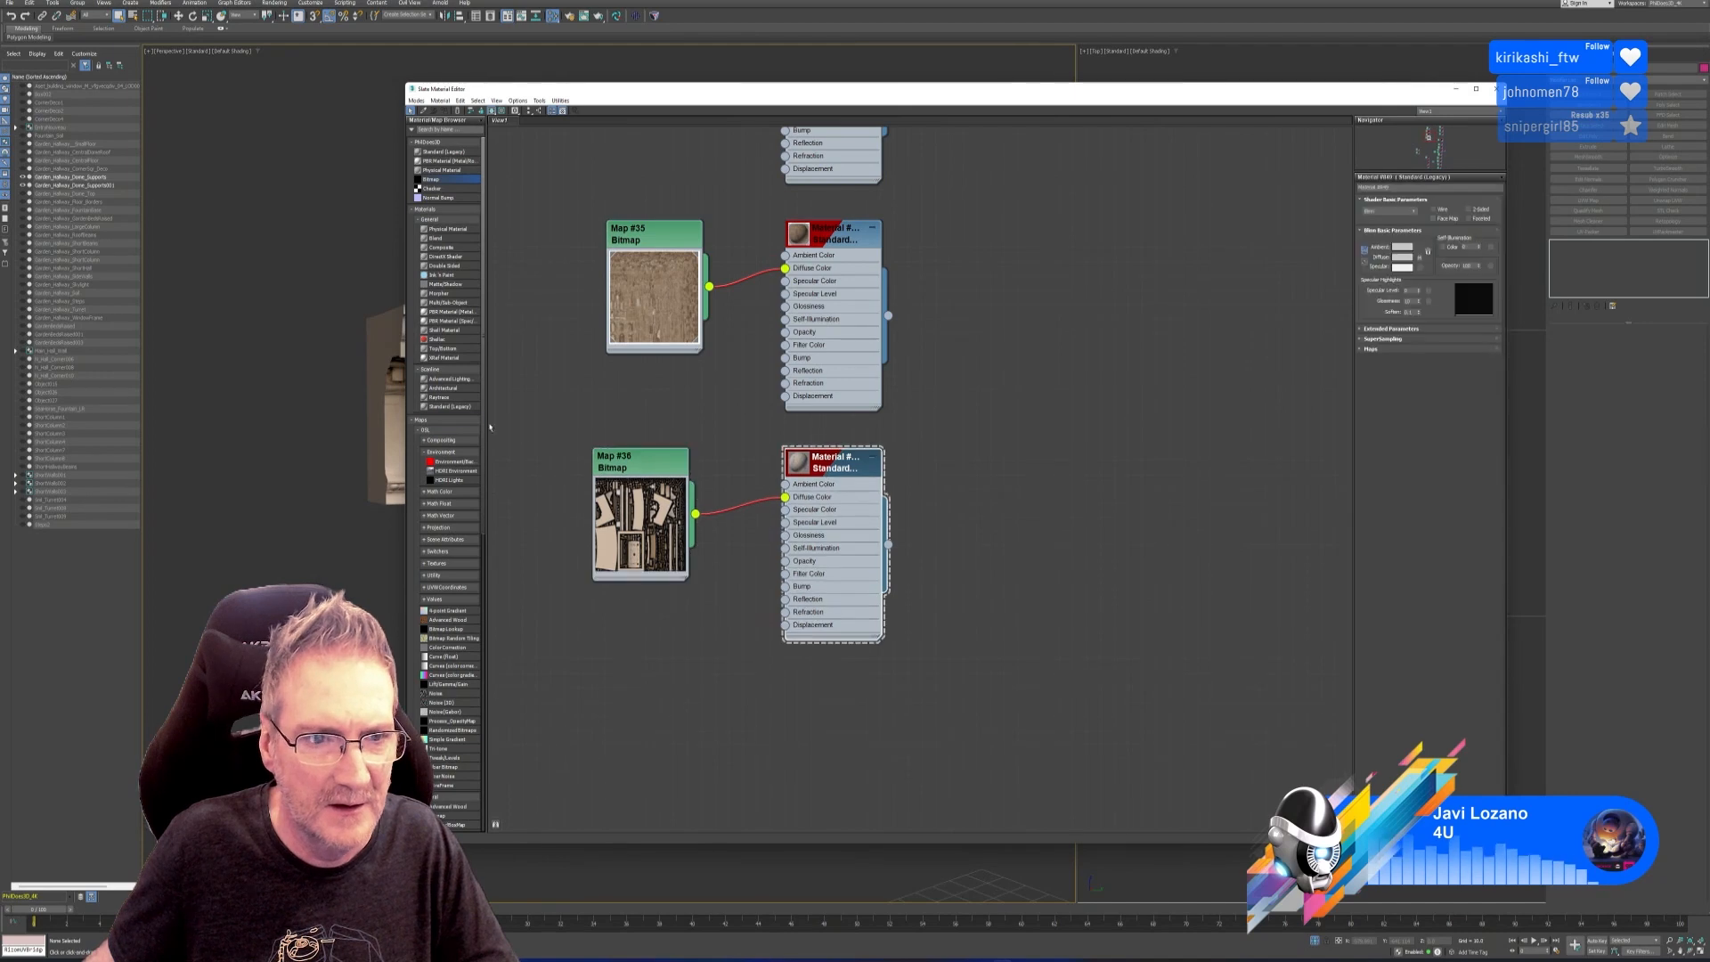
left_click(394, 418)
right_click(809, 461)
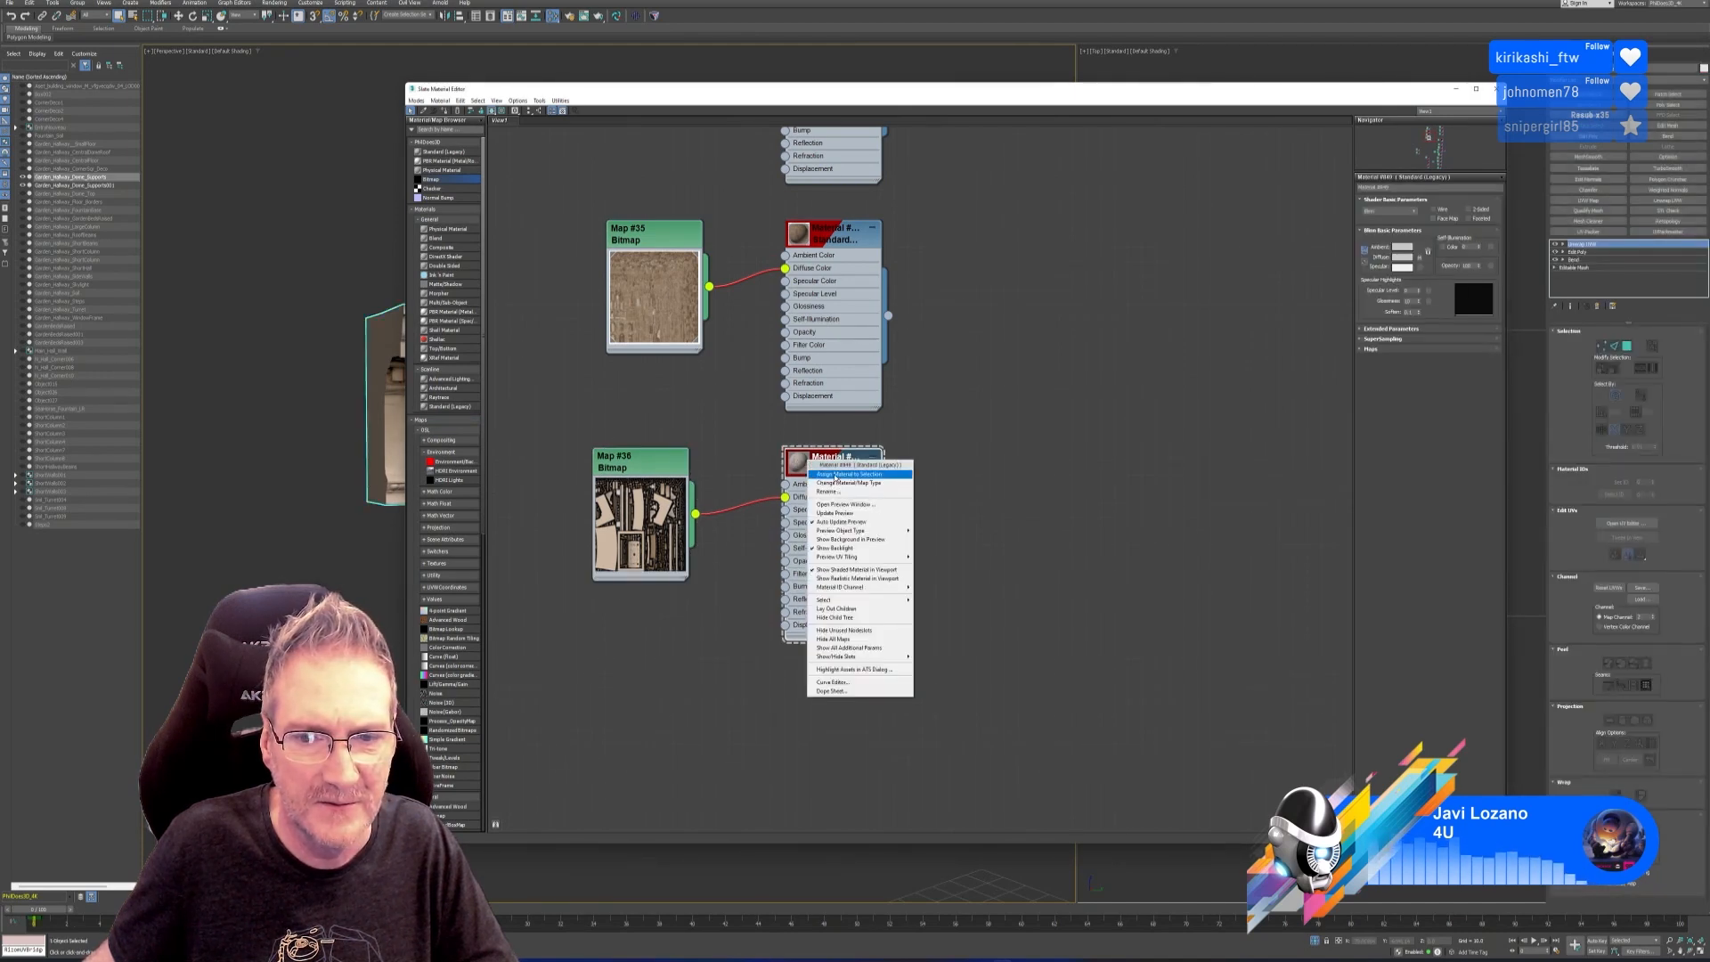
left_click(835, 476)
left_click(1496, 89)
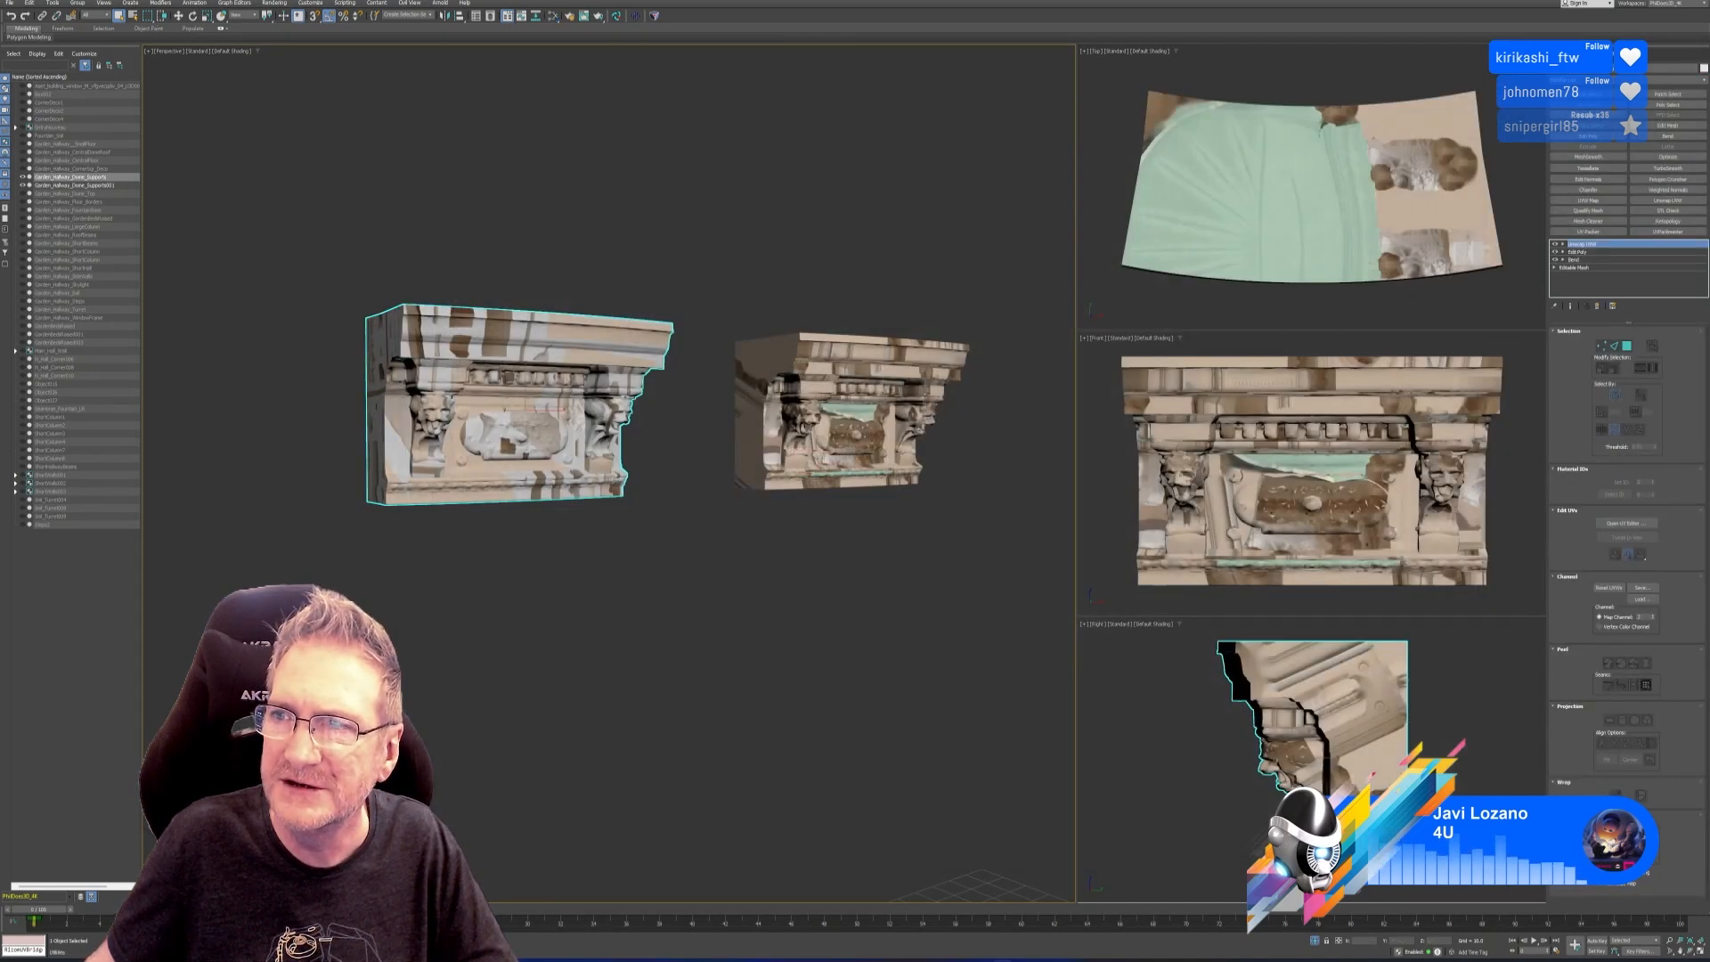
Open the Channel Info utility for the original dome support and copy its map channel 2.
left_click(1627, 55)
left_click(1627, 294)
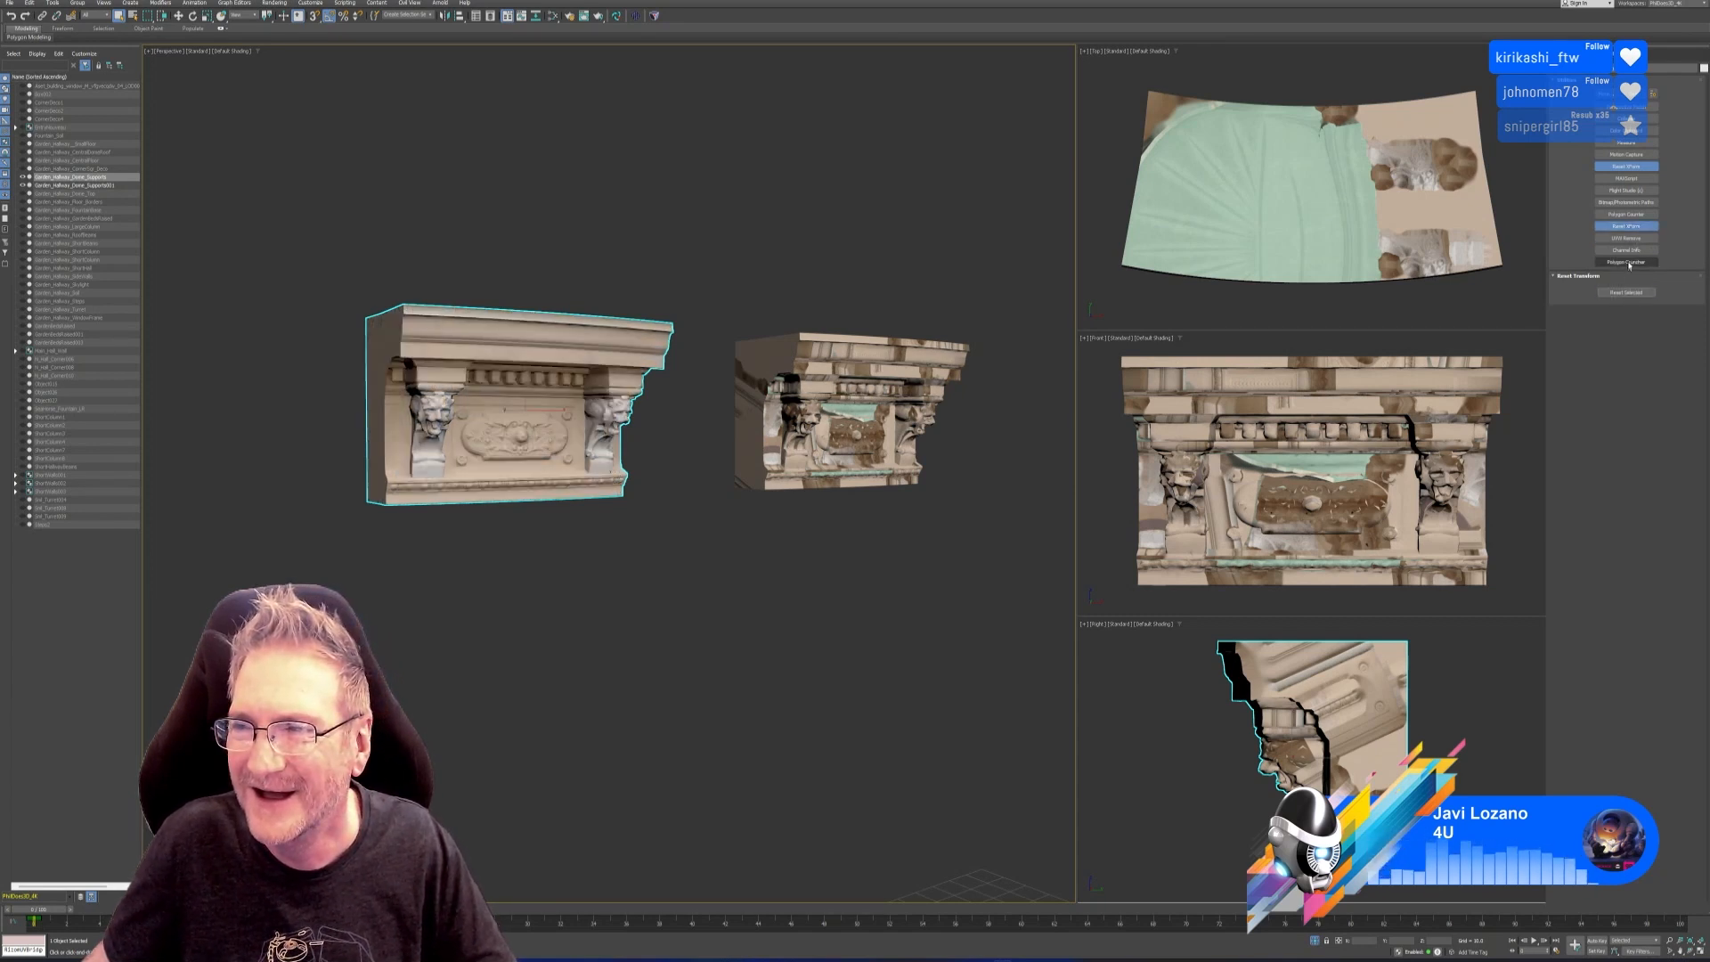
left_click(1626, 250)
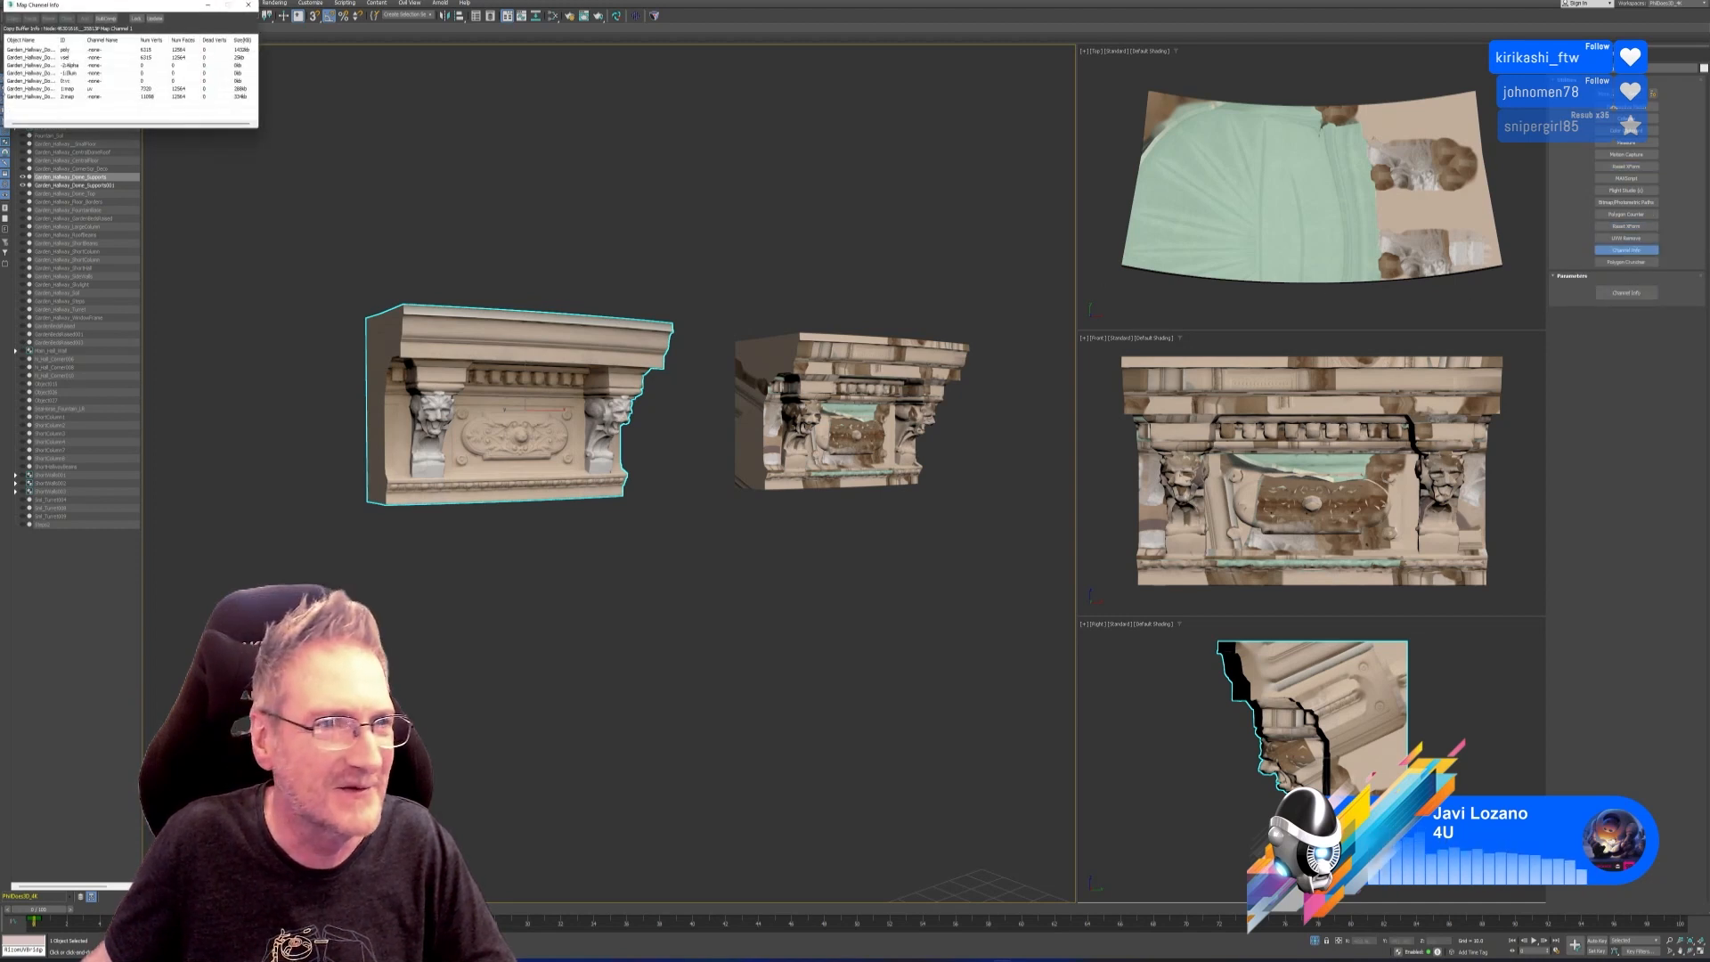
right_click(65, 96)
left_click(83, 104)
Try pasting the copied UVs into the dome support's map channel 1 and close Map Channel Info.
left_click(70, 90)
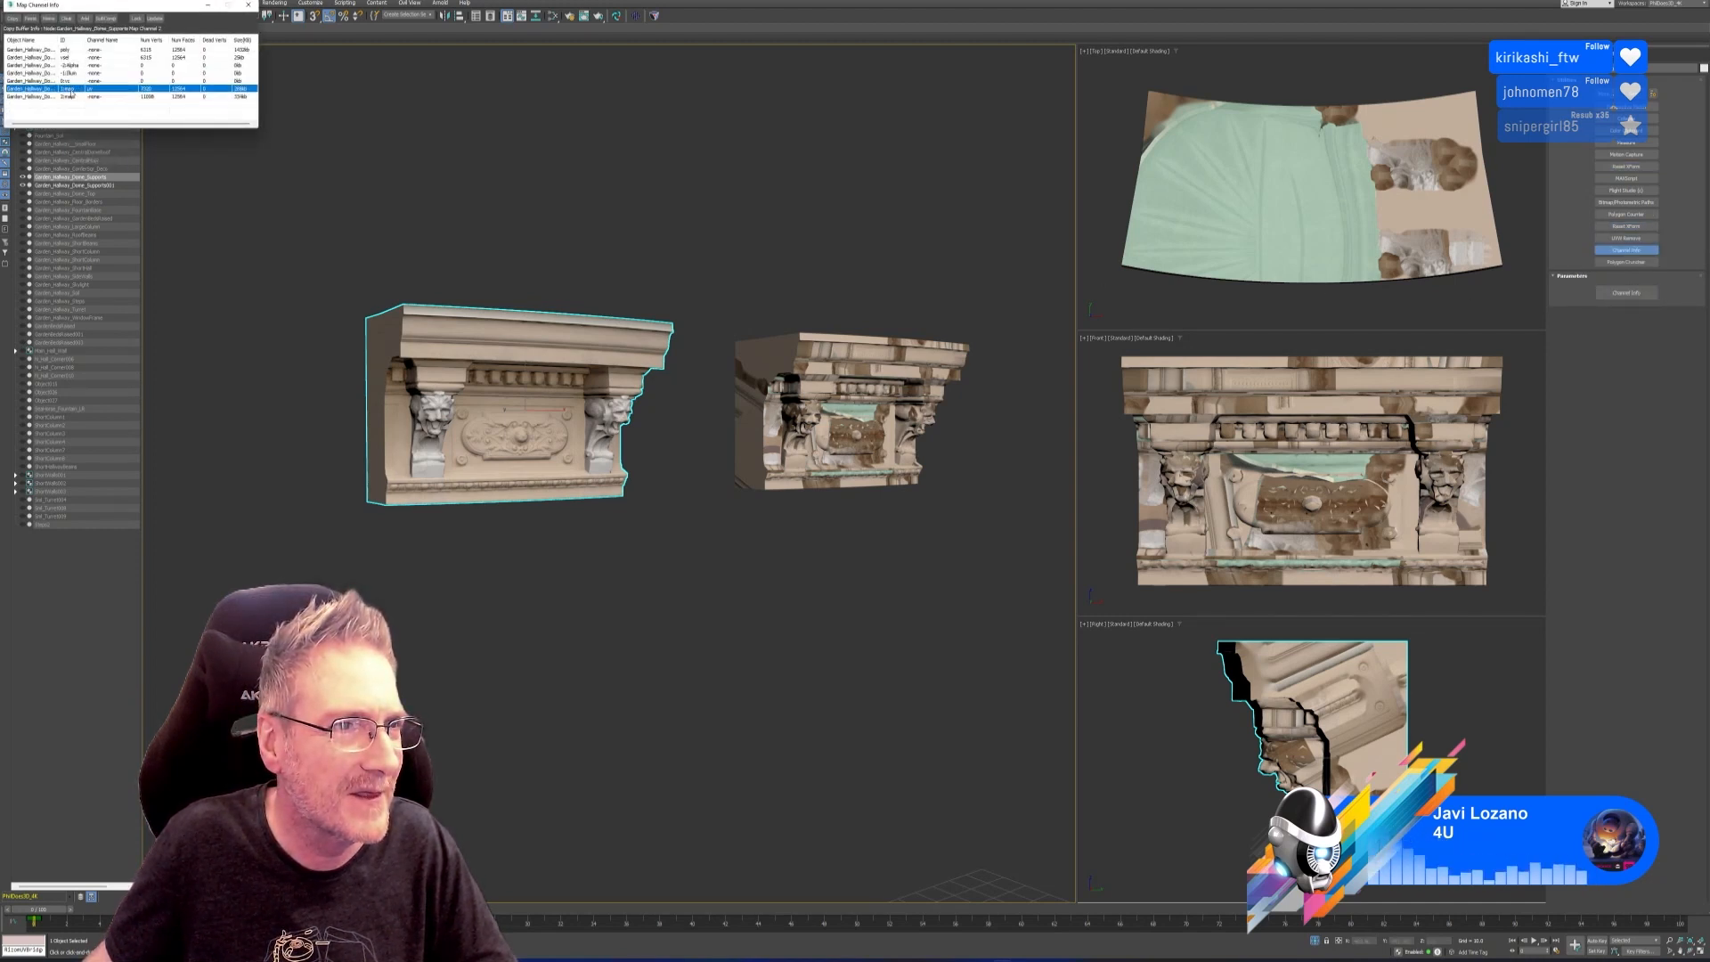
right_click(71, 90)
left_click(93, 106)
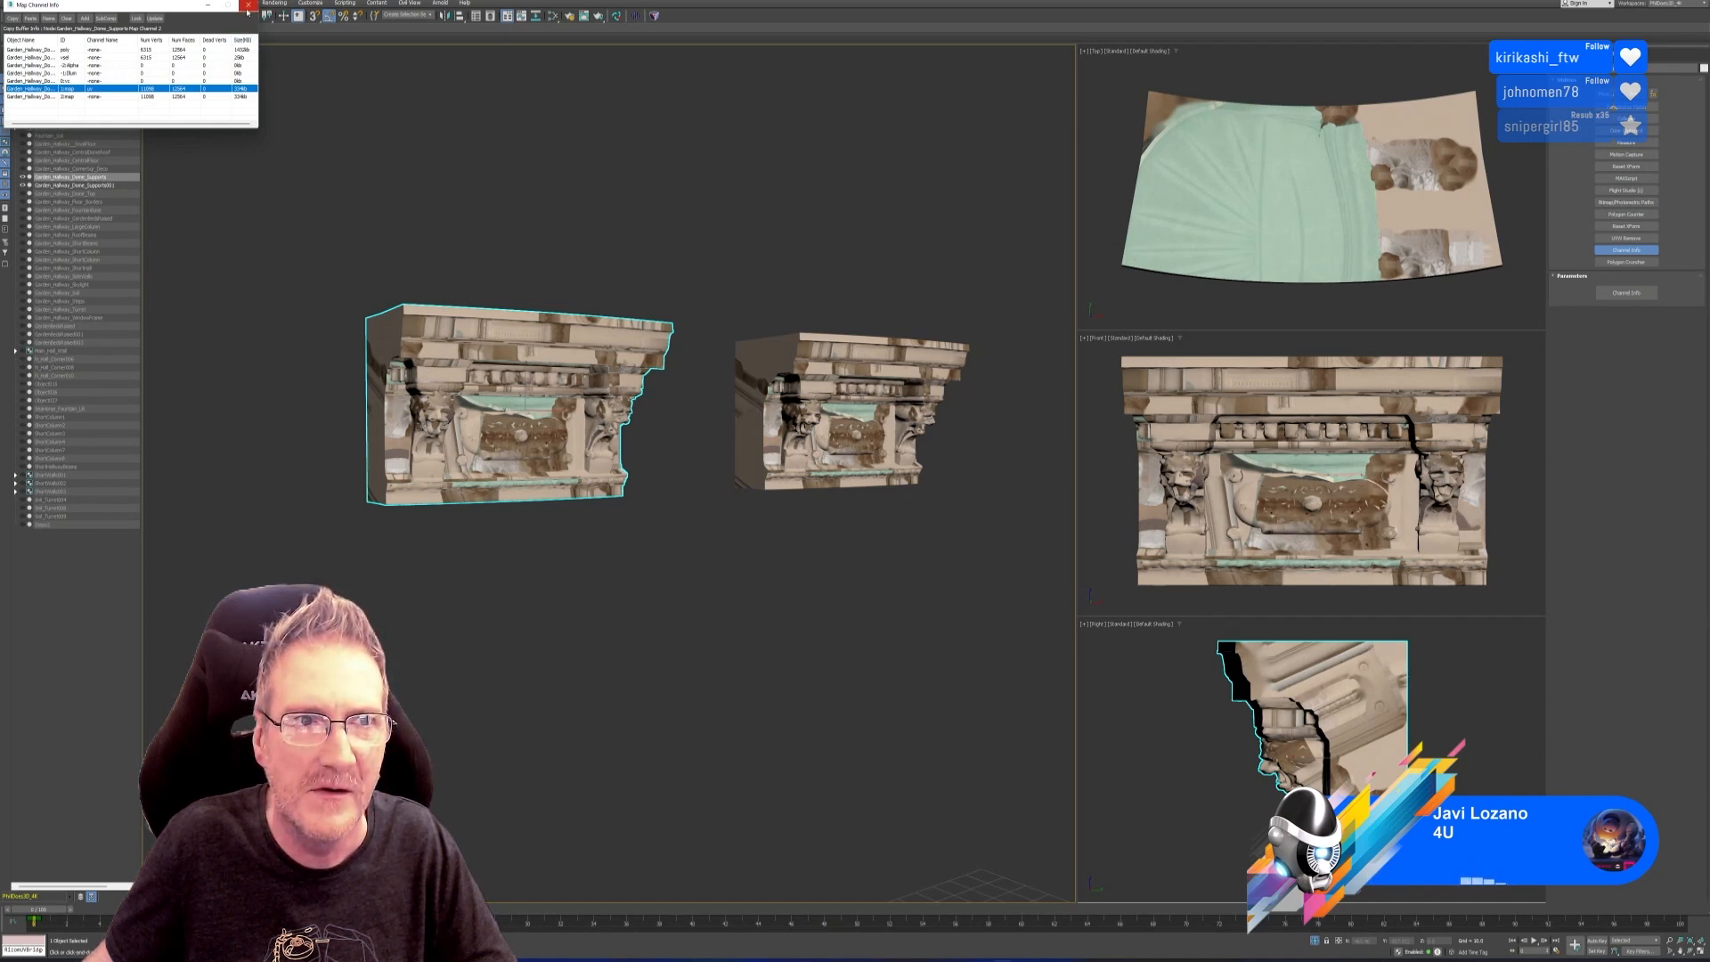
left_click(248, 5)
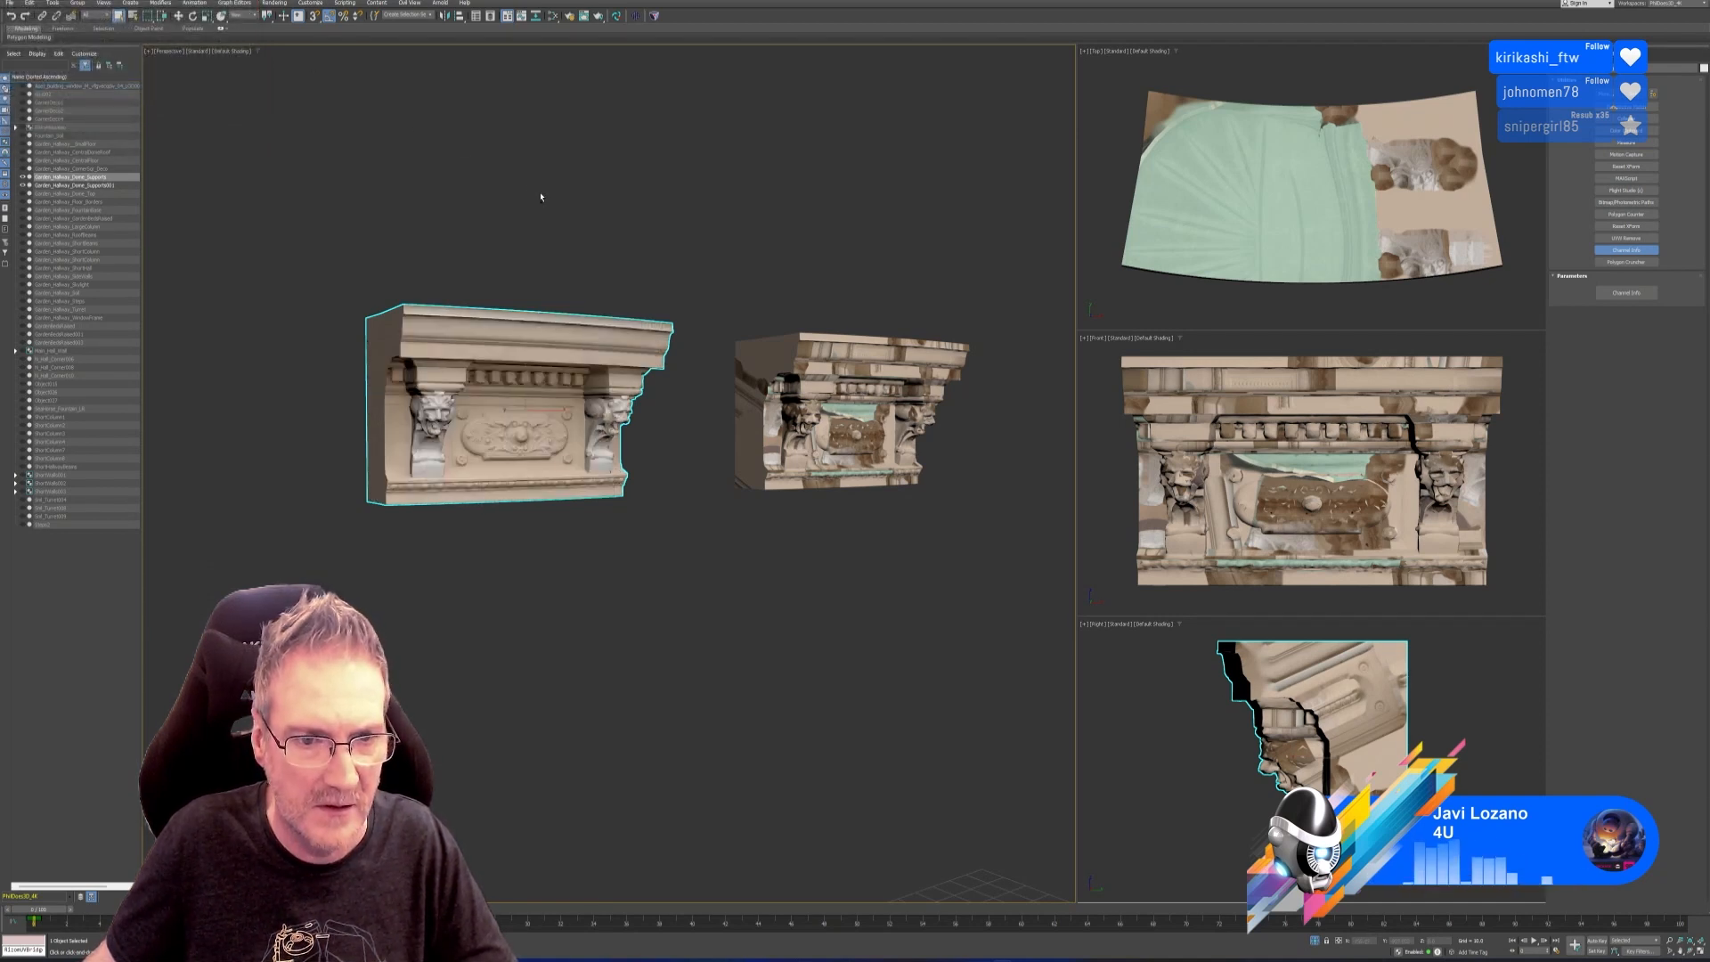
Apply the material with the baked dome supports bitmap to the selected dome support again and close the material editor.
left_click(552, 15)
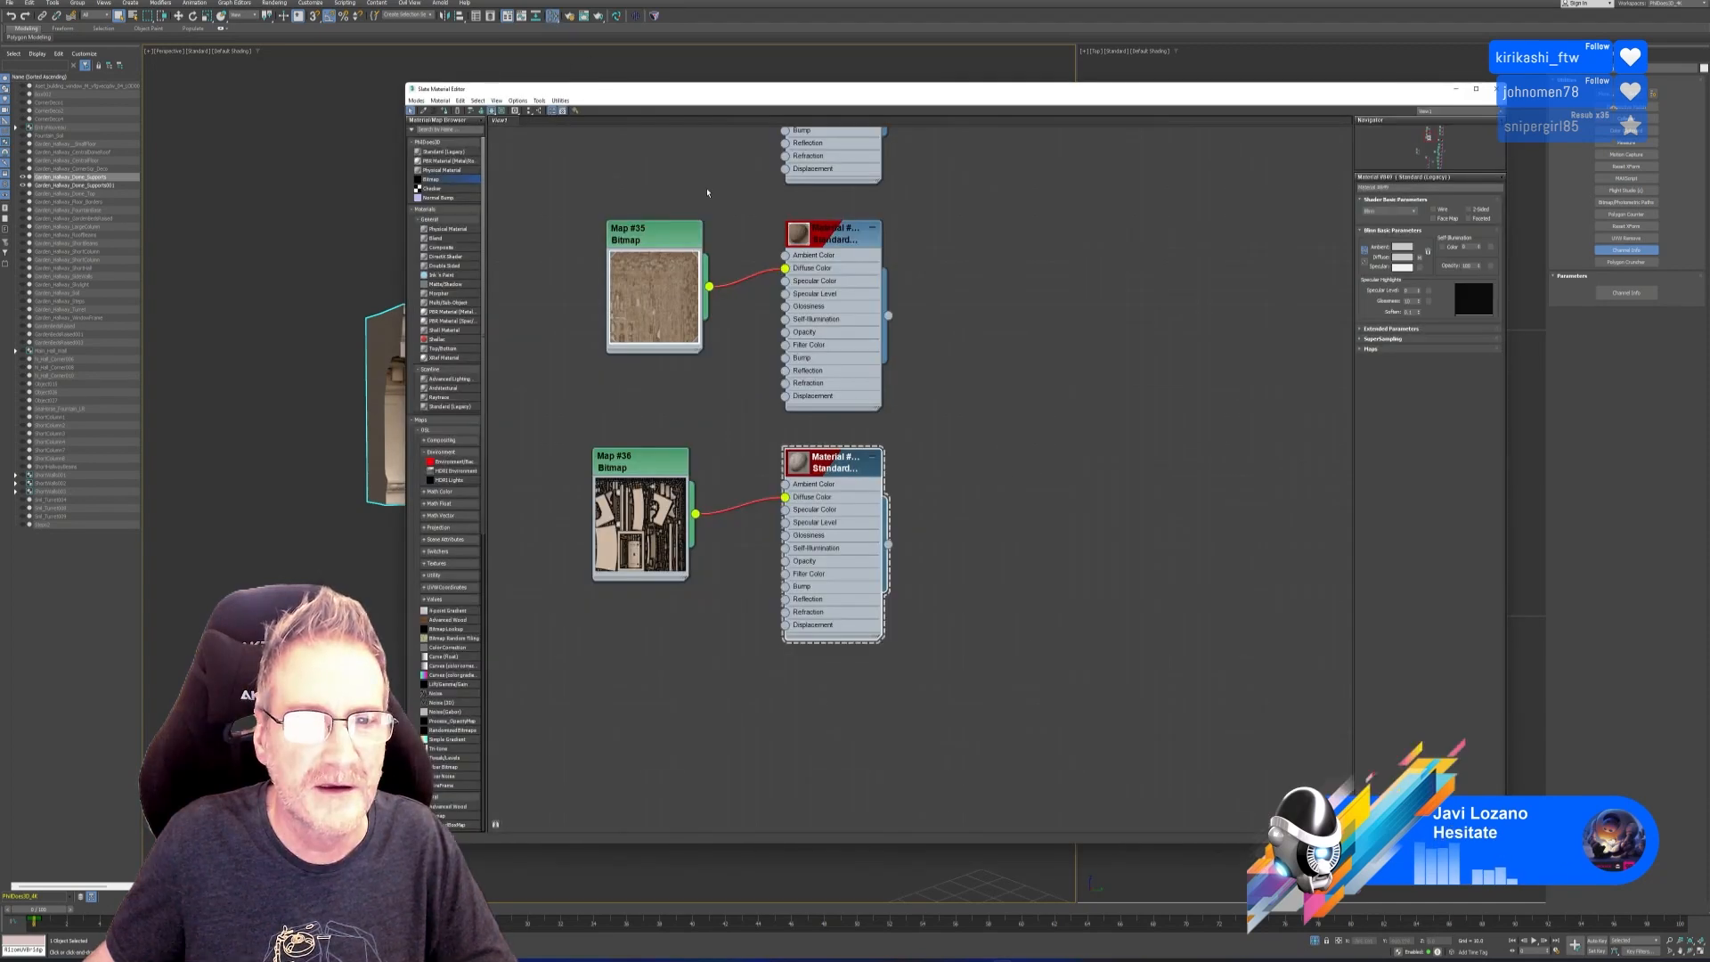
right_click(810, 466)
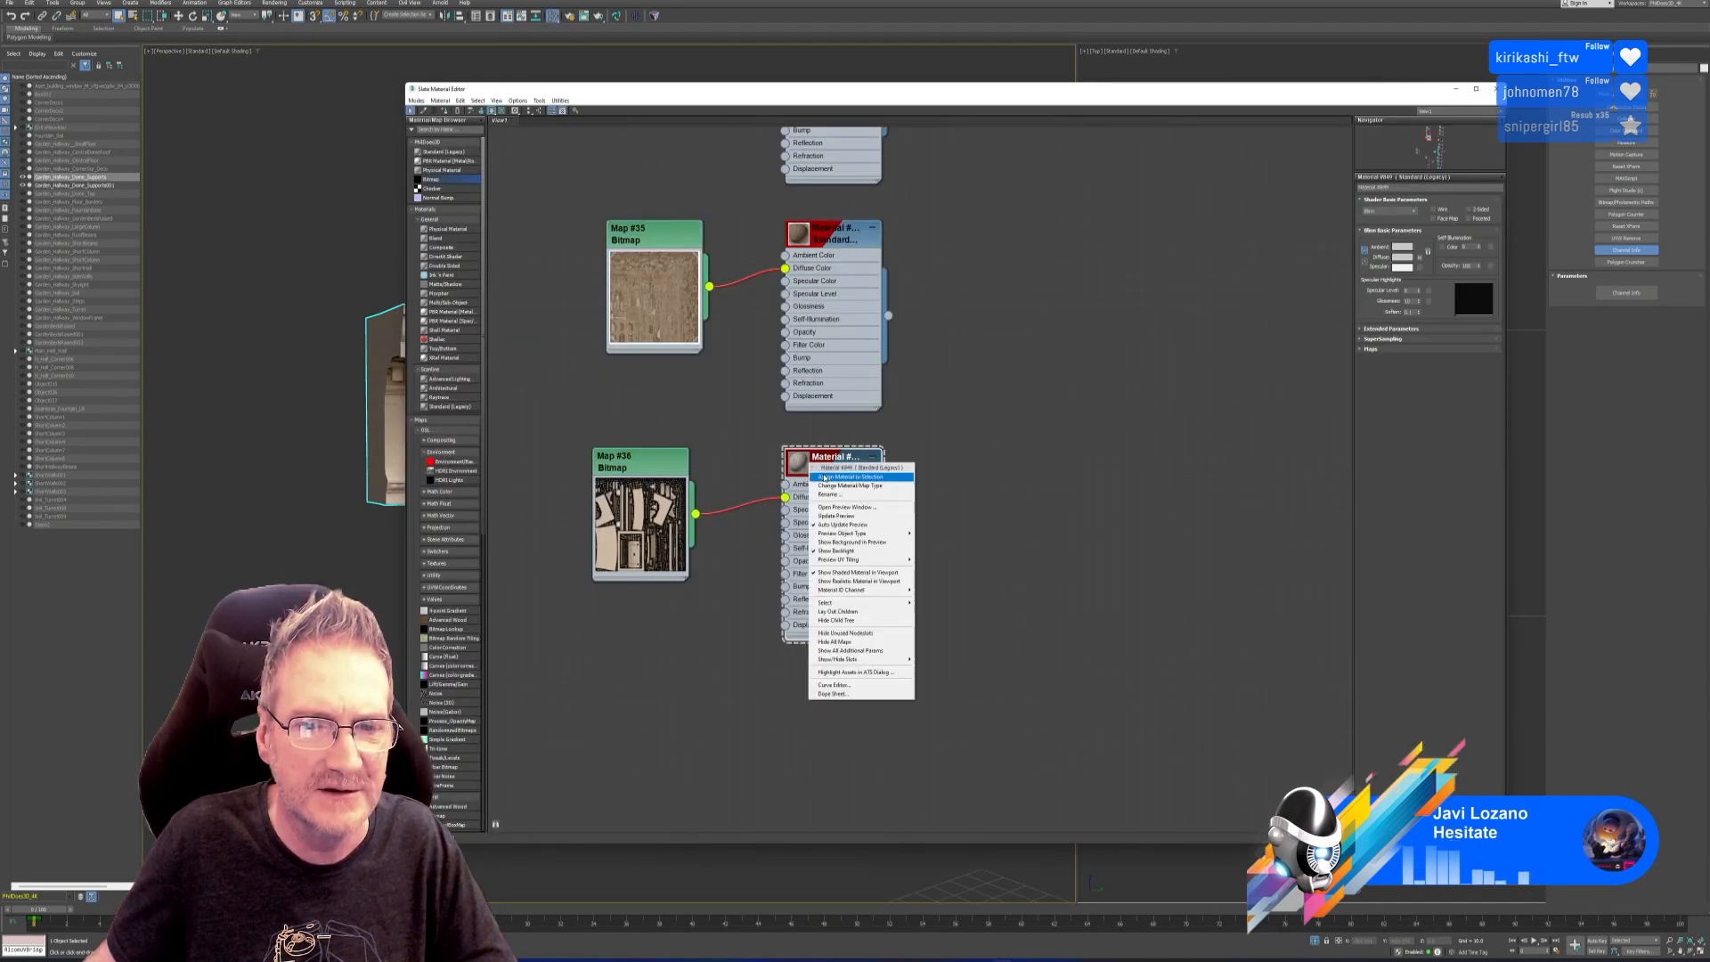
left_click(840, 477)
left_click(1496, 89)
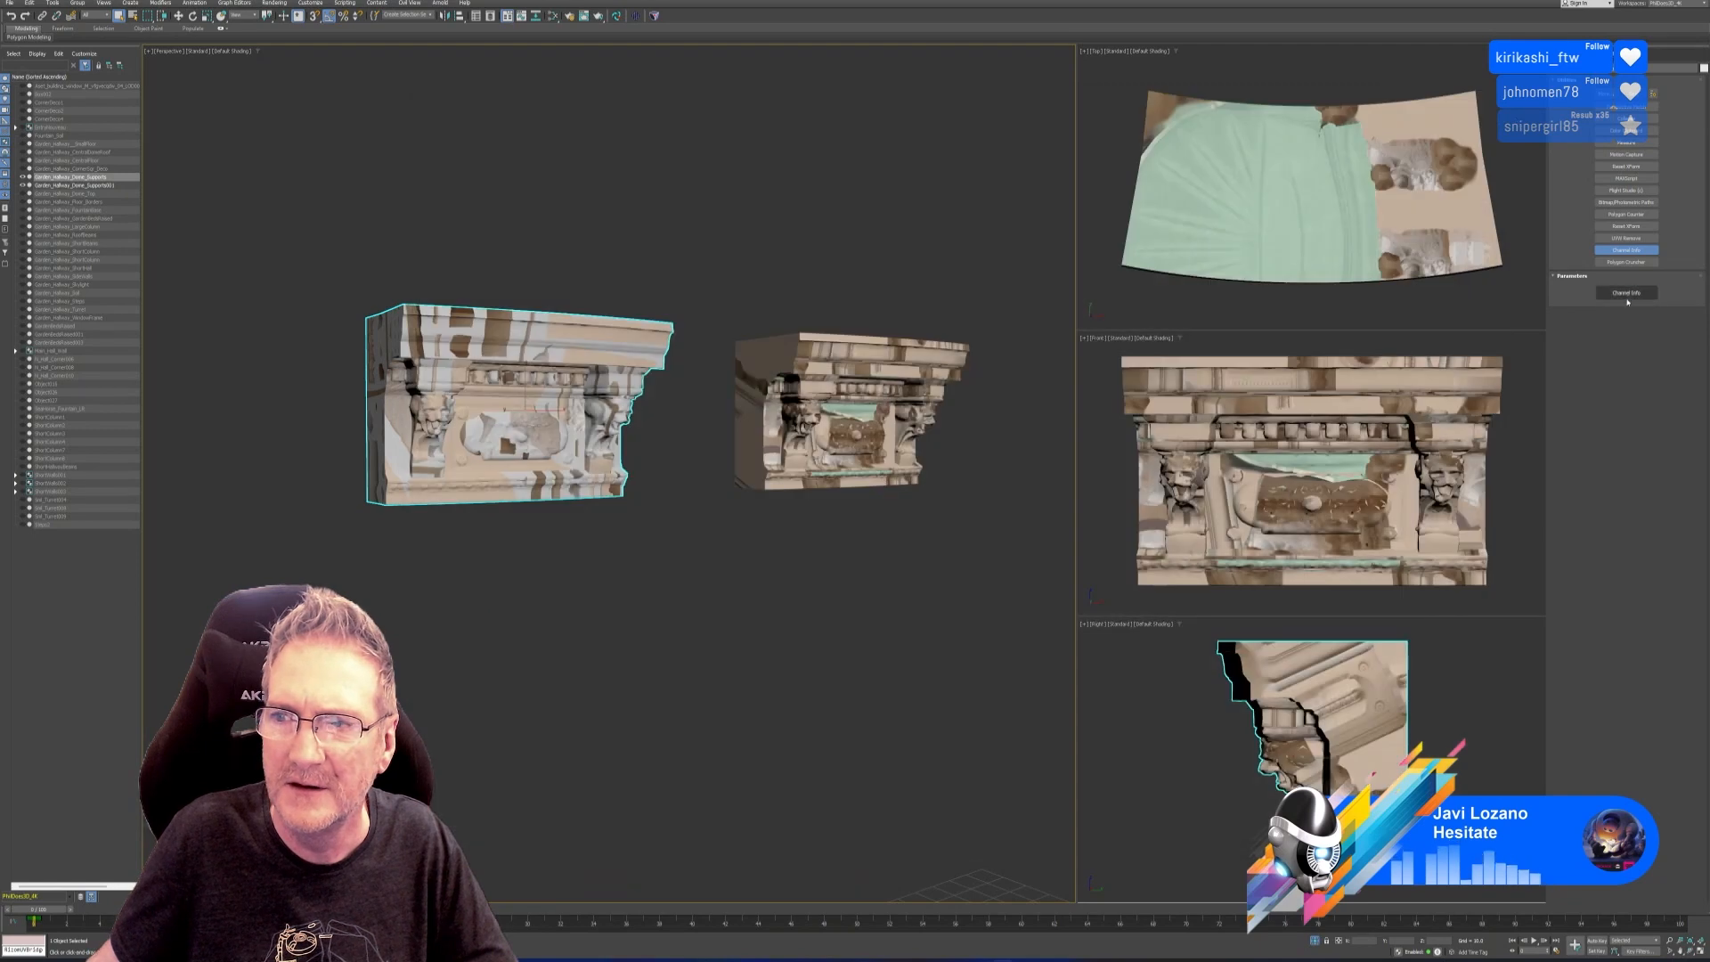
Reopen Map Channel Info, paste the copied channel 2 UVs into the dome support's map channel 1, and close it.
left_click(1626, 293)
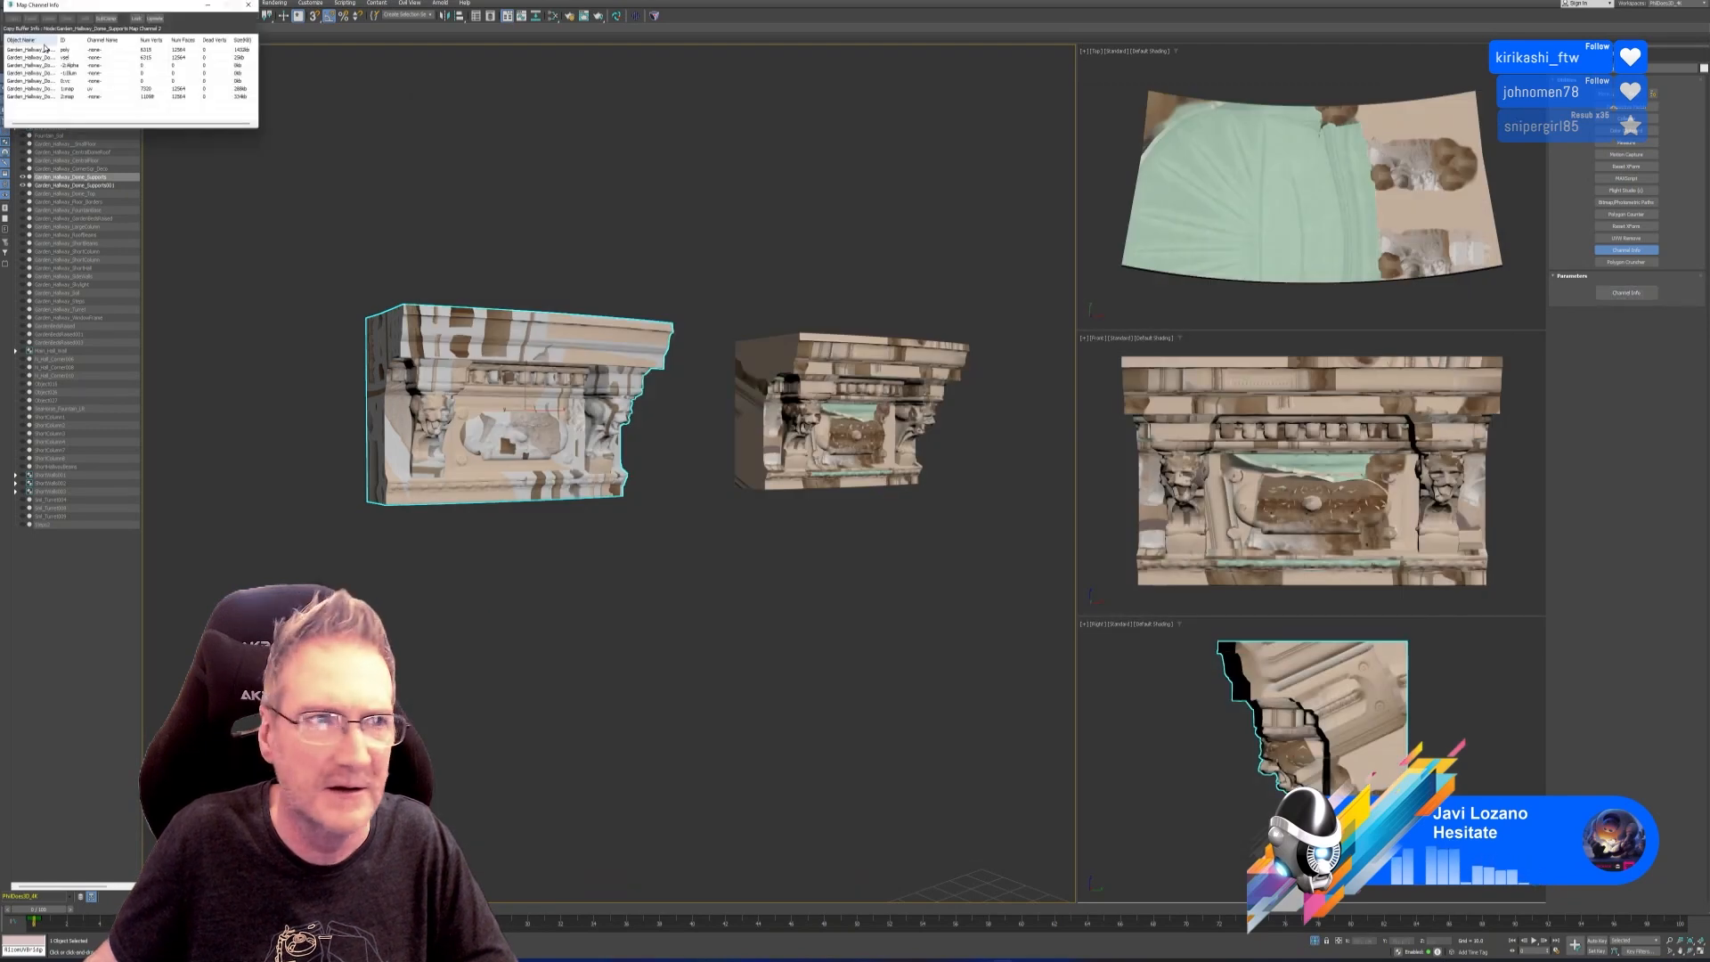
left_click(71, 89)
right_click(73, 90)
left_click(89, 106)
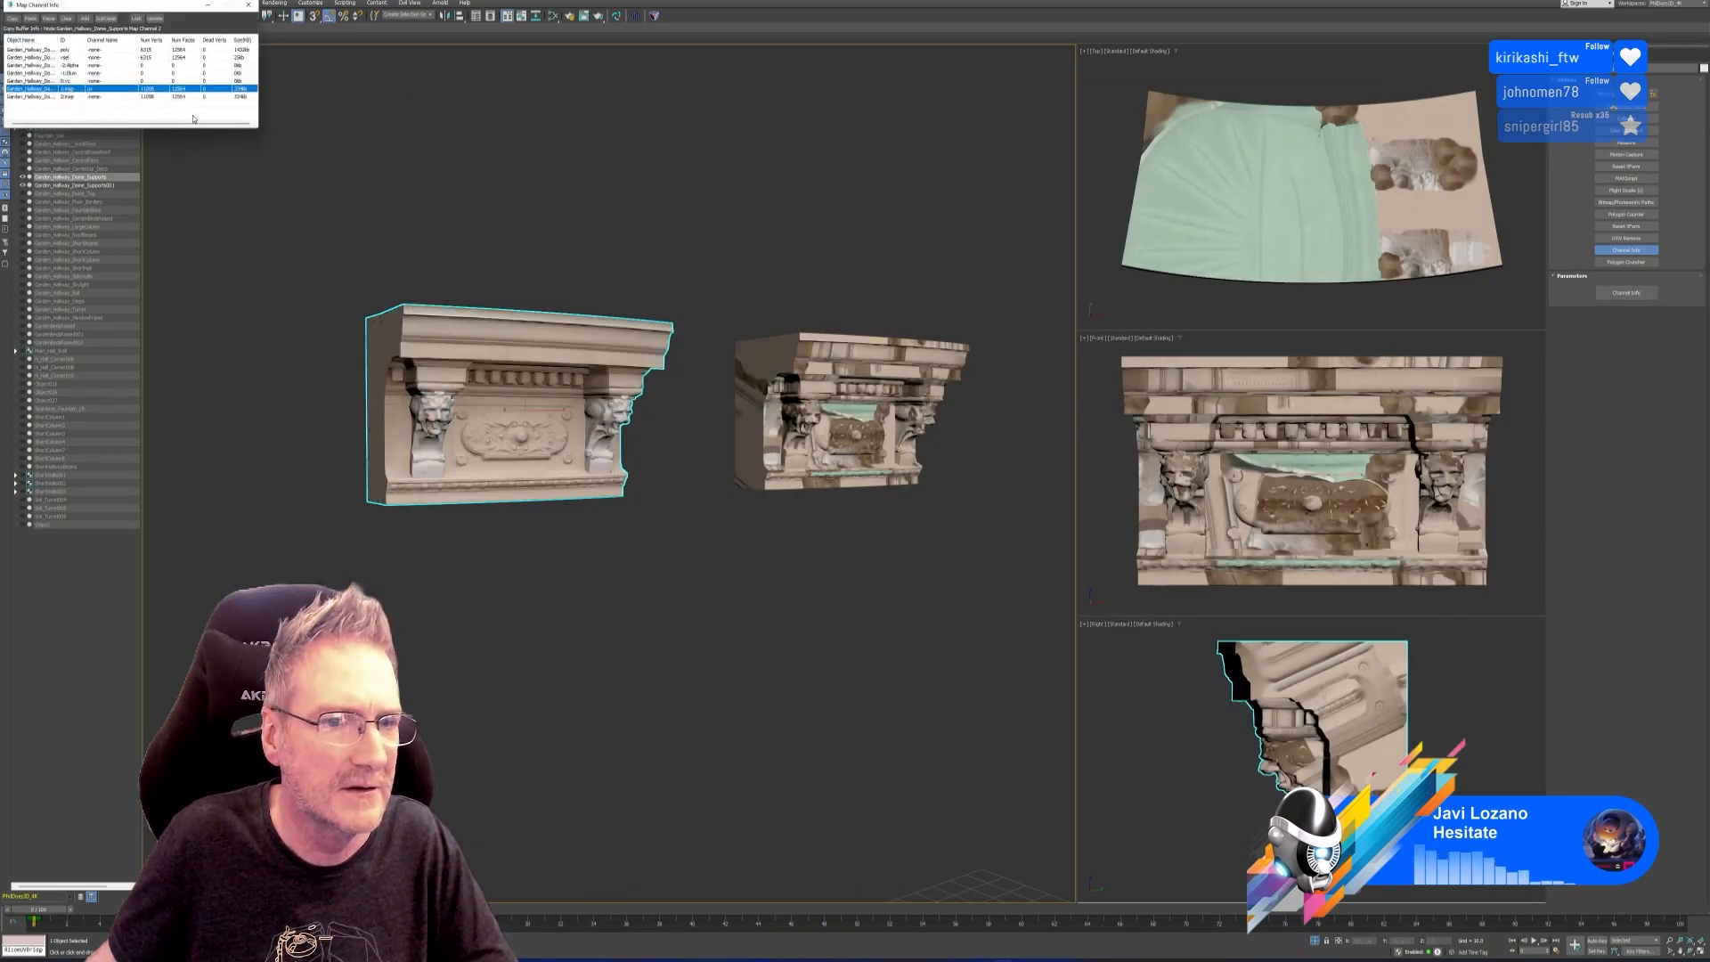
left_click(248, 4)
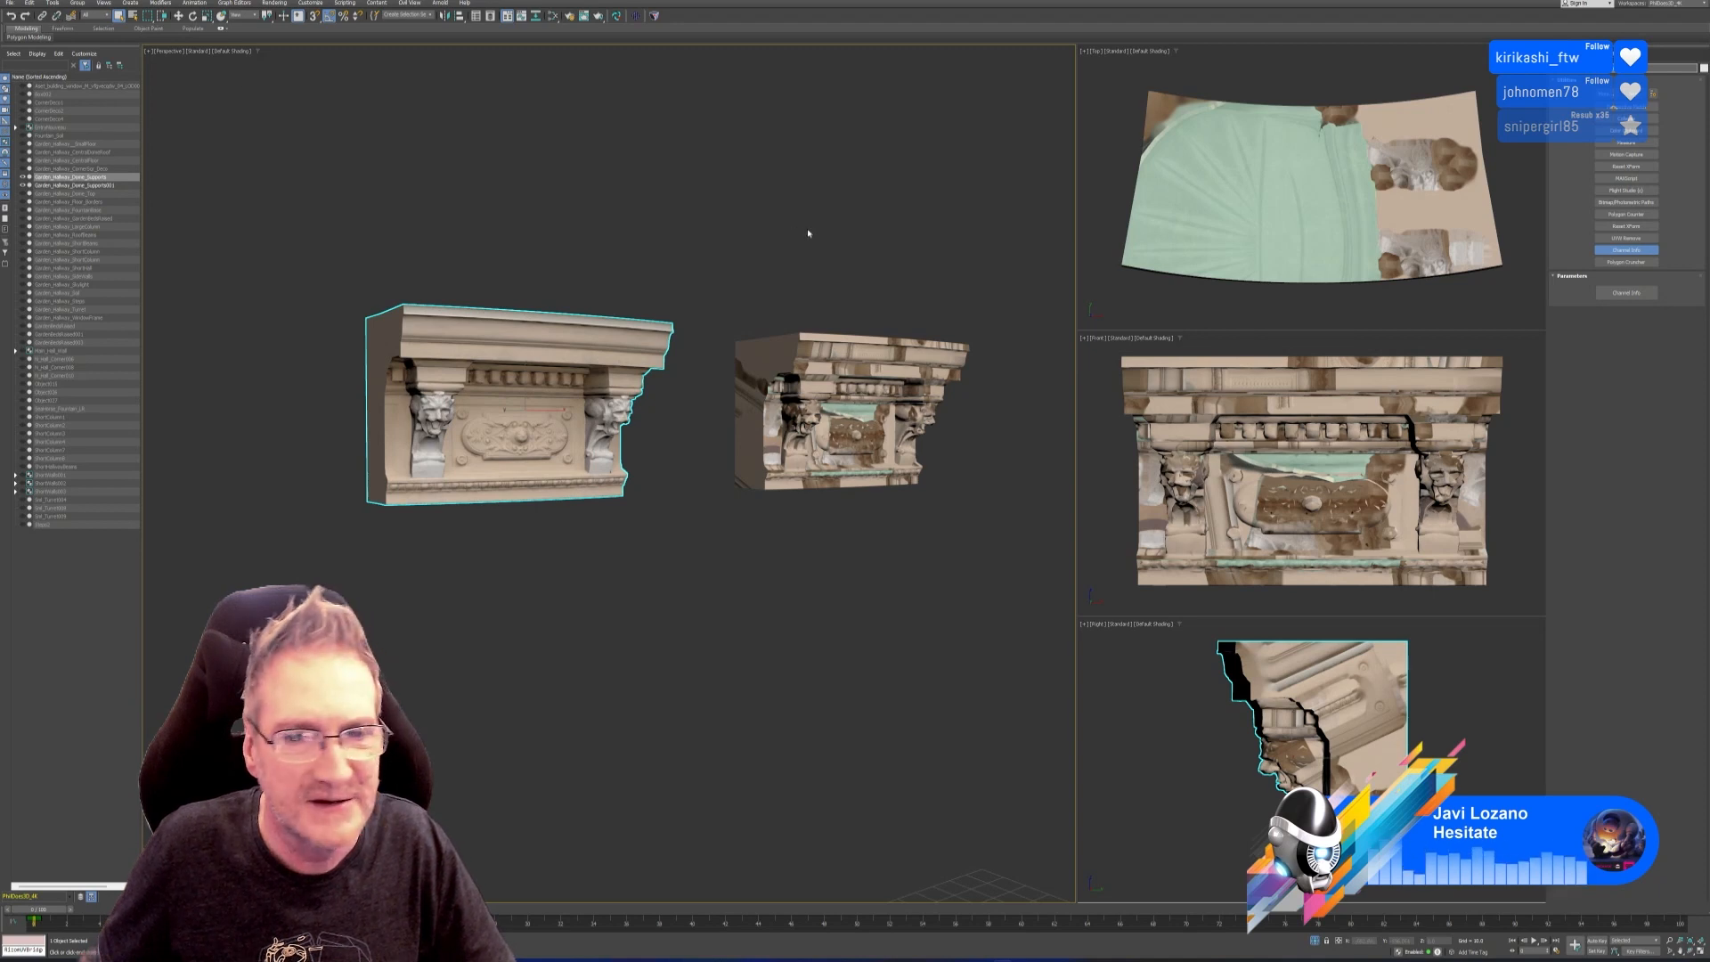
Delete the dome support copy and select the remaining original.
left_click(840, 348)
key("Delete")
left_click(517, 313)
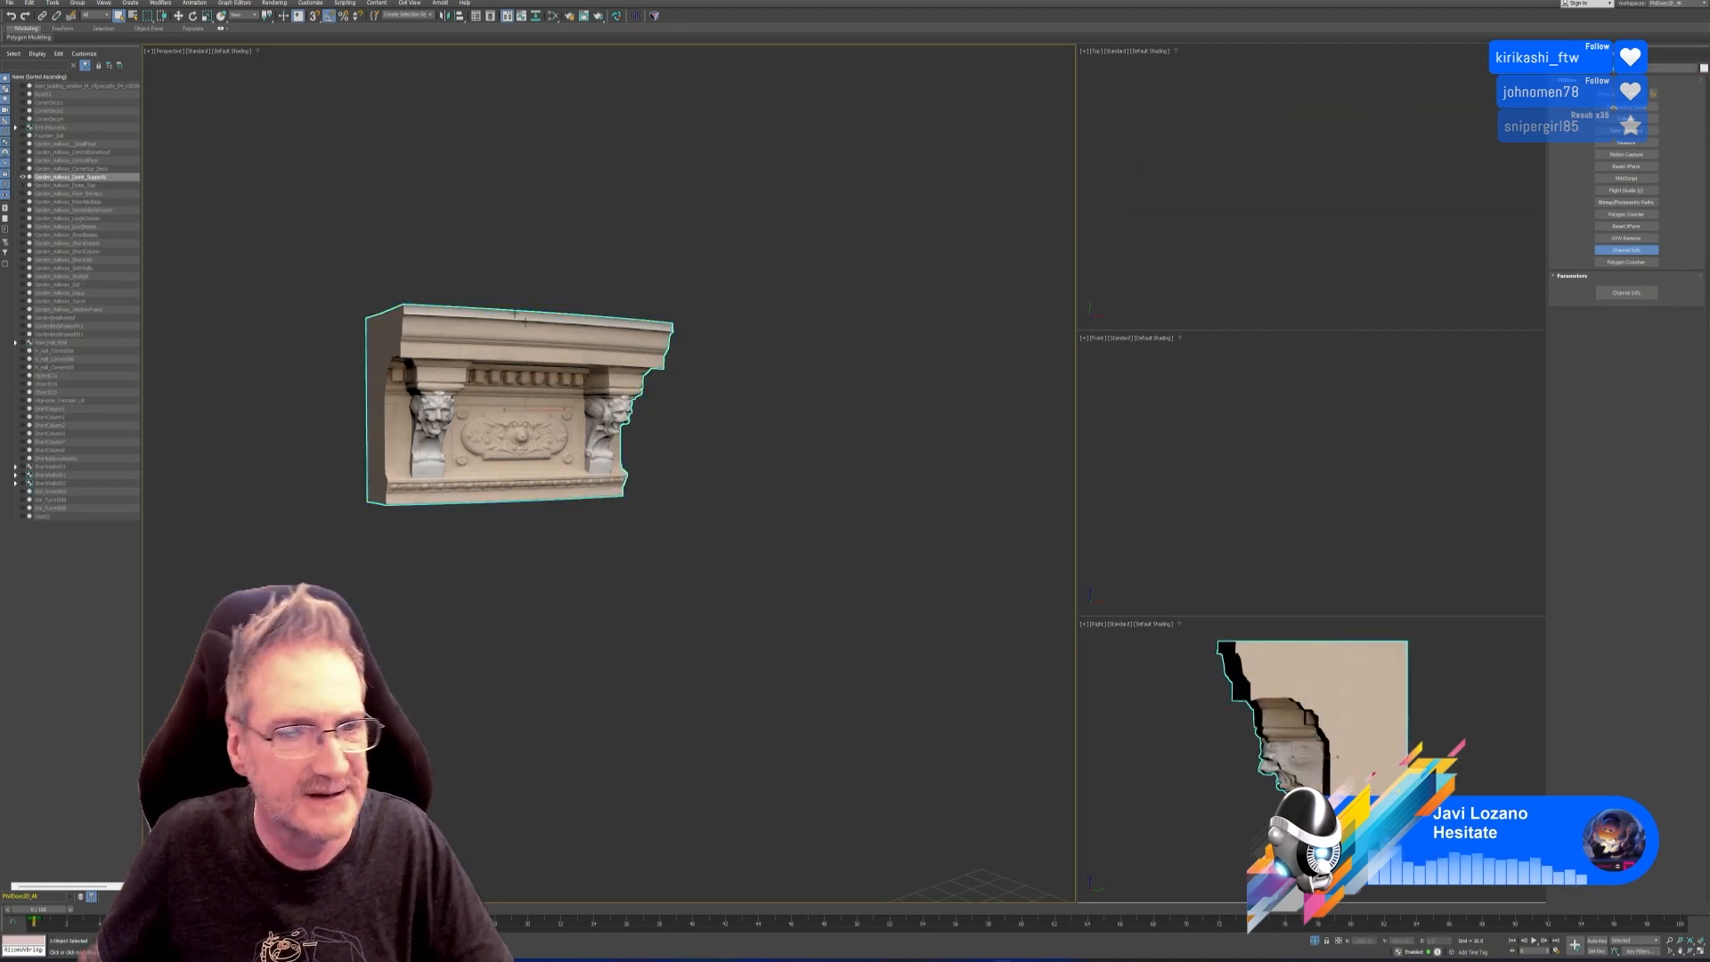
Export the selected dome support as Garden_Hallway_Dome_Supports in the Exports folder, overwriting the existing FBX file.
left_click(6, 3)
mouse_move(73, 139)
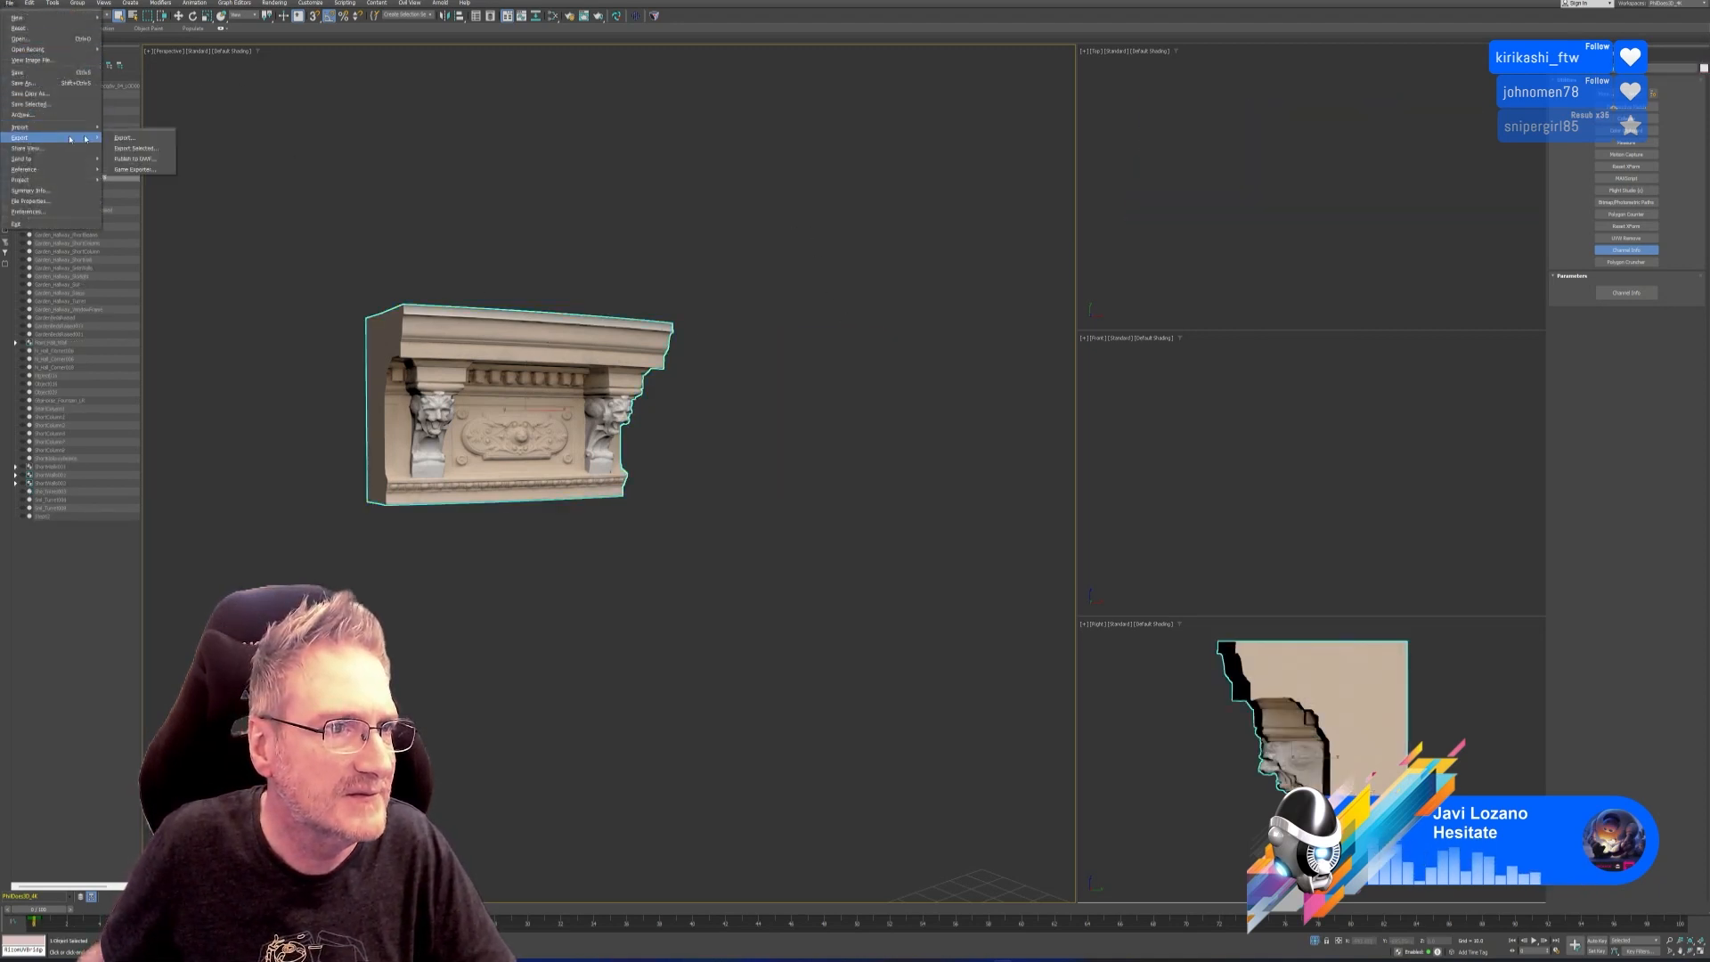
left_click(123, 146)
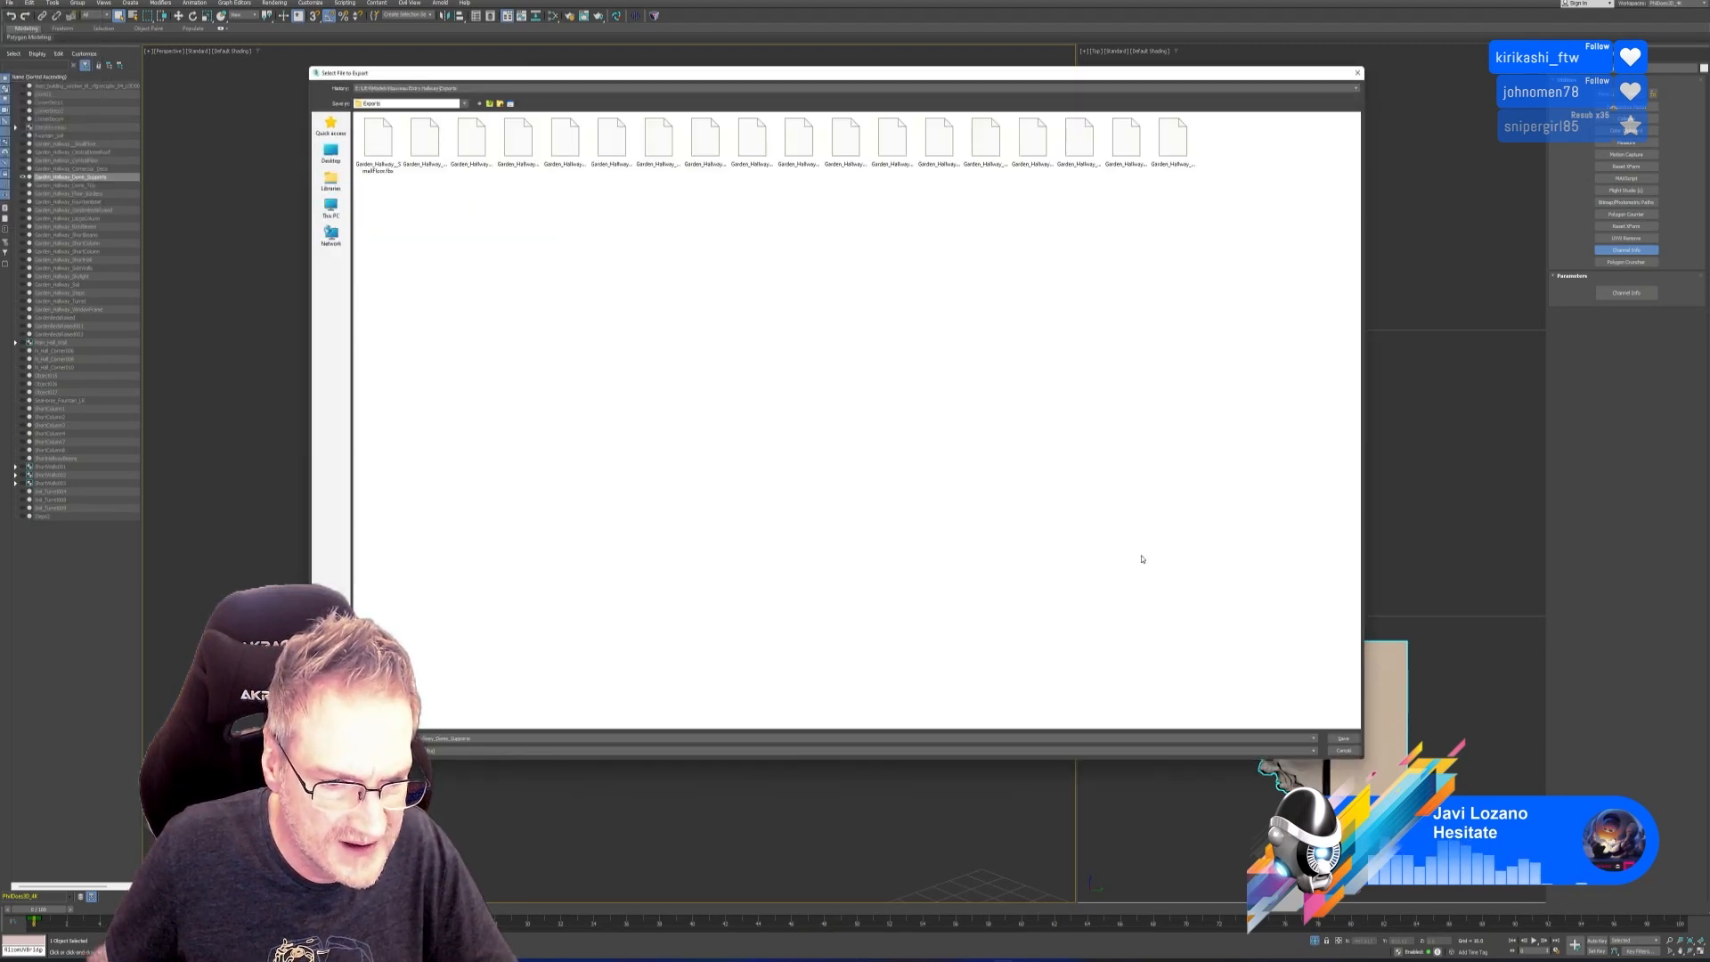
left_click(1343, 738)
left_click(905, 490)
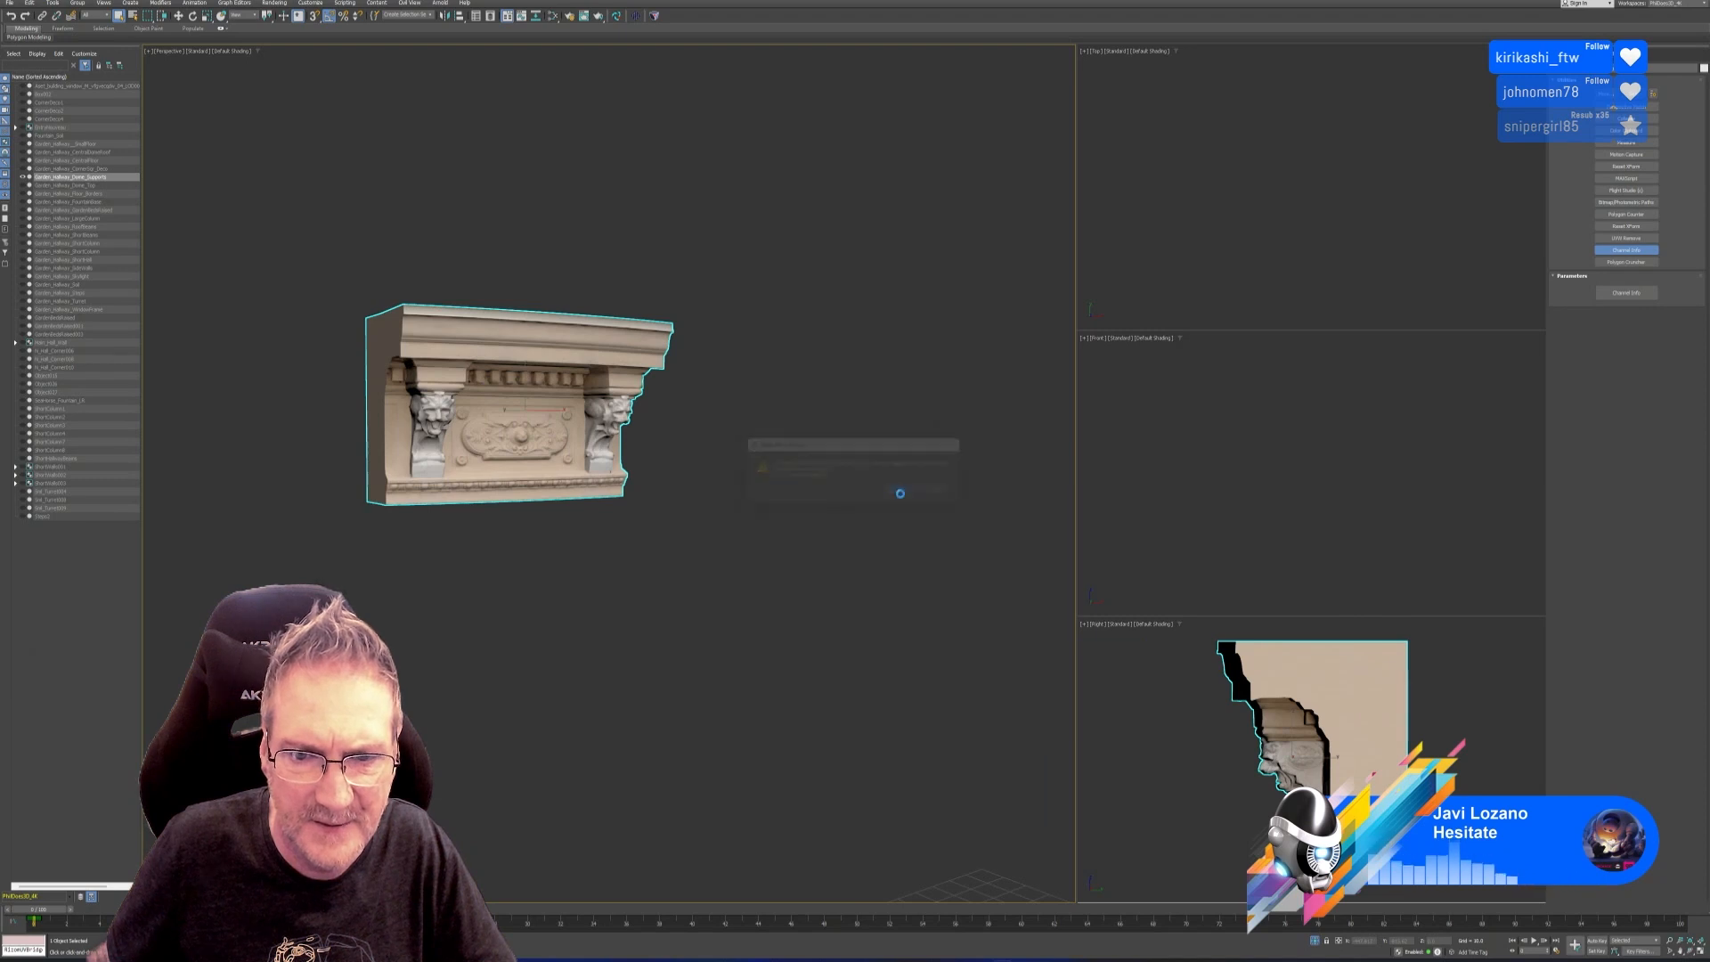
left_click(1028, 597)
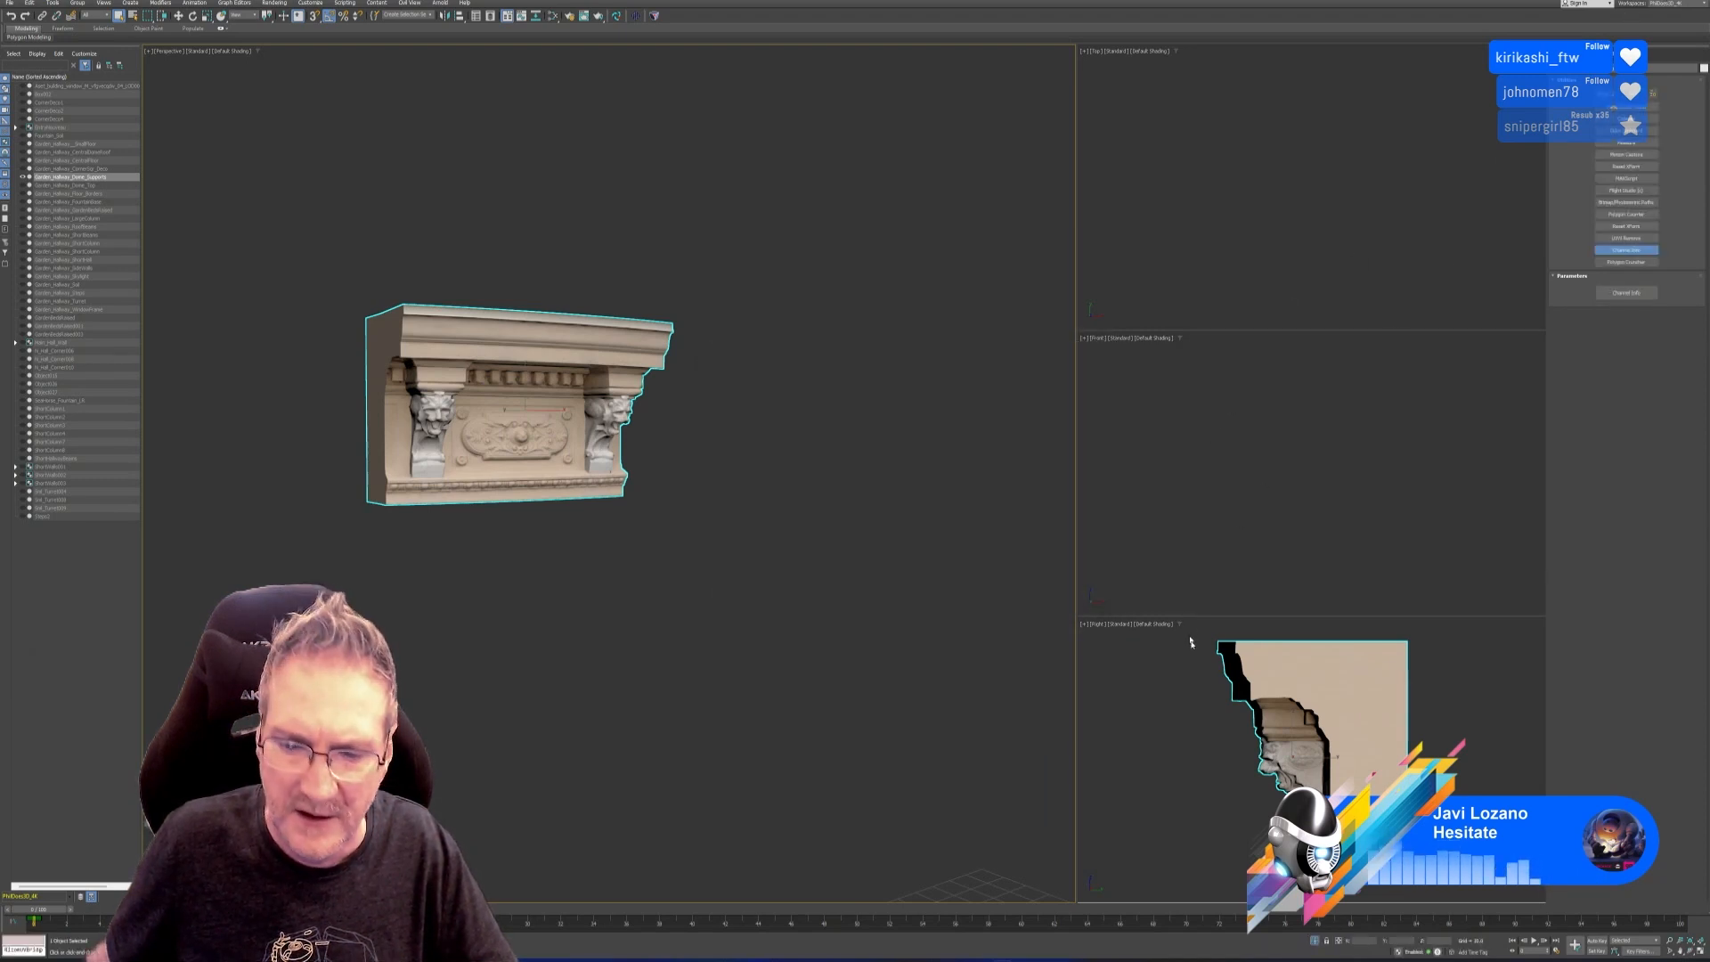
Switch to Substance 3D Painter and save the open side wall project.
key("super+d")
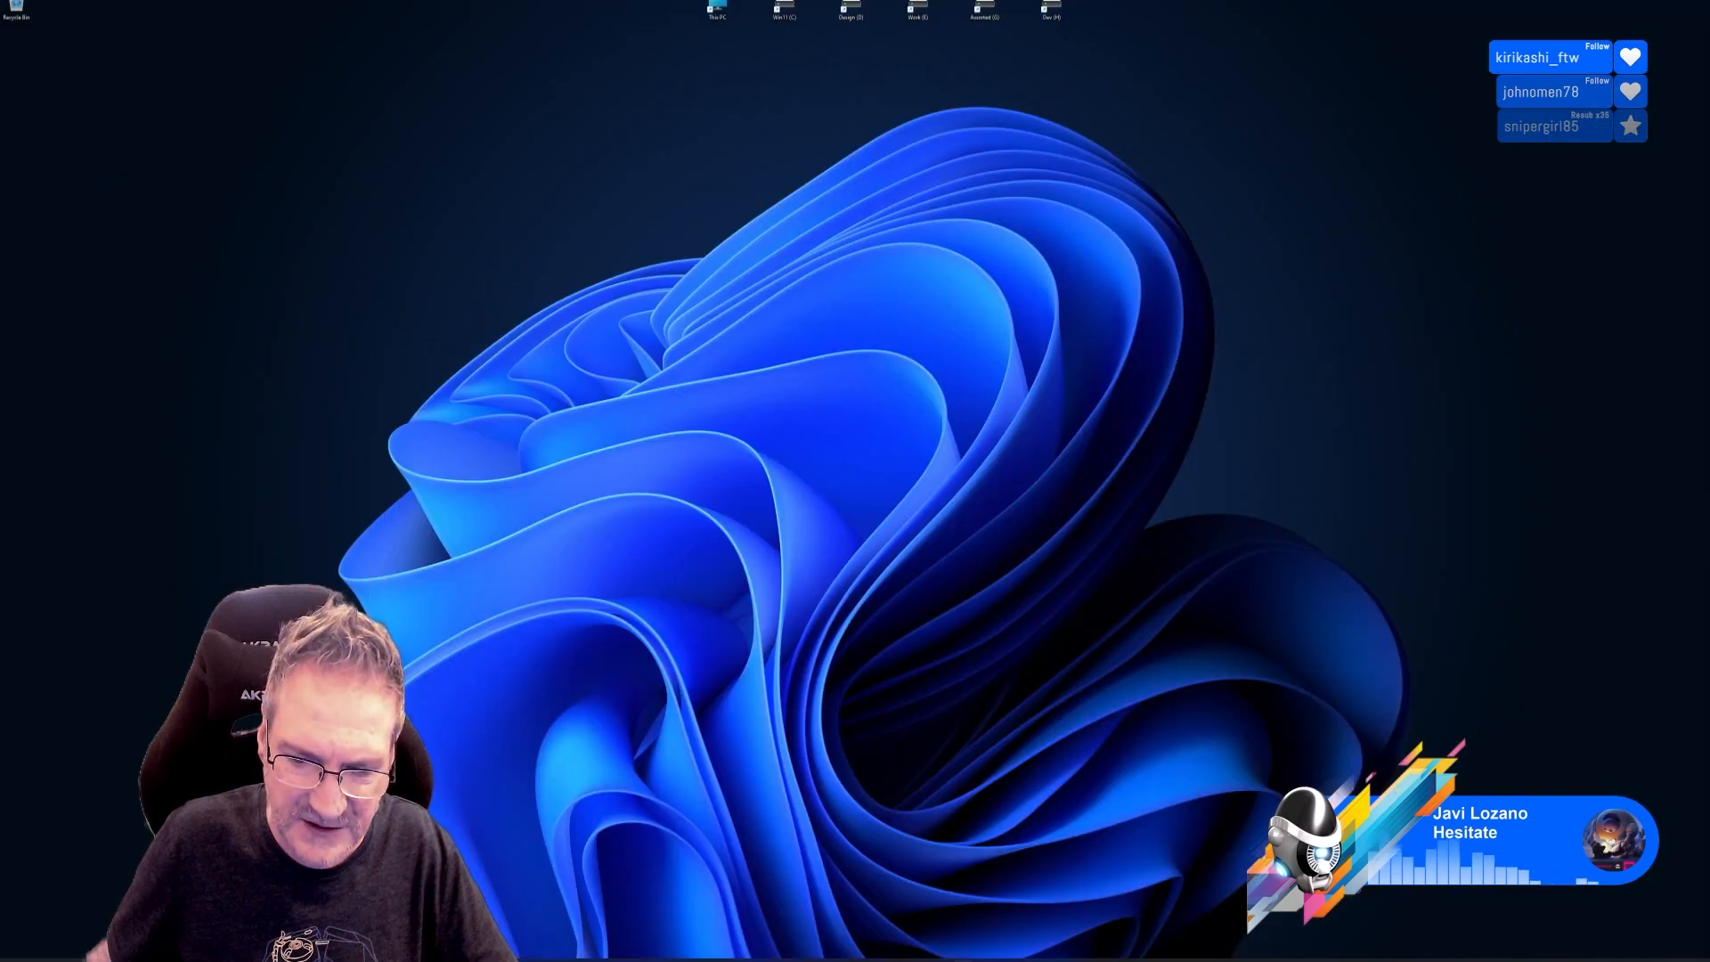
left_click(963, 960)
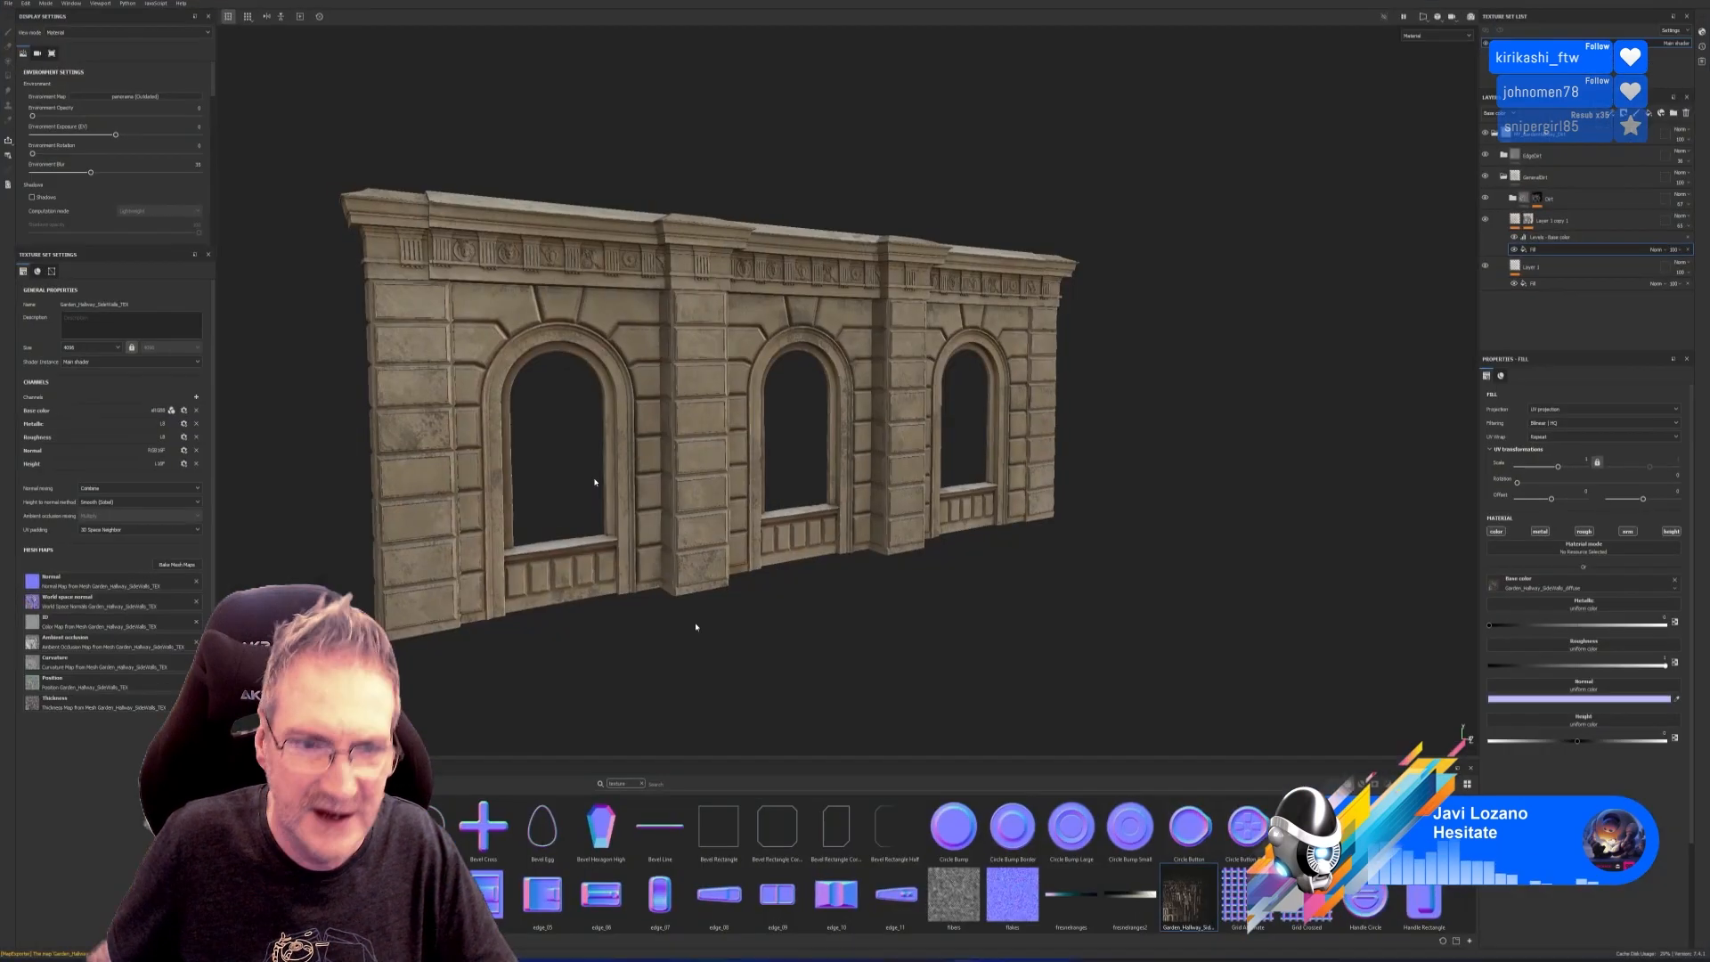
left_click(8, 3)
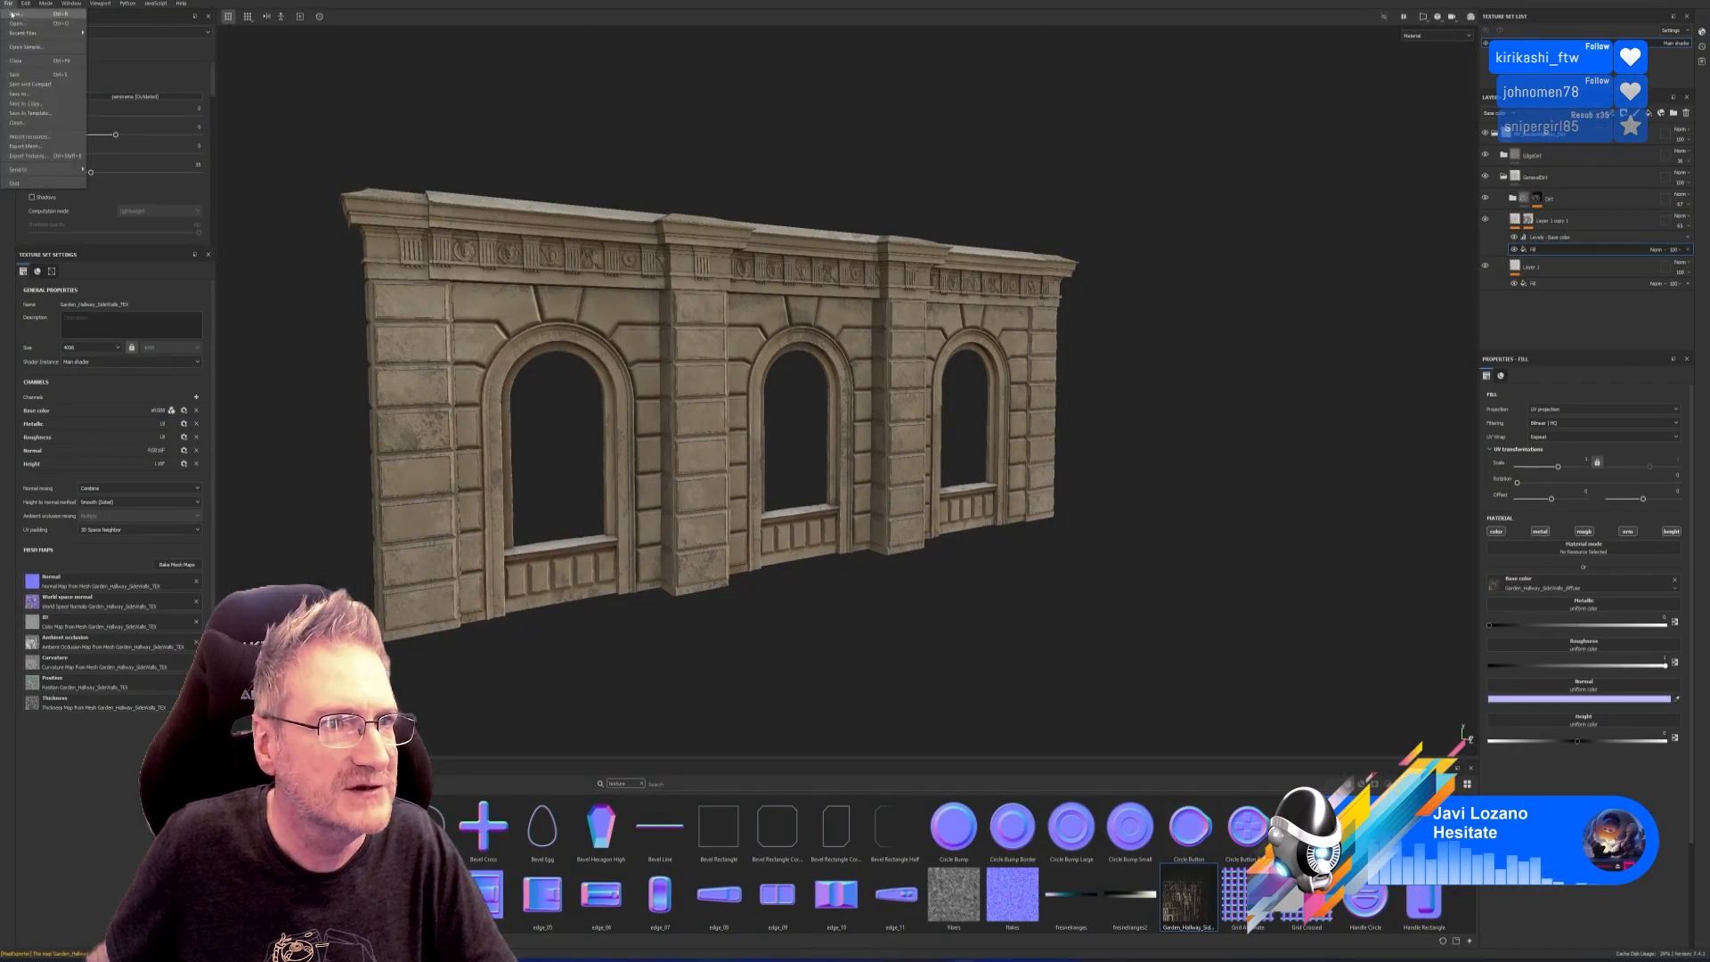
left_click(18, 77)
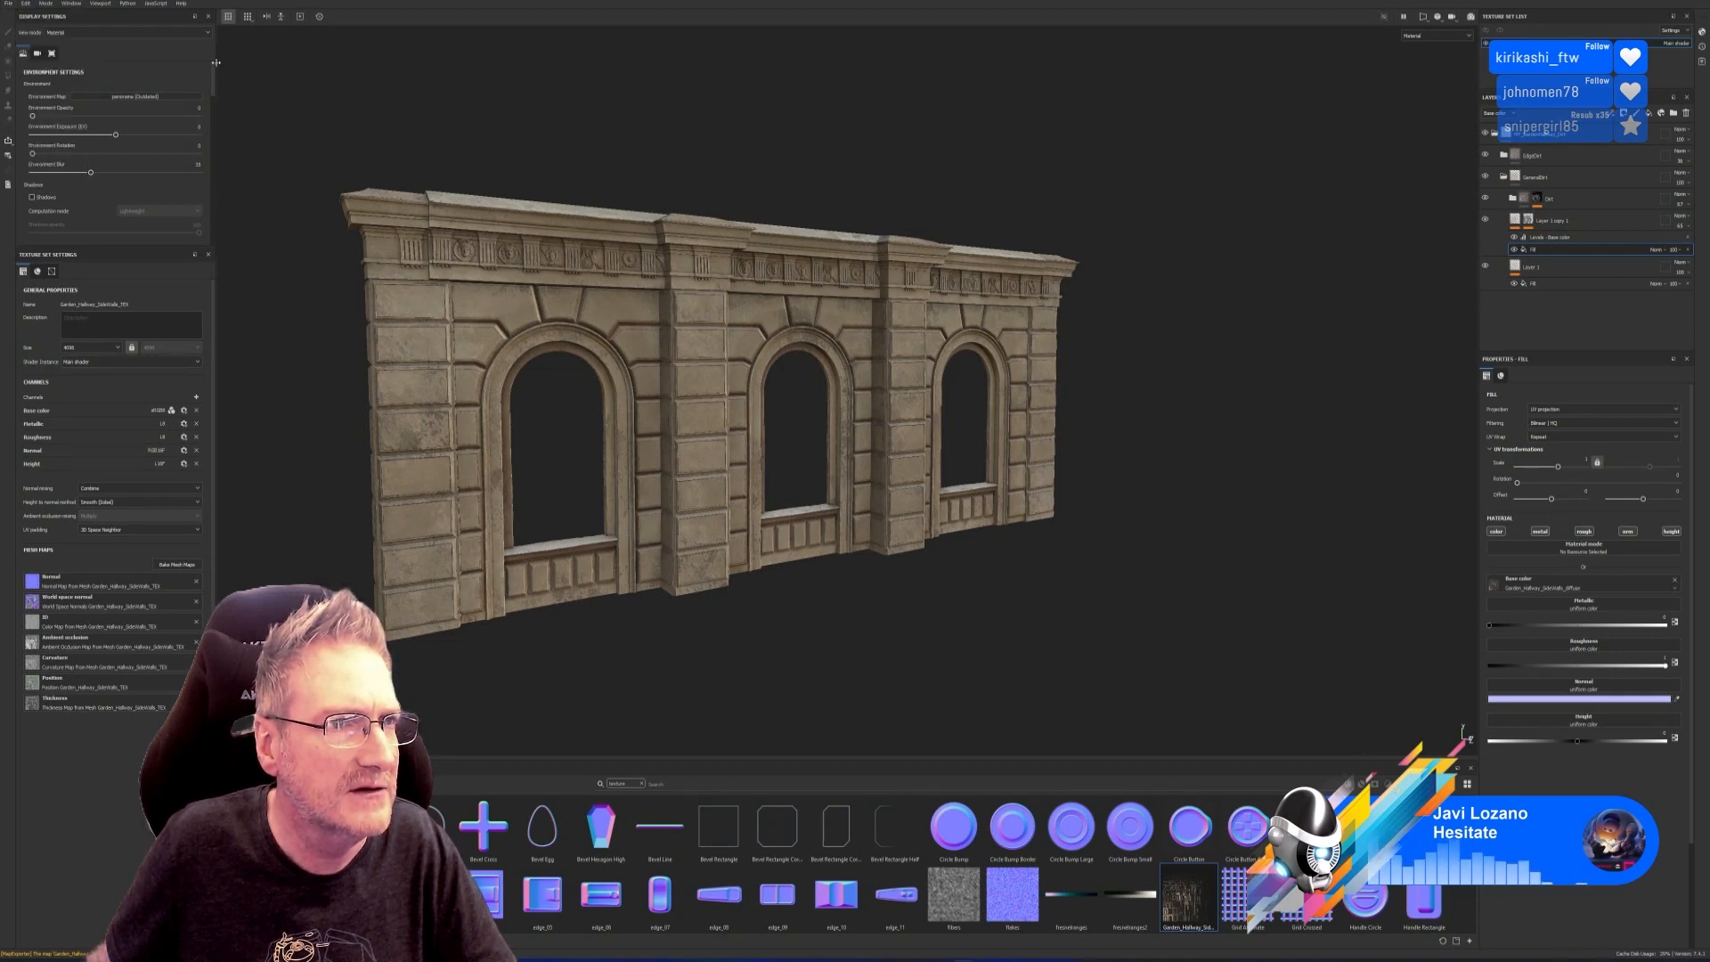
Create a new project from the Garden_Hallway_Dome_Supports FBX in the Exports folder with a 4096 document resolution.
left_click(8, 2)
left_click(20, 19)
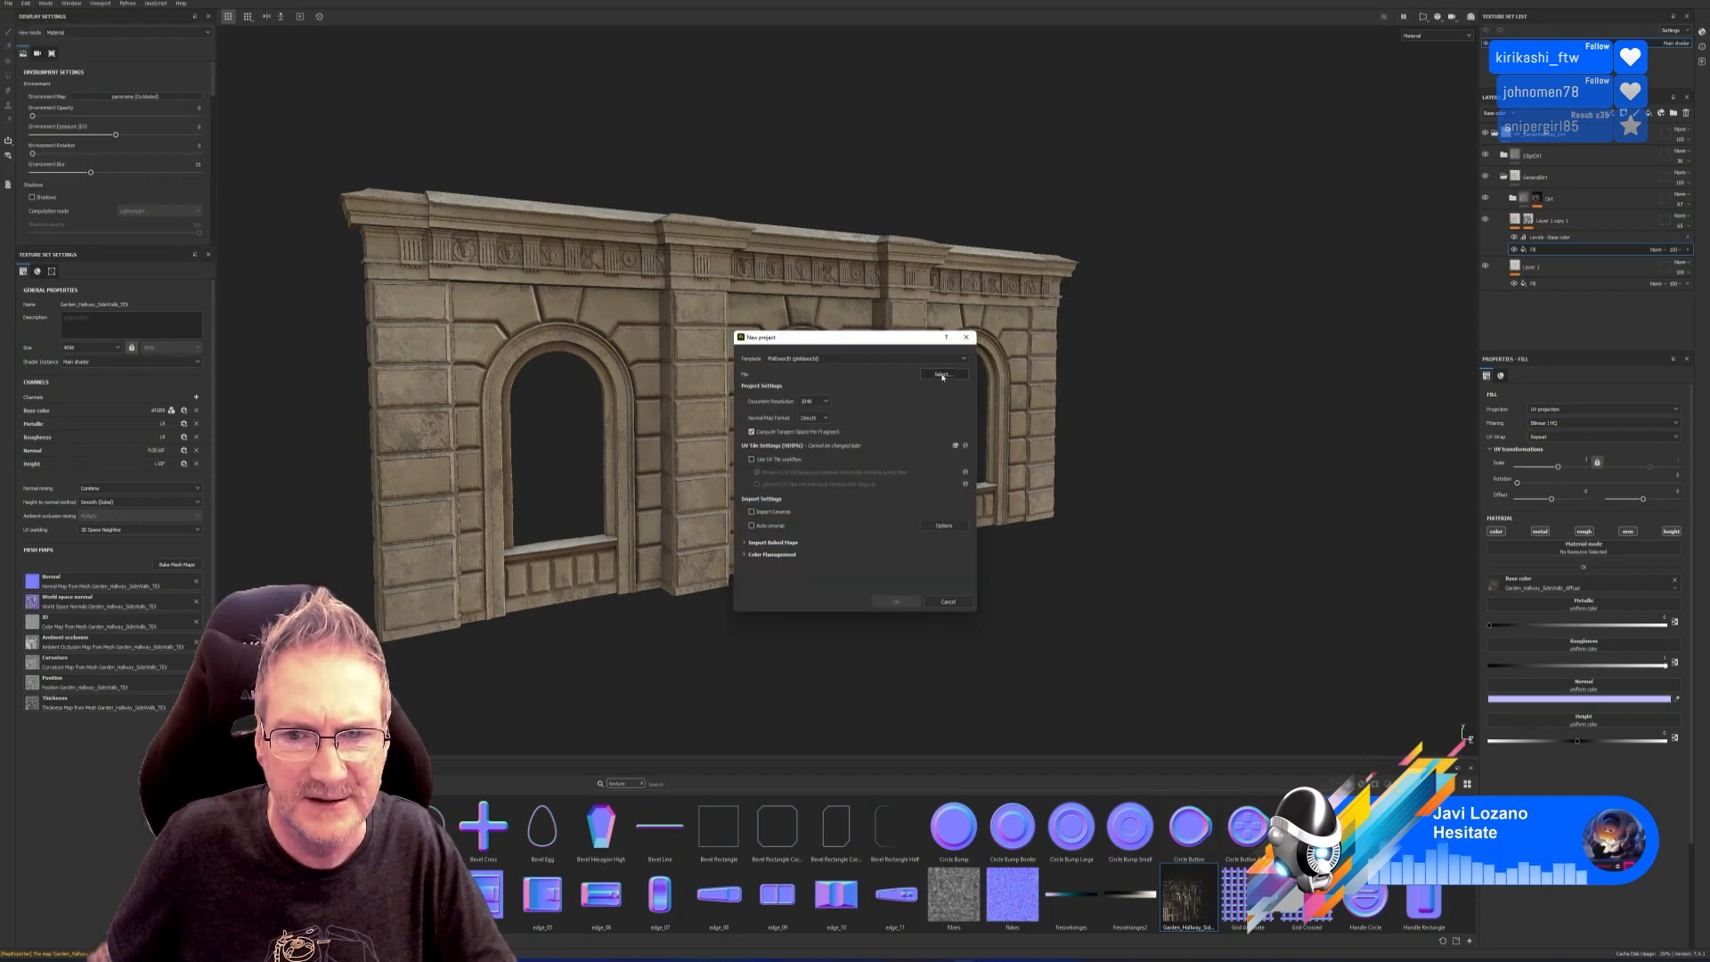
left_click(942, 376)
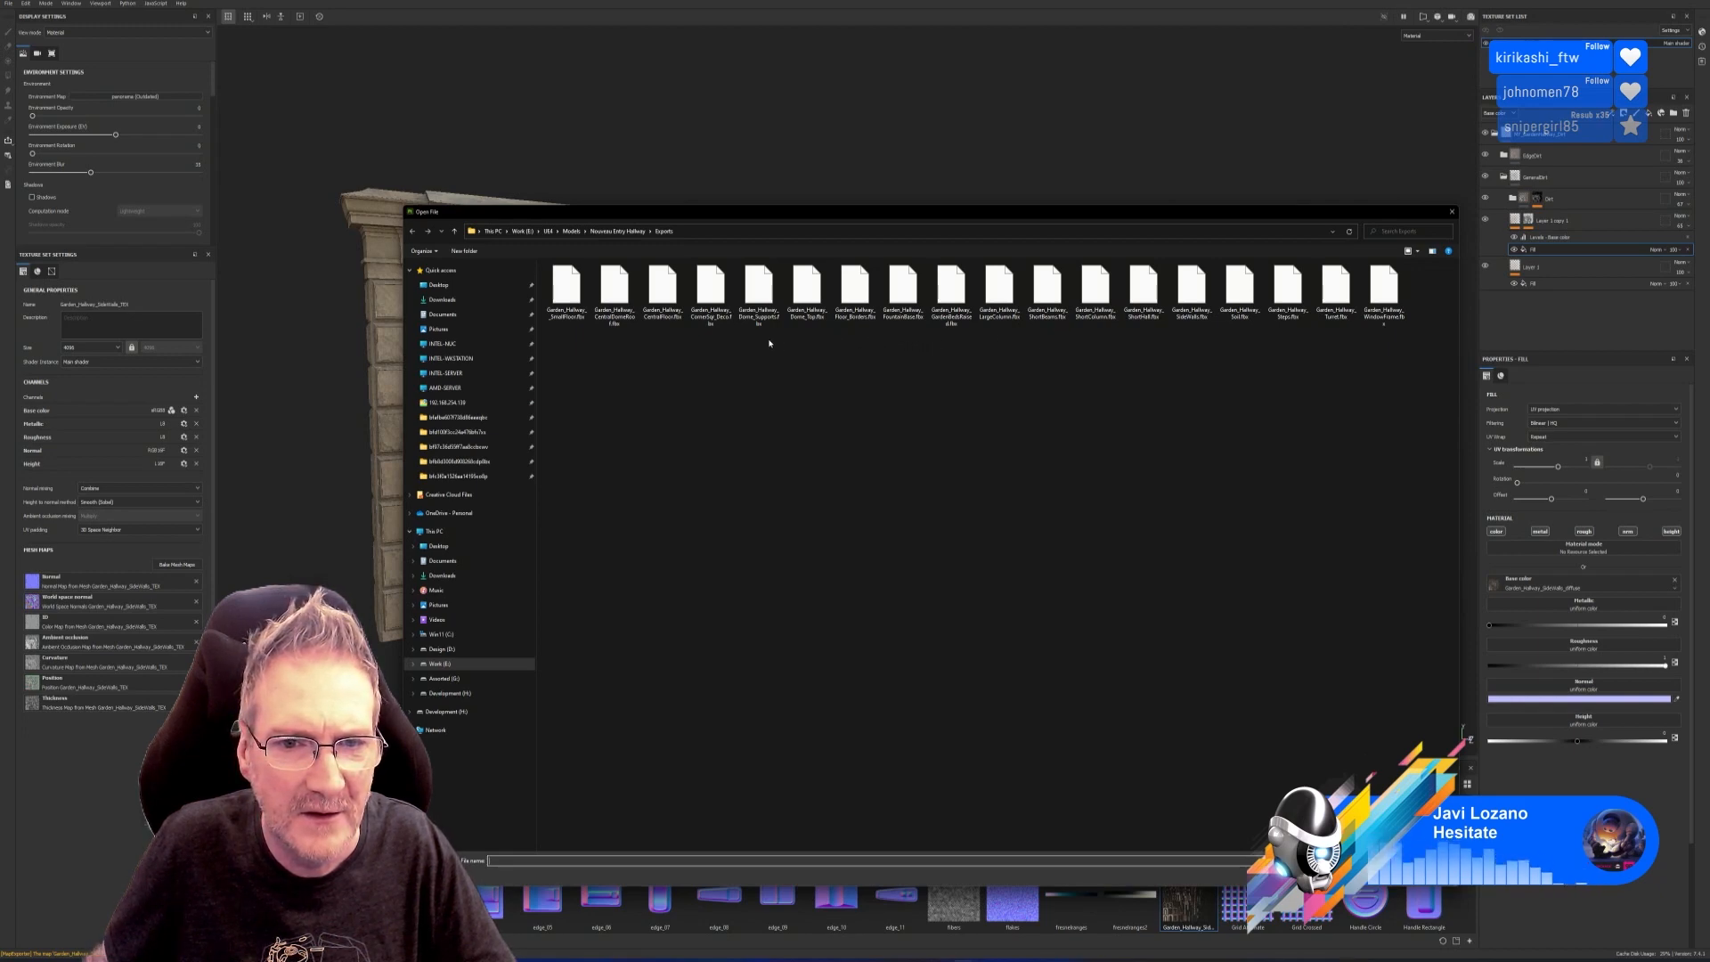
double_click(759, 292)
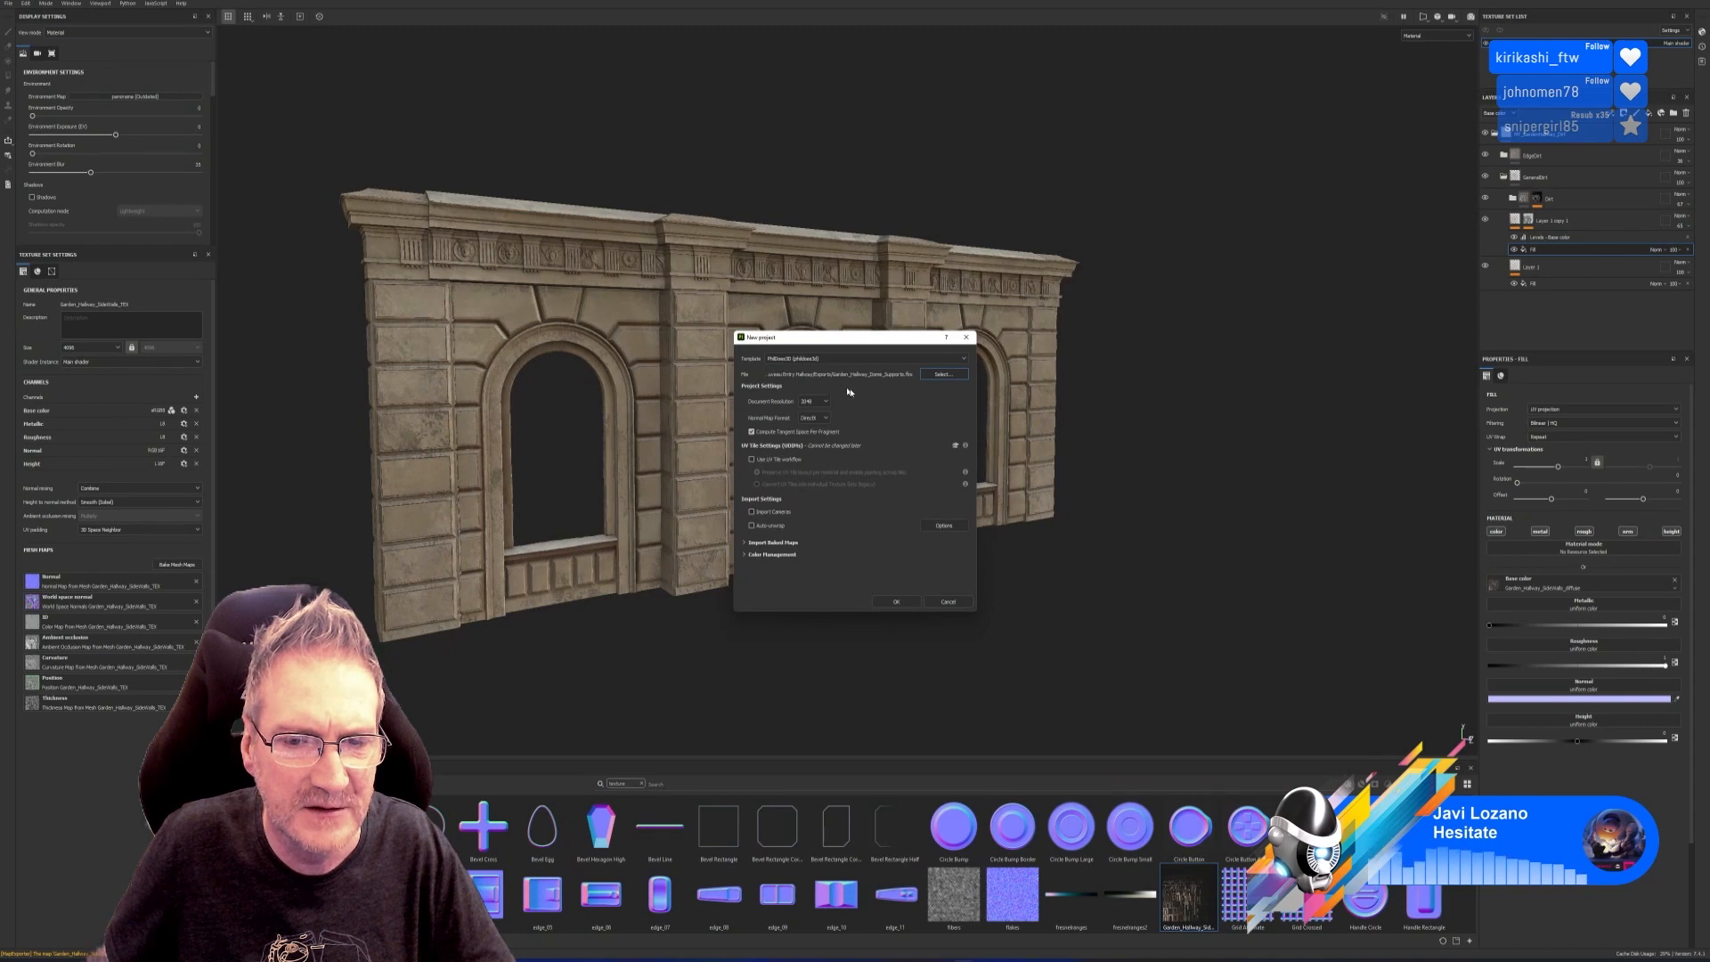
left_click(830, 402)
left_click(812, 460)
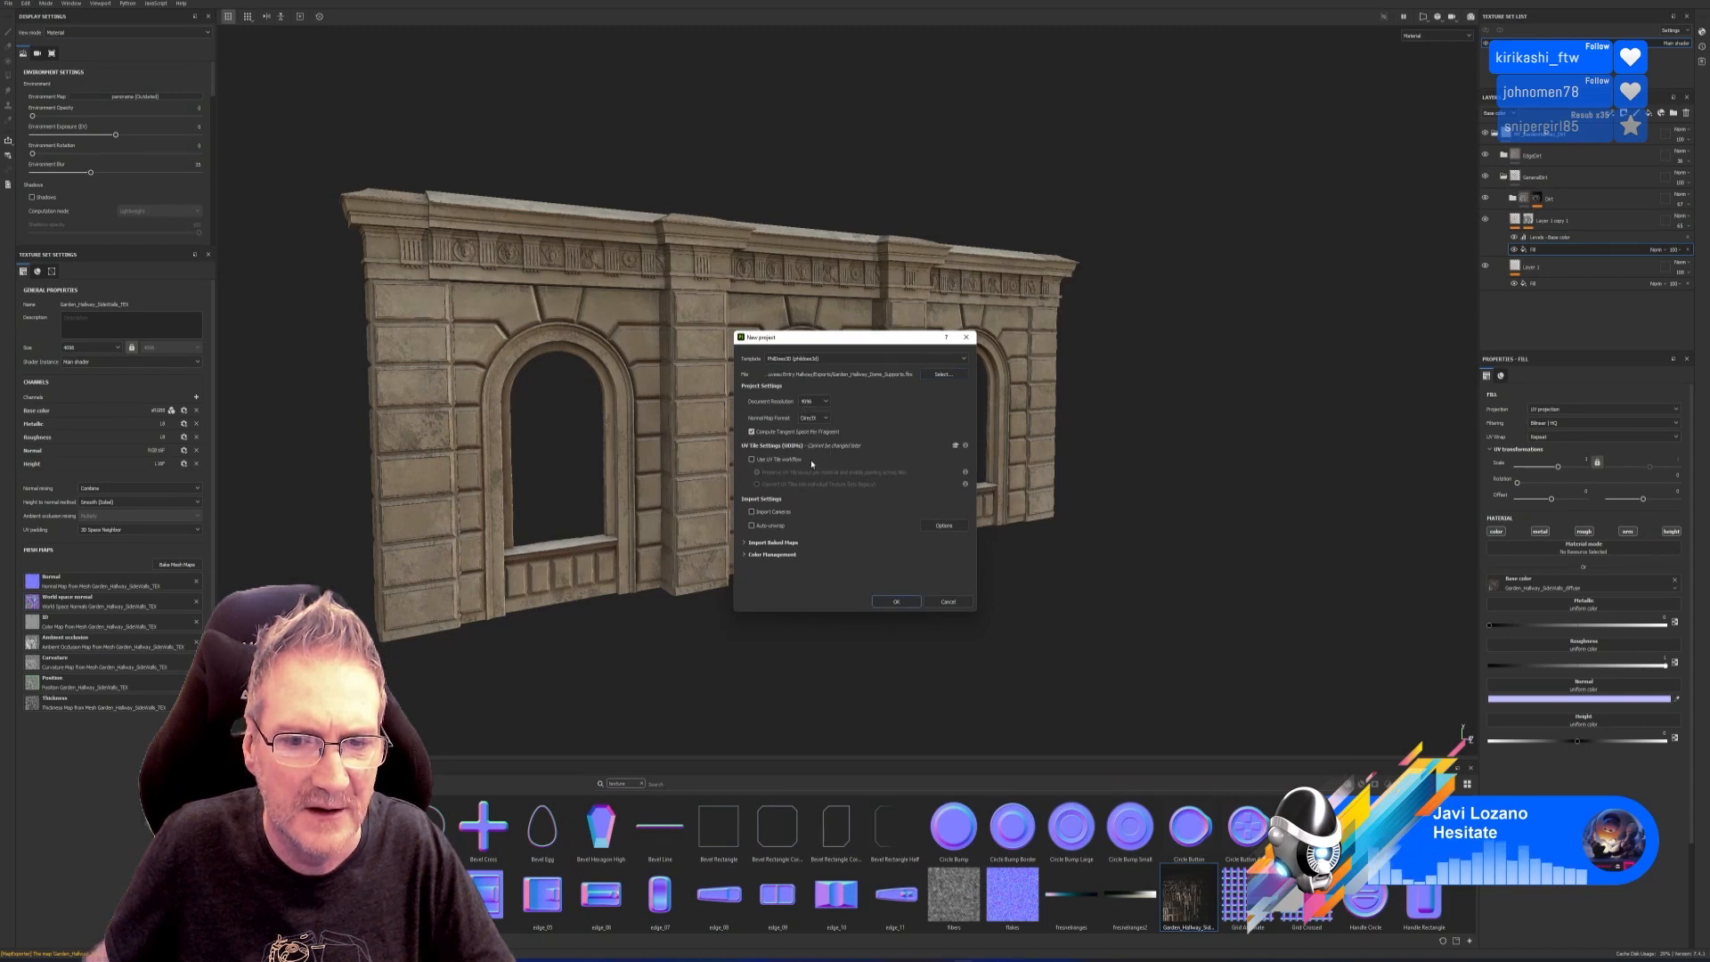
left_click(897, 603)
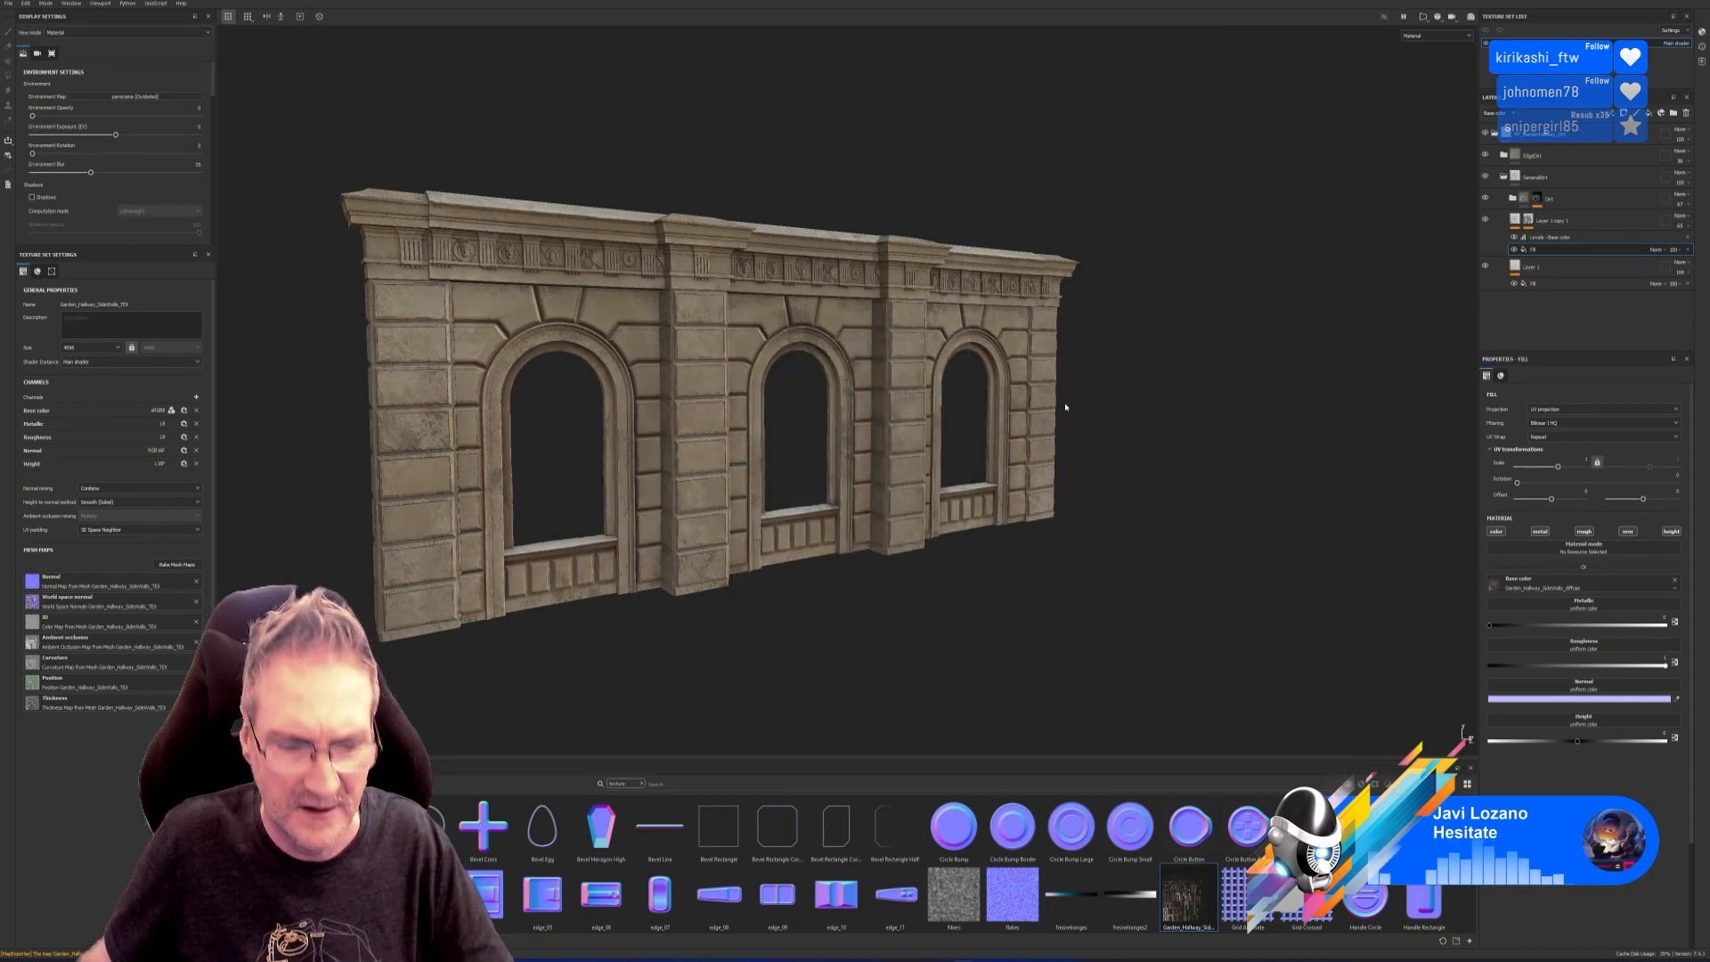
Bake the dome support's mesh maps at 4096 output size, using the low poly mesh as the high poly mesh.
left_click_drag(1010, 452, 1096, 484, "alt")
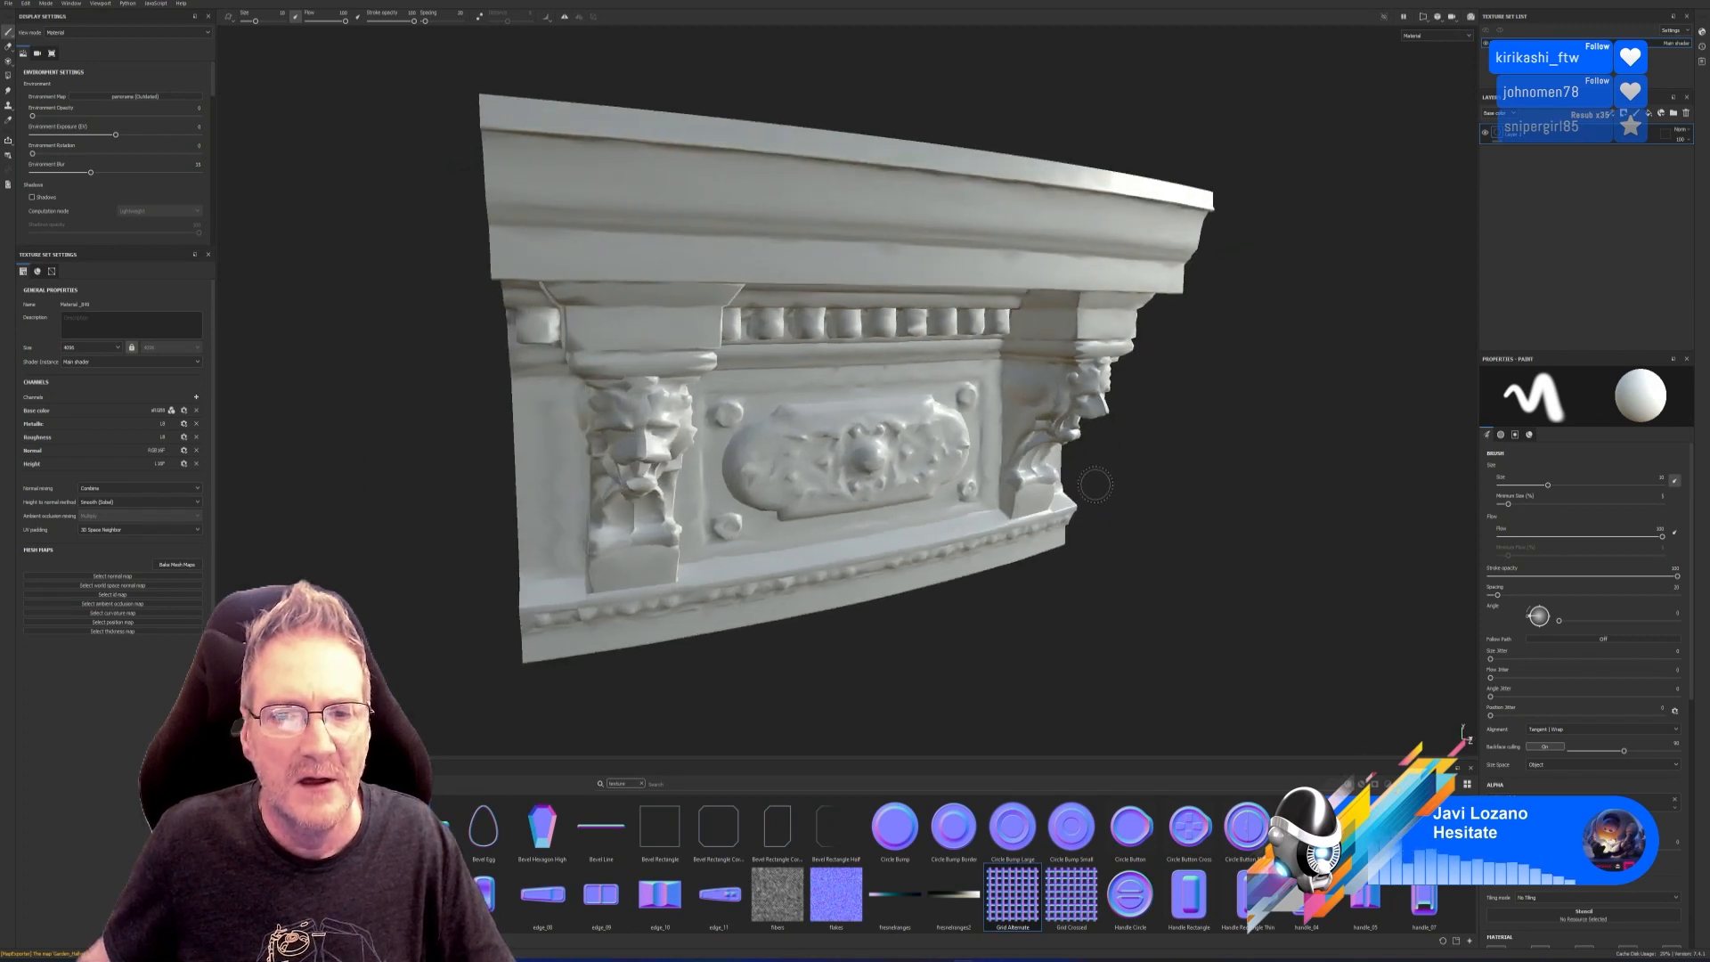
scroll(1088, 485, "down", 3)
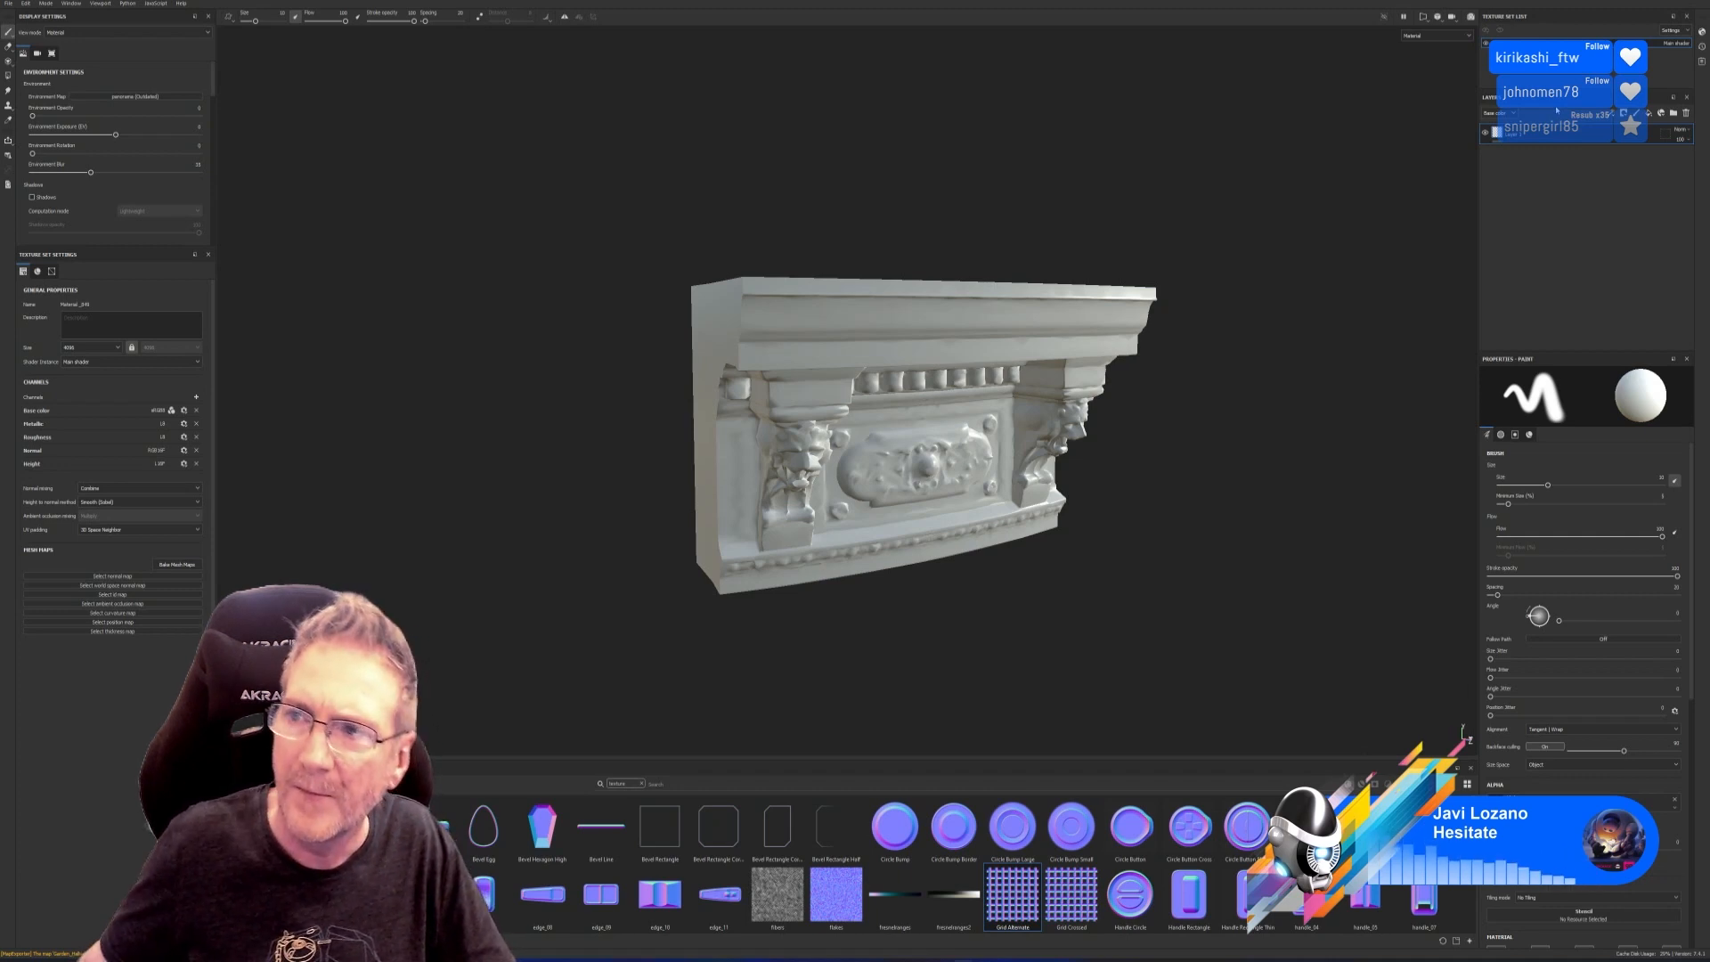
left_click(177, 564)
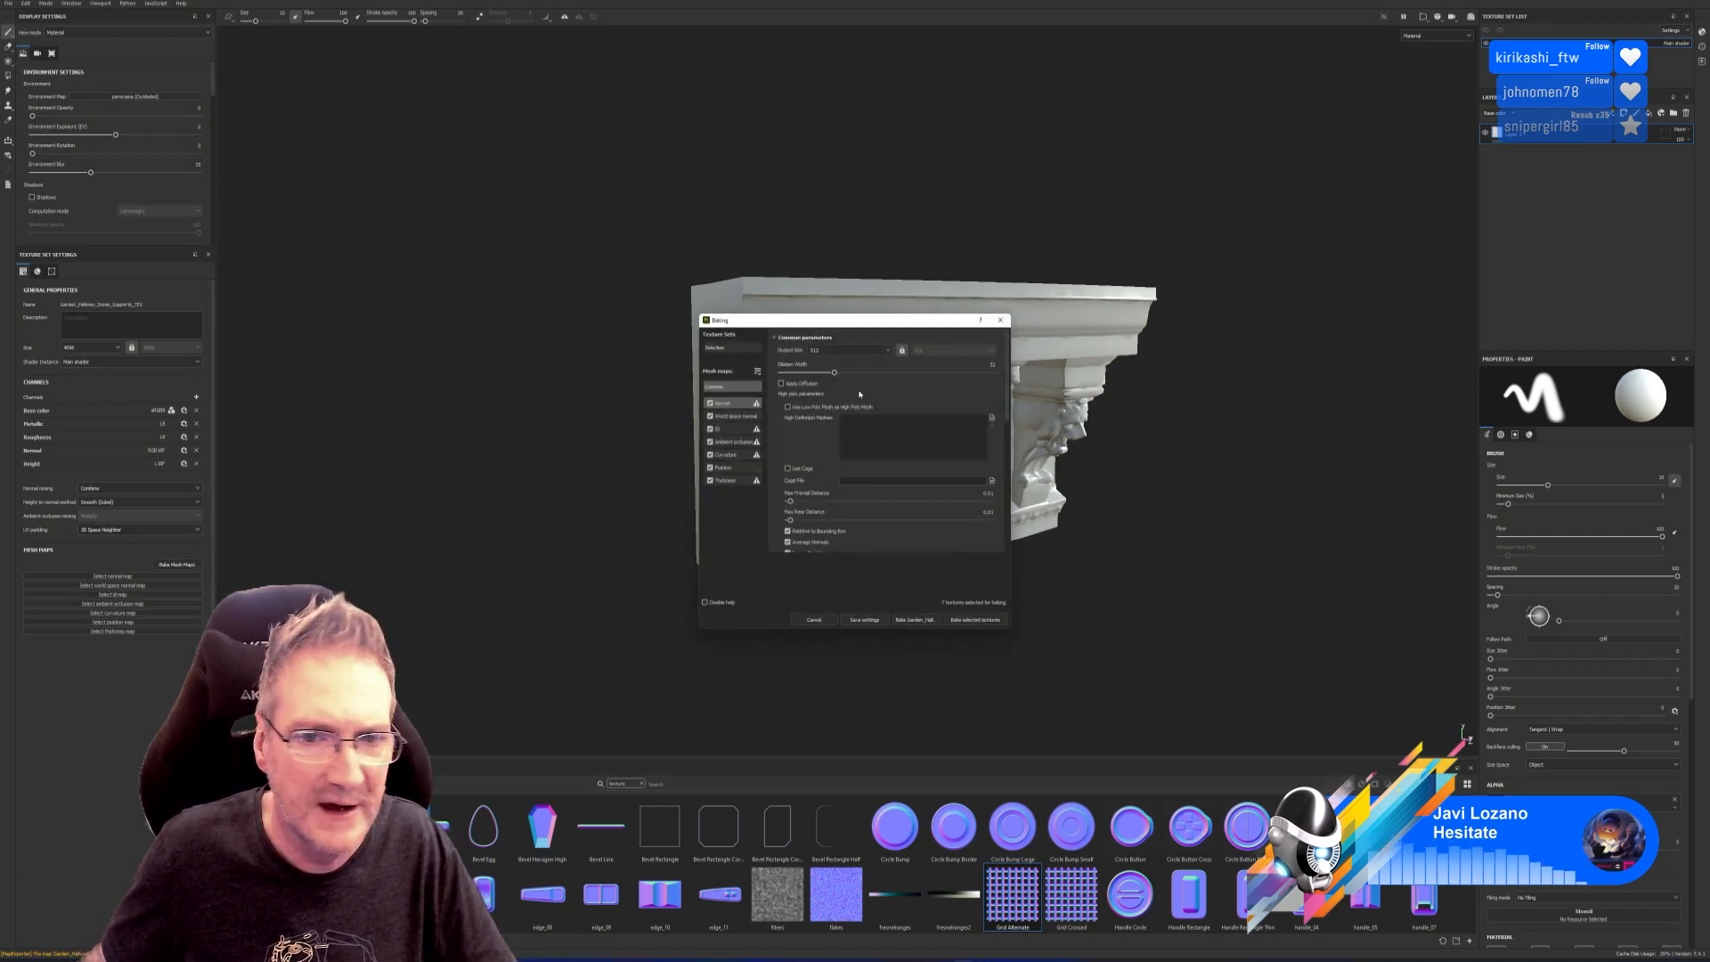
left_click(850, 349)
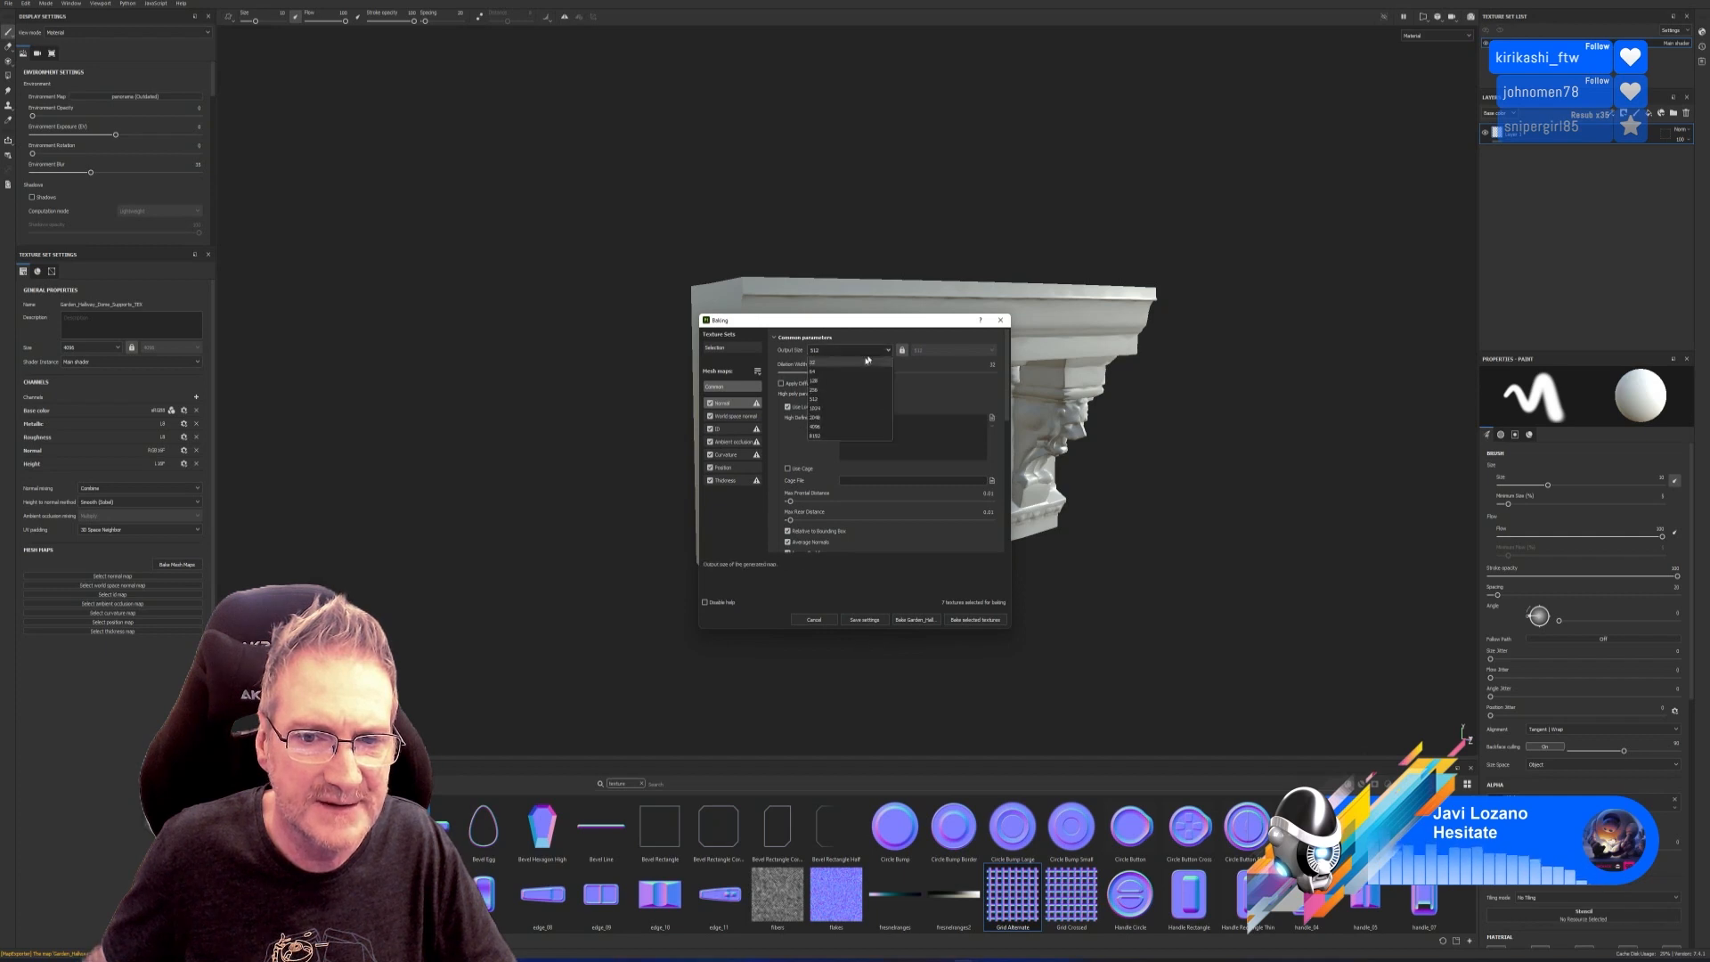
left_click(824, 427)
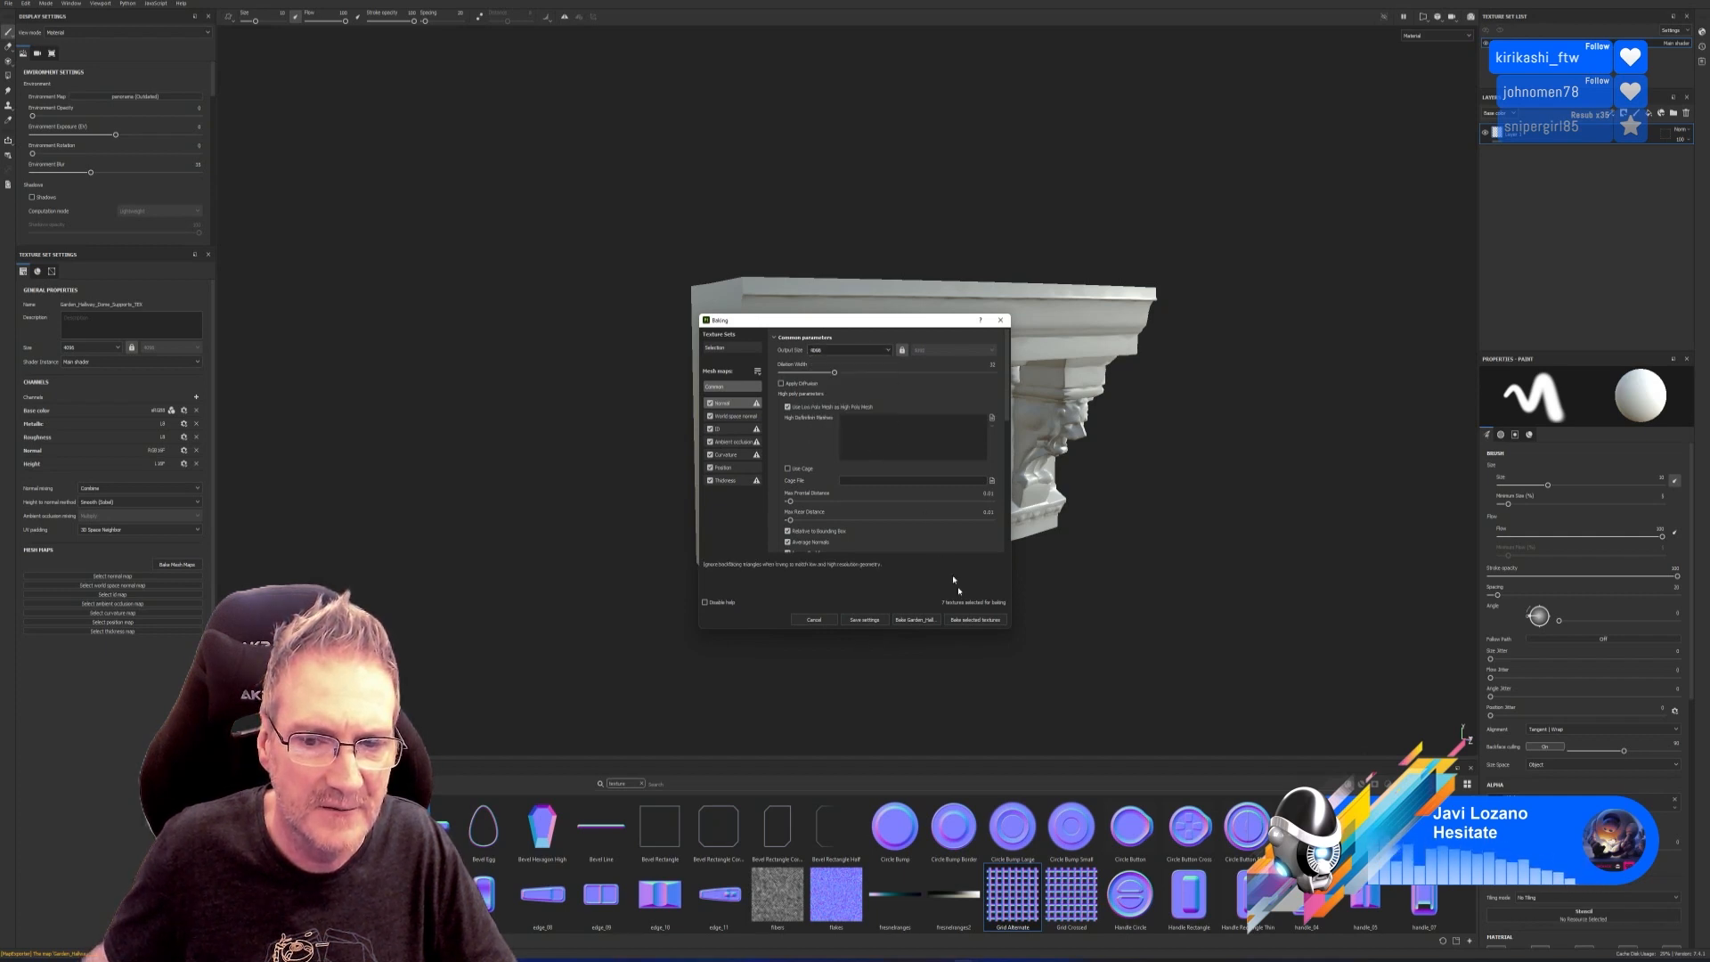
left_click(975, 619)
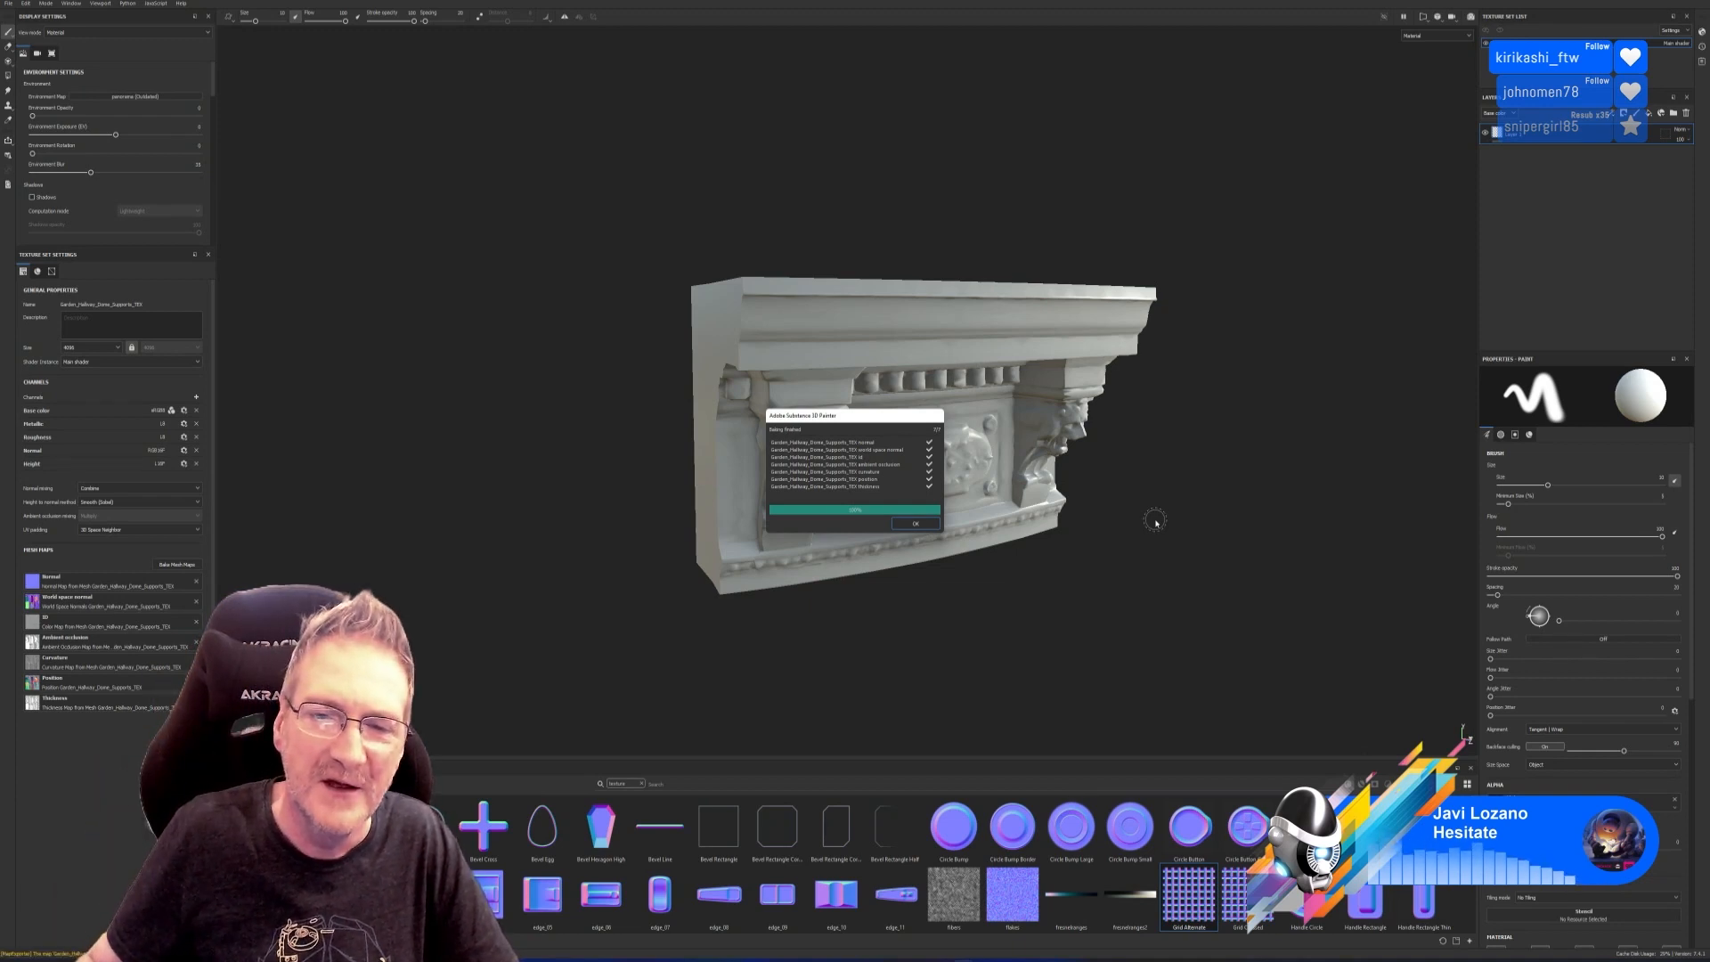
left_click(927, 527)
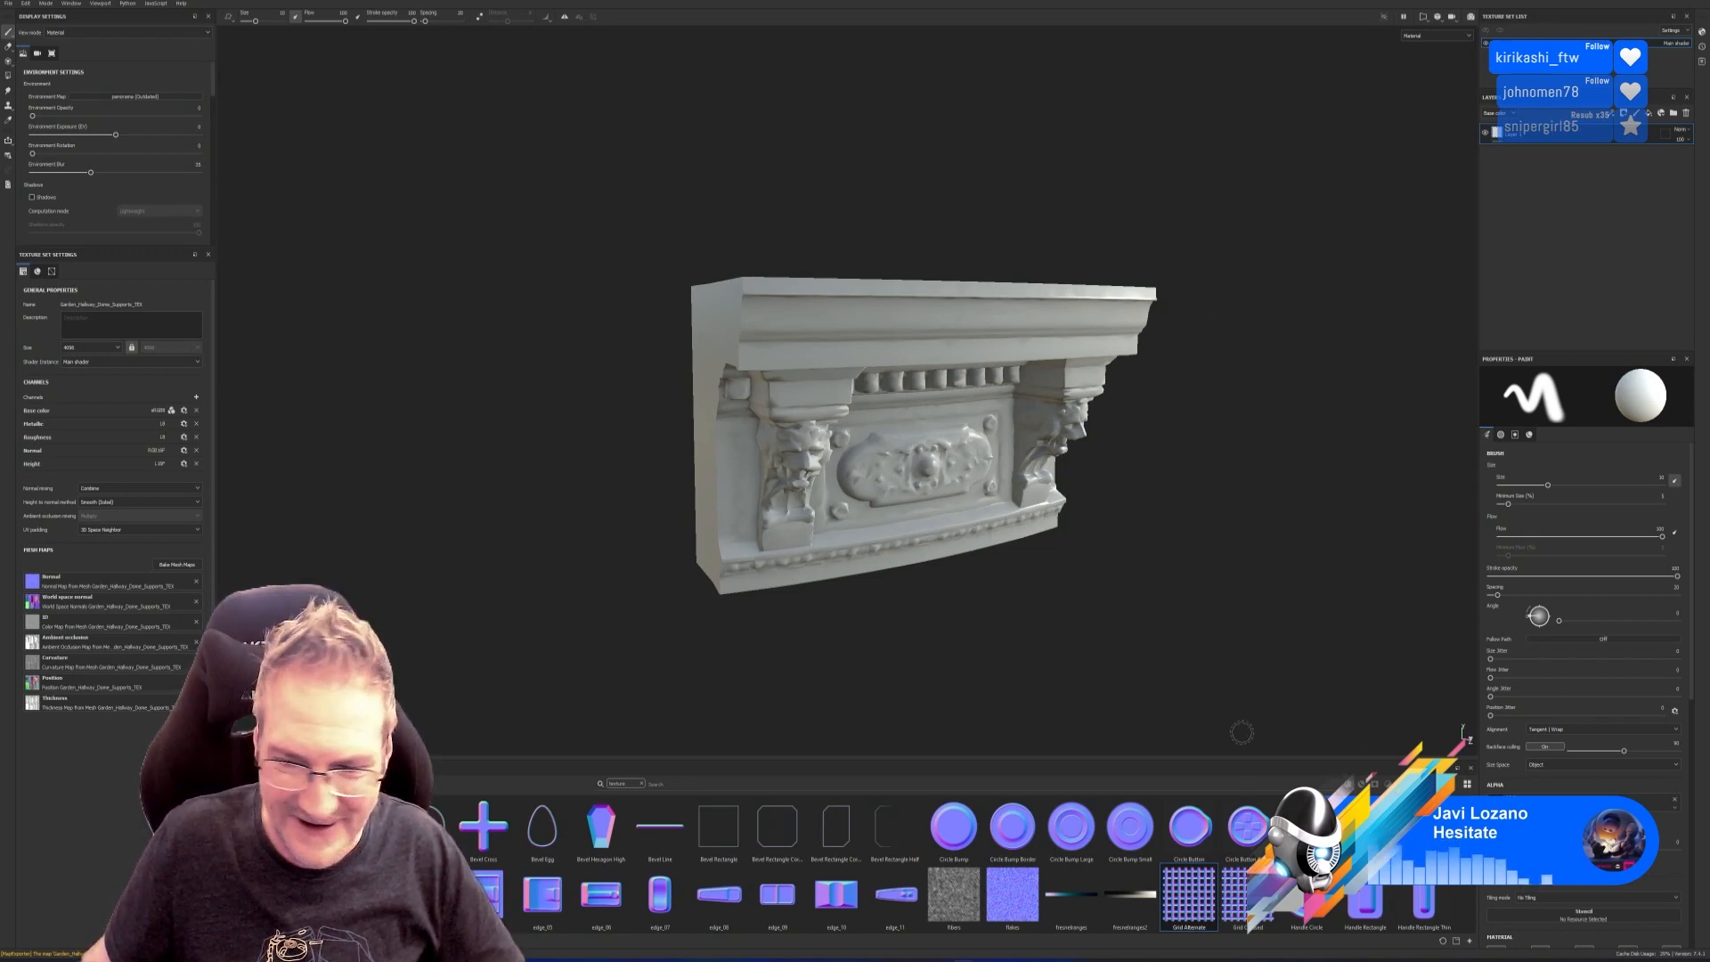
Search the smart materials for "my" and apply the MY_GardenHallway smart material to the dome support.
left_click(641, 785)
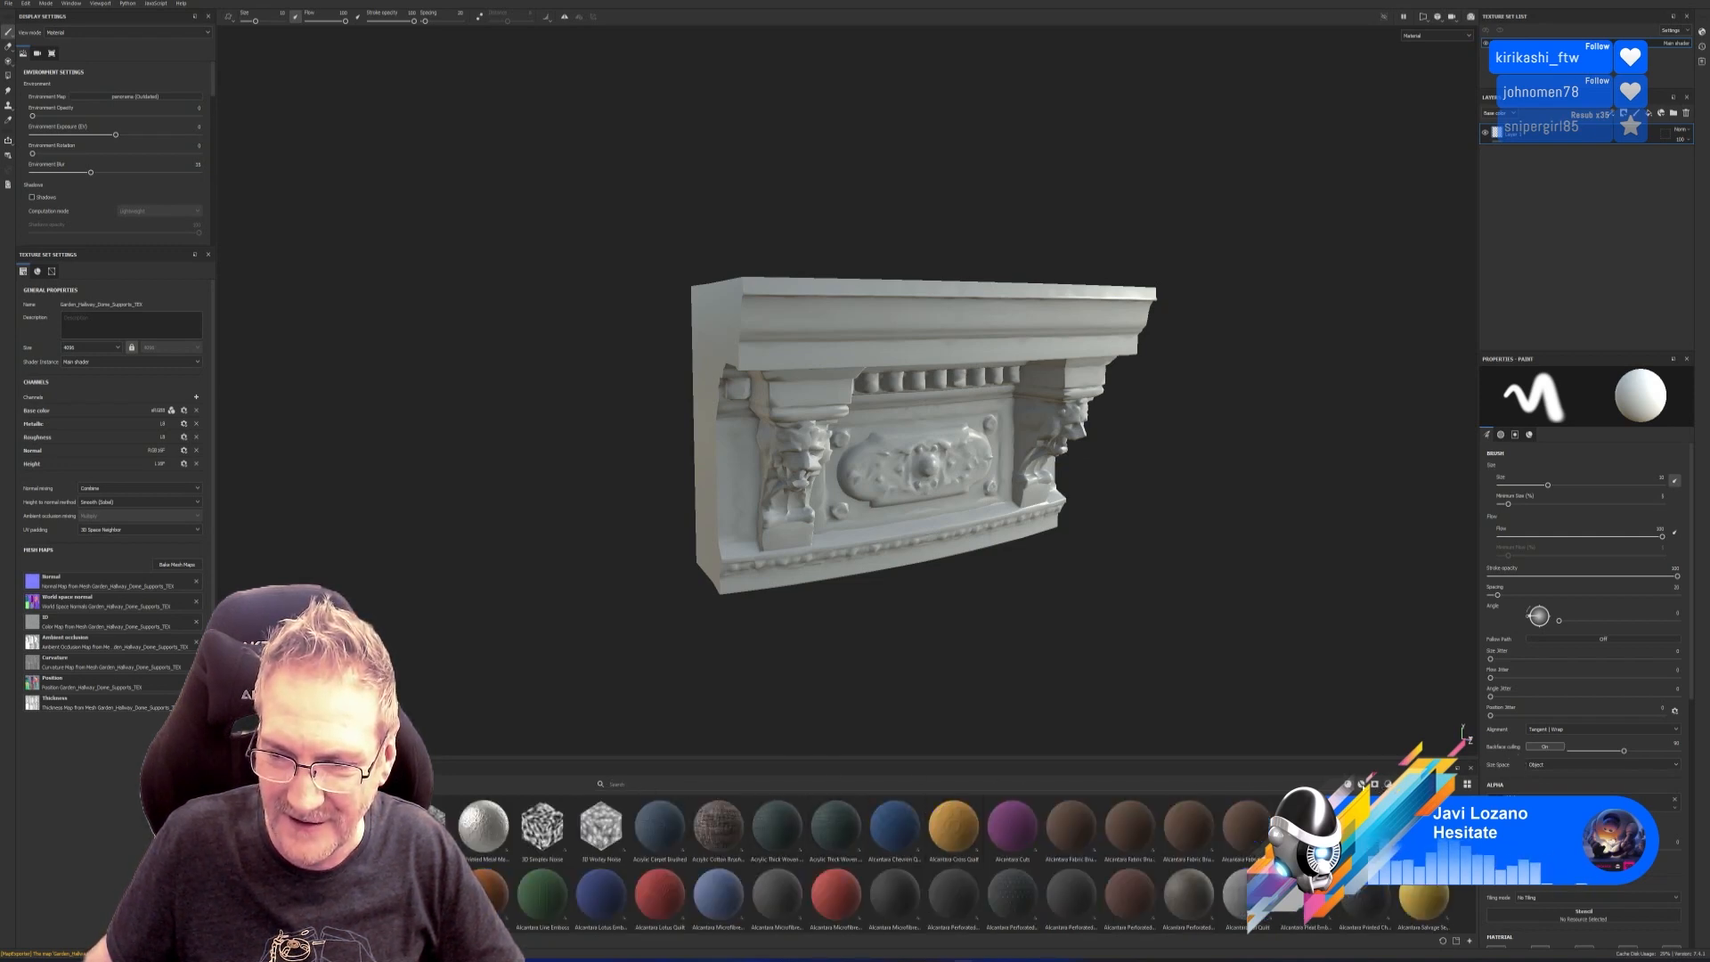
left_click(1362, 785)
left_click(641, 785)
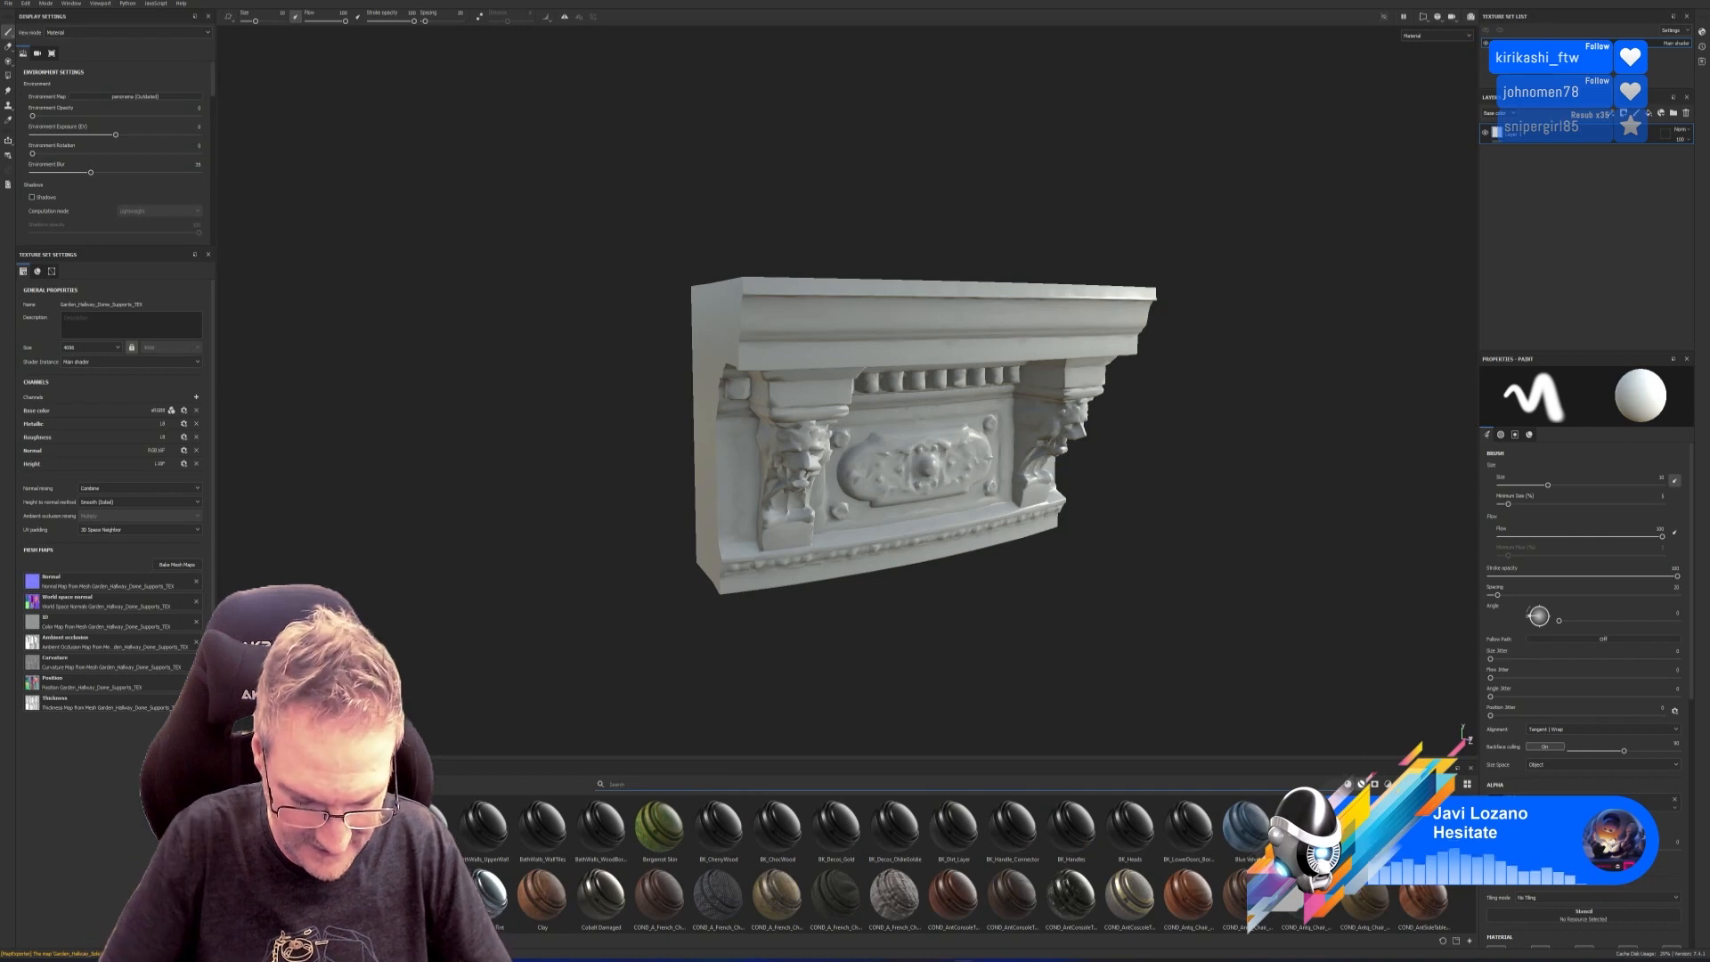
type("my")
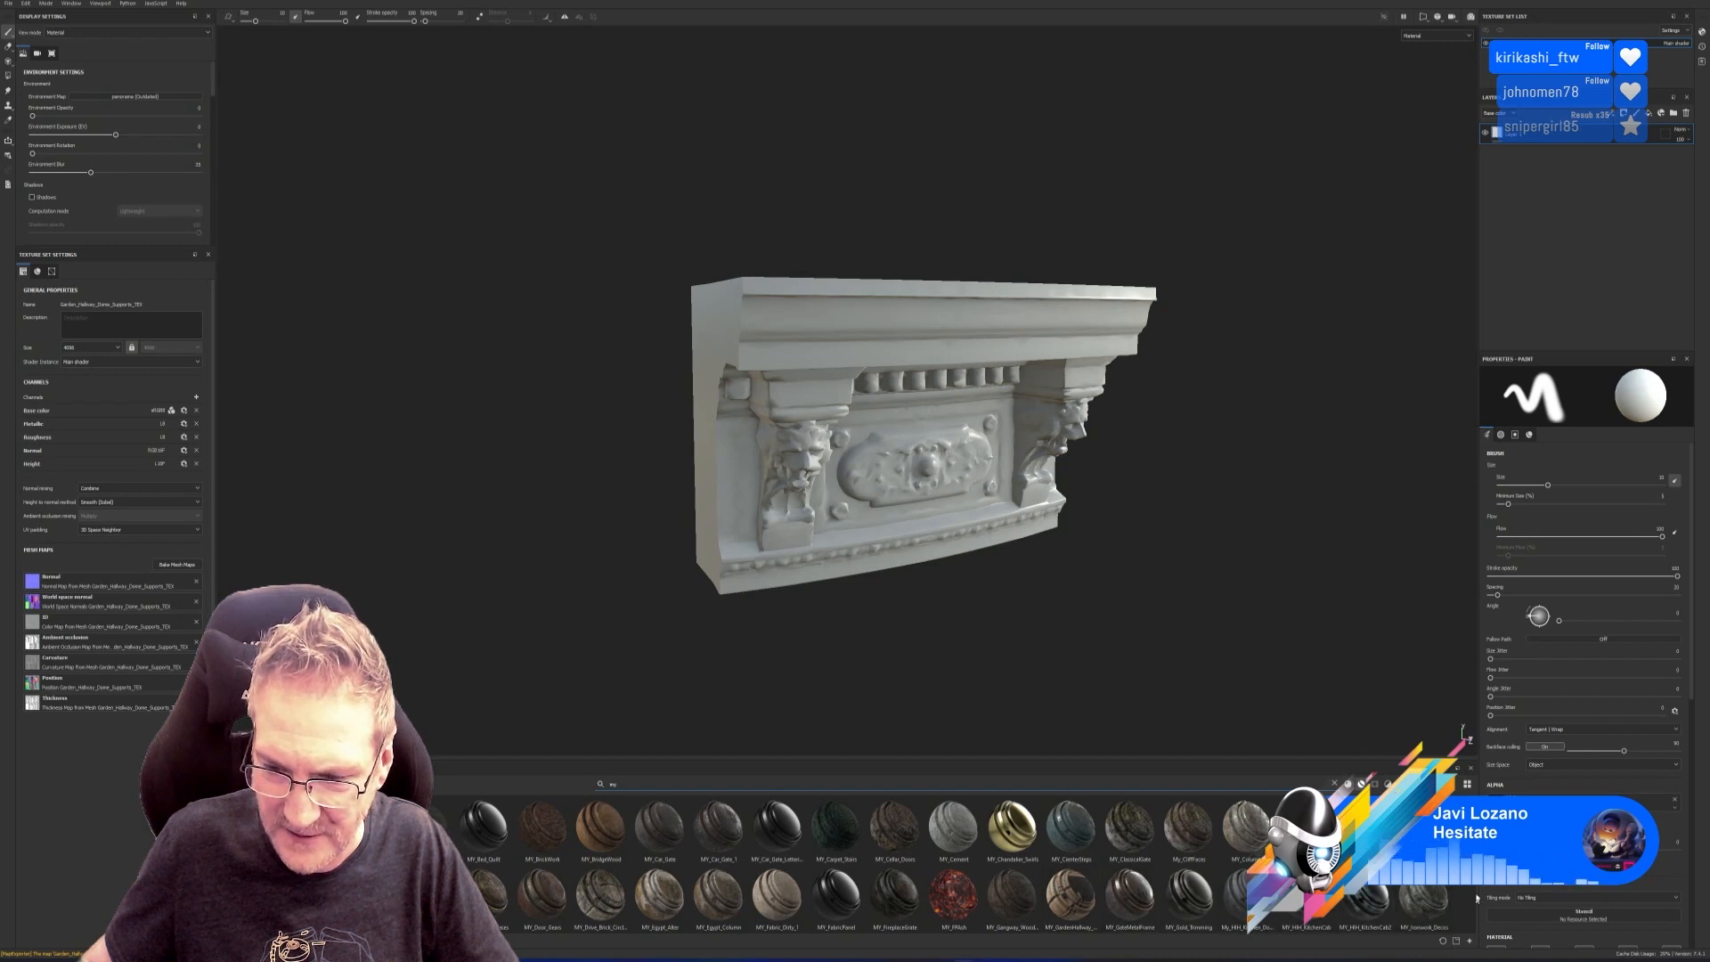
left_click_drag(1071, 895, 1012, 461)
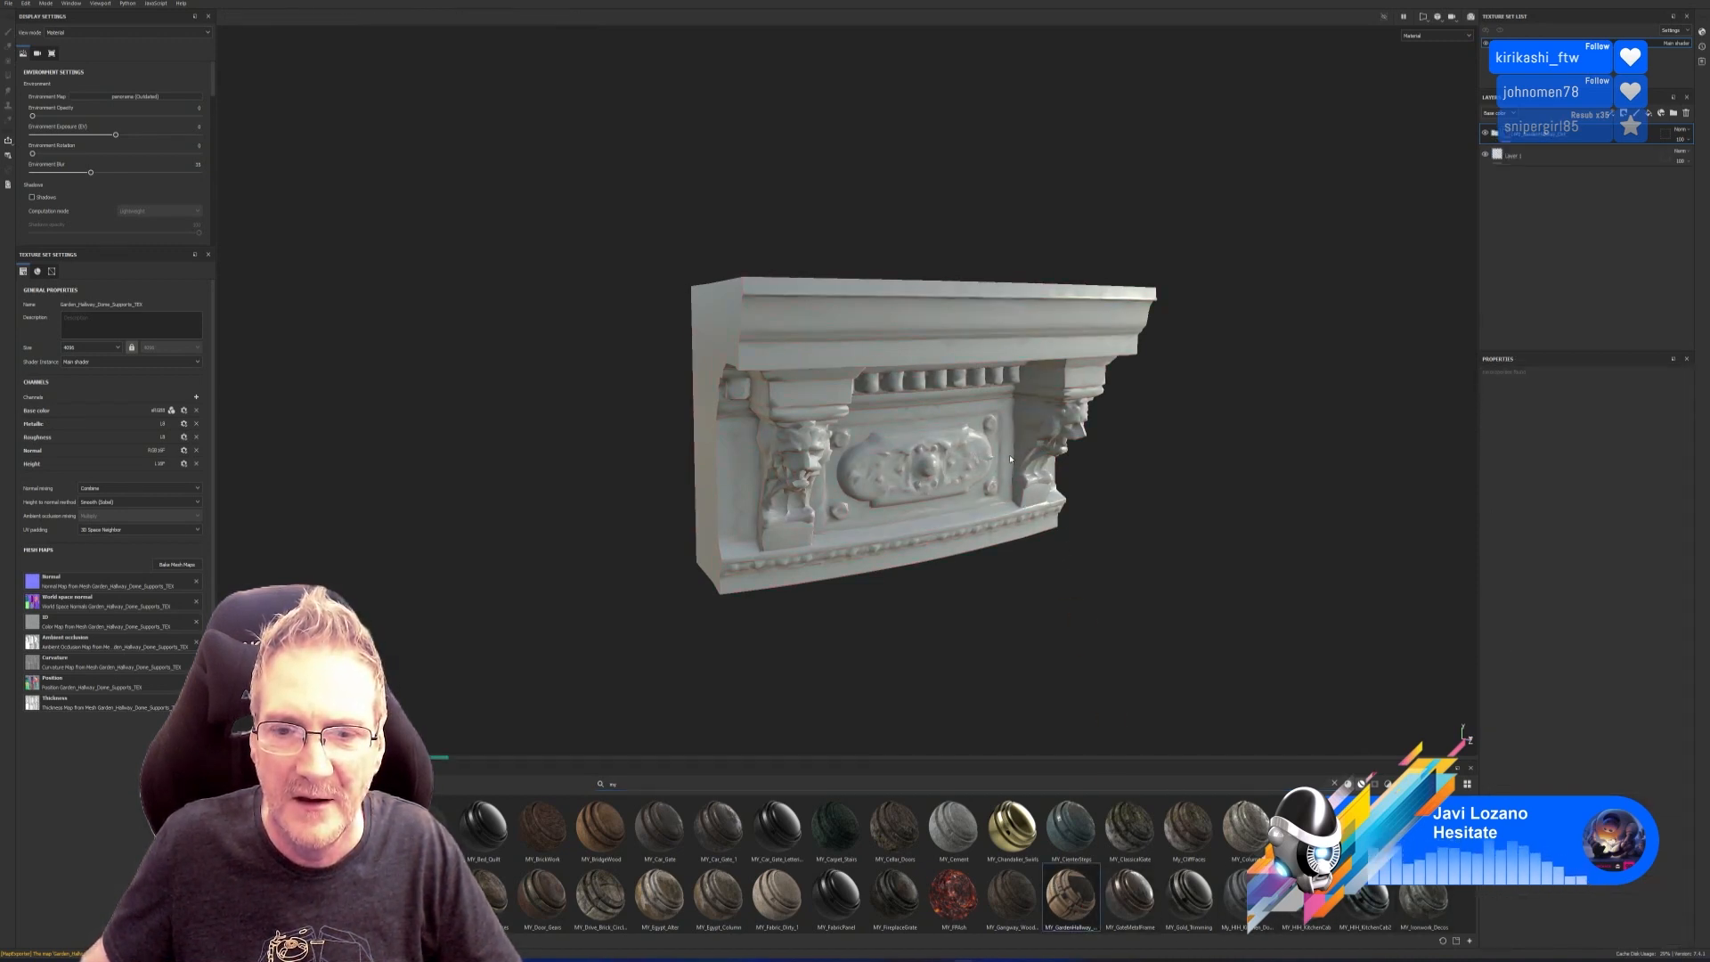
Delete the default layer beneath the smart material, expand the material's group, and select the bottom layer's fill.
left_click(1547, 153)
key("Delete")
left_click(1495, 132)
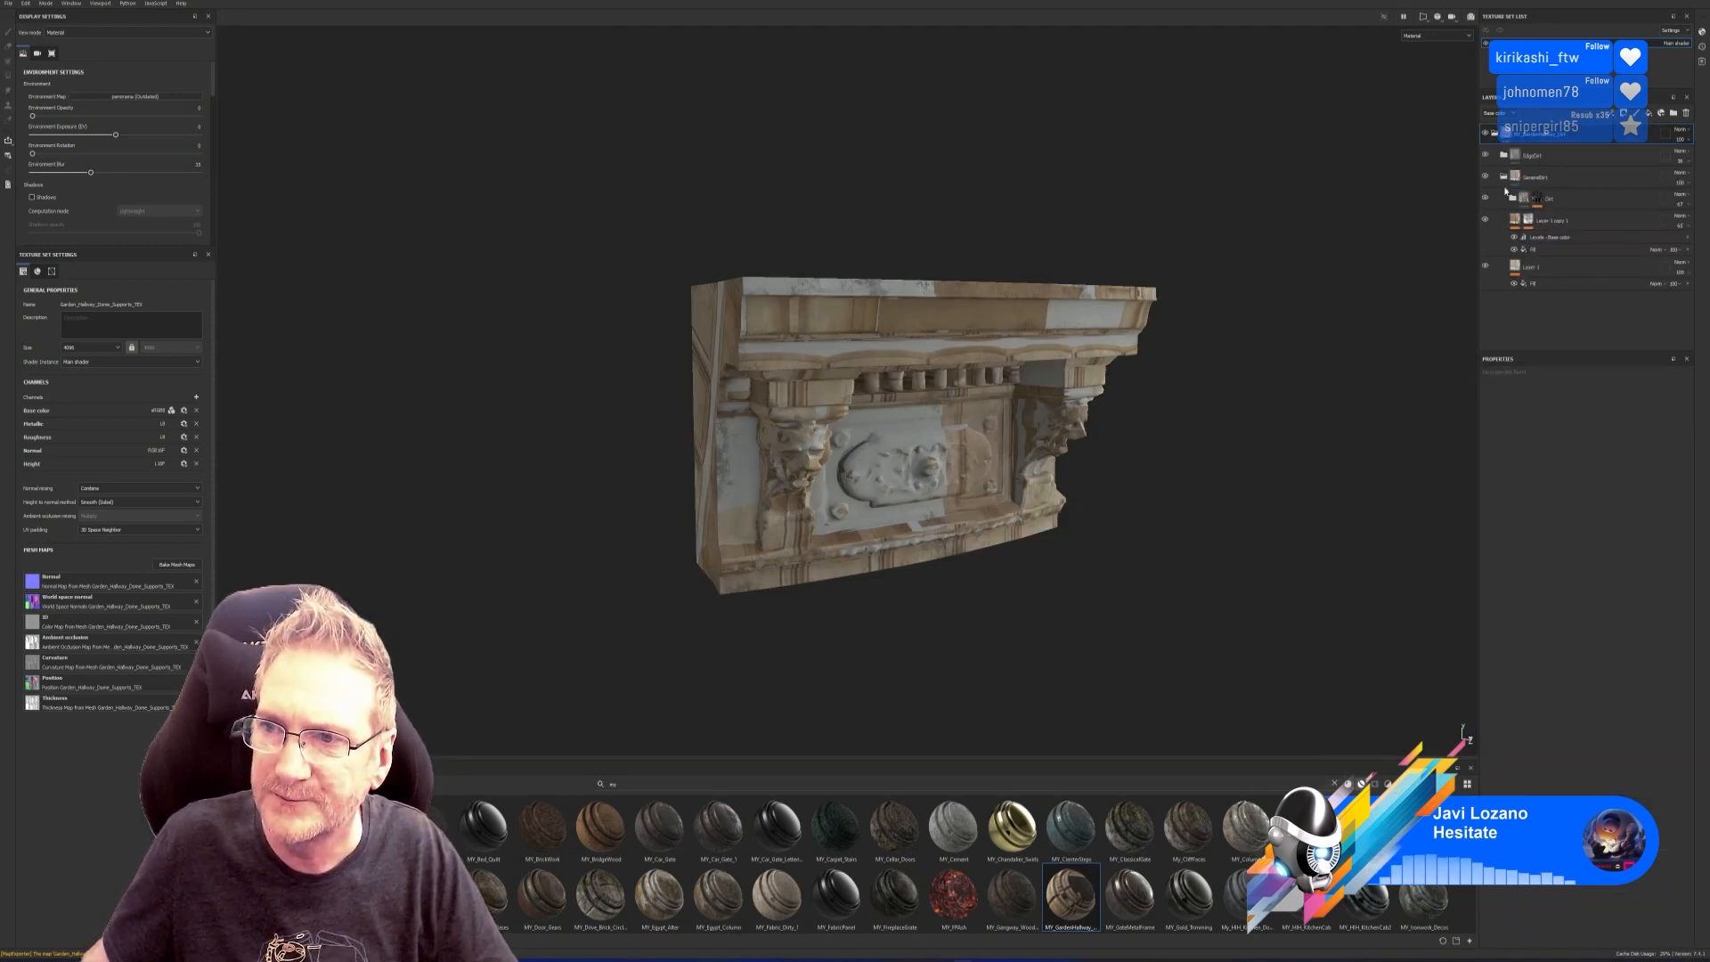
left_click(1533, 283)
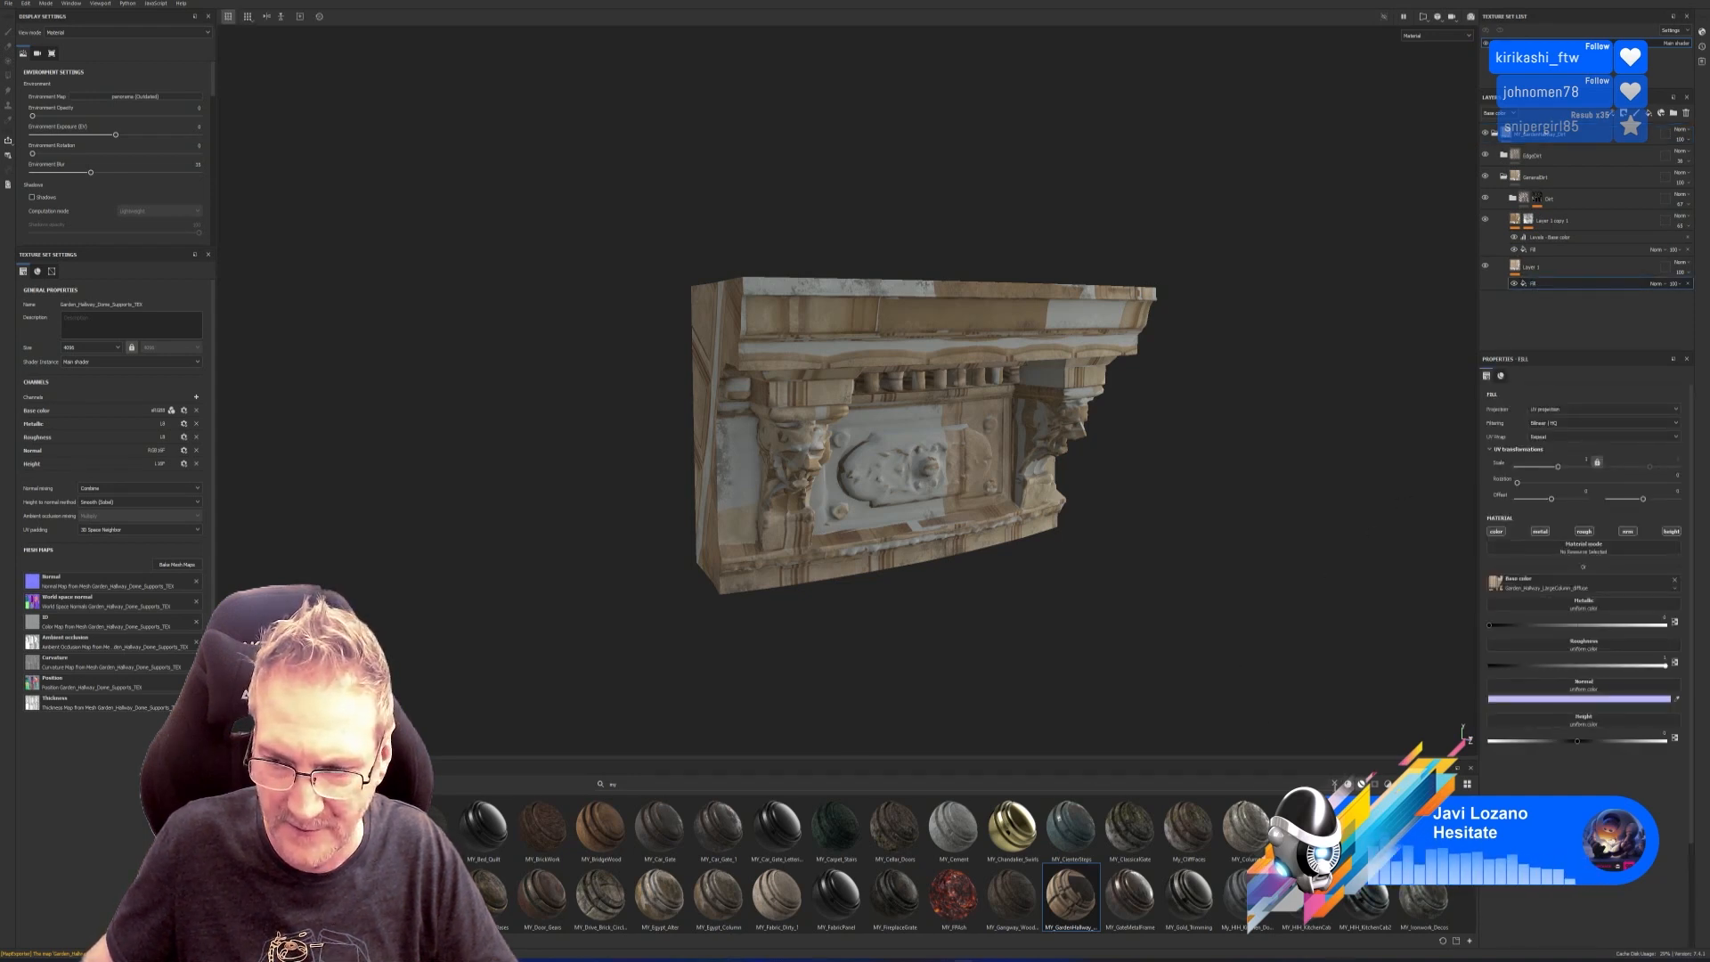
Start a resource import and add Garden_Hallway_Dome_Supports_diffuse.png from the Nouveau Entry Hallway Baked folder.
left_click(1334, 786)
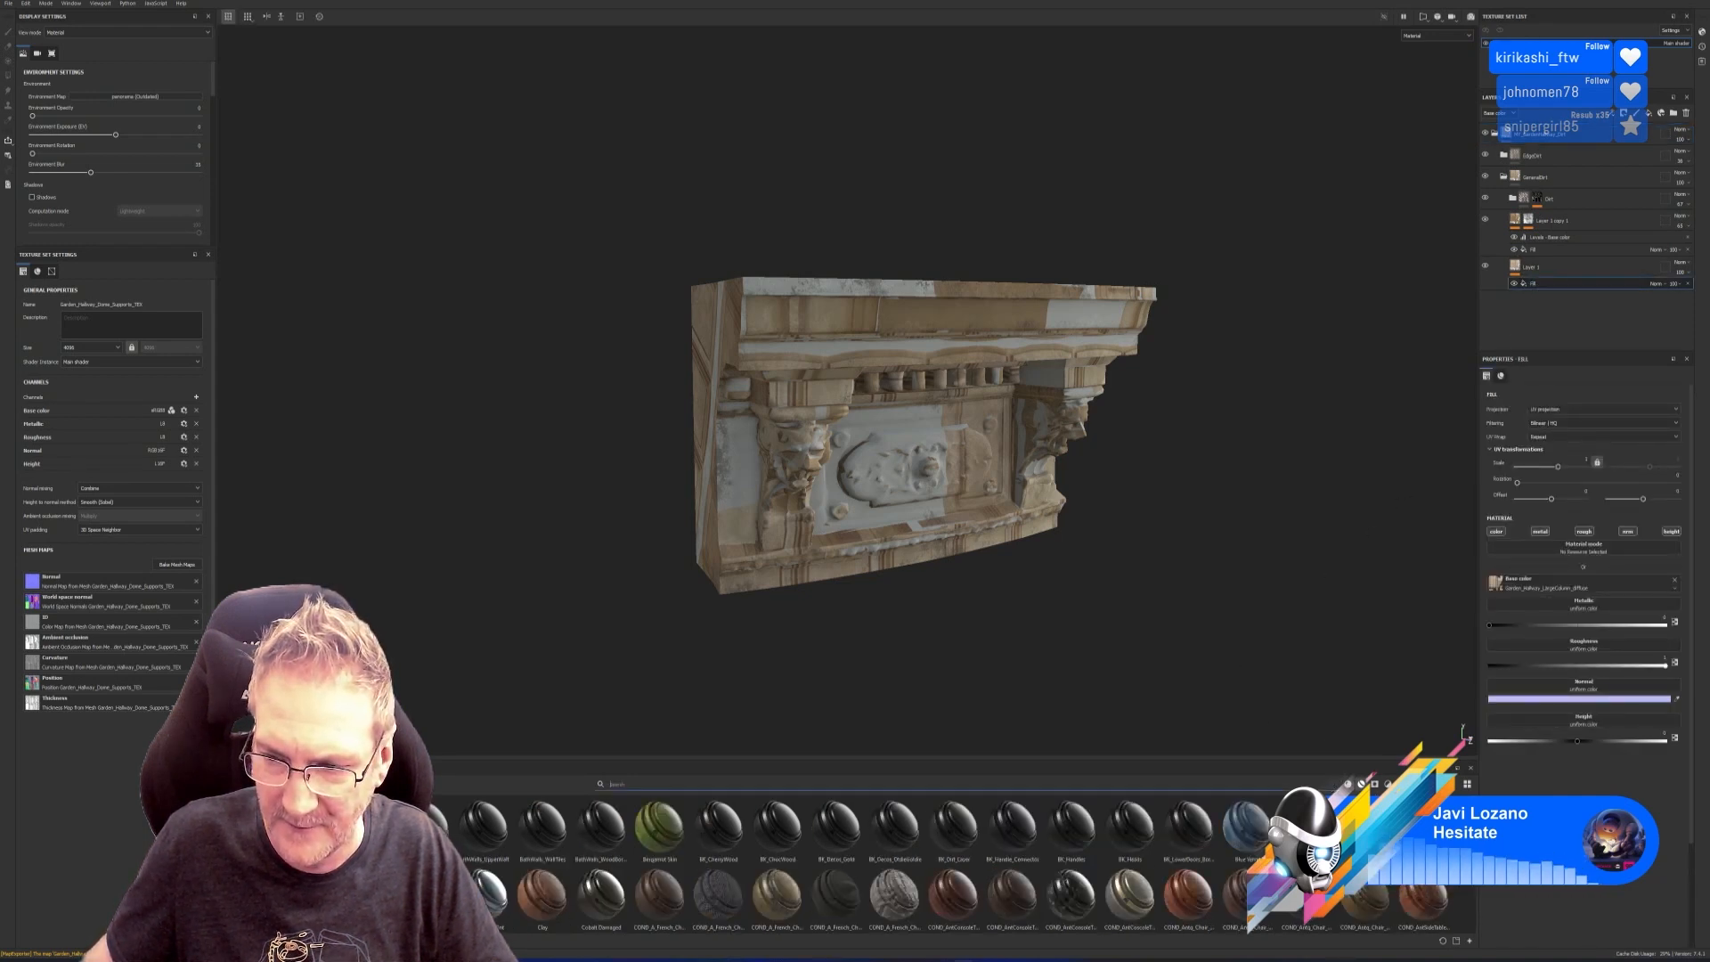
left_click(1470, 942)
left_click(903, 359)
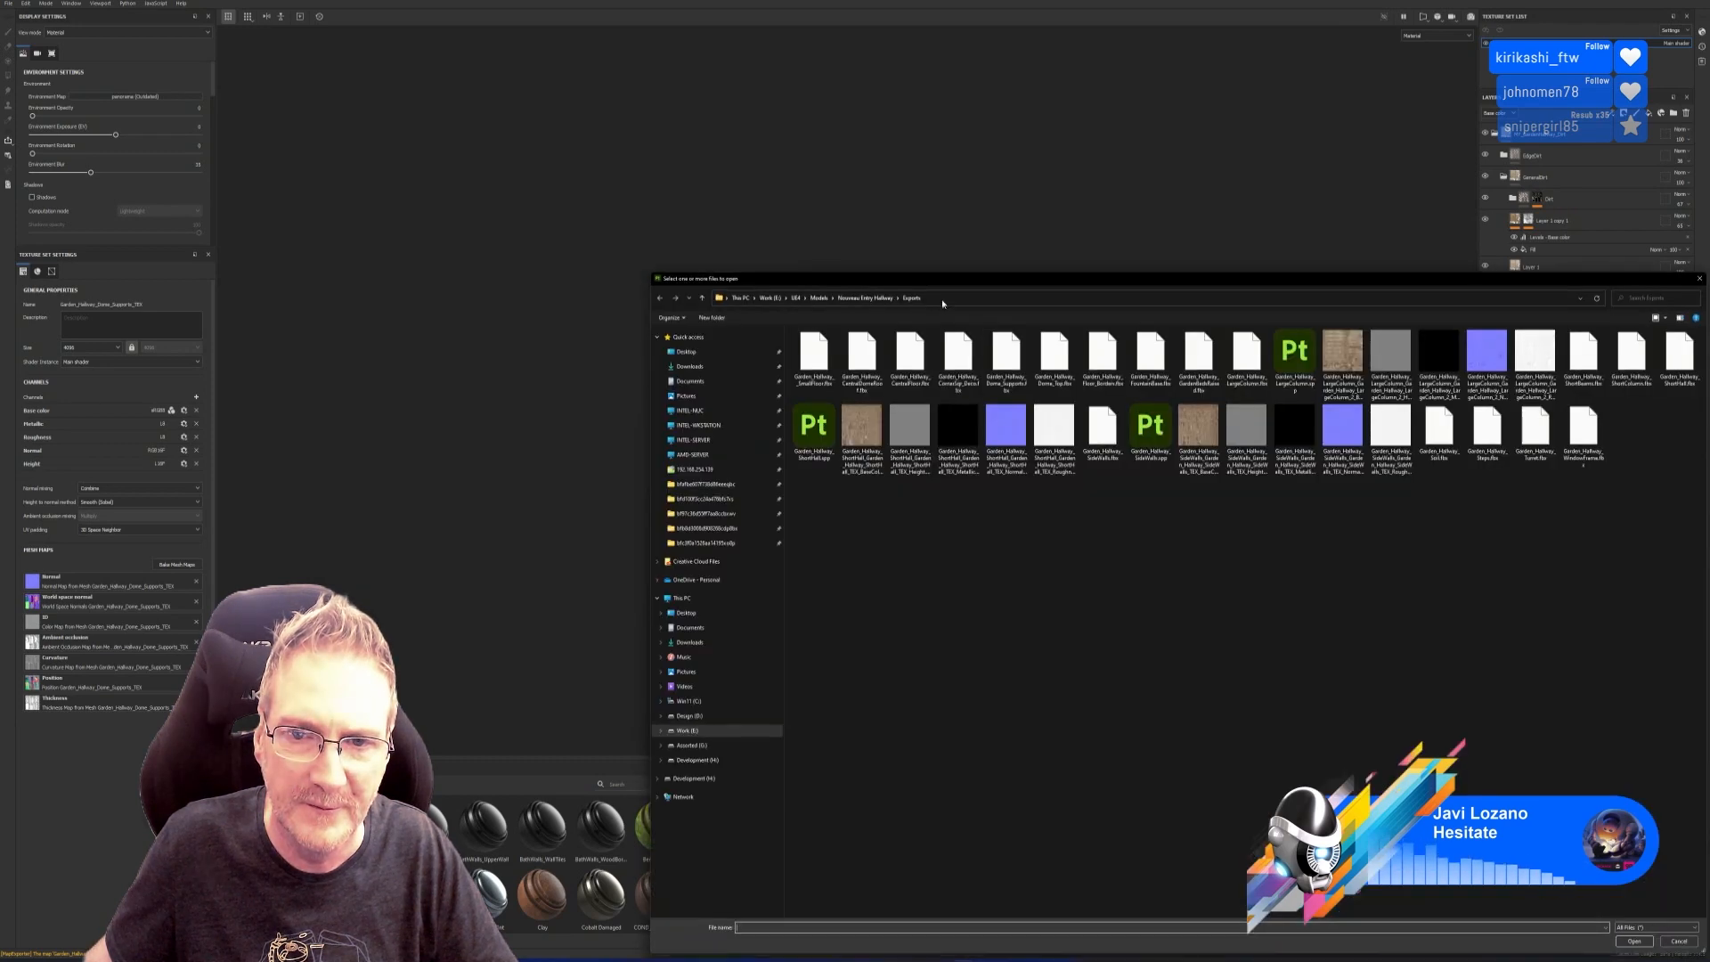
left_click_drag(890, 279, 683, 216)
left_click(682, 237)
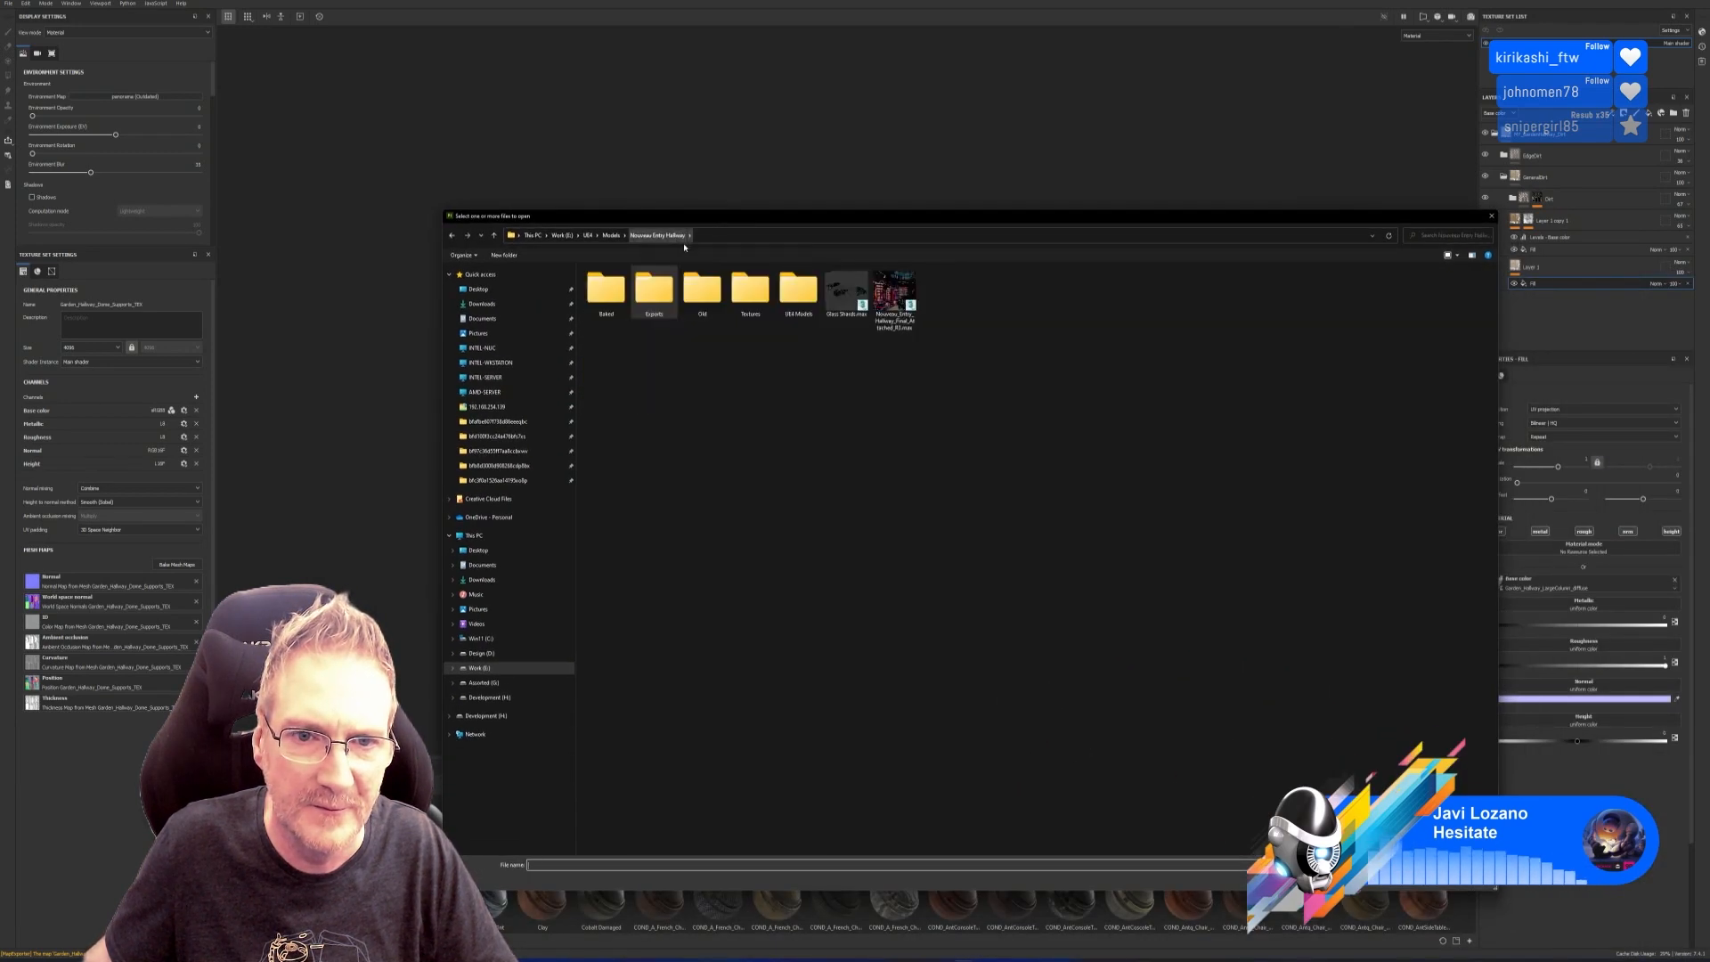
double_click(606, 290)
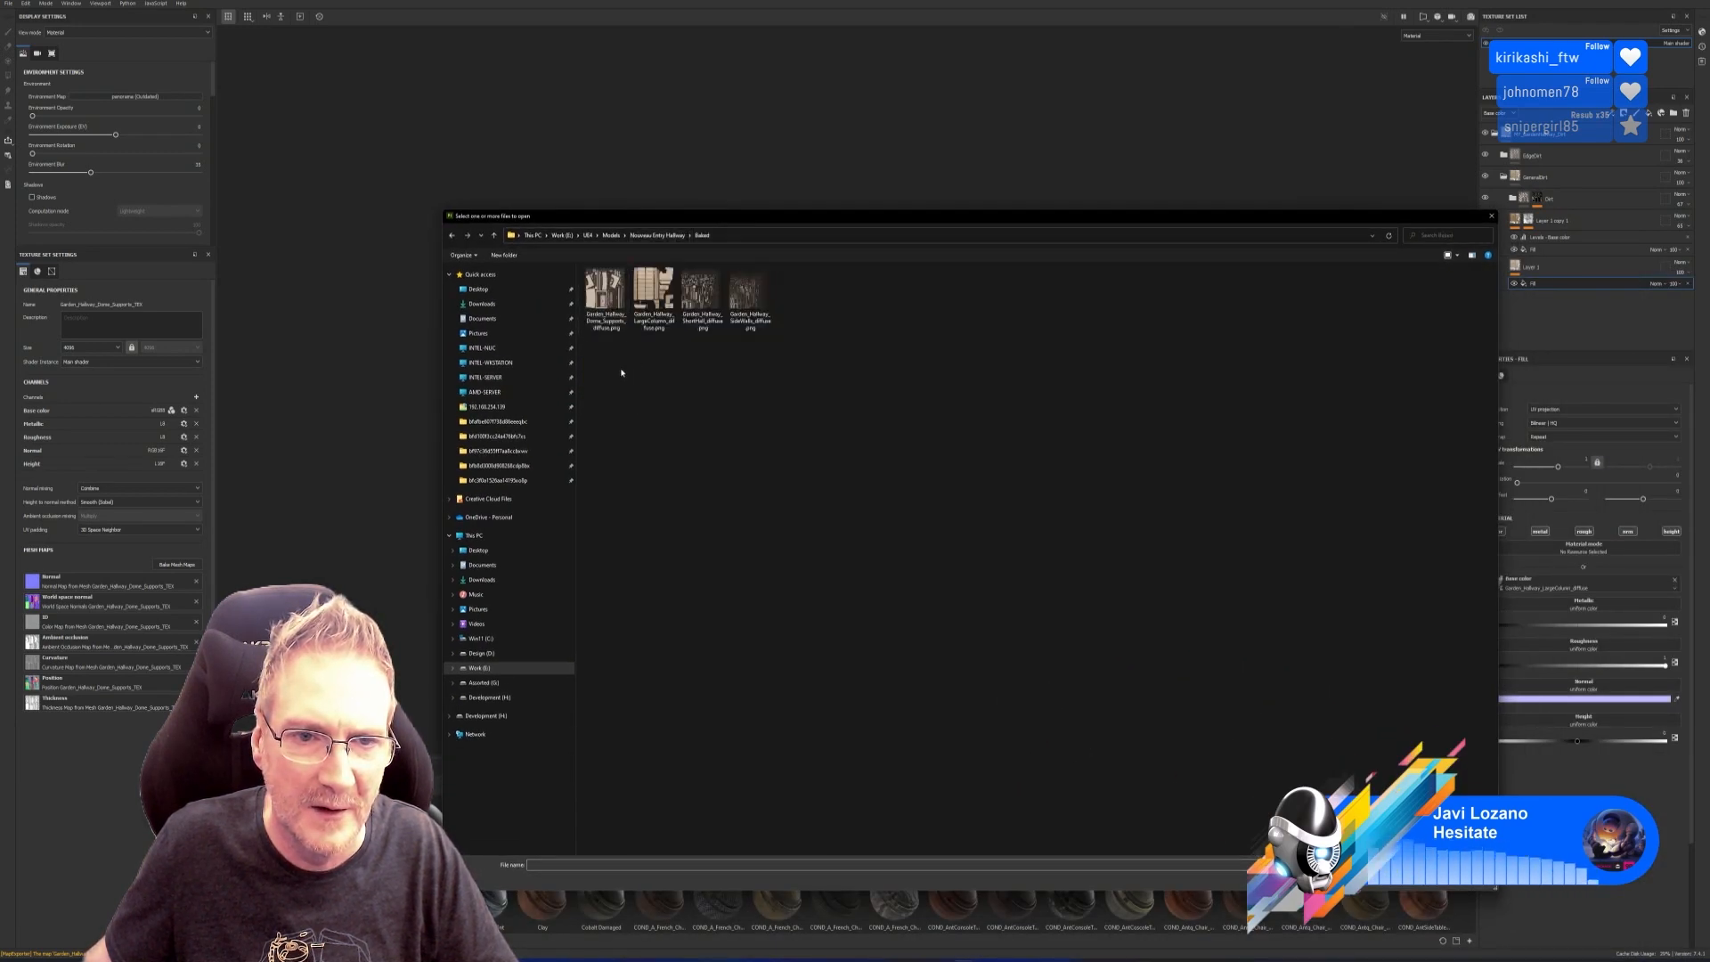
double_click(605, 292)
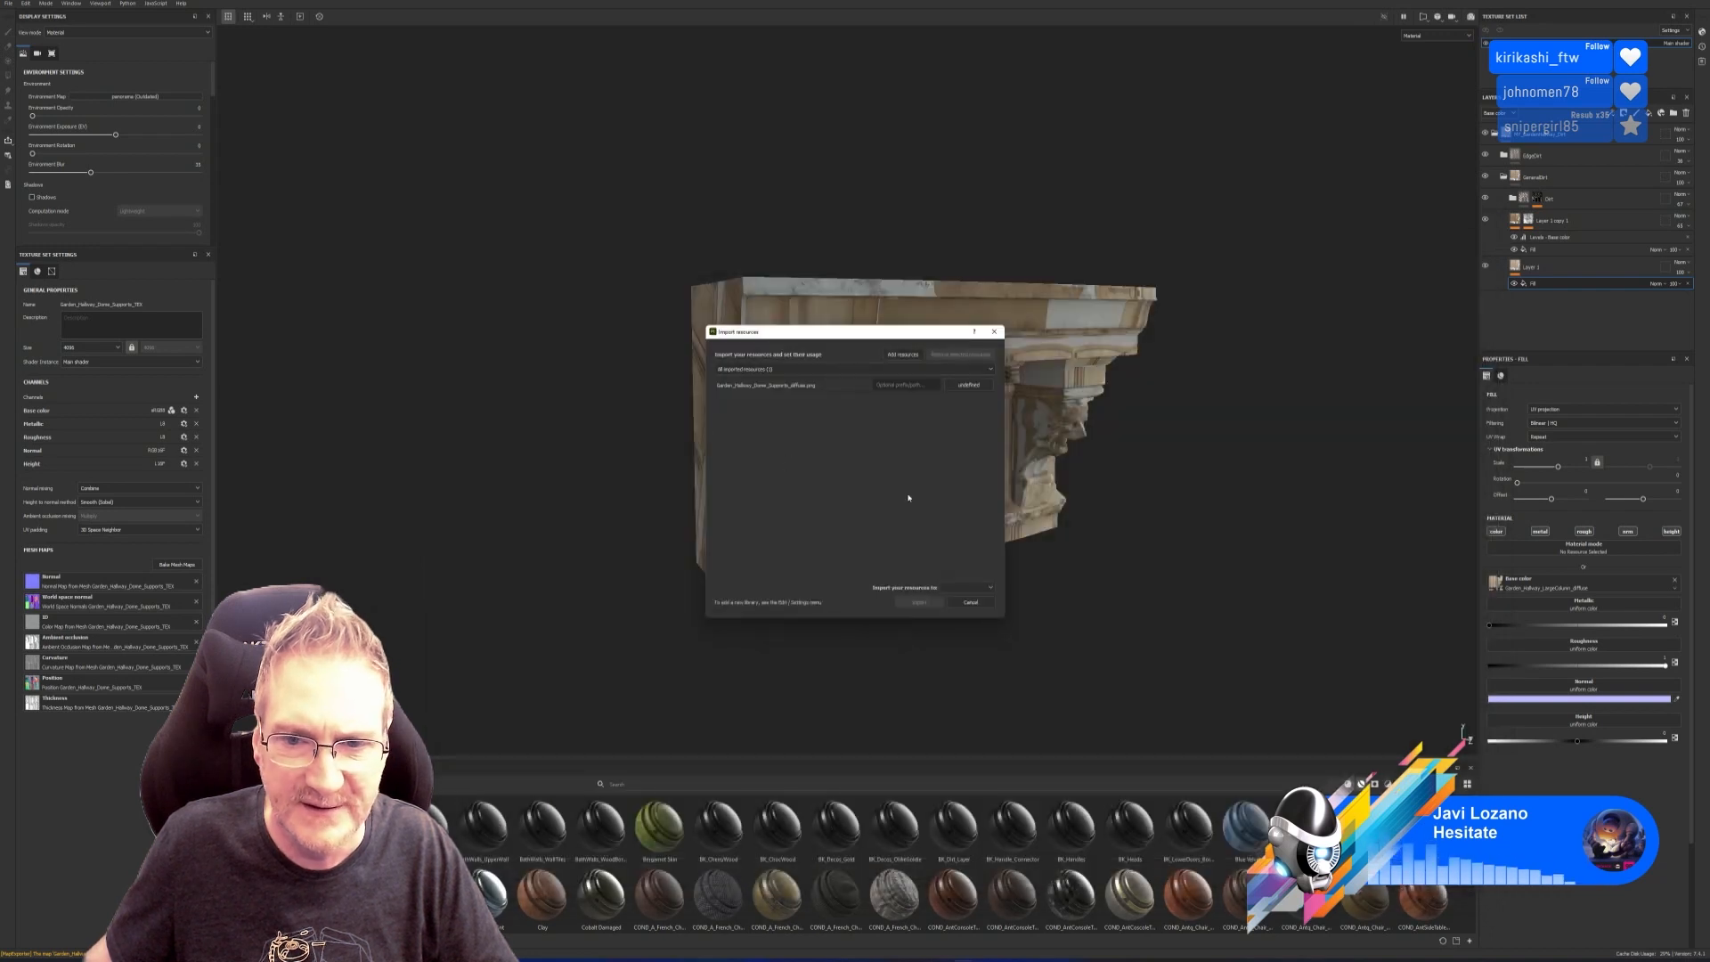
Set the diffuse image's usage to texture and import it into the current project.
left_click(968, 385)
left_click(979, 397)
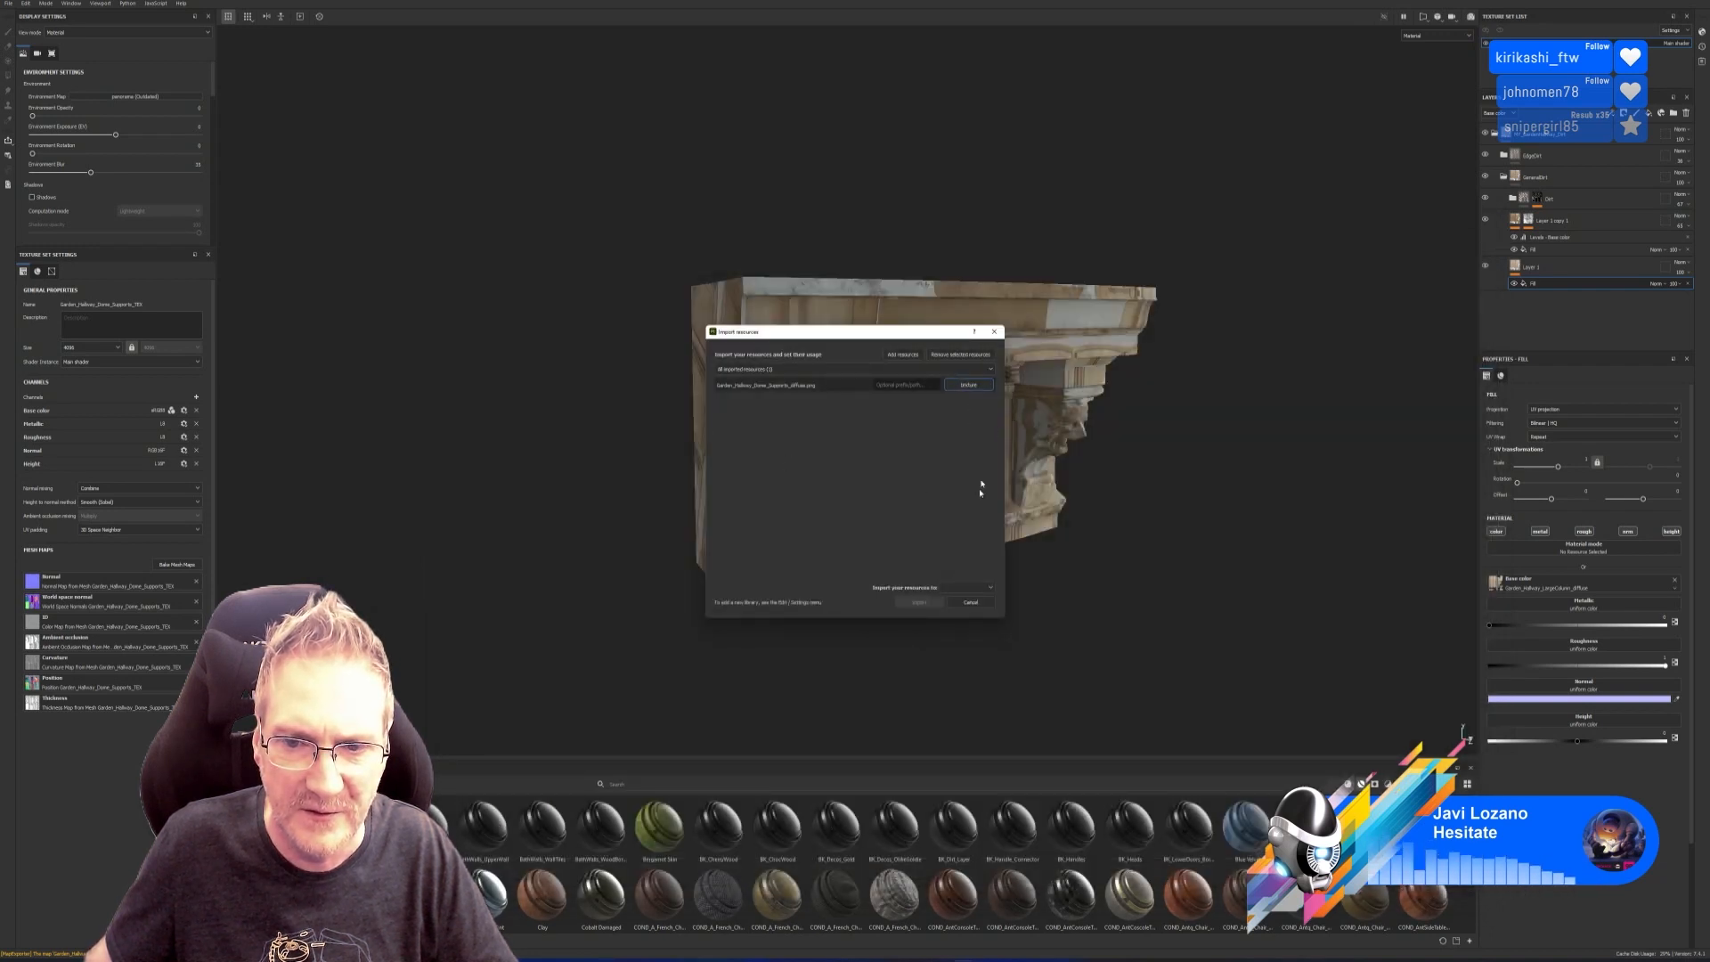
left_click(976, 588)
left_click(966, 614)
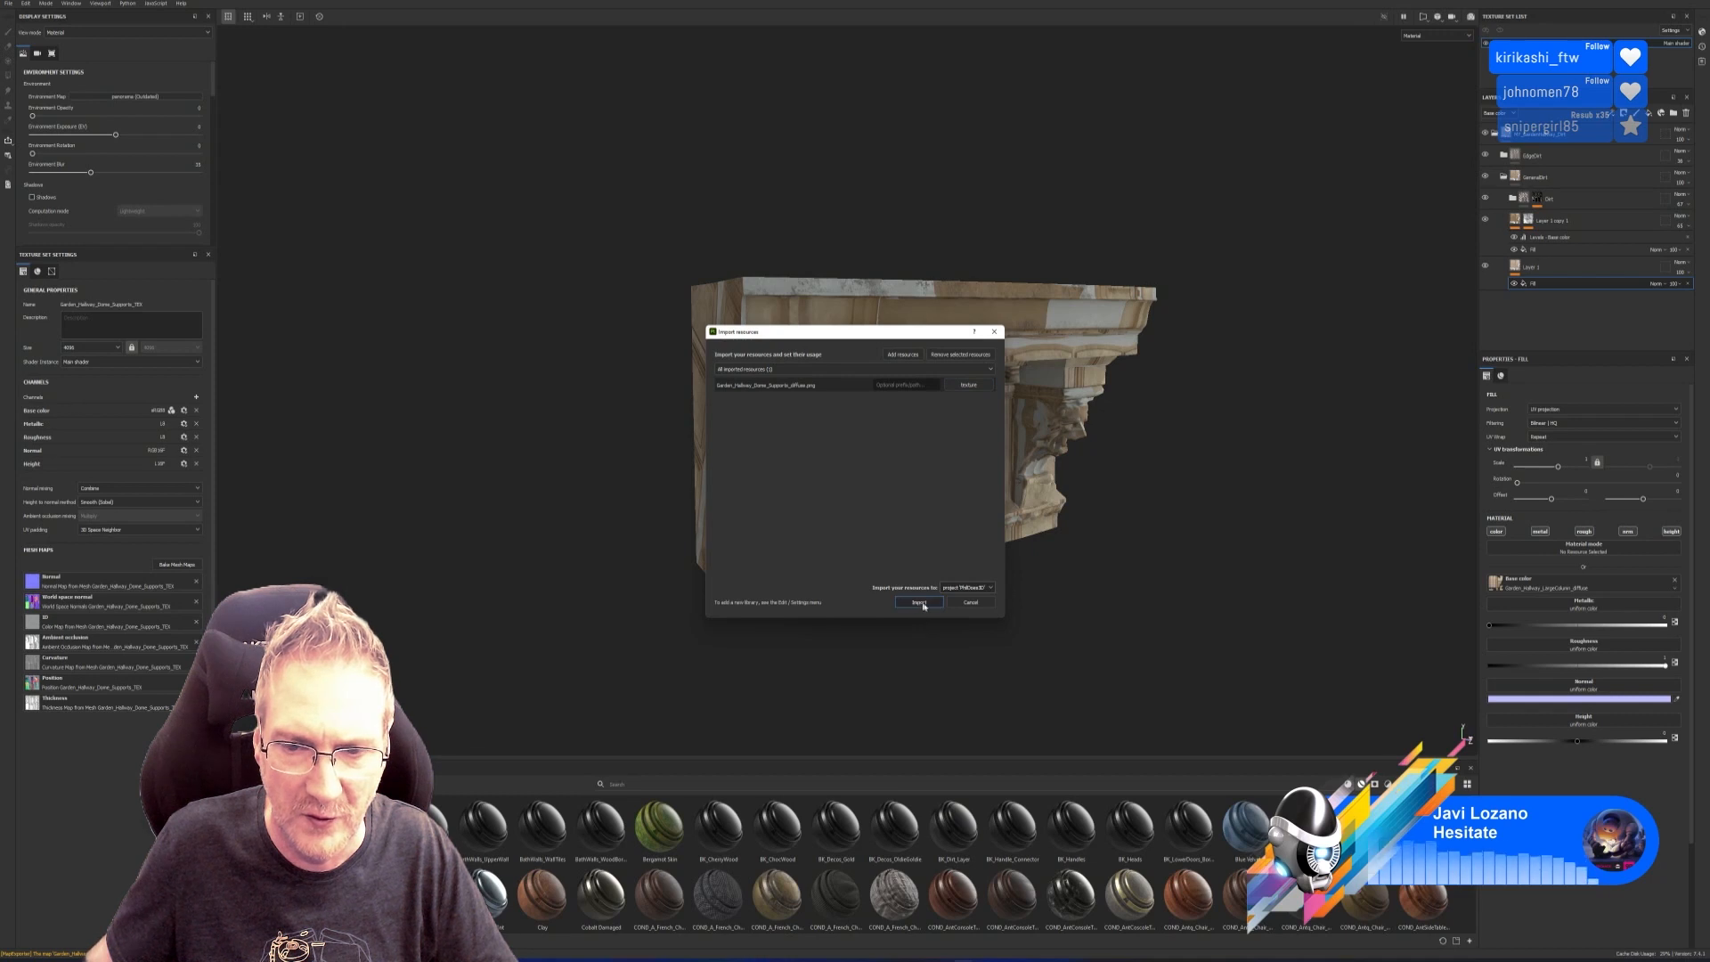
left_click(919, 603)
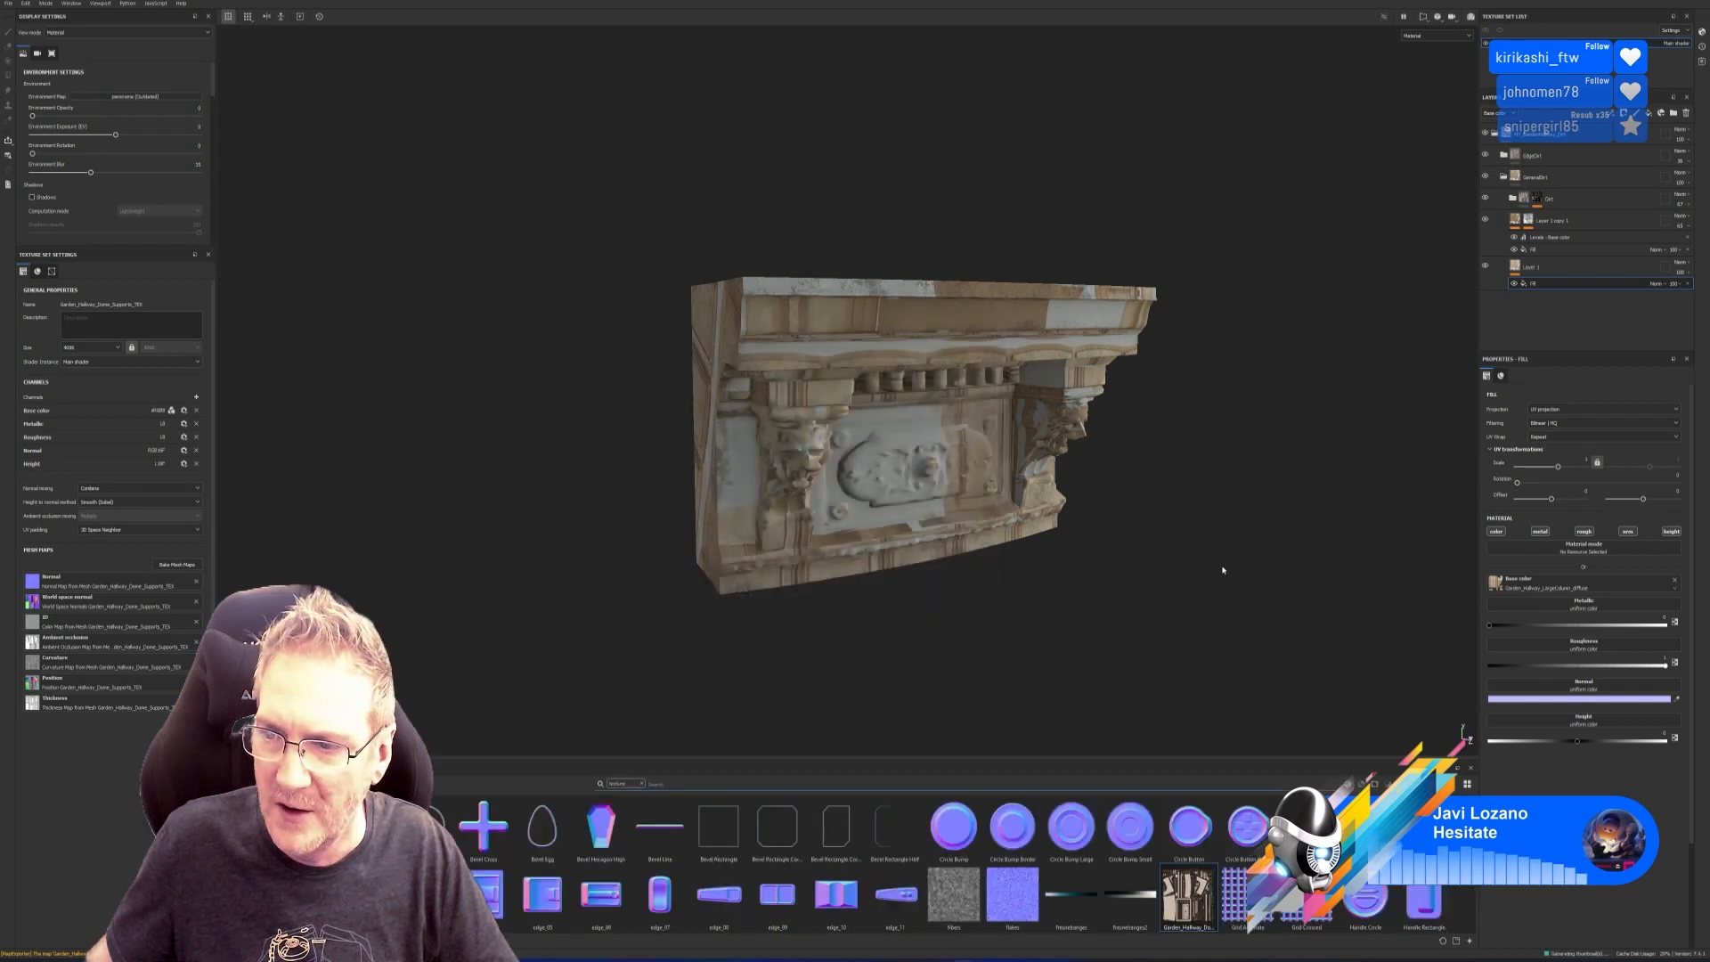
Replace the base color in the fills of the bottom layer and its copy with the imported dome supports diffuse.
left_click_drag(1187, 899, 1539, 585)
left_click(1583, 249)
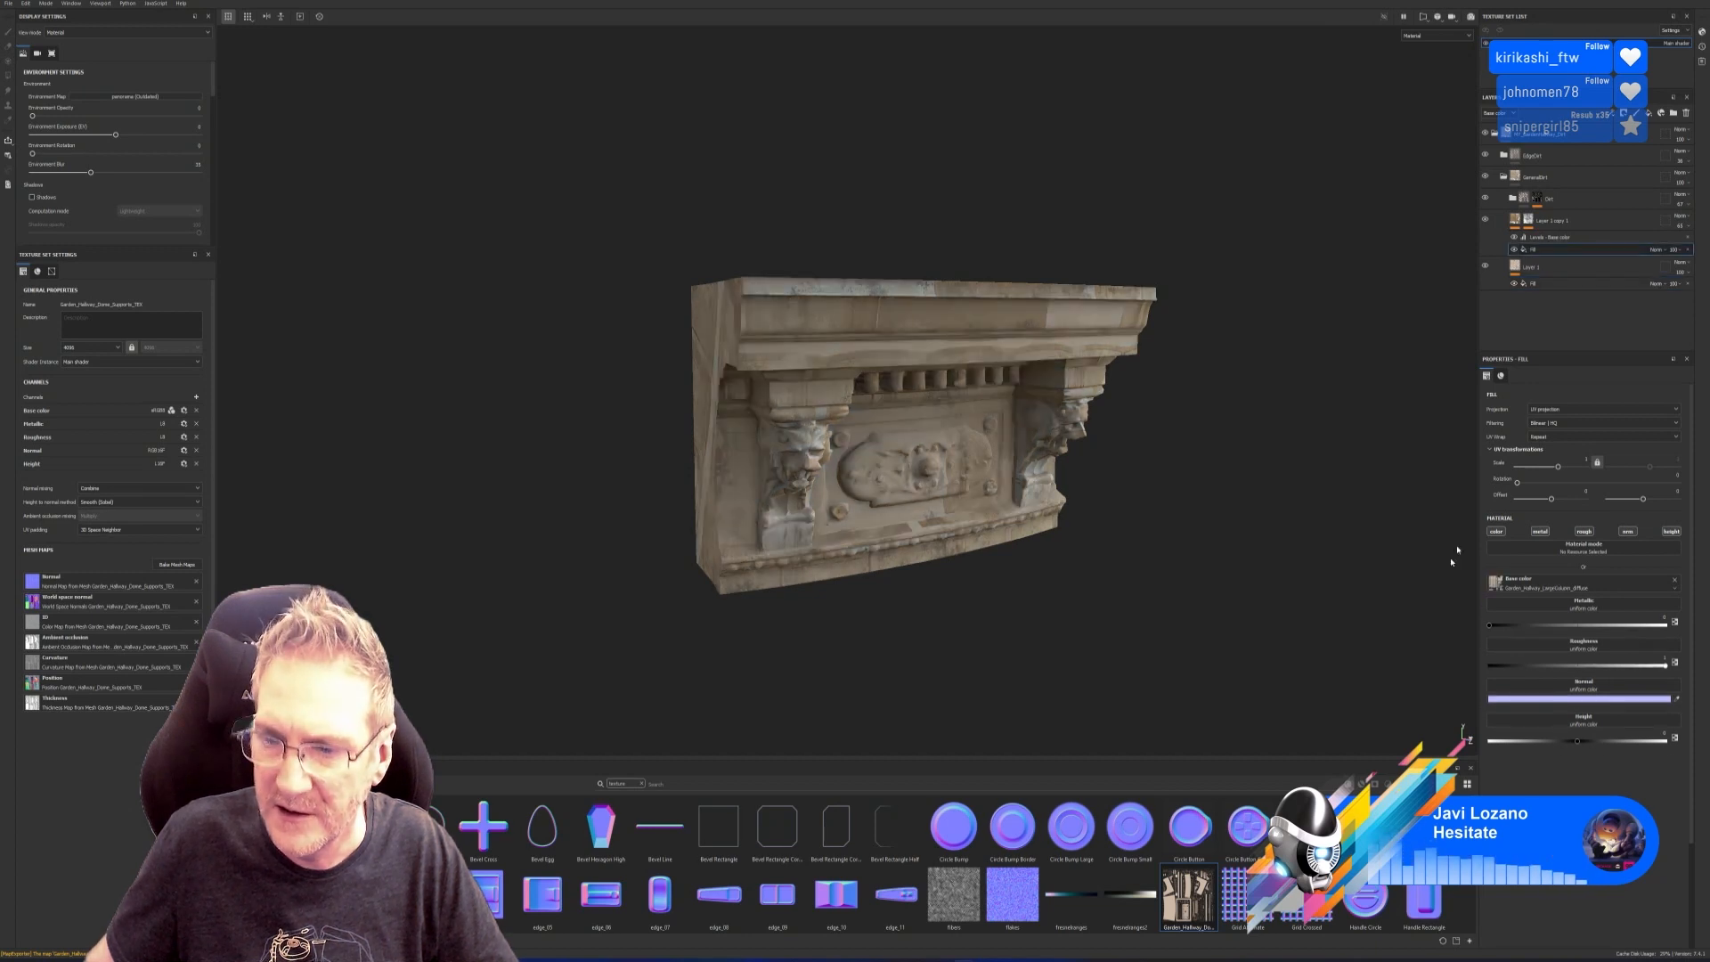
left_click_drag(1187, 899, 1564, 587)
left_click_drag(899, 392, 937, 410, "alt")
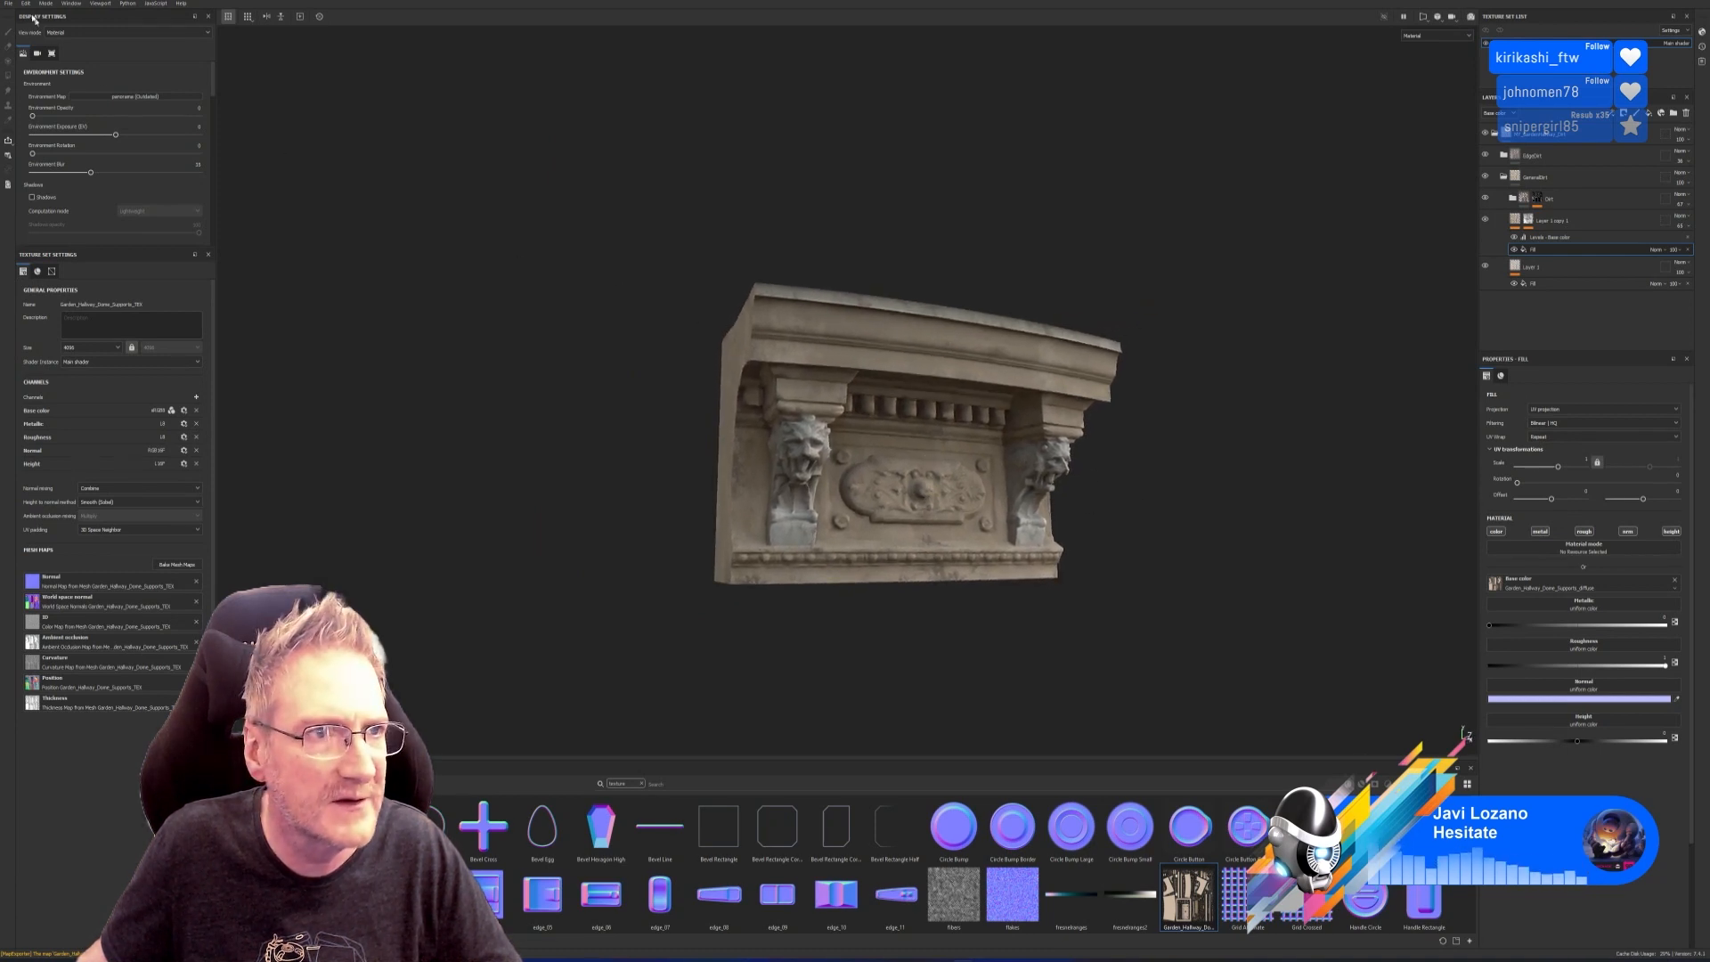
Save the dome supports project as a new file in the Nouveau Entry Hallway Exports folder.
left_click(5, 4)
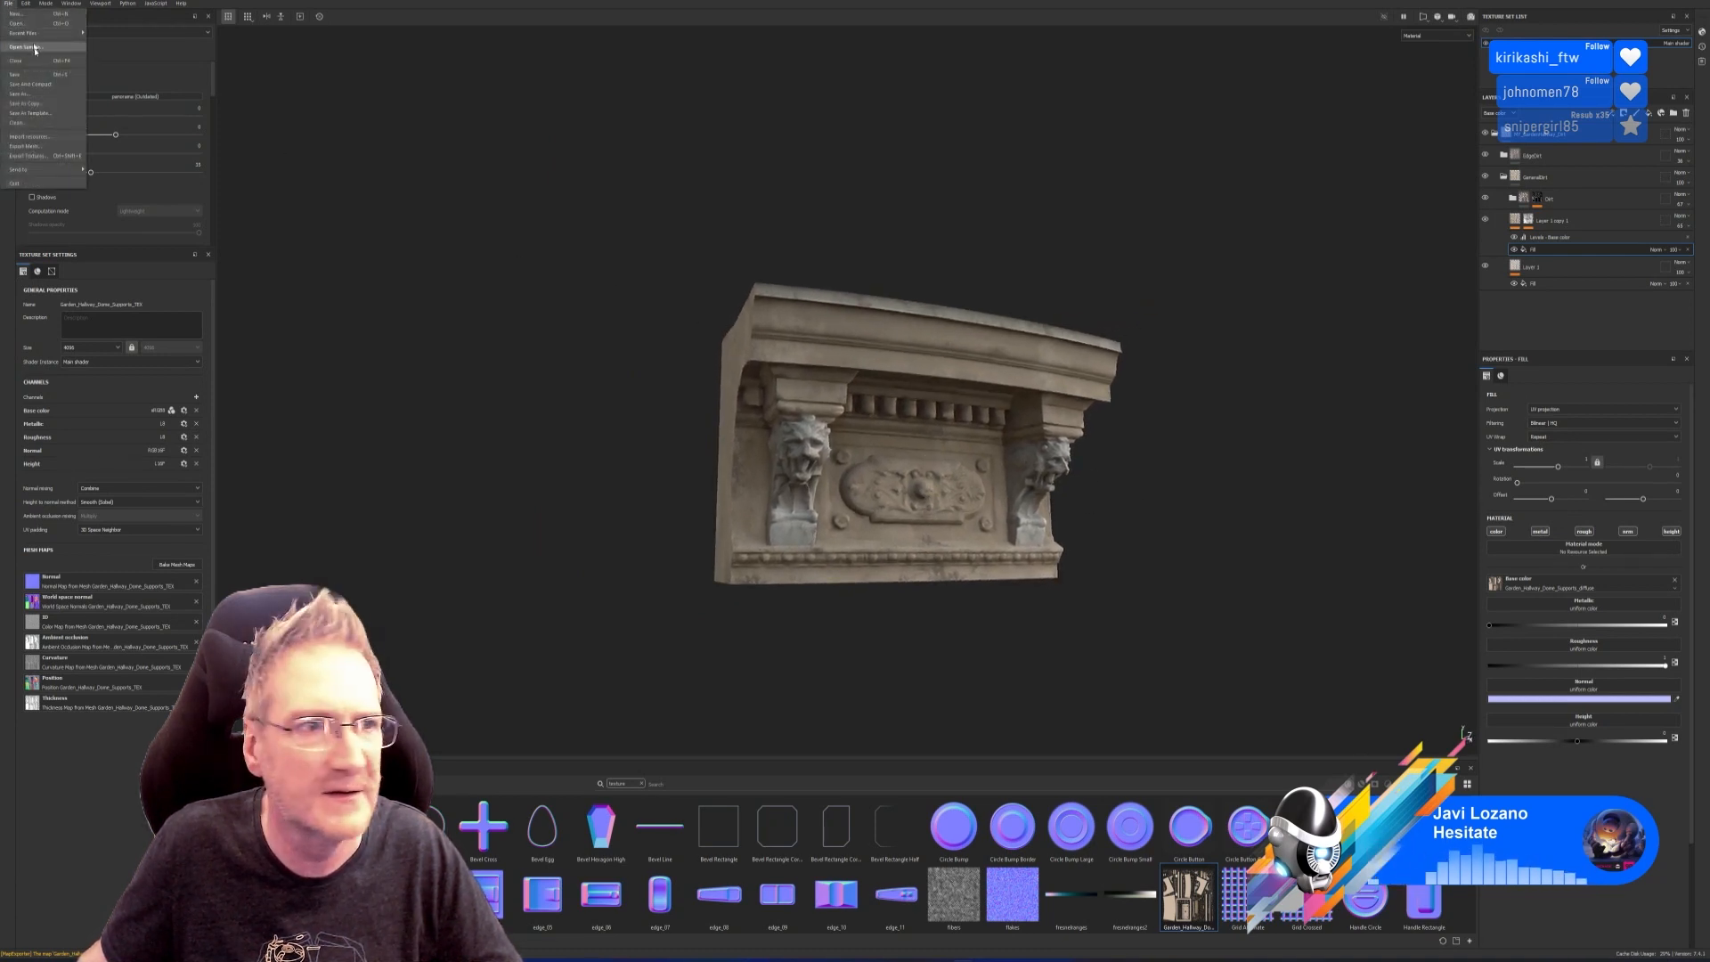
left_click(24, 94)
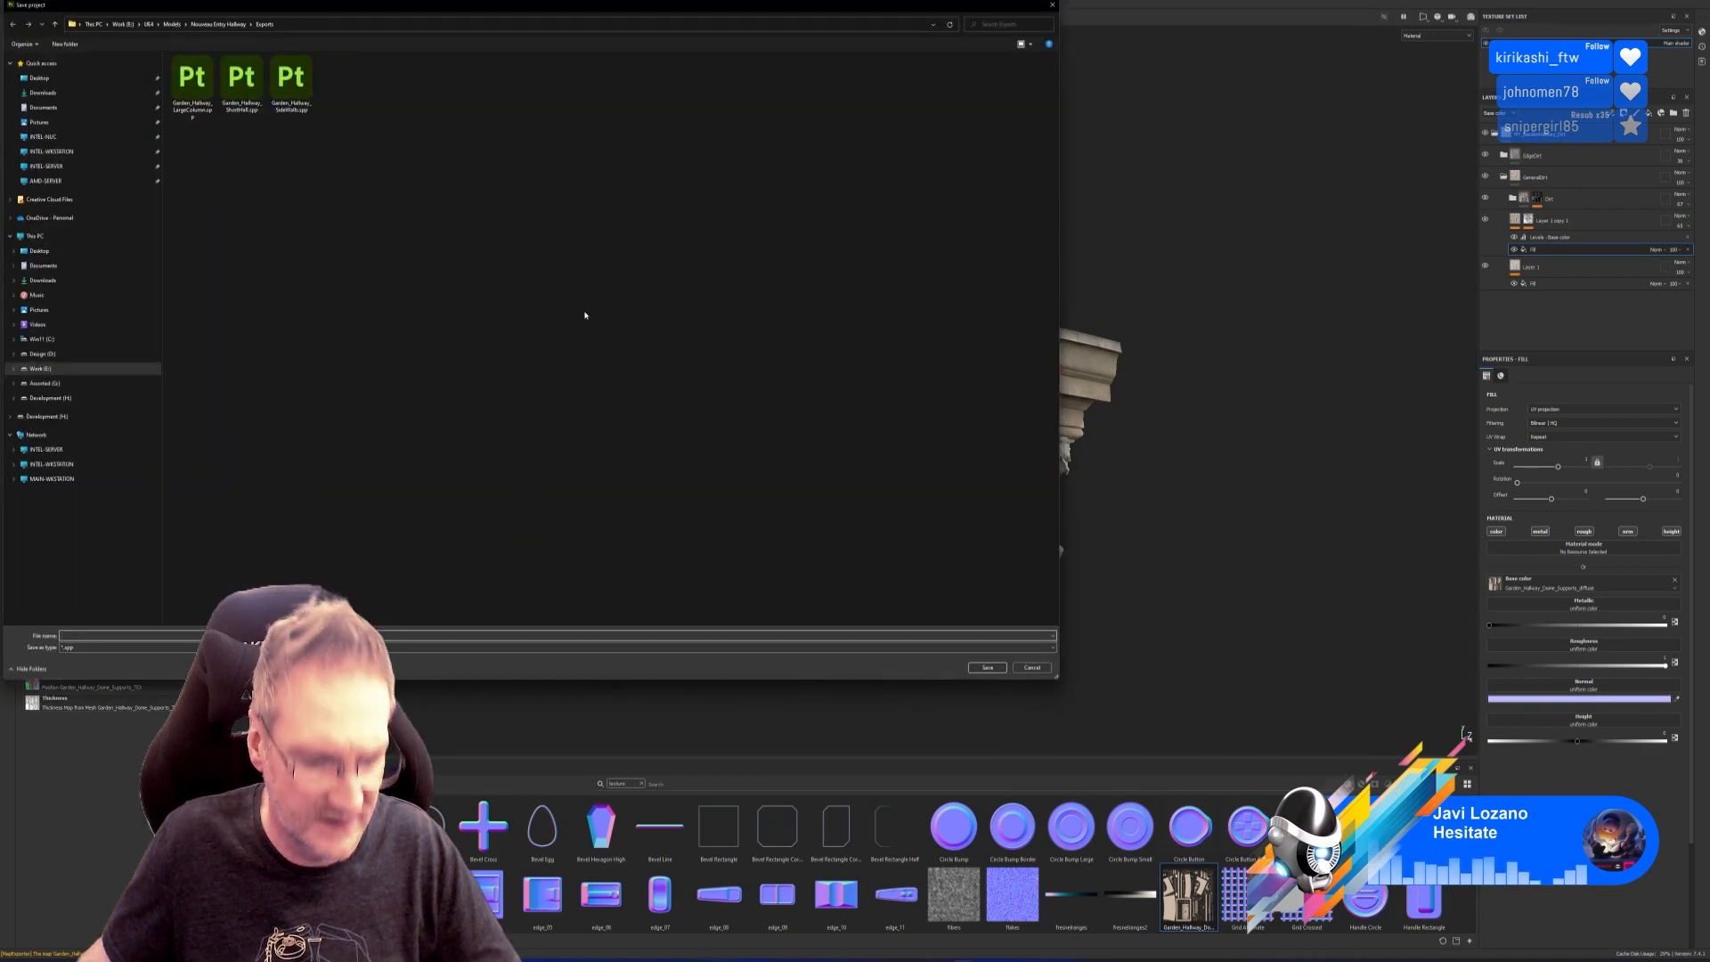
left_click(982, 667)
Set the texture export's output directory to the Exports folder in Work (E:) > UE4 > Models > Nouveau Entry Hallway.
left_click(8, 4)
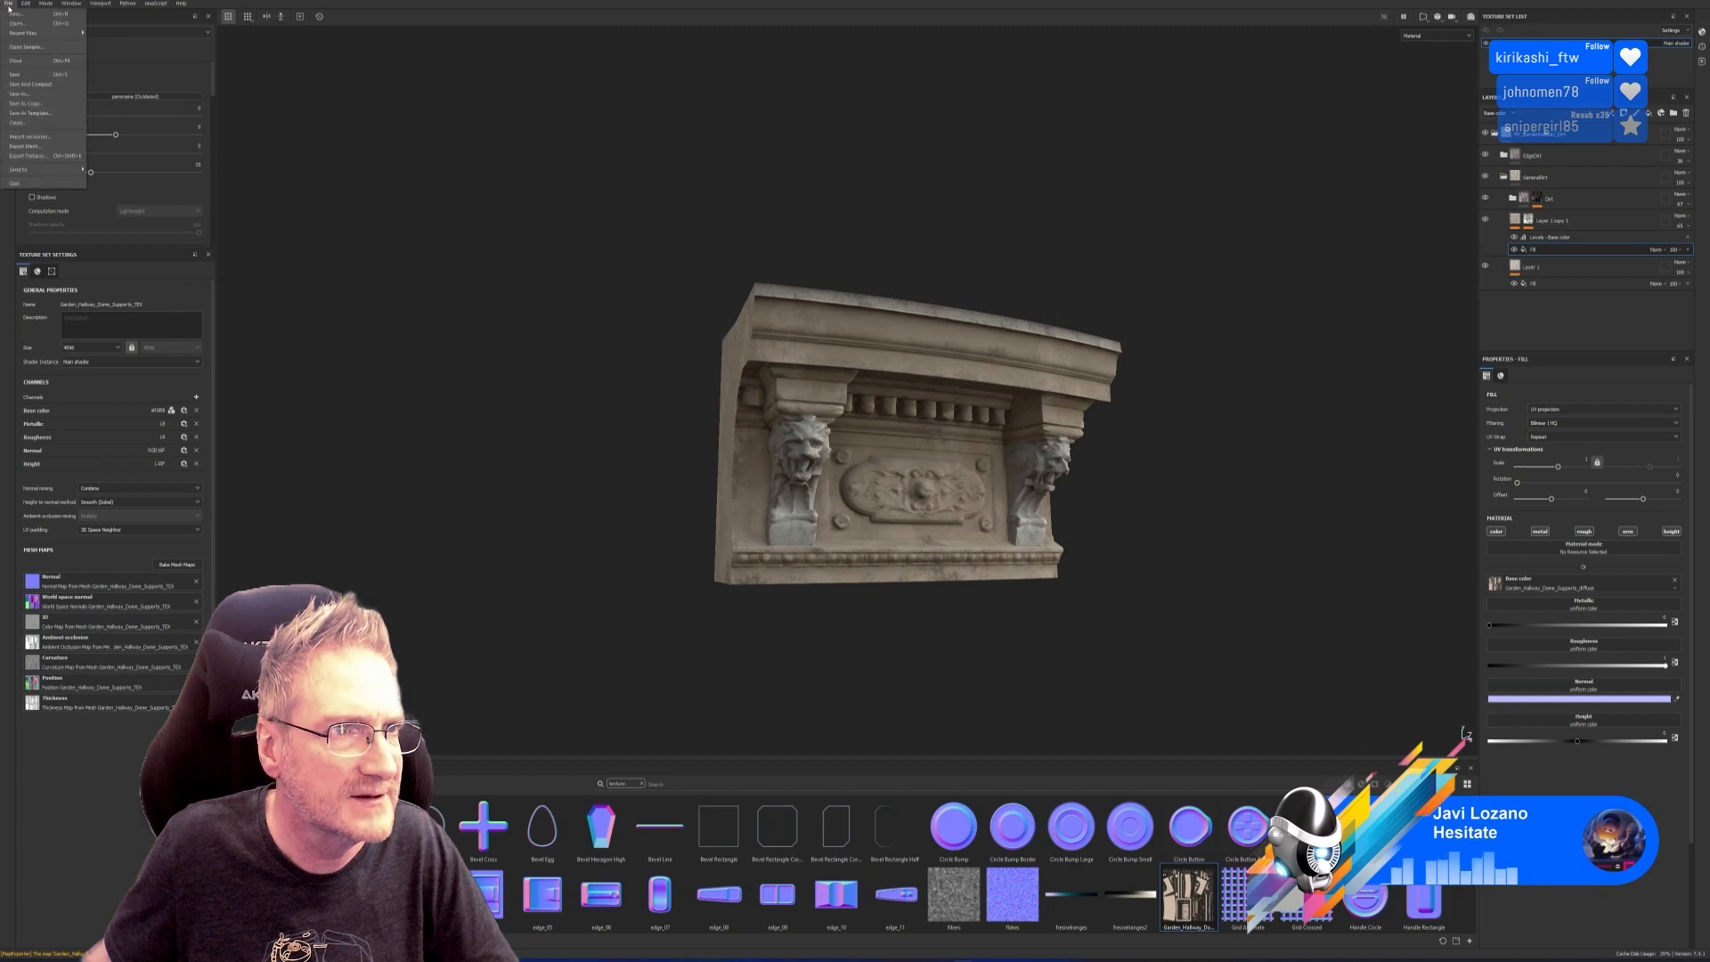
left_click(35, 156)
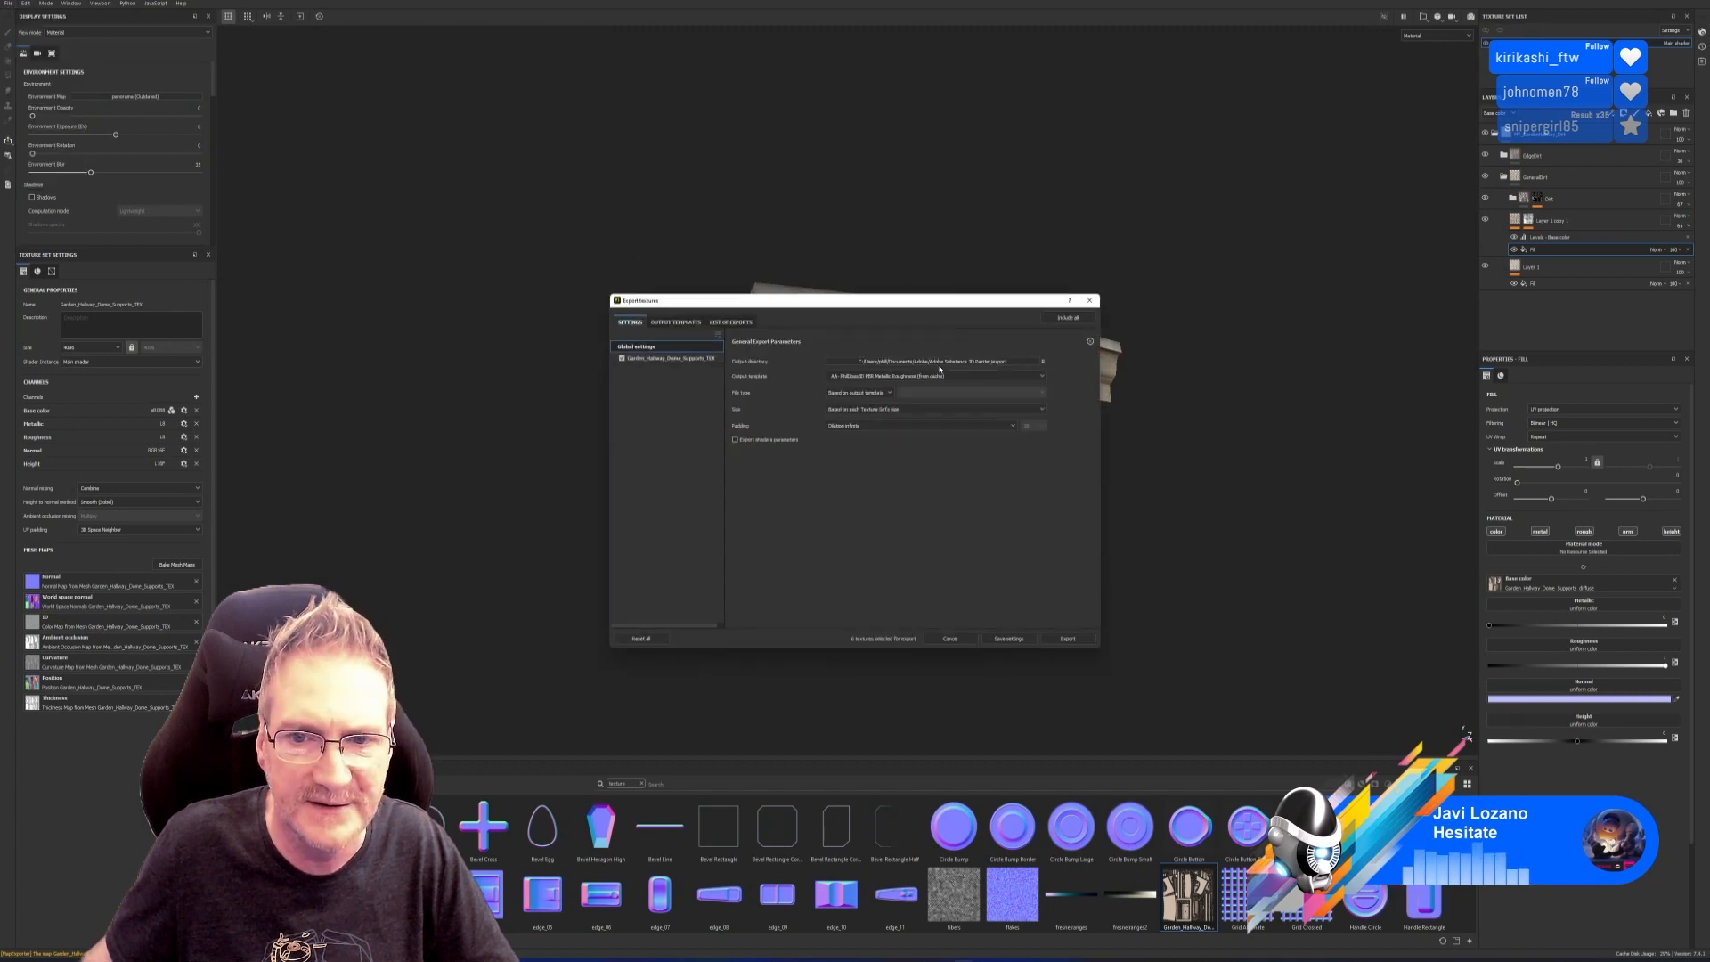
left_click(987, 365)
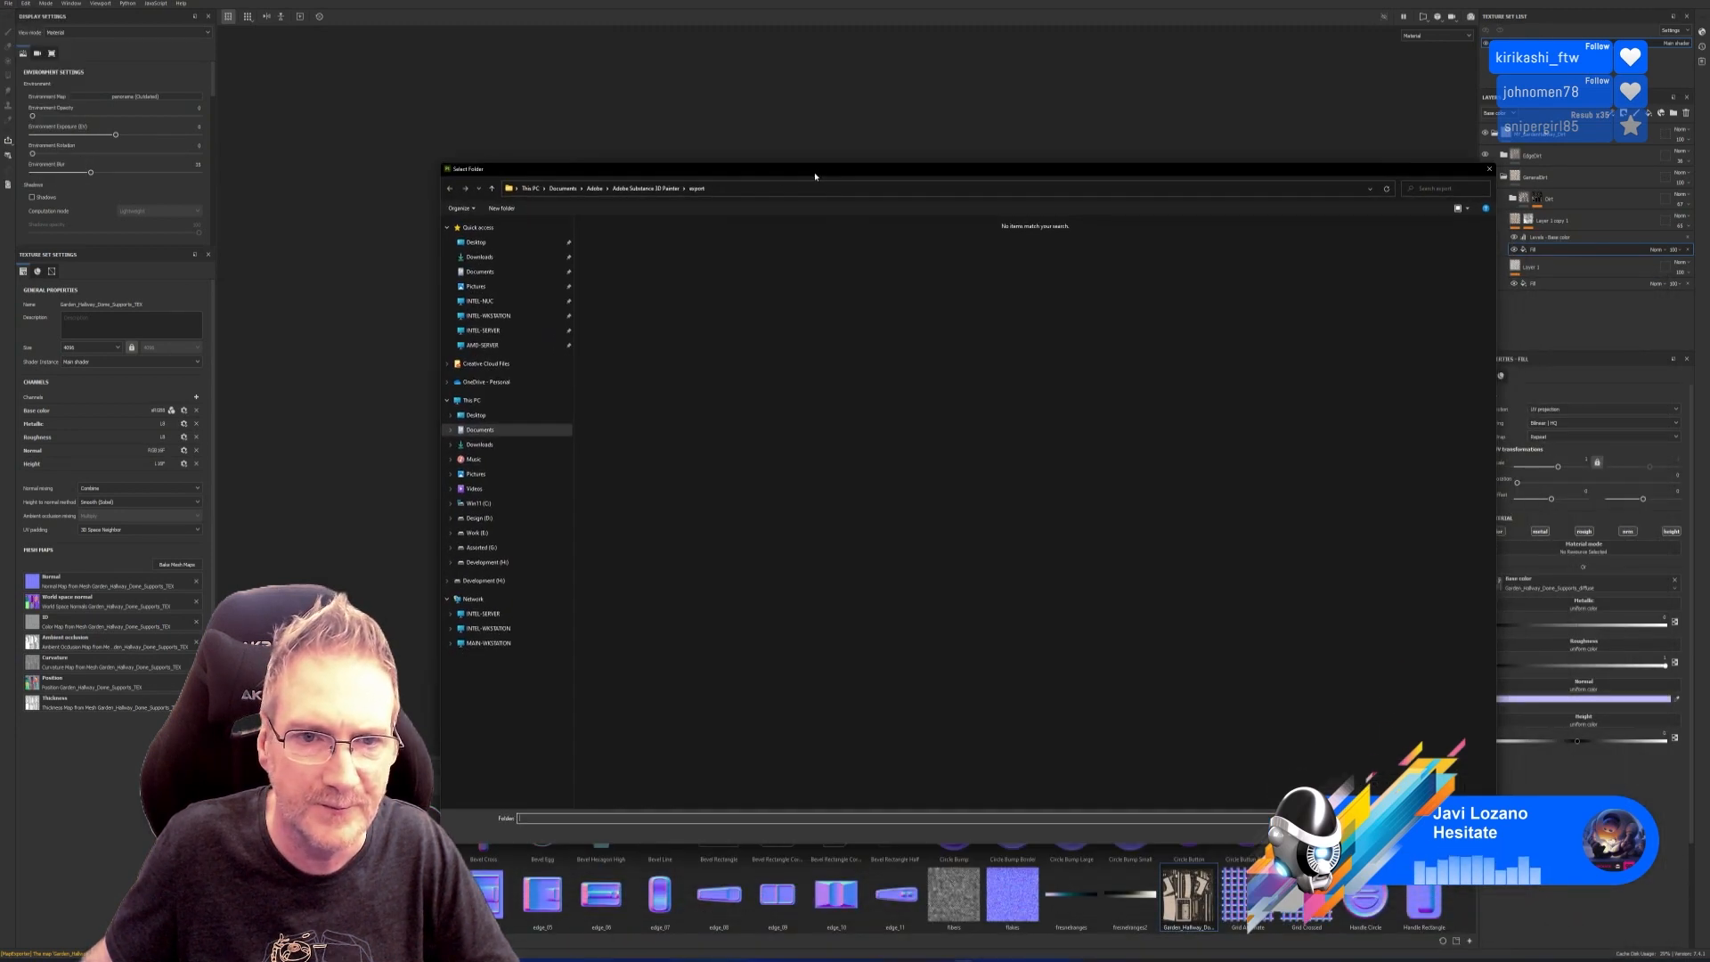
left_click(477, 533)
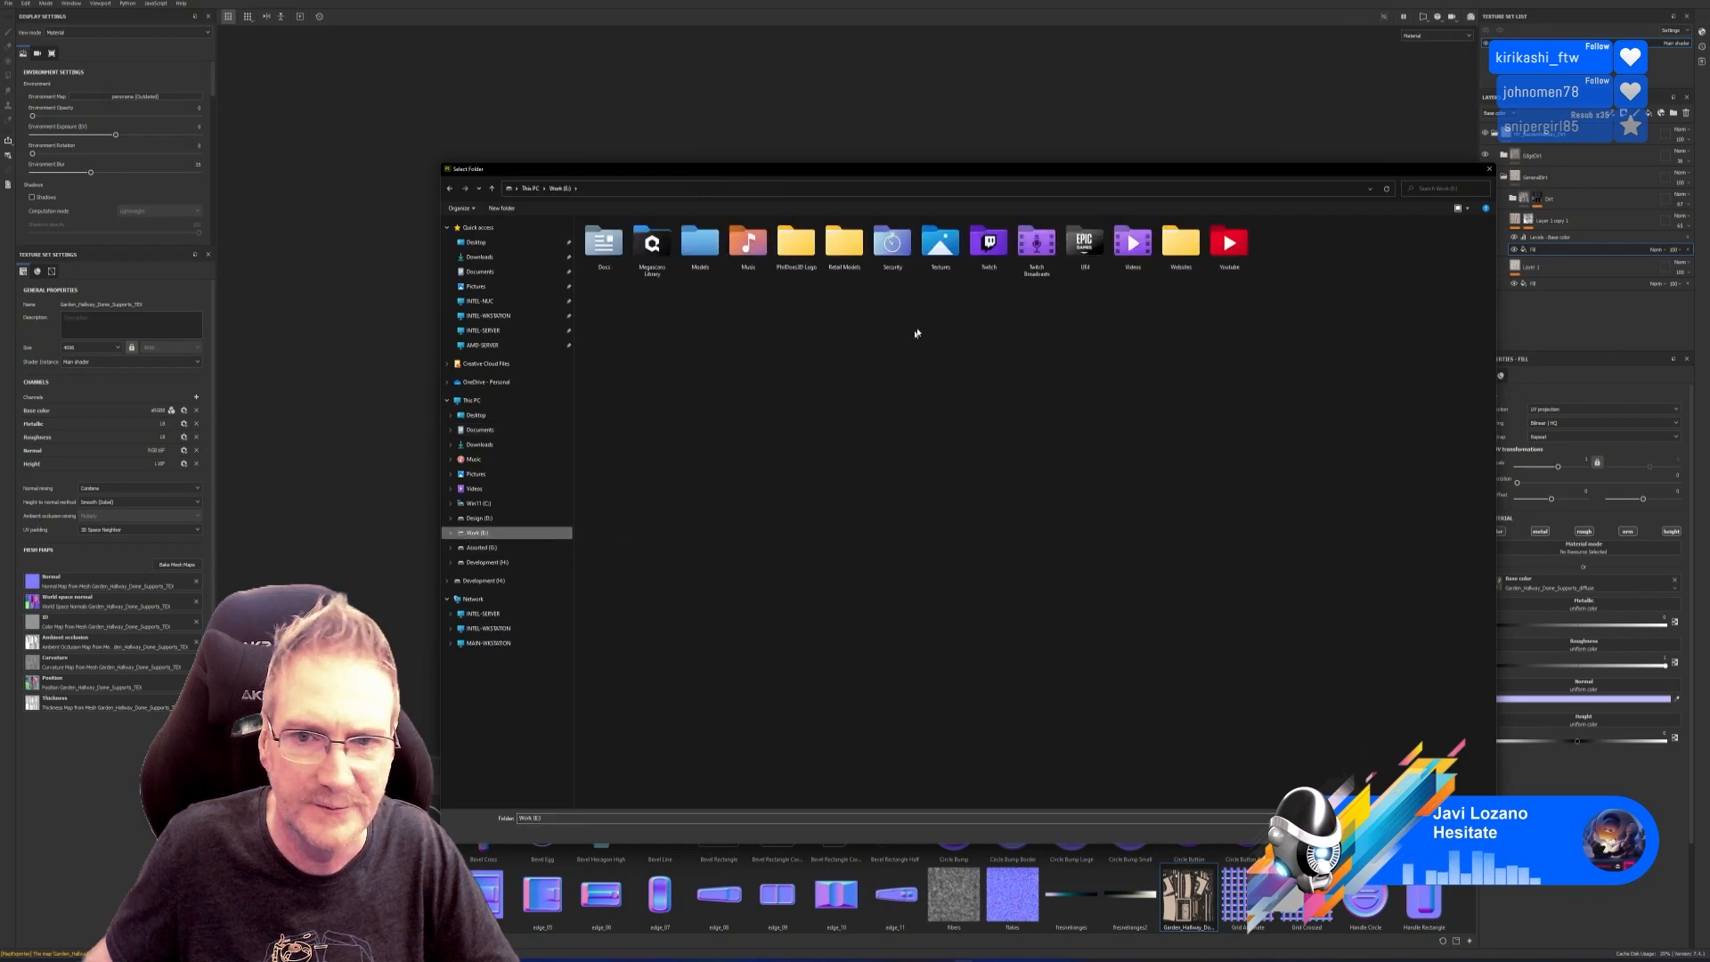
double_click(1085, 247)
double_click(748, 245)
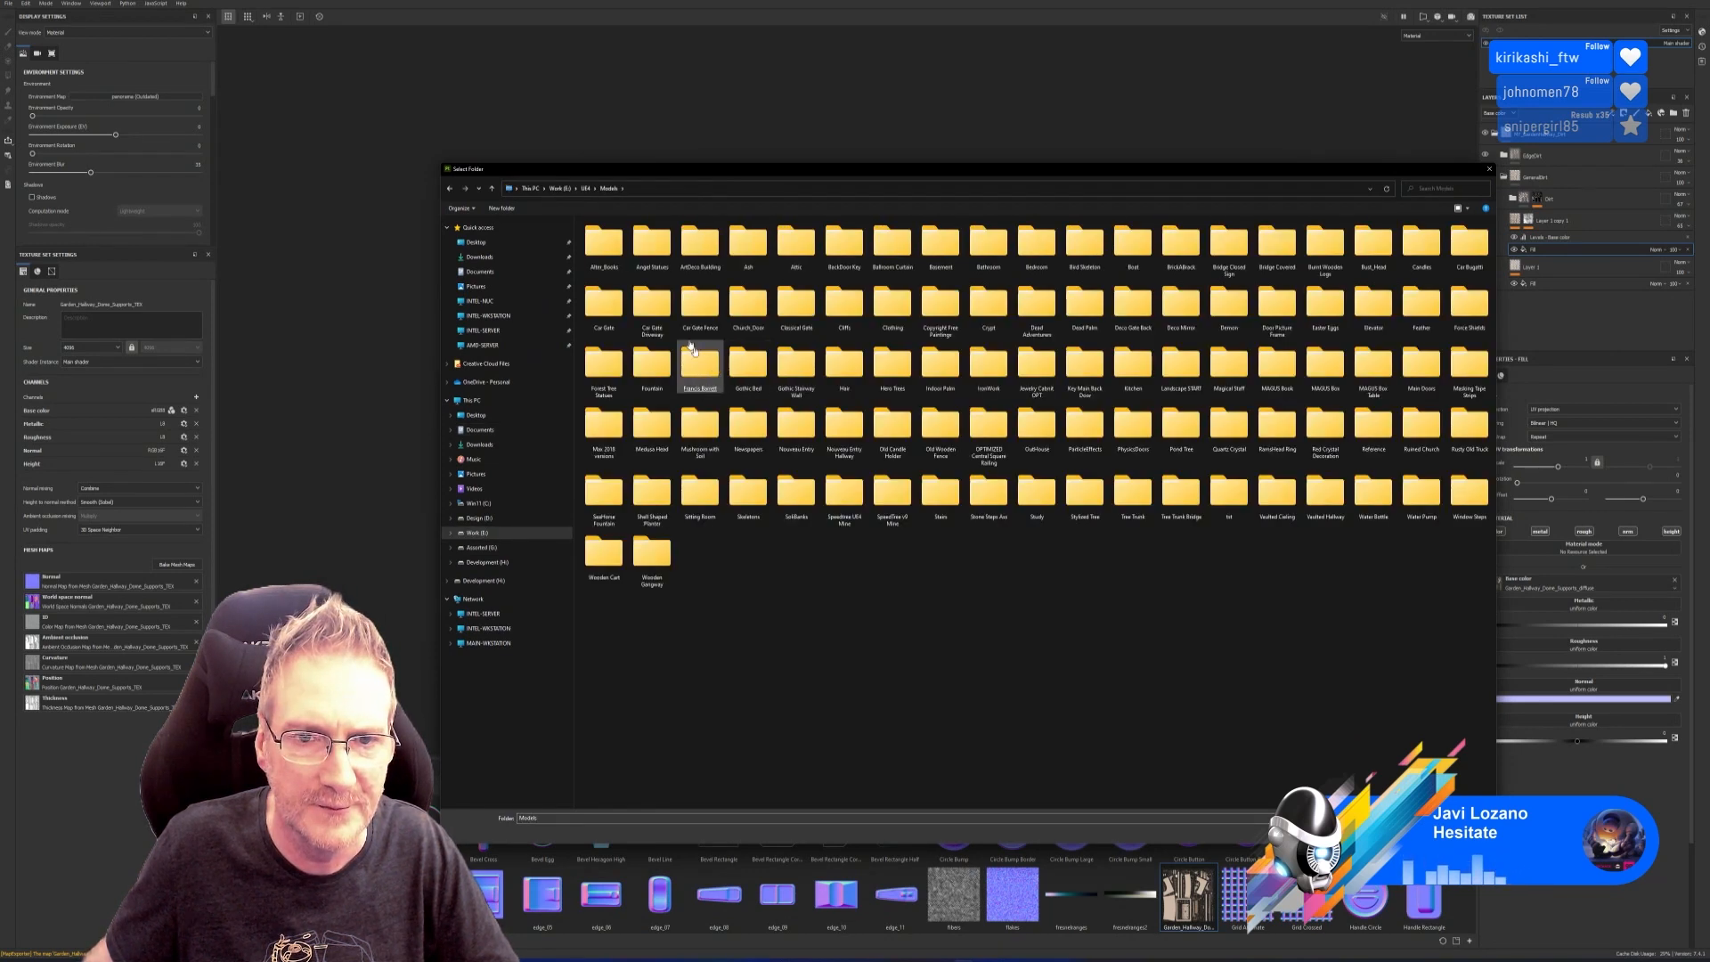
double_click(844, 420)
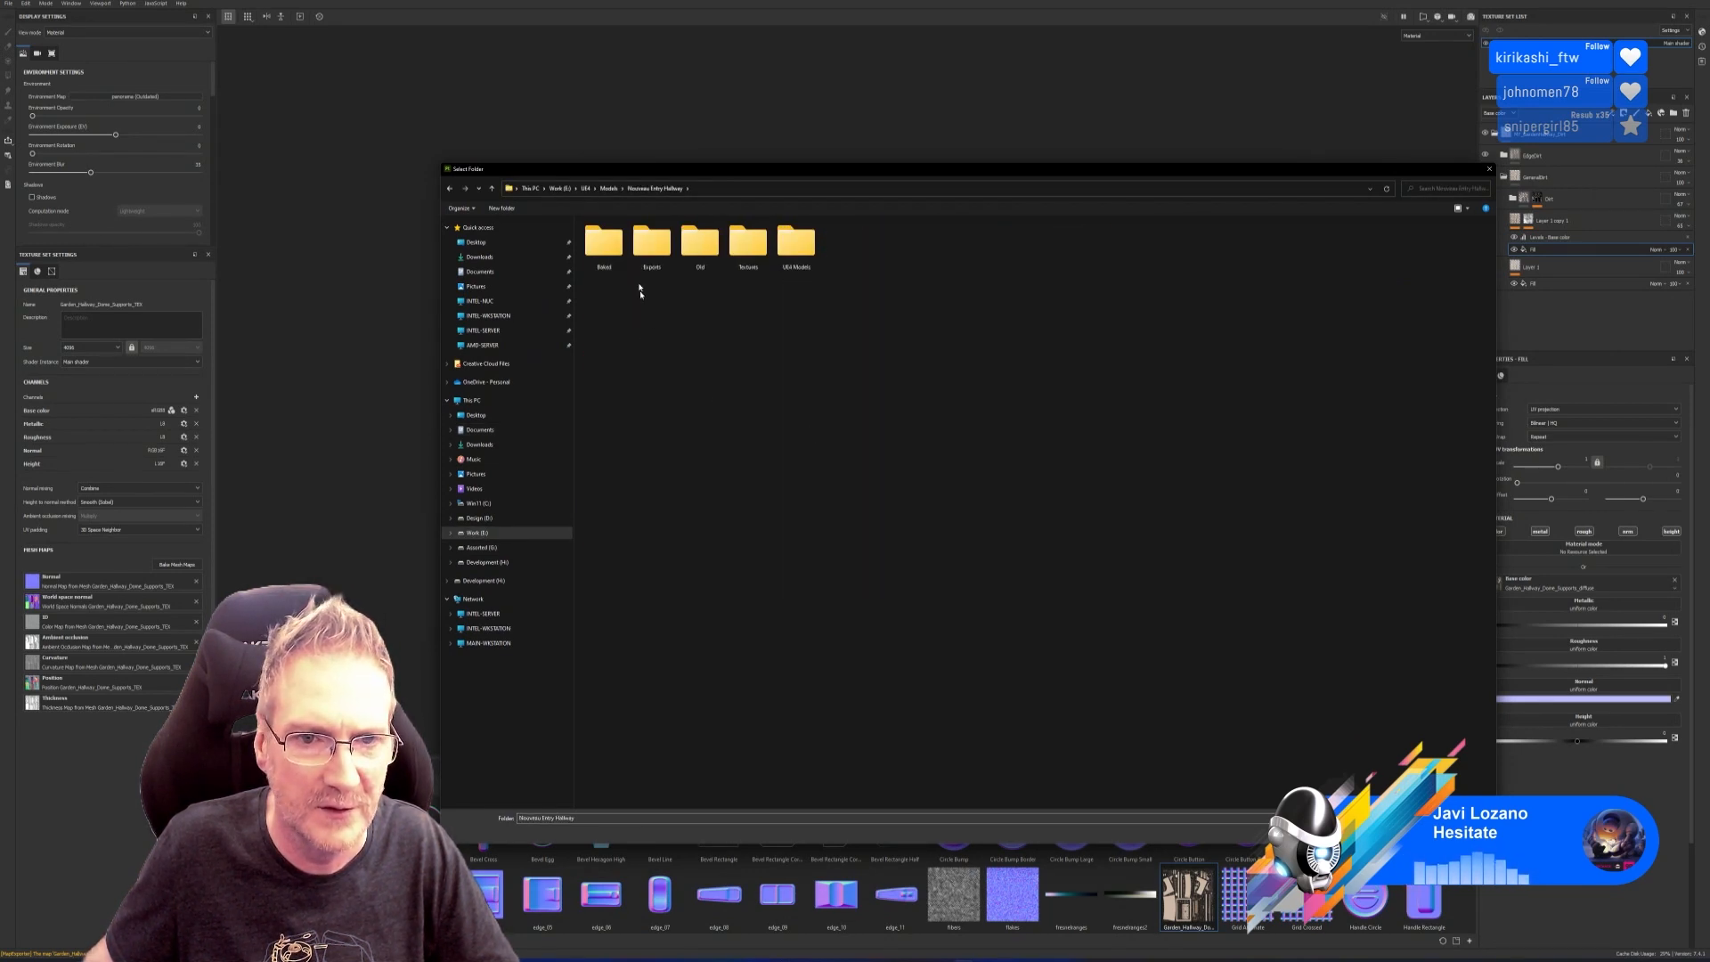
double_click(653, 250)
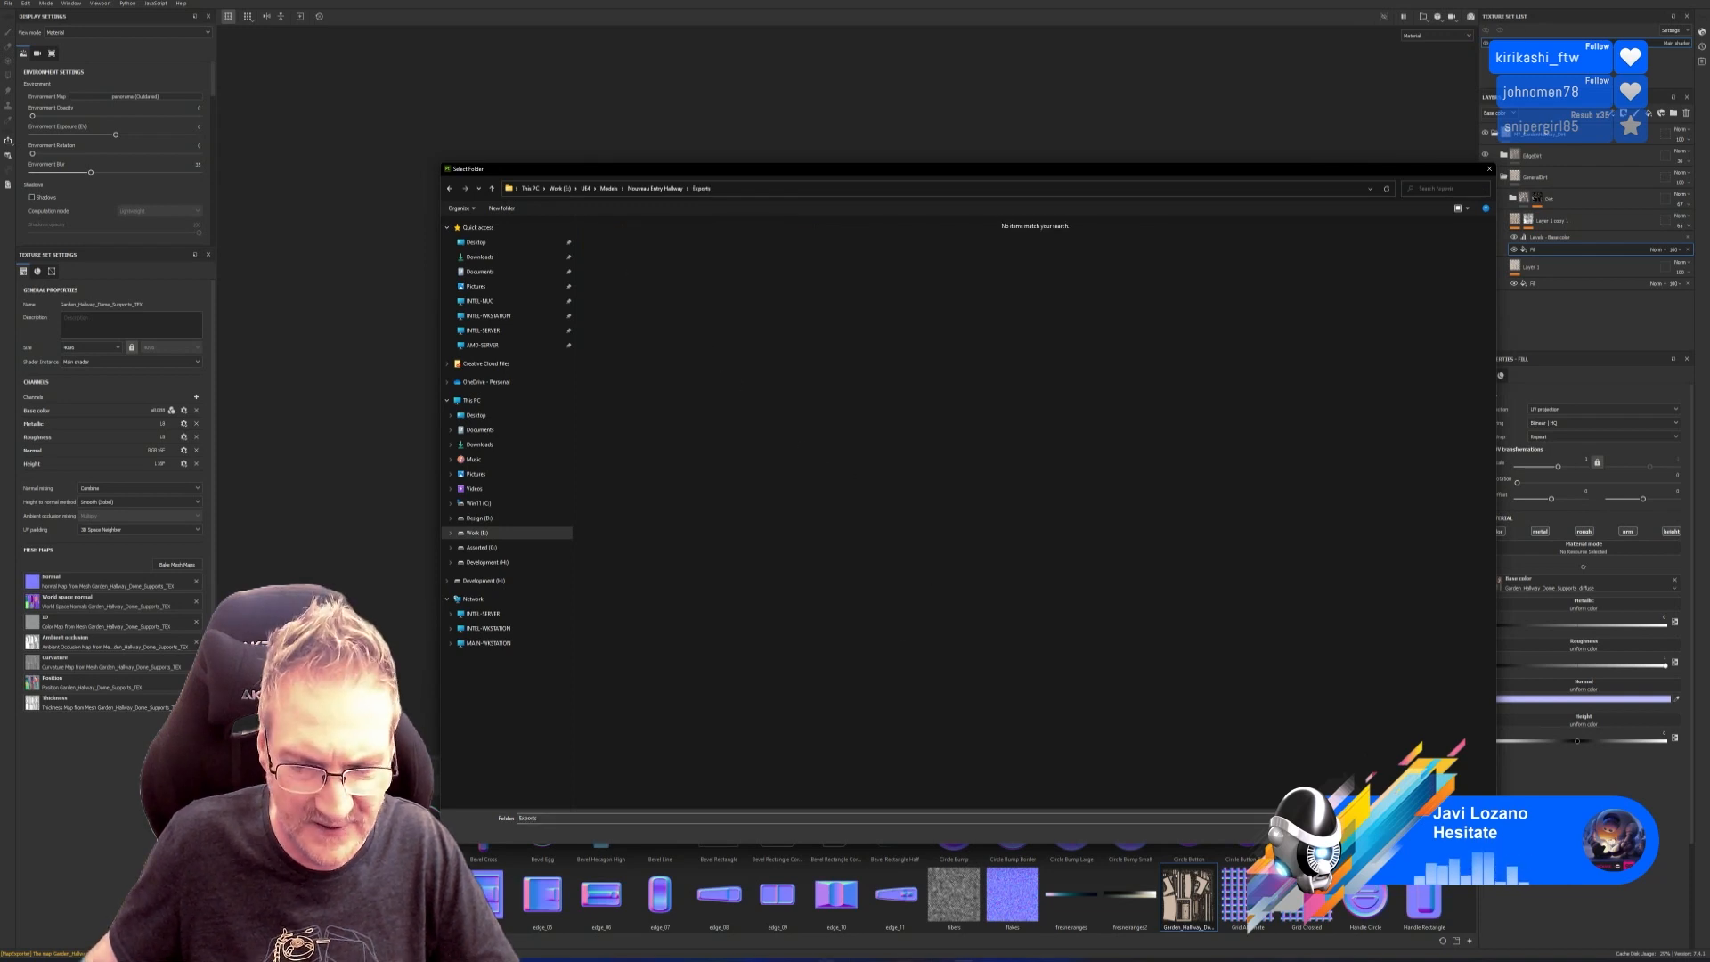
mouse_move(805, 960)
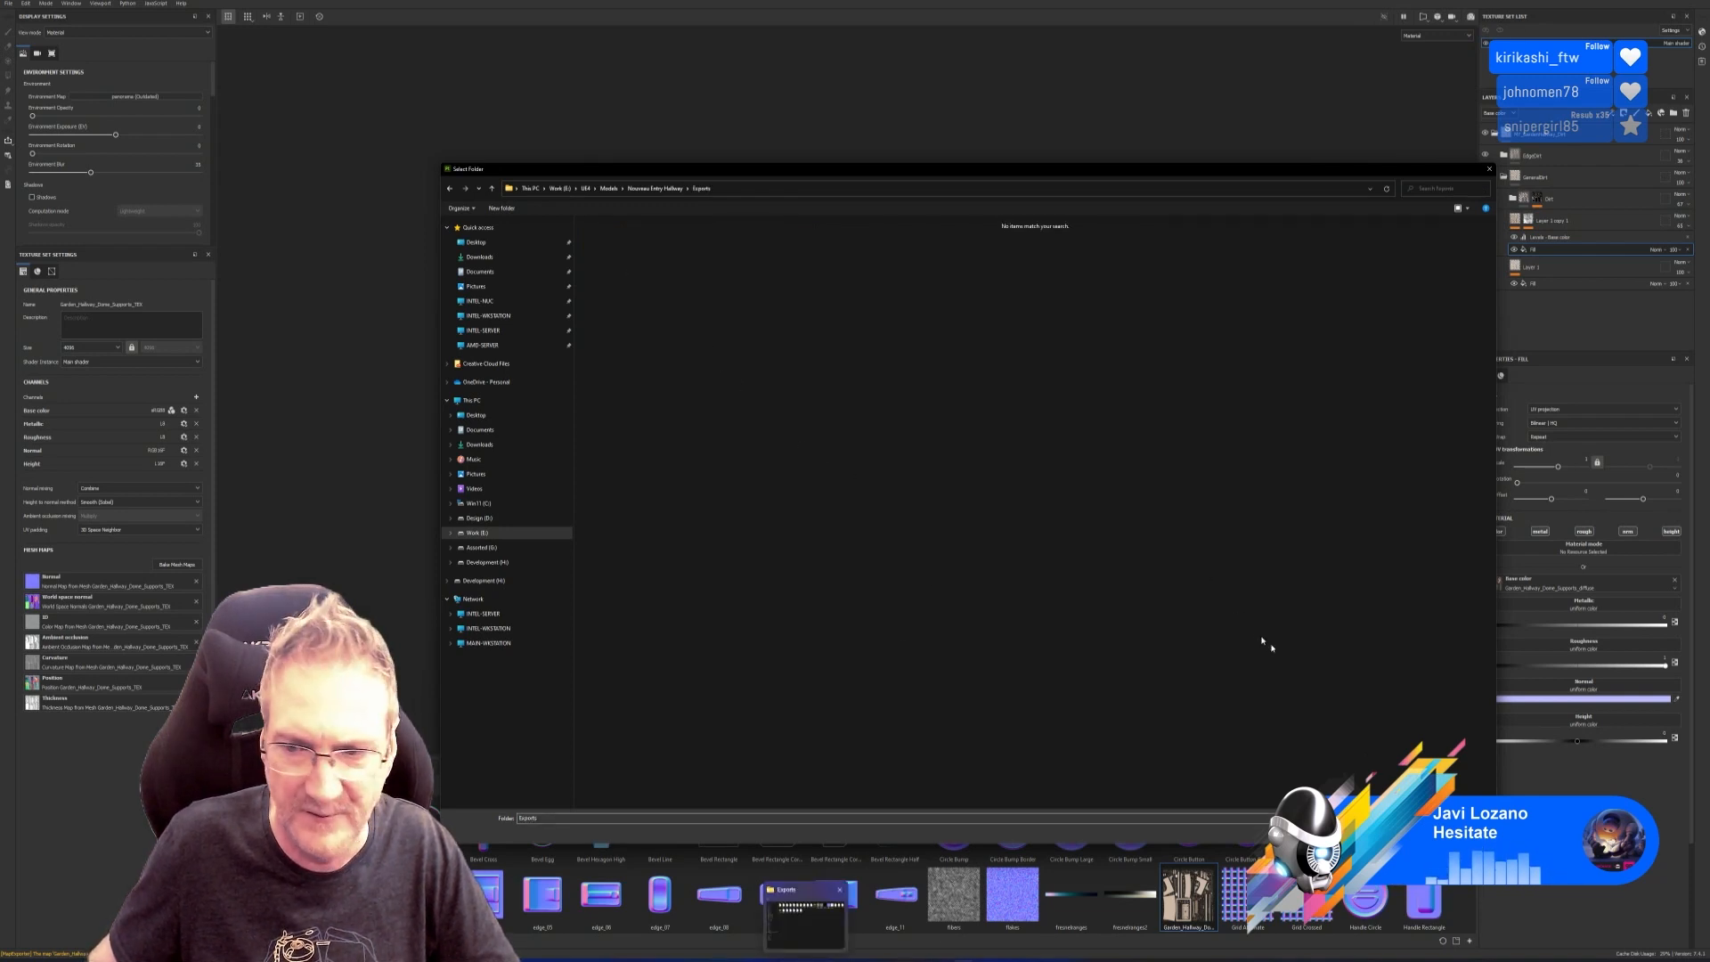
key("Return")
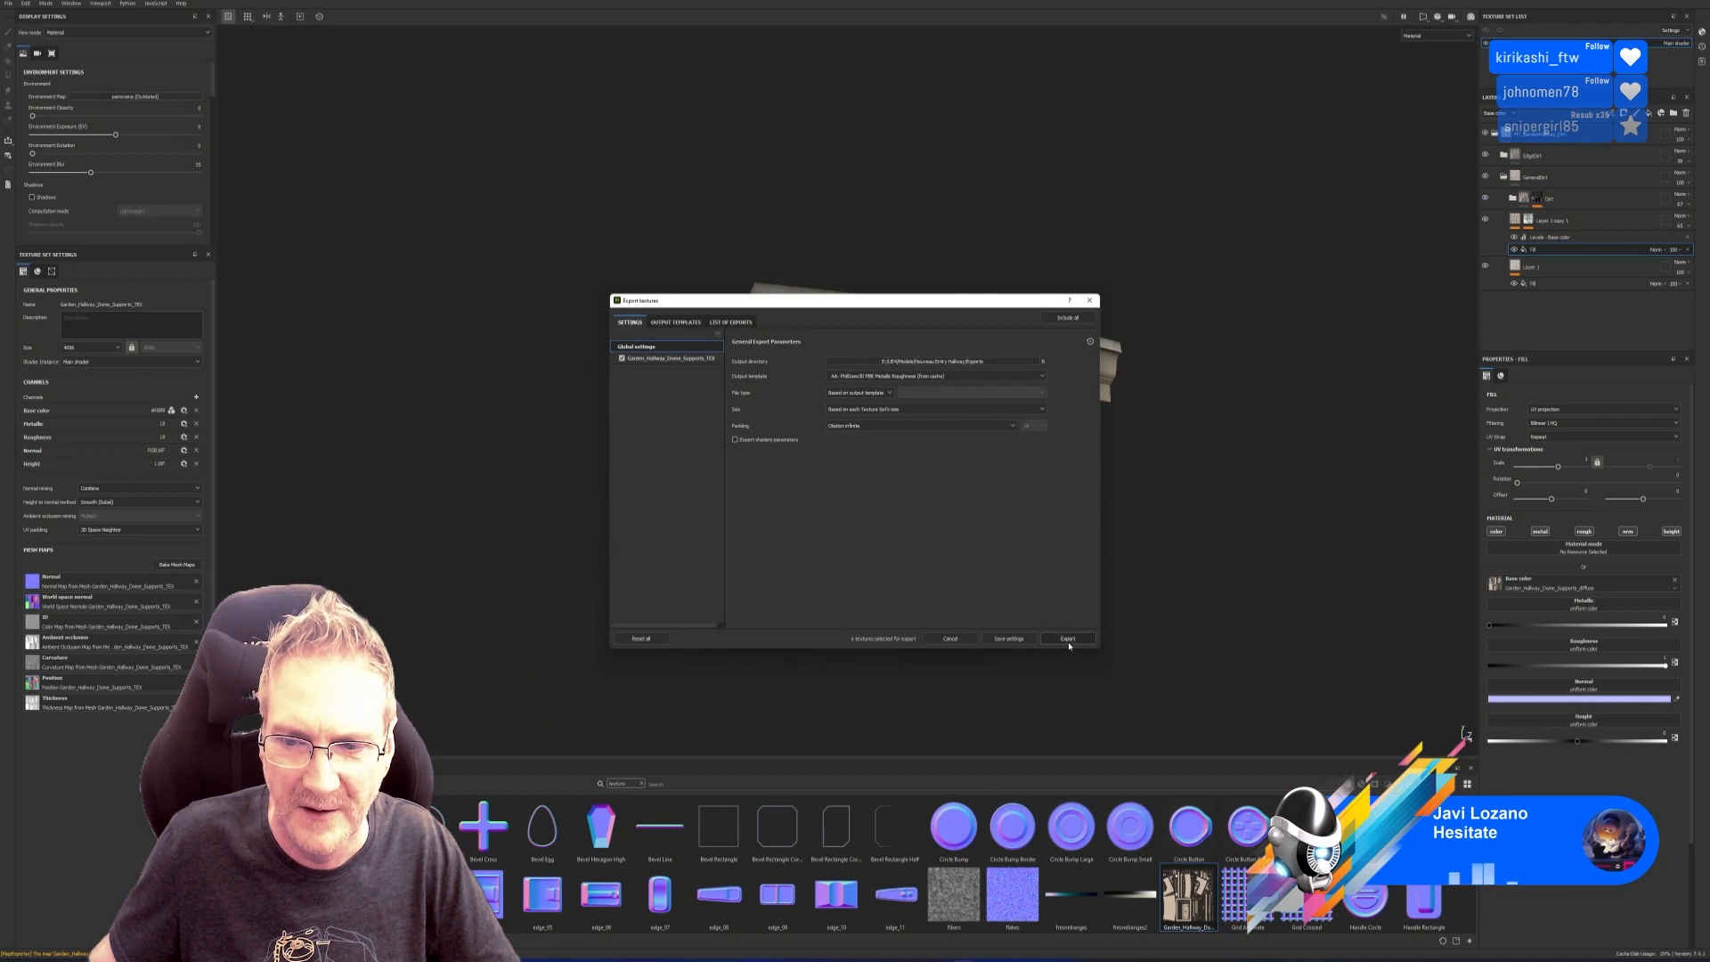
Export the dome supports' texture set and close the export window.
left_click(1068, 639)
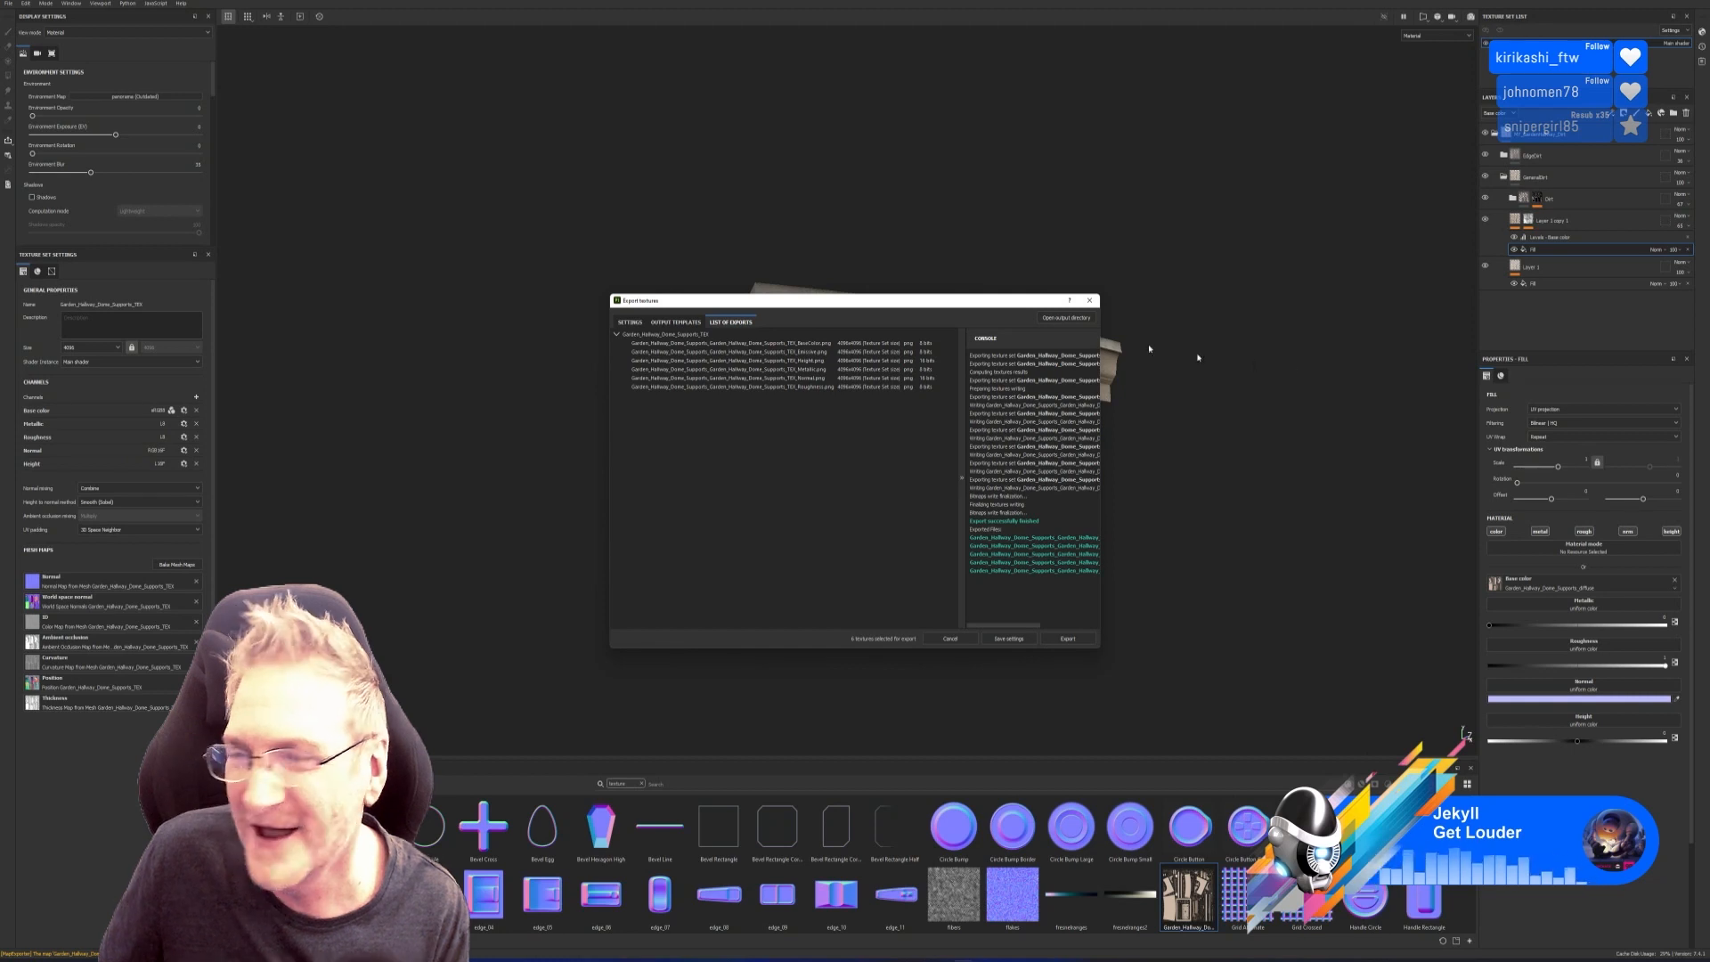
left_click(1089, 300)
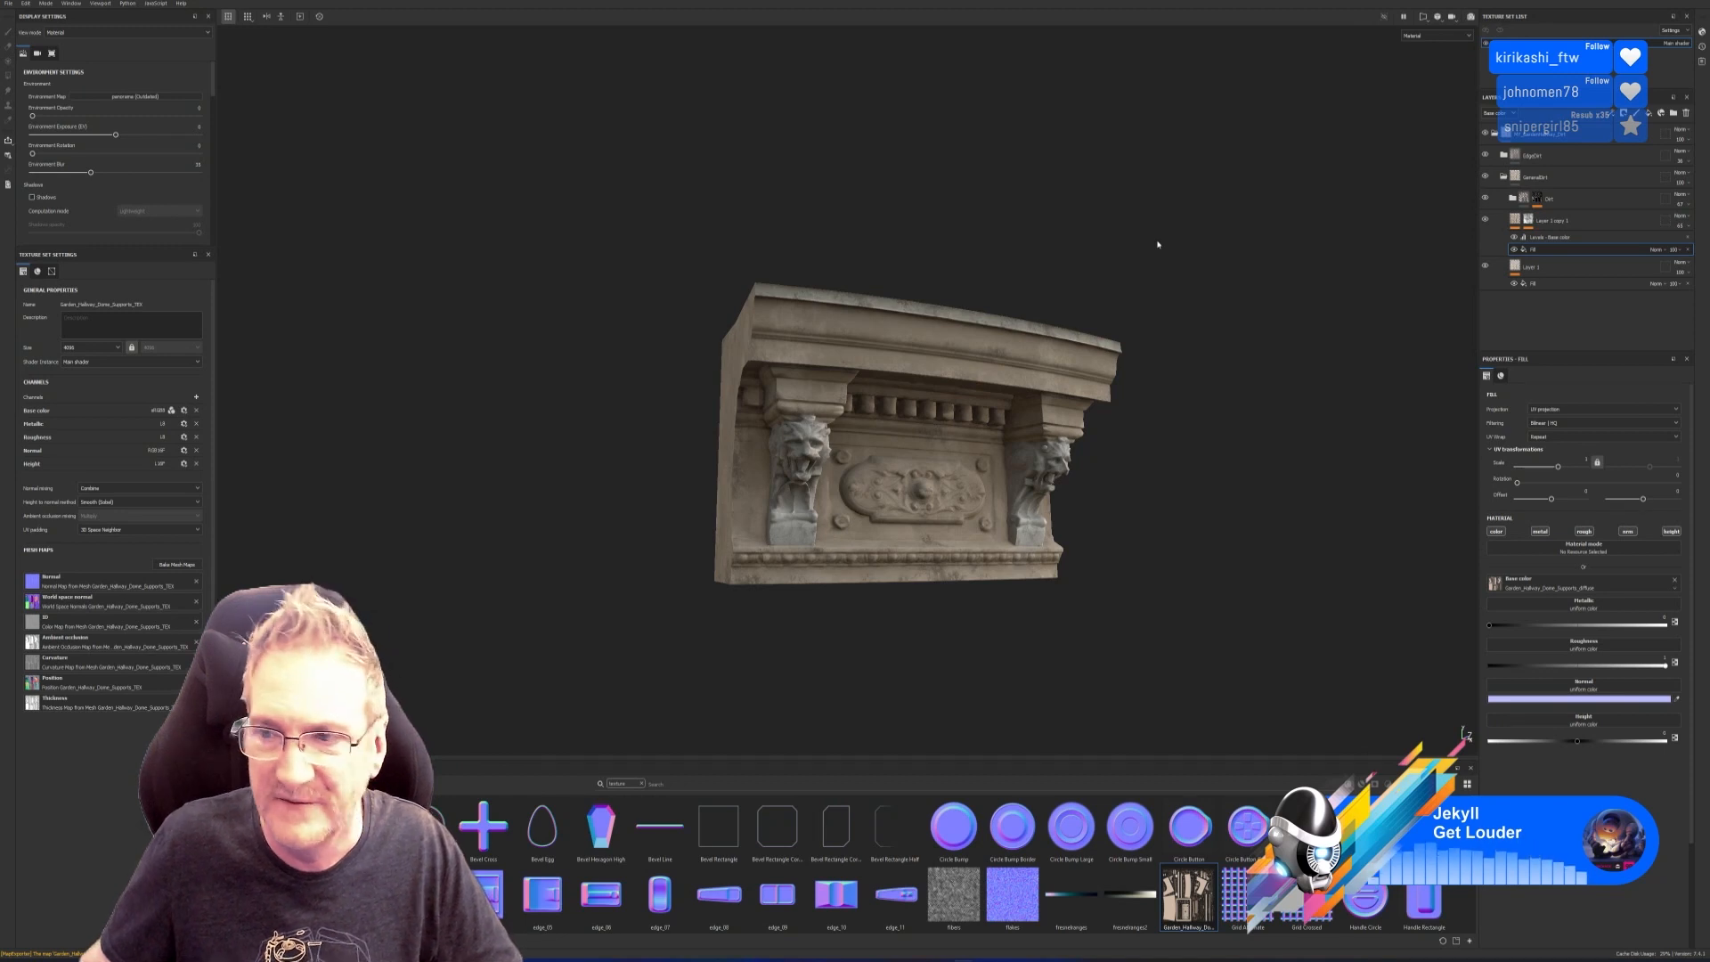
mouse_move(1087, 237)
left_mouse_down("alt")
mouse_move(989, 270)
mouse_move(881, 259)
mouse_move(1027, 380)
mouse_move(1016, 276)
mouse_move(1095, 244)
mouse_move(1096, 210)
mouse_move(1161, 245)
mouse_move(1164, 267)
mouse_move(1133, 275)
left_mouse_up("alt")
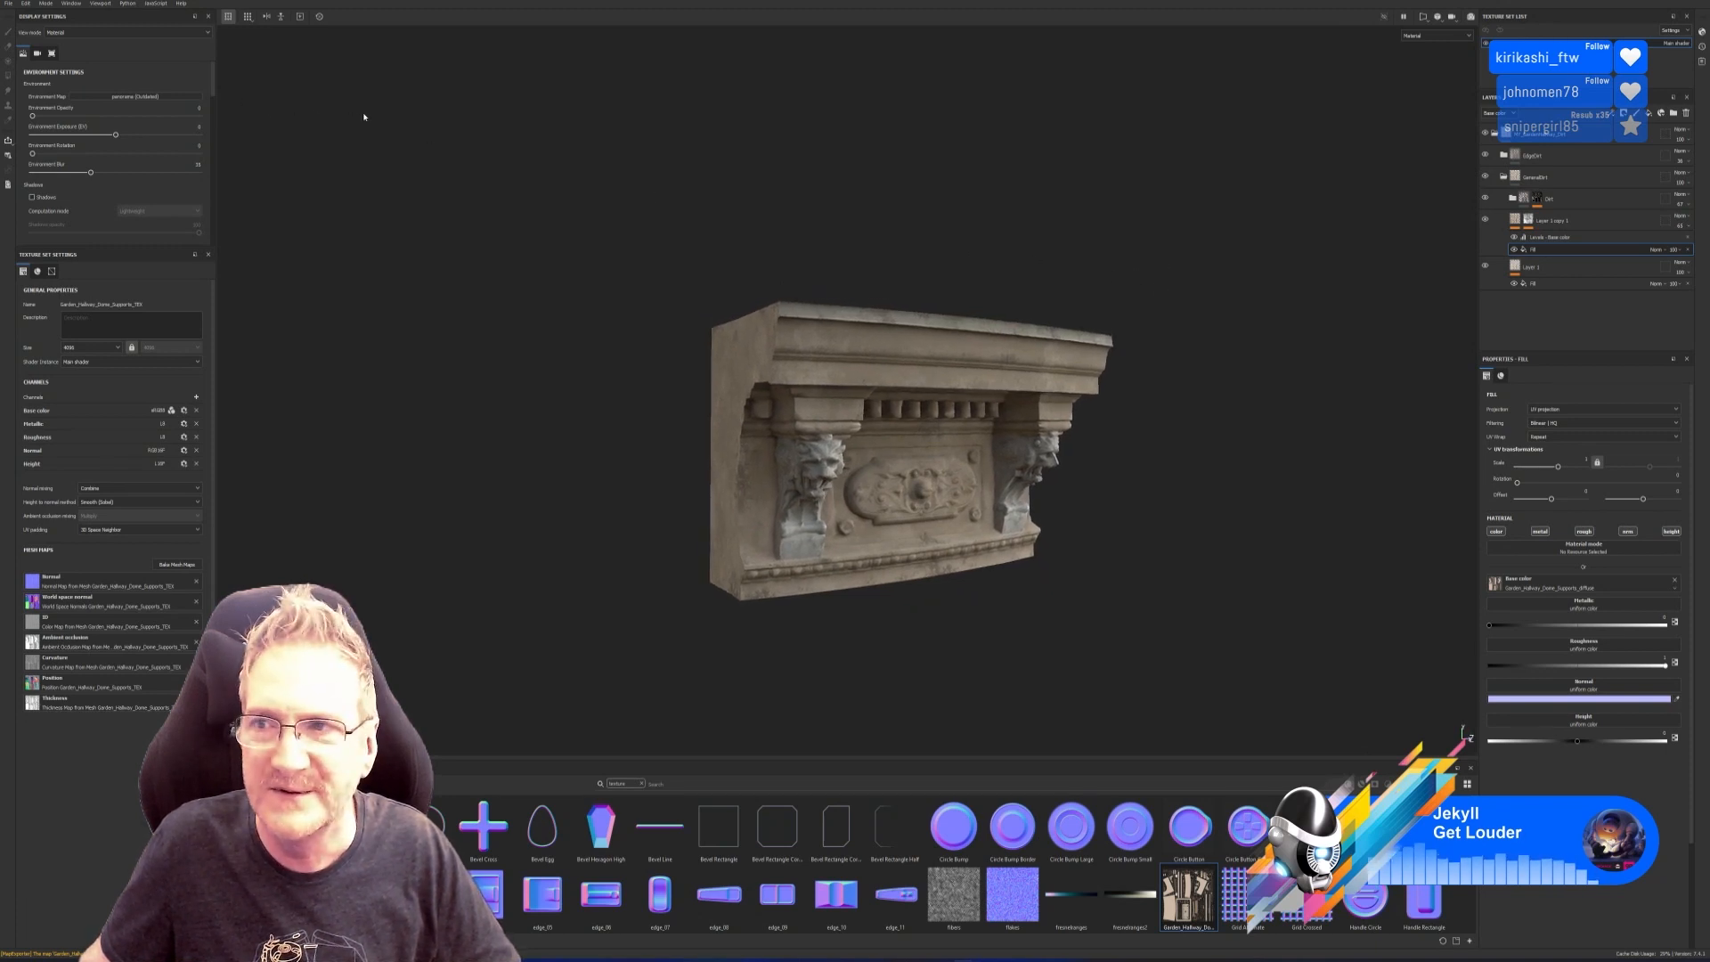
left_click(8, 4)
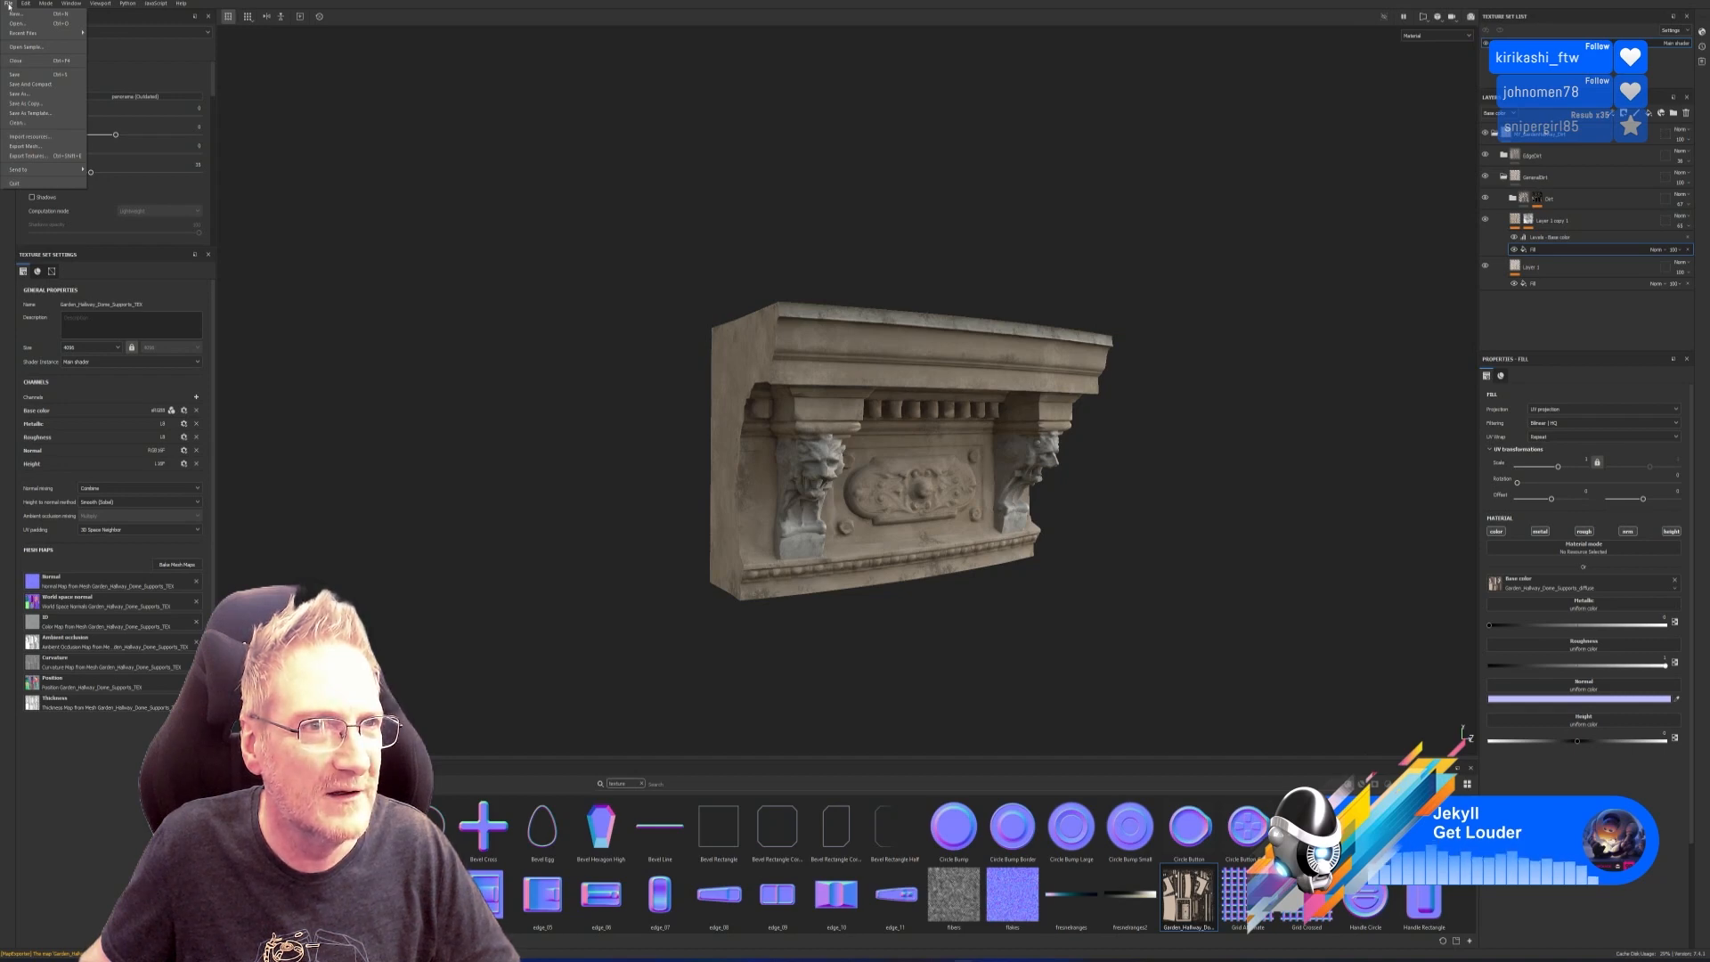
left_click(378, 108)
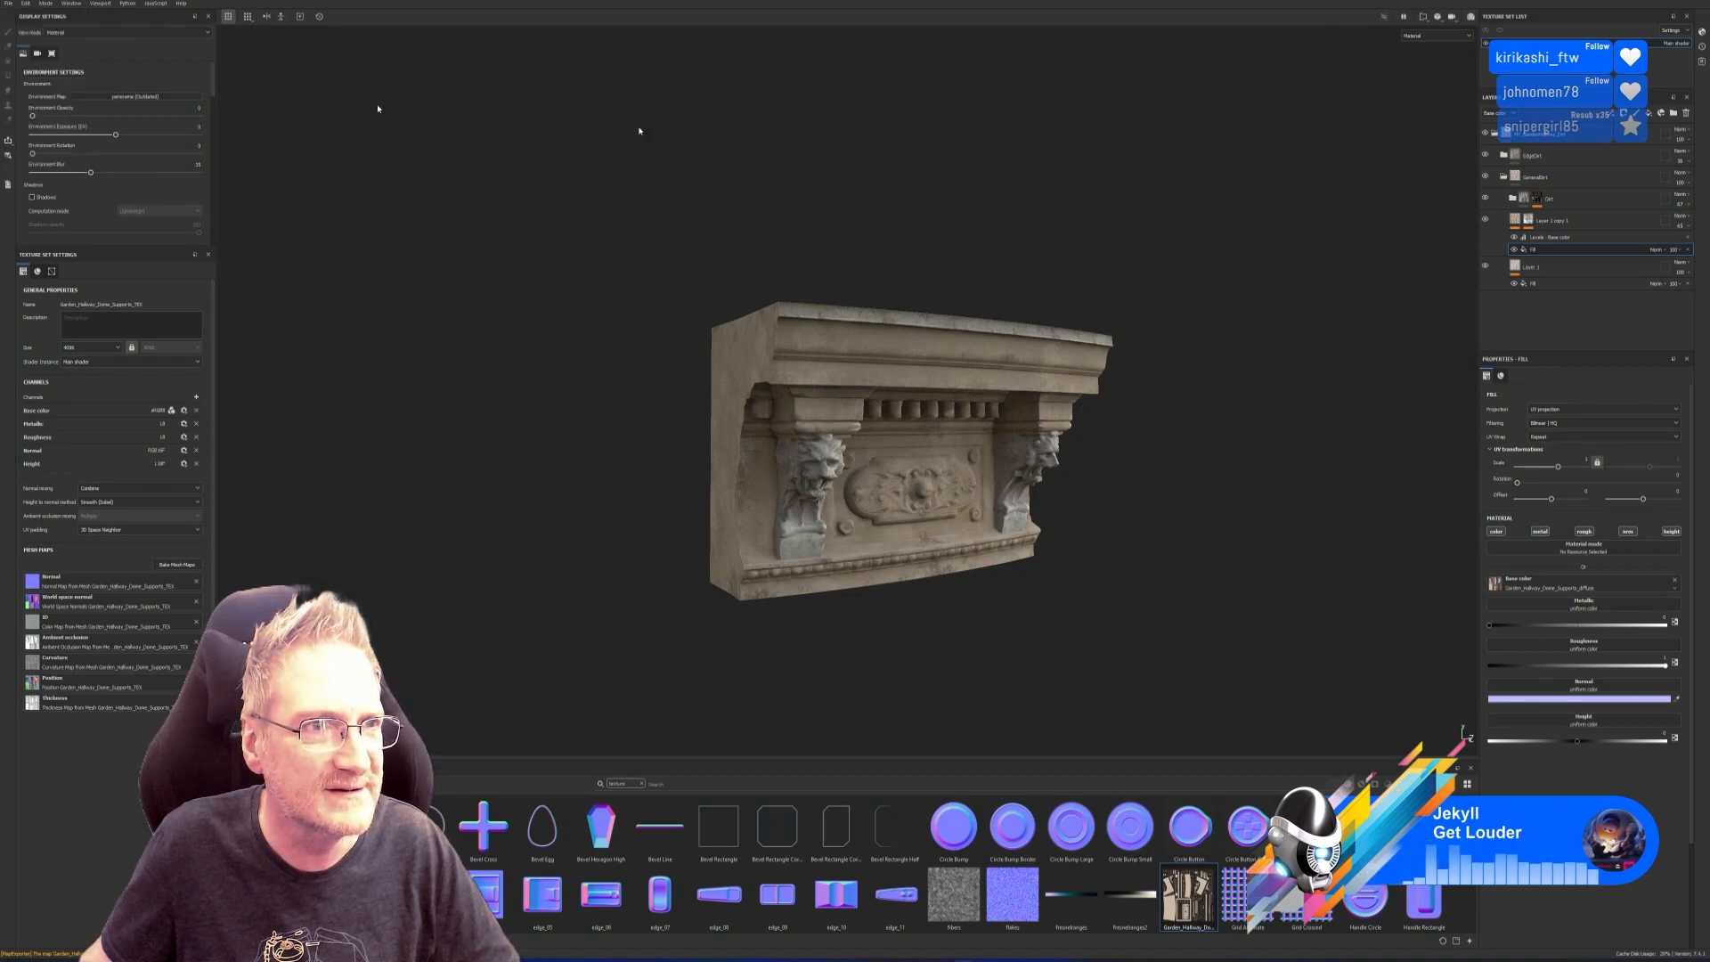
Switch to 3ds Max and open the parameters of the dome supports' diffuse bitmap, Map #36, in the Slate Material Editor.
left_click(1658, 2)
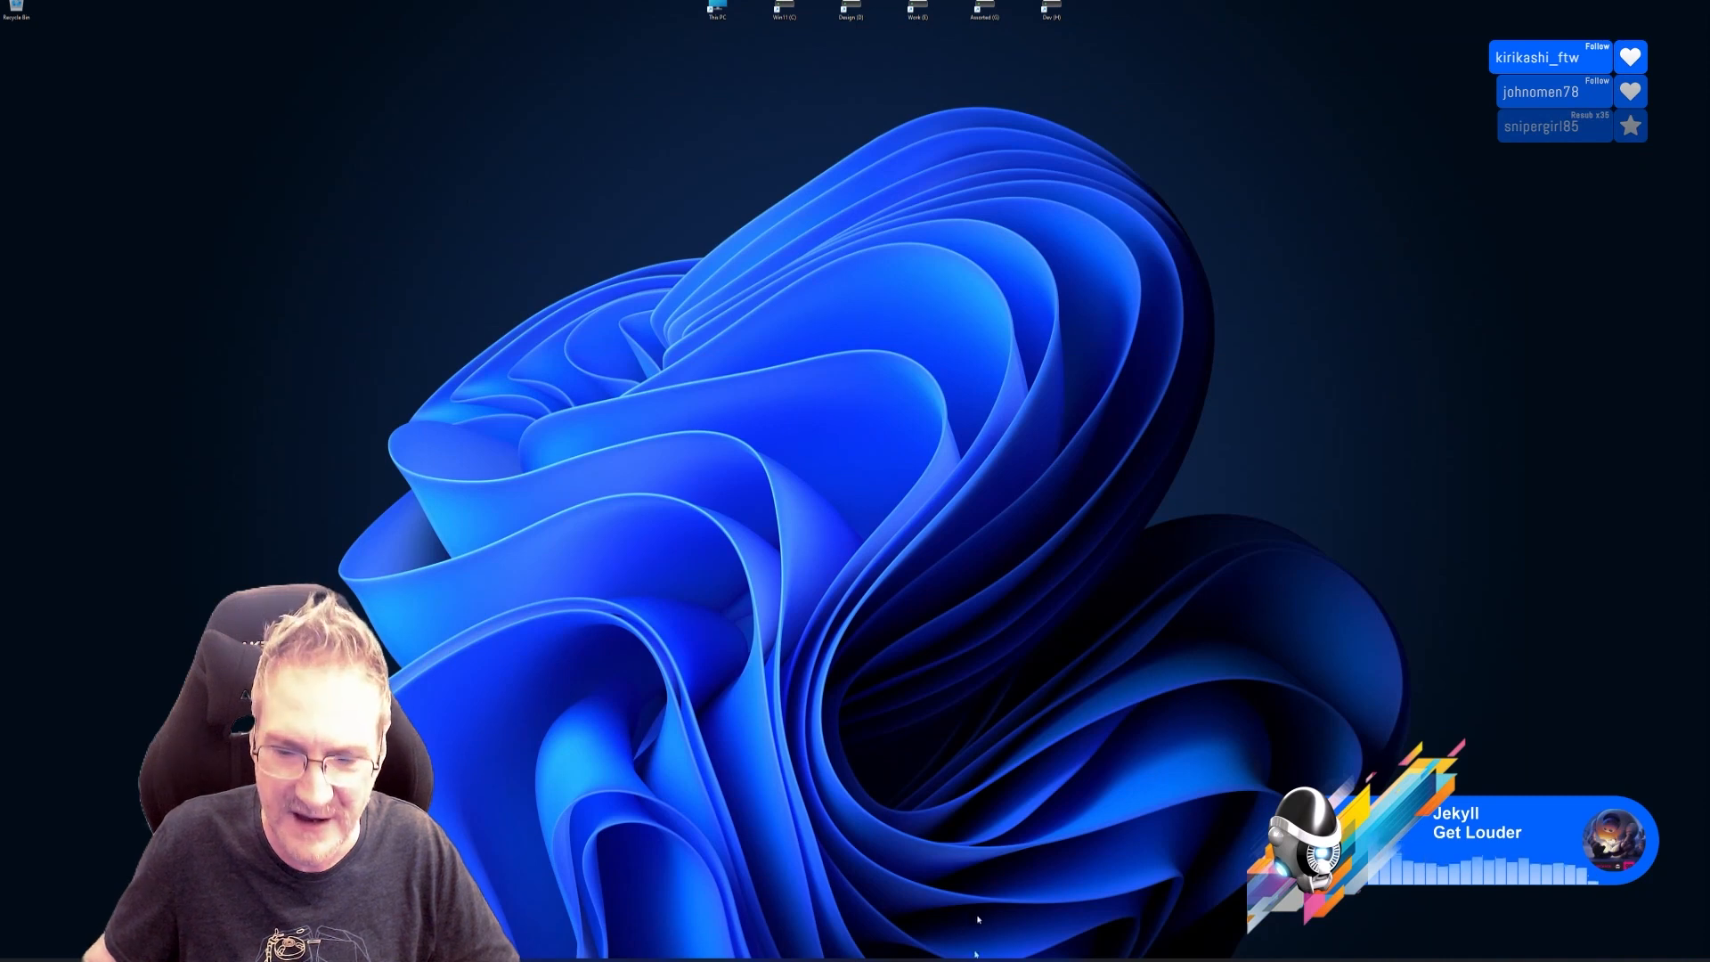
left_click(1015, 957)
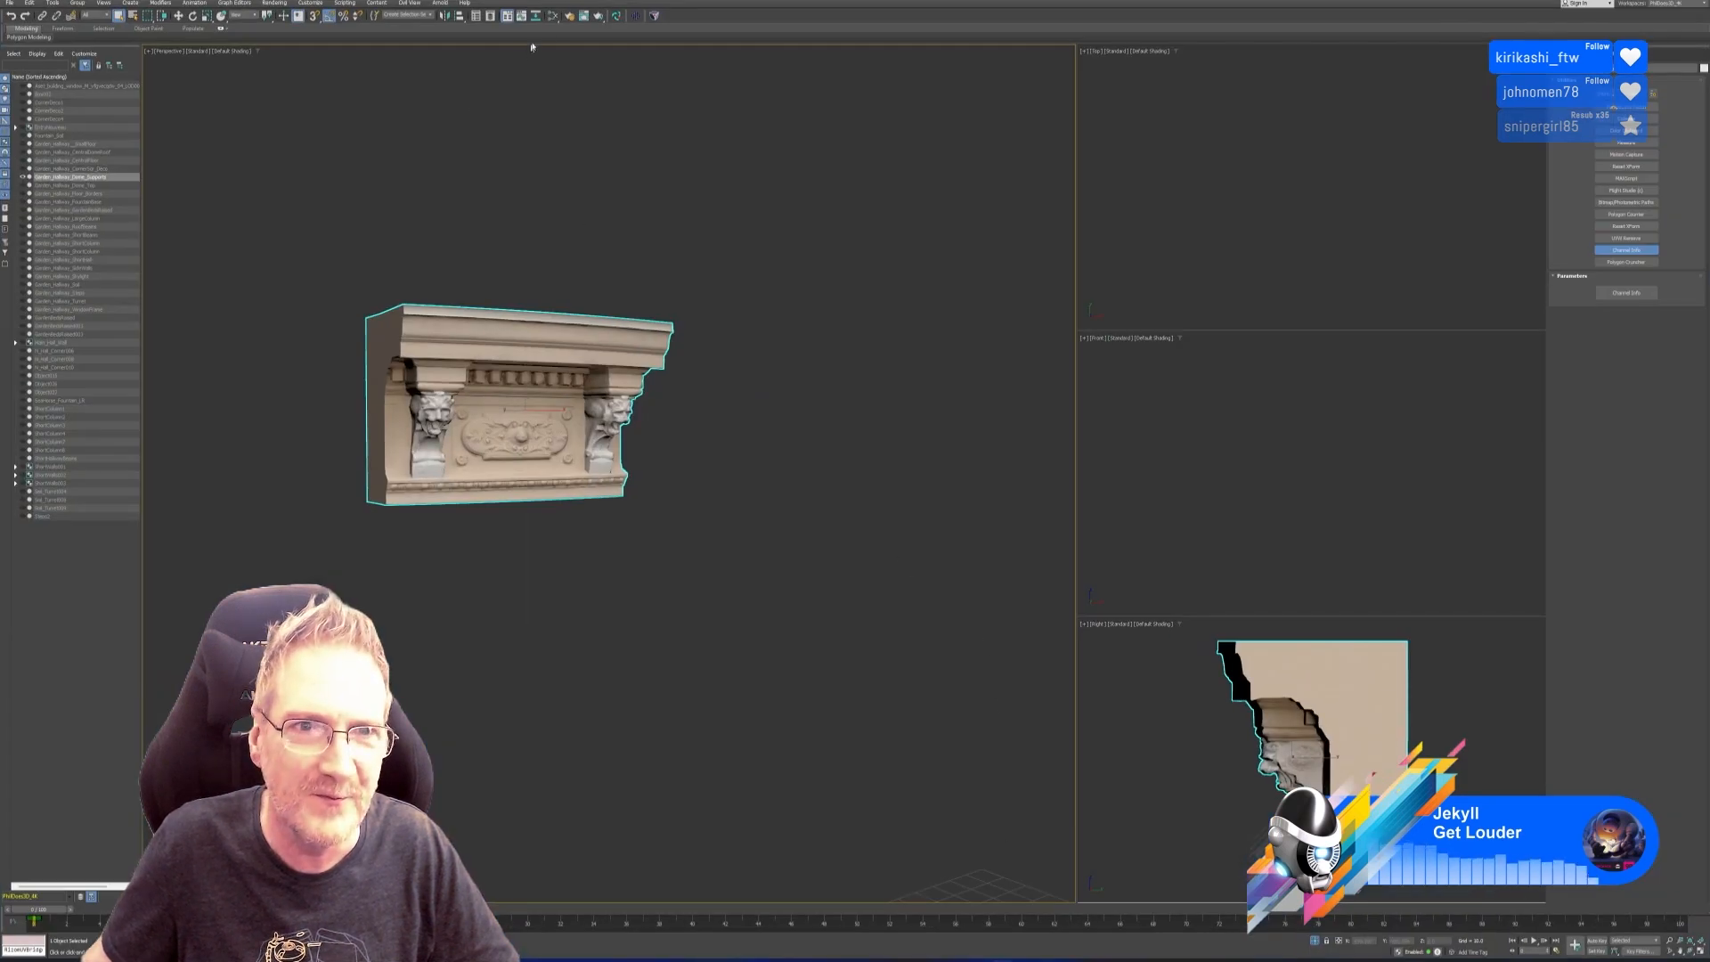
left_click(552, 18)
double_click(640, 458)
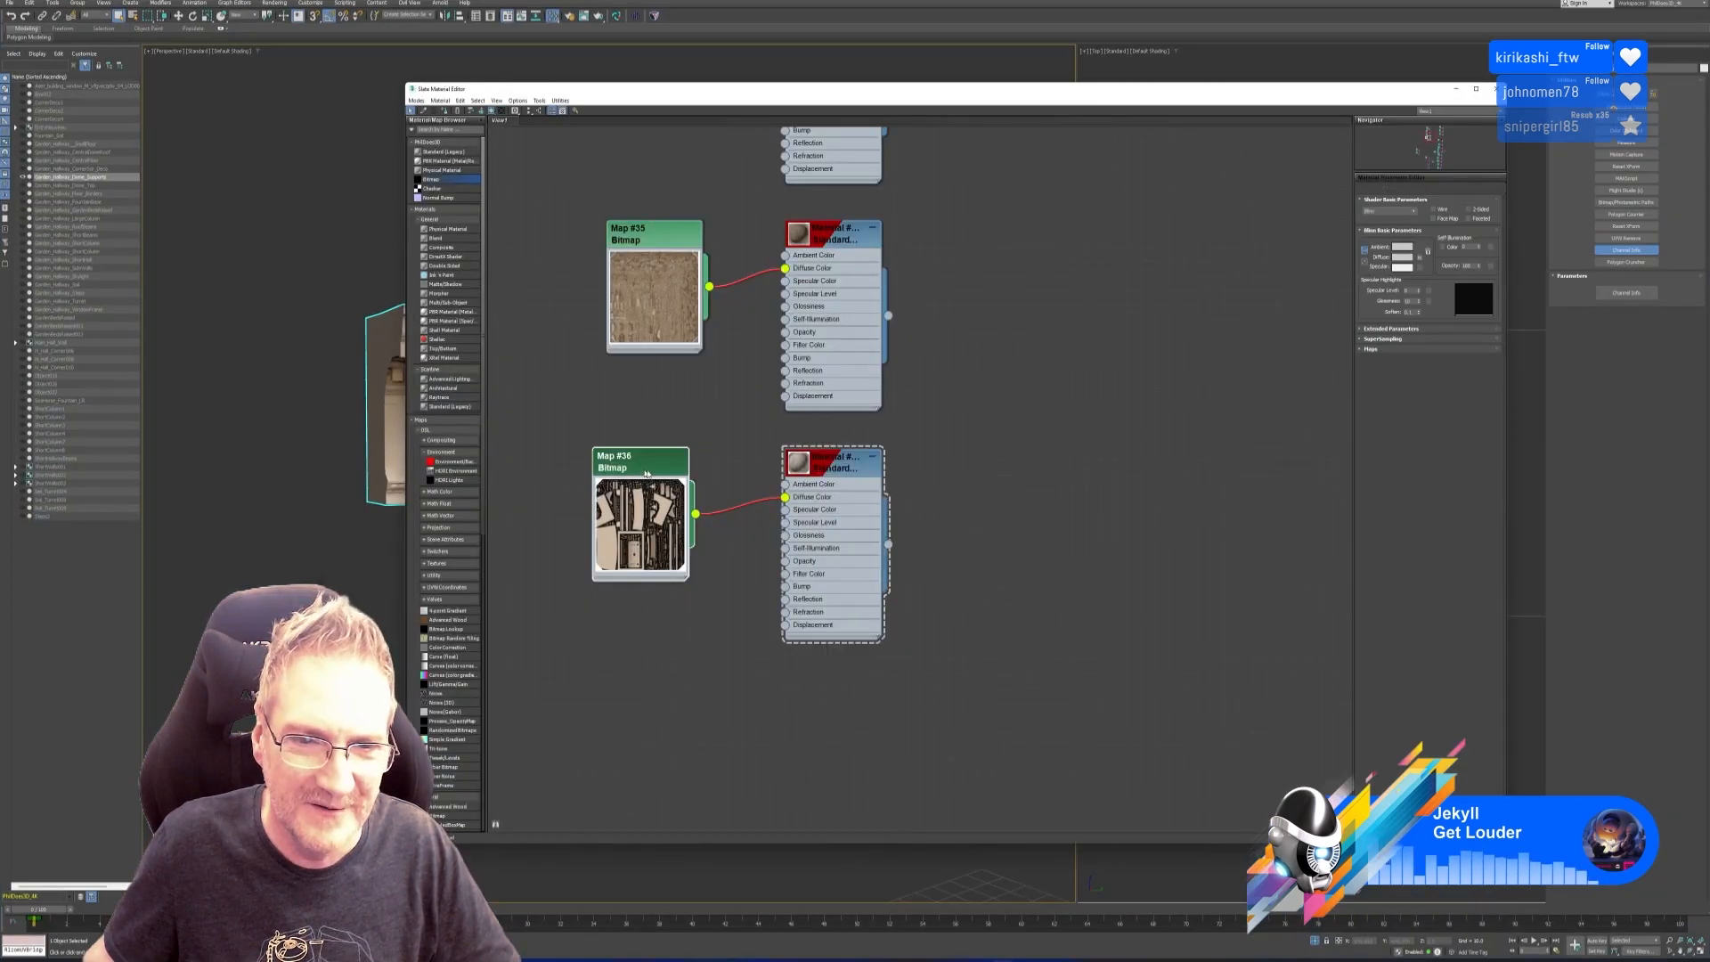
Replace the dome supports' diffuse bitmap with the base color texture from the Exports folder and close the material editor.
left_click(1430, 316)
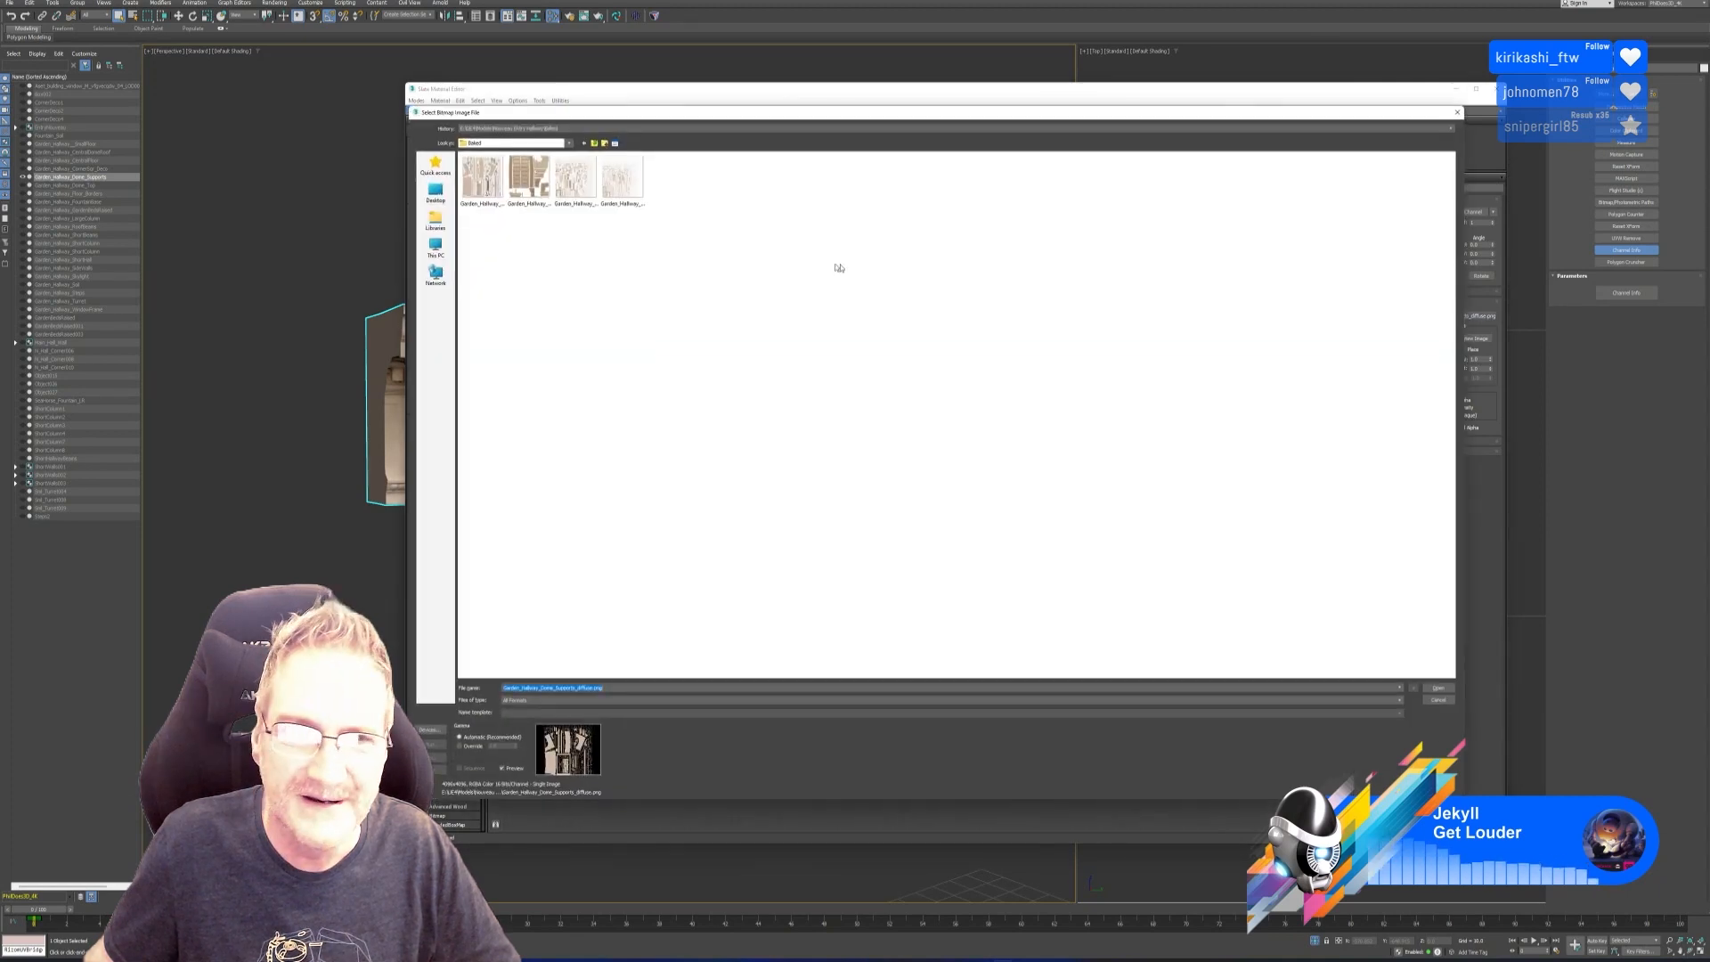
left_click(594, 143)
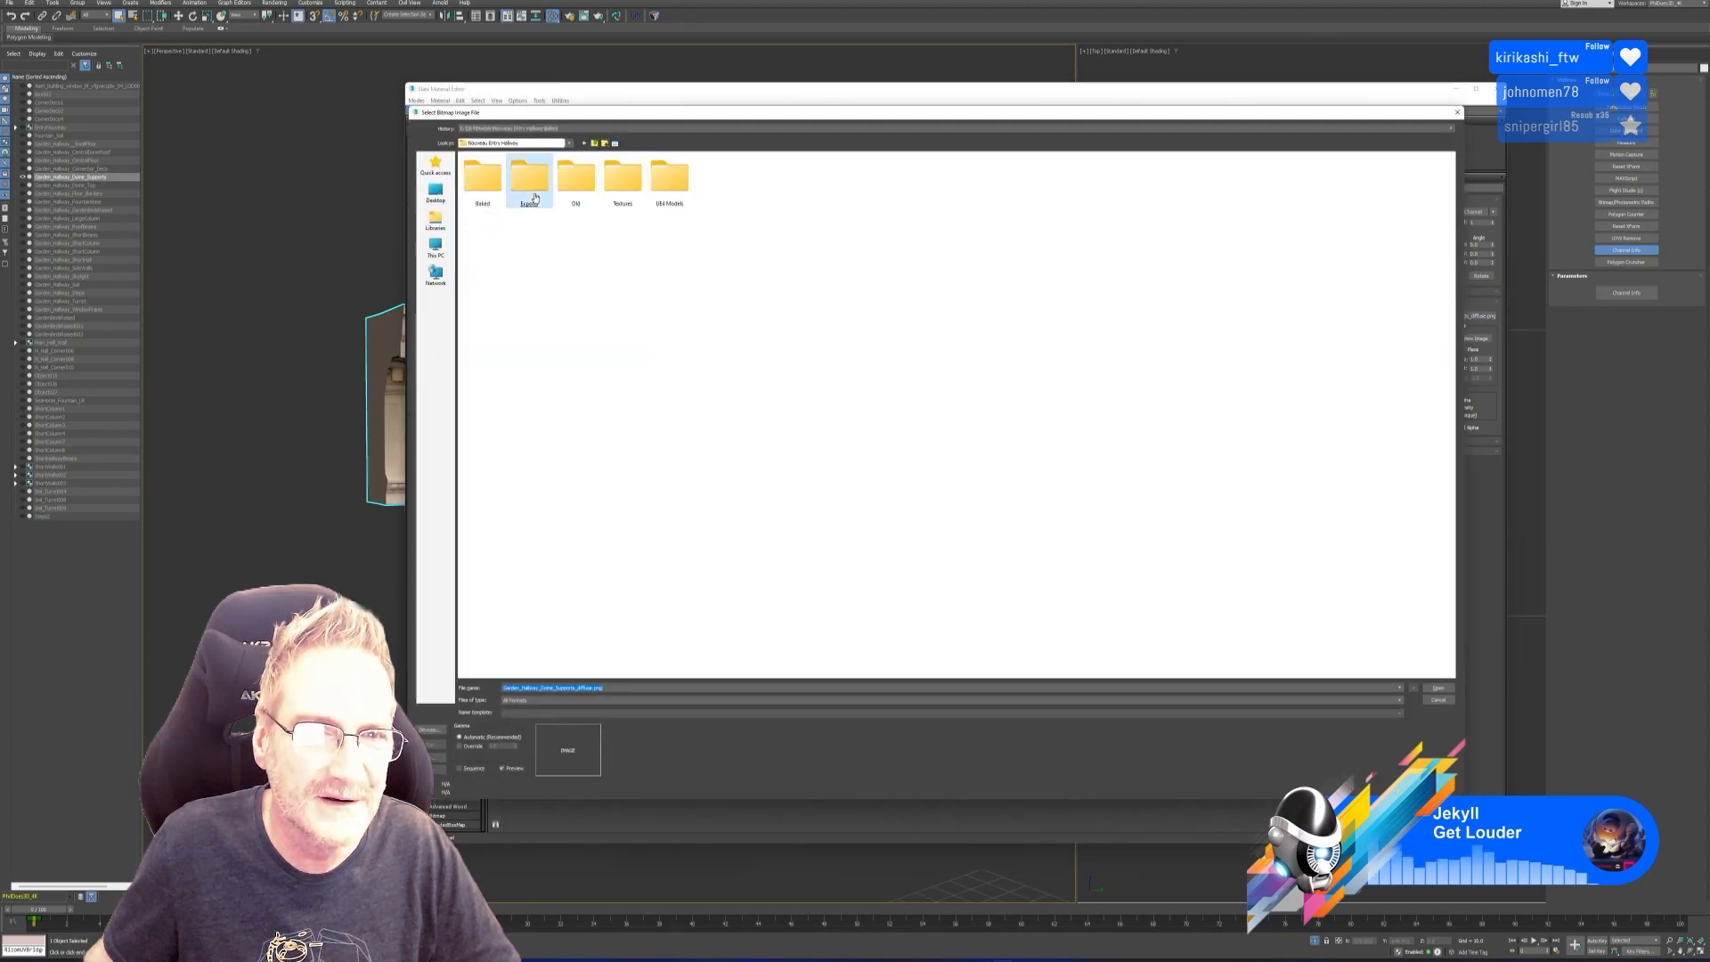
double_click(529, 178)
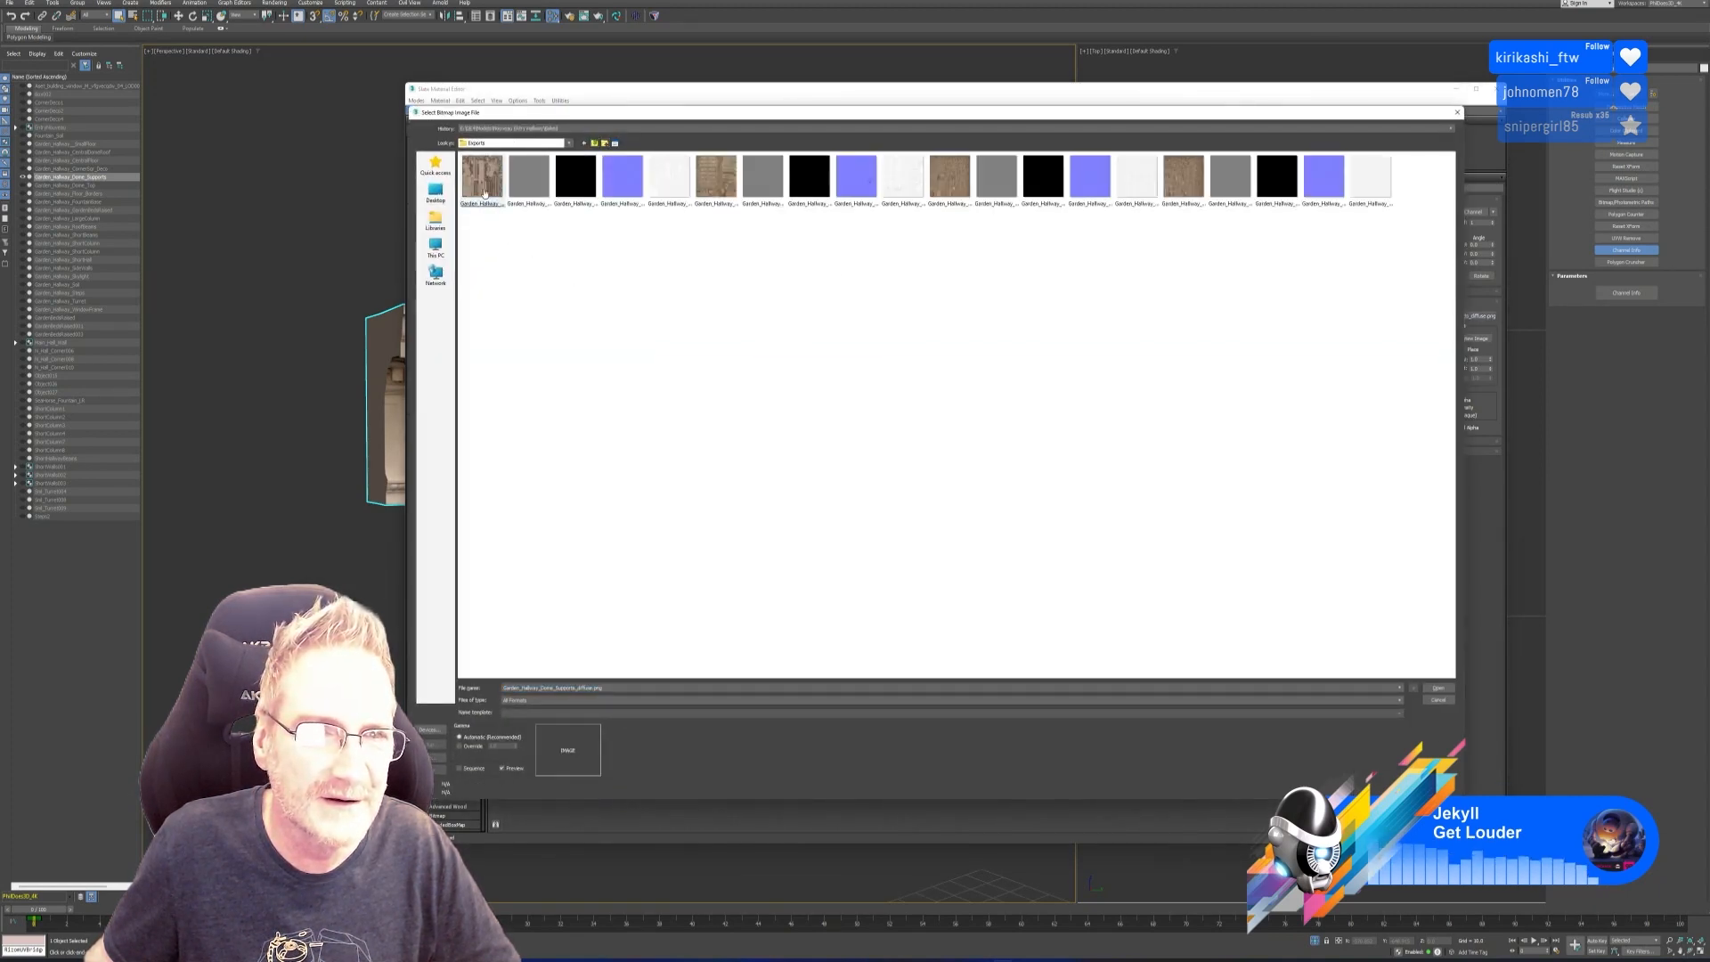
left_click(481, 183)
double_click(487, 188)
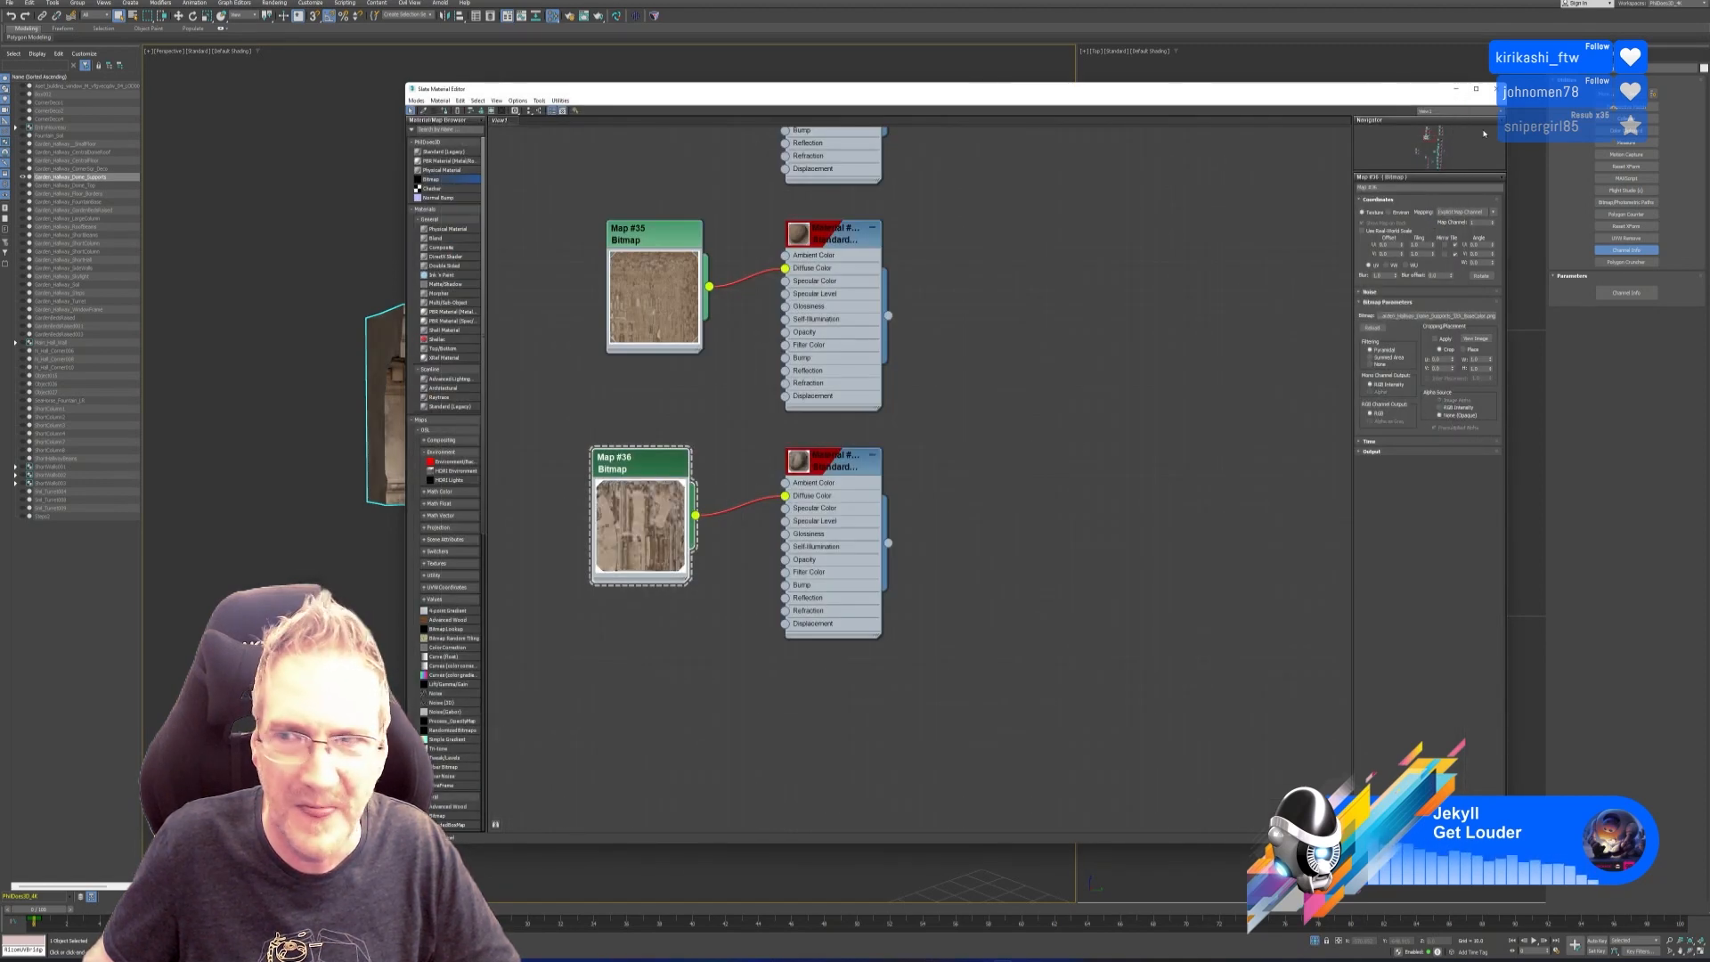
left_click(1496, 89)
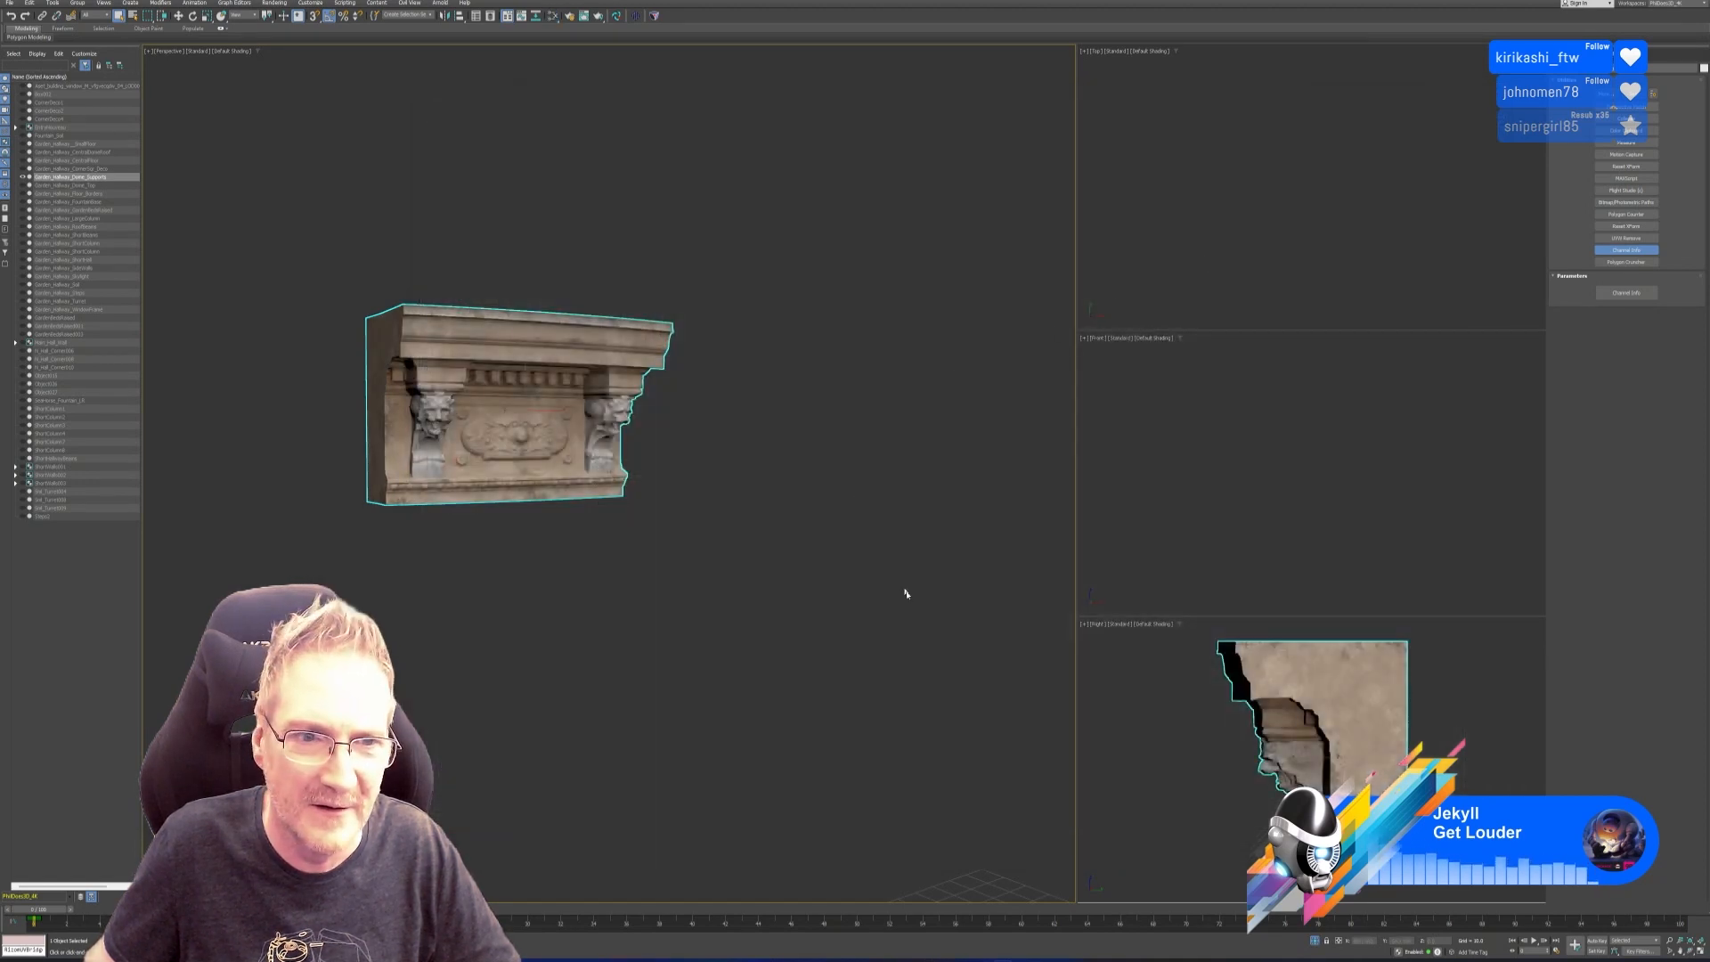
End the isolation of the dome supports to show the whole hallway and save the scene.
left_click(1315, 939)
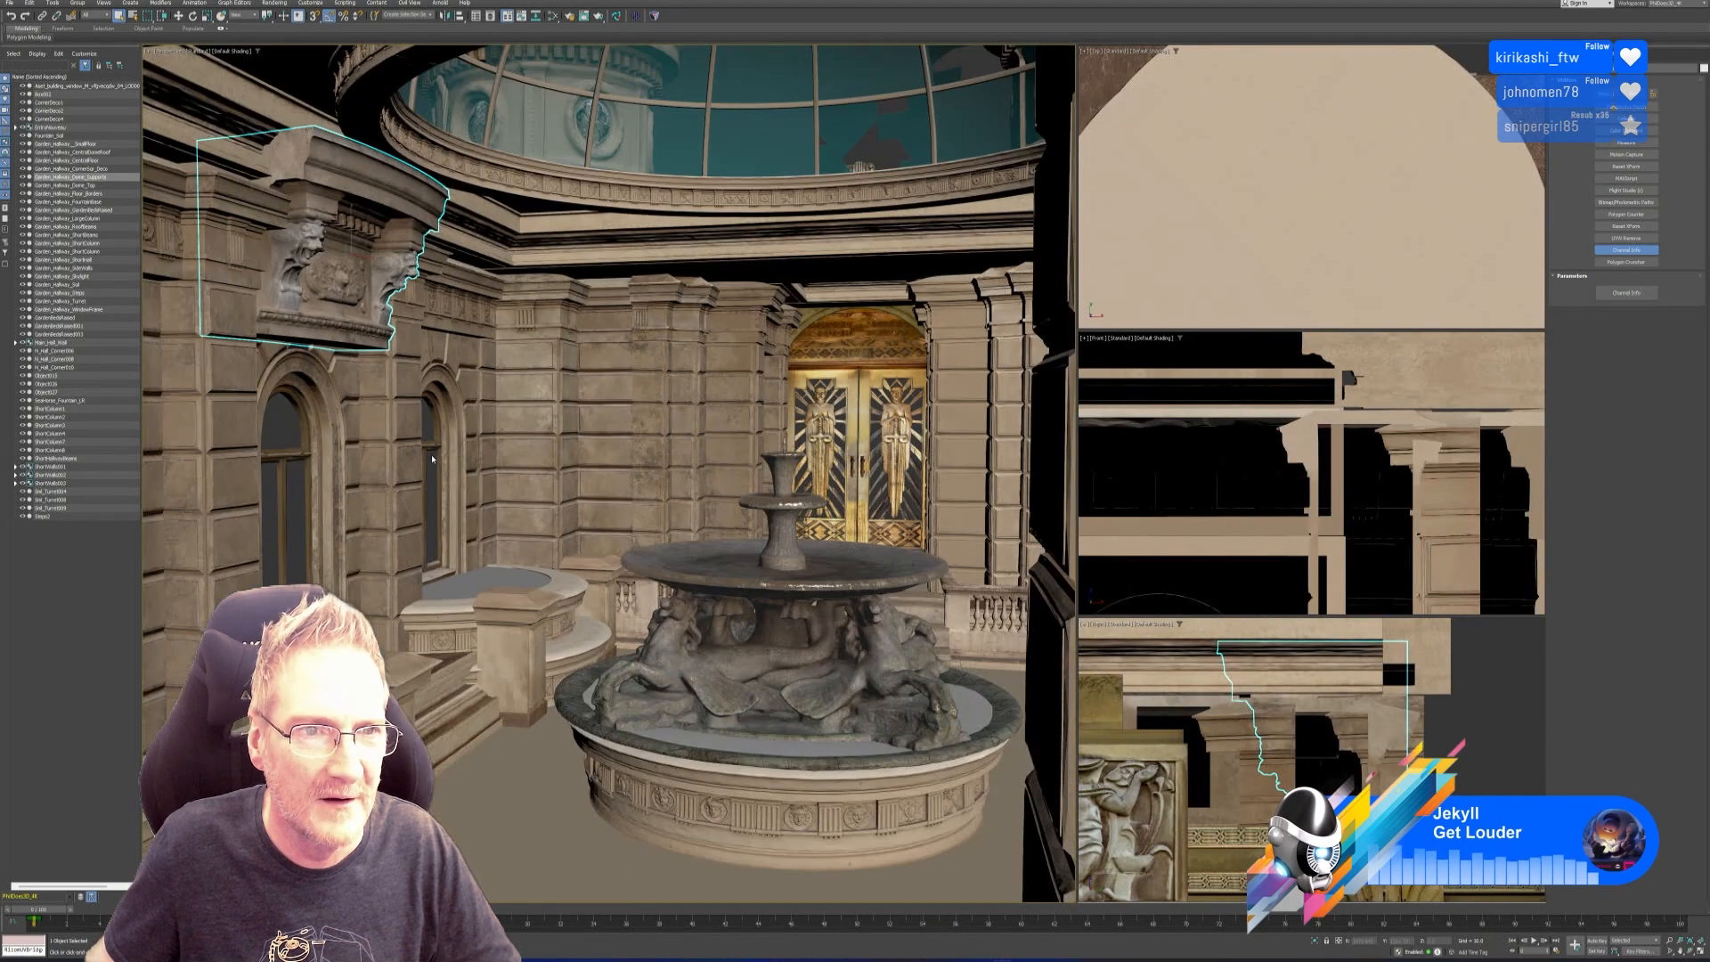
middle_click_drag(533, 470, 537, 465, "alt")
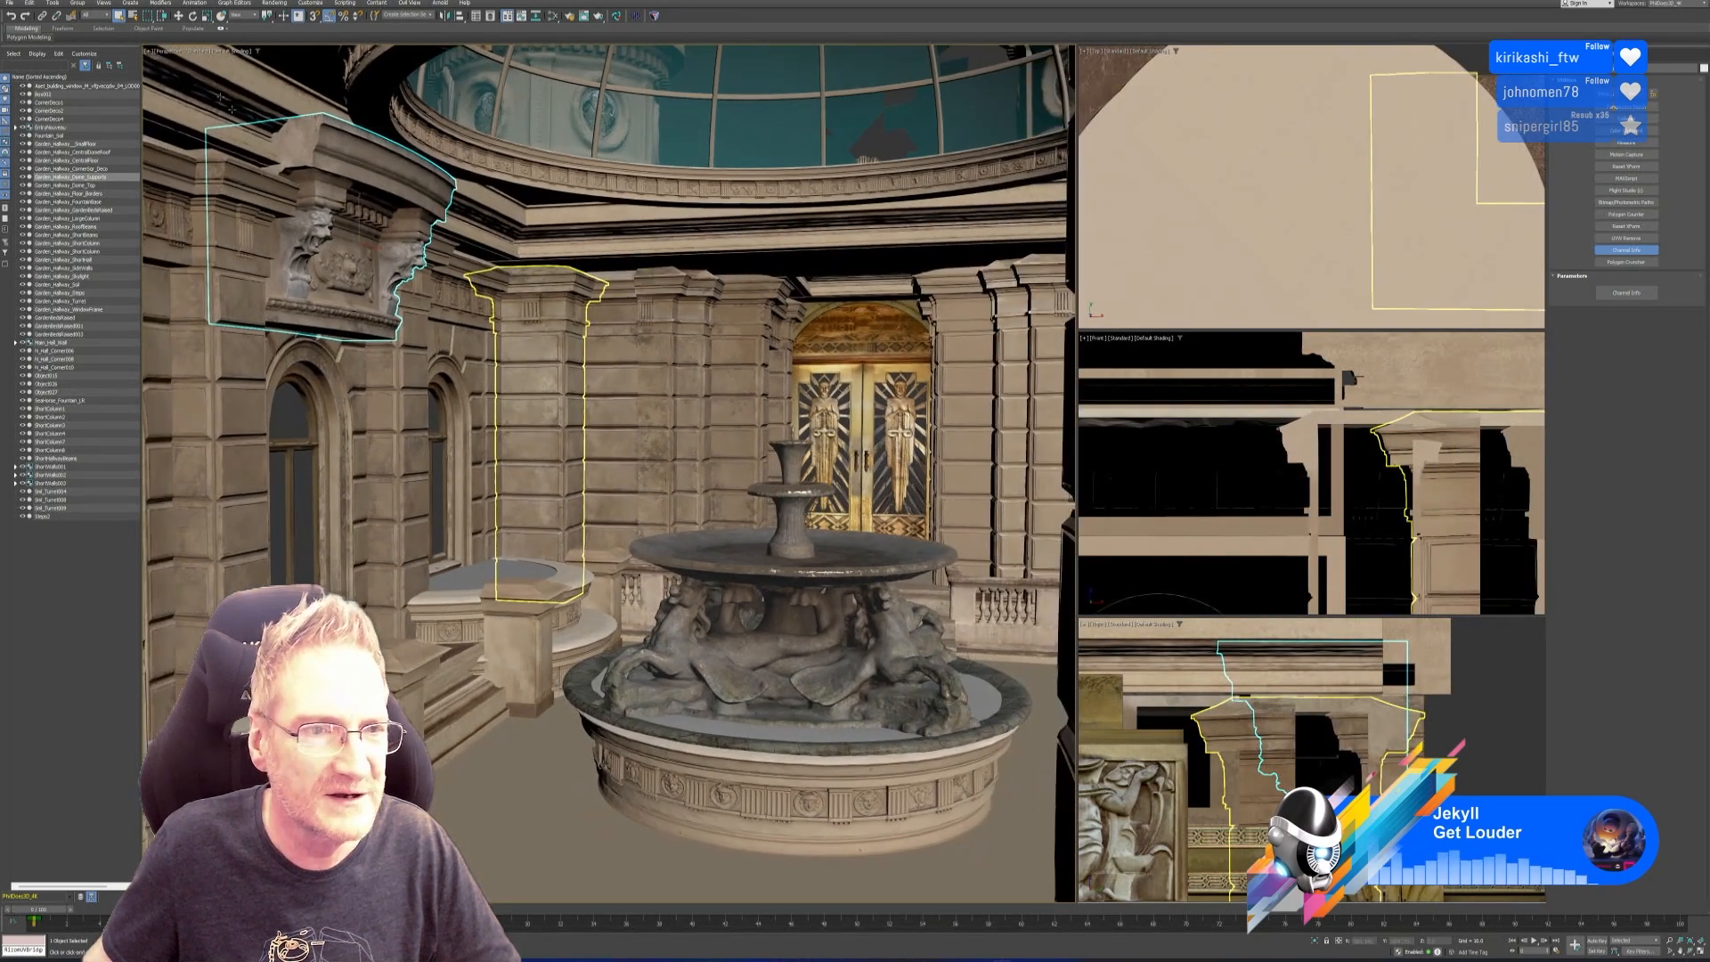
left_click(10, 3)
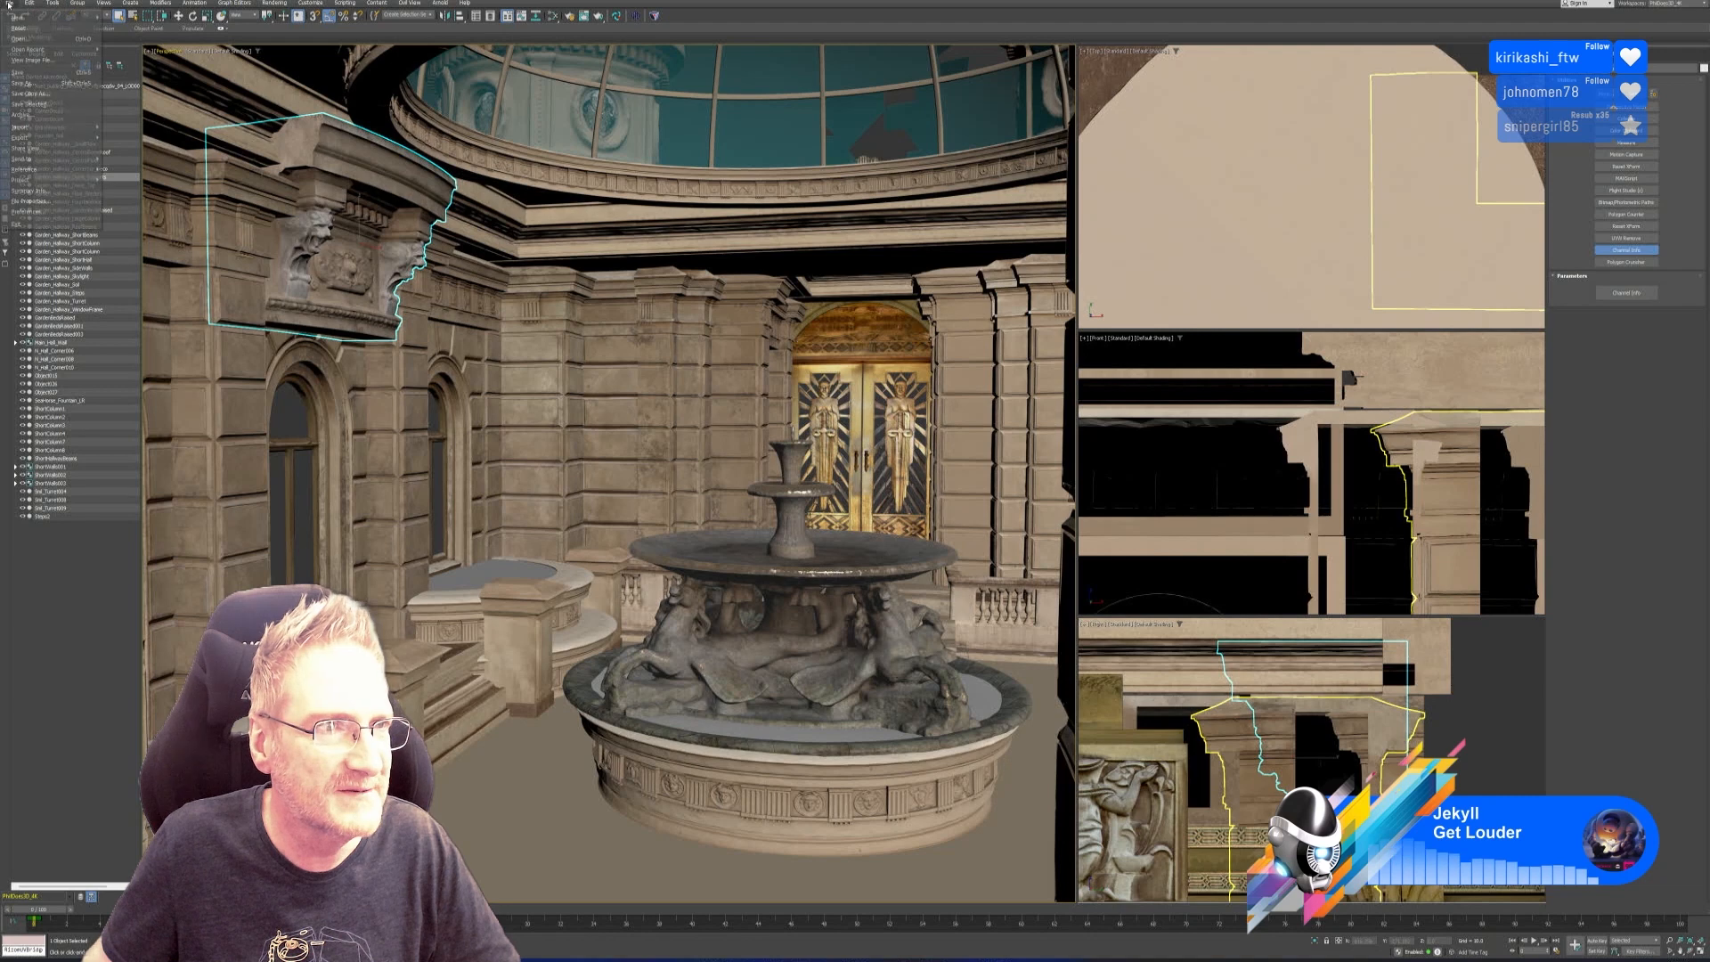
left_click(19, 73)
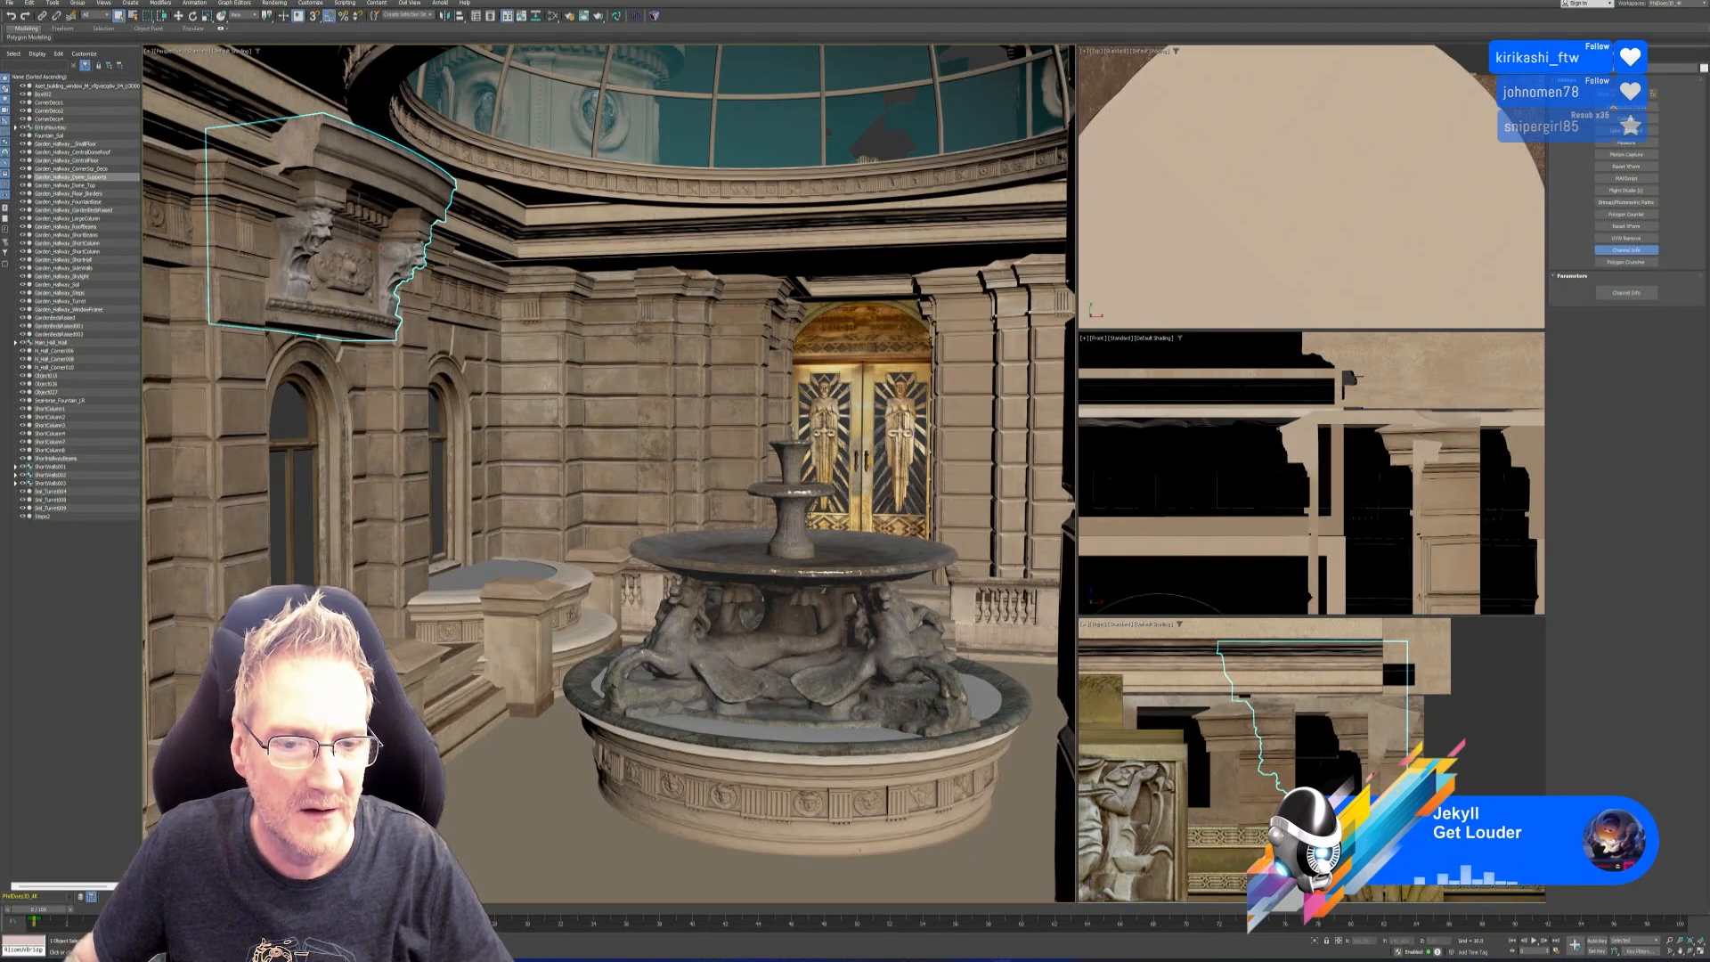
Select the curved two-tier raised garden bed beside the fountain and isolate it.
left_click(577, 619)
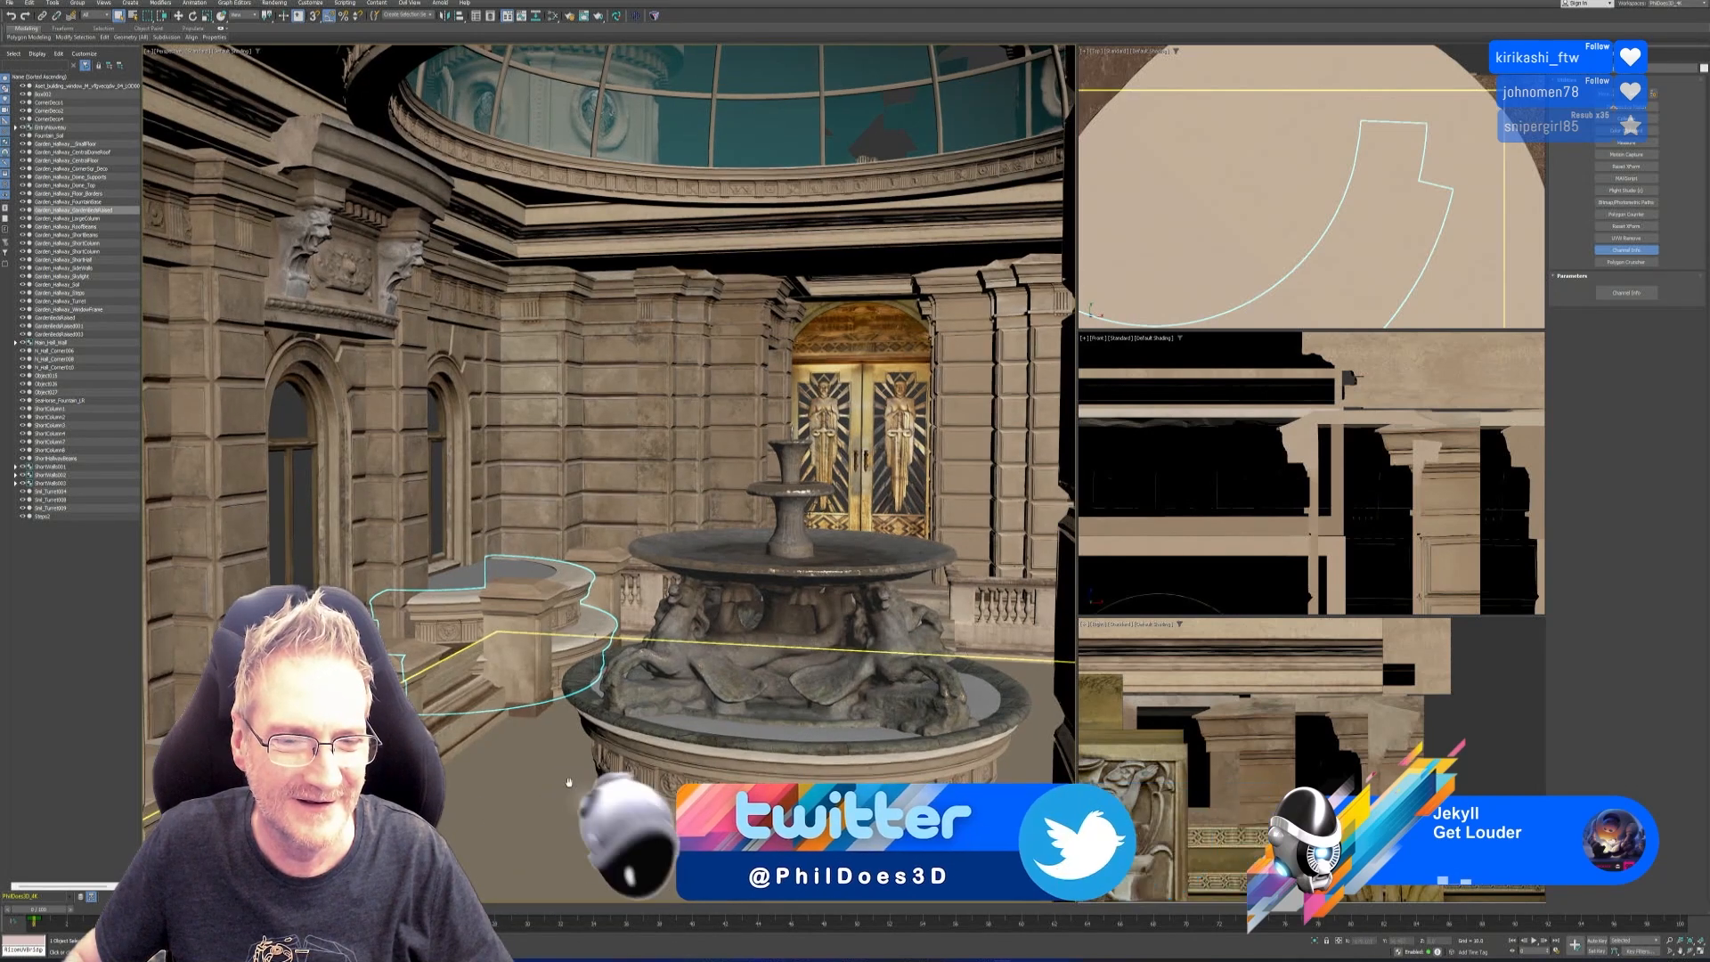
middle_click_drag(569, 783, 571, 777)
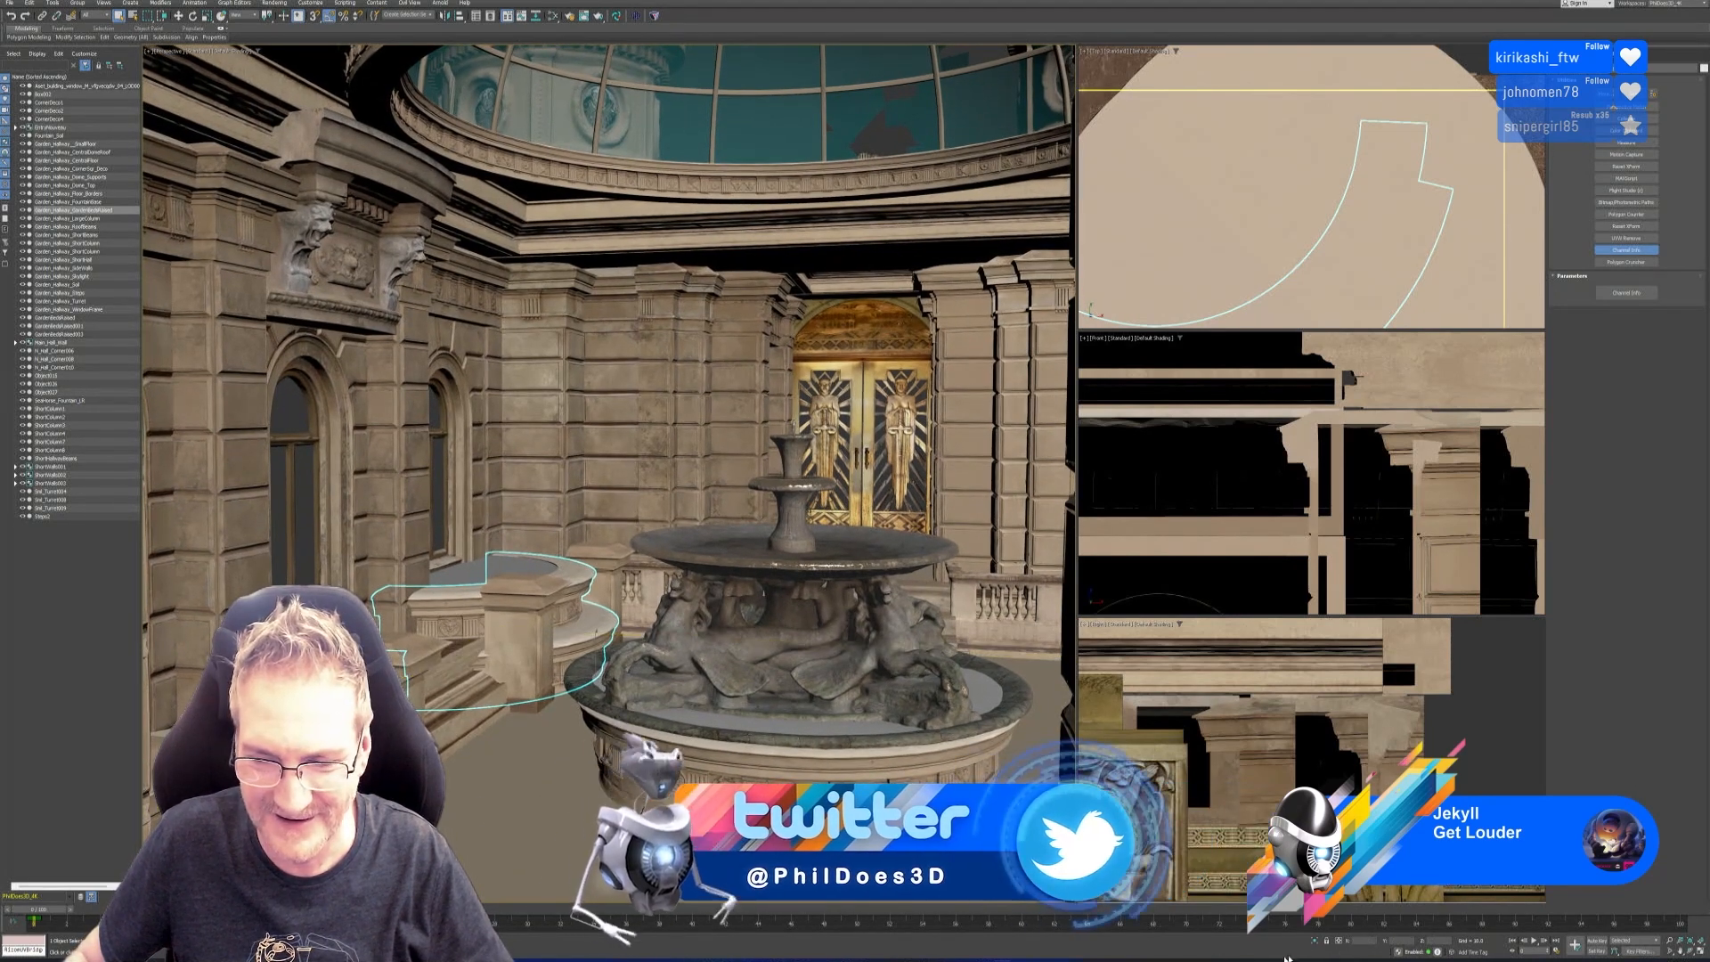
left_click(1313, 942)
scroll(1325, 189, "down", 4)
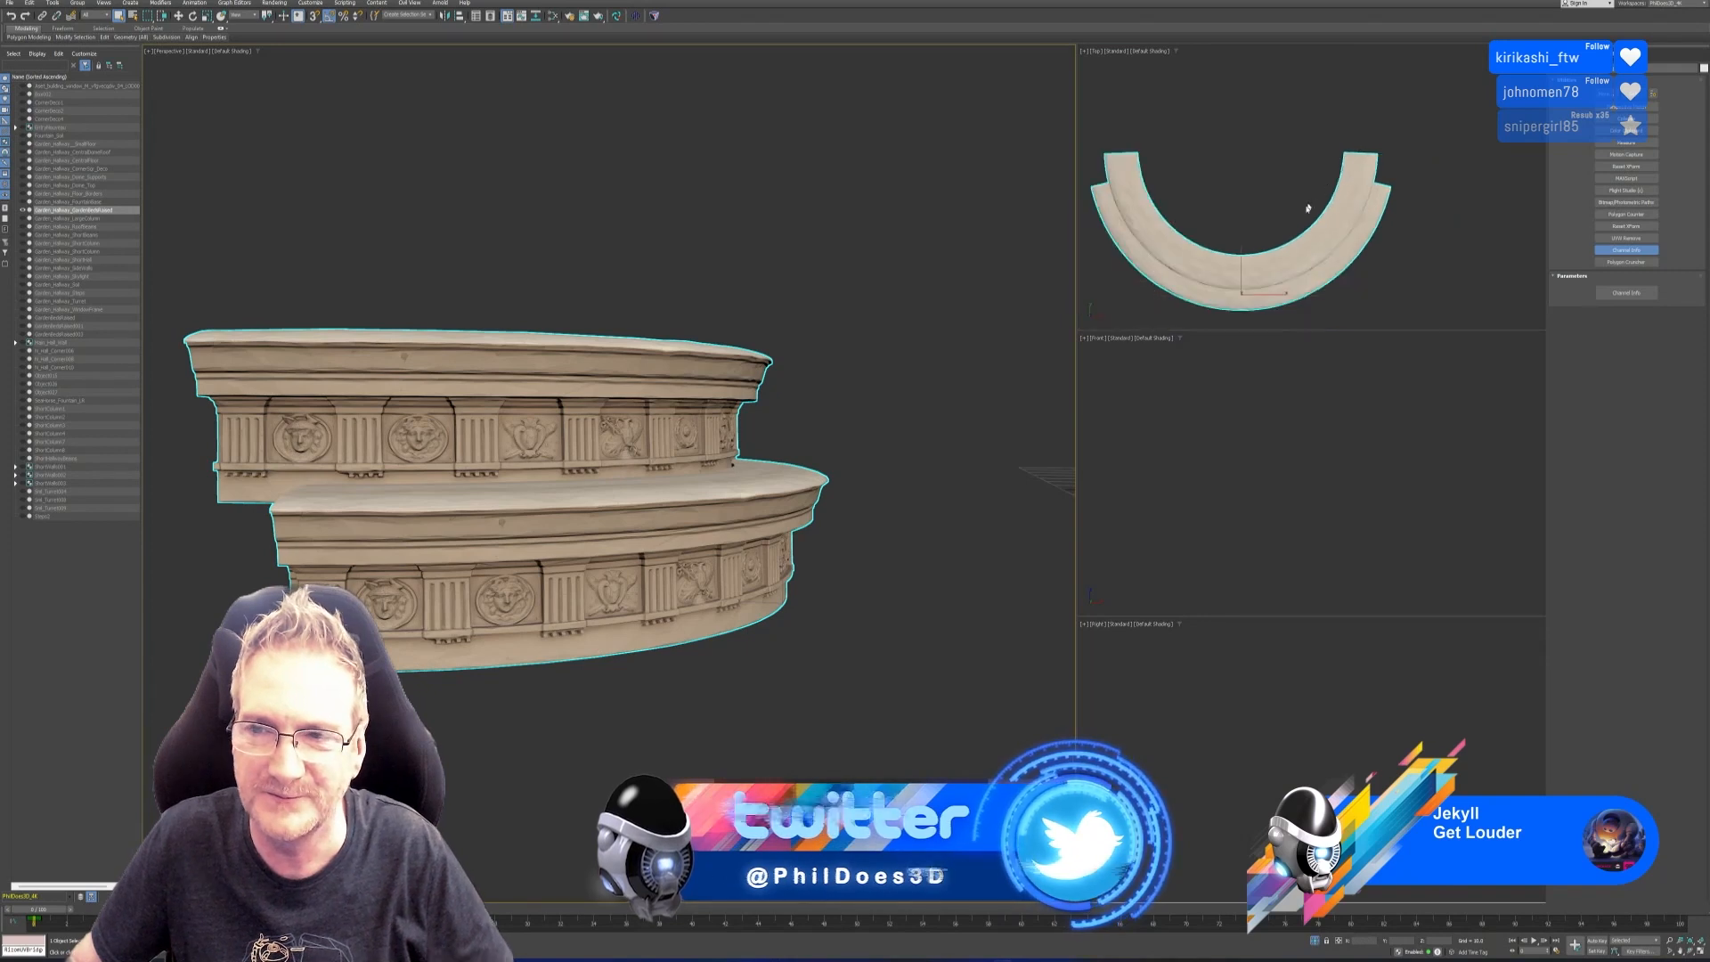
middle_click_drag(1299, 222, 1299, 182)
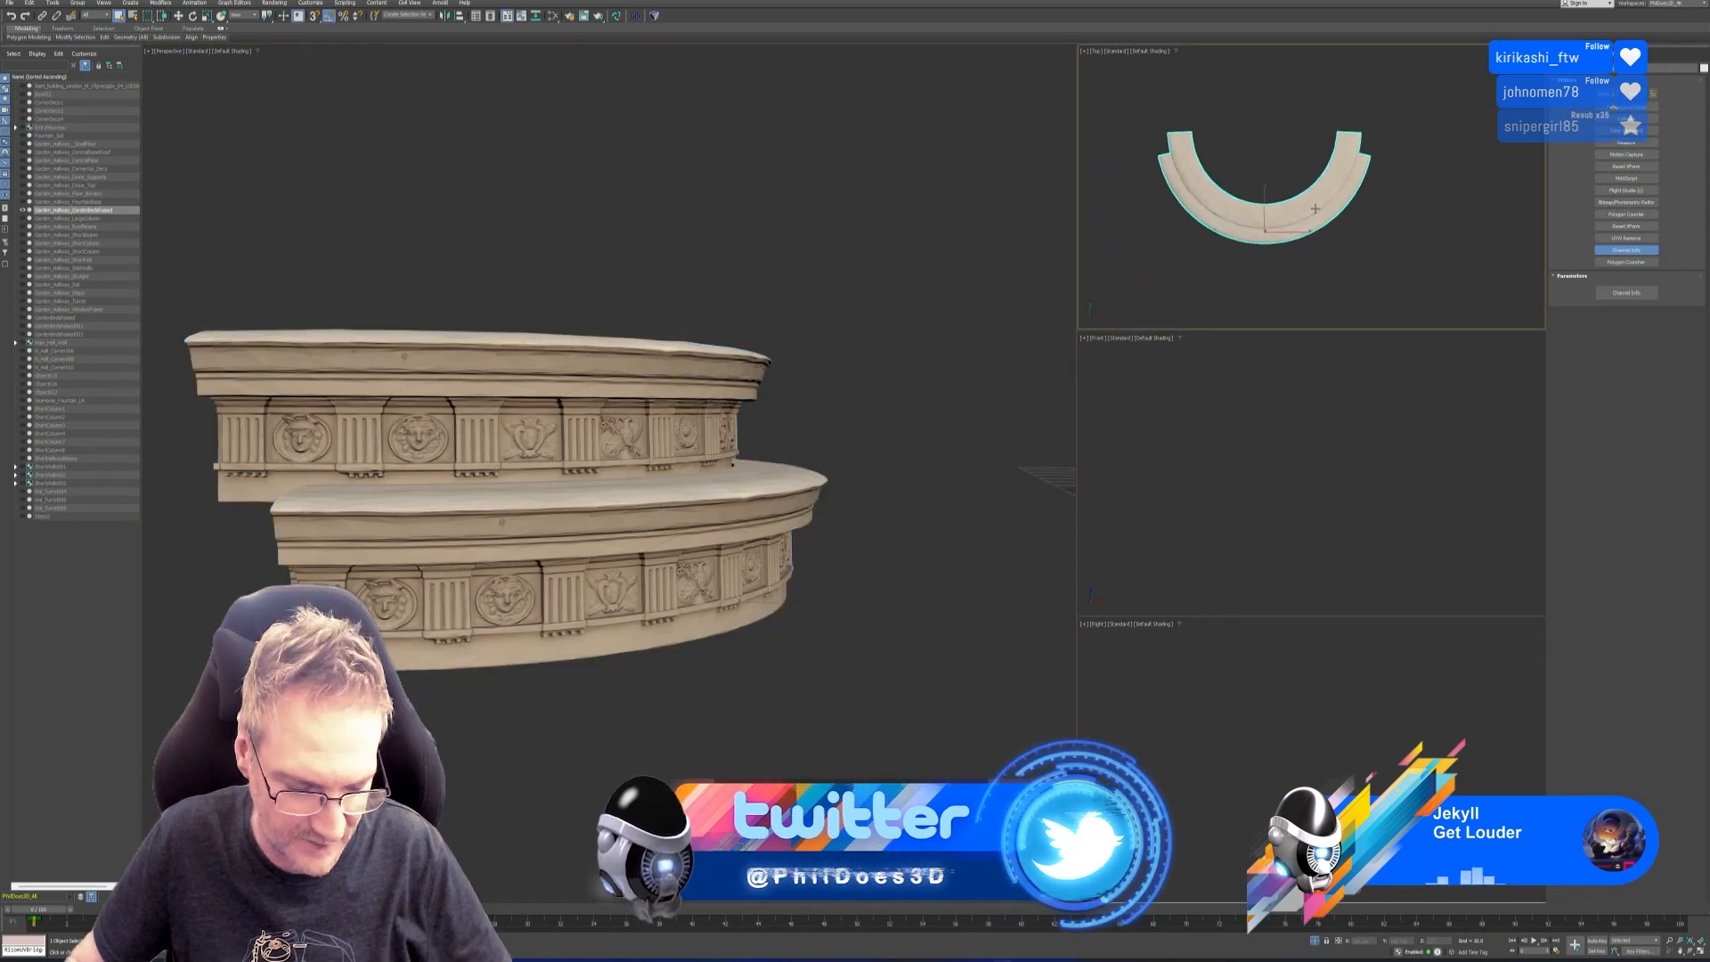
Clone the curved garden bed along X in the top view as one independent copy beside the original.
left_click(183, 17)
middle_click_drag(1287, 241, 1278, 234)
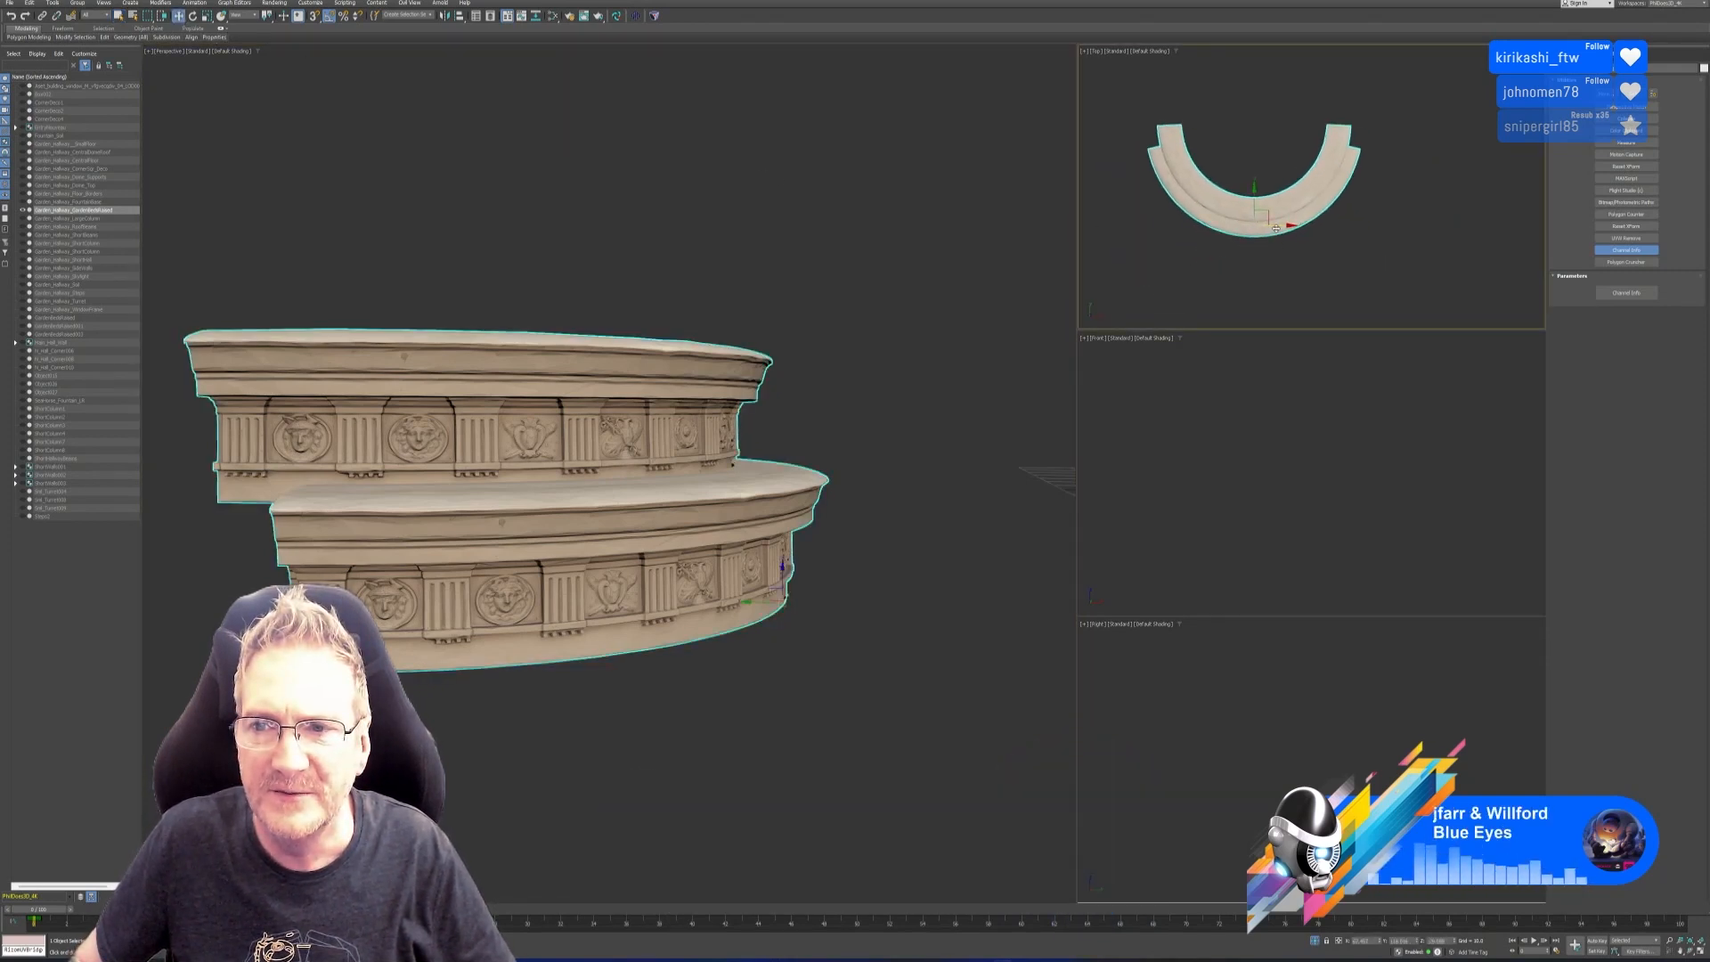
left_click_drag(1276, 228, 1496, 229, "shift")
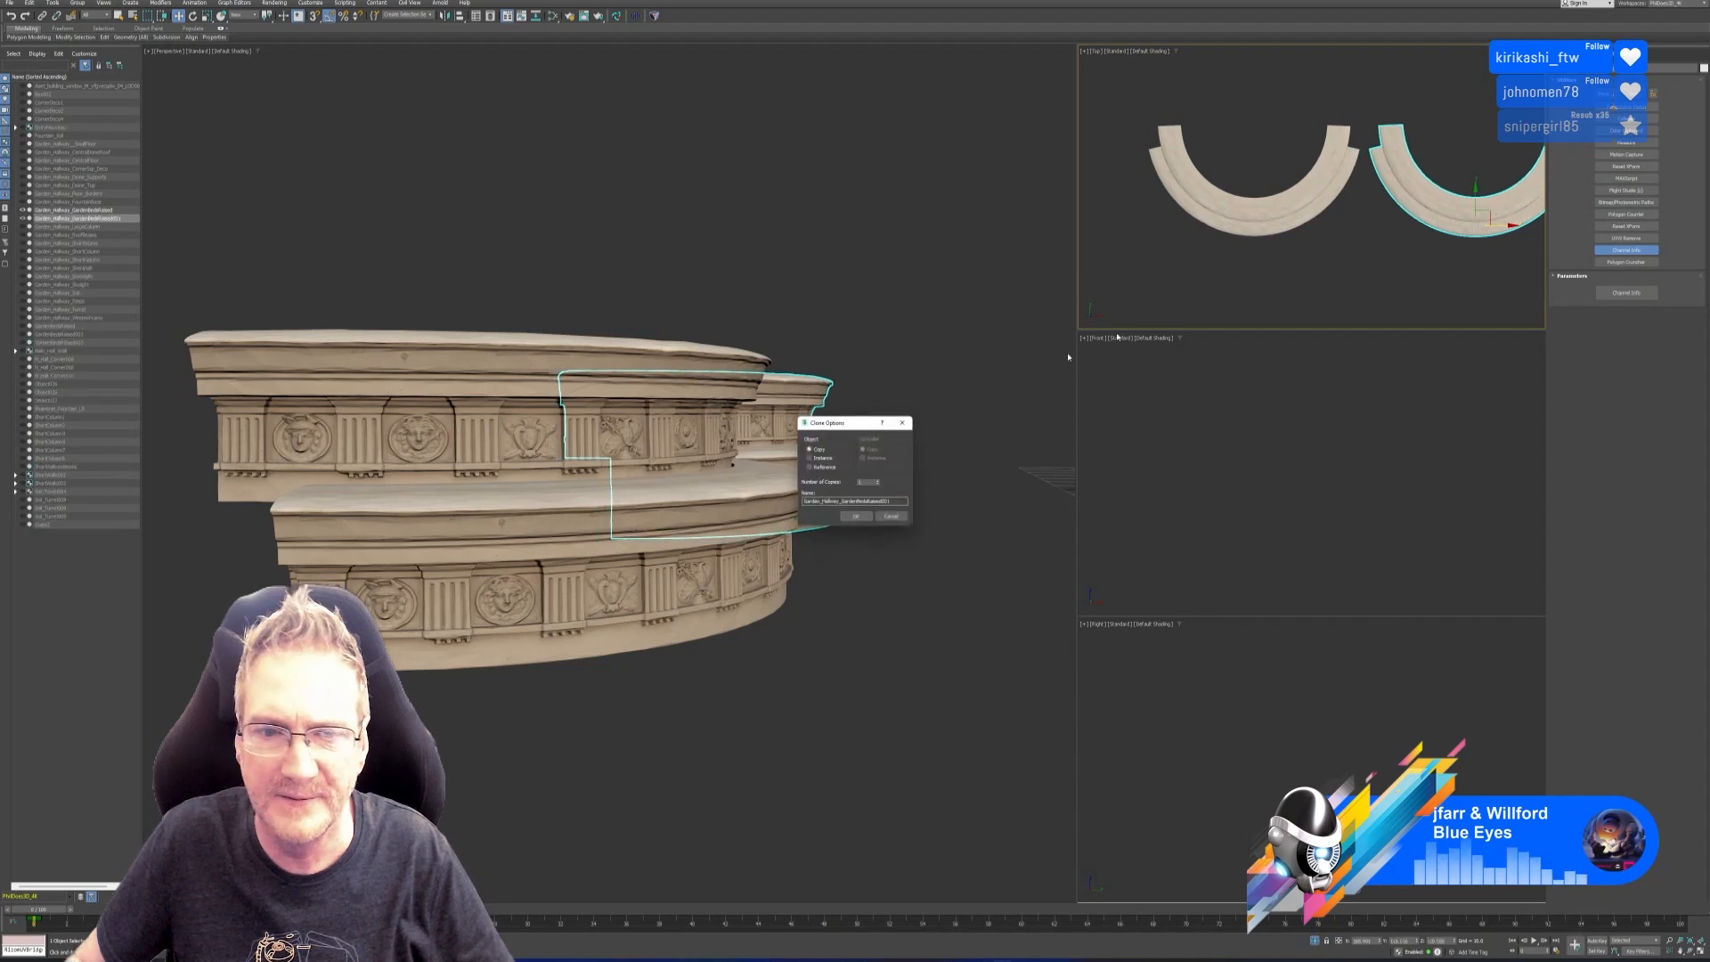
left_click(854, 516)
middle_click_drag(1324, 233, 1176, 229)
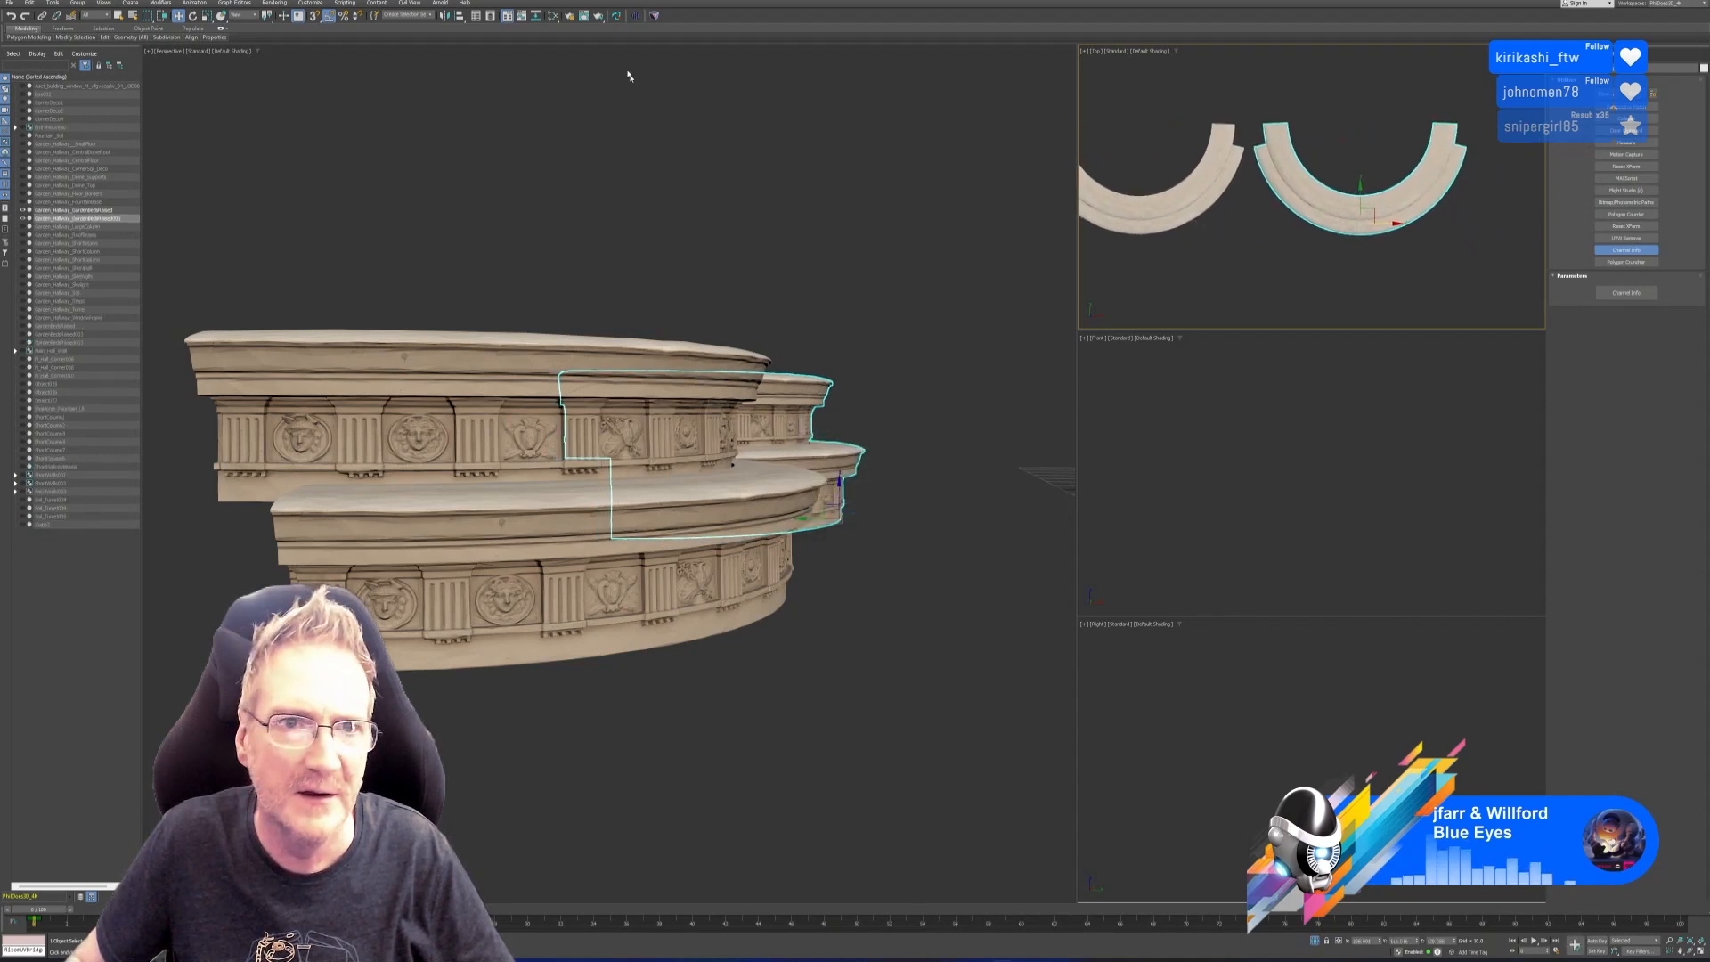
Send the cloned garden bed to RizomUV through the bridge in New mode and frame the model there.
left_click(1589, 68)
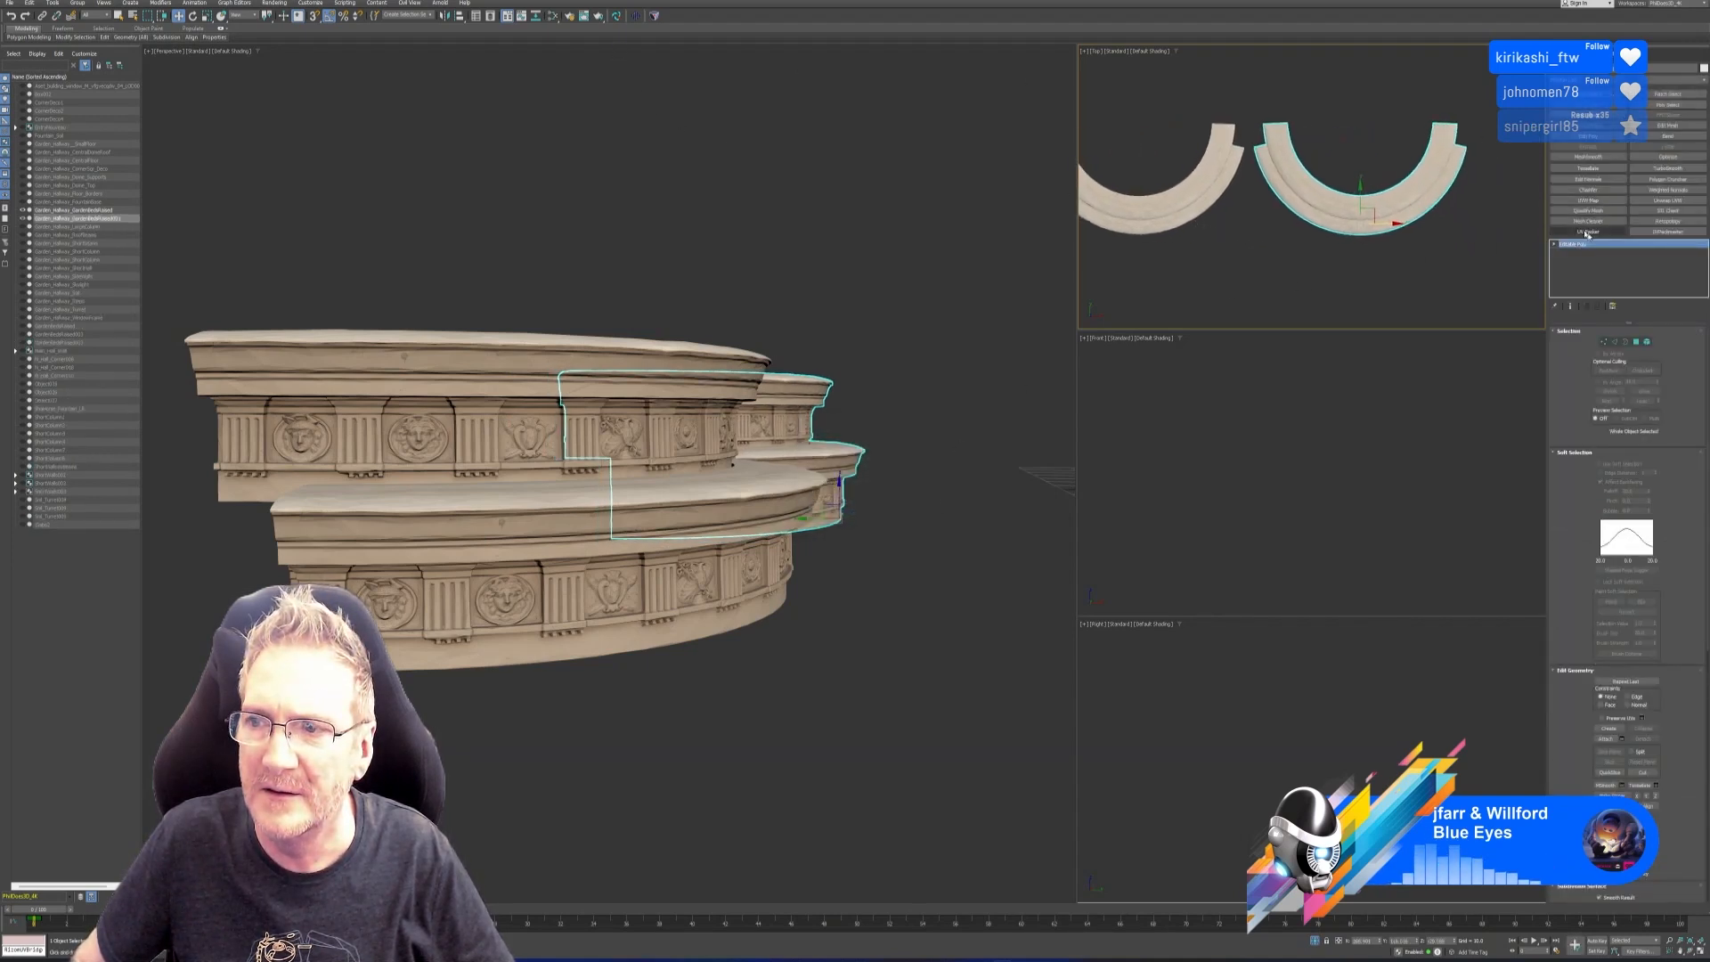
left_click(1587, 232)
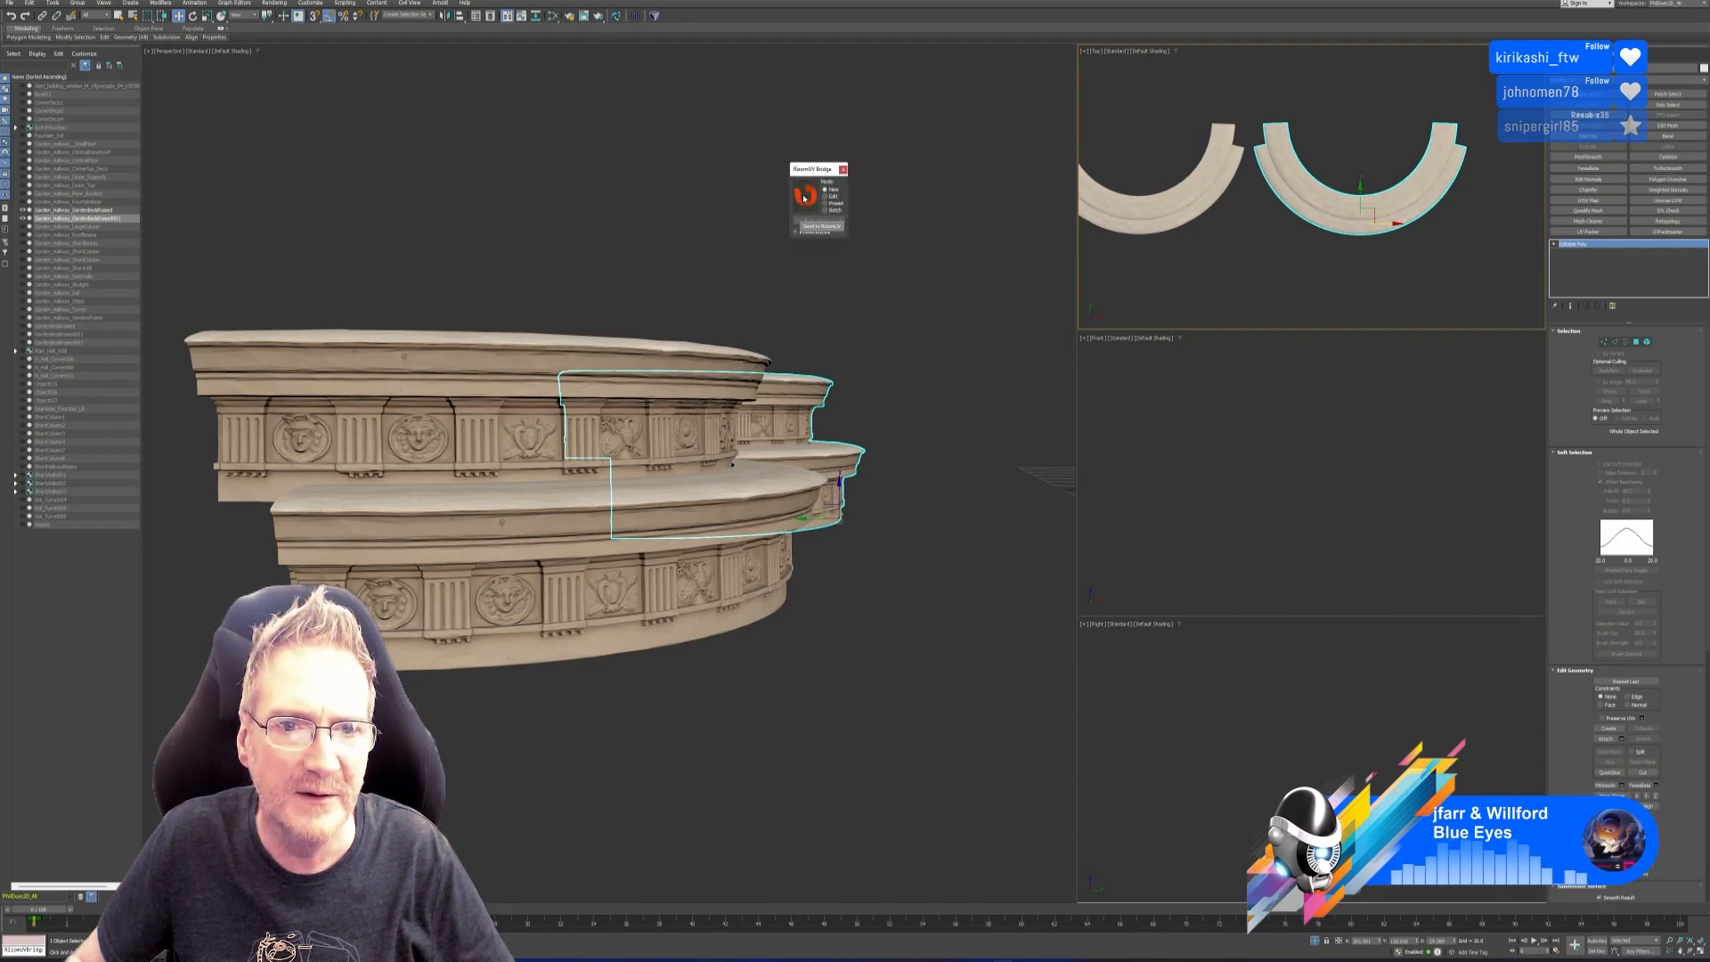
left_click(820, 225)
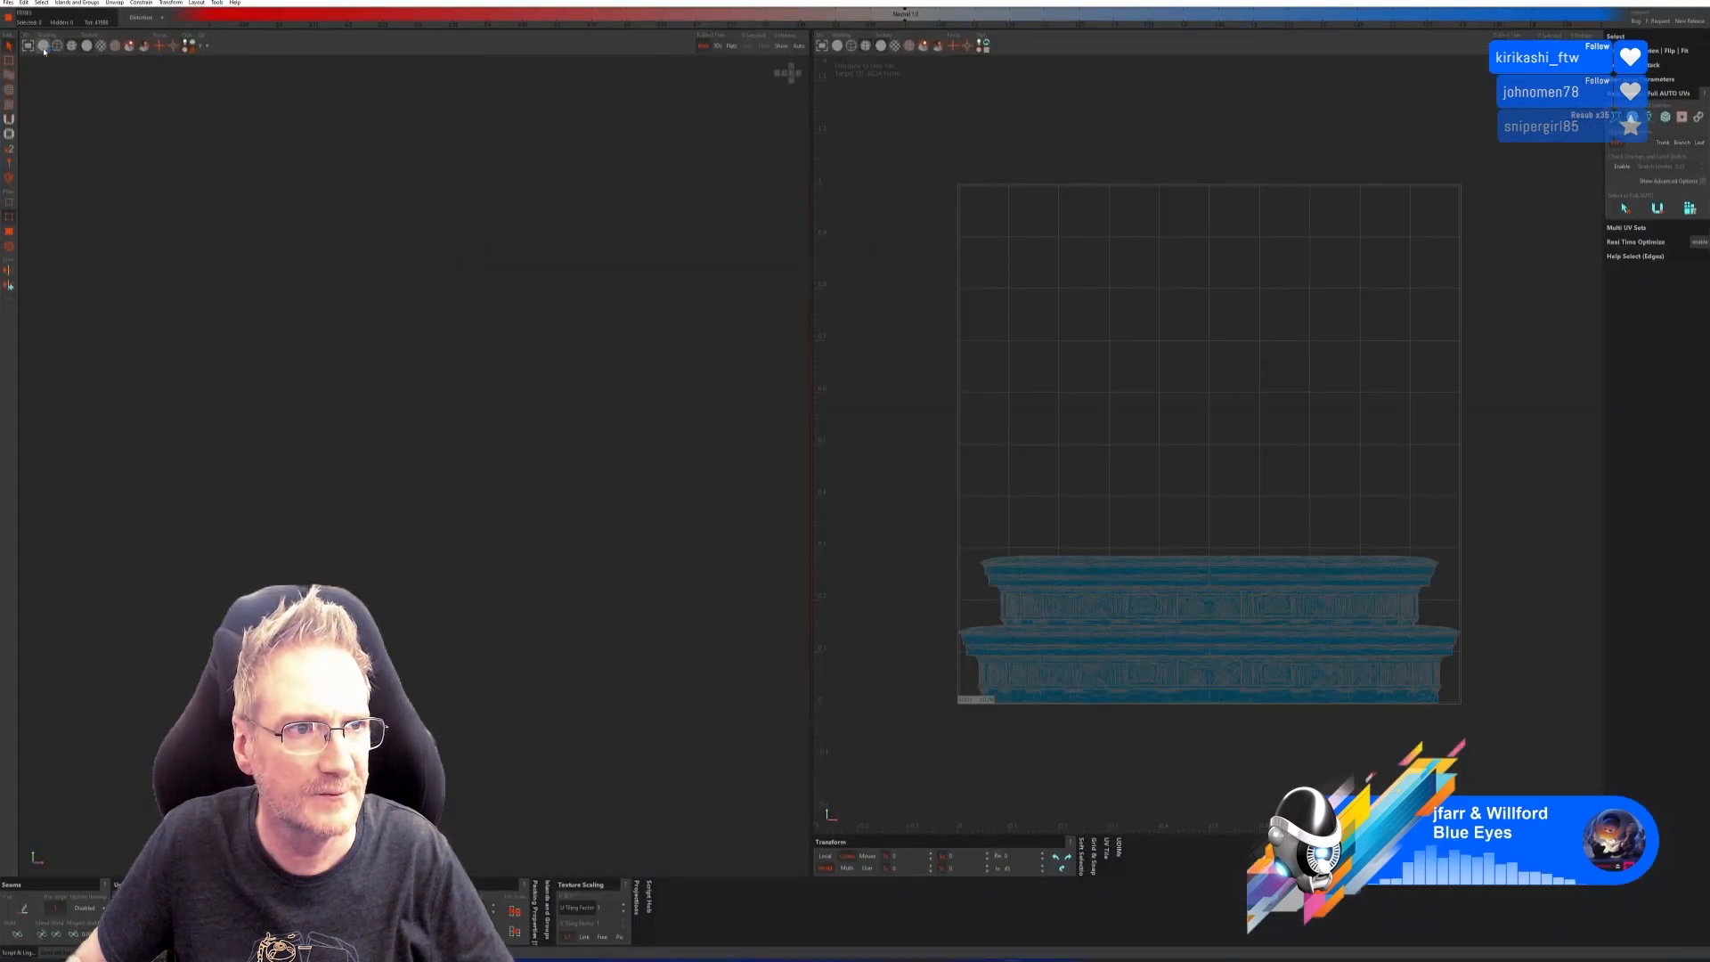
key("f")
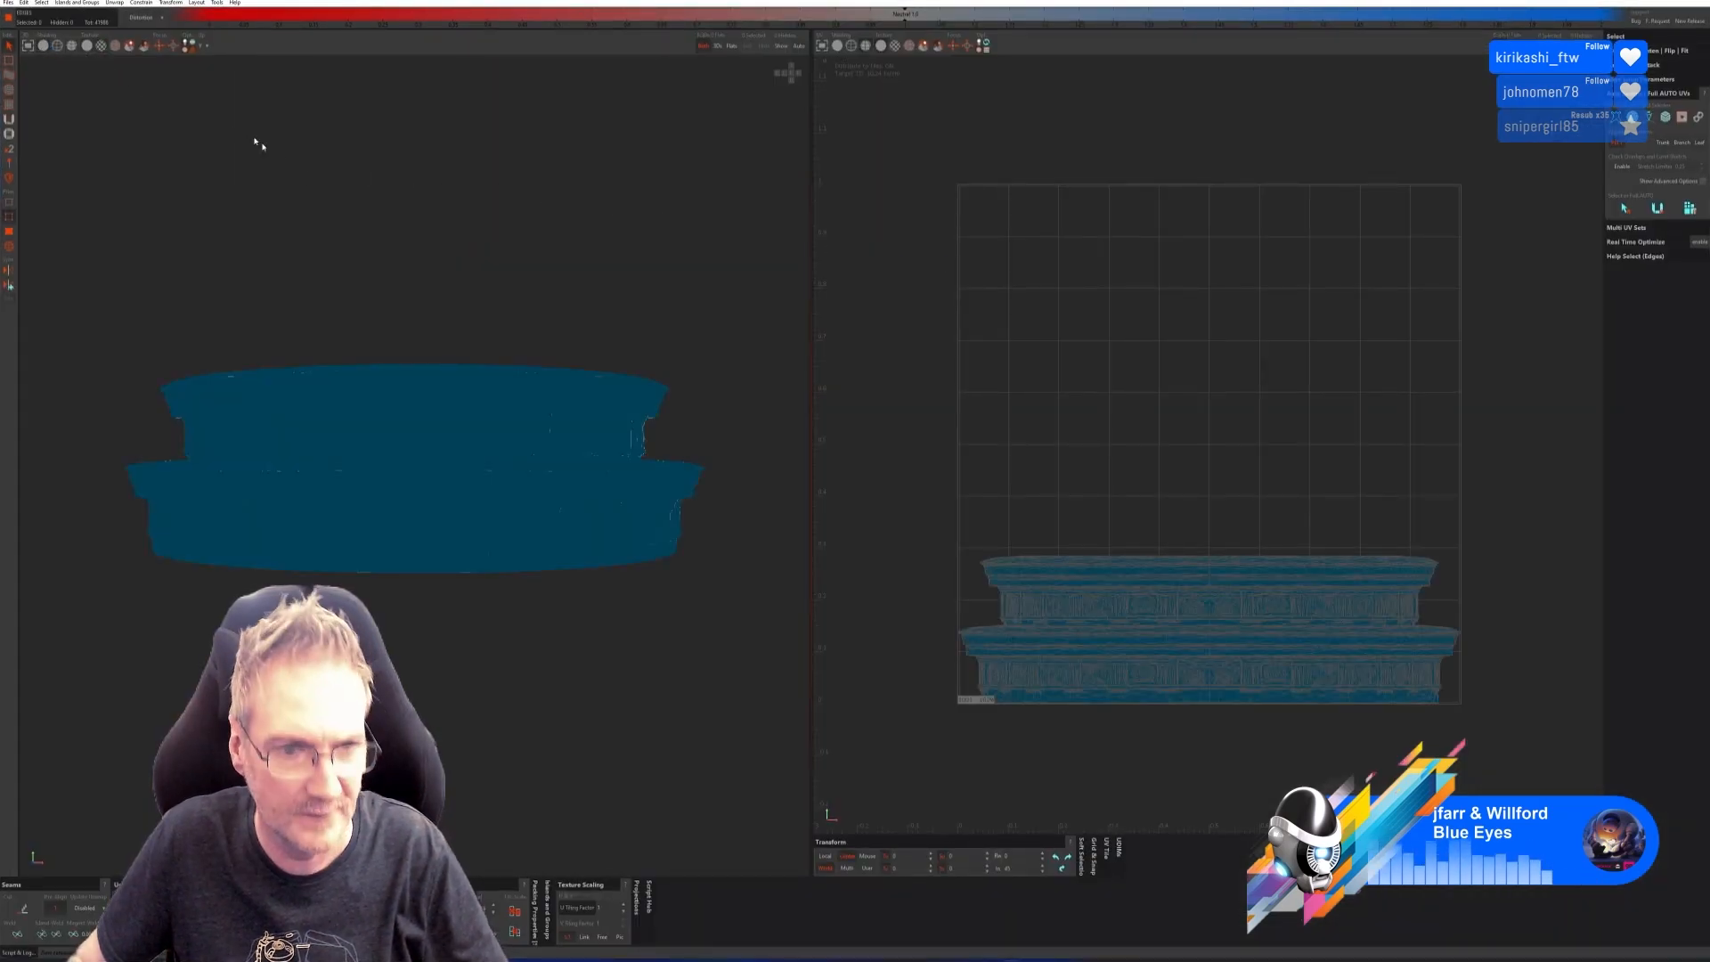
left_click_drag(467, 281, 418, 307, "alt")
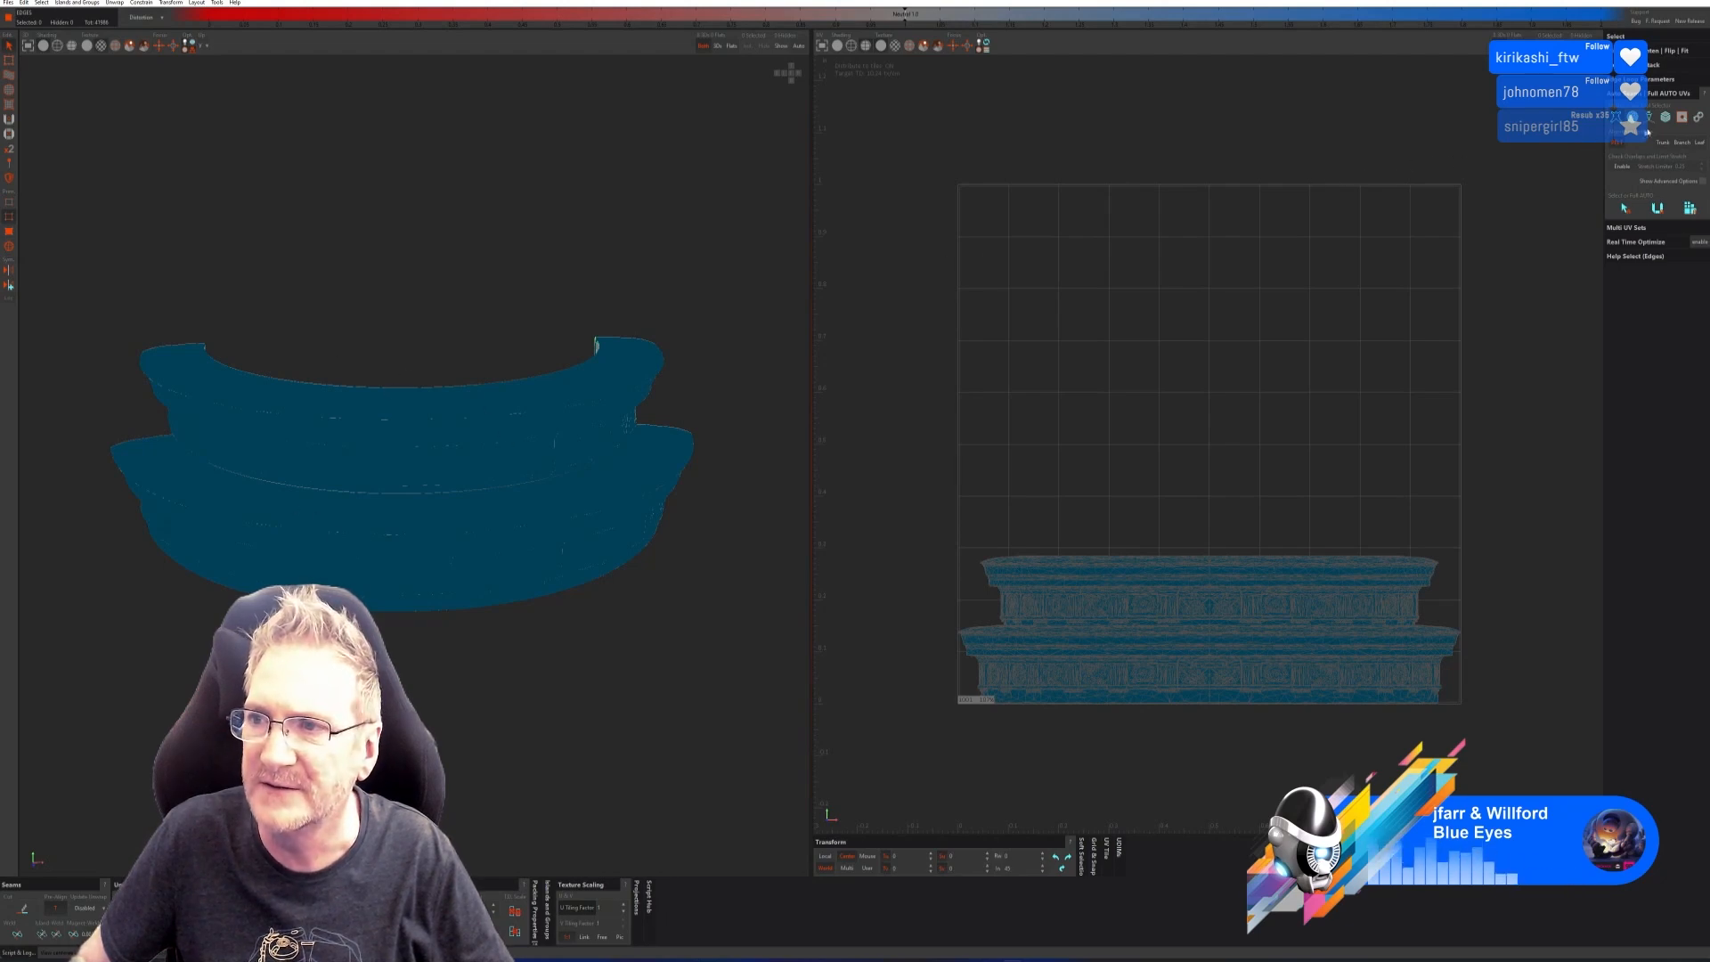
Auto-select seams on the garden bed, then unfold and pack its UV islands into the tile.
left_click(1665, 118)
left_click(1680, 231)
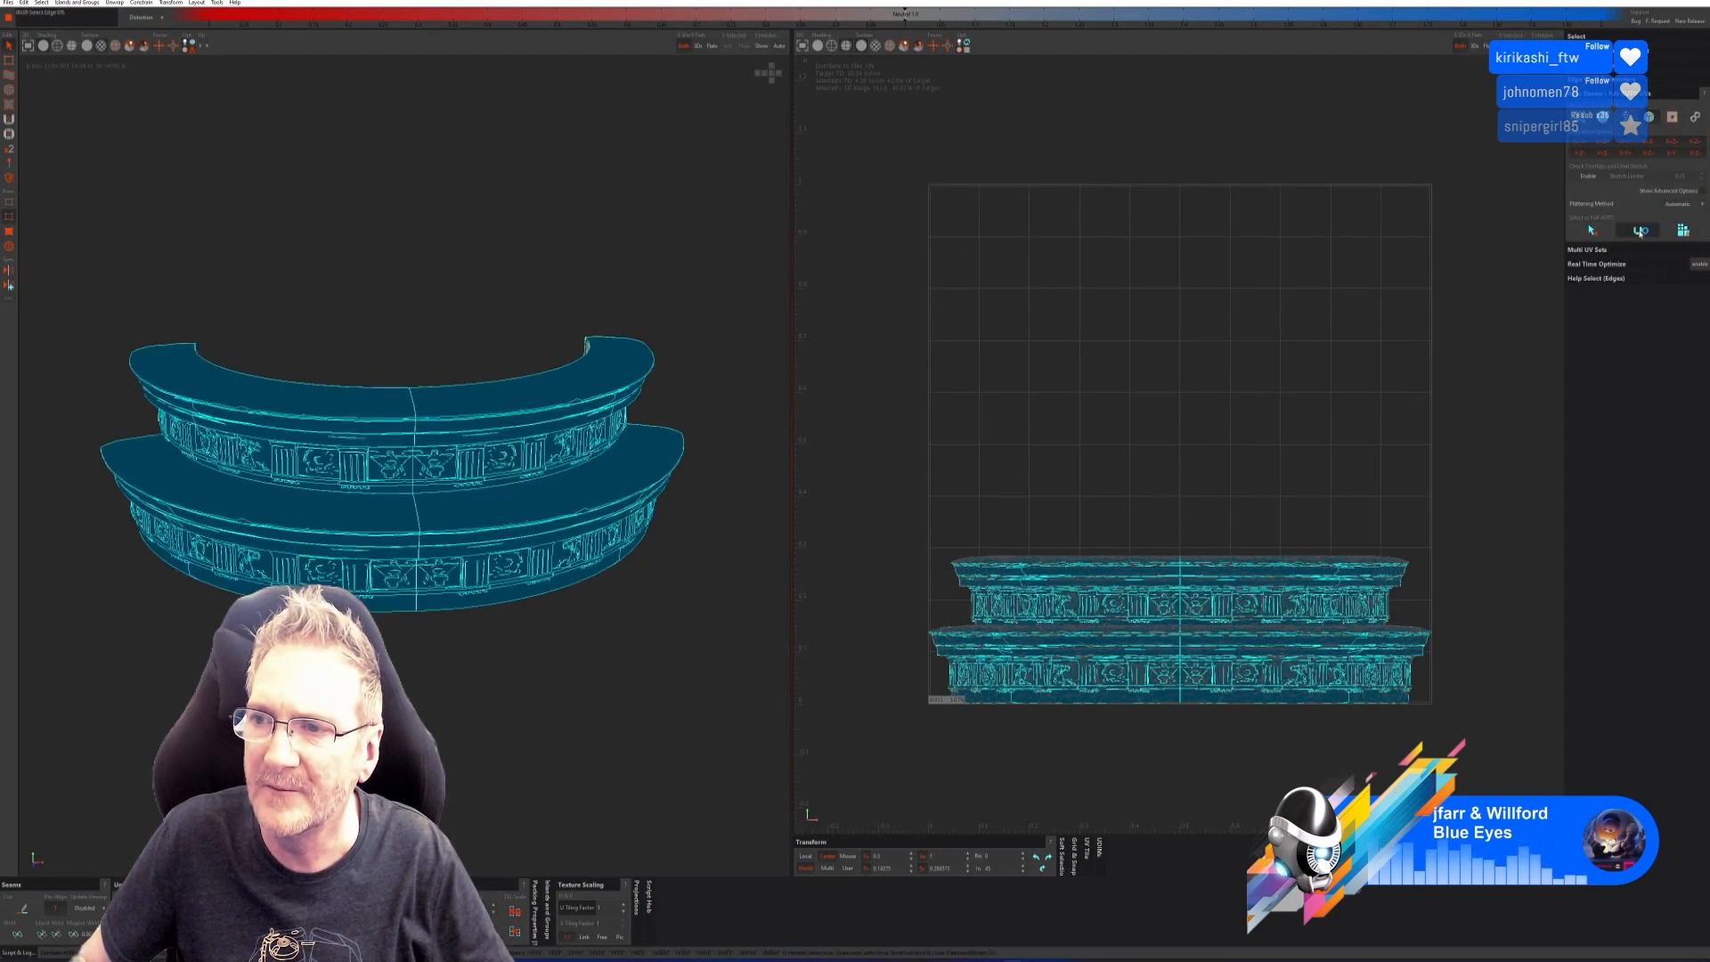
left_click(1684, 231)
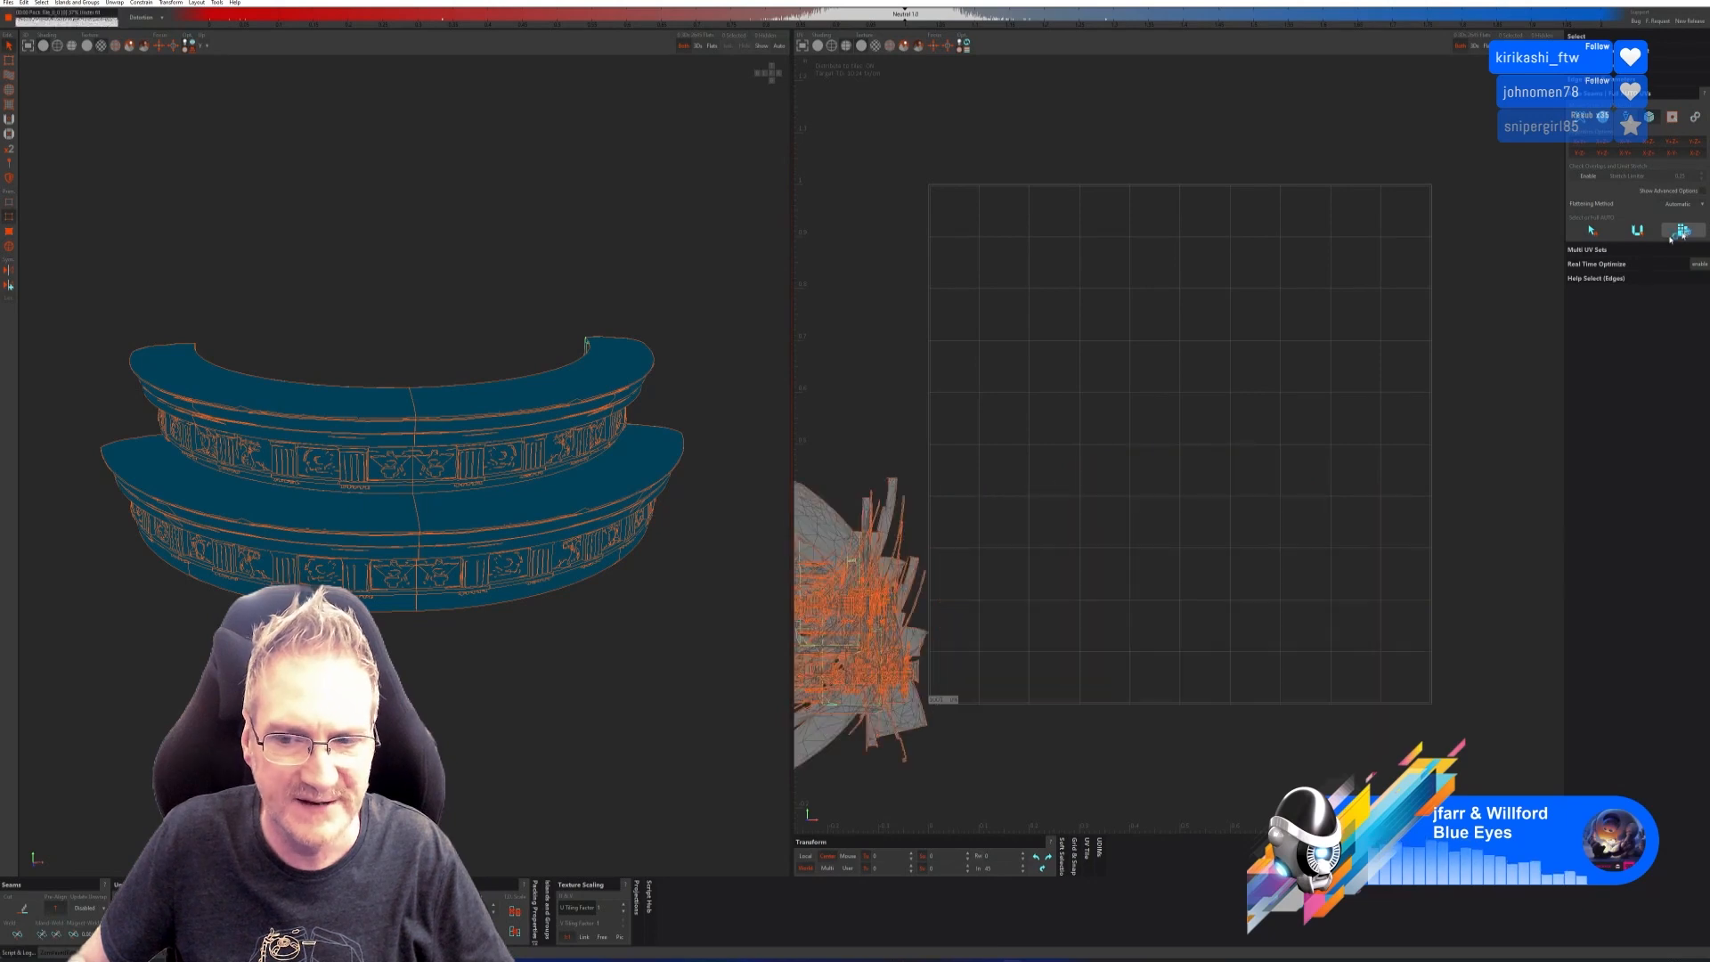
middle_click_drag(468, 548, 504, 496)
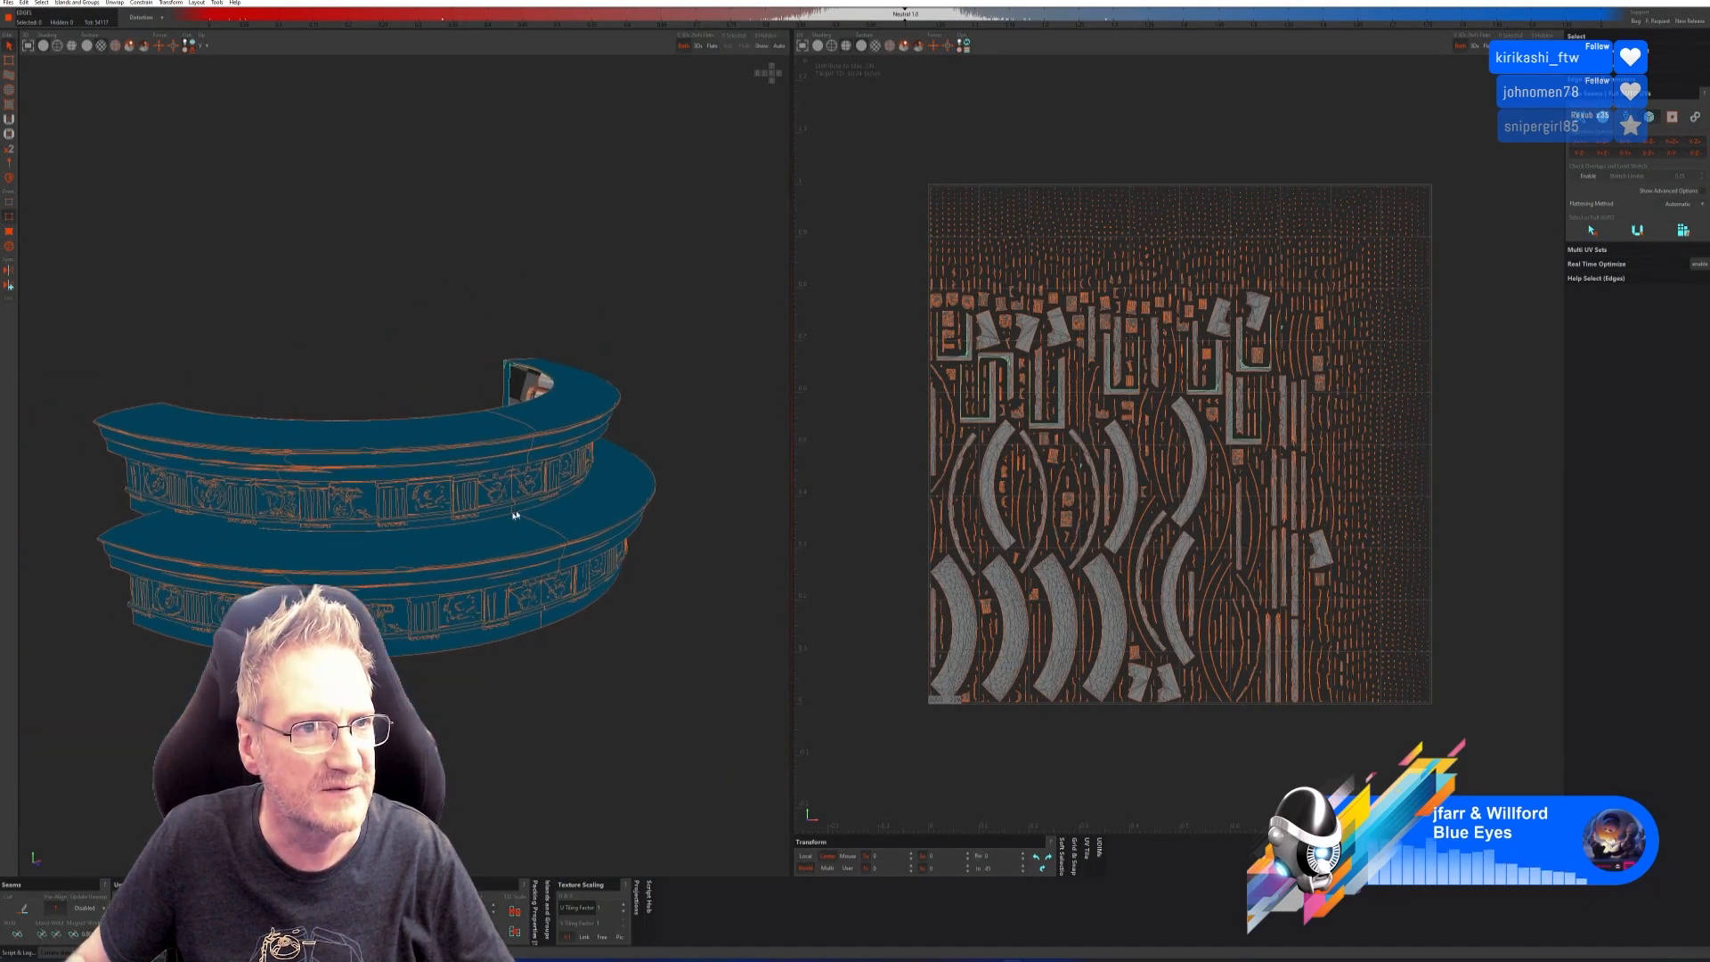
Save the packed UVs and return to the cloned garden bed in 3ds Max.
left_click(6, 4)
left_click(22, 57)
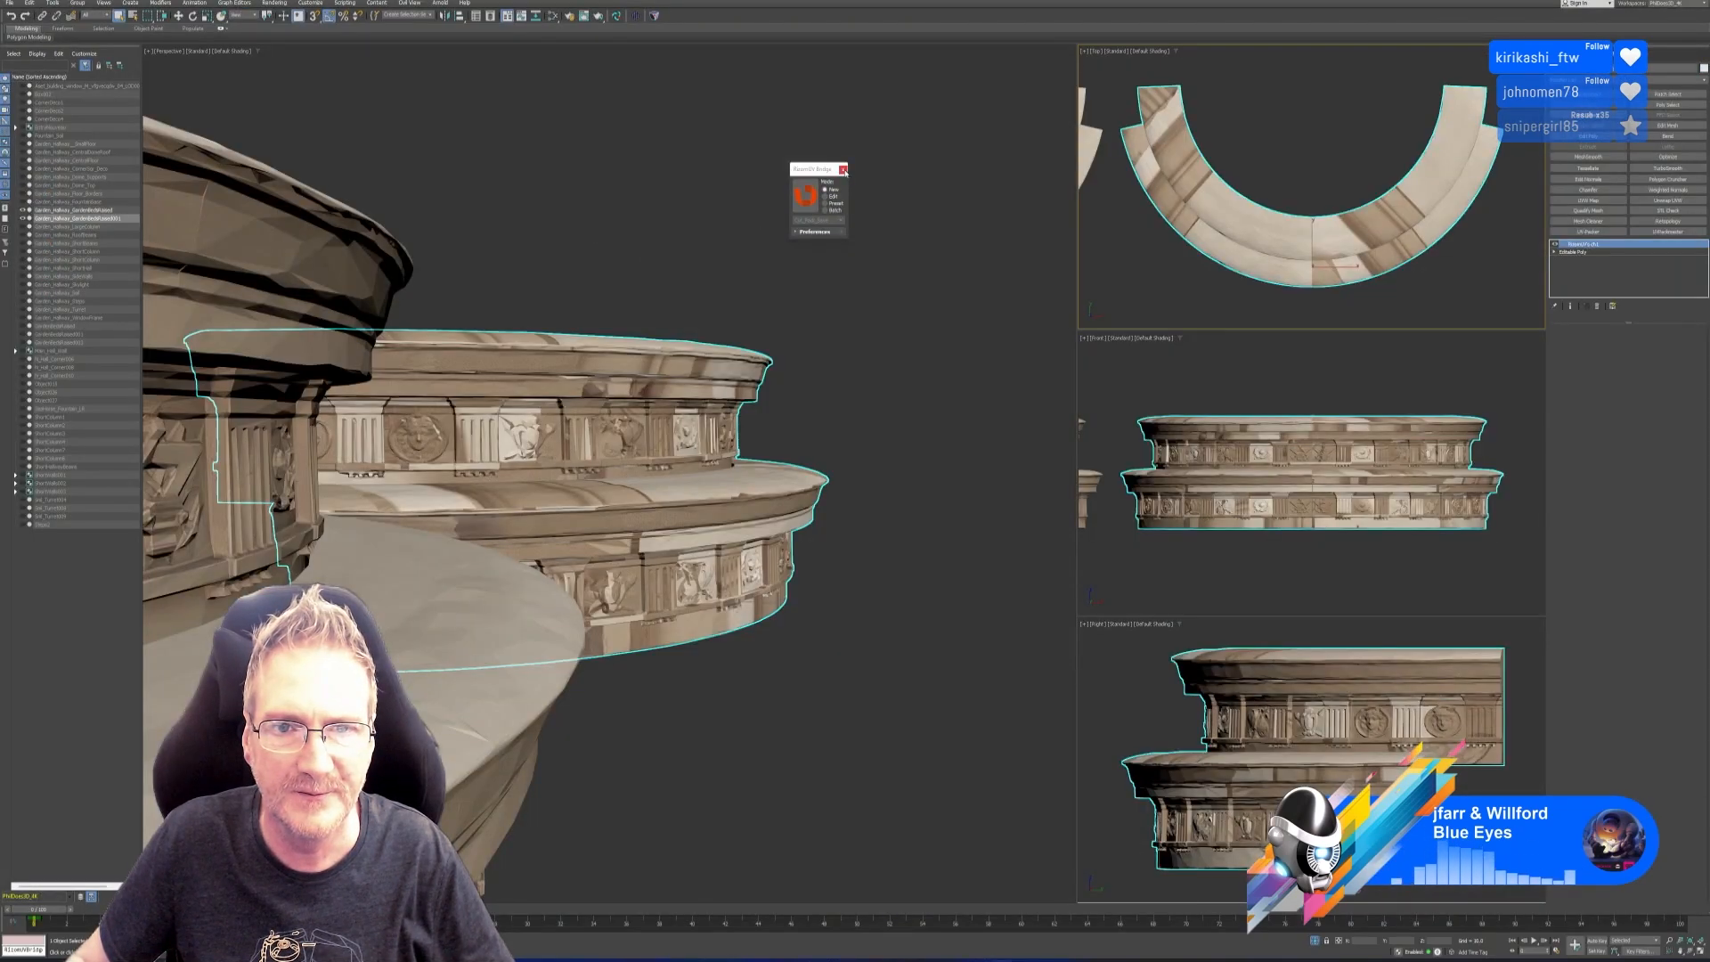
middle_click_drag(757, 392, 768, 504, "alt")
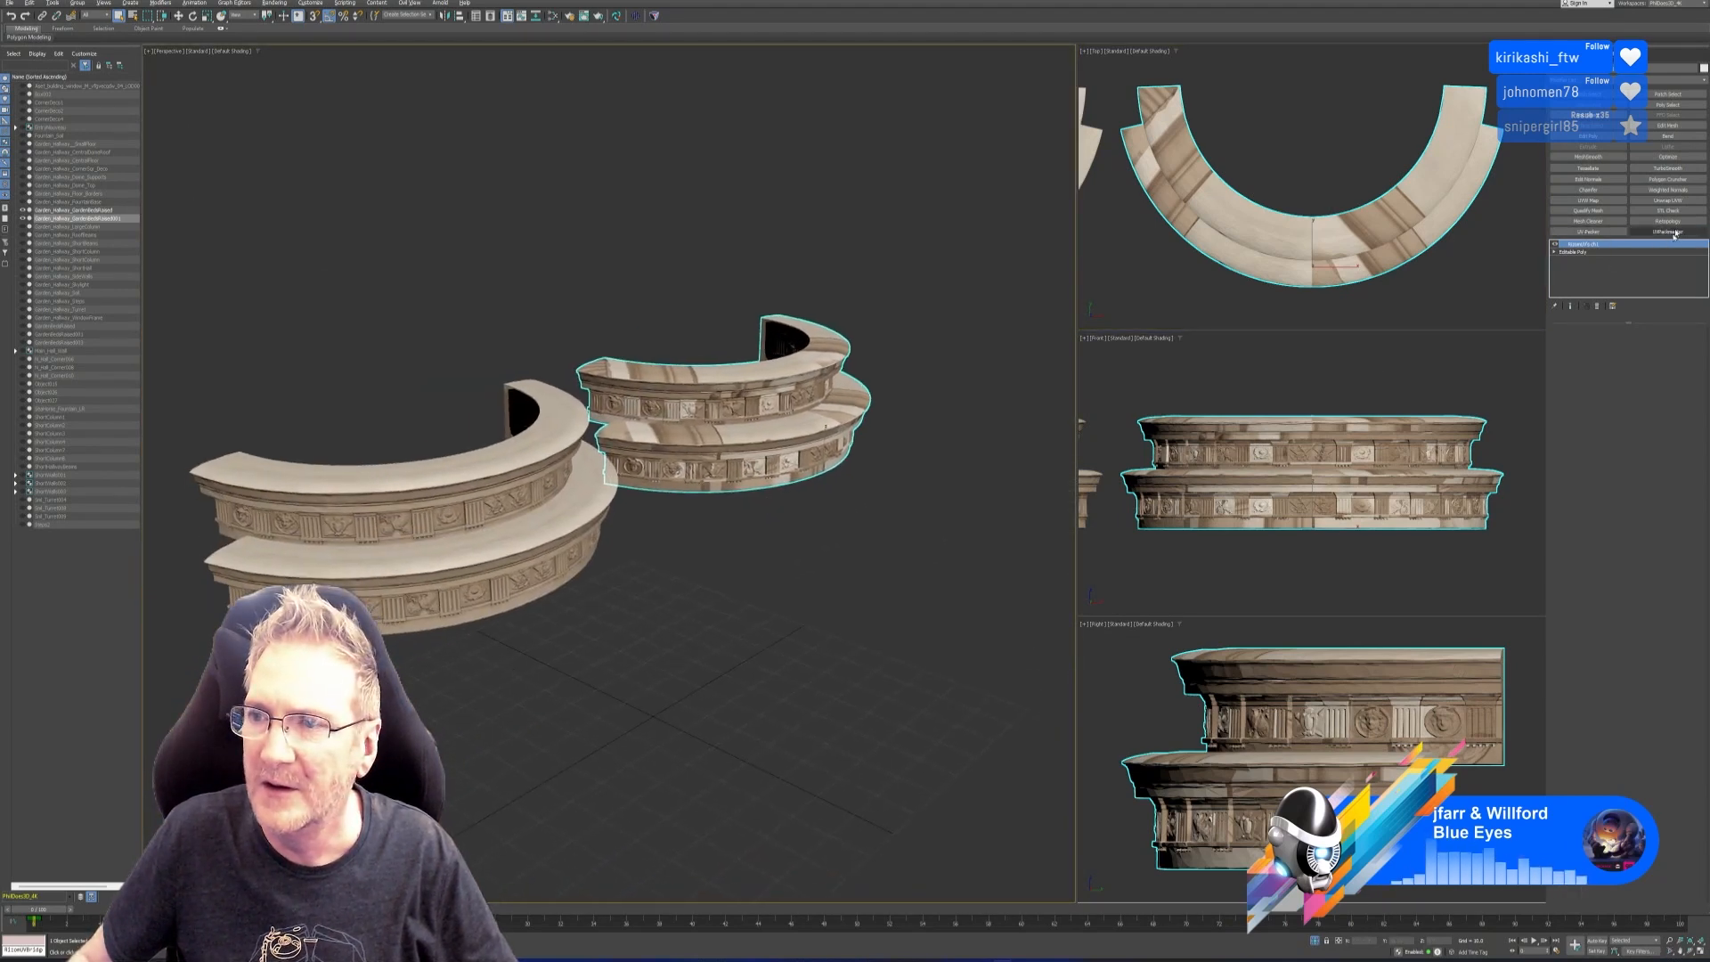
Add an Unwrap UVW modifier to the cloned bed, set its map channel to 2 and accept the channel change.
left_click(1667, 200)
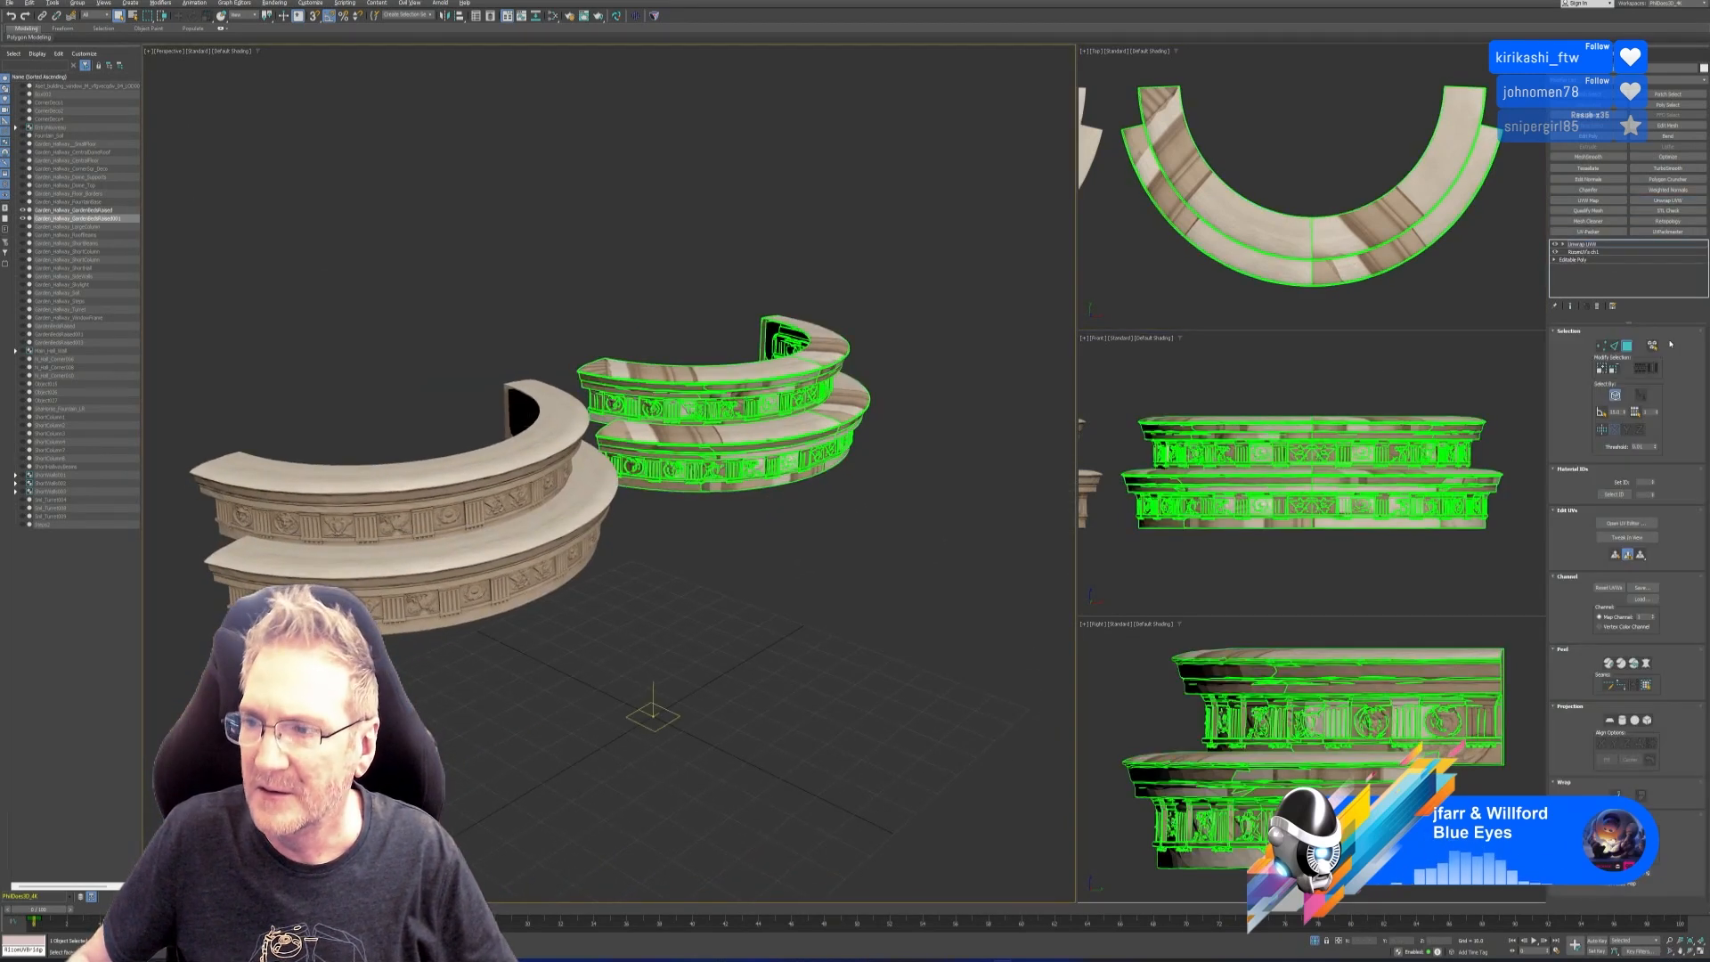
left_click(1653, 615)
left_click(808, 489)
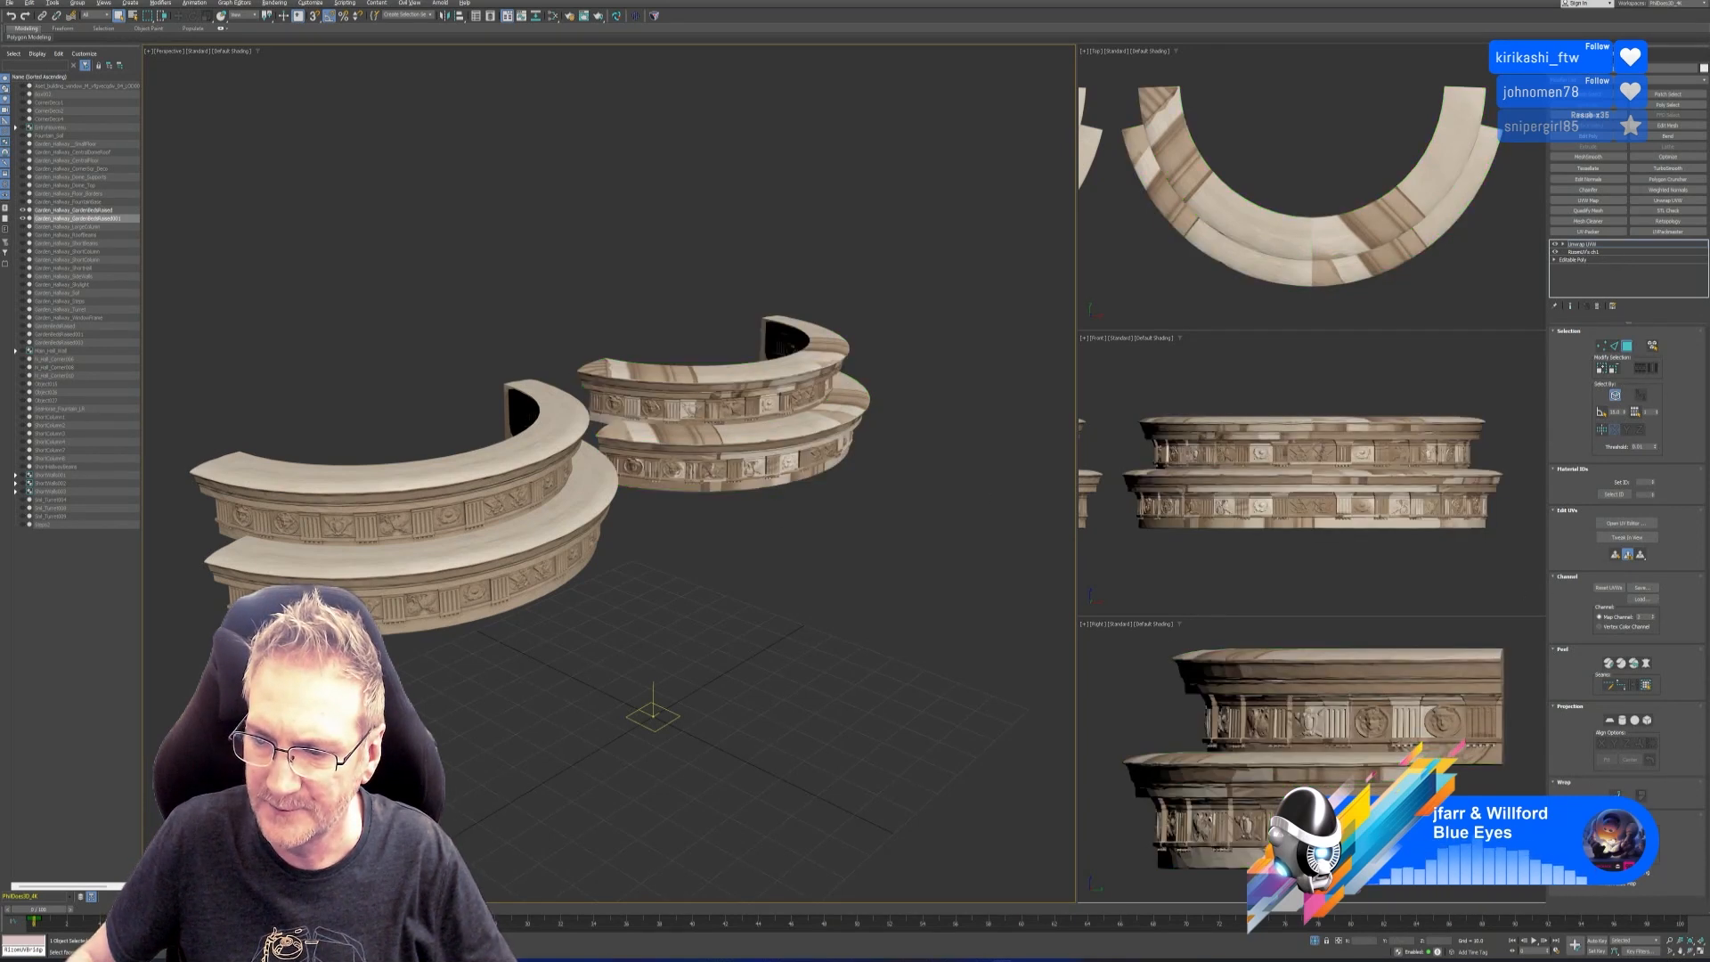
Copy the clone's Unwrap UVW modifier and paste it onto the original garden bed.
right_click(1589, 244)
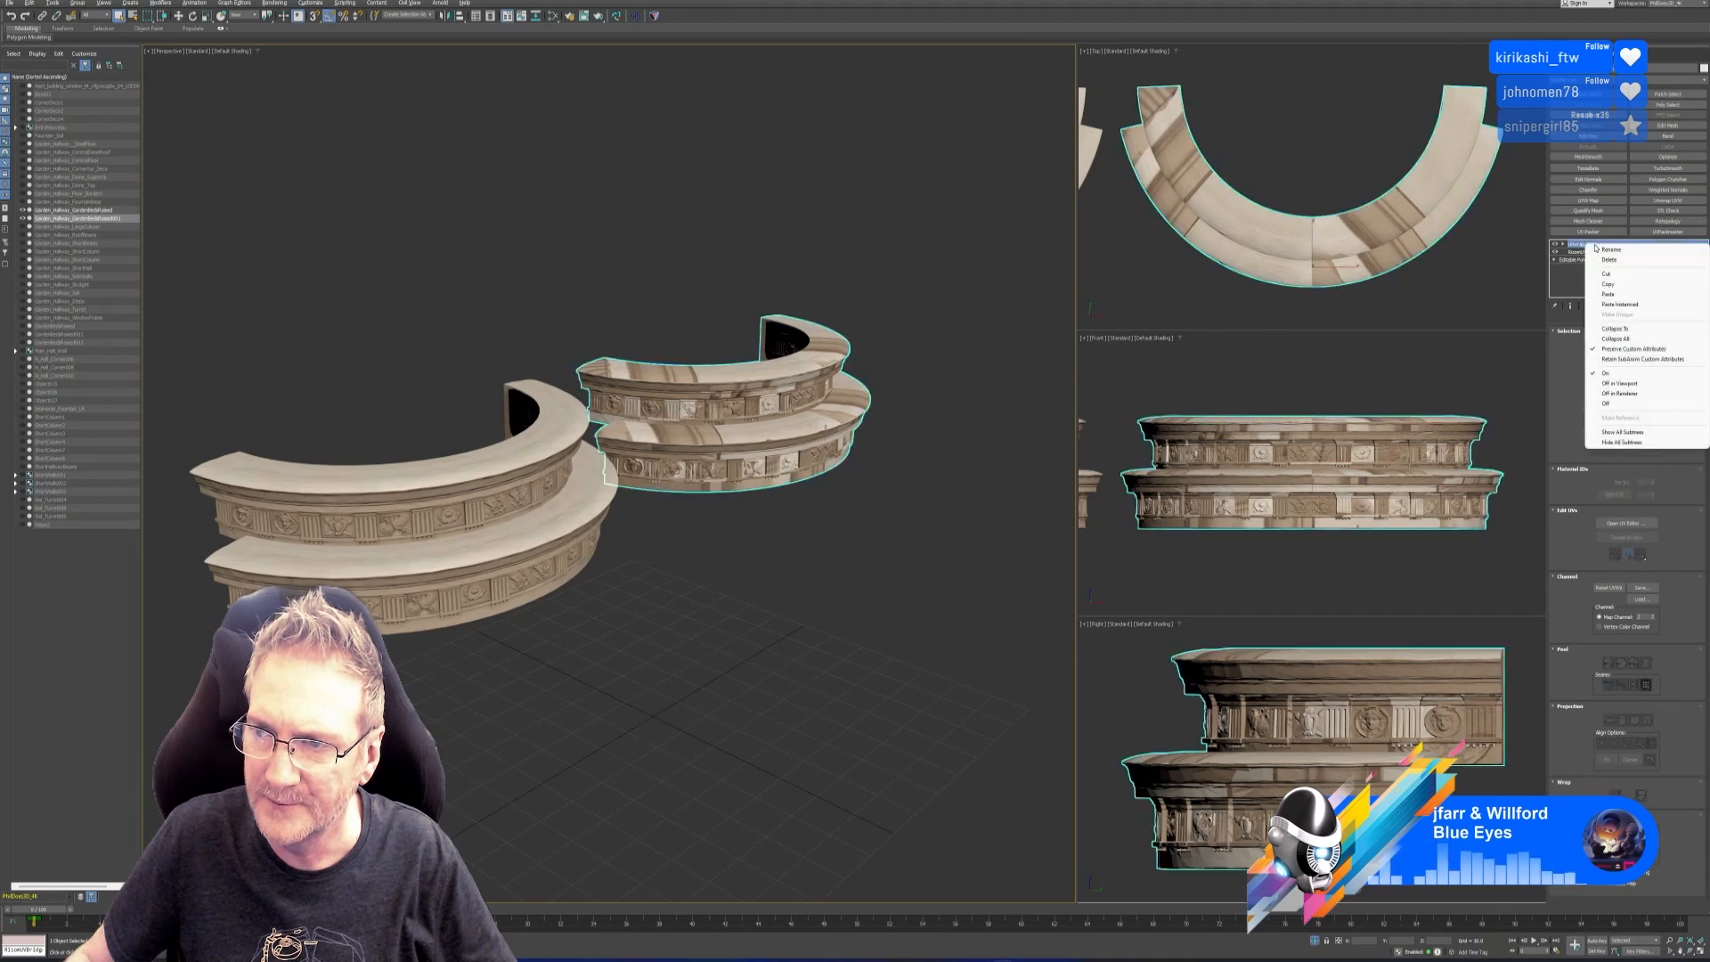
left_click(1606, 284)
left_click(570, 498)
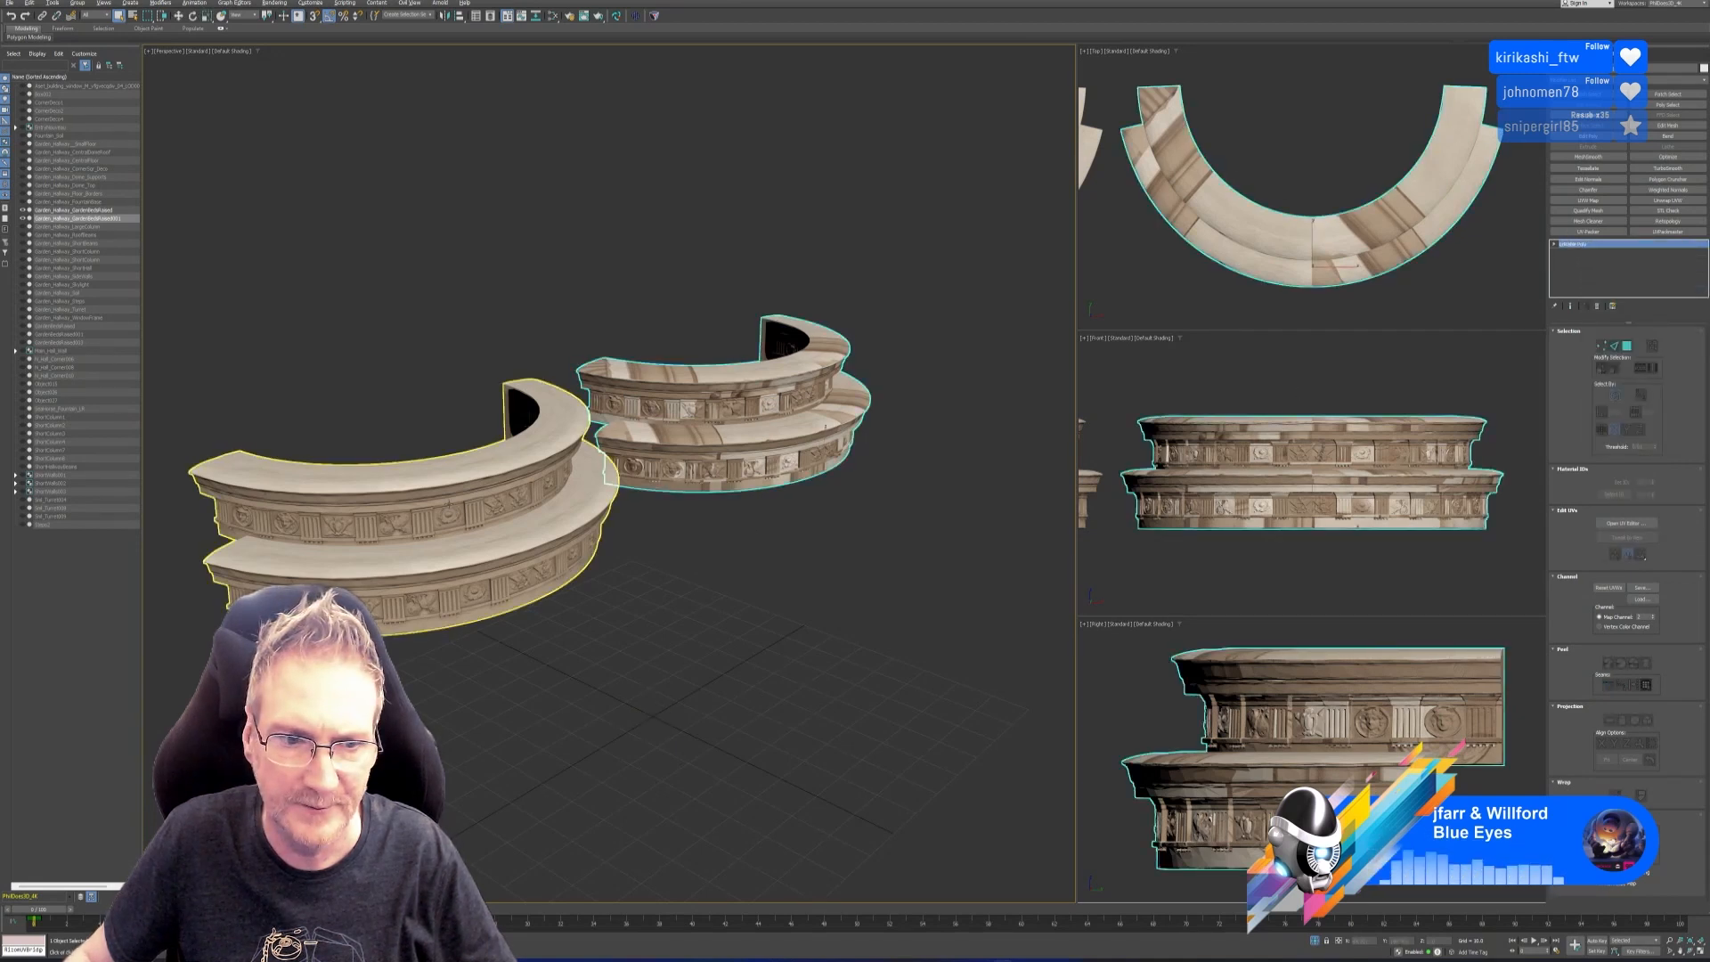
right_click(1587, 245)
left_click(1603, 252)
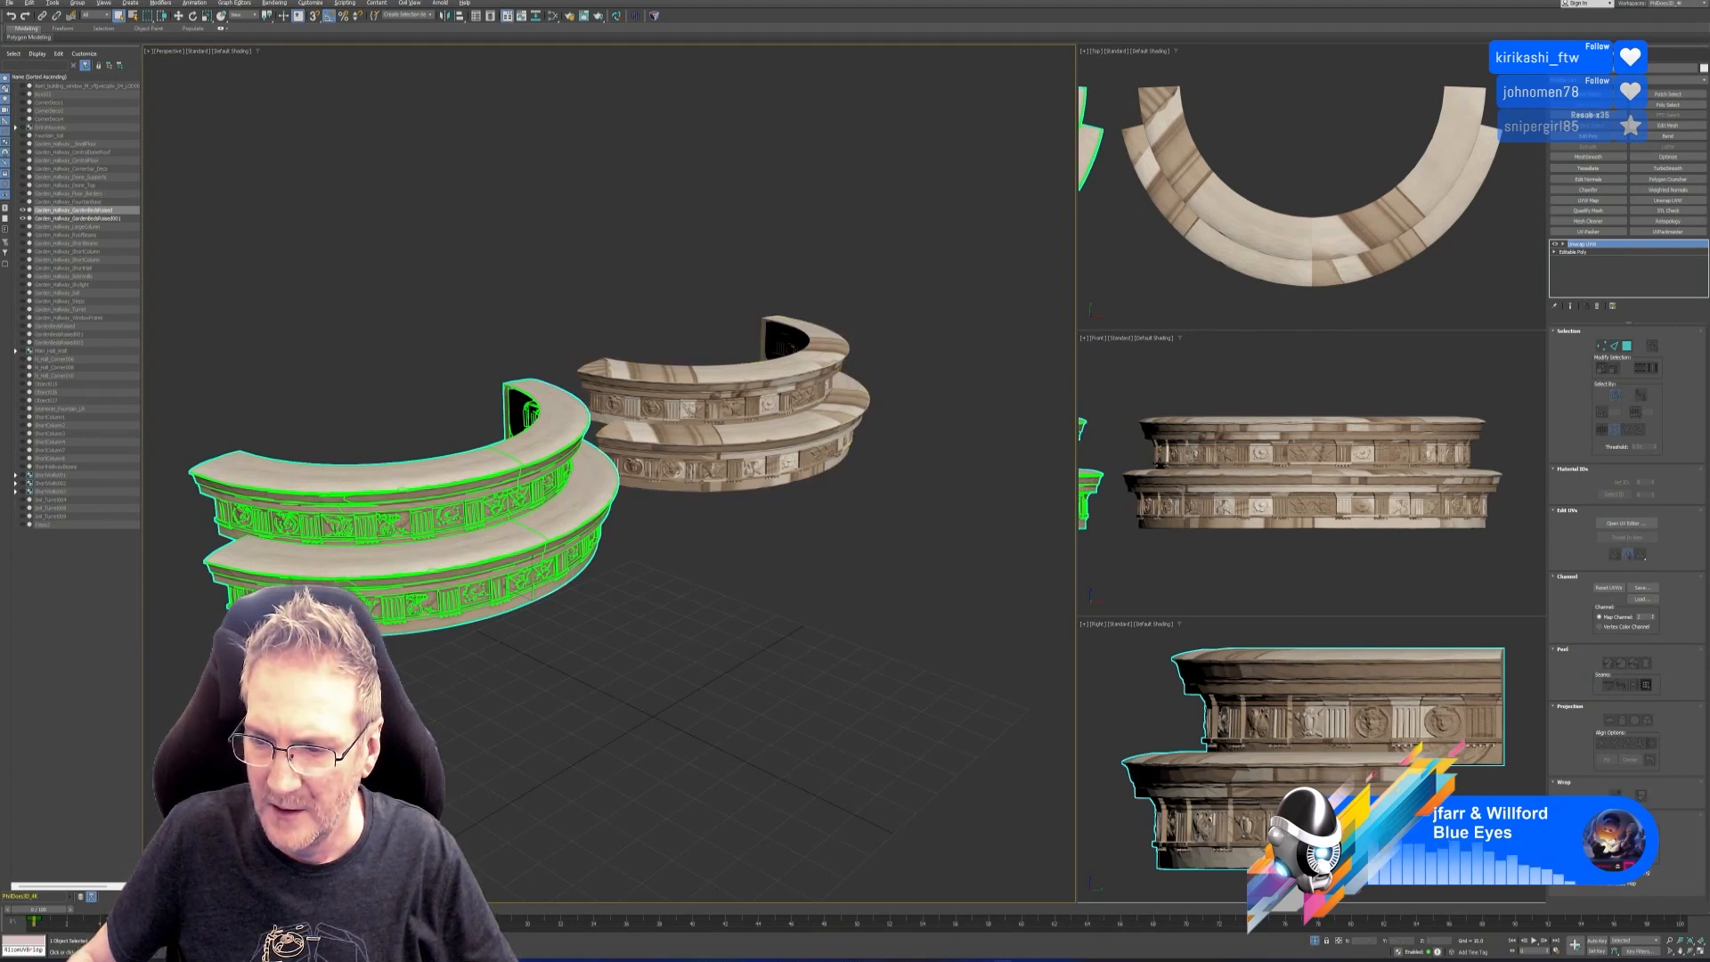
Replace the dome supports' entry in Bake to Texture with a Diffuse map for the original garden bed.
left_click(275, 4)
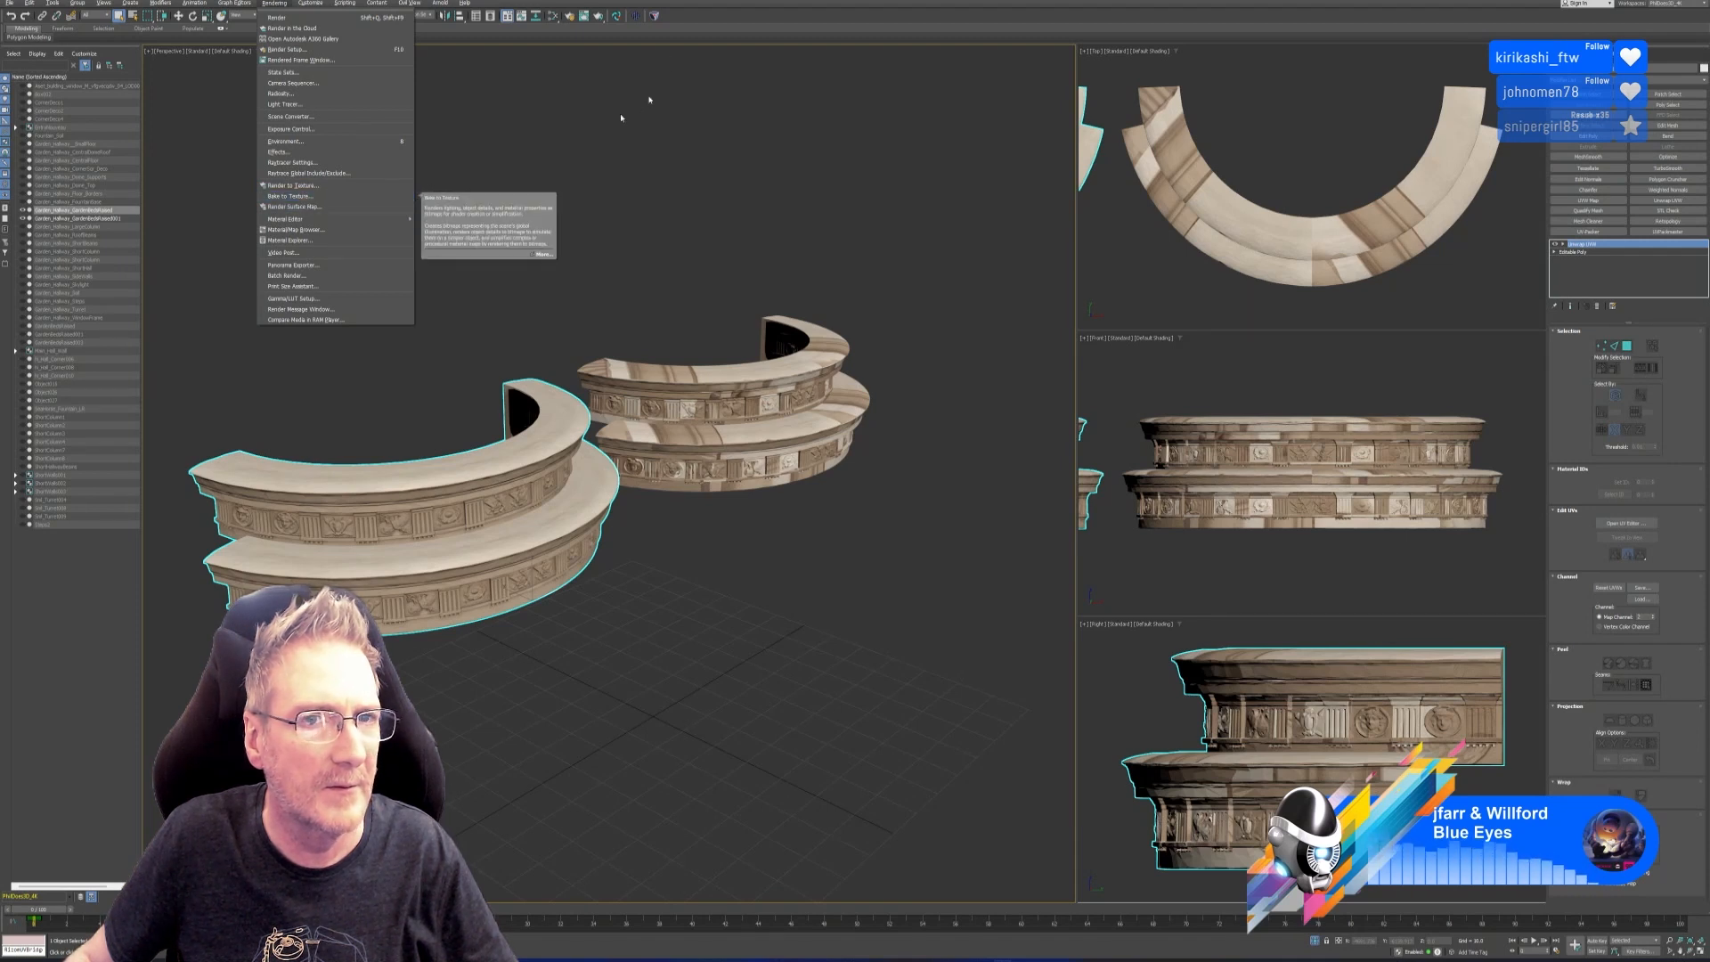
left_click(289, 196)
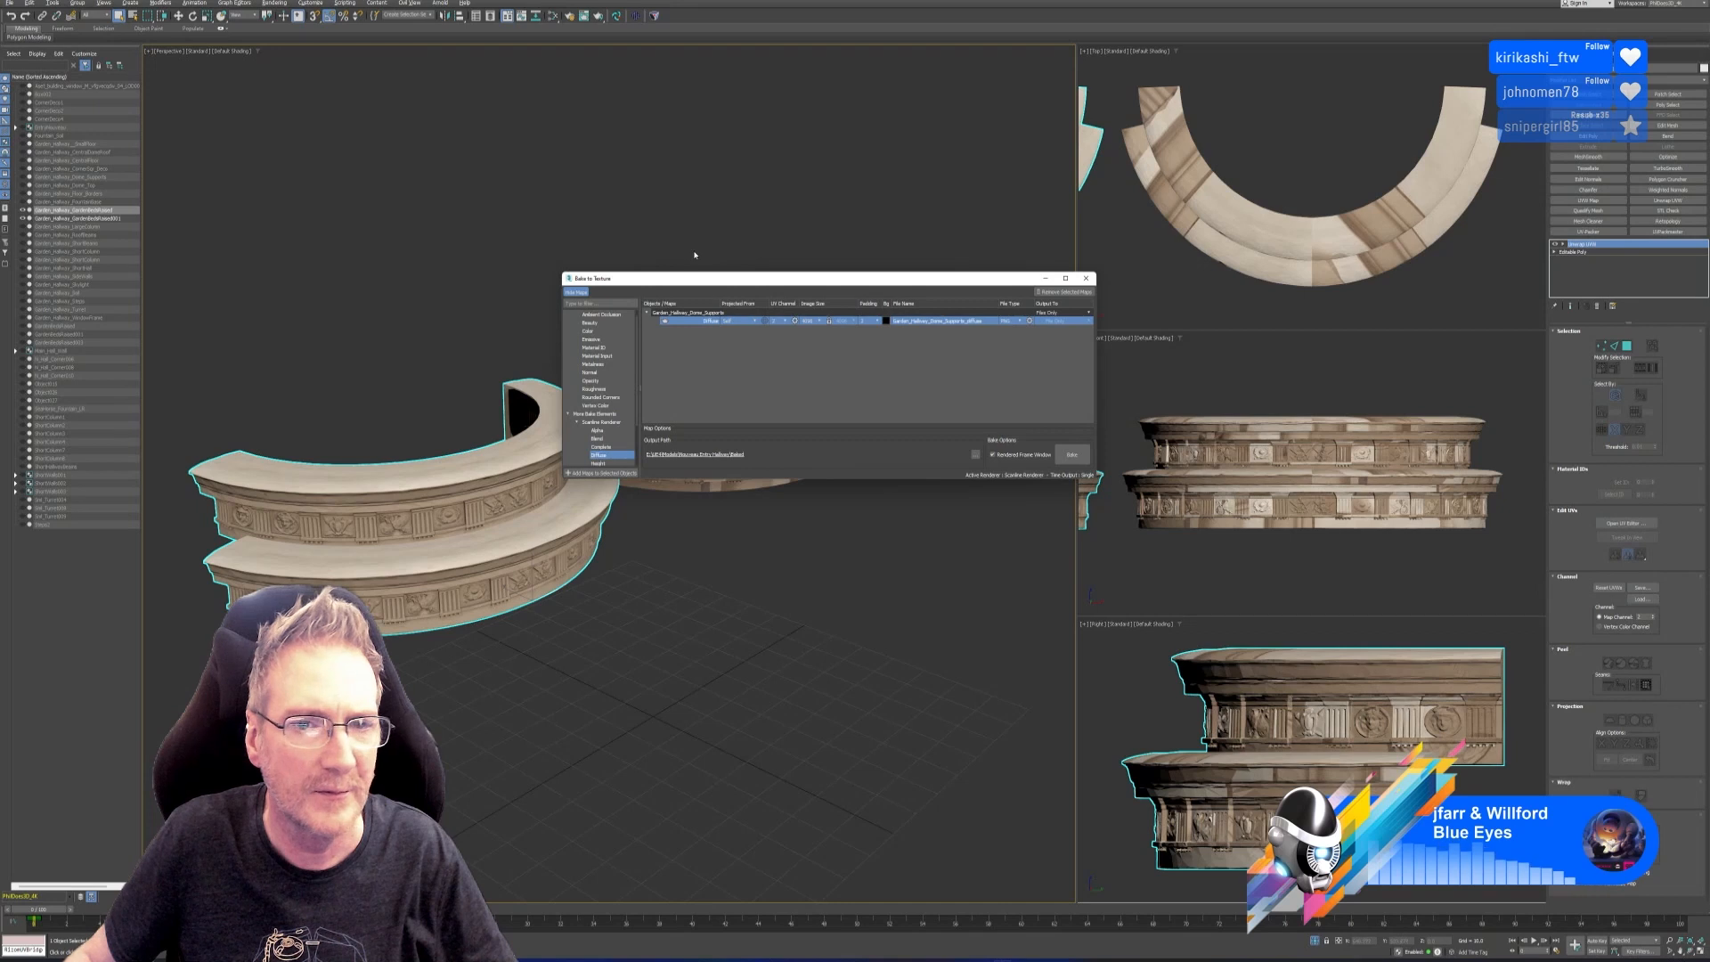
left_click(1058, 293)
left_click(614, 474)
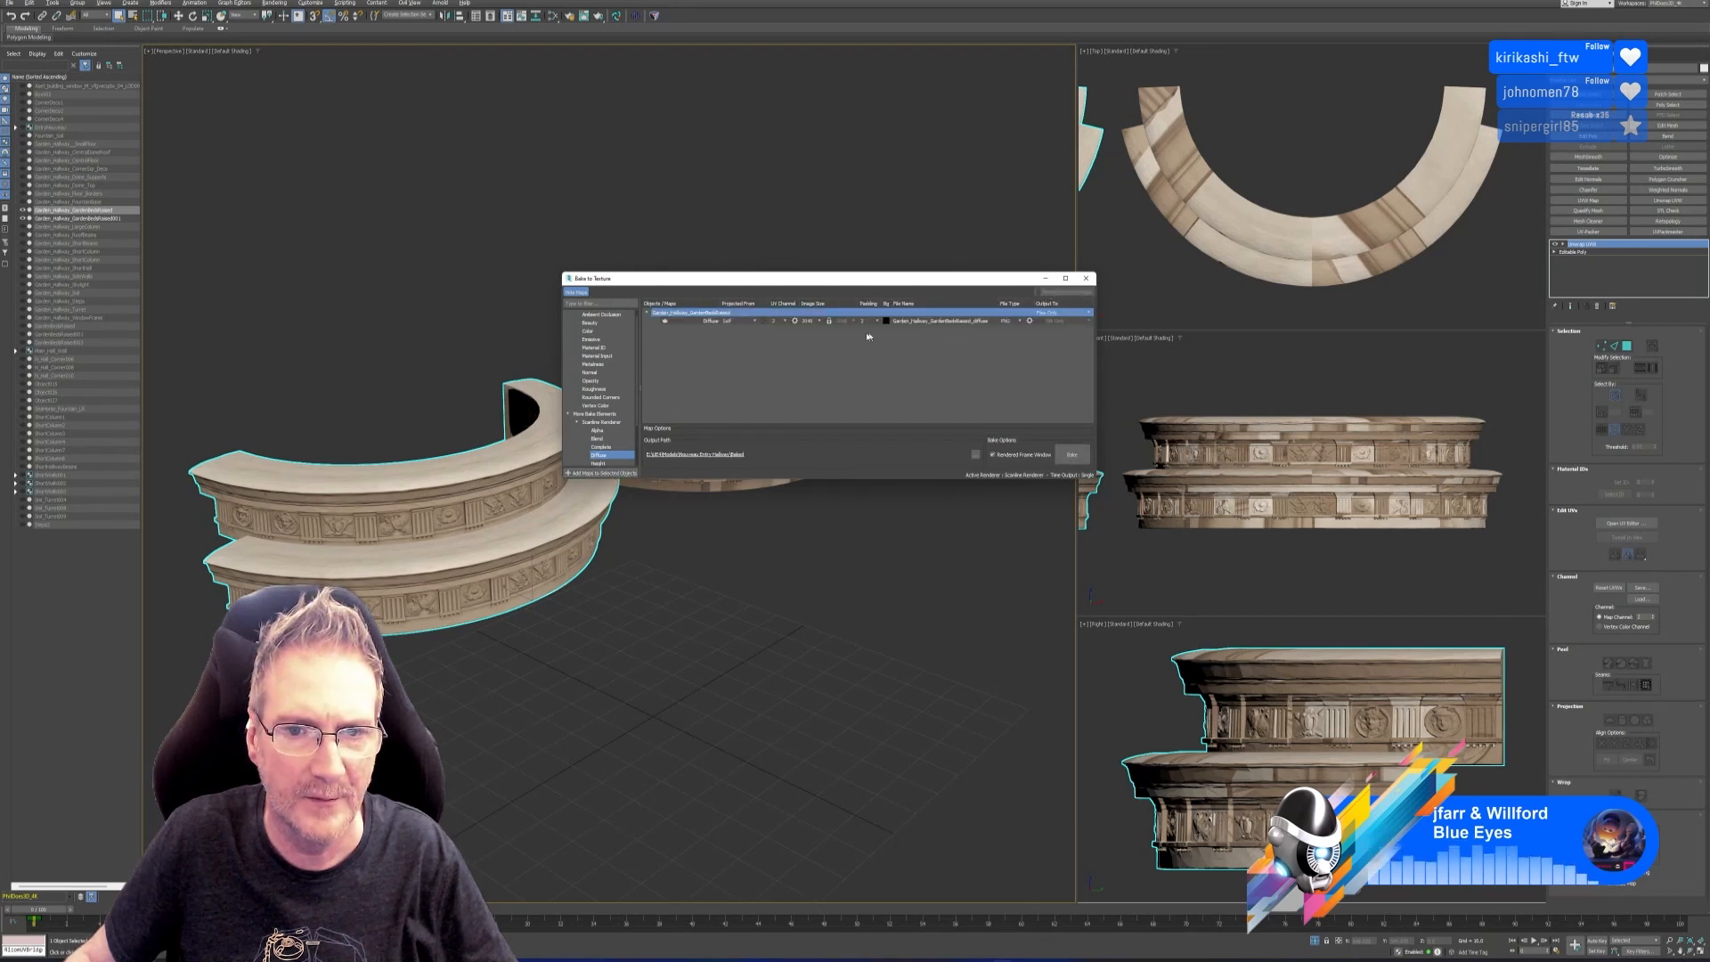
Choose the image size for the garden bed's diffuse map, bake it and close the baking window.
left_click(808, 321)
left_click(810, 344)
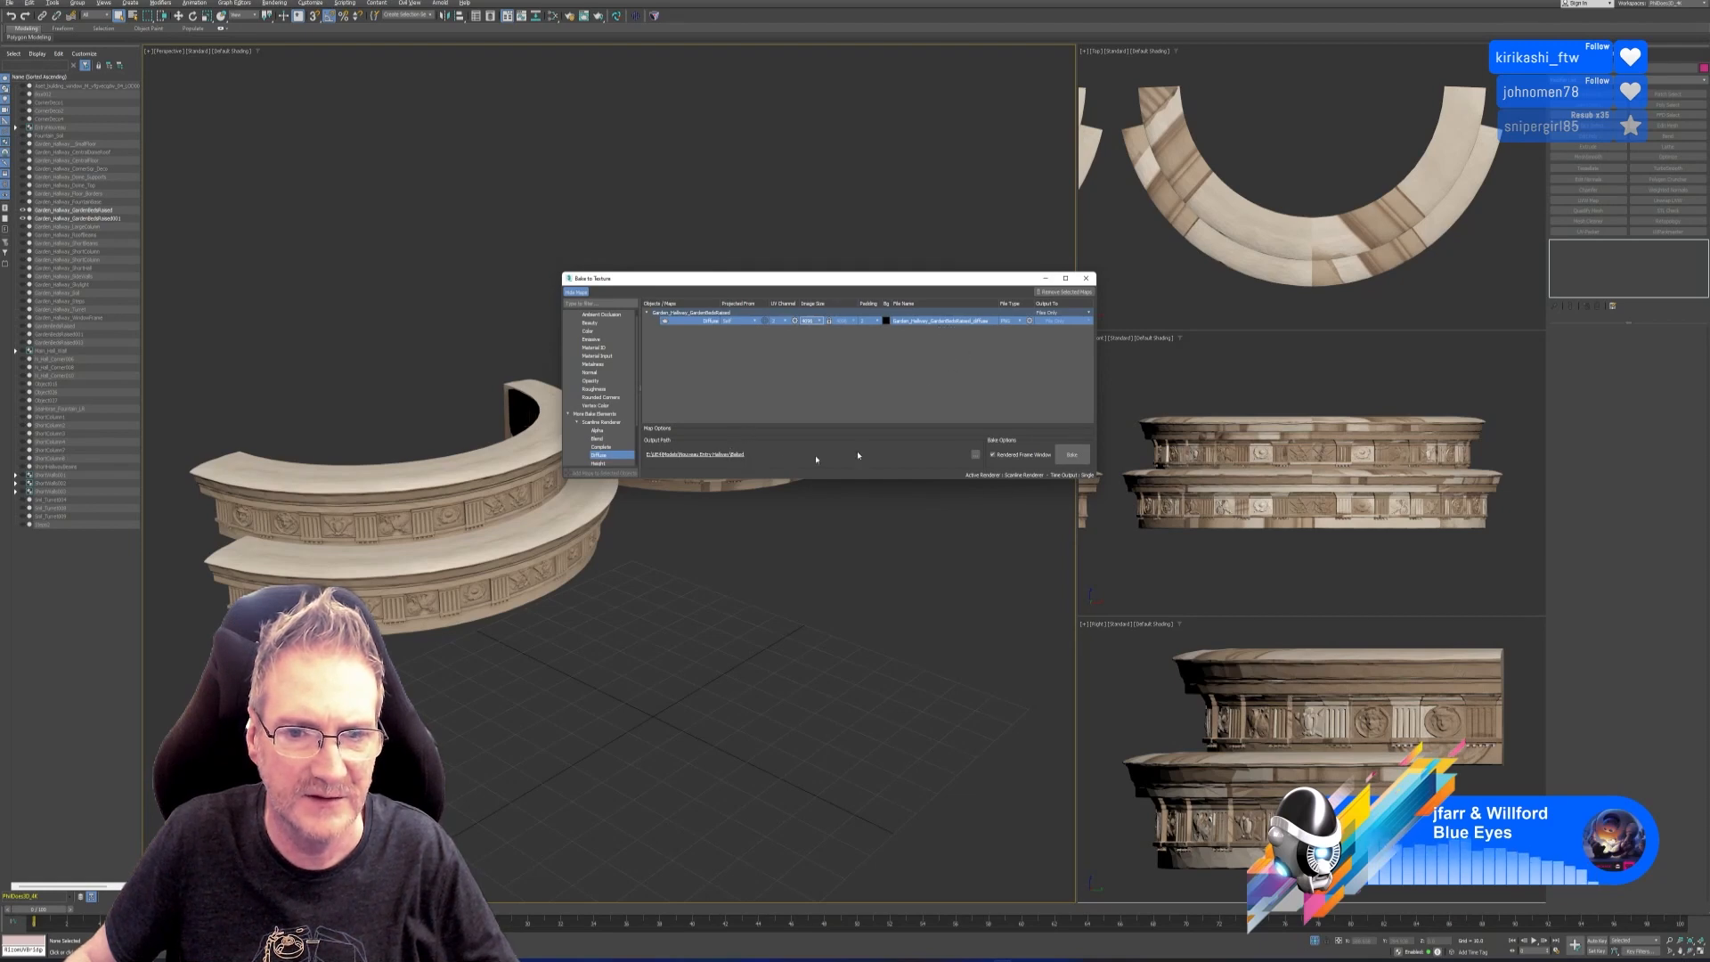
left_click(1072, 454)
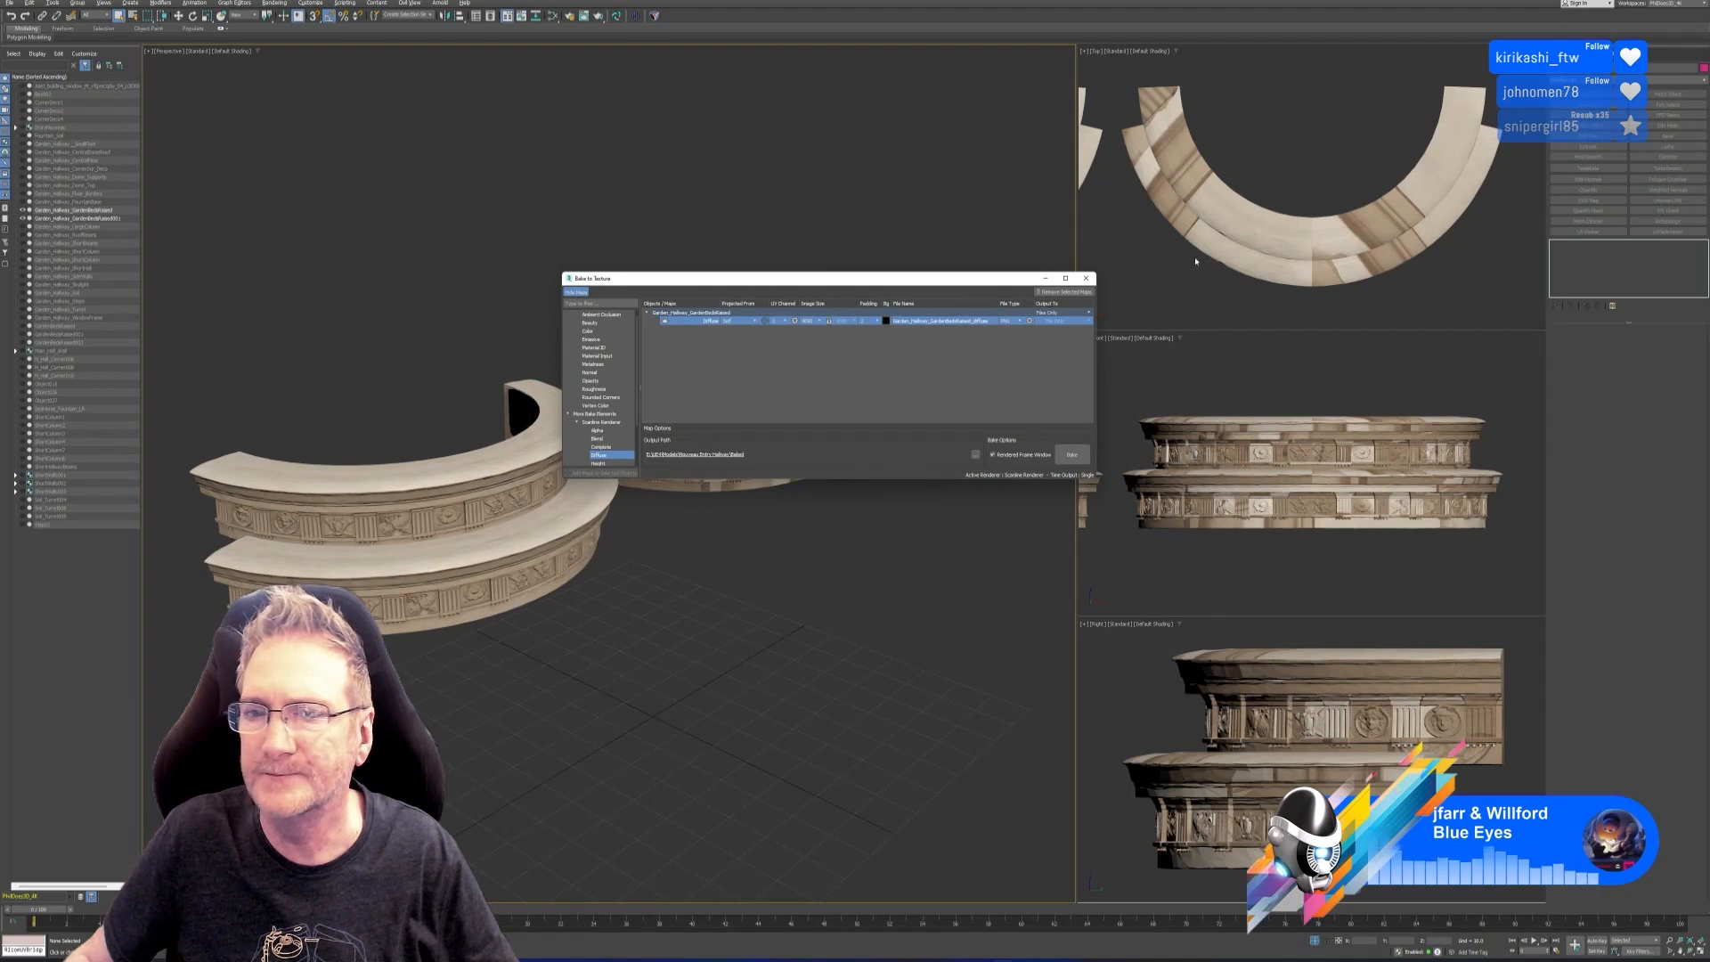
left_click(1086, 278)
middle_click_drag(766, 286, 773, 286)
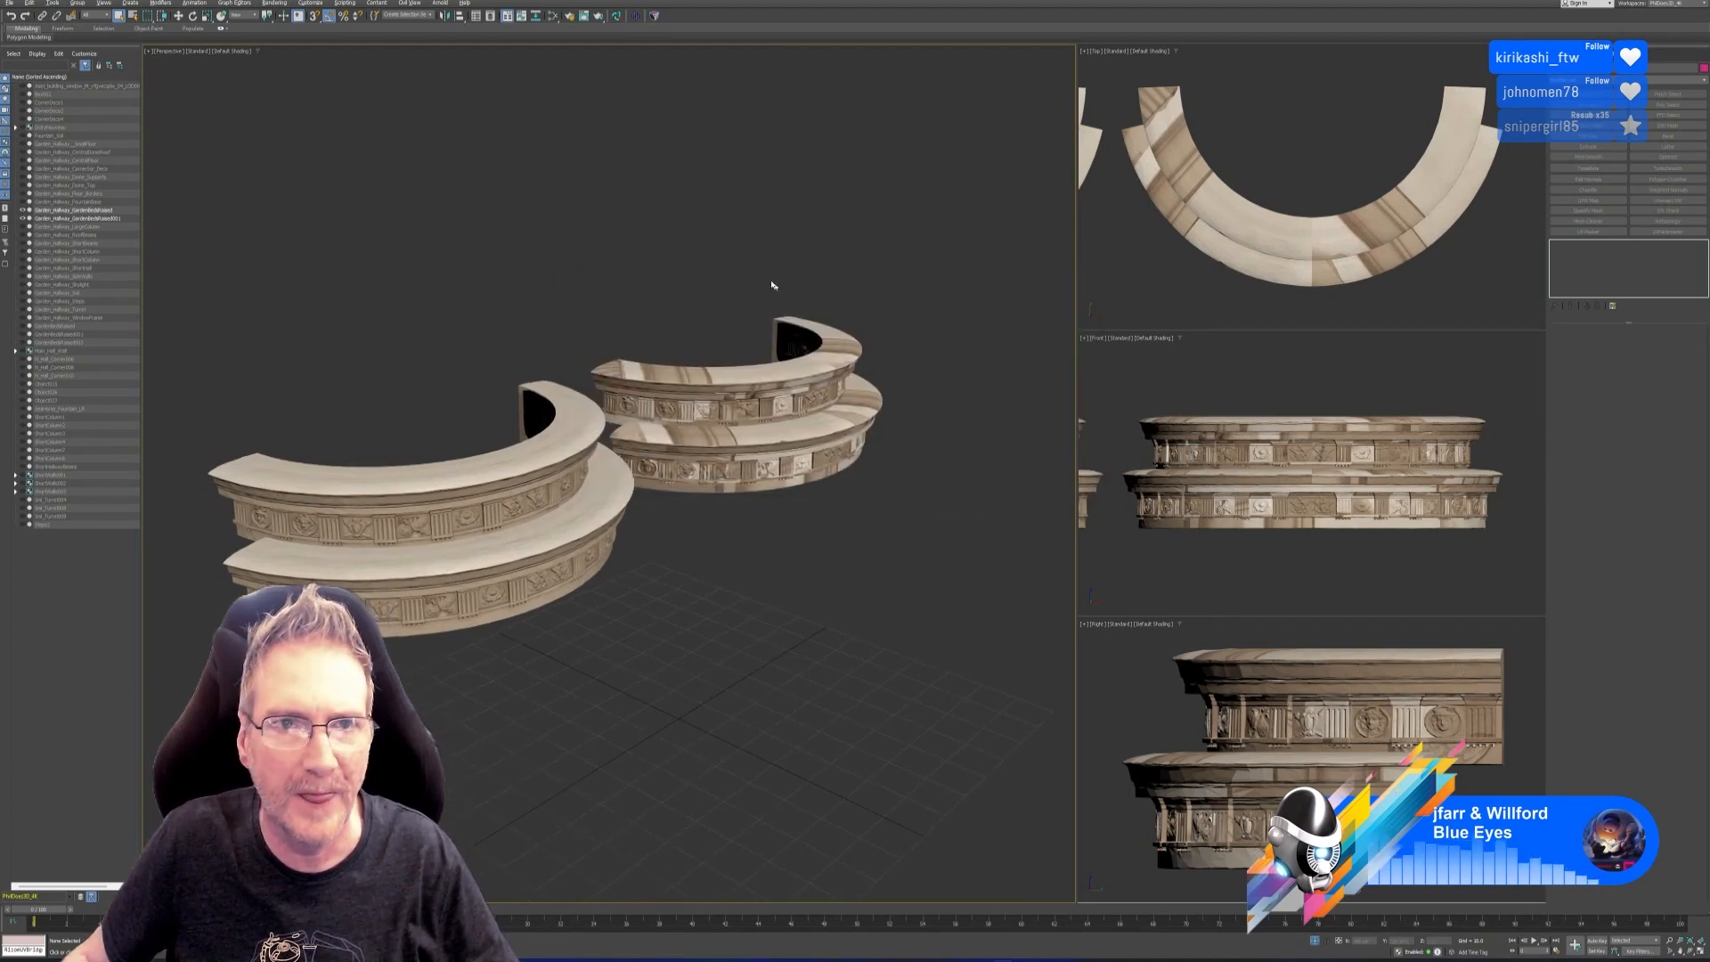
Create a Standard (Legacy) material and a Bitmap node loading the garden bed's baked diffuse PNG in the material editor.
left_click(553, 17)
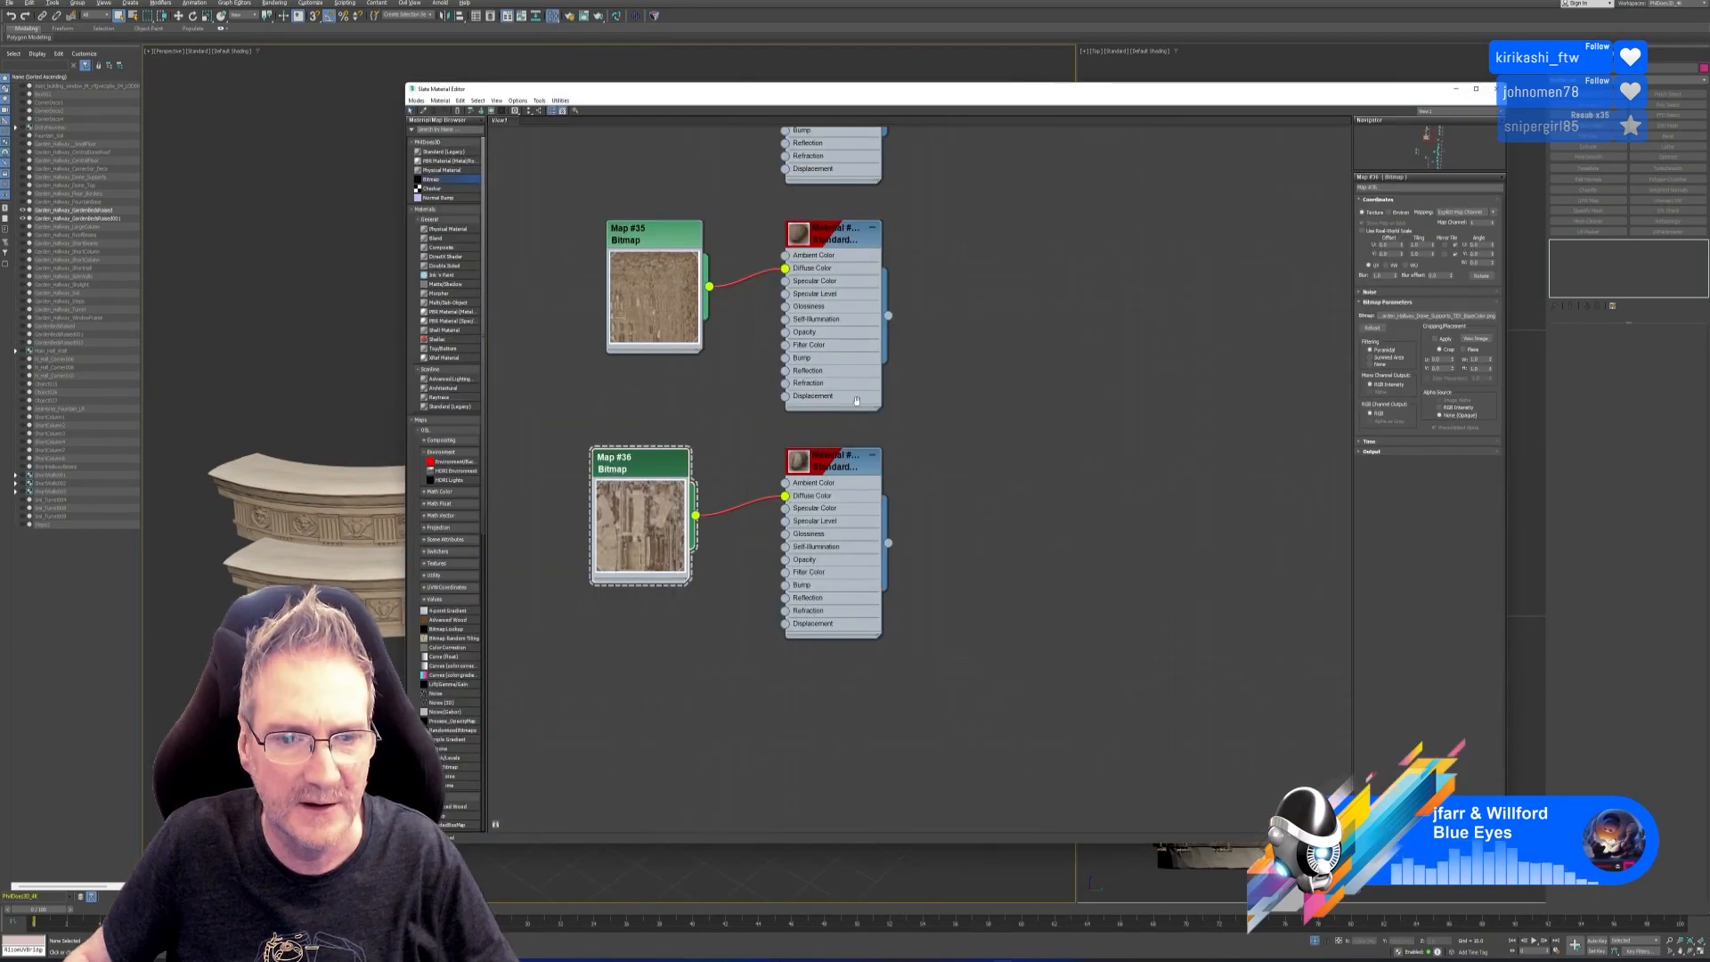
middle_click_drag(839, 408, 896, 222)
double_click(450, 153)
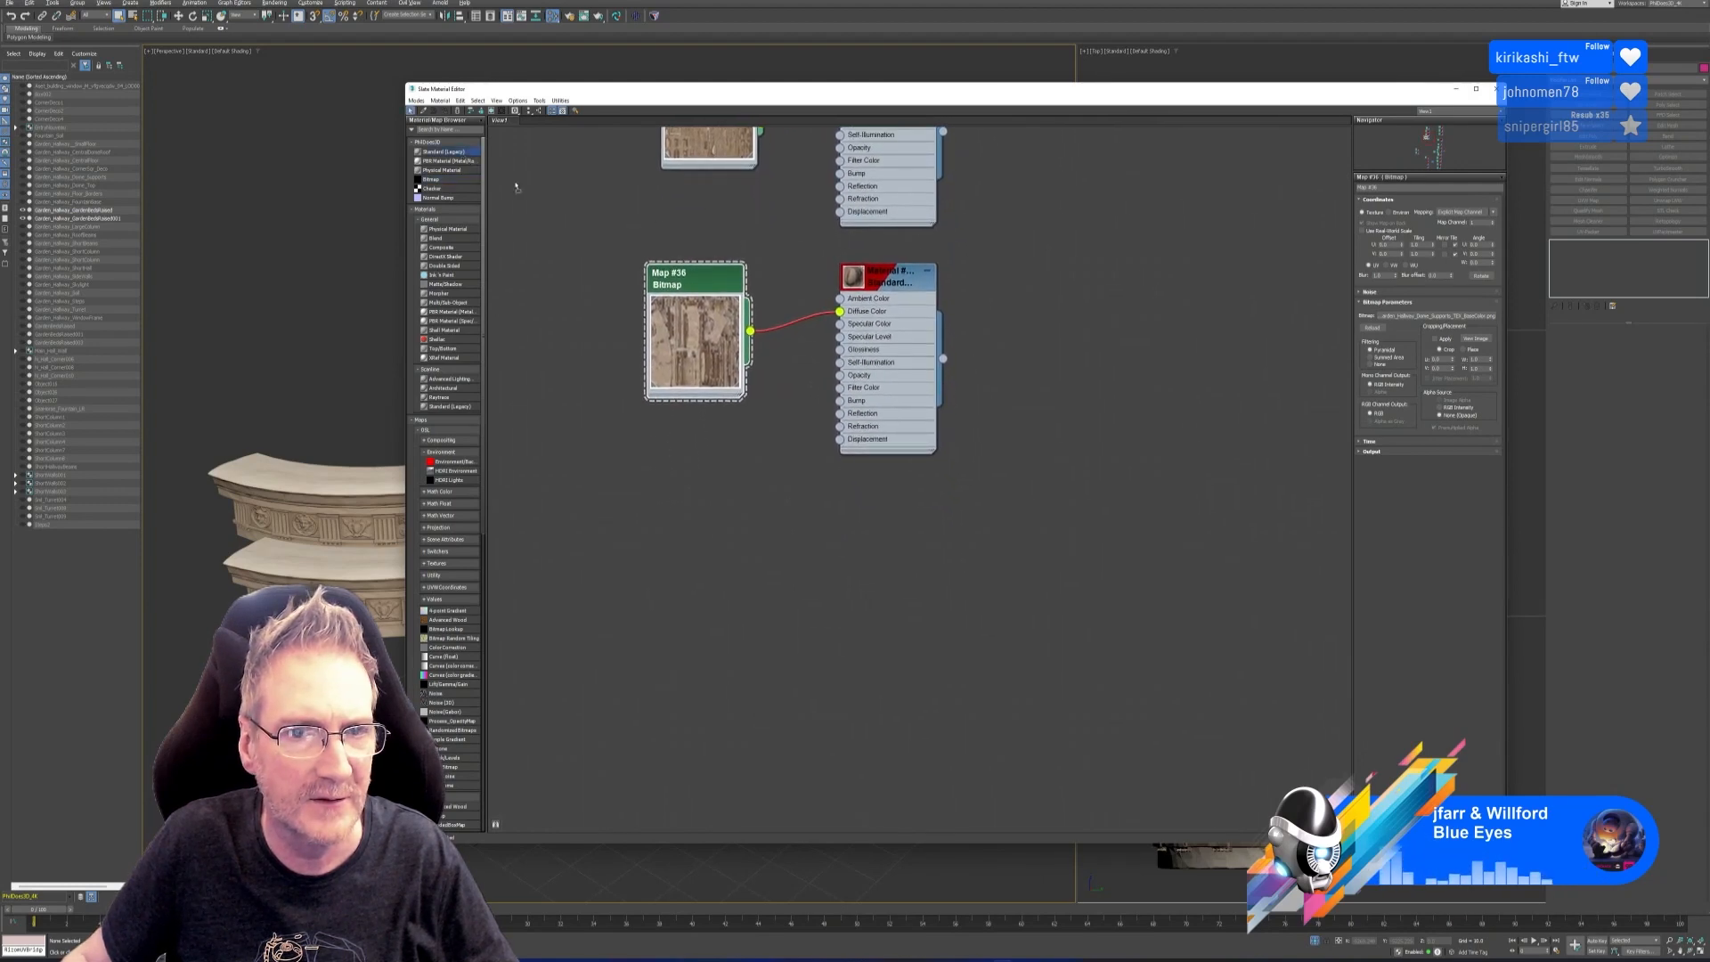
left_click_drag(443, 181, 689, 485)
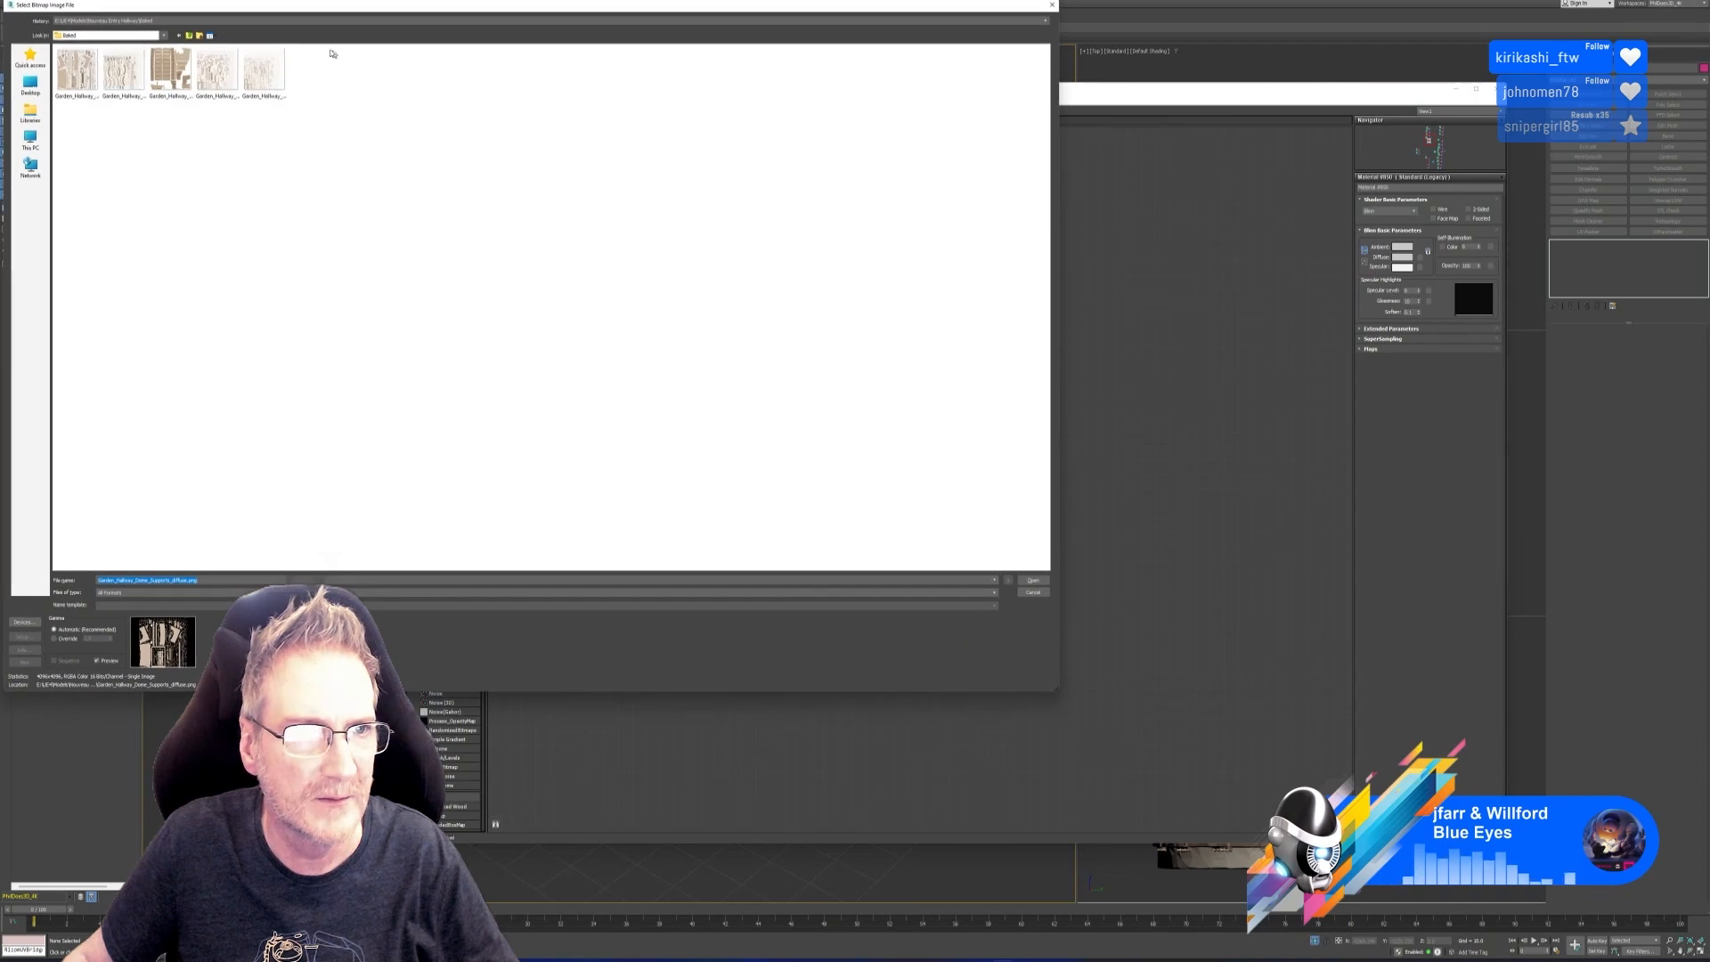
left_click_drag(330, 12, 714, 63)
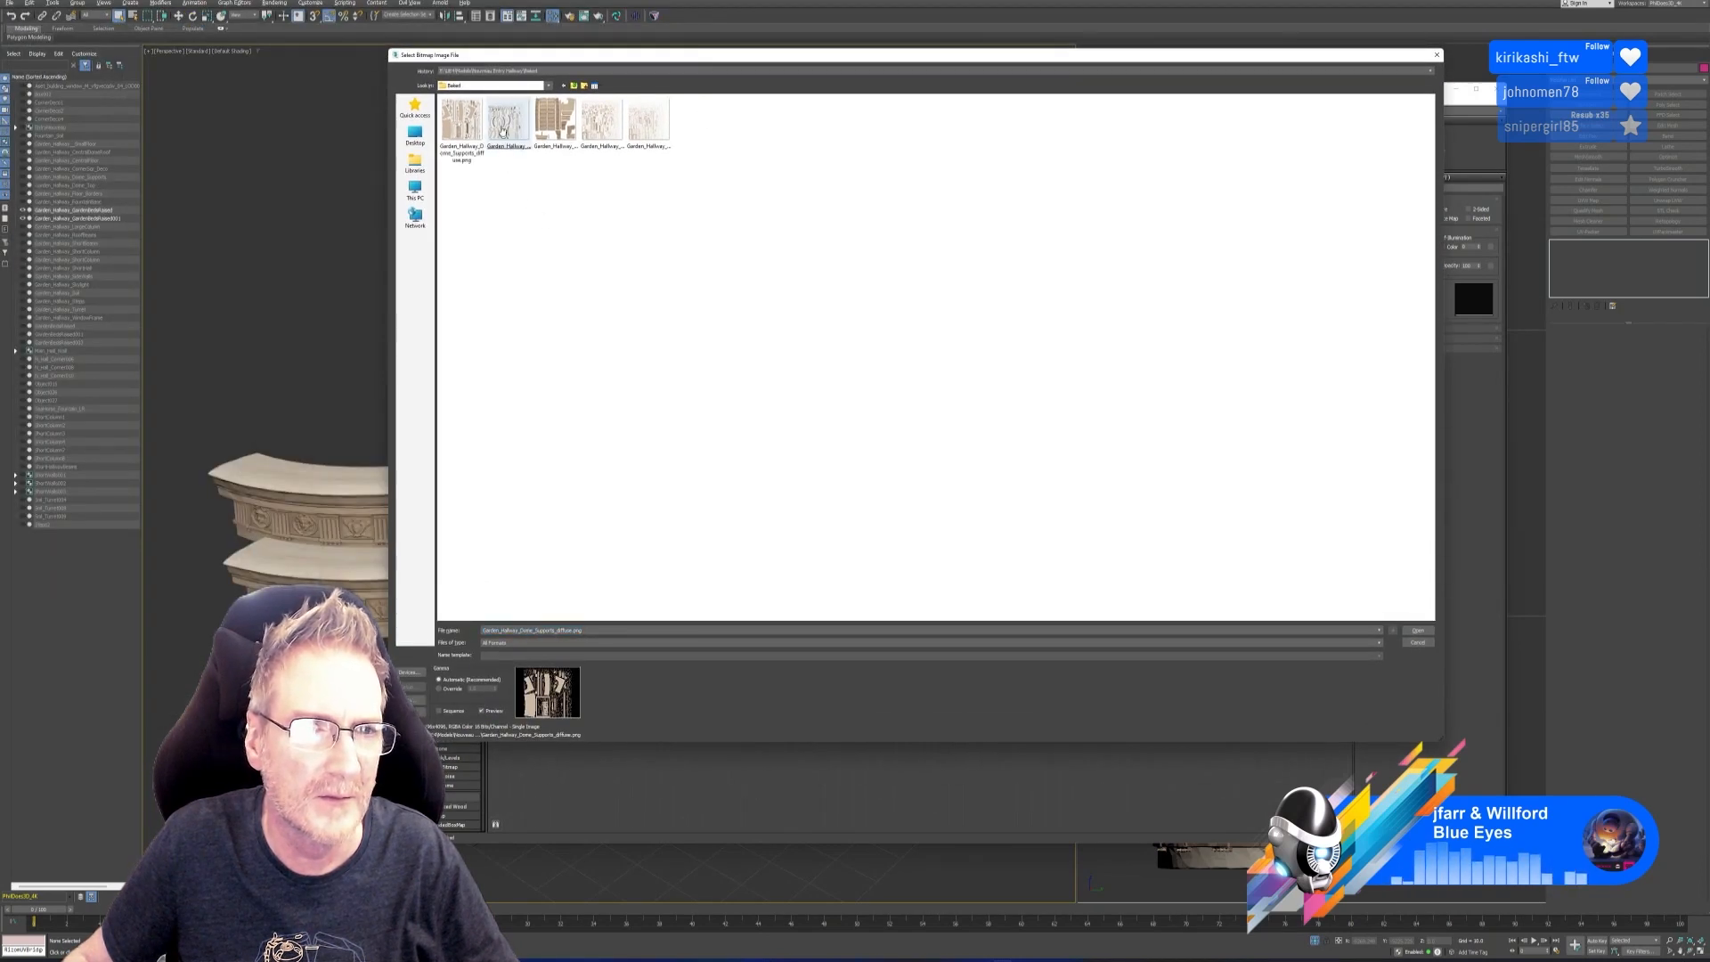
left_click(503, 122)
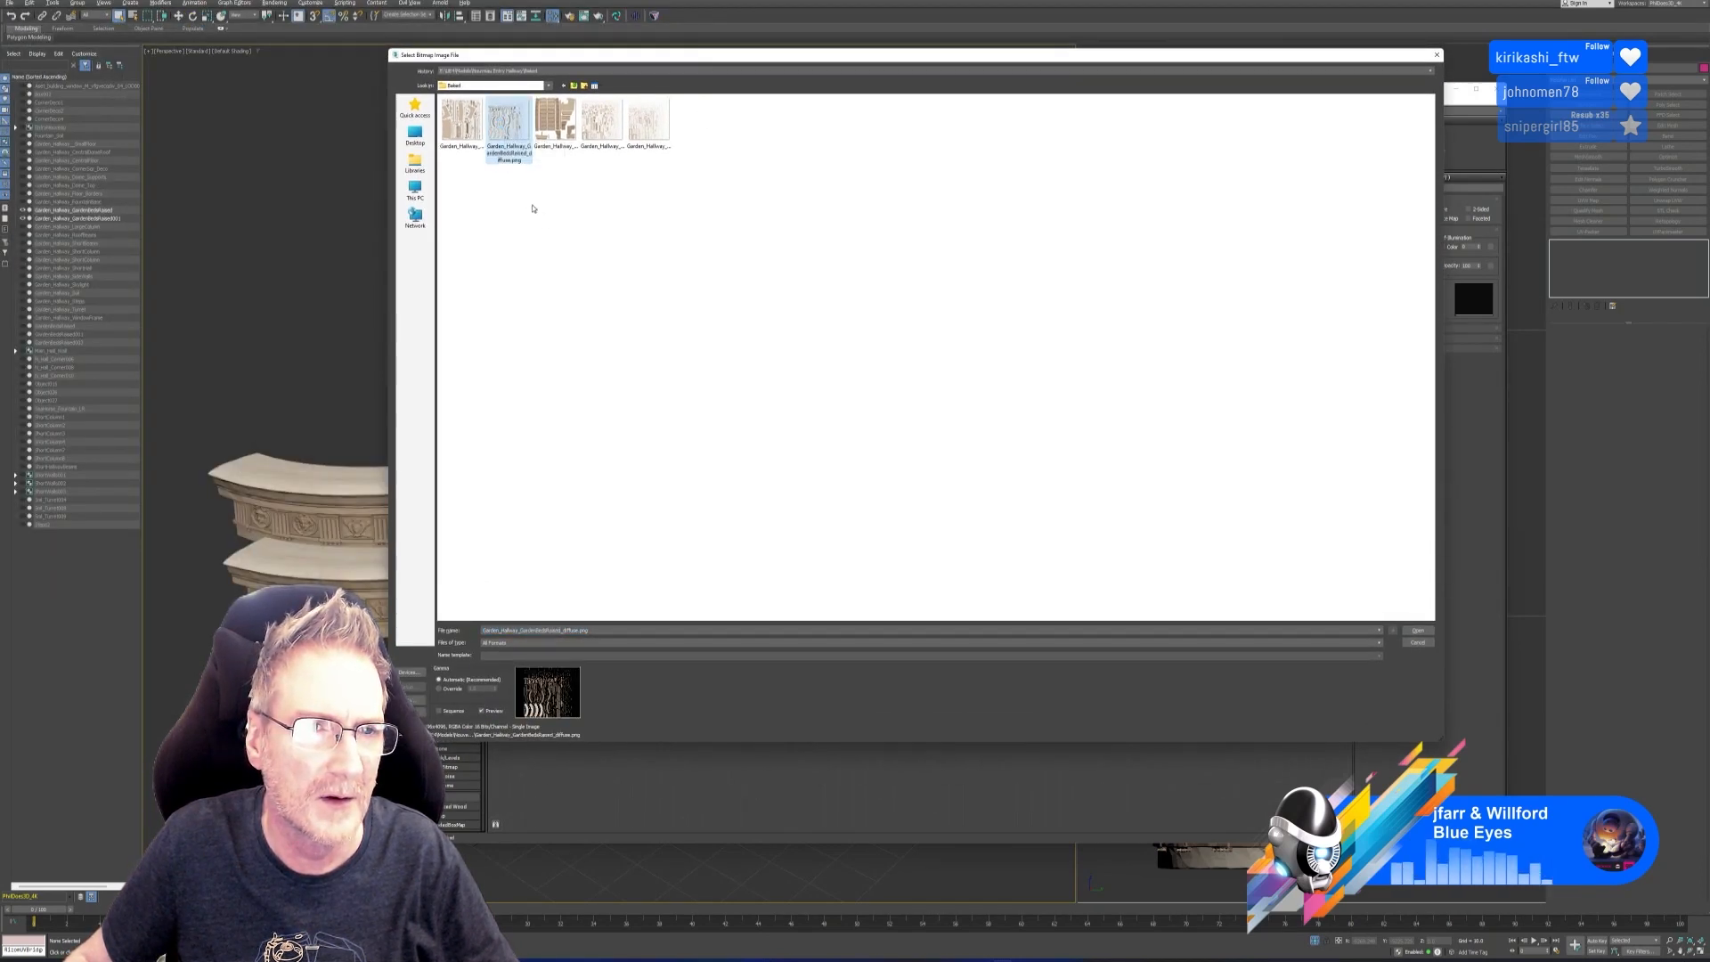
key("Return")
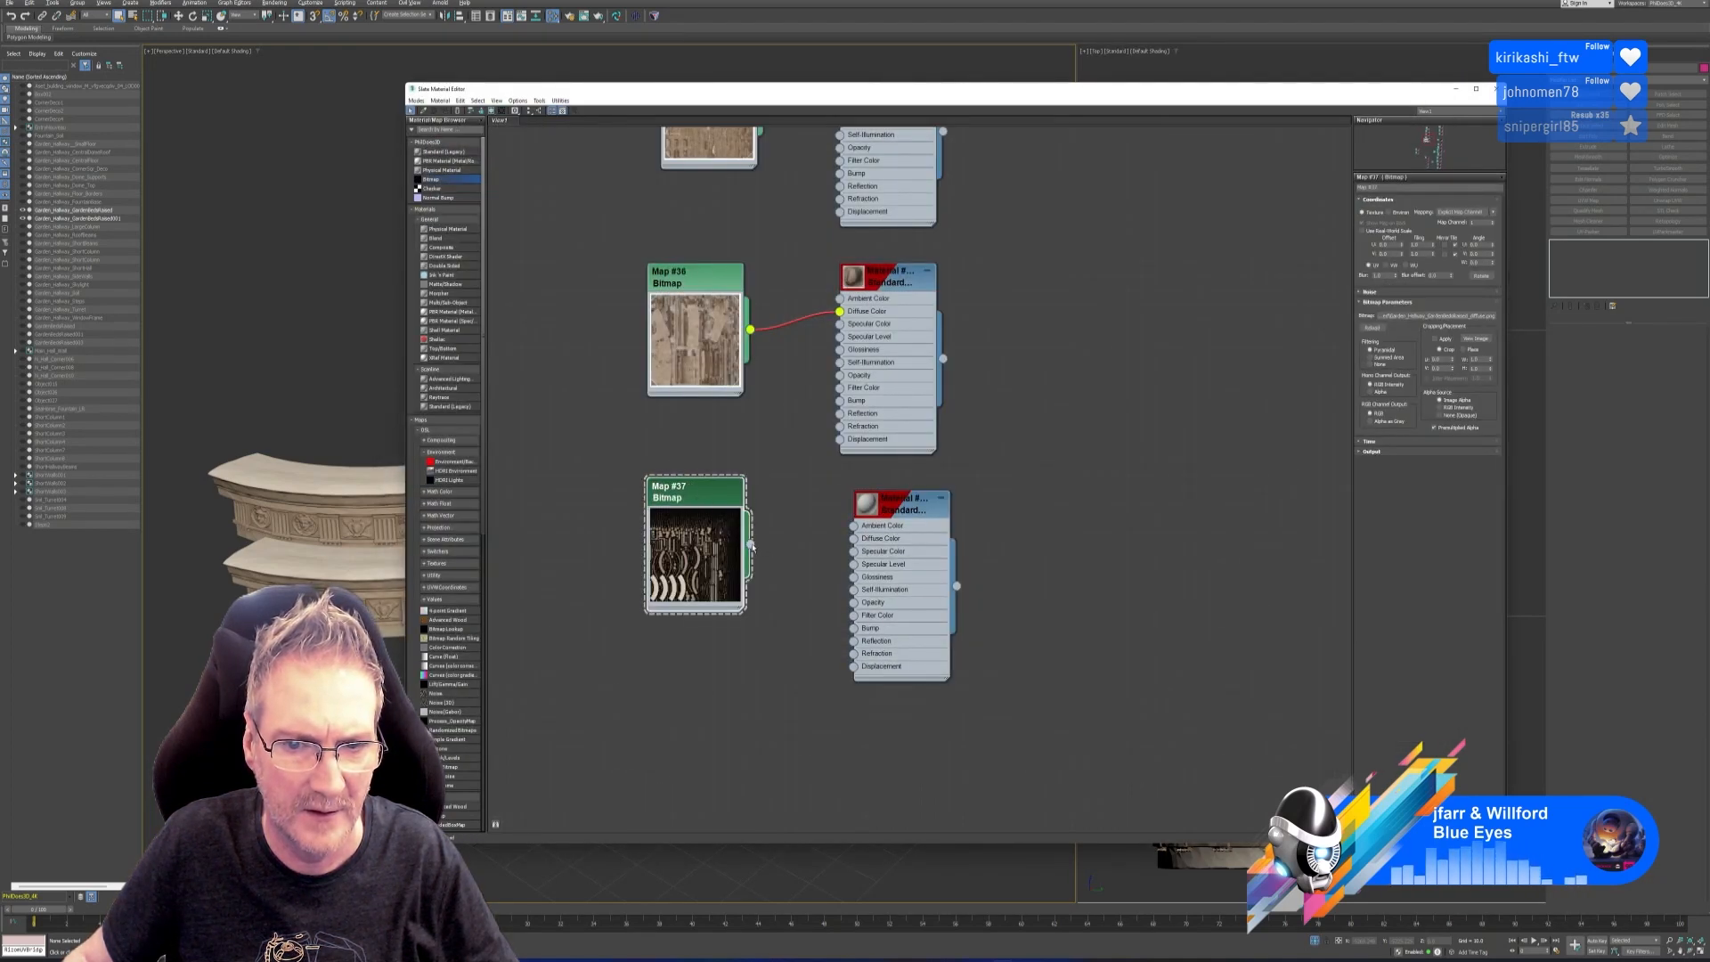
Connect the baked bitmap to the new material's Diffuse Color, assign it to the original bed and close the editor.
left_click_drag(752, 546, 853, 538)
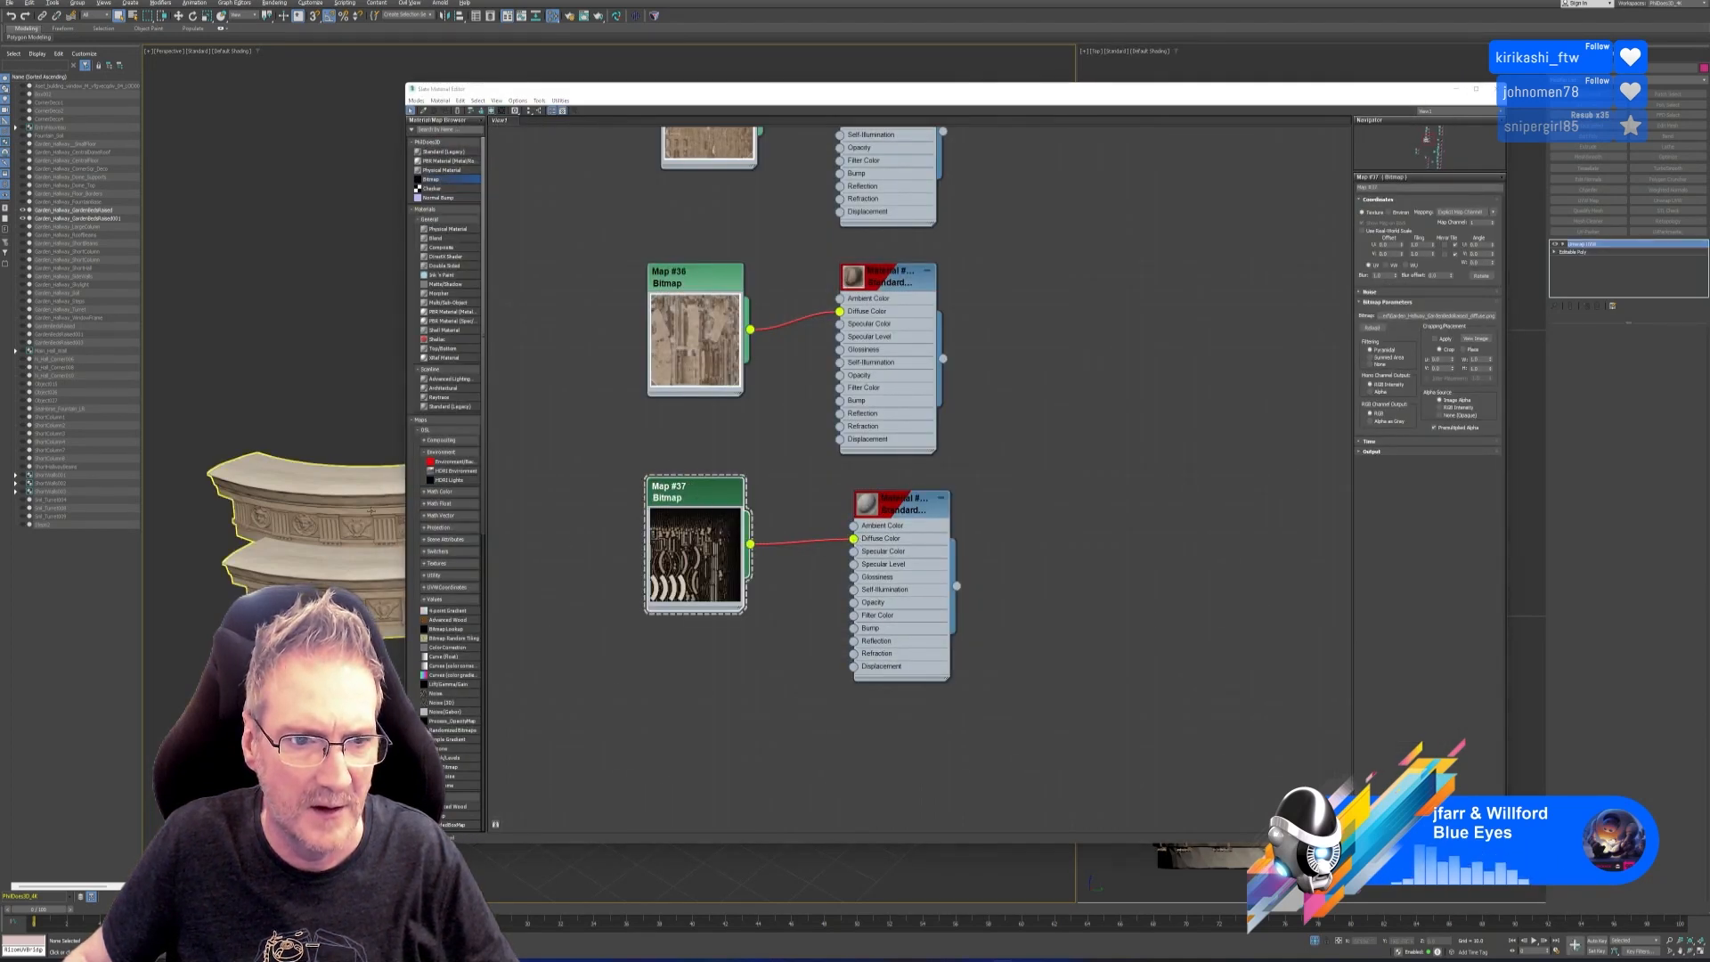
left_click(899, 504)
right_click(904, 501)
left_click(938, 522)
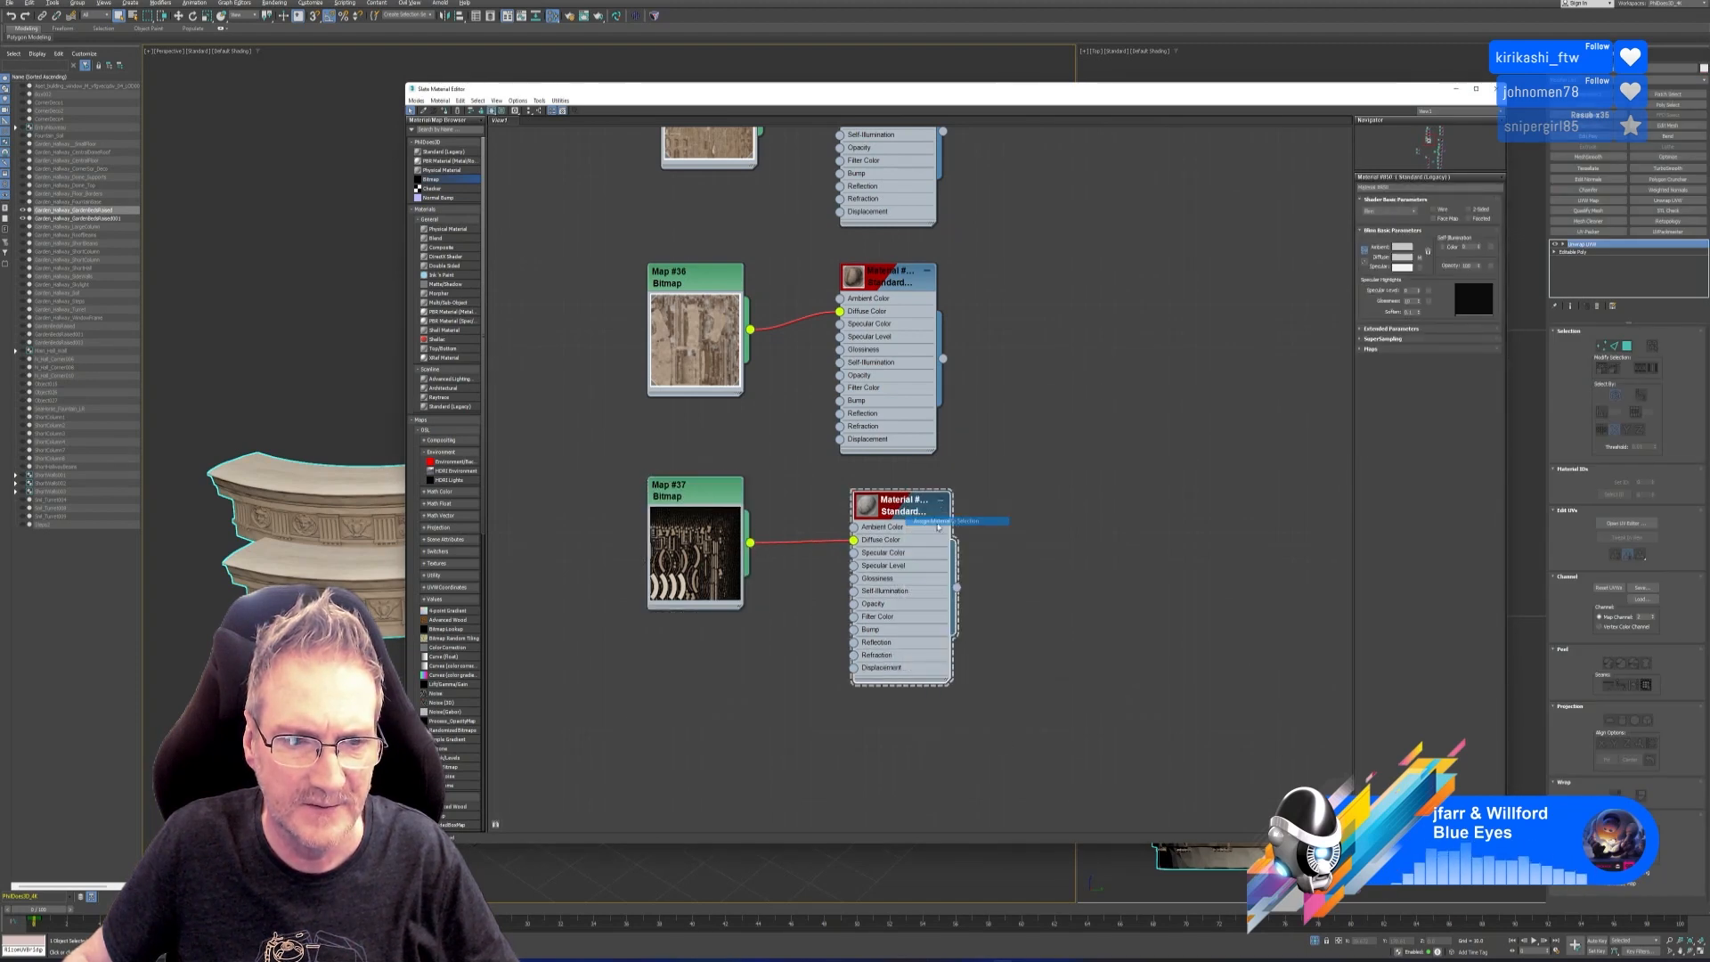
left_click(1495, 89)
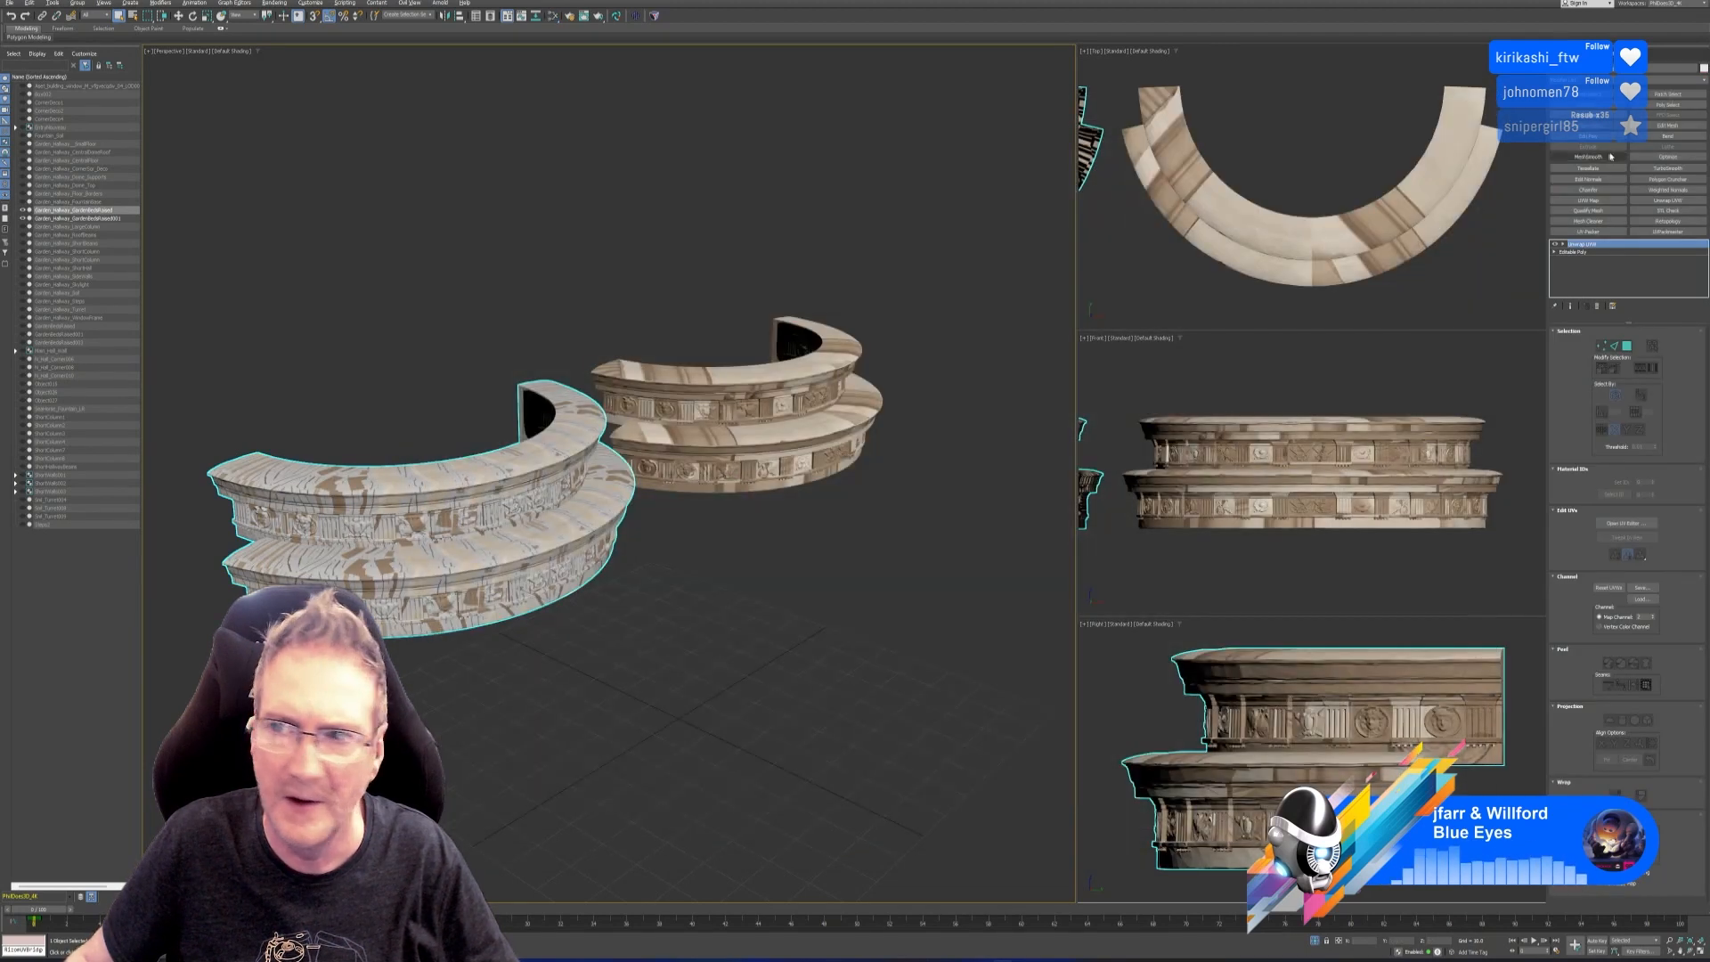
Copy the original bed's map channel 2 and paste it over map channel 1 using Channel Info.
left_click(1619, 55)
left_click(1627, 293)
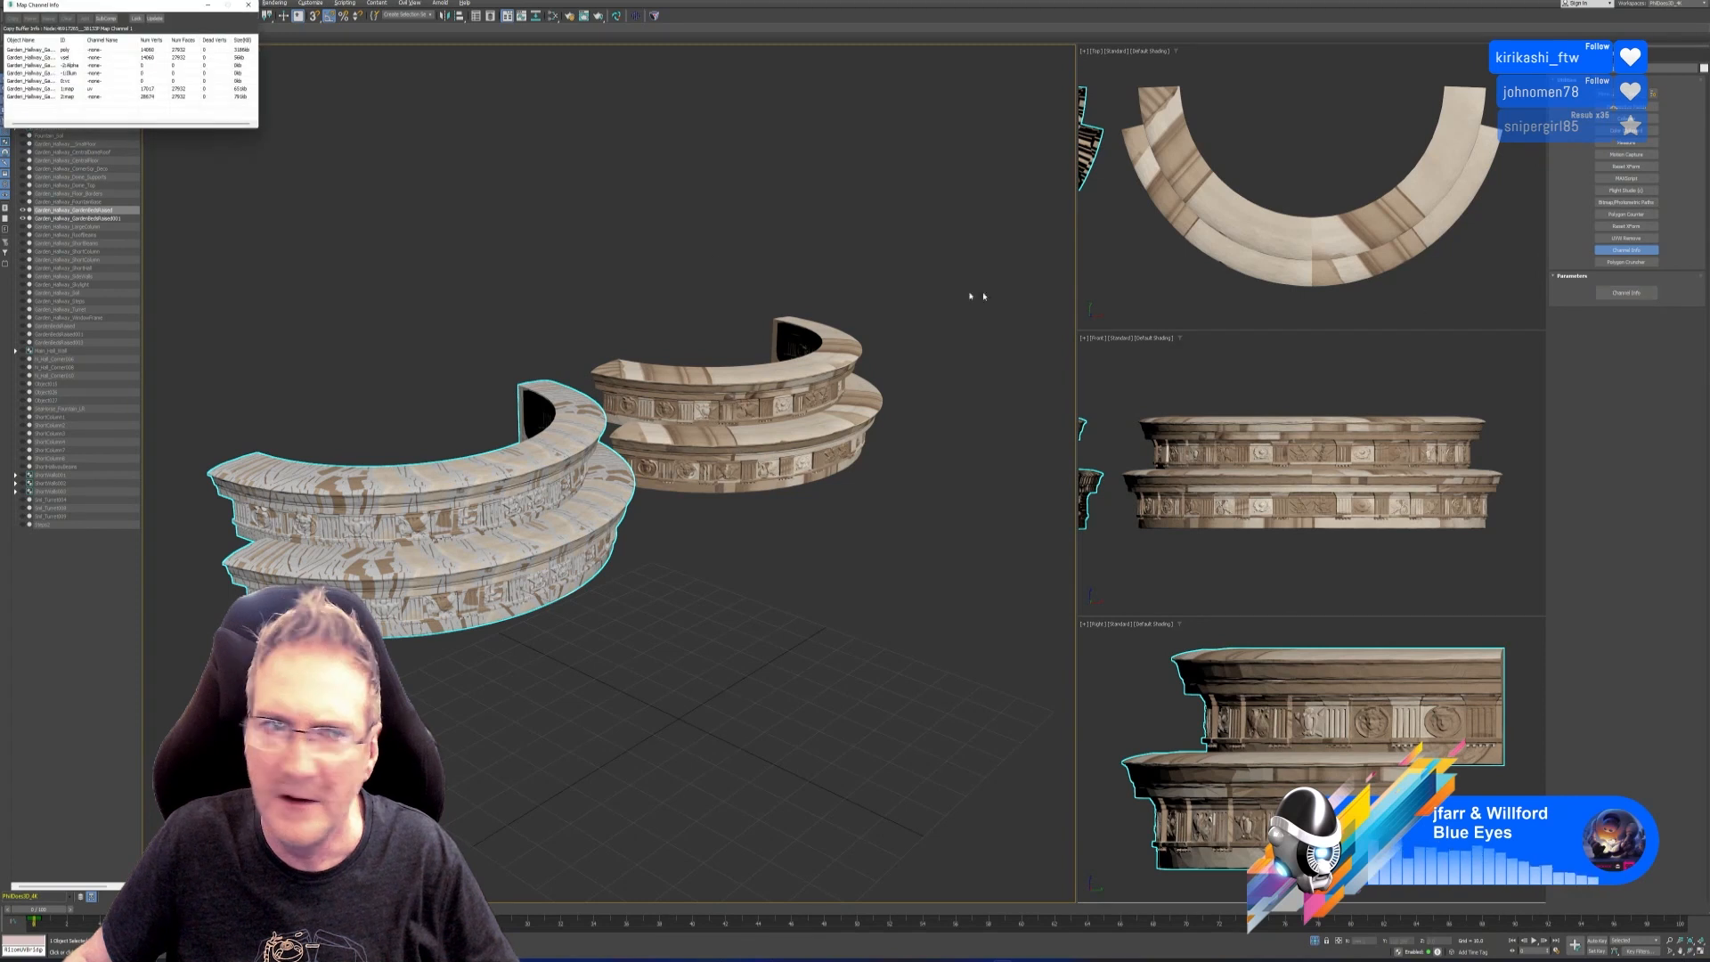
right_click(61, 98)
left_click(79, 104)
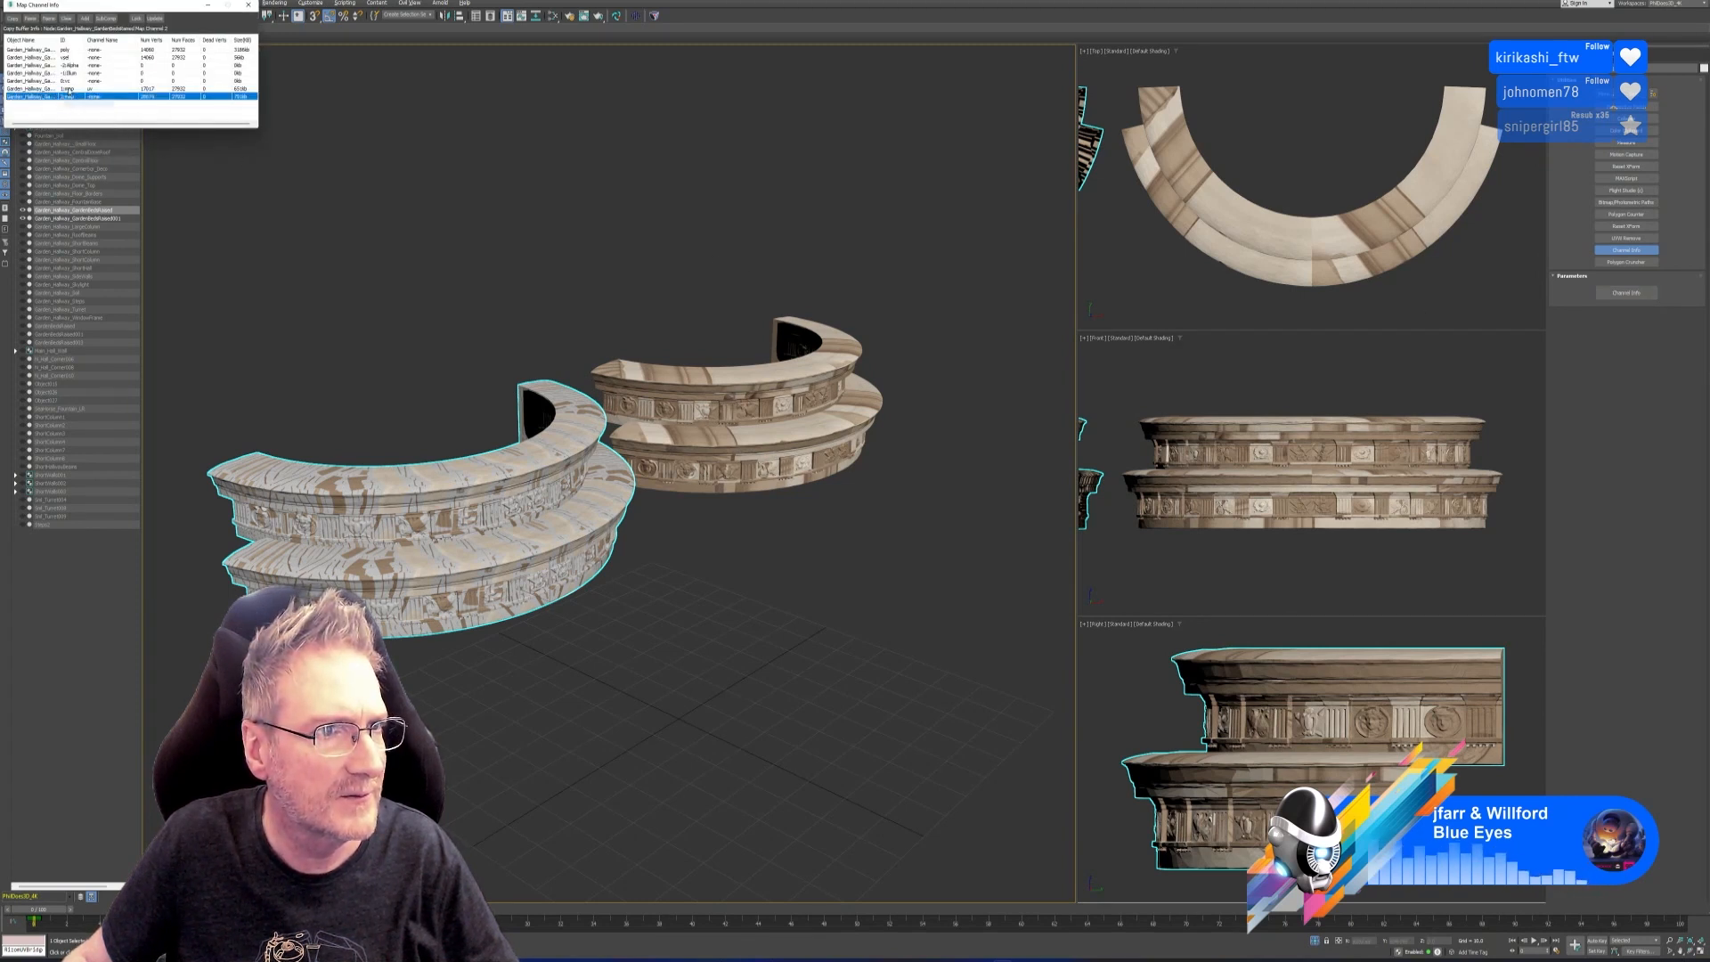
left_click(67, 89)
right_click(68, 89)
left_click(86, 104)
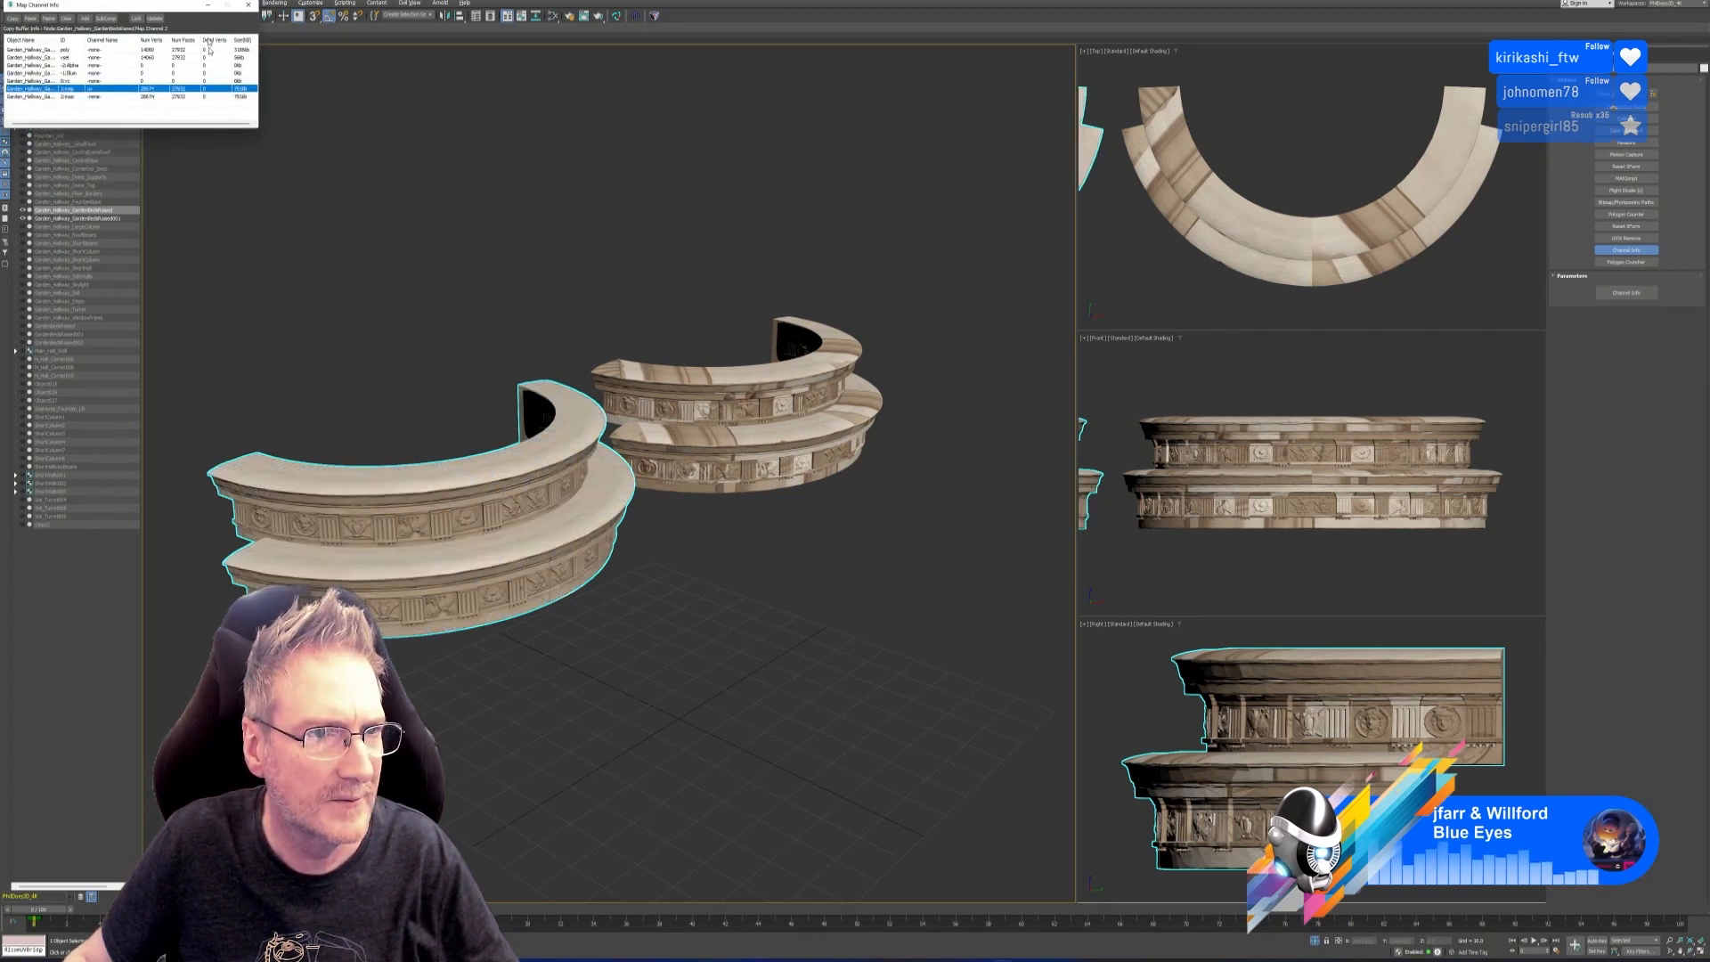
left_click(248, 5)
left_click(1626, 262)
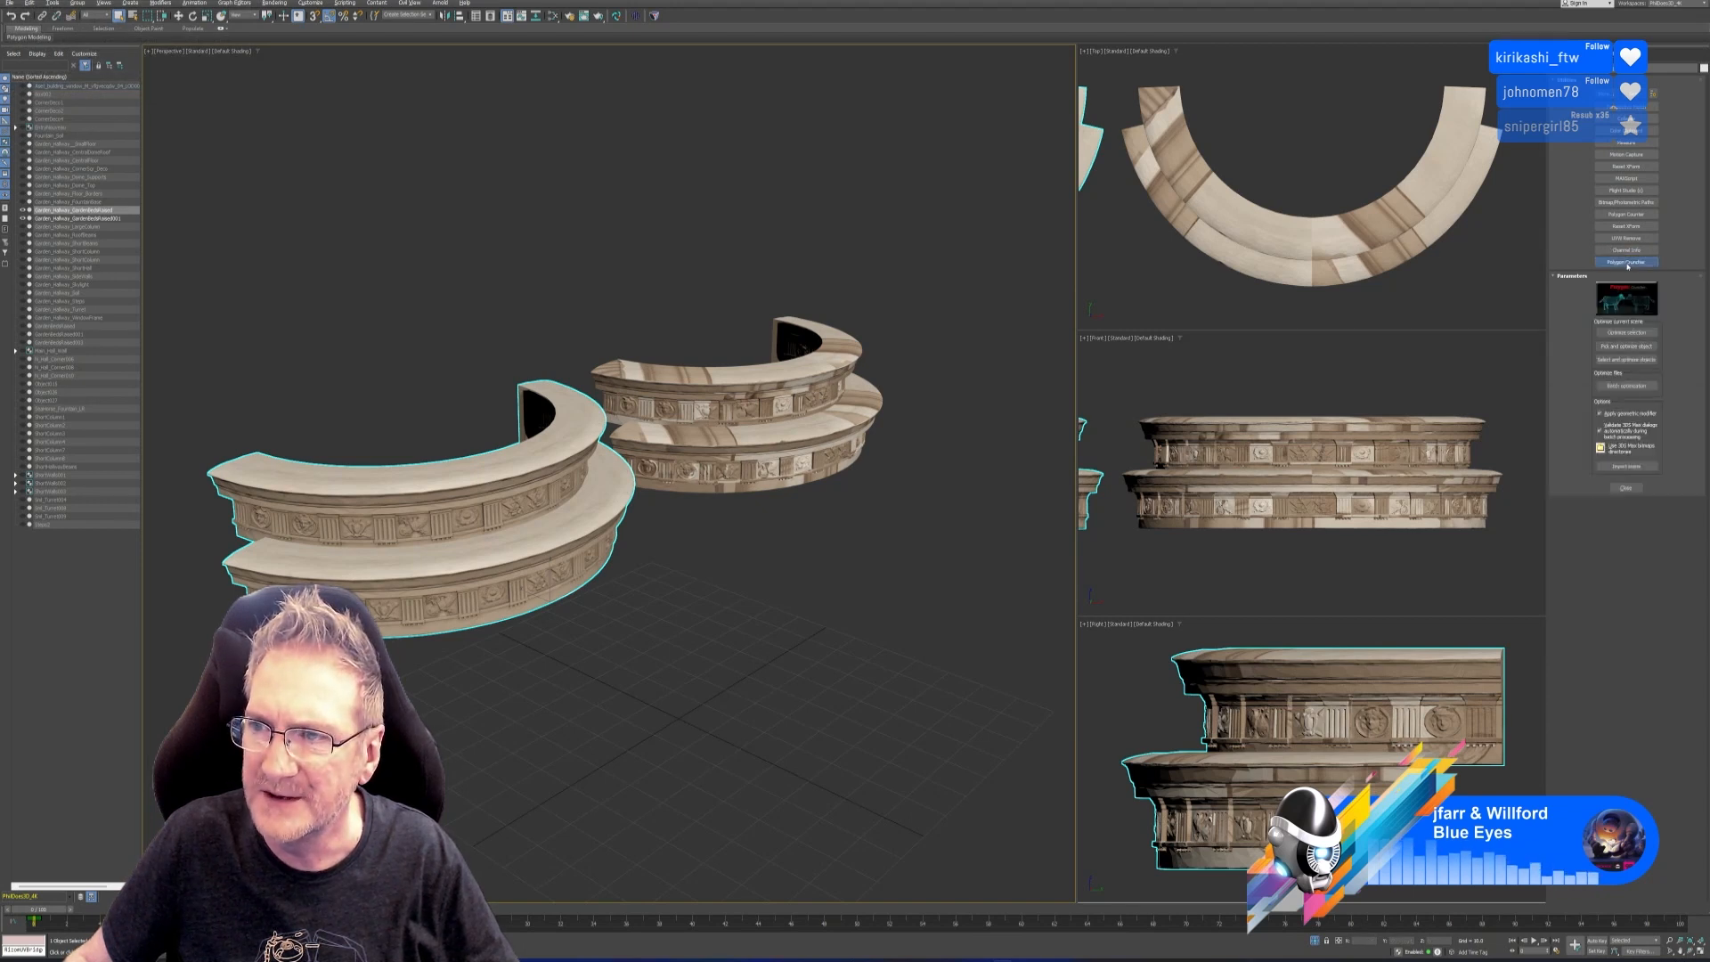
left_click(1626, 262)
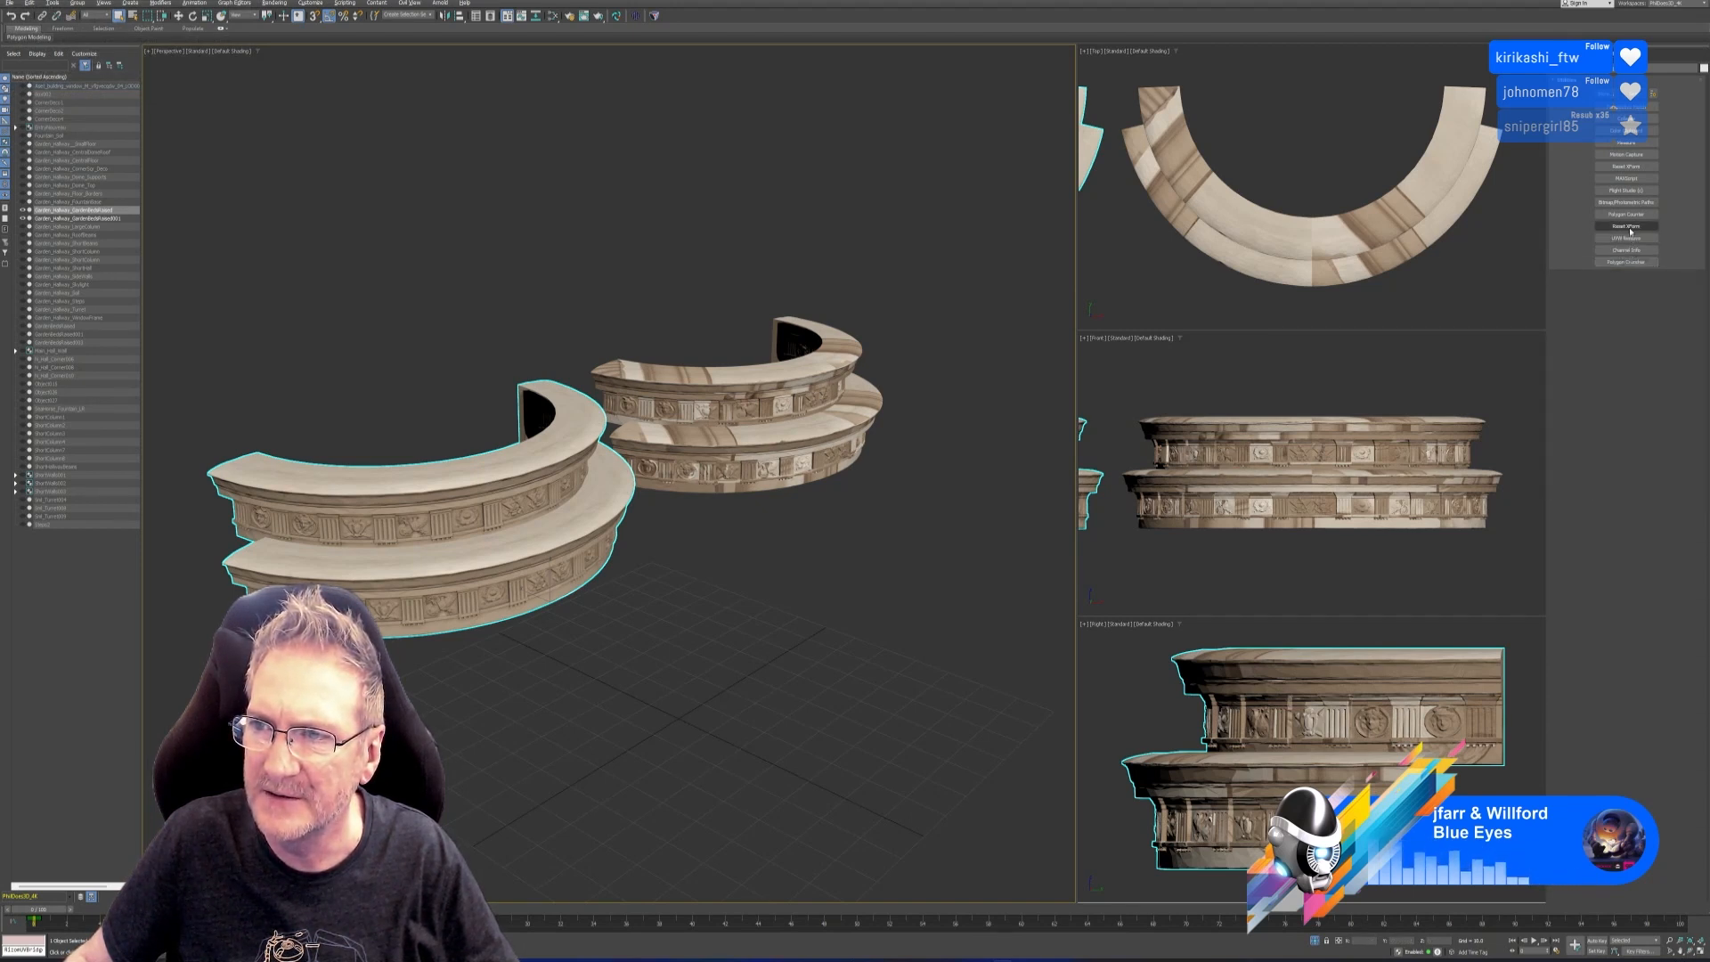
Apply Reset XForm to the original curved garden bed and collapse its whole modifier stack.
left_click(1626, 226)
left_click(1626, 292)
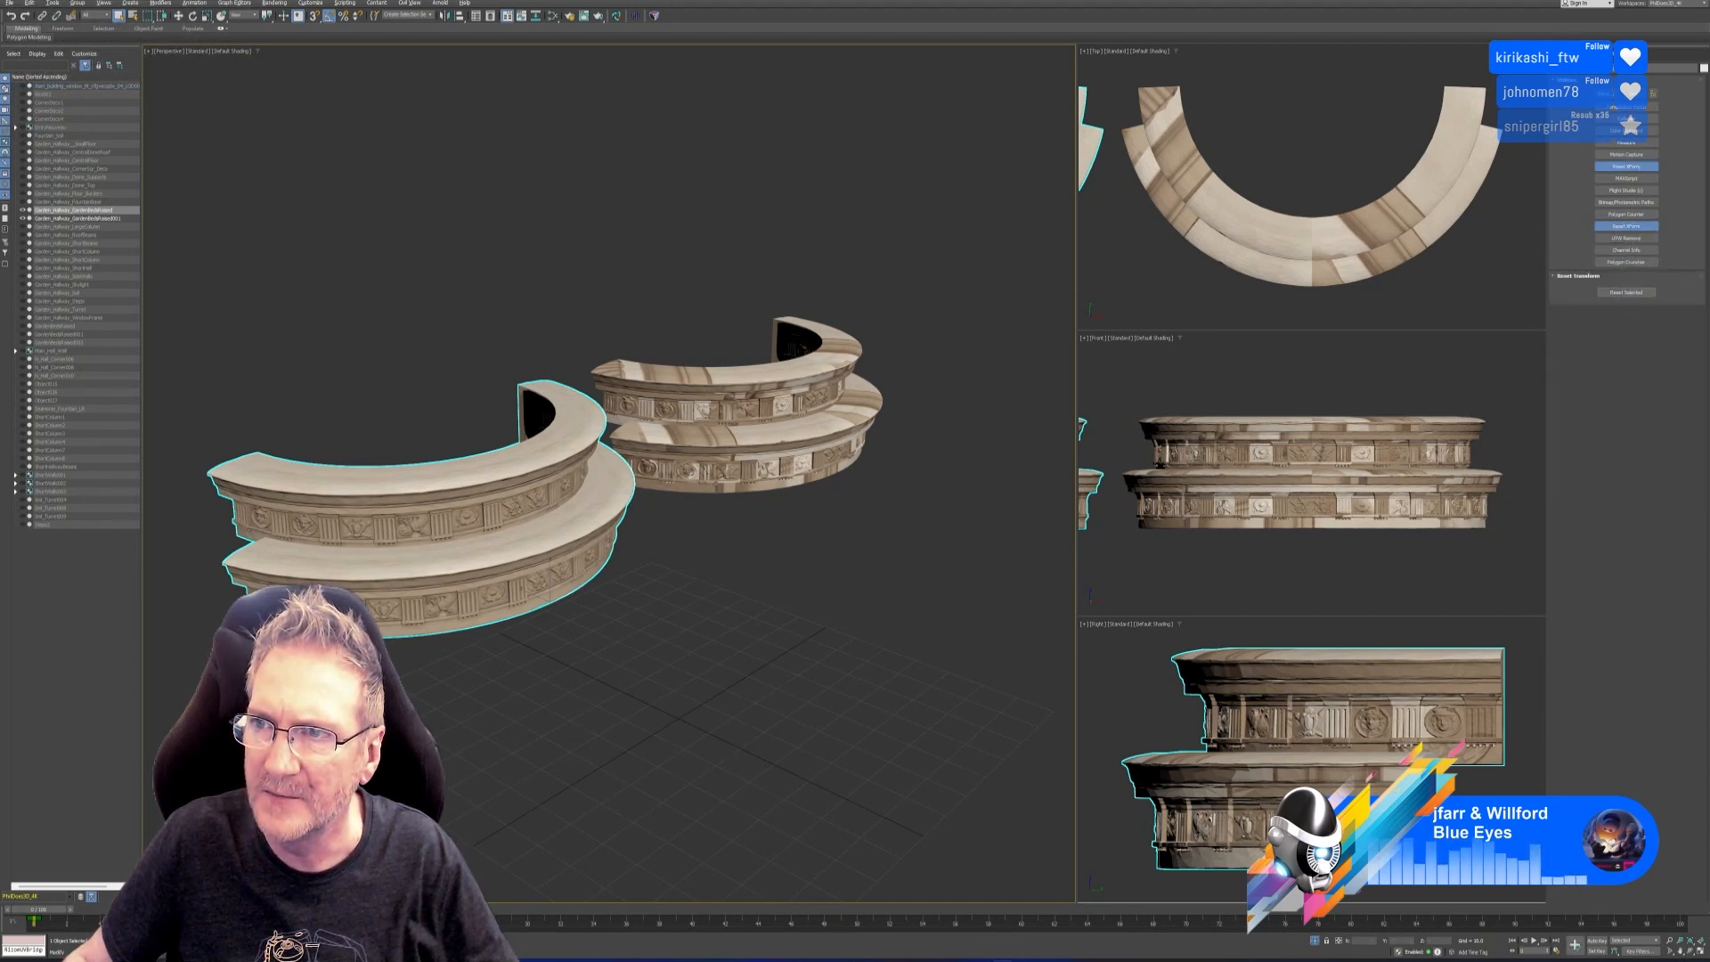
left_click(1588, 64)
right_click(1575, 243)
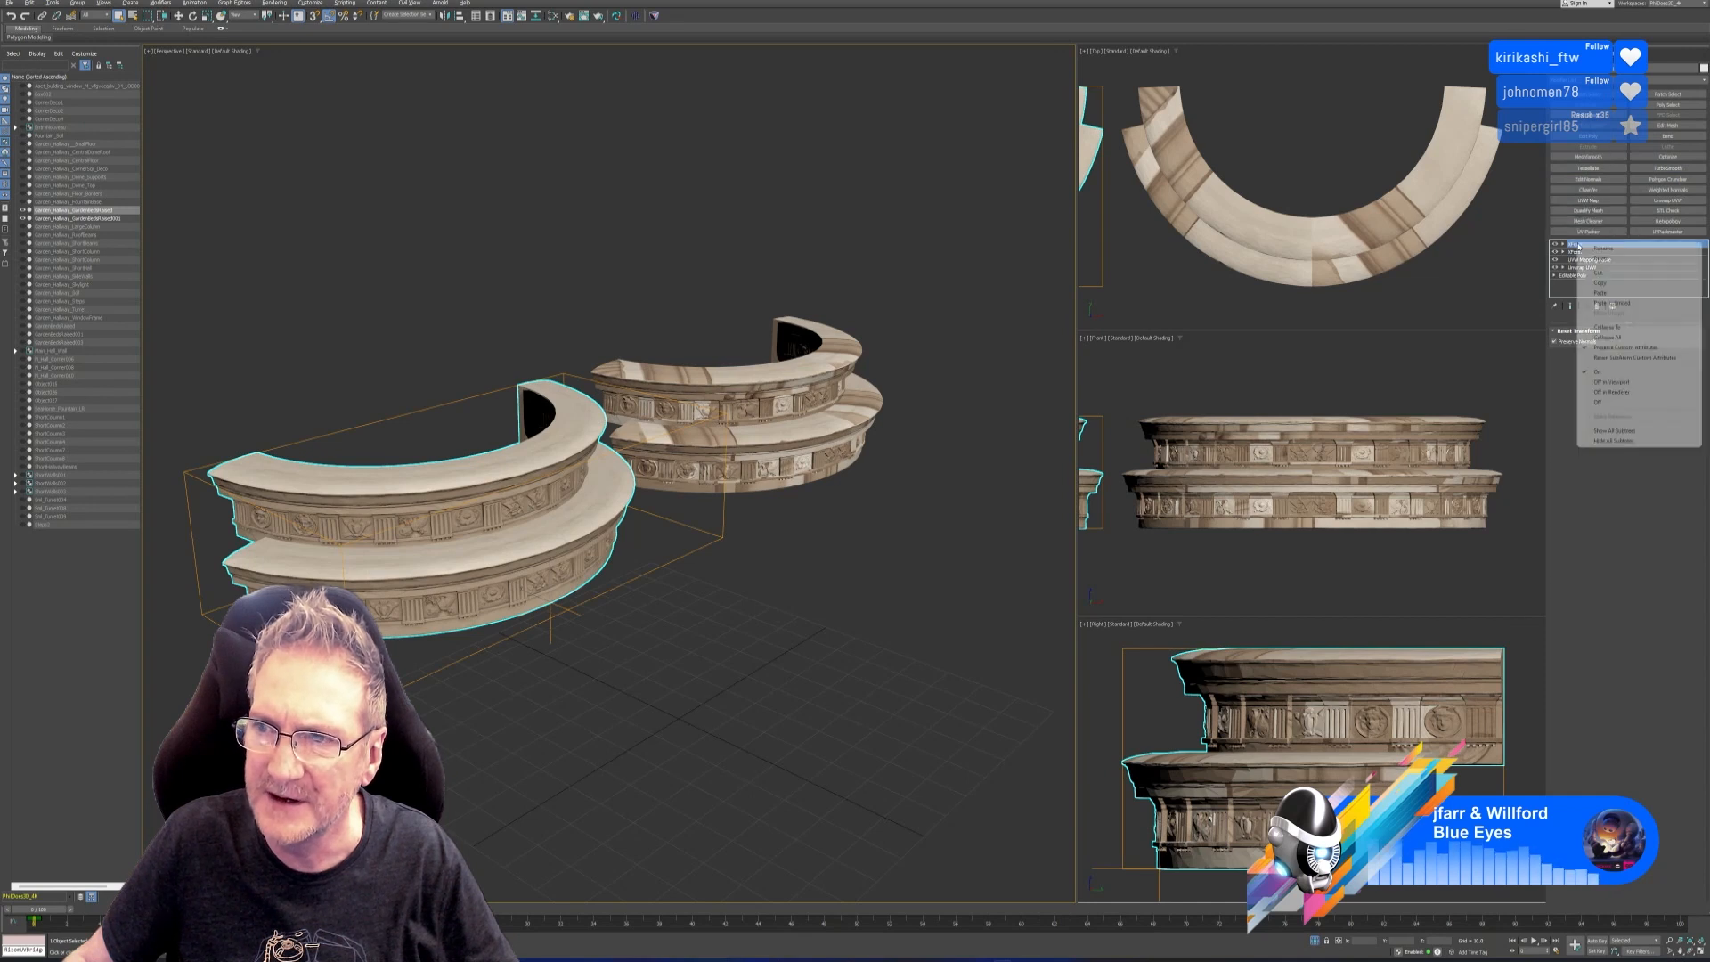
left_click(1616, 337)
left_click(926, 506)
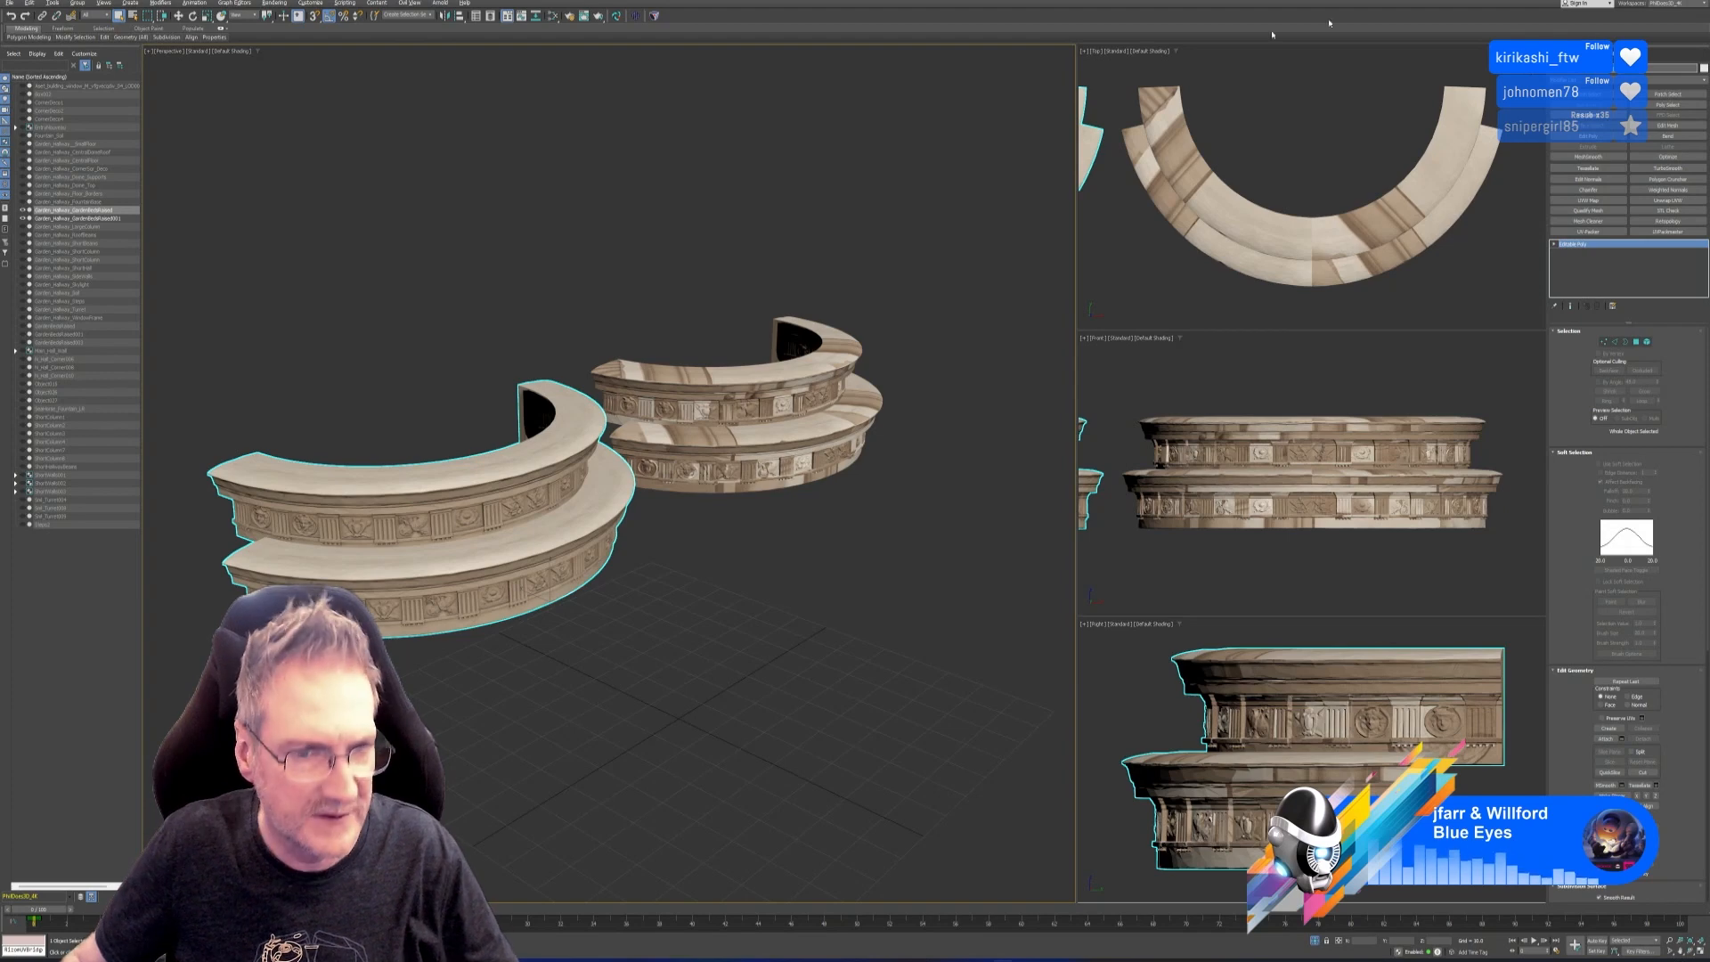
Export the selected garden bed as an FBX into the Exports folder under its object name, with Triangulate turned on.
left_click(10, 3)
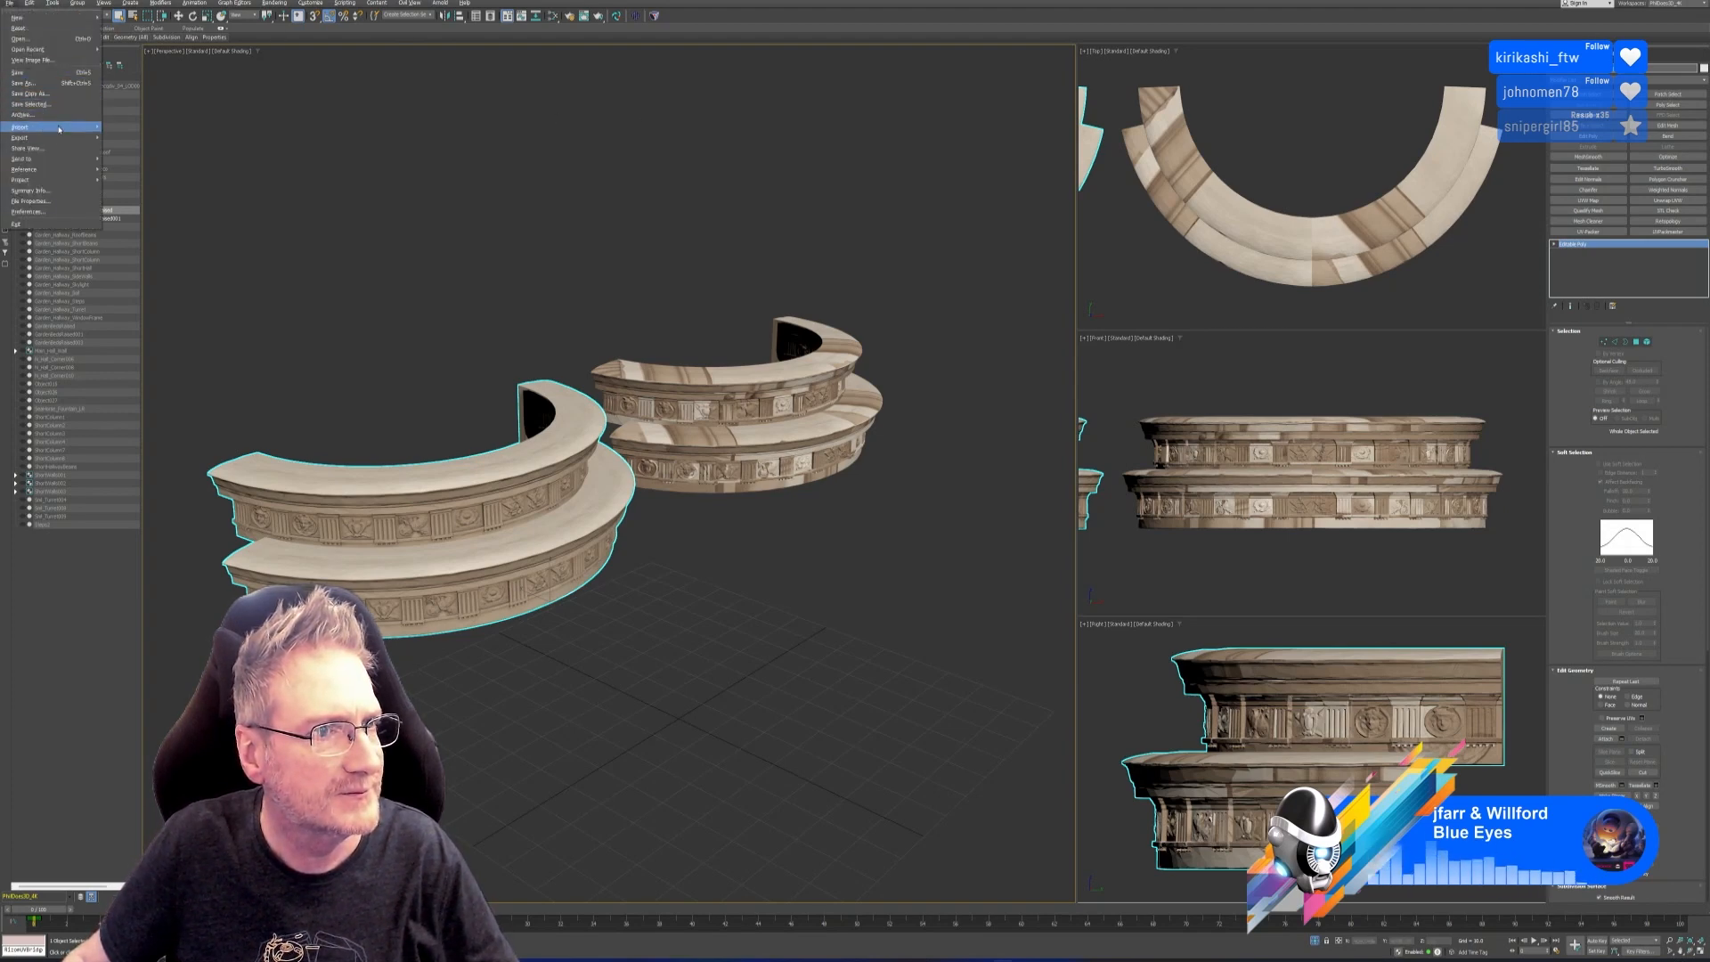
mouse_move(55, 137)
left_click(133, 149)
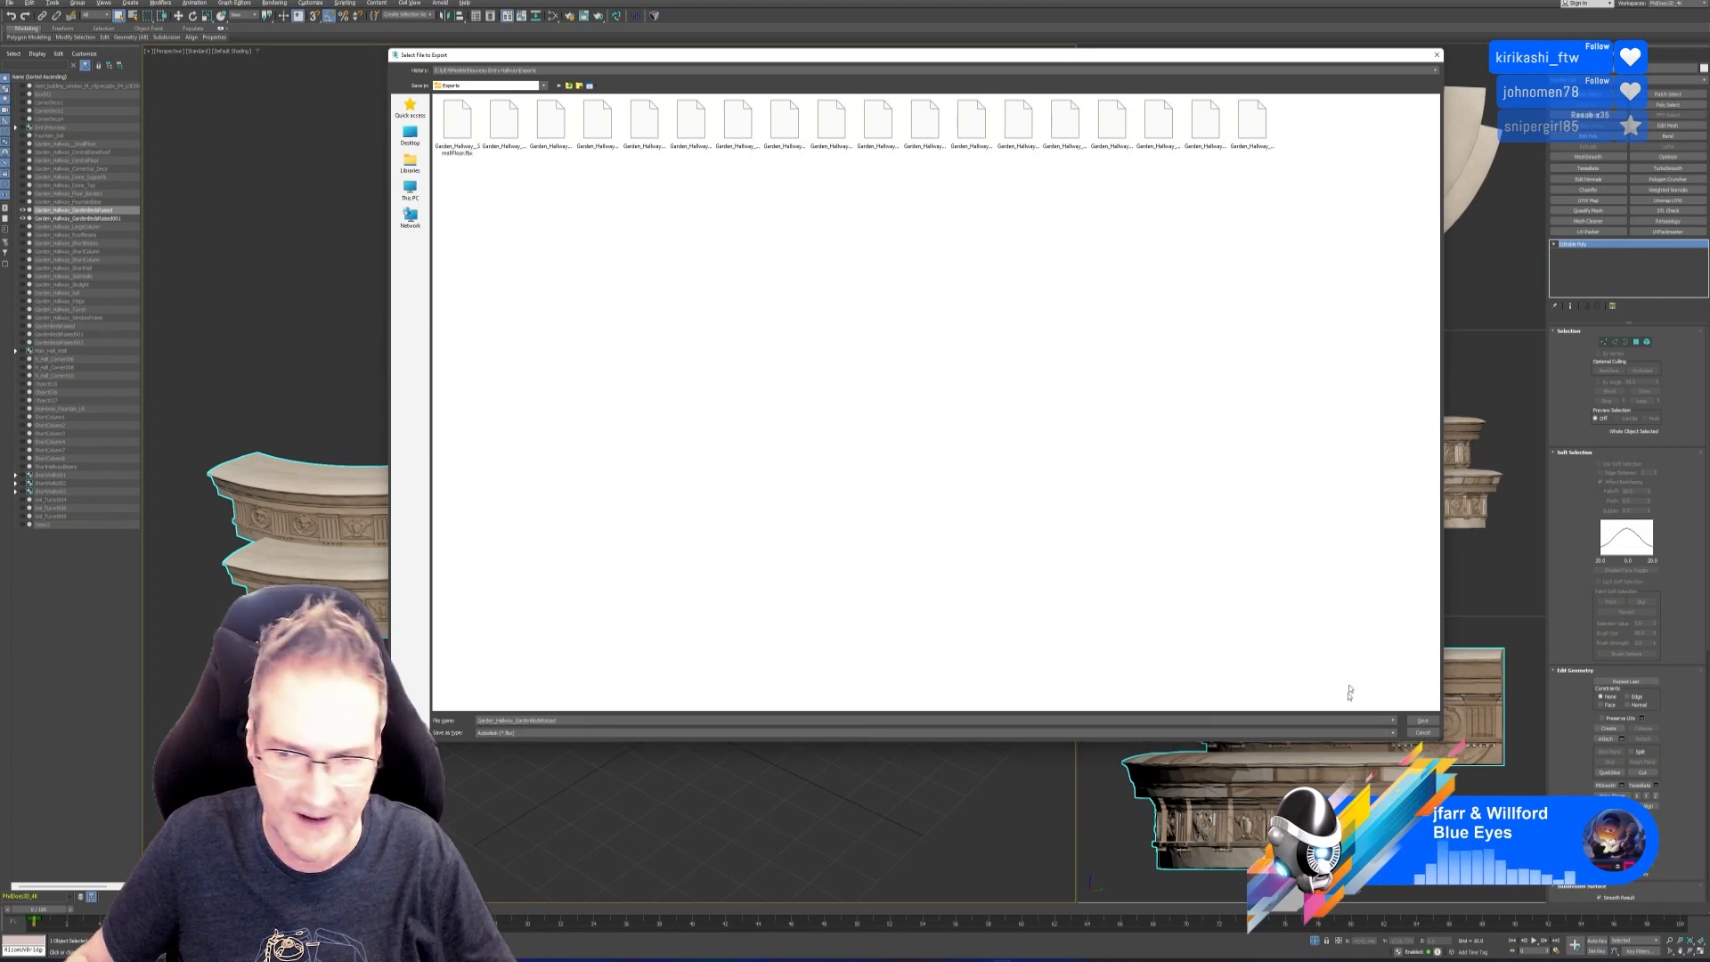
left_click(1422, 719)
left_click(907, 492)
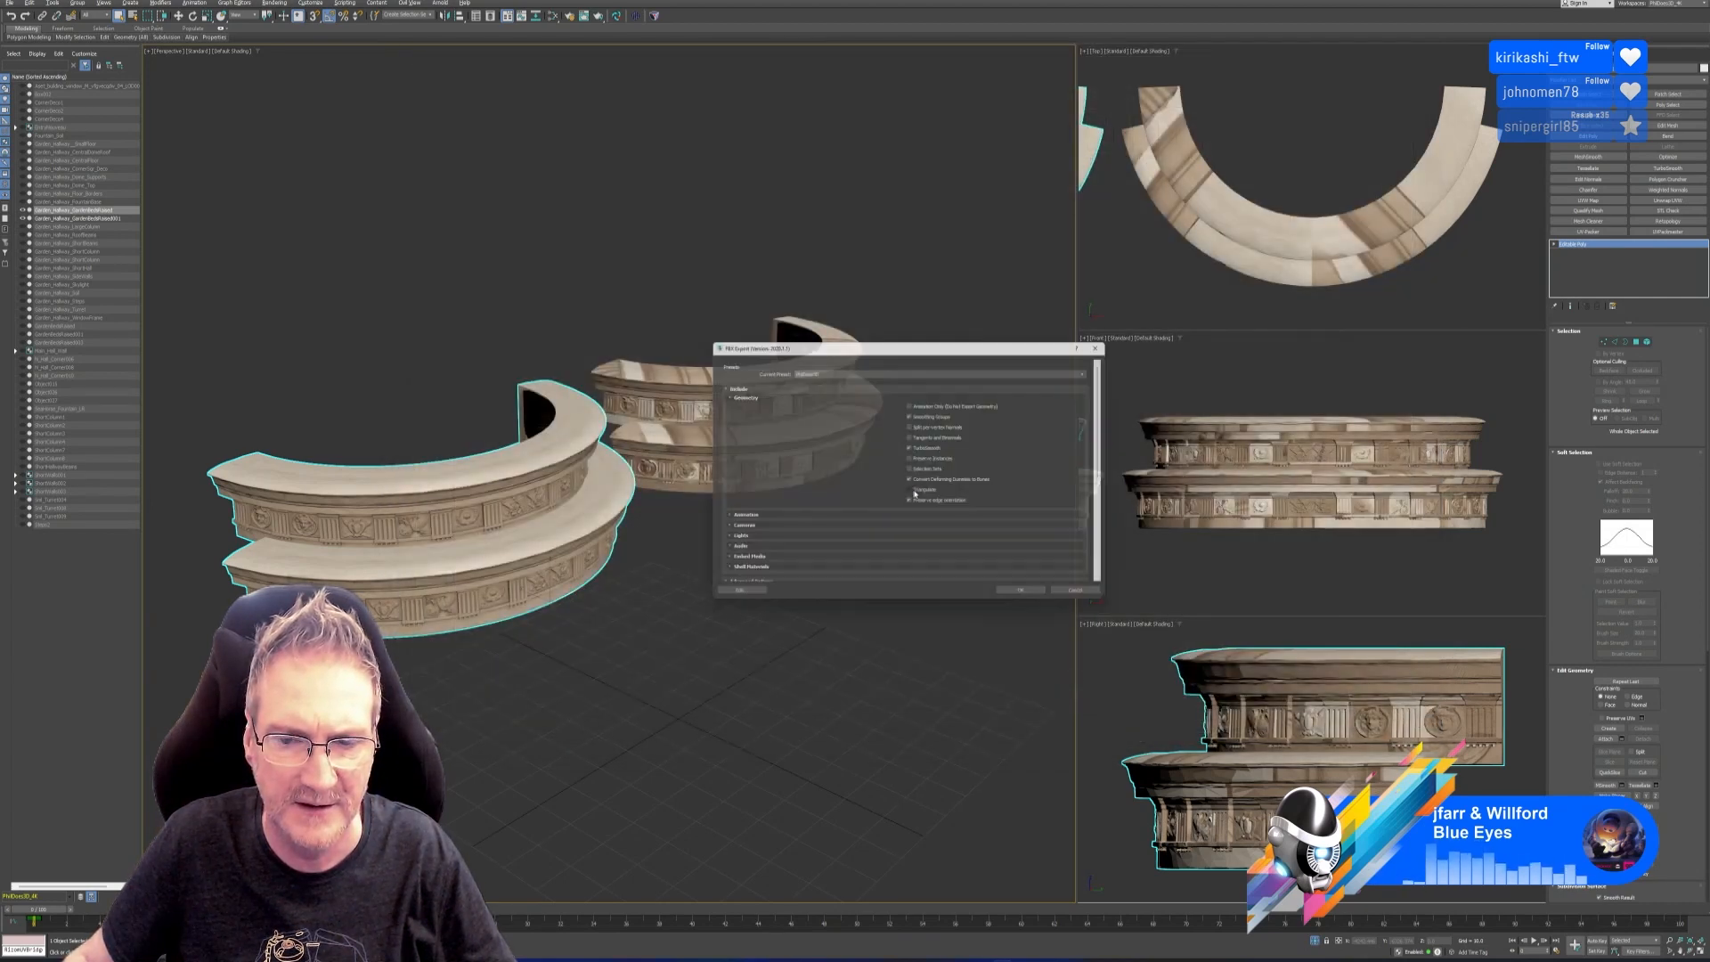
left_click(1023, 599)
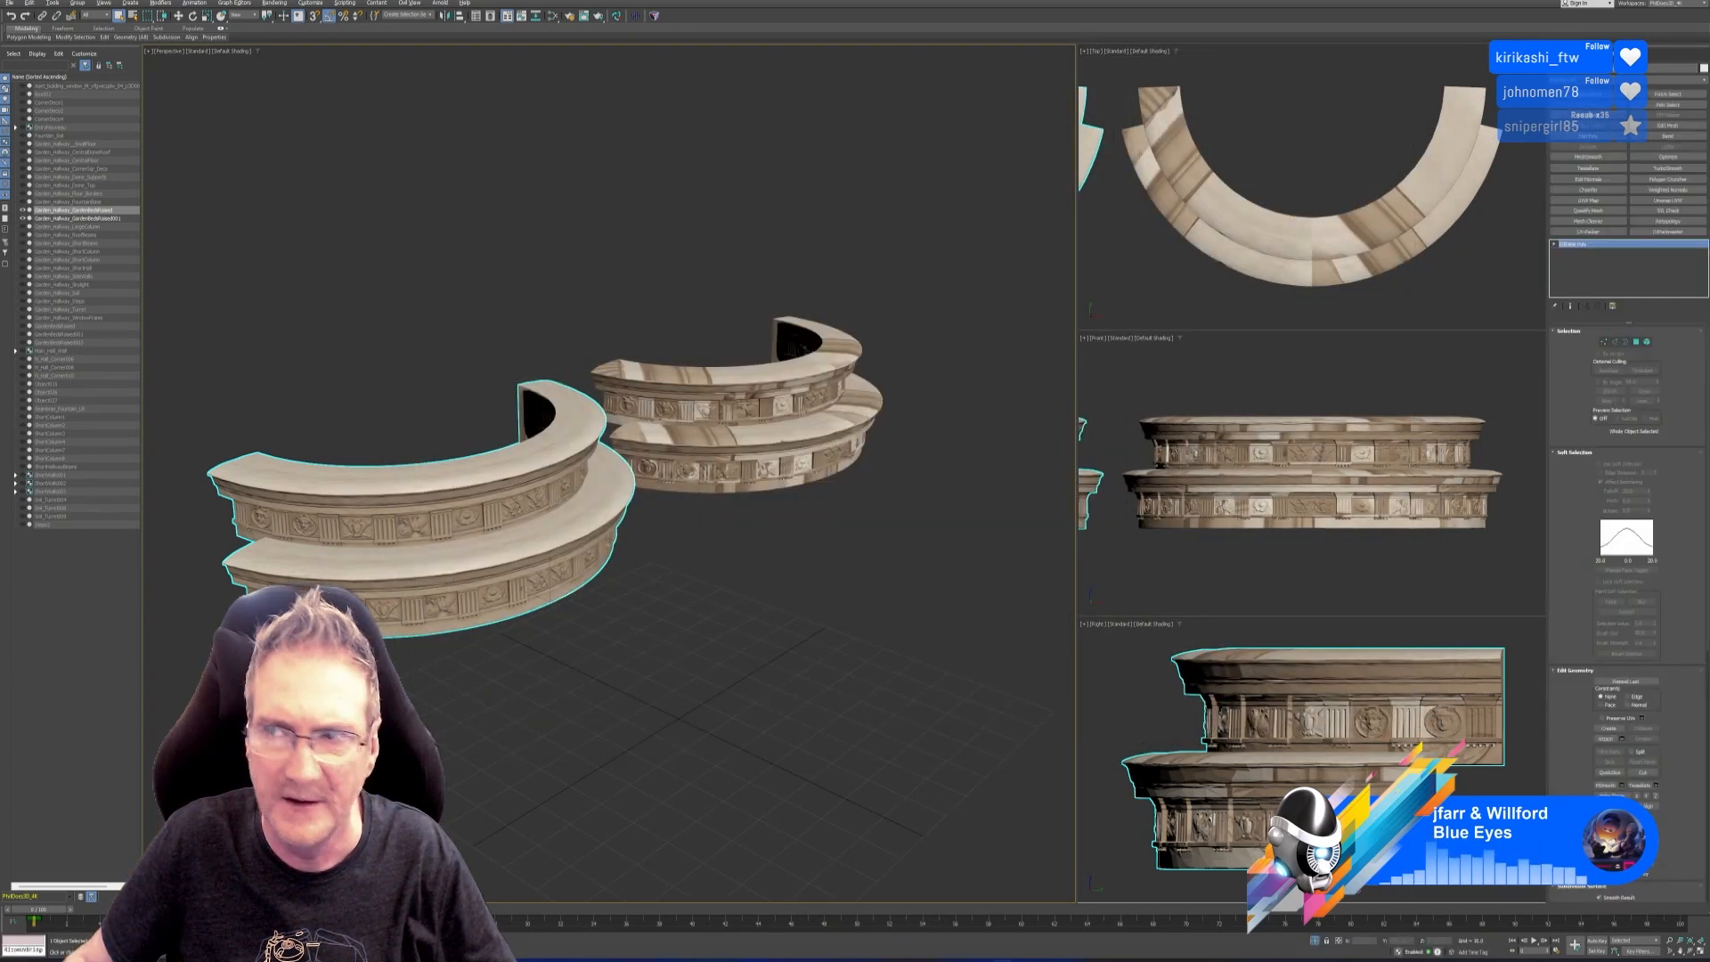
Switch to Substance 3D Painter and create a new project from the garden bed FBX at 4096 document resolution.
left_click(1658, 1)
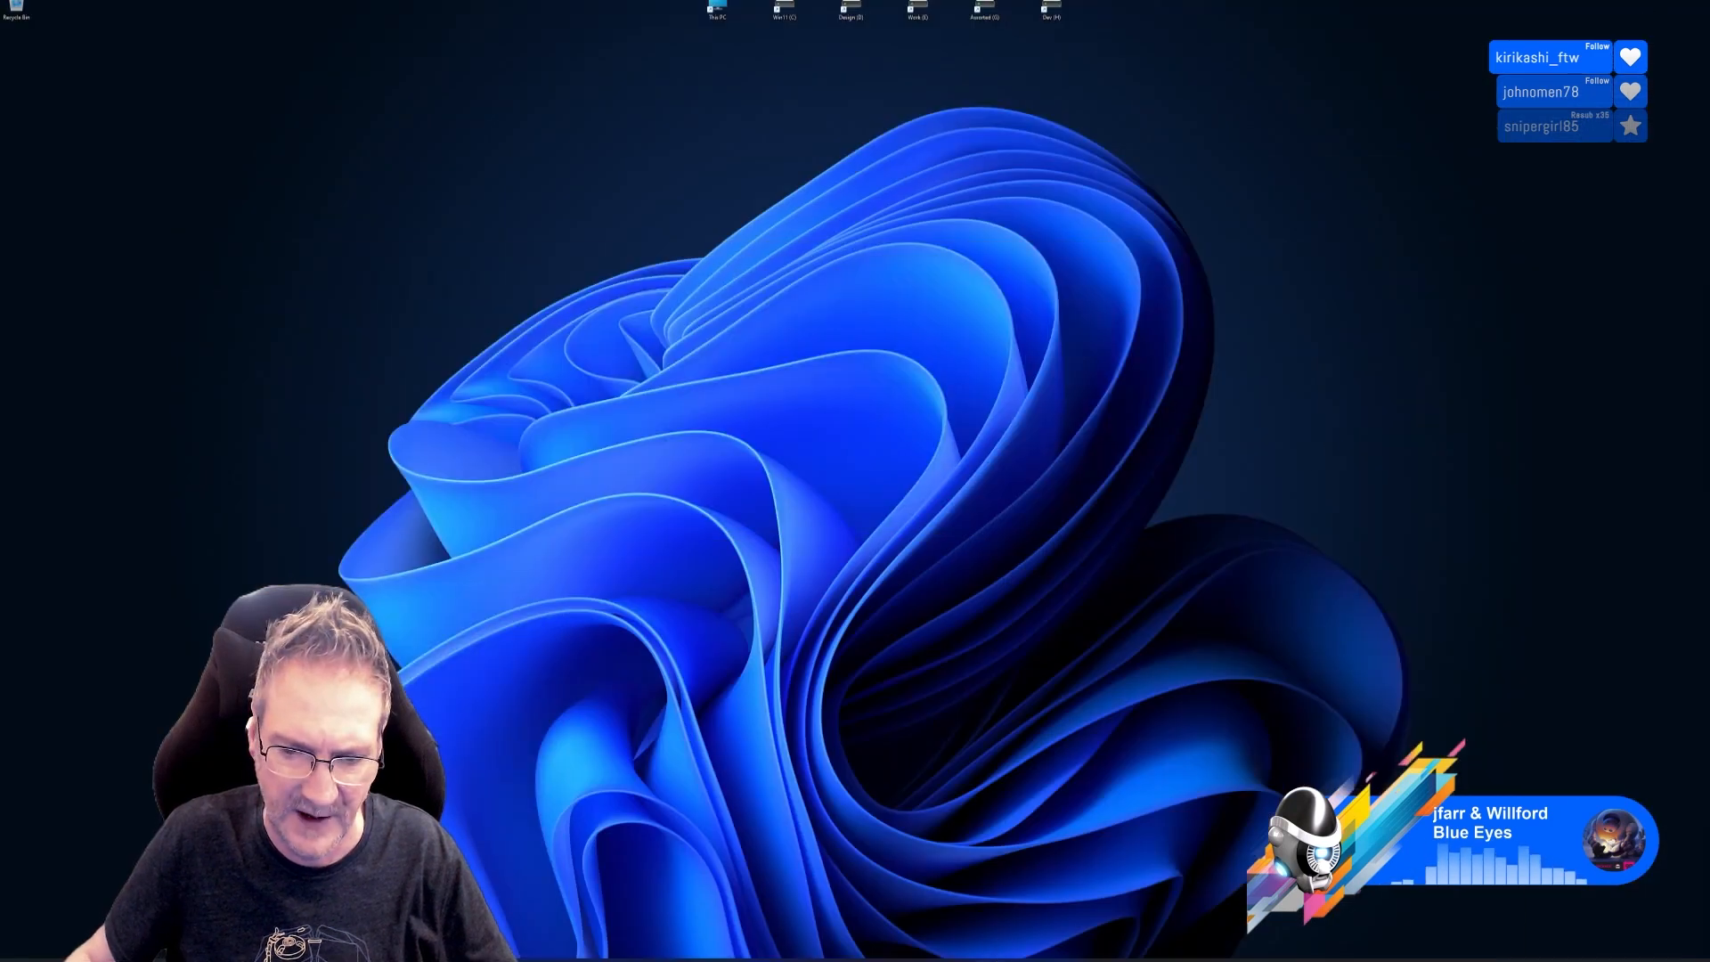
left_click(855, 960)
left_click(9, 5)
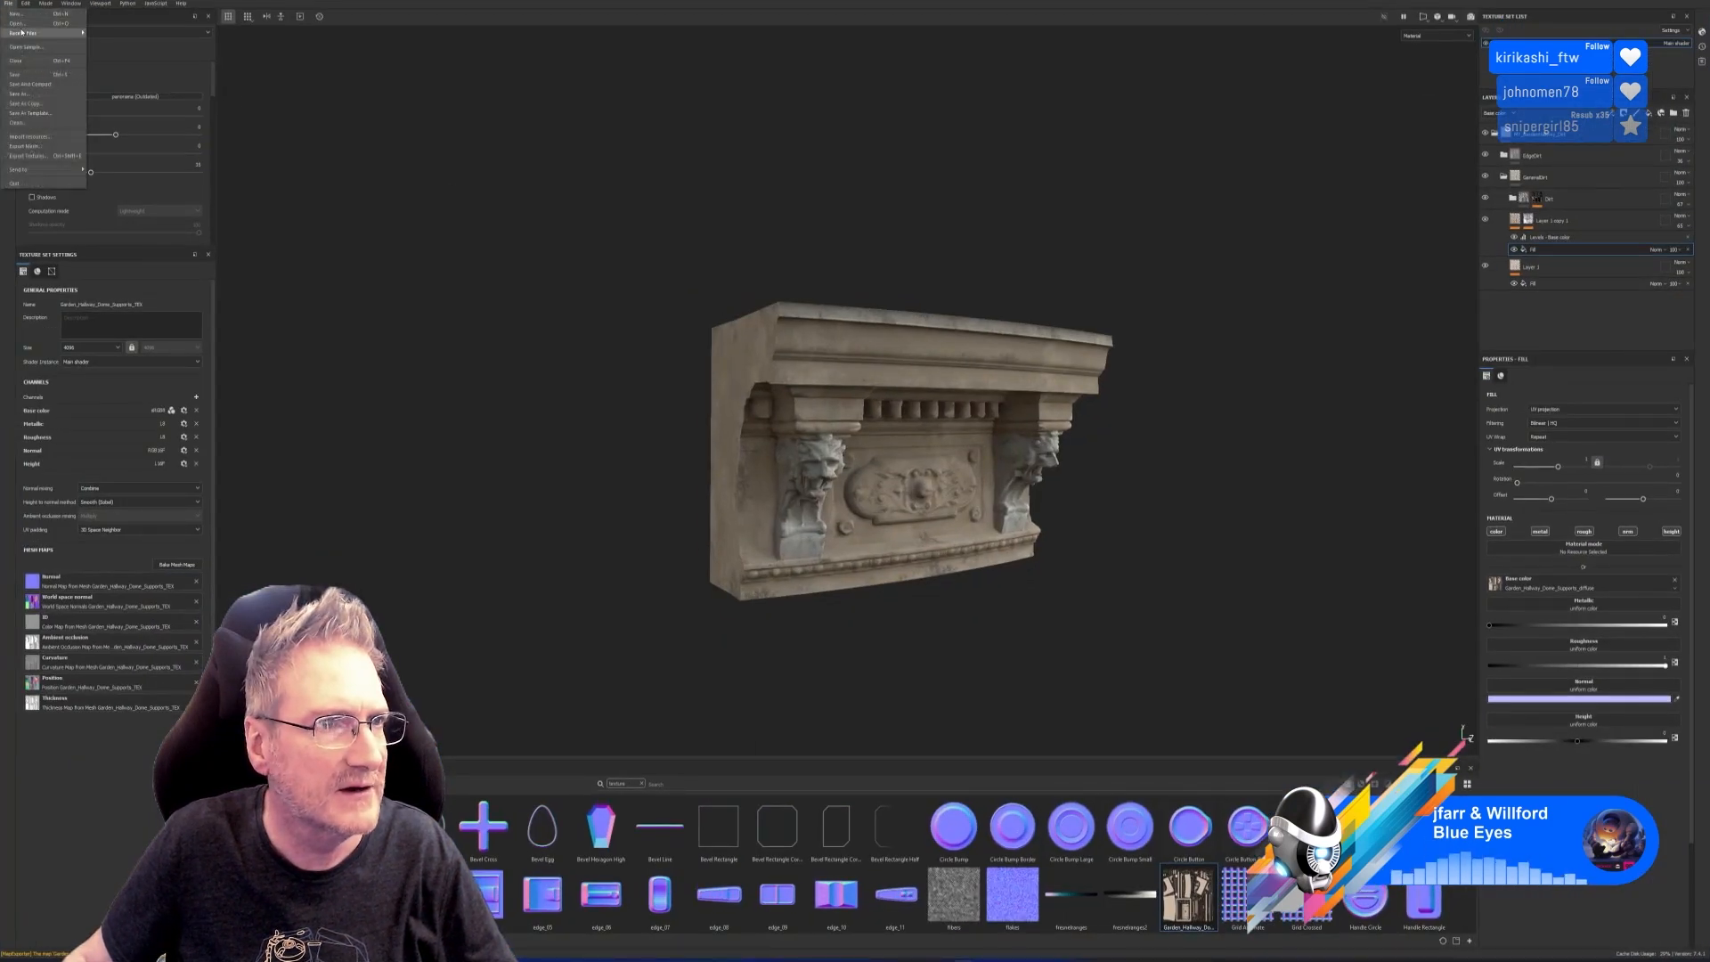
left_click(9, 6)
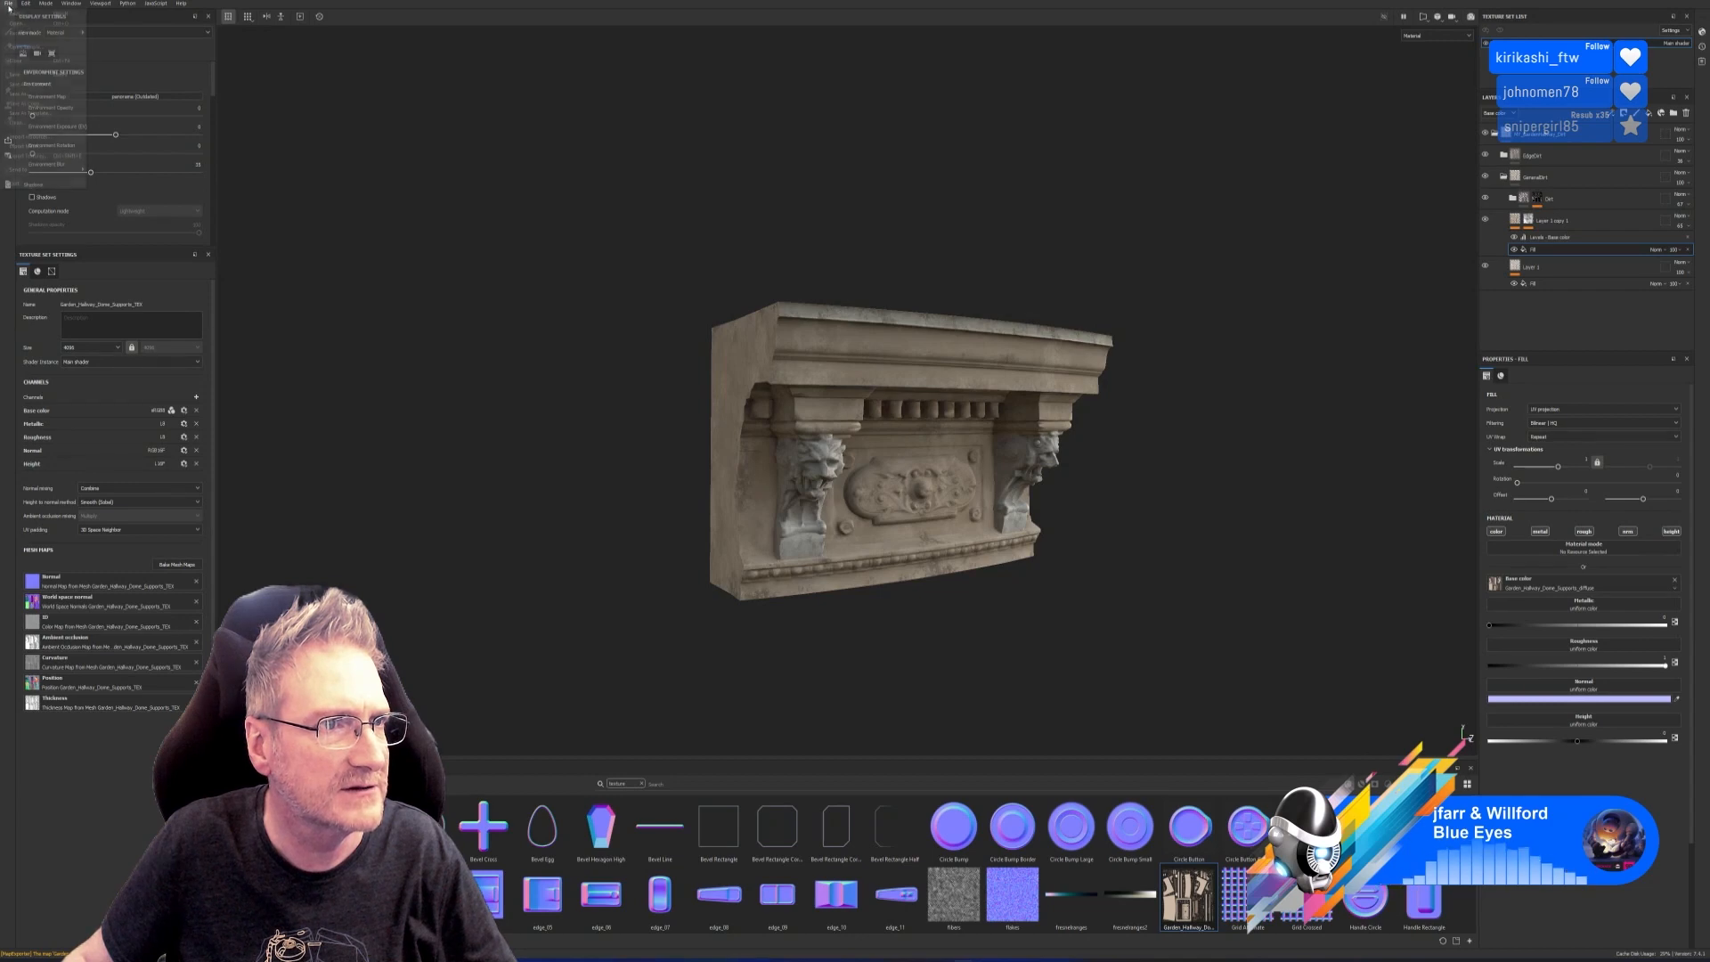
left_click(944, 374)
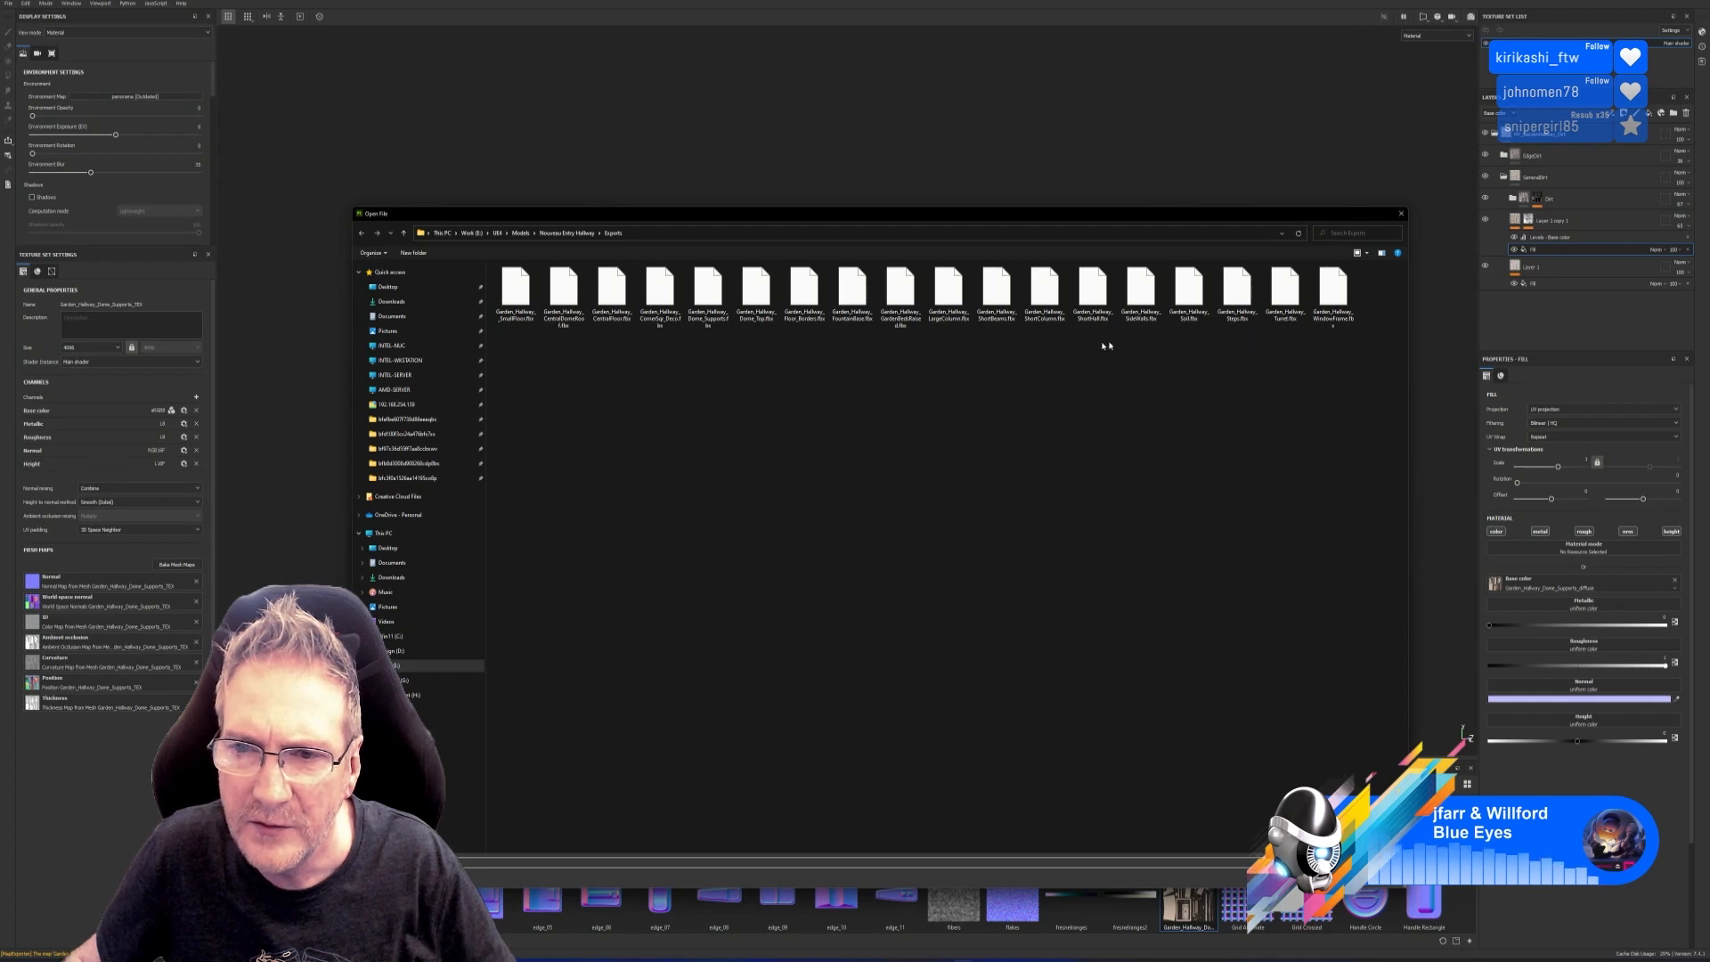
double_click(901, 287)
left_click(814, 400)
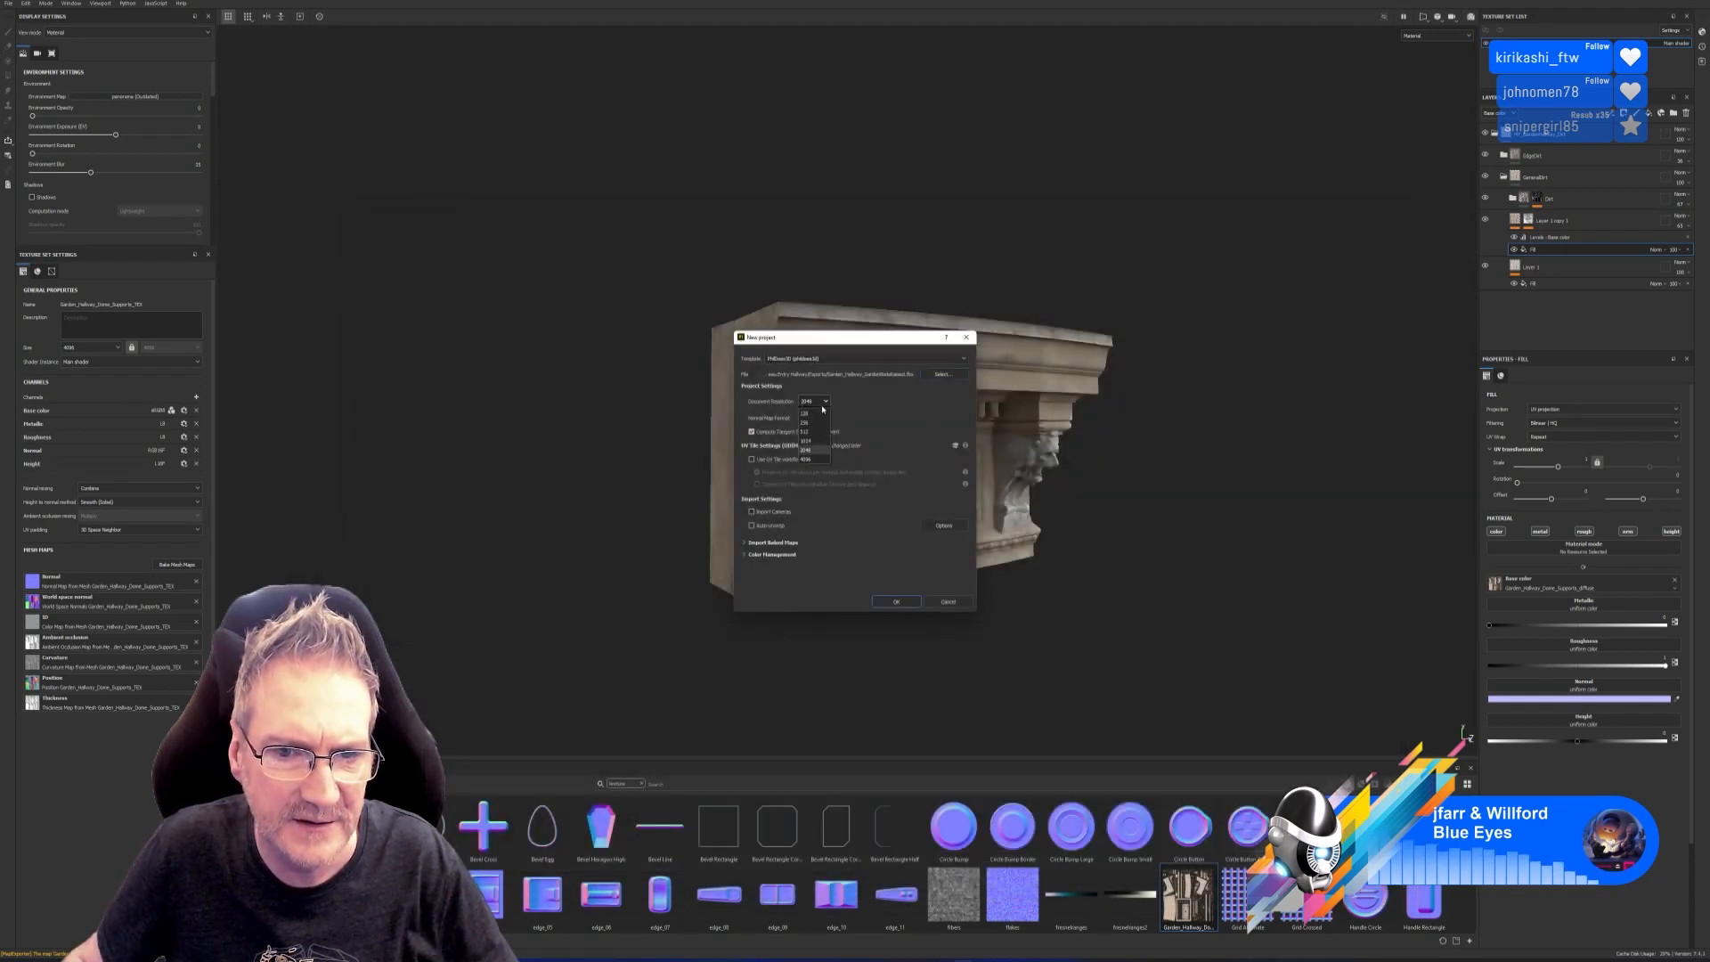
left_click(813, 460)
left_click(896, 602)
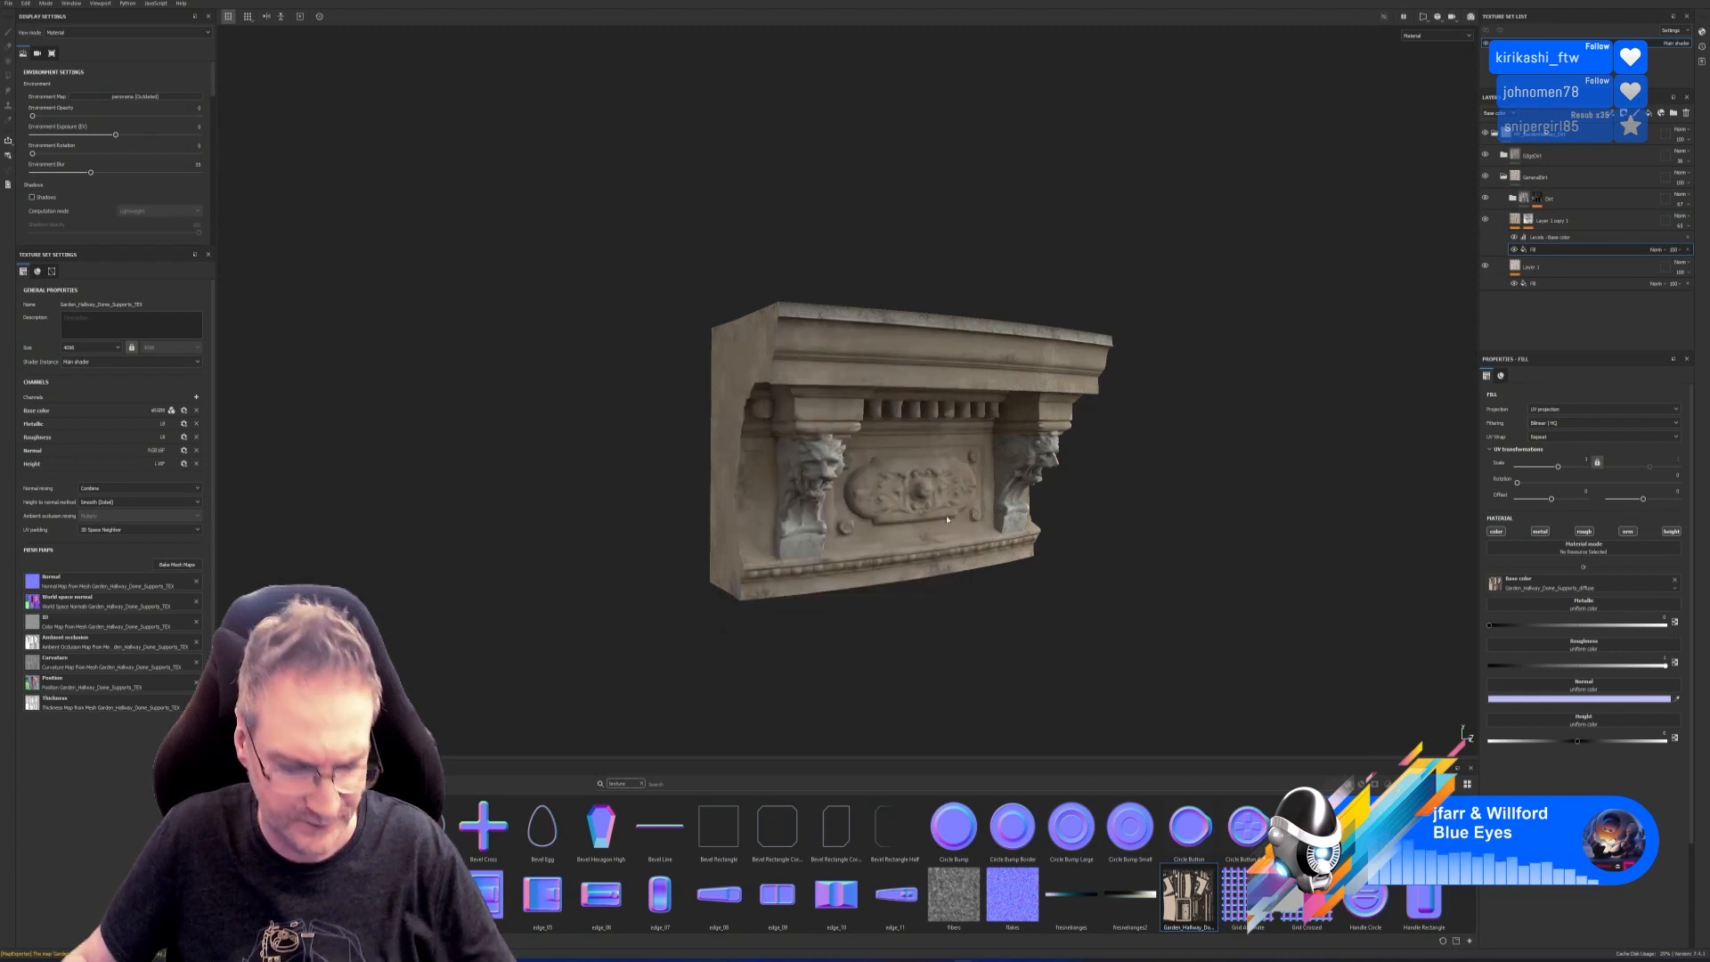
left_click_drag(972, 469, 886, 461, "alt")
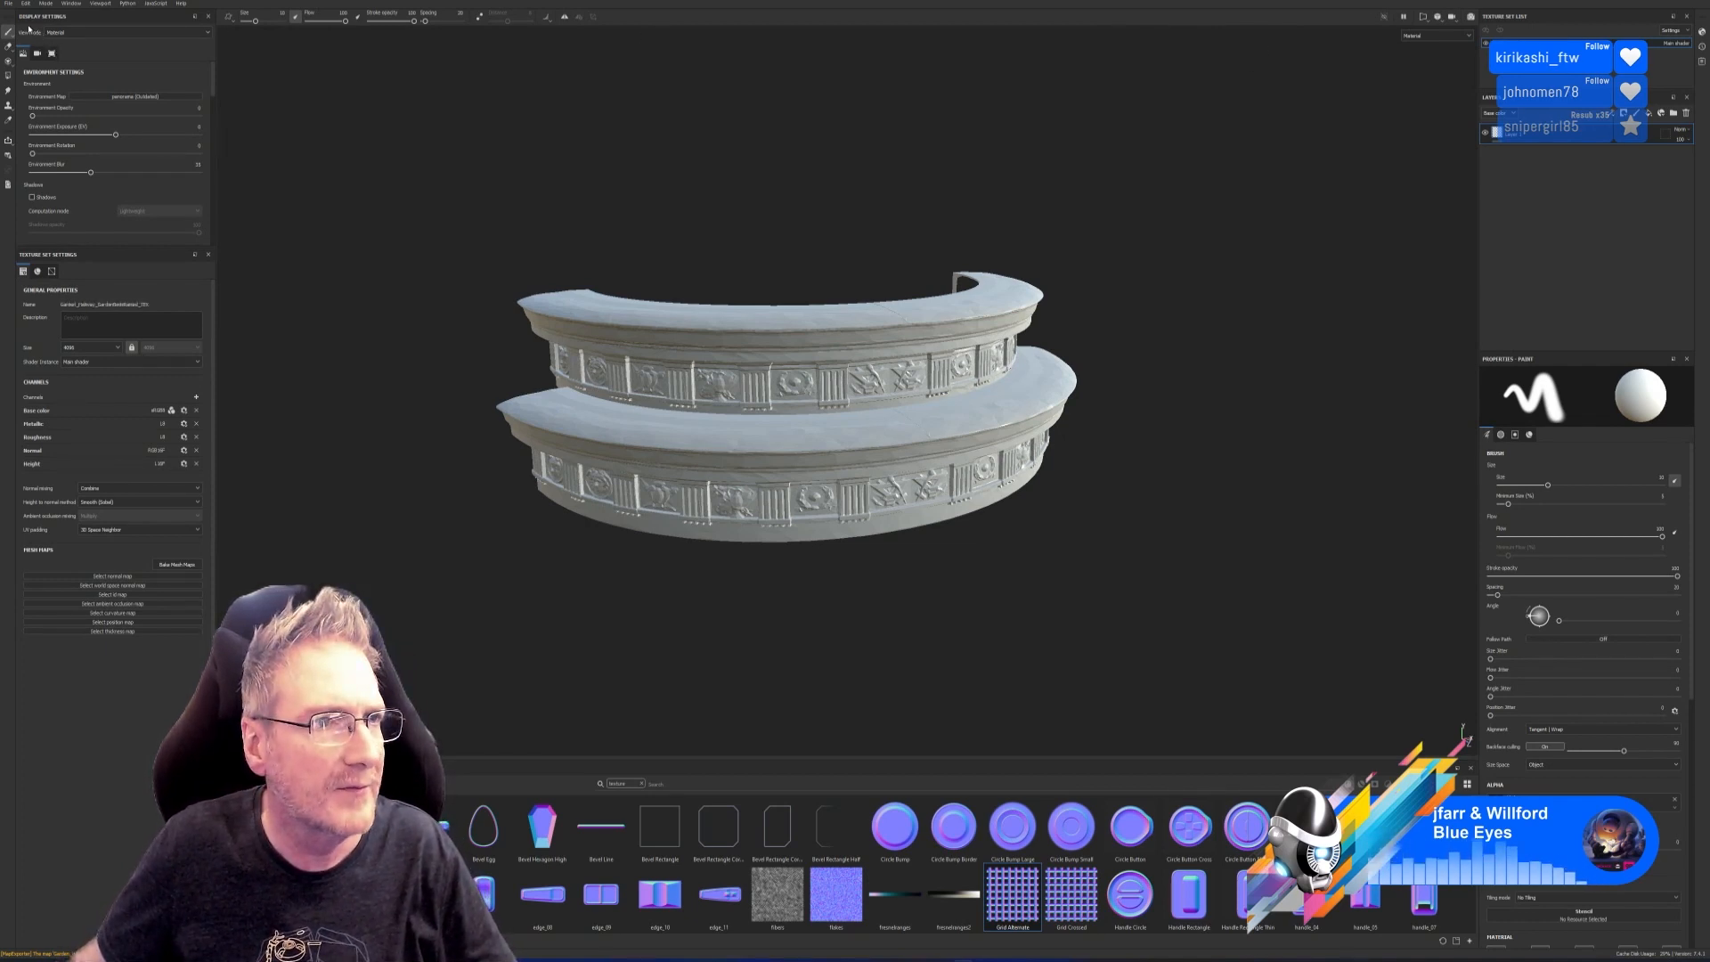
Bake all the garden bed's mesh maps at an output size of 4096 and close the baking report.
left_click(176, 564)
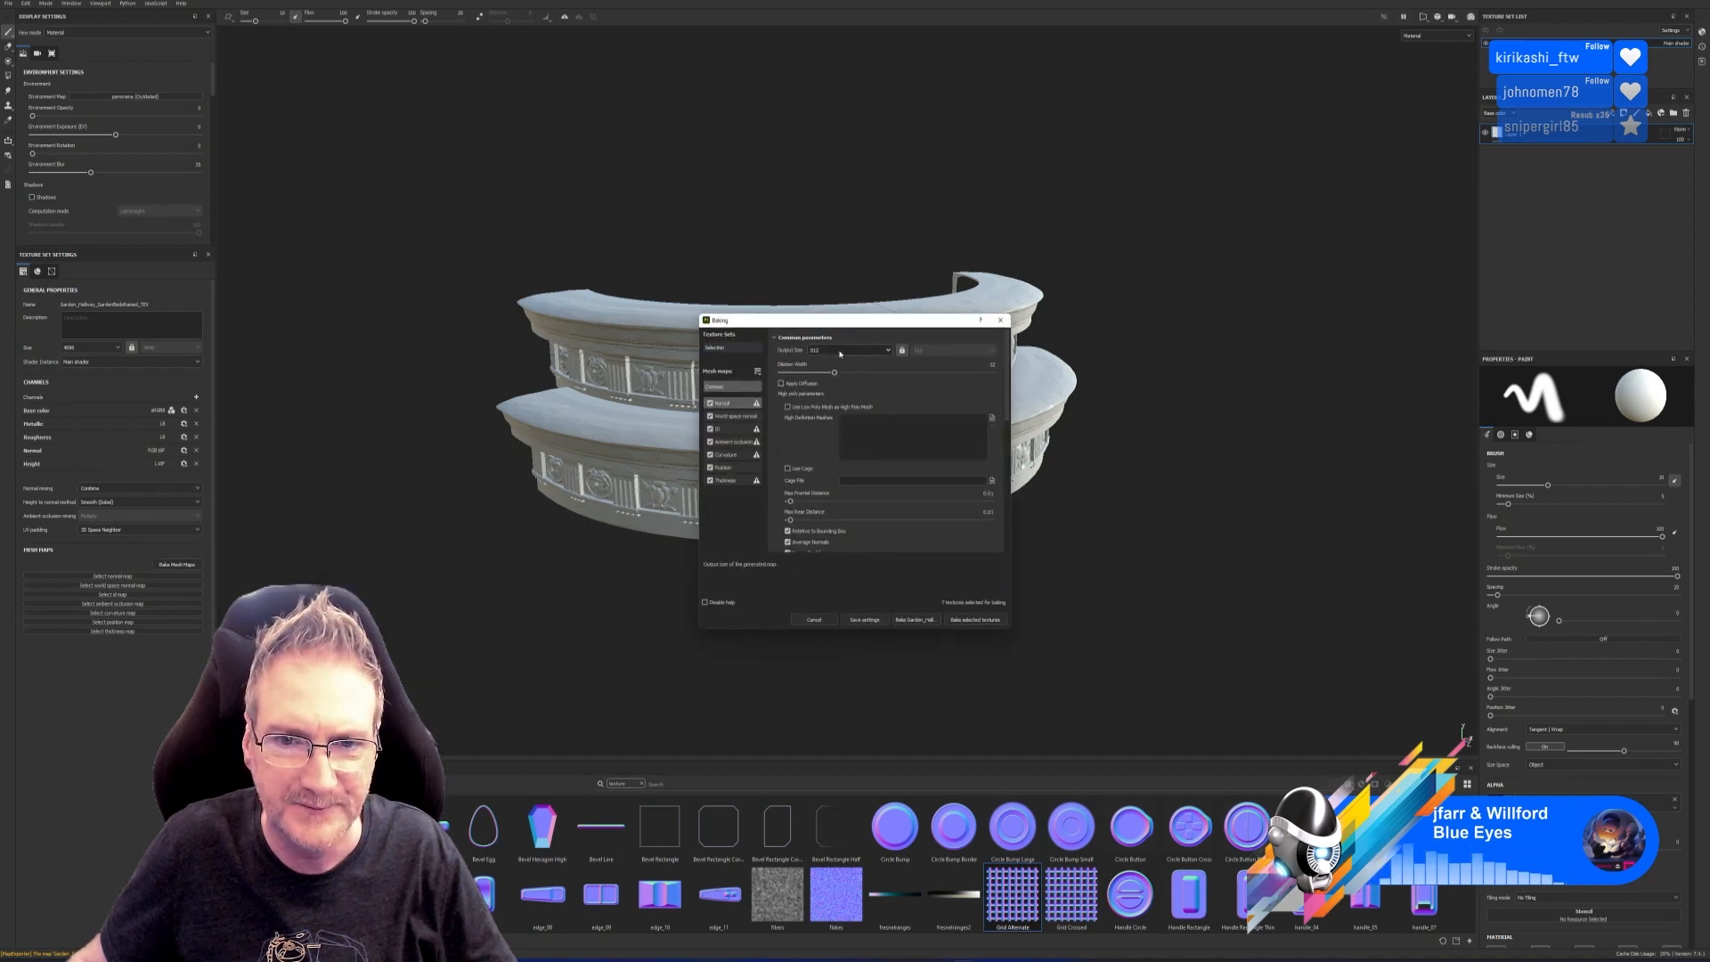
left_click(846, 350)
left_click(828, 427)
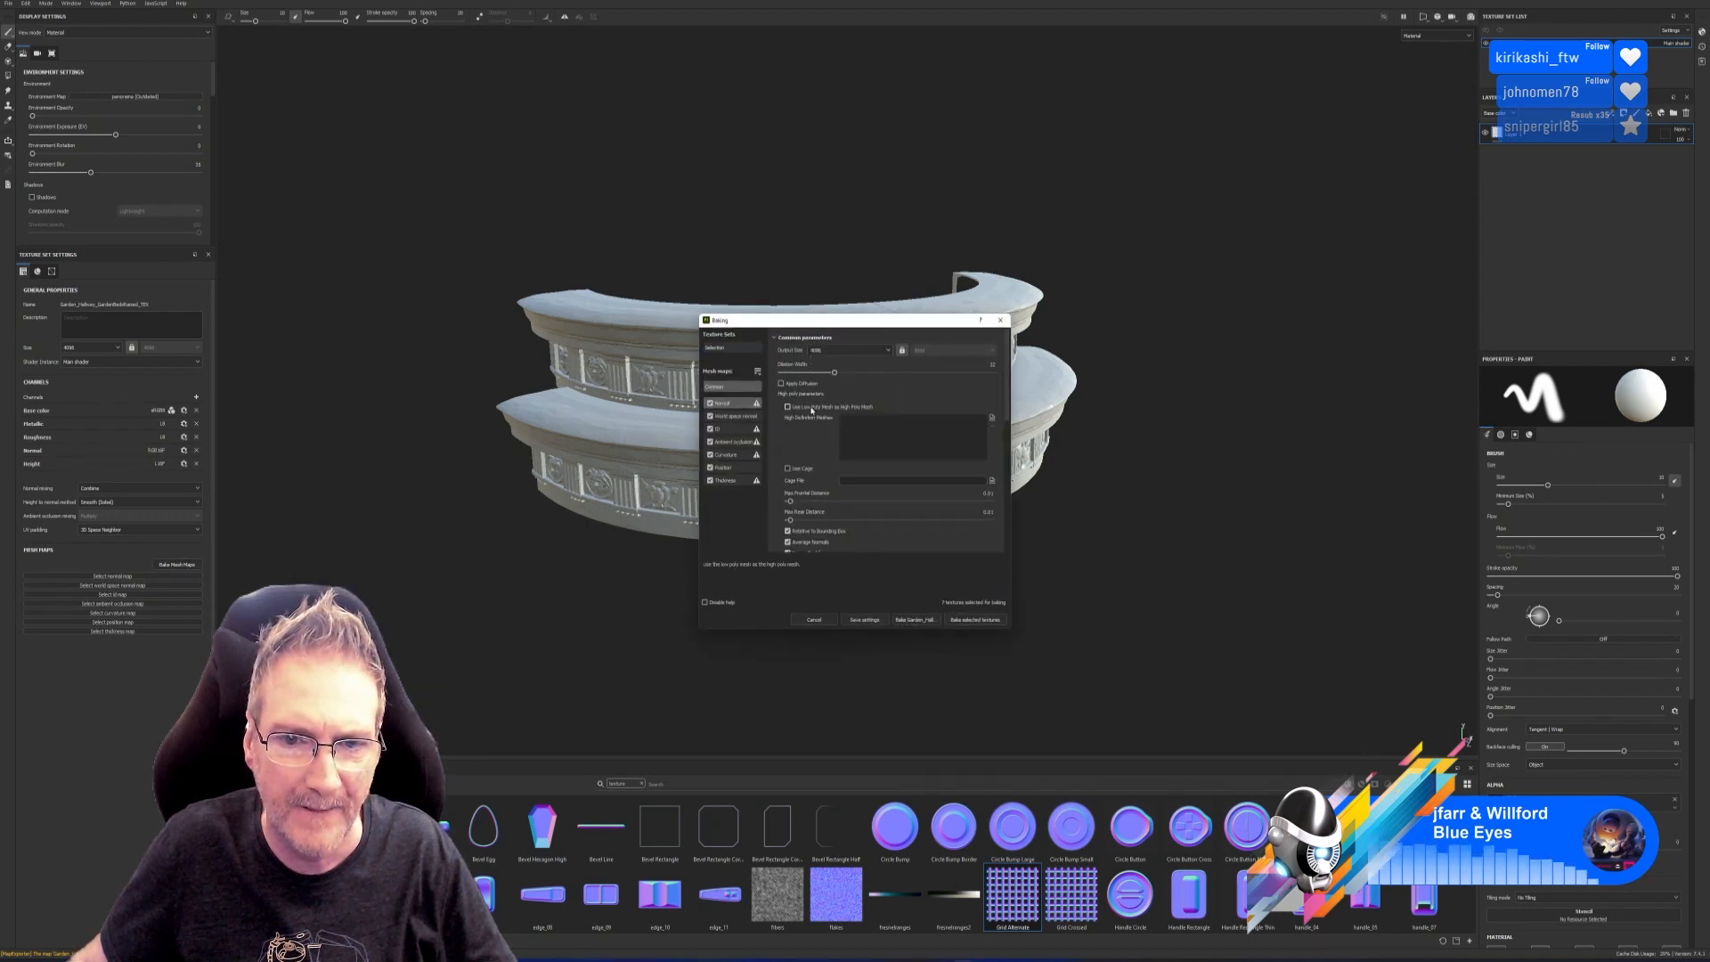
left_click(983, 621)
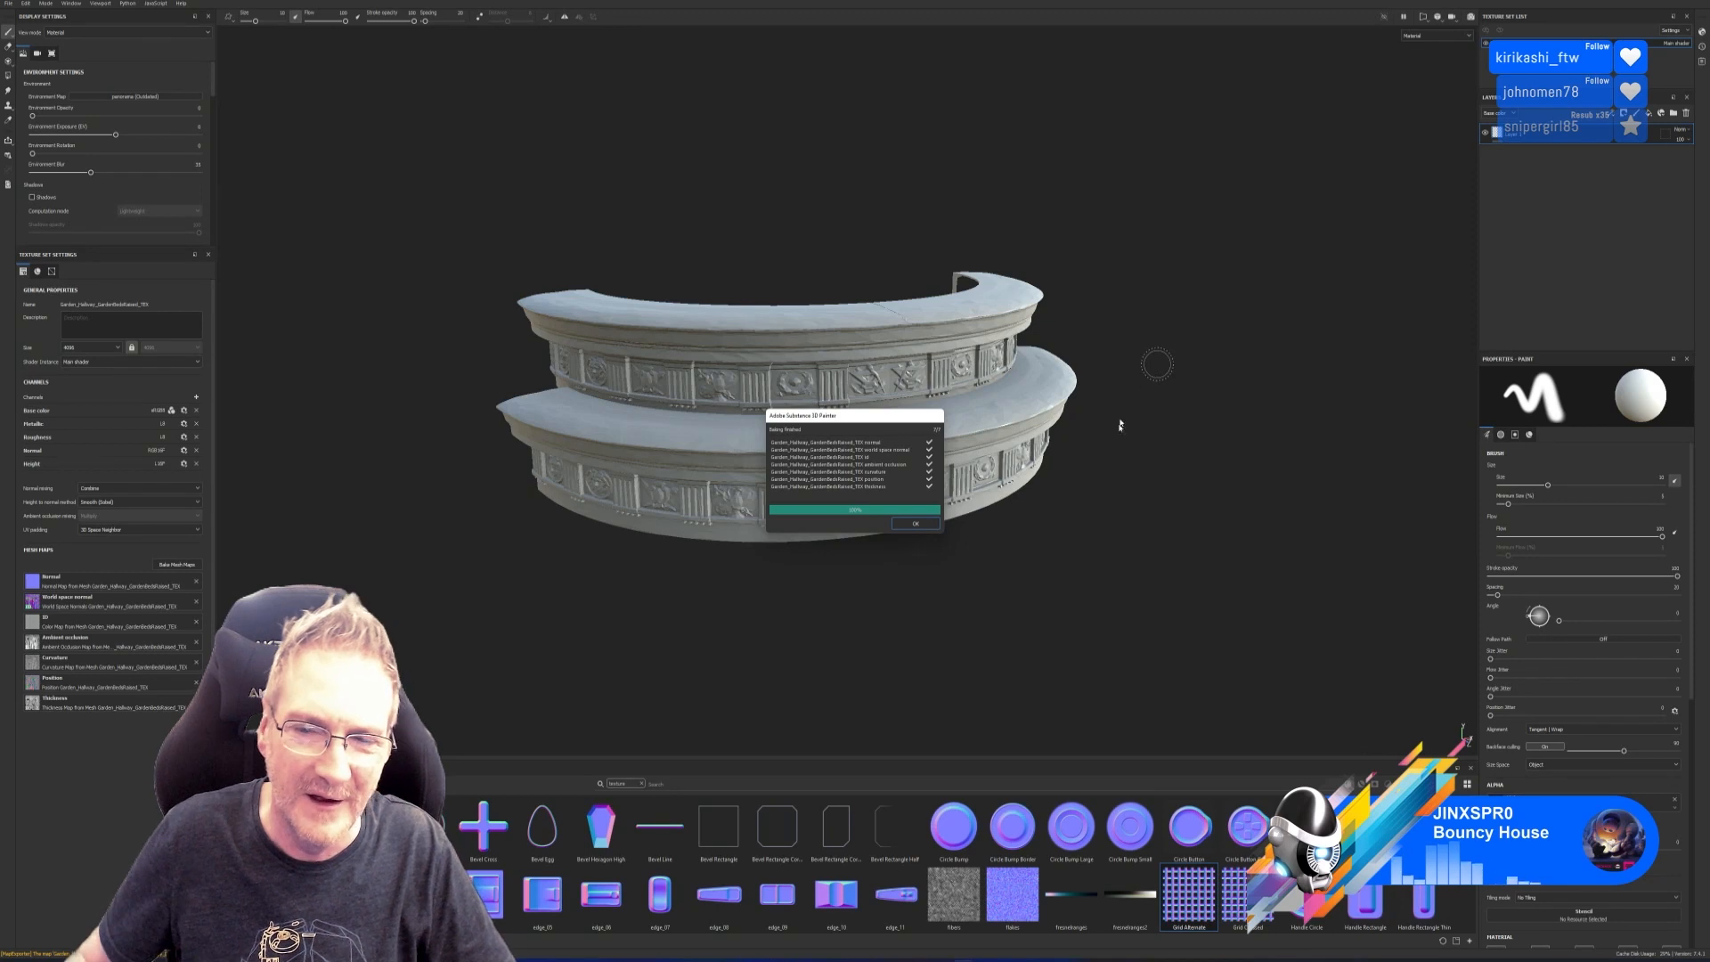
left_click(917, 523)
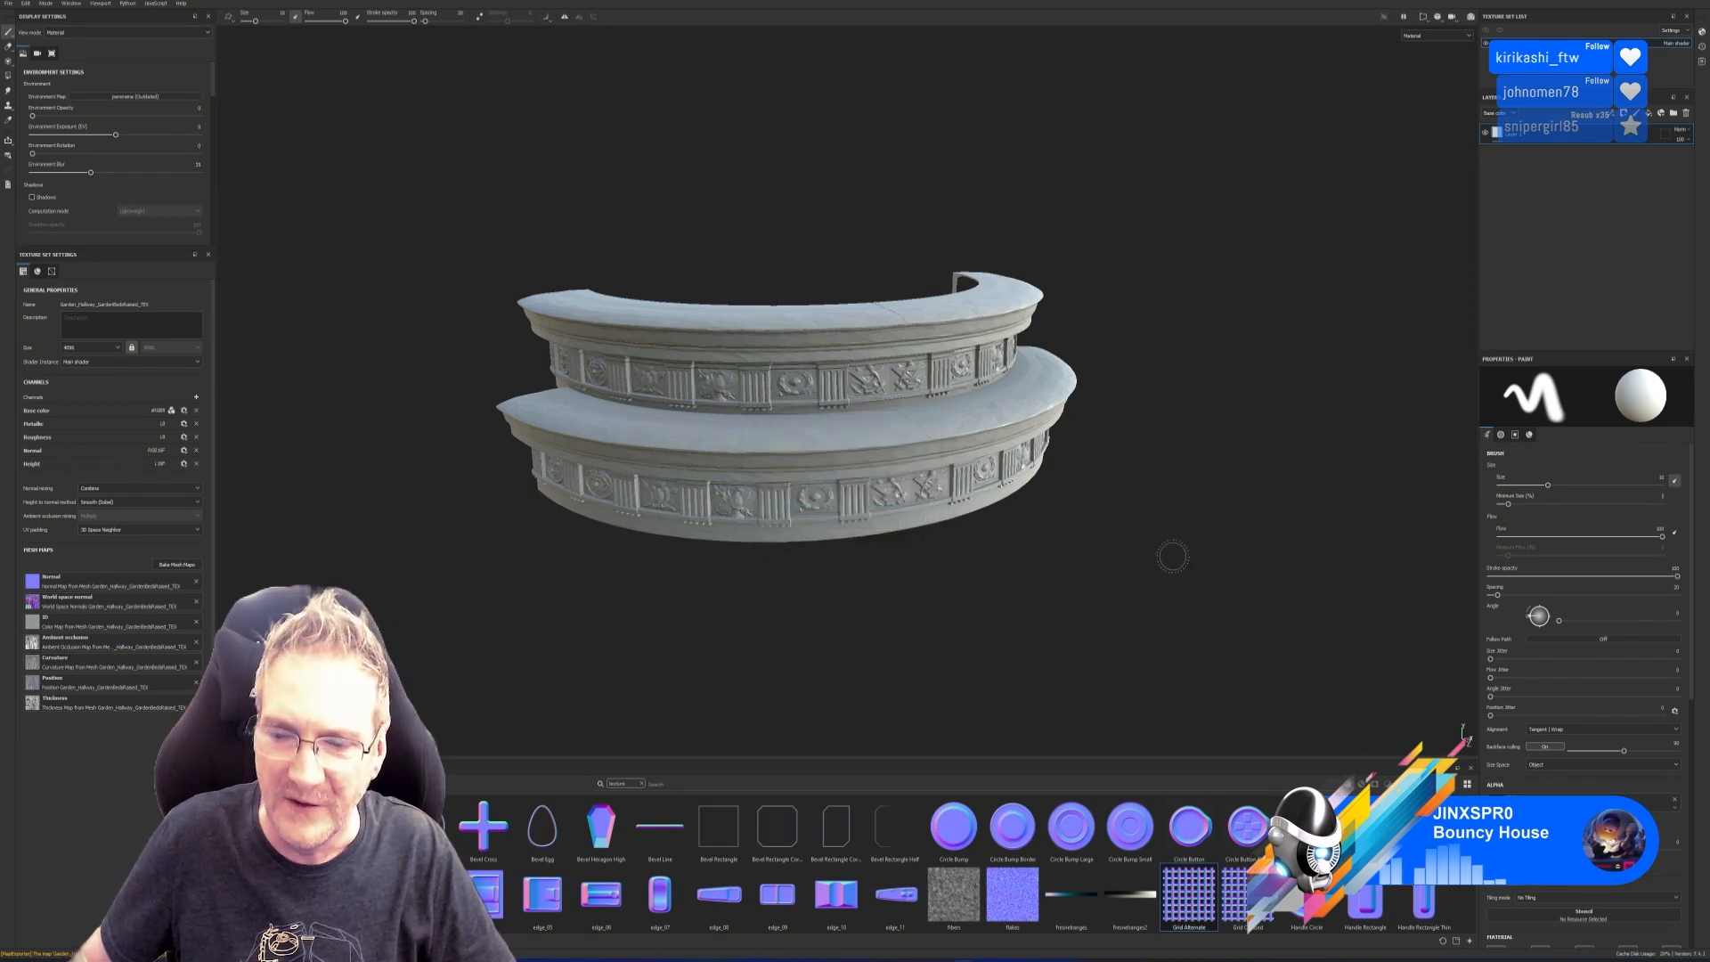
Search the assets for "my" and apply the MY_GardenHallway smart material to the garden bed.
left_click(643, 783)
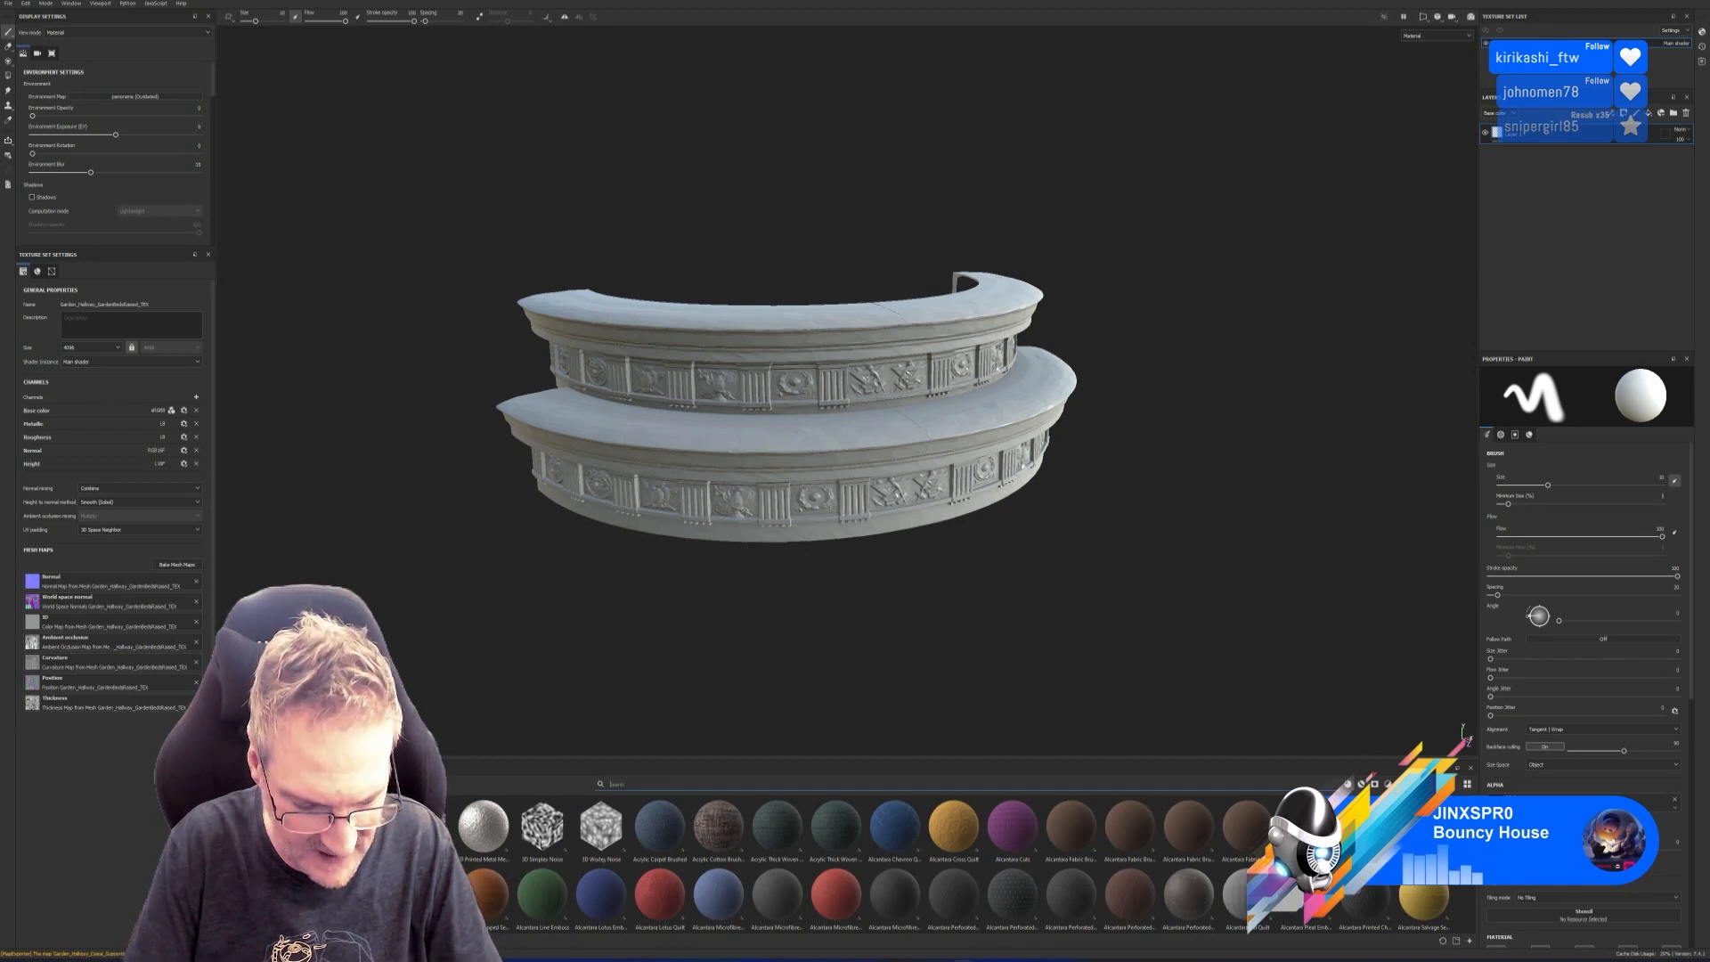
type("my")
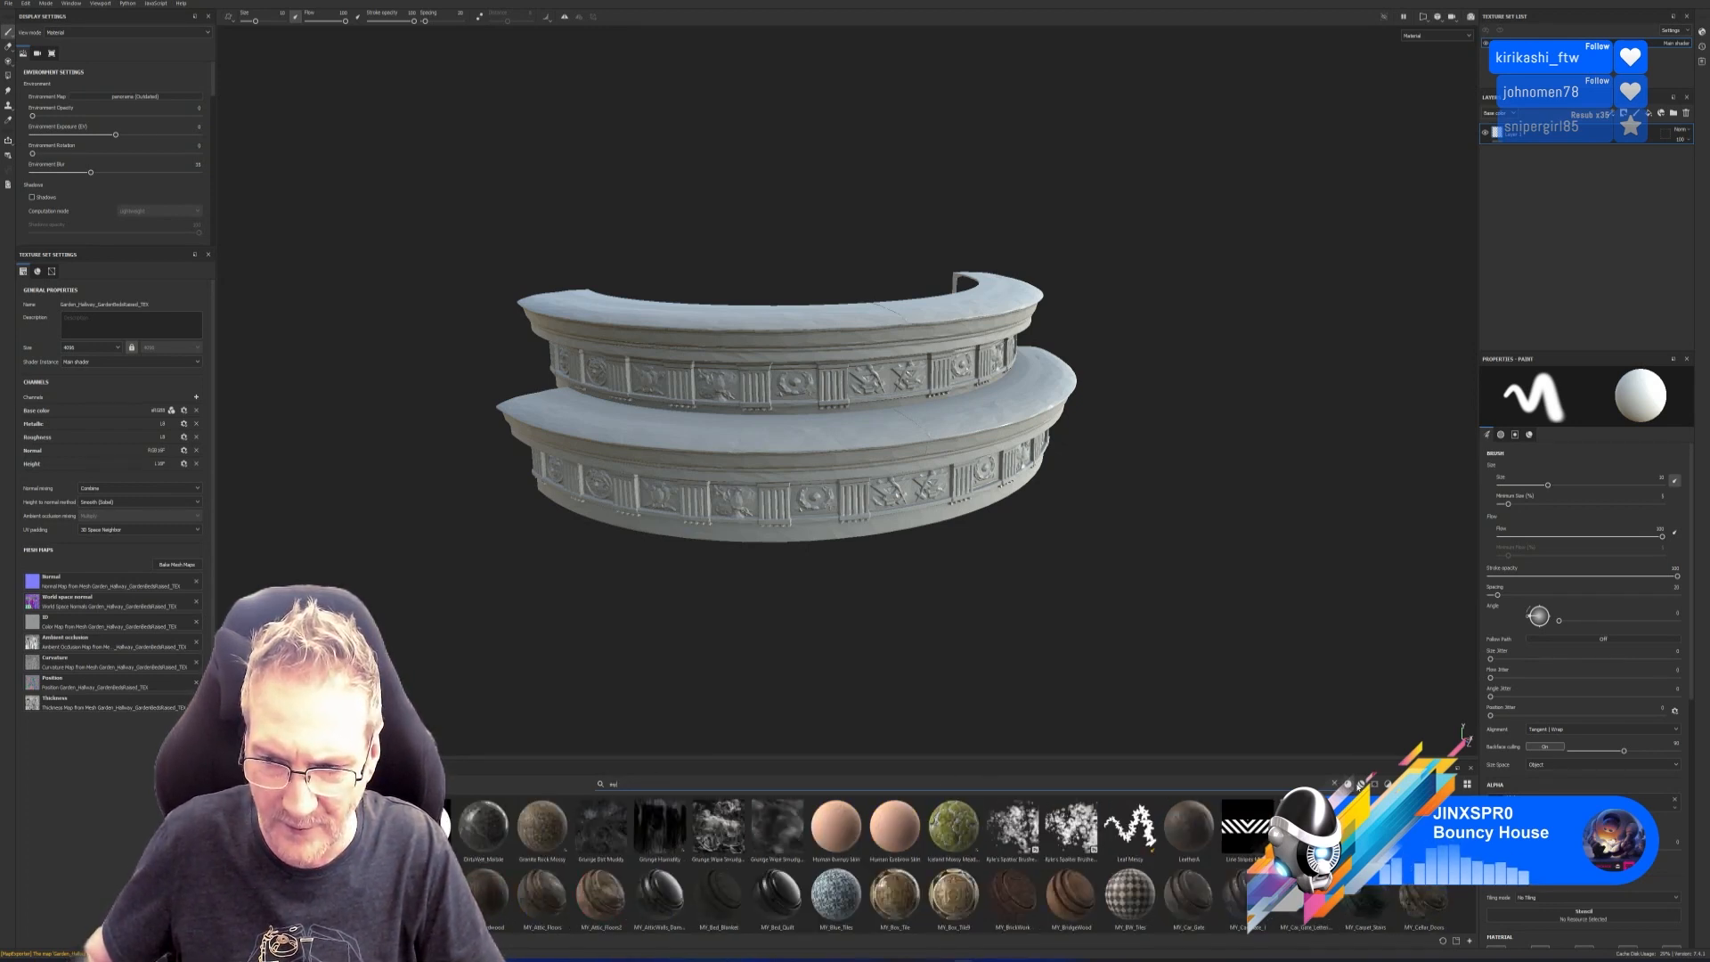
type("y")
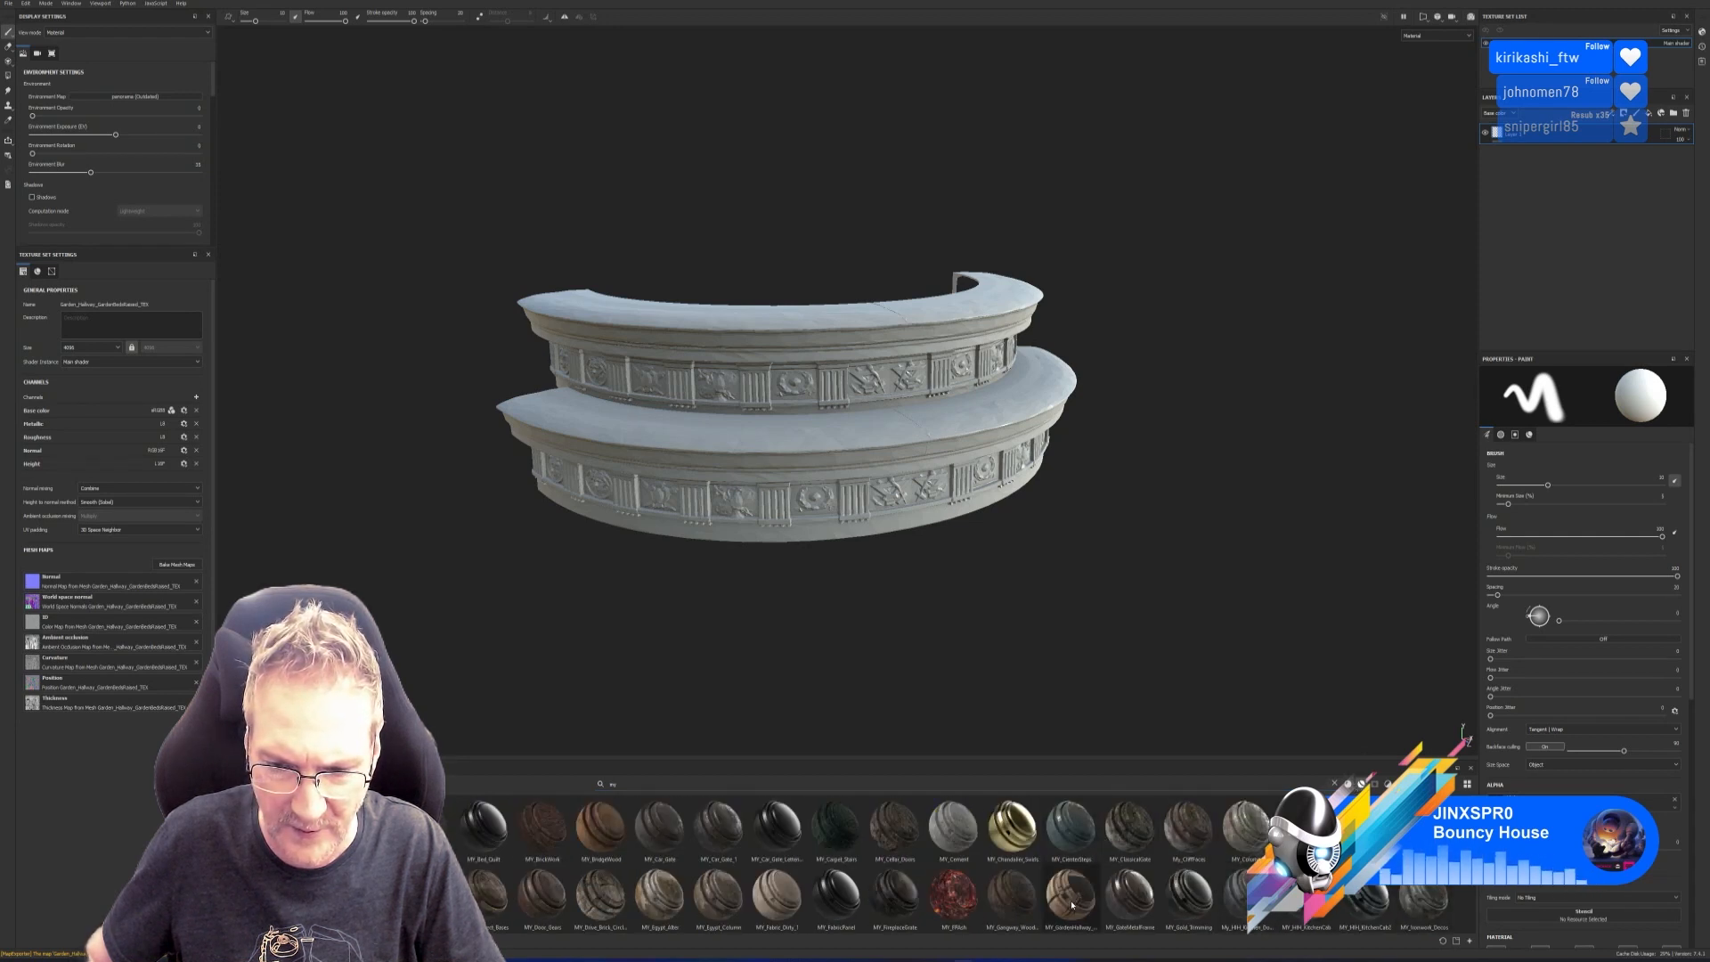
left_click_drag(1071, 904, 933, 437)
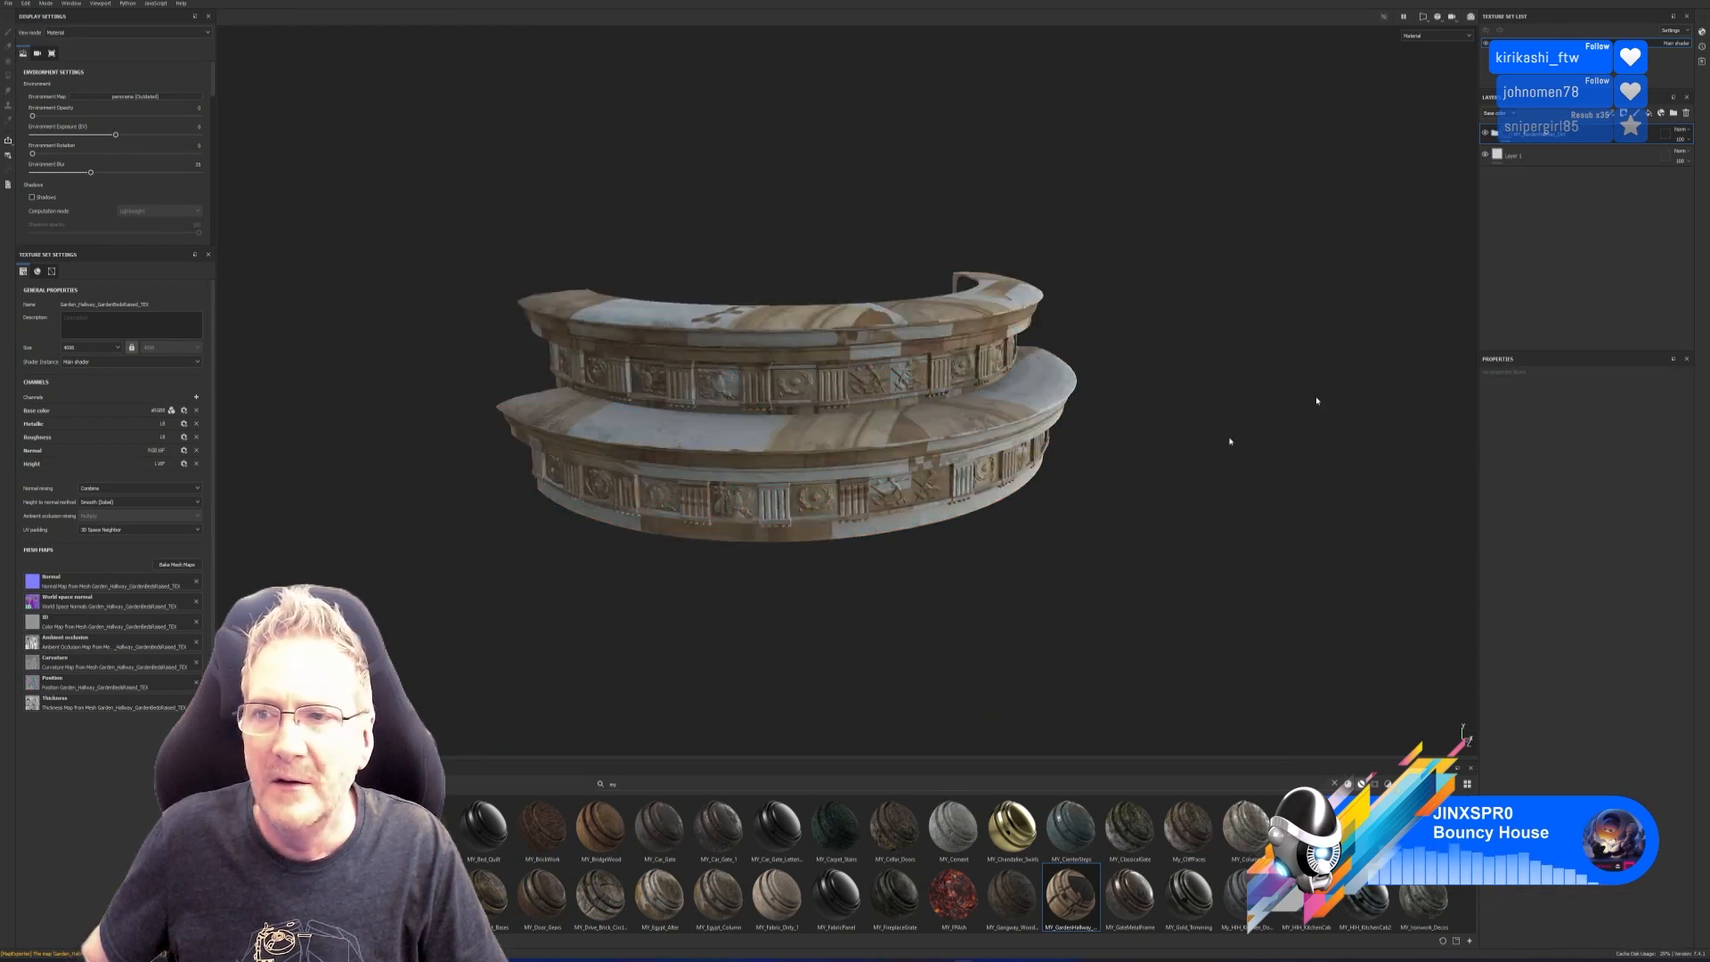
Expand the smart material's layer groups and select the fill of its lowest layer.
left_click(1495, 134)
left_click(1503, 176)
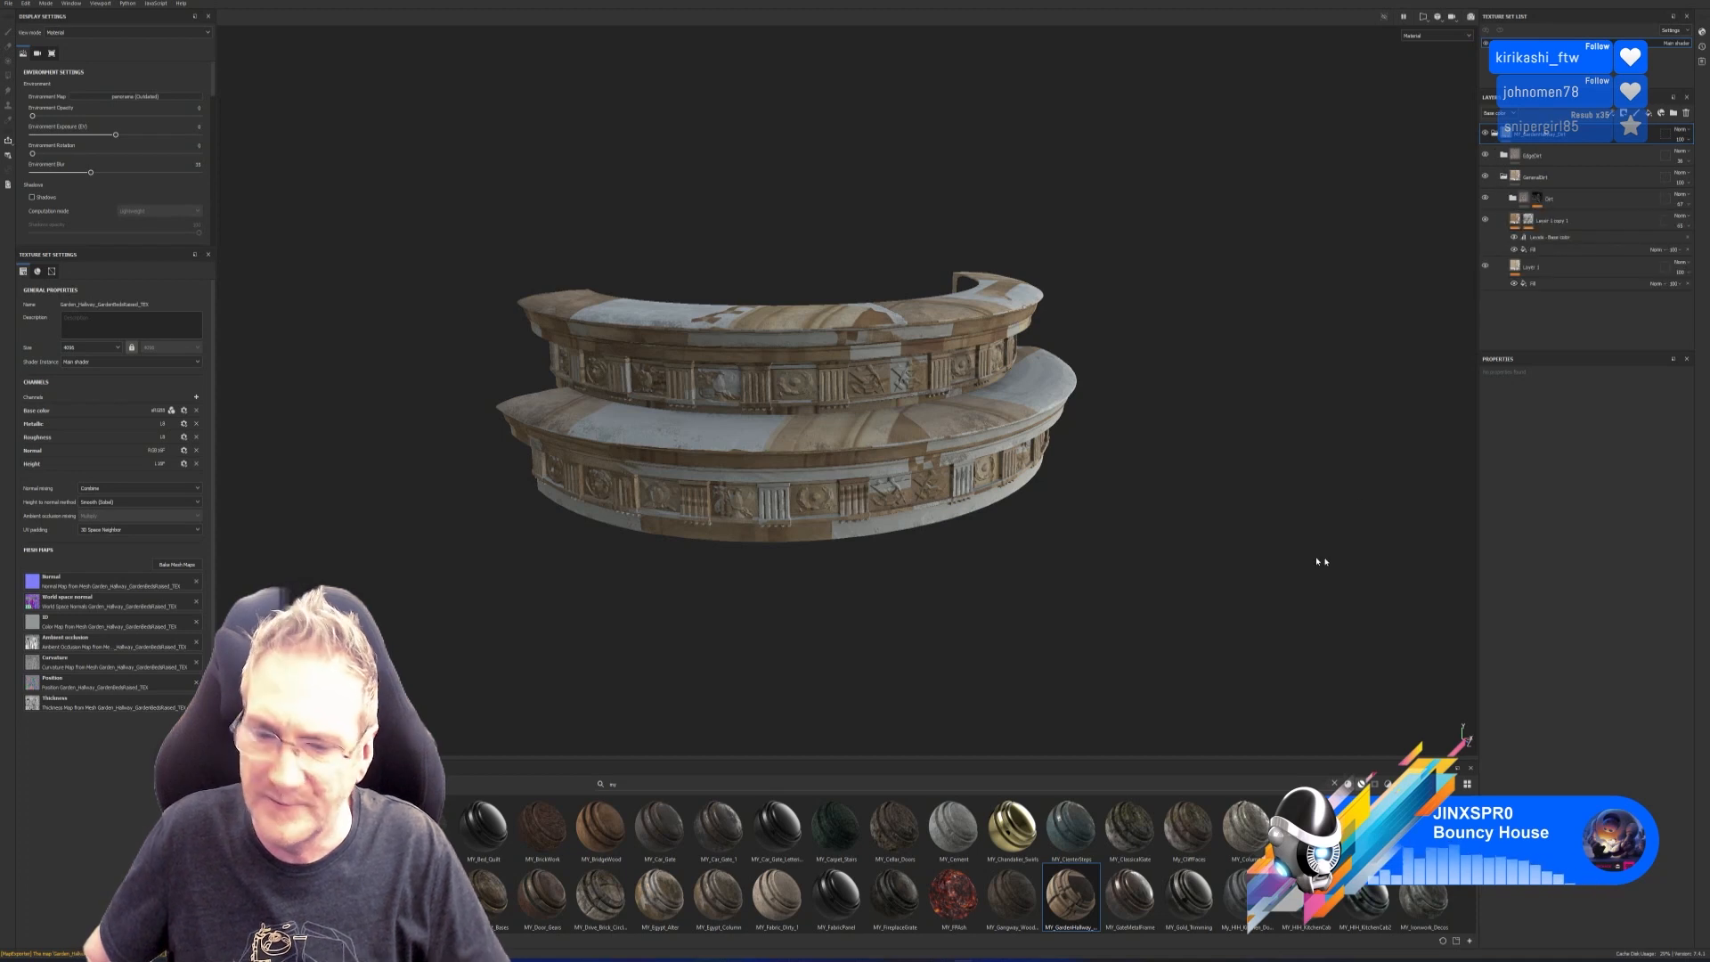
left_click(1558, 283)
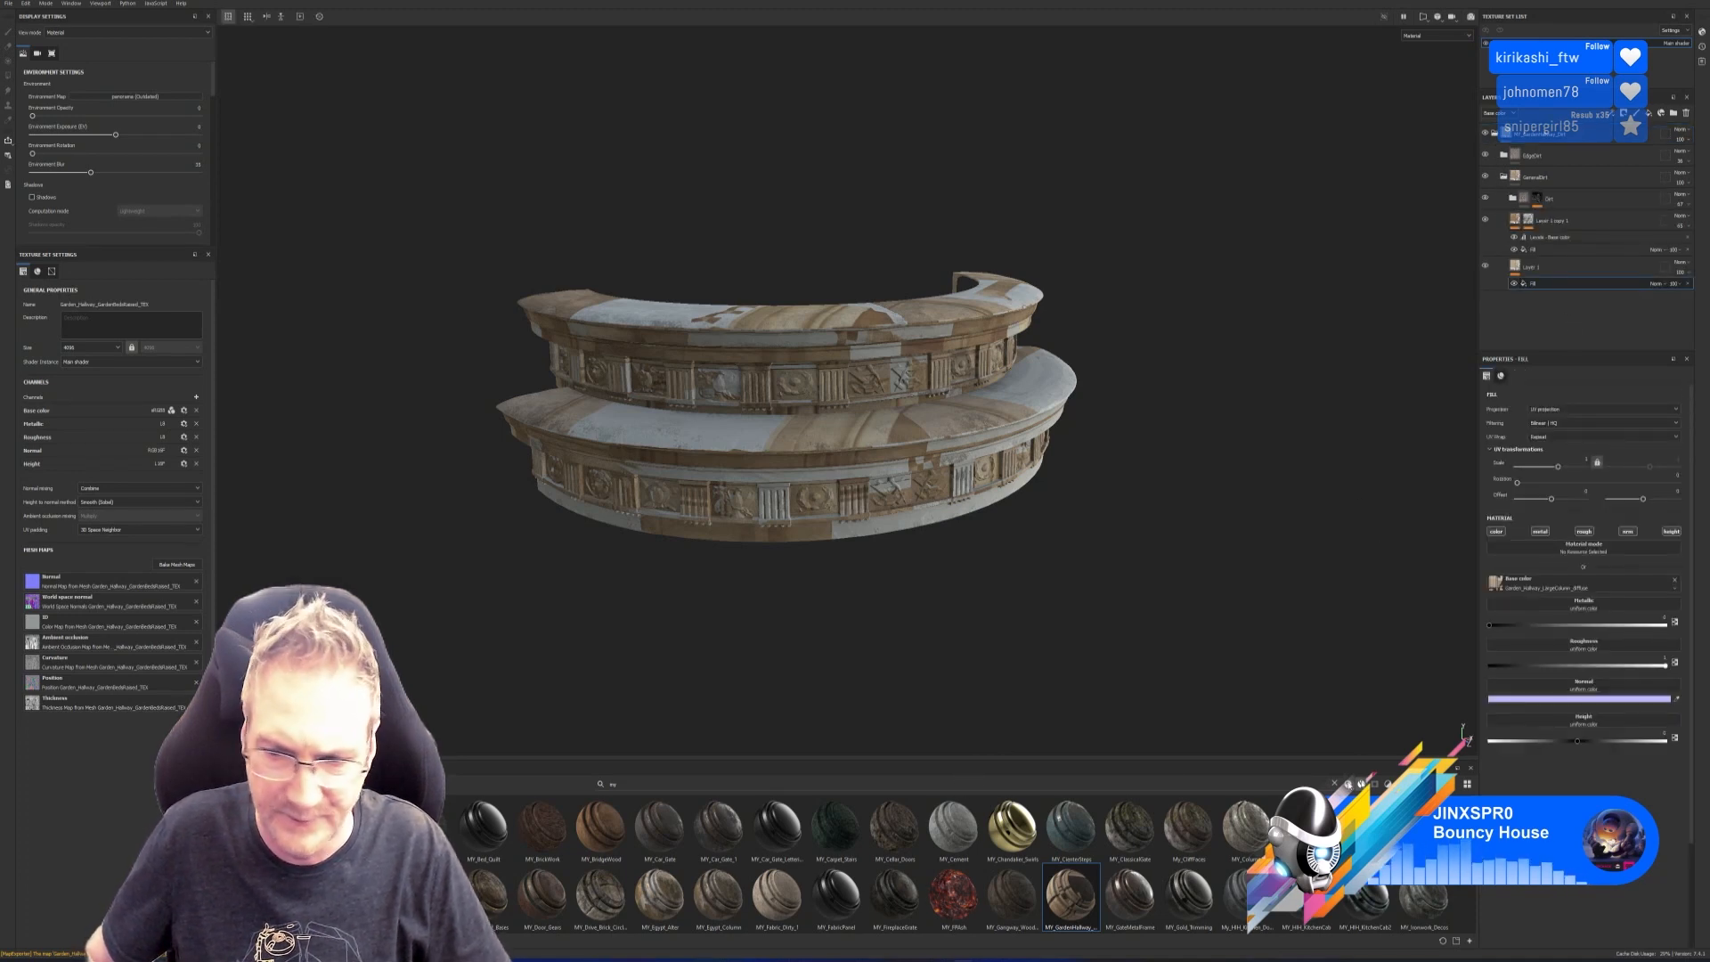
Clear the asset search and add the garden bed's baked diffuse PNG from the Baked folder as an import resource.
left_click(1334, 783)
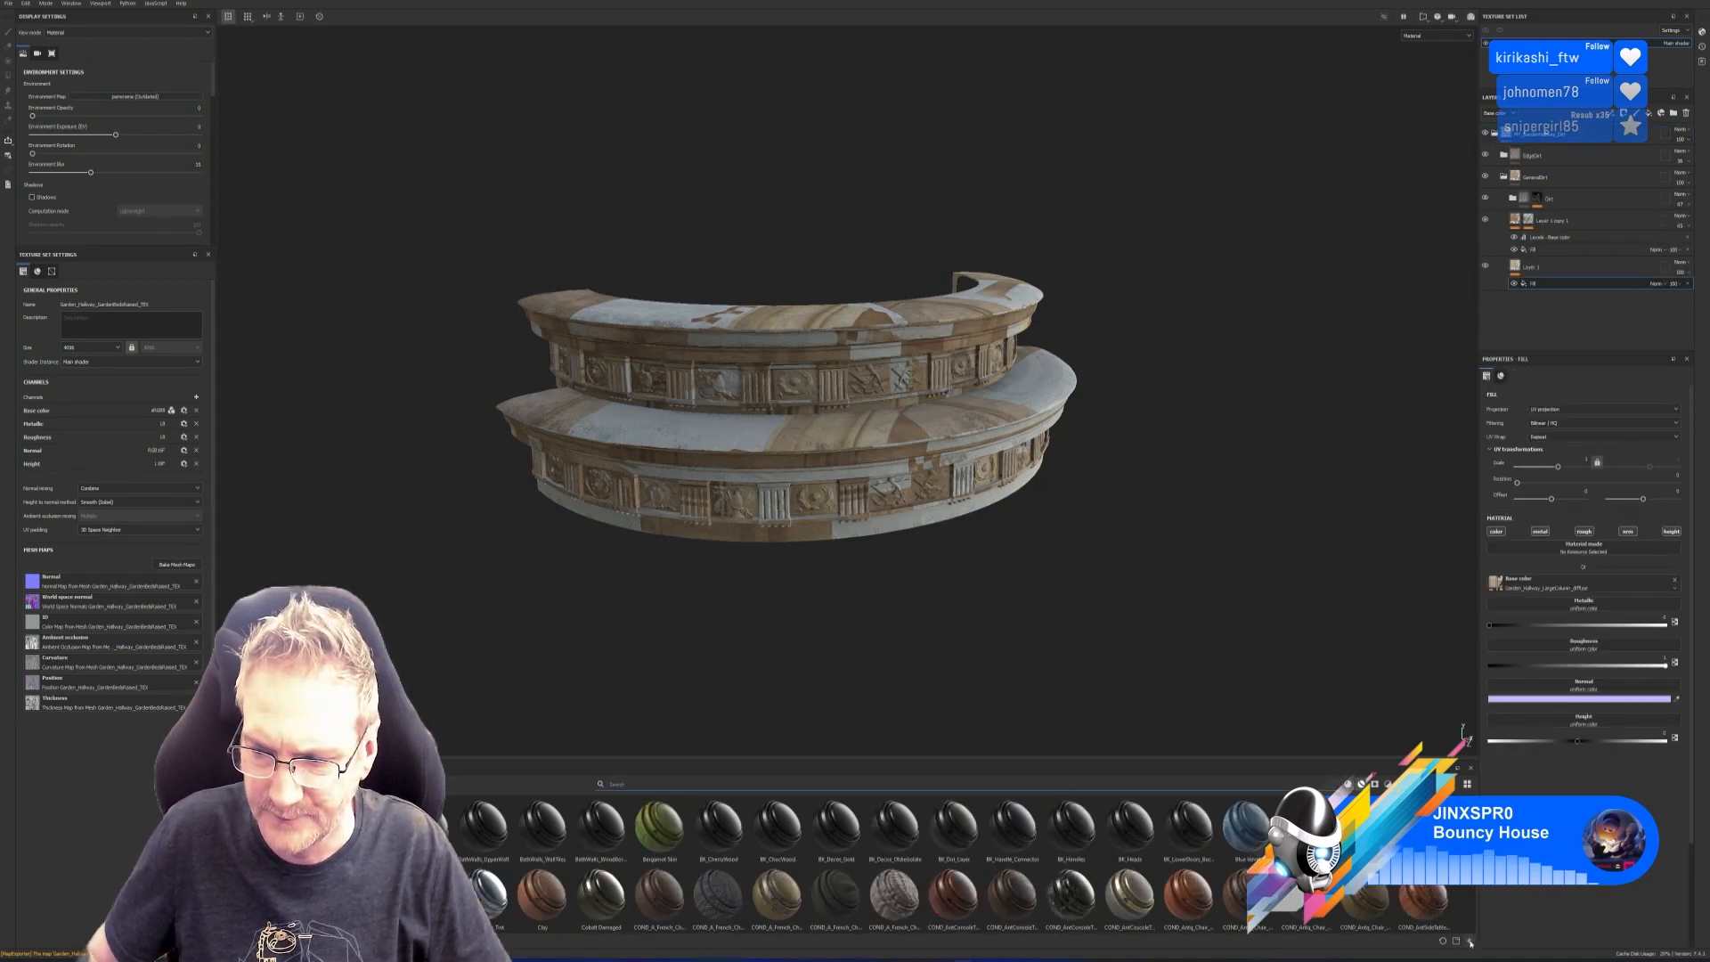
left_click(1471, 942)
left_click(901, 355)
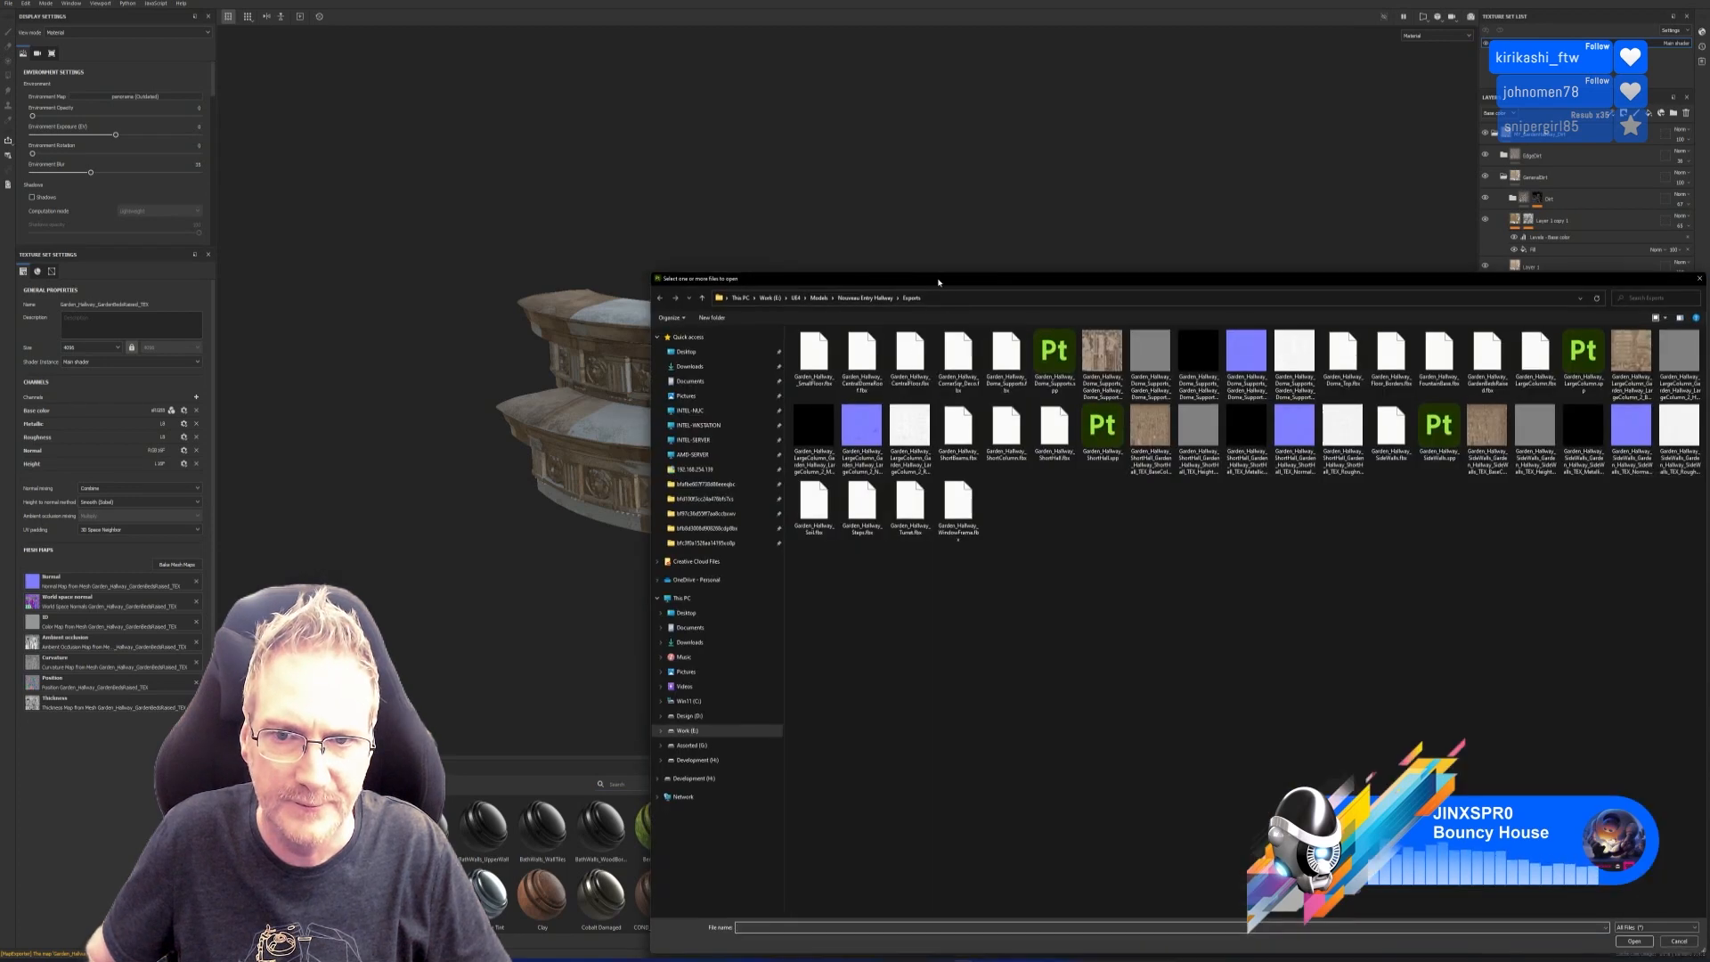
left_click_drag(937, 282, 760, 209)
left_click(688, 223)
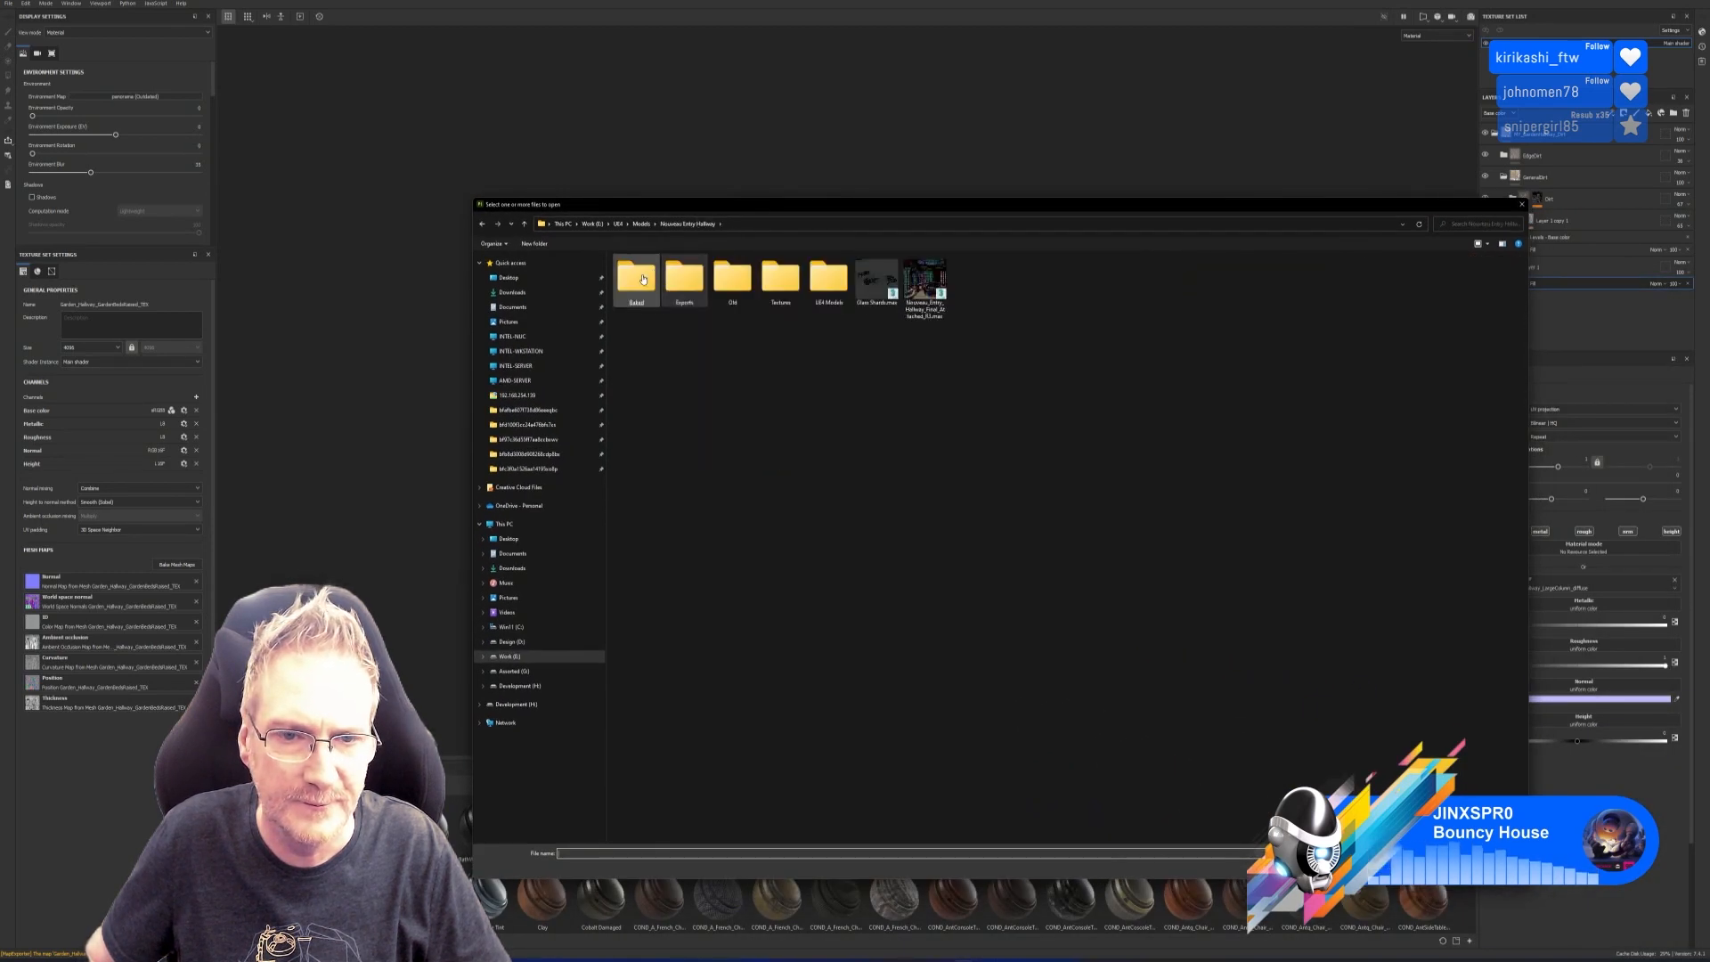
double_click(642, 278)
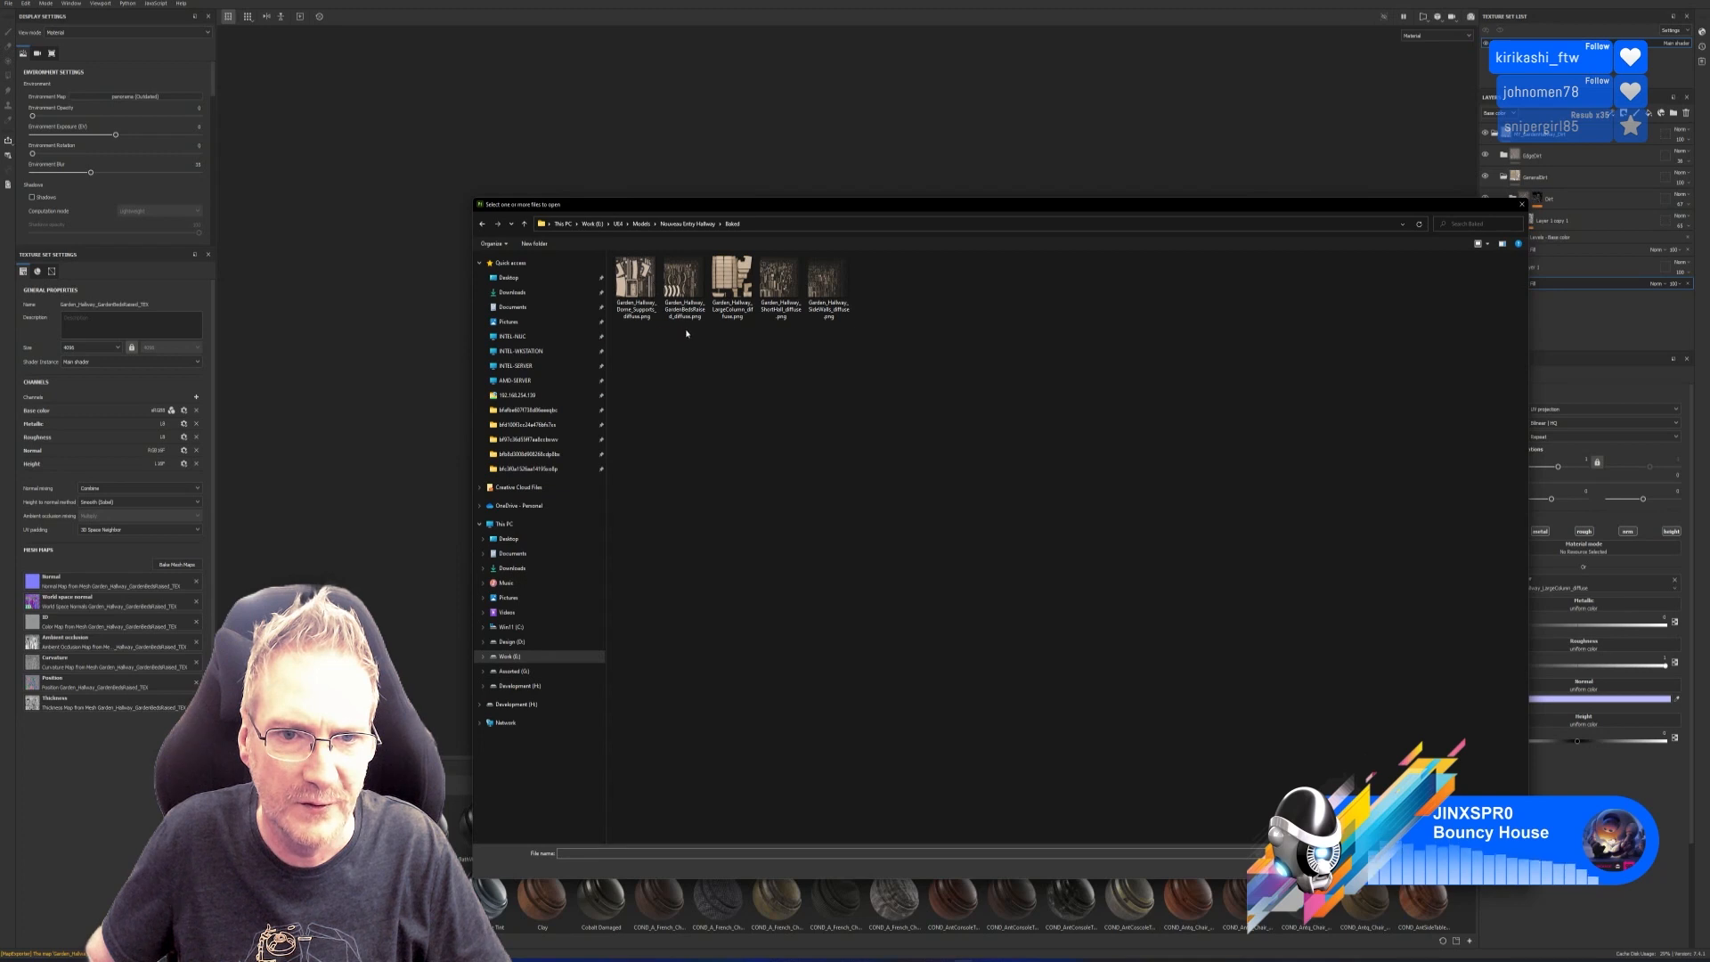
double_click(682, 284)
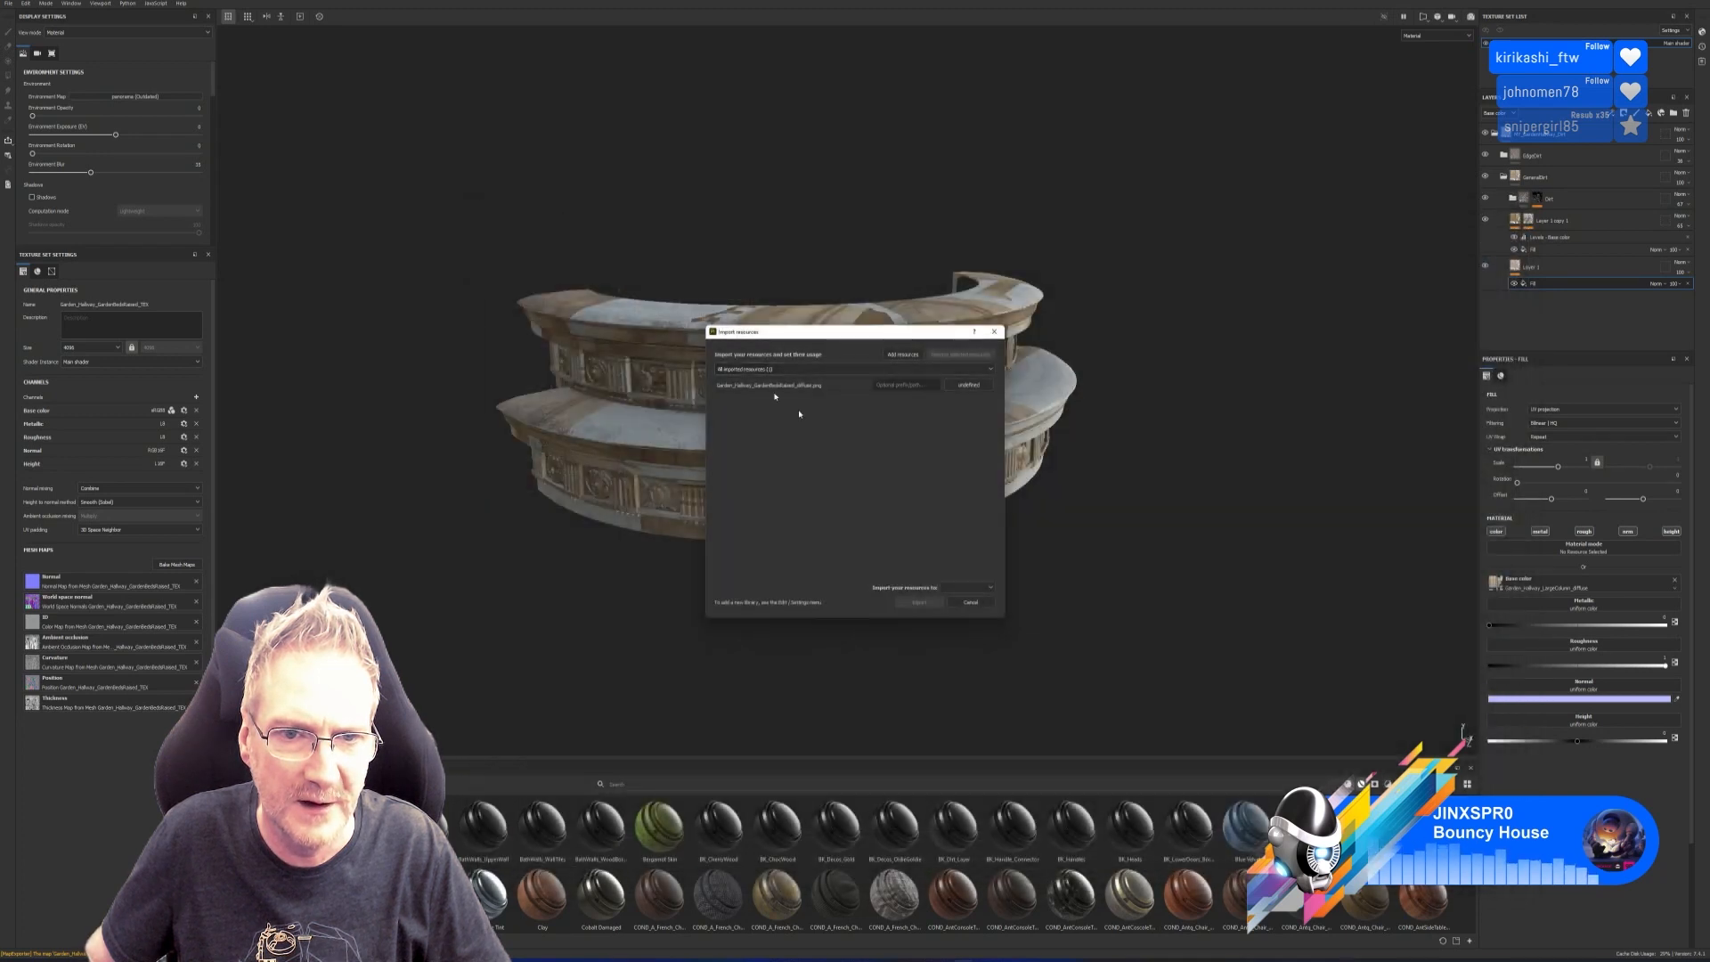
Set the diffuse image's usage to texture and import it into the library.
left_click(968, 385)
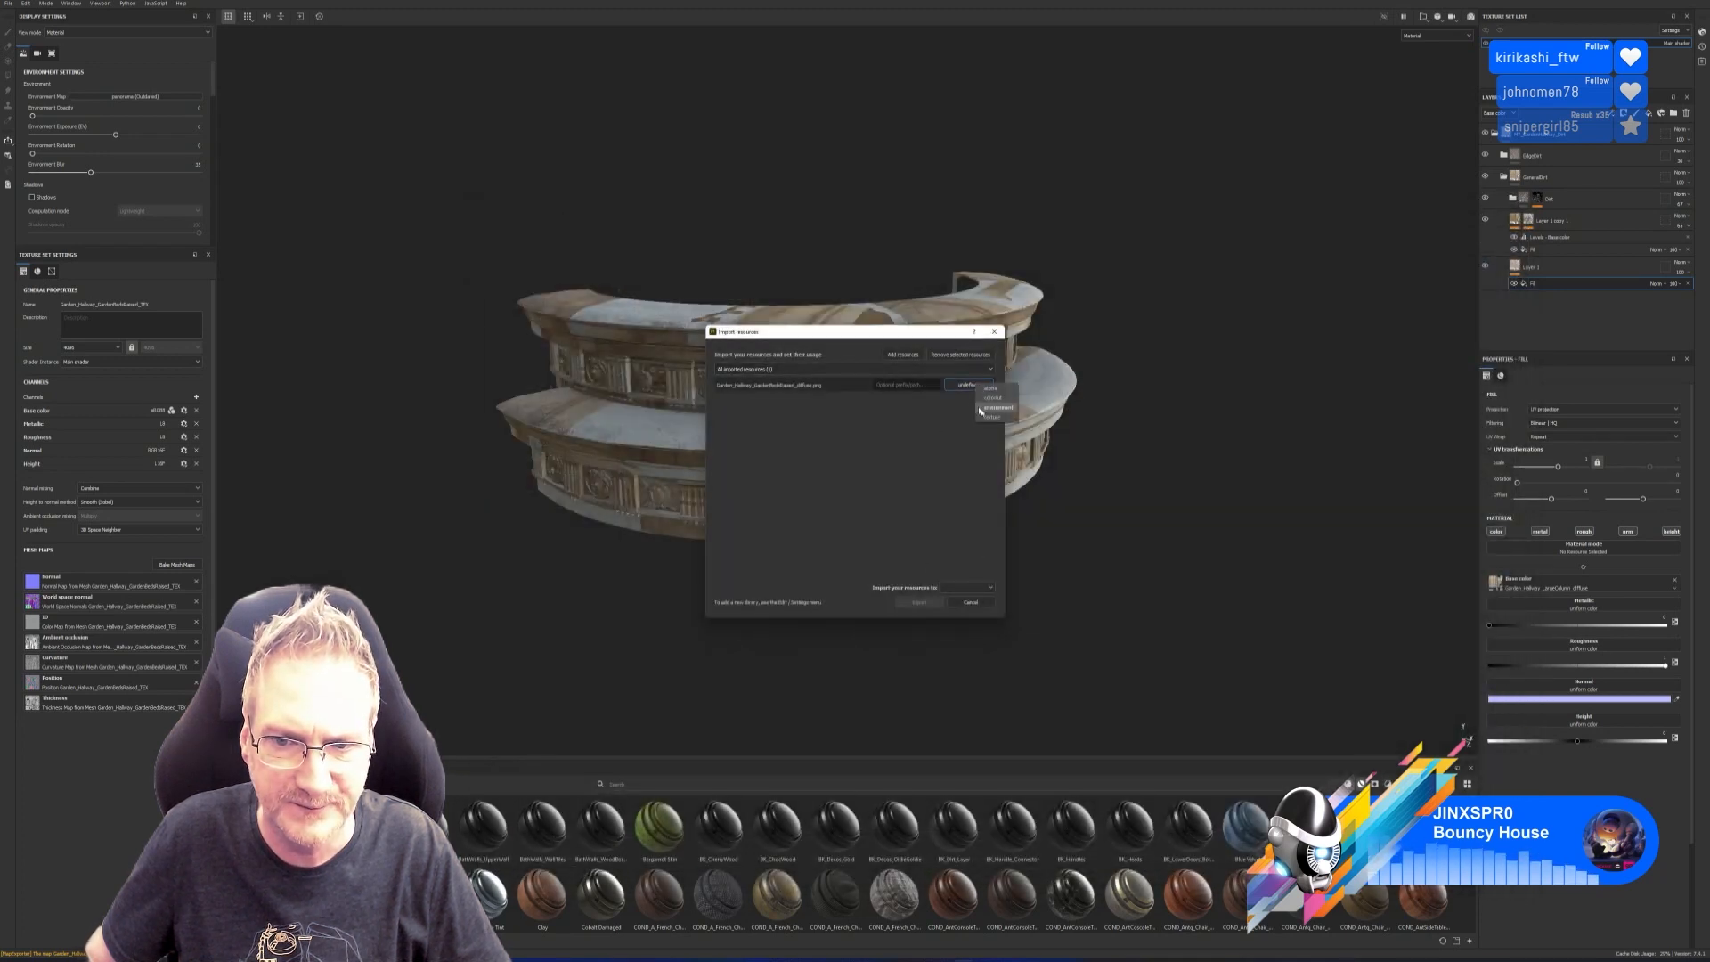
left_click(984, 414)
left_click(968, 587)
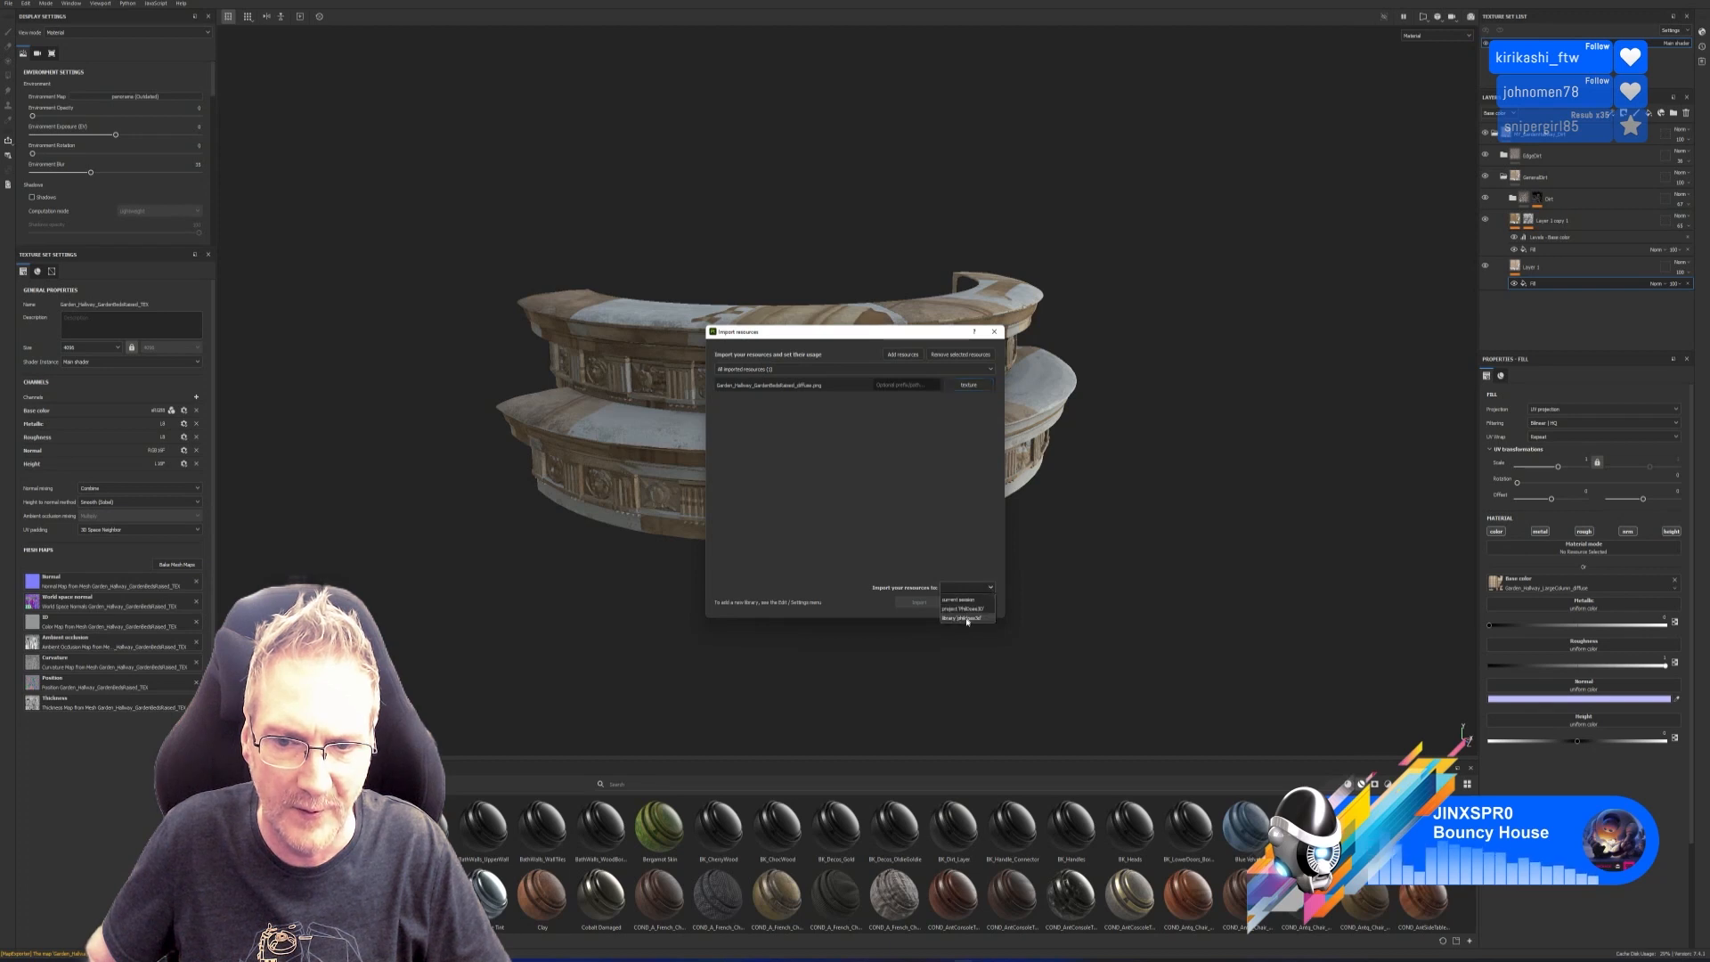
left_click(966, 619)
left_click(919, 603)
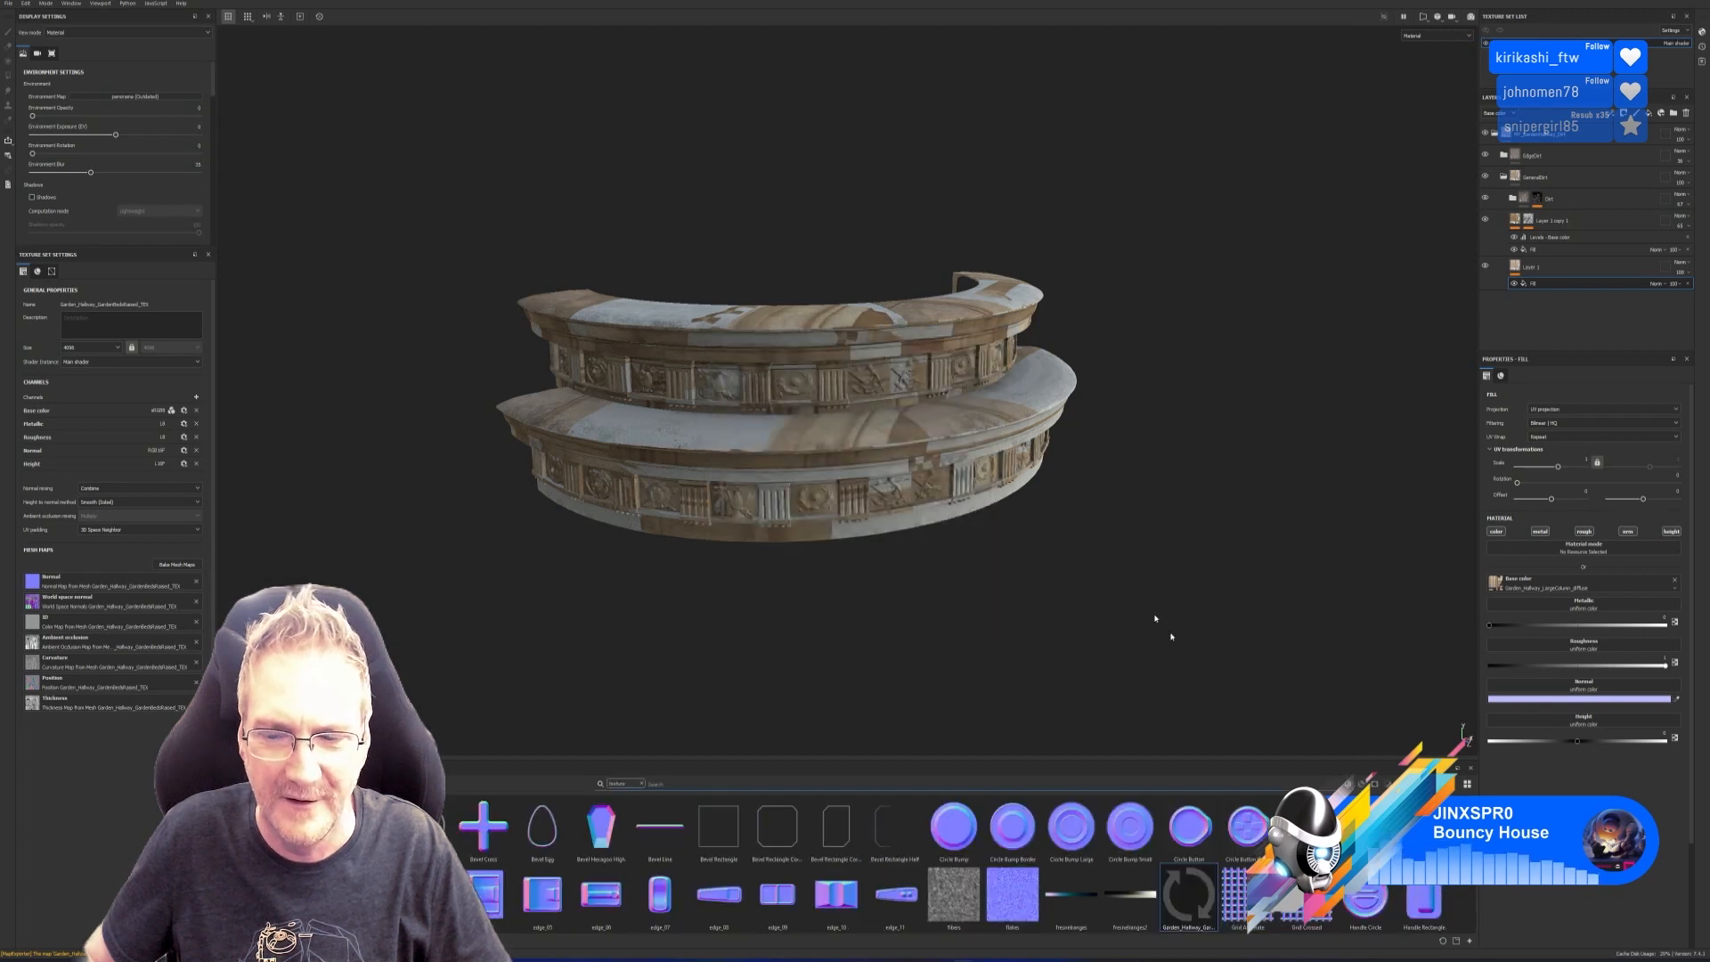
Assign the imported garden bed diffuse texture as Base Color in both the lowest layer's fill and the copied layer's fill.
left_click_drag(1192, 890, 1567, 586)
left_click(1584, 250)
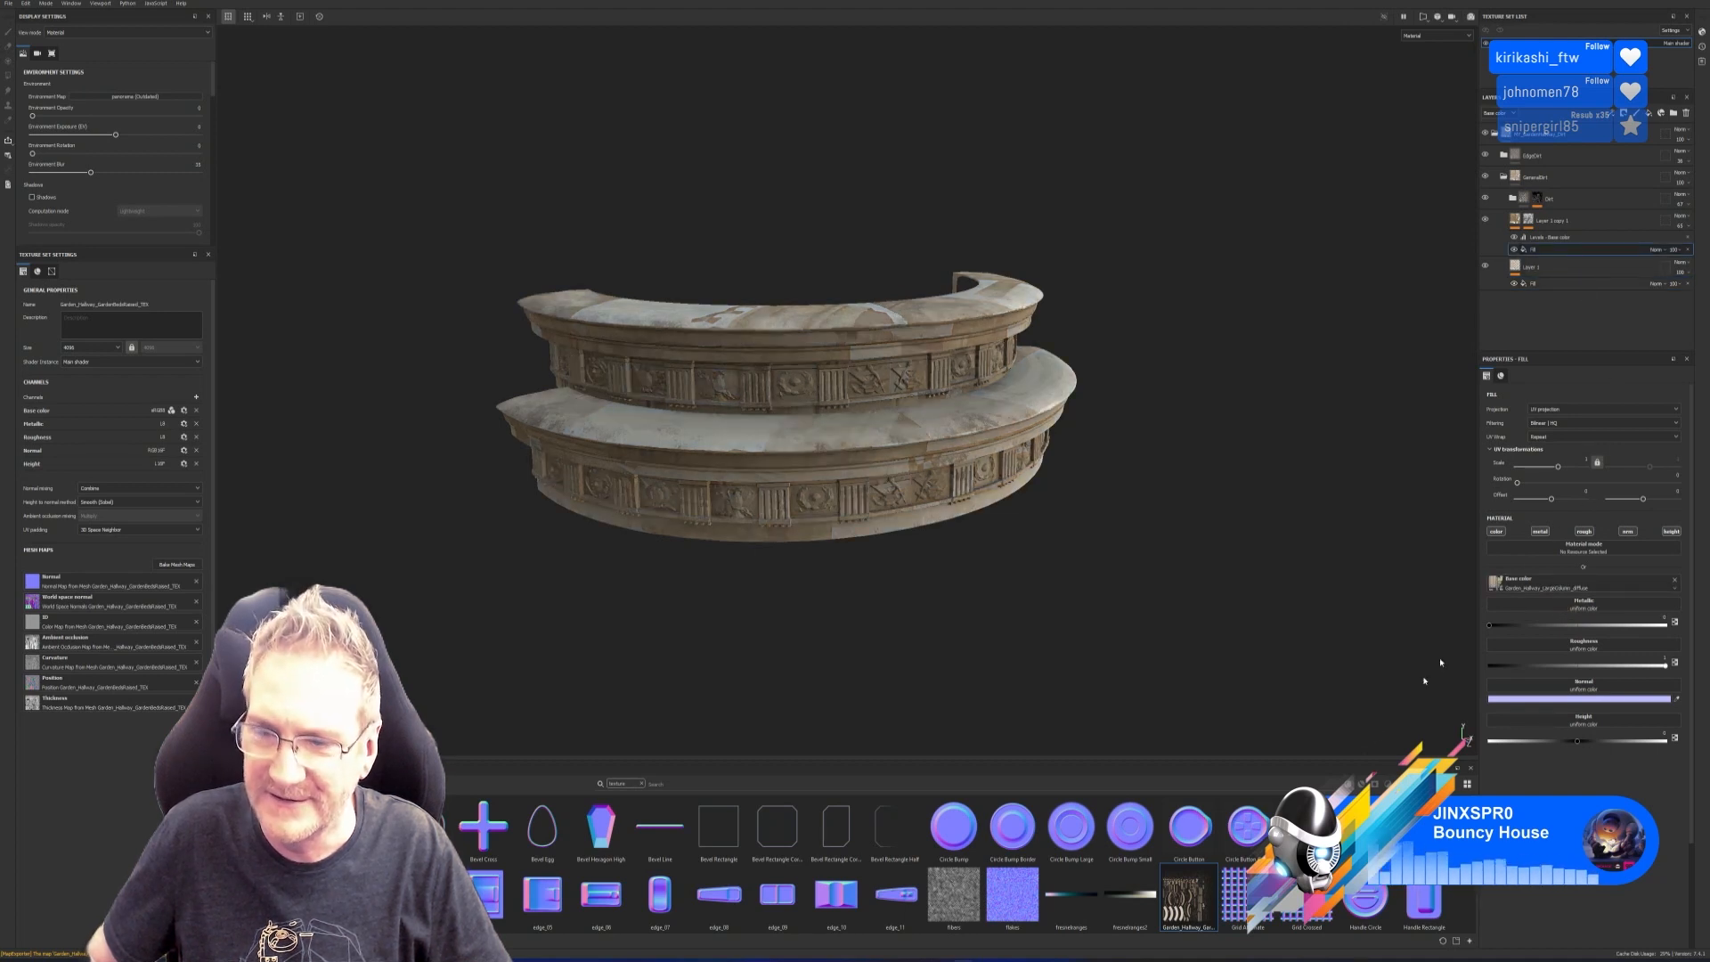
left_click_drag(1340, 787, 1571, 585)
Inspect the textured garden bed from several angles and distances, including its carved panels and ends.
left_click_drag(967, 517, 1114, 574, "alt")
scroll(955, 436, "up", 3)
left_click_drag(954, 436, 614, 391, "alt")
scroll(1089, 473, "up", 5)
mouse_move(1089, 473)
left_mouse_down("alt")
mouse_move(1117, 592)
mouse_move(1073, 476)
left_mouse_up("alt")
scroll(1116, 592, "down", 4)
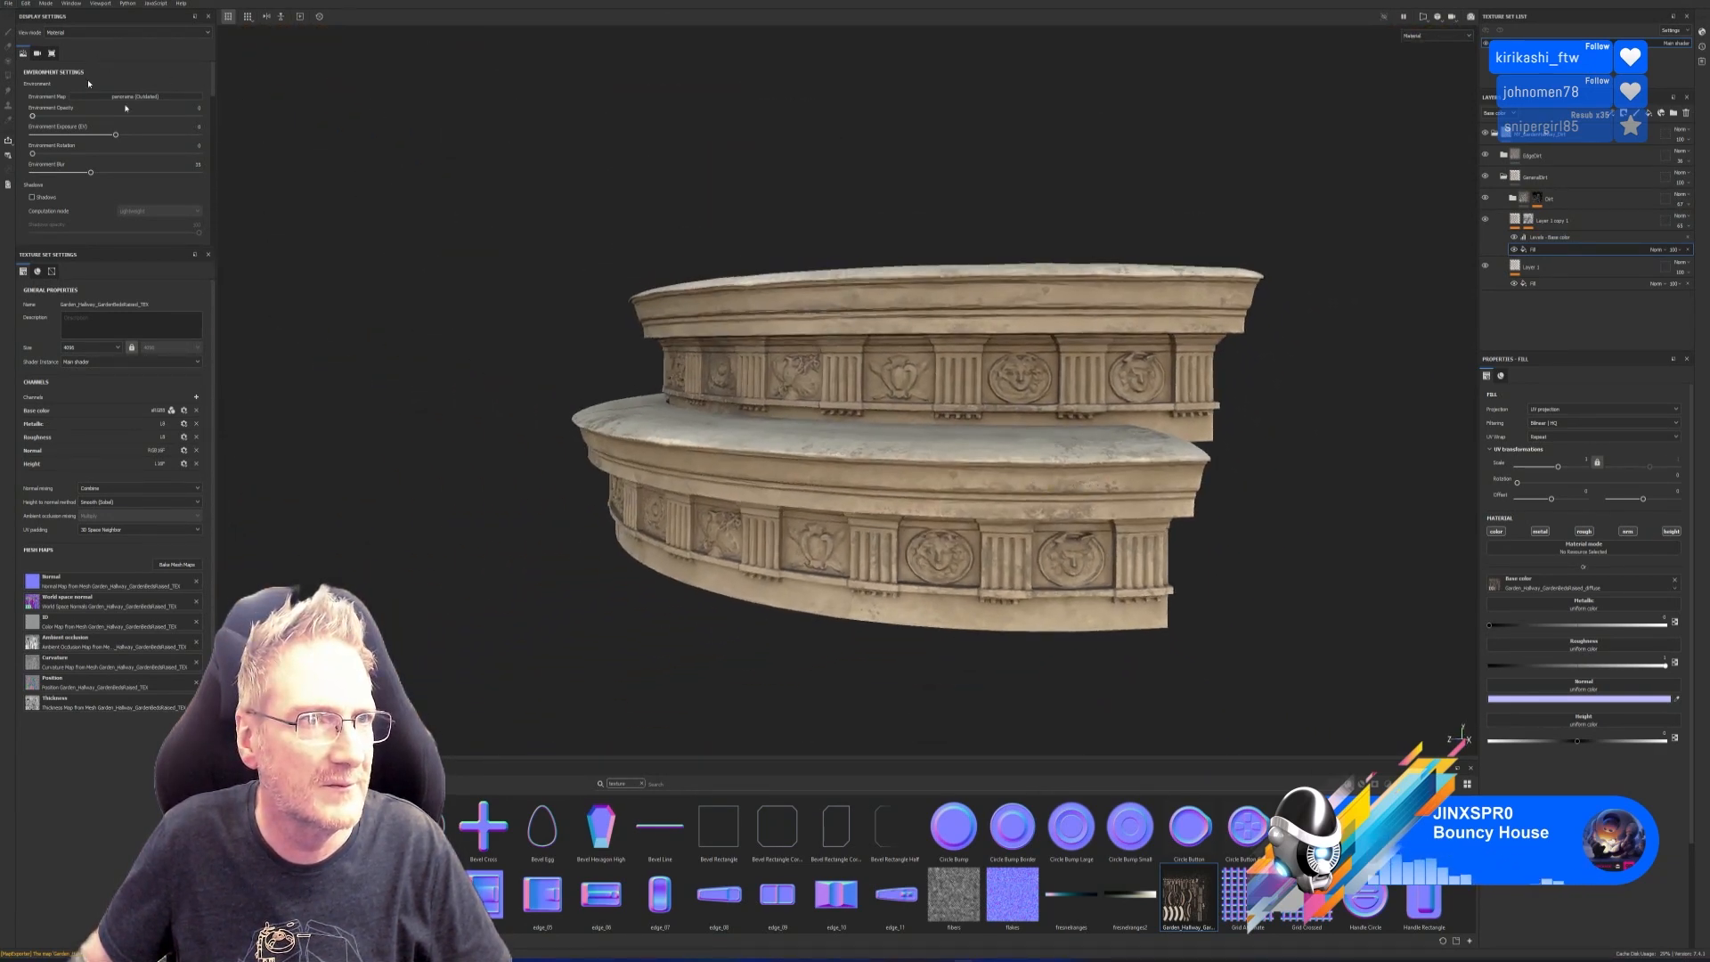
mouse_move(579, 499)
left_mouse_down("alt")
mouse_move(721, 472)
mouse_move(731, 388)
mouse_move(901, 448)
left_mouse_up("alt")
scroll(731, 388, "down", 4)
mouse_move(507, 425)
left_mouse_down("alt")
mouse_move(621, 415)
mouse_move(1087, 462)
mouse_move(1033, 456)
left_mouse_up("alt")
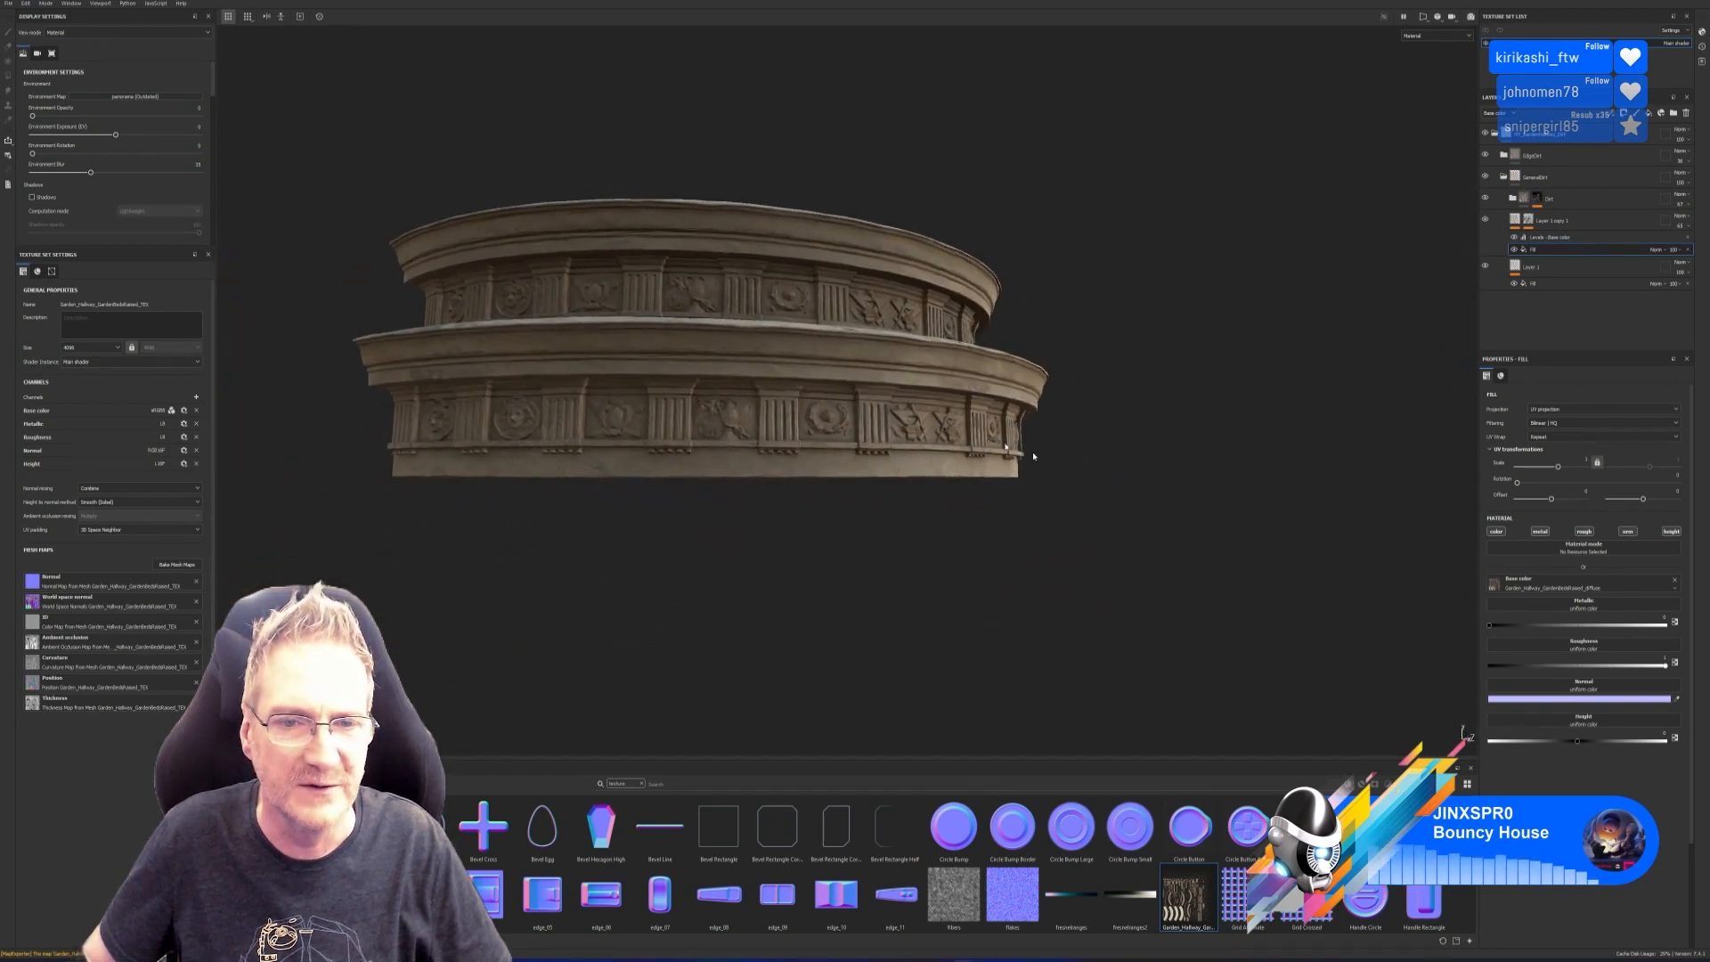
Save the garden bed project as a new file in the Nouveau Entry Hallway Exports folder.
left_click(8, 4)
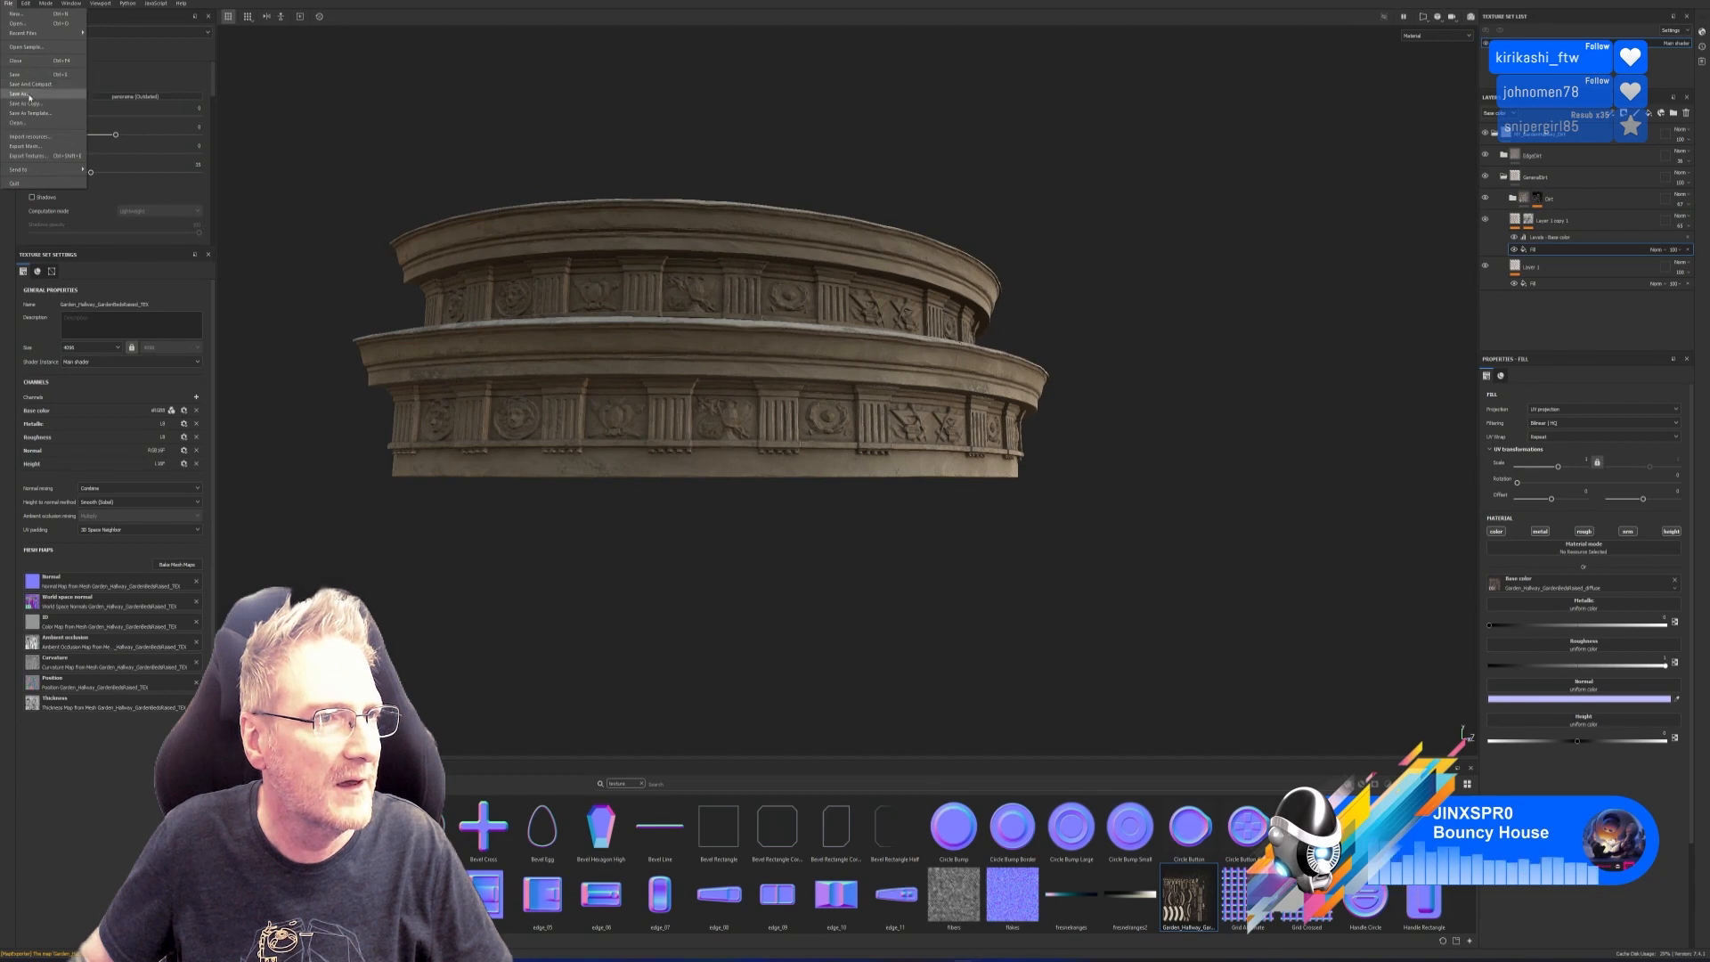
left_click(40, 89)
left_click_drag(456, 7, 690, 93)
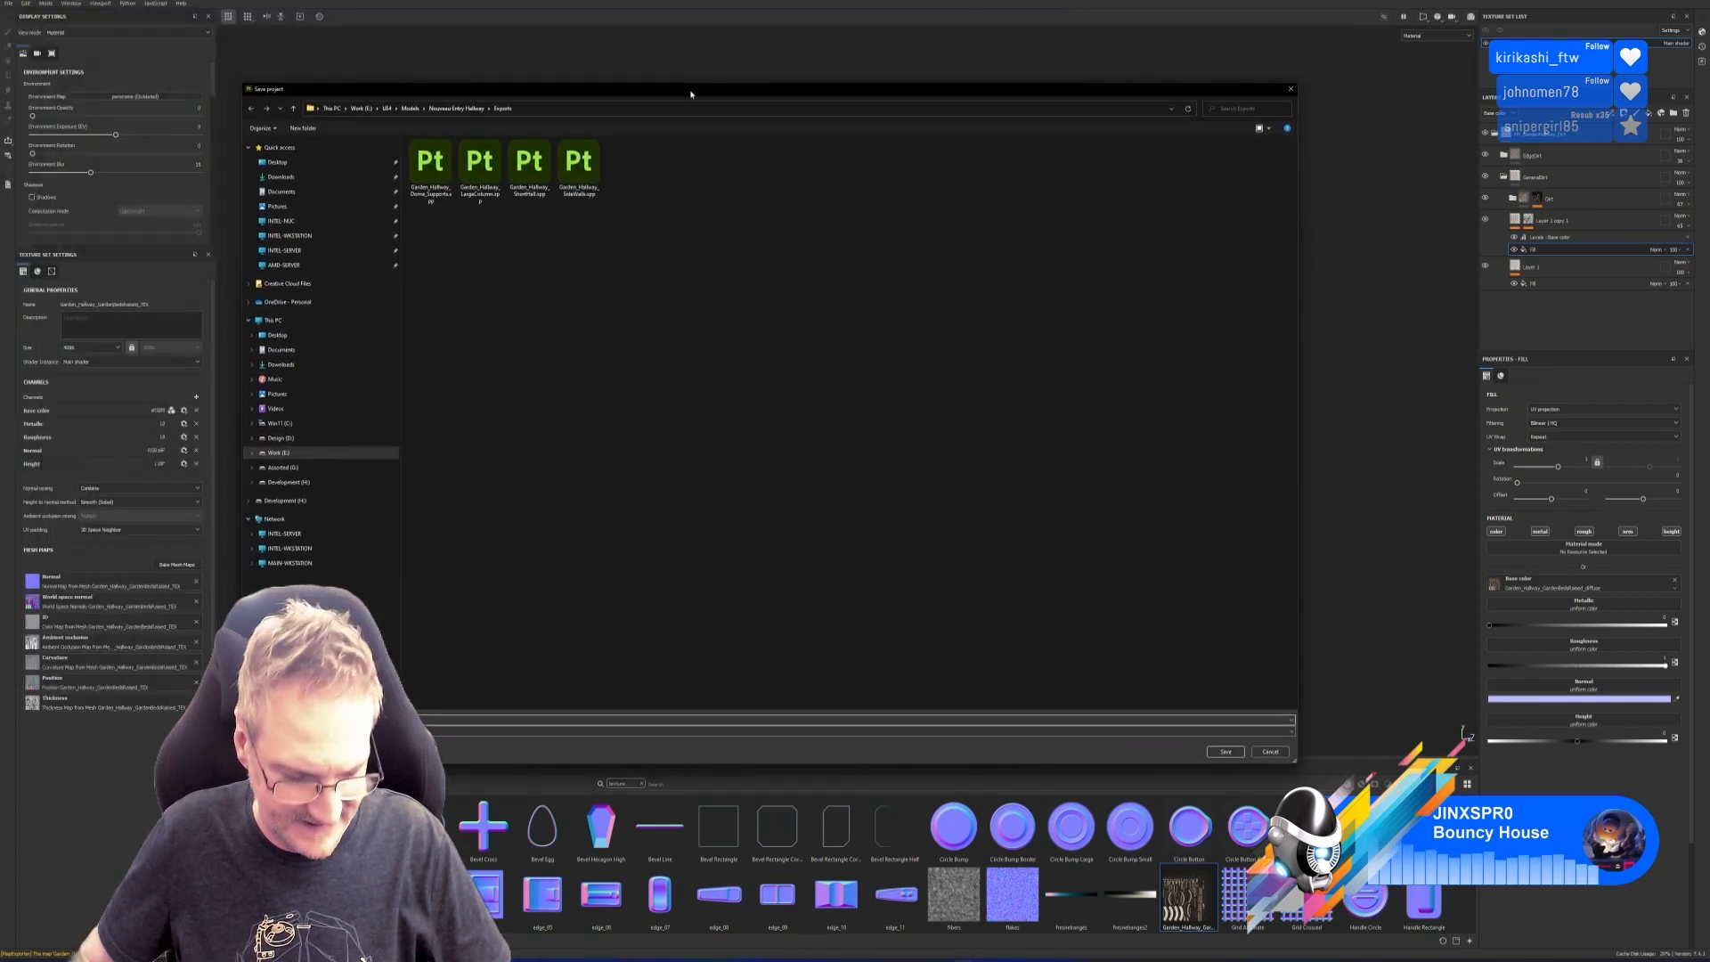
left_click(1221, 749)
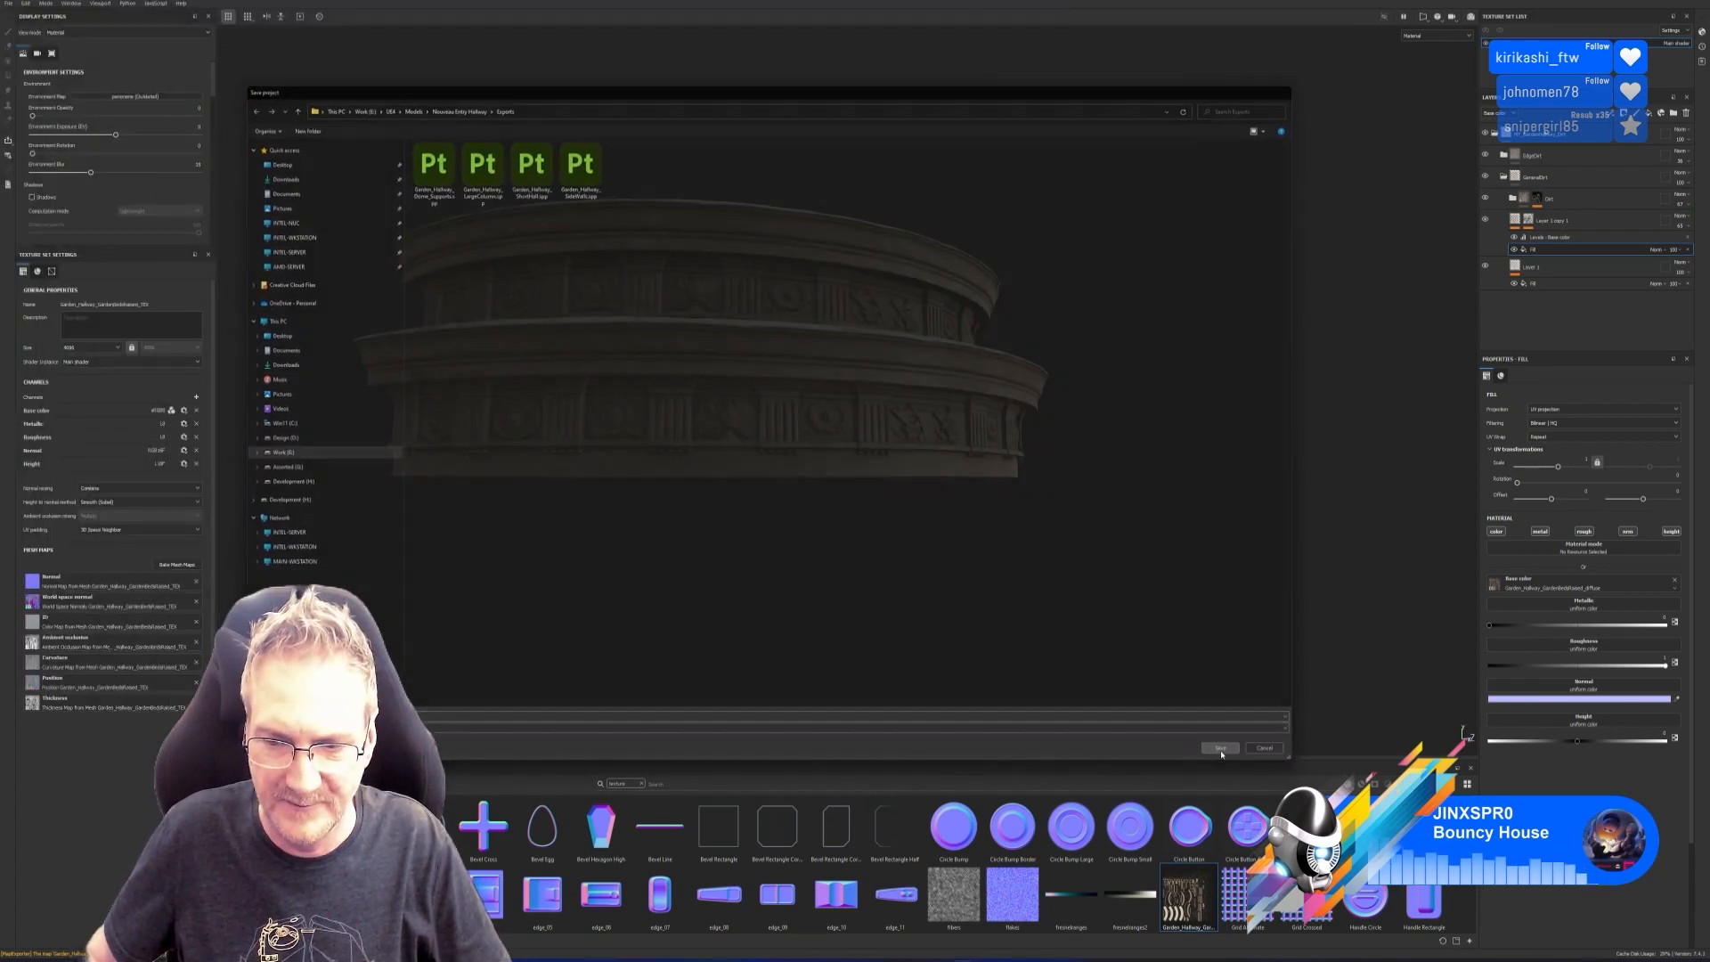
Set the texture export's output directory to the UE4 > Models > Nouveau Entry Hallway > Exports folder on the Work (E:) drive.
left_click(8, 3)
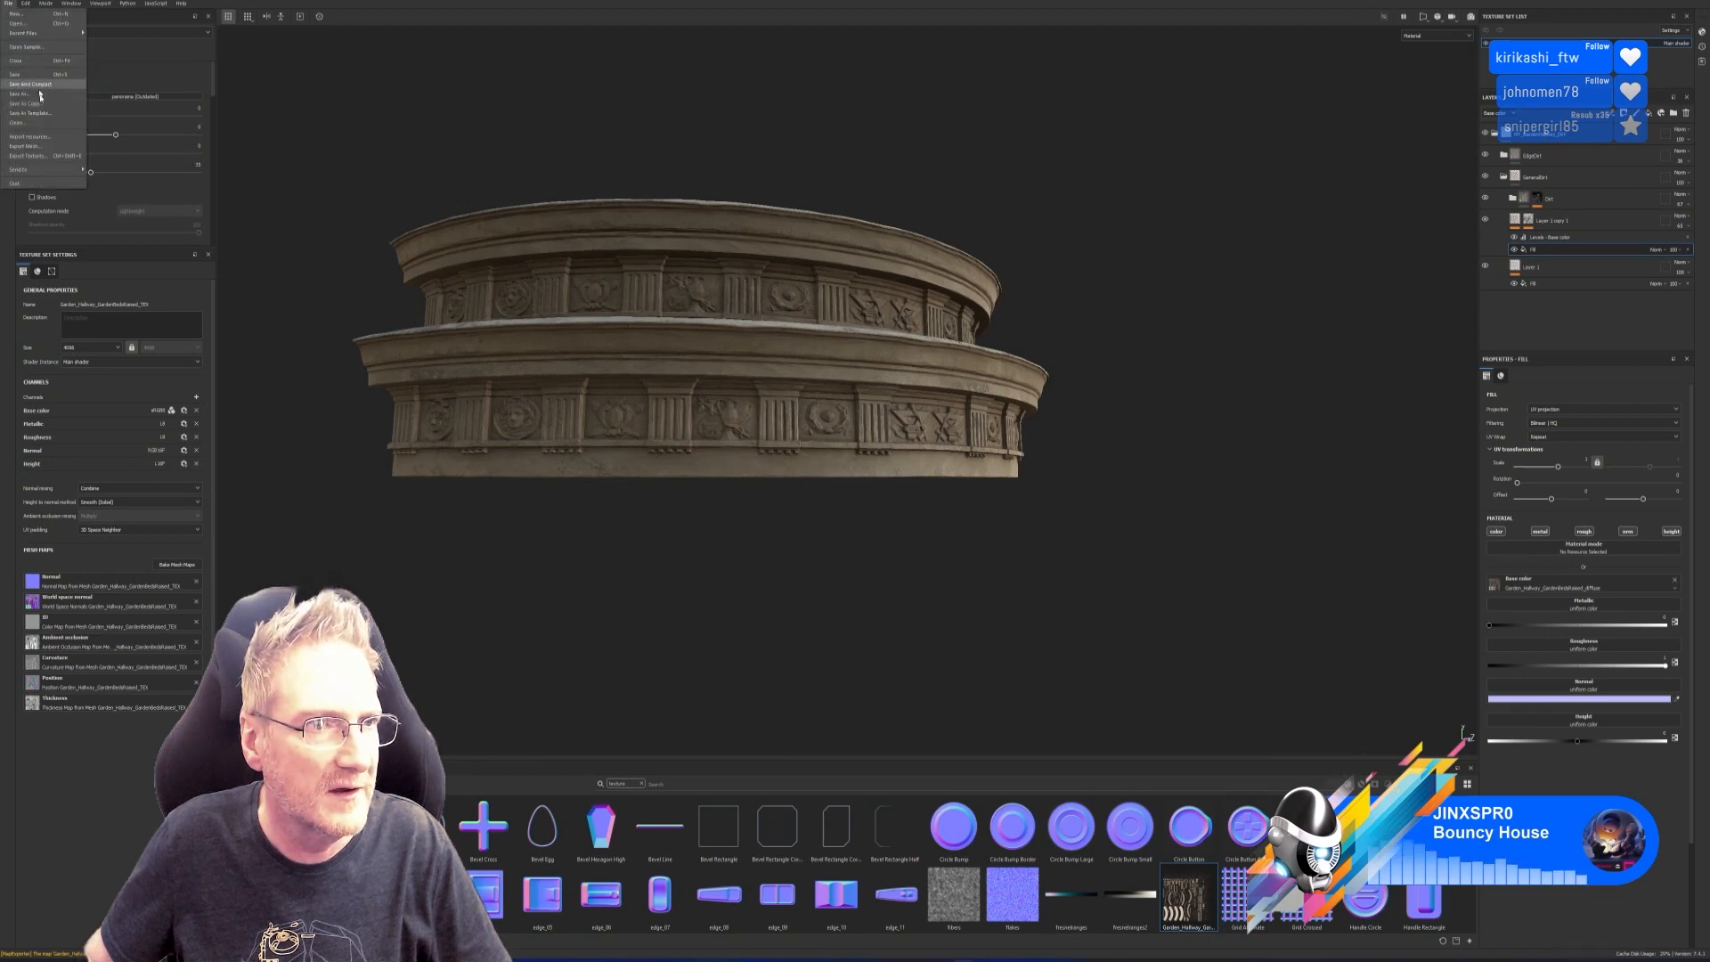
left_click(34, 158)
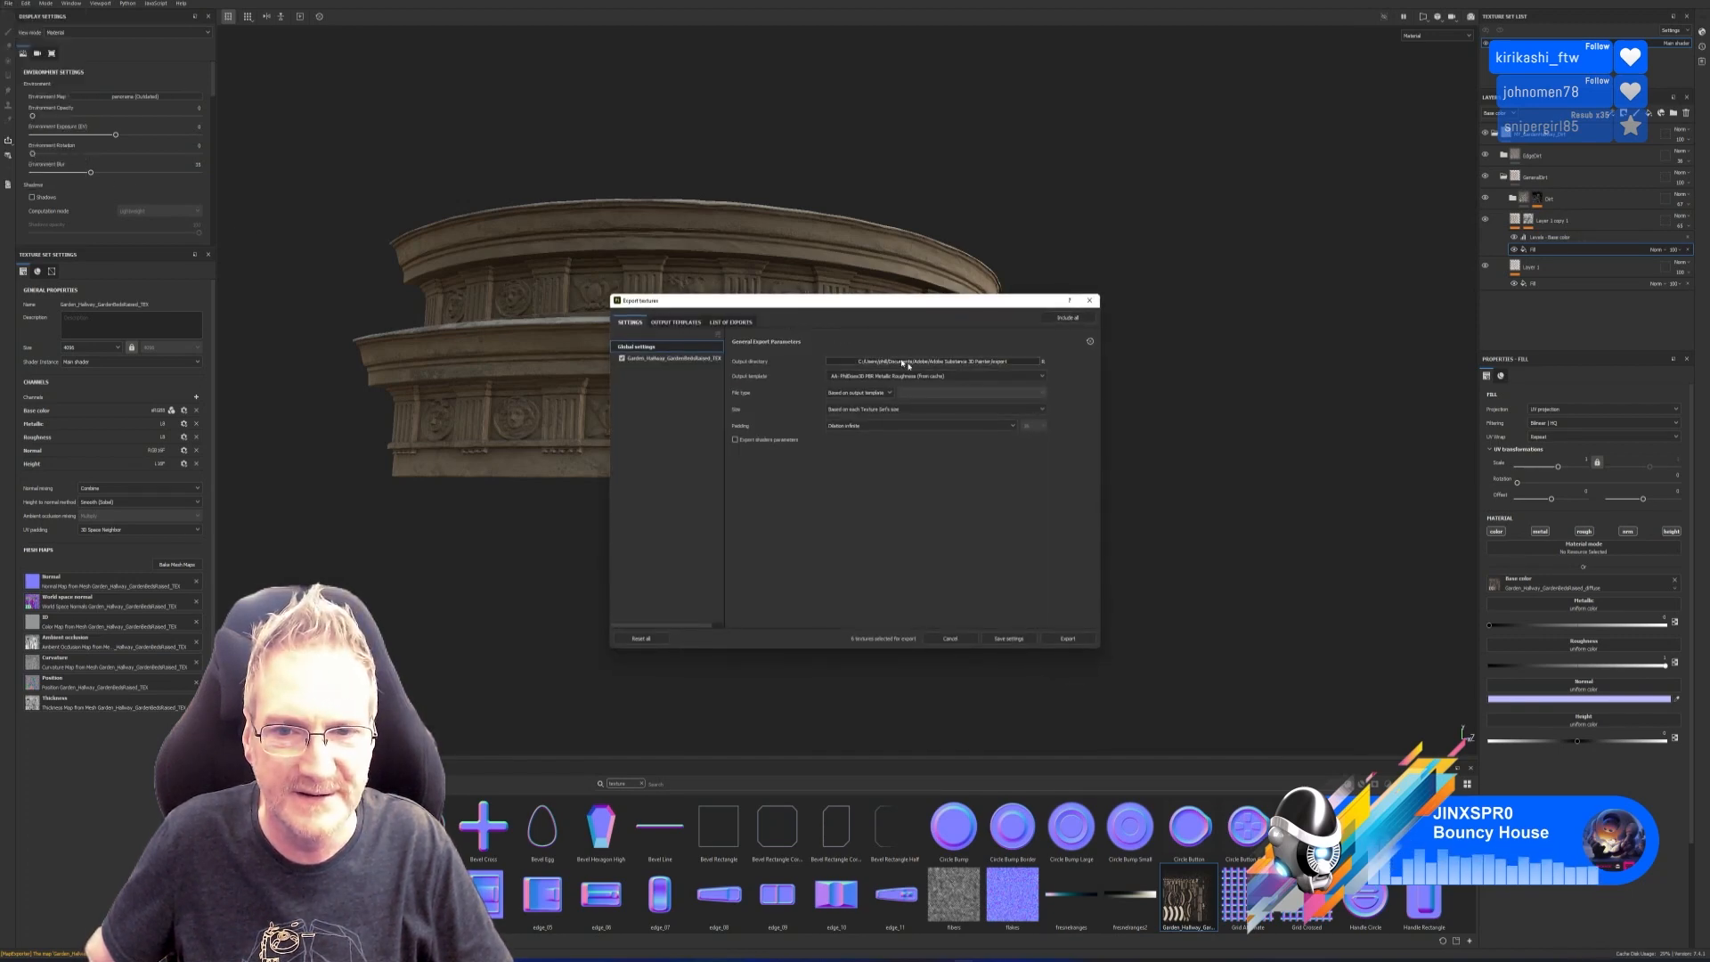
left_click(906, 366)
left_click_drag(944, 280, 756, 165)
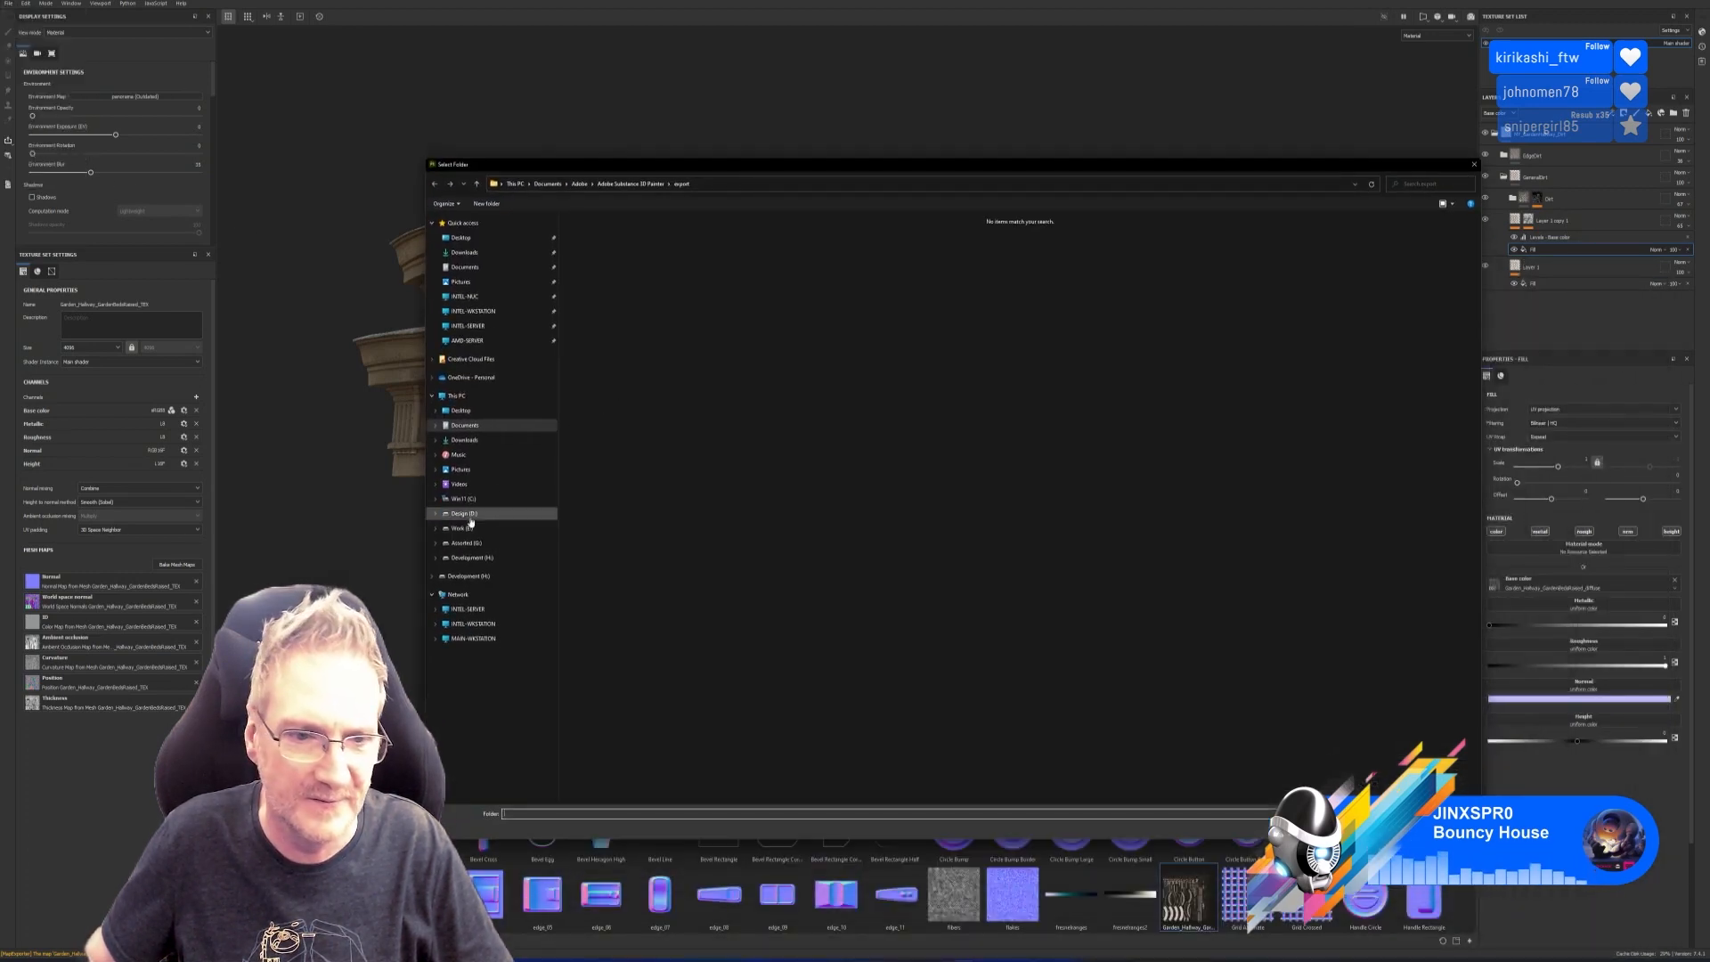
left_click(465, 515)
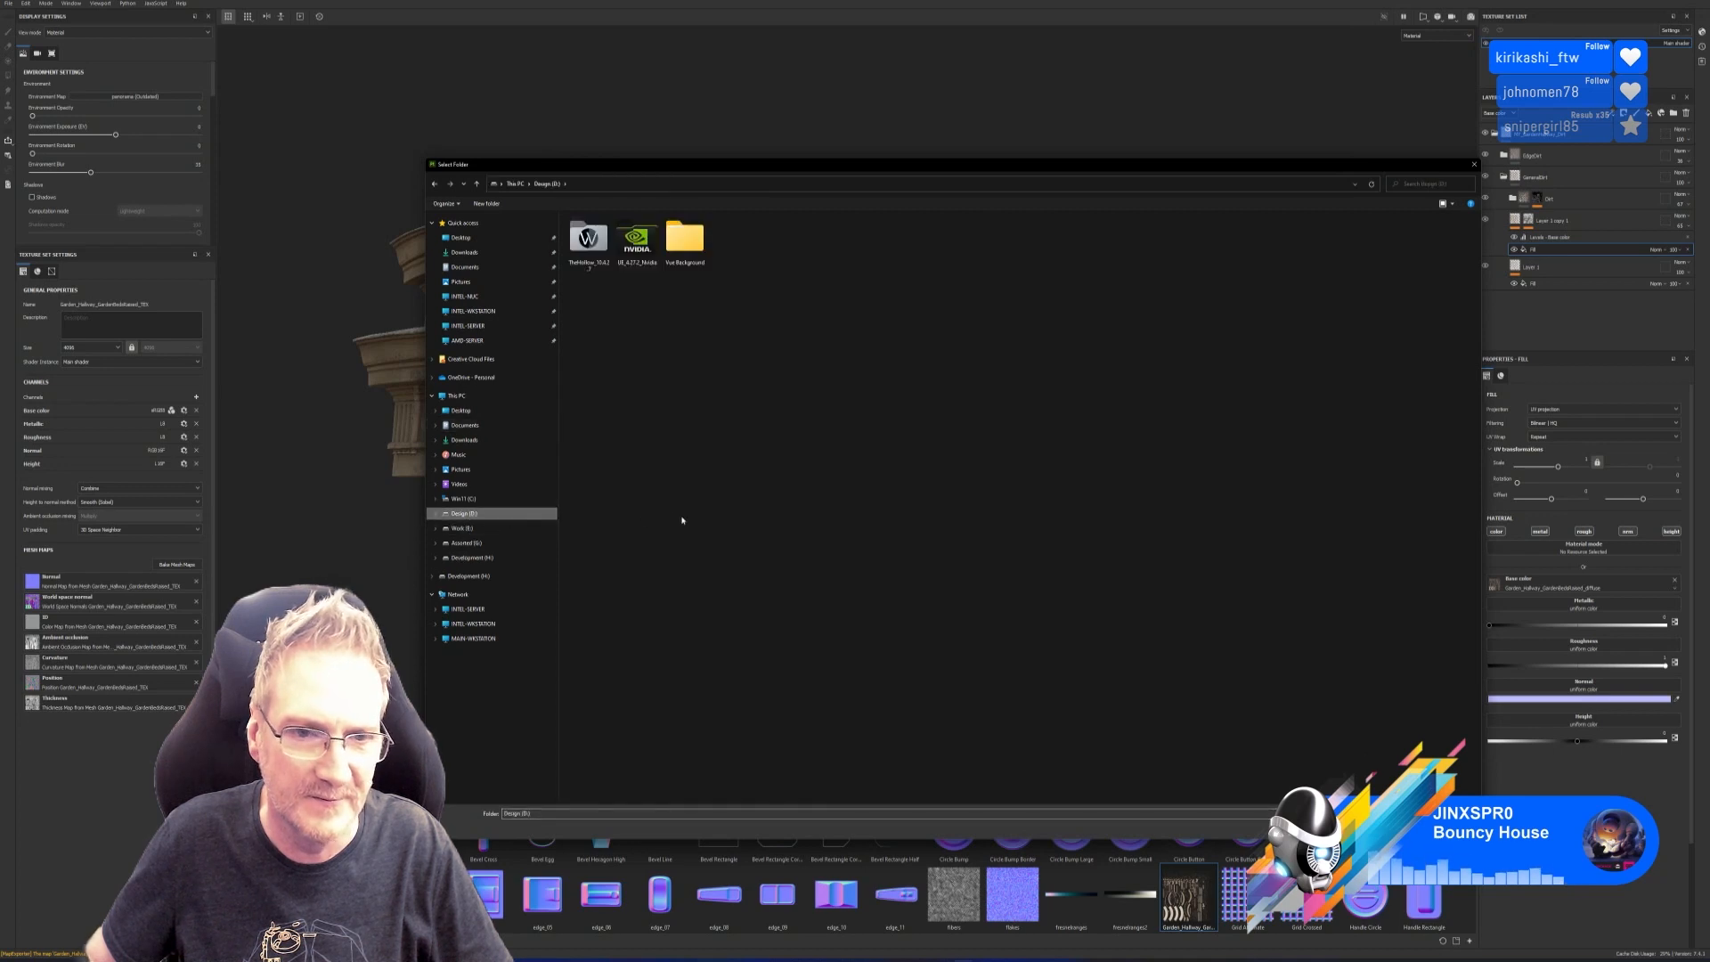
left_click(462, 529)
double_click(1067, 253)
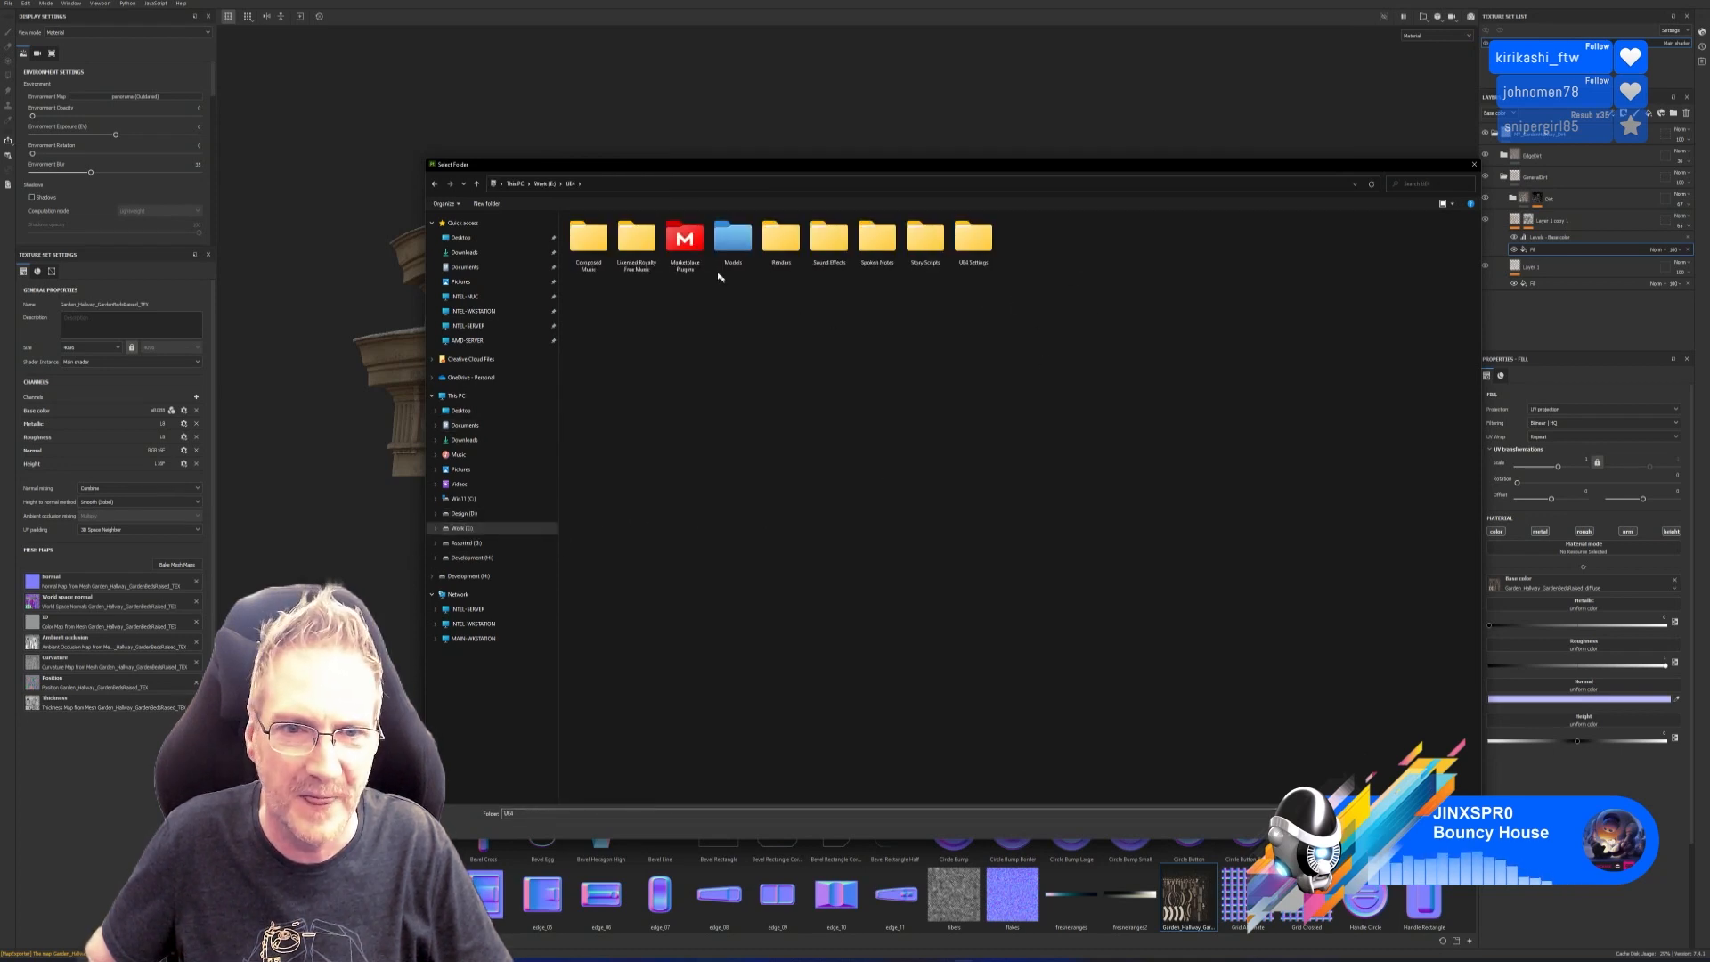
double_click(731, 245)
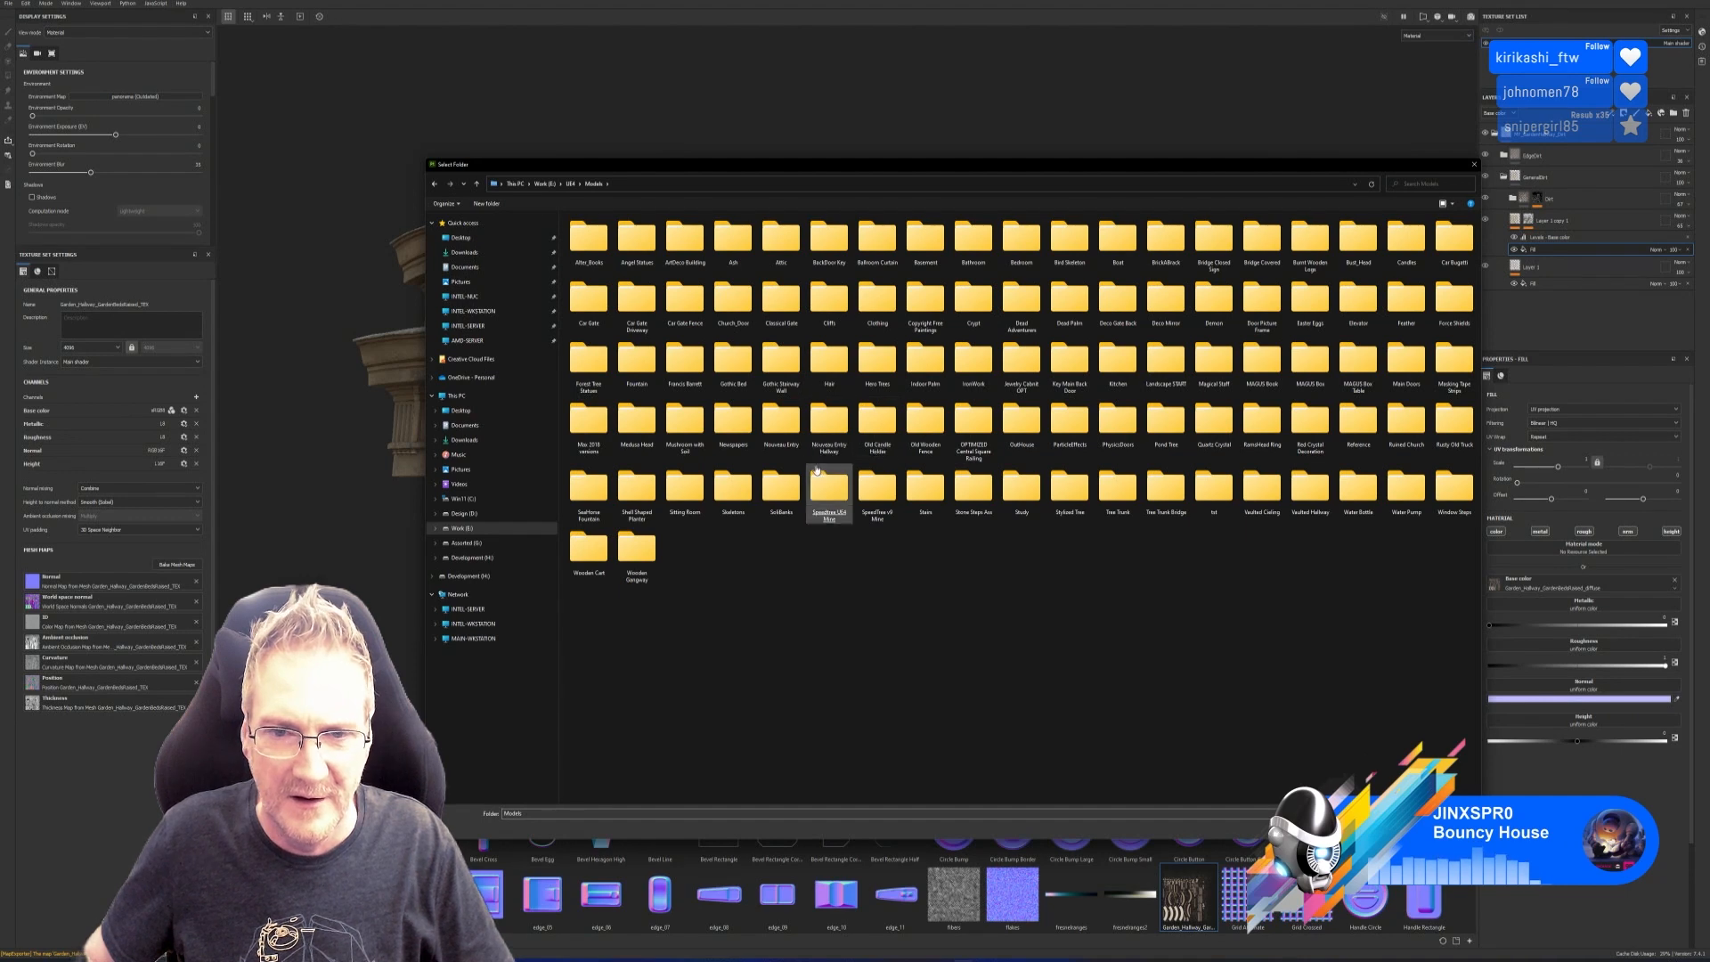
double_click(835, 426)
double_click(657, 267)
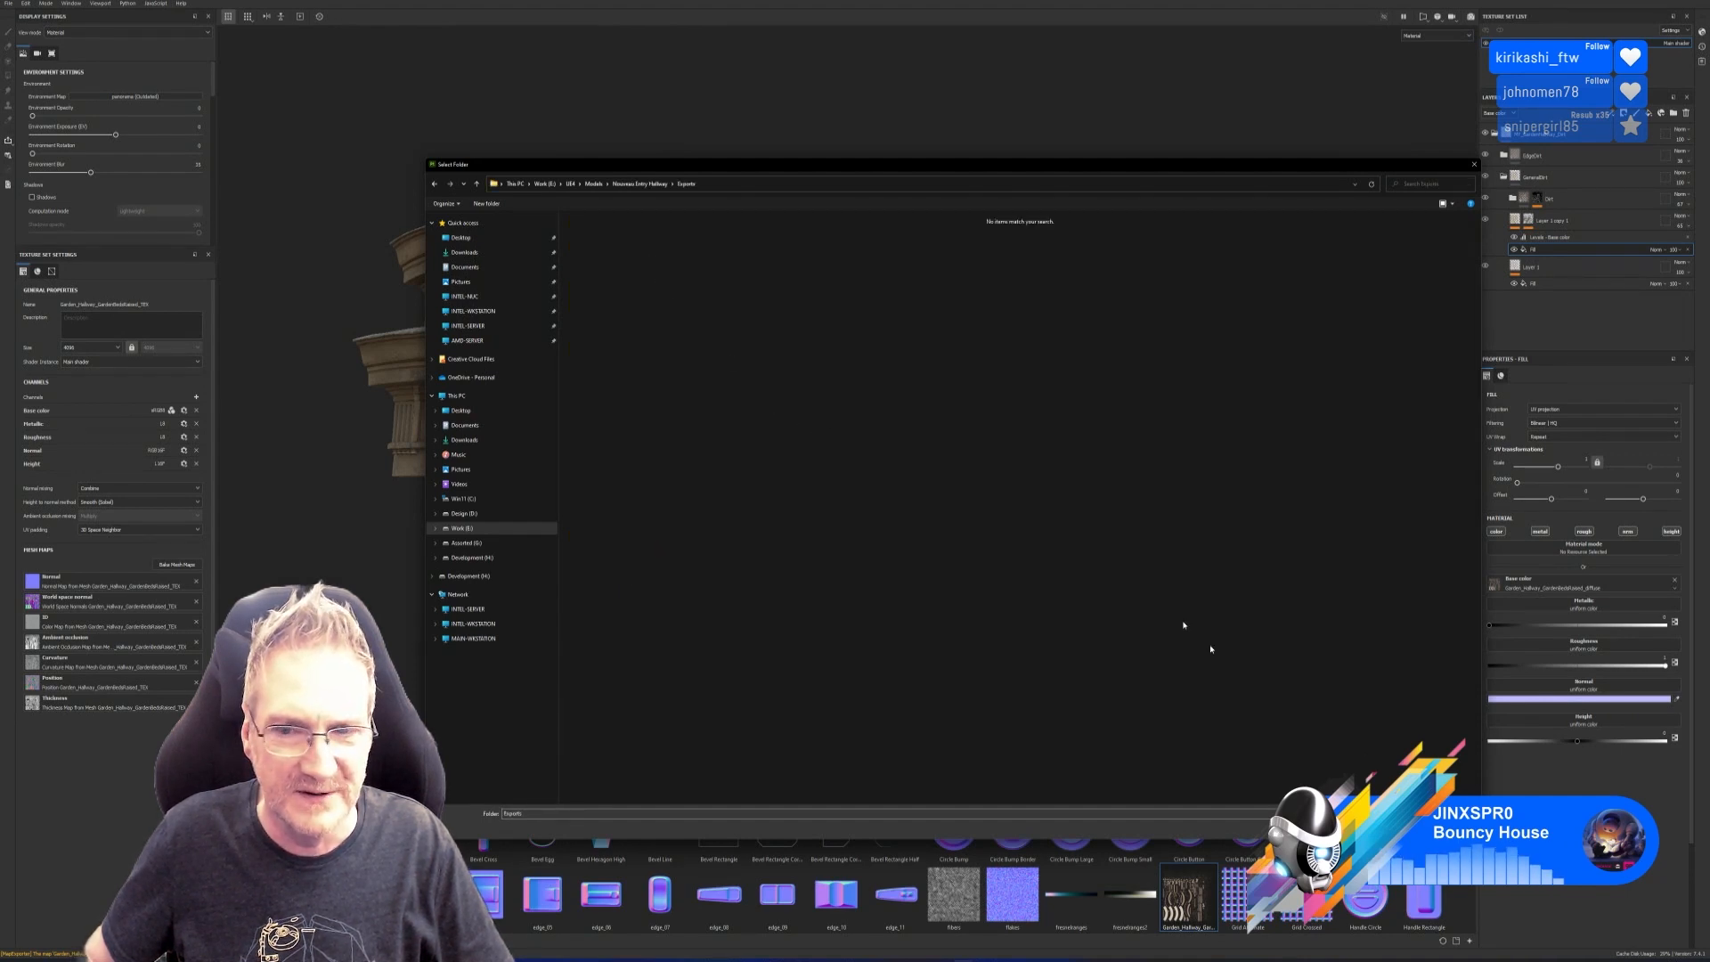
left_click(1362, 841)
Export the garden bed's texture maps, close the export window and save the project.
left_click(1069, 637)
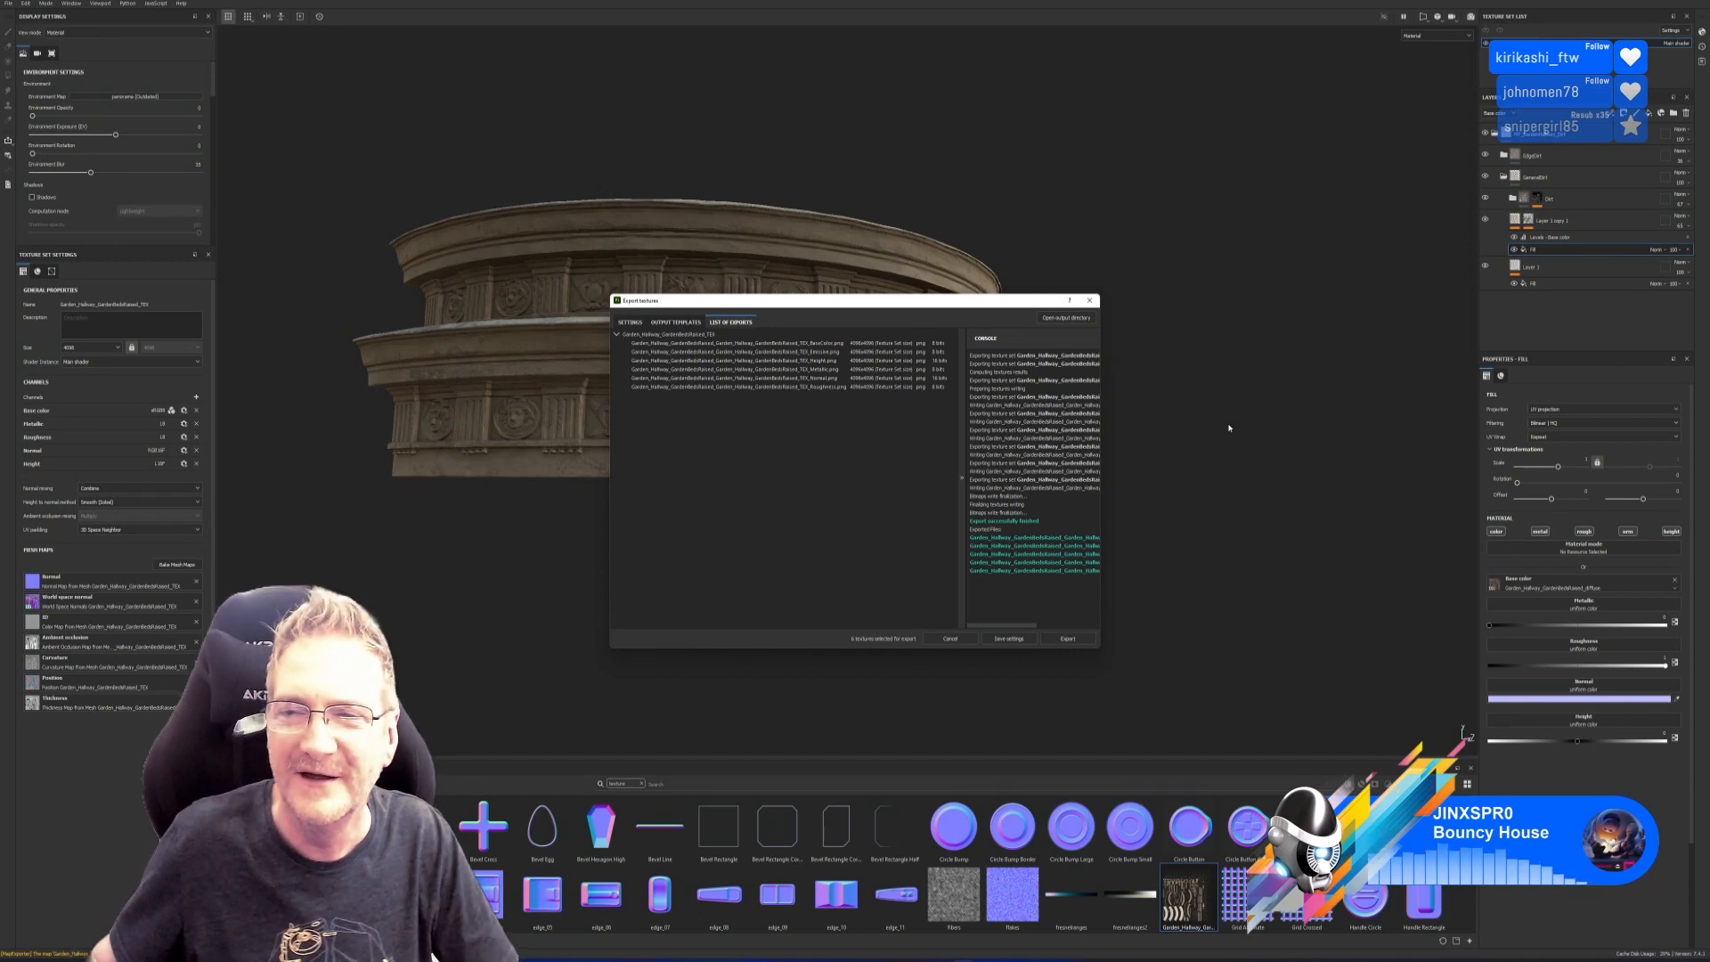
left_click(1090, 301)
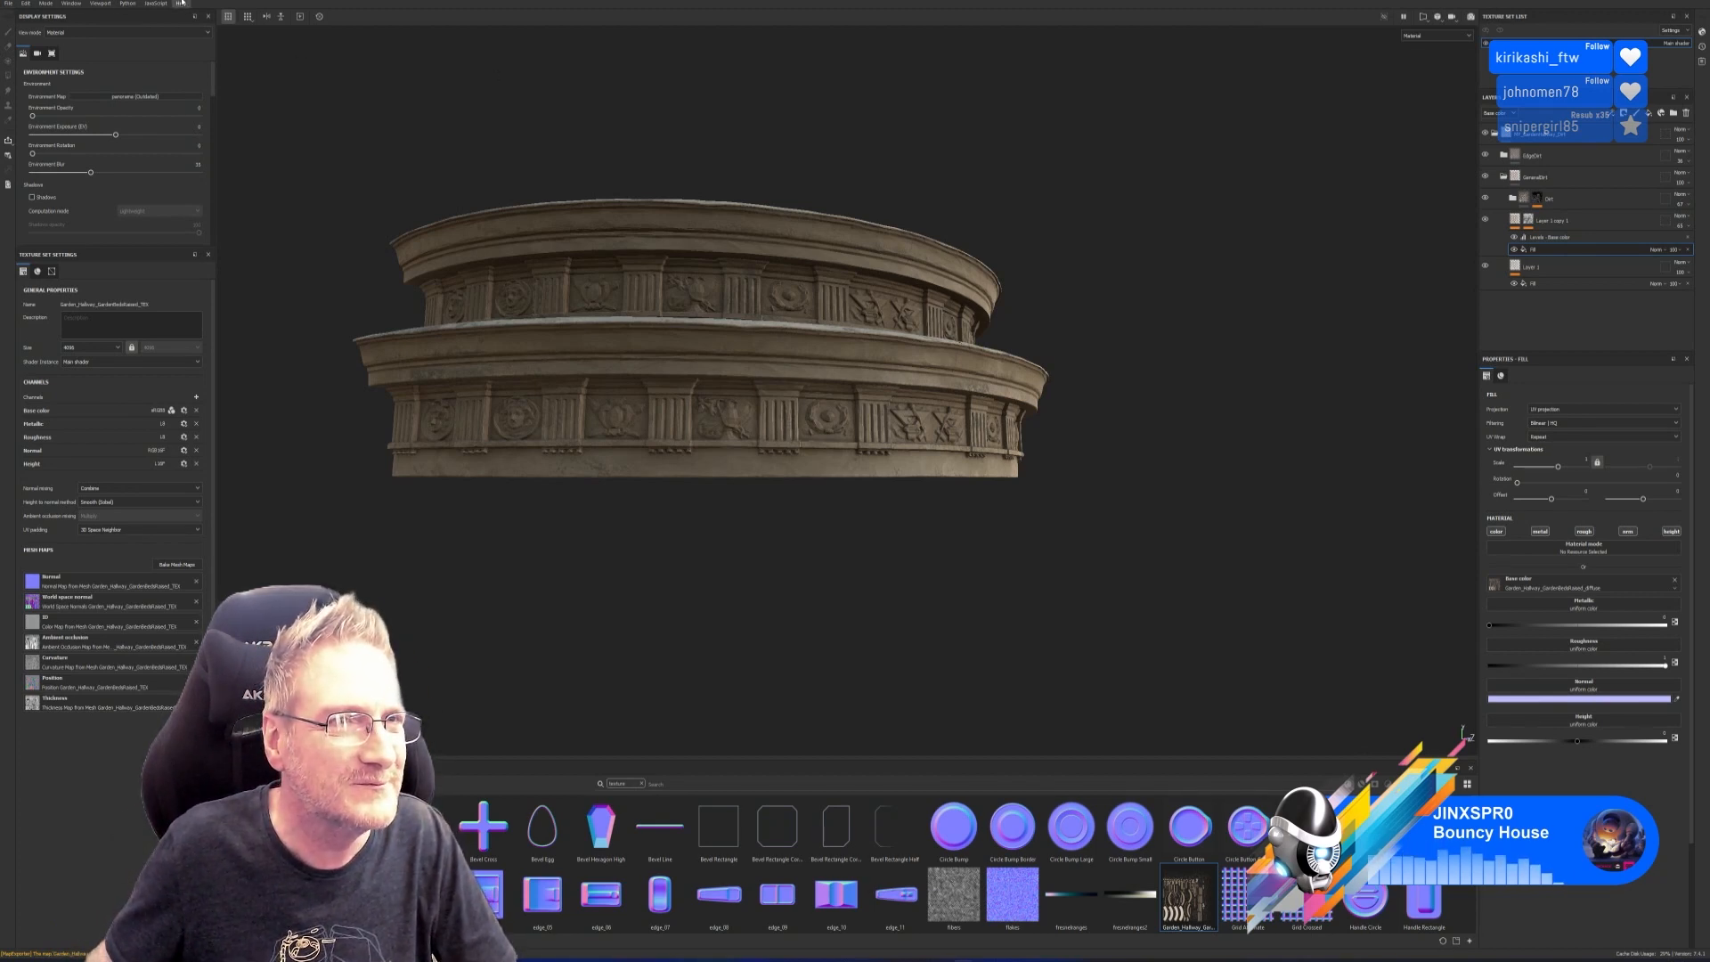
left_click(8, 2)
left_click(22, 77)
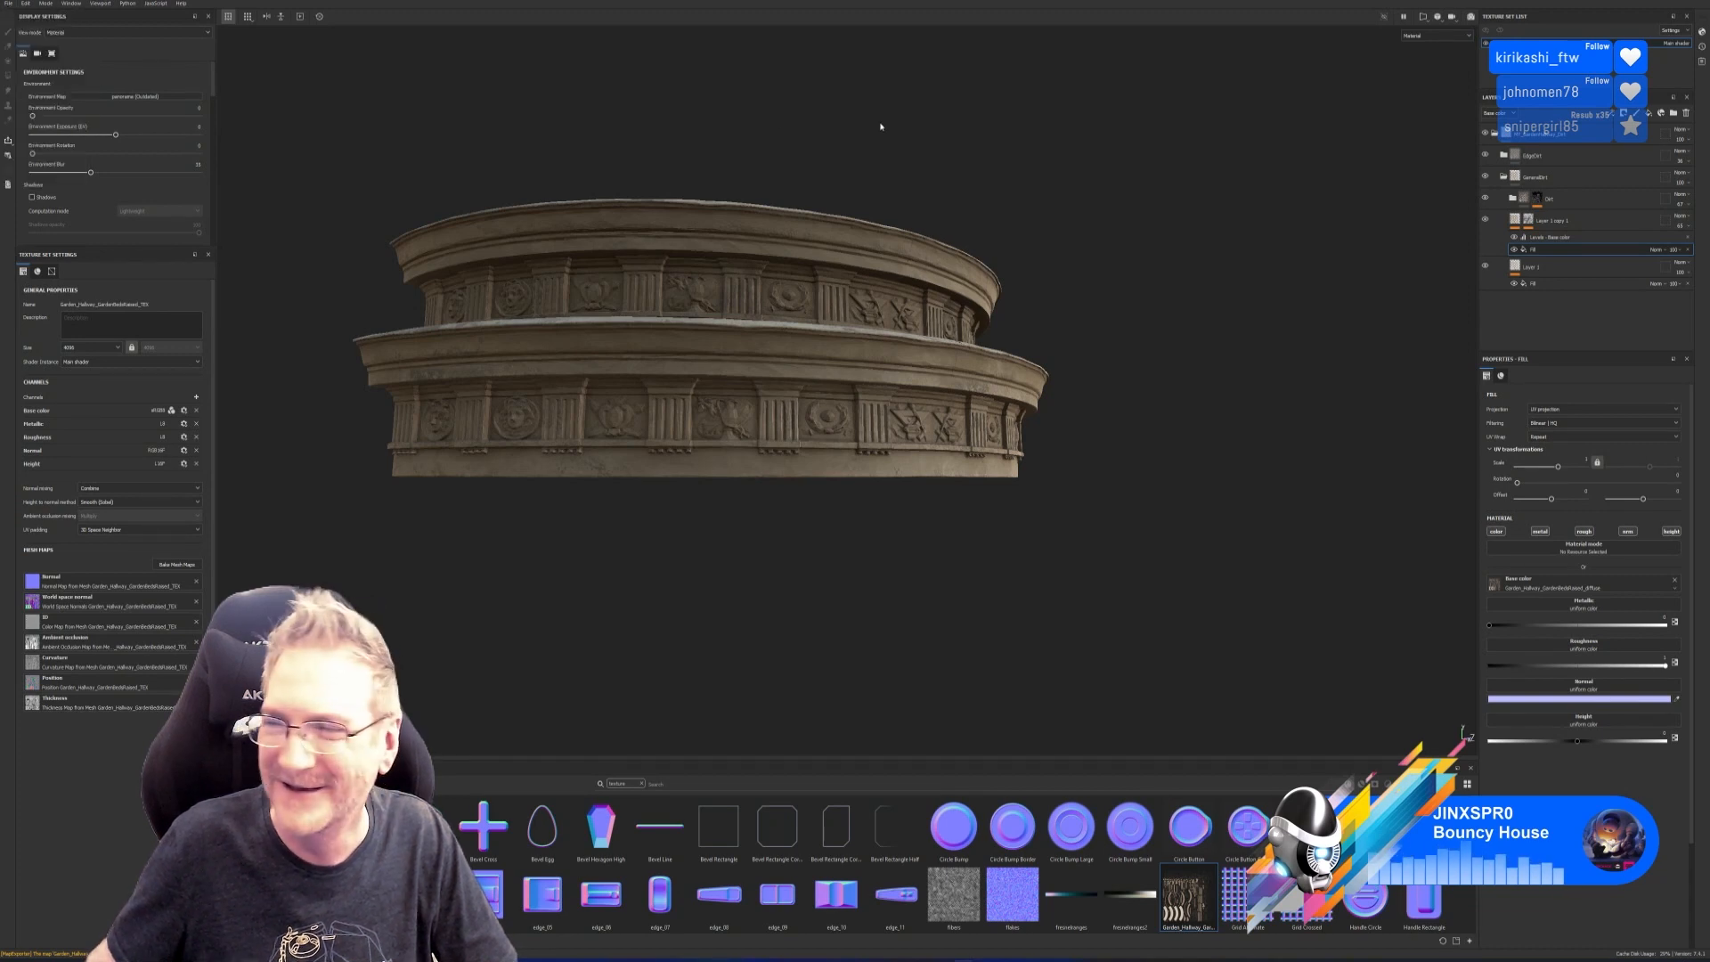
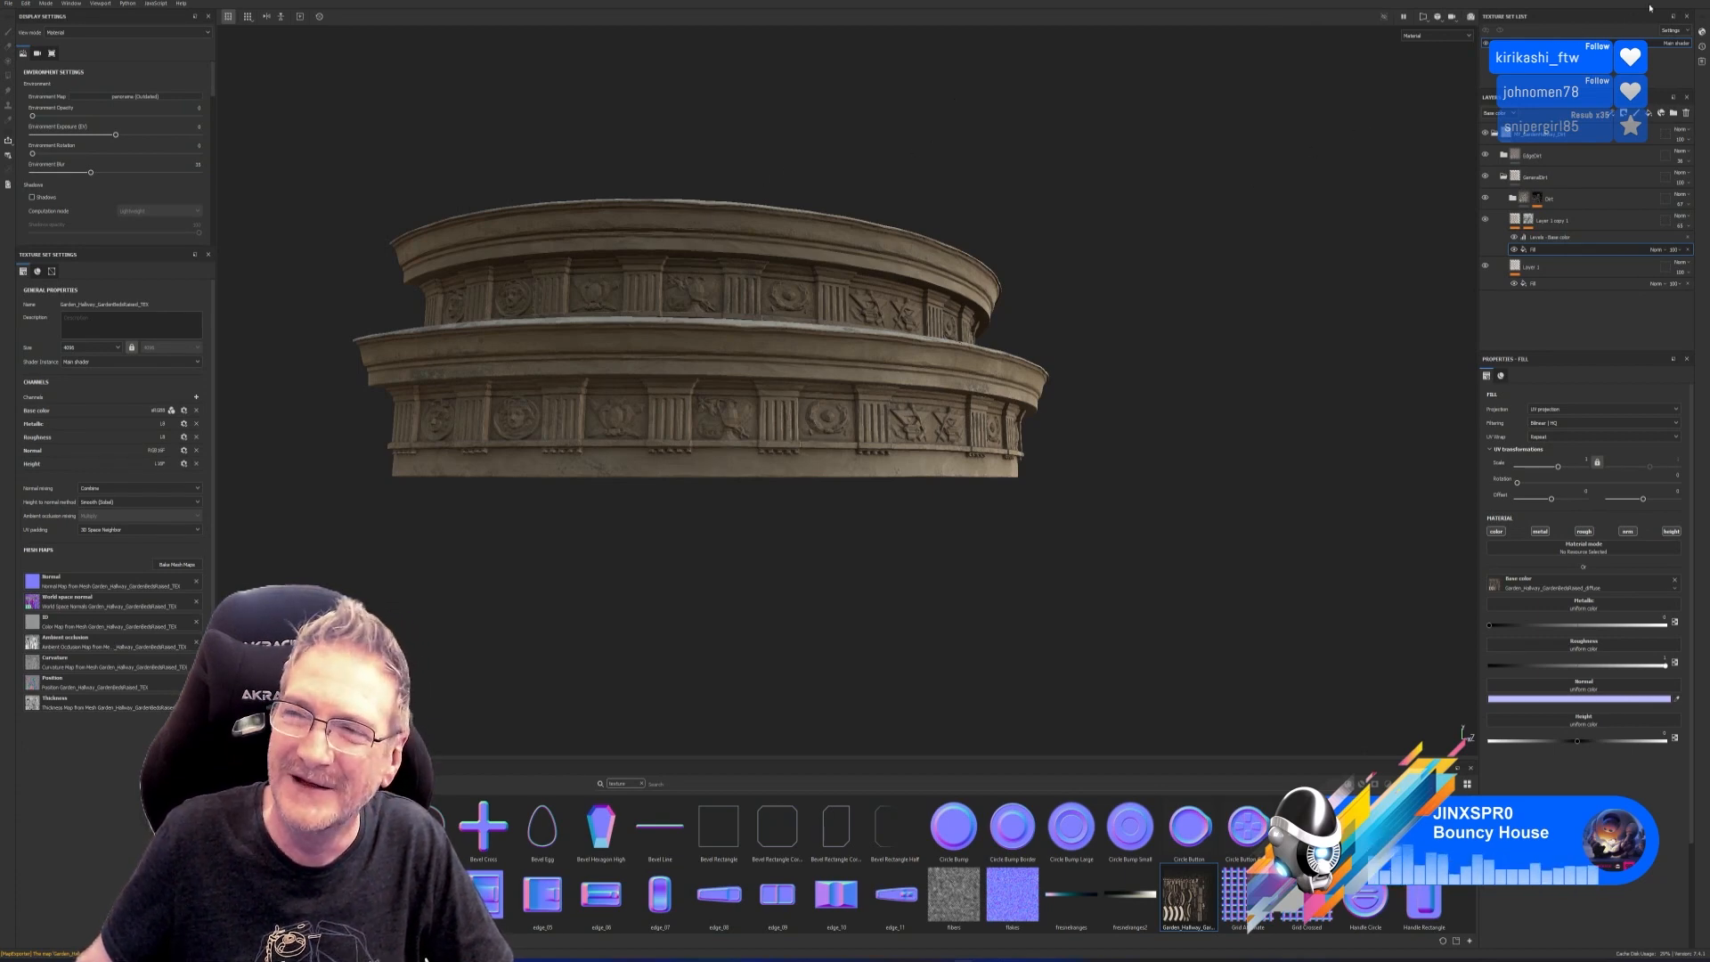
Switch to 3ds Max and replace the Map #37 bitmap on the garden bed's material with the exported BaseColor PNG from the Exports folder.
left_click(1662, 1)
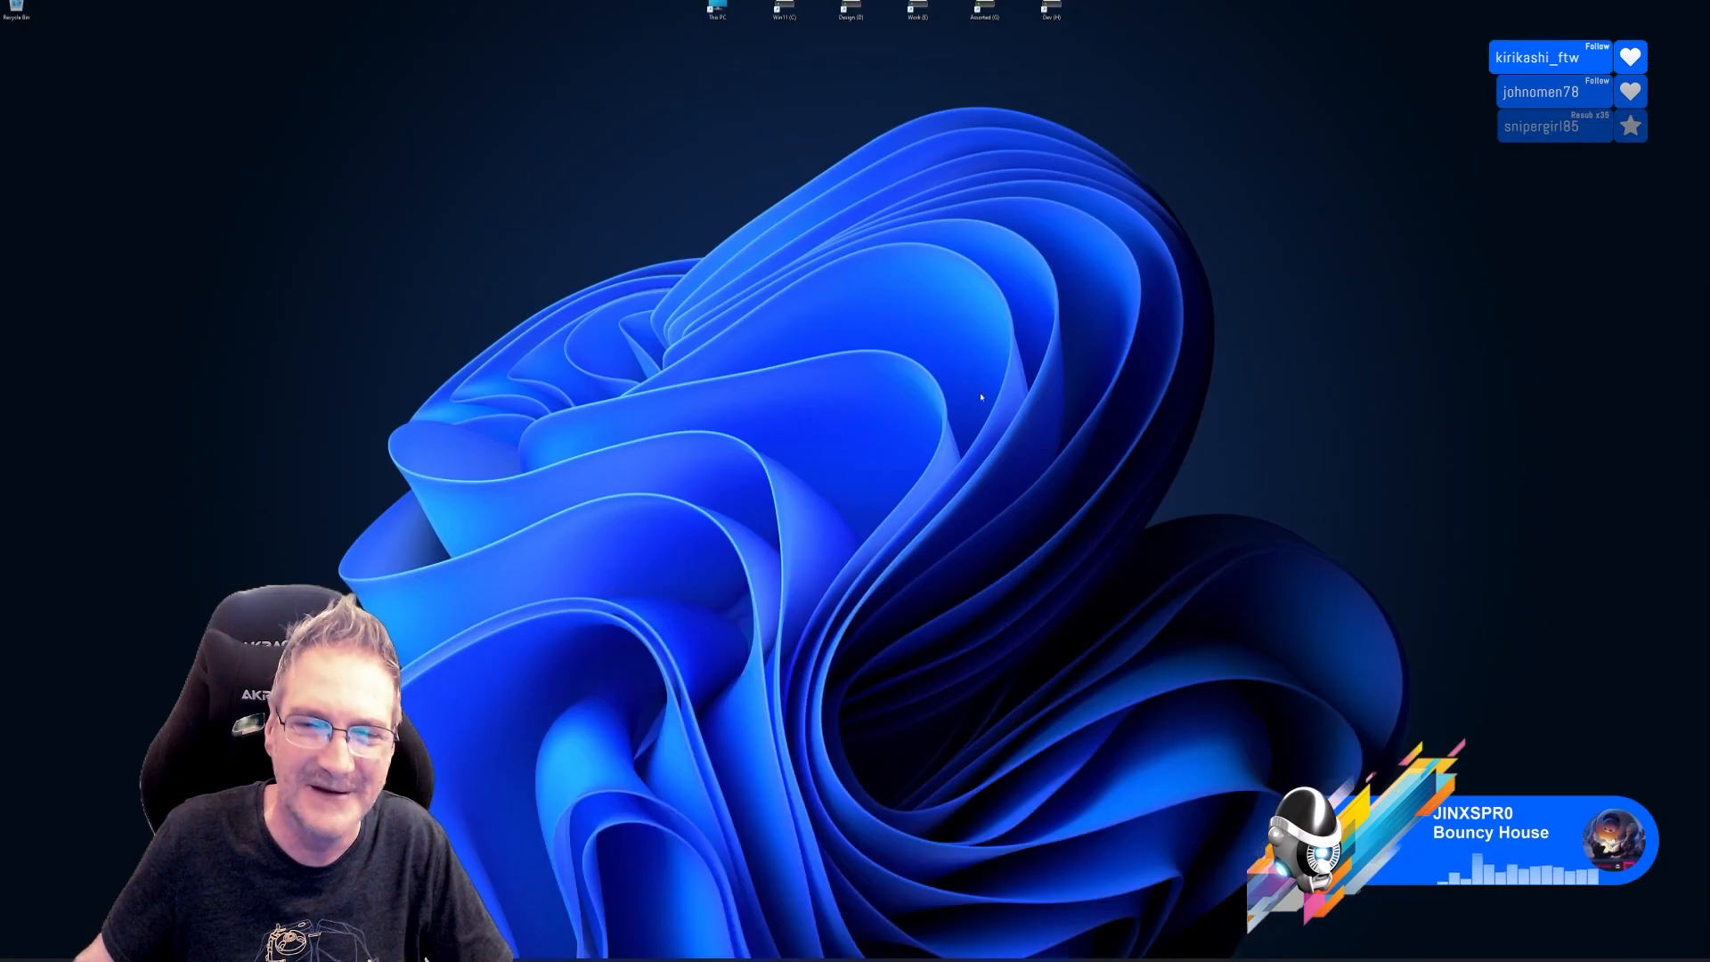
left_click(981, 949)
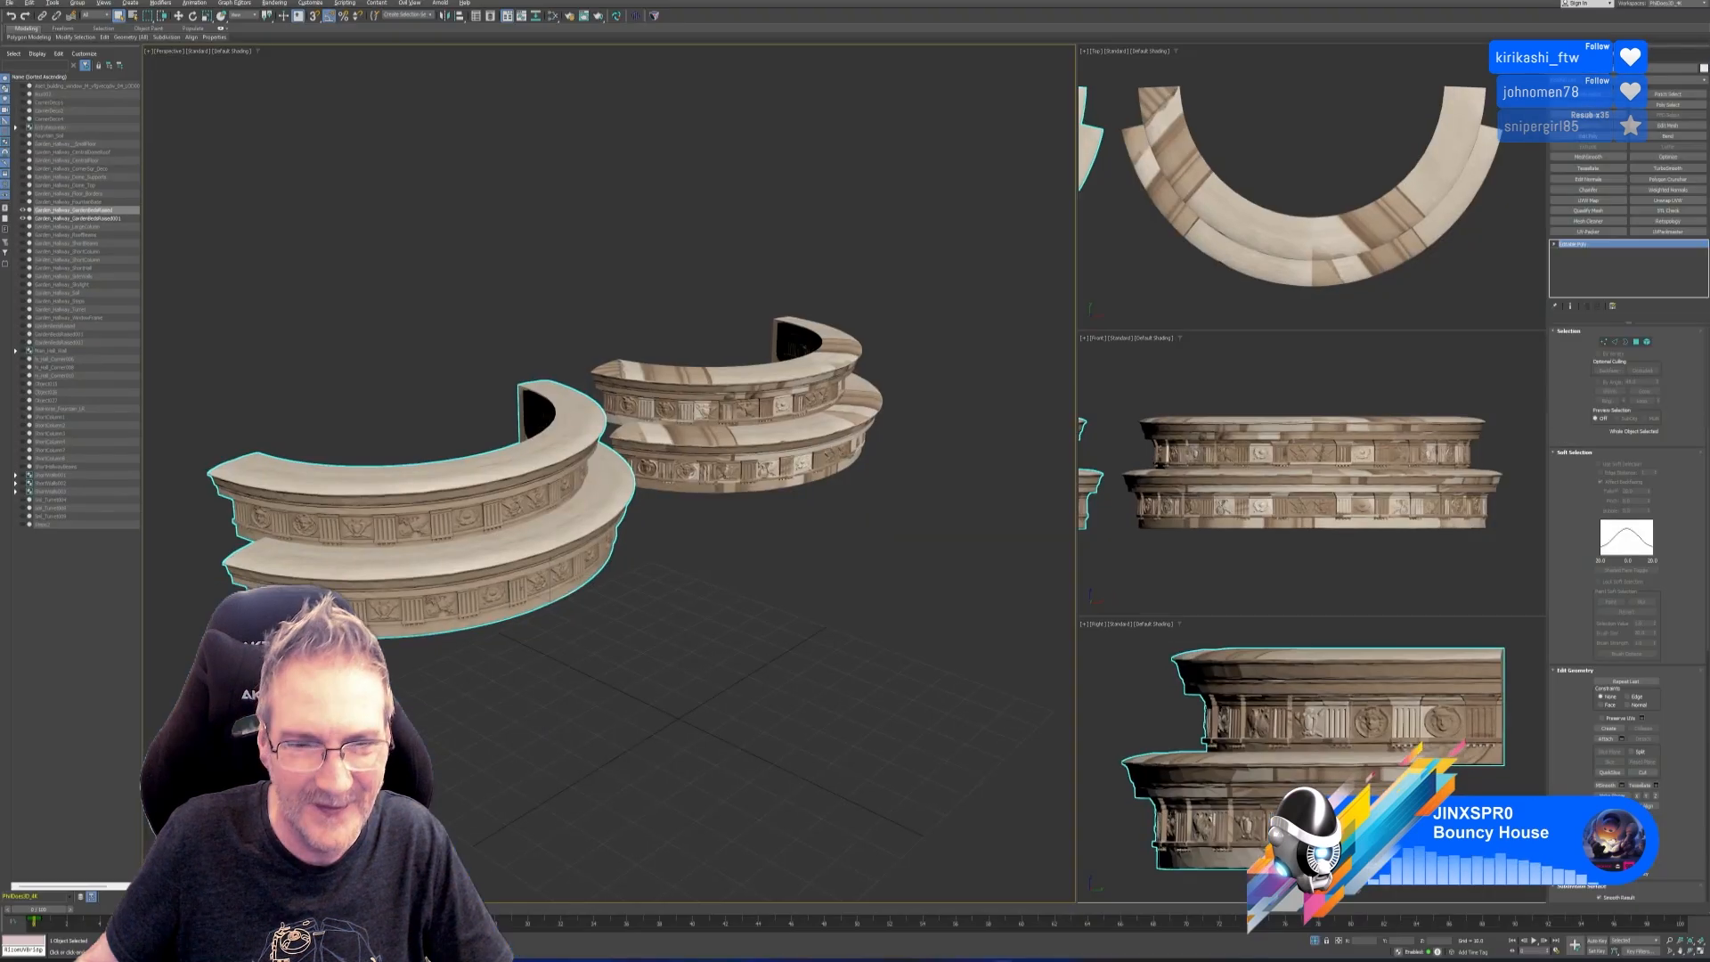
left_click(551, 16)
double_click(728, 496)
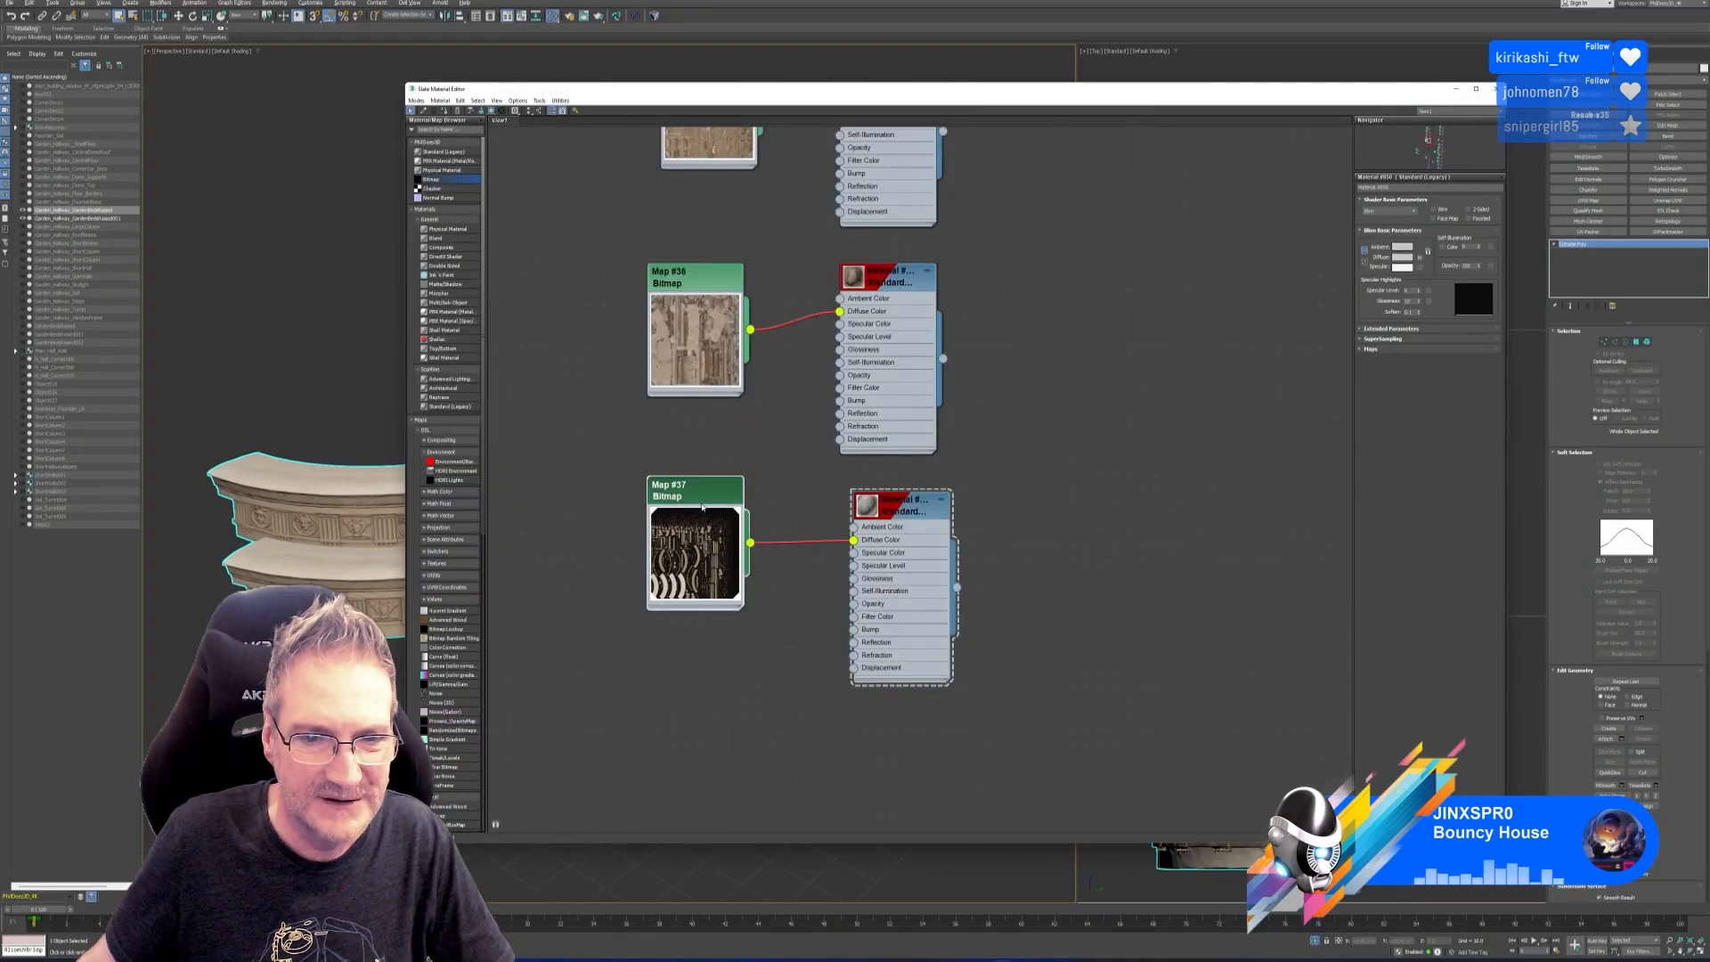
left_click(1429, 316)
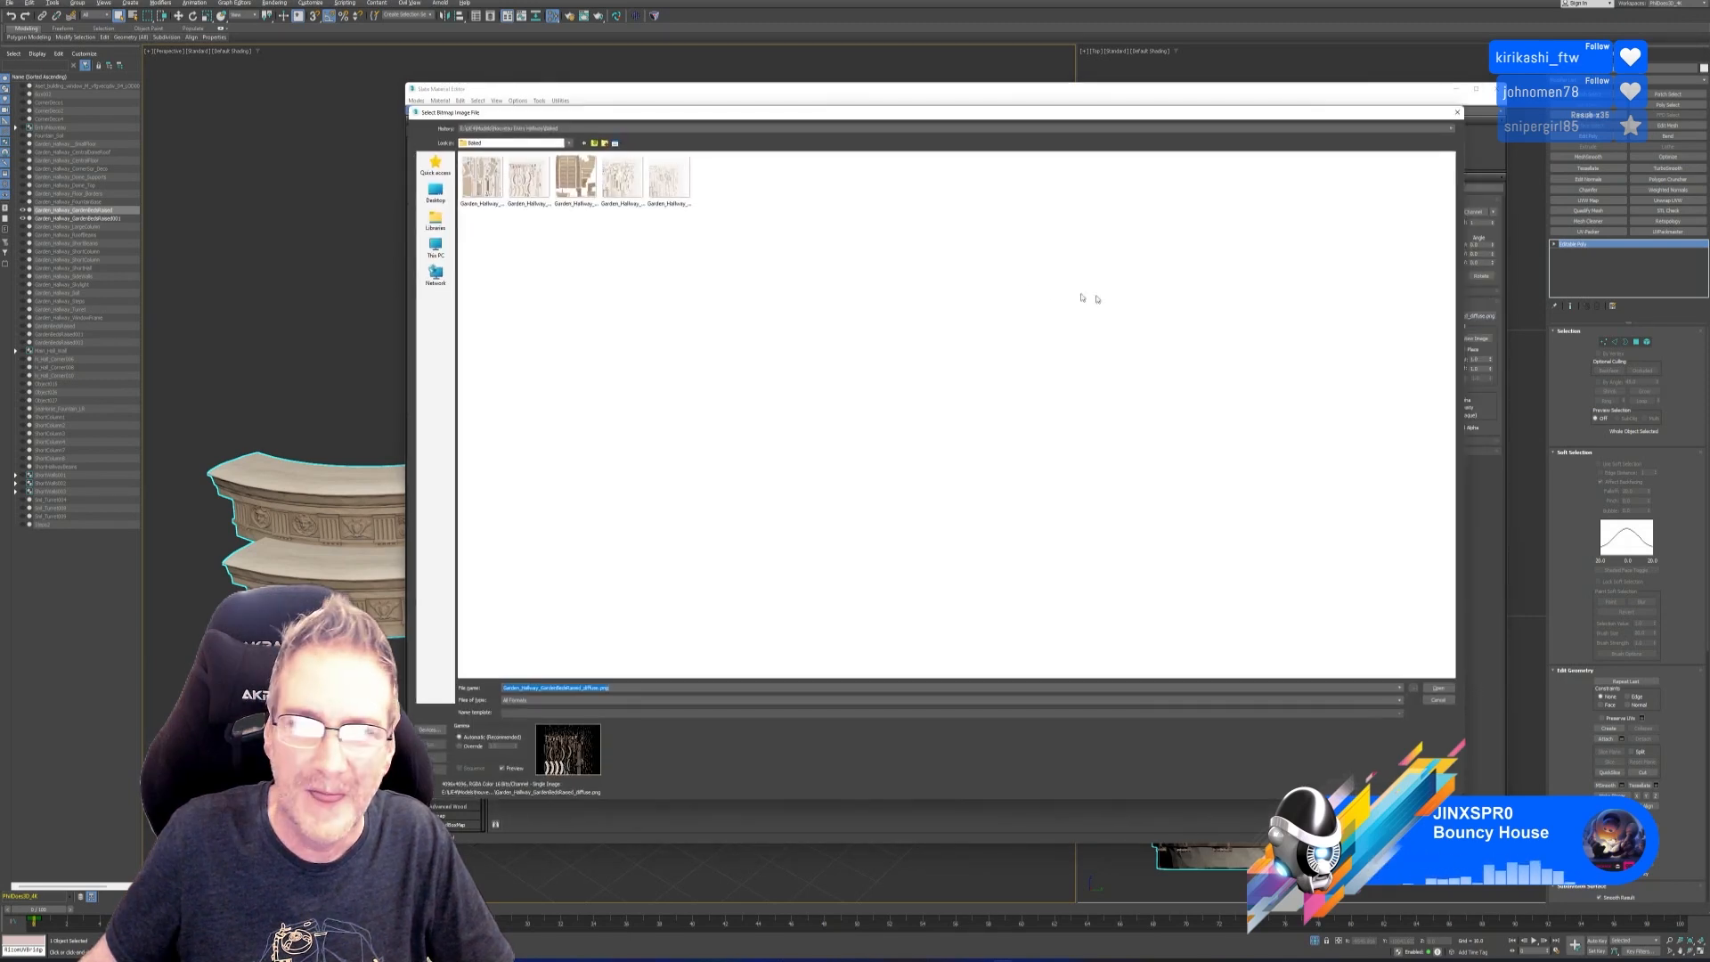
left_click(594, 143)
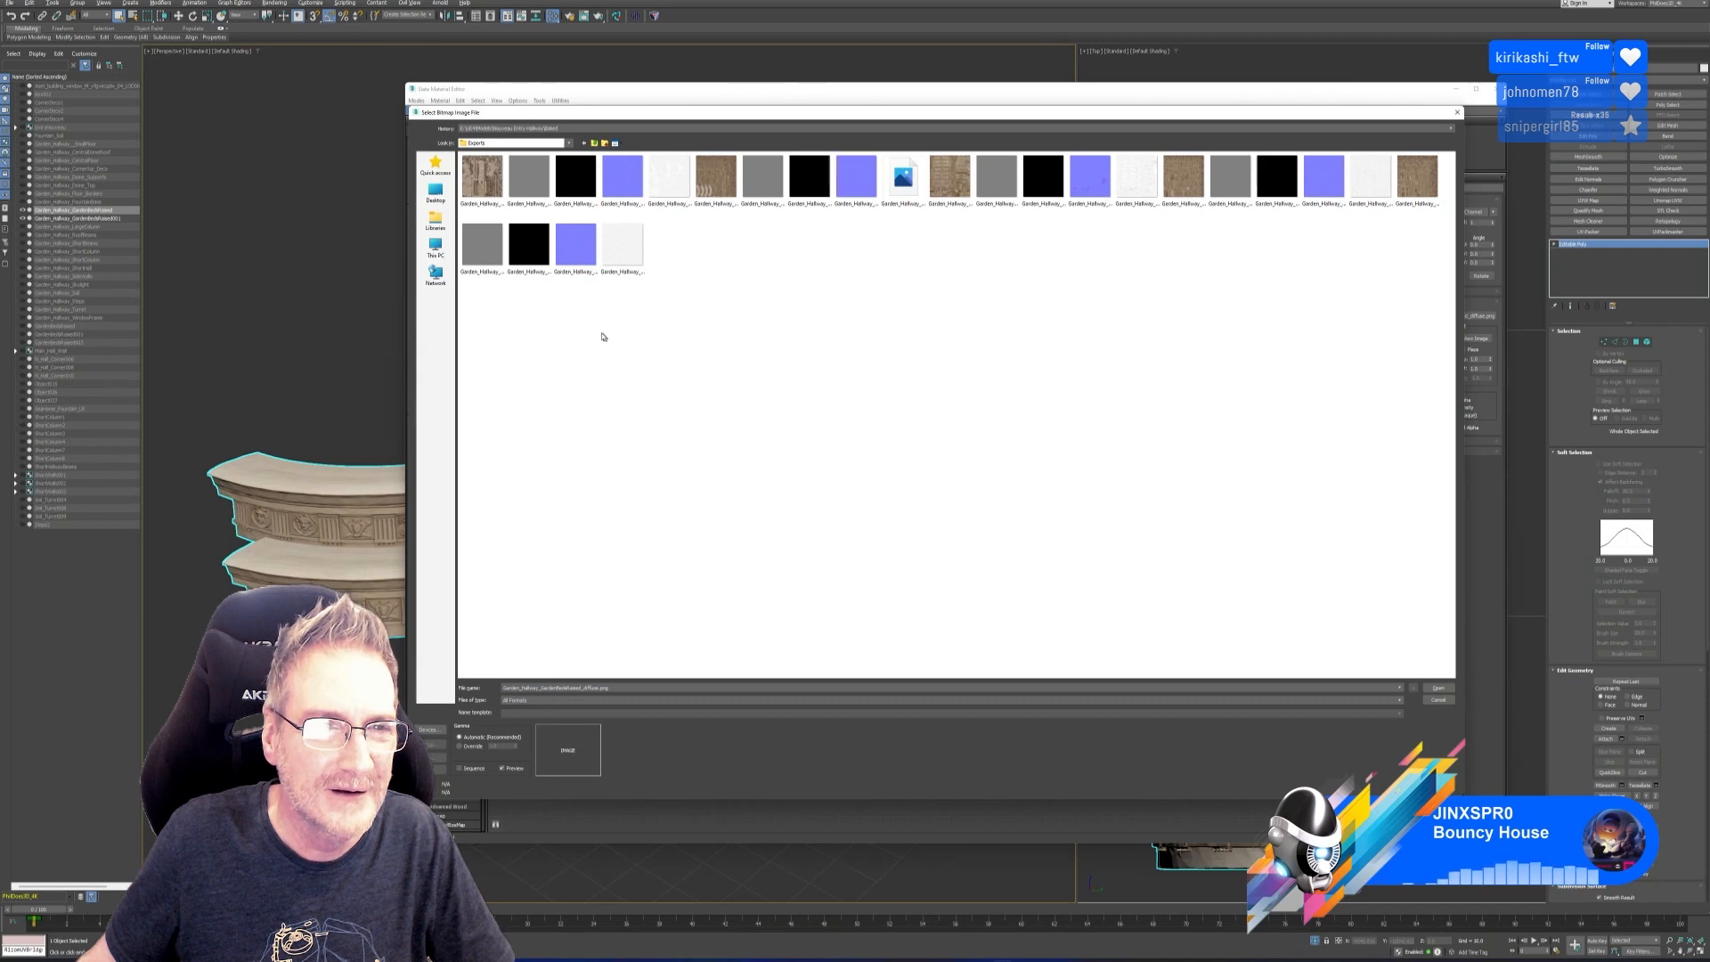
left_click(716, 187)
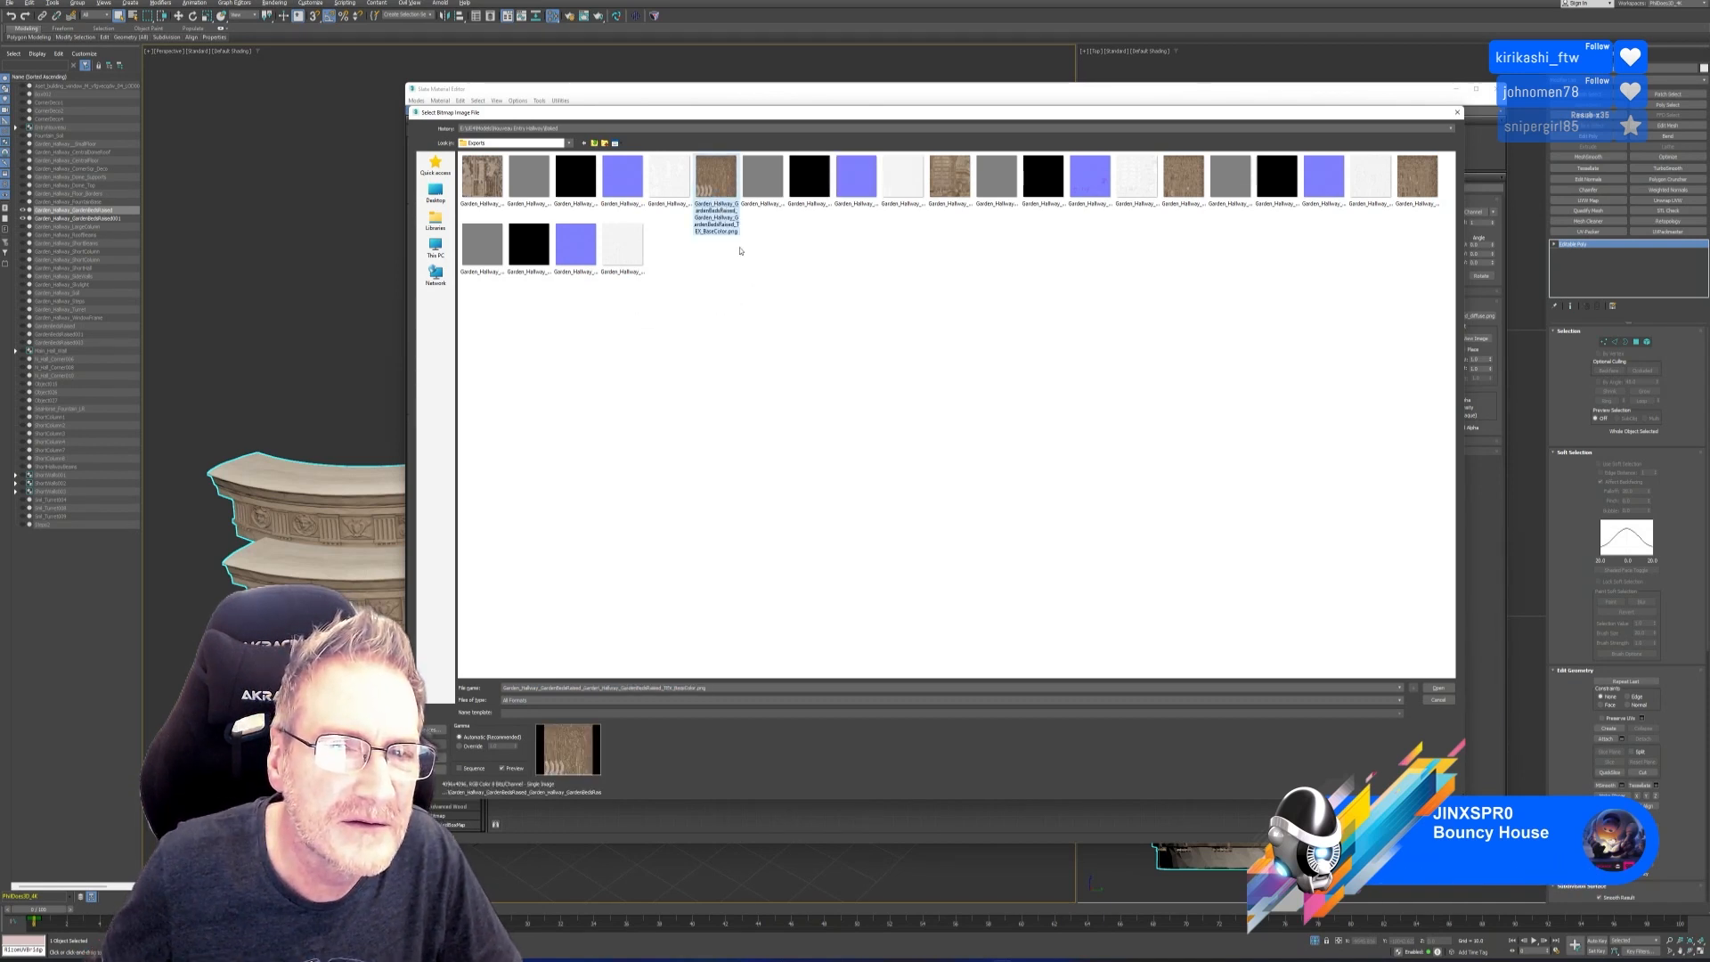
double_click(708, 183)
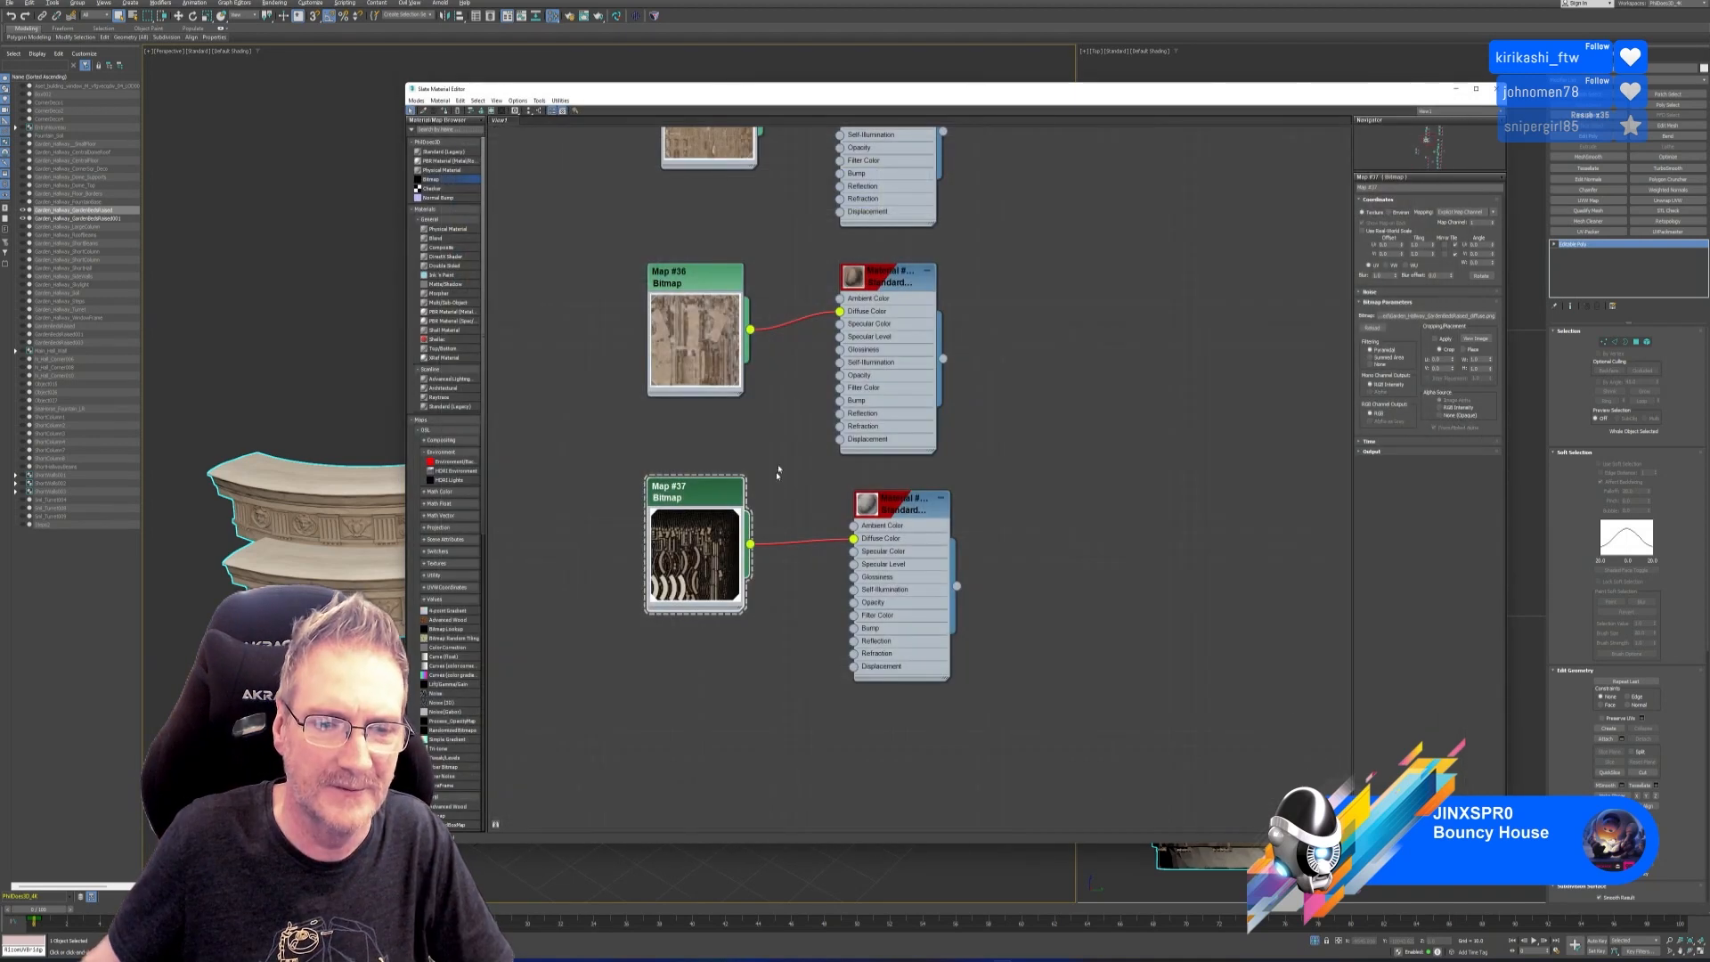
left_click(1496, 89)
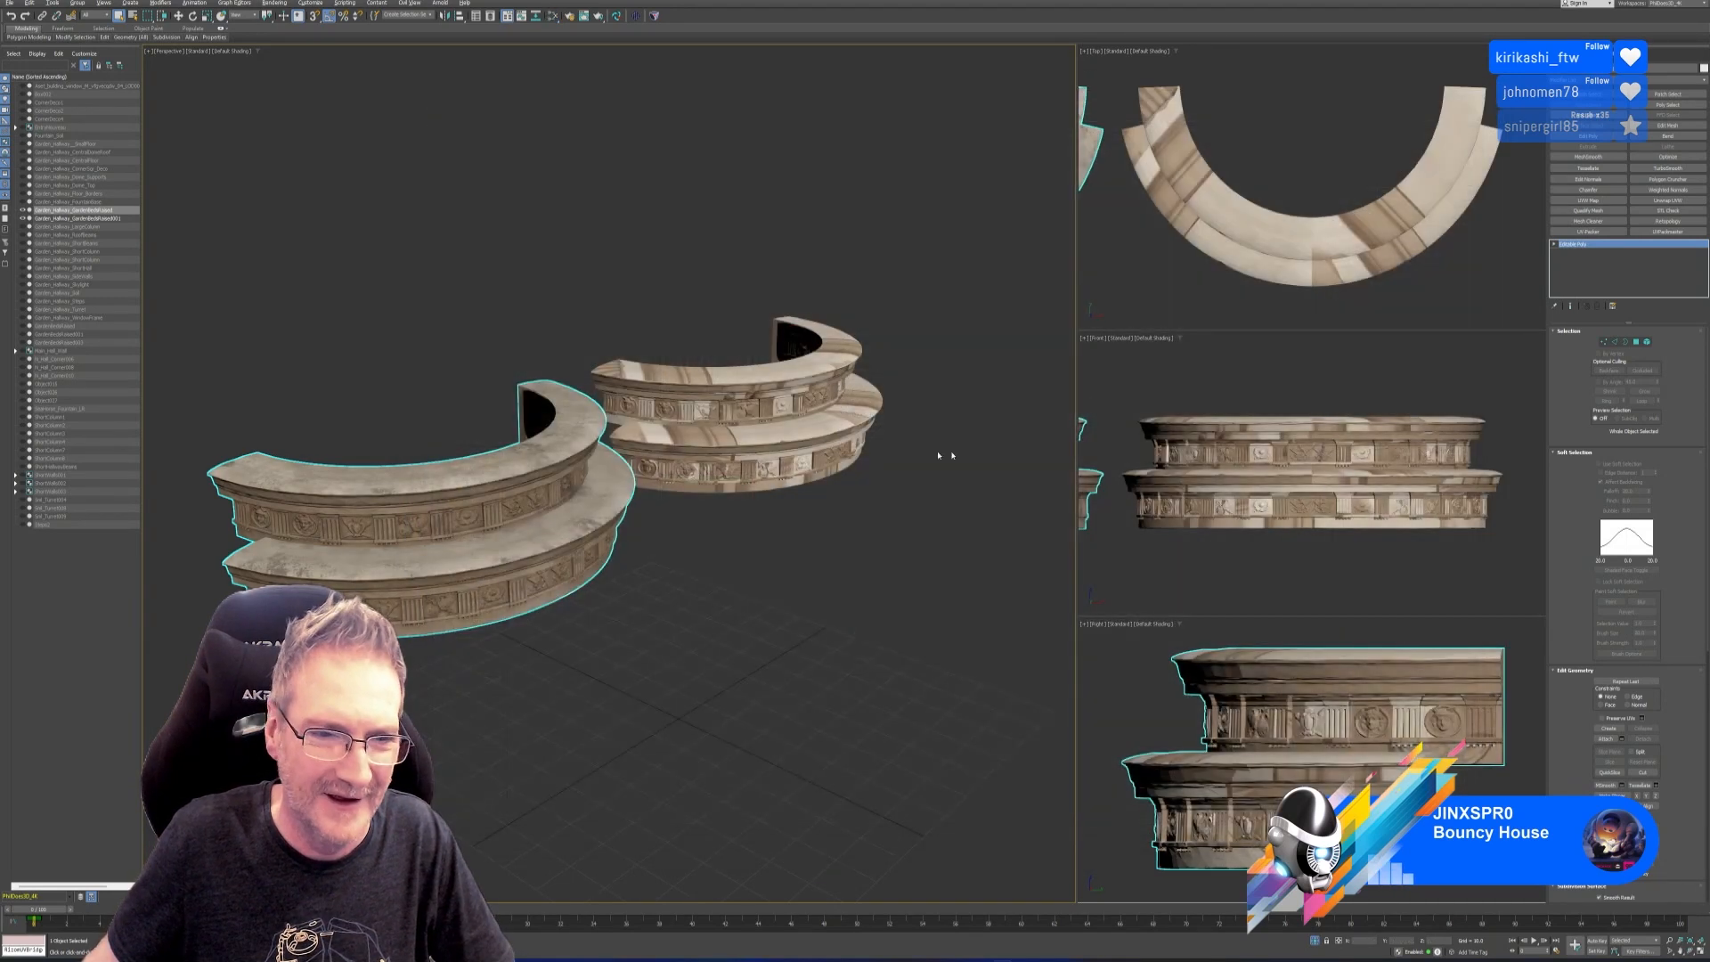
Delete the second curved garden bed behind the newly textured one and exit isolation to show the whole garden hallway.
left_click(842, 457)
key("Delete")
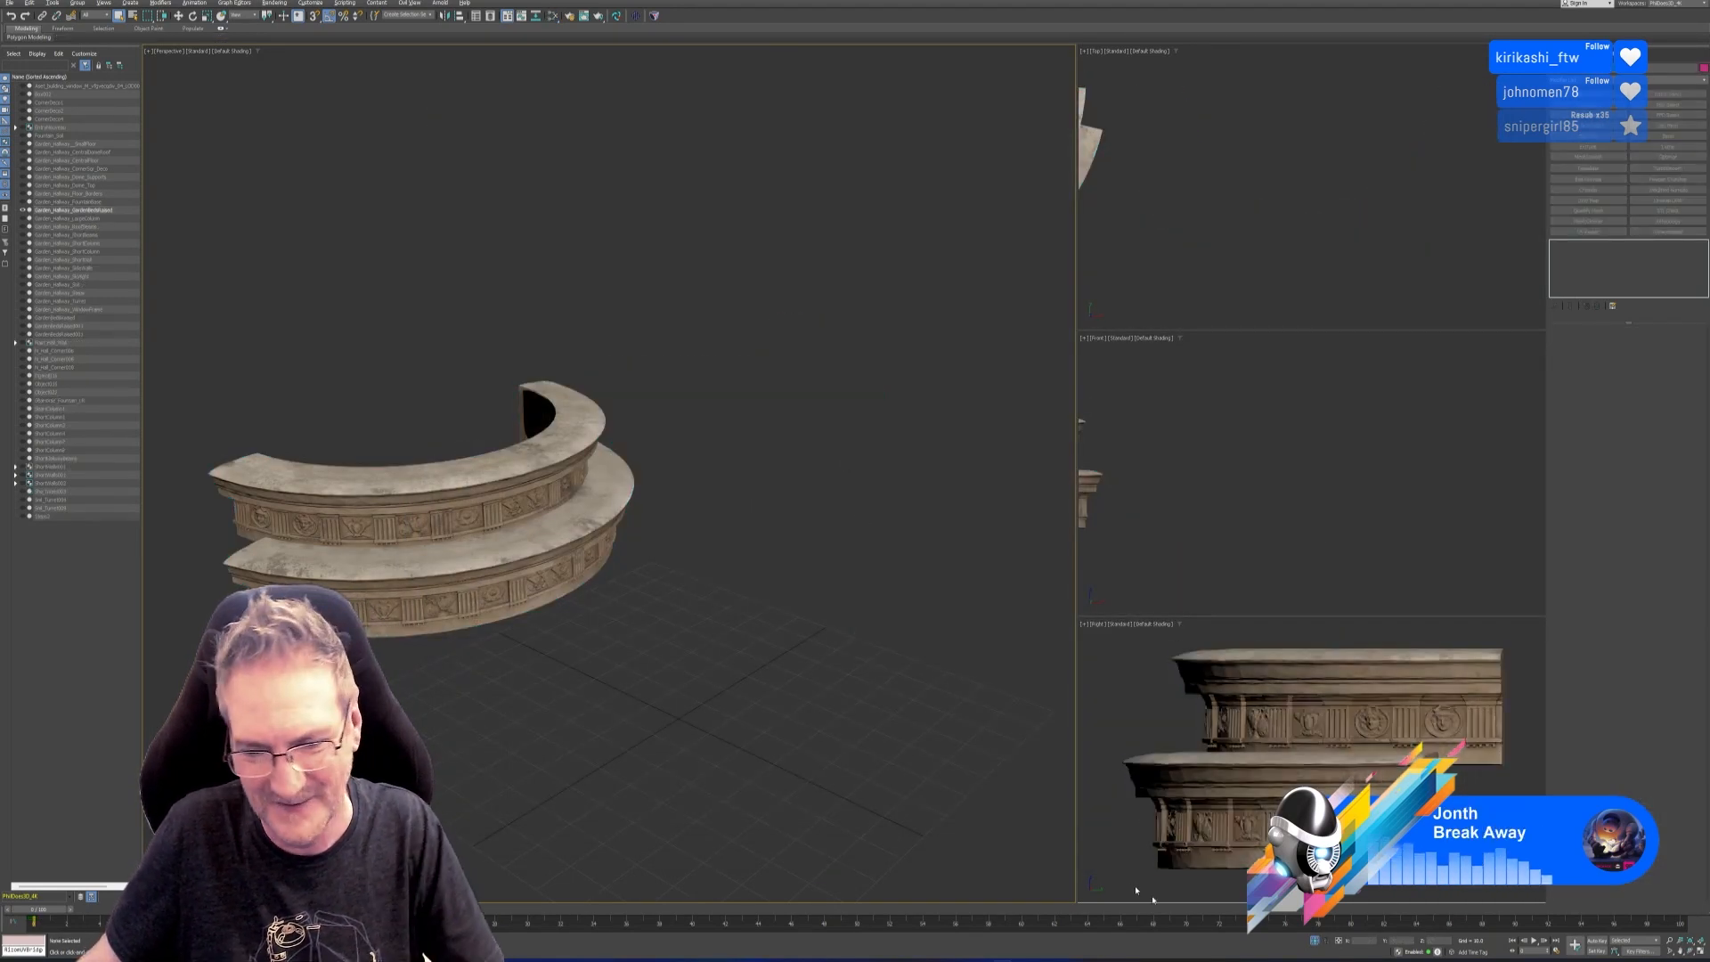
left_click(1314, 939)
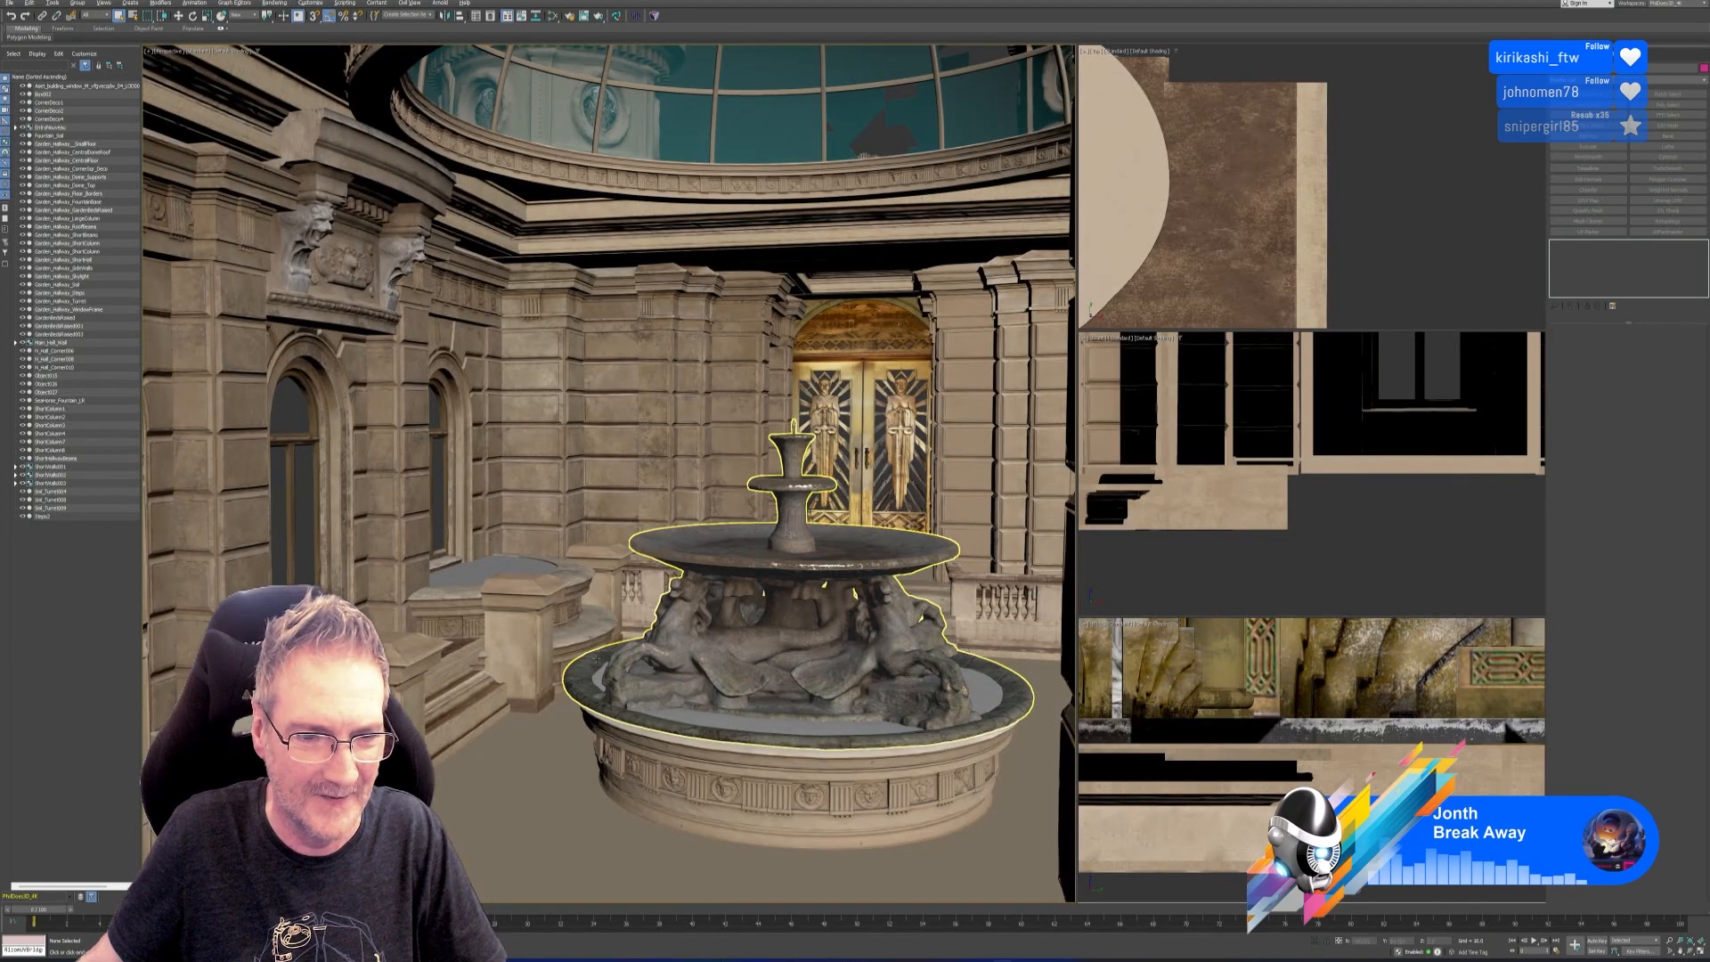
left_click(10, 3)
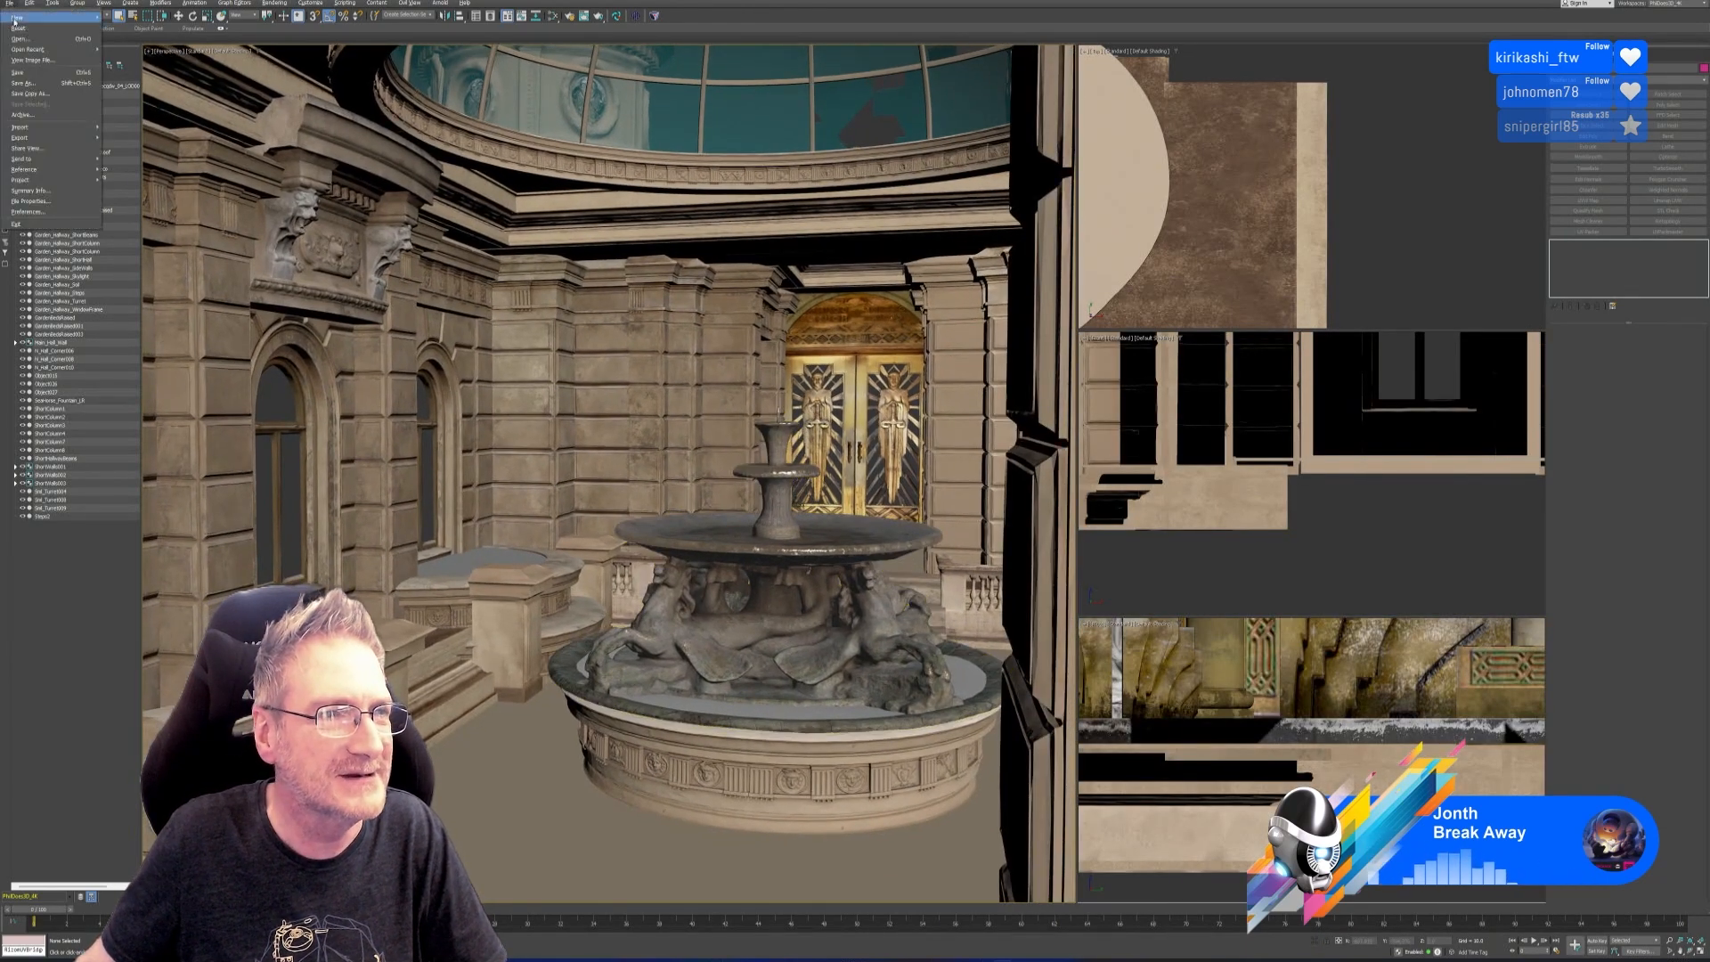
Save the scene, then isolate the short stone pillar standing between the steps and the fountain.
left_click(17, 71)
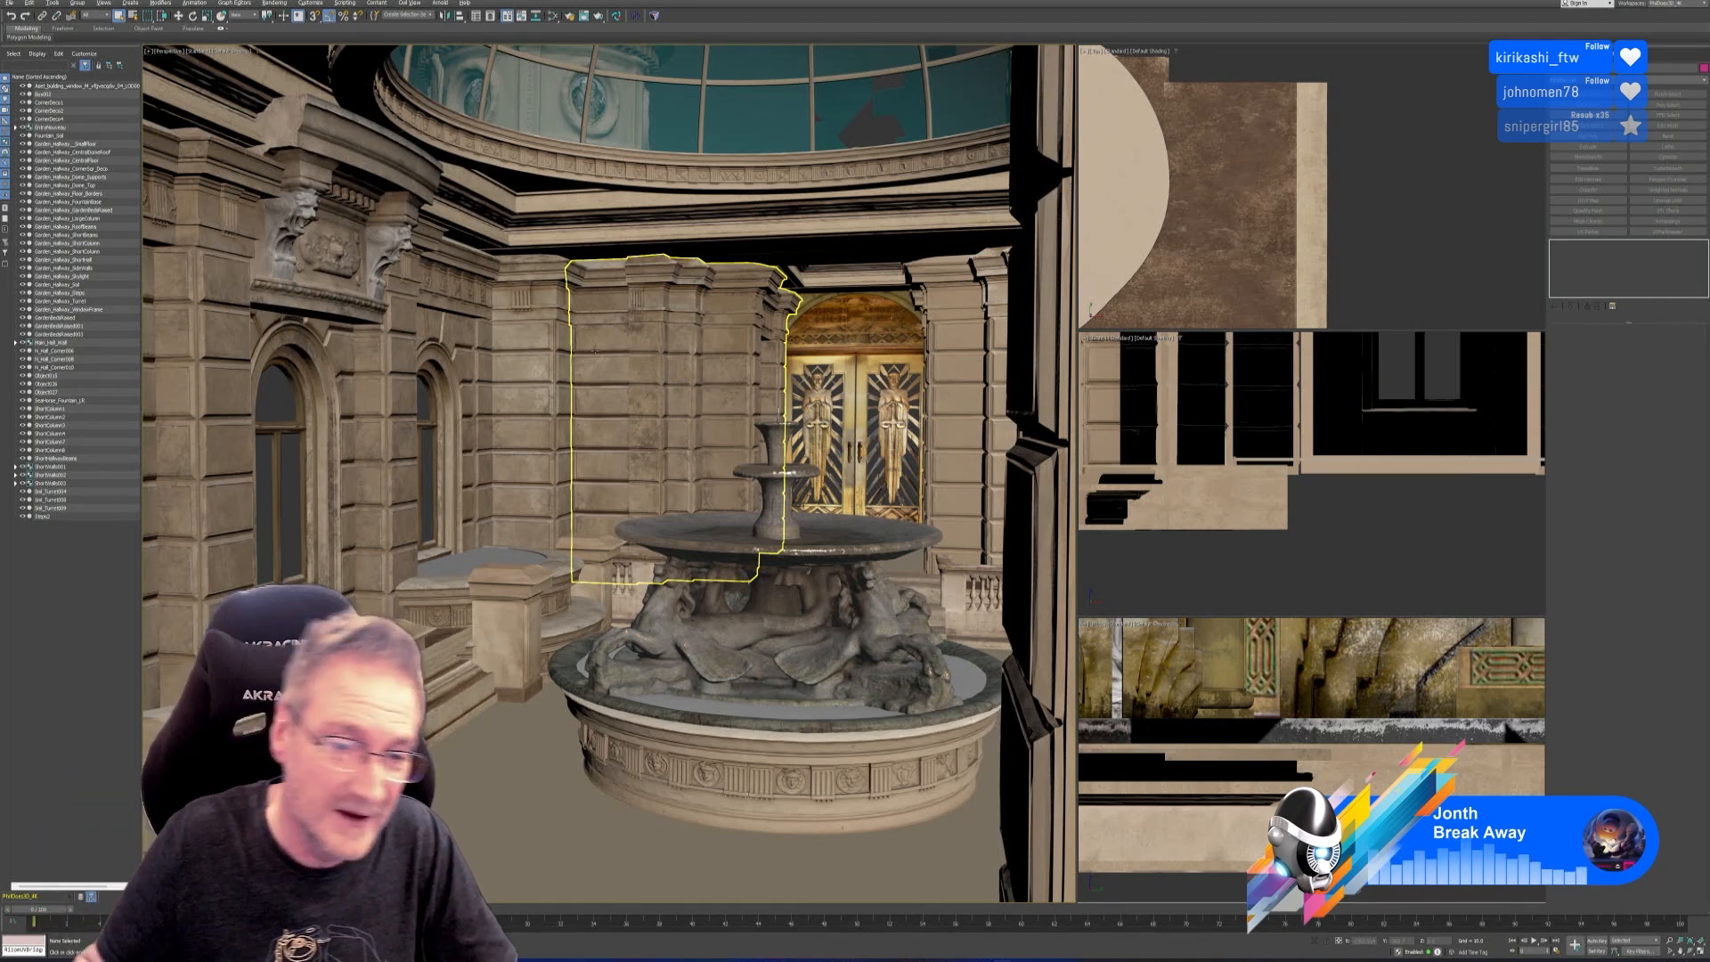
left_click(531, 474)
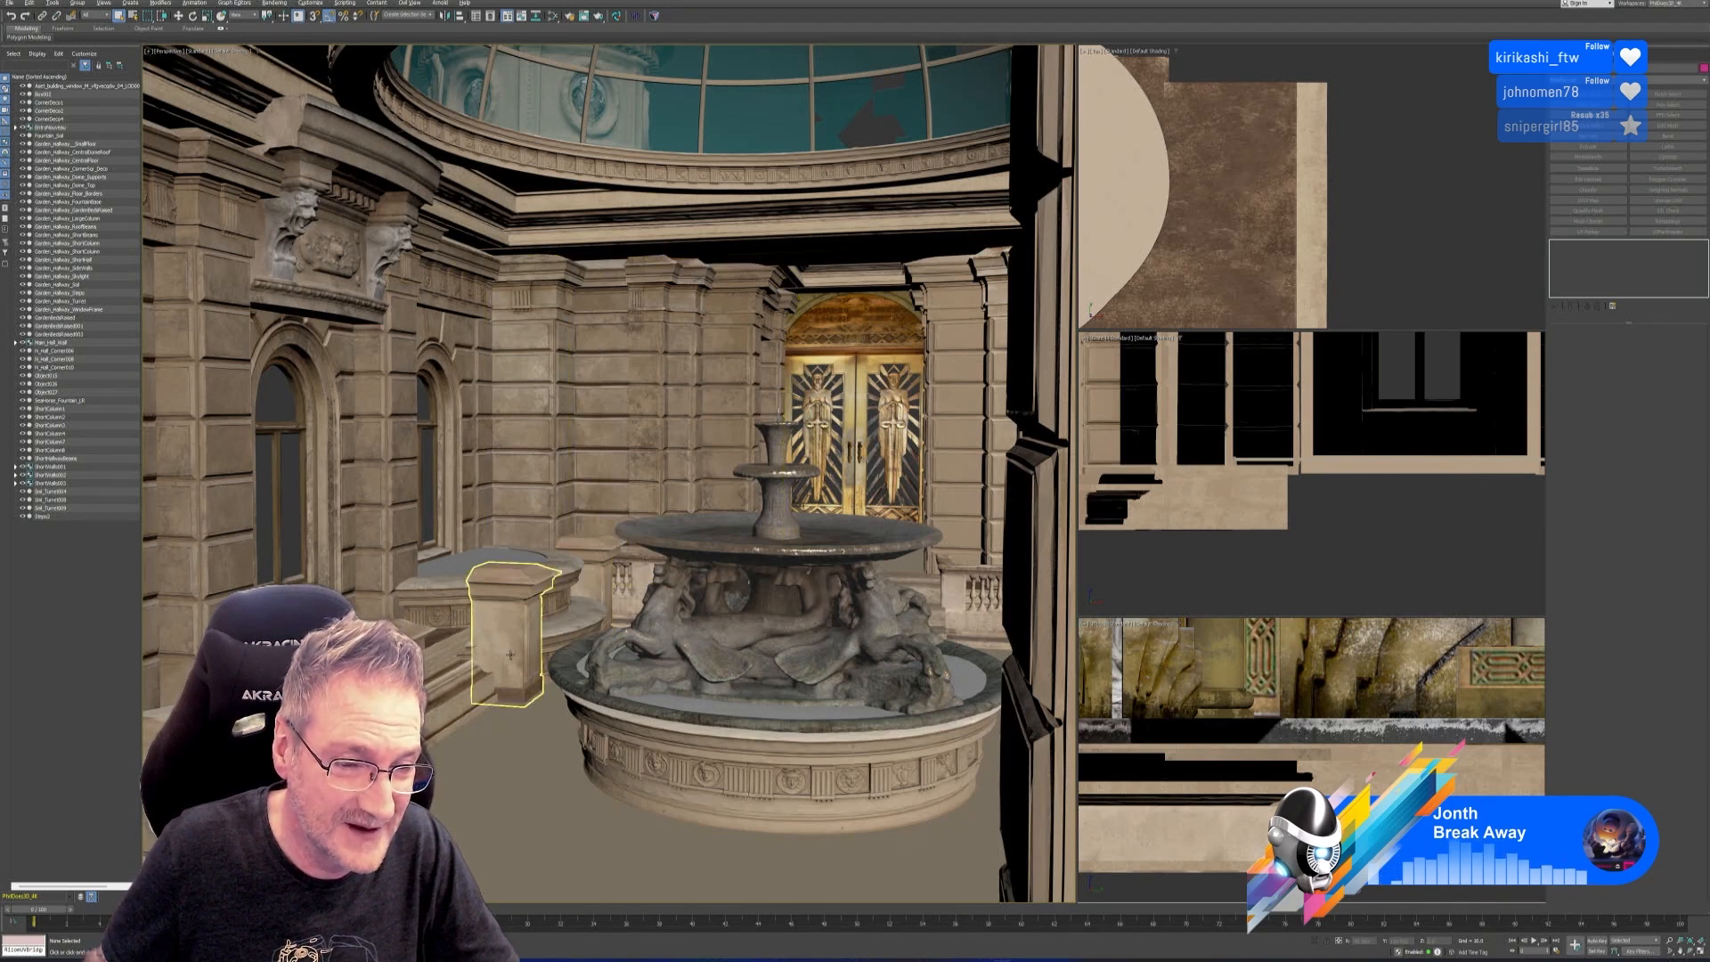
left_click(783, 606)
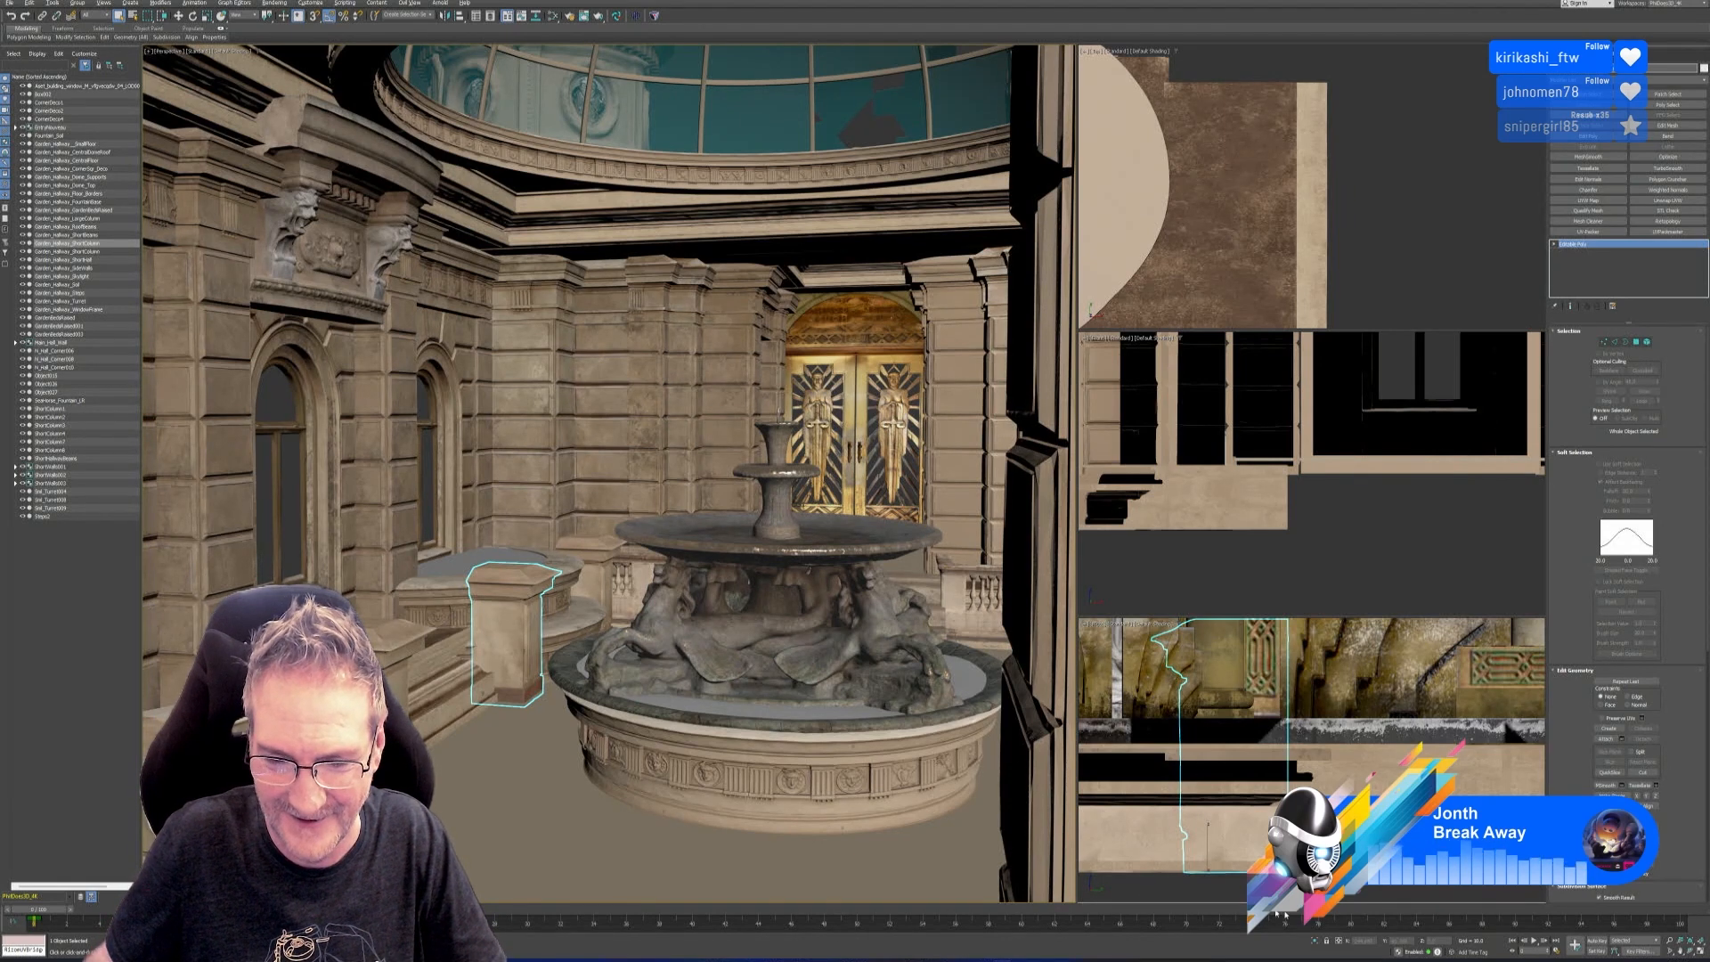
key("alt+q")
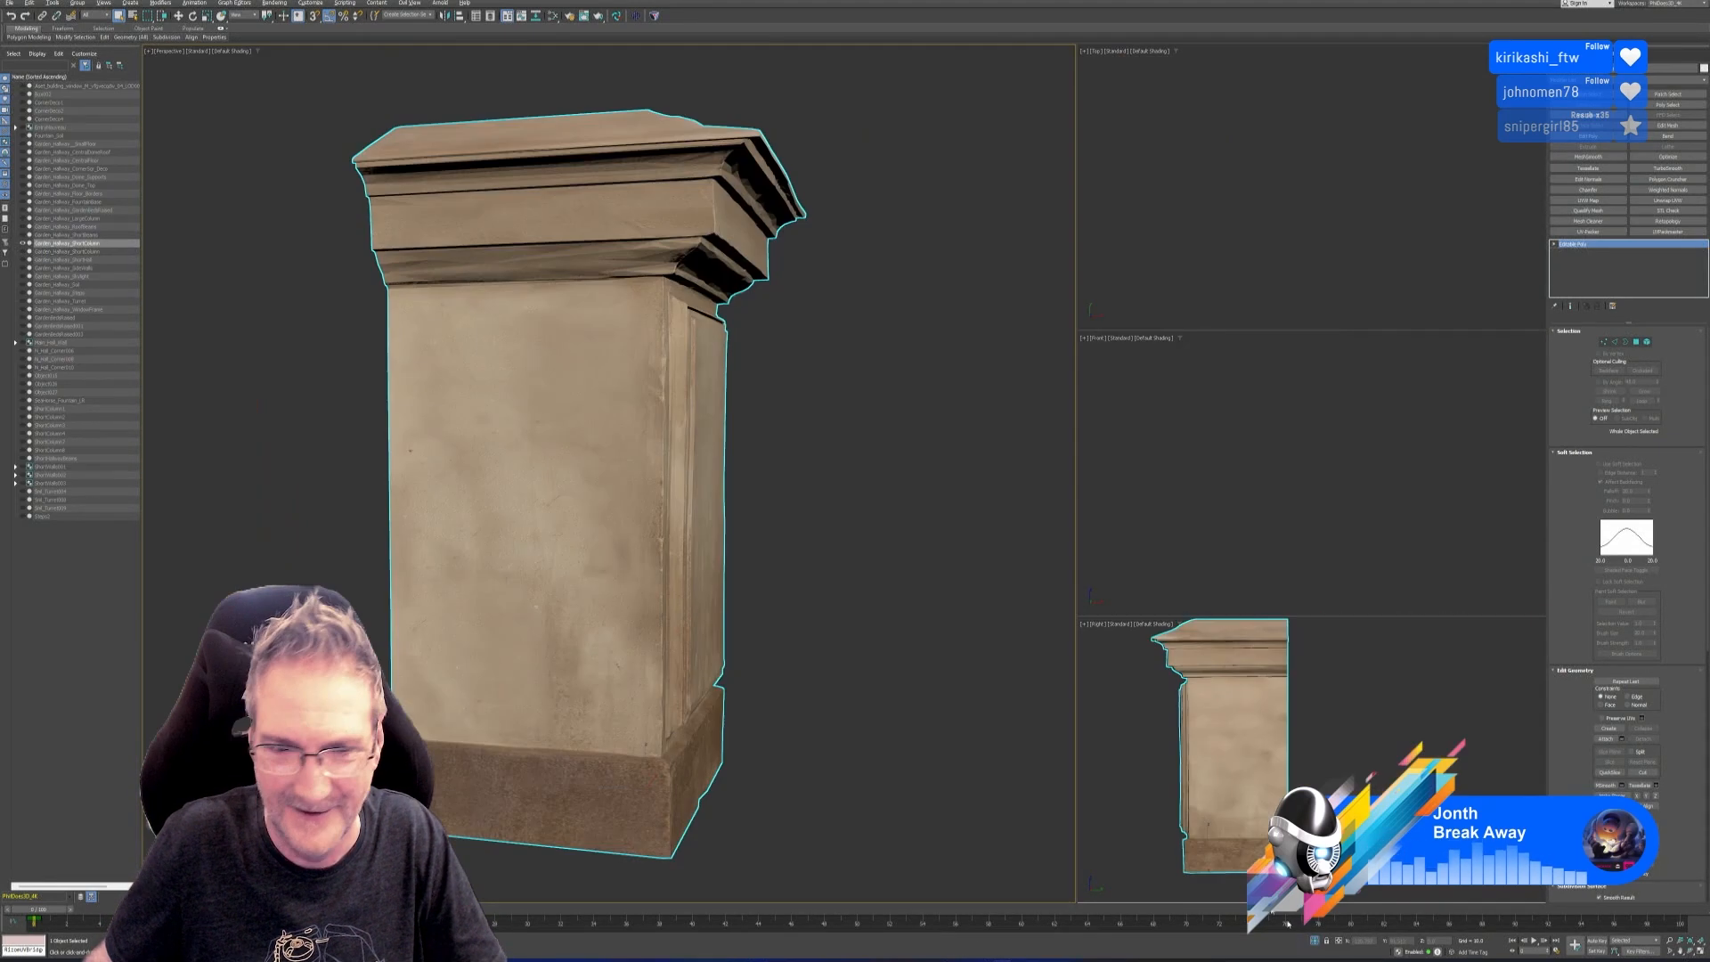
scroll(763, 545, "down", 3)
middle_click_drag(753, 555, 683, 575)
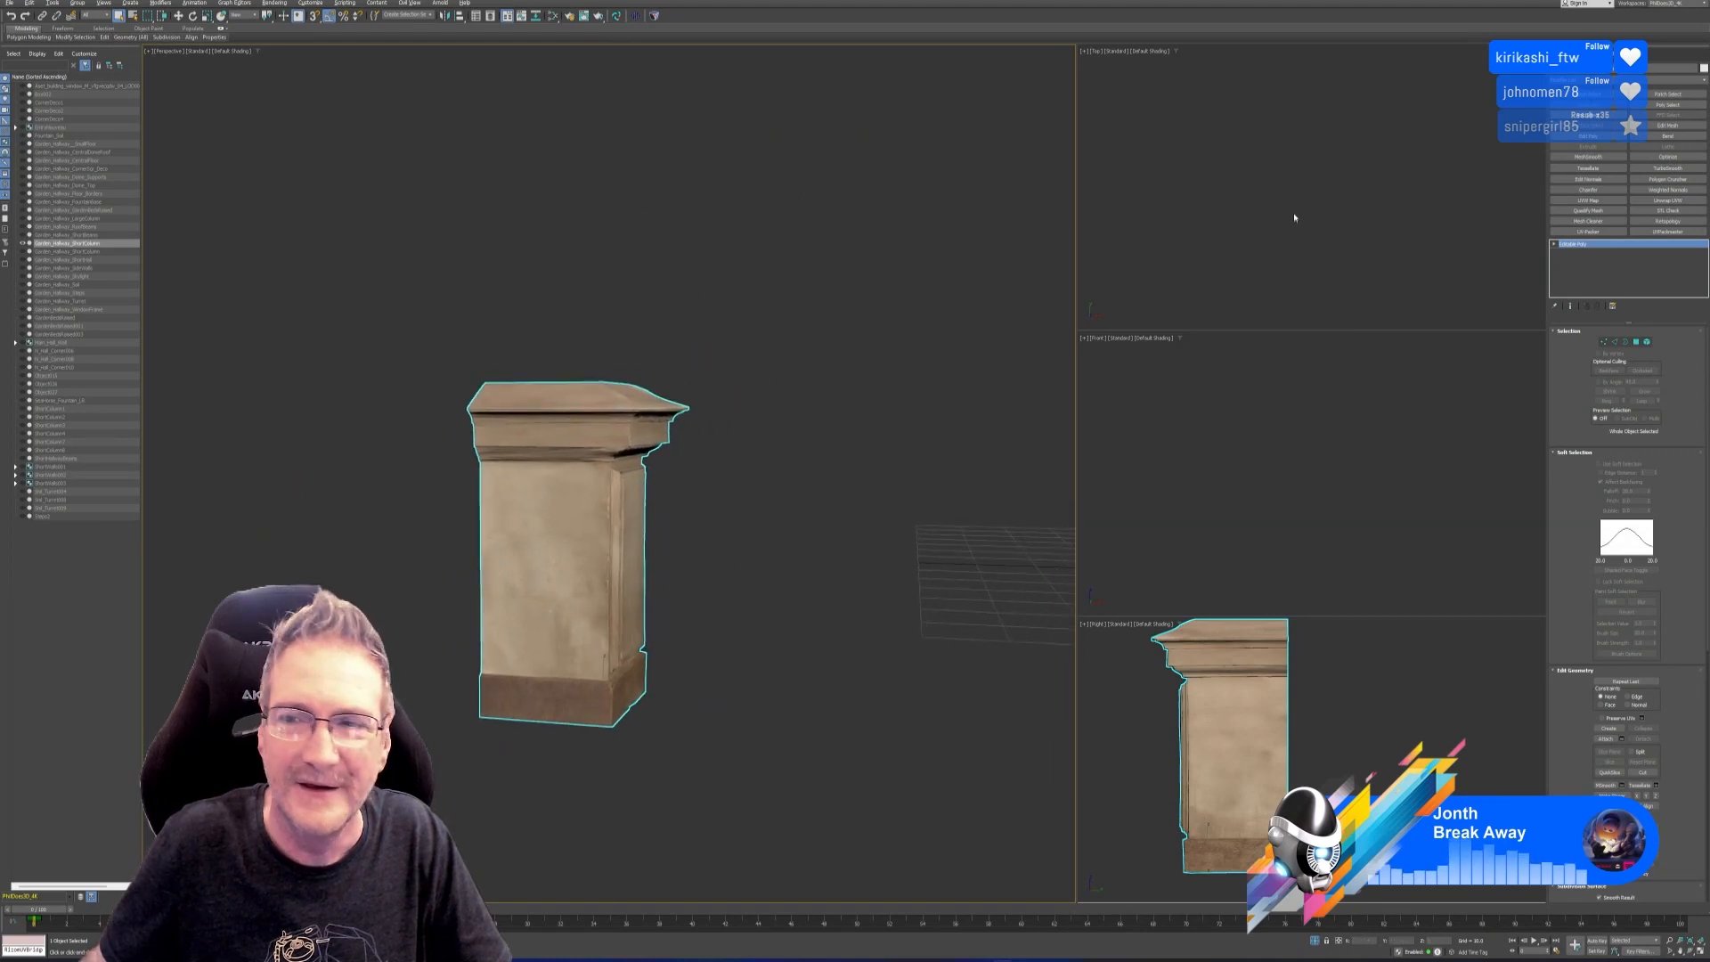
Clone the isolated pillar as a single independent copy, offset along X in the Top view.
middle_click_drag(1167, 221, 1316, 173)
key("w")
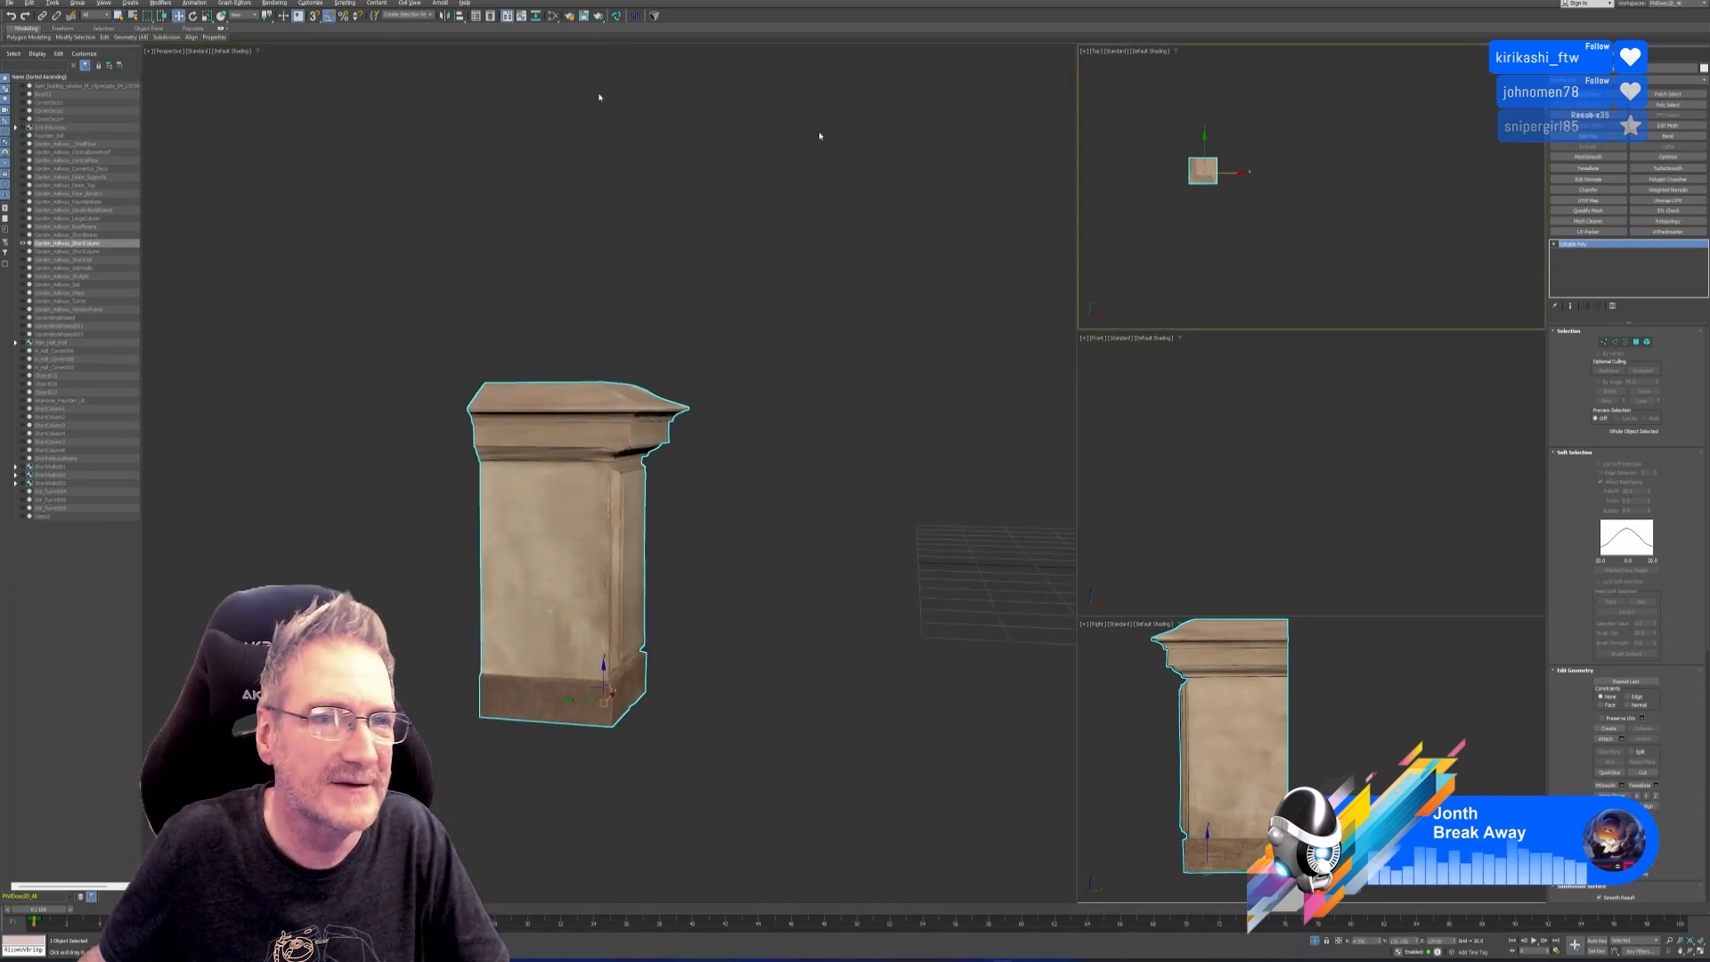
scroll(1204, 171, "up", 1)
left_click_drag(1224, 173, 1302, 230, "shift")
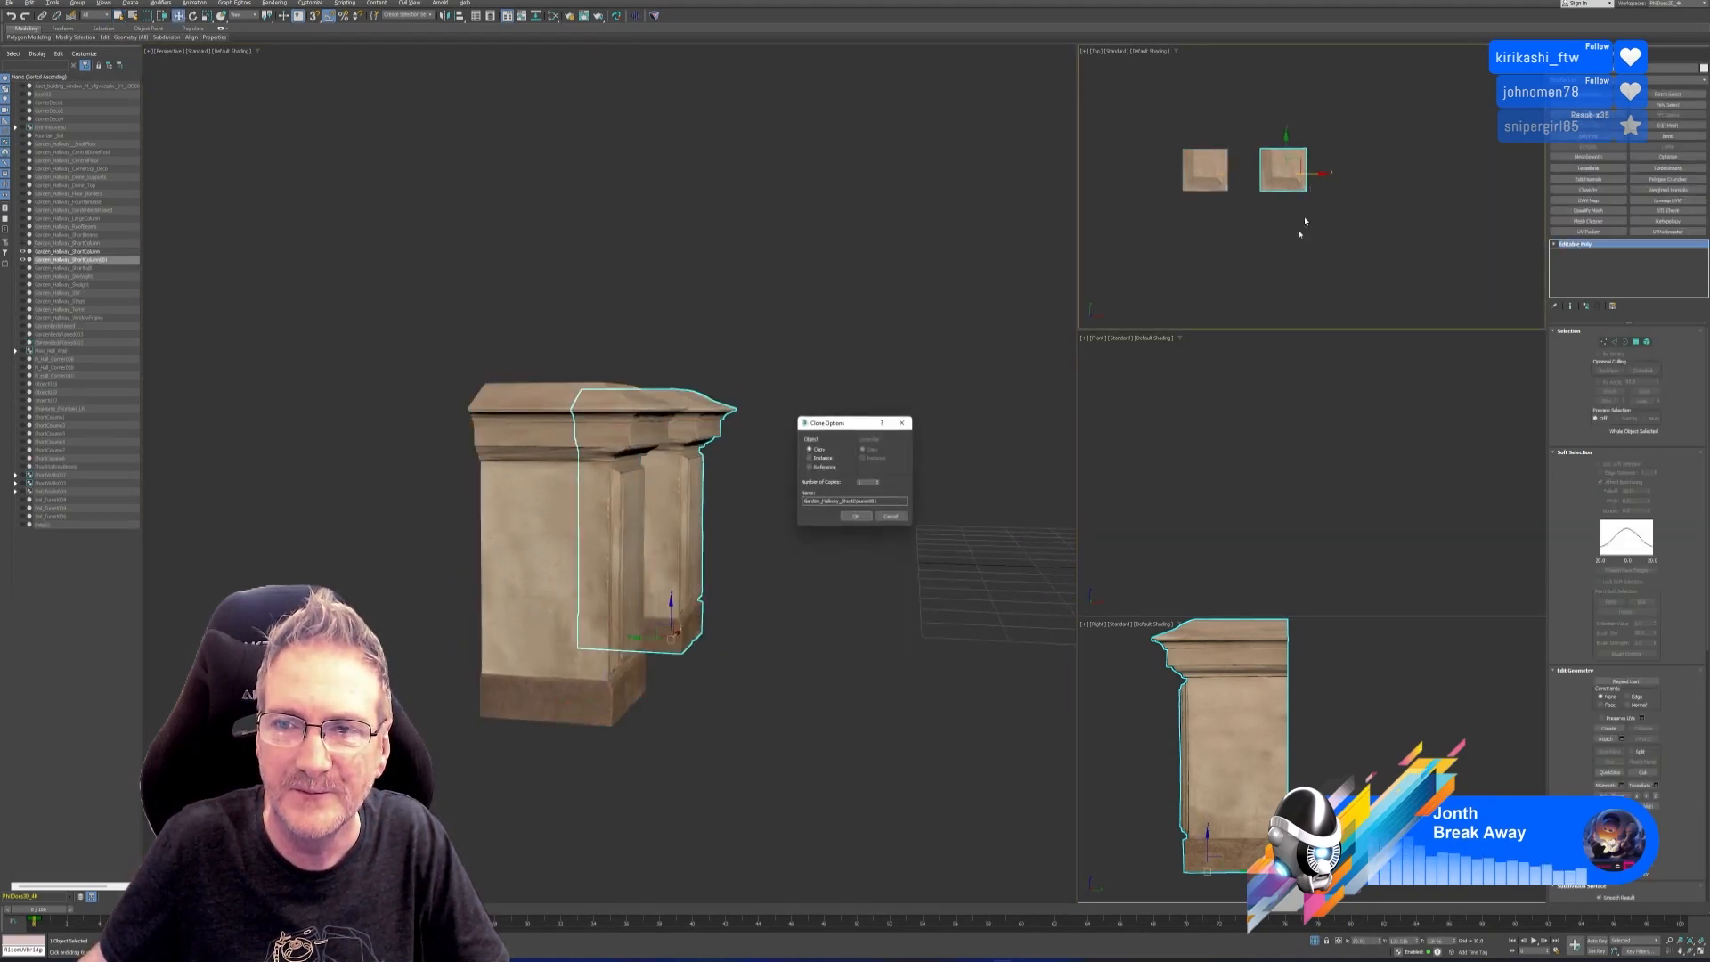
left_click(856, 515)
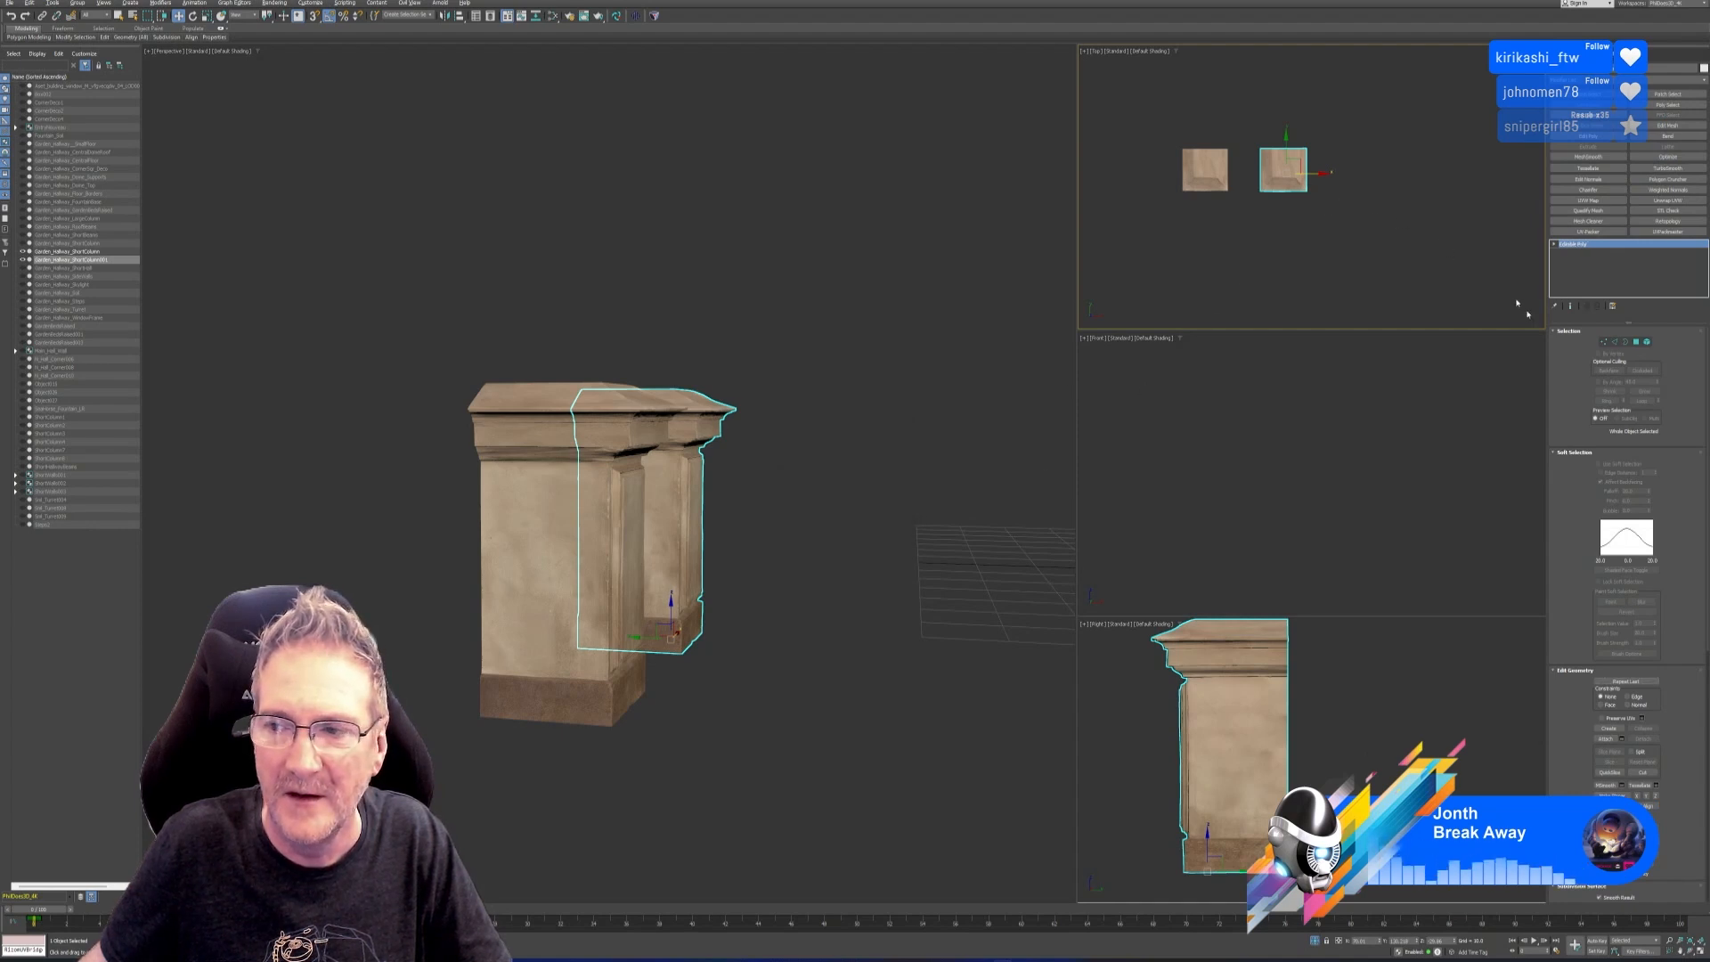
Send the copied pillar to RizomUV through the bridge and automatically unwrap it into new UV islands.
left_click(616, 16)
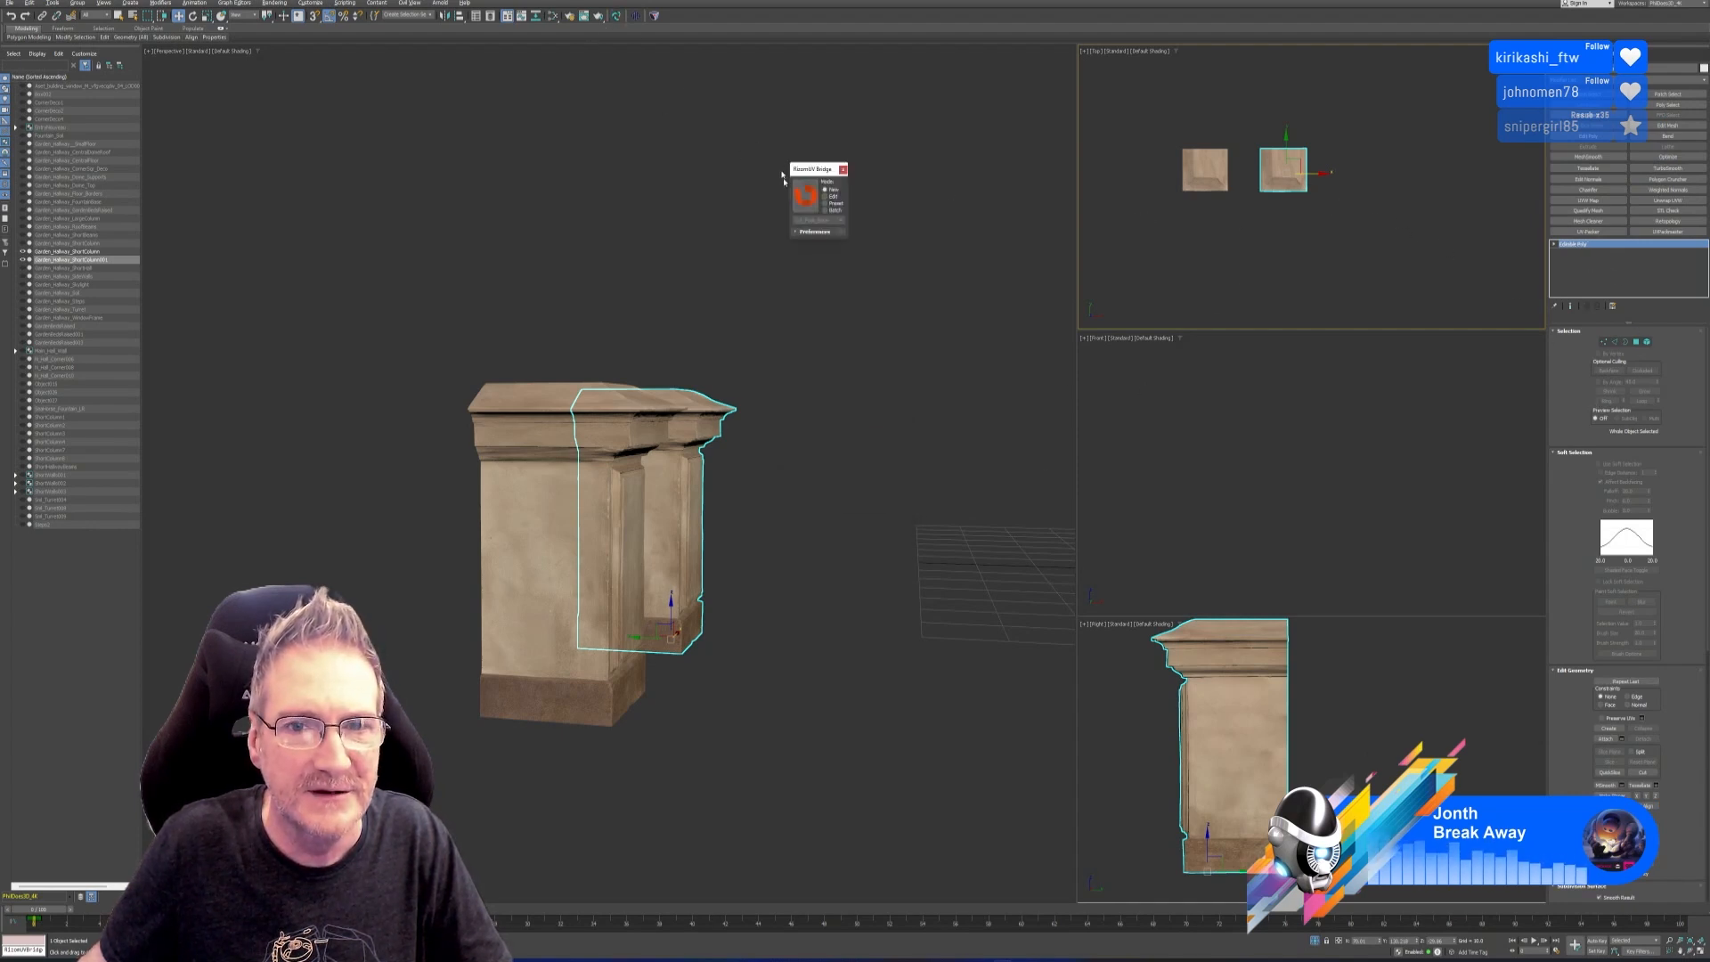
left_click(875, 260)
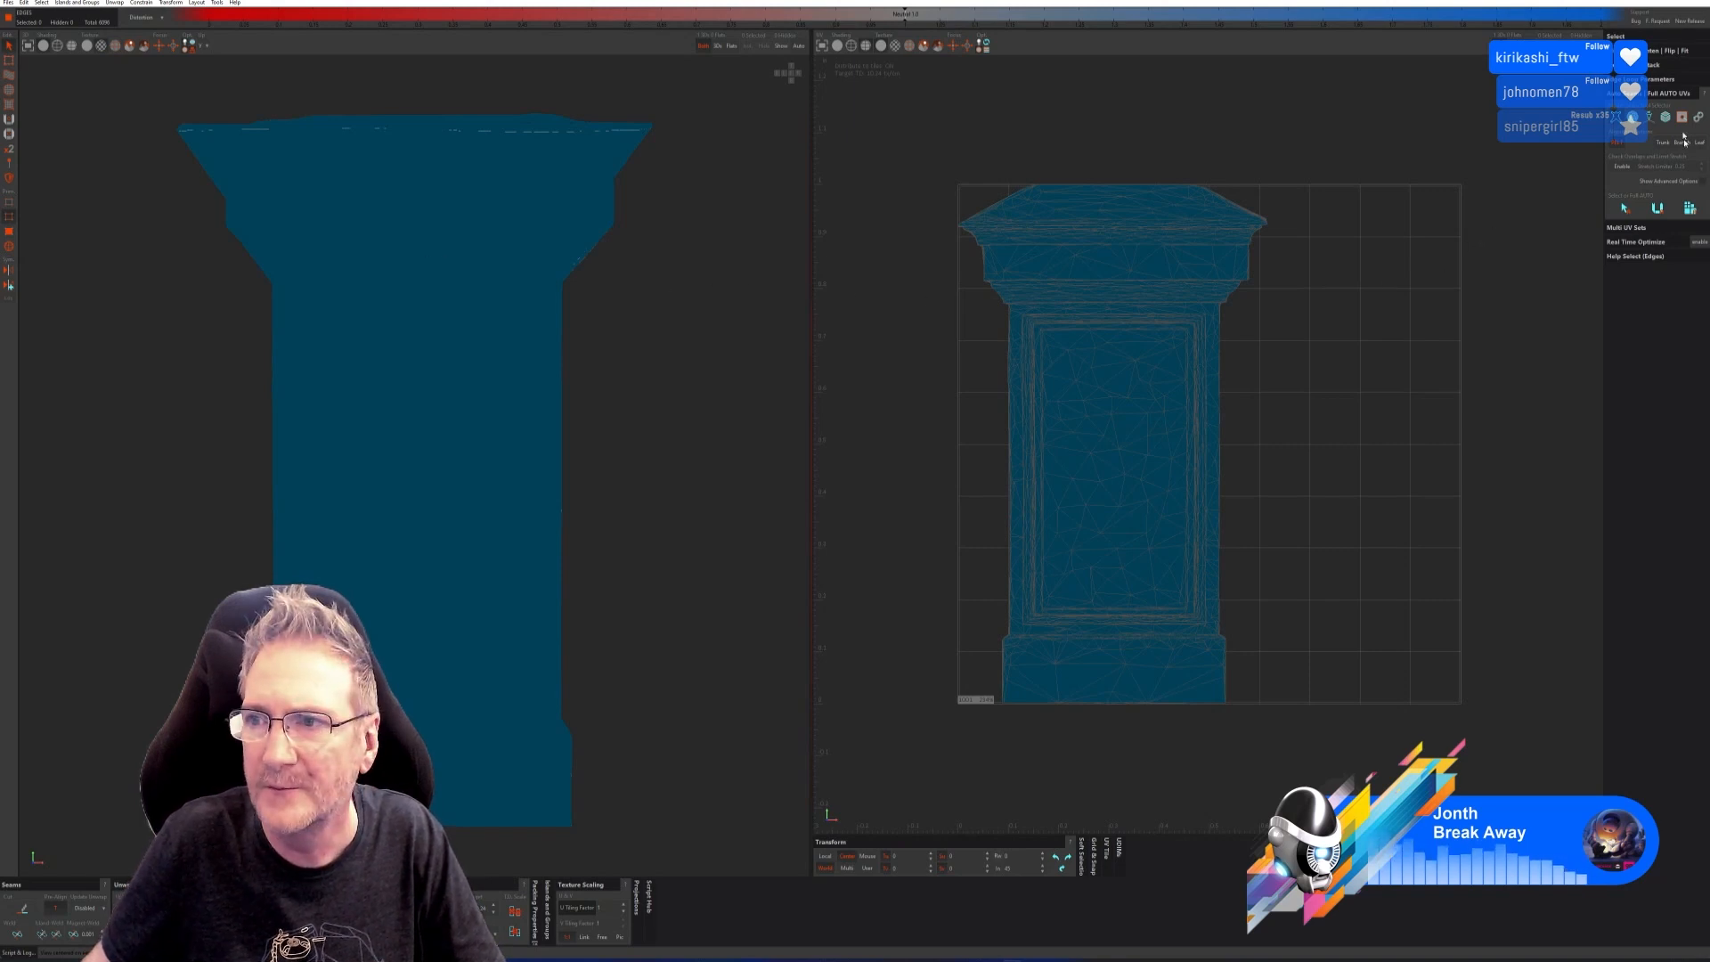
left_click(1678, 231)
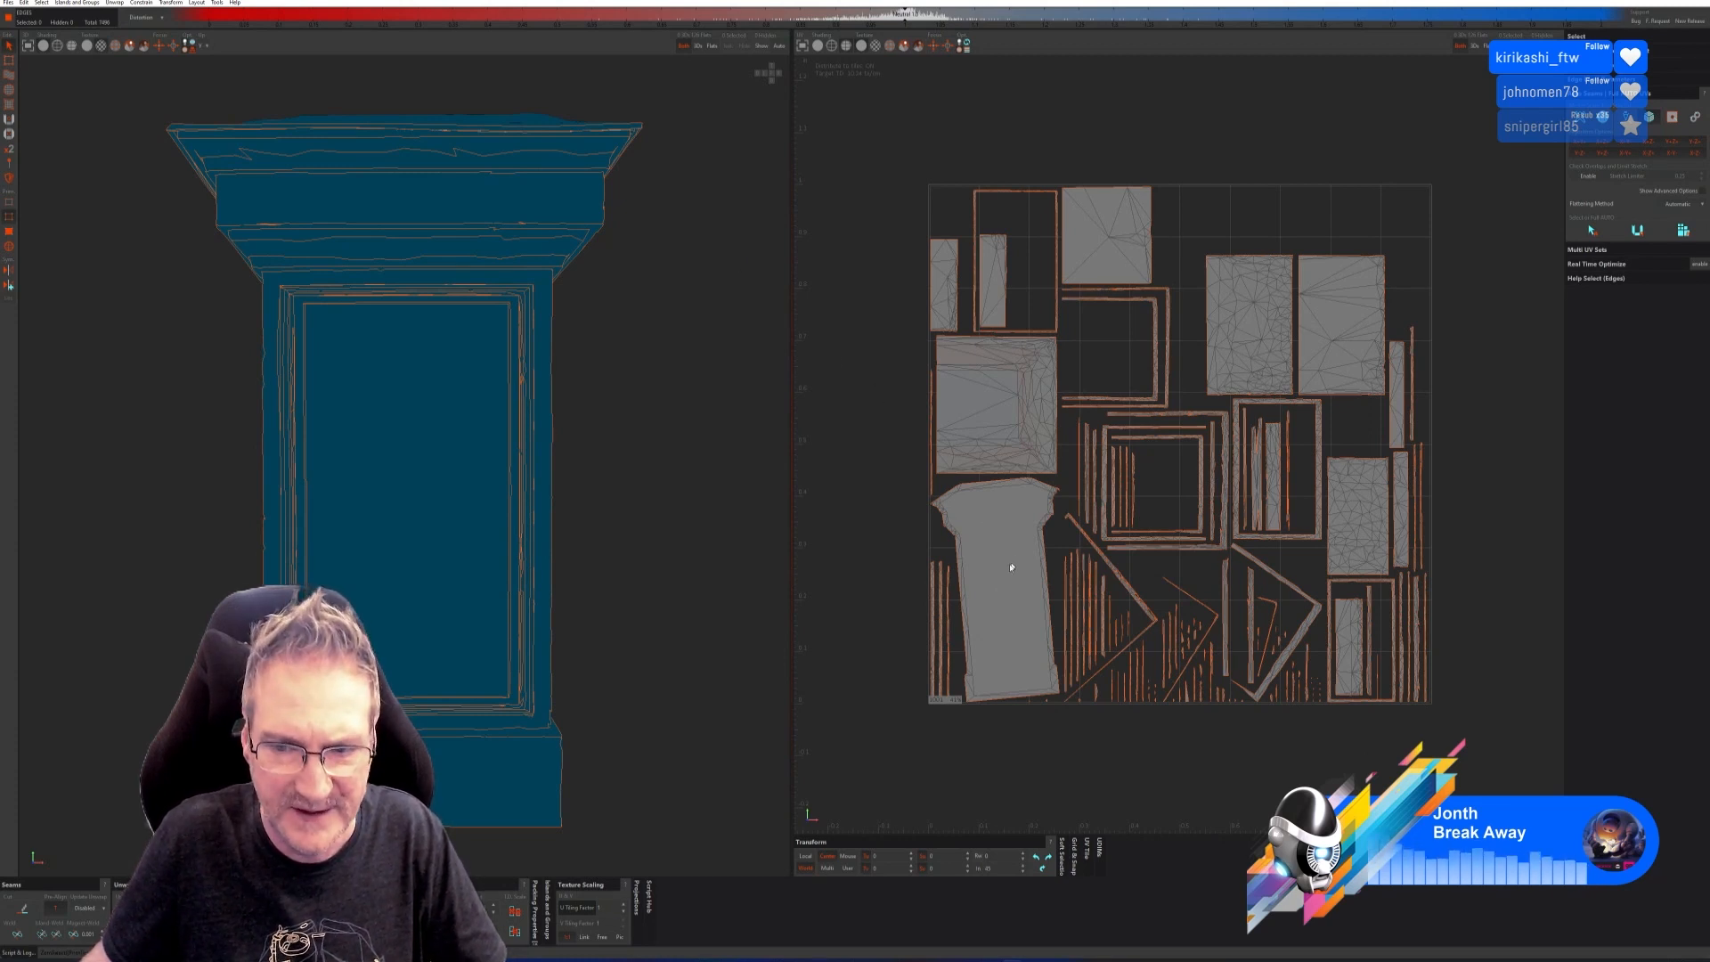
Try to repack all UV islands in island selection mode and consult the island selection help.
left_click(9, 246)
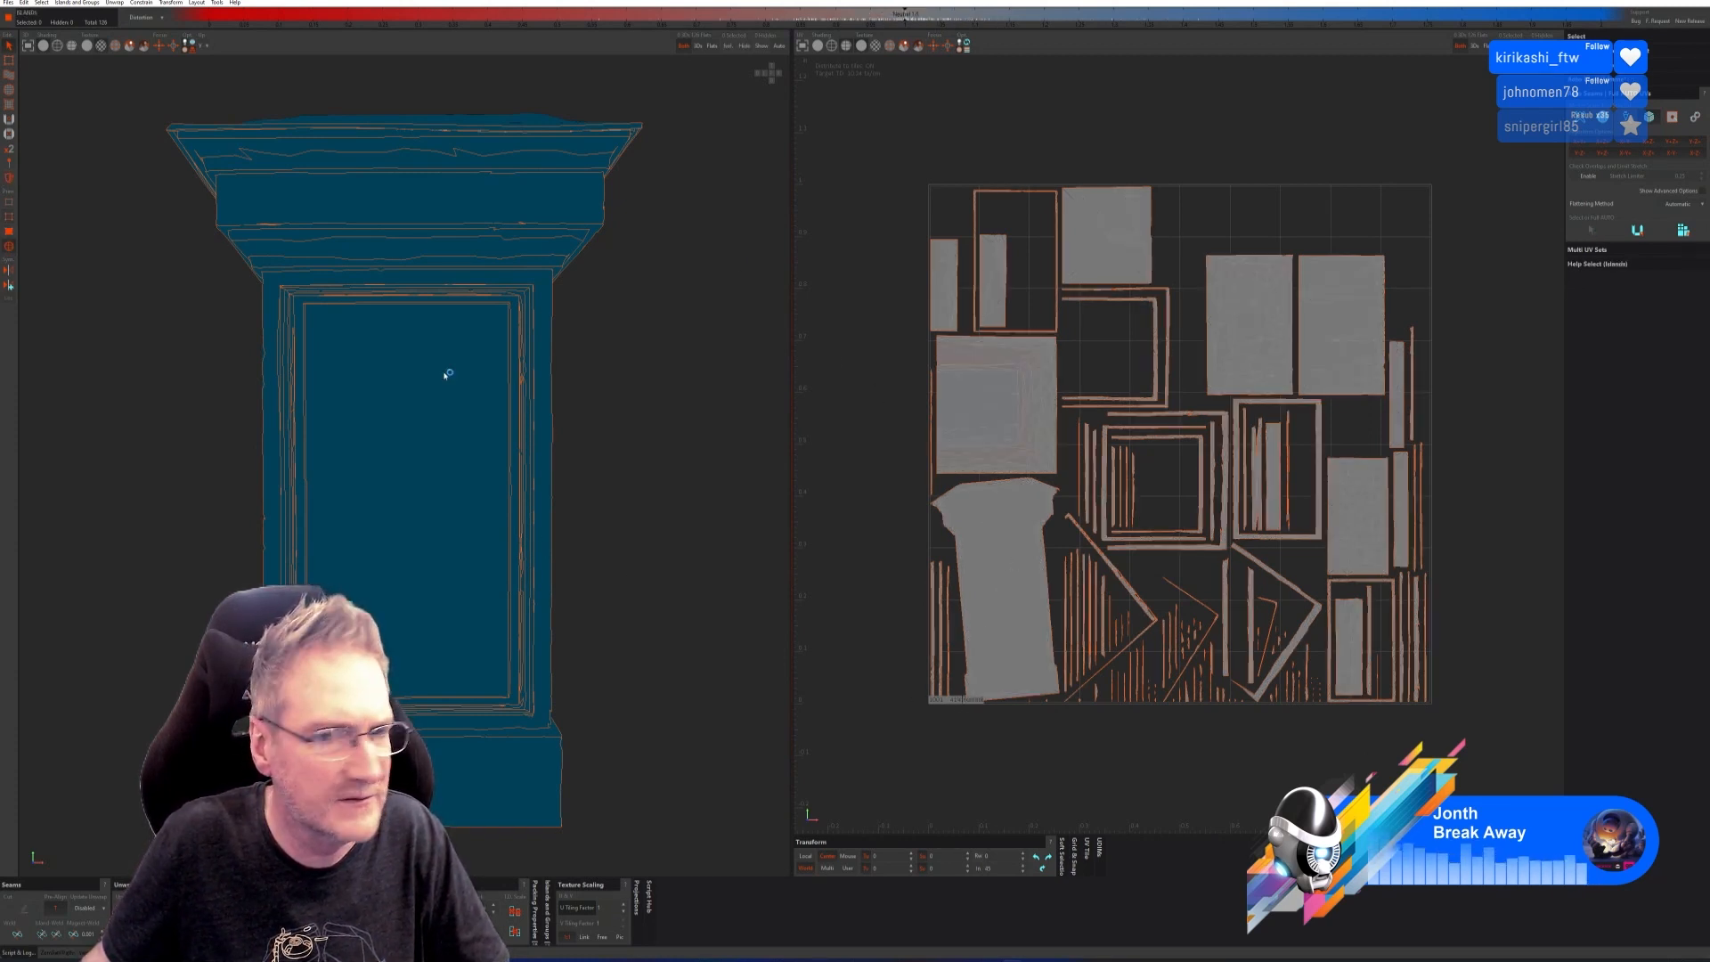
left_click(1007, 598)
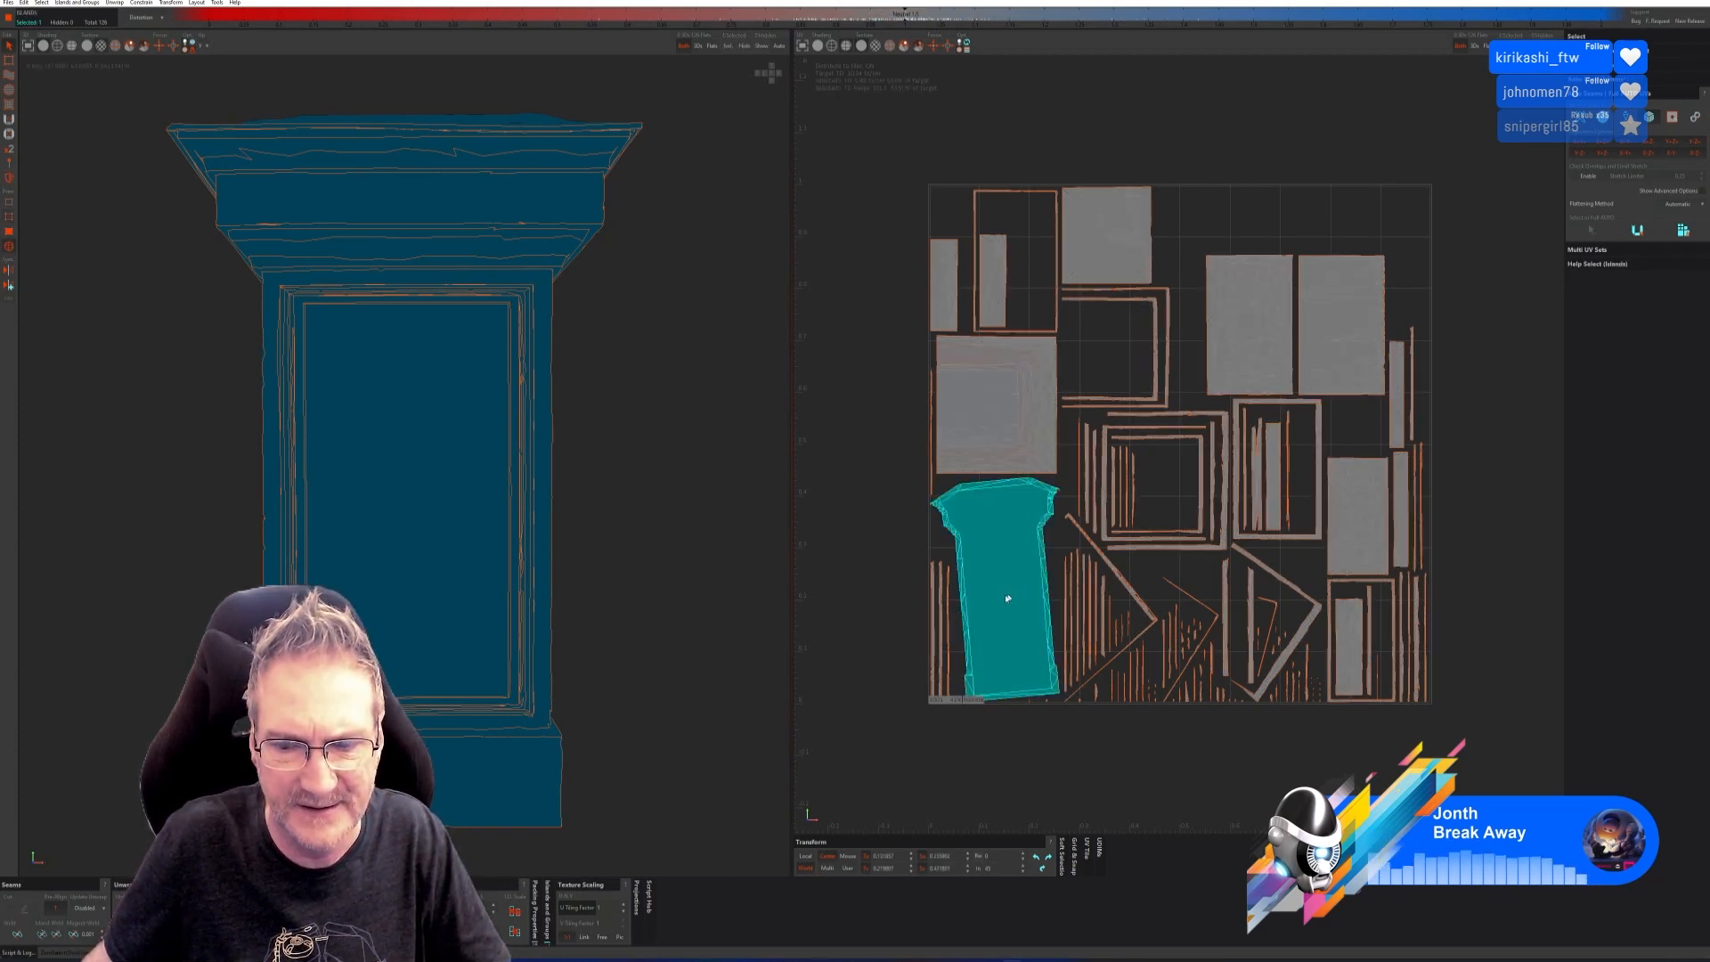
left_click(1023, 663)
left_click(998, 552)
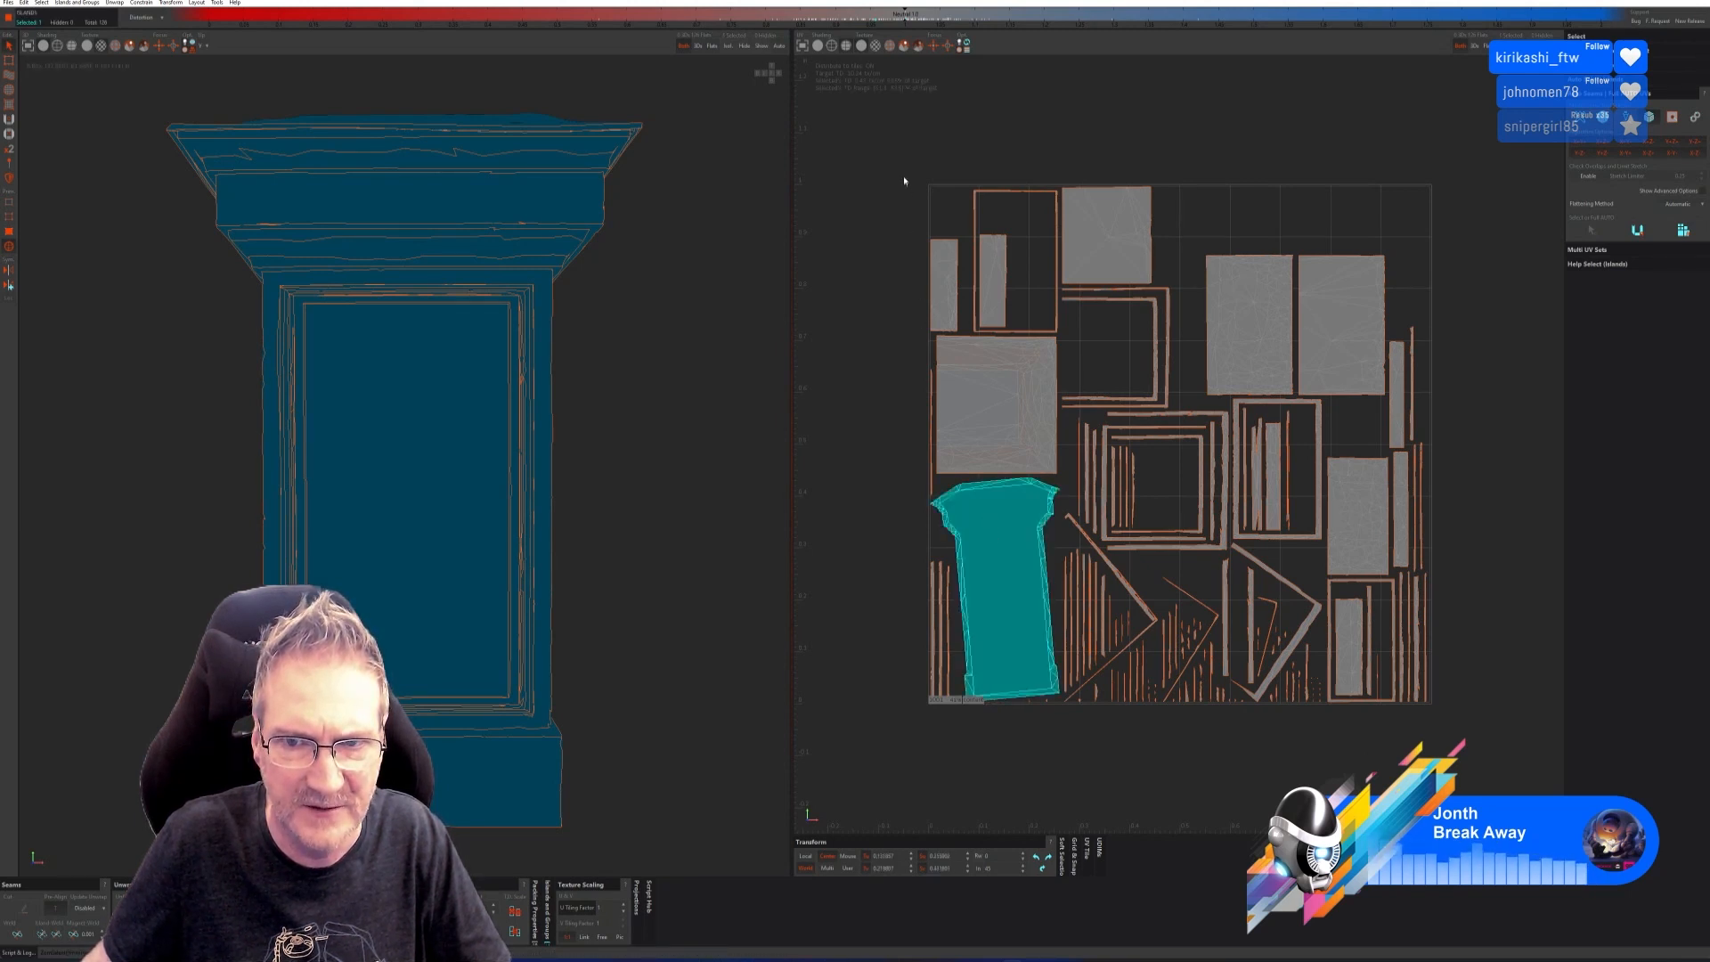
left_click_drag(903, 139, 1515, 833)
key("p")
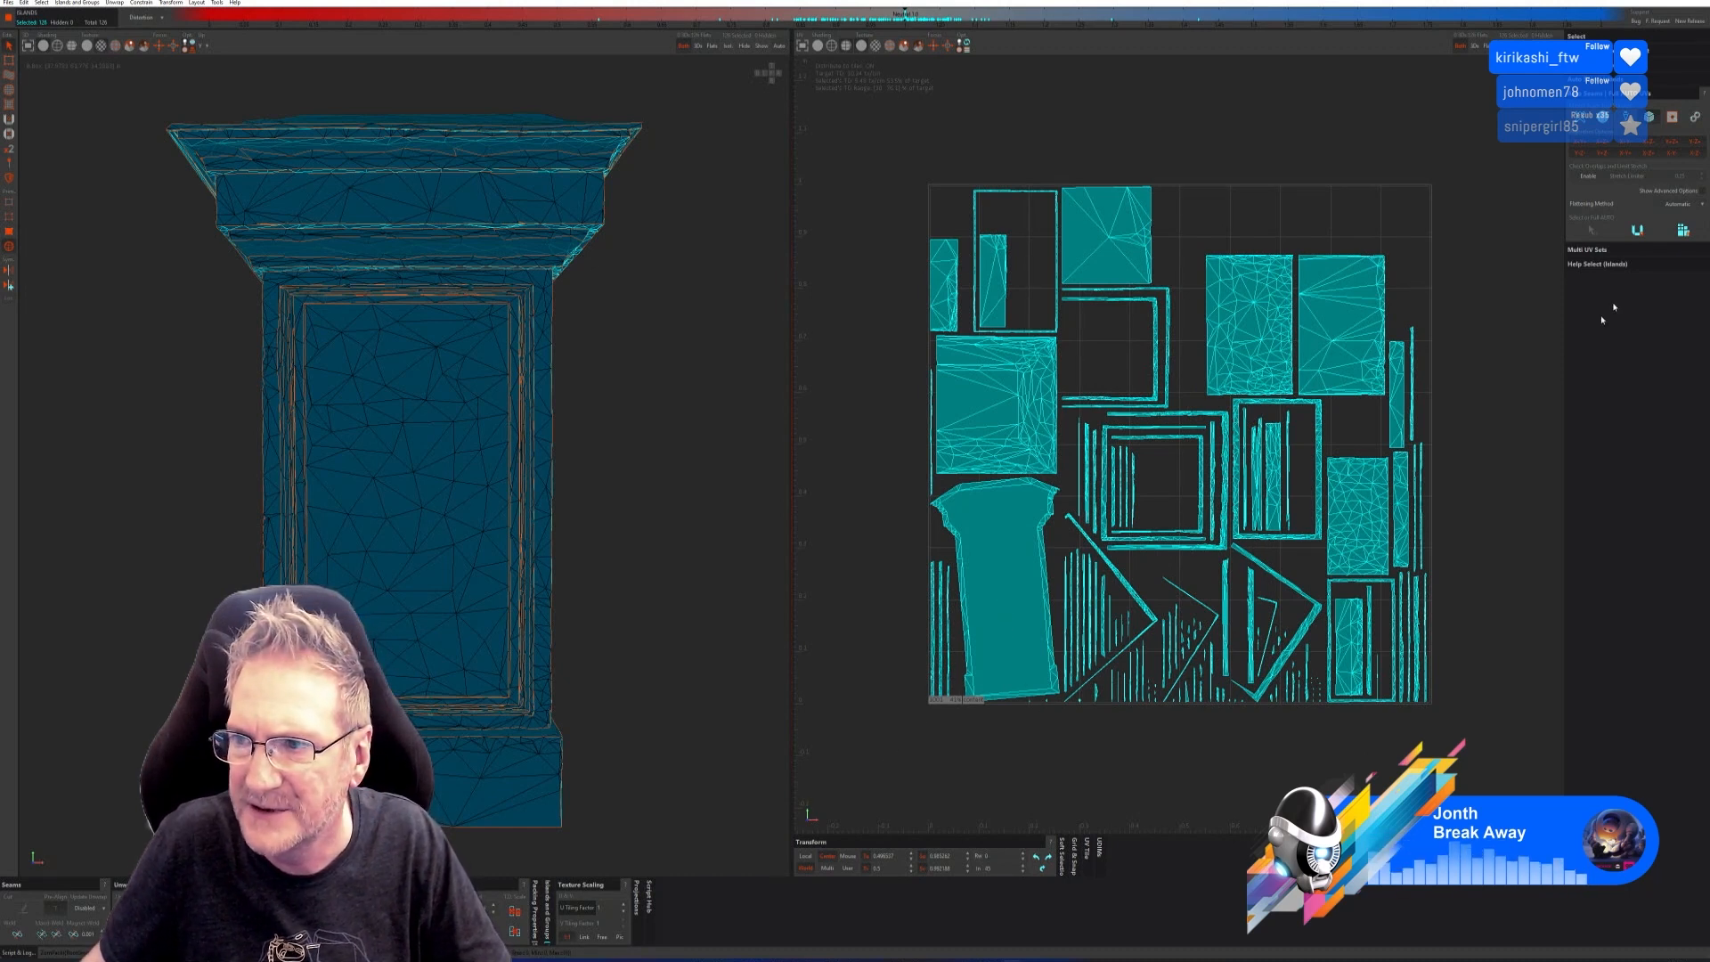
left_click(1586, 265)
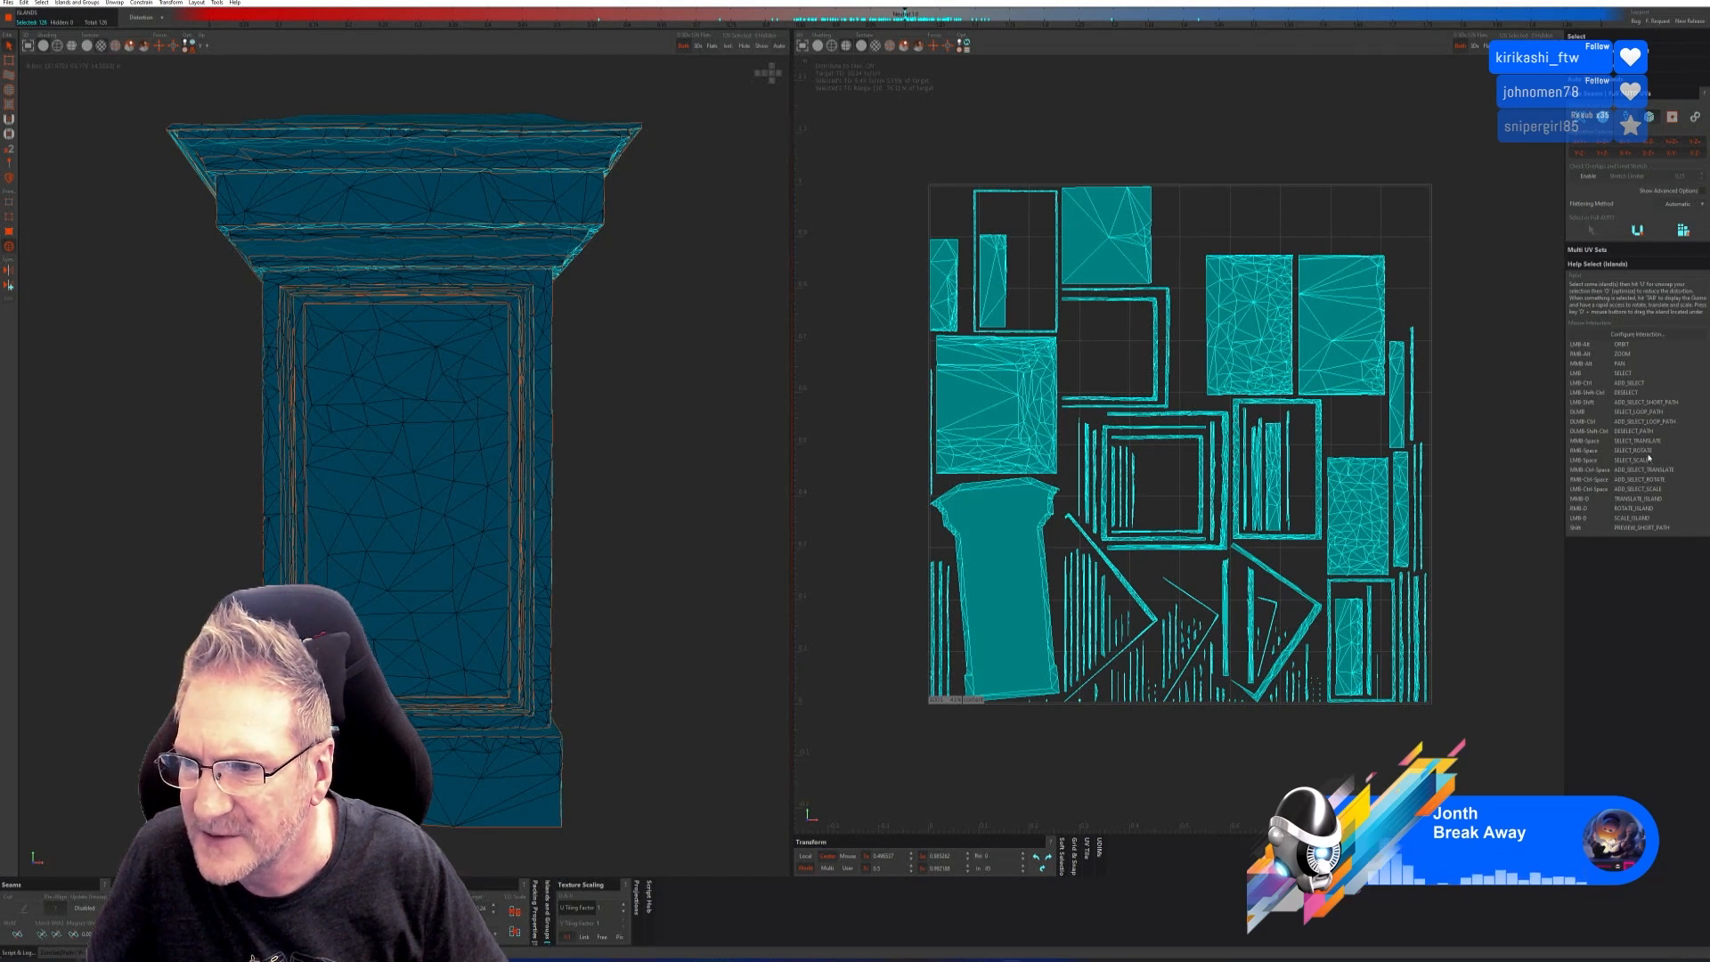
left_click(1598, 264)
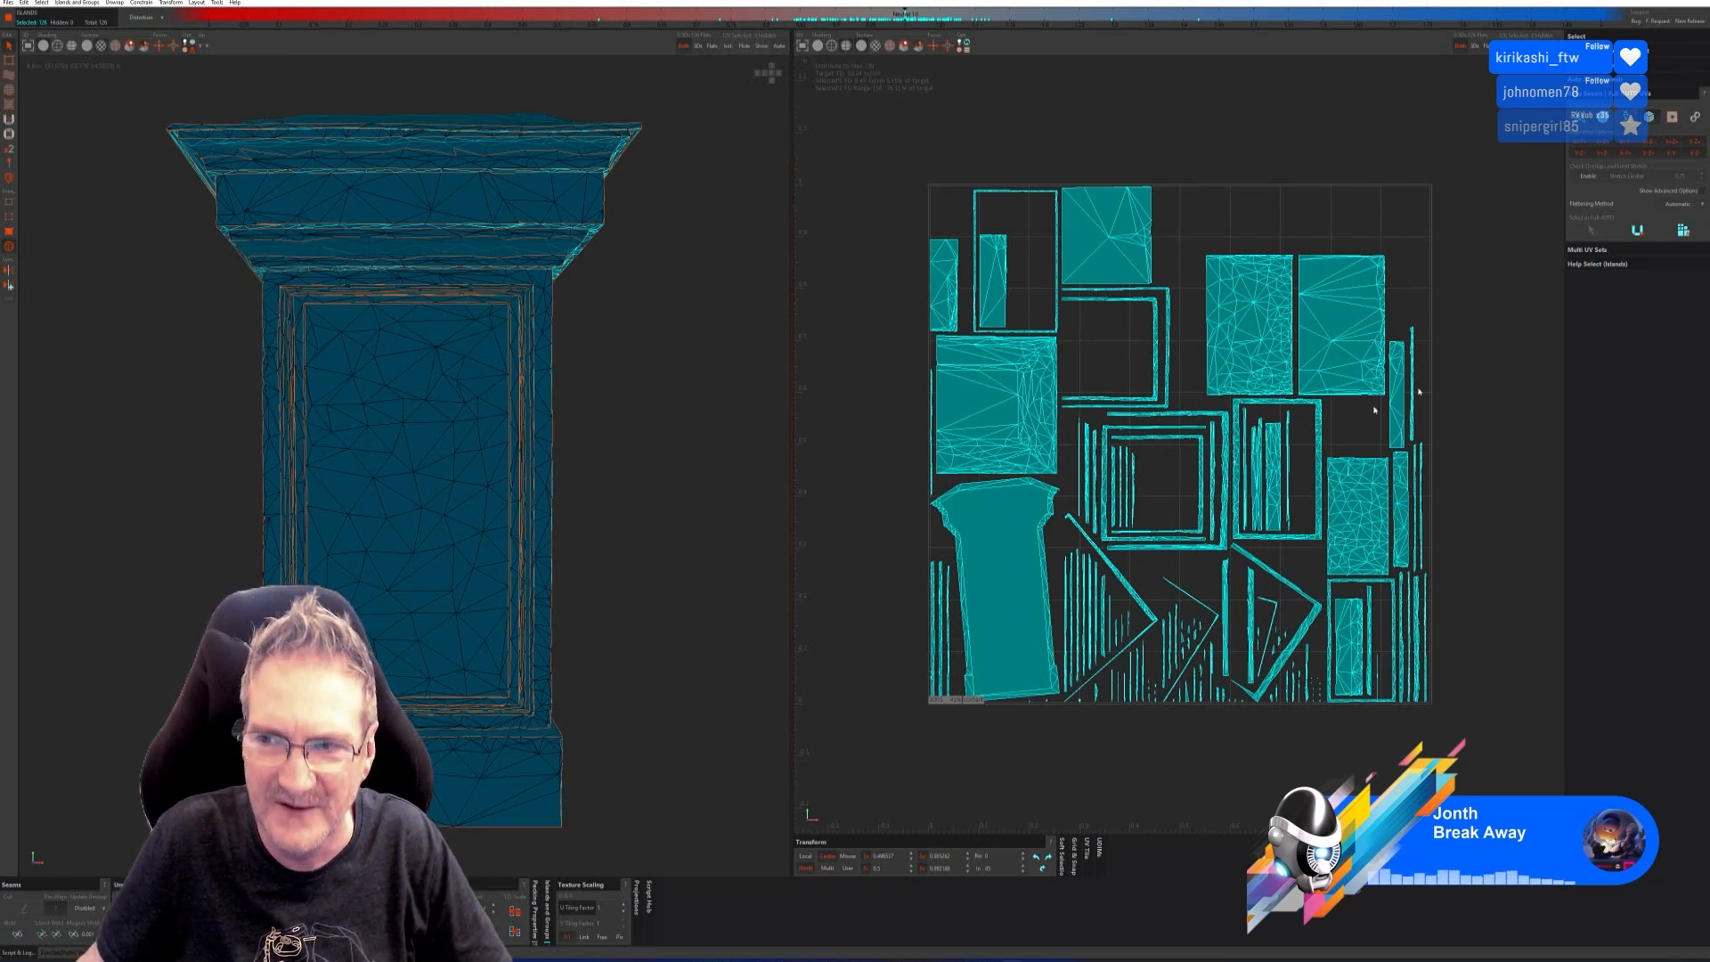
Straighten the tilted pillar-shaped UV island so that it stands upright in the UV layout.
left_click_drag(993, 565, 1004, 569)
left_click(894, 573)
left_click(999, 554)
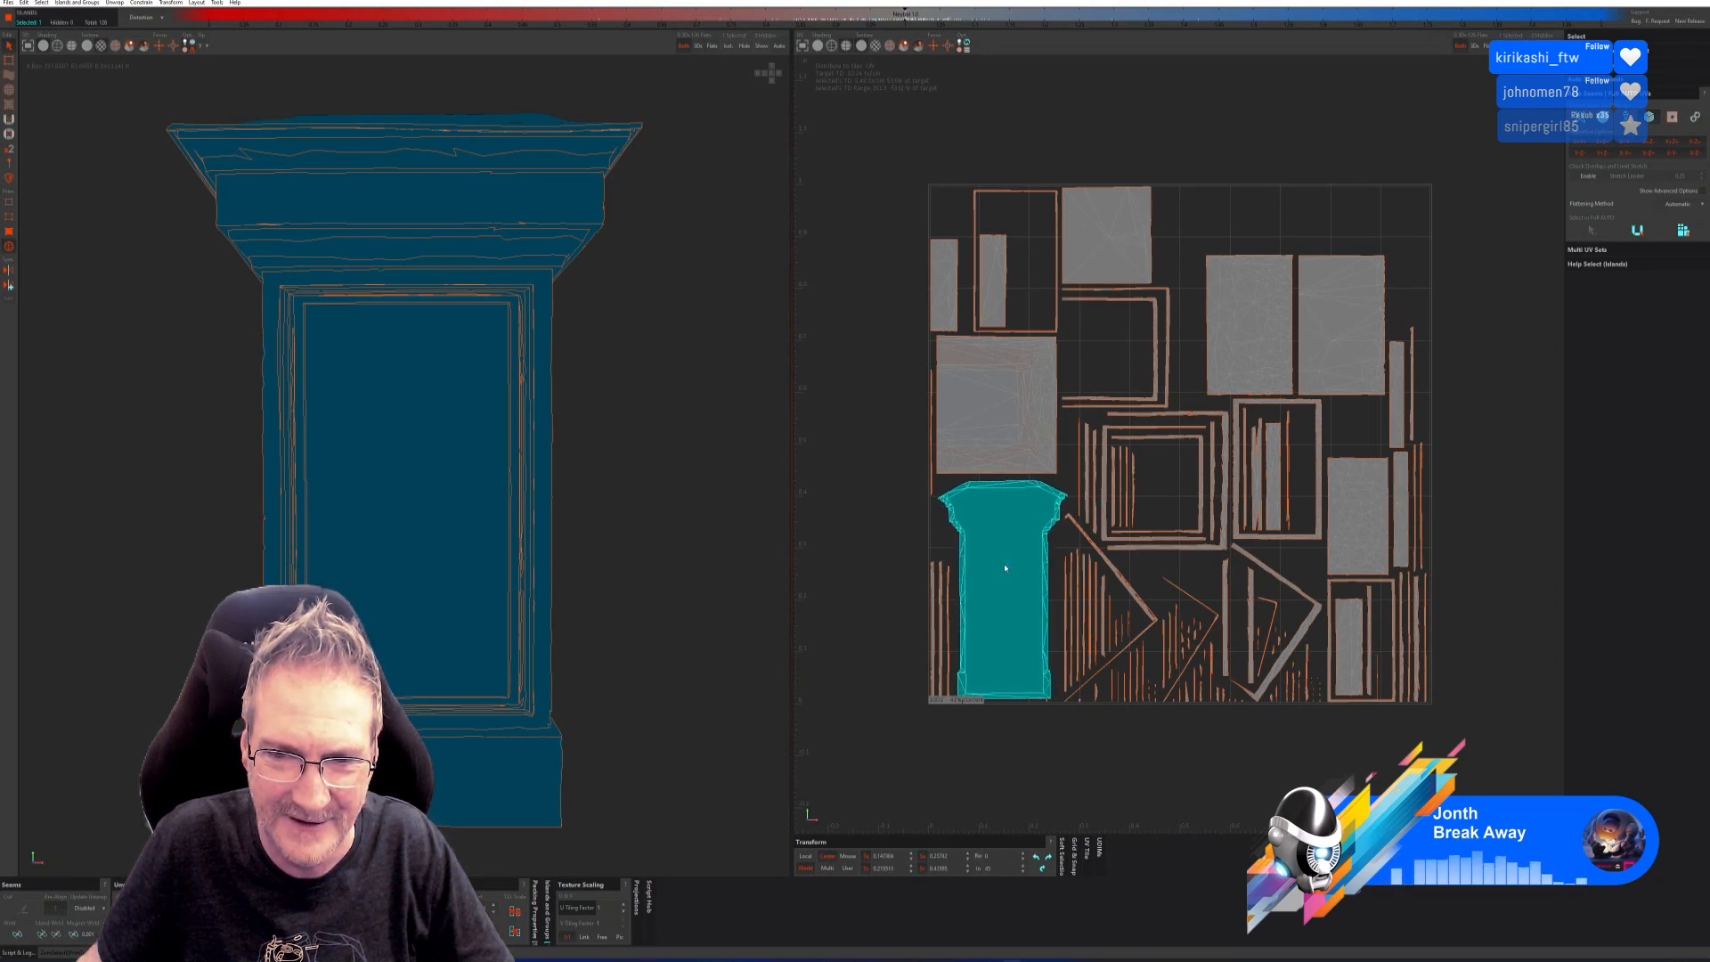
left_click(814, 517)
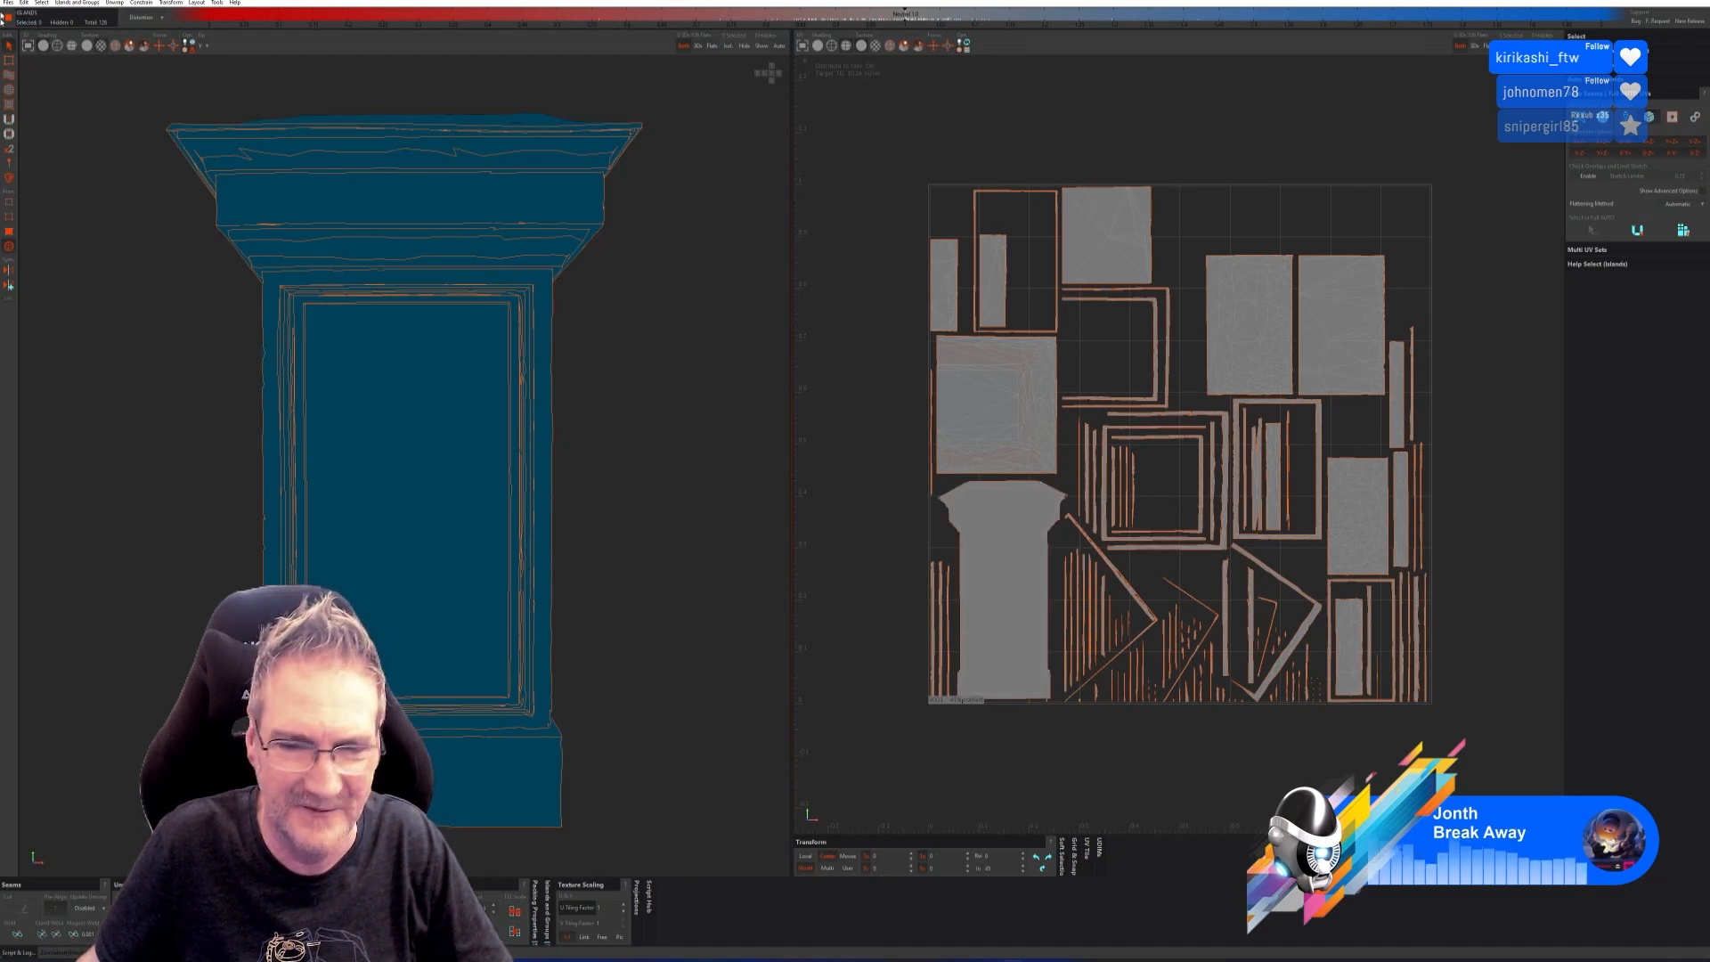
Save the new UVs back to 3ds Max, compare the two pillars and close the RizomUV bridge window.
left_click(8, 4)
left_click(35, 24)
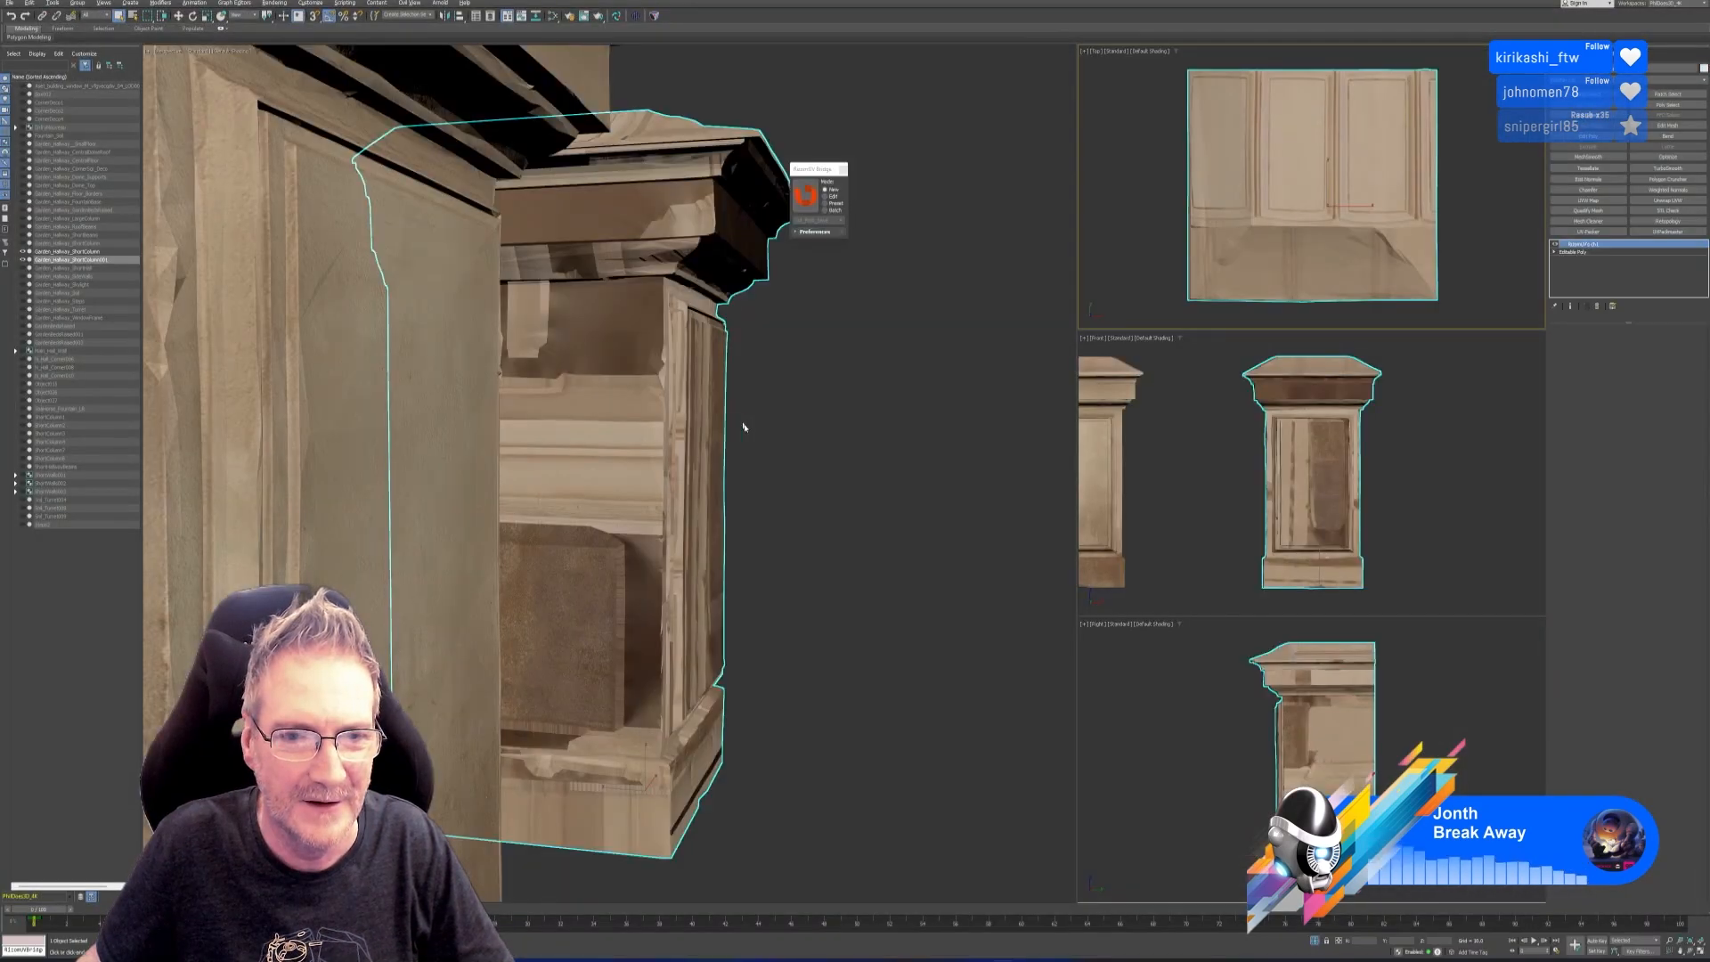
scroll(744, 427, "down", 5)
middle_click_drag(867, 606, 814, 580, "alt")
scroll(795, 589, "up", 2)
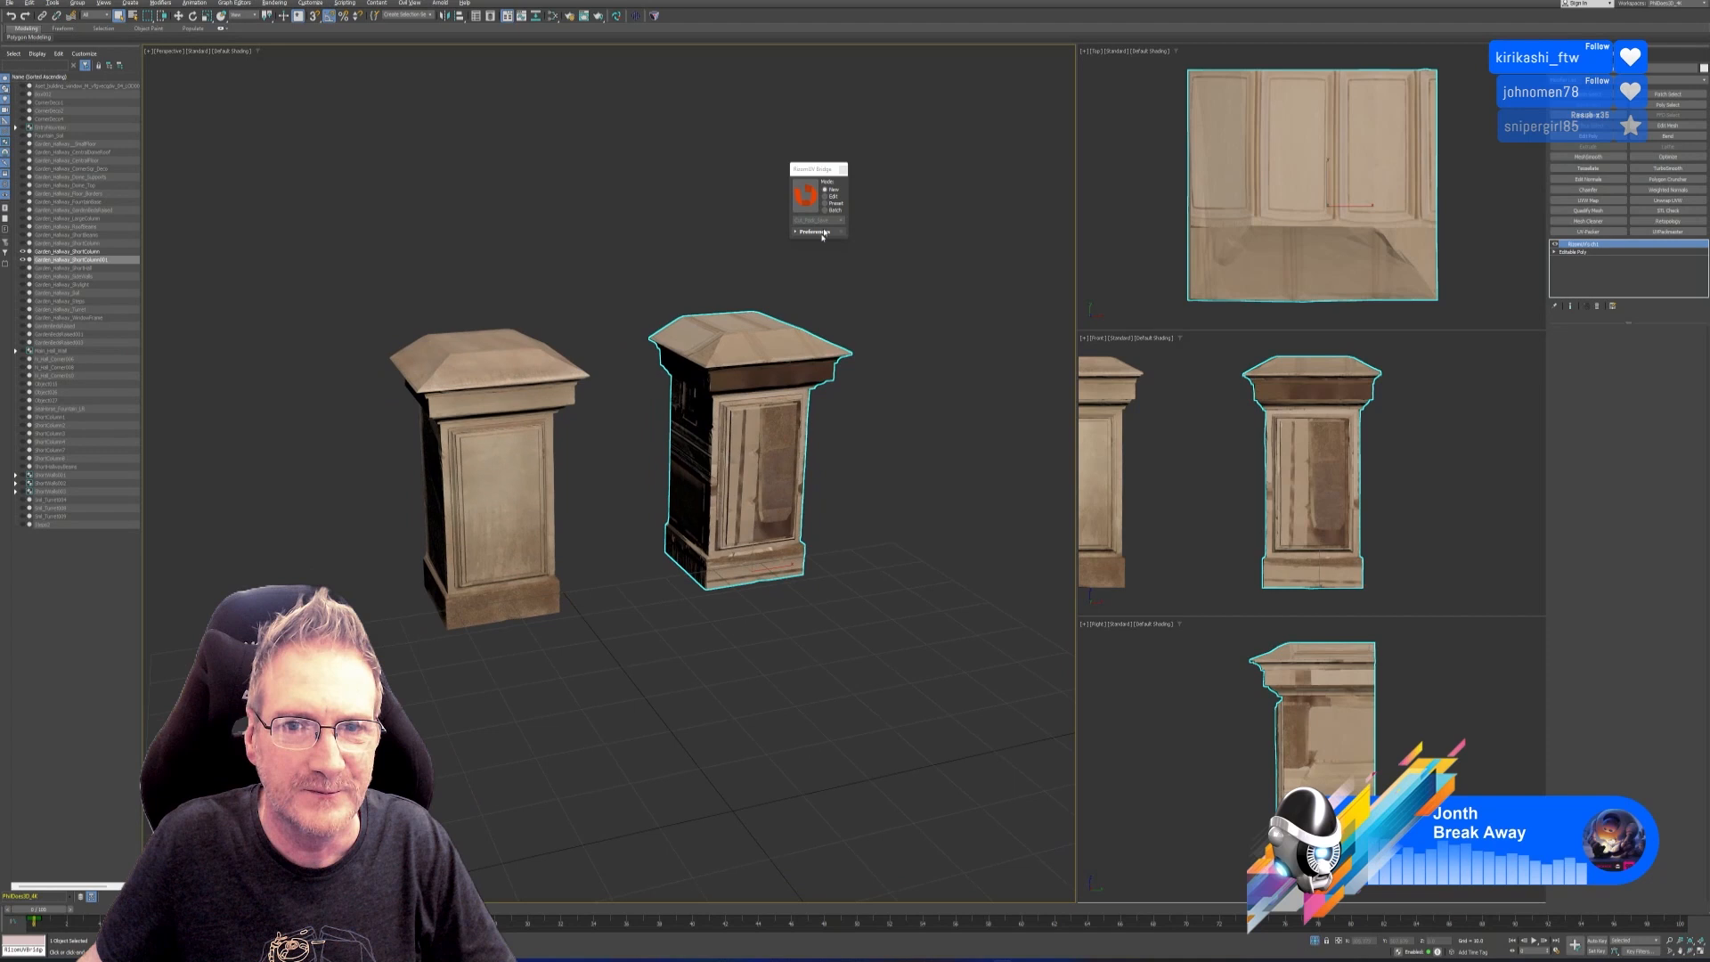
left_click(842, 170)
Add an Unwrap UVW modifier to the copied pillar and move its UVs to the next map channel.
left_click(1667, 200)
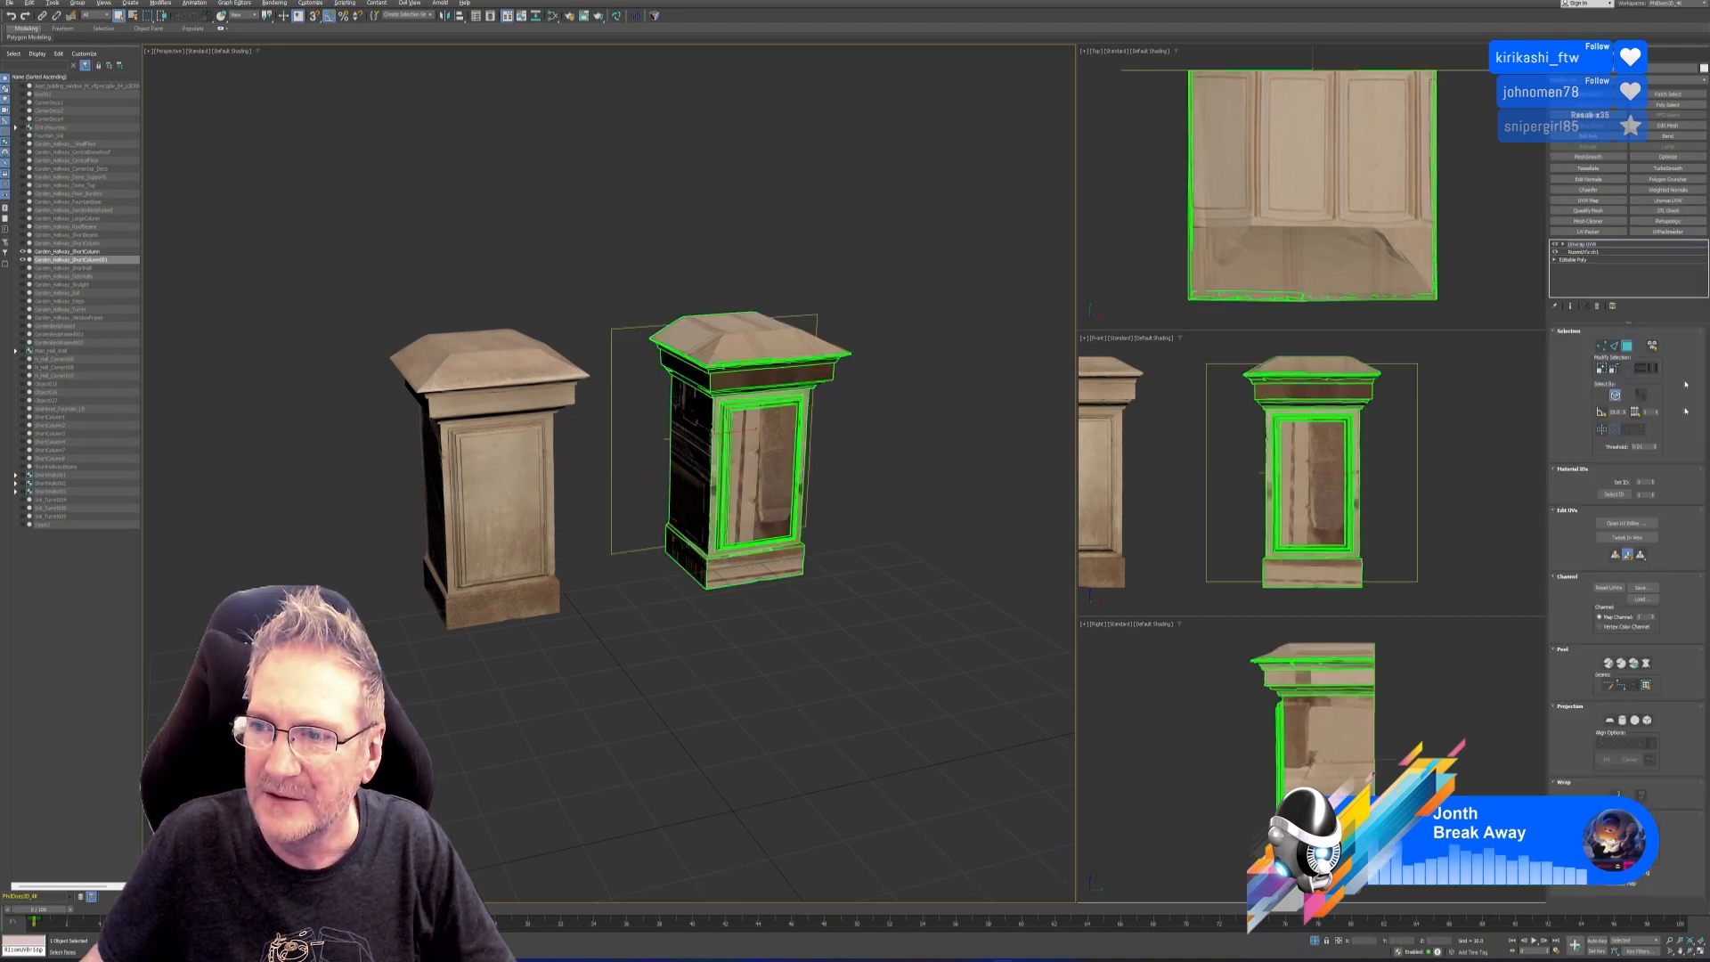
left_click(1653, 616)
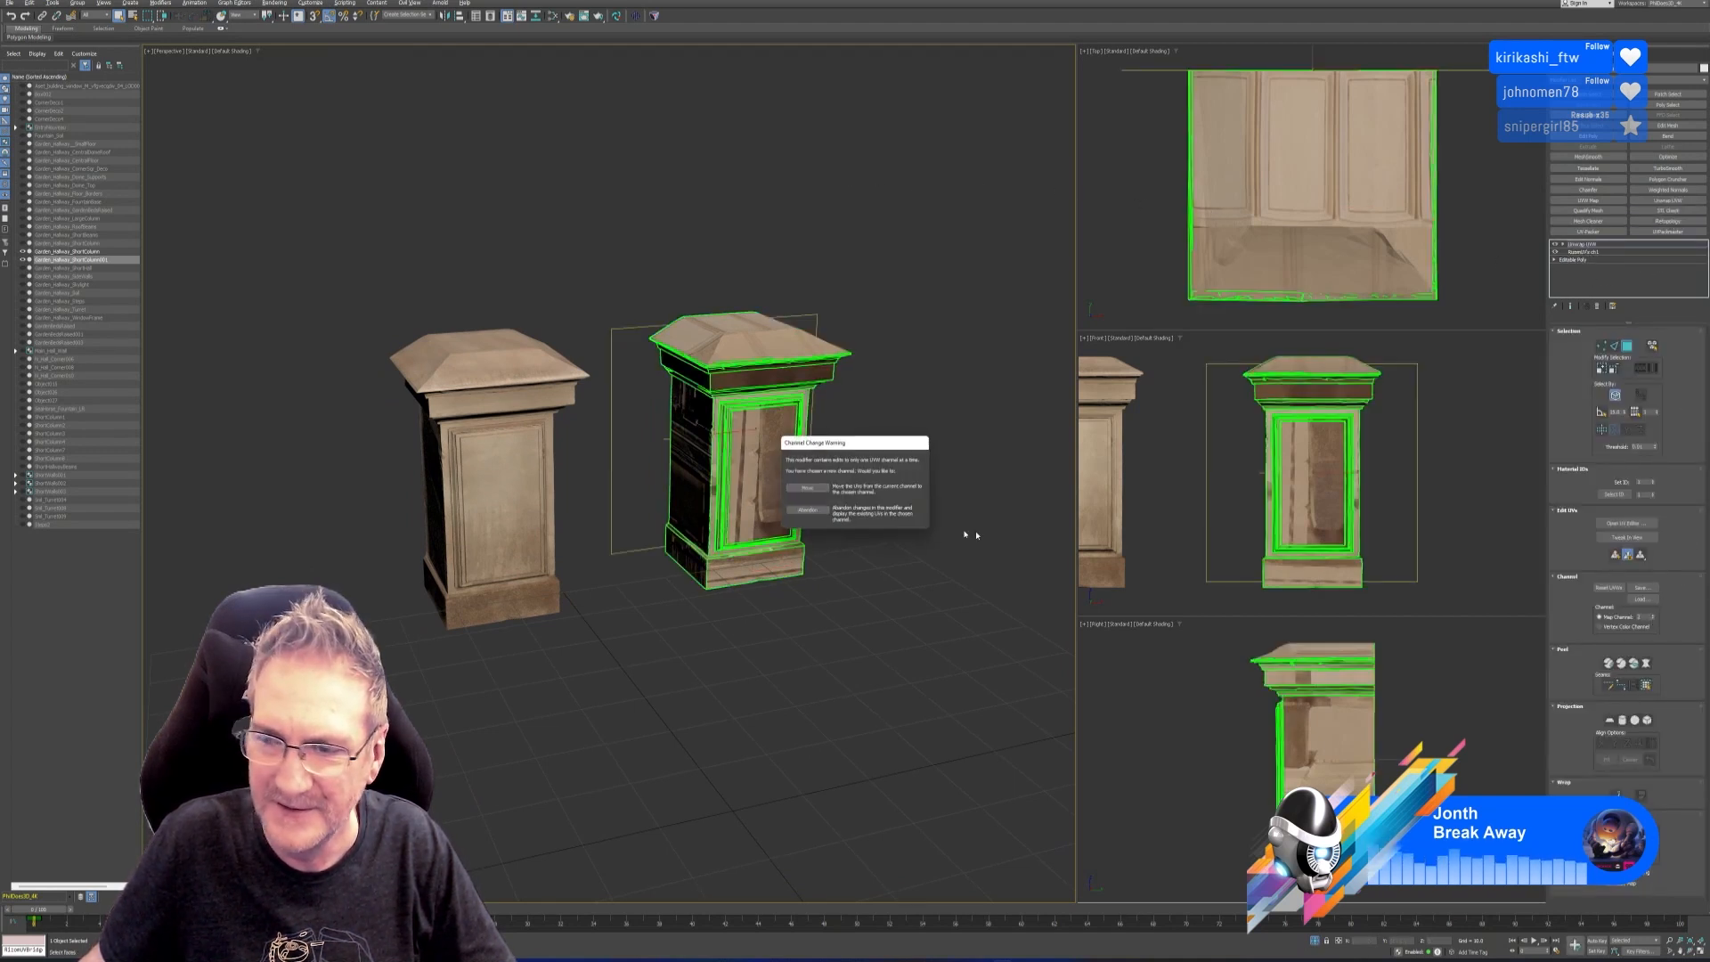
left_click(809, 488)
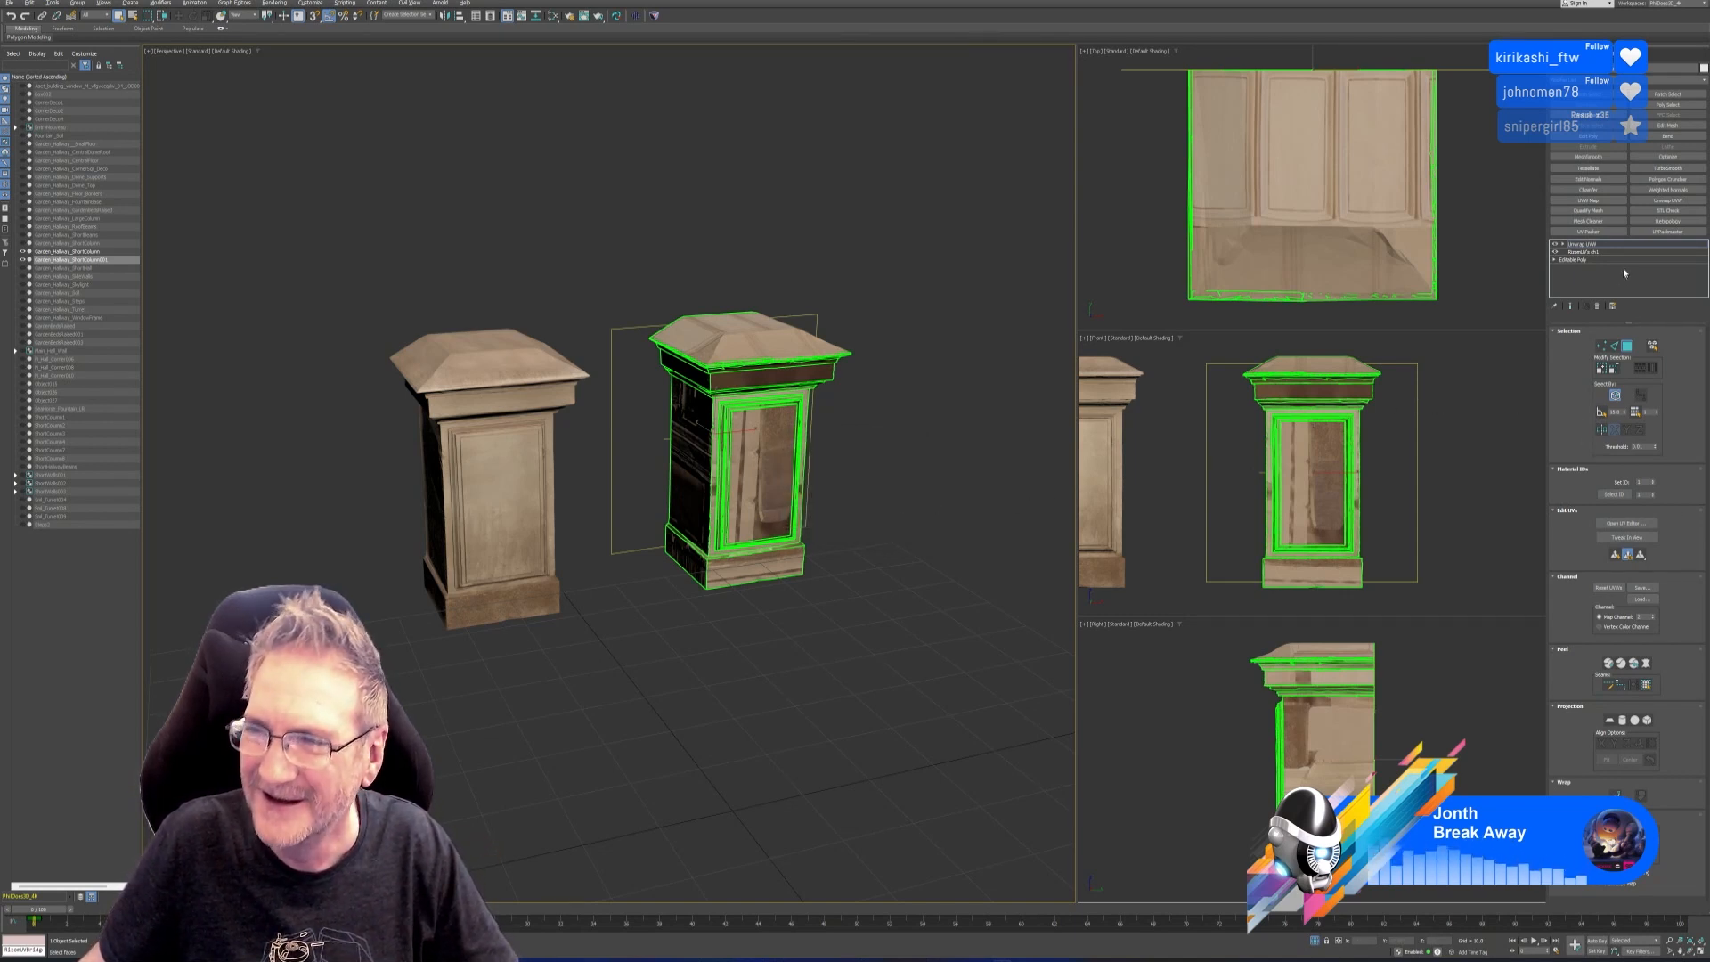
Copy the Unwrap UVW modifier onto the original pillar and hide its green map seams.
right_click(1585, 245)
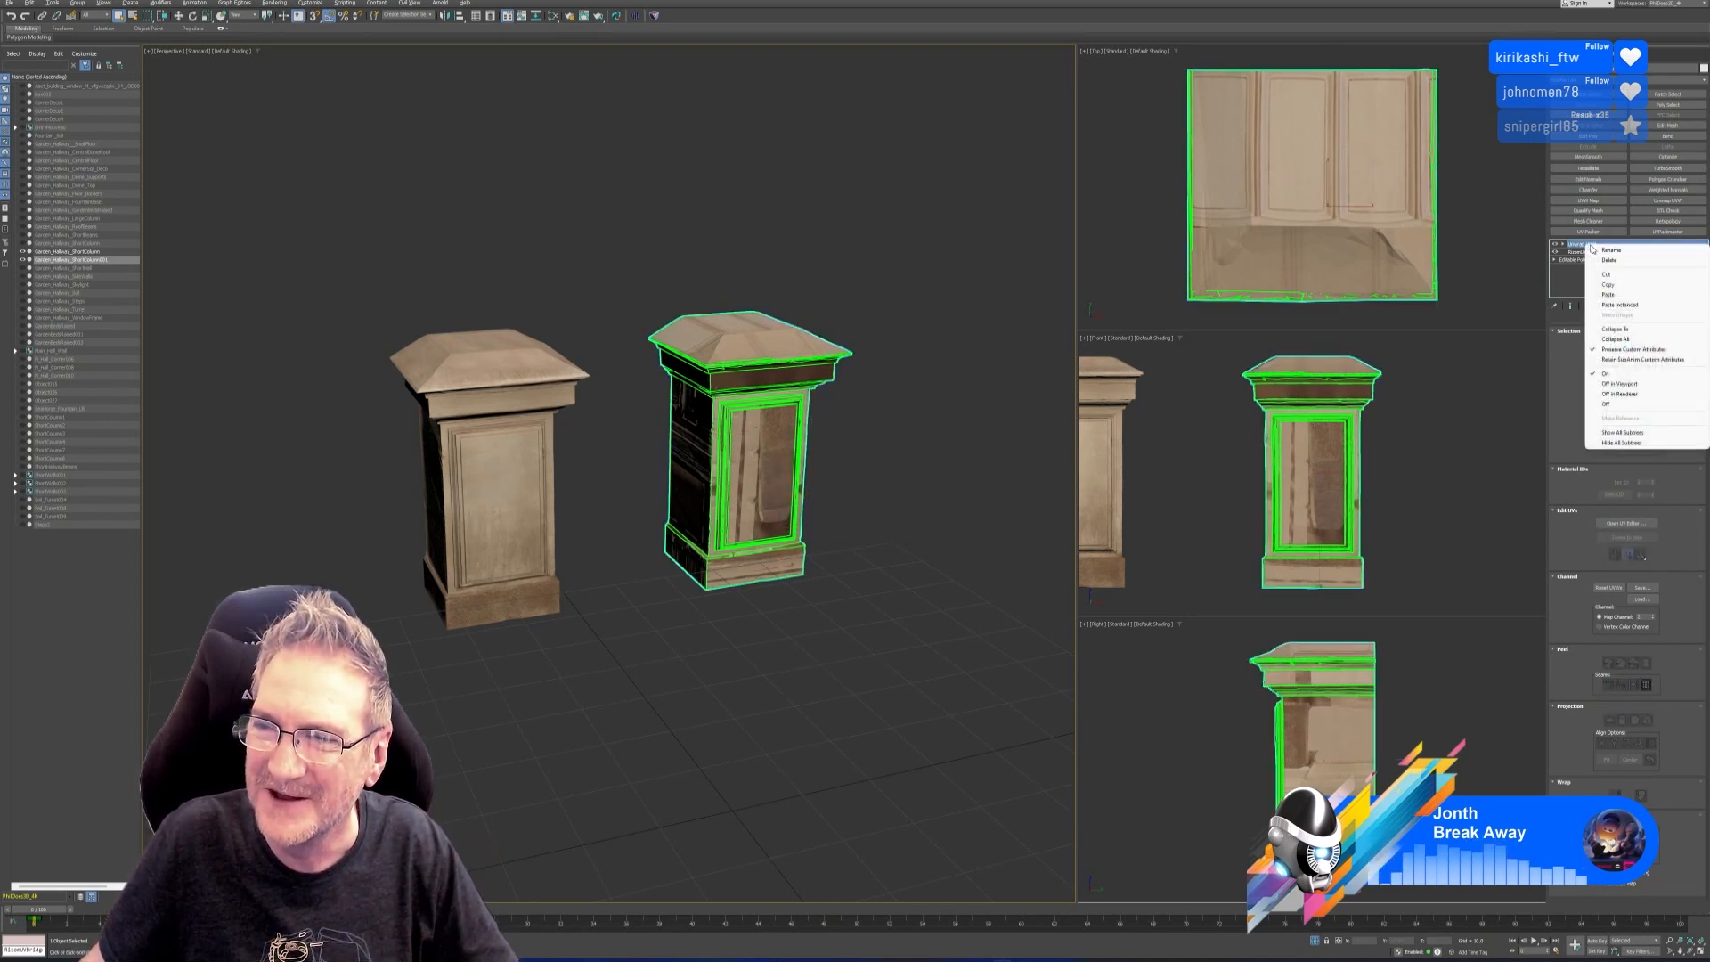
left_click(1615, 287)
left_click(526, 526)
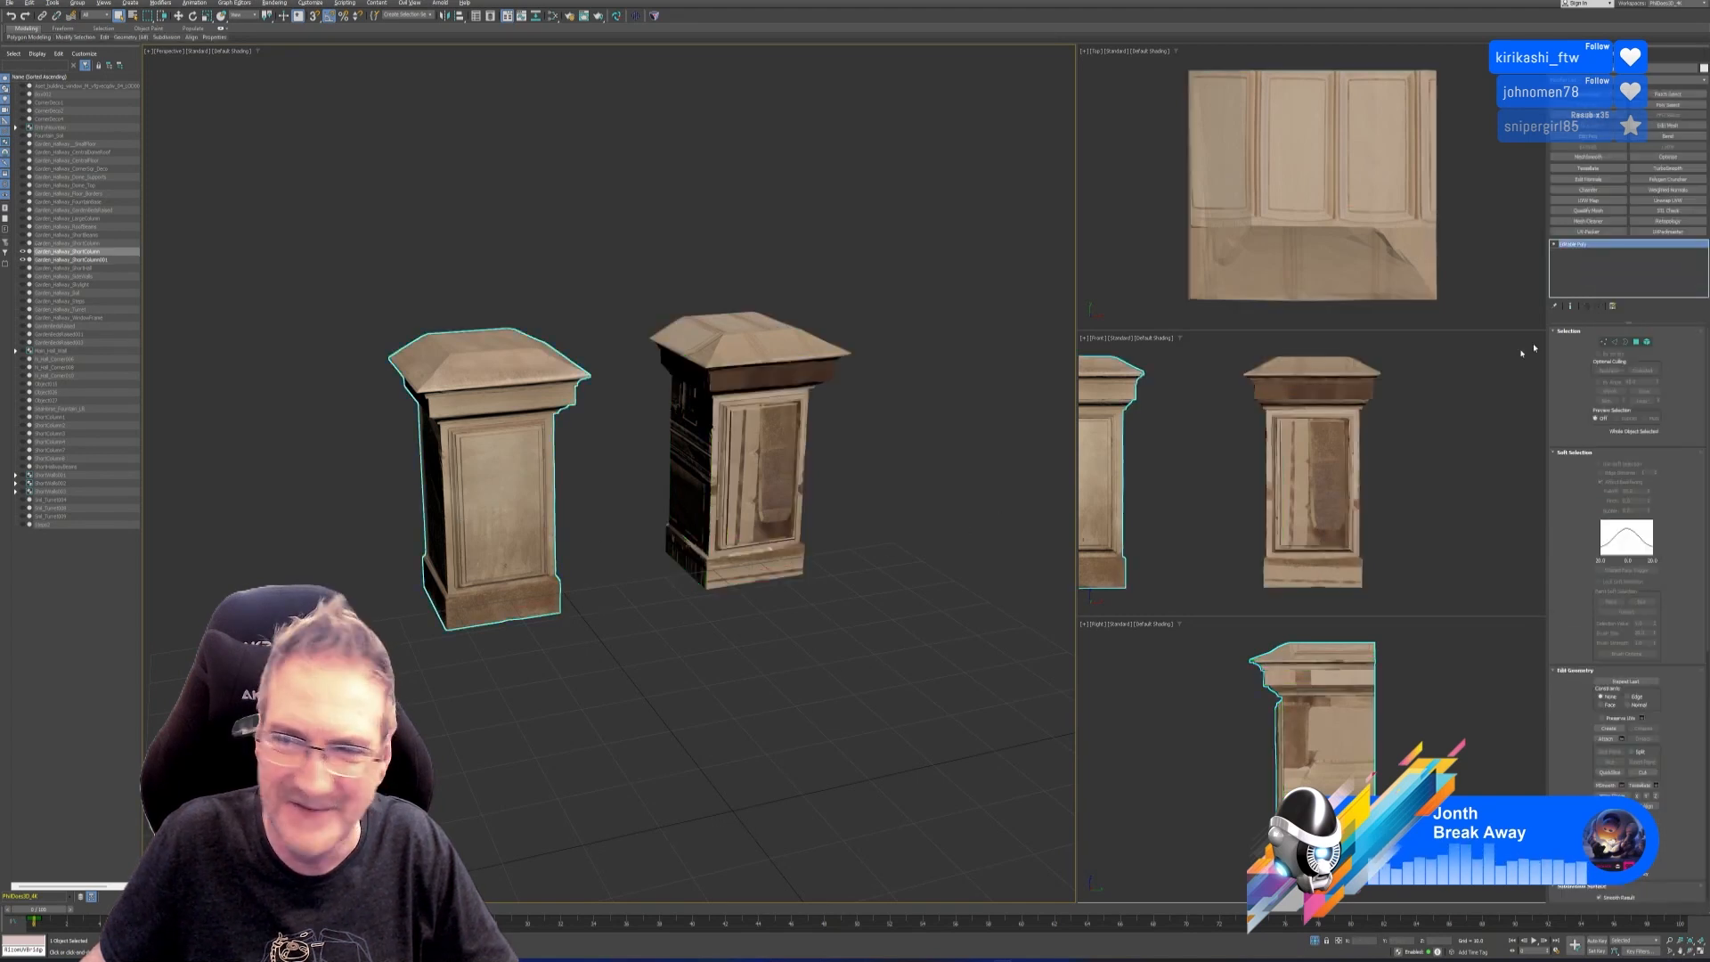
right_click(1575, 258)
left_click(1612, 296)
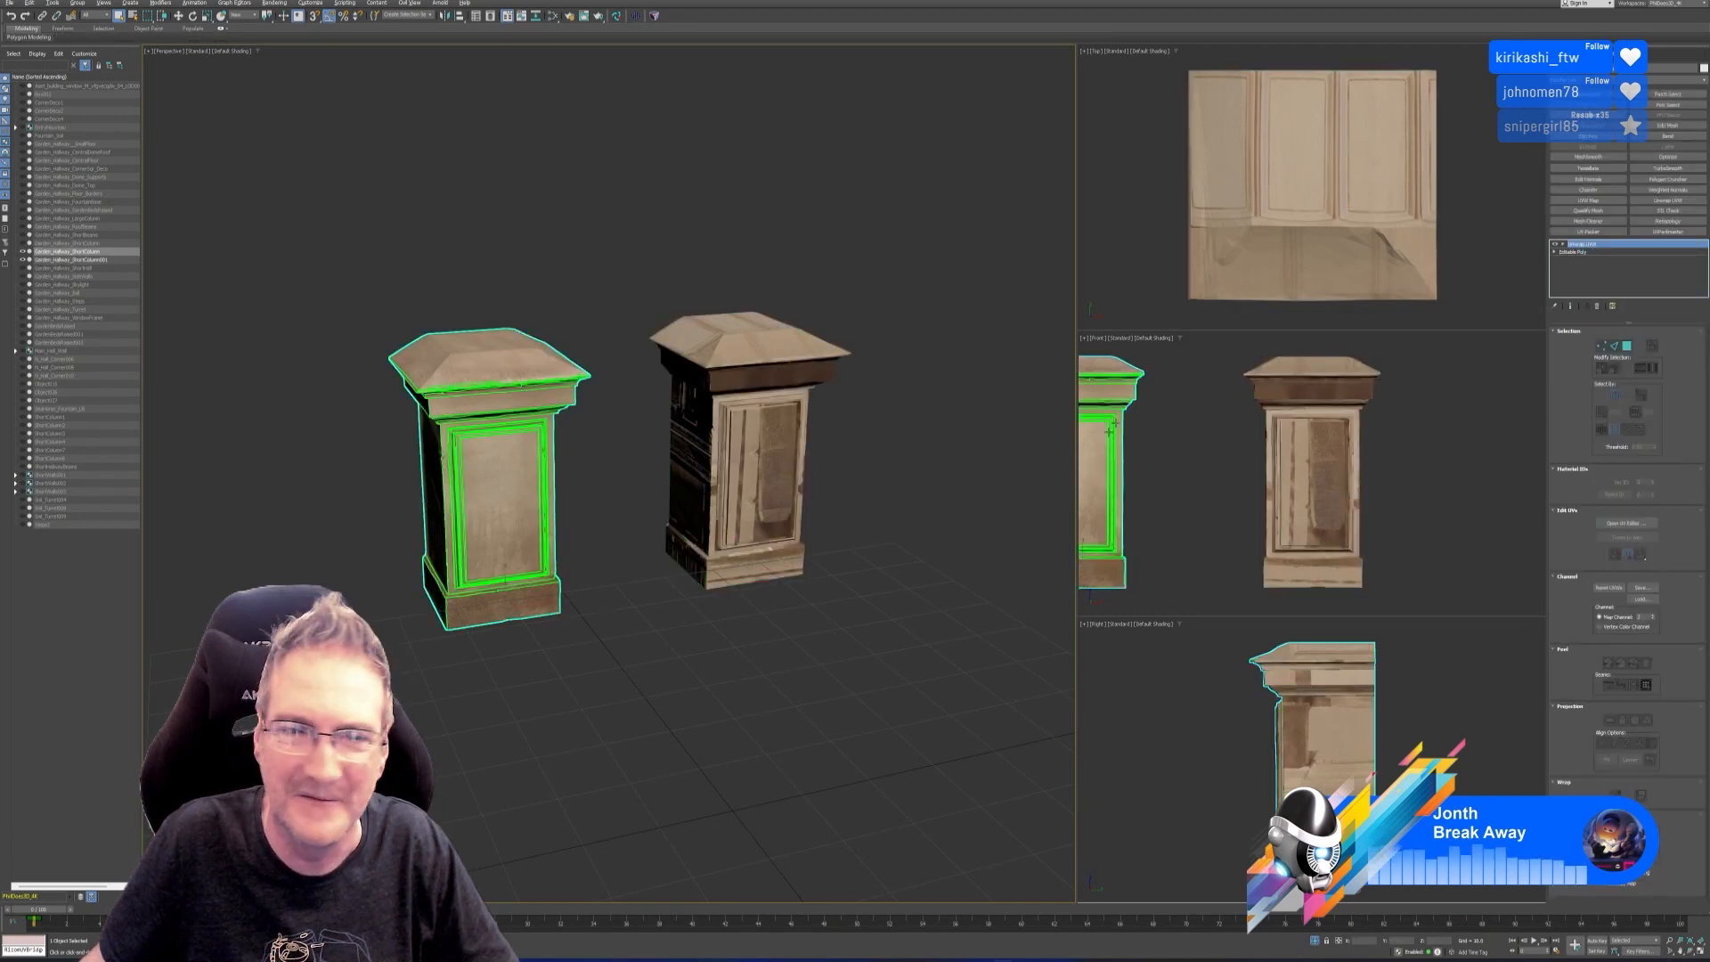
left_click(1605, 836)
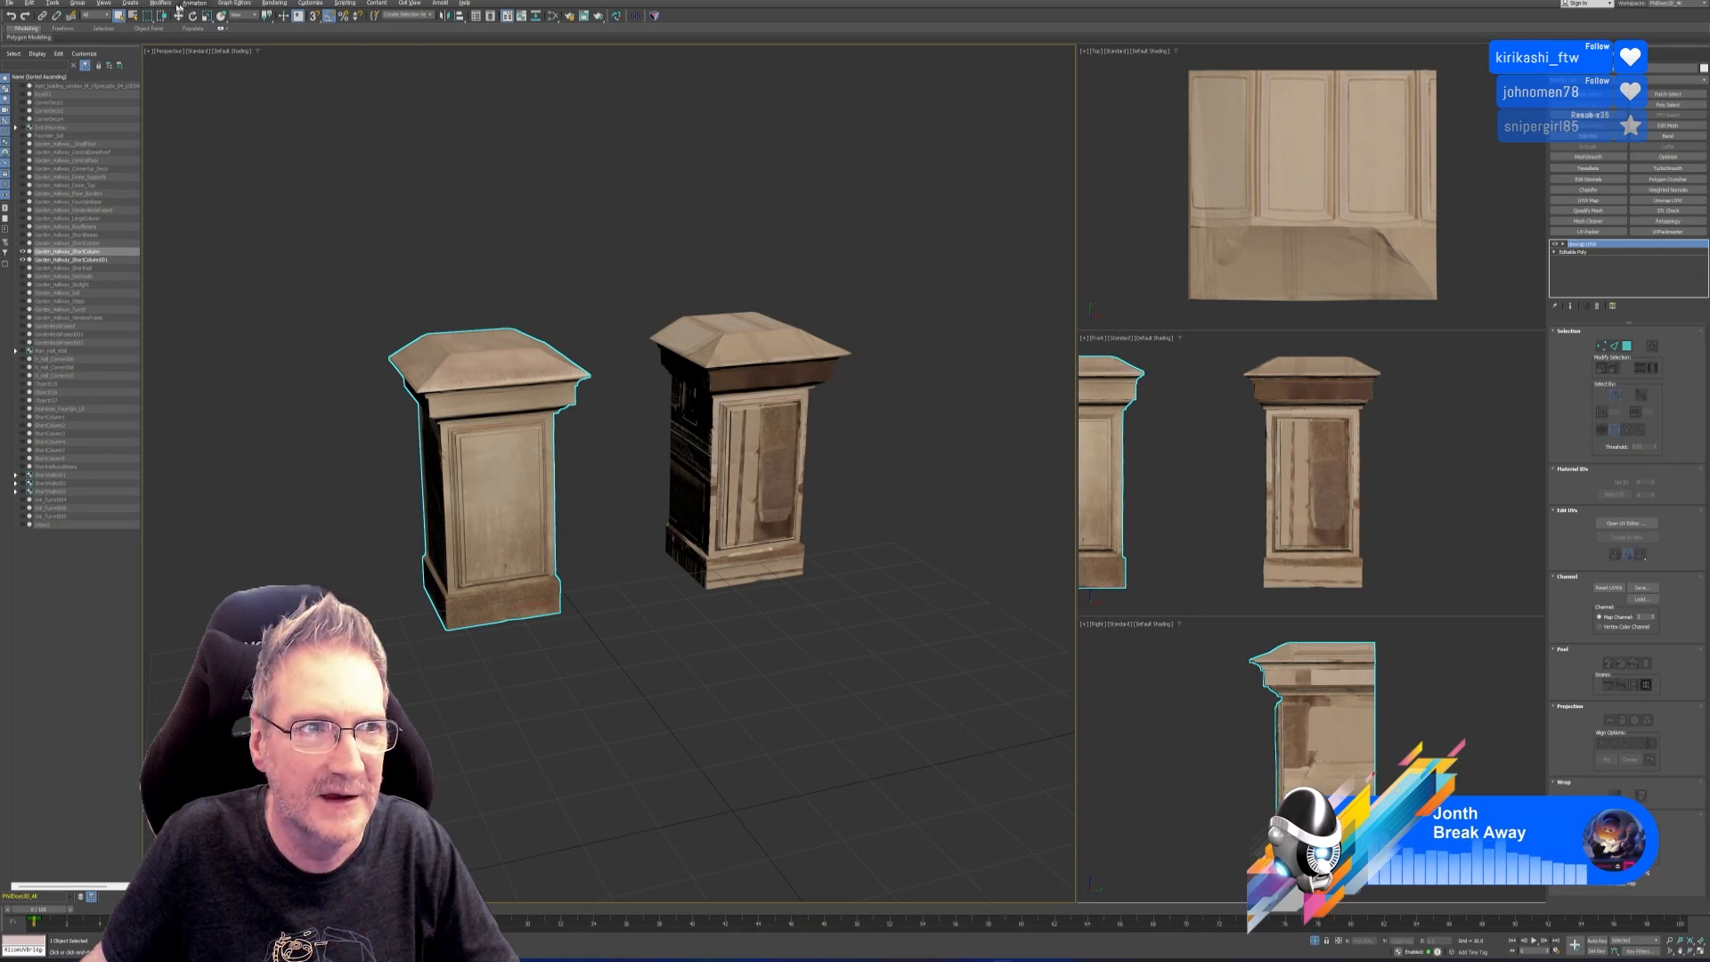
Bake a Diffuse map for the original pillar with Bake to Texture, saved as Garden_Hallway_ShortColumn_diffuse.
left_click(274, 3)
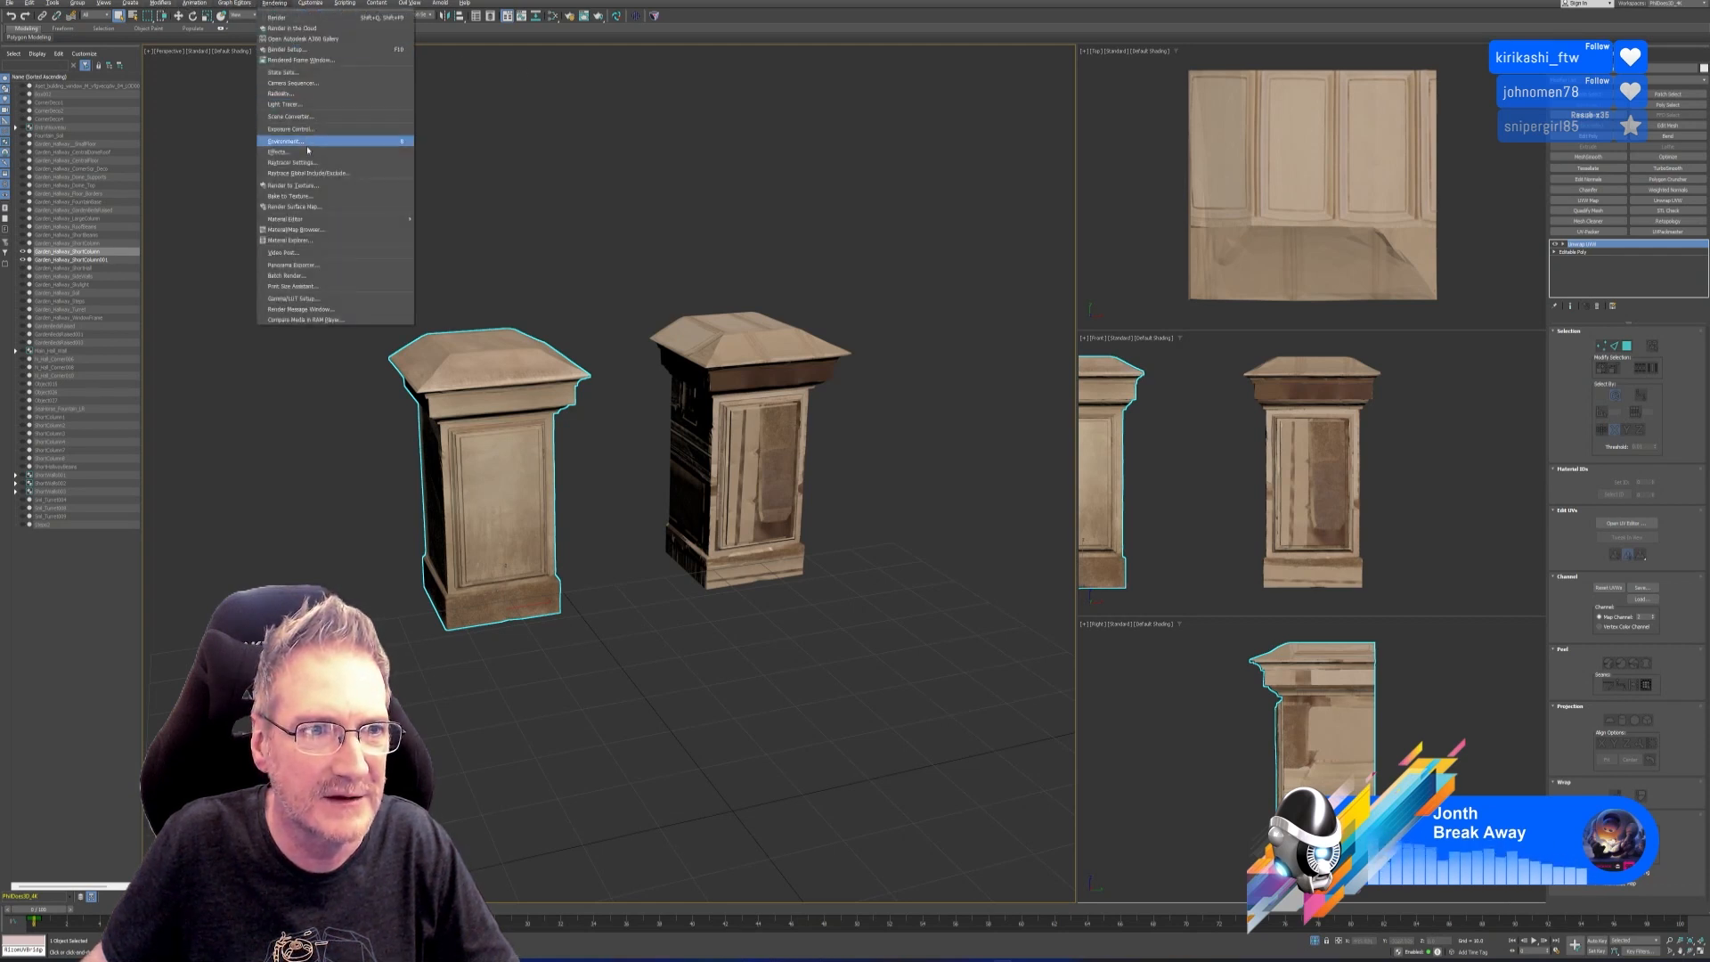
left_click(306, 188)
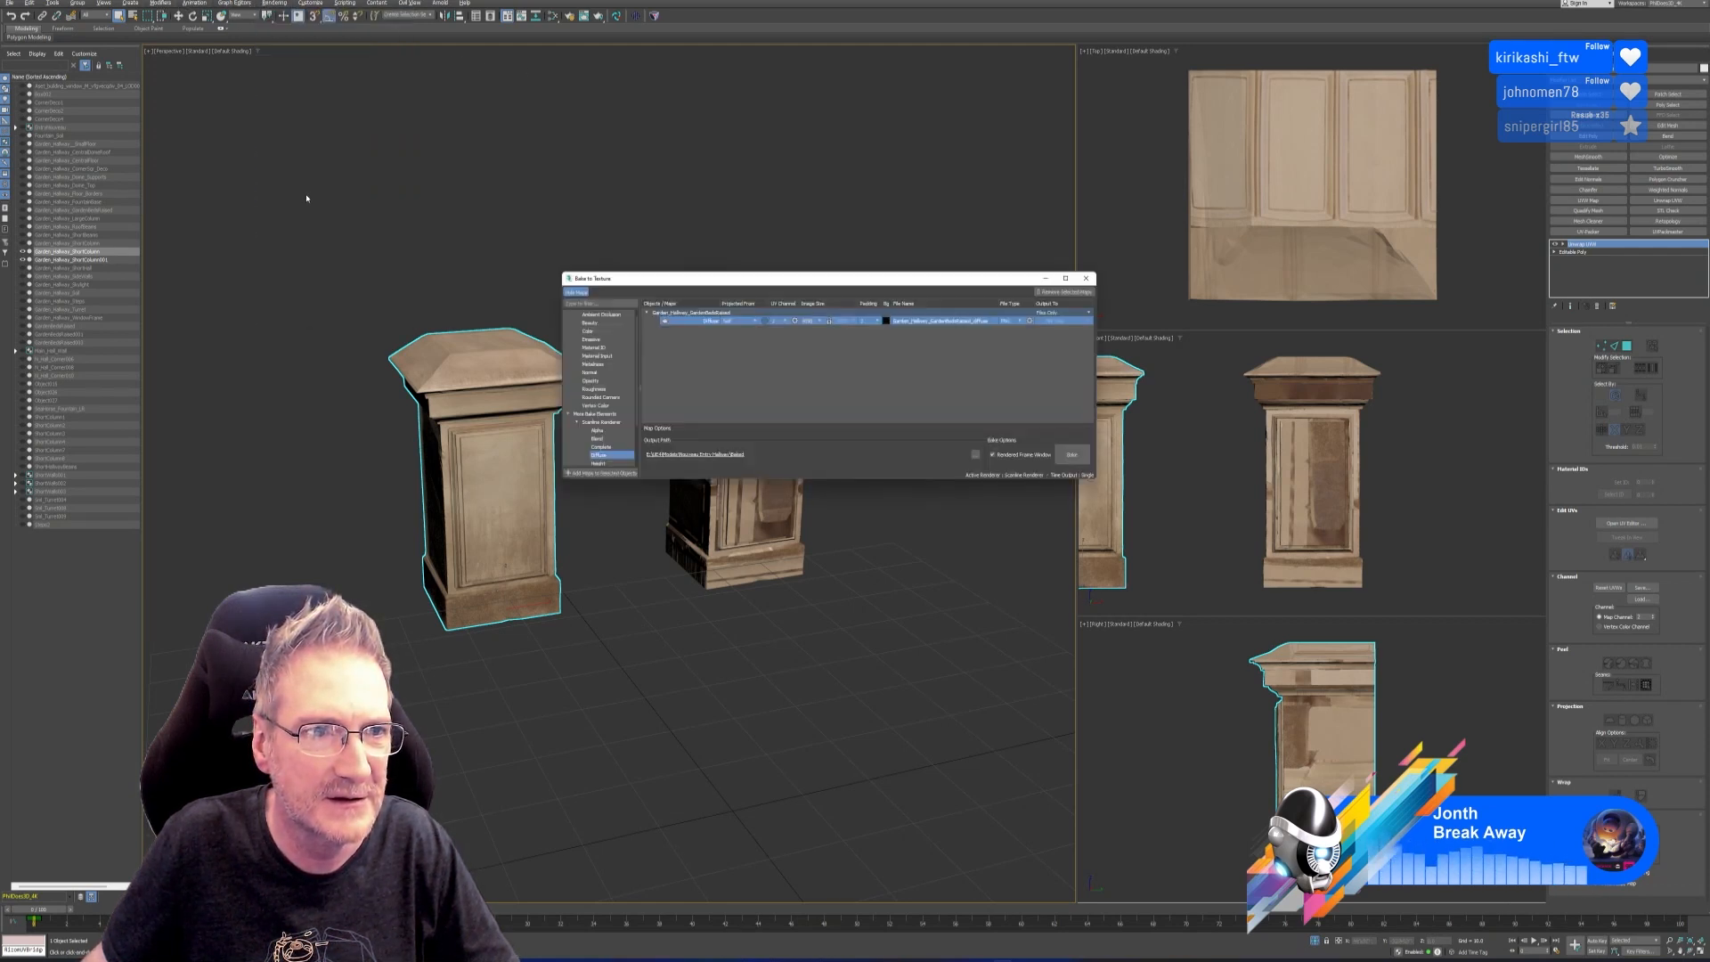
left_click(601, 473)
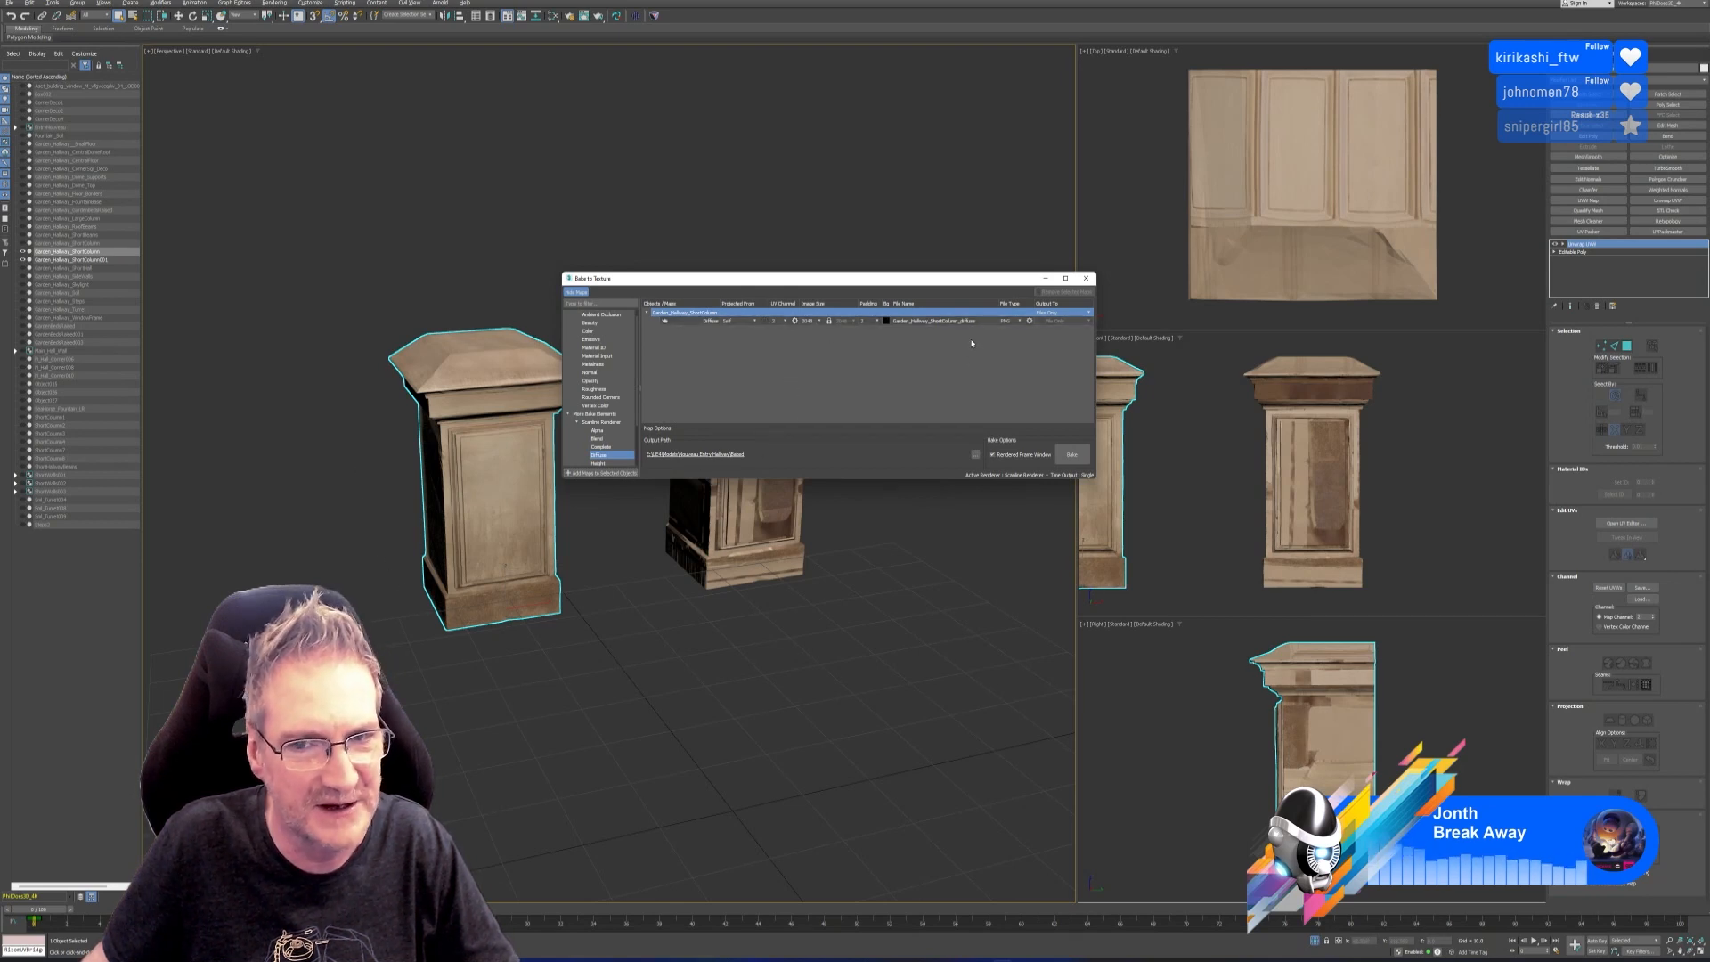
left_click(1073, 456)
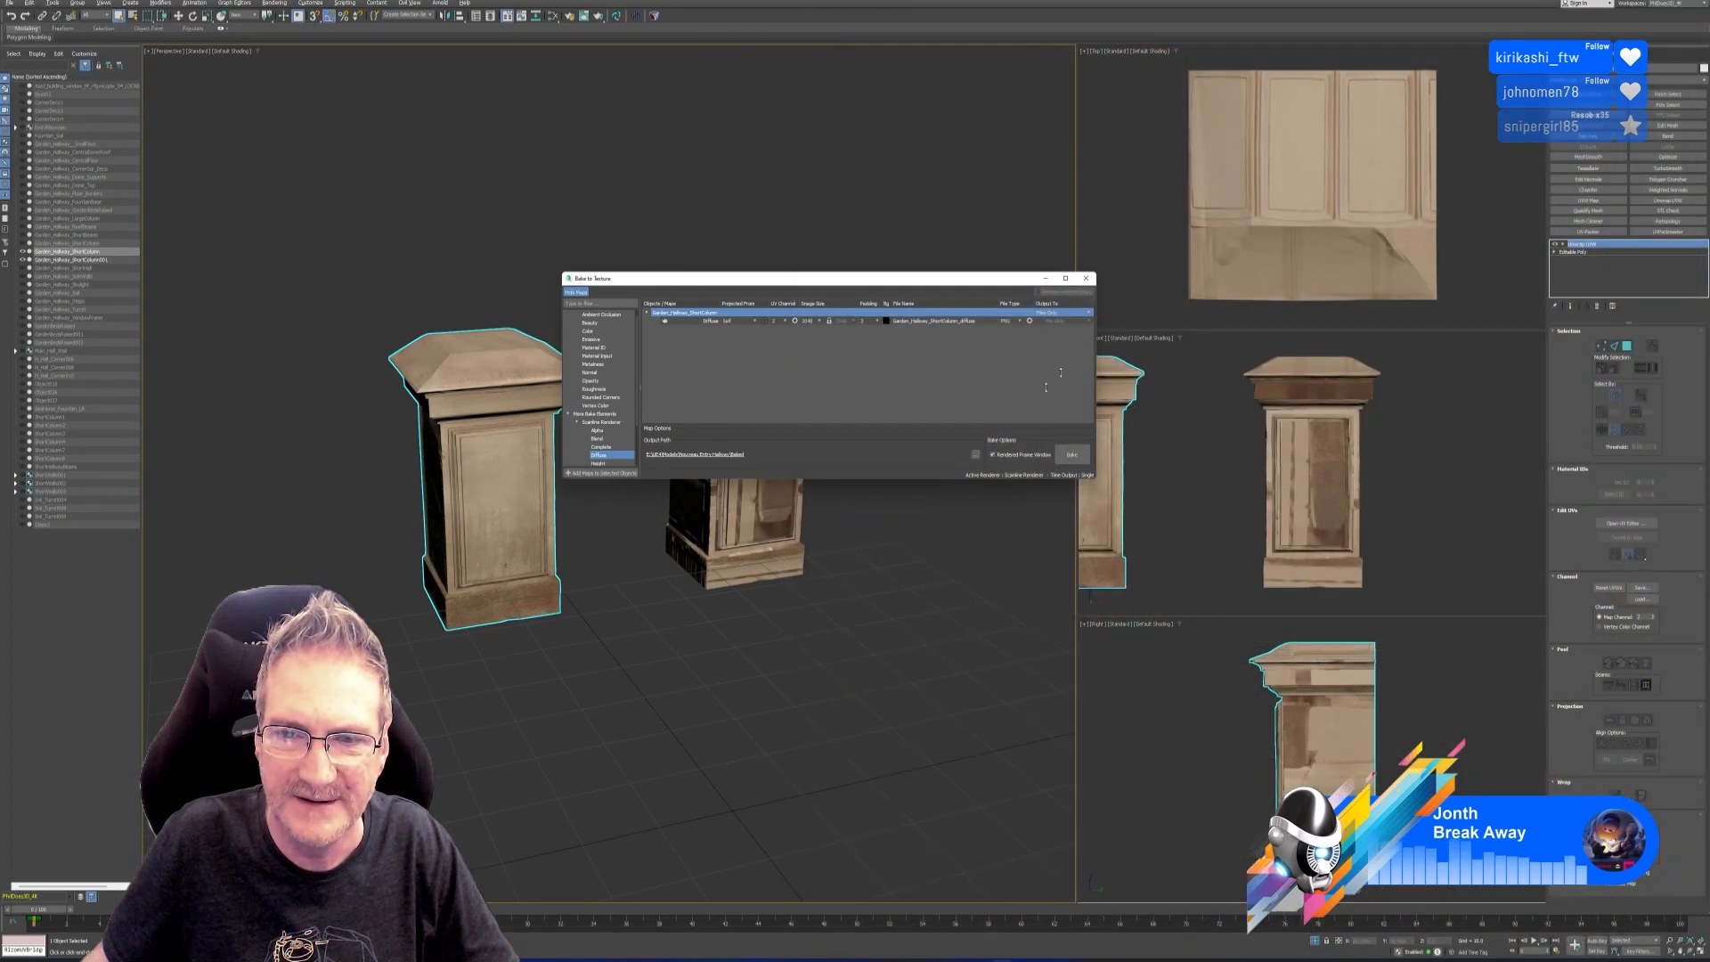
left_click(1087, 280)
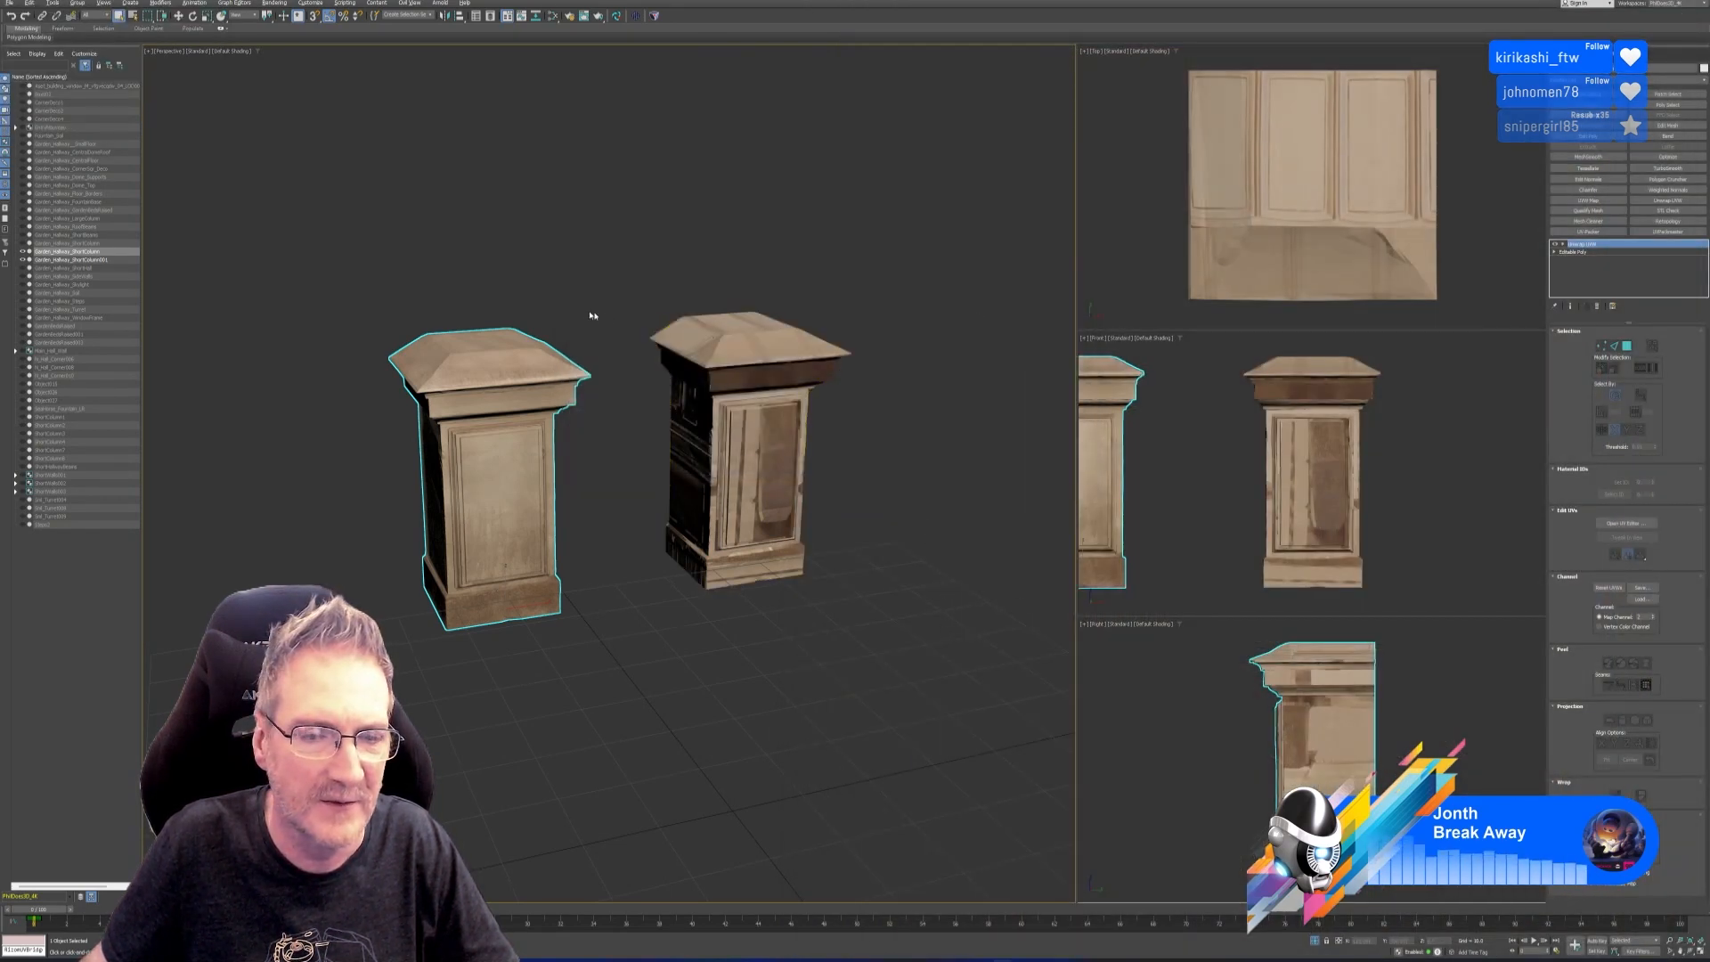
Create a Standard (Legacy) material and load the baked Garden_Hallway_ShortColumn_diffuse image as a Bitmap map beside it.
middle_click_drag(591, 317, 611, 328, "alt")
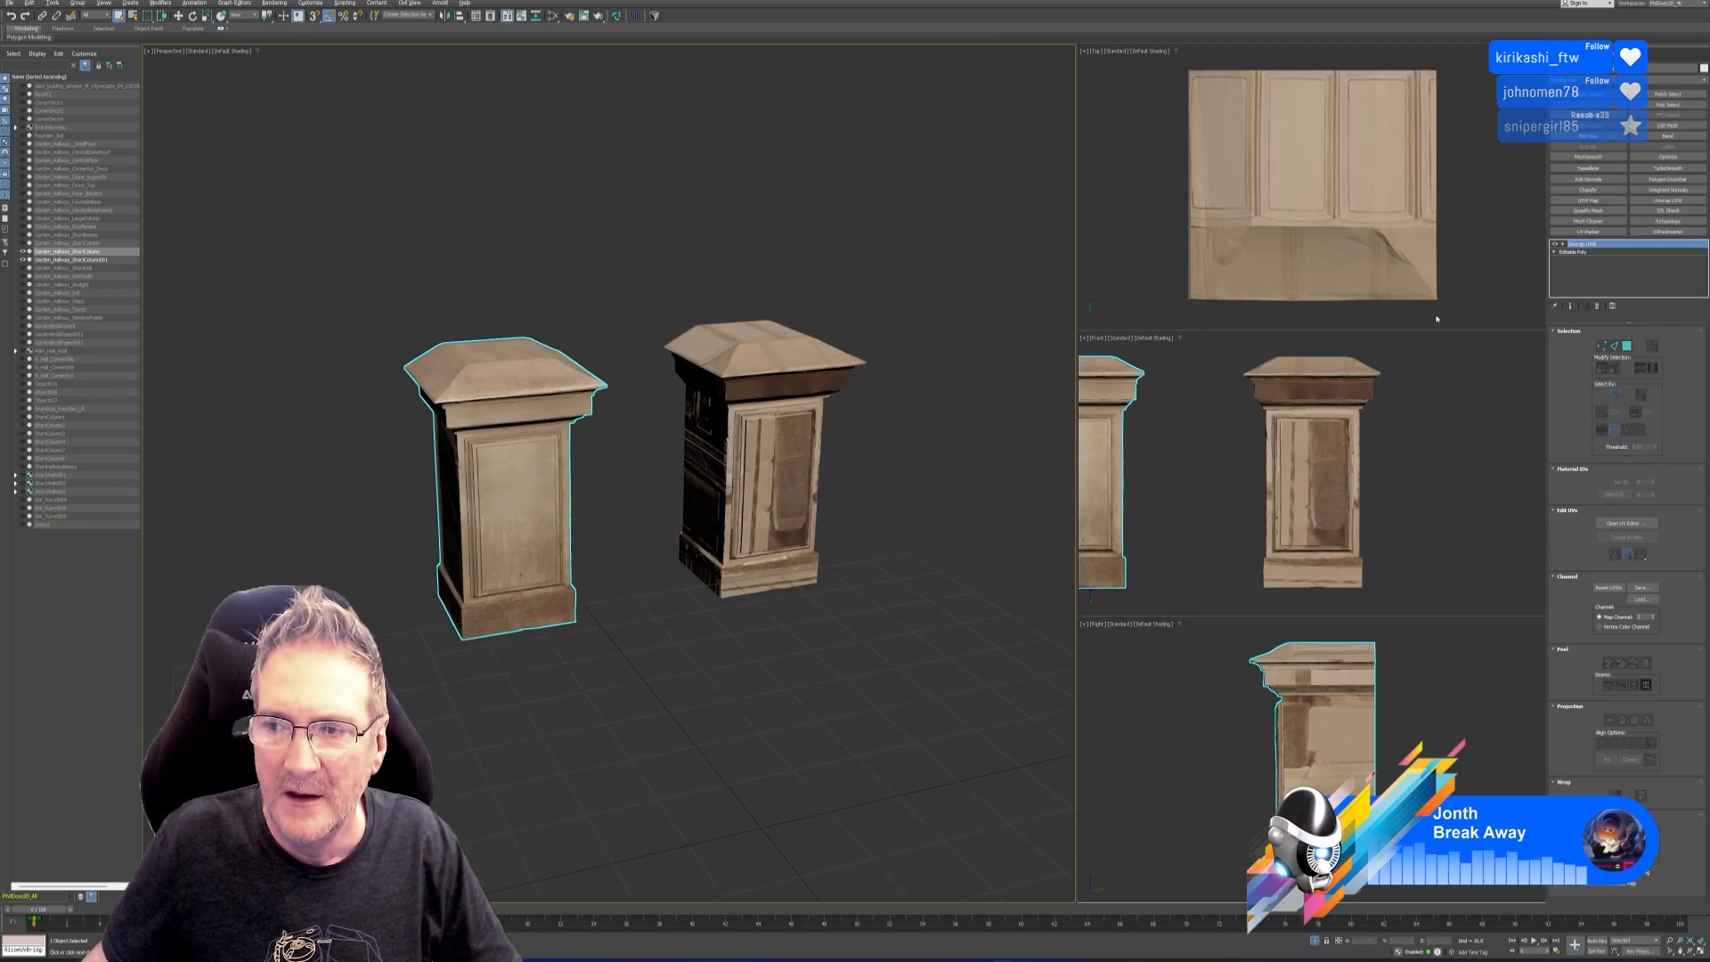
key("m")
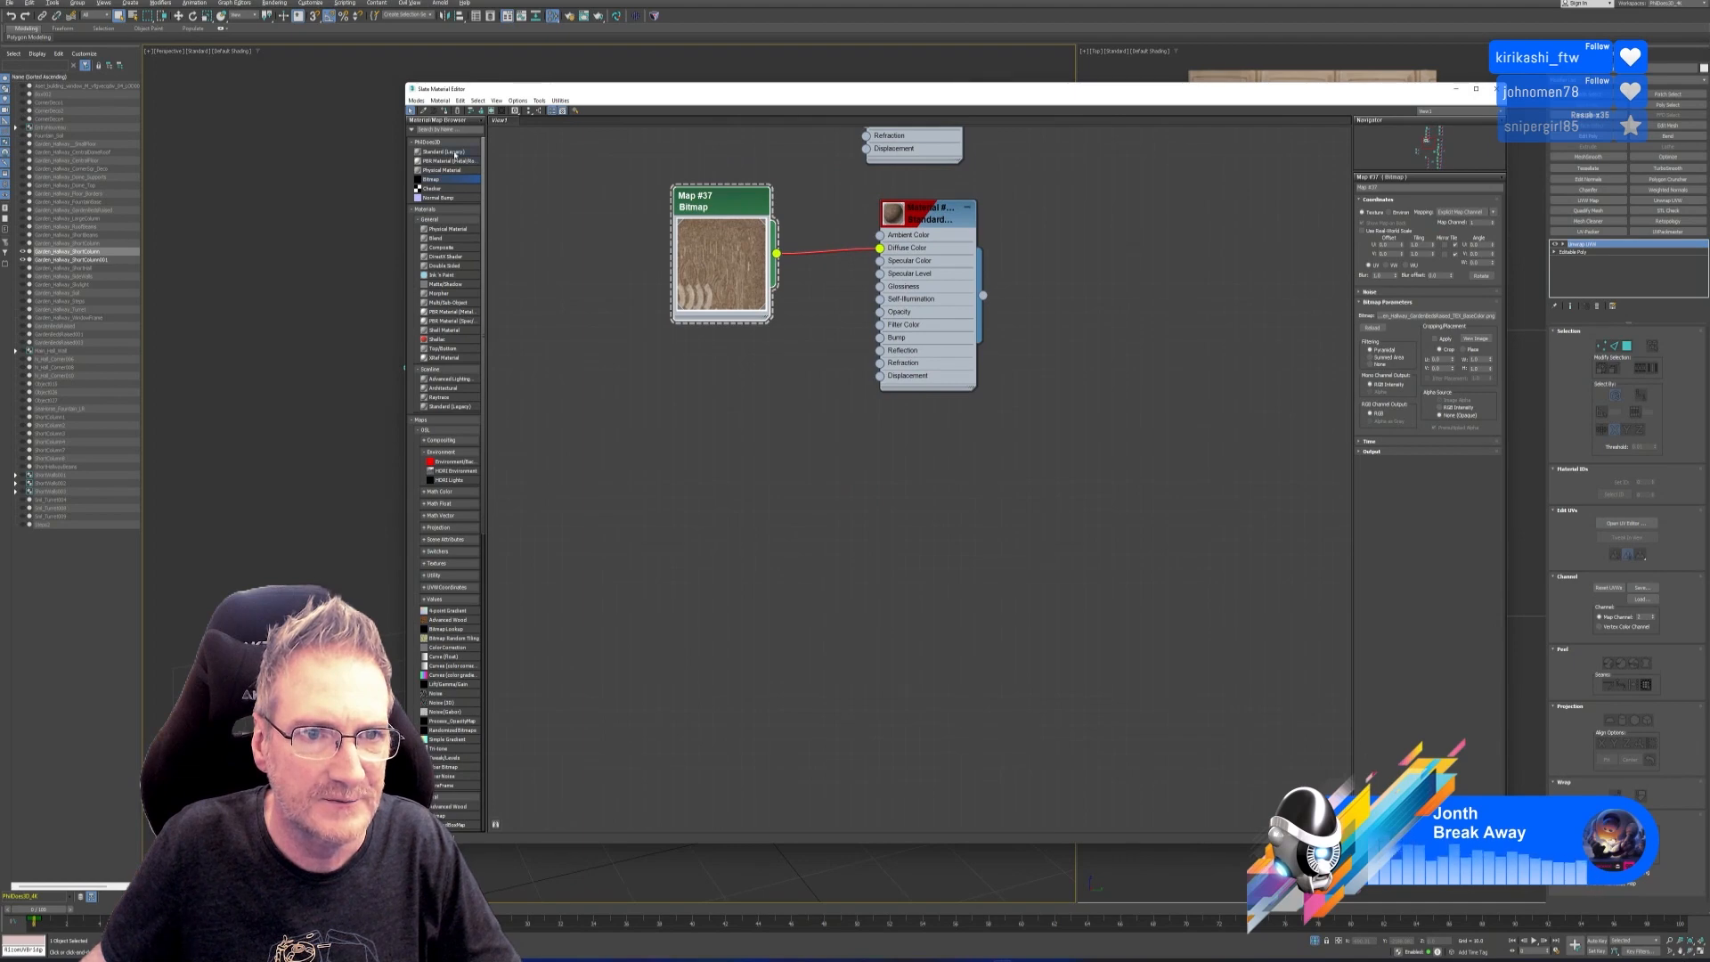
left_click_drag(906, 454, 906, 453)
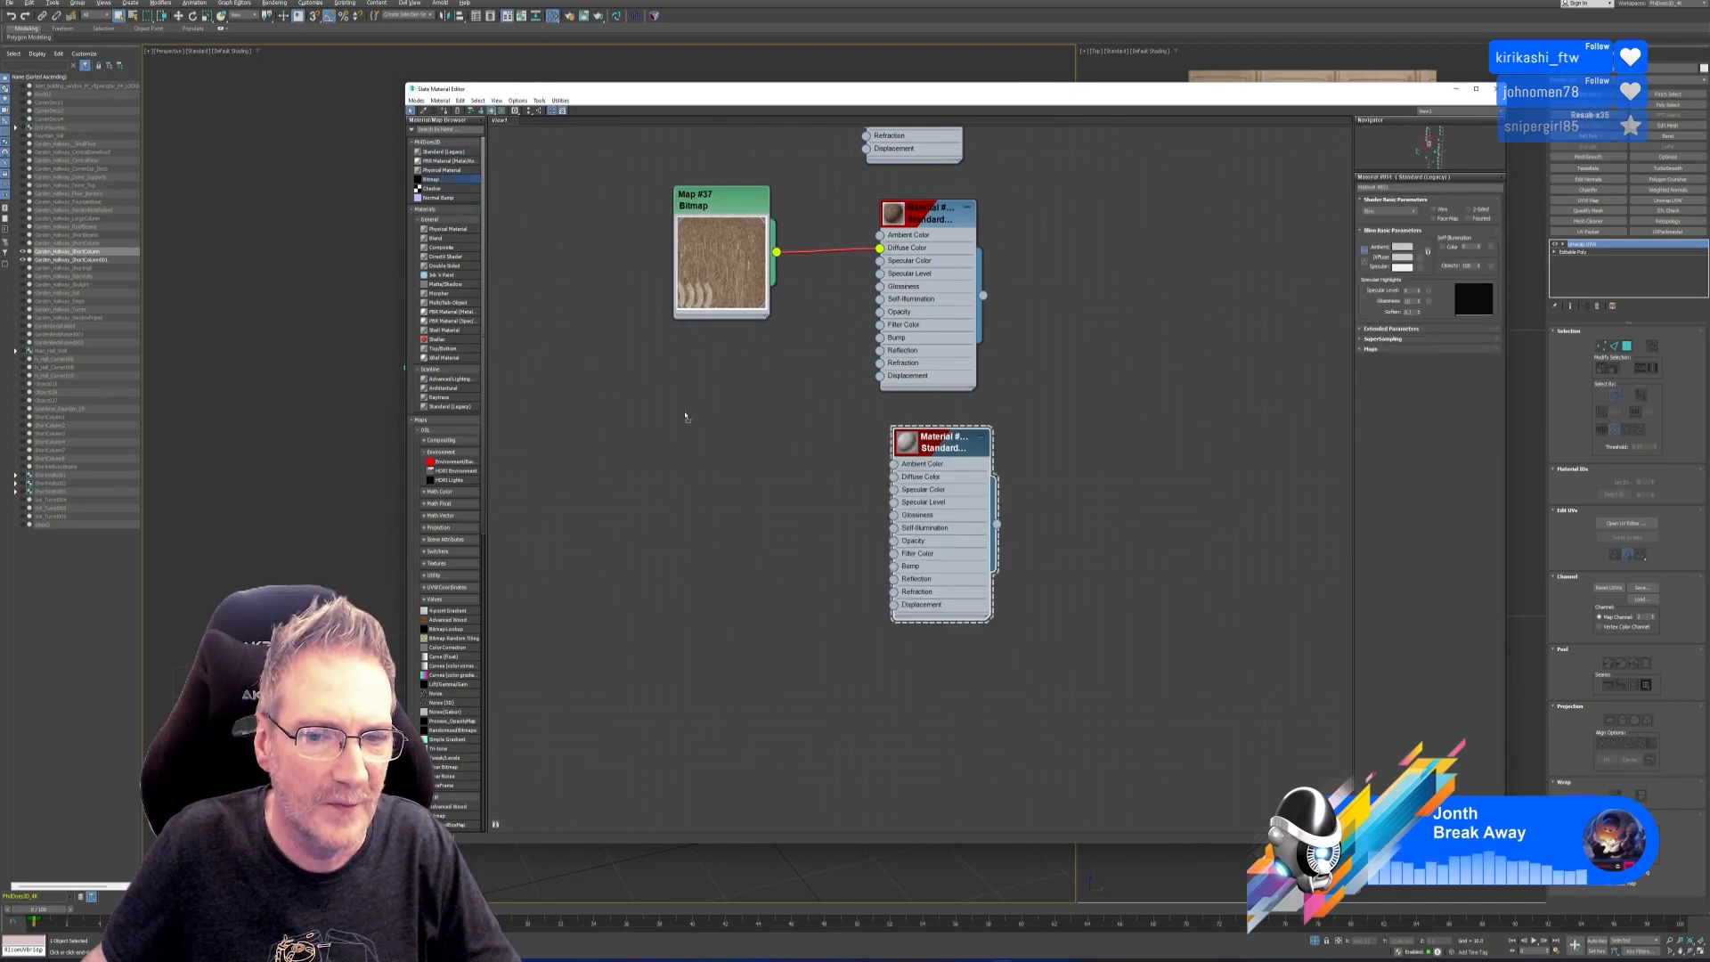
left_click_drag(686, 416, 699, 455)
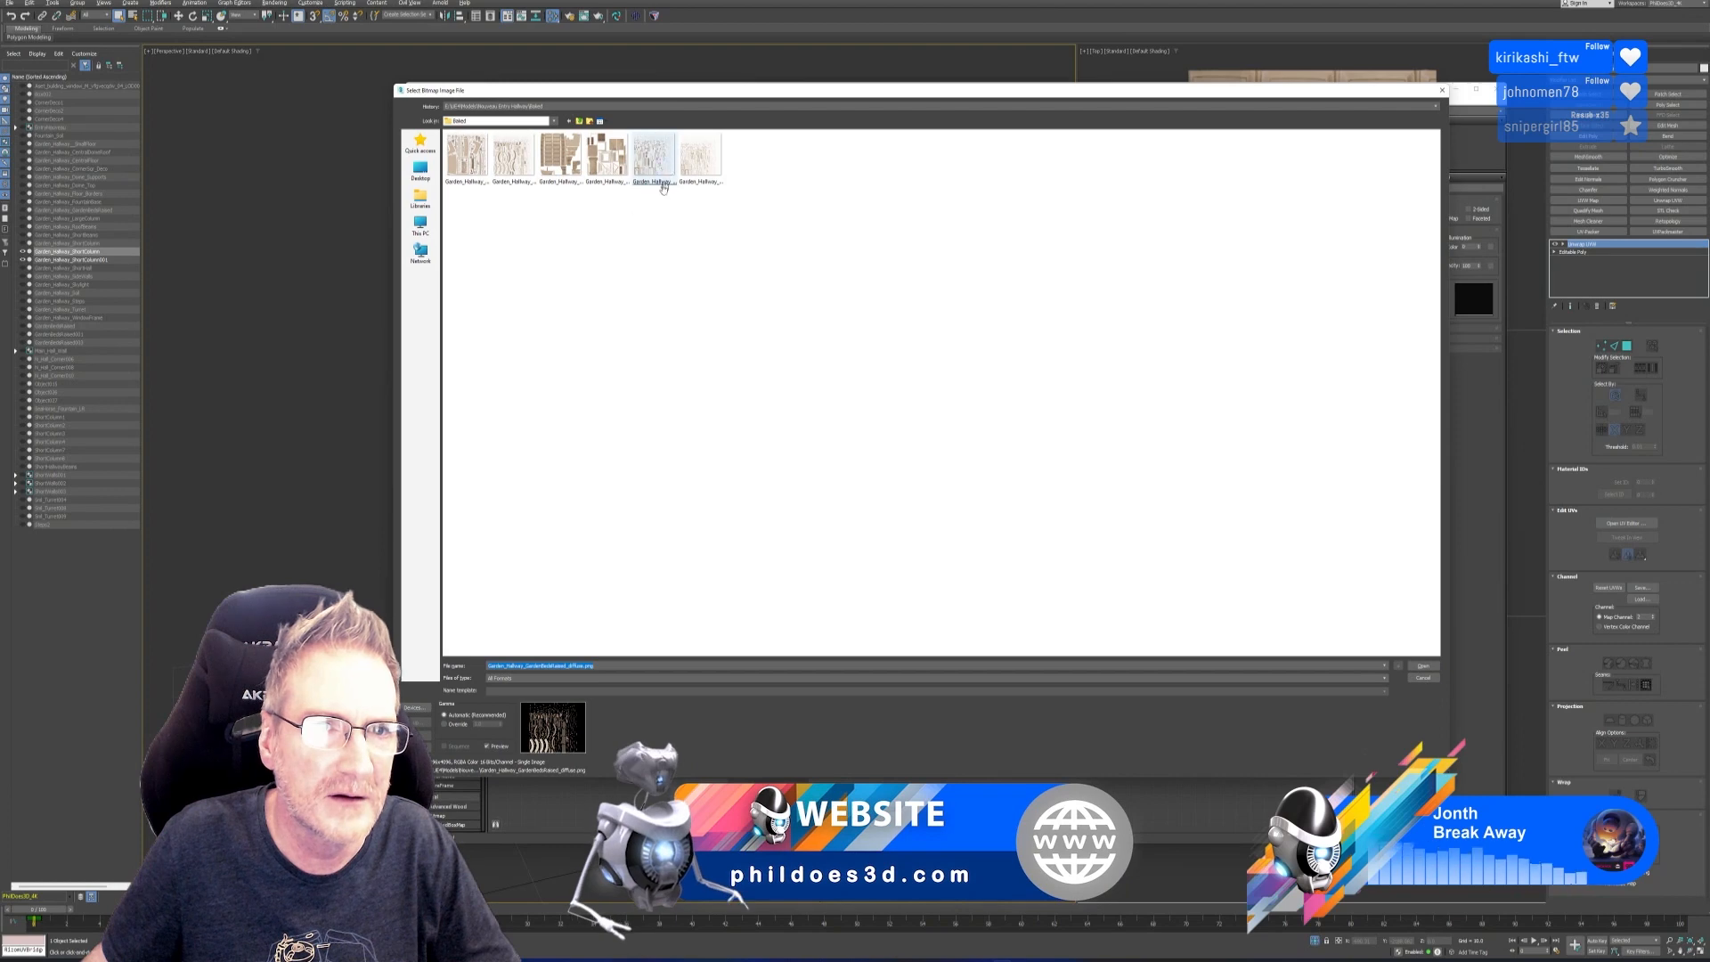
left_click(607, 158)
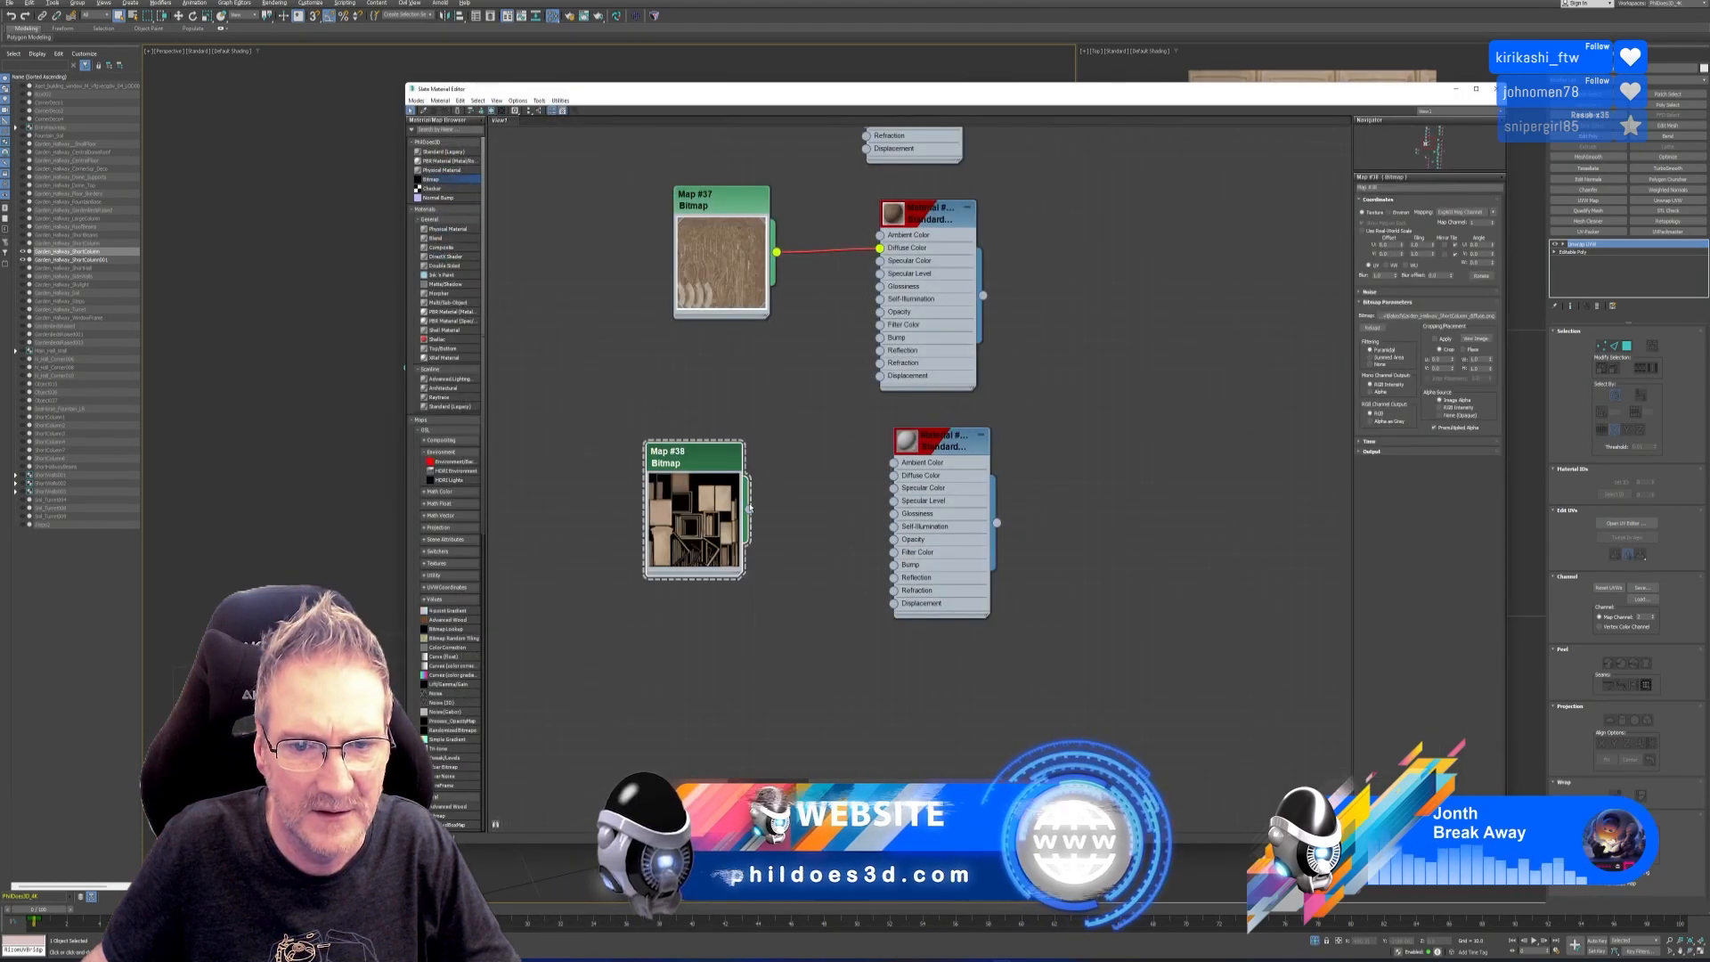
Connect the baked bitmap to the new material's Diffuse Color and assign the material to the selected original pillar.
left_click_drag(749, 508, 894, 476)
right_click(933, 452)
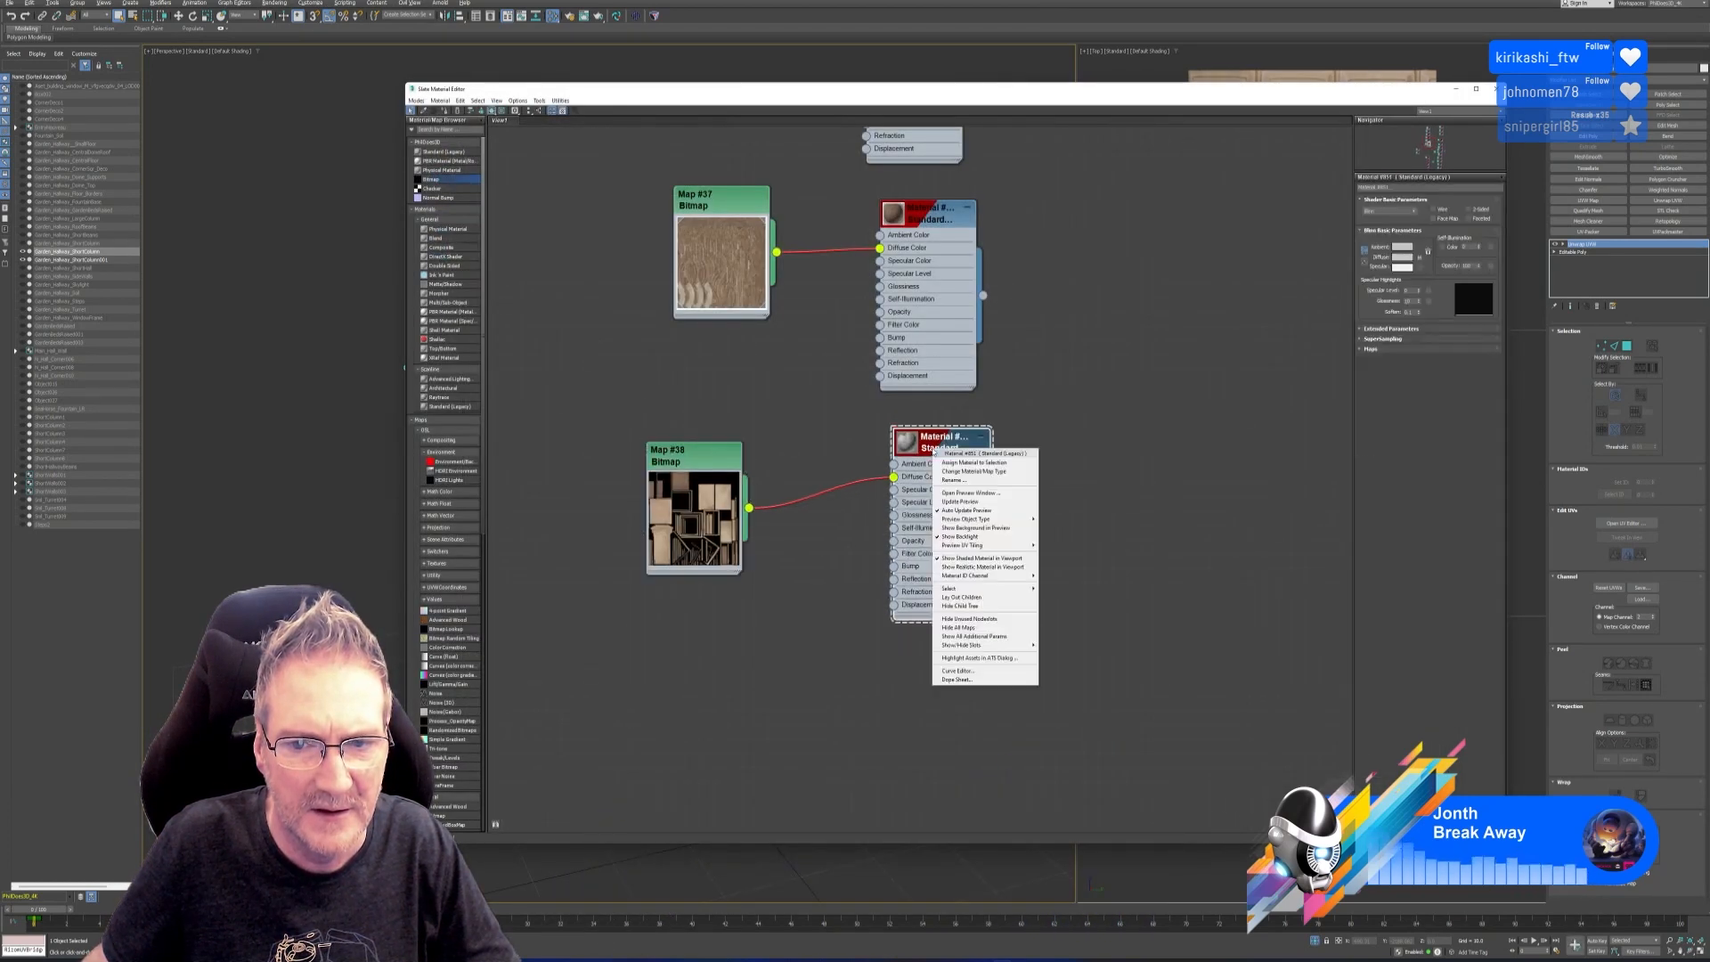
left_click(974, 462)
left_click(1496, 89)
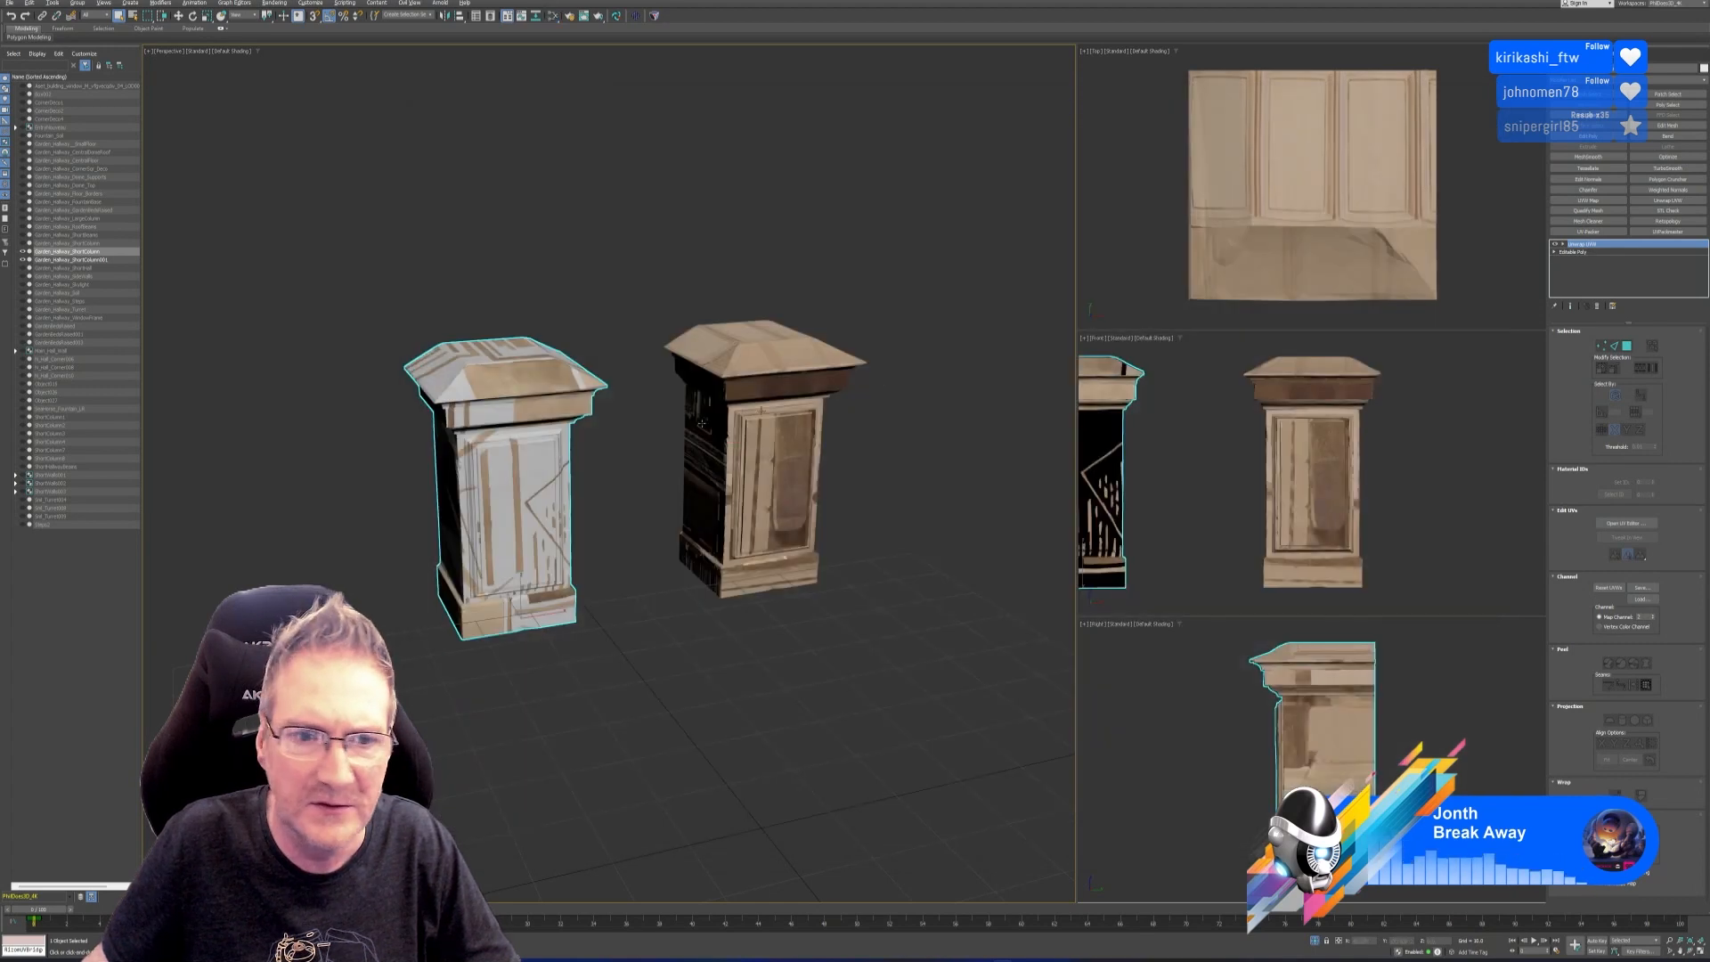
Copy the original pillar's map channel 2 onto map channel 1 with the Channel Info utility.
middle_click_drag(840, 379, 840, 385)
left_click(1619, 56)
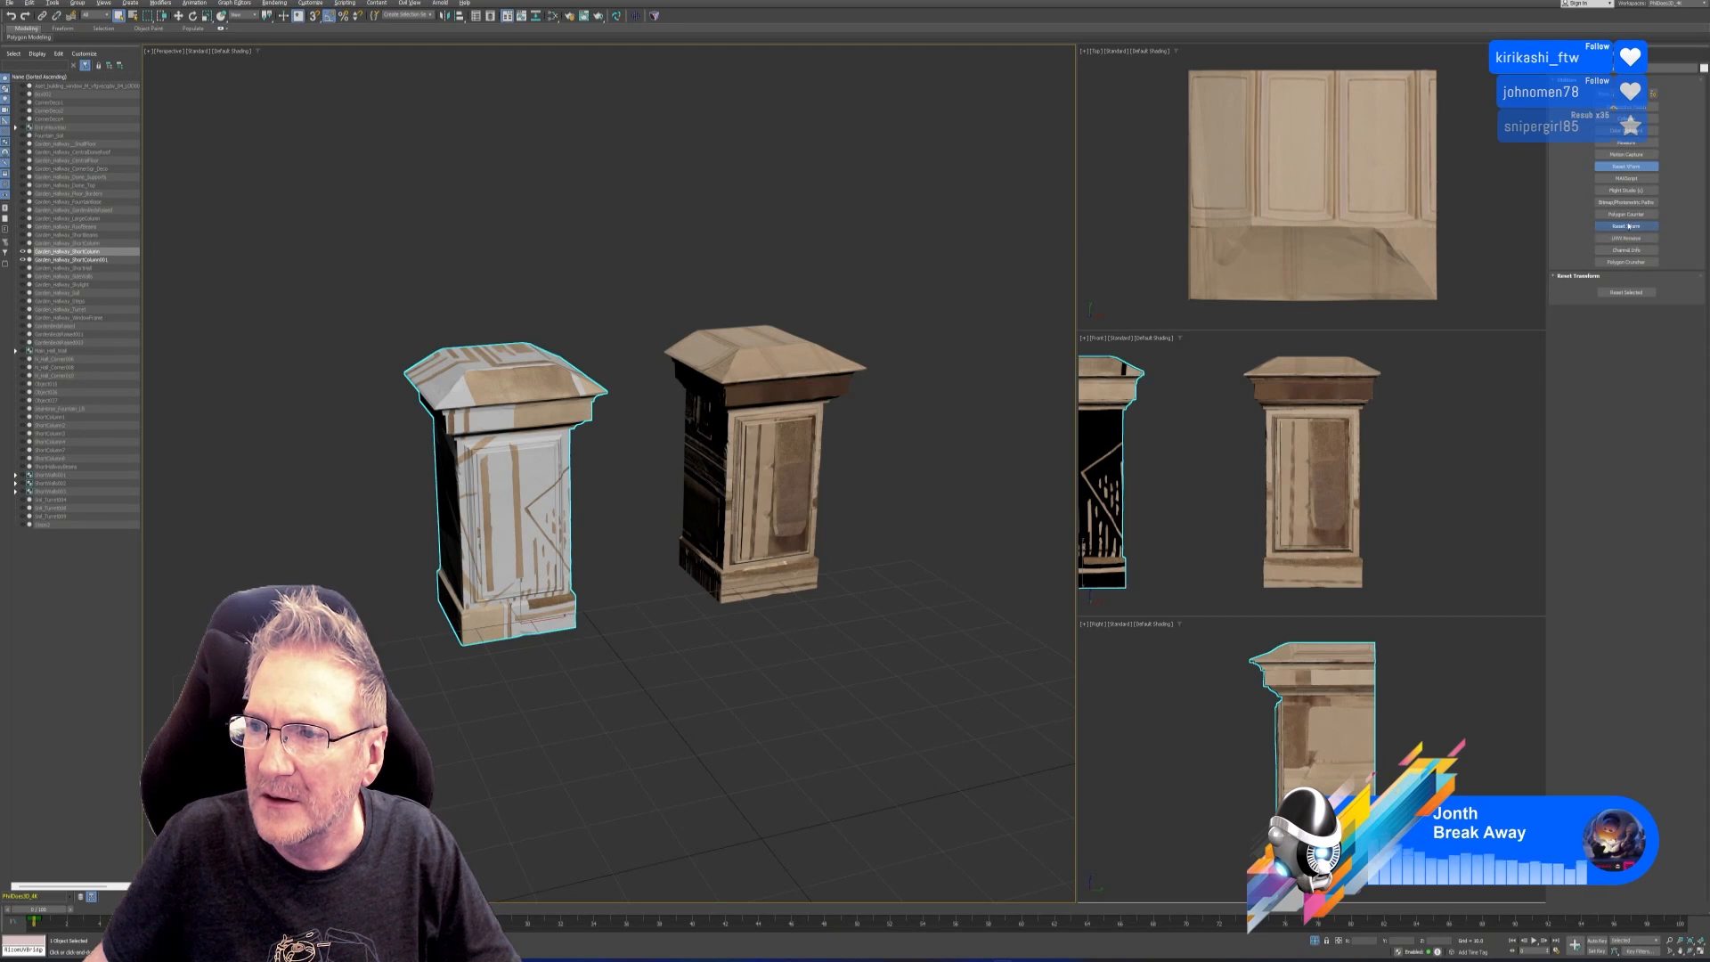
left_click(1626, 250)
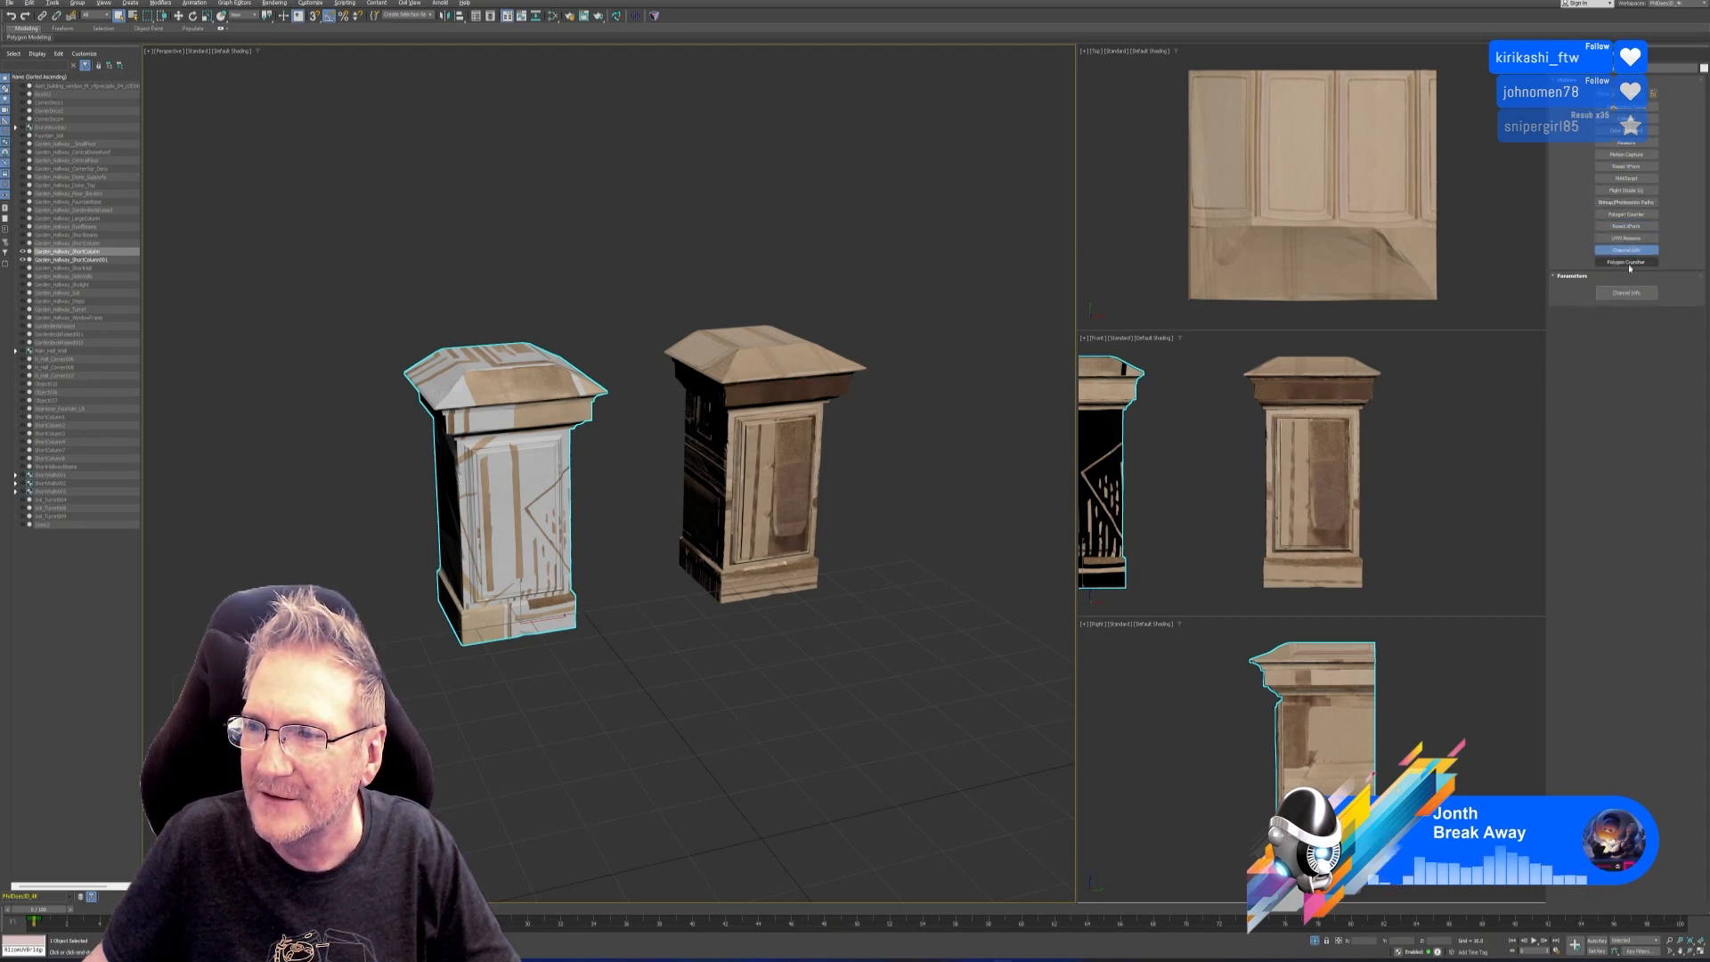
left_click(1626, 292)
right_click(67, 97)
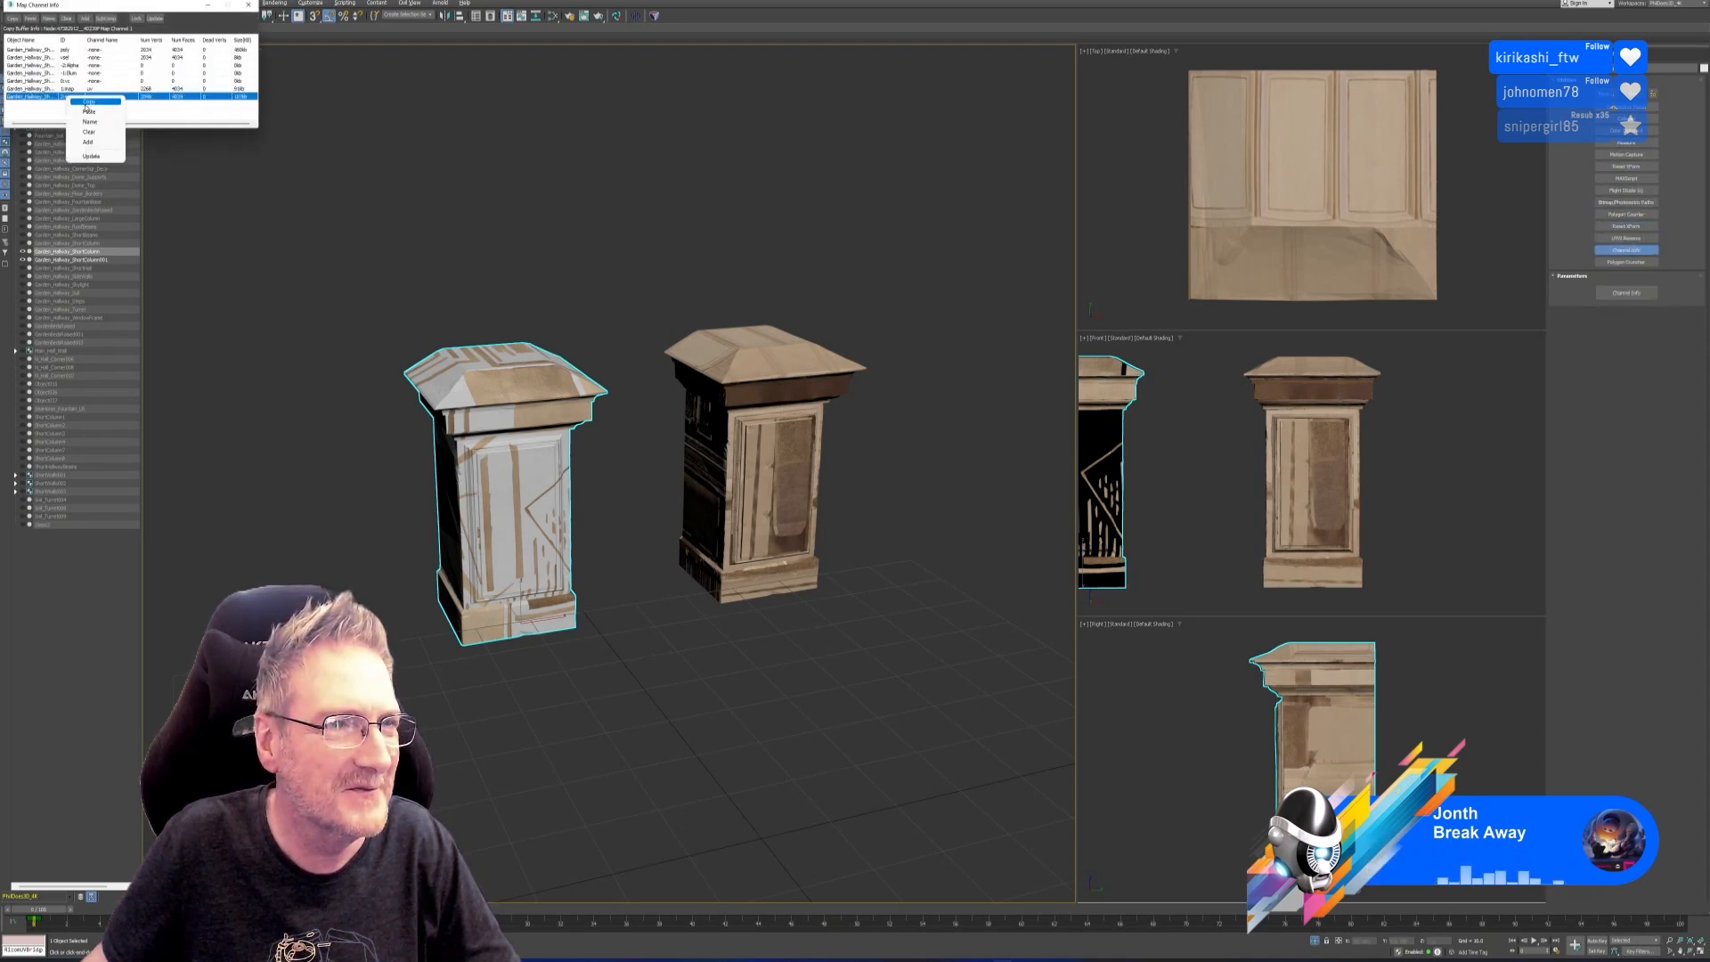
left_click(84, 103)
right_click(70, 89)
left_click(89, 105)
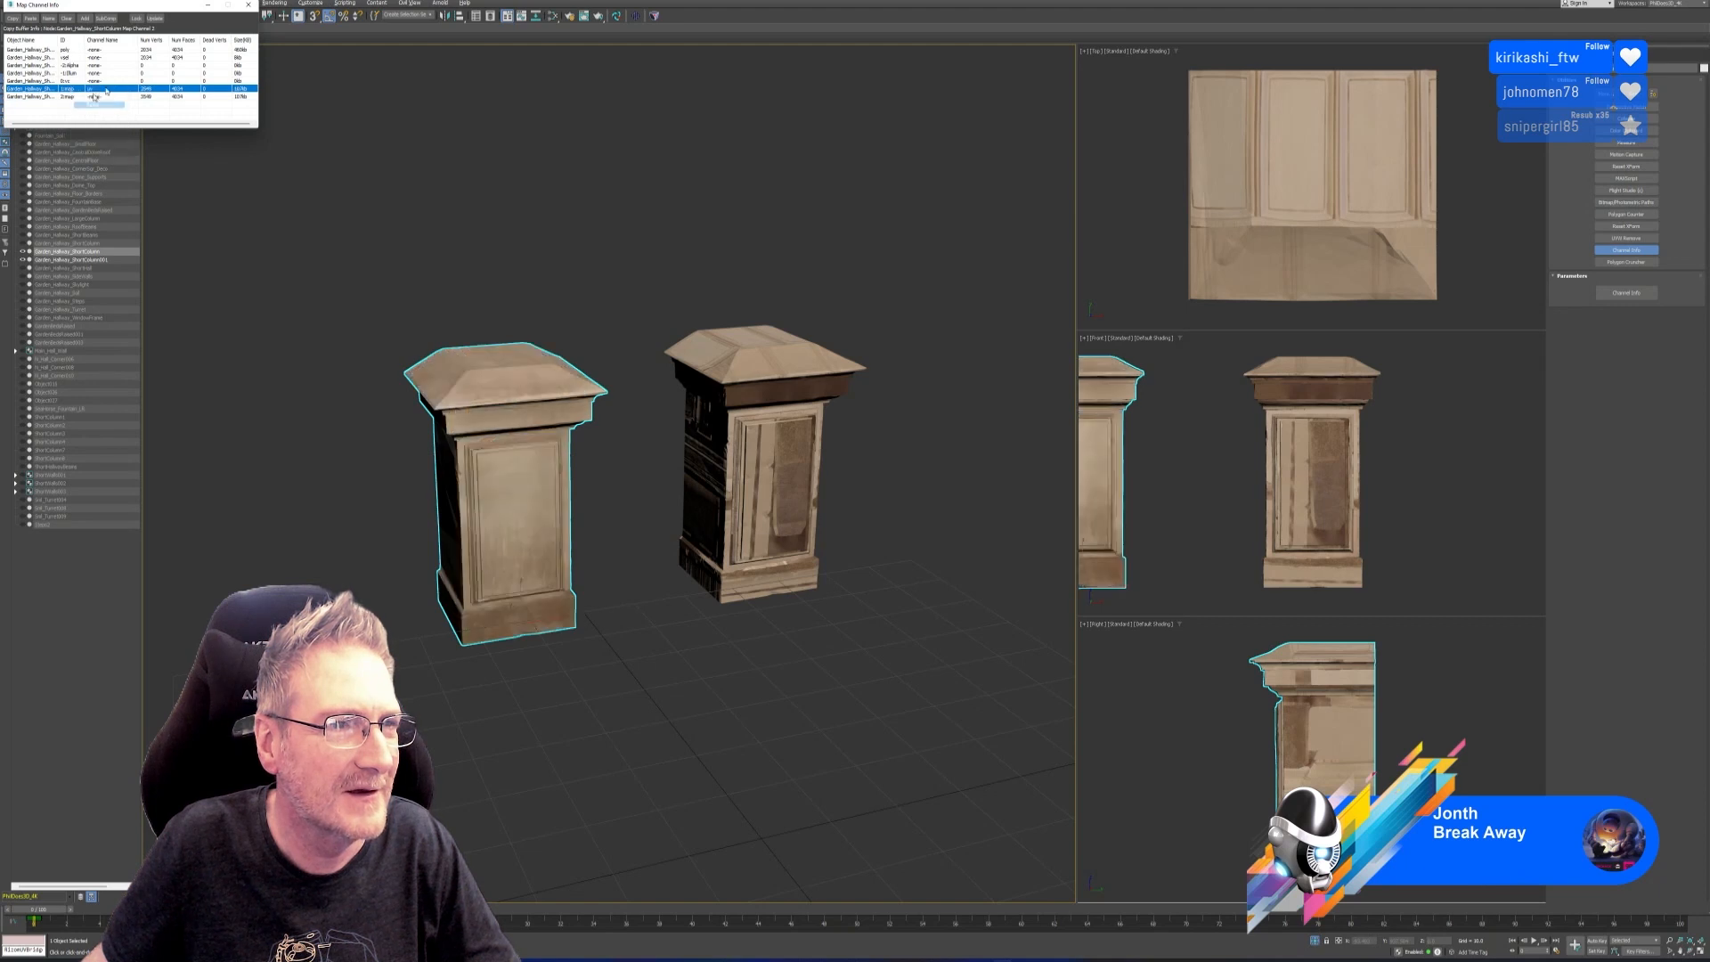
left_click(247, 8)
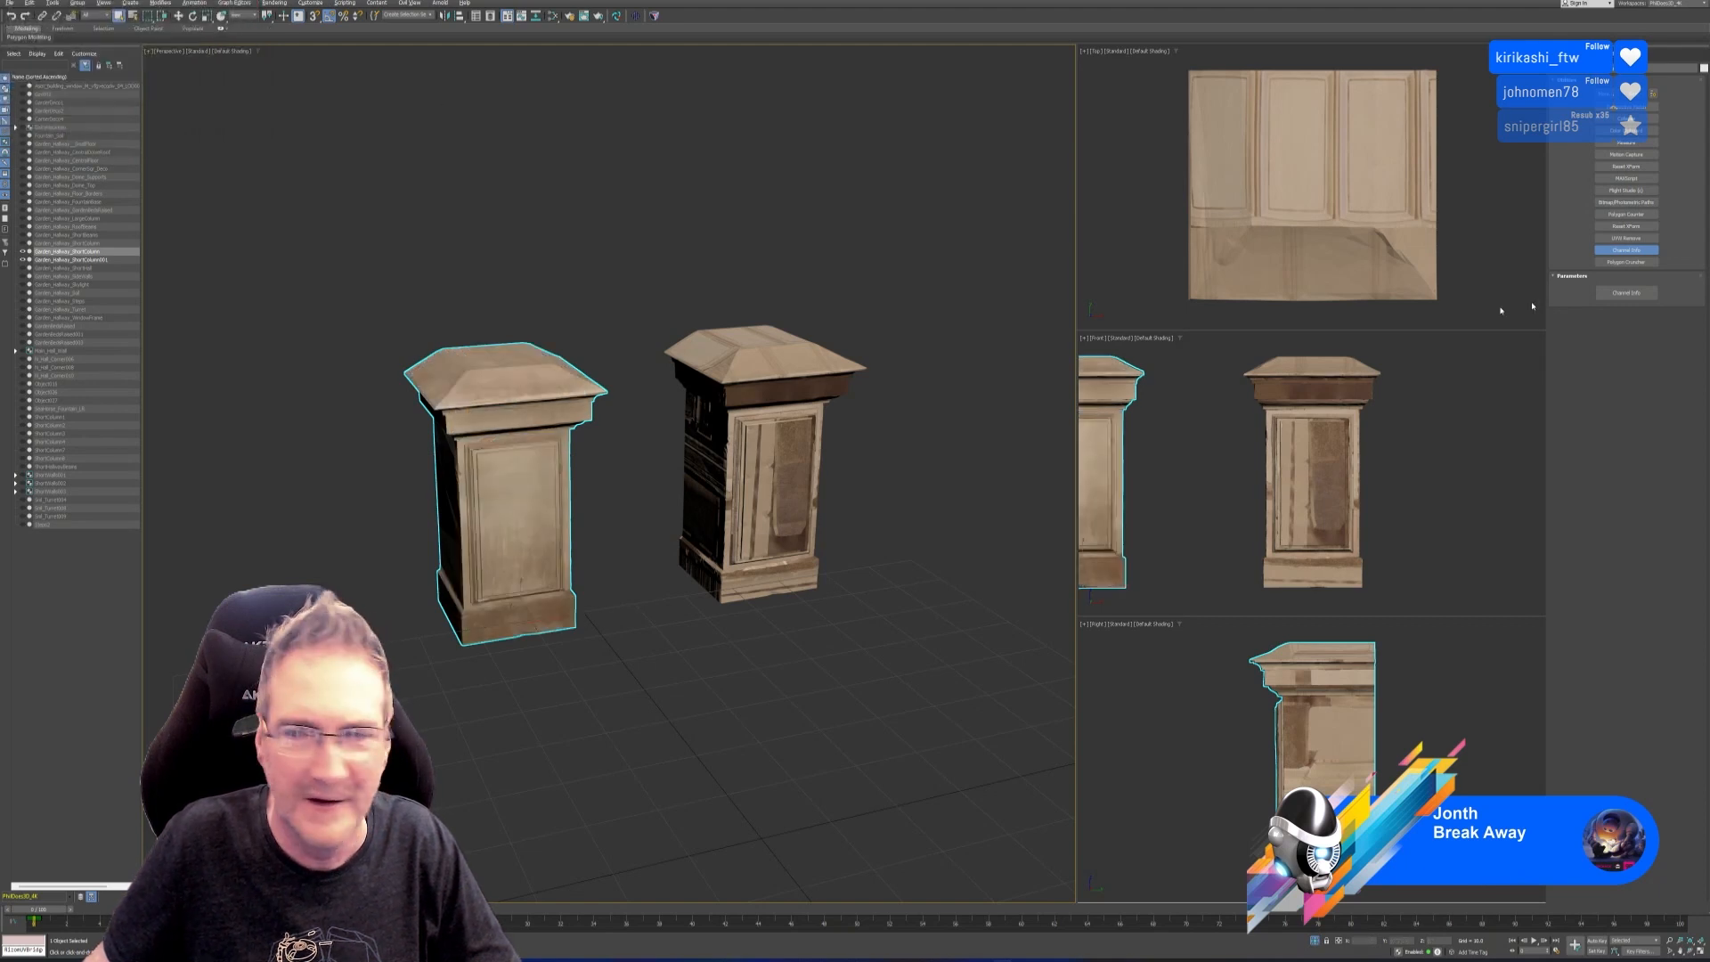
Reset the original pillar's transform with Reset XForm and collapse its whole modifier stack.
left_click(1627, 226)
left_click(1626, 292)
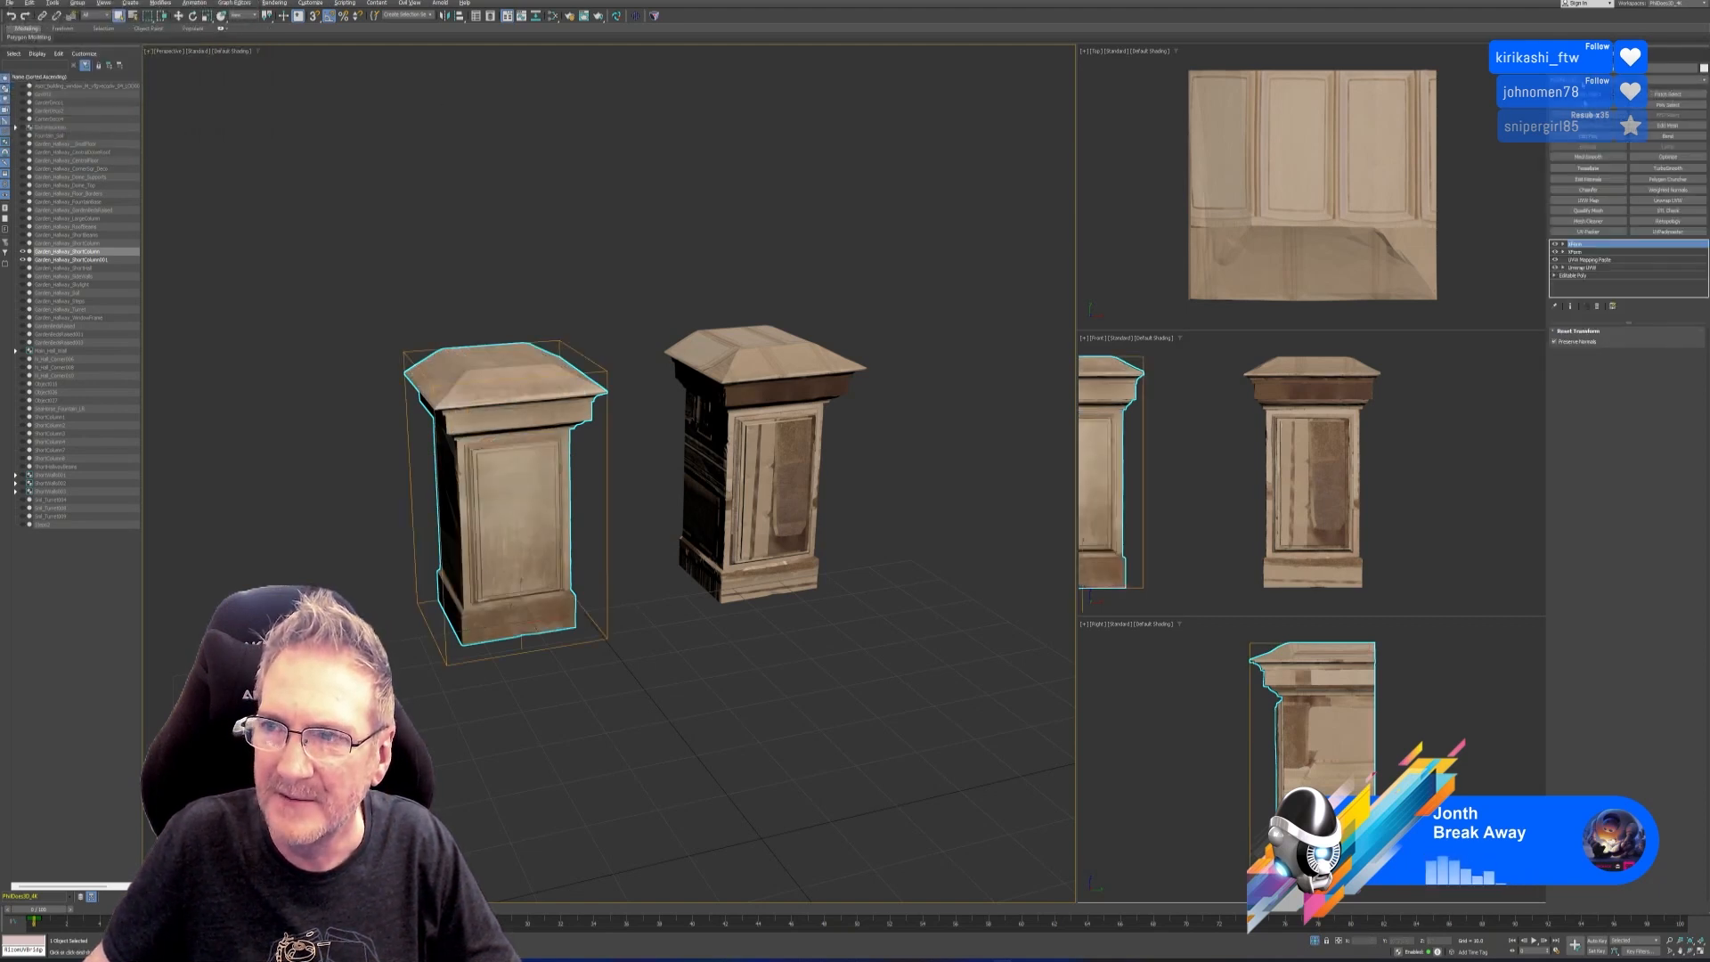
right_click(1575, 244)
left_click(1604, 336)
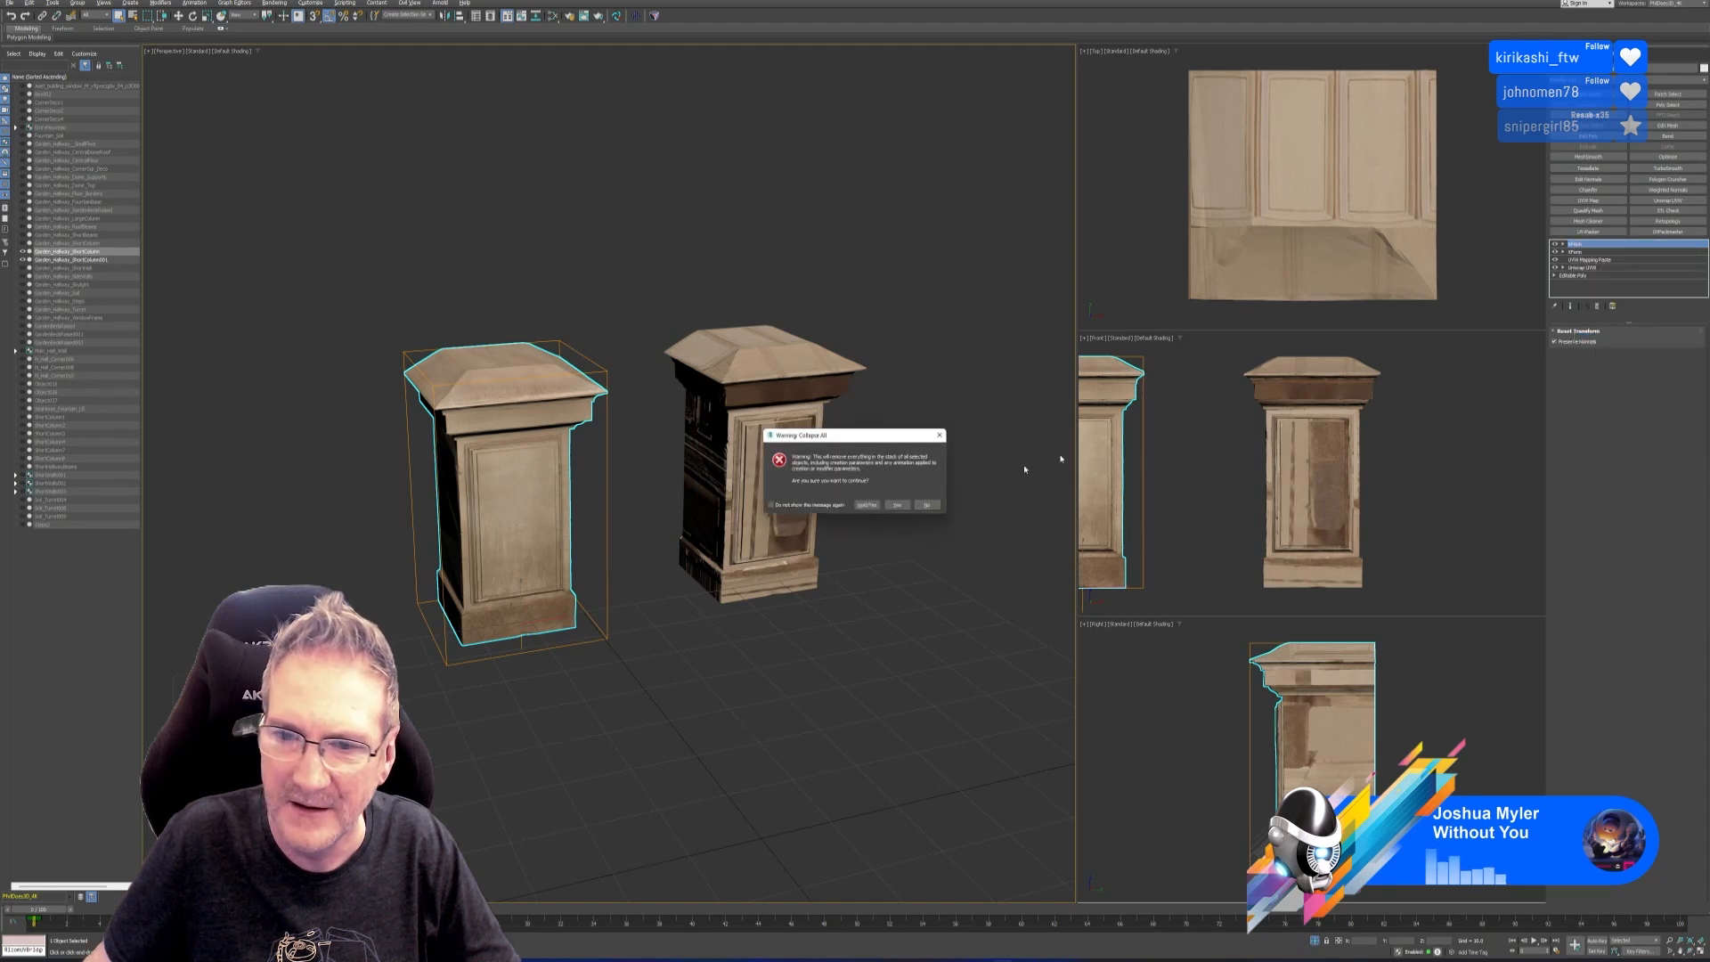
left_click(896, 505)
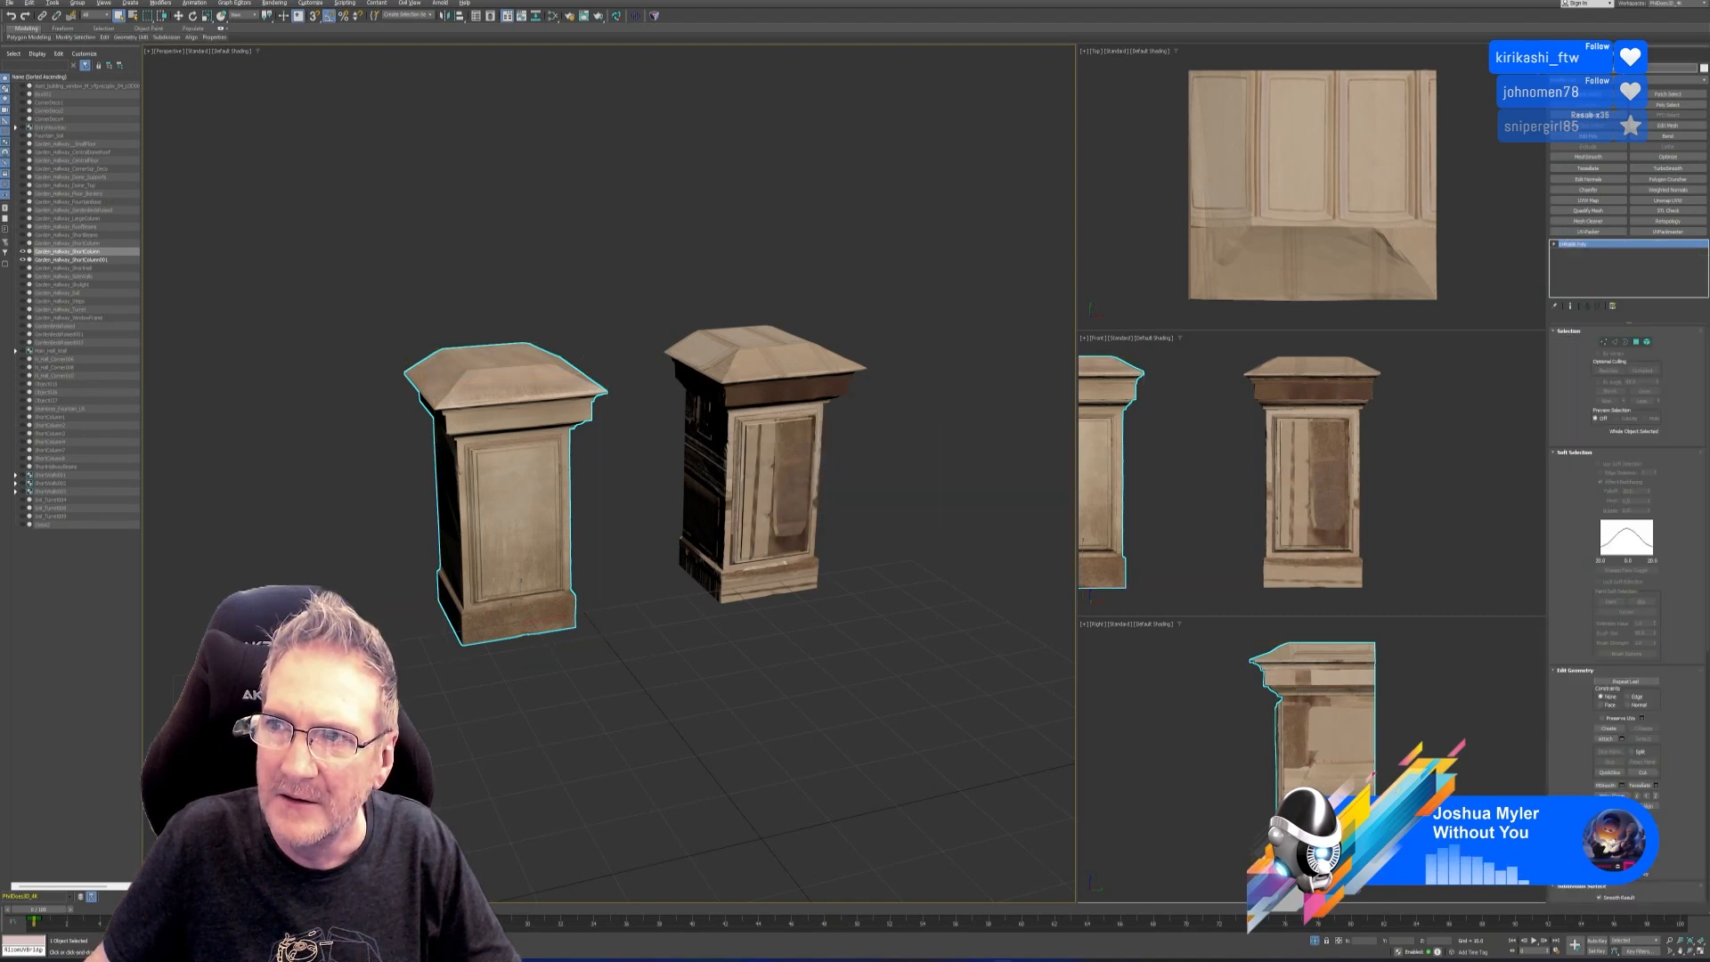
Export the selected pillar as the FBX file Garden_Hallway_ShortColumn, replacing the existing file.
left_click(9, 4)
mouse_move(36, 137)
left_click(155, 151)
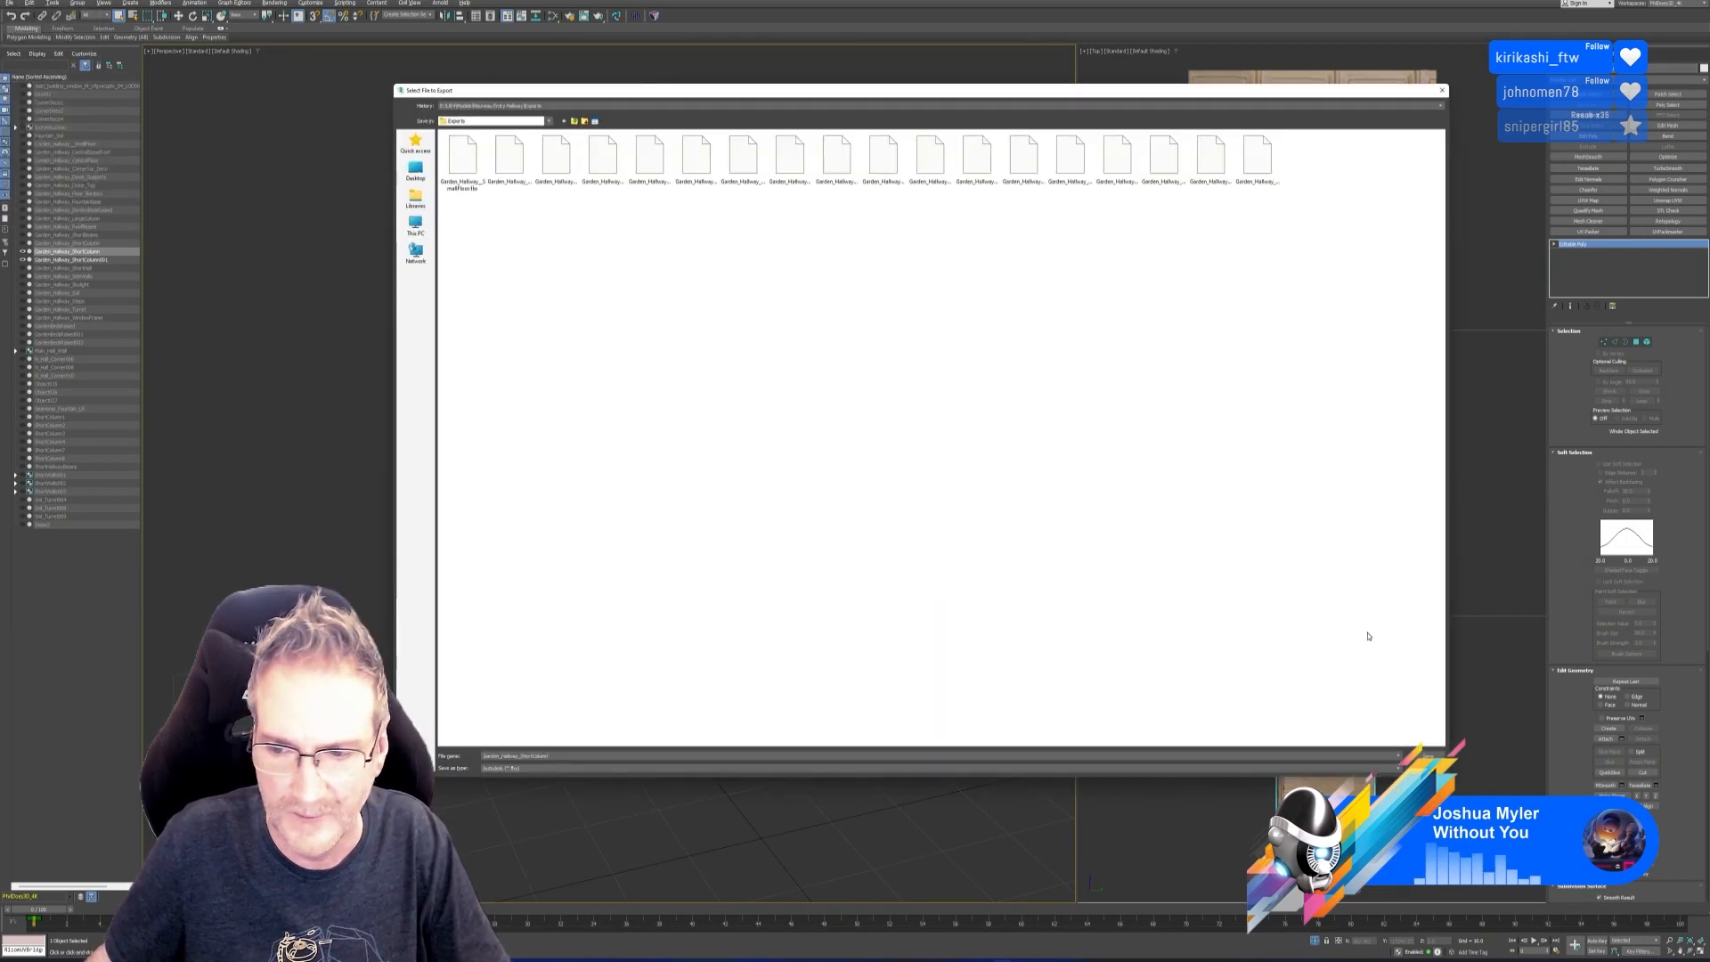
left_click(1428, 755)
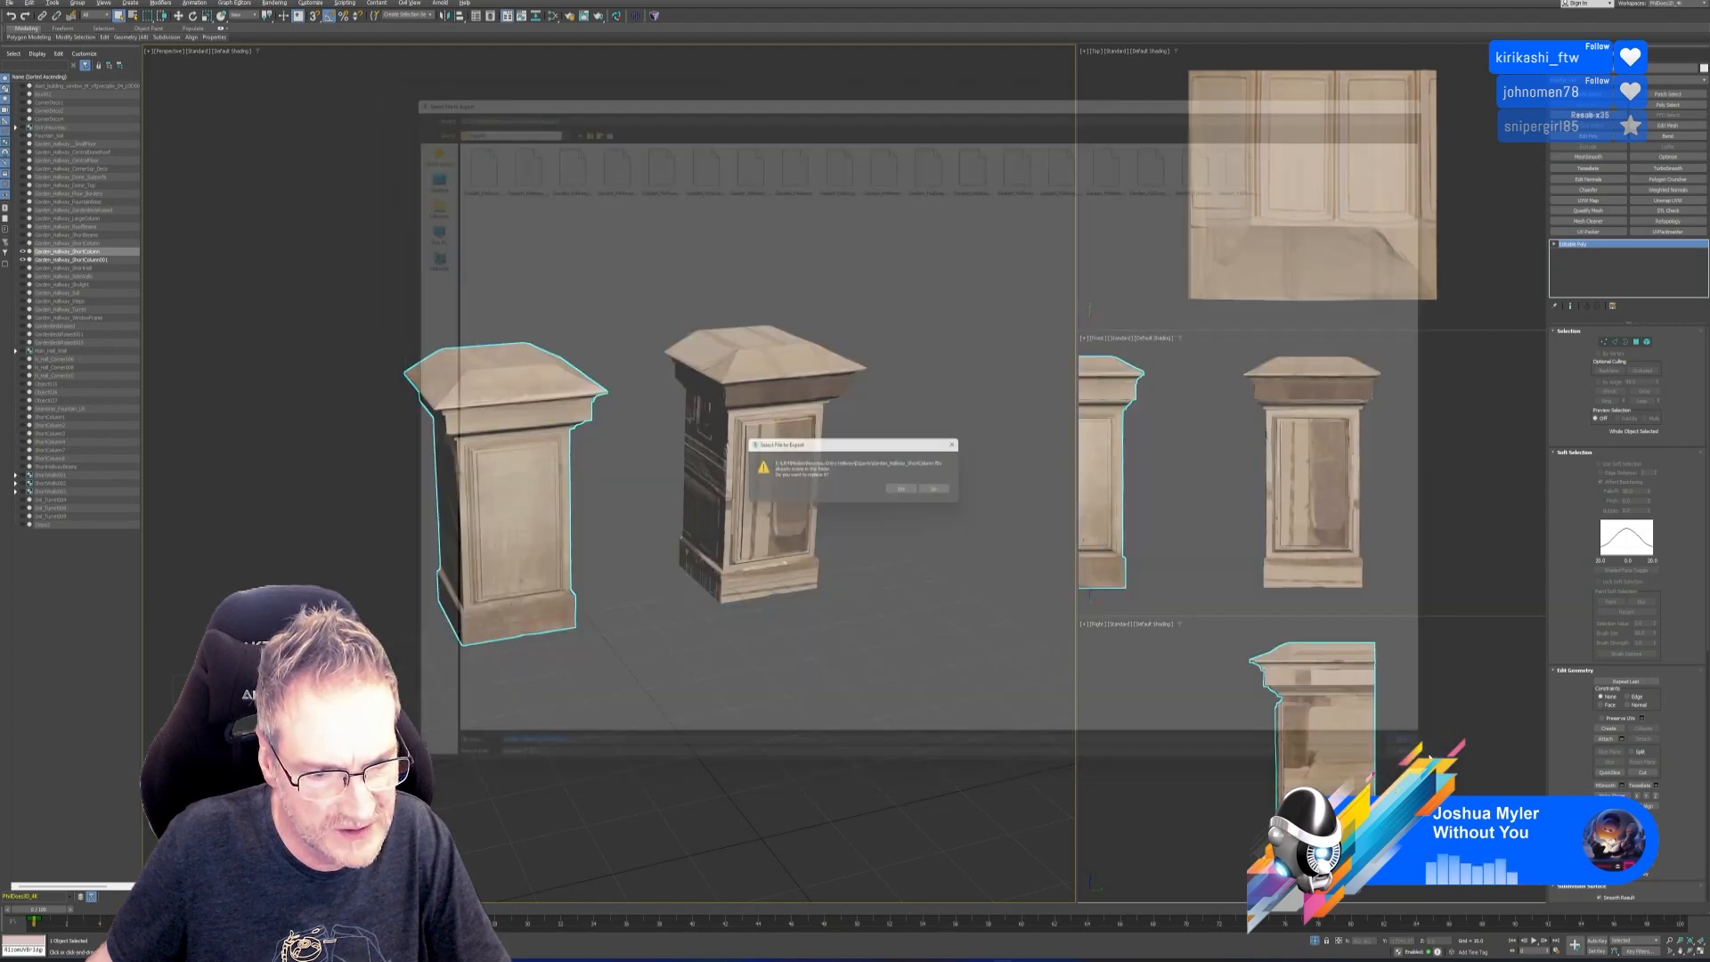
left_click(906, 489)
left_click(1028, 598)
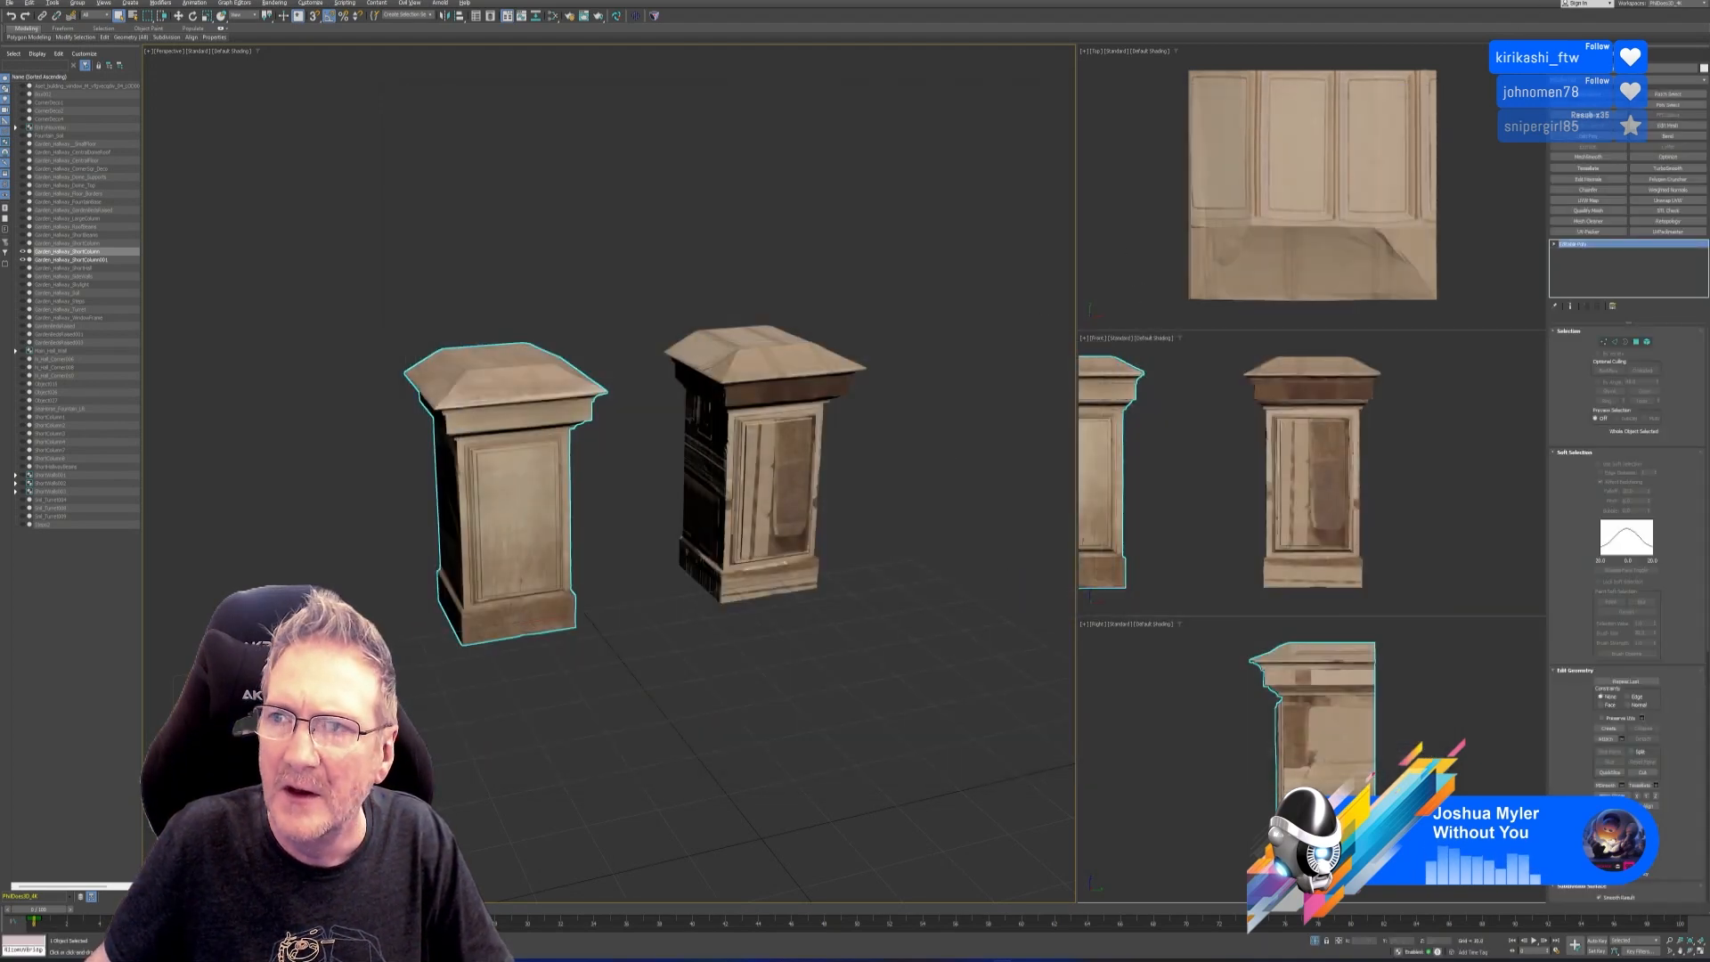
key("super+d")
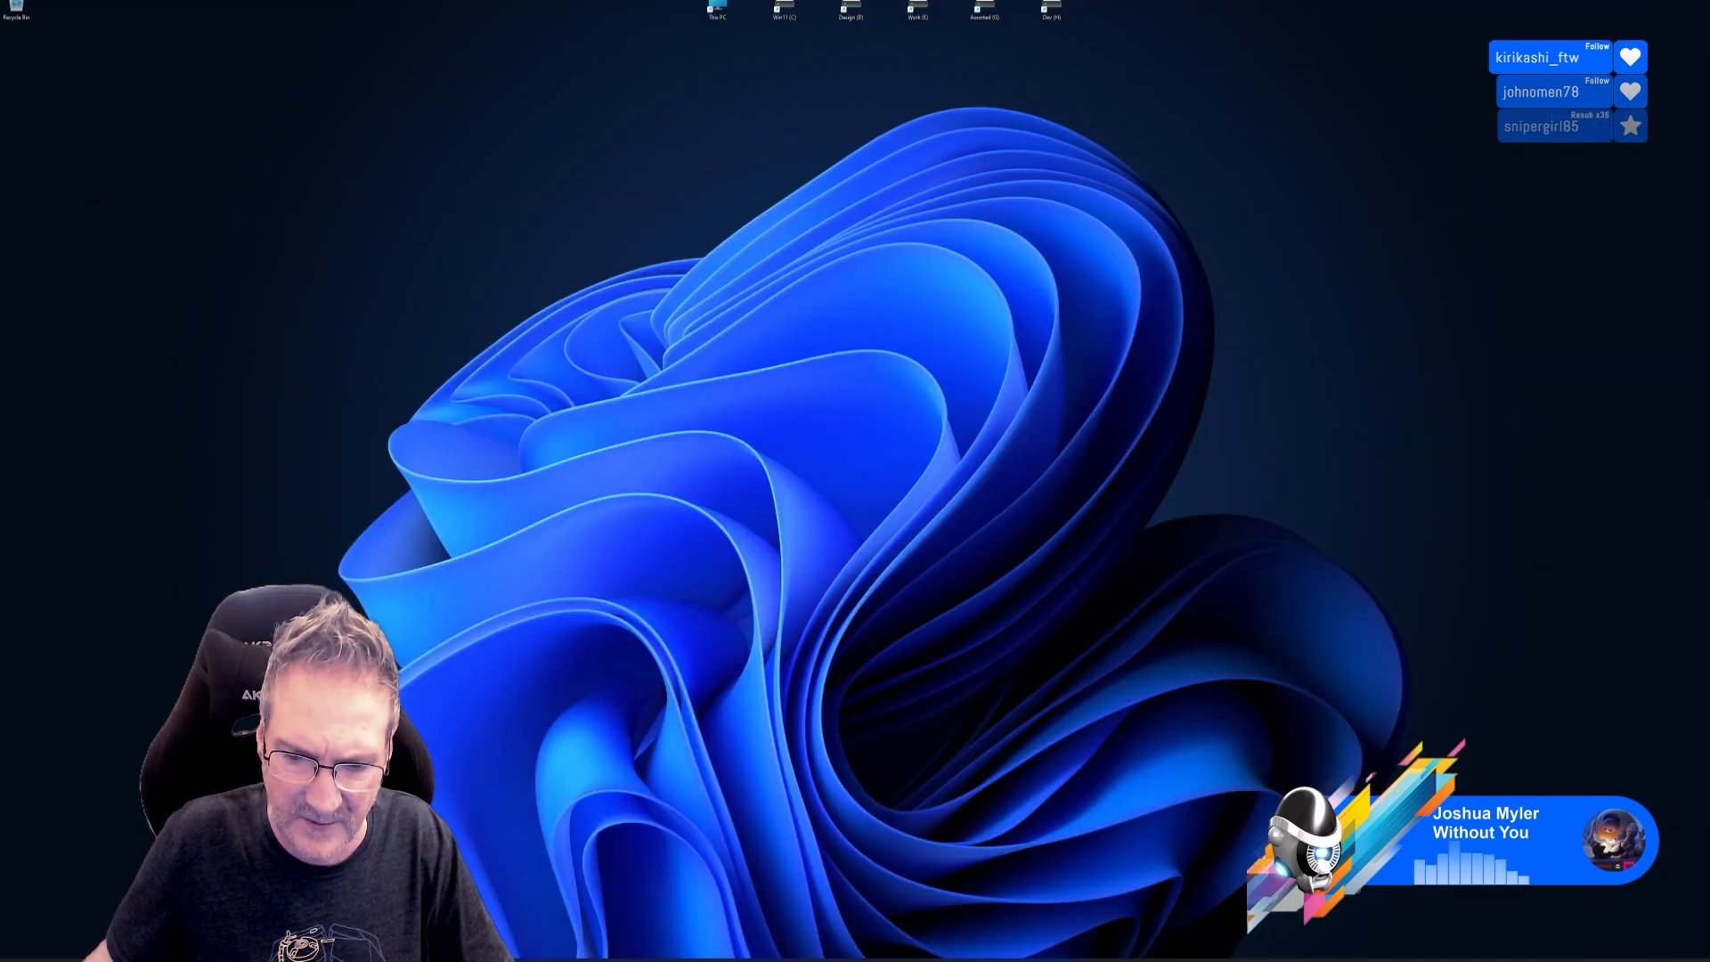
key("alt+Tab")
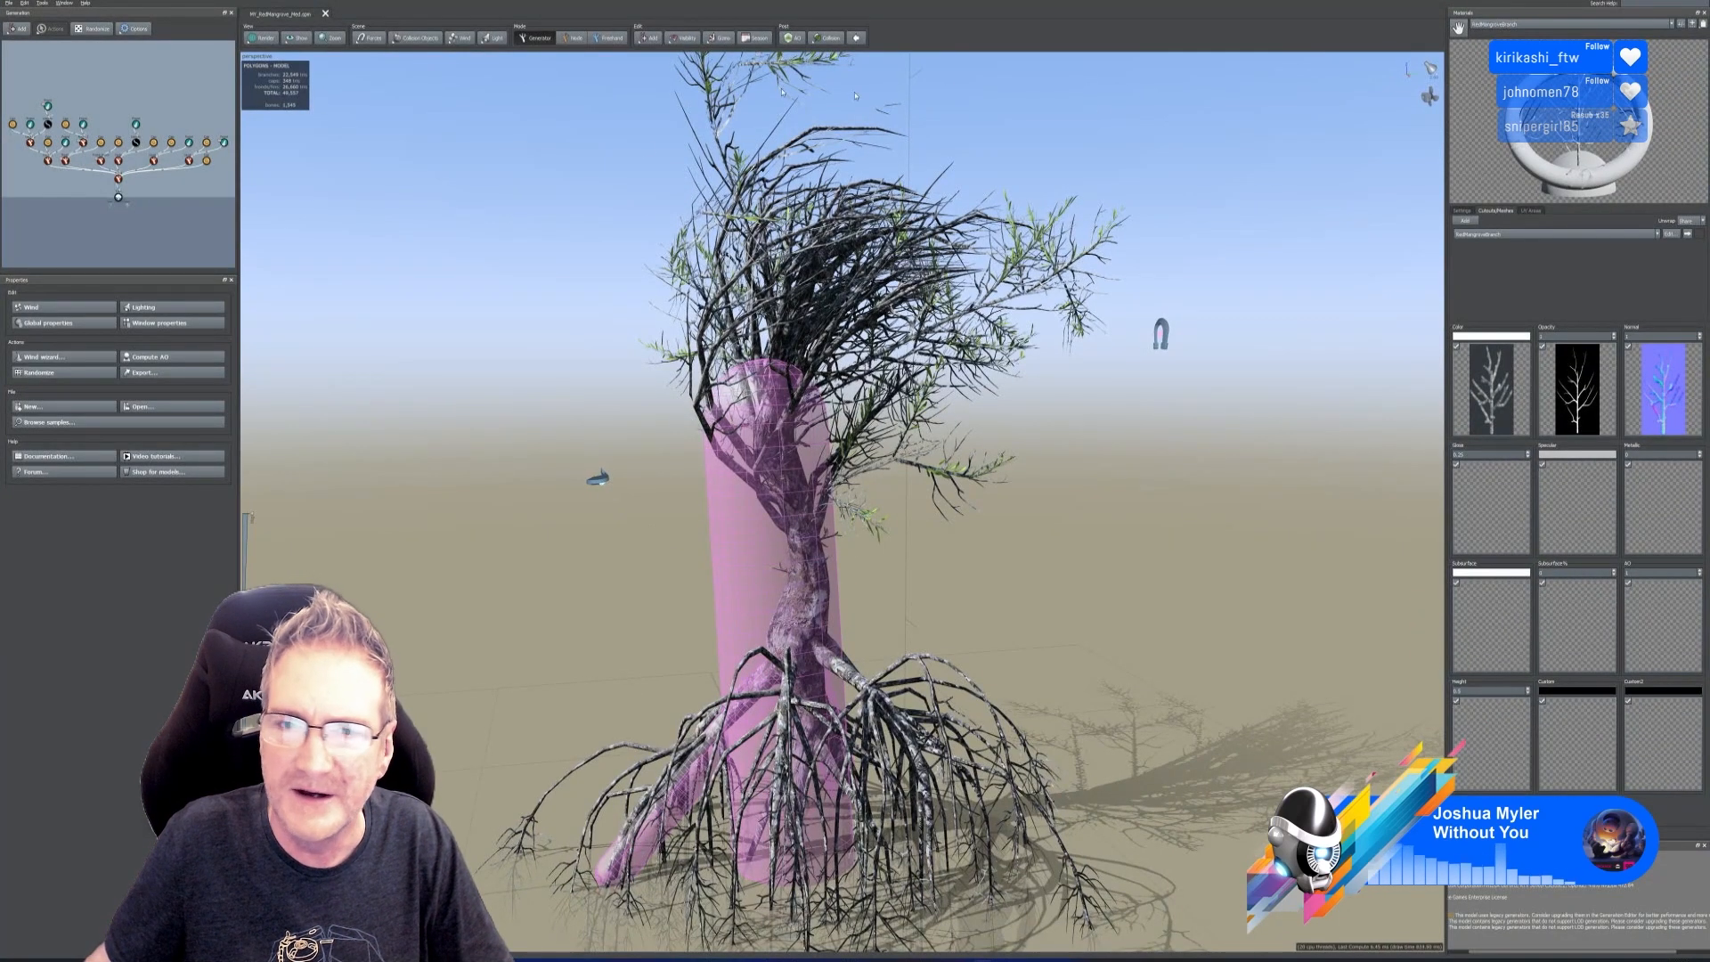
left_click_drag(1039, 519, 1220, 382)
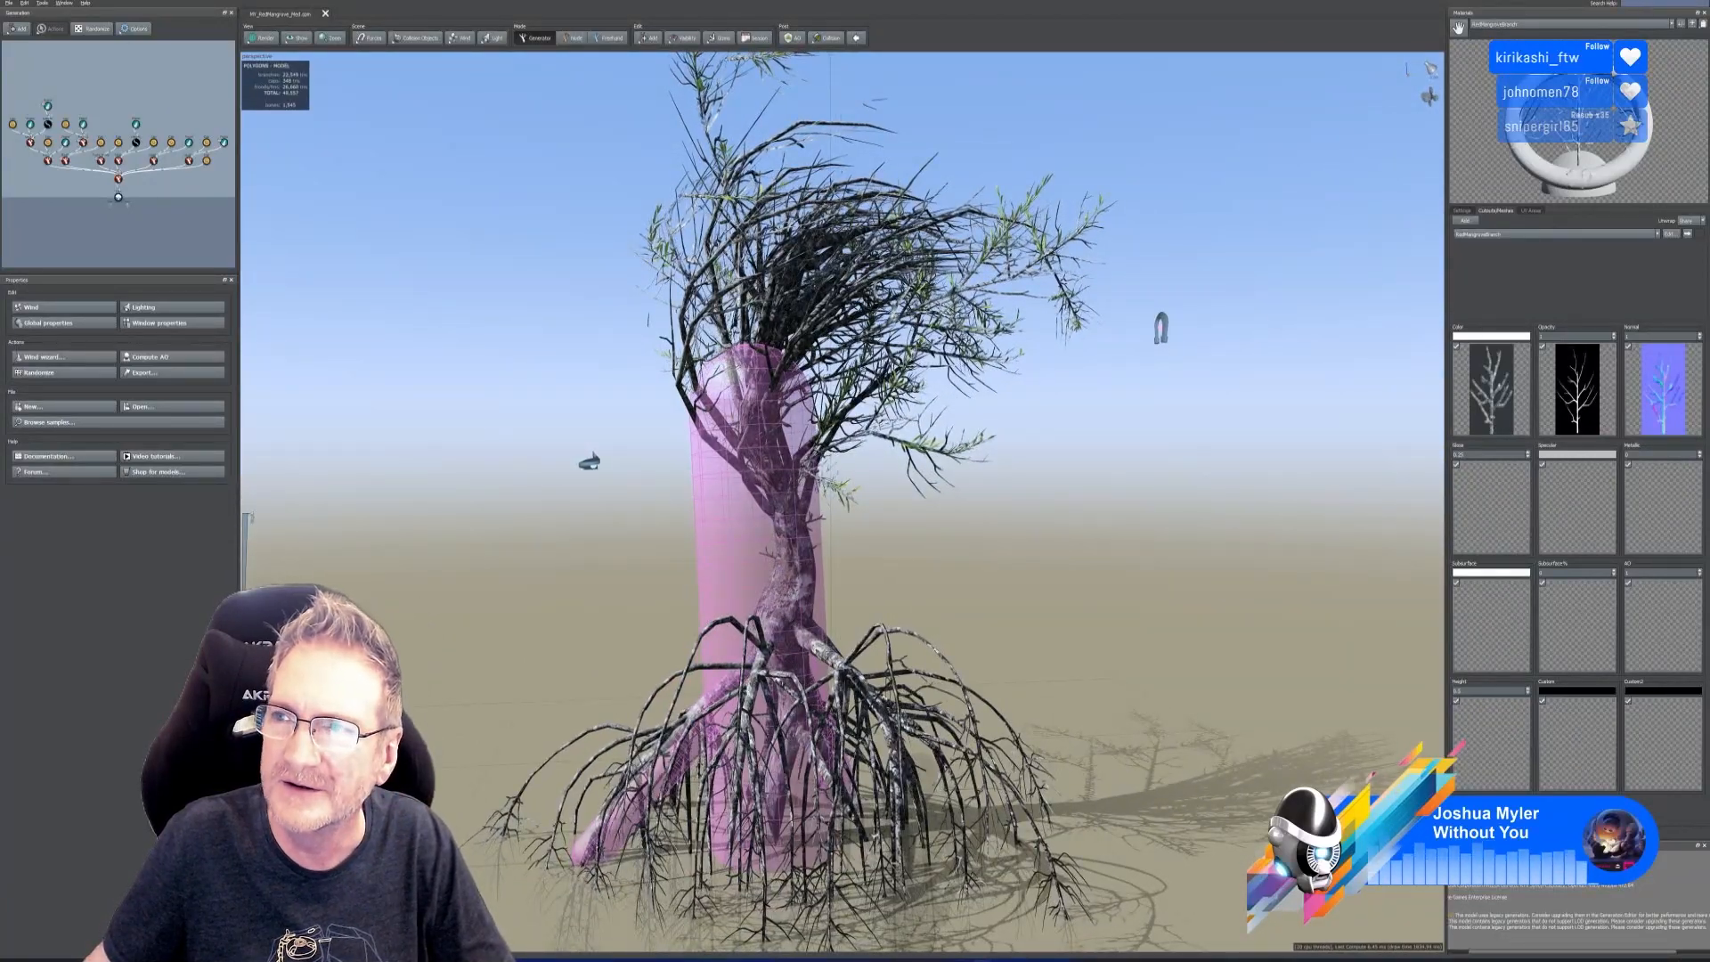
left_click(1659, 1)
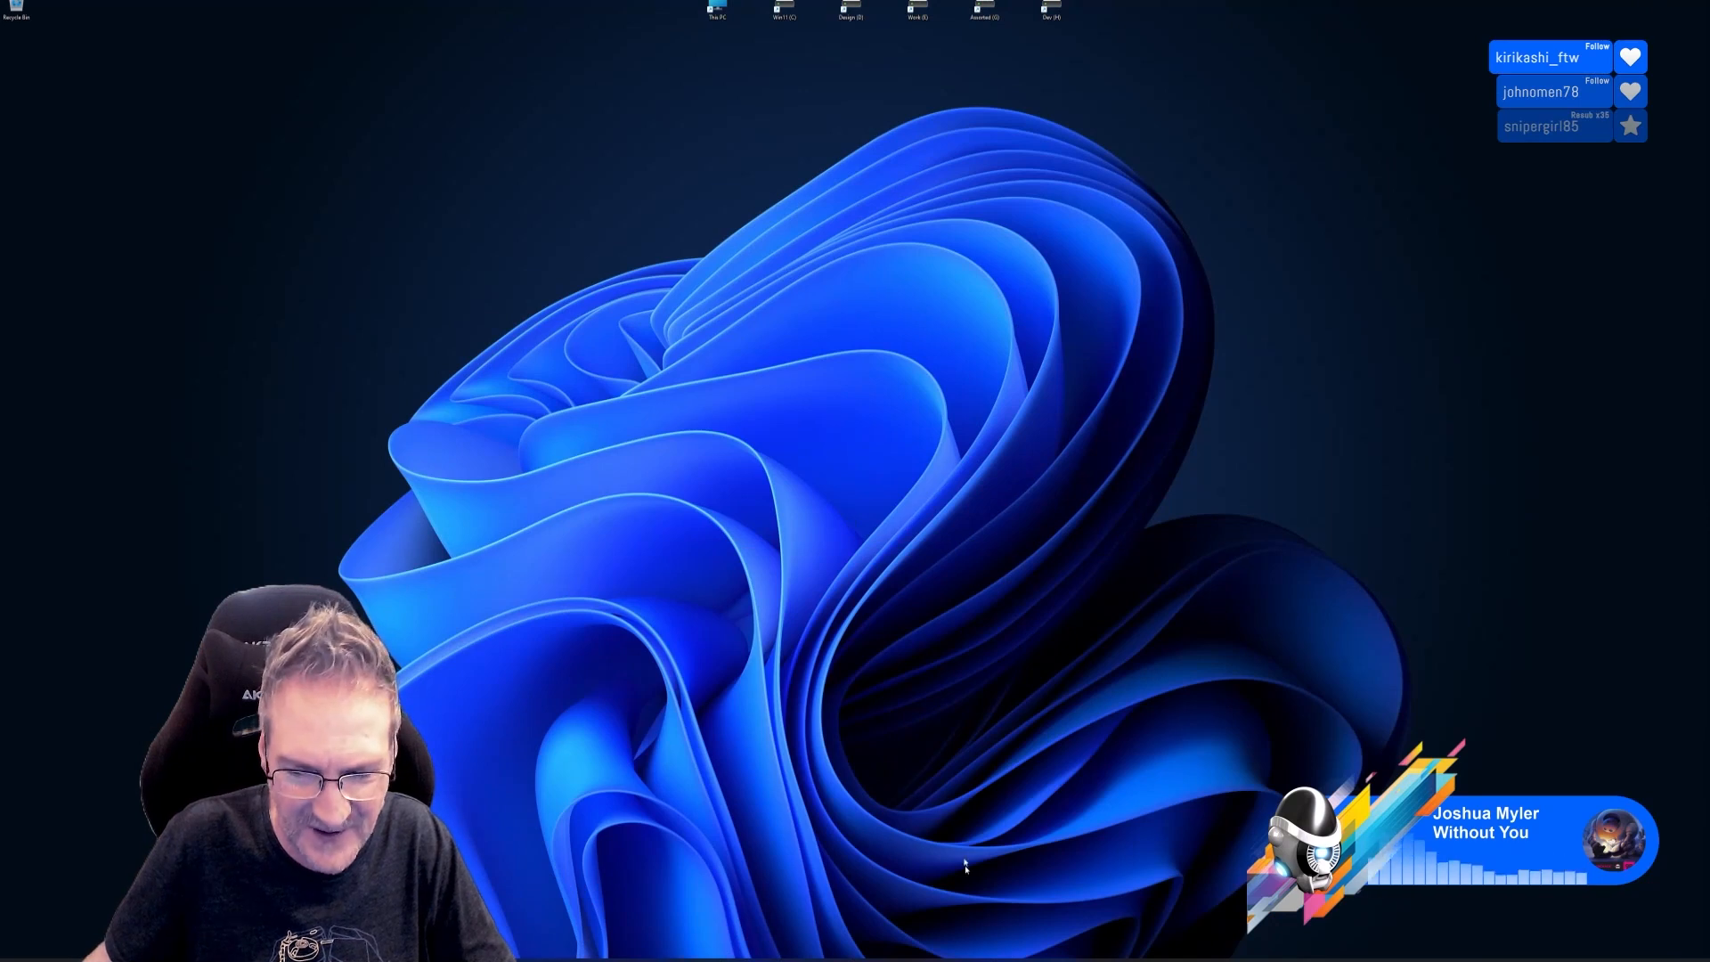
Switch to Substance 3D Painter and create a new project from the Garden_Hallway_ShortColumn FBX mesh.
left_click(966, 960)
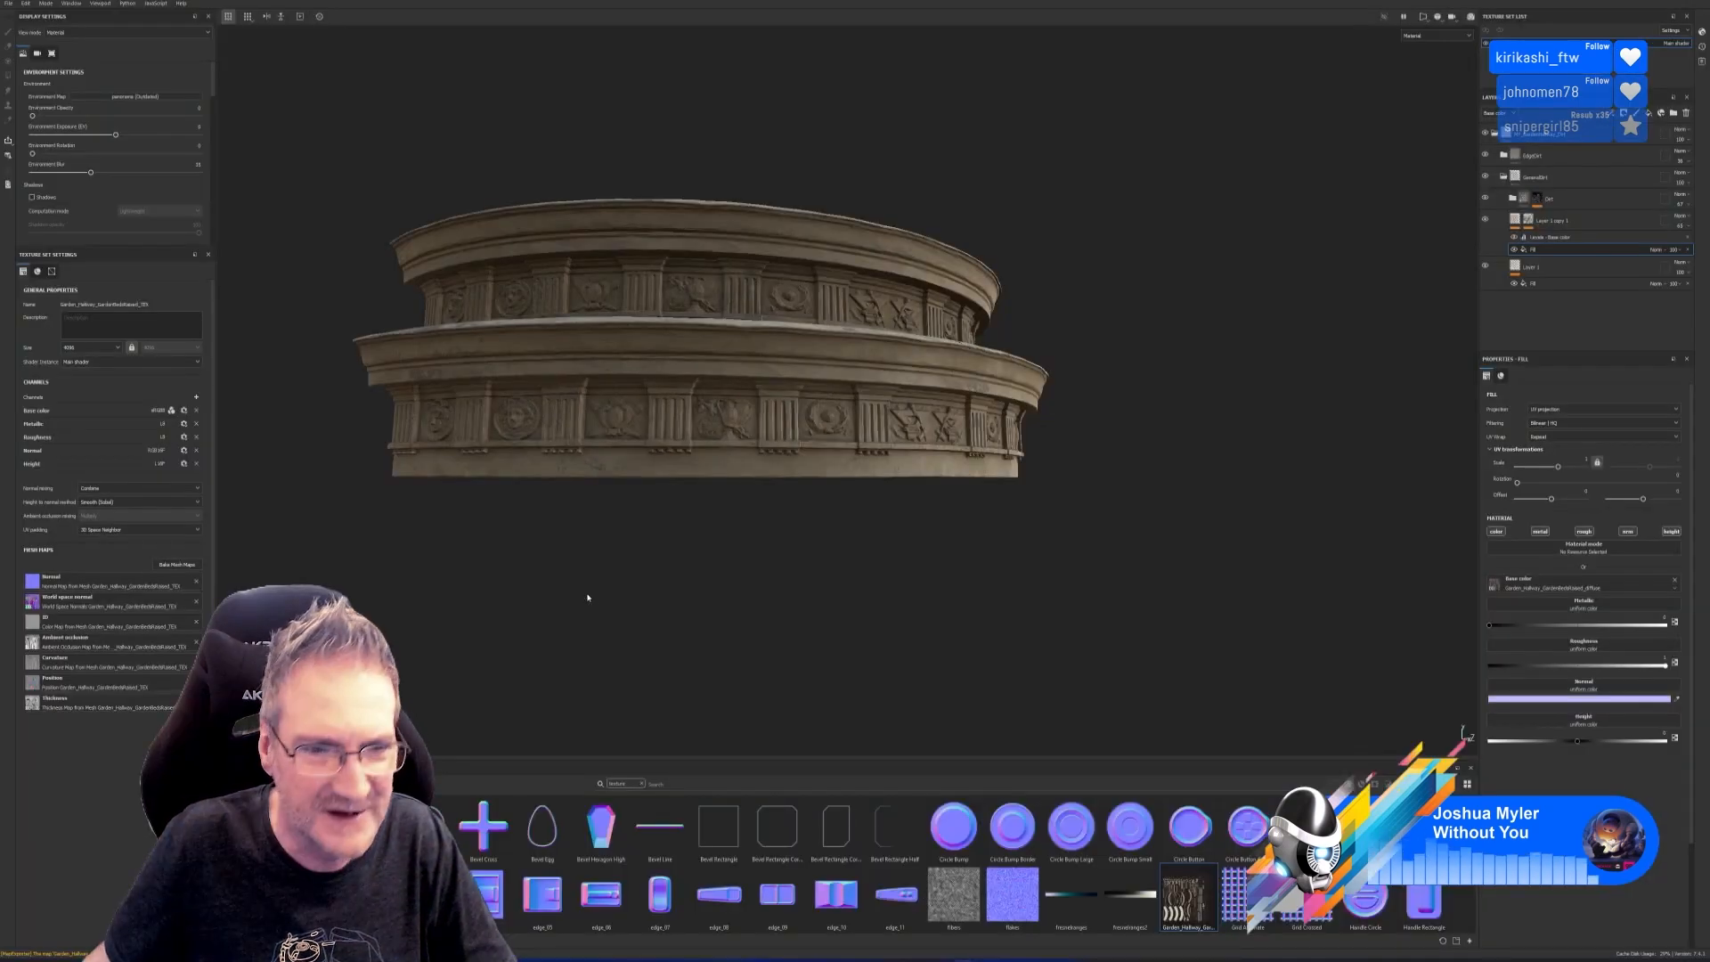
left_click(9, 4)
left_click(9, 5)
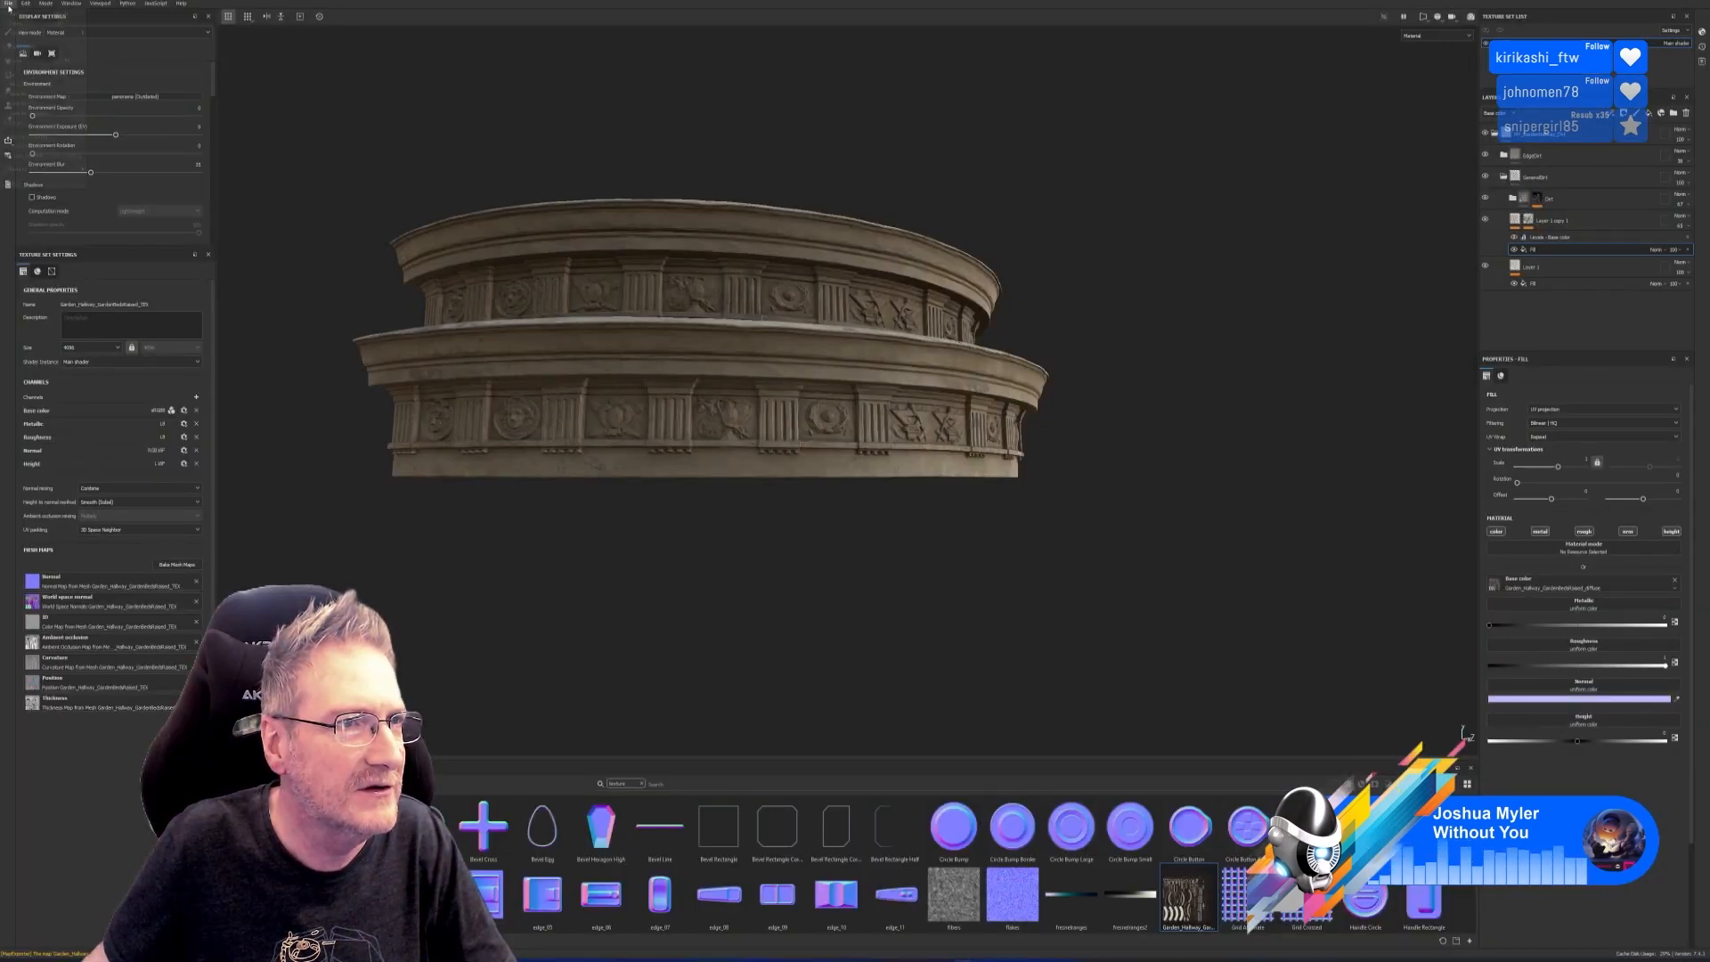
left_click(9, 5)
left_click(14, 18)
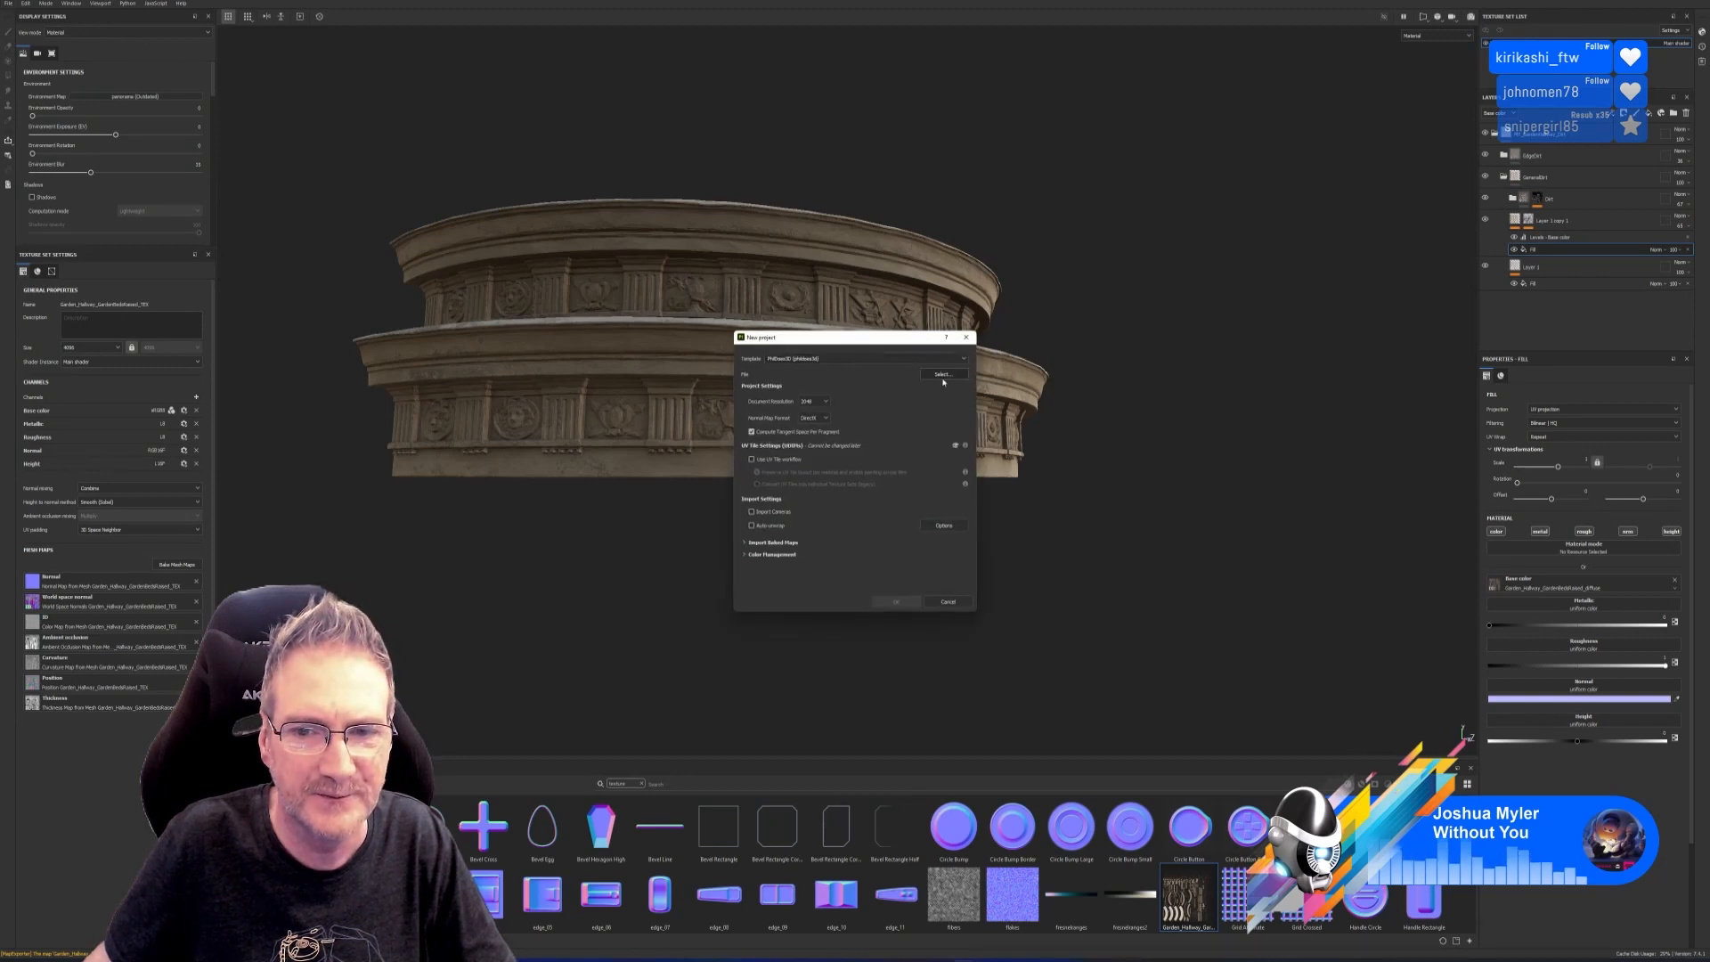
left_click(942, 375)
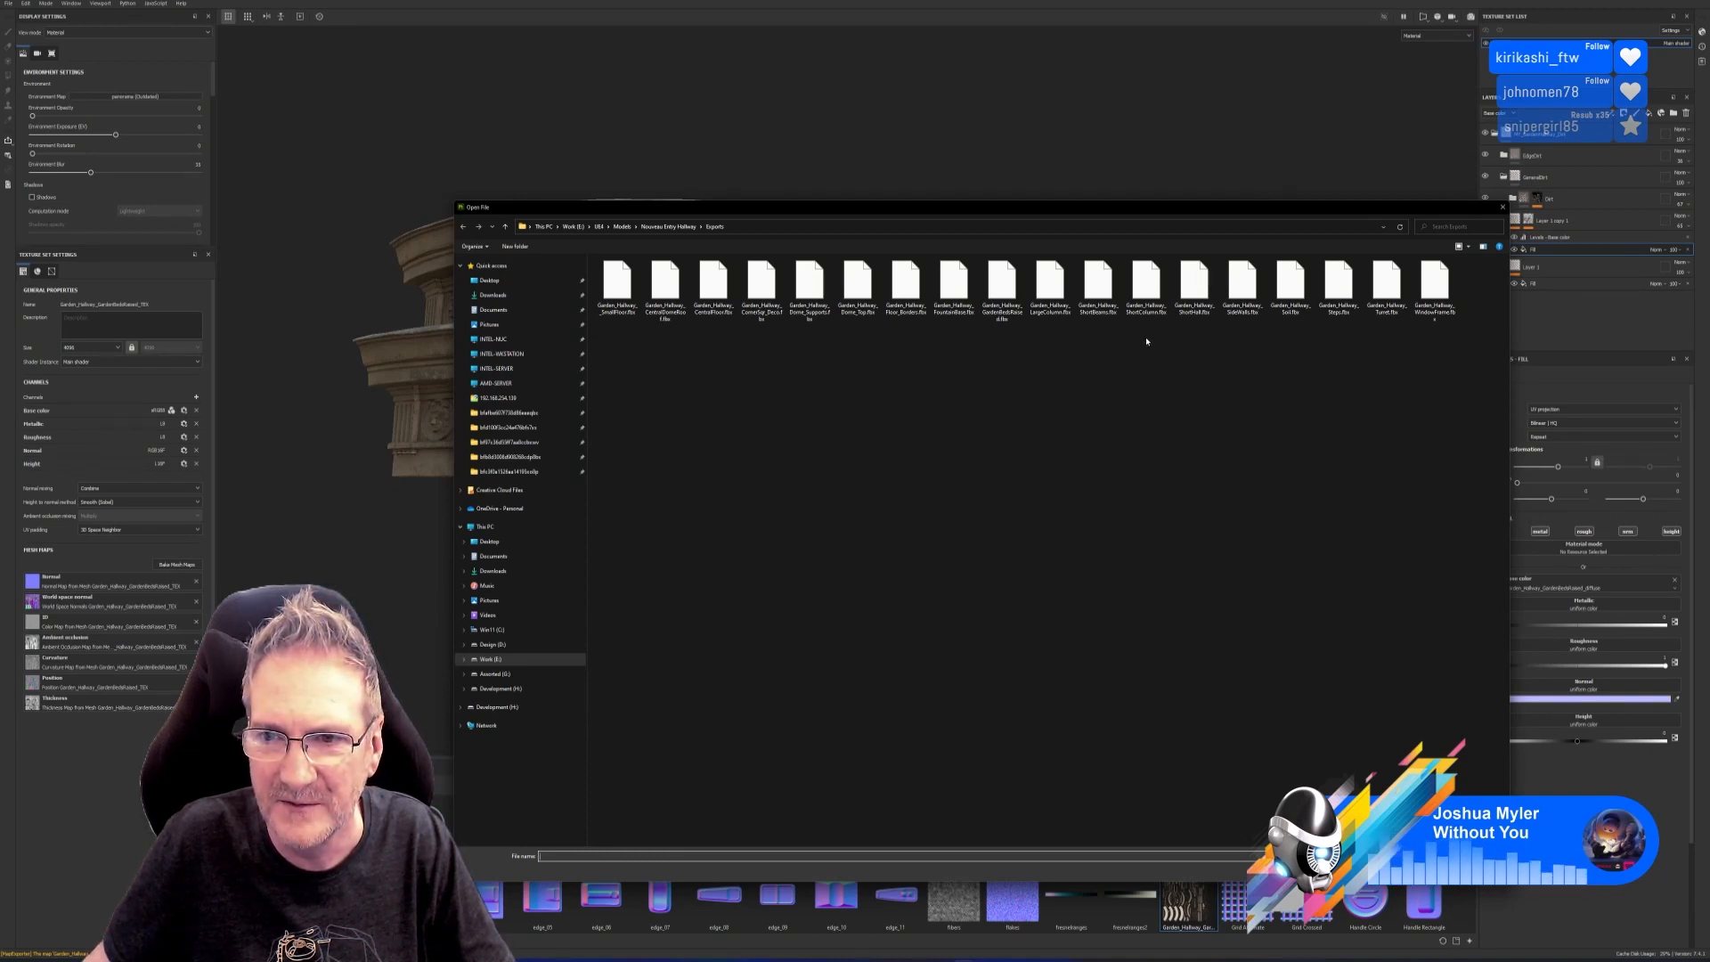
double_click(1146, 283)
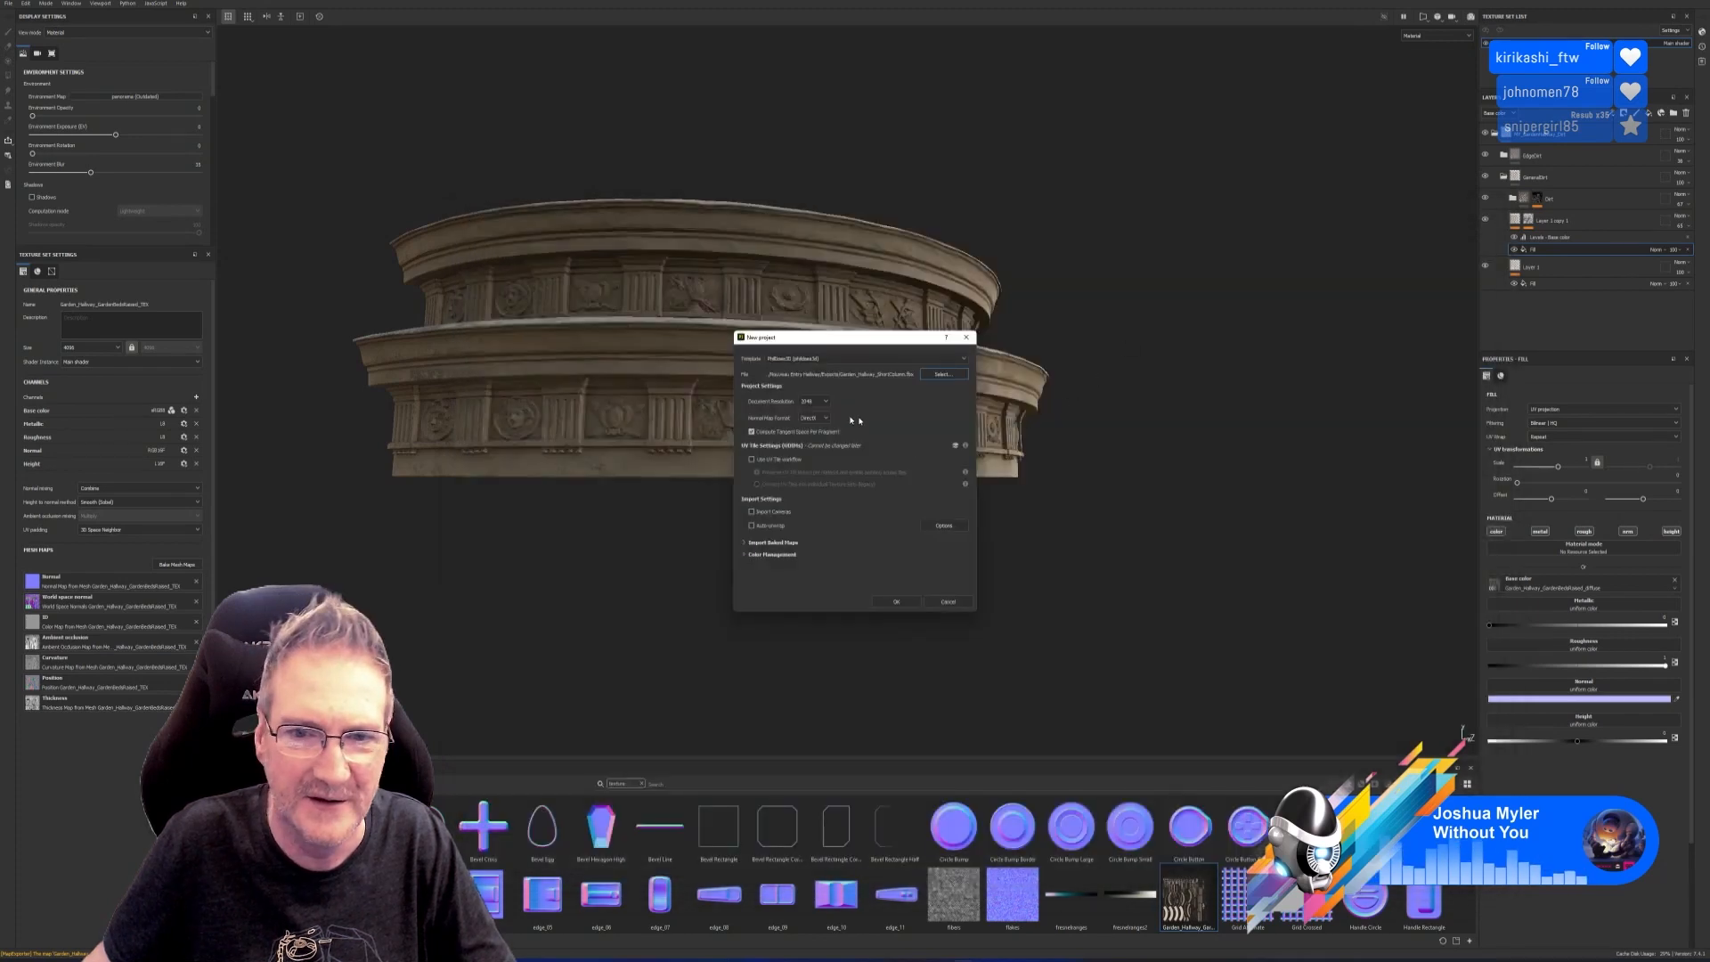
left_click(895, 602)
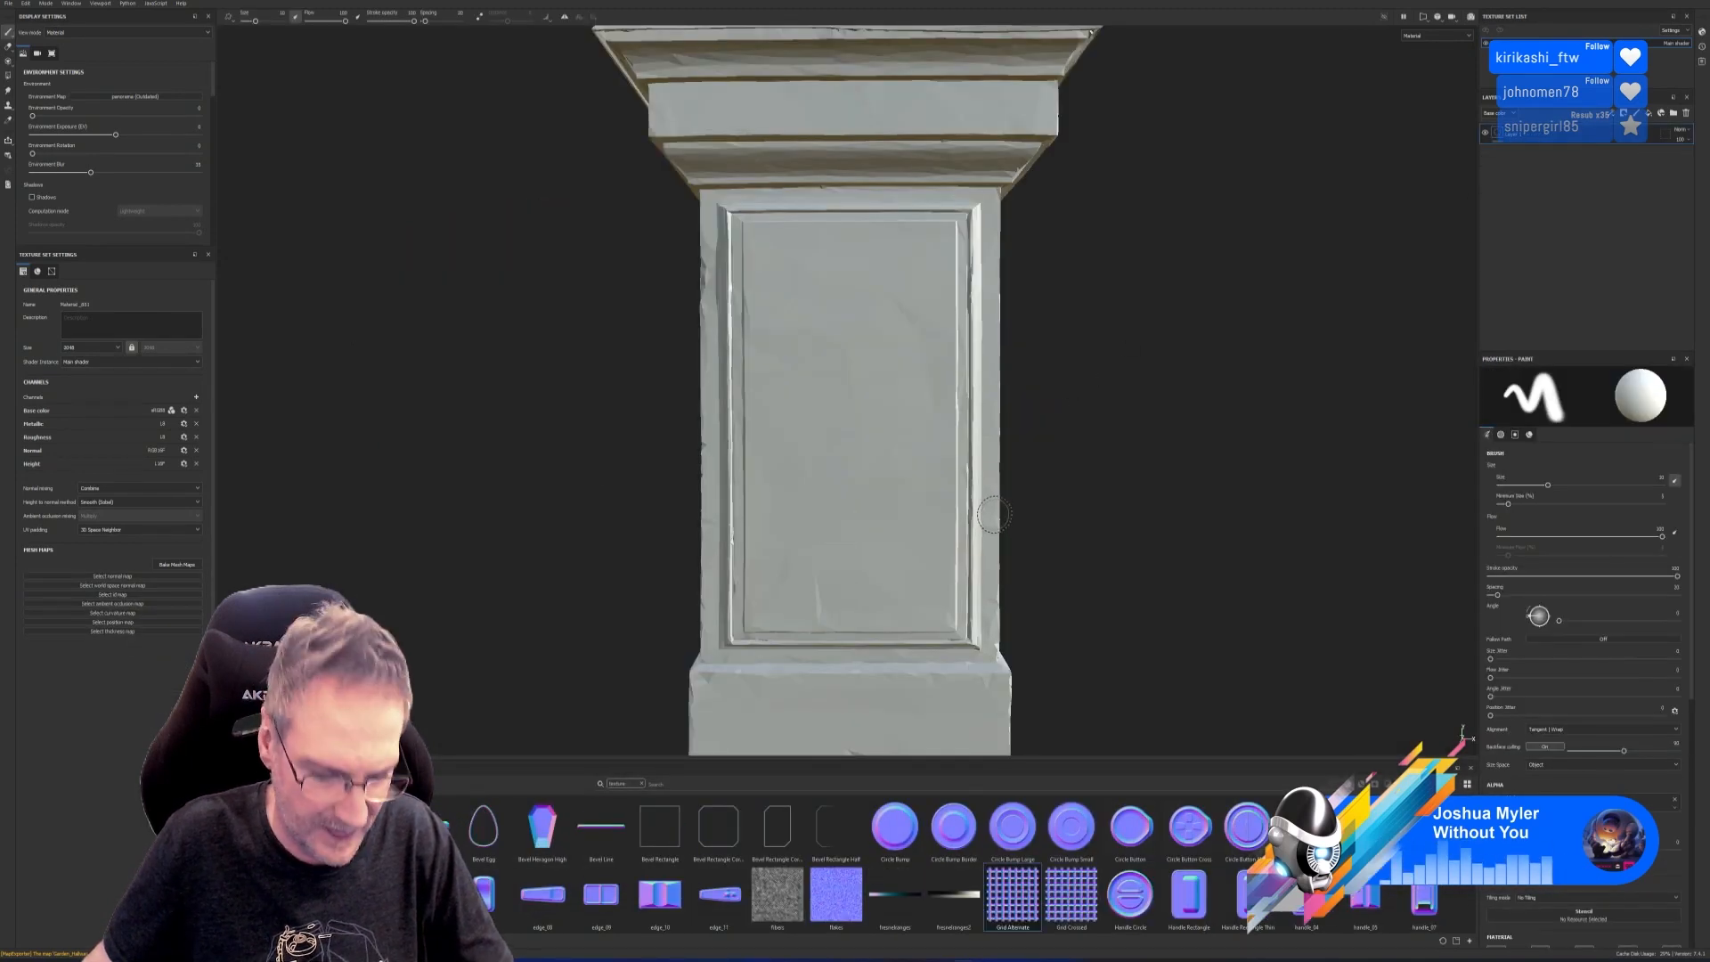
Bake the pillar's mesh maps at 2048 output size and rename its texture set to Garden_Hallway_ShortColumn_TEX.
left_click(178, 565)
left_click(876, 352)
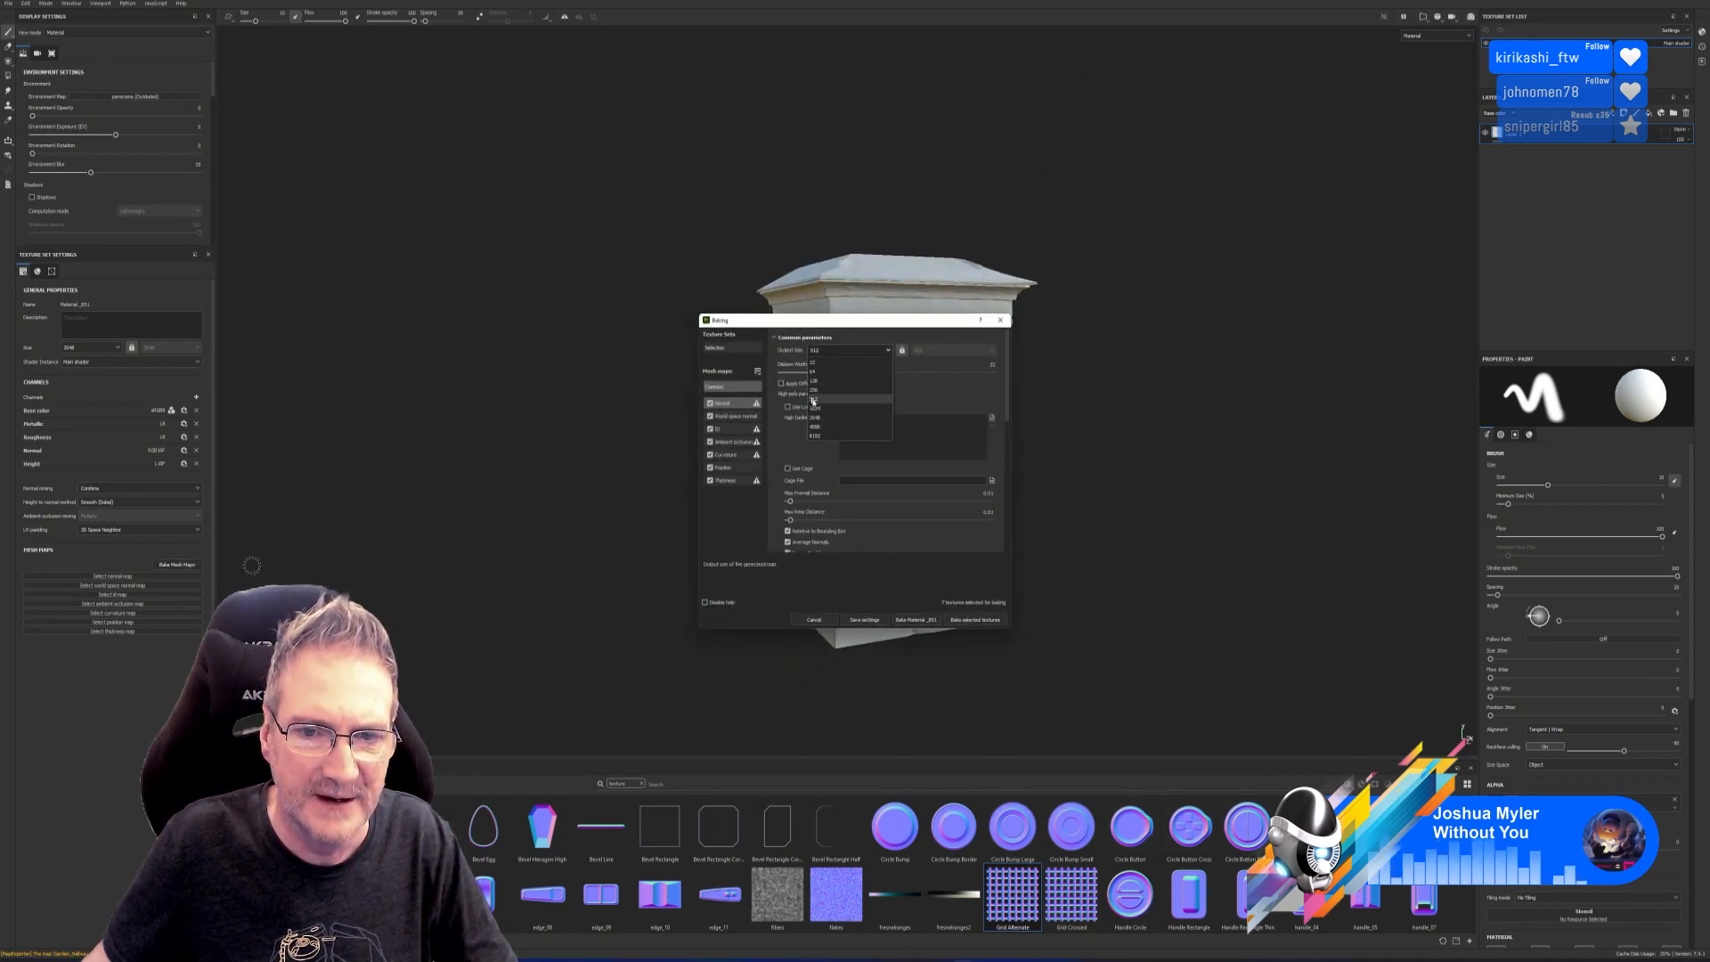
left_click(855, 420)
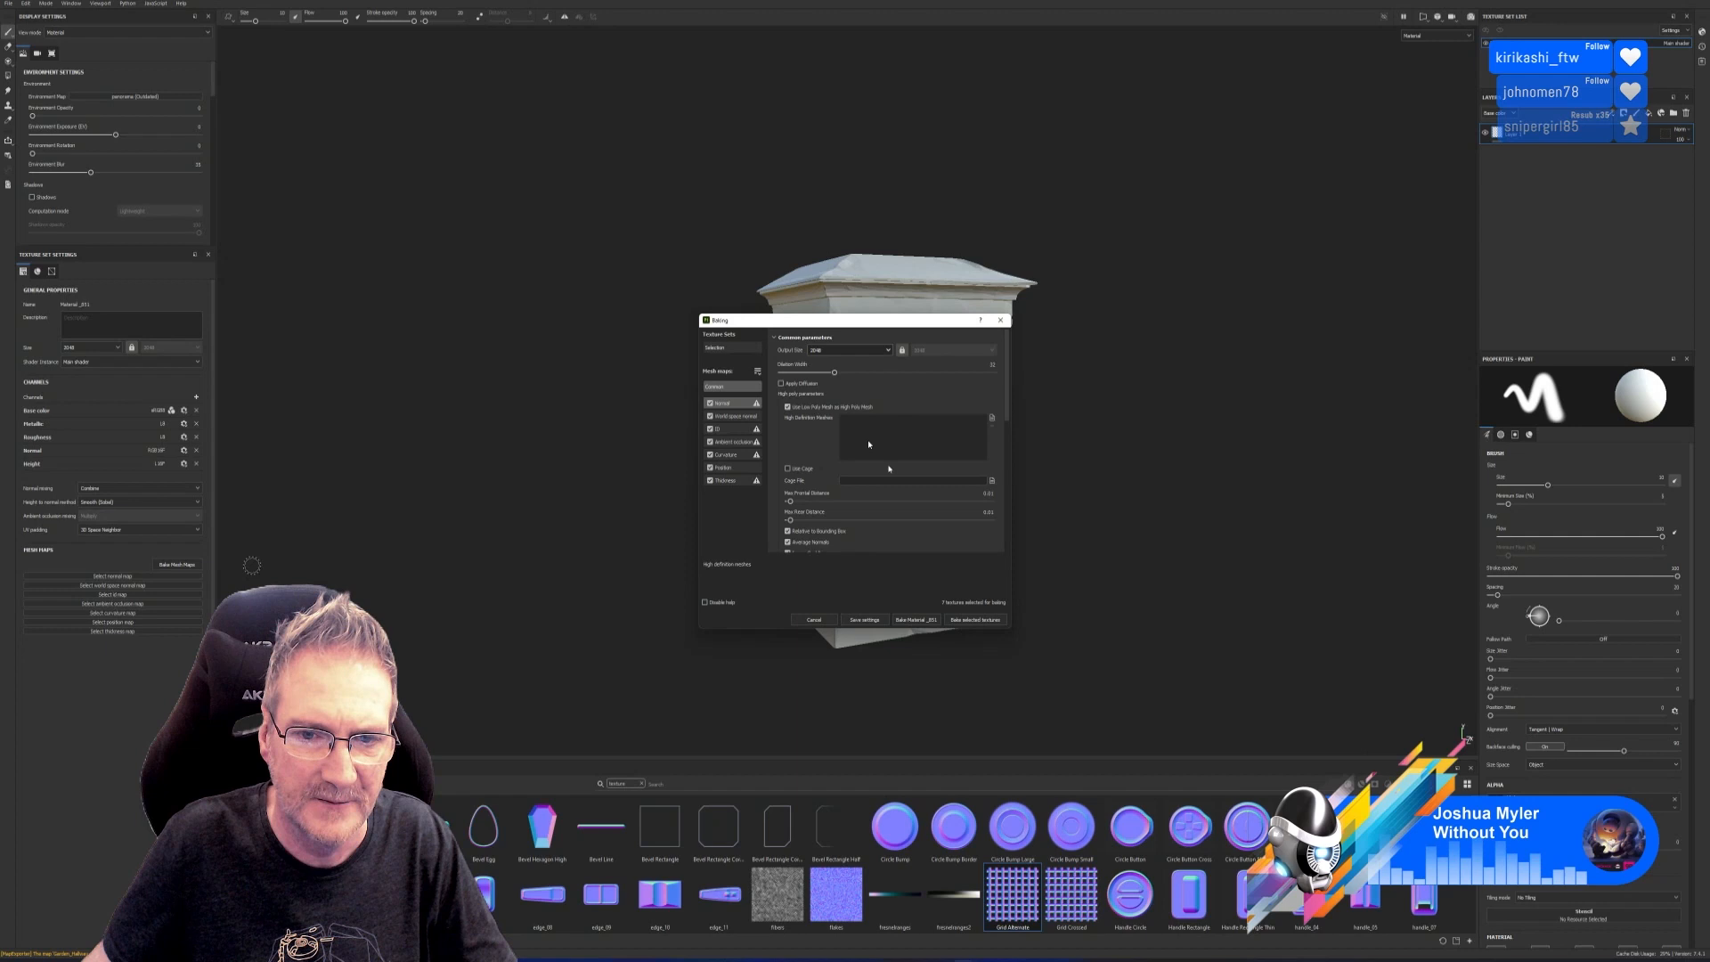
left_click(975, 618)
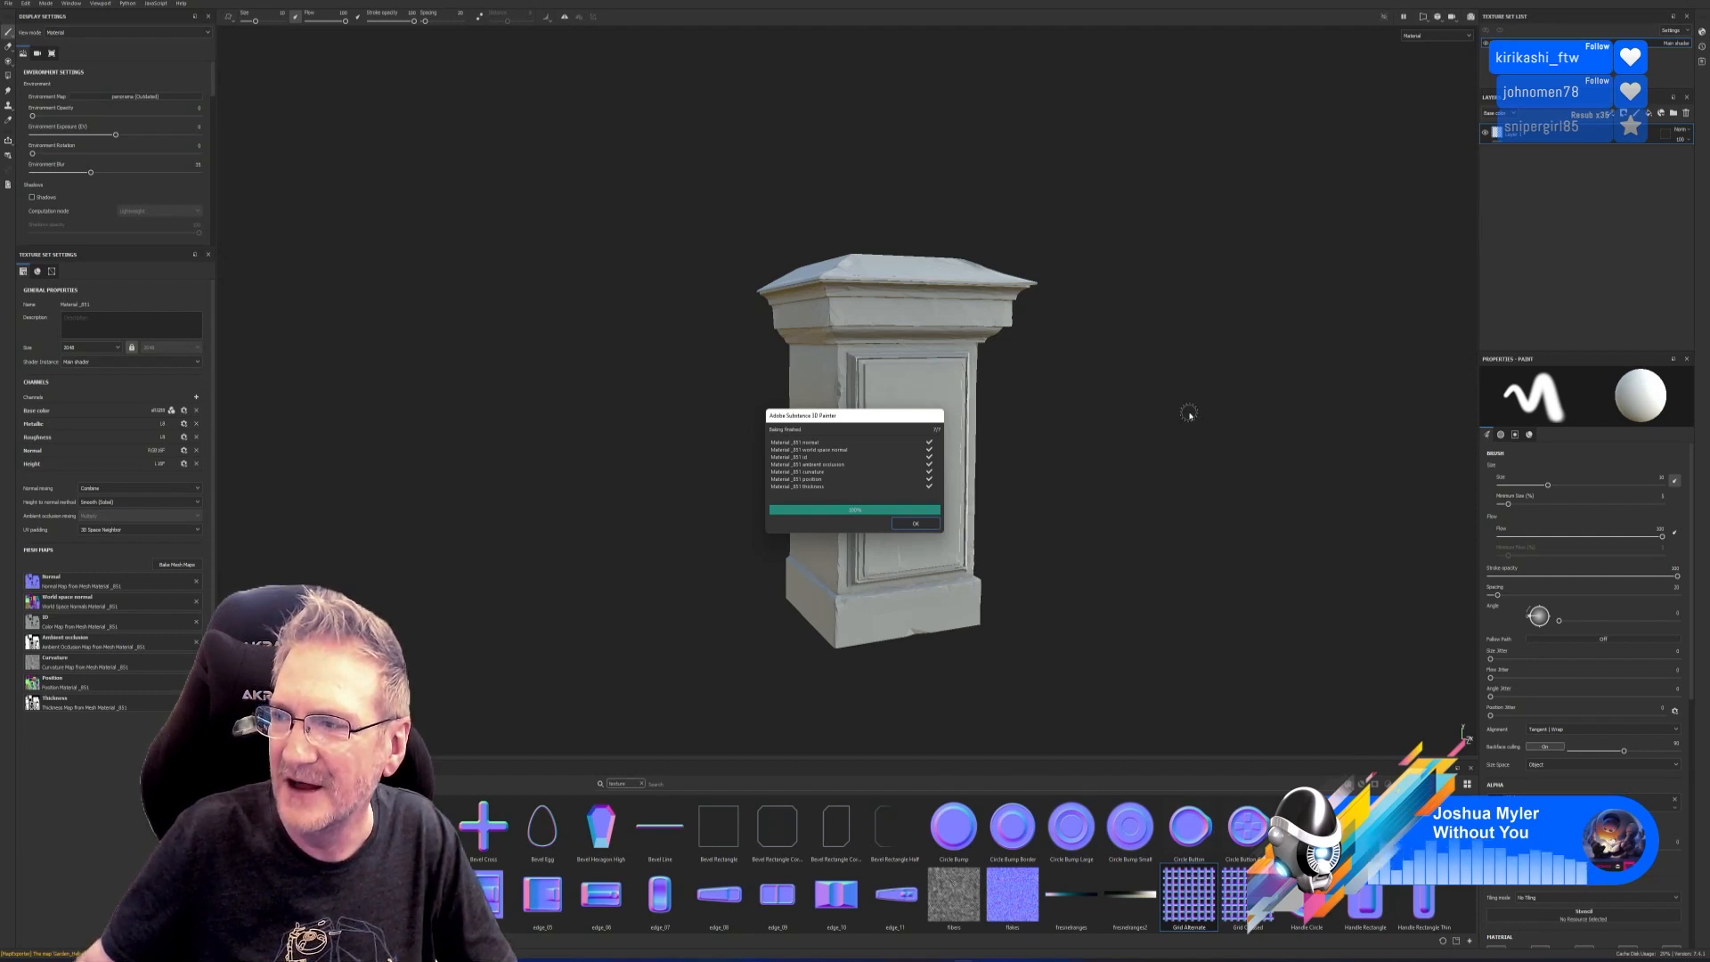
left_click(915, 525)
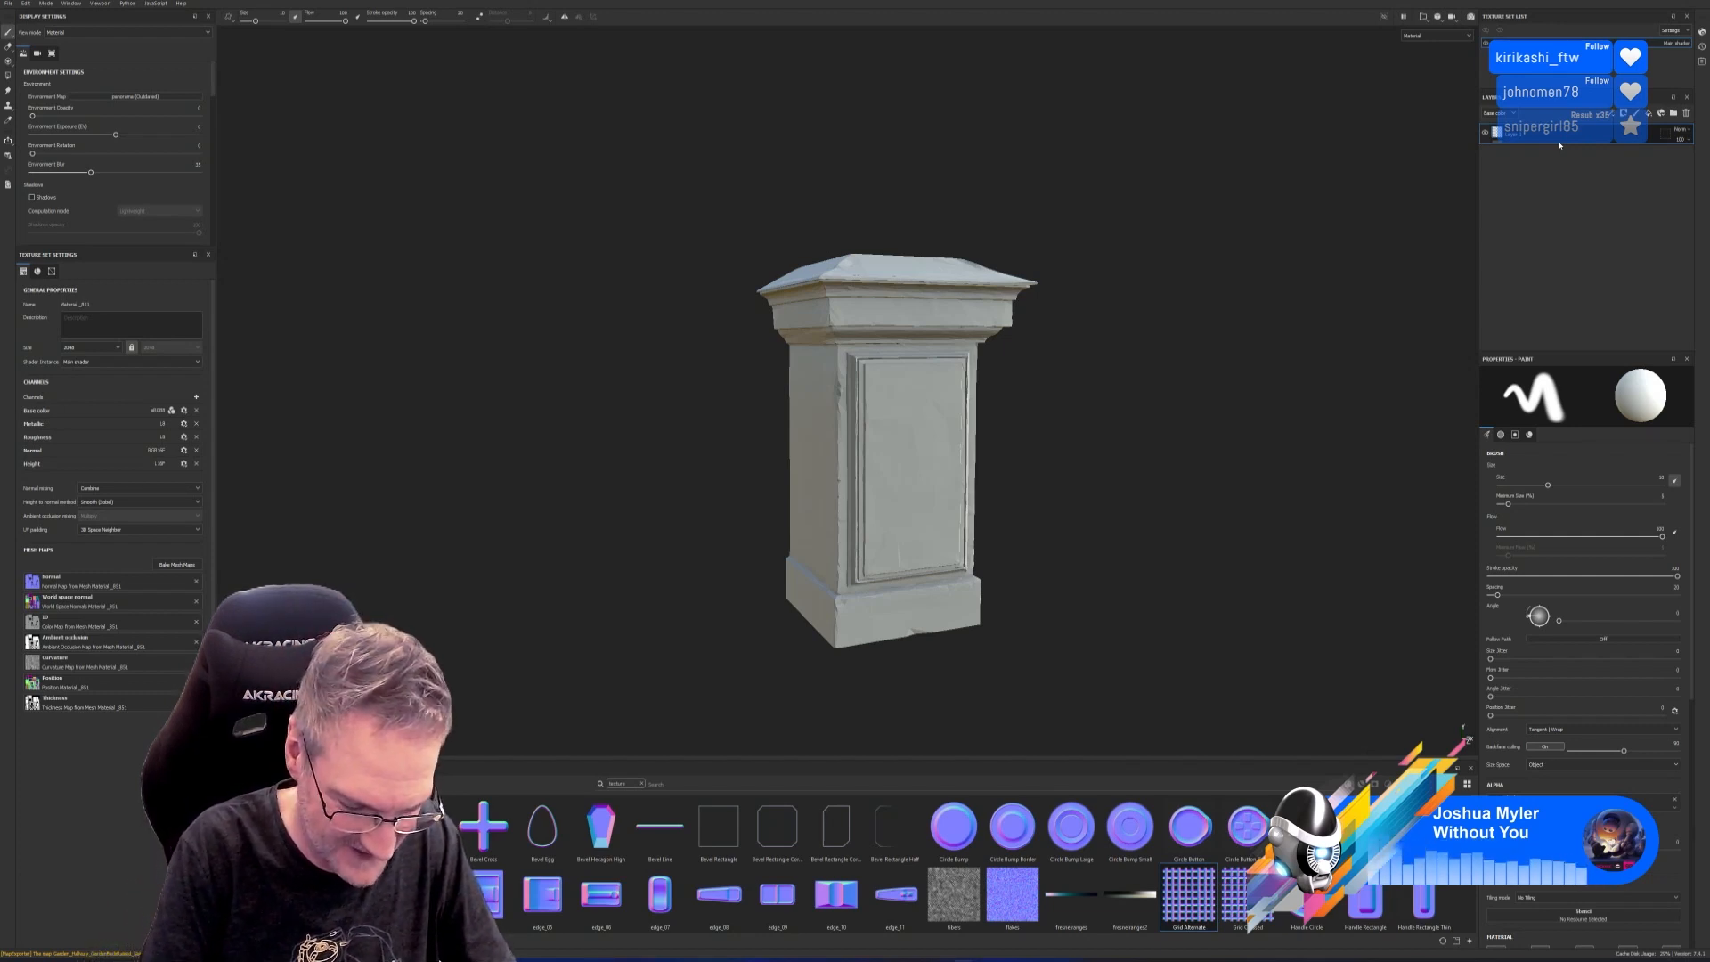
key("Return")
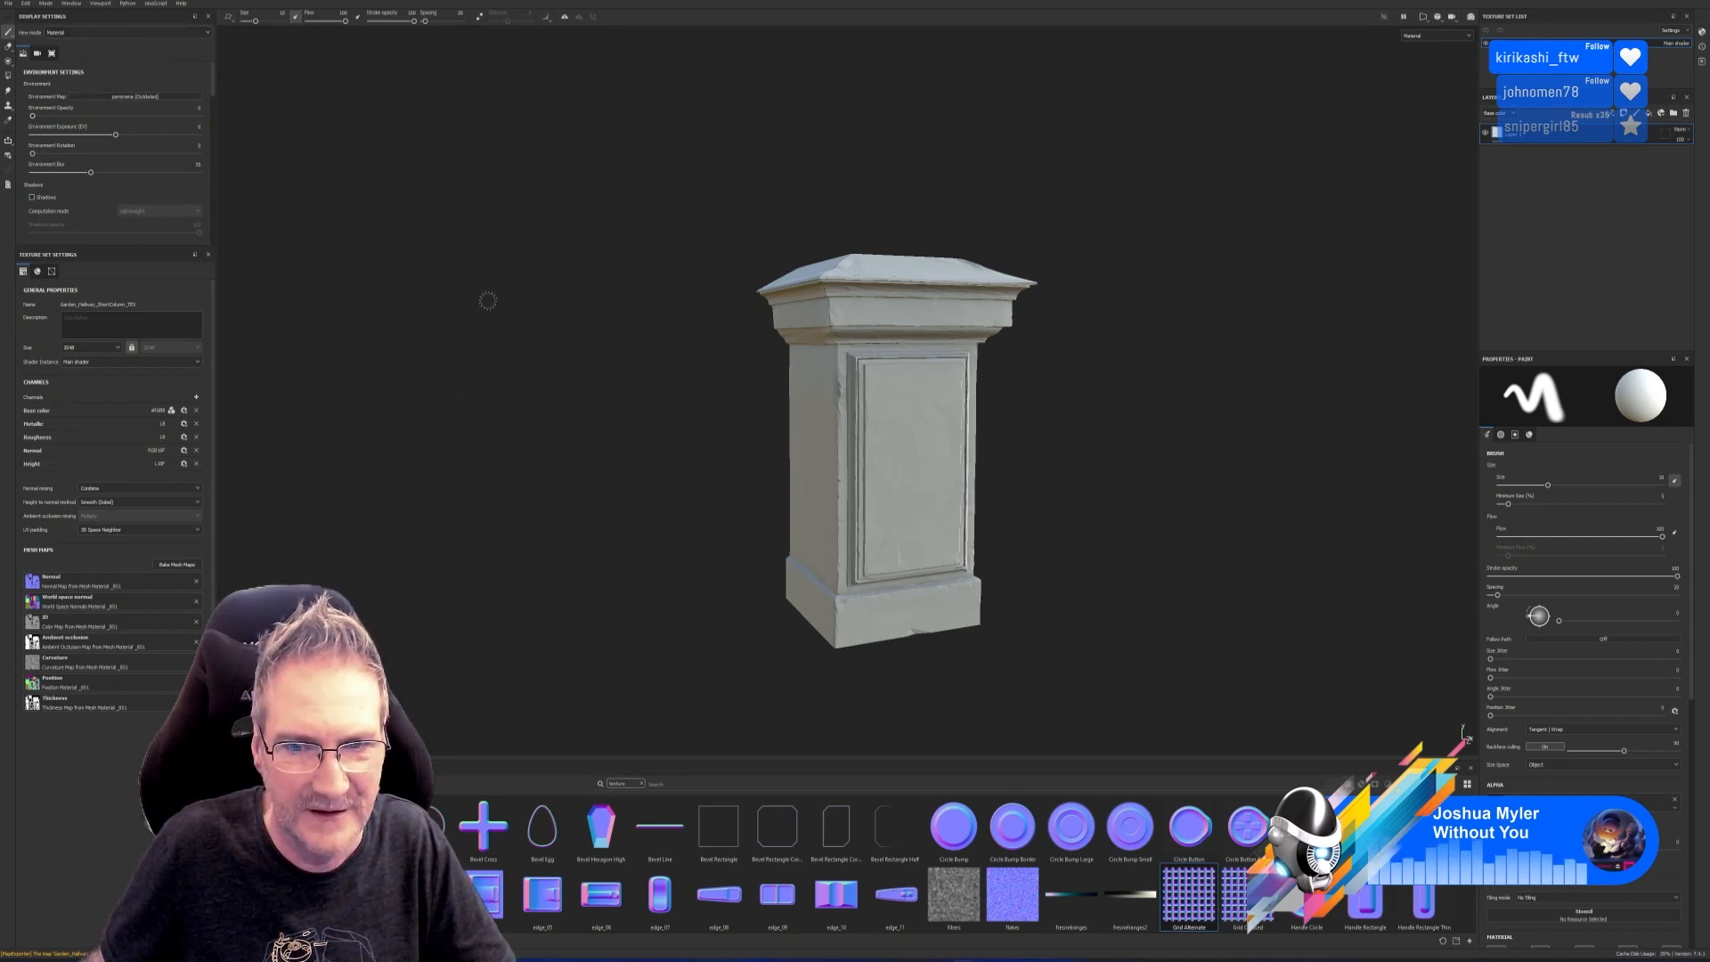
Apply the MY_GardenHallway smart material to the pillar, expand its folders and select the fill of the bottom layer.
left_click(642, 783)
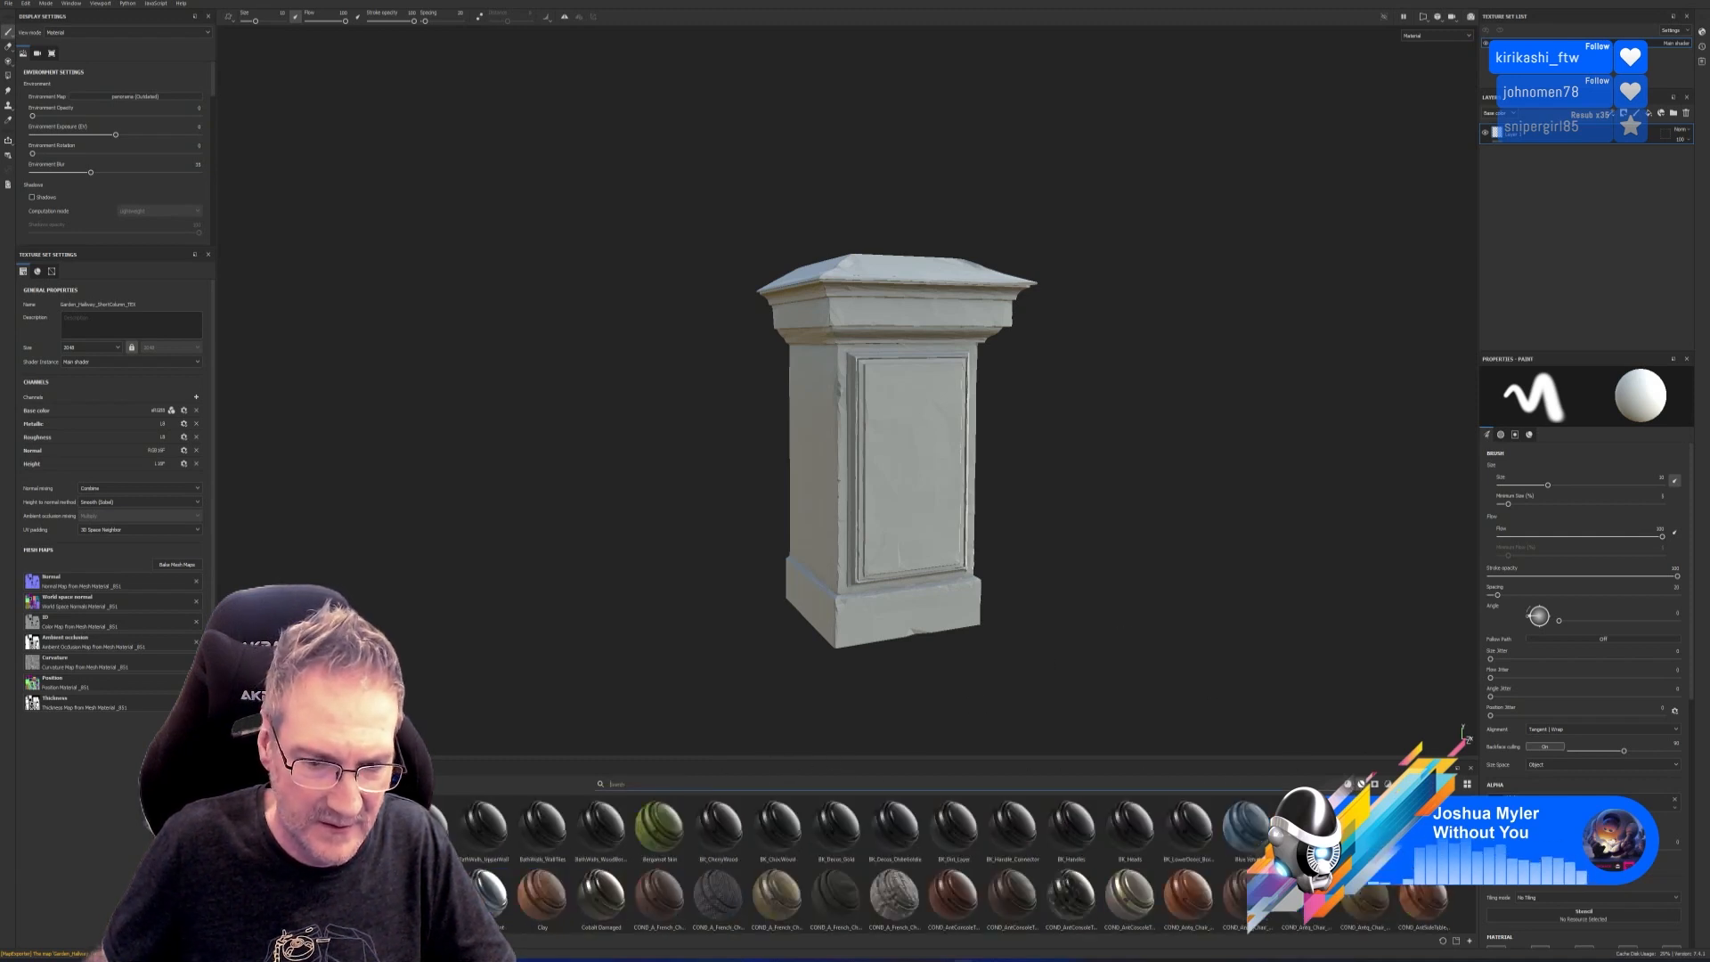
type("my")
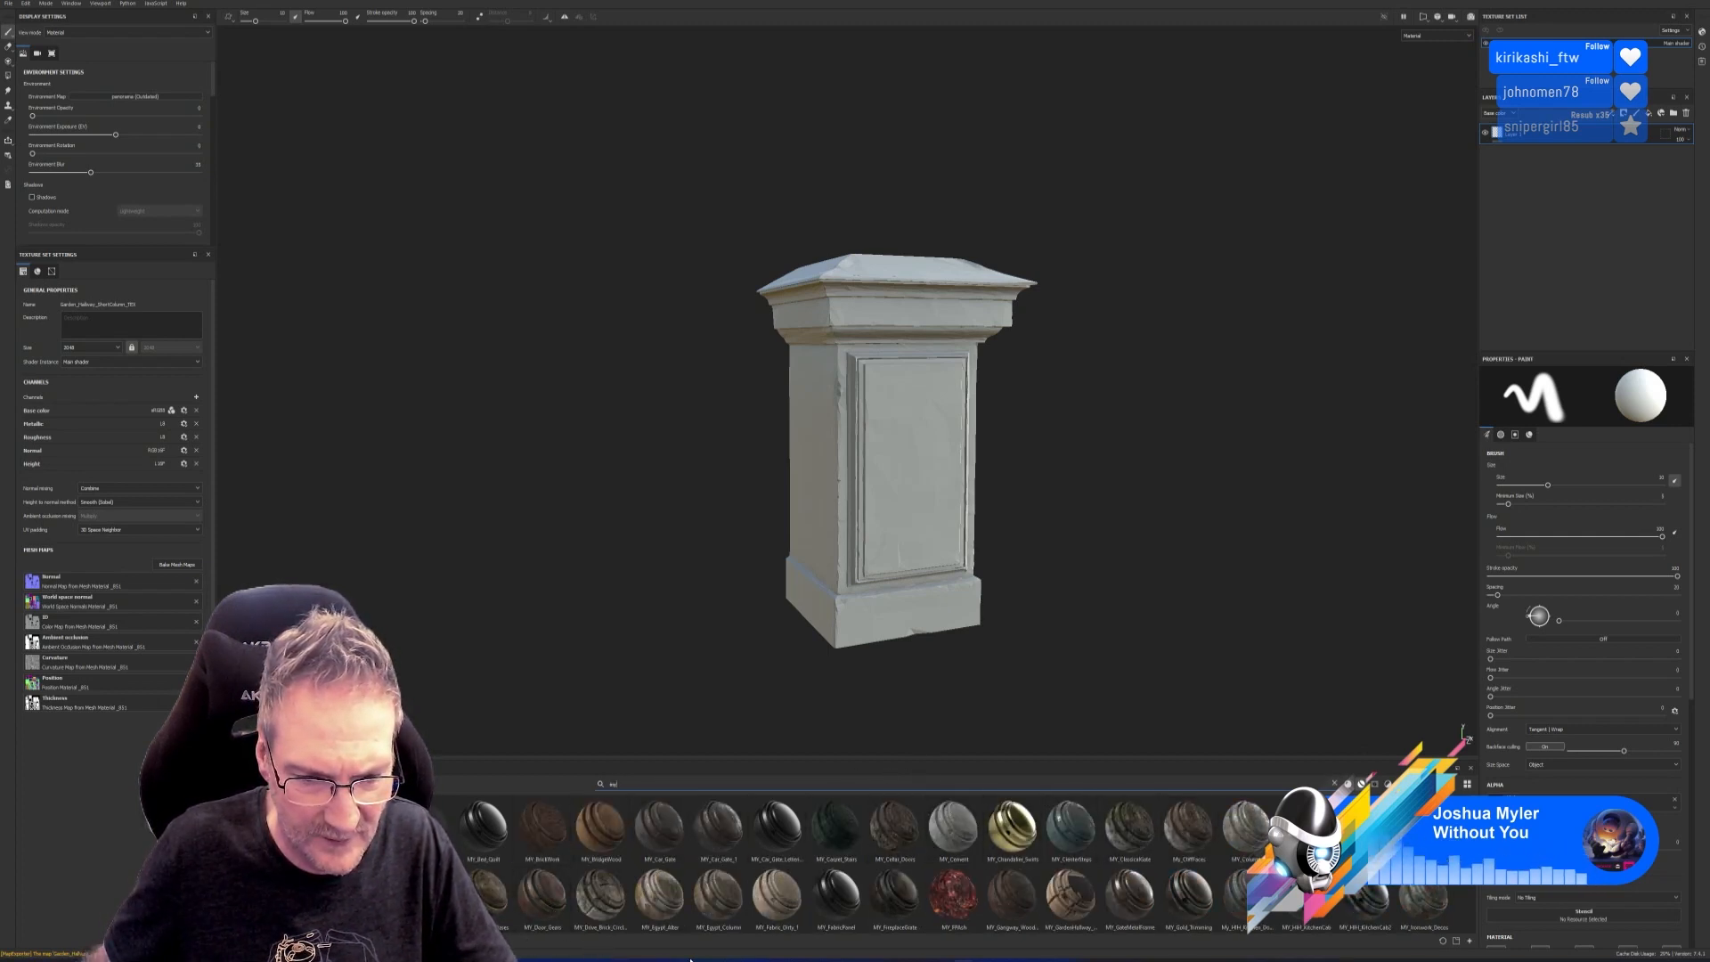
left_click_drag(1070, 895, 921, 520)
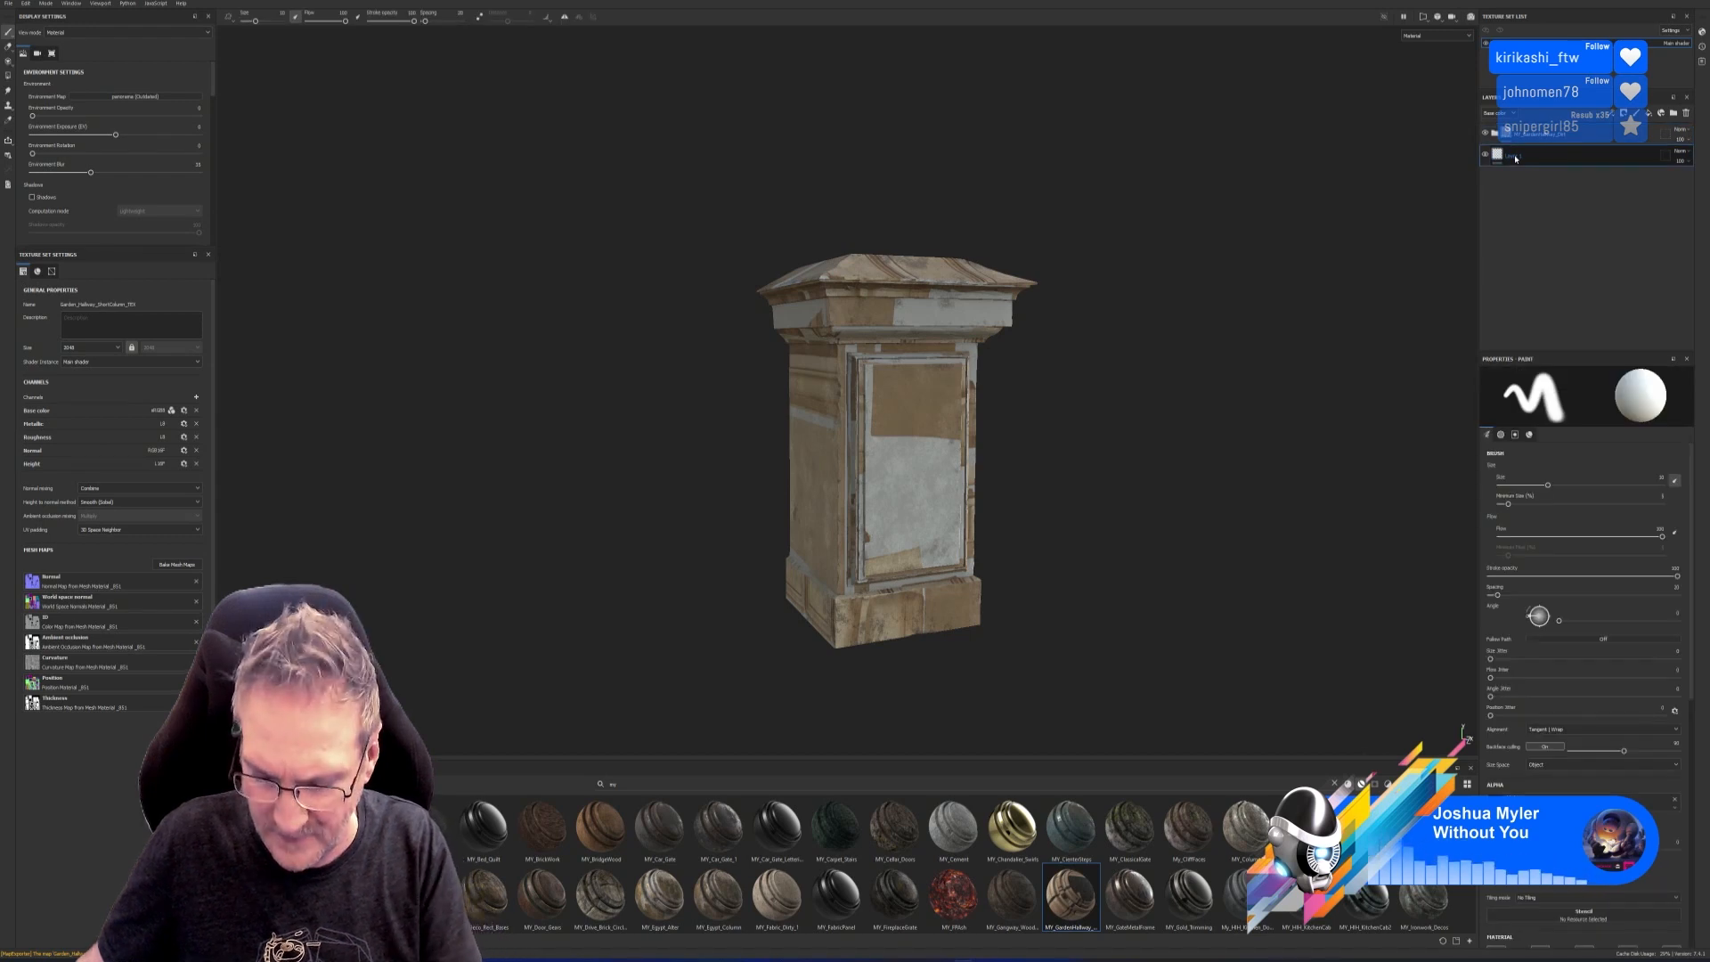
left_click(1495, 132)
left_click(1504, 177)
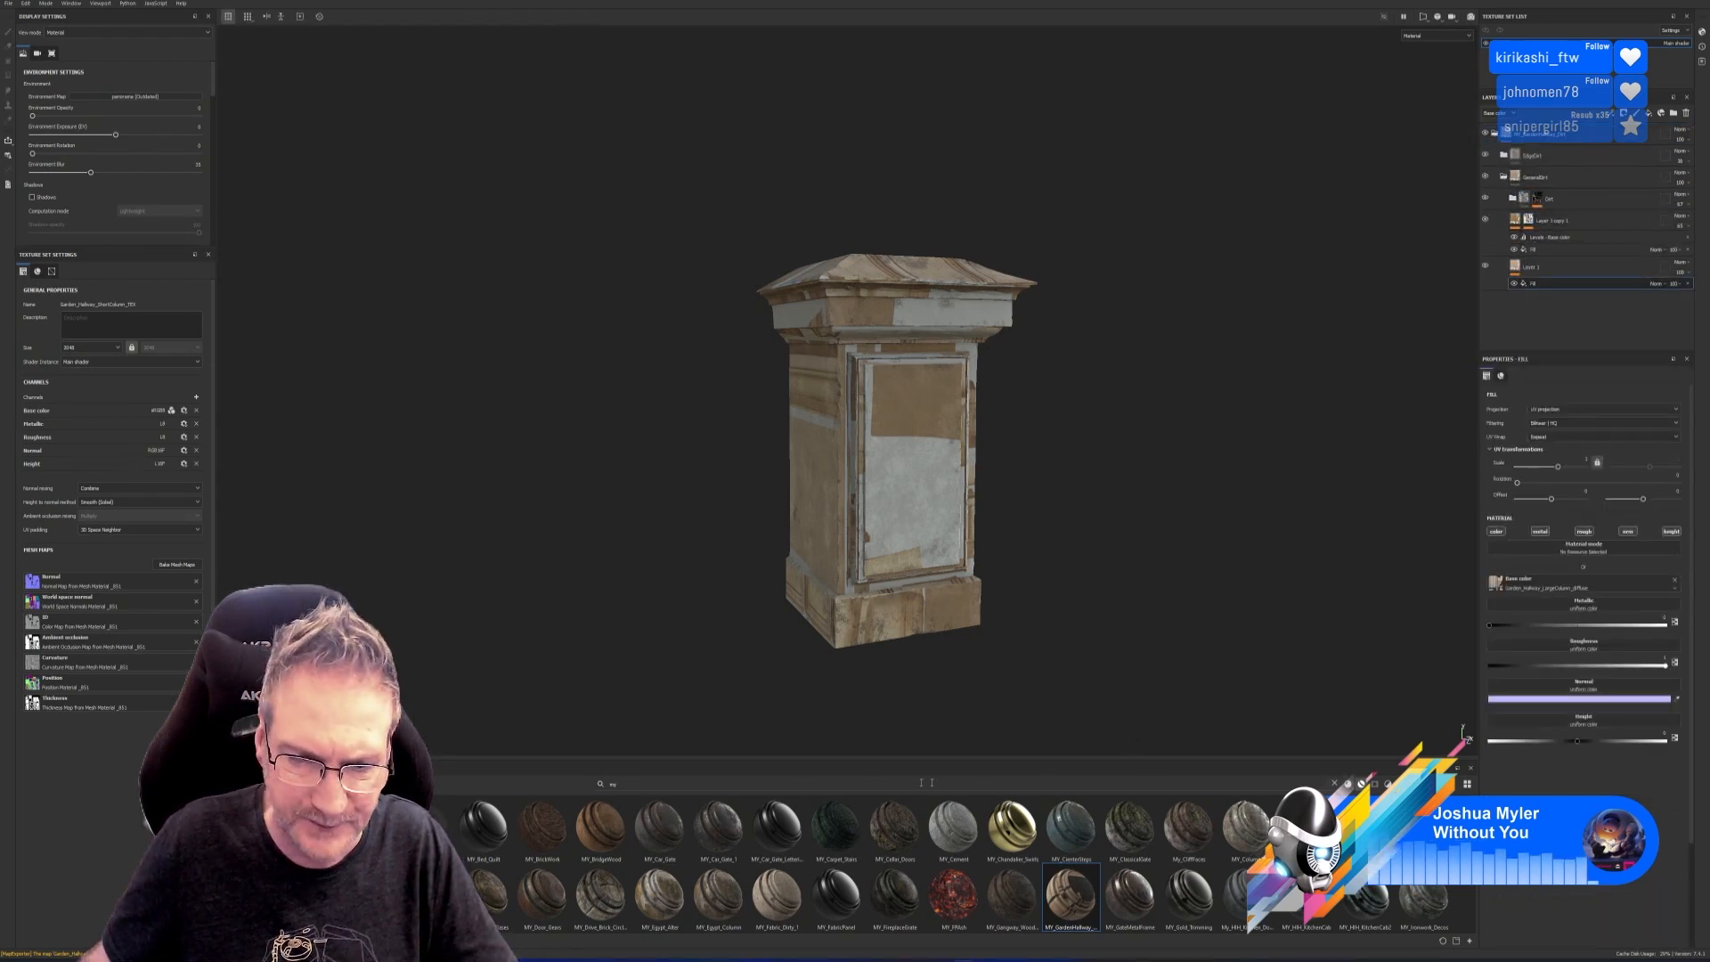
Import Garden_Hallway_ShortColumn_diffuse.png from the Baked folder into the current project as a texture.
left_click(1335, 785)
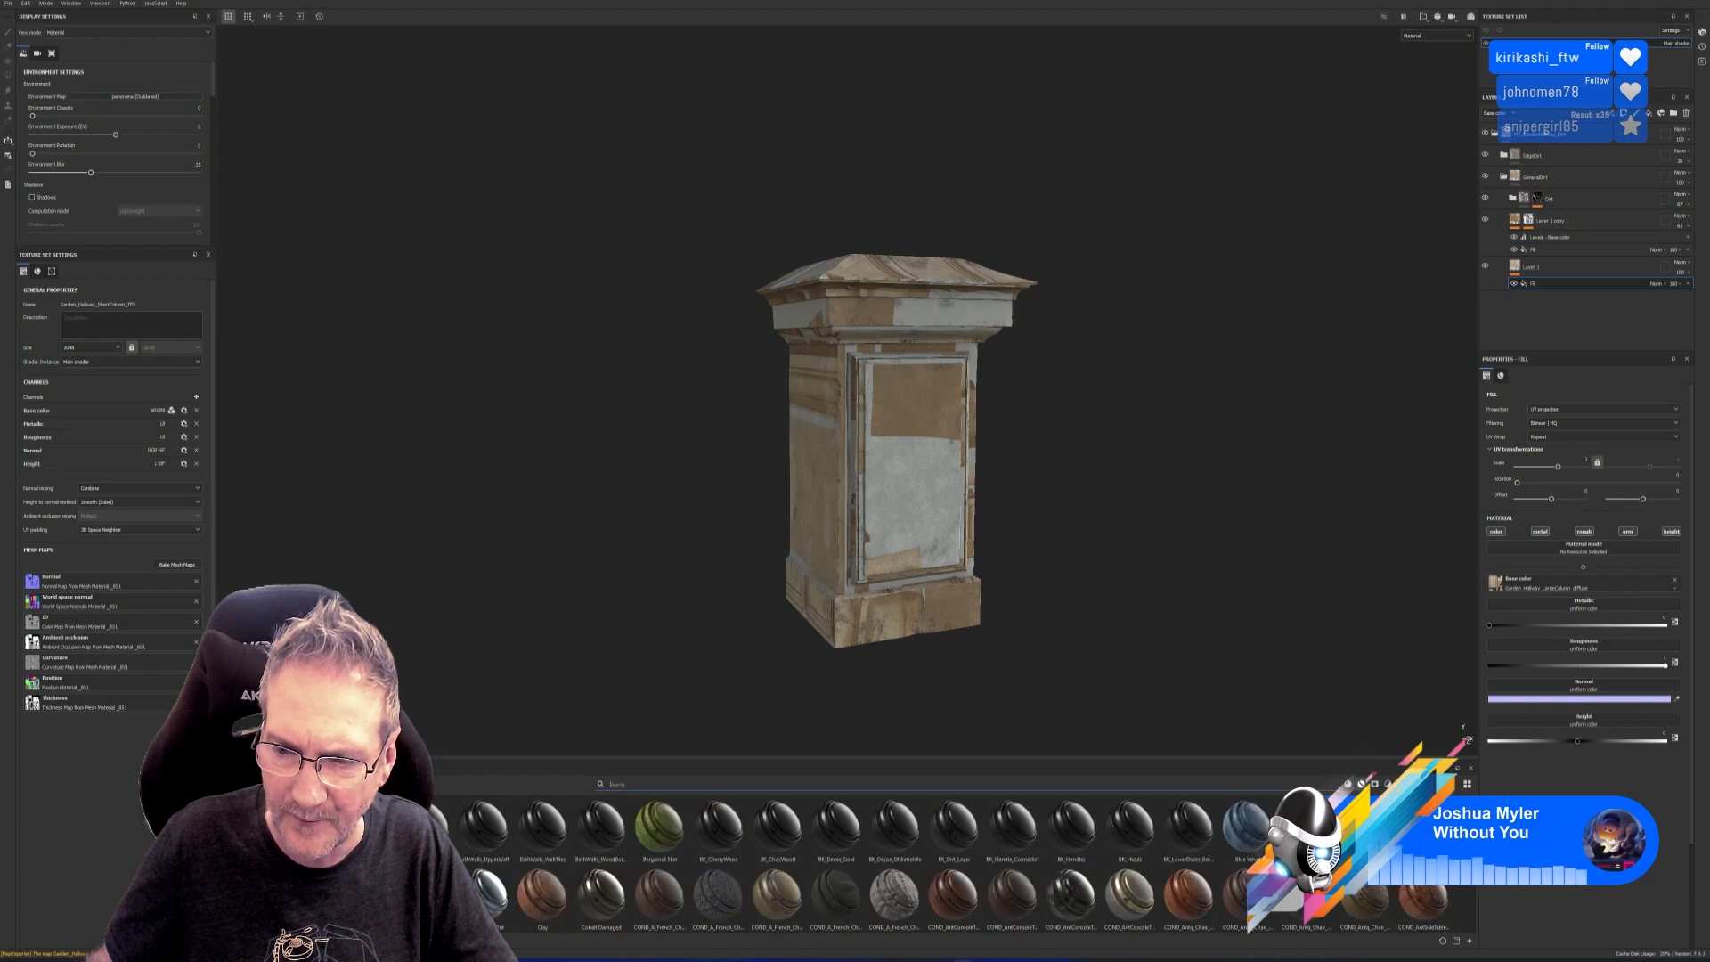
left_click(1468, 942)
left_click(901, 354)
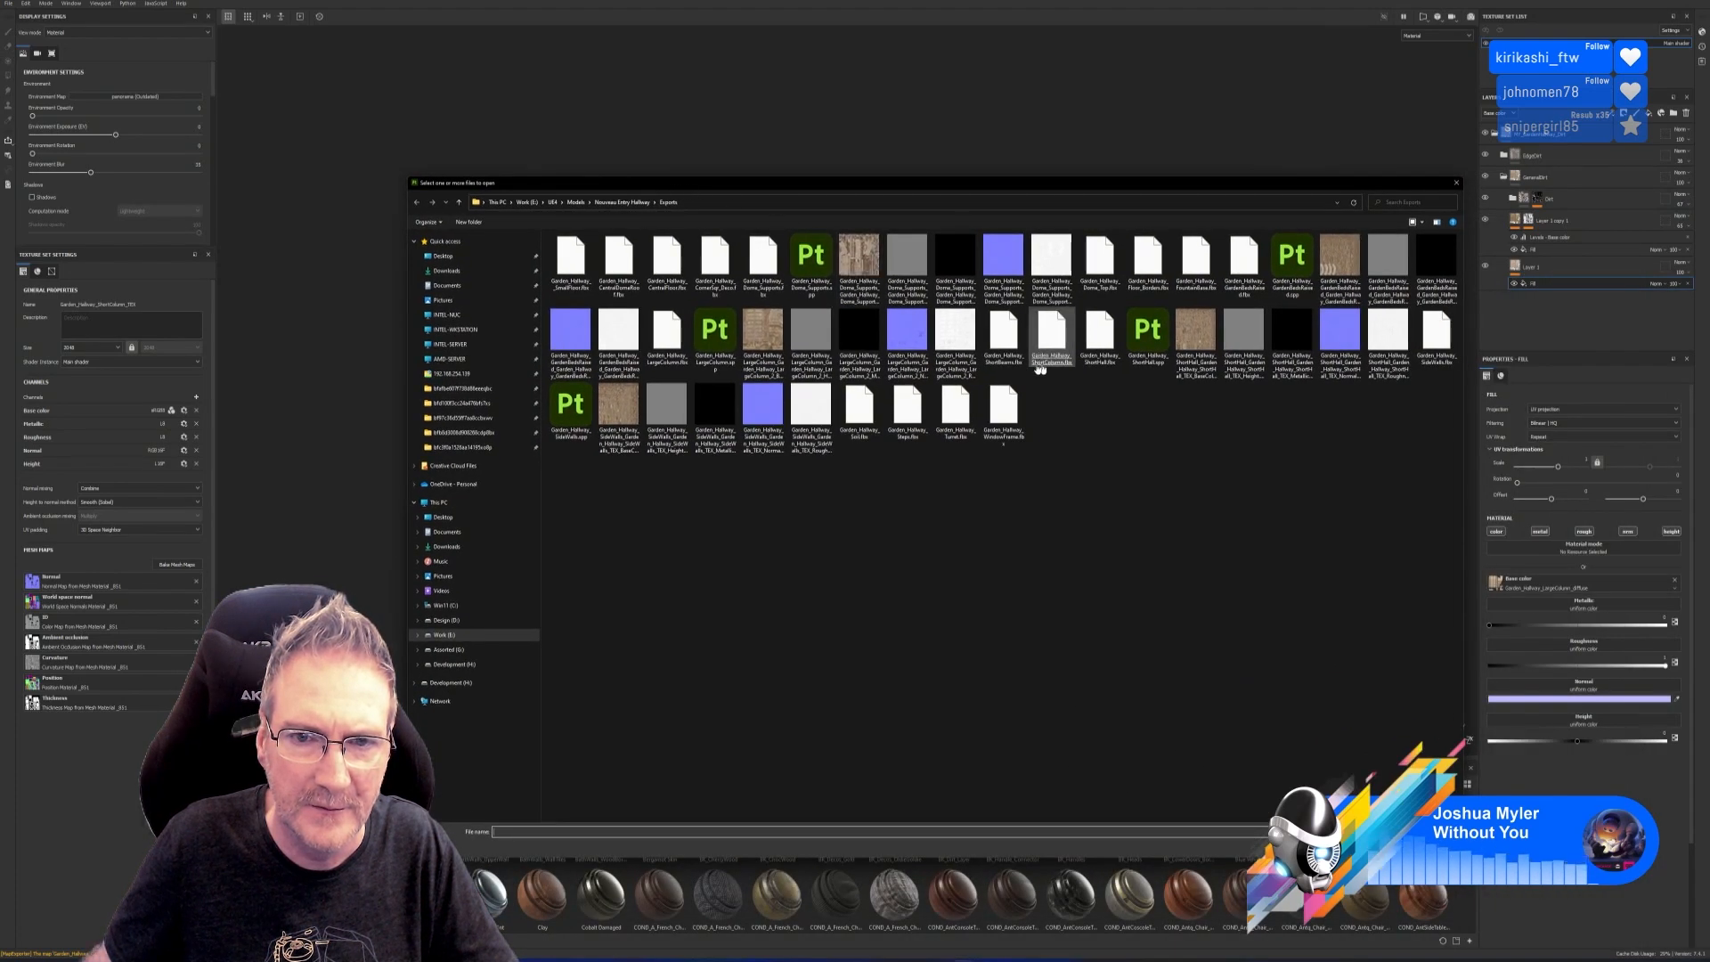
left_click(623, 202)
double_click(614, 259)
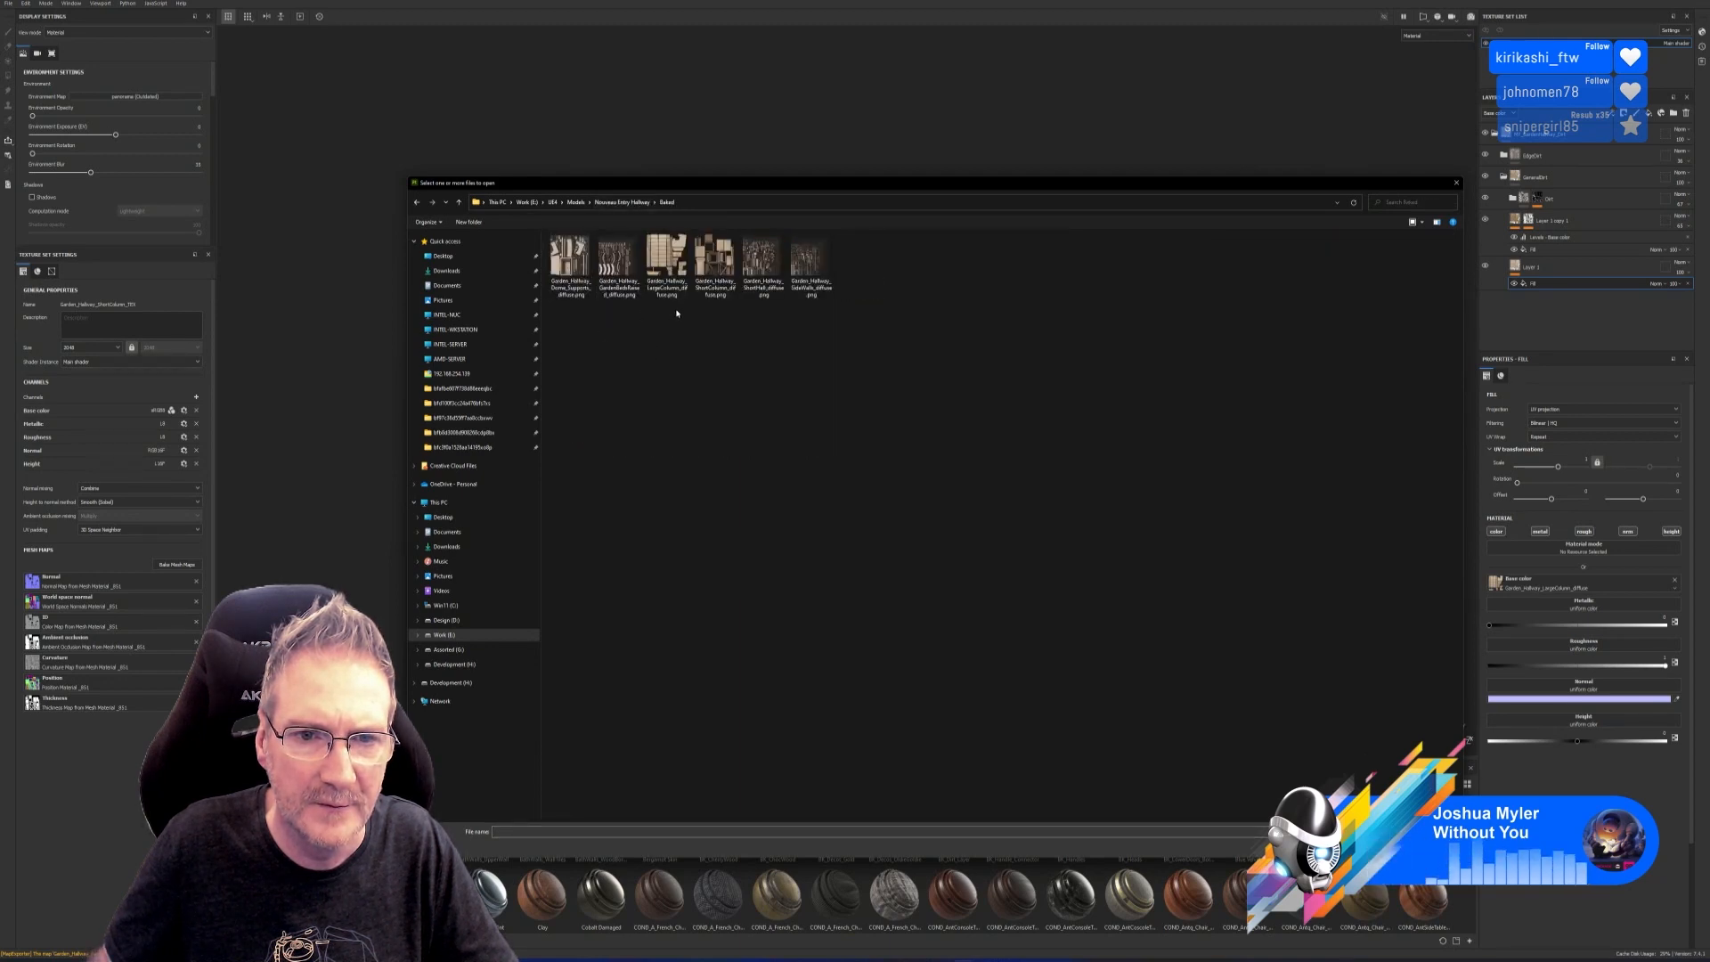
double_click(713, 260)
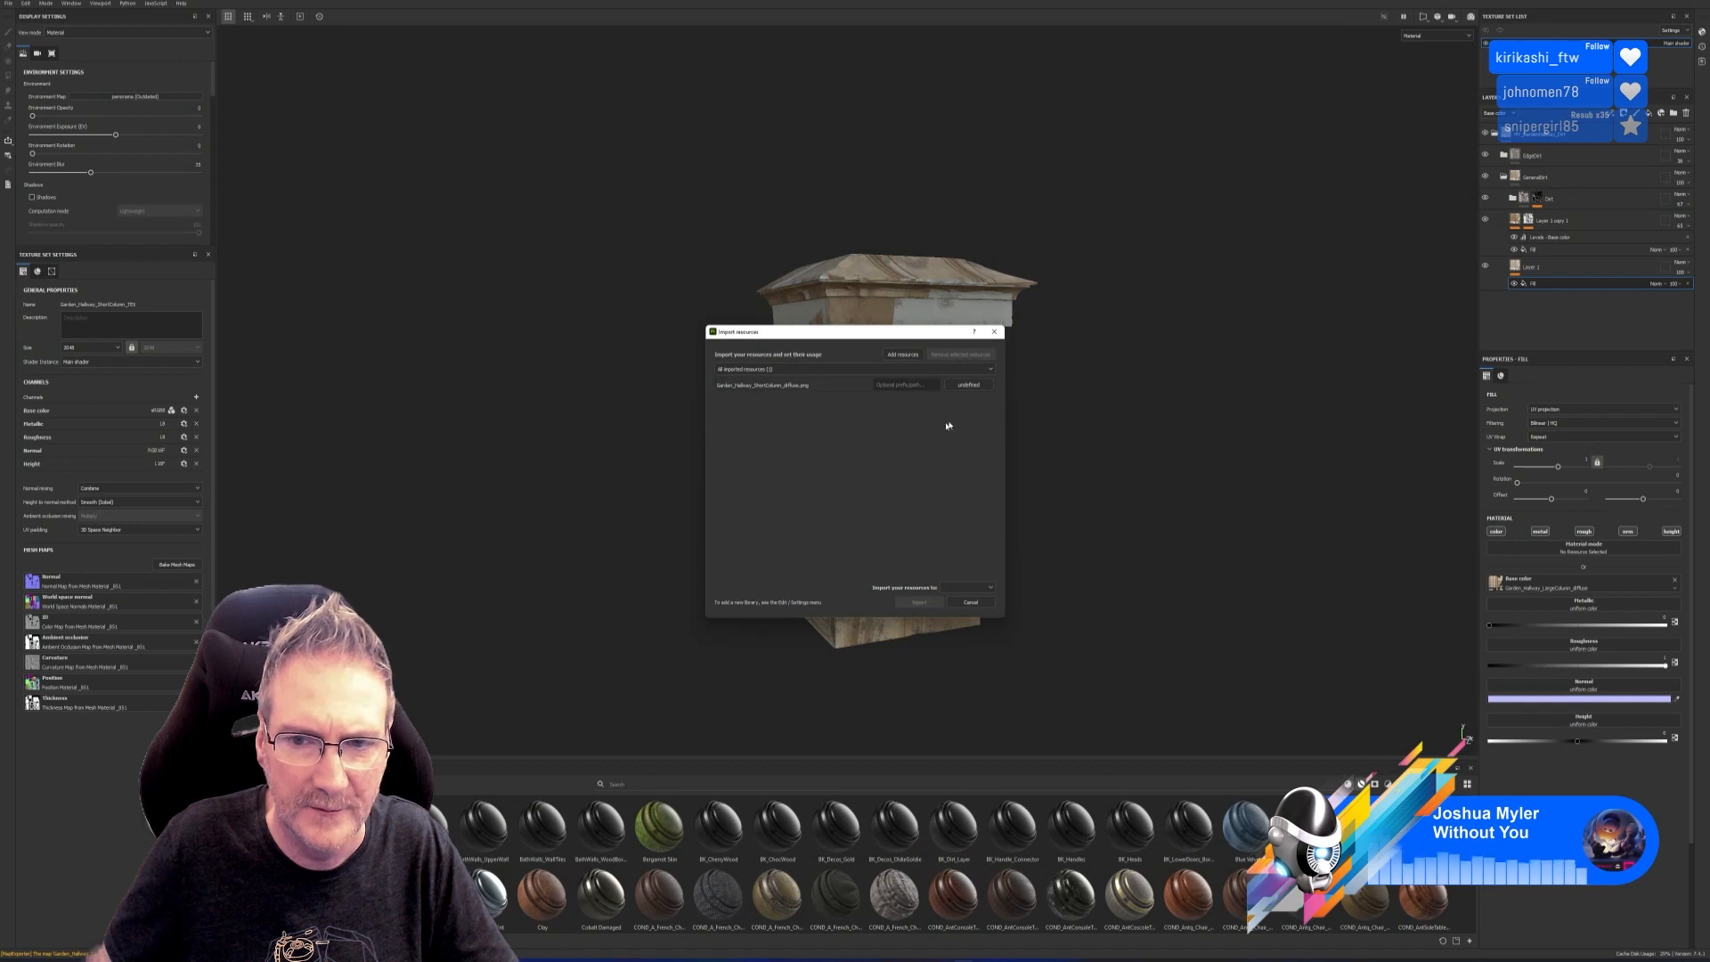
left_click(978, 388)
left_click(995, 419)
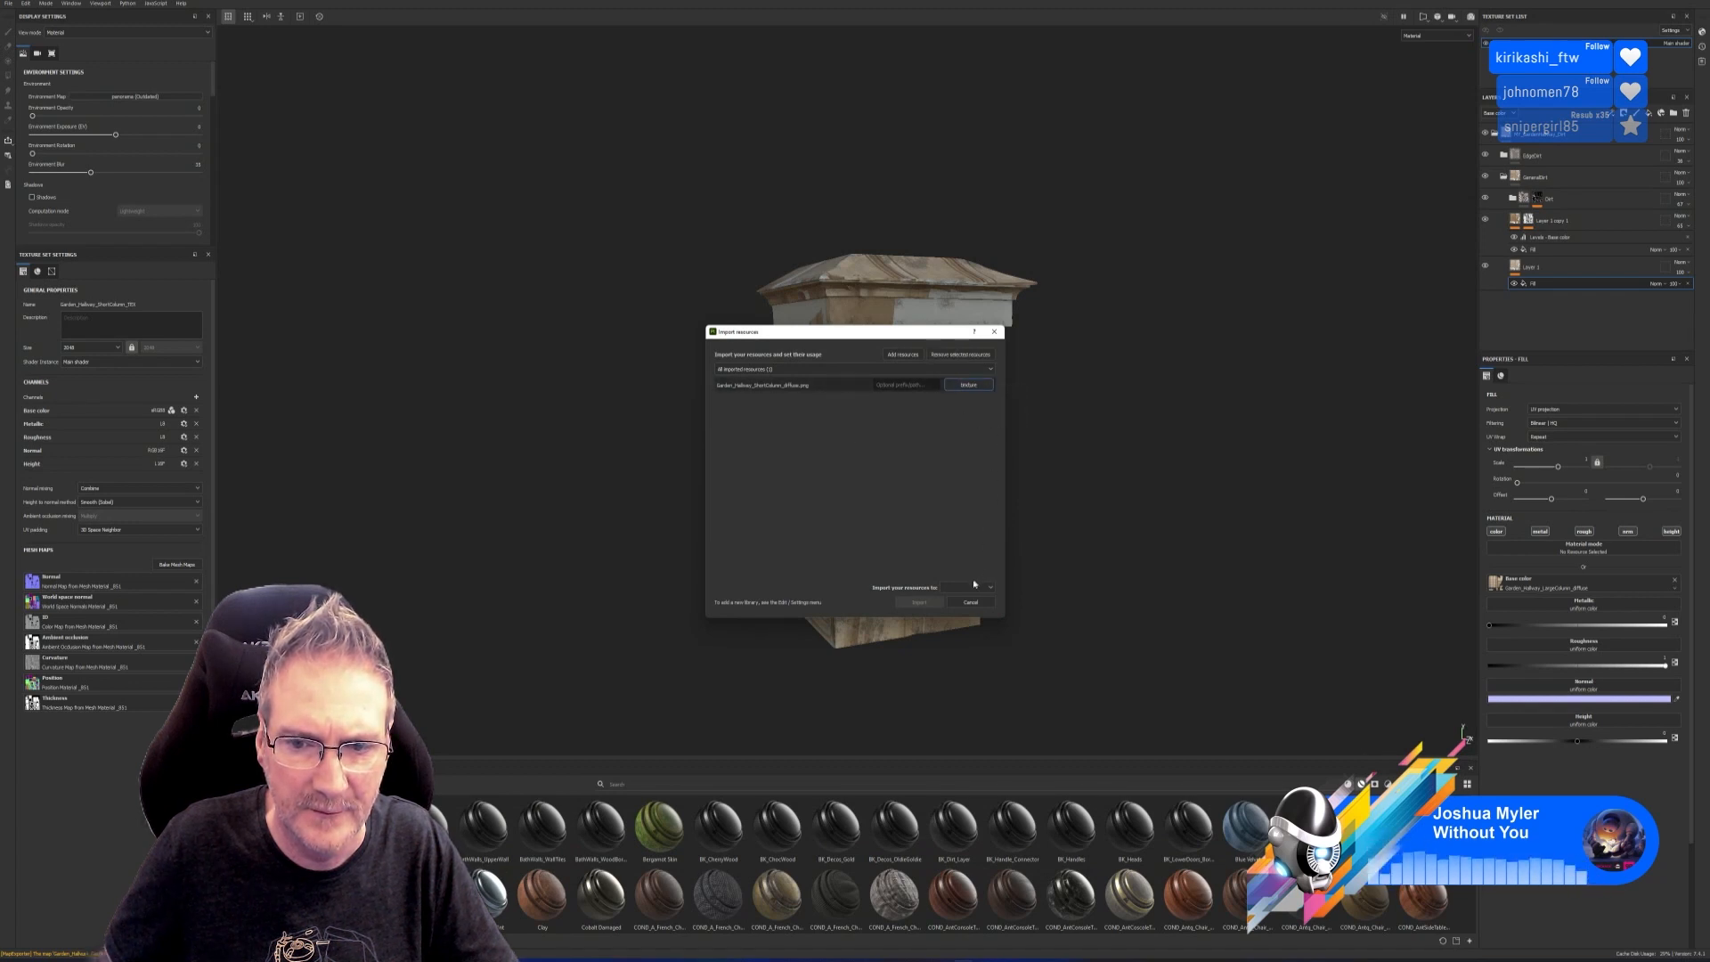
left_click(975, 587)
left_click(971, 600)
left_click(920, 603)
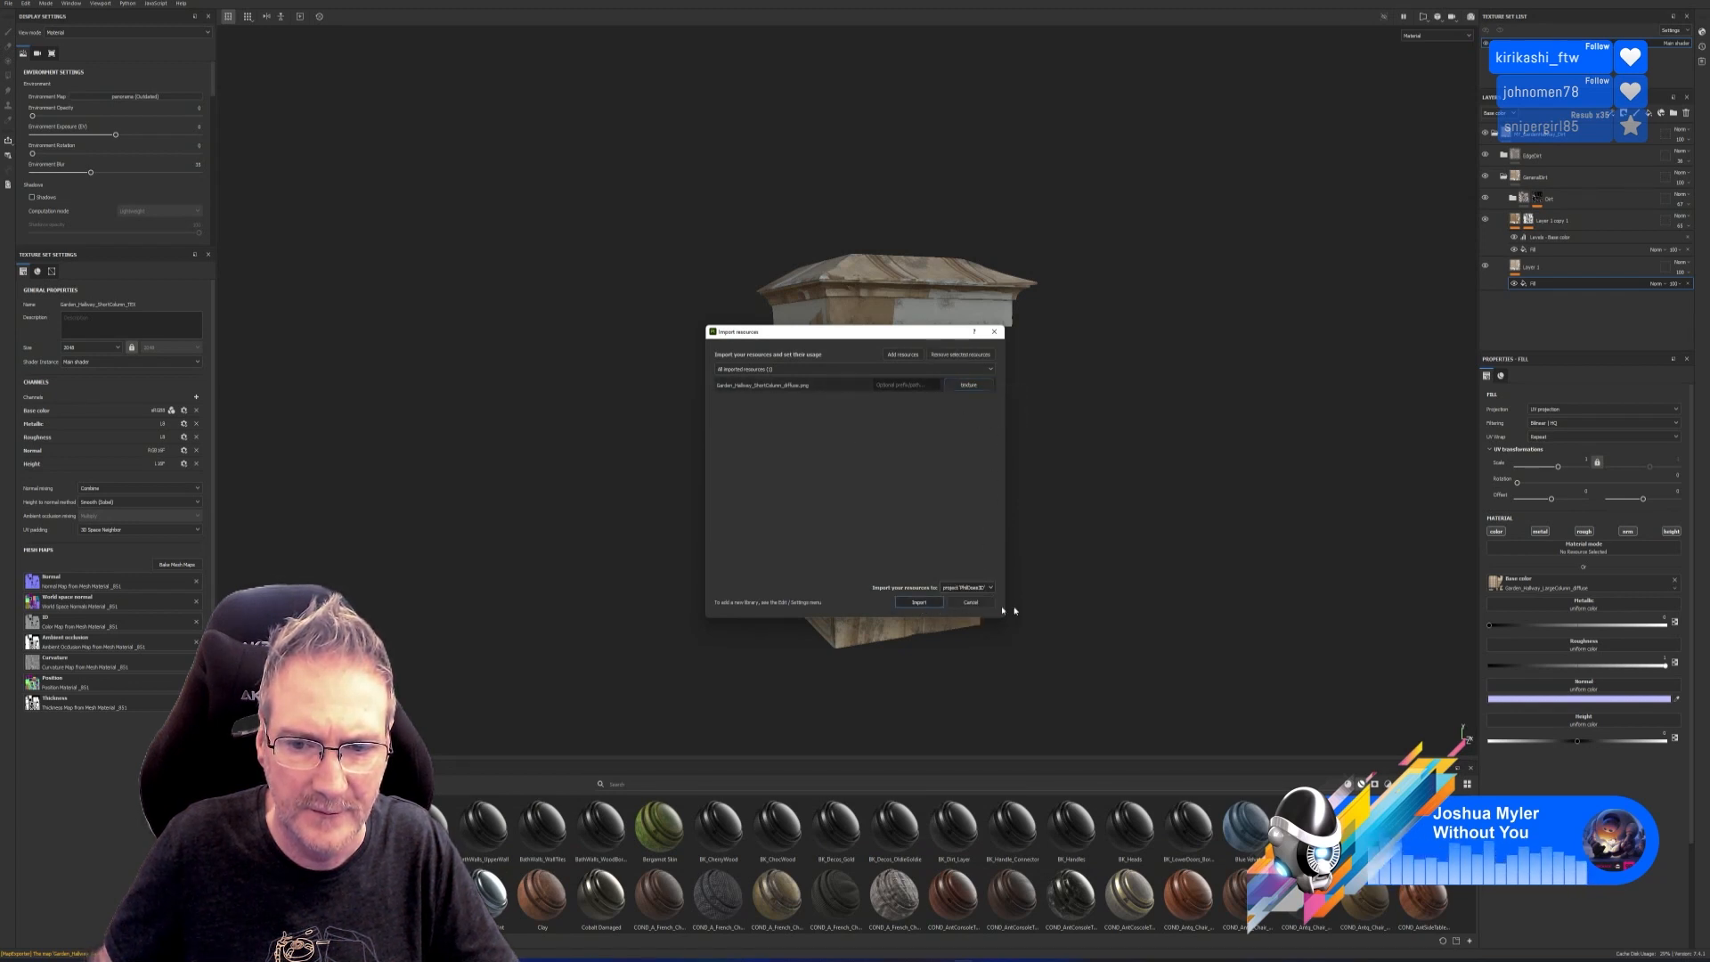
Assign the Garden_Hallway_ShortColumn_diffuse texture as base color in the fills of the bottom layer and its copy.
left_click_drag(1188, 895, 1555, 588)
left_click(1556, 250)
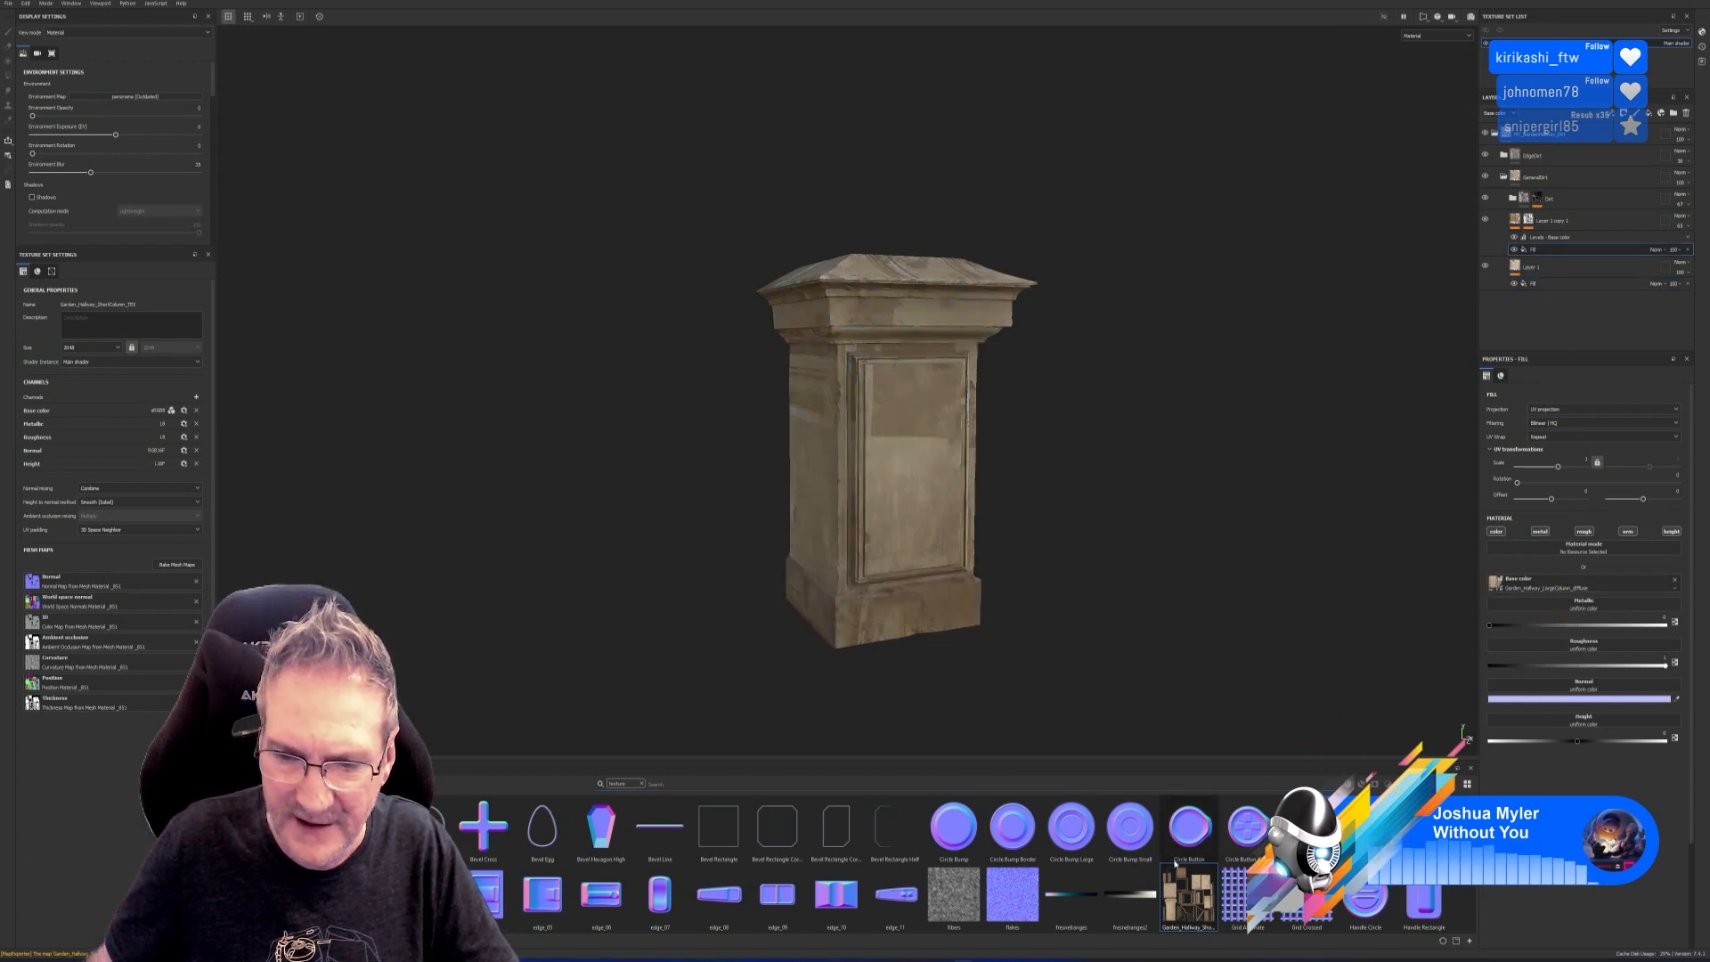
left_click_drag(1188, 890, 1556, 587)
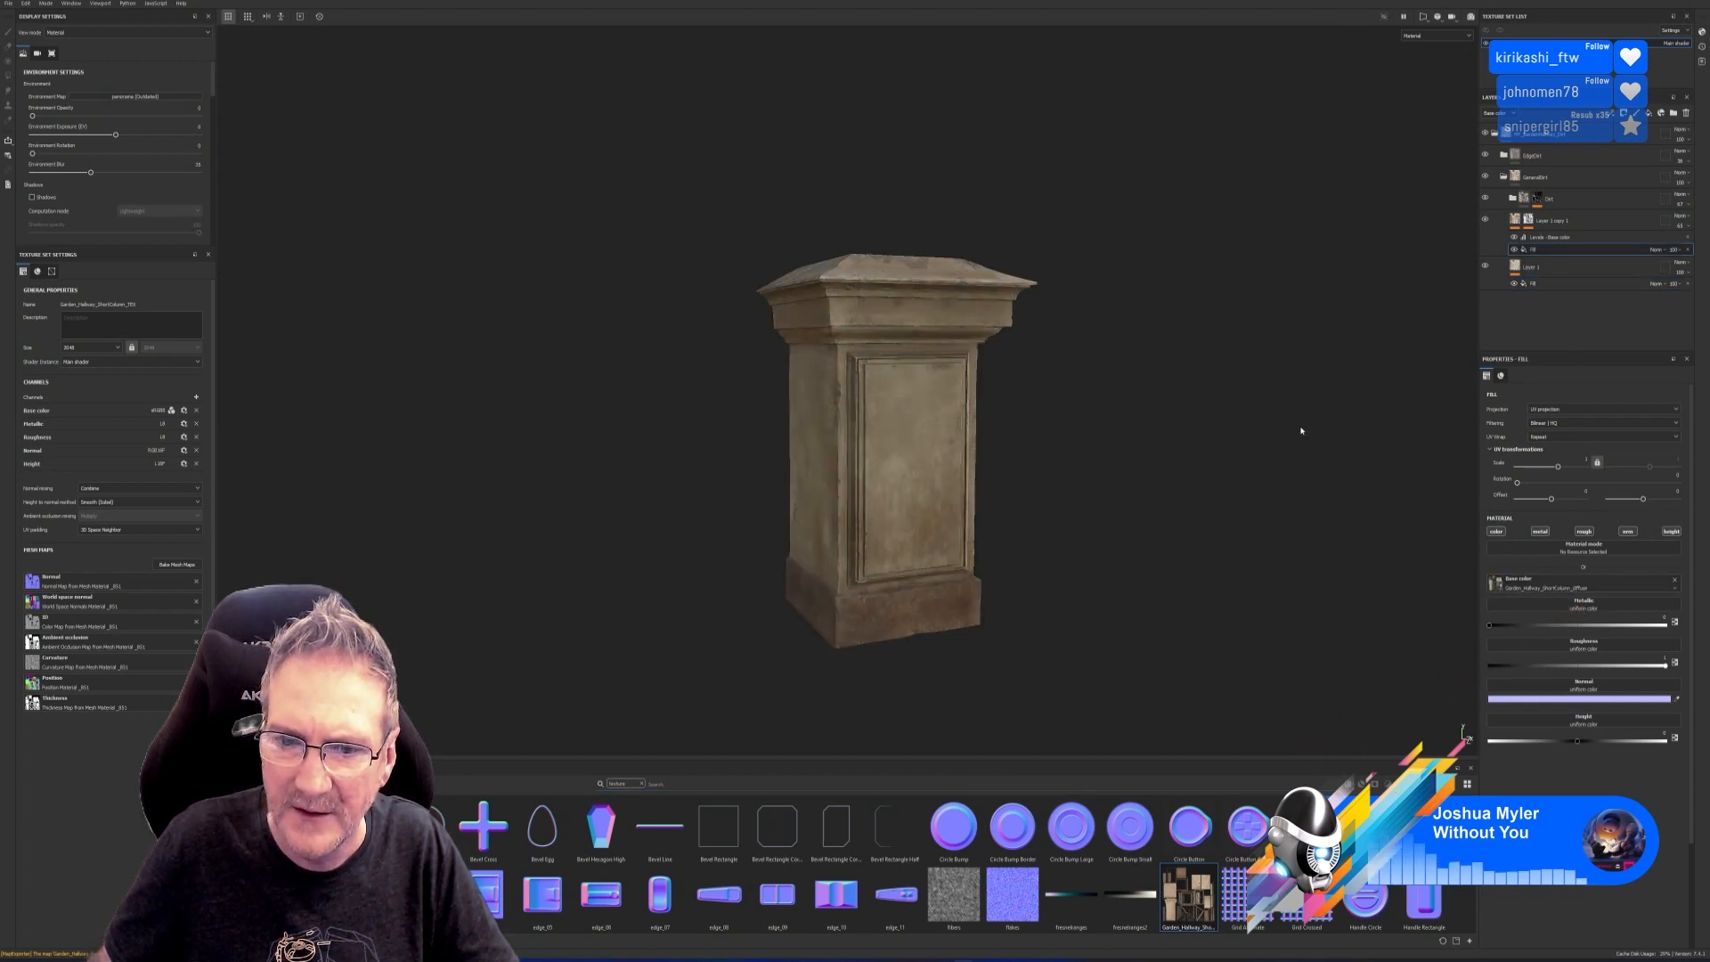
Examine the textured pillar from all sides and close up on its cap.
left_click_drag(1123, 468, 1231, 440, "alt")
middle_click_drag(872, 414, 933, 419, "alt")
right_click_drag(932, 420, 952, 450, "alt")
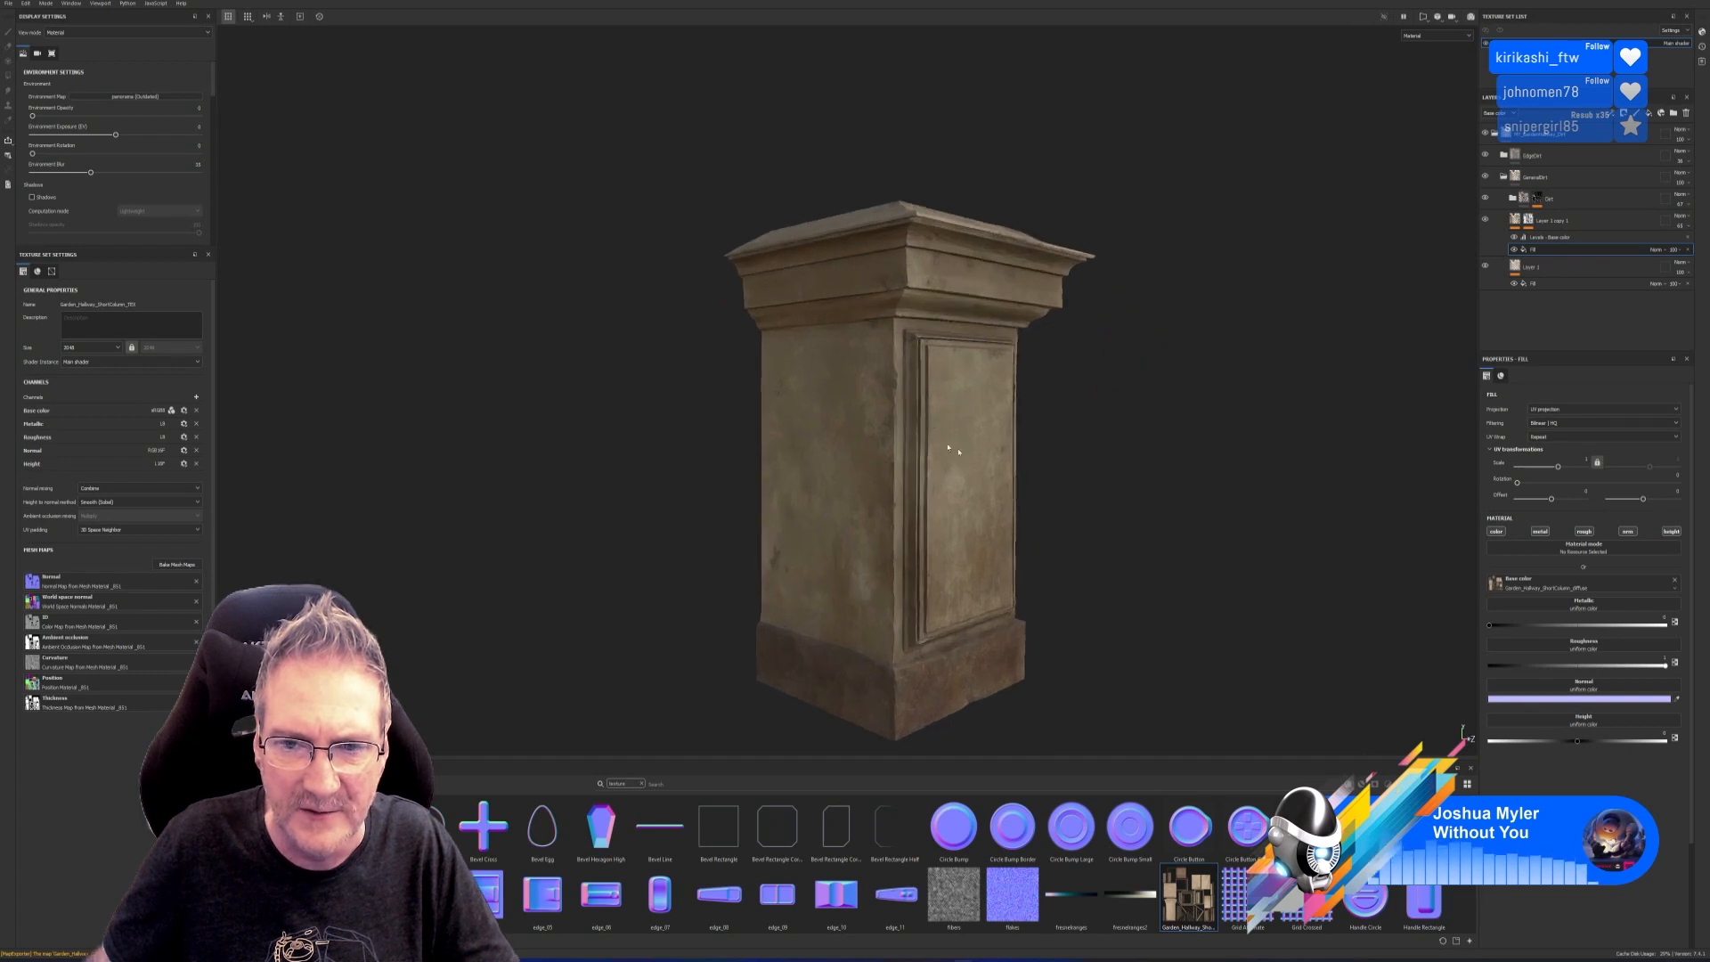
left_click_drag(953, 451, 959, 383, "alt")
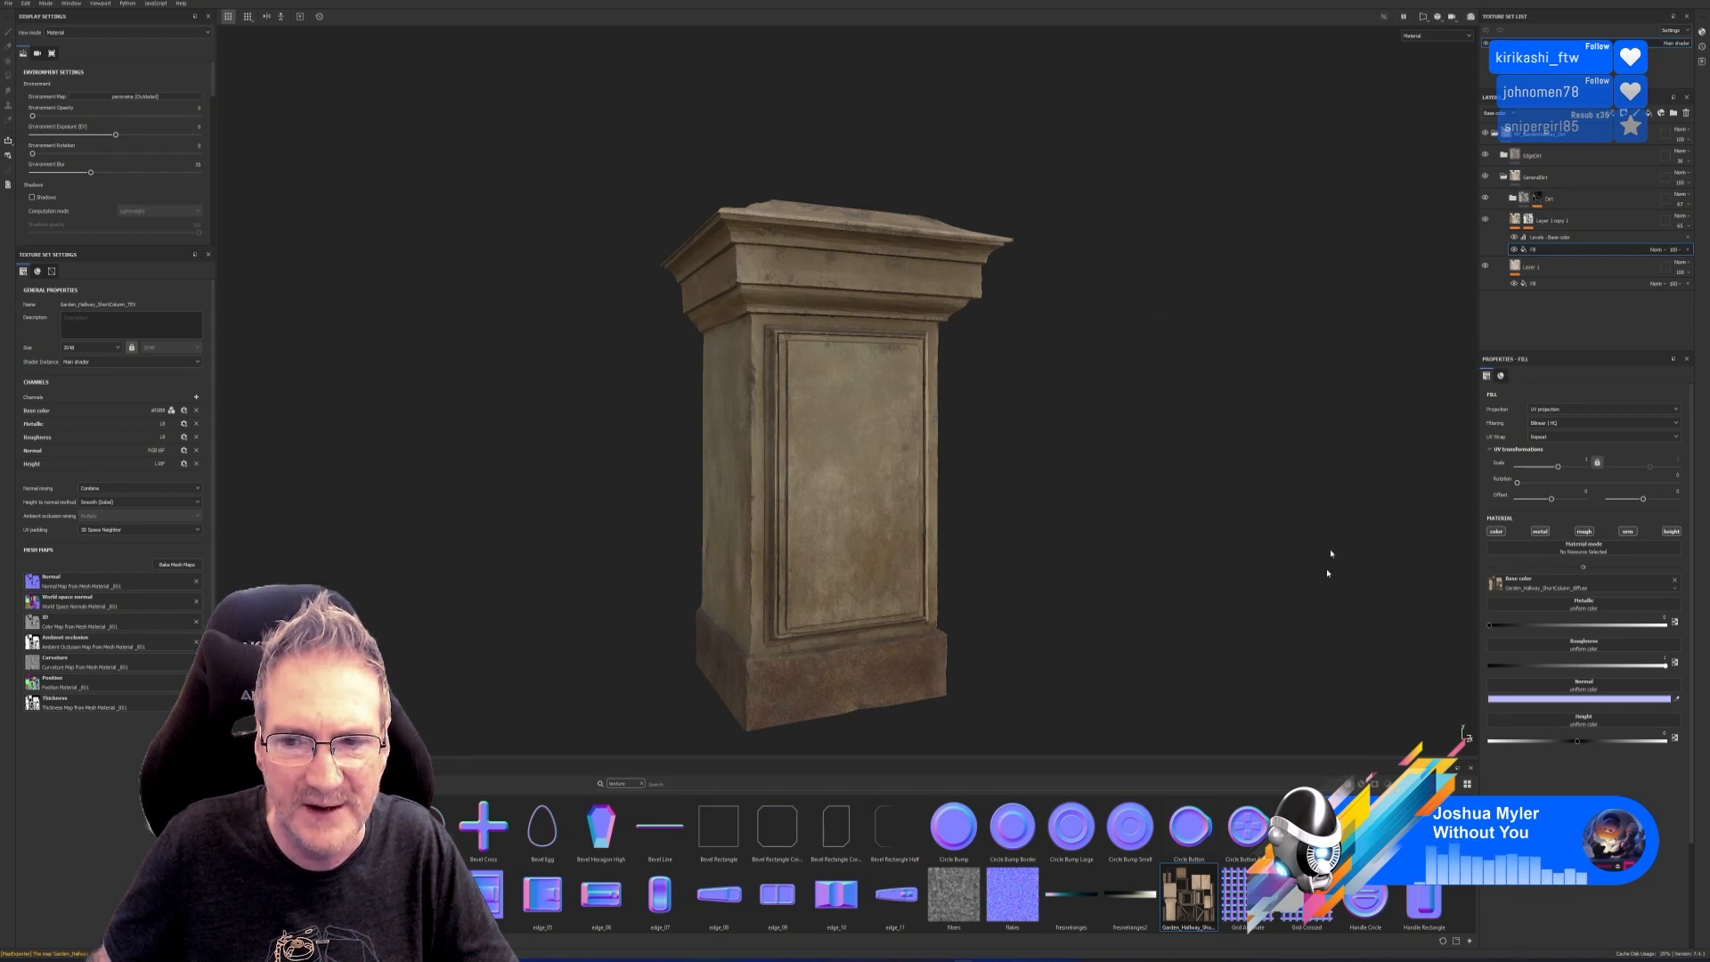
left_click_drag(1162, 558, 1015, 401, "alt")
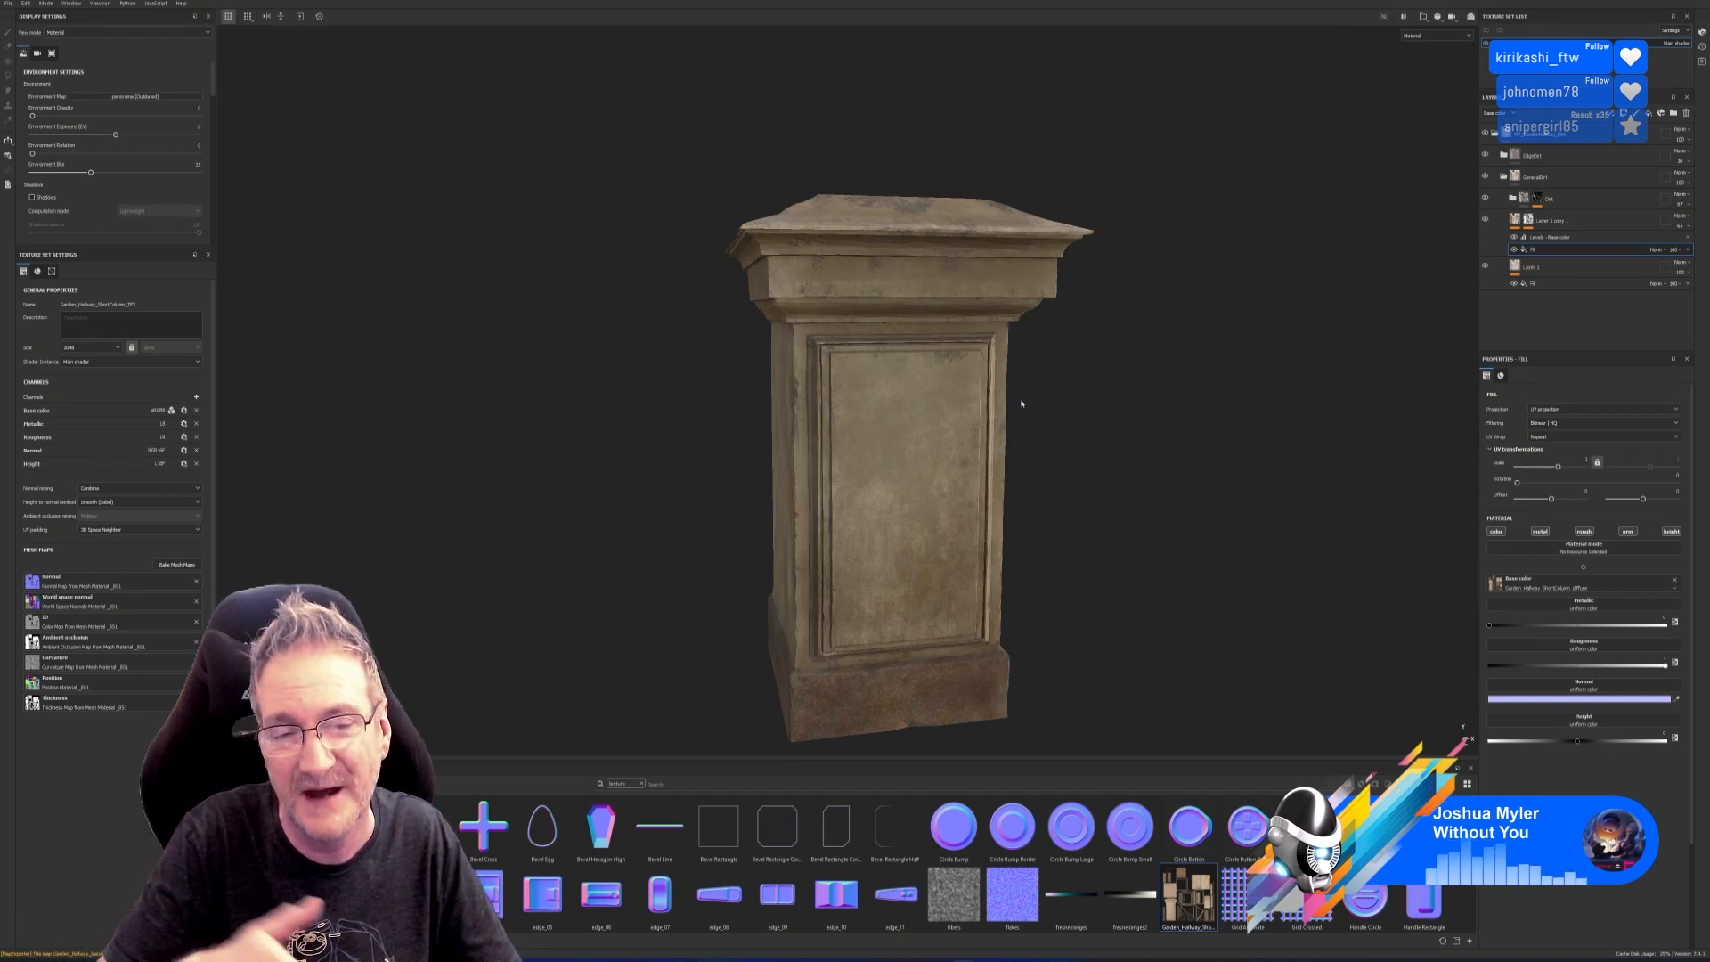
left_click_drag(1022, 403, 984, 529, "alt")
left_click_drag(1124, 551, 1271, 439, "alt")
scroll(985, 226, "up", 5)
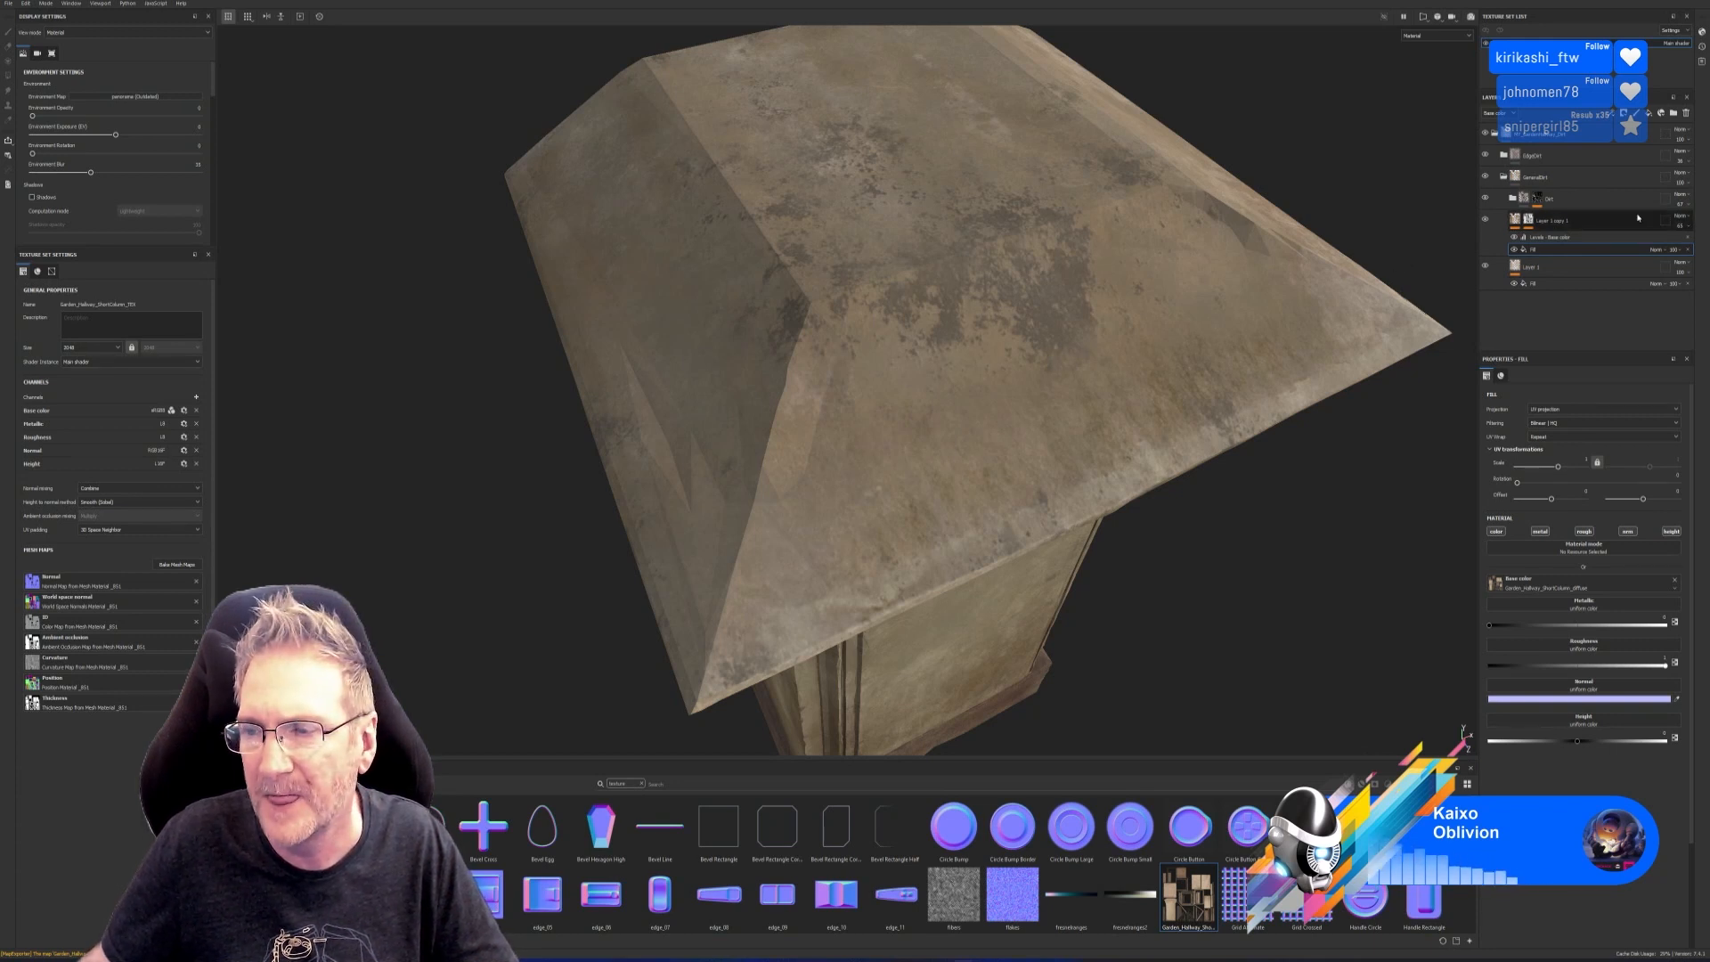
Toggle the dirt folder, its base layer and the copied stone layer to identify the source of the cap's dark stains.
left_click(1485, 199)
left_click(1485, 200)
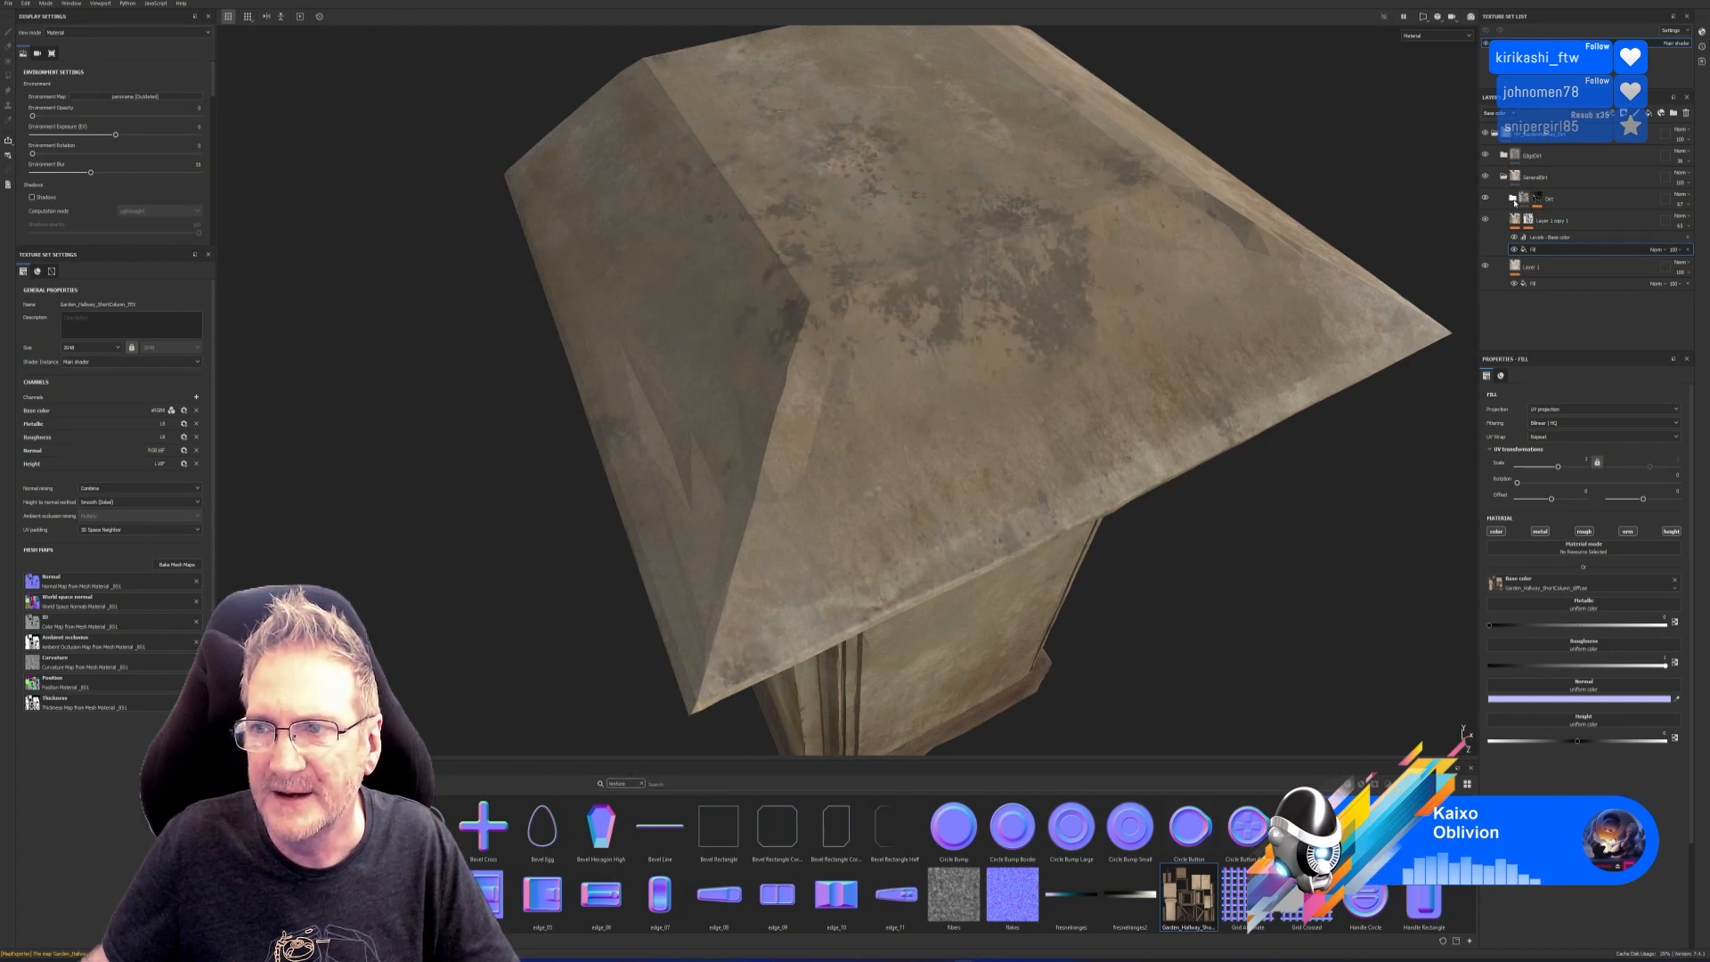
left_click(1513, 198)
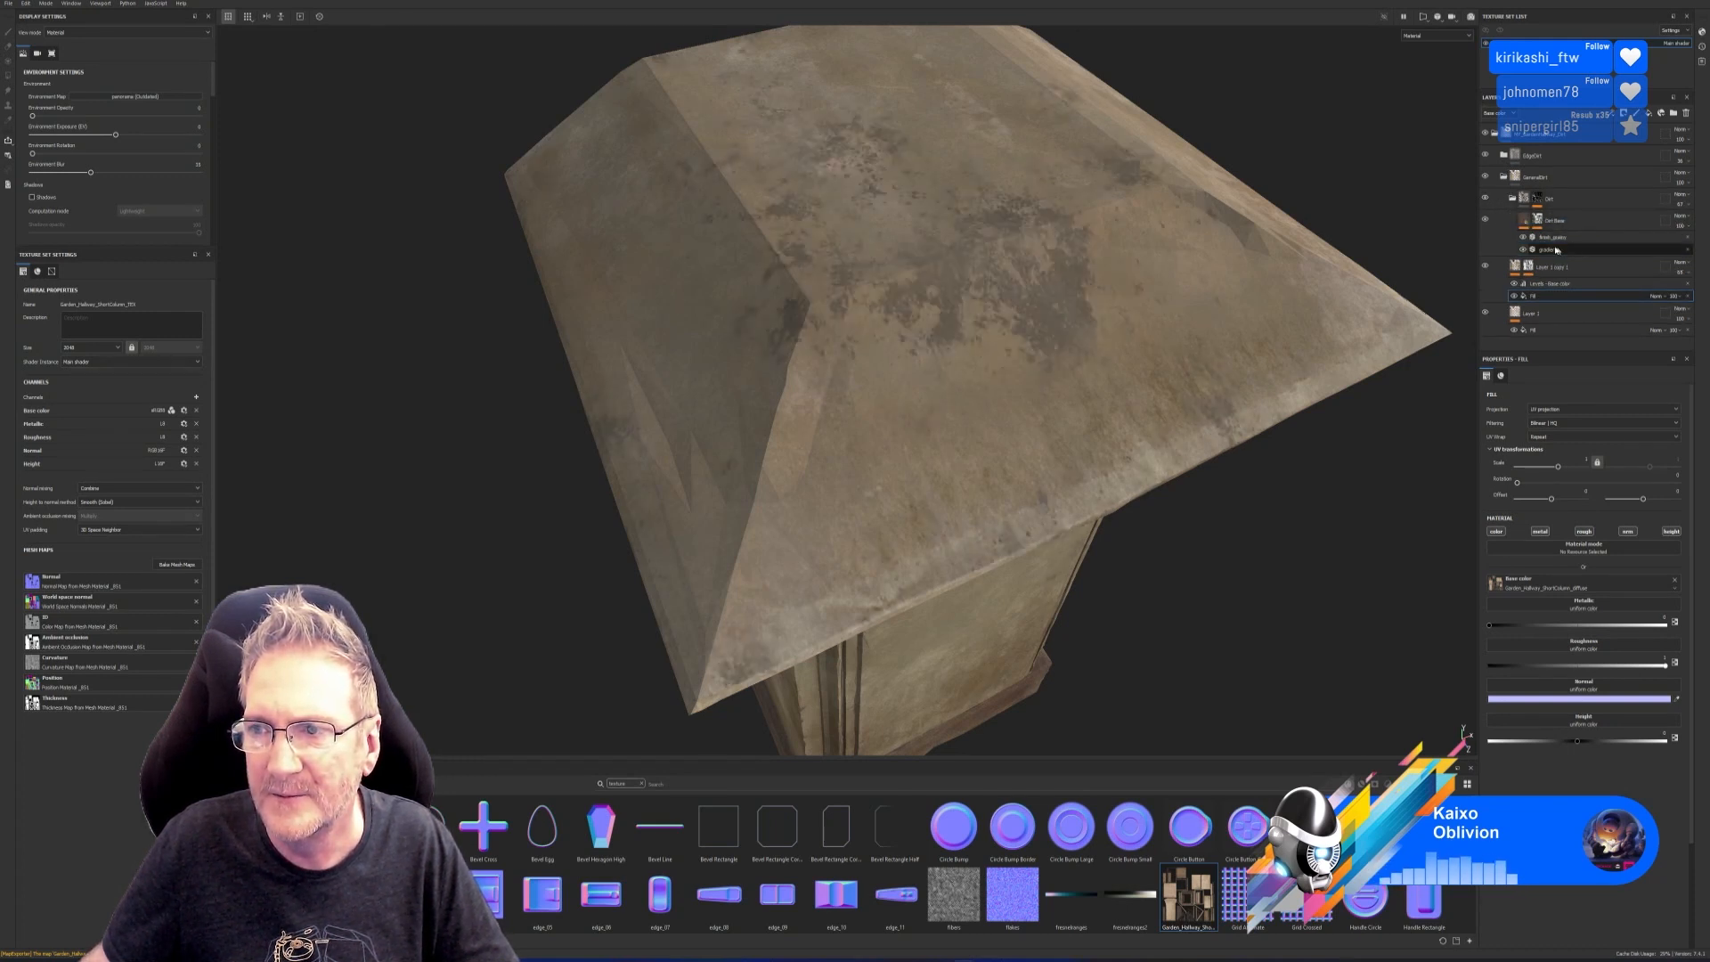
left_click(1537, 222)
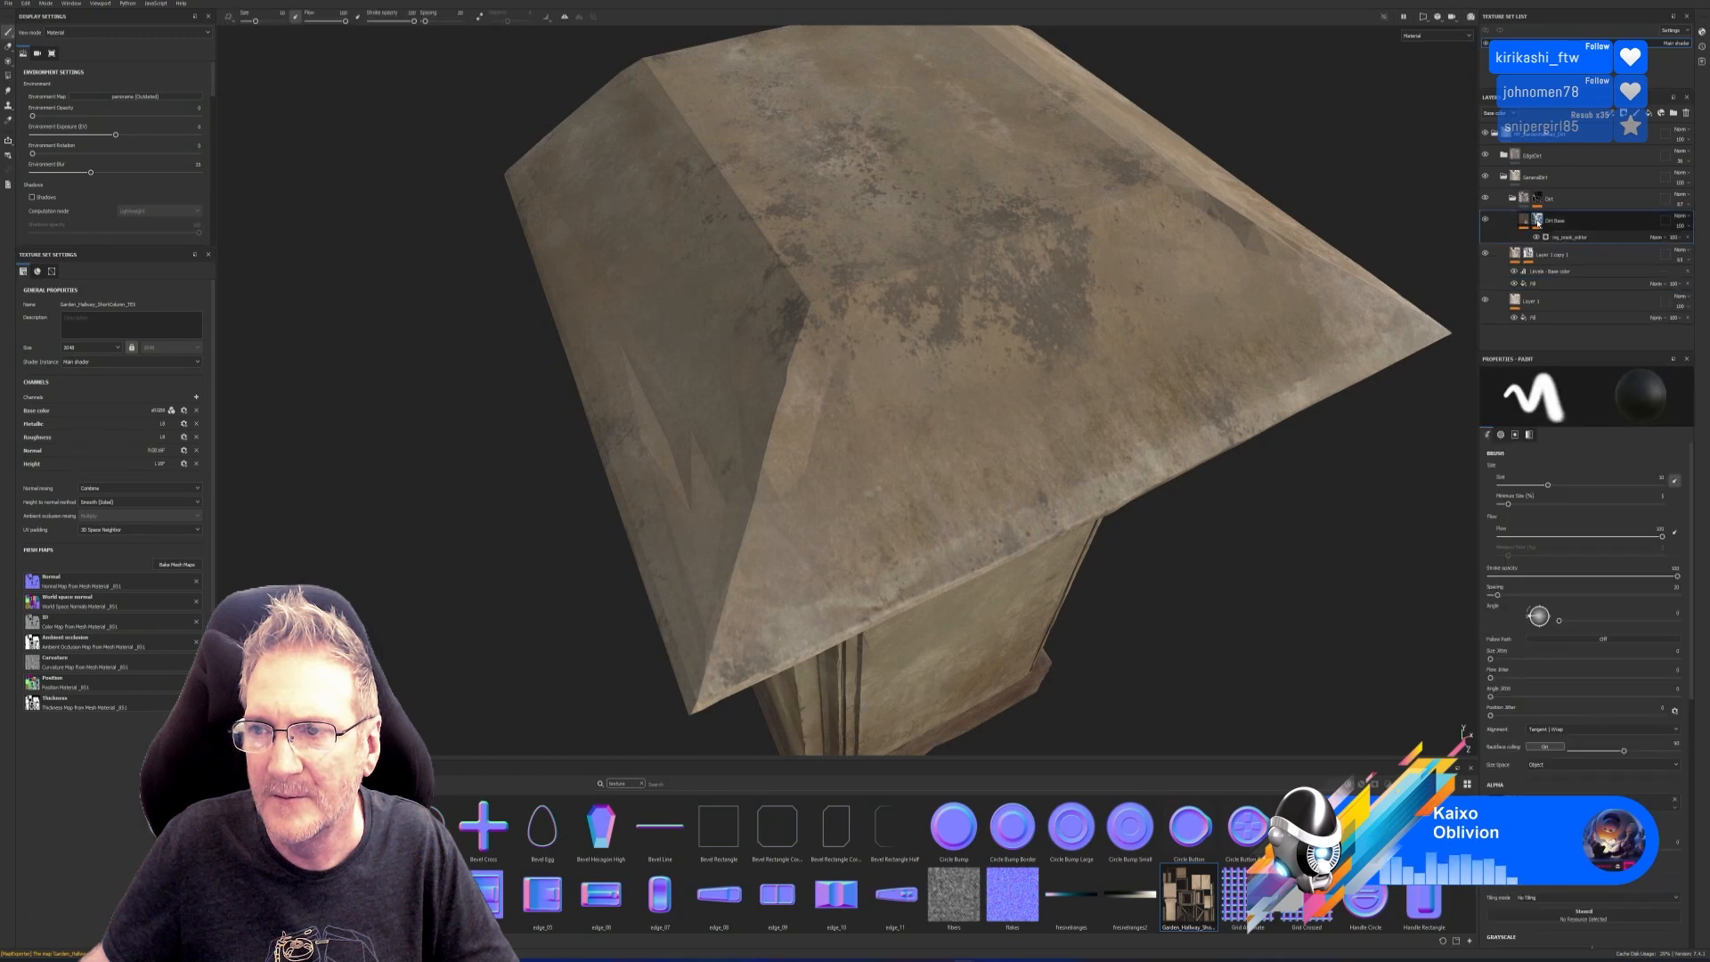
left_click(1486, 253)
left_click(1486, 254)
left_click(1484, 221)
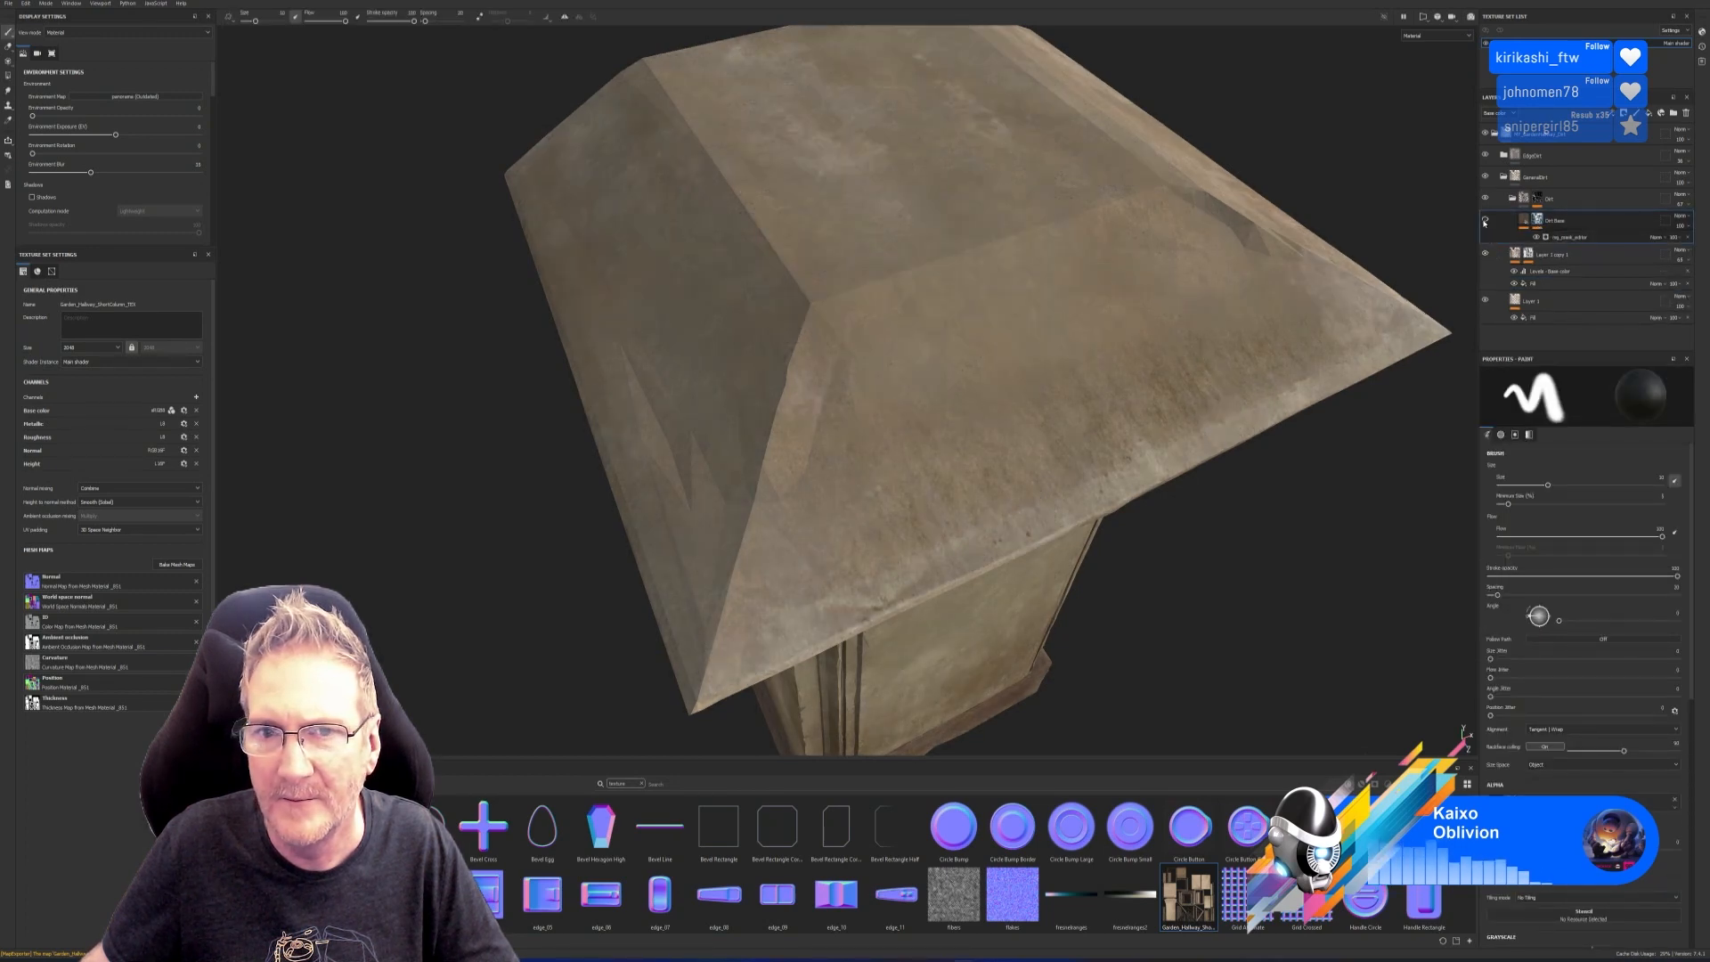
left_click(1485, 222)
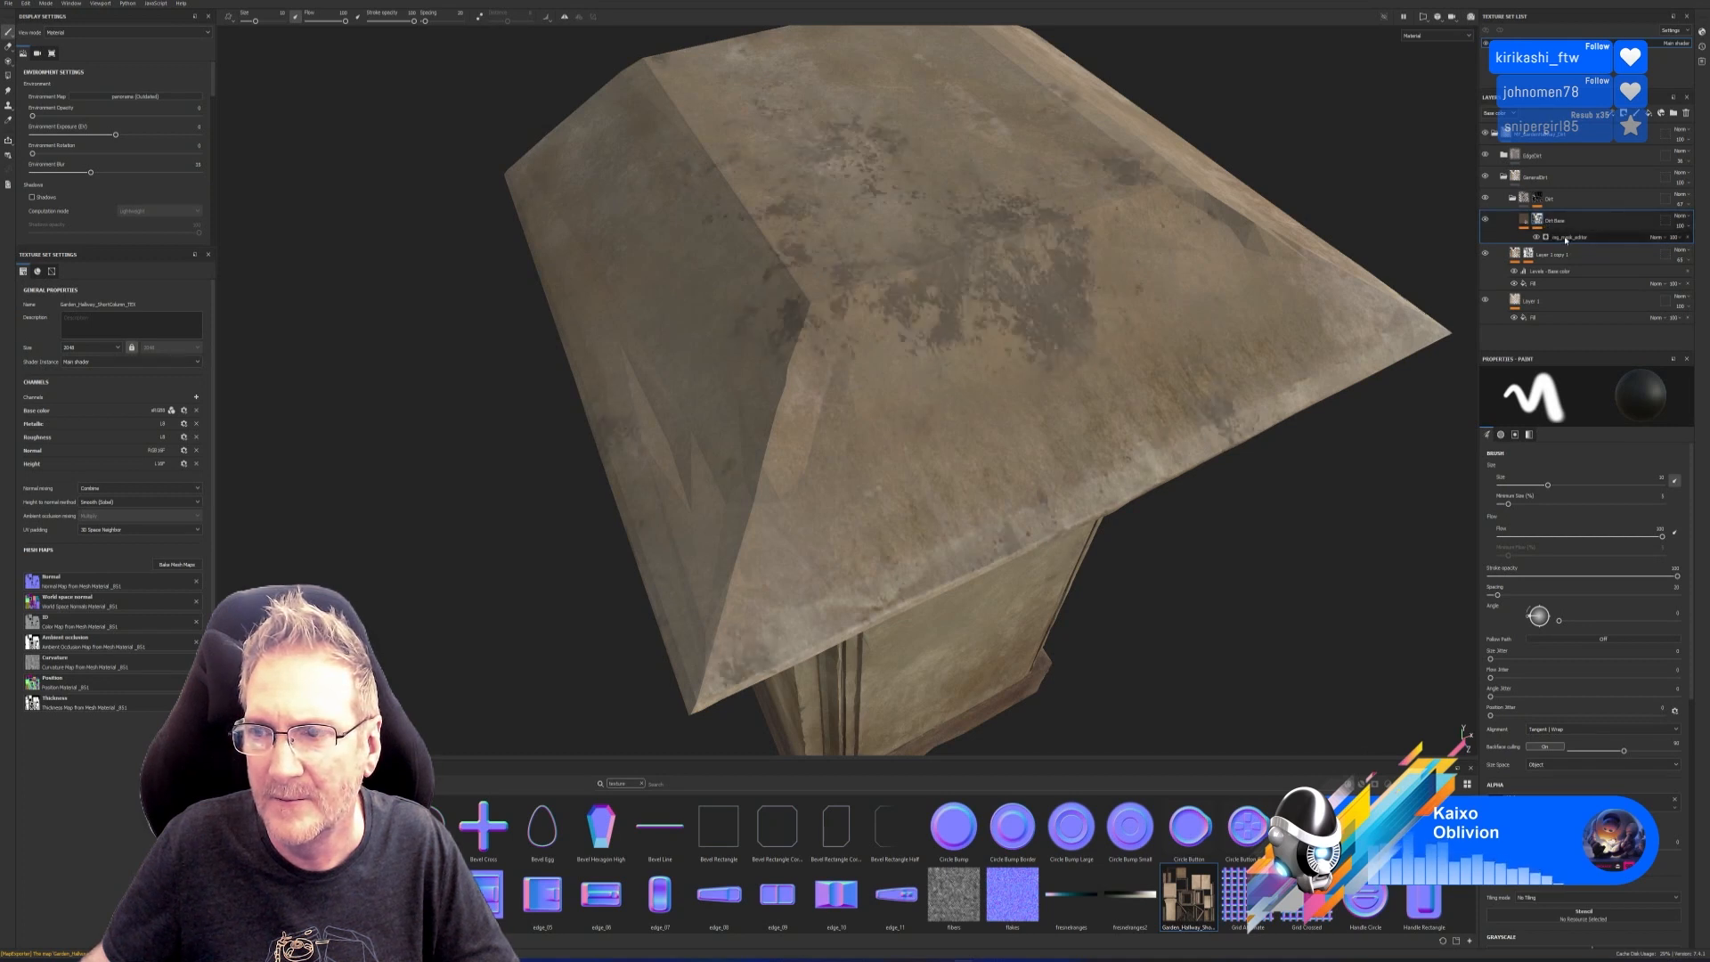
Add a paint effect above the mask editor in the dirt base layer's mask and paint out the cap's dark stains.
left_click(1564, 237)
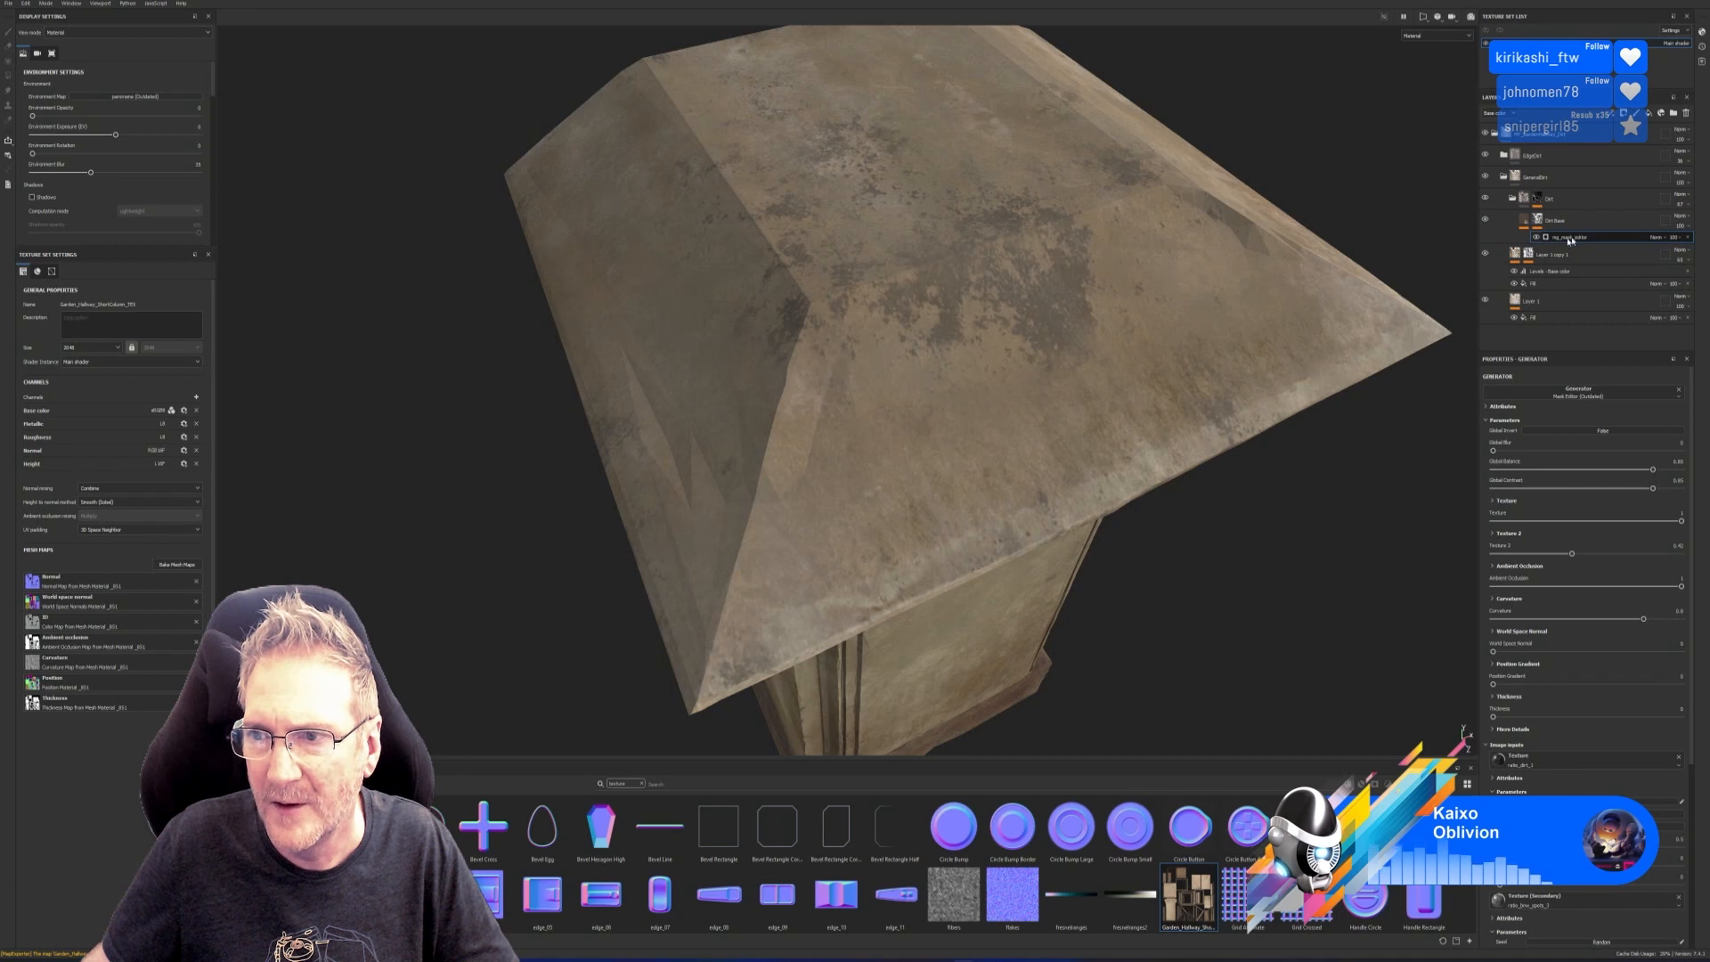
right_click(1568, 240)
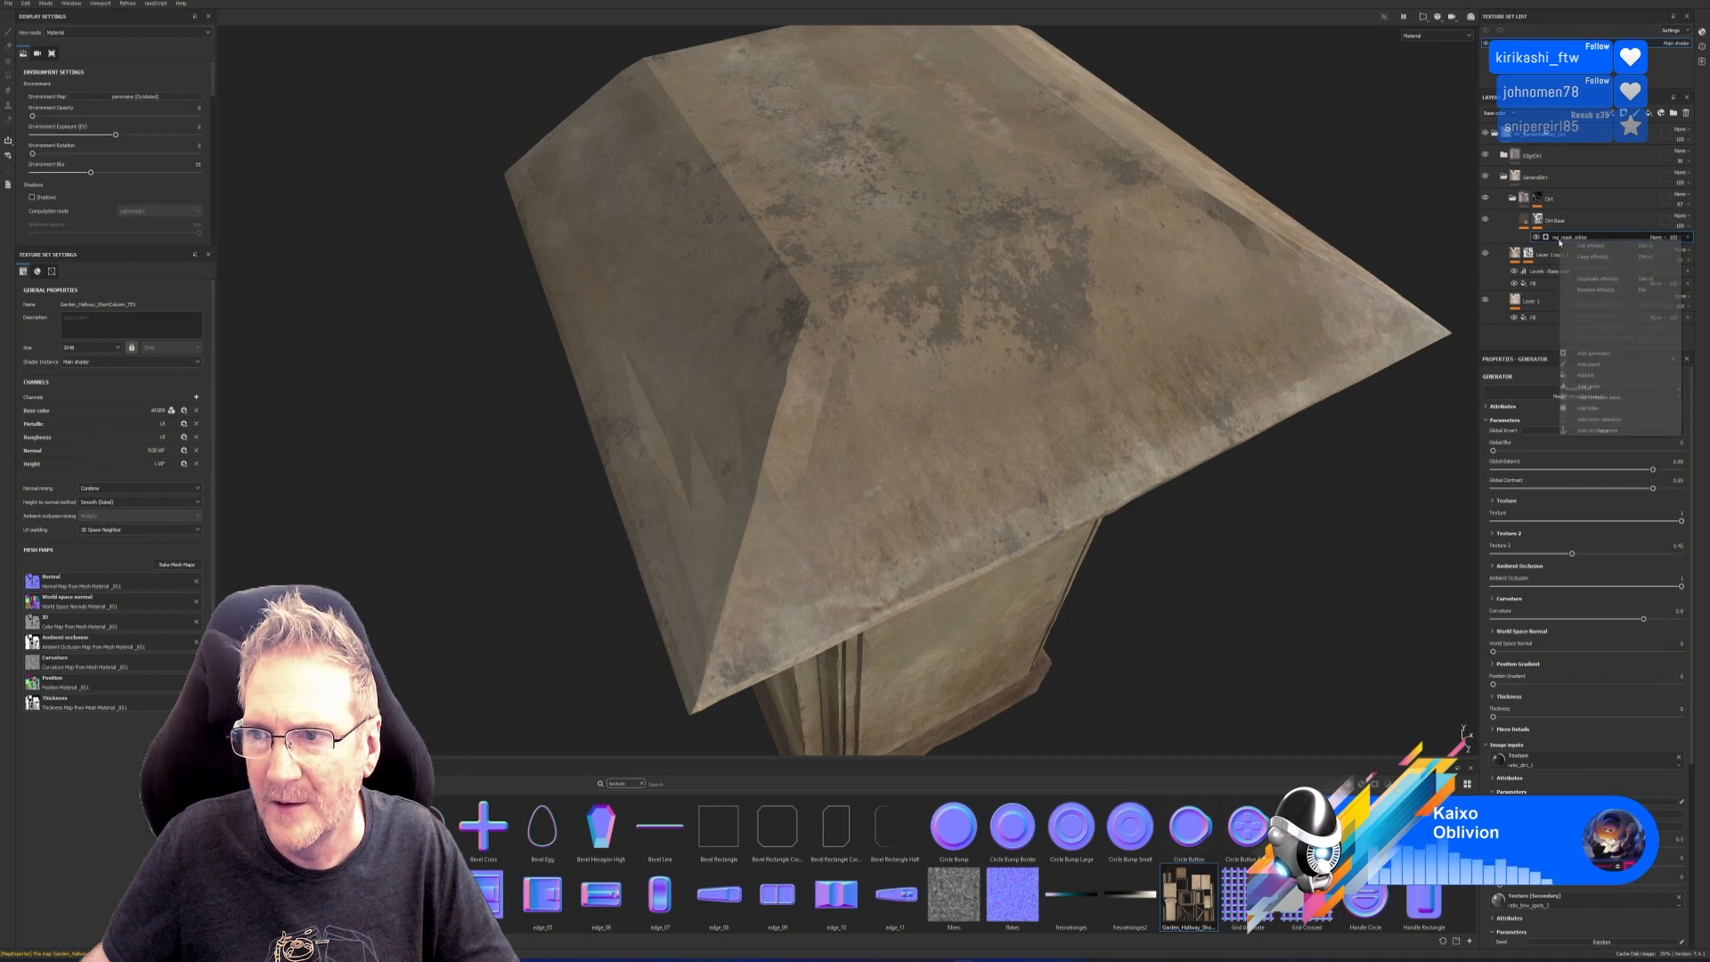
left_click(1589, 364)
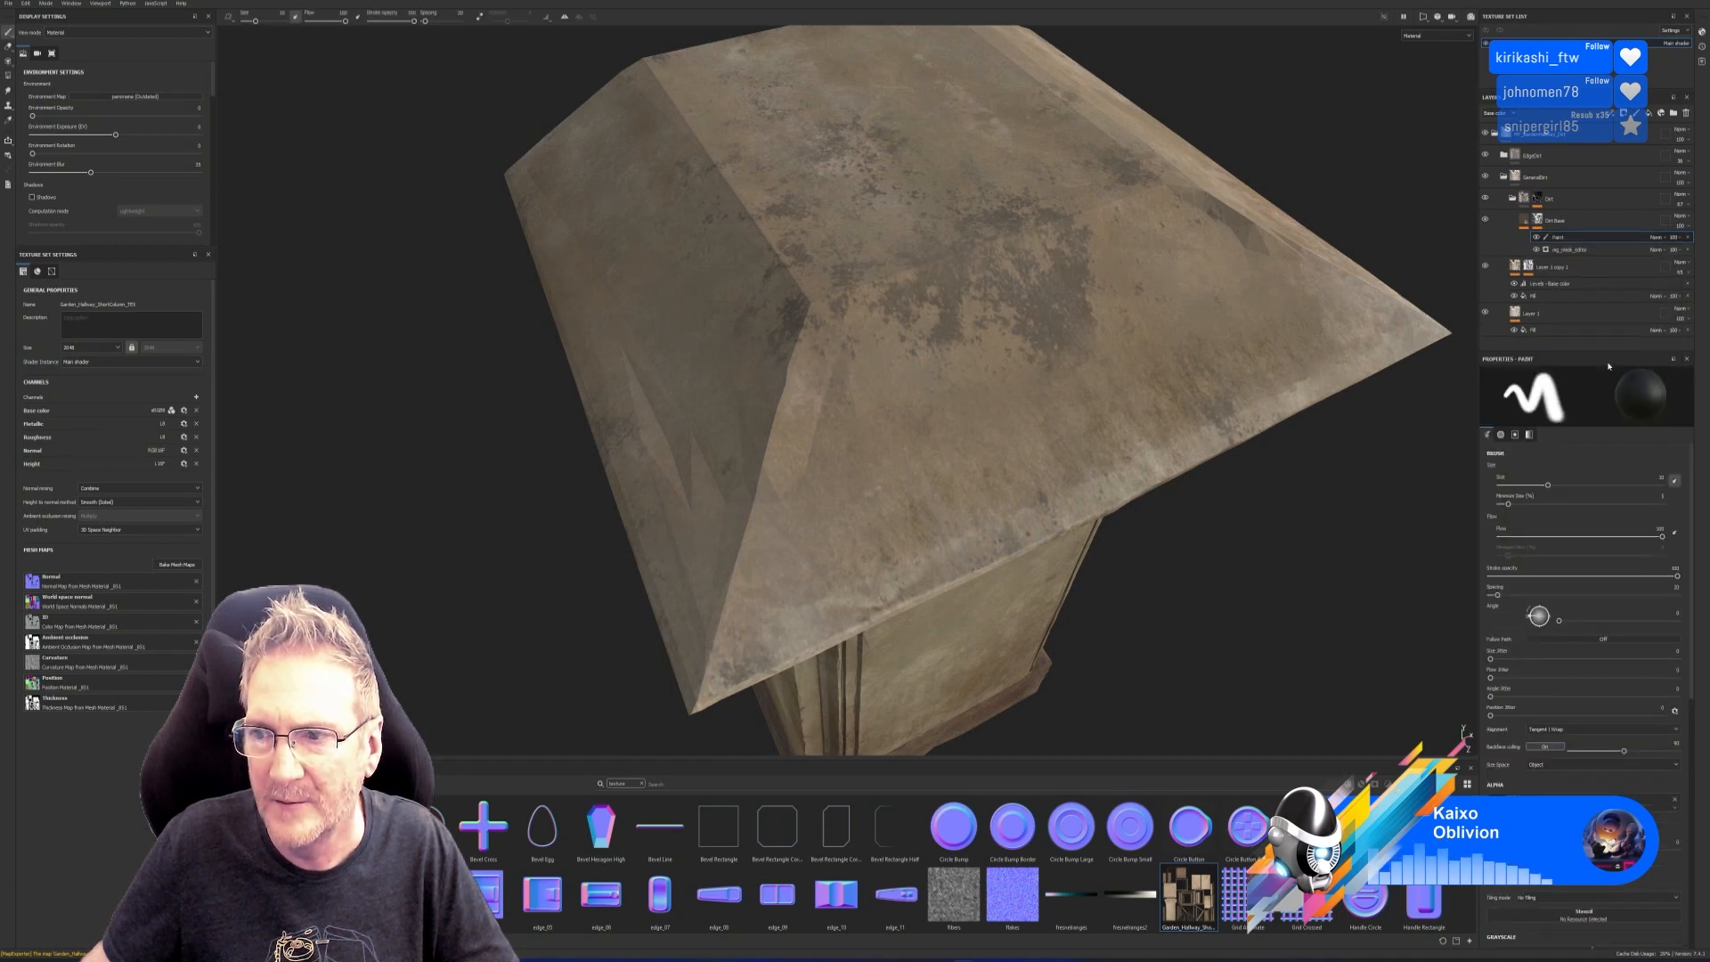
mouse_move(1082, 318)
left_mouse_down()
mouse_move(1040, 330)
mouse_move(1072, 267)
mouse_move(1036, 348)
mouse_move(1028, 208)
mouse_move(997, 253)
mouse_move(935, 267)
mouse_move(980, 316)
mouse_move(926, 343)
mouse_move(917, 293)
mouse_move(803, 331)
mouse_move(783, 251)
mouse_move(798, 182)
left_mouse_up()
mouse_move(979, 223)
left_mouse_down()
mouse_move(1131, 175)
mouse_move(996, 196)
left_mouse_up()
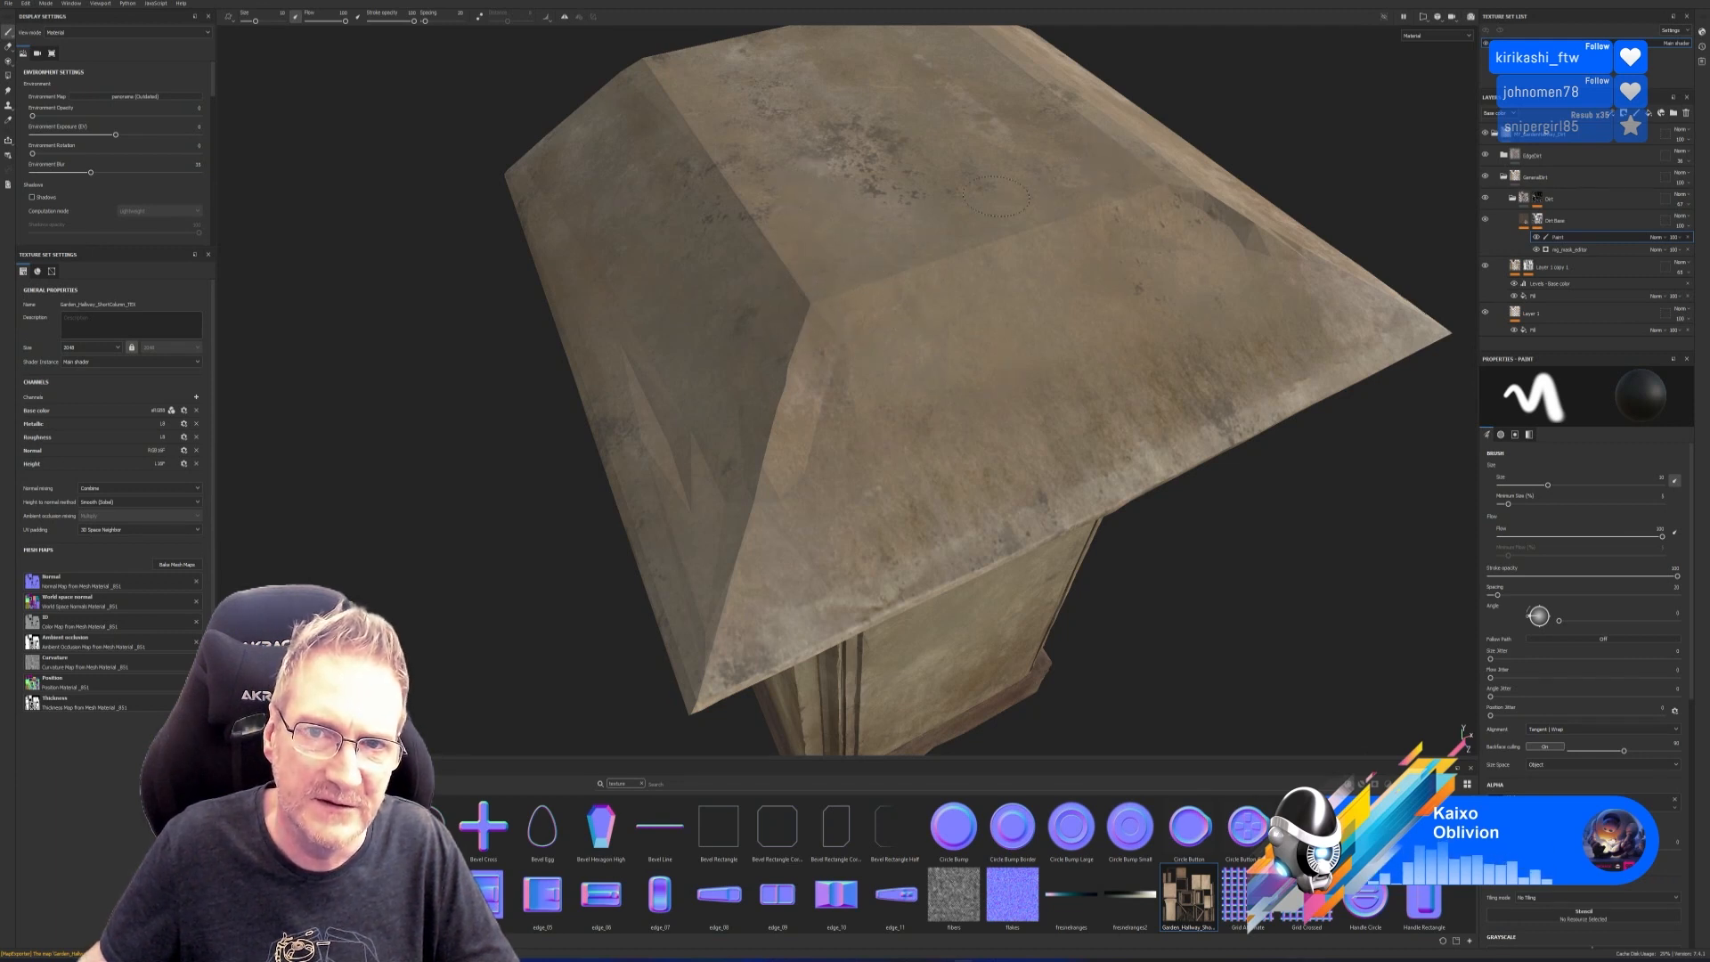
left_click_drag(841, 178, 805, 116)
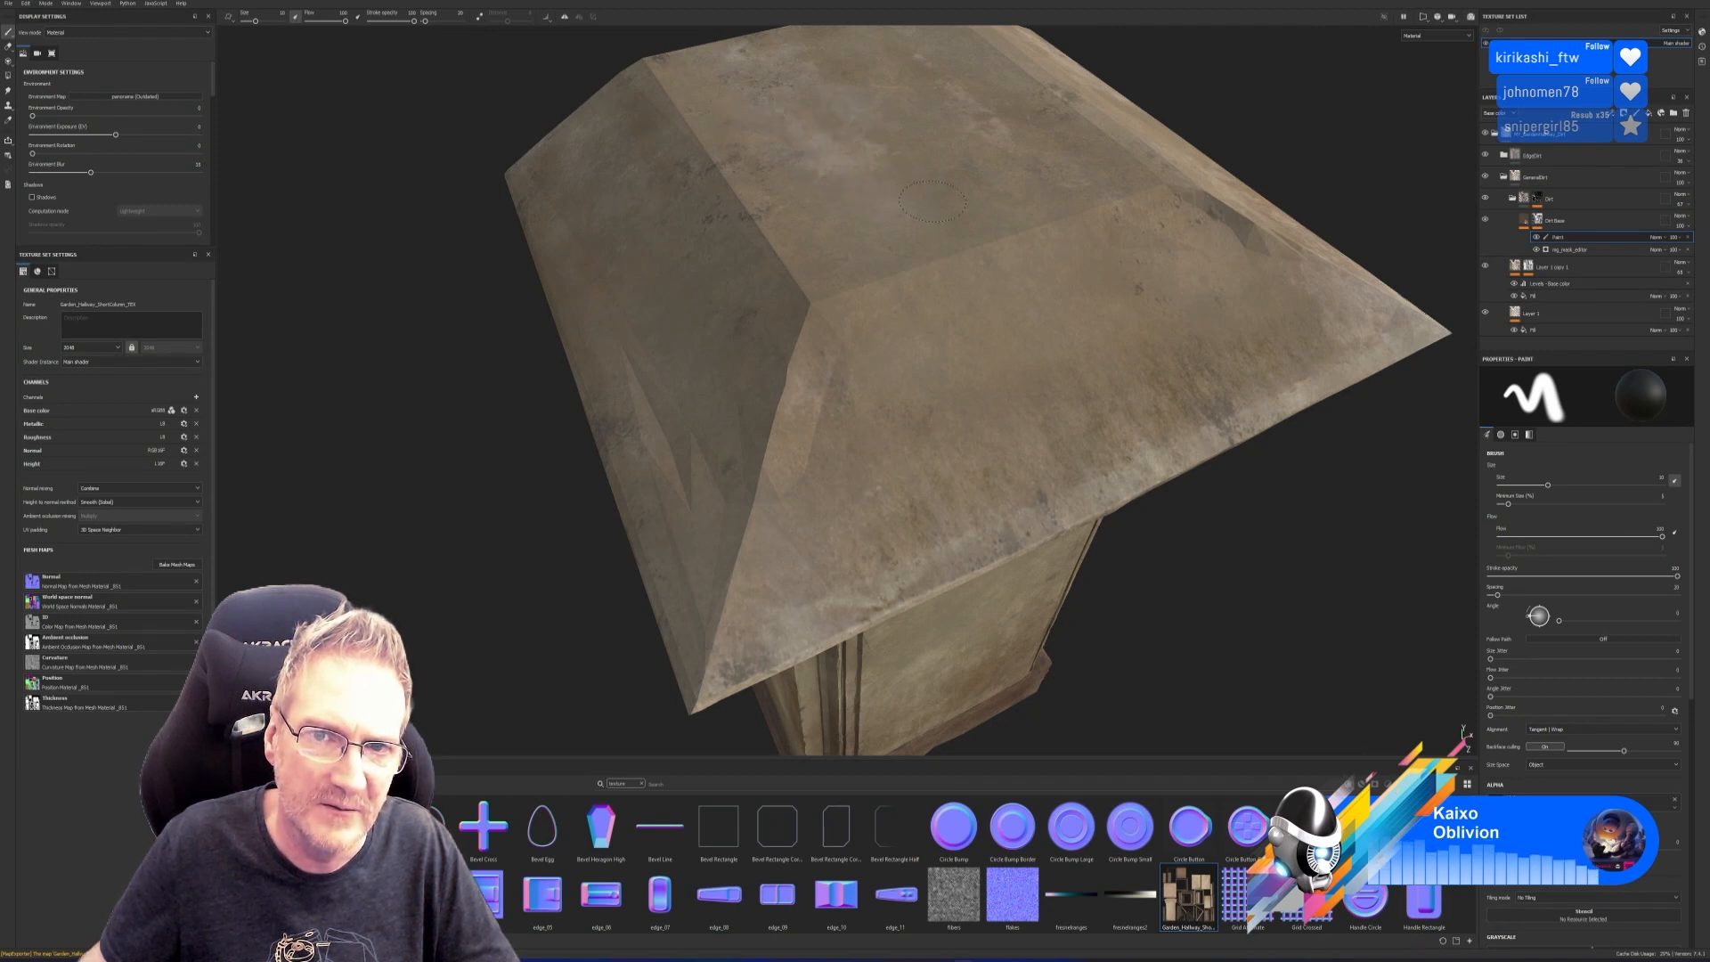
Examine the dirt and stone texture on the pillar's sides, cap underside and base.
right_click_drag(956, 201, 1122, 383, "alt")
left_click_drag(1149, 392, 1052, 413, "alt")
middle_click_drag(1053, 414, 950, 413, "alt")
right_click_drag(1135, 385, 1177, 476, "alt")
left_click_drag(1177, 475, 1247, 391, "alt")
left_click_drag(1091, 396, 1274, 409, "alt")
middle_click_drag(1201, 450, 1206, 297, "alt")
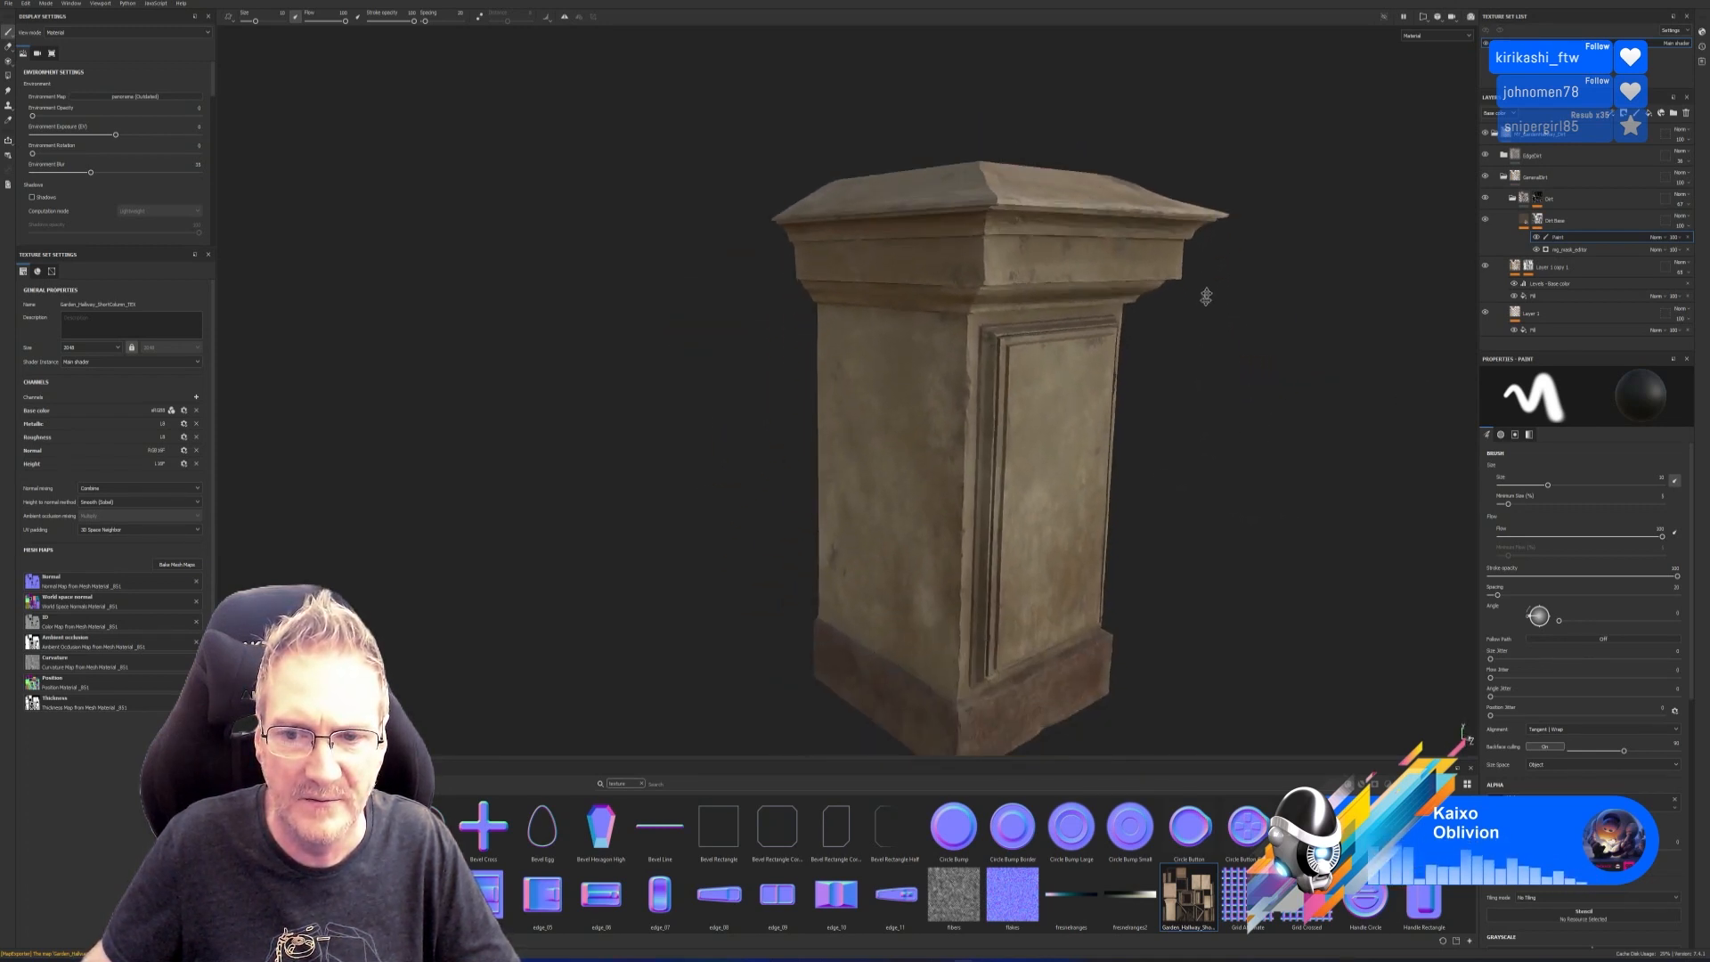
mouse_move(1205, 296)
left_mouse_down("alt")
mouse_move(1105, 392)
mouse_move(1130, 414)
mouse_move(1033, 490)
left_mouse_up("alt")
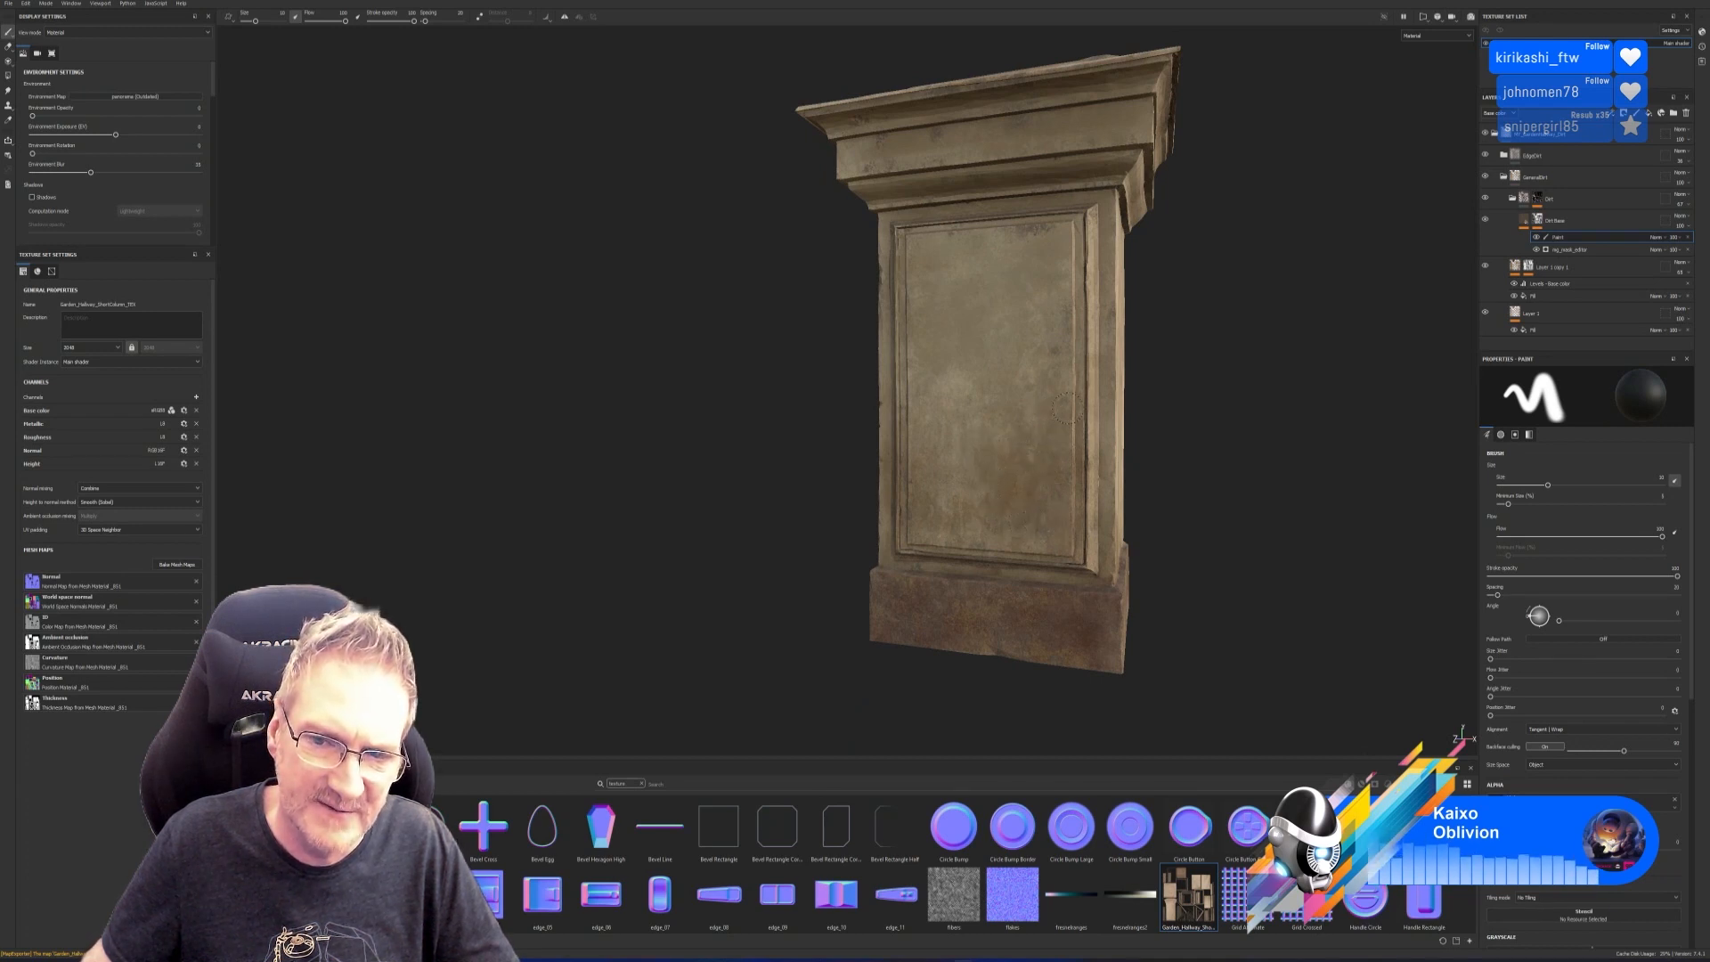
mouse_move(1246, 512)
left_mouse_down("alt")
mouse_move(1392, 552)
mouse_move(1179, 462)
mouse_move(949, 477)
mouse_move(970, 462)
mouse_move(775, 420)
mouse_move(1146, 420)
left_mouse_up("alt")
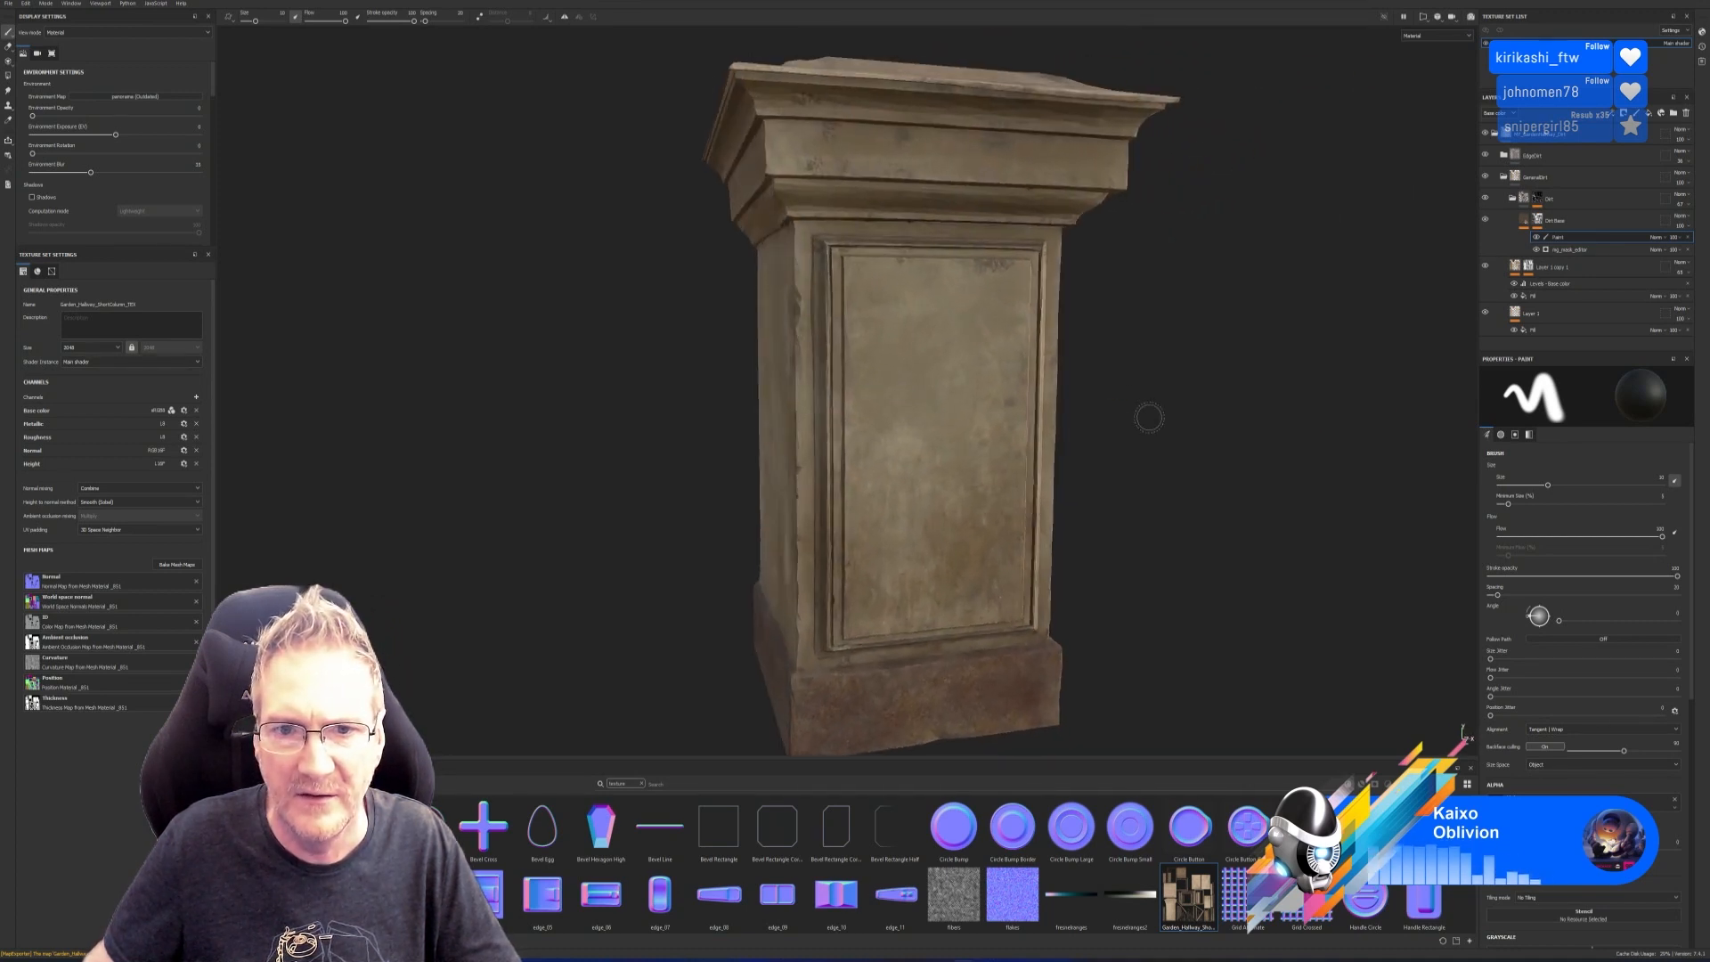
Paint out the dark stain in the front panel's upper-right corner and check the rest of the pillar.
scroll(994, 258, "up", 3)
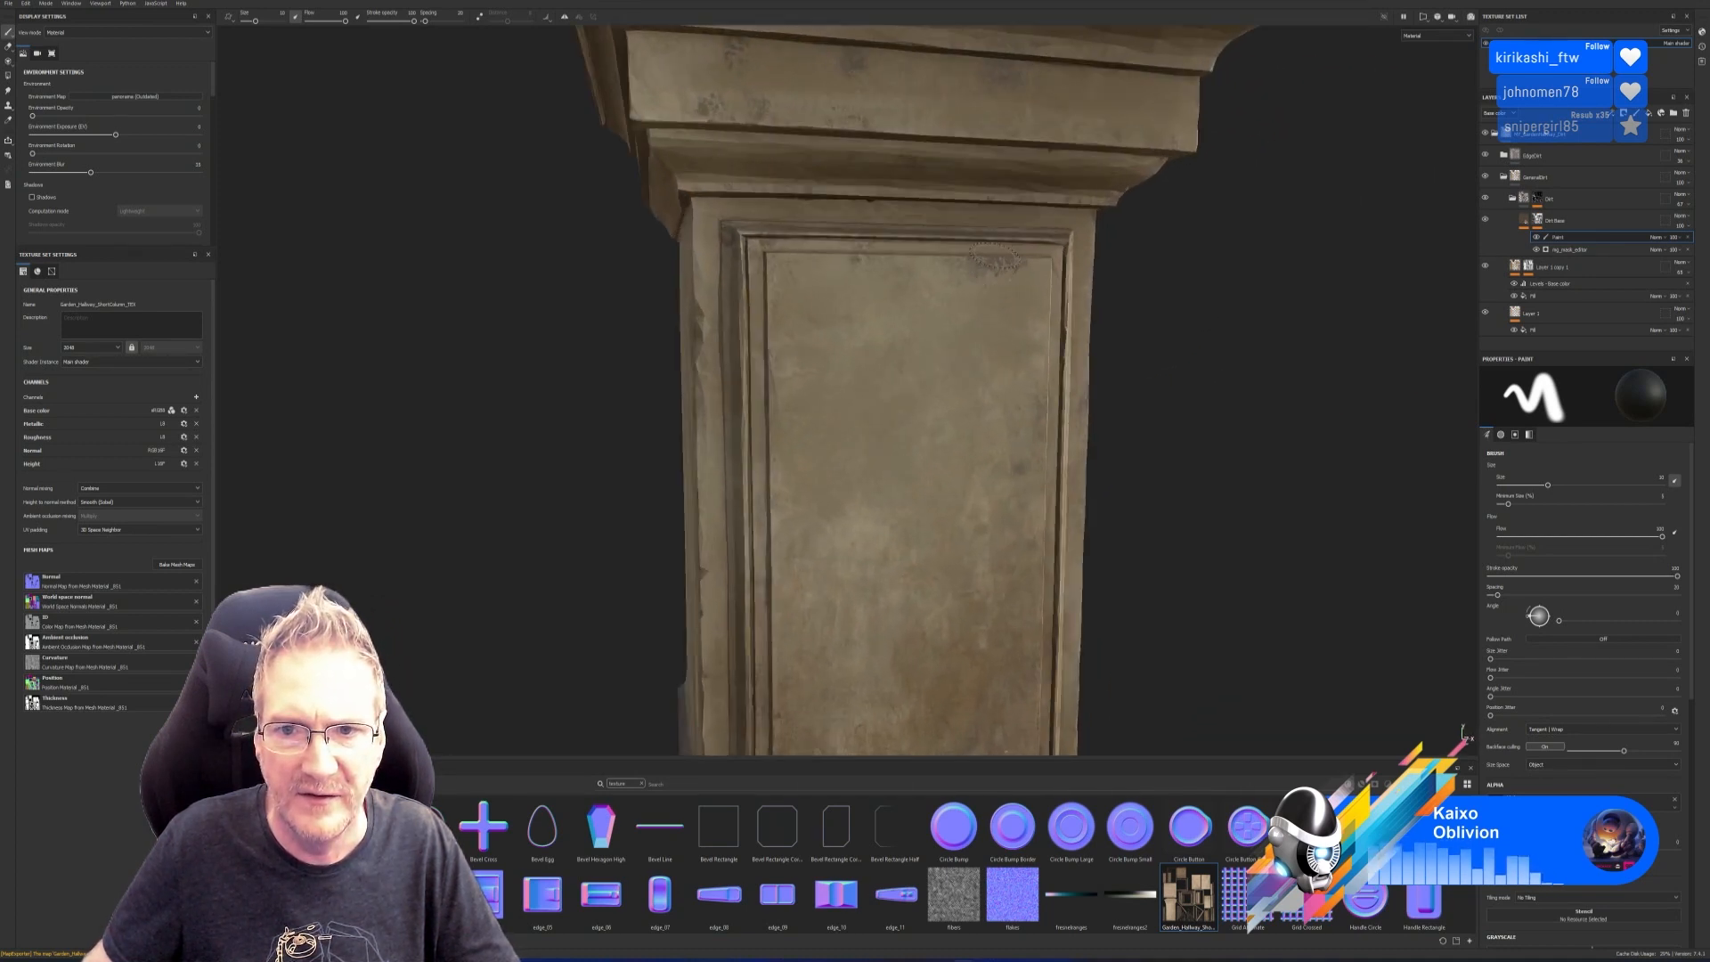
scroll(995, 257, "up", 2)
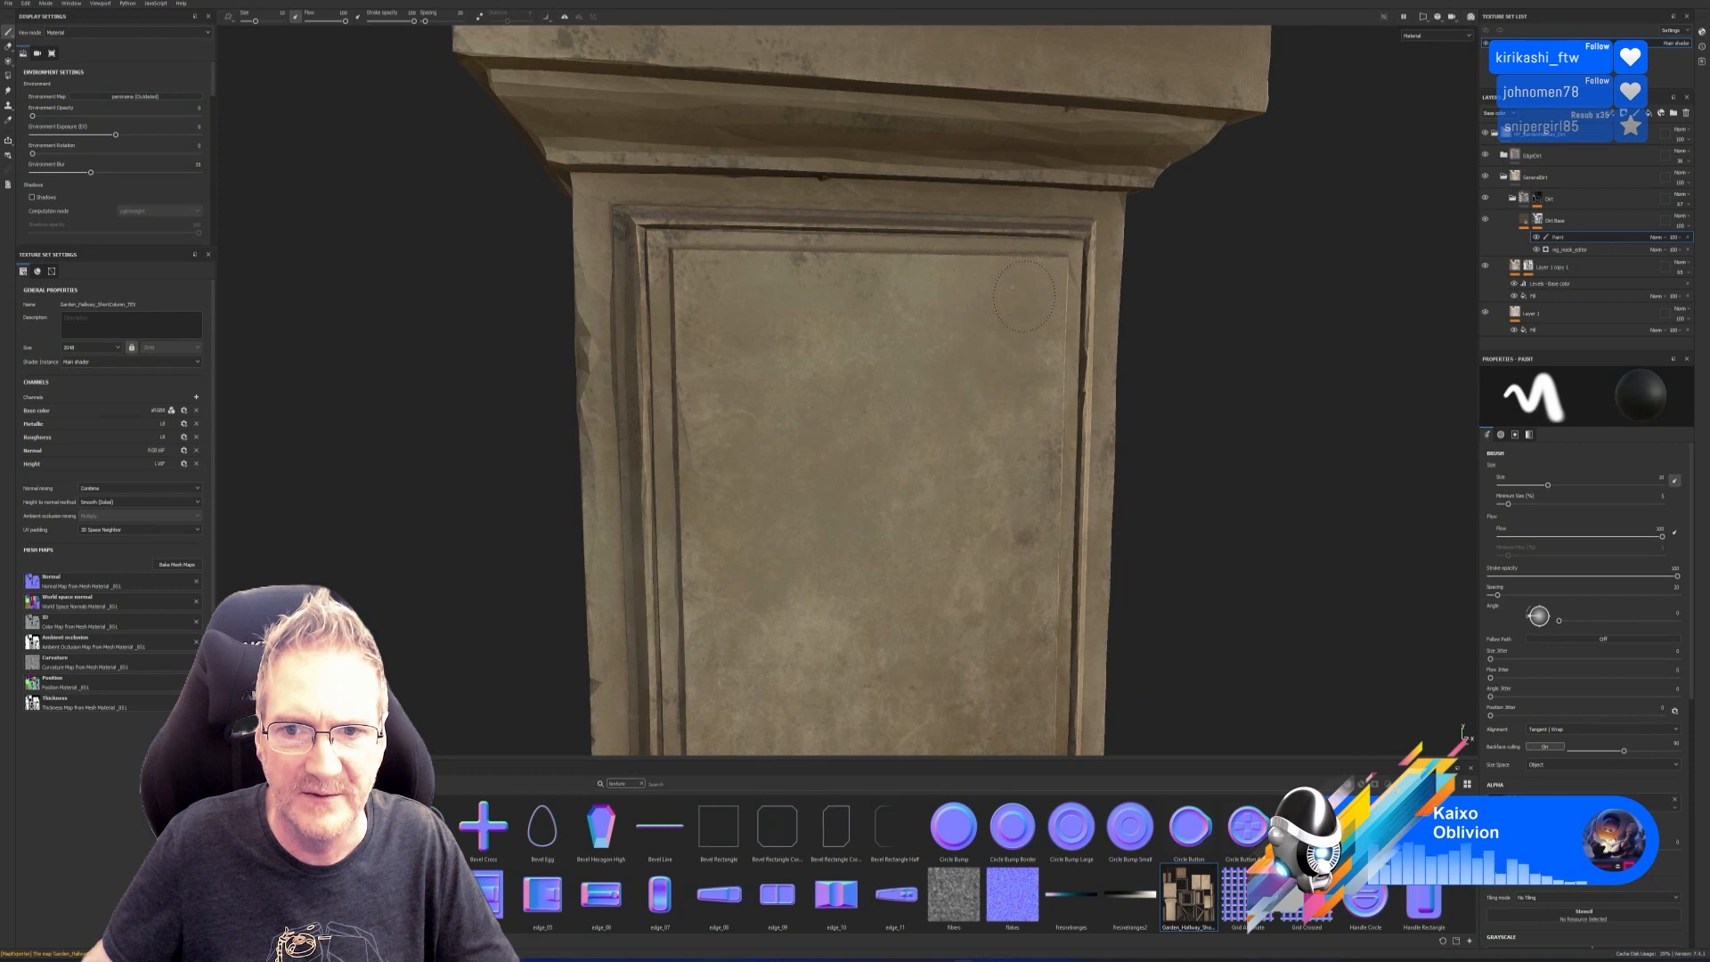
scroll(1024, 295, "down", 5)
mouse_move(1134, 386)
left_mouse_down("alt")
mouse_move(1102, 419)
mouse_move(996, 382)
mouse_move(1104, 363)
mouse_move(1138, 419)
left_mouse_up("alt")
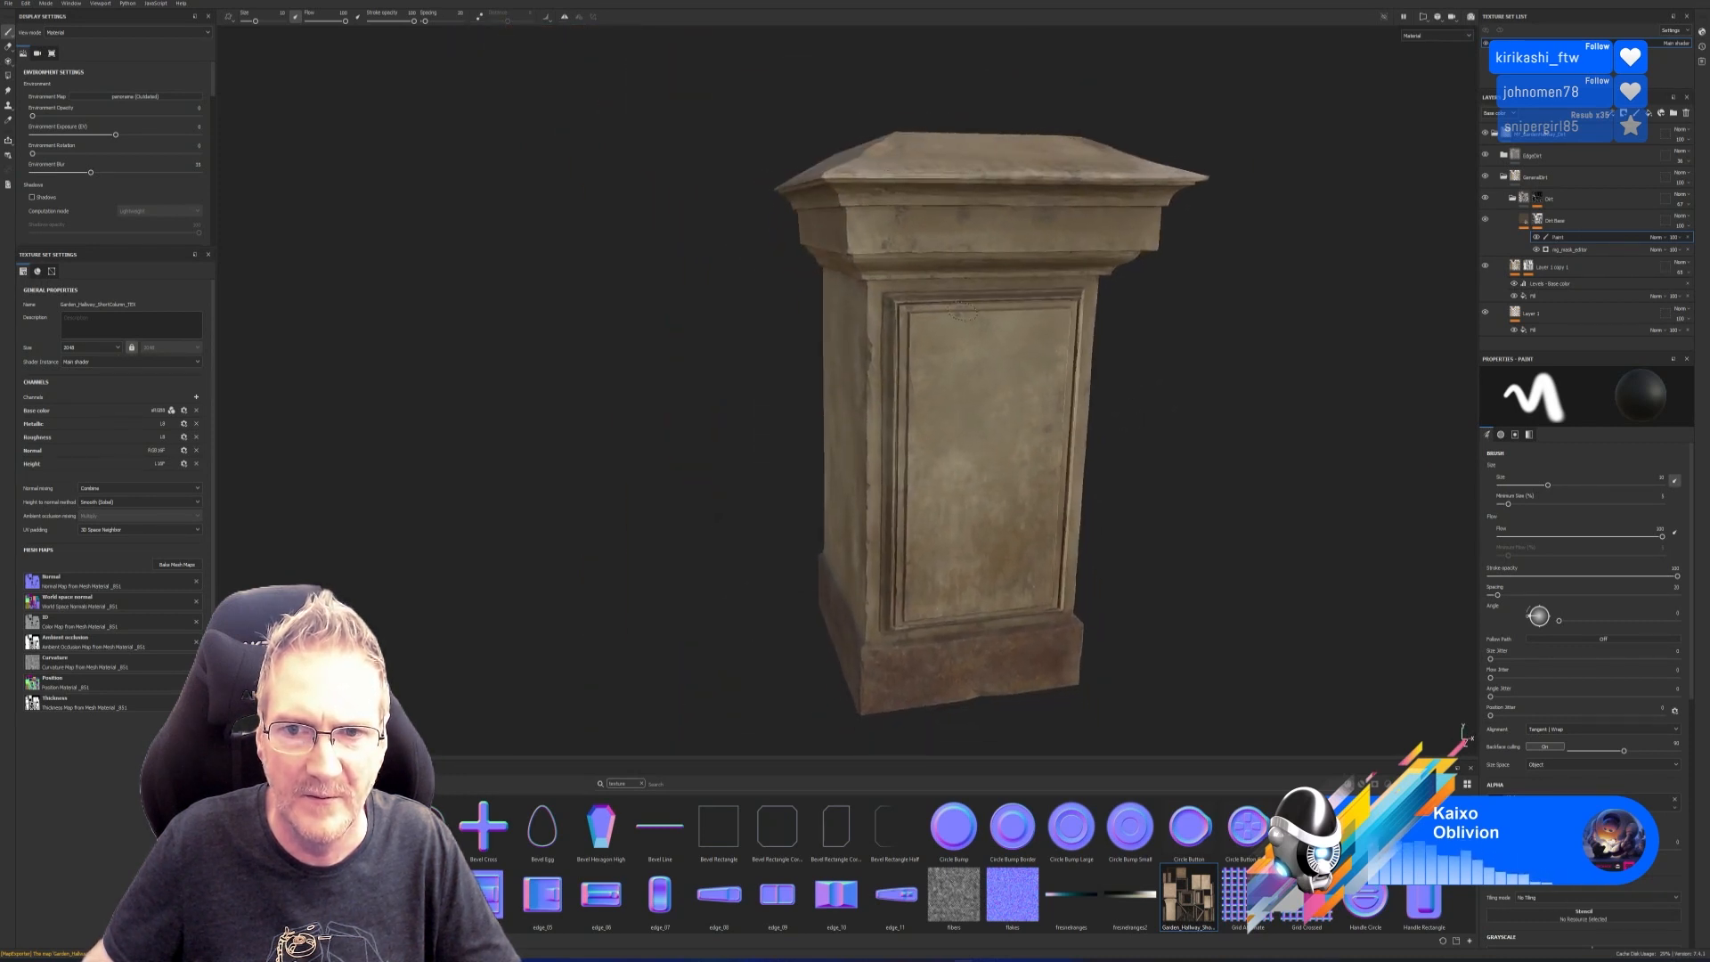
scroll(1065, 451, "up", 3)
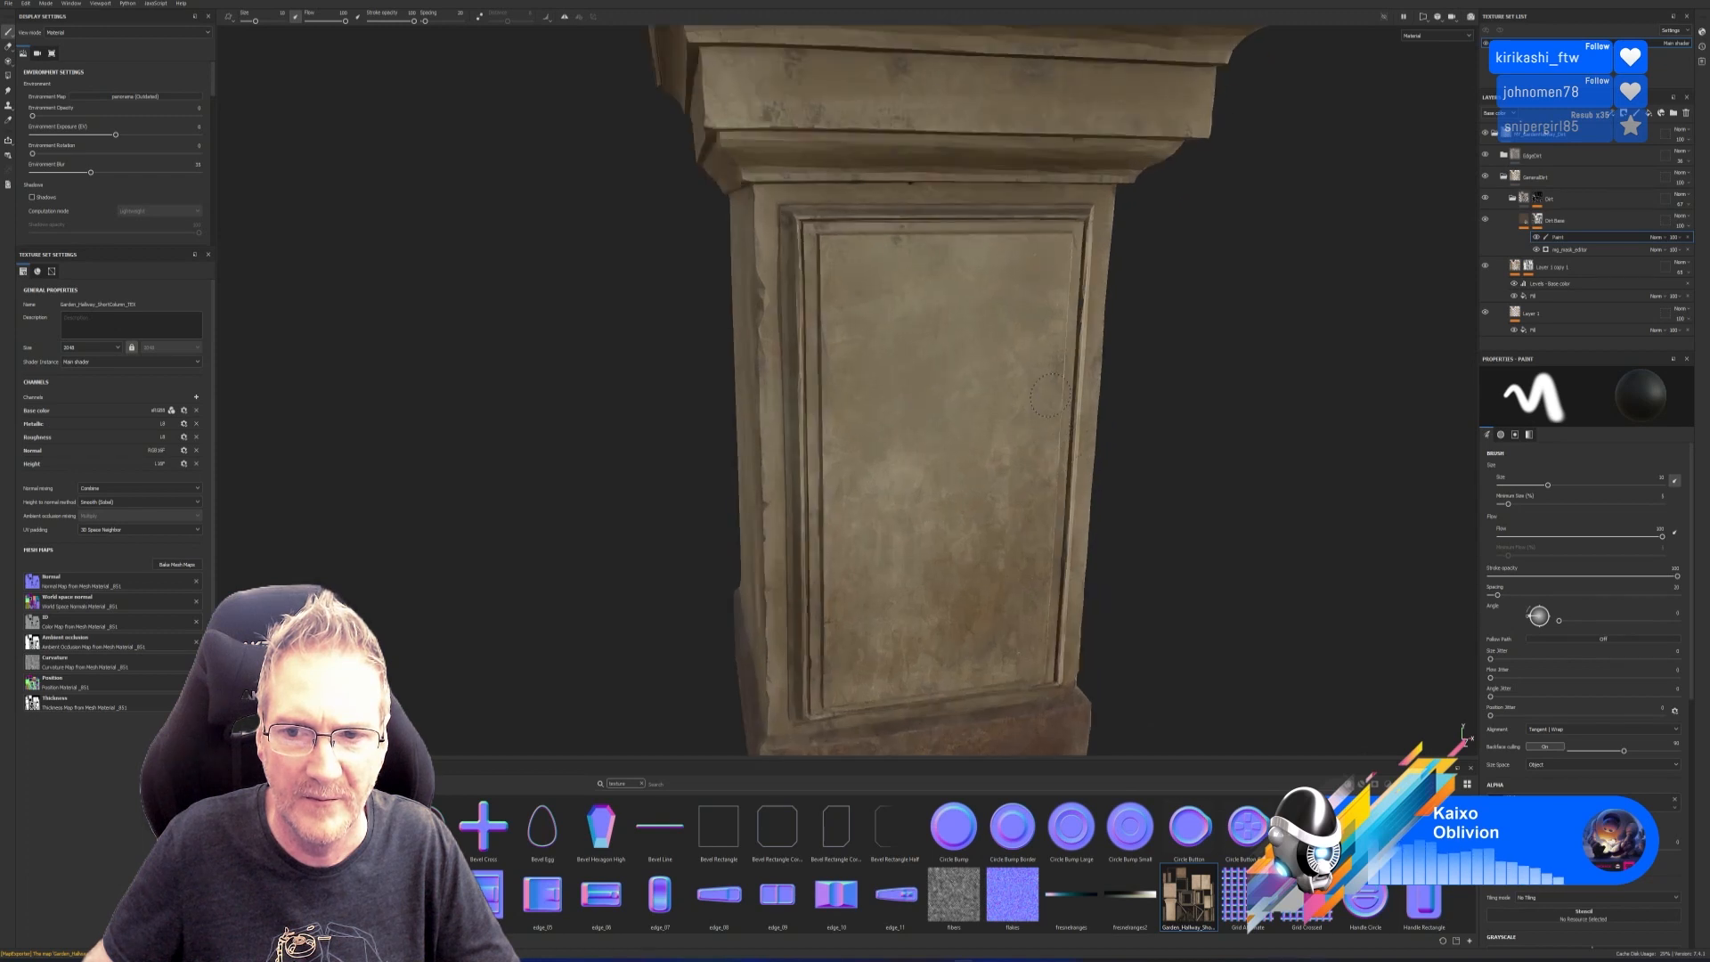
scroll(1049, 360, "down", 3)
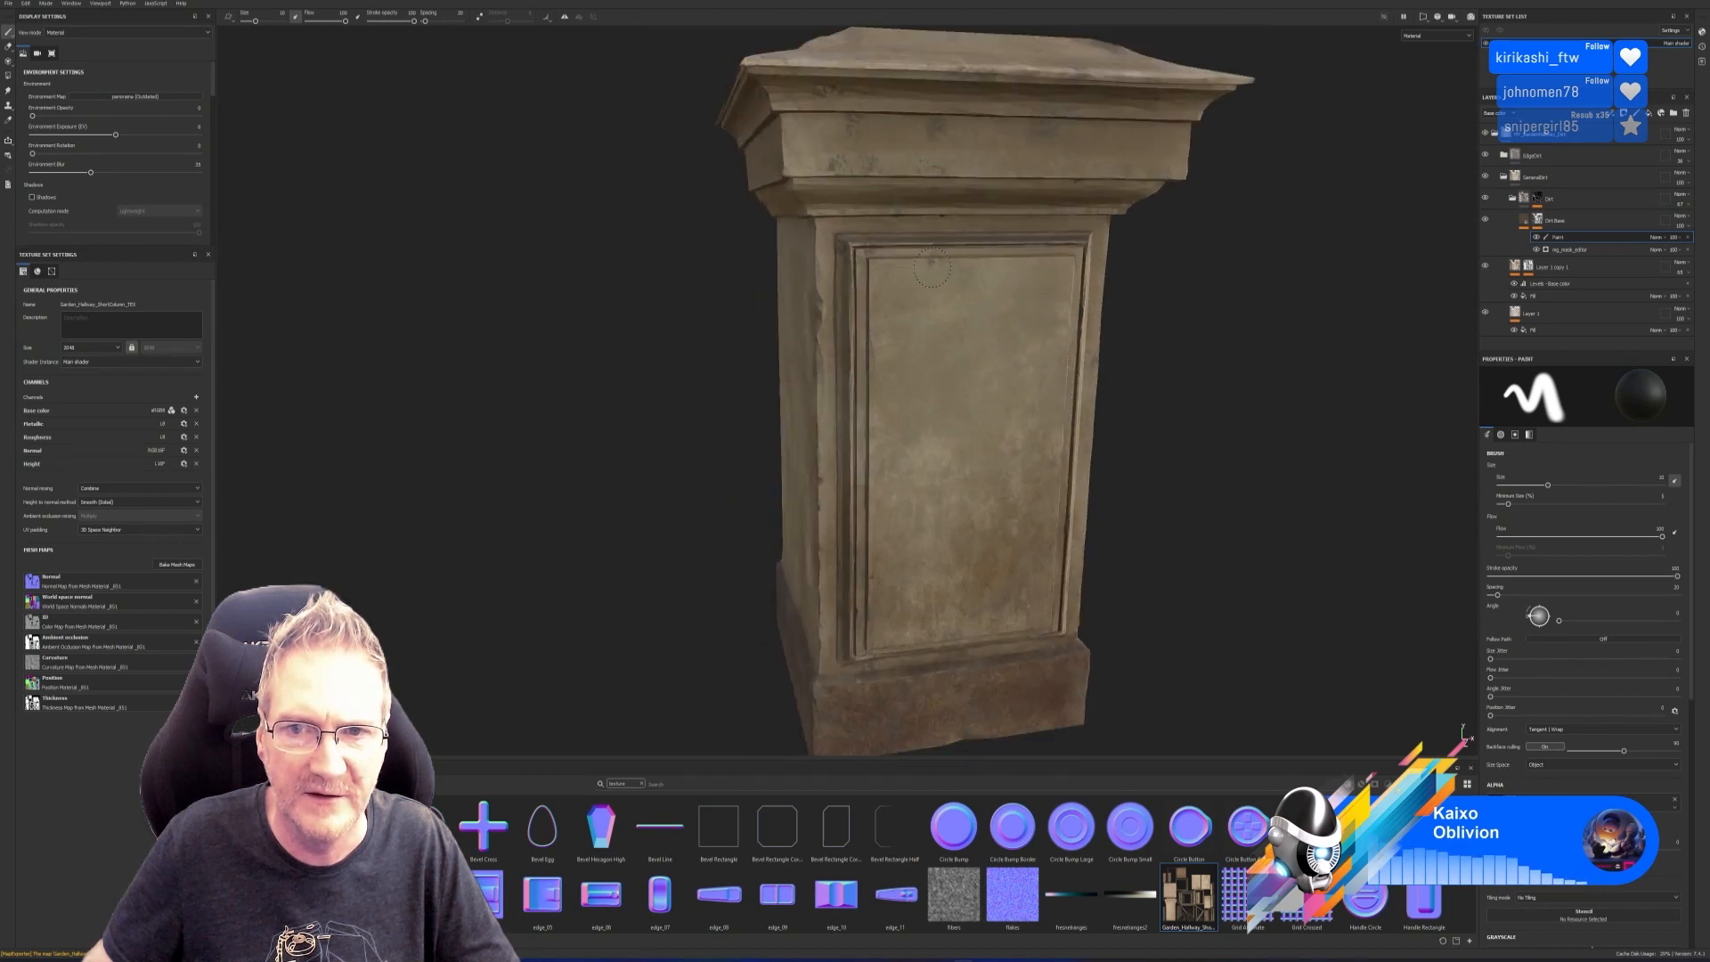
mouse_move(1184, 355)
left_mouse_down("alt")
mouse_move(1134, 347)
mouse_move(1185, 356)
left_mouse_up("alt")
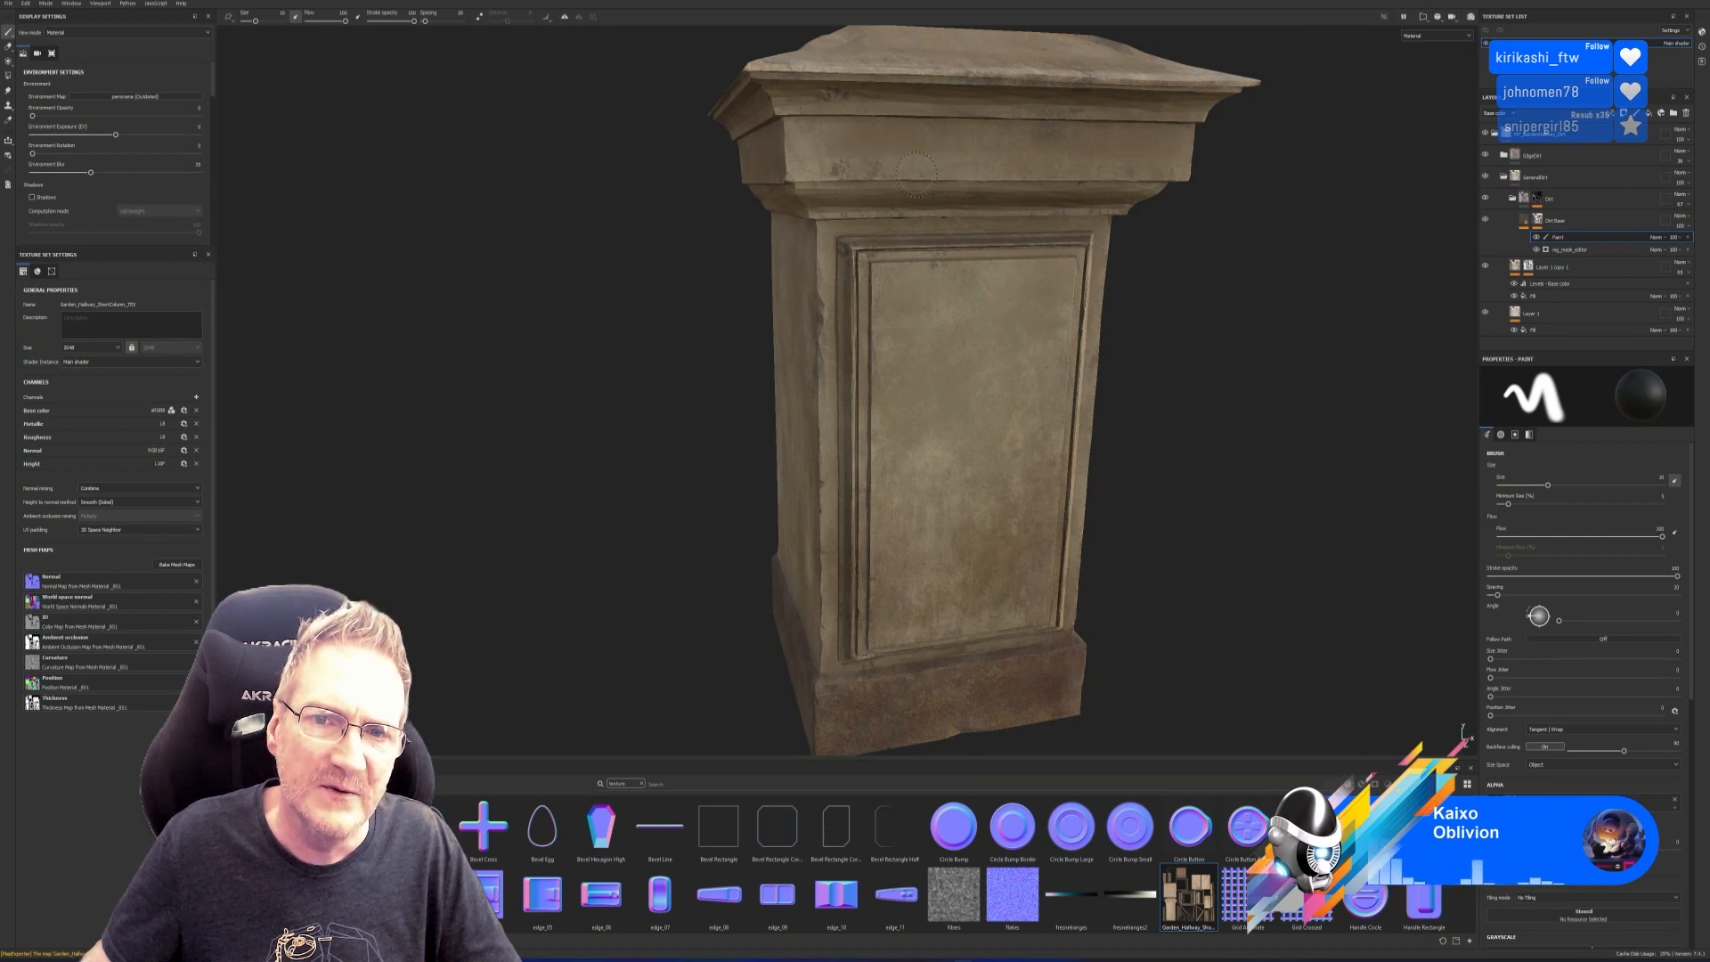
Examine the pillar's cap, panelled faces and plain sides from several angles and distances.
left_click_drag(1056, 128, 834, 361, "alt")
right_click_drag(1042, 271, 1033, 190, "alt")
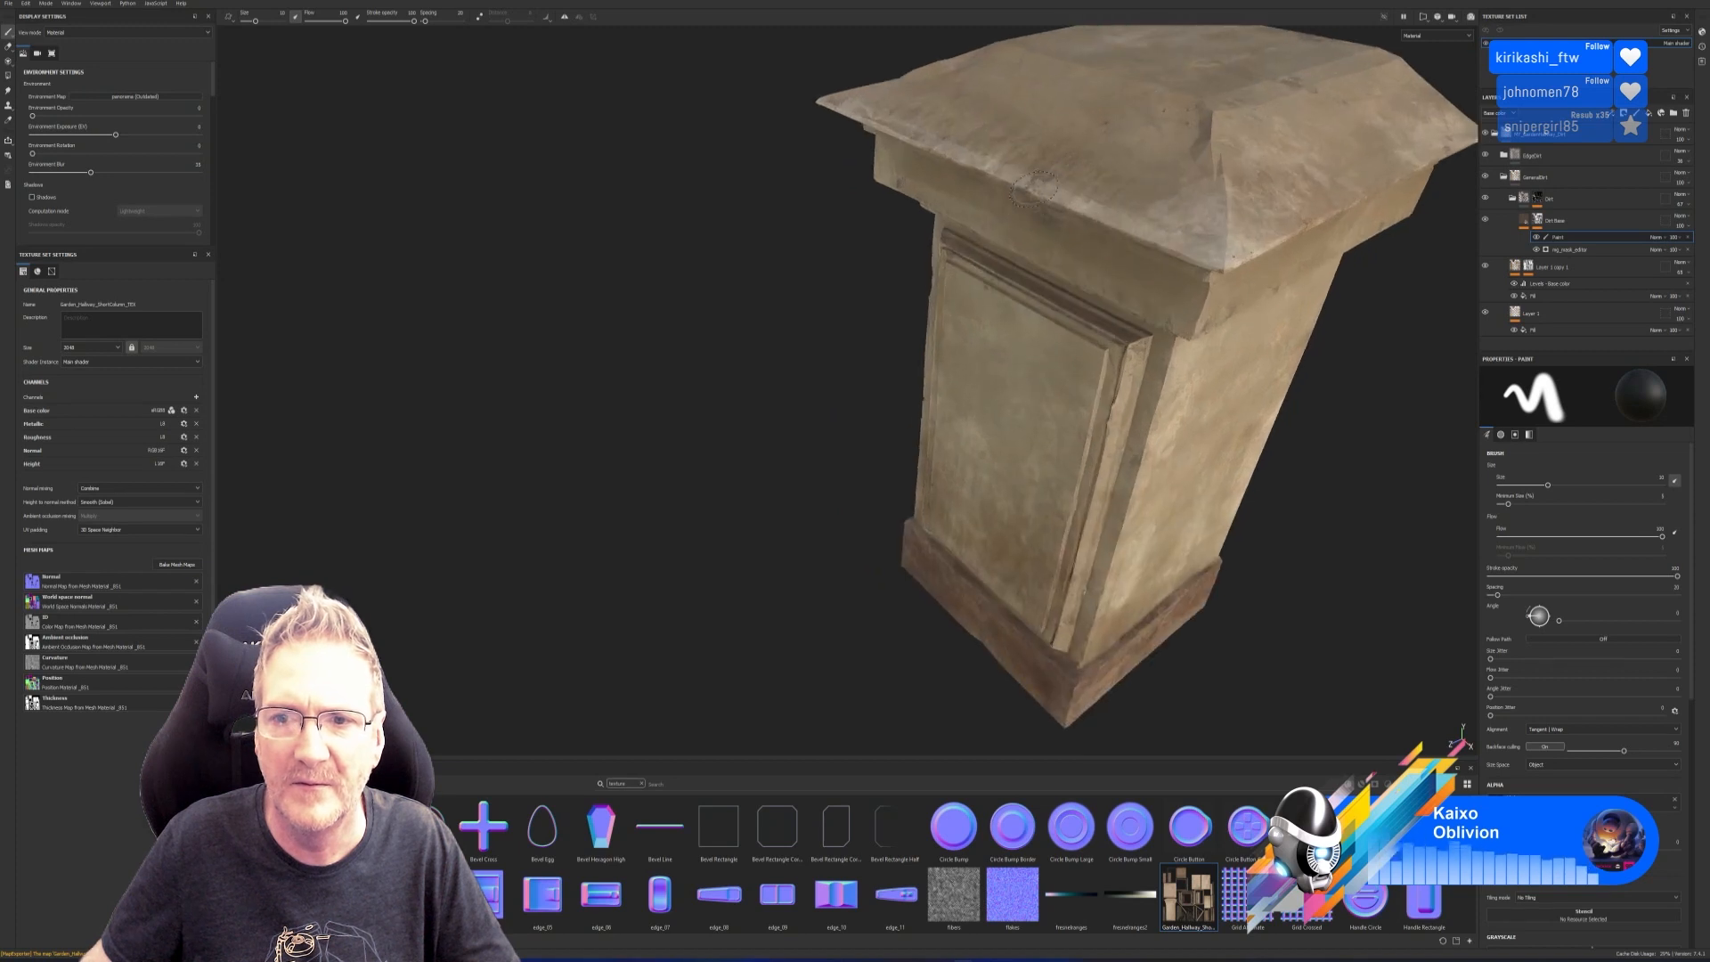
left_click_drag(1044, 176, 1148, 287, "alt")
right_click_drag(1156, 286, 1131, 259, "alt")
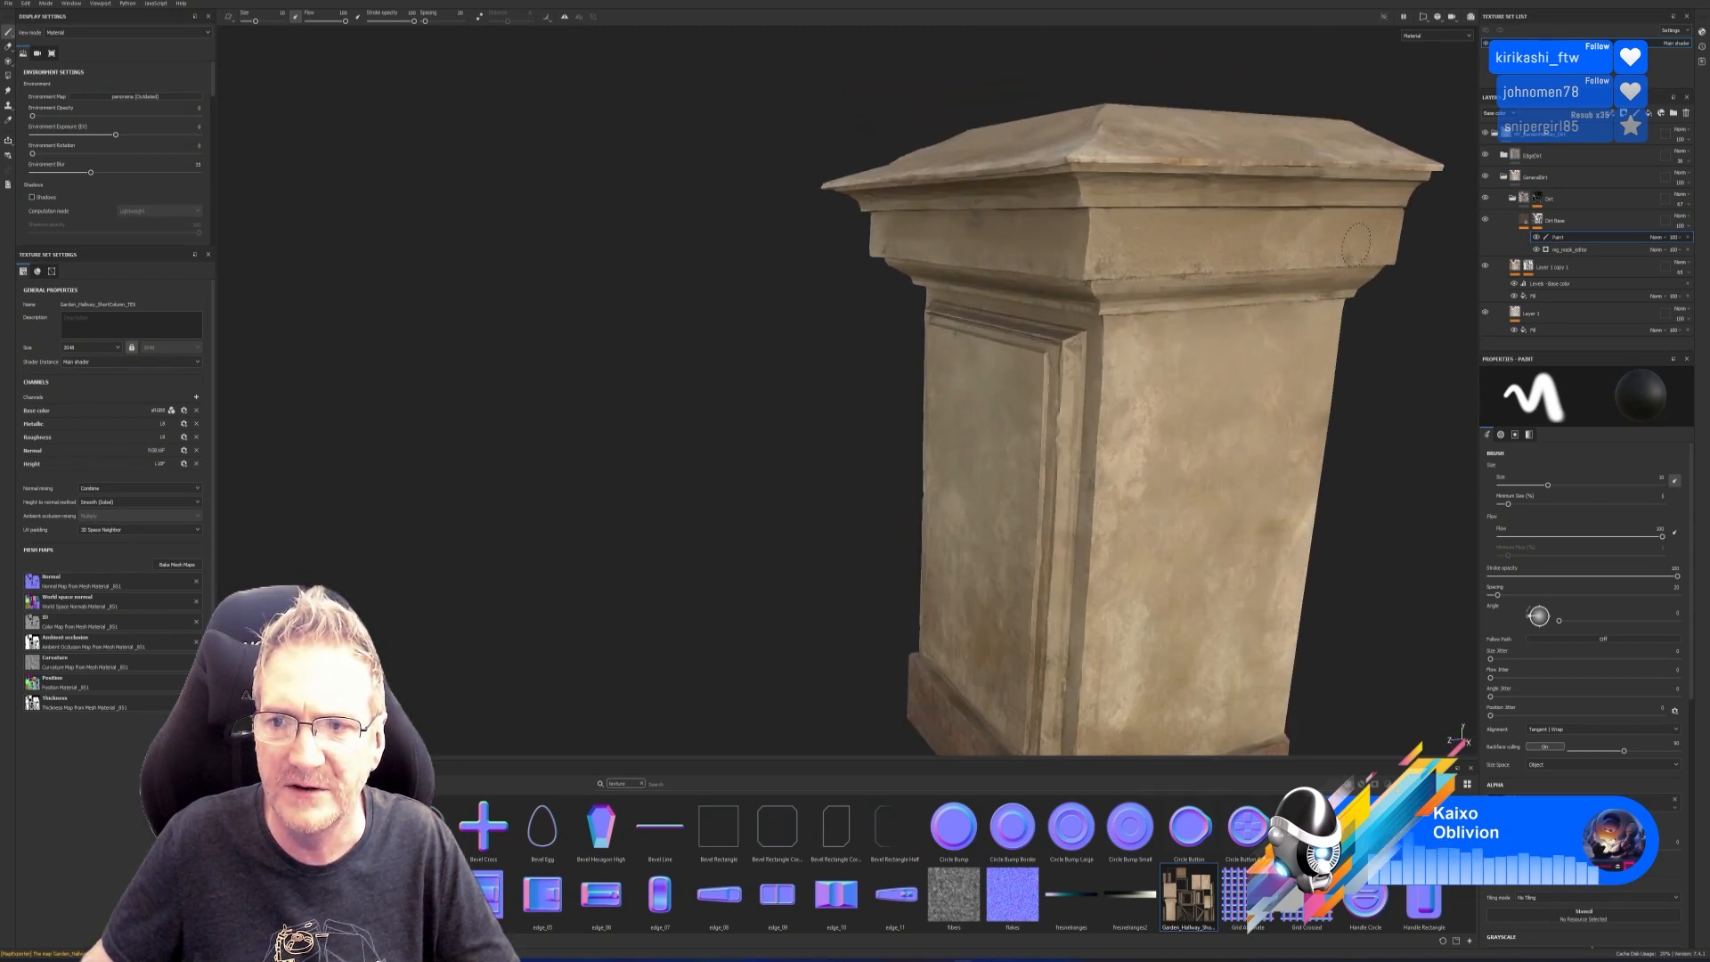
right_click_drag(1251, 356, 1220, 395, "alt")
left_click_drag(1220, 396, 1369, 407, "alt")
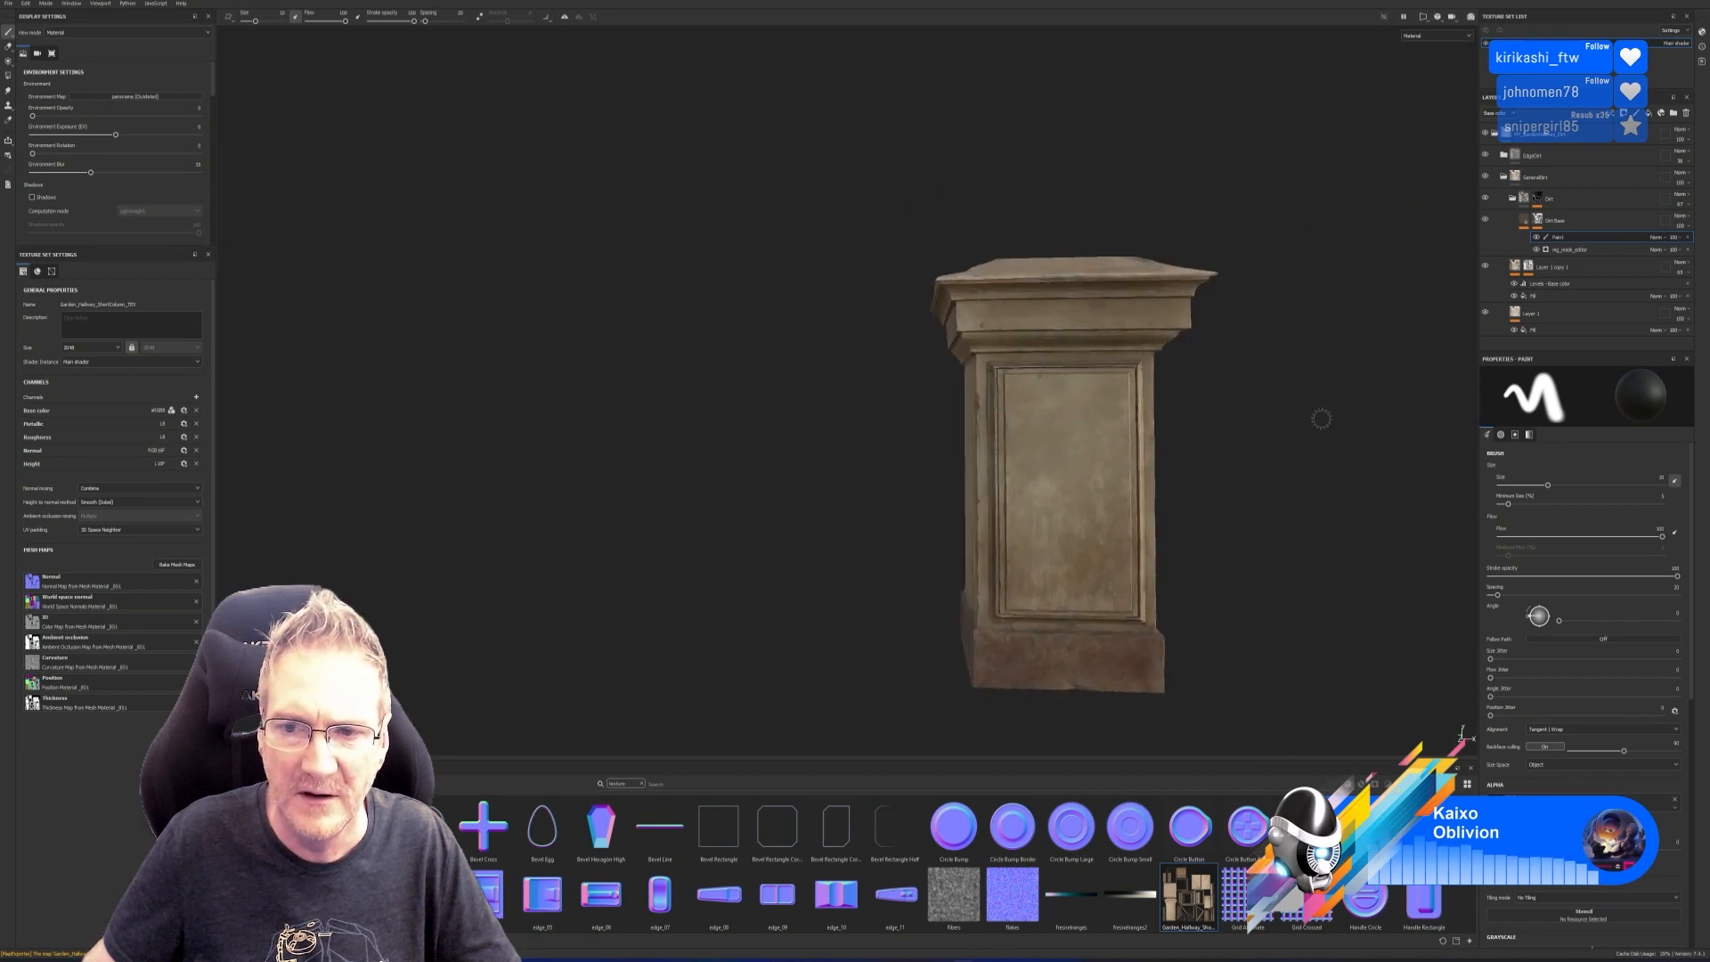
left_click_drag(1040, 499, 958, 416, "alt")
mouse_move(1157, 355)
left_mouse_down("alt")
mouse_move(1142, 341)
mouse_move(1159, 326)
left_mouse_up("alt")
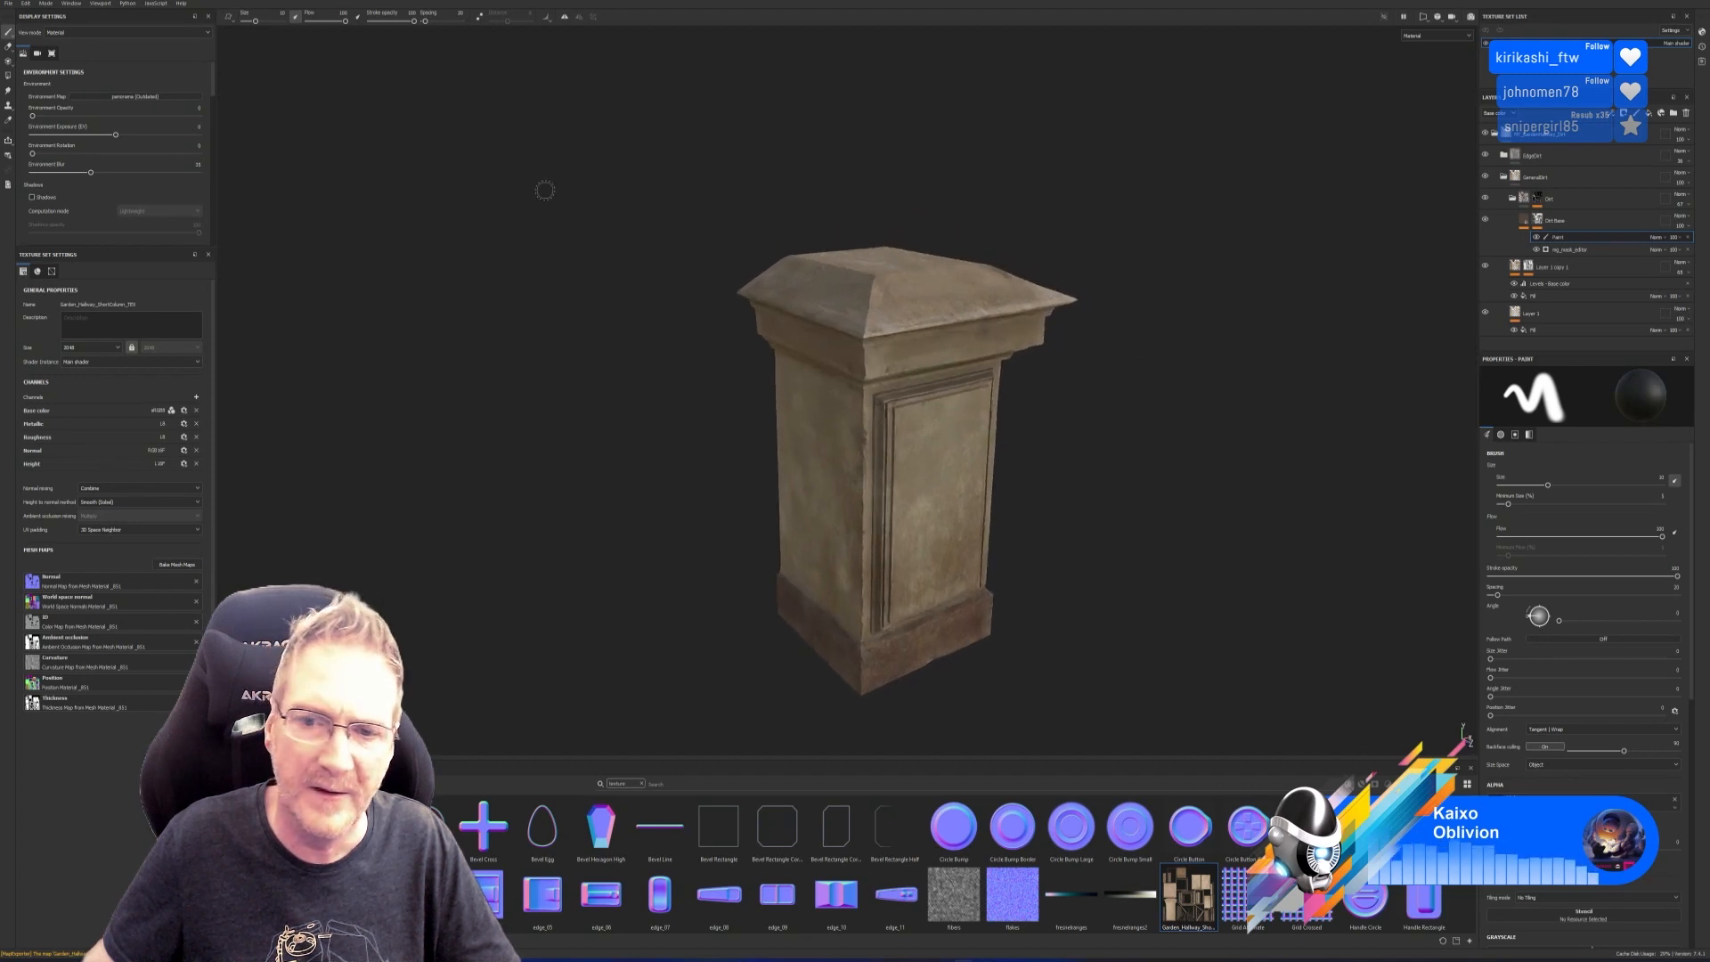
Save the pillar project in the Nouveau Entry Hallway project's Exports folder.
left_click(8, 4)
left_click(41, 97)
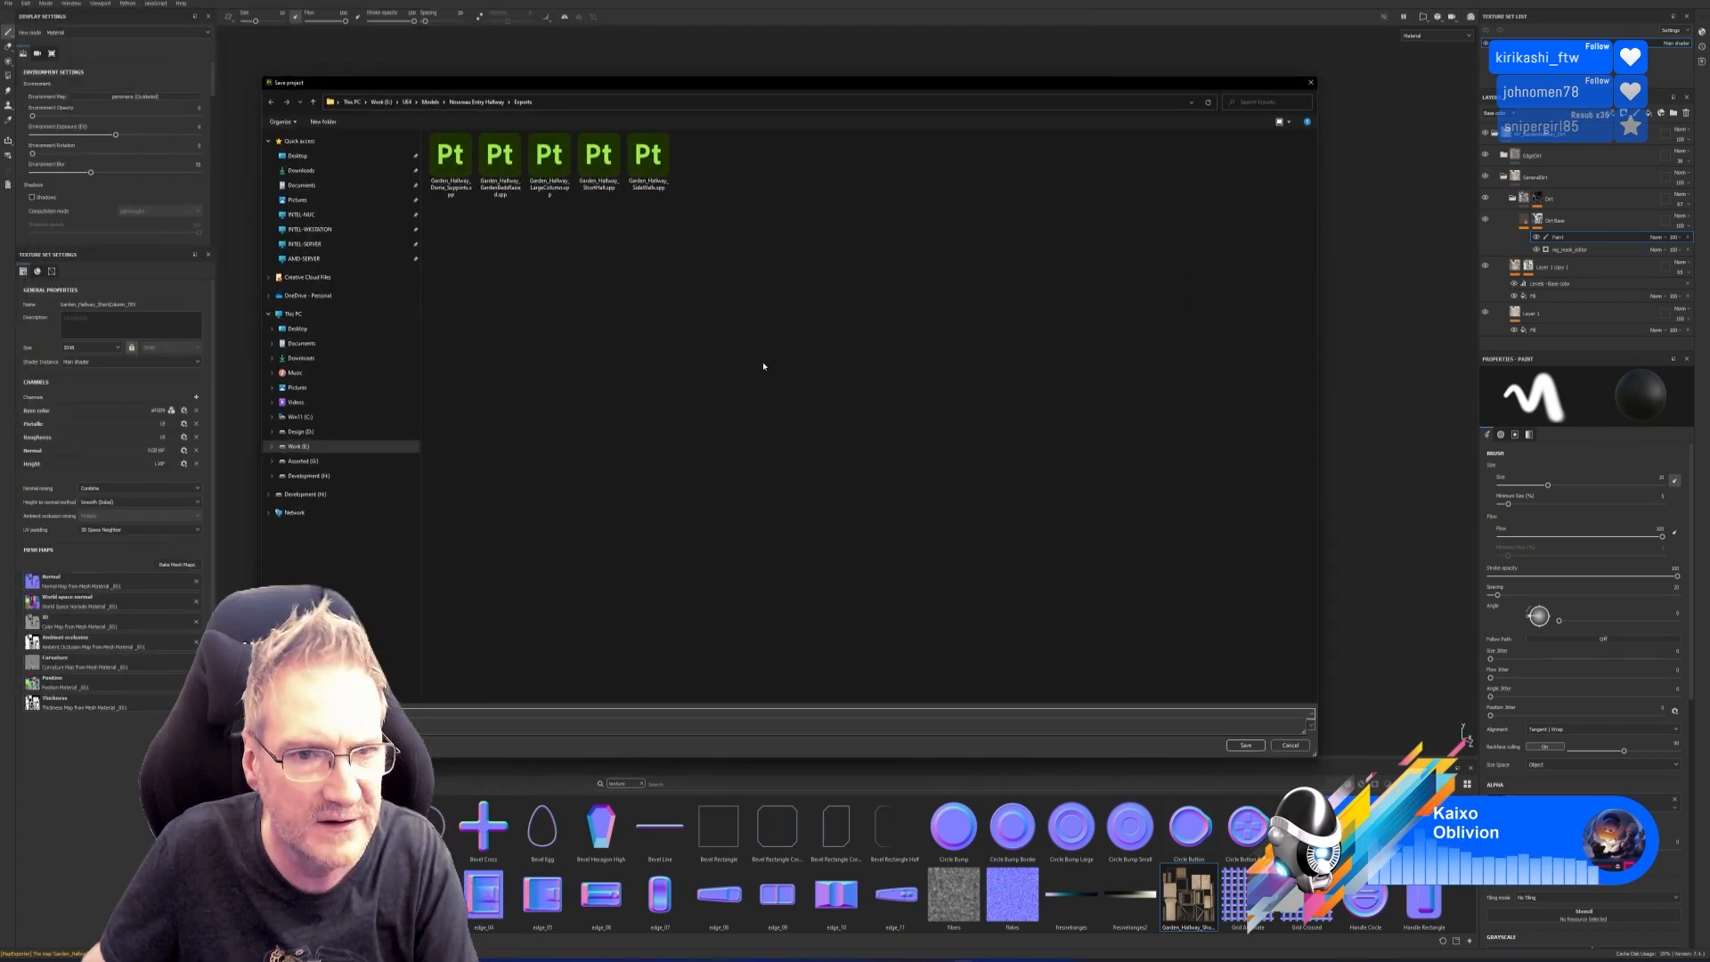
left_click(1245, 745)
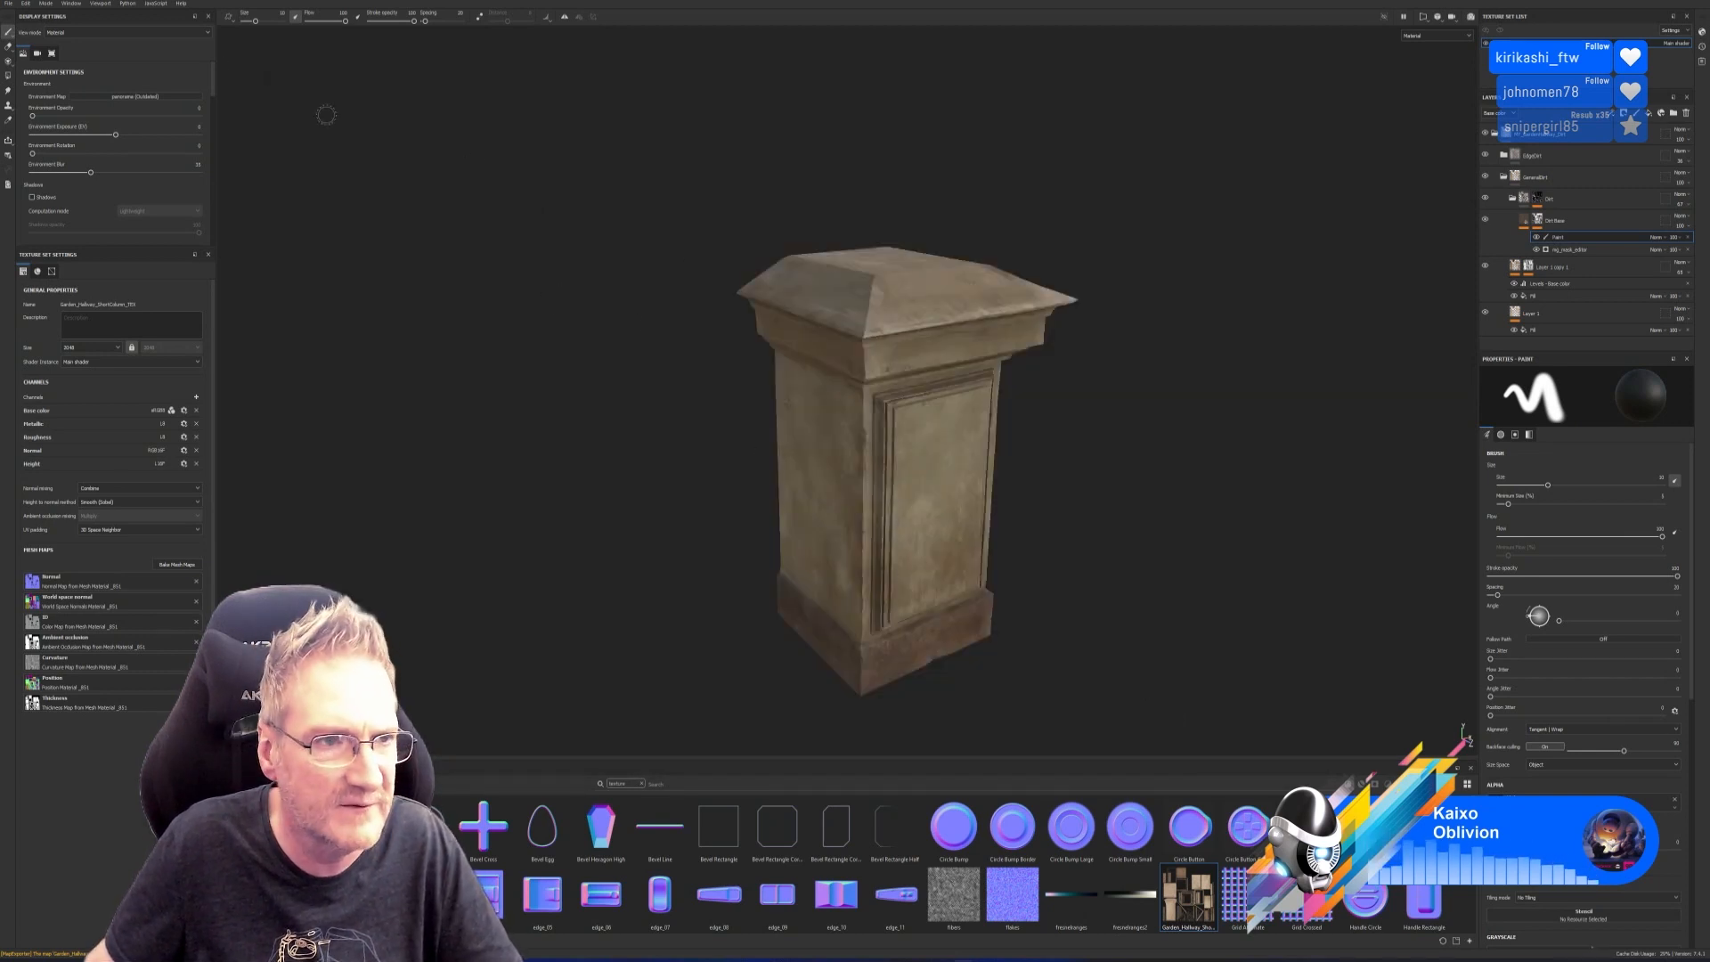
Export the pillar's textures with the output directory set to UE4\Models\Nouveau Entry Hallway\Exports, keeping the other export settings.
left_click(8, 5)
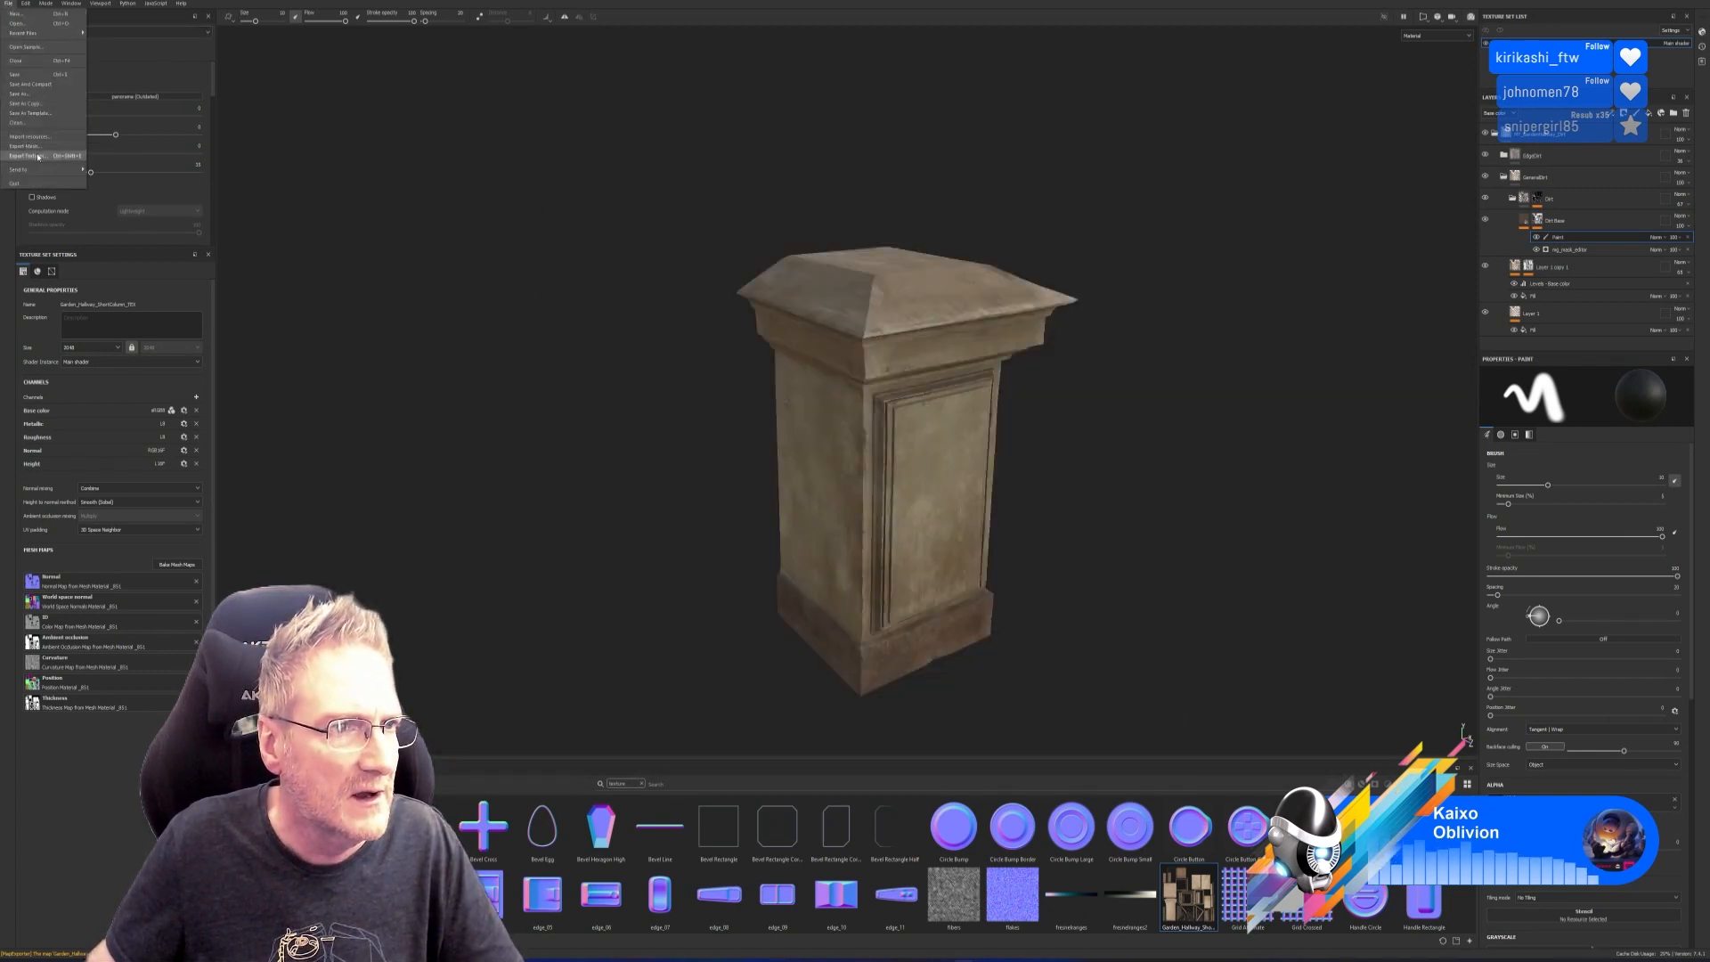
left_click(35, 157)
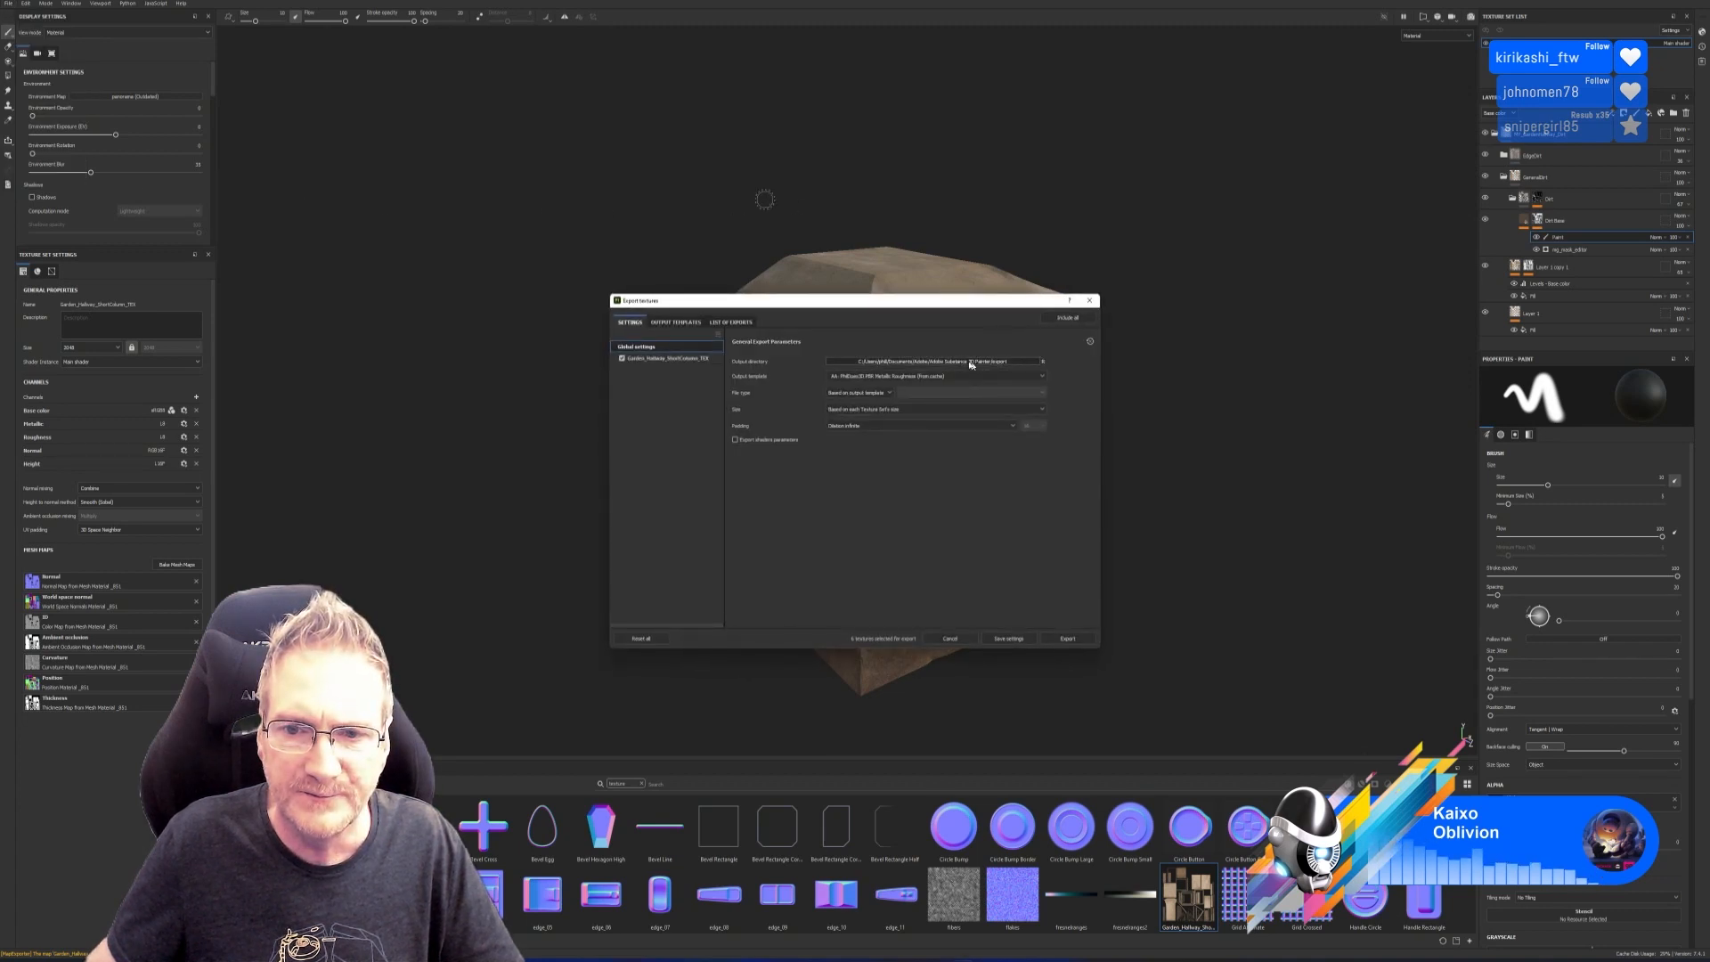
left_click(969, 363)
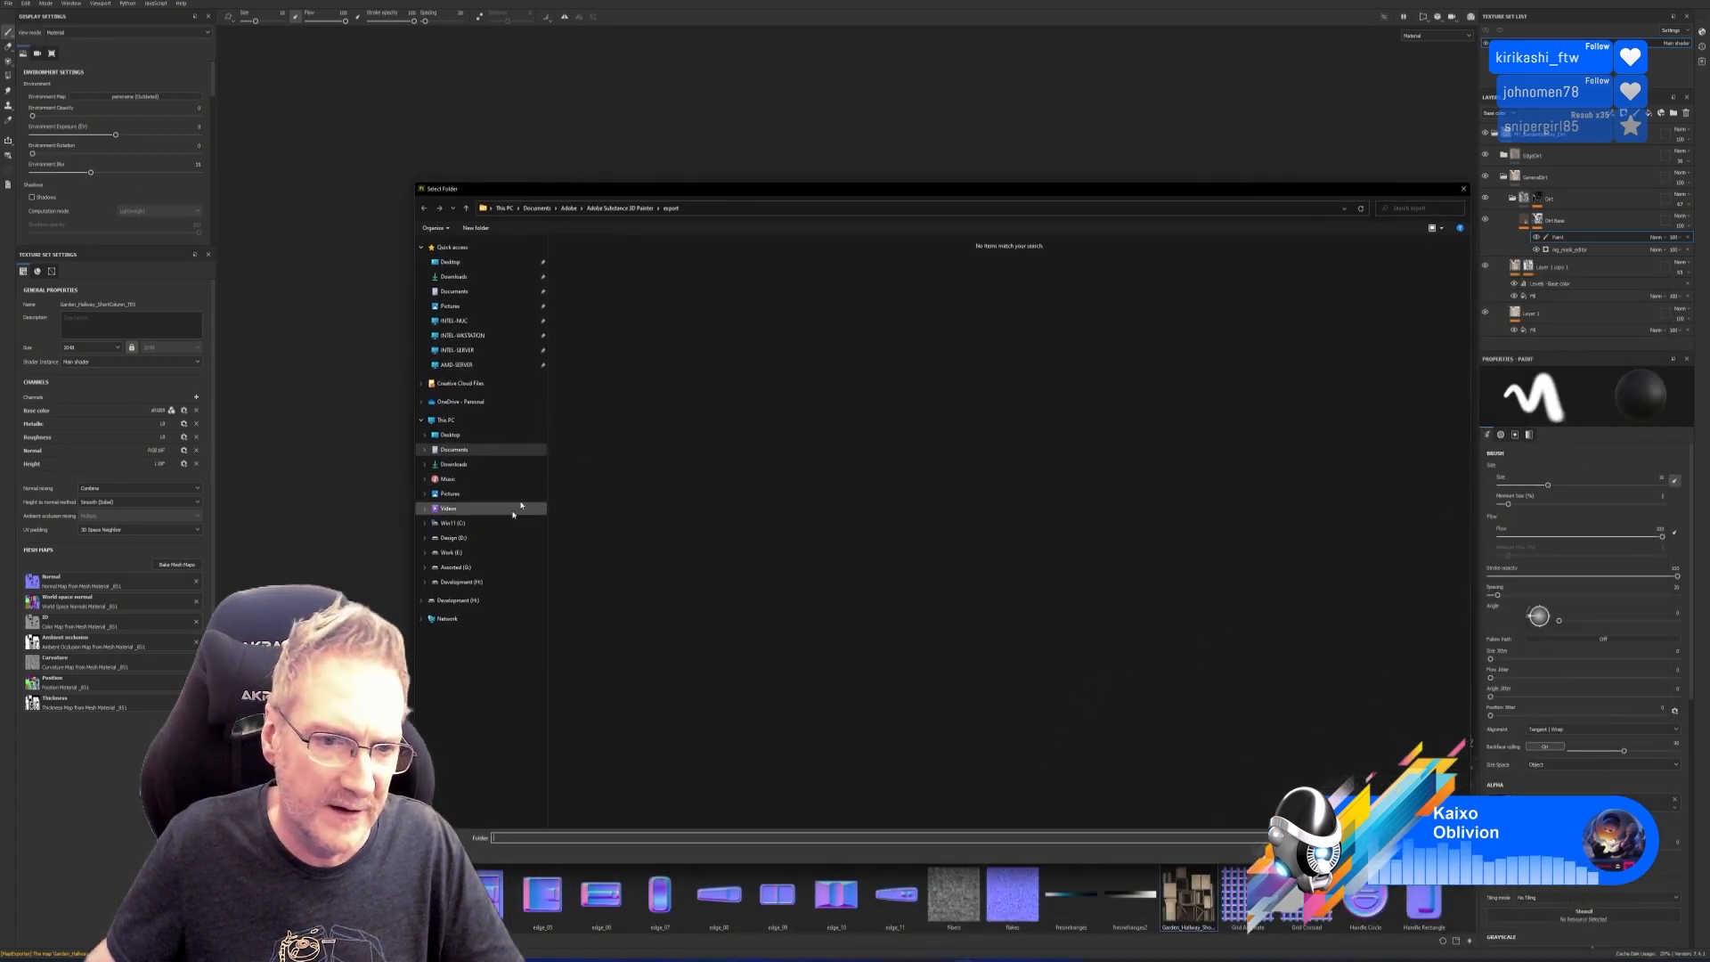
left_click(451, 552)
double_click(1069, 292)
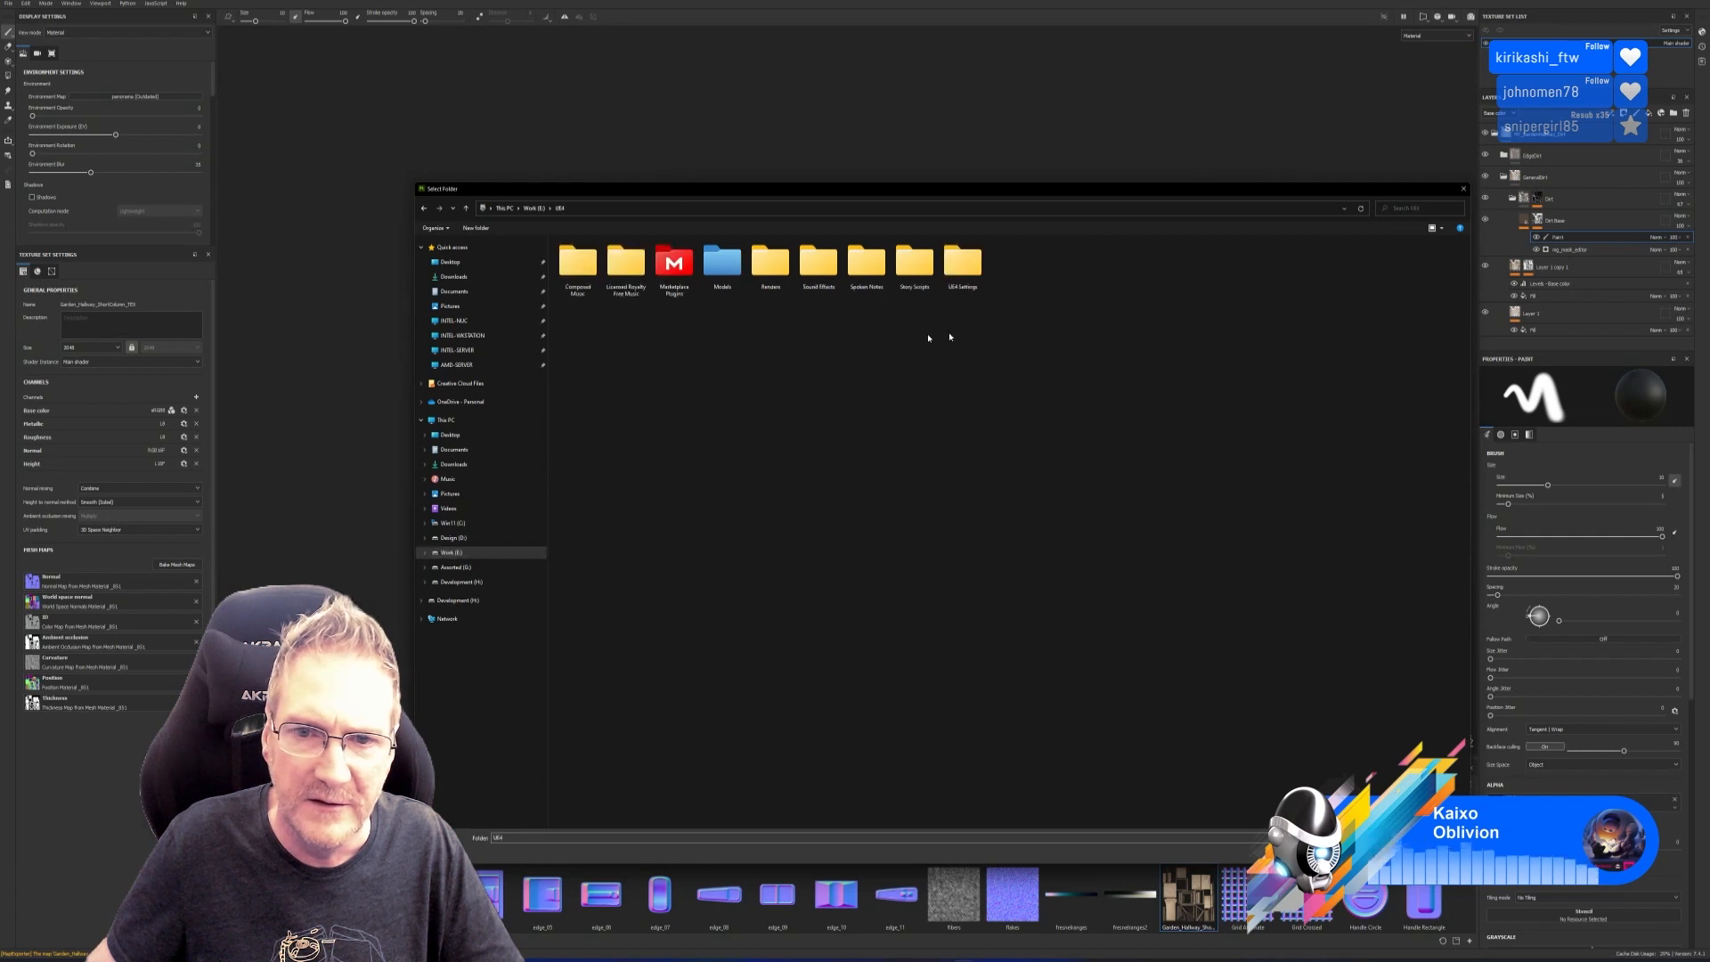
double_click(723, 264)
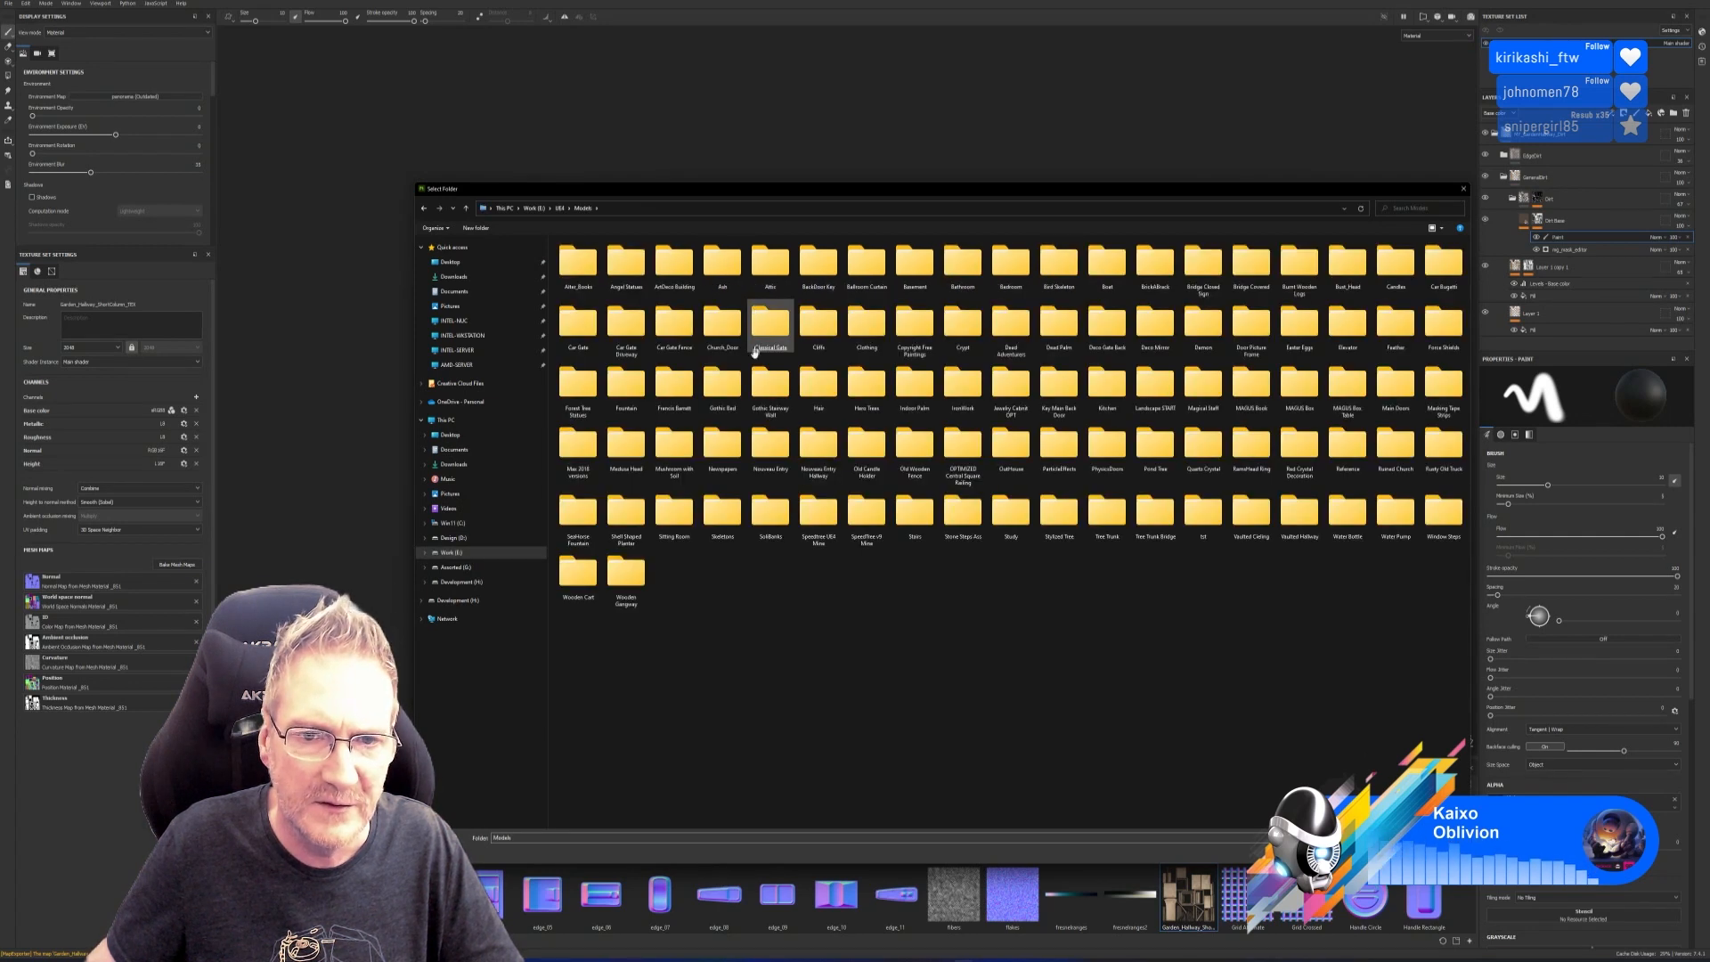
double_click(819, 445)
double_click(626, 263)
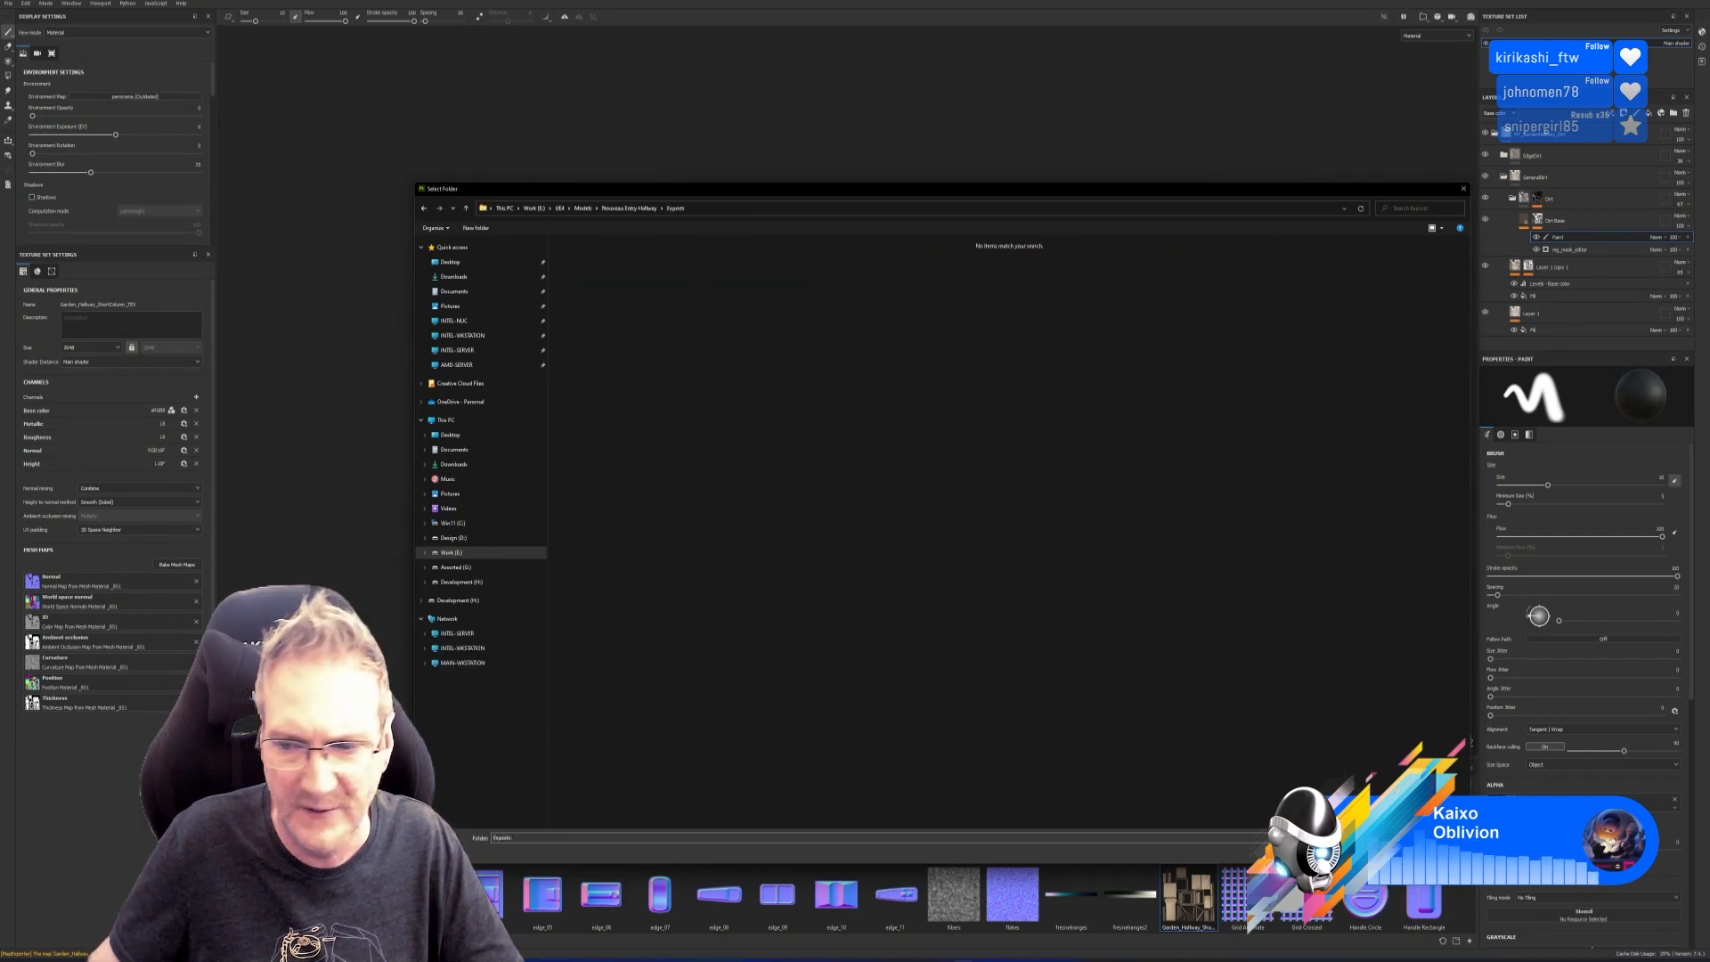
left_click(1368, 851)
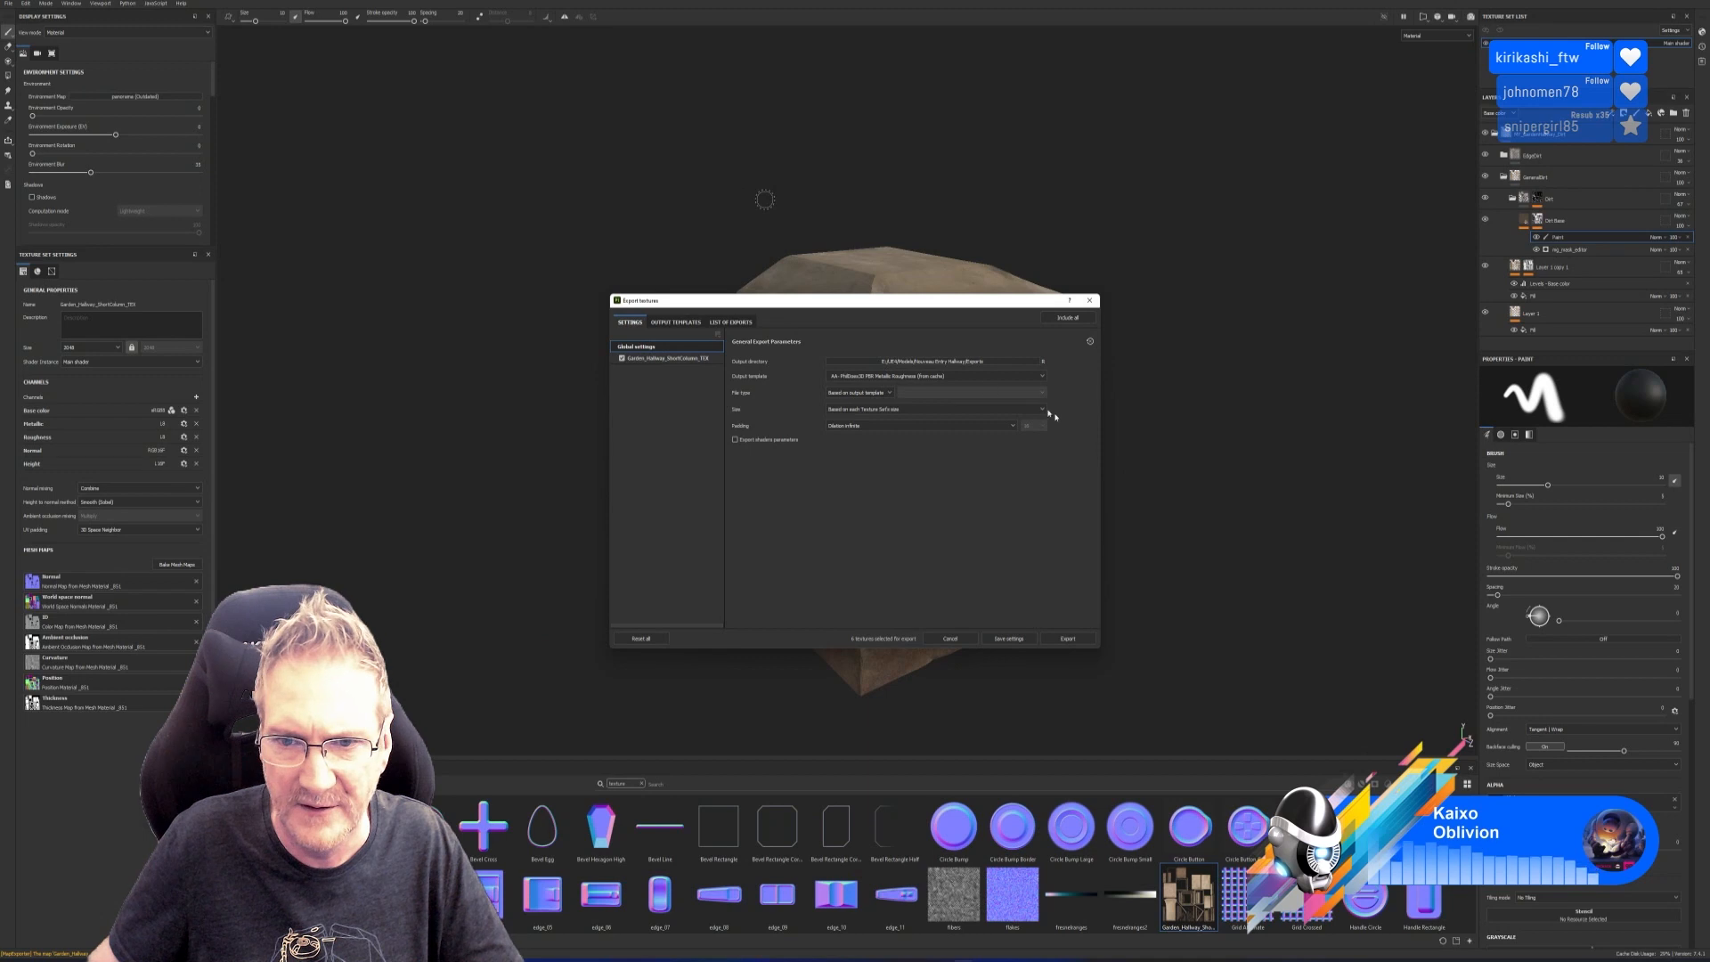
left_click(1074, 644)
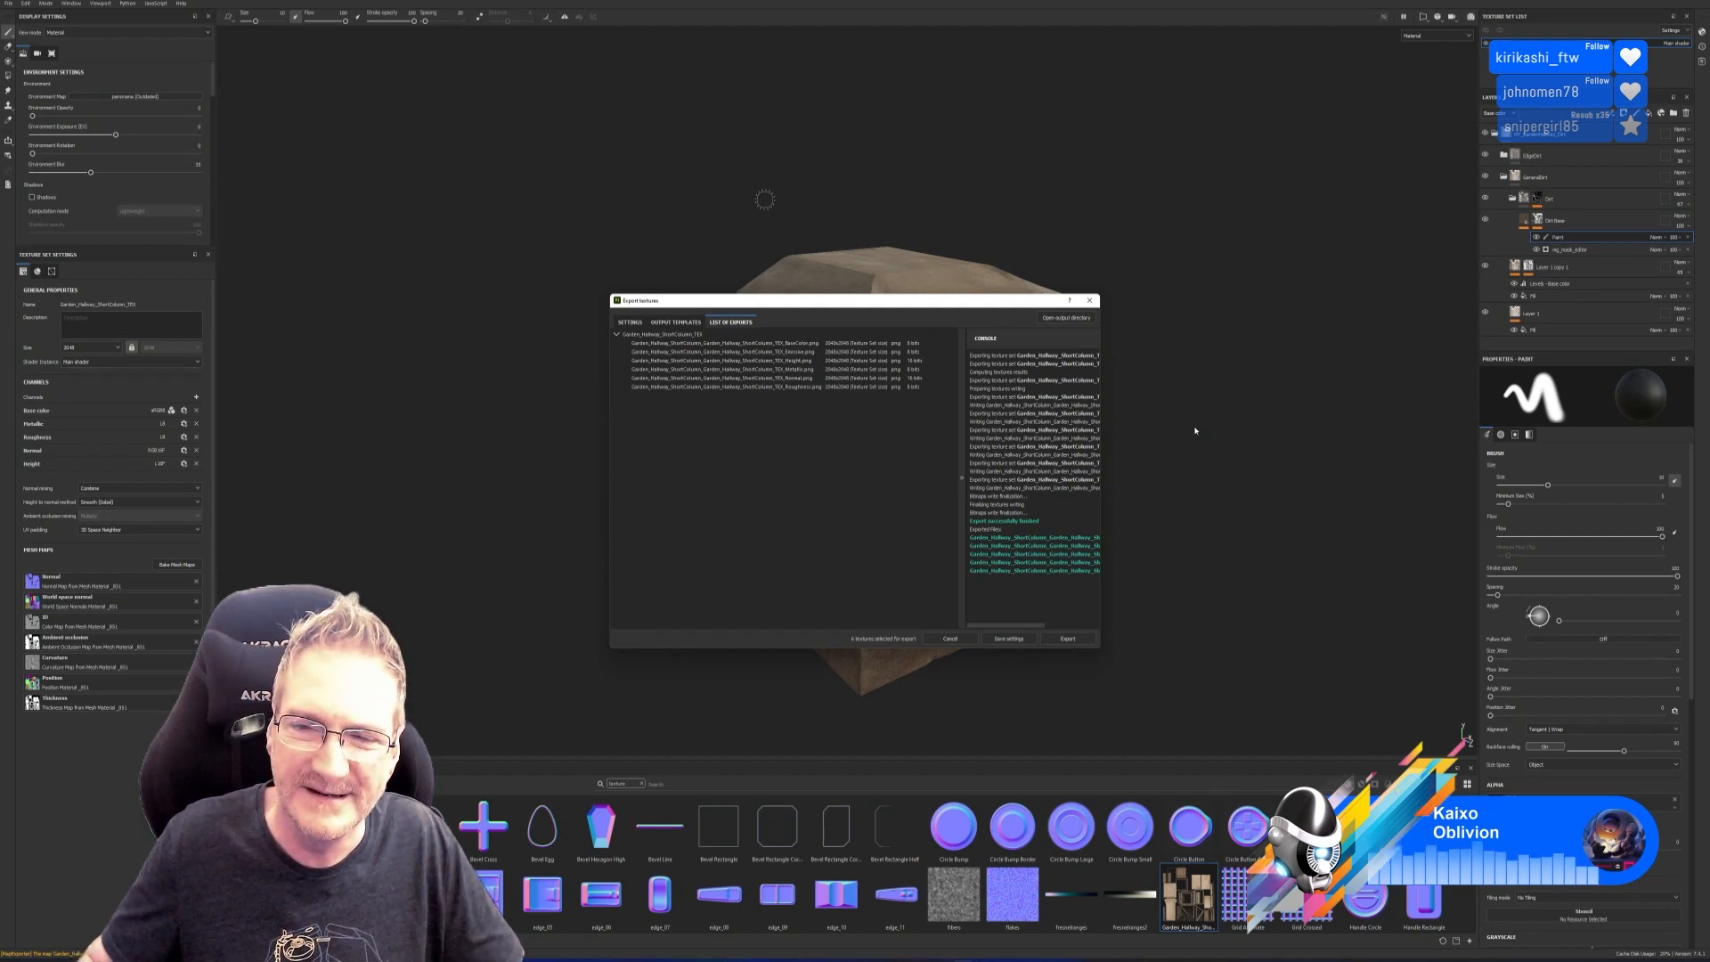
left_click(1089, 300)
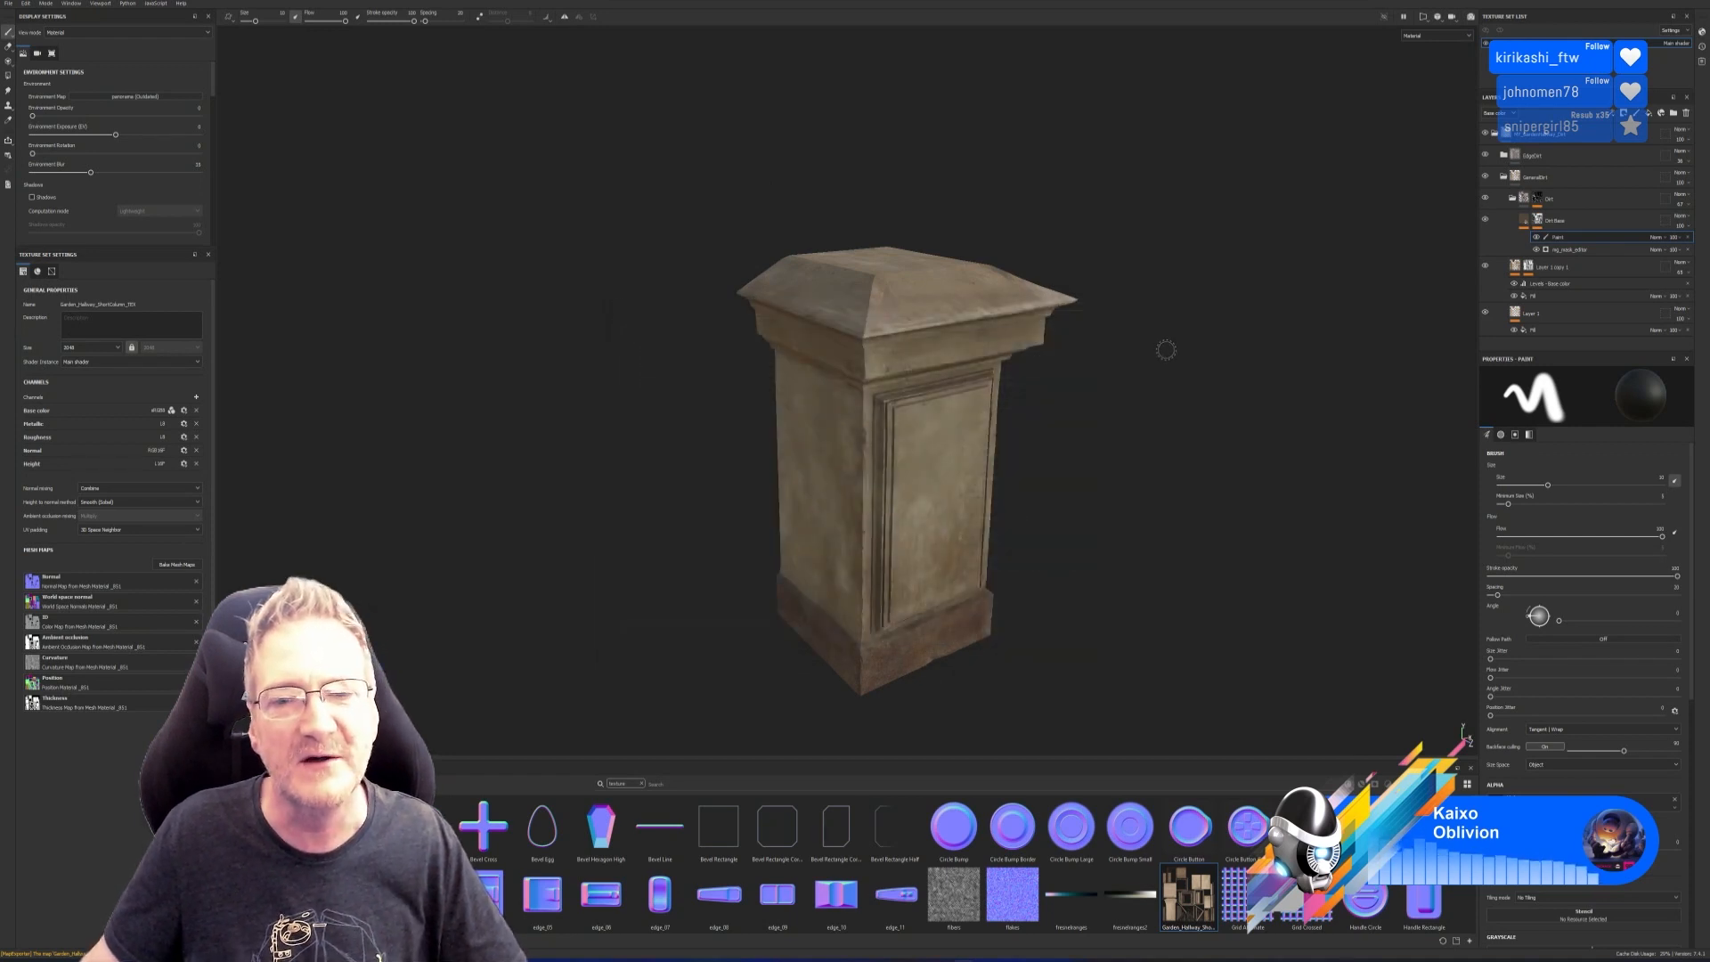
left_click_drag(1172, 450, 1105, 446, "alt")
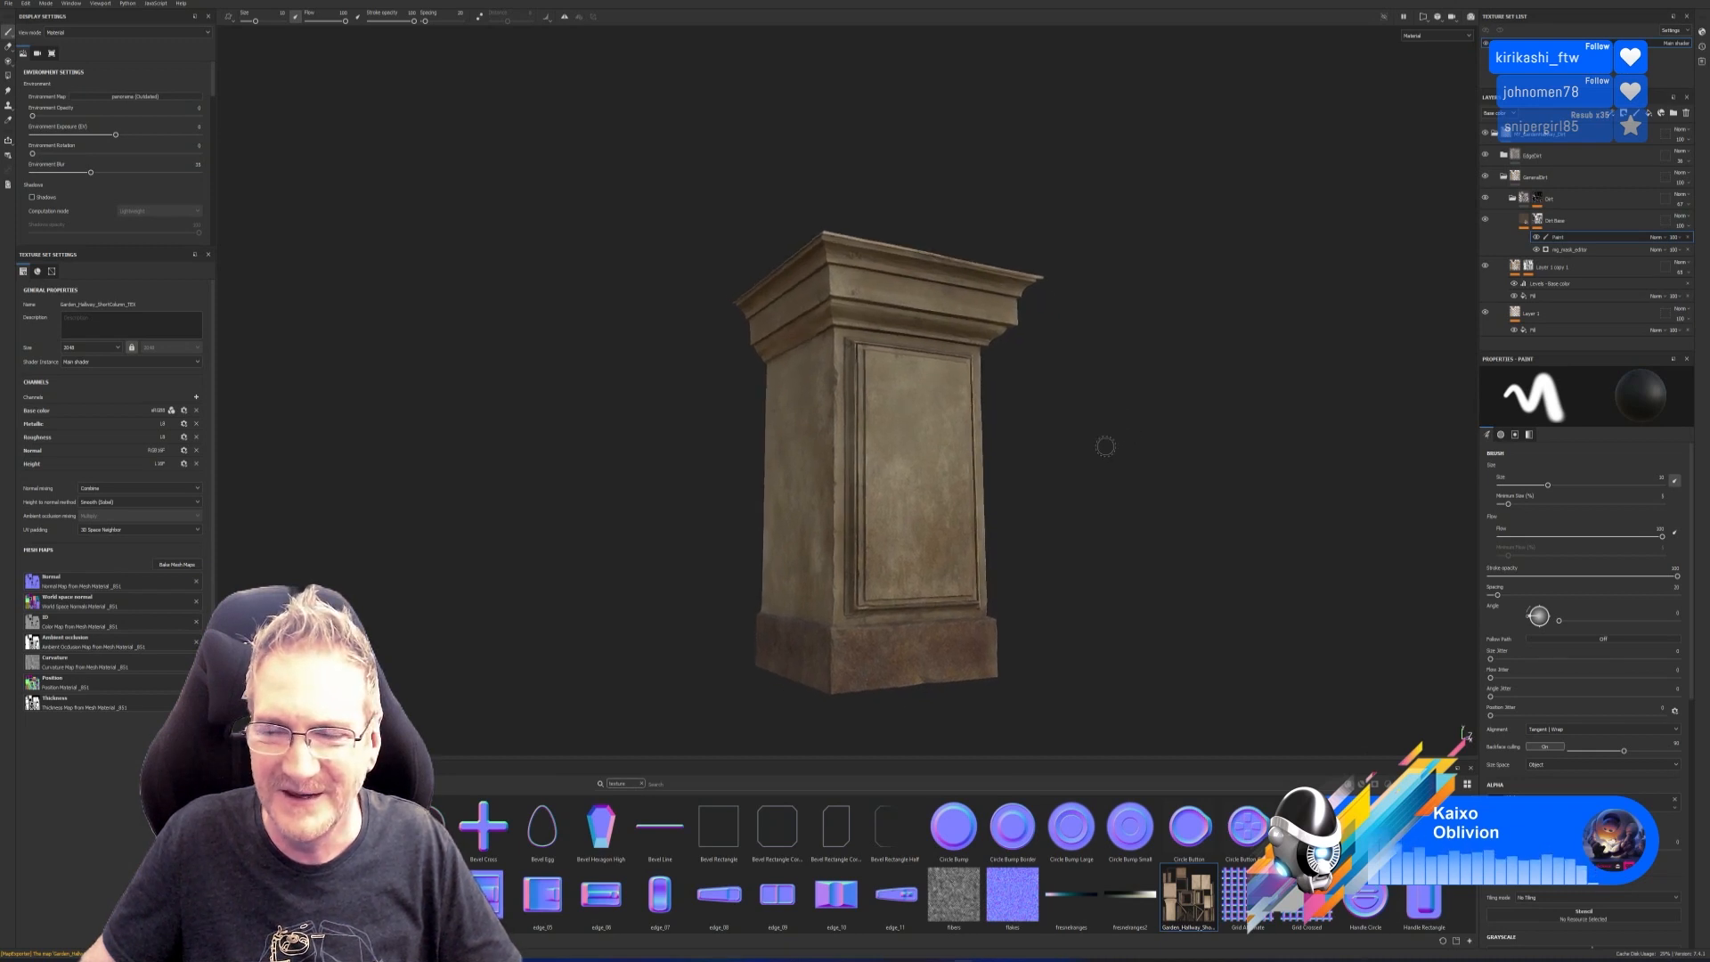
middle_click_drag(1109, 460, 1080, 406, "alt")
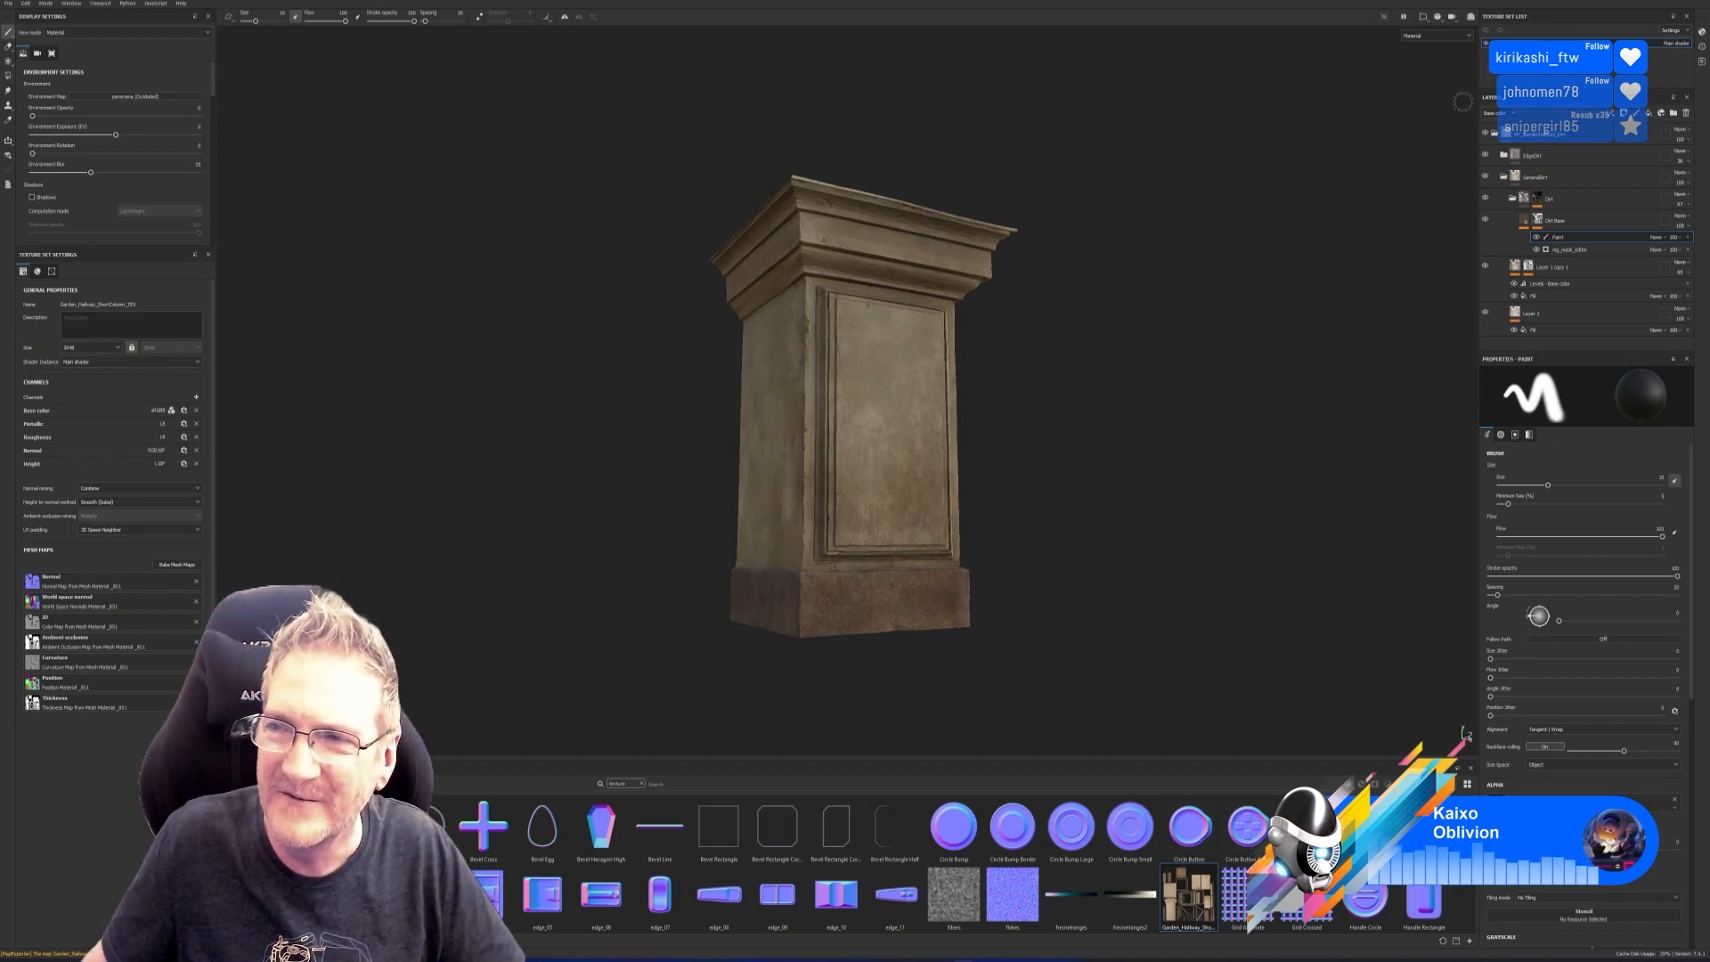
left_click(9, 3)
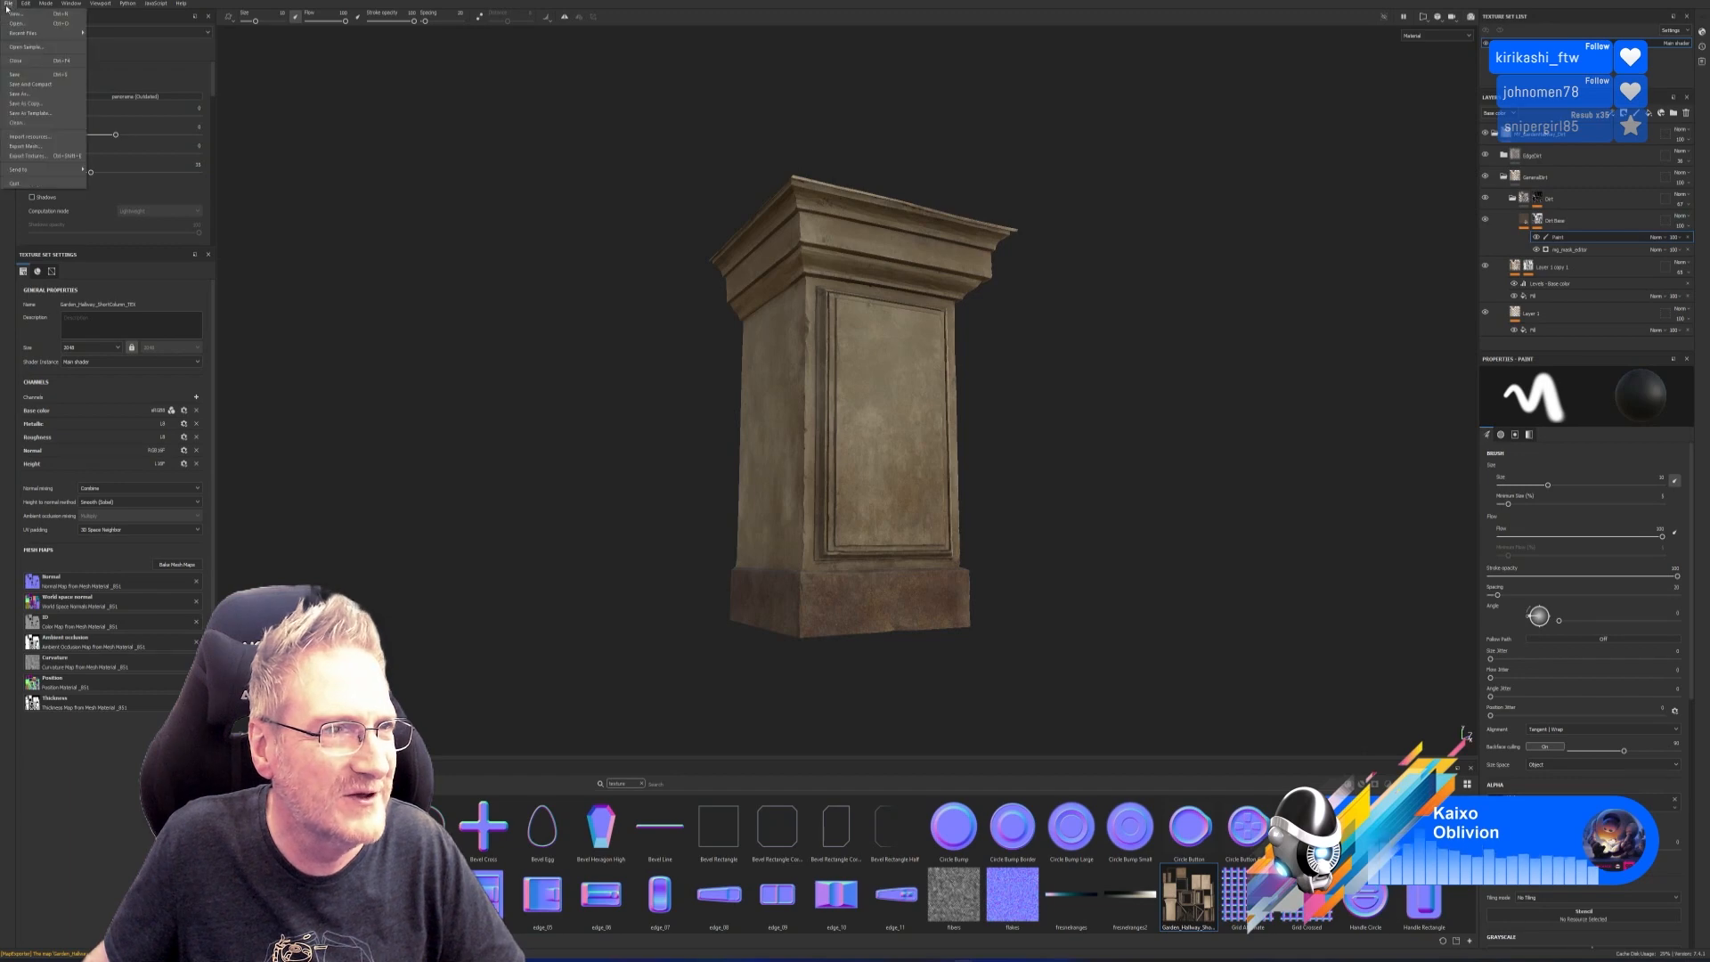
left_click(1272, 153)
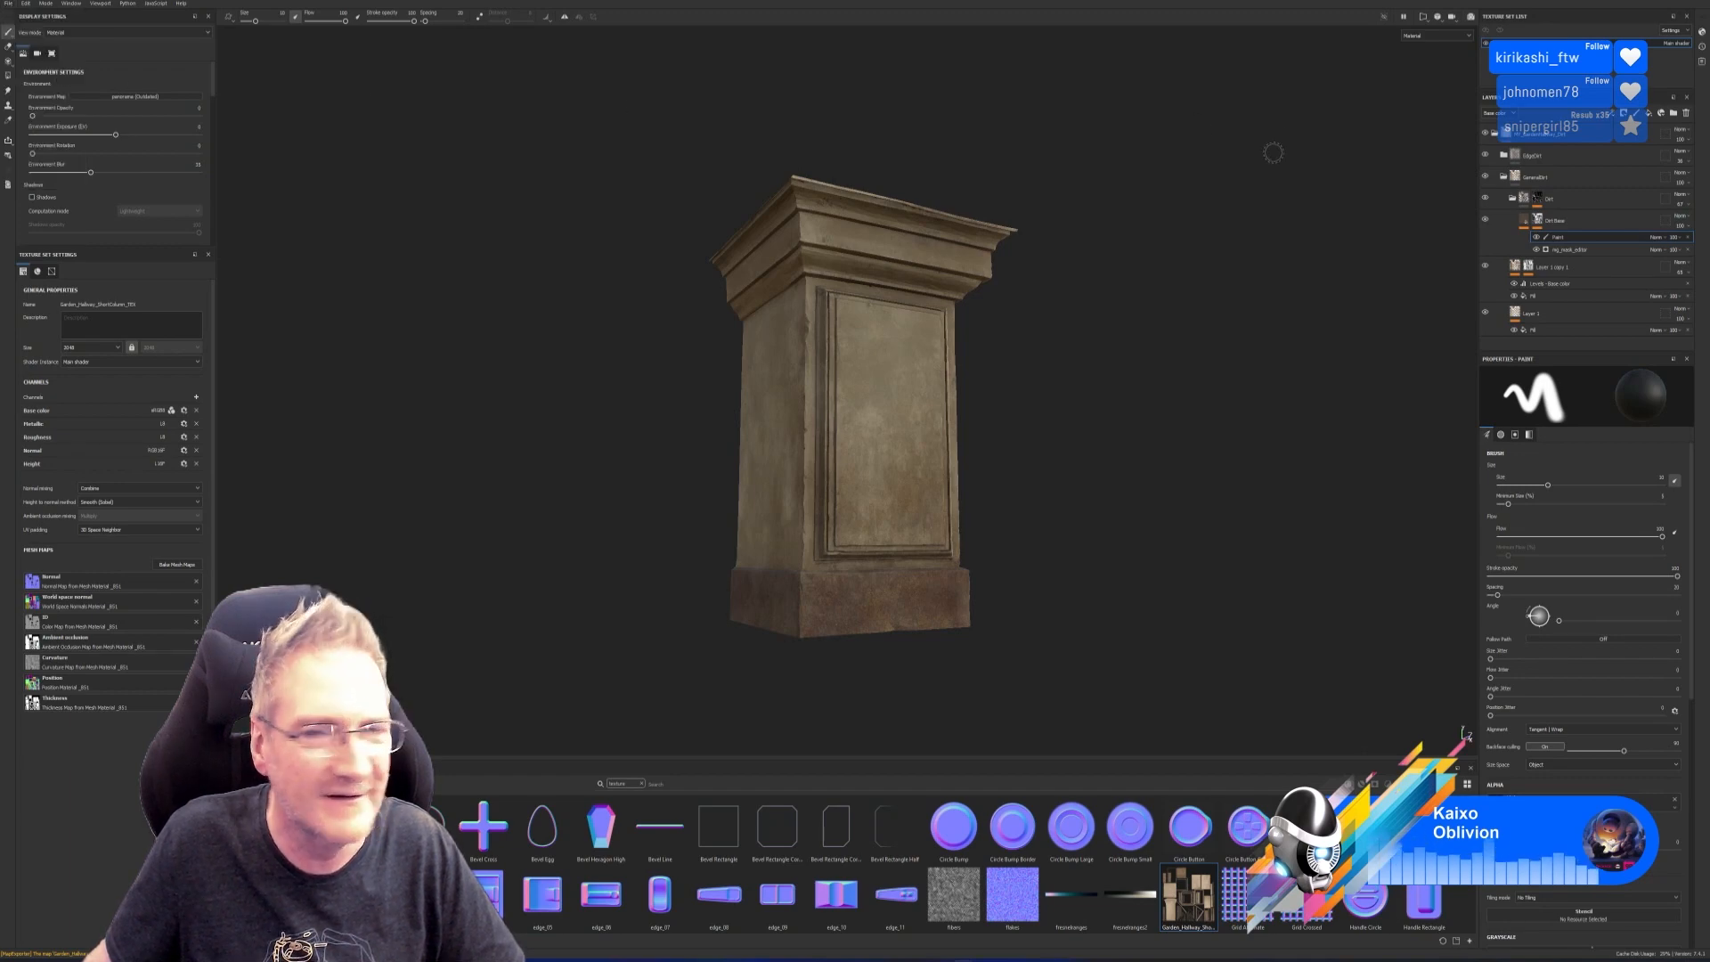
Switch to 3ds Max and delete the duplicate pillar with the misaligned texture beside the baked one.
left_click(1653, 1)
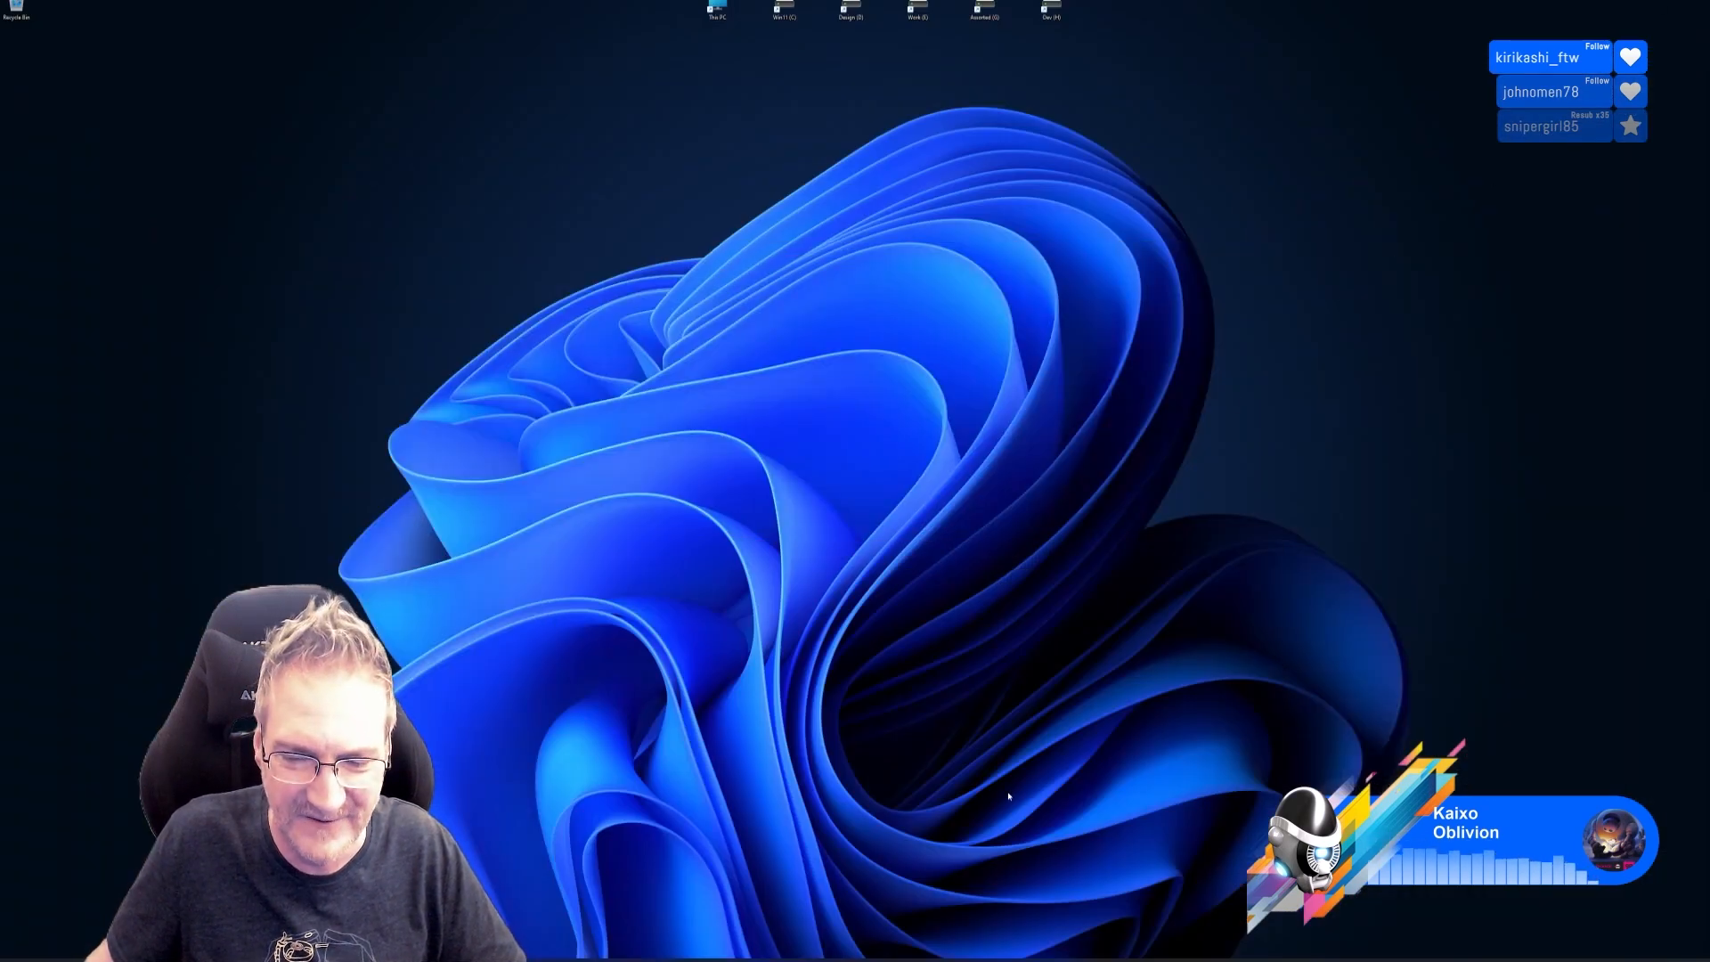
left_click(730, 960)
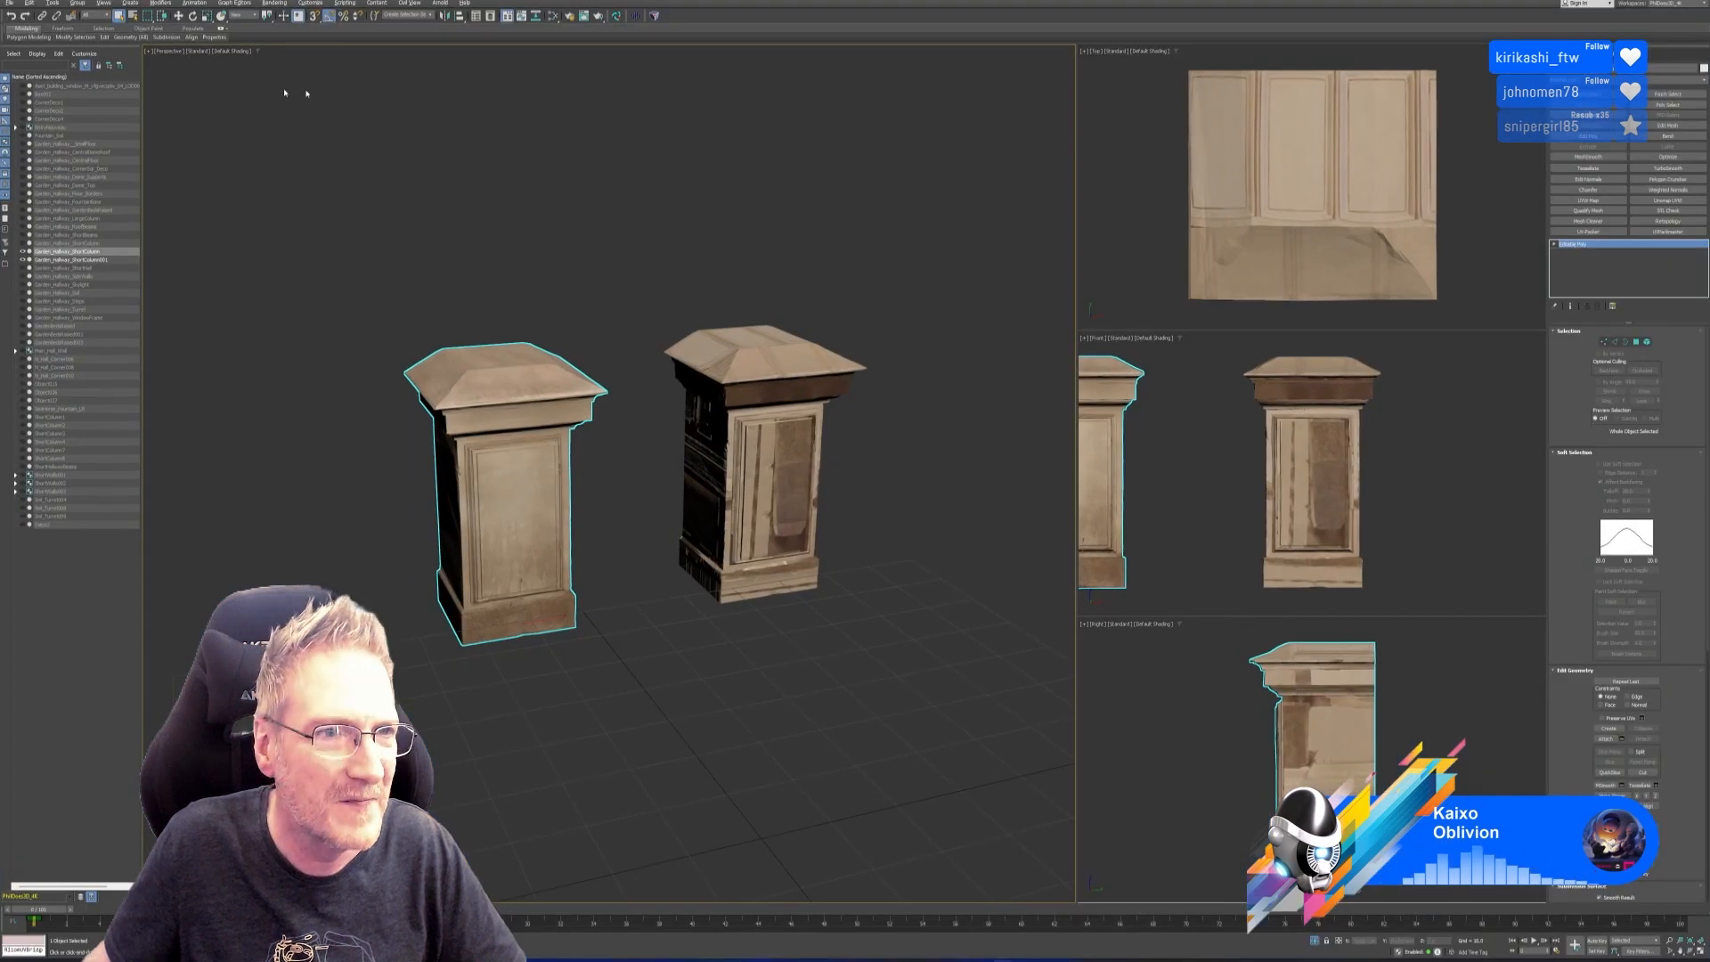
left_click(815, 419)
key("Delete")
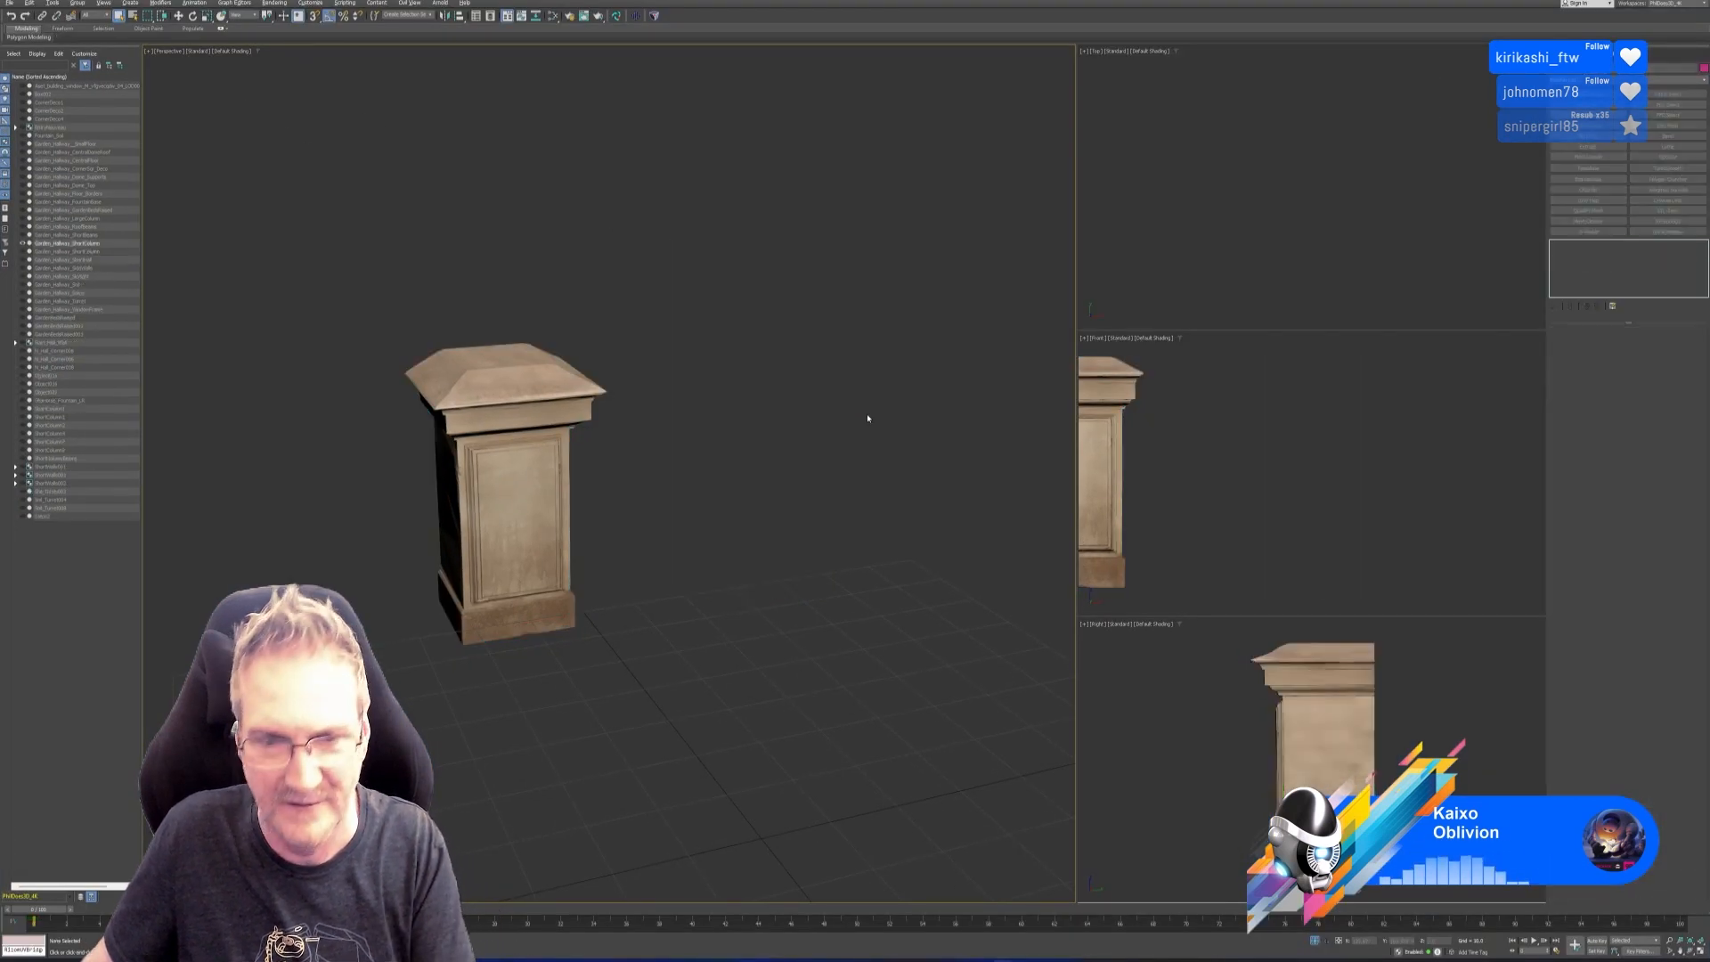
Open the short column's diffuse bitmap node in the Slate Material Editor and browse to the Exports folder for a replacement image.
middle_click_drag(671, 393, 697, 397)
left_click(550, 16)
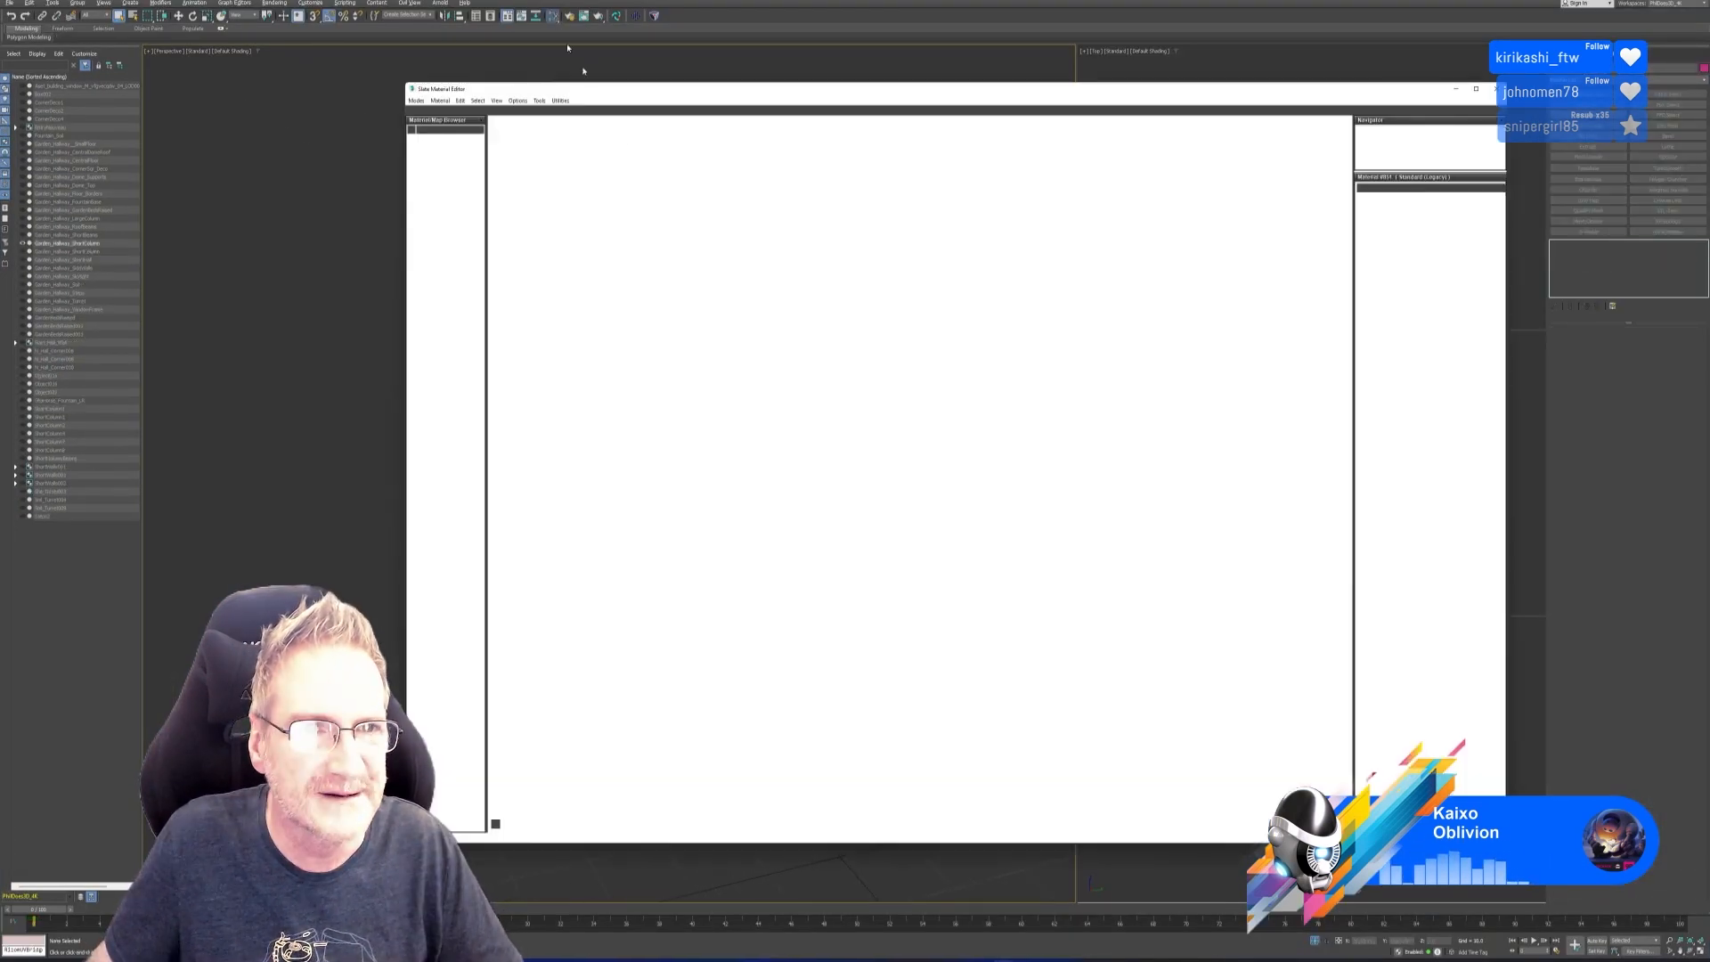
double_click(699, 455)
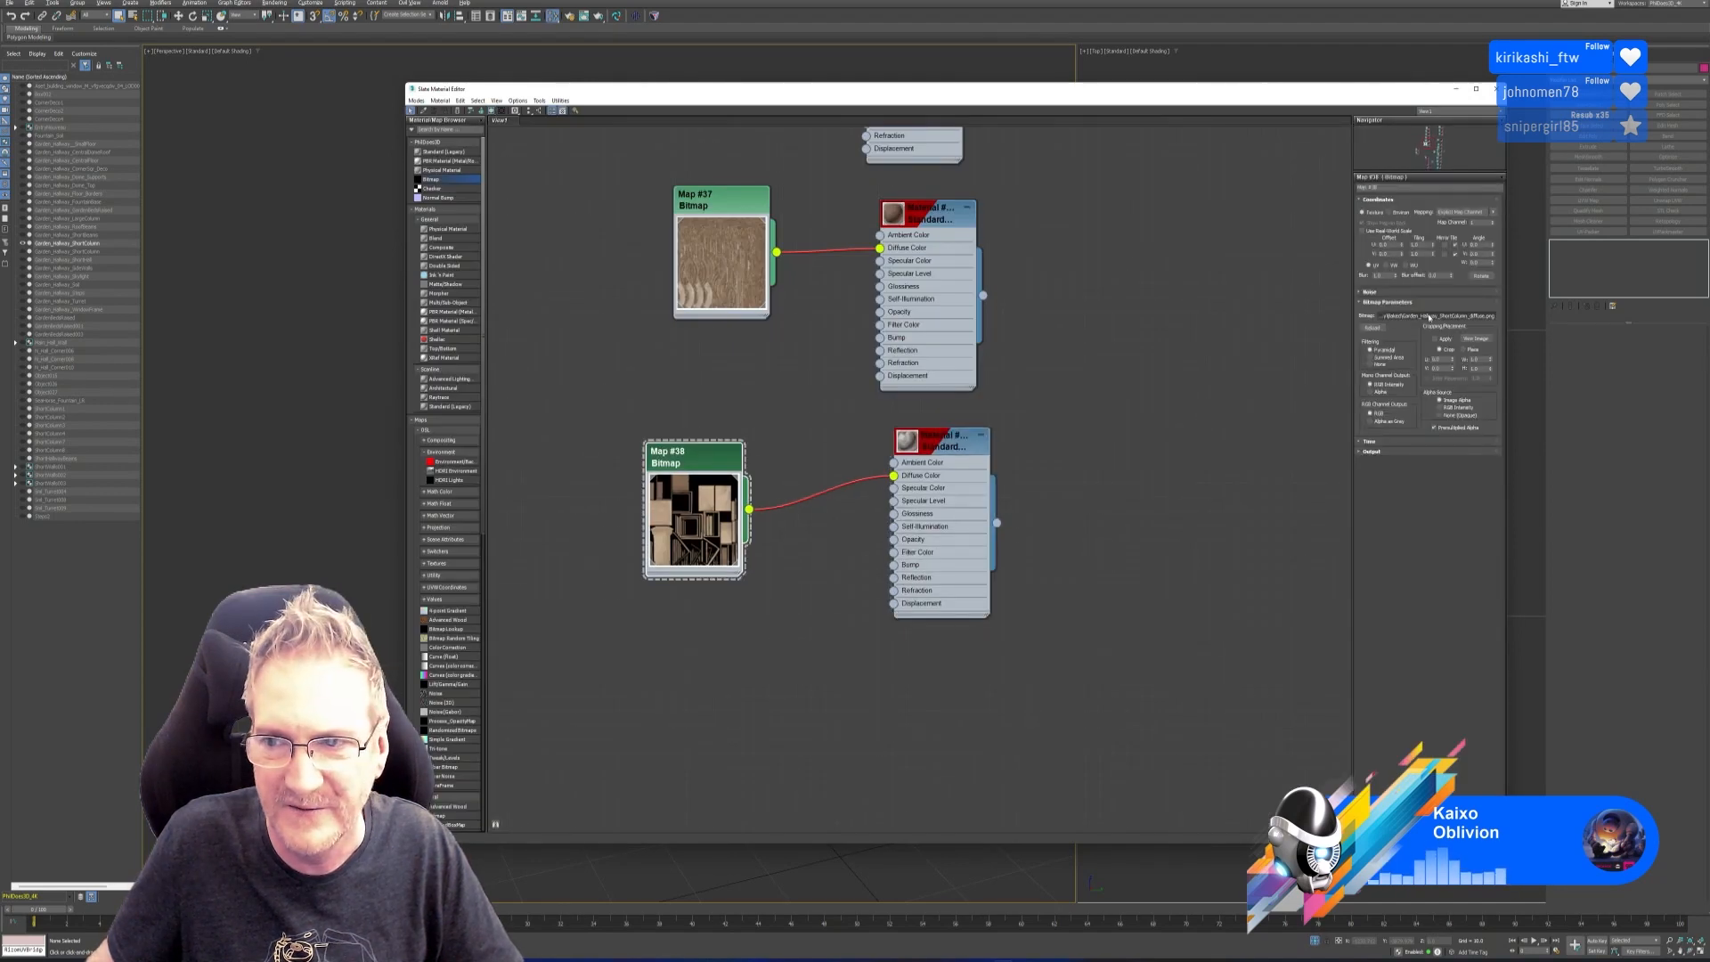
left_click(1440, 316)
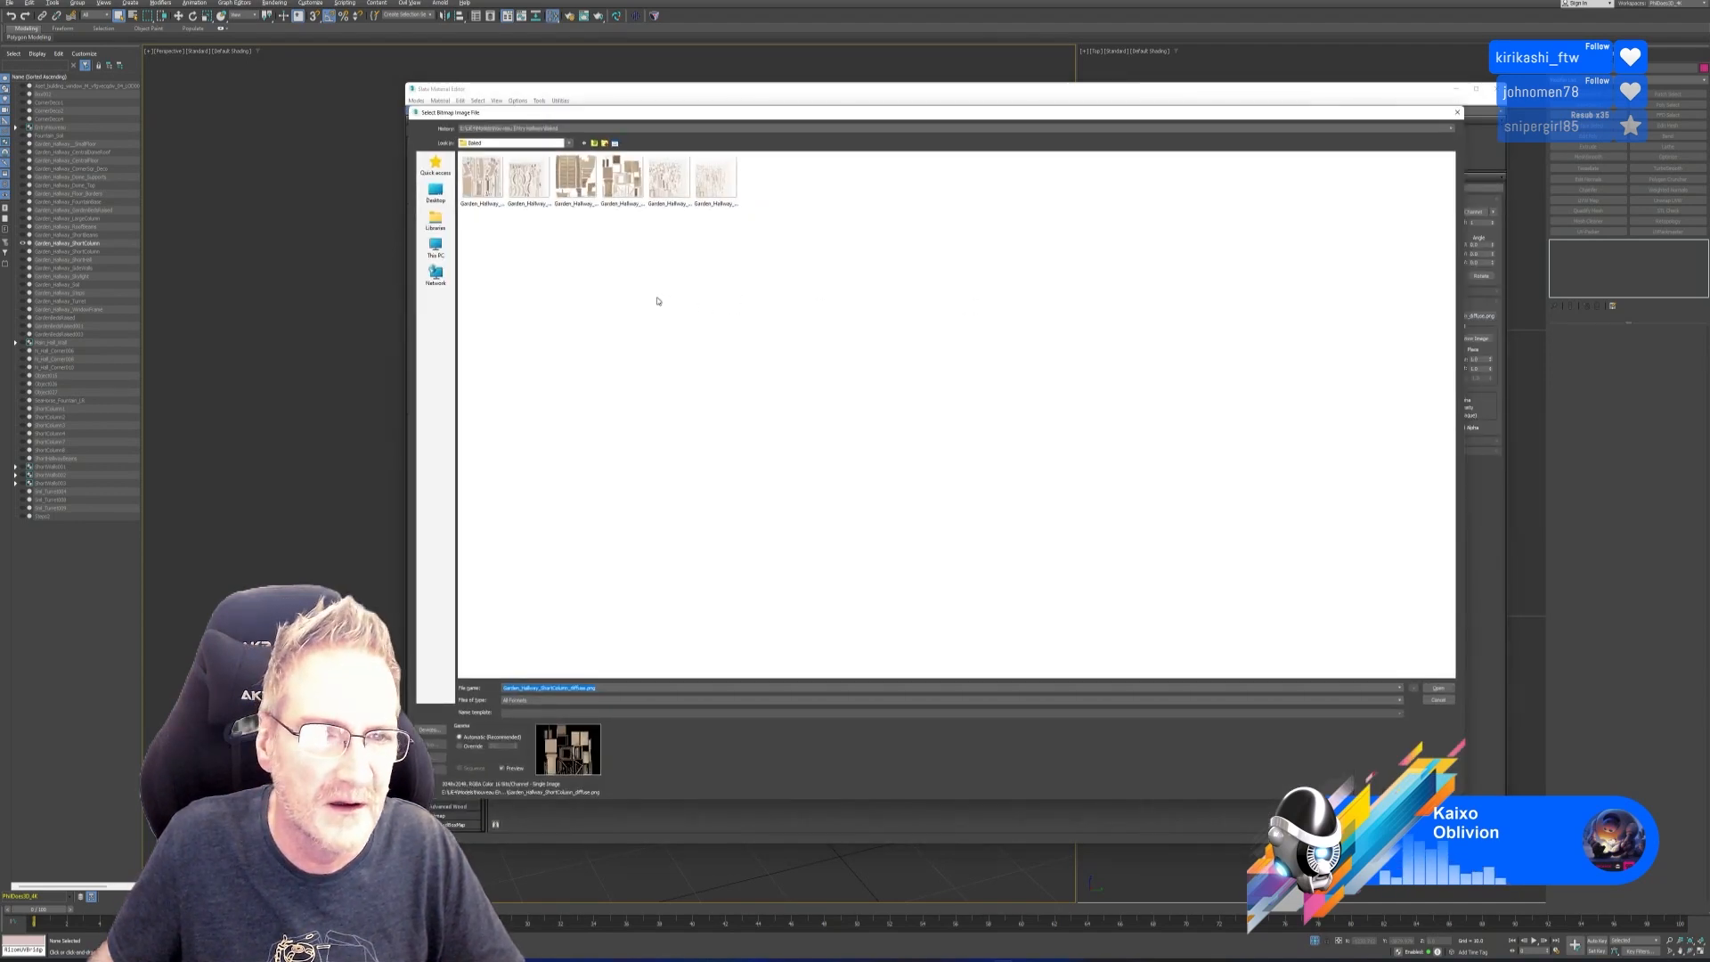
left_click(595, 144)
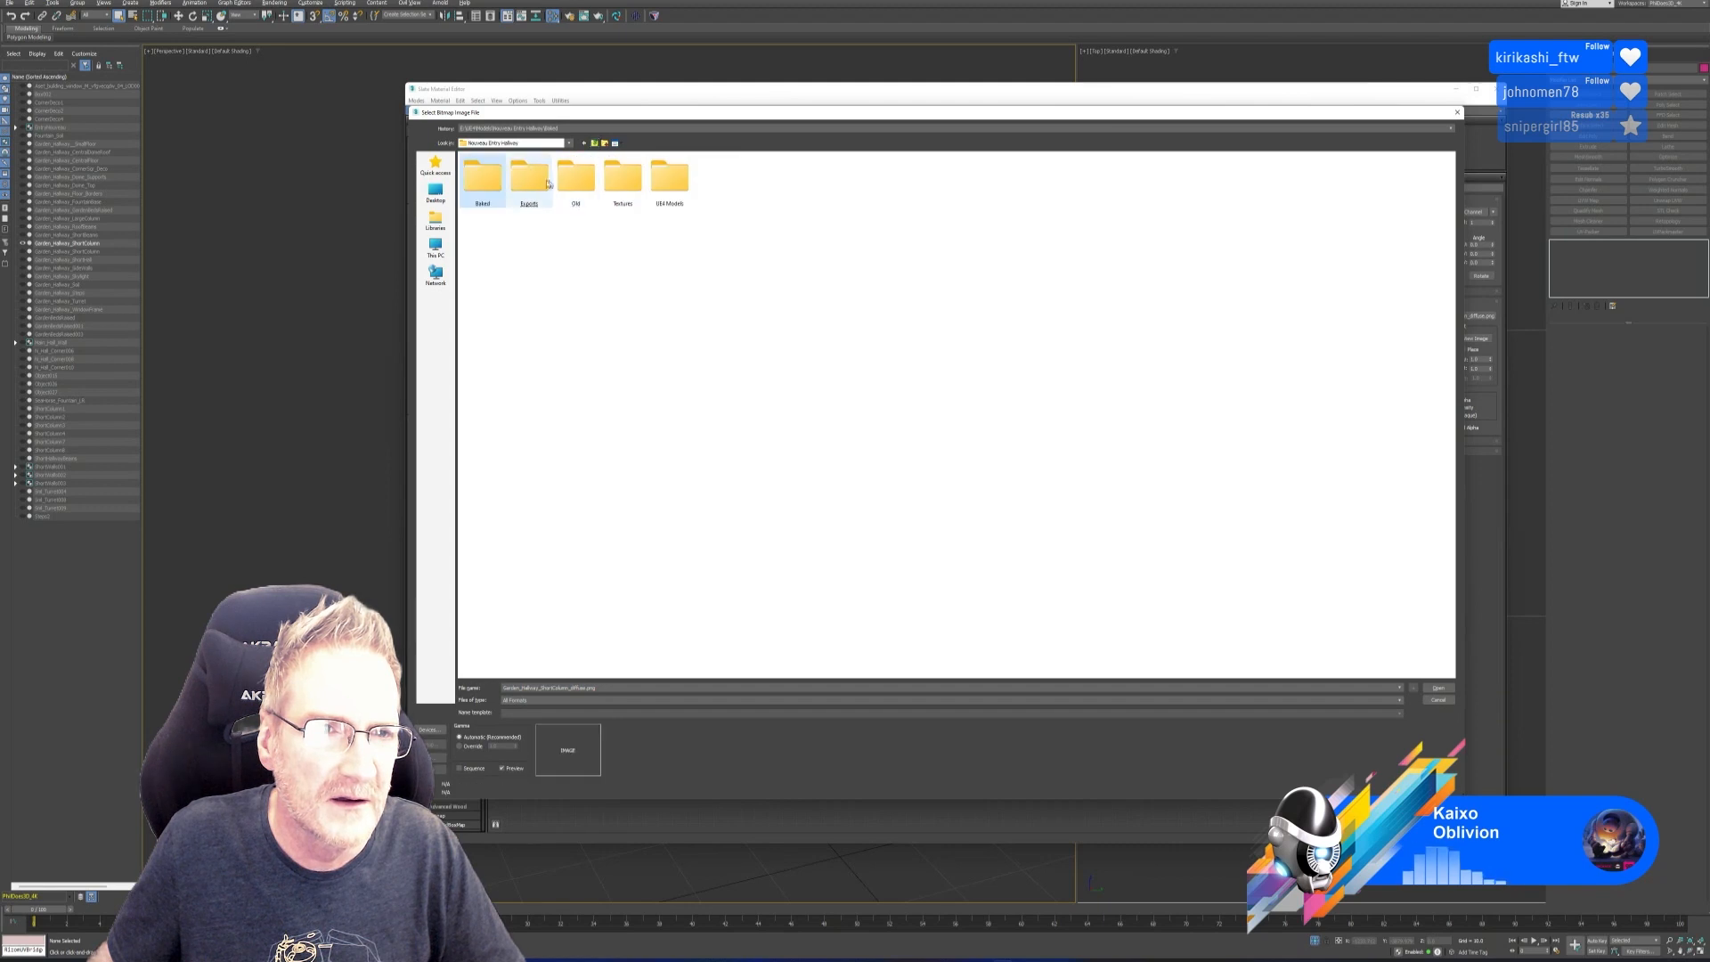
double_click(531, 175)
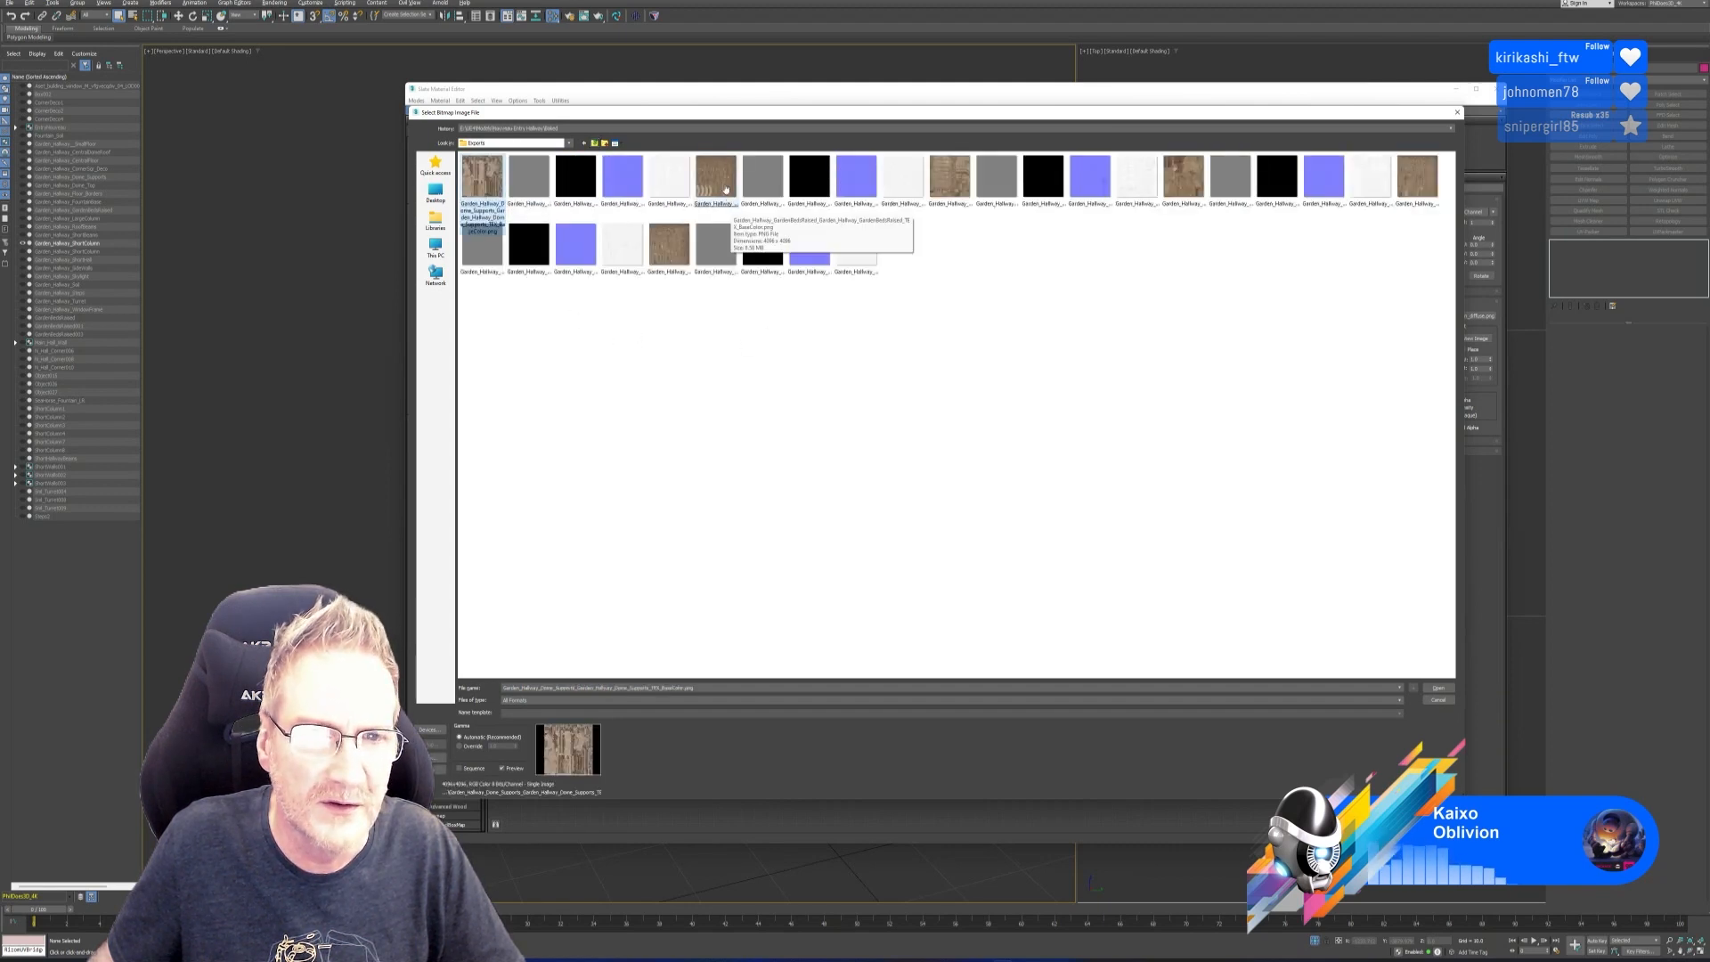
Preview the base color images in the Exports folder to identify the short column's exported texture.
left_click(664, 254)
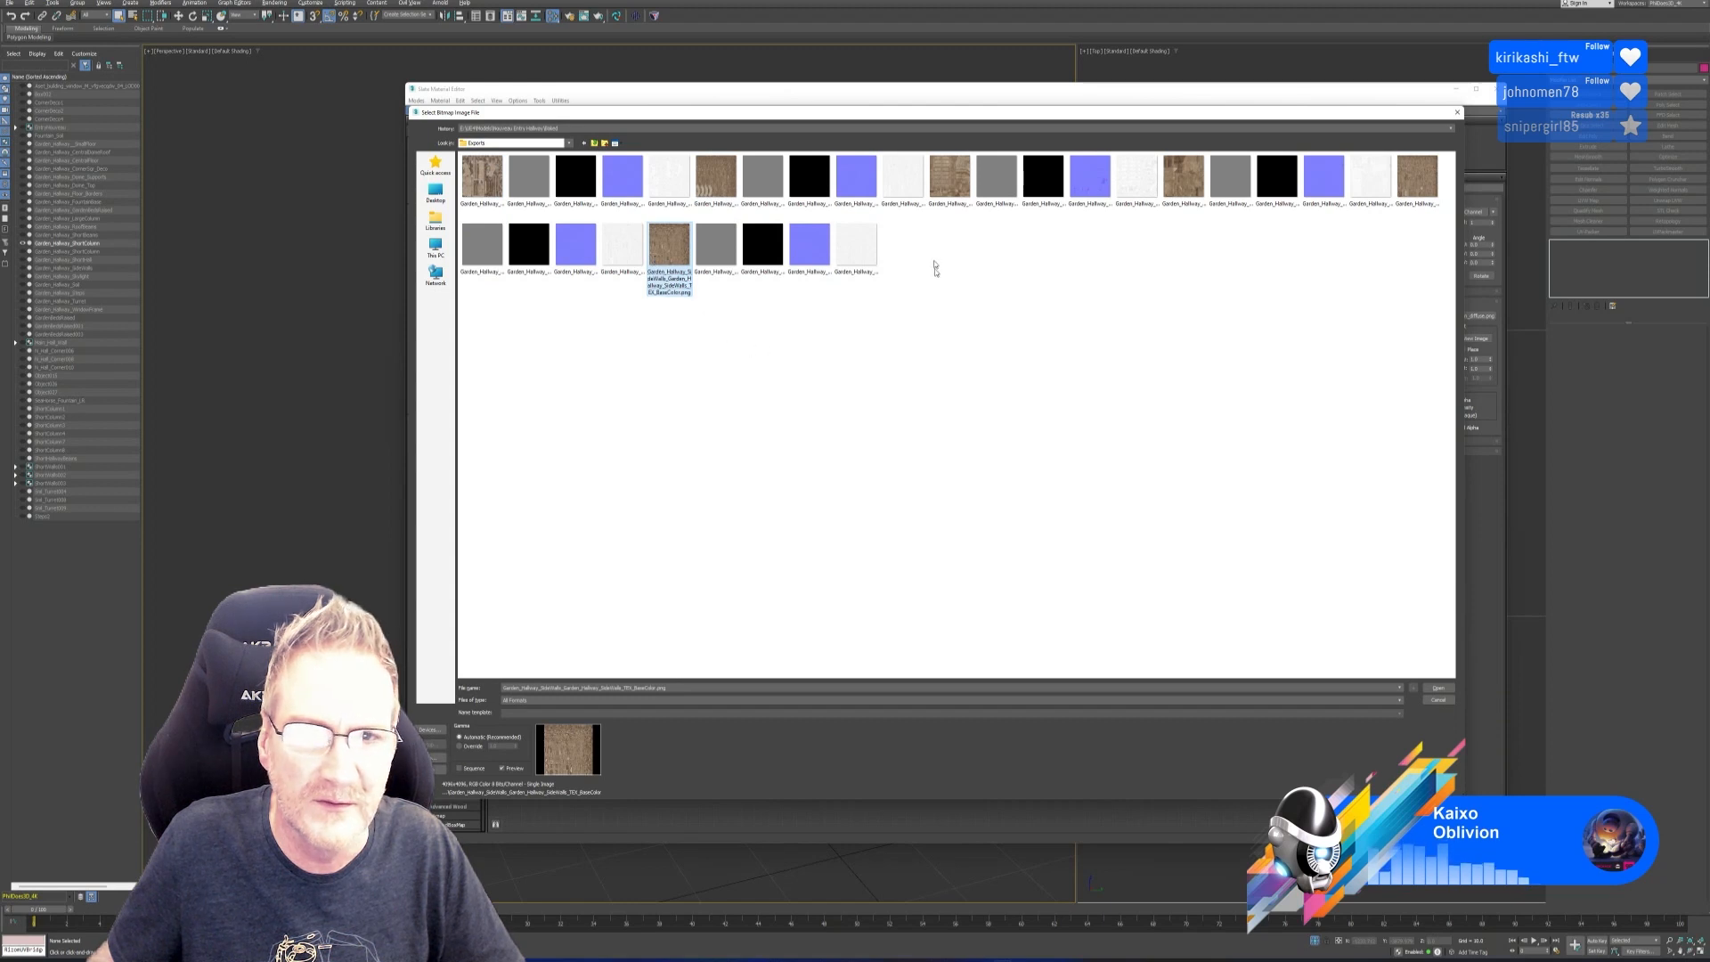
left_click(951, 192)
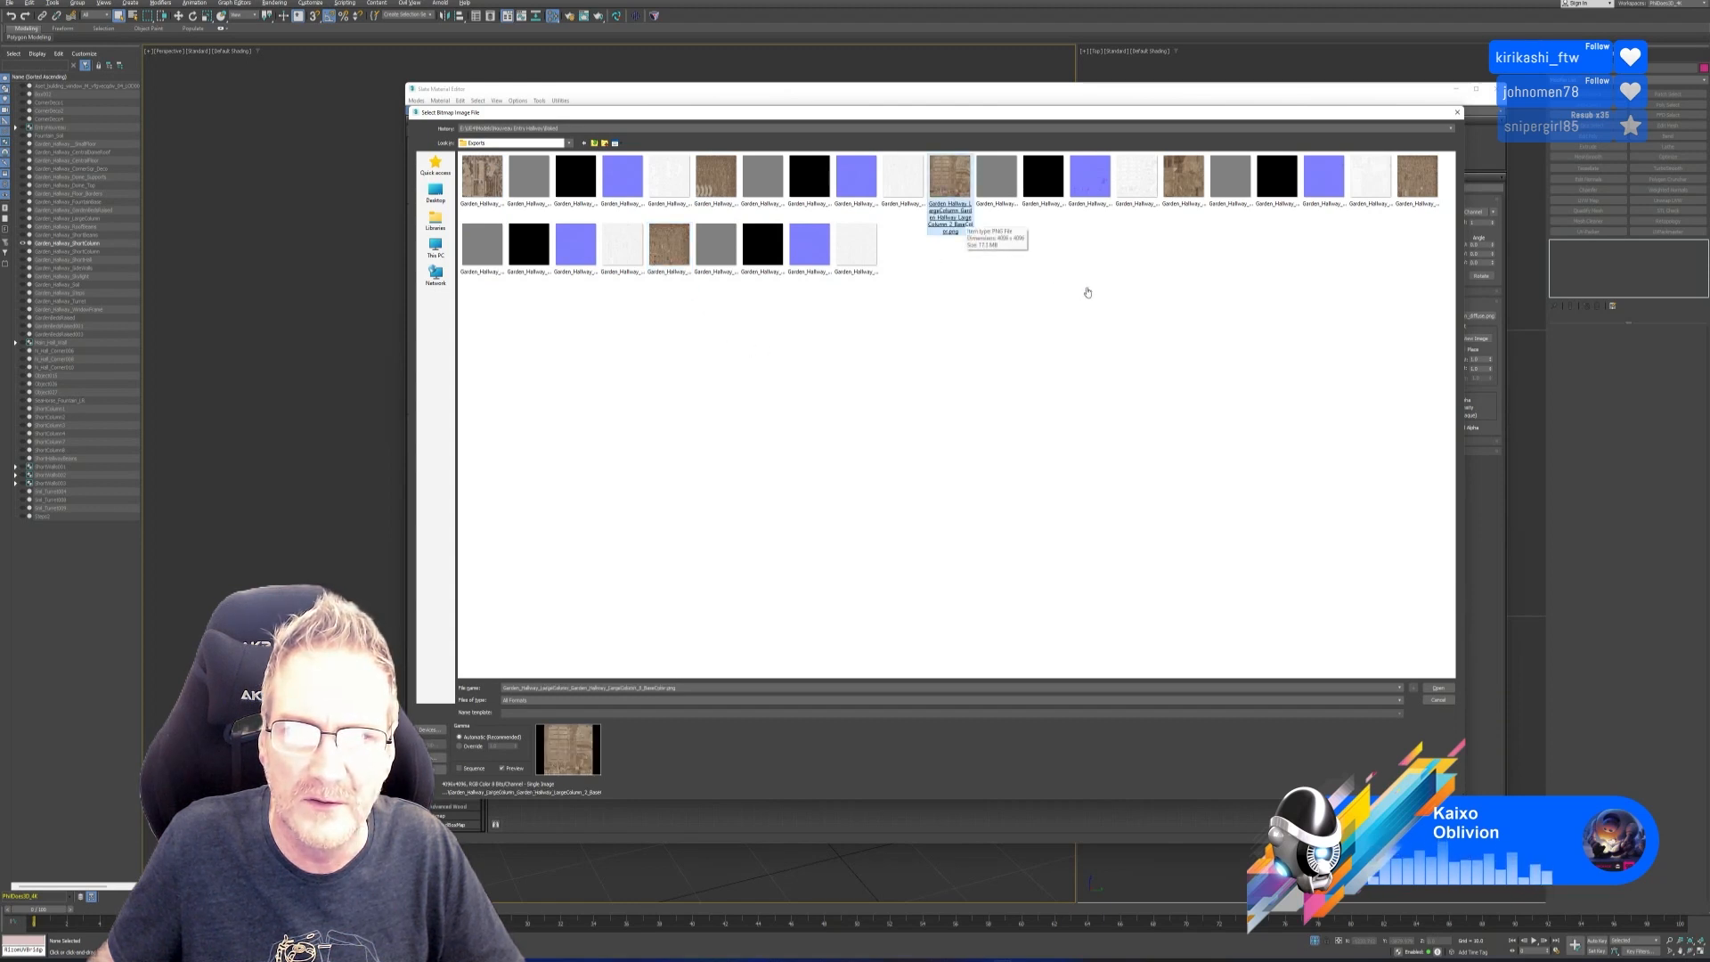
left_click(1183, 176)
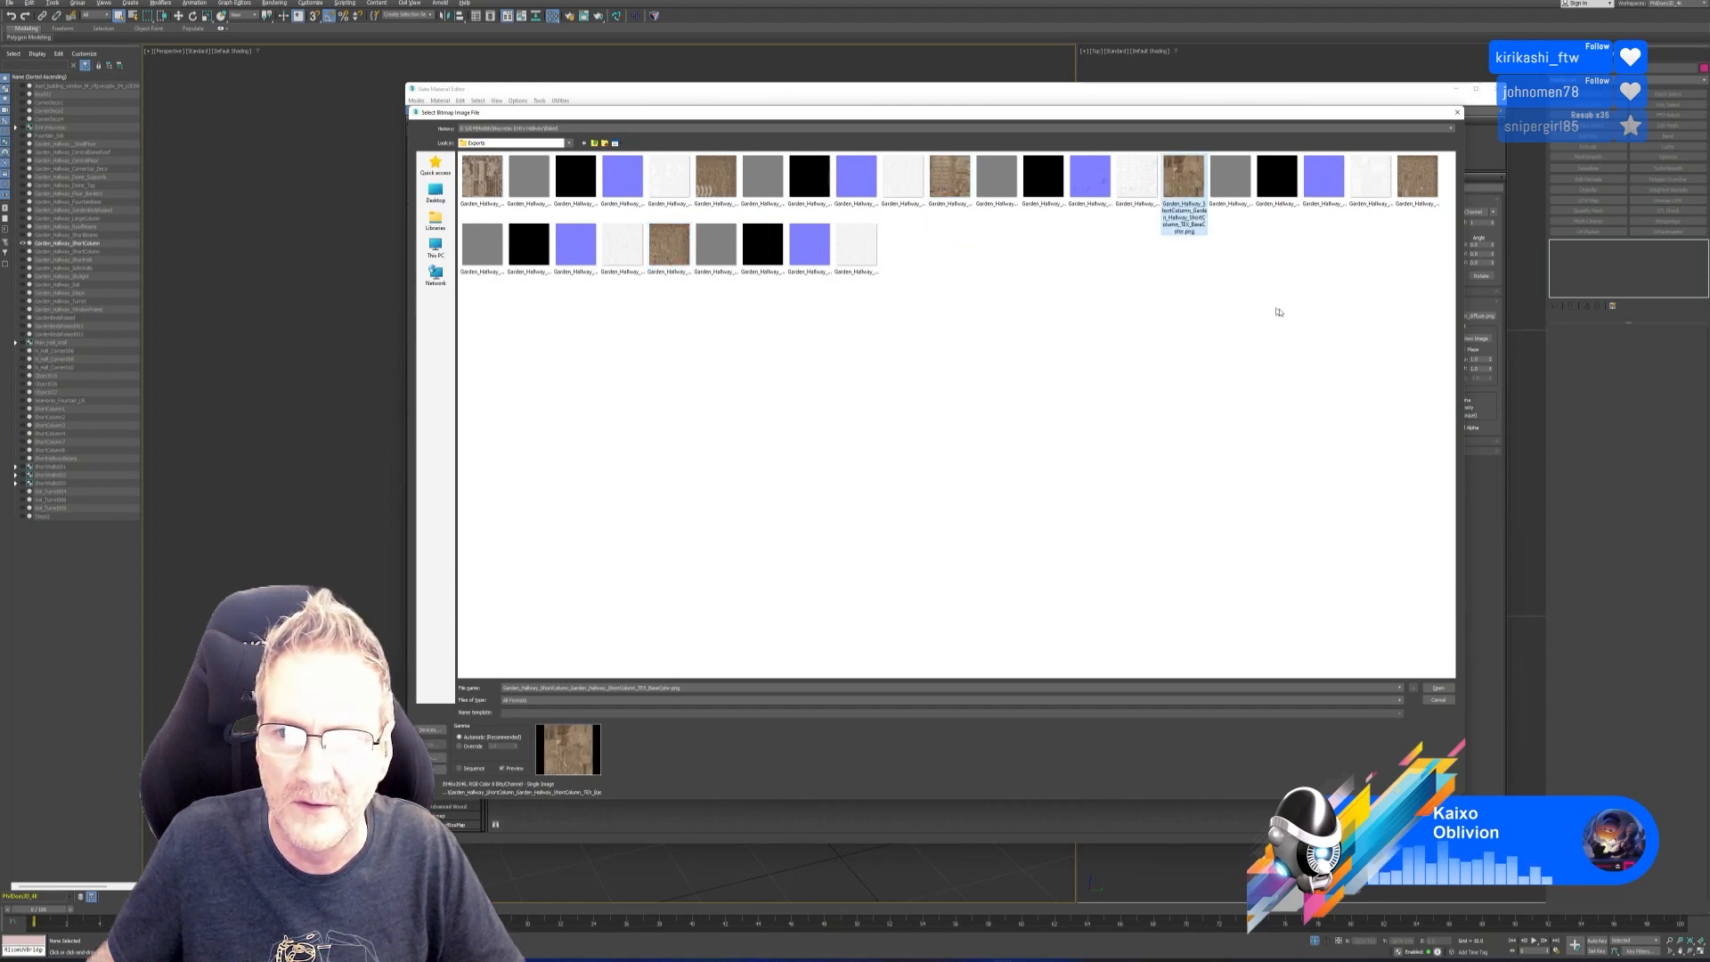
left_click(1417, 178)
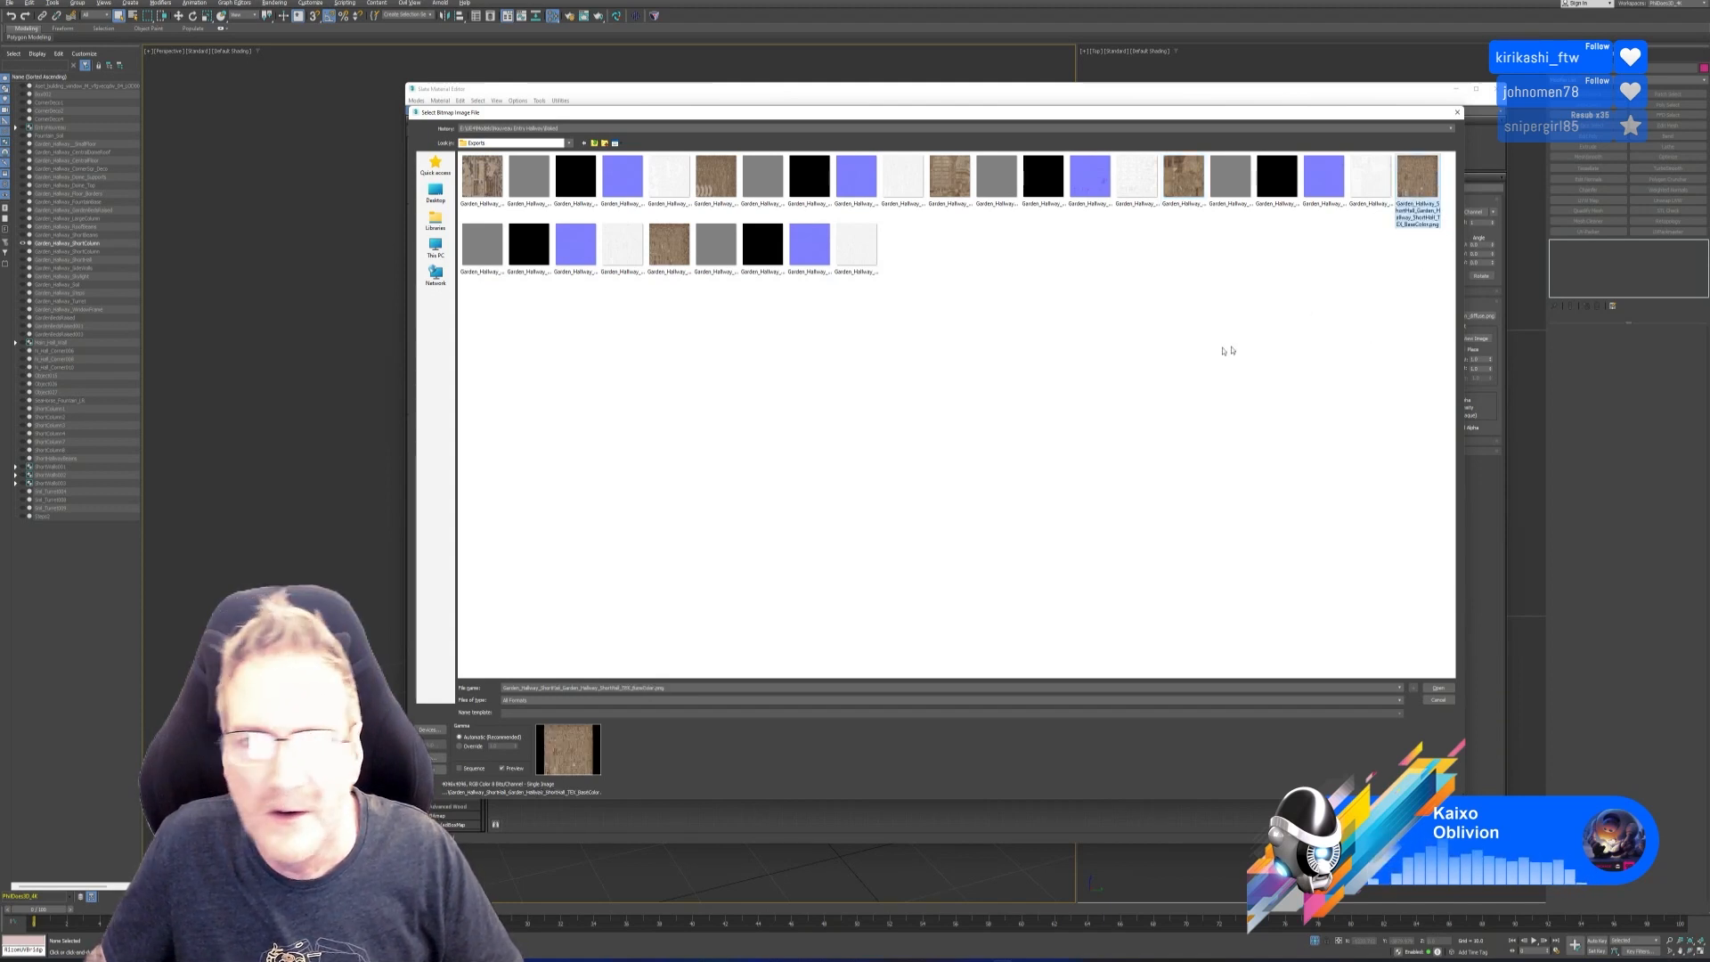
left_click(668, 244)
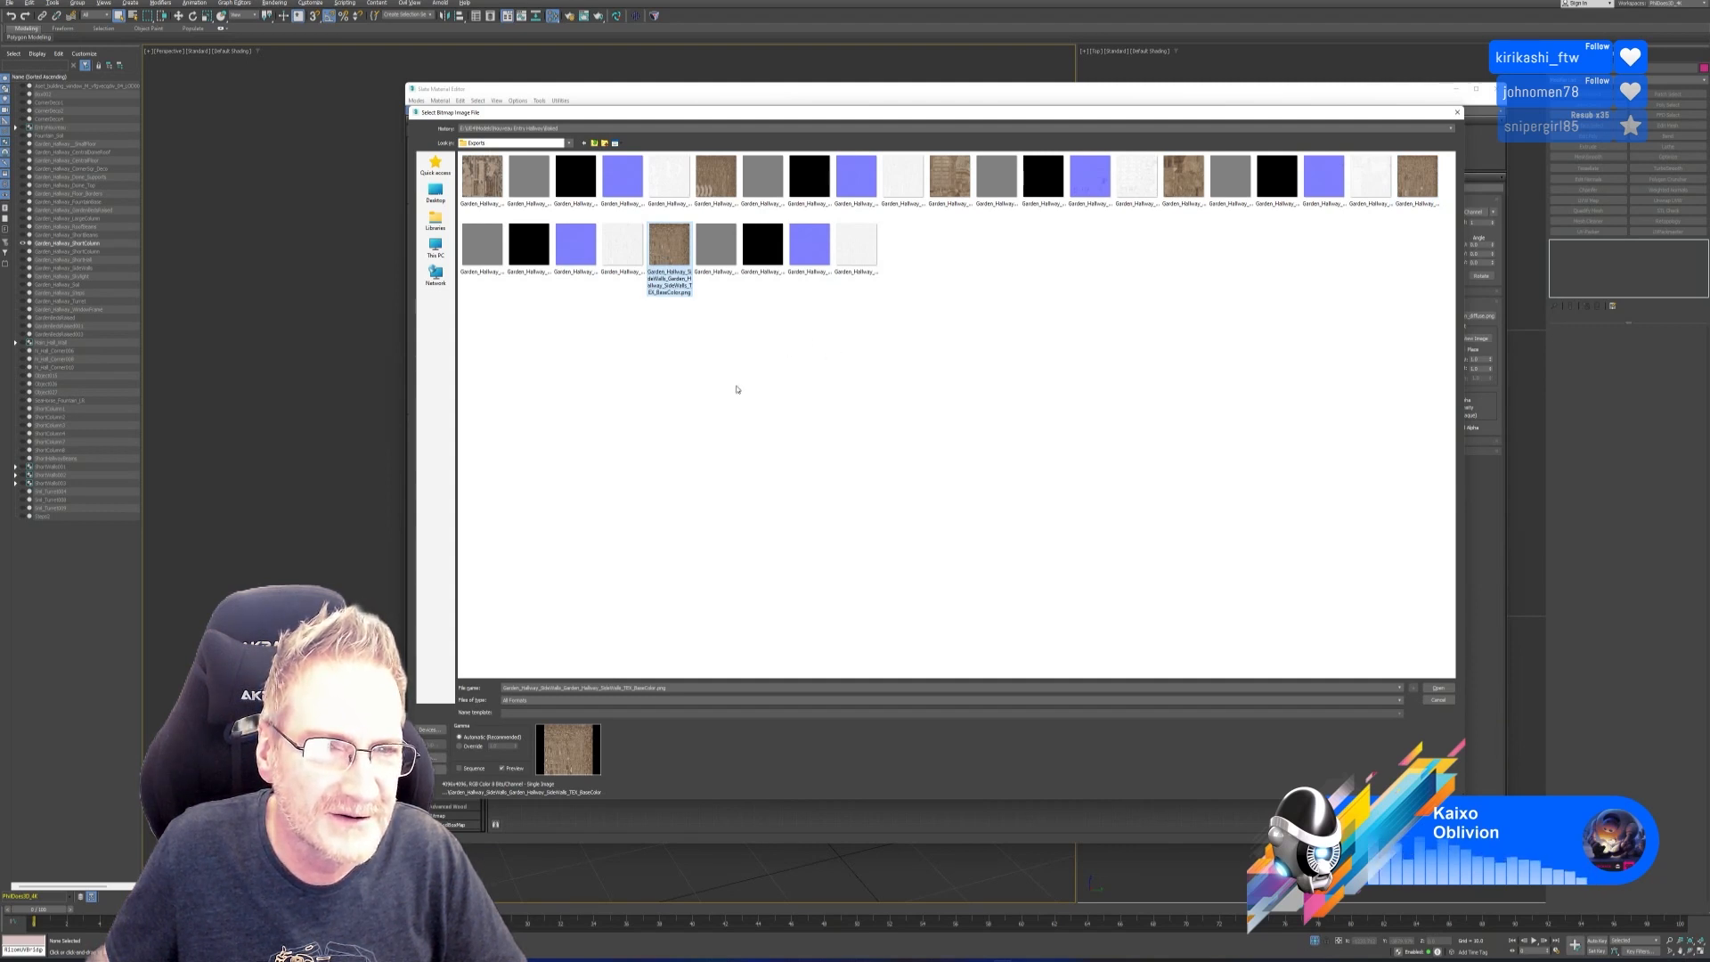
left_click(482, 177)
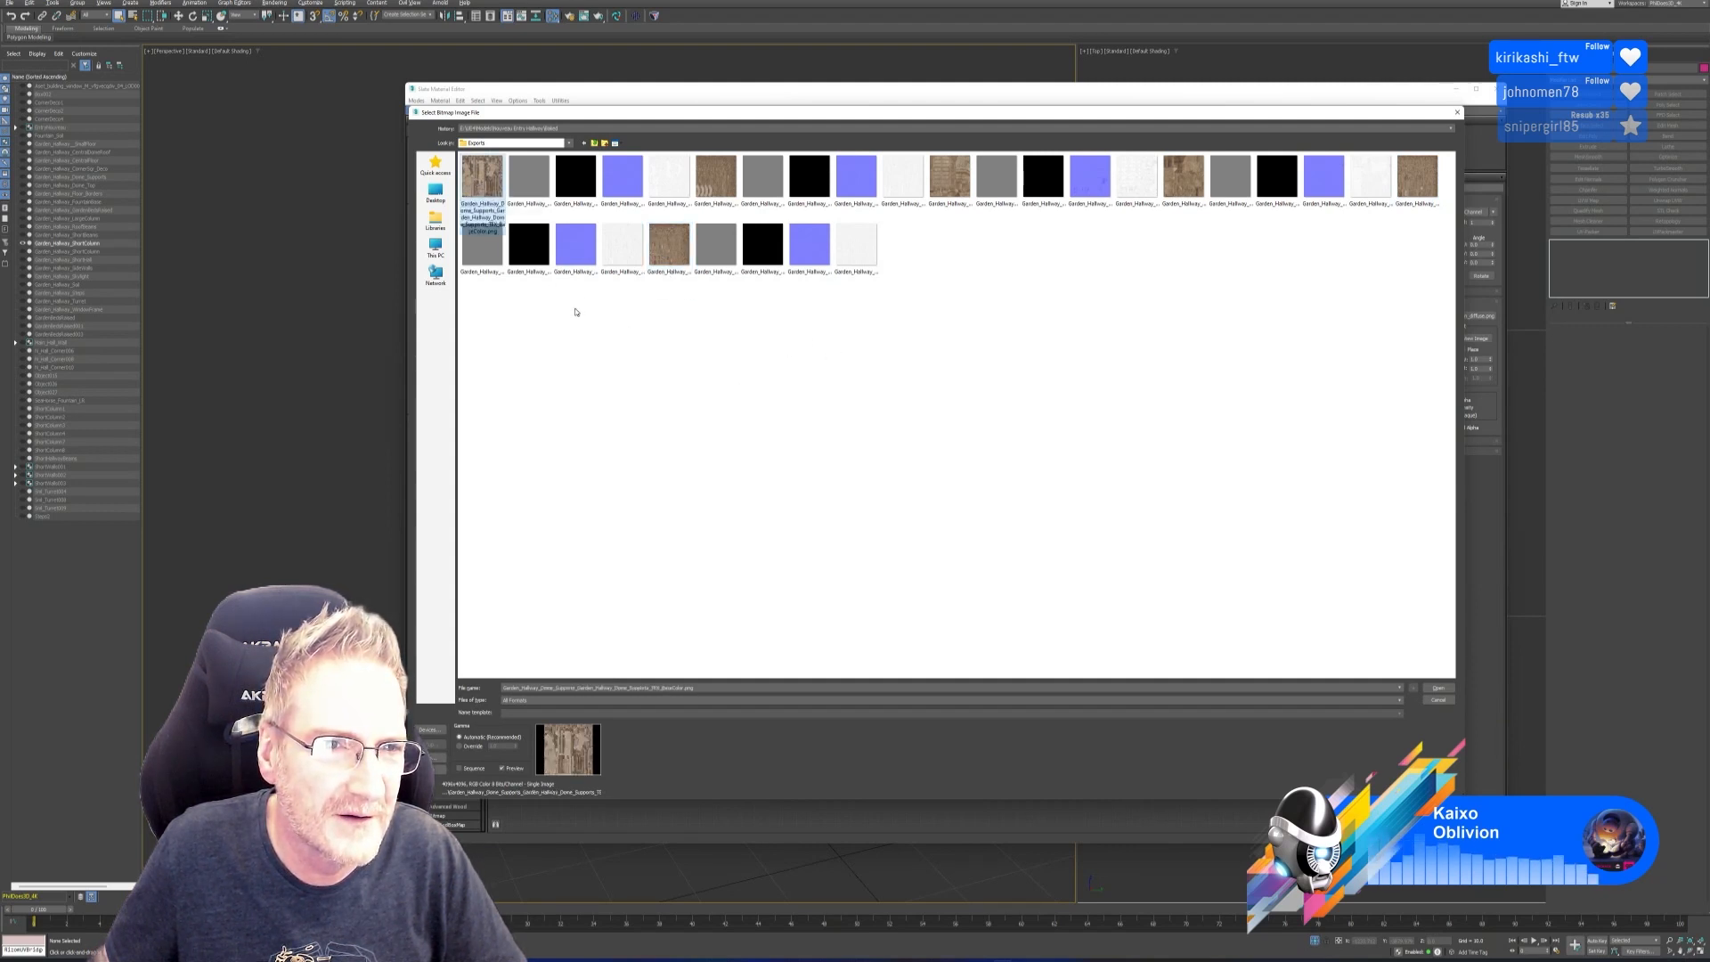
left_click(717, 183)
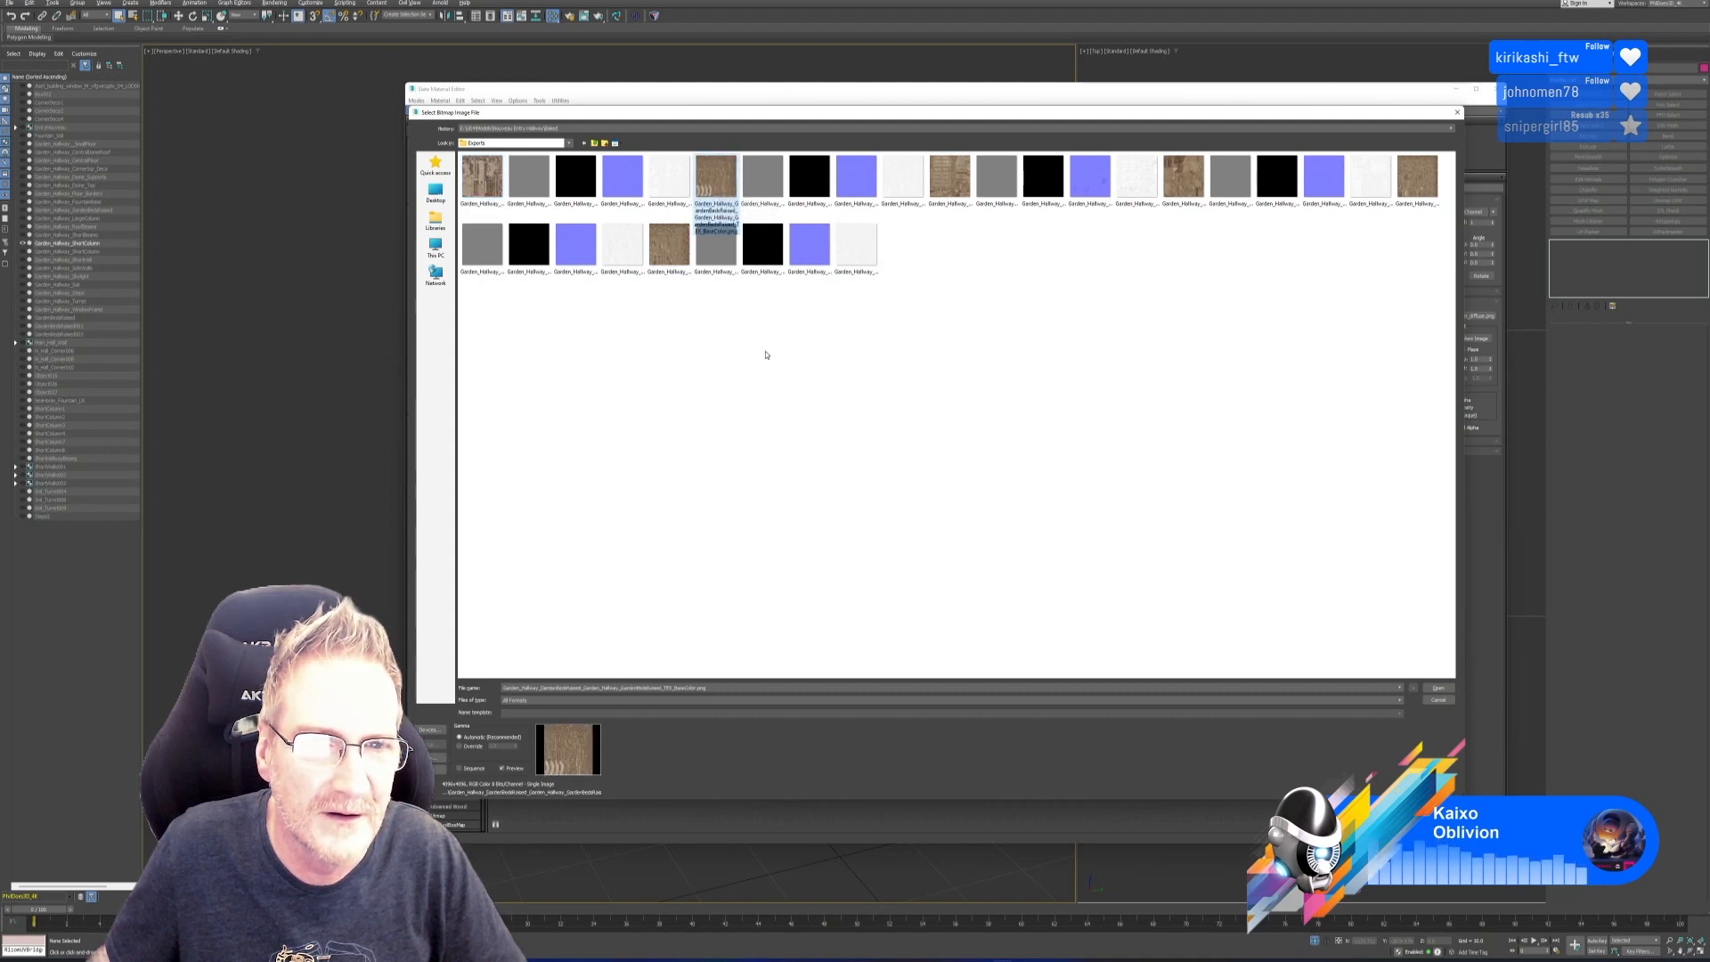
left_click(950, 176)
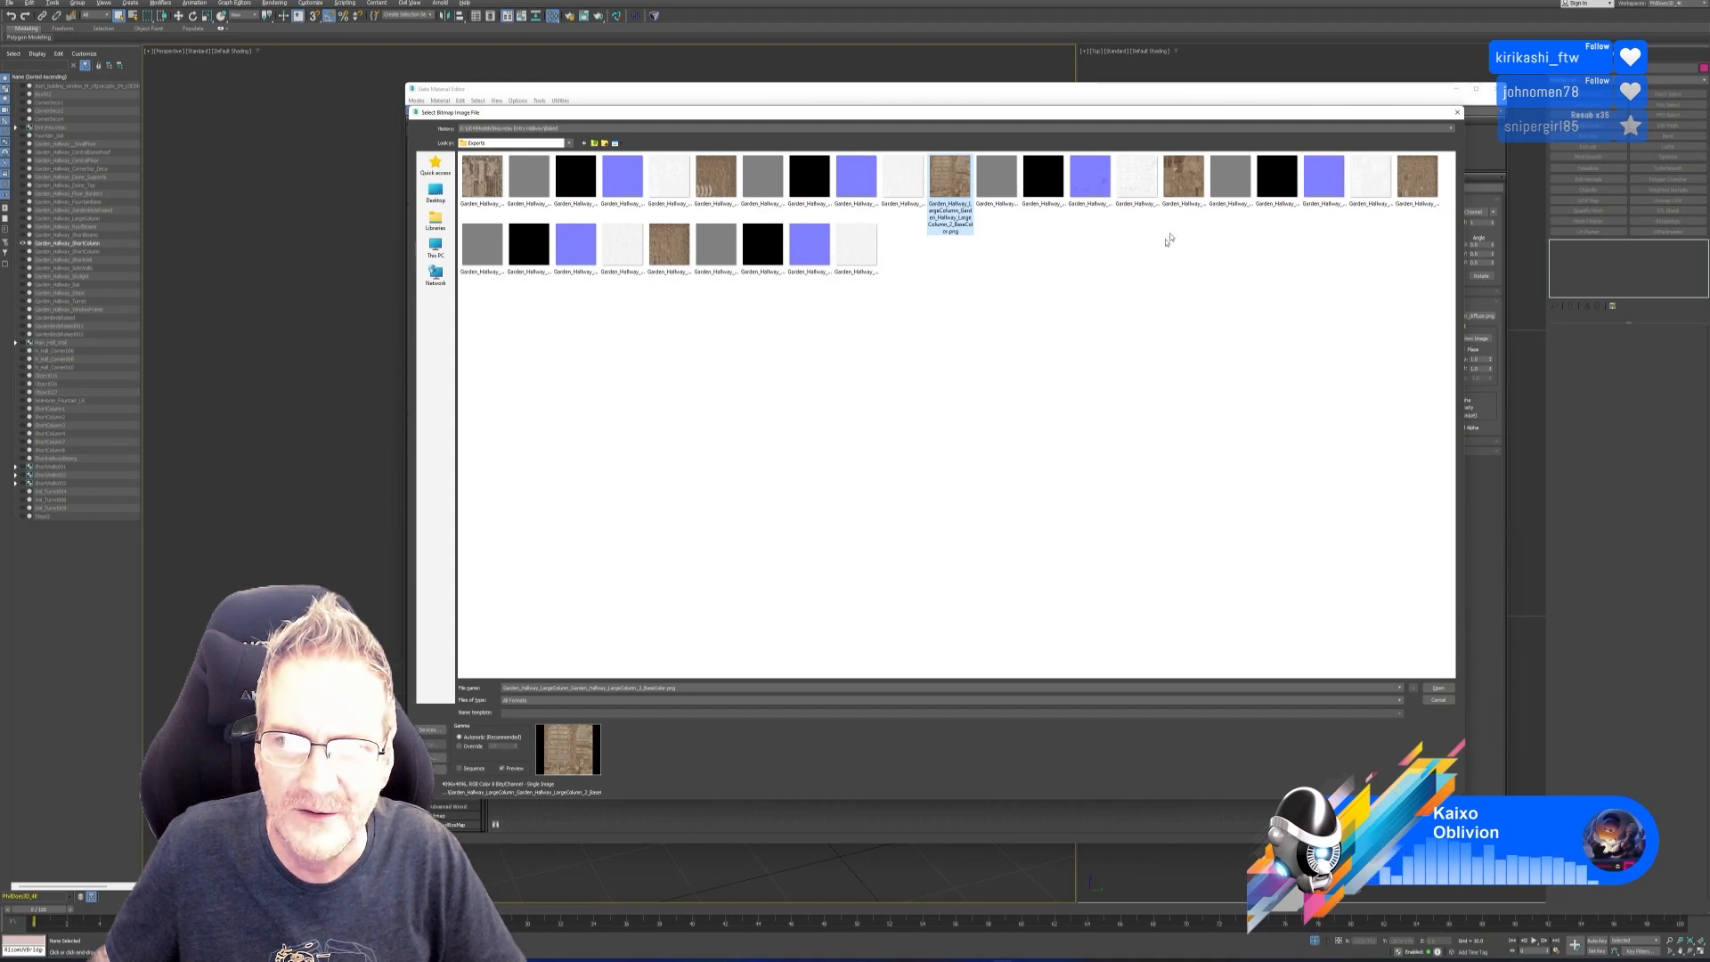
left_click(1178, 191)
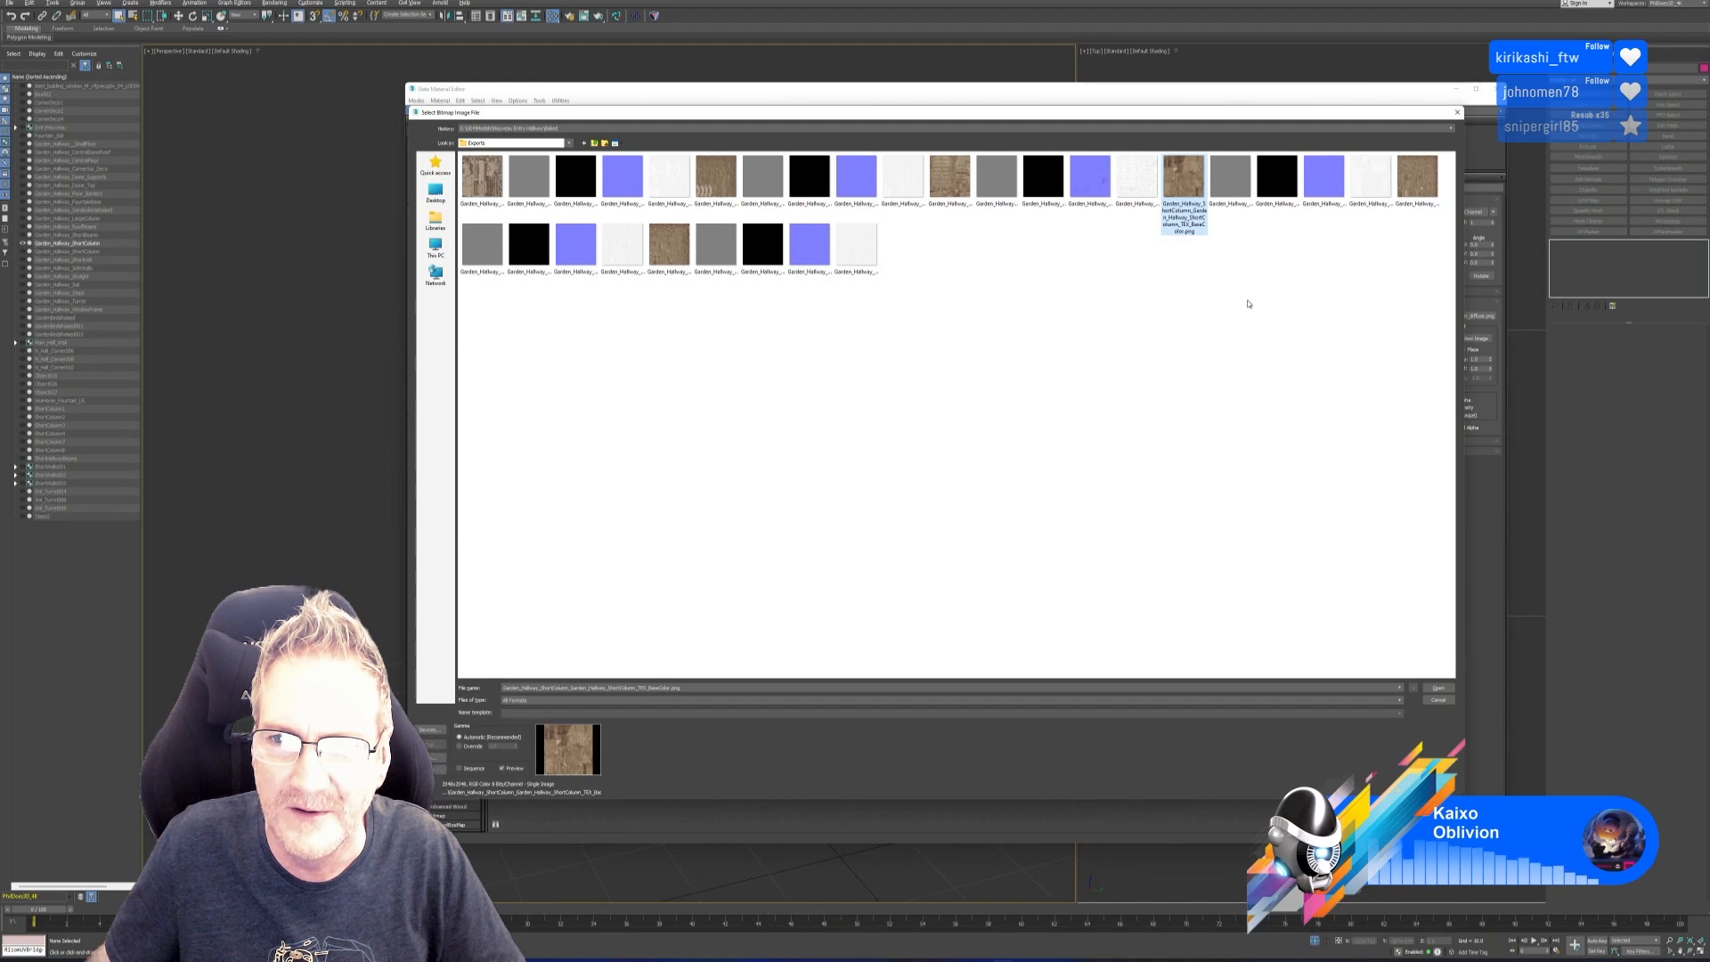
left_click(945, 214)
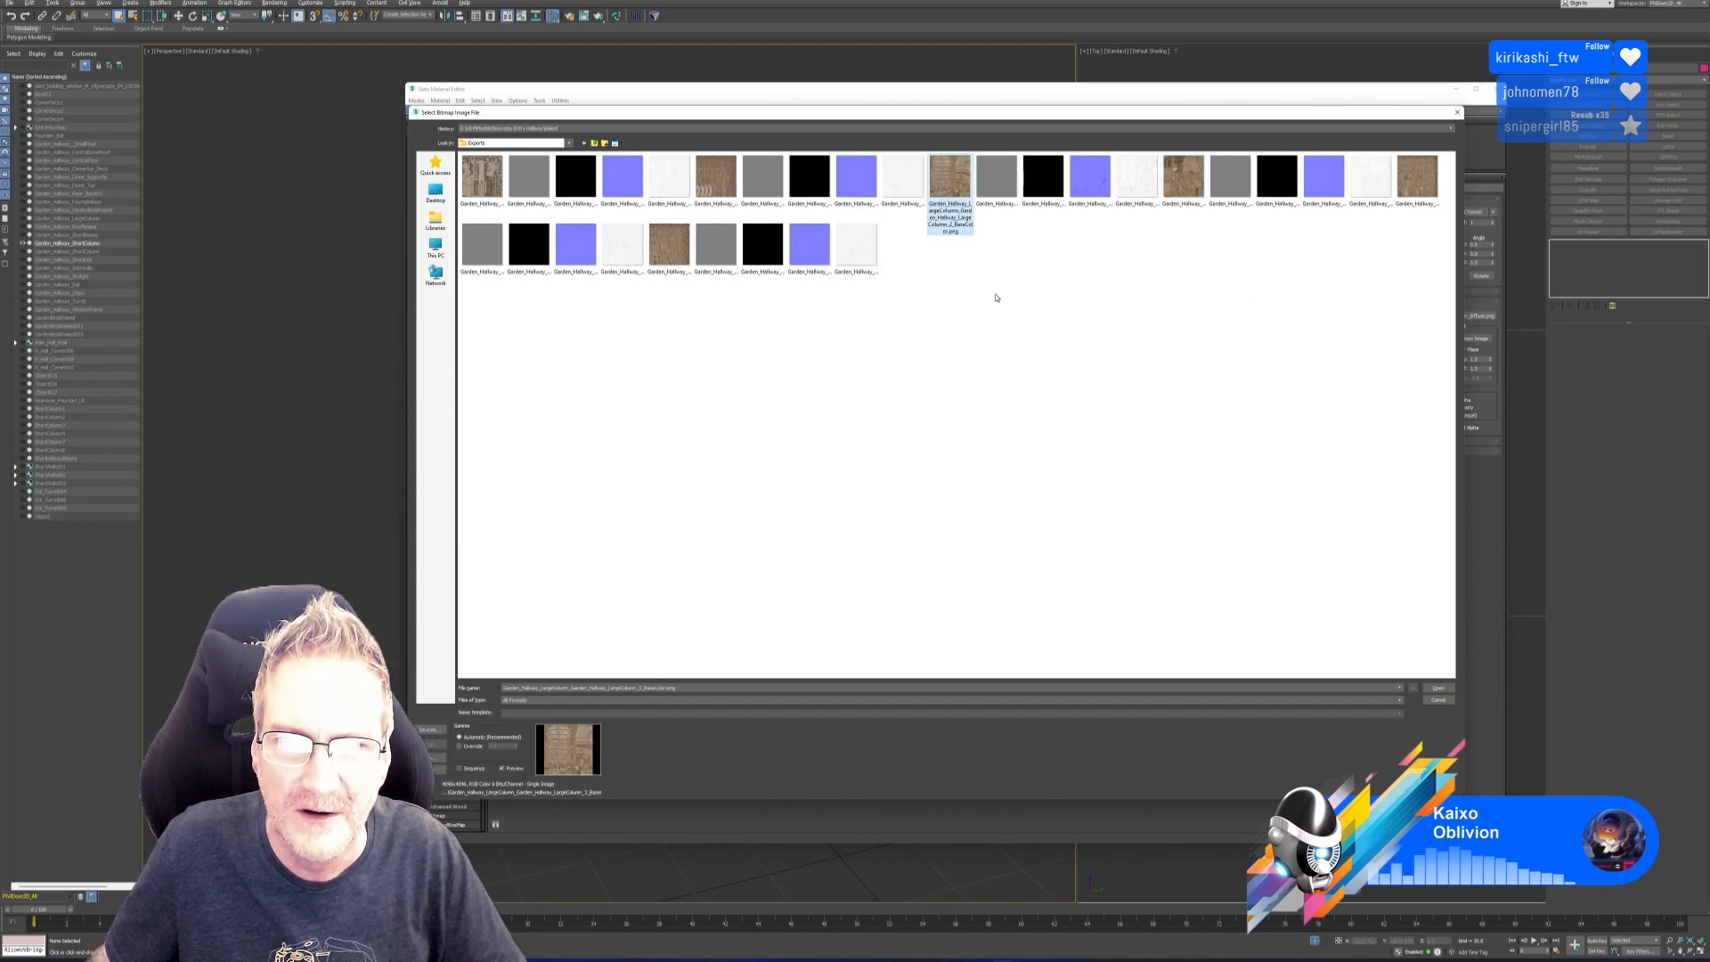
left_click(1417, 183)
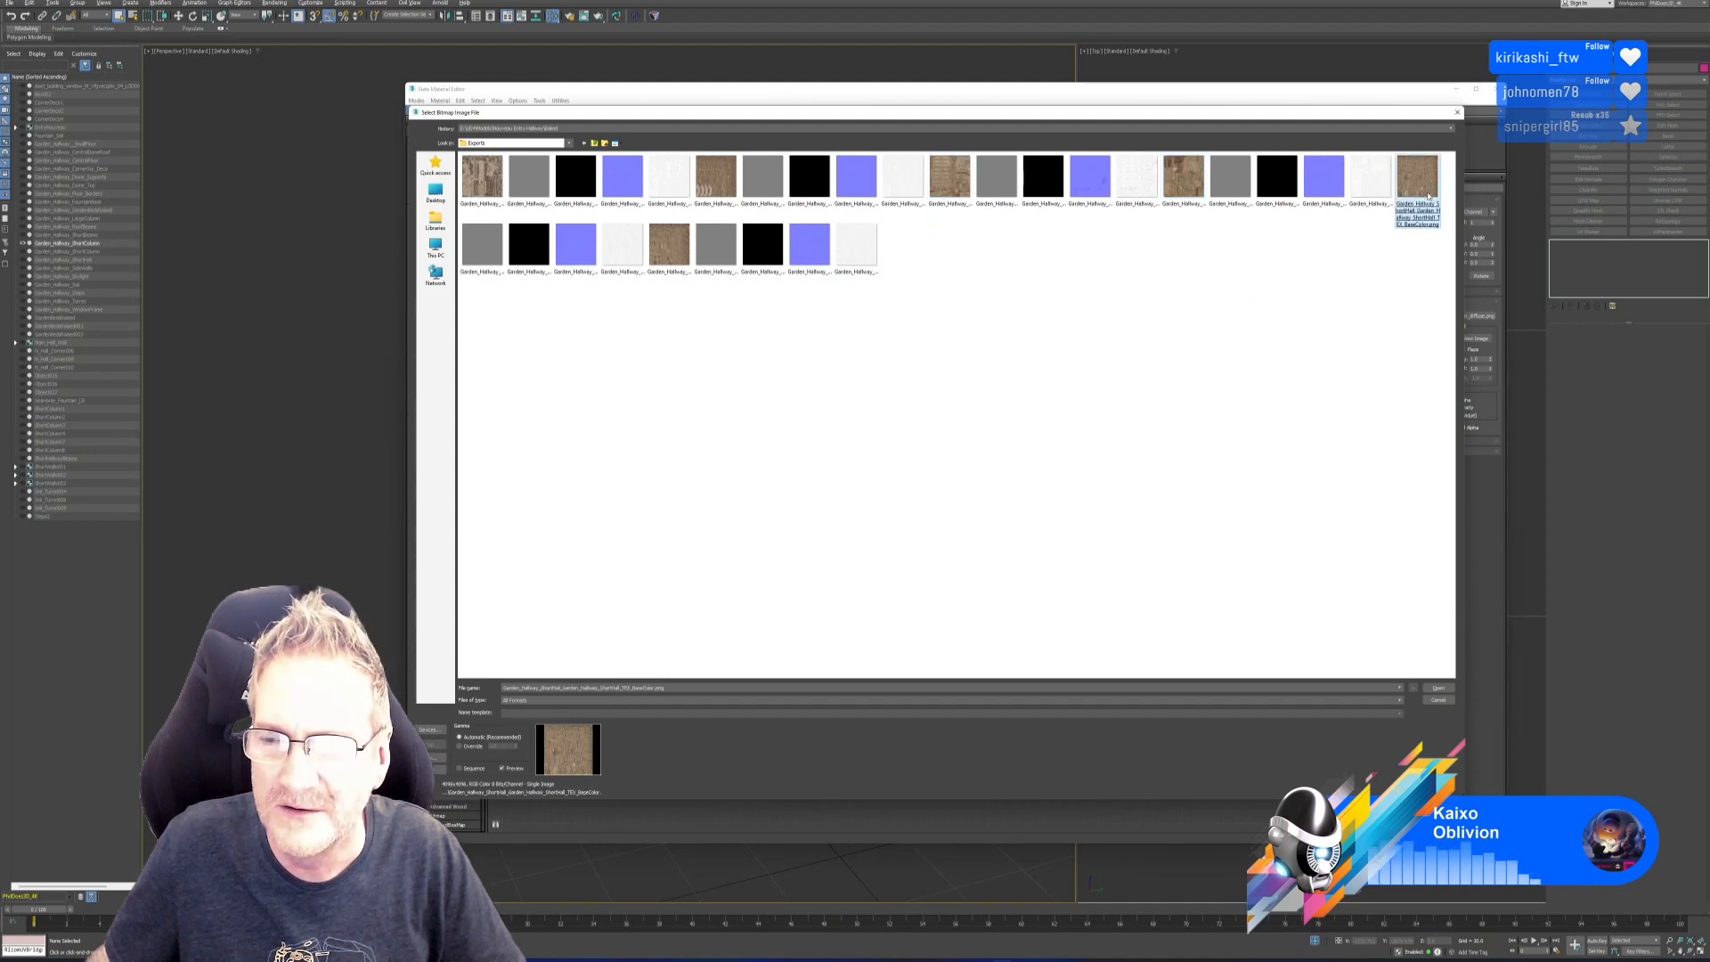
left_click(712, 194)
left_click(477, 186)
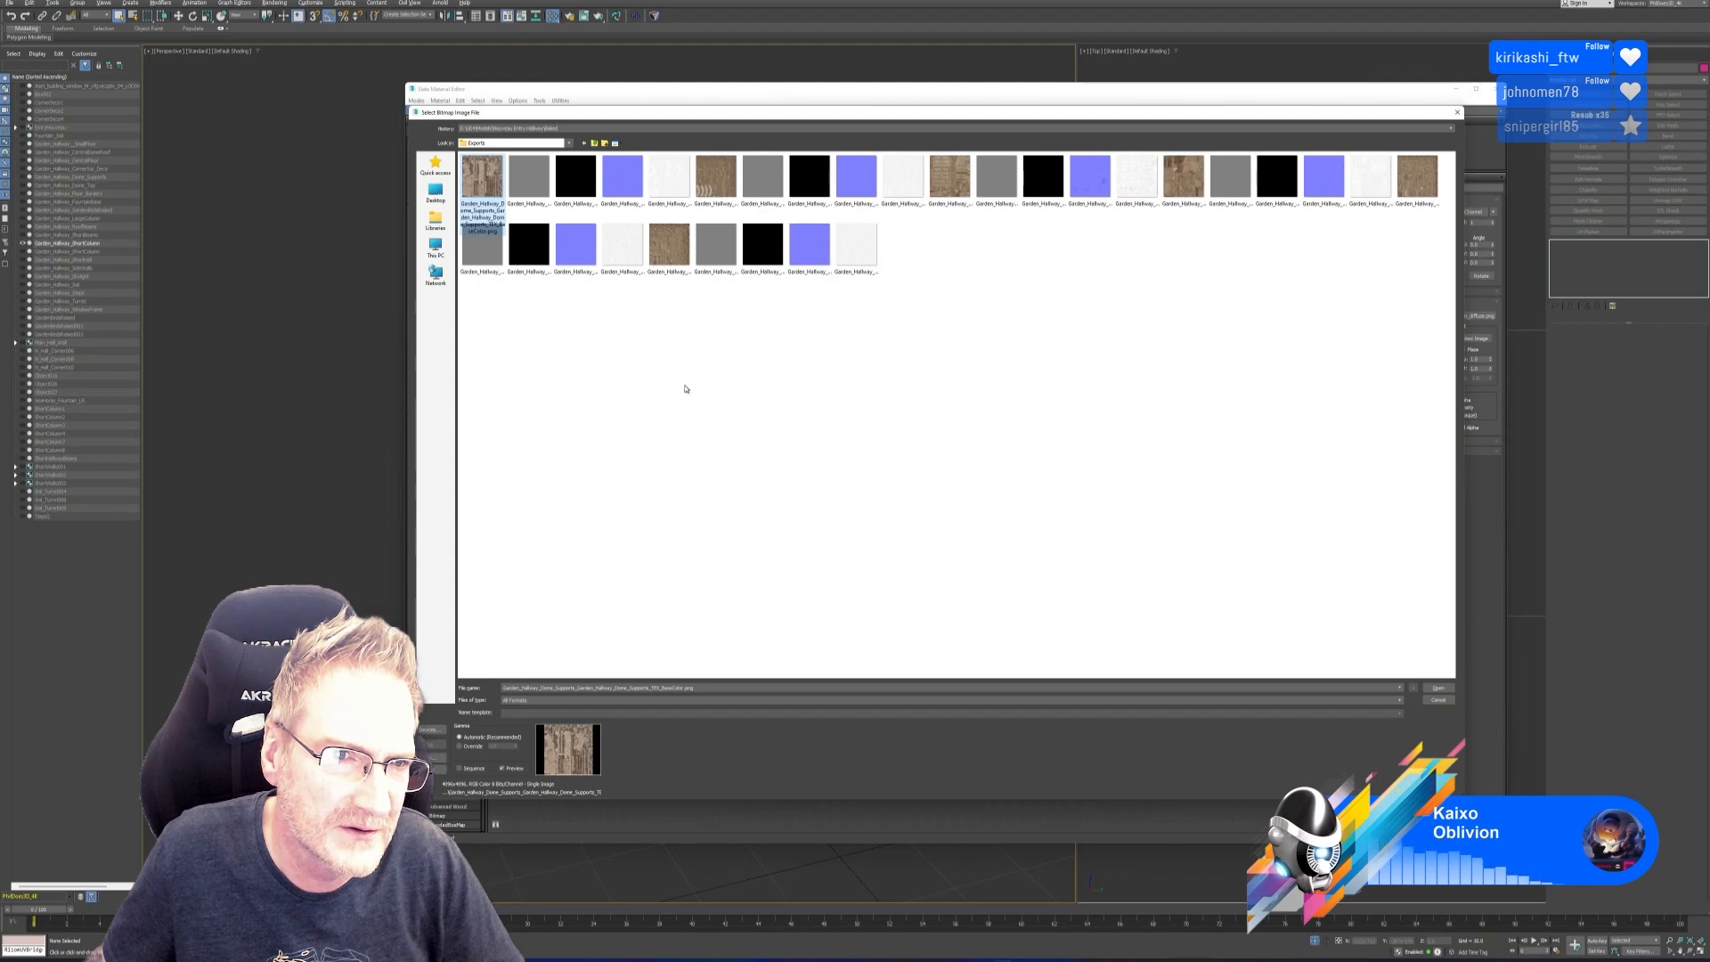
left_click(666, 277)
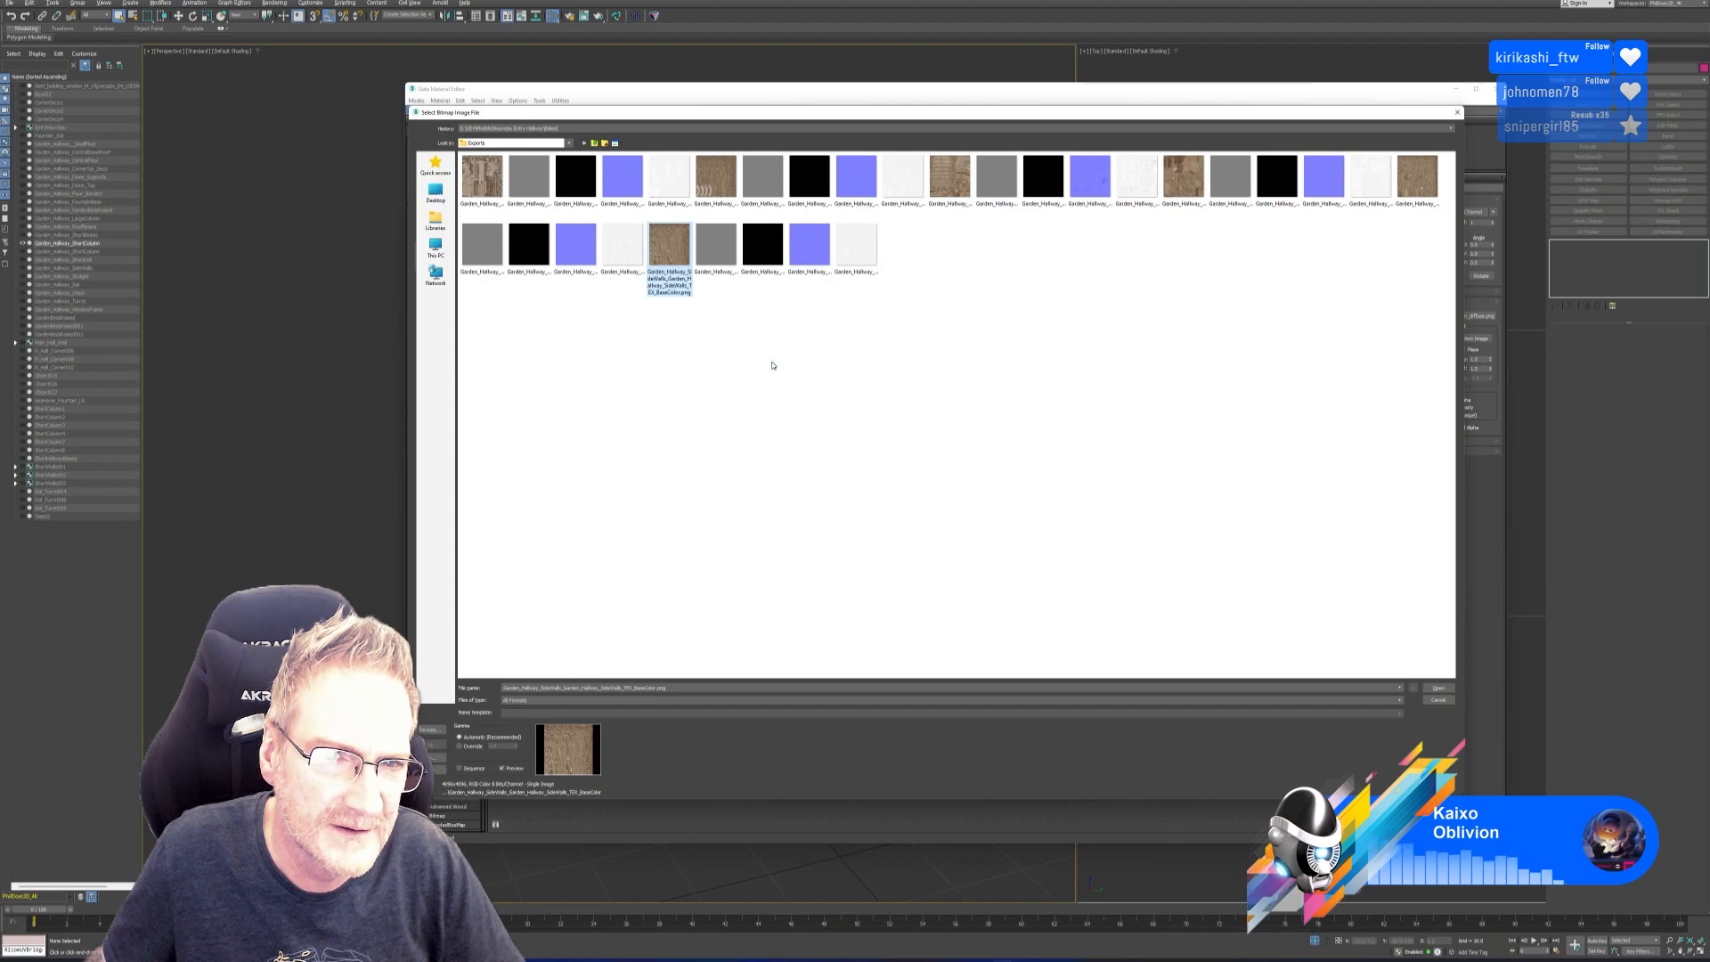
key("Return")
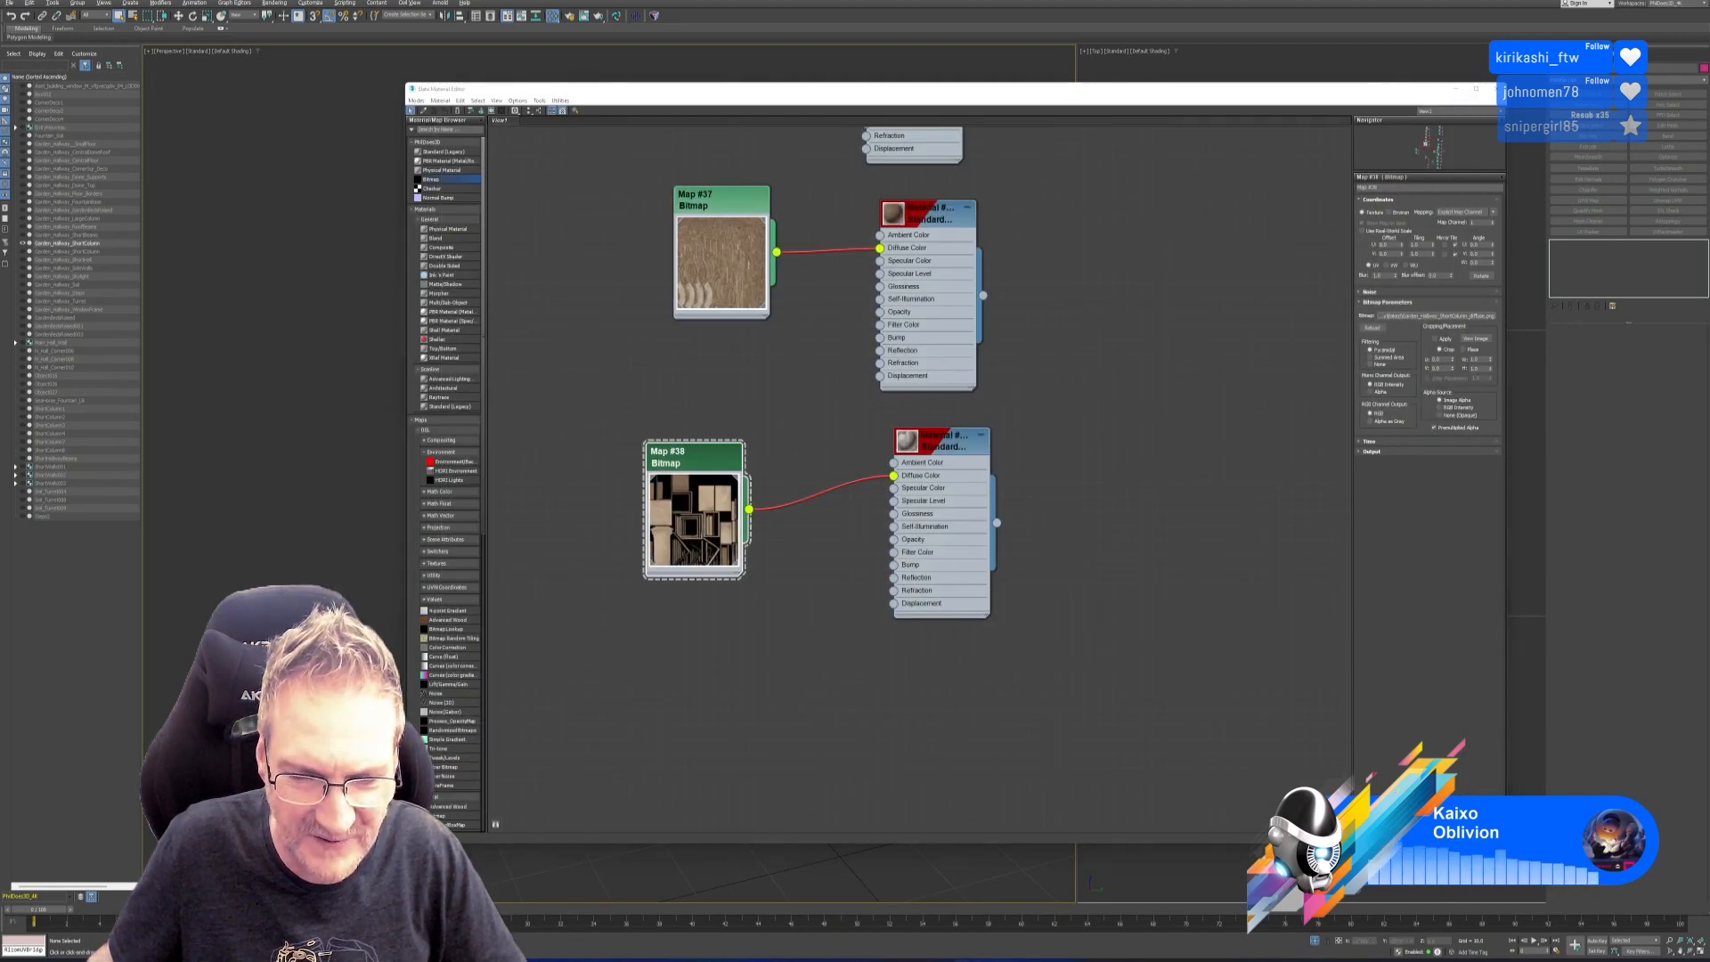
Switch to Substance 3D Painter and check the pillar's texture export settings, including the output directory, without exporting again.
key("alt+Tab")
left_click(8, 4)
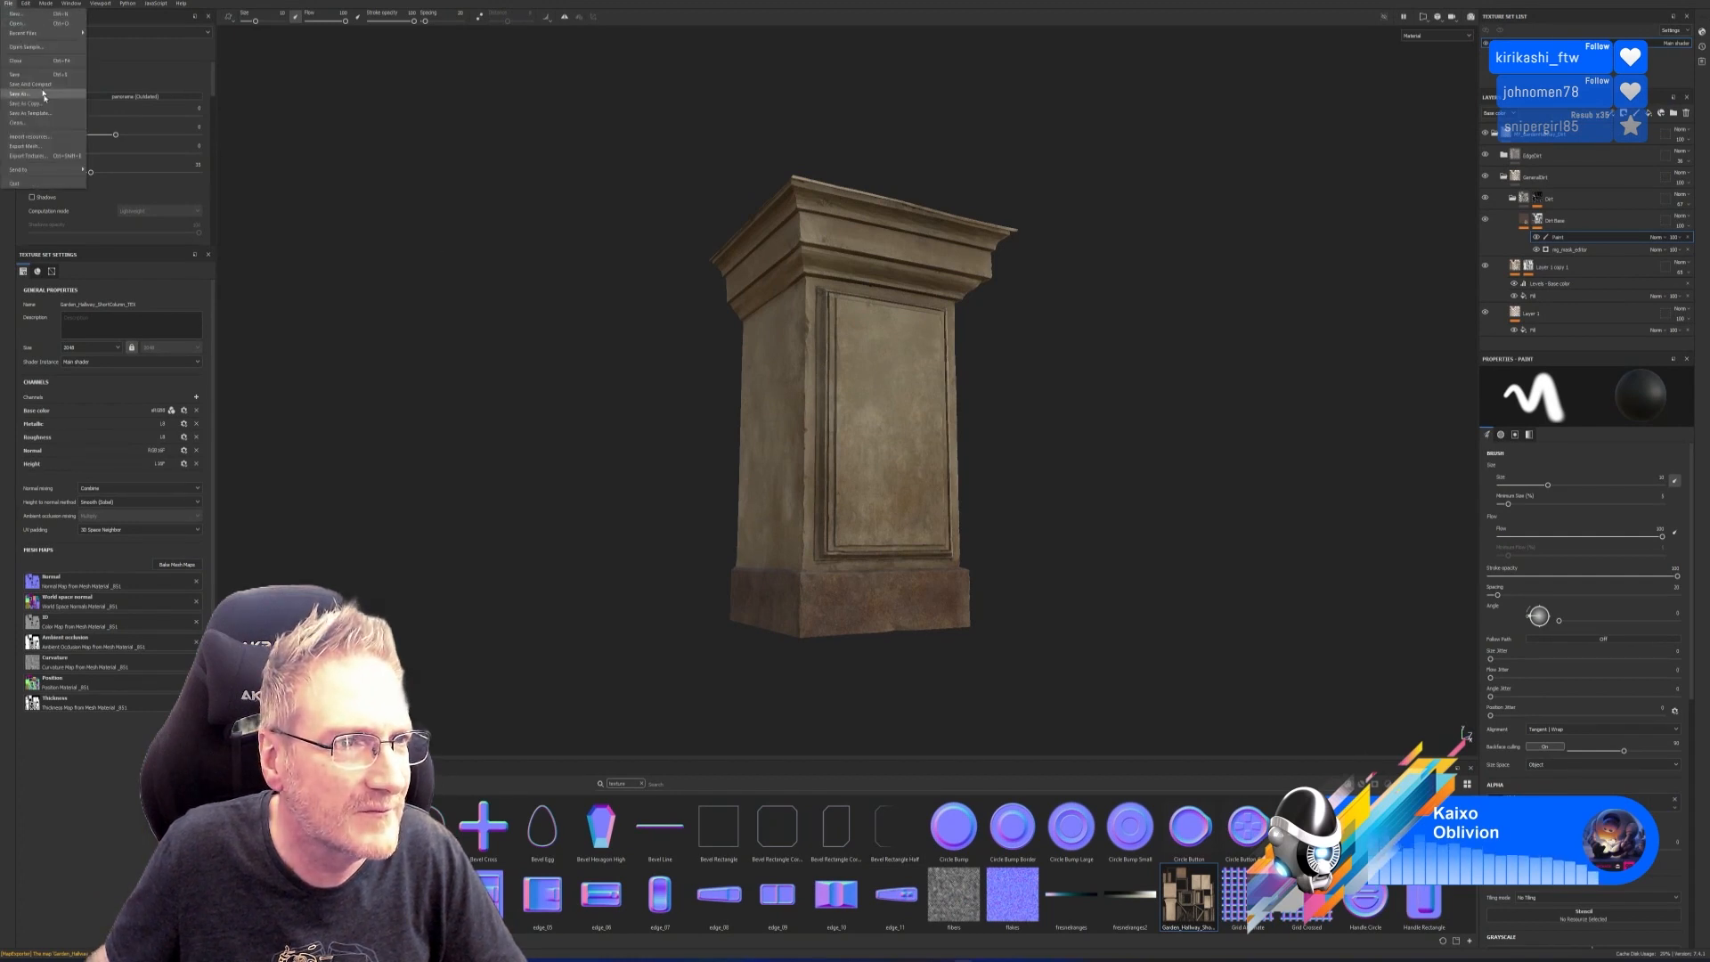
left_click(48, 158)
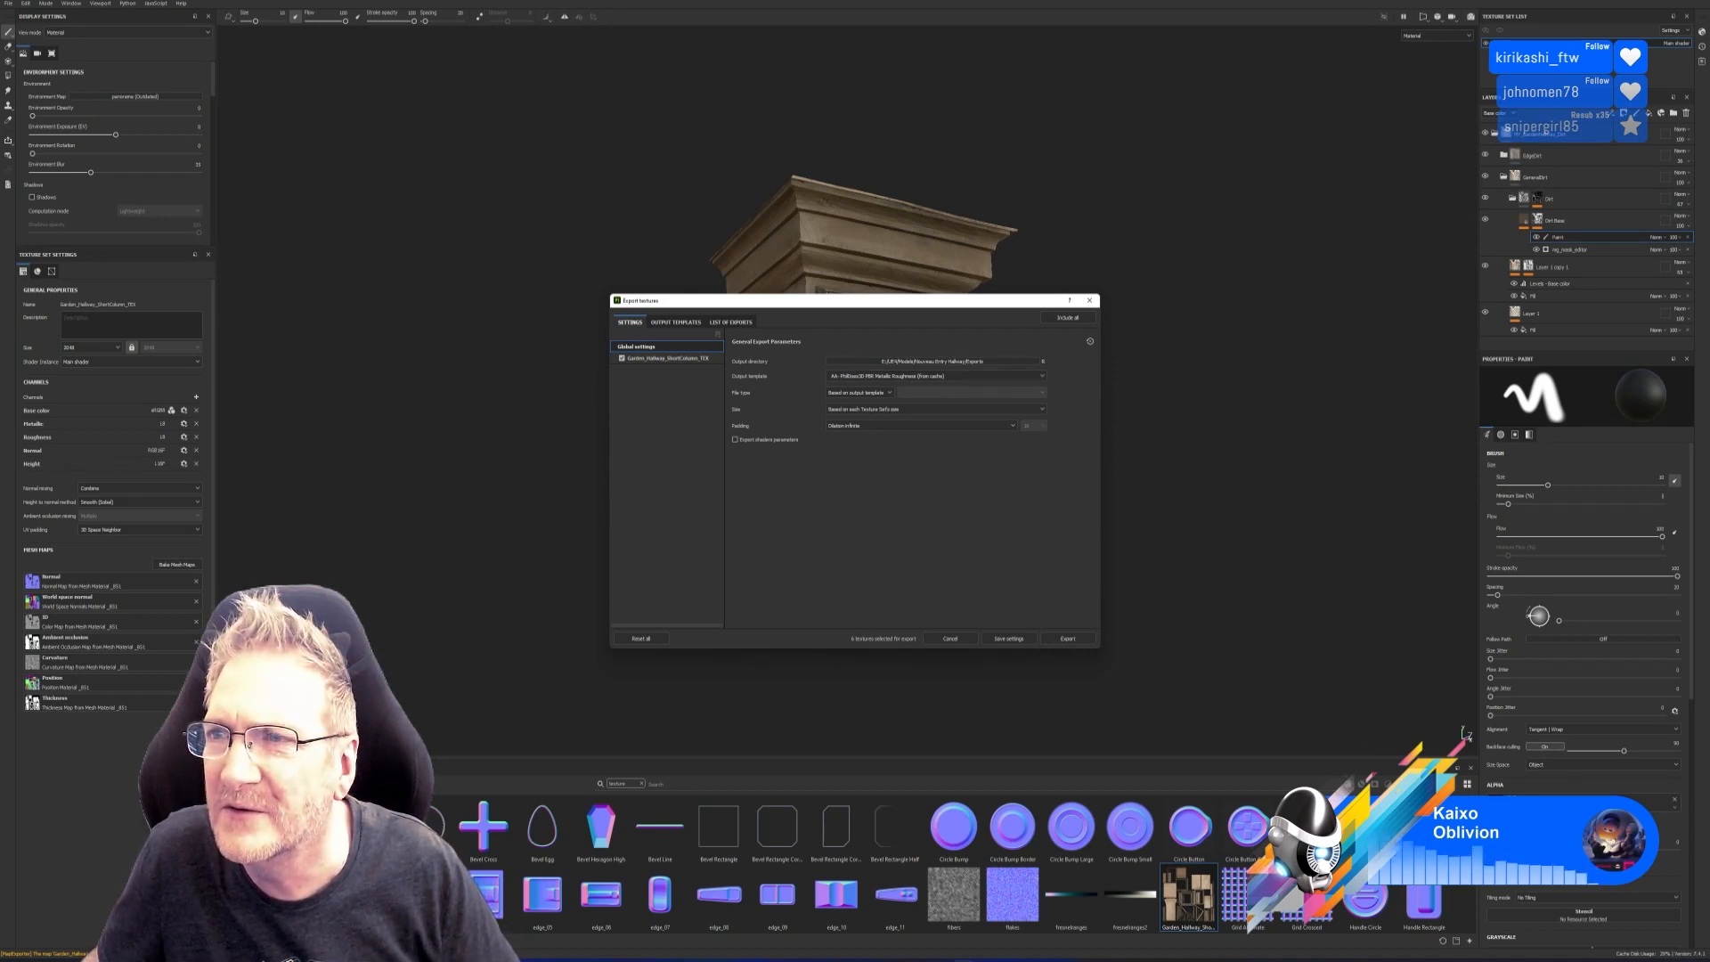
left_click(1089, 300)
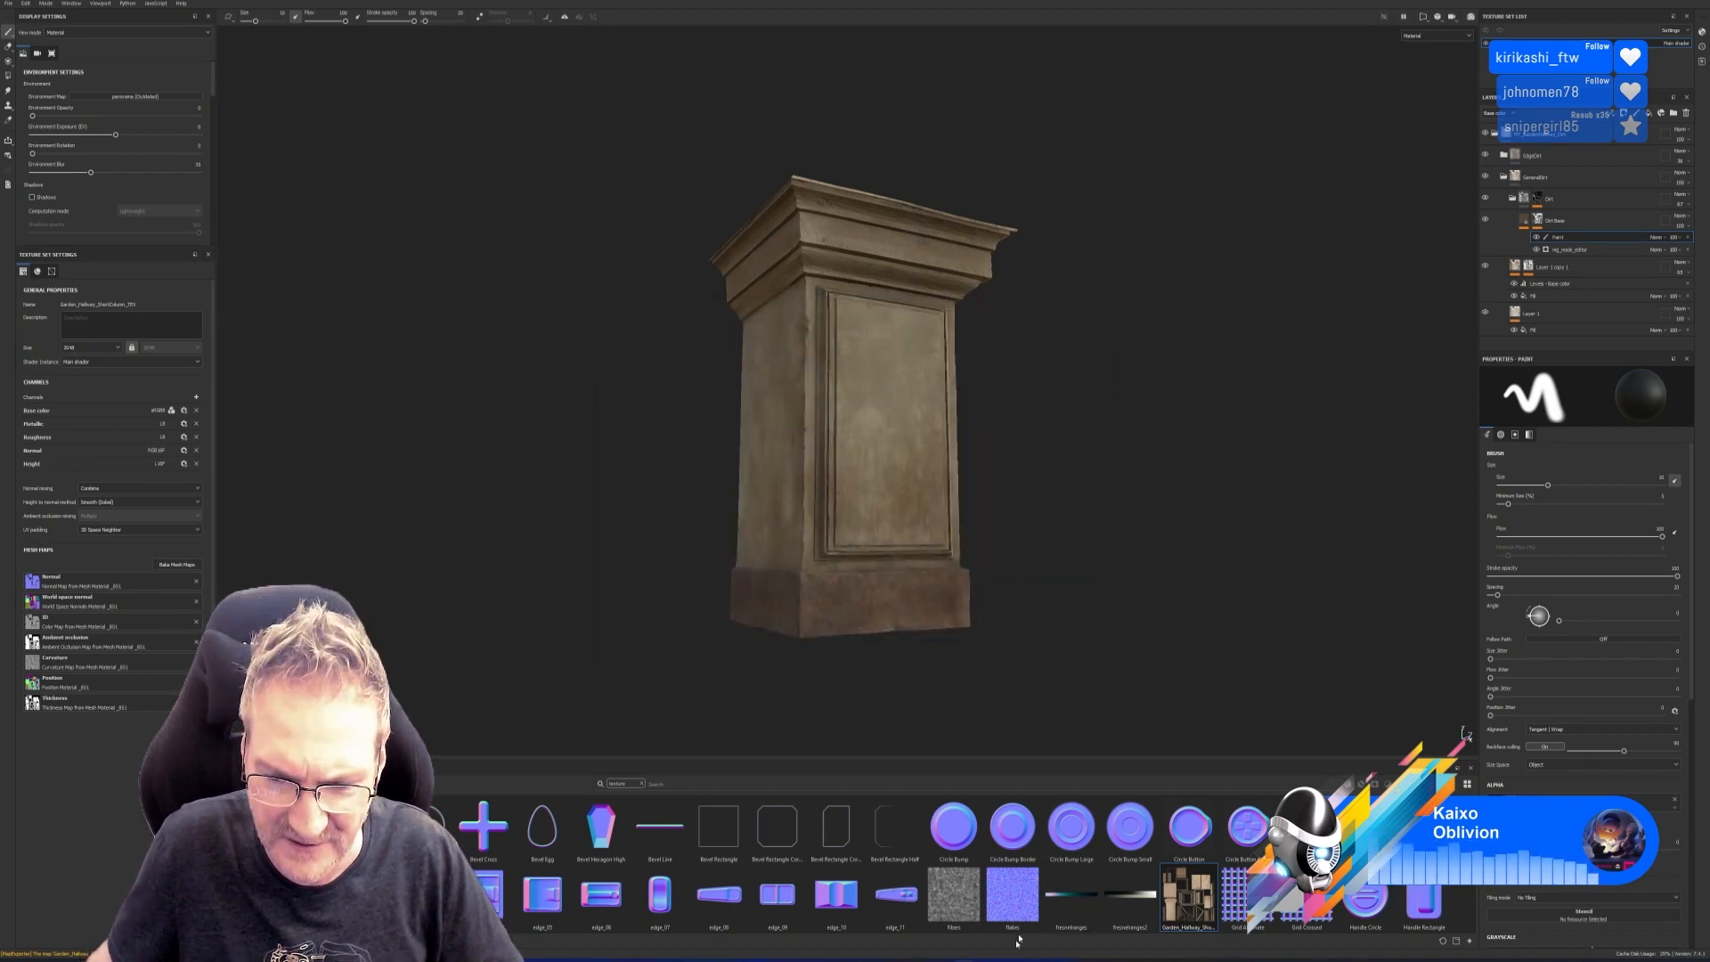
Switch back to 3ds Max and load the LargeColumn_2 base color image from the Exports folder into the short column's diffuse bitmap.
key("alt+Tab")
left_click(1439, 316)
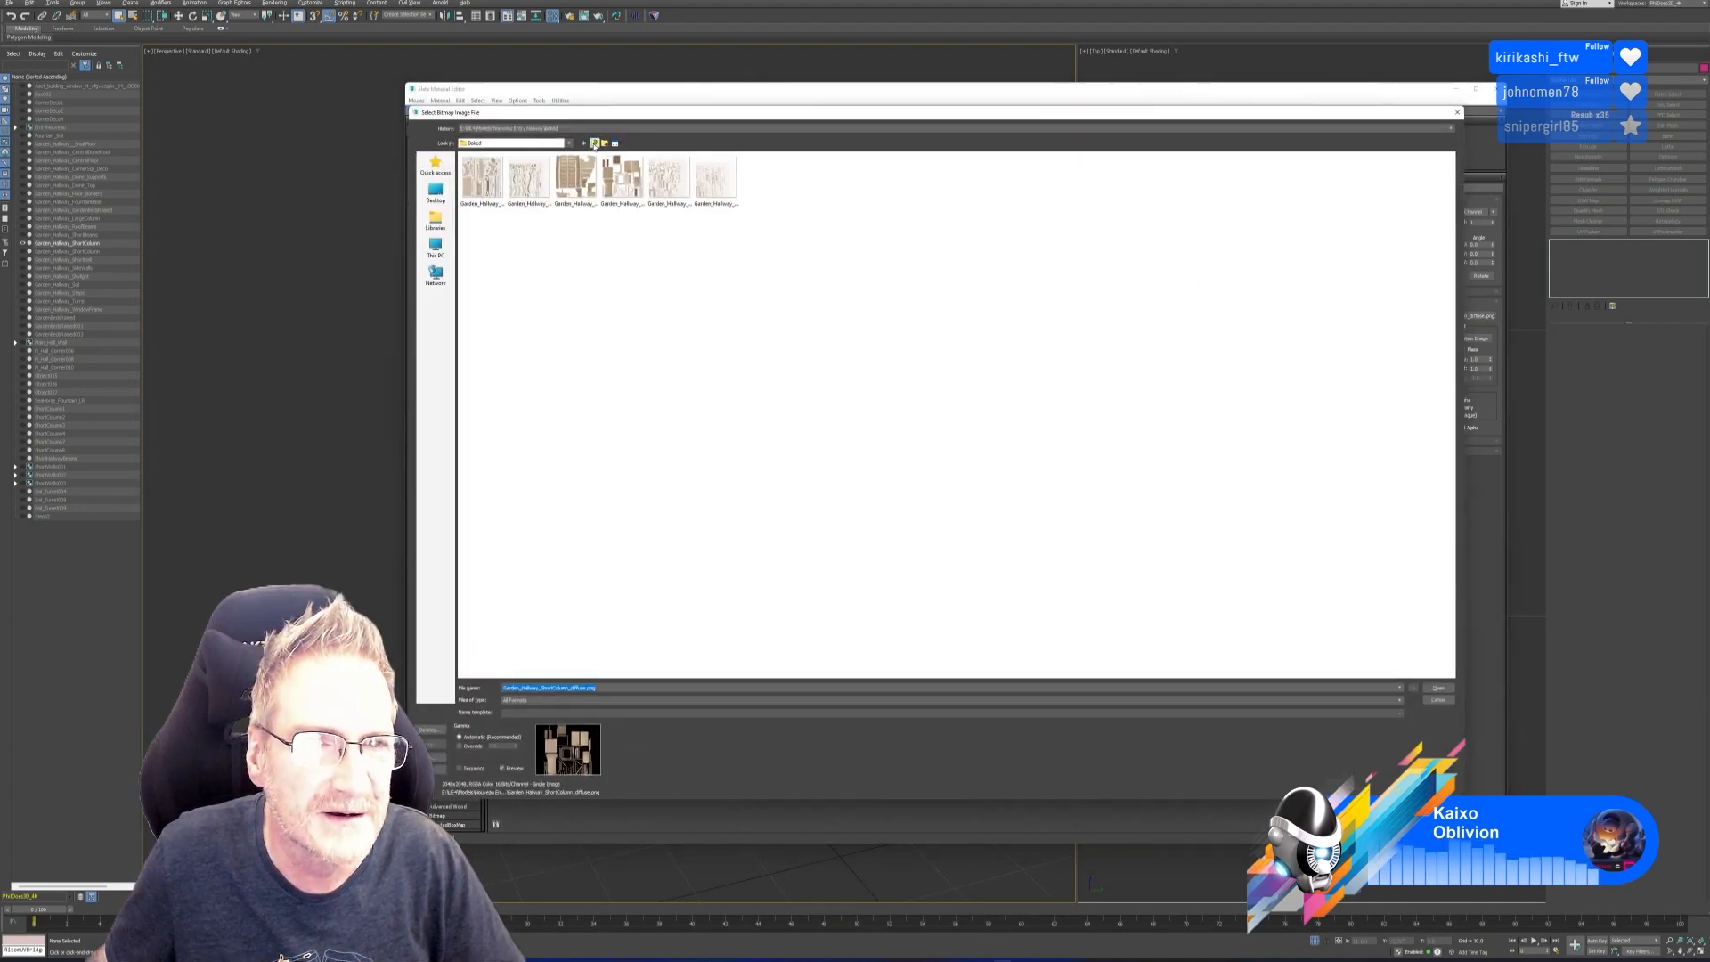
left_click(595, 143)
key("Return")
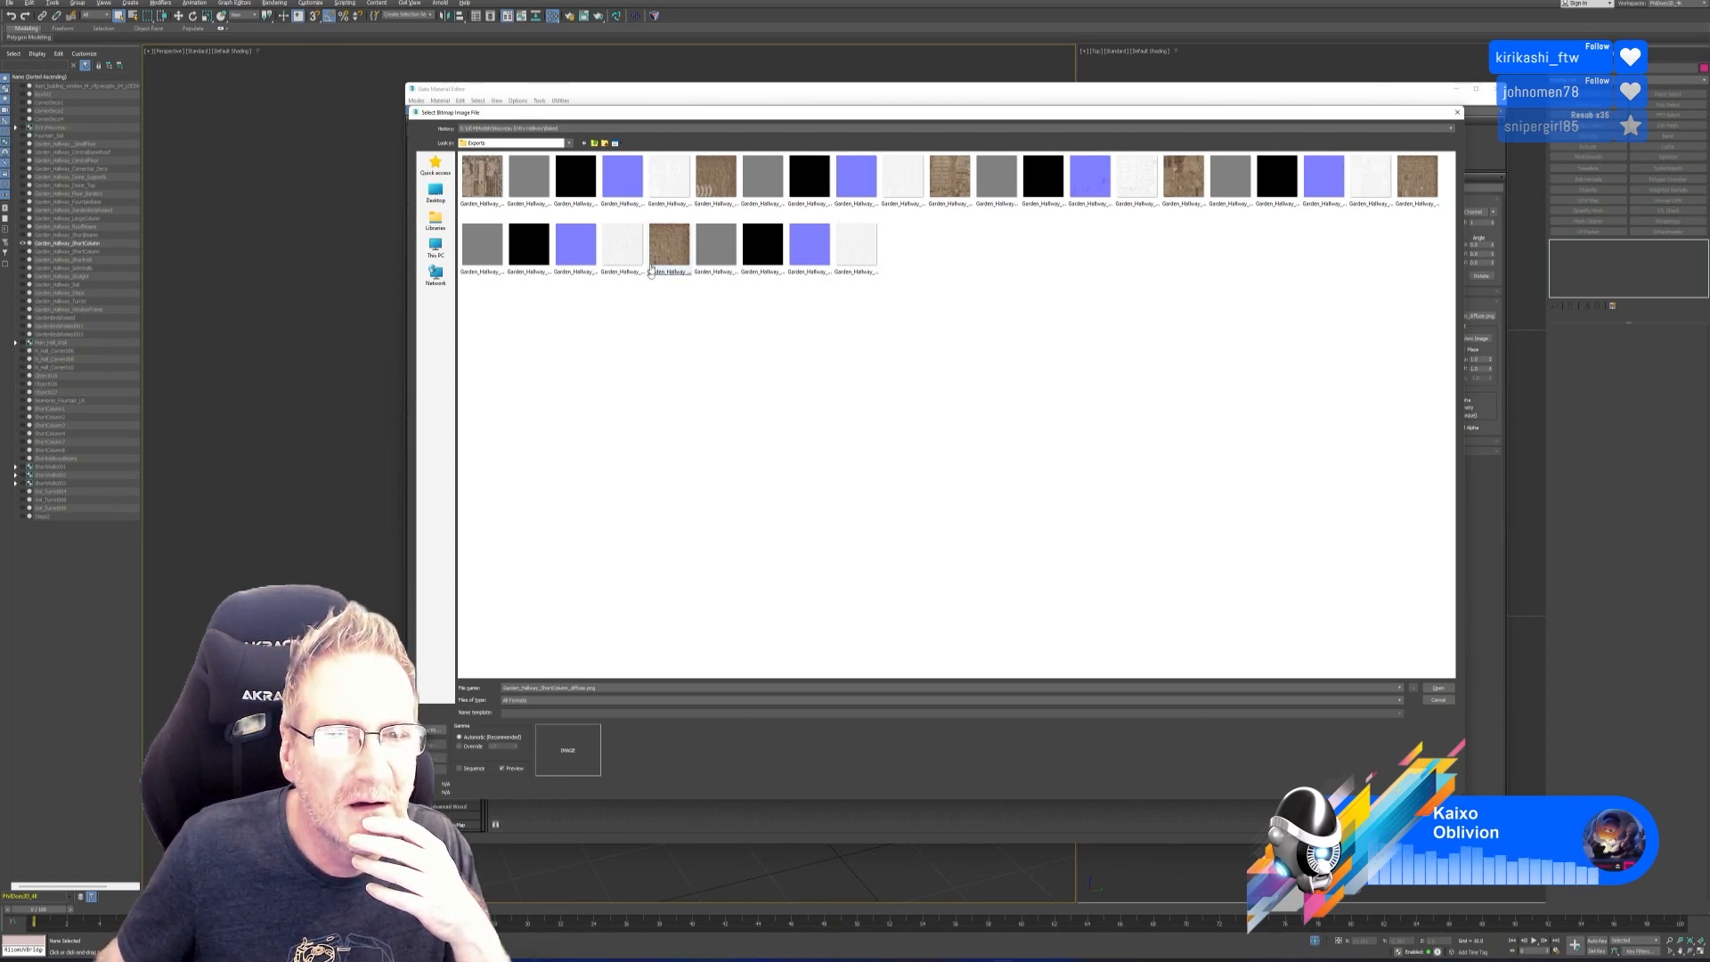
left_click(669, 244)
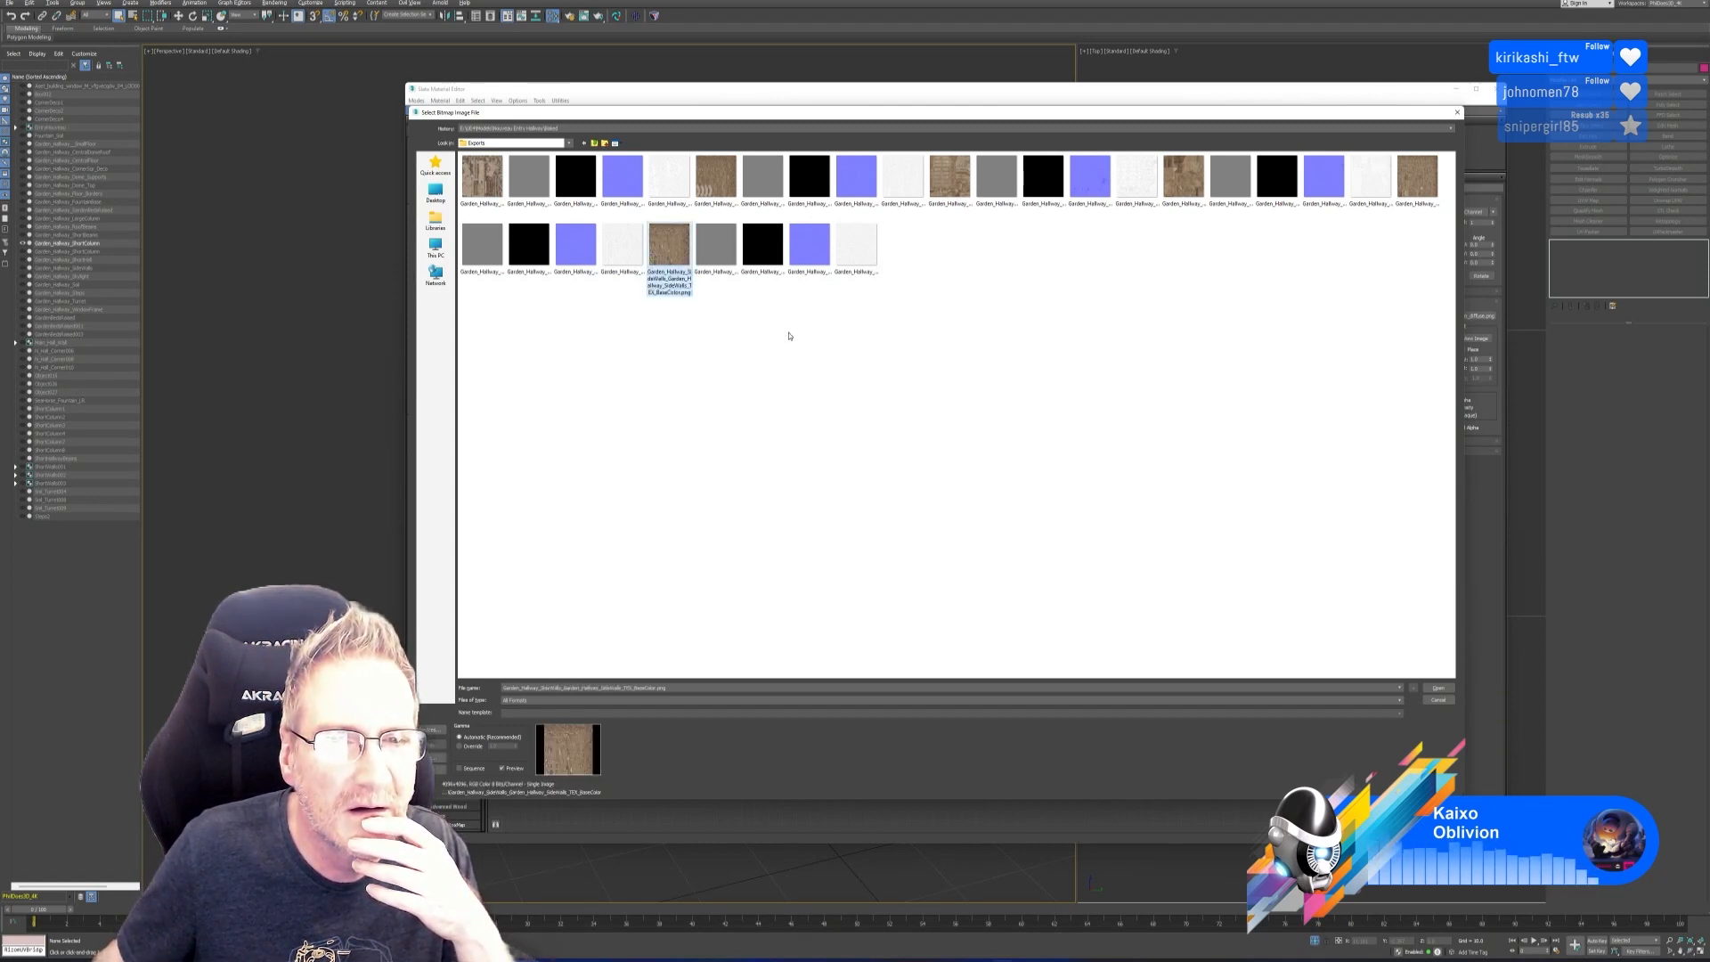
left_click(485, 182)
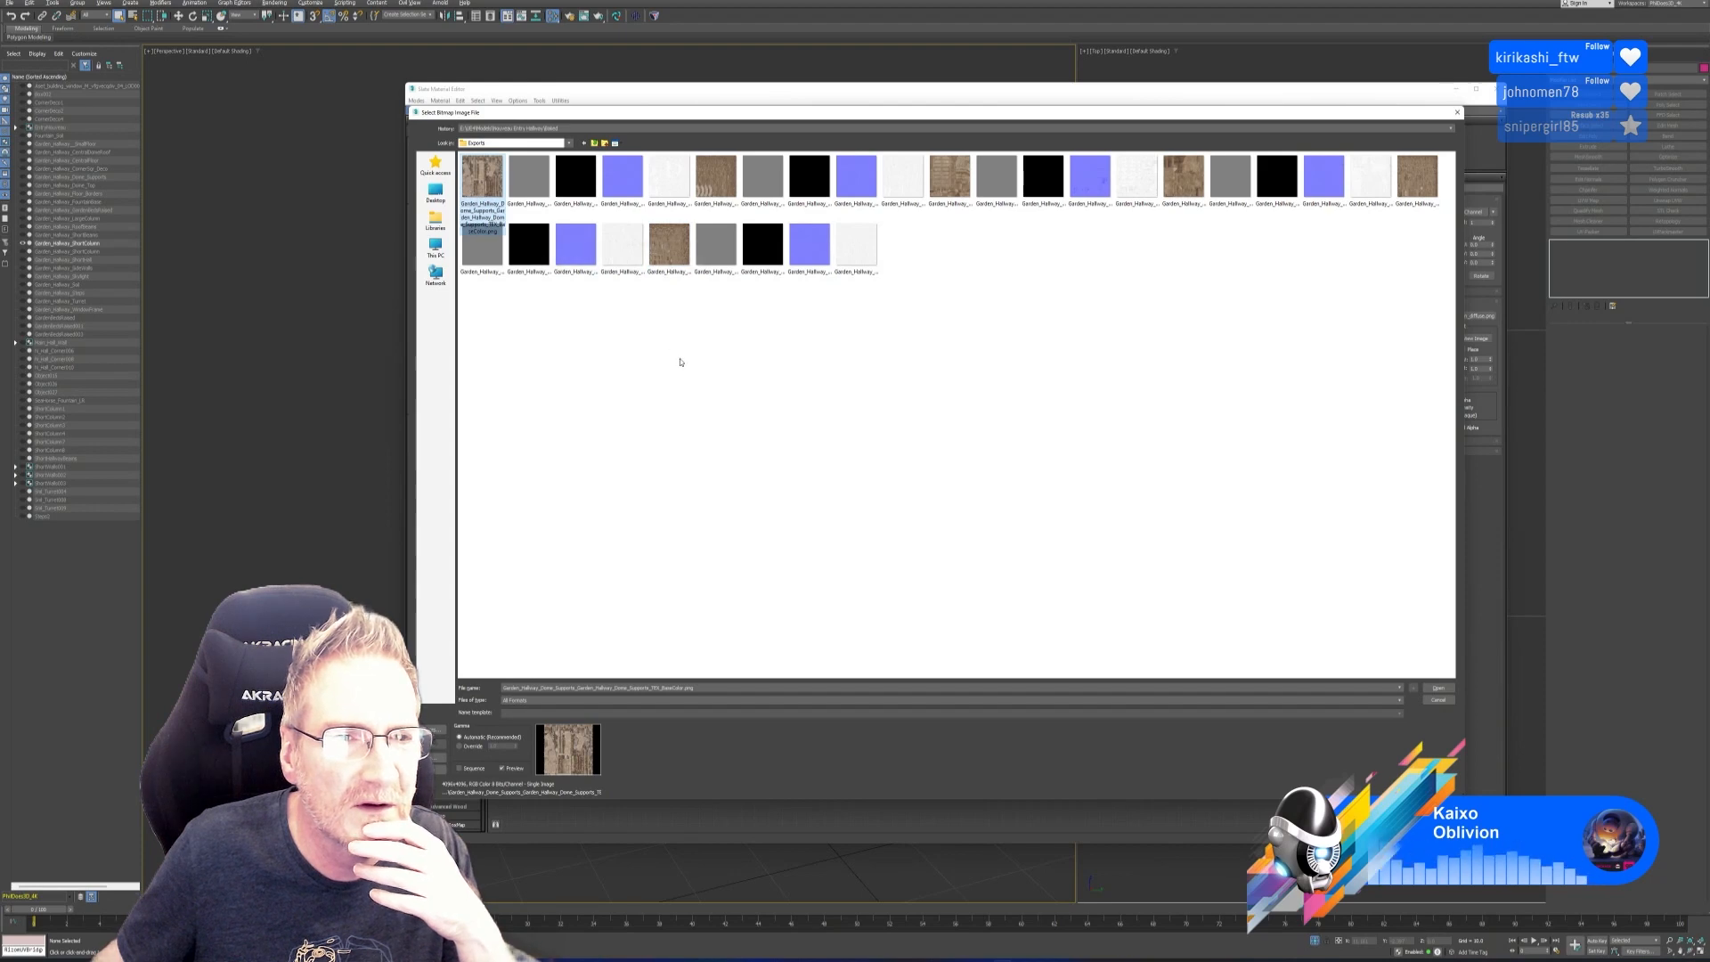
left_click(716, 178)
left_click(949, 191)
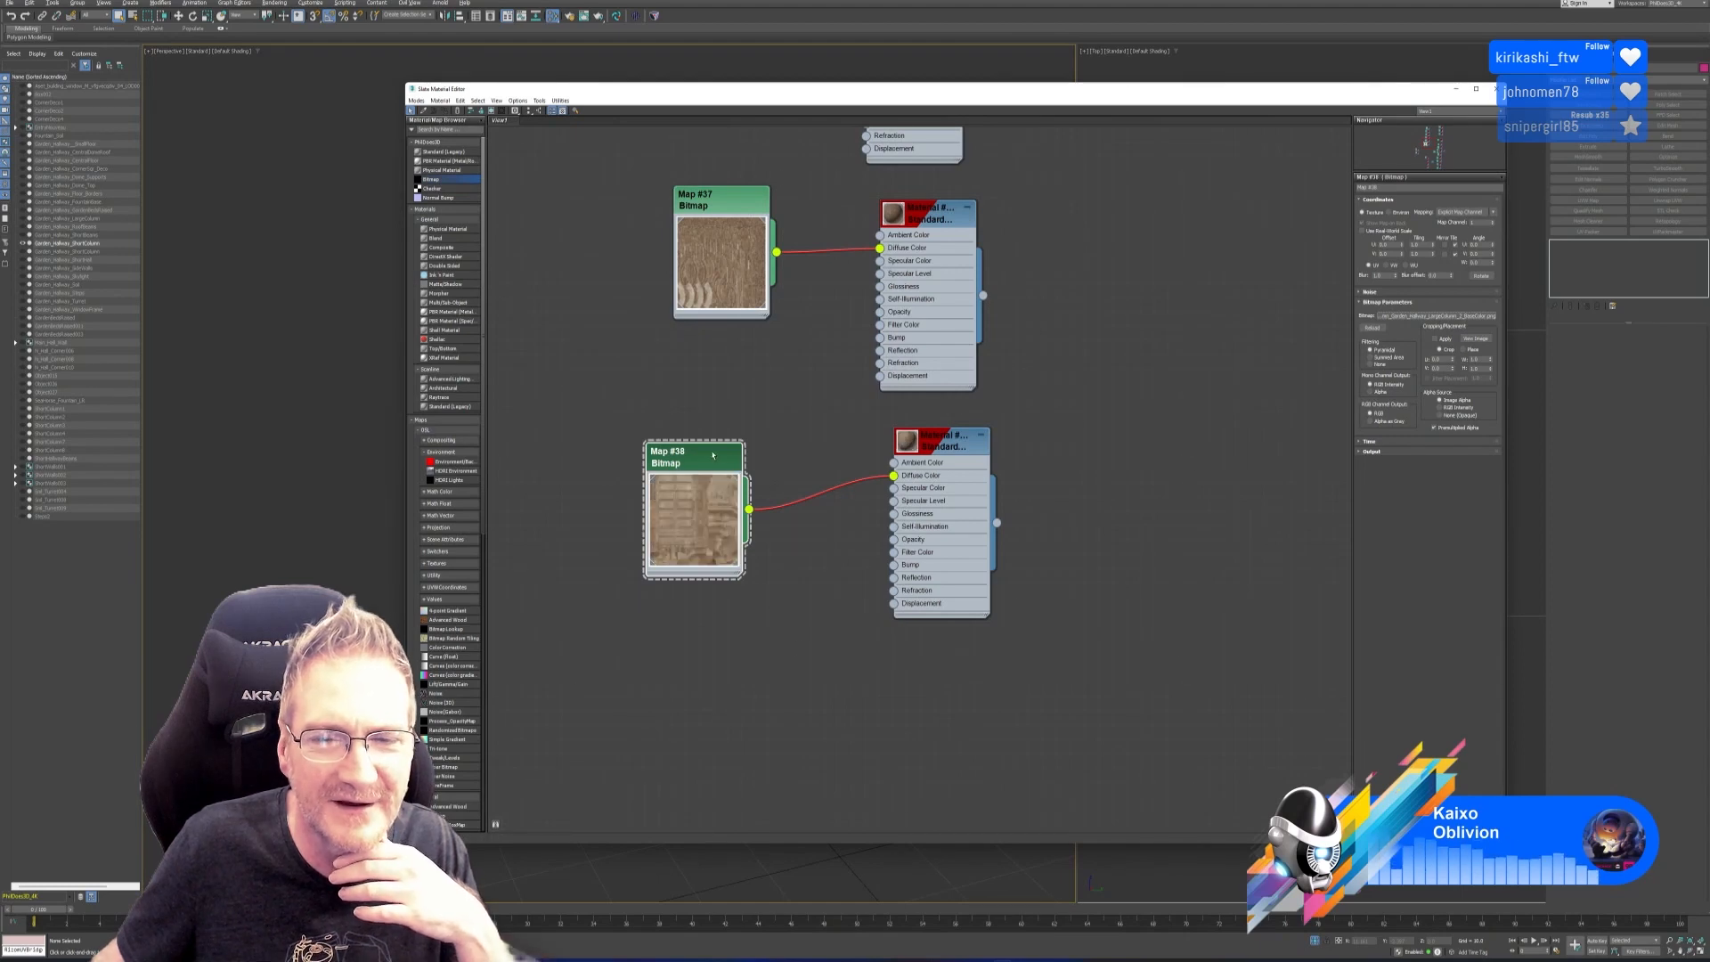
Replace the diffuse bitmap's image with the Garden_Hallway_ShortColumn base color PNG and close the Slate Material Editor.
left_click(1436, 316)
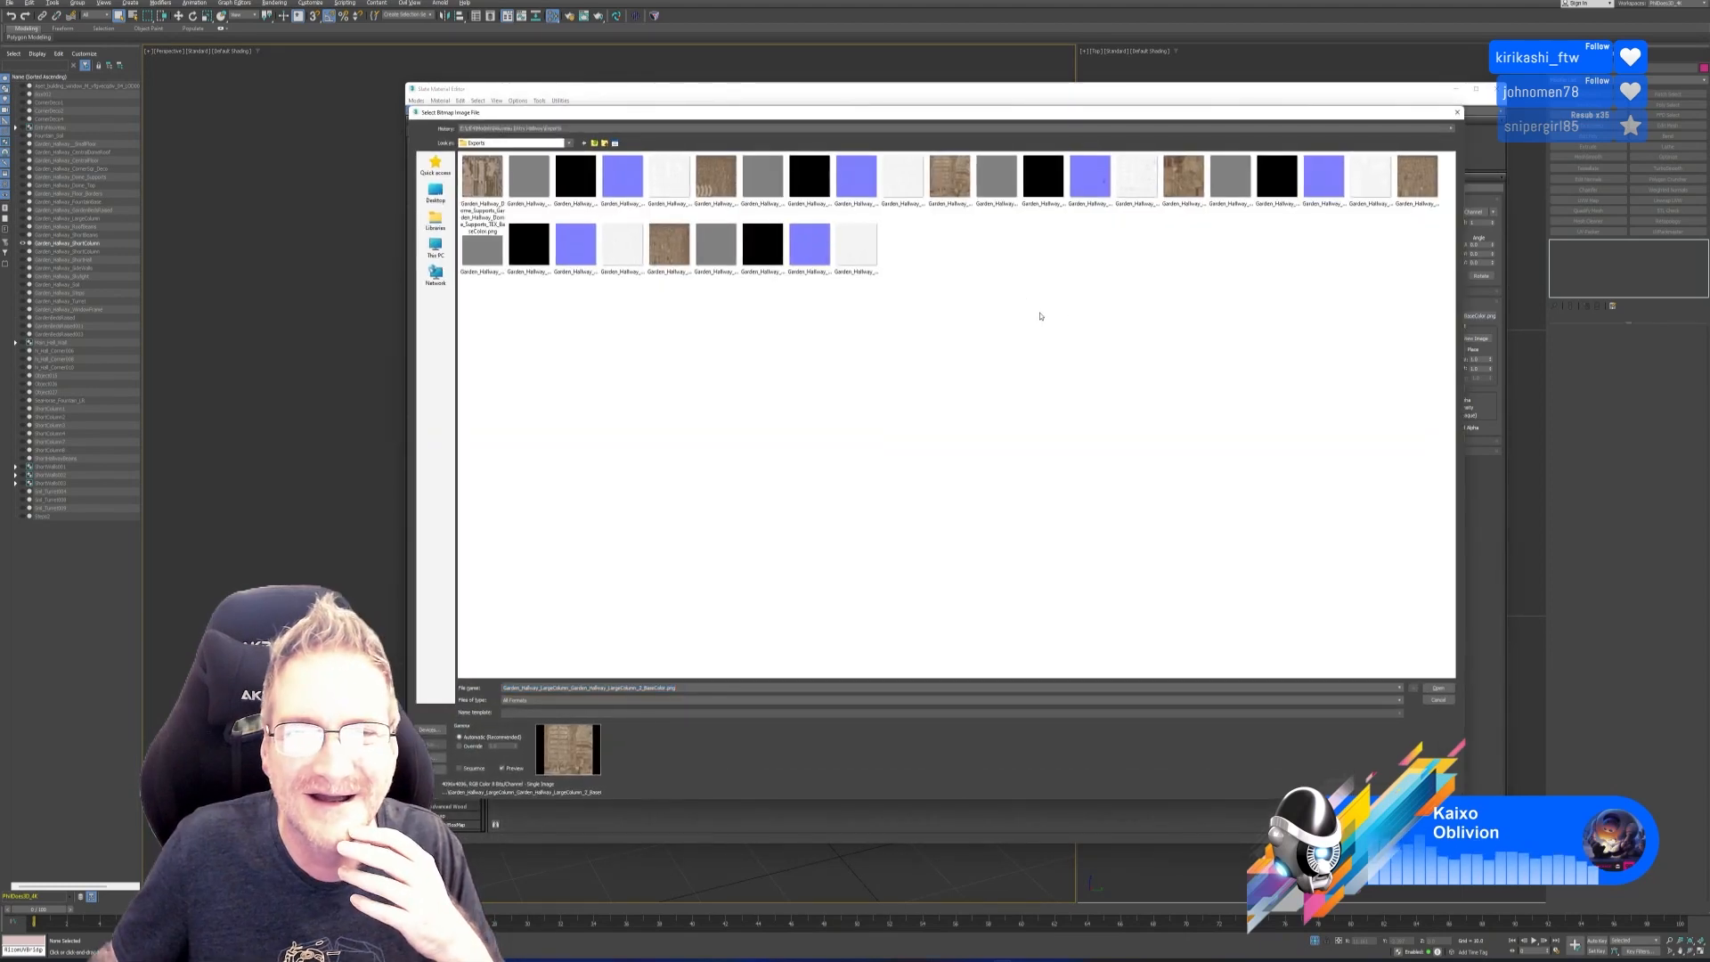
left_click(951, 183)
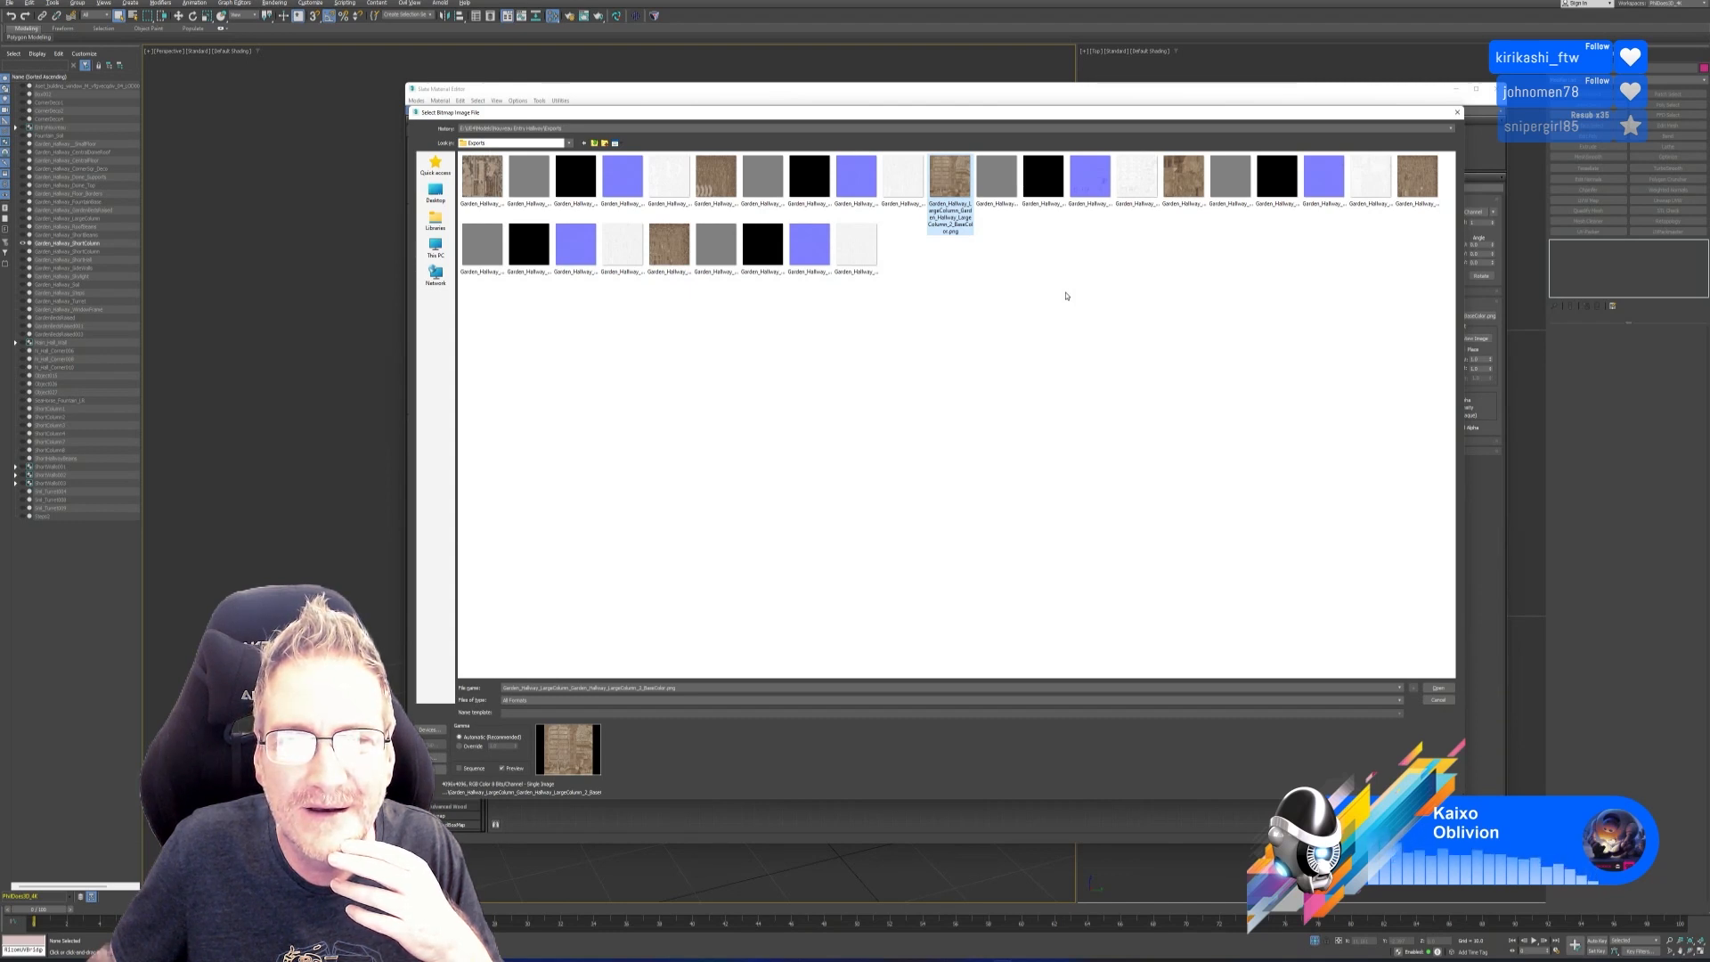
left_click(1184, 182)
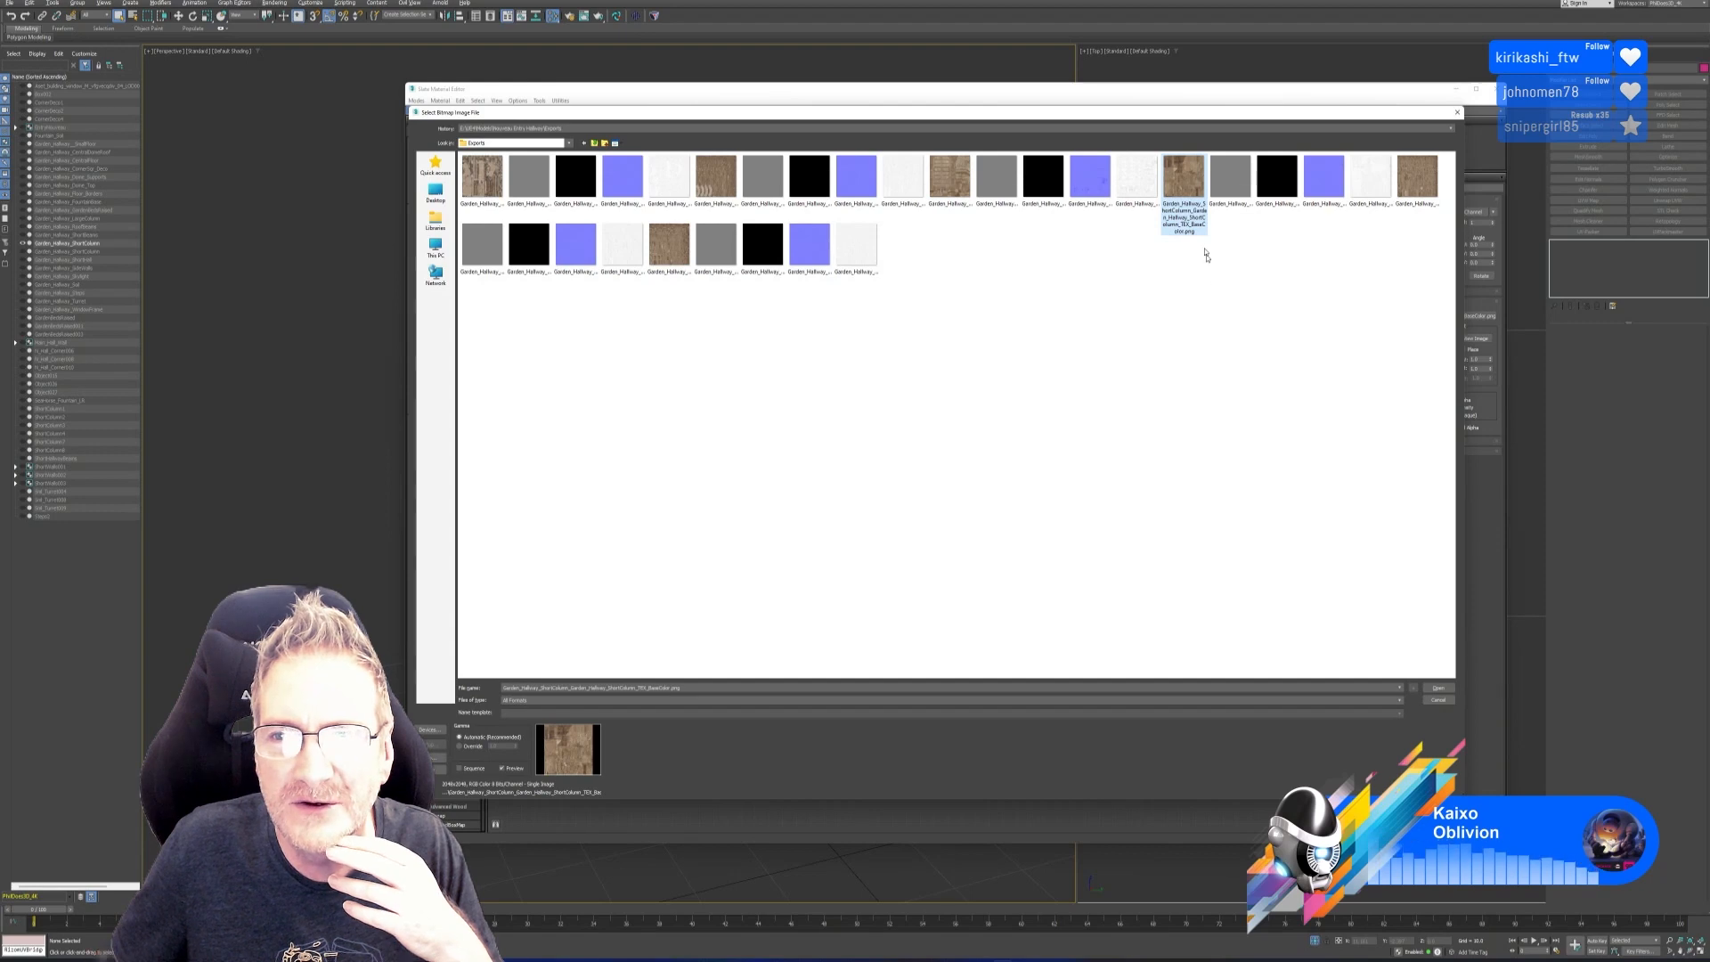
double_click(1188, 194)
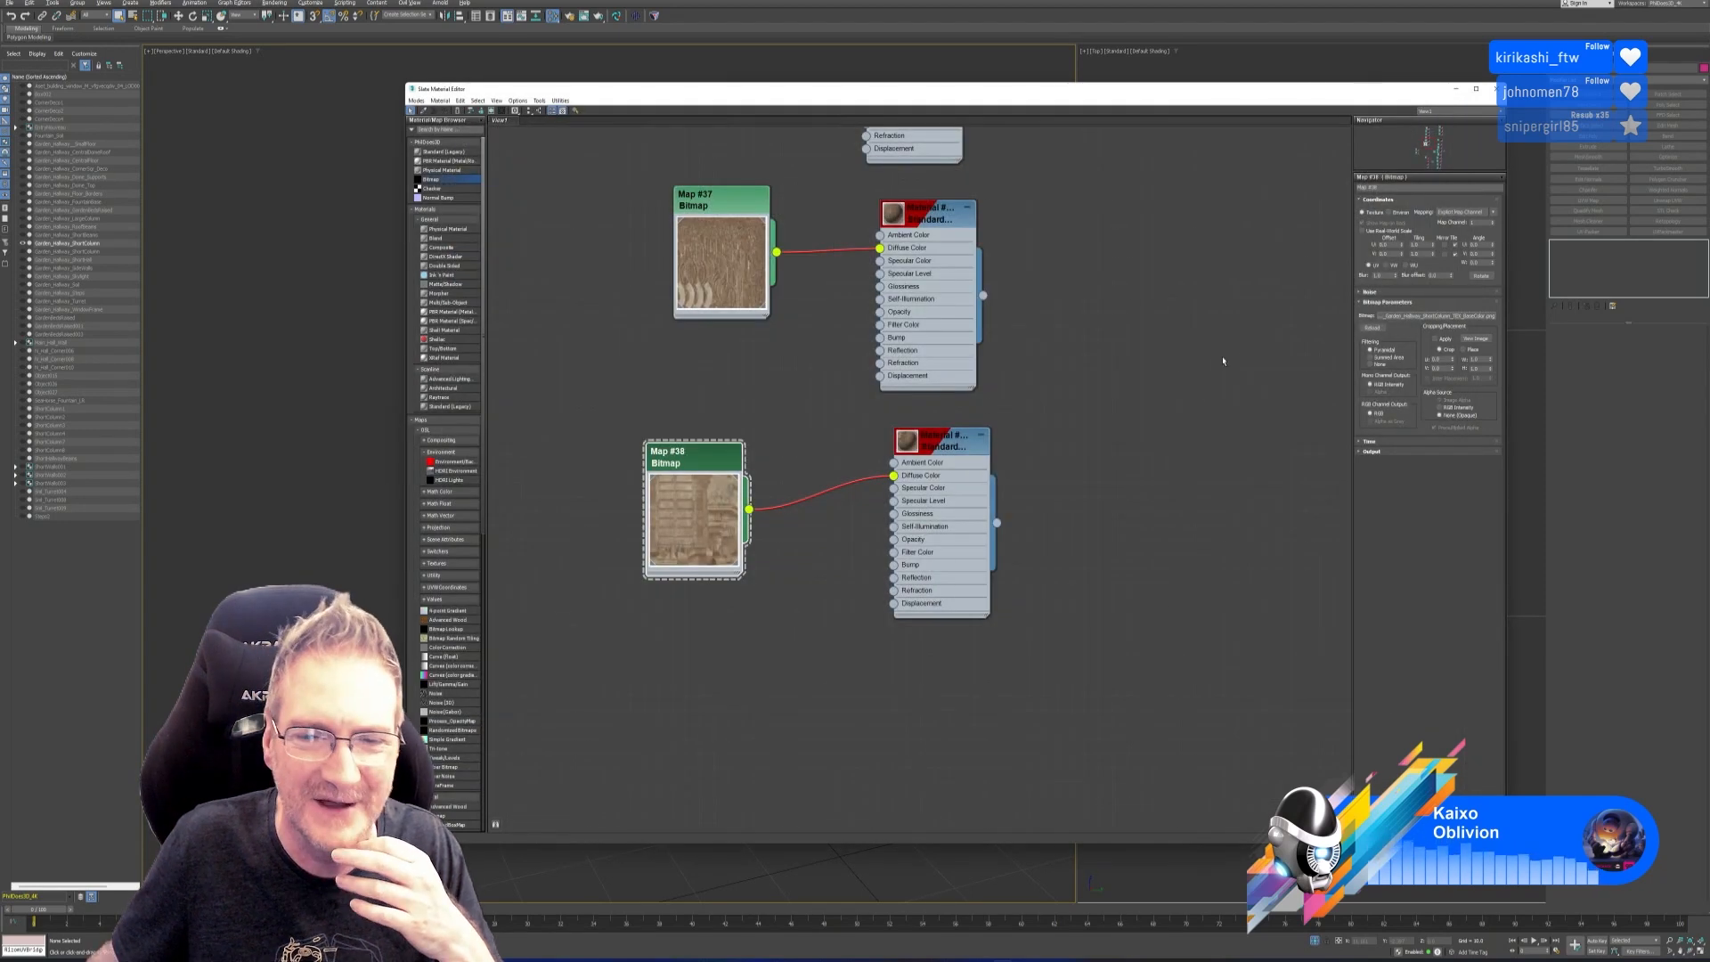
left_click(1491, 89)
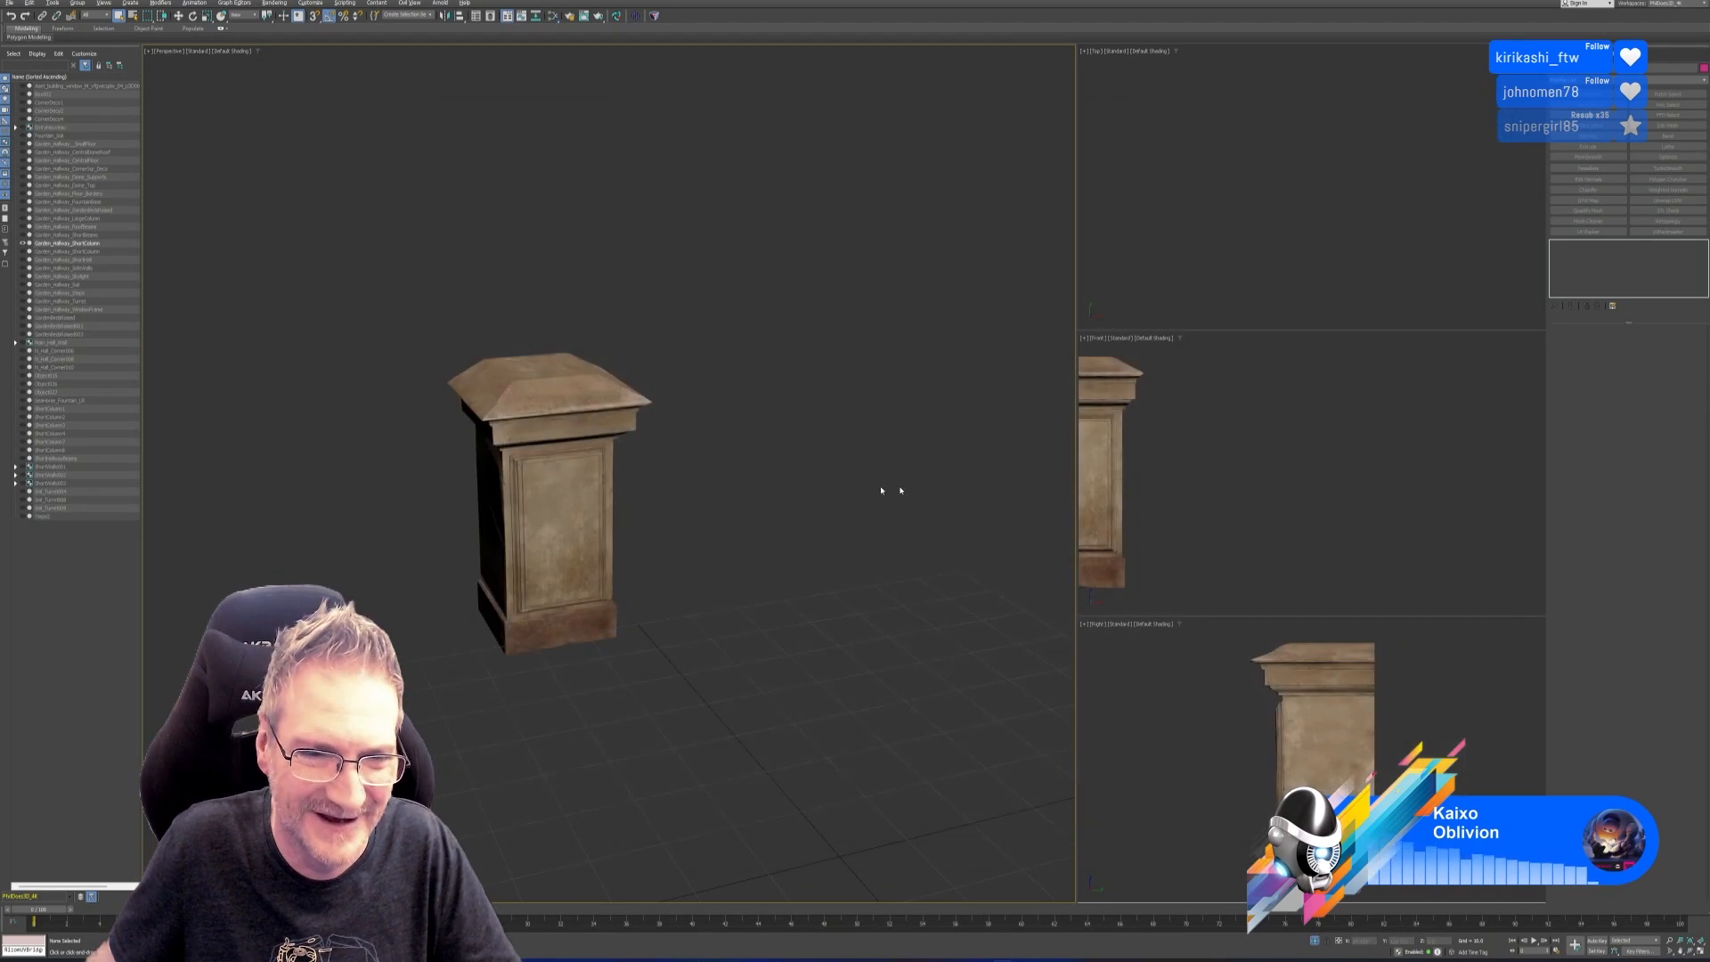
middle_click_drag(786, 494, 792, 495)
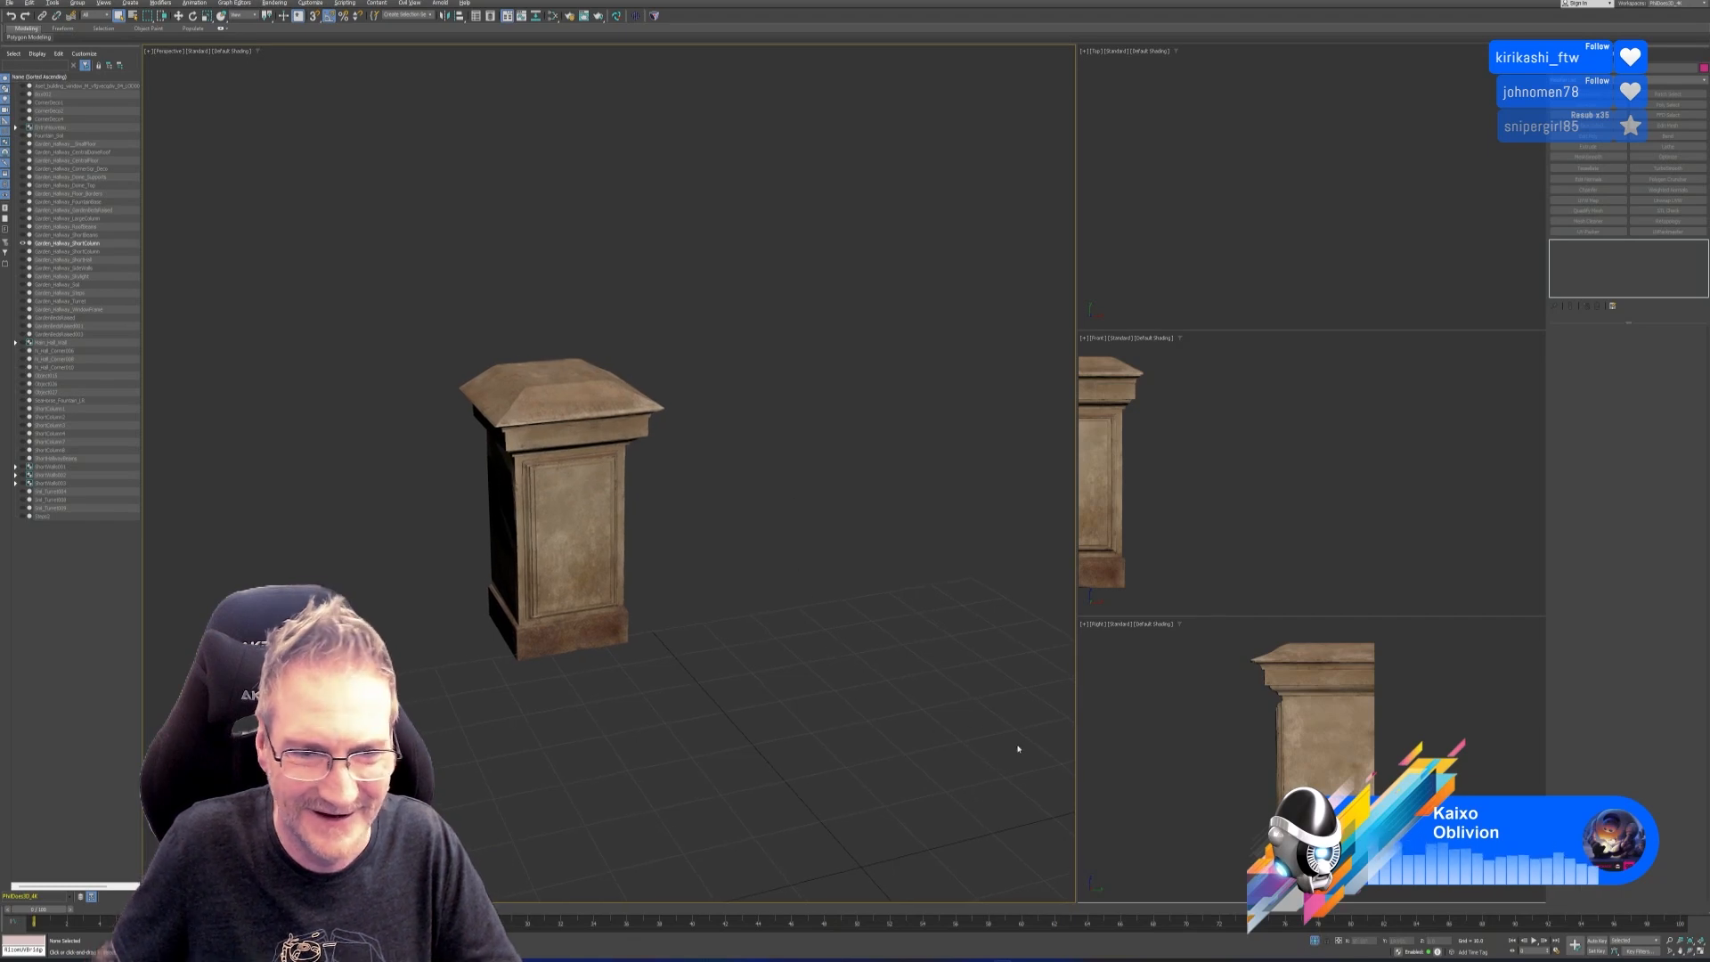
End the pillar's isolation and view it in the full entry hallway scene around the fountain.
left_click(1314, 942)
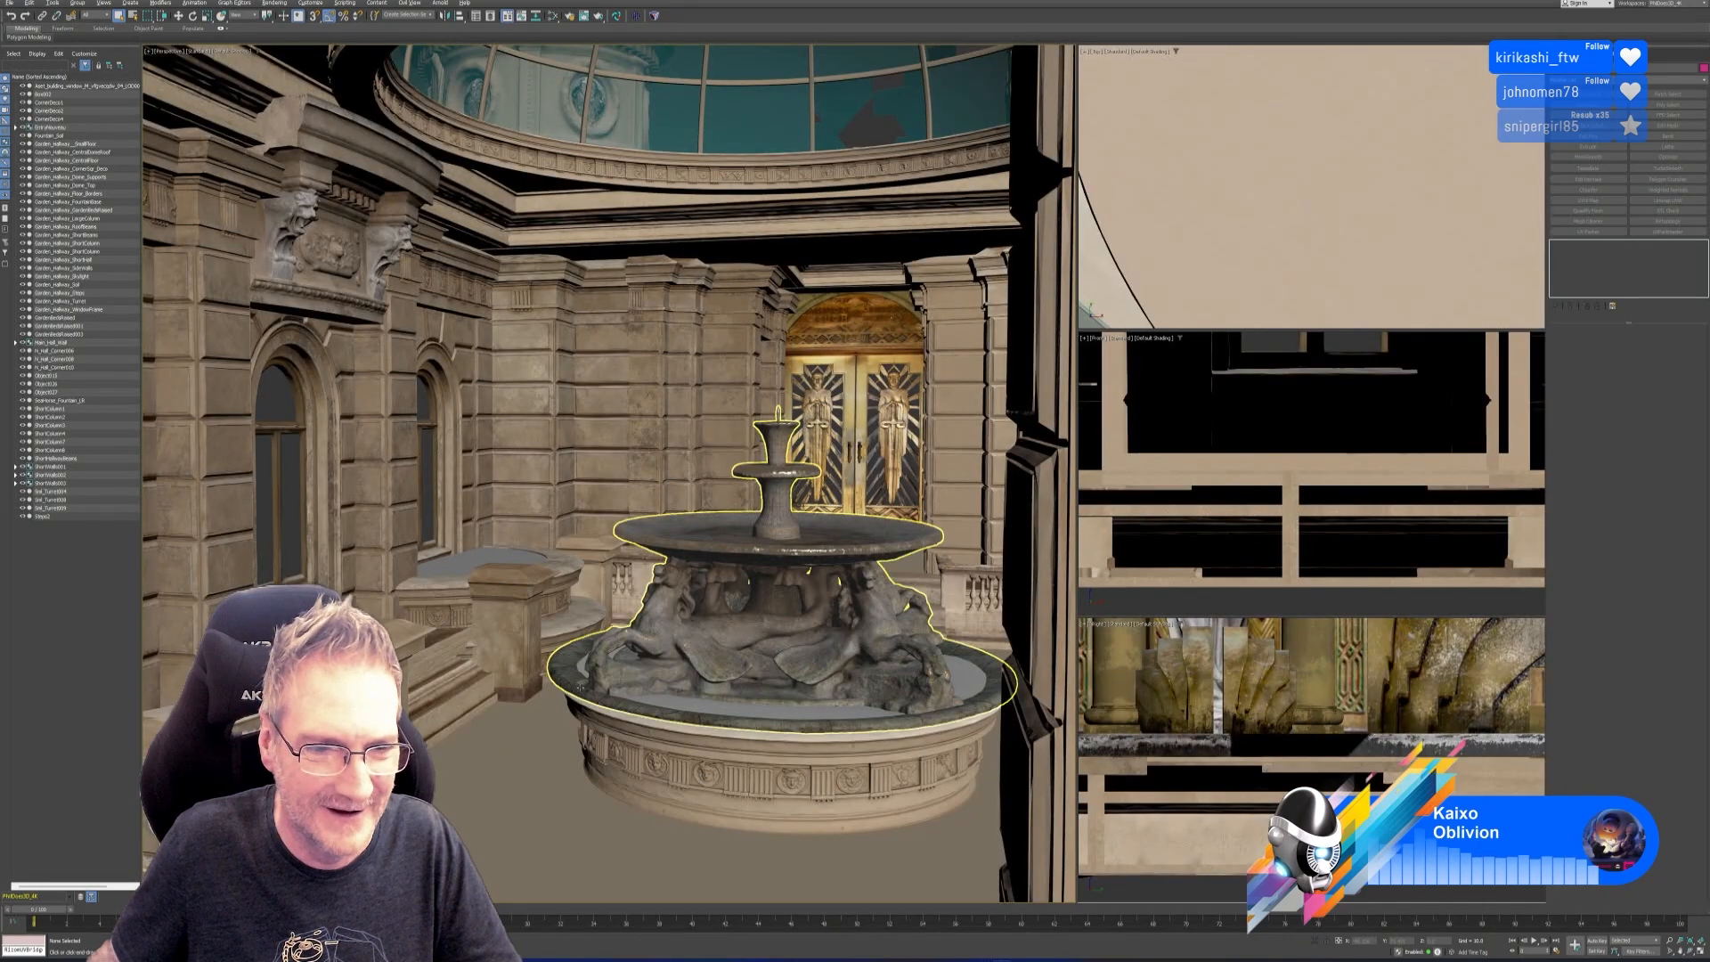
middle_click_drag(602, 640, 610, 629)
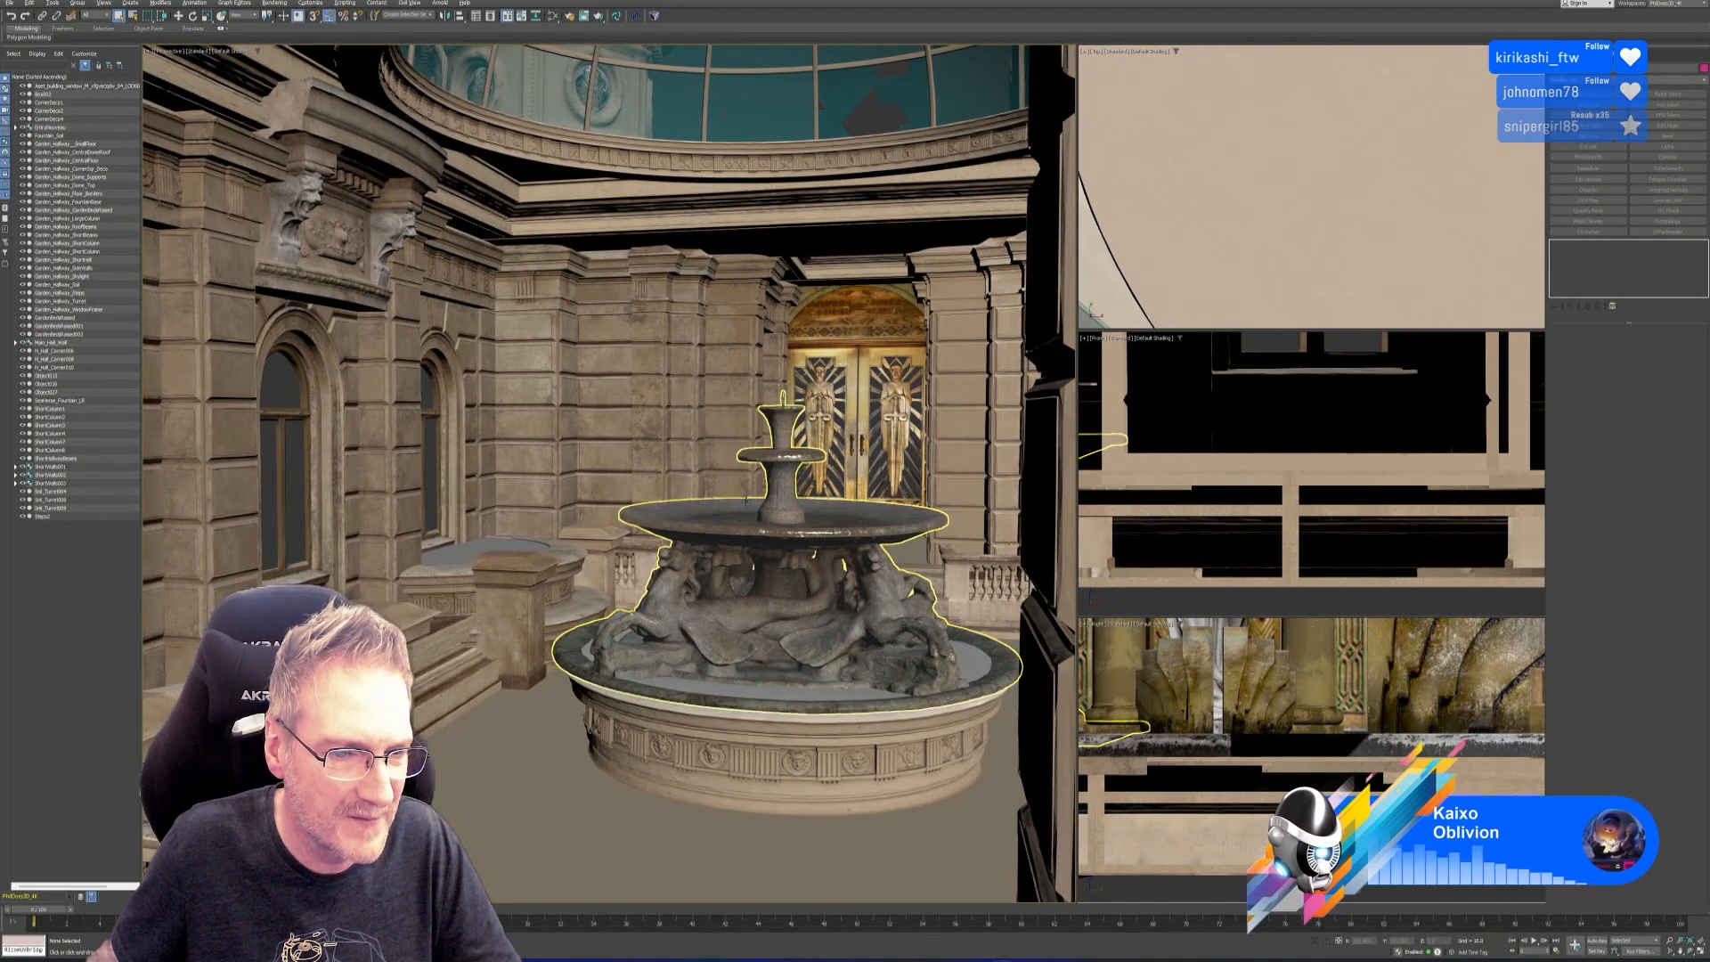
middle_click_drag(746, 501, 757, 499)
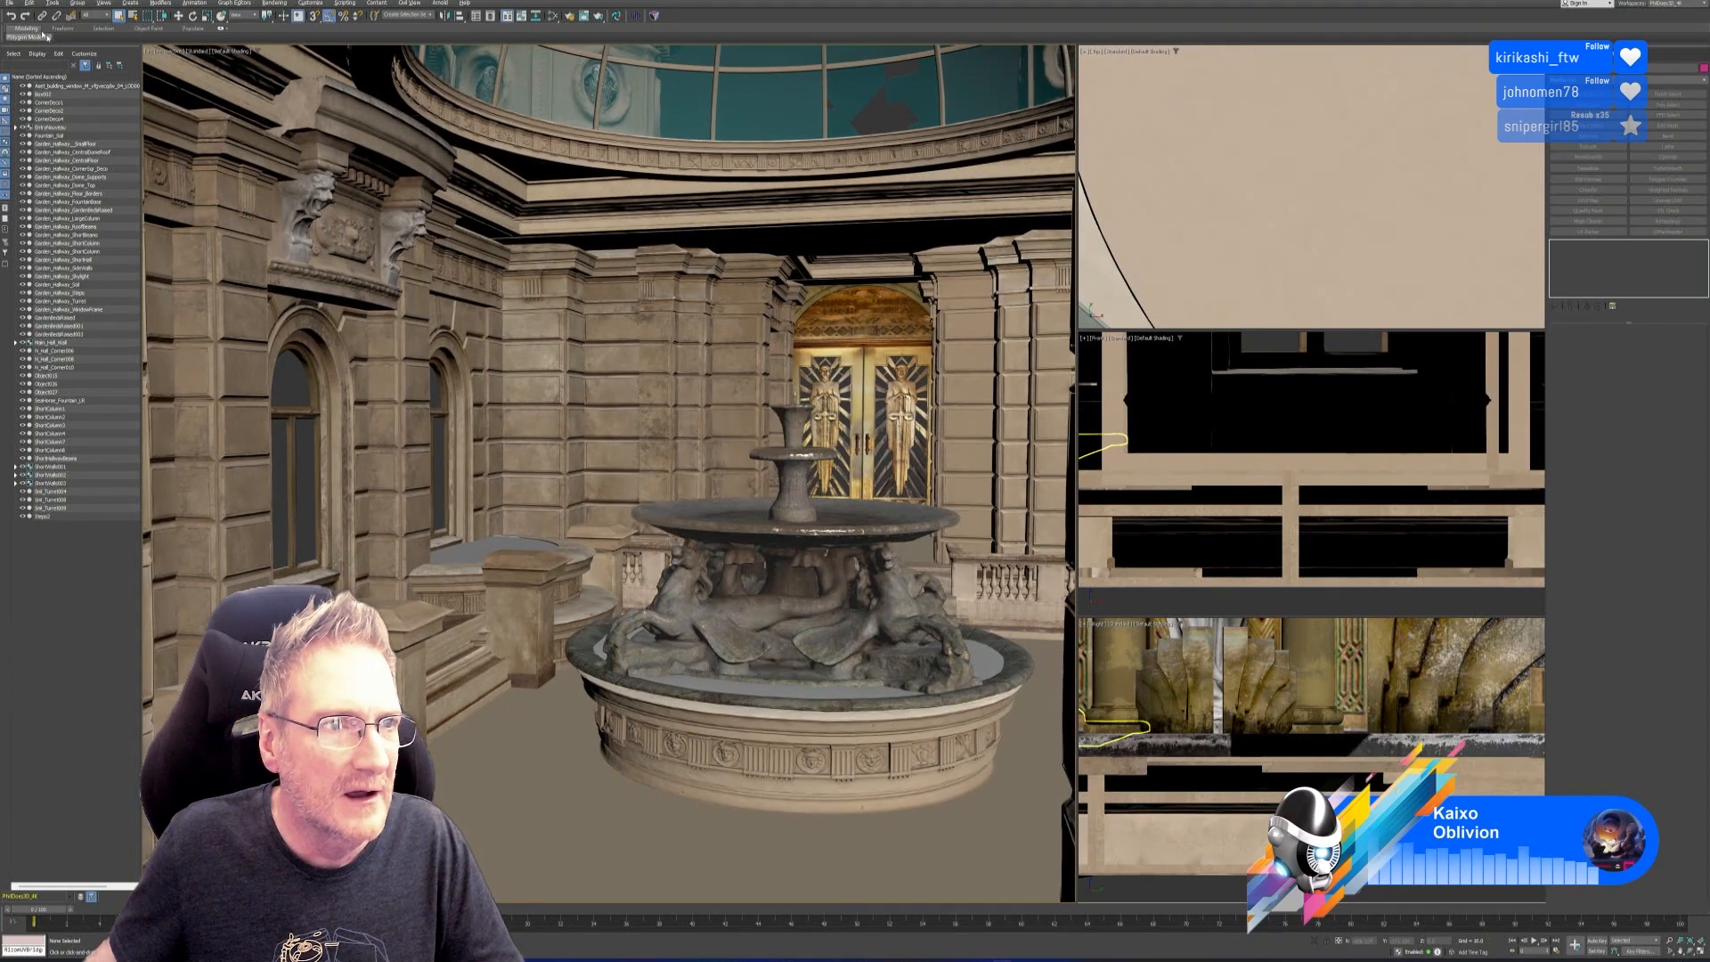
Save the entry hallway scene under its current file.
left_click(10, 3)
left_click(28, 73)
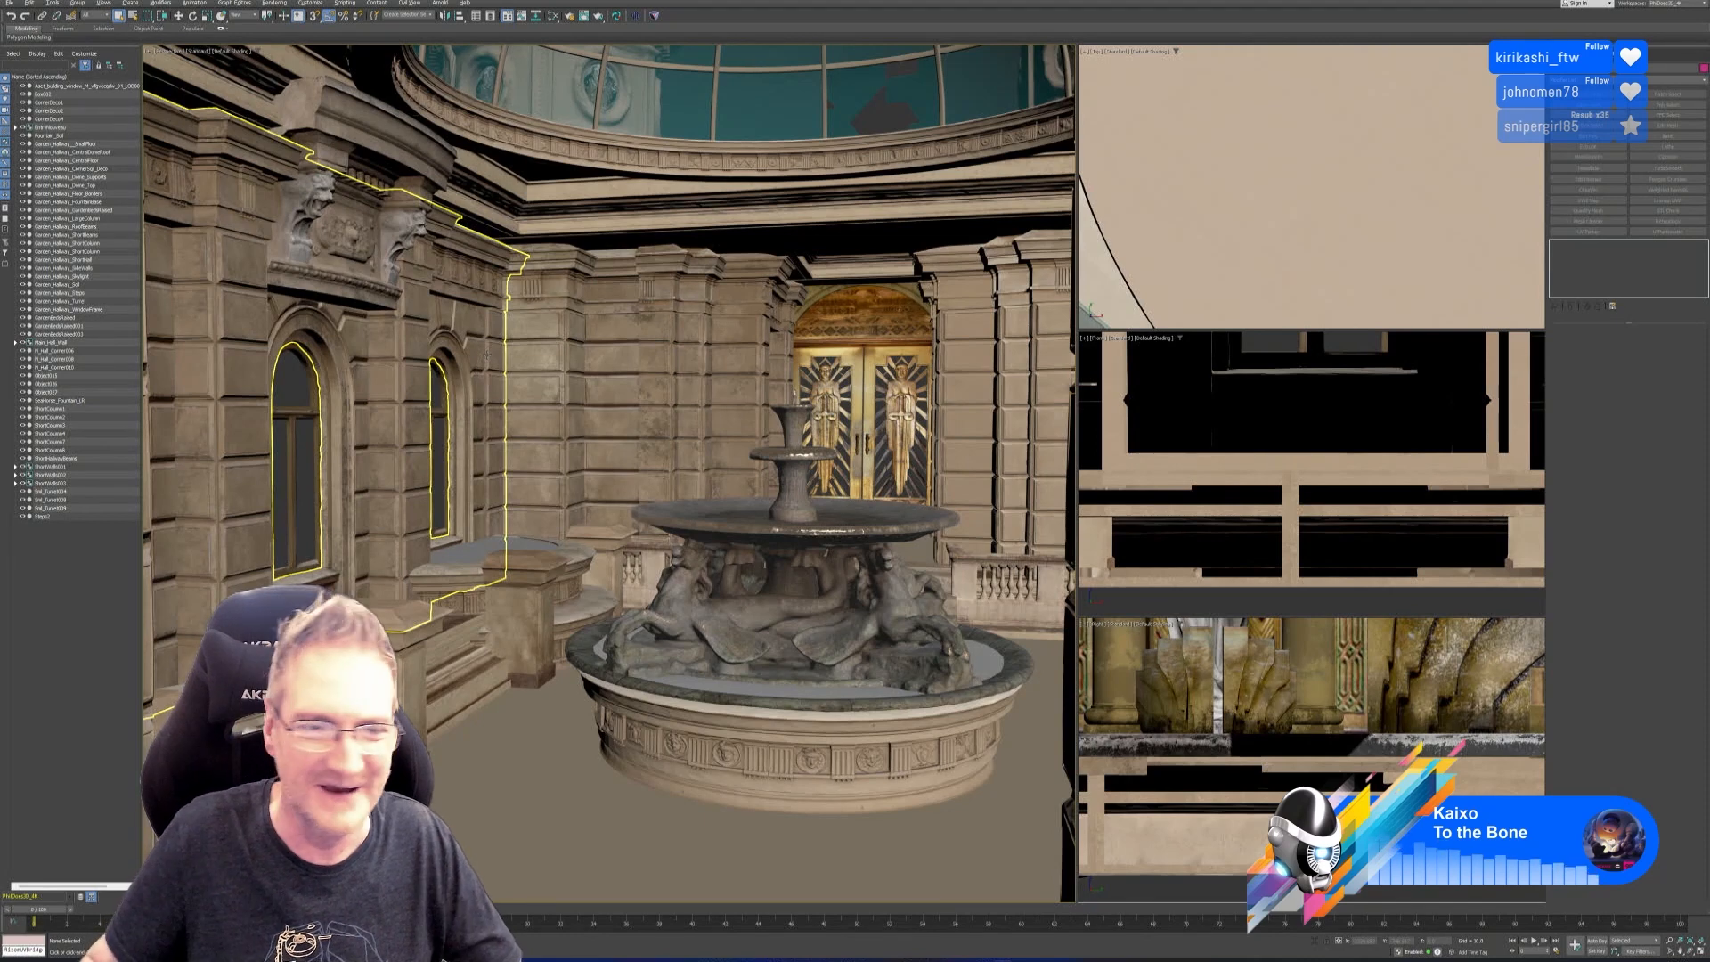
left_click(10, 4)
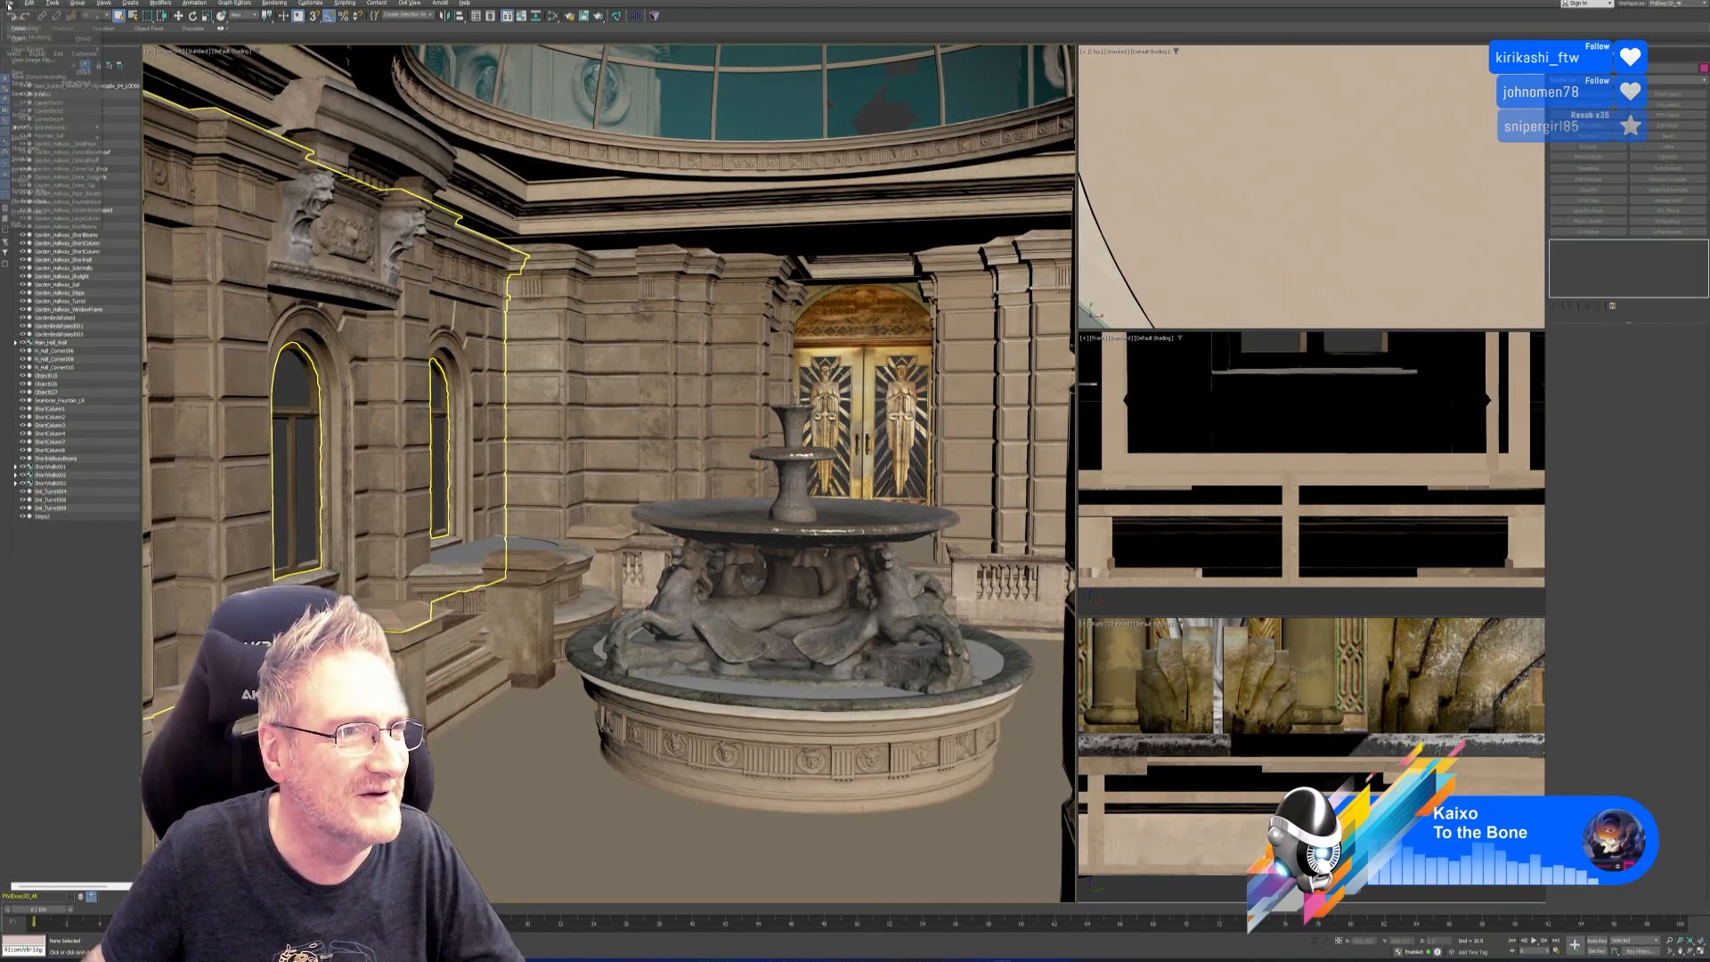
left_click(30, 76)
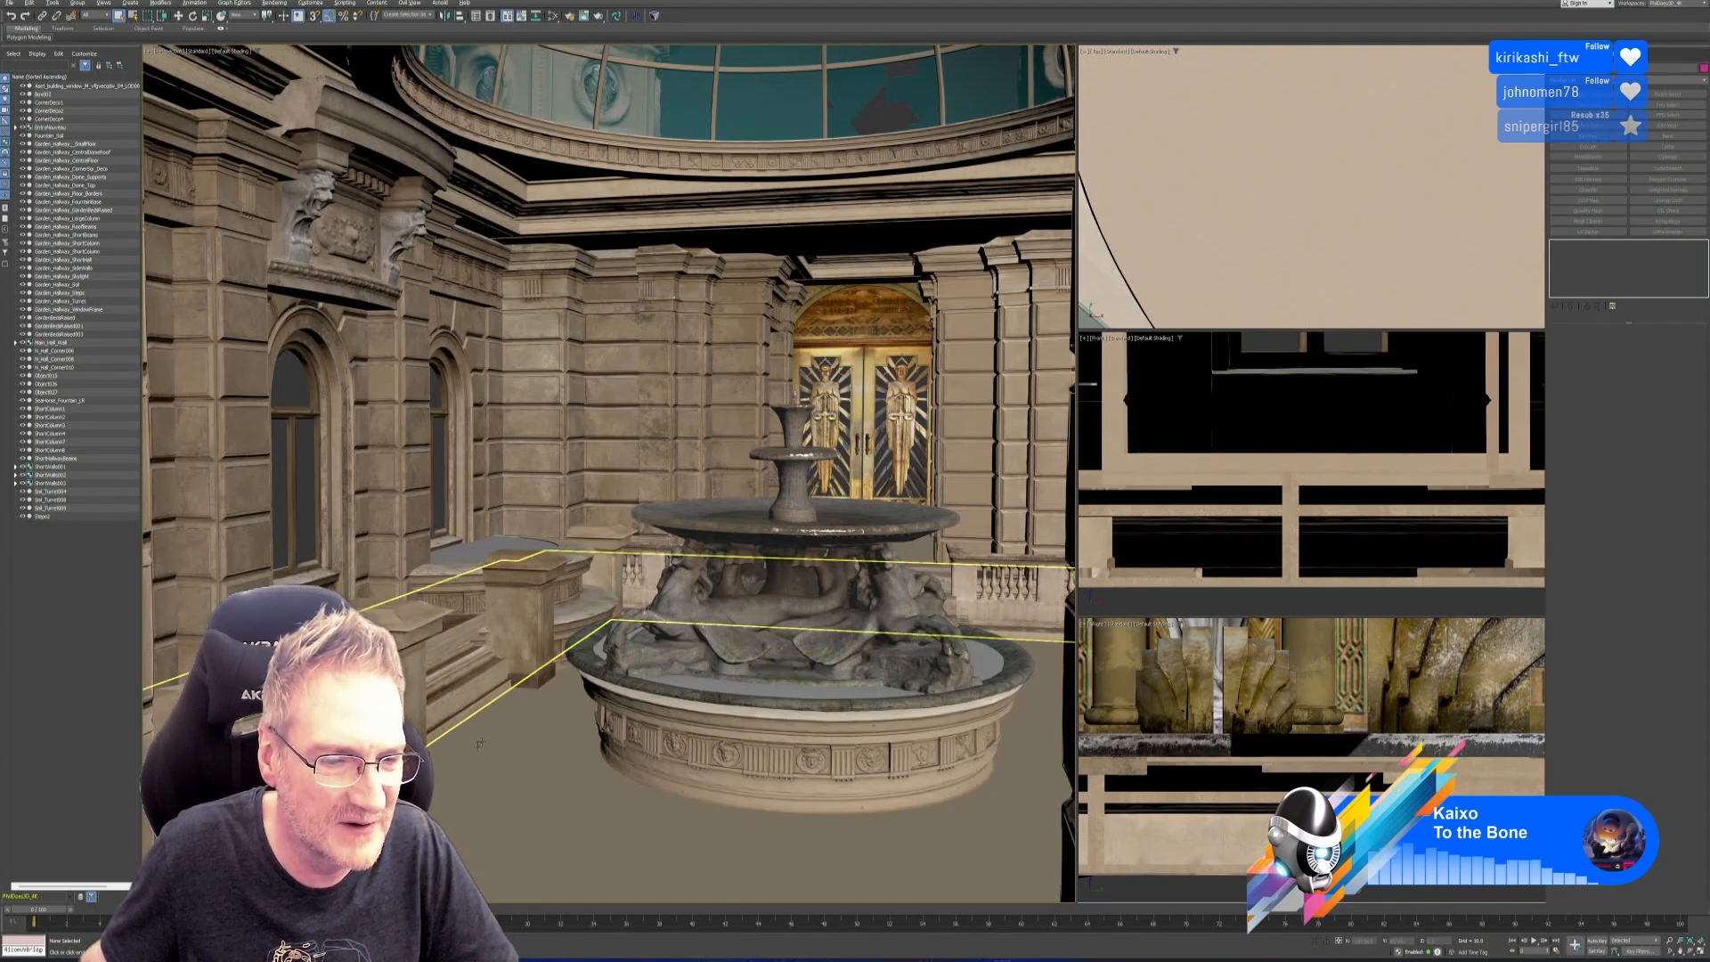
middle_click_drag(488, 731, 486, 739, "alt")
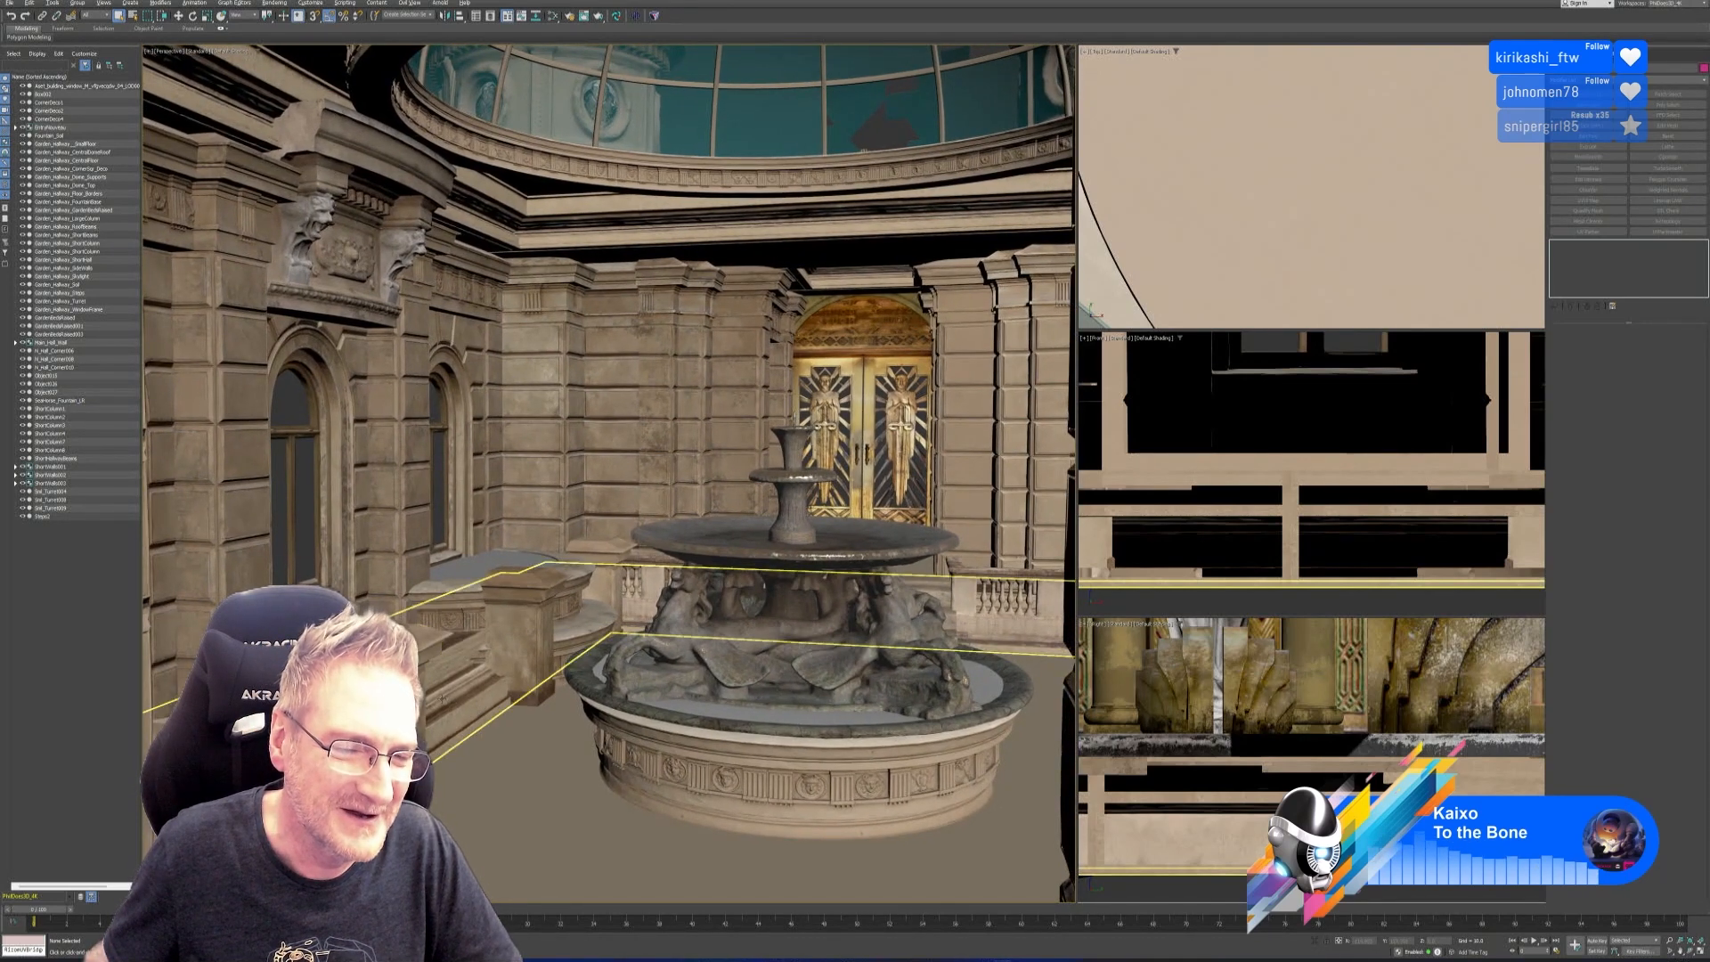
Isolate the rectangular floor border object around the fountain from the rest of the hallway scene.
left_click(460, 700)
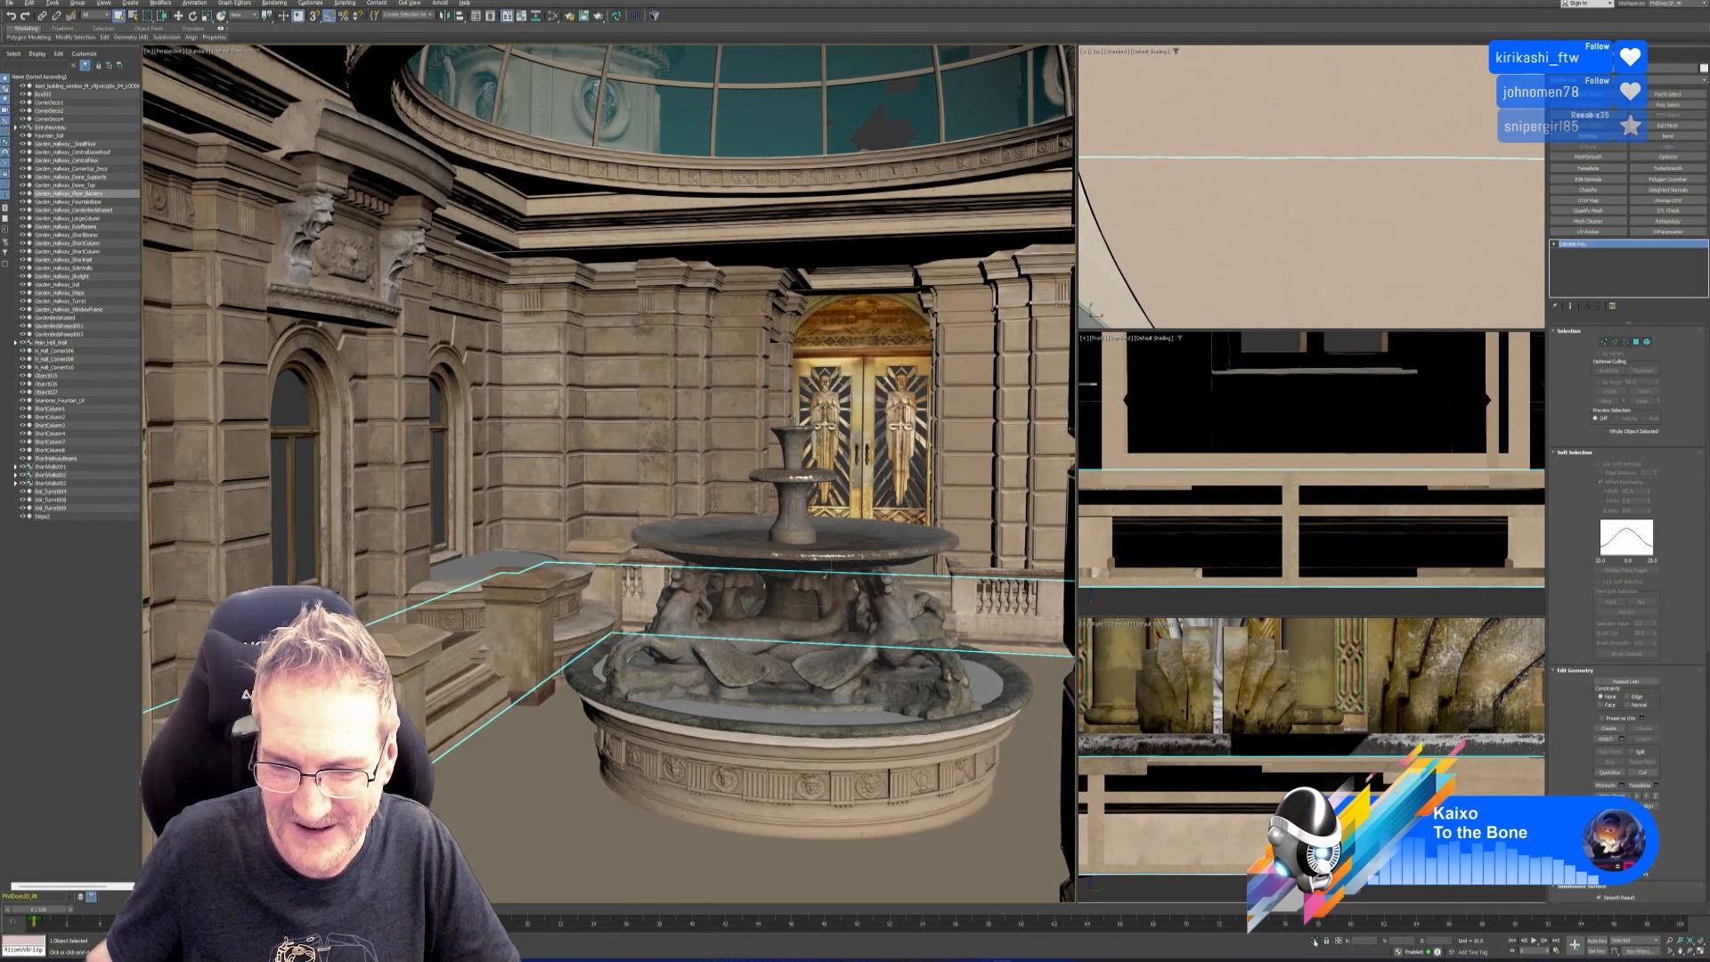
key("alt+q")
middle_click_drag(725, 622, 684, 634, "alt")
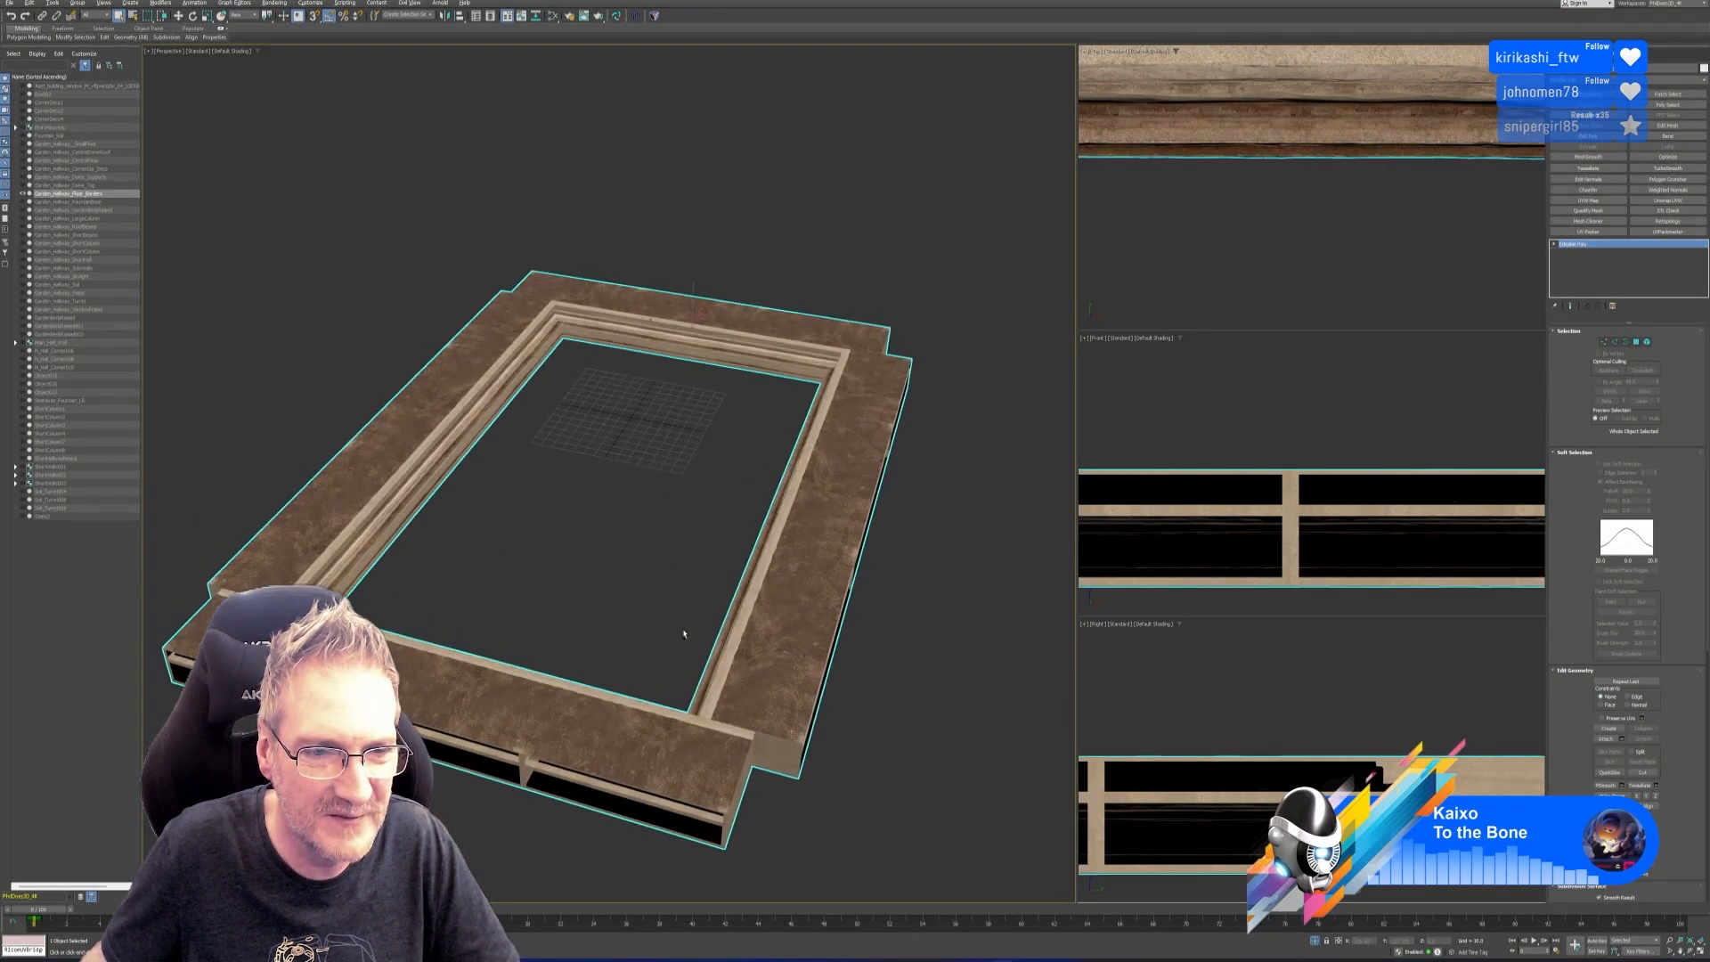
scroll(623, 570, "down", 3)
middle_click_drag(611, 538, 602, 531)
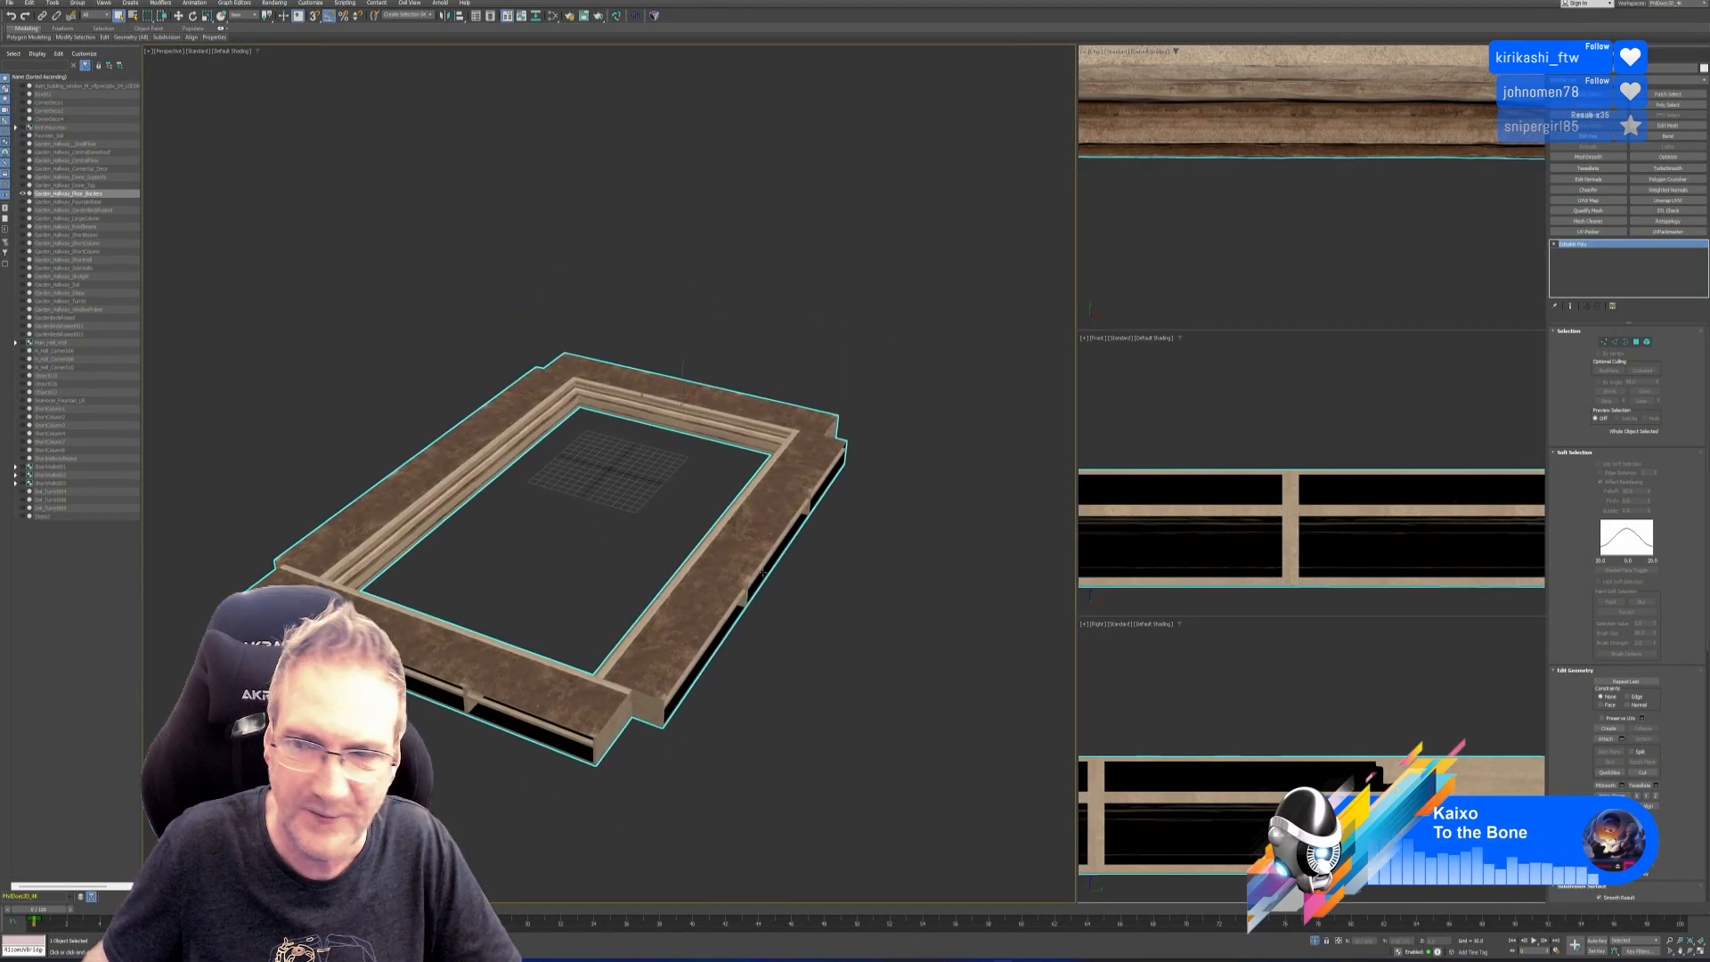
Make one independent copy of the floor border and place it alongside the original along the X axis.
scroll(1309, 187, "down", 10)
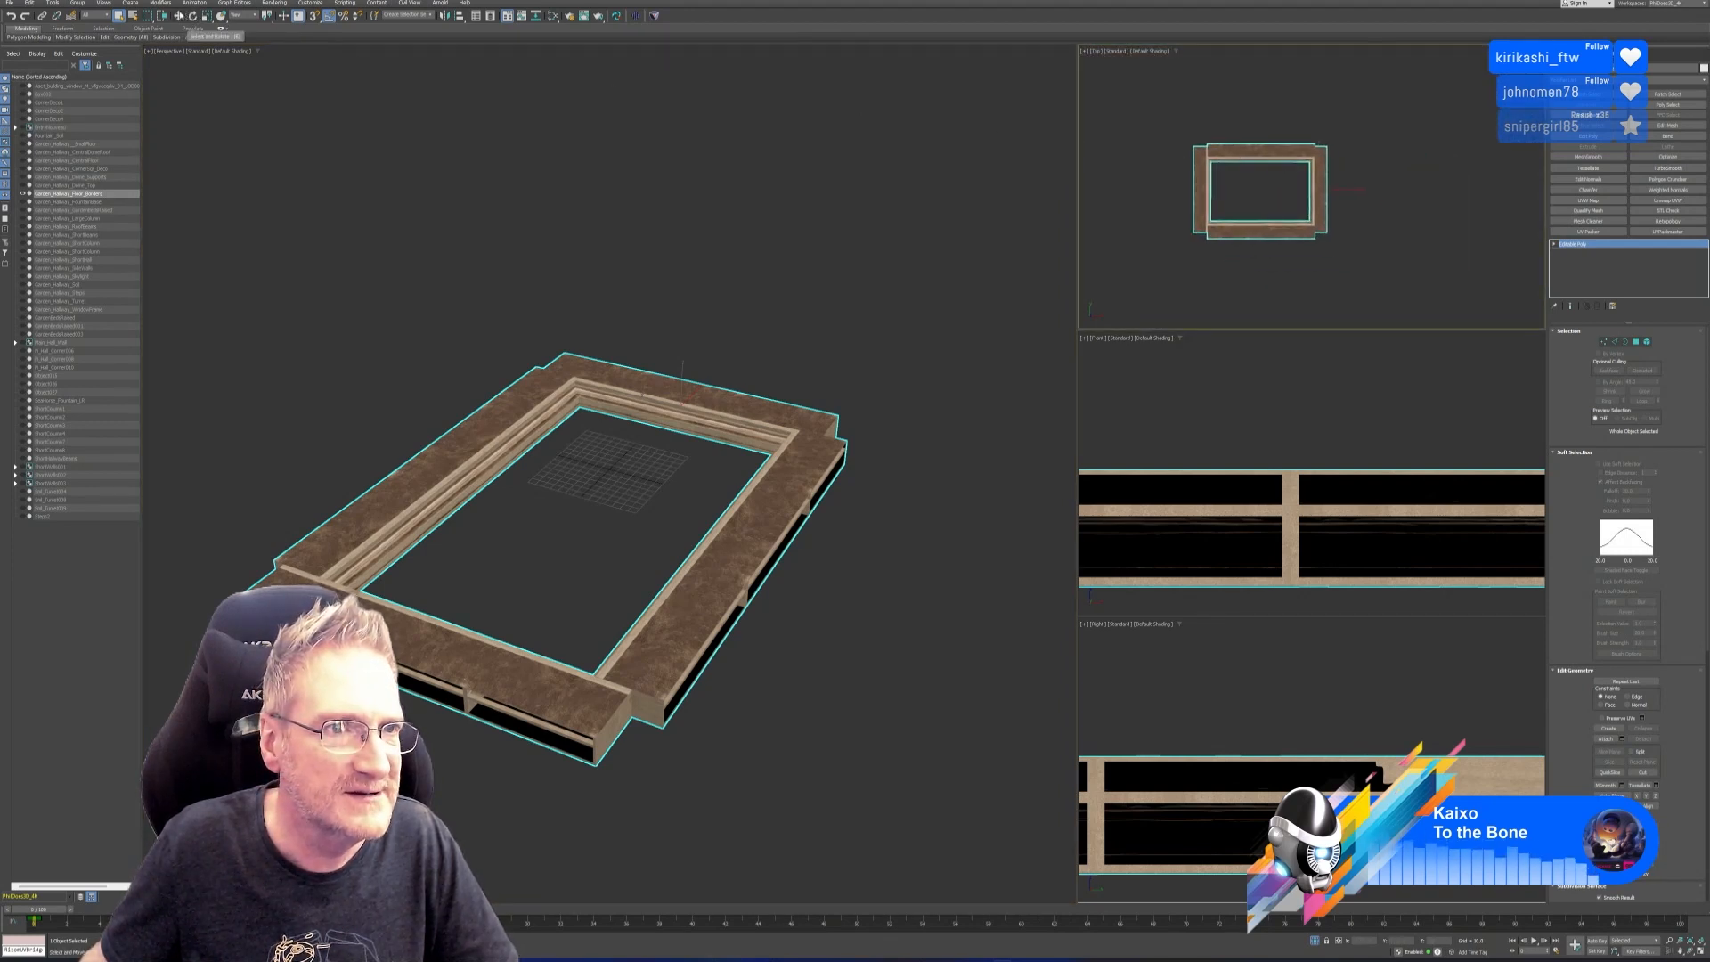
left_click(178, 16)
middle_click_drag(1311, 292, 1292, 277)
left_click_drag(1324, 187, 1514, 187, "shift")
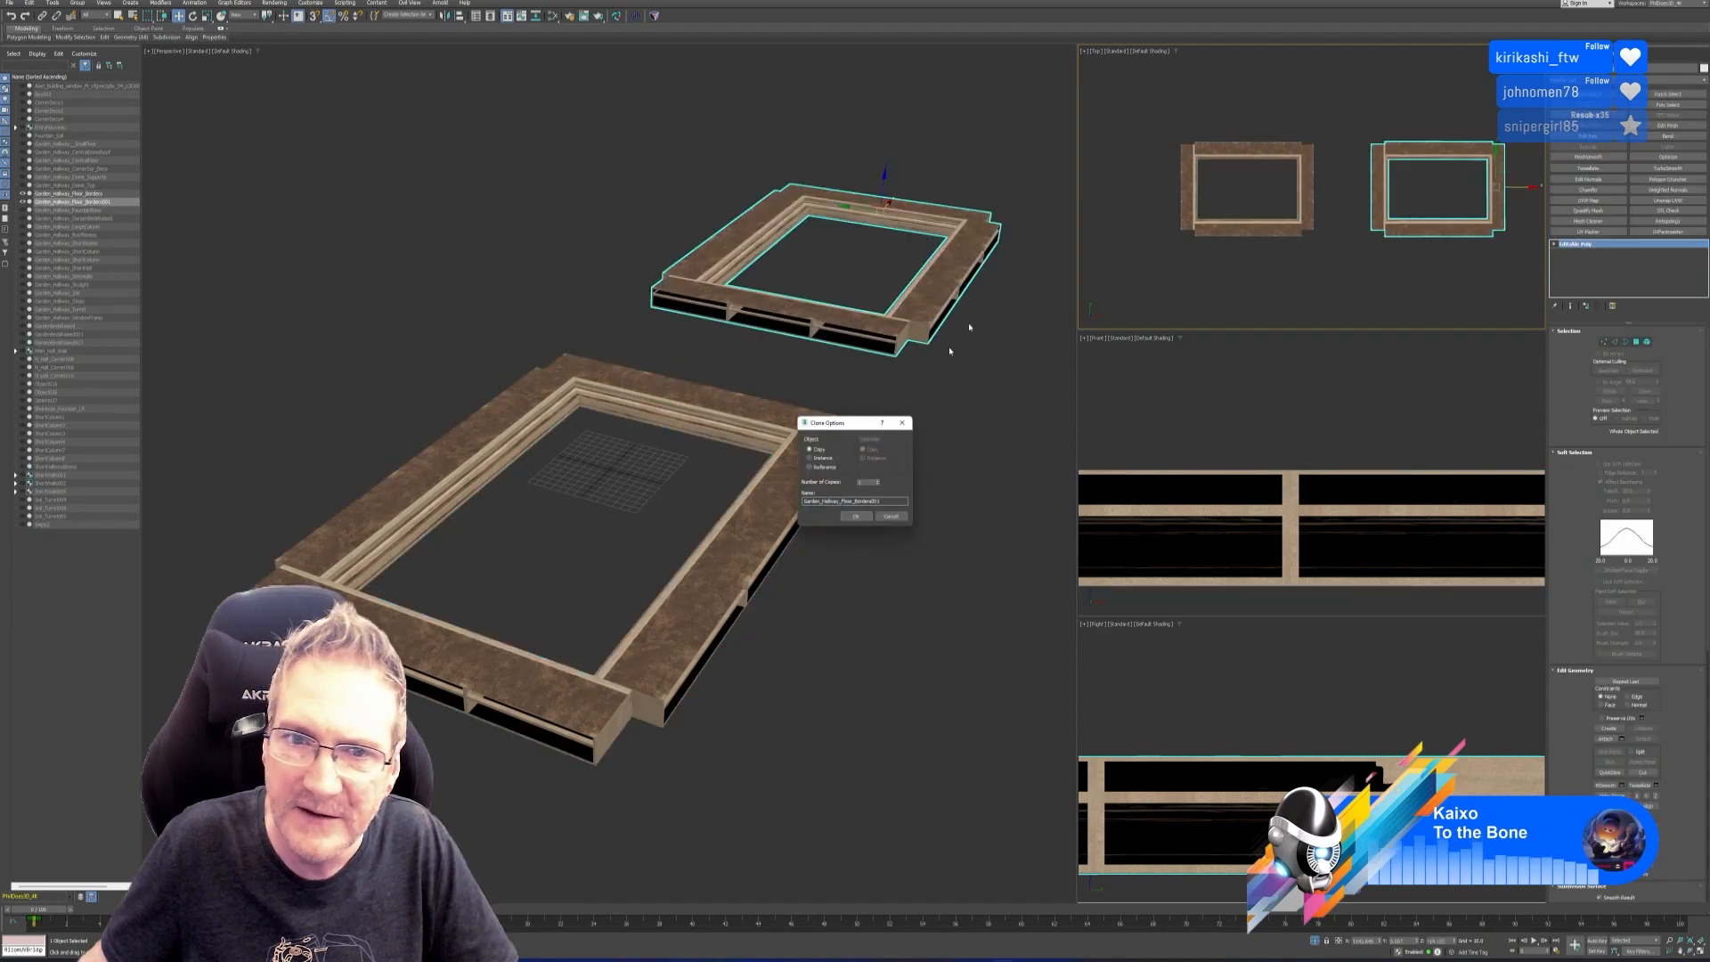
left_click(855, 517)
middle_click_drag(945, 434, 927, 423)
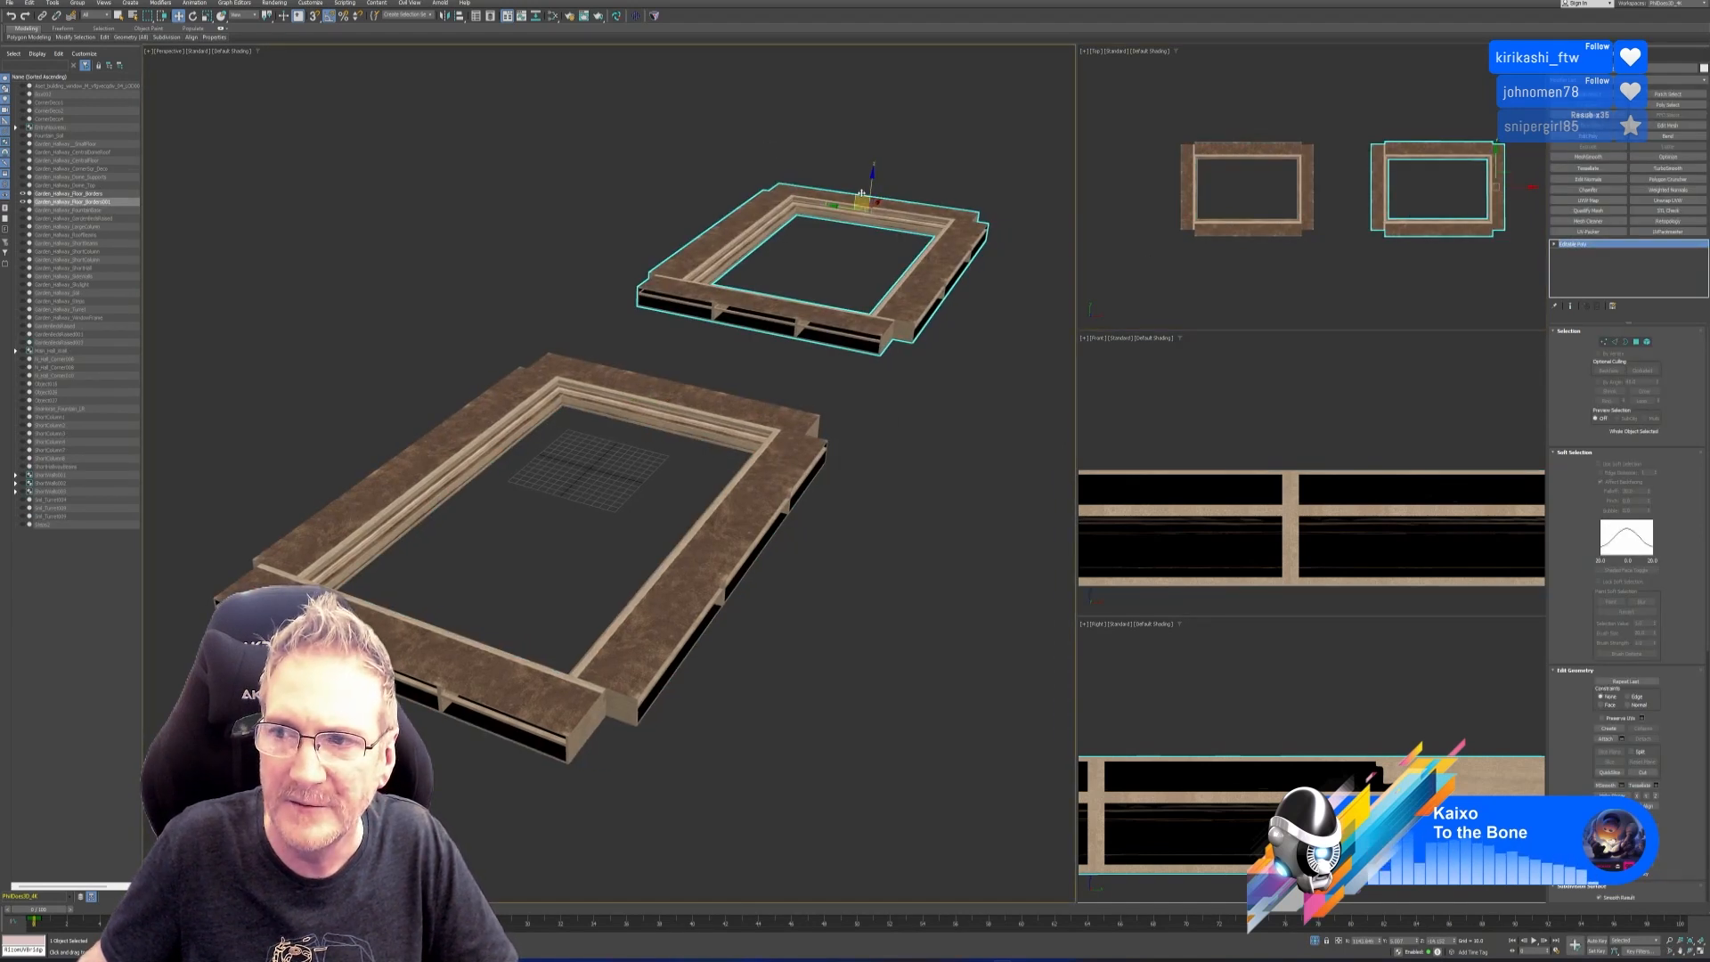
Send the copied floor border to RizomUV through the bridge and frame the whole mesh in the 3D view.
left_click(635, 15)
left_click(800, 196)
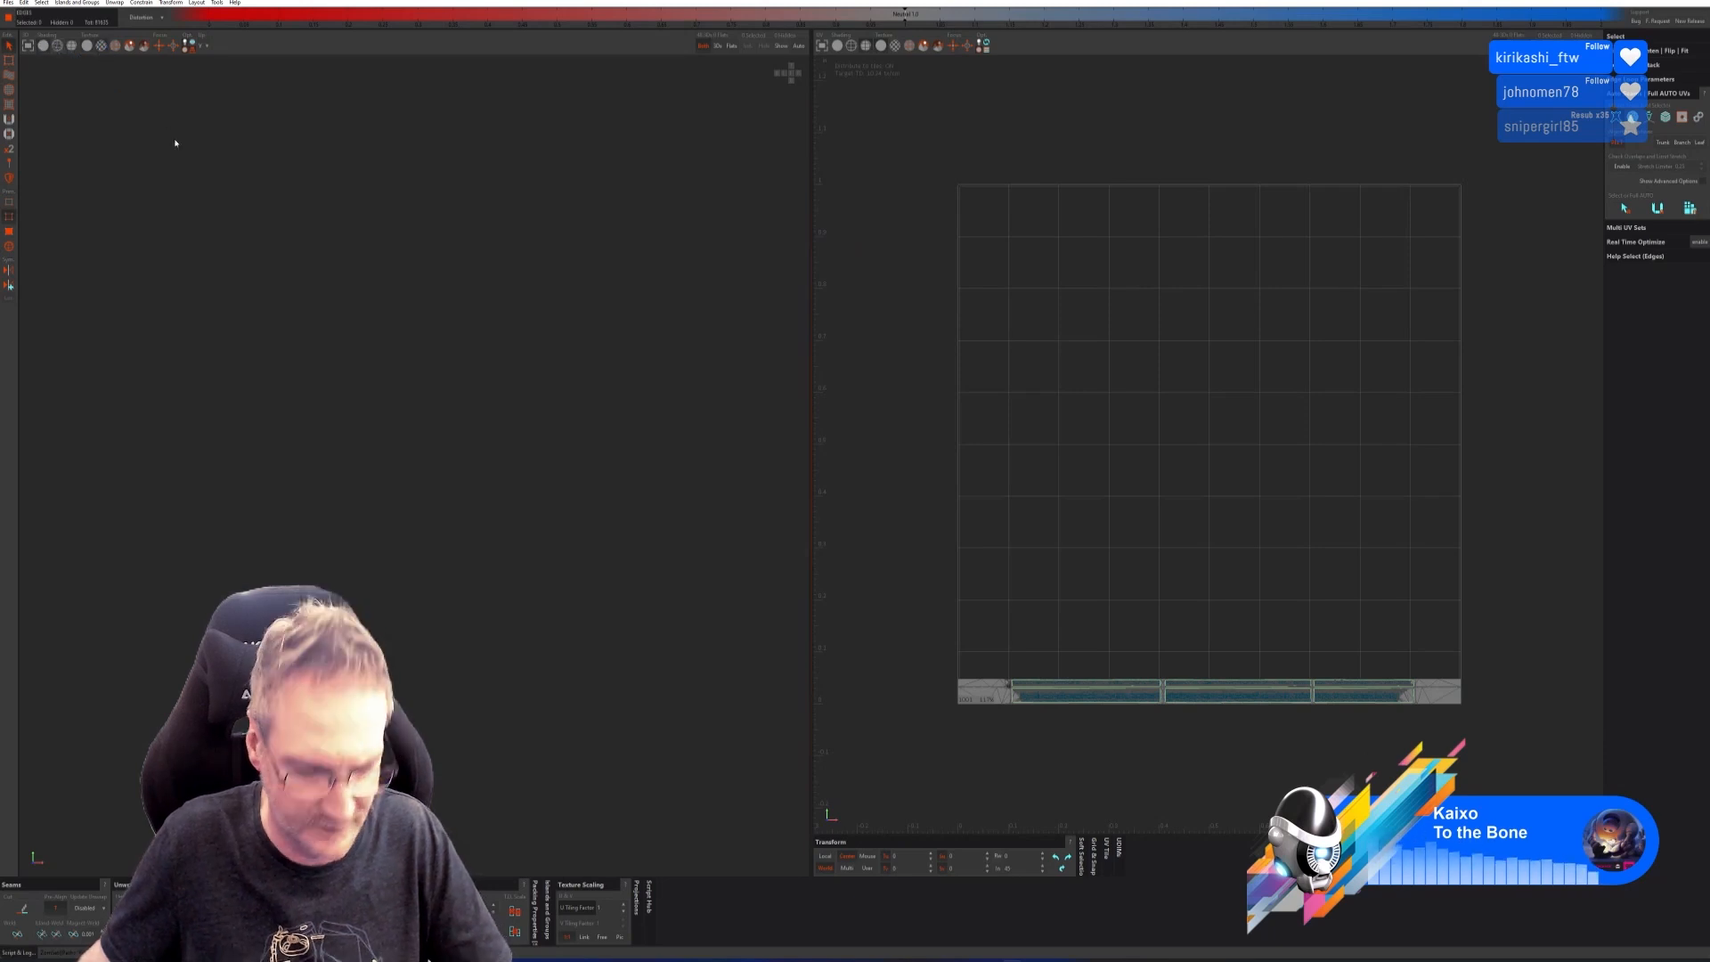
key("f")
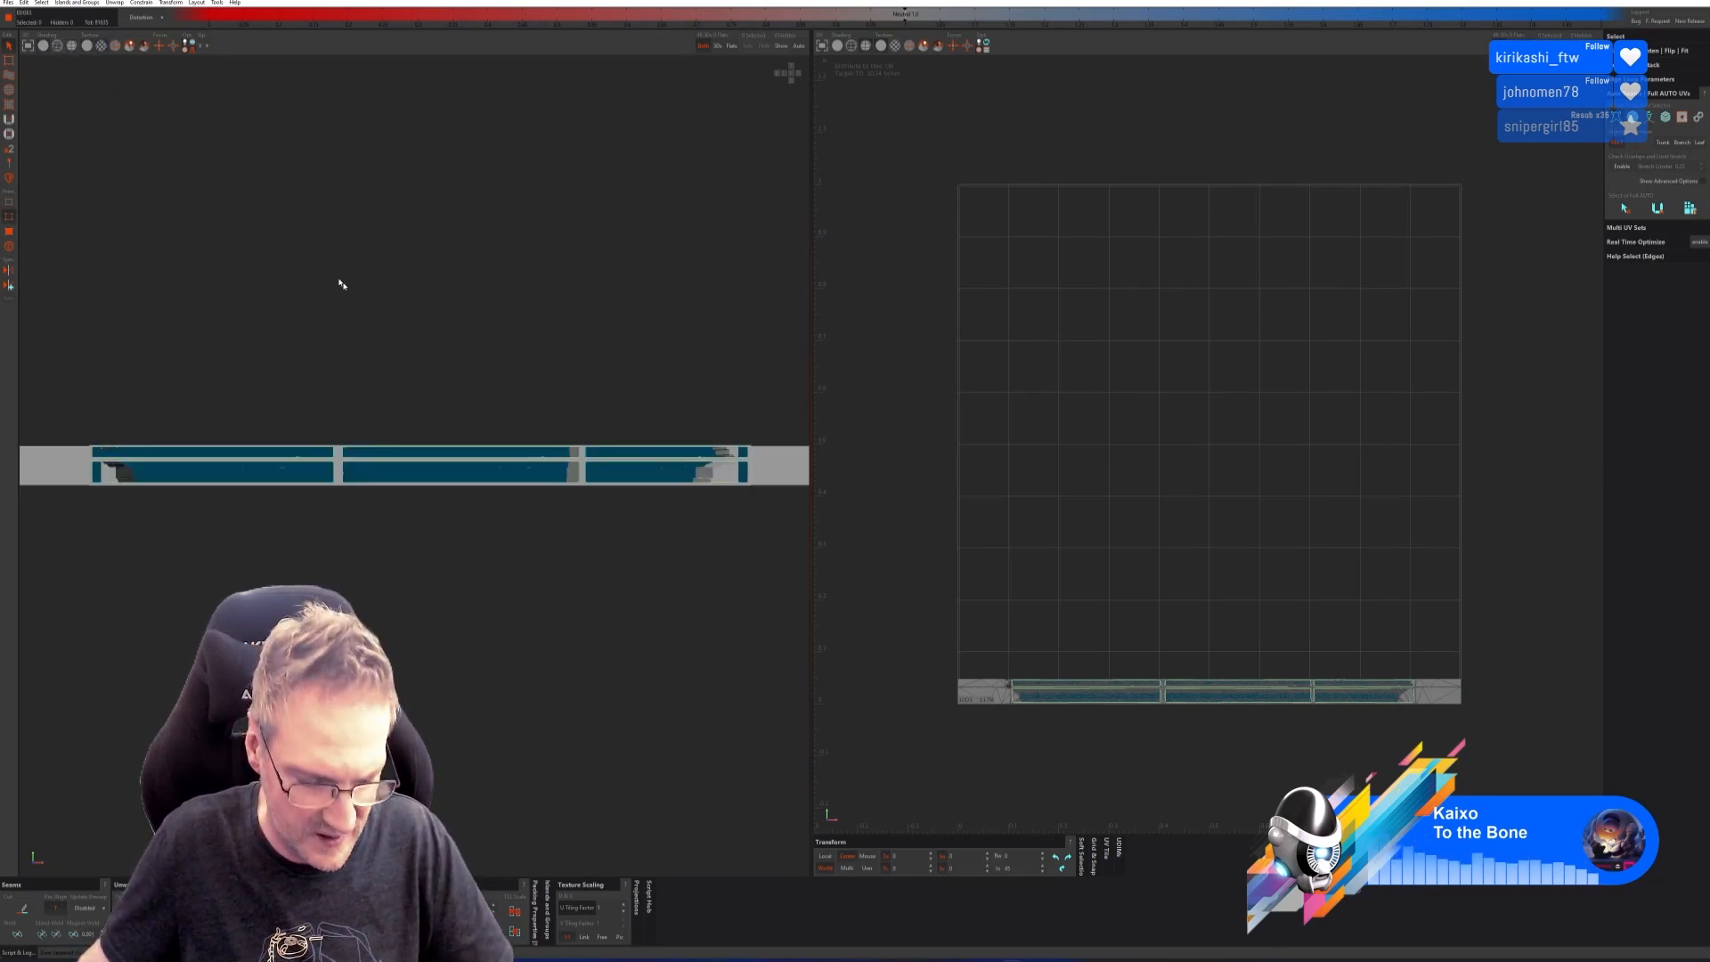
left_click_drag(339, 282, 363, 308, "alt")
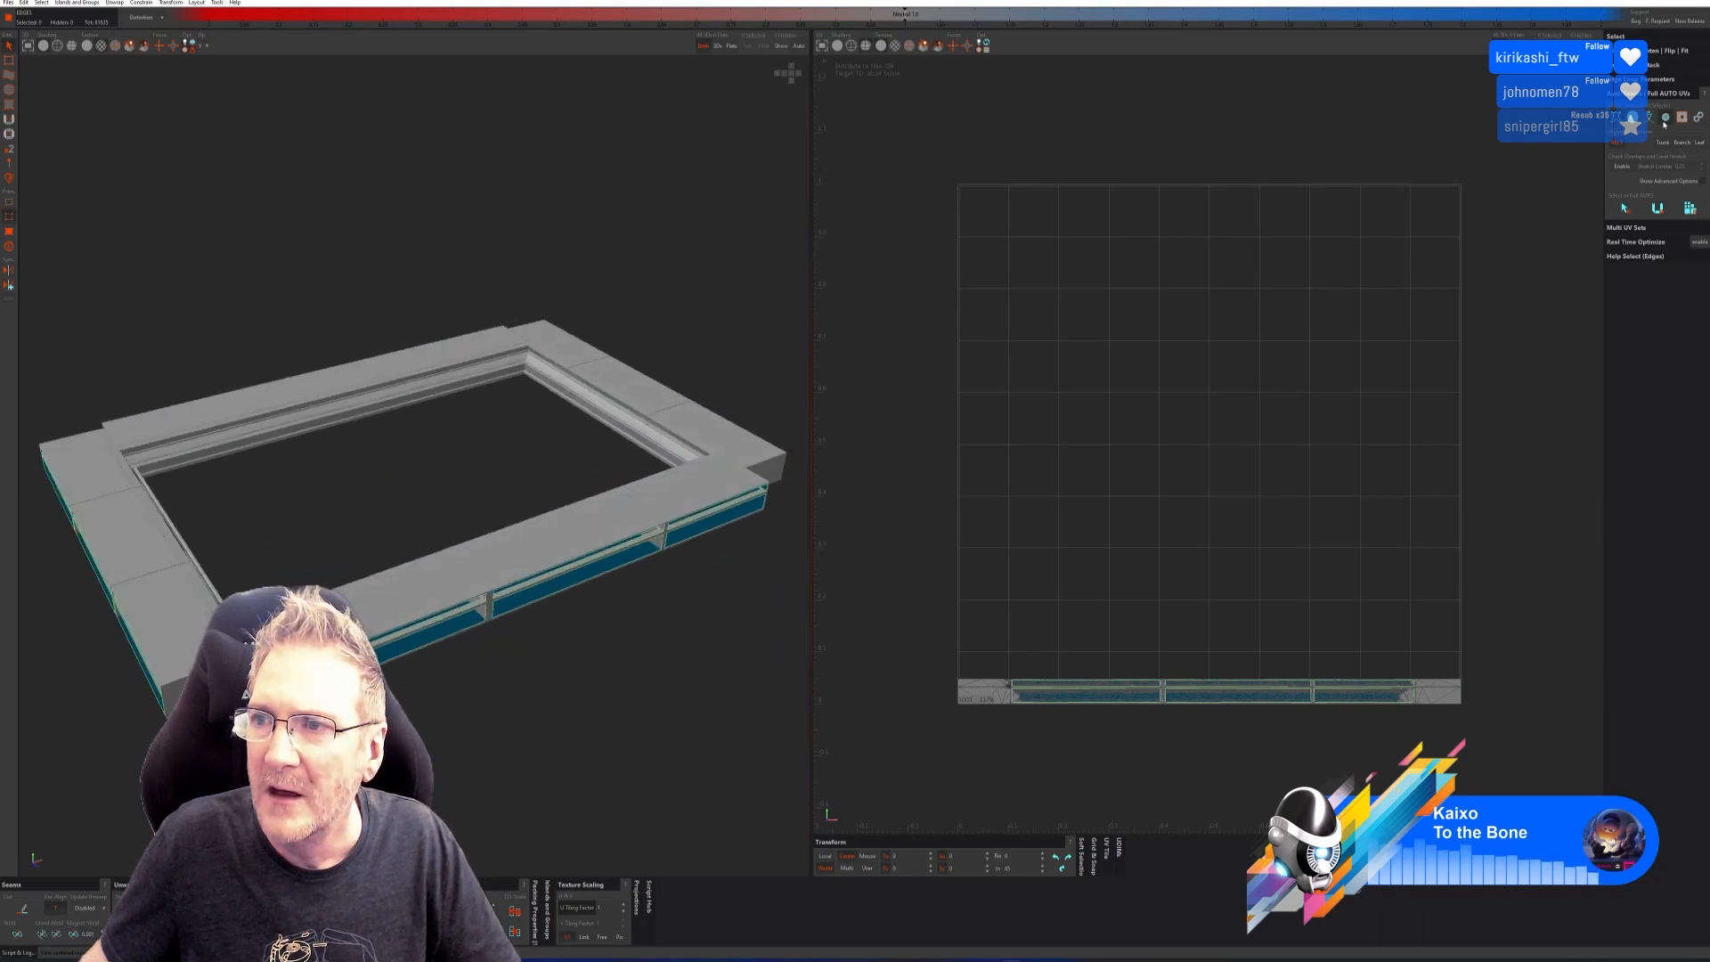
Automatically cut, unfold and pack the floor border's UVs, and save the result back to 3ds Max.
left_click(1664, 118)
left_click(1592, 231)
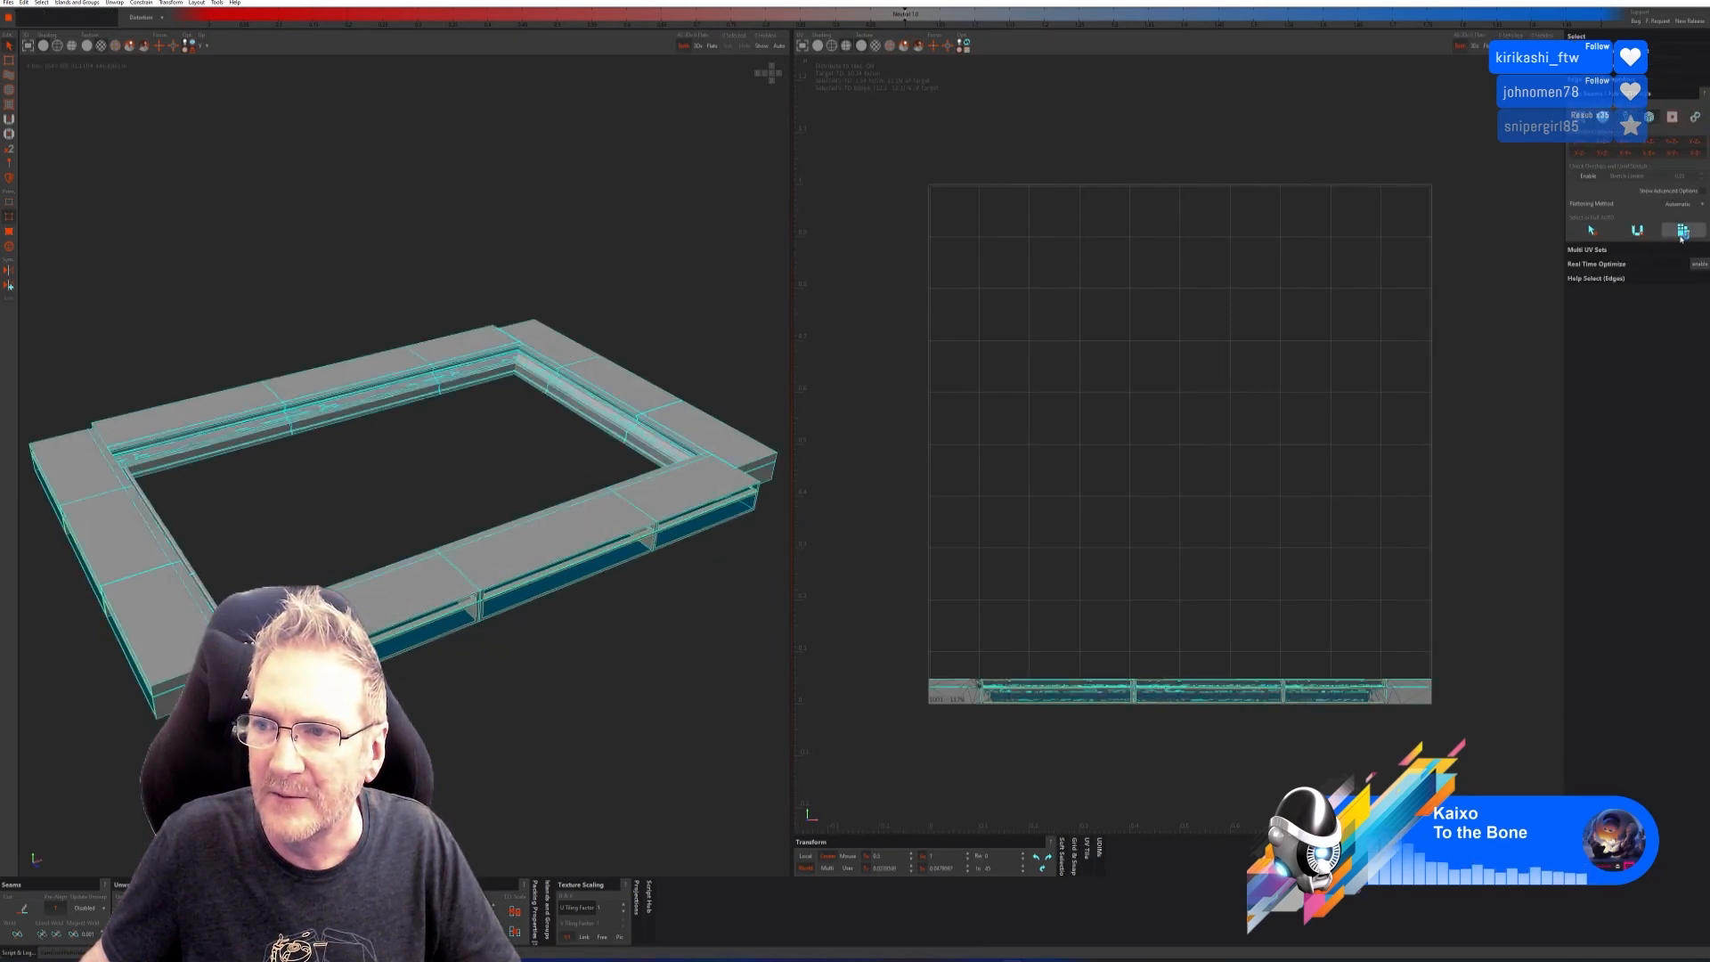
left_click(1681, 231)
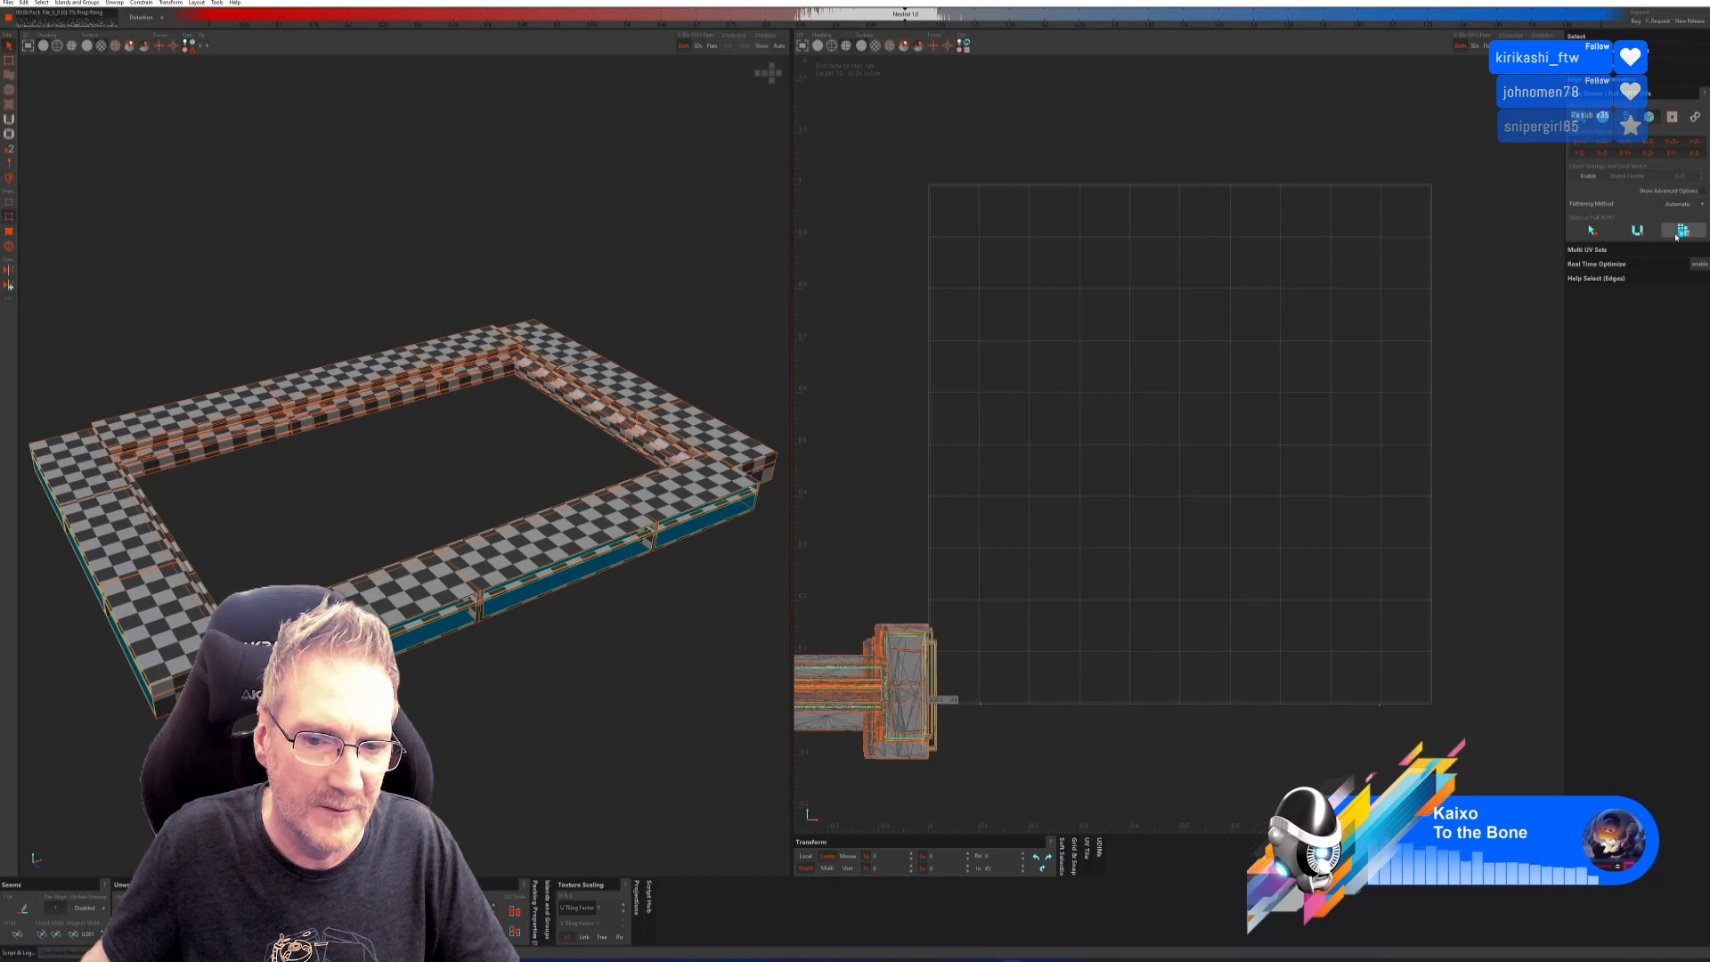
left_click_drag(681, 356, 694, 386, "alt")
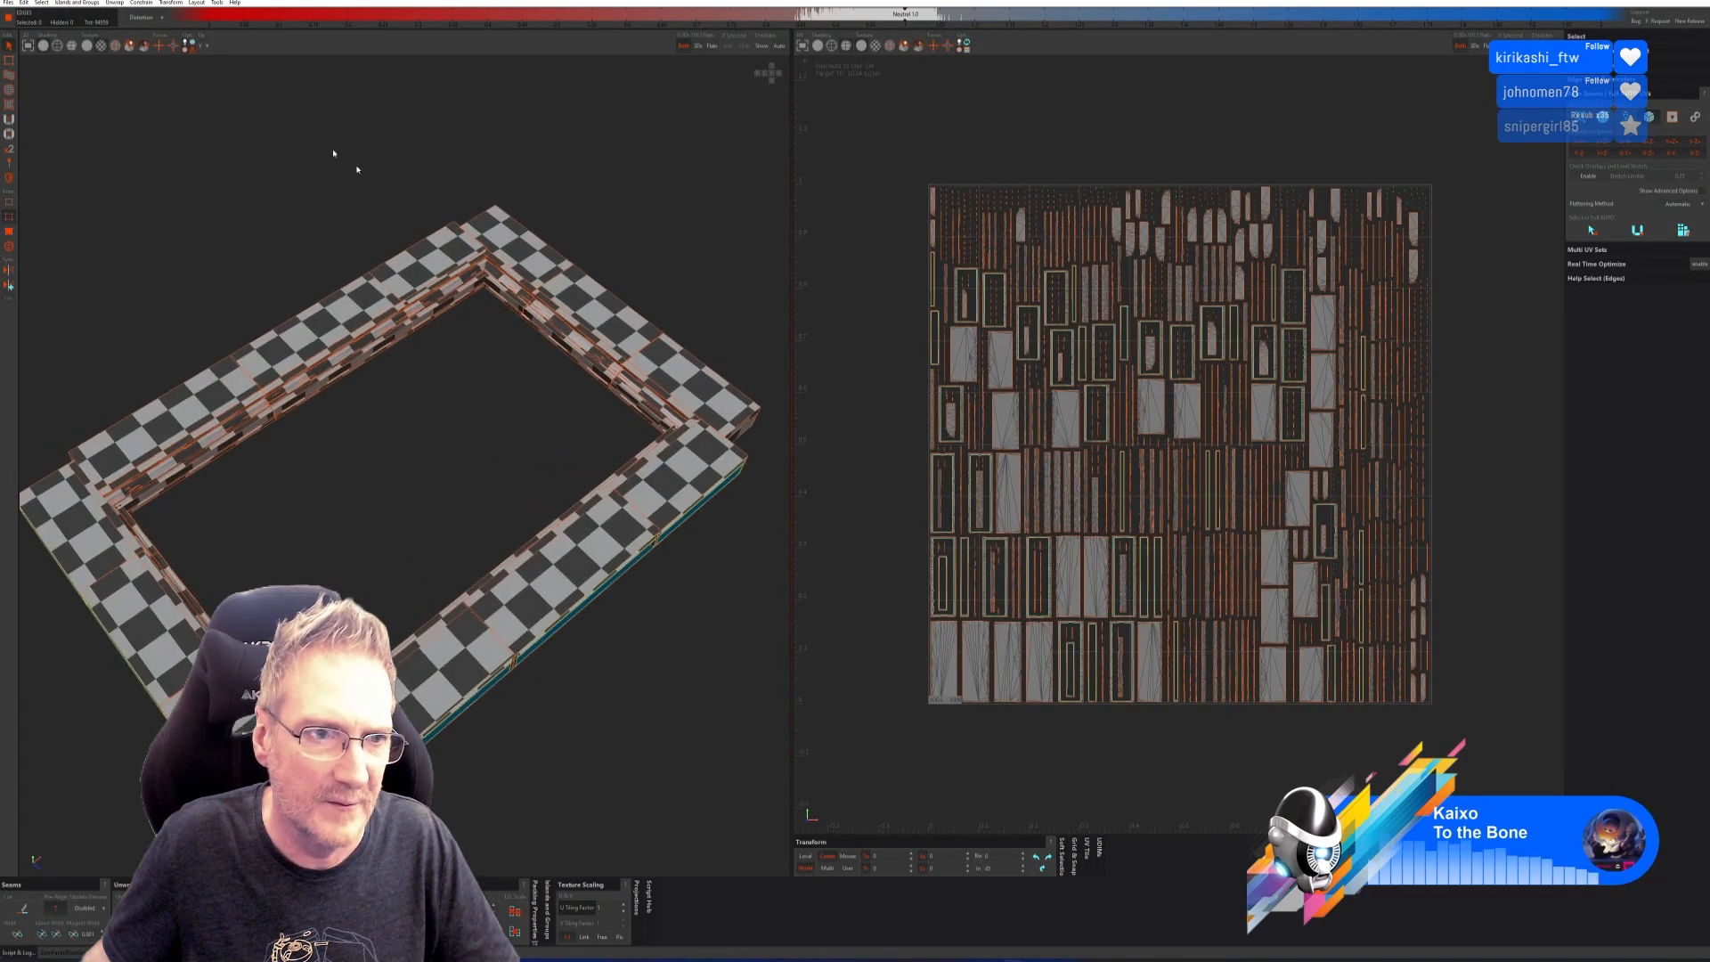
left_click(9, 4)
left_click(36, 50)
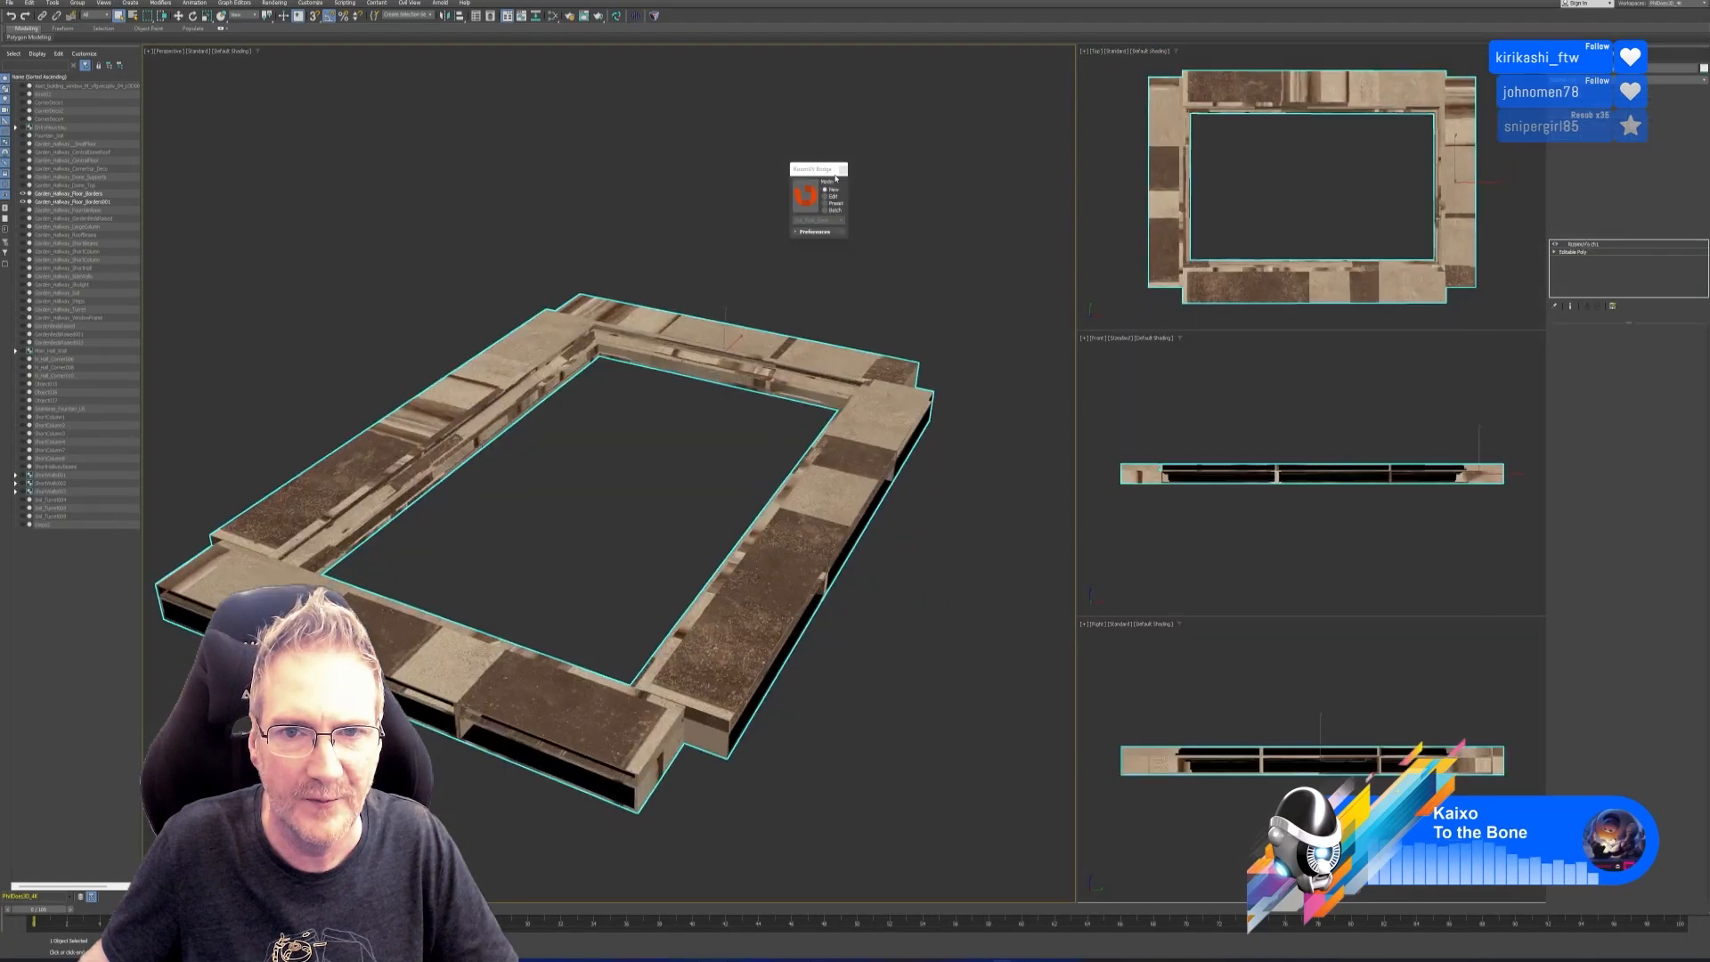
Add an Unwrap UVW modifier on top of the copied floor border's new UV layout.
scroll(798, 327, "down", 3)
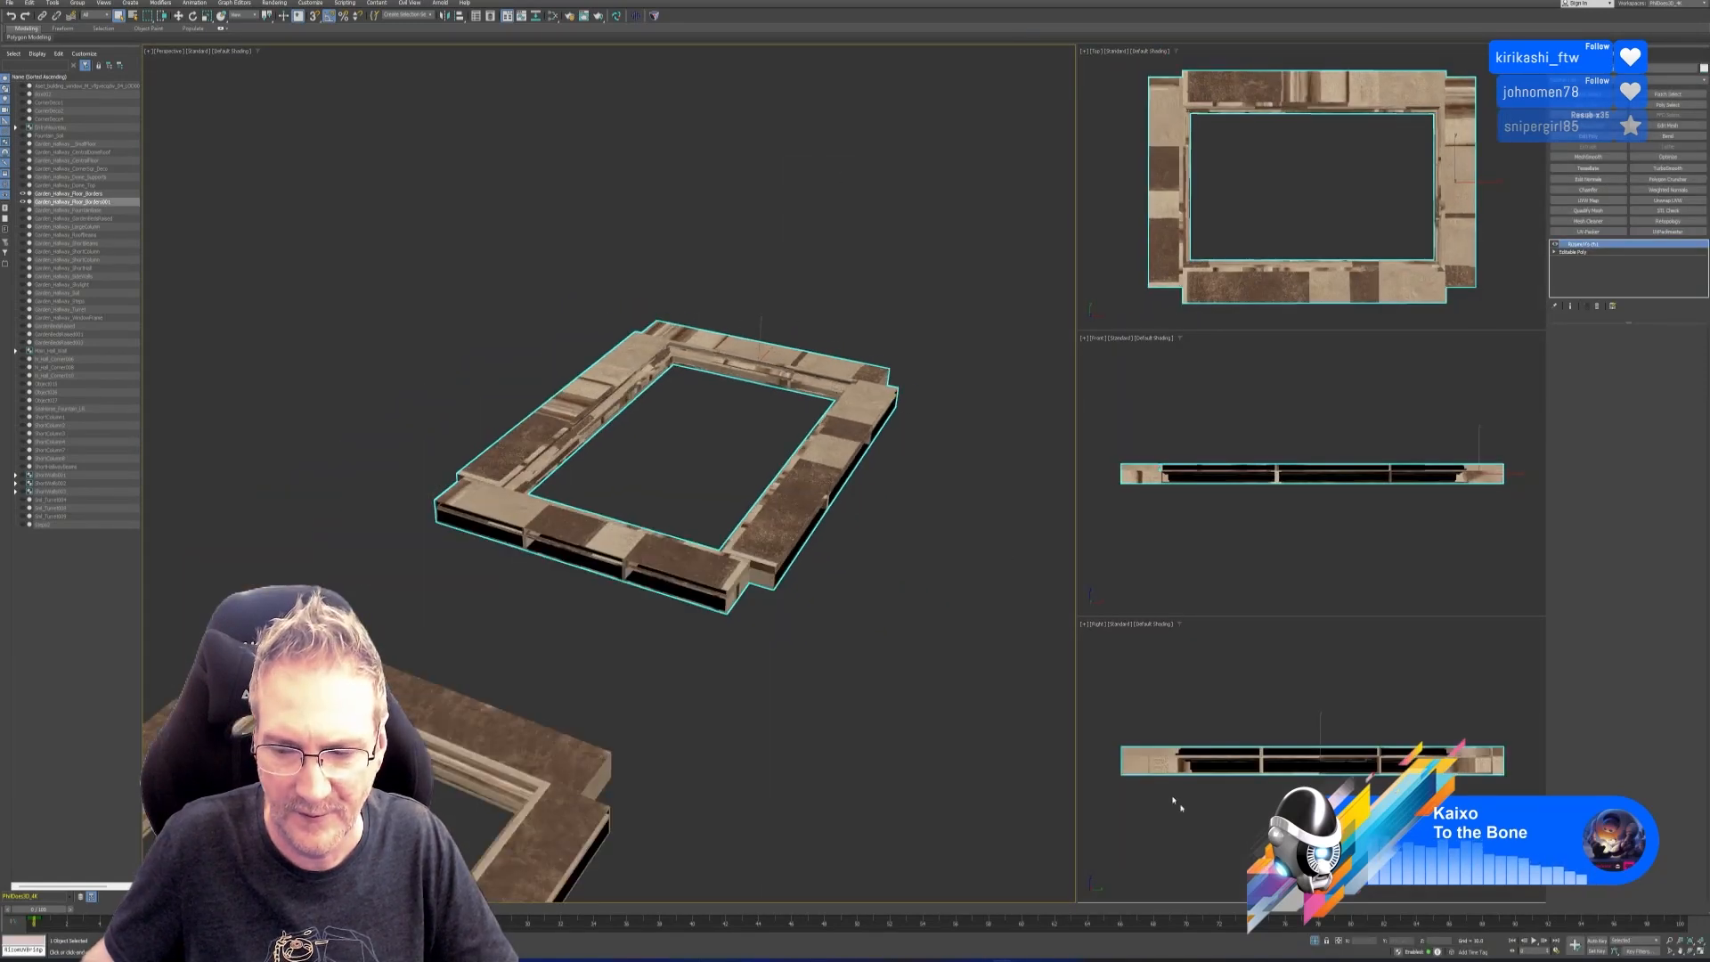
middle_click_drag(838, 694, 791, 584, "alt")
scroll(775, 691, "down", 3)
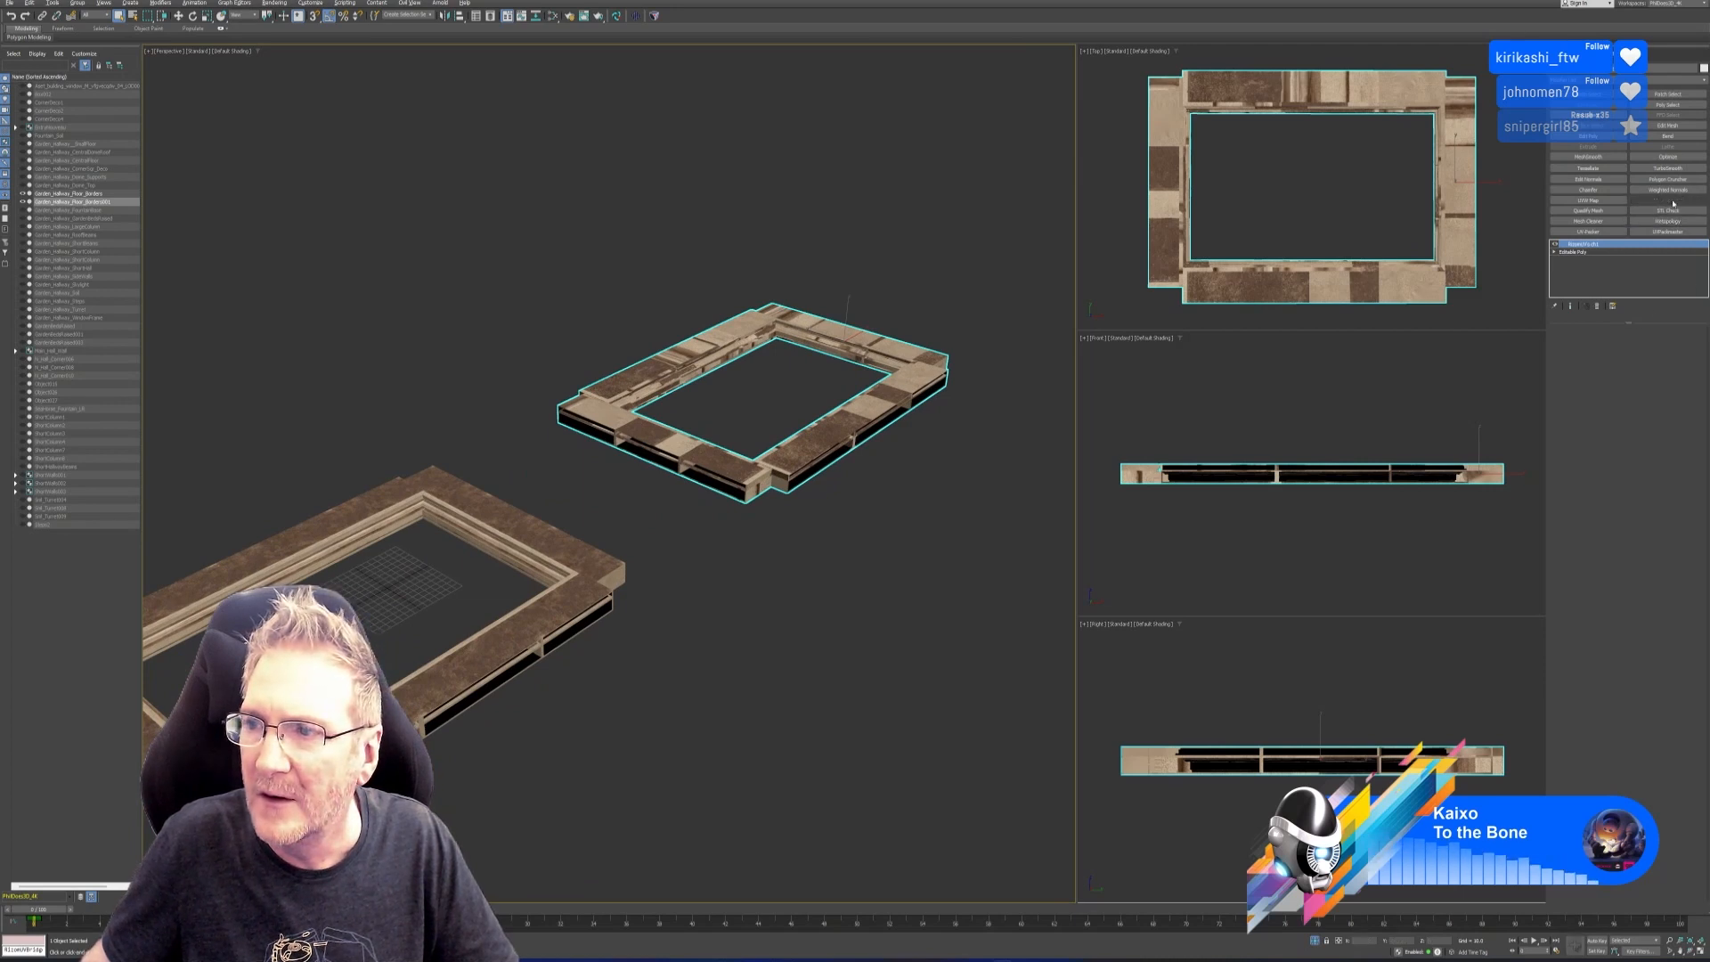
left_click(1667, 200)
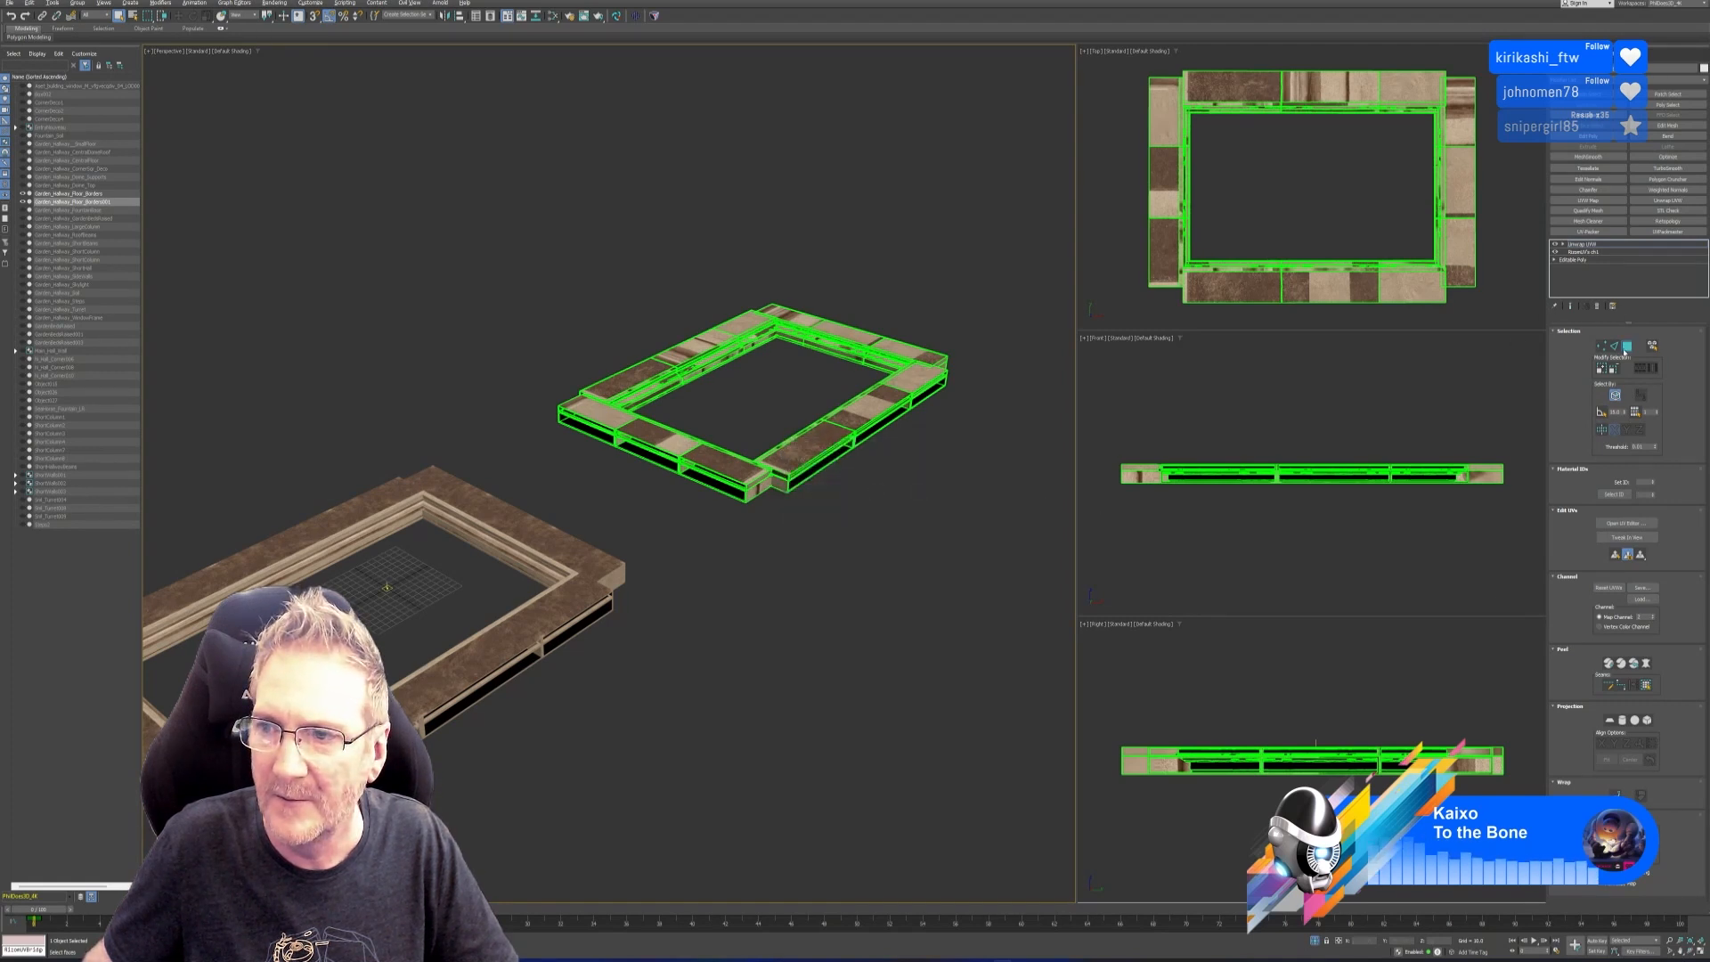
Copy the Unwrap UVW modifier from the duplicate and paste it onto the original floor border.
right_click(1590, 244)
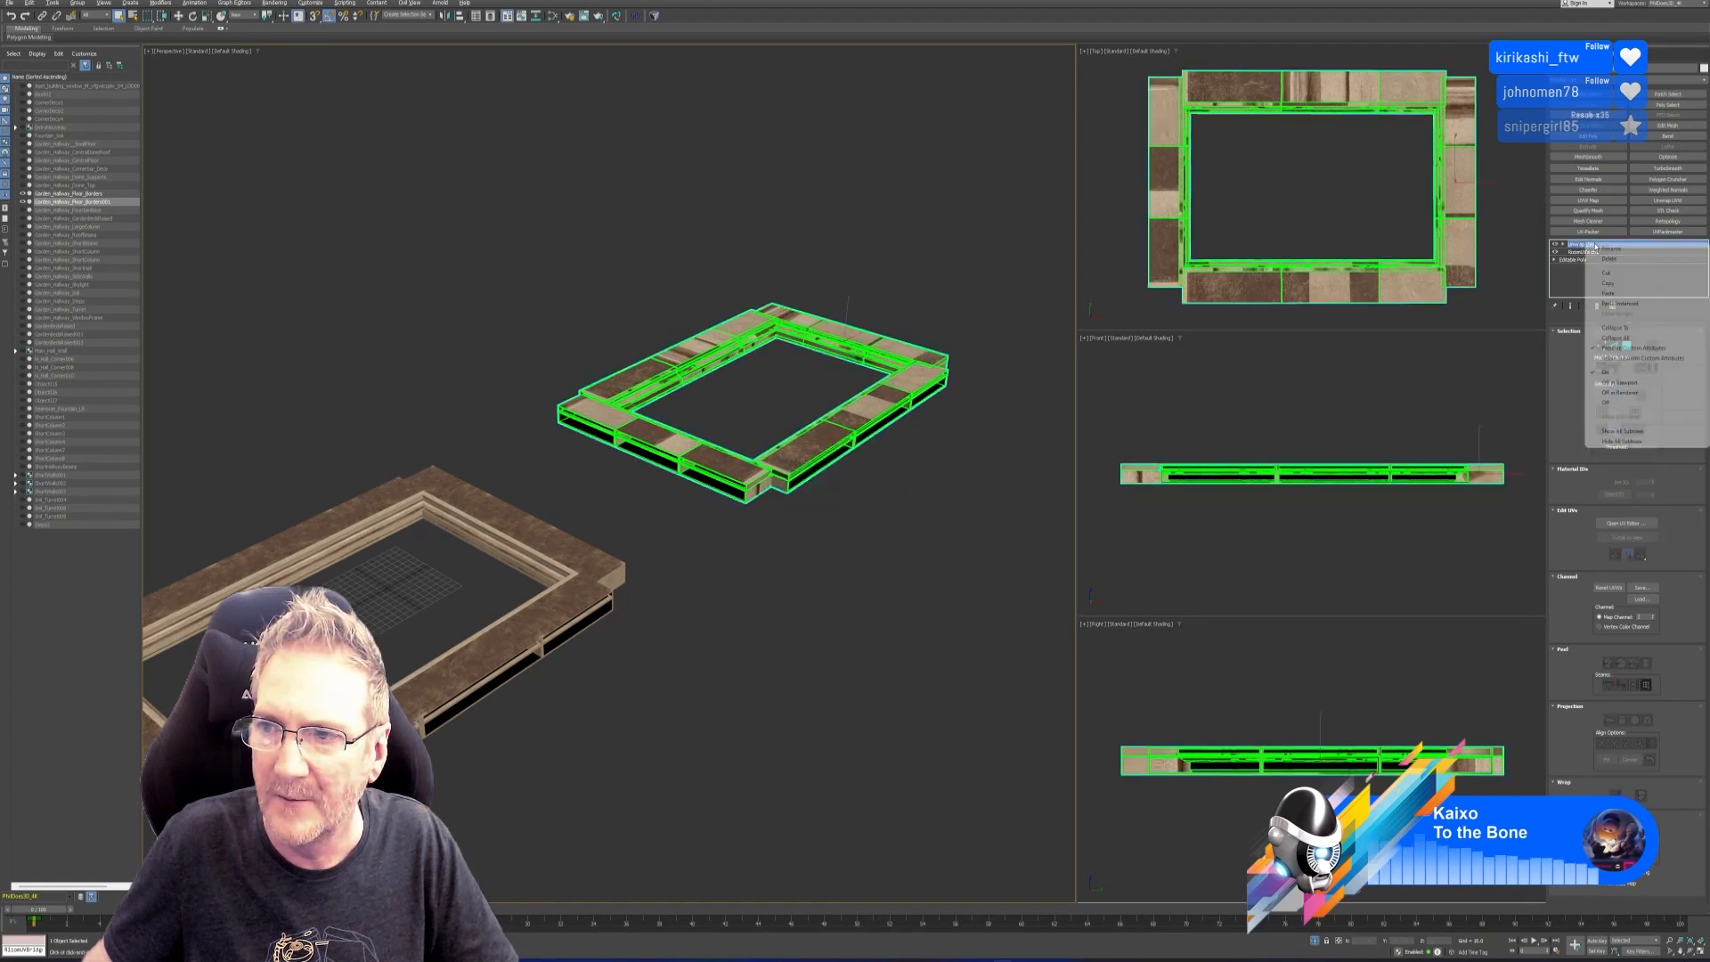
left_click(1626, 285)
left_click(574, 570)
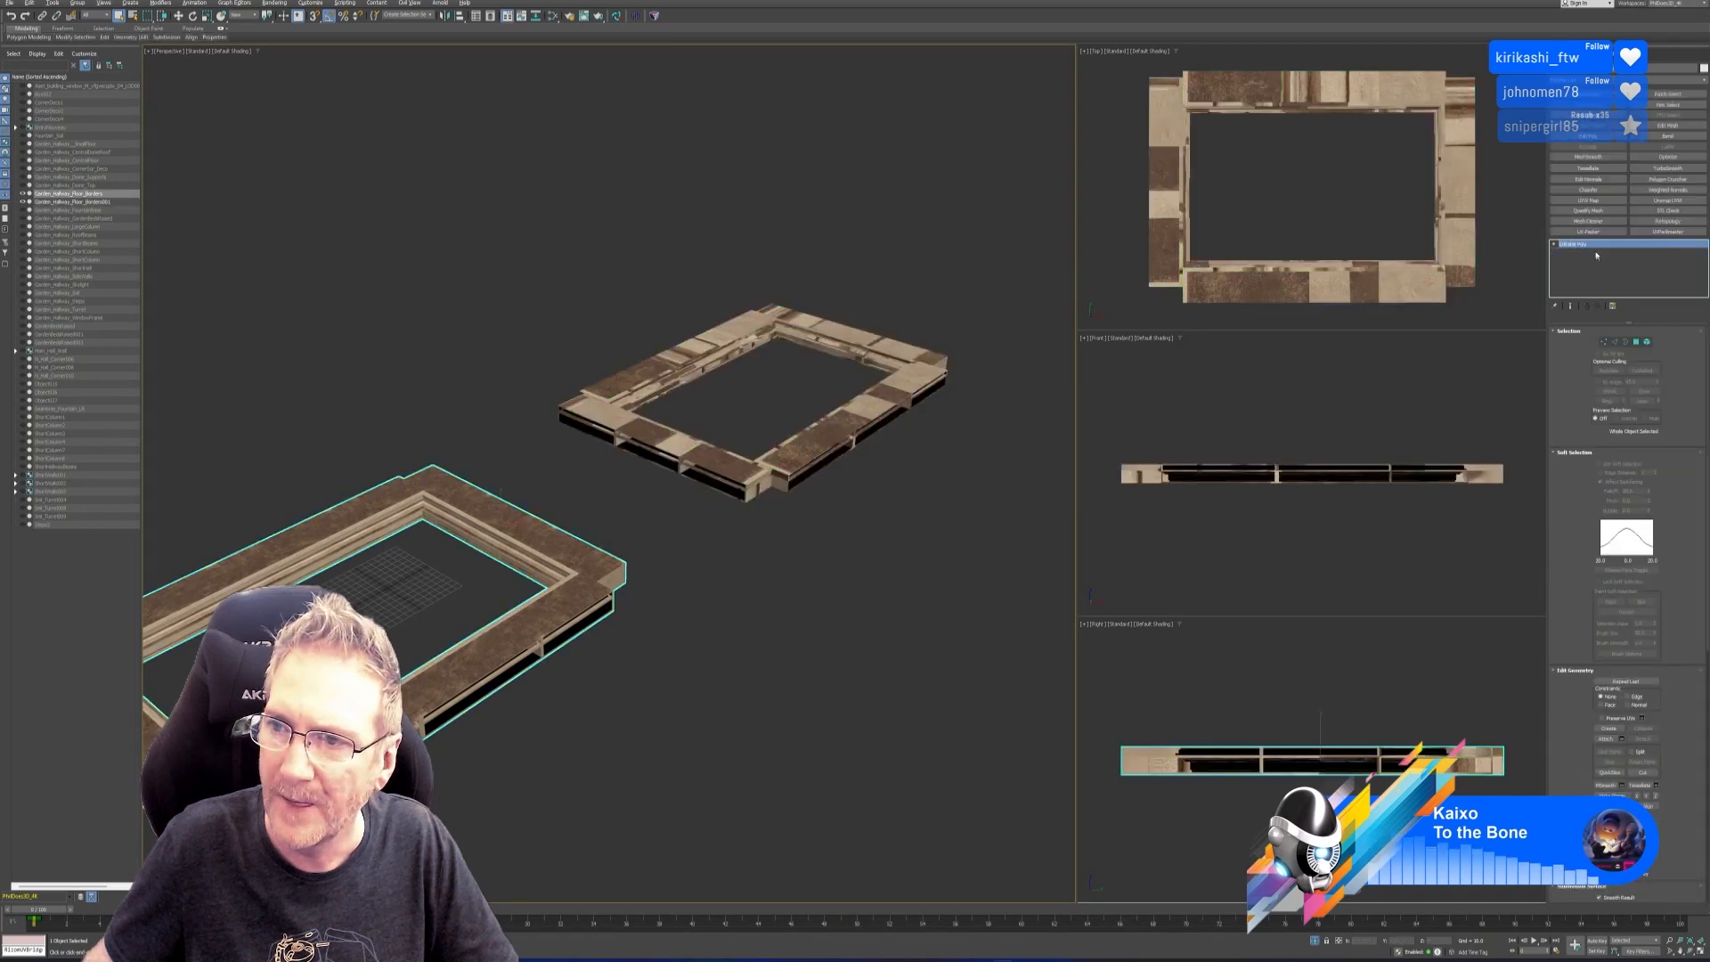
right_click(1595, 255)
left_click(1632, 308)
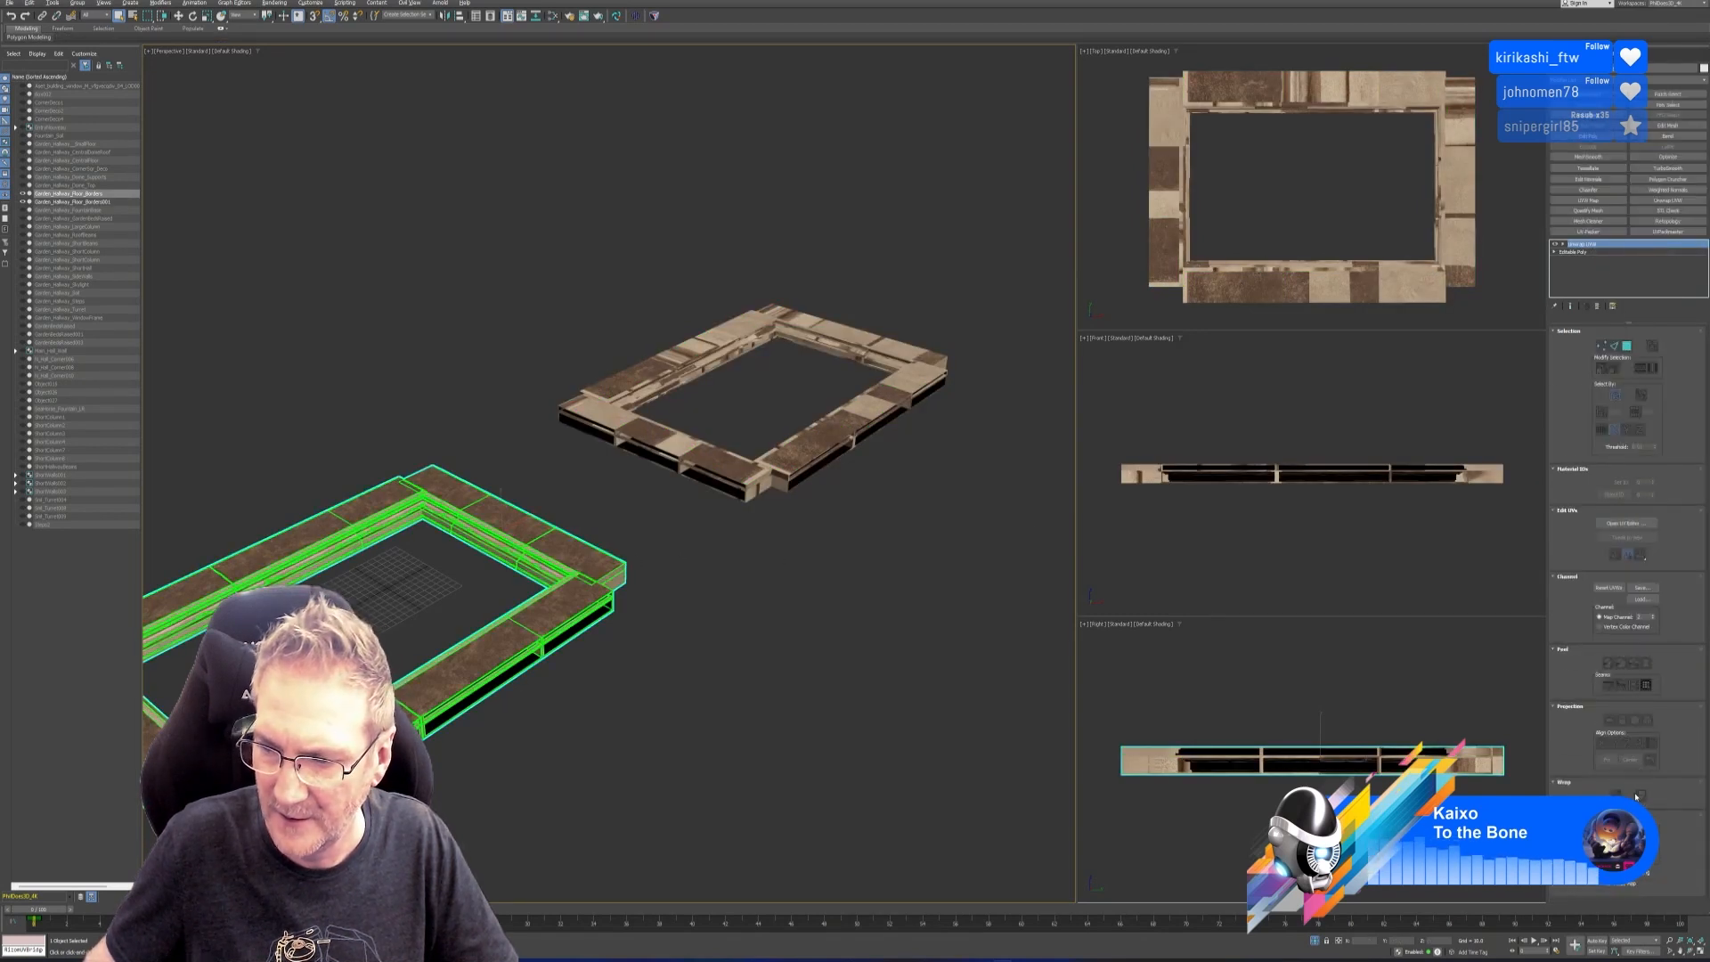
middle_click_drag(1067, 655, 1145, 625)
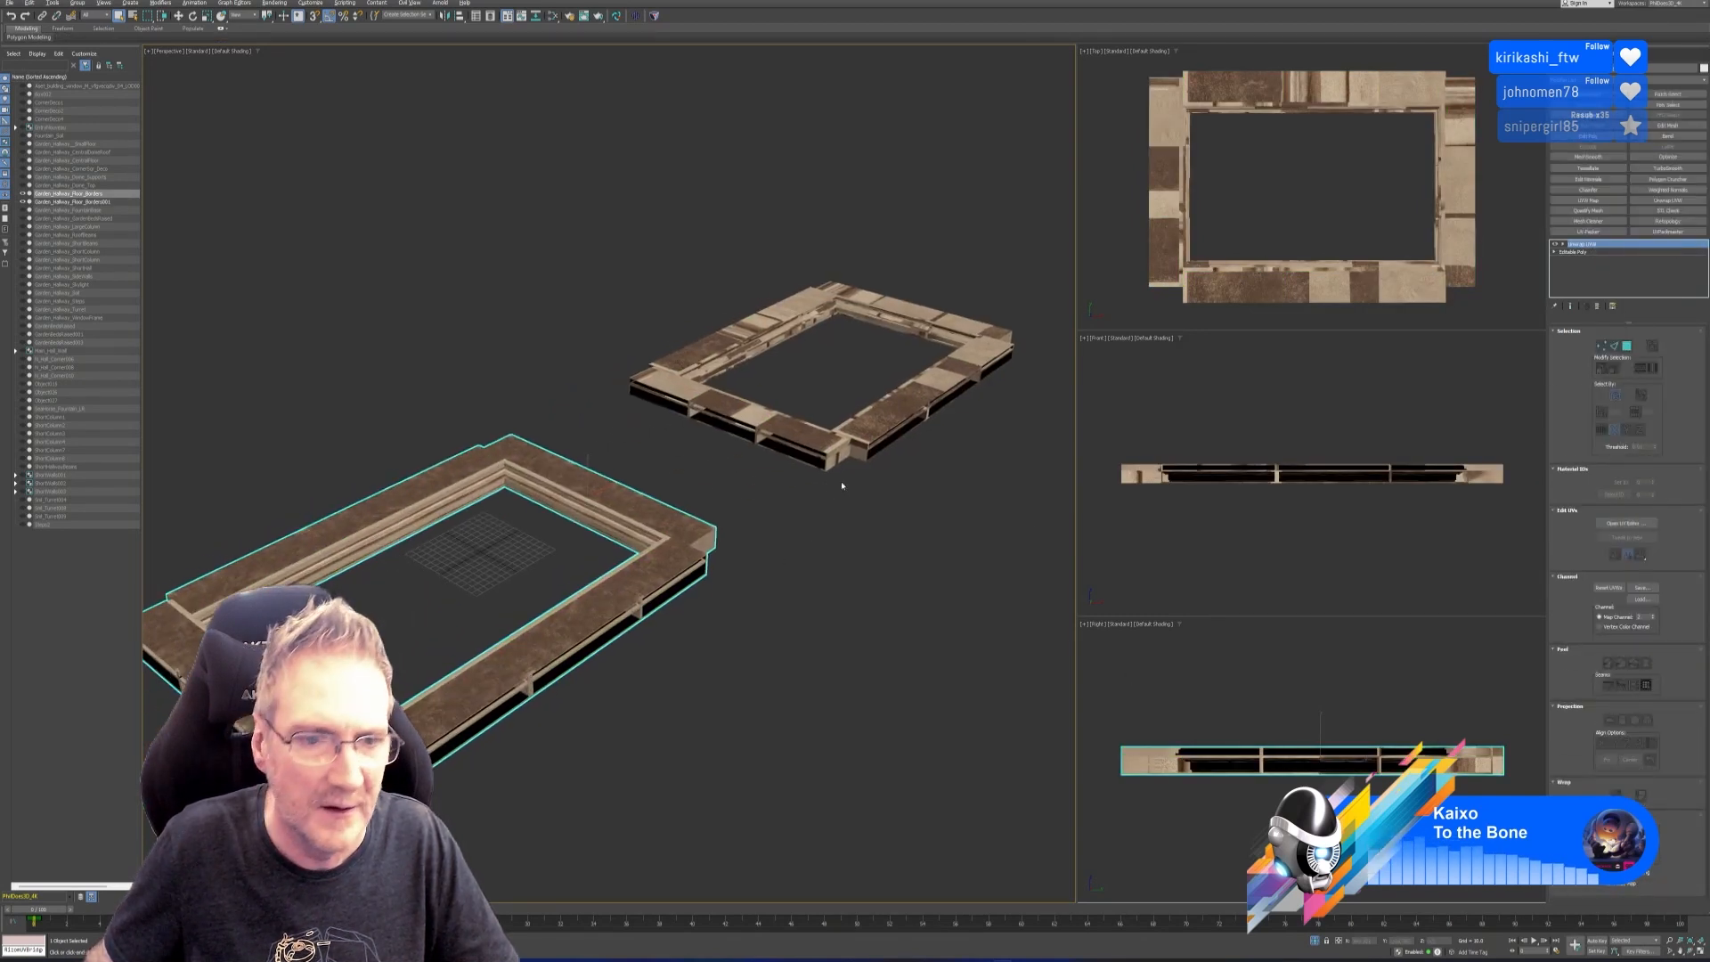
In Bake to Texture, remove the short column's diffuse map and add a diffuse map for the original floor border.
left_click(275, 3)
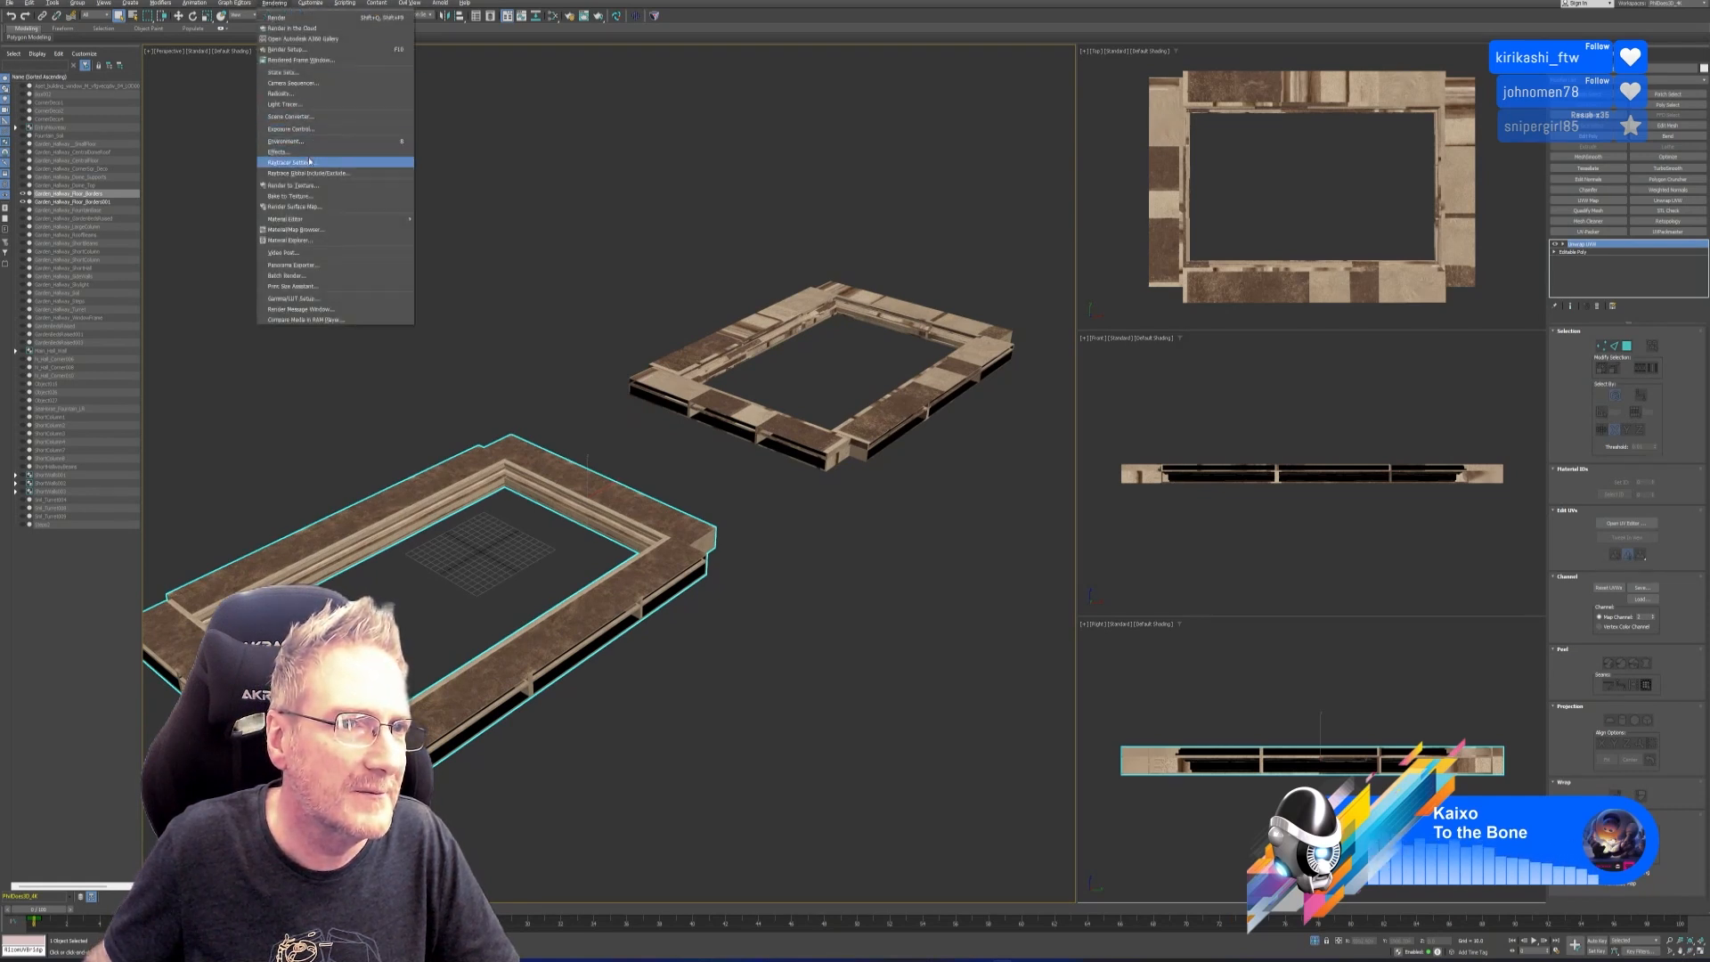
left_click(290, 196)
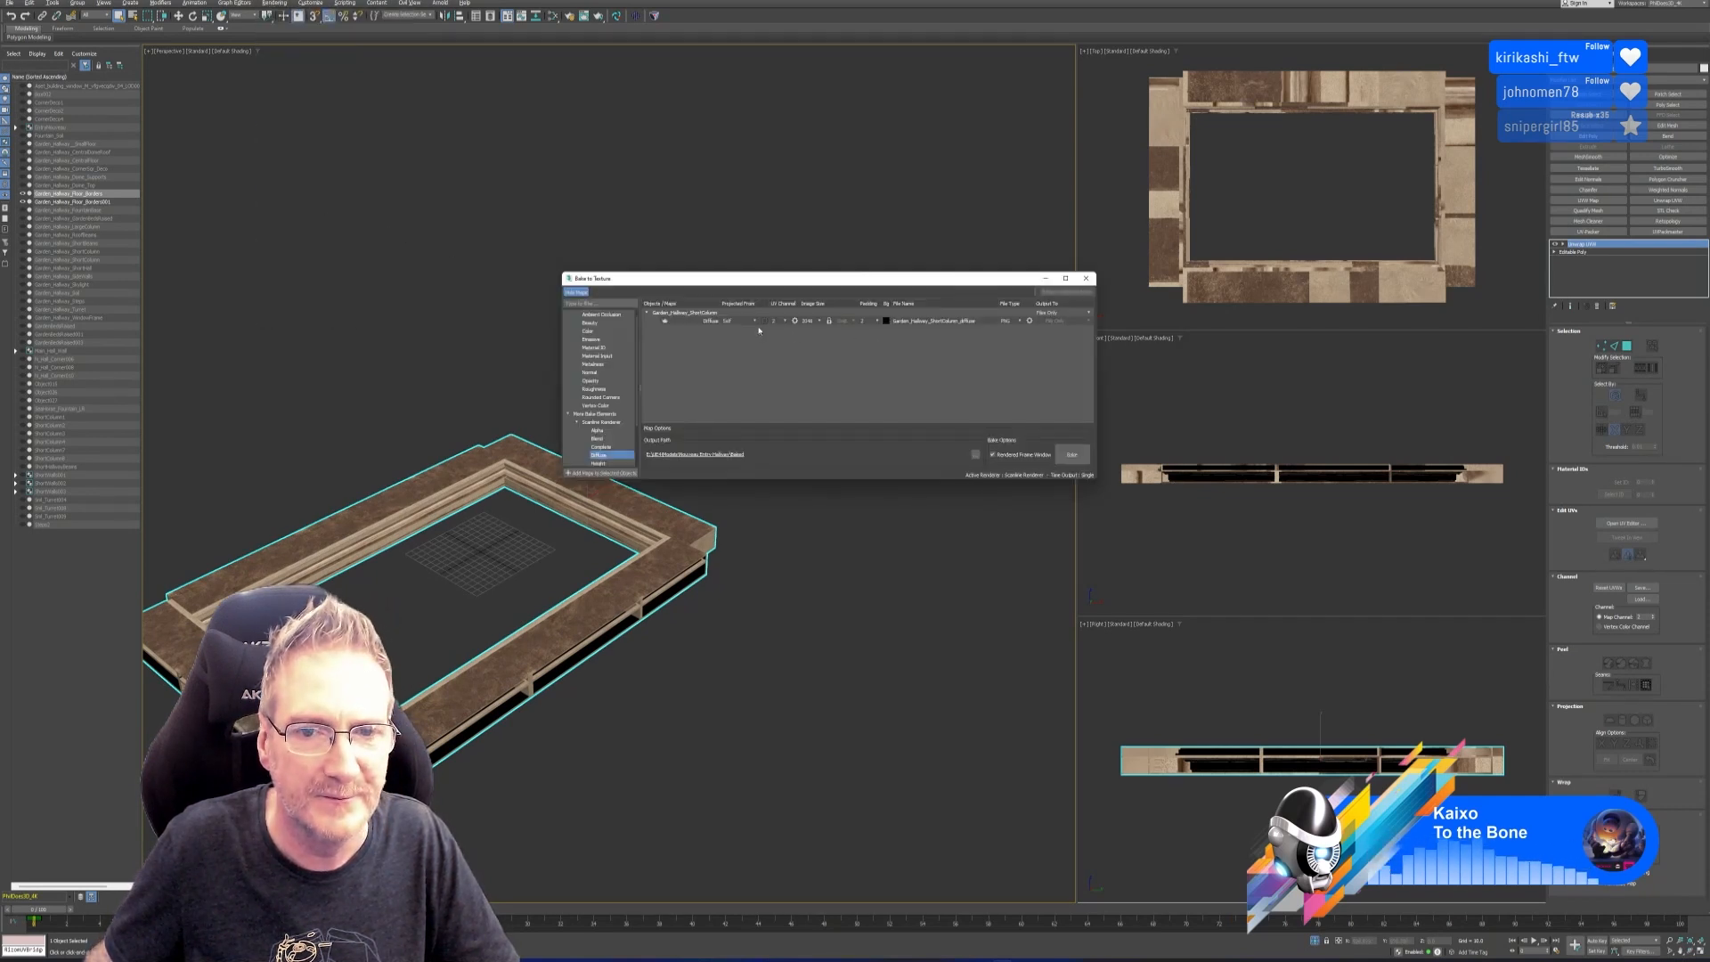
left_click(1060, 320)
left_click(1072, 292)
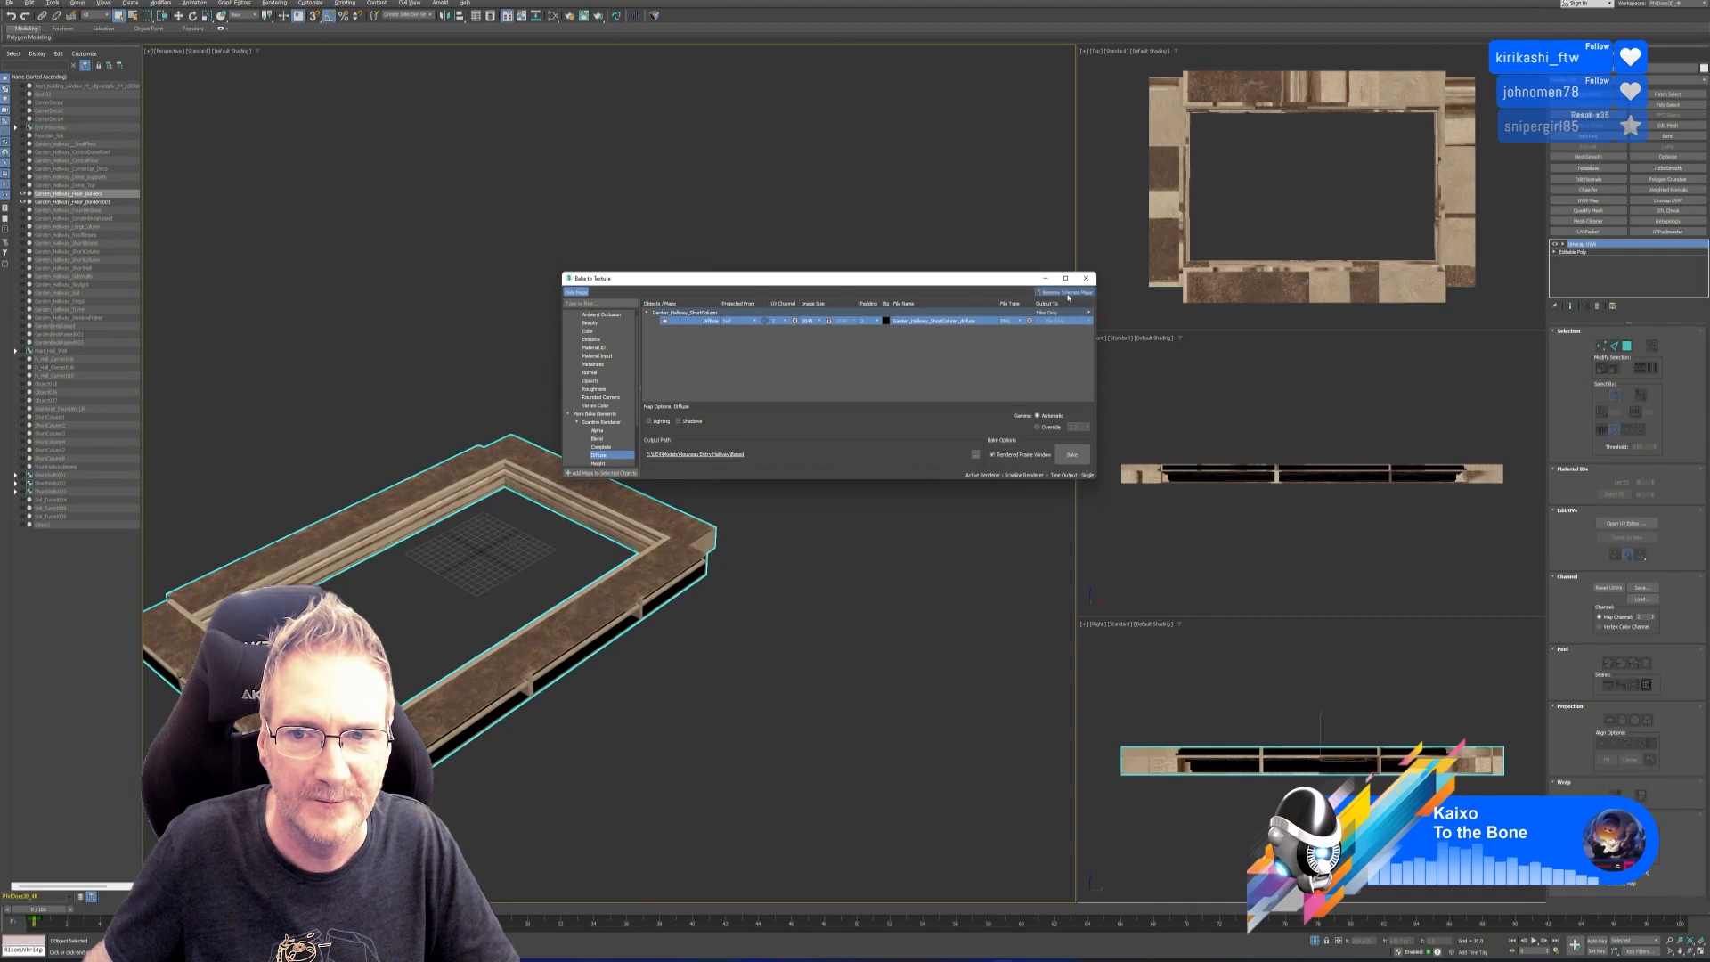
left_click(602, 473)
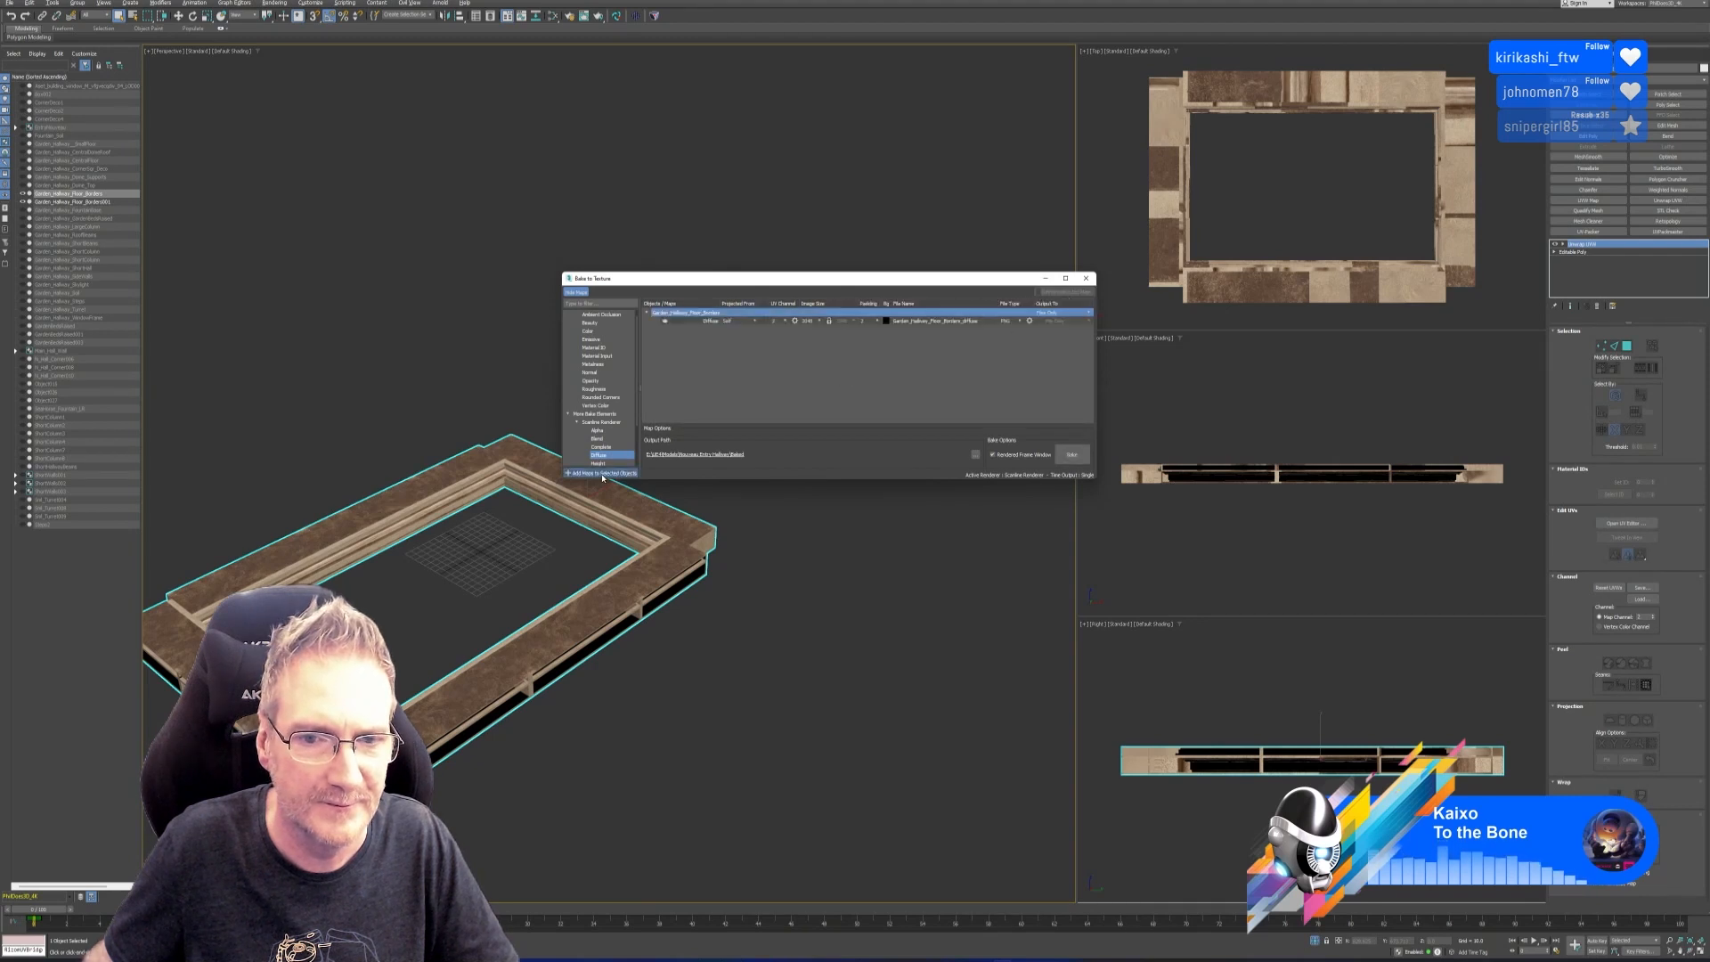
Set the floor border's diffuse map size to 4096, bake it and close Bake to Texture.
left_click(807, 321)
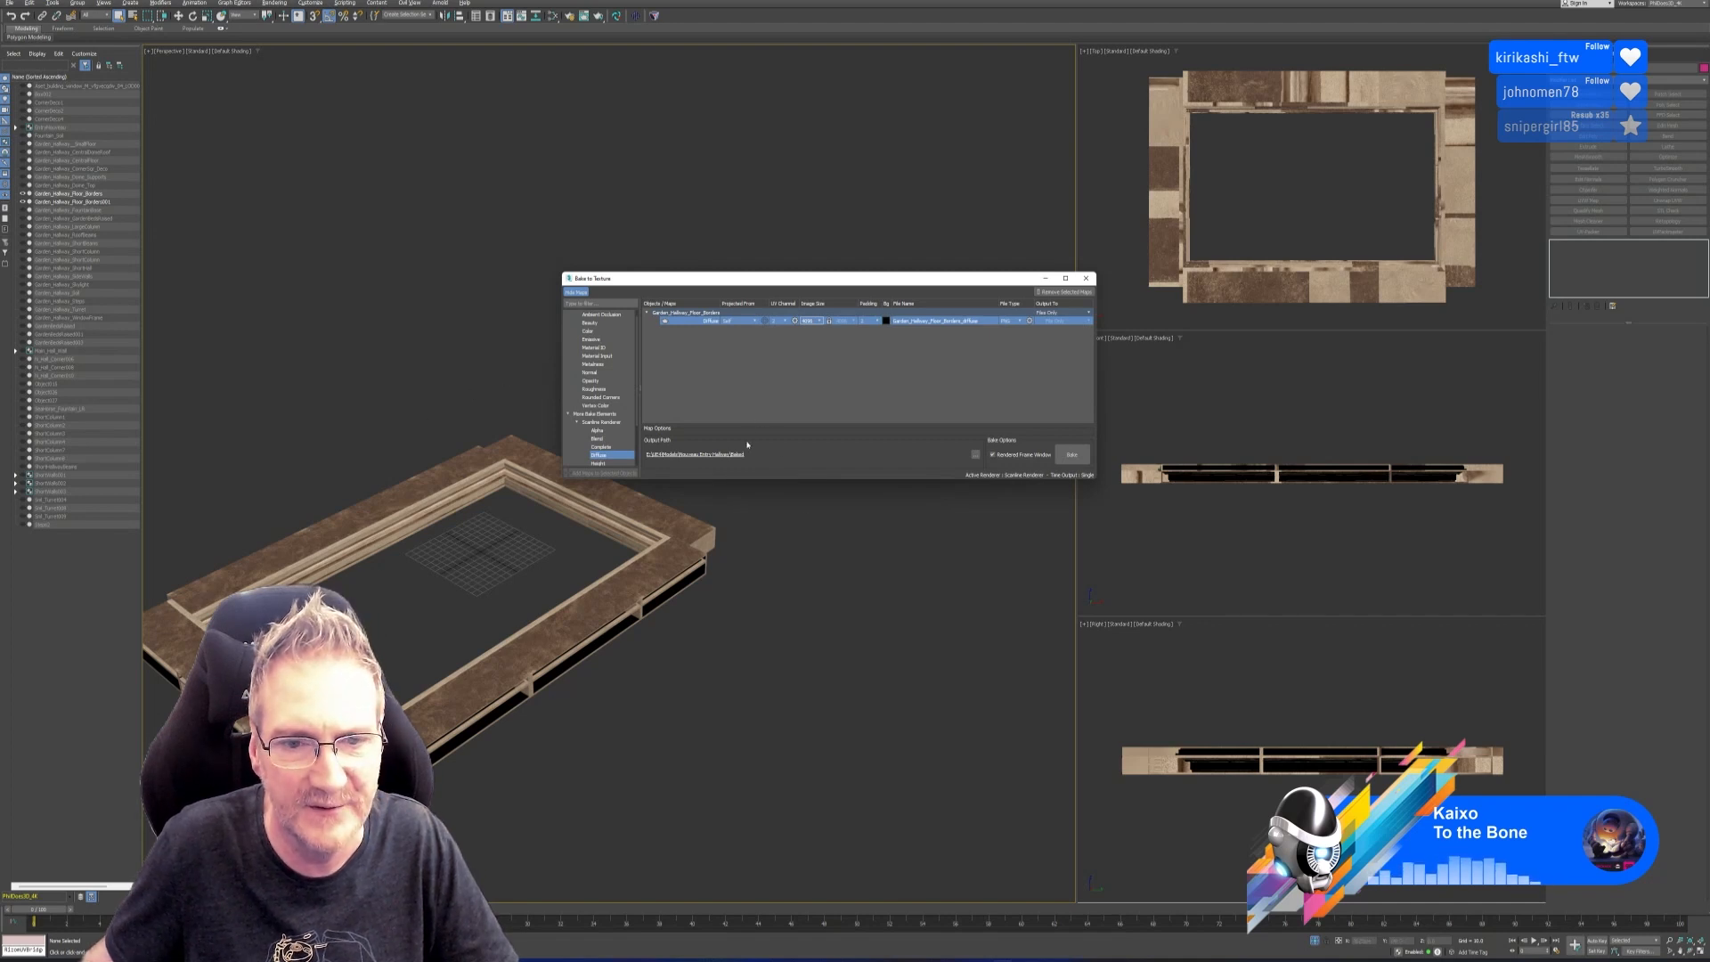
left_click(1071, 455)
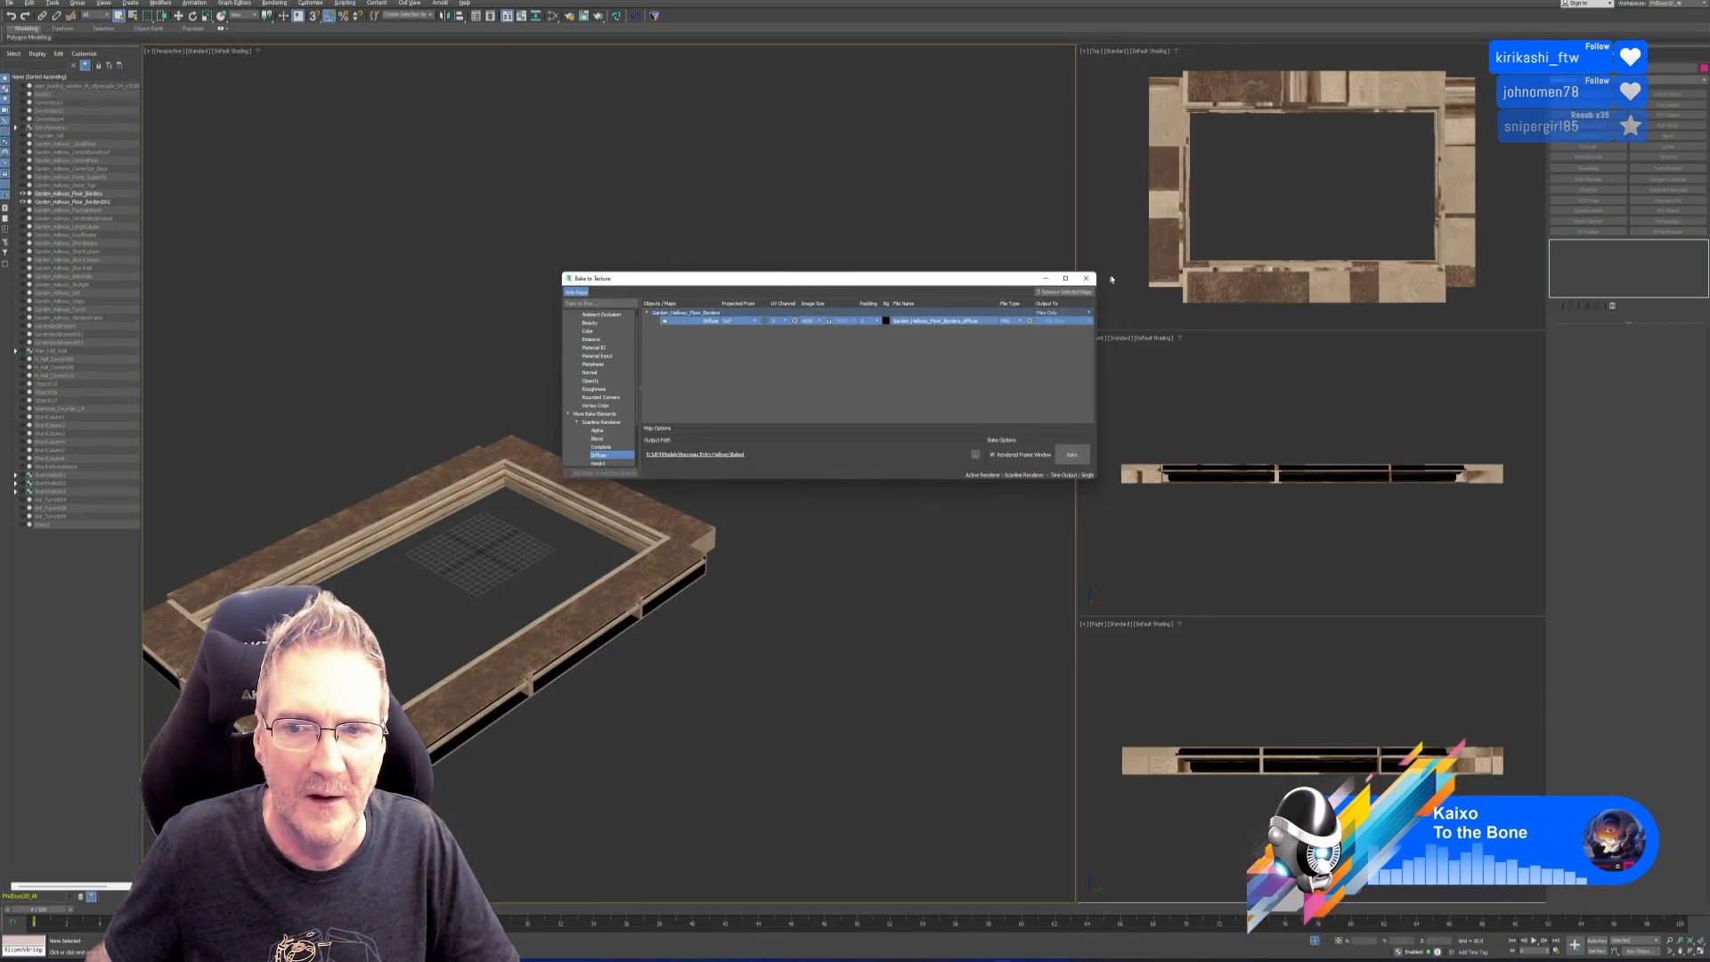
left_click(1087, 280)
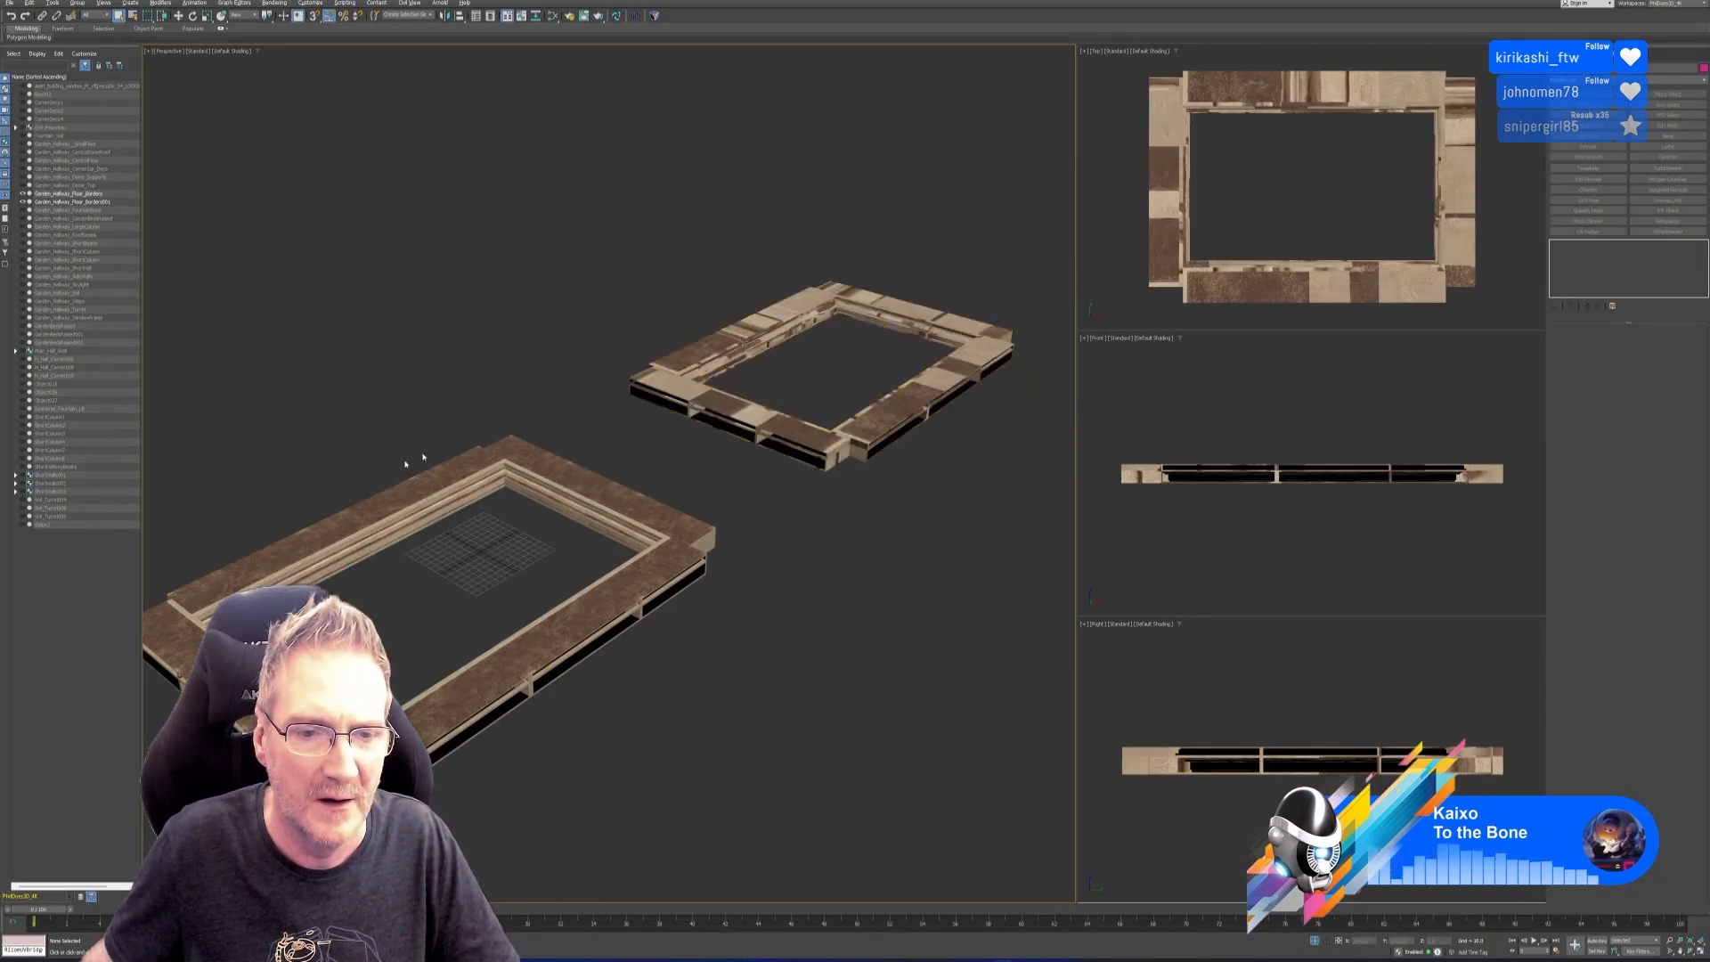
Select the original floor border and create a new Standard (Legacy) material in the Slate Material Editor.
left_click(595, 495)
left_click(592, 494)
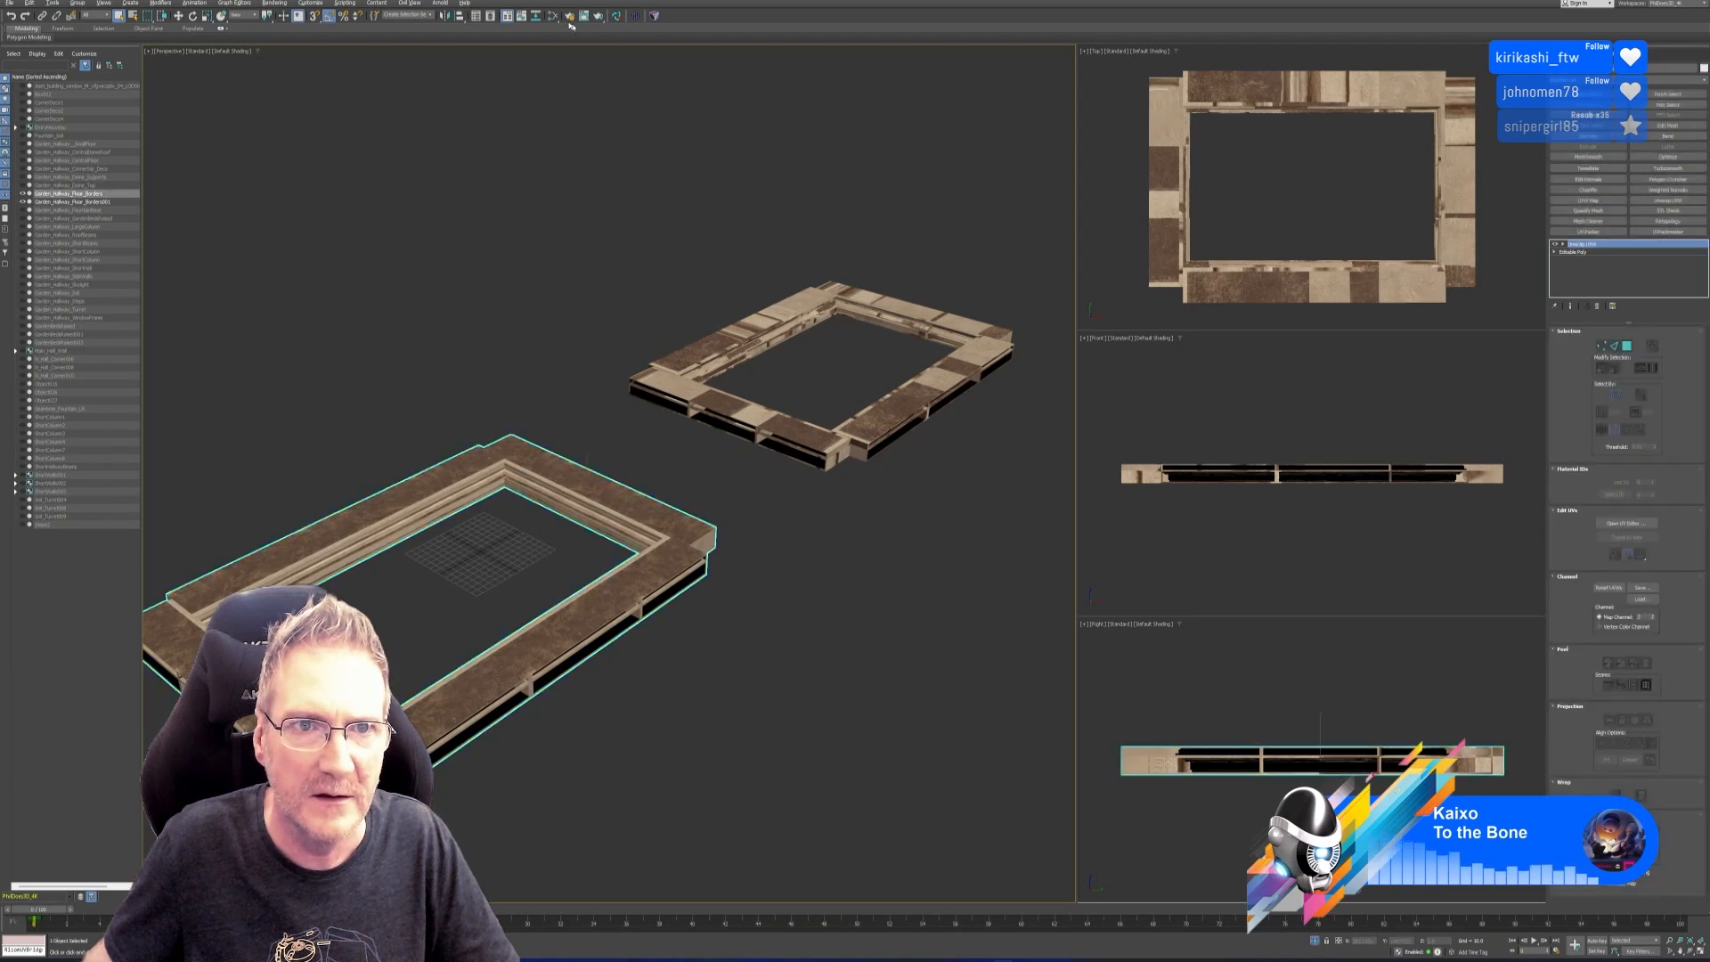
left_click(554, 16)
middle_click_drag(771, 441, 768, 207)
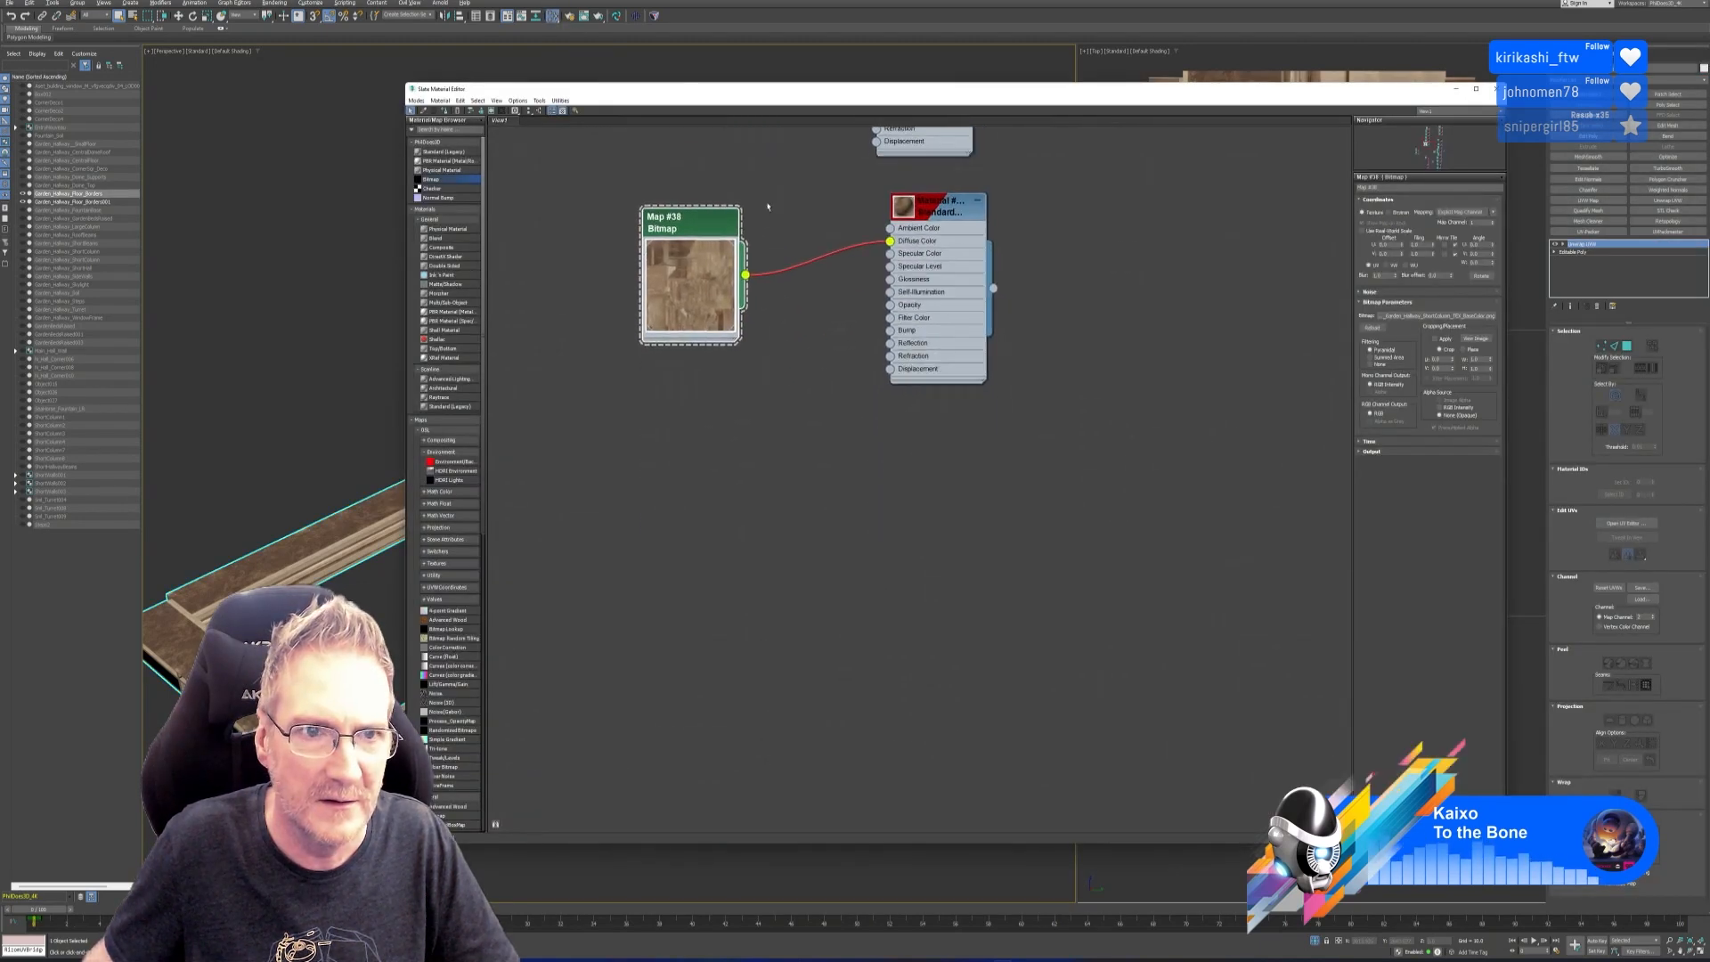
double_click(456, 153)
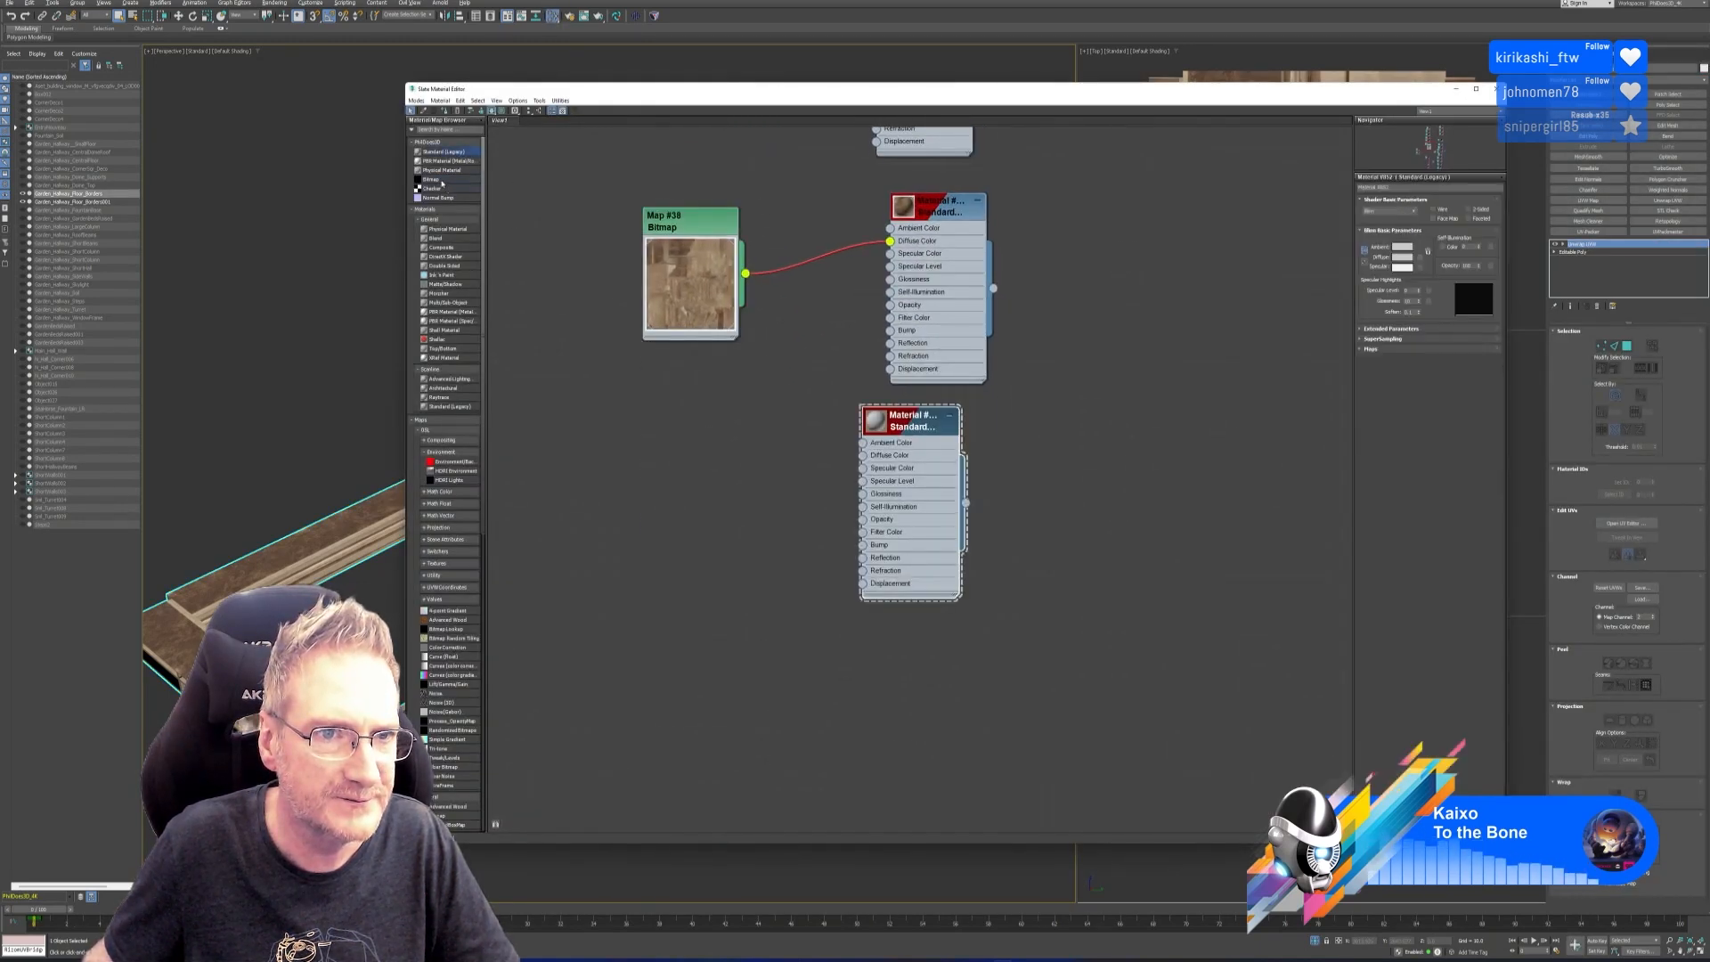
Load Garden_Hallway_Floor_Borders_diffuse.png into a new Bitmap map and connect it to the new material's Diffuse Color.
left_click(699, 429)
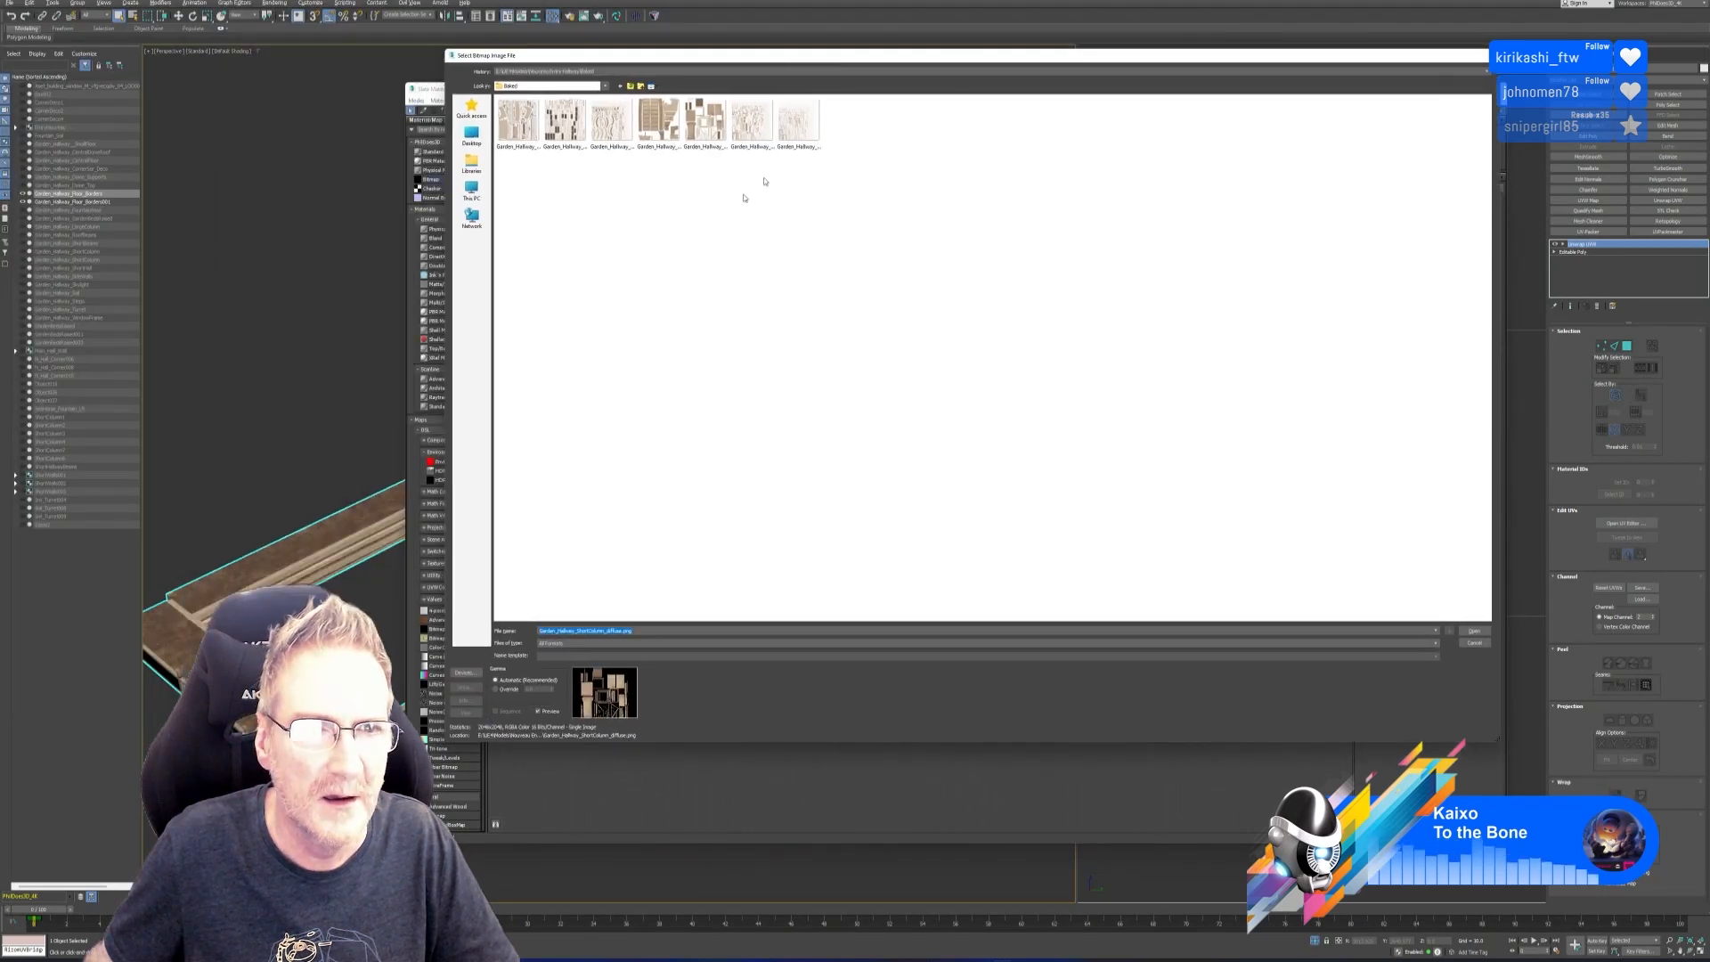
left_click(565, 121)
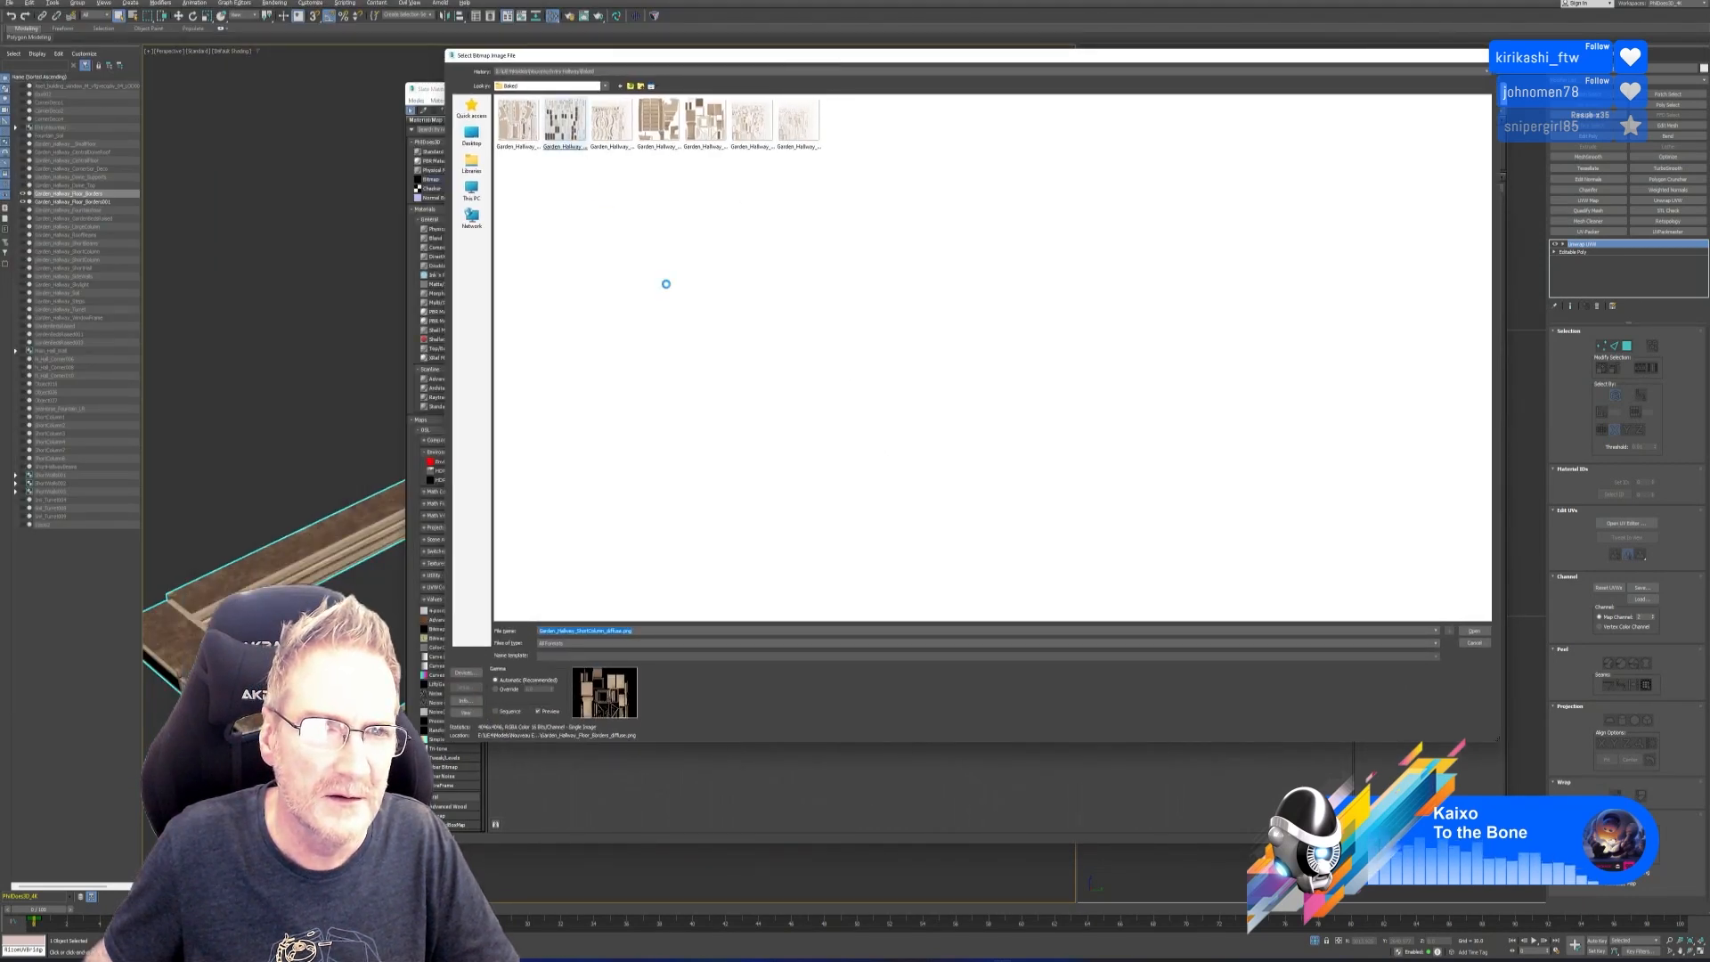
key("Return")
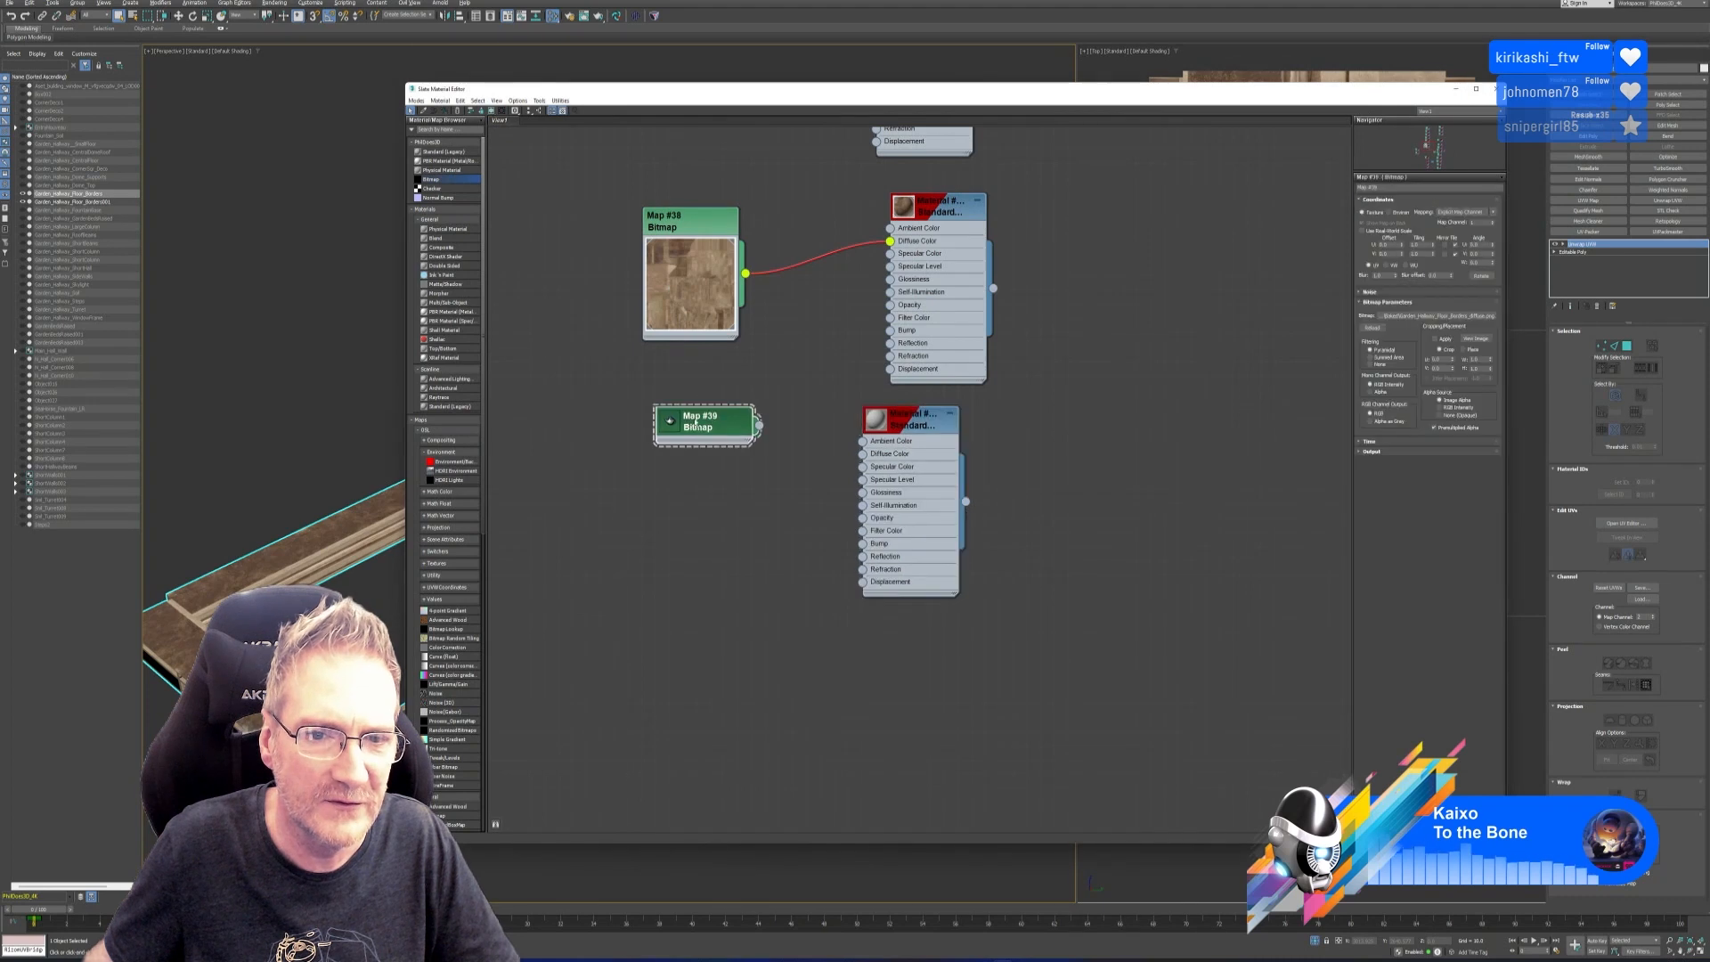
left_click_drag(759, 476, 871, 456)
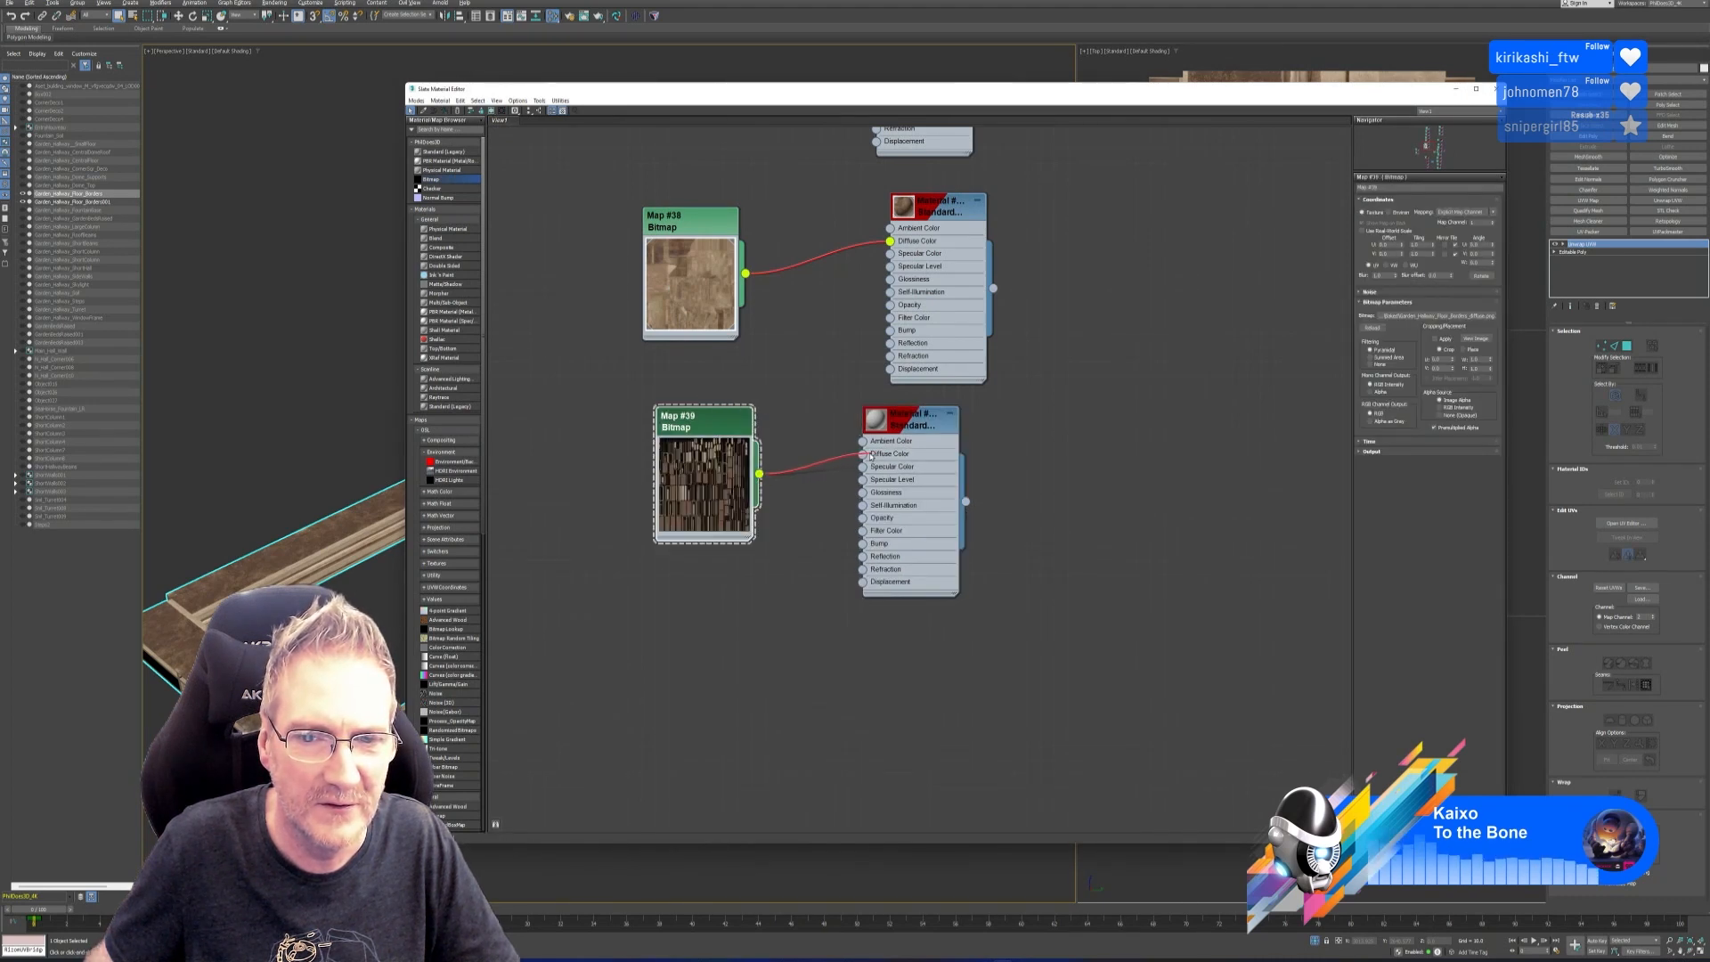
Assign the new Standard material with the baked floor border texture to the selected floor border and close the Slate Material Editor.
double_click(901, 419)
right_click(901, 417)
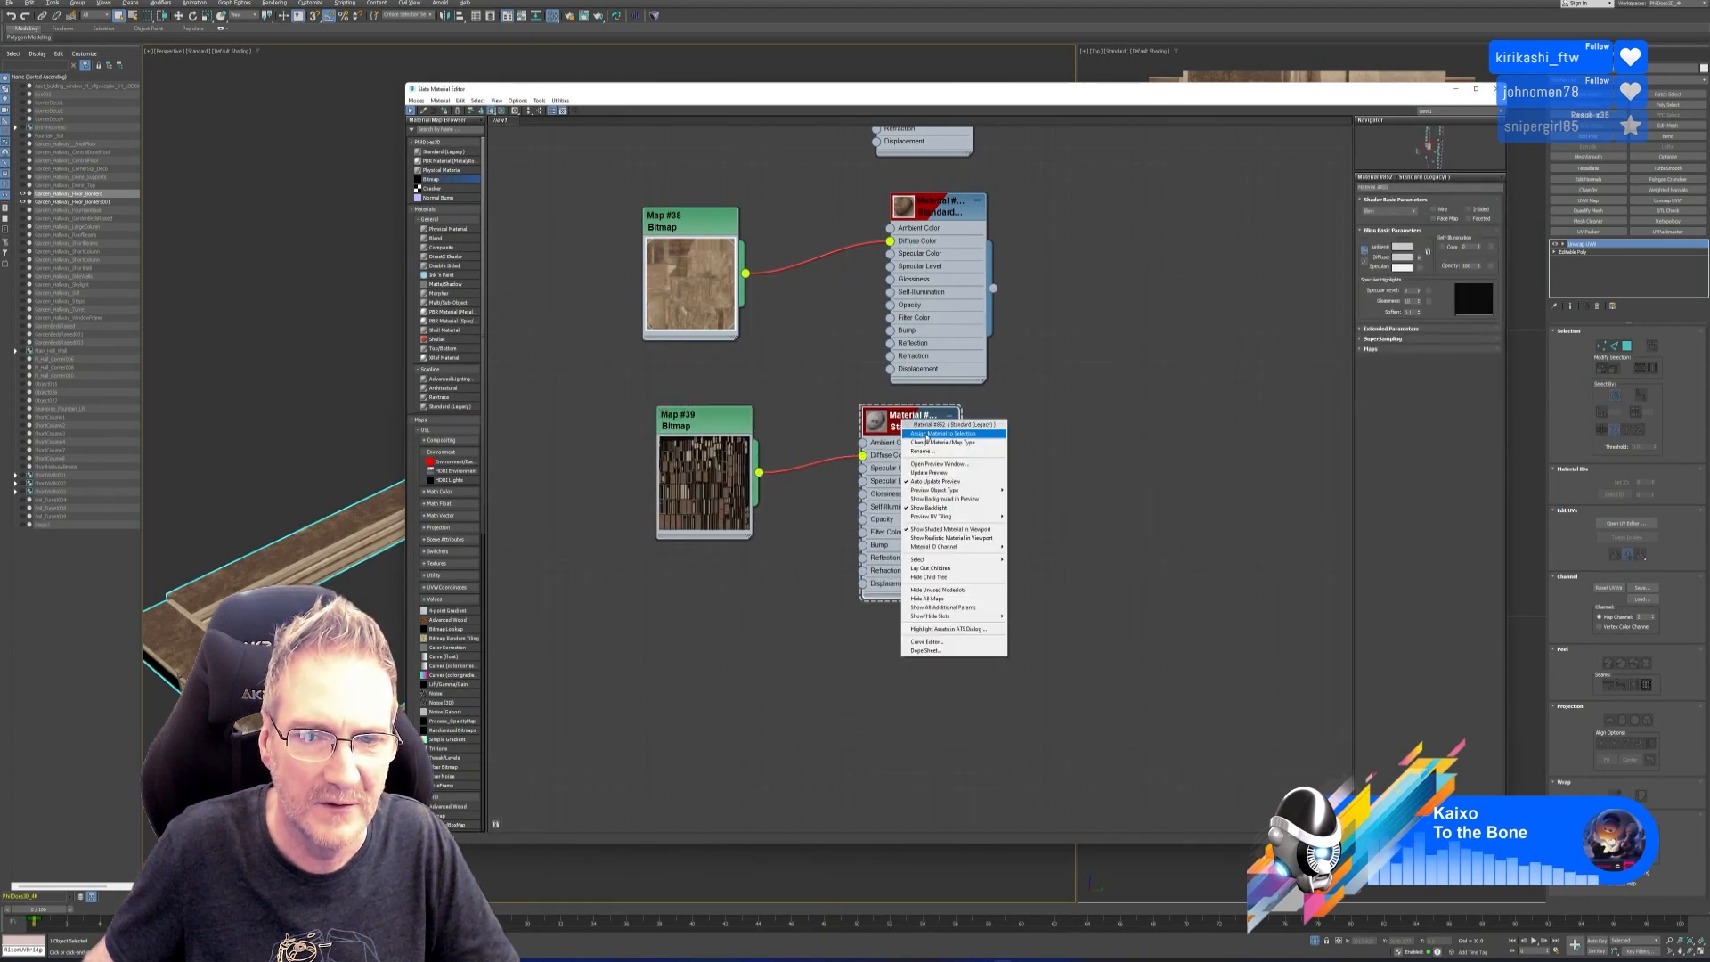
left_click(935, 434)
left_click(1495, 89)
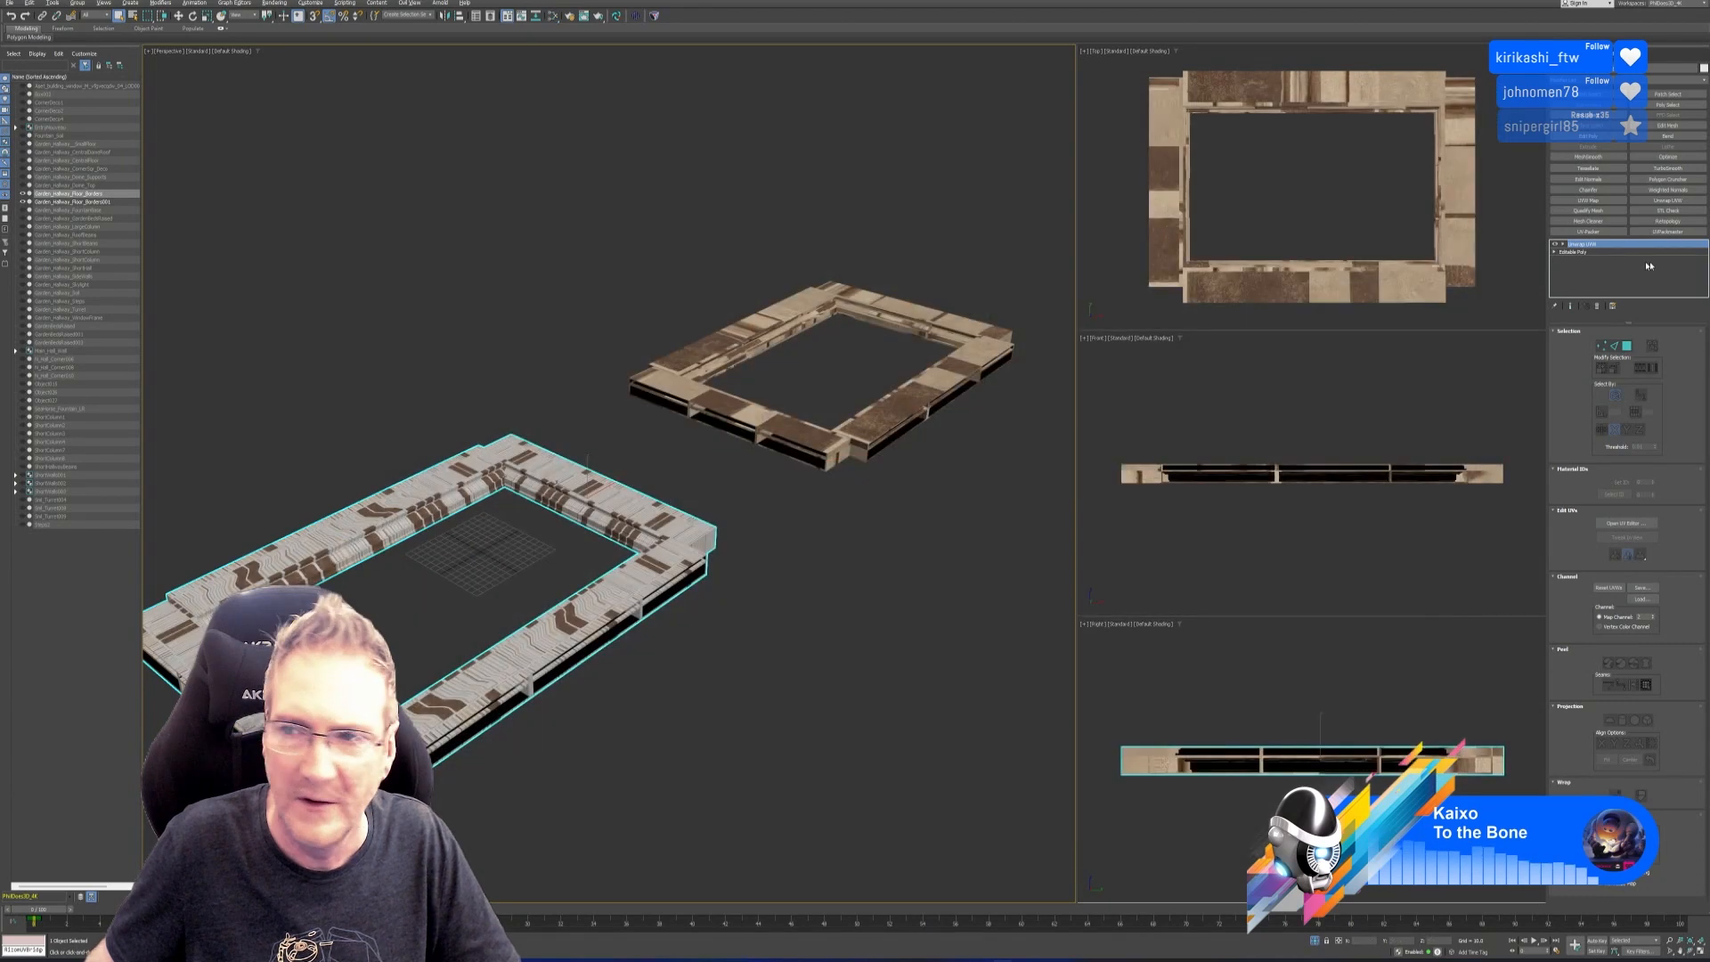
Use Channel Info to copy the floor border's map channel 2 and paste it over map channel 1.
left_click(1627, 56)
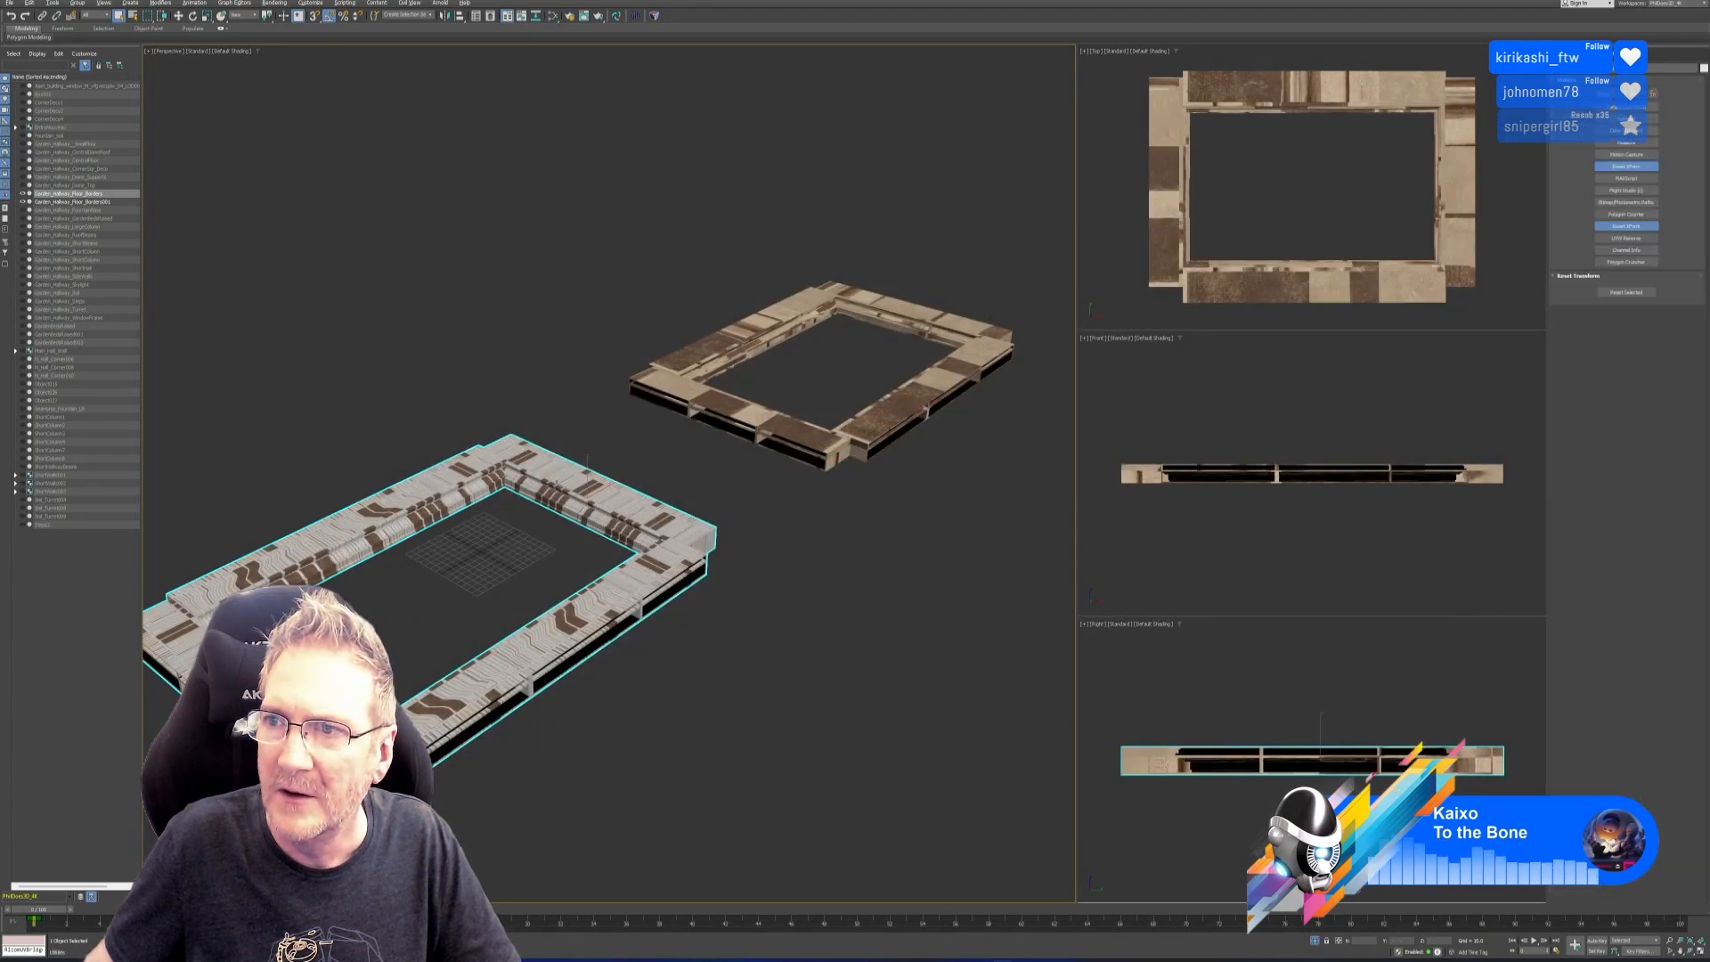
left_click(1627, 251)
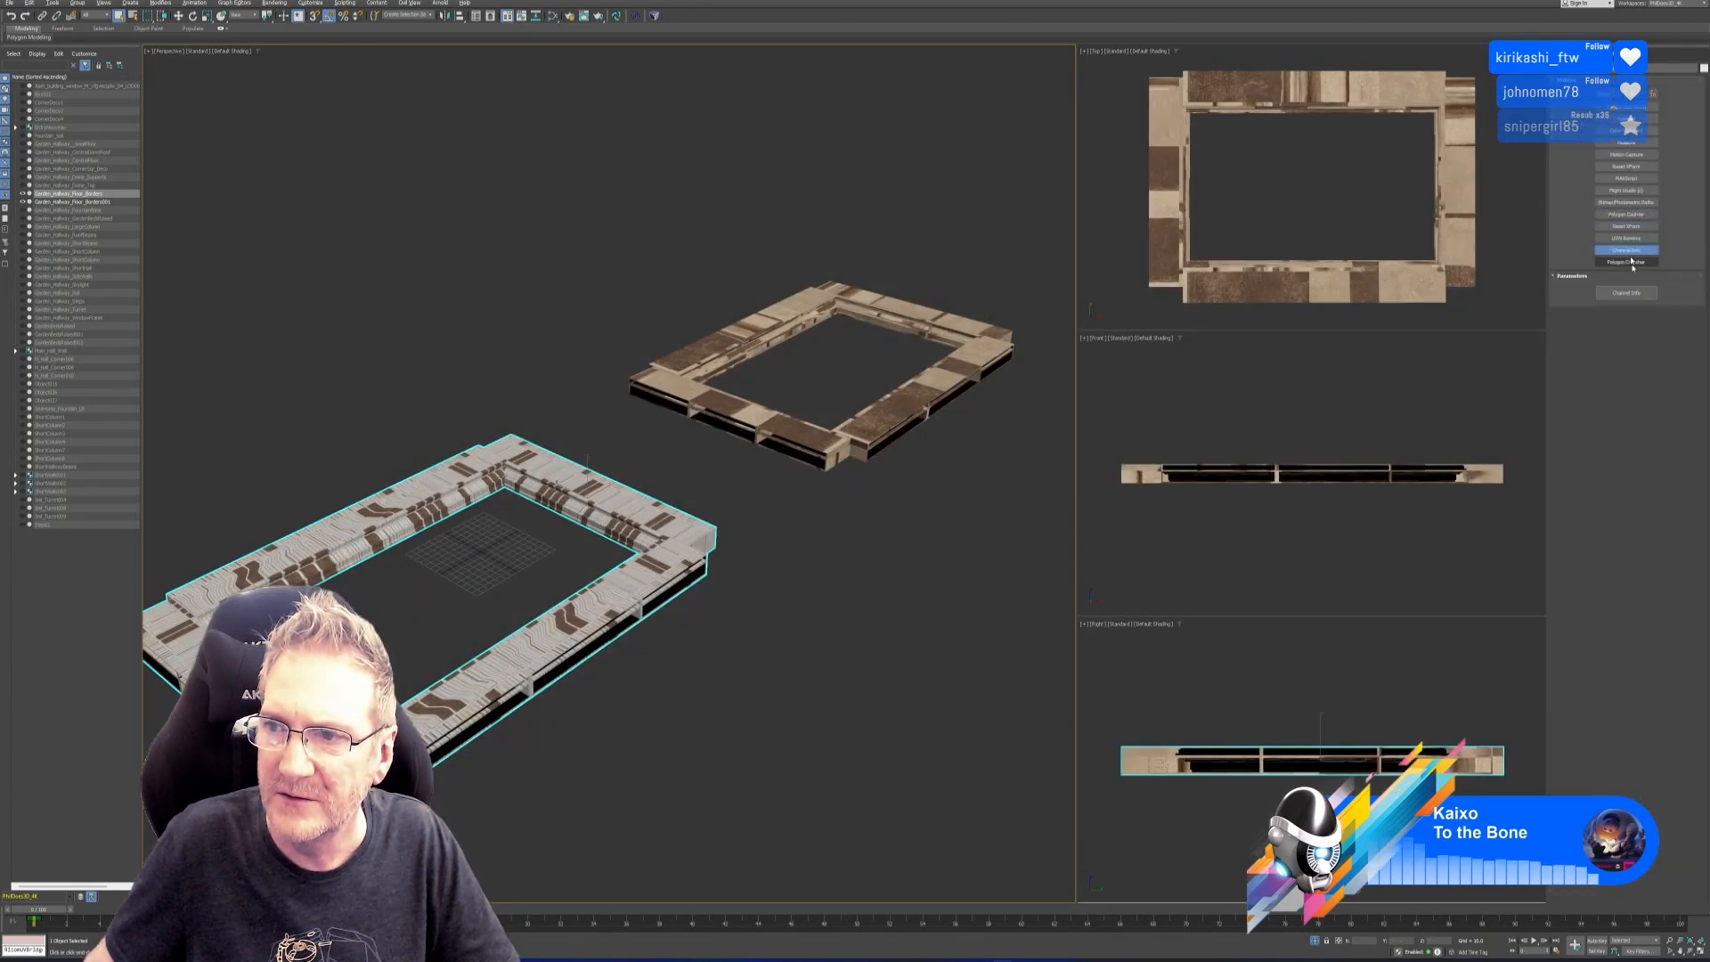
left_click(1626, 292)
right_click(81, 97)
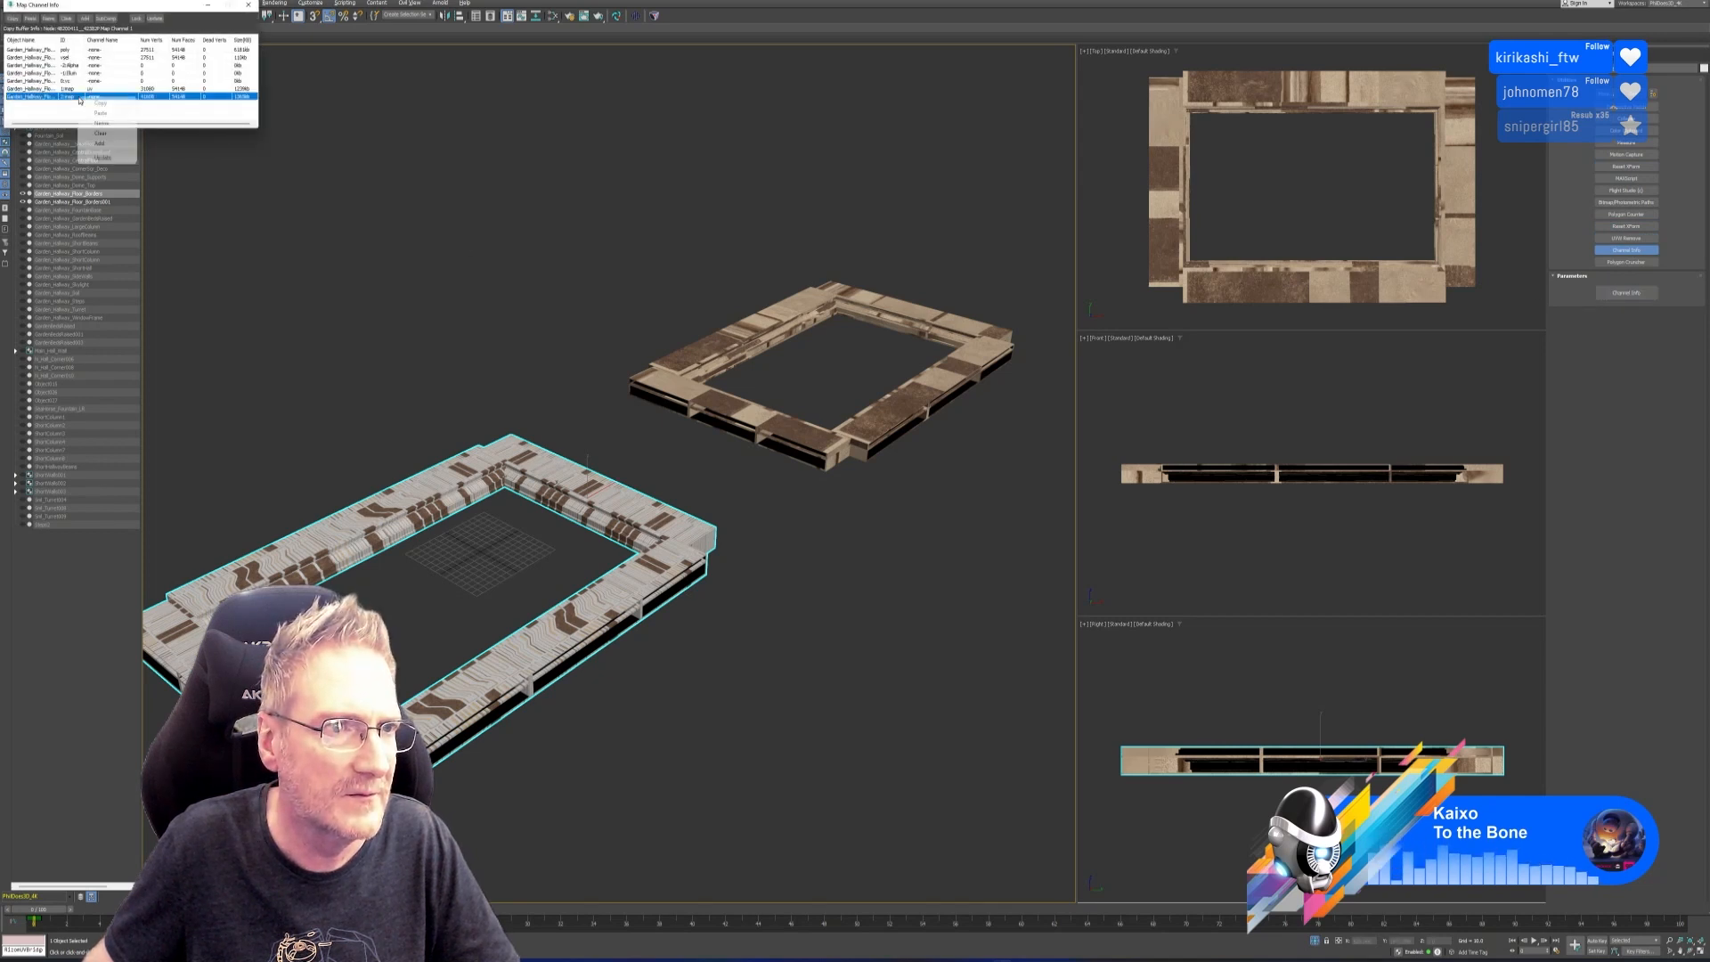
left_click(96, 103)
right_click(82, 89)
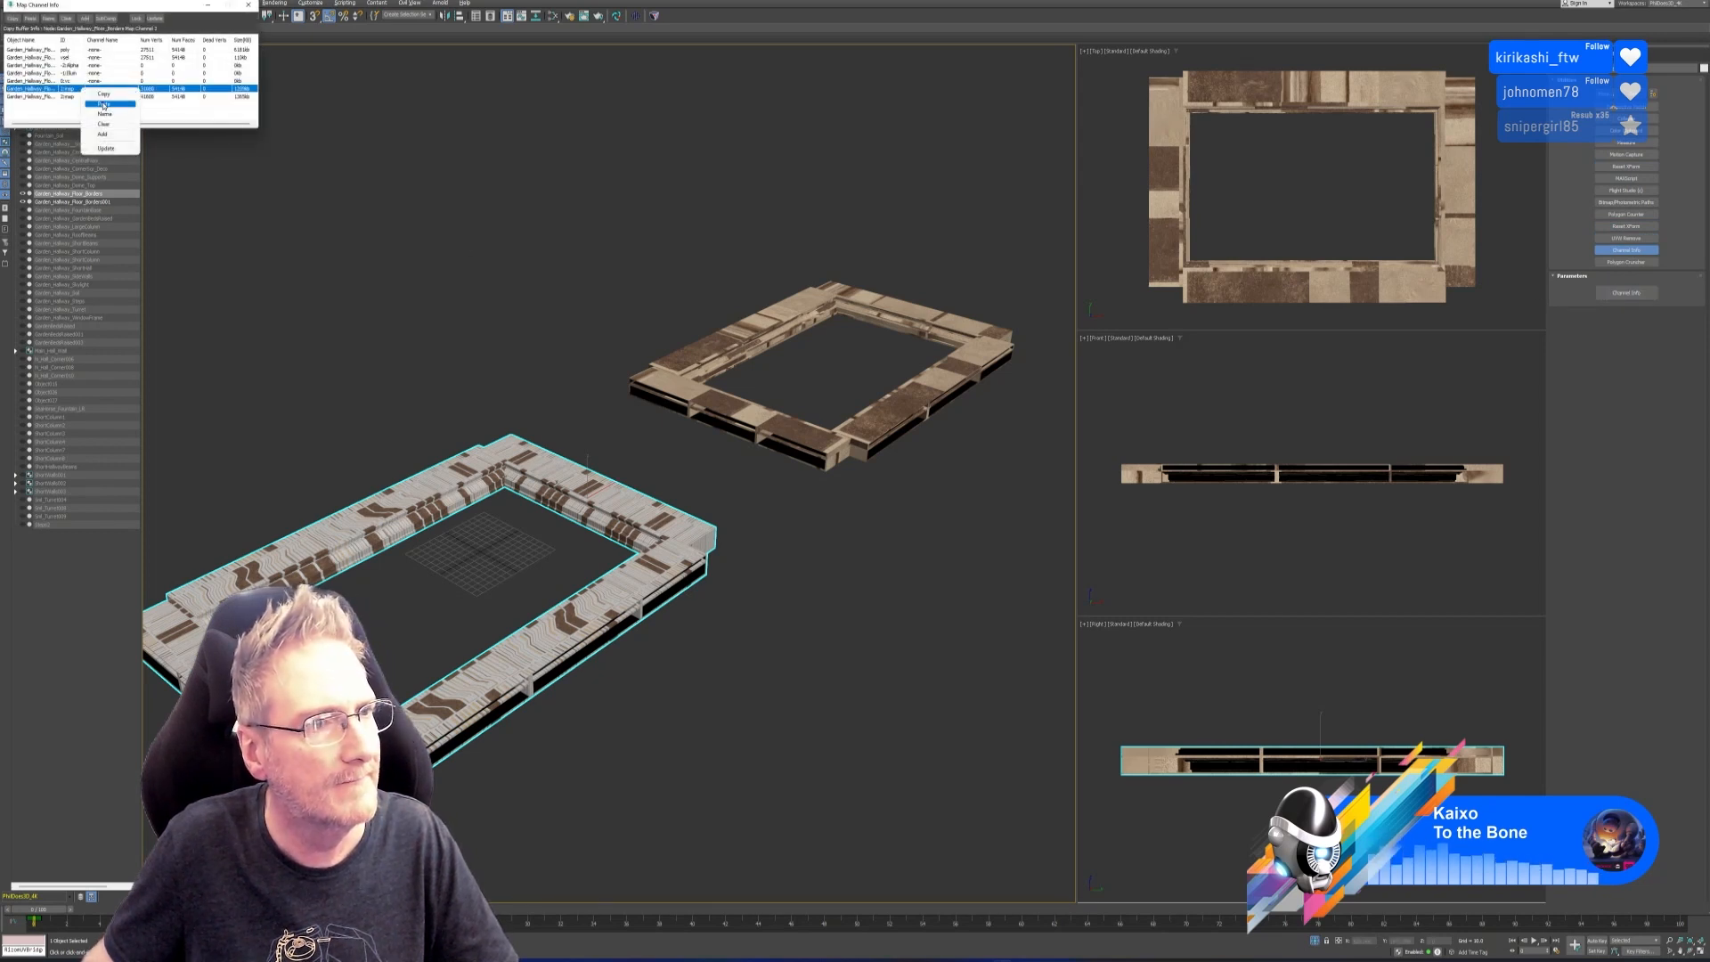
left_click(103, 103)
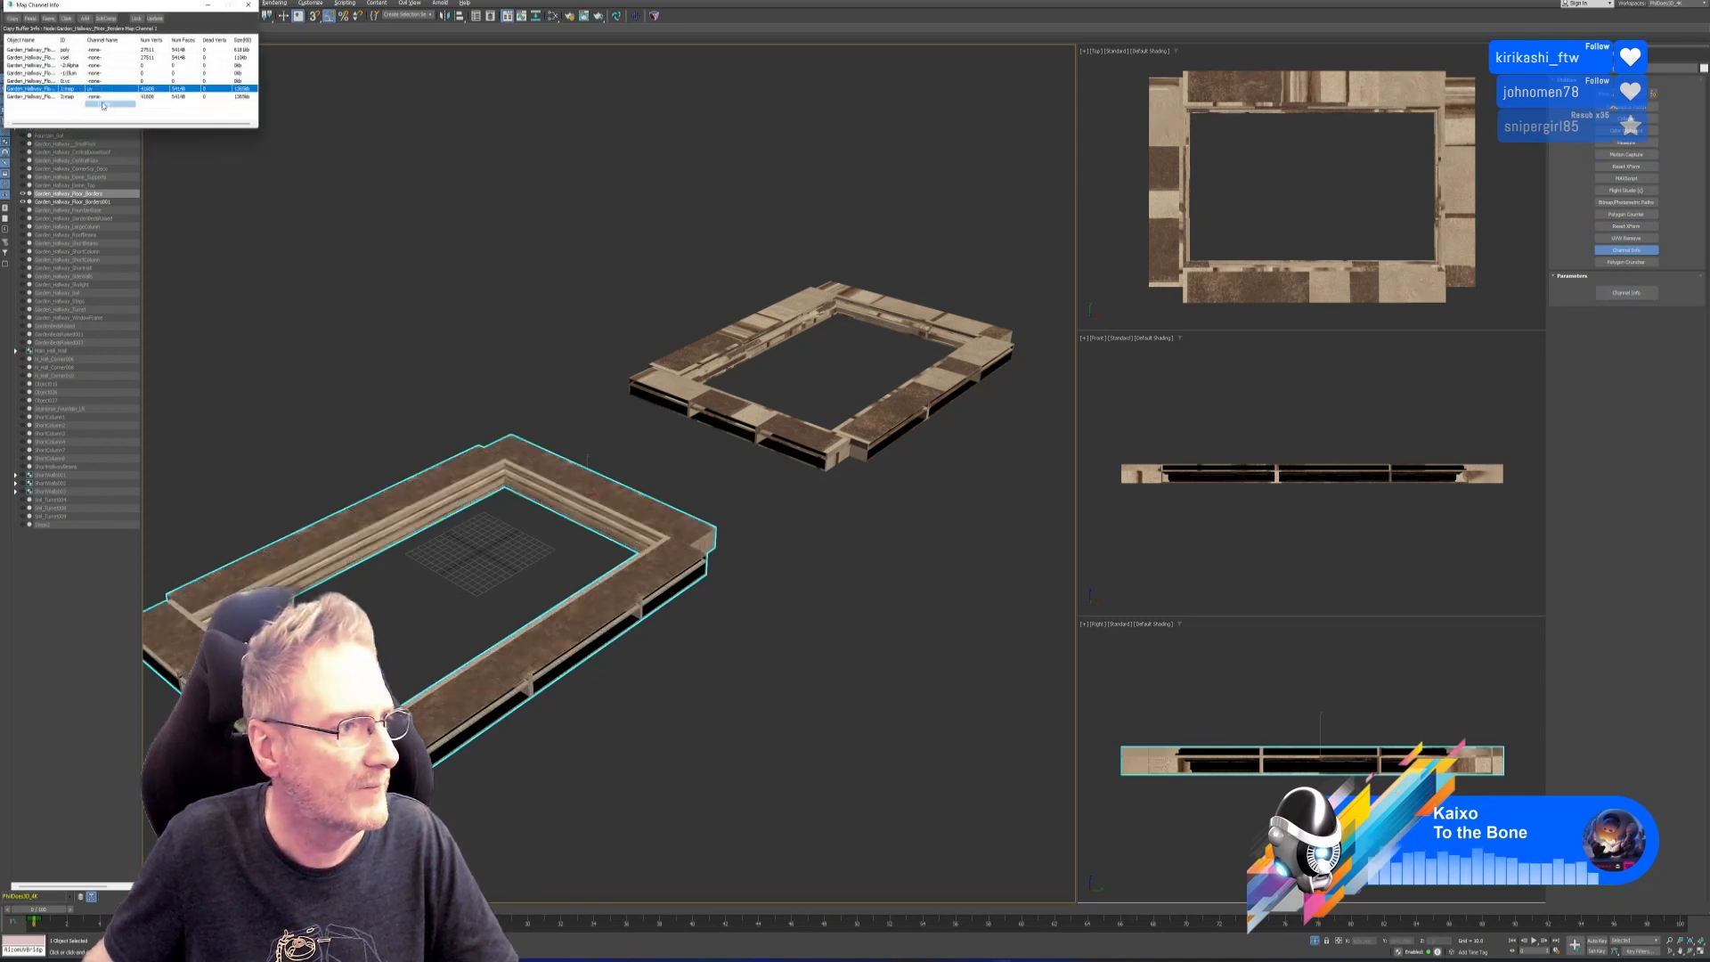
left_click(248, 5)
Apply Reset XForm to the floor border and collapse its entire modifier stack.
left_click(1571, 55)
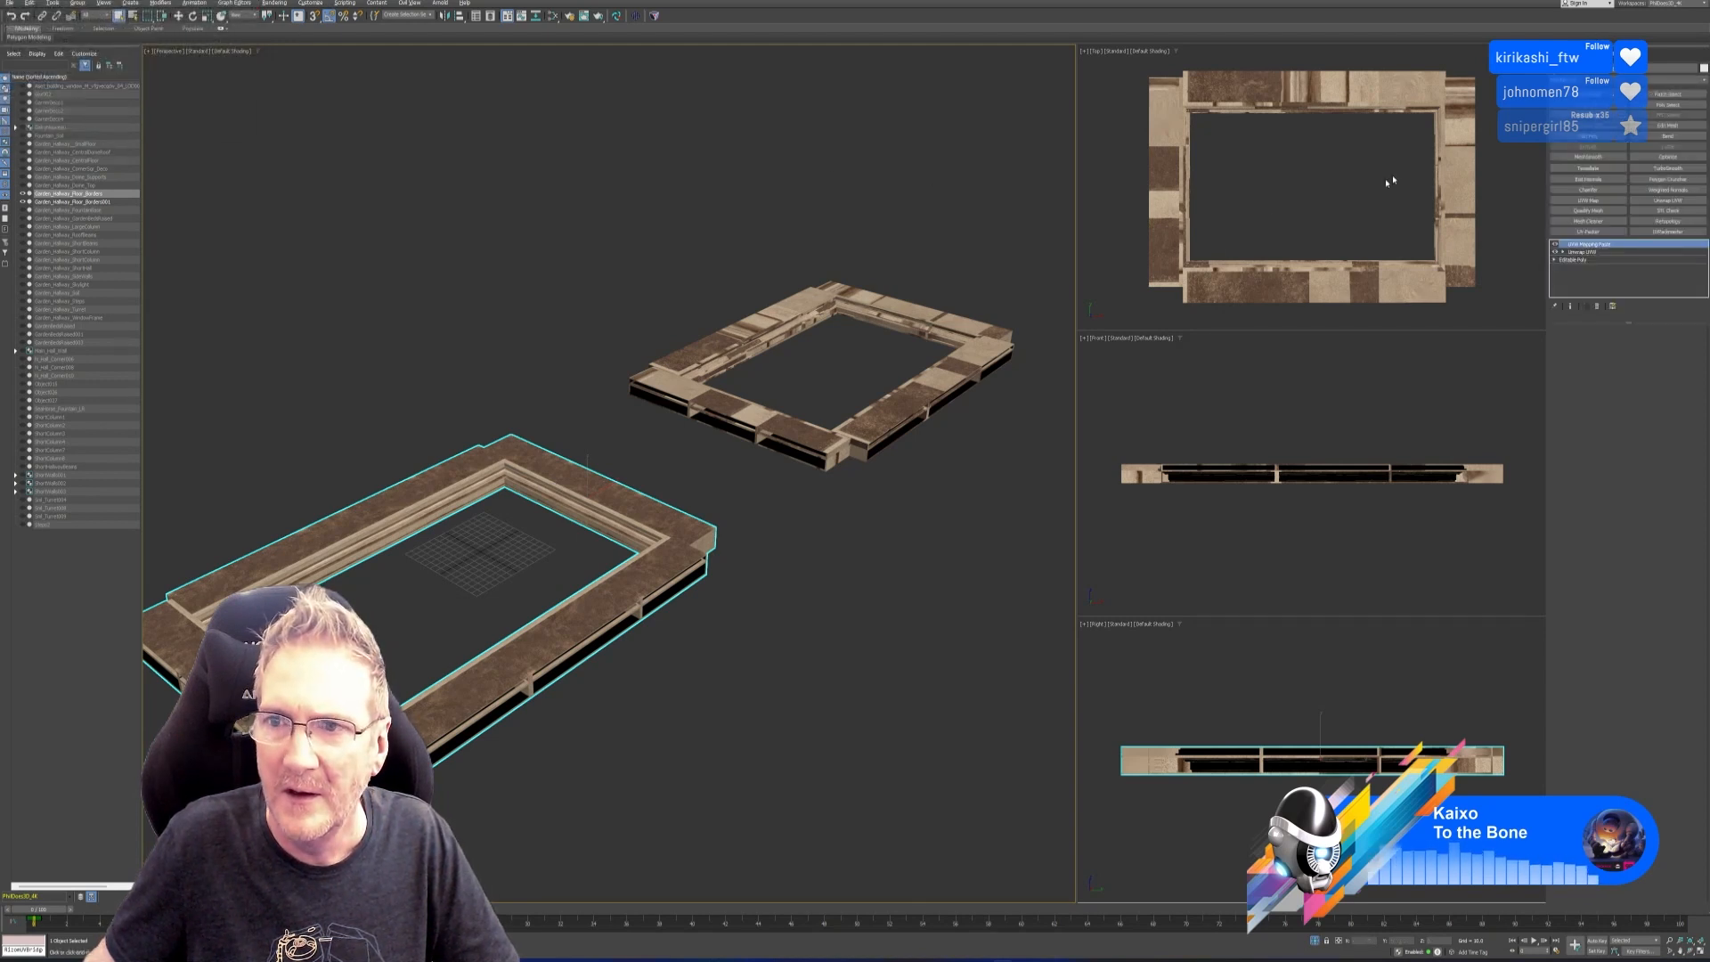
middle_click_drag(498, 430, 538, 404)
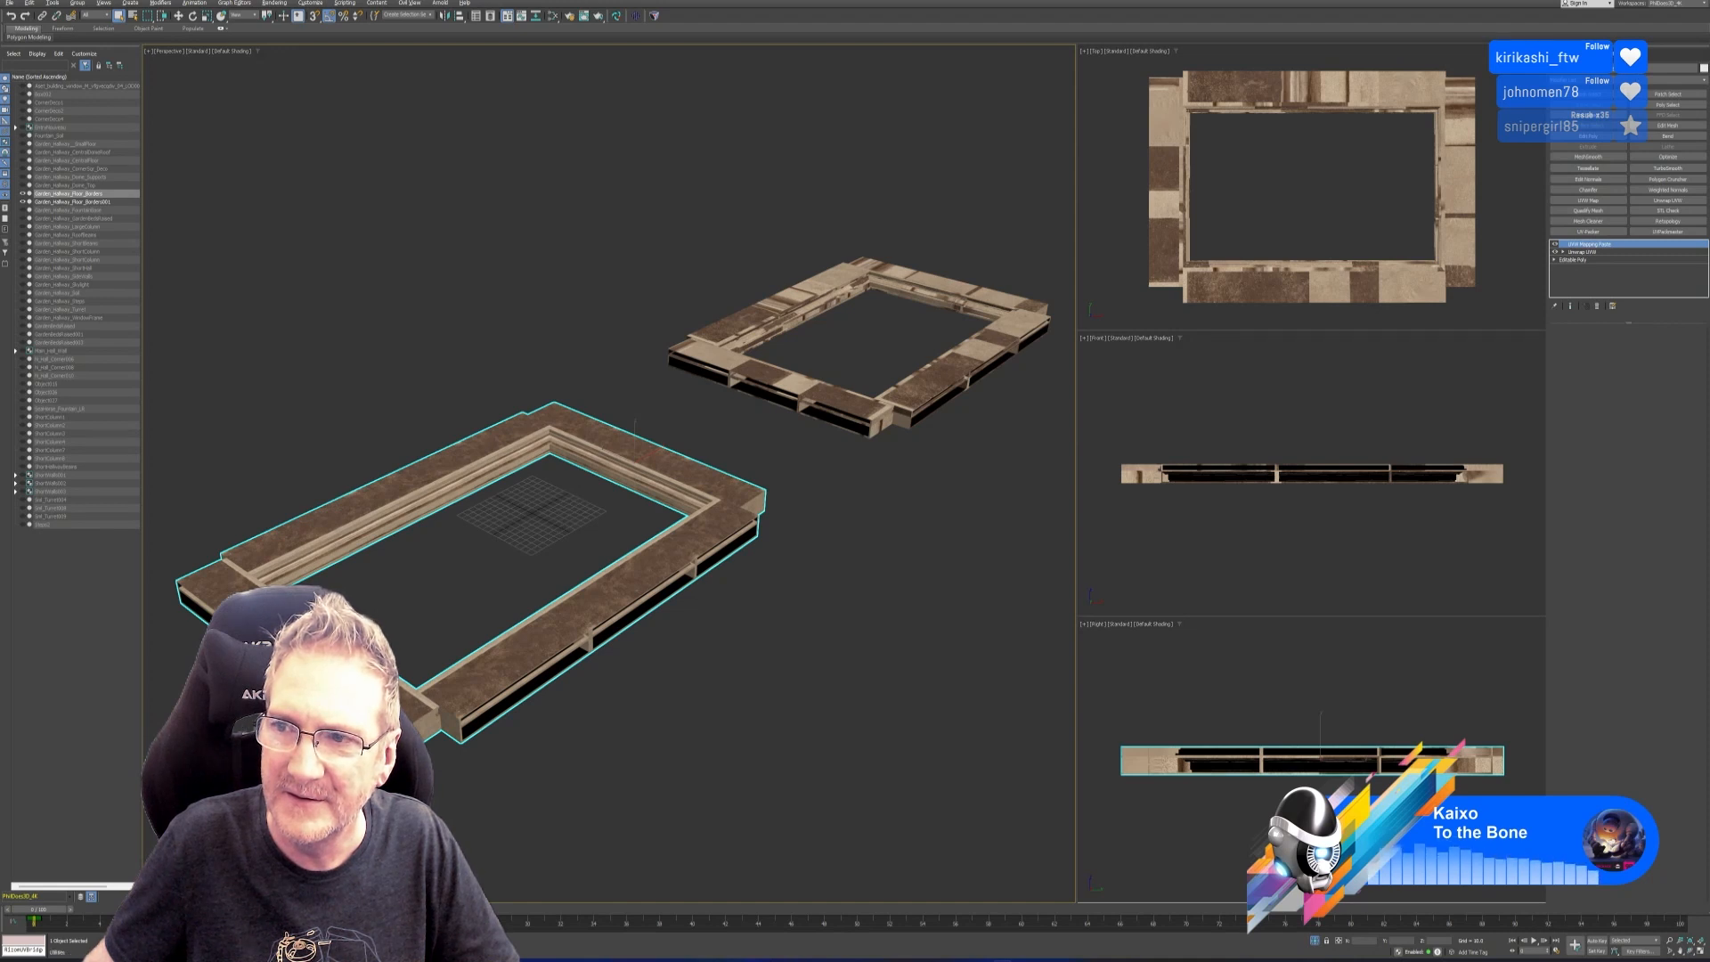
left_click(1630, 55)
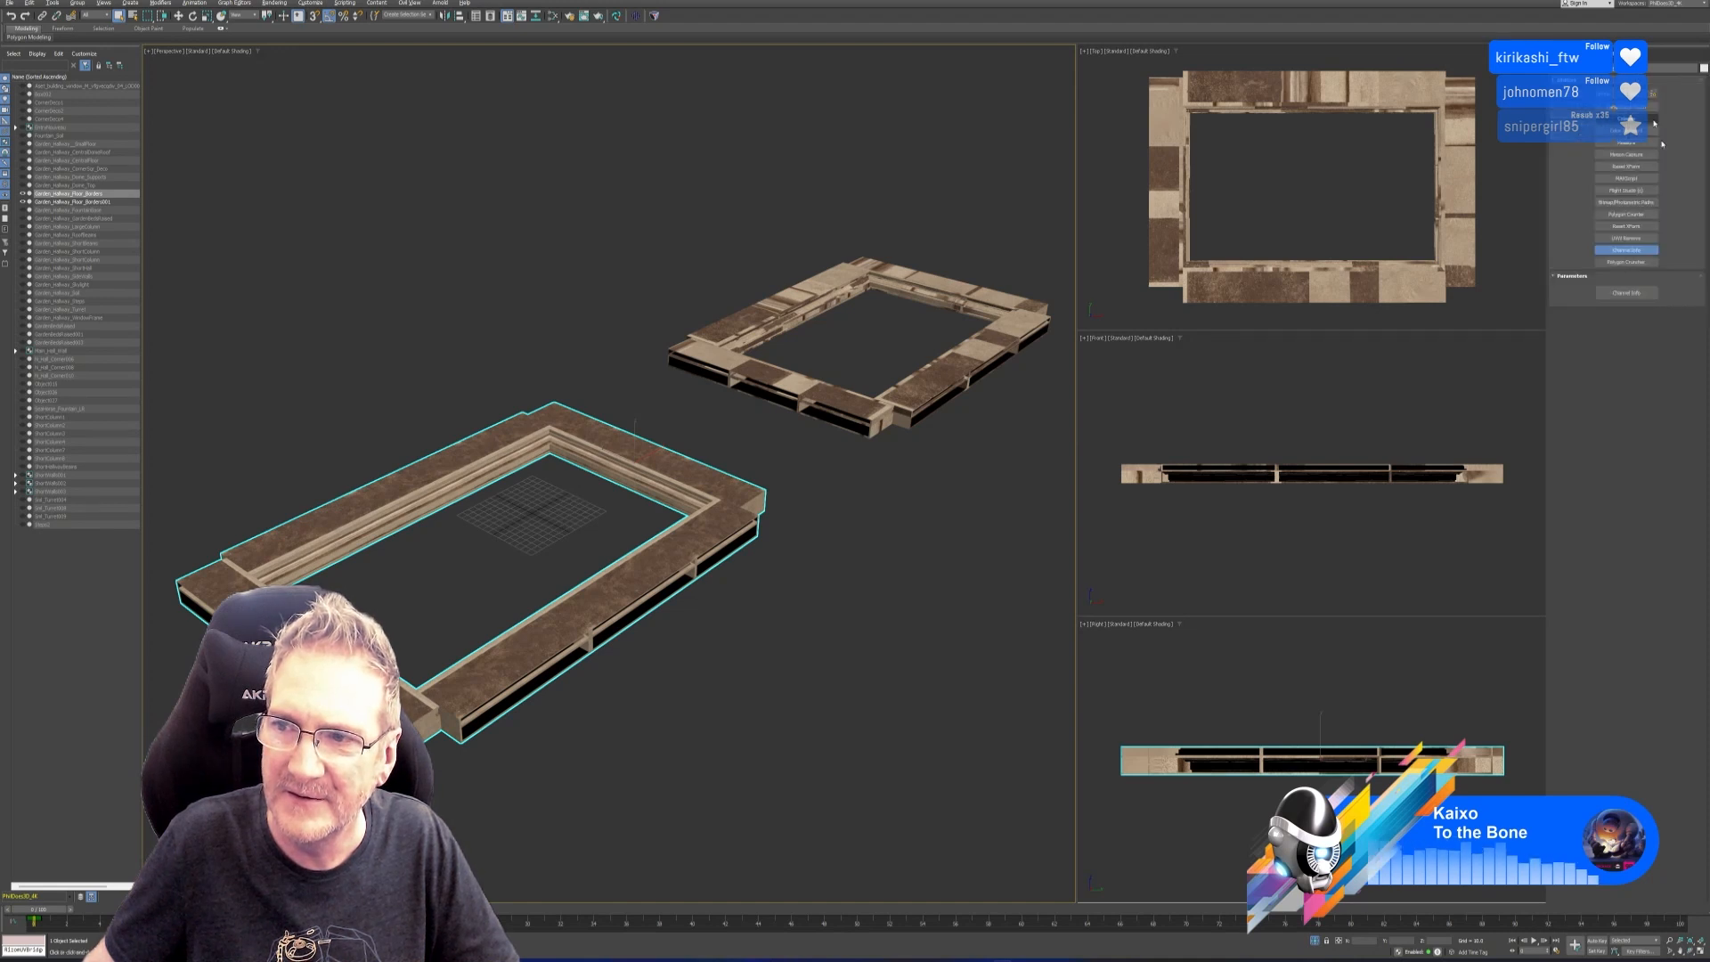
left_click(1625, 226)
left_click(1626, 292)
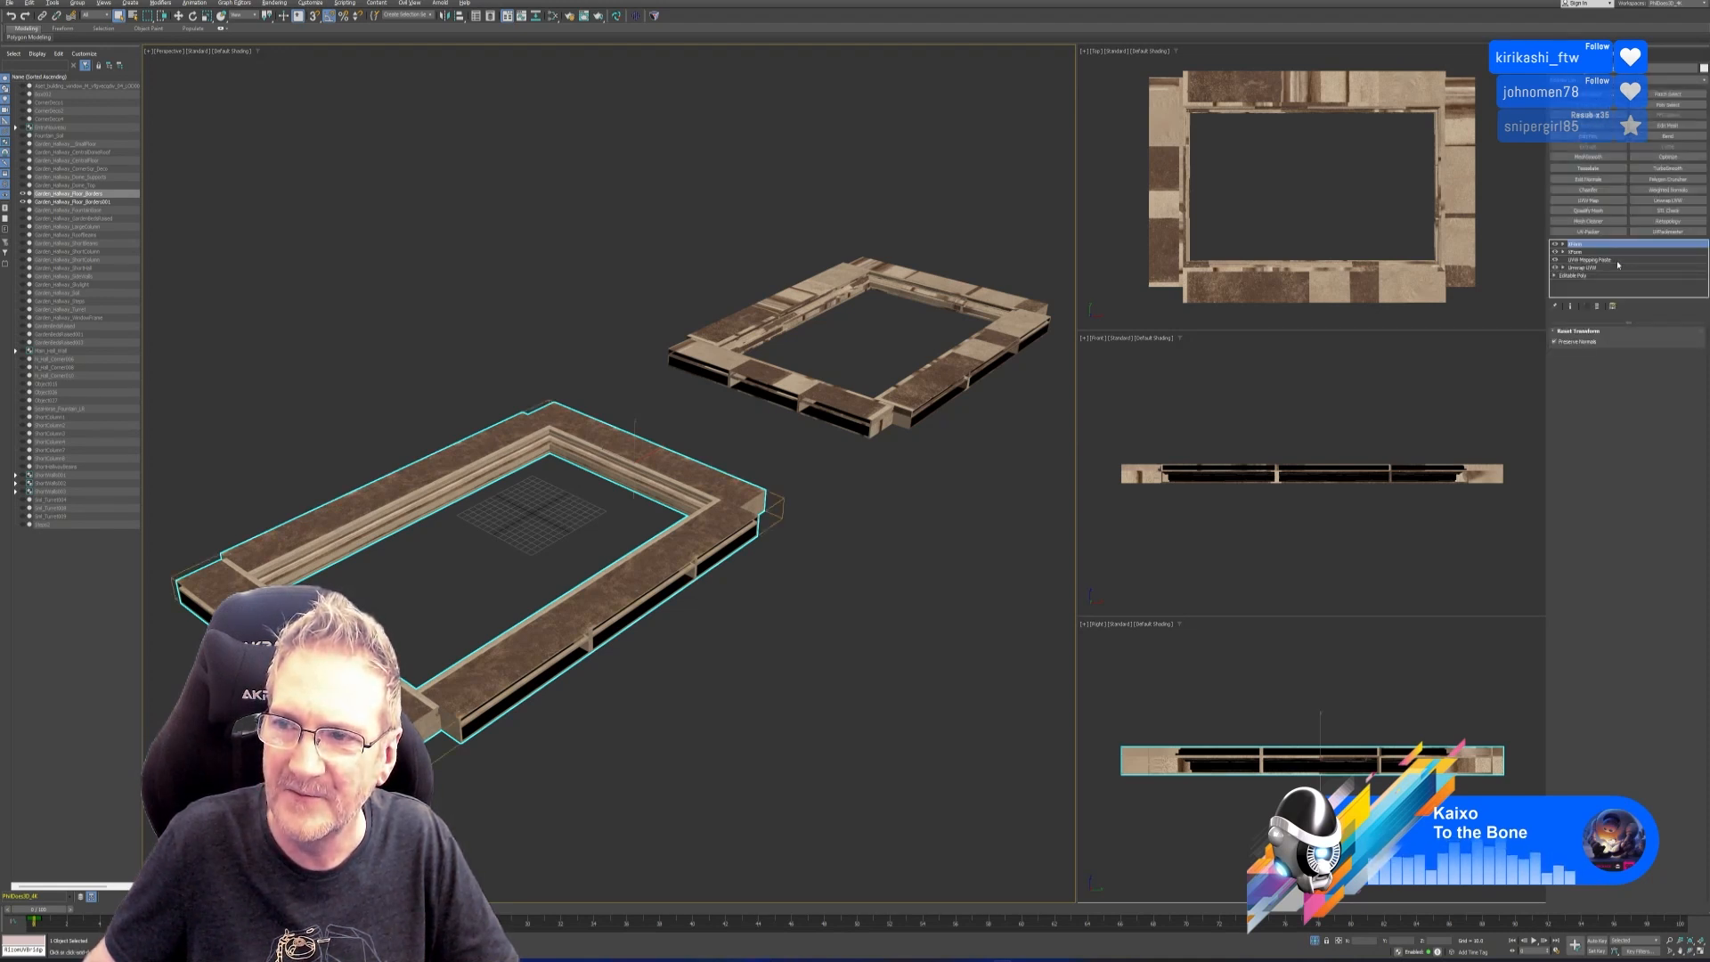
right_click(1587, 253)
left_click(1603, 346)
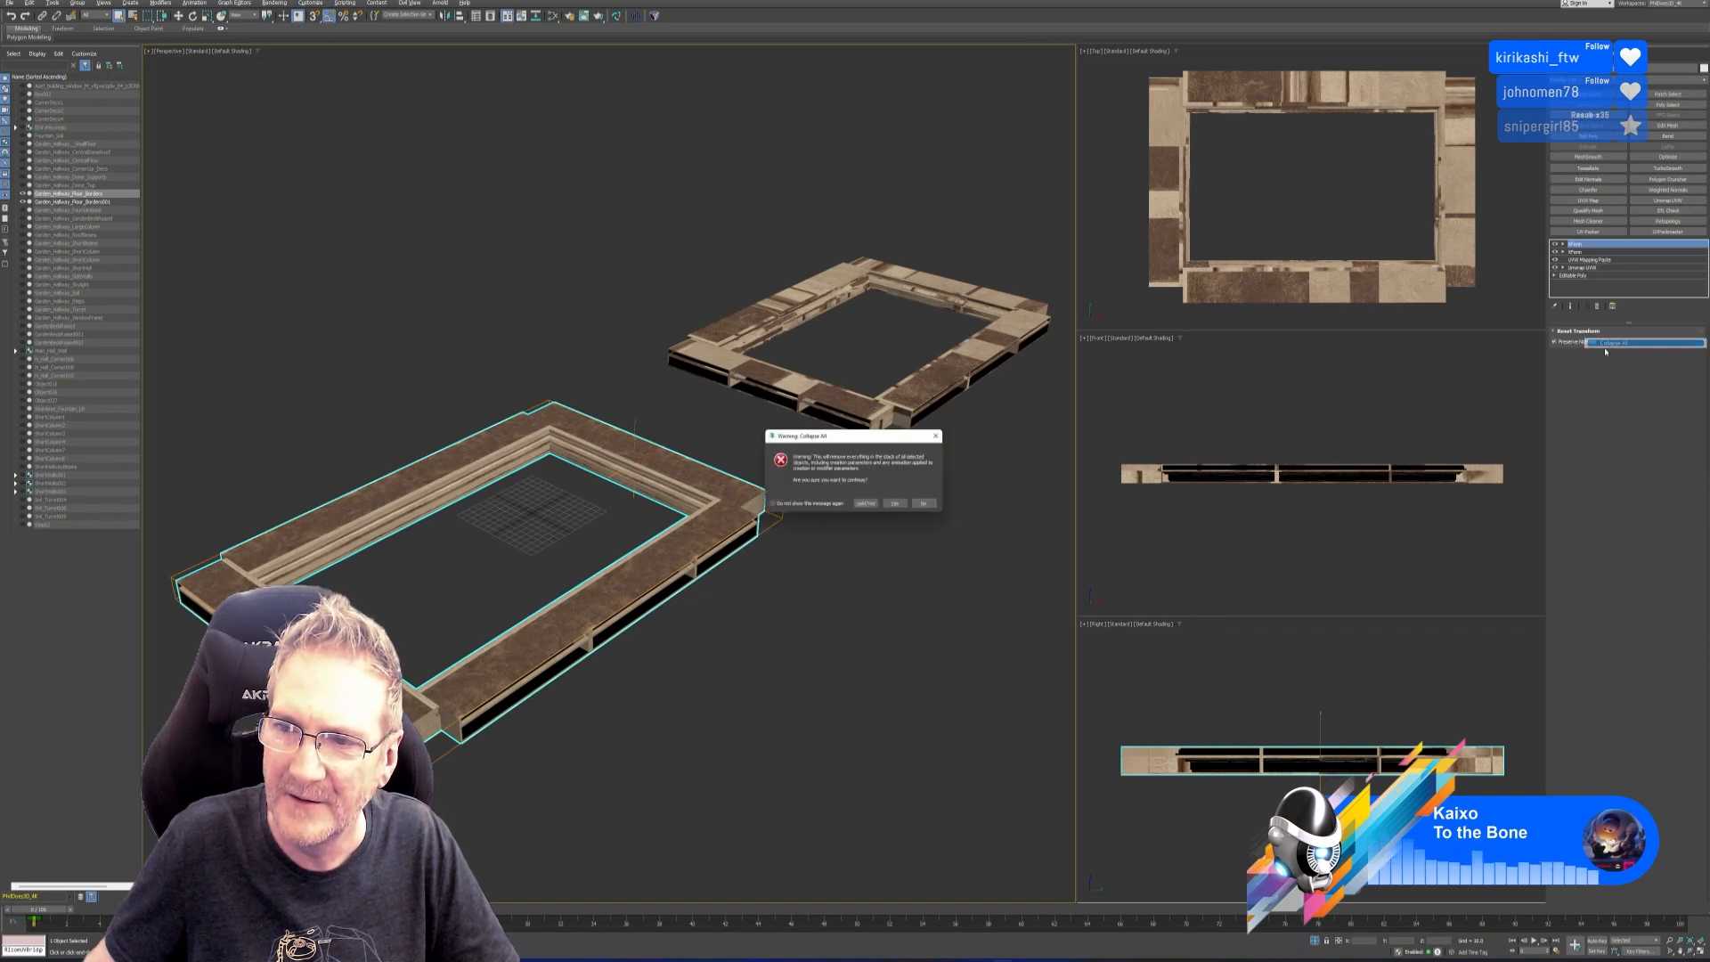
left_click(897, 505)
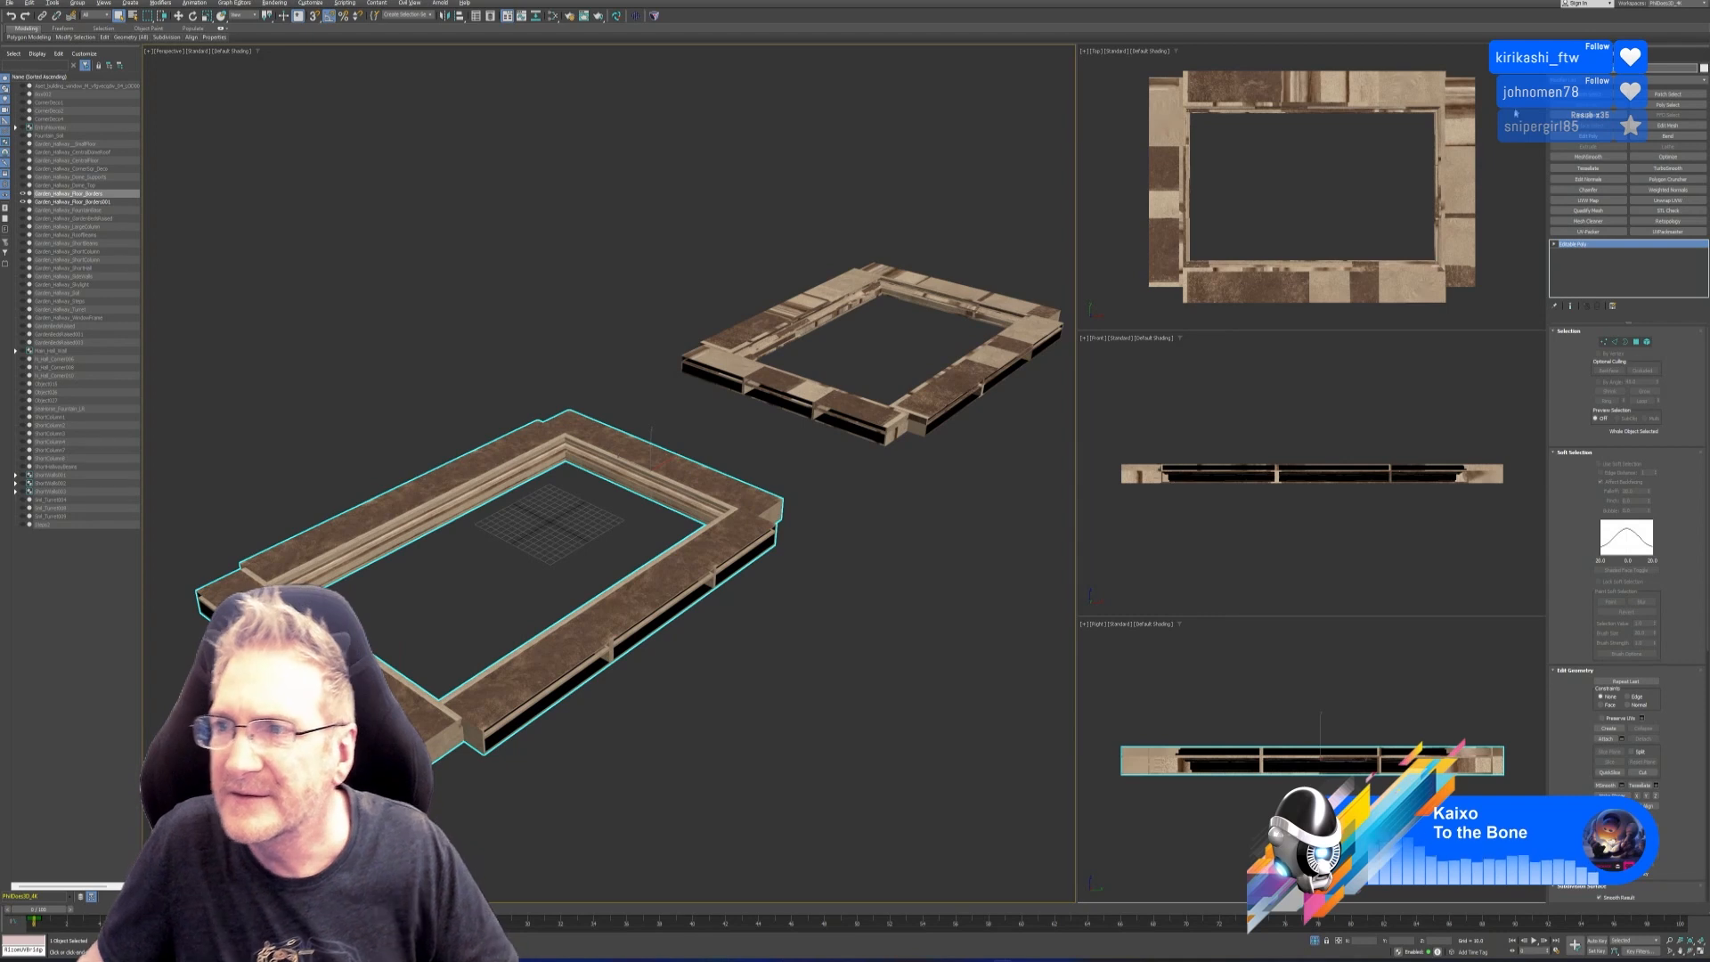
Export the selected floor border as the FBX file Garden_Hallway_Floor_Borders with the current export preset.
left_click(10, 4)
mouse_move(35, 137)
left_click(133, 150)
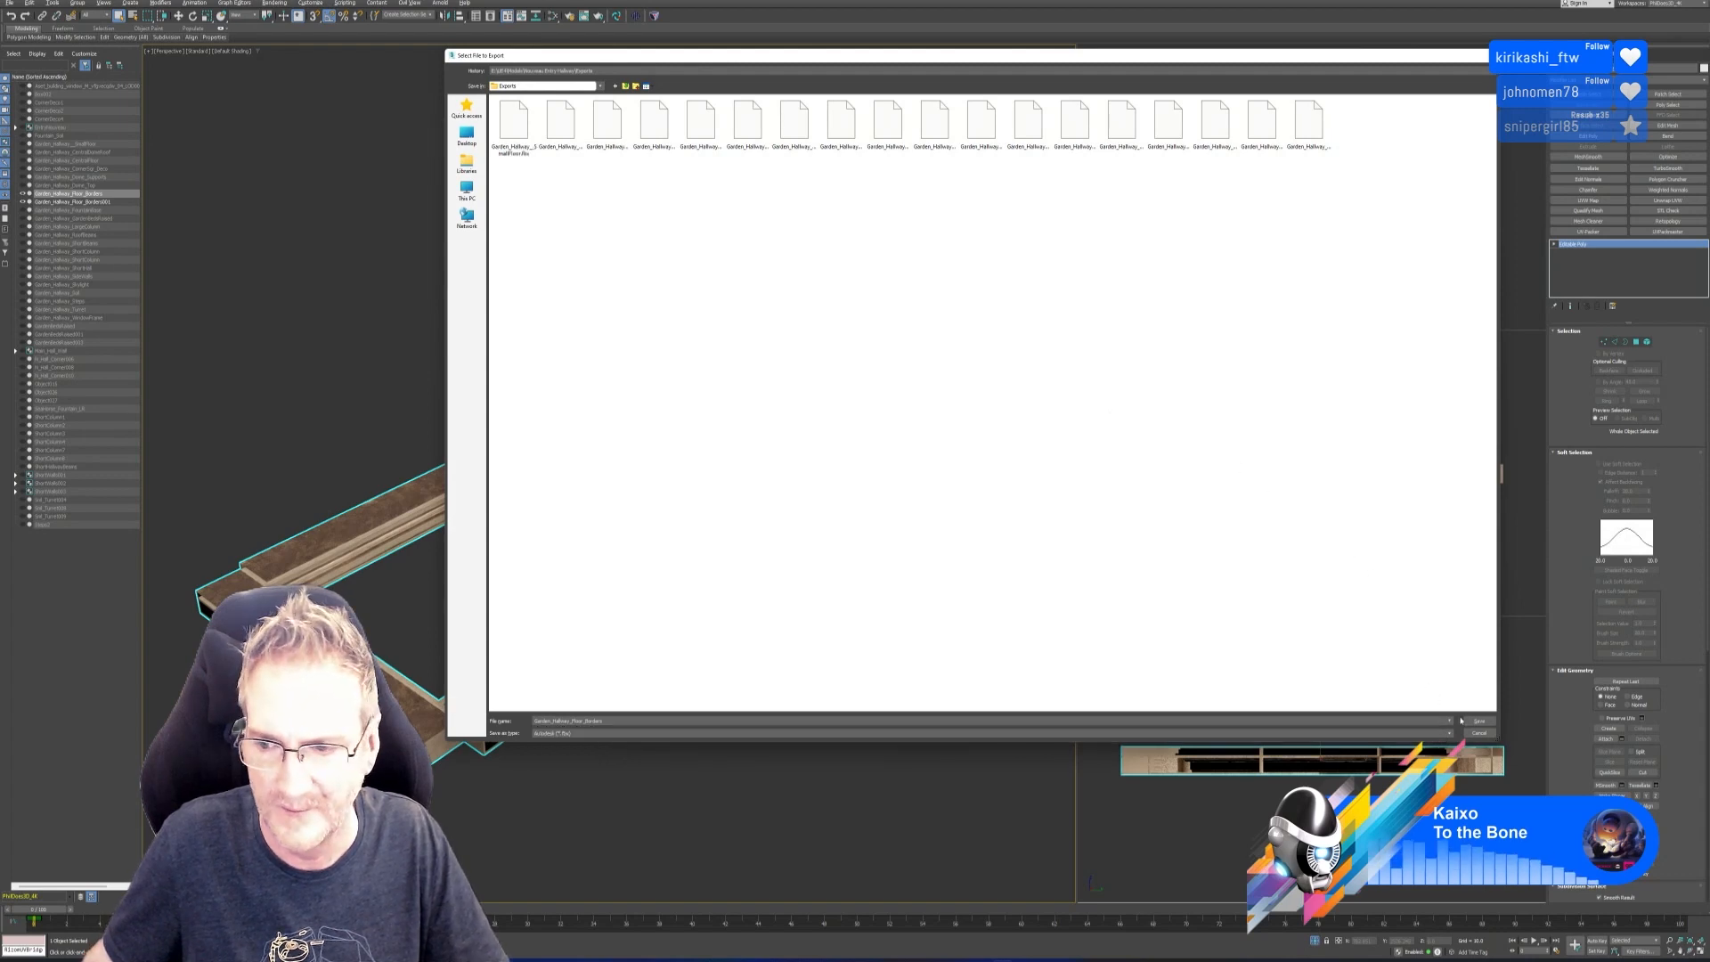
left_click(1465, 720)
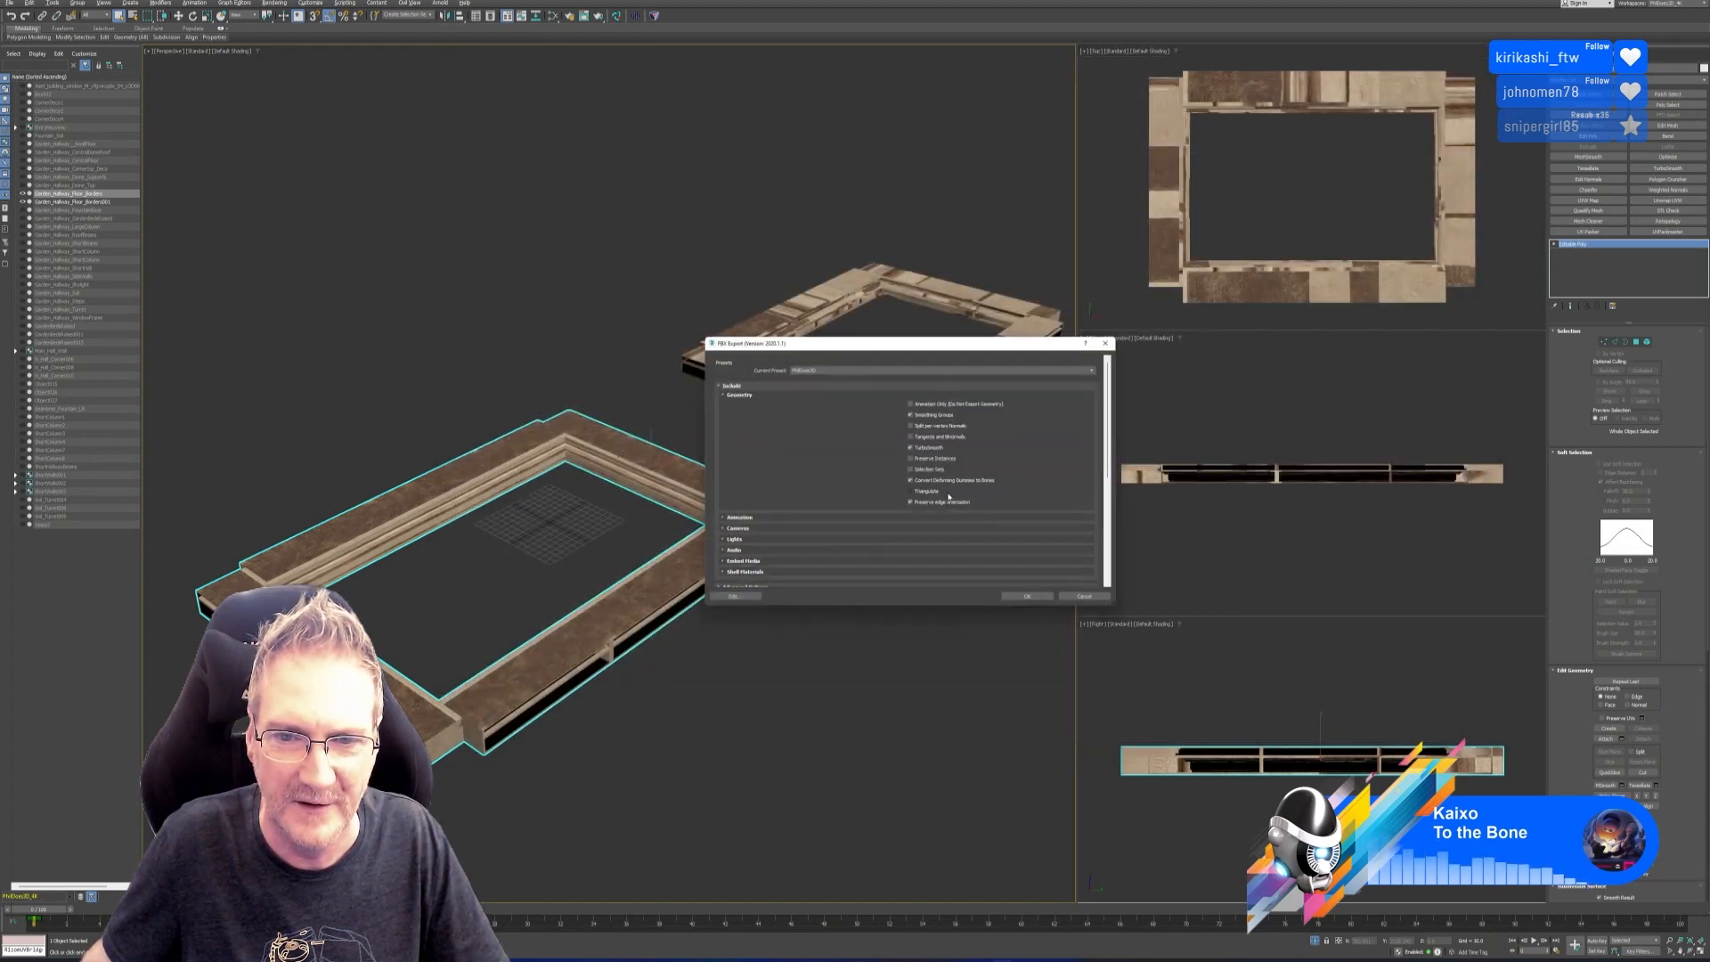
left_click(1020, 597)
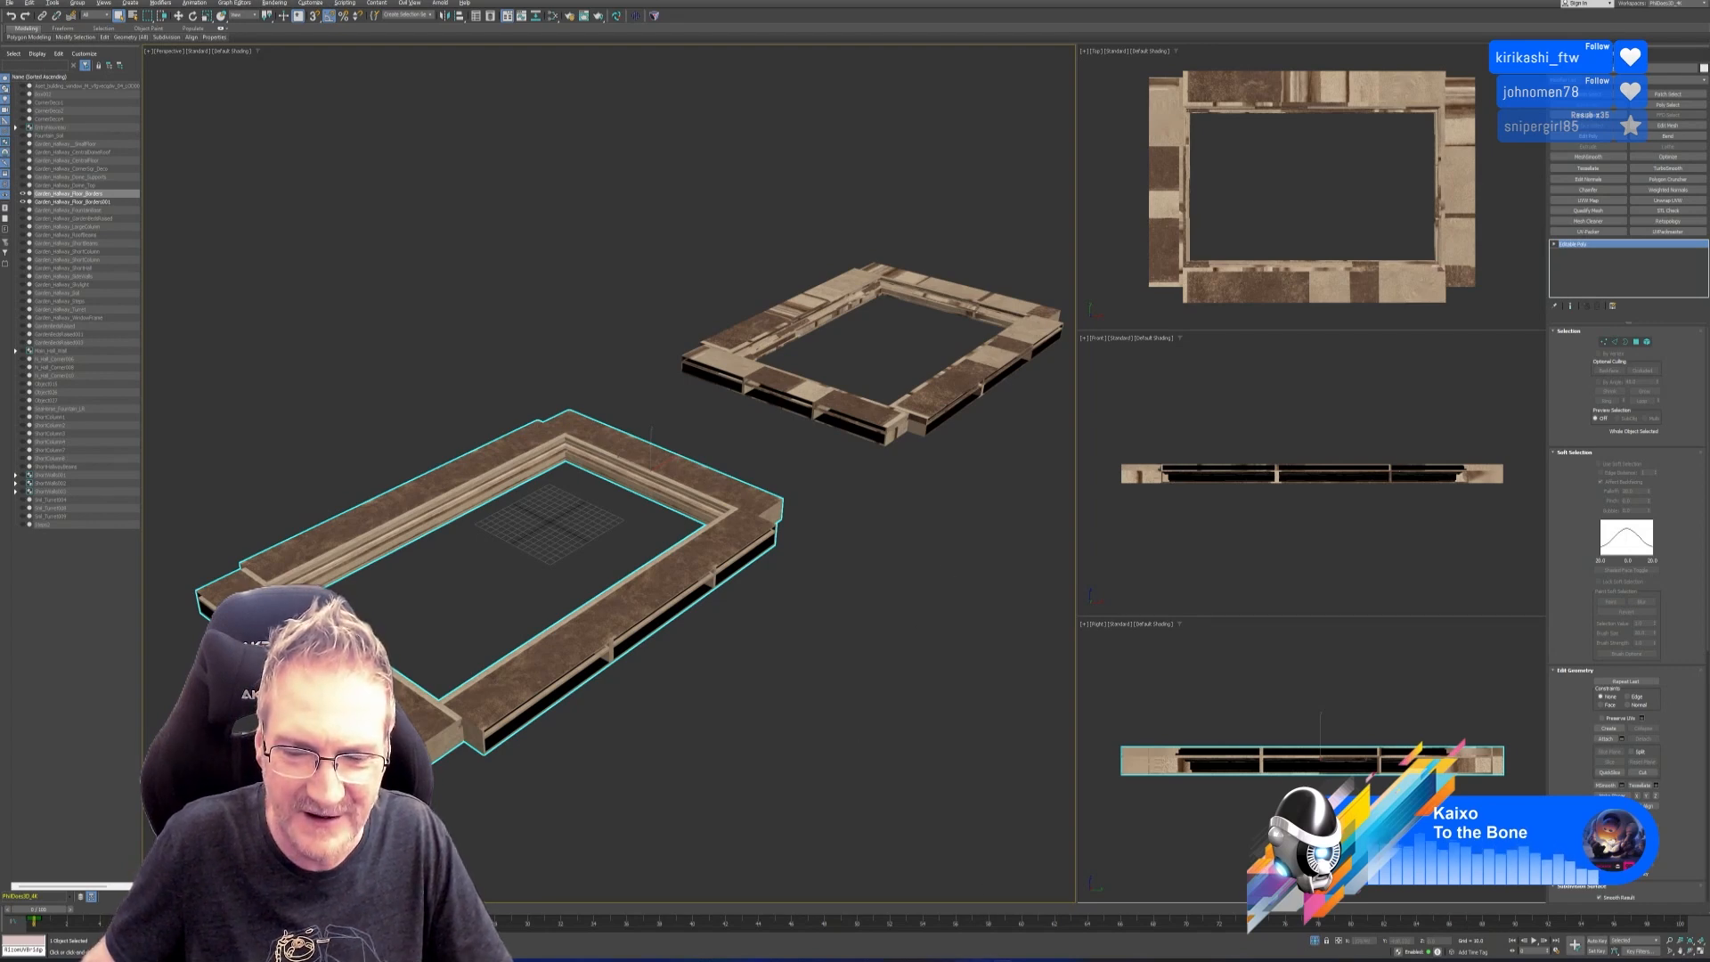
Switch to Substance 3D Painter and create a new project from the Garden_Hallway_Floor_Borders FBX with a 4096 document resolution.
left_click(969, 957)
left_click(5, 5)
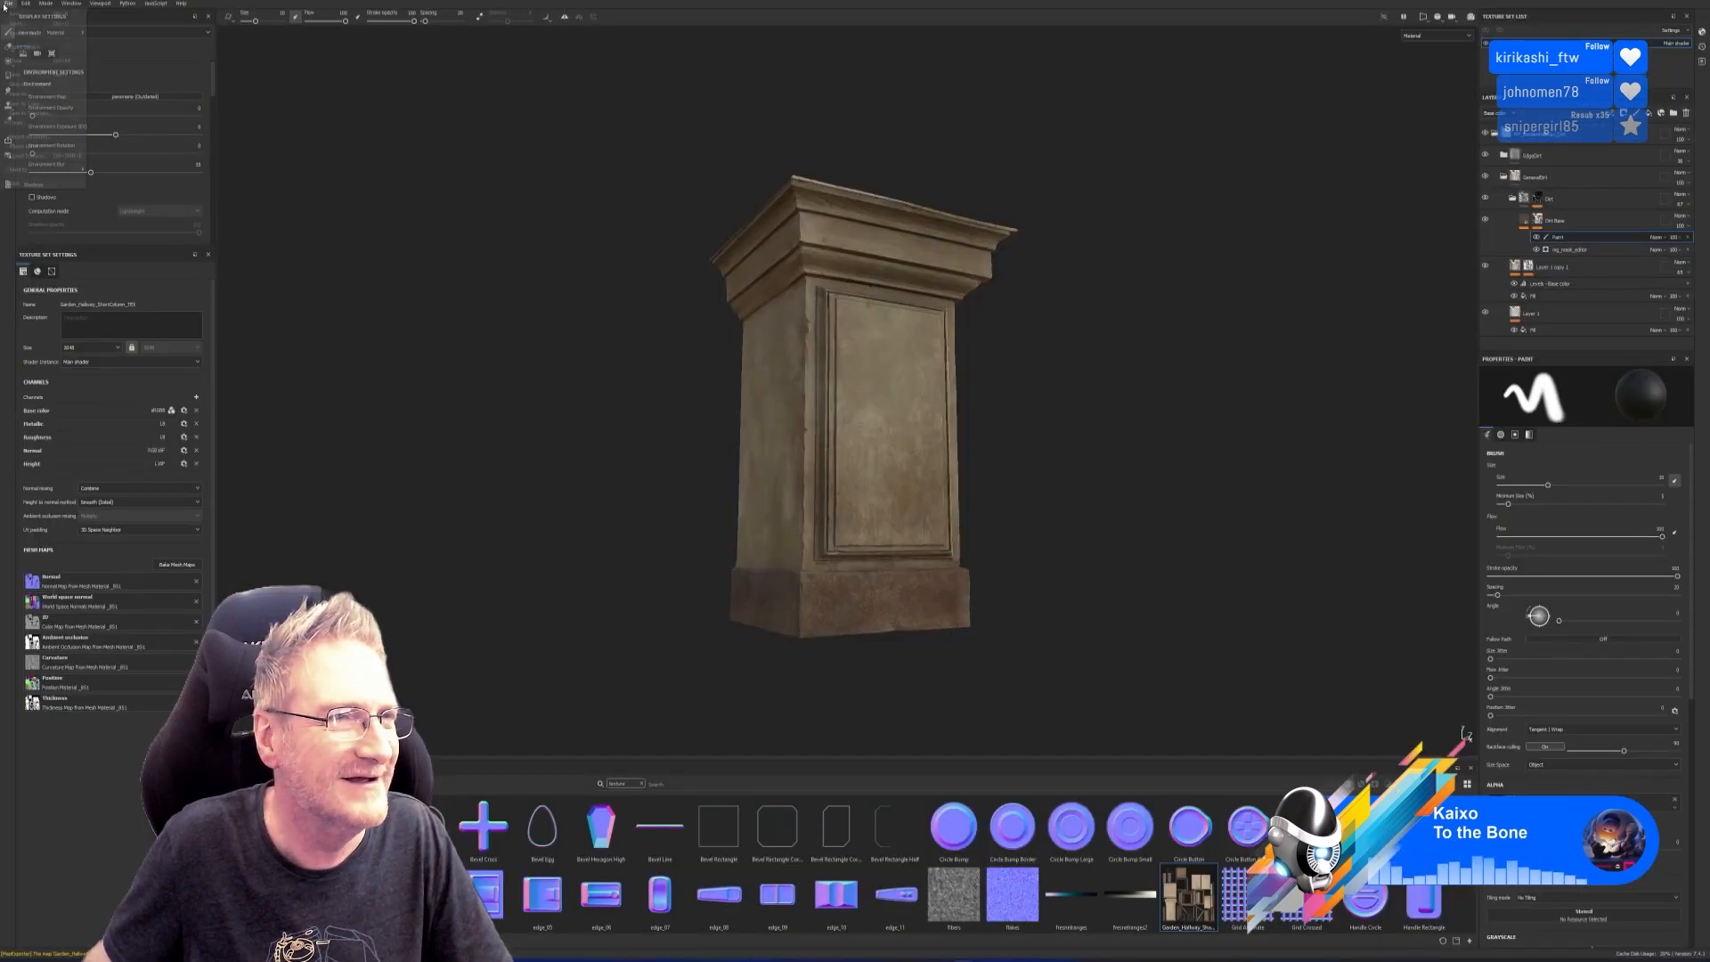
left_click(24, 75)
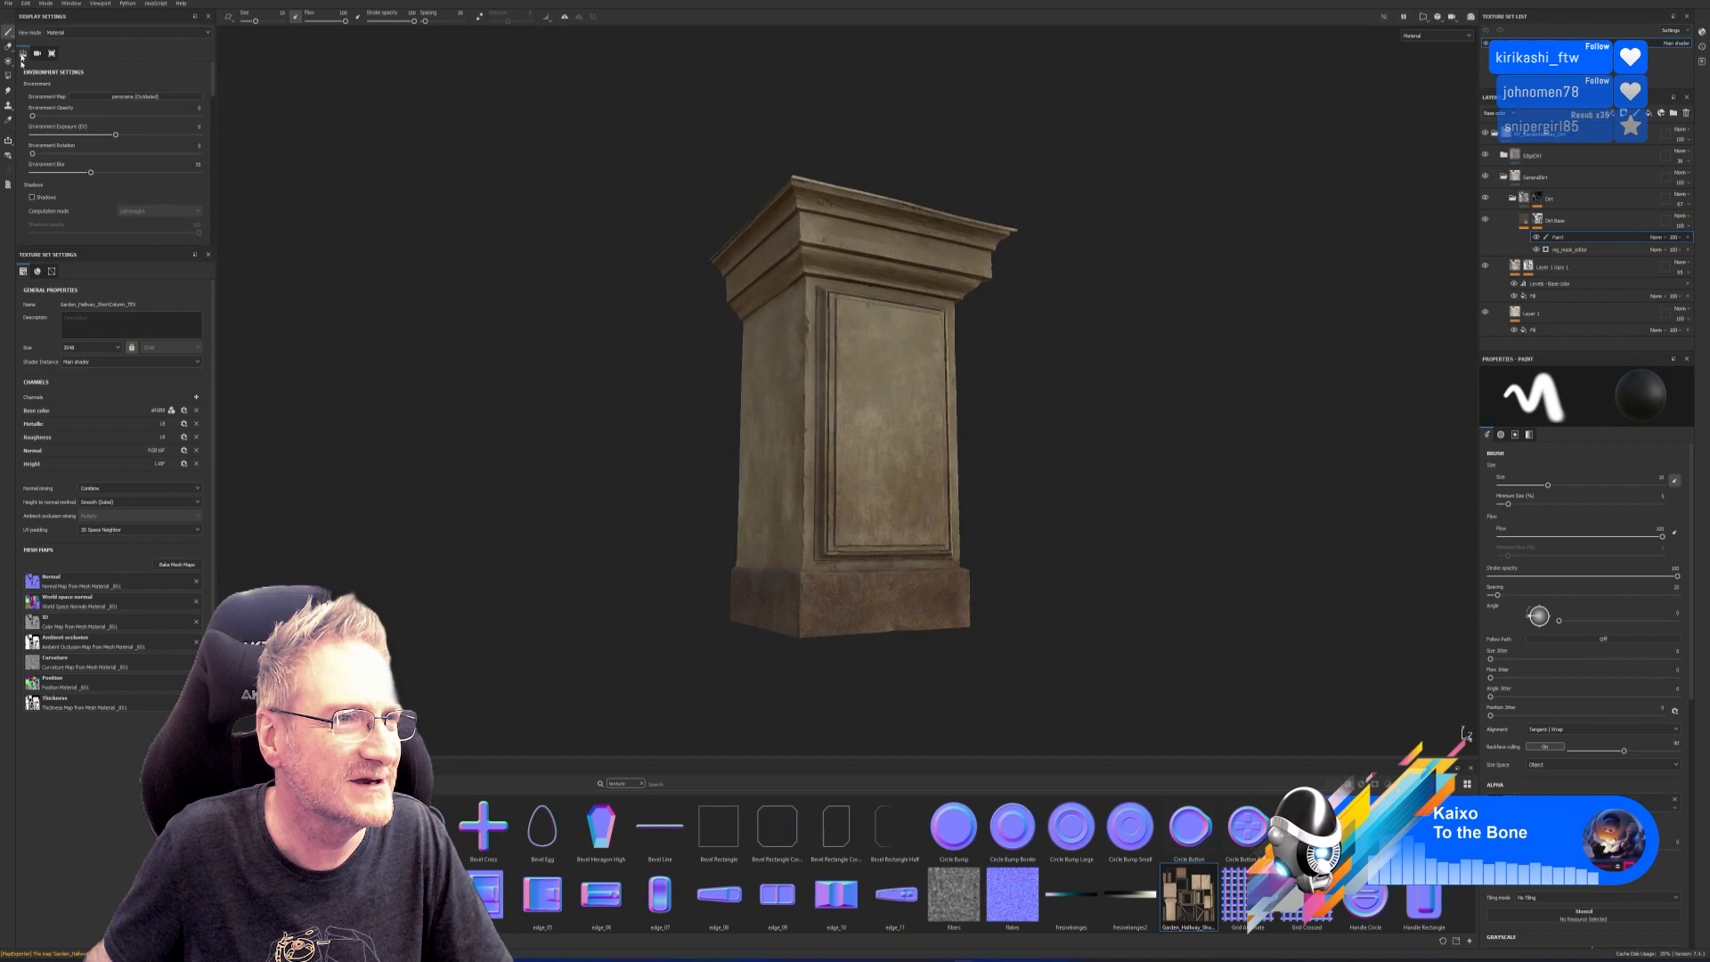
left_click(9, 5)
left_click(25, 18)
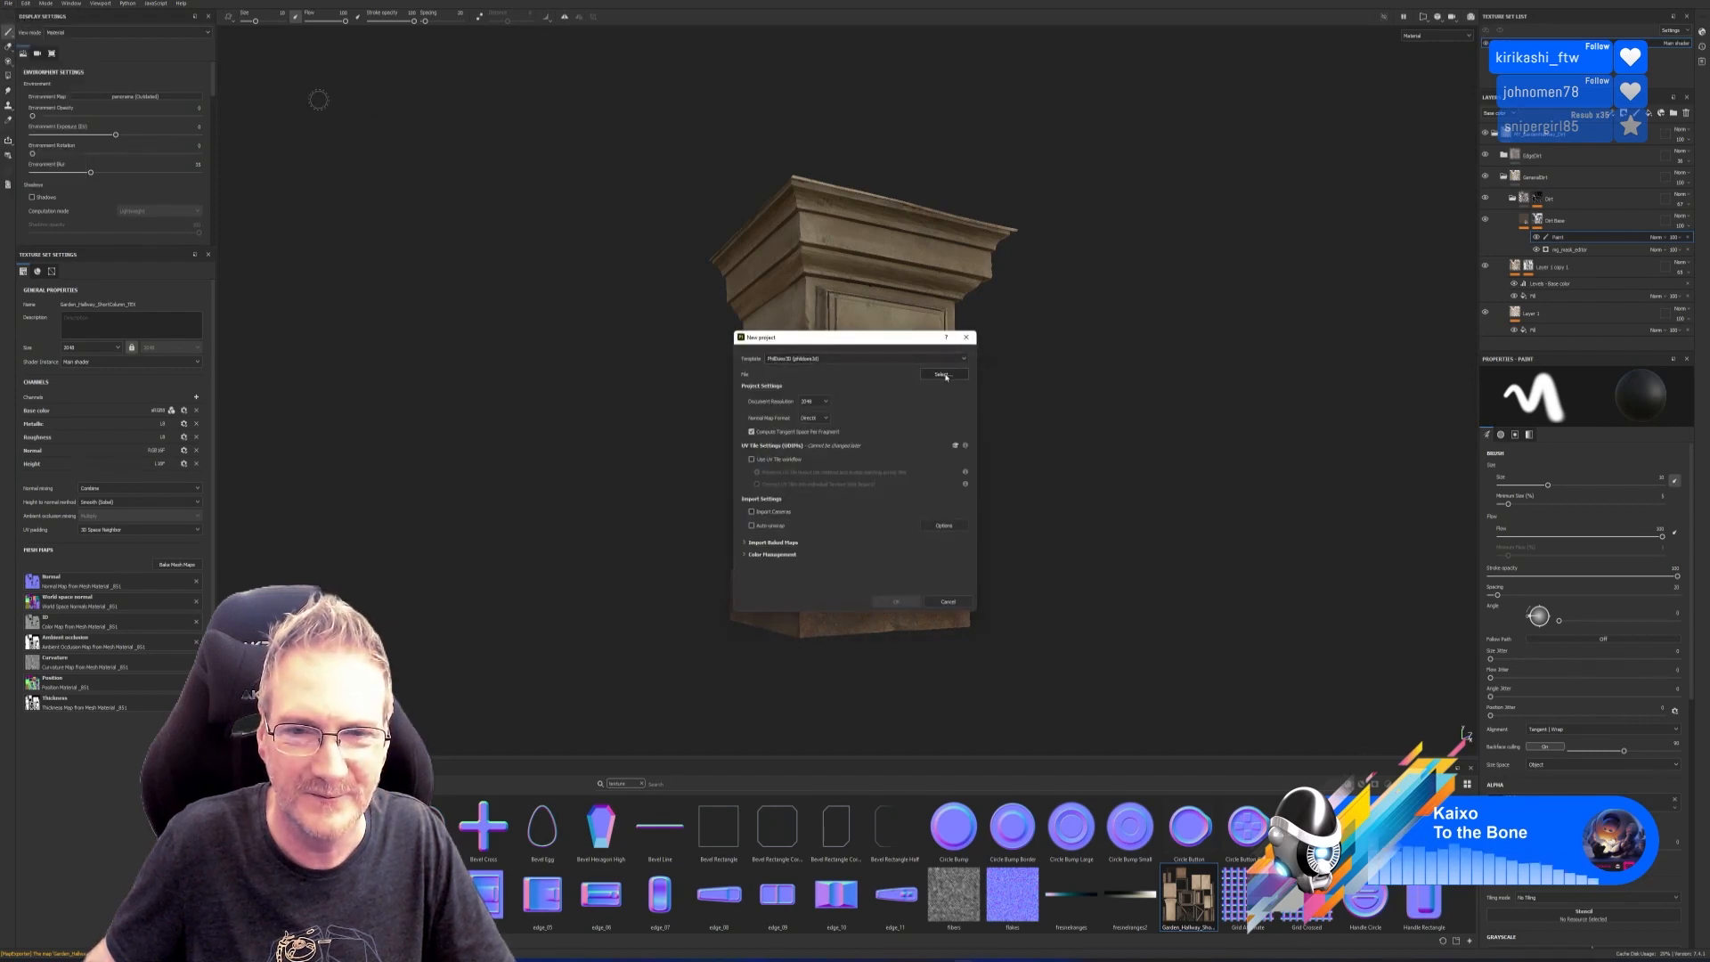
left_click(946, 375)
left_click_drag(935, 282, 614, 219)
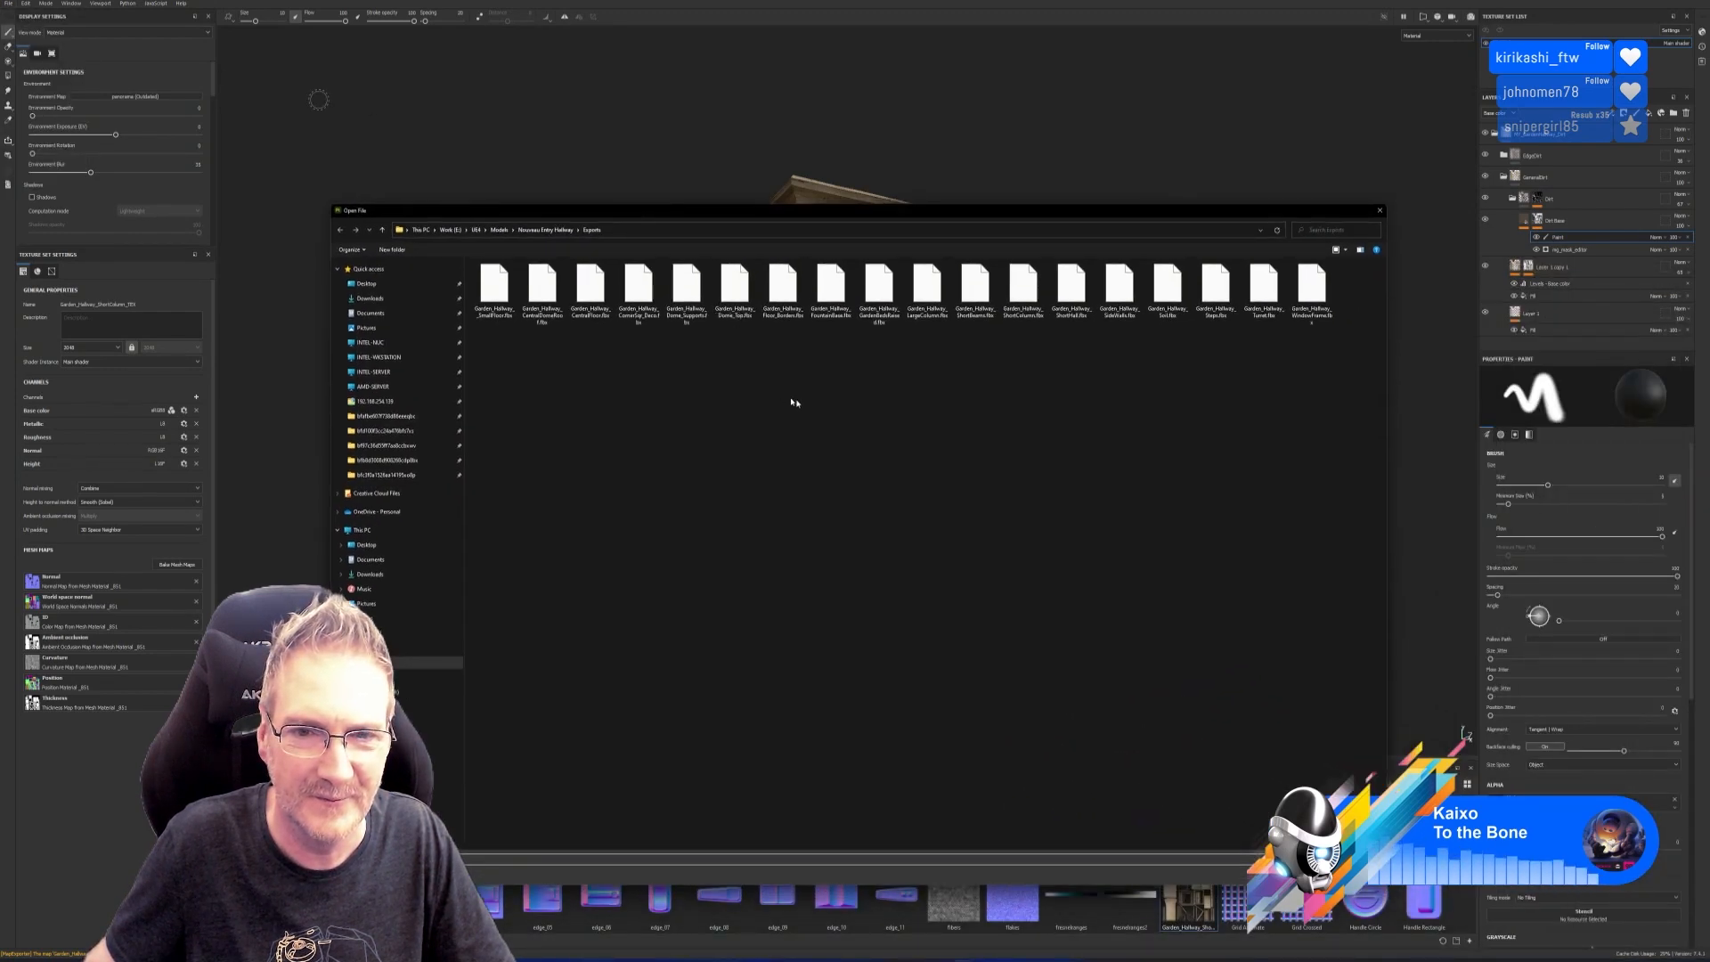
double_click(783, 287)
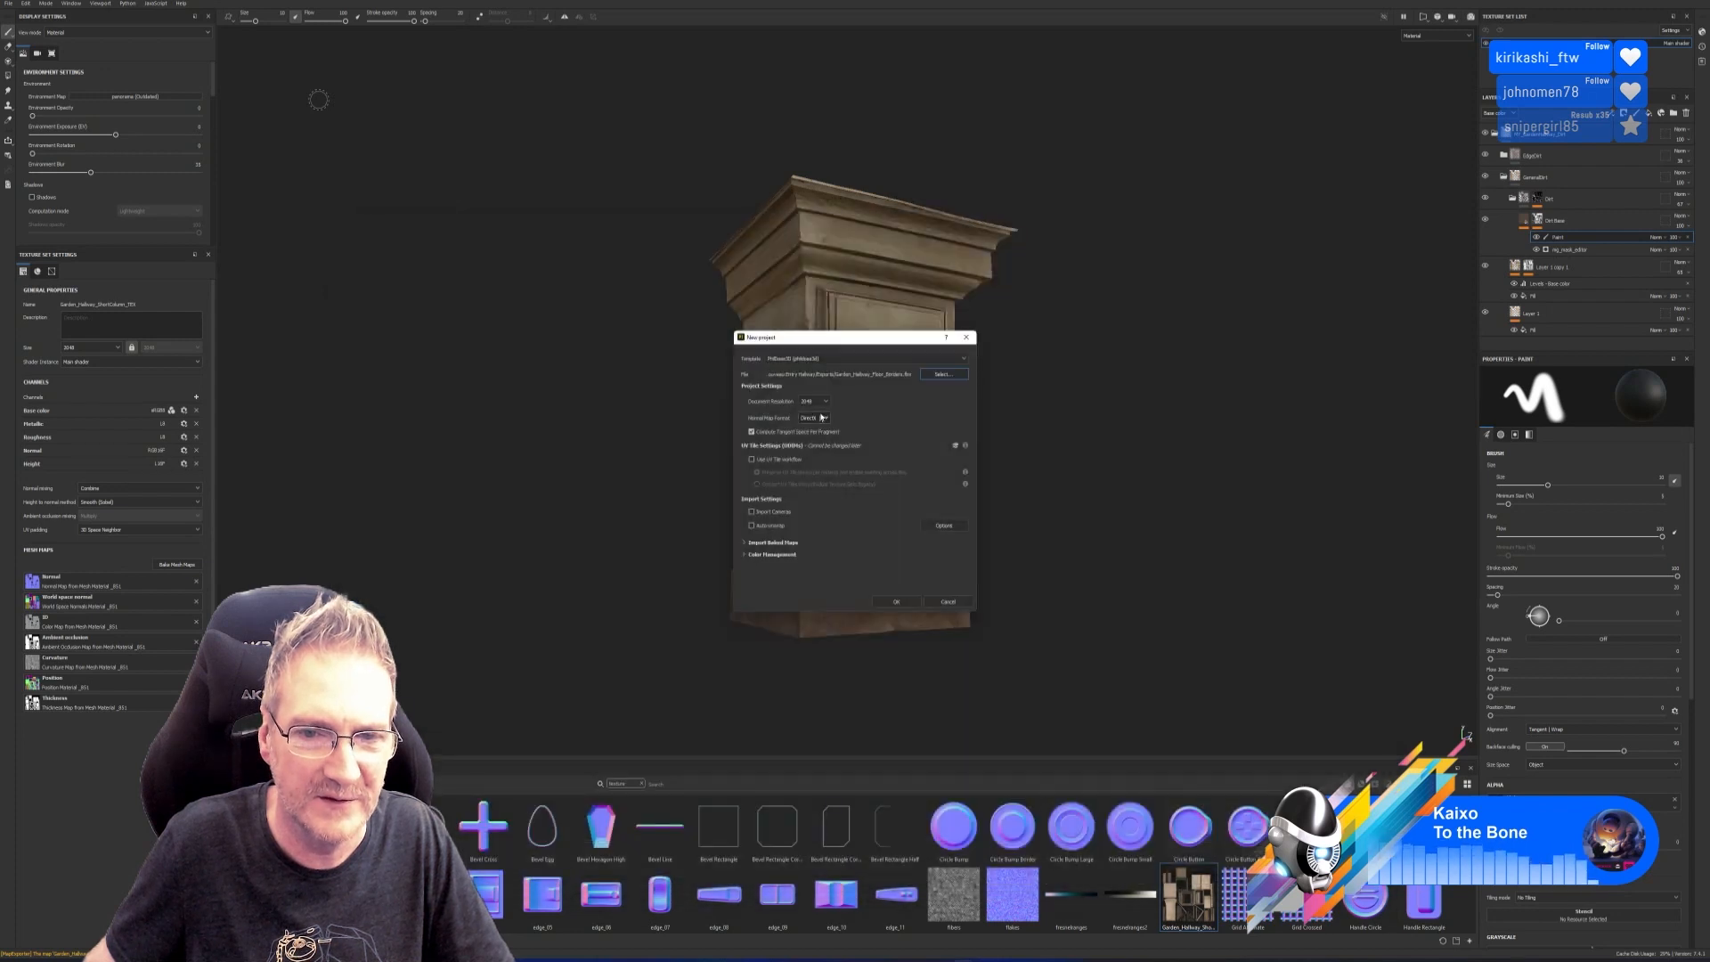
left_click(814, 401)
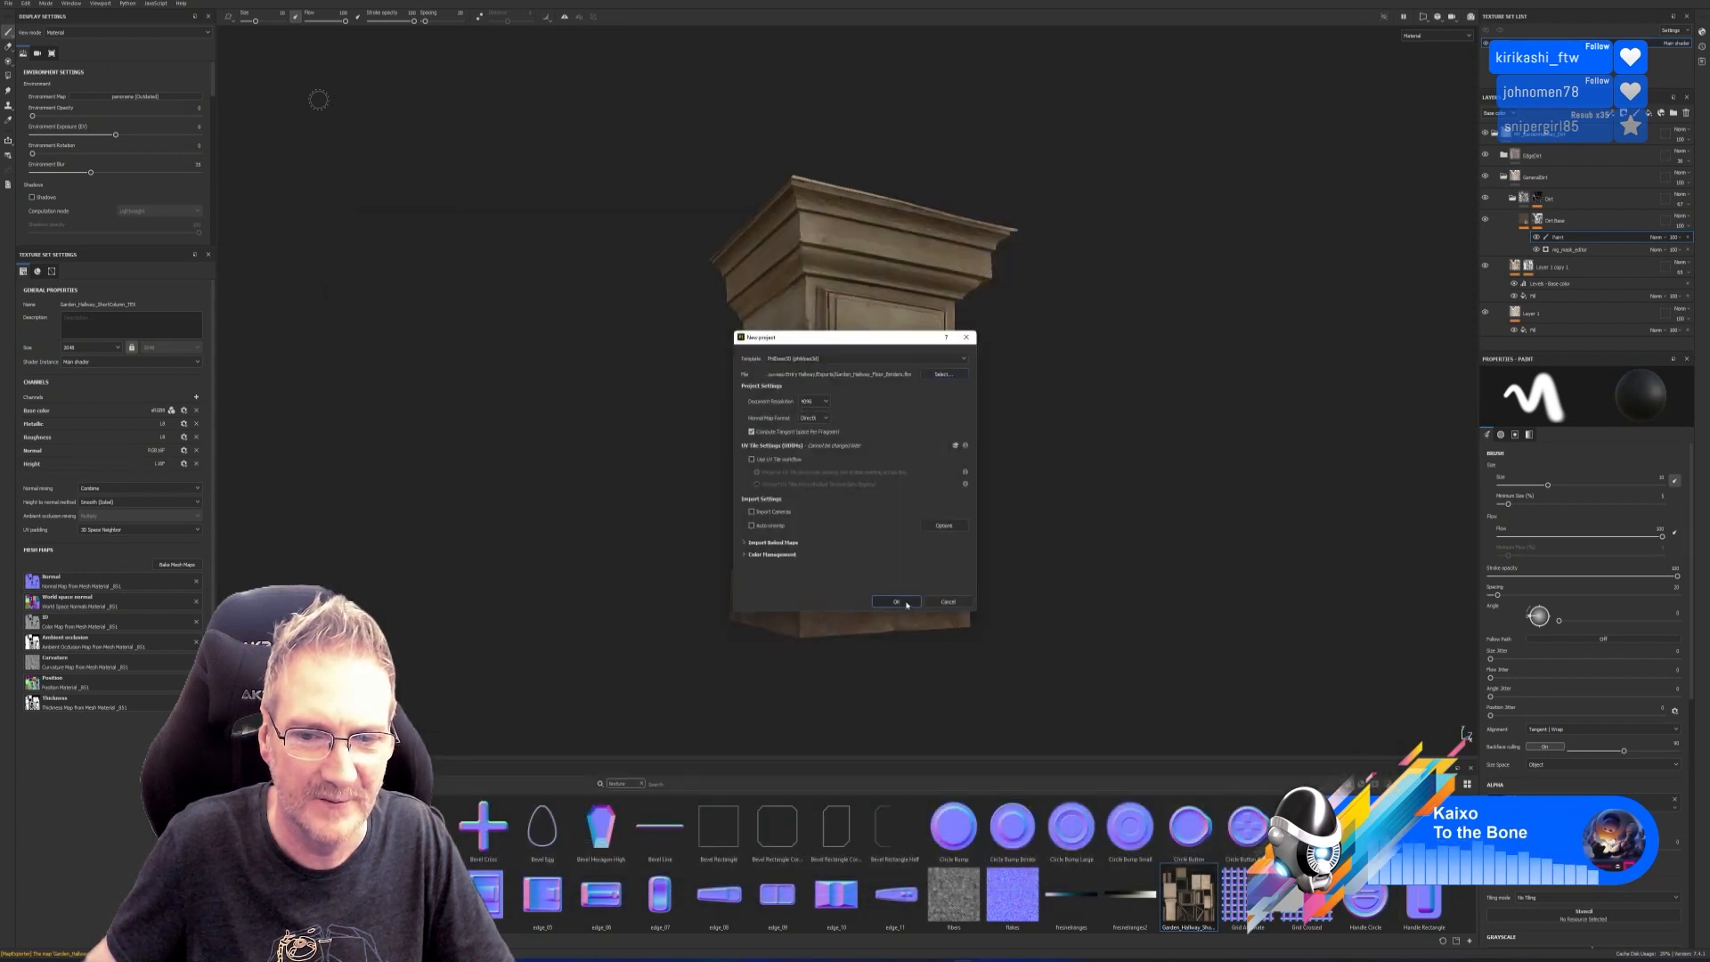
left_click(905, 602)
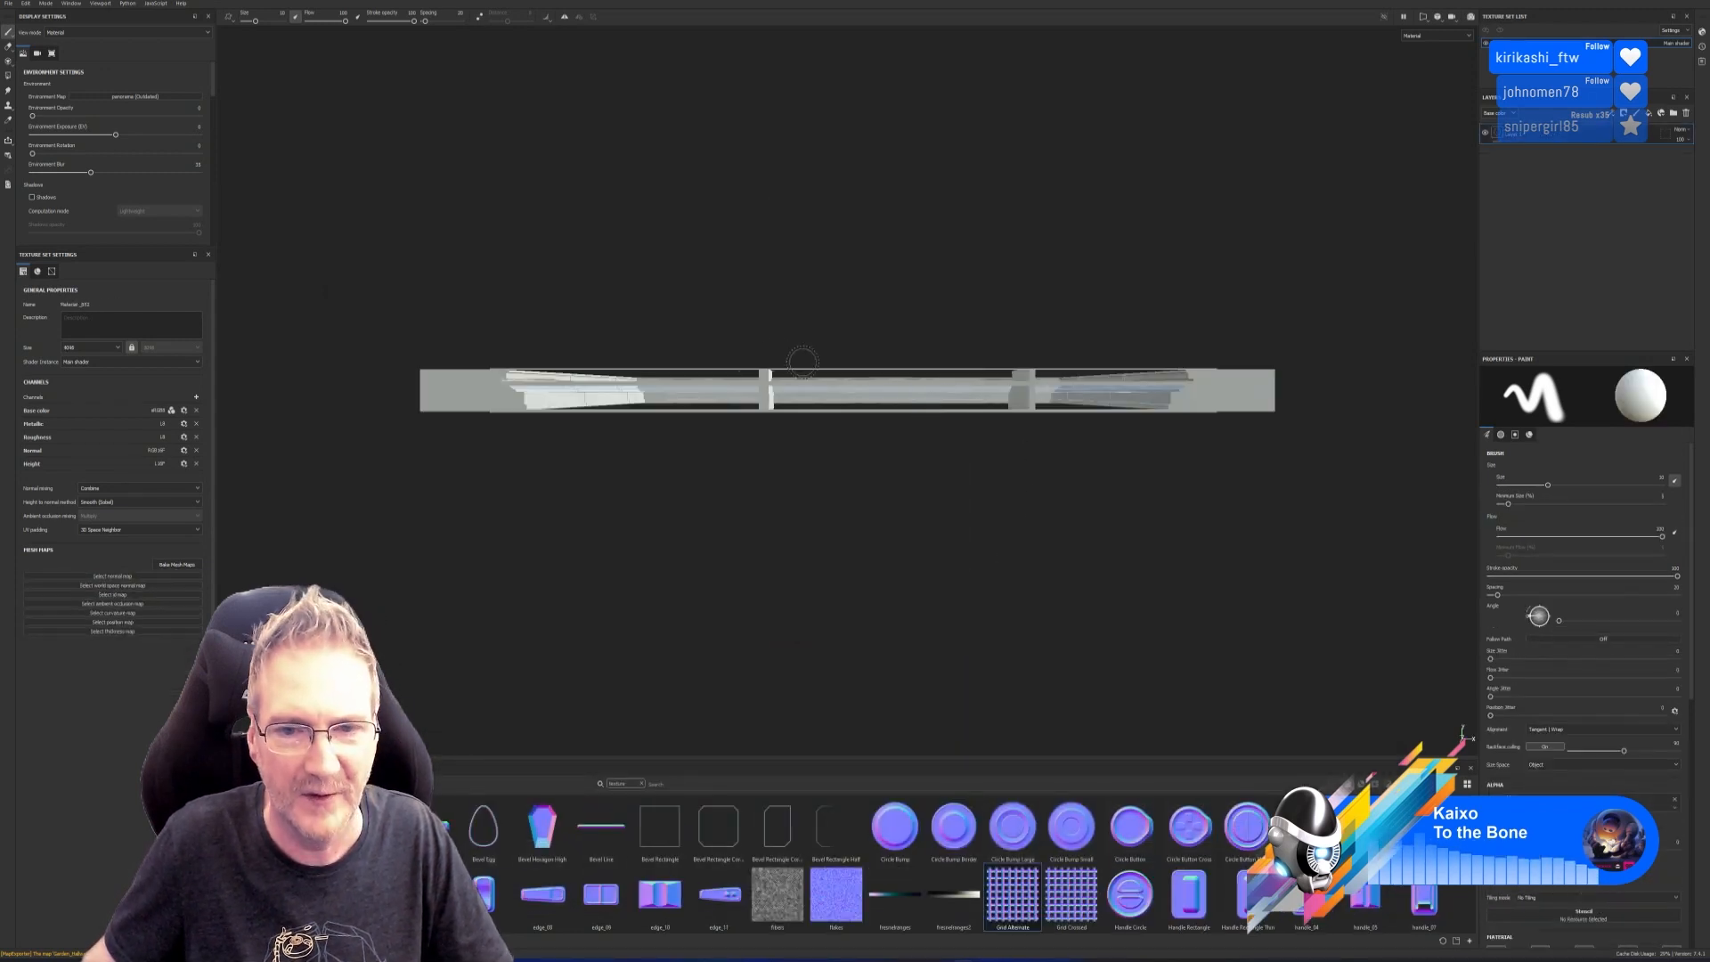
Search the materials for "my", apply the MY_GardenHallway smart material to the floor border and delete the default Layer 1.
left_click_drag(972, 418, 939, 474, "alt")
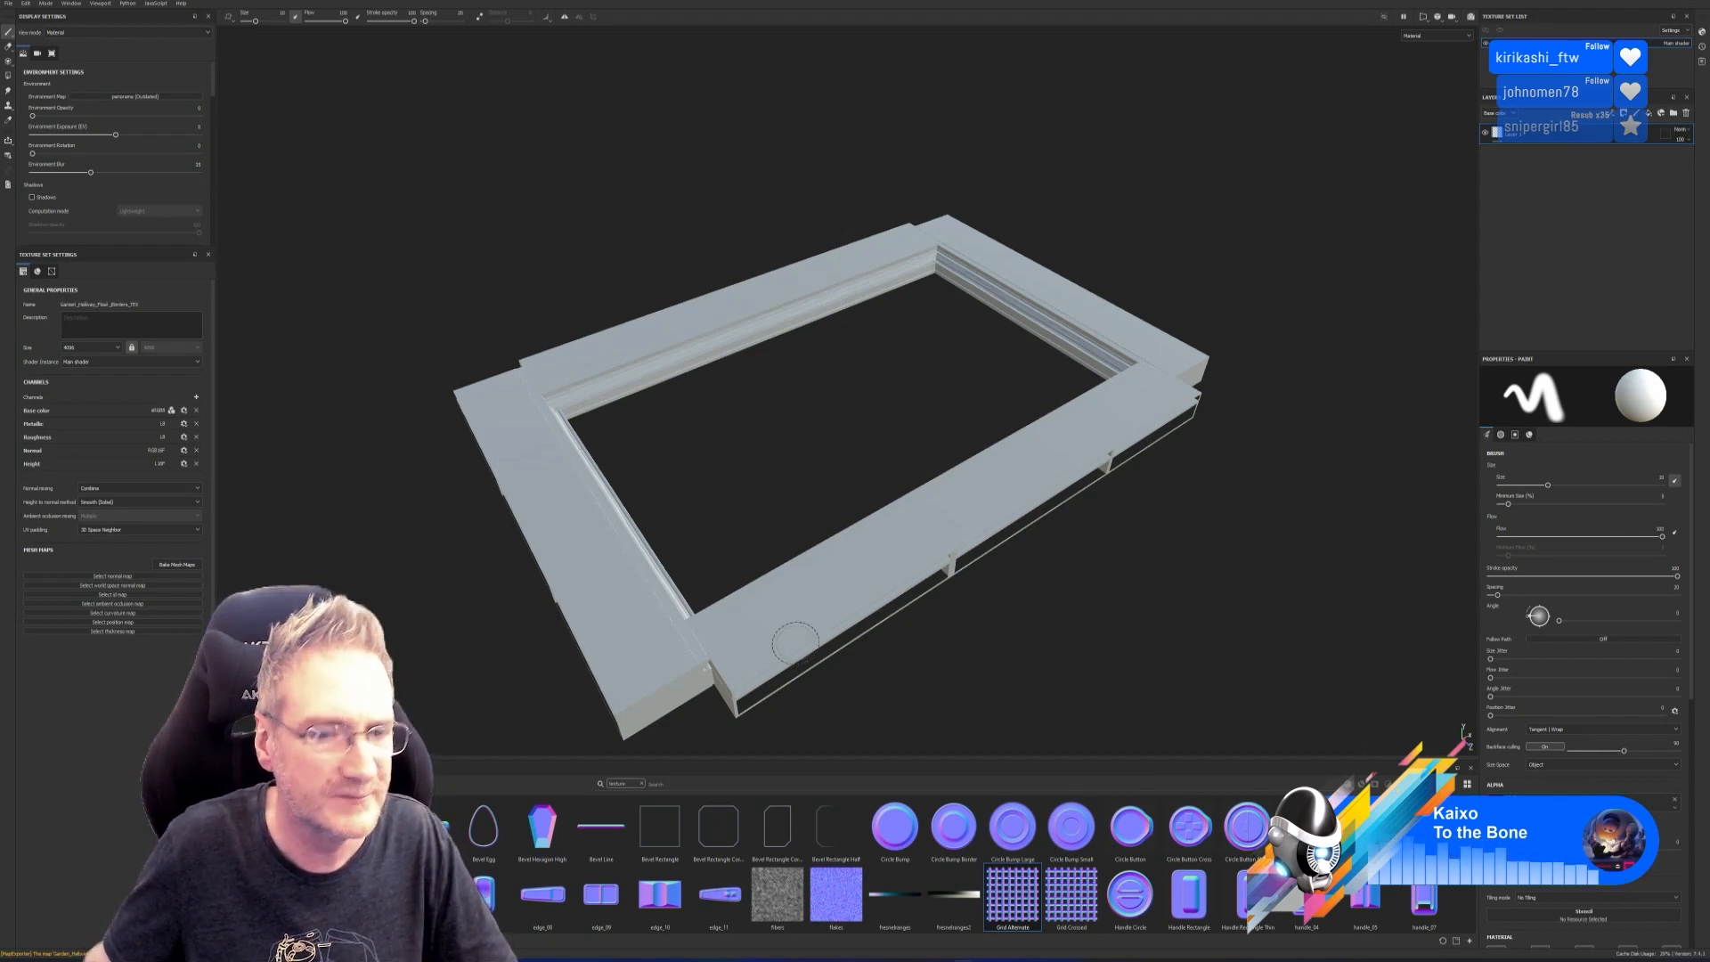
left_click(643, 786)
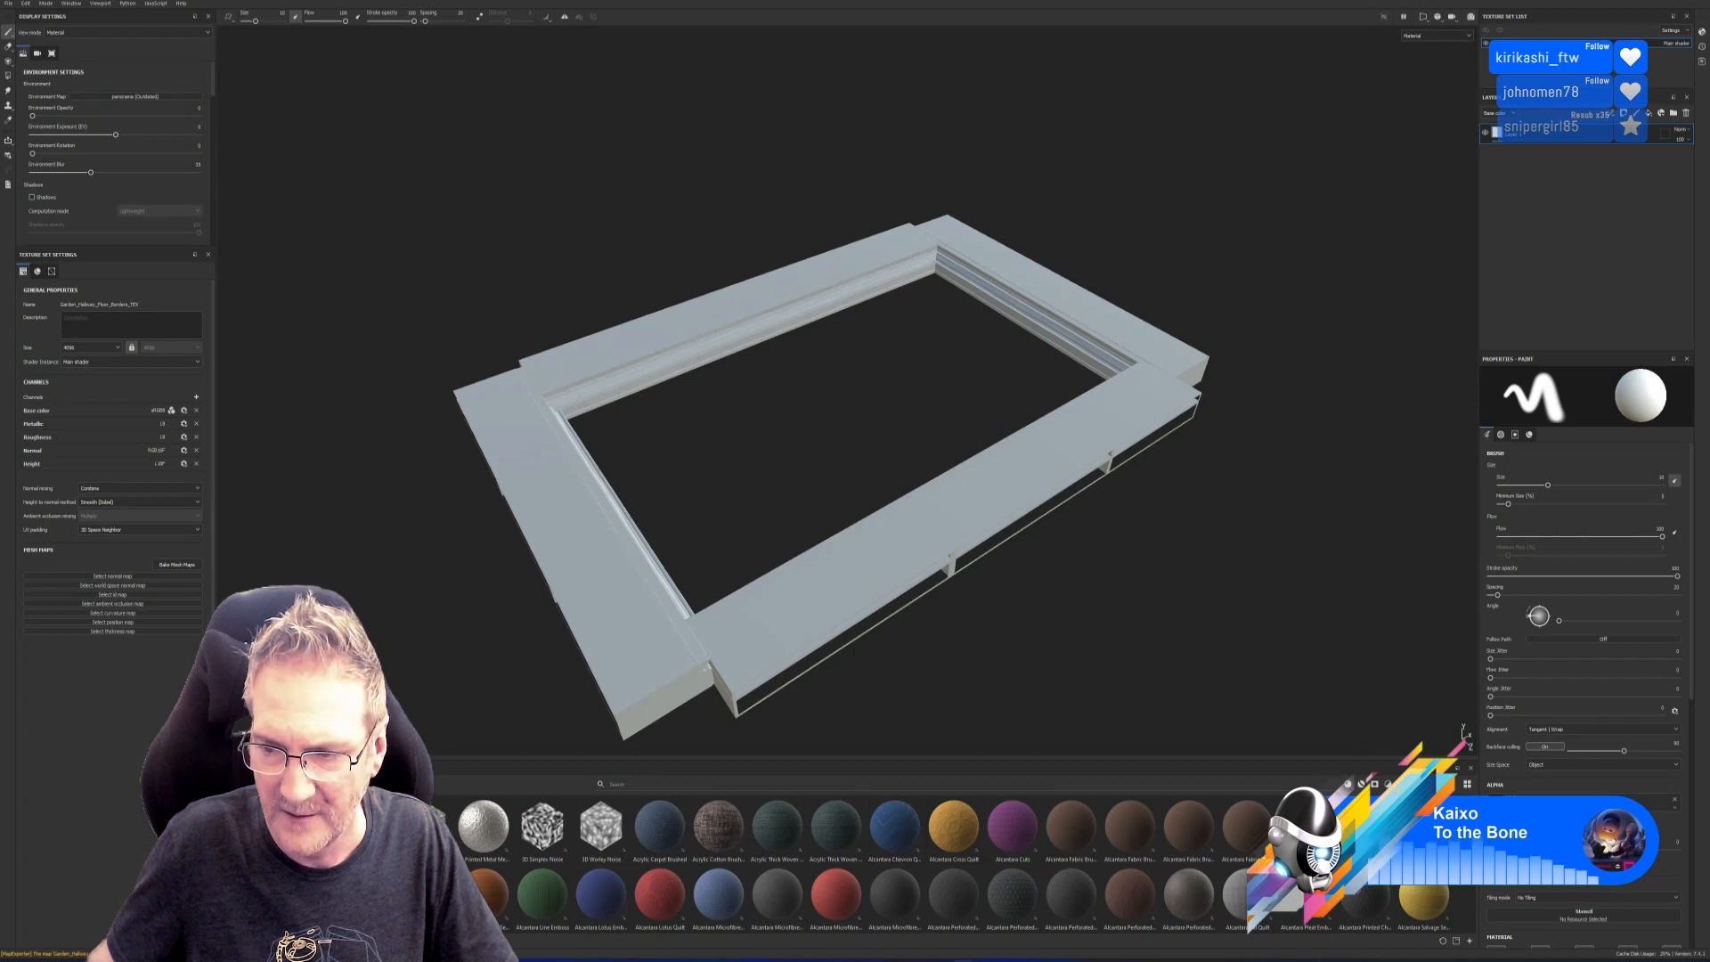
scroll(1389, 829, "down", 3)
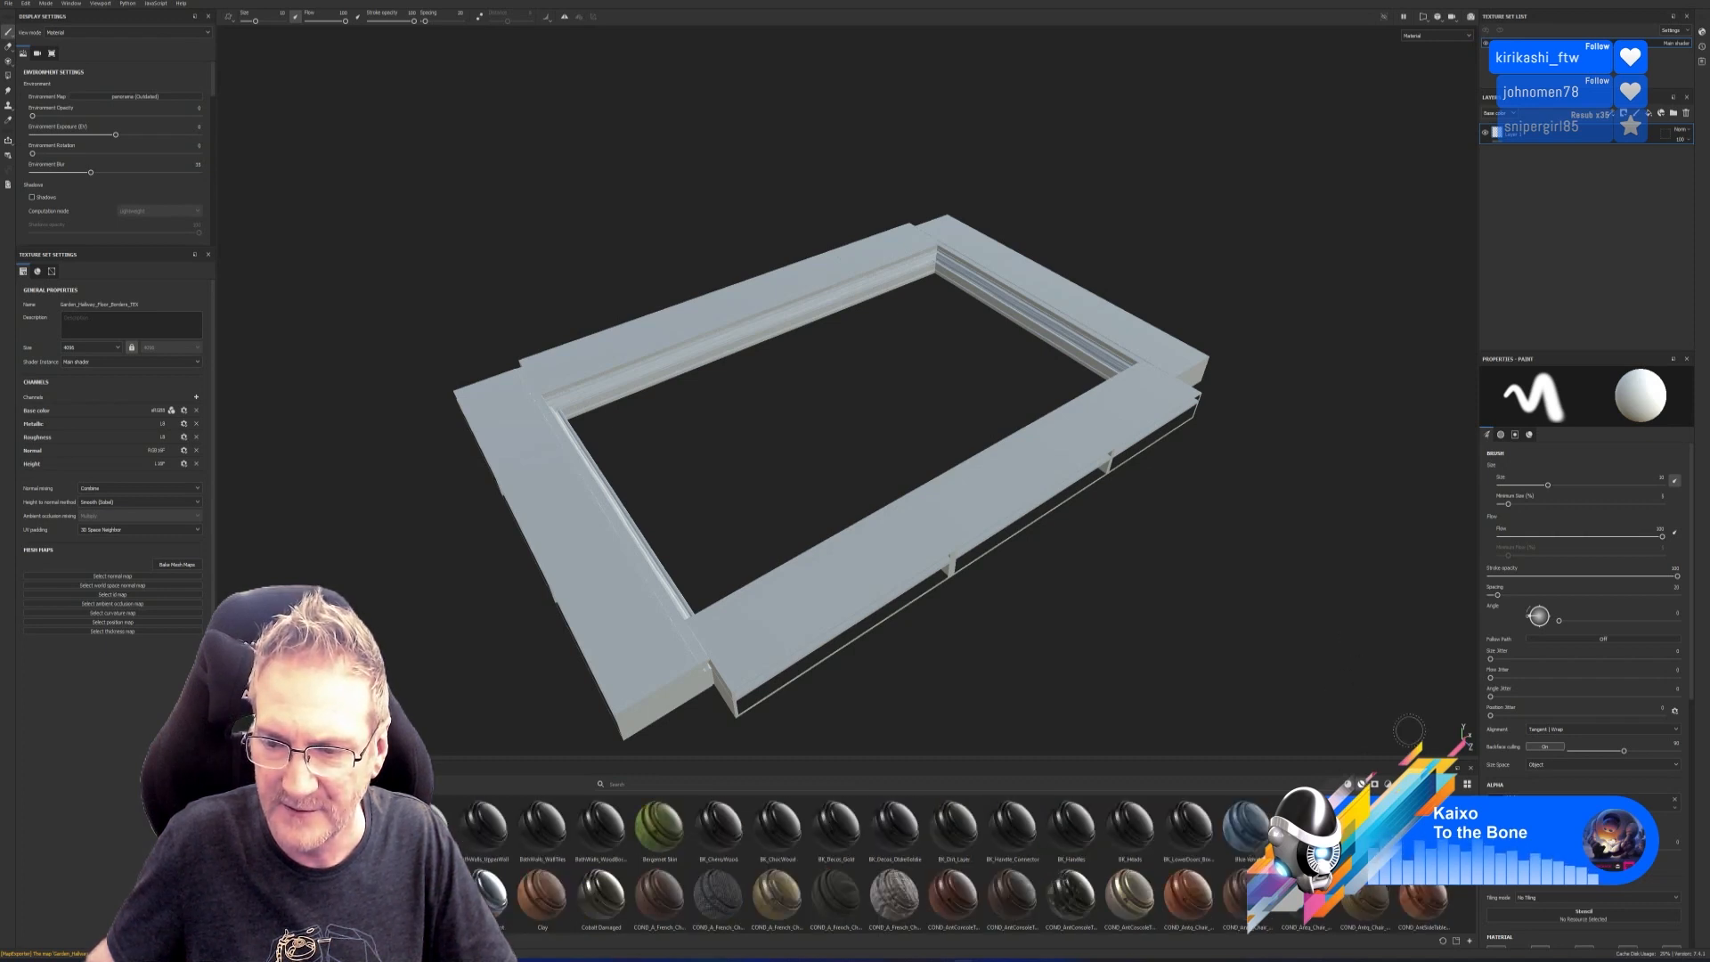
left_click(686, 782)
type("my")
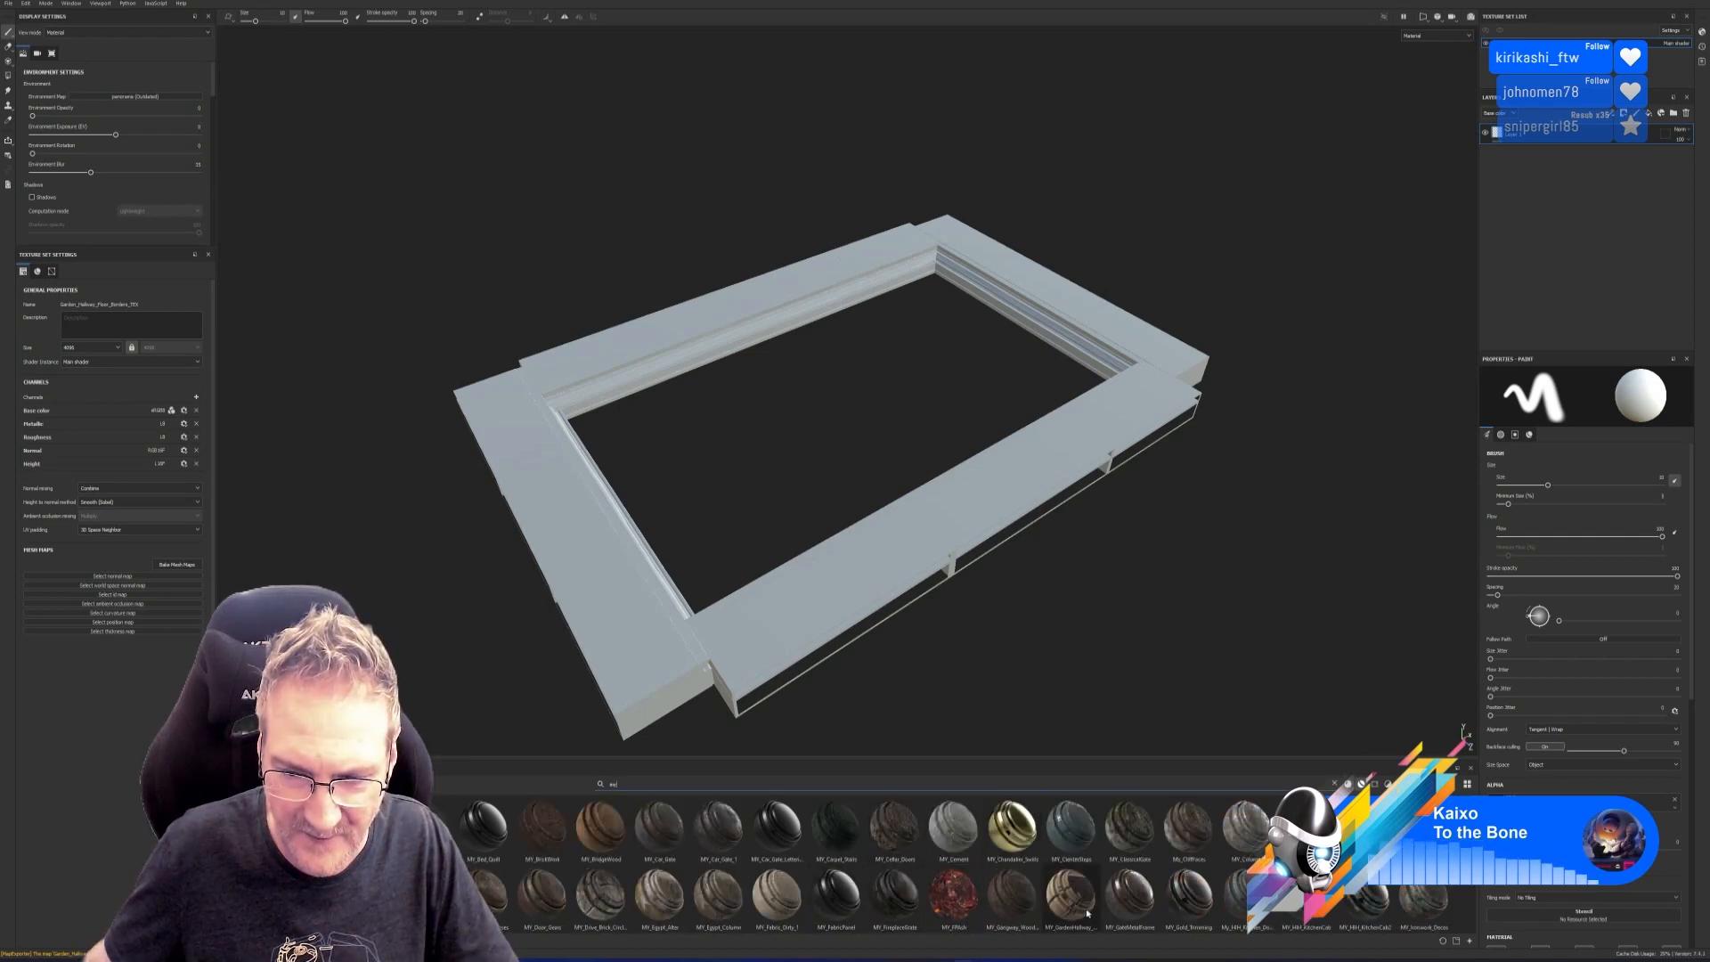
left_click_drag(1086, 913, 887, 584)
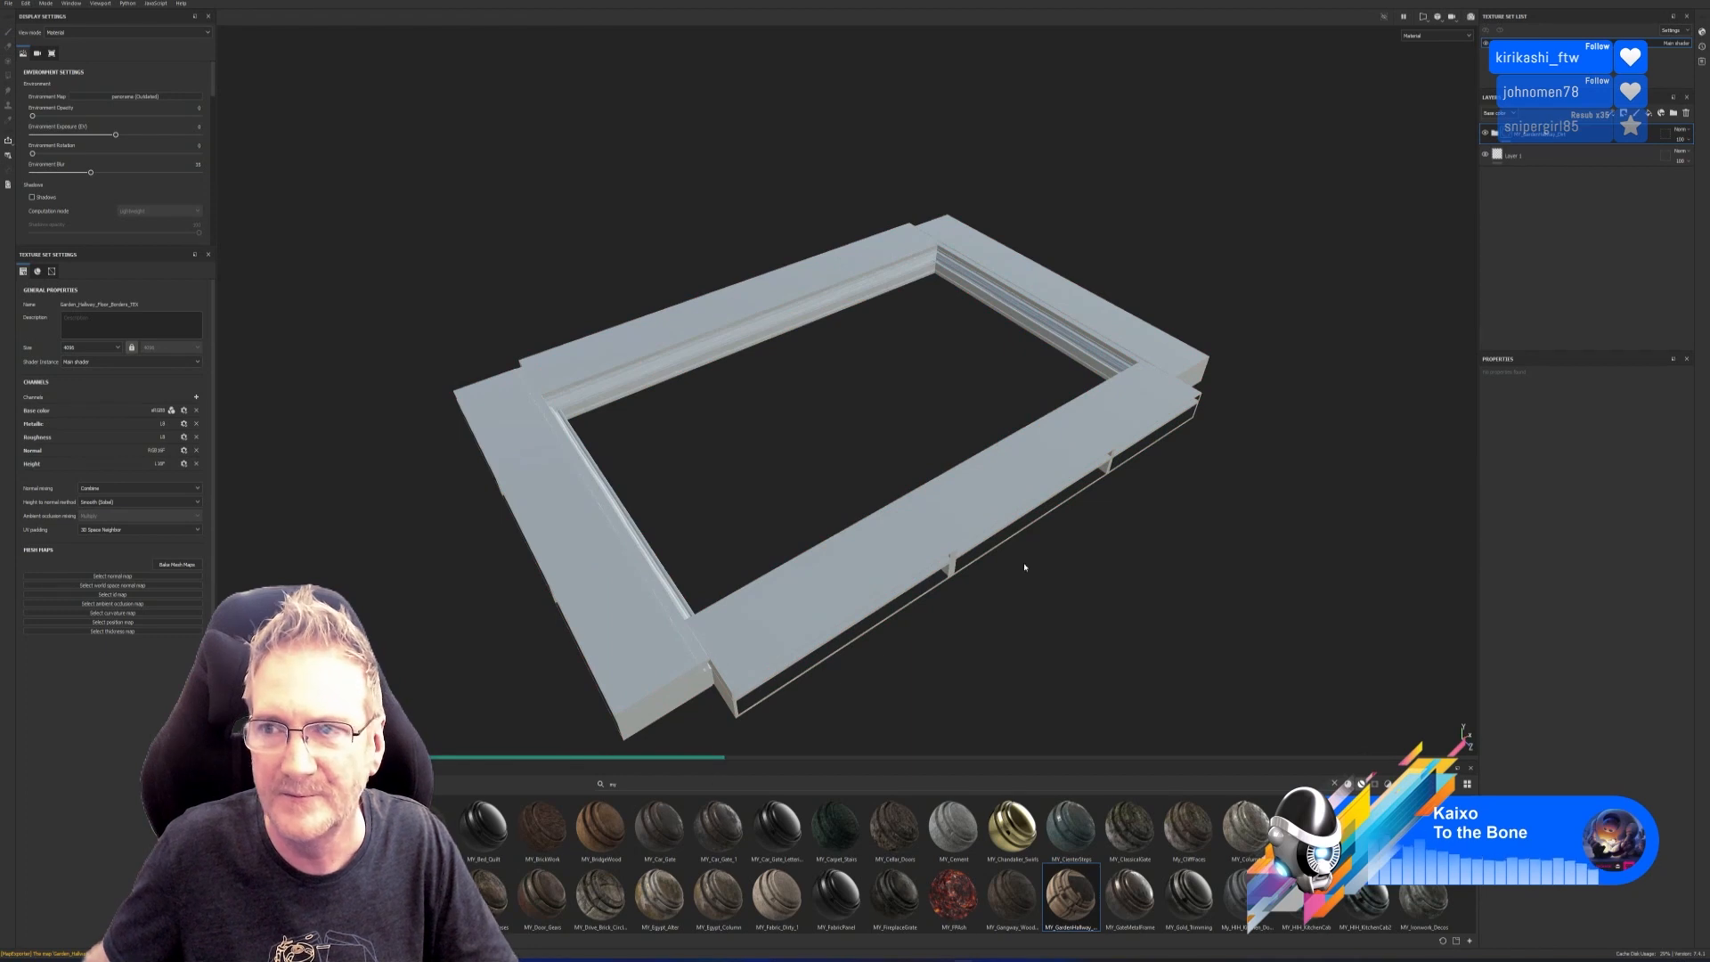
left_click(1545, 161)
key("Delete")
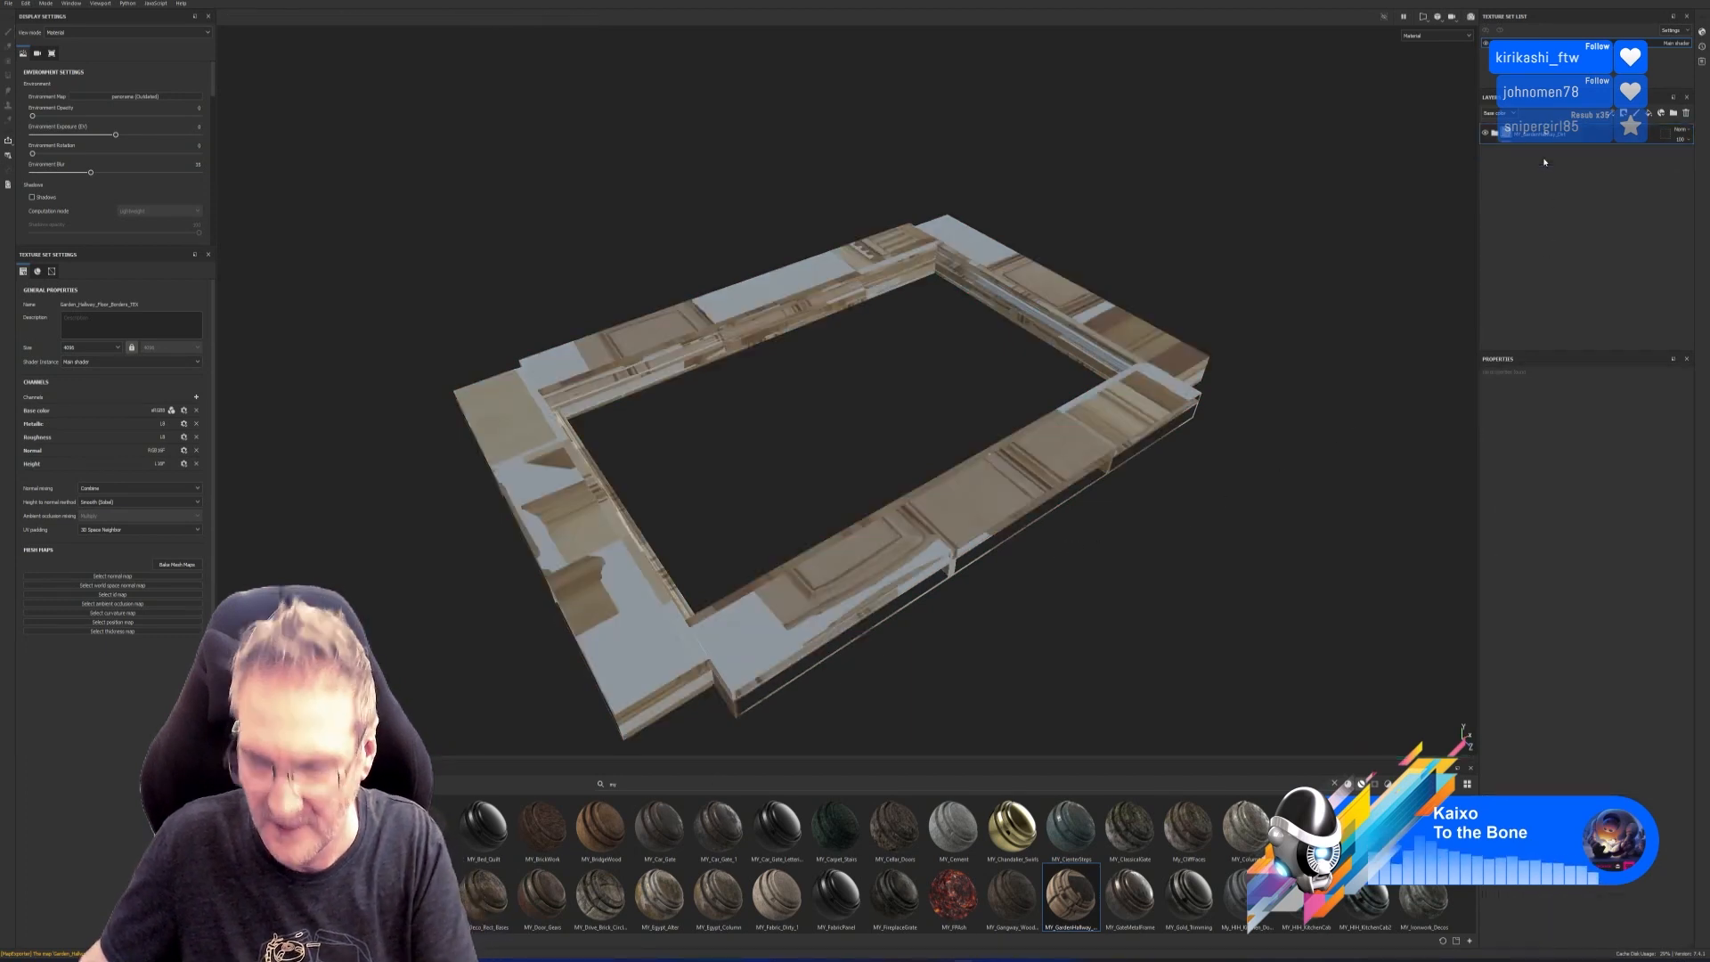
Expand the smart material's folders, select the fill of its bottom layer and clear the asset search.
left_click(1495, 134)
left_click(1503, 176)
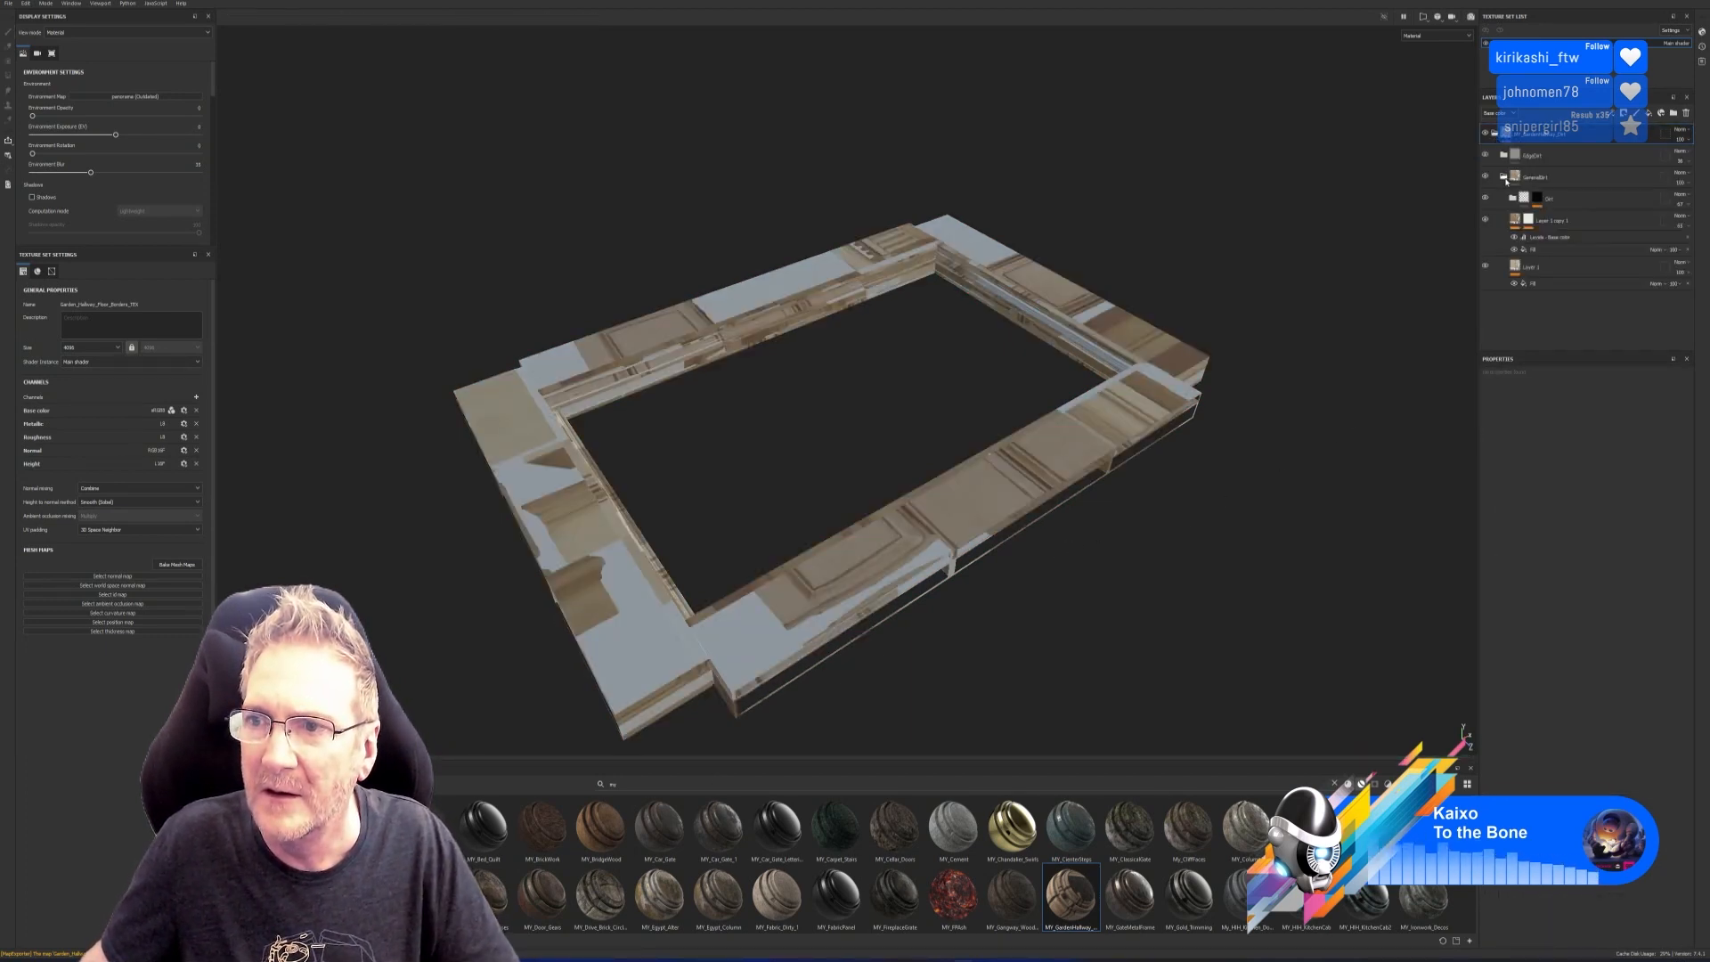
left_click(1543, 282)
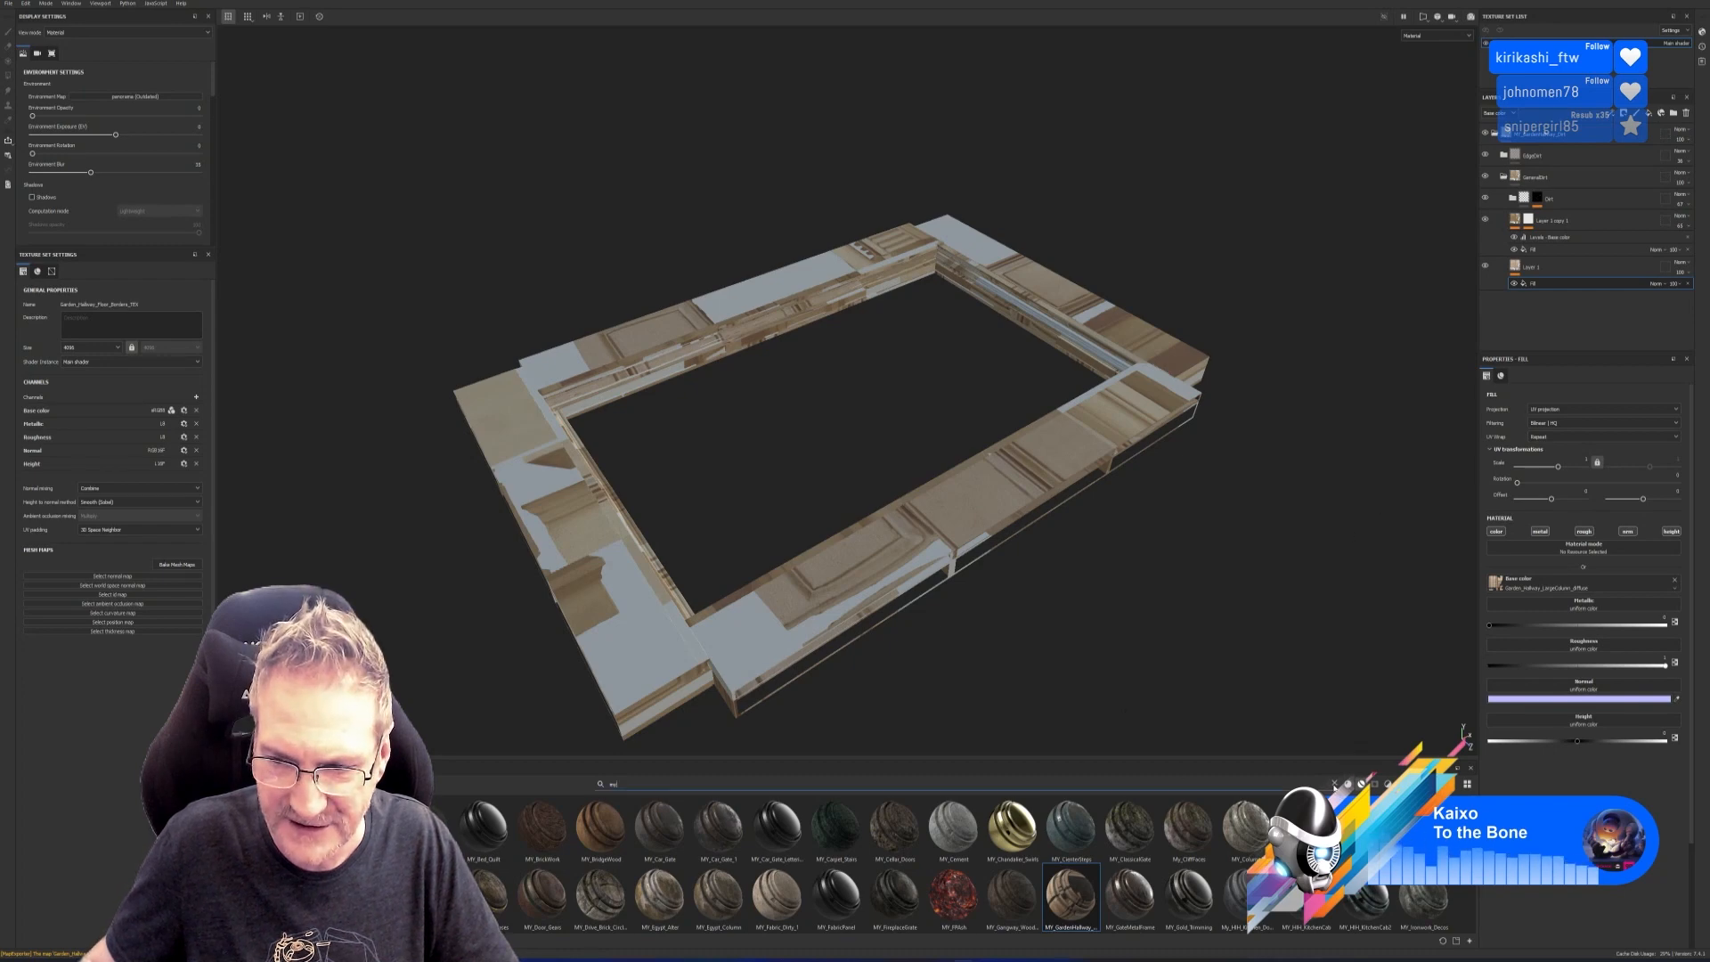
key("BackSpace")
key("BackSpace")
Import Garden_Hallway_Floor_Borders_diffuse.png from the Baked folder as a texture resource into the current project.
left_click(1469, 941)
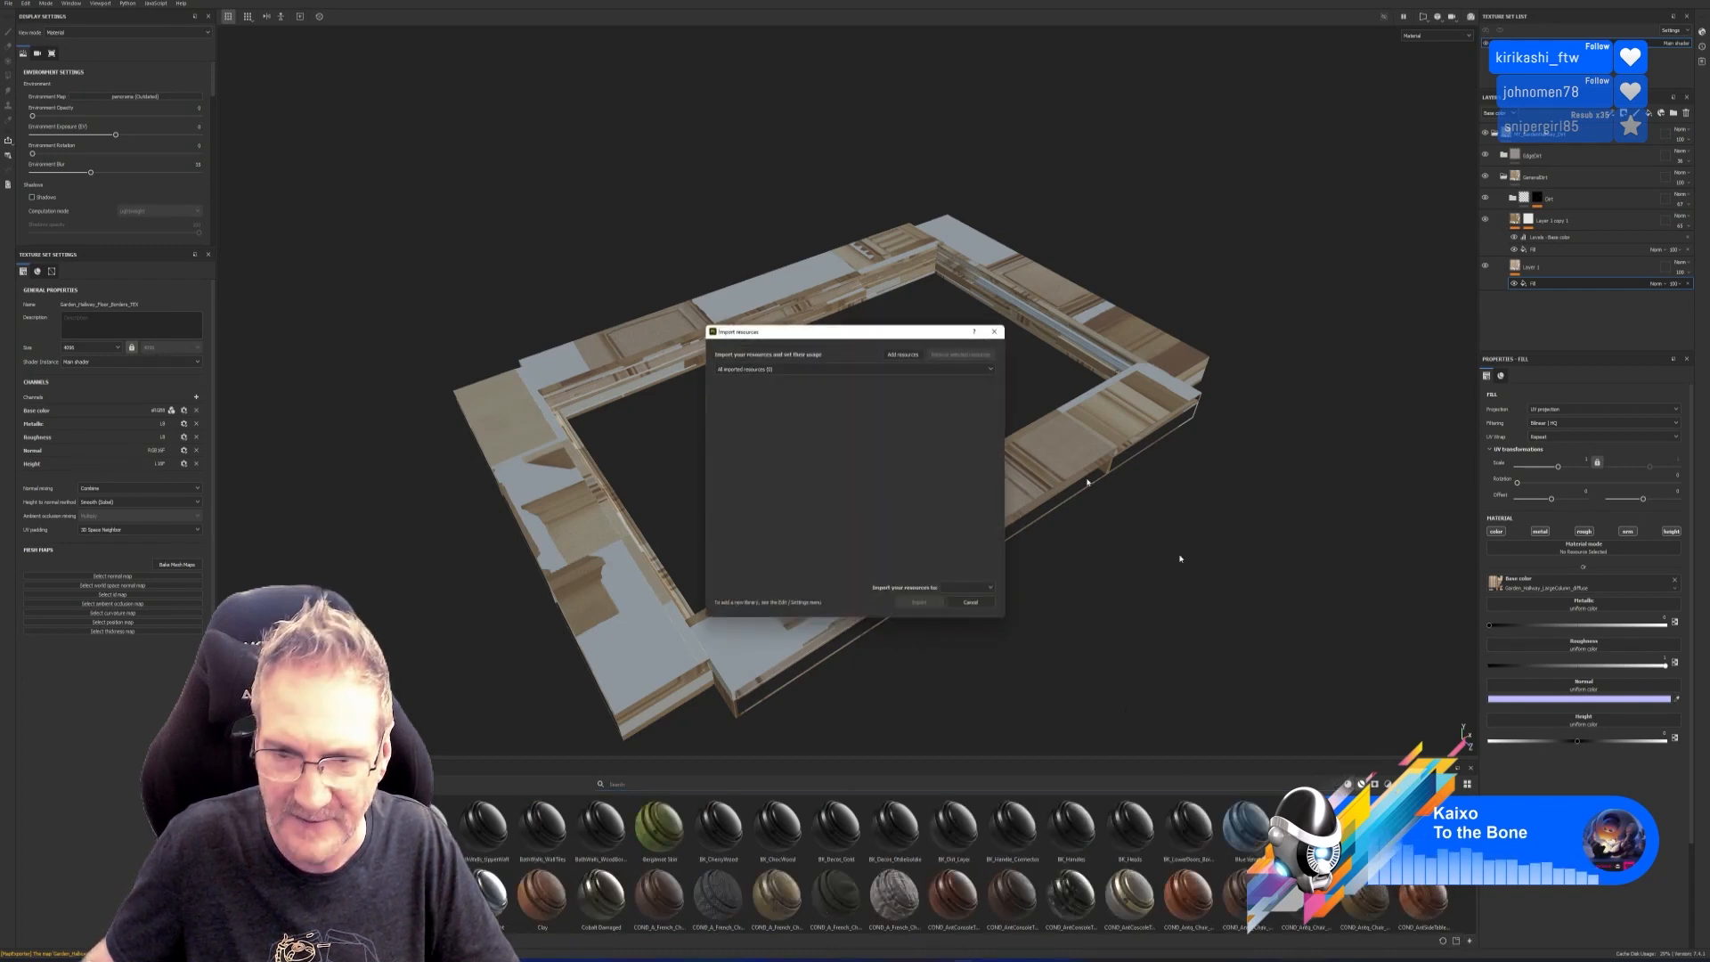
left_click(903, 355)
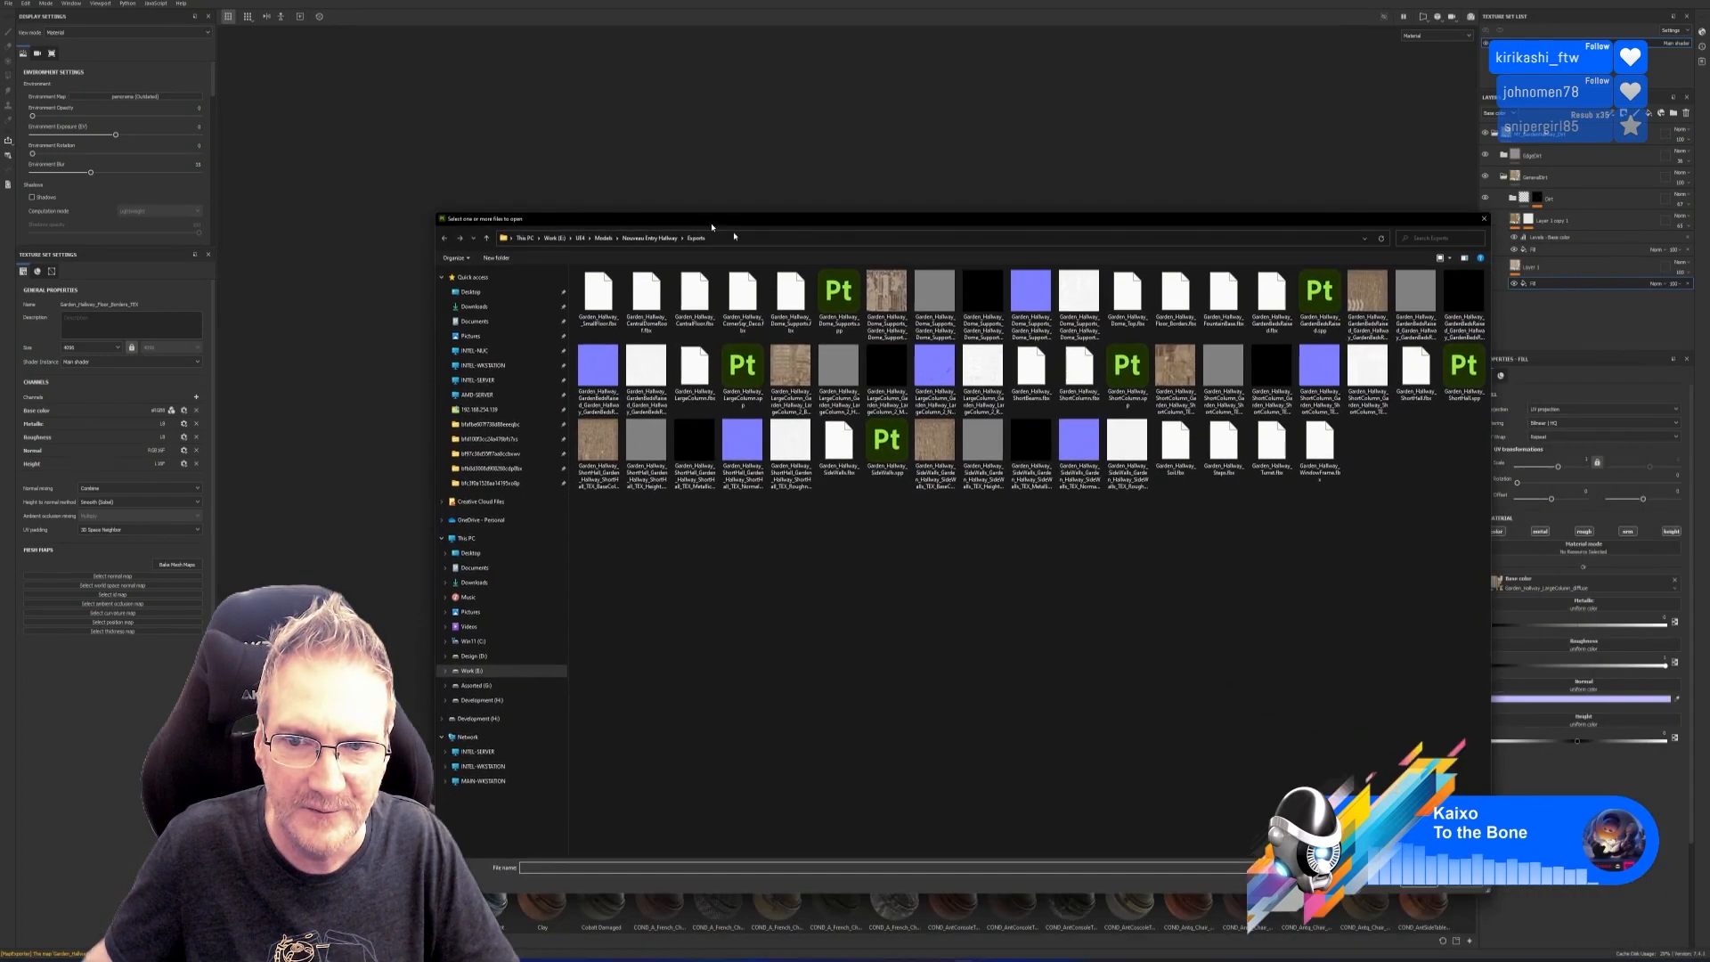
left_click(642, 228)
double_click(565, 279)
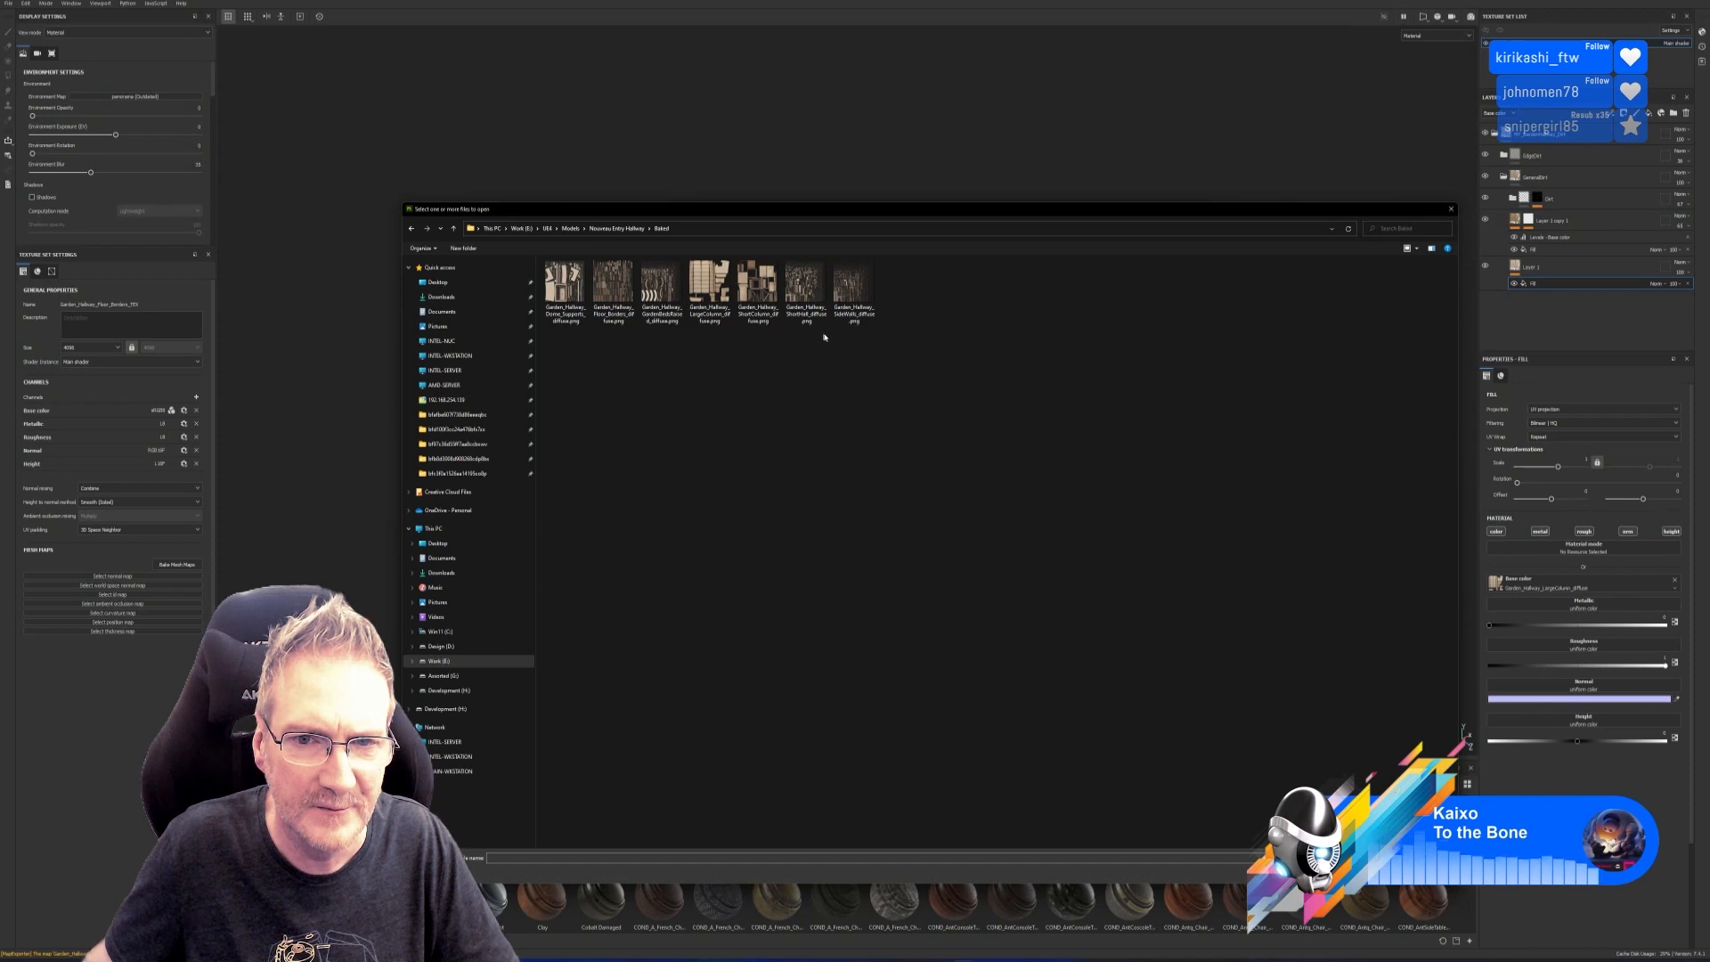
double_click(613, 320)
left_click(967, 385)
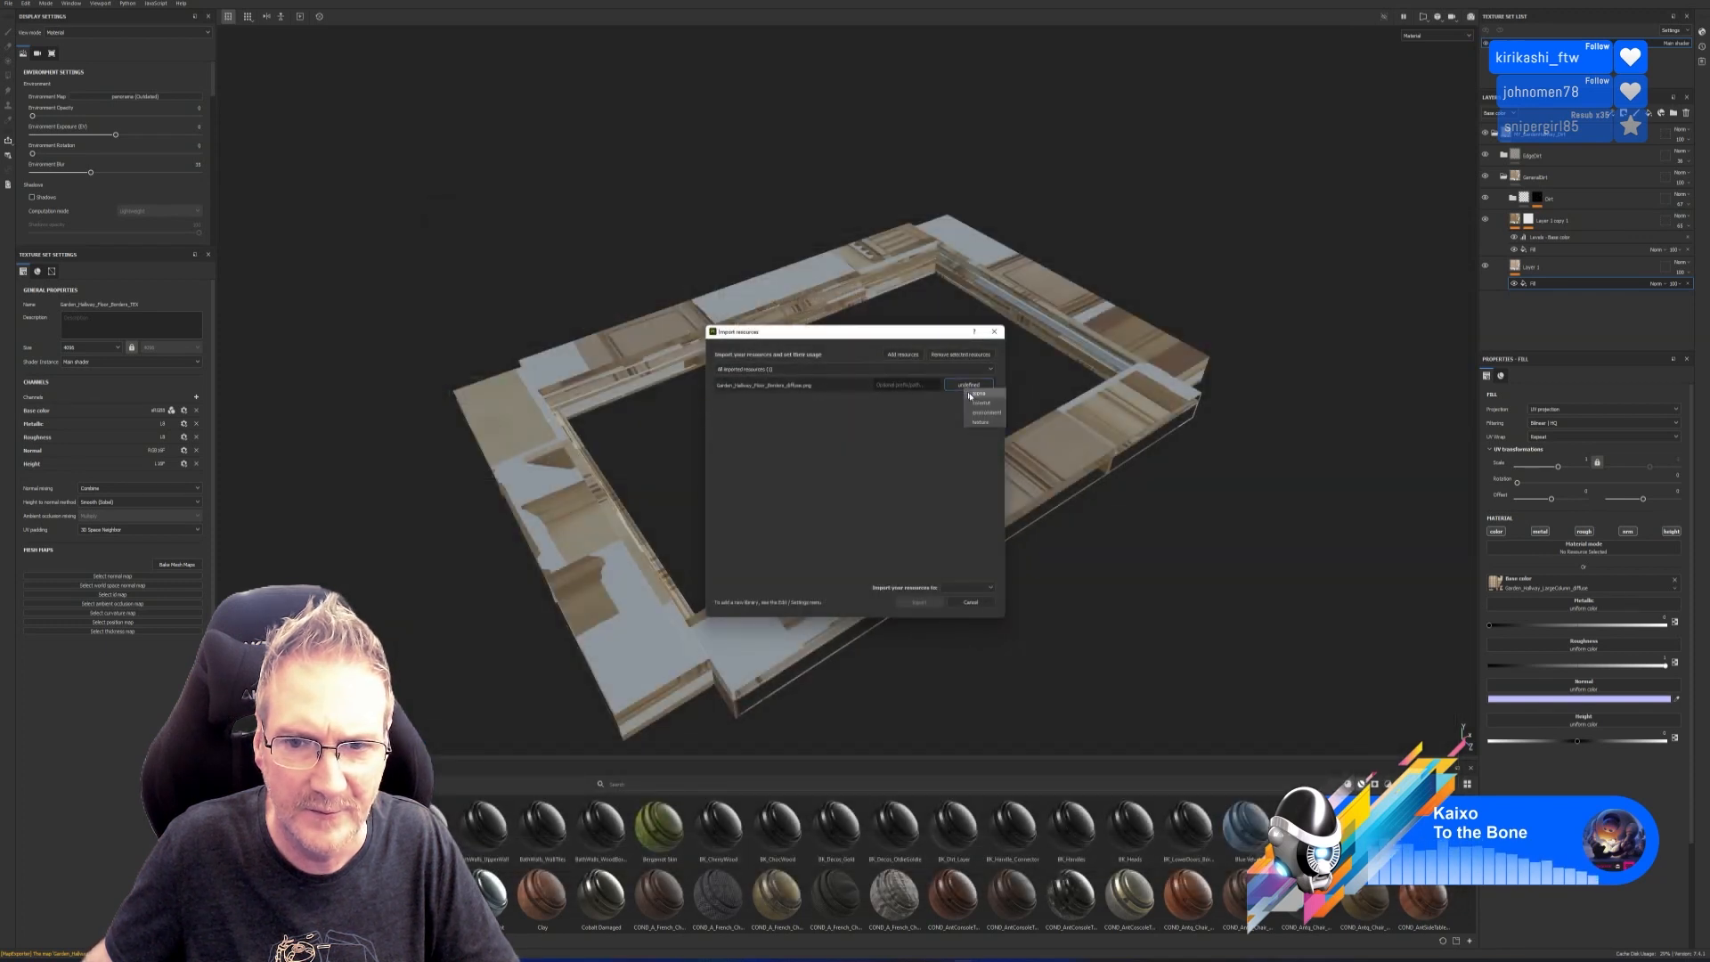
left_click(975, 422)
left_click(978, 587)
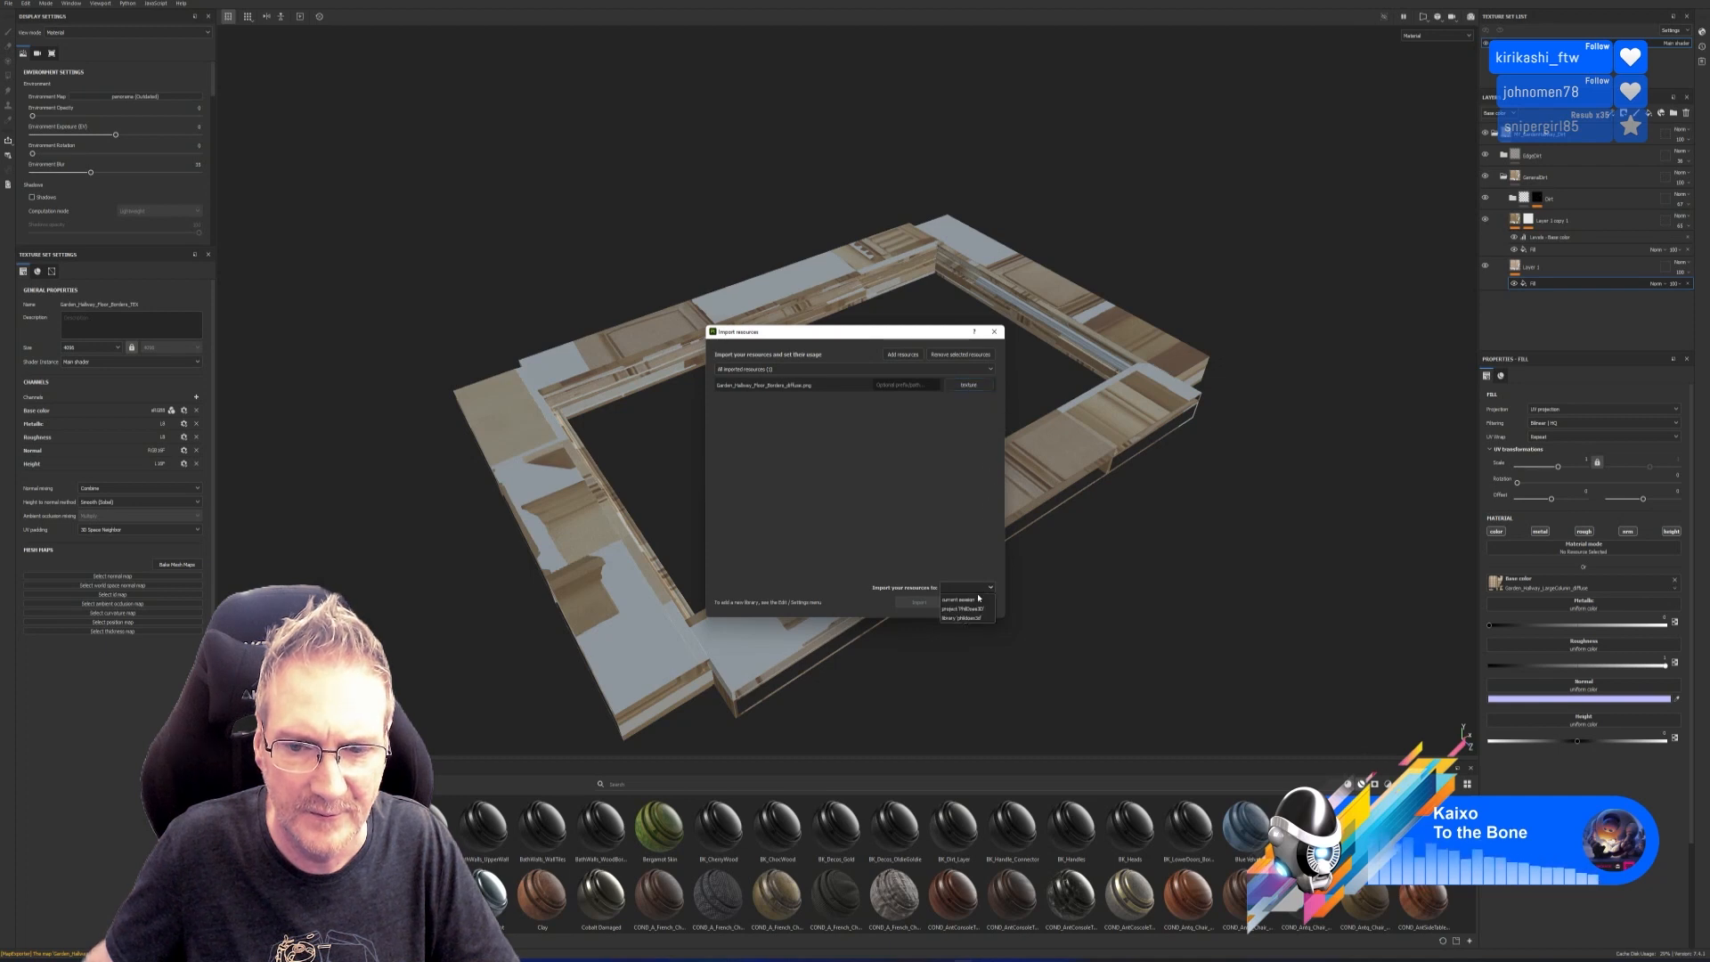
left_click(963, 609)
left_click(919, 602)
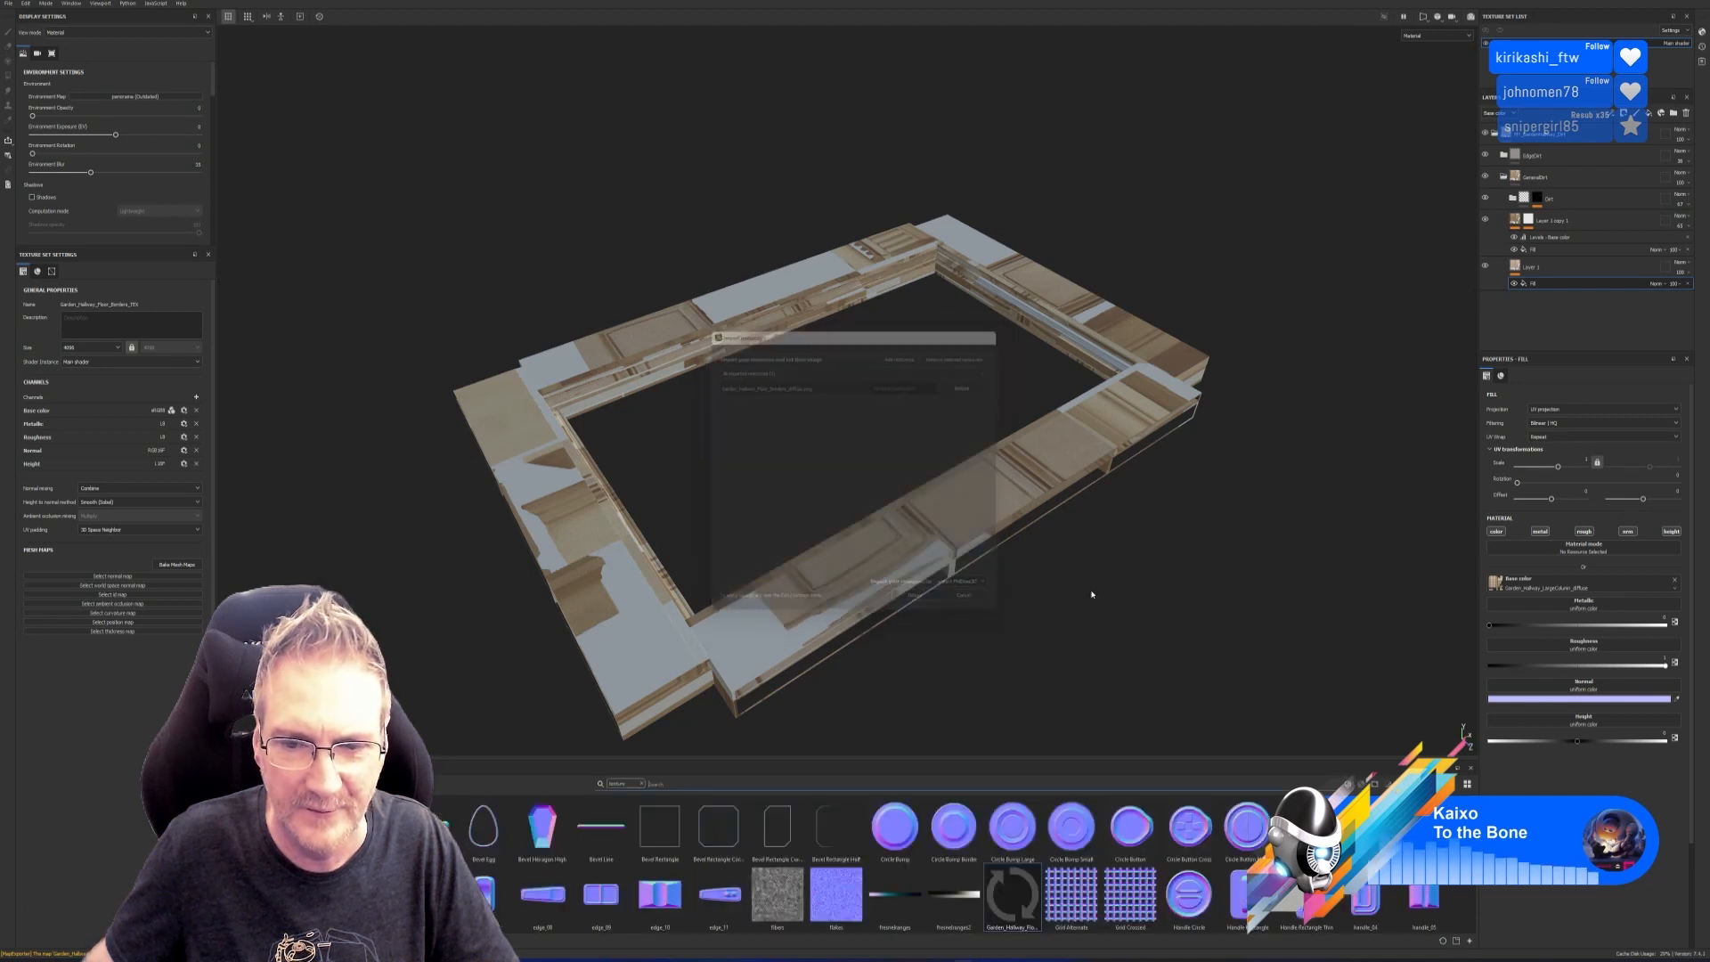
Assign the imported floor border diffuse texture as base color in the bottom layer's fill and in the Layer 1 copy 1 fill.
left_click_drag(1007, 890, 1562, 588)
left_click(1587, 251)
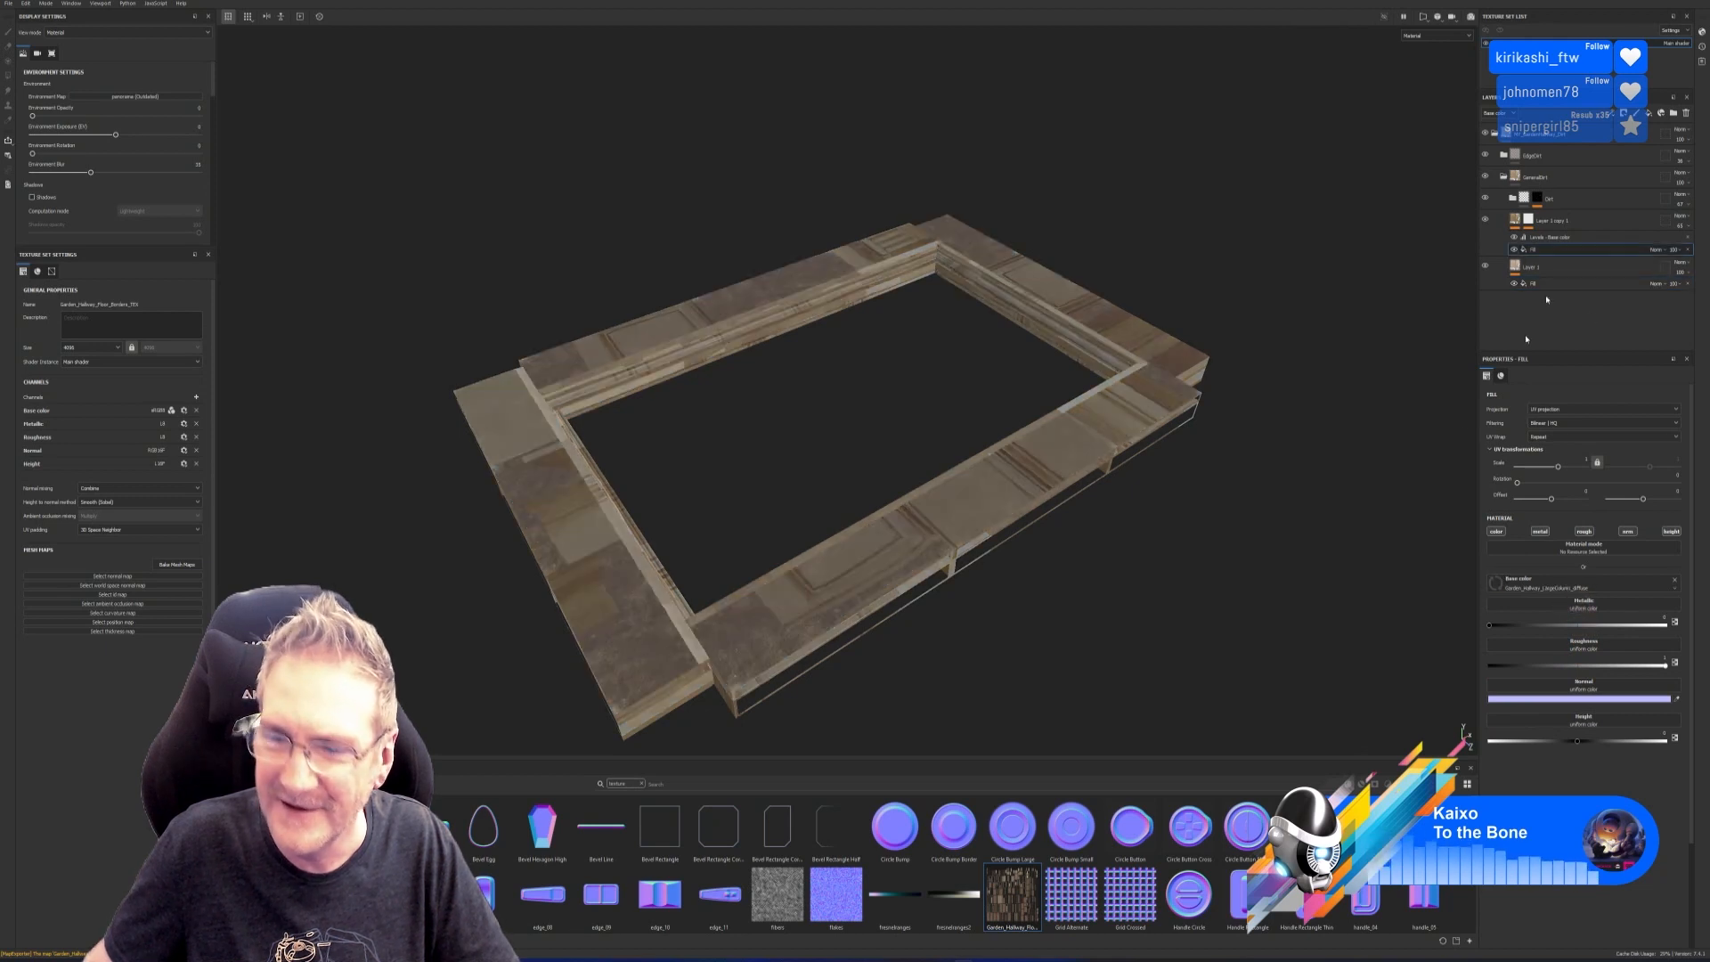
left_click_drag(1021, 900, 1584, 589)
mouse_move(985, 560)
left_mouse_down("alt")
mouse_move(978, 462)
mouse_move(989, 556)
left_mouse_up("alt")
scroll(759, 378, "up", 6)
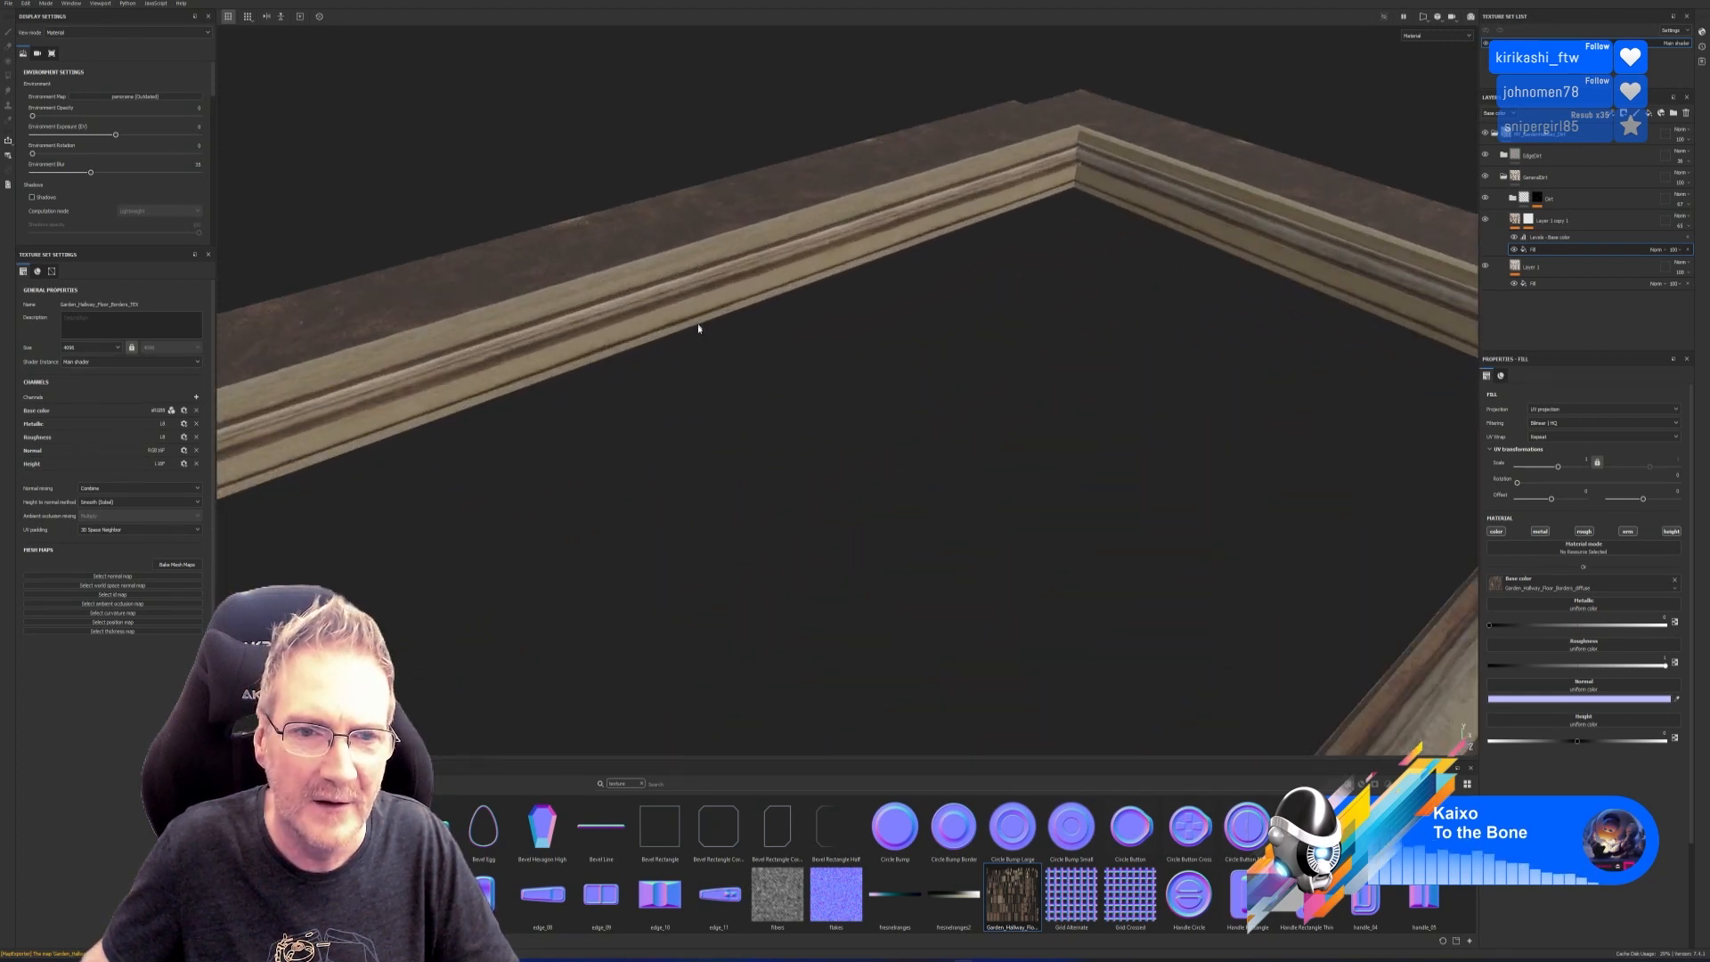
left_click_drag(698, 327, 764, 311, "alt")
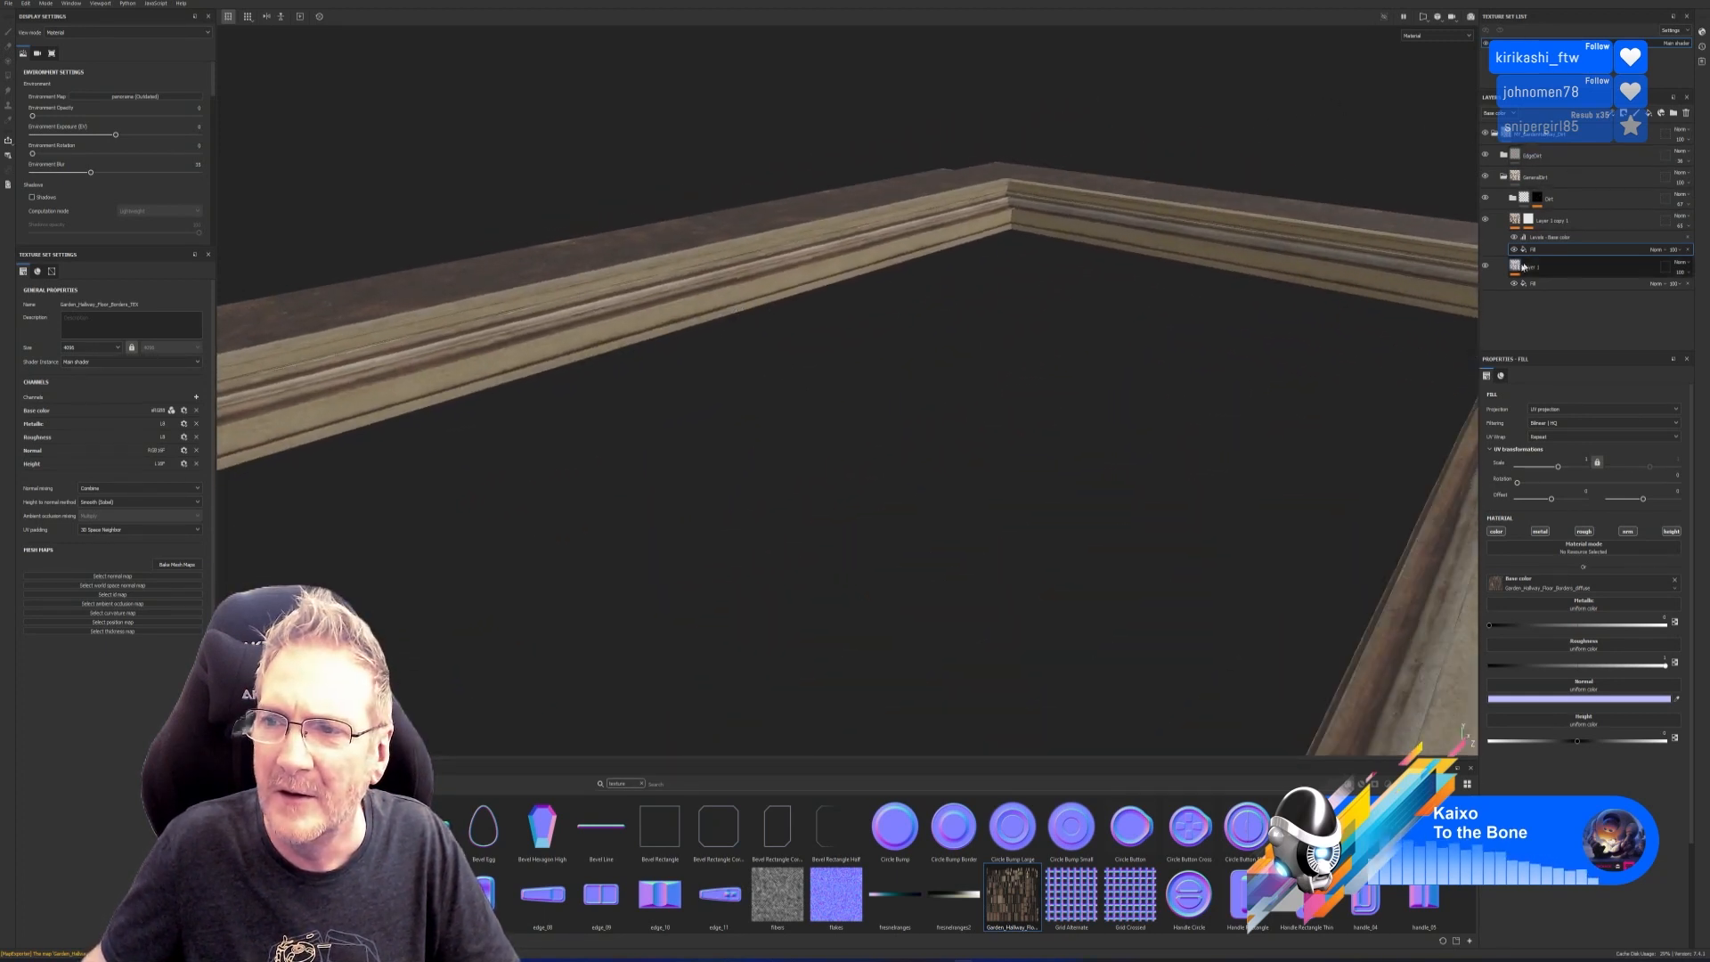
Collapse the lower dirt folder and toggle the visibility of the smart material and the upper dirt folder to check their effect.
left_click(1504, 175)
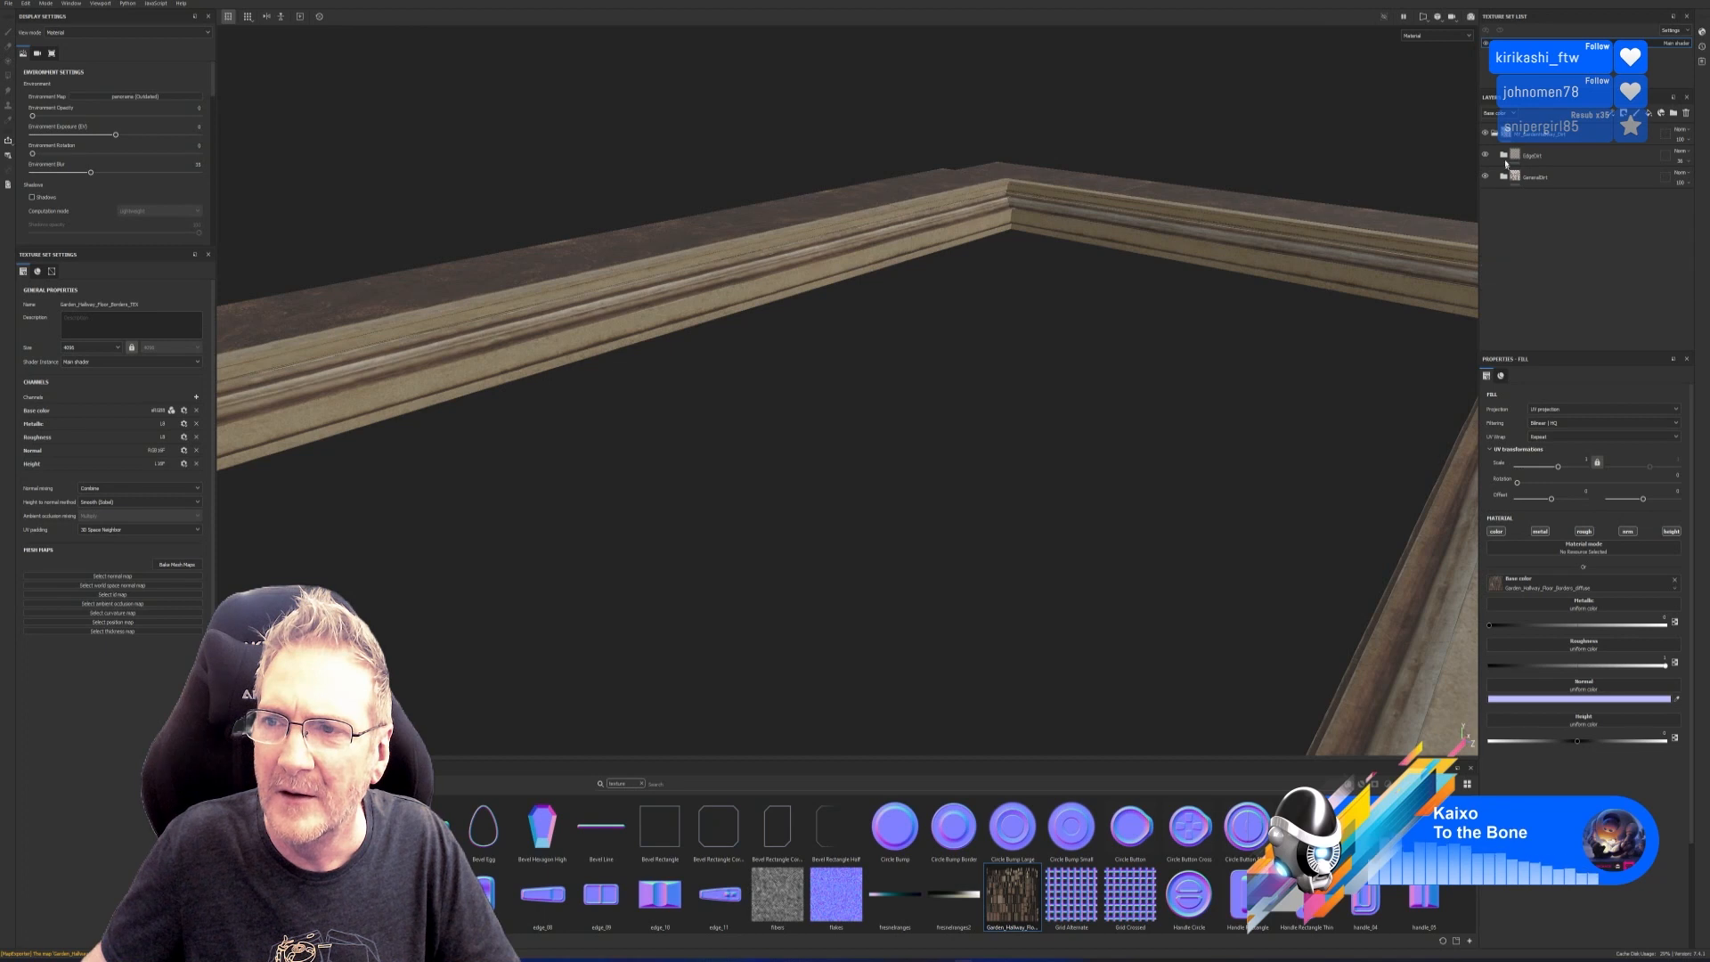
left_click(1485, 134)
left_click(1485, 135)
left_click(1485, 156)
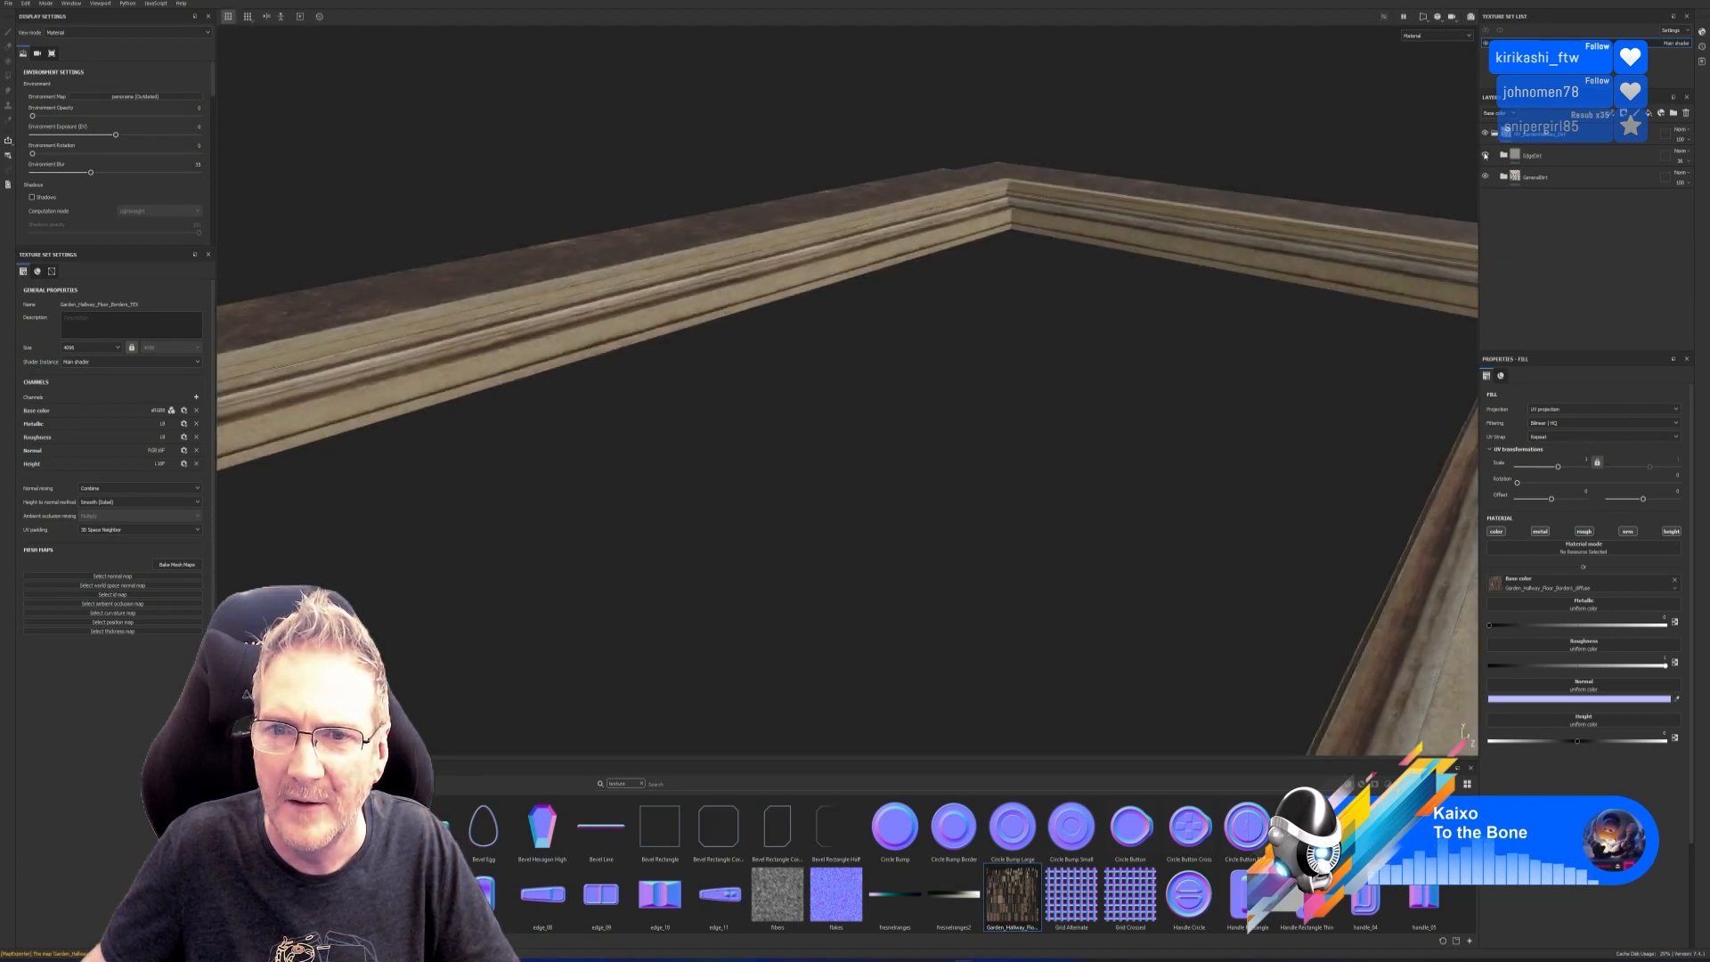
In the upper dirt folder, adjust the layer mask's Dirt generator to a dirt level of about 0.91, contrast 0.8 and a slightly lower triplanar blending contrast.
left_click(1503, 155)
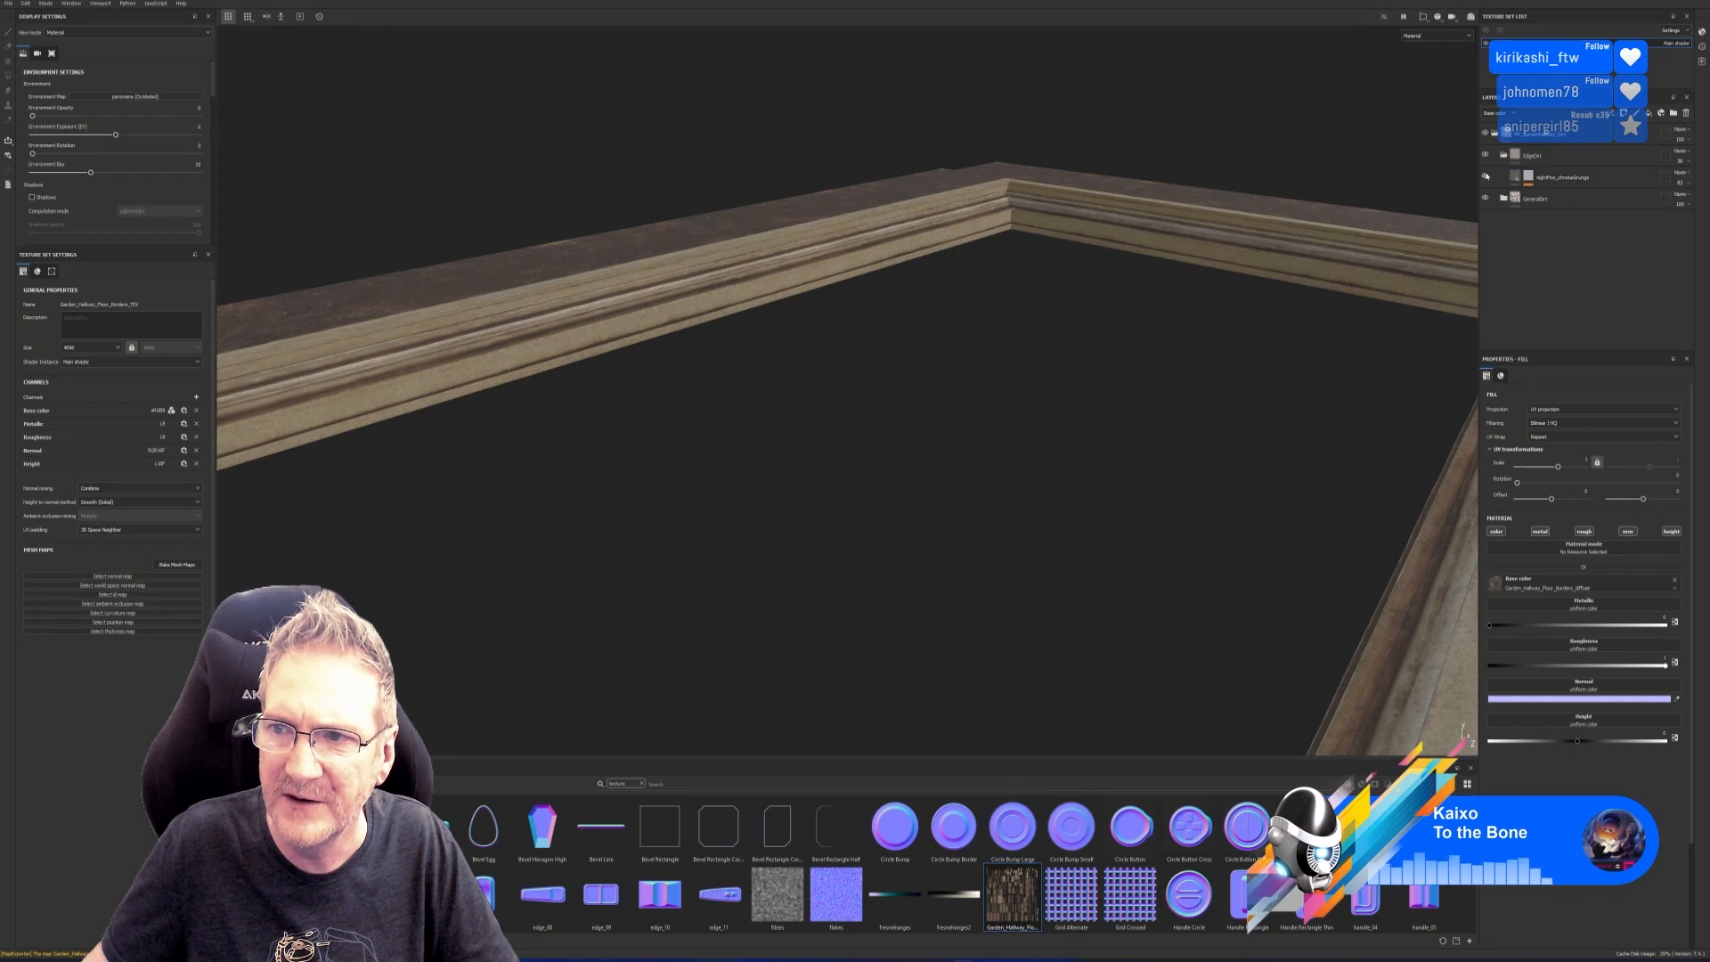
left_click(1520, 178)
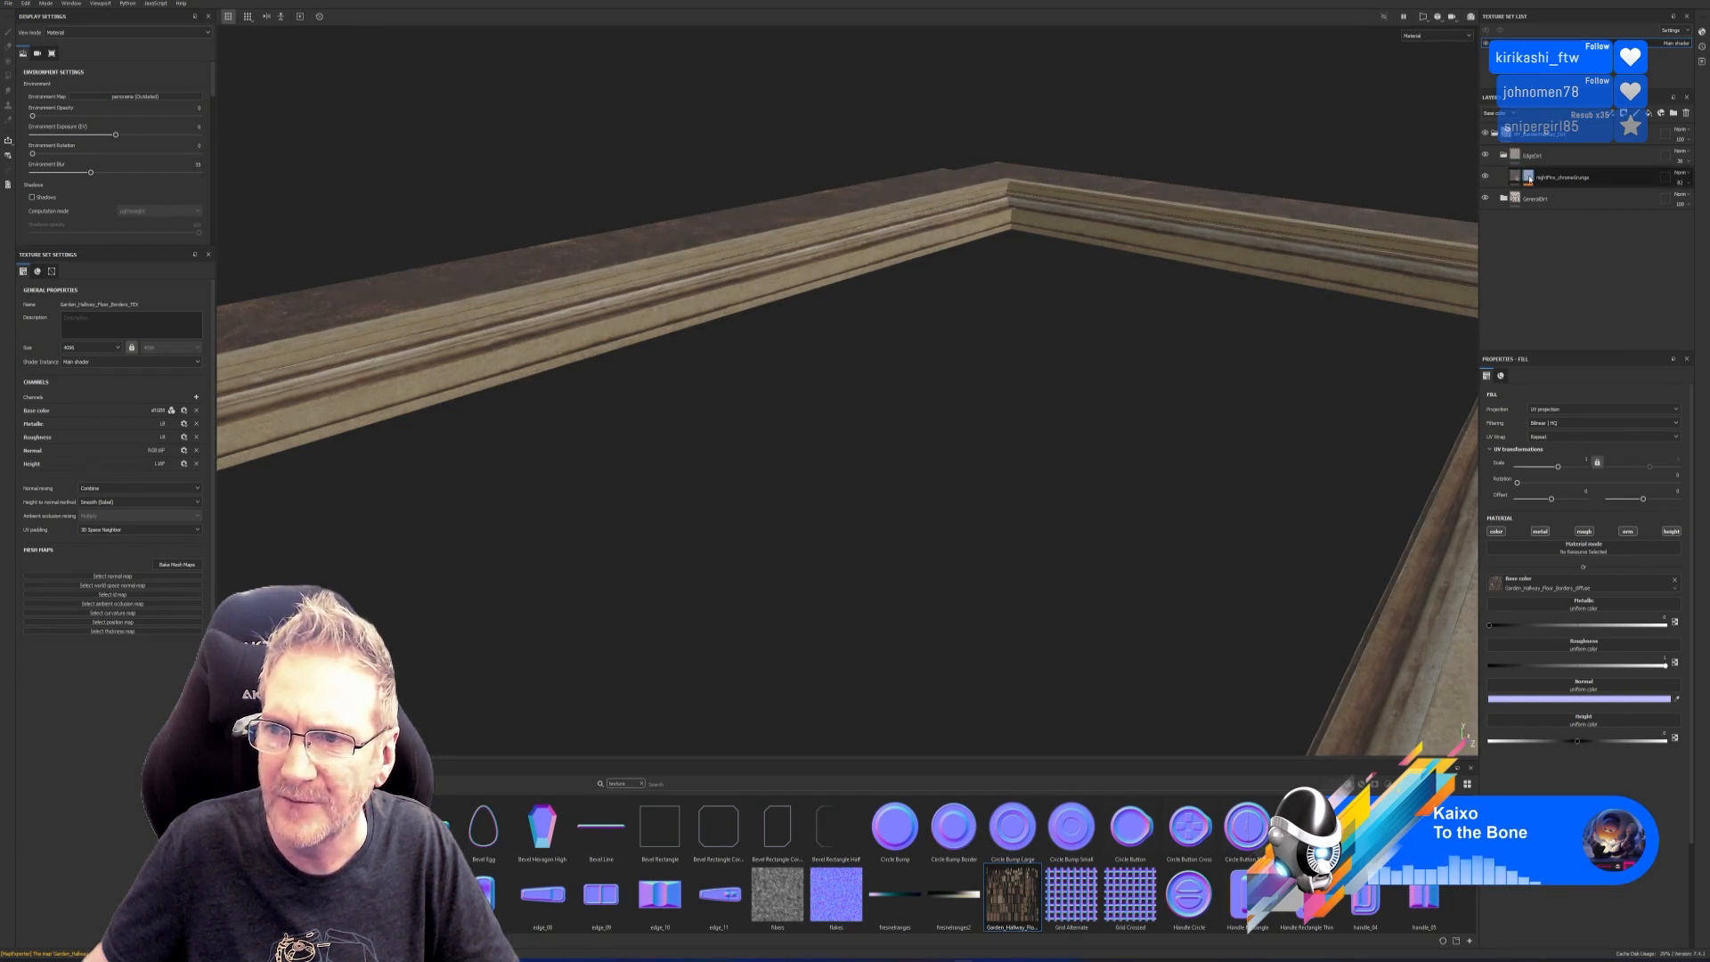
left_click(1528, 178)
left_click(1568, 195)
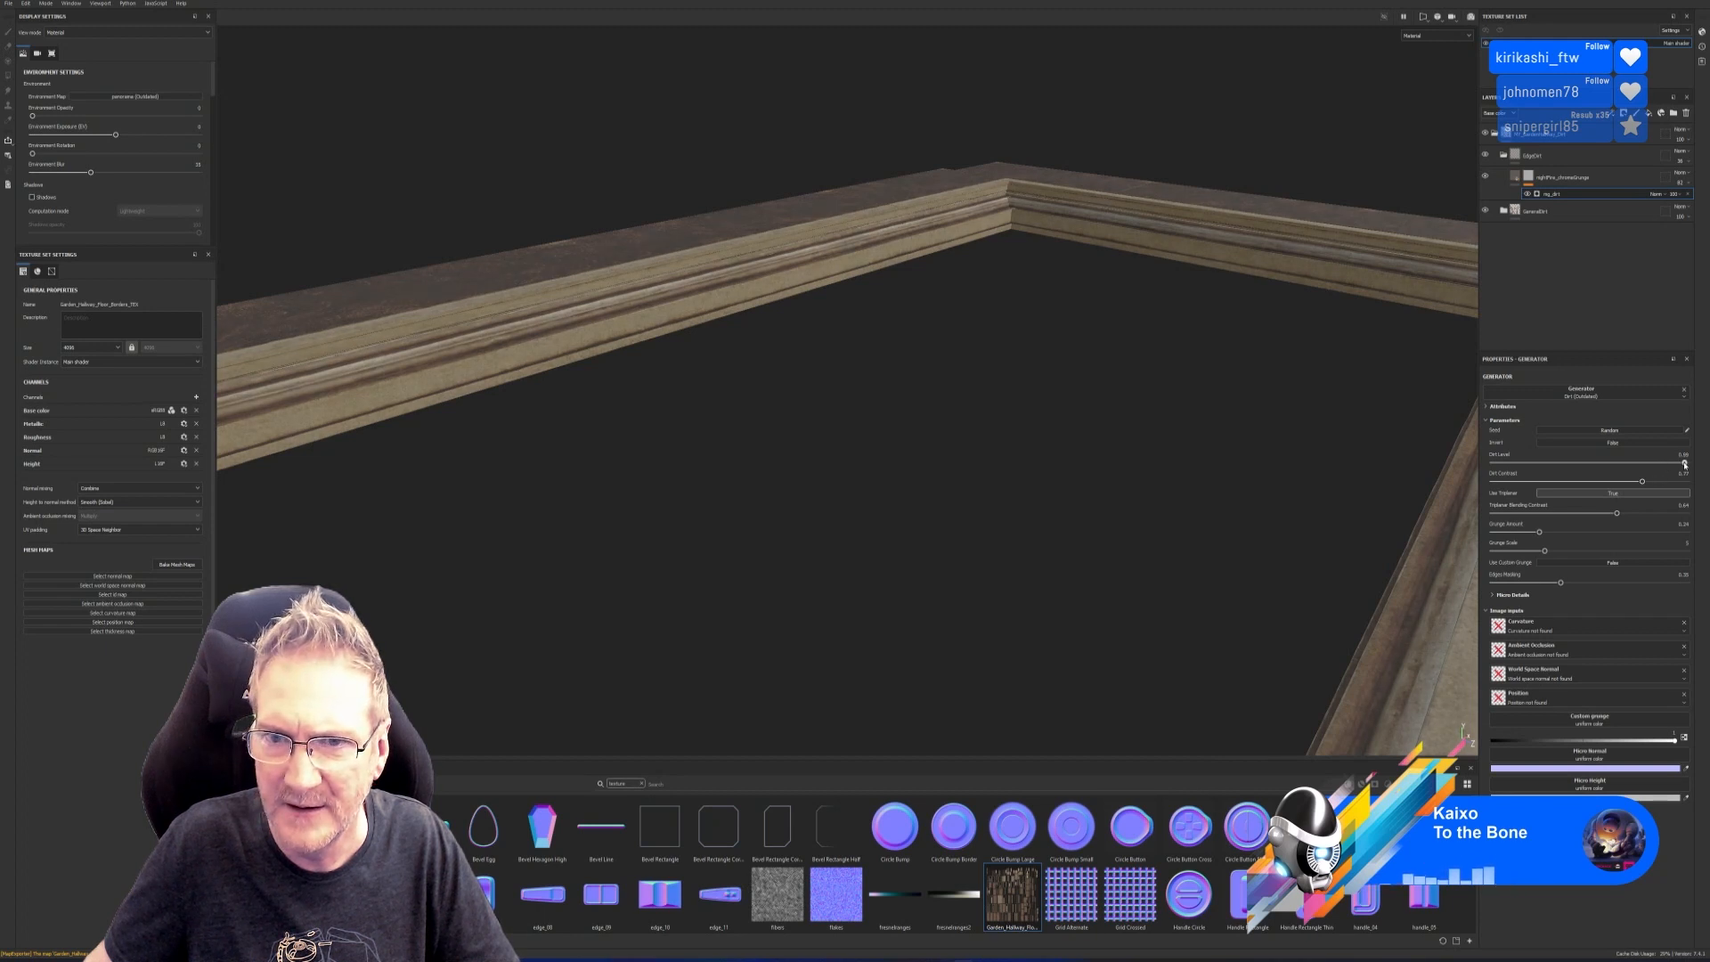
left_click_drag(1684, 463, 1670, 465)
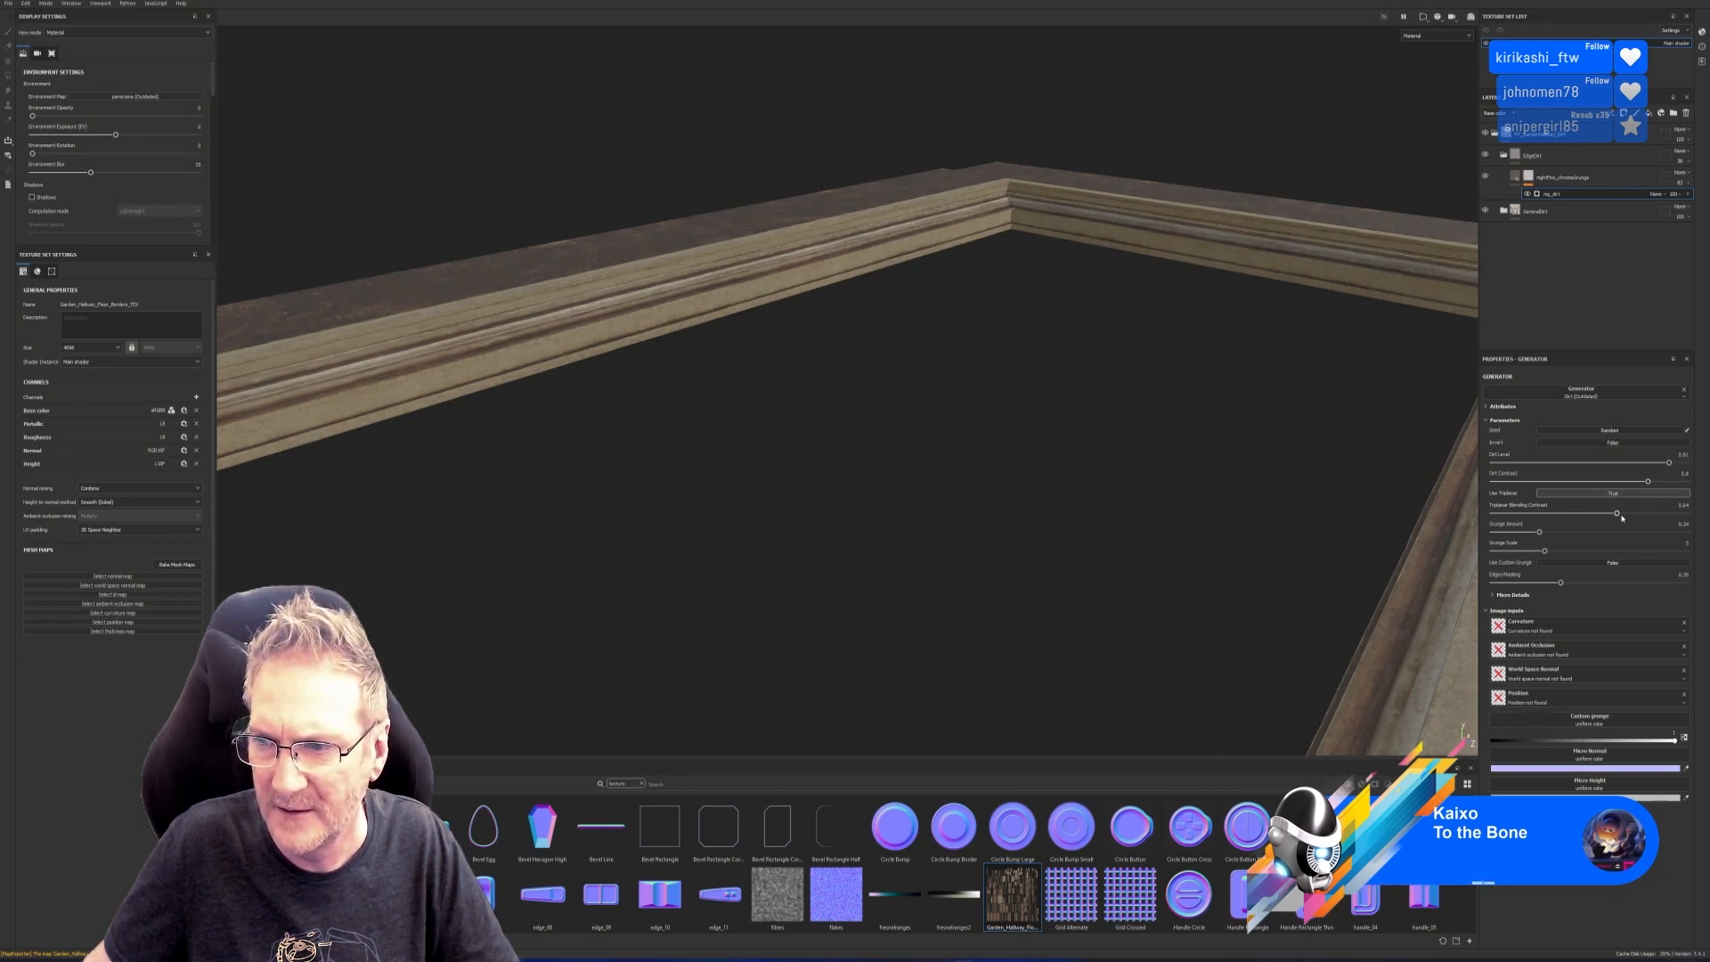
left_click_drag(1679, 516, 1541, 527)
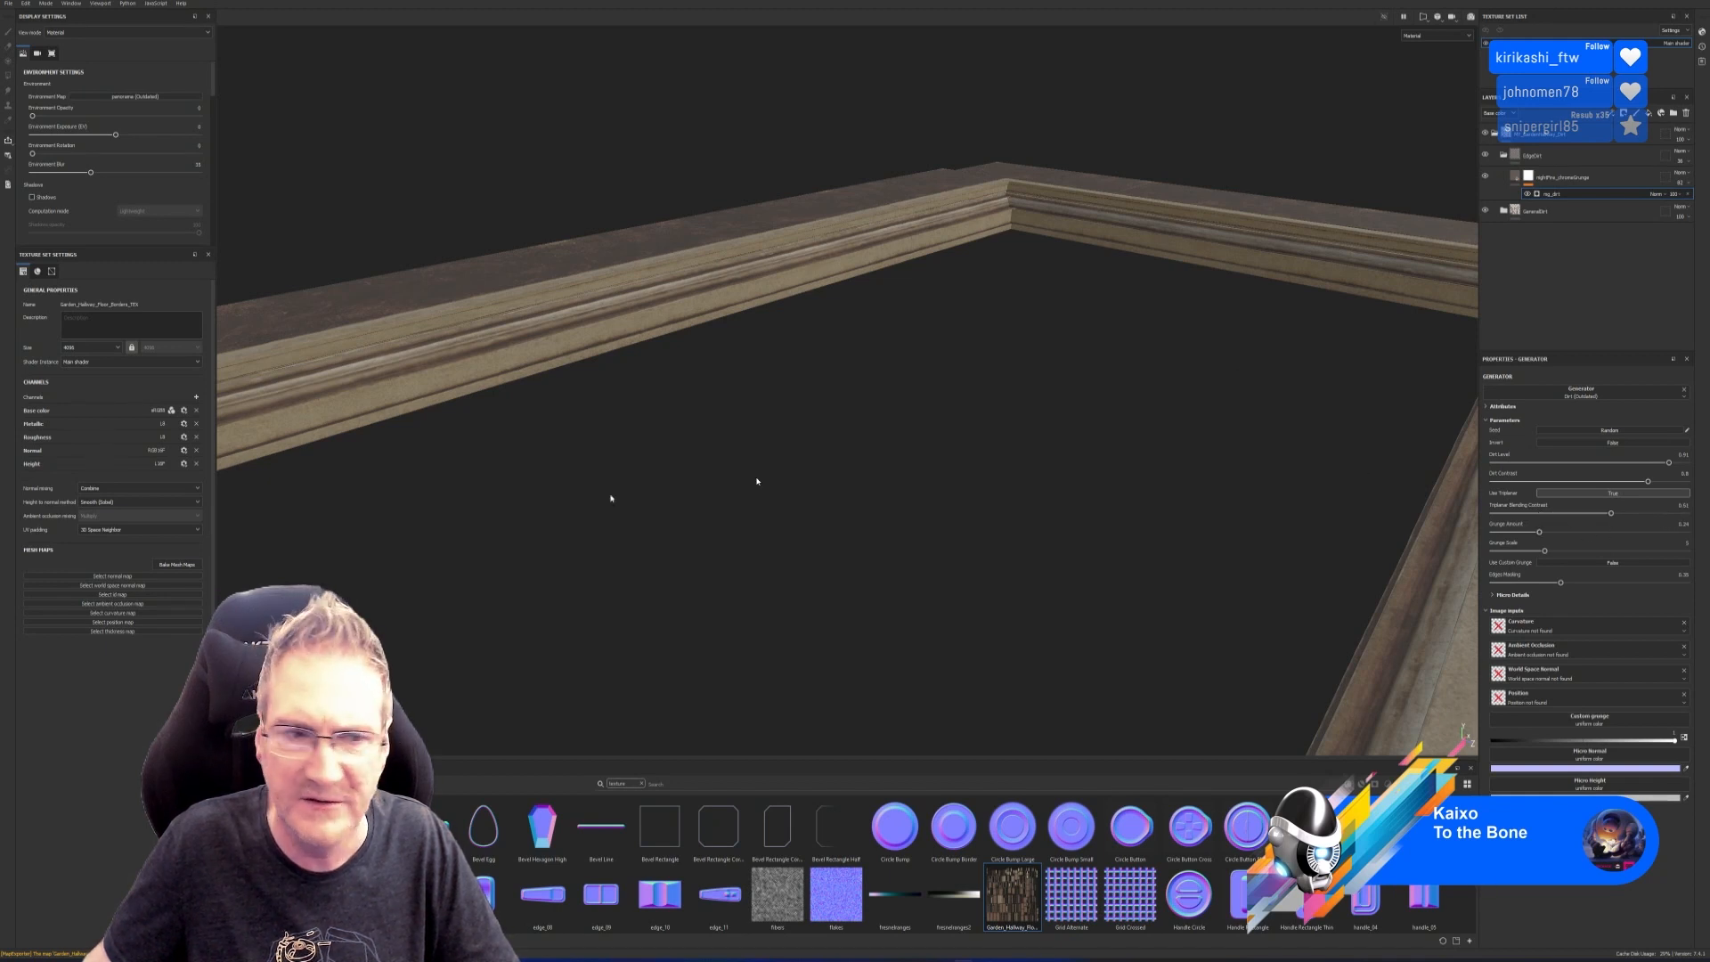
Bake all mesh maps of the floor border at an output size of 4096.
left_click(173, 566)
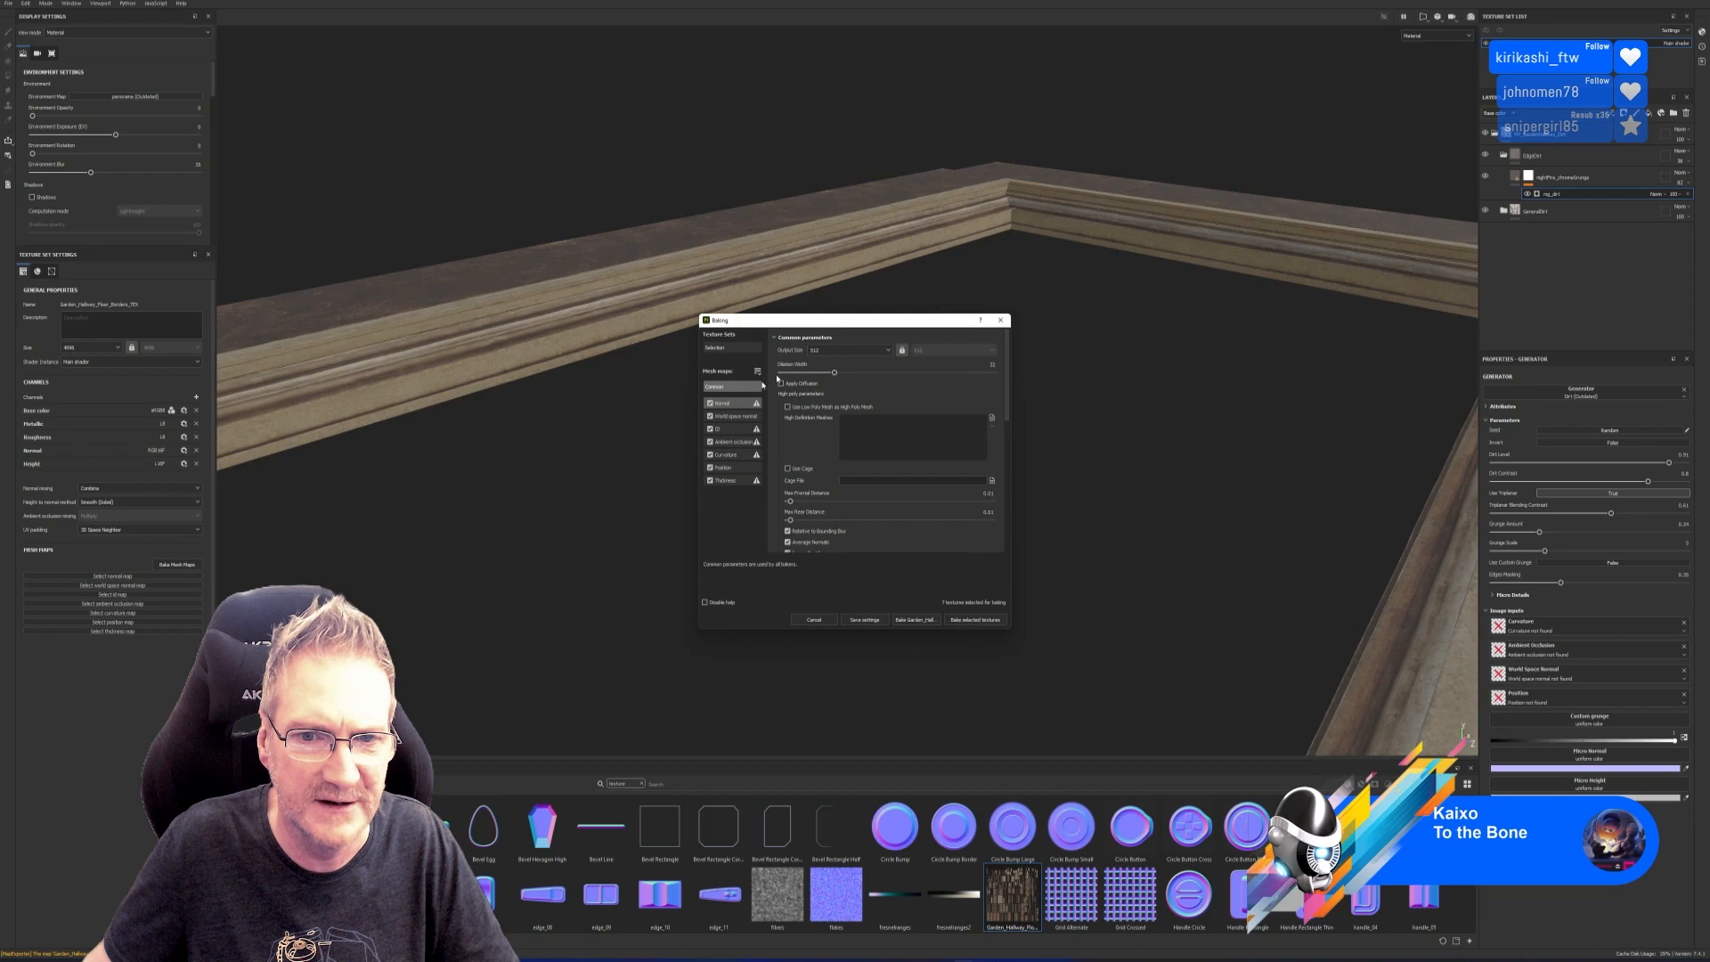
left_click(851, 350)
left_click(831, 426)
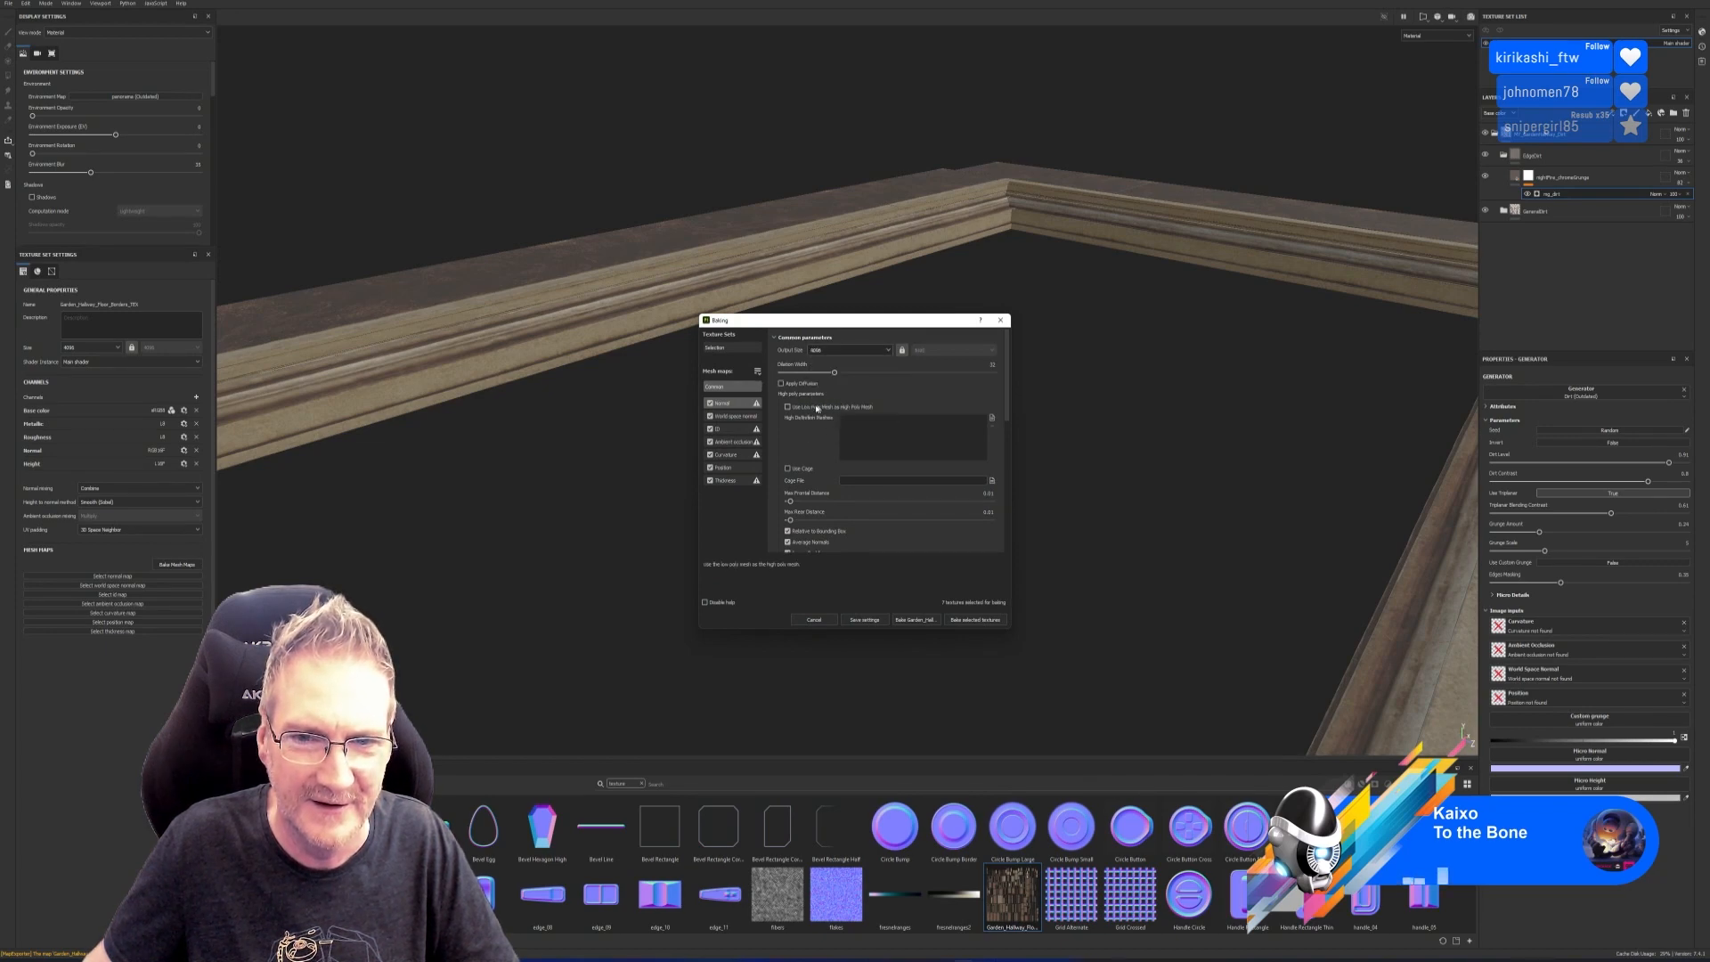
left_click(975, 619)
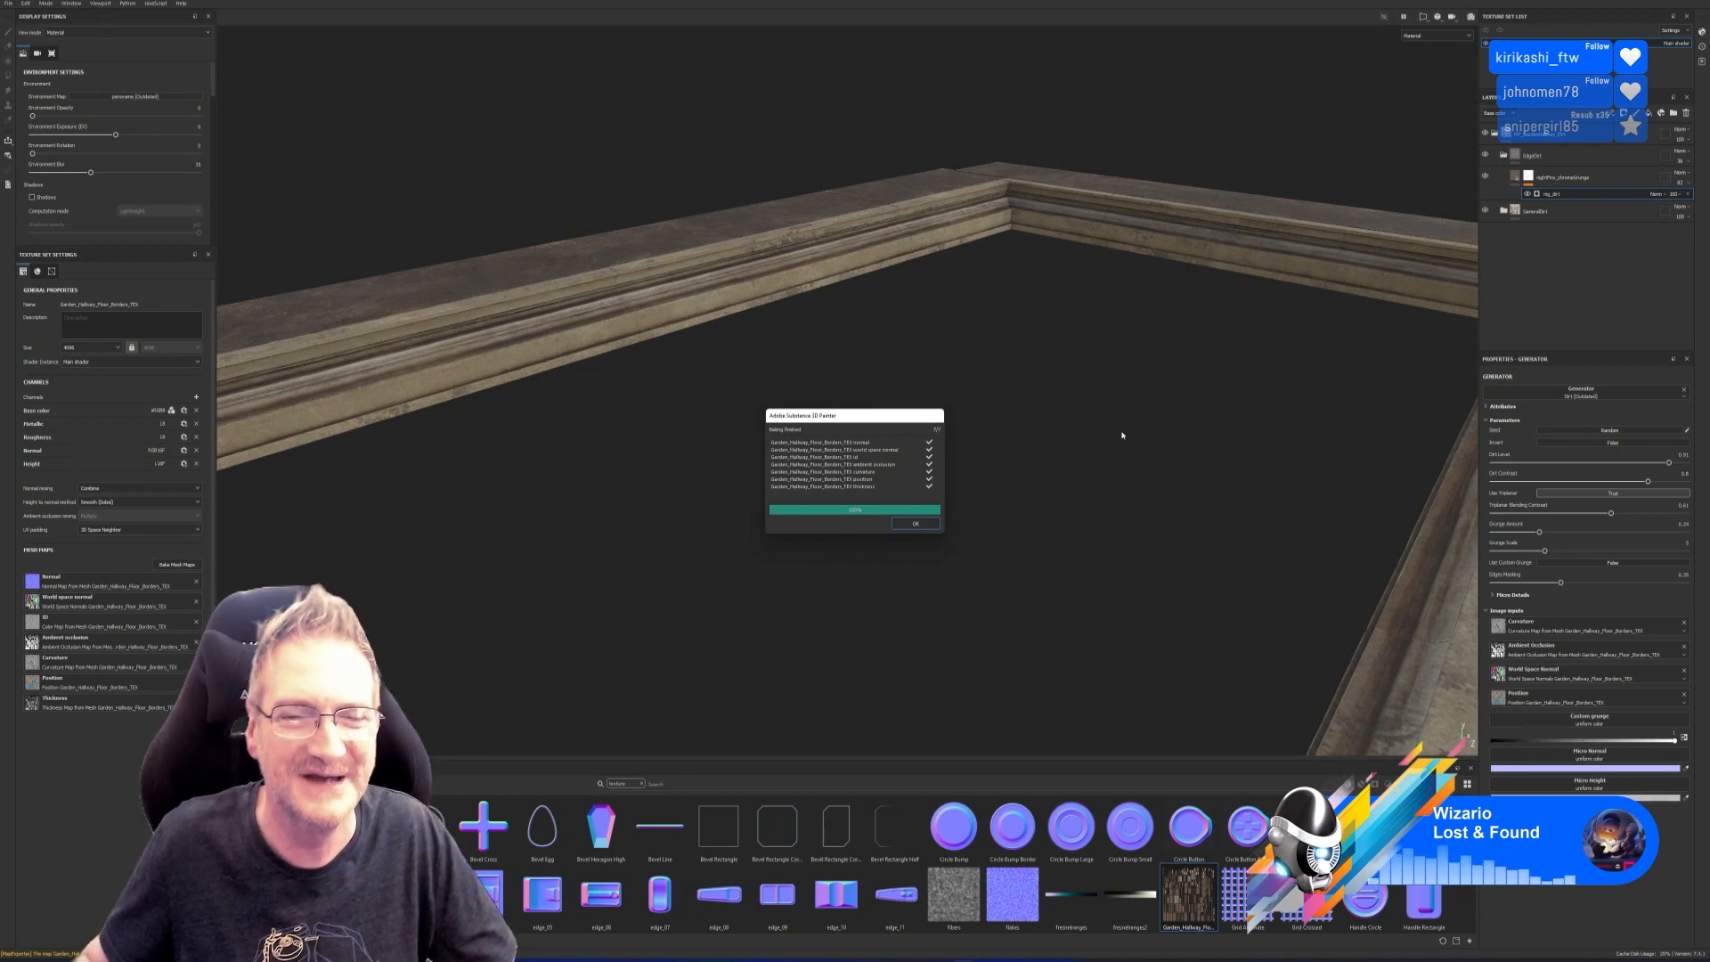
left_click(901, 525)
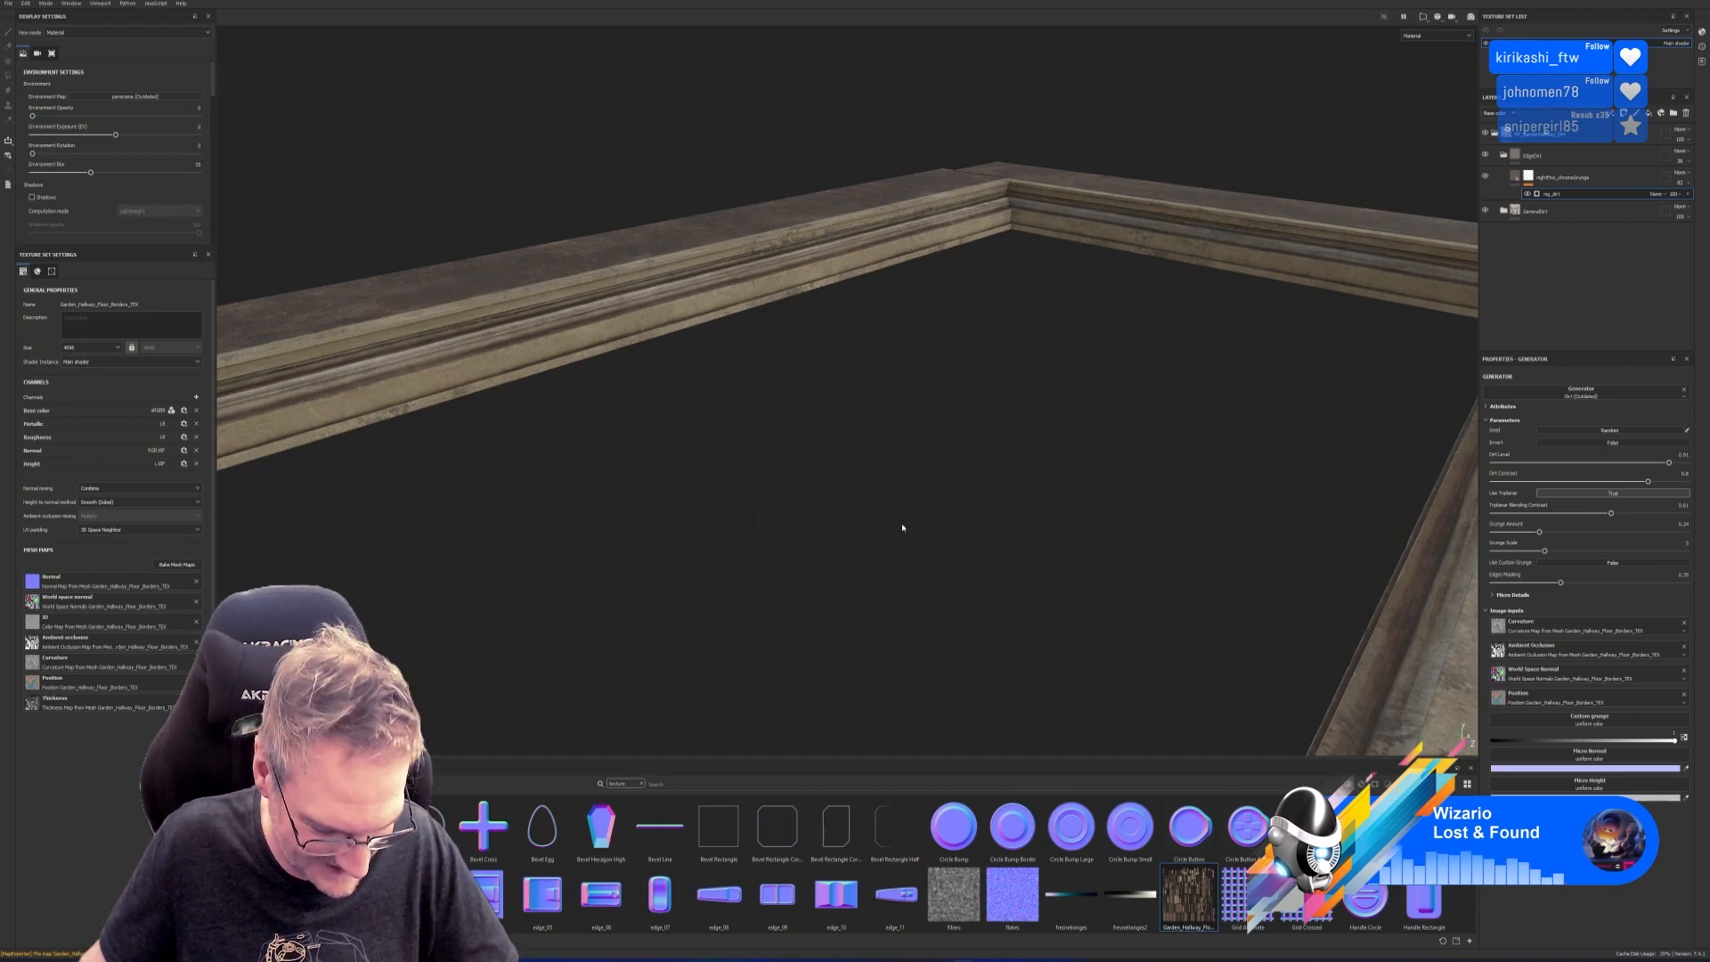
Examine the dirt and wear on the floor border's mouldings and top surfaces from near and far.
scroll(825, 440, "down", 6)
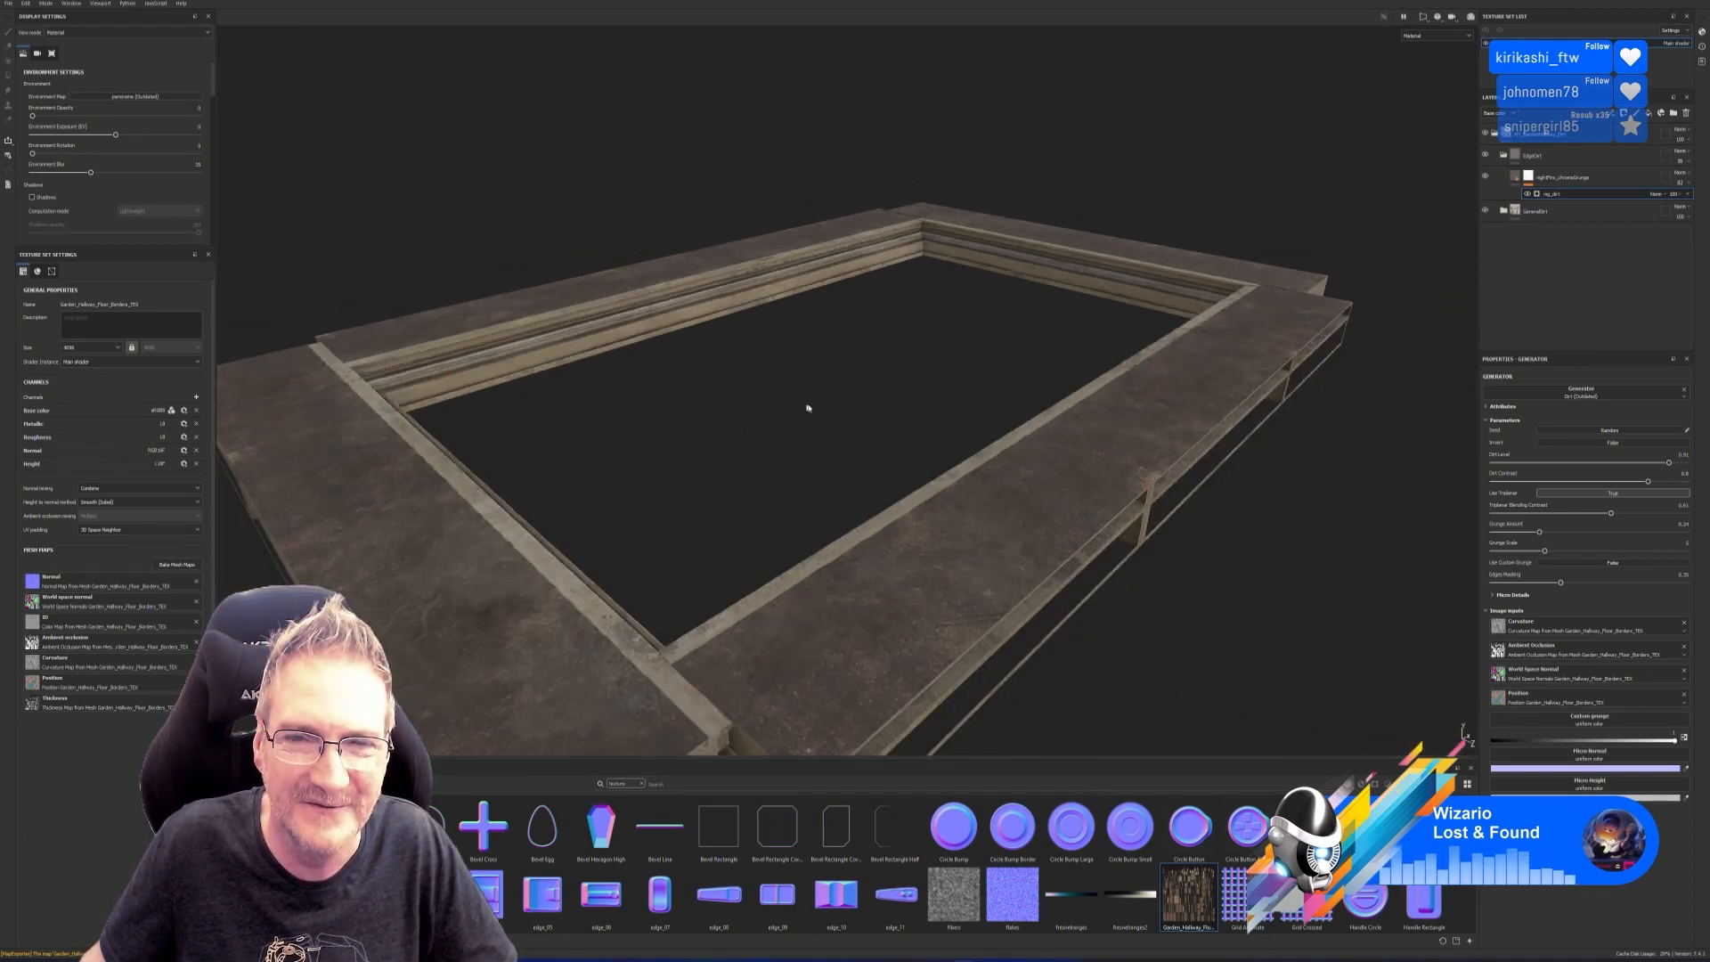
left_click_drag(802, 389, 794, 428, "alt")
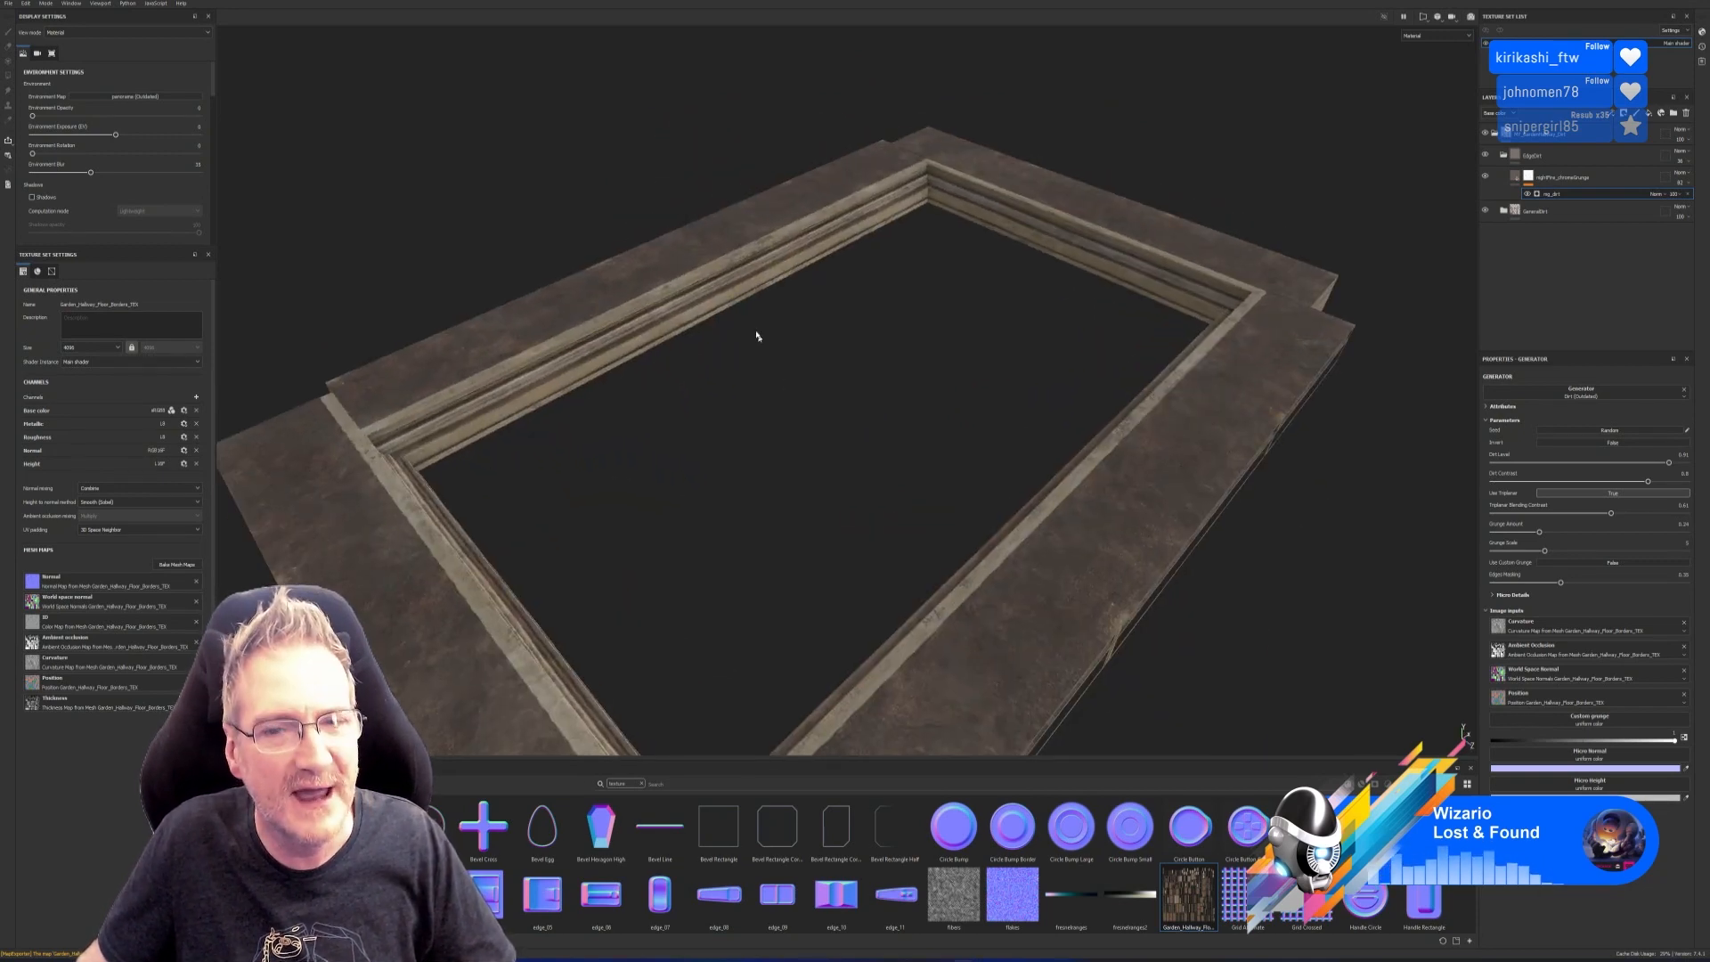
scroll(756, 336, "up", 8)
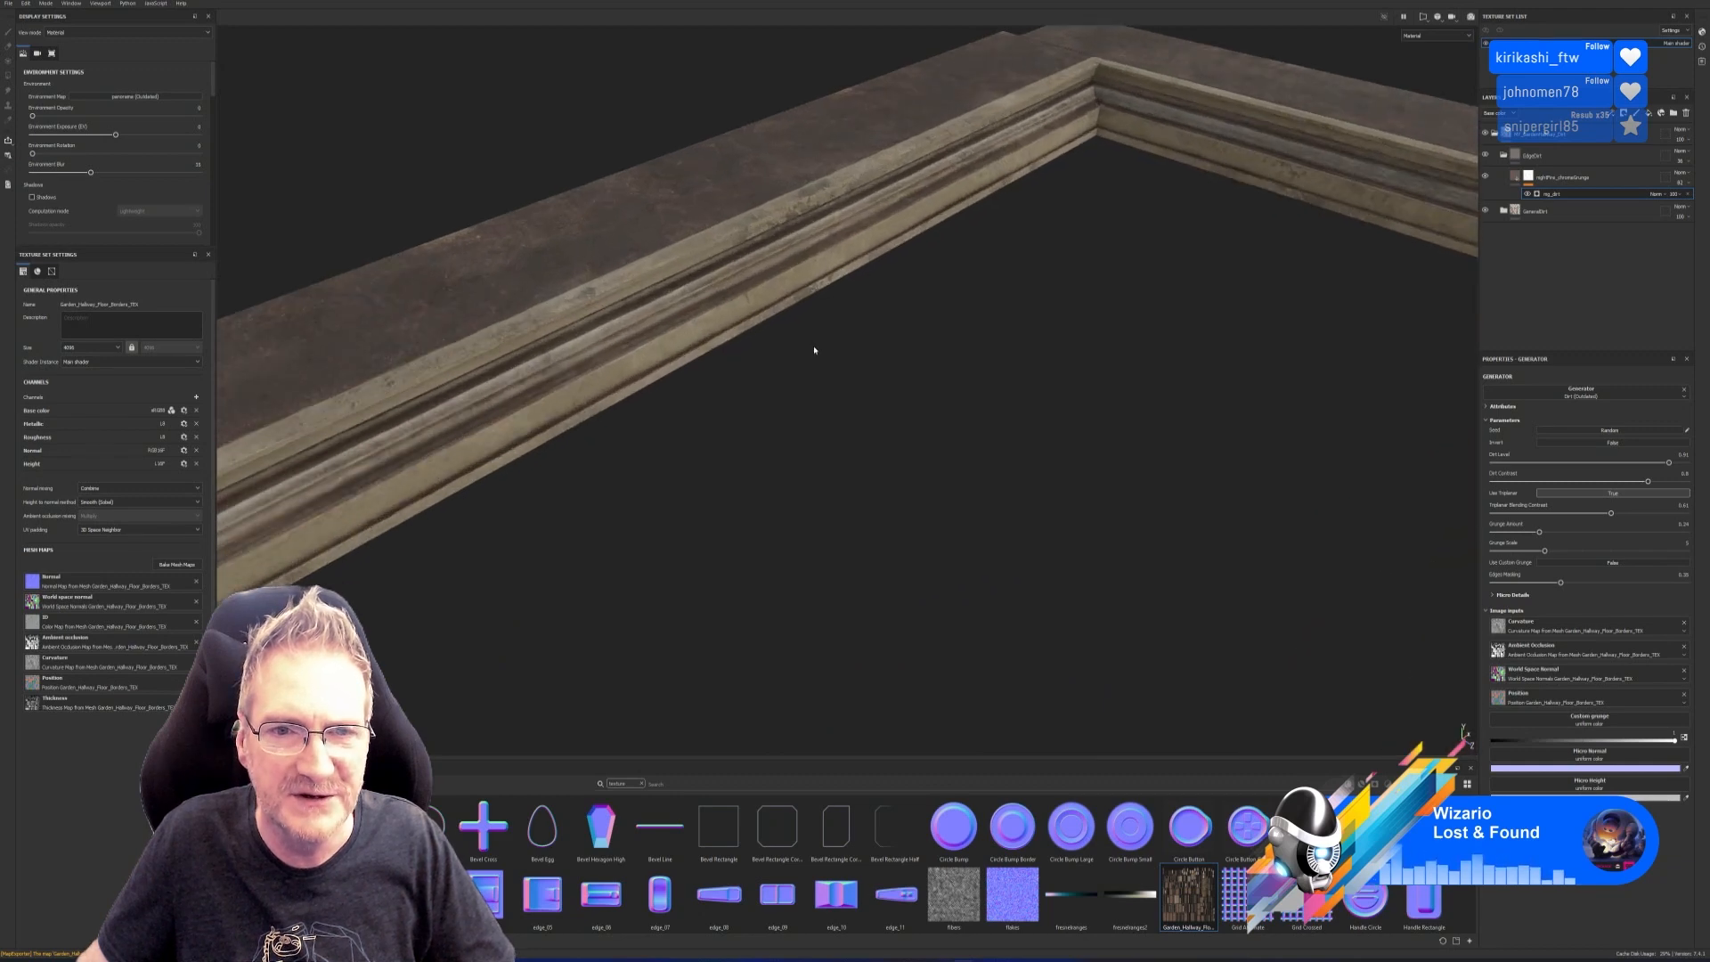
left_click_drag(814, 350, 790, 378, "alt")
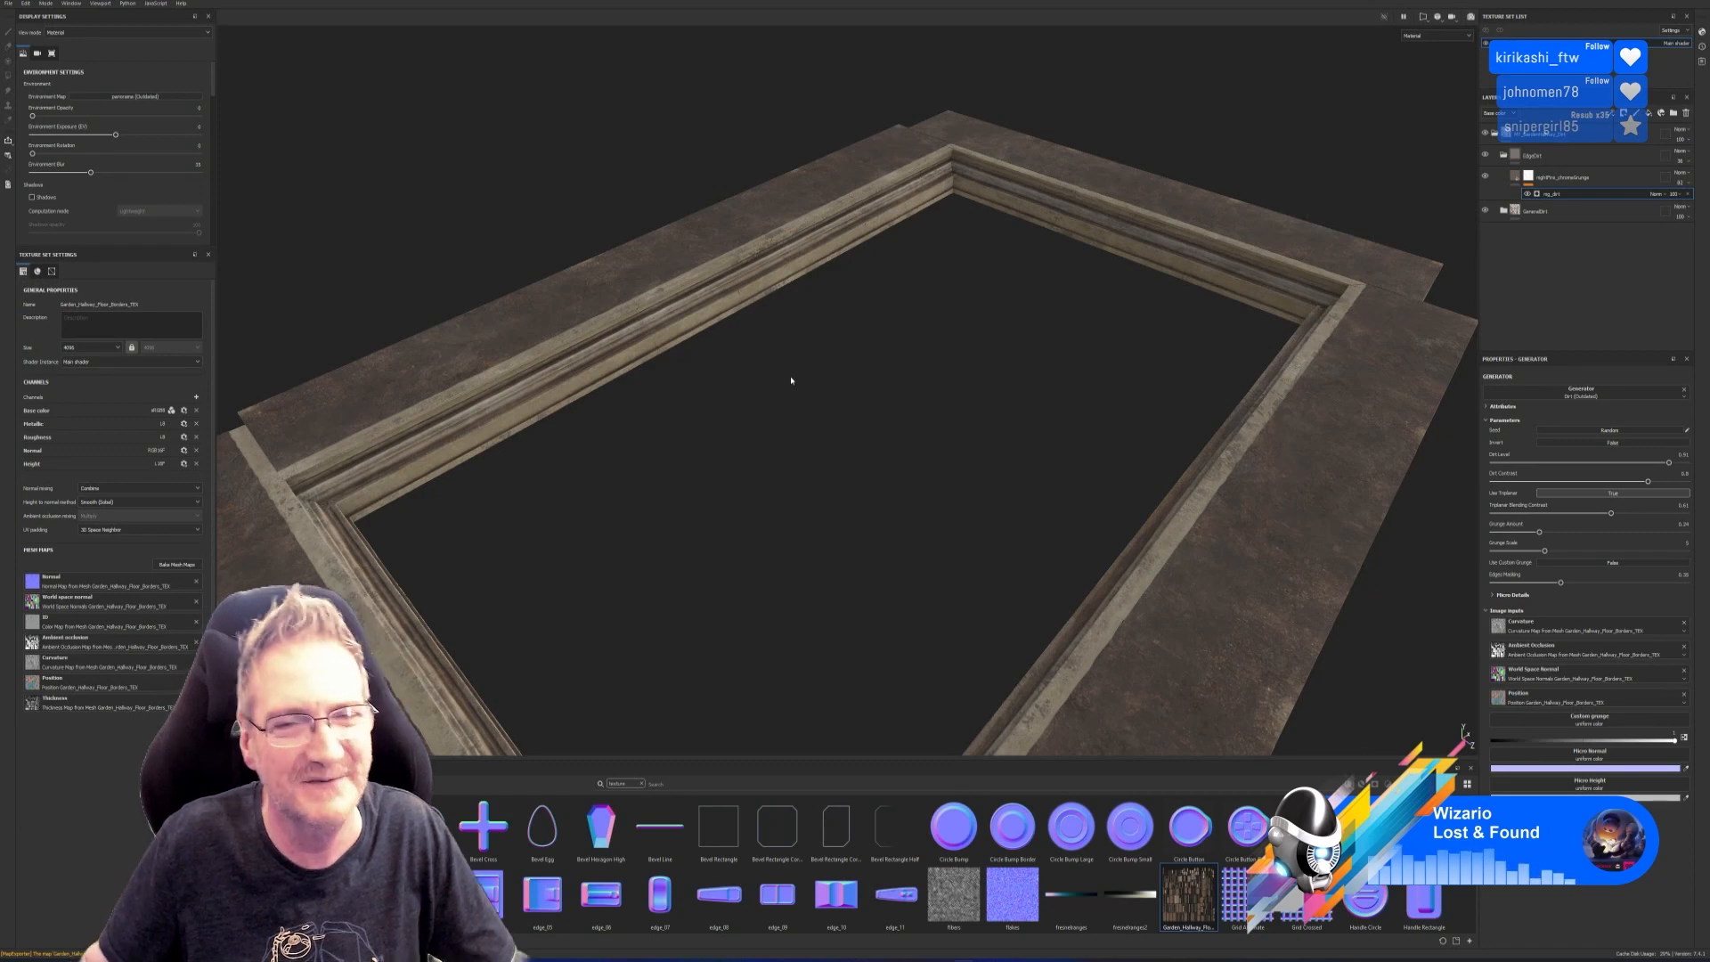
left_click_drag(798, 371, 702, 336, "alt")
scroll(737, 302, "up", 3)
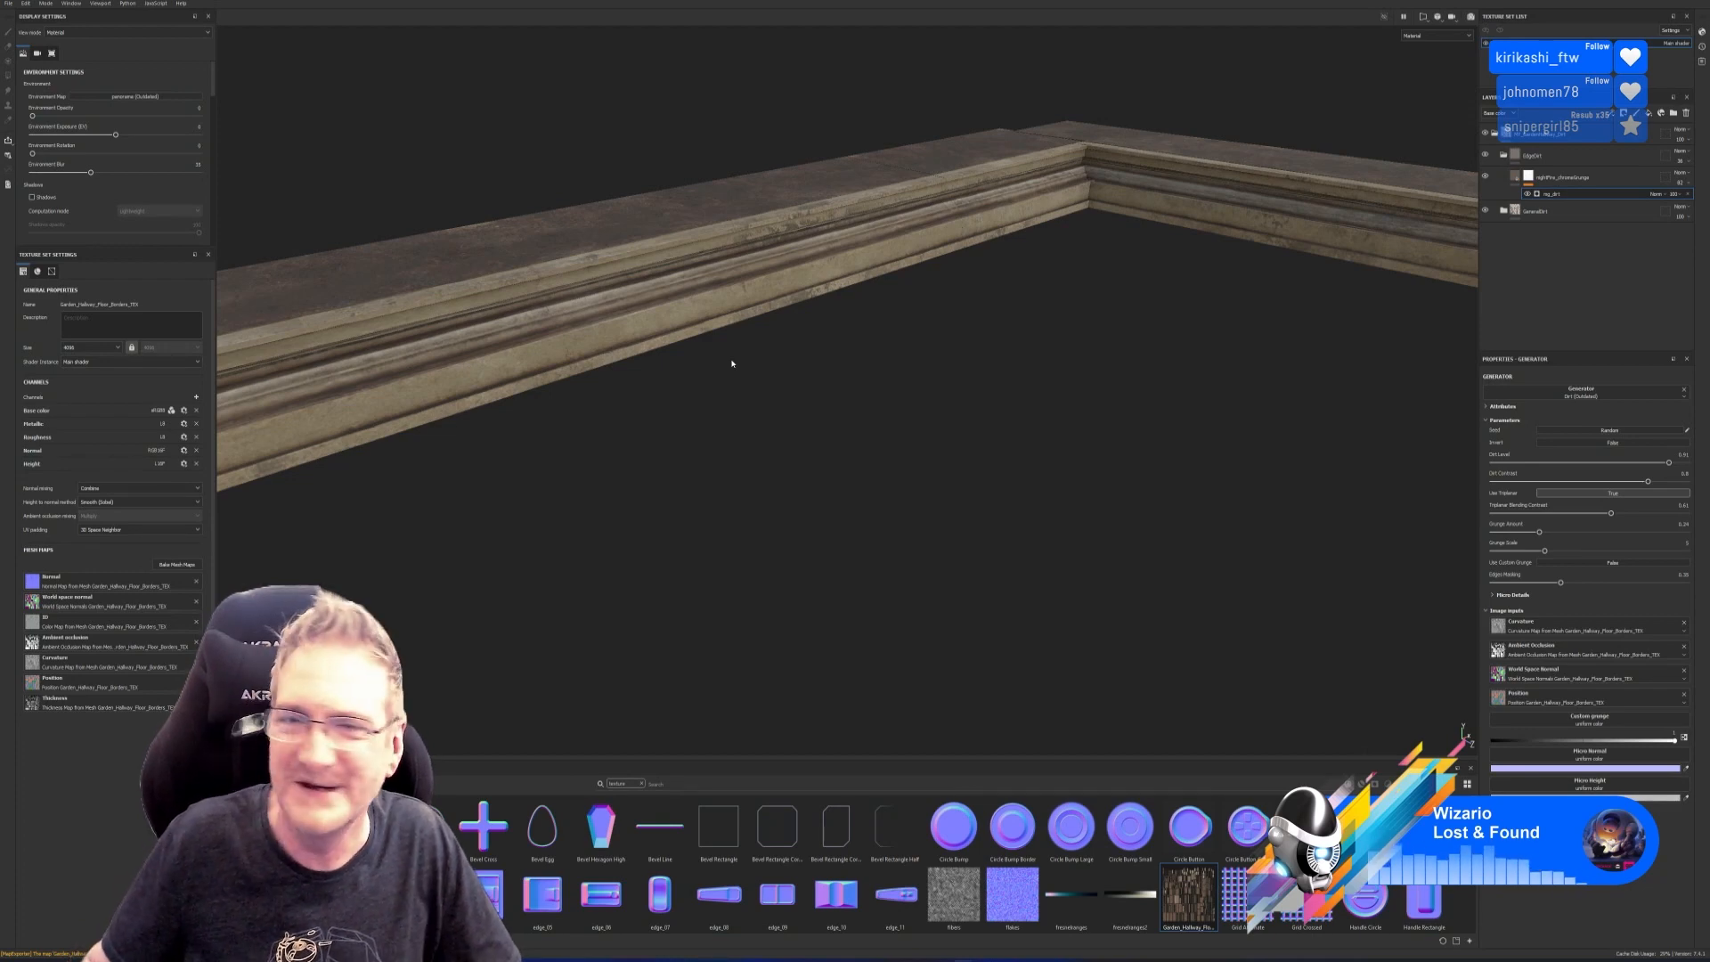
left_click_drag(732, 363, 673, 450, "alt")
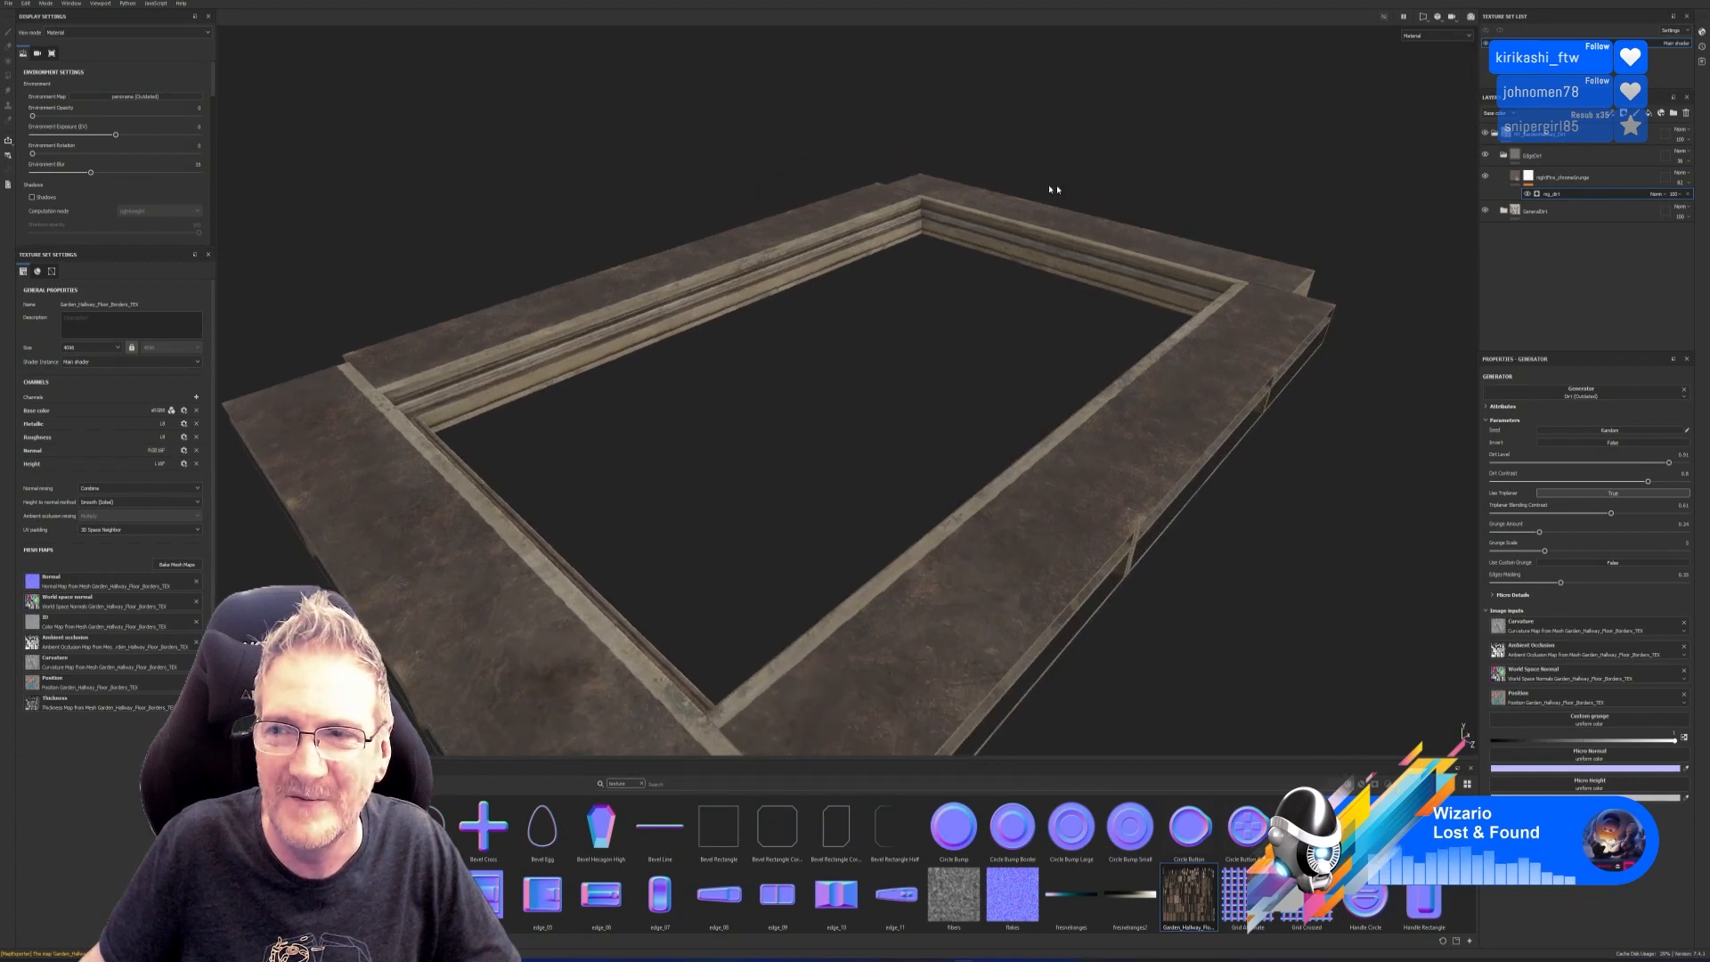
Save the project as Garden_Hallway_Floor_Borders in the Exports folder.
left_click(8, 4)
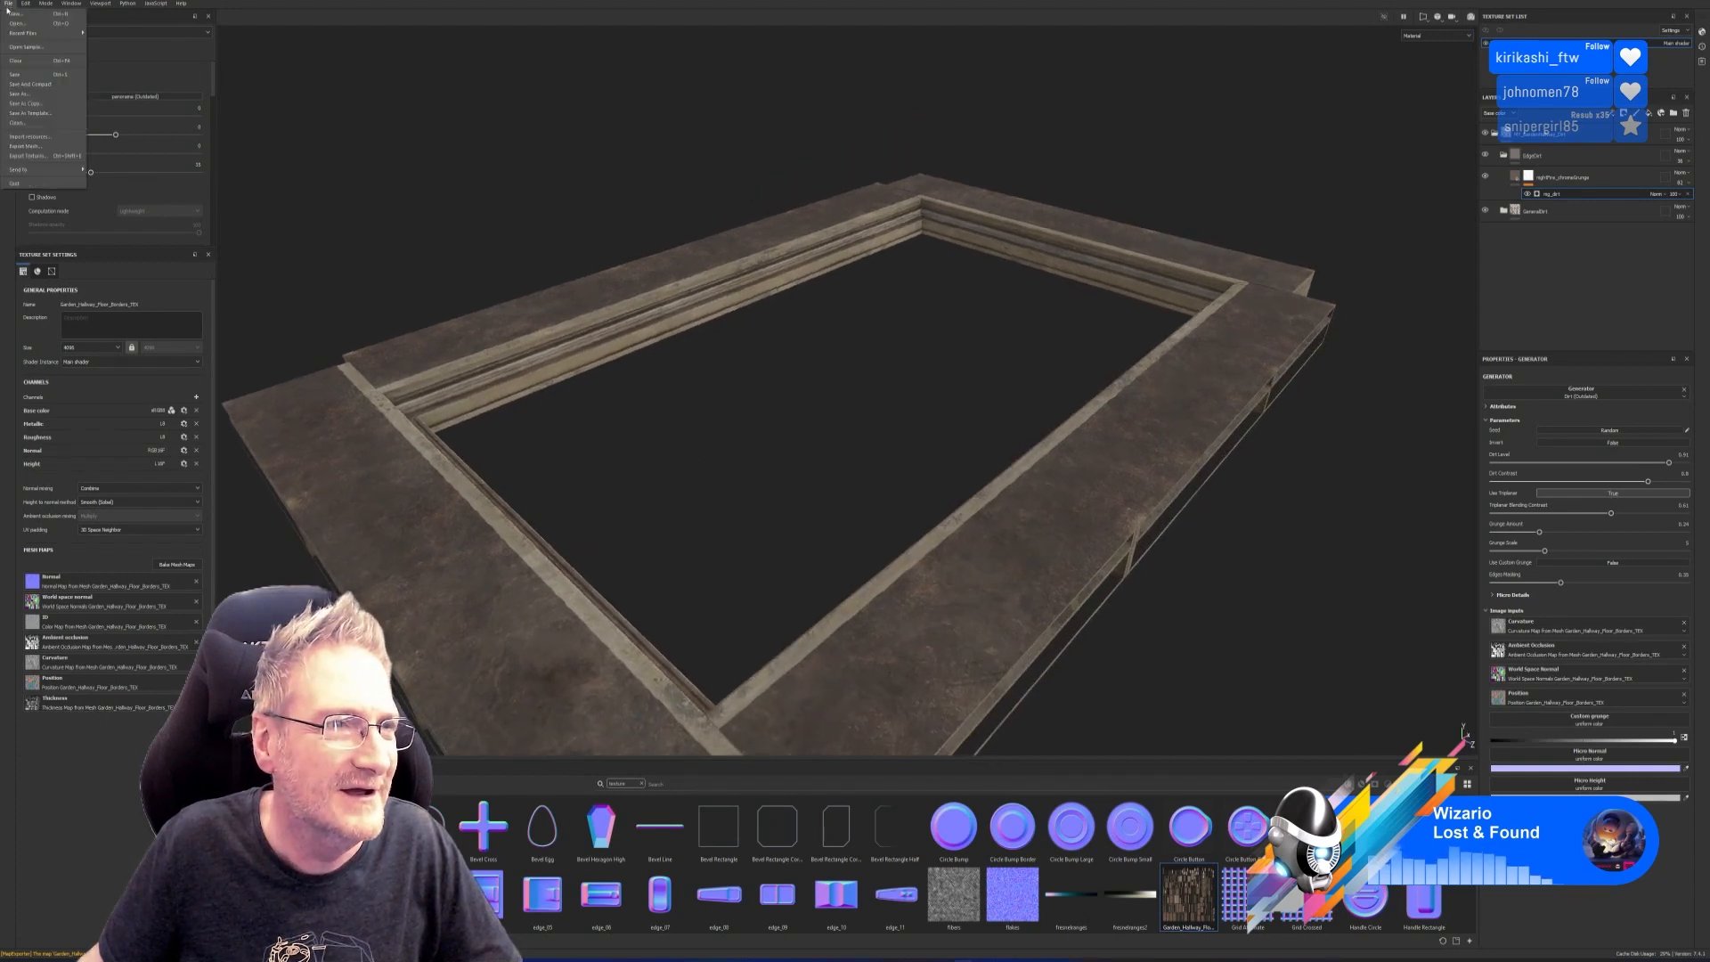
left_click(31, 87)
type("Garden_Hallway_Floor_Borders")
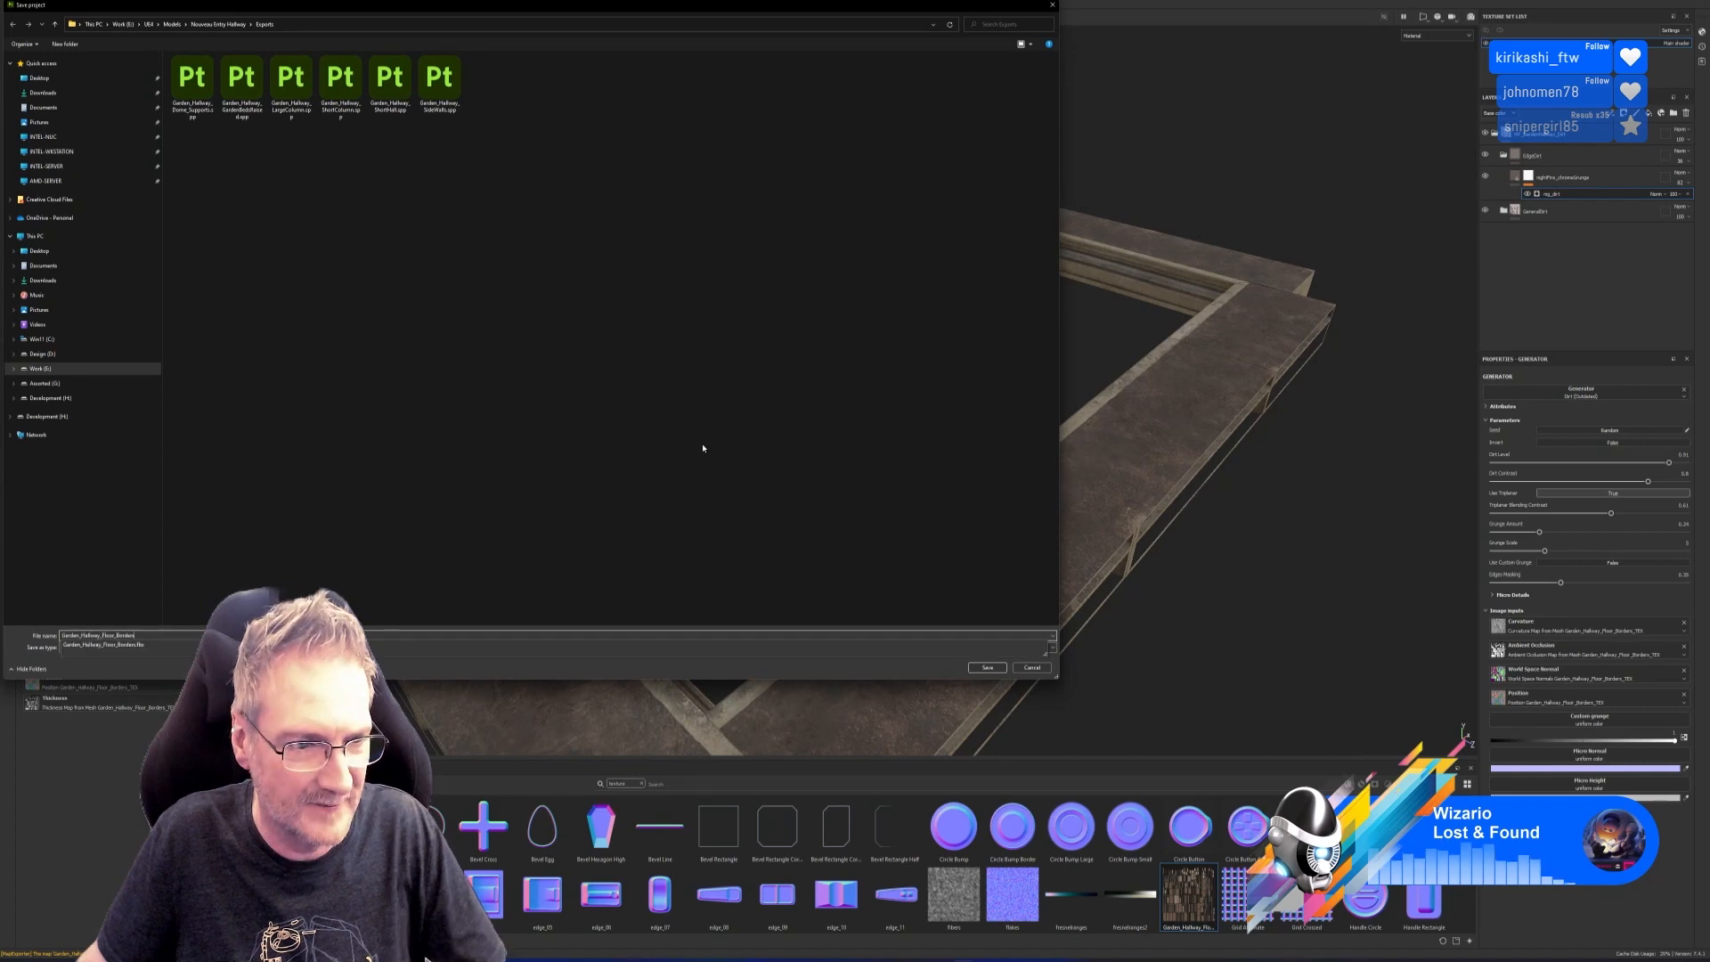
key("Return")
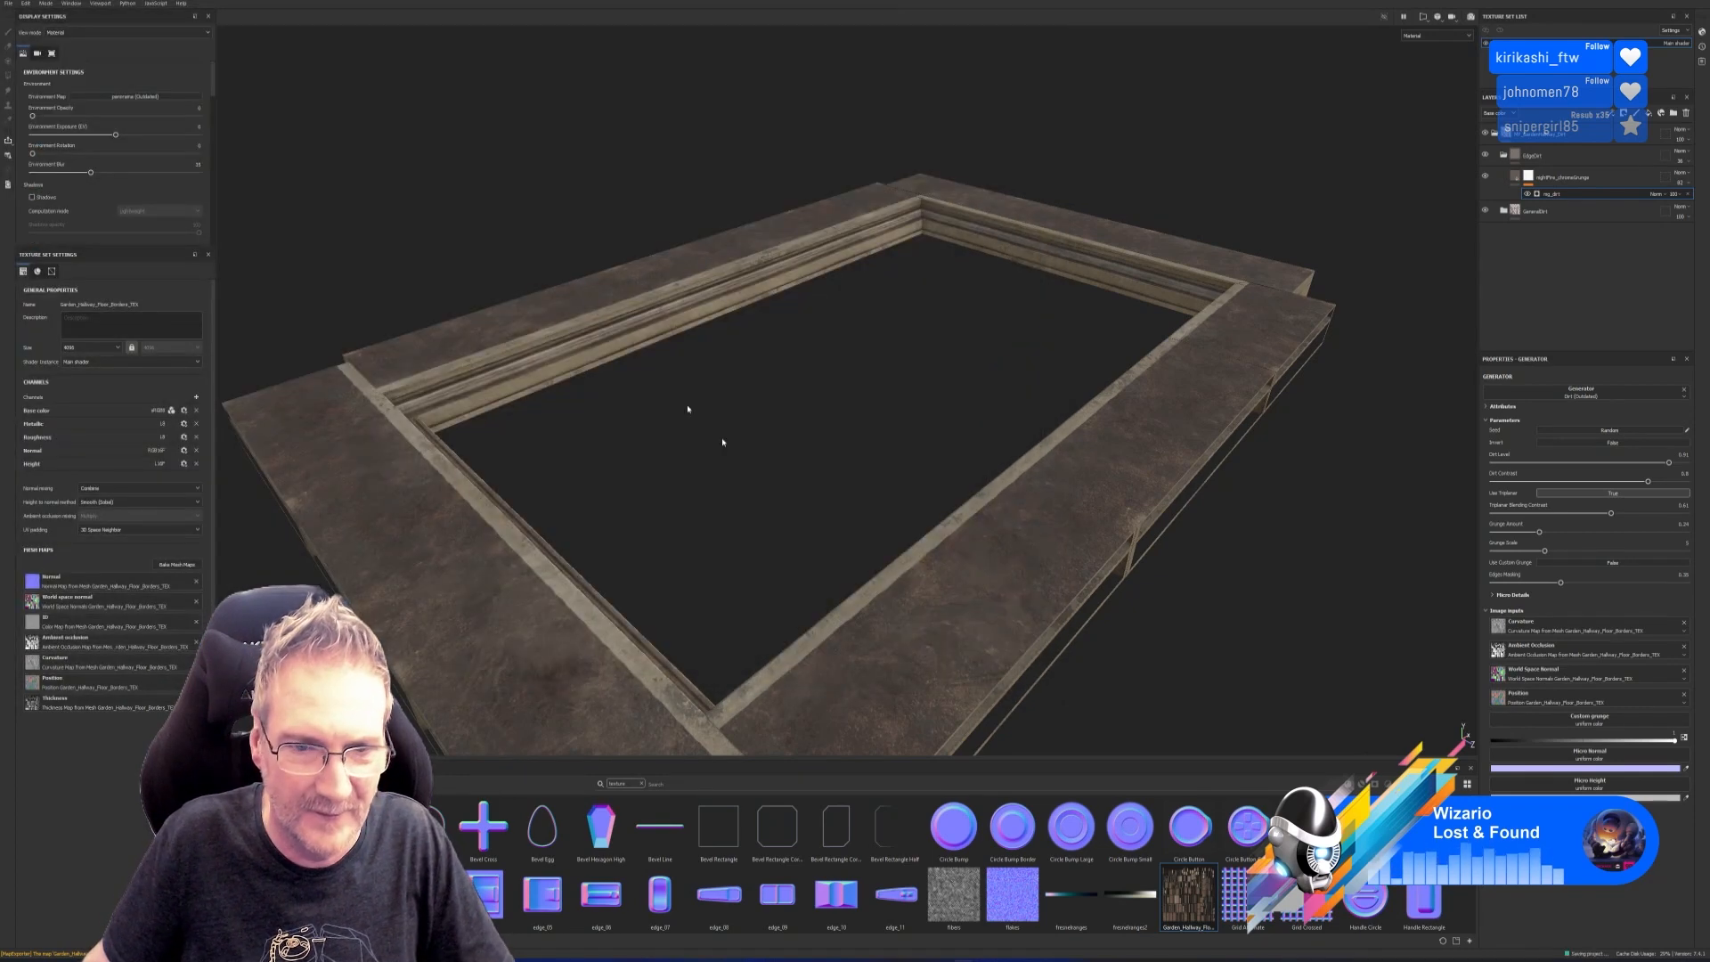
Set the texture export's output directory to the Exports folder of the Nouveau Entry Hallway model.
left_click(8, 4)
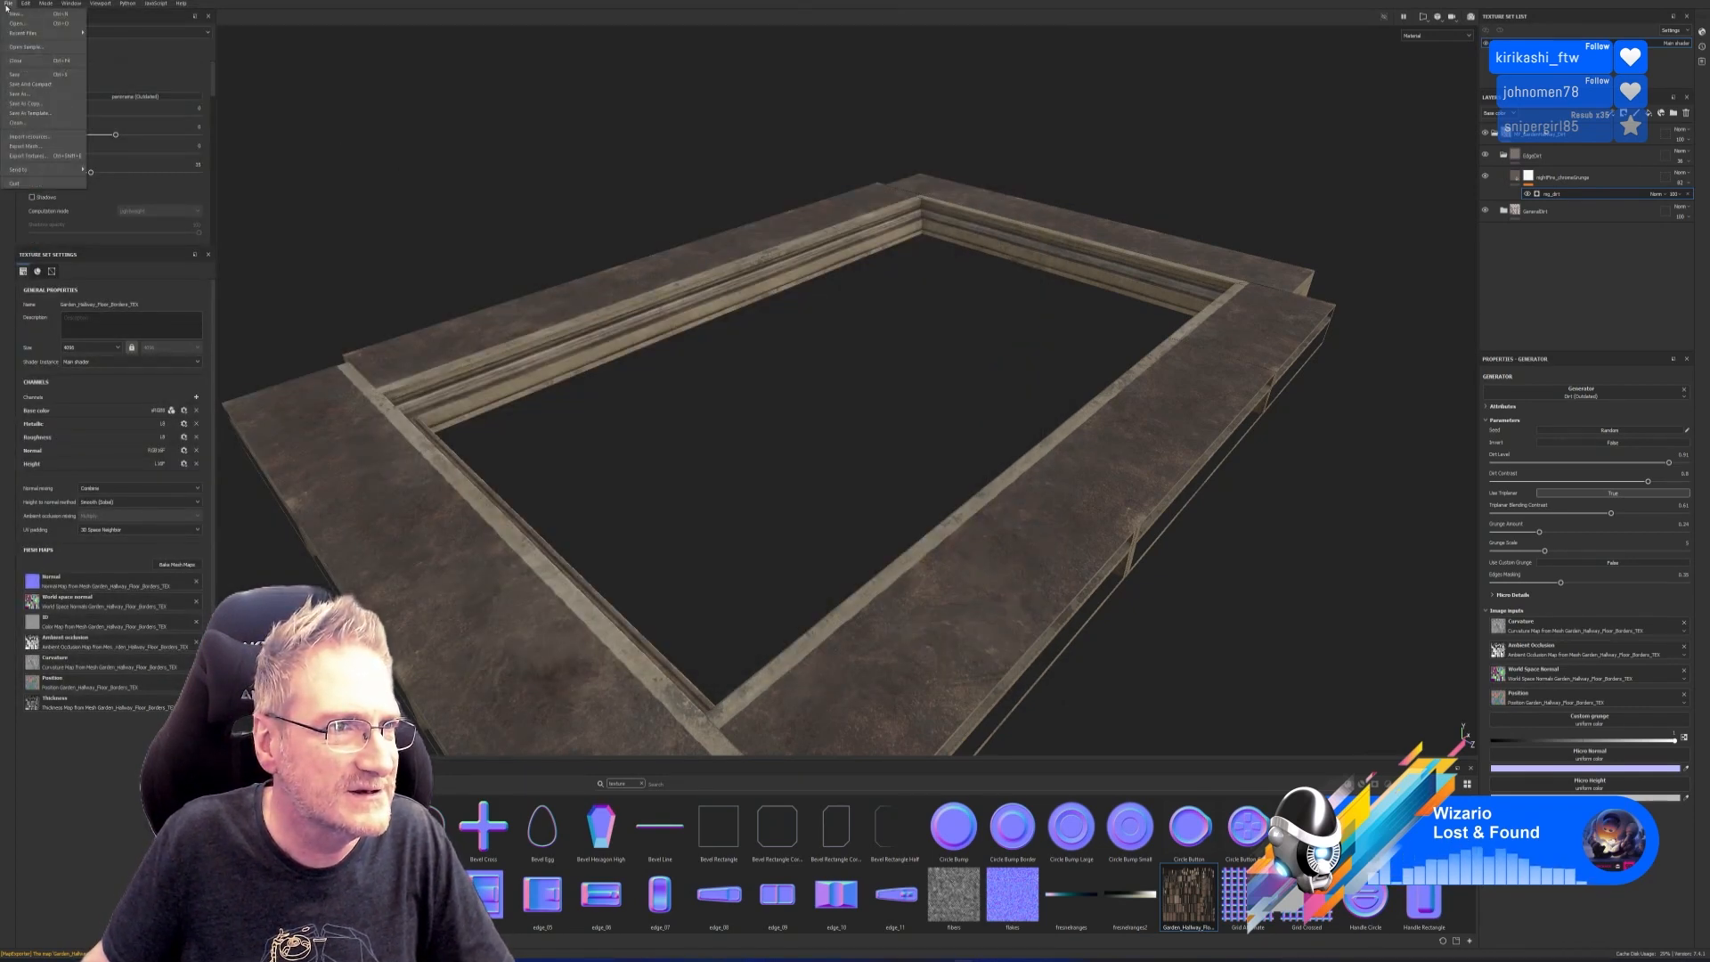
left_click(32, 158)
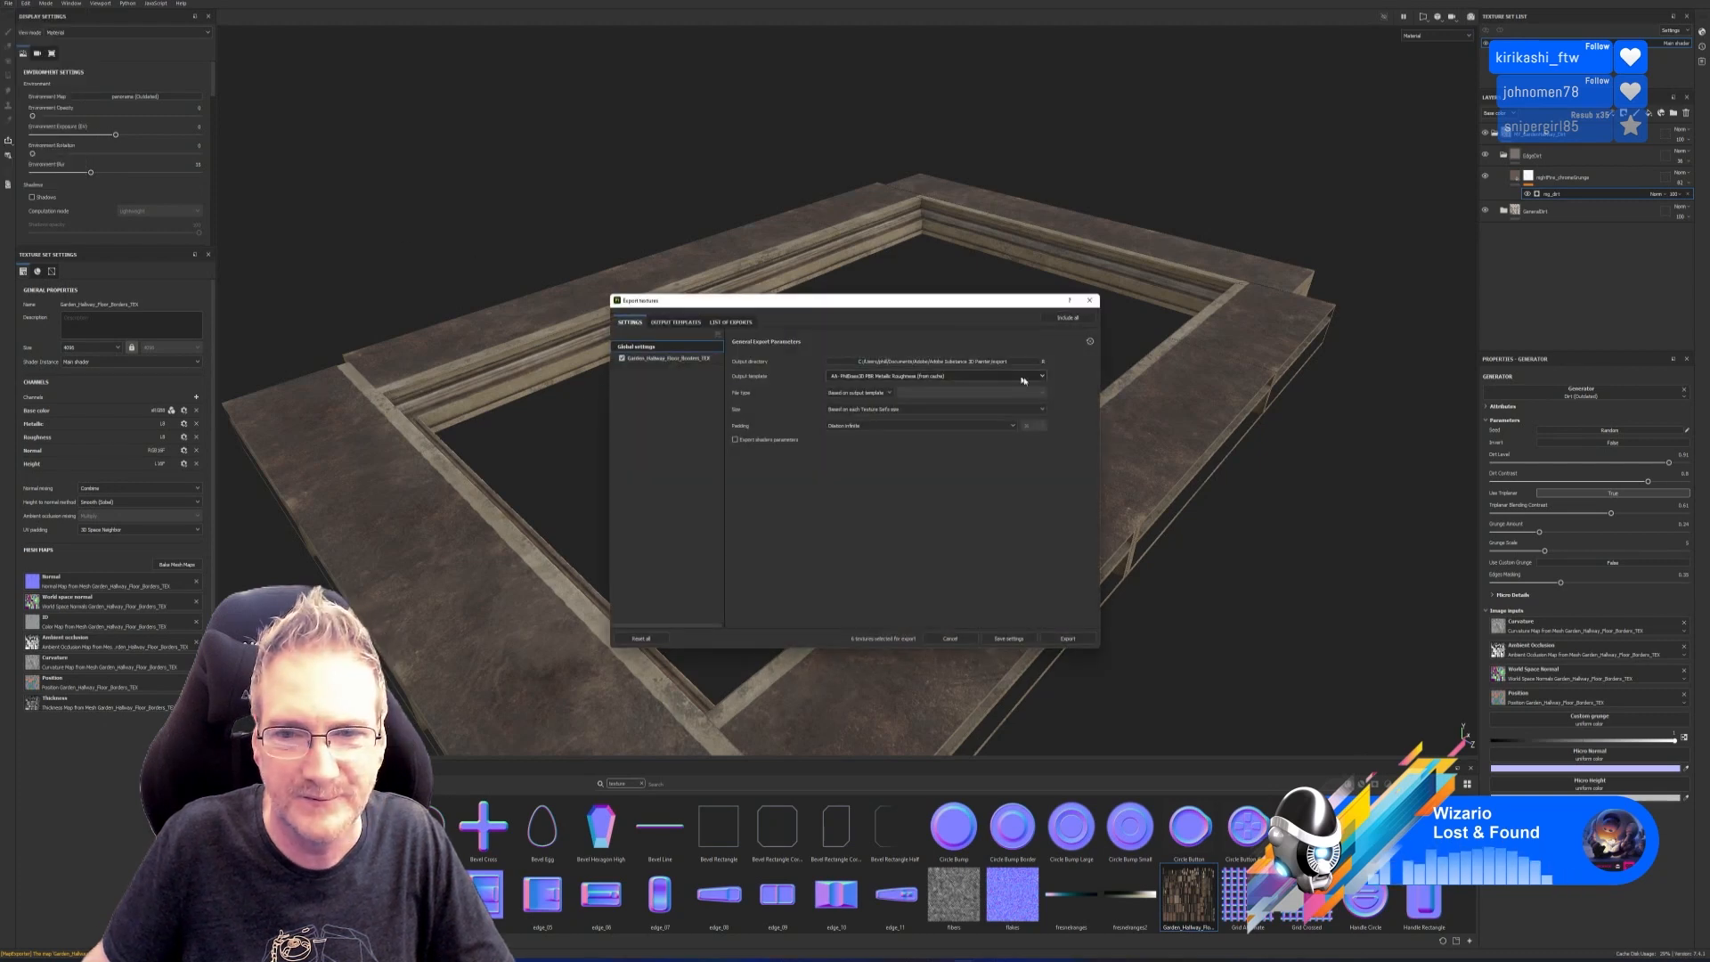
left_click(965, 362)
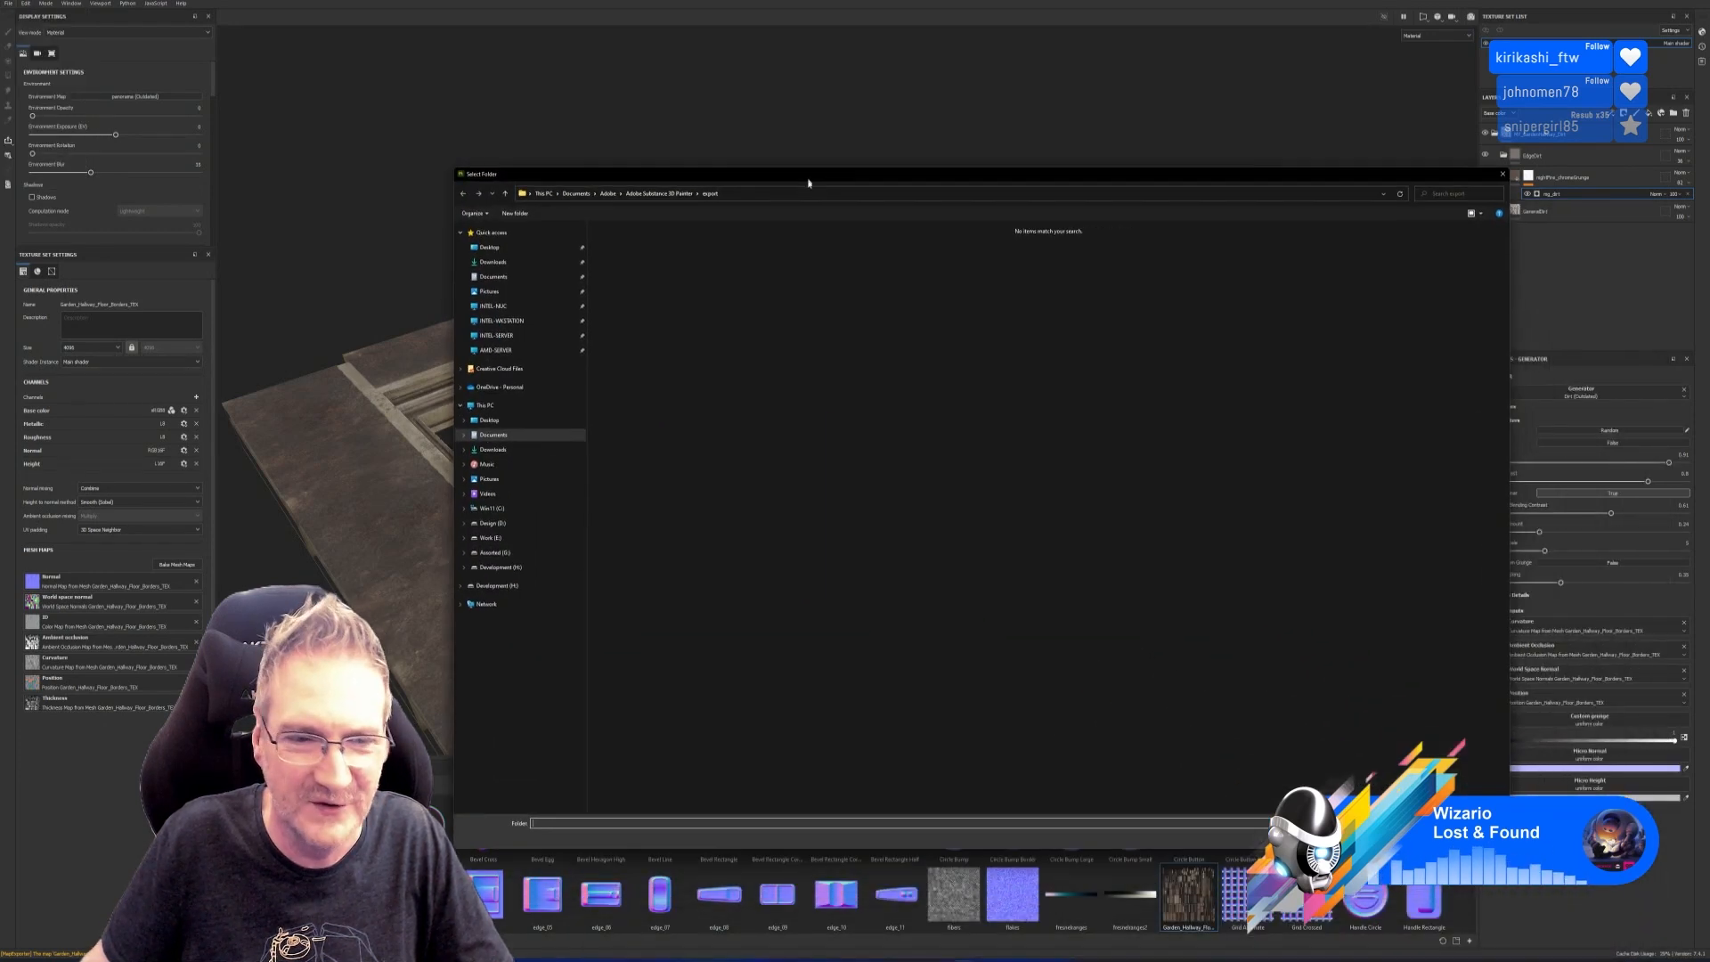
left_click(491, 537)
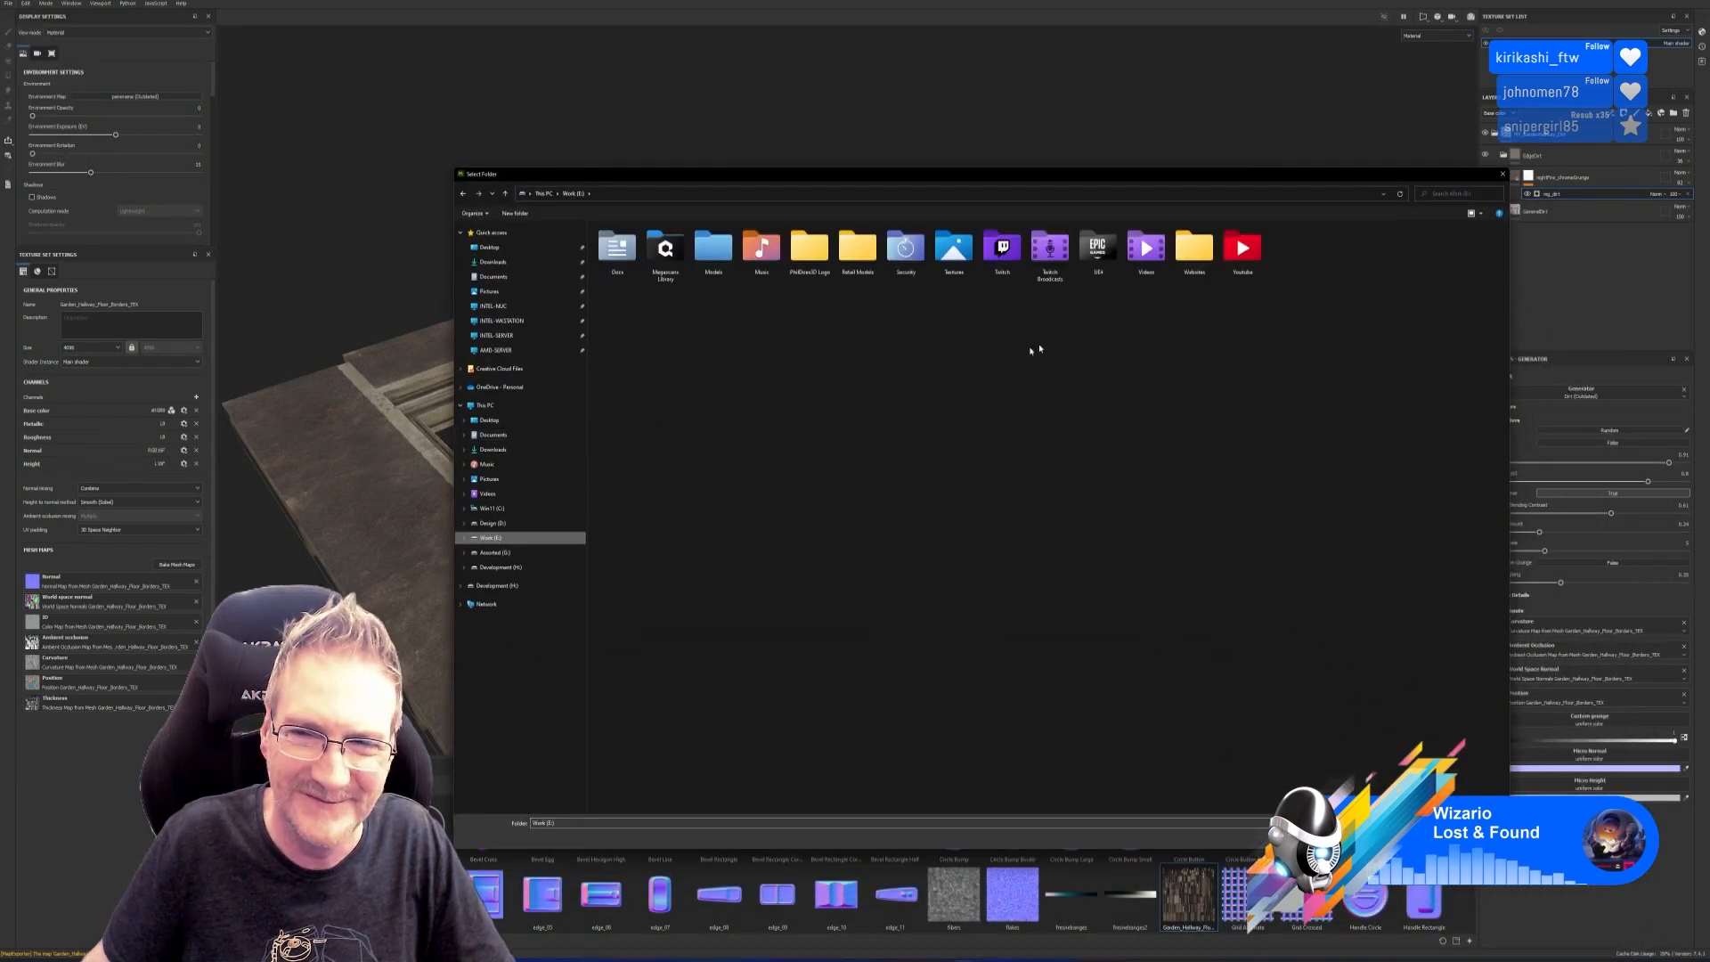
double_click(1099, 267)
double_click(762, 254)
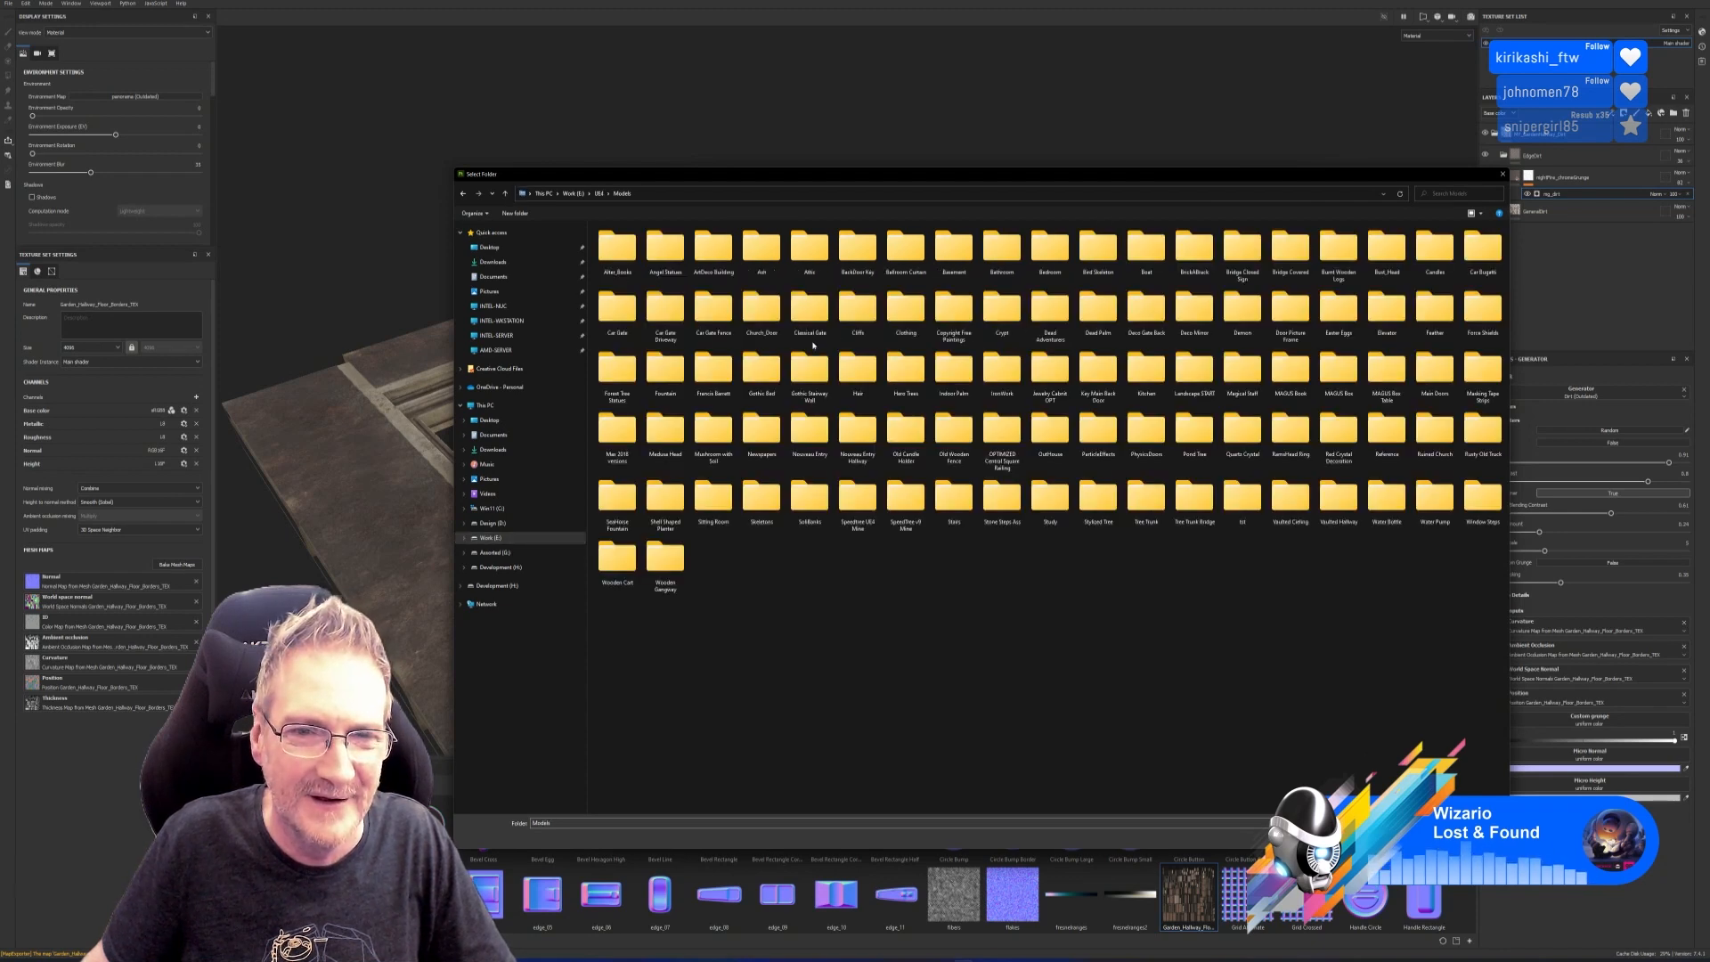
double_click(855, 436)
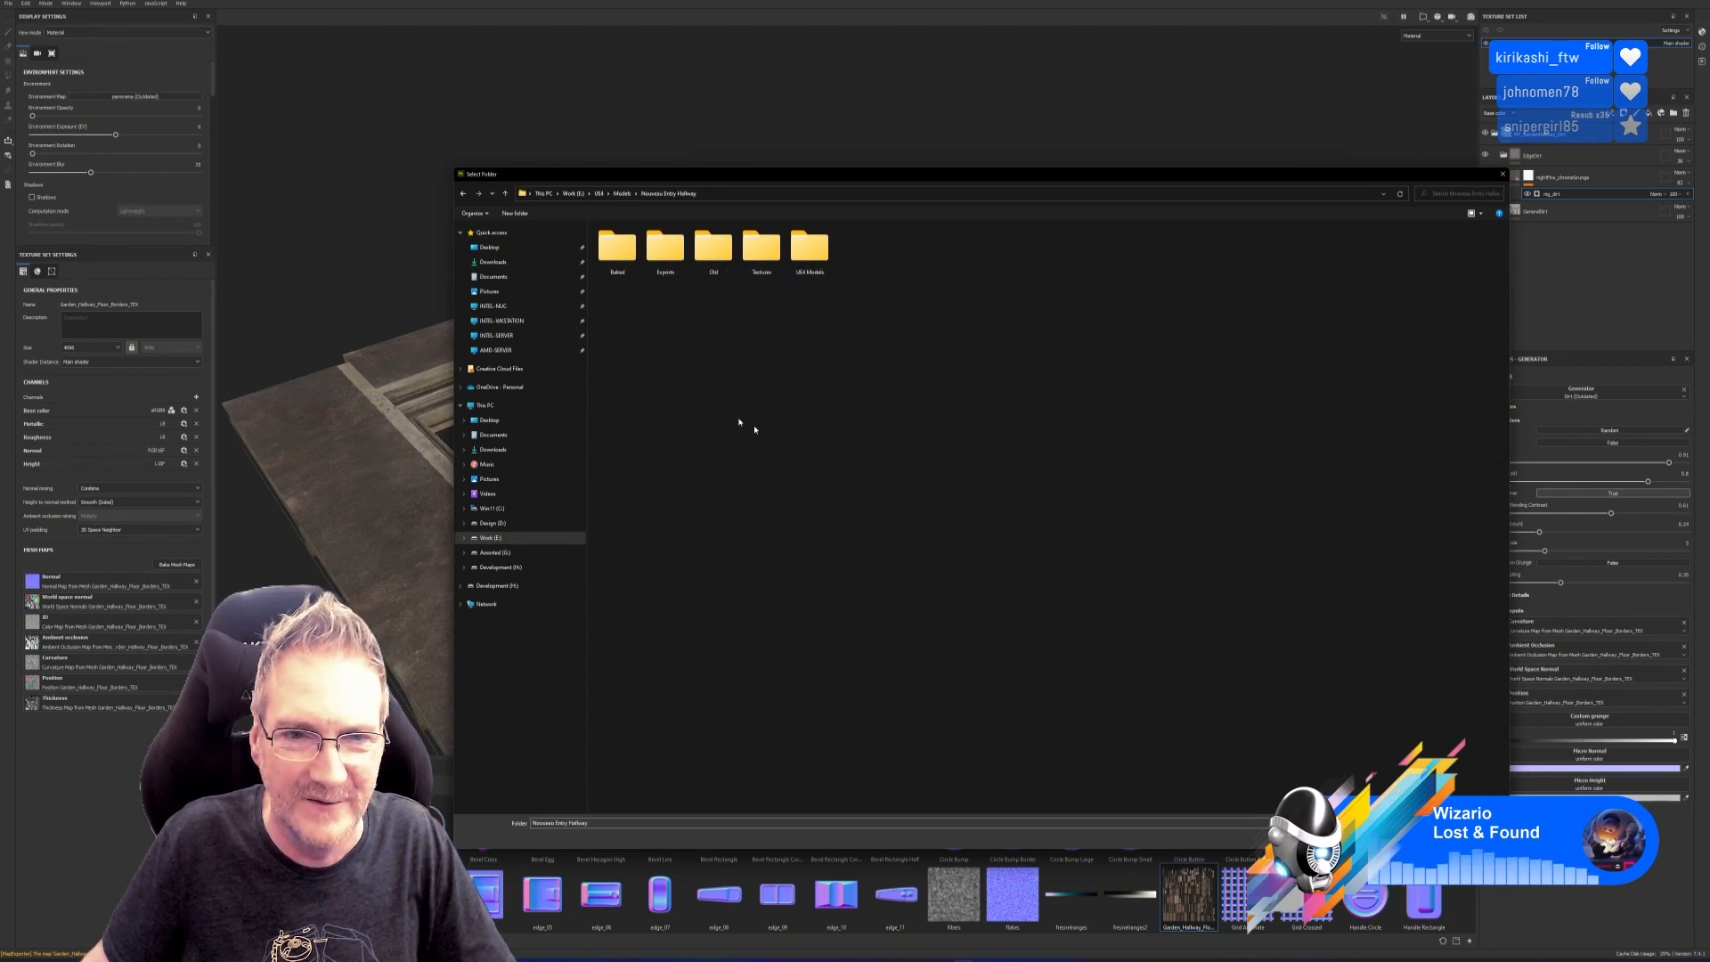
double_click(665, 248)
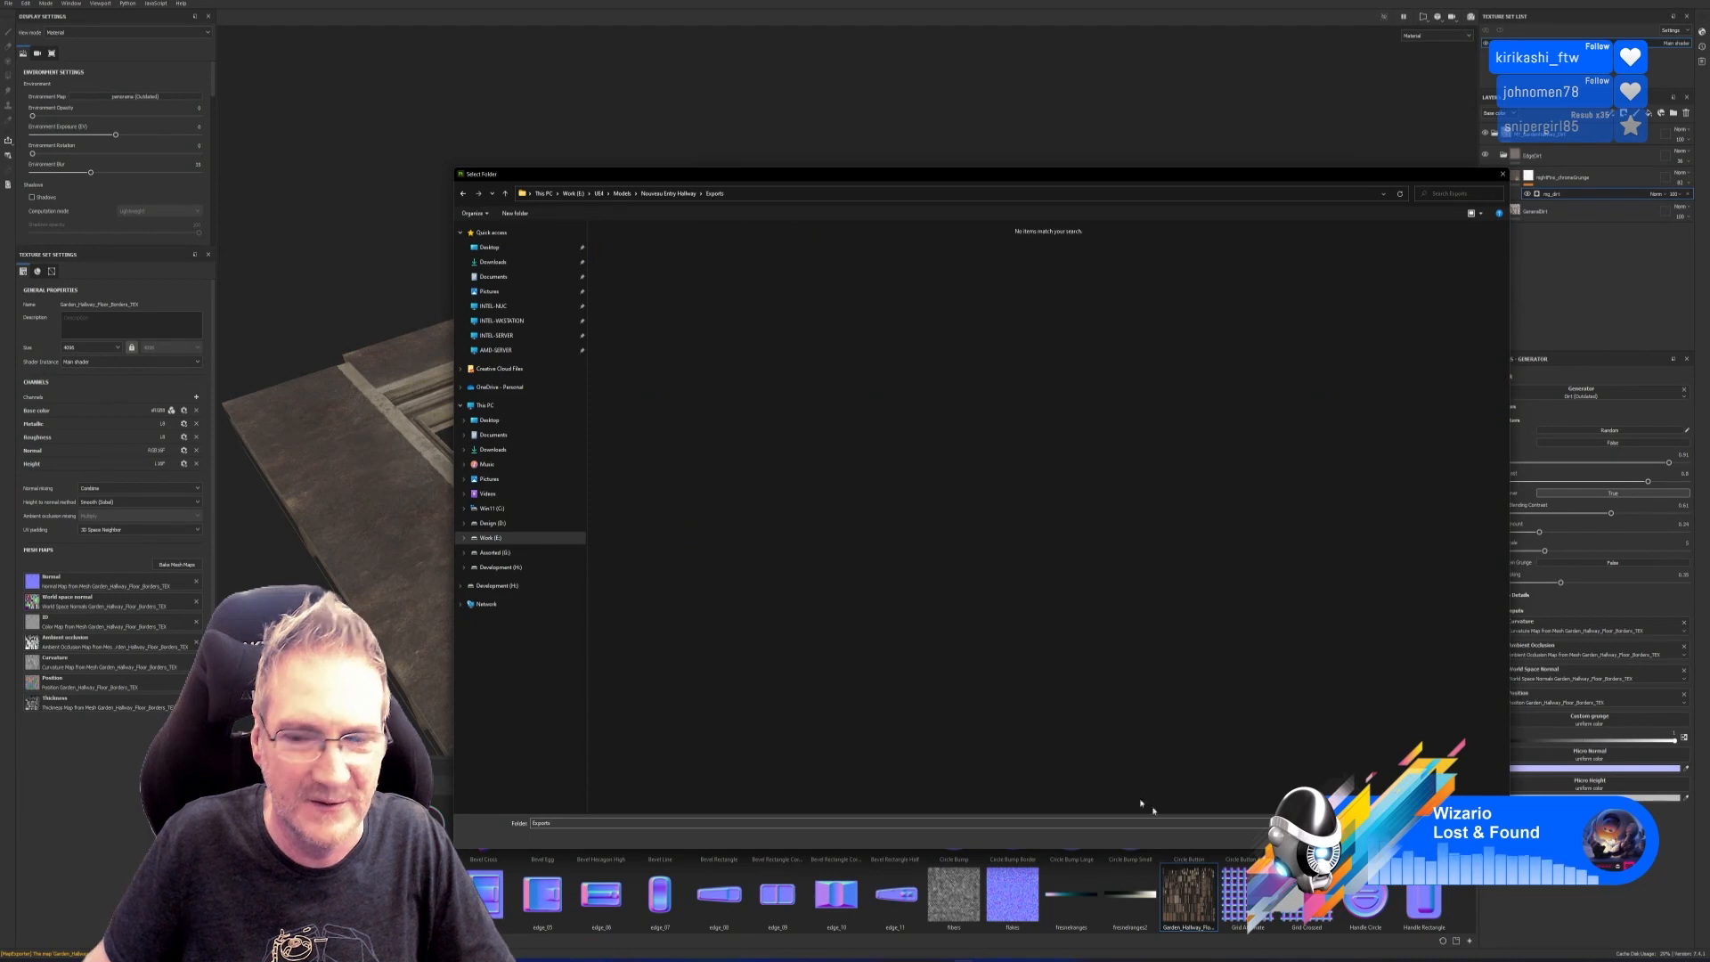
left_click(1439, 838)
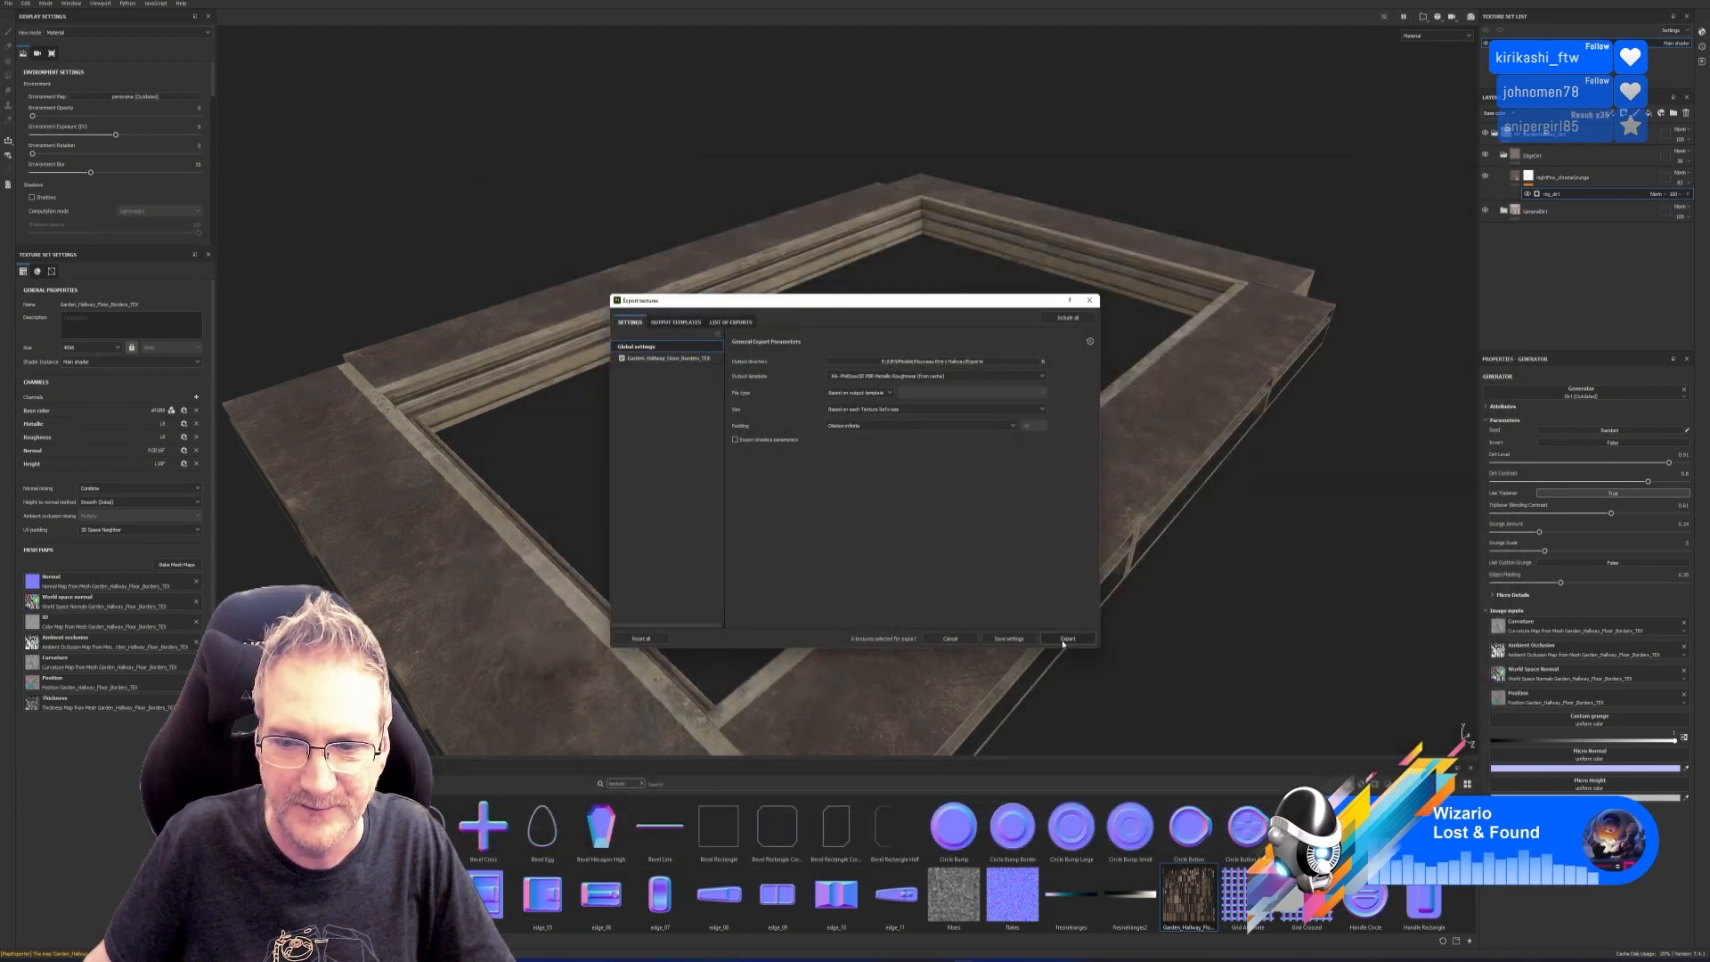
Export the floor border's textures and save the project.
left_click(1064, 640)
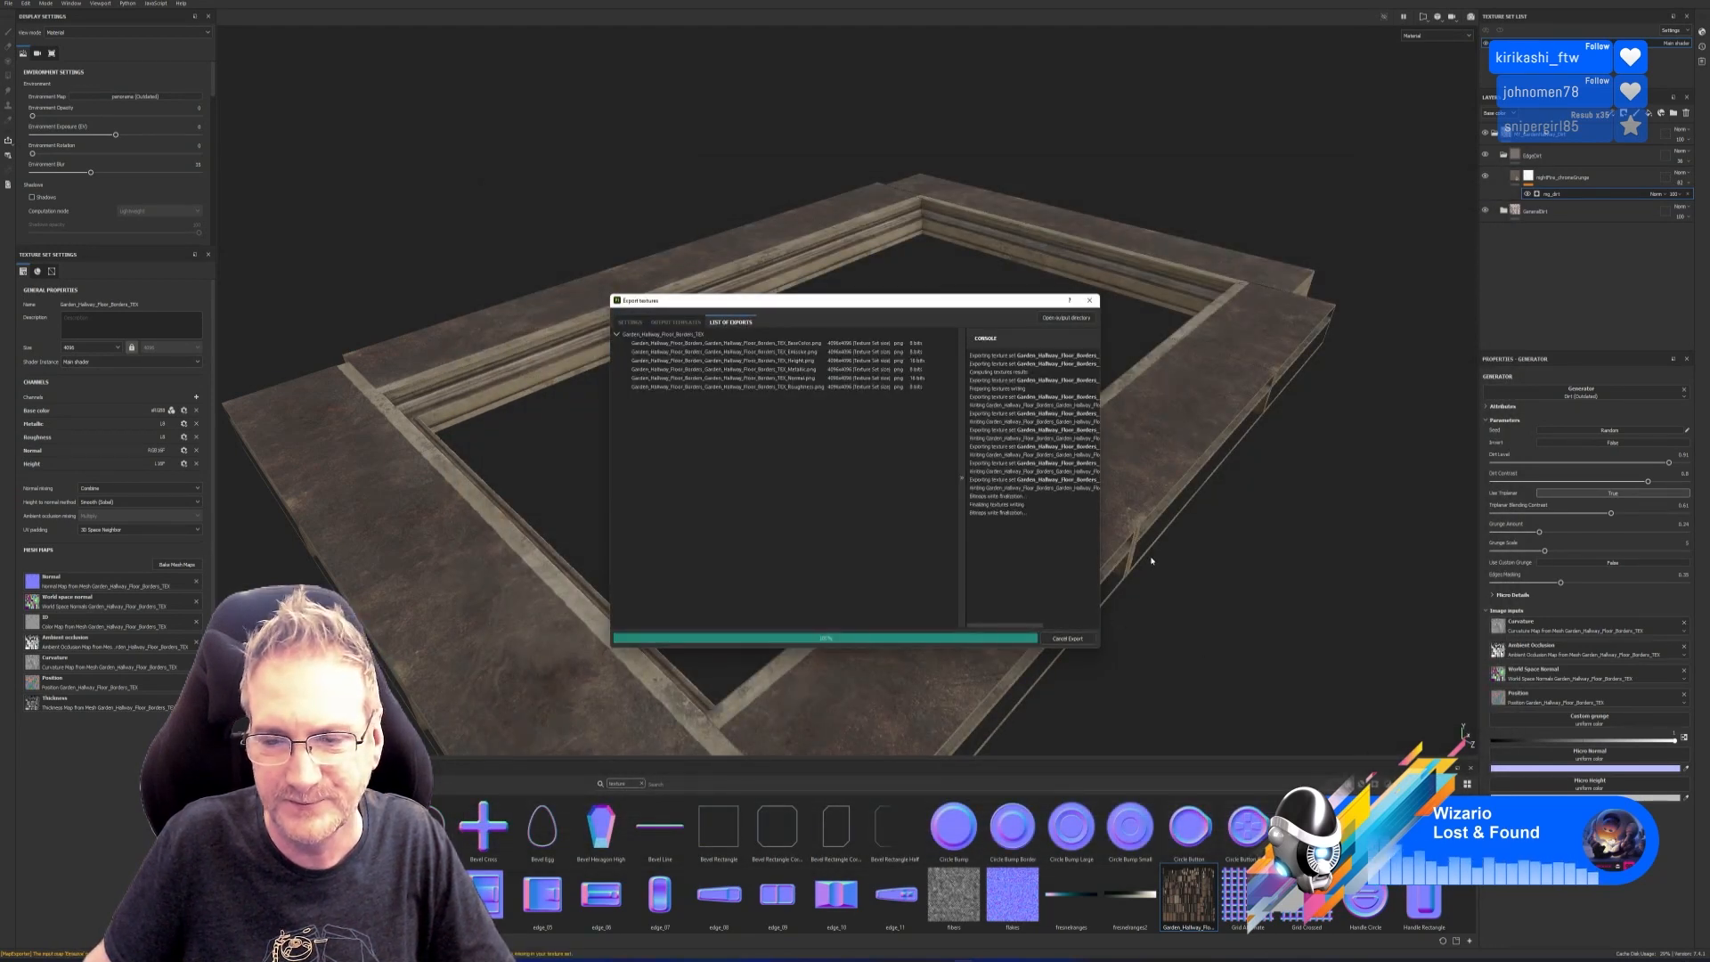
left_click(1082, 300)
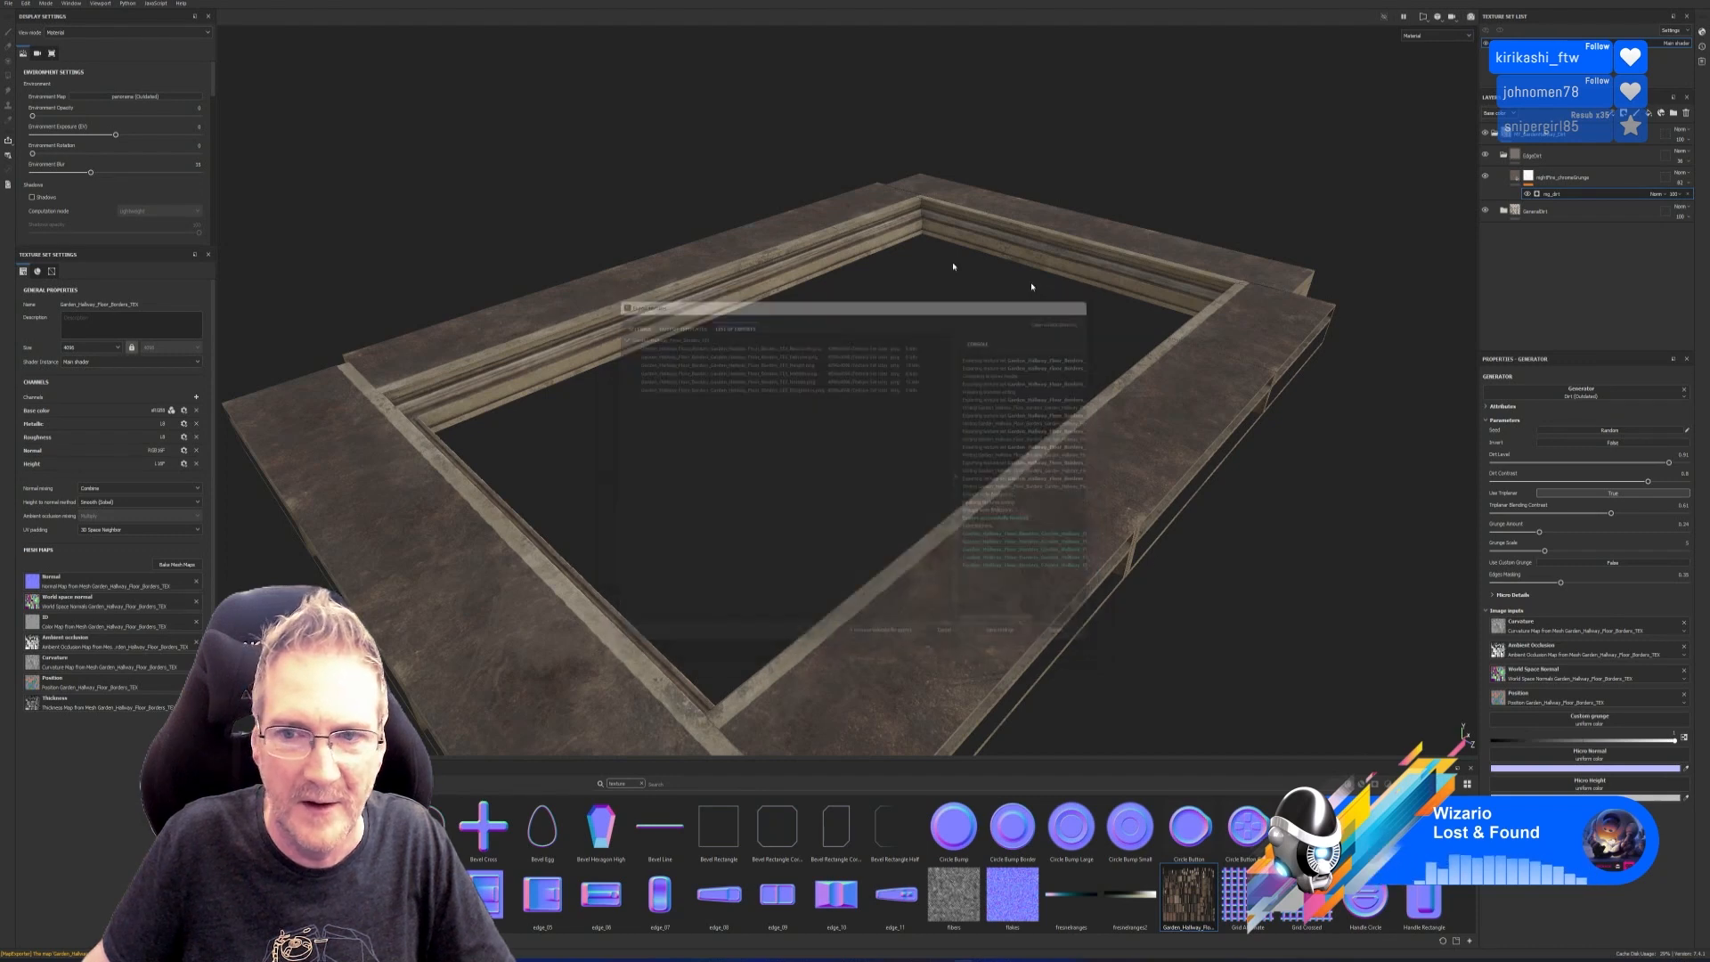
left_click(8, 3)
left_click(21, 74)
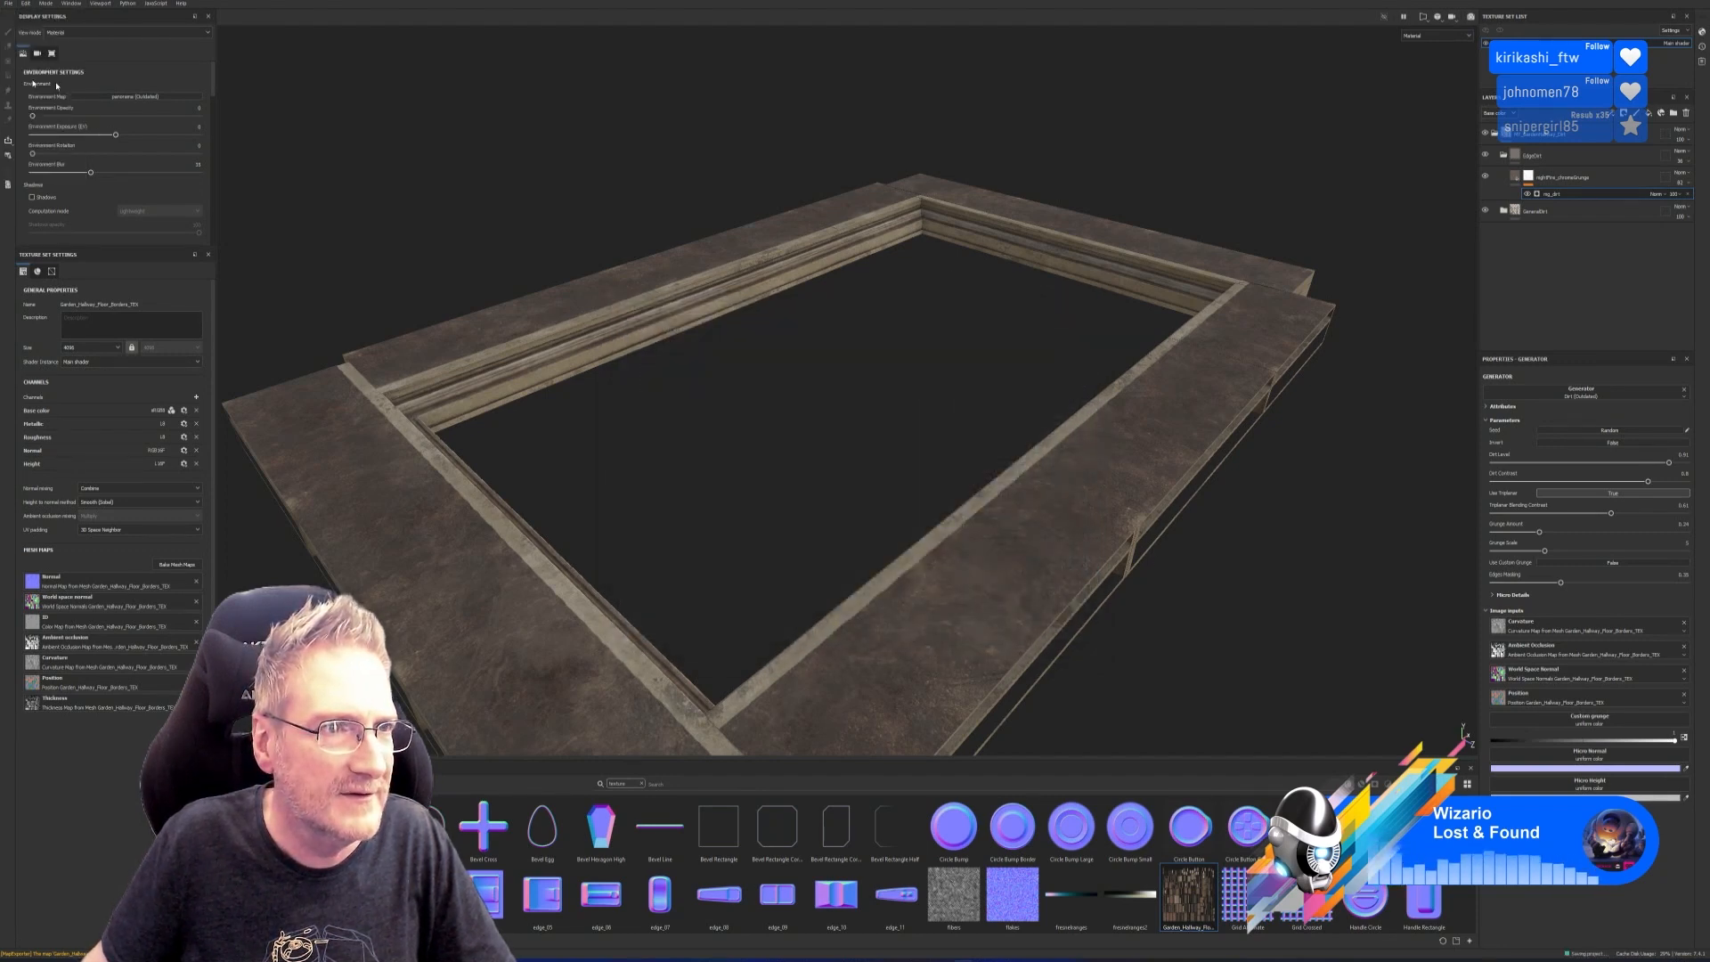
Switch to 3ds Max and delete the spare copy of the floor border, leaving the textured original selected.
left_click(1663, 0)
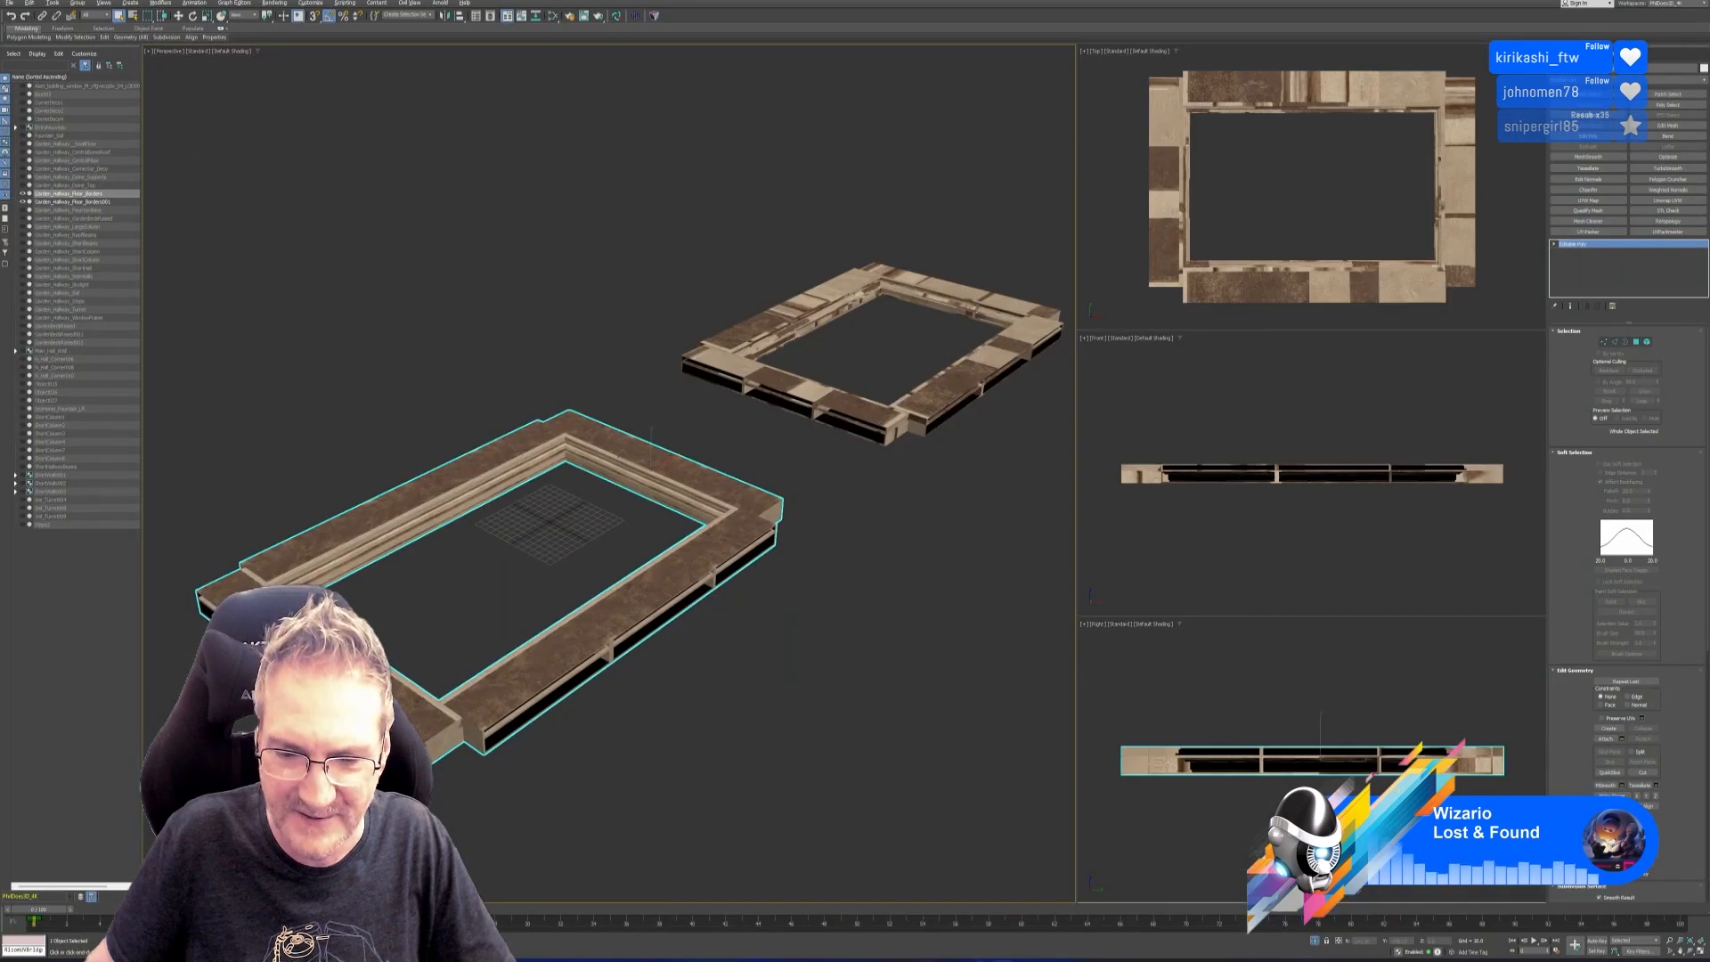
middle_click_drag(671, 657, 688, 634)
left_click(923, 405)
key("3")
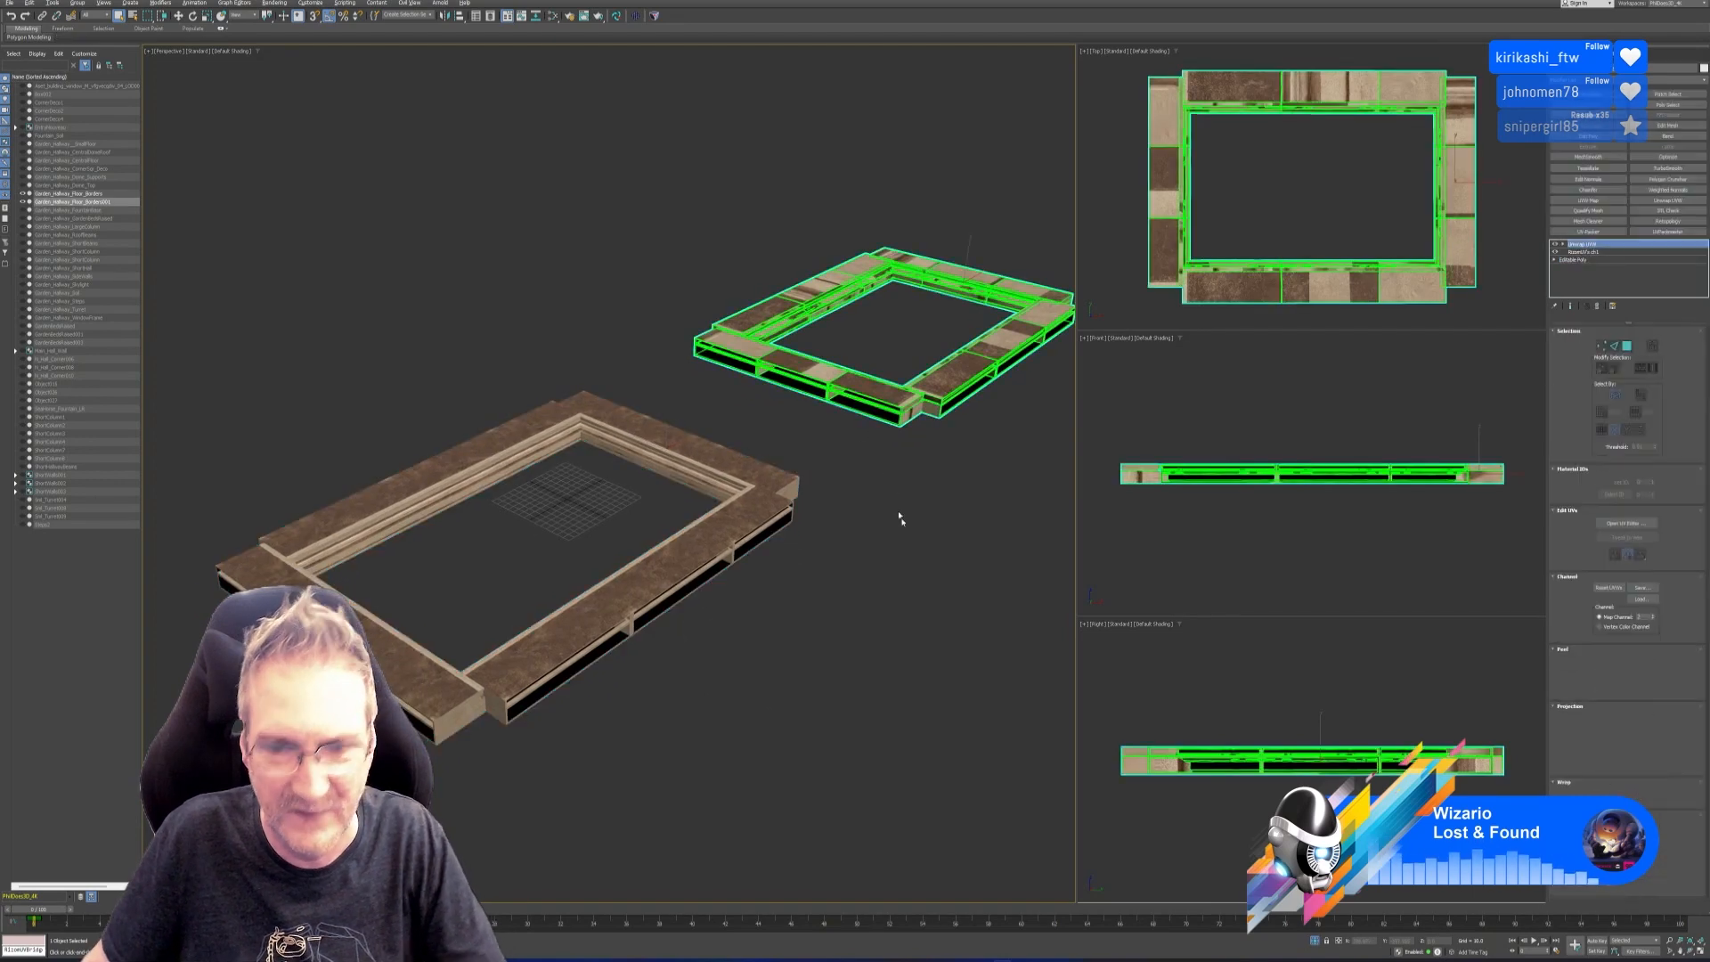
key("3")
key("Delete")
left_click(758, 521)
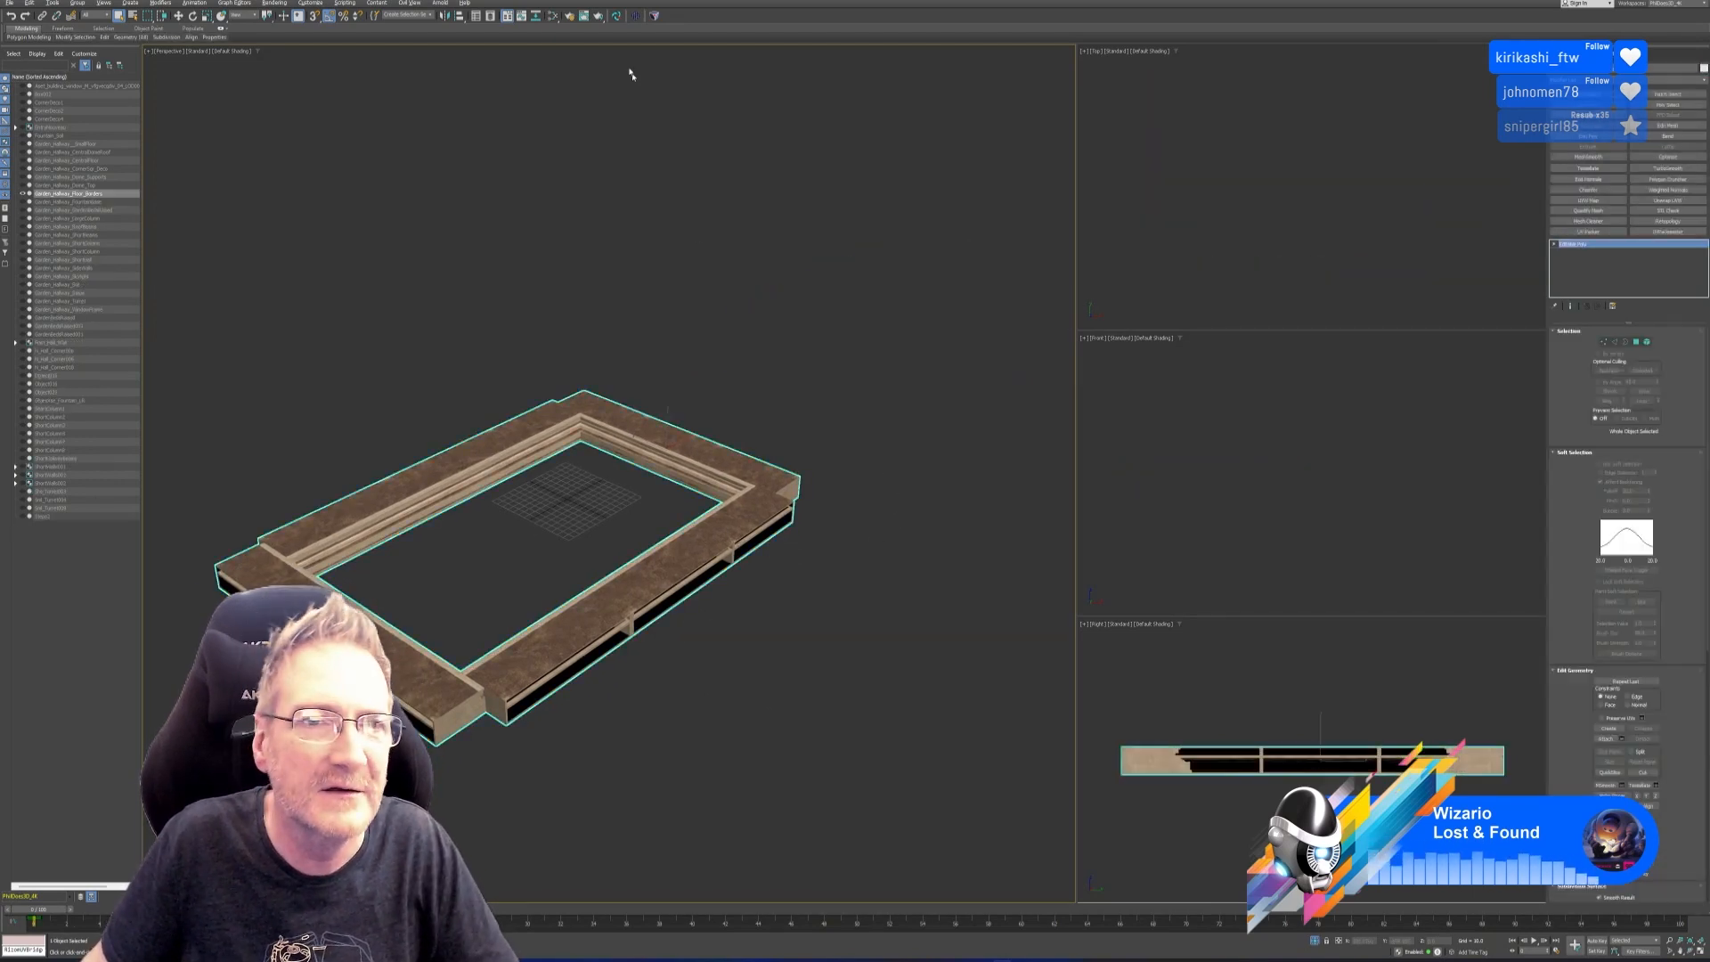
Replace the diffuse bitmap of the floor border's material with its exported base color PNG from the Exports folder.
left_click(540, 17)
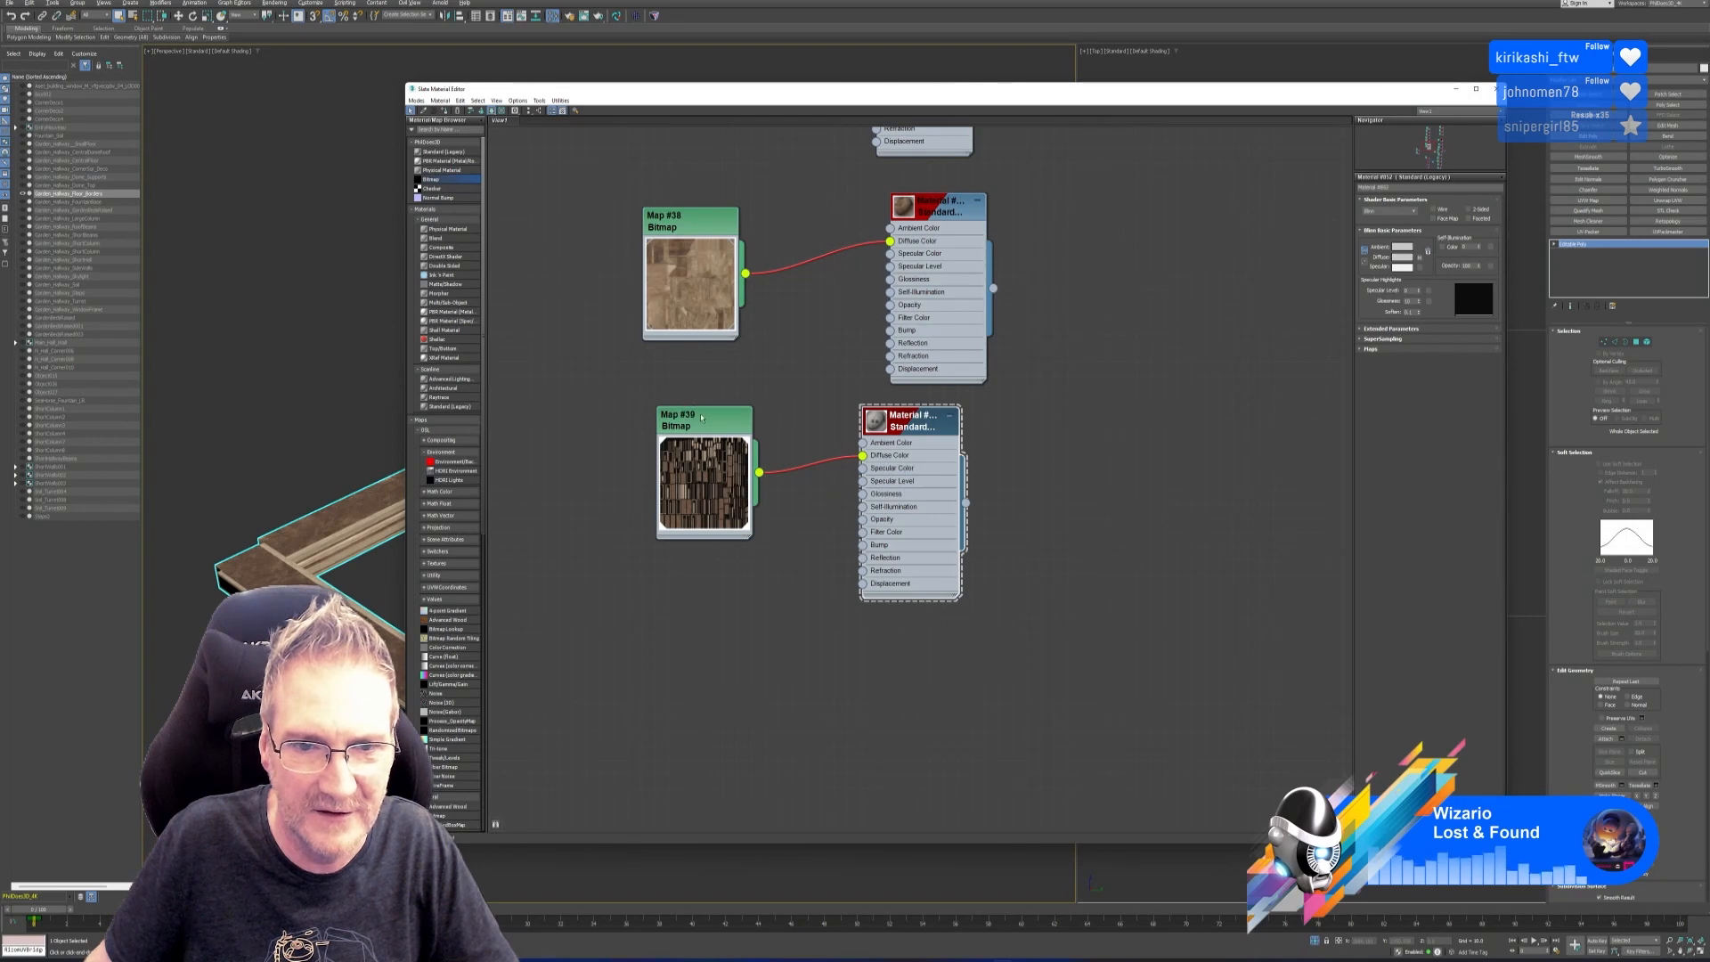
left_click(746, 500)
left_click(1440, 311)
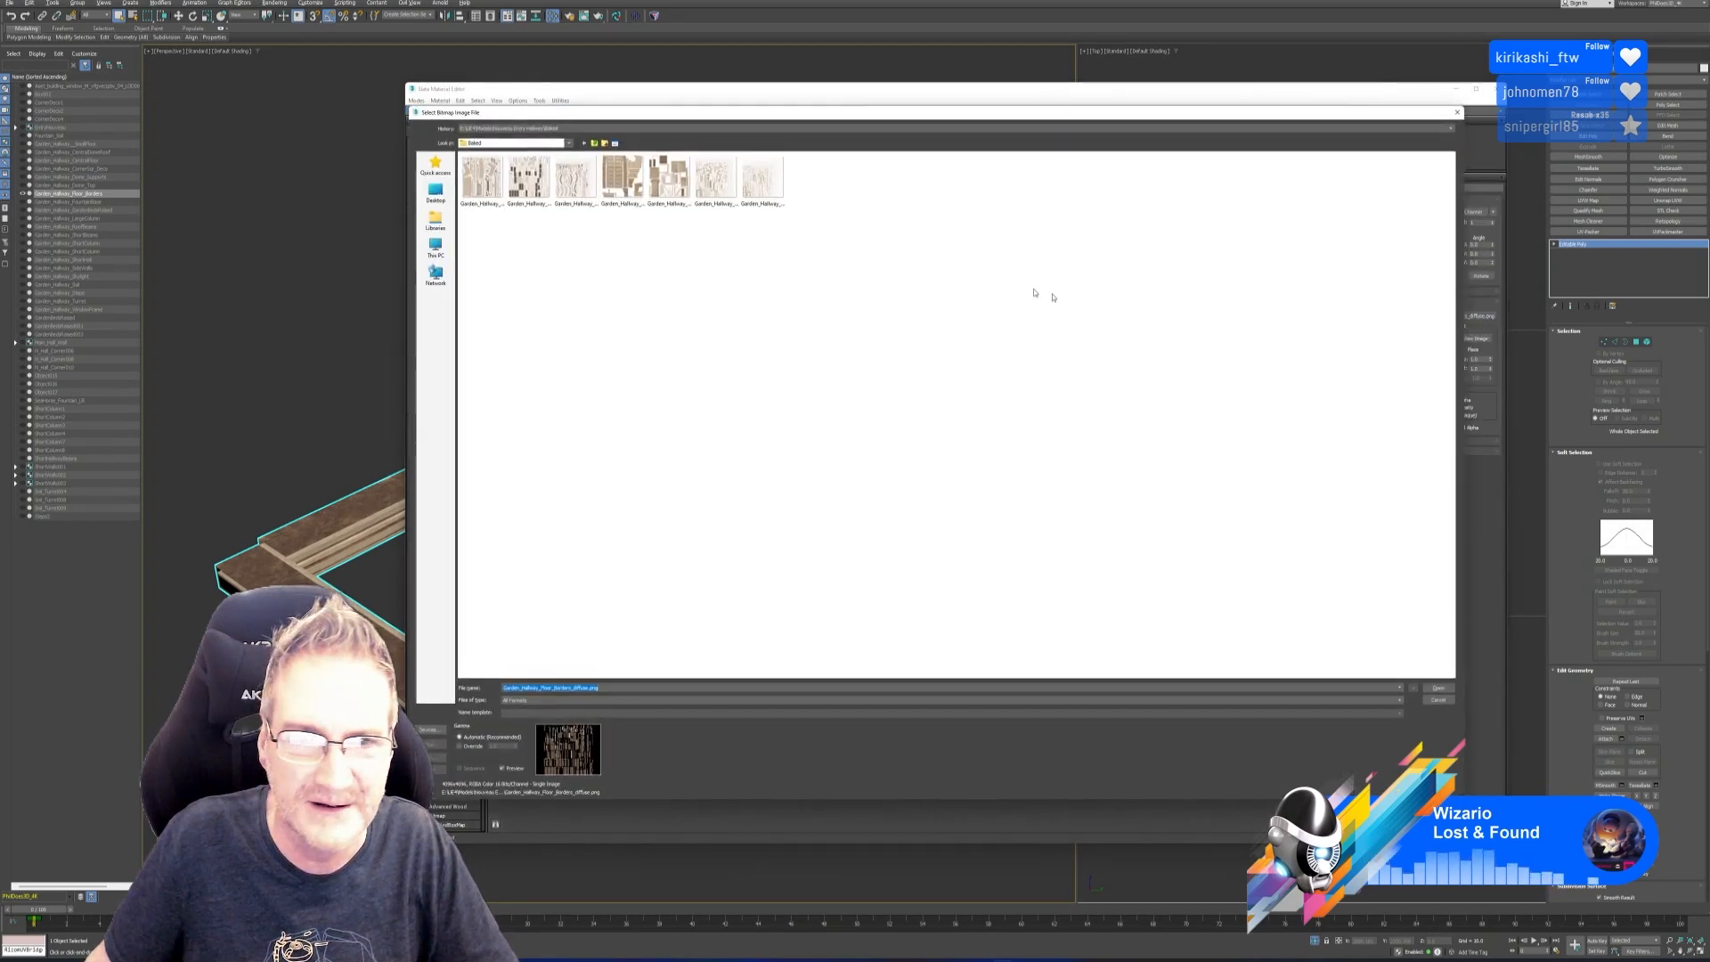
left_click(599, 146)
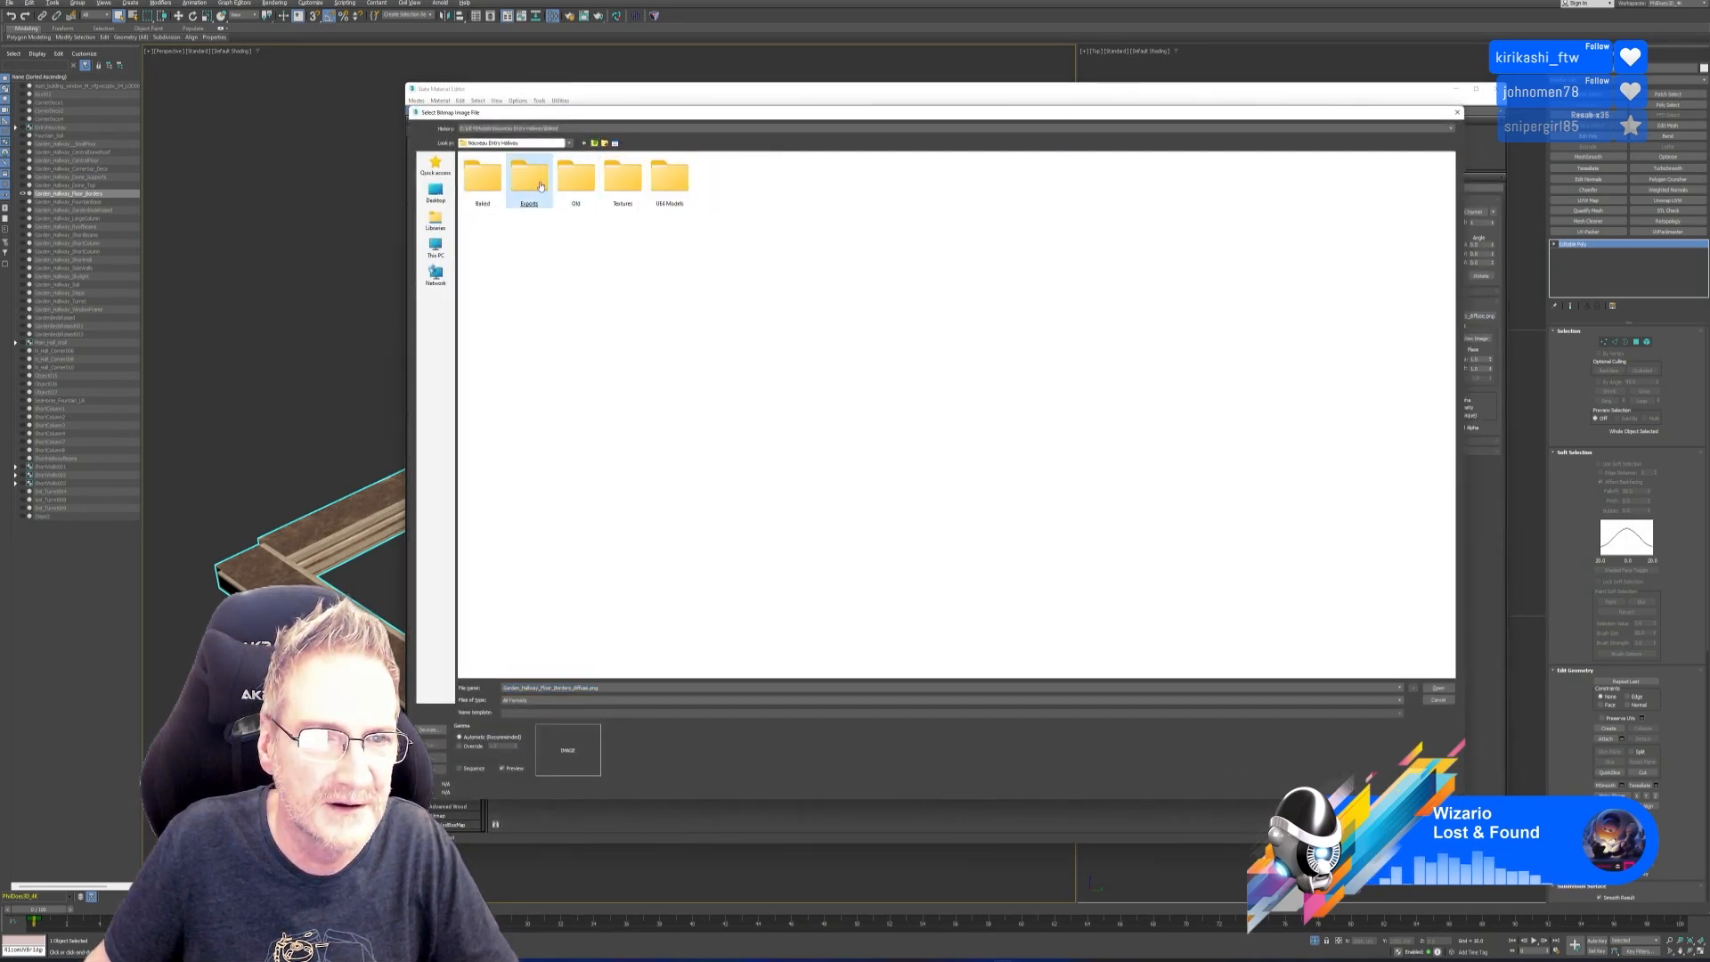
double_click(526, 176)
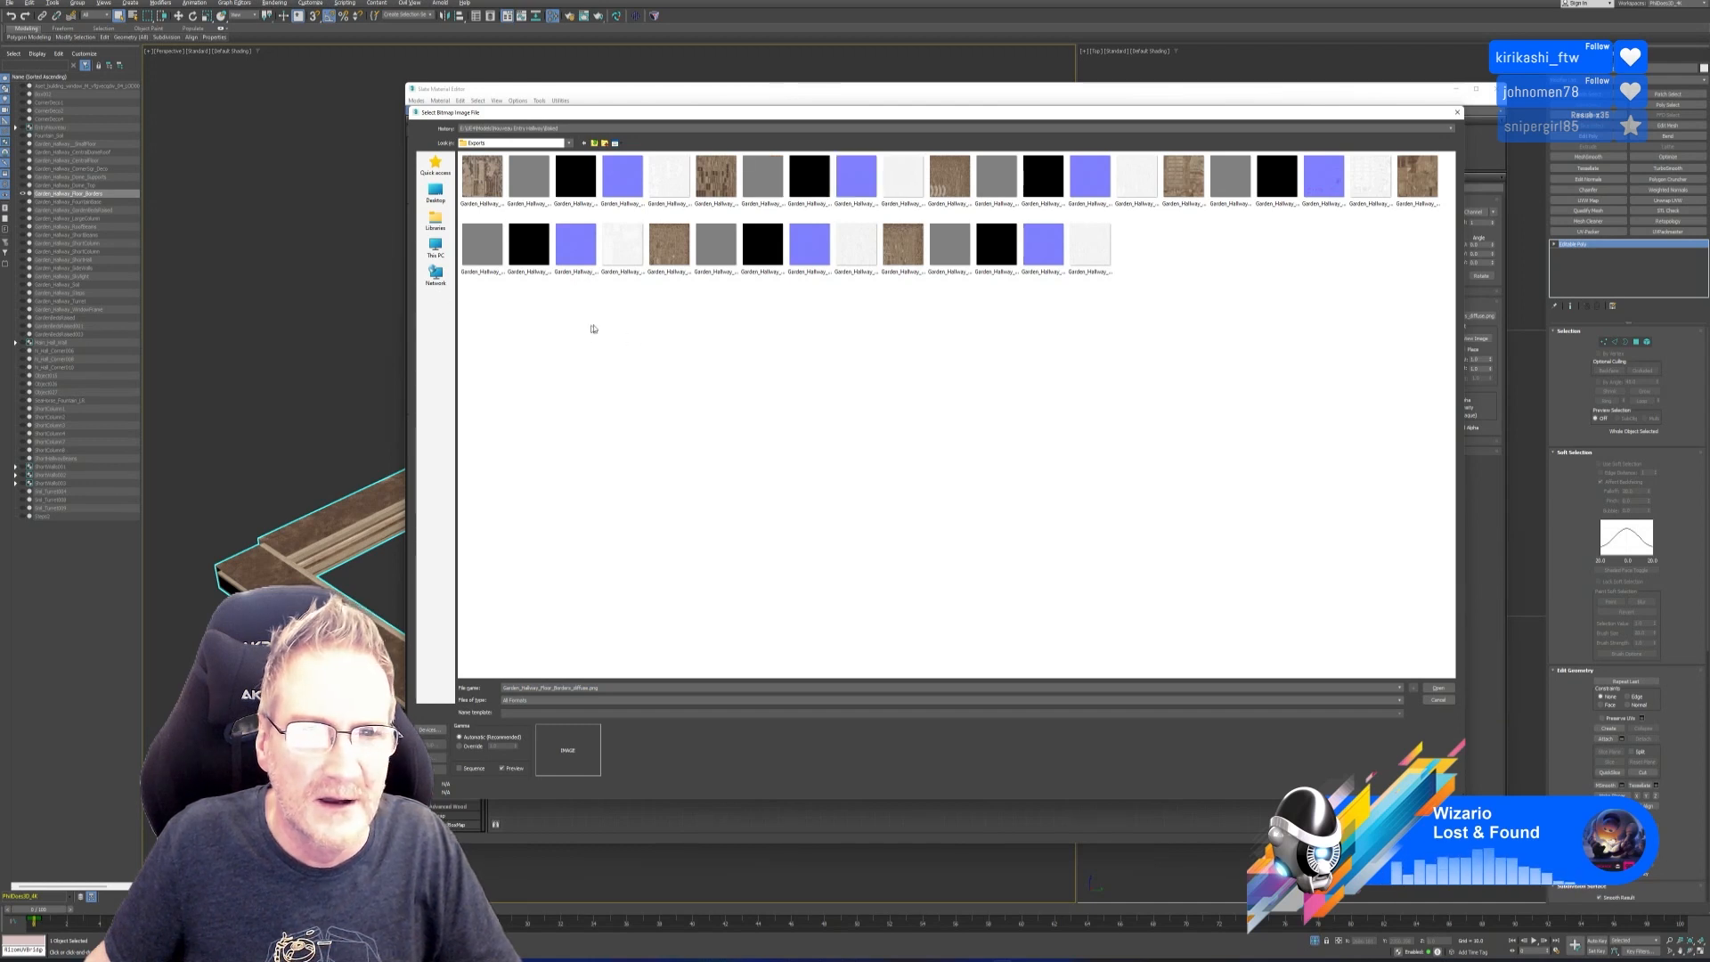
left_click(712, 185)
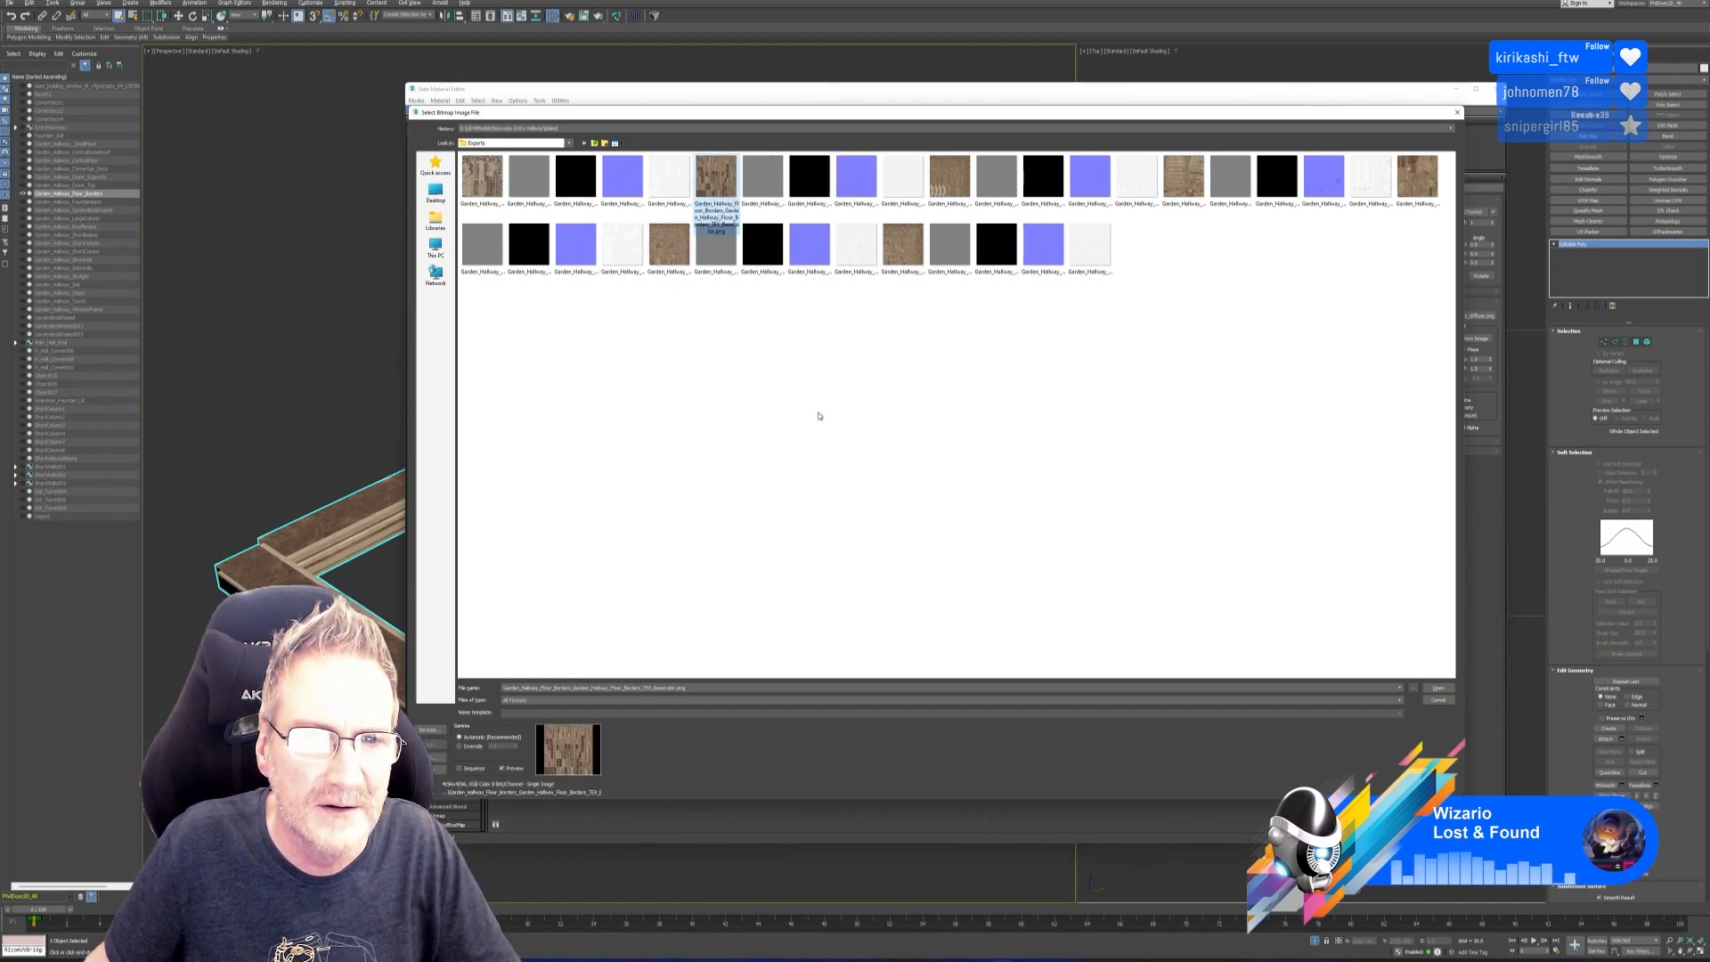
double_click(718, 182)
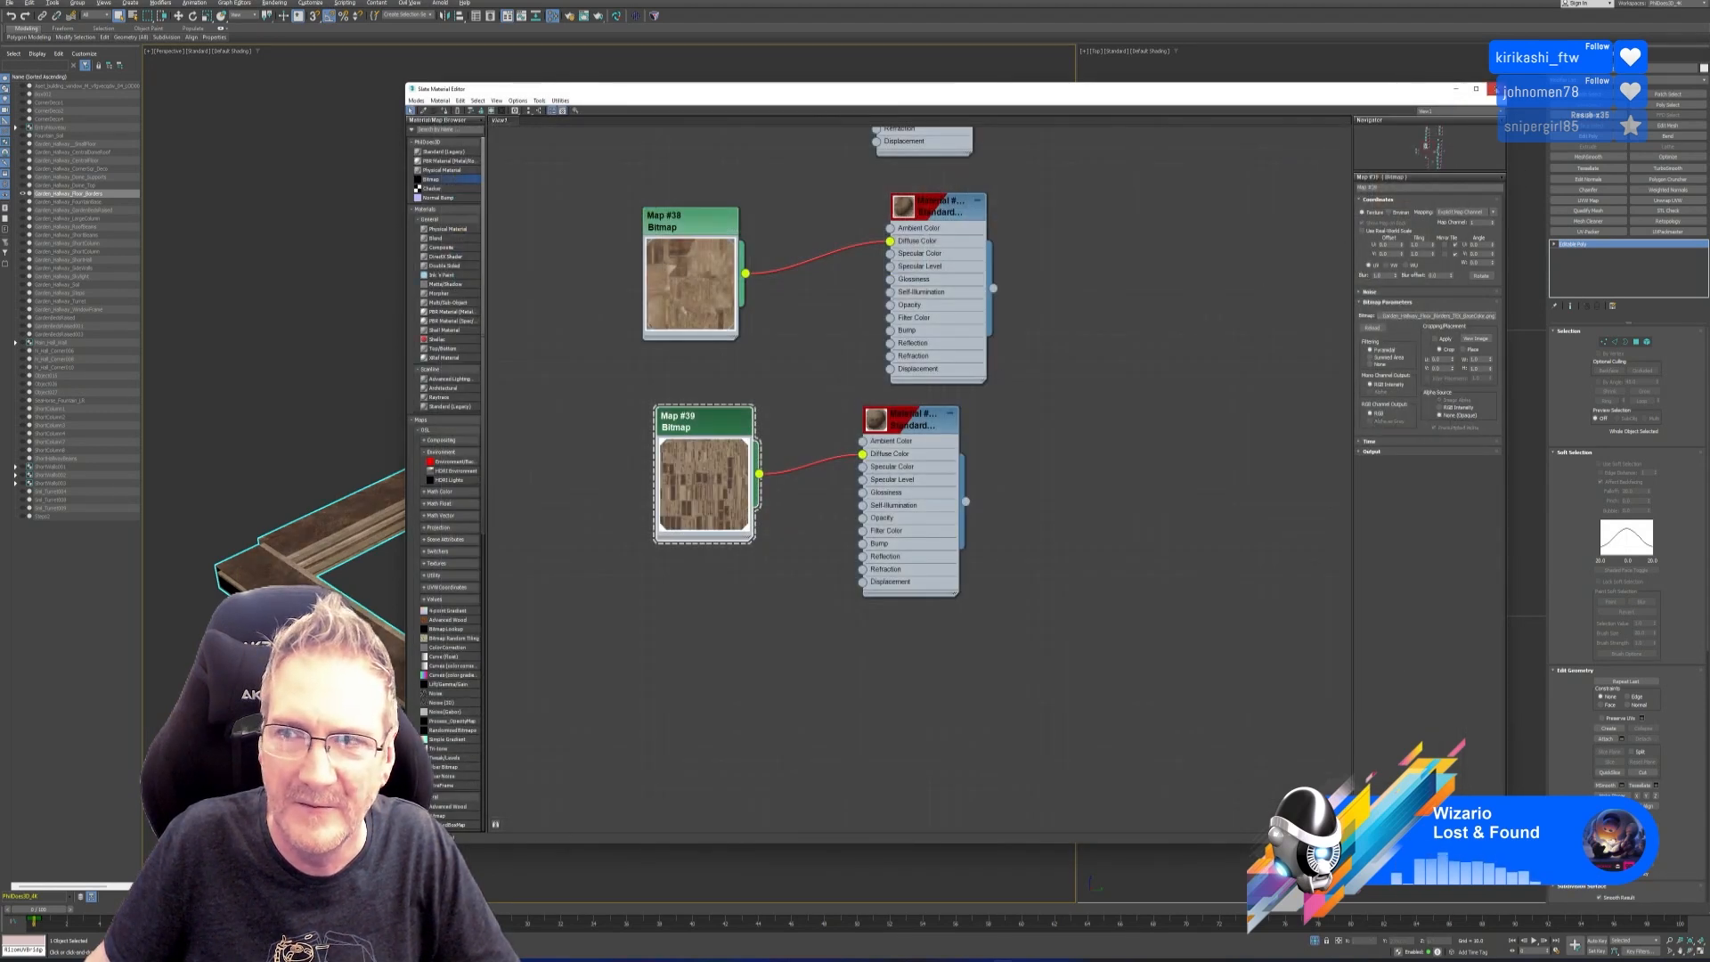
left_click(1496, 88)
End the floor border's isolation to show the whole entry hallway, and save the scene.
middle_click_drag(1158, 873, 1226, 893, "alt")
left_click(1314, 941)
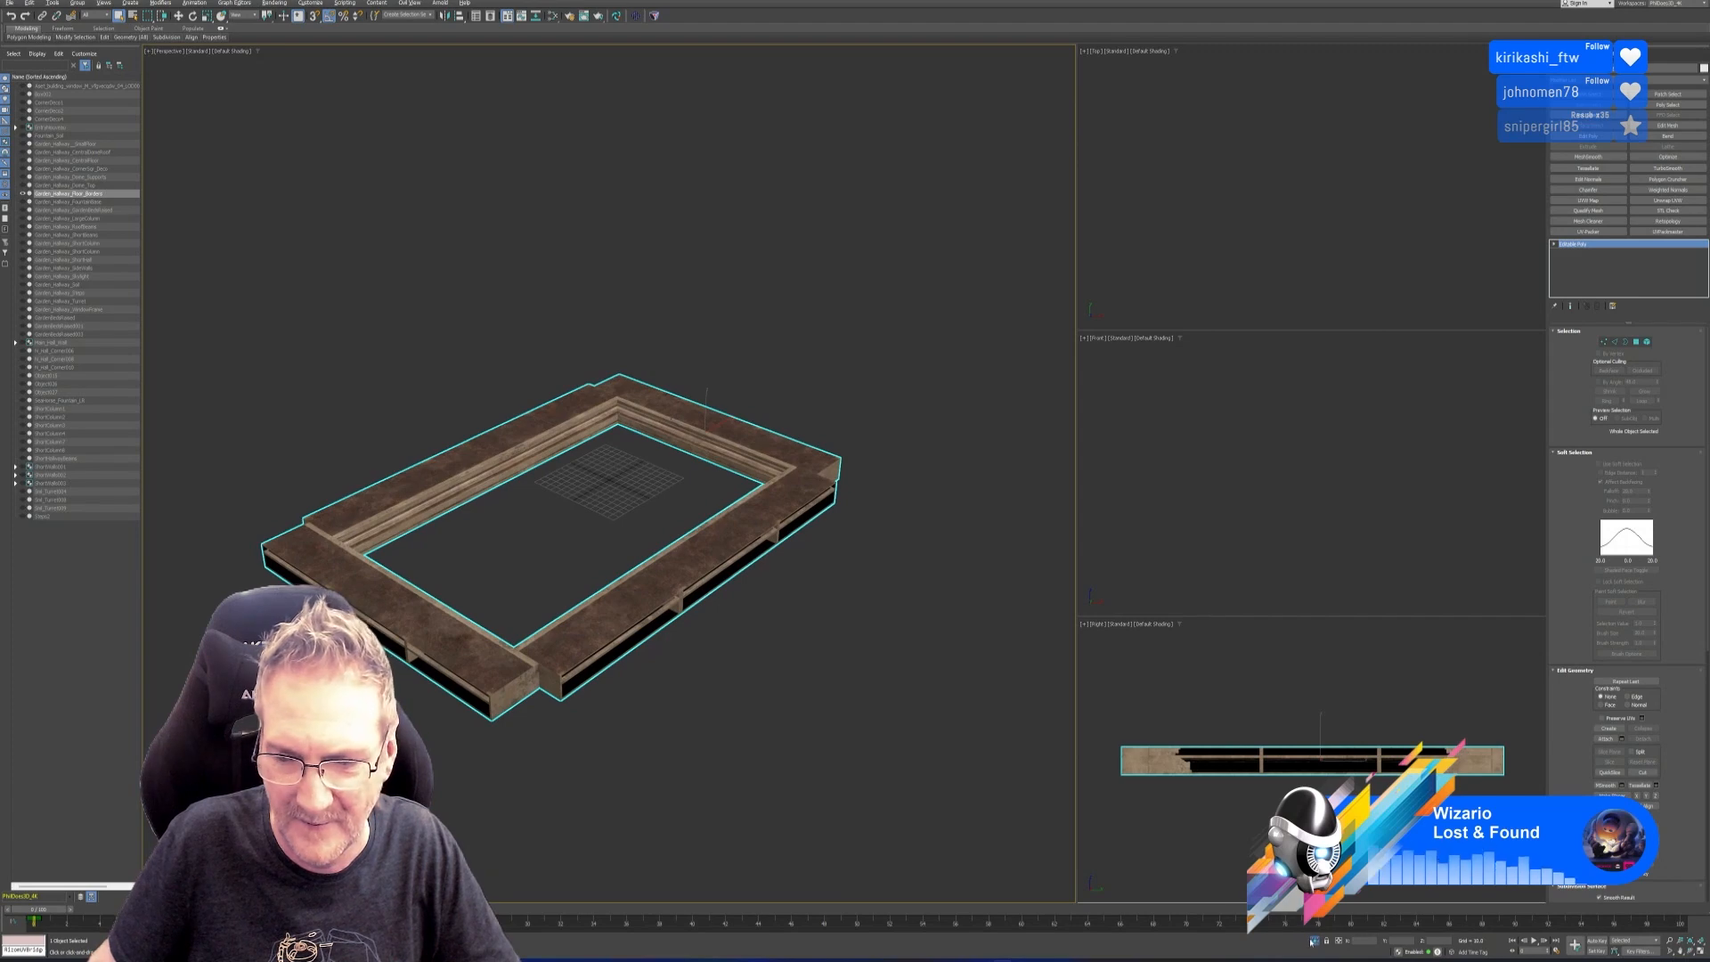
mouse_move(687, 561)
middle_mouse_down()
mouse_move(711, 535)
mouse_move(711, 552)
middle_mouse_up()
scroll(1044, 494, "up", 6)
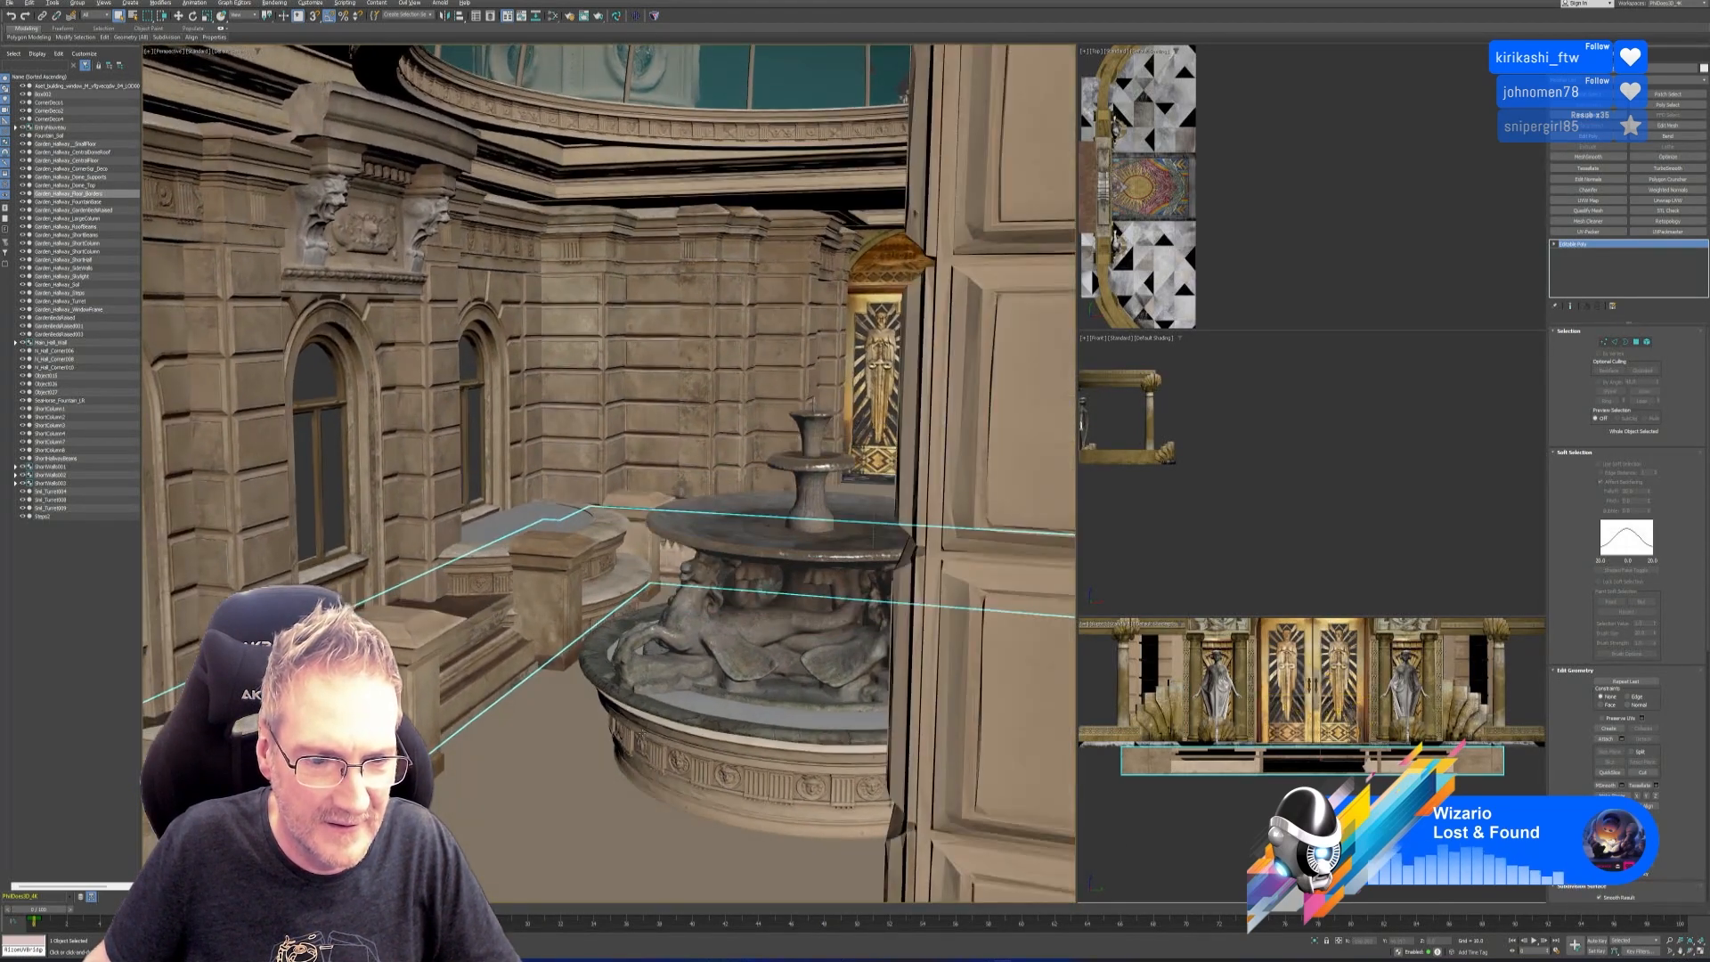
scroll(484, 686, "down", 8)
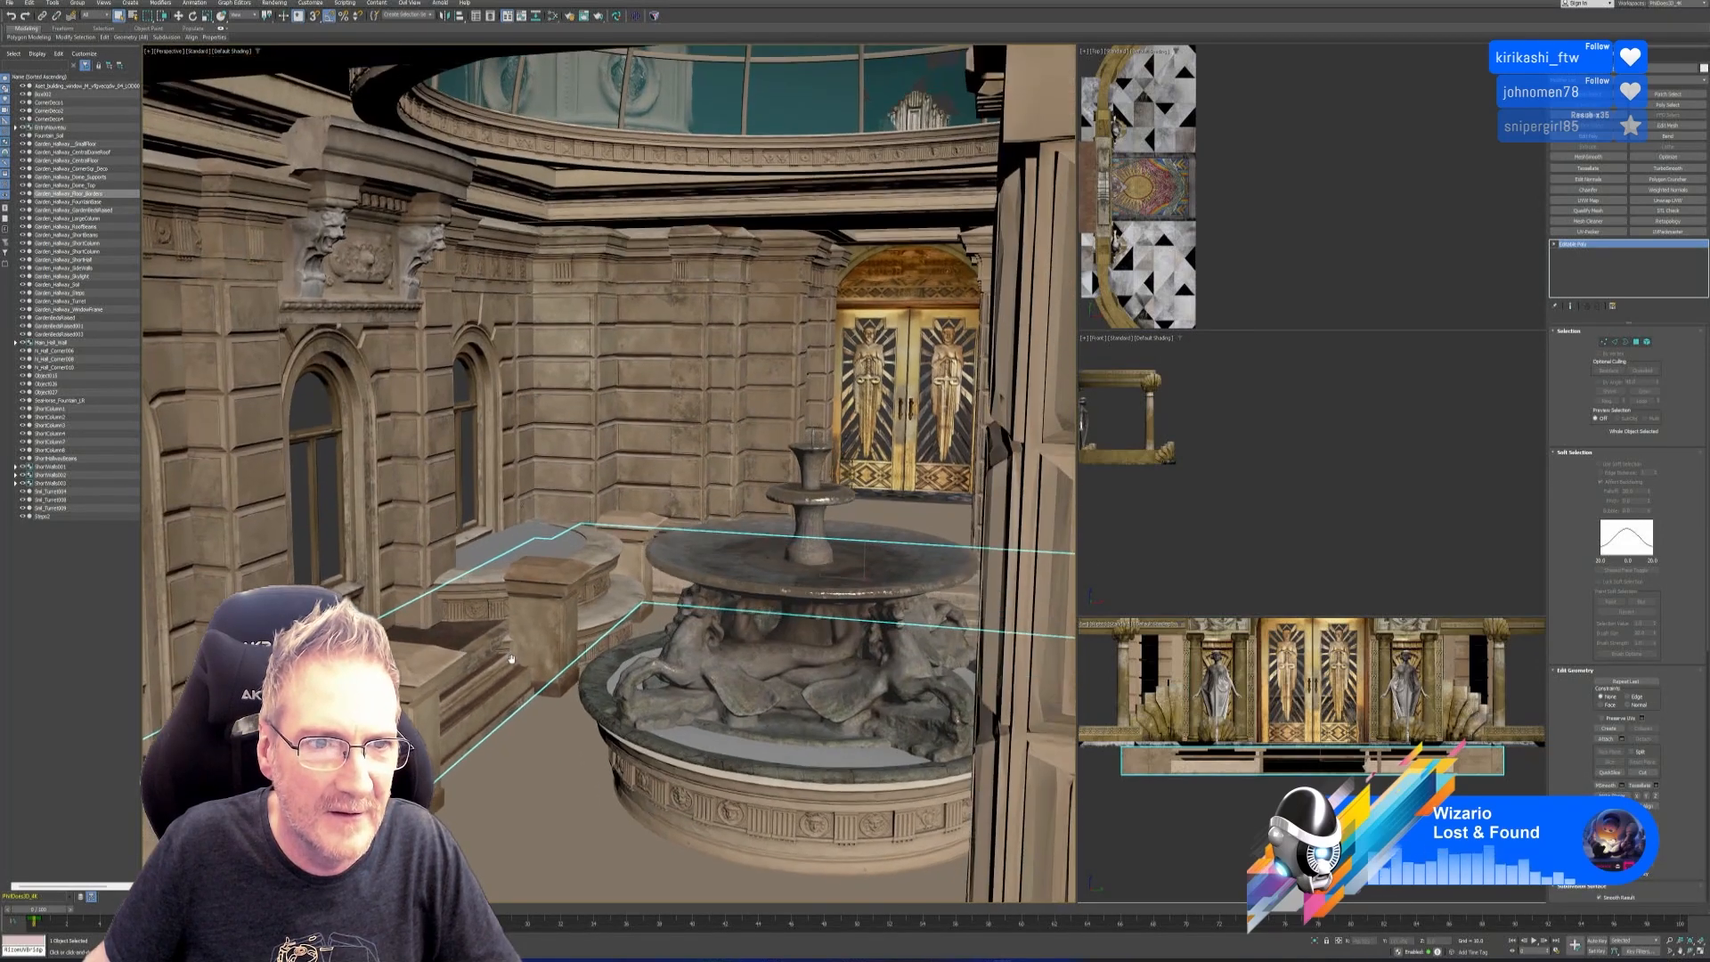
middle_click_drag(511, 659, 522, 657)
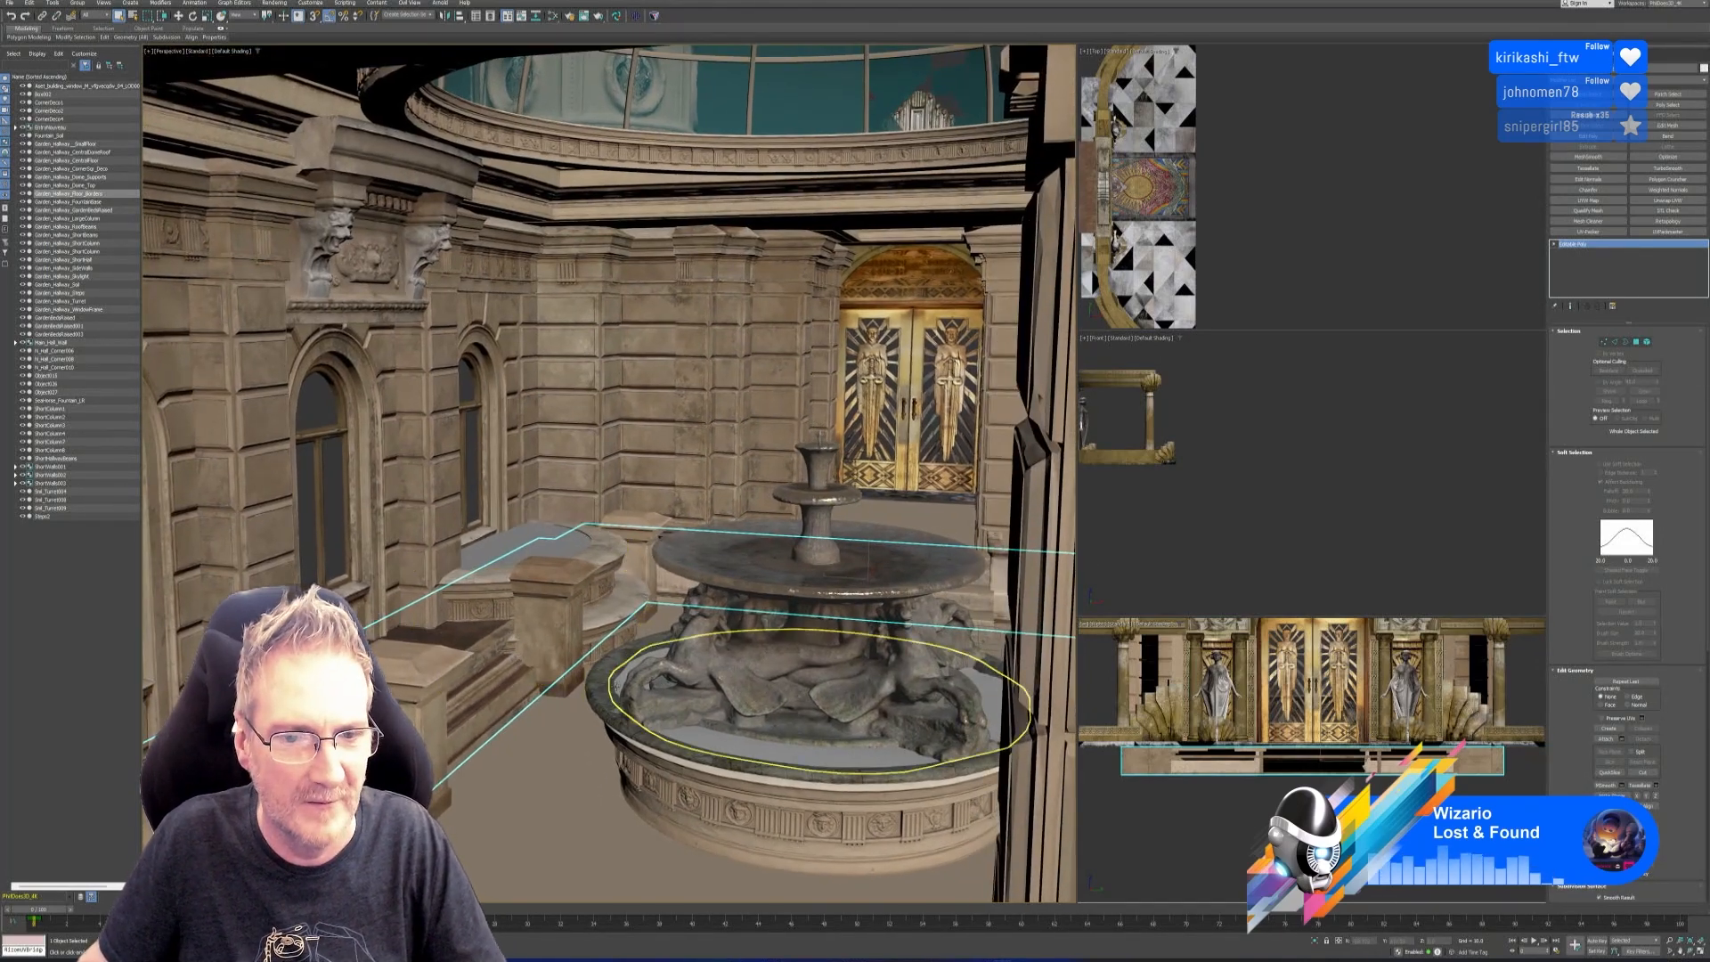
left_click(1262, 370)
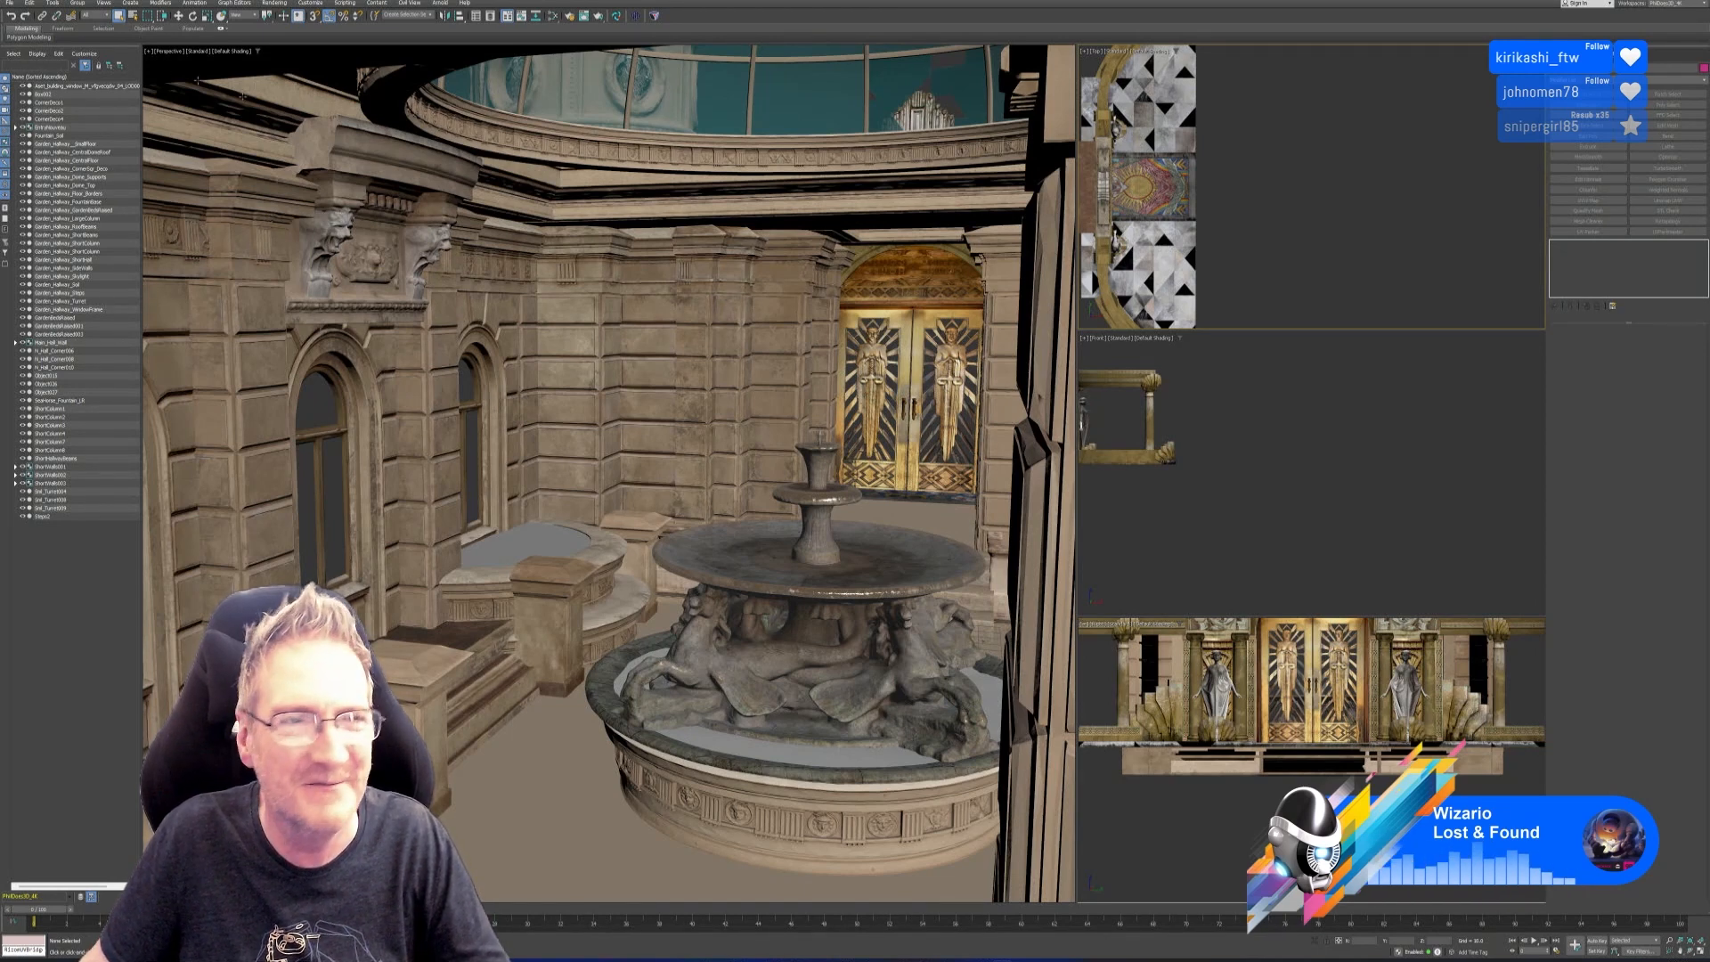
left_click(8, 5)
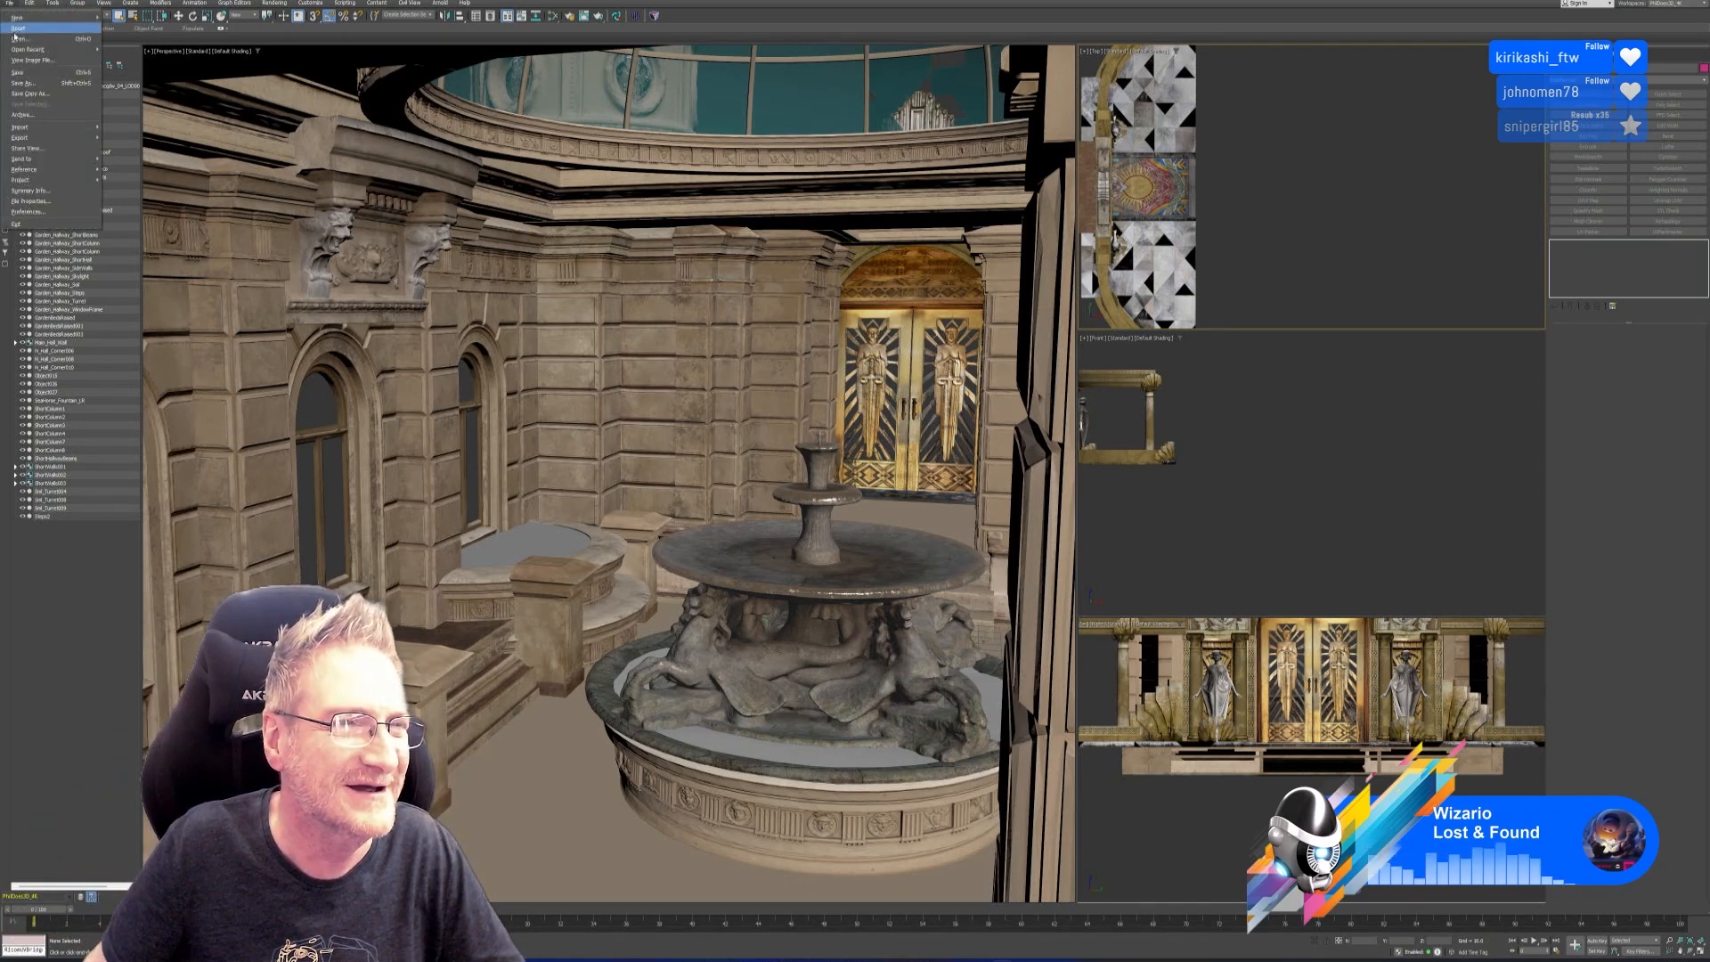
left_click(25, 70)
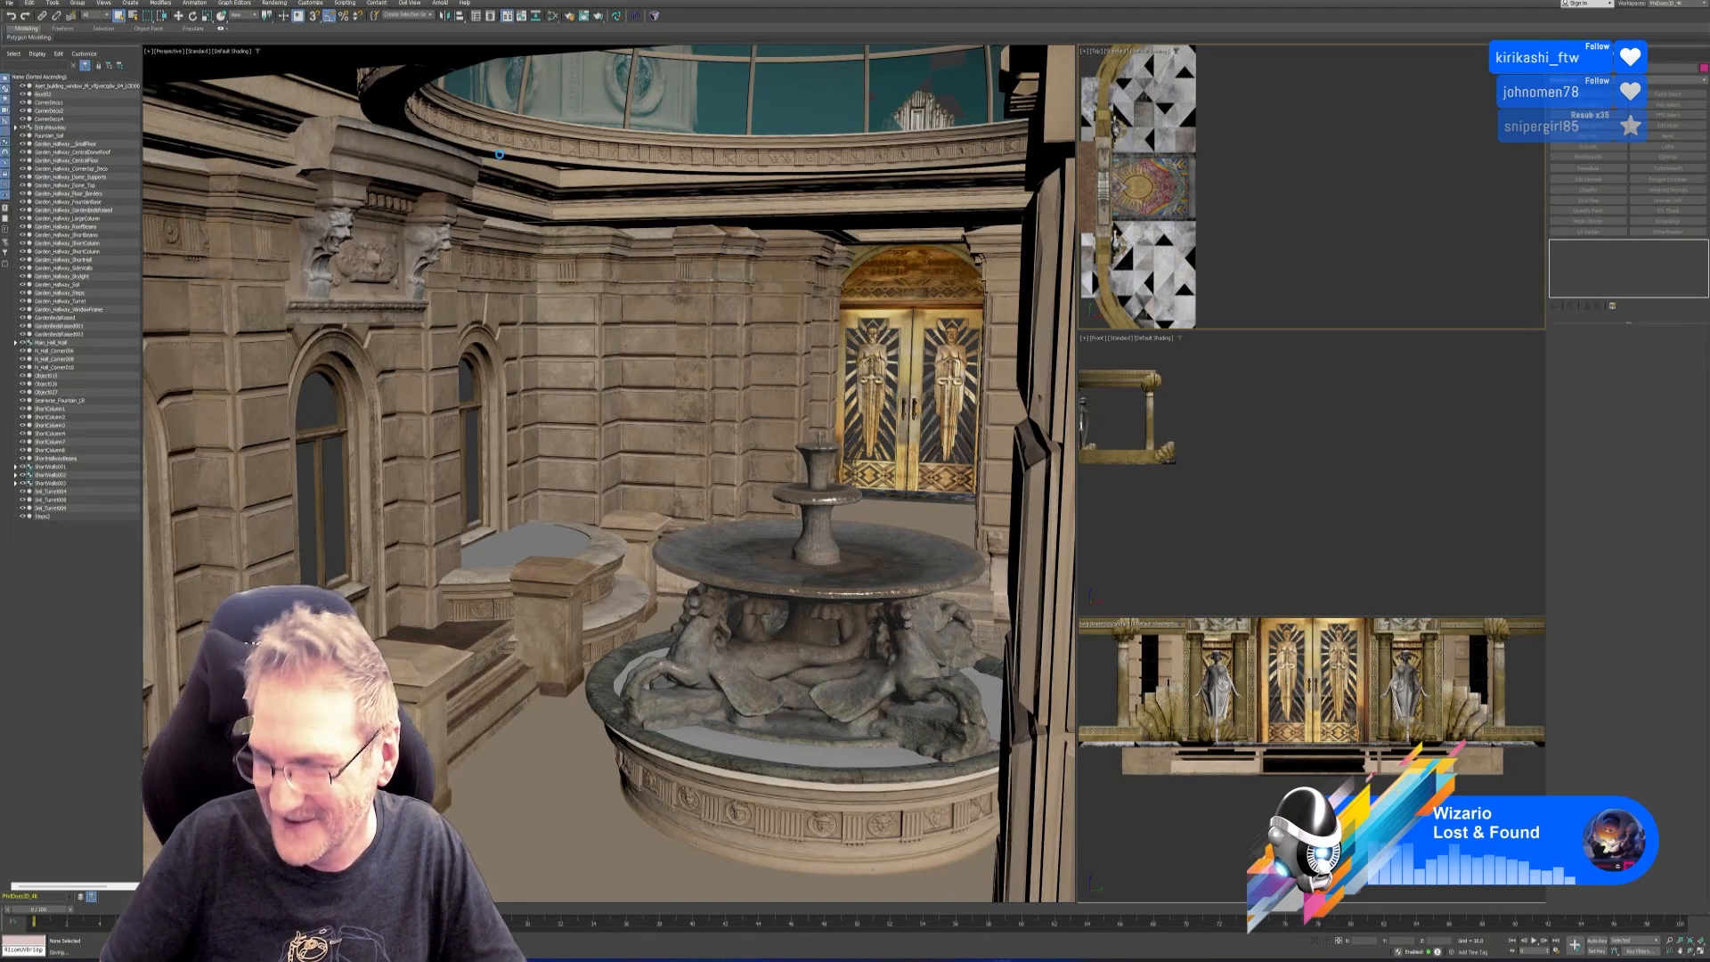
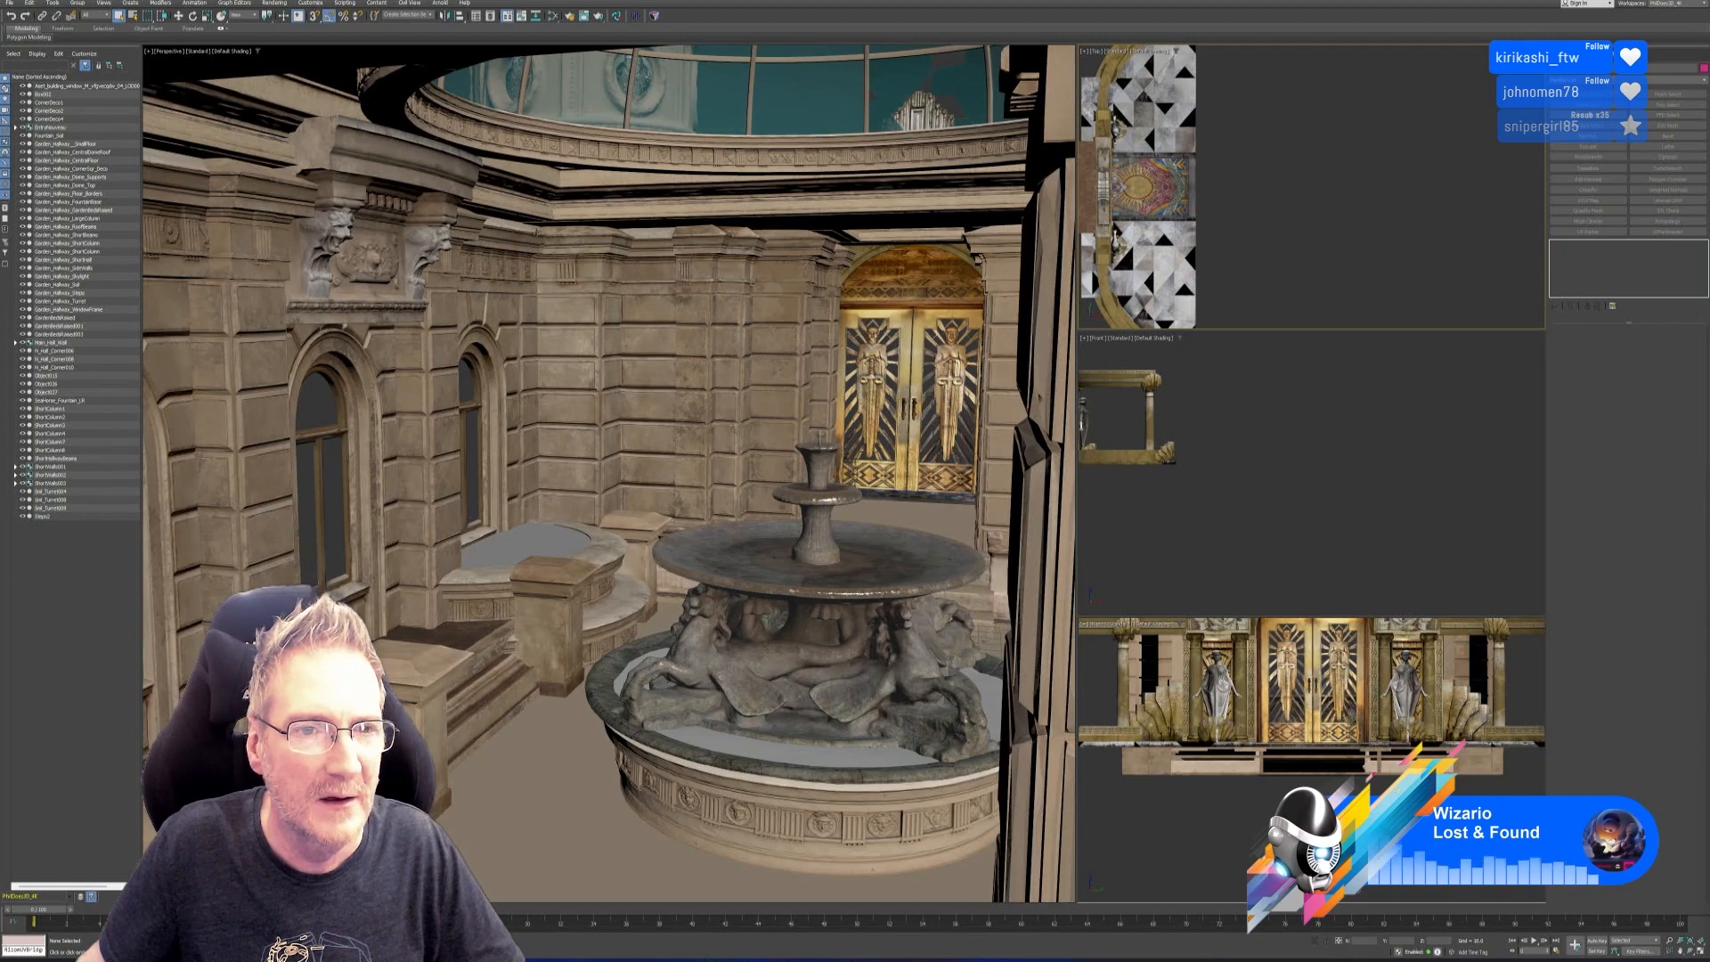
Isolate the hallway's roof beams and convert them to an Editable Poly.
left_click(537, 211)
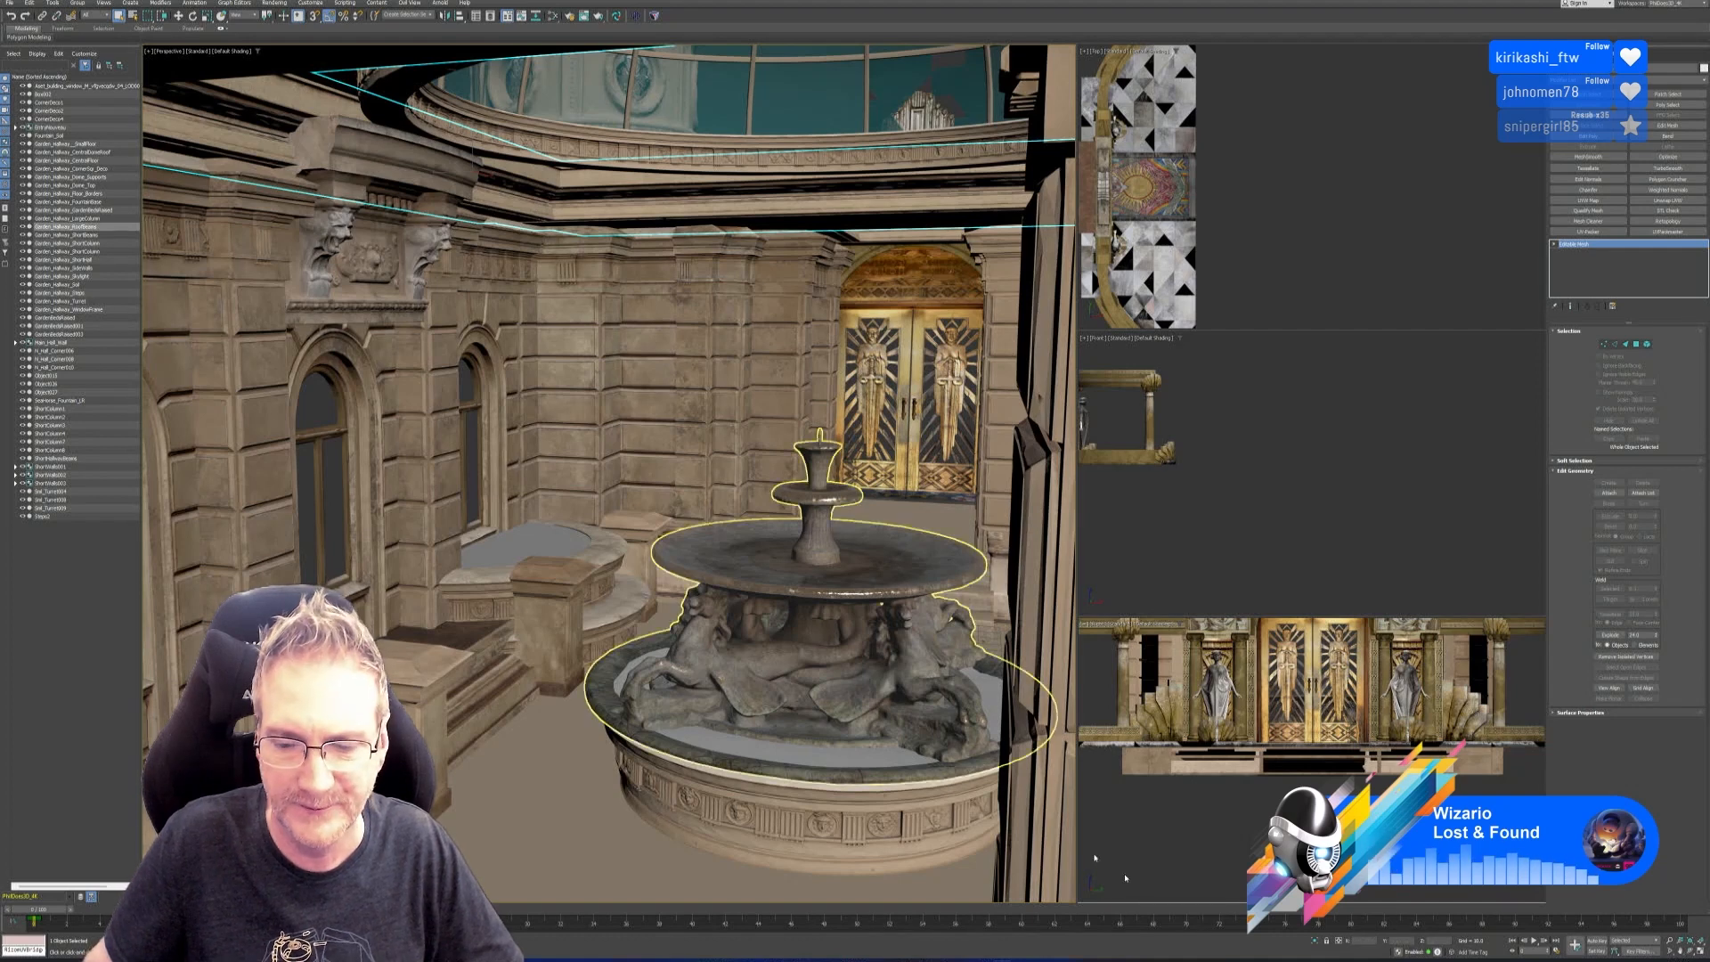
key("alt+q")
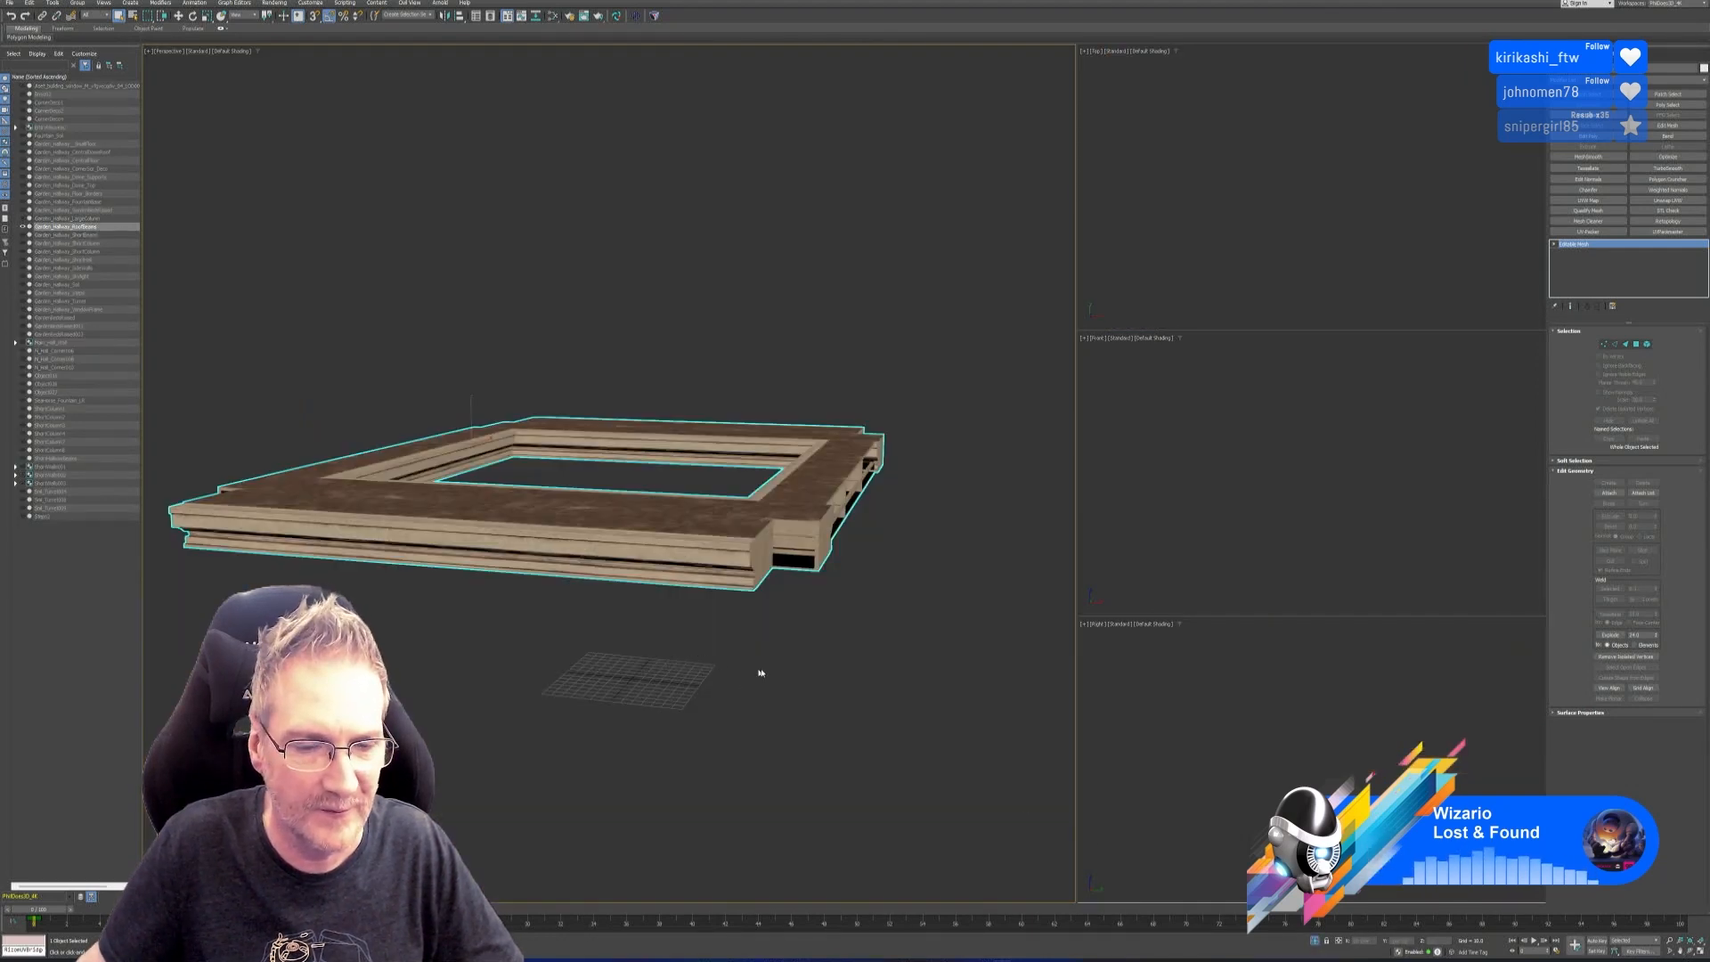
mouse_move(740, 709)
middle_mouse_down("alt")
mouse_move(740, 691)
mouse_move(725, 725)
middle_mouse_up("alt")
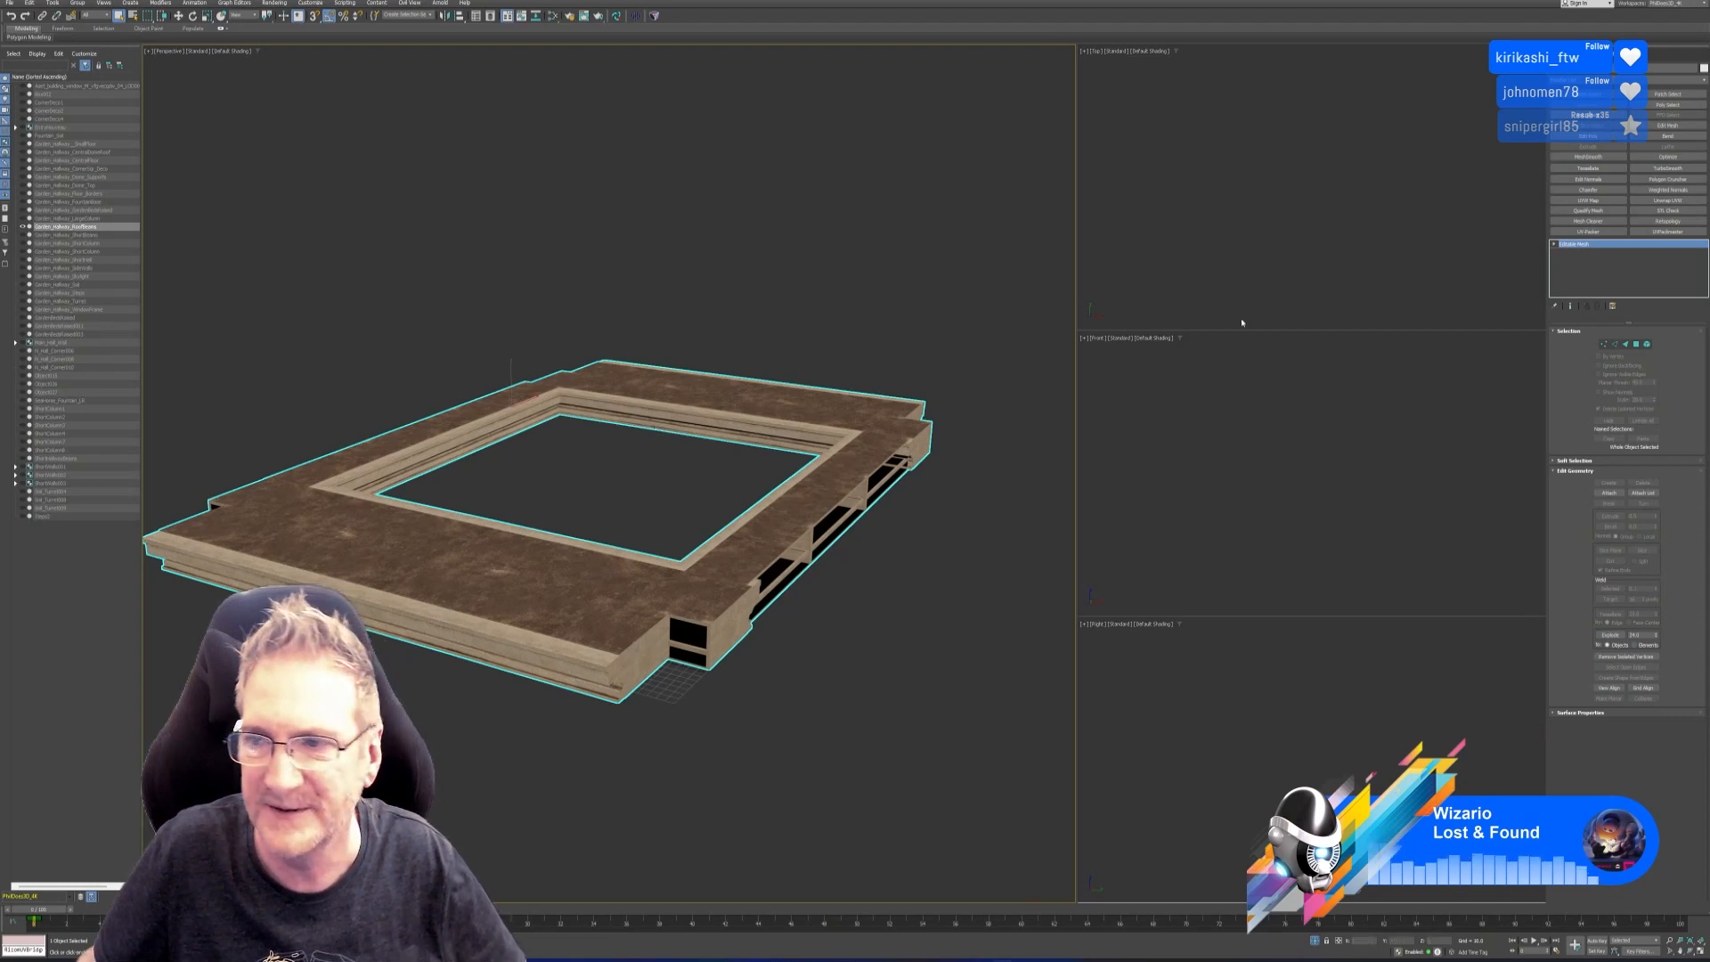
right_click(1593, 245)
left_click(1628, 313)
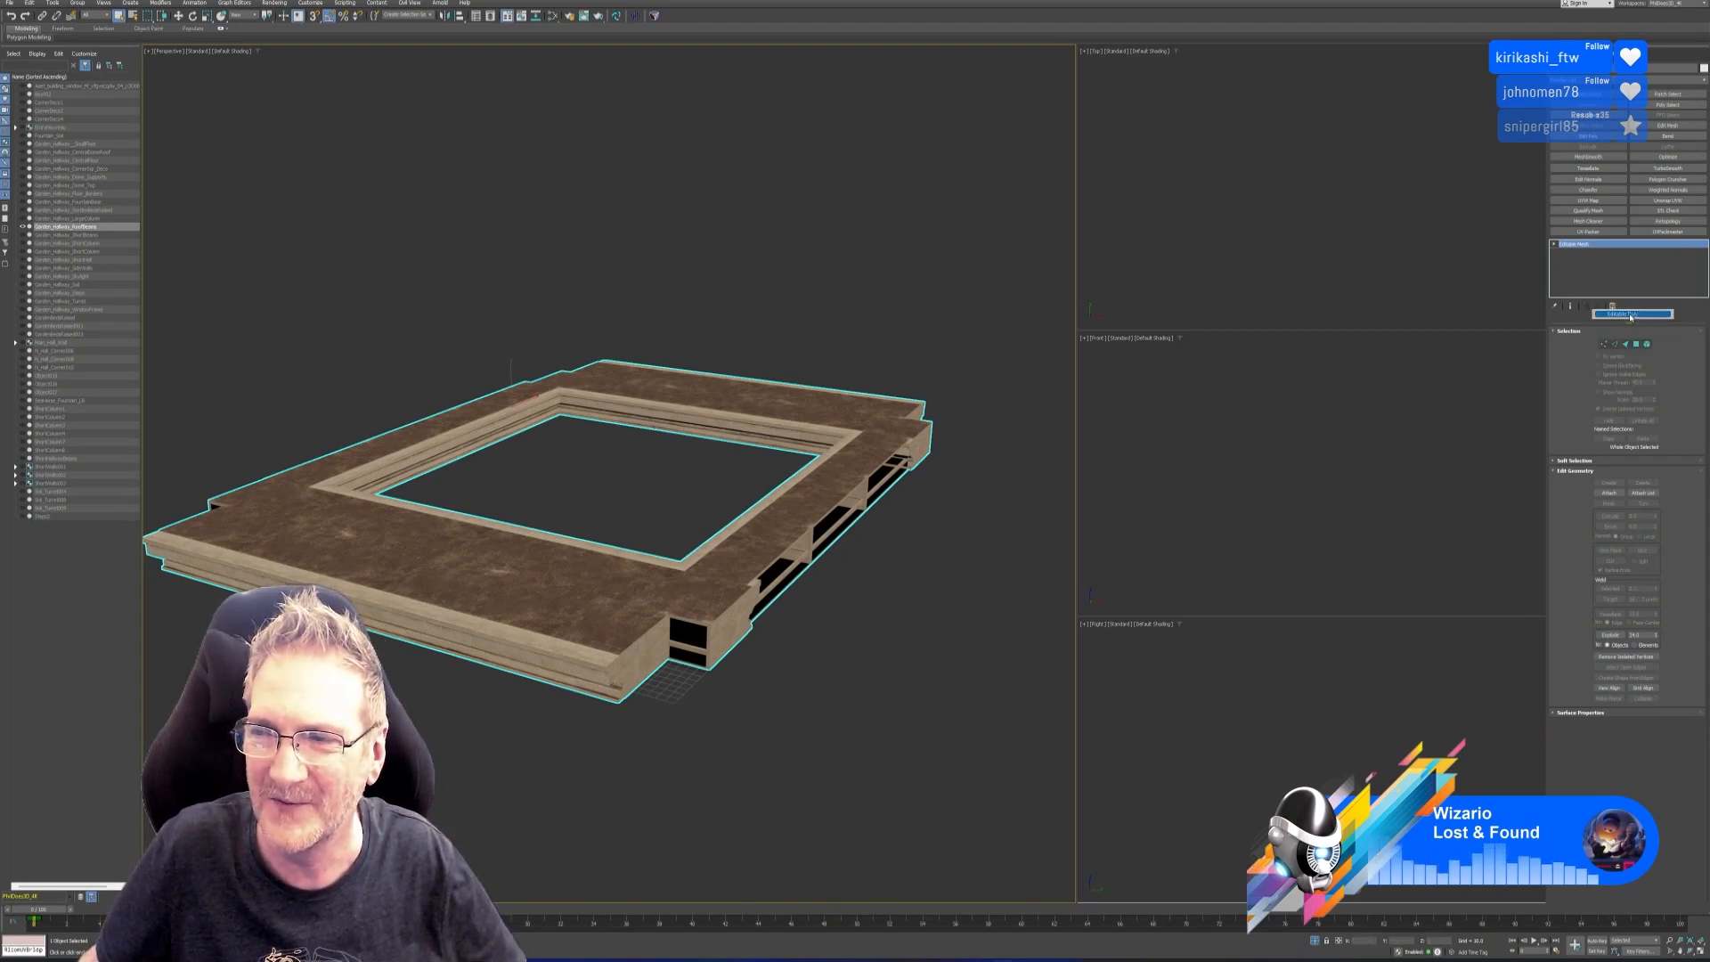
middle_click_drag(752, 287, 732, 312)
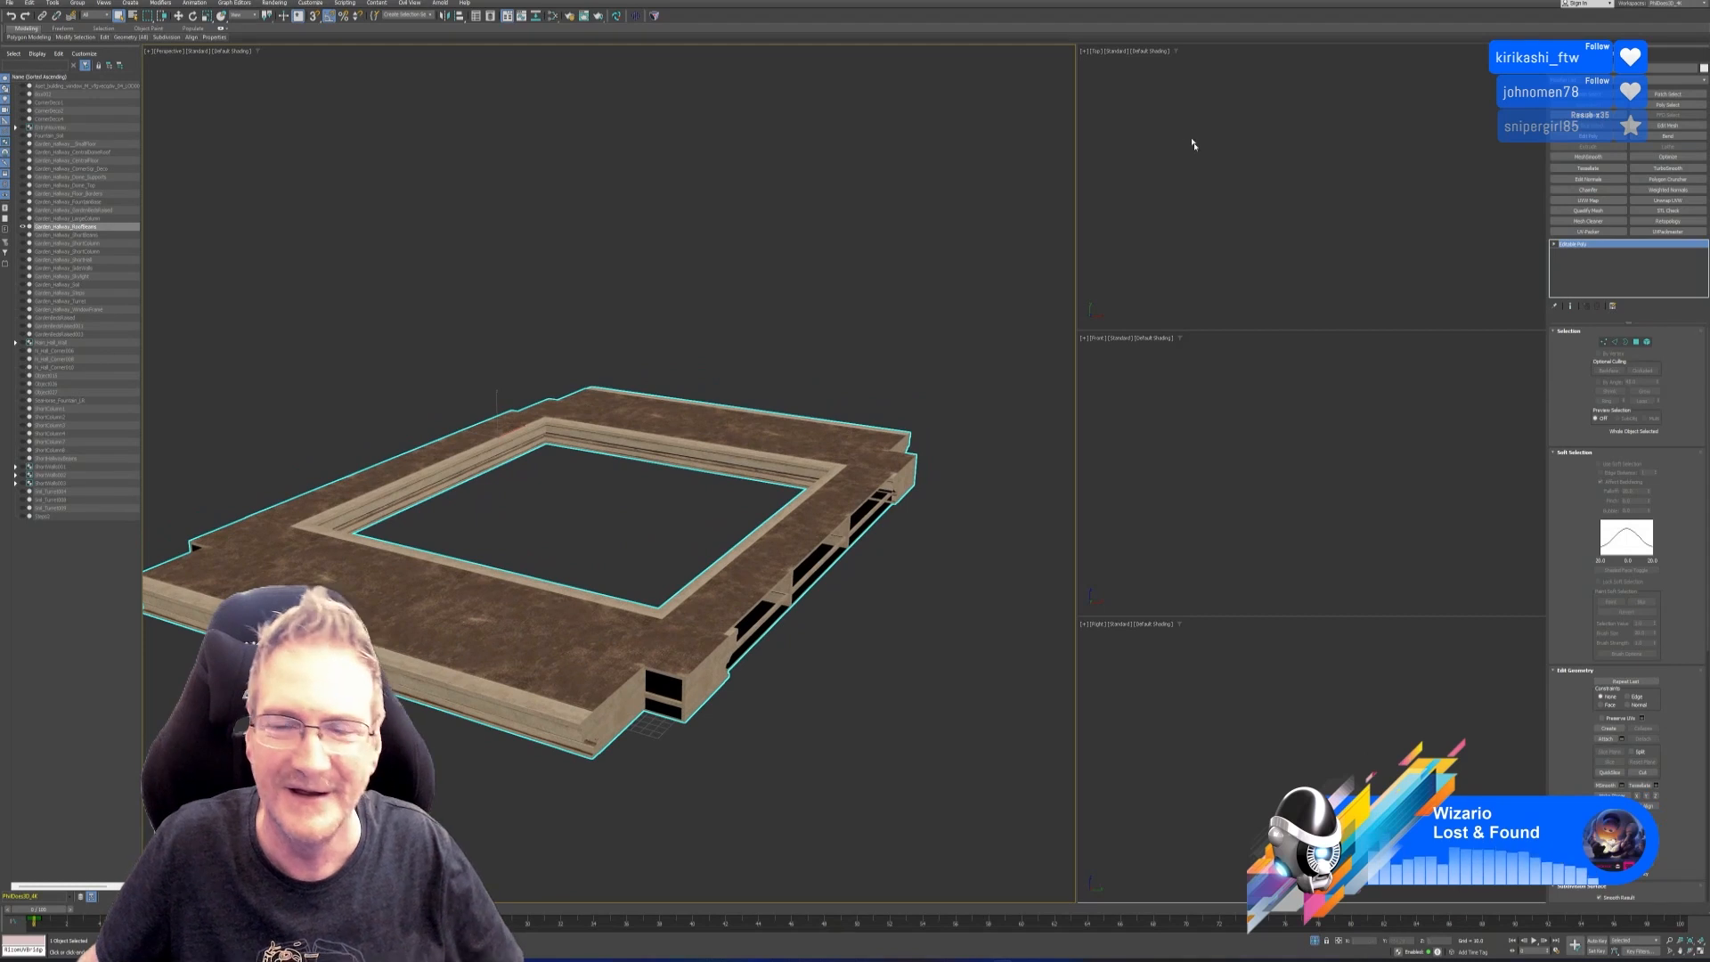
Clone the roof beams along the X axis in the Top view, placing the copy beside the original.
scroll(1193, 166, "down", 6)
middle_click_drag(1195, 175, 1290, 182)
left_click(179, 16)
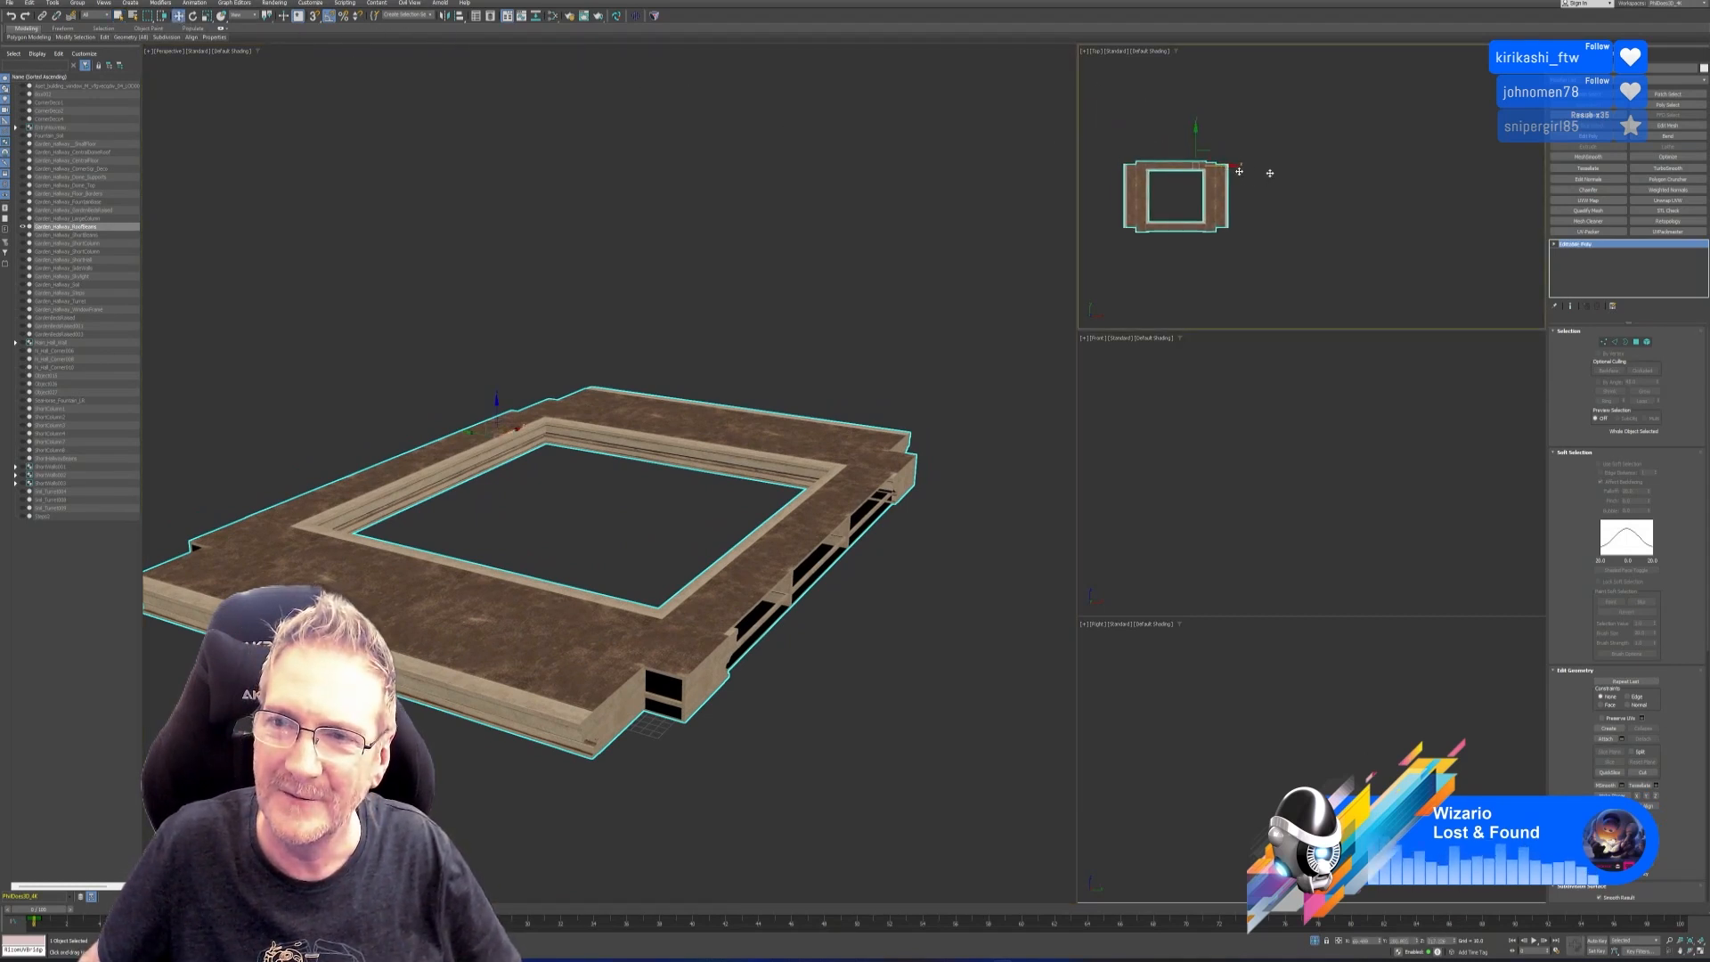
left_click_drag(1239, 171, 1414, 171, "shift")
left_click(860, 519)
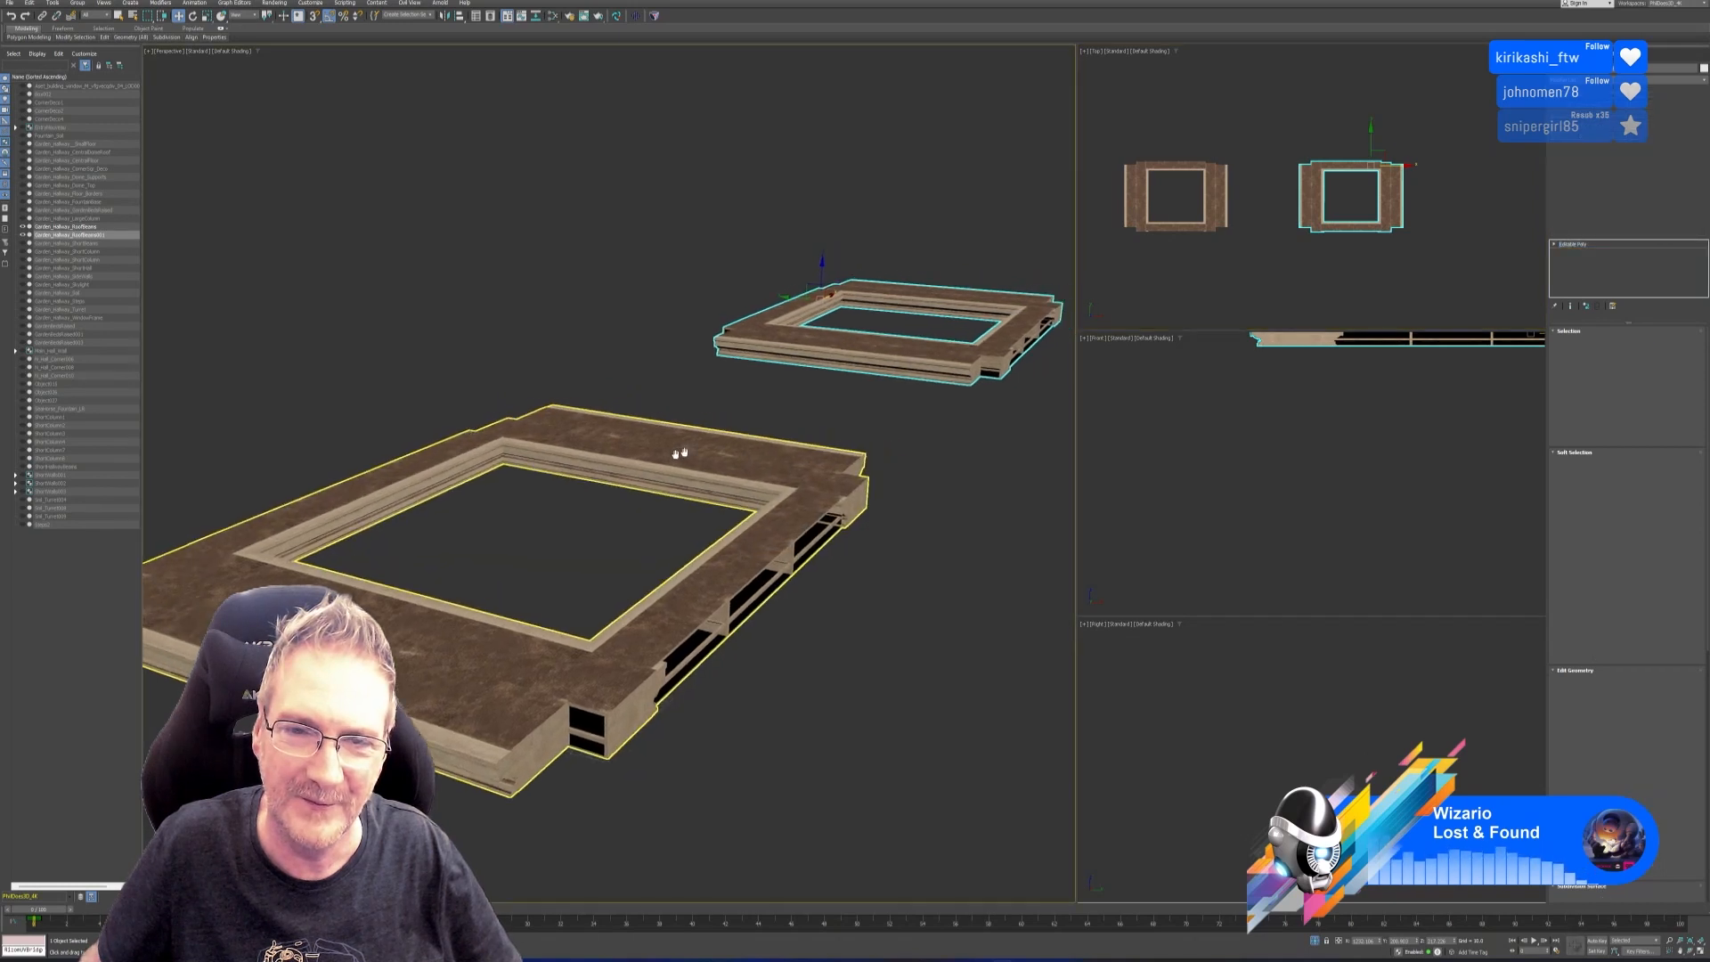
Send the cloned roof beams to RizomUV through the RizomUV Bridge.
middle_click_drag(679, 453, 545, 458)
left_click(616, 16)
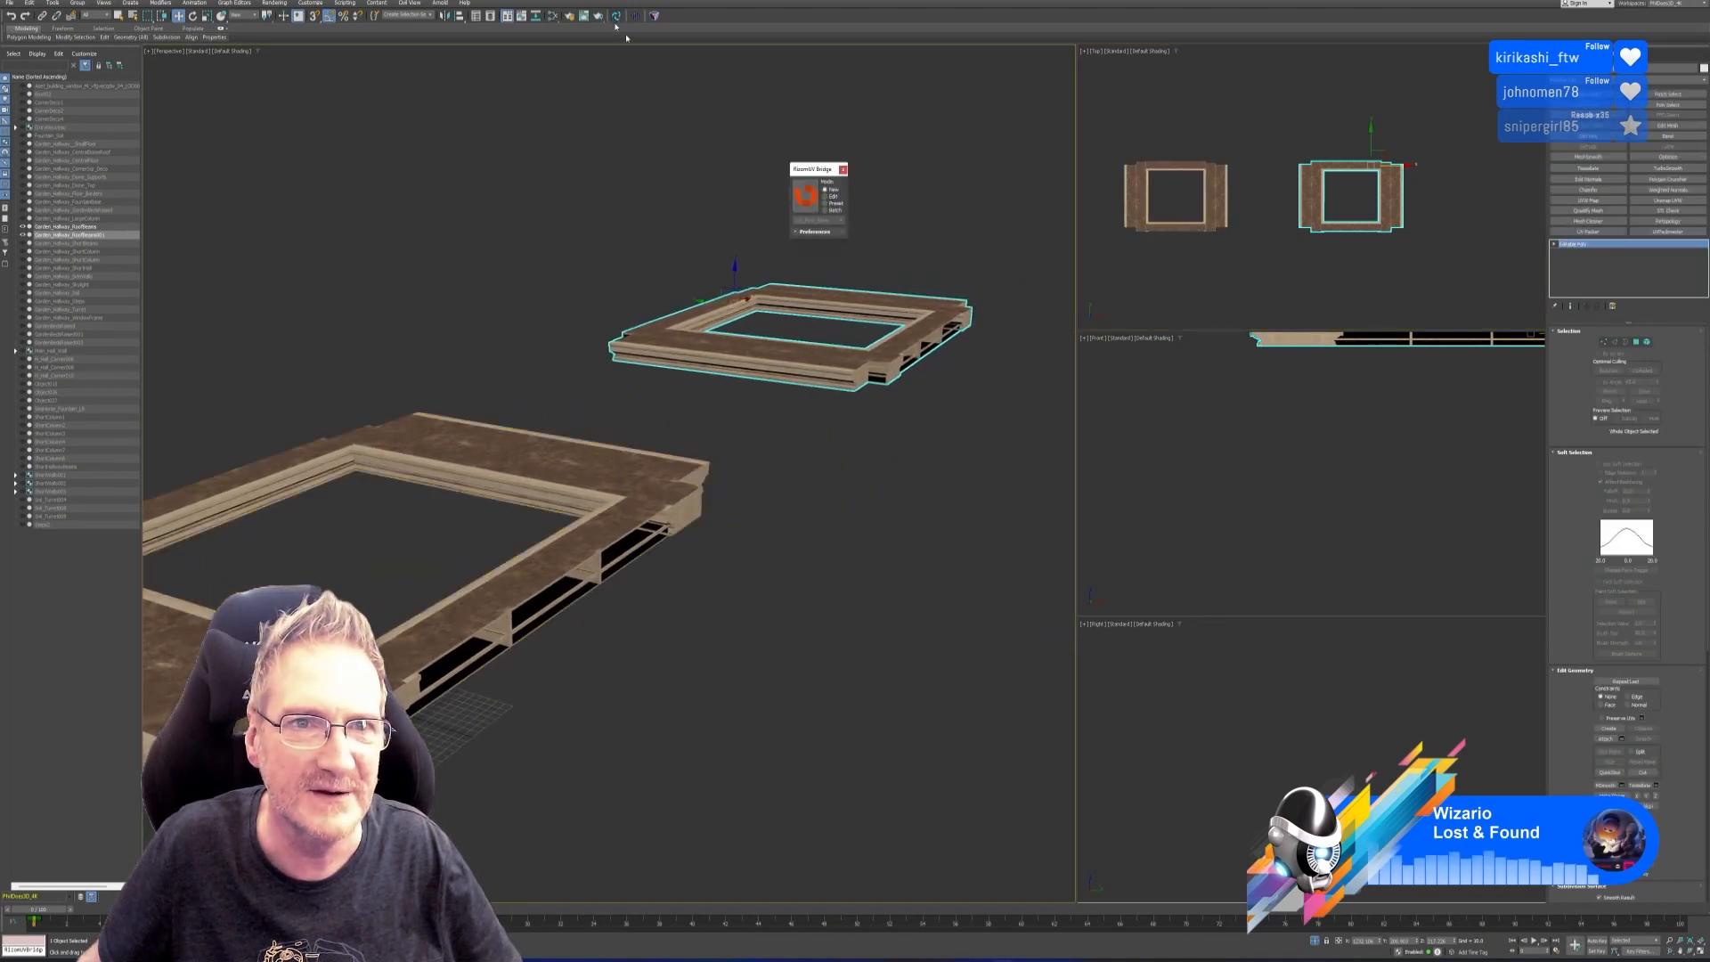
left_click(994, 283)
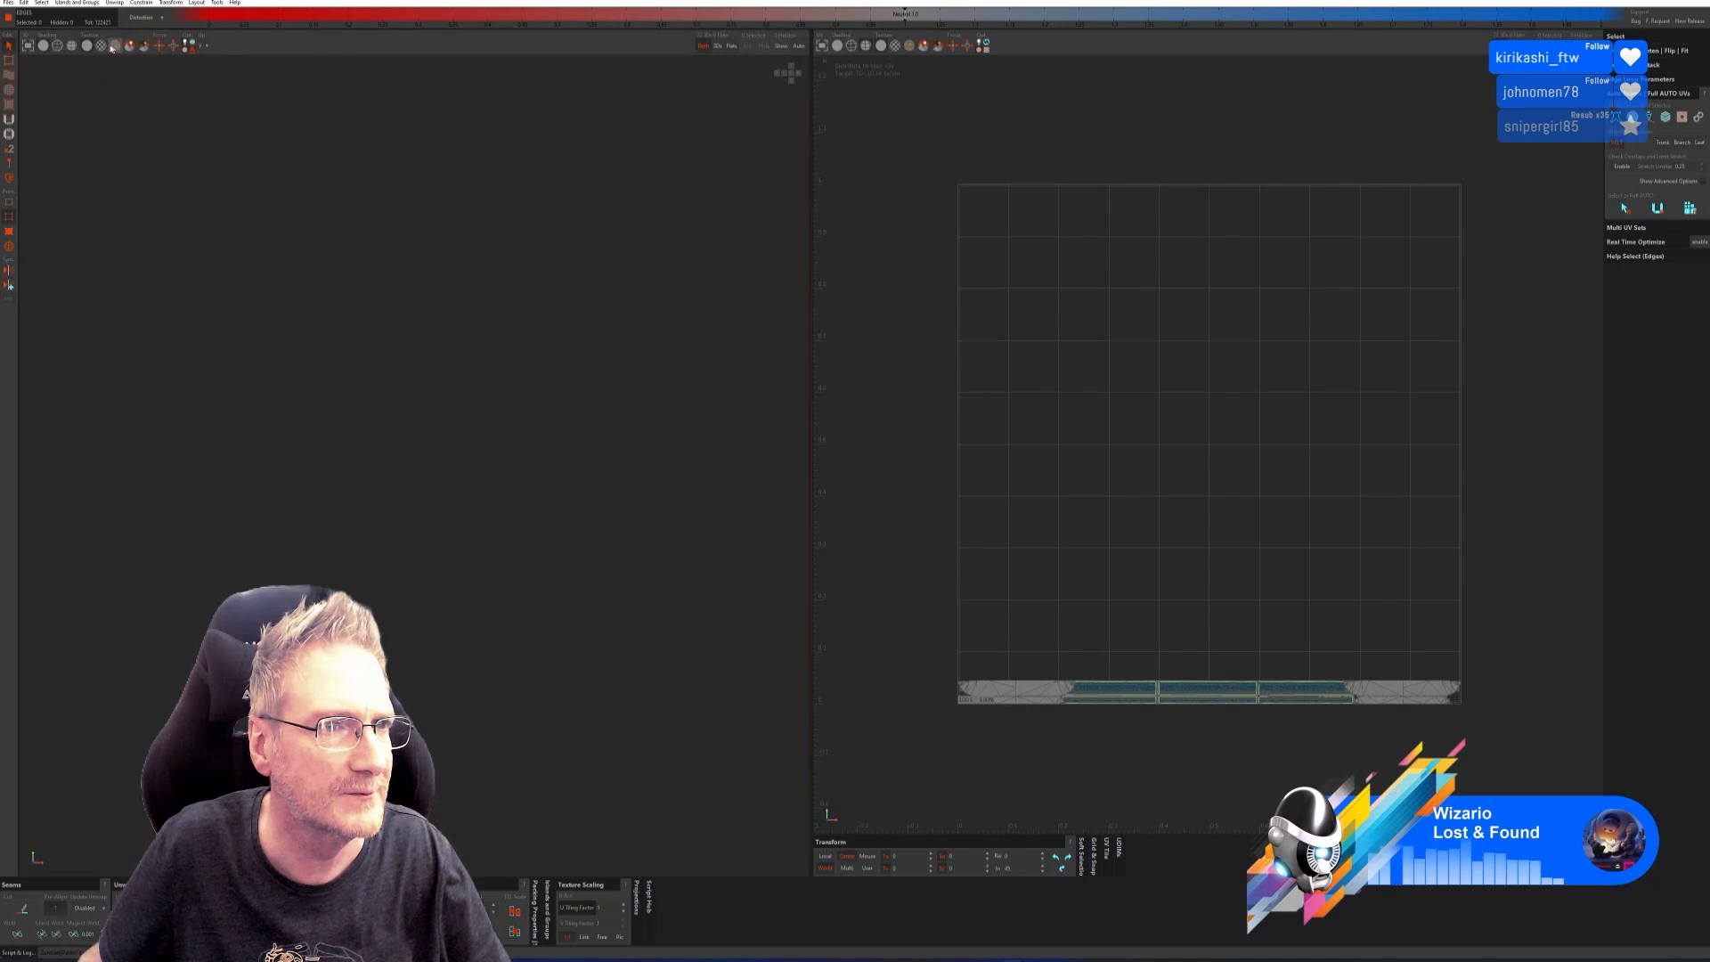
Unwrap the roof beams in RizomUV with Box auto seams and pack the resulting islands into the UV tile.
middle_click_drag(409, 324, 568, 281)
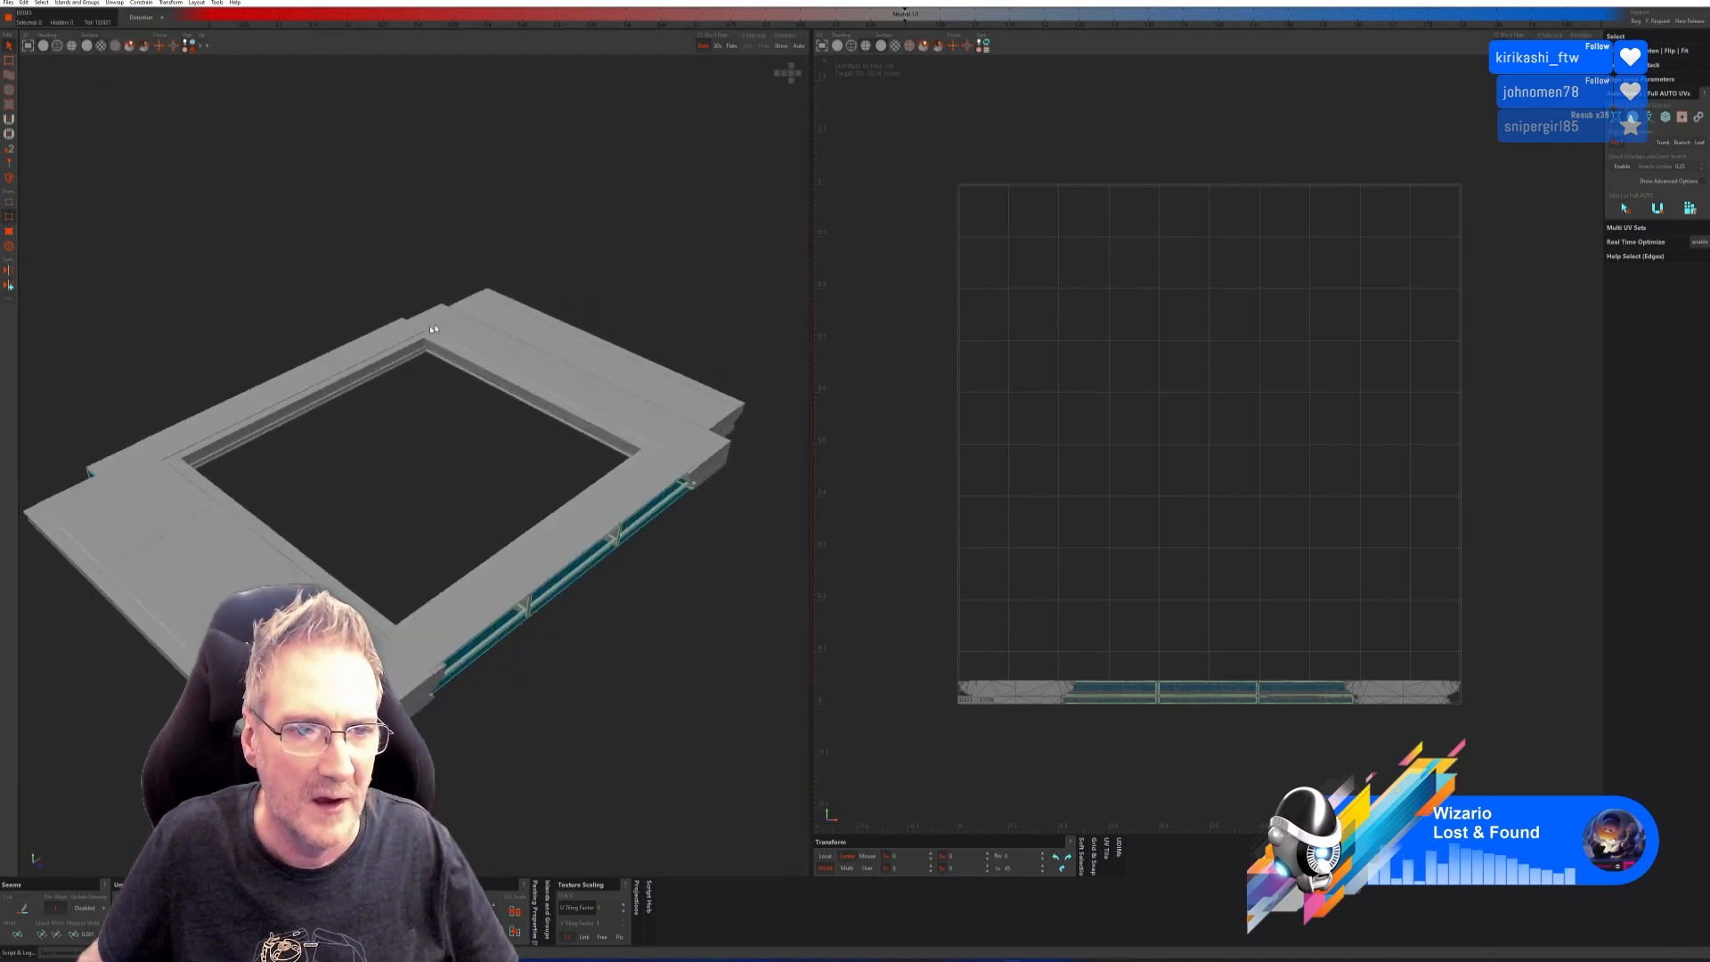
left_click(1666, 117)
left_click(1593, 231)
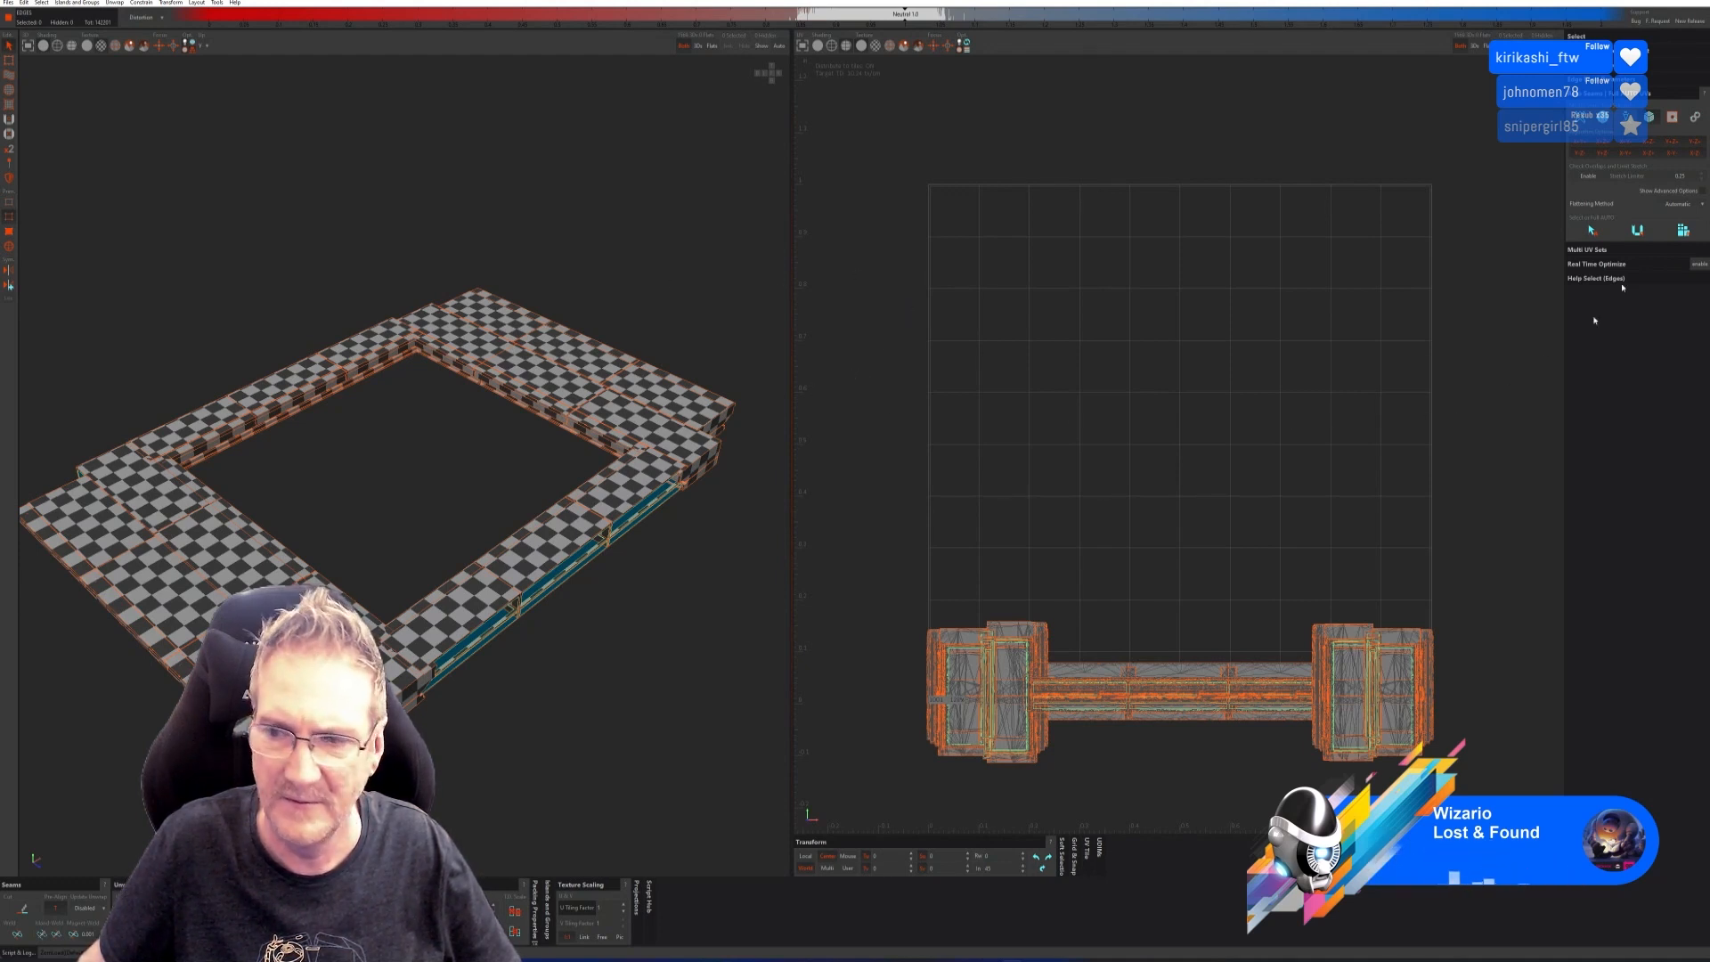
left_click(1683, 231)
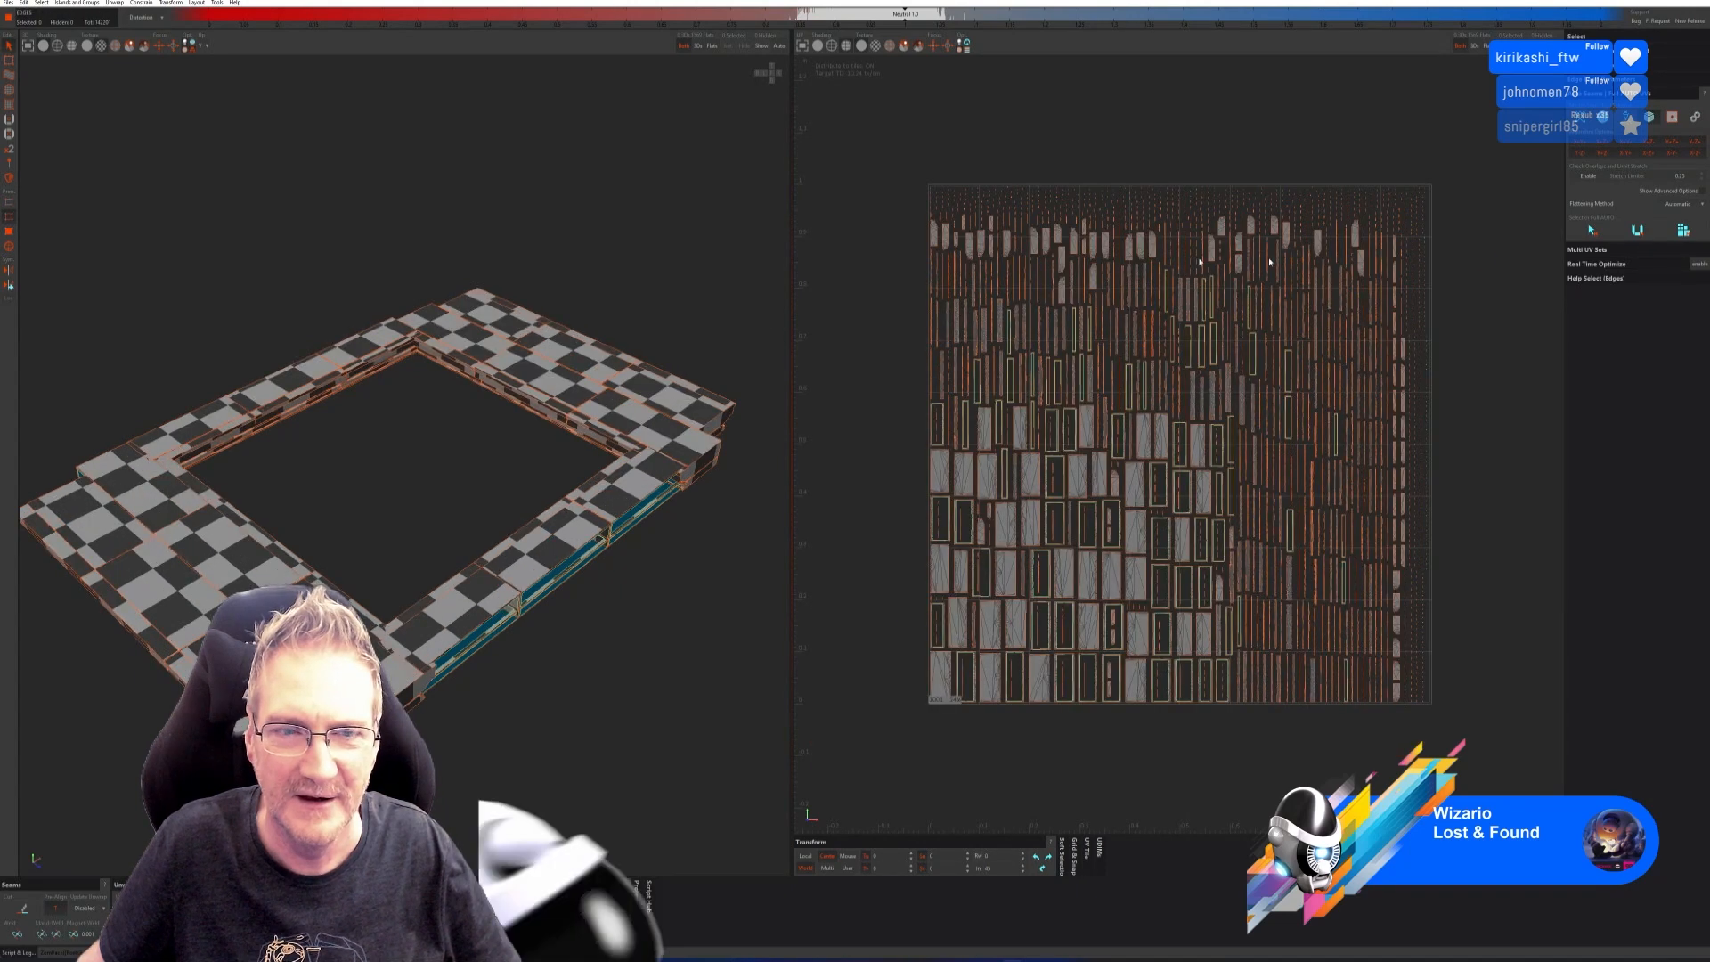
mouse_move(603, 267)
left_mouse_down("alt")
mouse_move(579, 252)
mouse_move(573, 187)
mouse_move(590, 255)
left_mouse_up("alt")
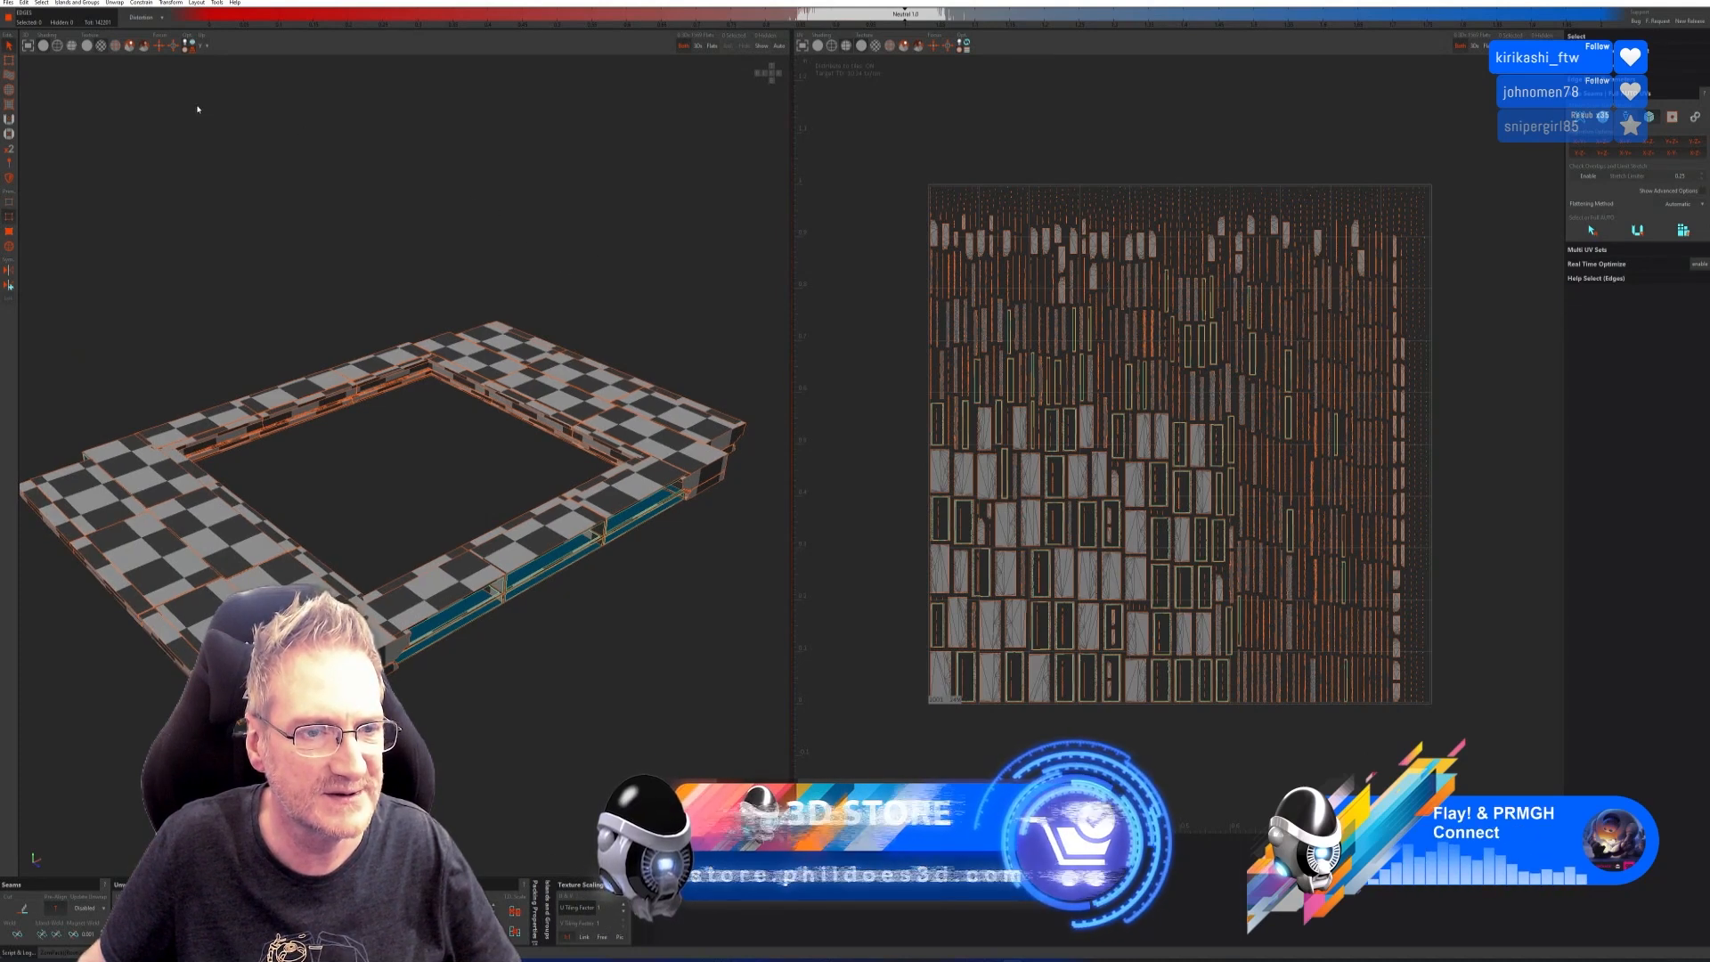
Send the packed UVs back to the cloned roof beams in 3ds Max and close the RizomUV Bridge.
left_click(7, 4)
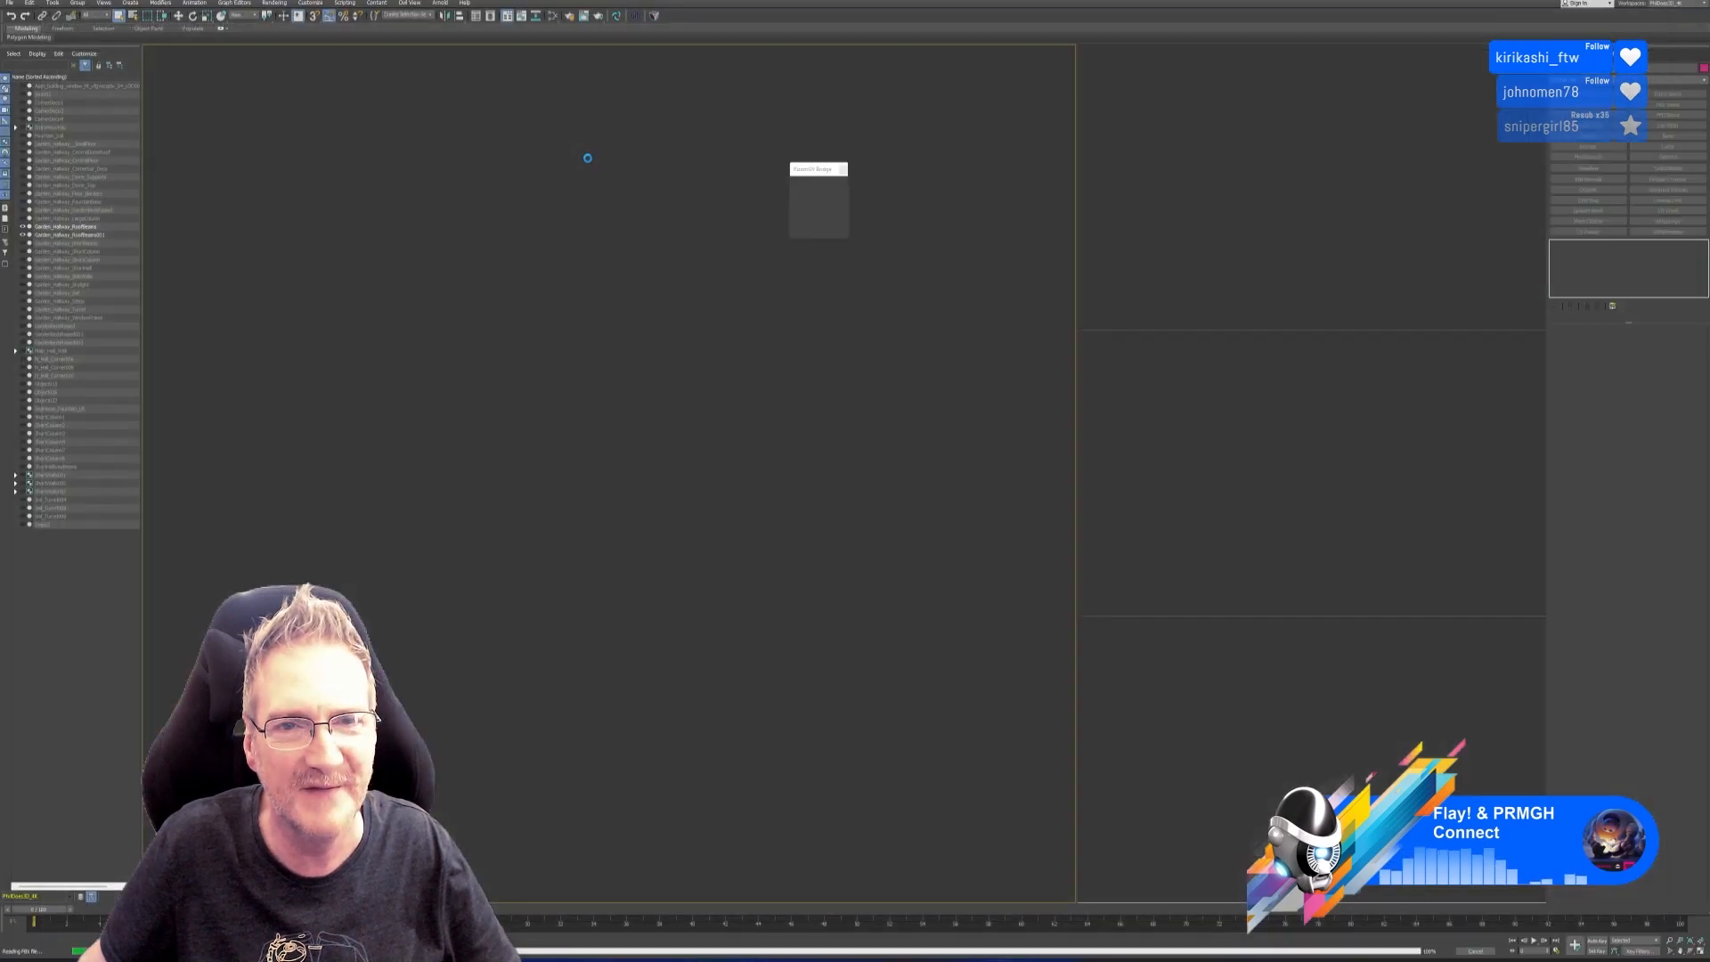
left_click(843, 169)
scroll(620, 372, "down", 5)
middle_click_drag(575, 378, 745, 323)
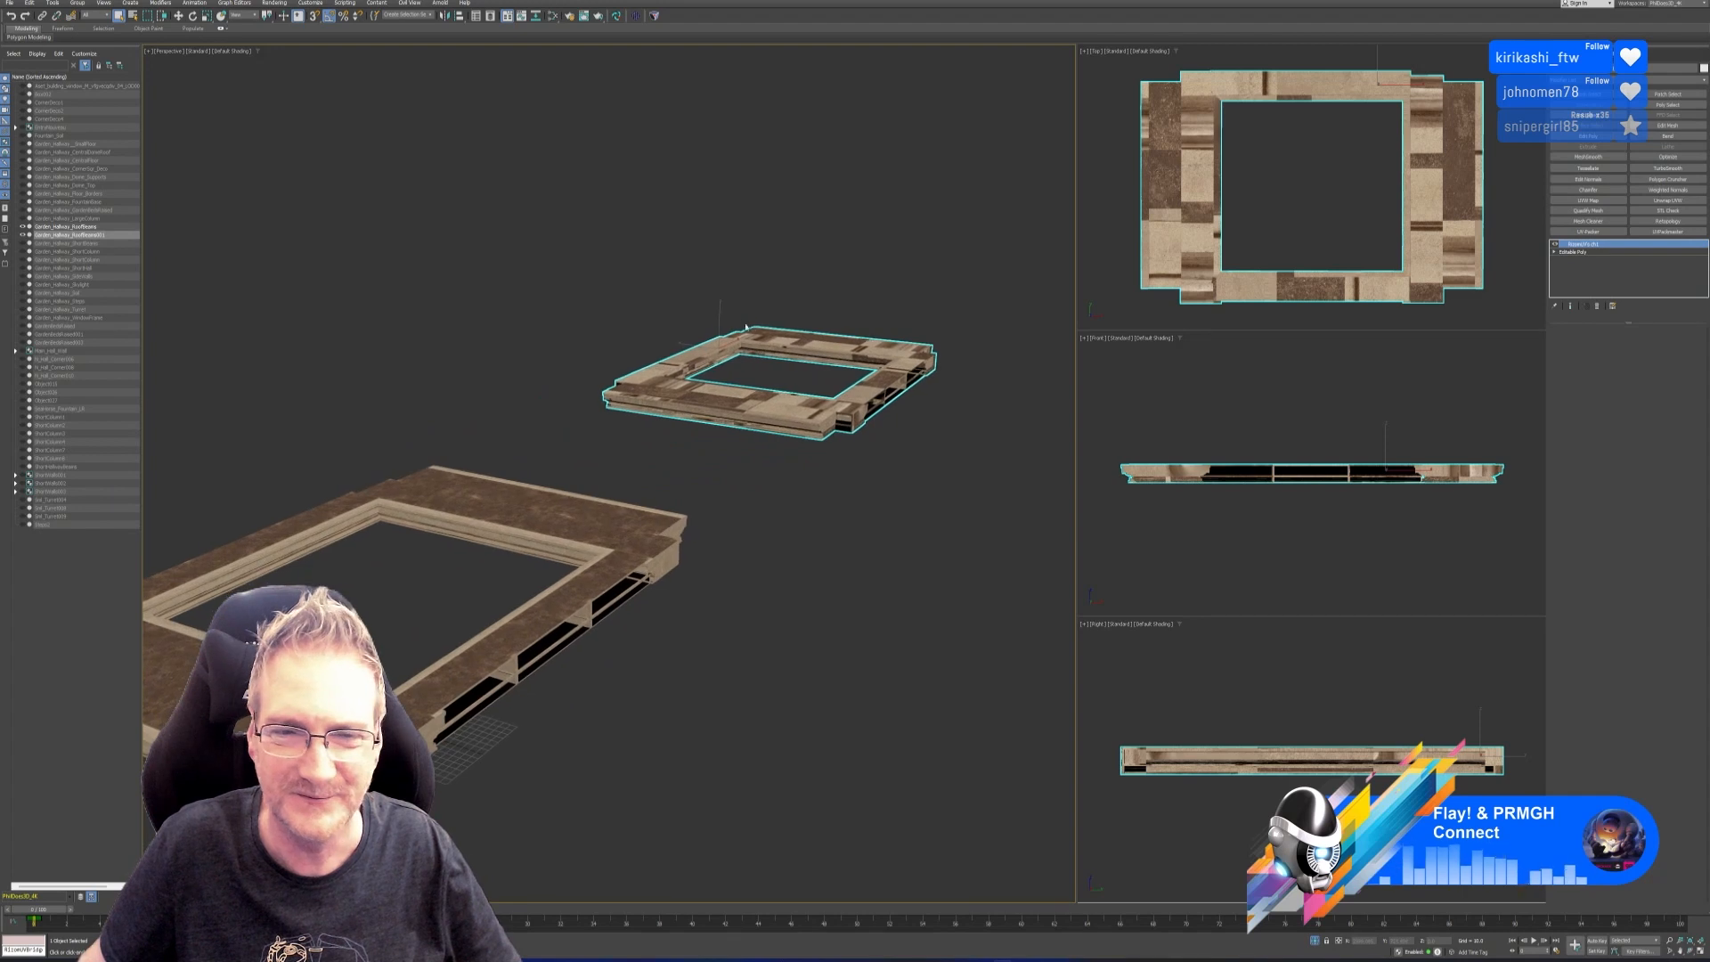
Add an Unwrap UVW modifier to the cloned roof beams and move its UVs to map channel 2.
left_click(1668, 201)
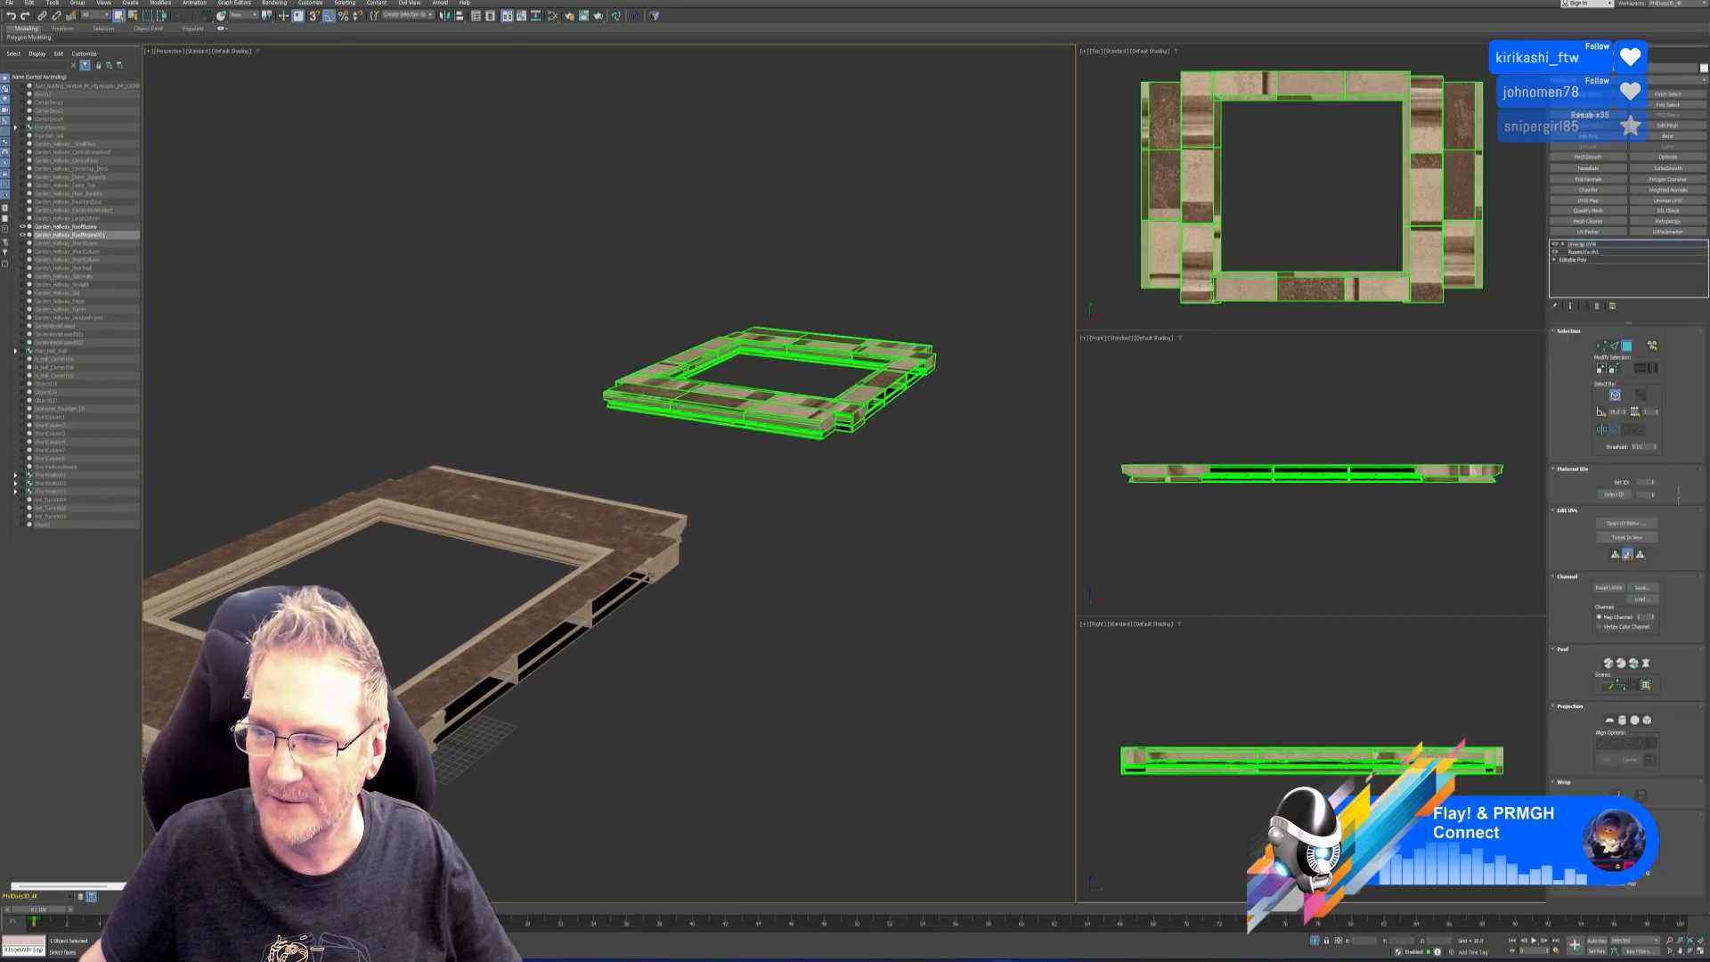
left_click(1654, 615)
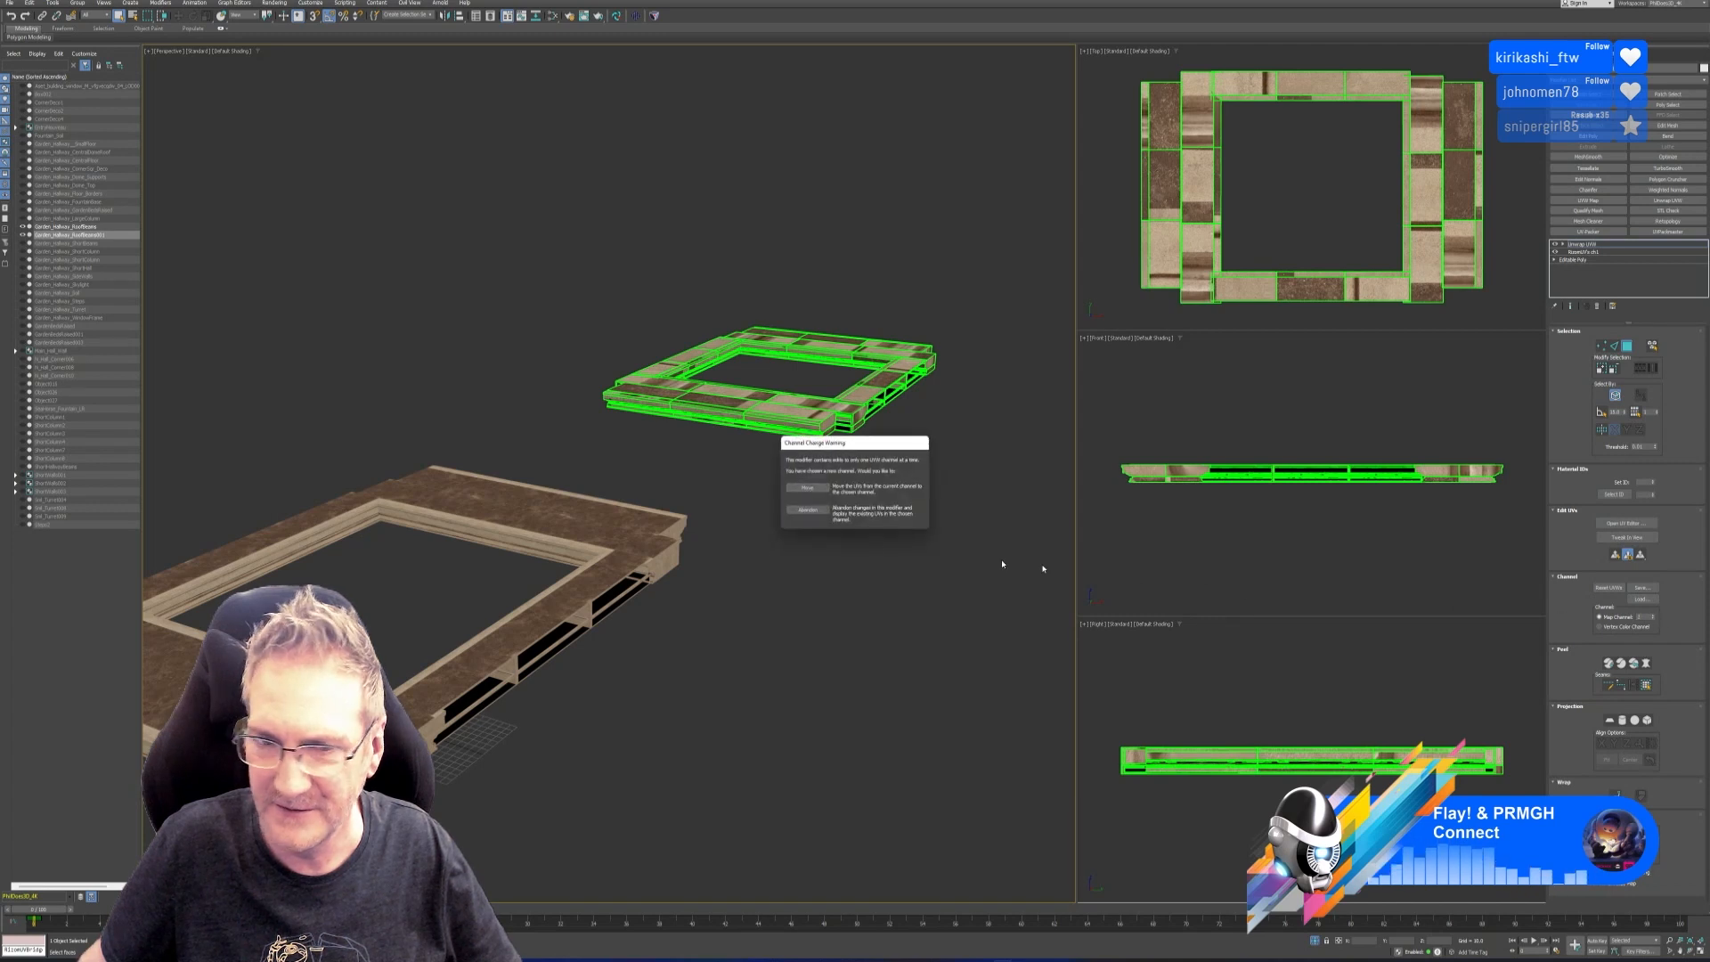
left_click(808, 490)
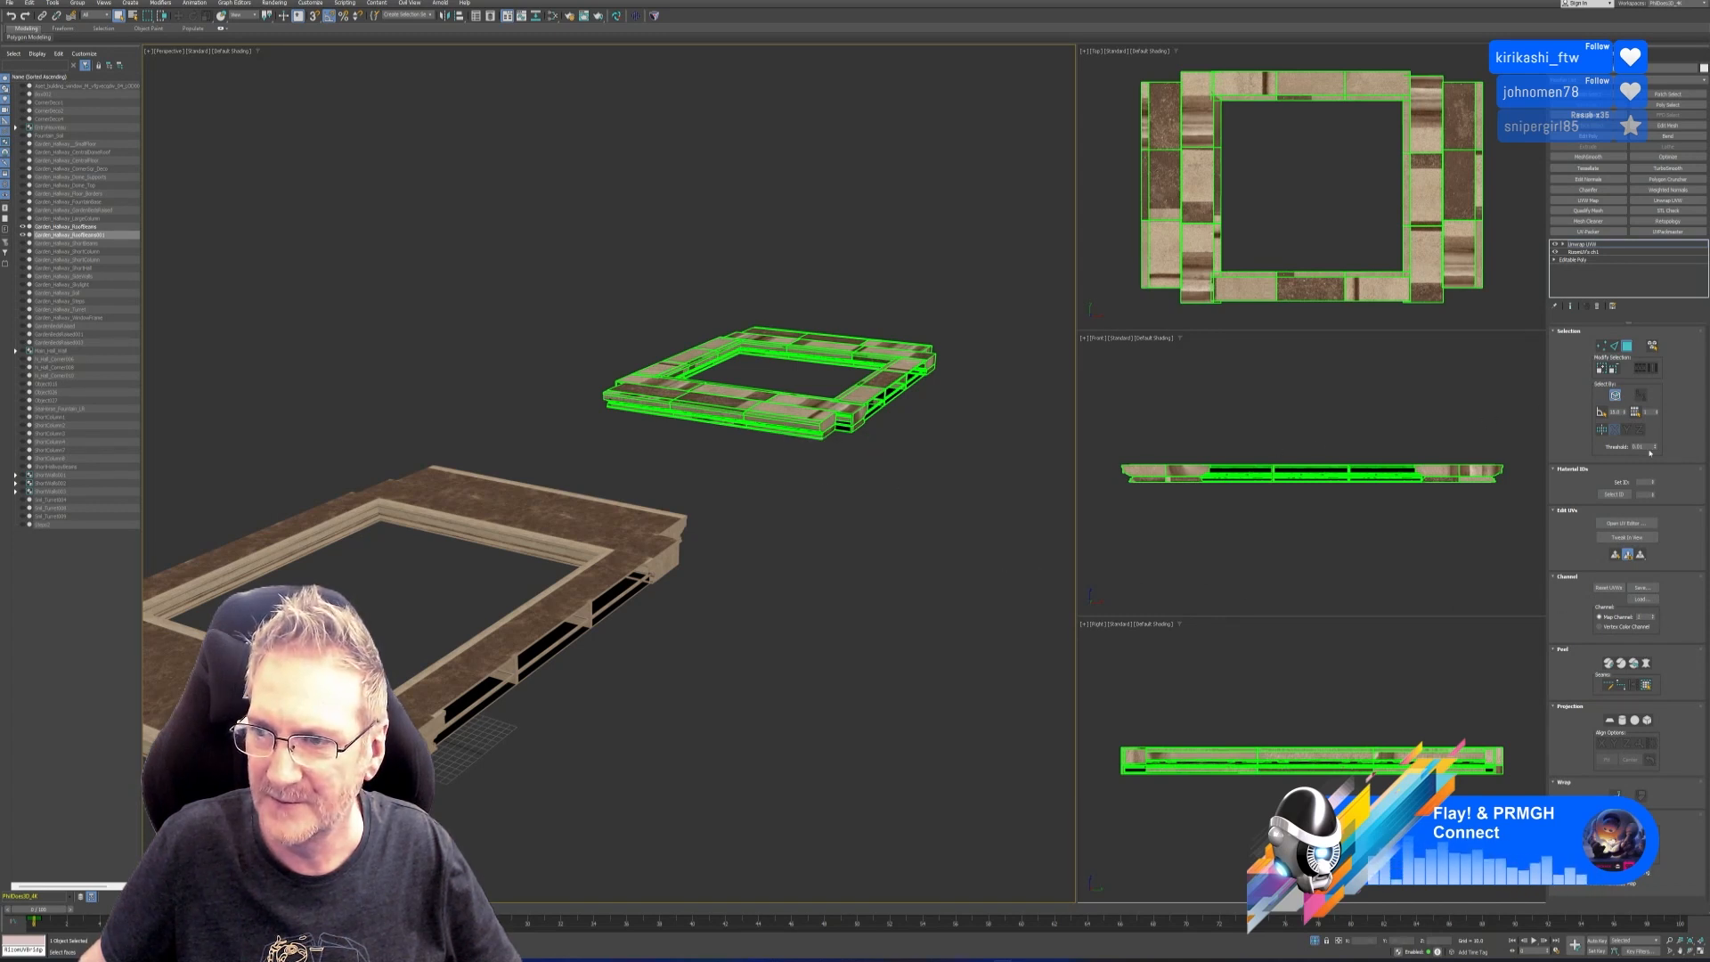
Copy the clone's Unwrap UVW modifier and paste it onto the original roof beams' modifier stack.
left_click(1601, 247)
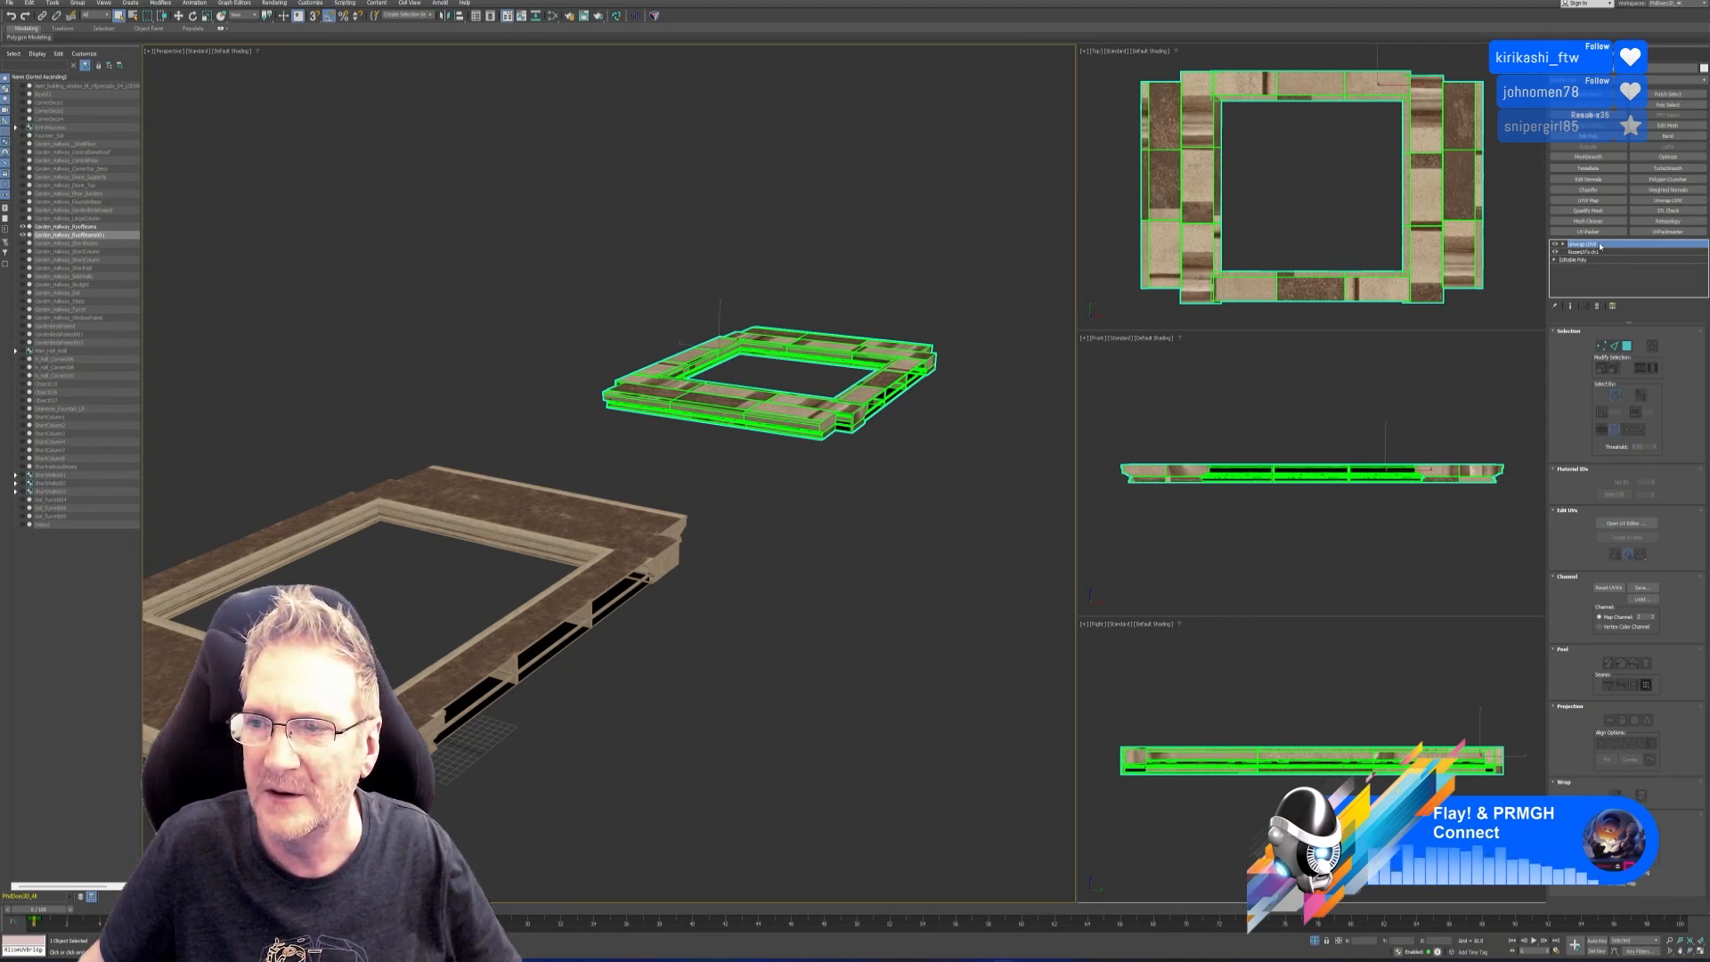
right_click(1601, 246)
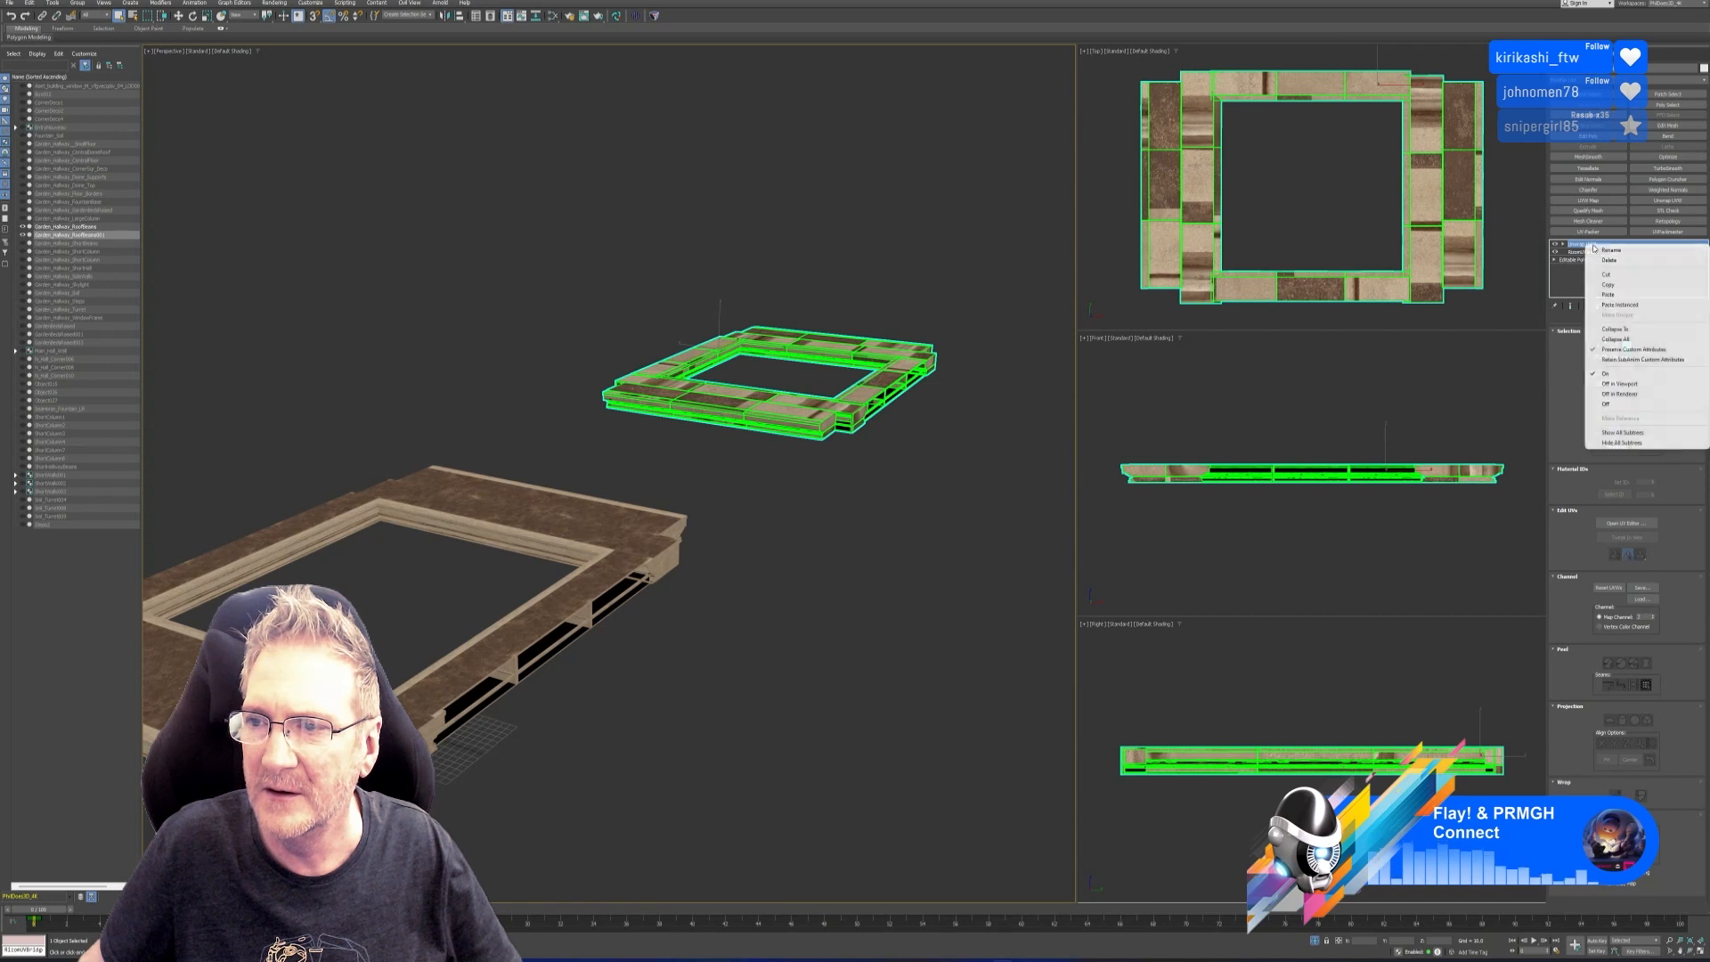
left_click(1619, 286)
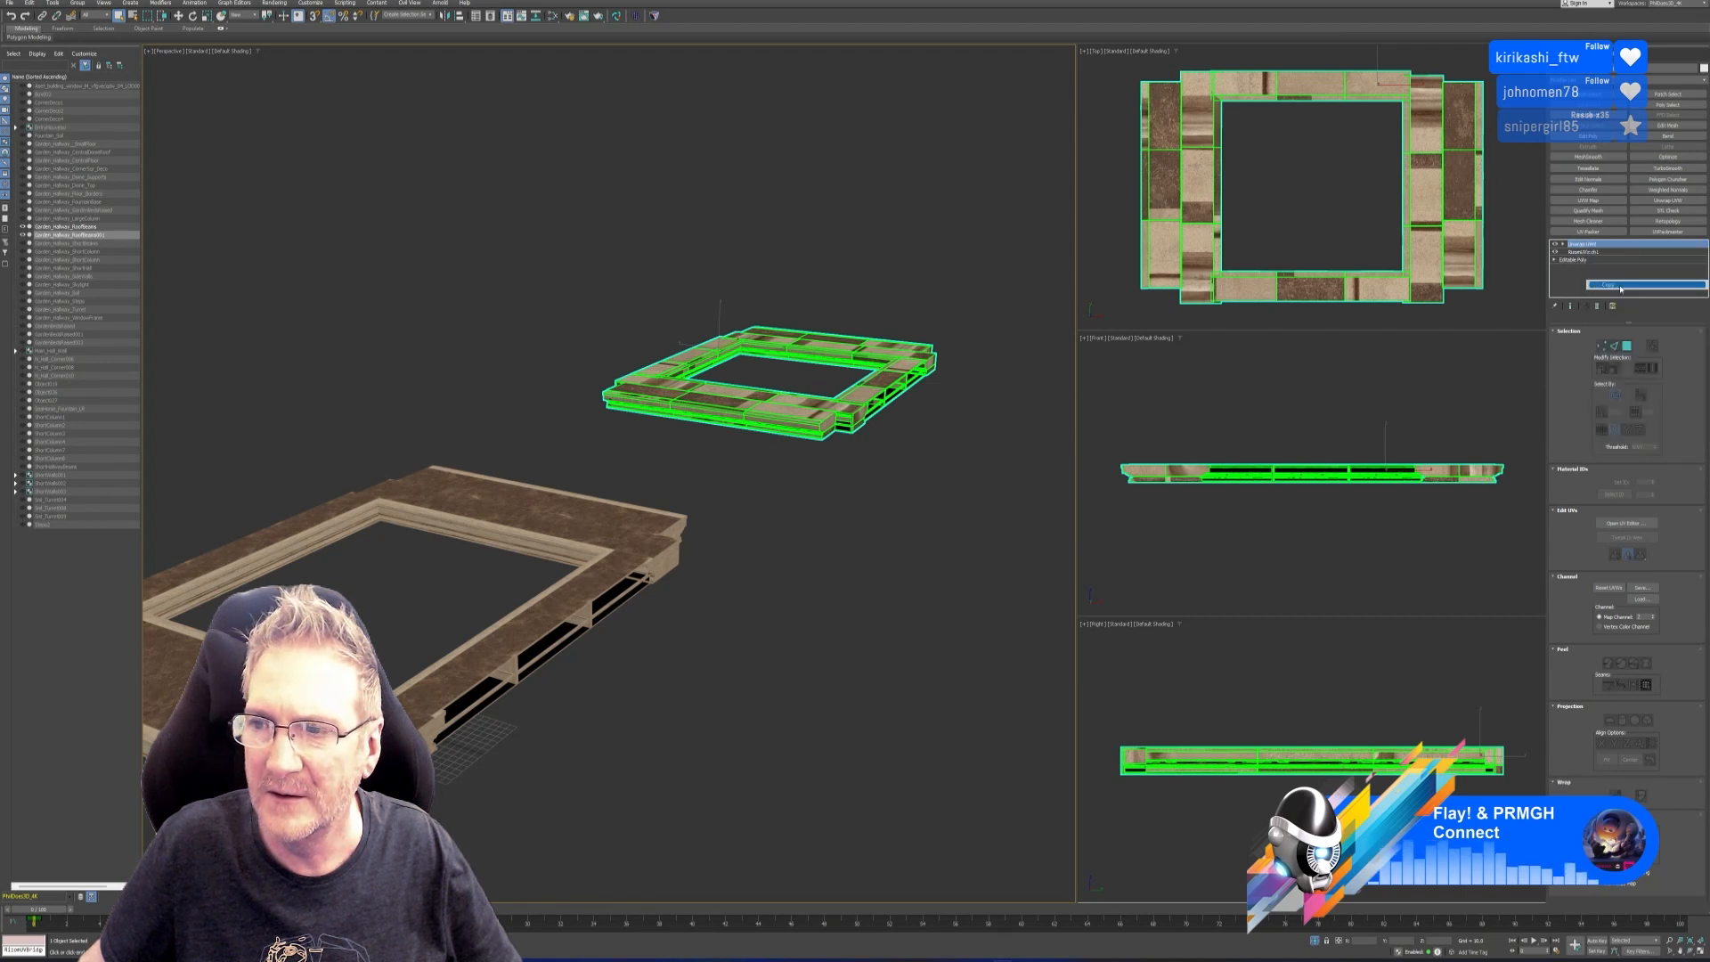
left_click(643, 550)
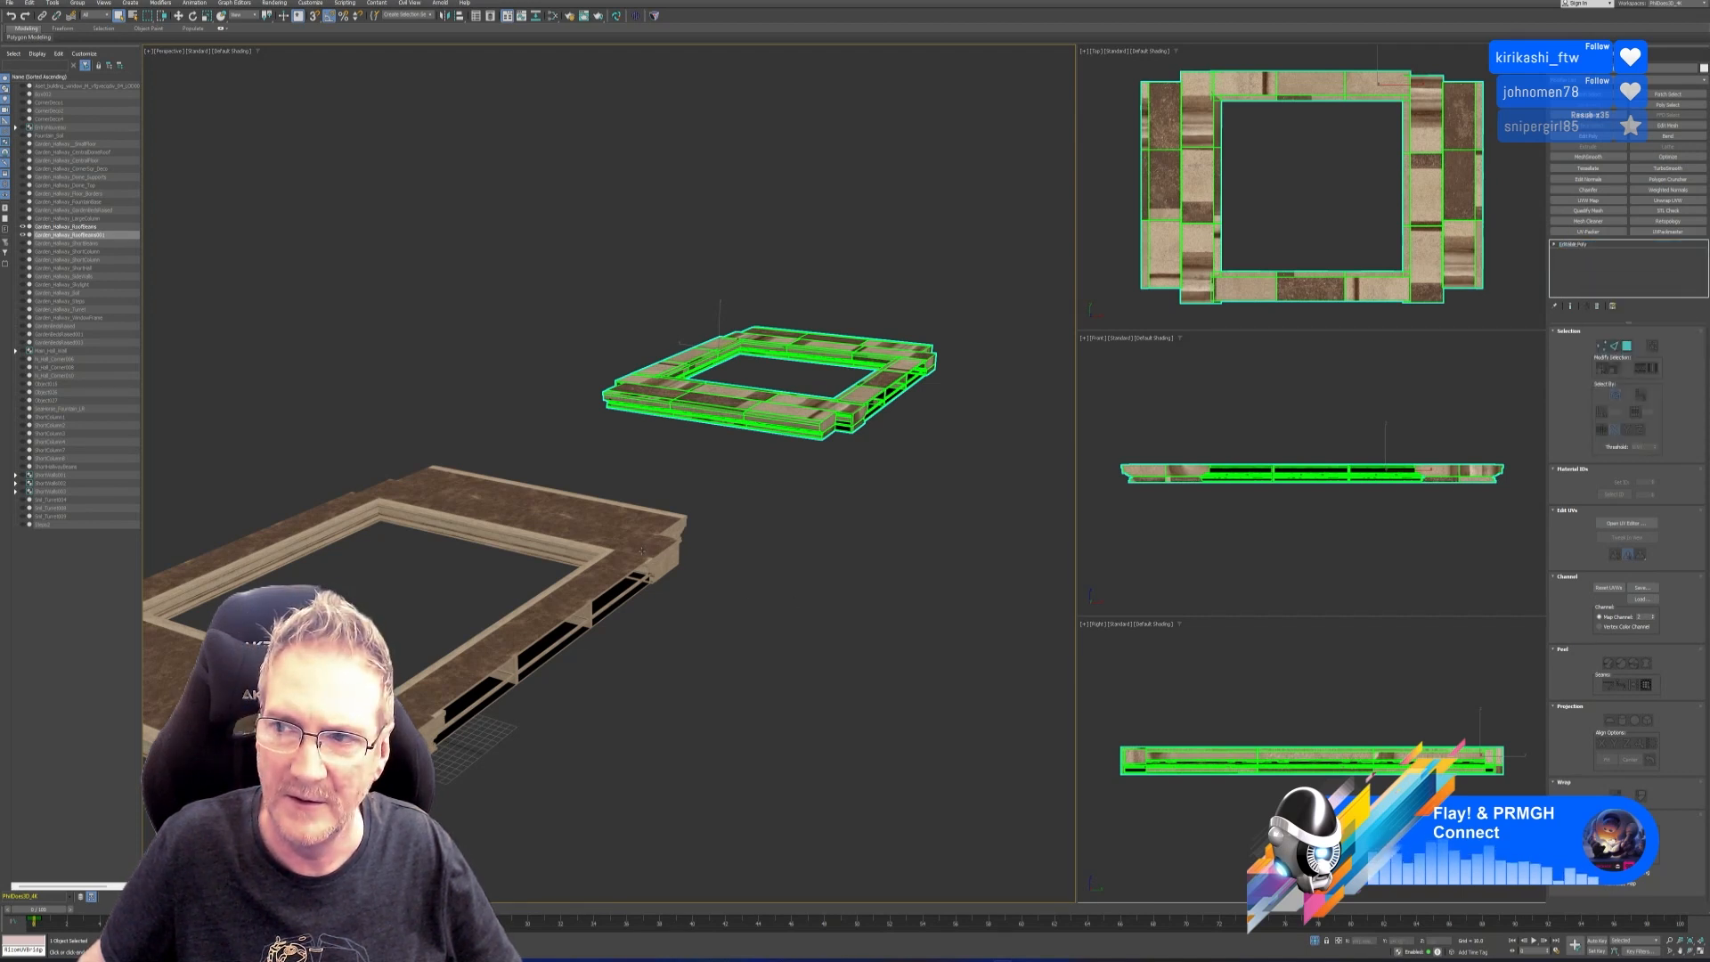
right_click(1572, 254)
left_click(1594, 296)
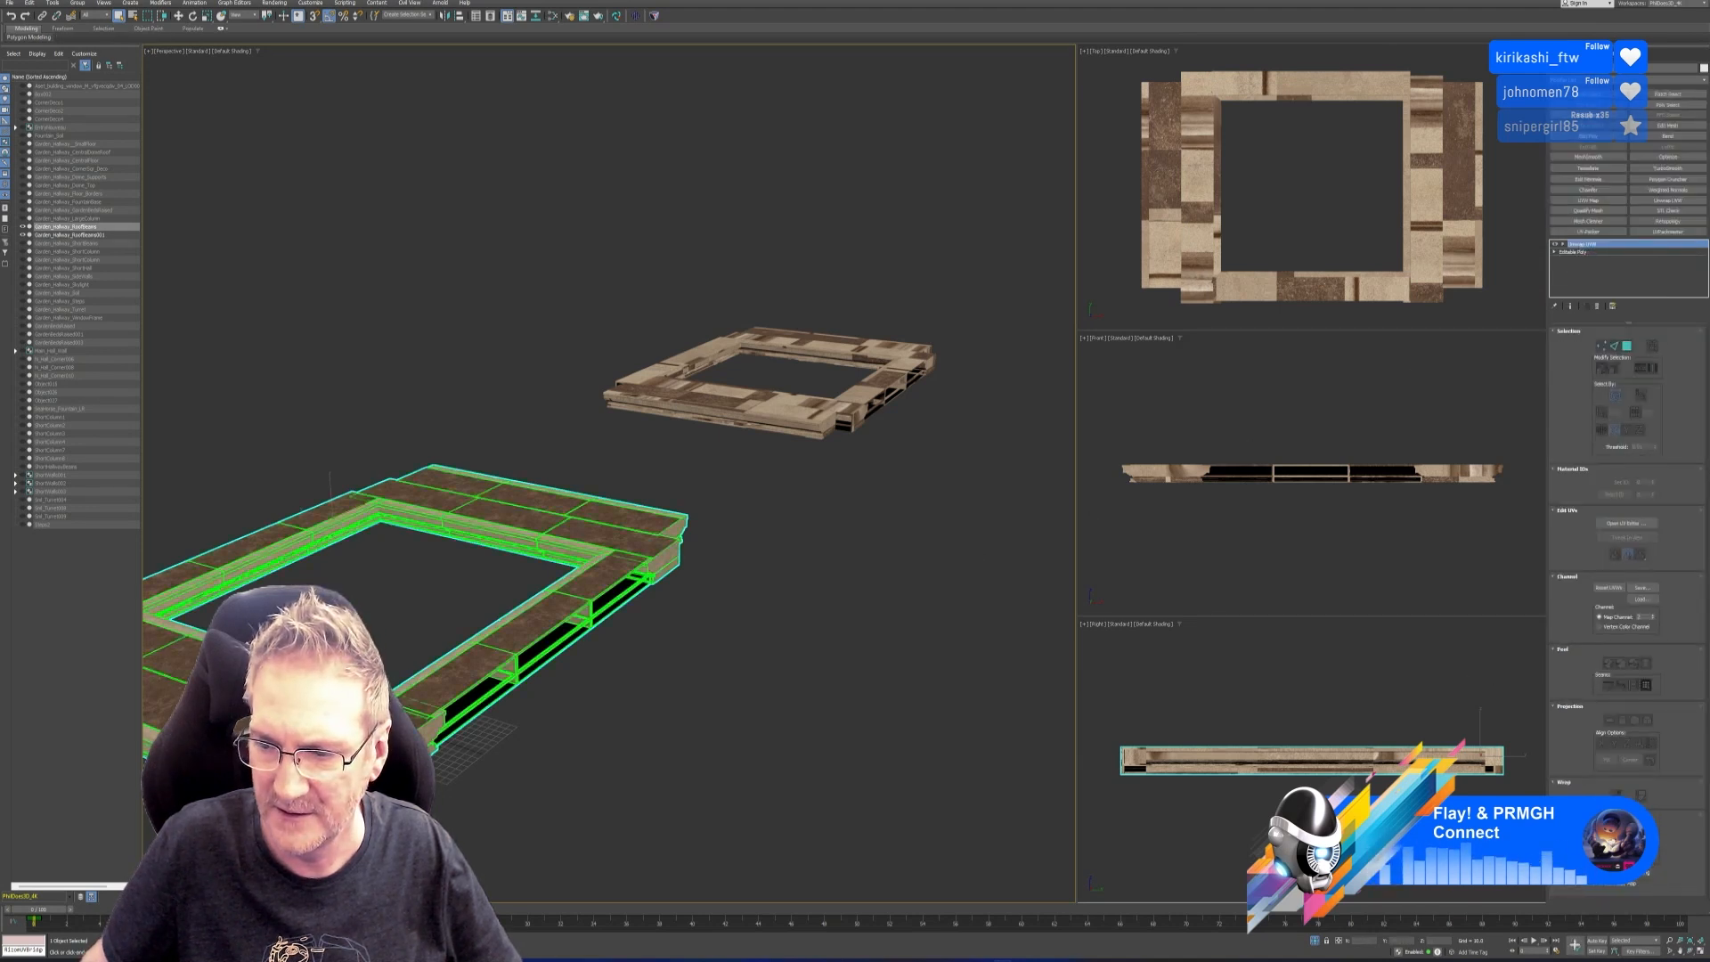
key("ctrl+z")
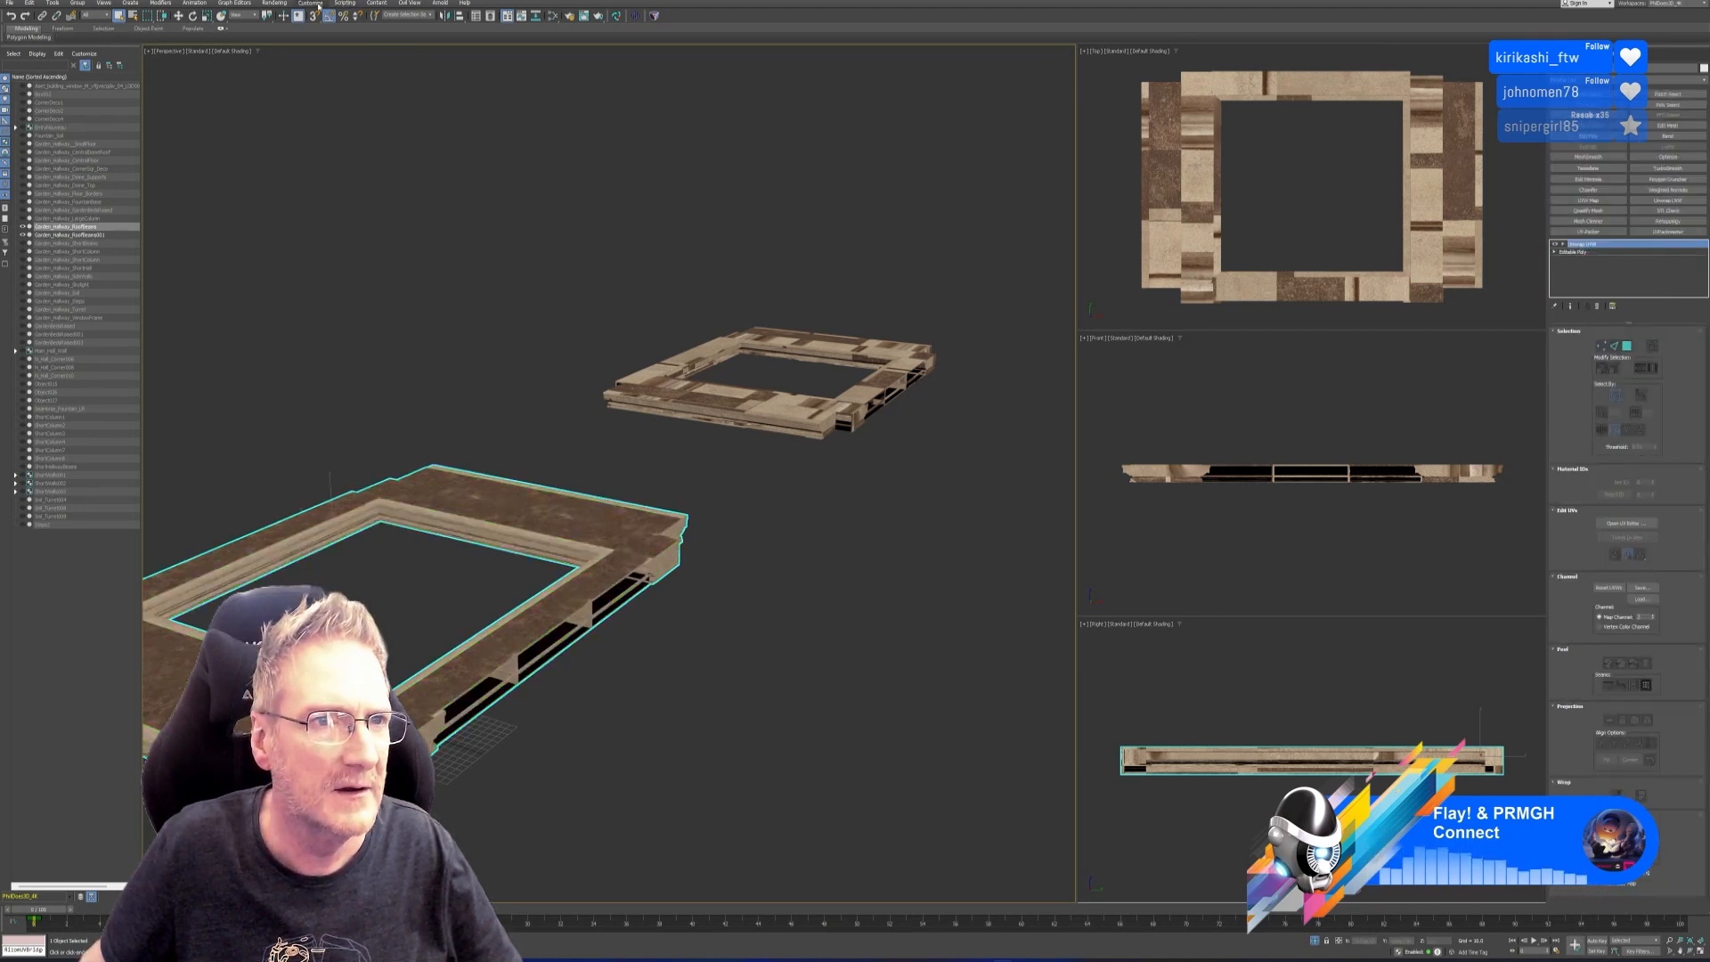
Replace the floor border's Bake to Texture entry with a 4096 Diffuse map for the original roof beams, and bake it.
left_click(274, 3)
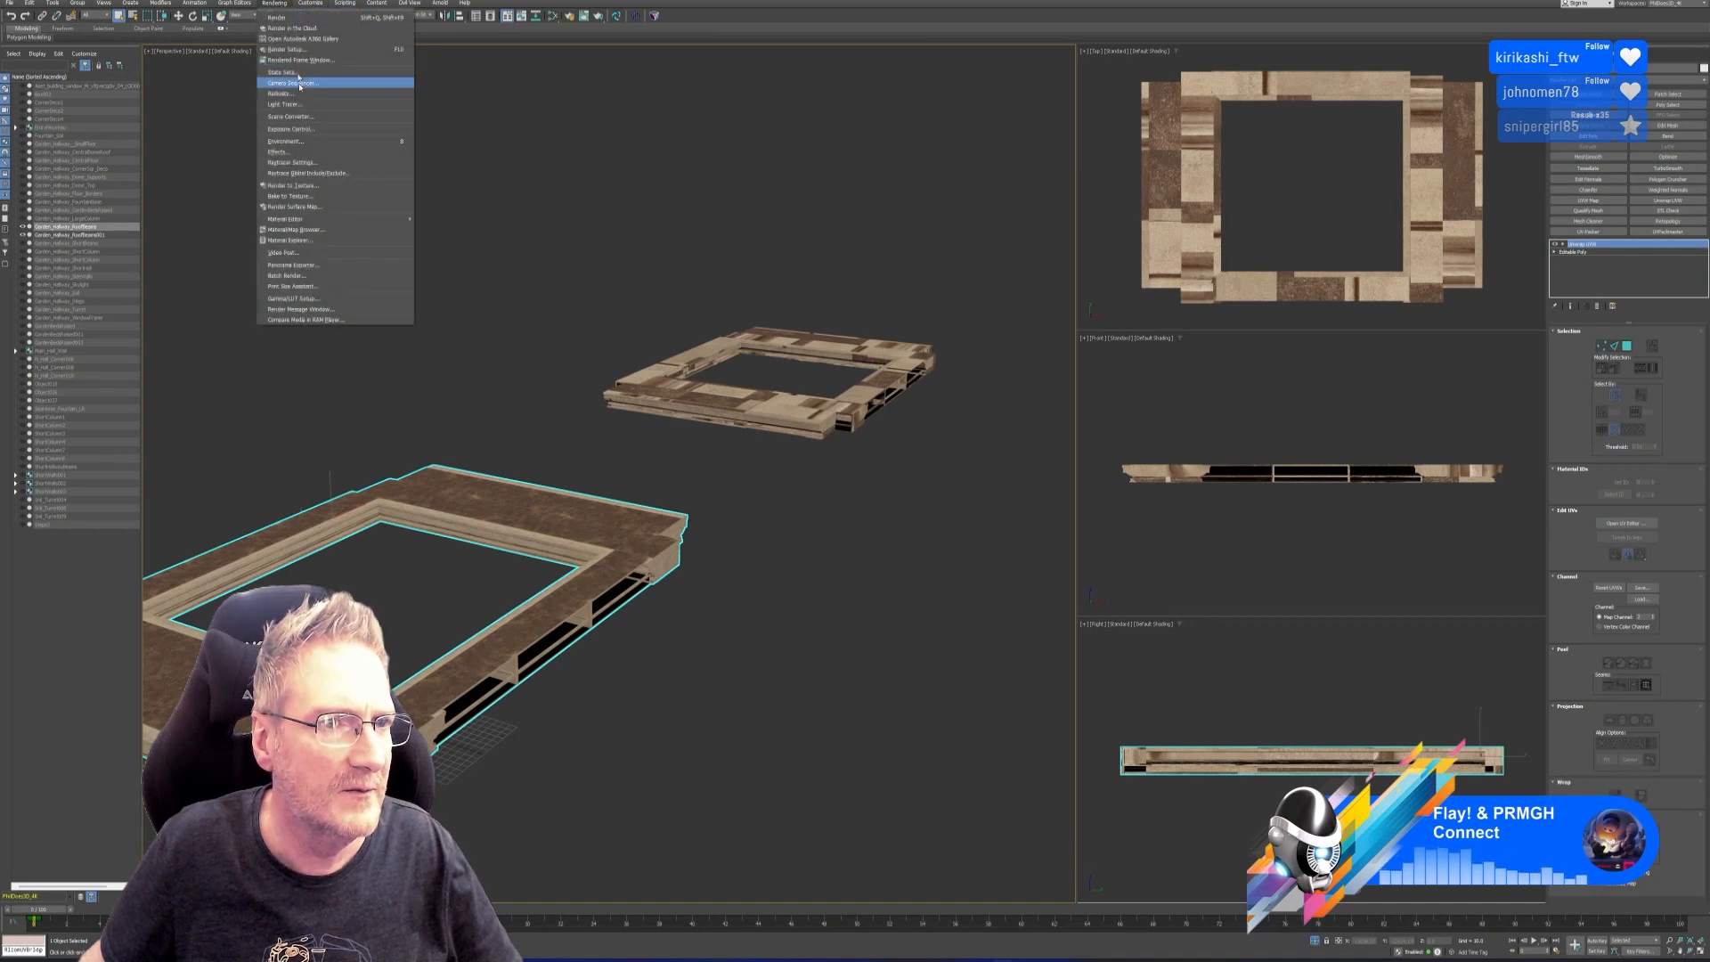
left_click(302, 196)
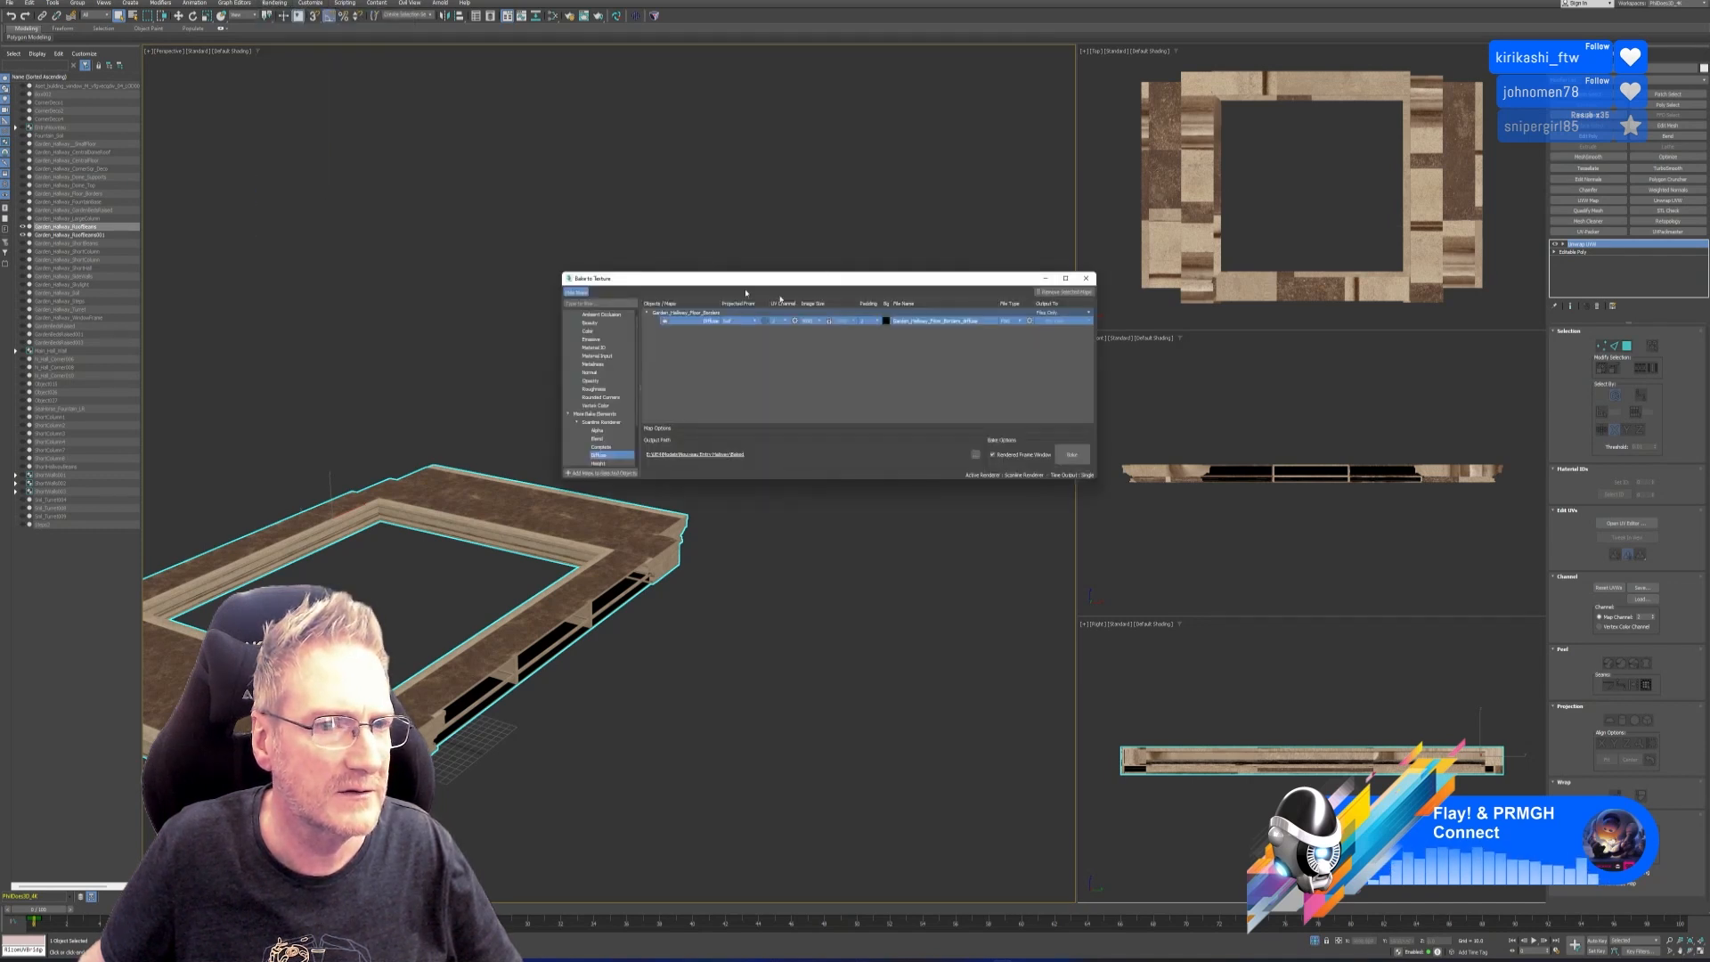
left_click(1065, 292)
left_click(602, 473)
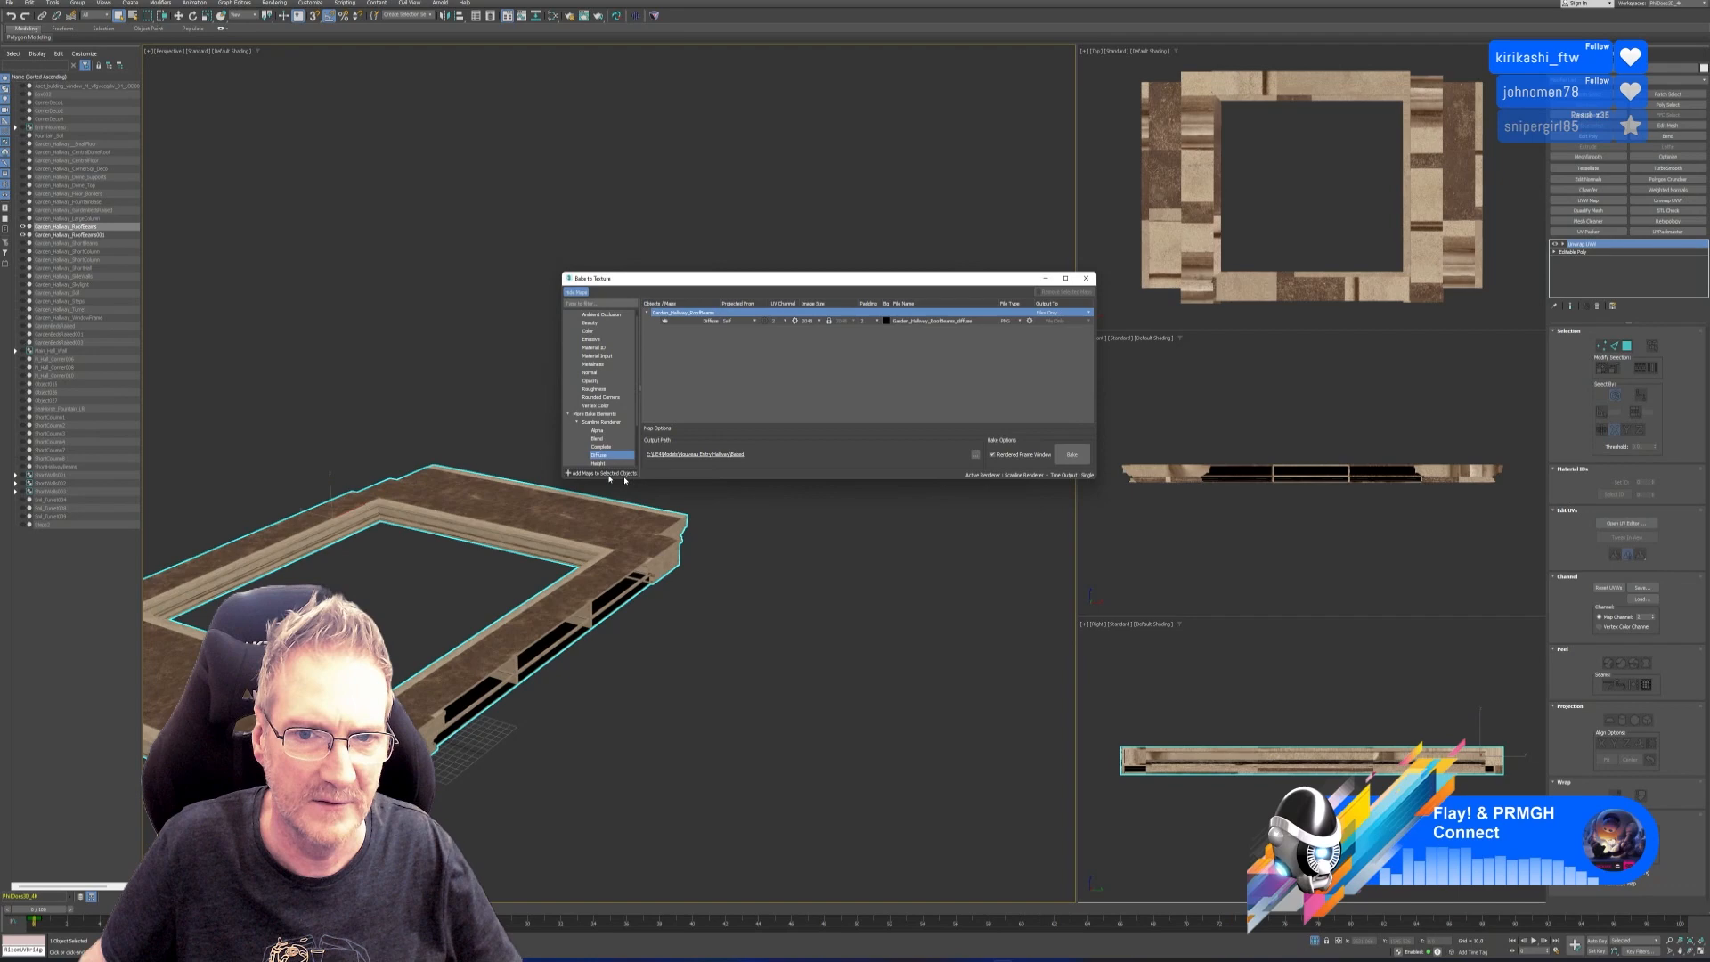
left_click(820, 321)
left_click(812, 355)
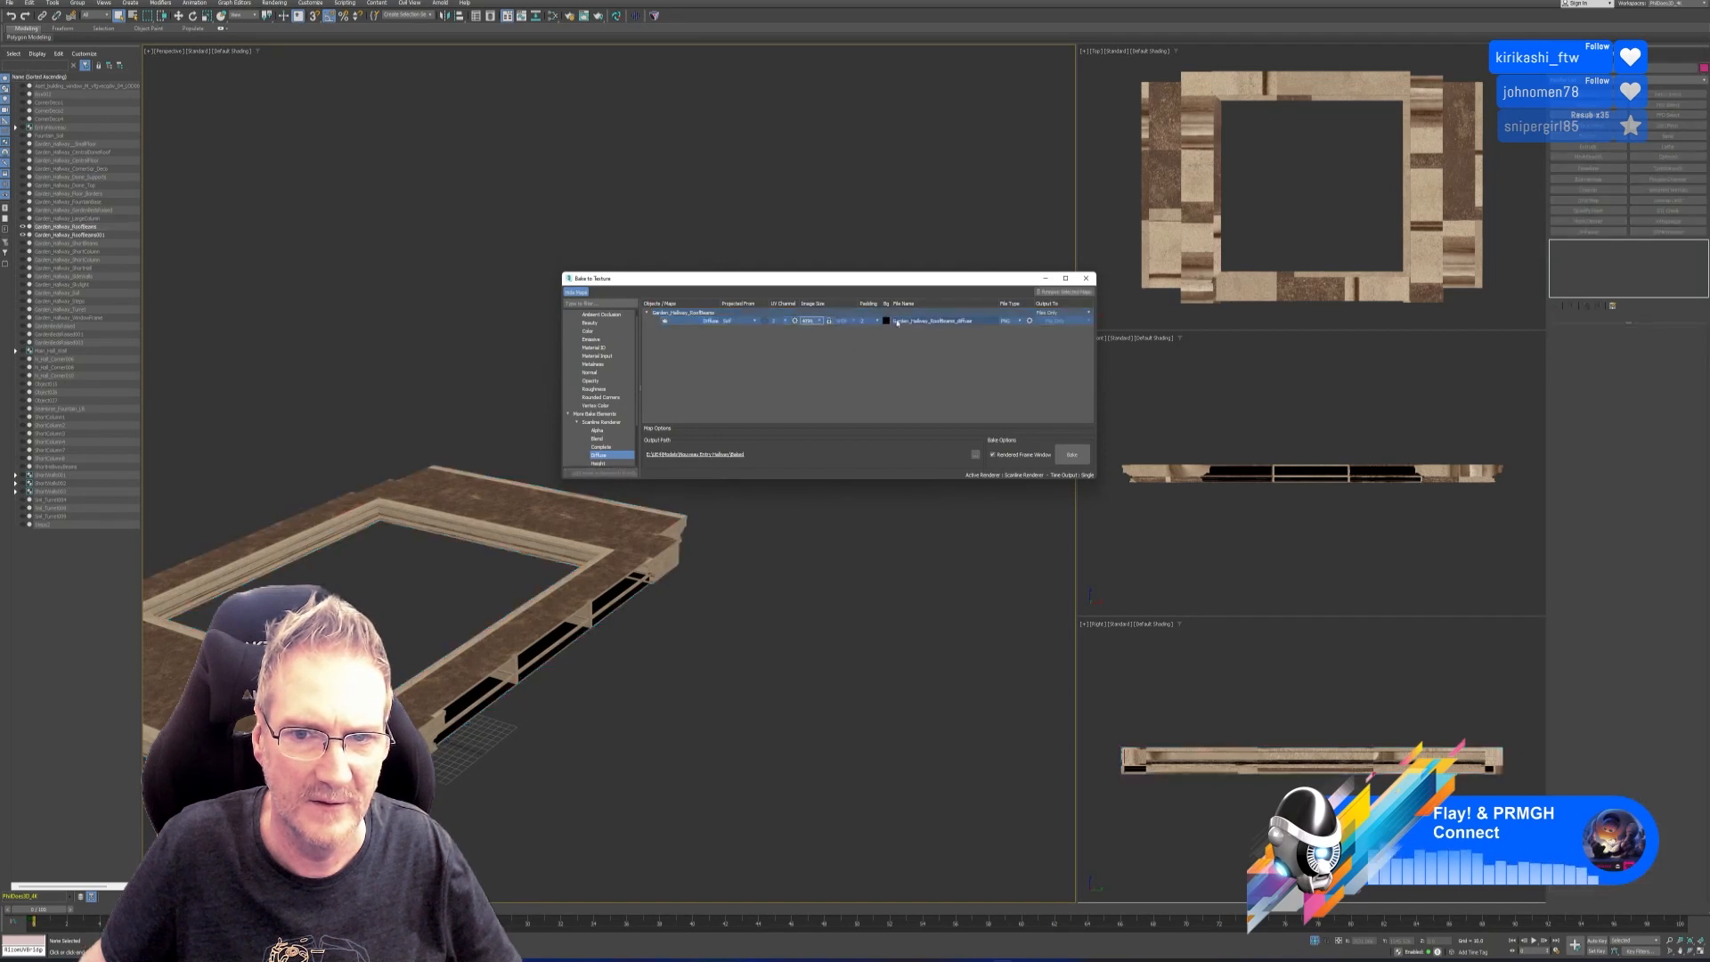
left_click(1071, 454)
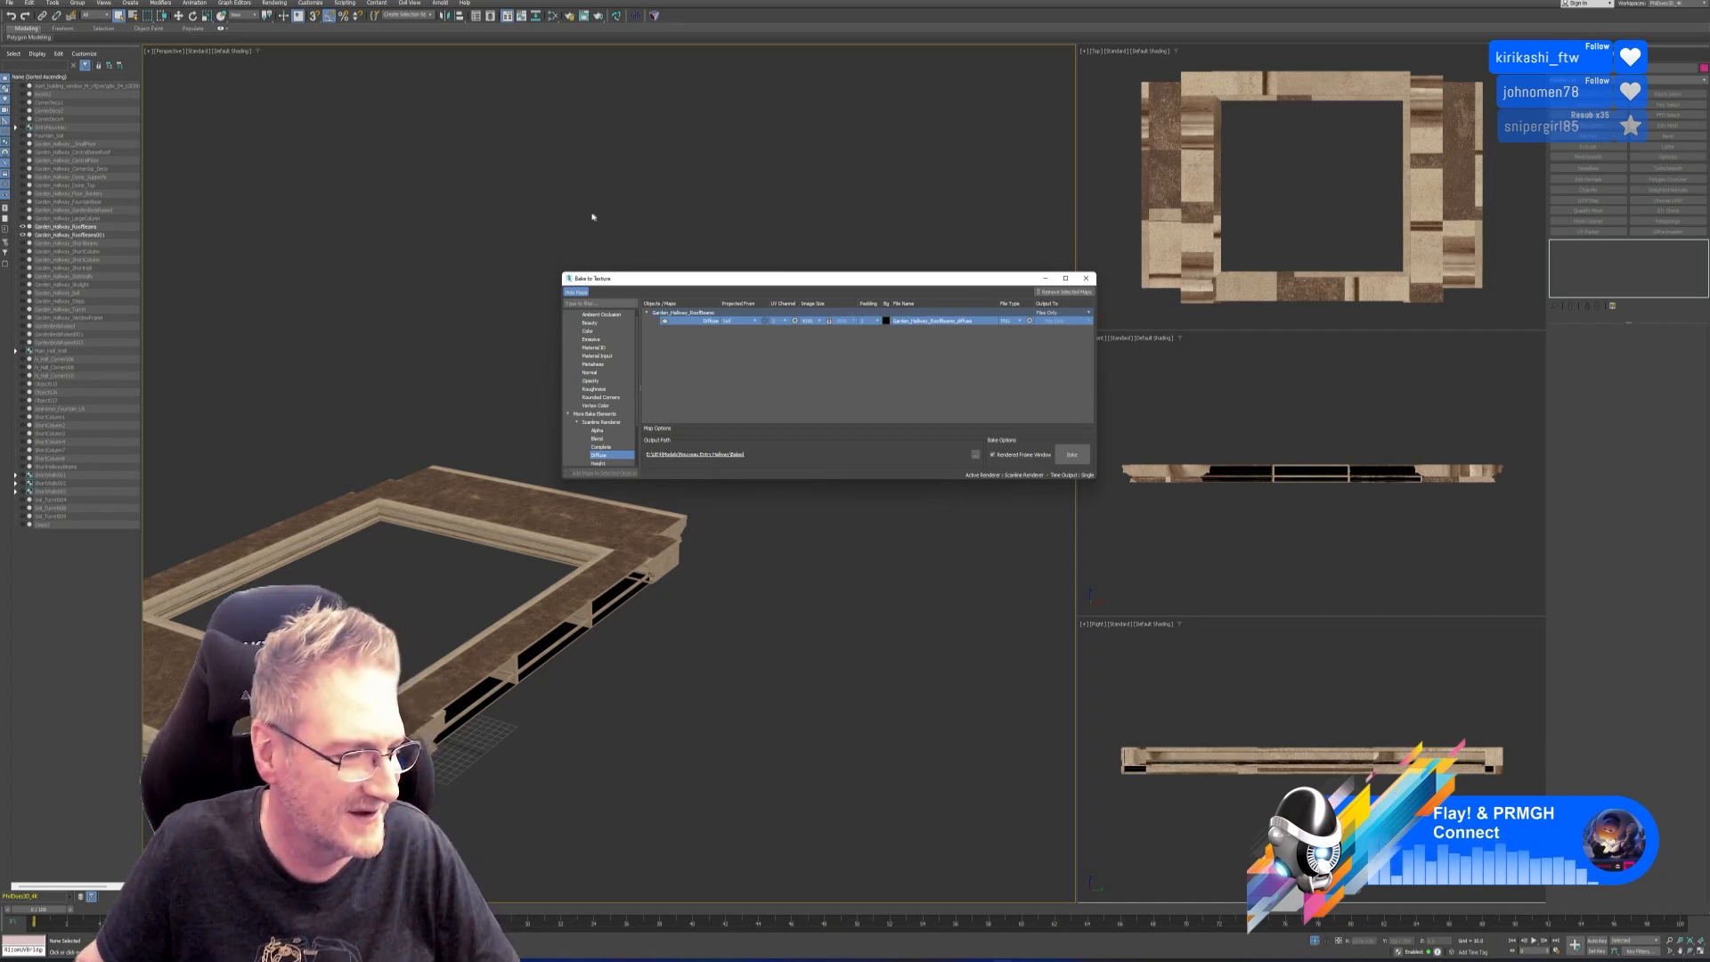
left_click(1085, 278)
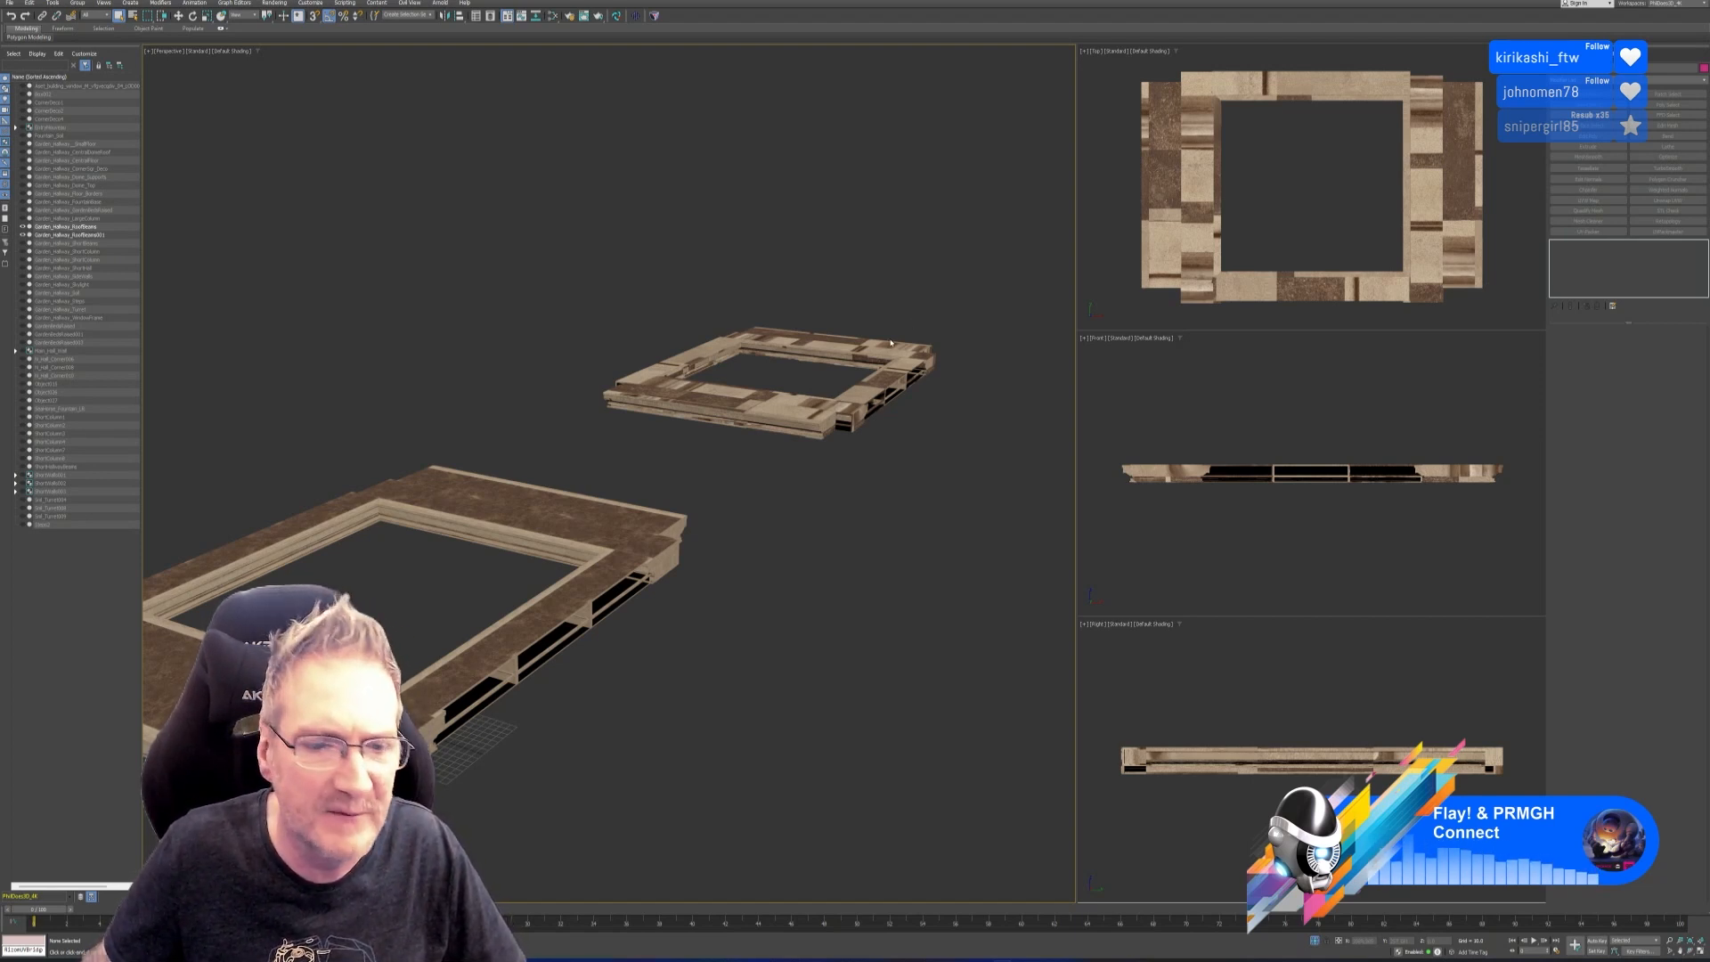
Select the original roof beams and review their Bake to Texture entry.
middle_click_drag(721, 466, 741, 447)
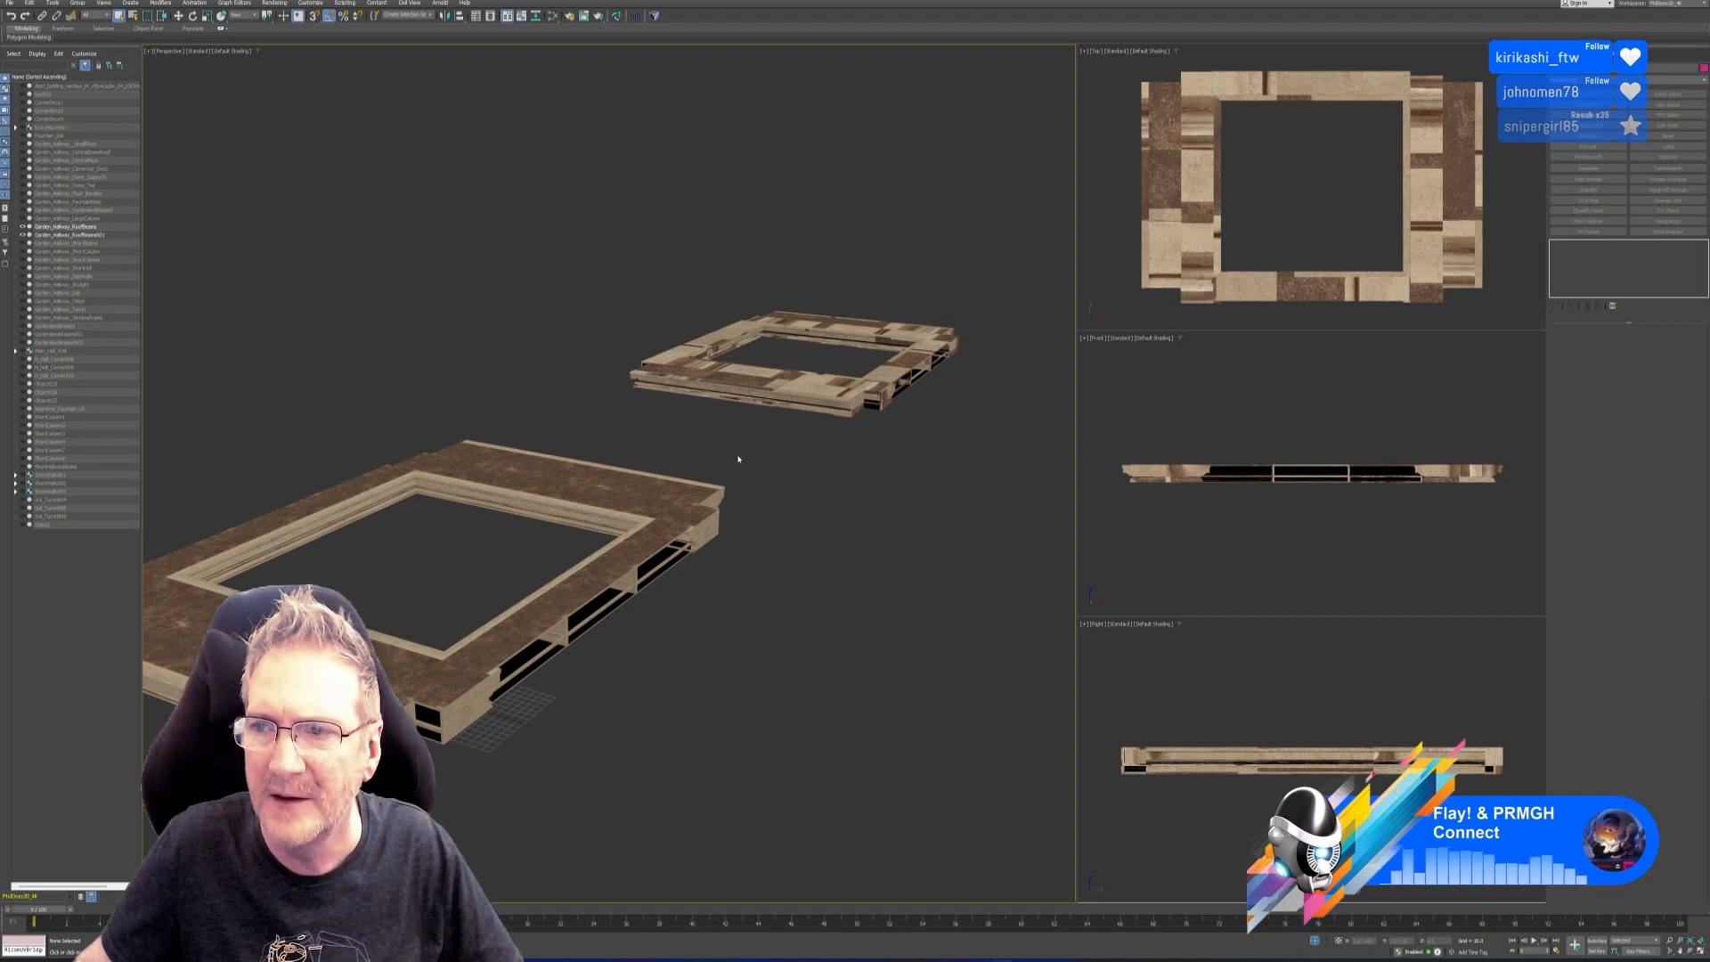
left_click(674, 488)
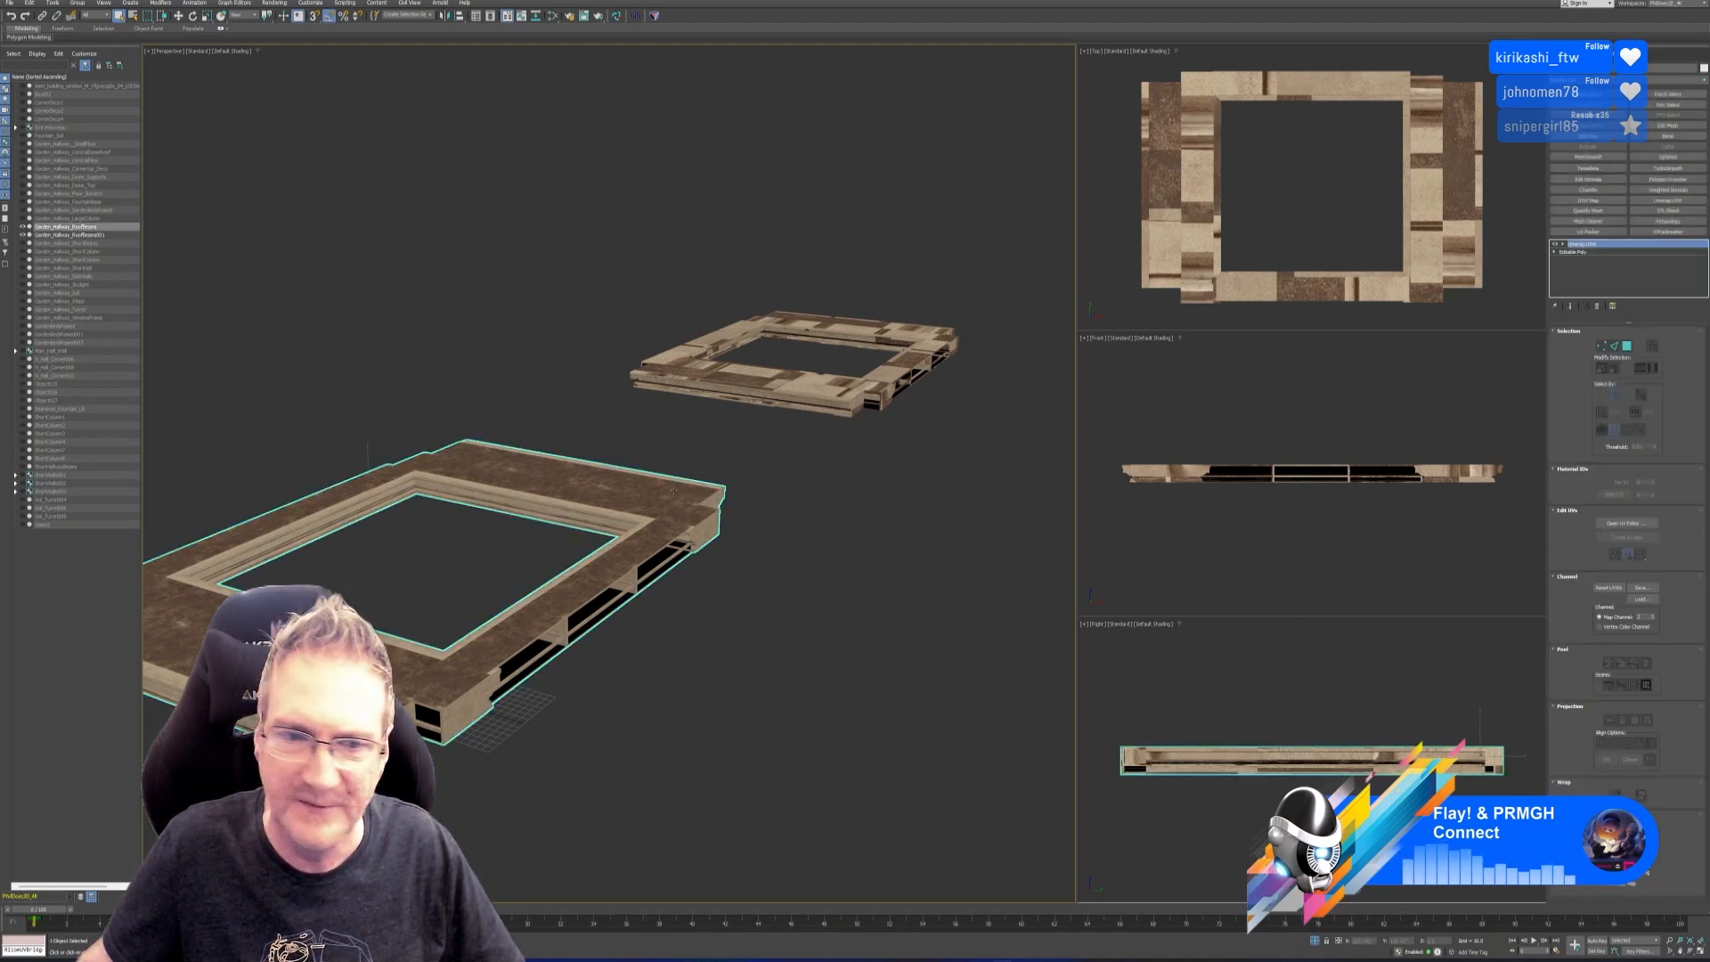
middle_click_drag(657, 459, 677, 456)
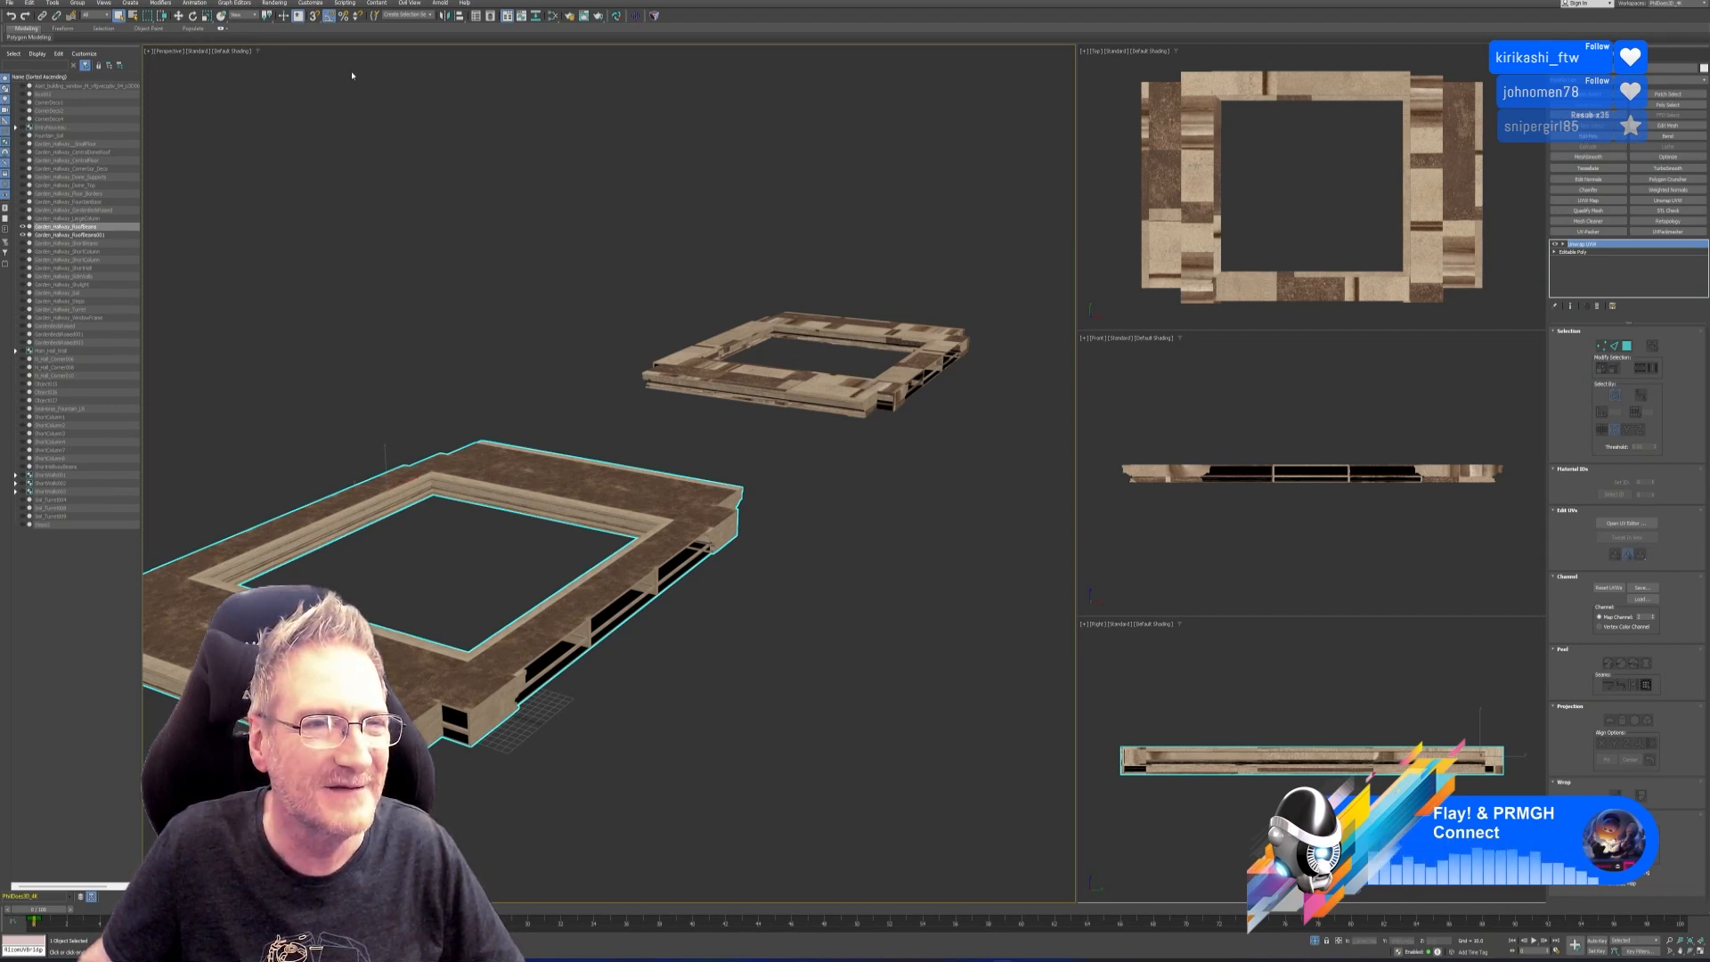
left_click(275, 4)
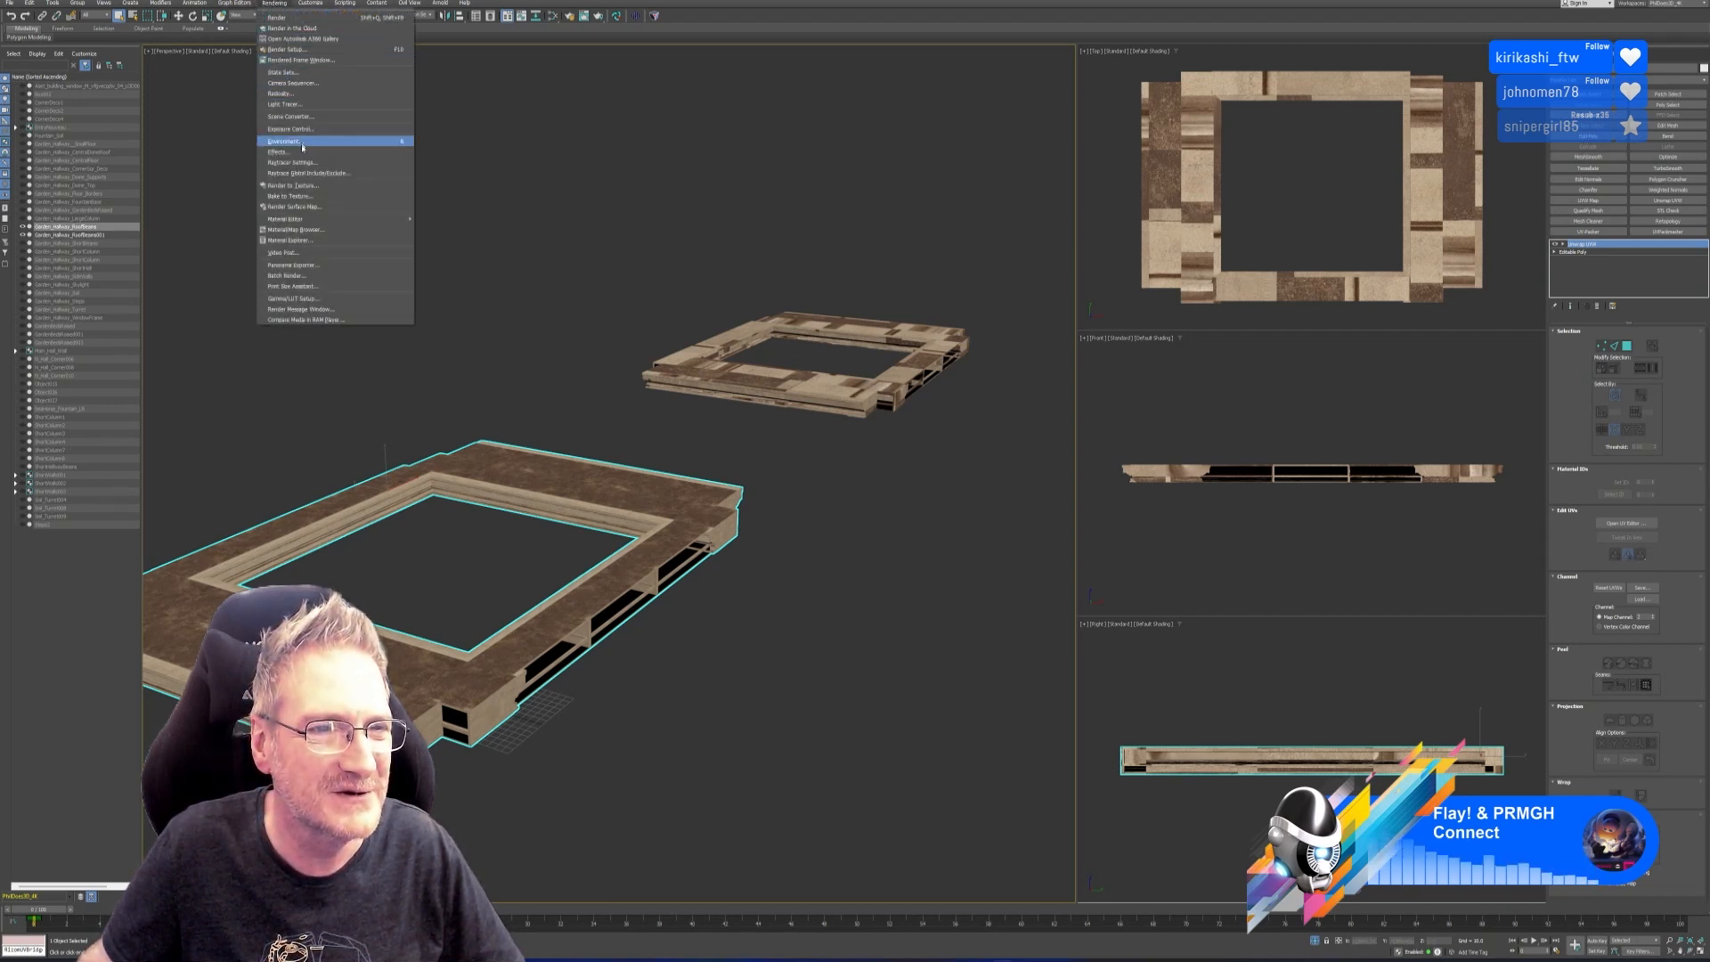
left_click(307, 196)
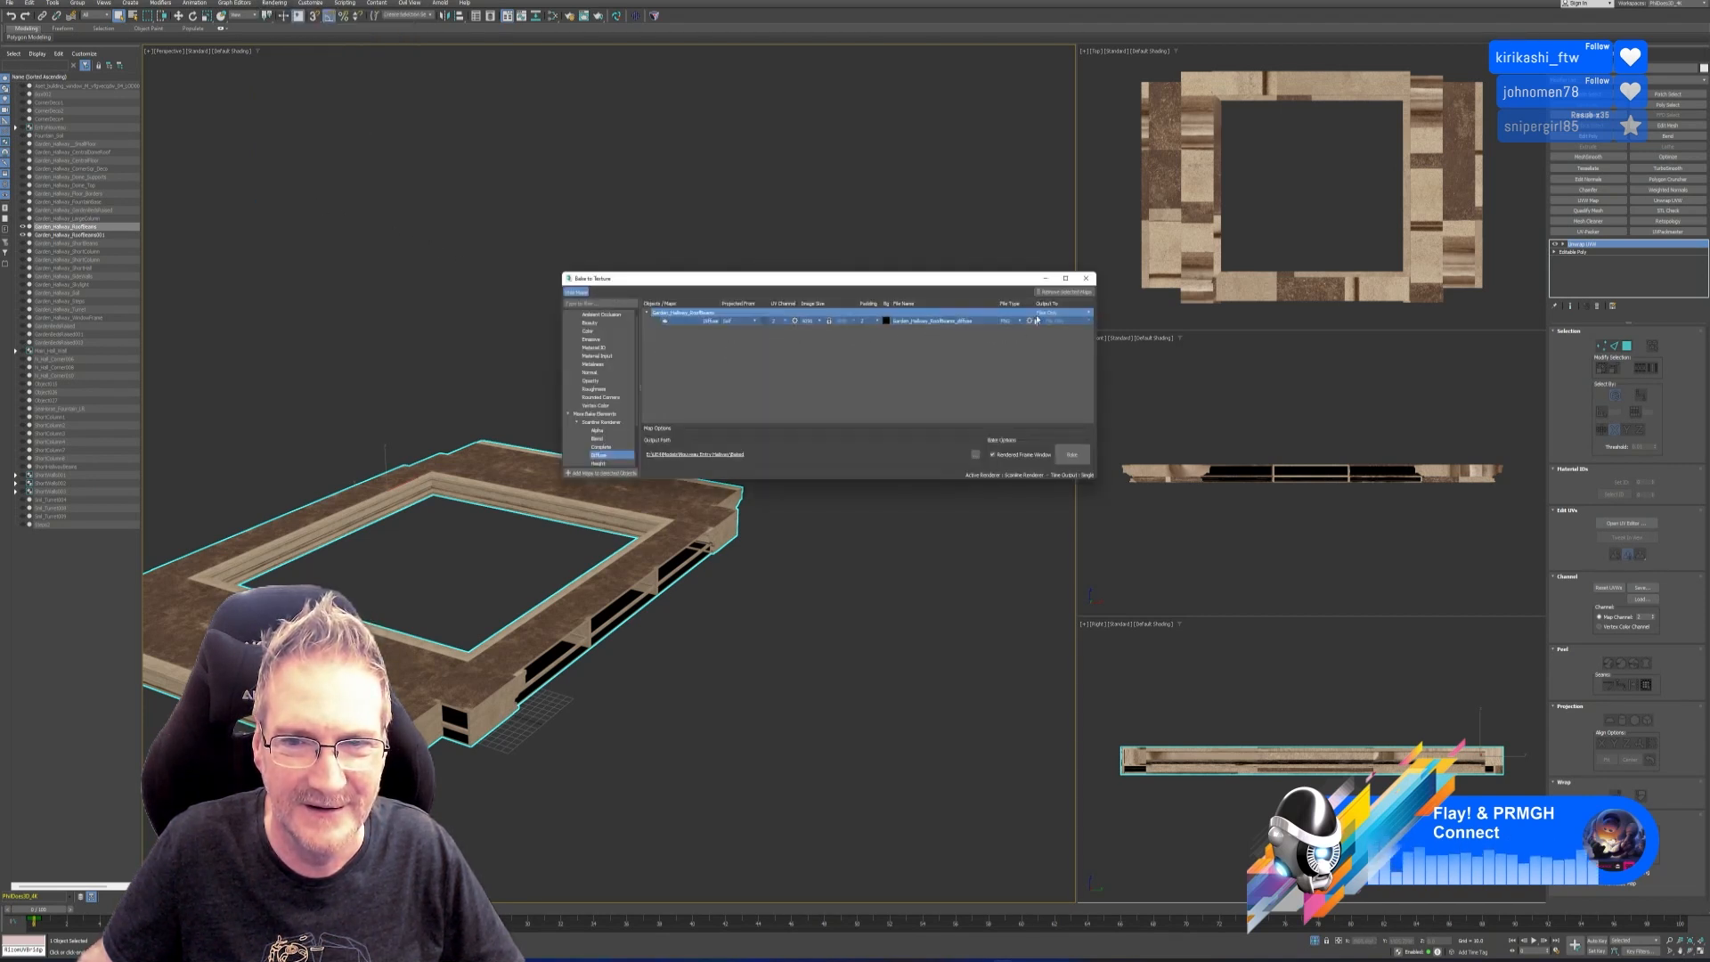
left_click(1086, 277)
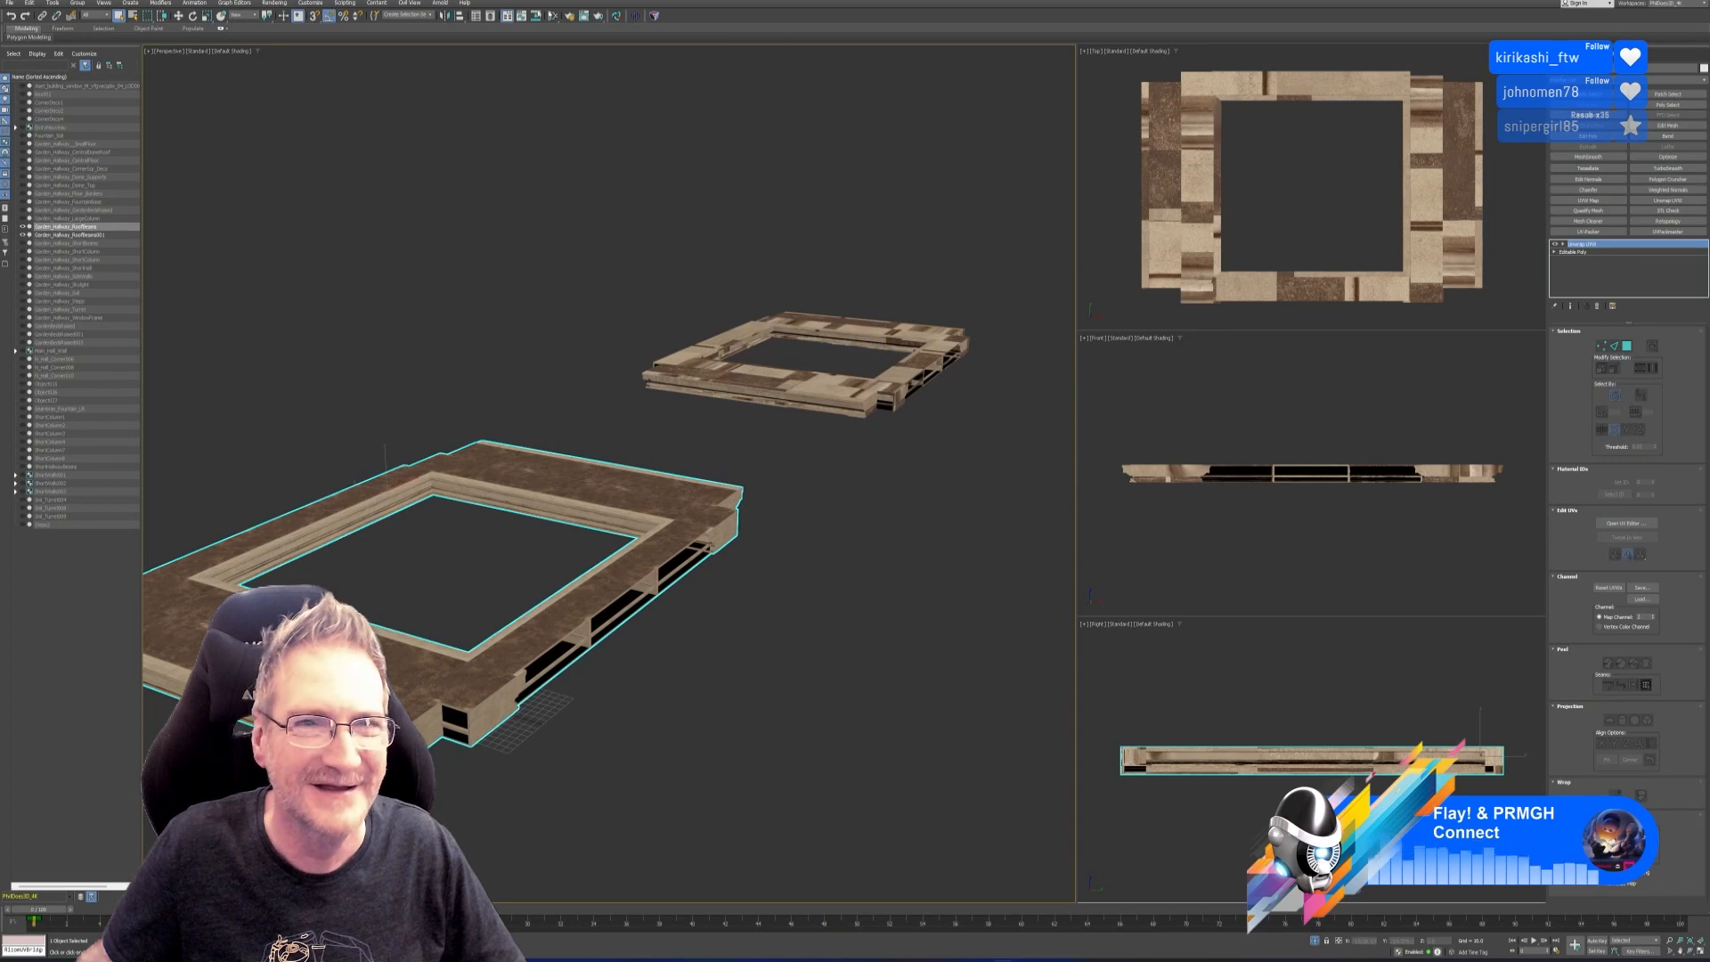
Create a Standard (Legacy) material in the Slate Material Editor and start choosing a bitmap from the Baked folder for it.
left_click(551, 15)
middle_click_drag(763, 423, 767, 244)
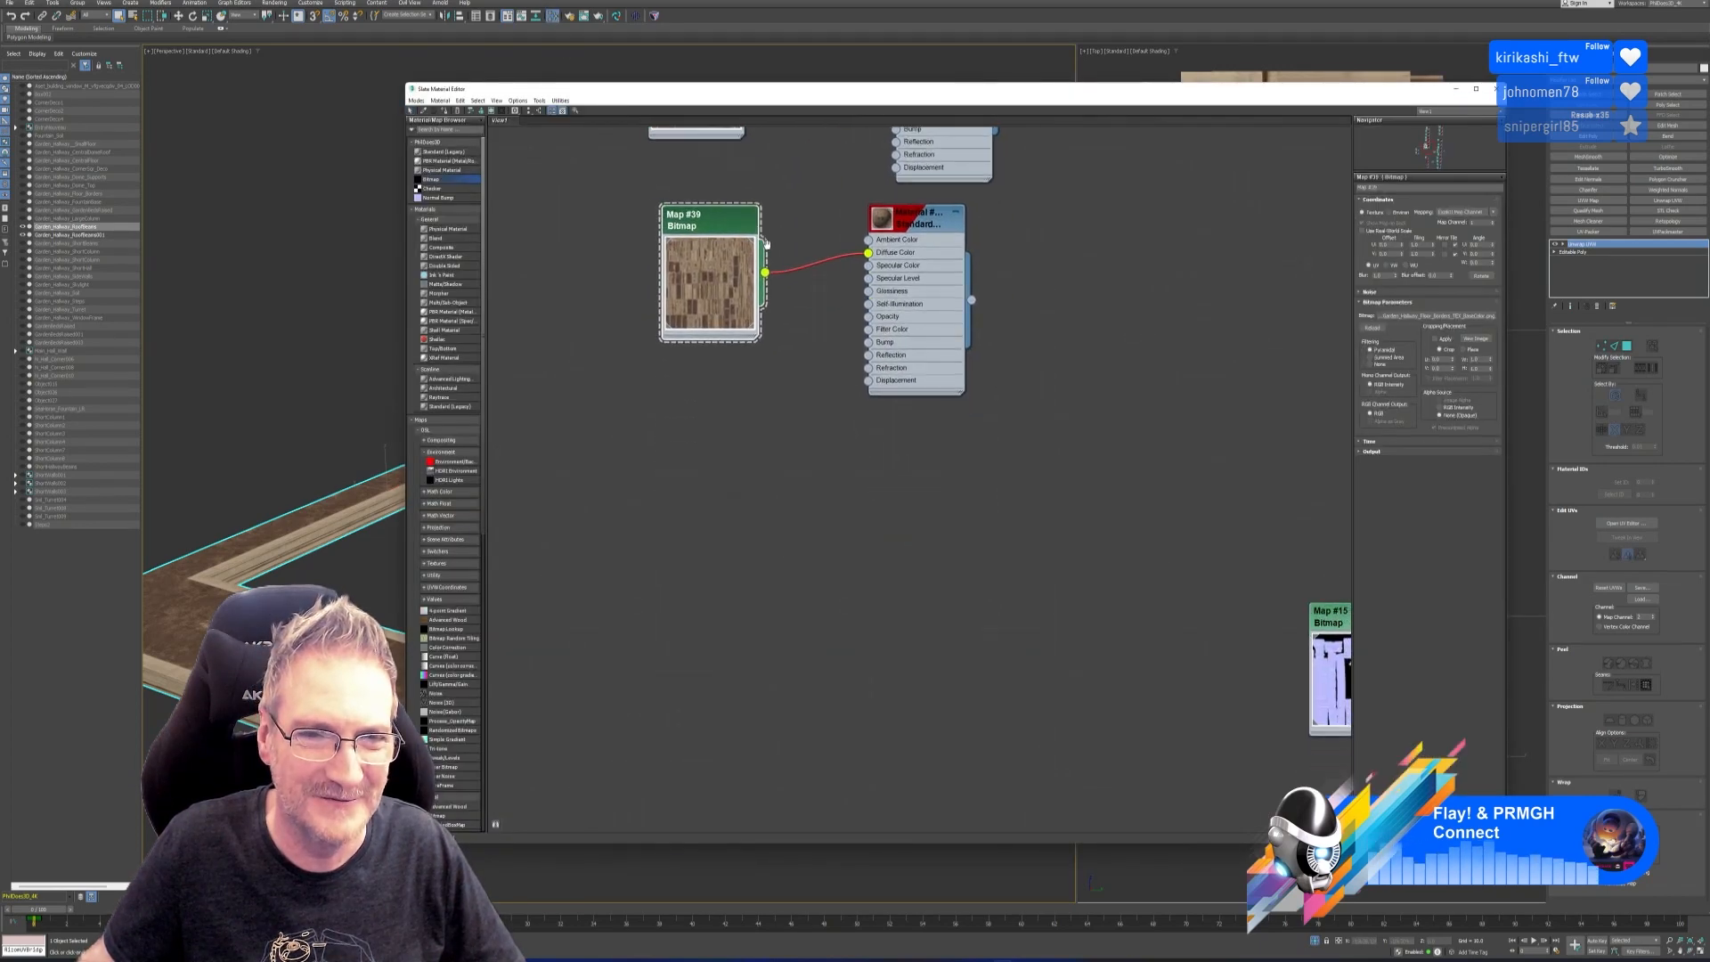
double_click(443, 151)
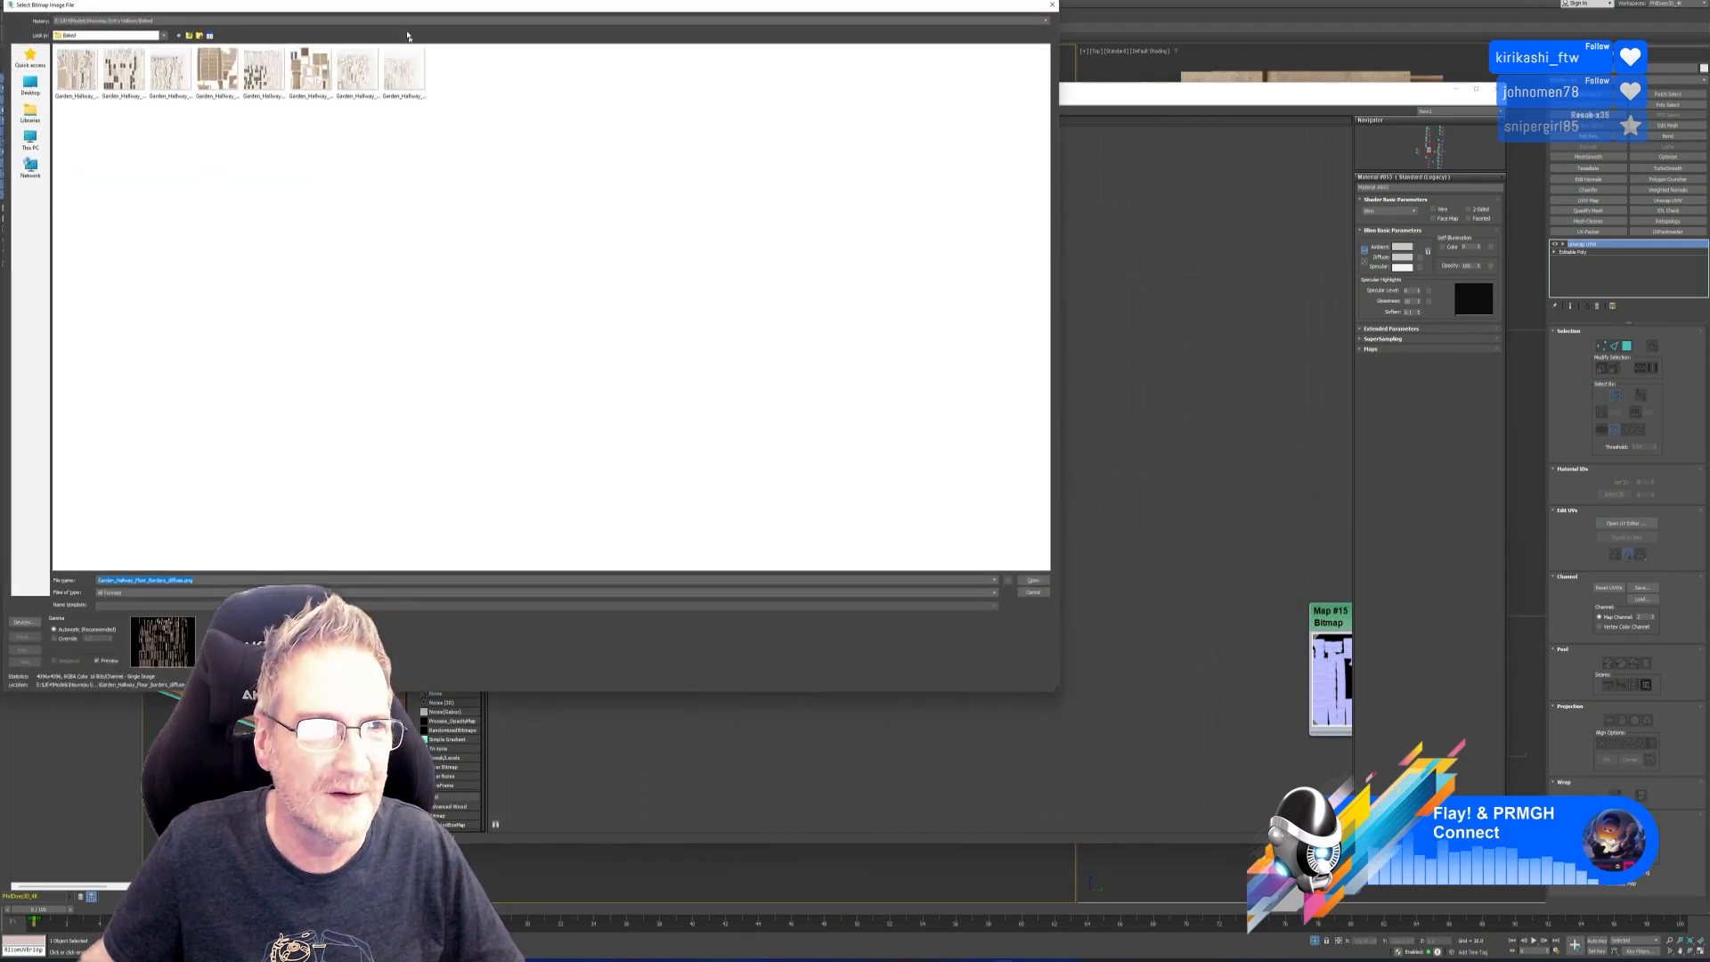
Load Garden_Hallway_Floor_Borders_diffuse.png as a bitmap map and connect it to the Diffuse Color of the new Standard material.
left_click_drag(397, 10, 838, 78)
left_click(726, 216)
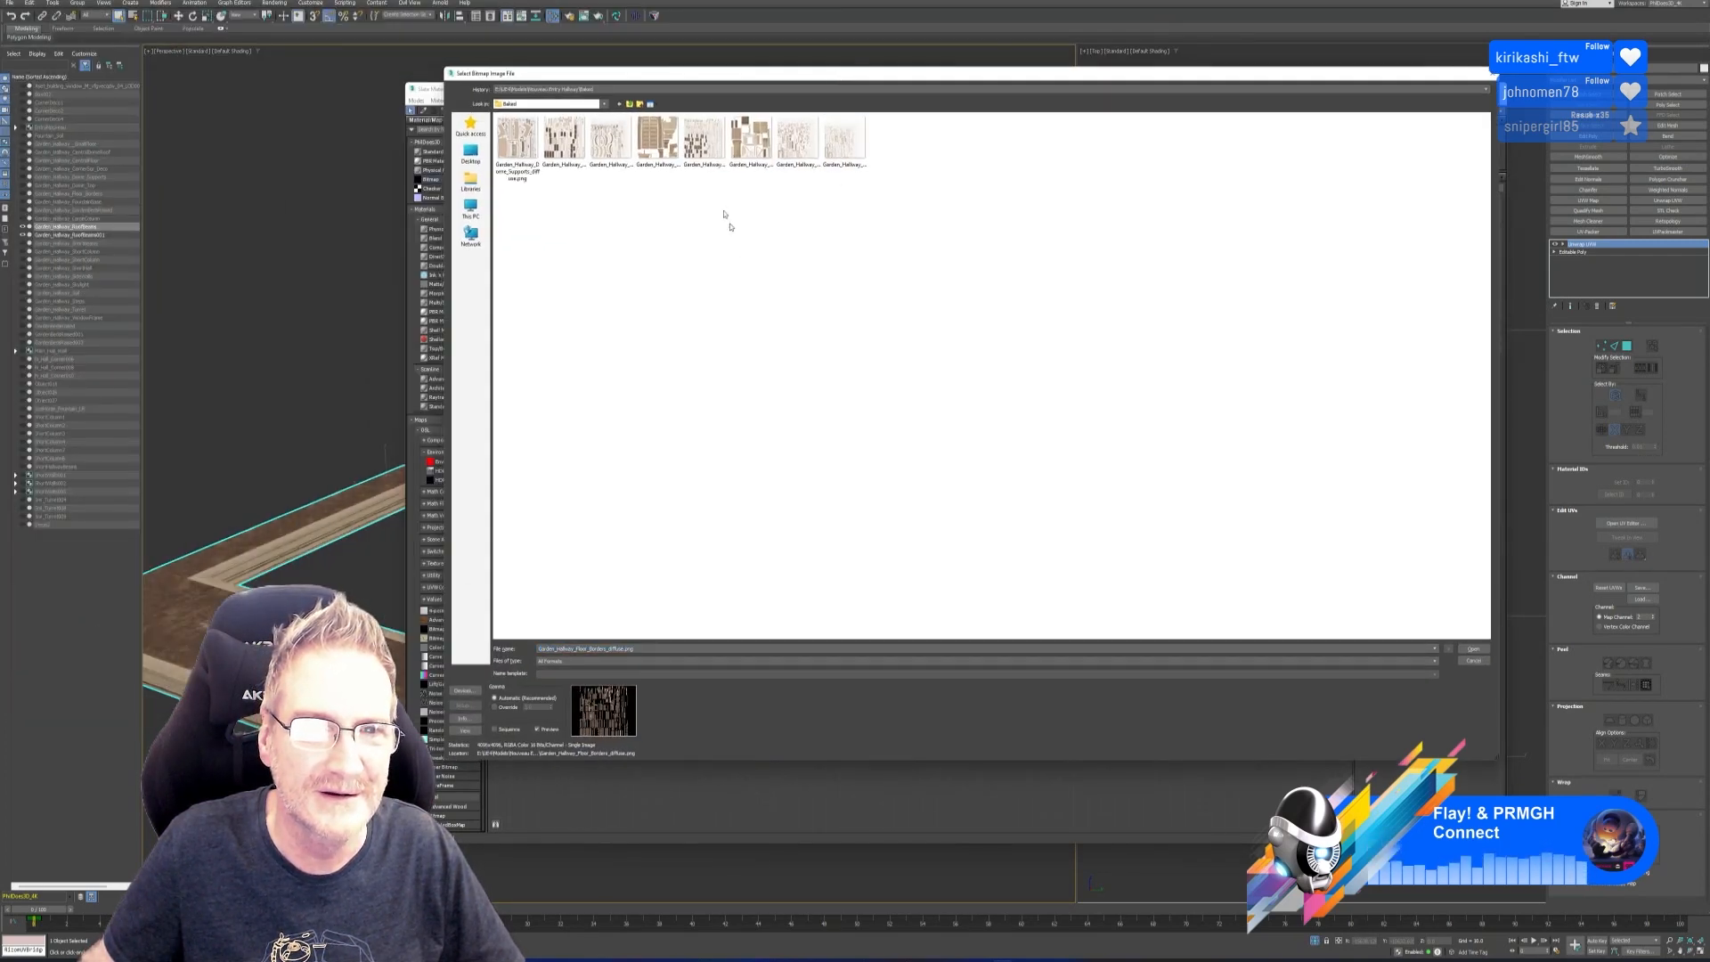
left_click(708, 138)
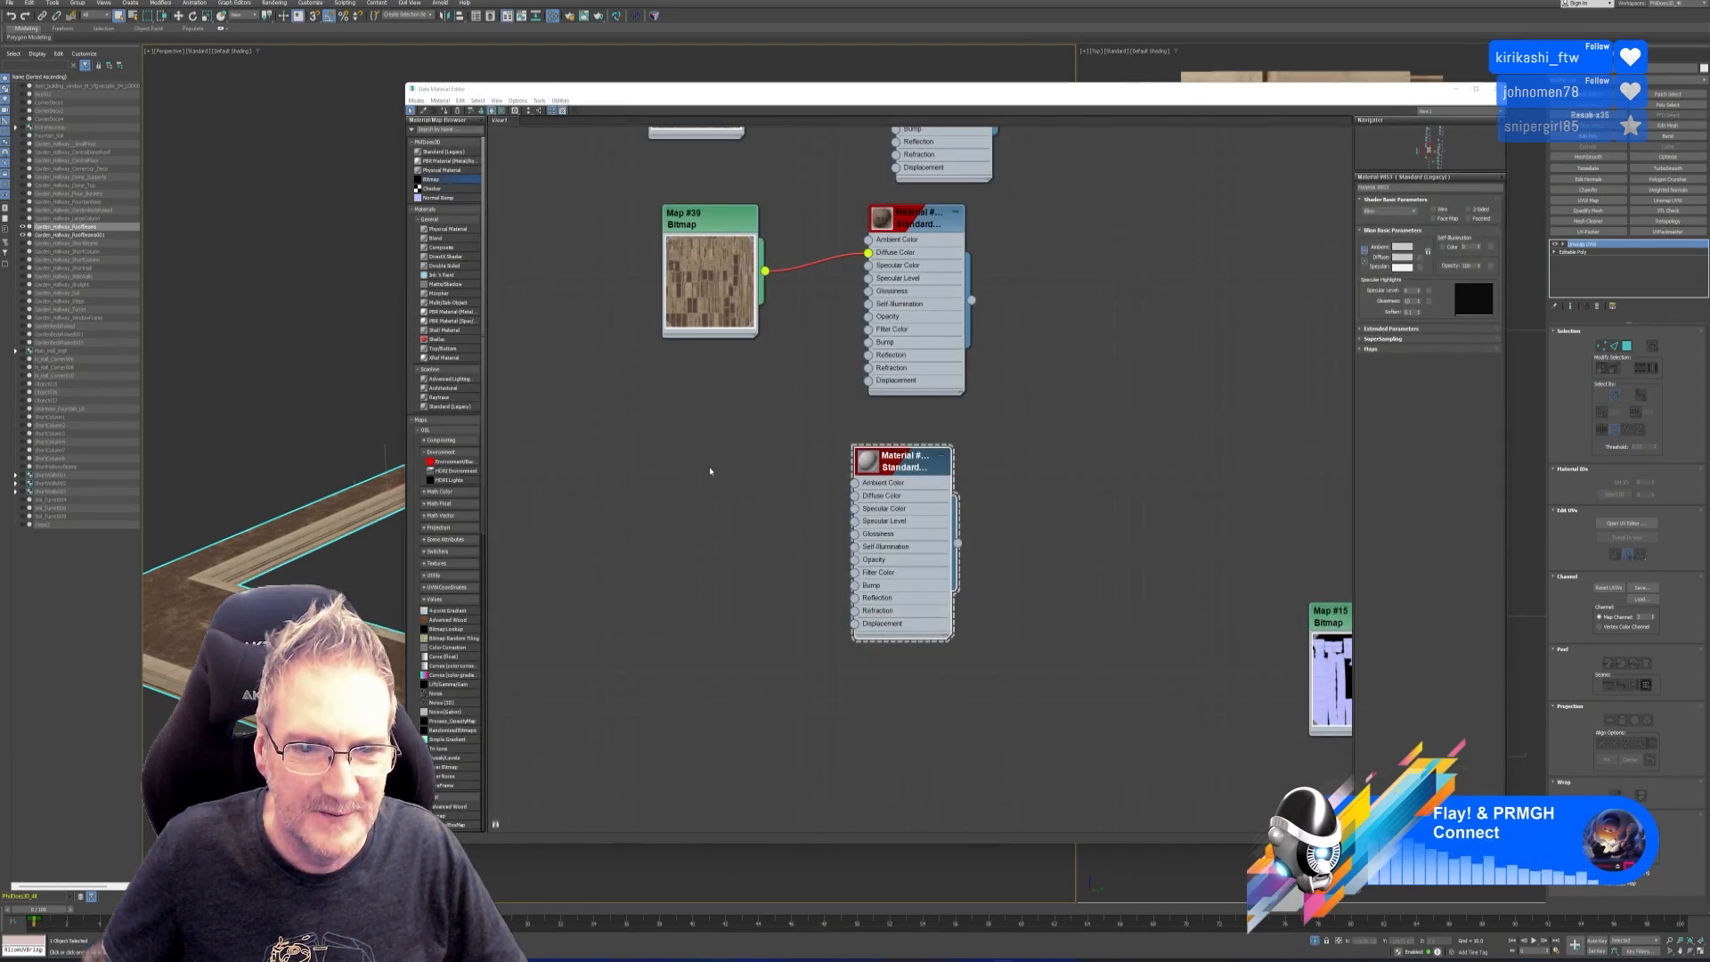
double_click(648, 467)
left_click_drag(737, 514, 854, 494)
Assign the new material to the selected roof beams object and close the material editor.
double_click(896, 468)
right_click(896, 469)
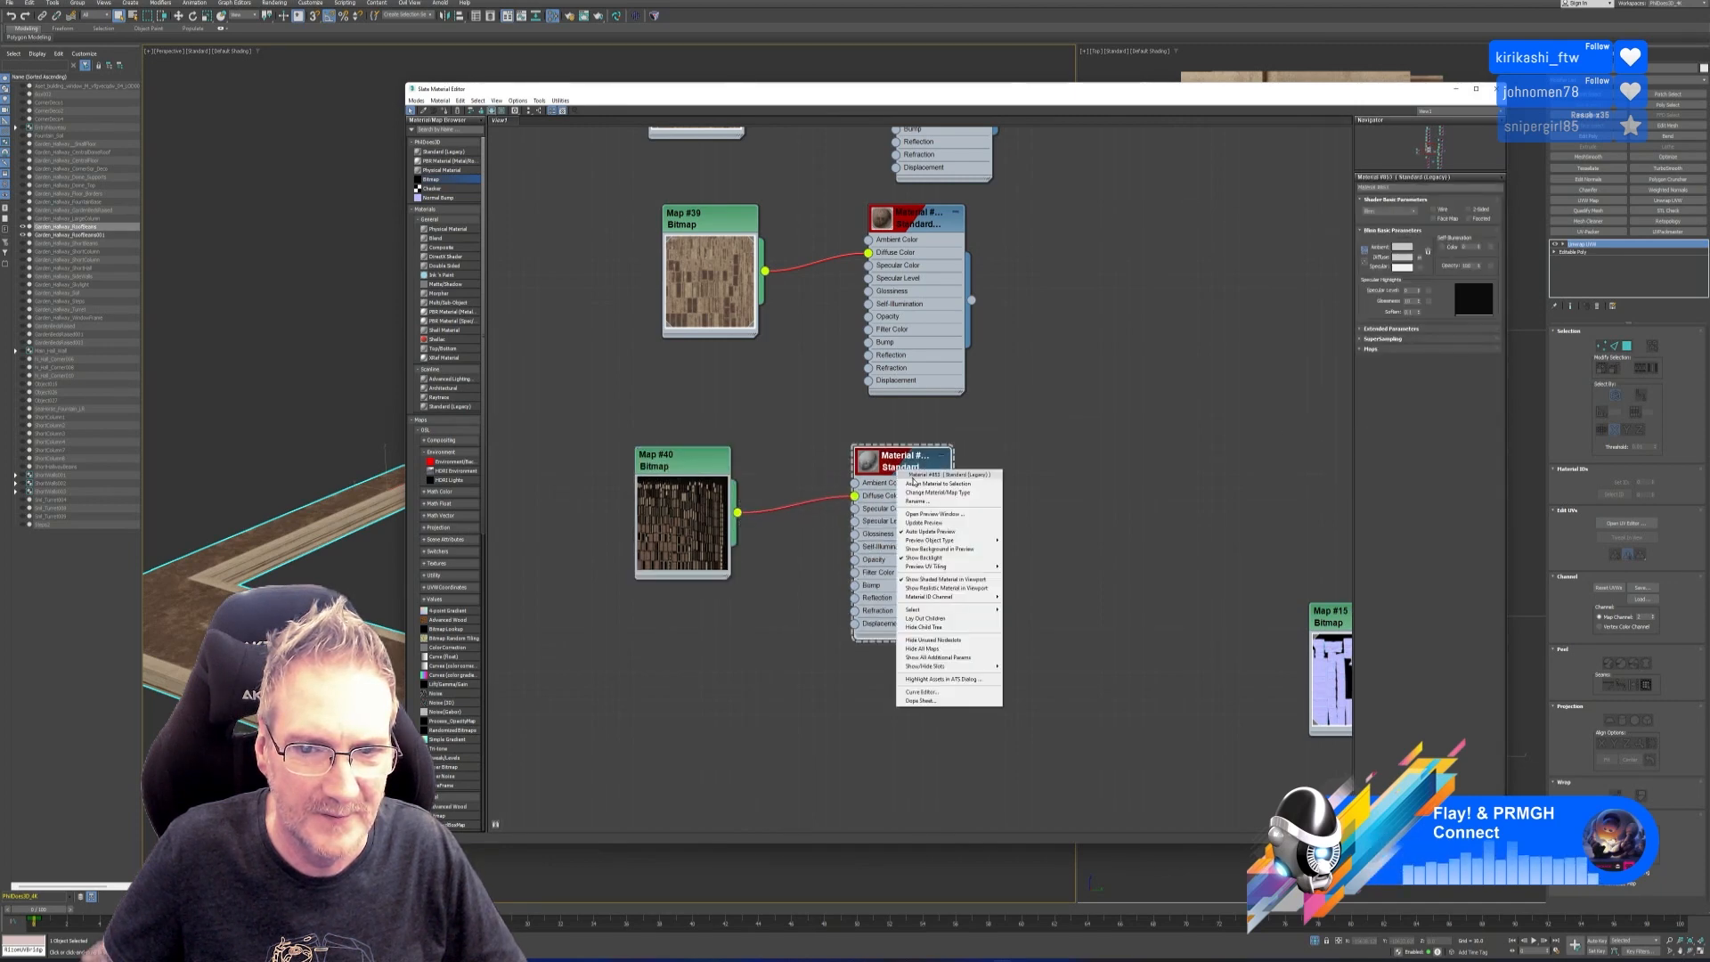
left_click(923, 482)
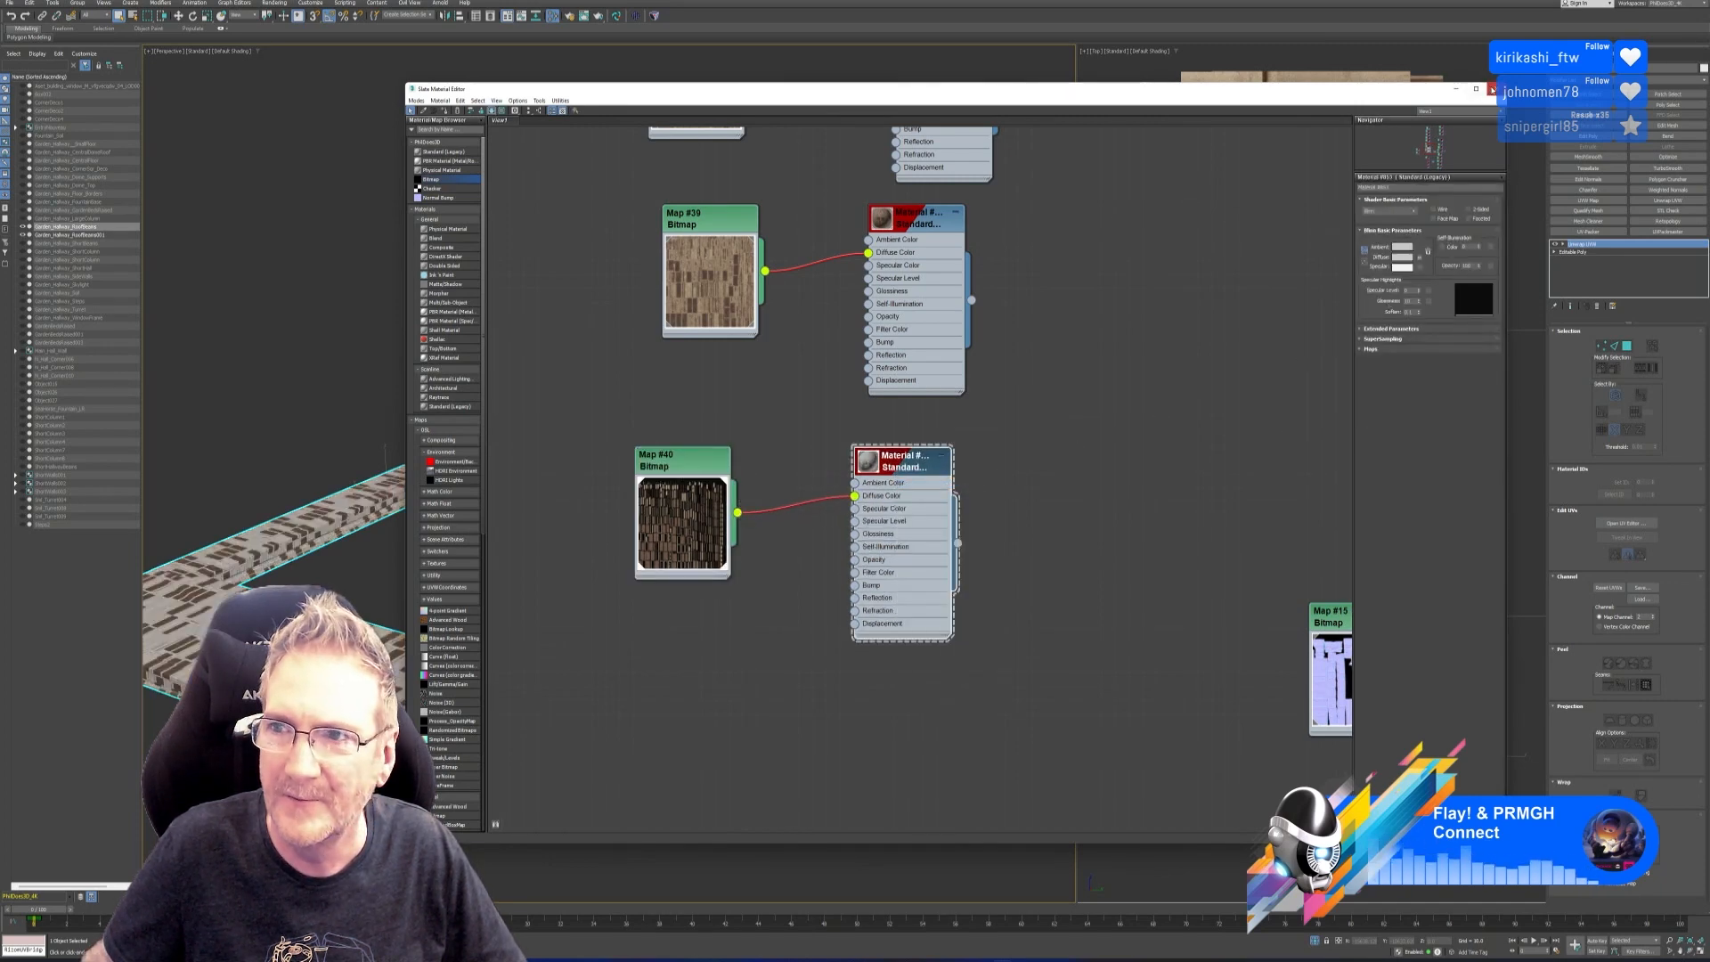
left_click(1495, 89)
Copy the roof beams' UVs from map channel 2 and paste them onto map channel 1 using Channel Info.
left_click(1622, 55)
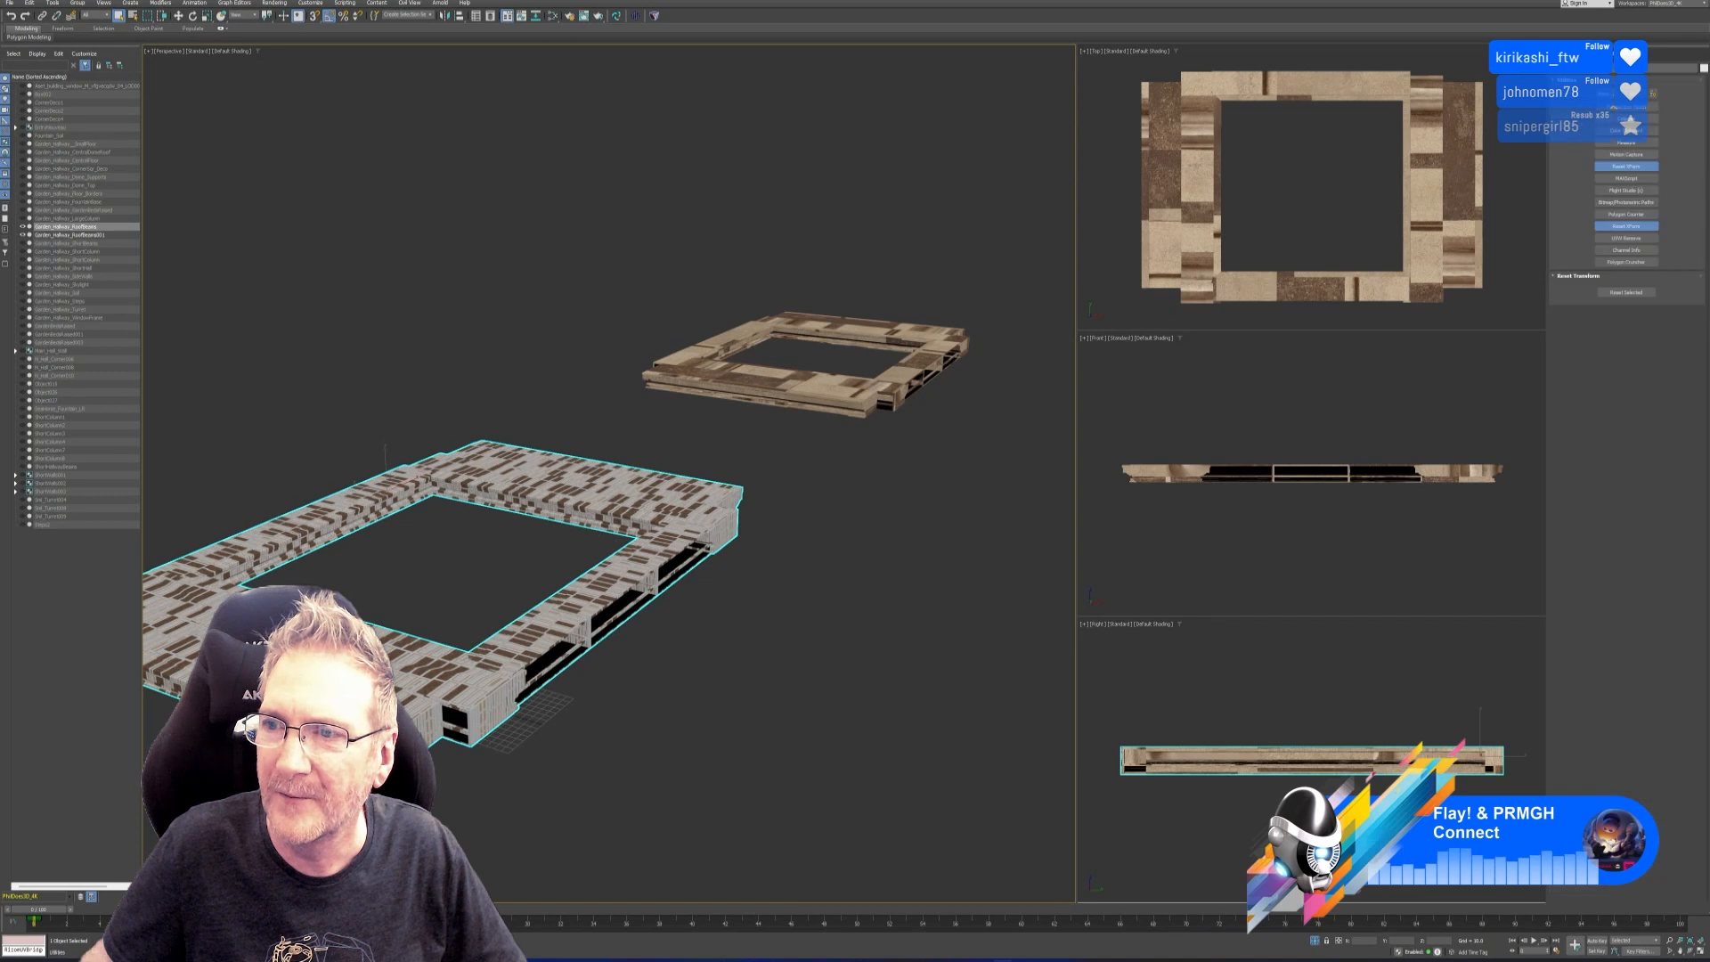
left_click(1626, 250)
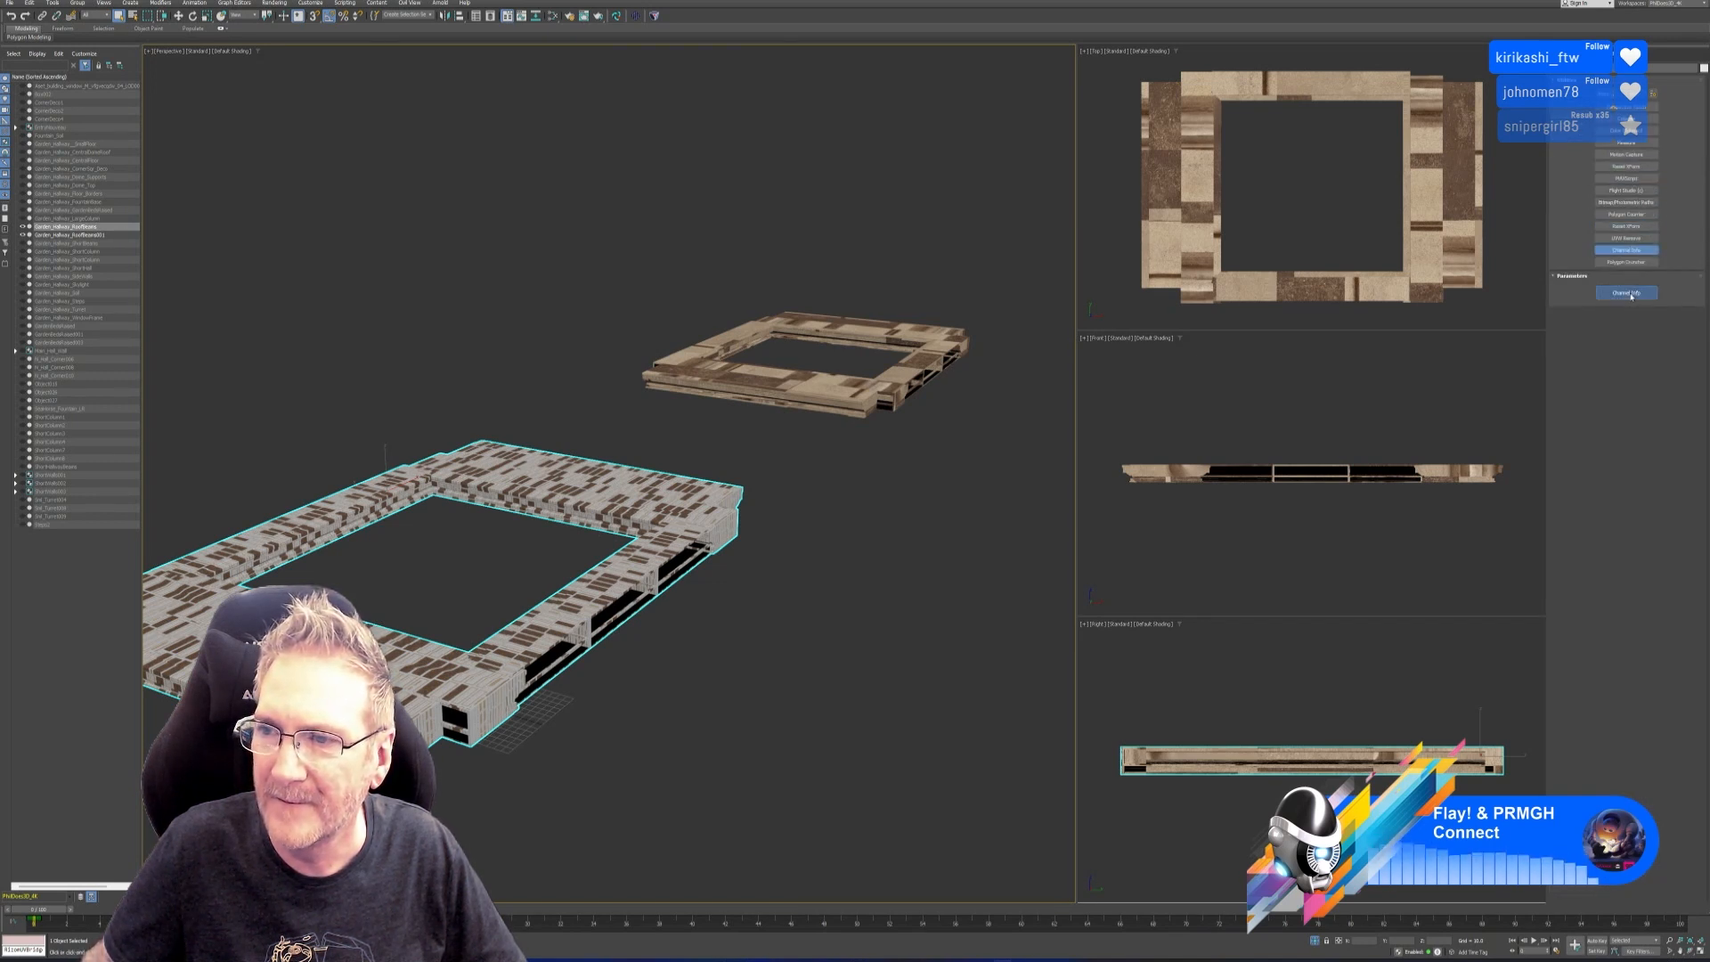
left_click(1626, 293)
right_click(67, 98)
left_click(87, 105)
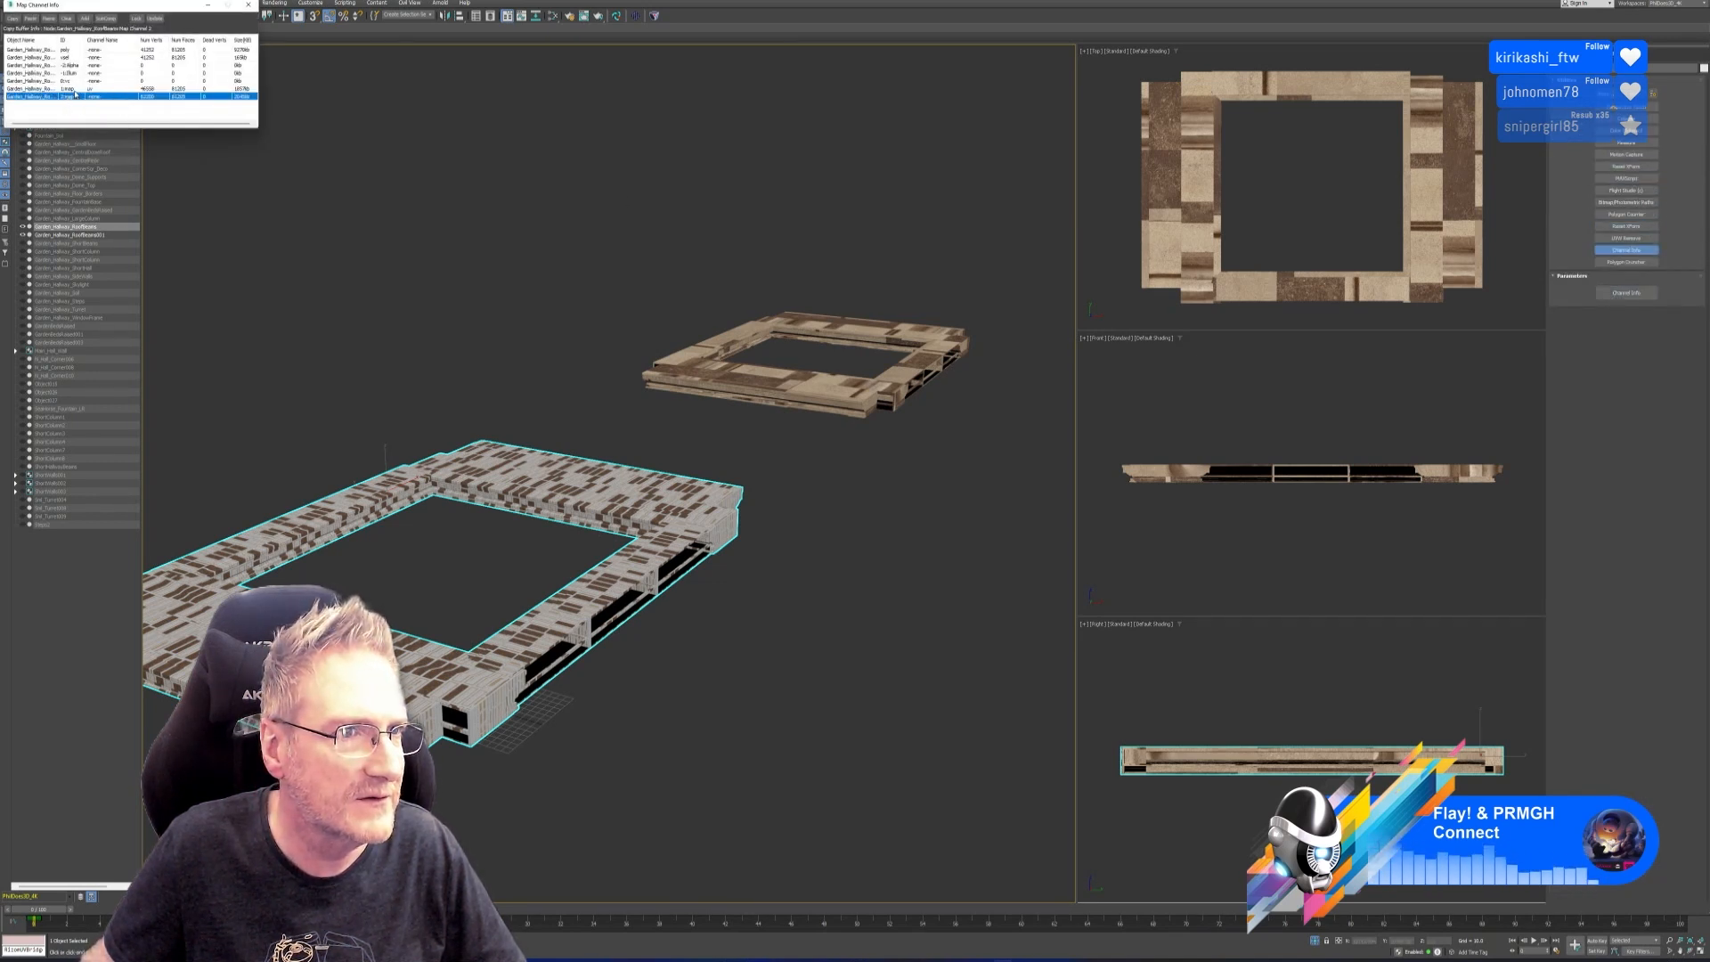
left_click(72, 90)
right_click(72, 90)
left_click(102, 107)
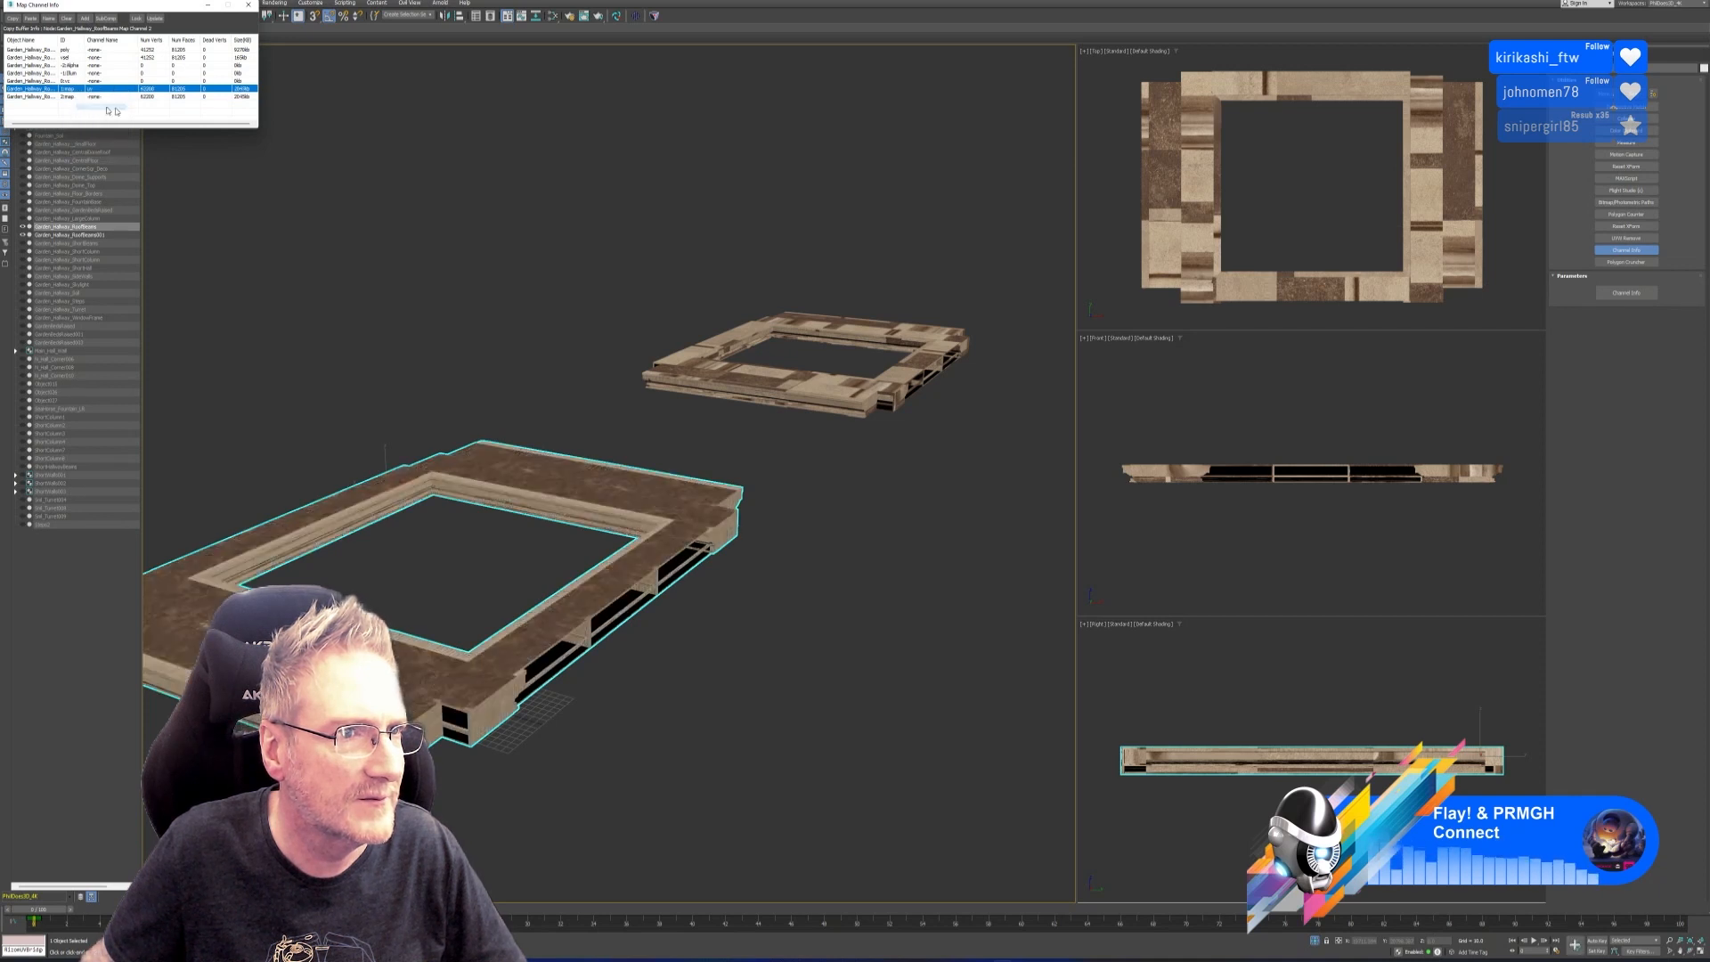
left_click(249, 4)
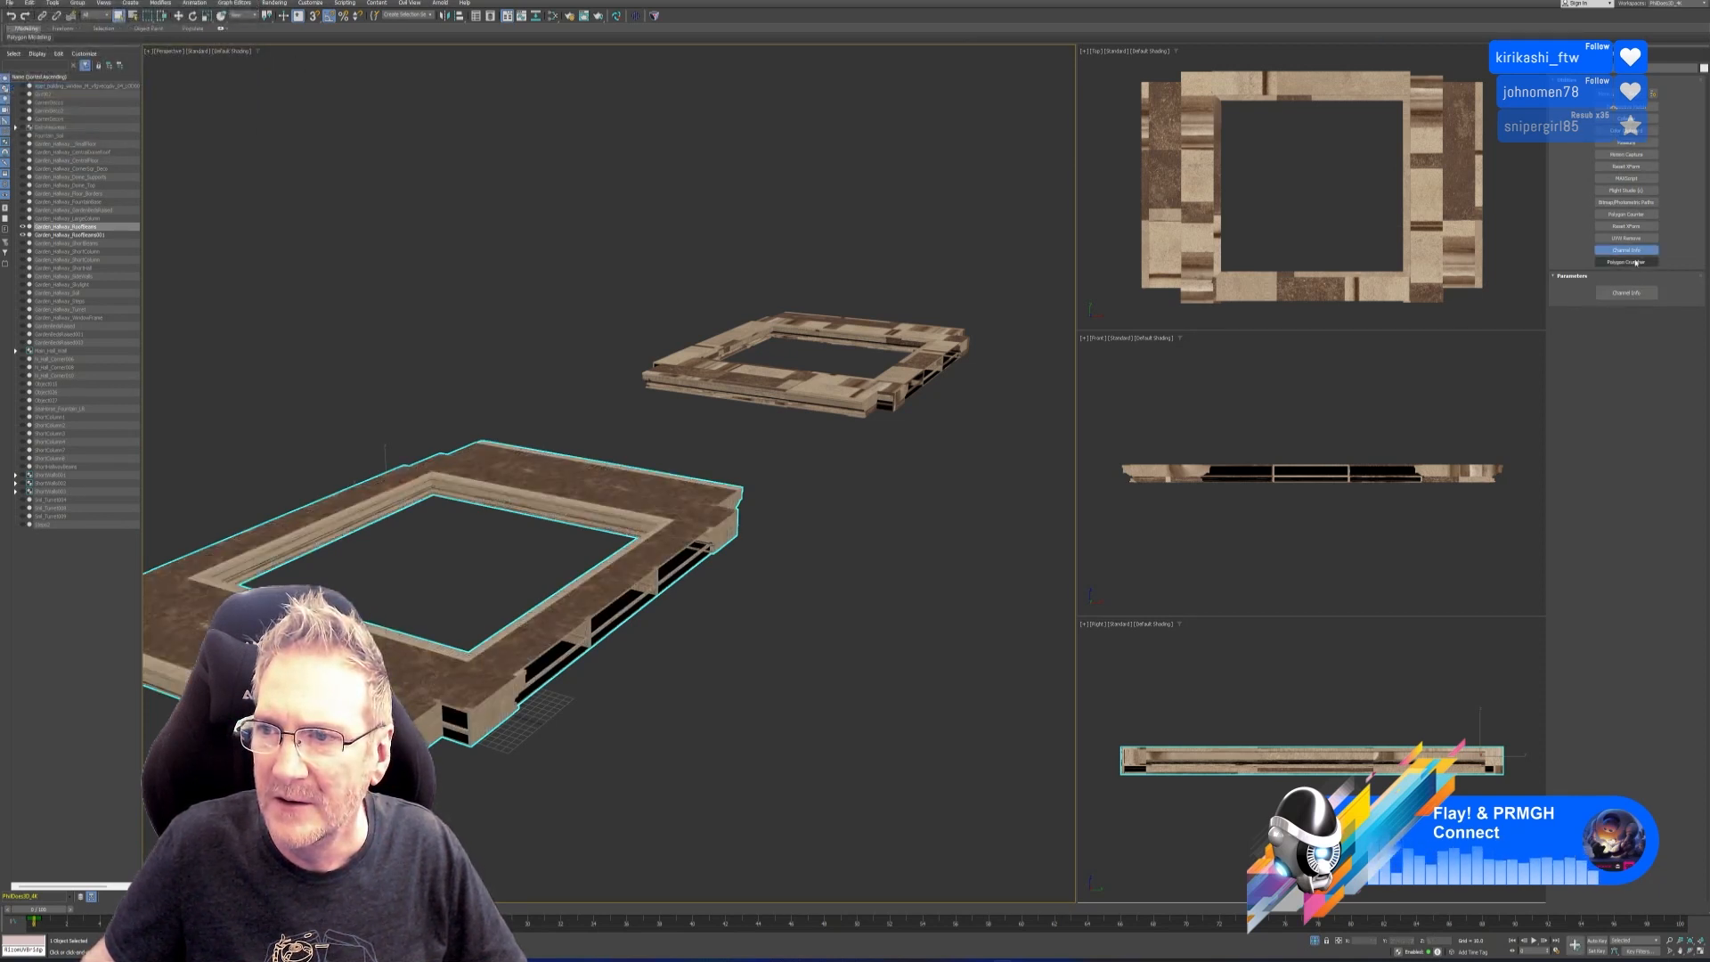
Apply Reset XForm to the roof beams and check the faces from above and below.
left_click(1635, 227)
left_click(1627, 292)
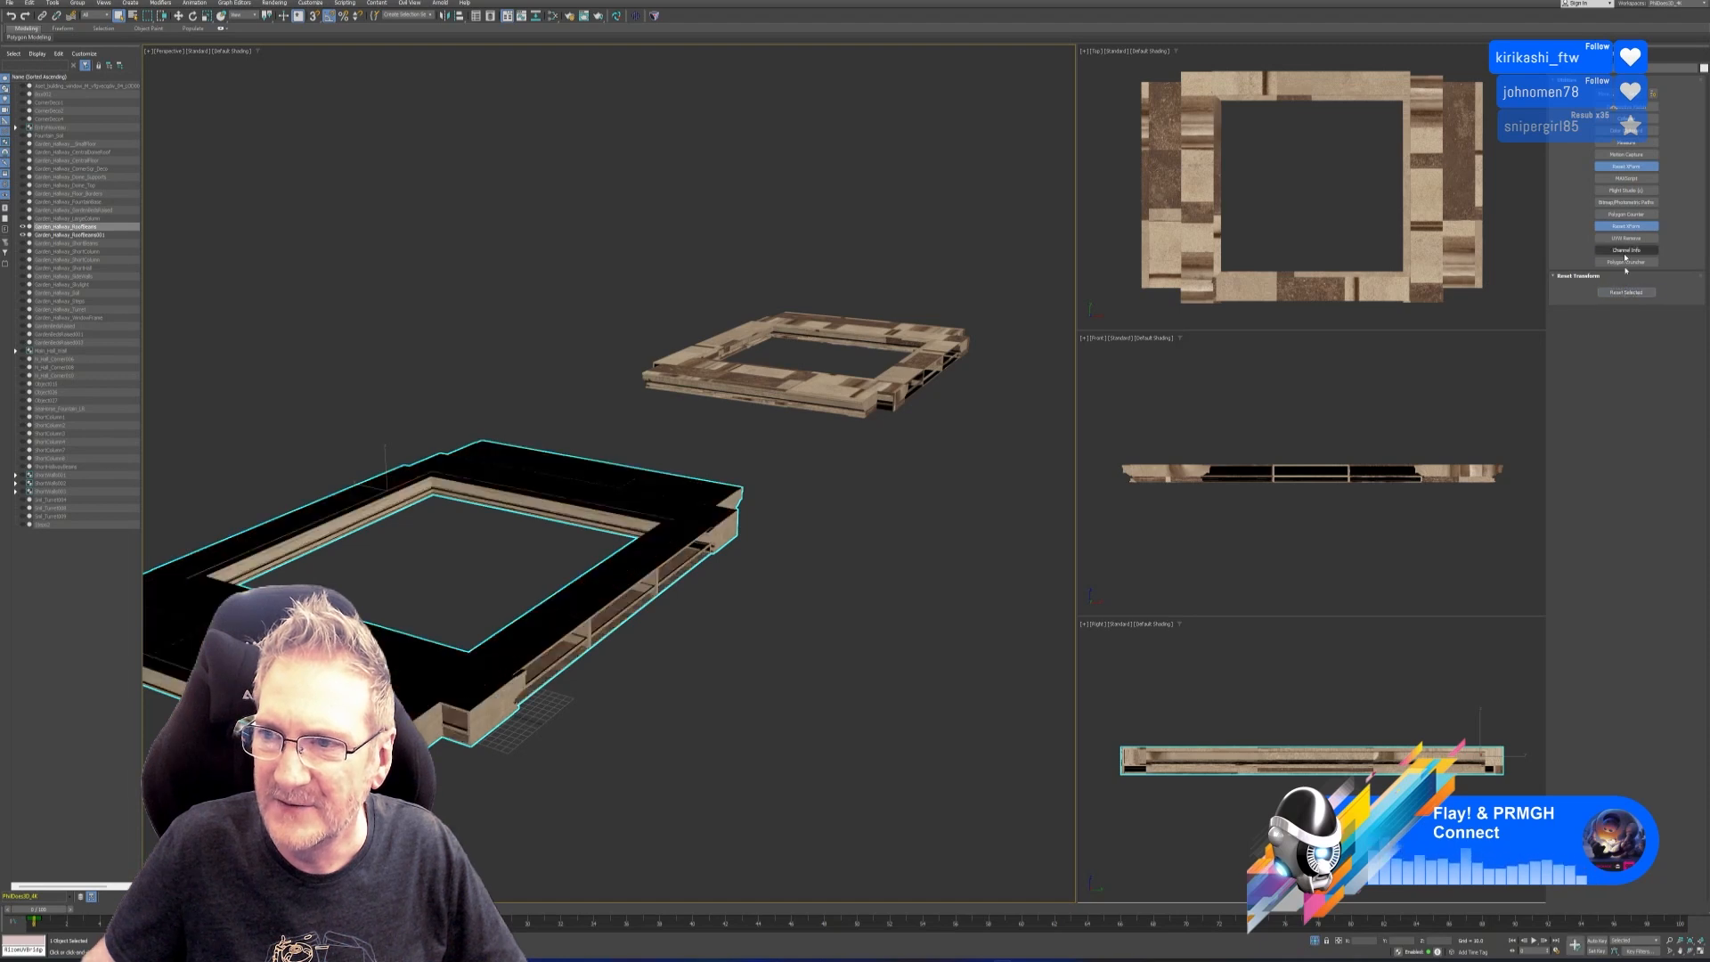
middle_click_drag(656, 714, 480, 501, "alt")
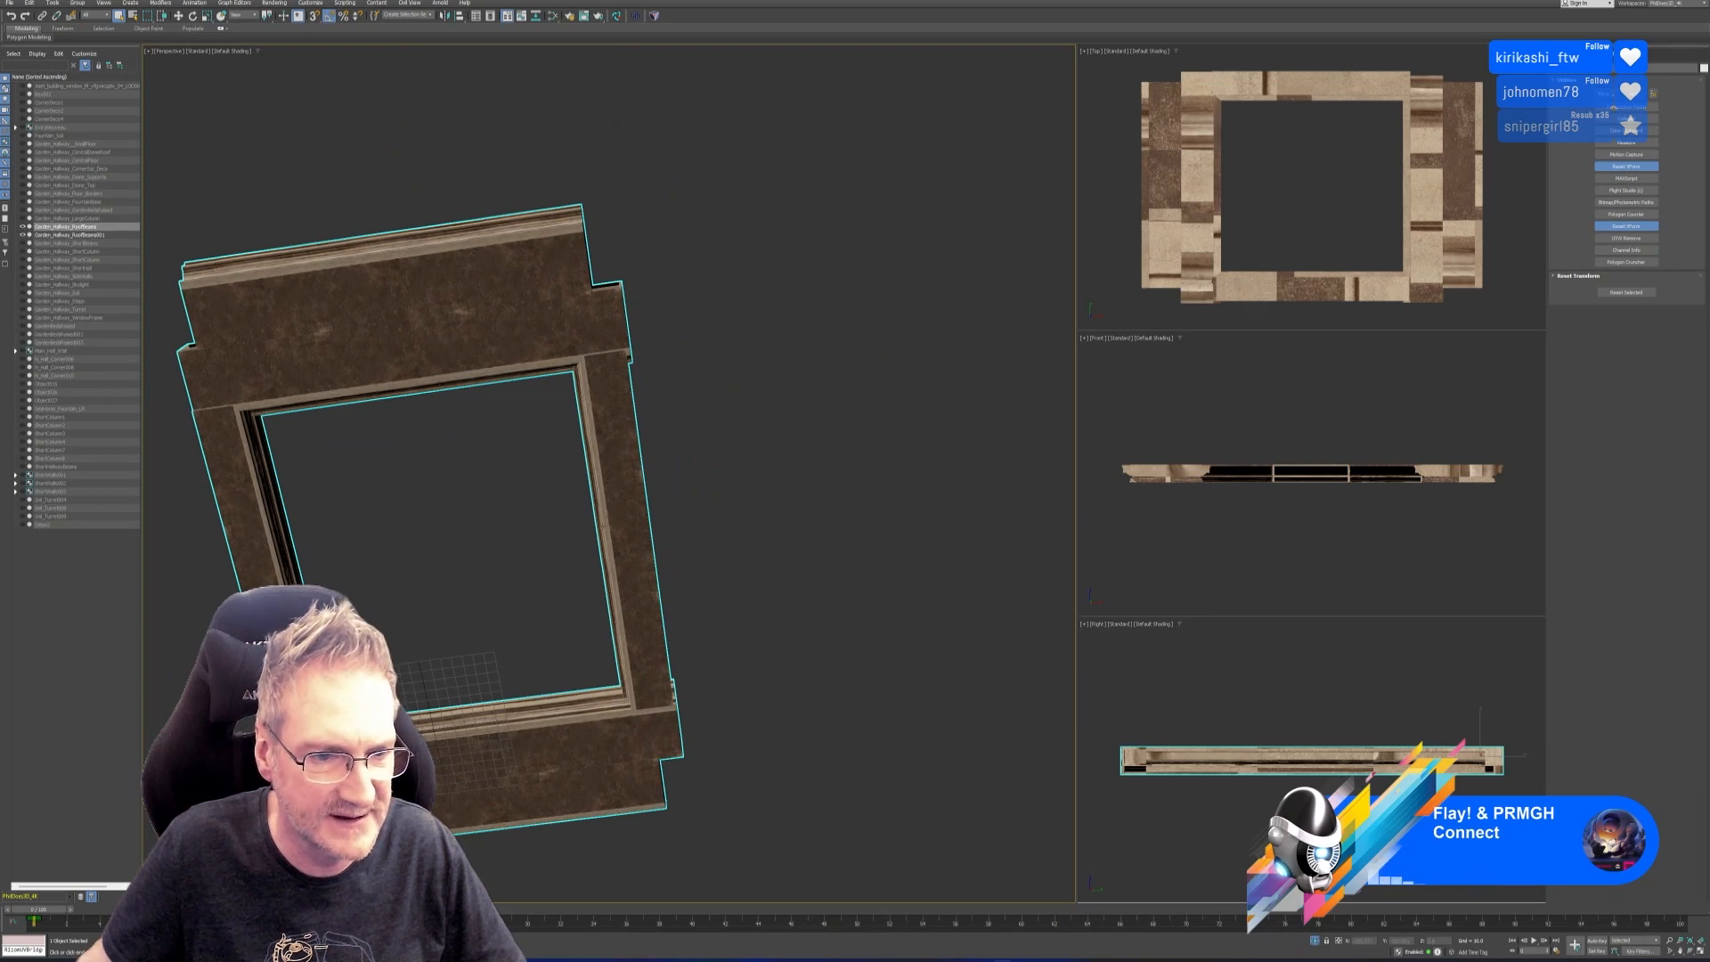
middle_click_drag(473, 674, 403, 728, "alt")
Collapse the roof beams' whole modifier stack and accept the collapse.
left_click(1568, 57)
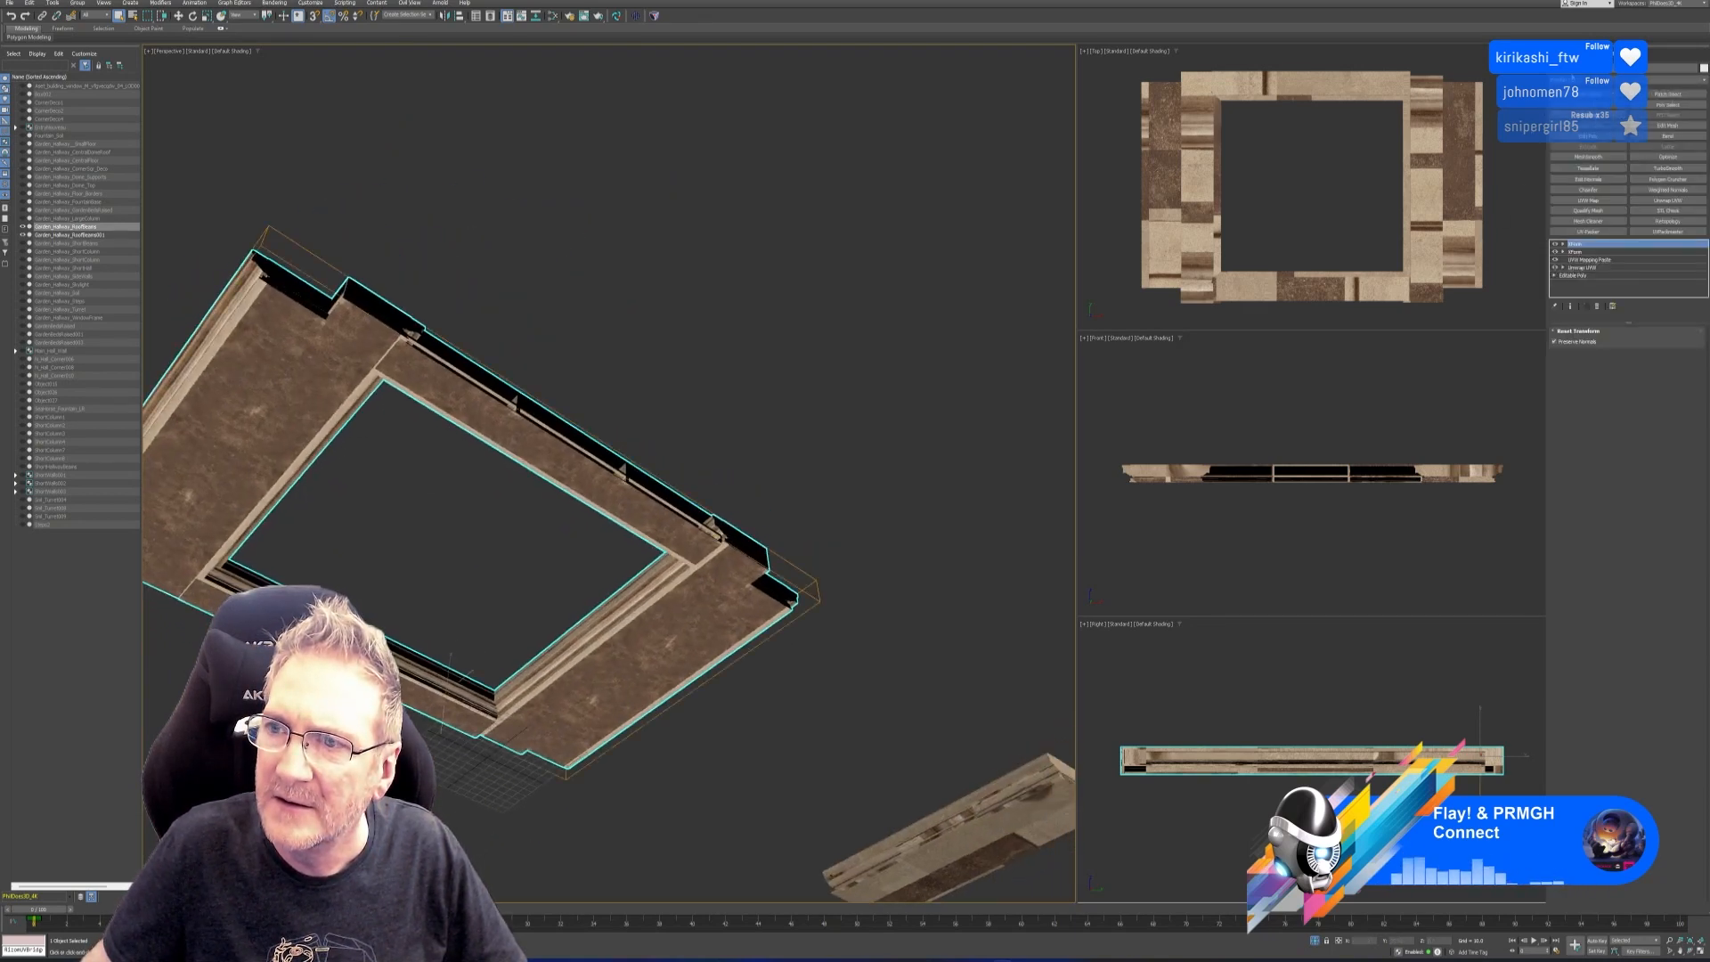
right_click(1592, 249)
left_click(1603, 336)
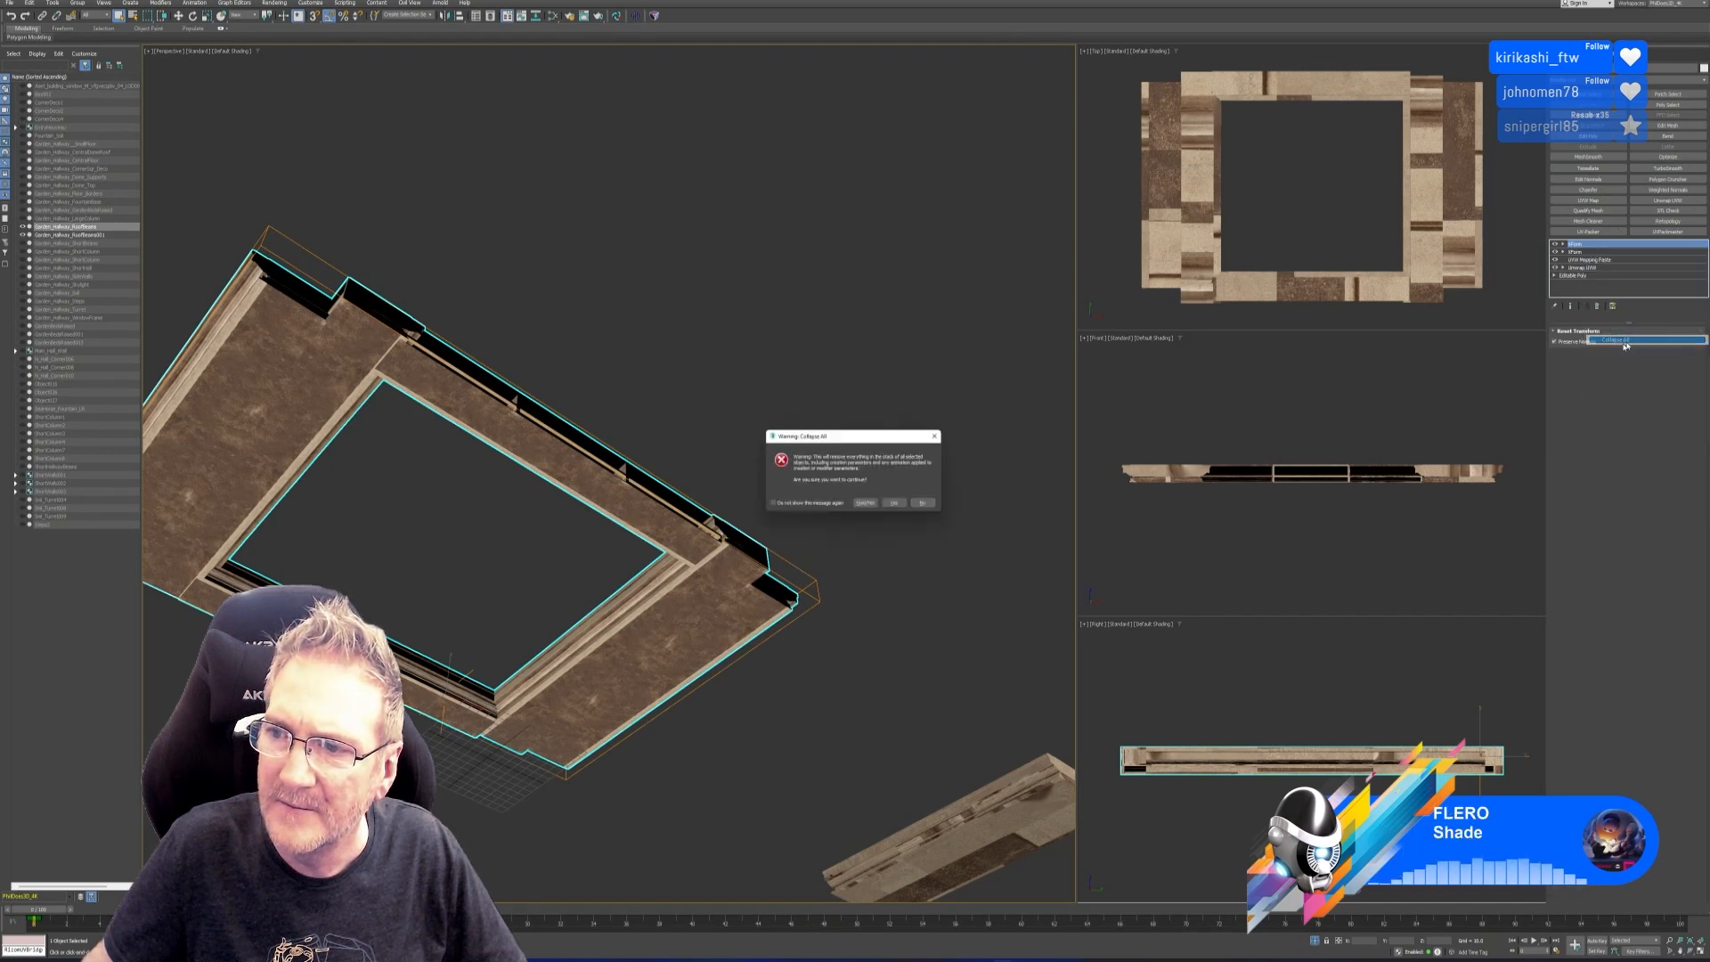
left_click(895, 505)
middle_click_drag(847, 542, 613, 458, "alt")
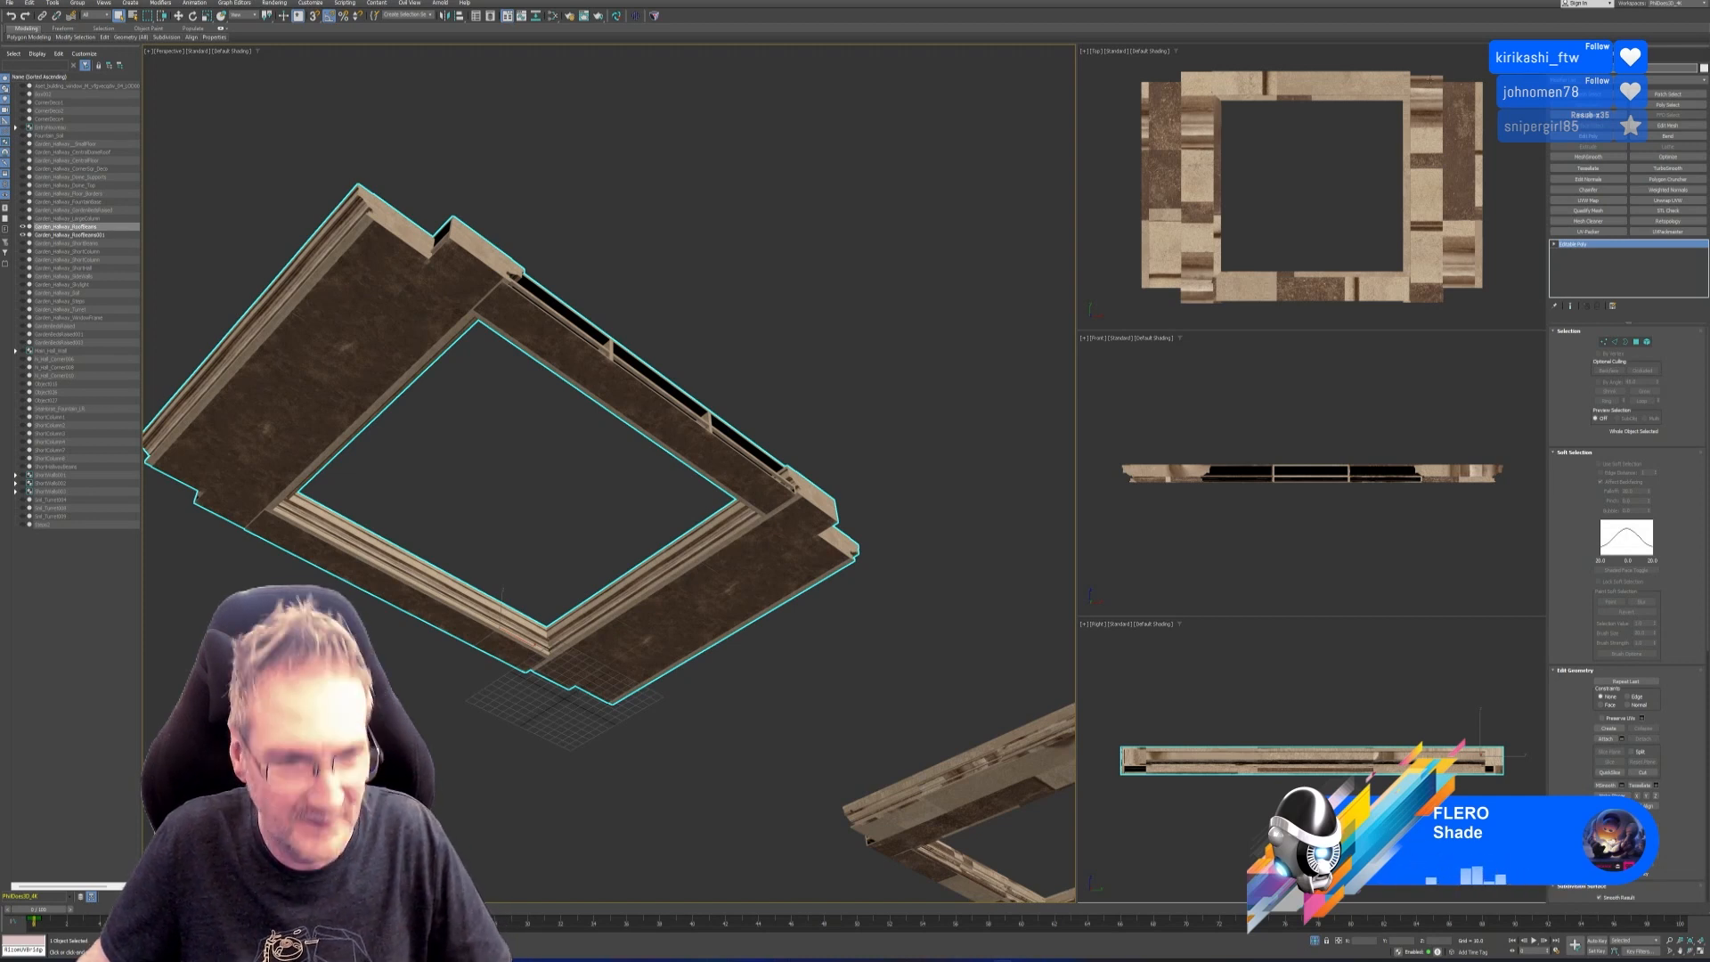
Export only the selected roof beams as the FBX file Garden_Hallway_RoofBeams, keeping the current export preset.
left_click(9, 5)
mouse_move(49, 139)
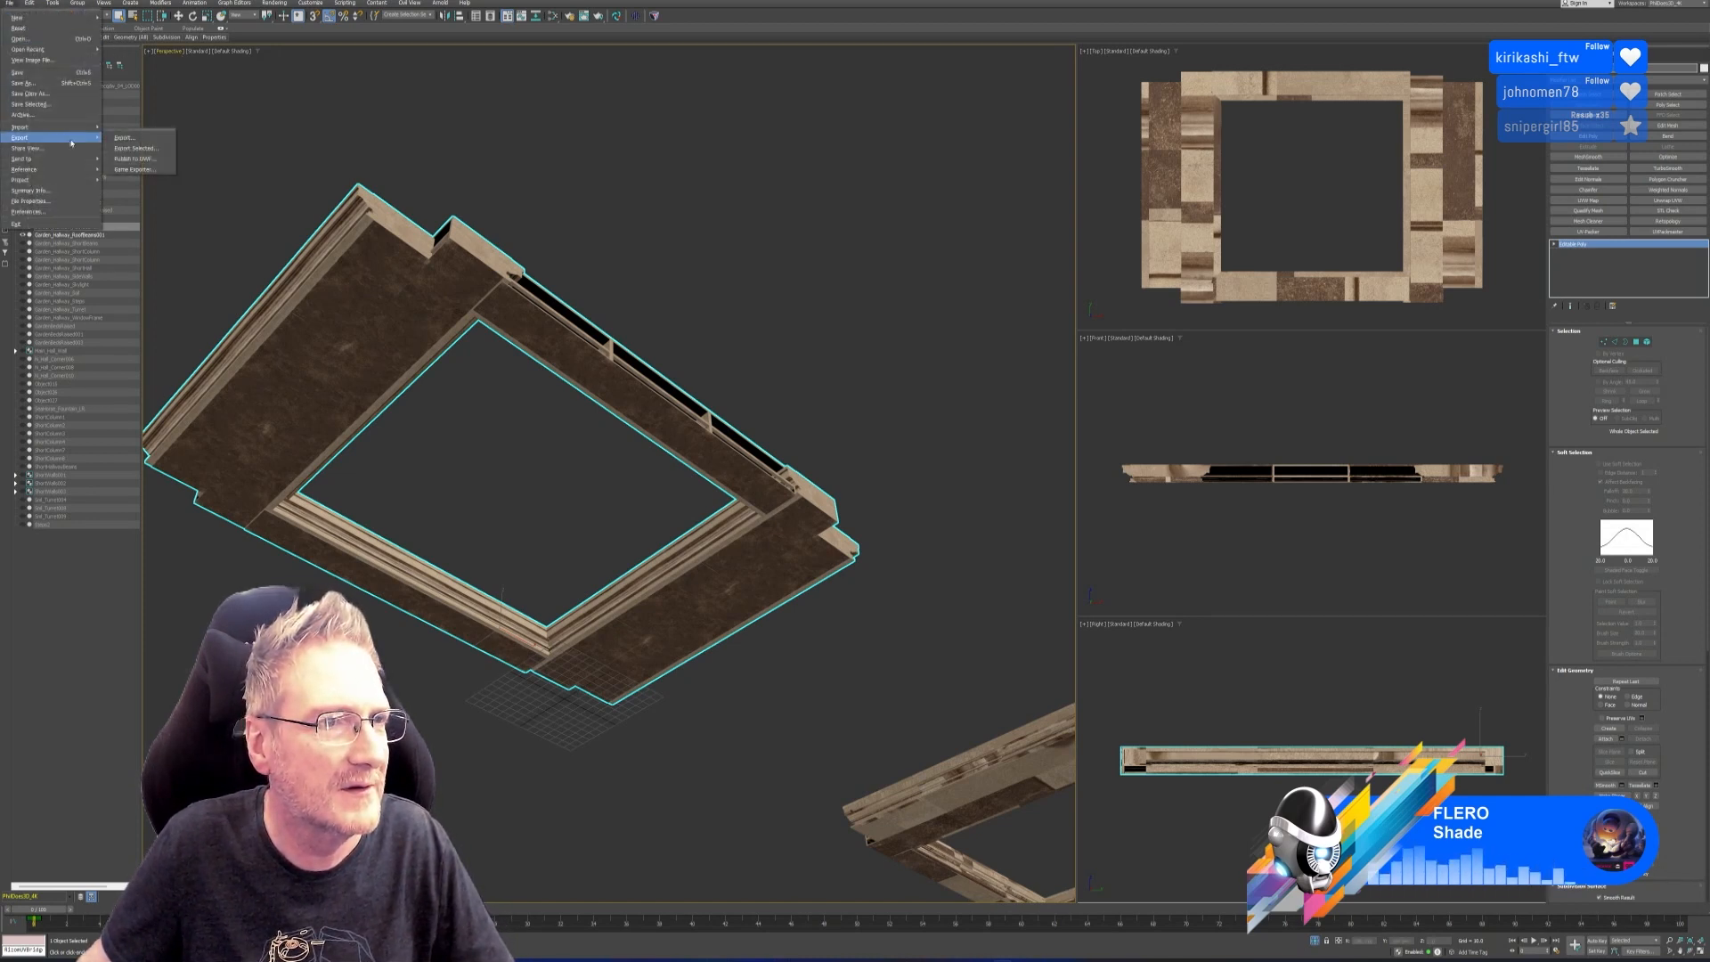
left_click(138, 150)
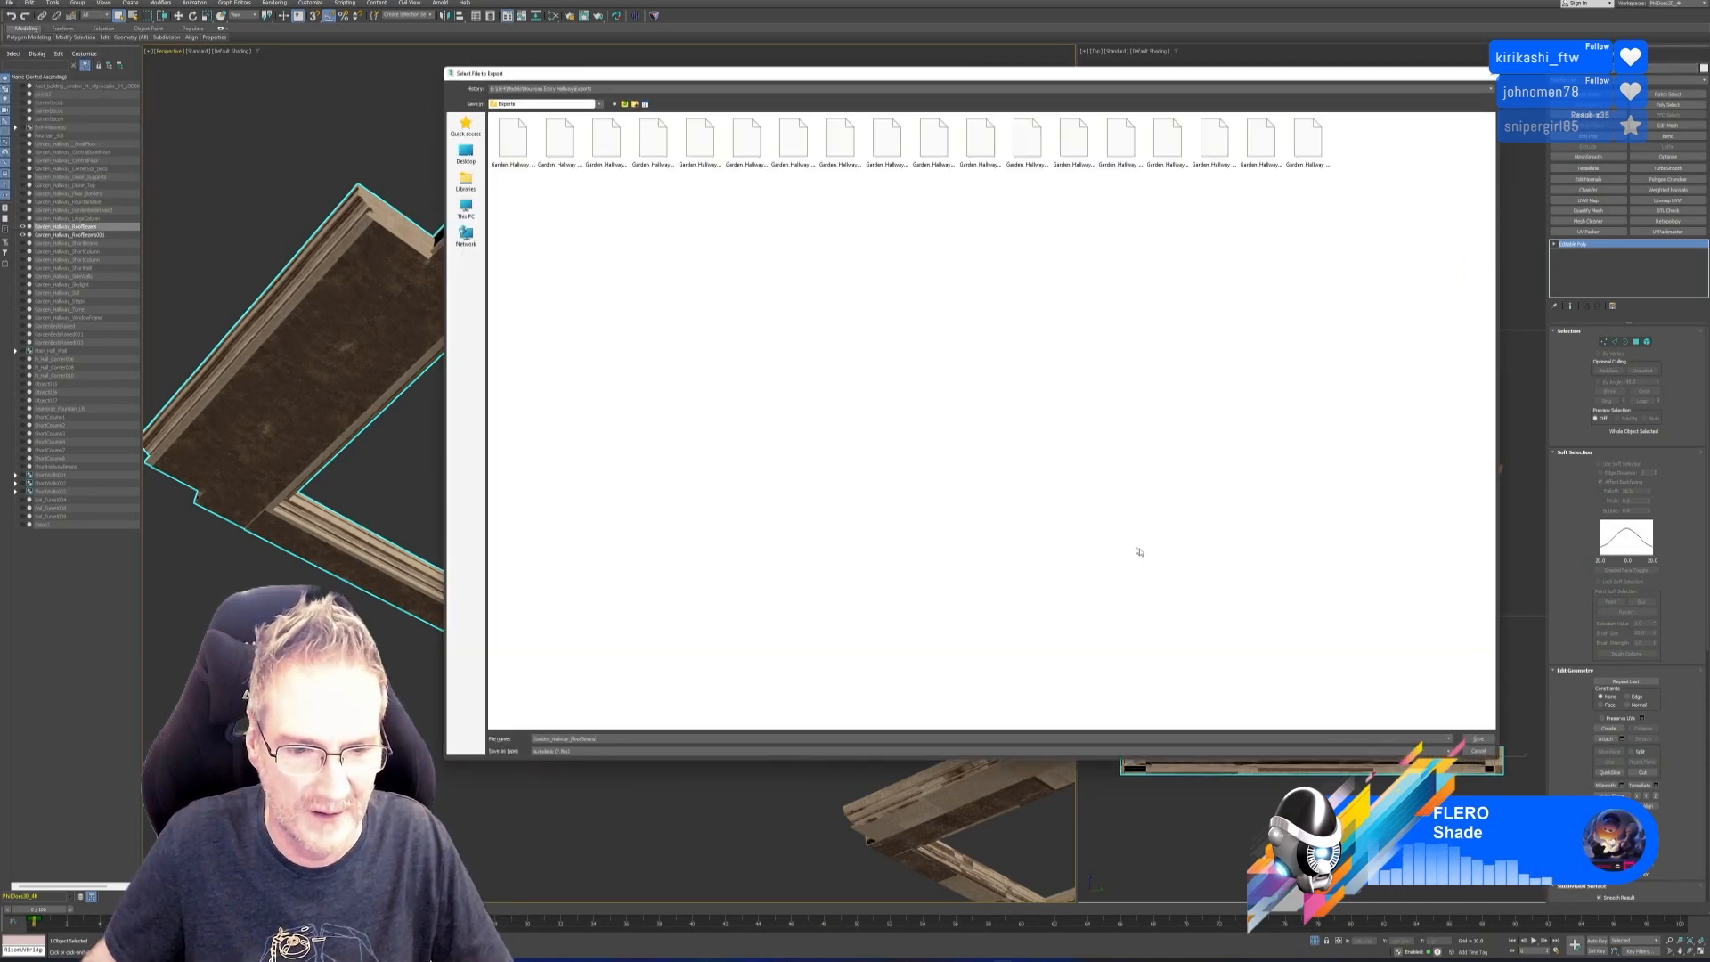
left_click(1478, 738)
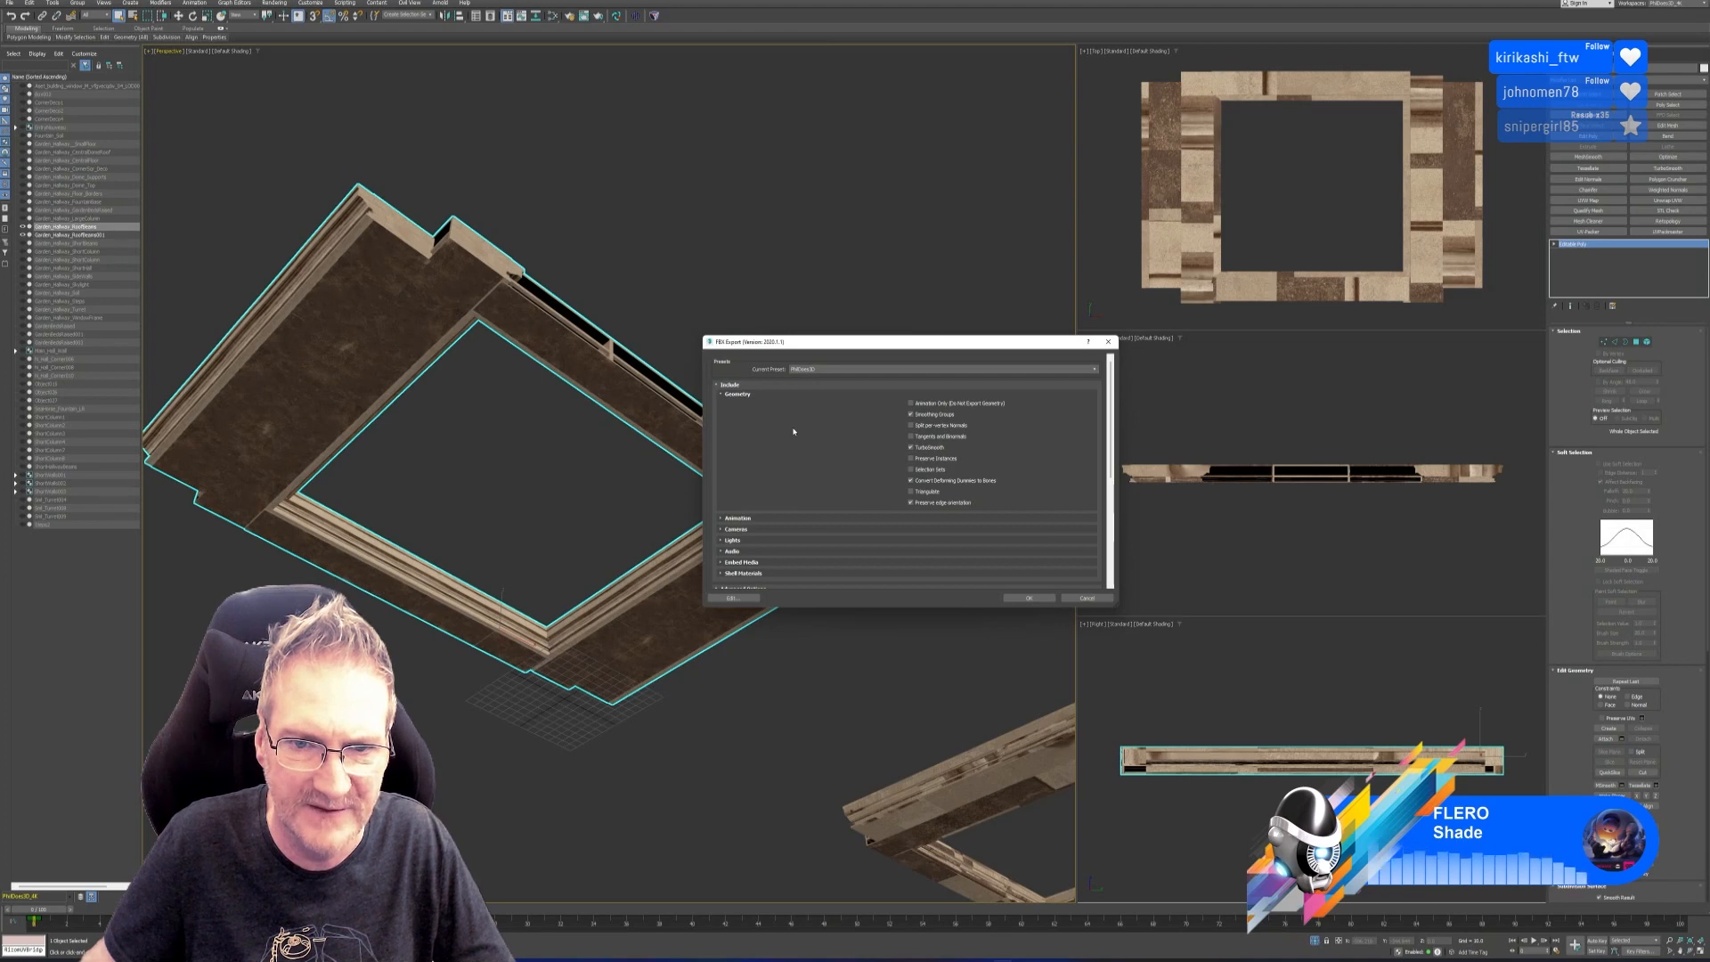
left_click(1030, 597)
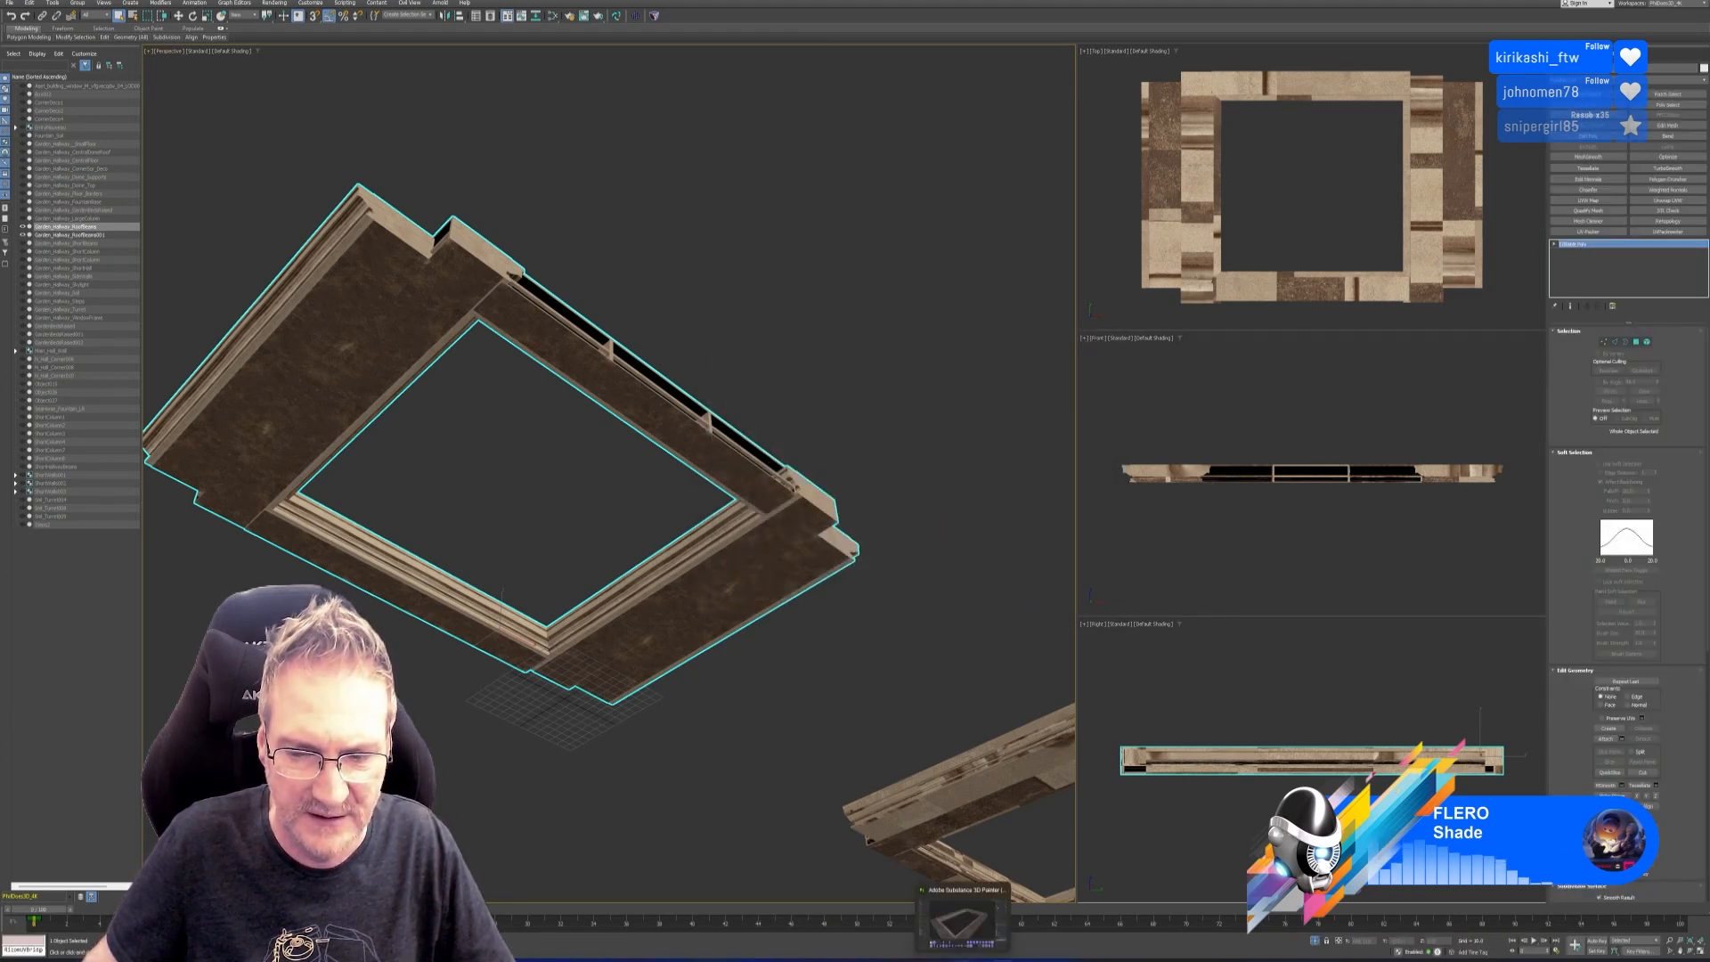
Switch to Substance 3D Painter and save the open floor borders project.
key("alt+Tab")
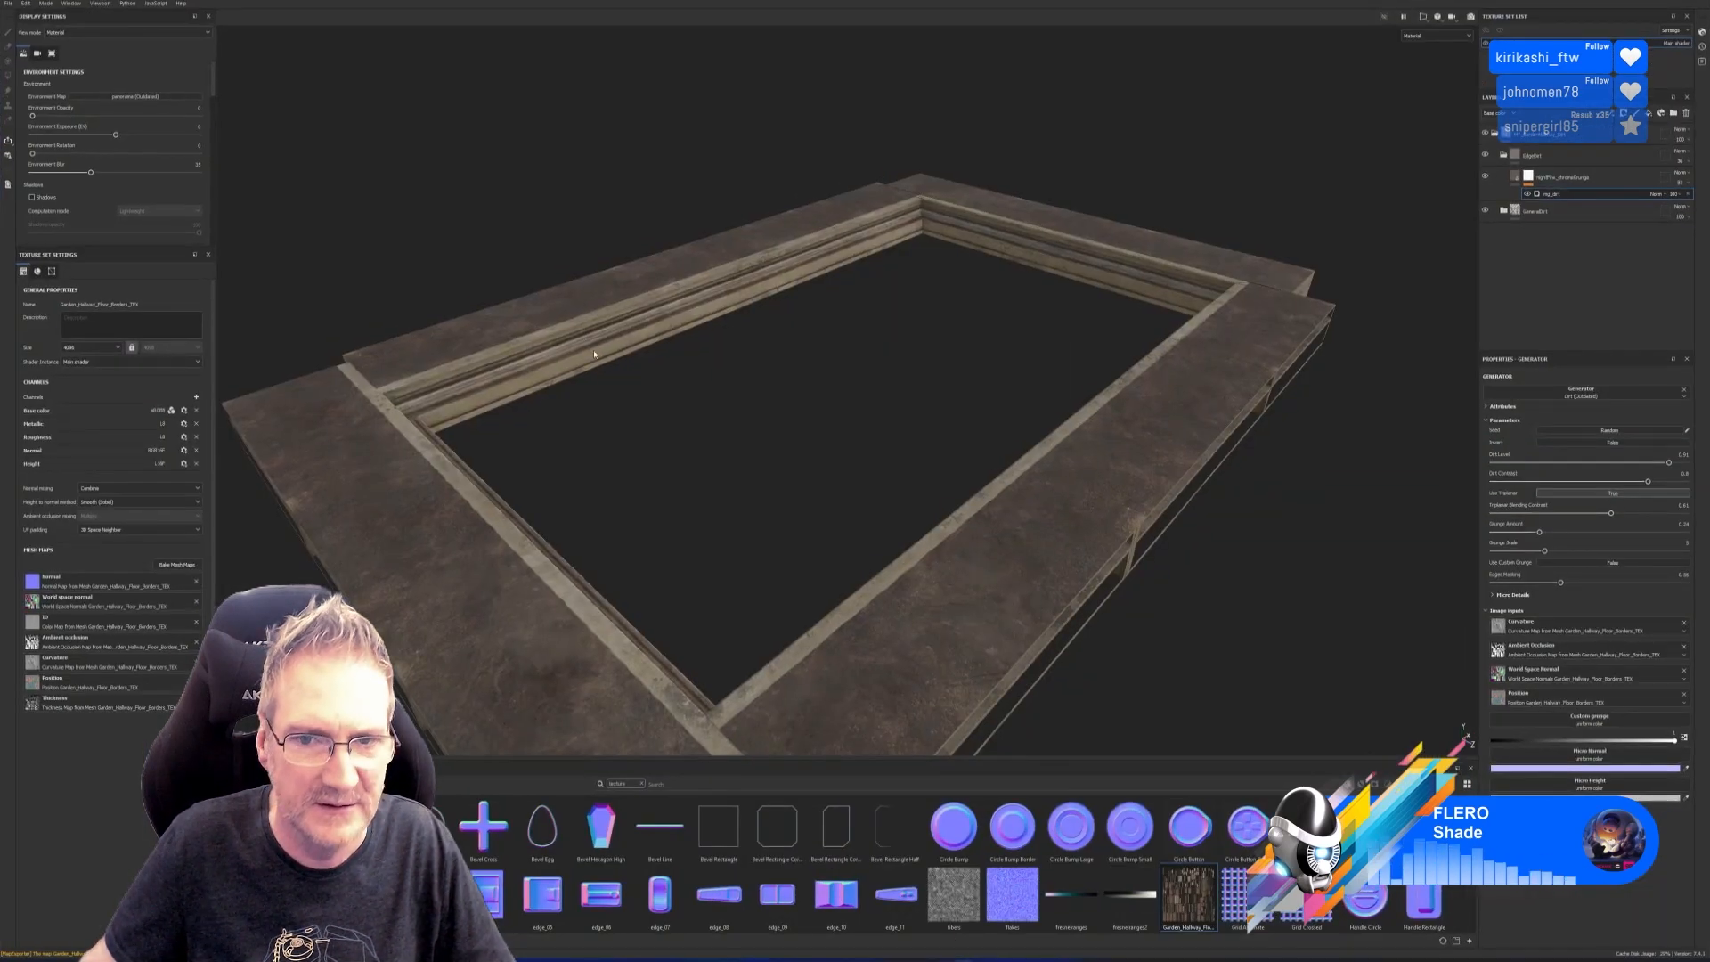
left_click(8, 3)
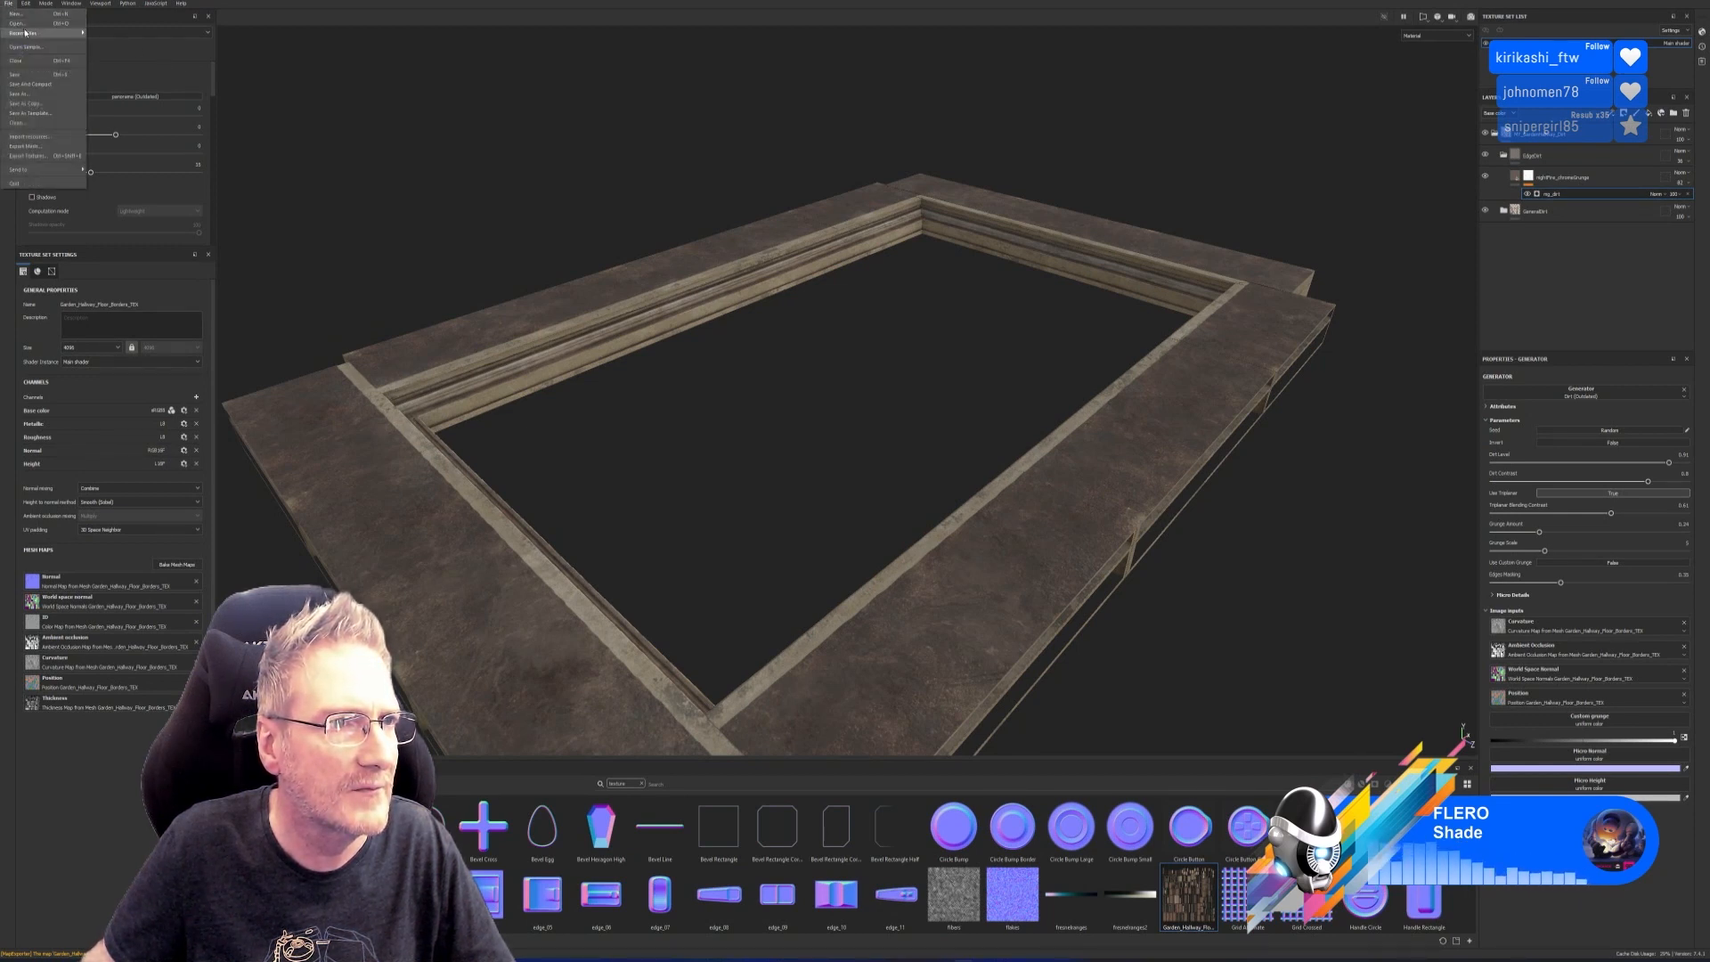
left_click(23, 77)
Create a new project from the Garden_Hallway_RoofBeams FBX mesh with a document resolution of 4096.
left_click(8, 4)
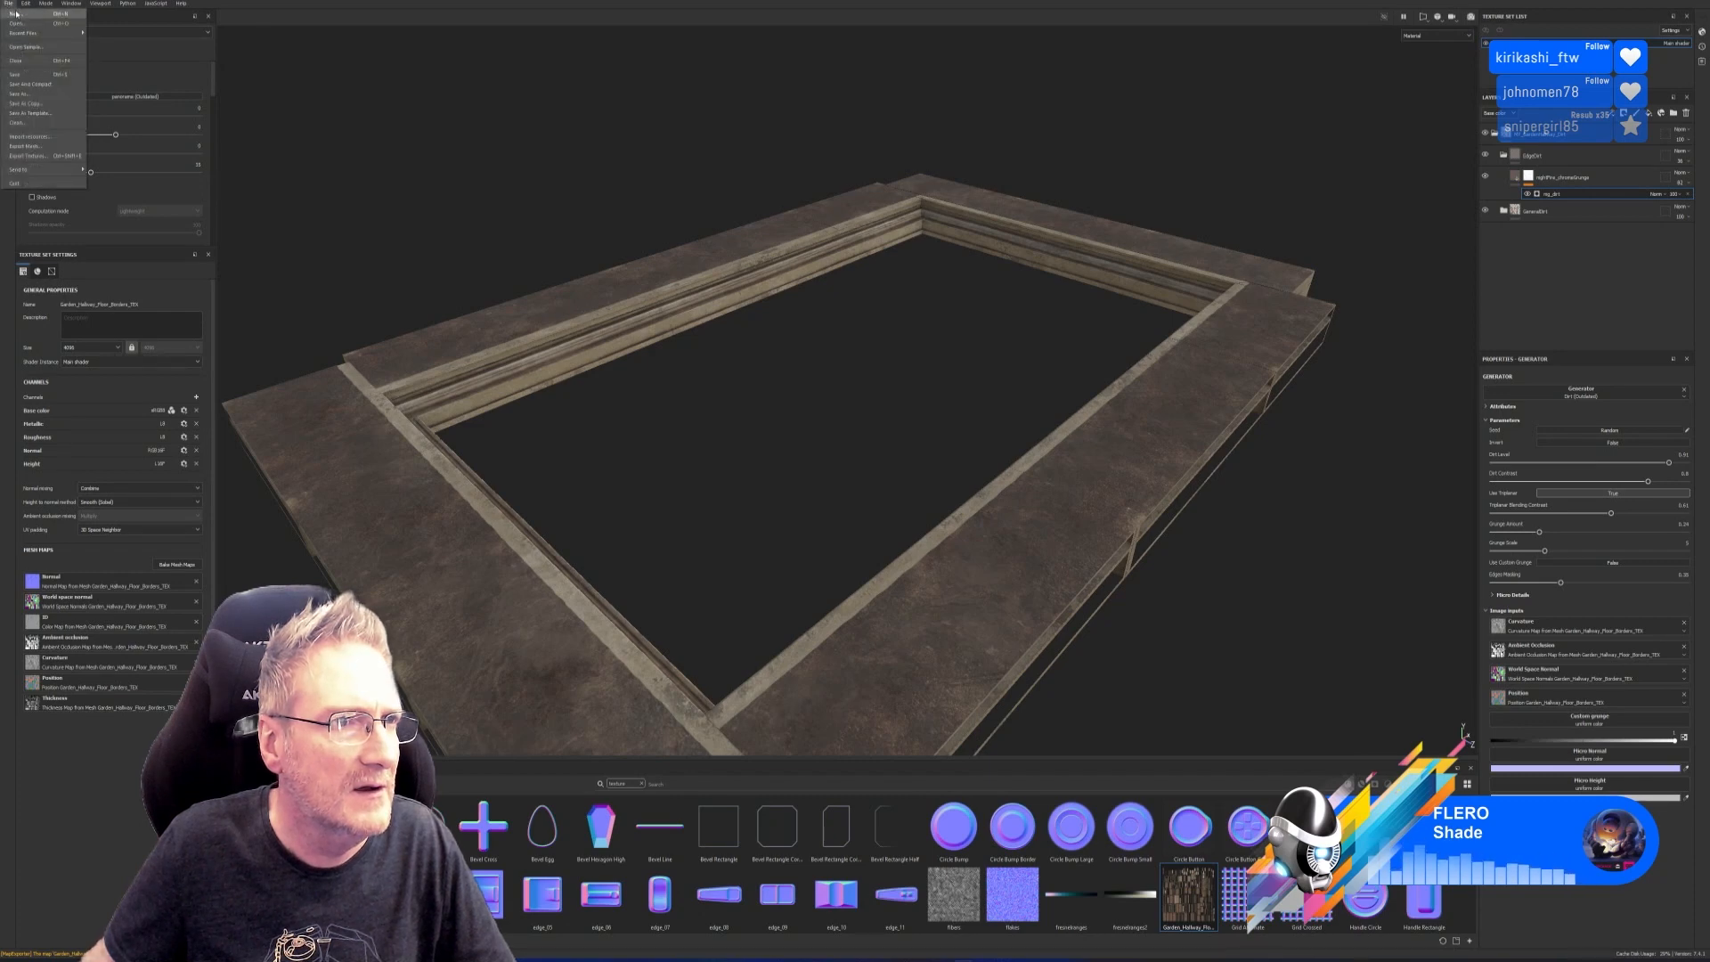
left_click(16, 13)
left_click(934, 380)
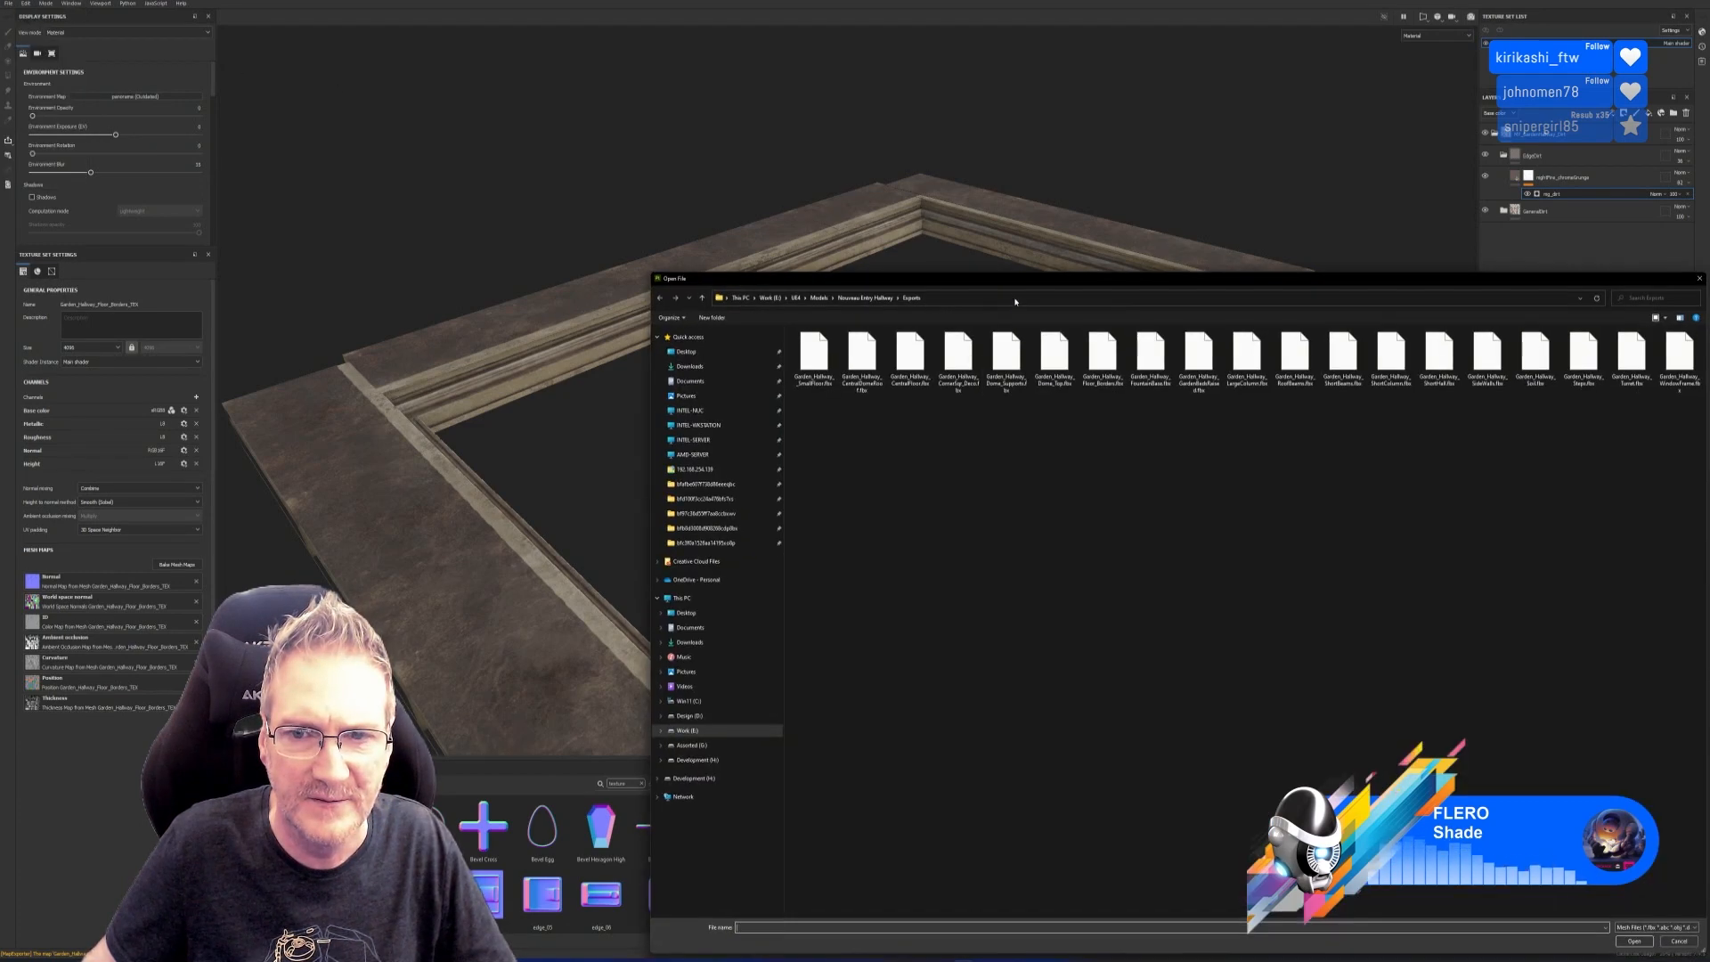
left_click_drag(872, 249, 696, 196)
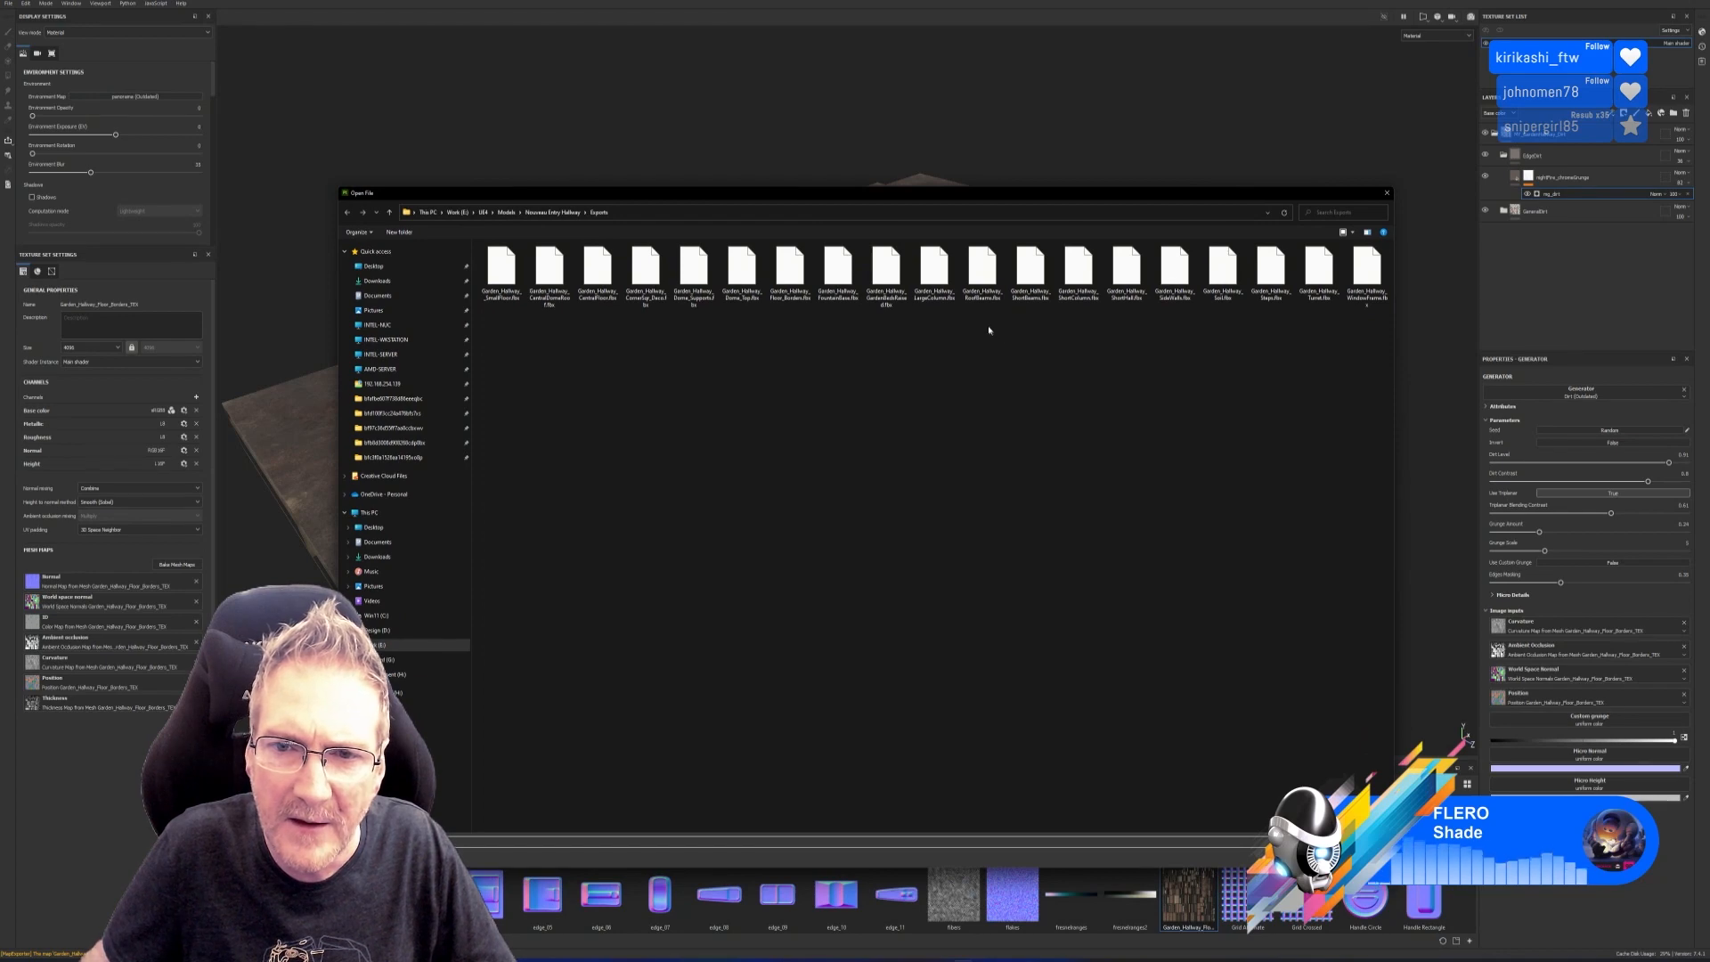
double_click(979, 272)
left_click(813, 402)
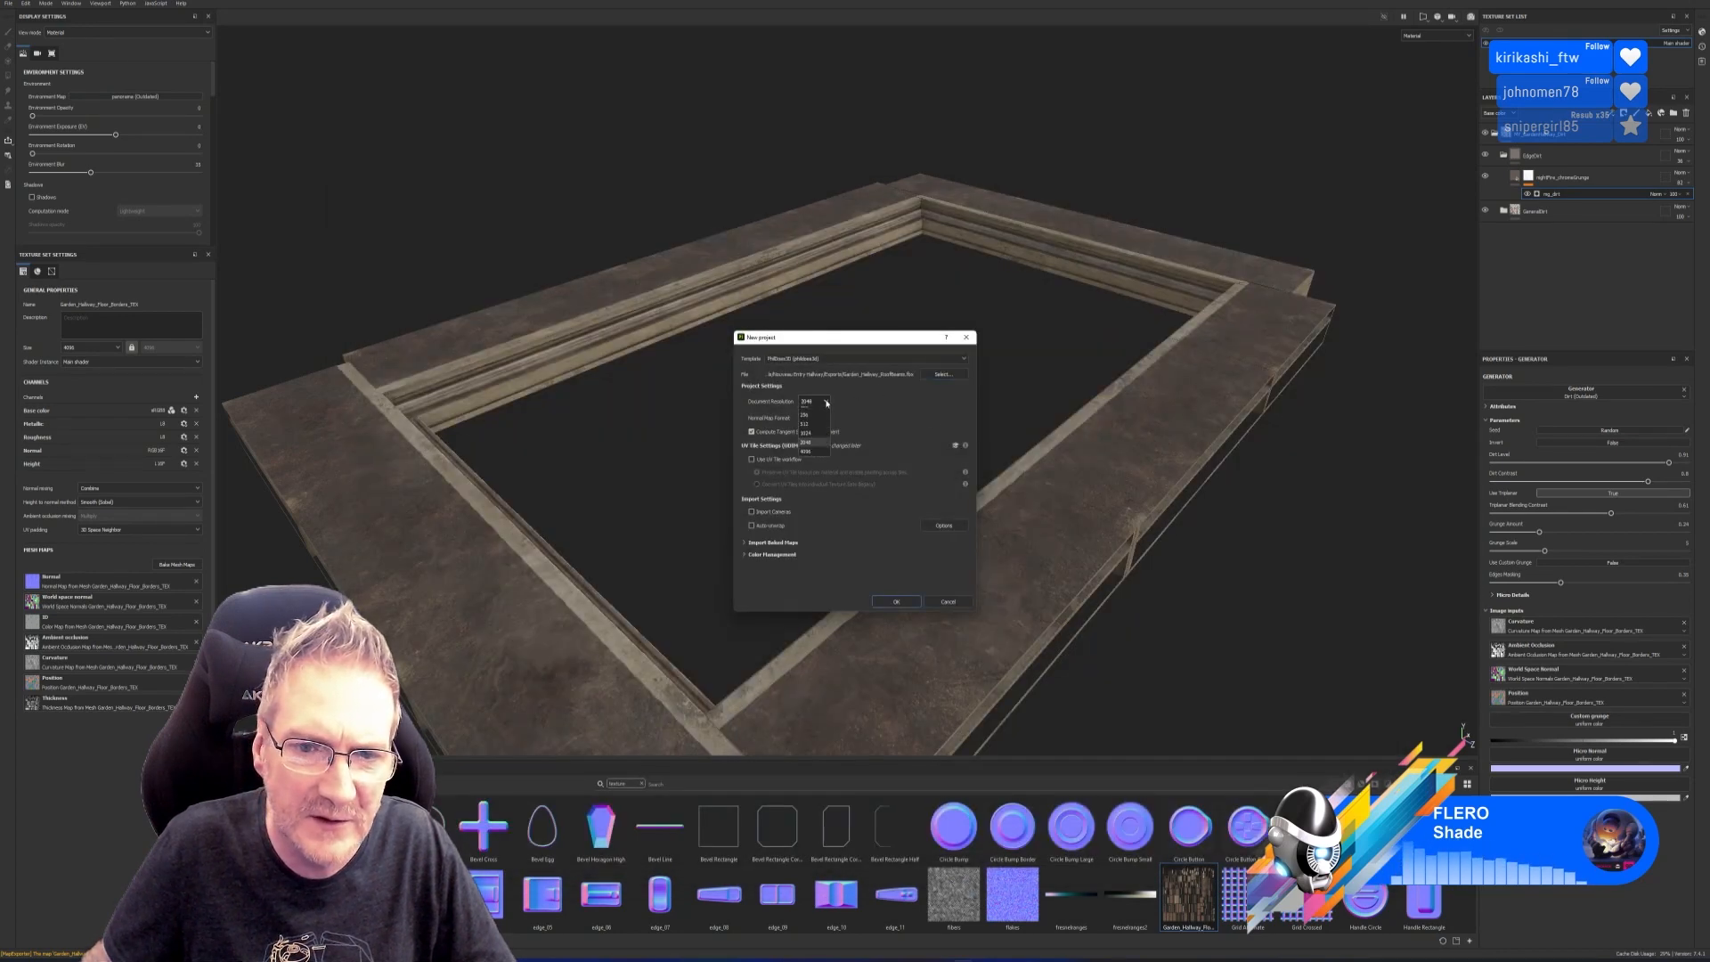
left_click(813, 450)
left_click(896, 601)
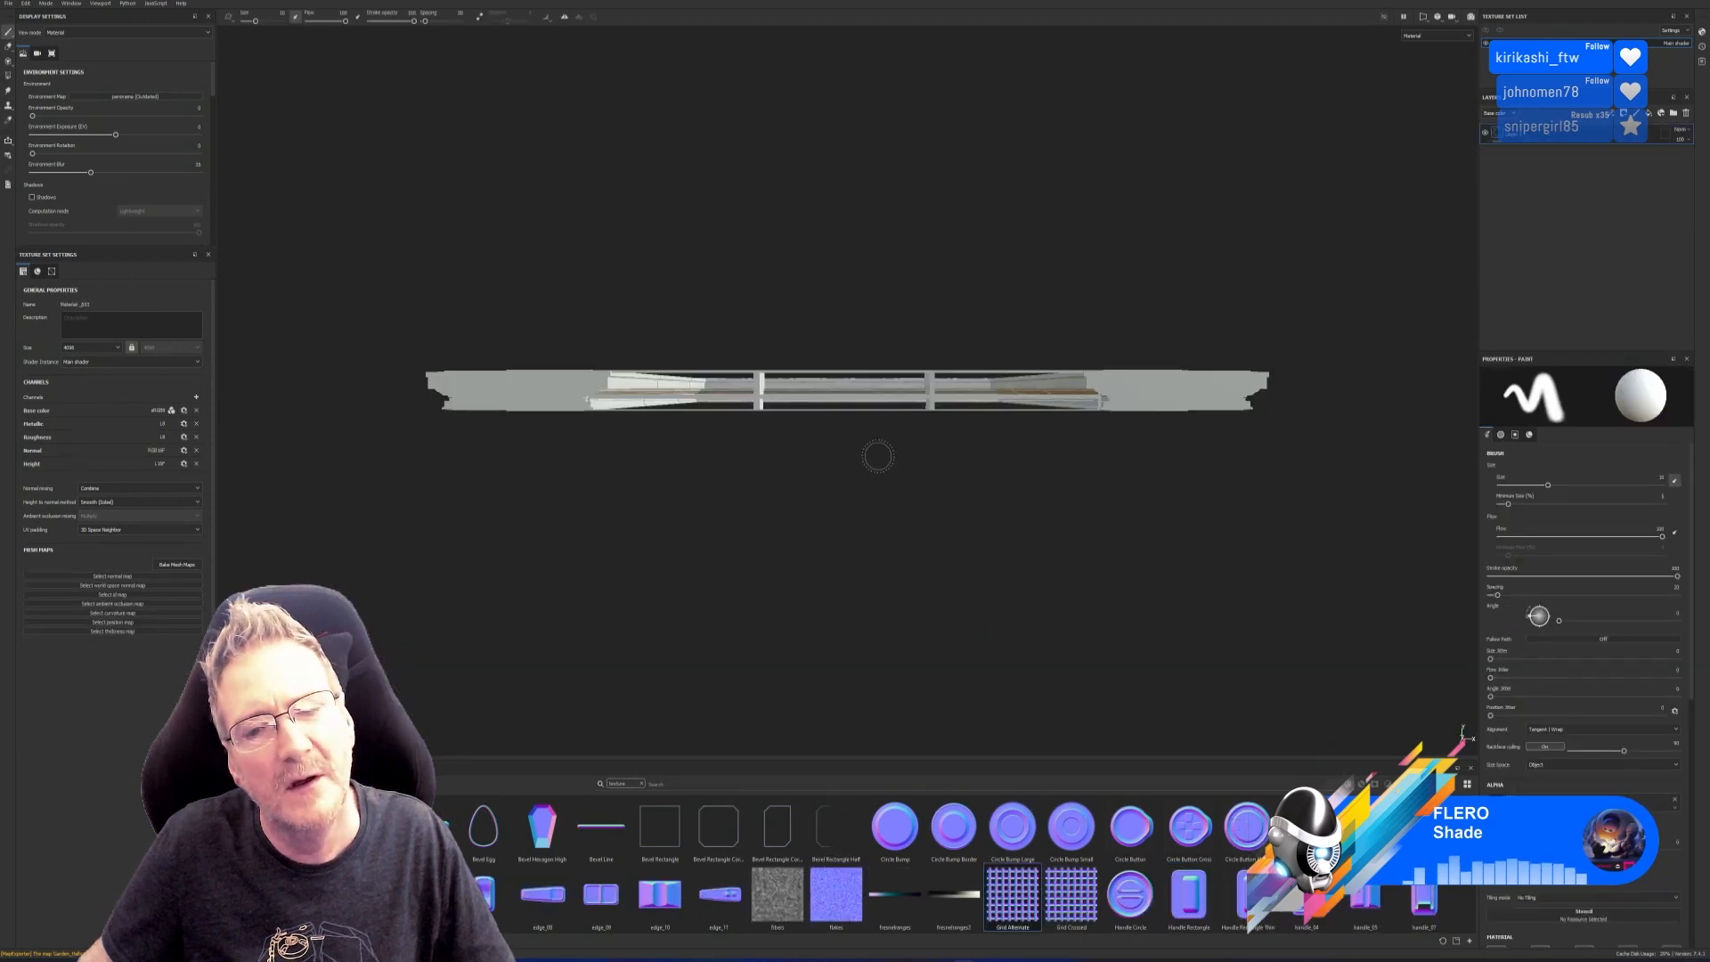
Rename the mesh's texture set to Garden_Hallway_RoofBeams_TEX.
left_click_drag(926, 514, 1102, 526, "alt")
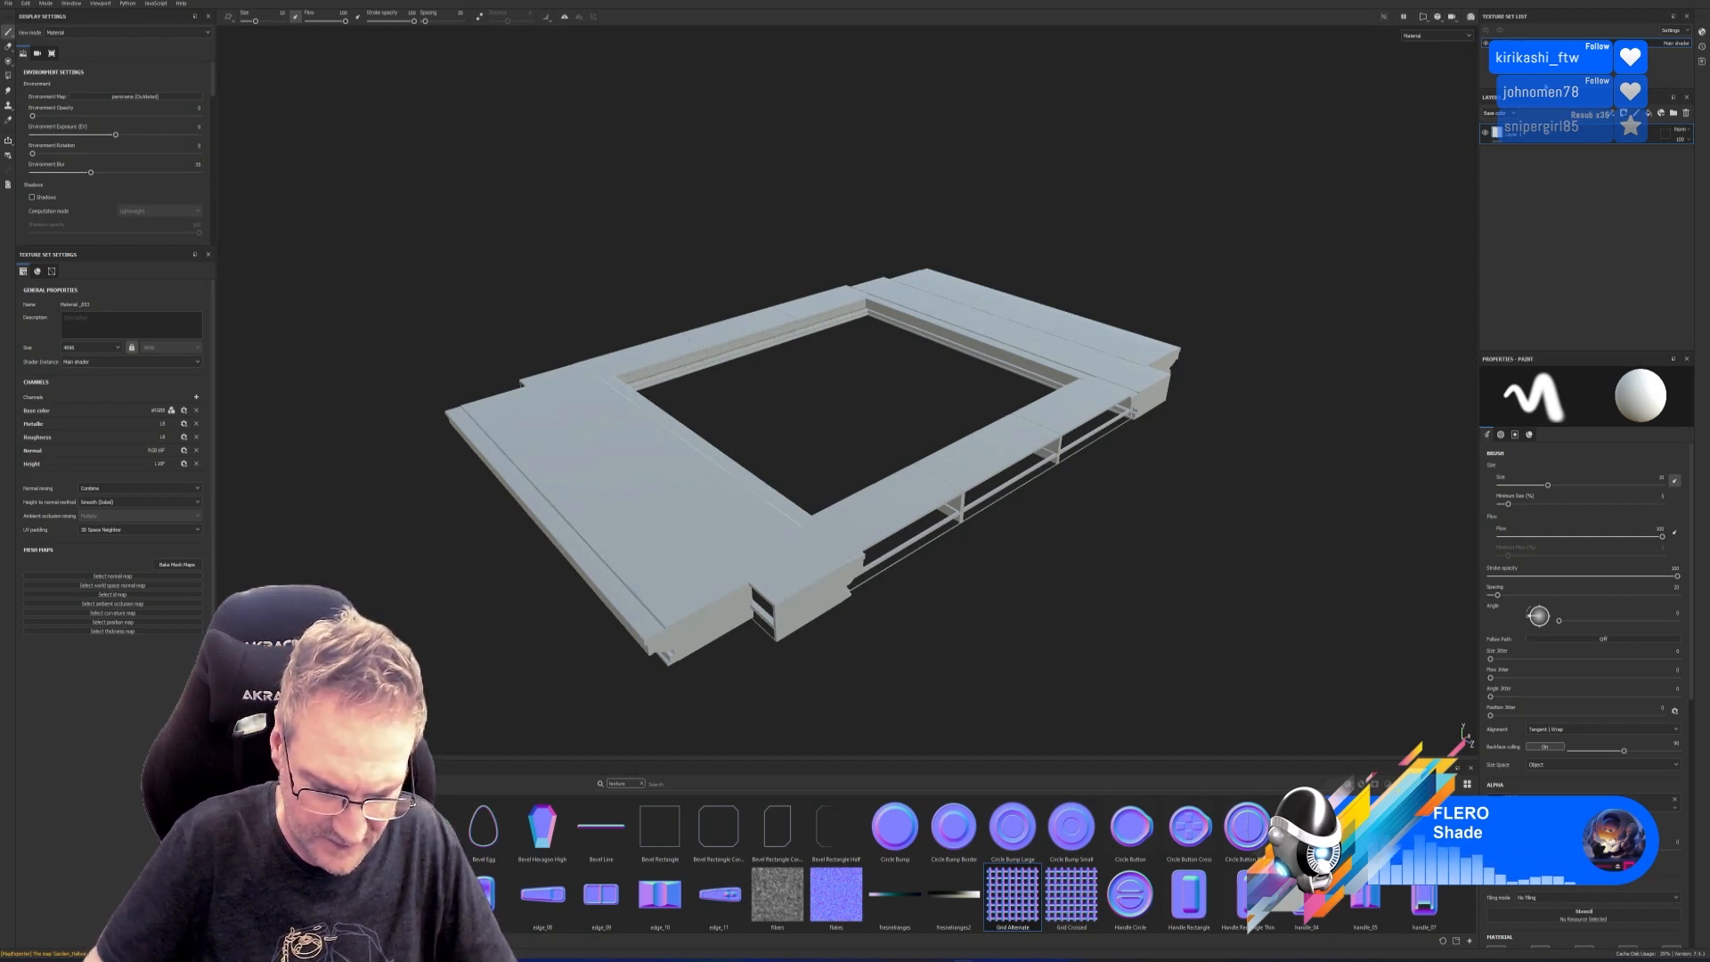
key("Return")
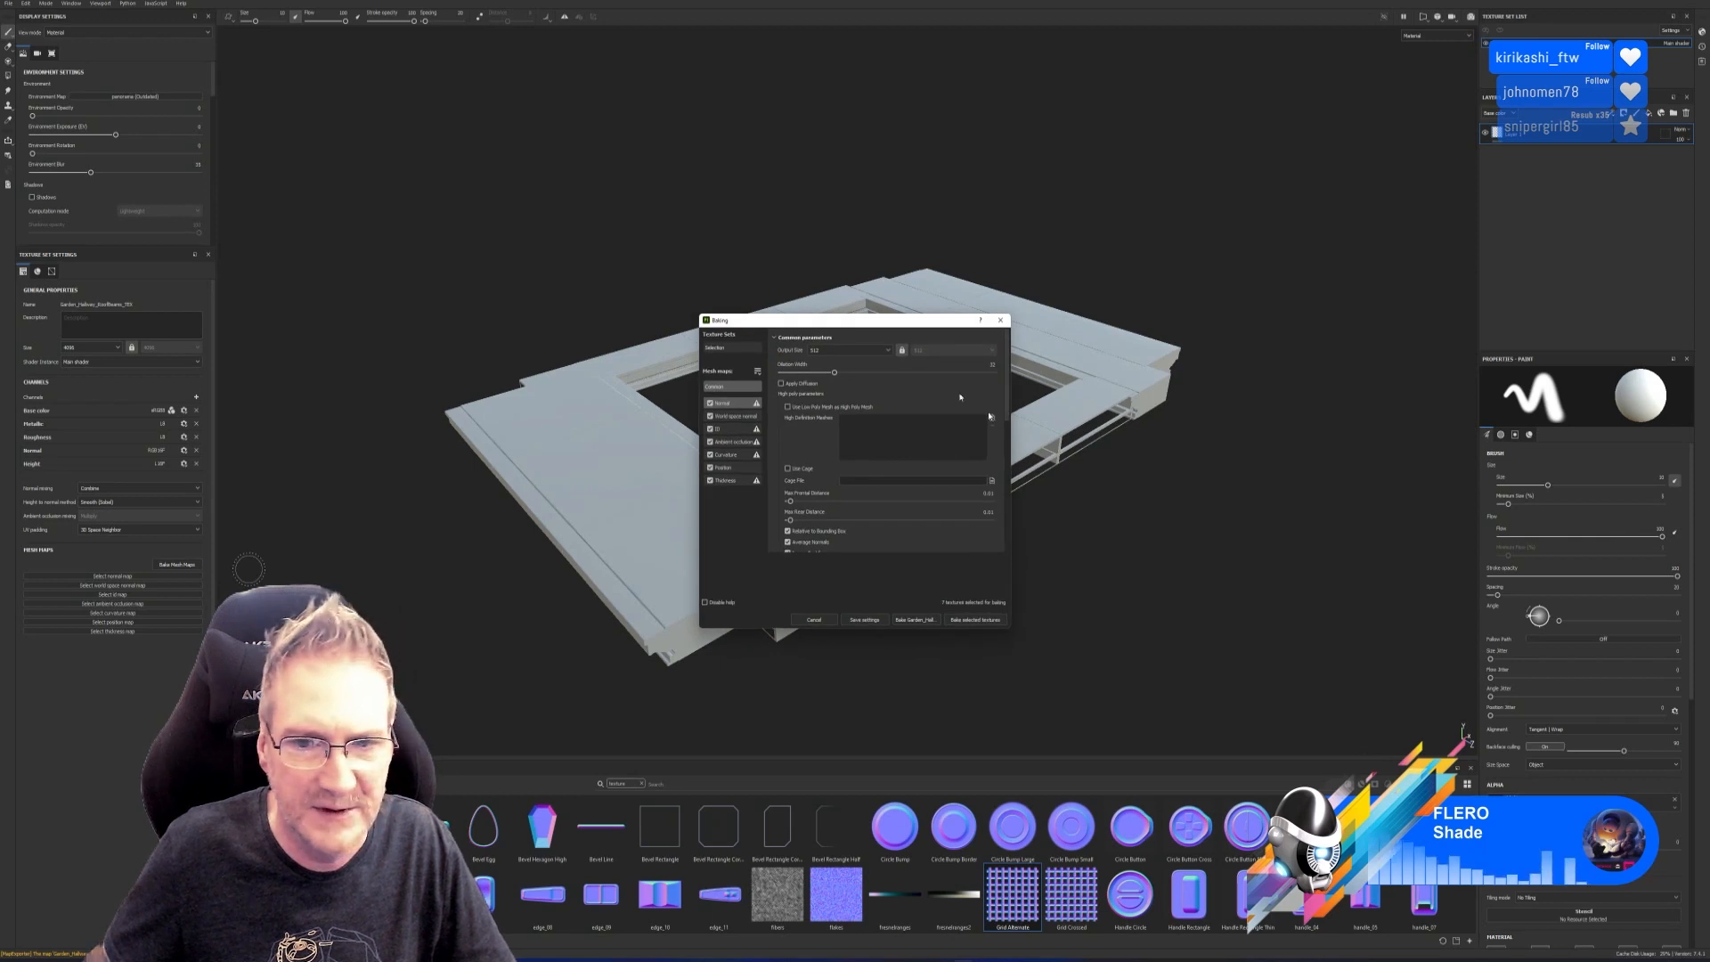
Bake all the selected mesh maps for the roof beams at an output size of 4096.
left_click(844, 351)
left_click(817, 420)
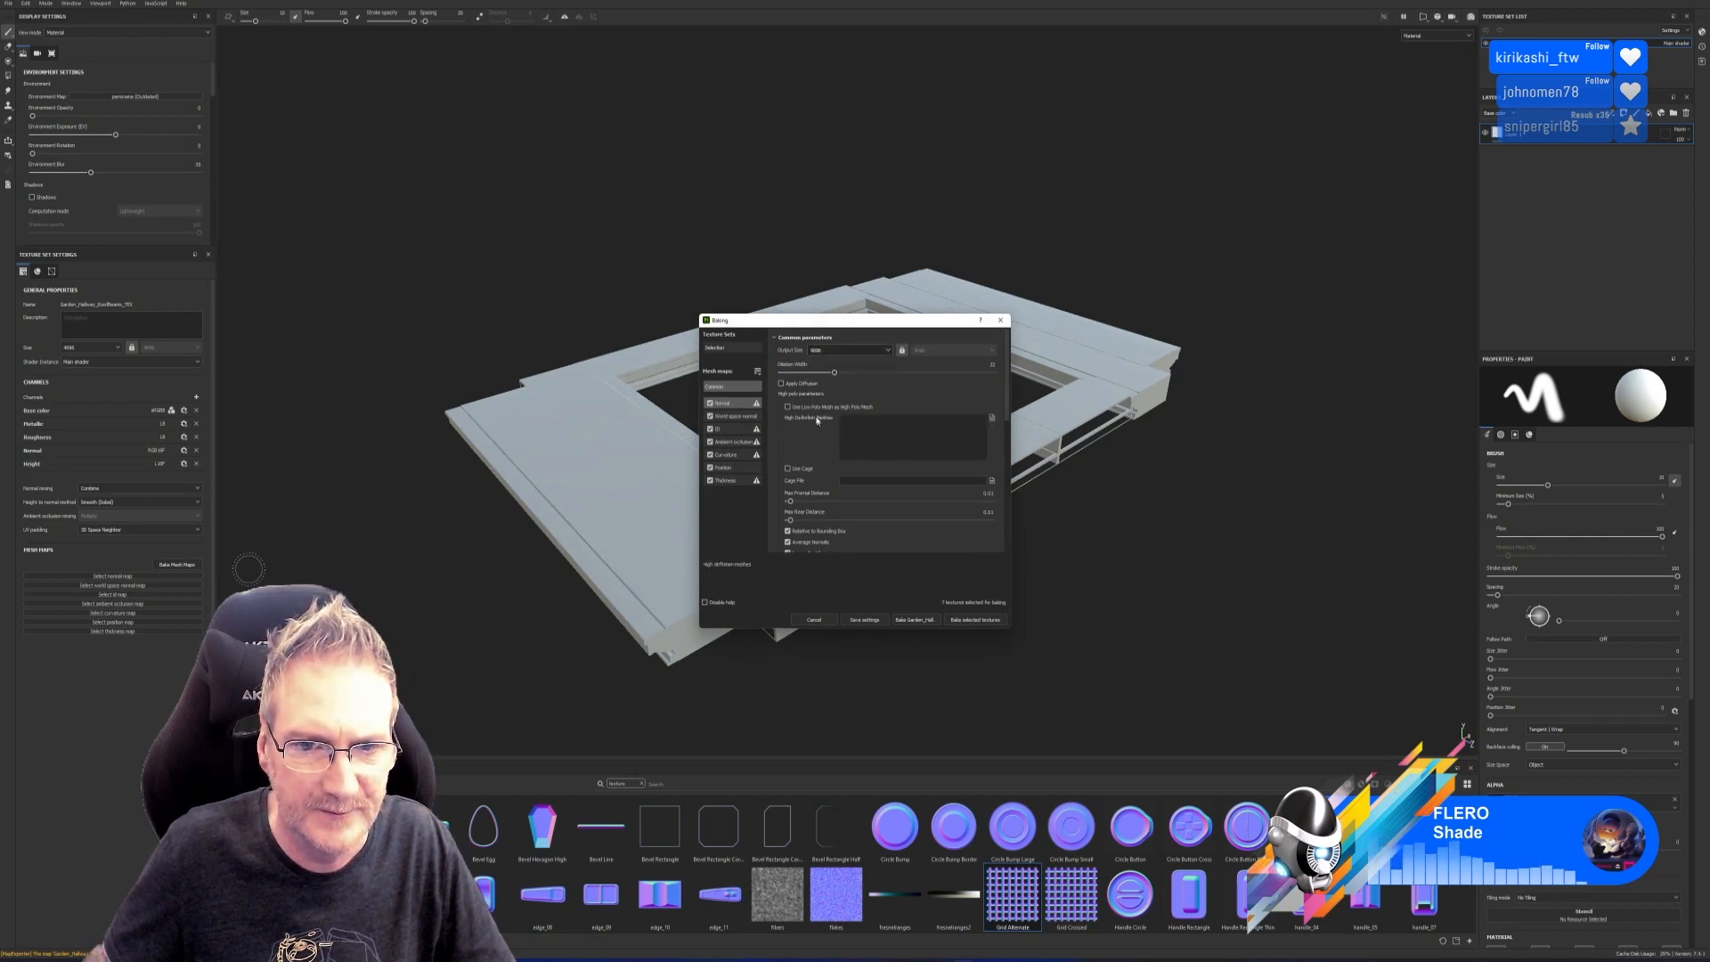
left_click(975, 619)
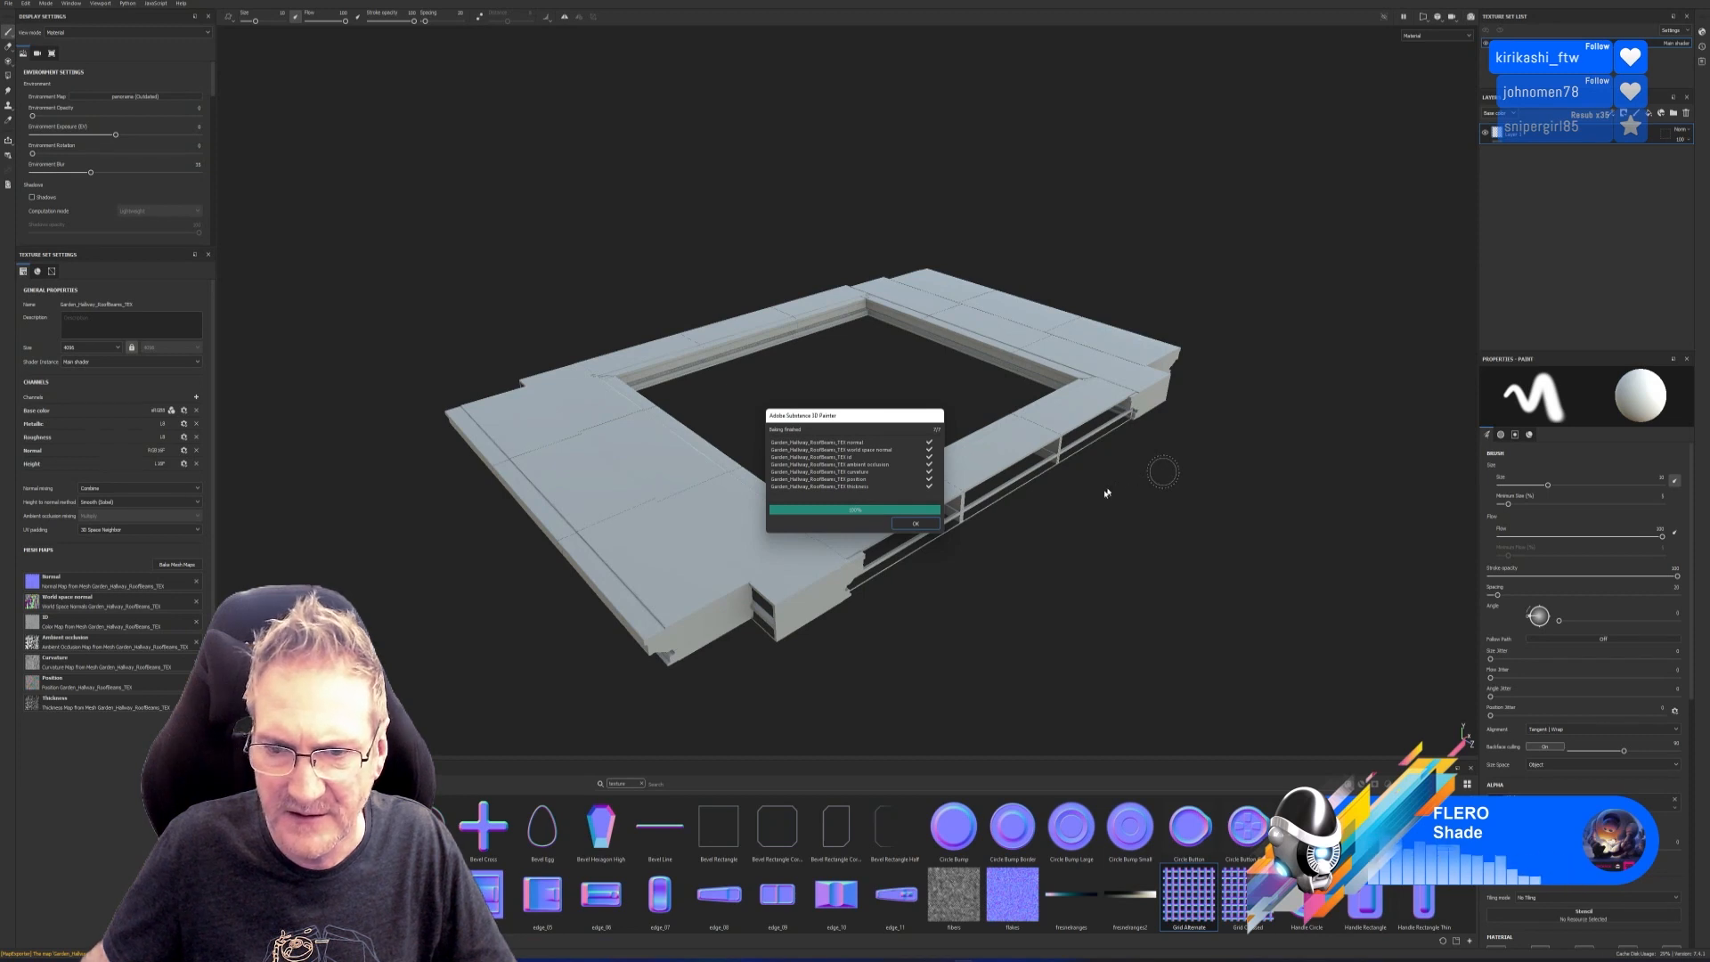
left_click(916, 524)
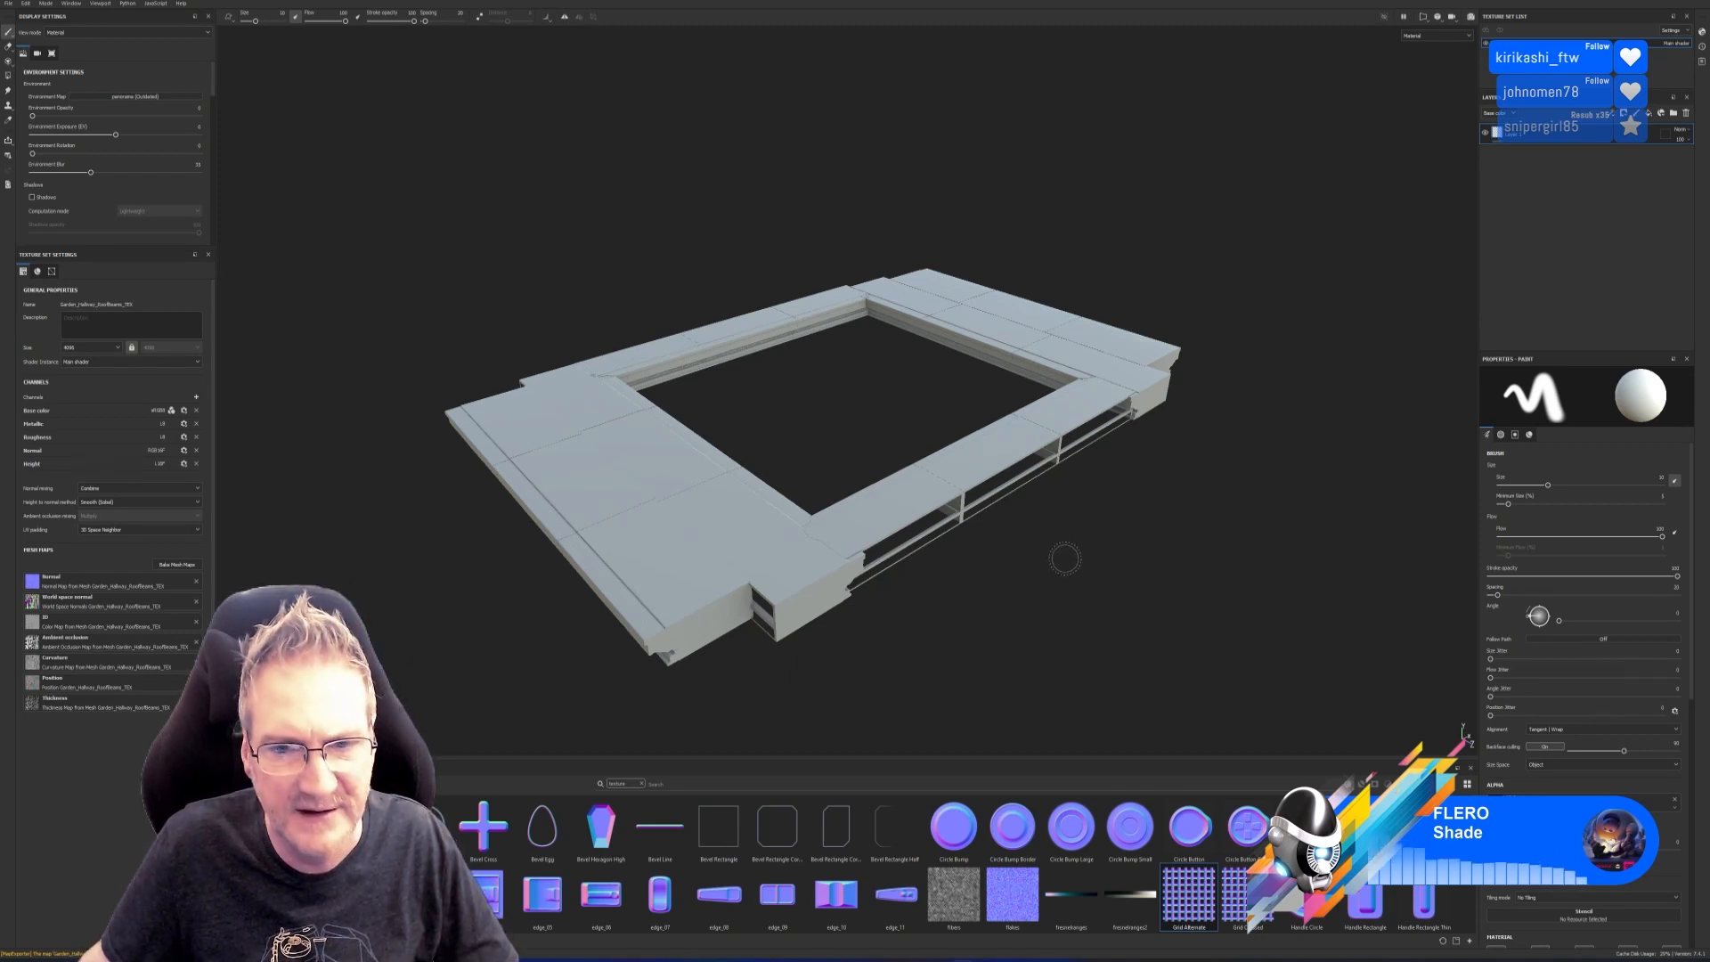
Find the MY_GardenHallway smart material, apply it to the roof beams, and delete the default Layer 1.
mouse_move(1065, 553)
left_mouse_down("alt")
mouse_move(1028, 396)
mouse_move(1054, 553)
left_mouse_up("alt")
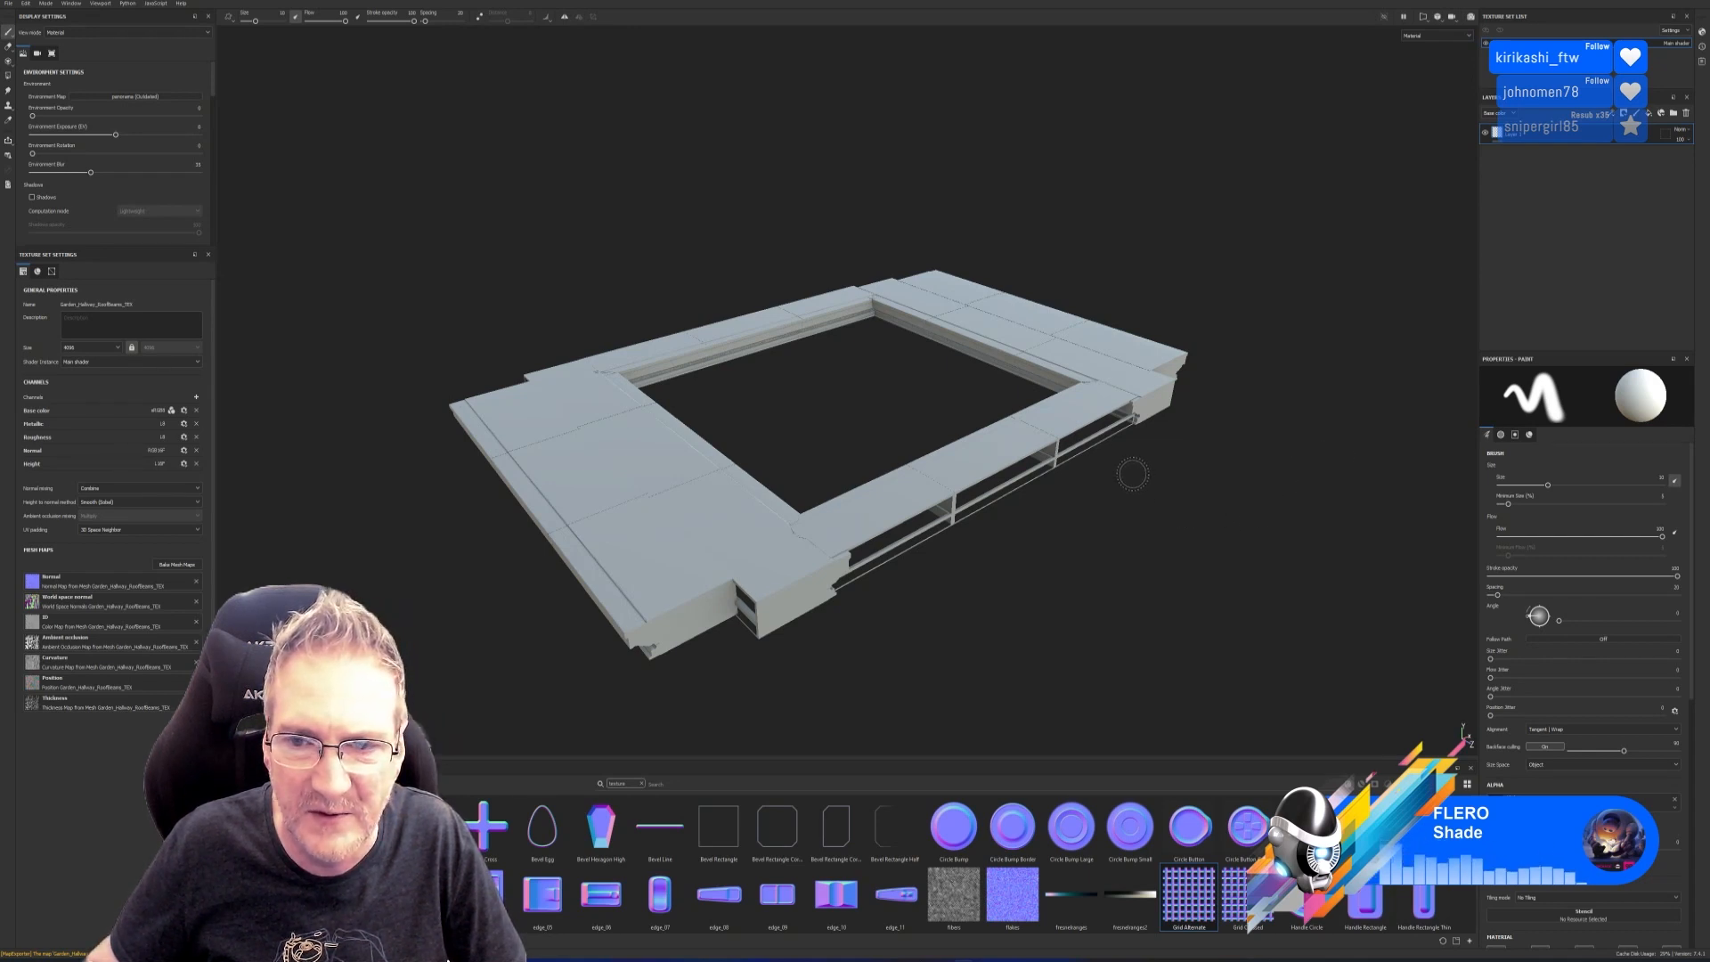
mouse_move(1153, 498)
left_mouse_down("alt")
mouse_move(1157, 584)
mouse_move(1149, 553)
left_mouse_up("alt")
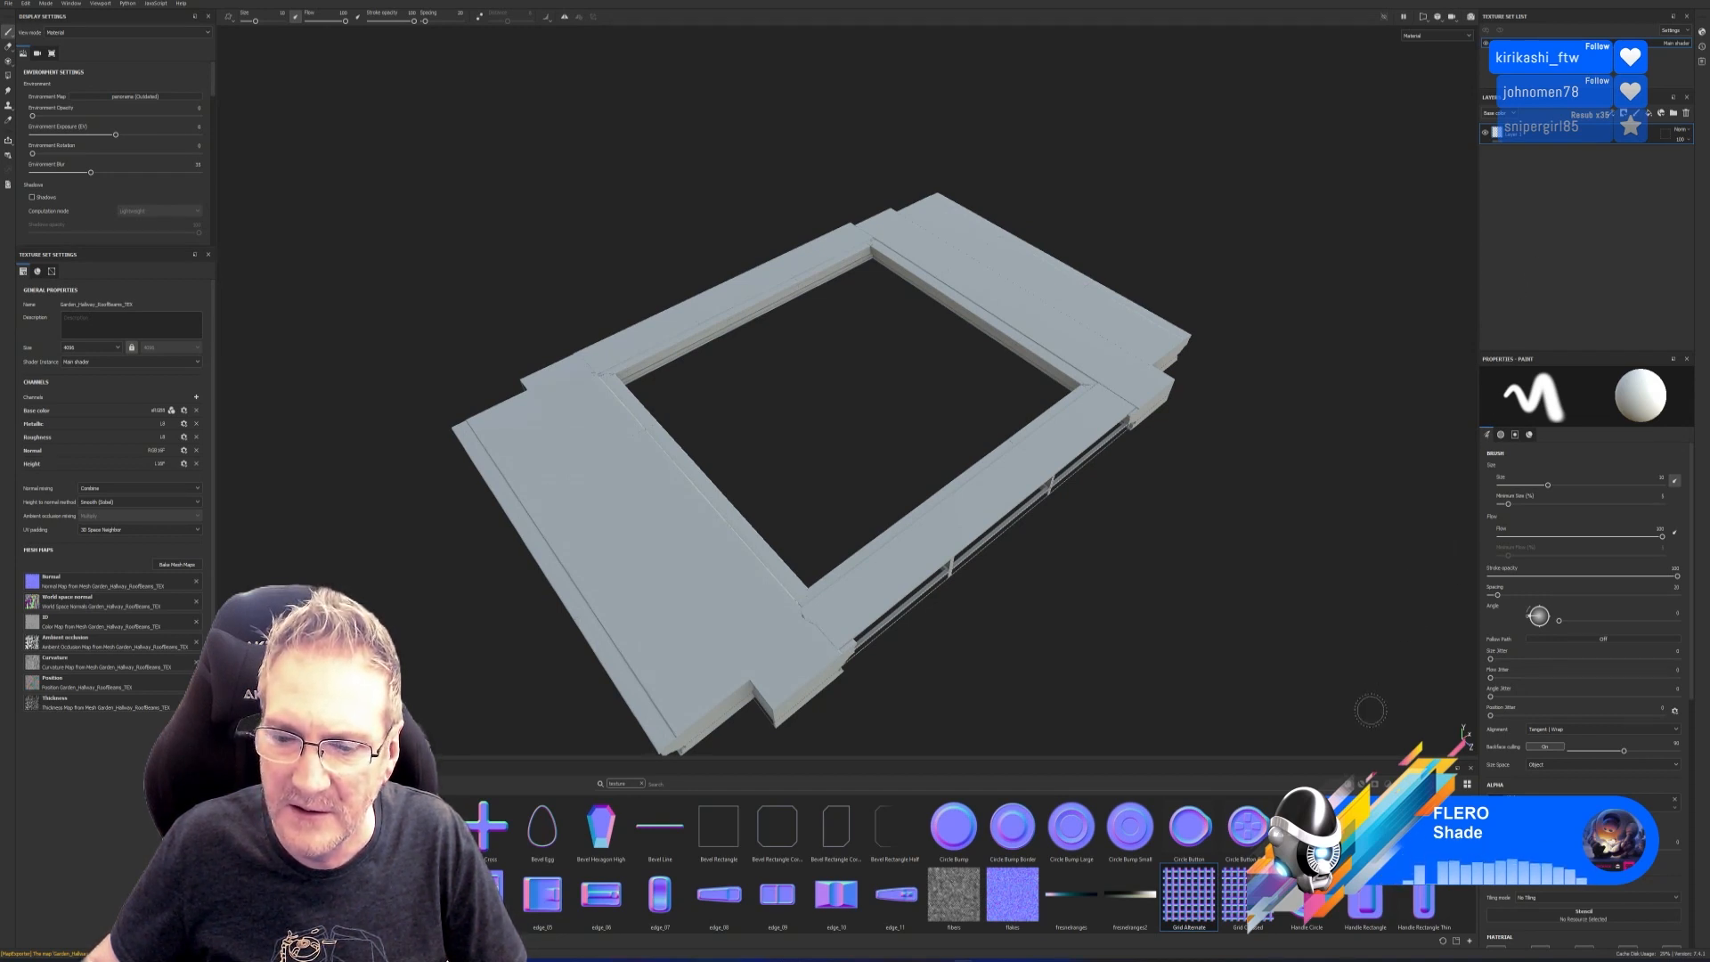
left_click(641, 785)
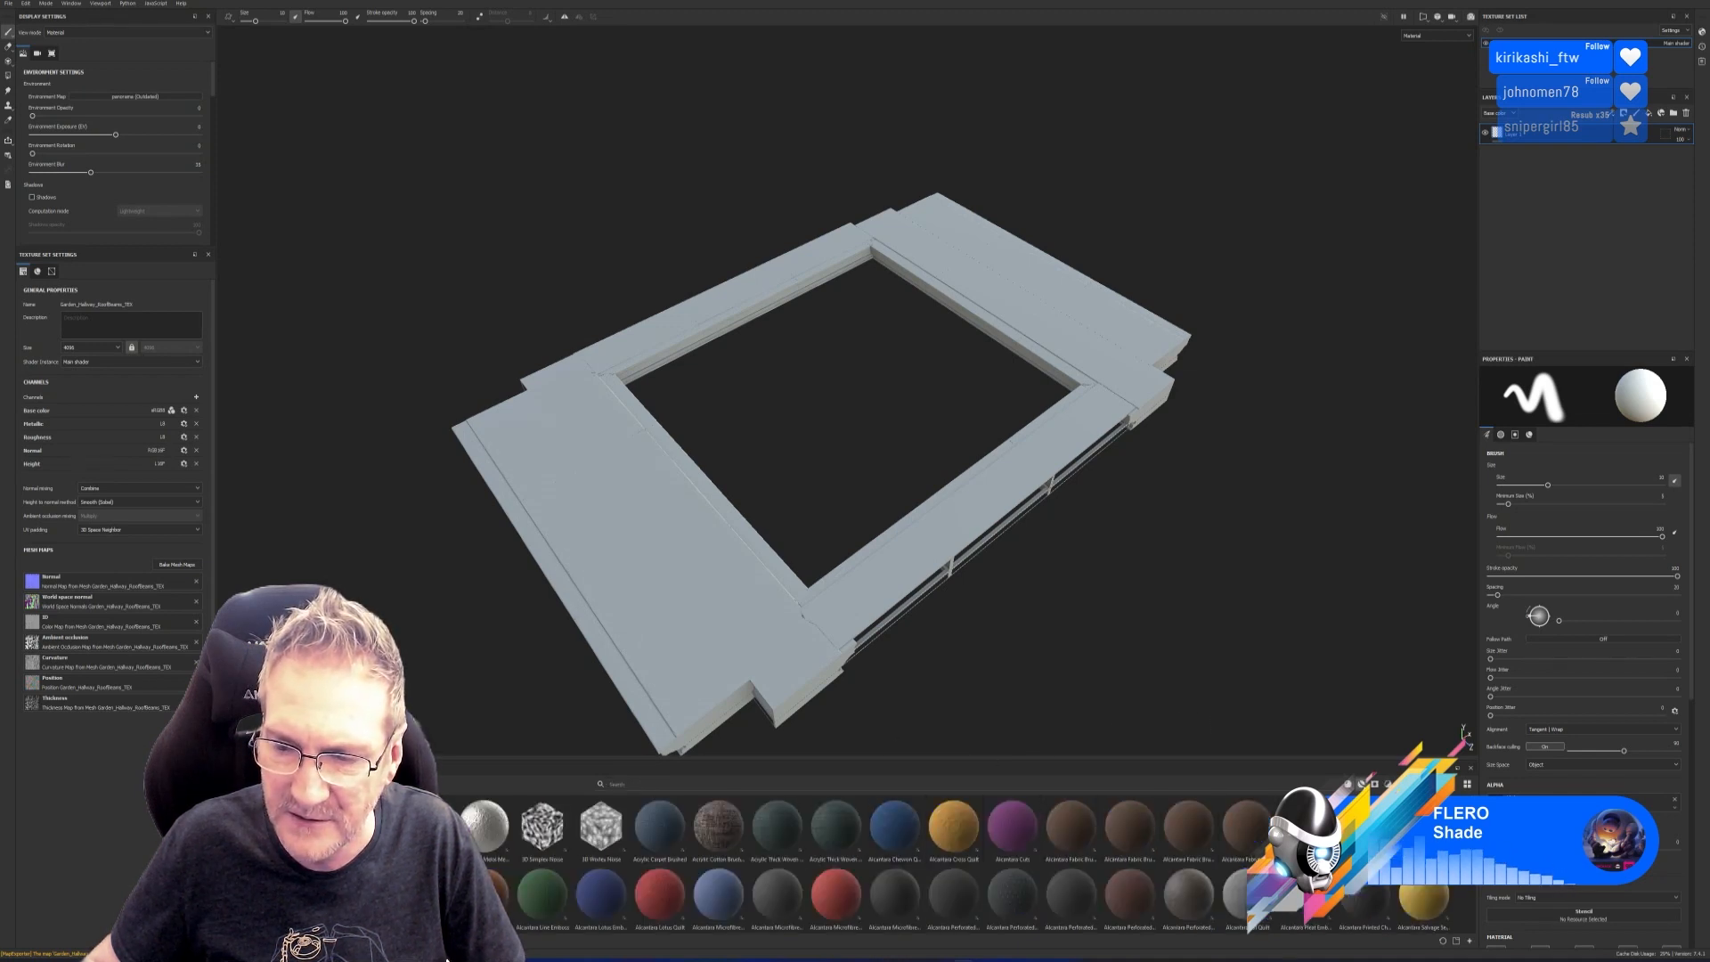
left_click(650, 784)
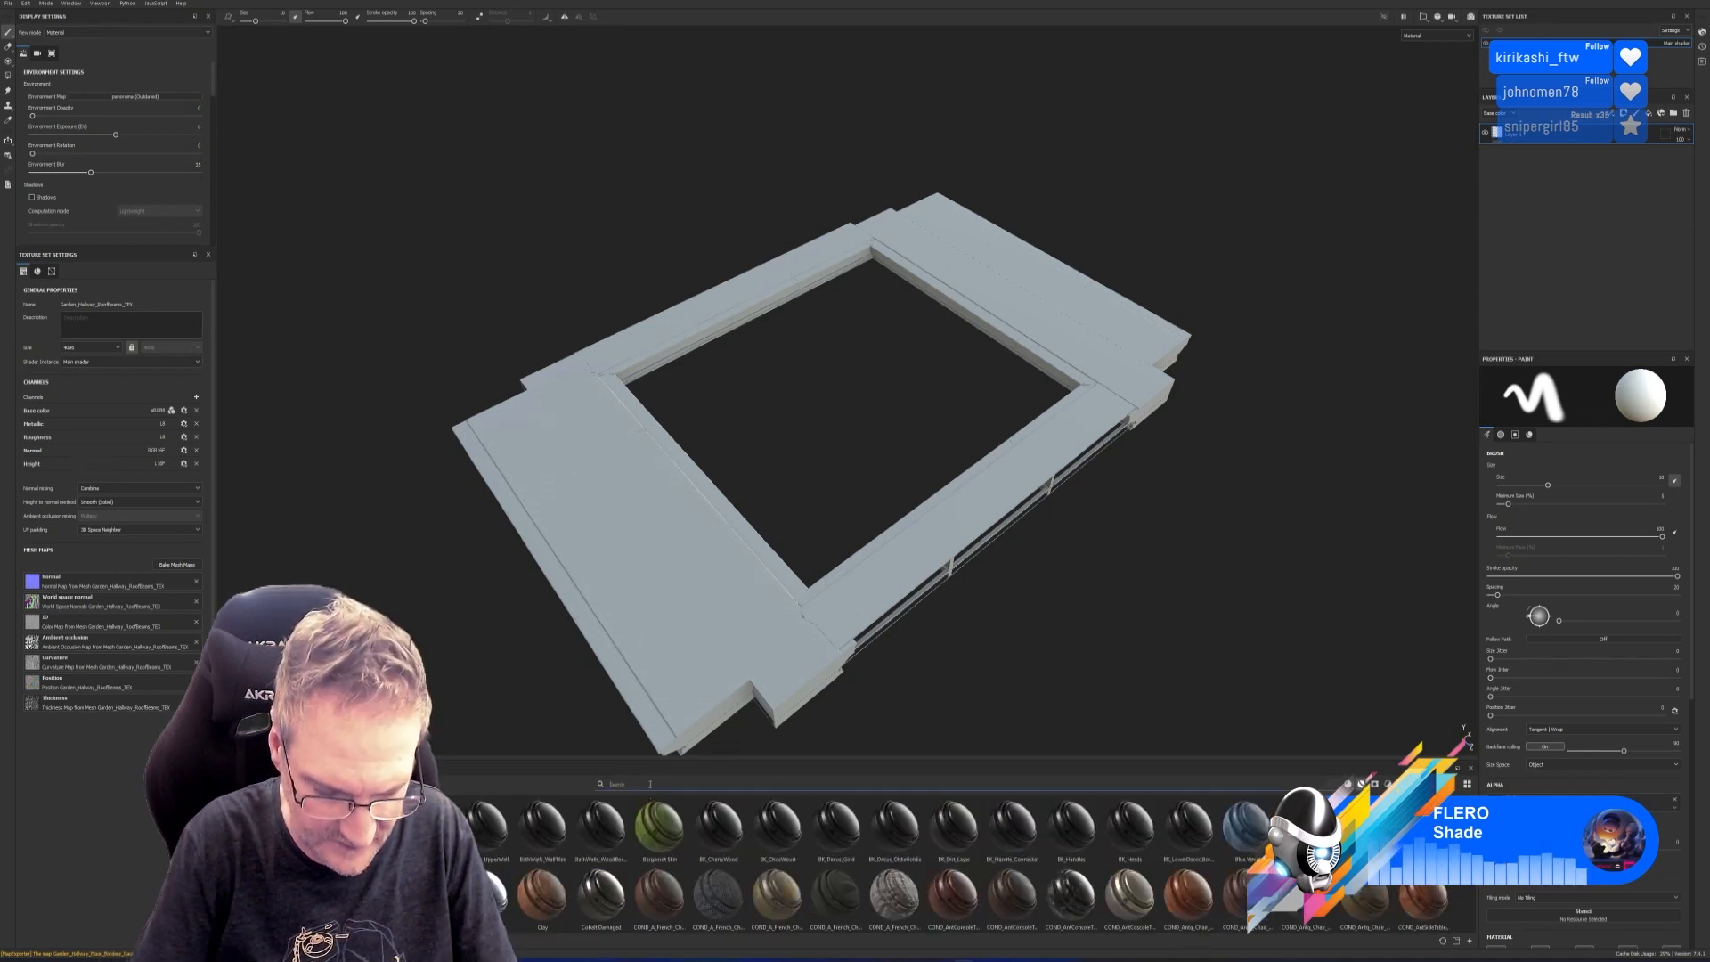
type("my")
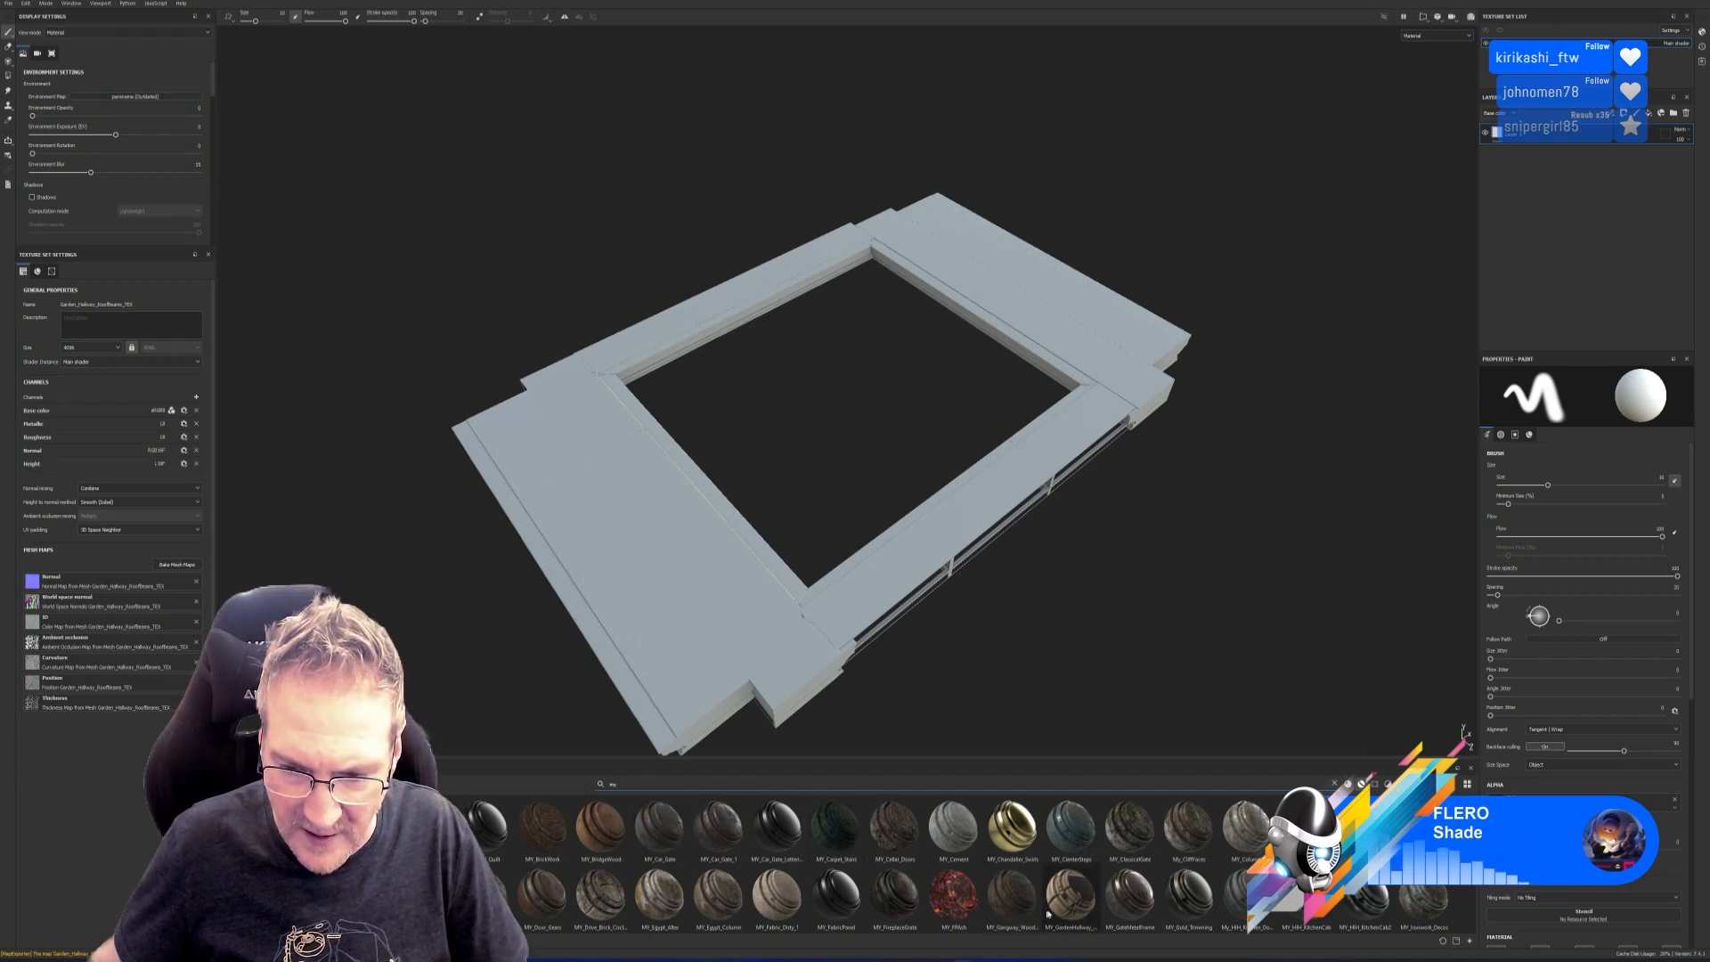
left_click_drag(1048, 914, 797, 655)
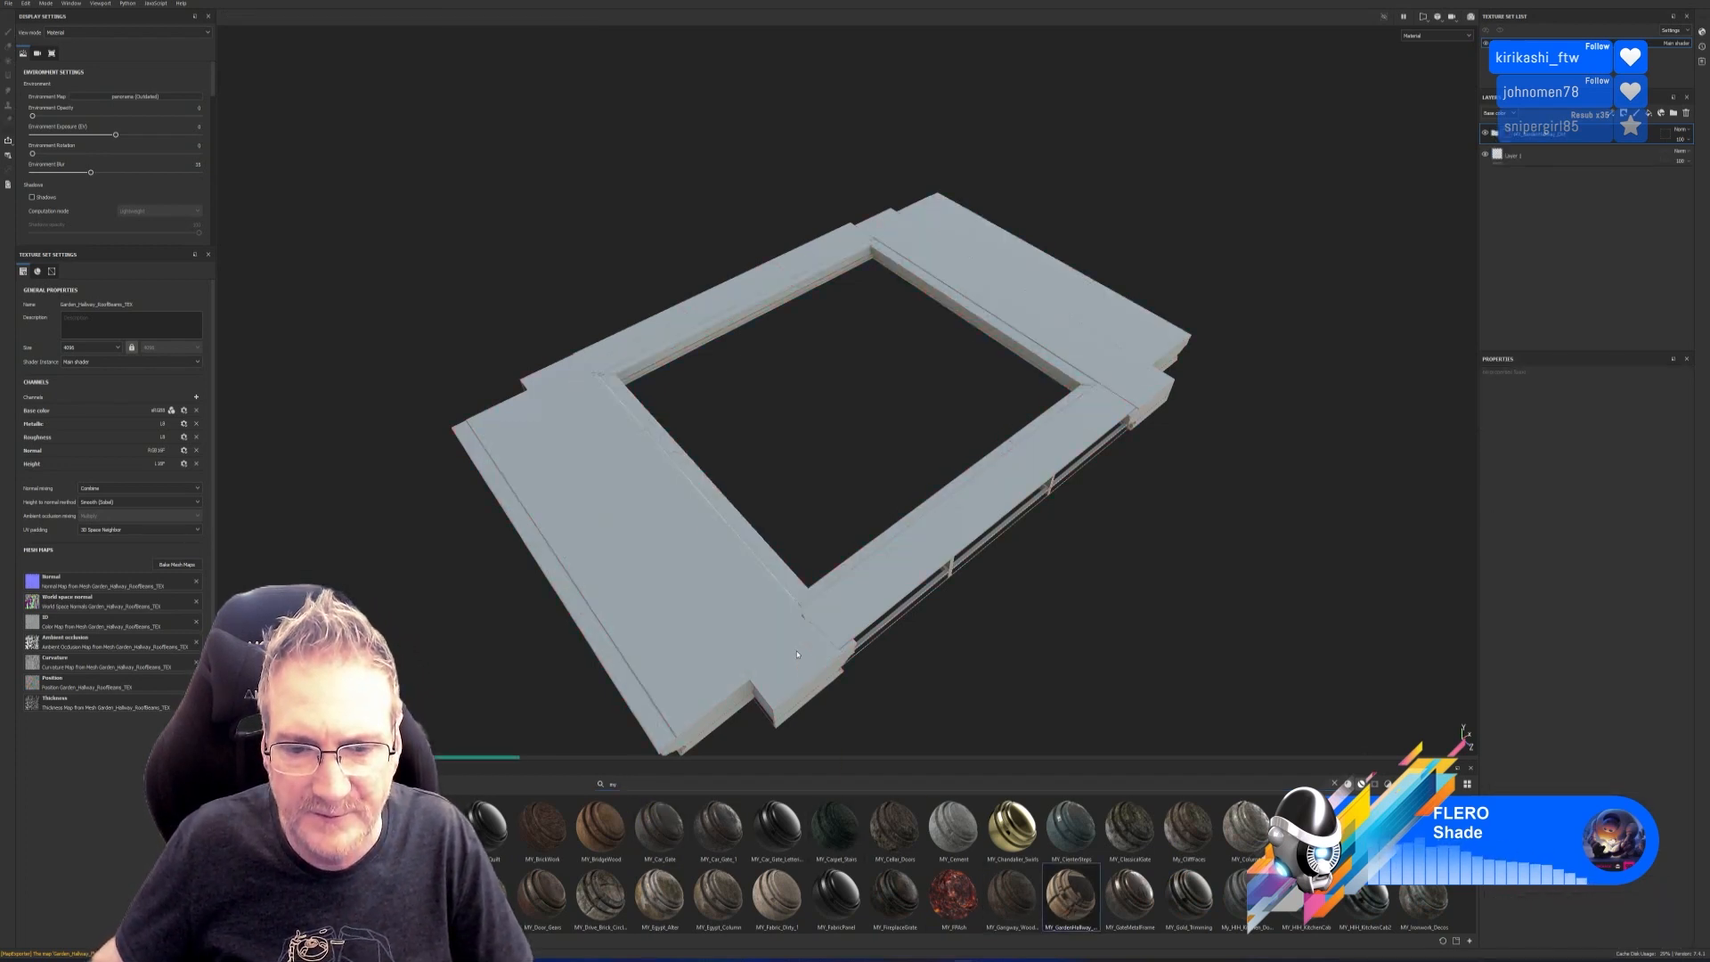
left_click(1527, 159)
key("Delete")
Expand the smart material and its lower folder, and select the fill effect of the bottom layer.
left_click(1493, 133)
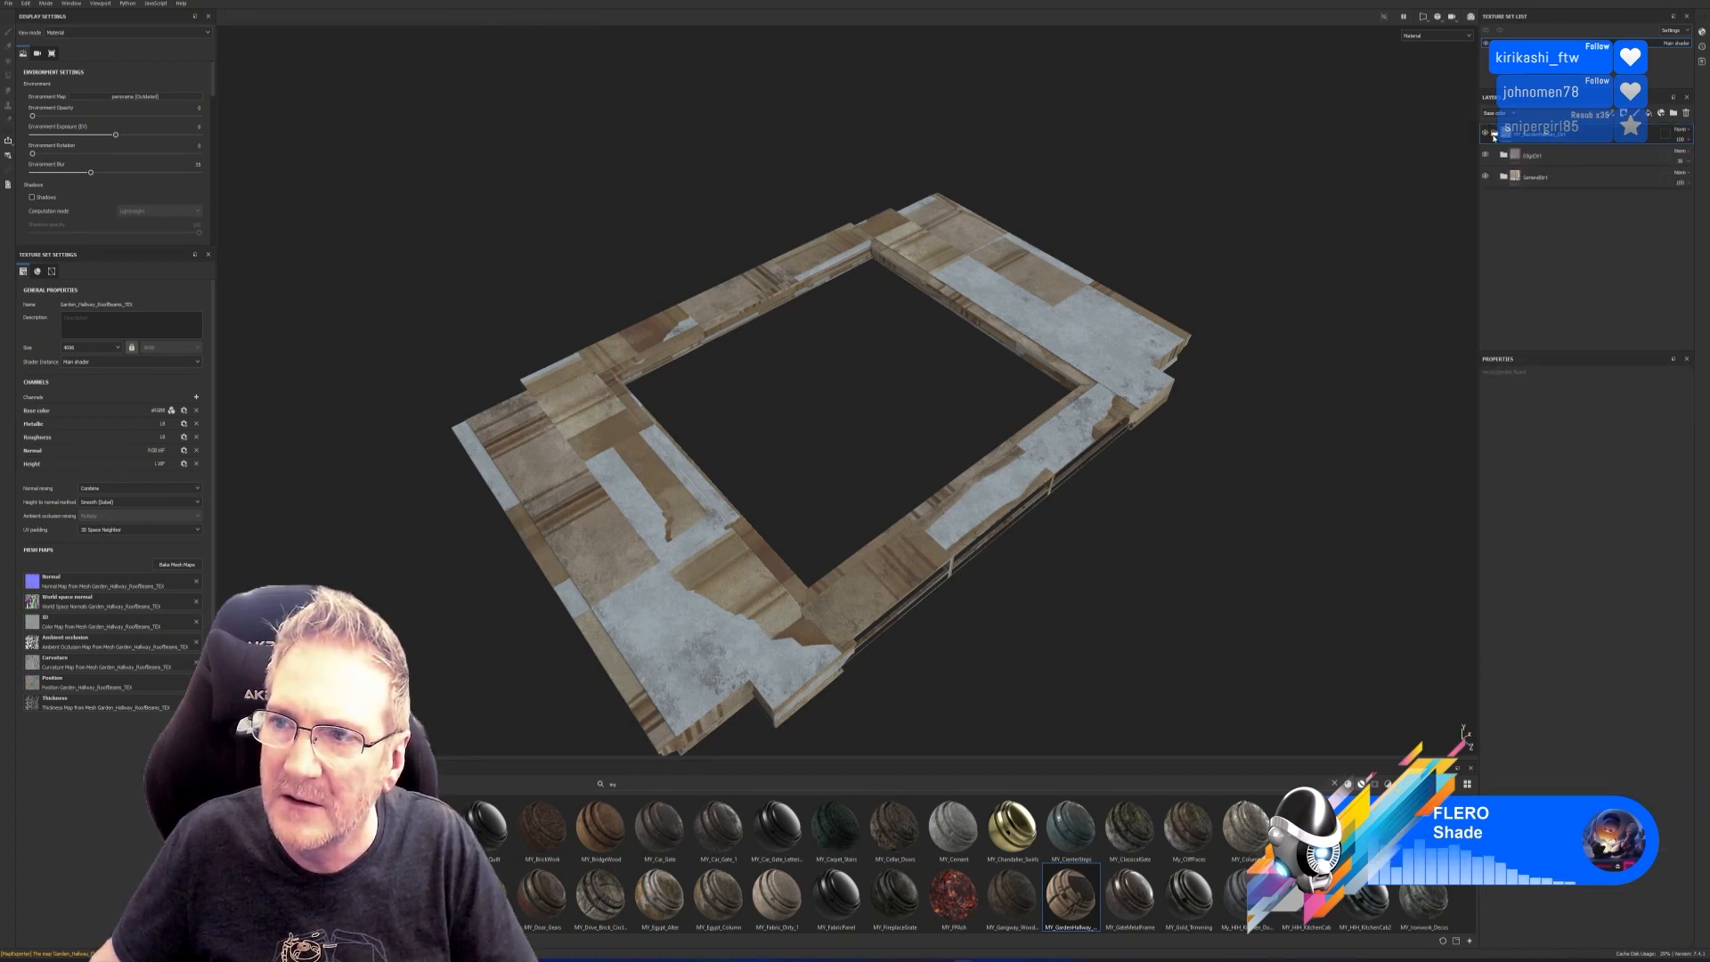
left_click(1502, 177)
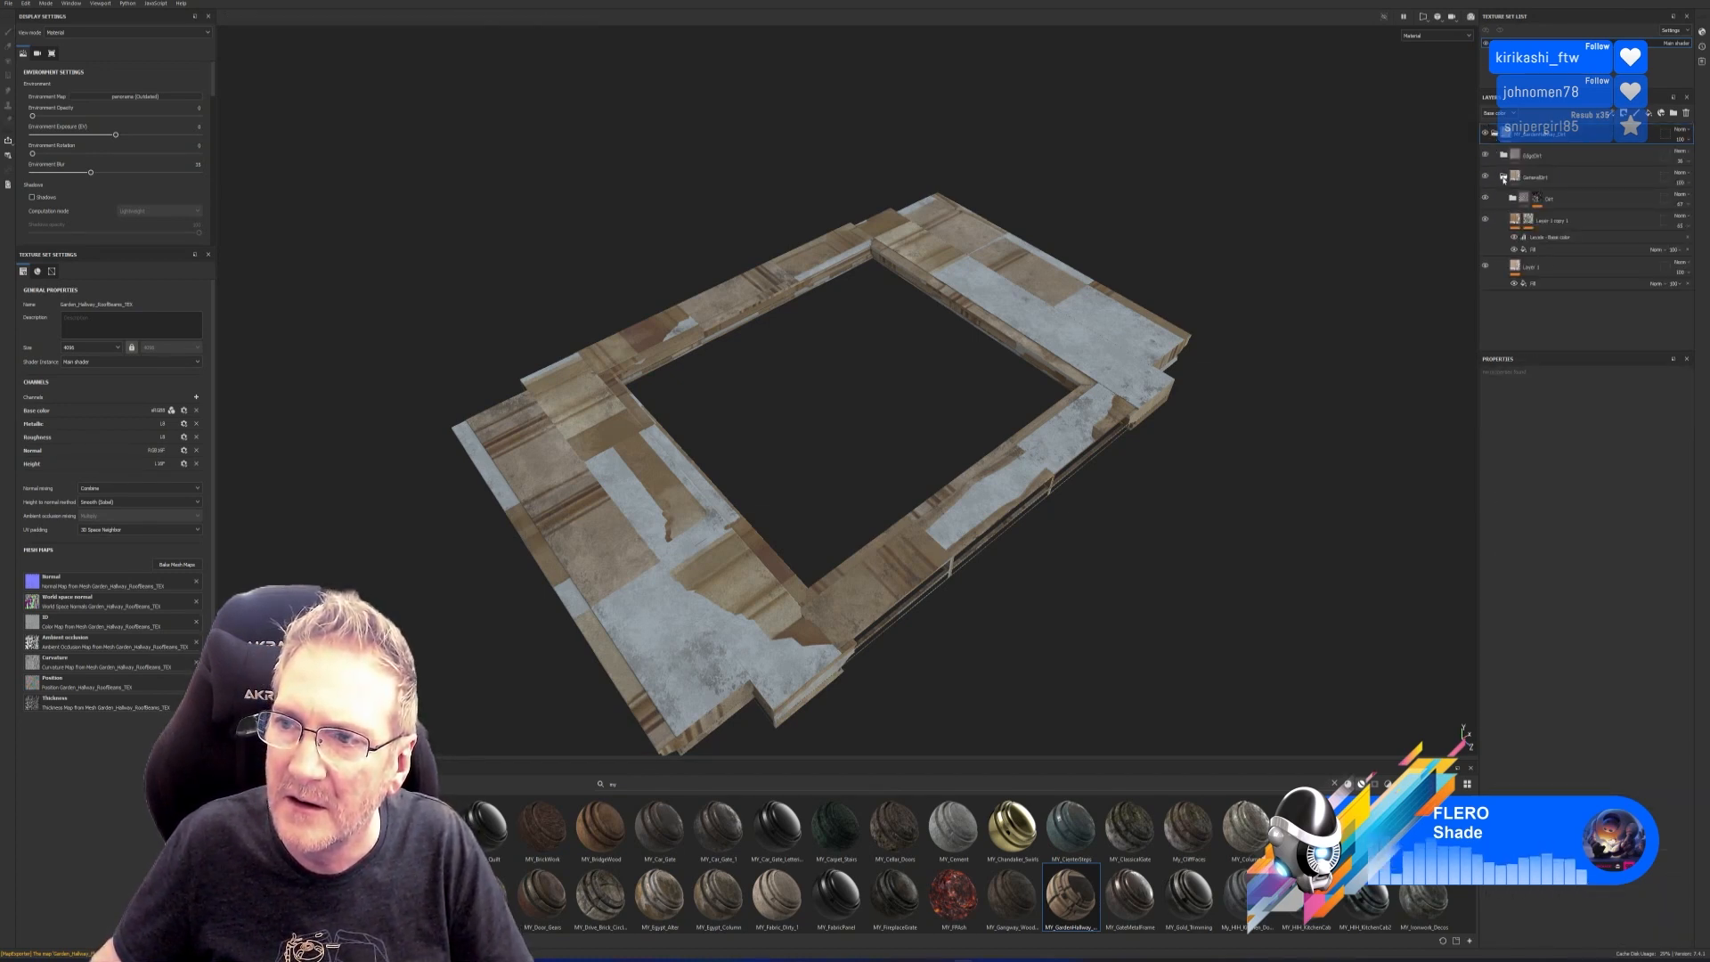
left_click(1532, 283)
Add Garden_Hallway_RoofBeams_diffuse.png from the Nouveau Entry Hallway Baked folder to the resources for import.
left_click(1333, 785)
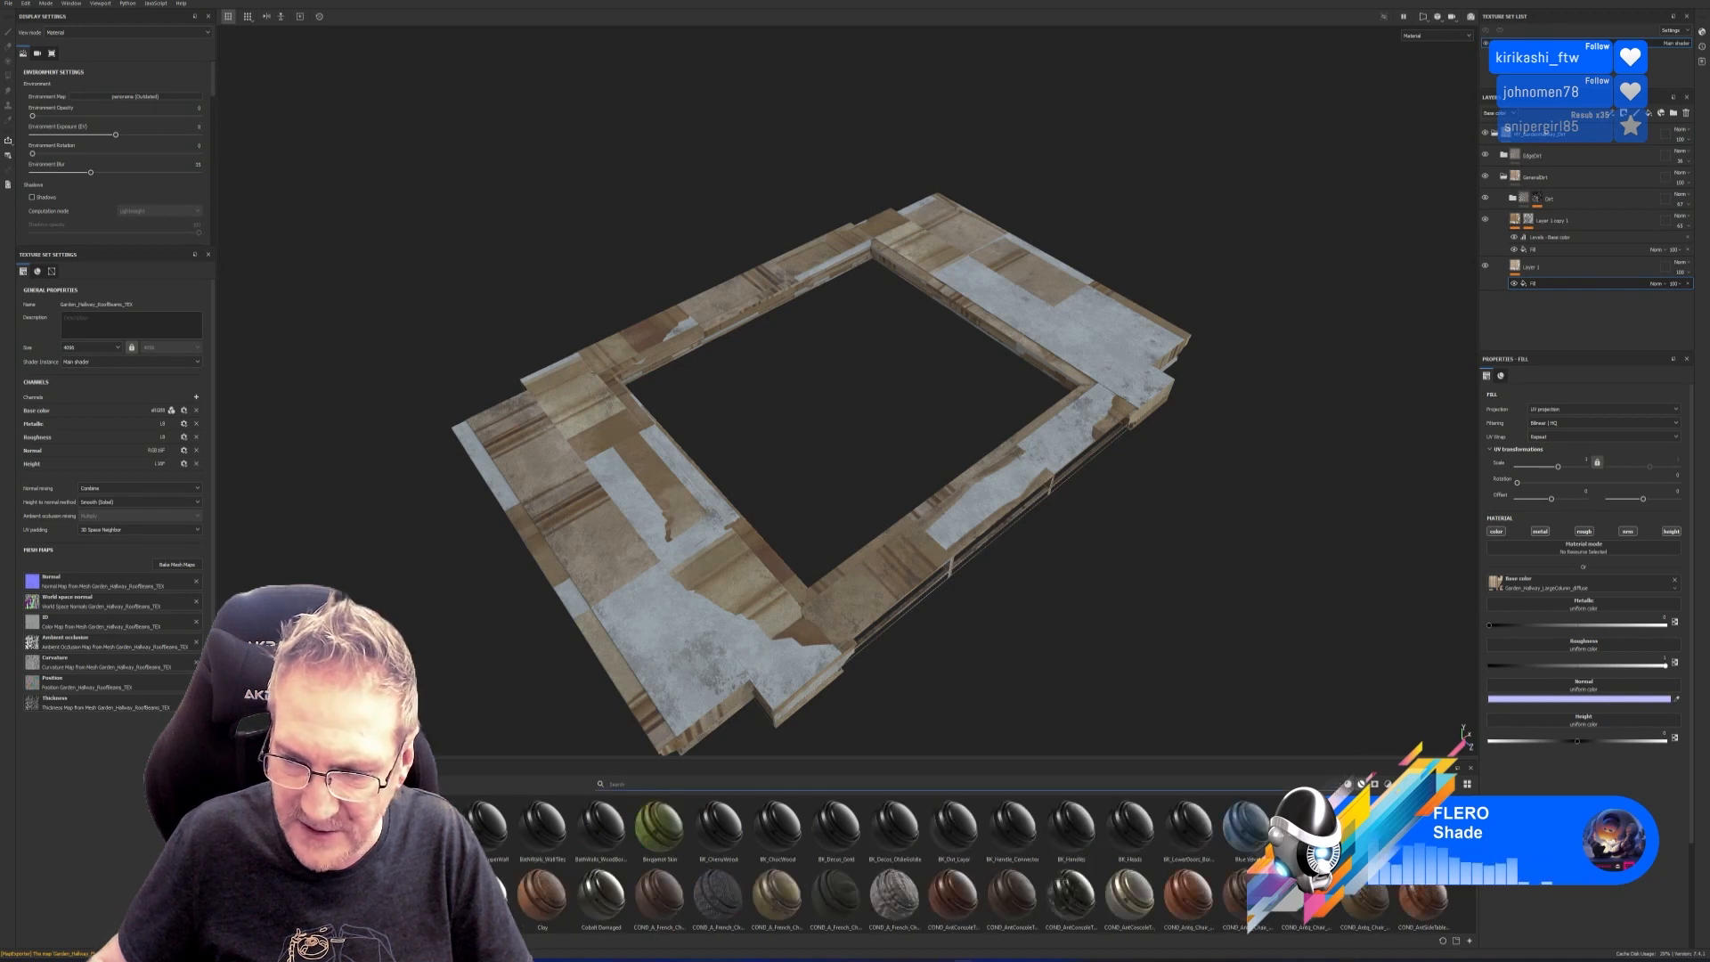
left_click(1469, 942)
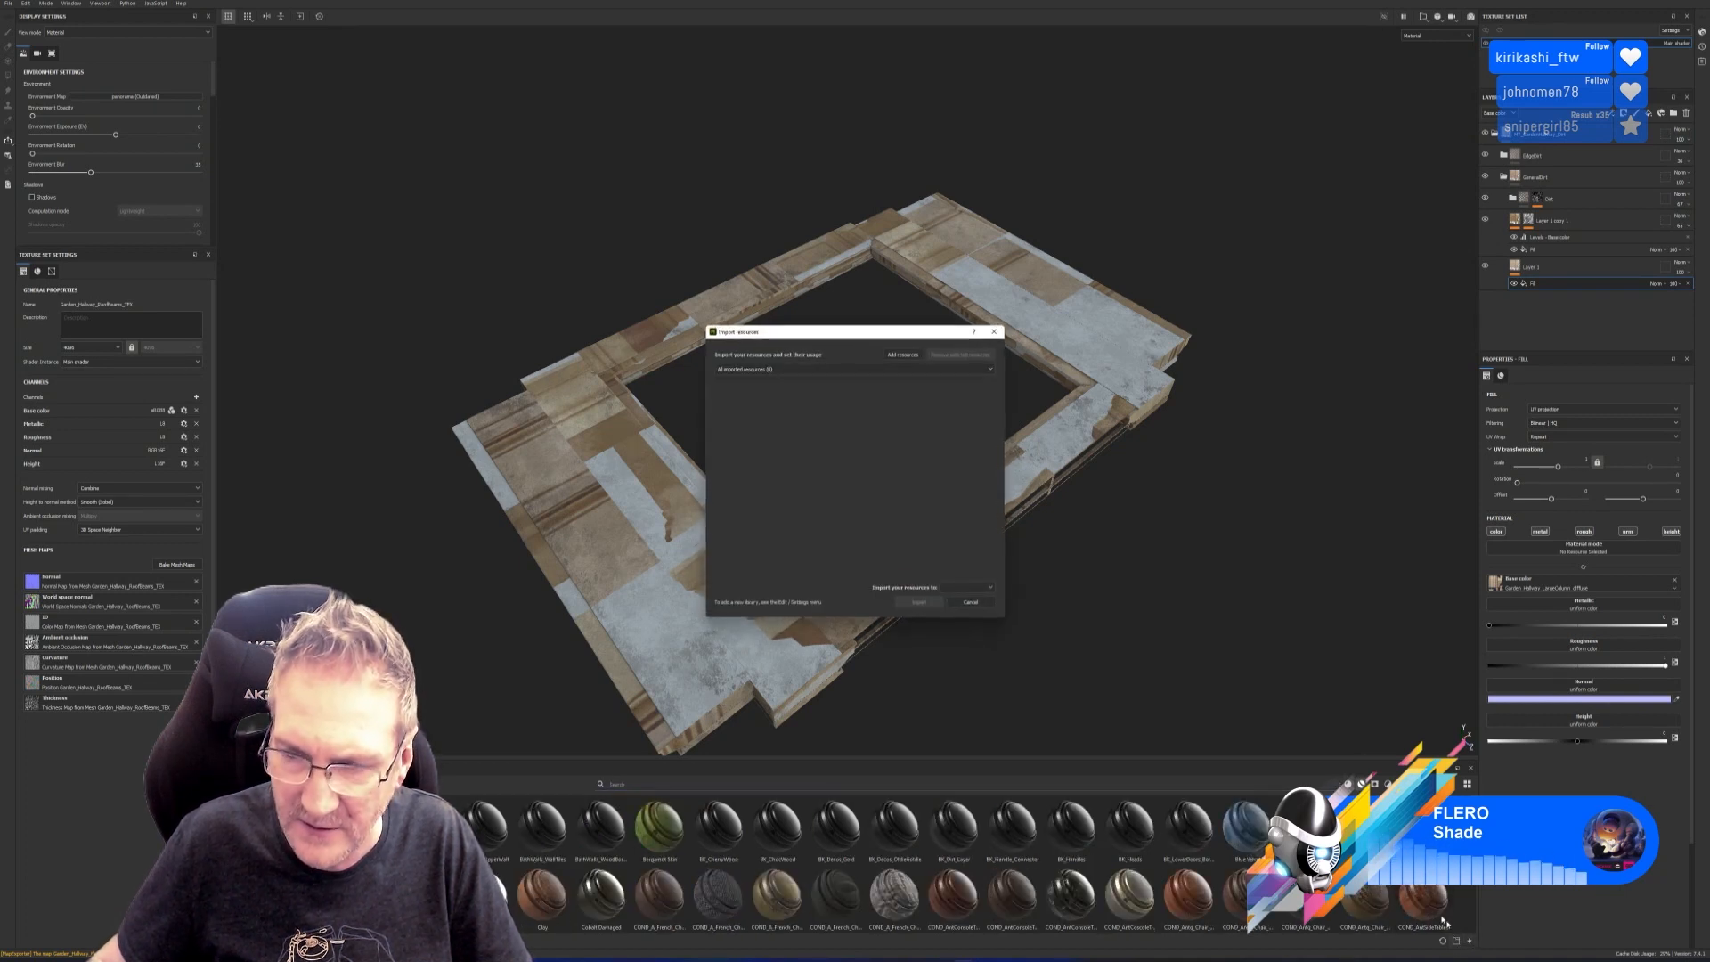
left_click(908, 356)
left_click_drag(928, 280, 658, 210)
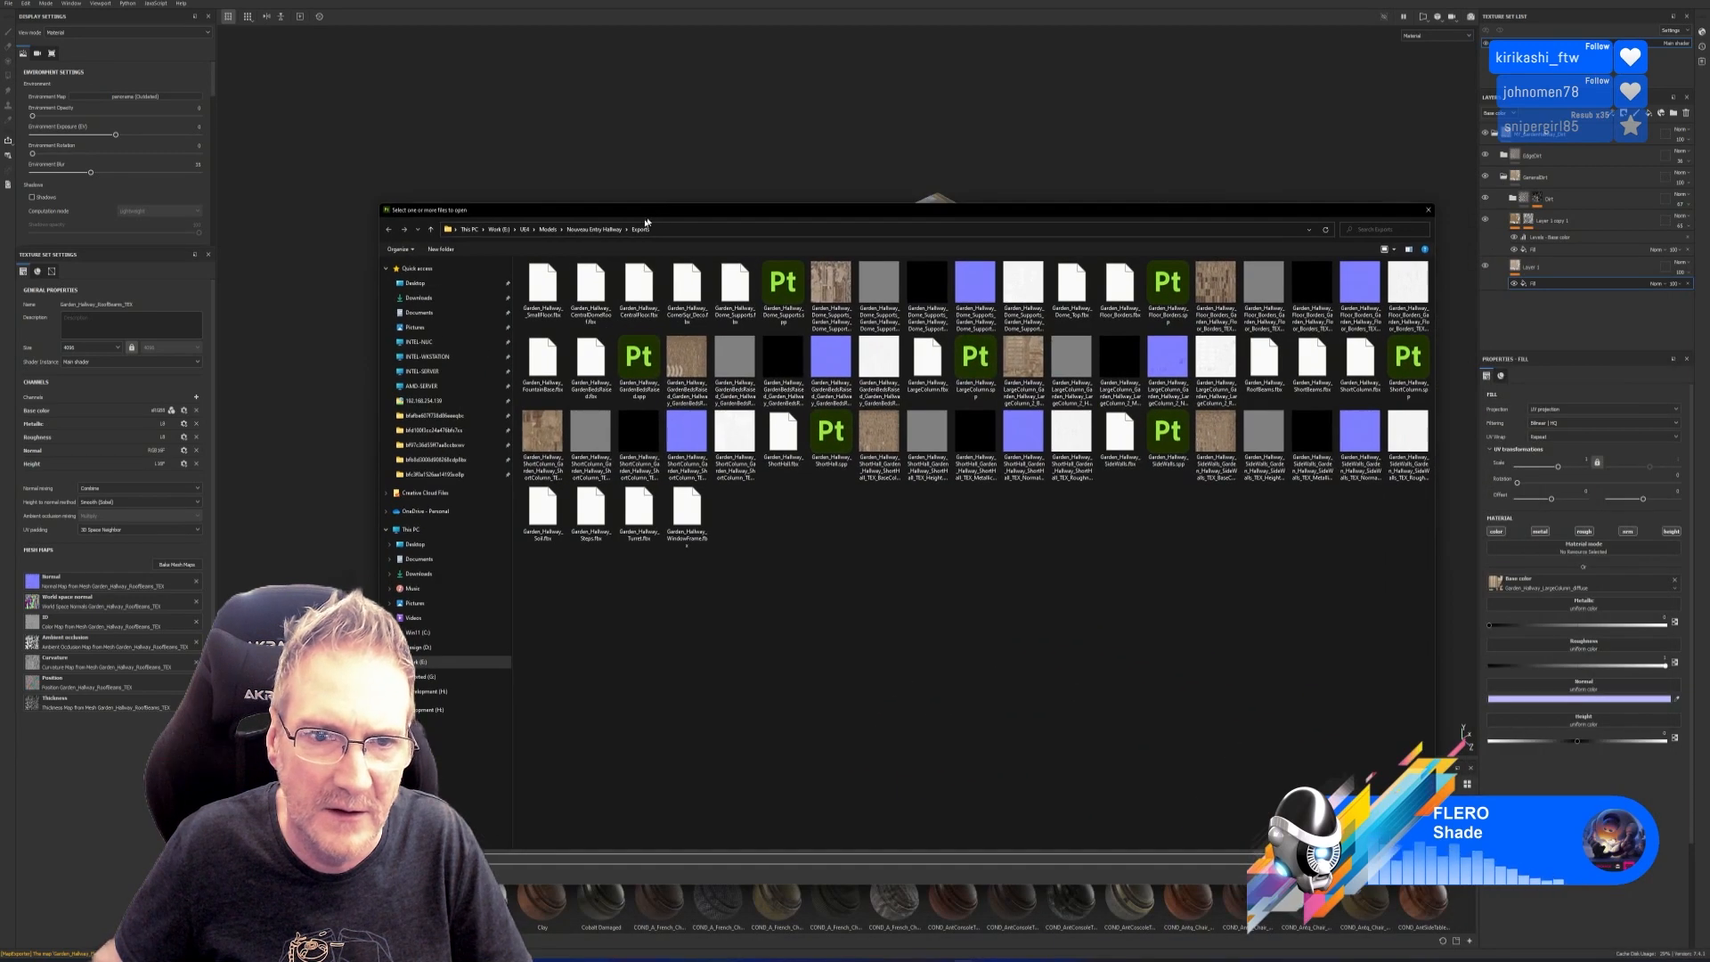
left_click(594, 229)
double_click(542, 283)
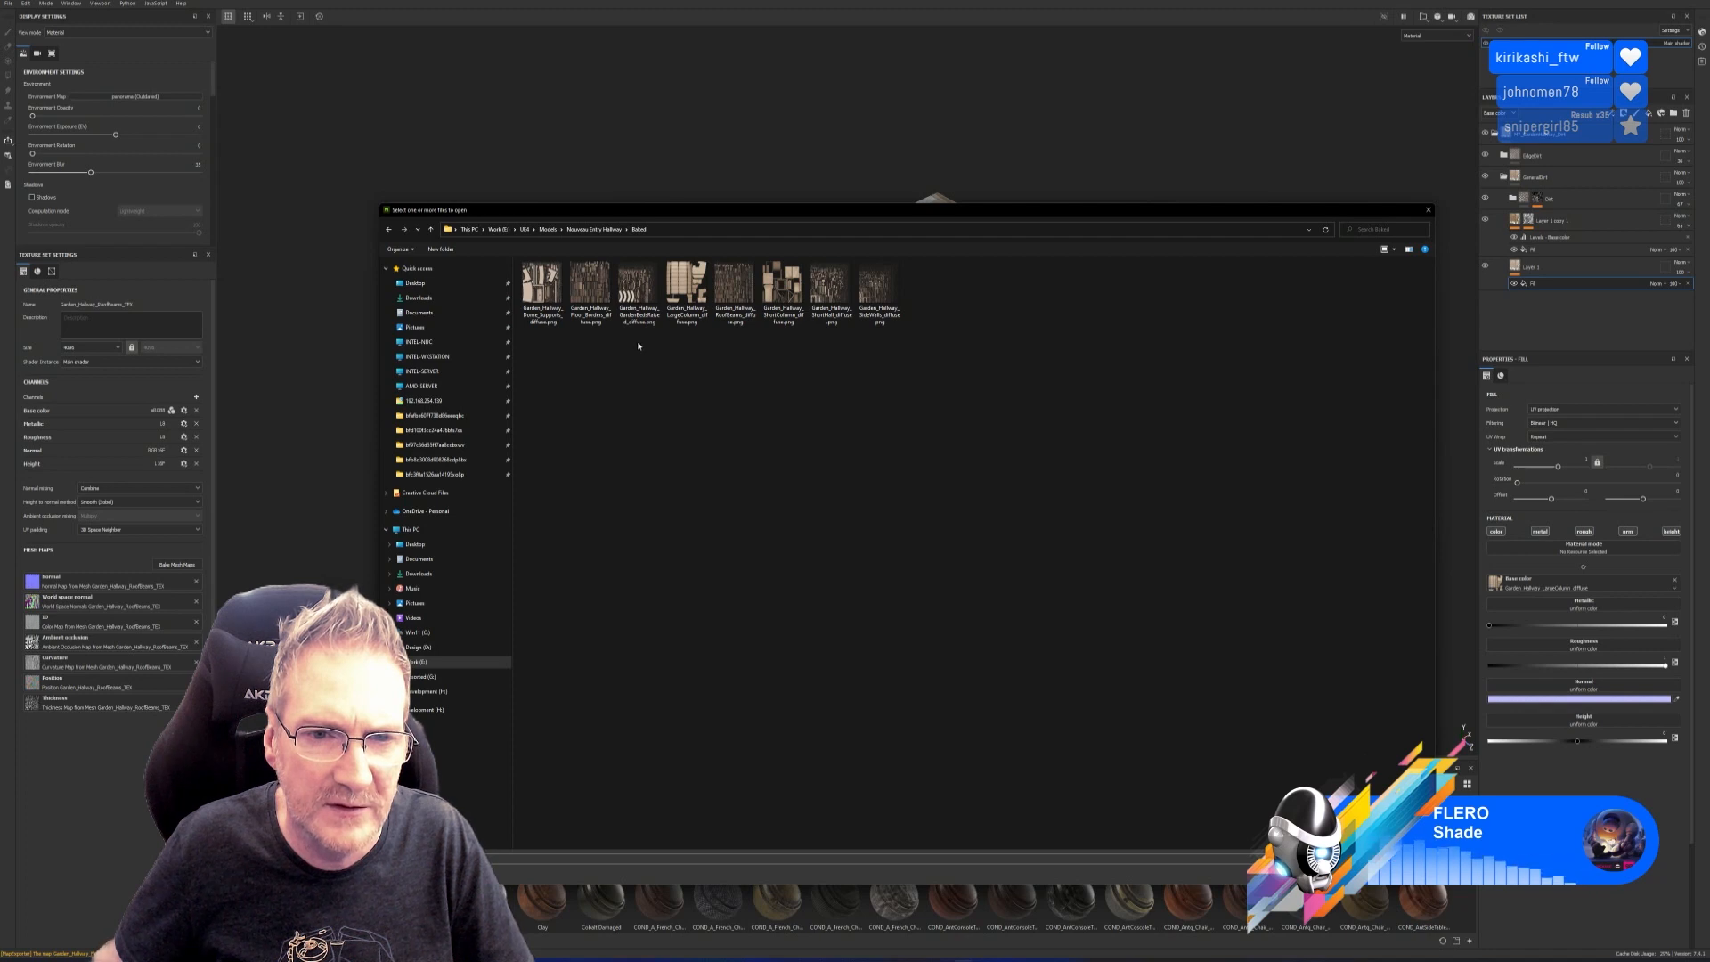
double_click(739, 330)
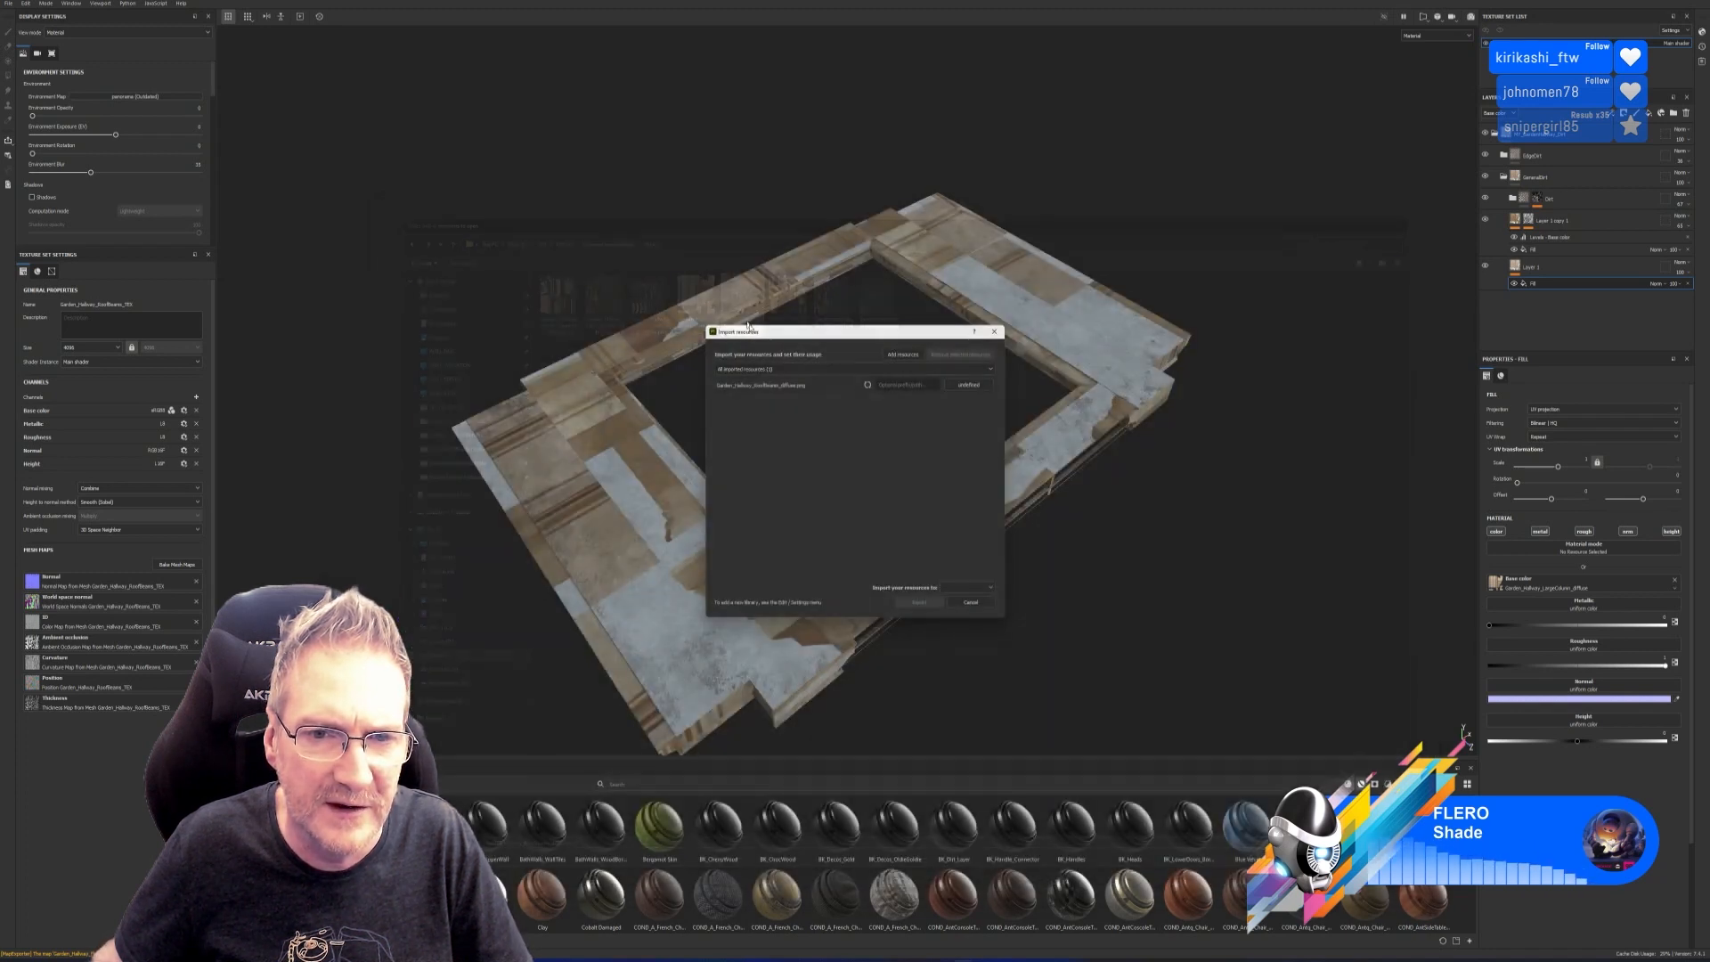
Set the diffuse image's usage to texture, choose its import destination, and import it.
left_click(968, 384)
left_click(979, 398)
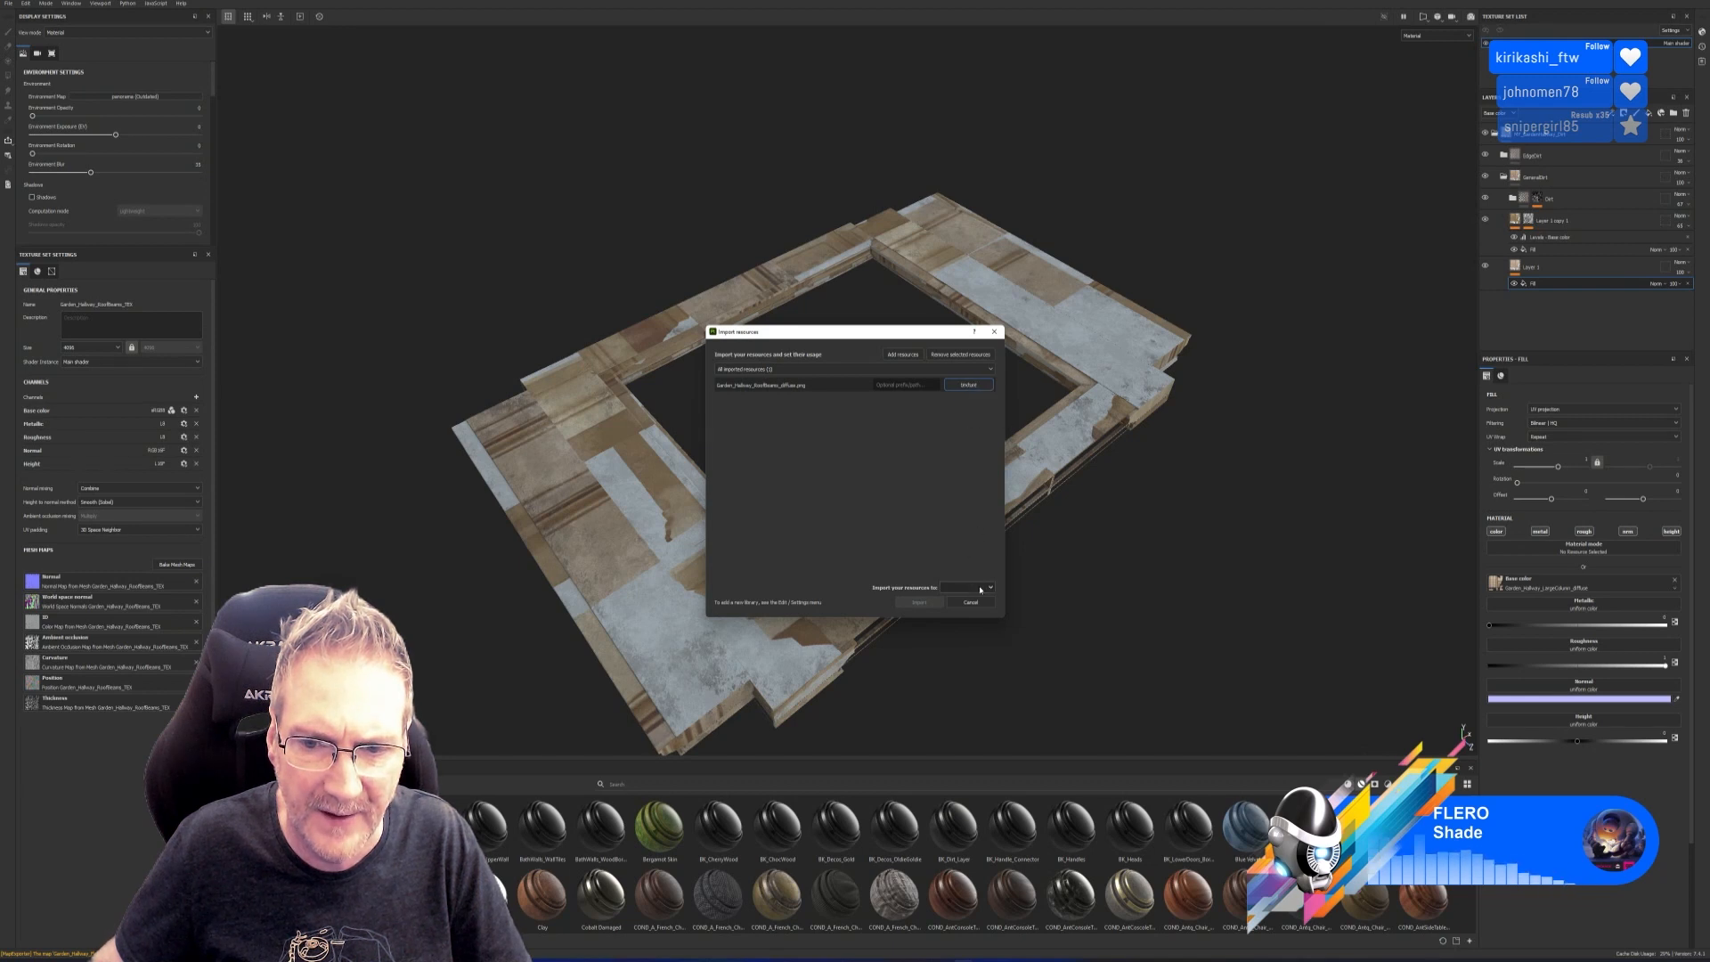
left_click(980, 589)
left_click(962, 611)
left_click(925, 604)
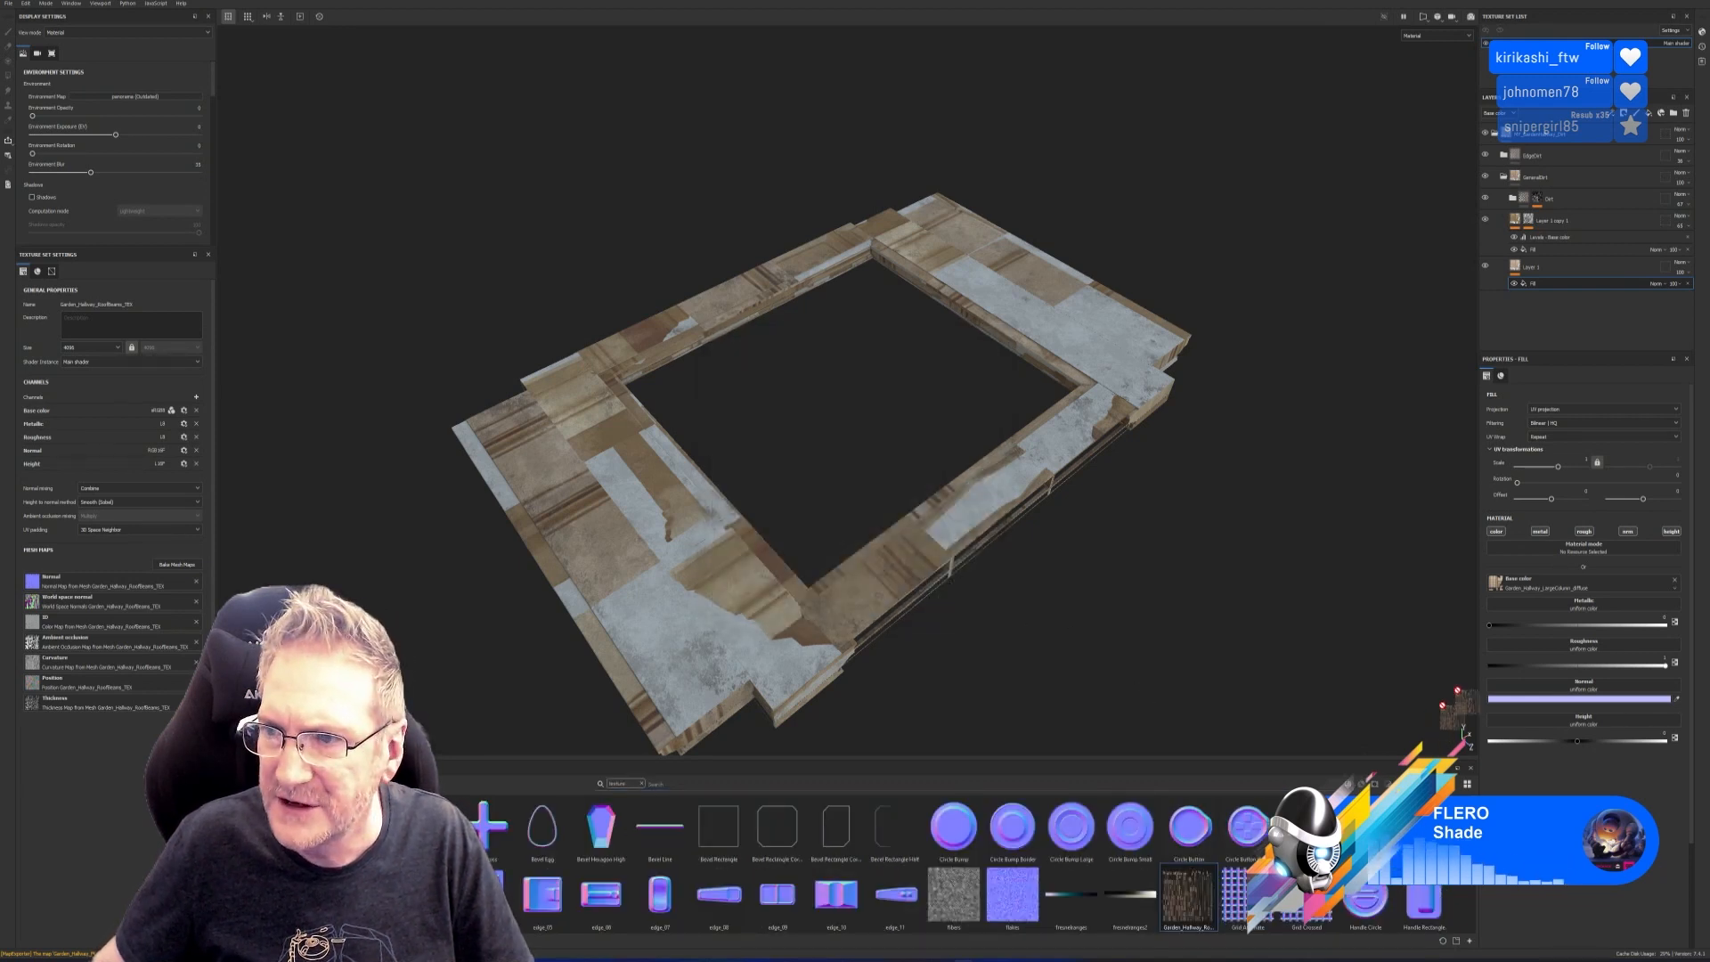
Assign the Garden_Hallway_RoofBeams_diffuse texture as base color in the fills of the bottom layer and its copy above.
left_click_drag(1458, 703, 1567, 586)
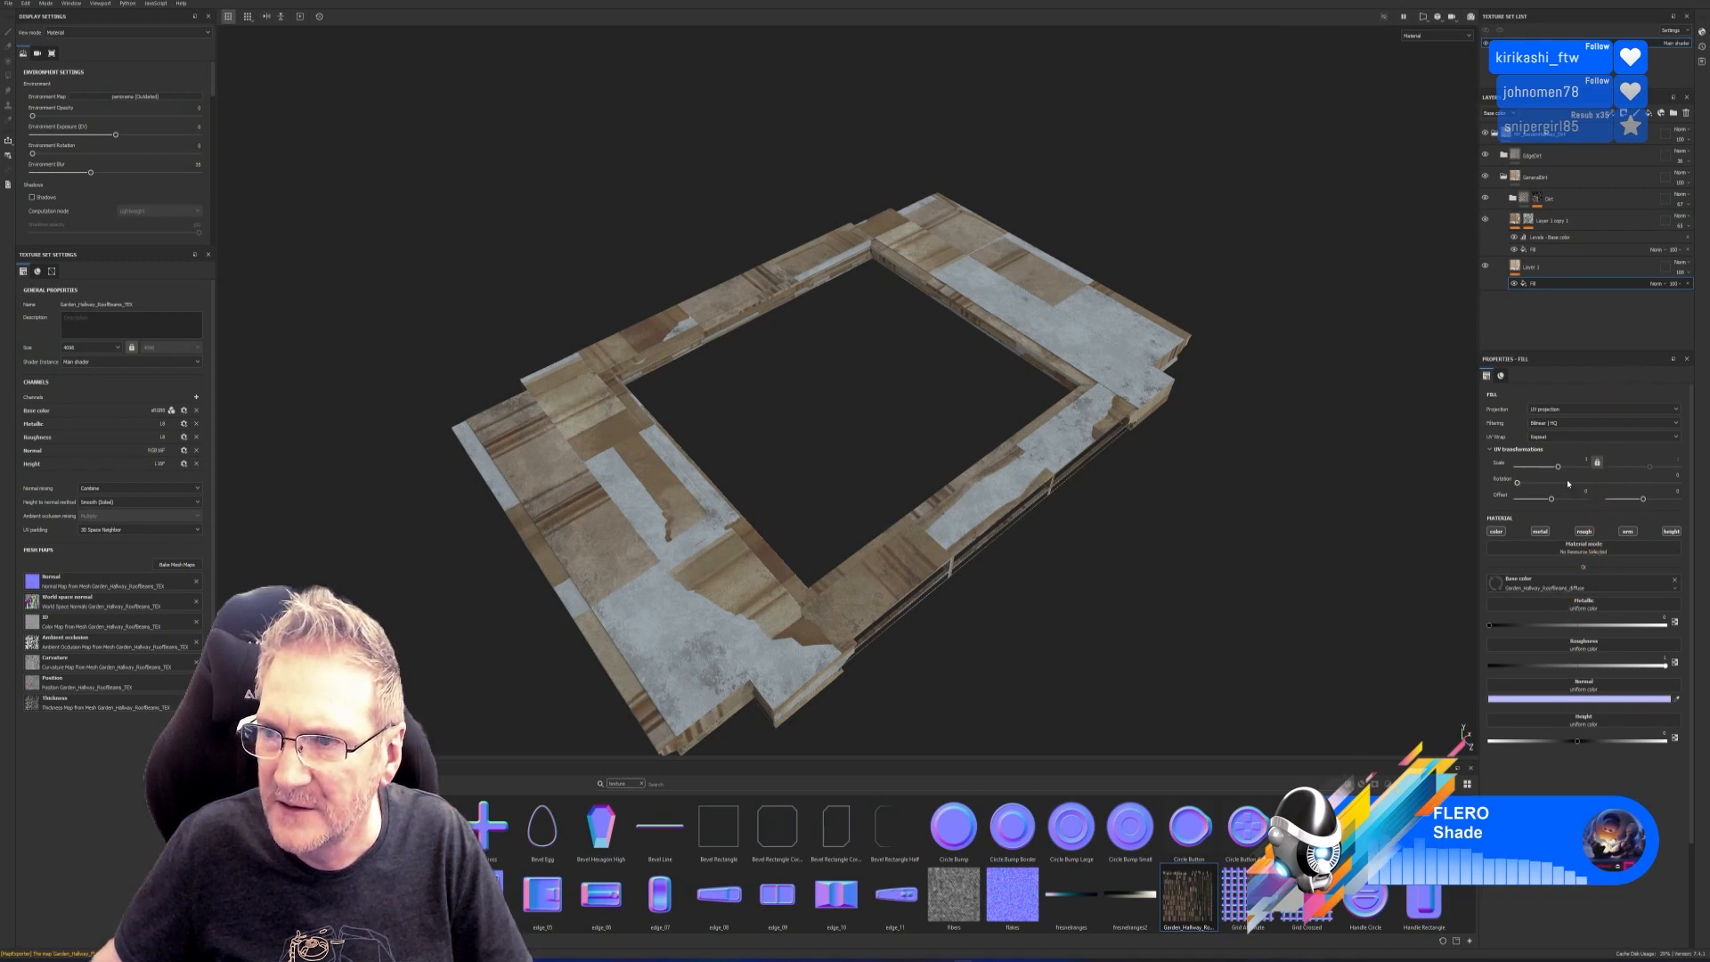
left_click(1553, 251)
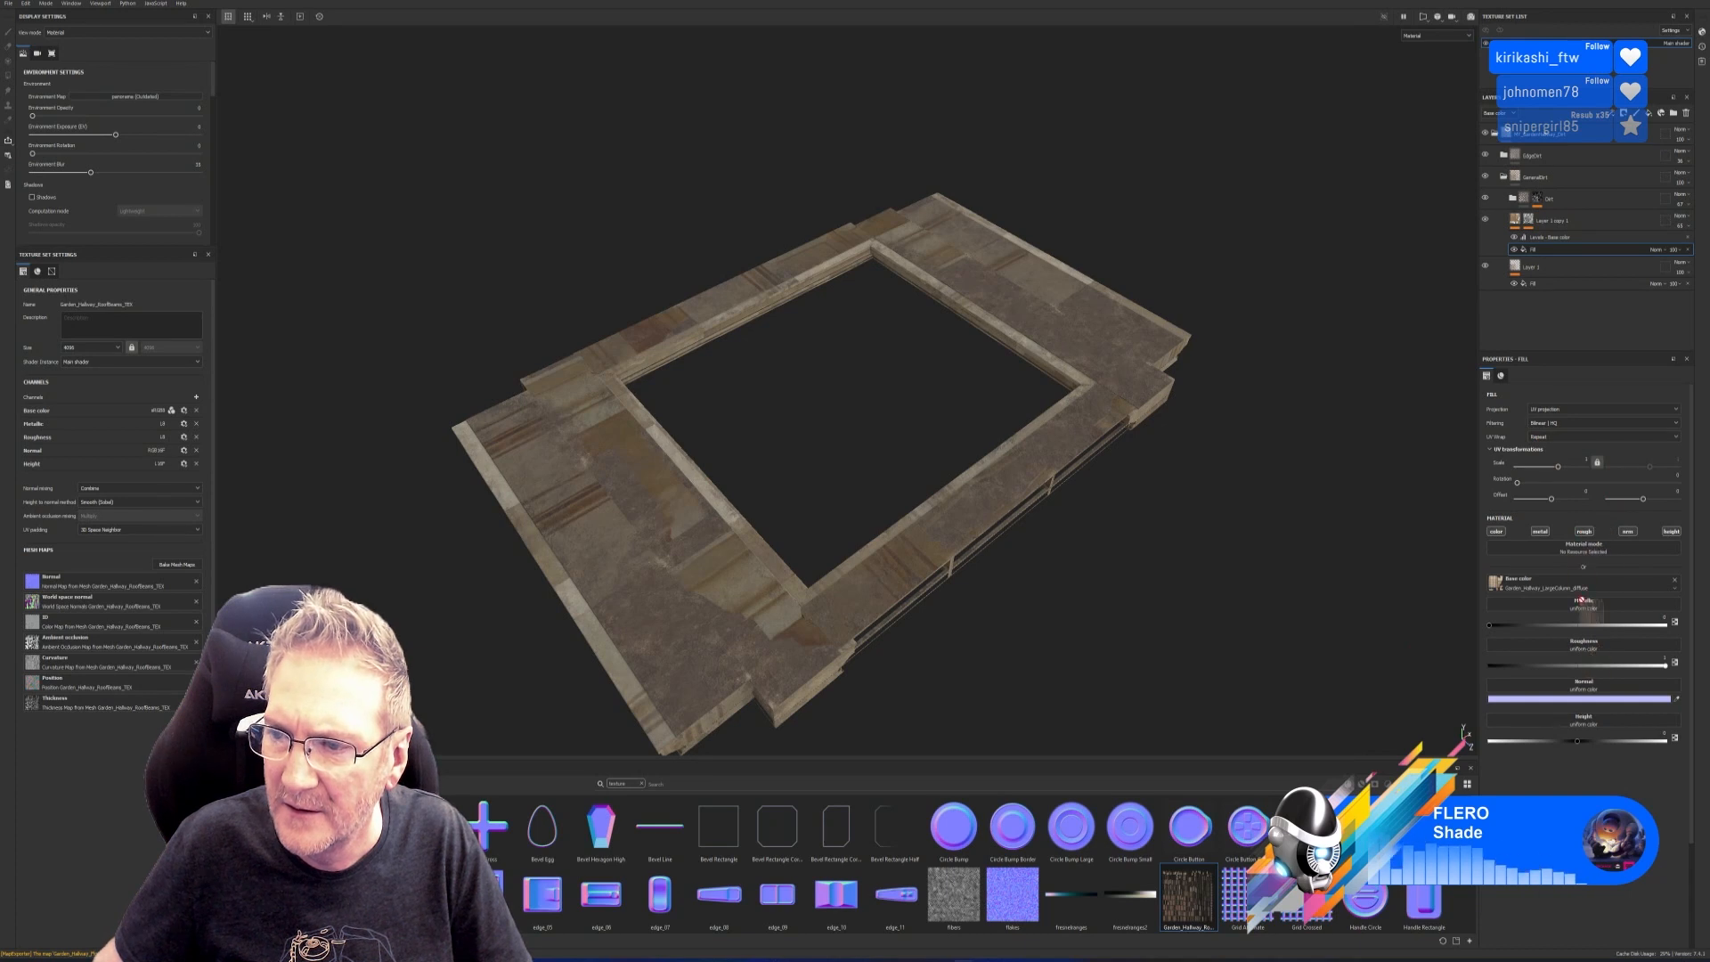
left_click_drag(1581, 604, 1574, 586)
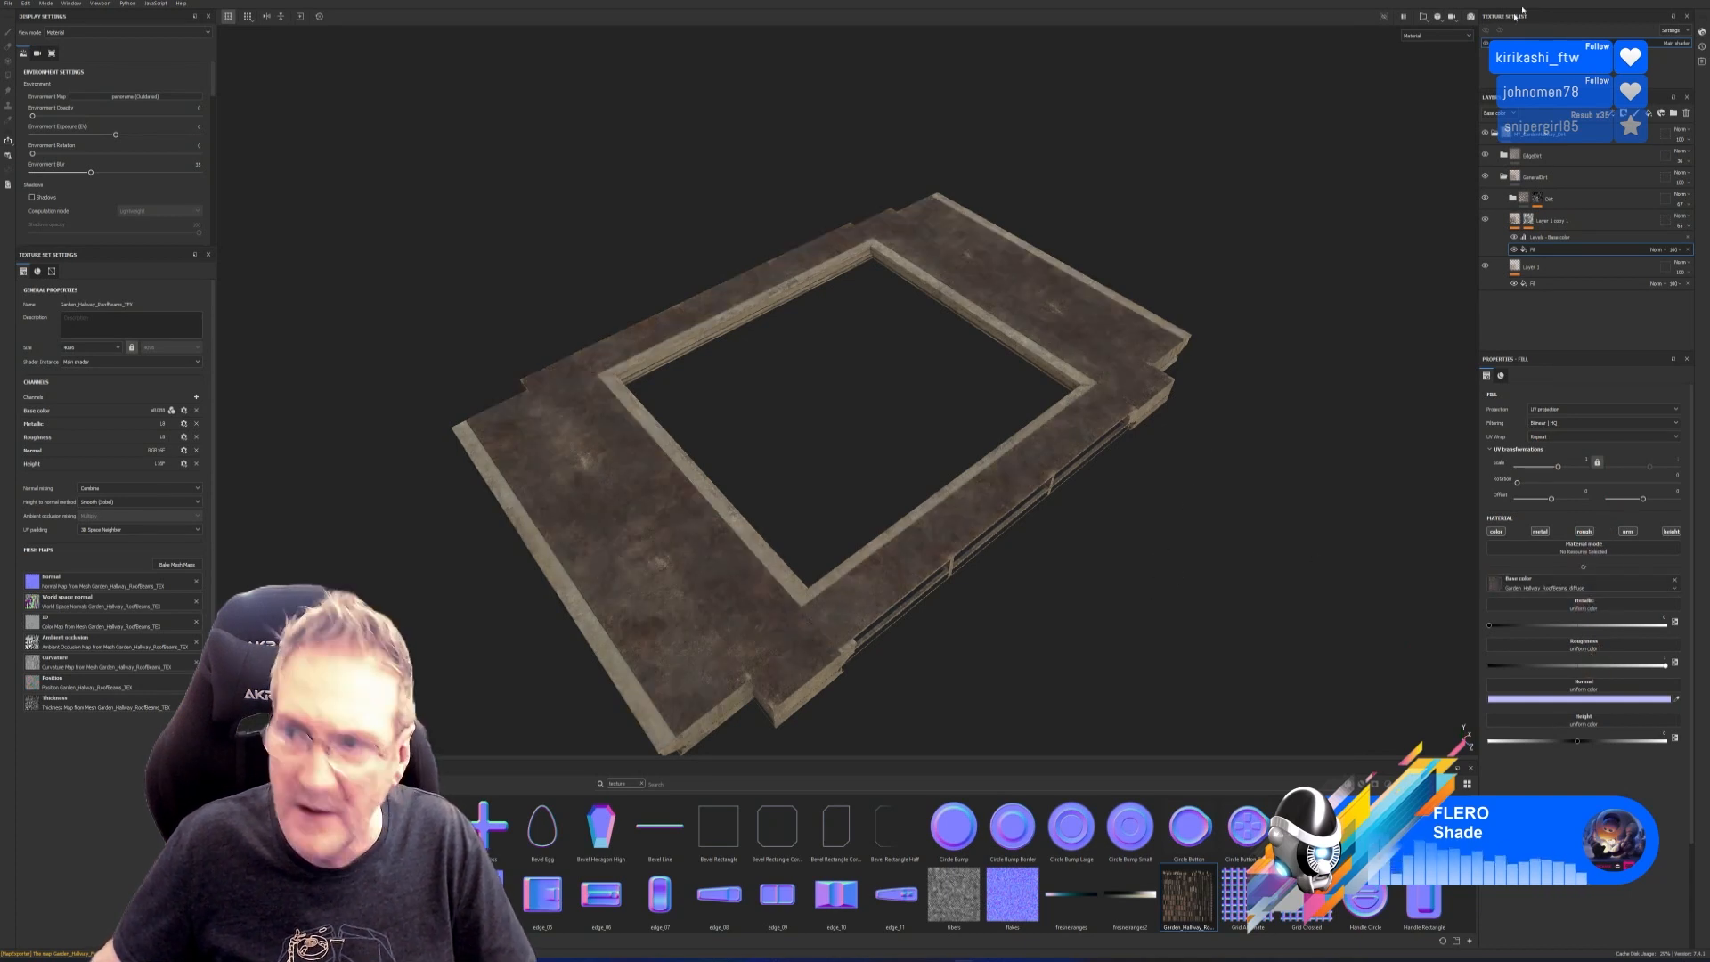
Examine the new texture on the roof beams, up close along the inner mouldings and as a whole.
left_click_drag(1205, 403, 1183, 361, "alt")
scroll(837, 296, "up", 7)
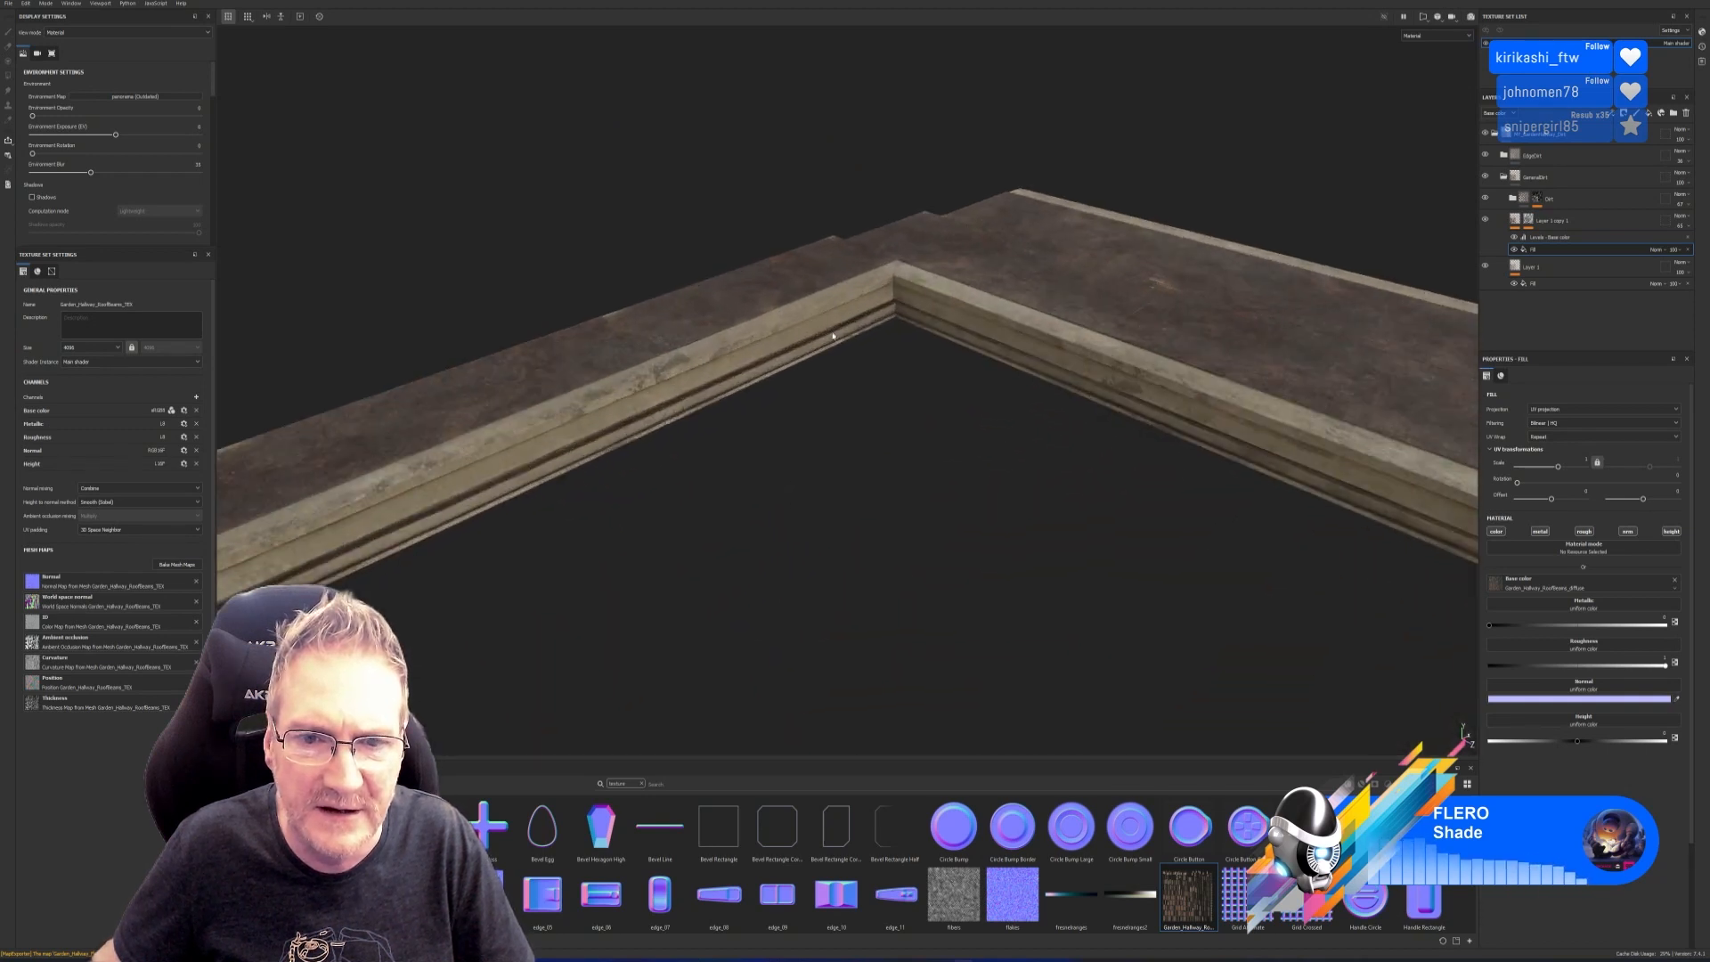
left_click_drag(836, 336, 863, 370, "alt")
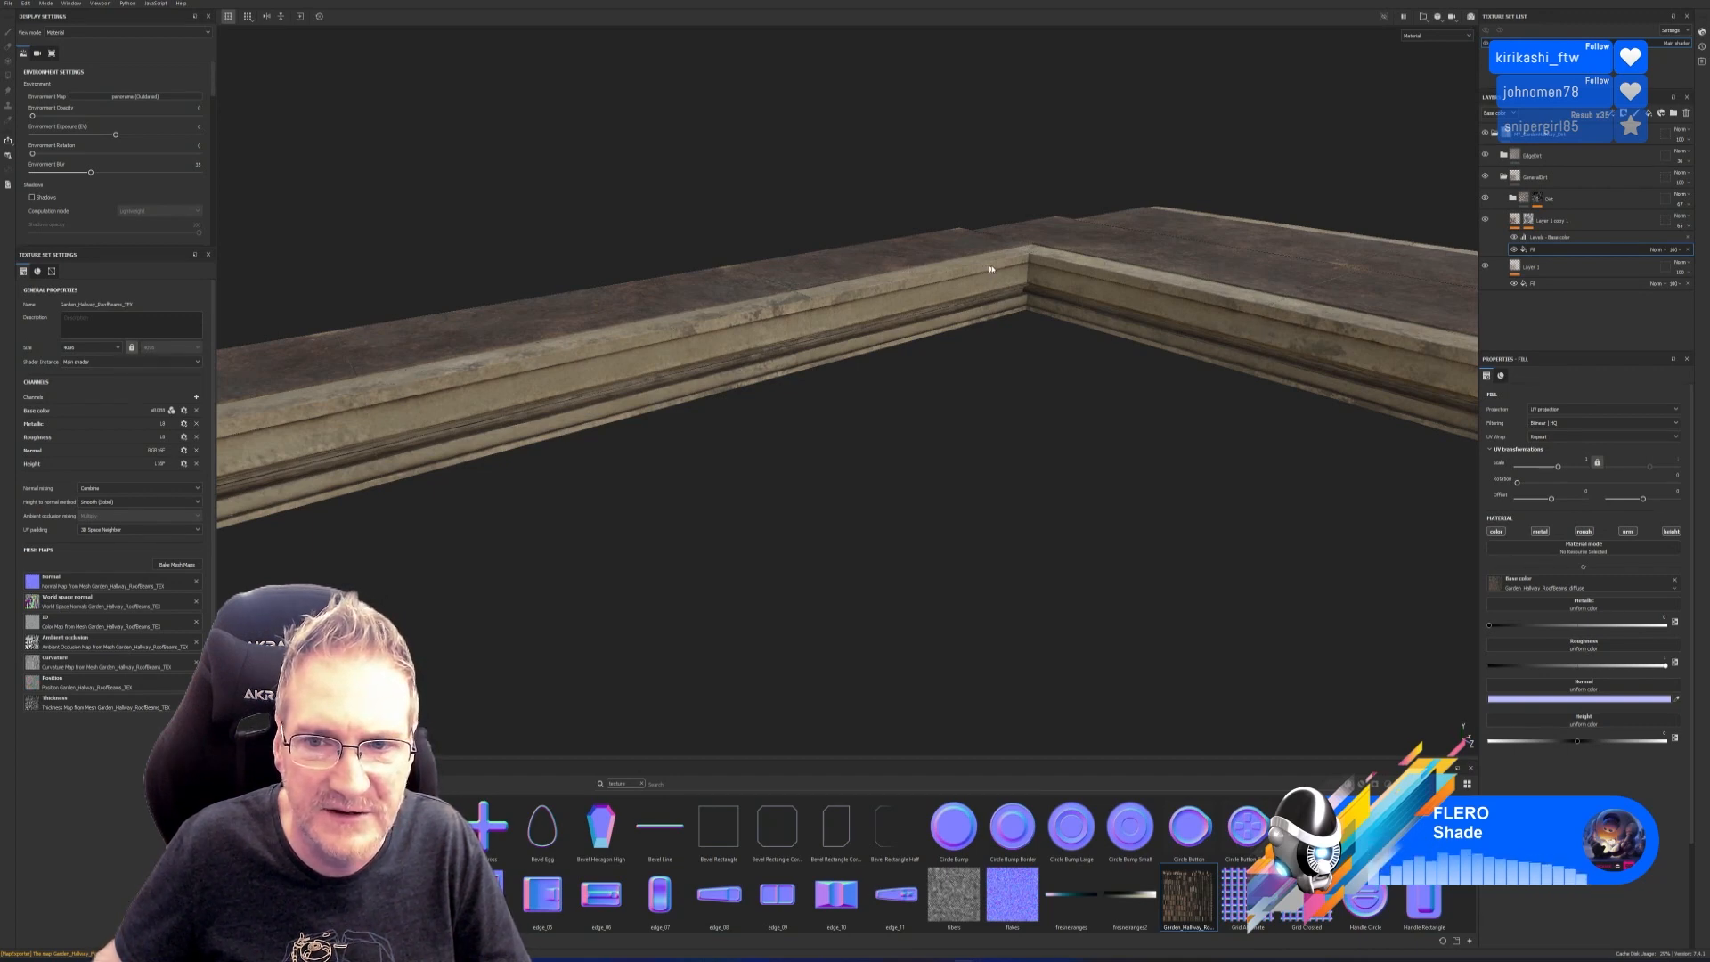
scroll(917, 308, "down", 5)
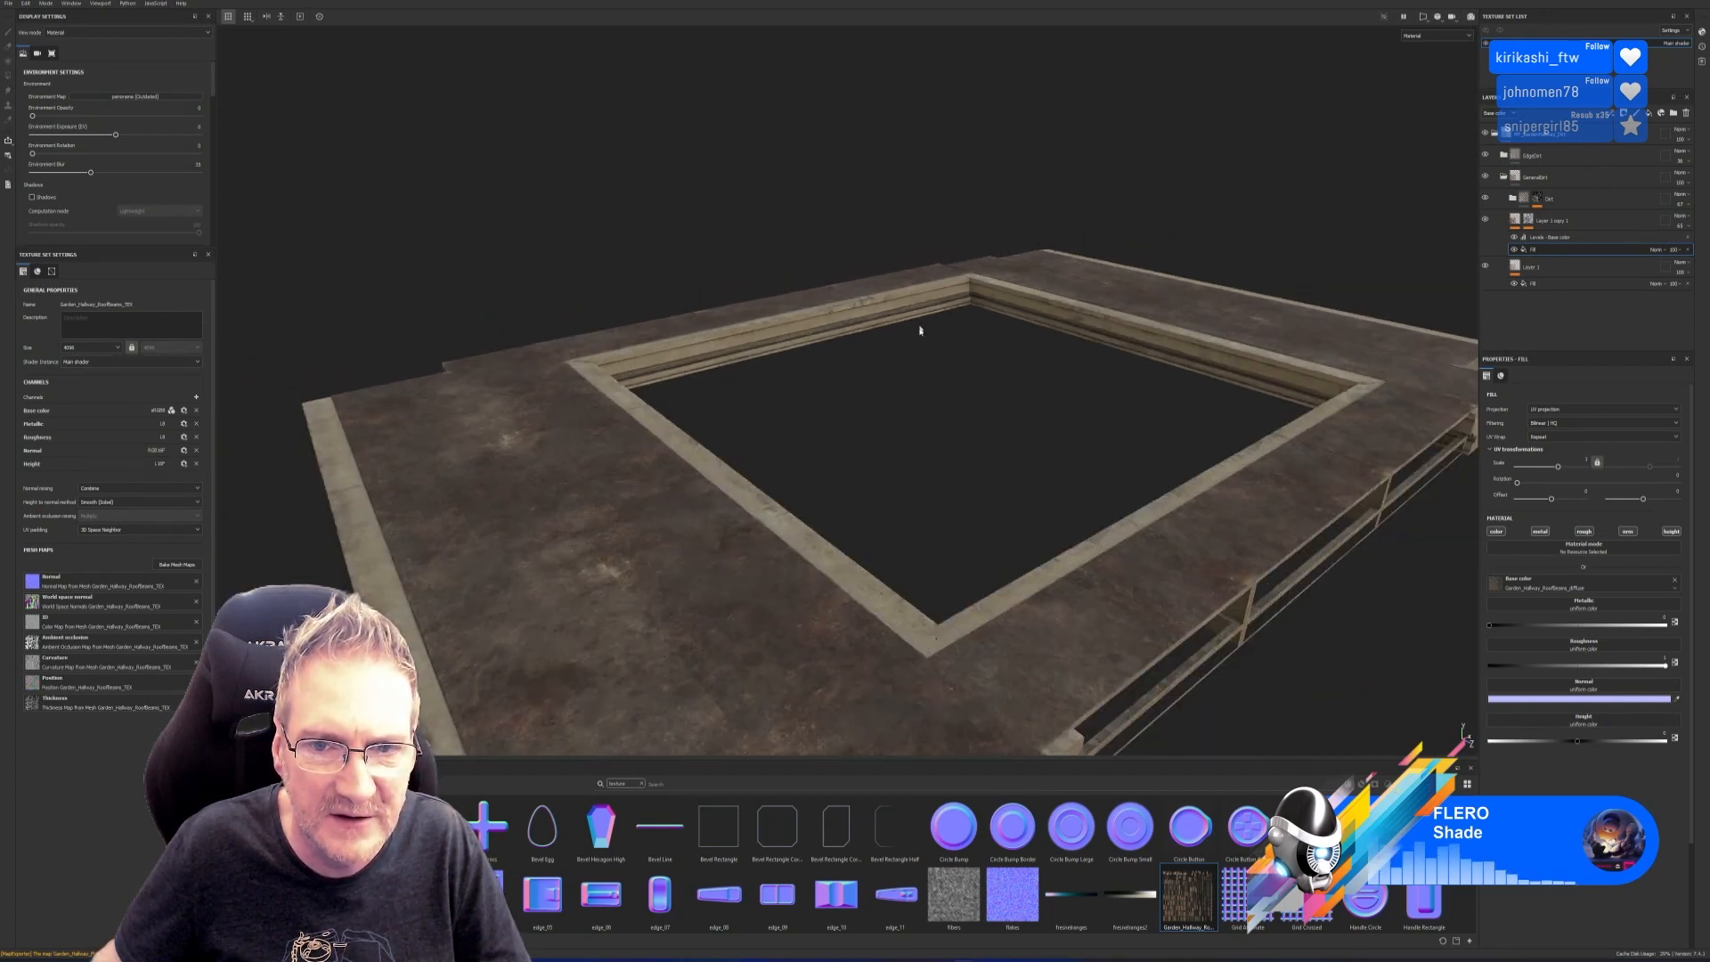
left_click_drag(920, 330, 866, 317, "alt")
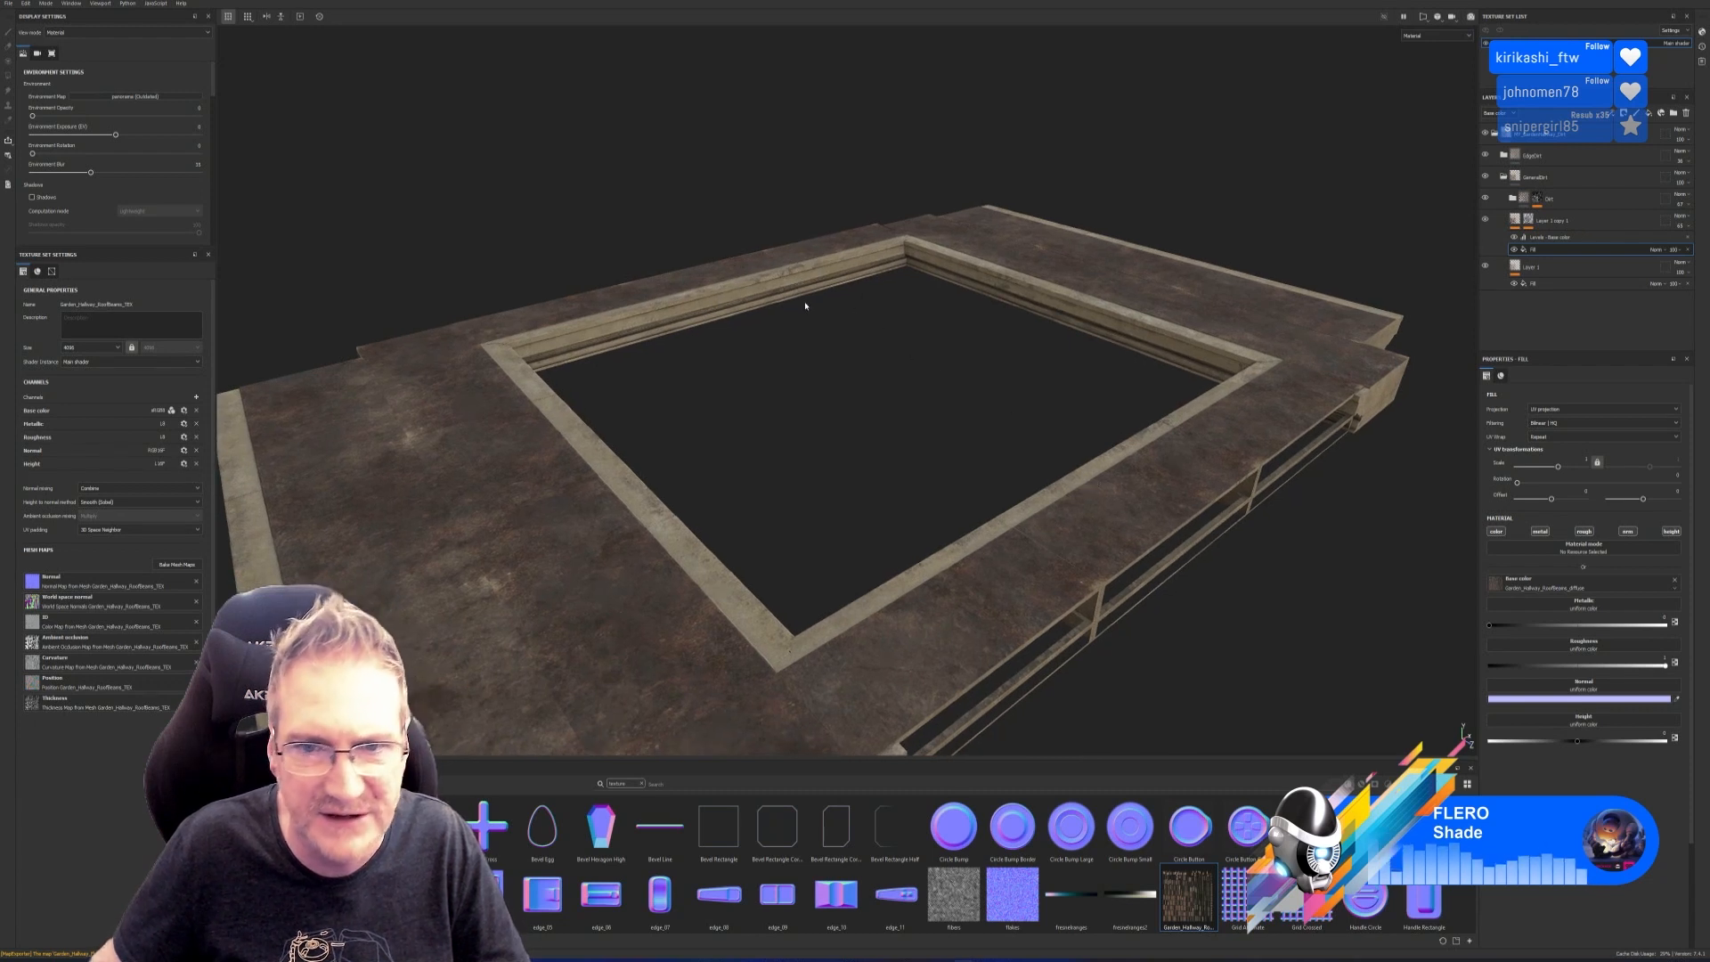
scroll(805, 306, "down", 4)
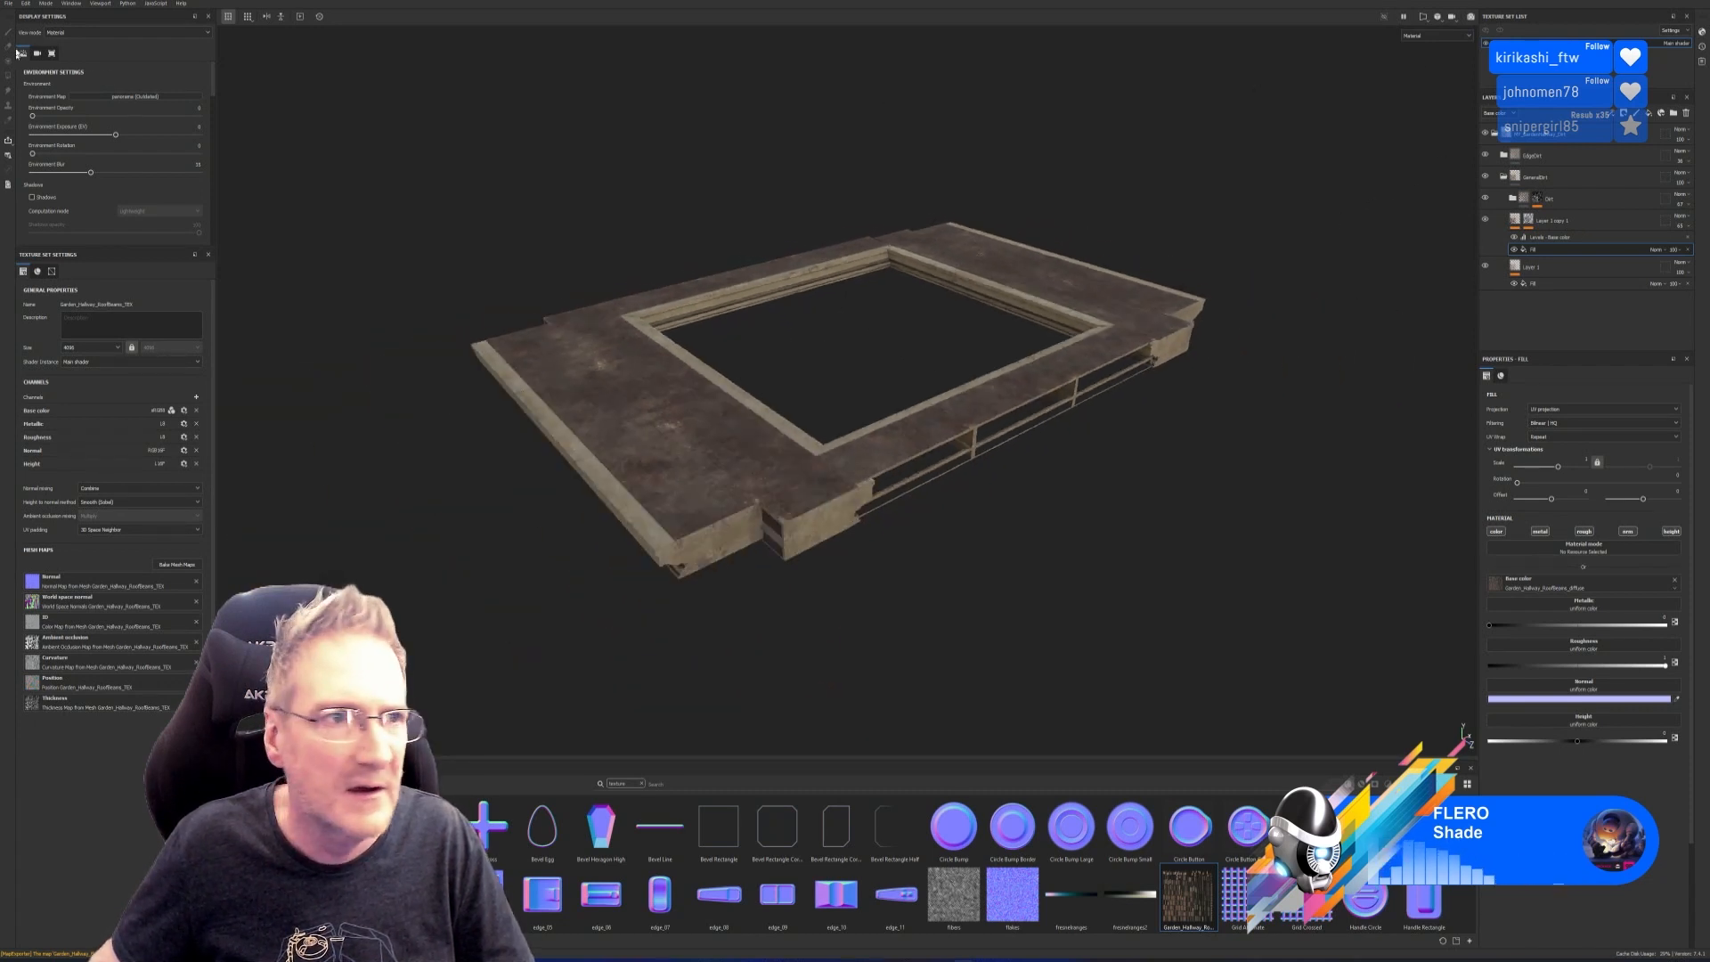
Export the roof beams' textures to the Exports folder of Nouveau Entry Hallway under UE4 Models on the Work drive.
left_click(8, 3)
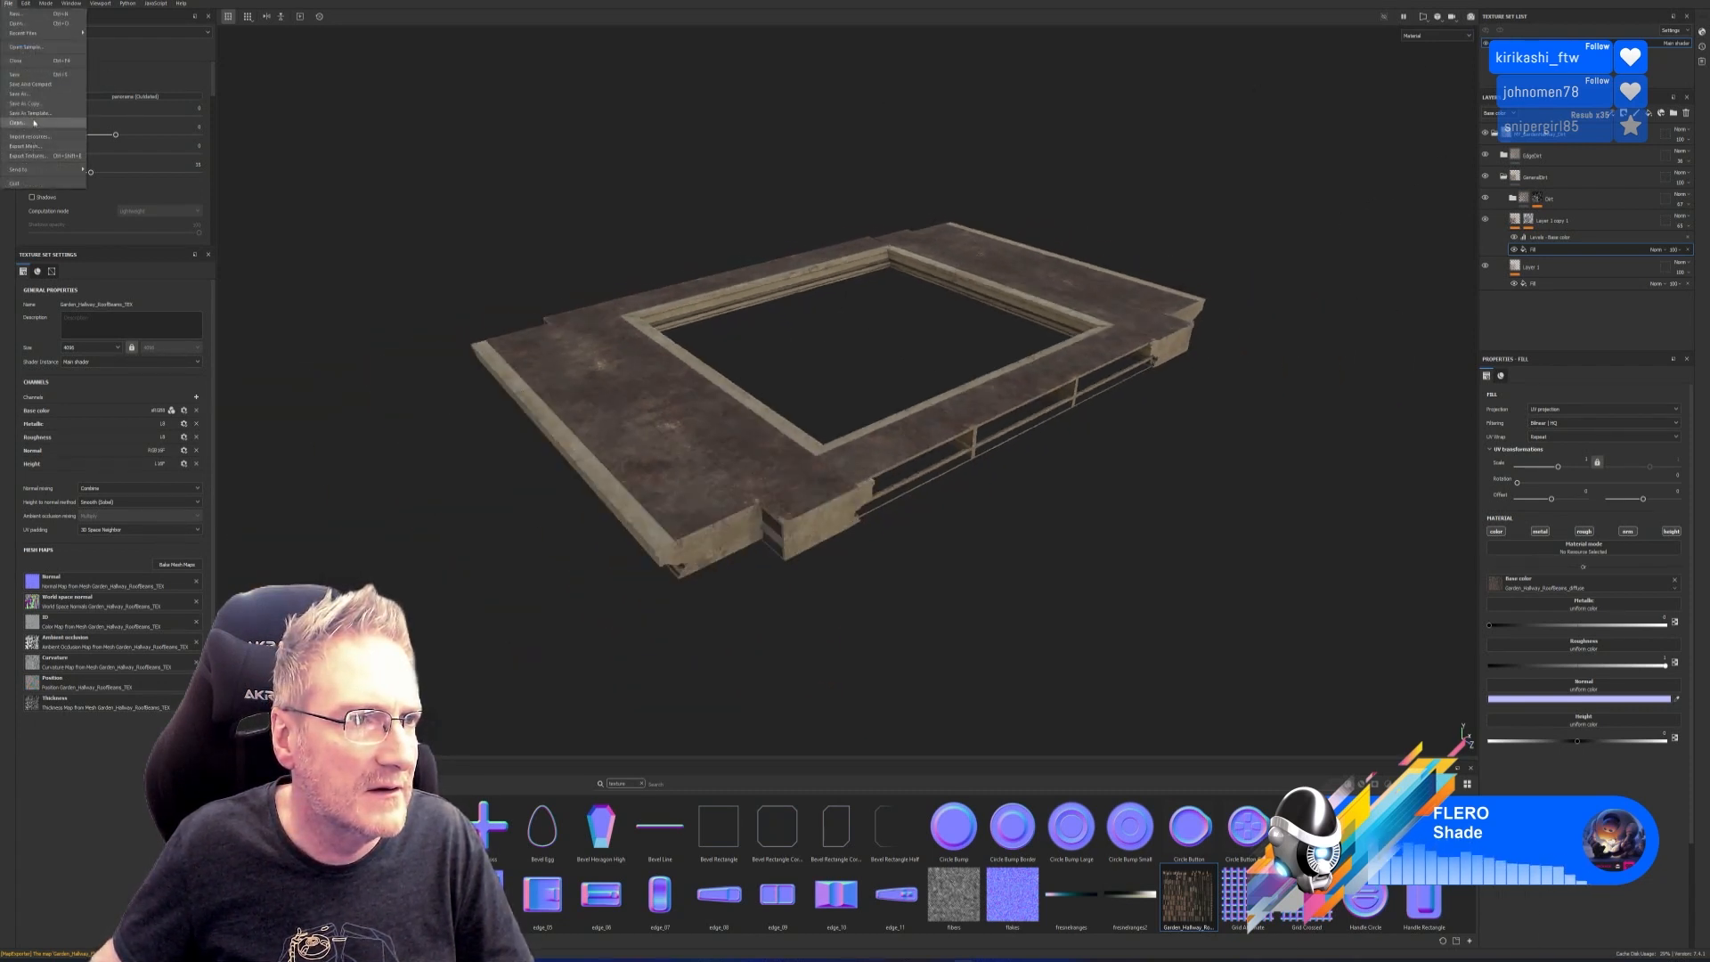
left_click(29, 156)
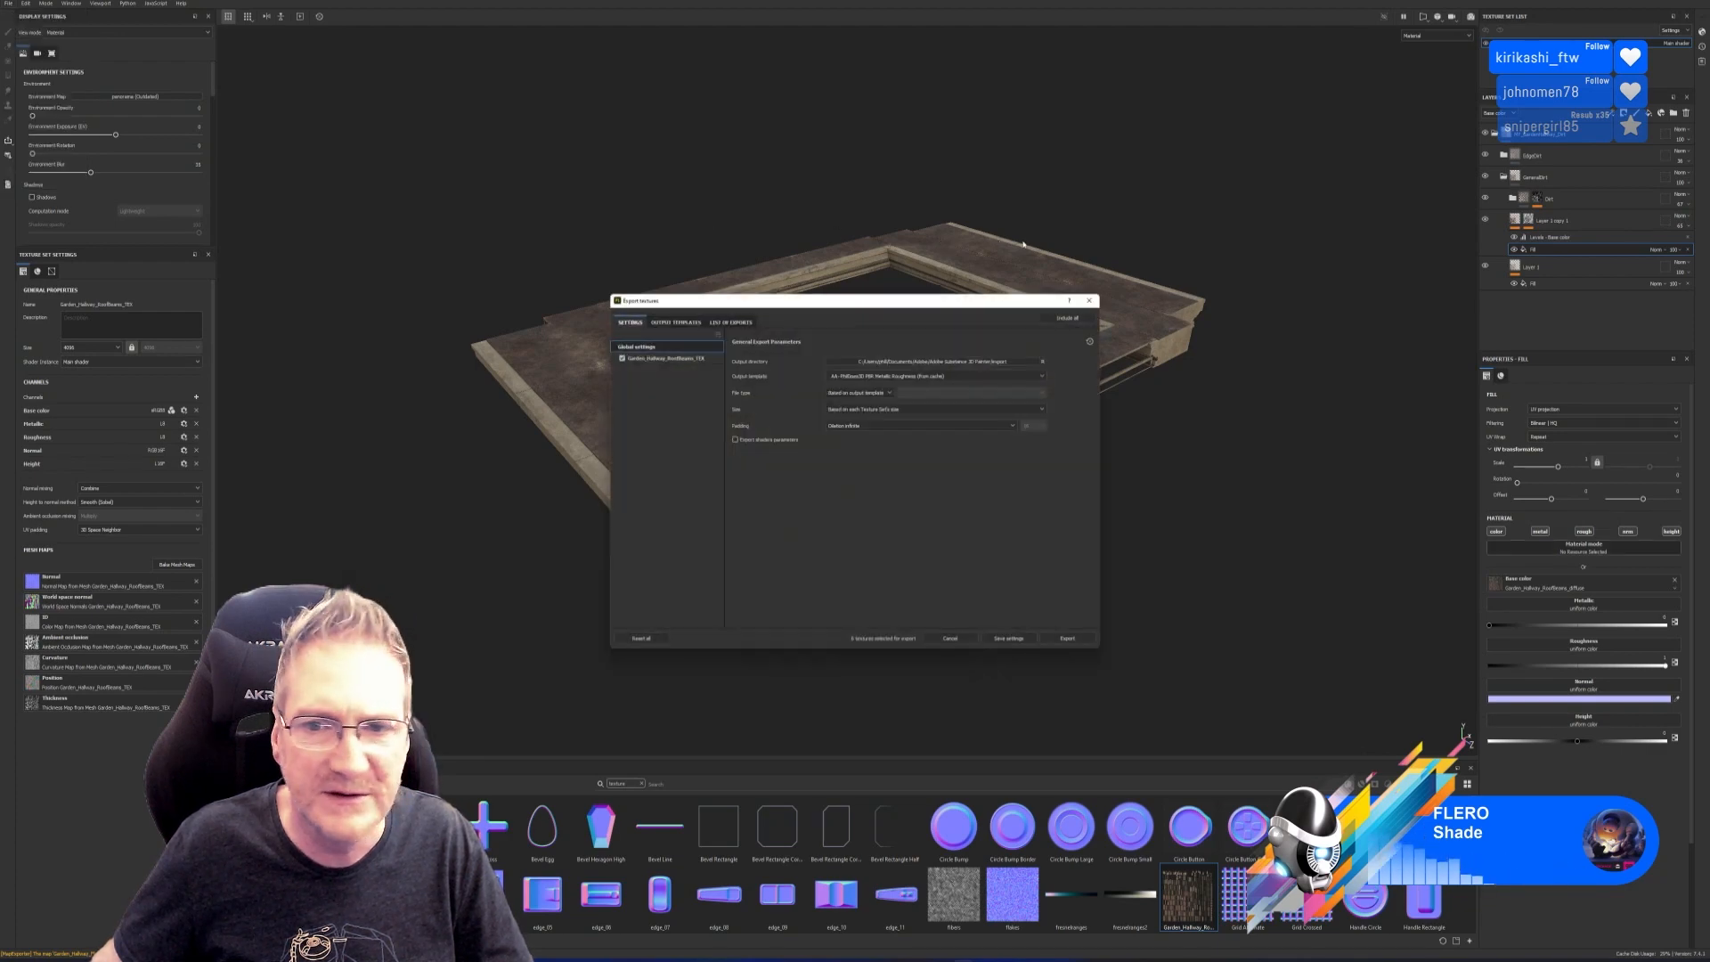
left_click(961, 364)
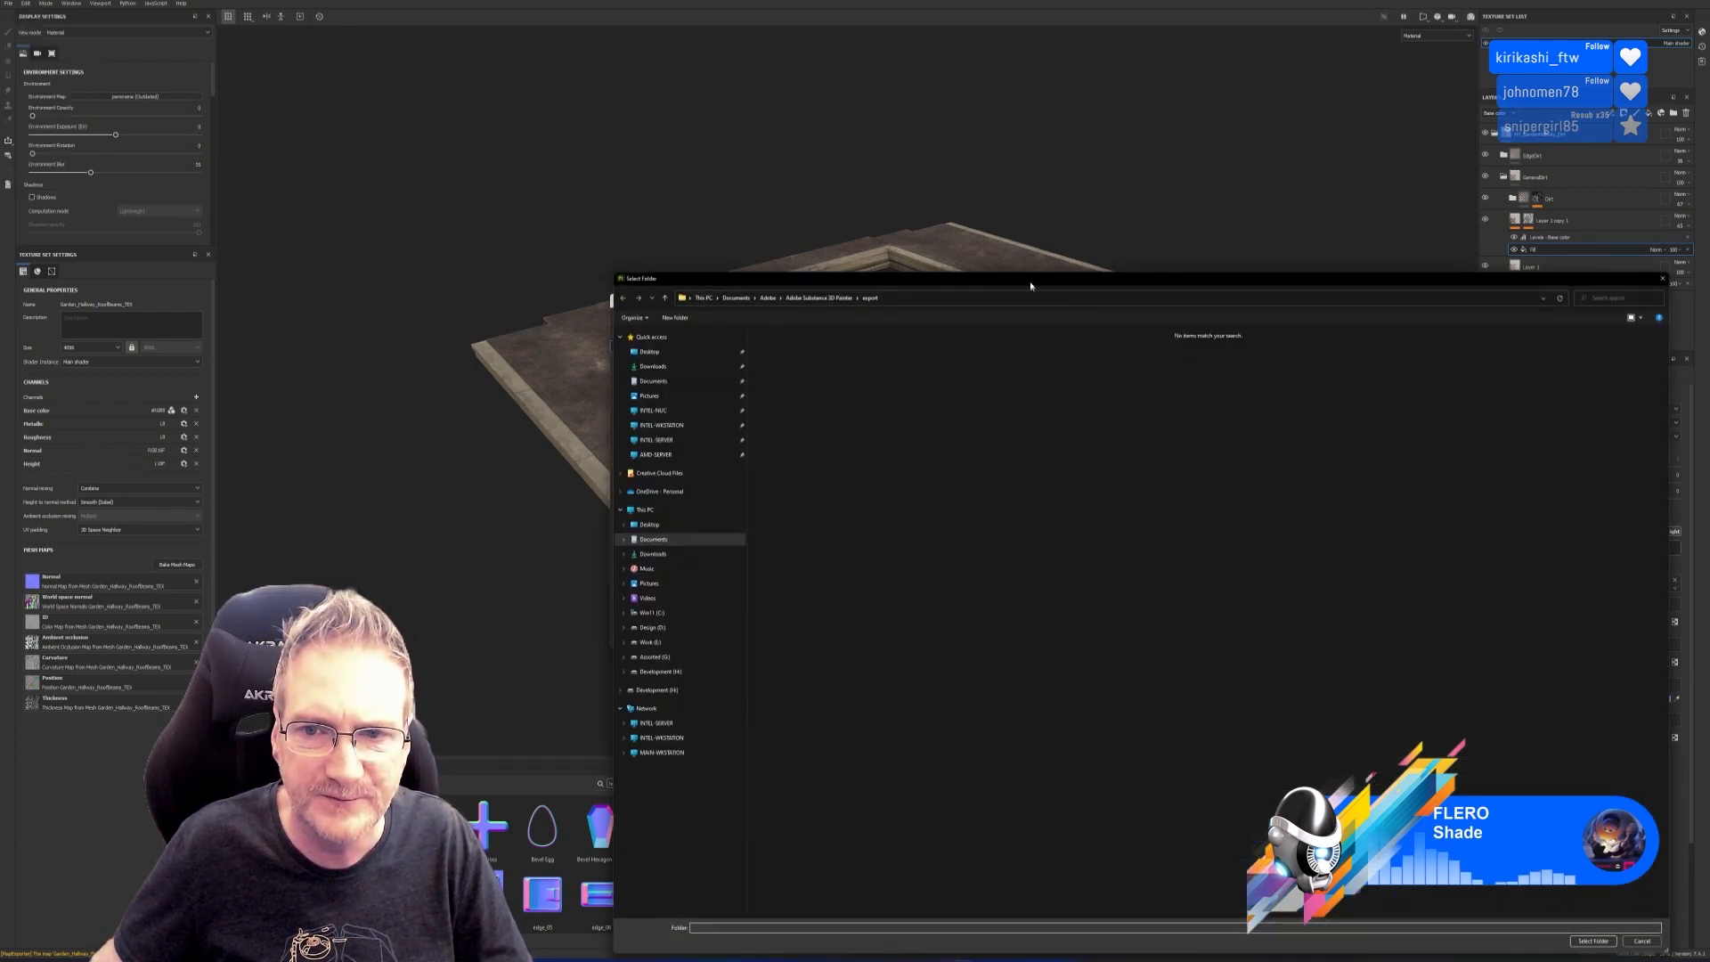
left_click(489, 560)
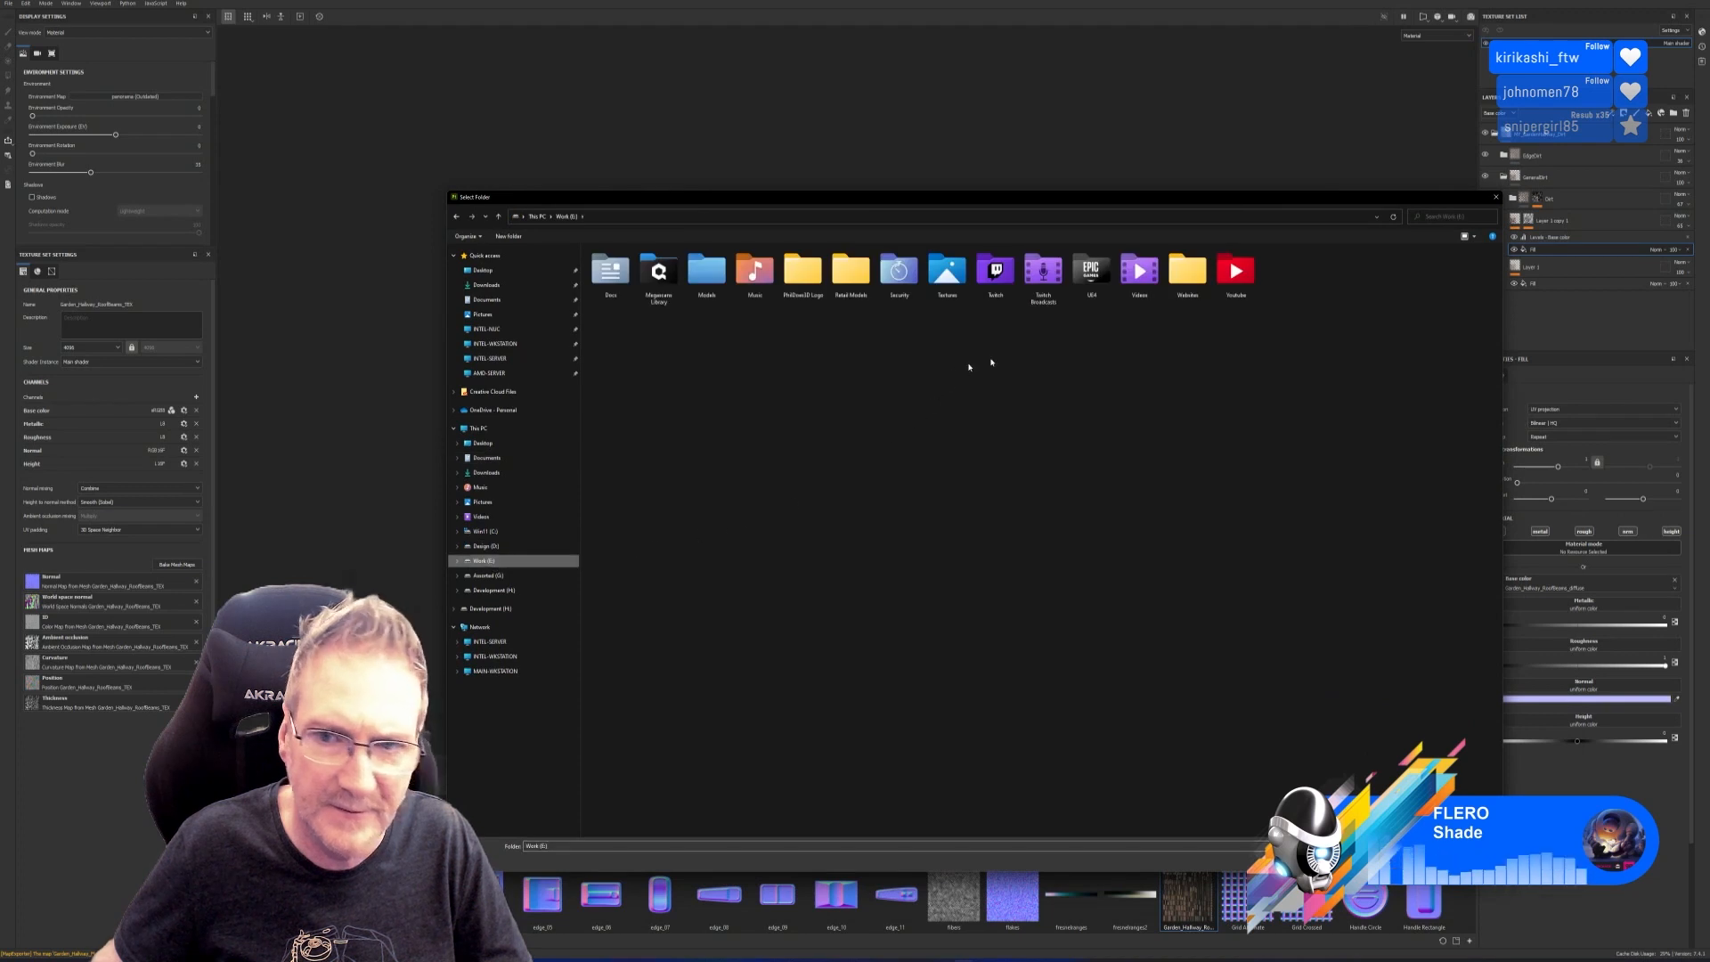
double_click(1091, 276)
double_click(755, 272)
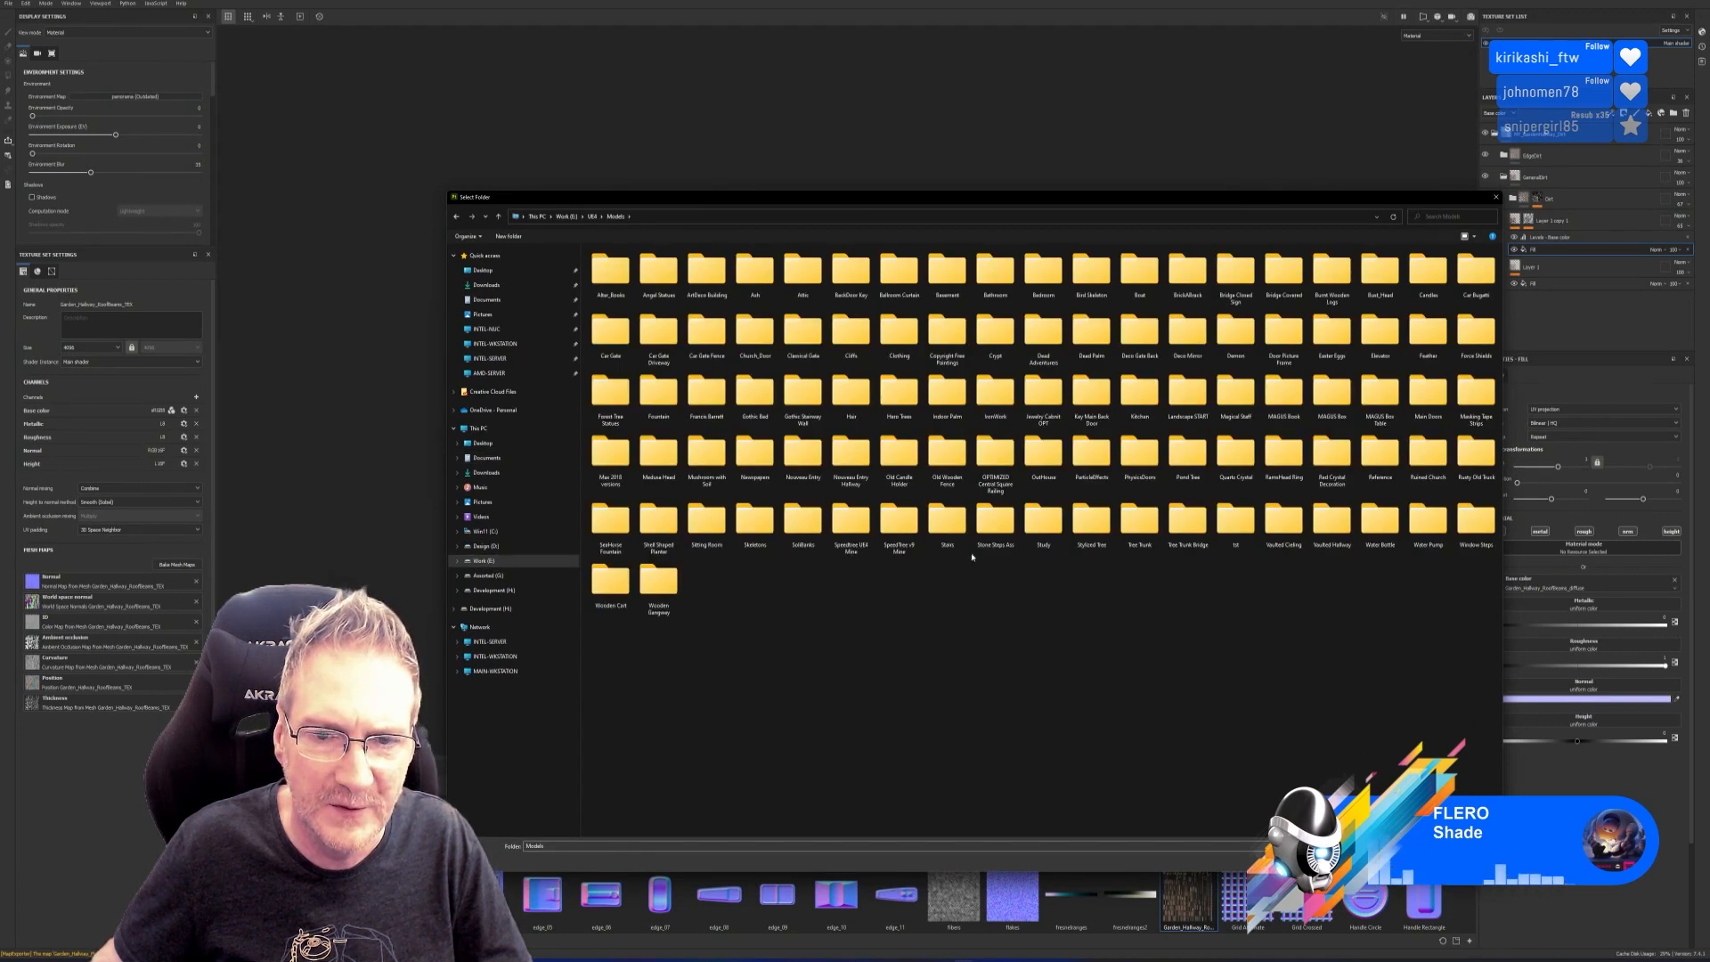
double_click(851, 453)
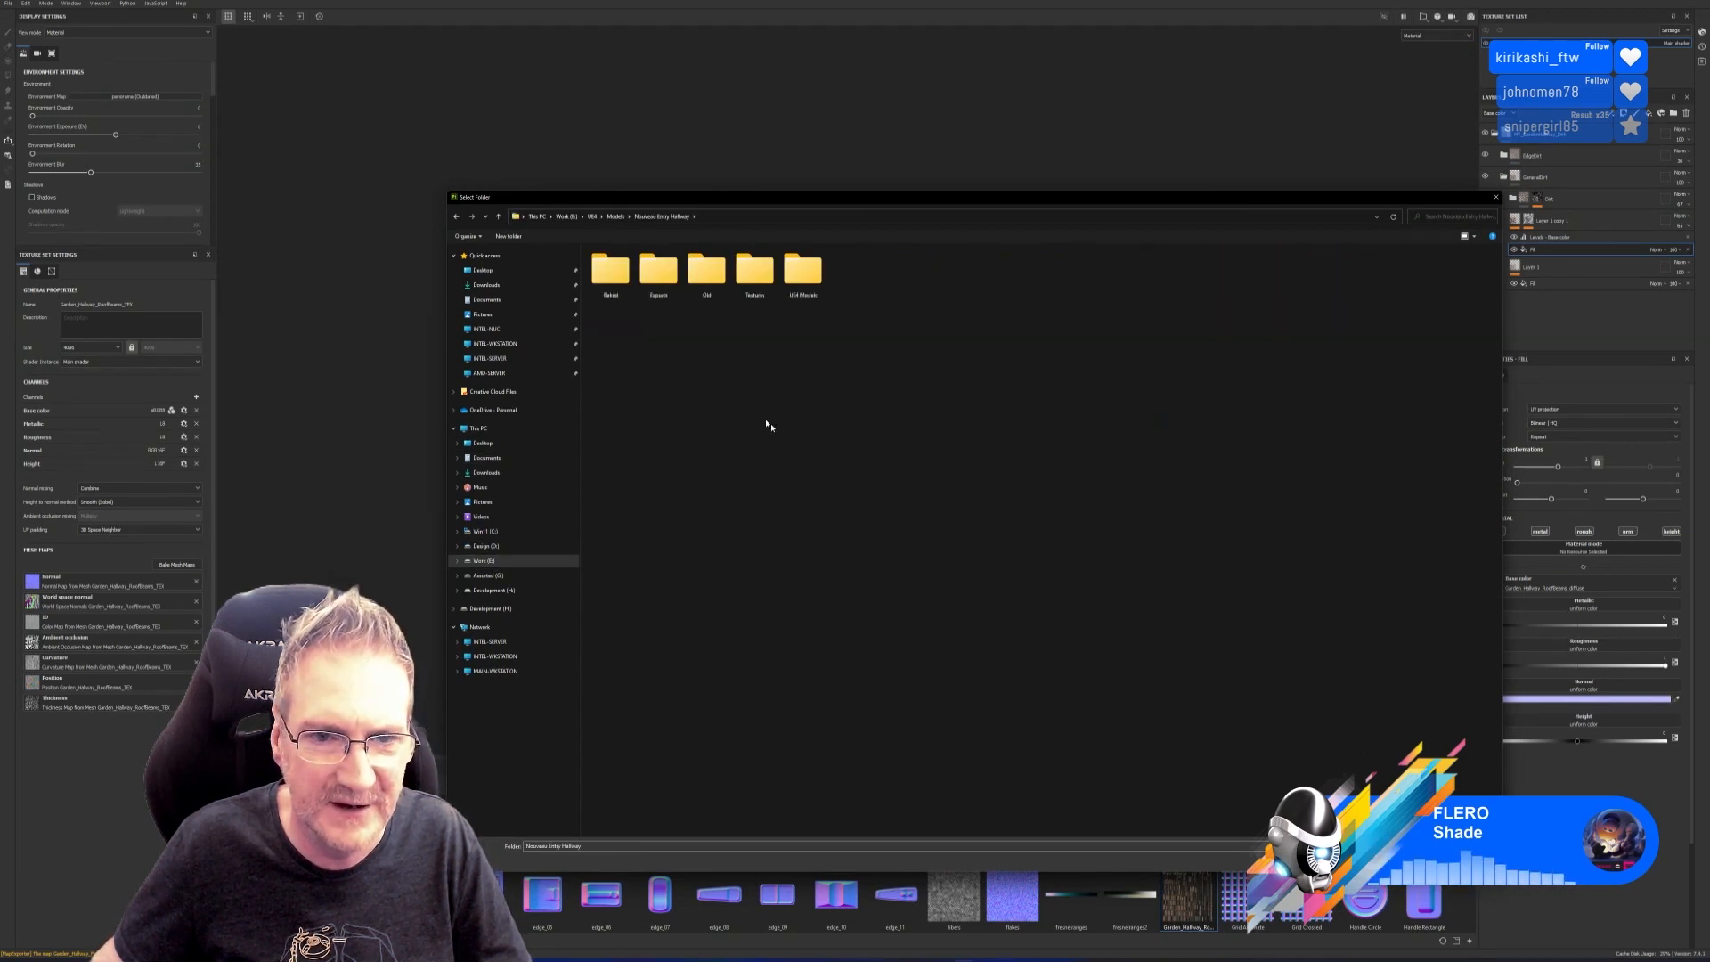
double_click(658, 271)
left_click(1410, 861)
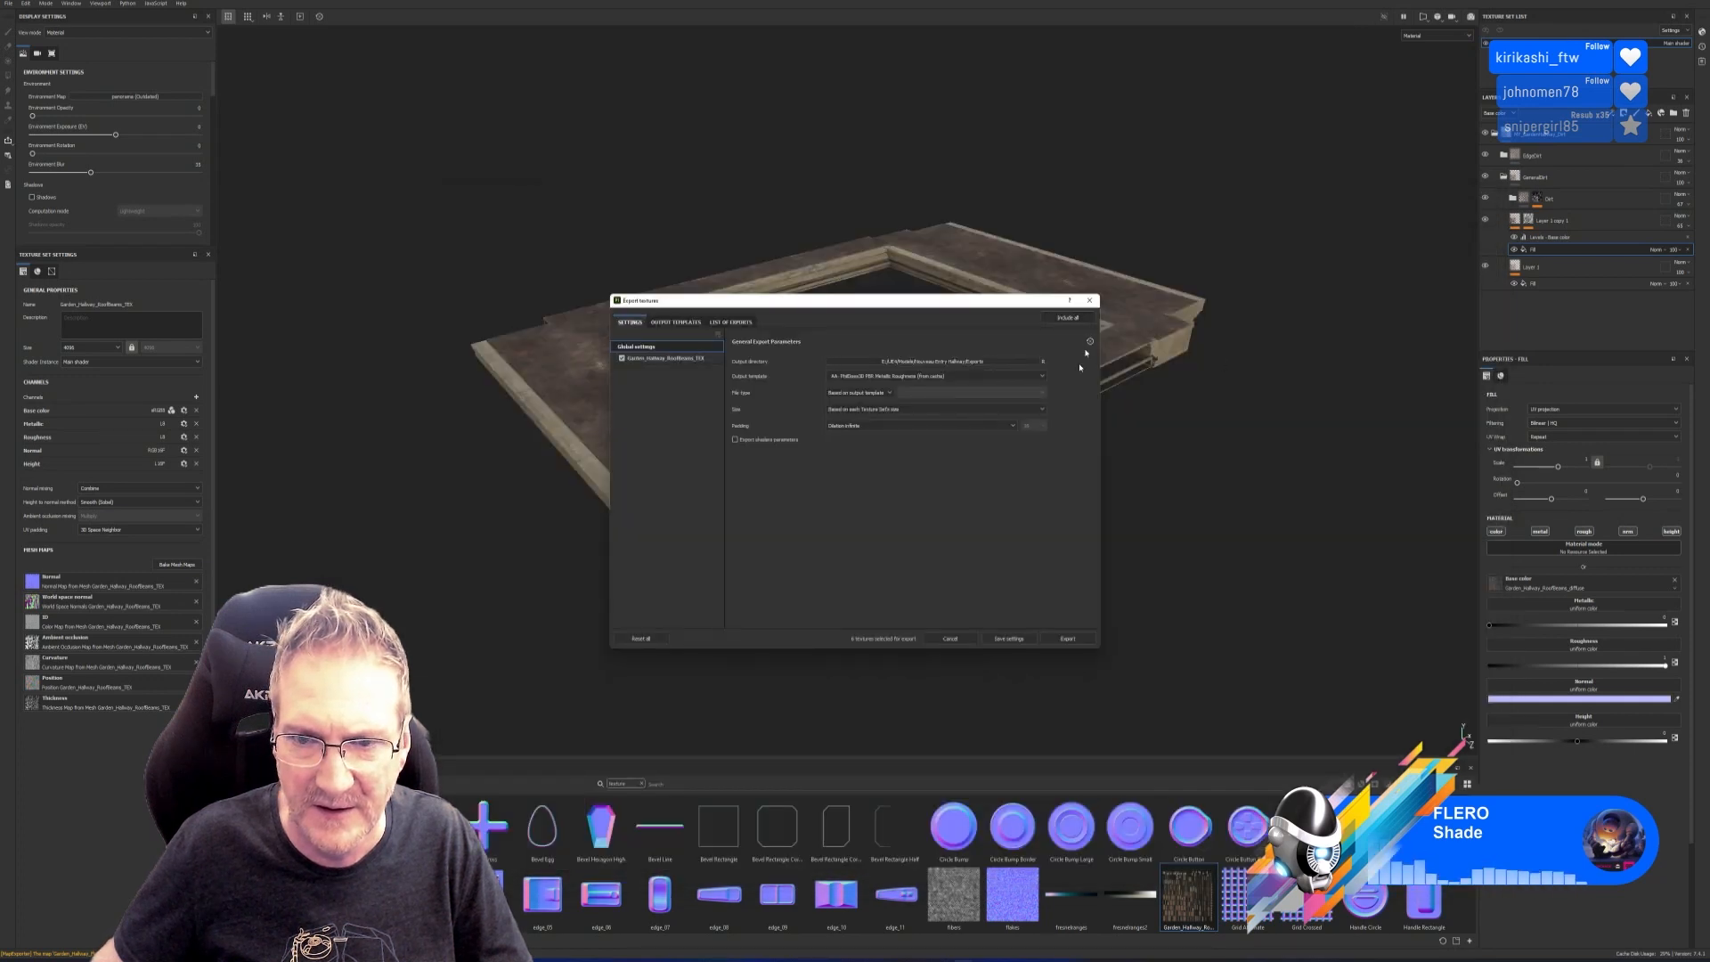
left_click(1086, 641)
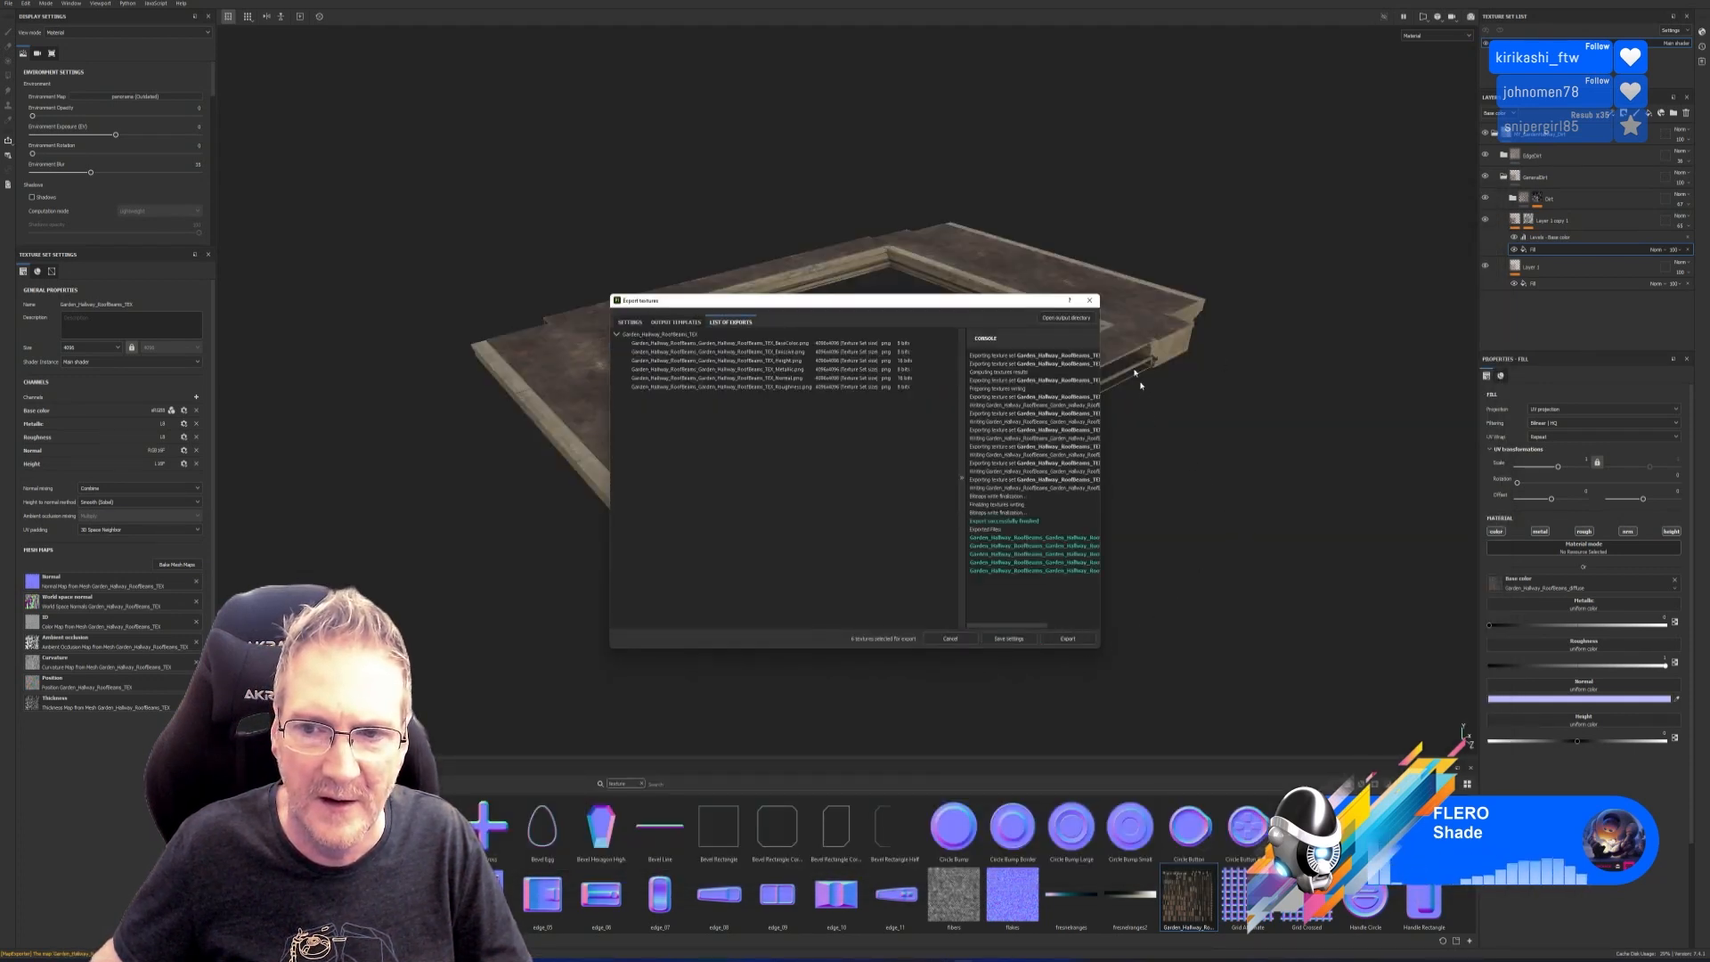
left_click(1088, 302)
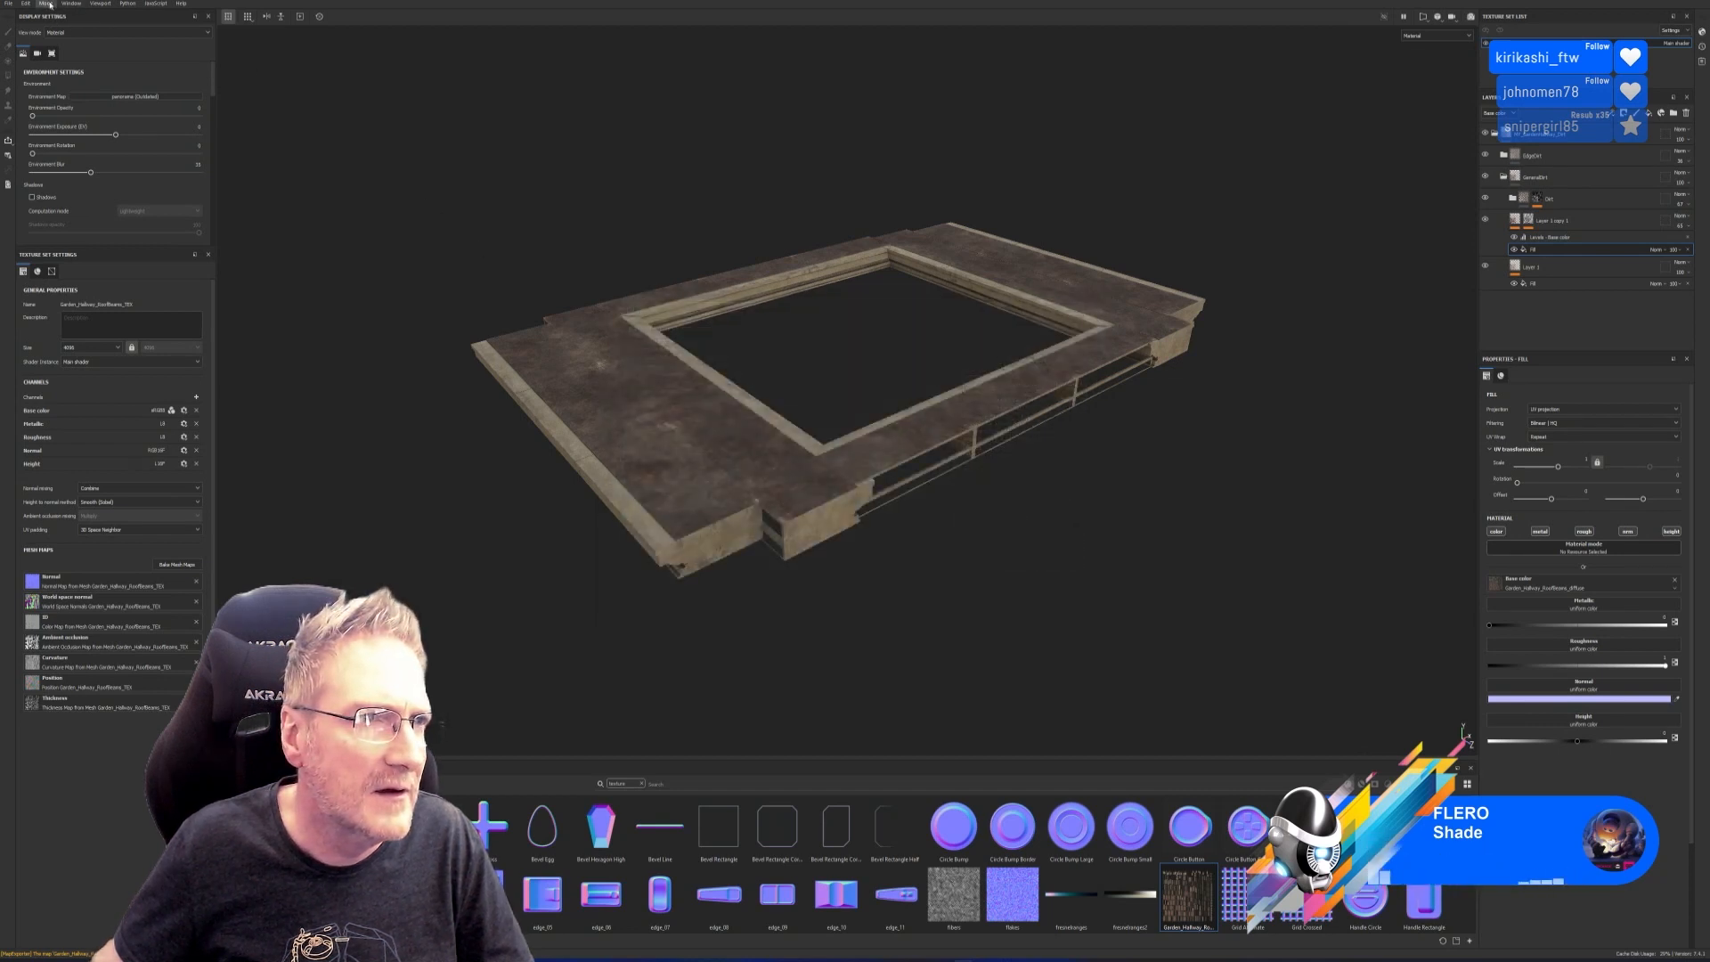
Save the roof beams project in the Nouveau Entry Hallway Exports folder.
left_click(7, 5)
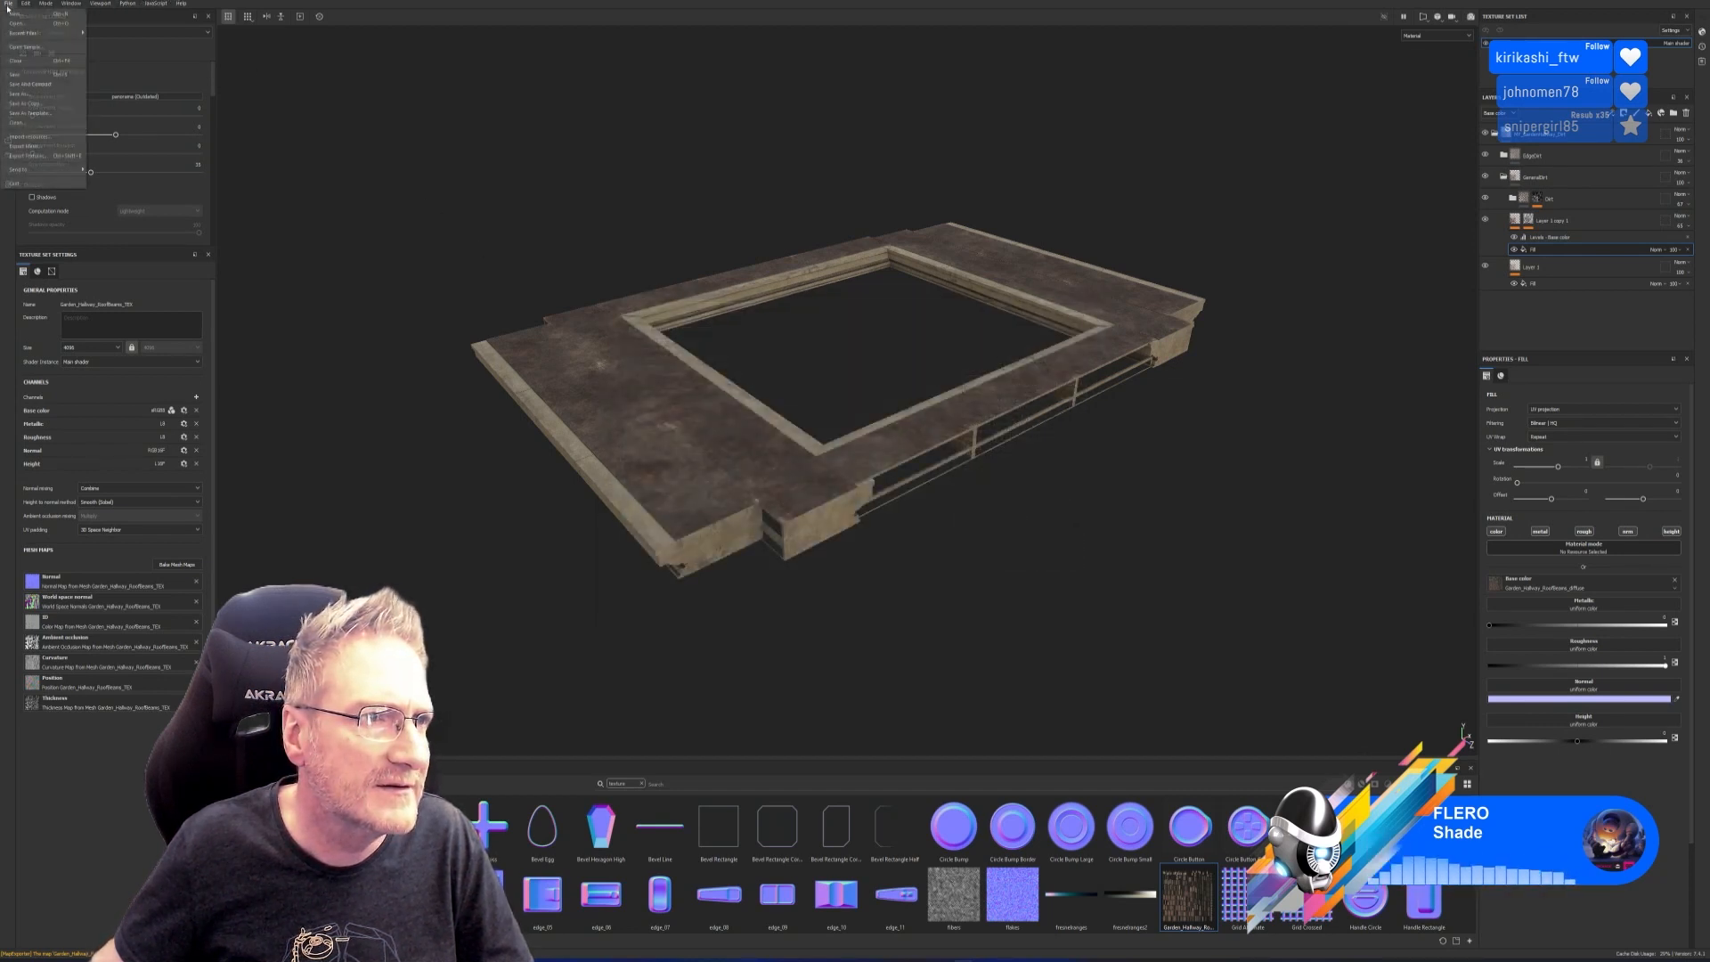
left_click(38, 100)
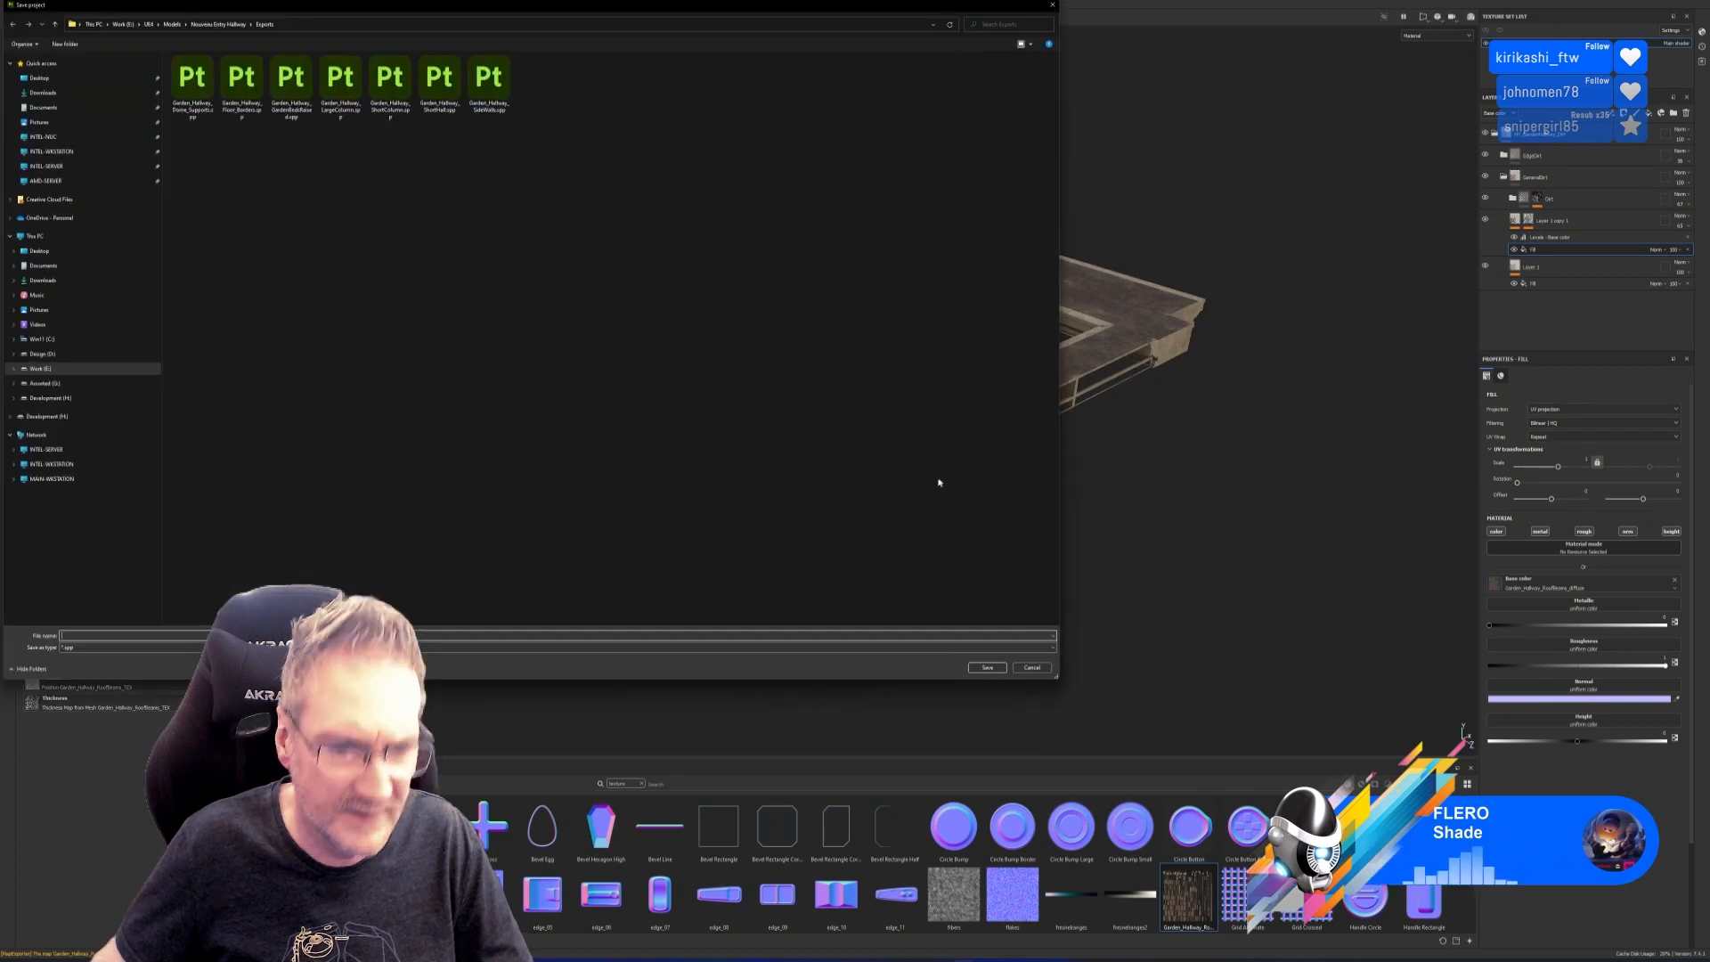
left_click(986, 667)
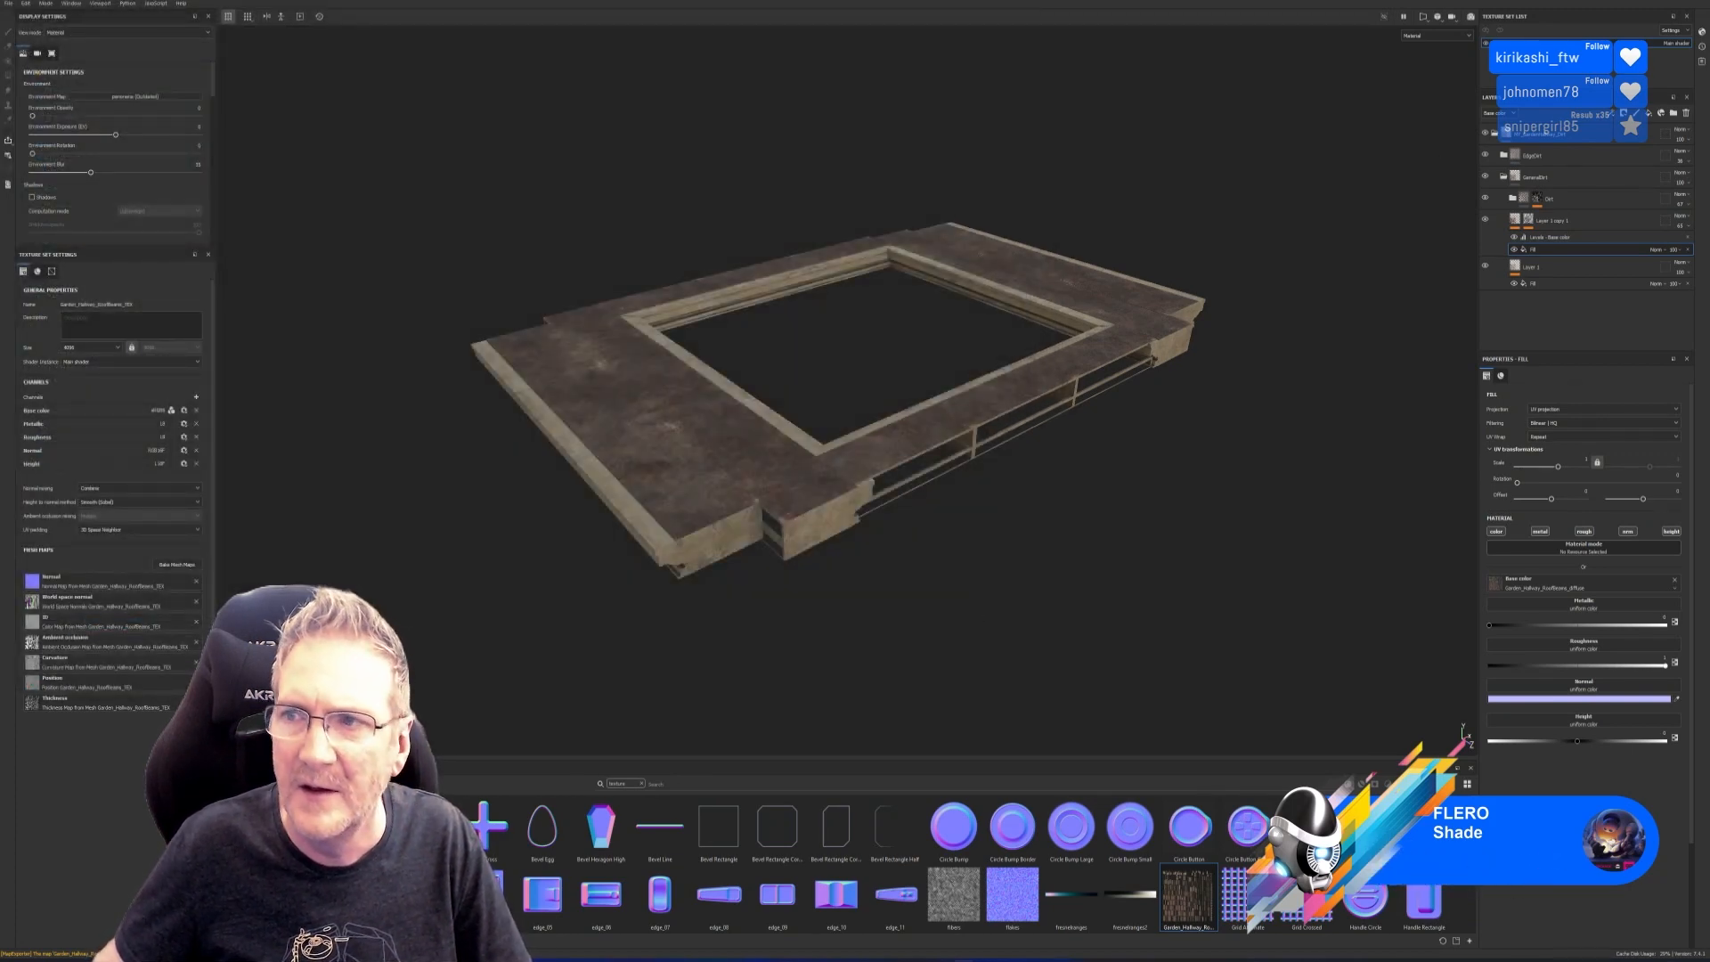
Switch to 3ds Max and delete the duplicate of the roof beams.
key("alt+Tab")
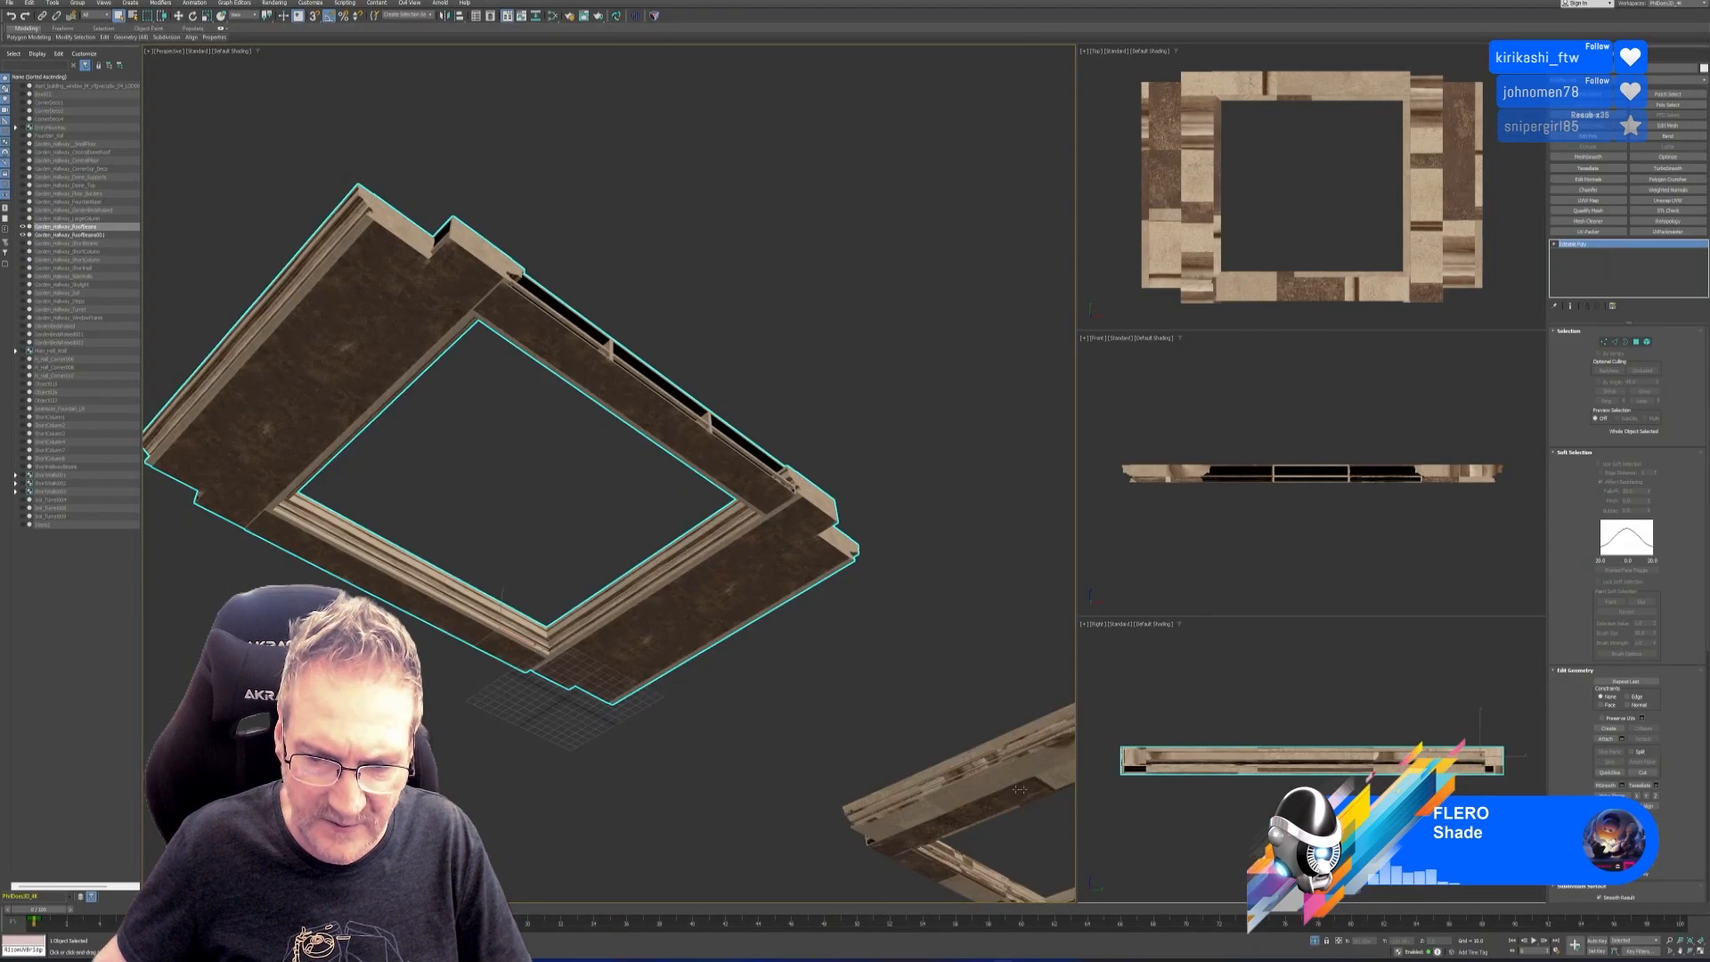
middle_click_drag(811, 624, 744, 611)
left_click(878, 766)
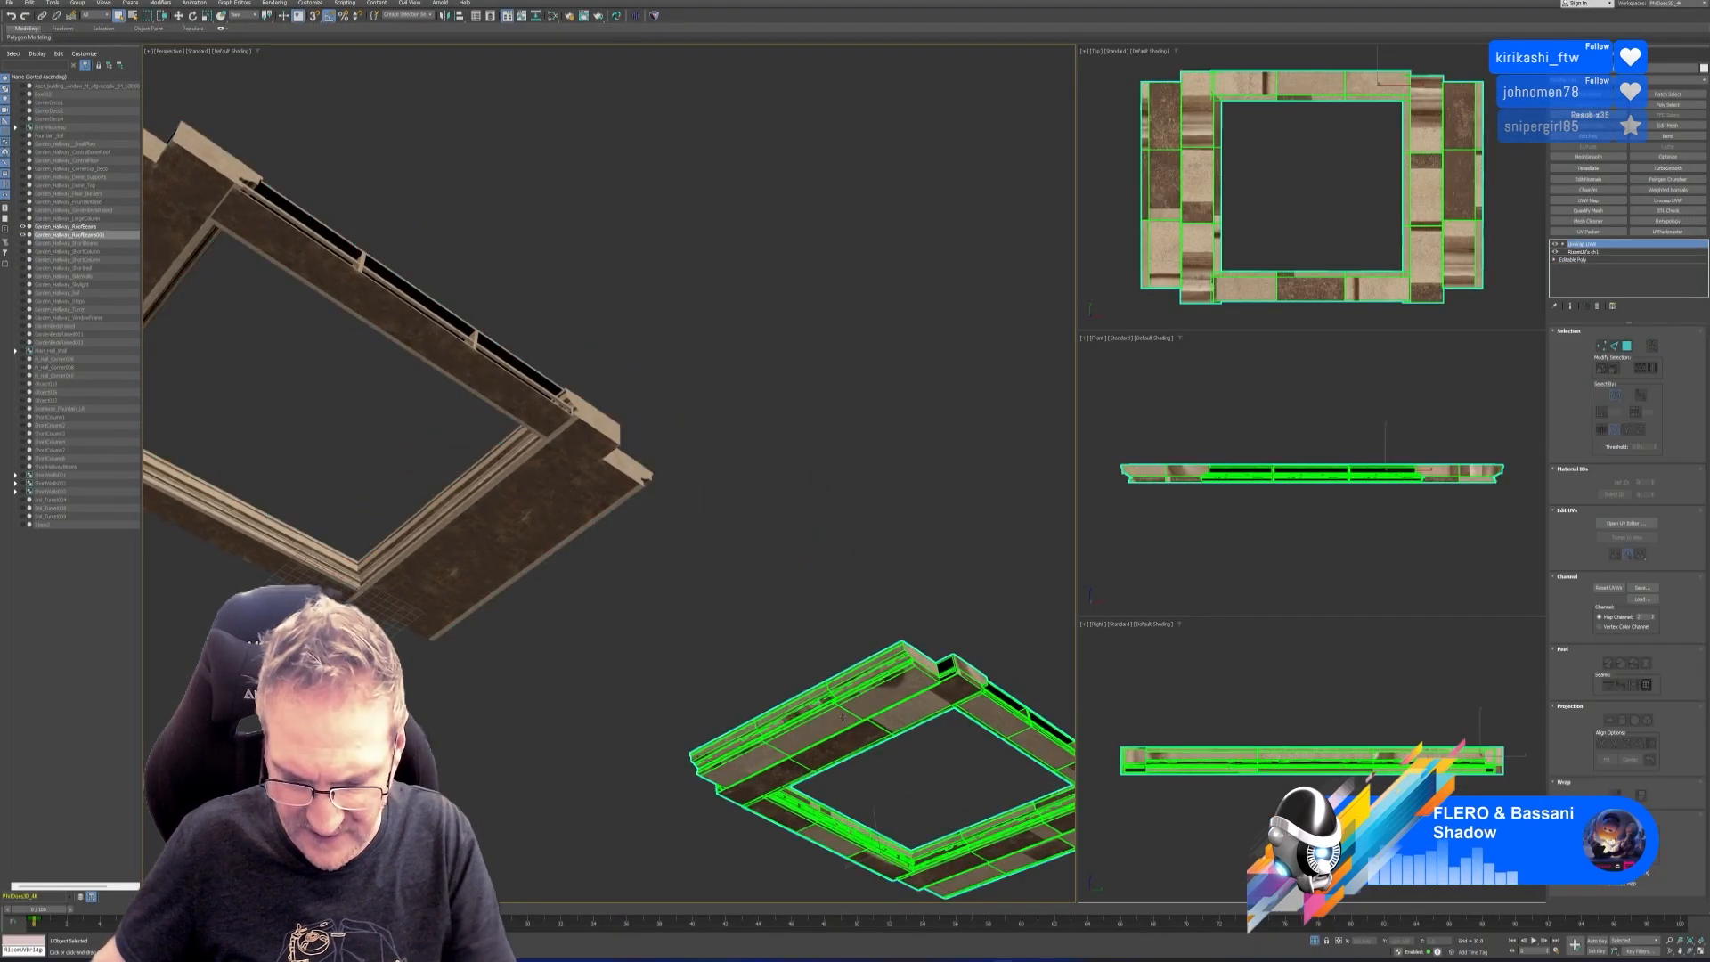
key("Delete")
left_click(542, 504)
key("z")
Replace the Map #40 bitmap with the exported Garden_Hallway_RoofBeams BaseColor texture from the Exports folder and close the material editor.
left_click(553, 16)
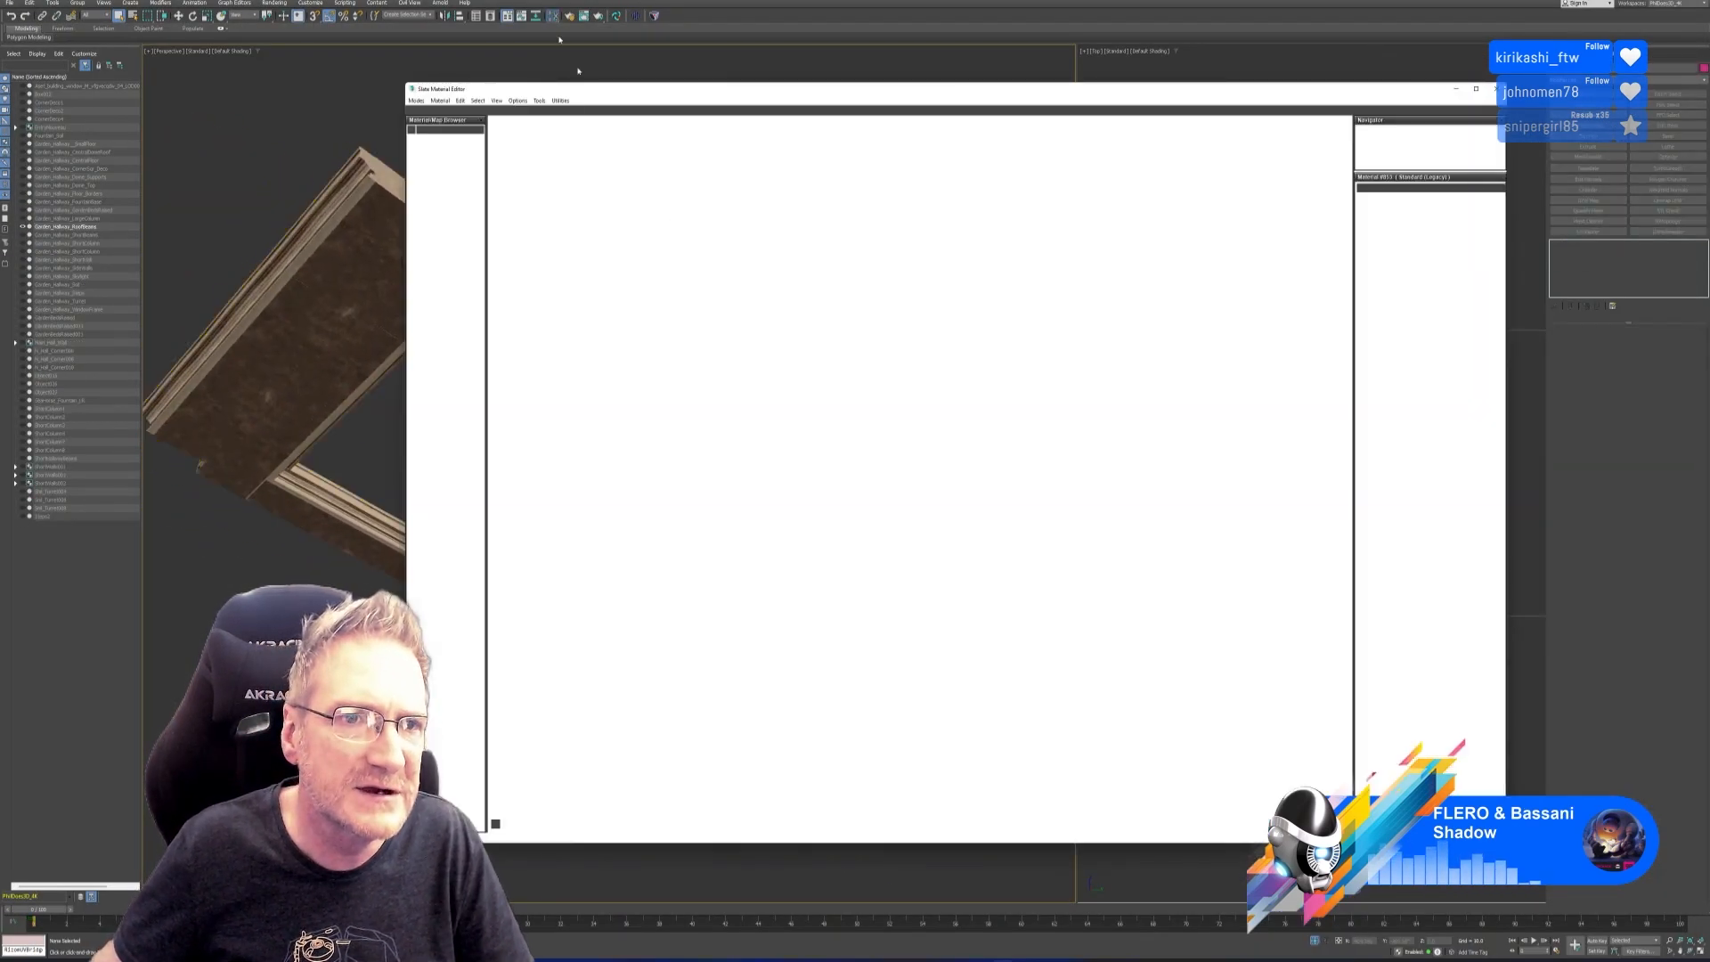
double_click(695, 554)
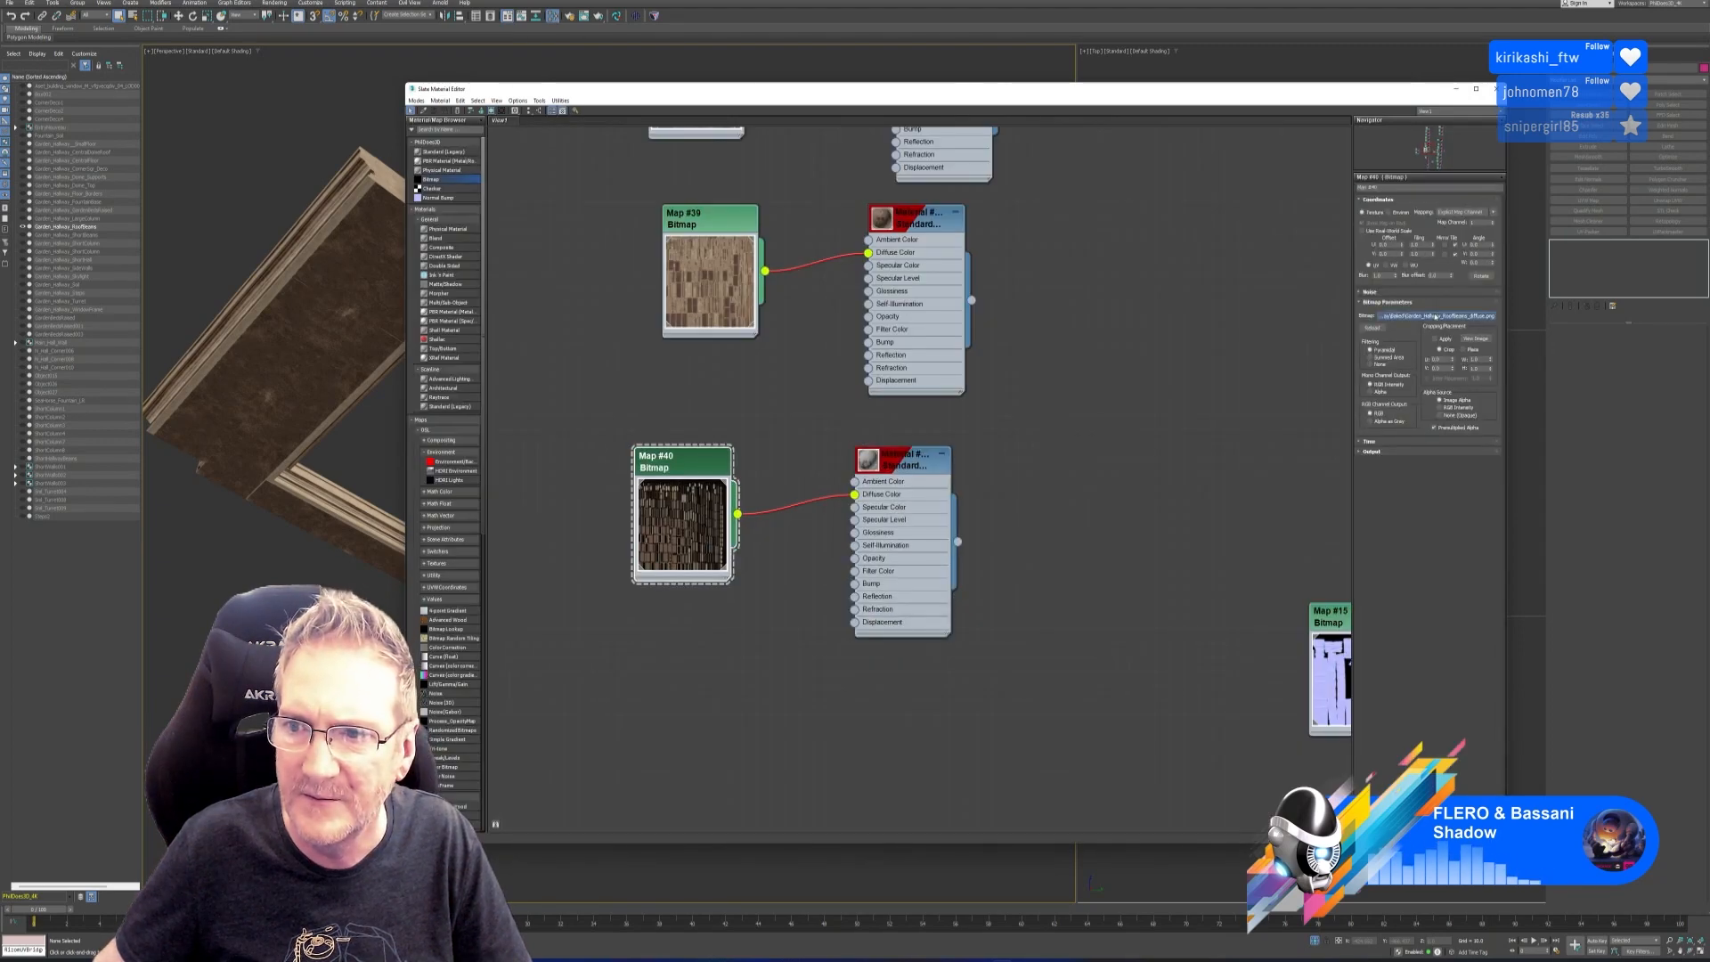
left_click(1435, 316)
left_click(594, 143)
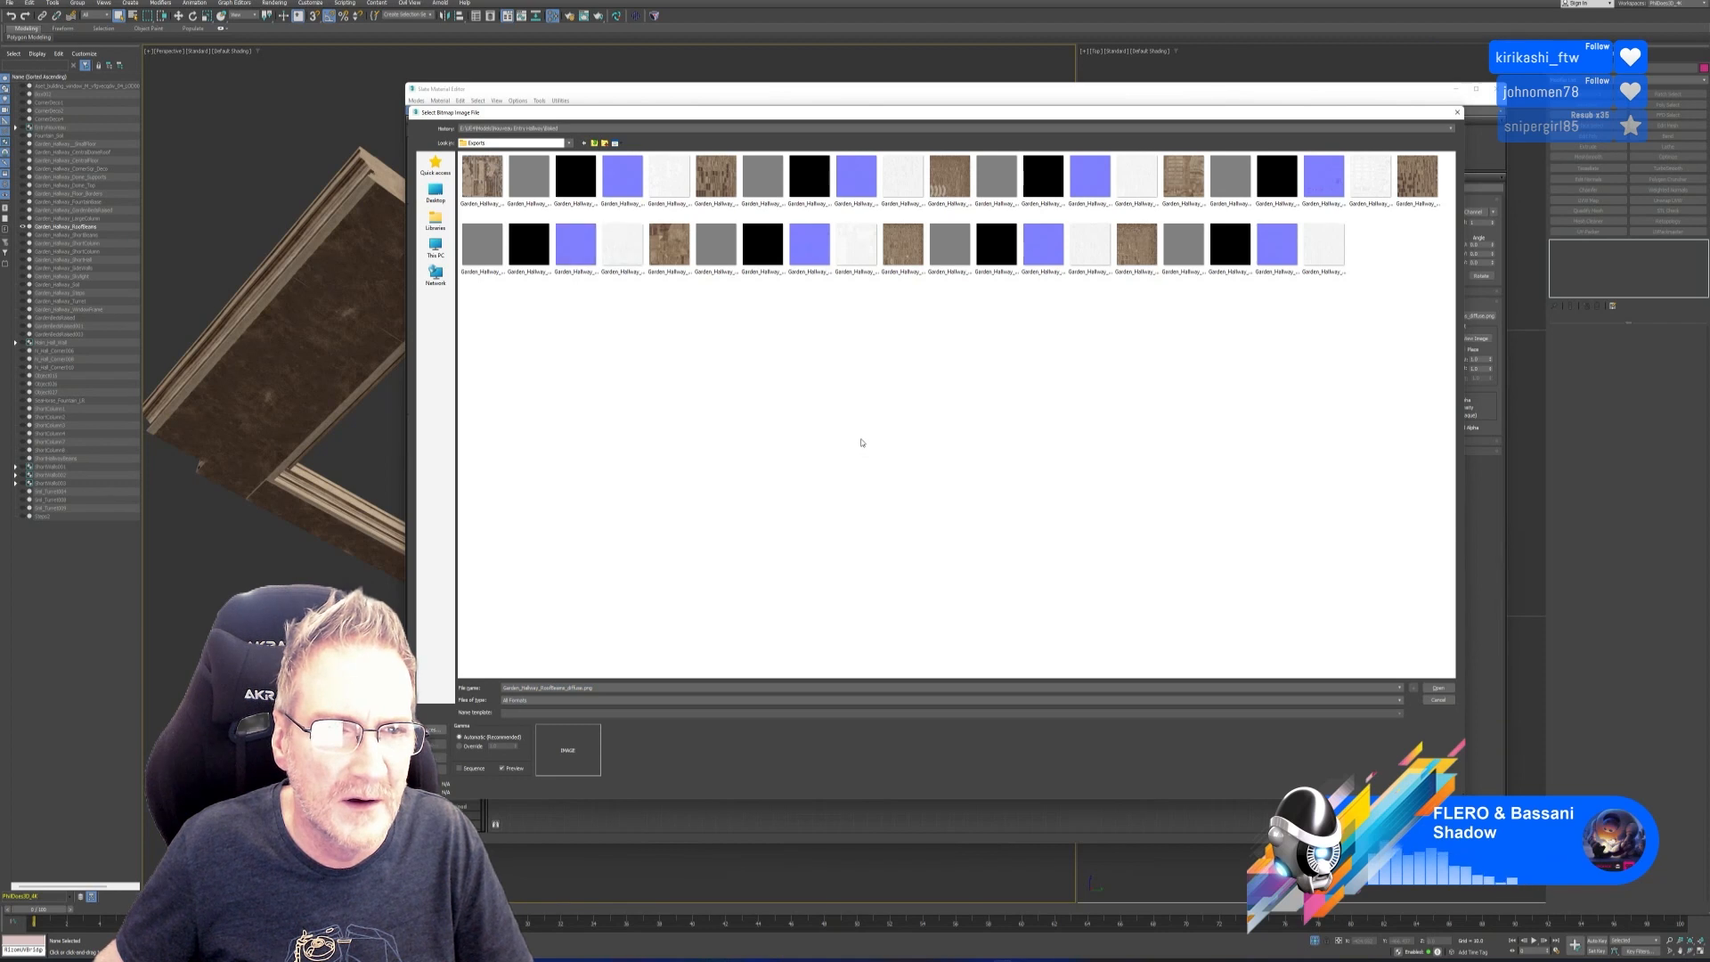
left_click(720, 182)
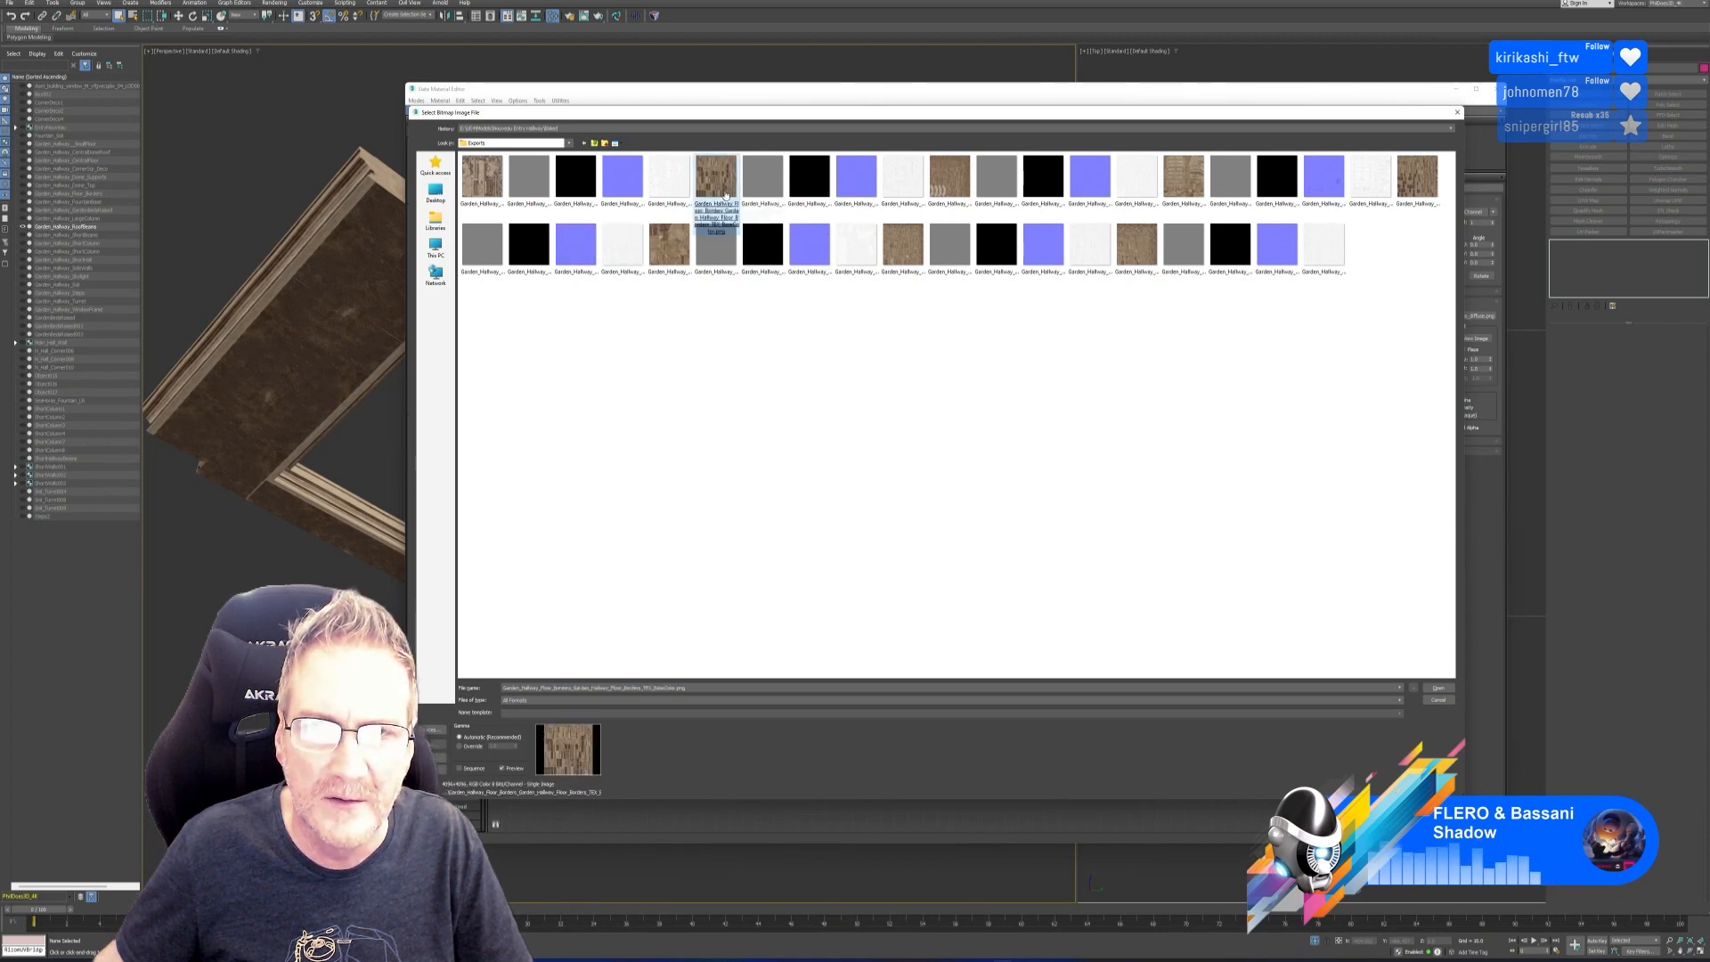
left_click(909, 248)
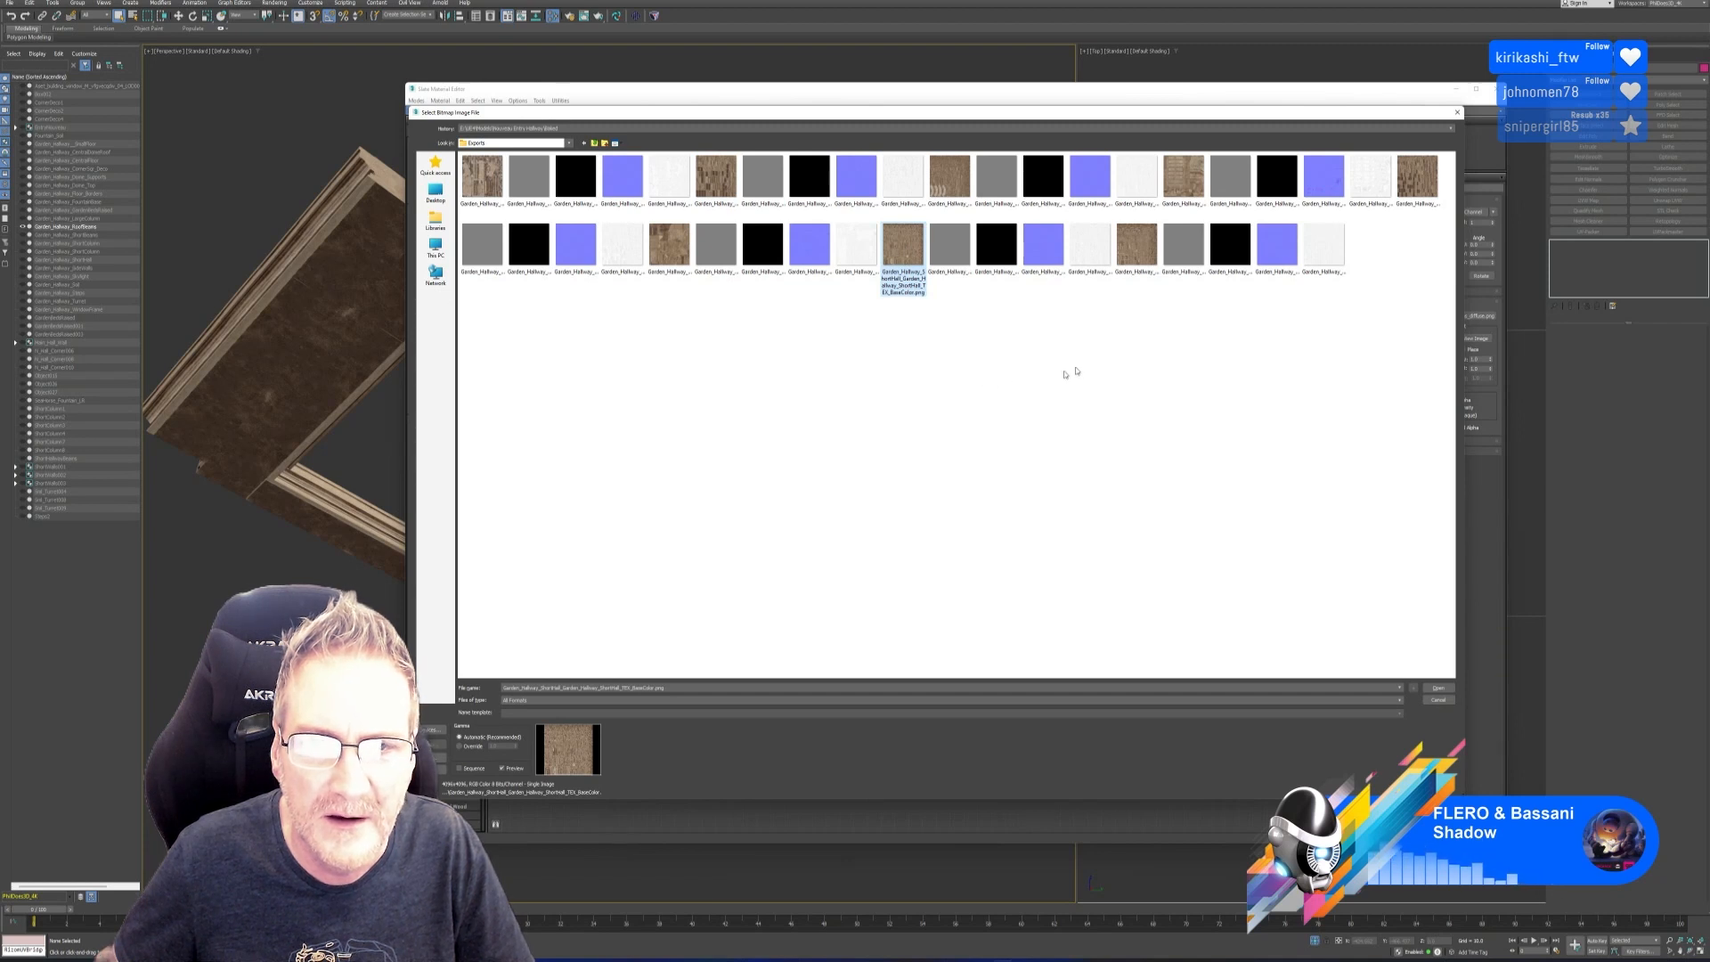
left_click(1151, 259)
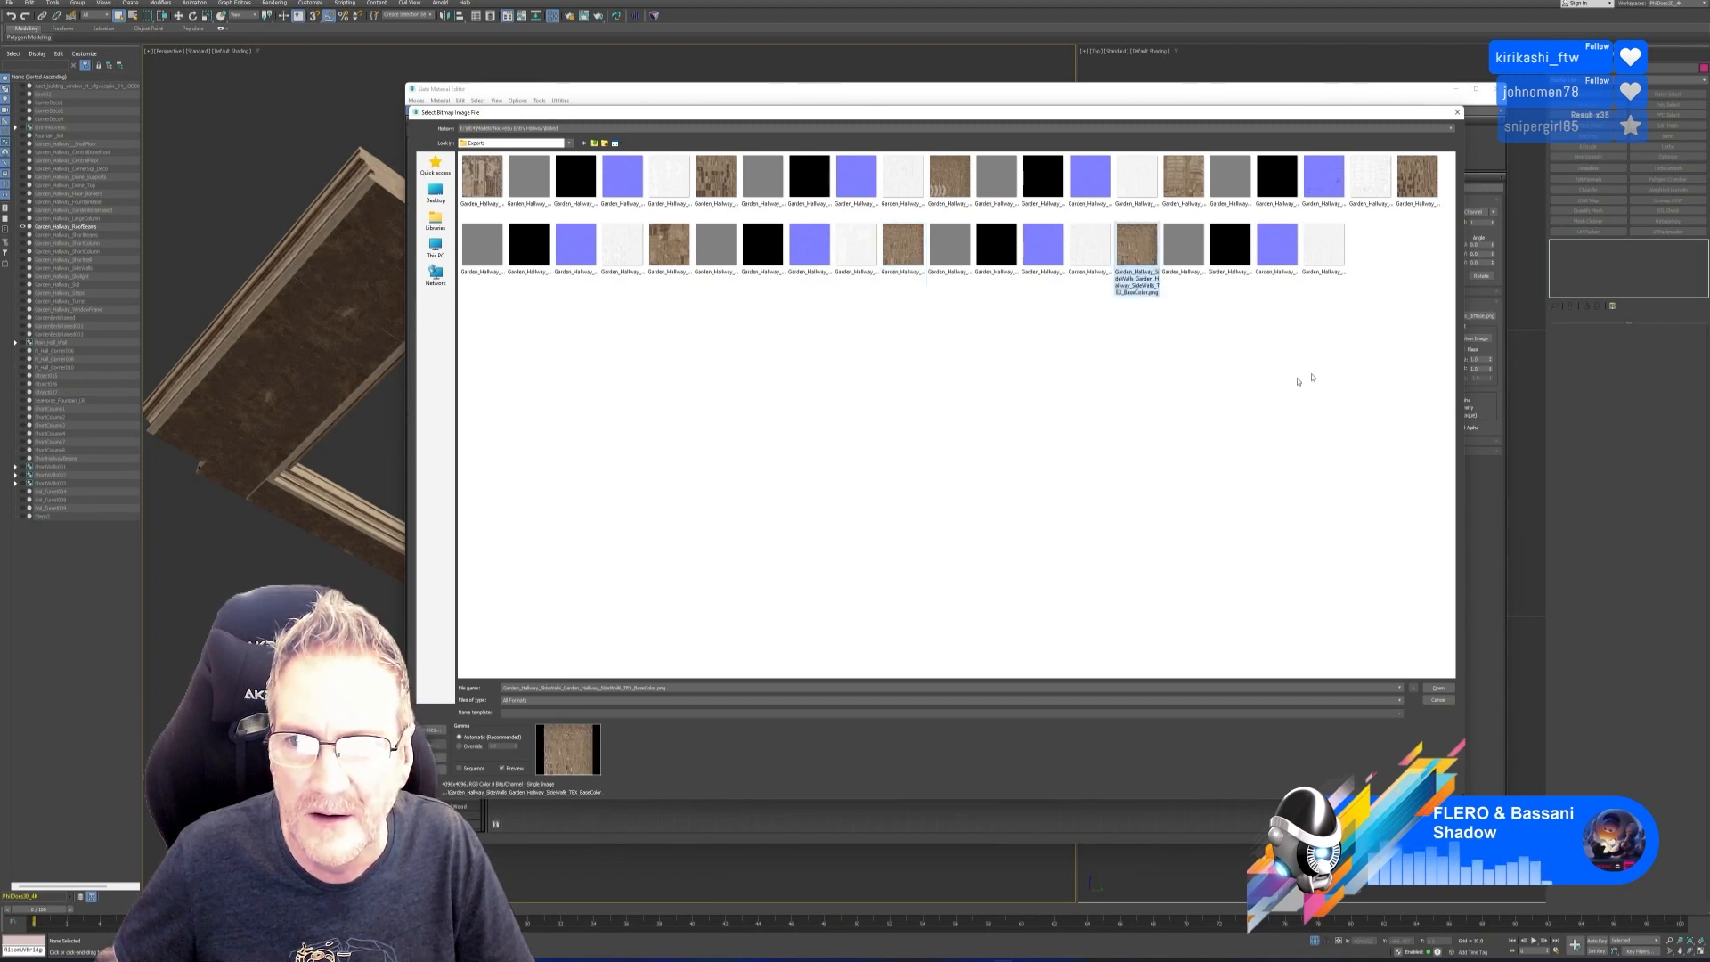
left_click(1427, 185)
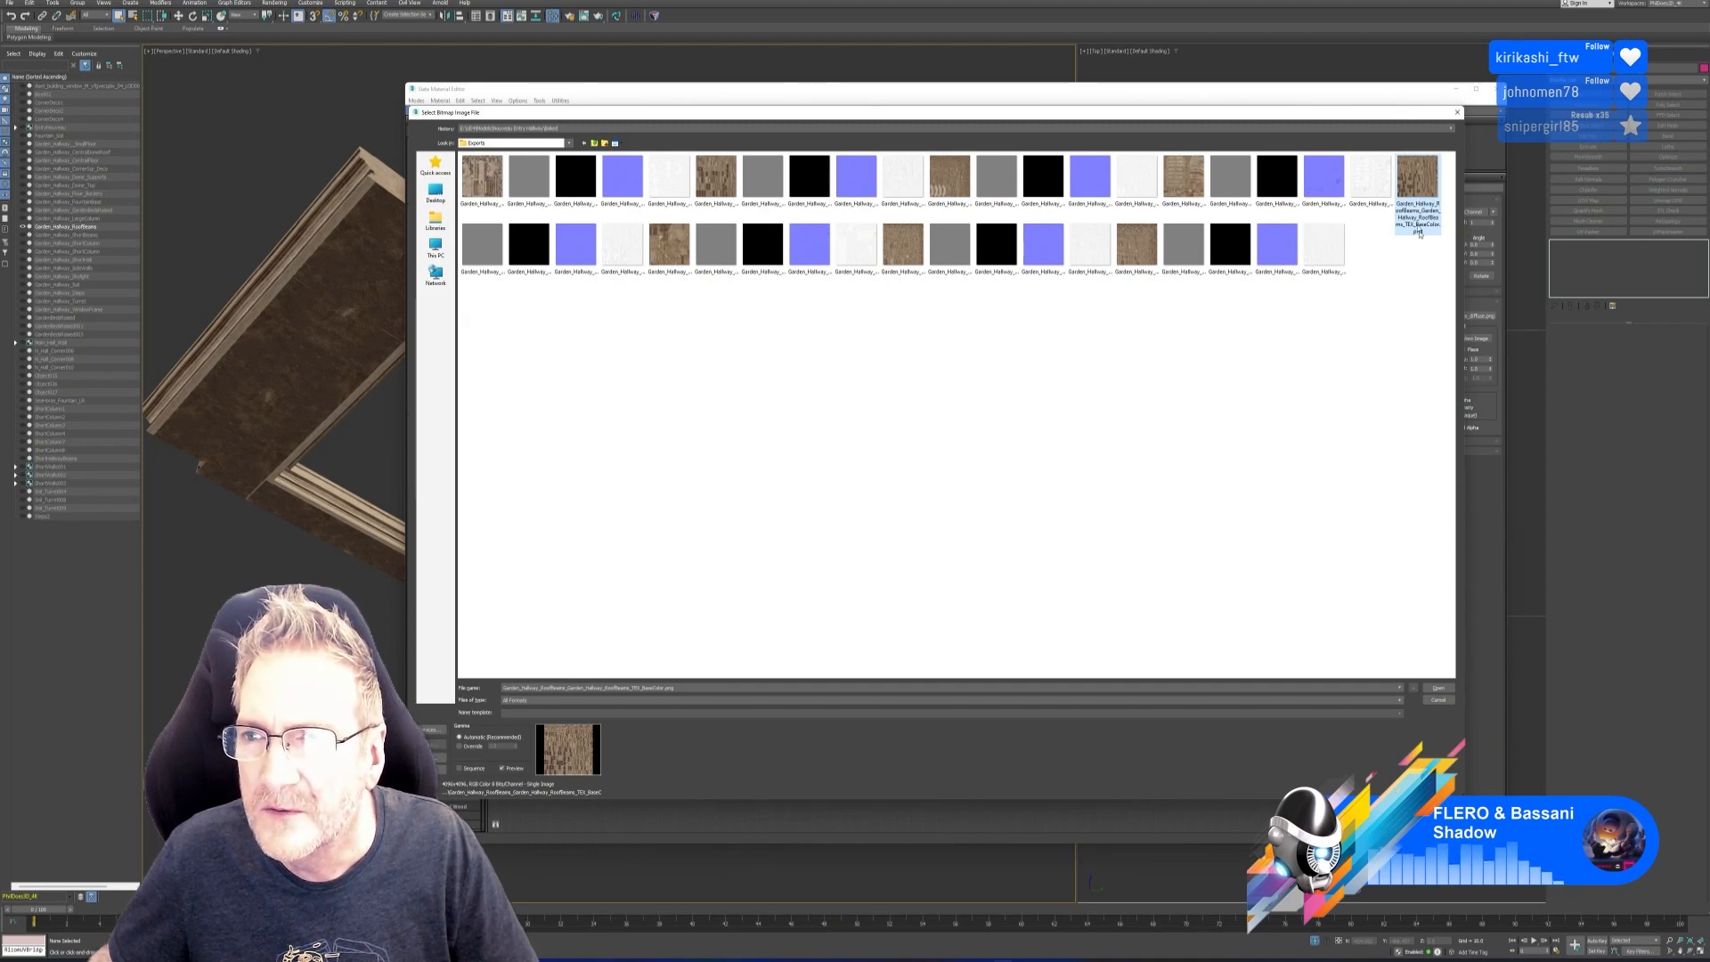
key("Return")
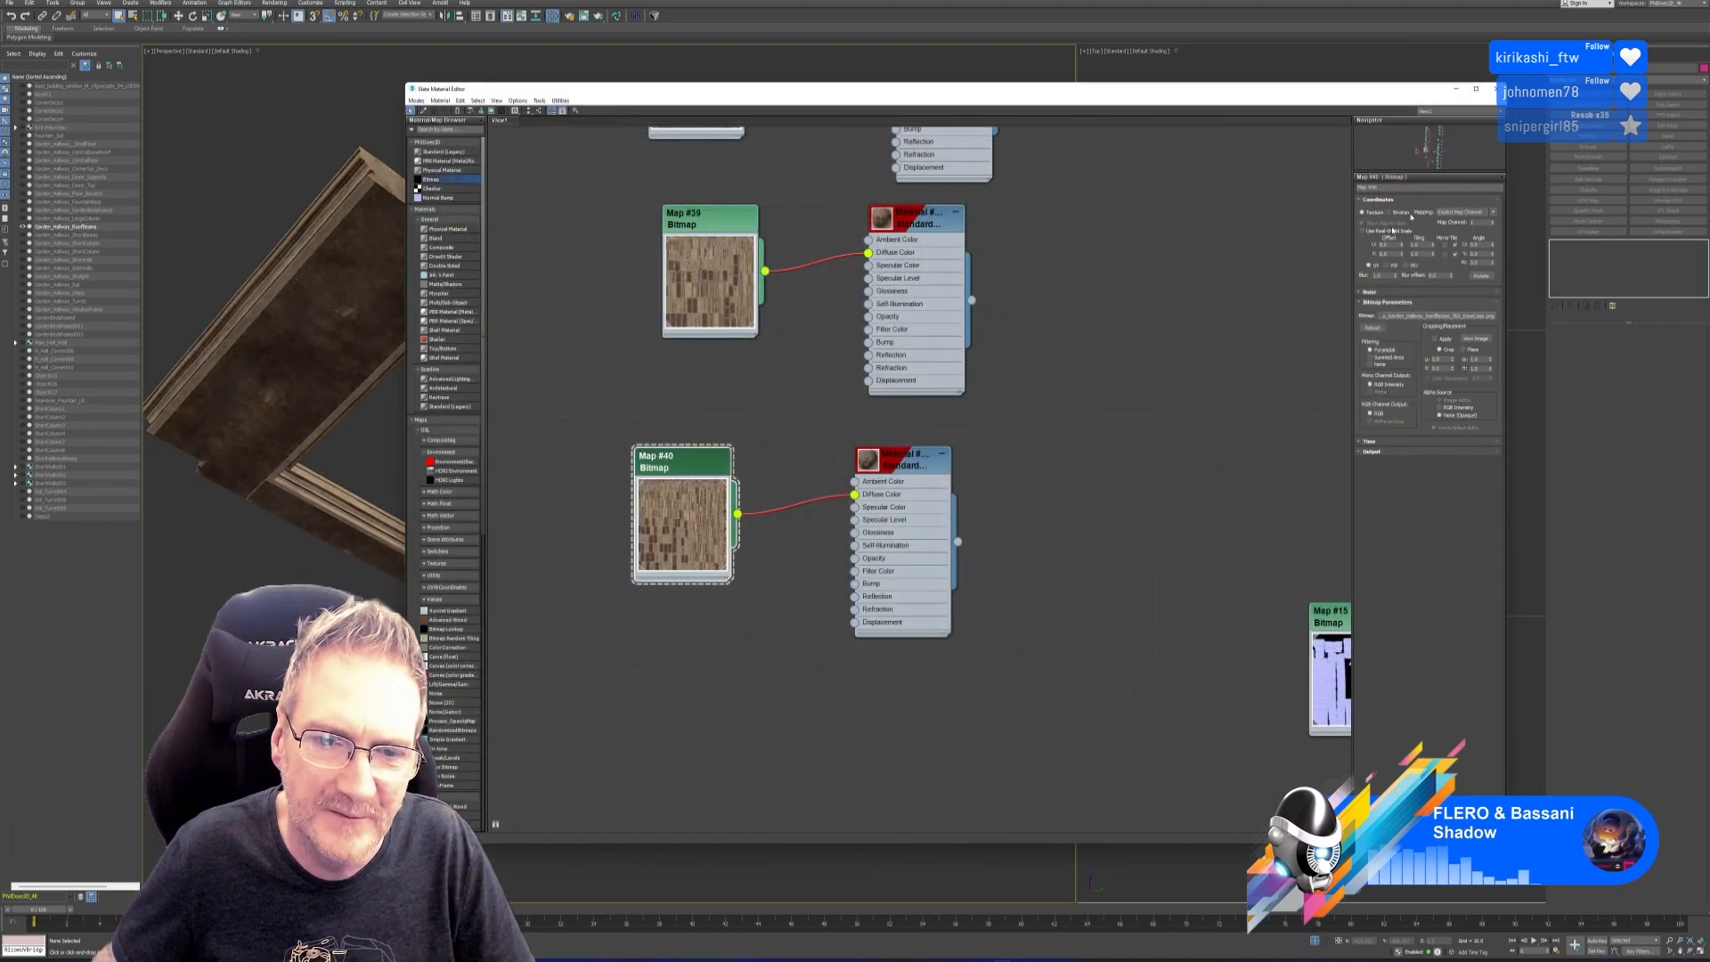
left_click(1497, 89)
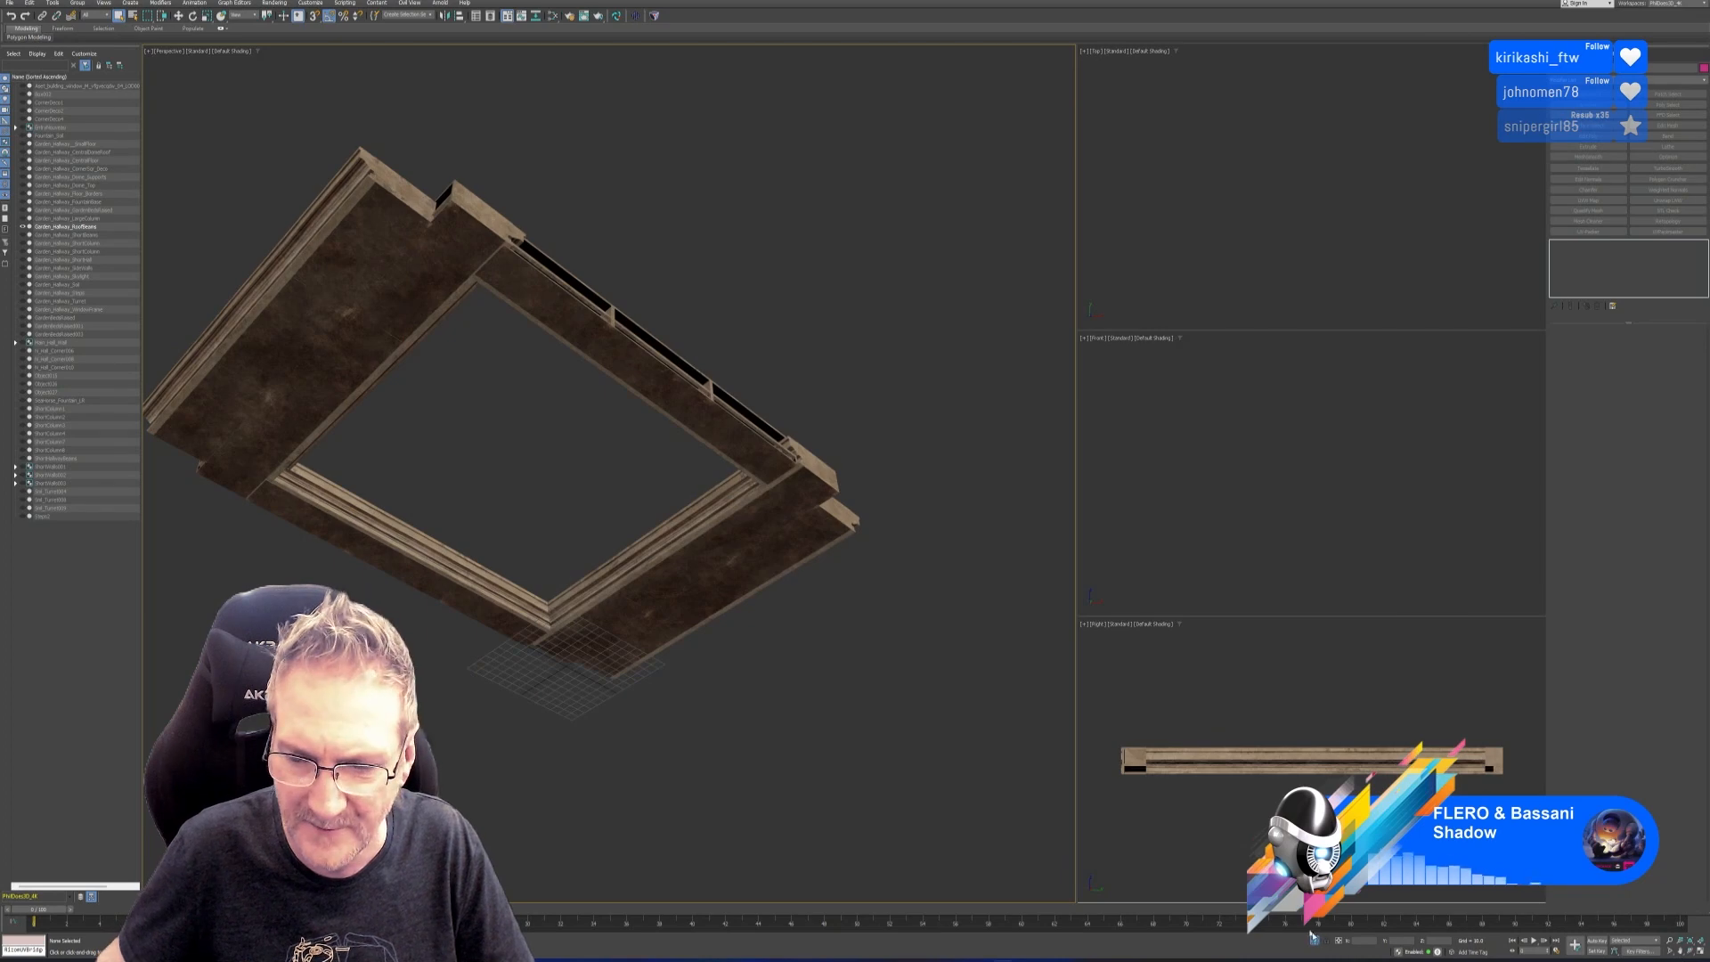
End the isolation of the roof beams and save the full scene.
left_click(1313, 940)
middle_click_drag(614, 565, 674, 548, "alt")
middle_click_drag(658, 484, 592, 515)
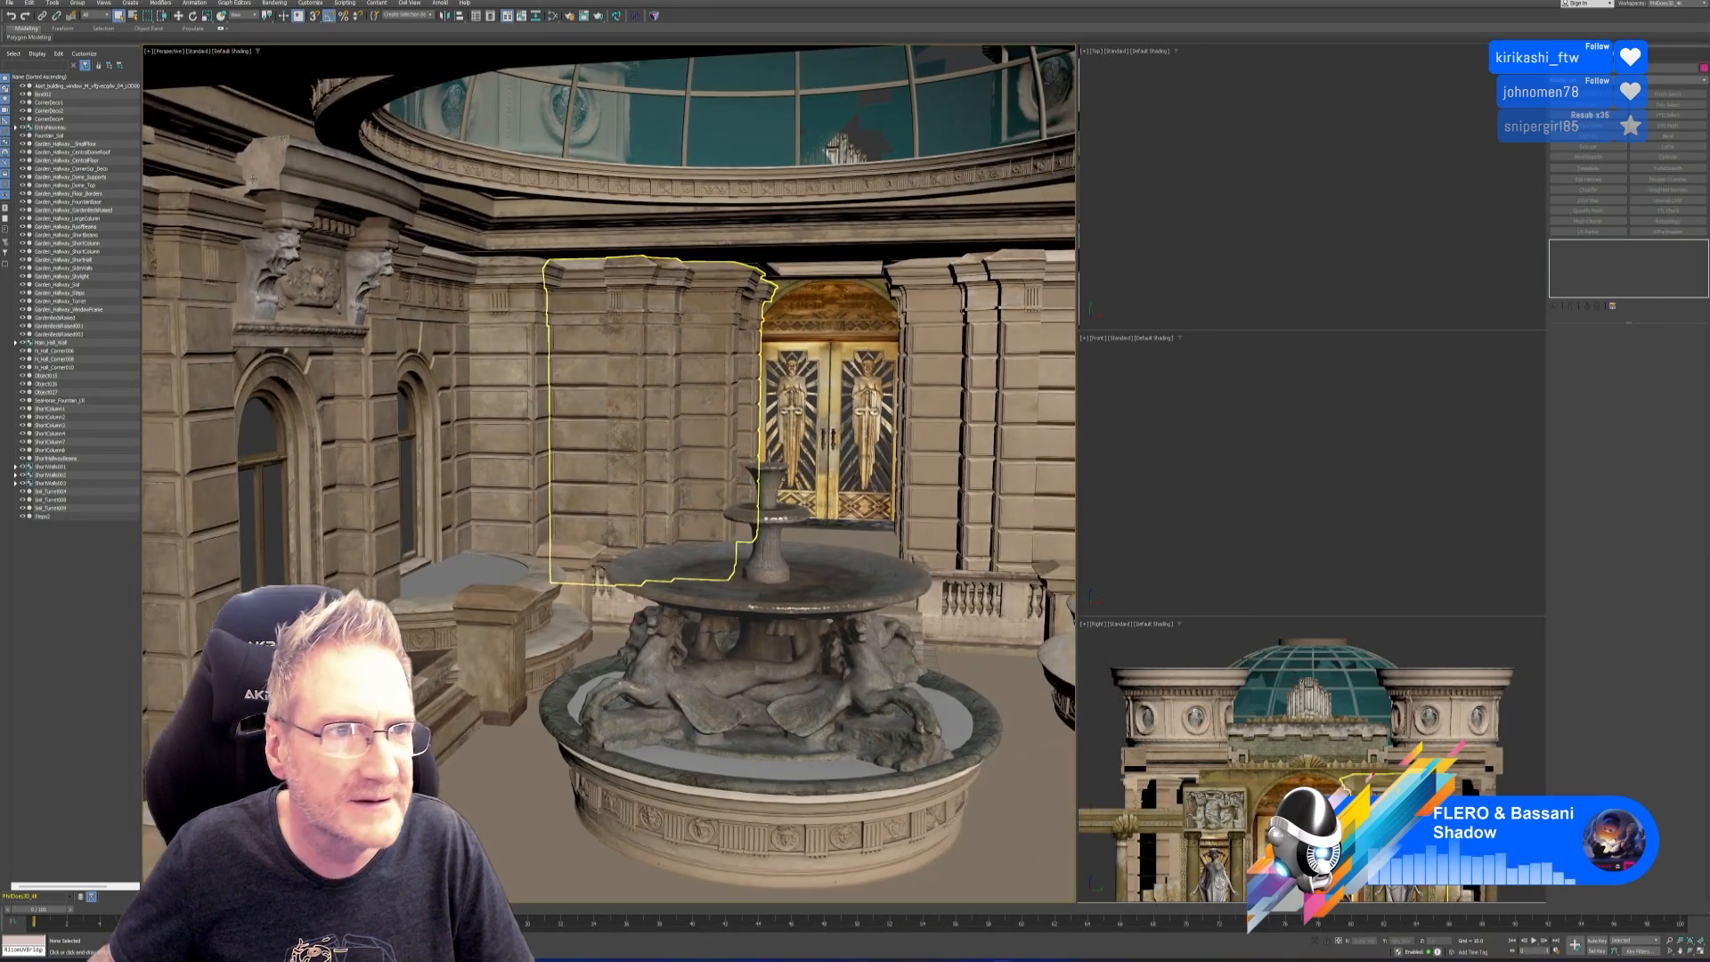
left_click(11, 3)
left_click(36, 72)
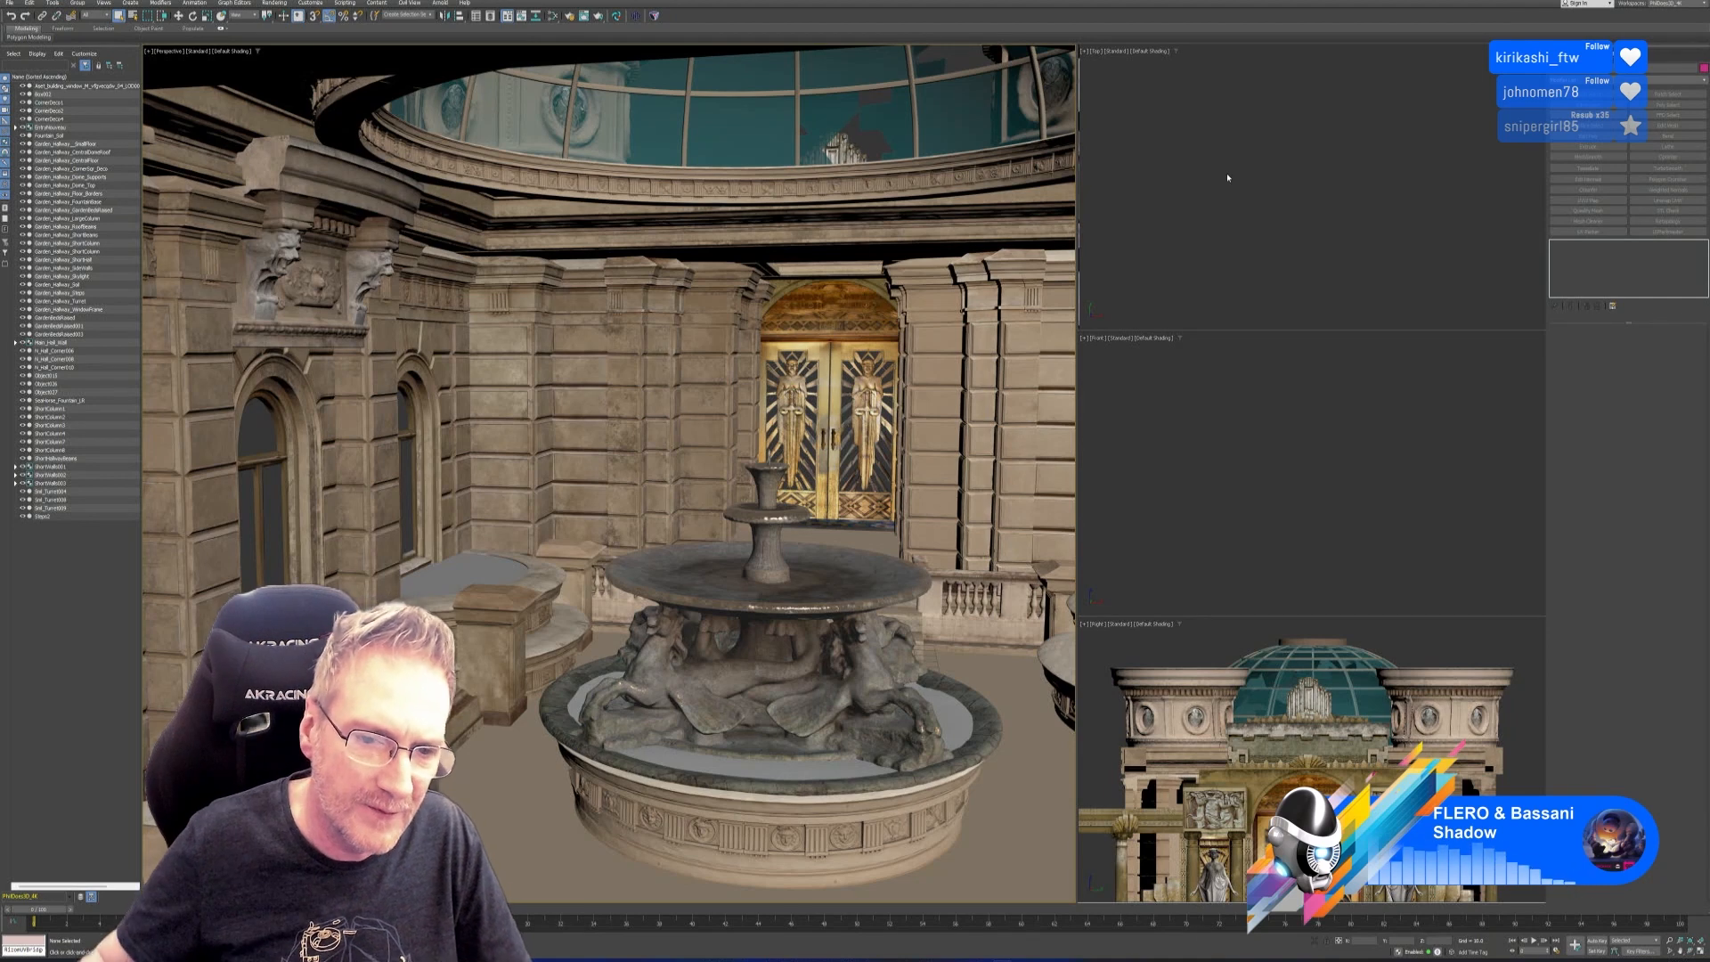
Isolate the ornamented circular fountain base.
middle_click_drag(802, 677, 809, 614, "alt")
left_click(944, 739)
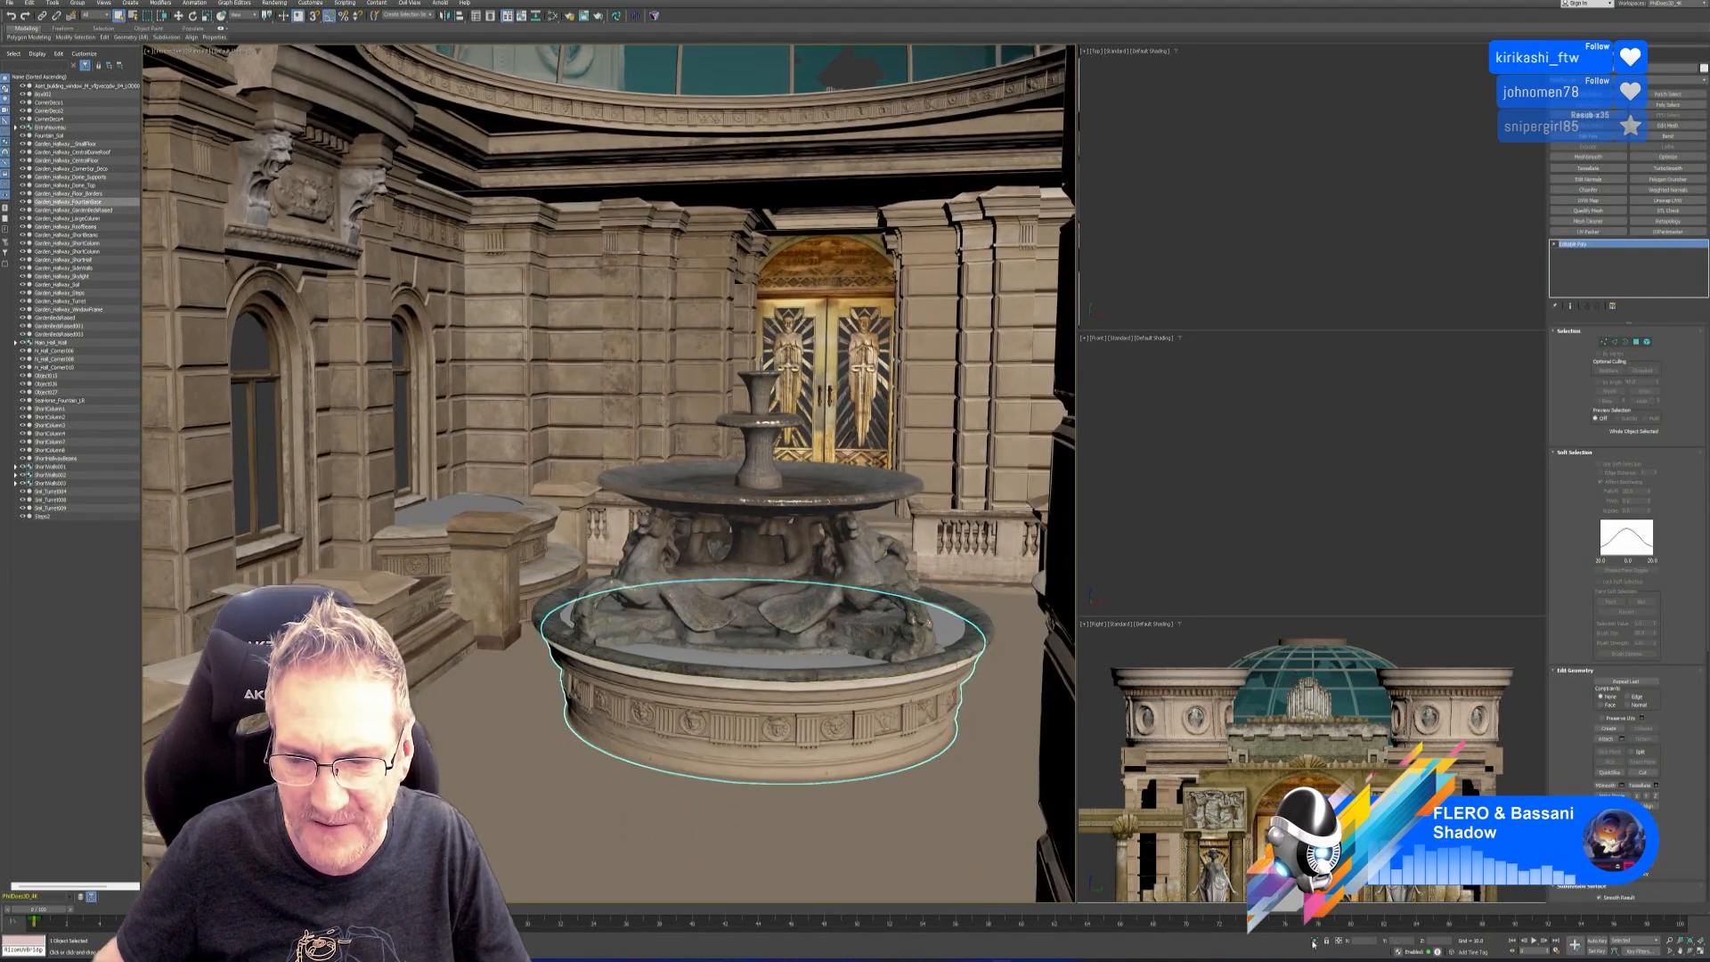
key("alt+q")
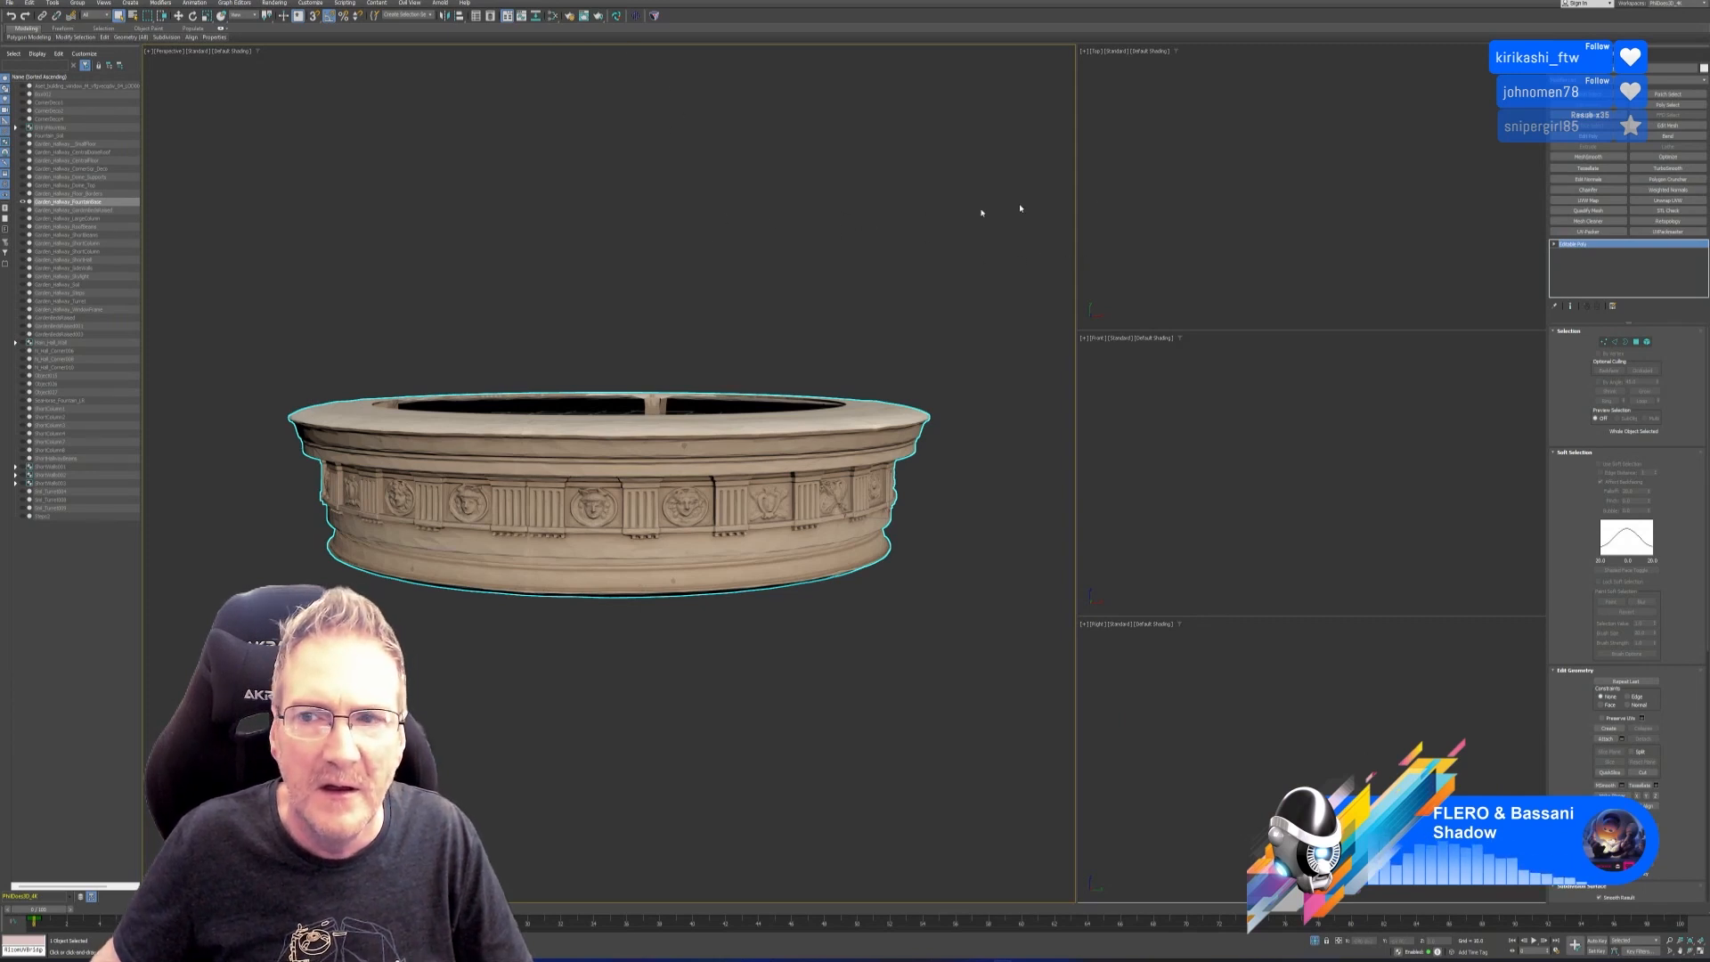
Duplicate the fountain base with a move along the X axis in the top view, clear of the original.
middle_click_drag(1207, 199, 1347, 210)
left_click(180, 16)
scroll(1316, 187, "up", 4)
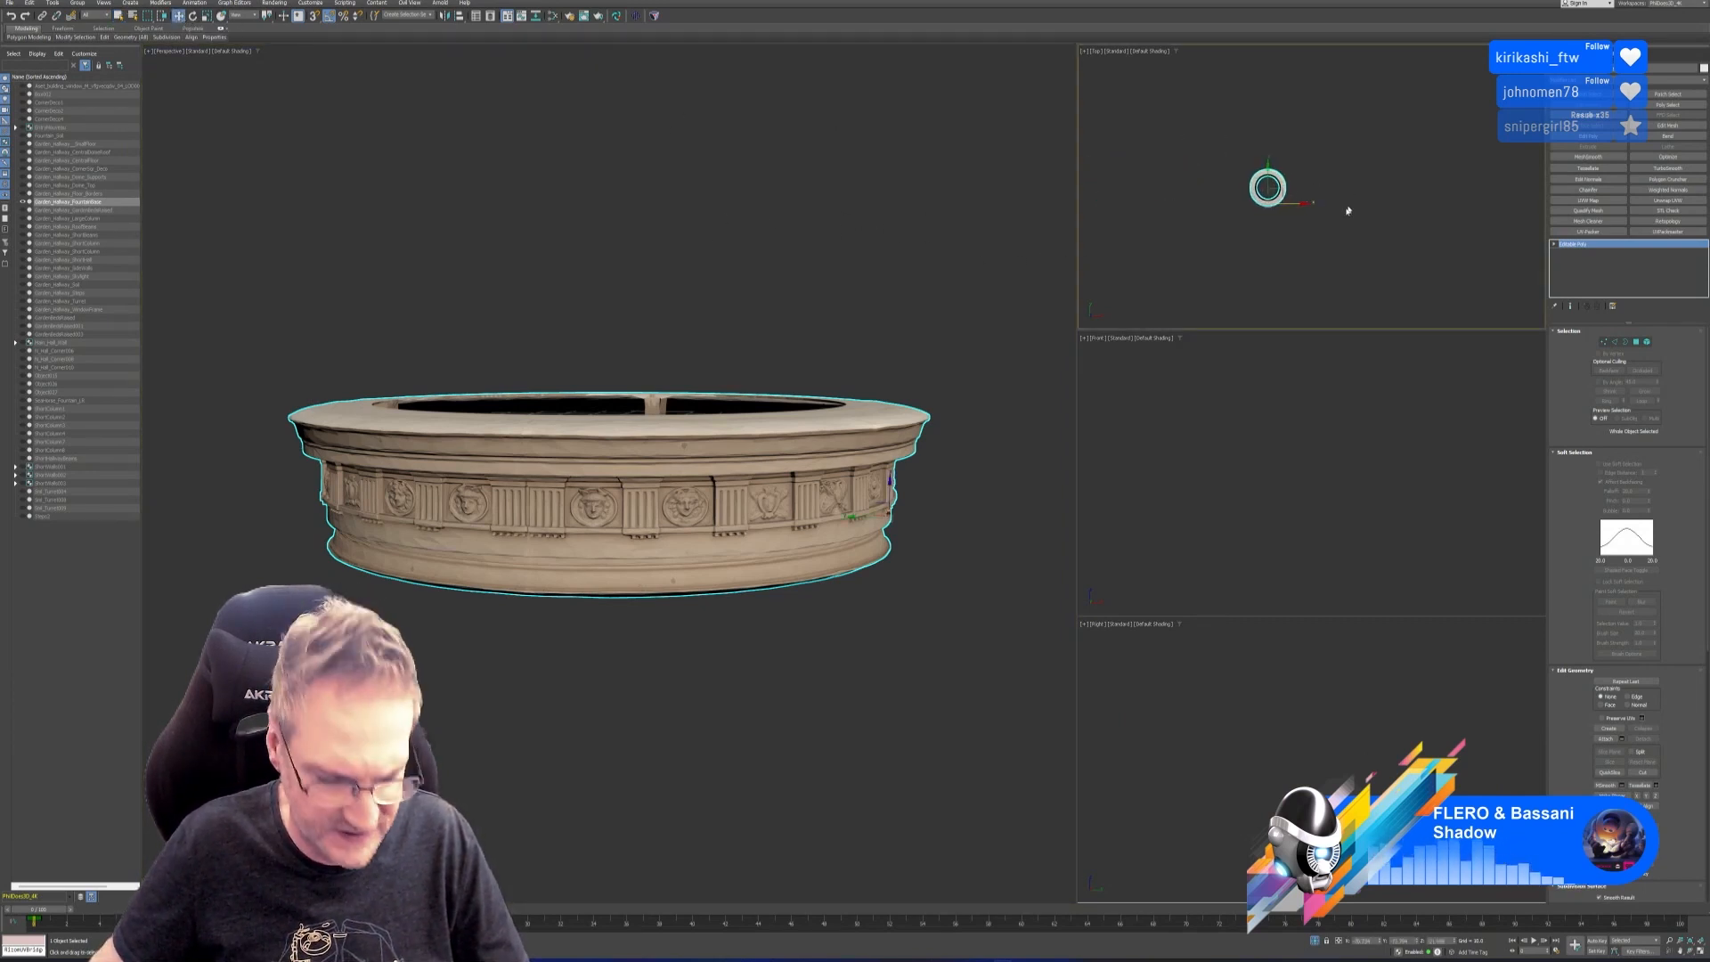
left_click_drag(1292, 204, 1394, 204, "shift")
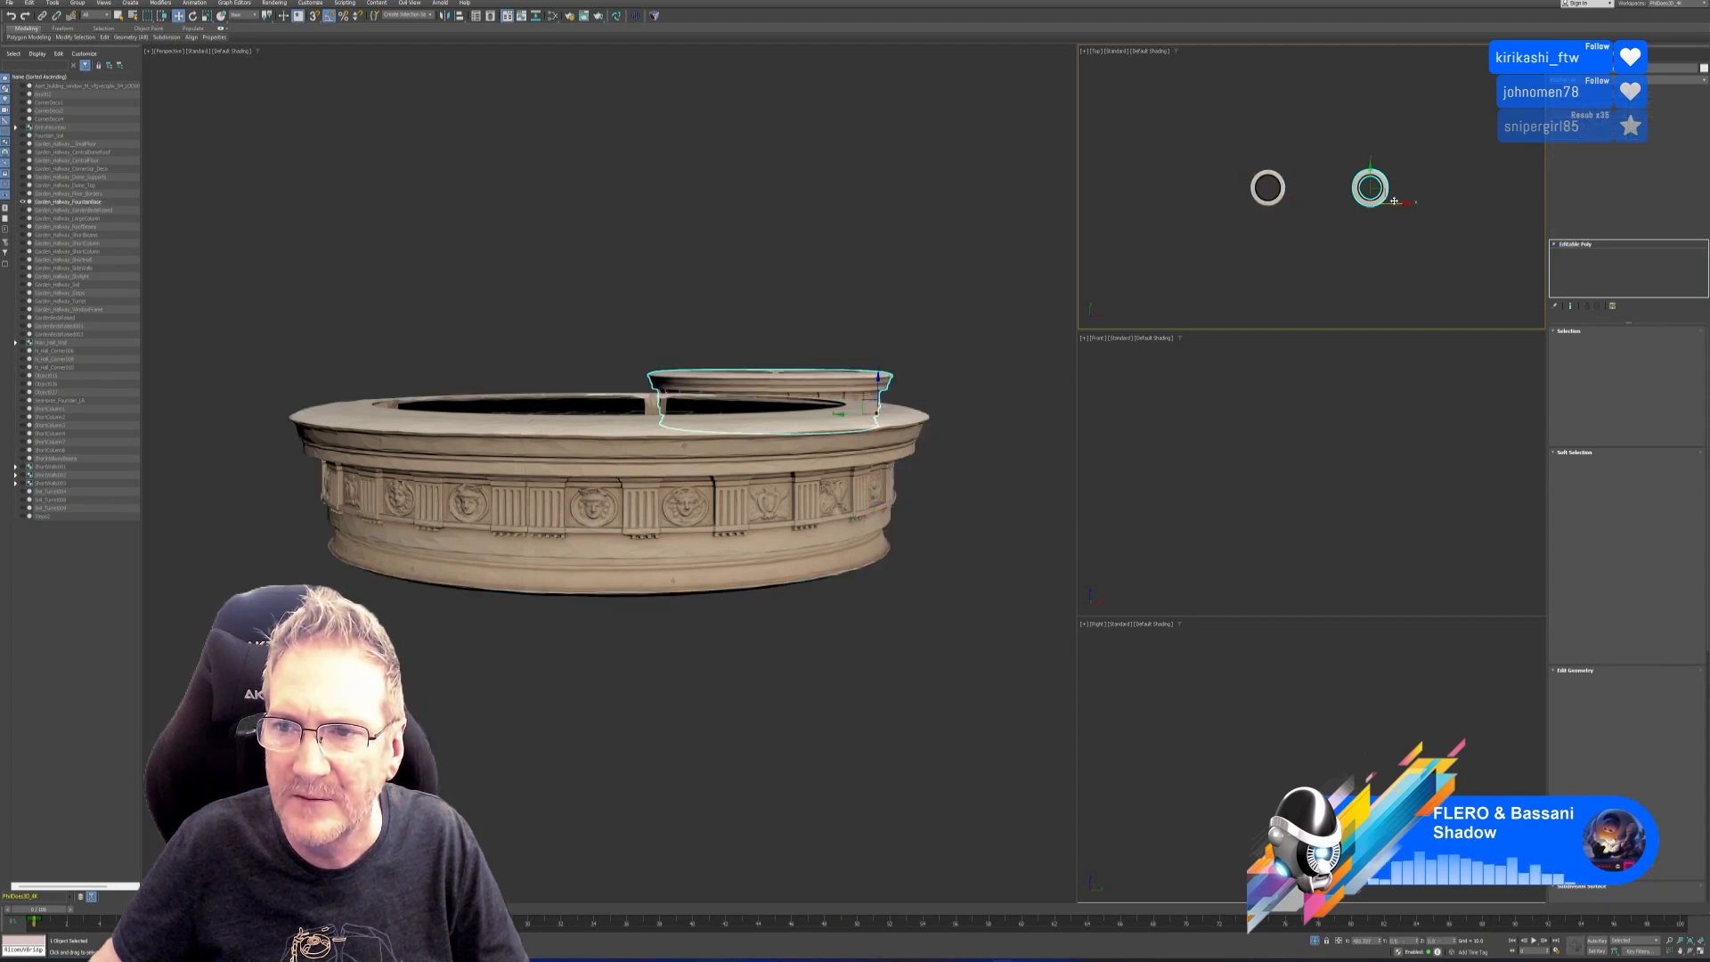
left_click(856, 516)
middle_click_drag(855, 498, 748, 362, "alt")
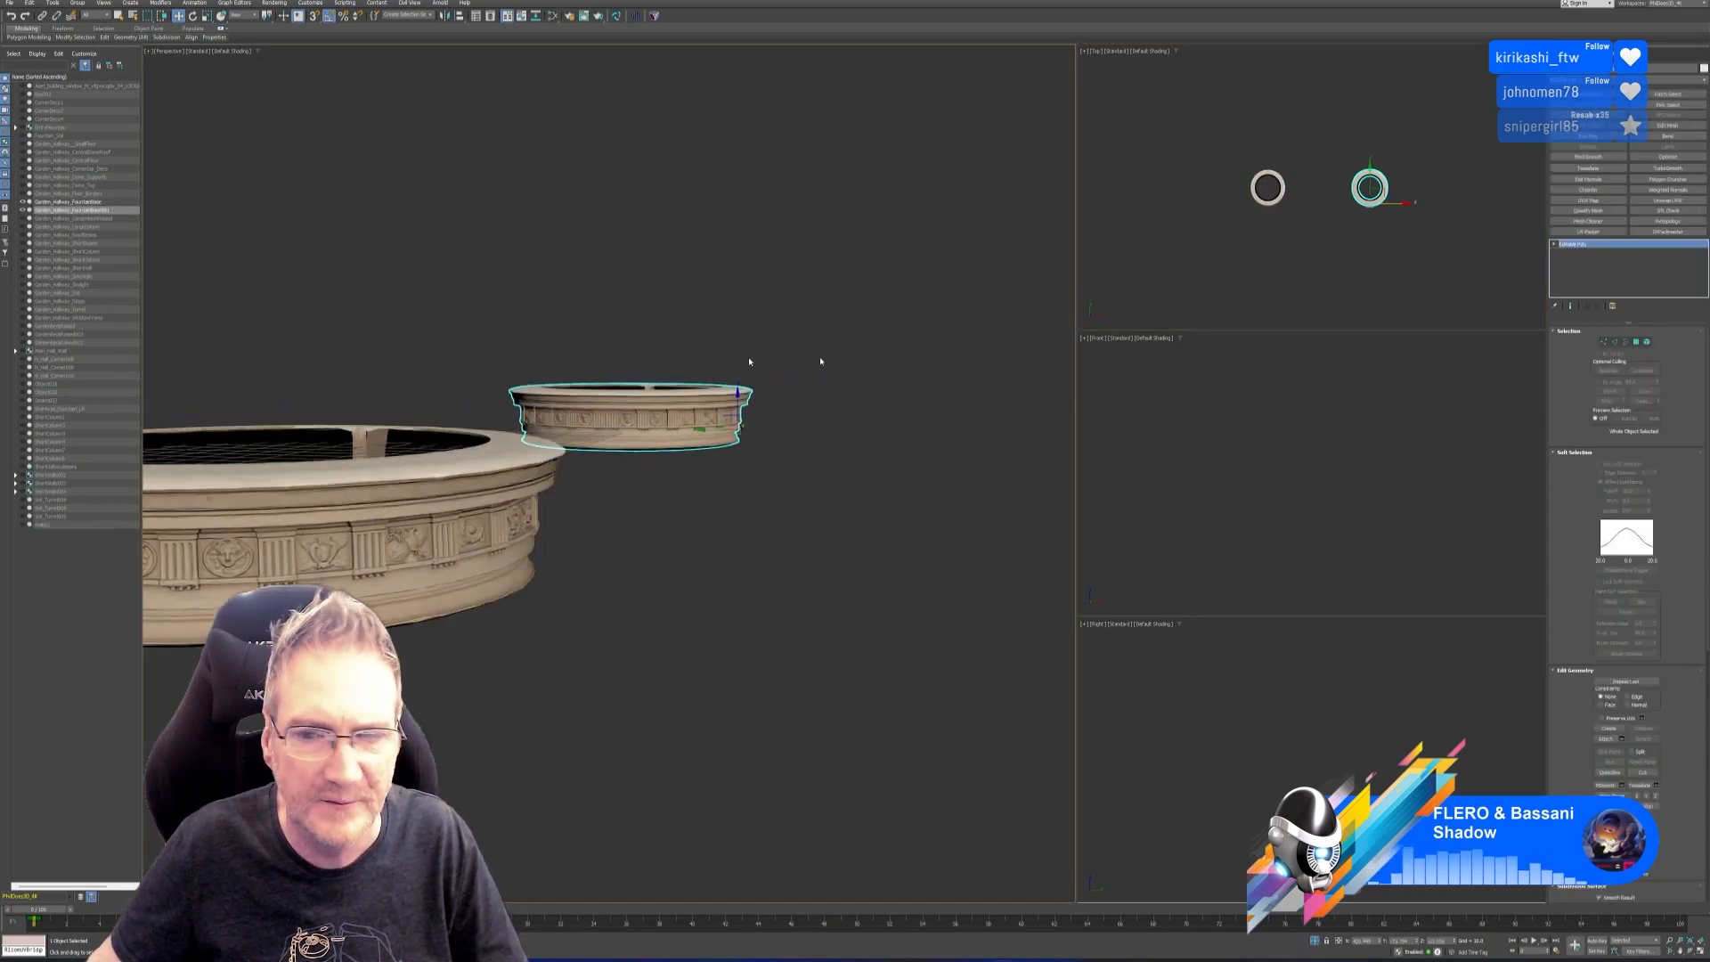
Send the fountain base copy to RizomUV through the RizomUV Bridge and frame it in the 3D view.
left_click(635, 15)
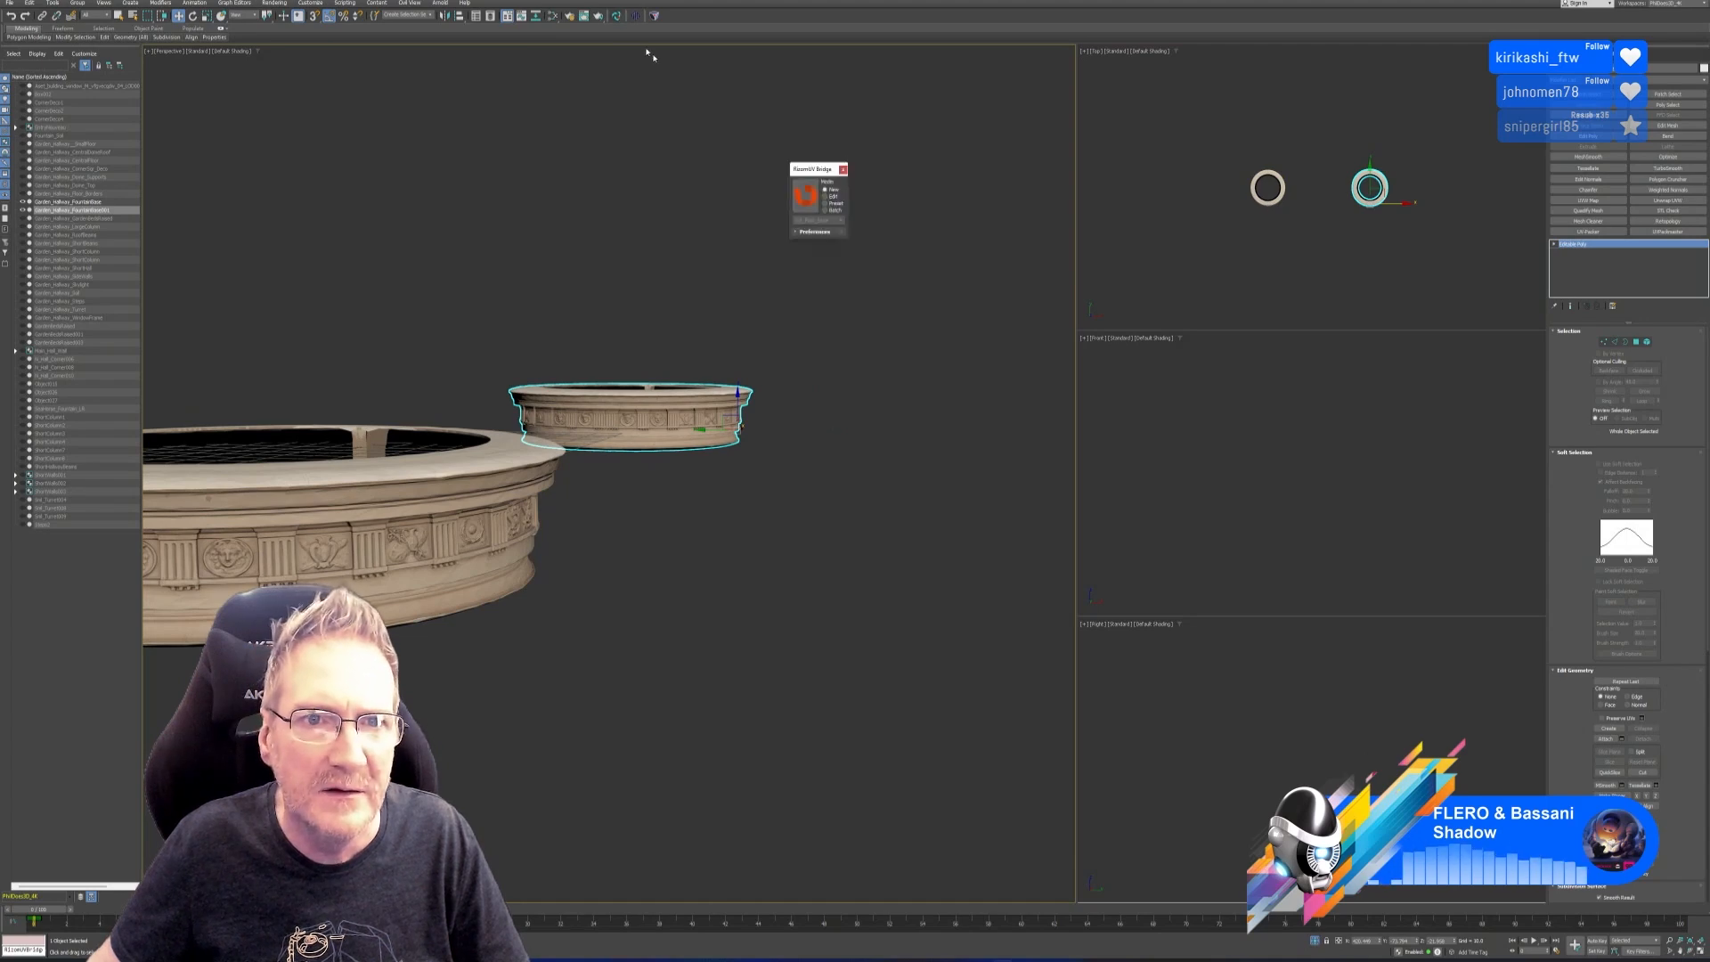
left_click(918, 257)
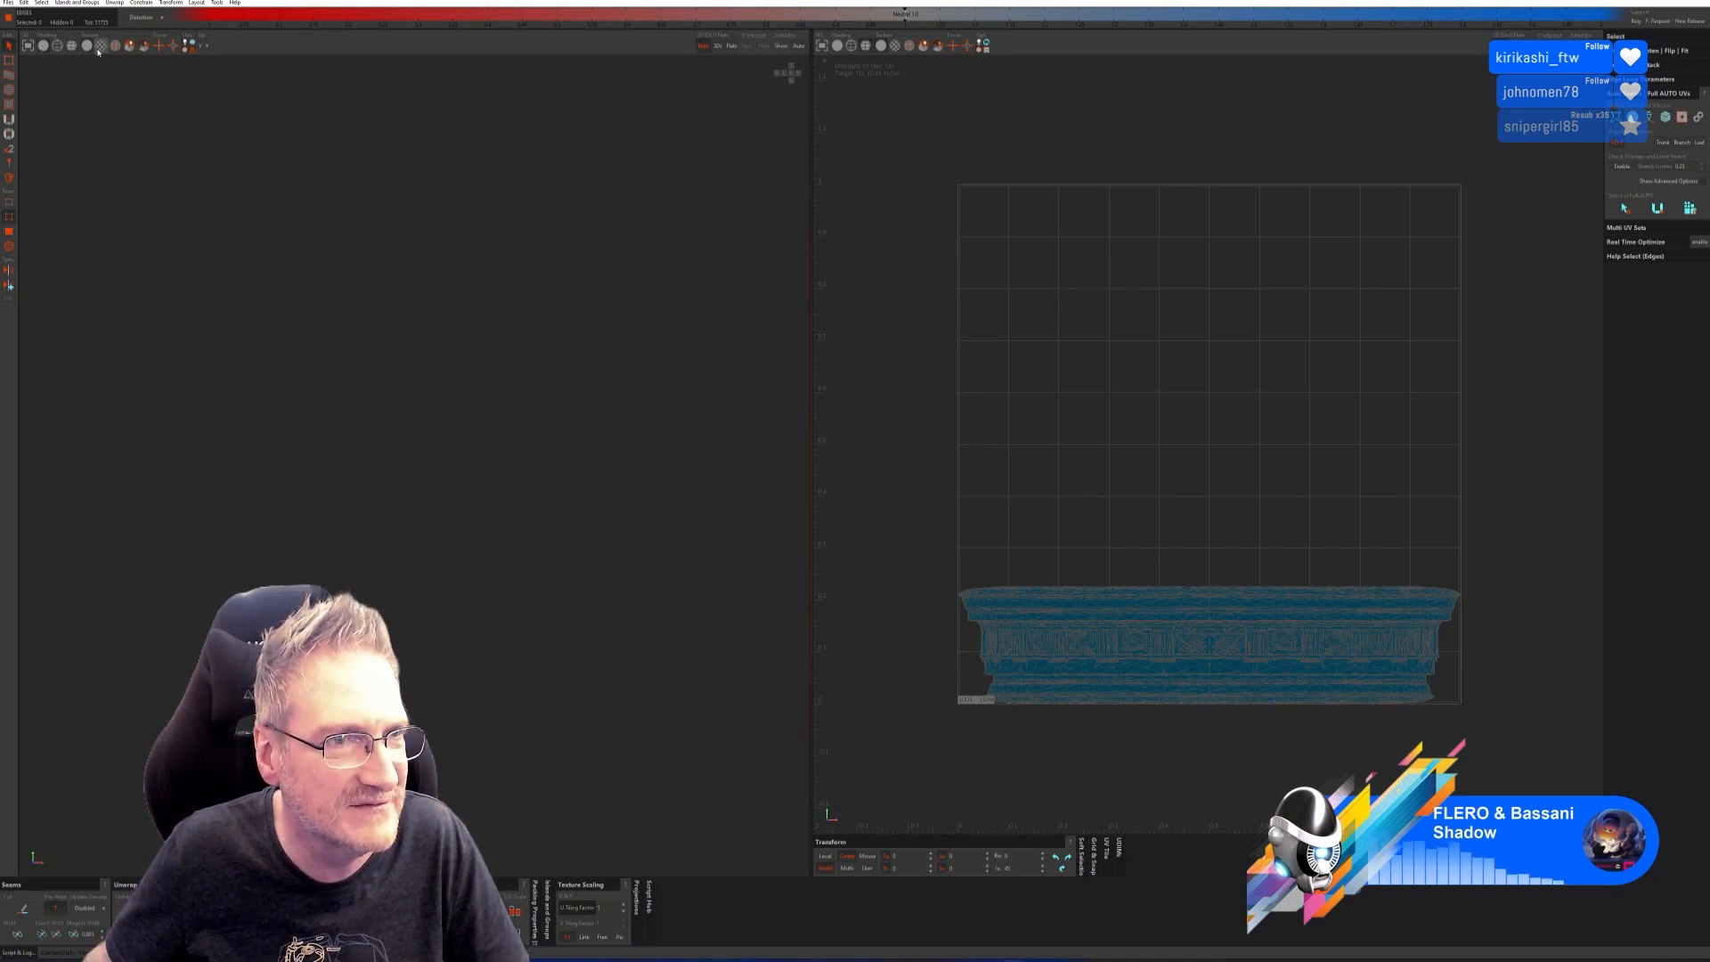
key("f")
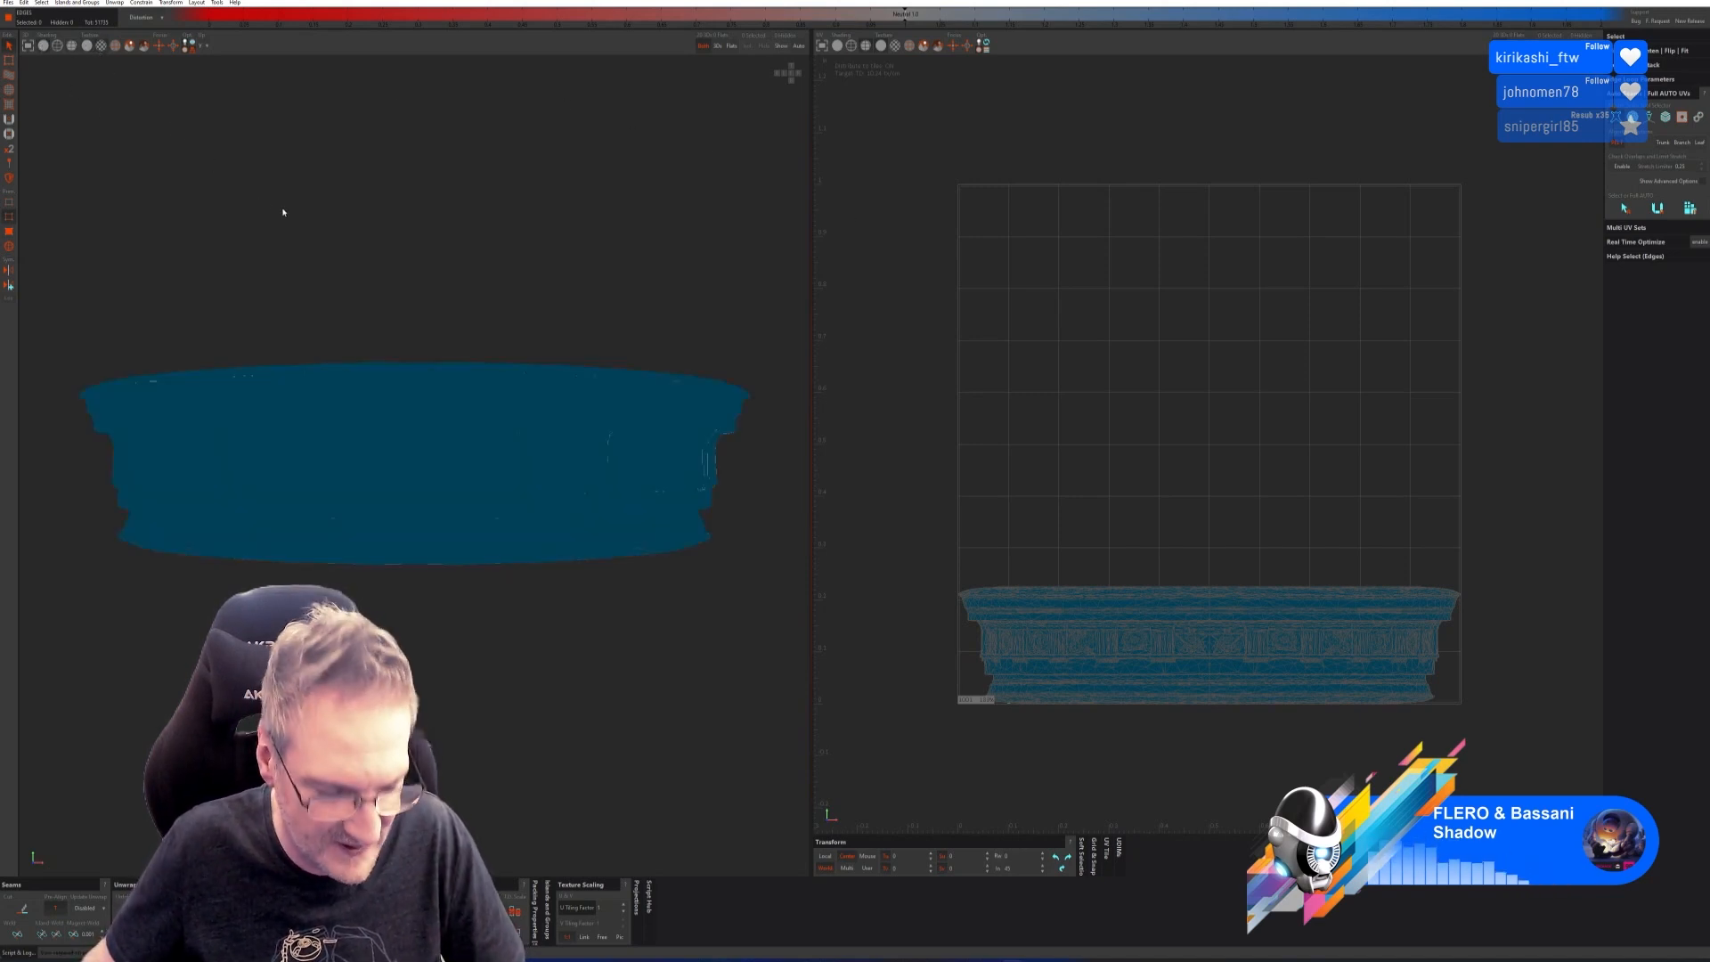
left_click_drag(283, 213, 295, 259, "alt")
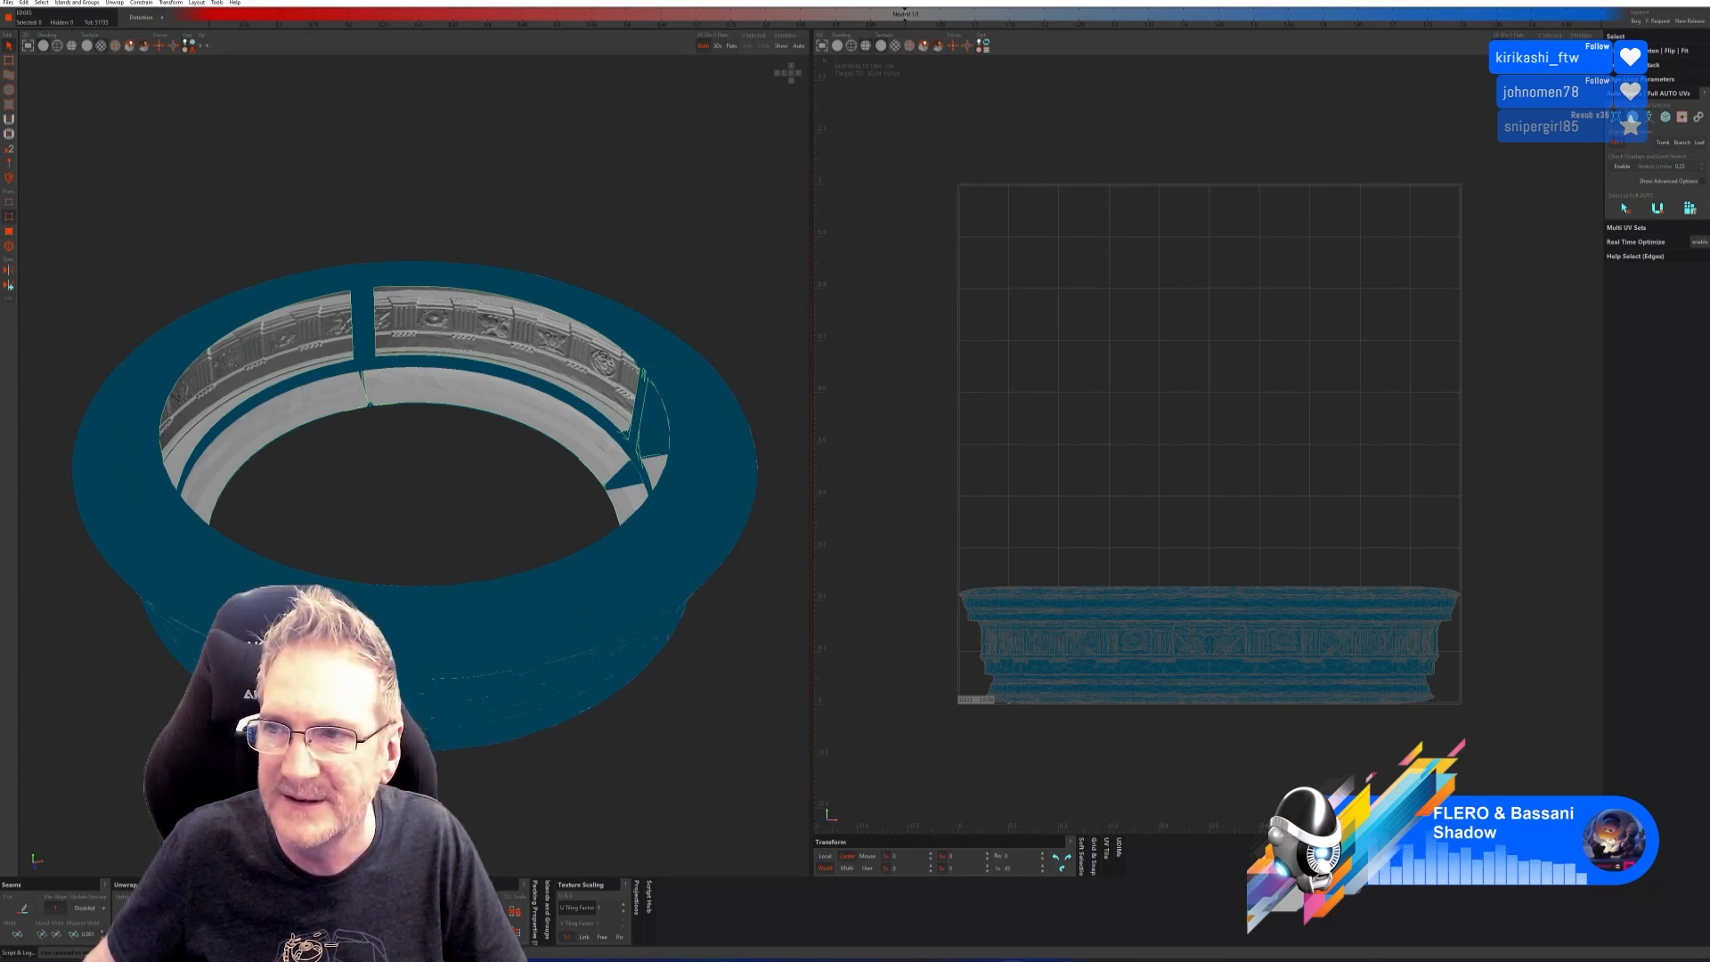
Cut the fountain base along automatically selected seams, unwrap it and pack the UV islands.
left_click(1663, 122)
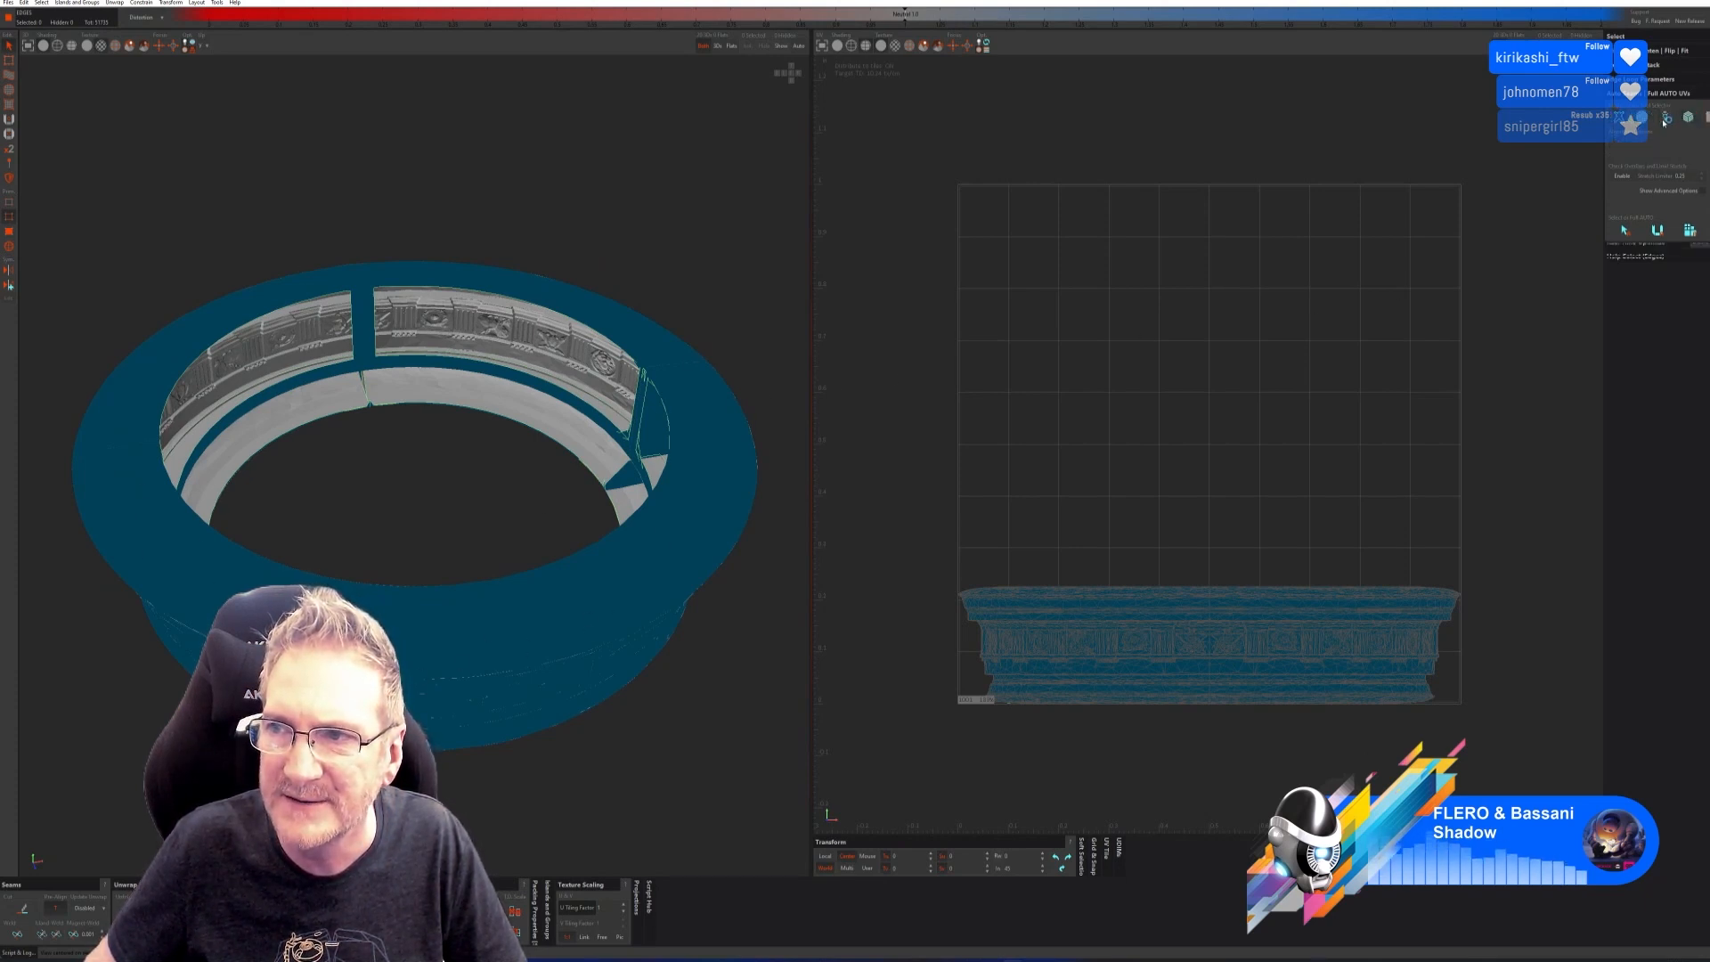
left_click(1638, 232)
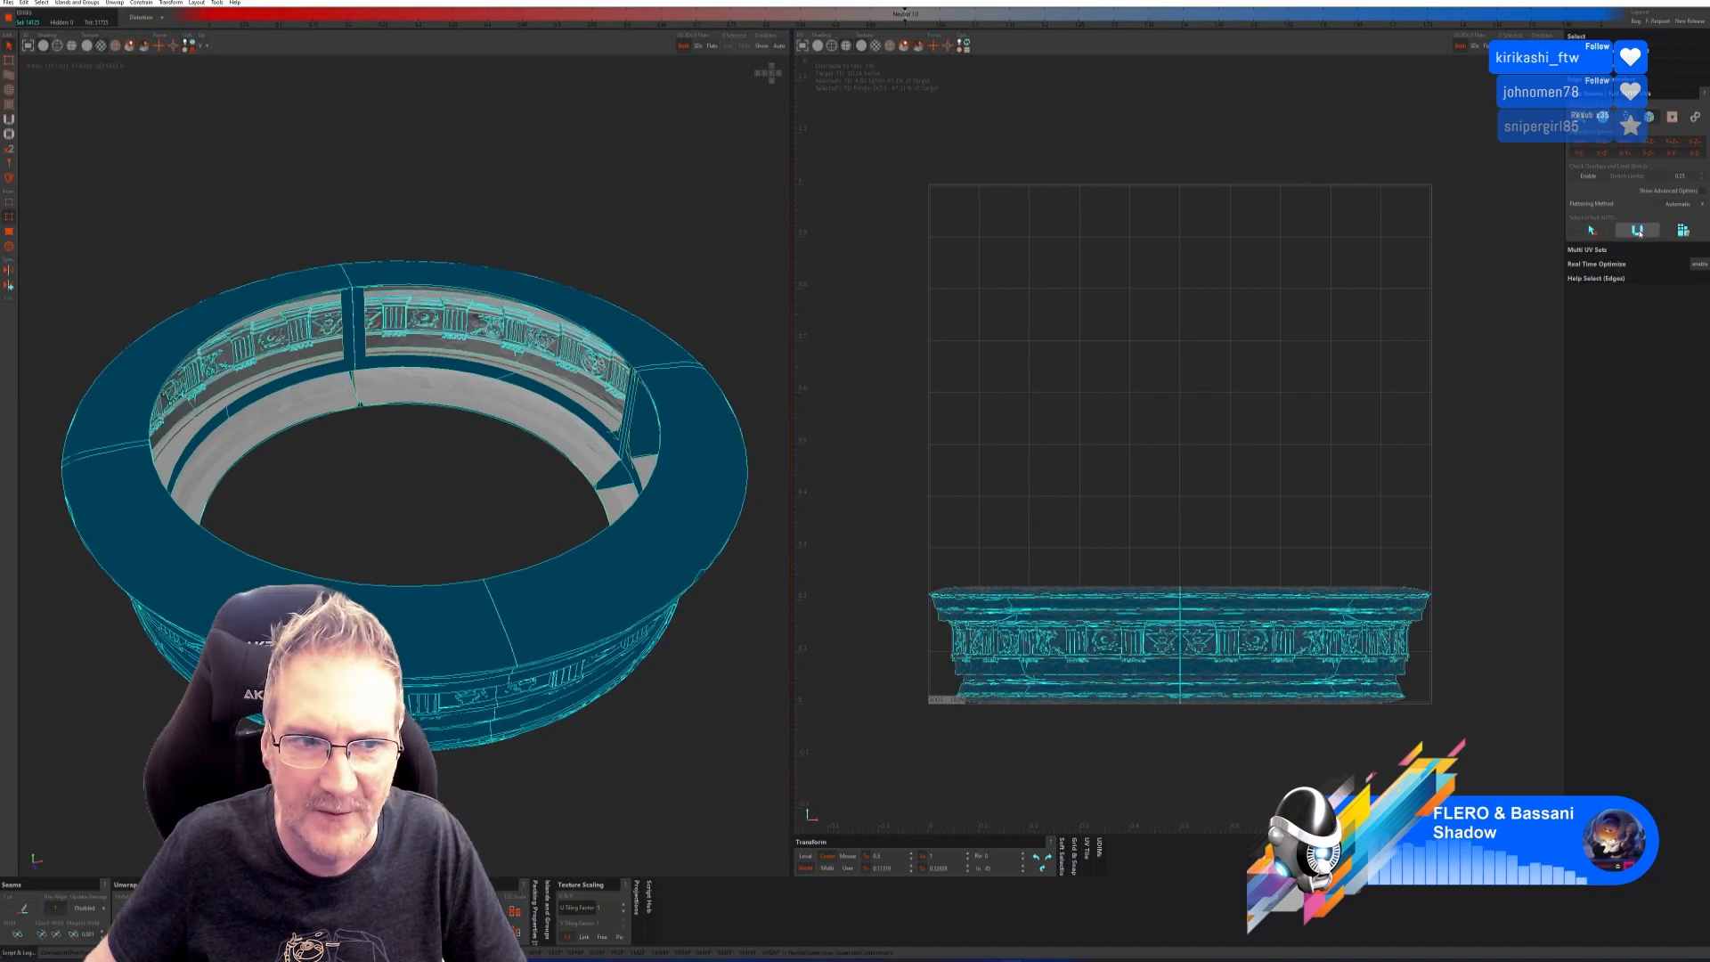
left_click(1684, 231)
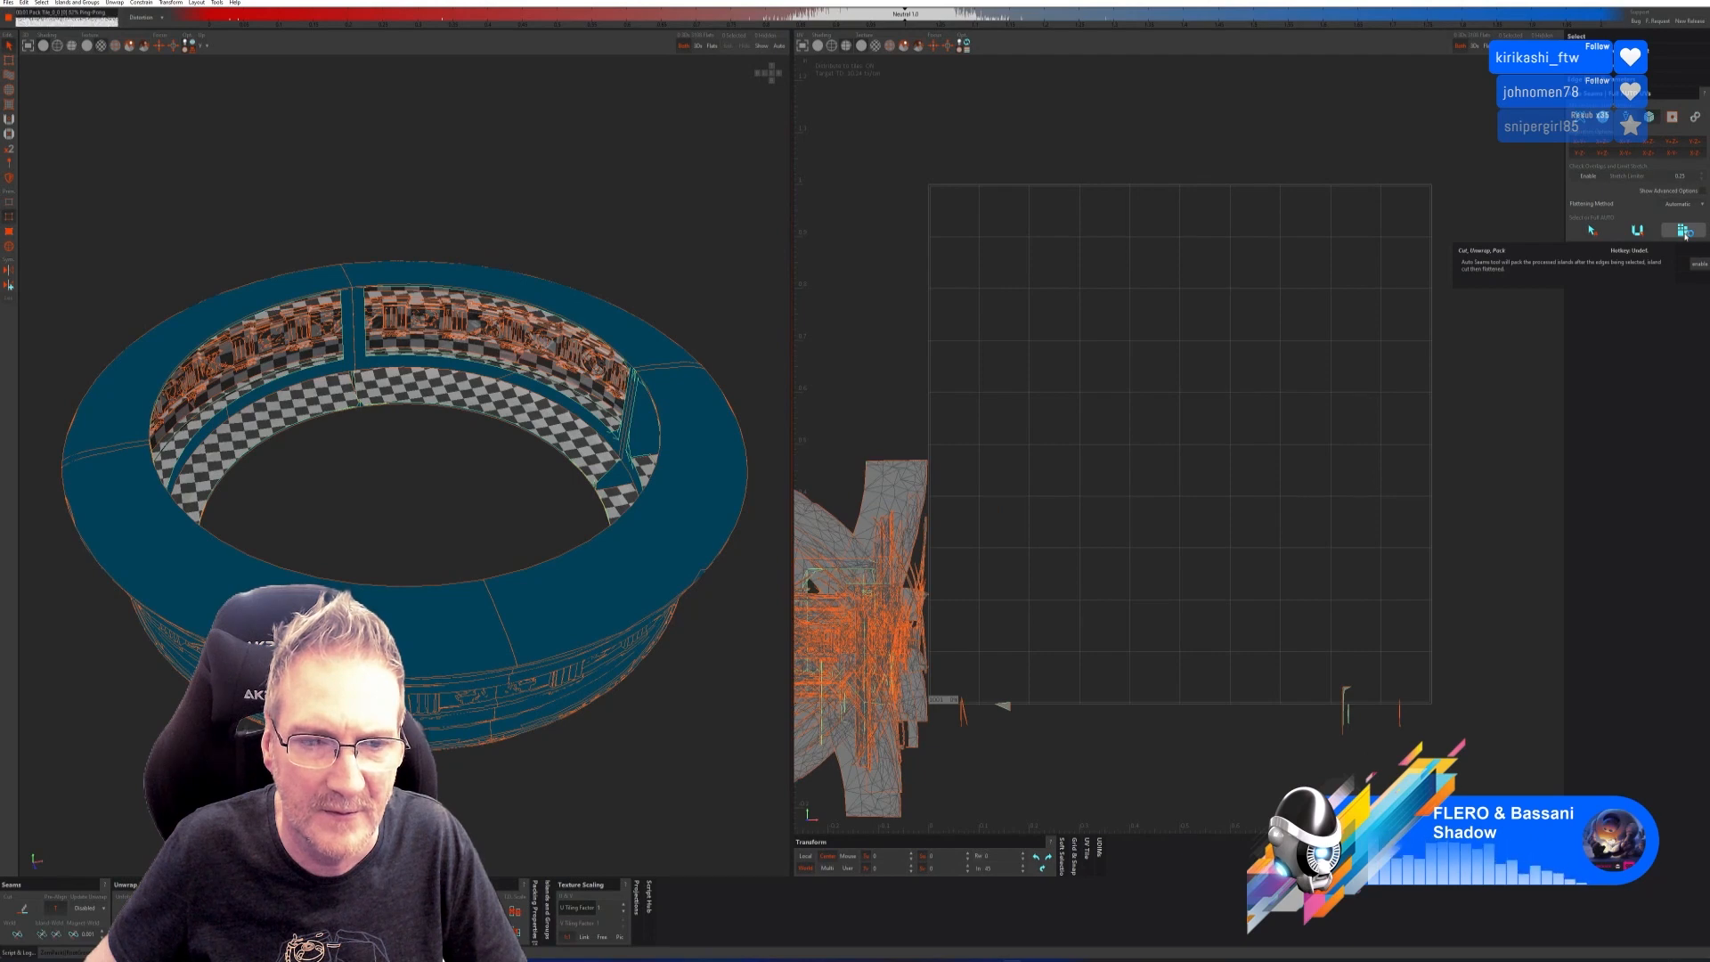
left_click_drag(732, 395, 697, 365, "alt")
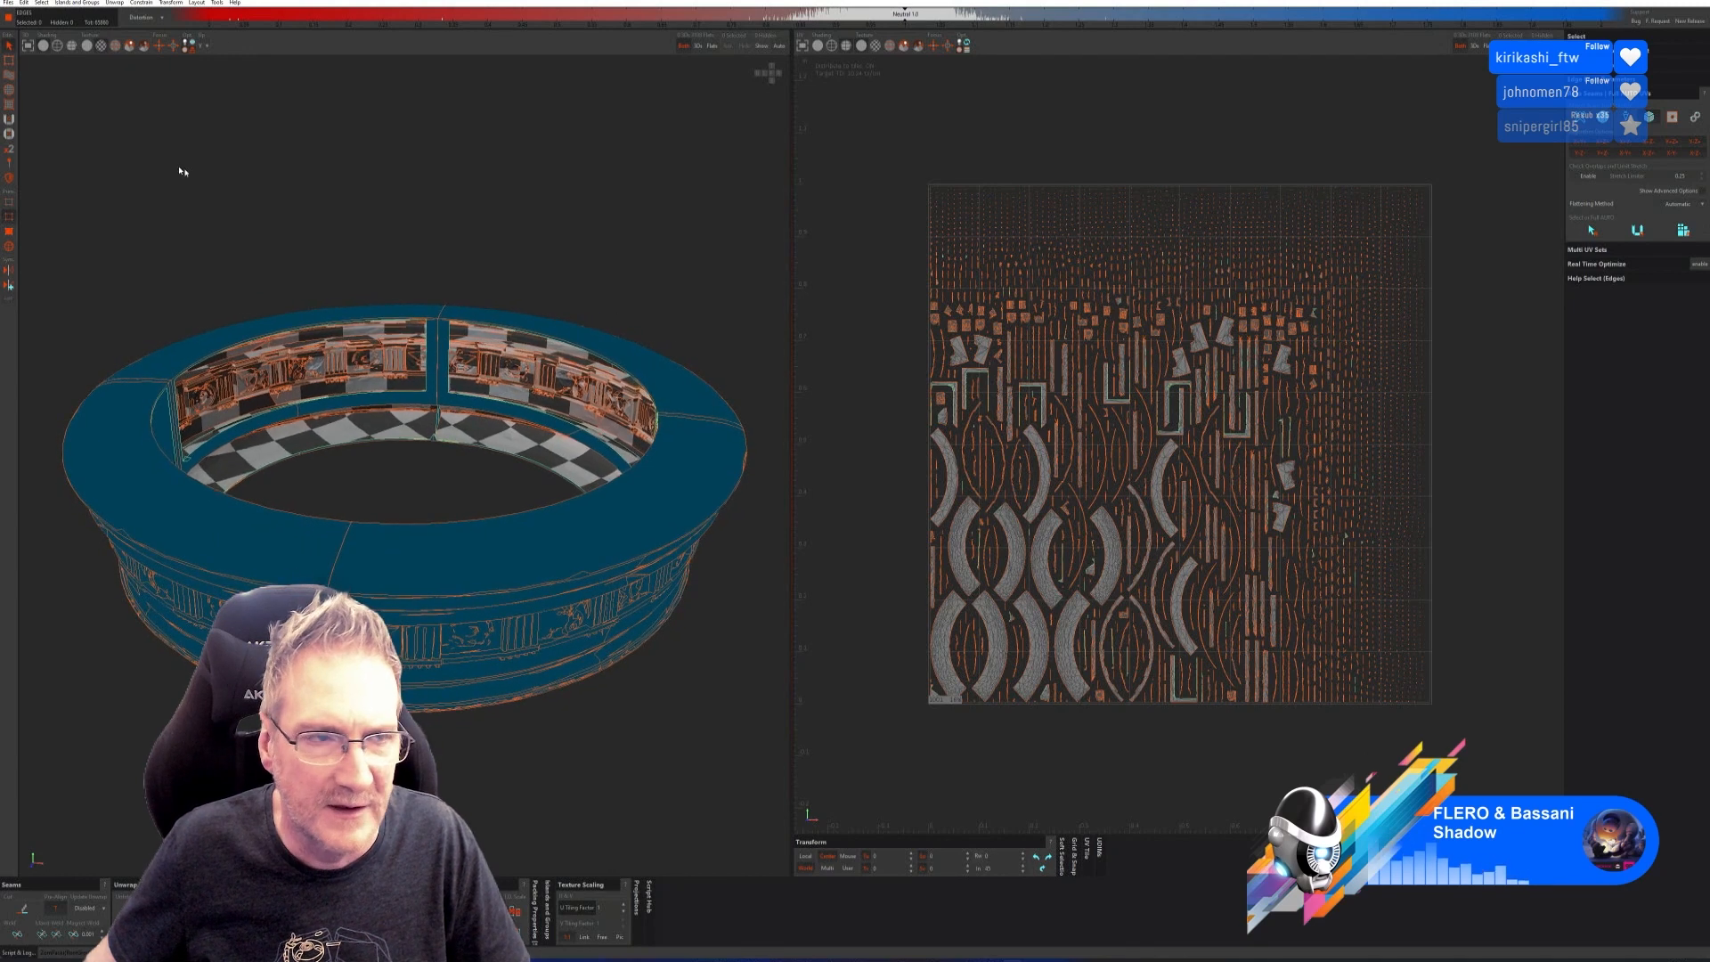
Save the packed UVs back onto the fountain base copy in 3ds Max and close the RizomUV Bridge.
left_click(7, 4)
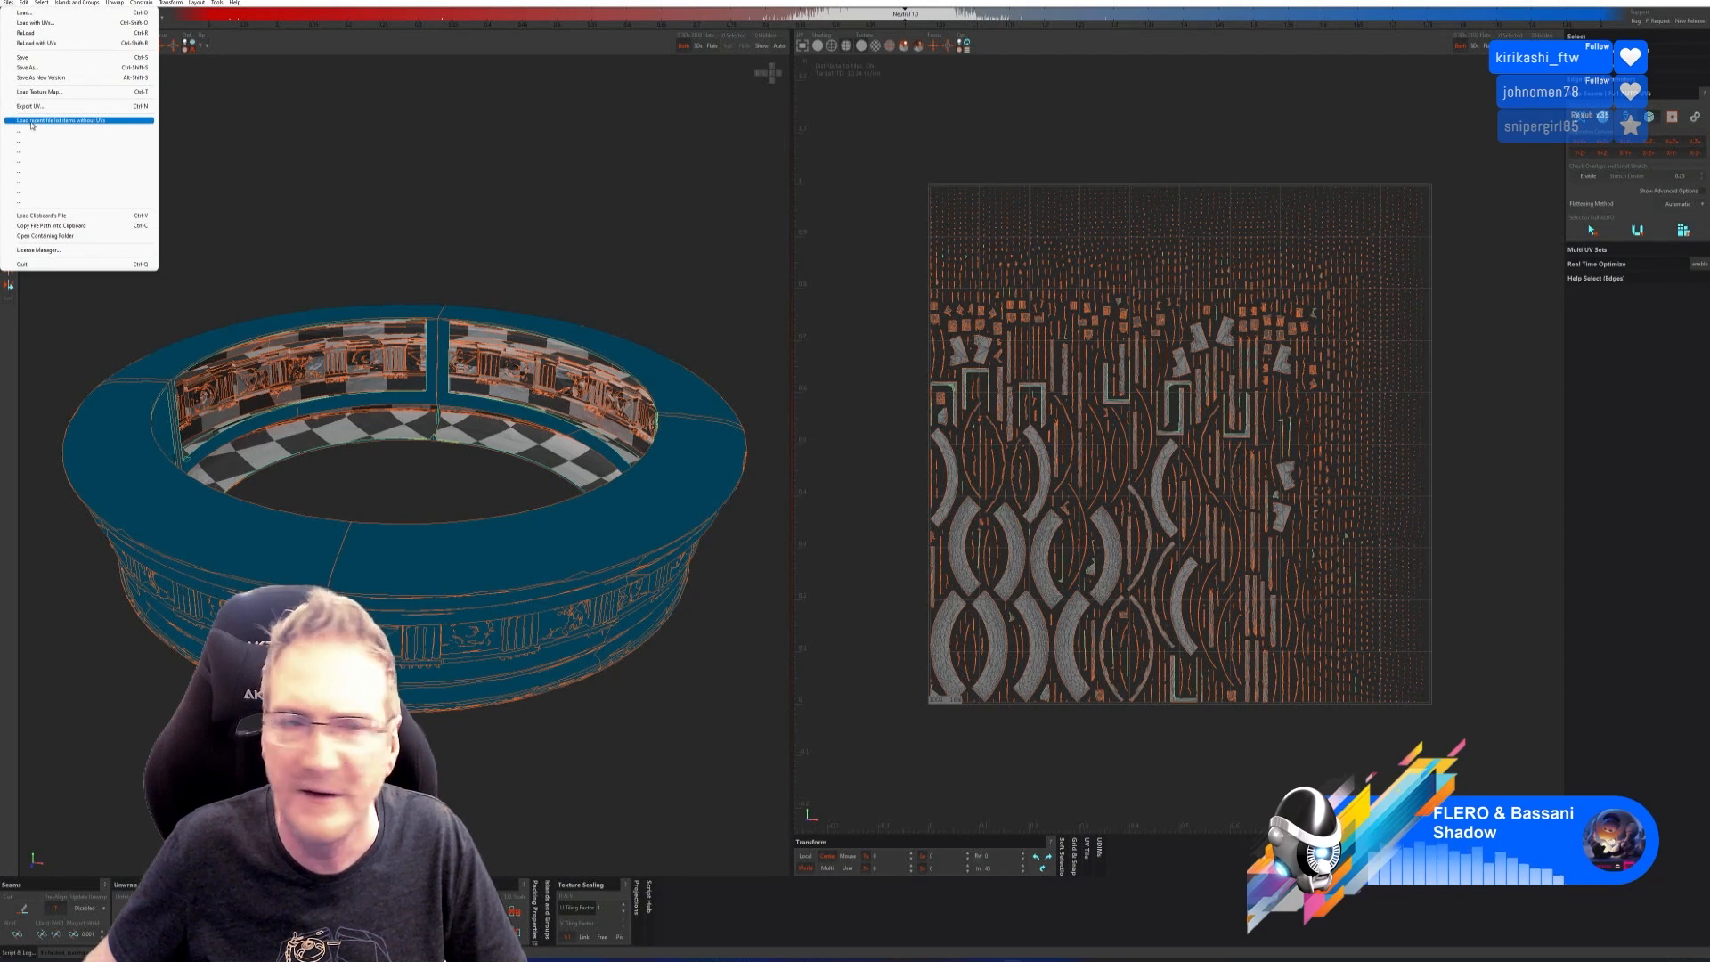
left_click(27, 57)
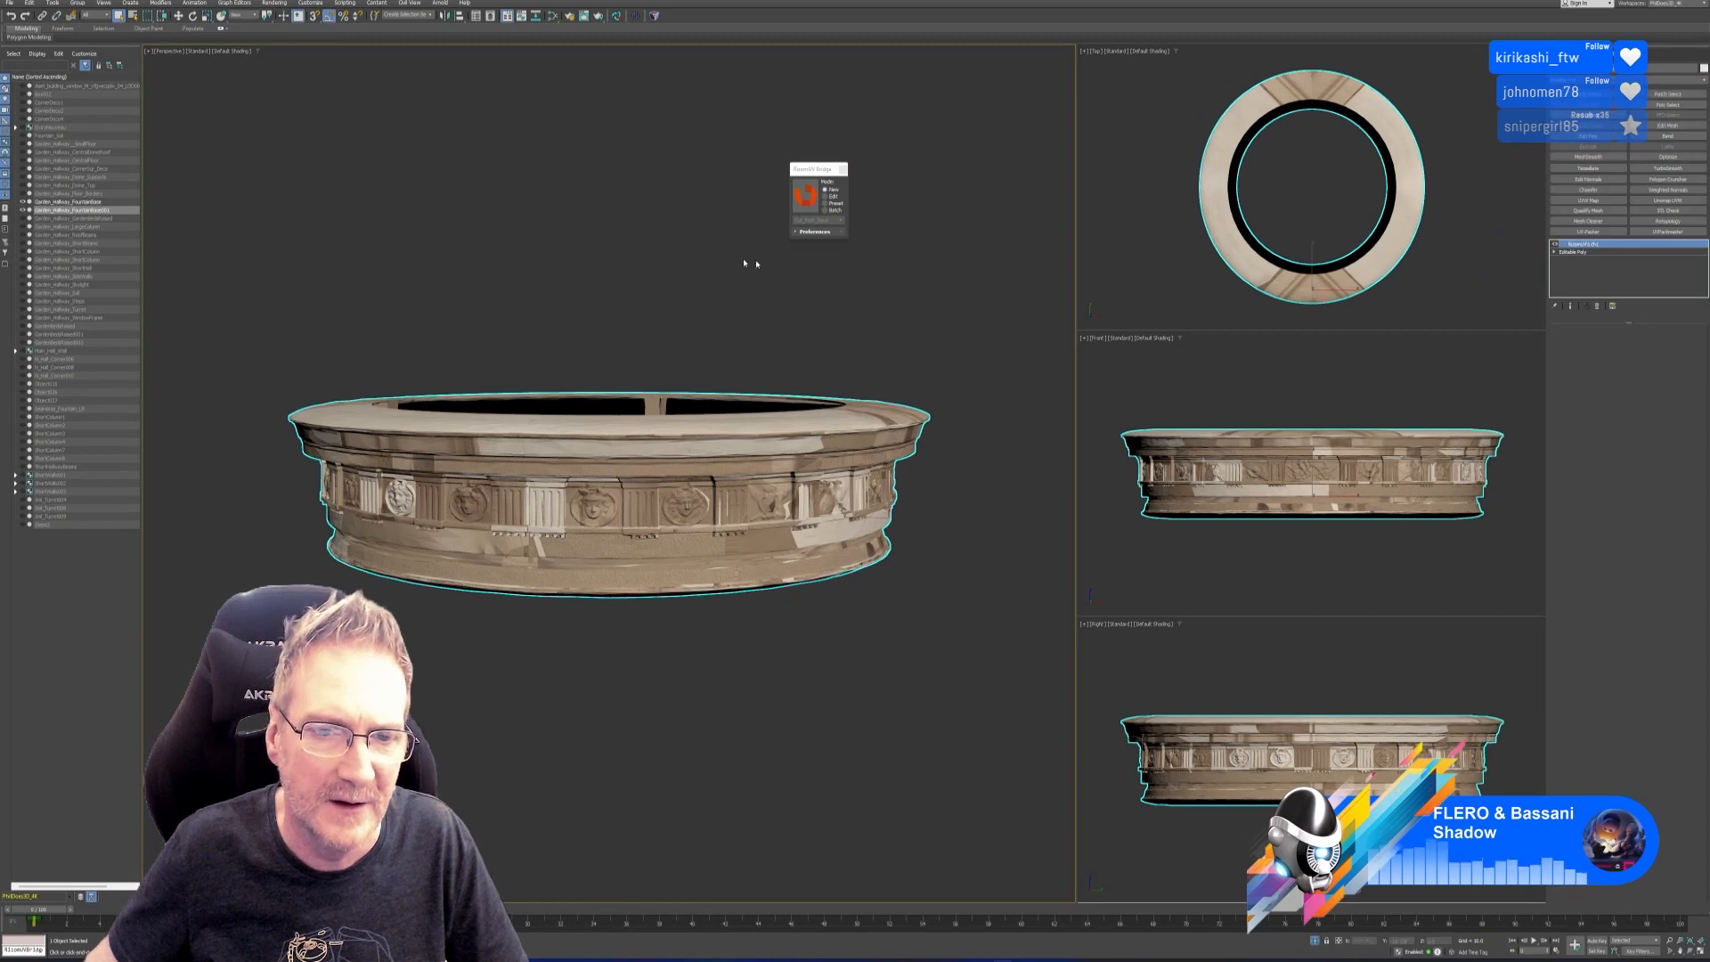
left_click(843, 170)
scroll(713, 428, "down", 5)
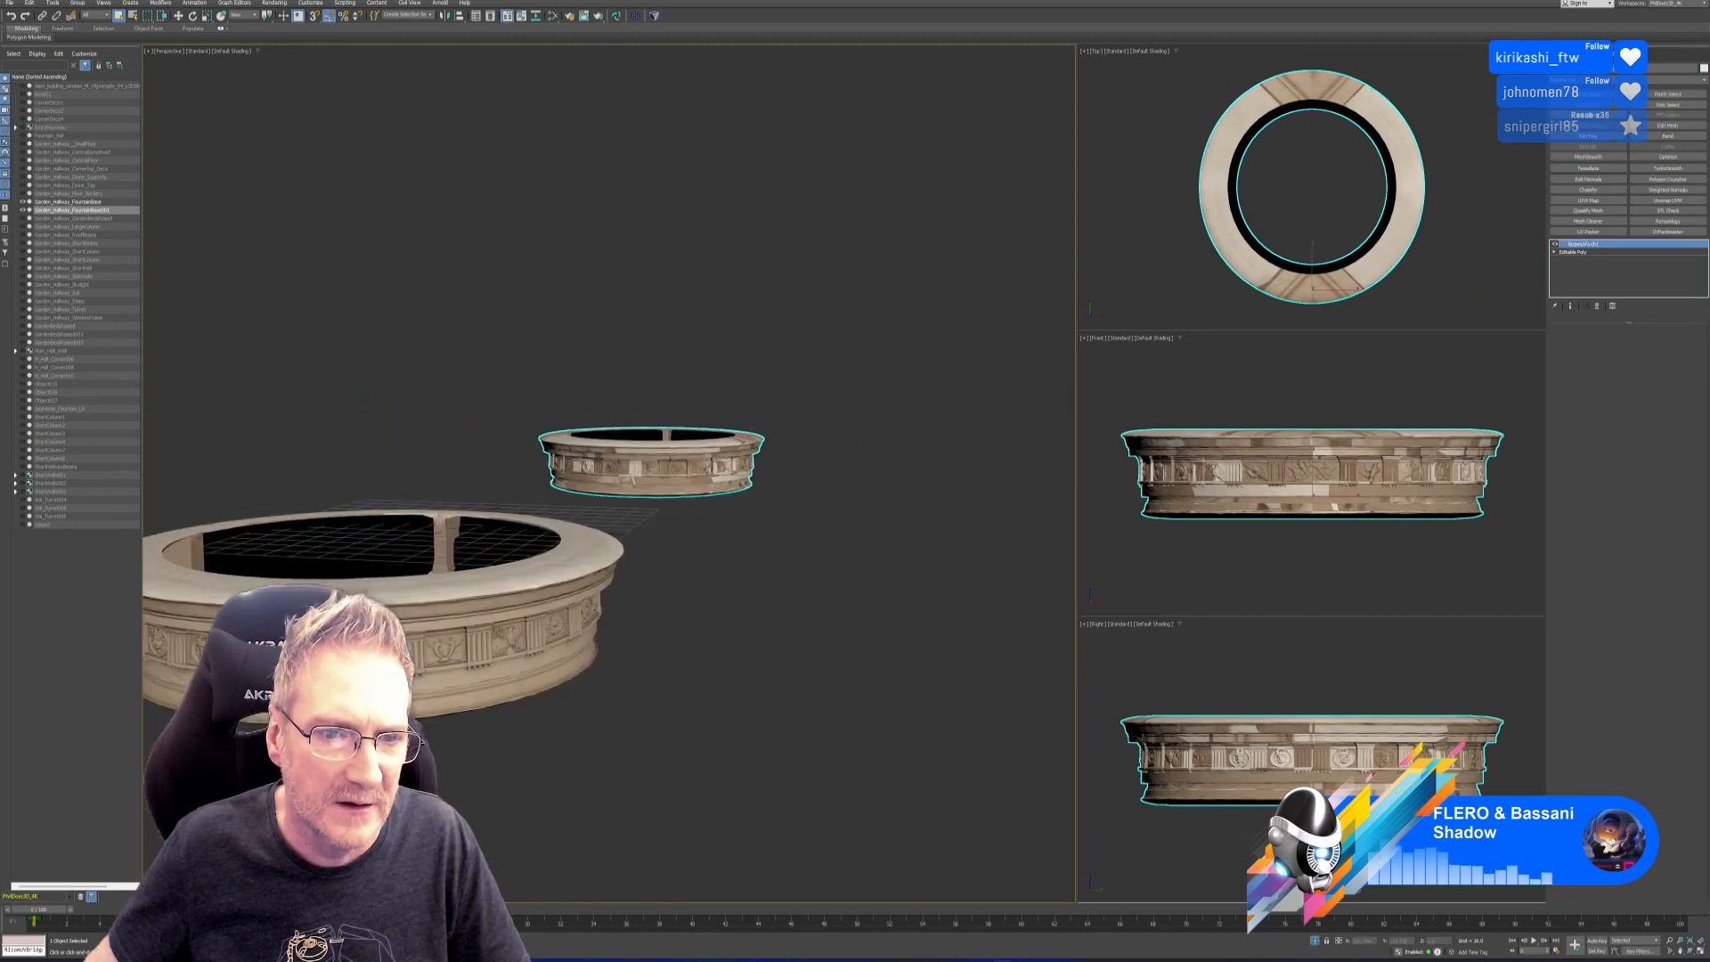
middle_click_drag(643, 582, 694, 468, "alt")
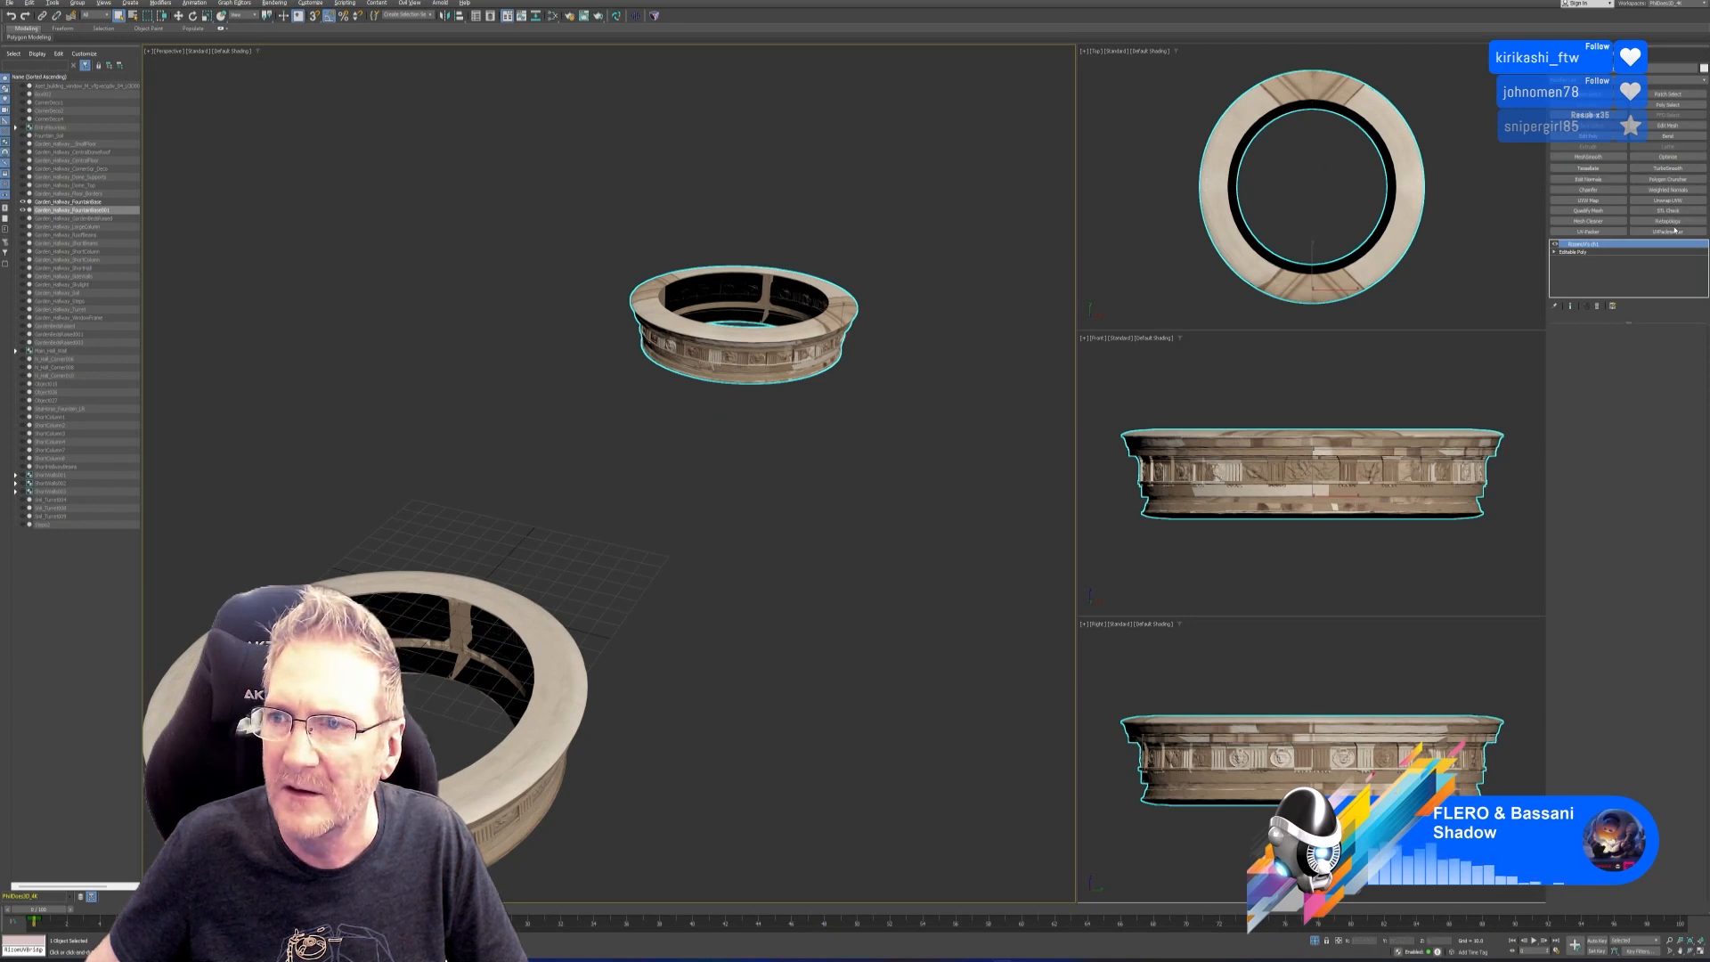
Add an Unwrap UVW modifier to the fountain base copy and move its UVs to another map channel.
left_click(1667, 200)
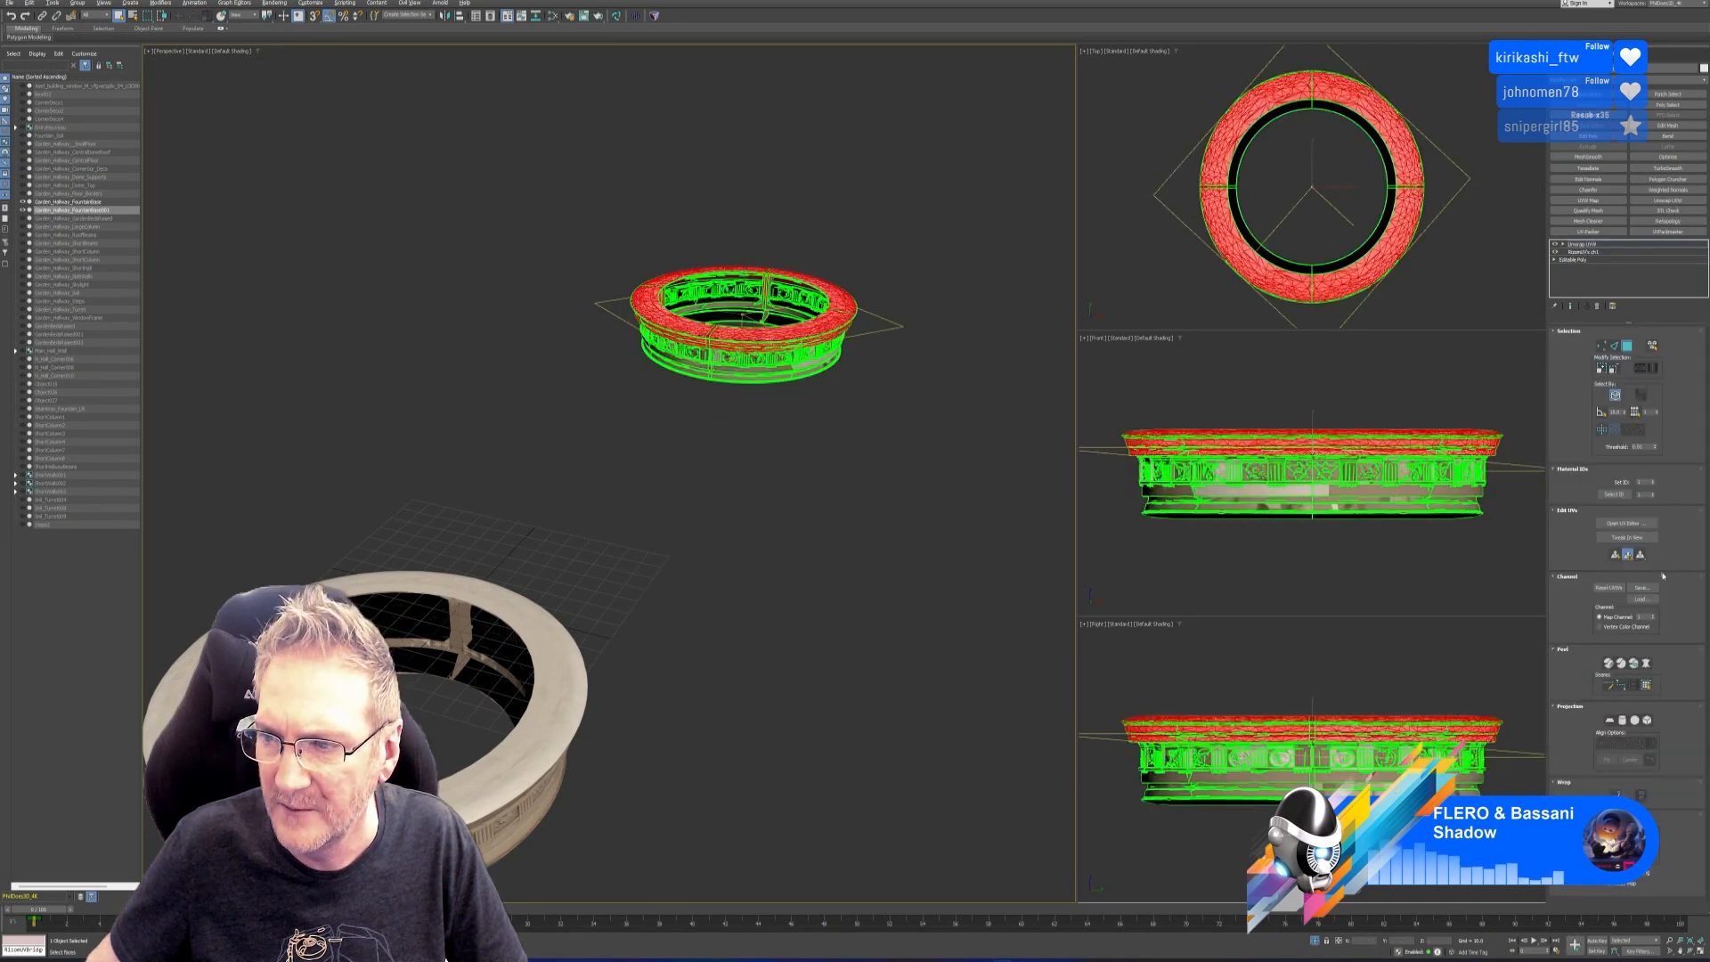
left_click(1654, 614)
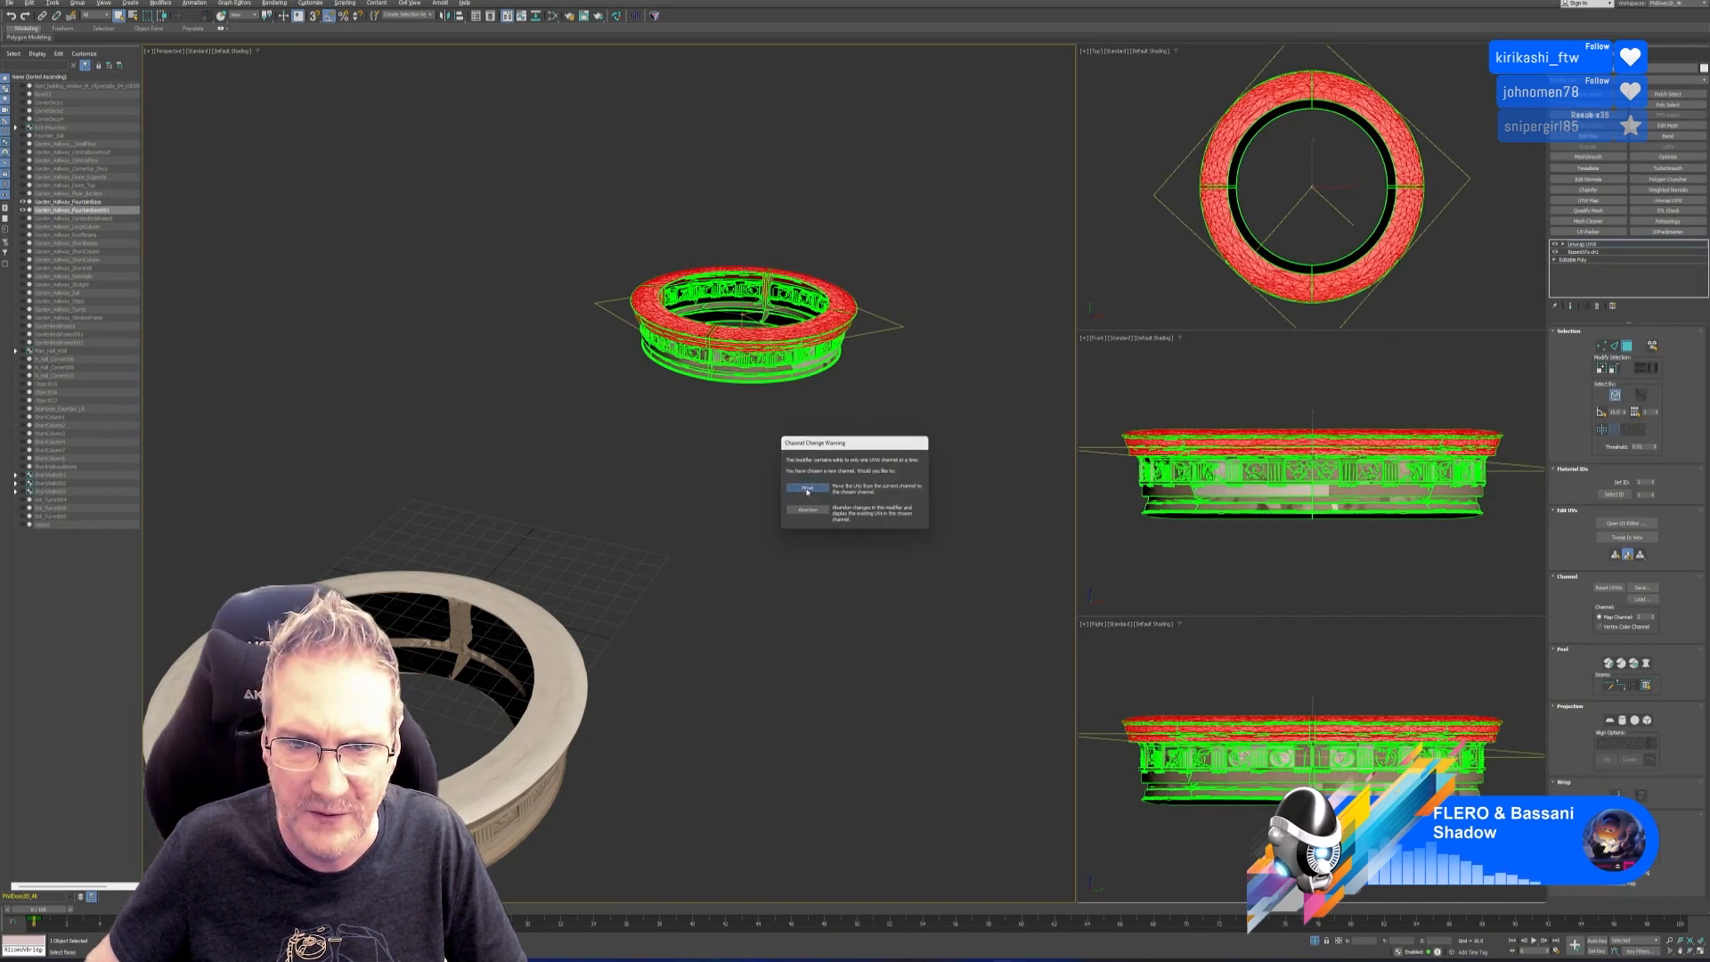
key("Return")
Copy the Unwrap UVW modifier from the fountain base copy and paste it onto the original fountain base.
left_click(1591, 245)
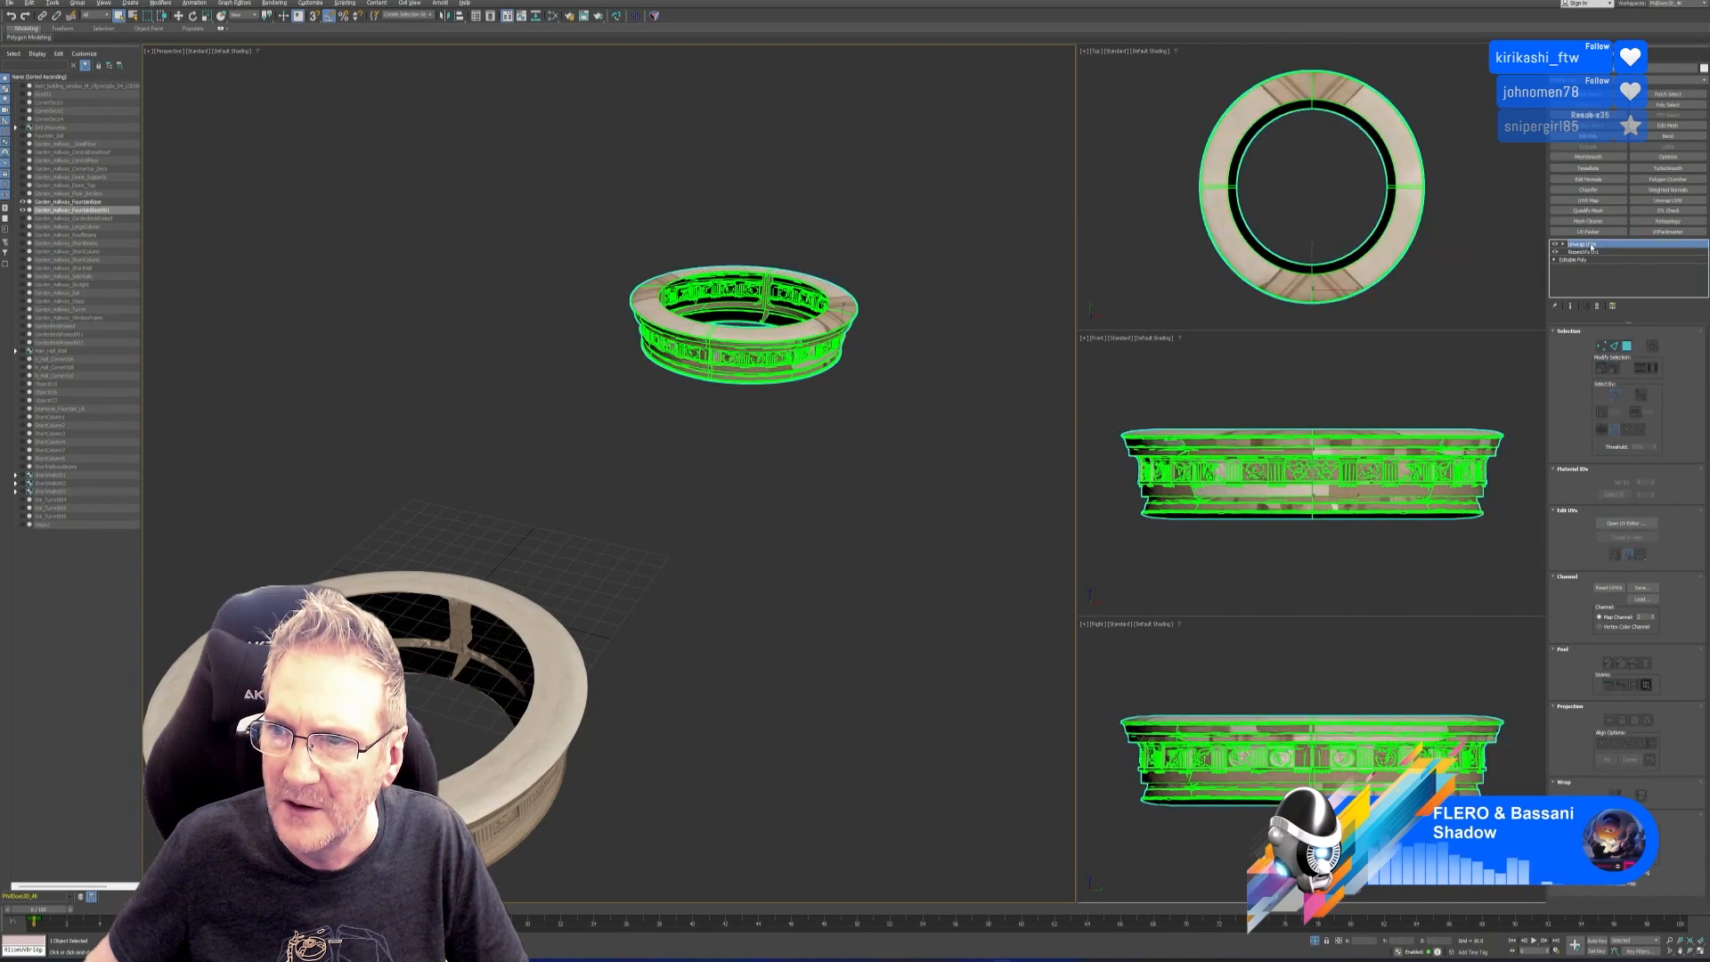
right_click(1591, 244)
left_click(1617, 286)
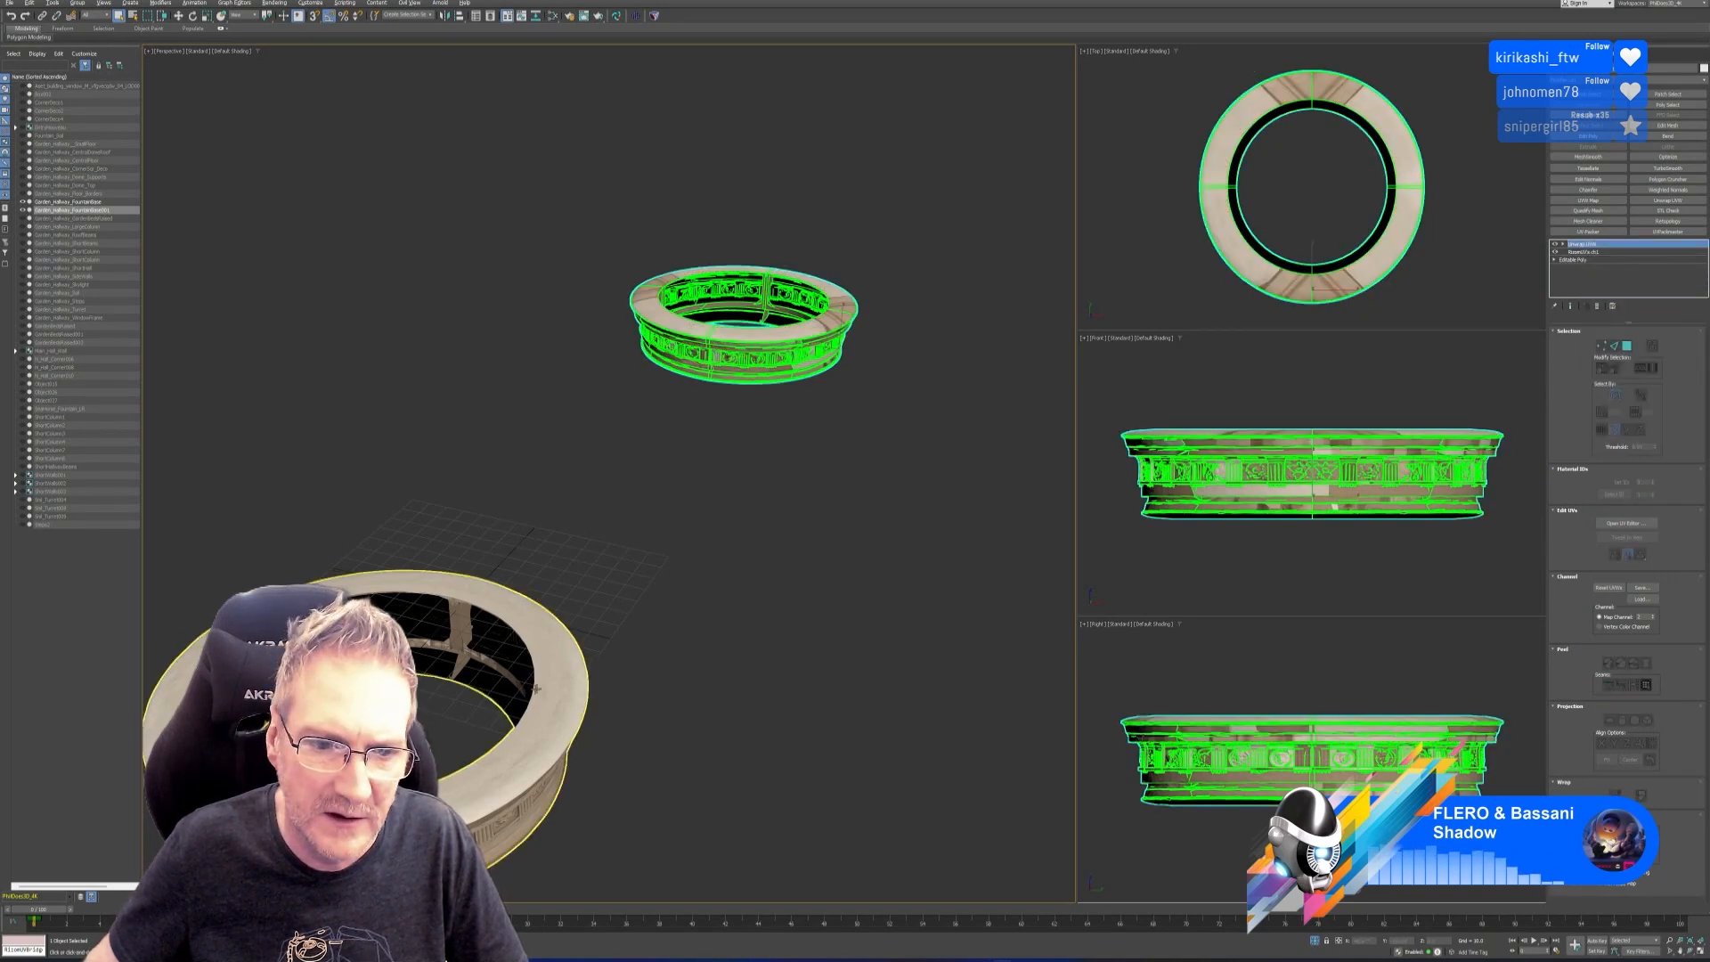
right_click(1587, 251)
left_click(1608, 253)
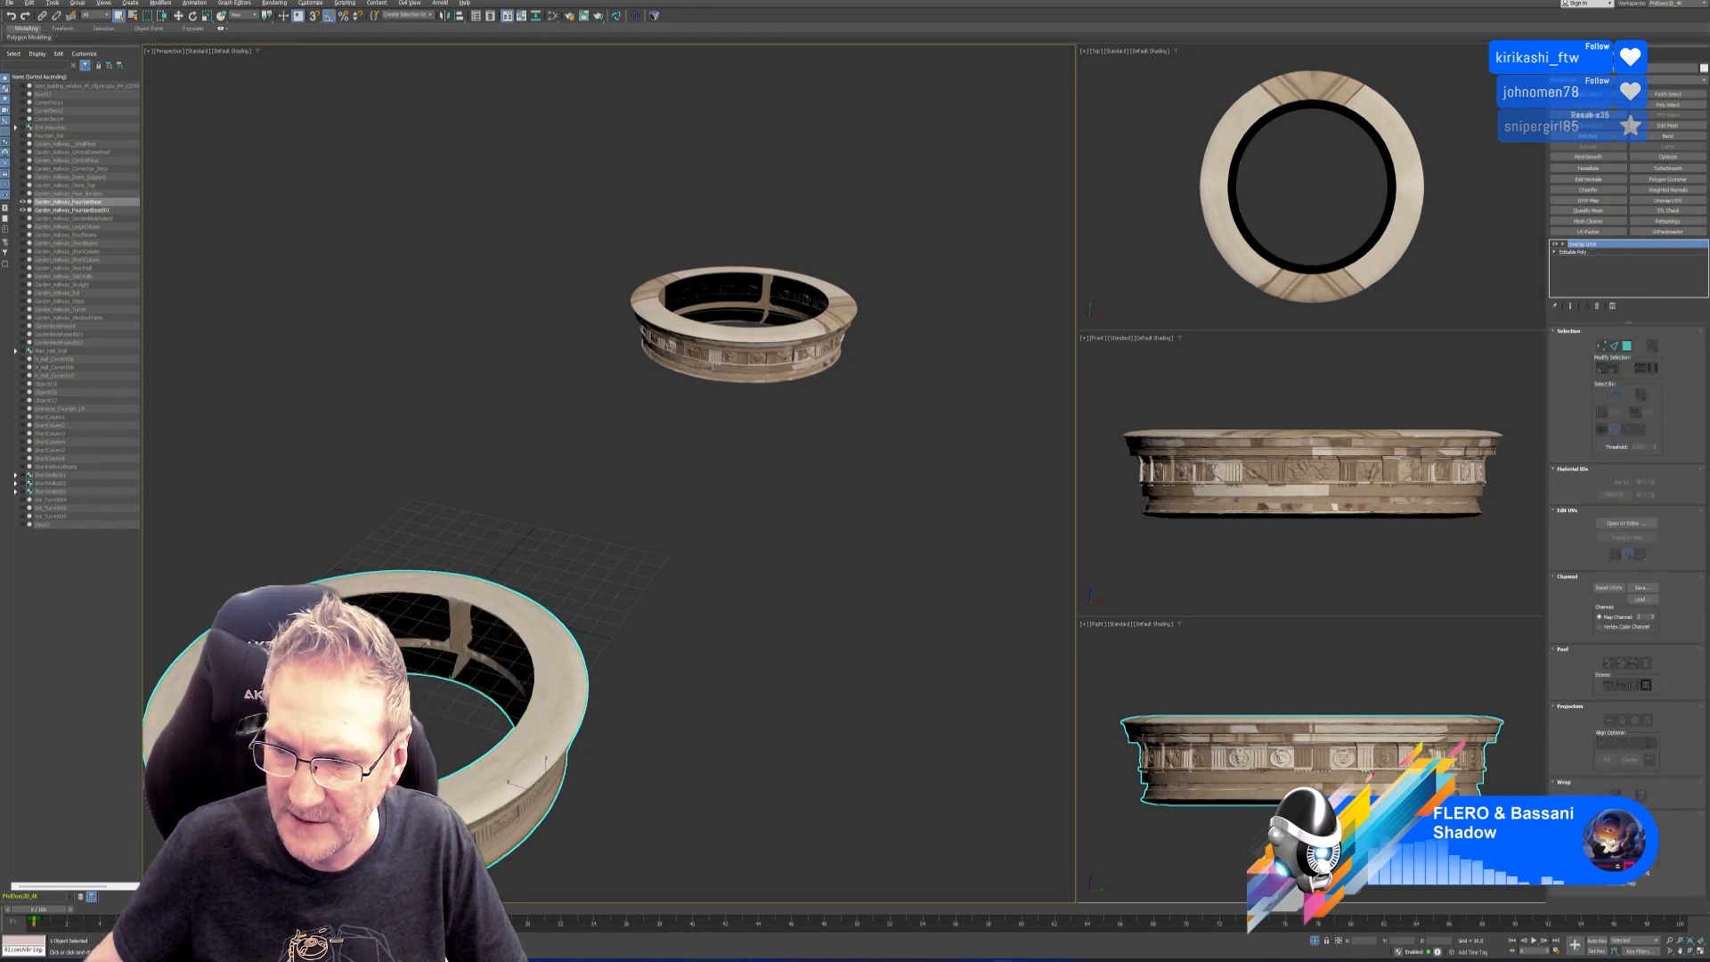
Open Bake to Texture and replace the listed roof beams map with a Diffuse map for the original fountain base.
left_click(274, 4)
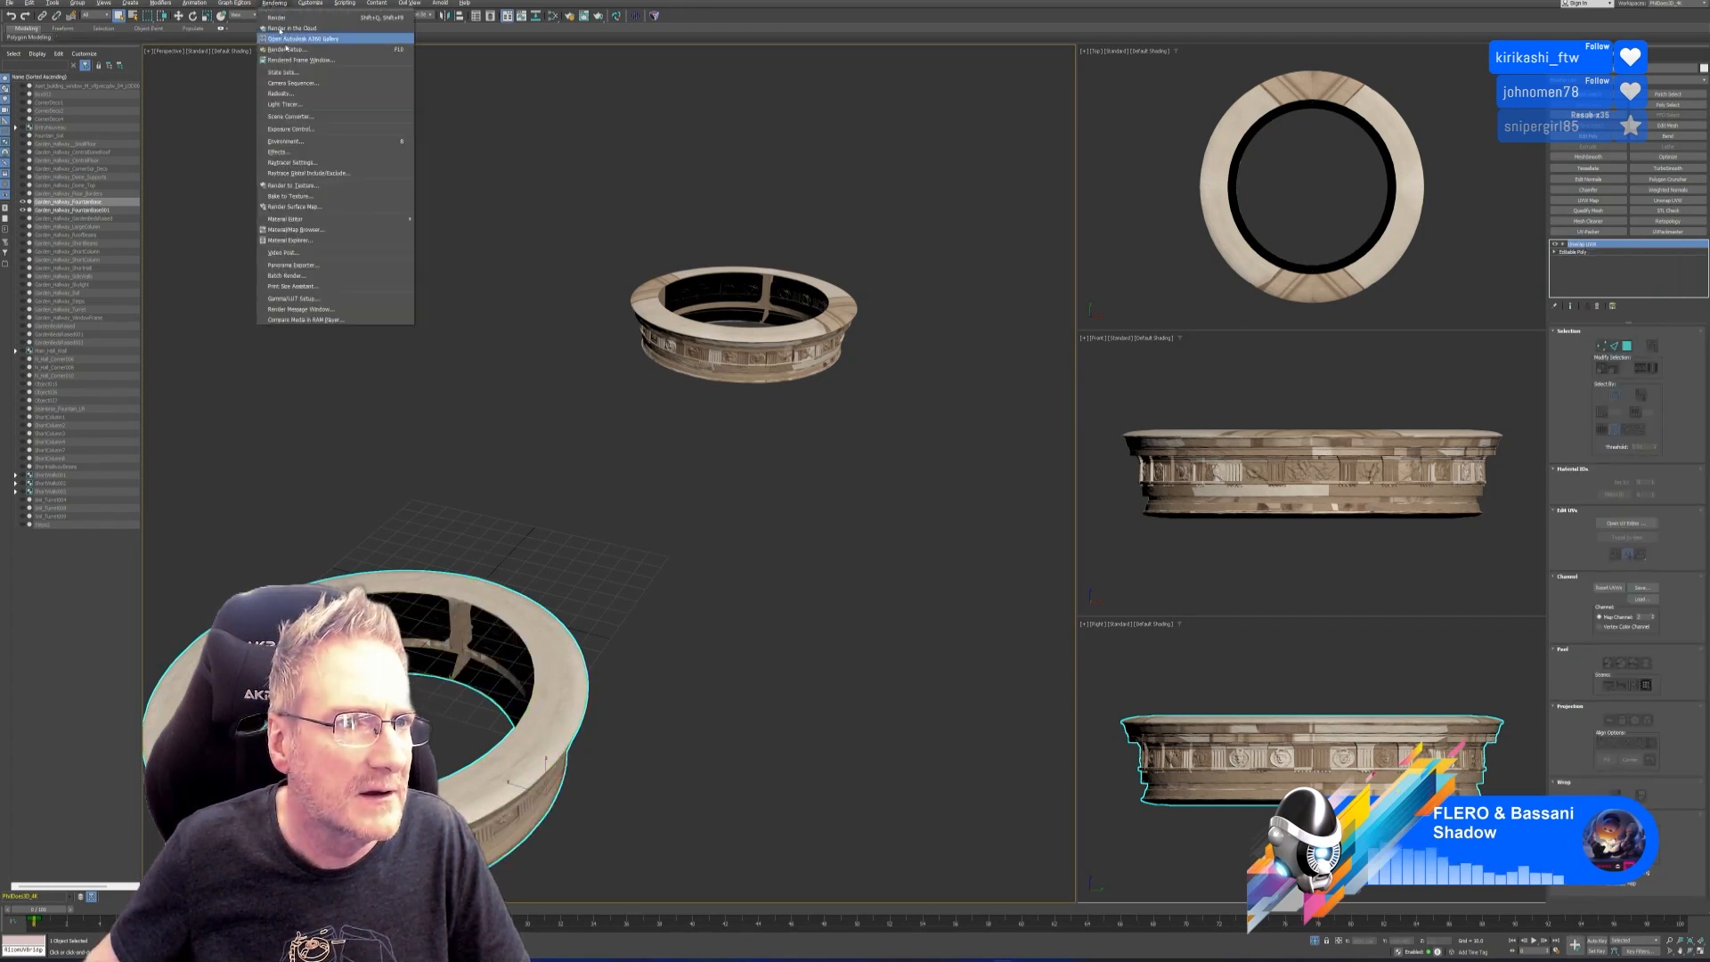
left_click(303, 196)
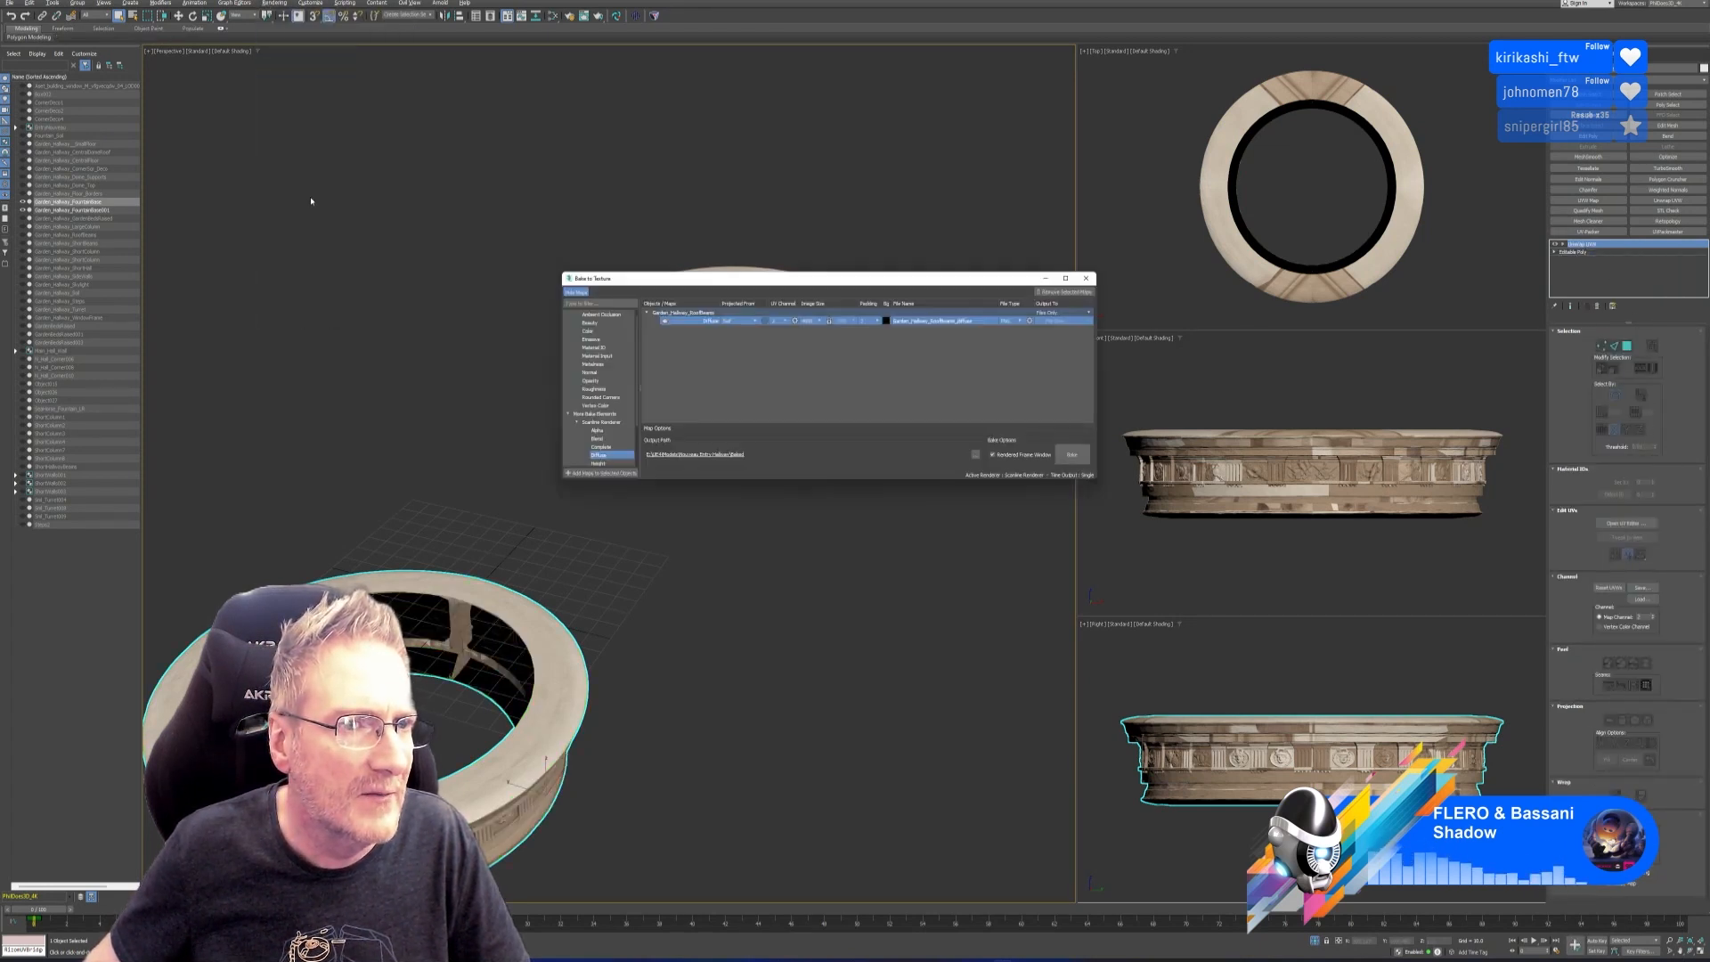
left_click(1051, 295)
left_click(603, 474)
Set the fountain base's diffuse map size to 4096, bake it to a texture and close the baking window.
left_click(818, 322)
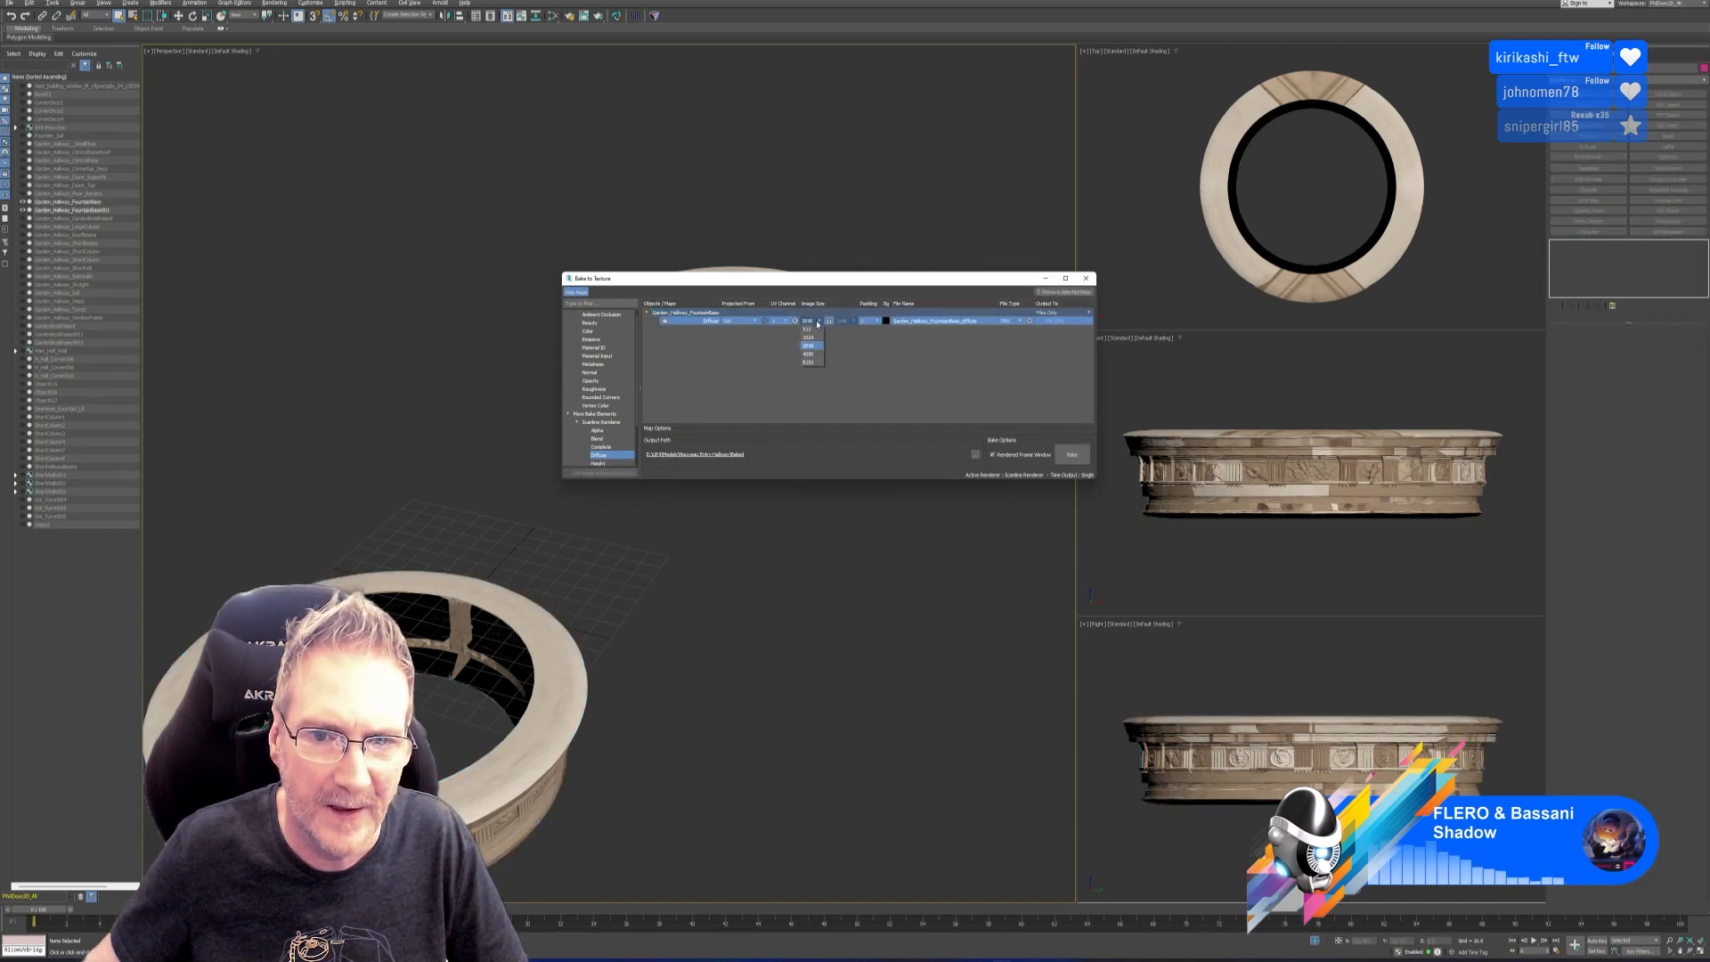
left_click(813, 355)
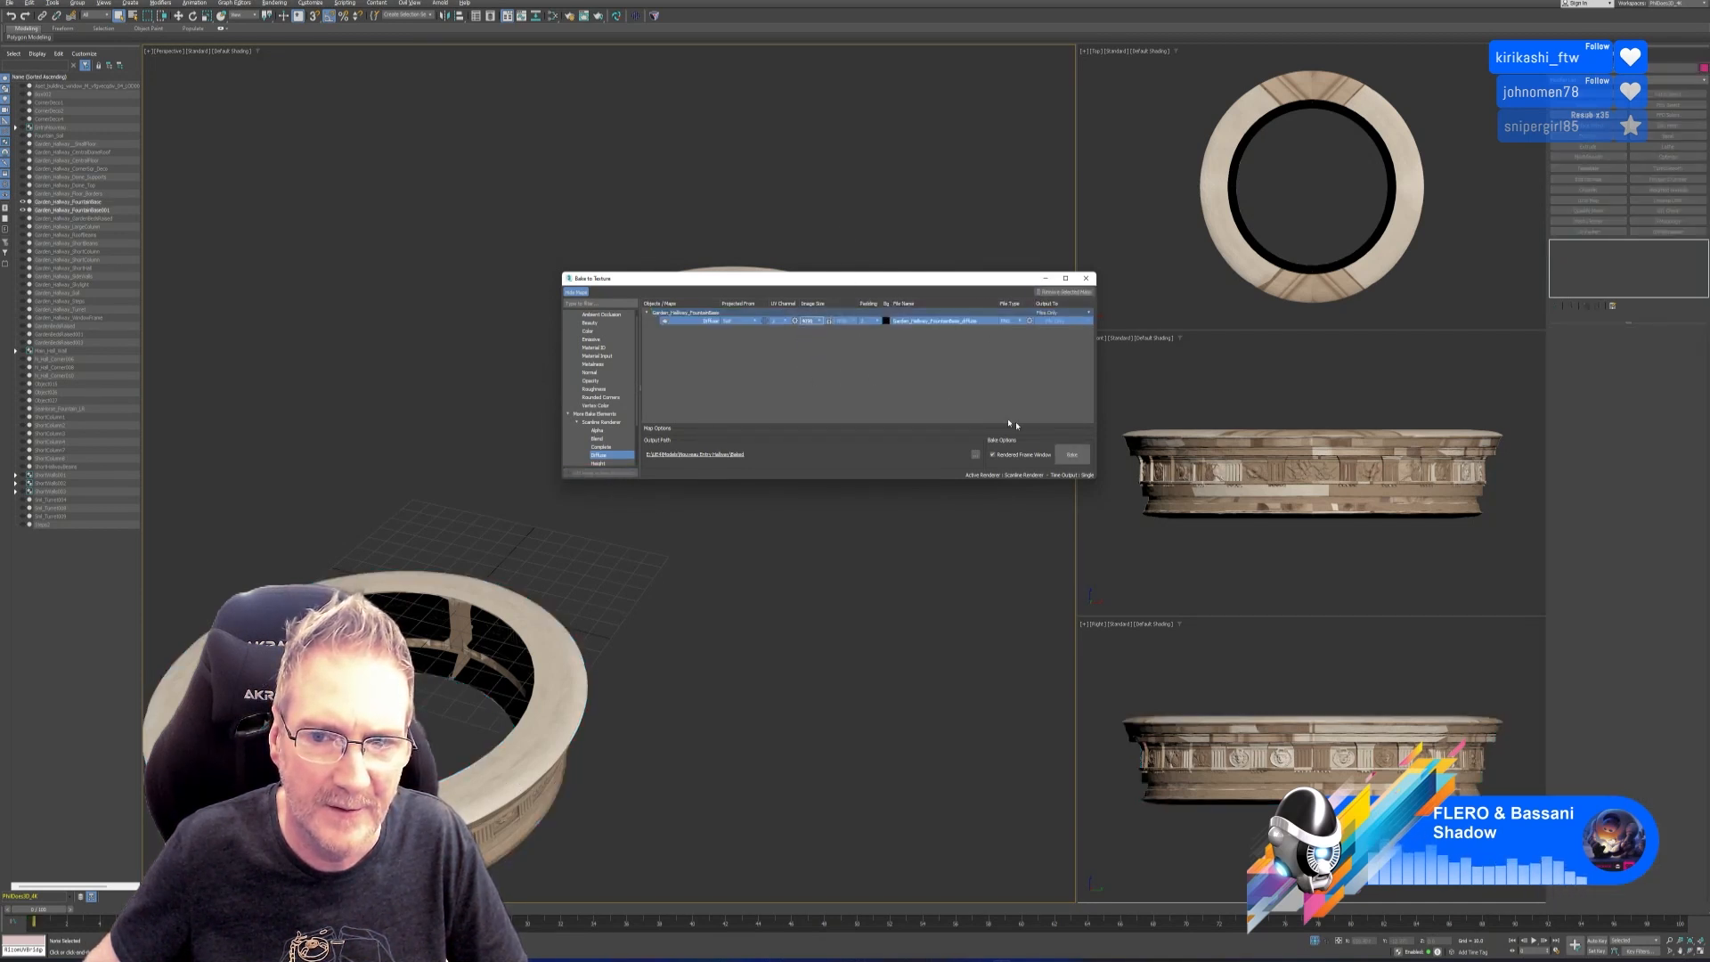
left_click(1071, 456)
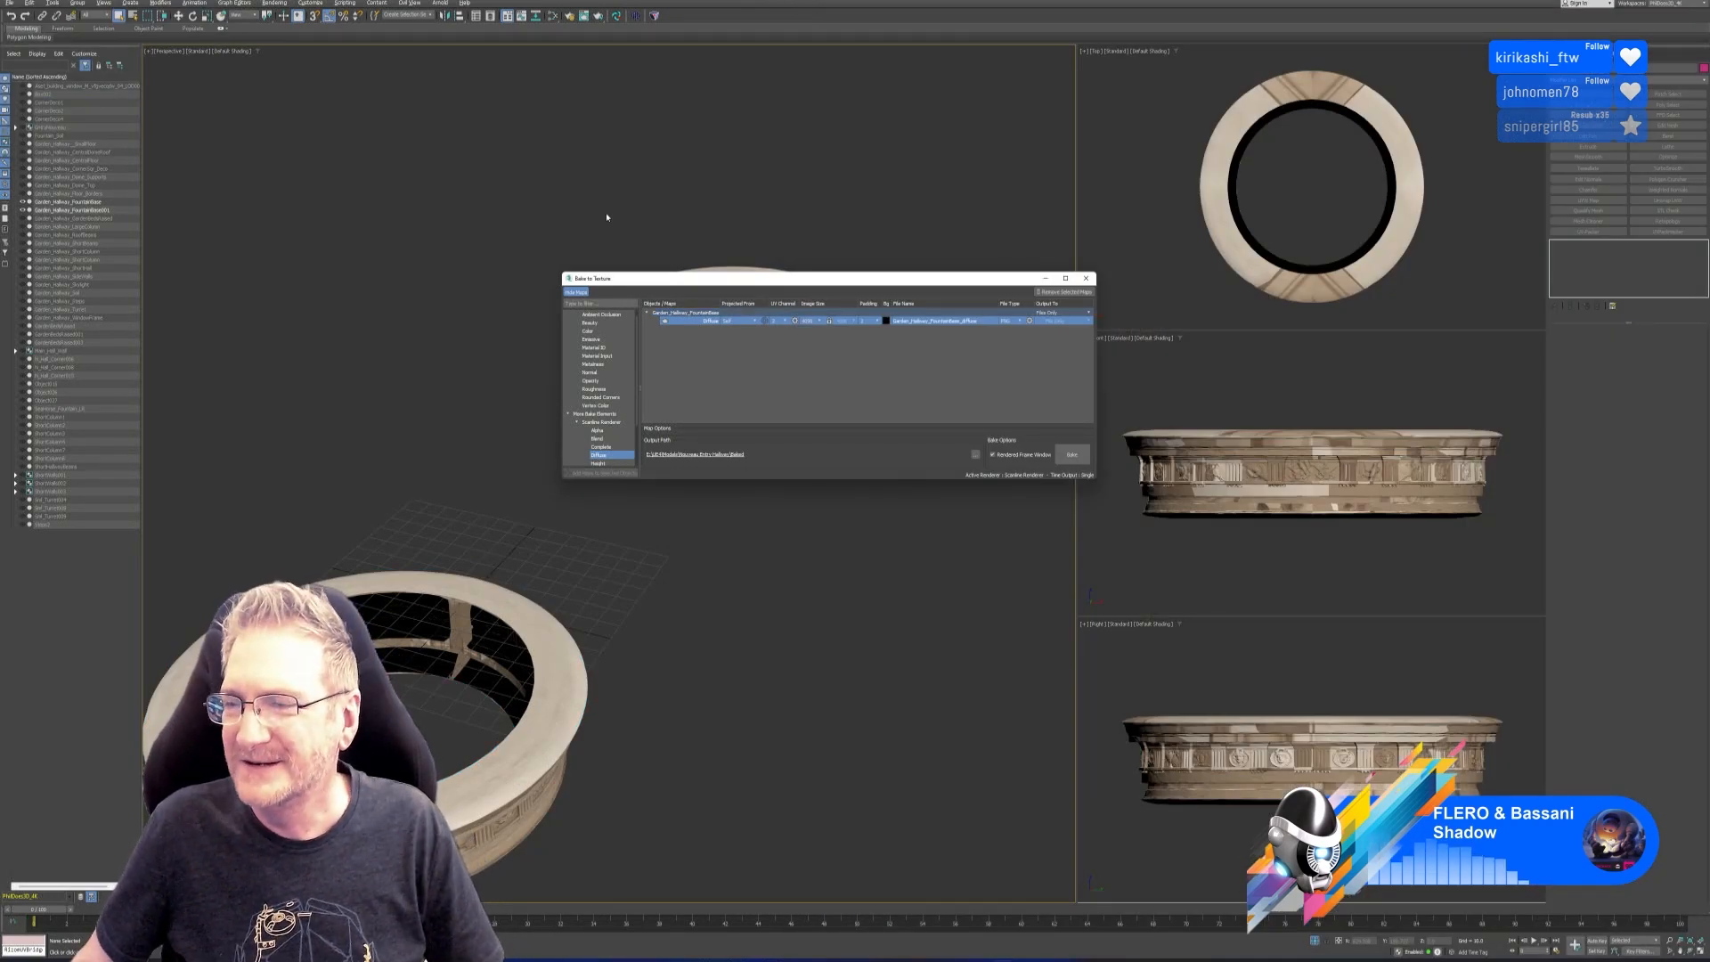
left_click(1086, 278)
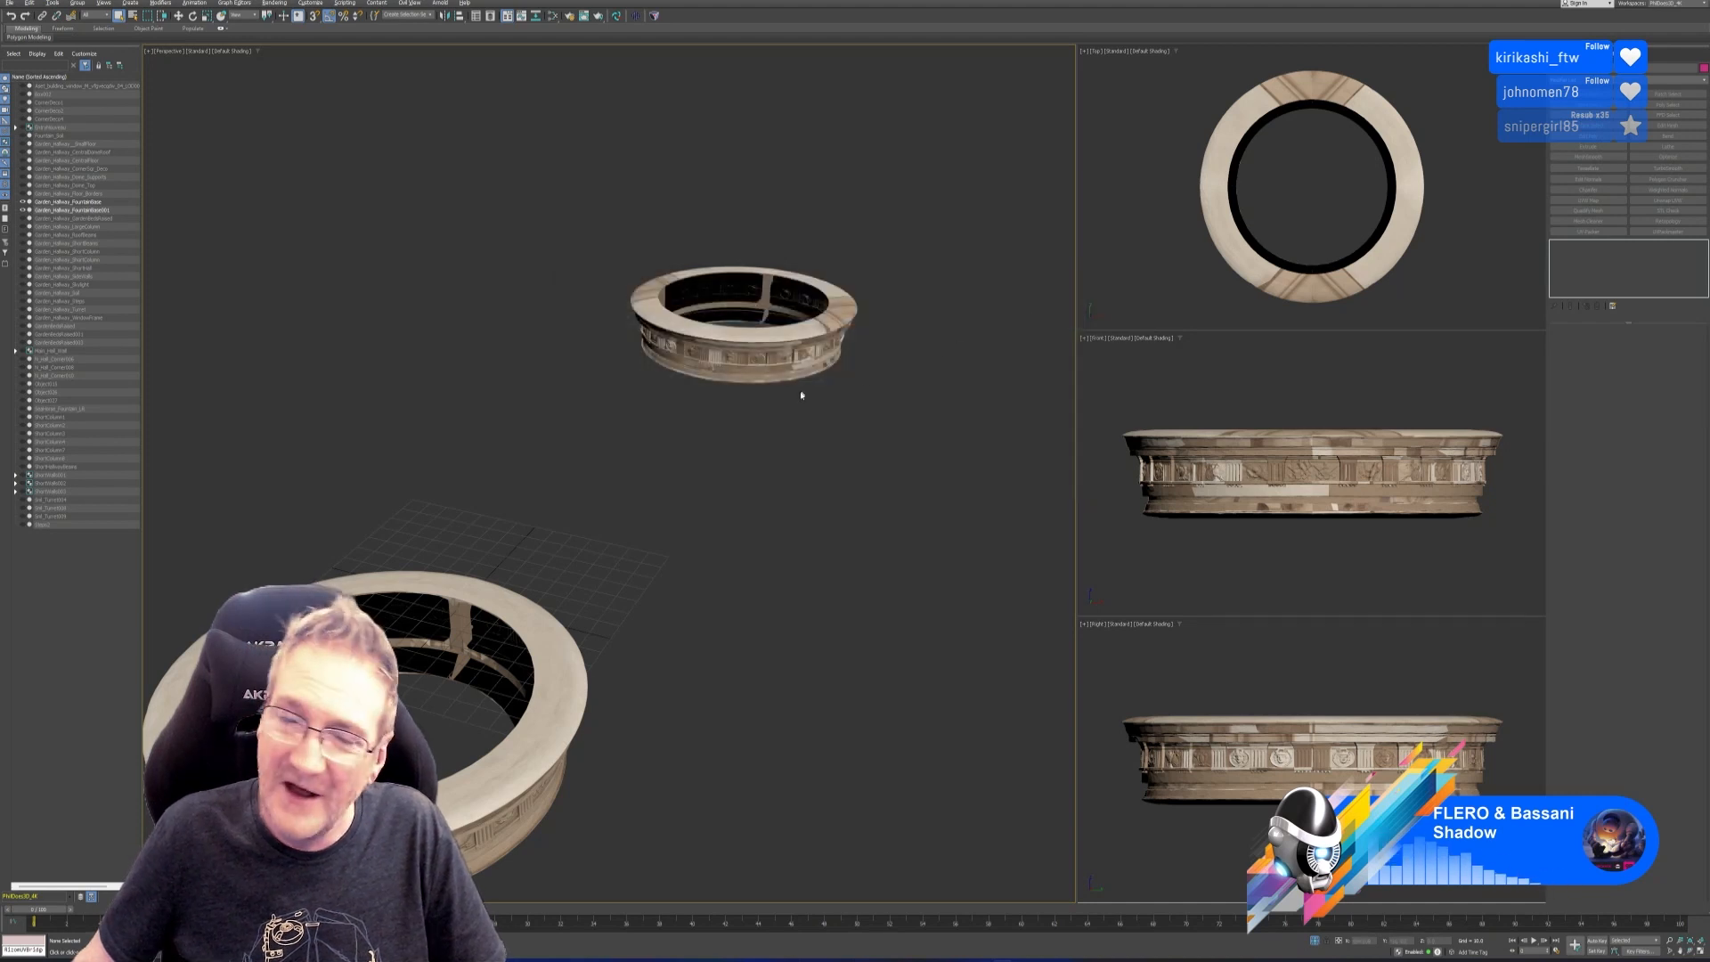
Give the fountain base a new Standard material with the baked Garden_Hallway_FountainBase diffuse PNG as diffuse color and show it shaded in the viewport.
middle_click_drag(746, 422, 592, 381)
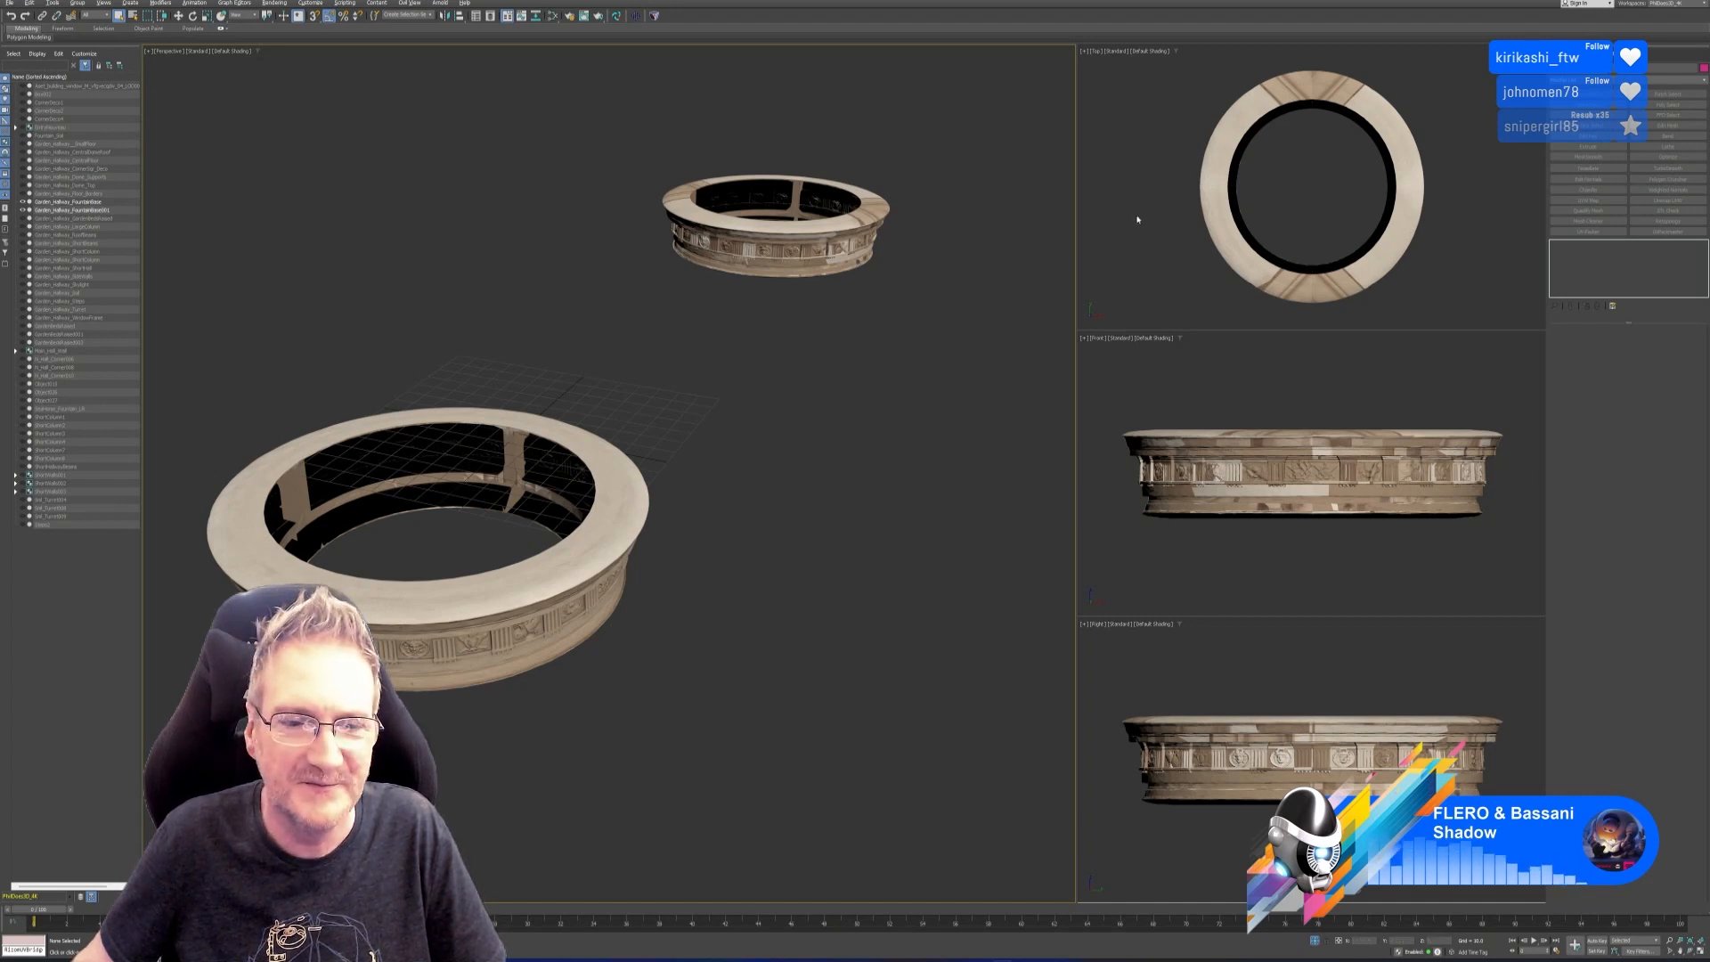
key("m")
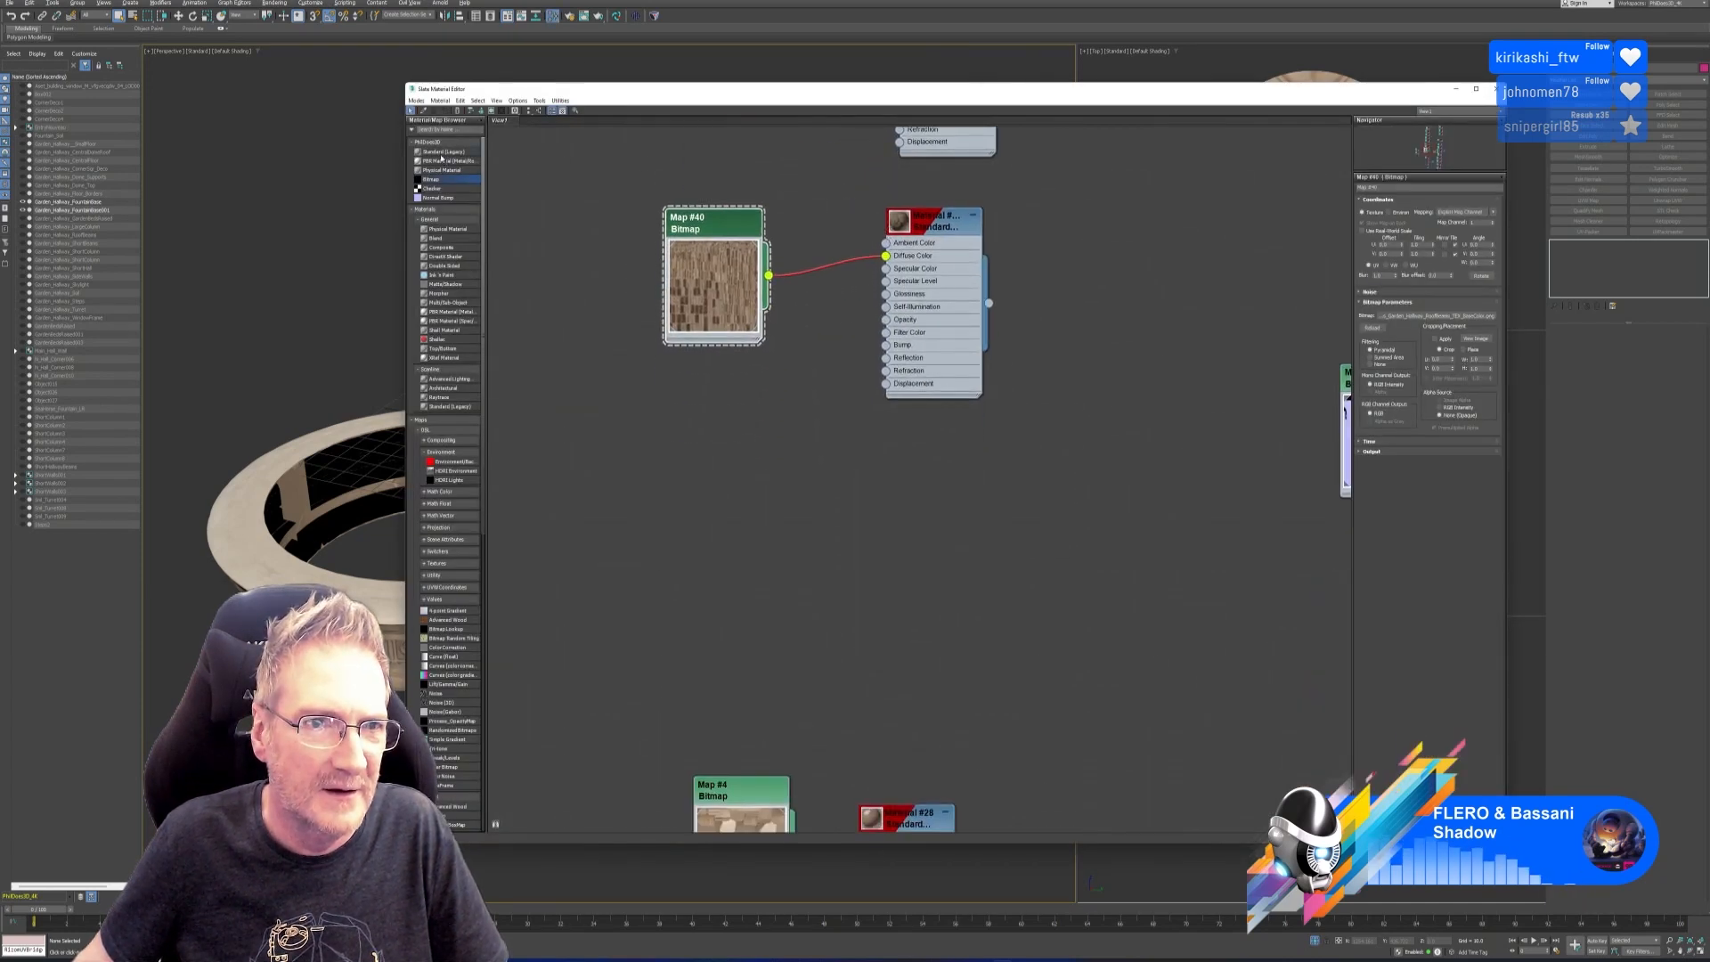
double_click(442, 151)
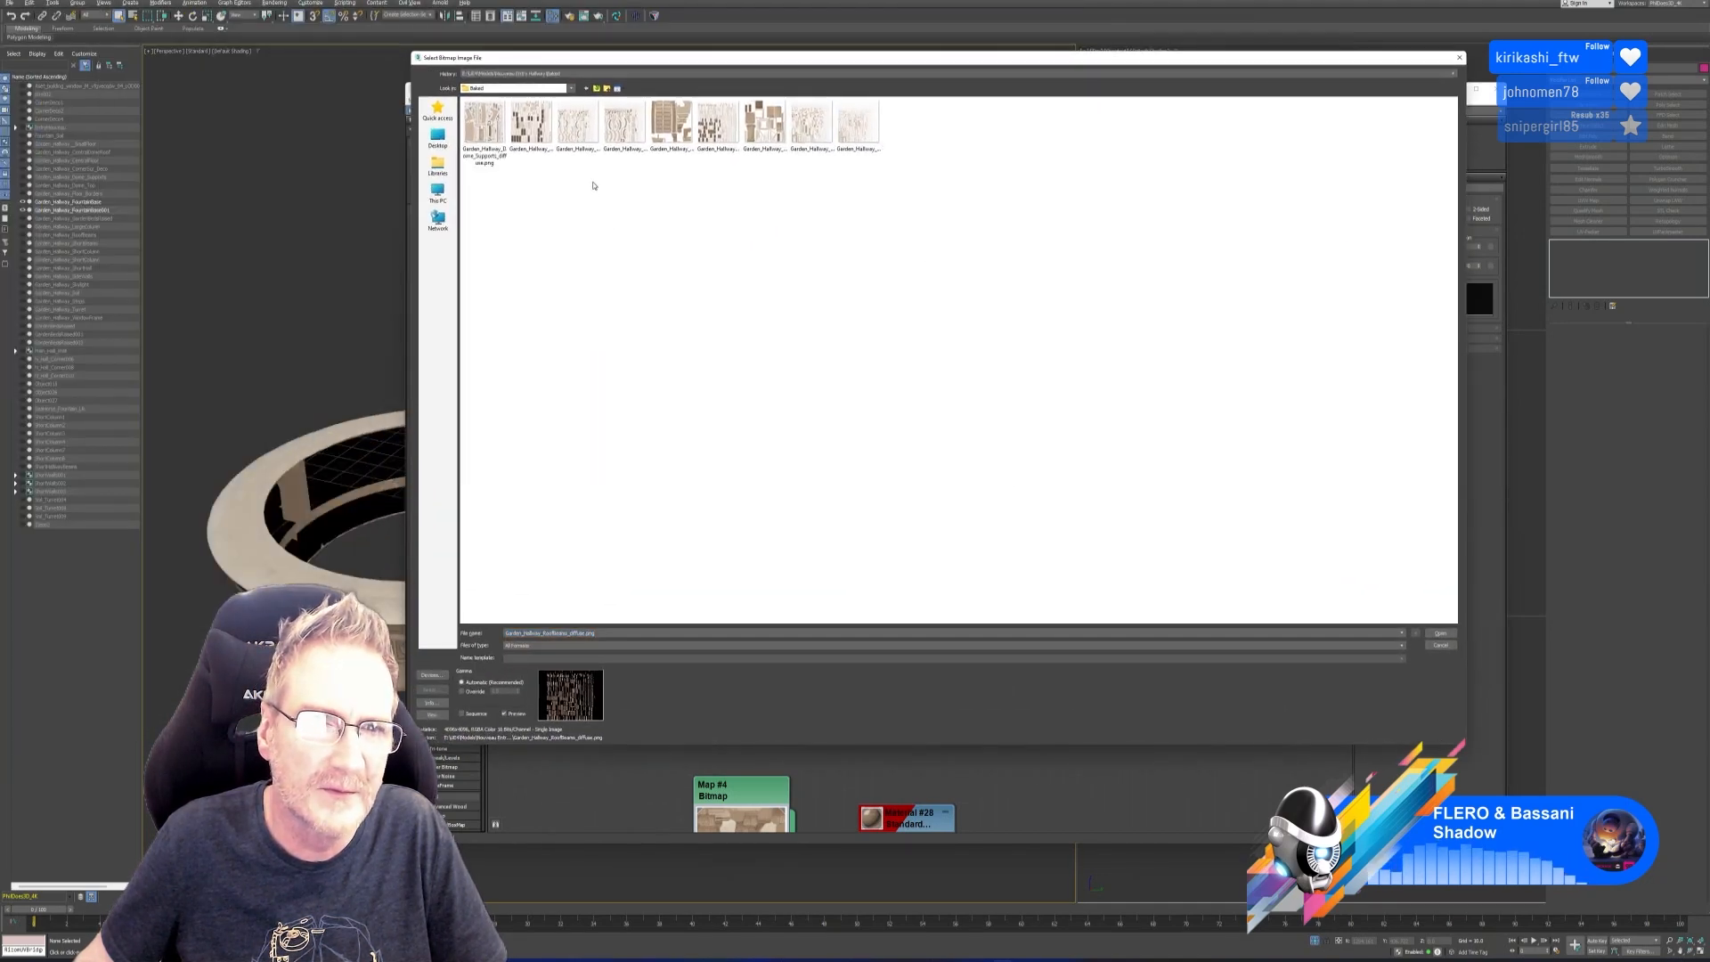
left_click(577, 124)
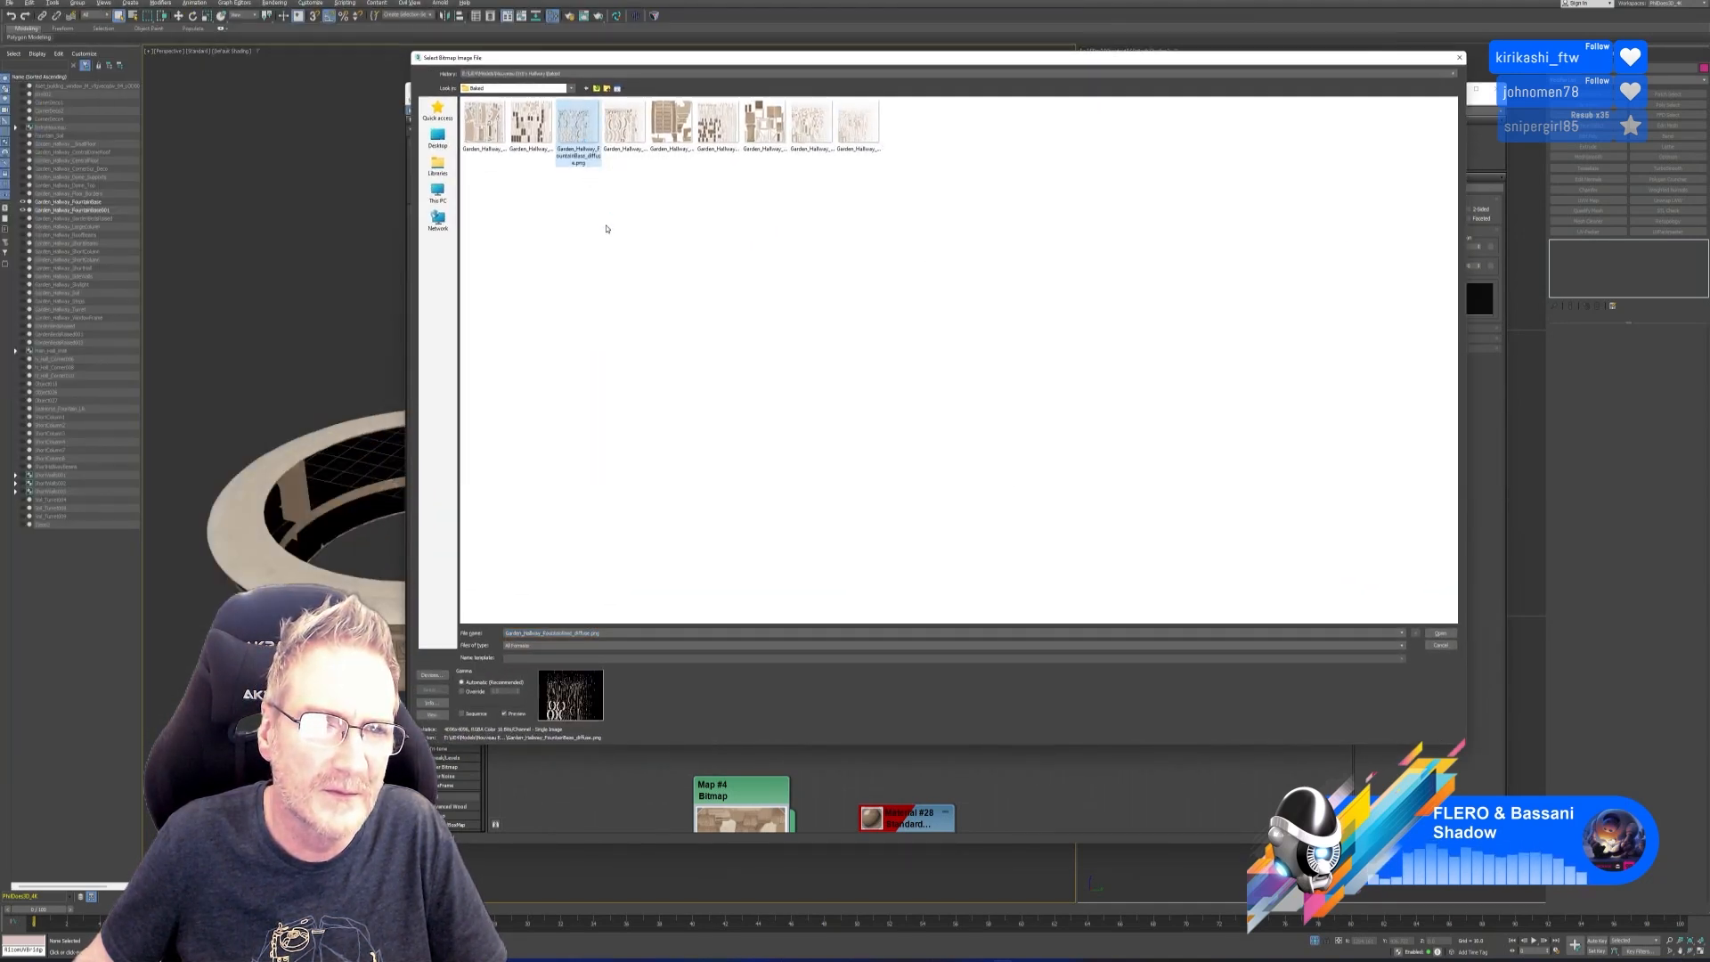
key("Return")
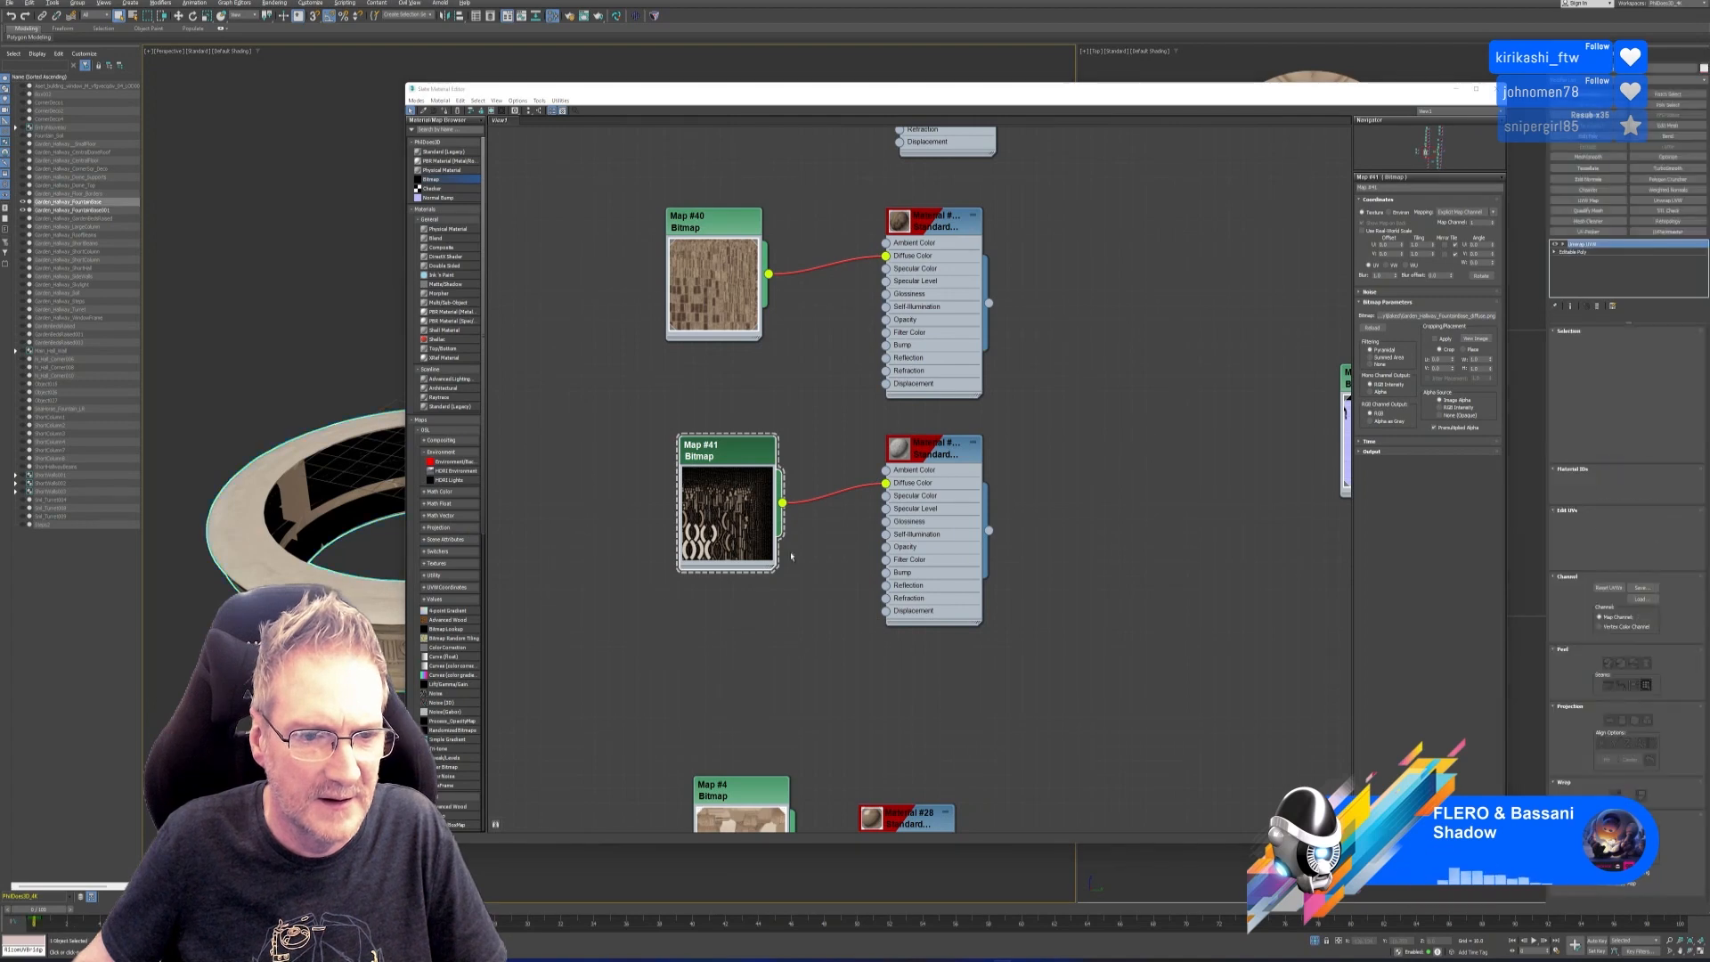
left_click(935, 445)
right_click(942, 449)
left_click(980, 460)
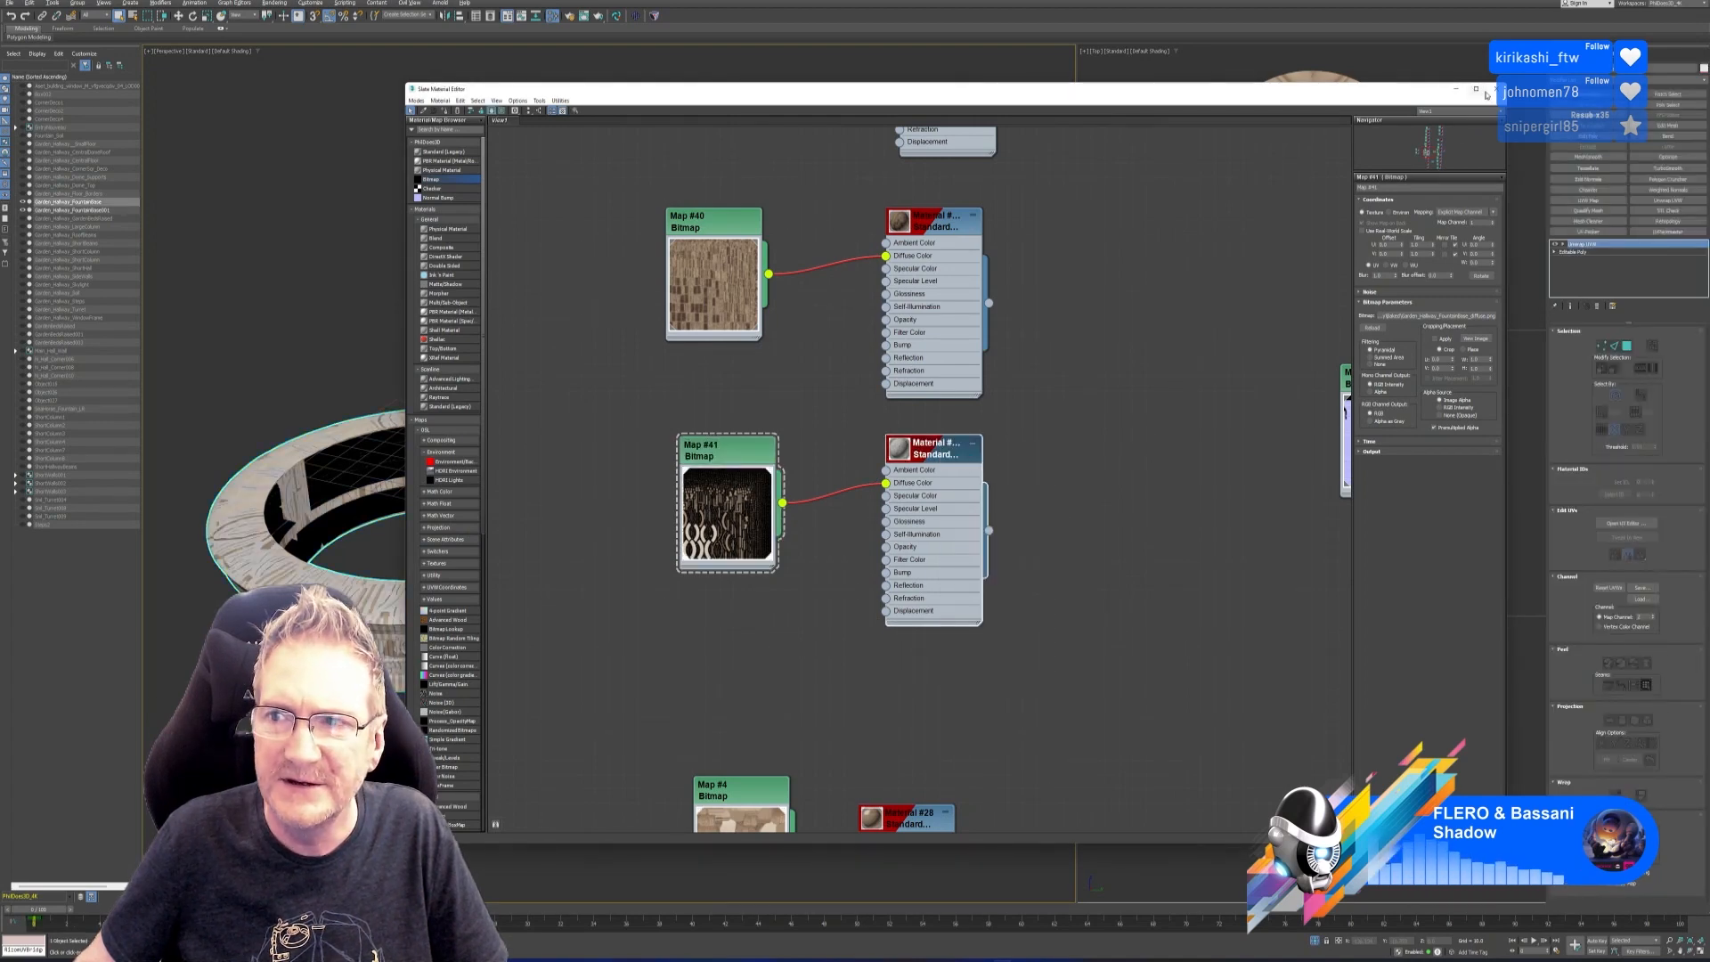
left_click(1497, 90)
Copy the fountain base's UVs from map channel 2 and paste them onto map channel 1 using Channel Info.
left_click(1629, 55)
left_click(1635, 167)
left_click(1645, 293)
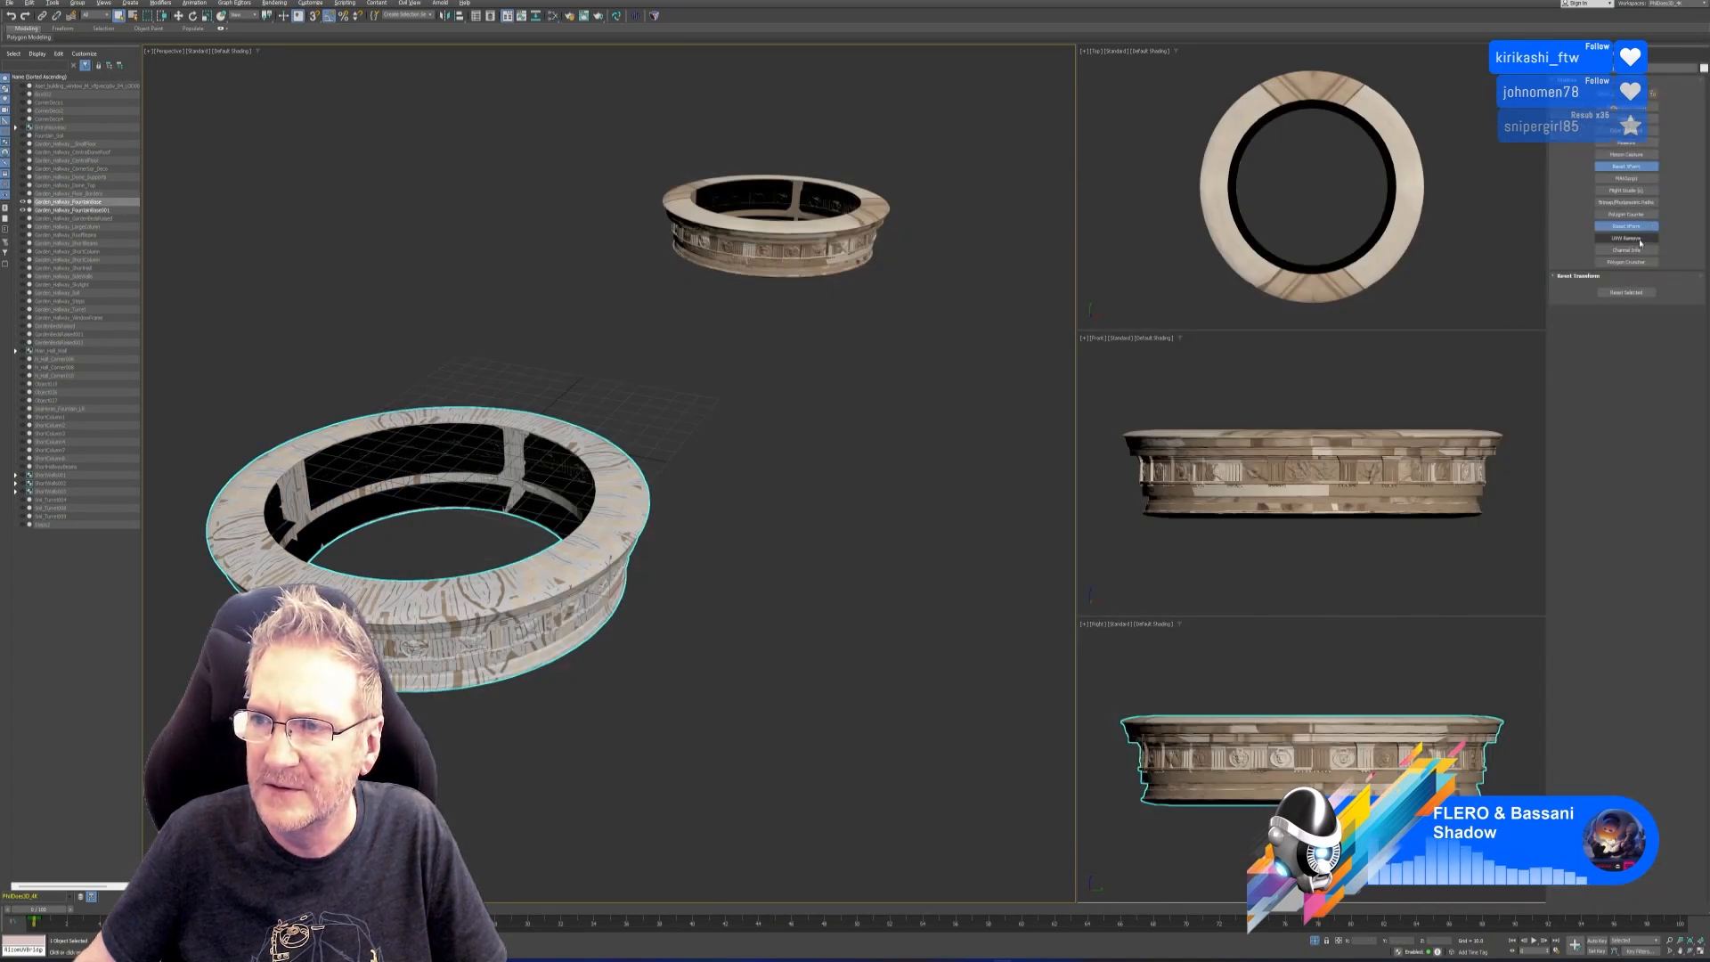
left_click(1627, 253)
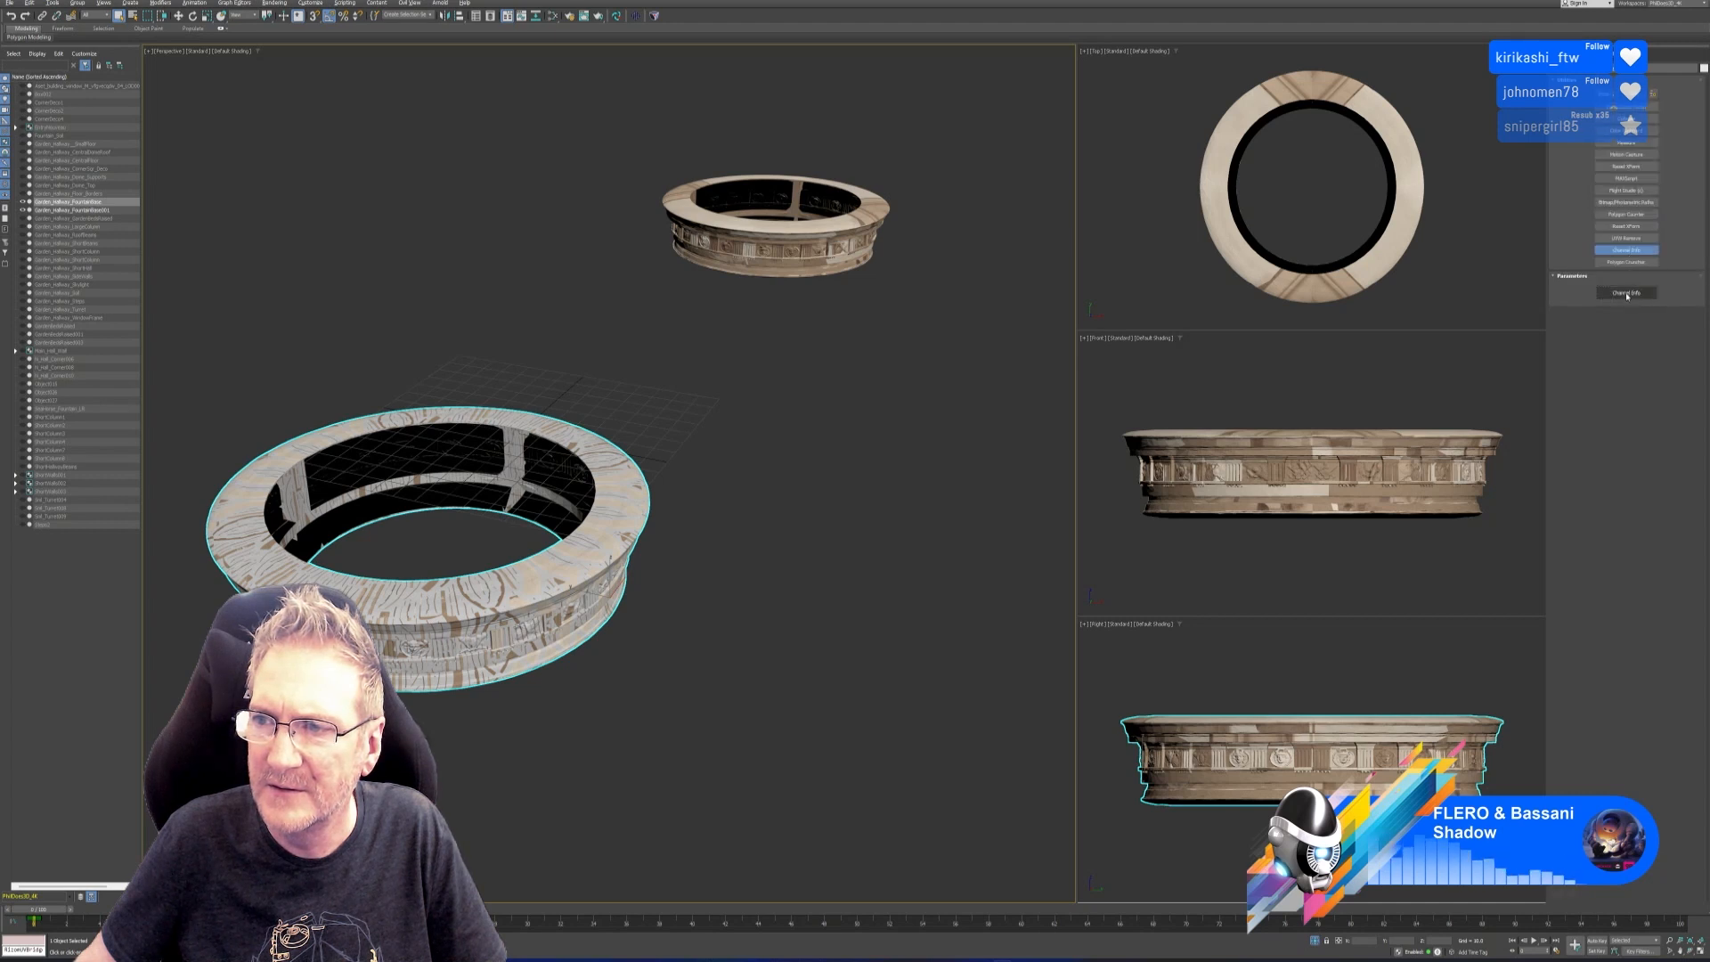
left_click(1625, 291)
left_click(65, 97)
right_click(64, 97)
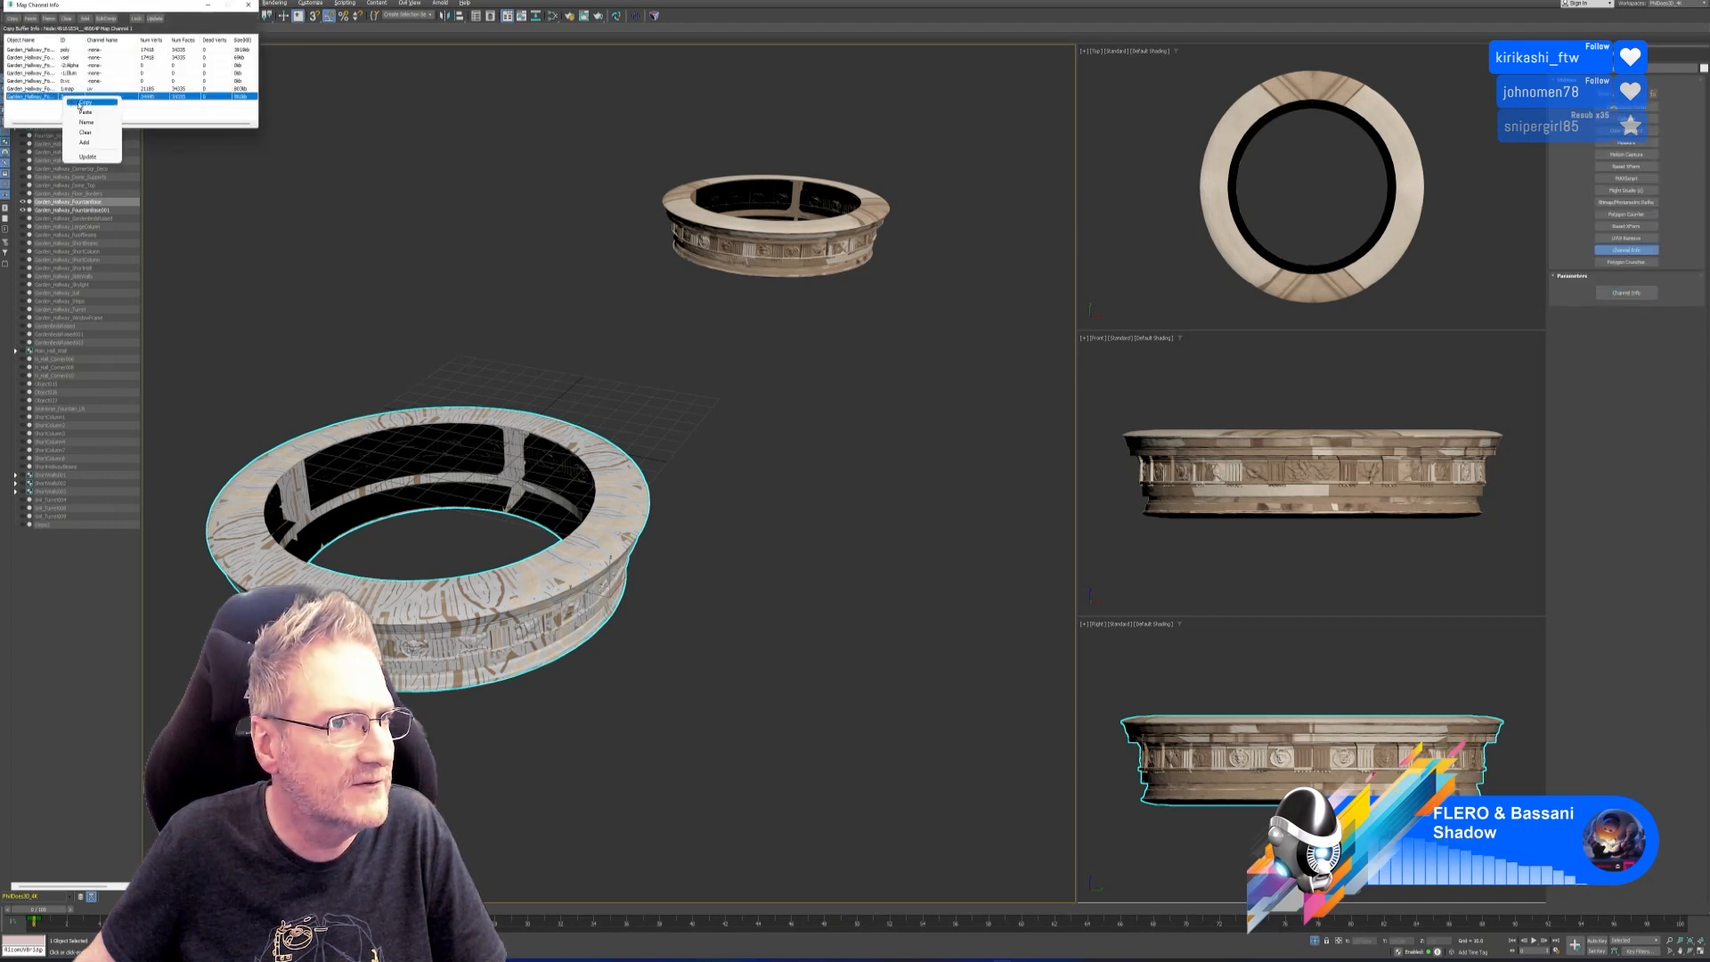
left_click(87, 103)
left_click(72, 89)
right_click(72, 89)
left_click(96, 106)
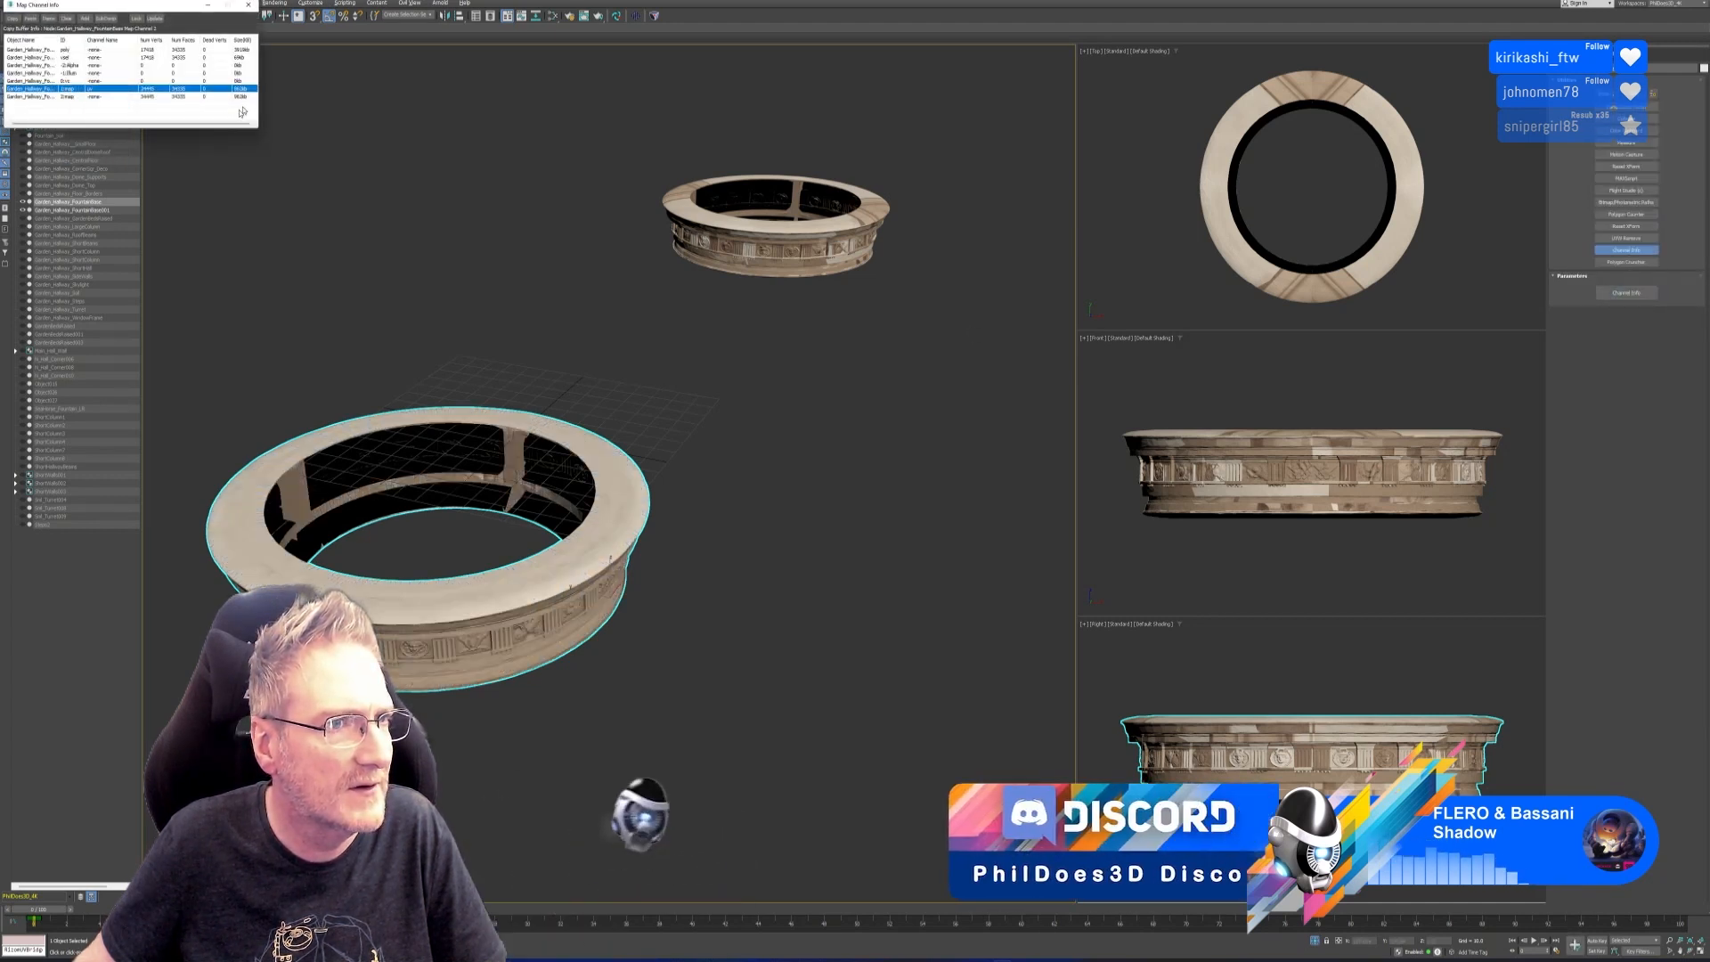
Reset the fountain base's transform with Reset XForm and collapse its whole modifier stack.
left_click(1626, 226)
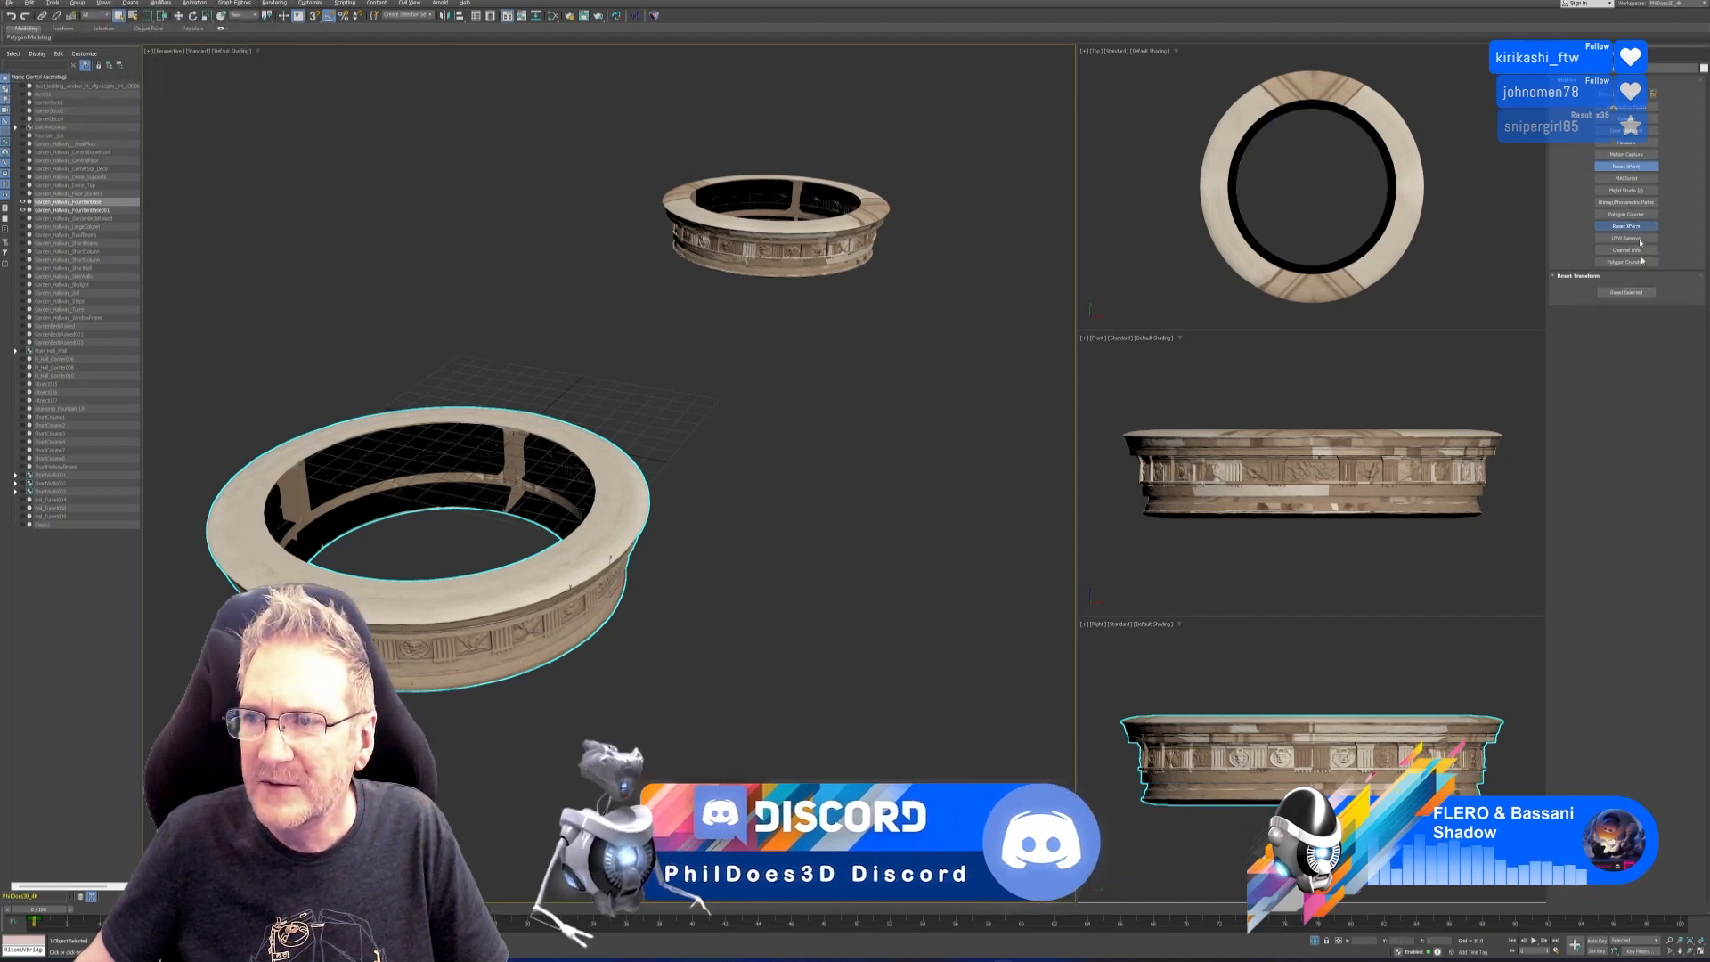
left_click(1629, 291)
left_click(1571, 55)
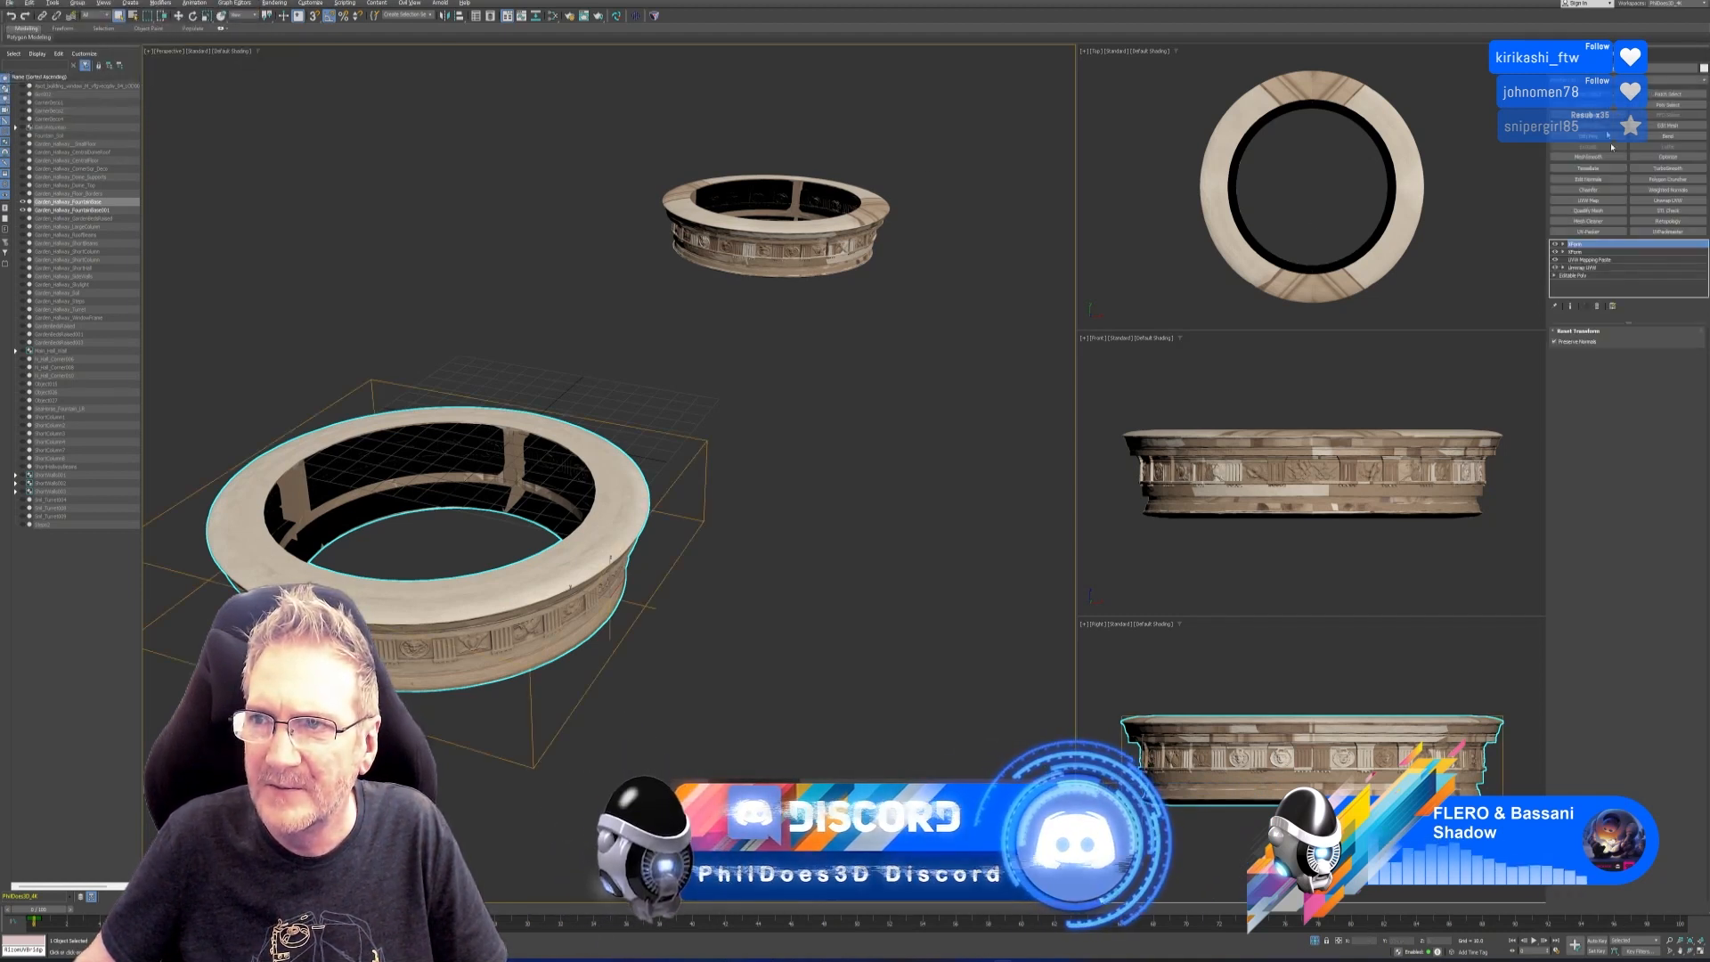
right_click(1585, 246)
left_click(1615, 341)
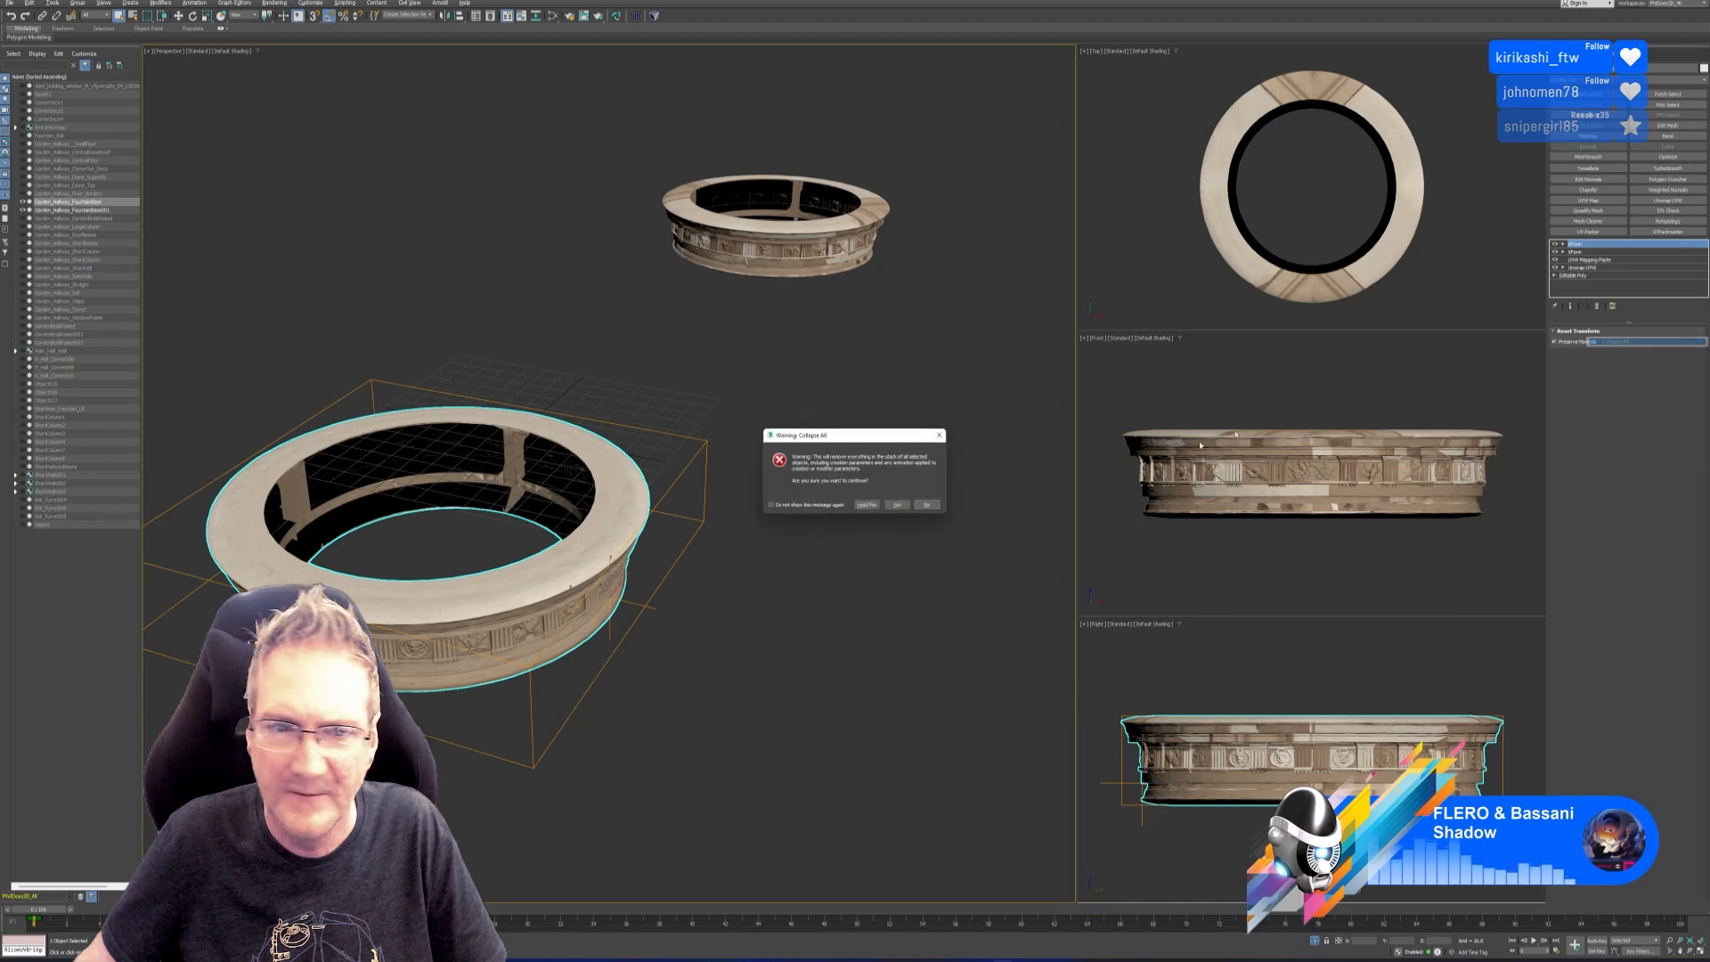
left_click(904, 507)
Export only the selected fountain base as Garden_Hallway_FountainBase.fbx, accepting the FBX export settings.
middle_click_drag(691, 431, 751, 412)
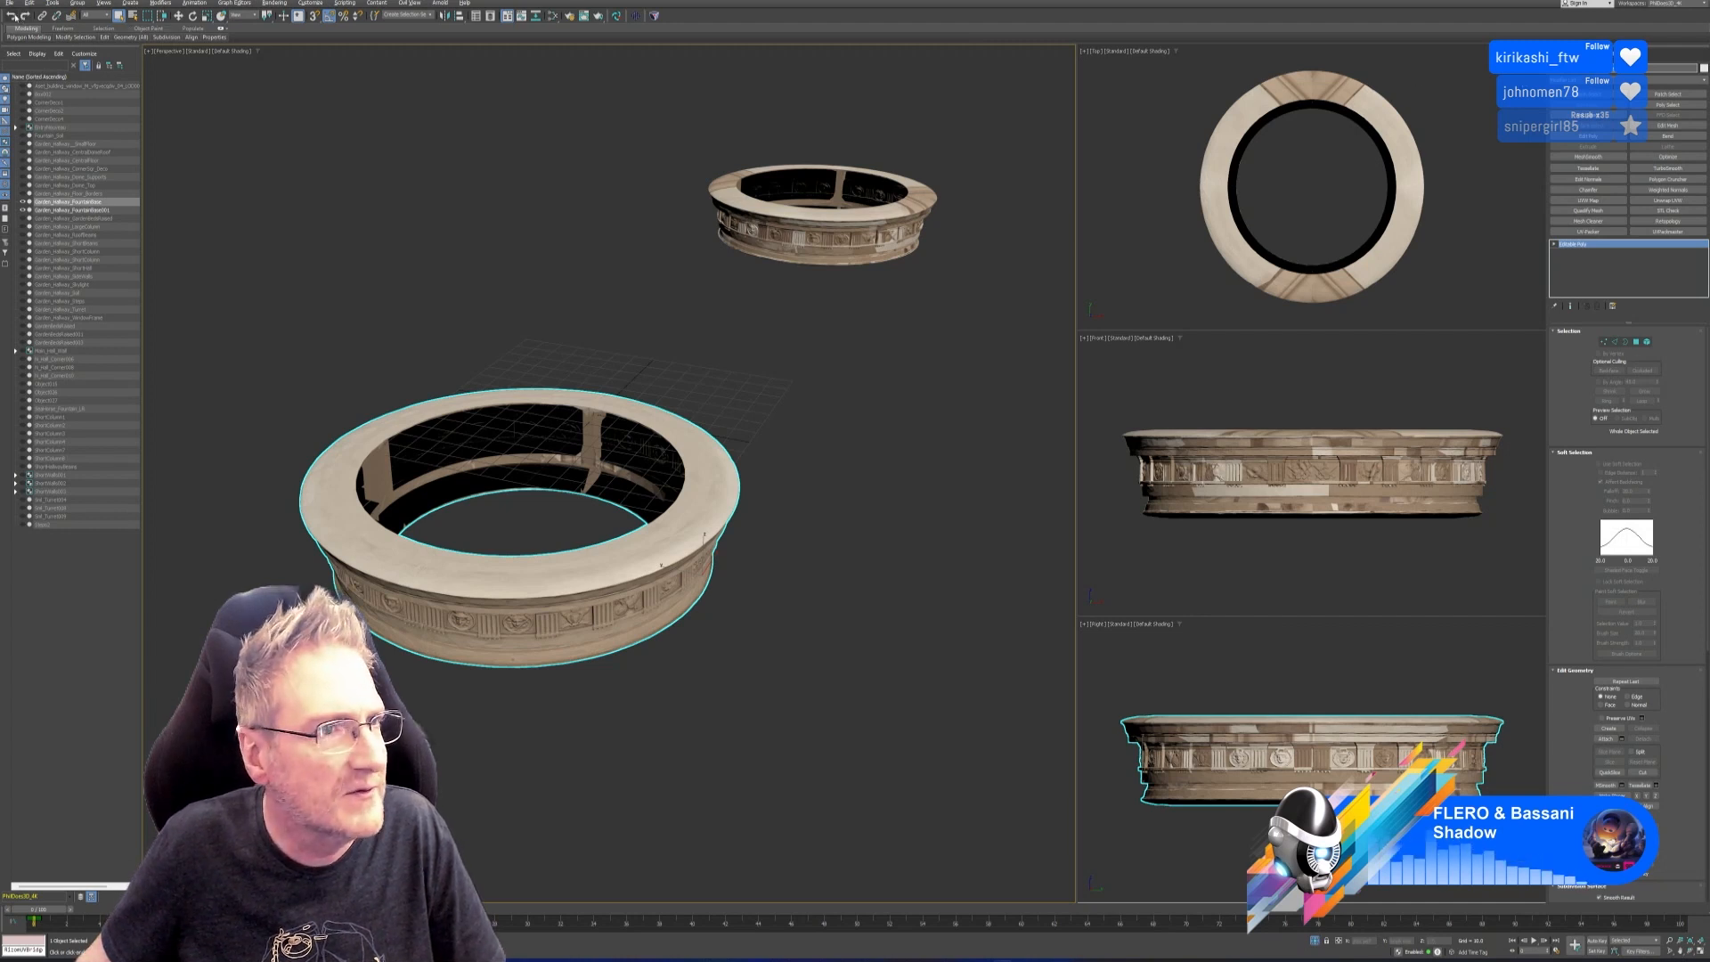
left_click(8, 4)
mouse_move(54, 138)
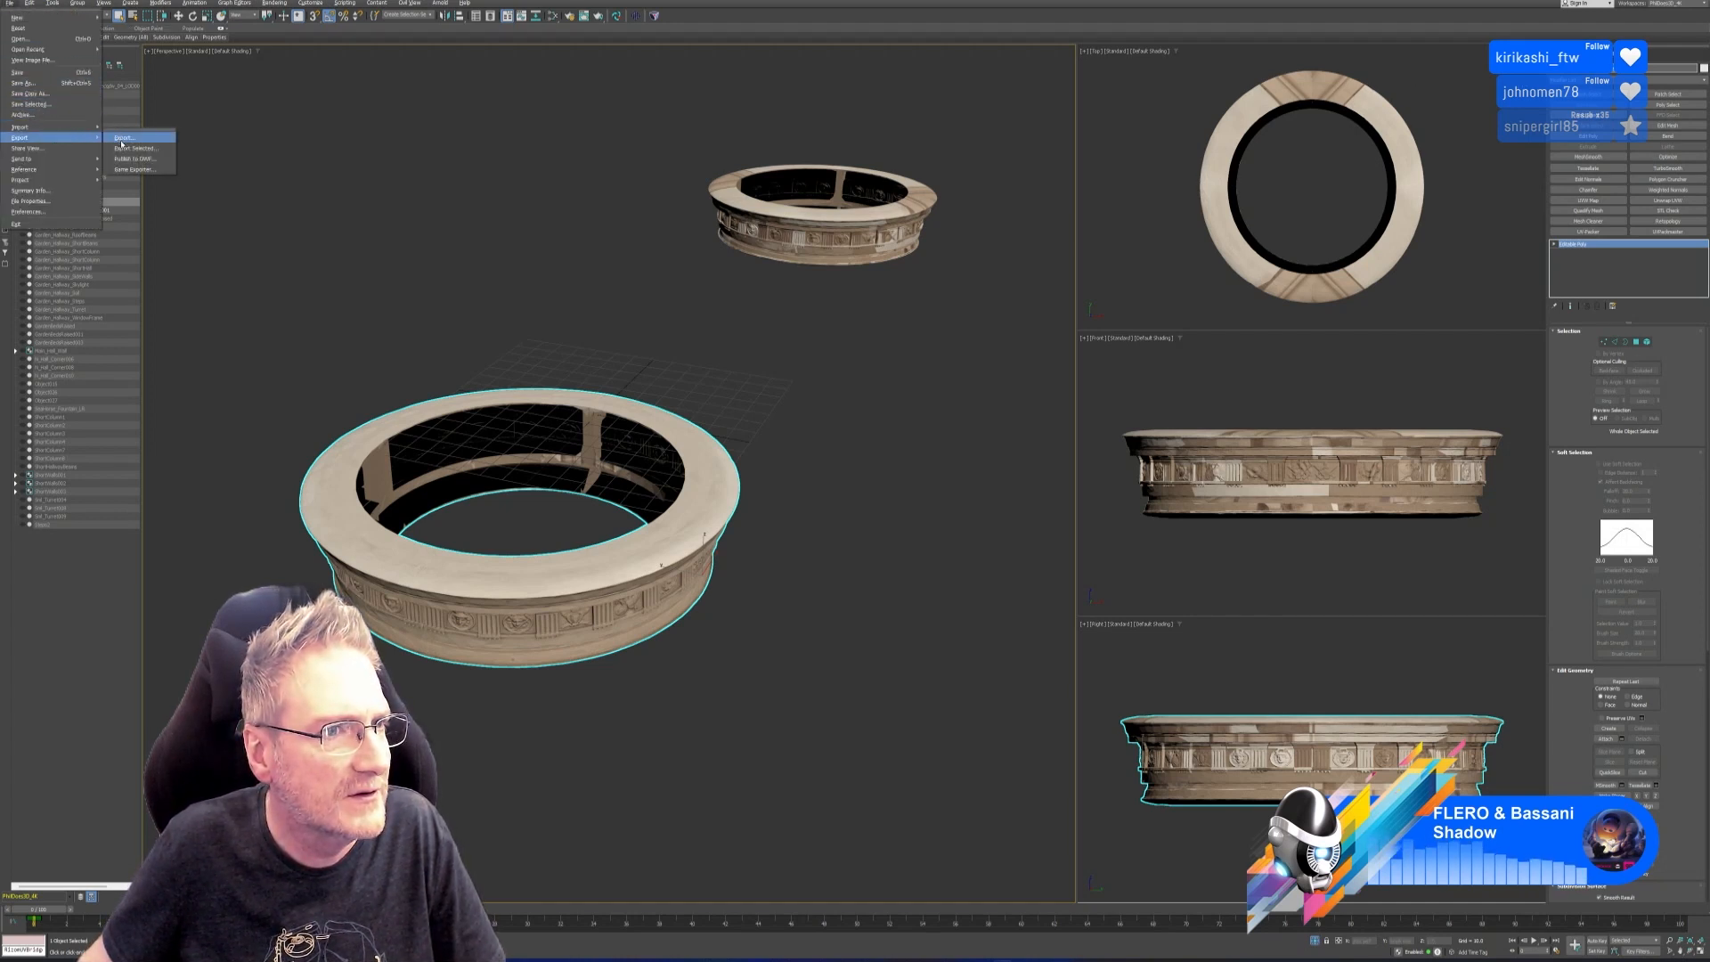
left_click(125, 148)
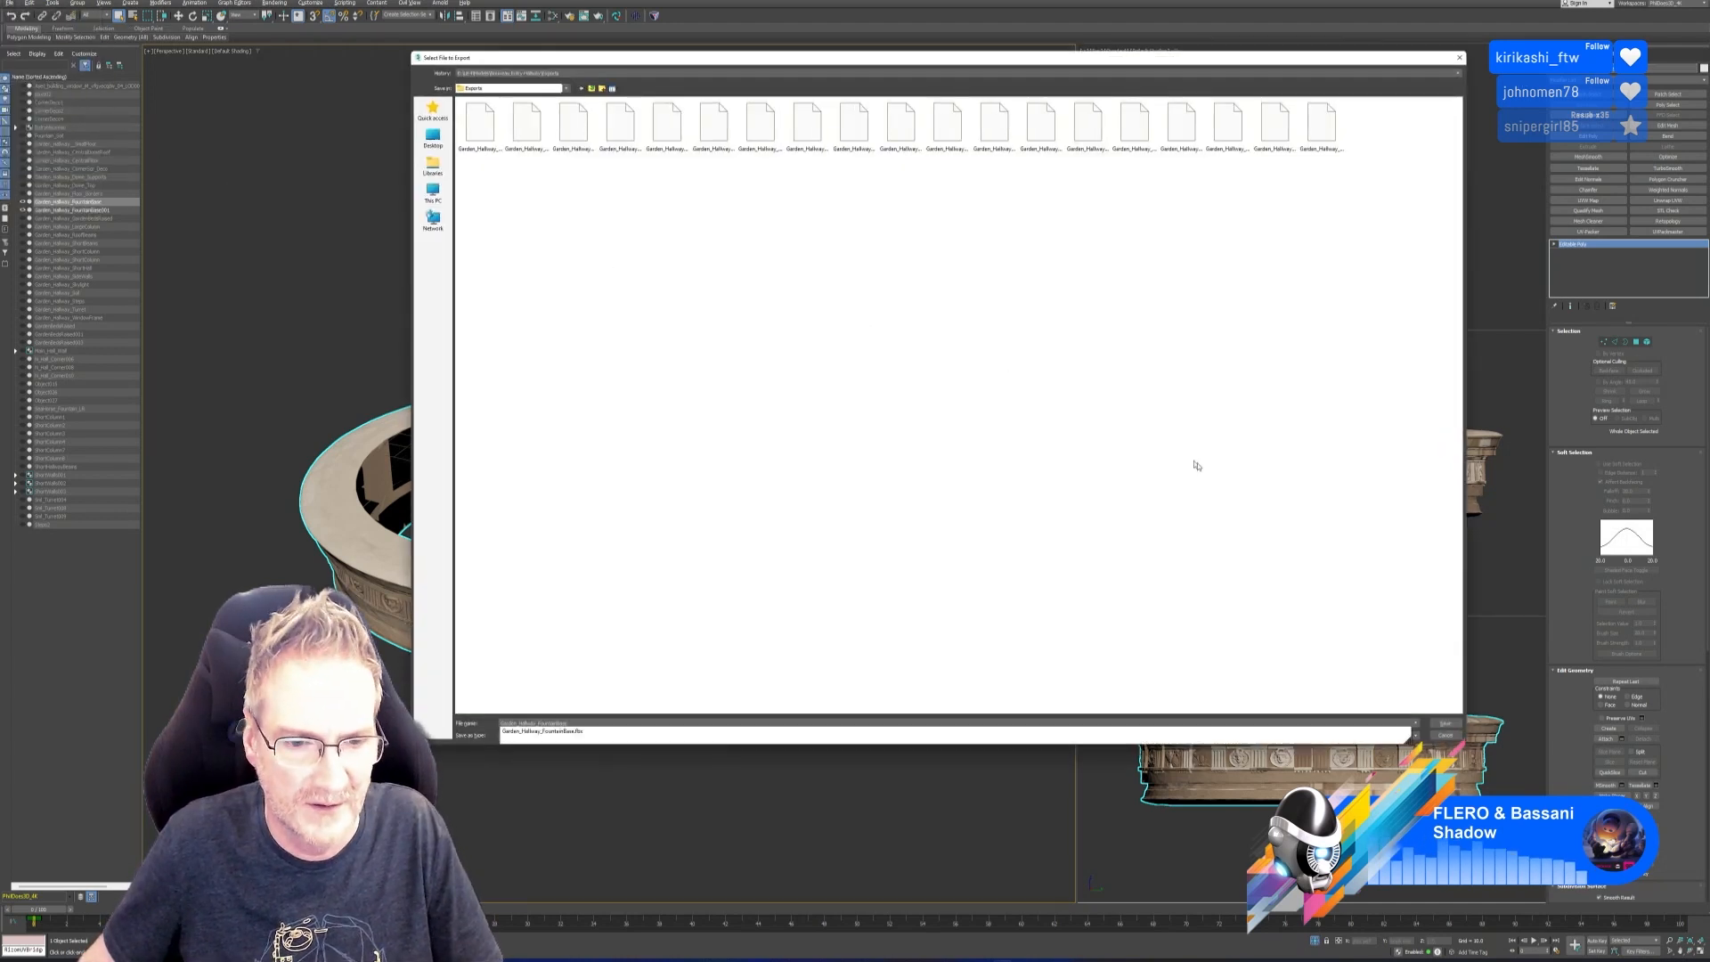
left_click(1444, 723)
left_click(902, 491)
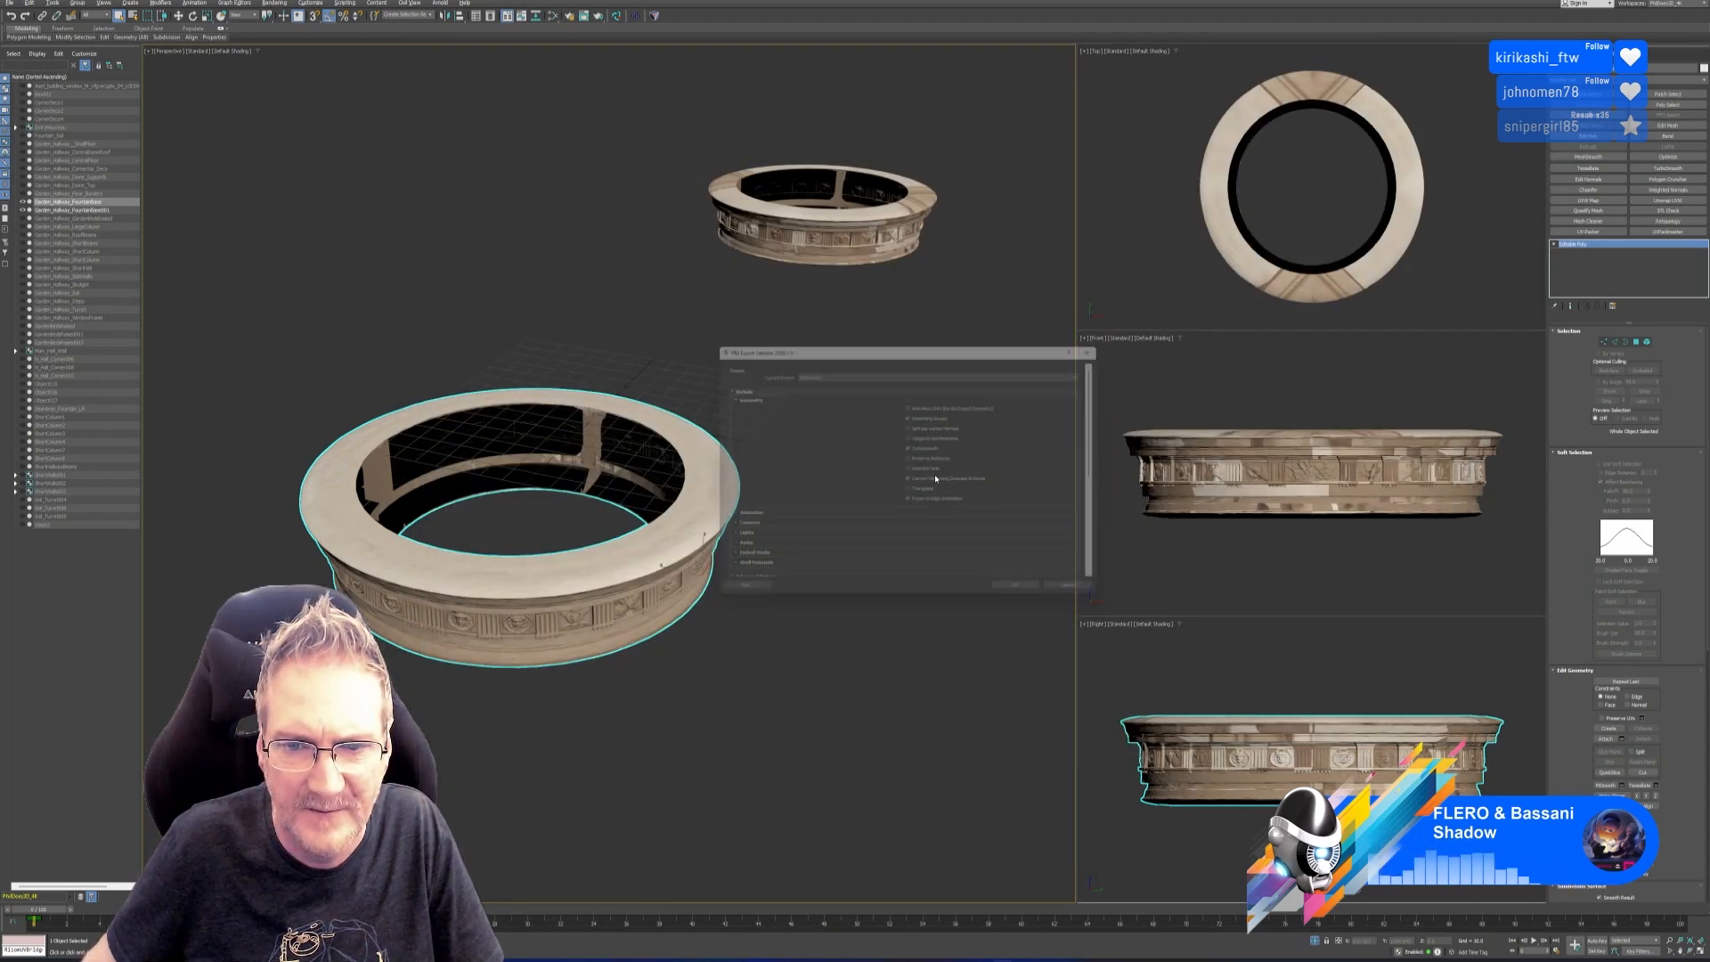
left_click(1014, 602)
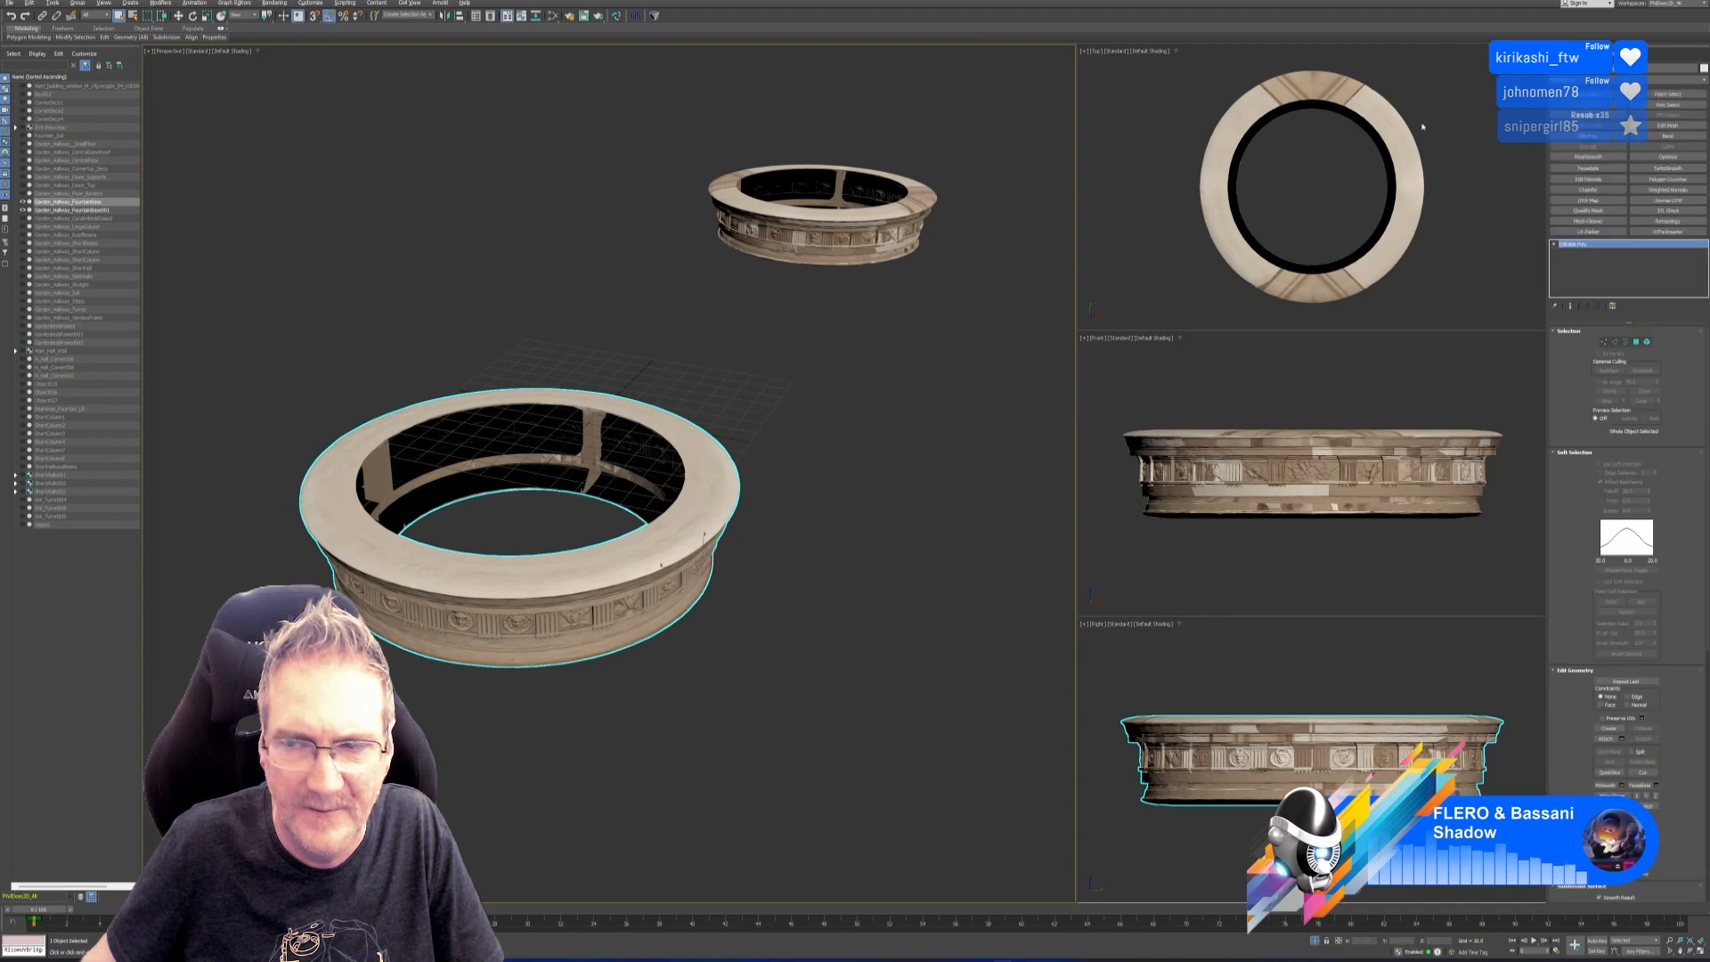
Switch to Substance 3D Painter and save the open roof beams project.
key("super+d")
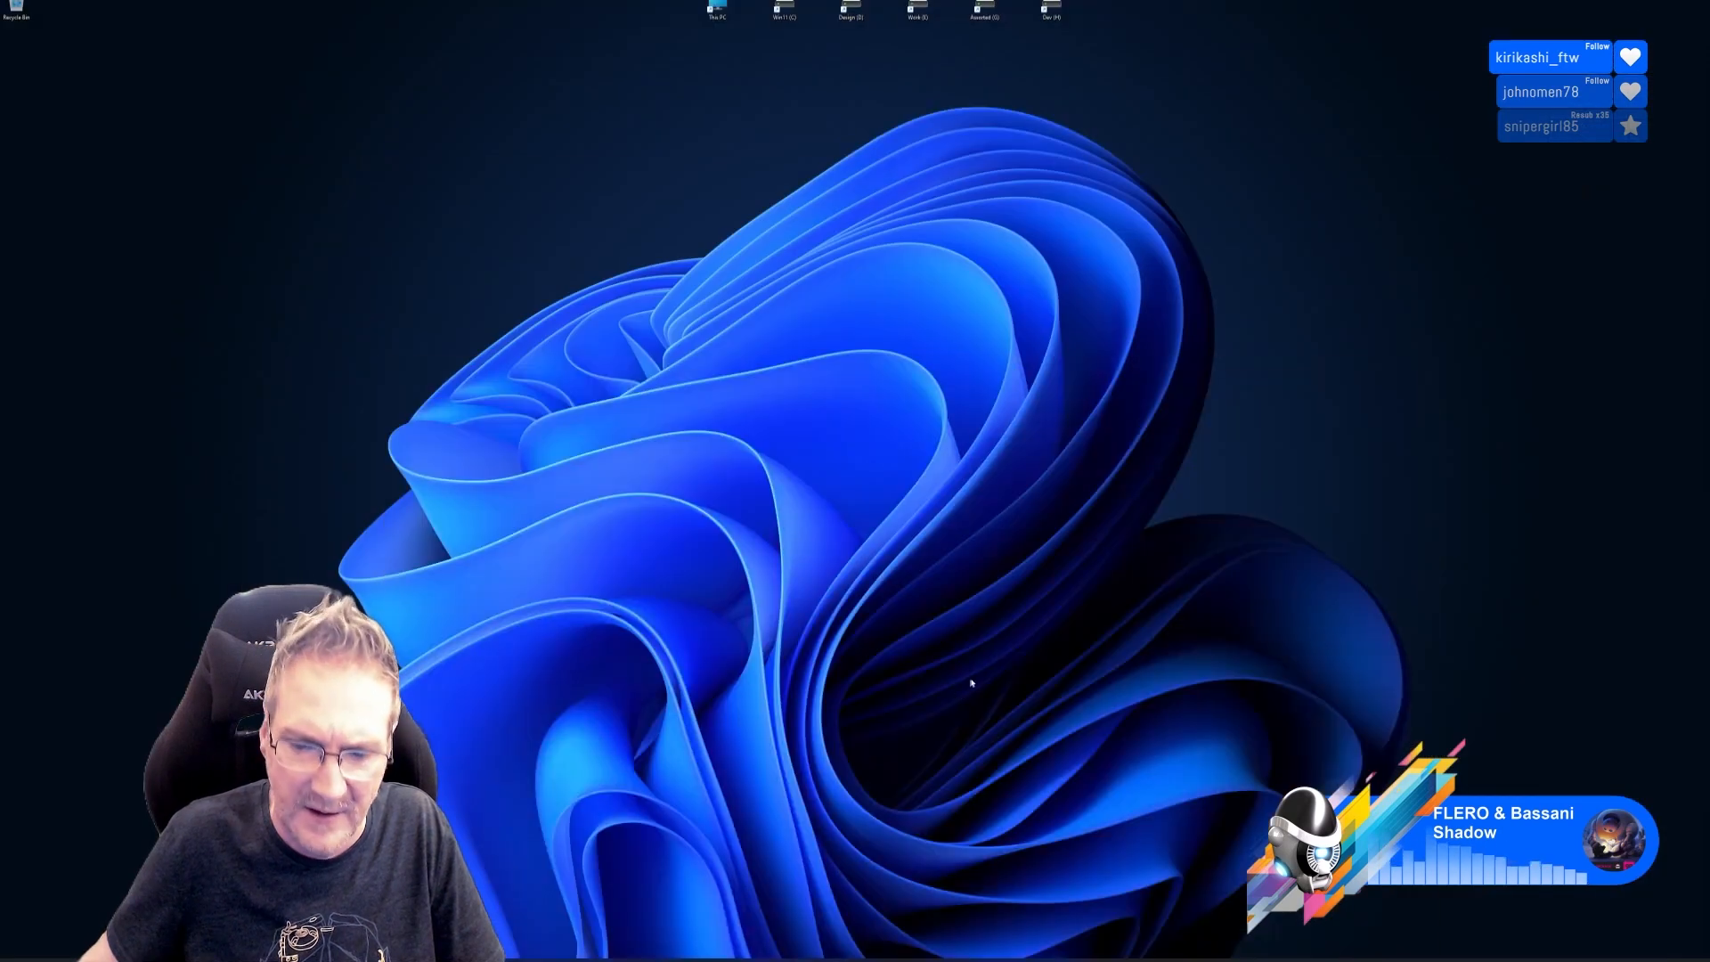
left_click(965, 946)
left_click(10, 5)
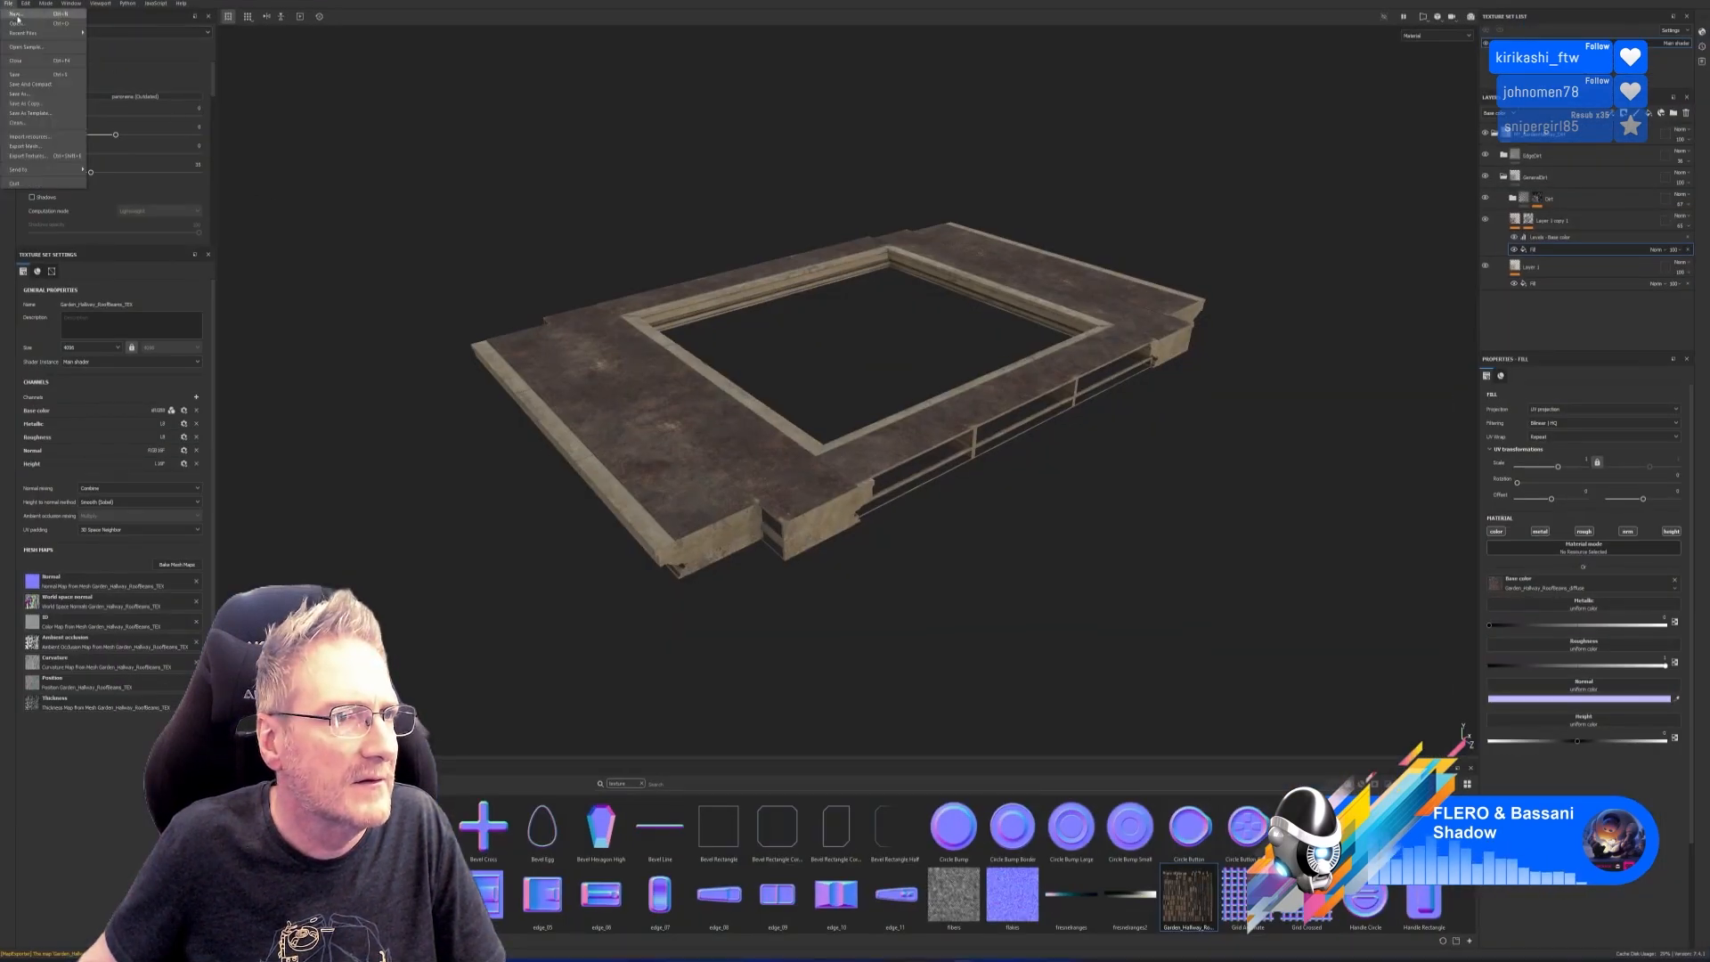
left_click(21, 76)
Create a new project from the Garden_Hallway_FountainBase.fbx mesh with a document resolution of 4096.
left_click(8, 5)
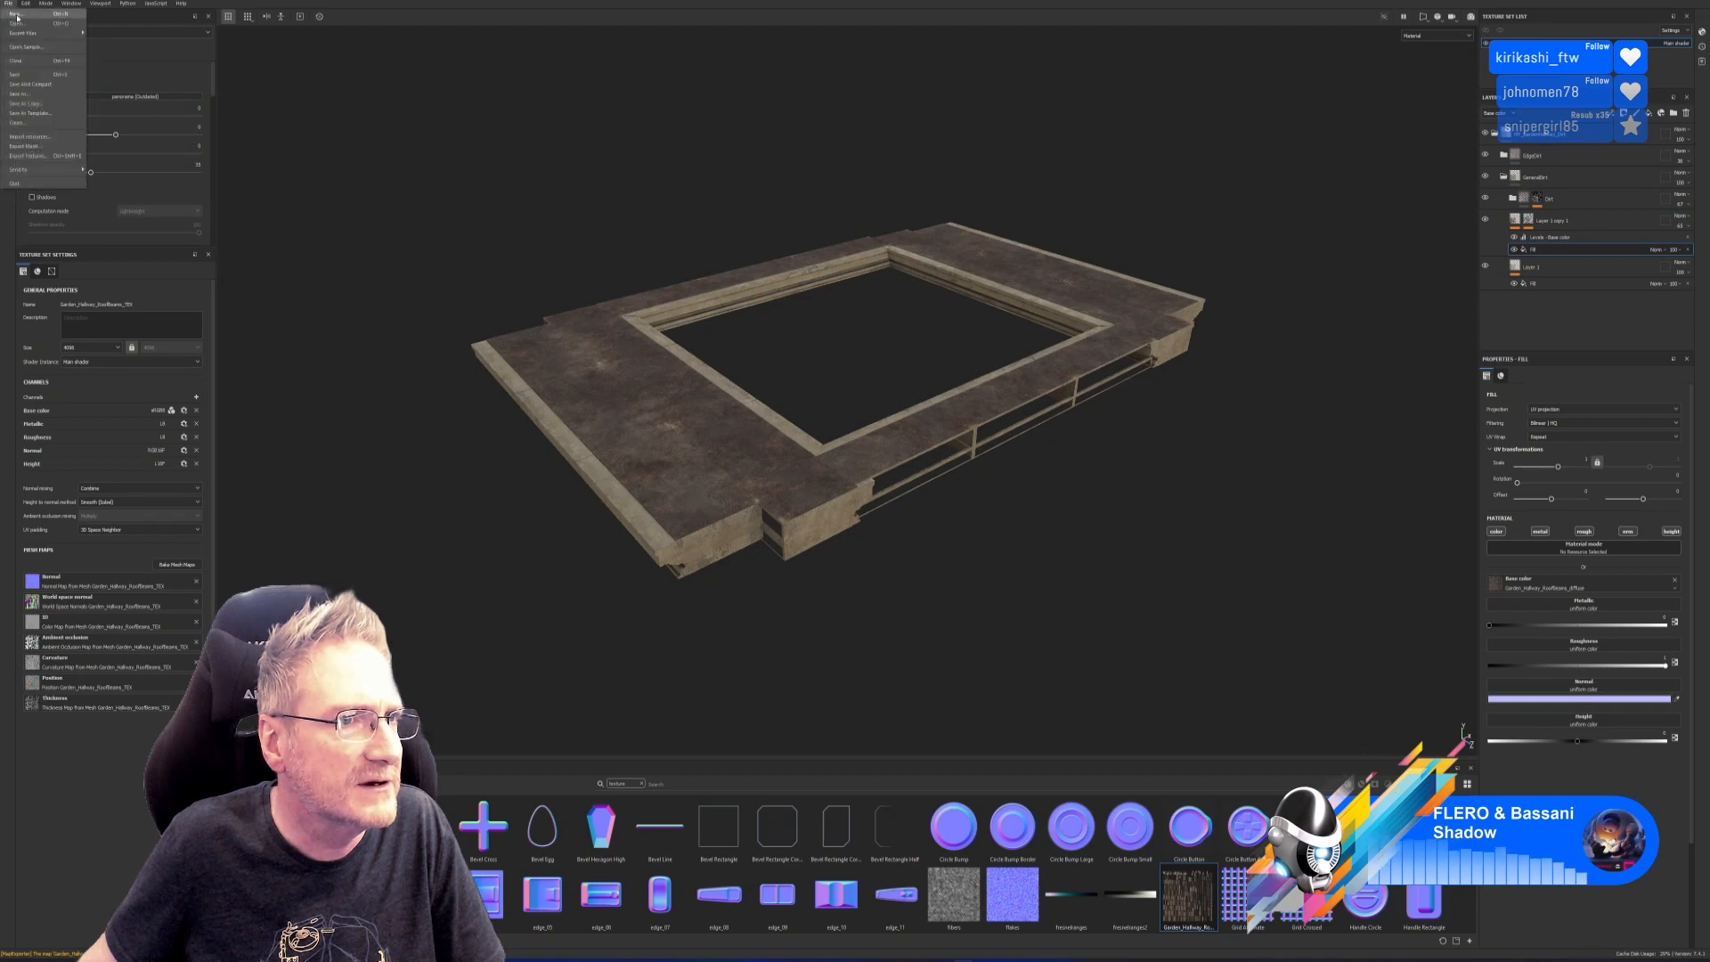
left_click(23, 14)
left_click(938, 375)
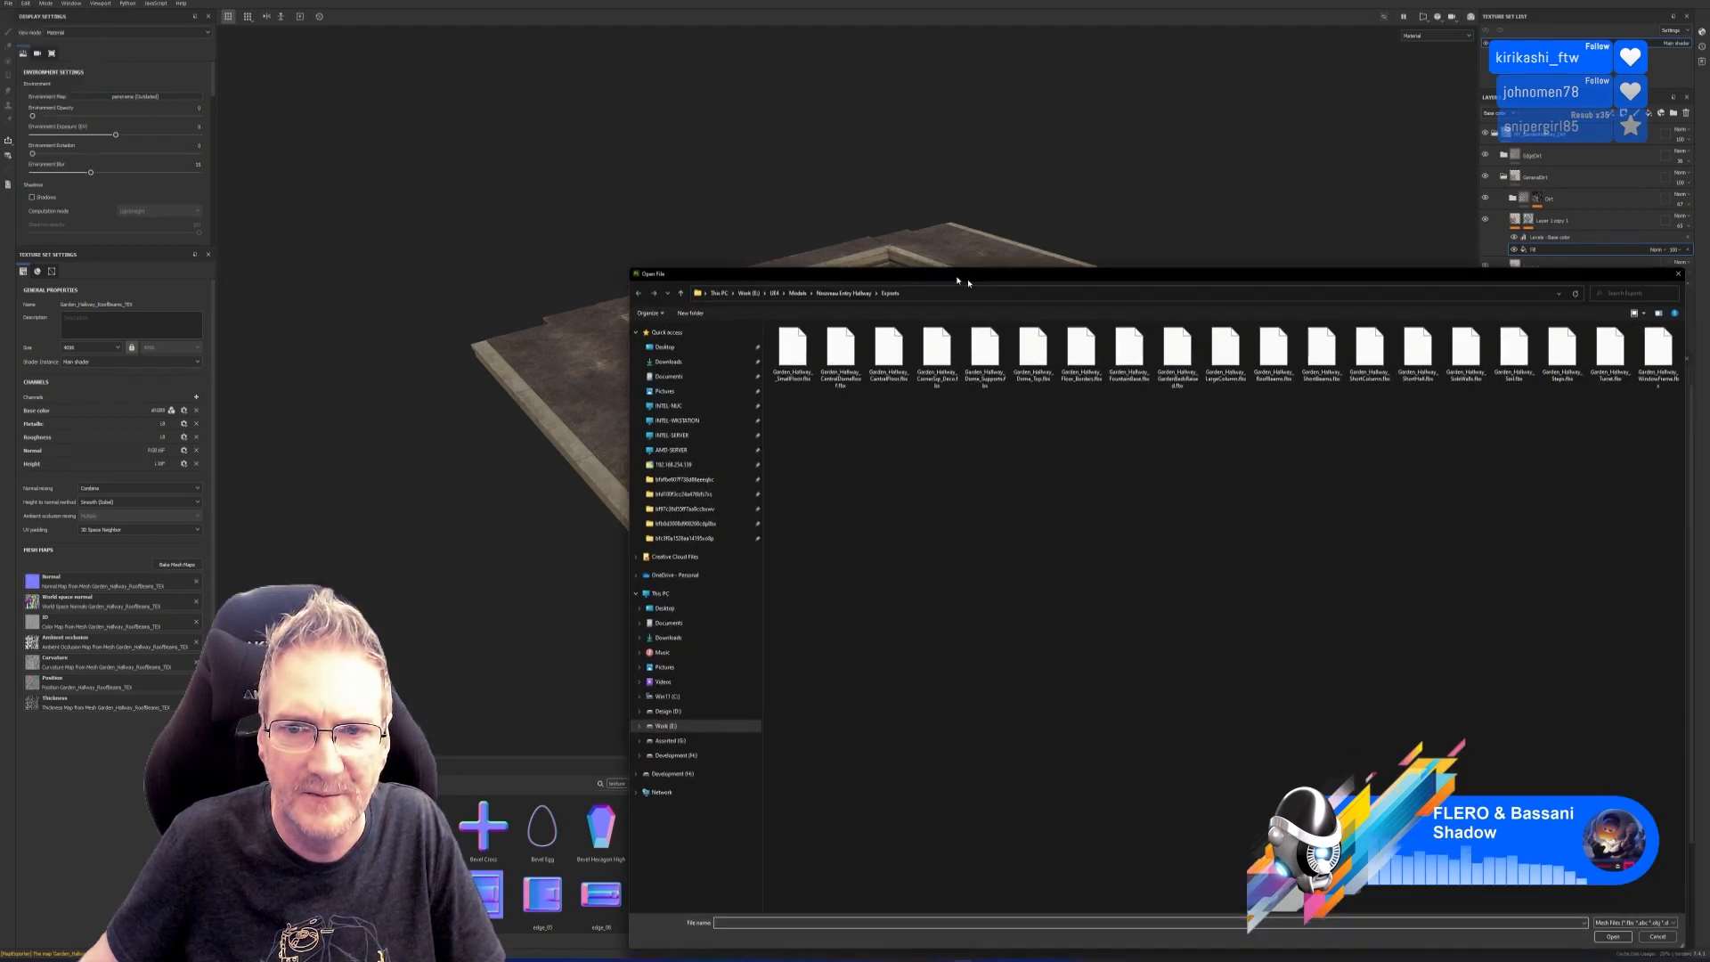
double_click(901, 278)
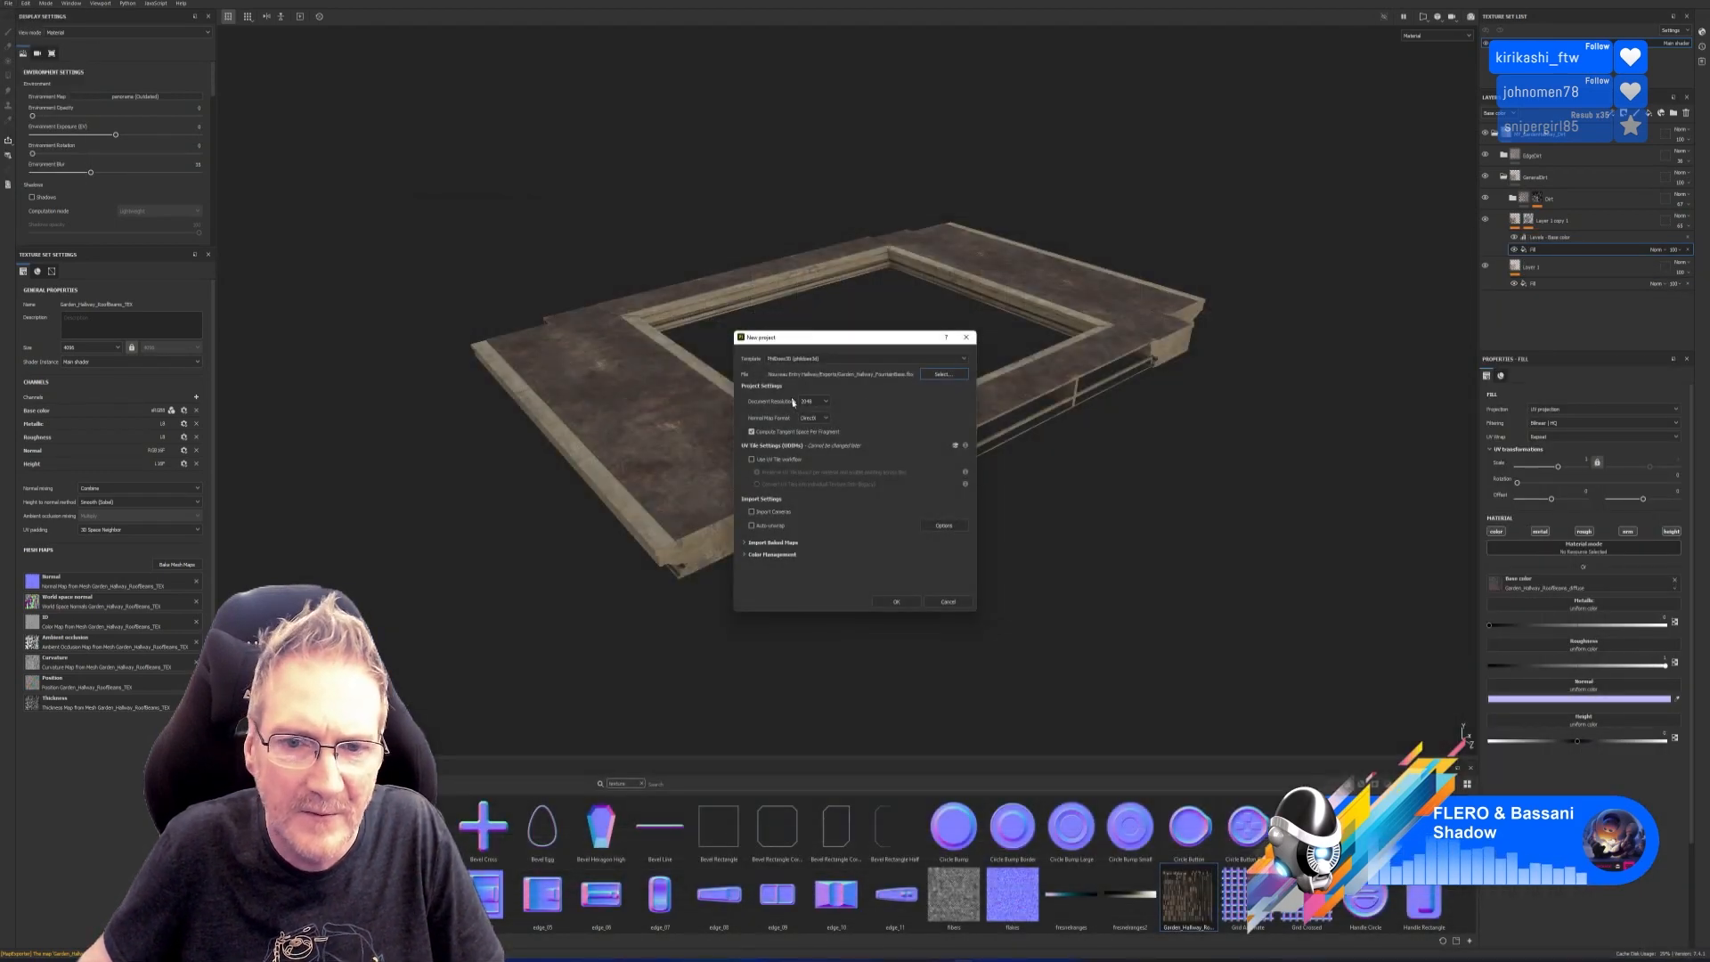
left_click(824, 402)
left_click(815, 454)
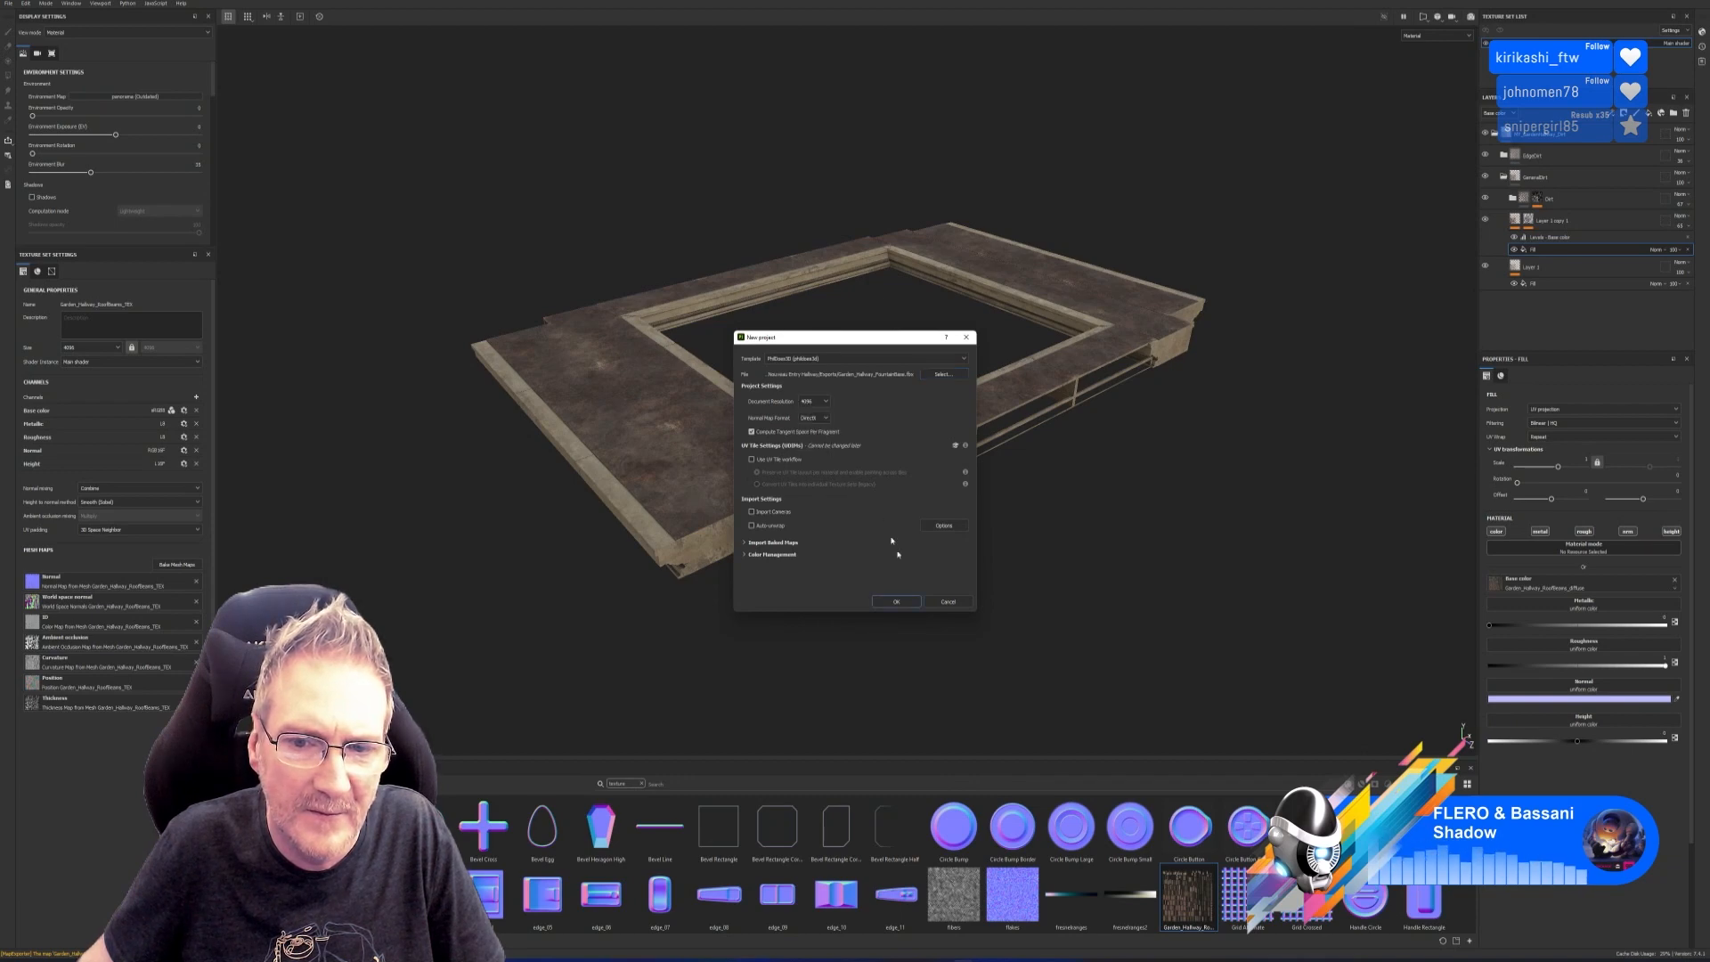
left_click(897, 602)
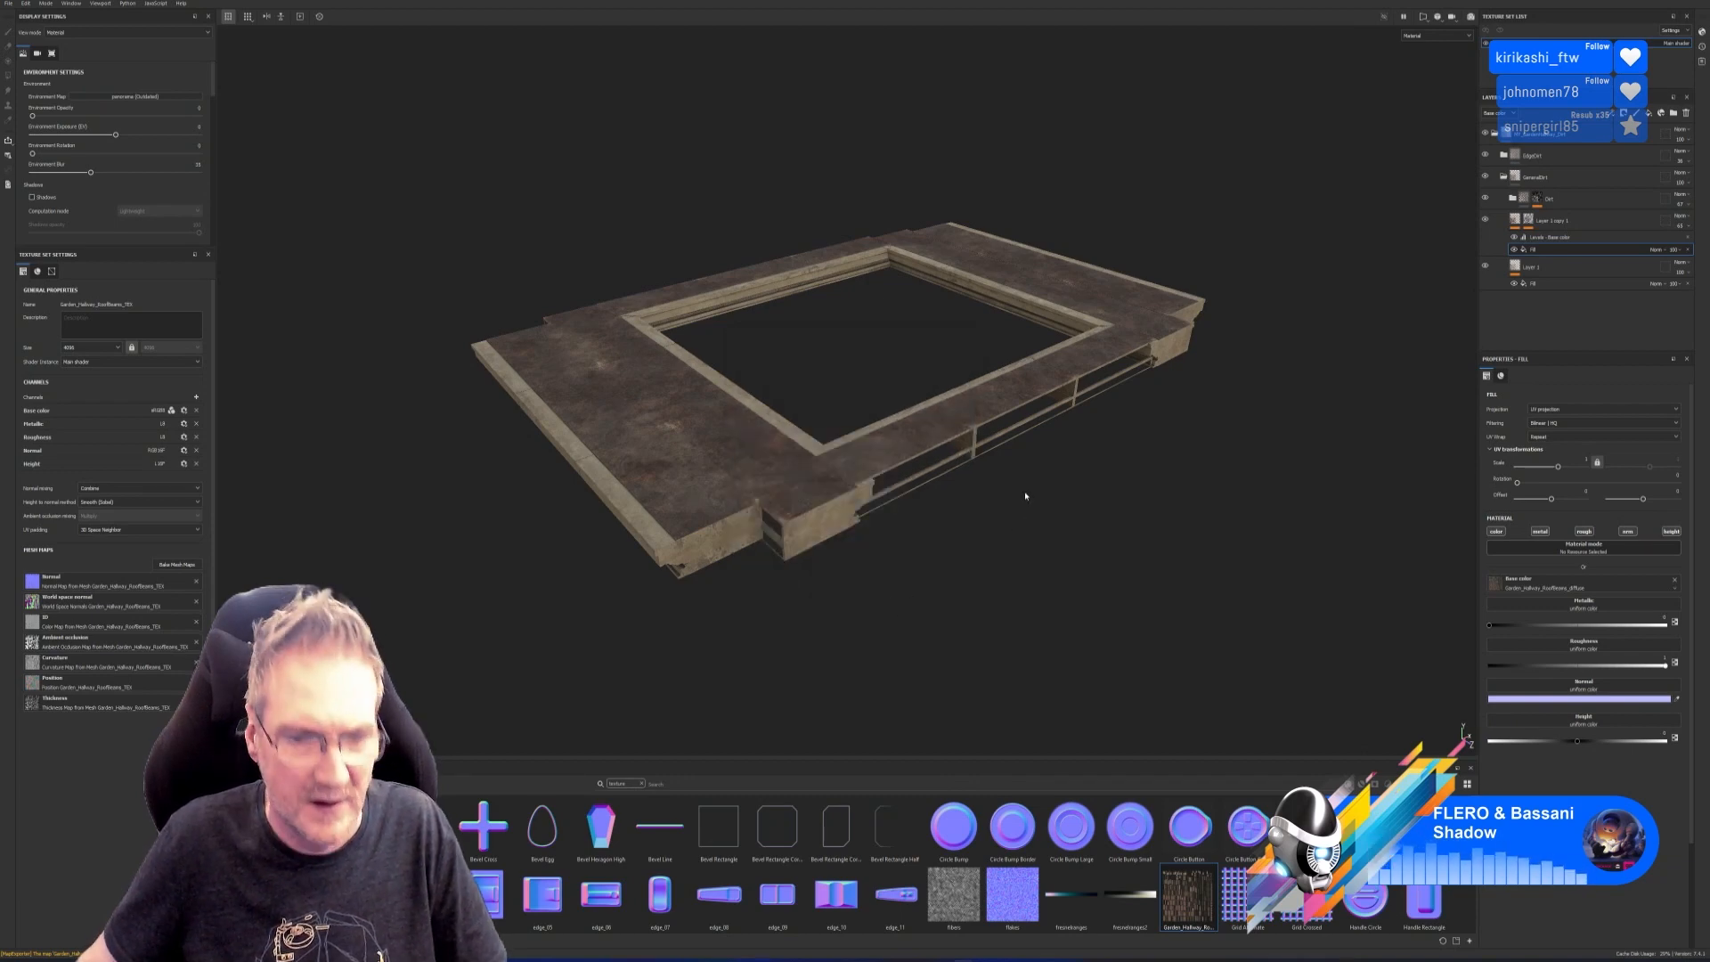
Bake all the fountain base's mesh maps at an output size of 4096, using the low poly mesh as high poly mesh.
left_click_drag(924, 487, 1032, 565, "alt")
scroll(1020, 557, "down", 2)
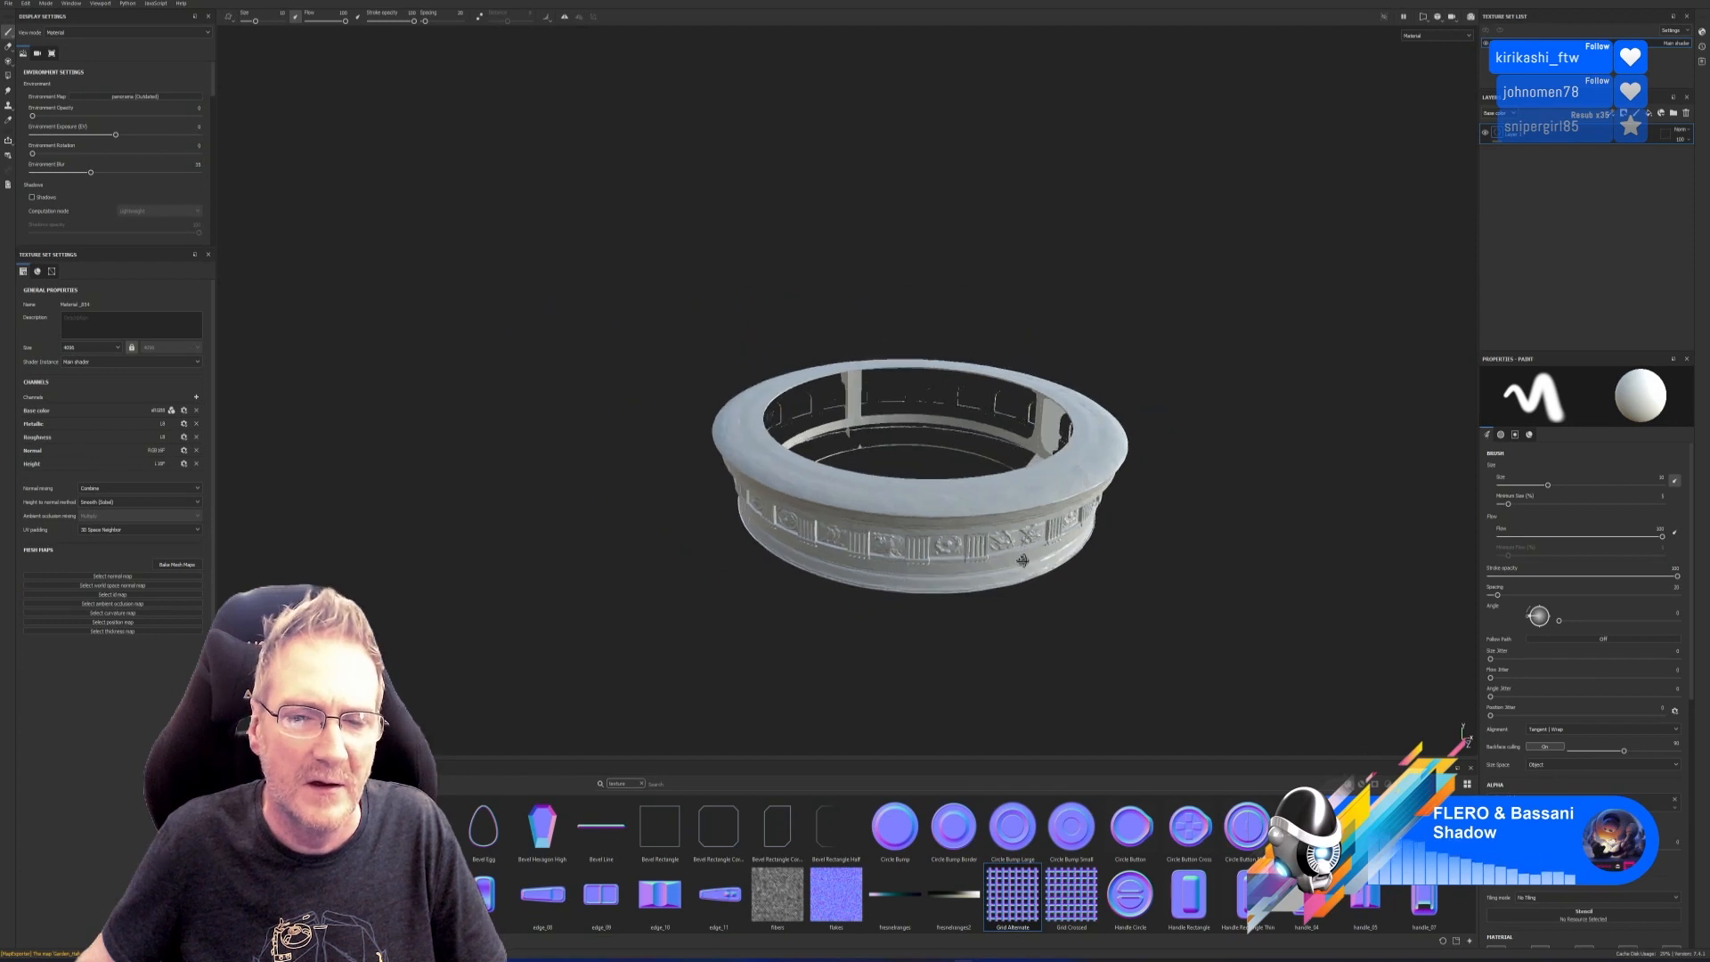
left_click_drag(1022, 559, 1026, 531, "alt")
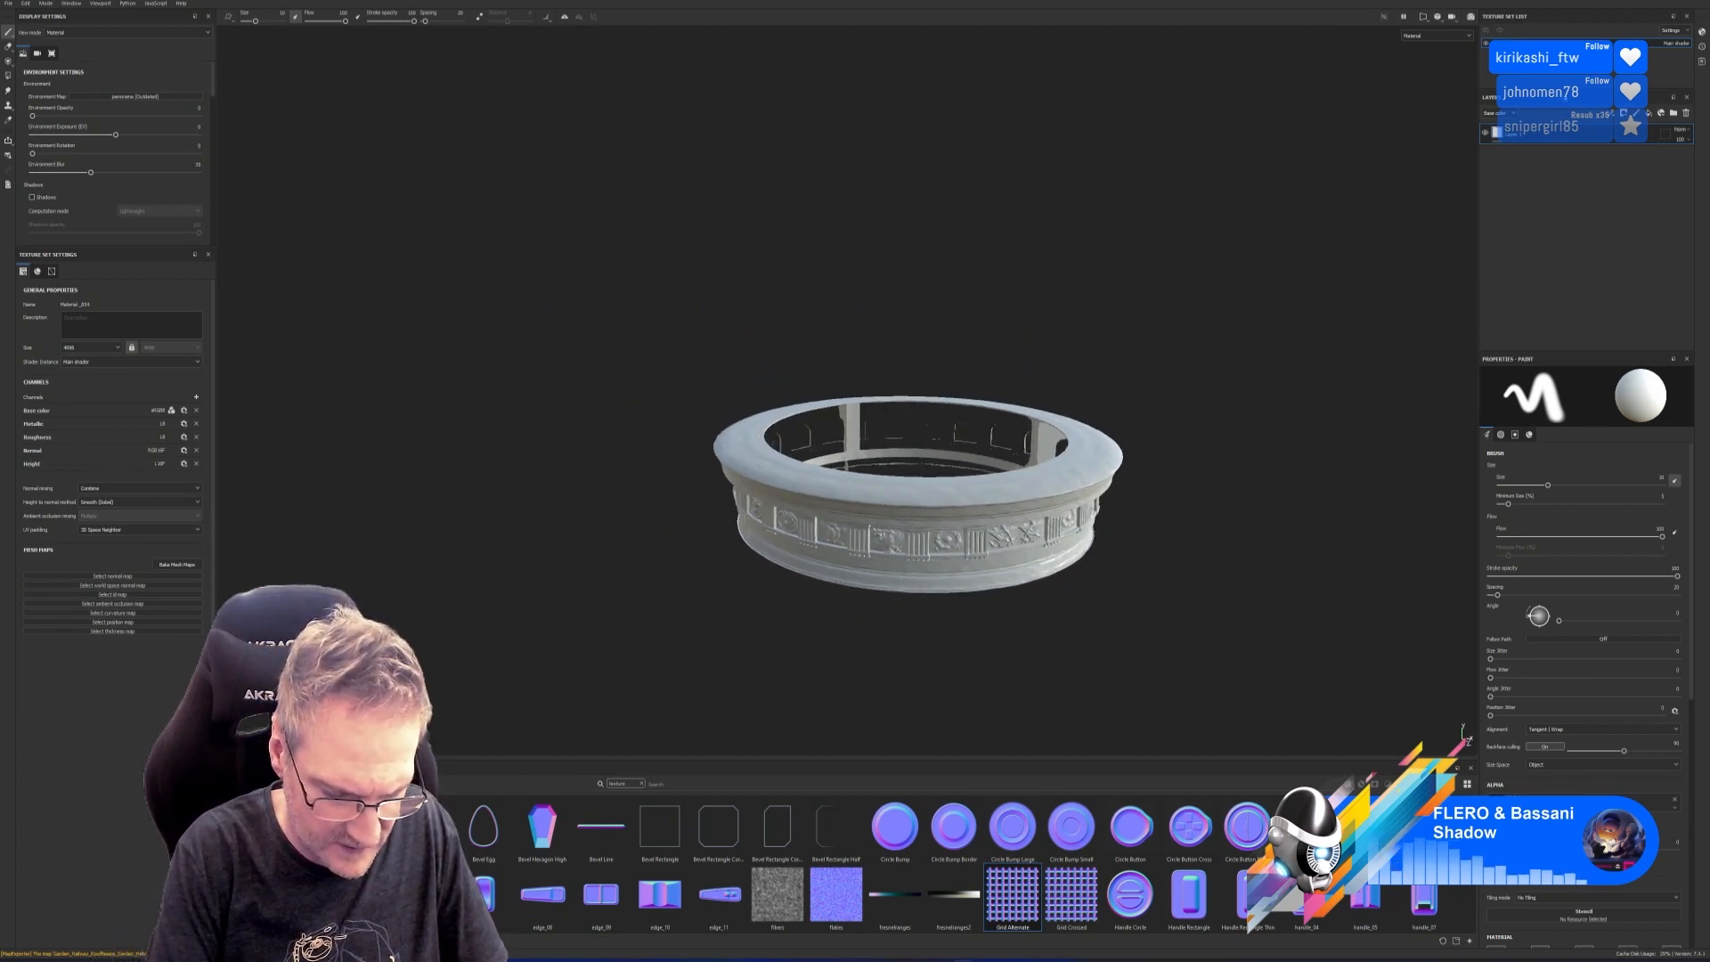
left_click(166, 566)
left_click(851, 350)
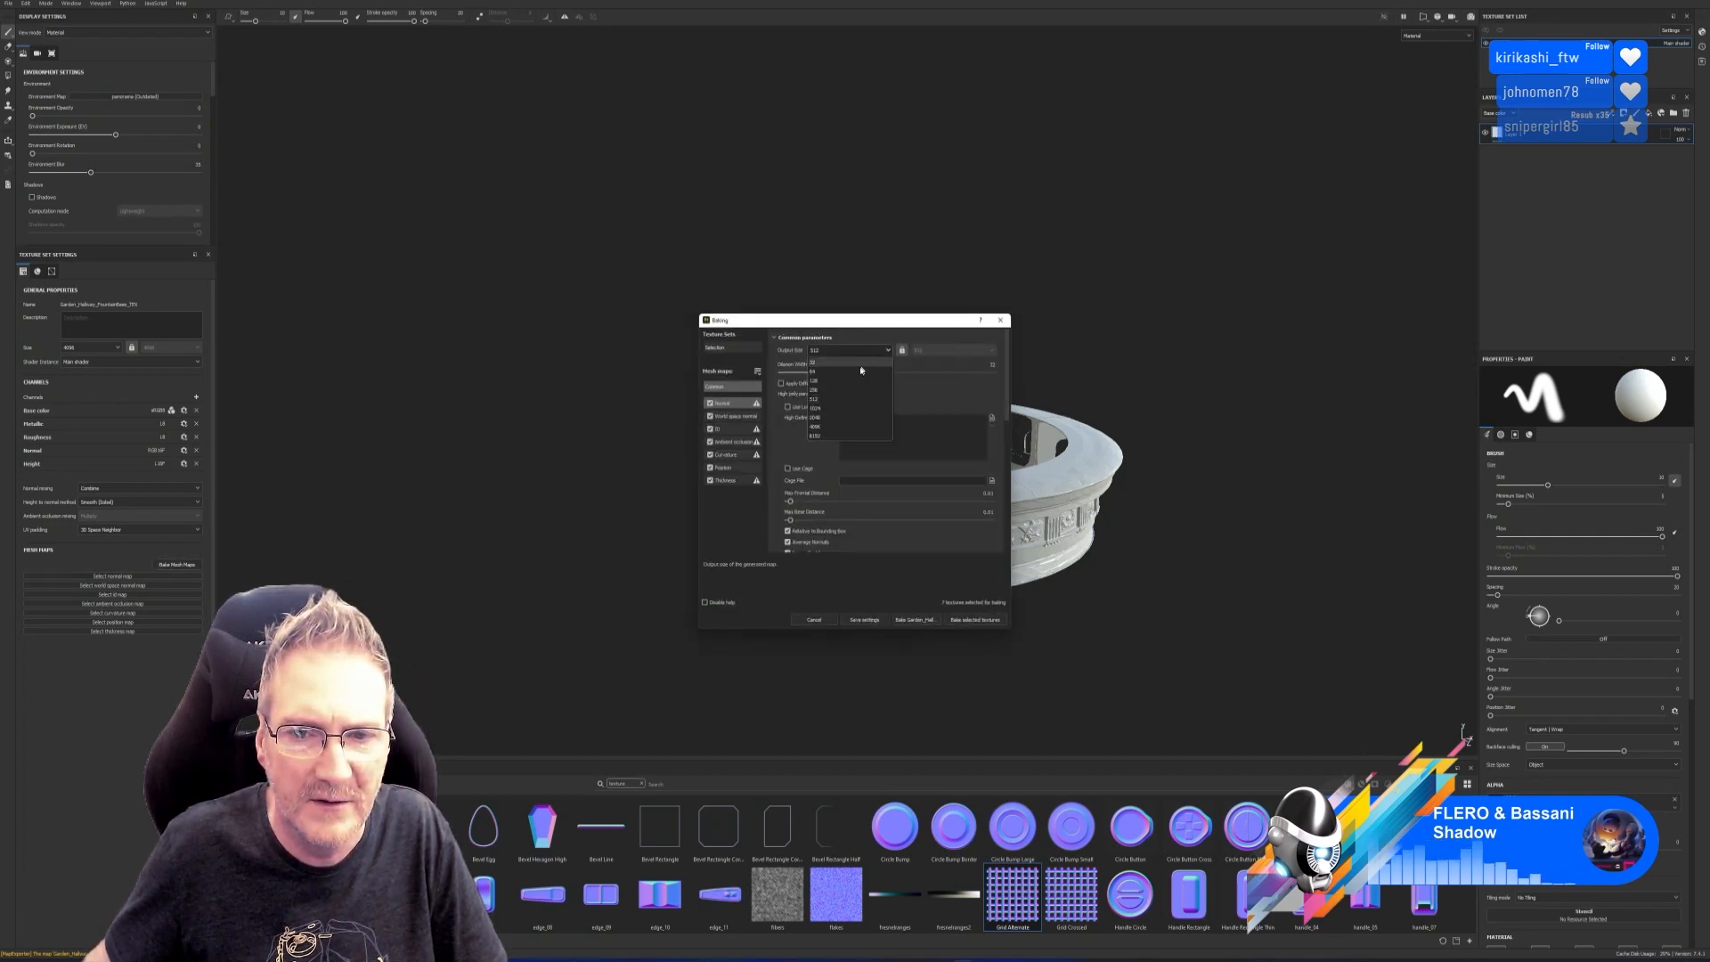
left_click(828, 427)
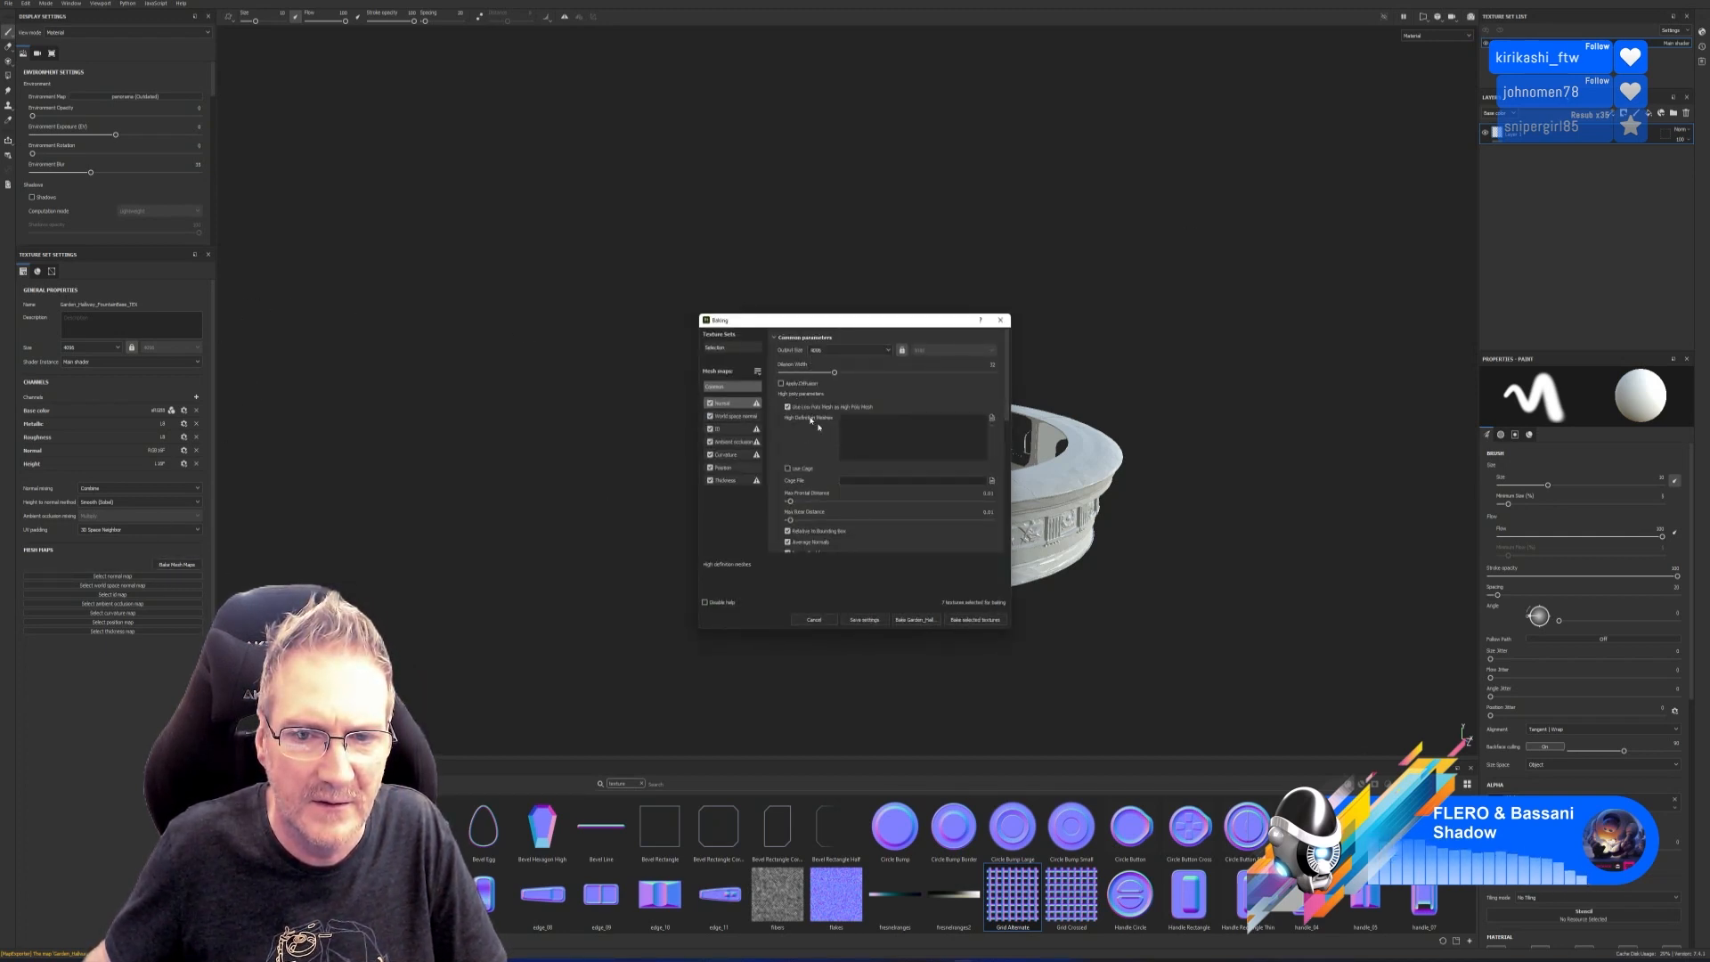
left_click(976, 619)
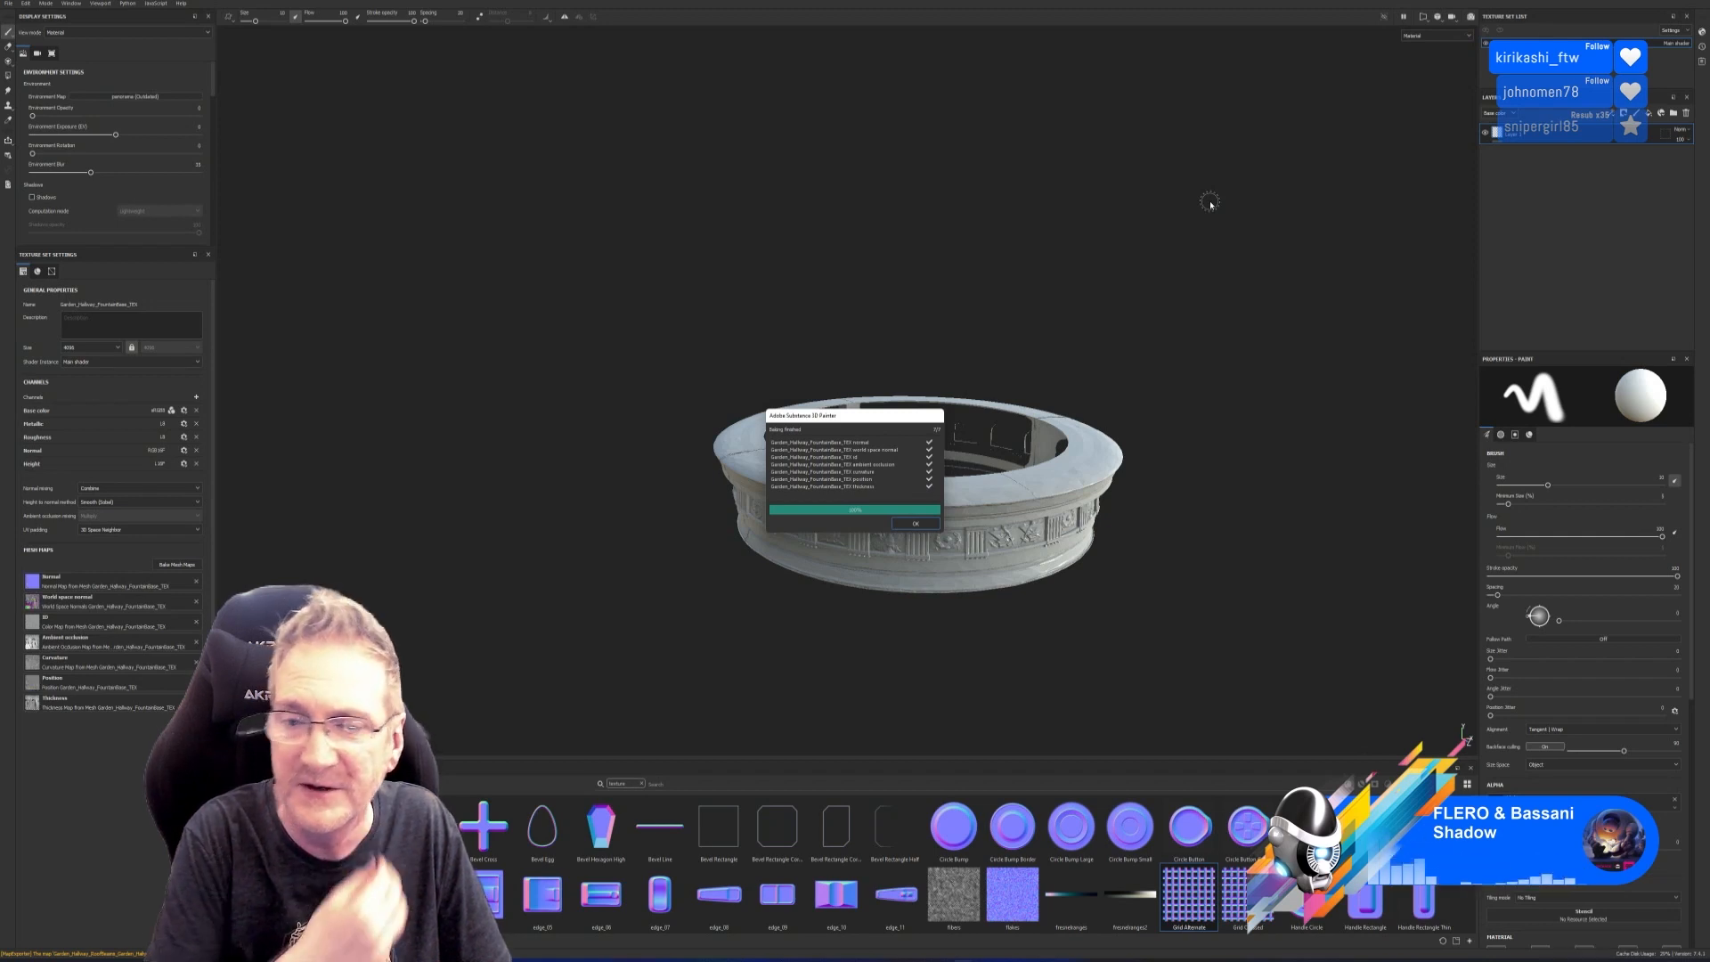
left_click(915, 523)
Search the assets for "my" and apply the MY_GardenHallway smart material to the fountain base.
mouse_move(1075, 512)
left_mouse_down("alt")
mouse_move(1052, 401)
mouse_move(1110, 473)
mouse_move(1030, 512)
mouse_move(1072, 675)
mouse_move(1039, 514)
mouse_move(1049, 483)
left_mouse_up("alt")
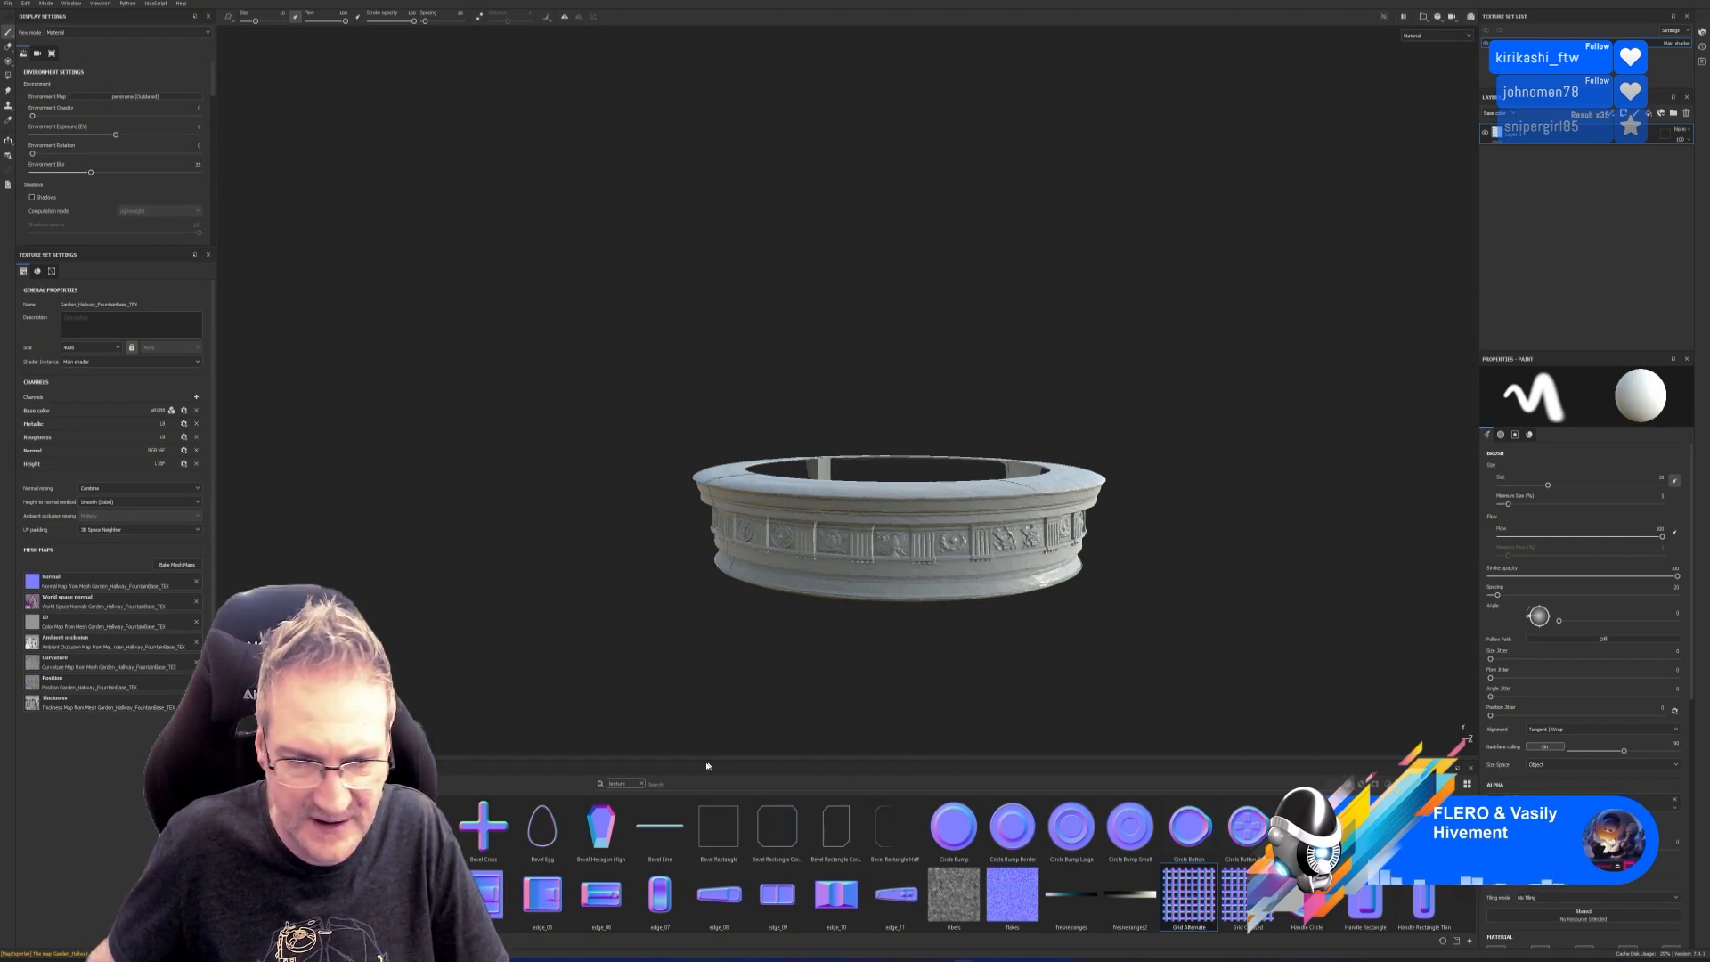
left_click(640, 784)
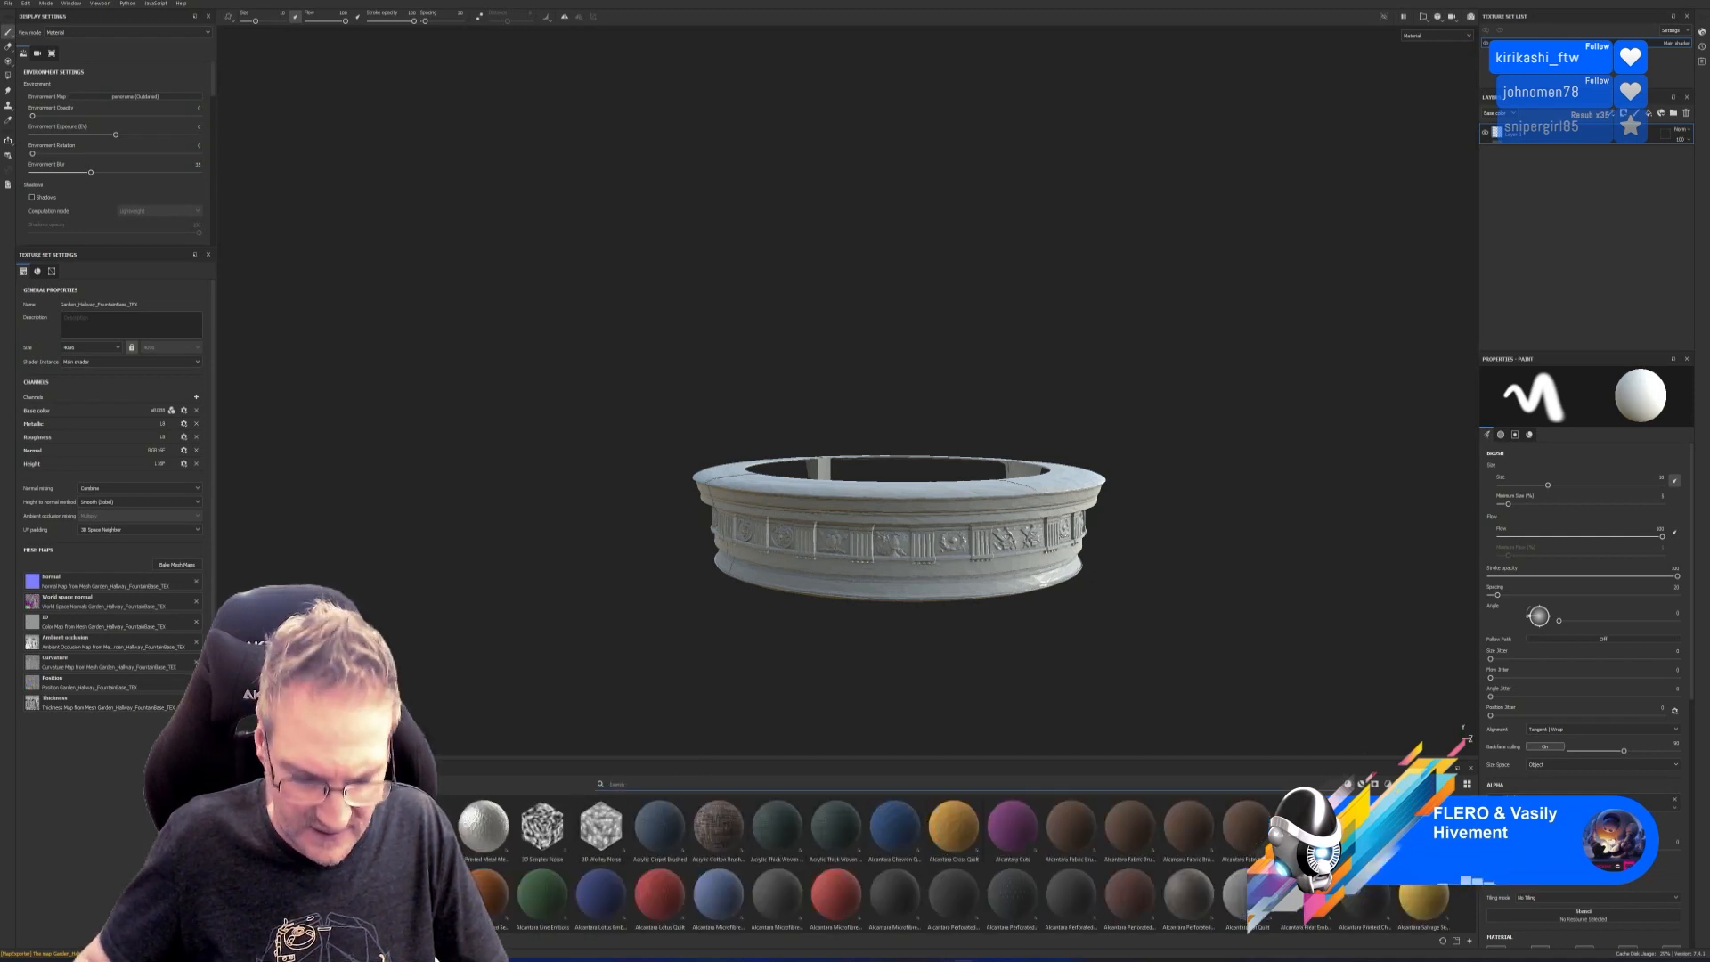
type("my")
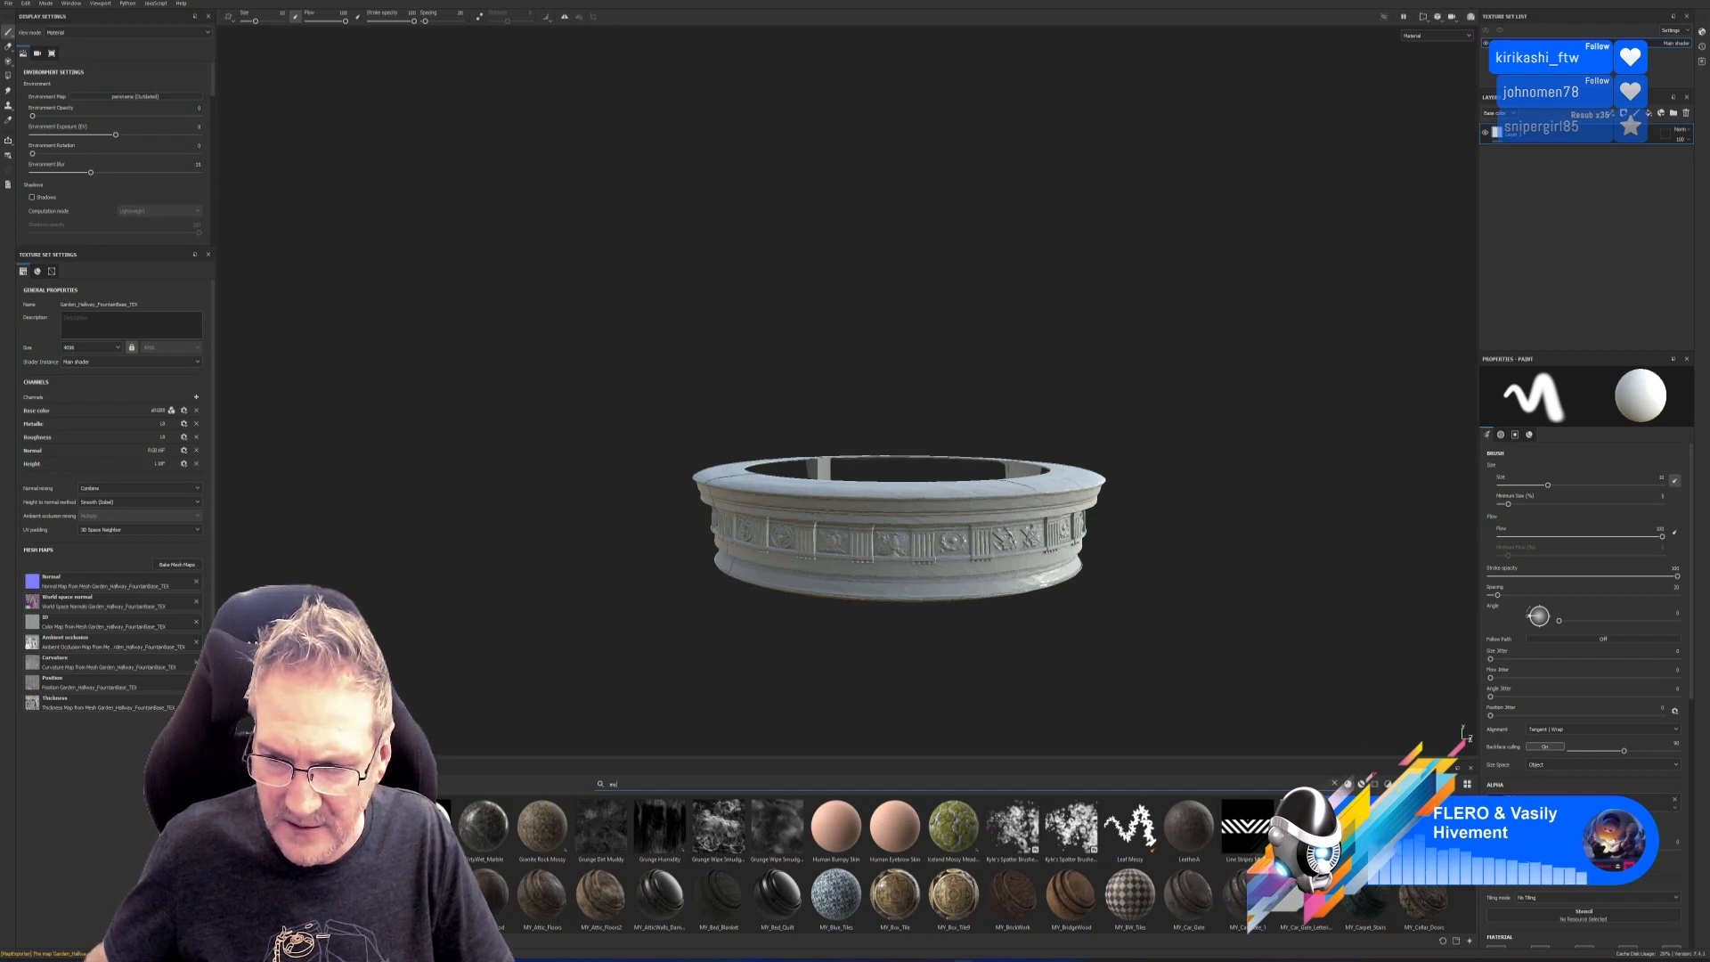
scroll(1071, 888, "down", 2)
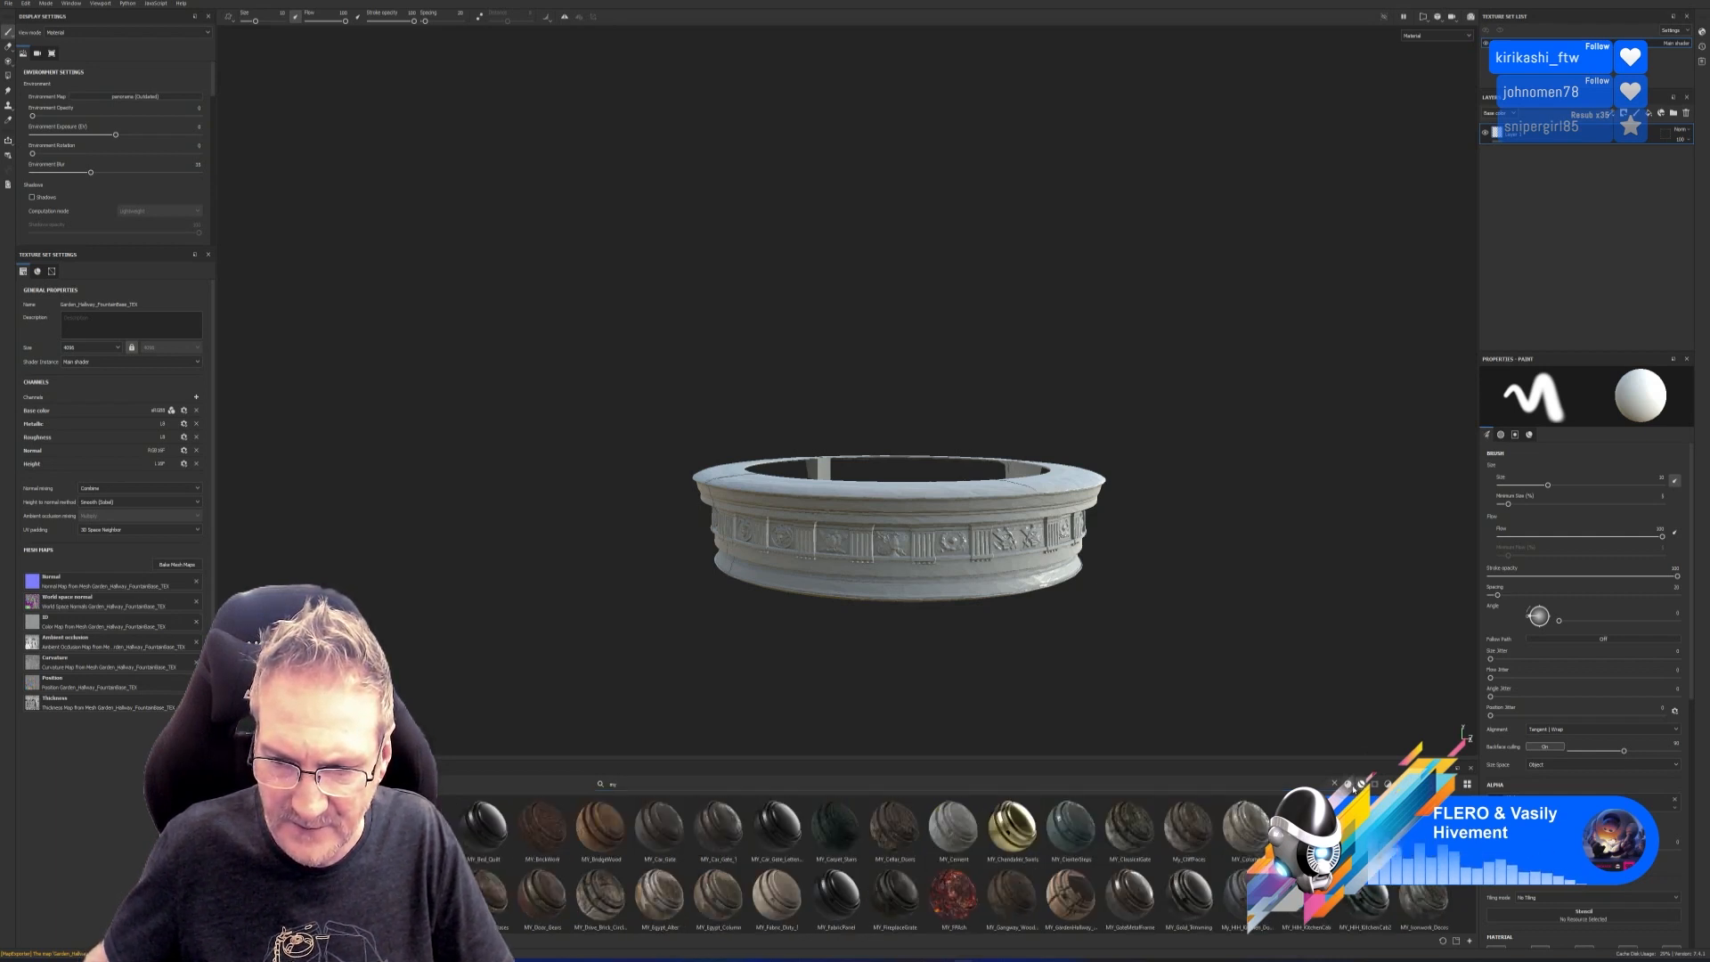
left_click_drag(1069, 888, 978, 535)
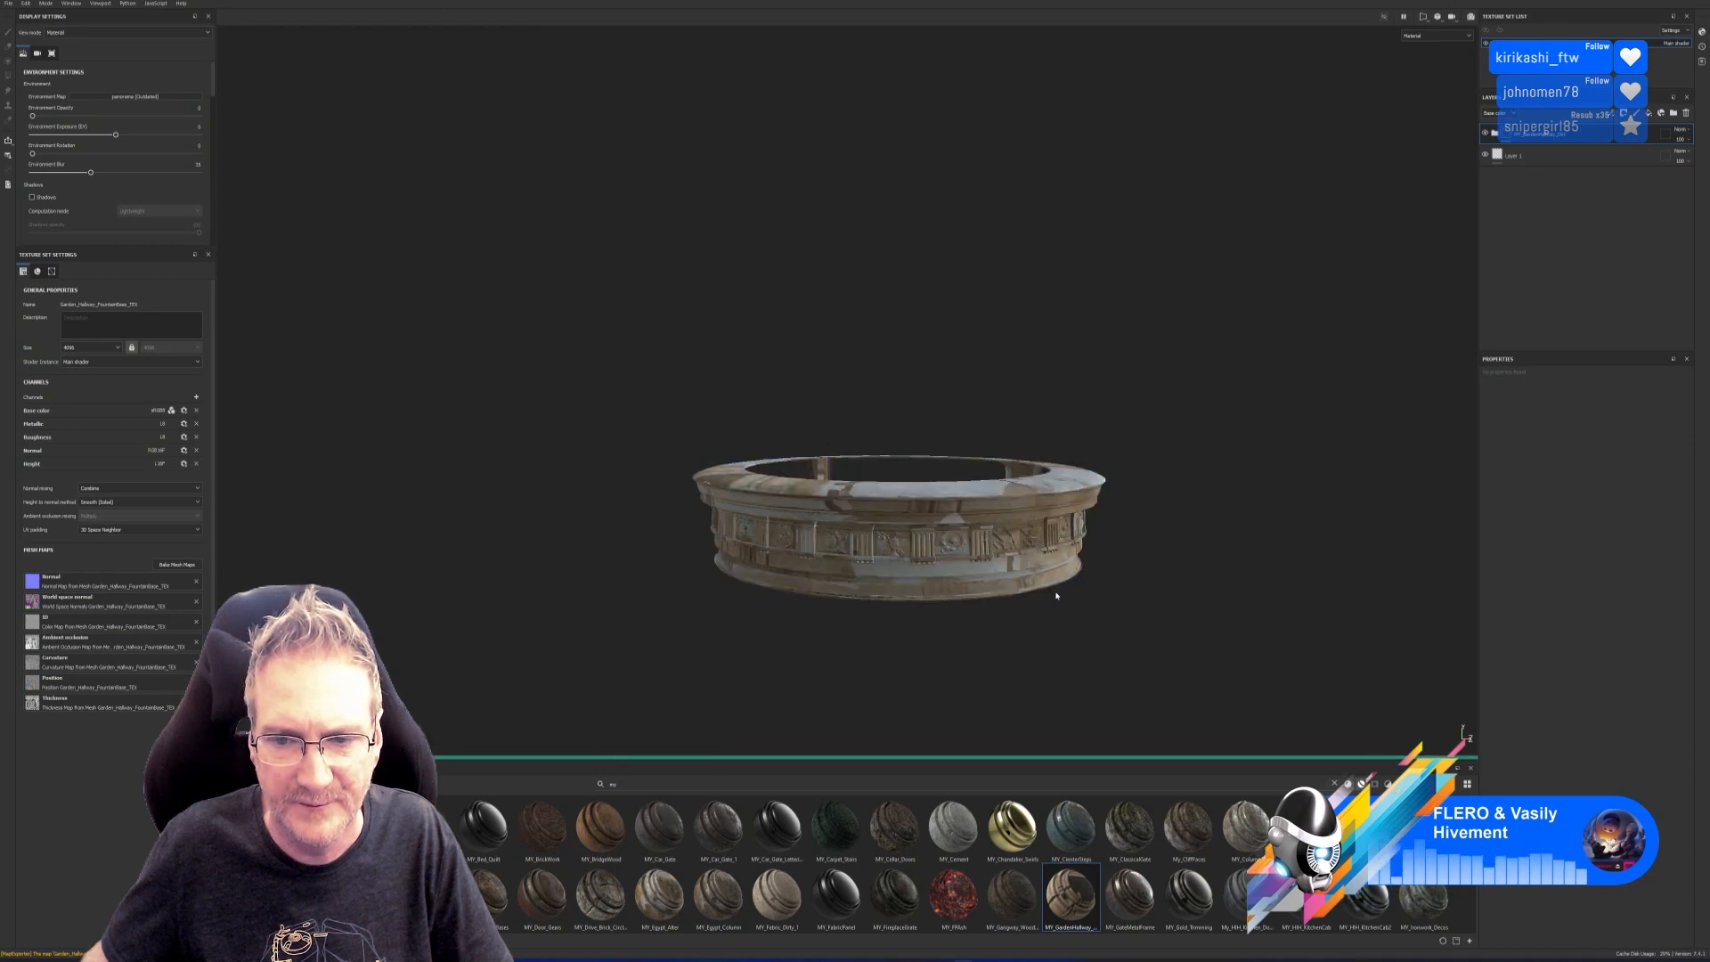
left_click_drag(1088, 626, 1090, 598, "alt")
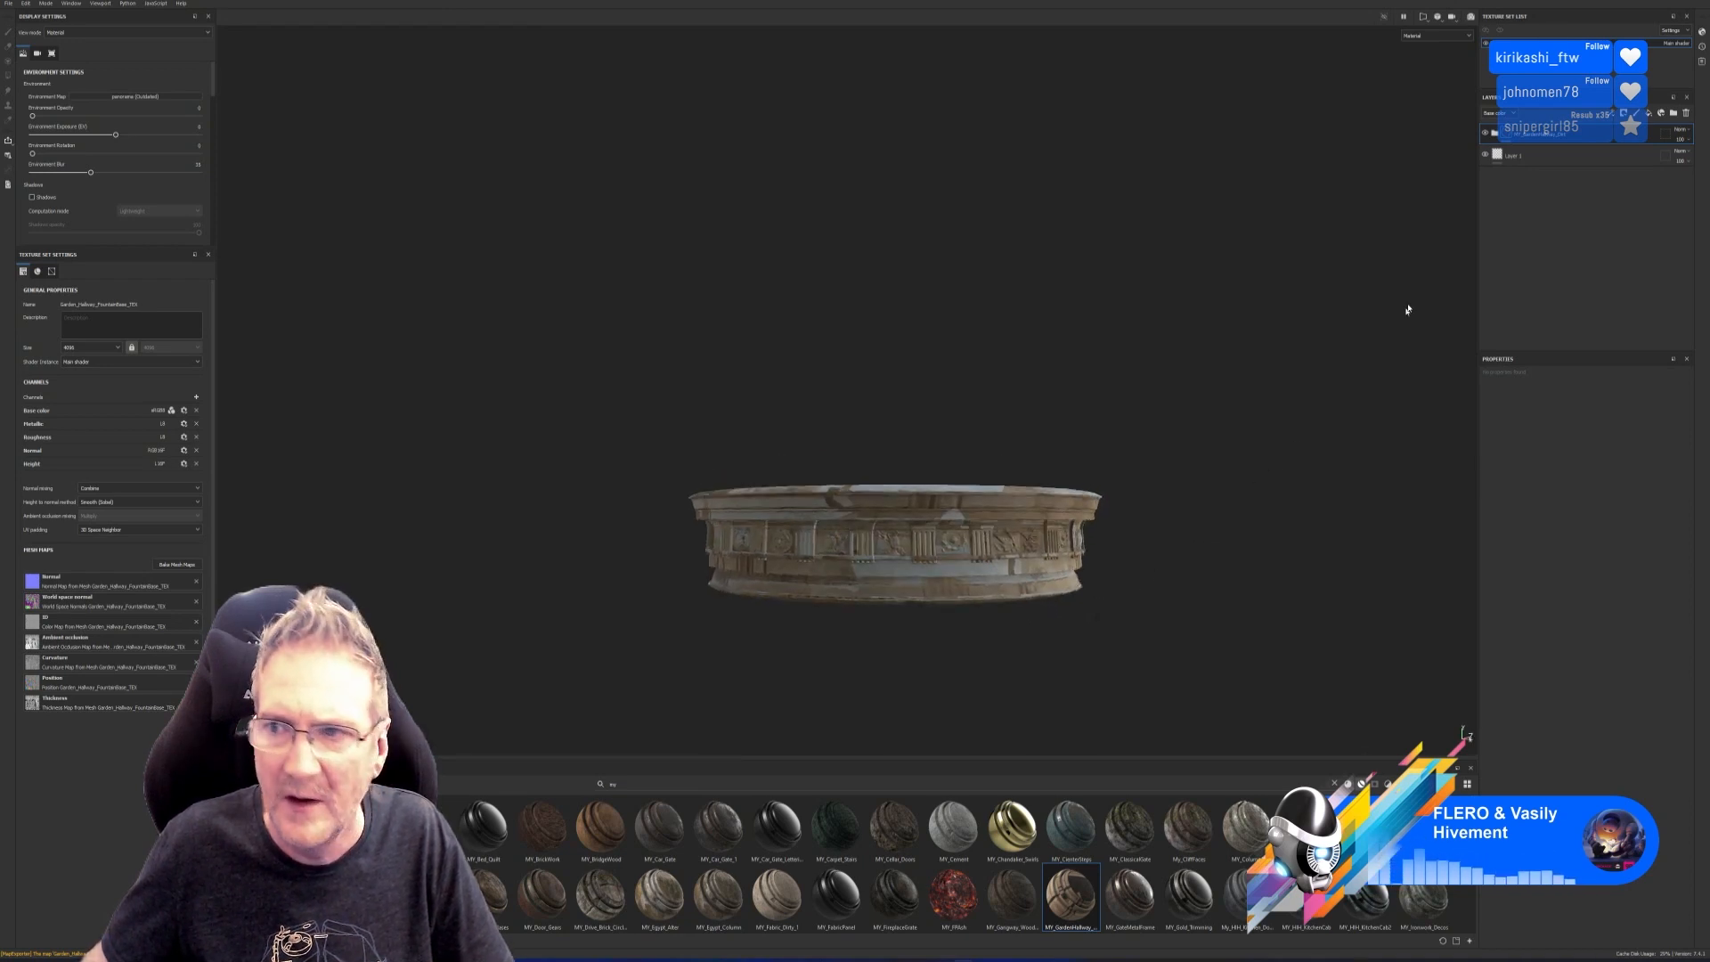
Delete the original empty Layer 1 beneath the smart material and expand the smart material's folder.
left_click(1525, 158)
key("Delete")
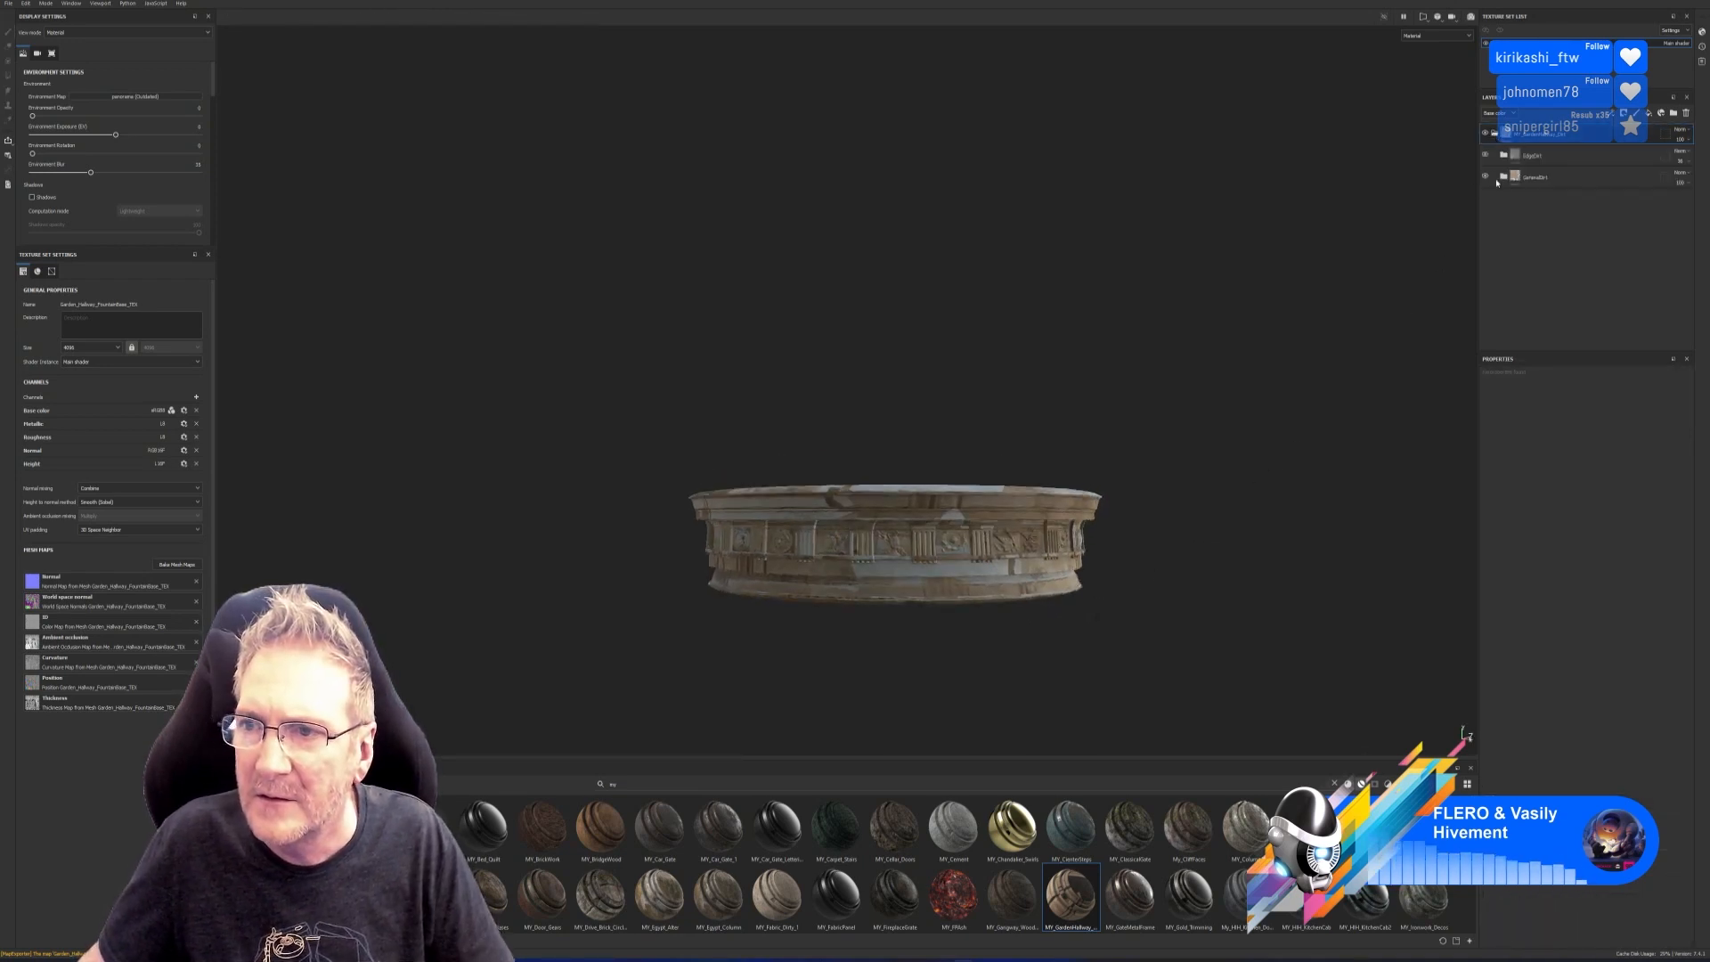
left_click(1493, 134)
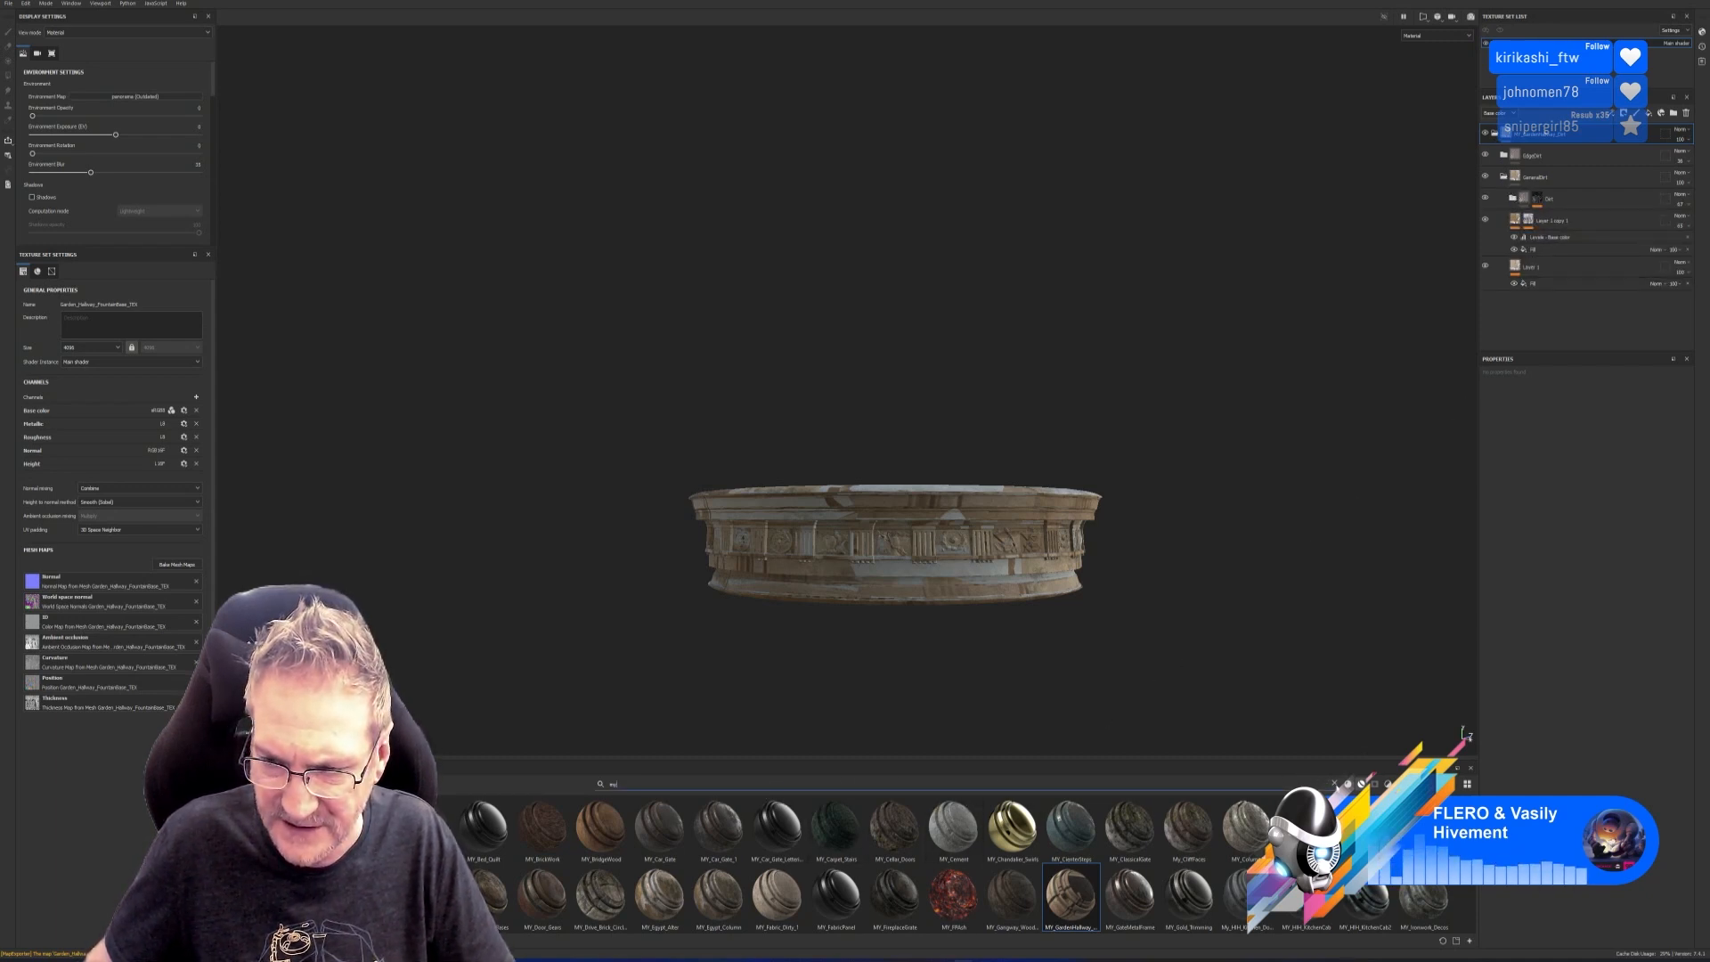
Clear the asset search and add Garden_Hallway_FountainBase_diffuse.png from the Baked folder as a resource to import.
left_click(1335, 784)
left_click(1457, 941)
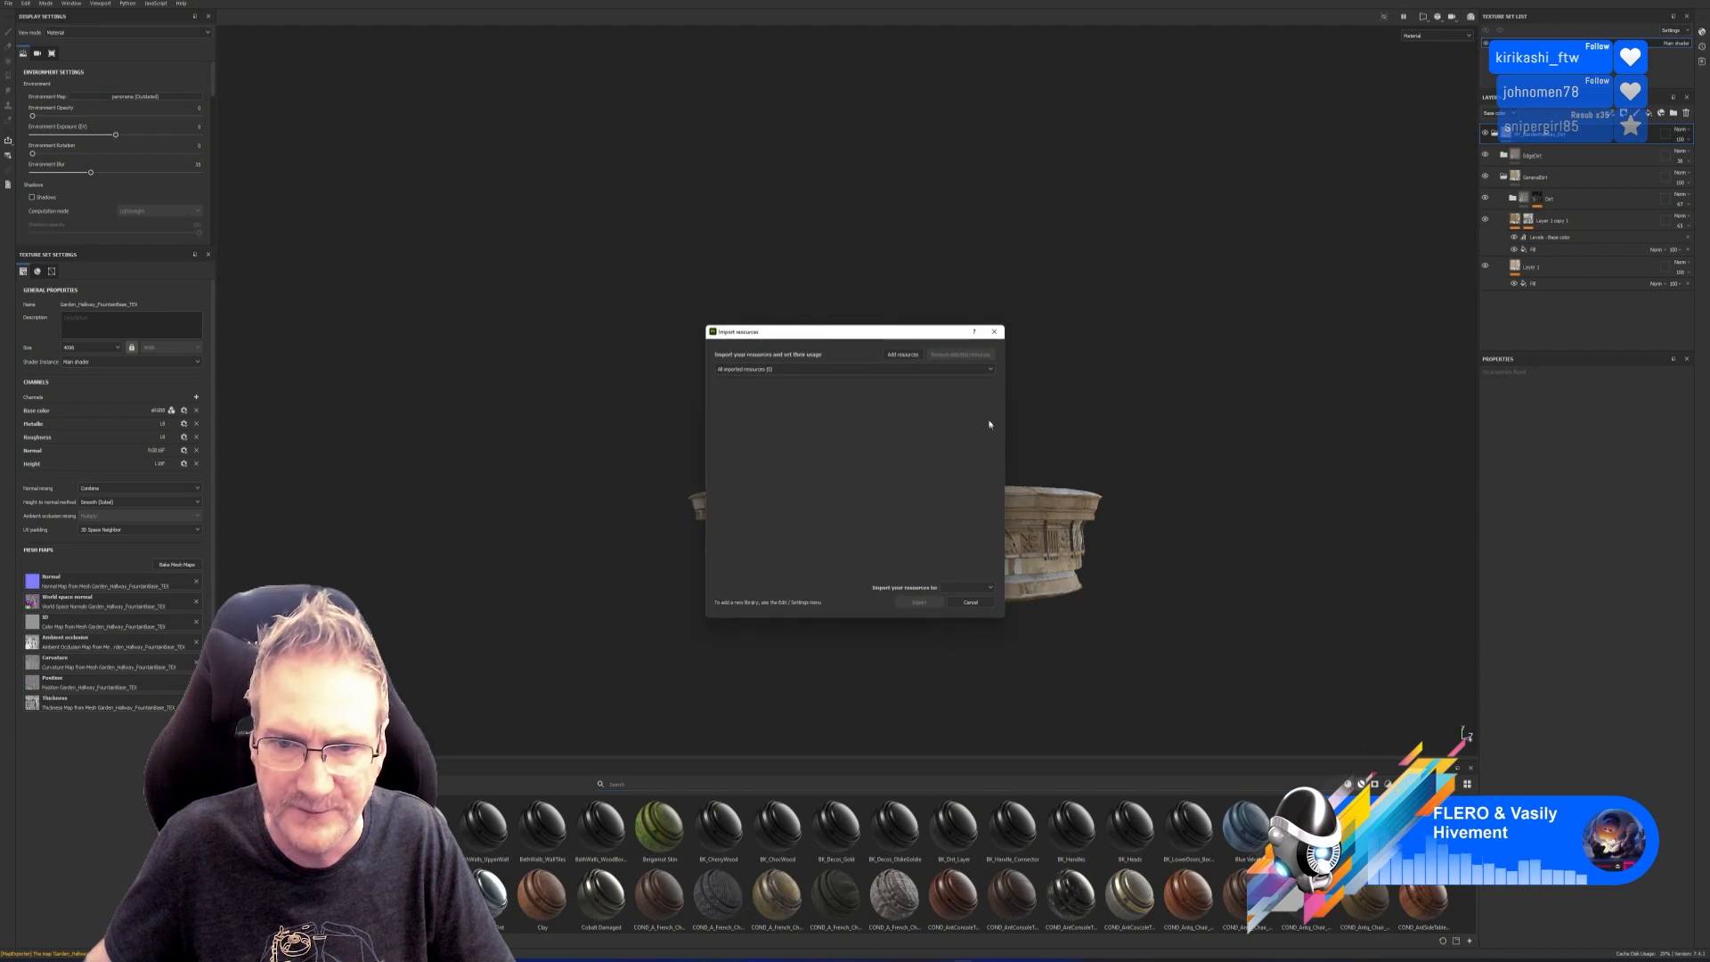
left_click(902, 354)
left_click_drag(869, 275, 633, 231)
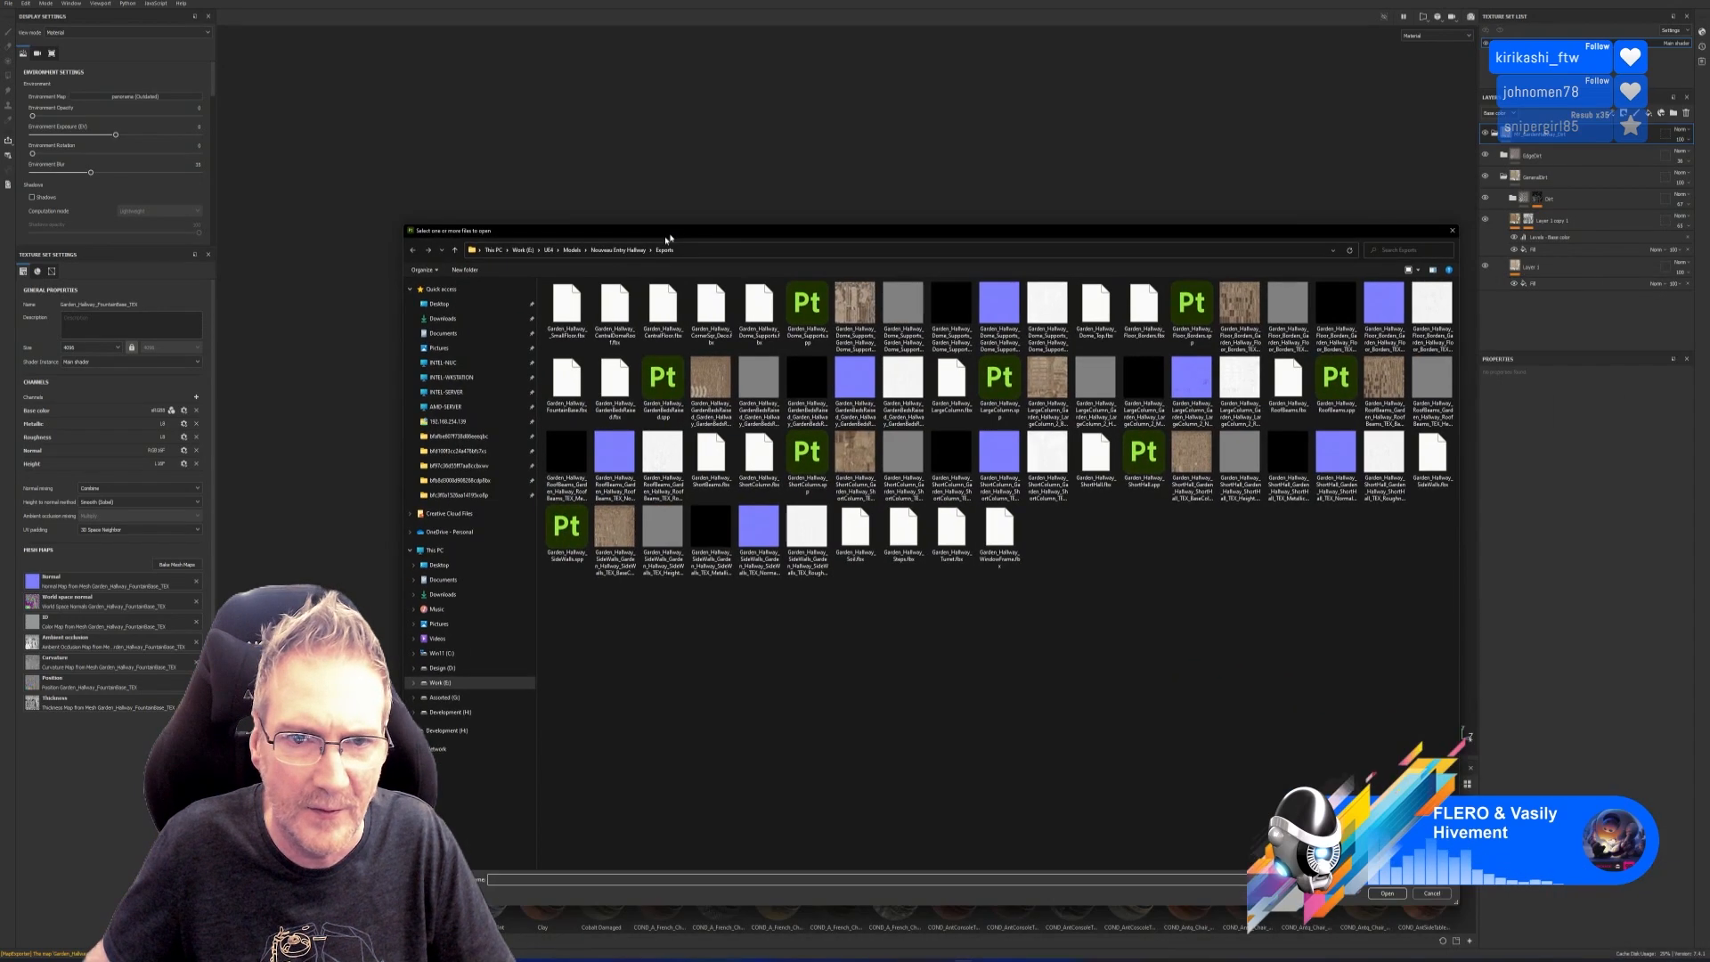
left_click(632, 251)
double_click(568, 301)
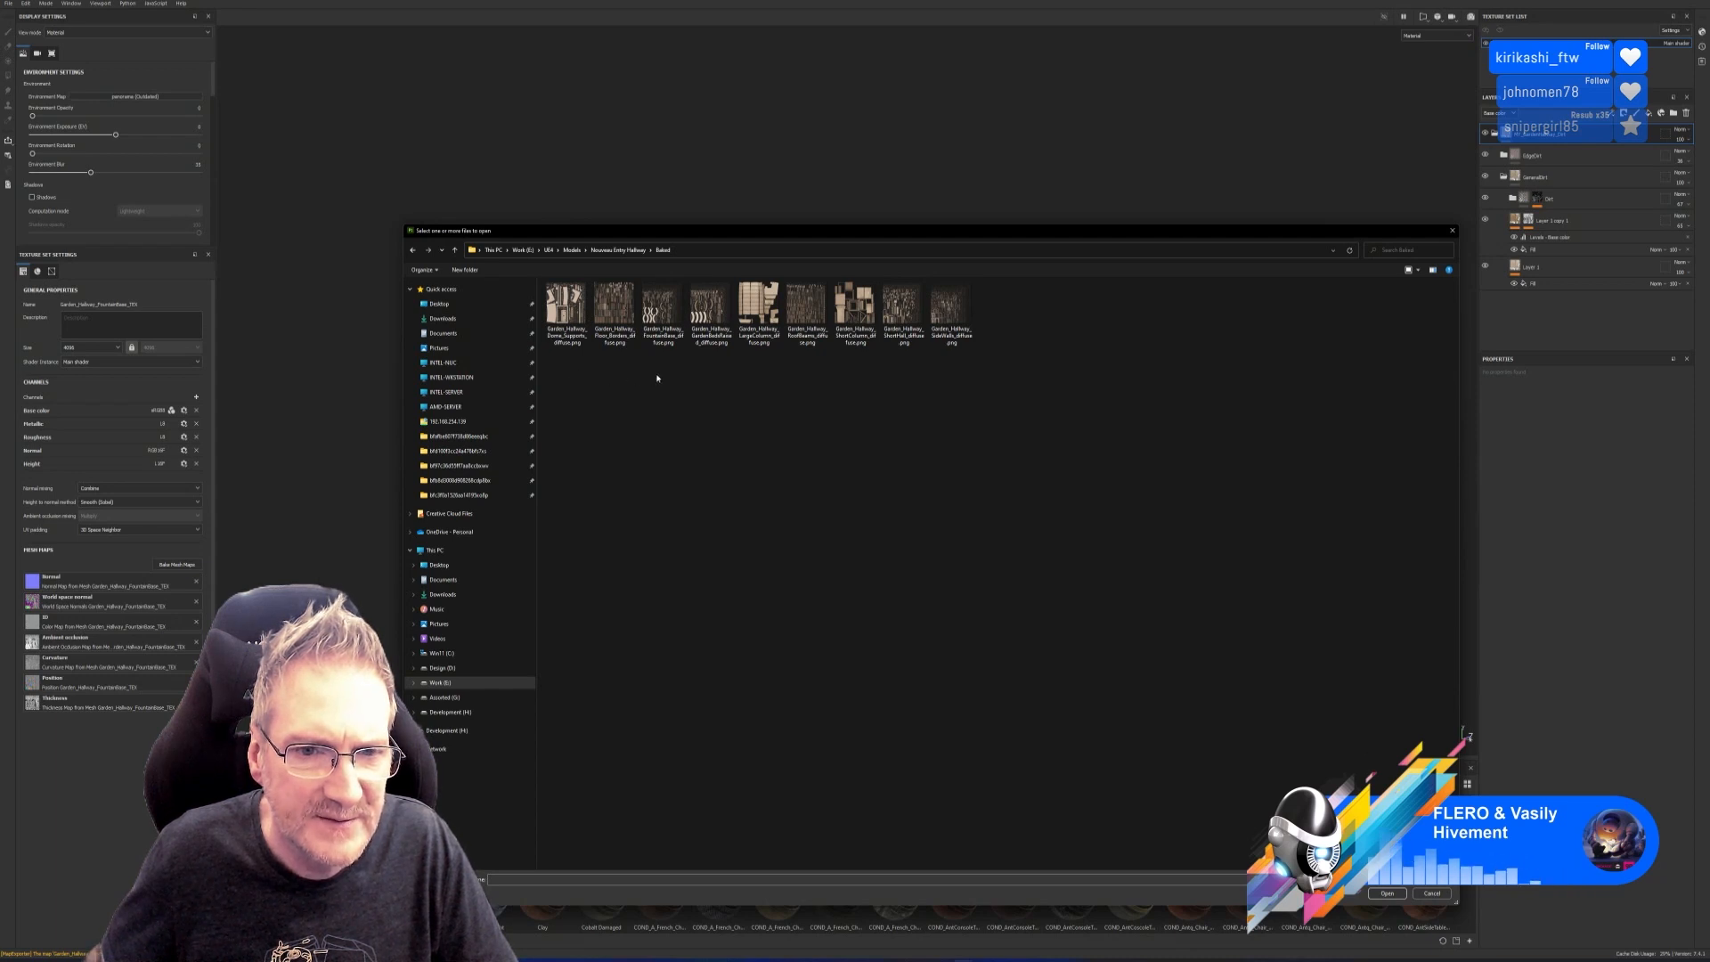
double_click(661, 310)
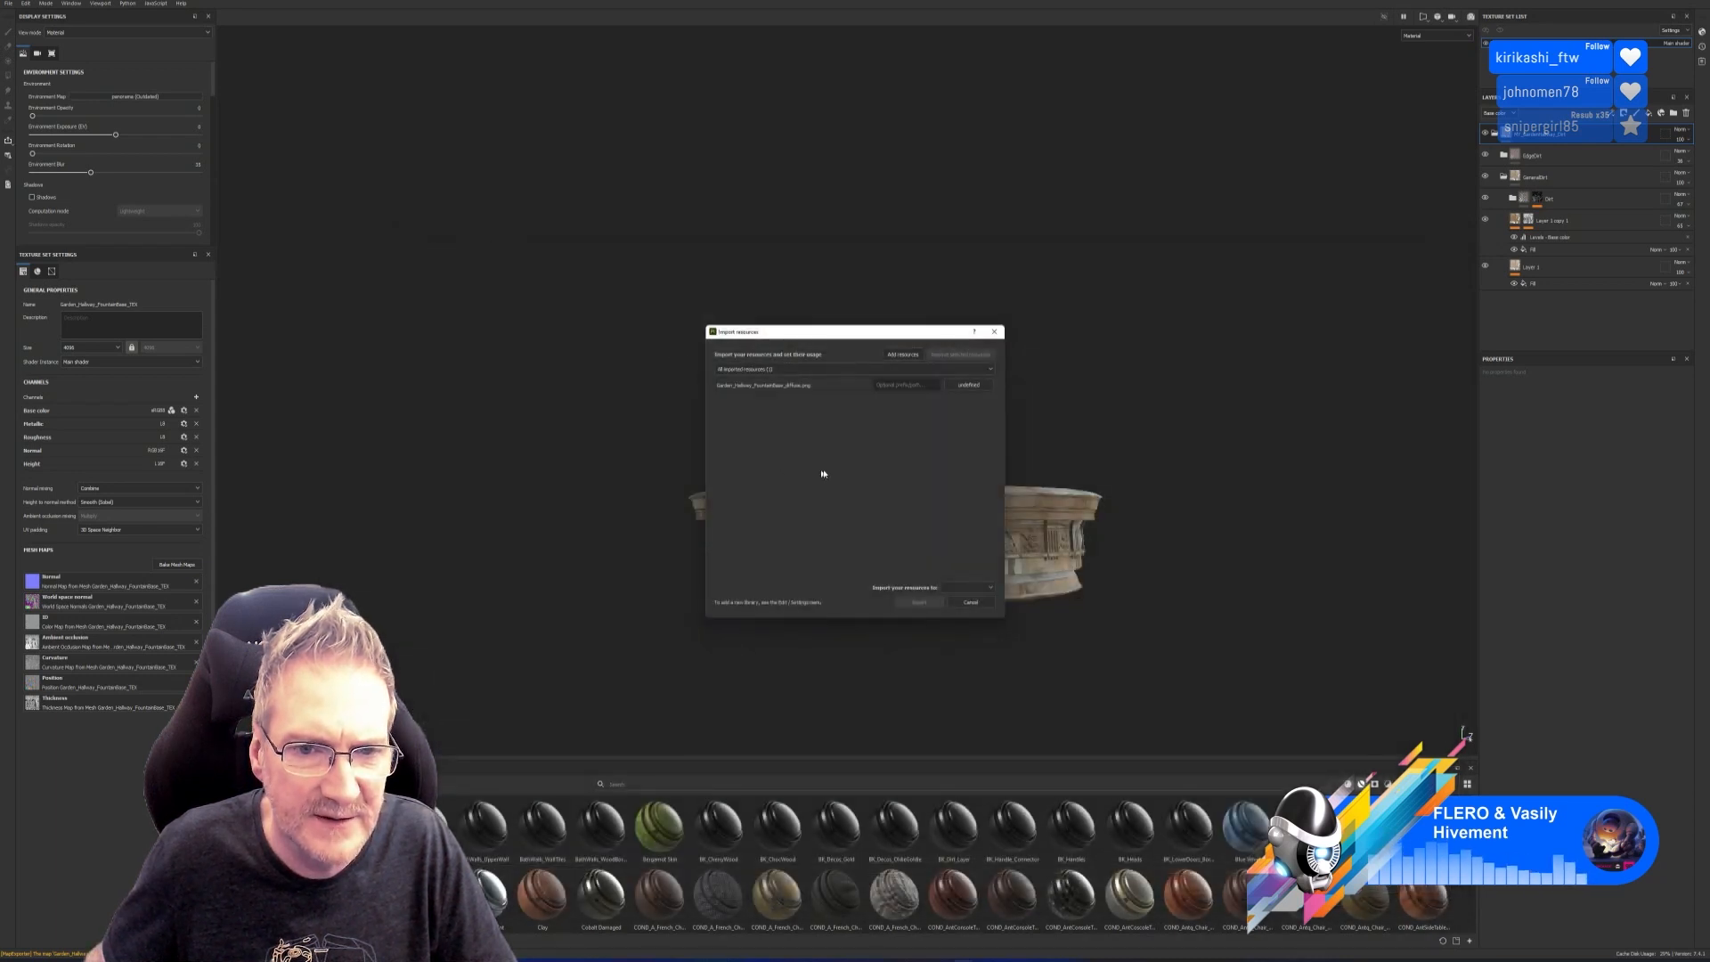
Set the fountain base diffuse image's usage to texture, choose its import destination and import it.
left_click(968, 385)
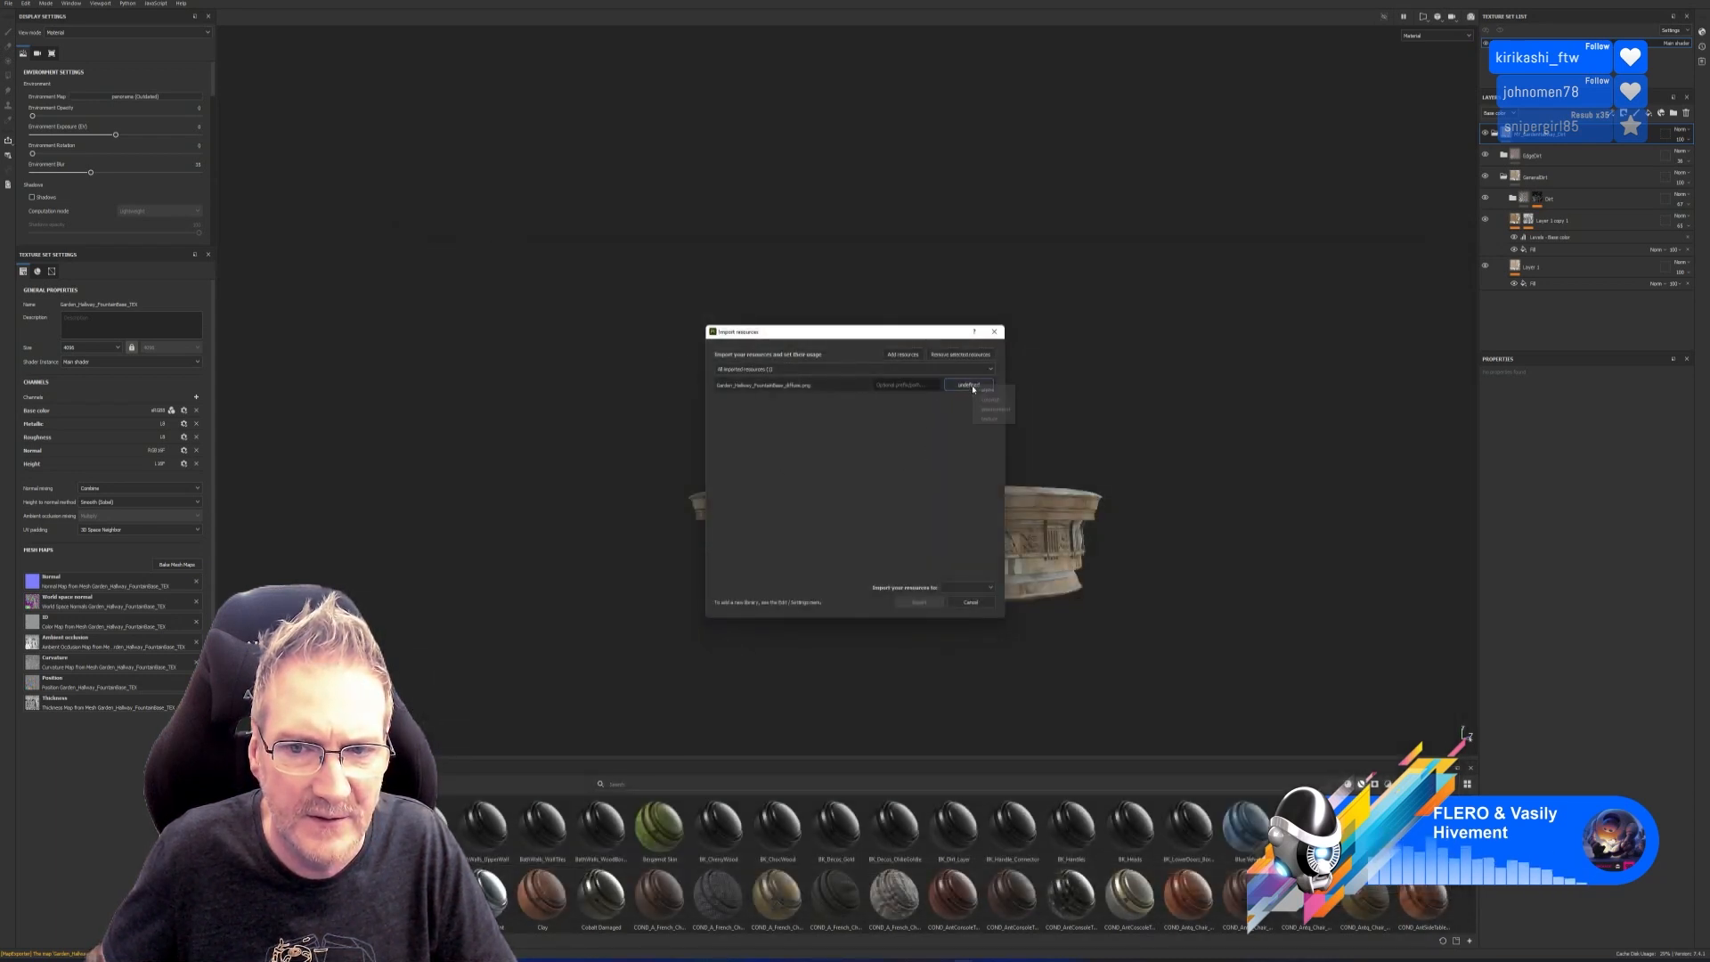
left_click(979, 398)
left_click(975, 587)
left_click(953, 593)
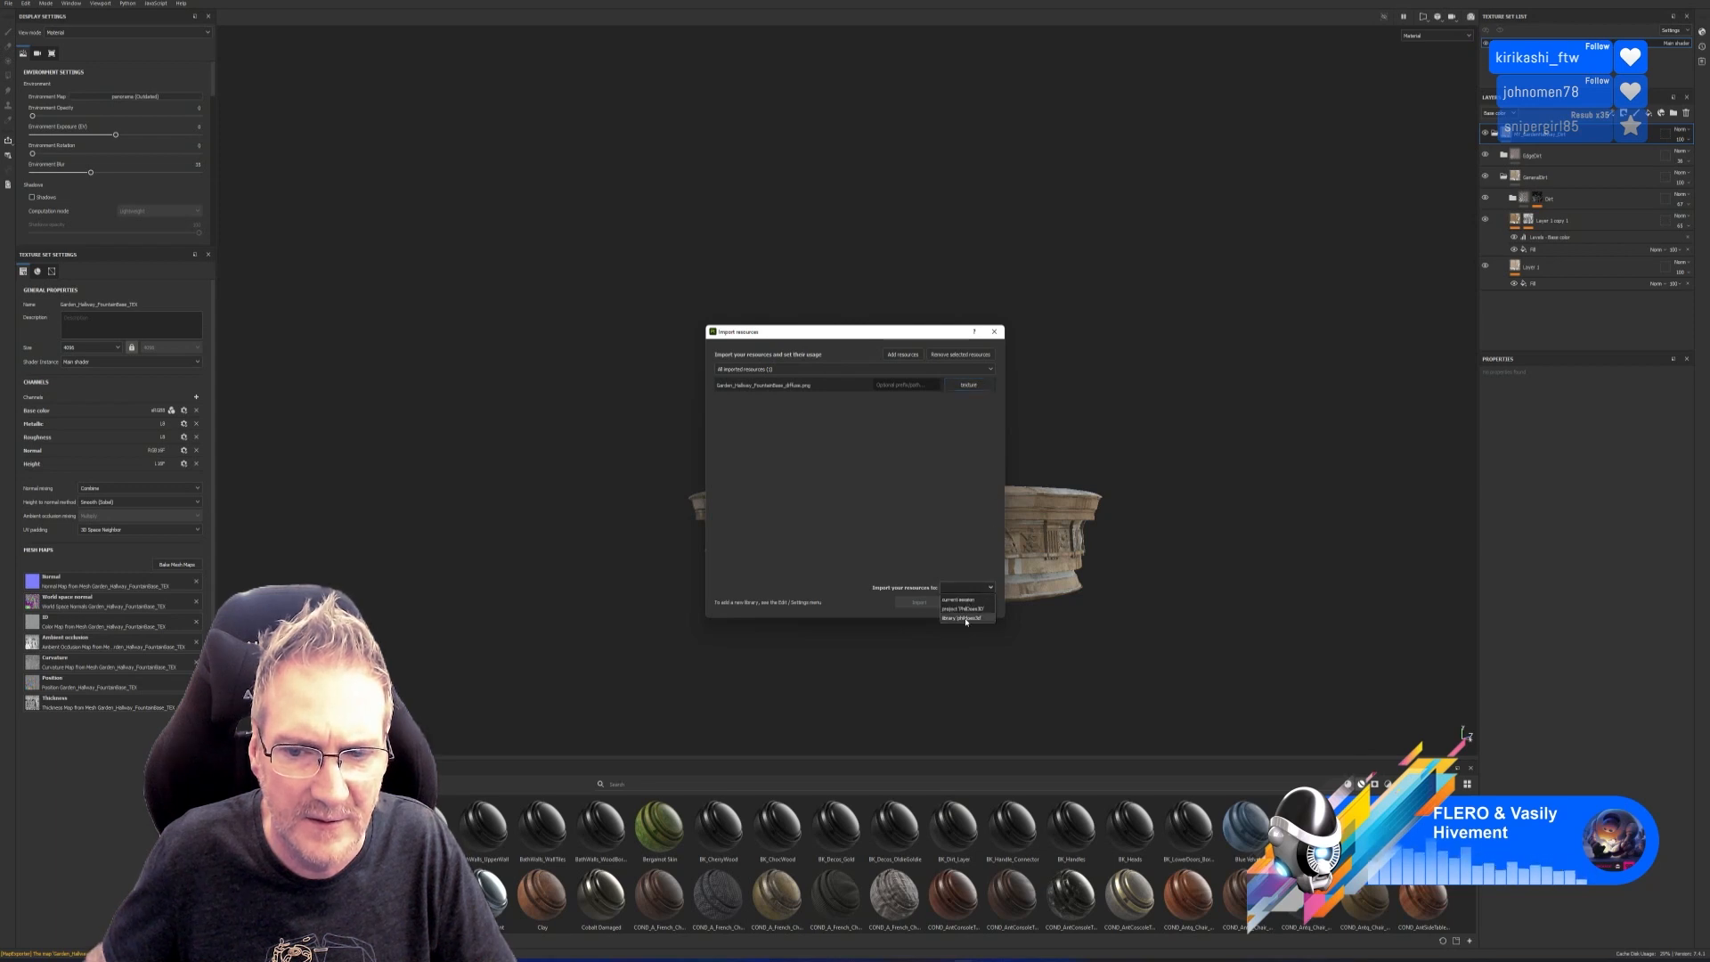
left_click(919, 599)
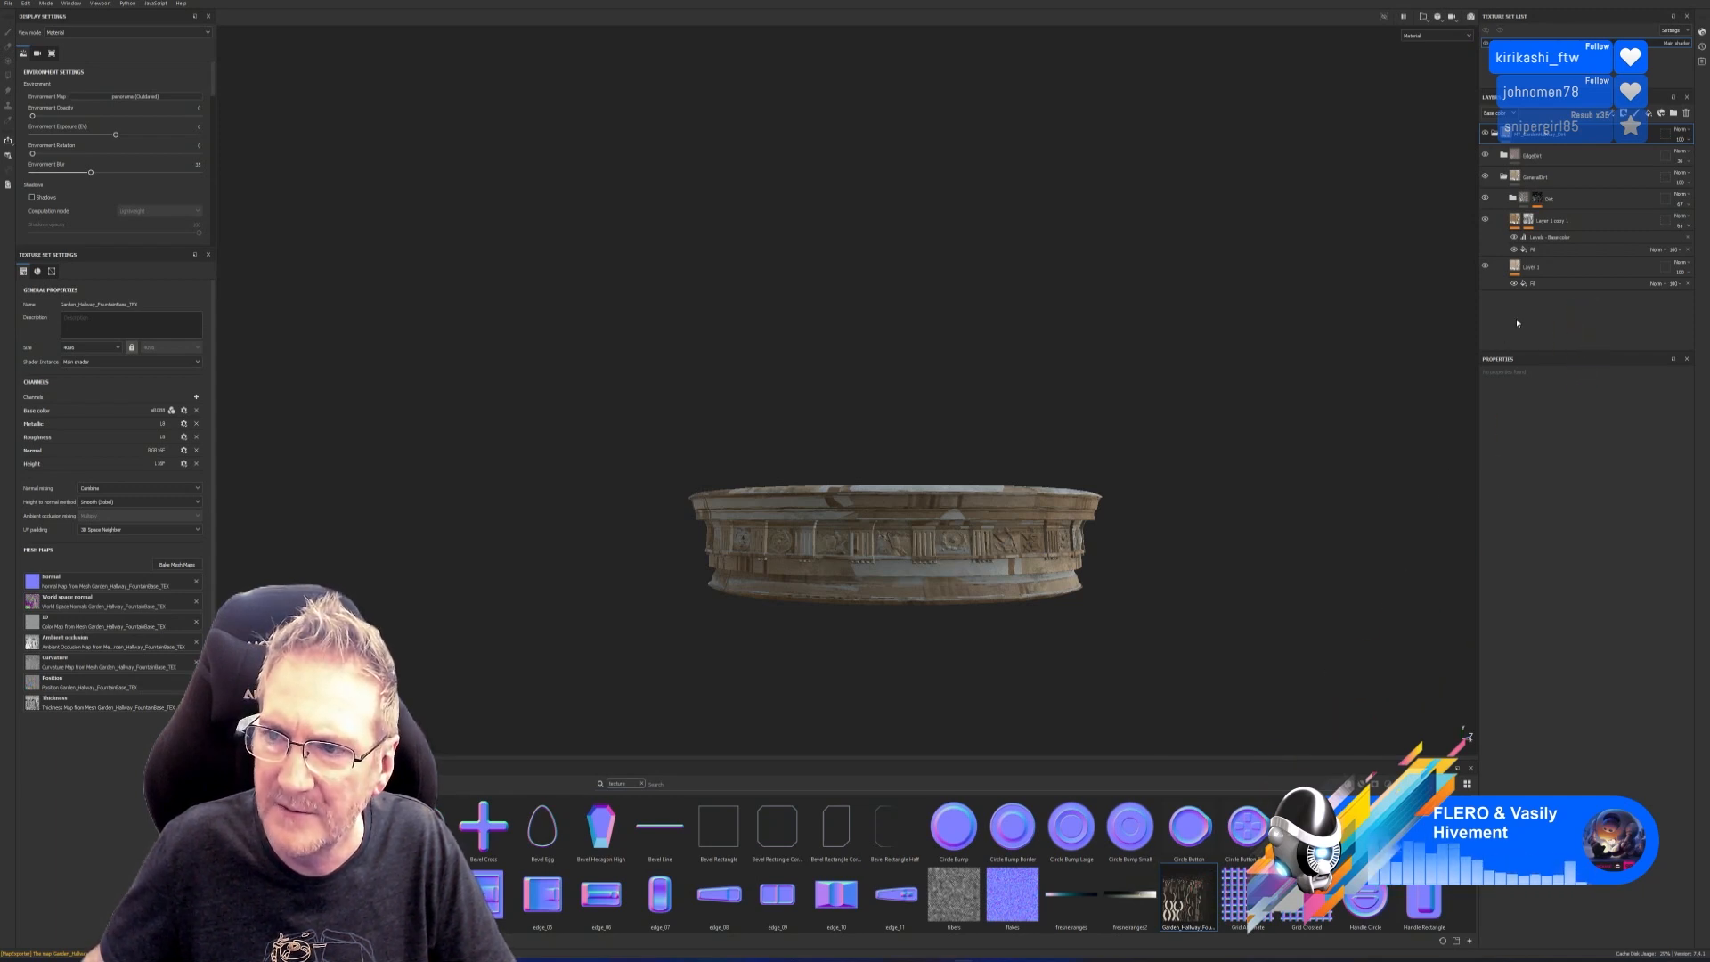
Replace the base color image with the fountain base diffuse in the fills of both Layer 1 and its copy.
left_click(1551, 269)
left_click(1551, 285)
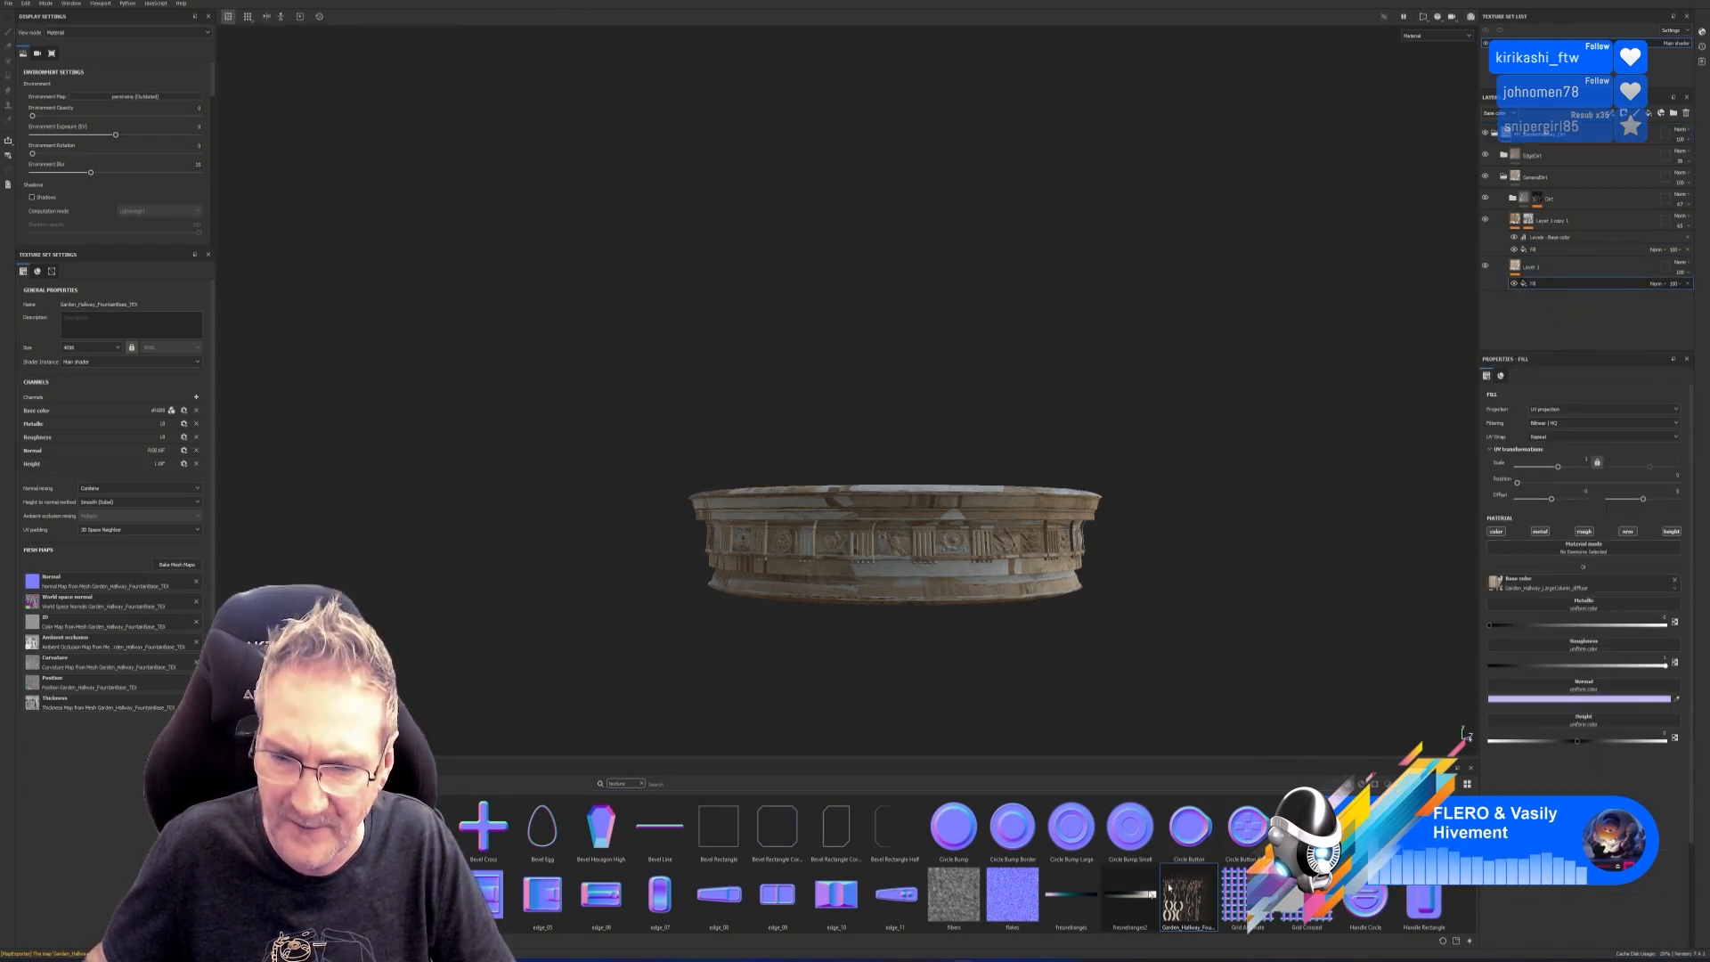
left_click_drag(1584, 688, 1585, 586)
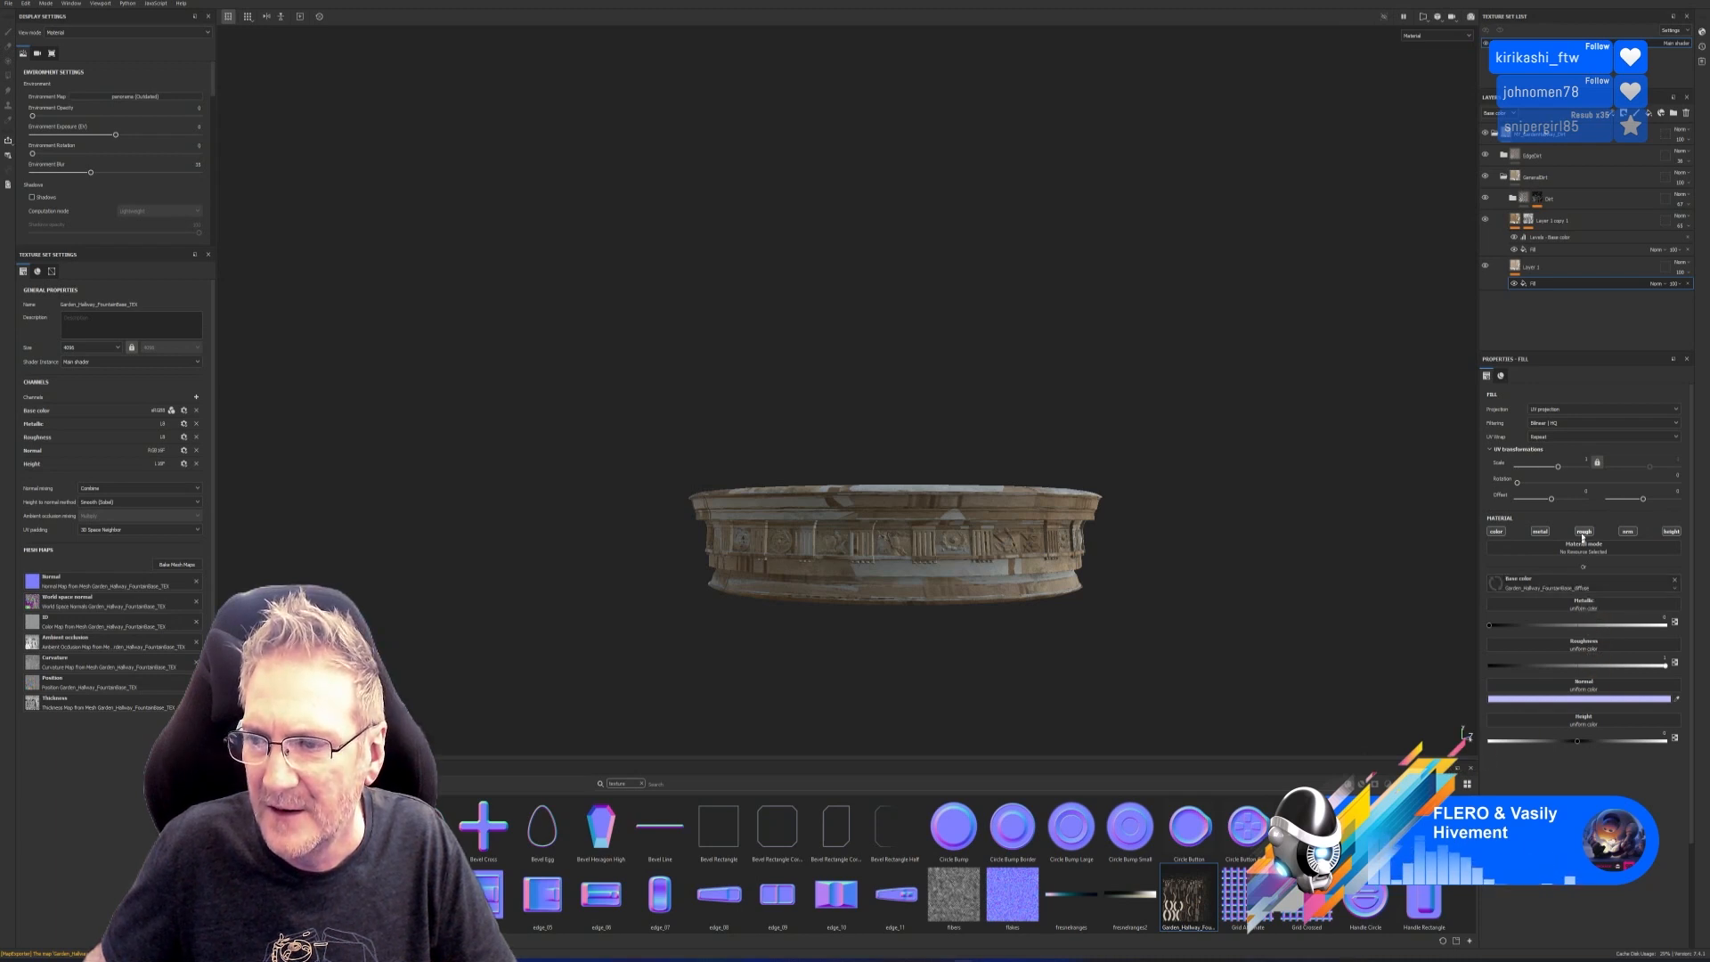
left_click(1557, 249)
left_click_drag(1191, 895, 1569, 588)
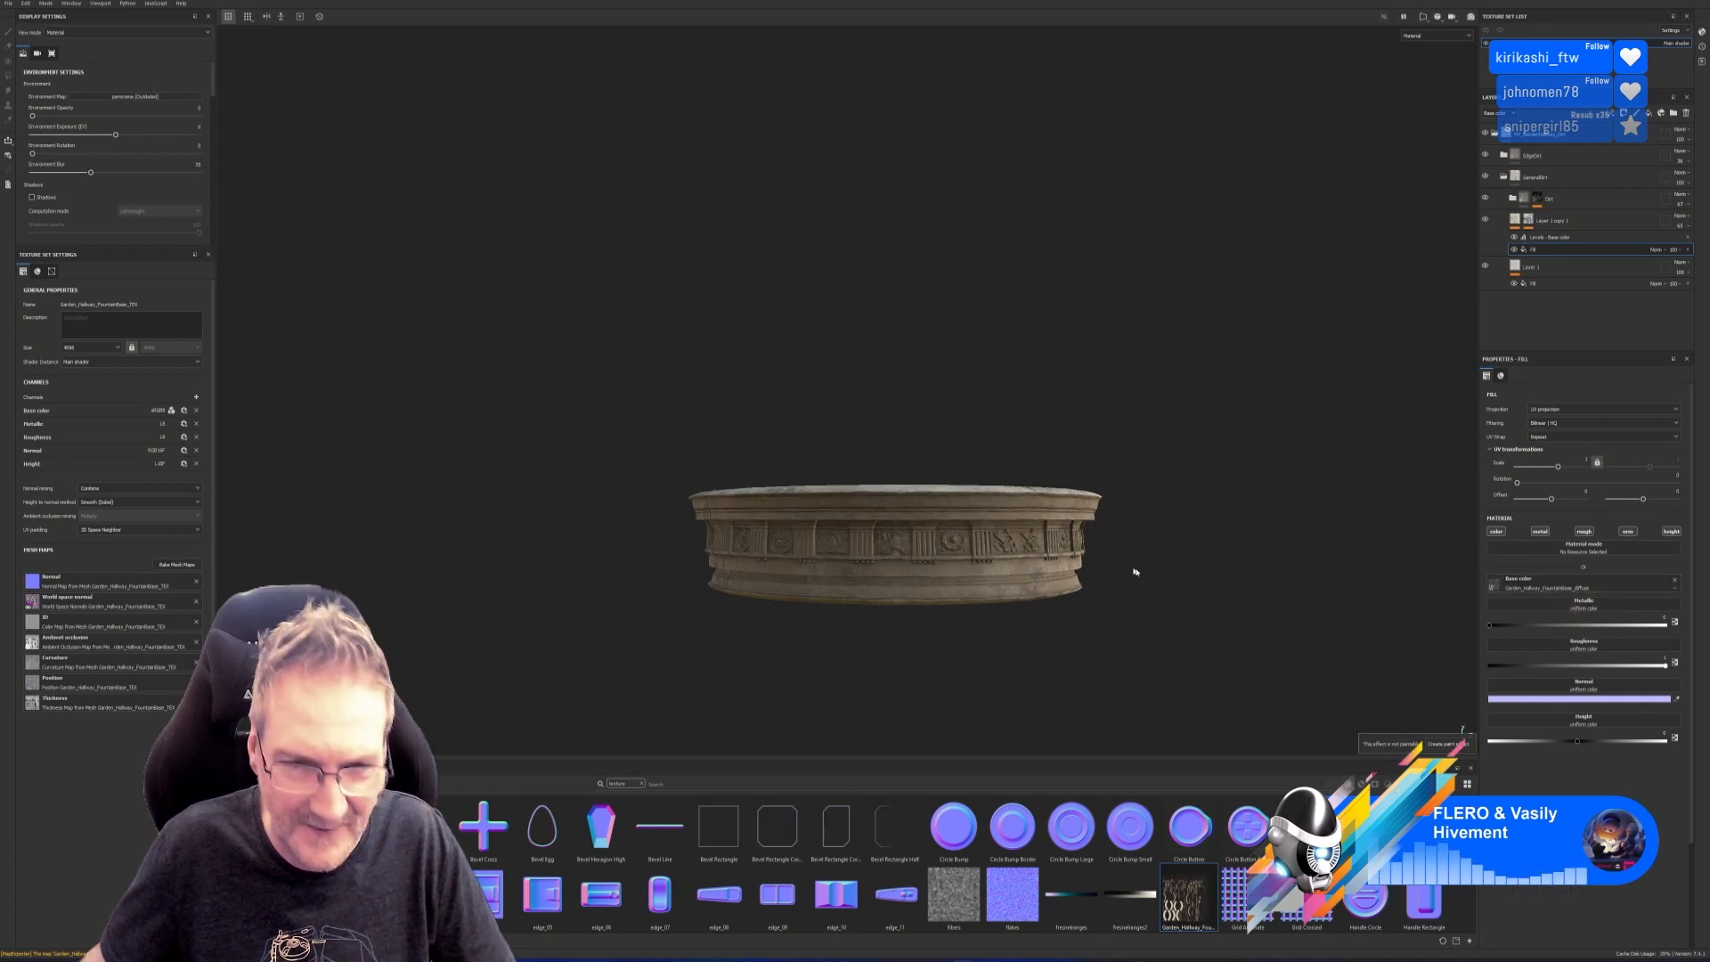
Examine the textured fountain base's carved frieze, rim and underside up close from several angles.
left_click_drag(1115, 582, 1065, 595, "alt")
right_click_drag(1064, 596, 1149, 598, "alt")
left_click_drag(1104, 544, 821, 561, "alt")
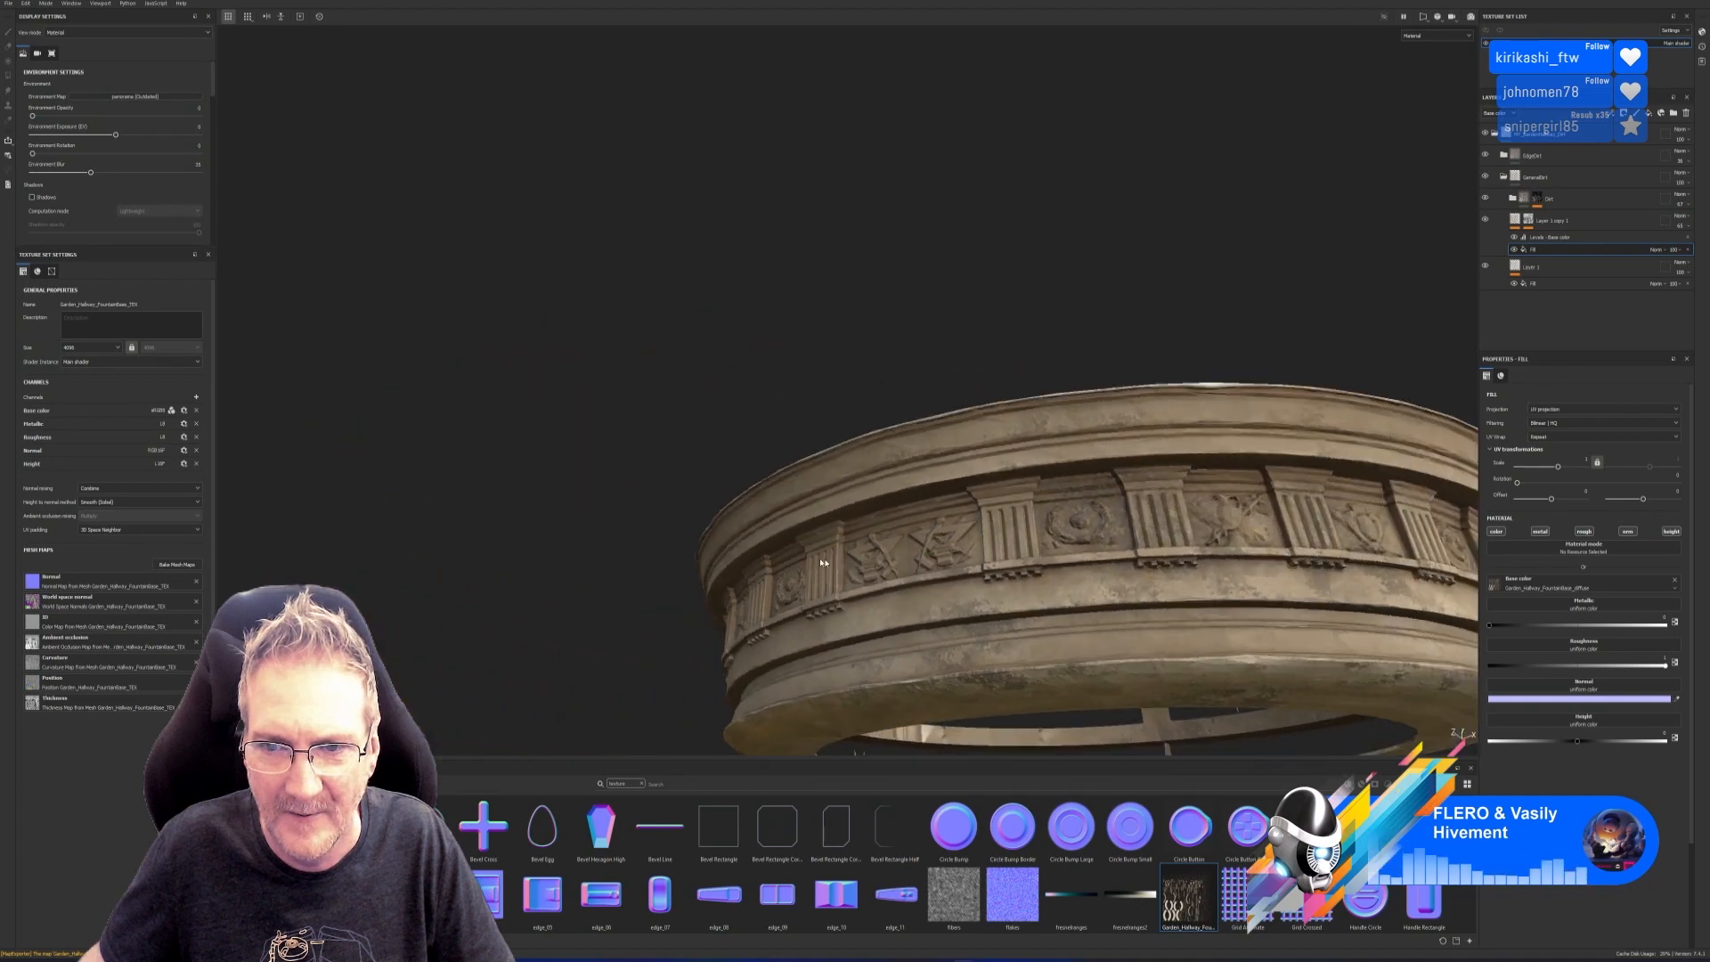
middle_click_drag(1217, 556, 721, 534, "alt")
left_click_drag(721, 535, 1131, 559, "alt")
middle_click_drag(1131, 560, 799, 572, "alt")
left_click_drag(799, 573, 862, 556, "alt")
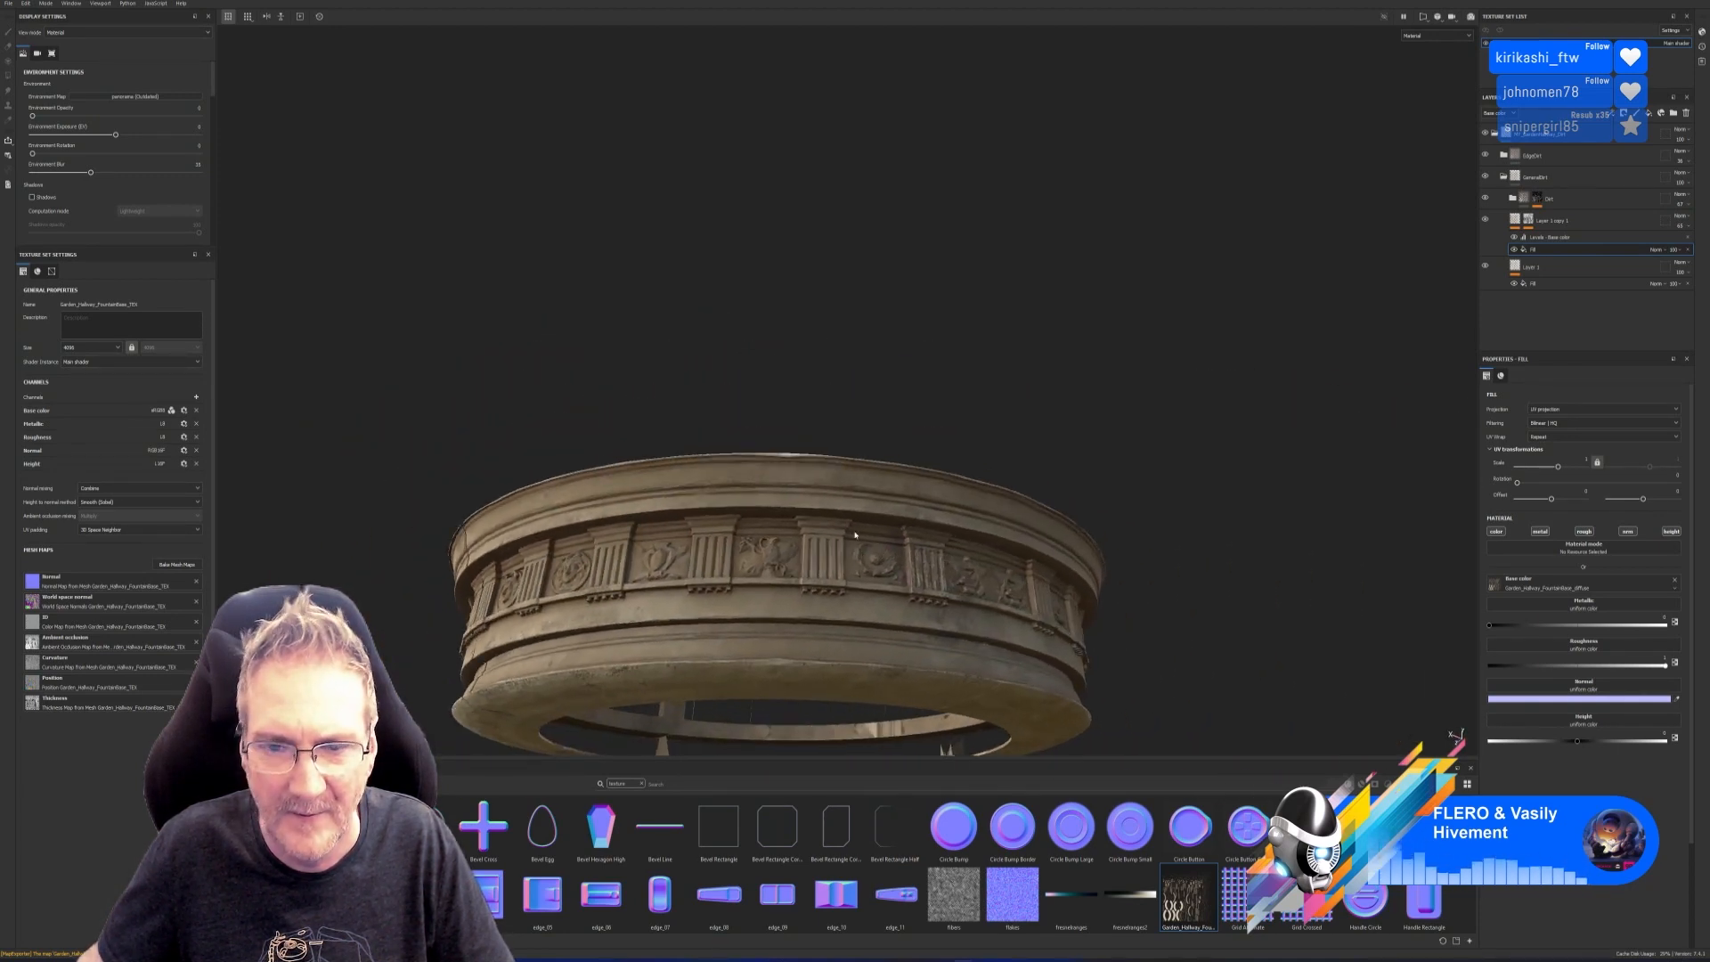
Save the fountain base project in the Nouveau Entry Hallway Exports folder.
left_click(8, 4)
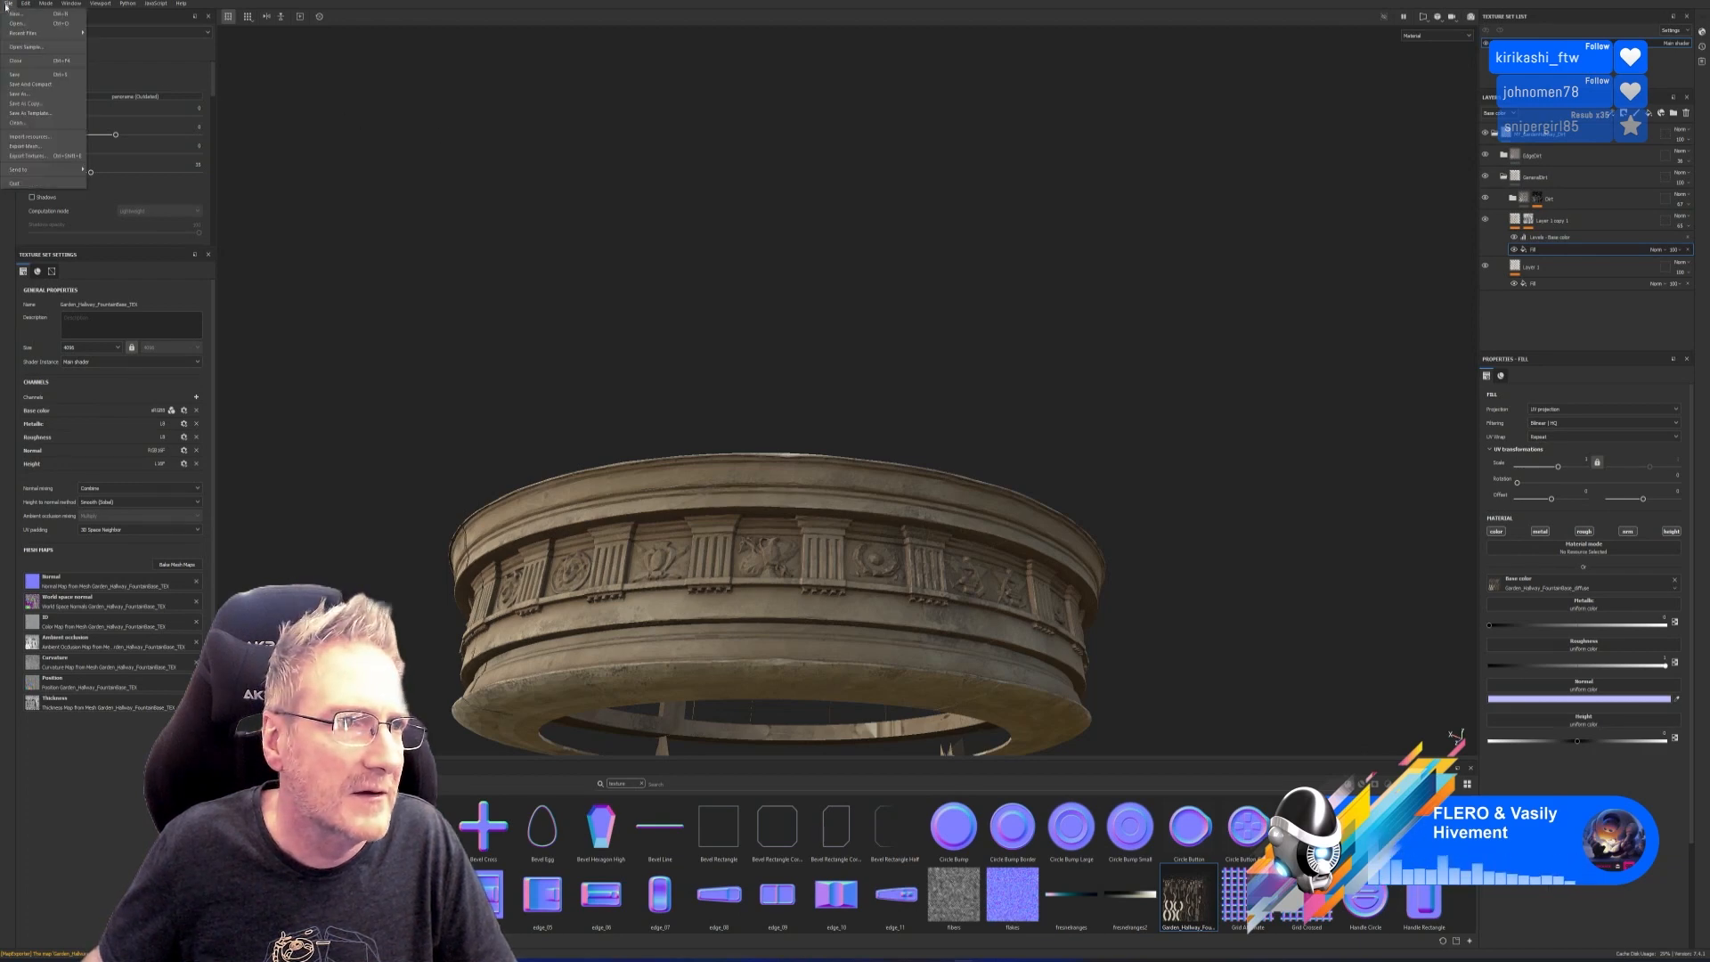
left_click(27, 94)
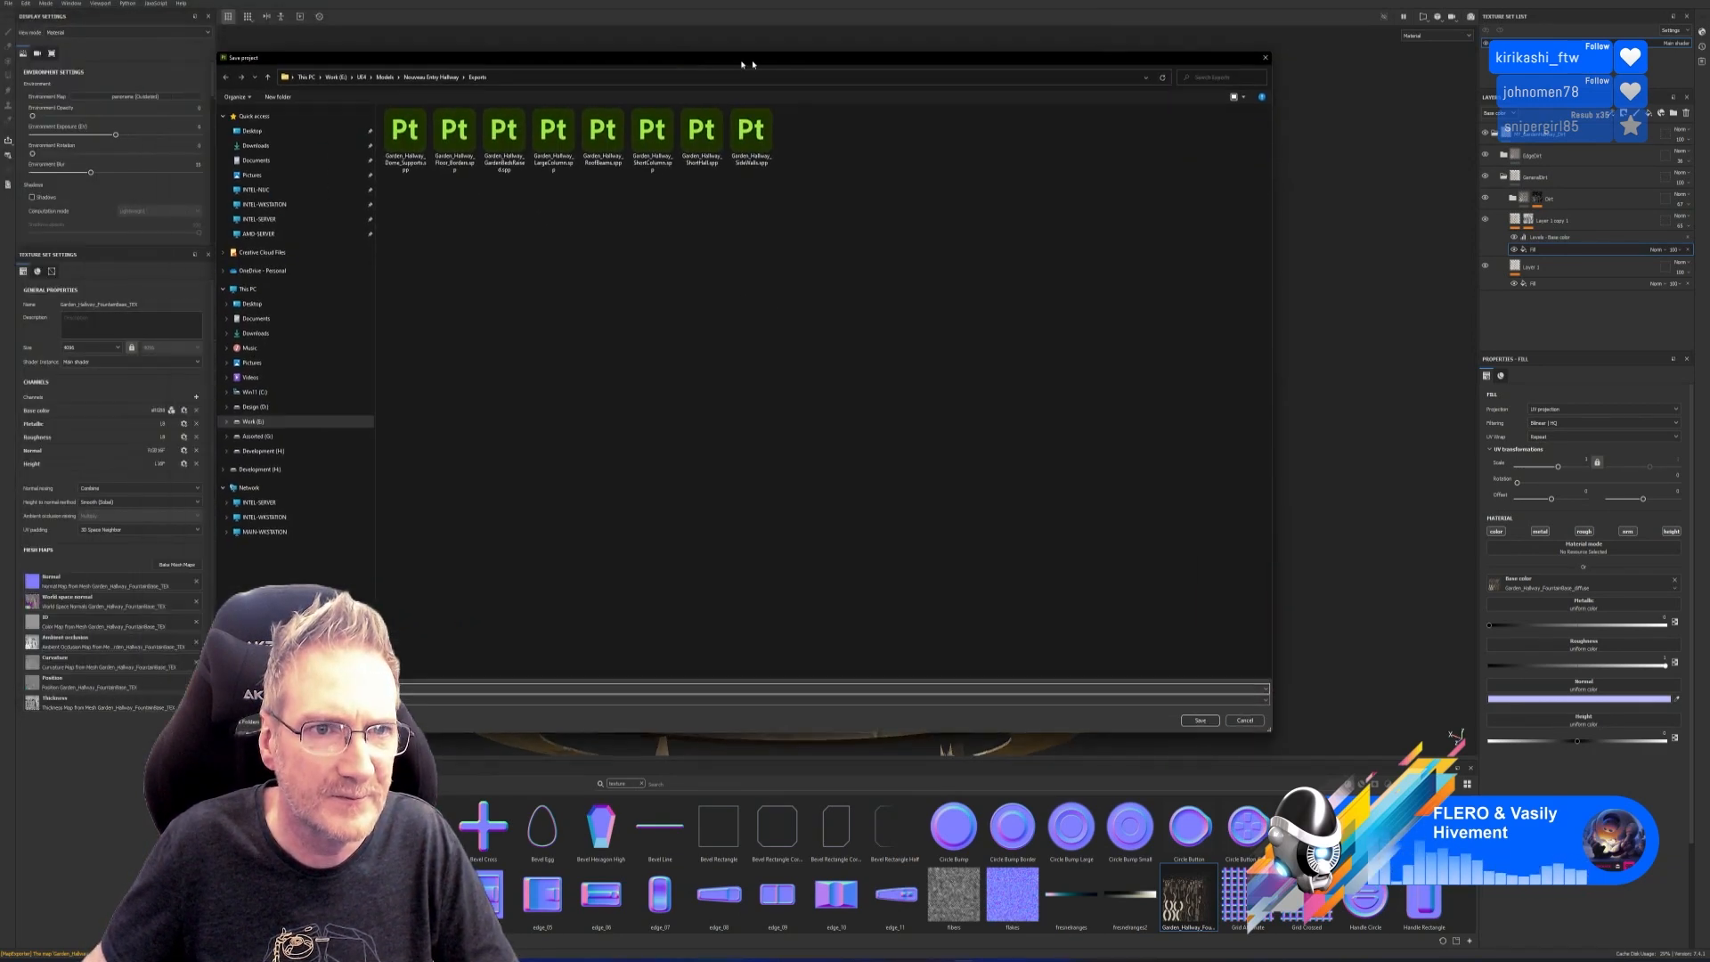
left_click_drag(753, 64, 763, 64)
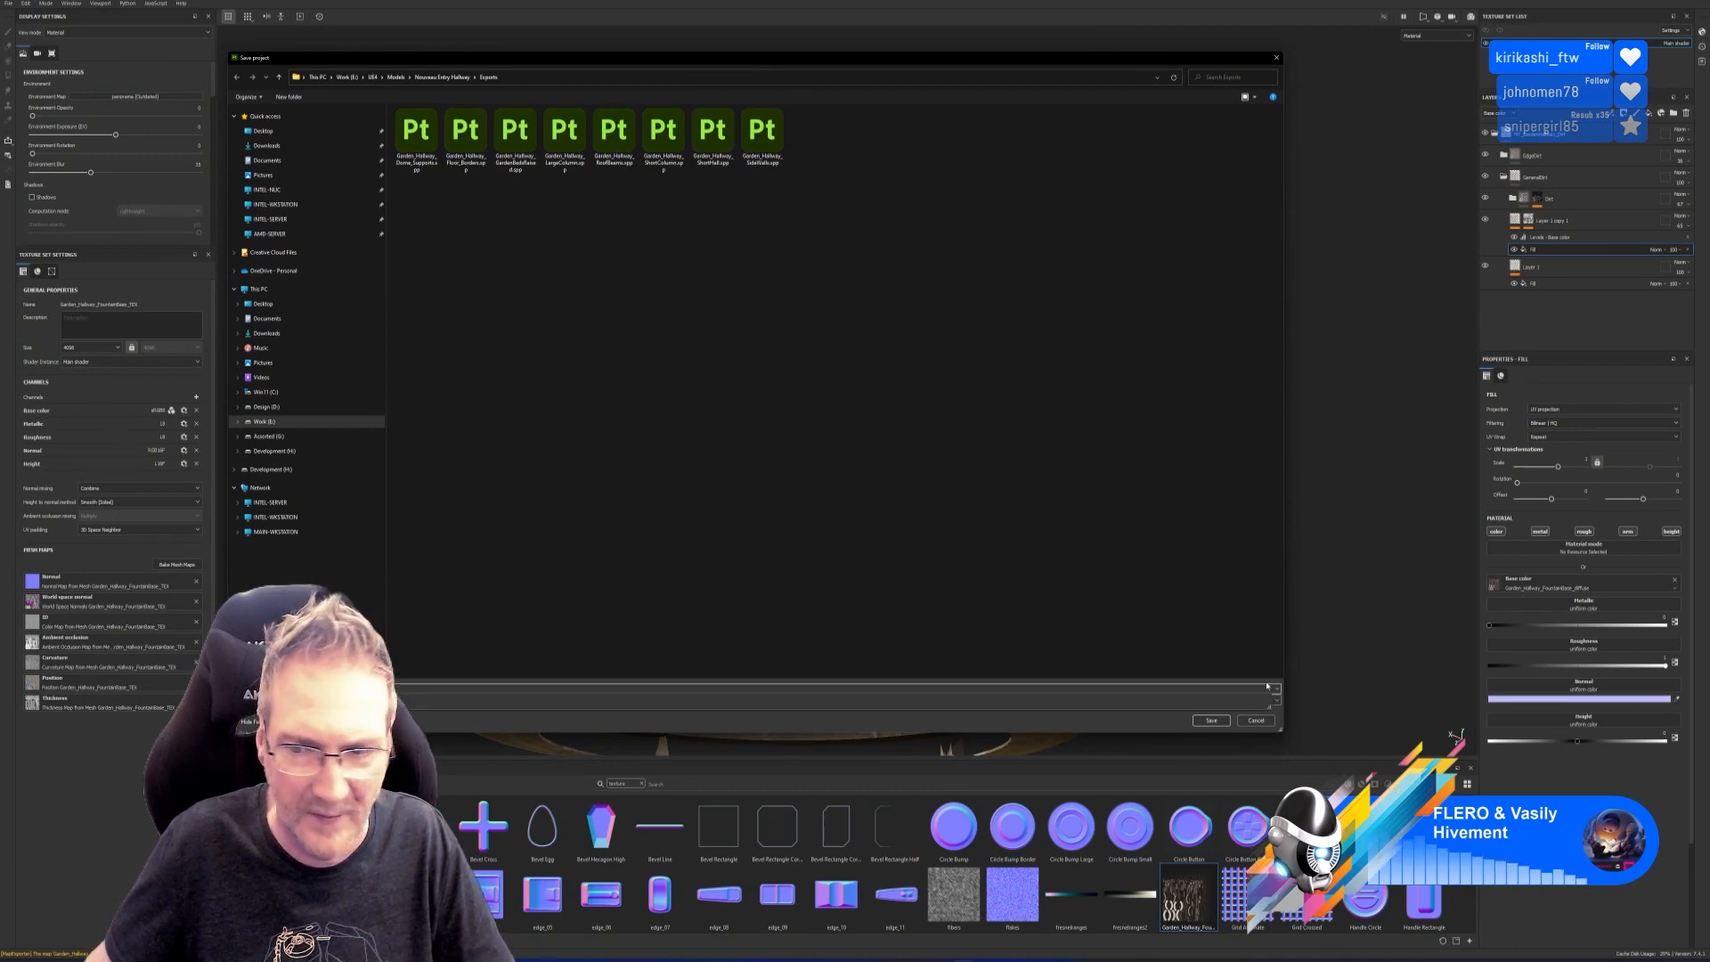
left_click(1211, 720)
Set the texture export's output directory to the UE4 Models, Nouveau Entry Hallway, Exports folder on the Work drive.
left_click(9, 3)
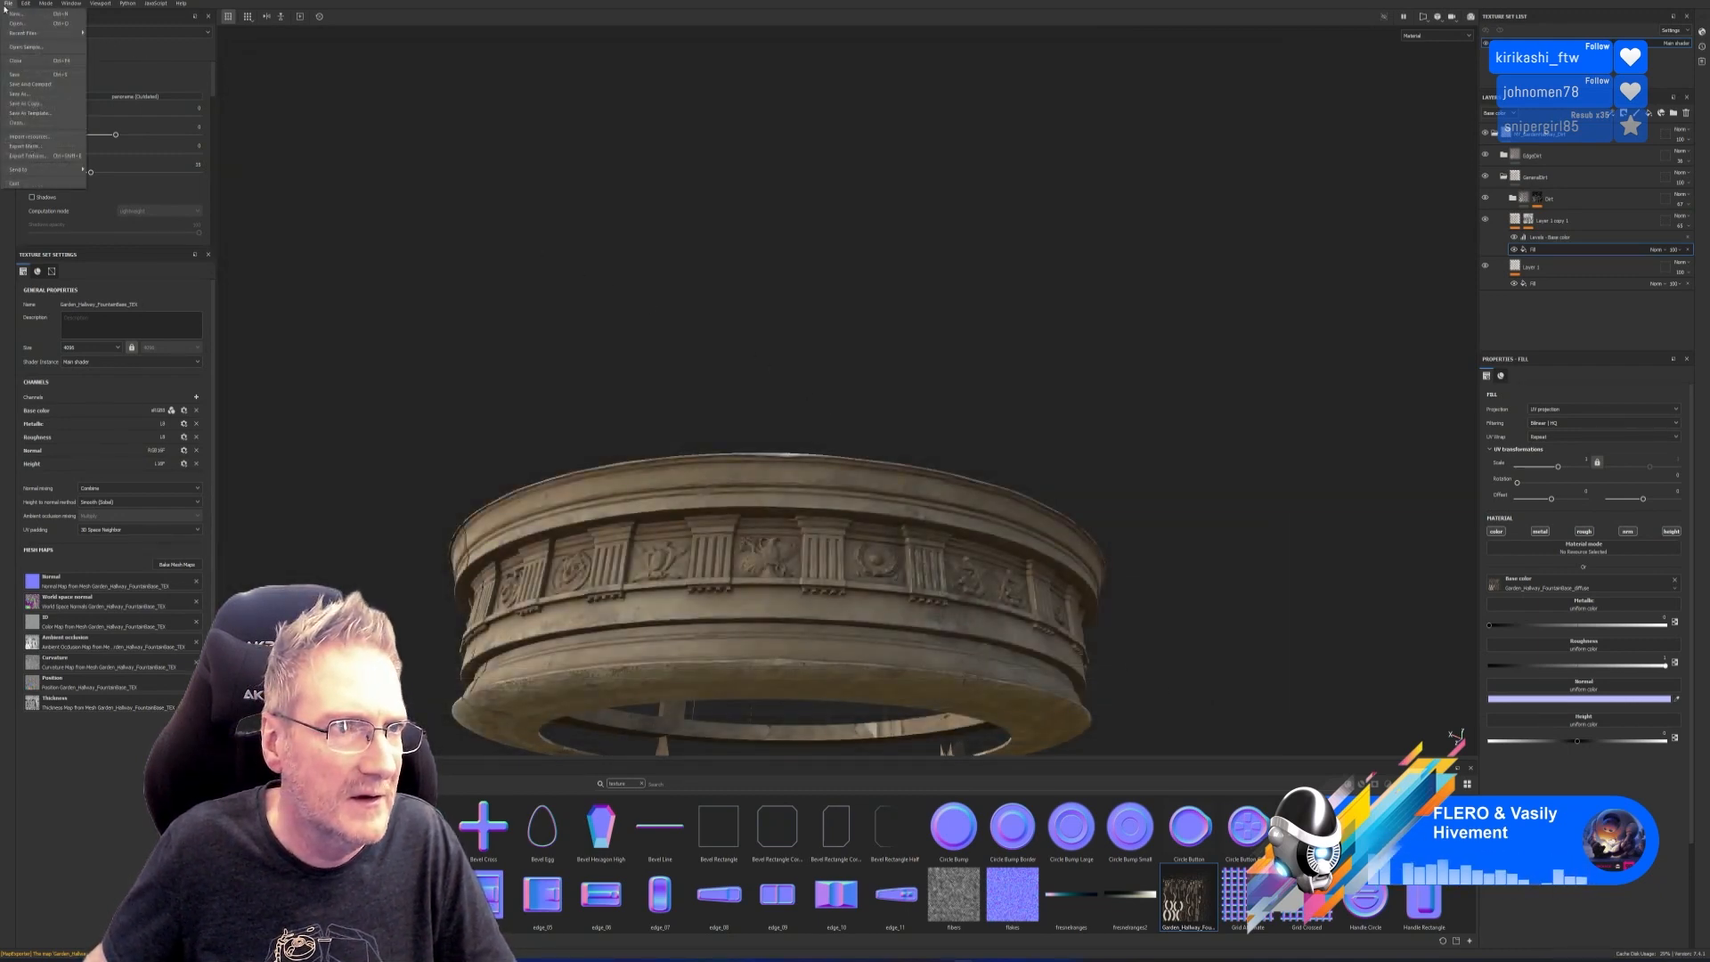
left_click(36, 156)
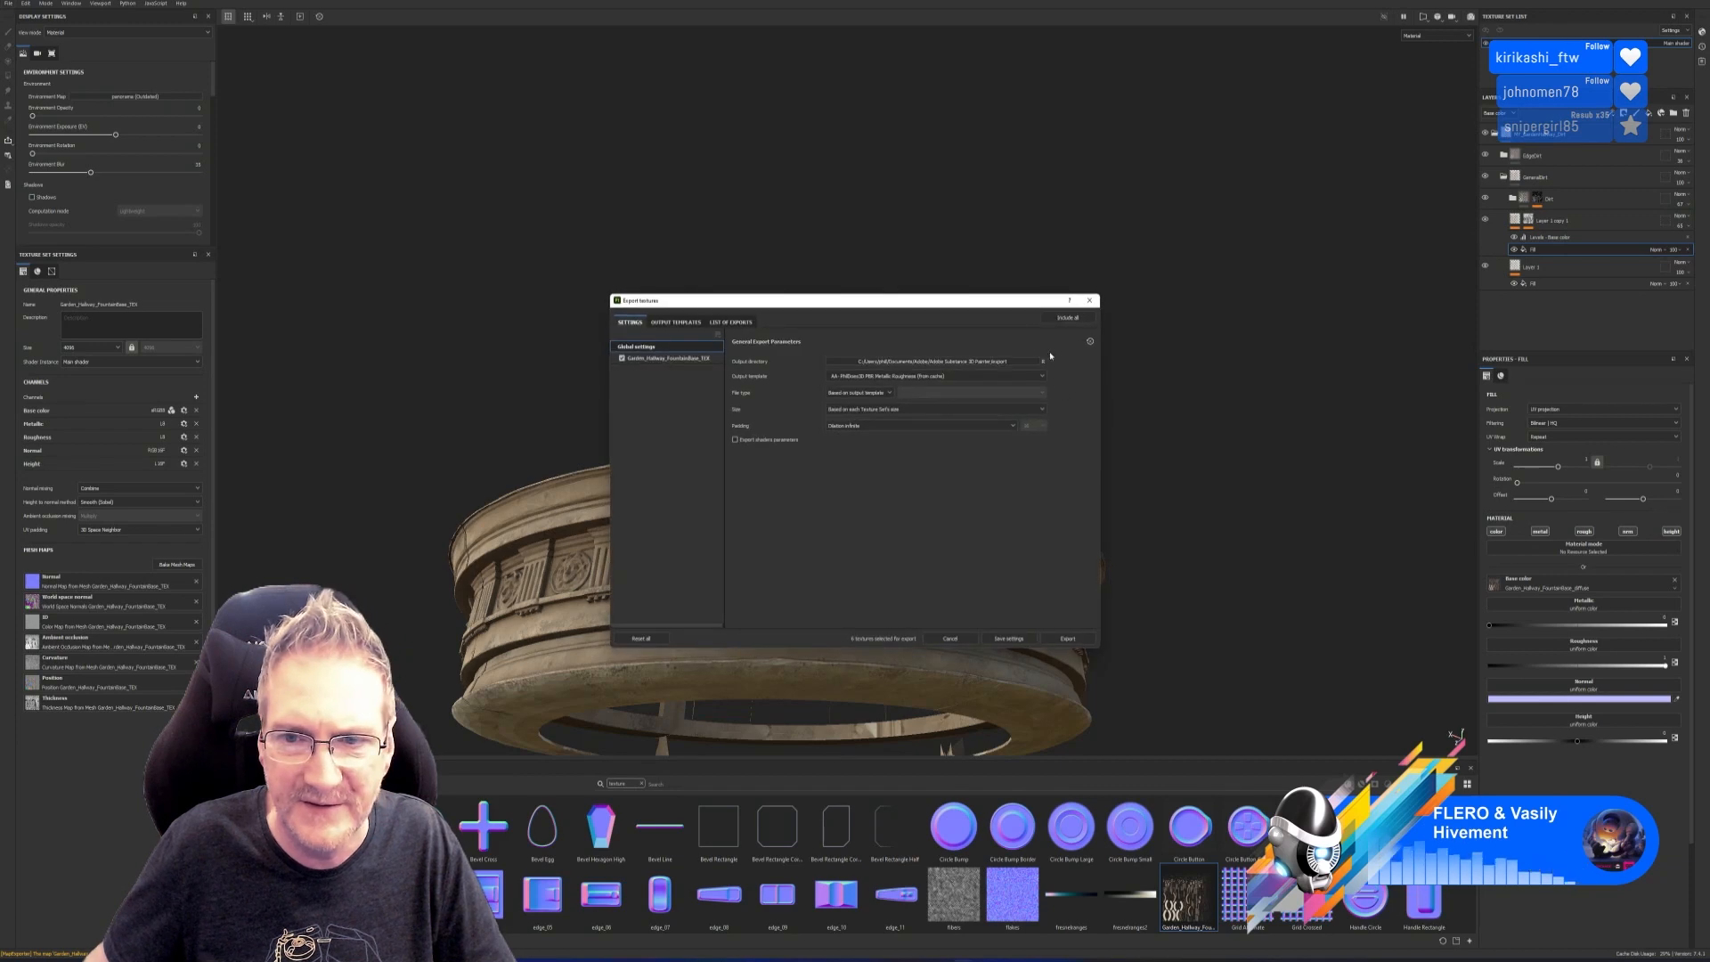
left_click(1024, 363)
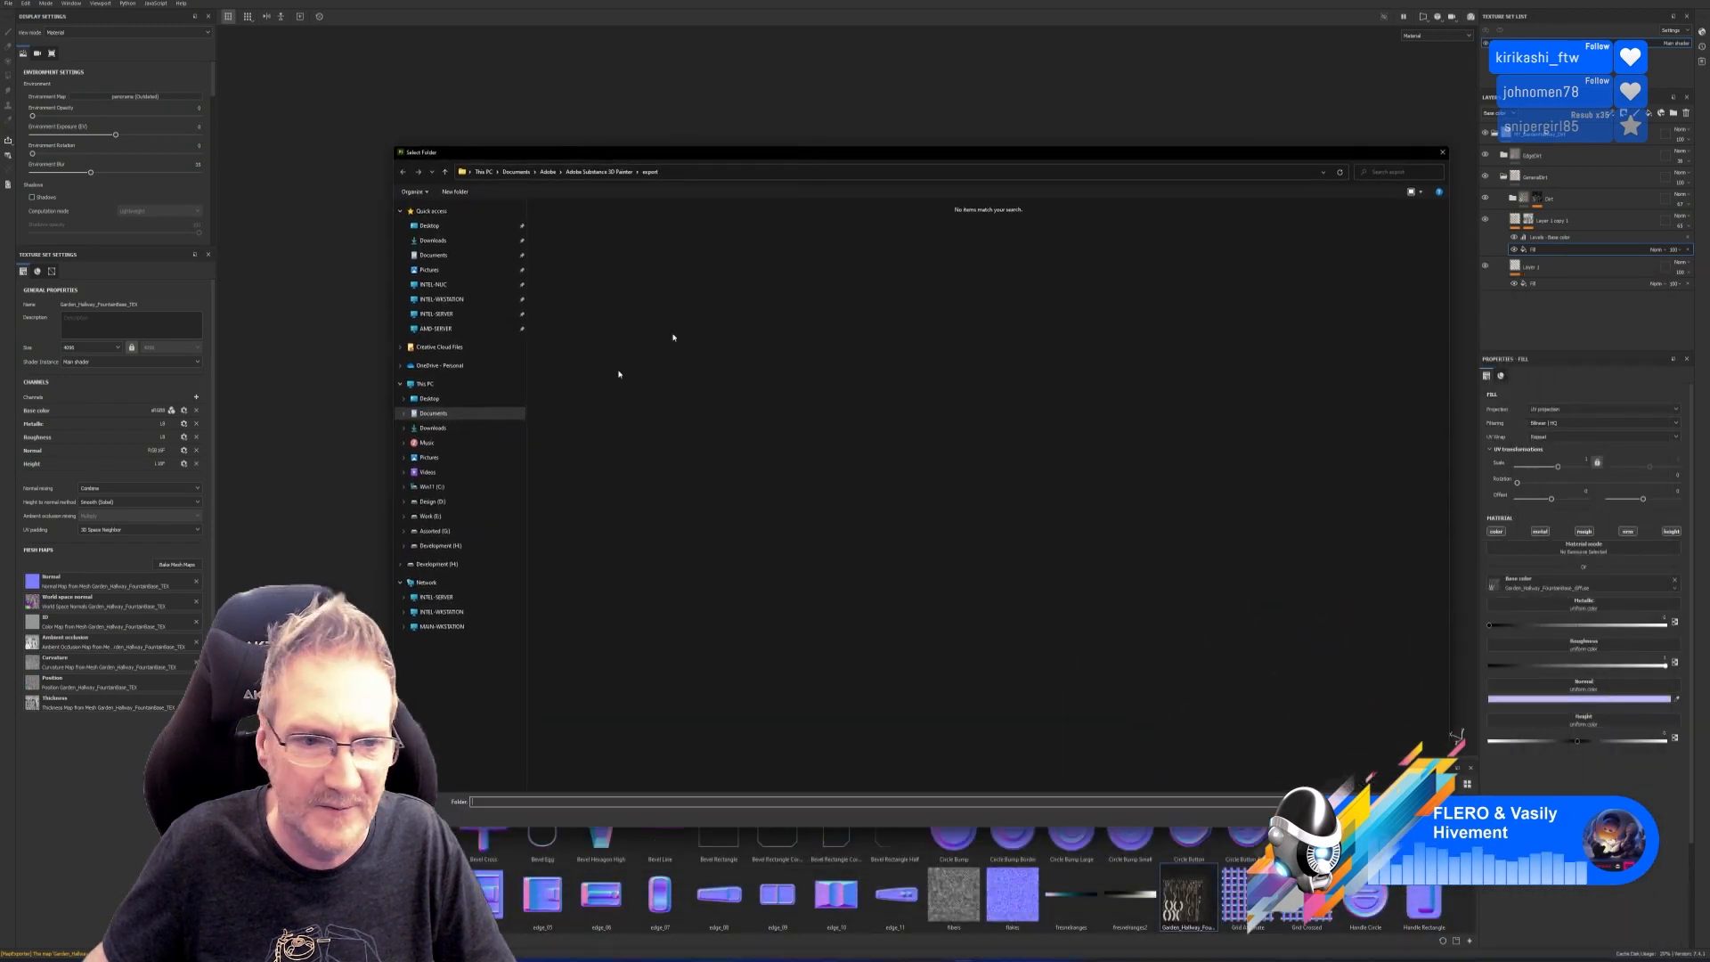
left_click(432, 516)
double_click(1022, 252)
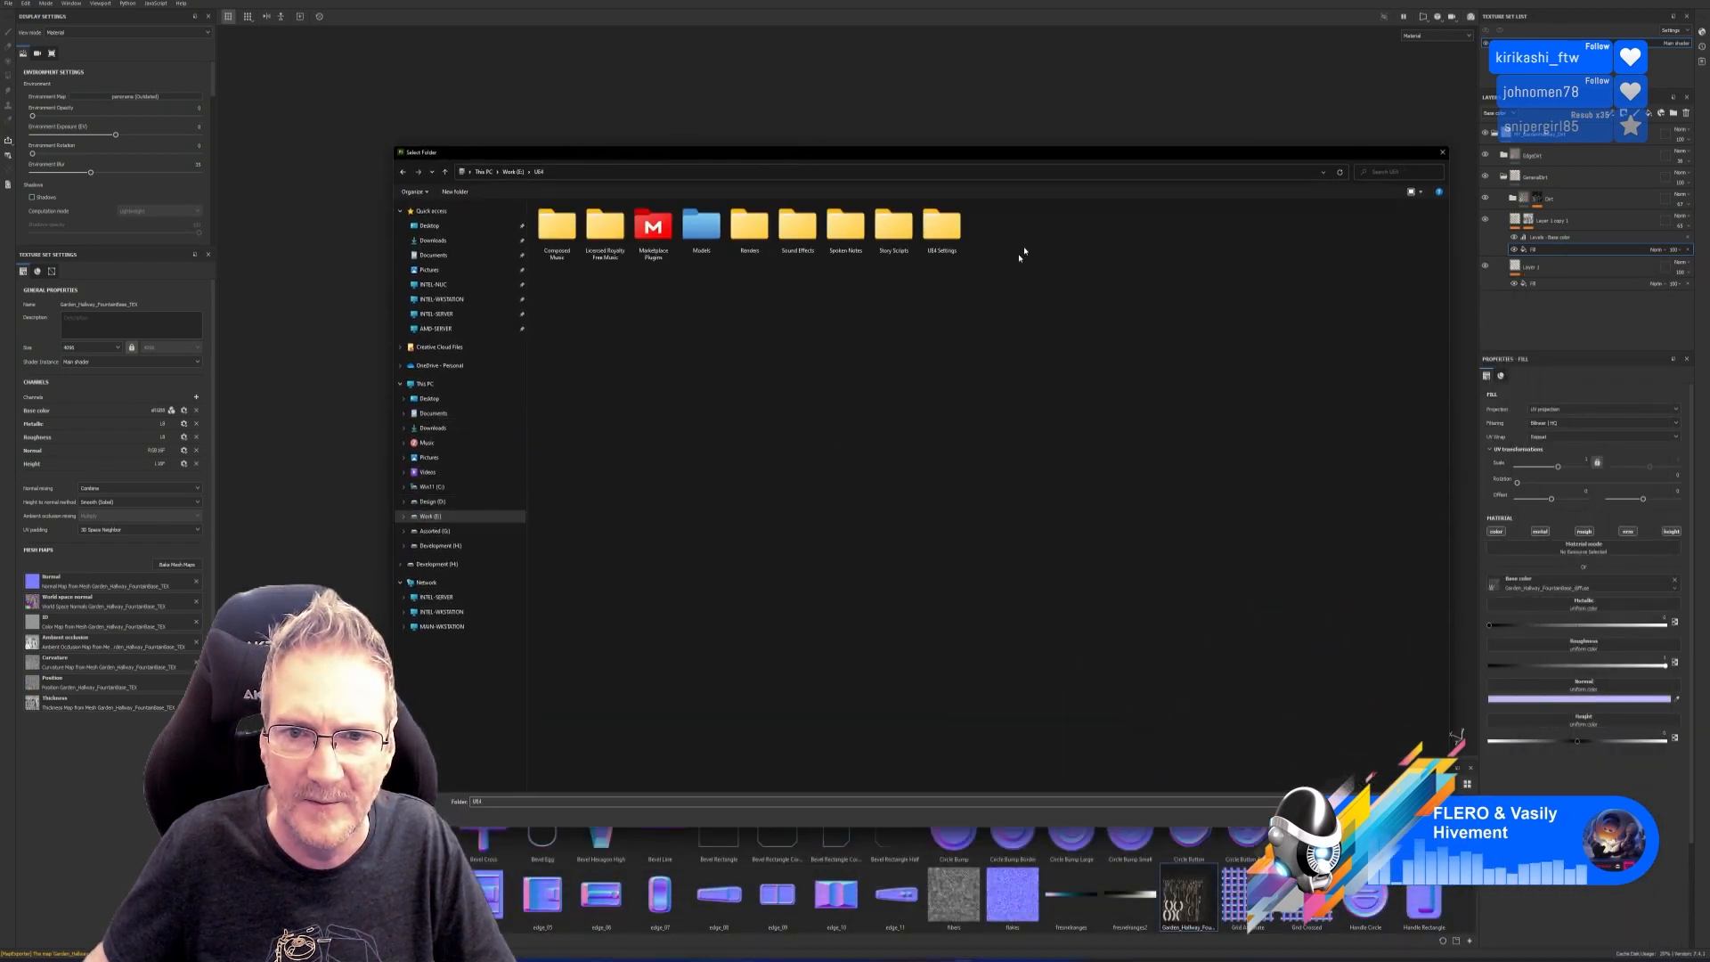
double_click(702, 232)
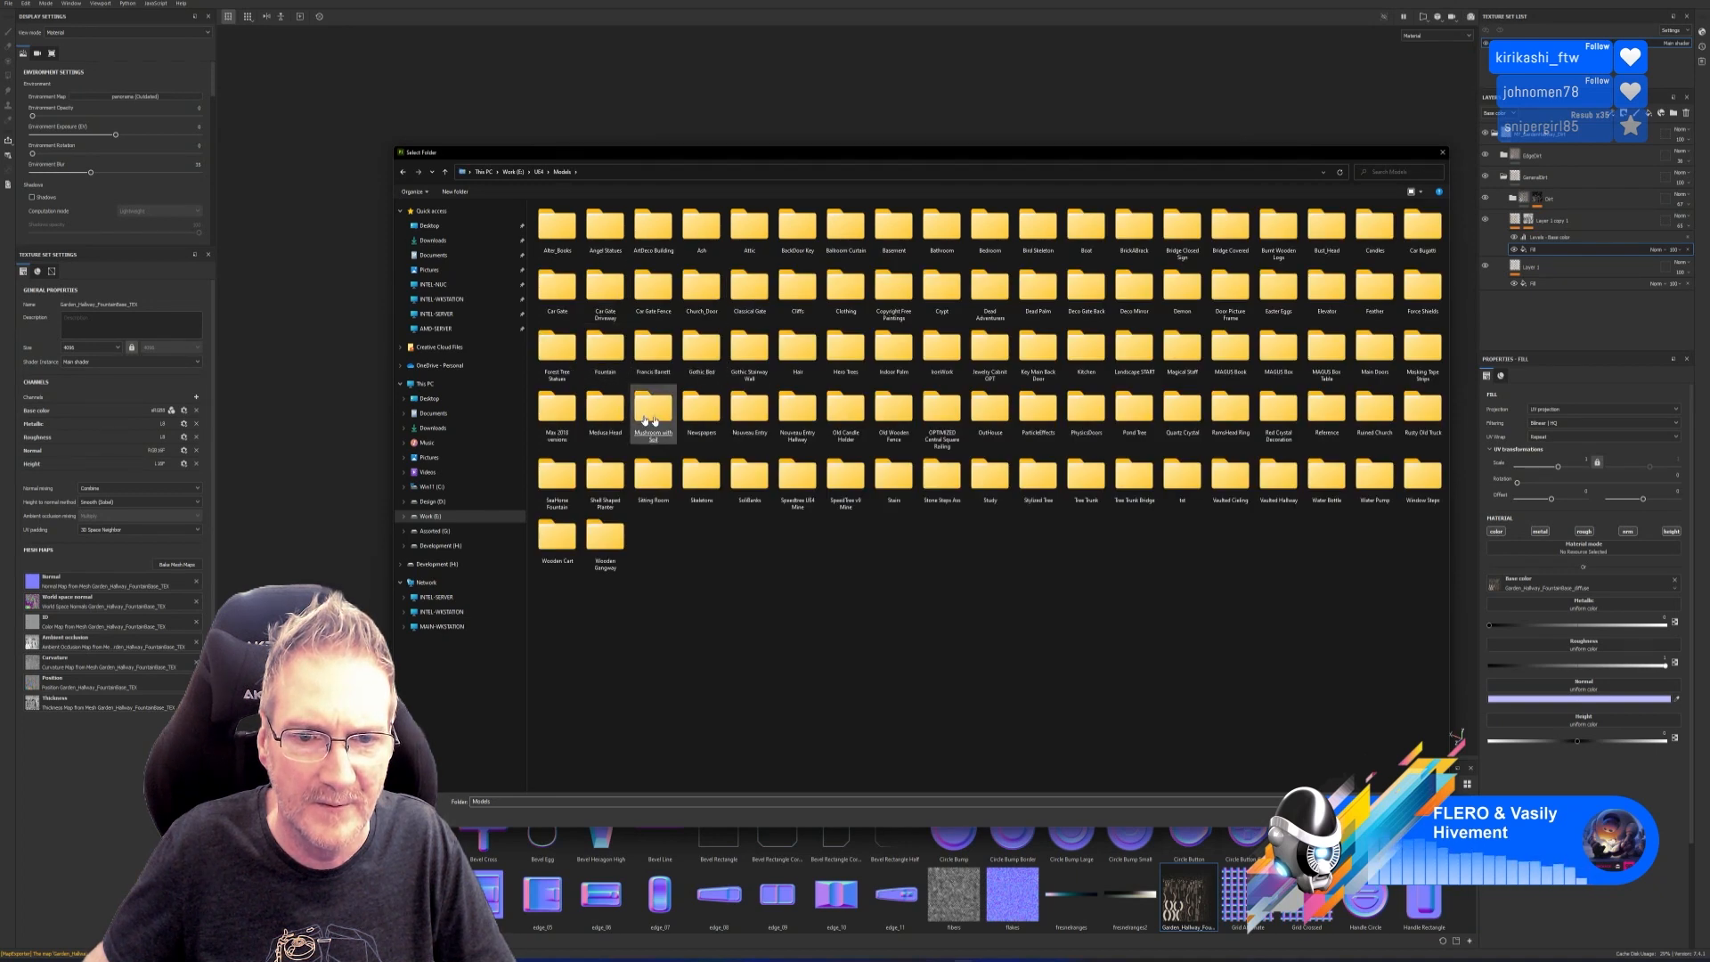
double_click(799, 411)
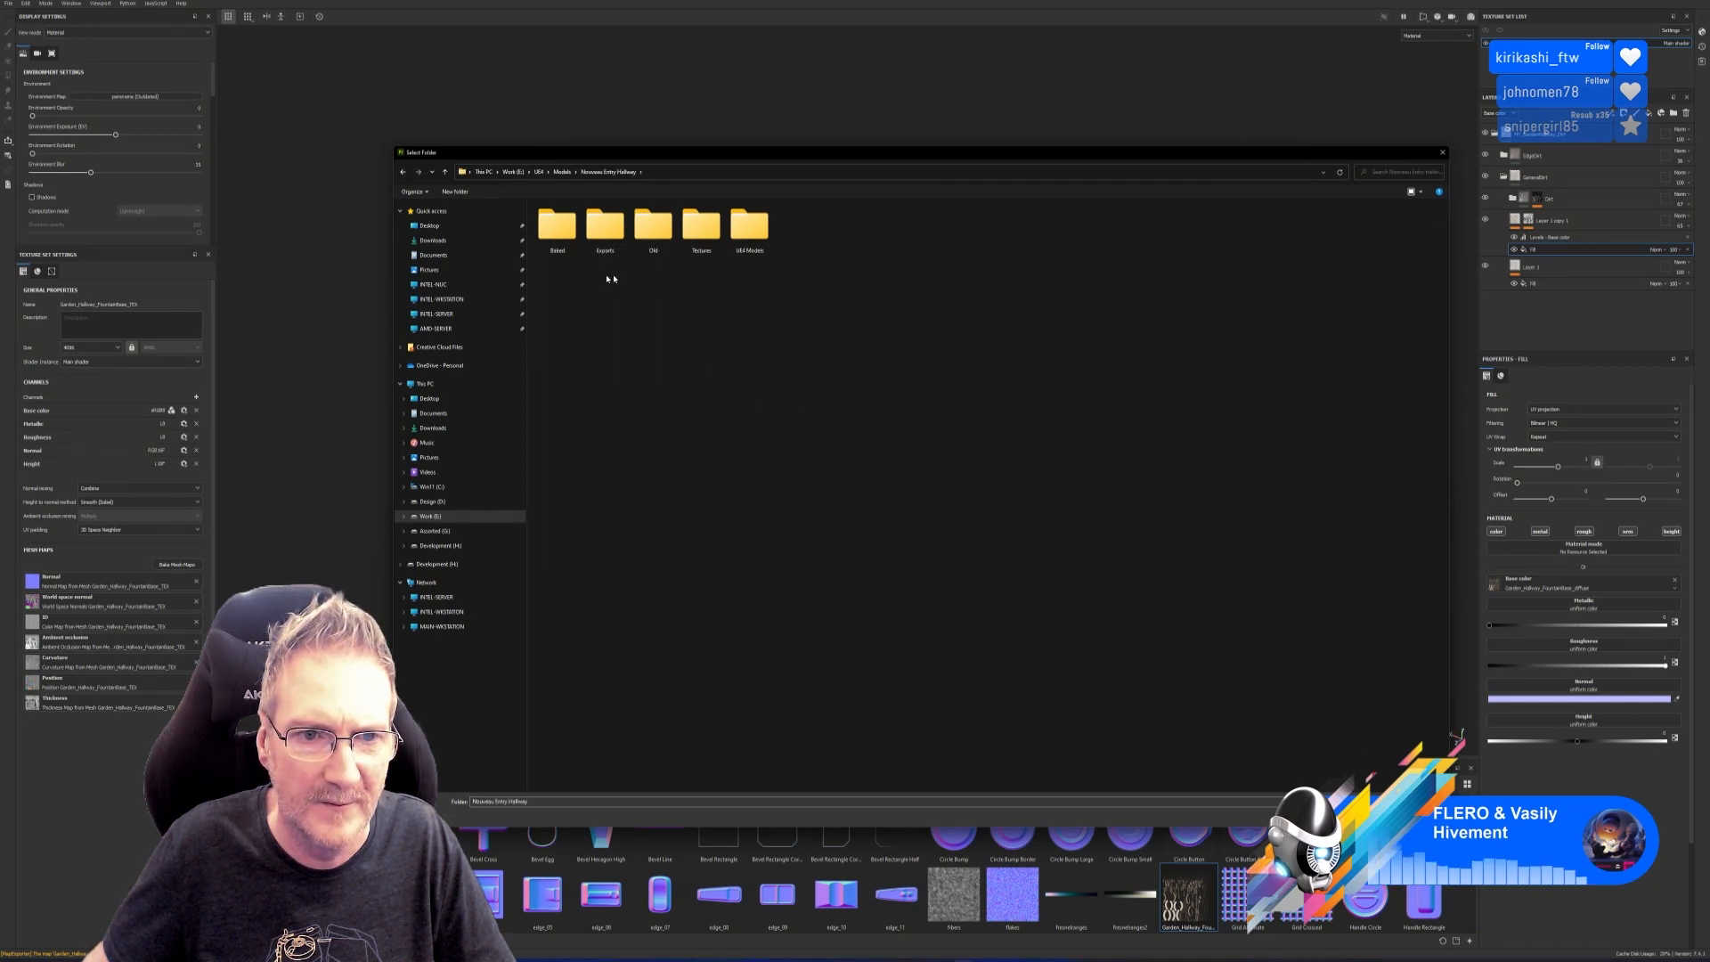
double_click(606, 239)
left_click(1344, 815)
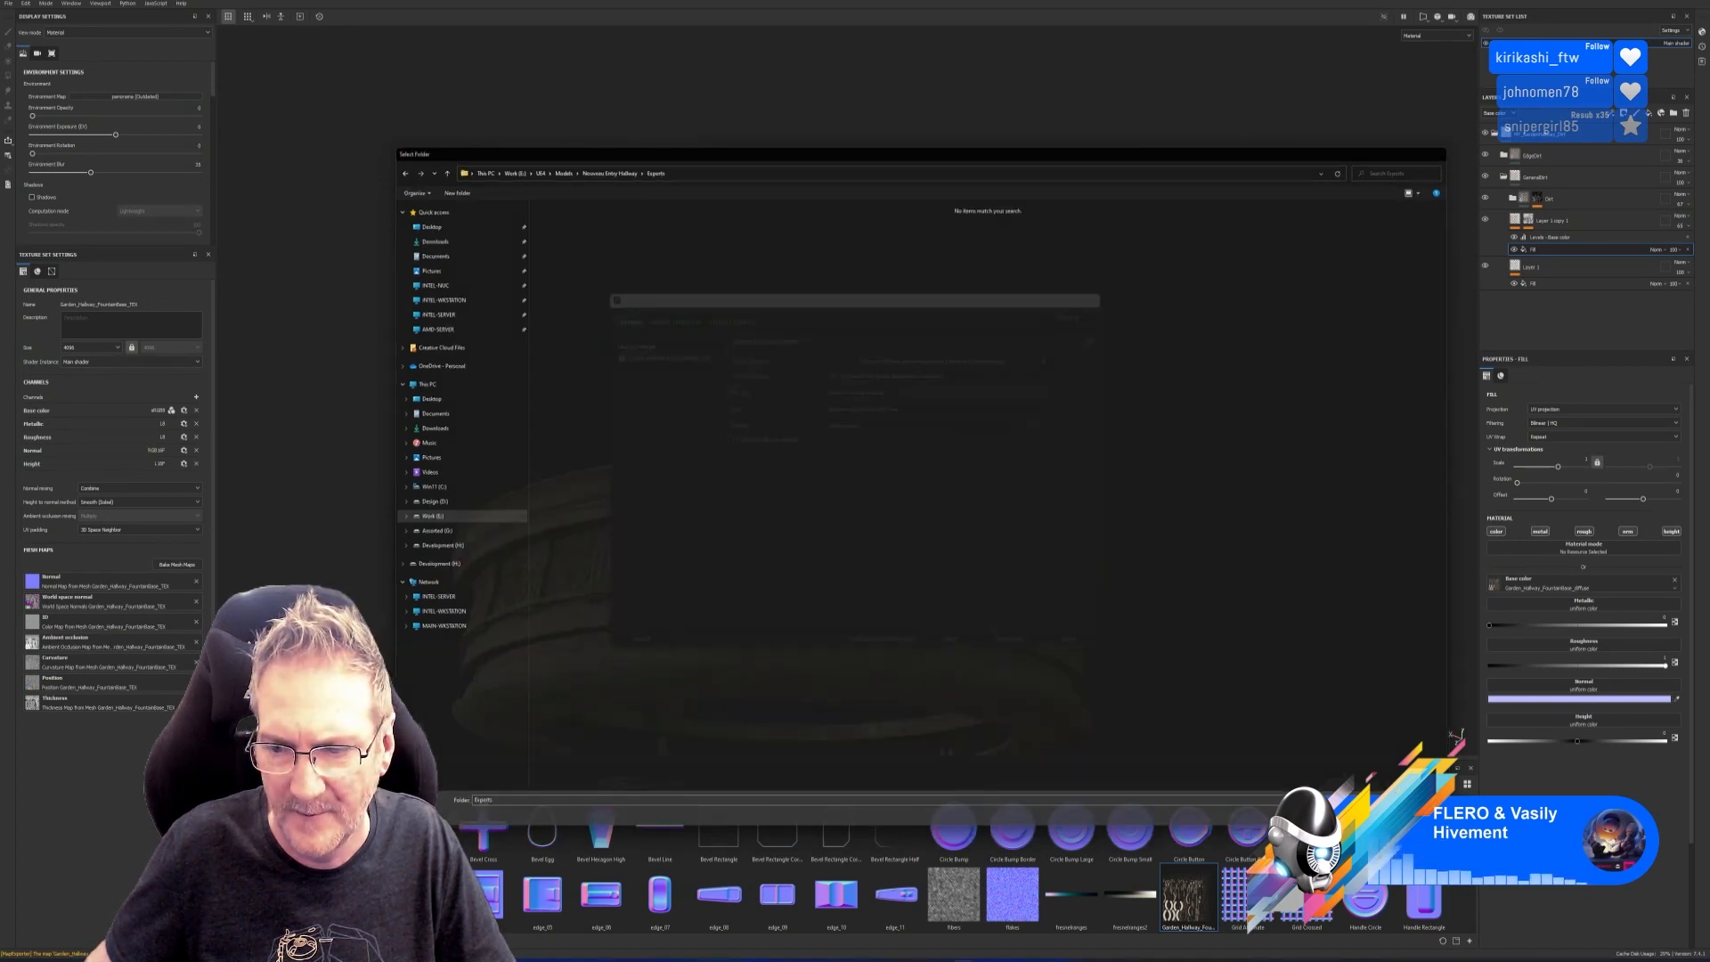
Export the fountain base textures to the chosen folder and save the project.
left_click(1080, 639)
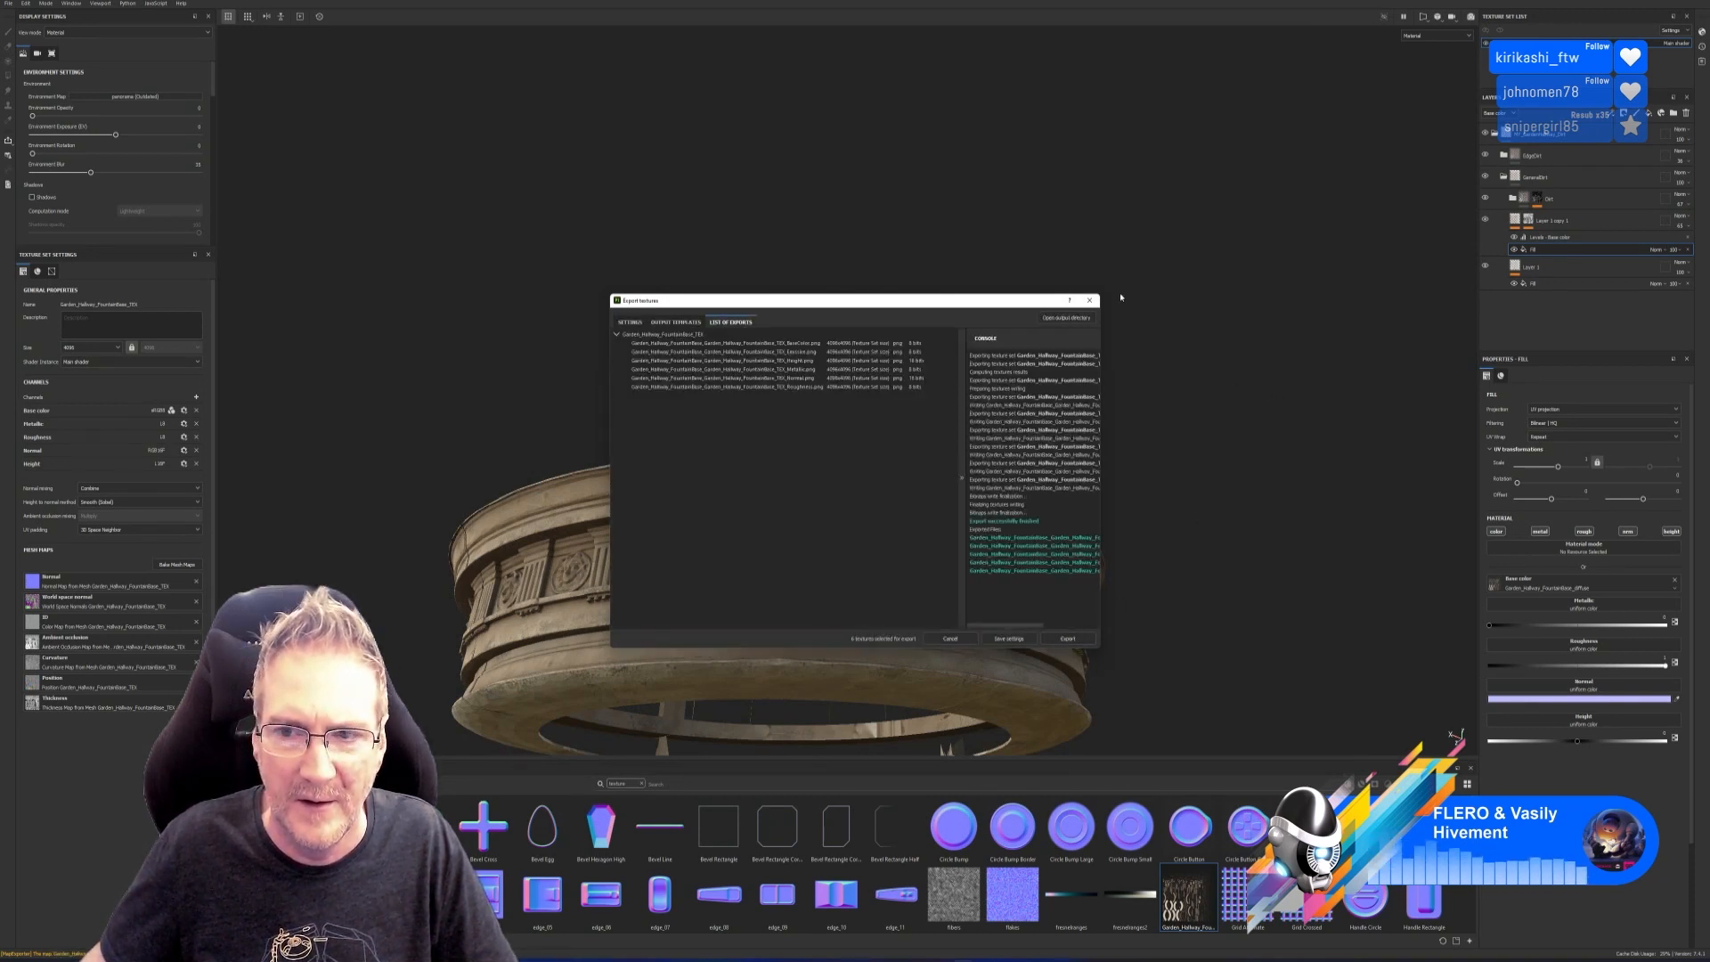
left_click(1090, 301)
left_click(9, 5)
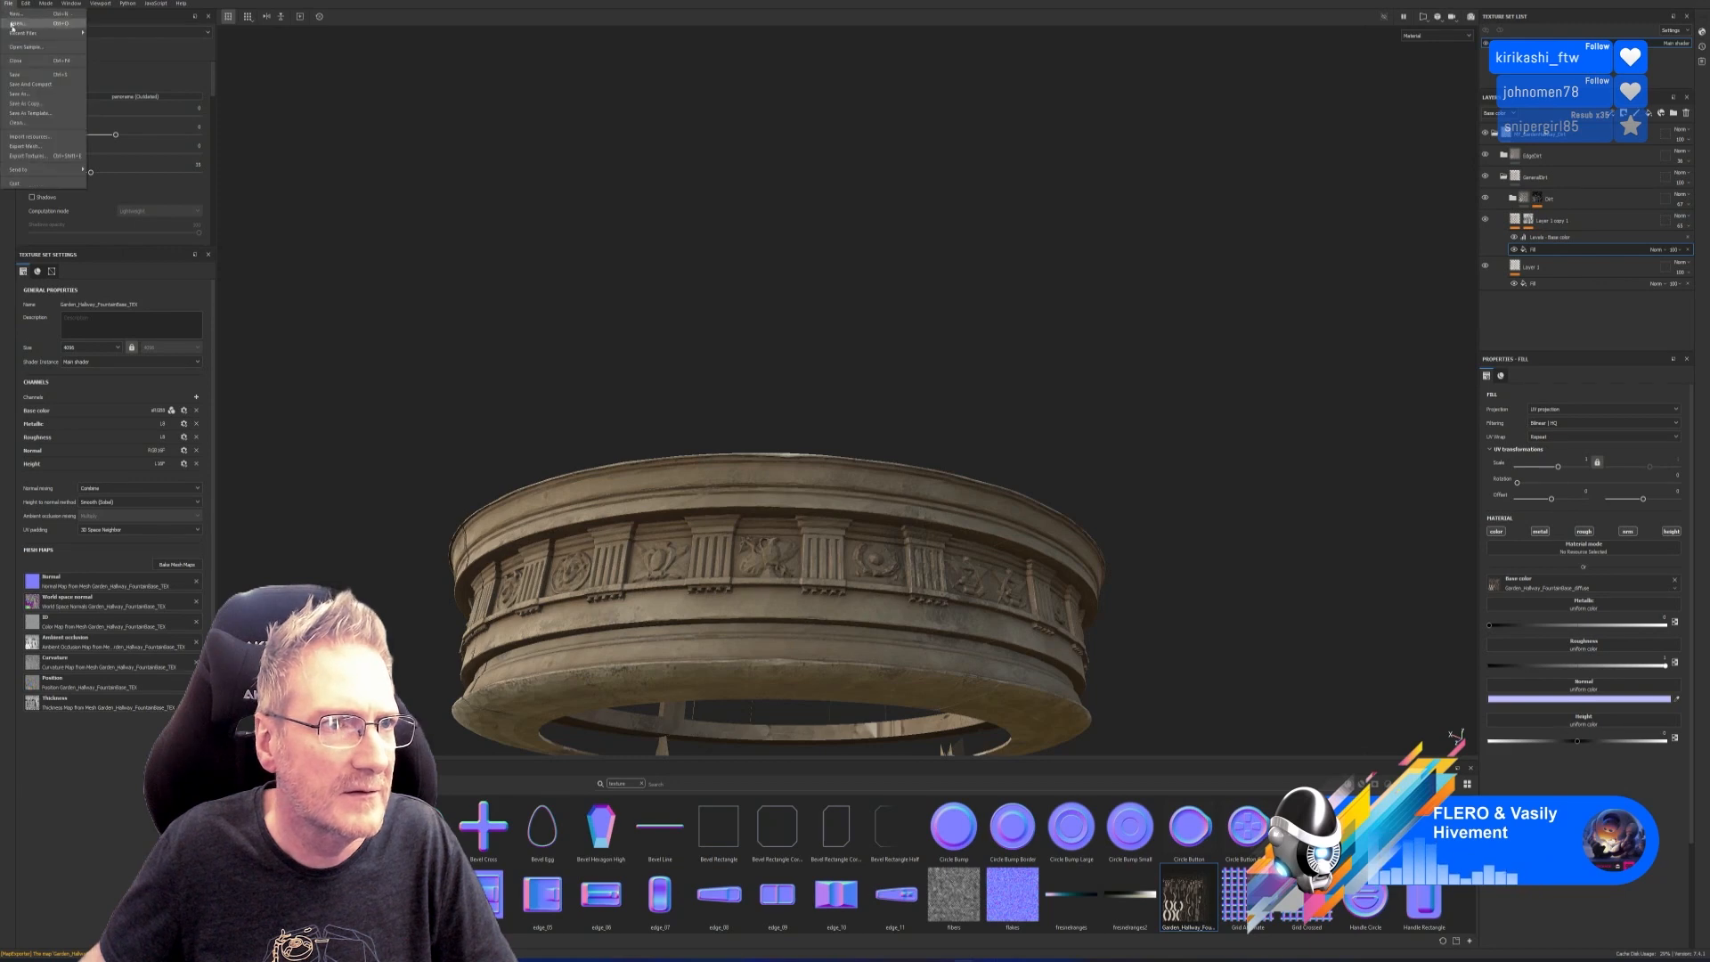
left_click(20, 74)
Switch to 3ds Max and load the exported fountain base base color texture into the Map #41 bitmap in the material editor.
left_click(1675, 9)
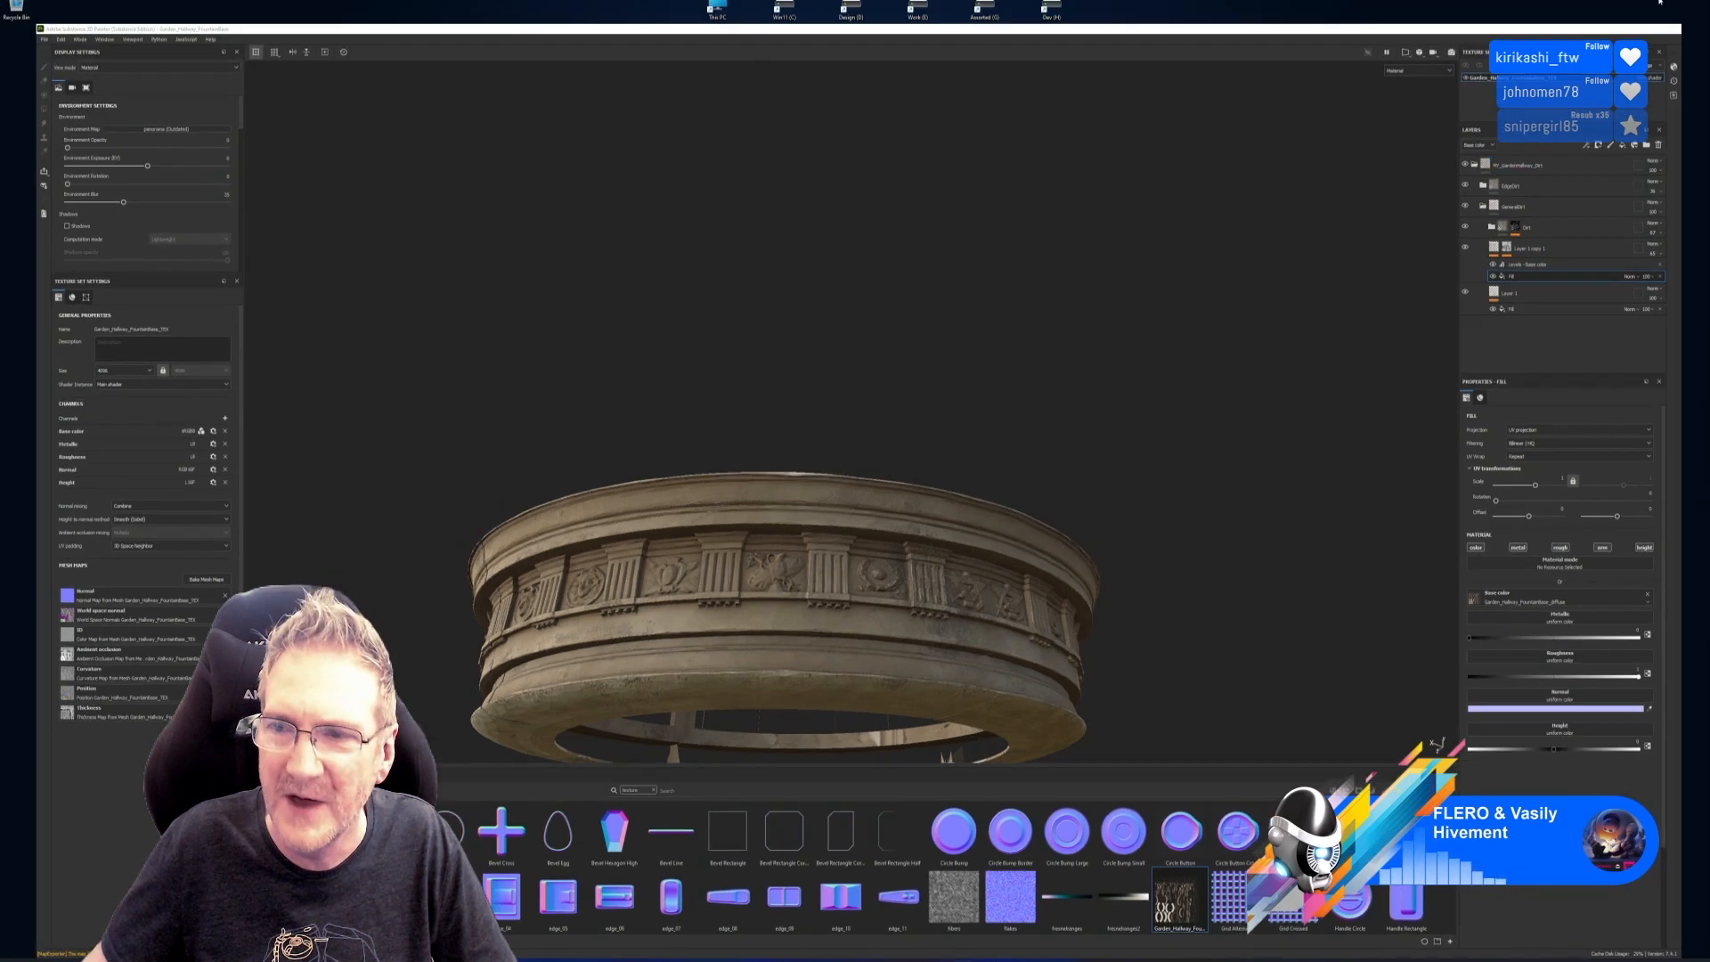
left_click(855, 960)
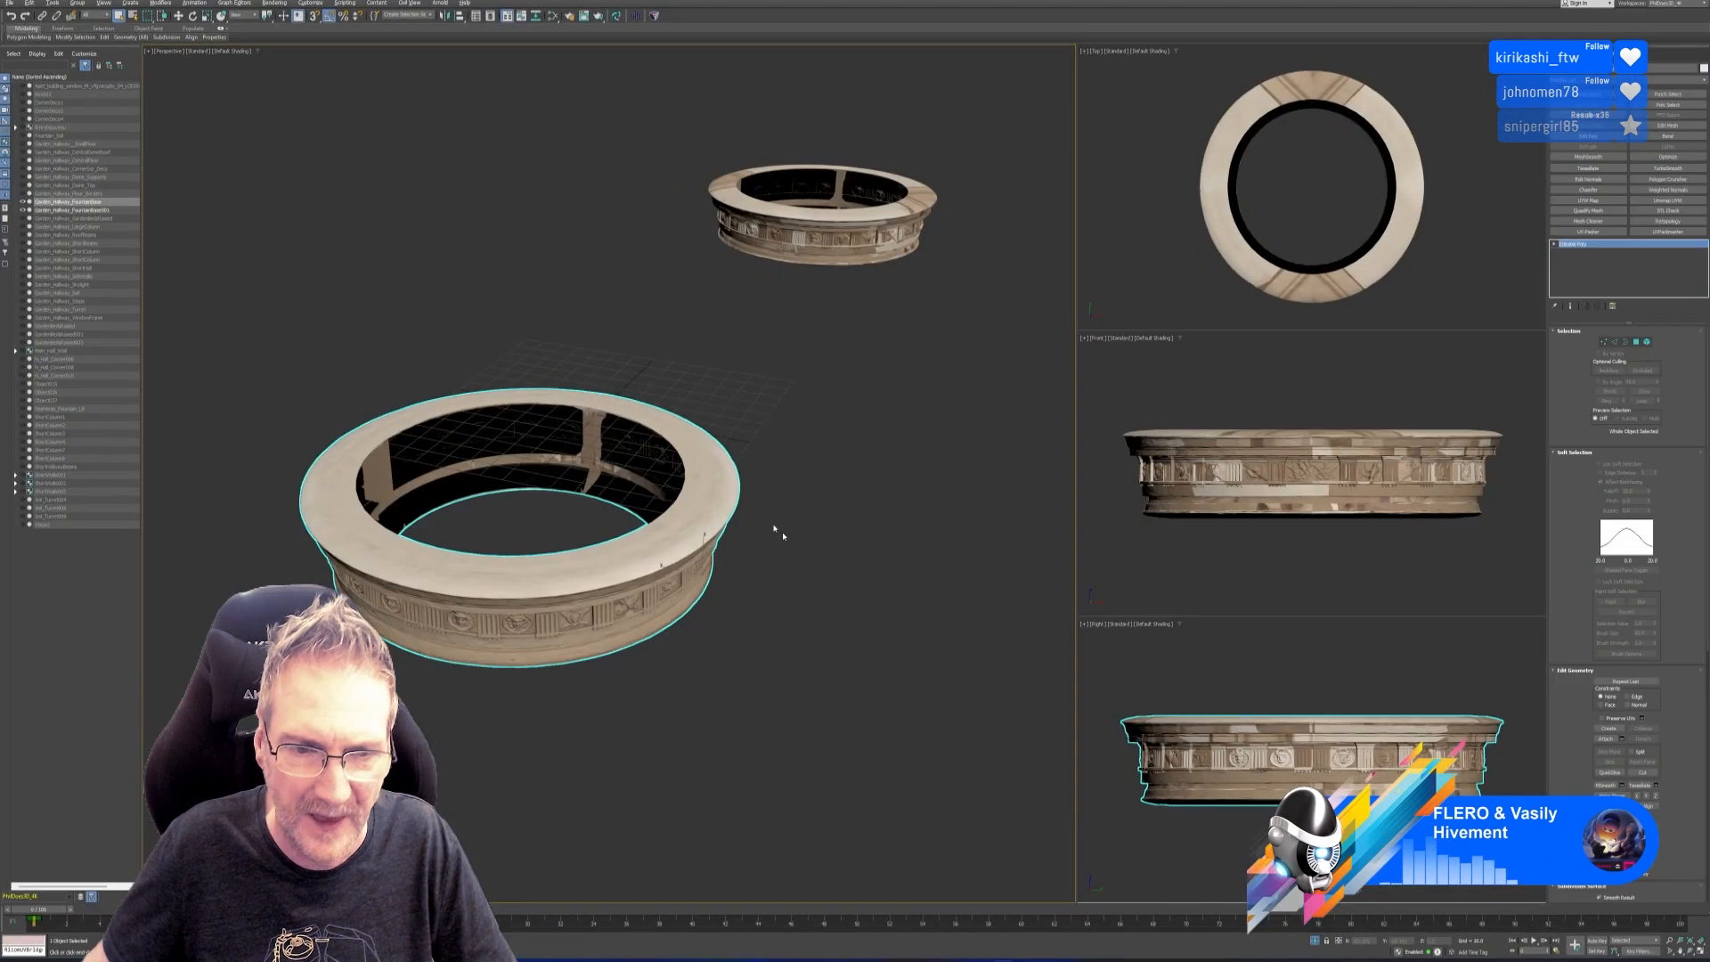
left_click(552, 17)
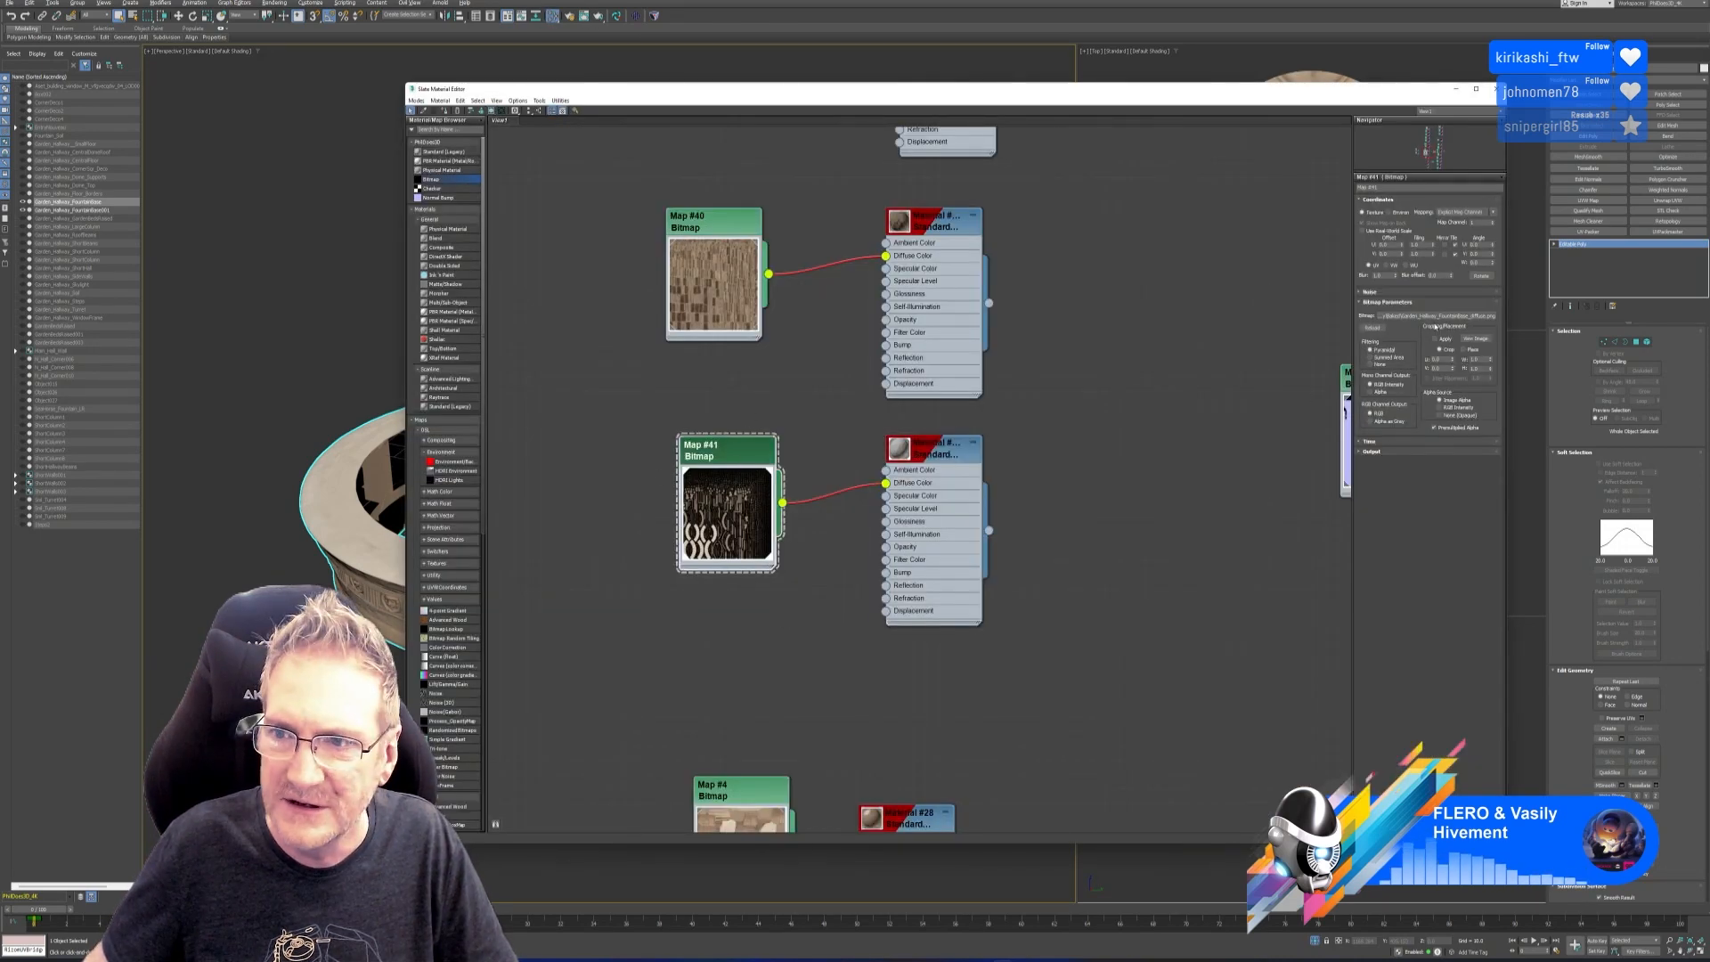
left_click(1435, 316)
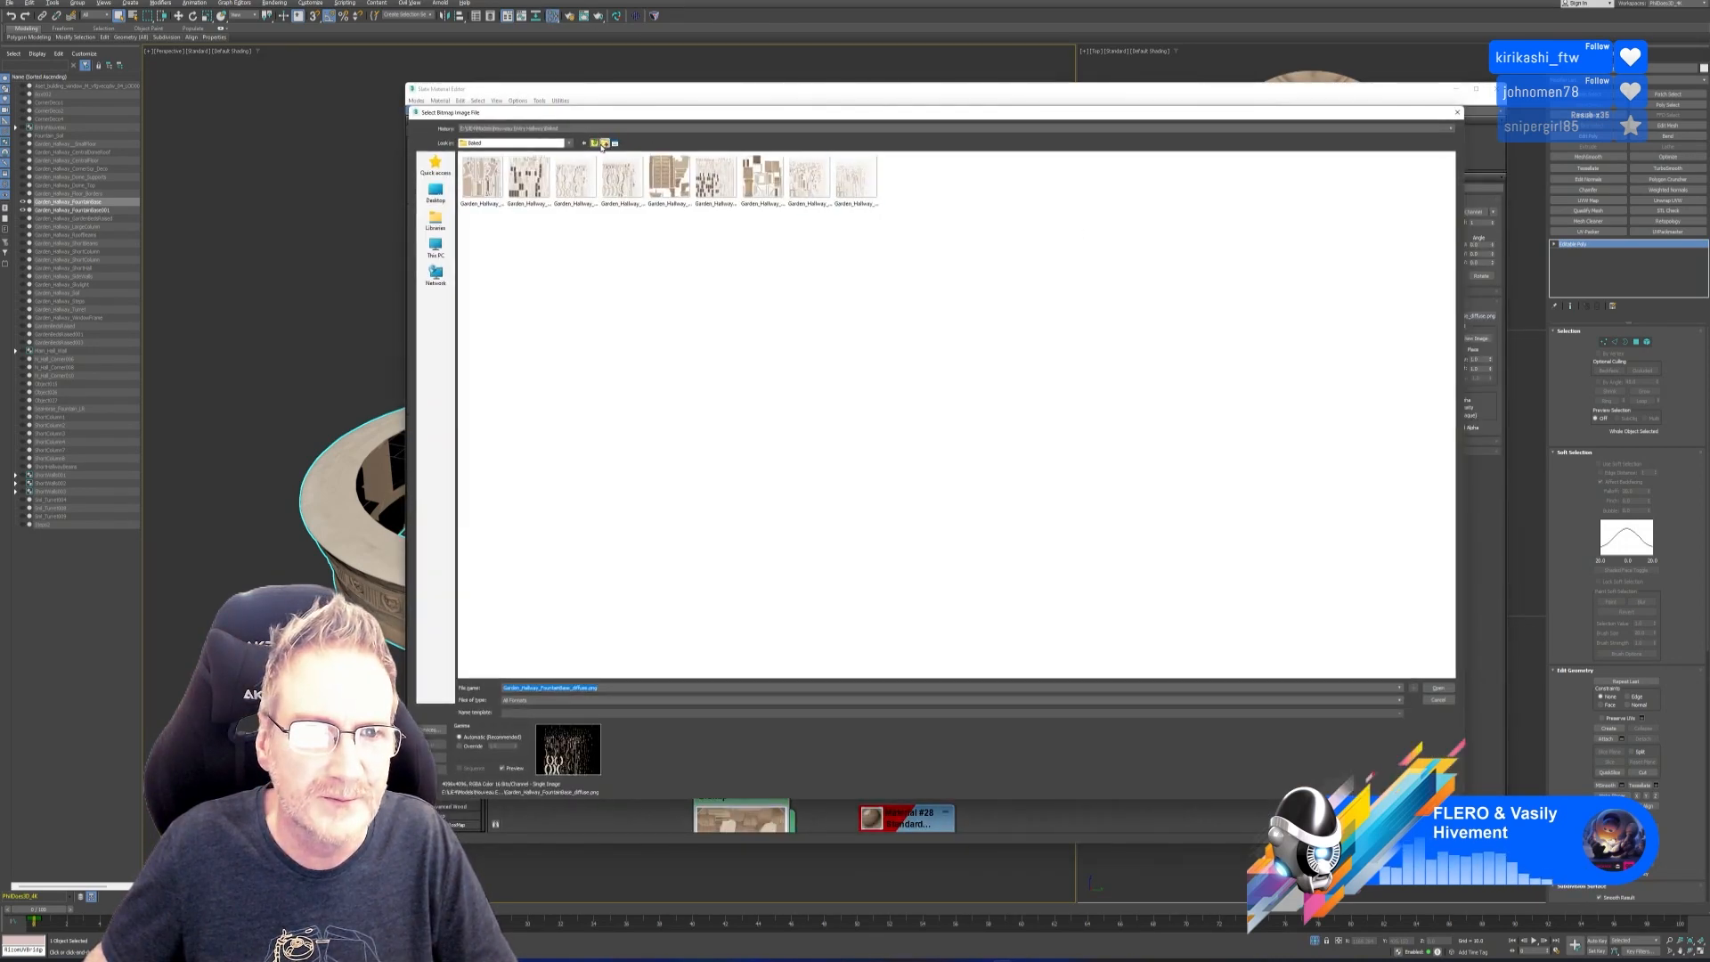
left_click(594, 142)
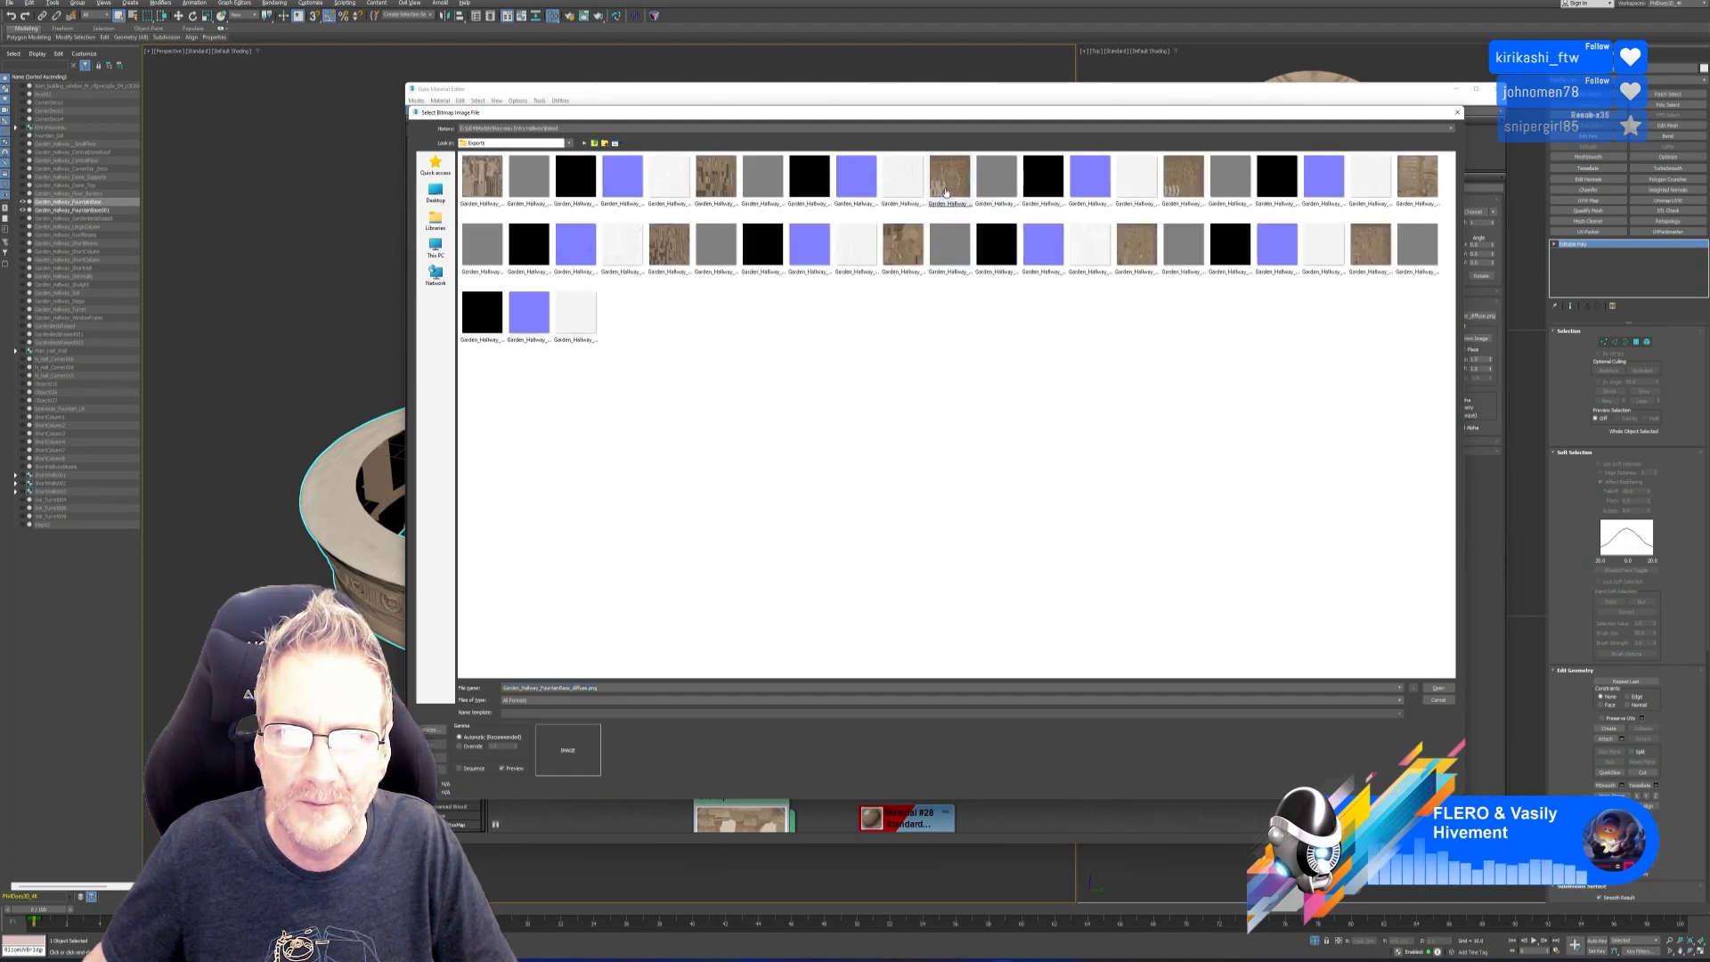
left_click(951, 183)
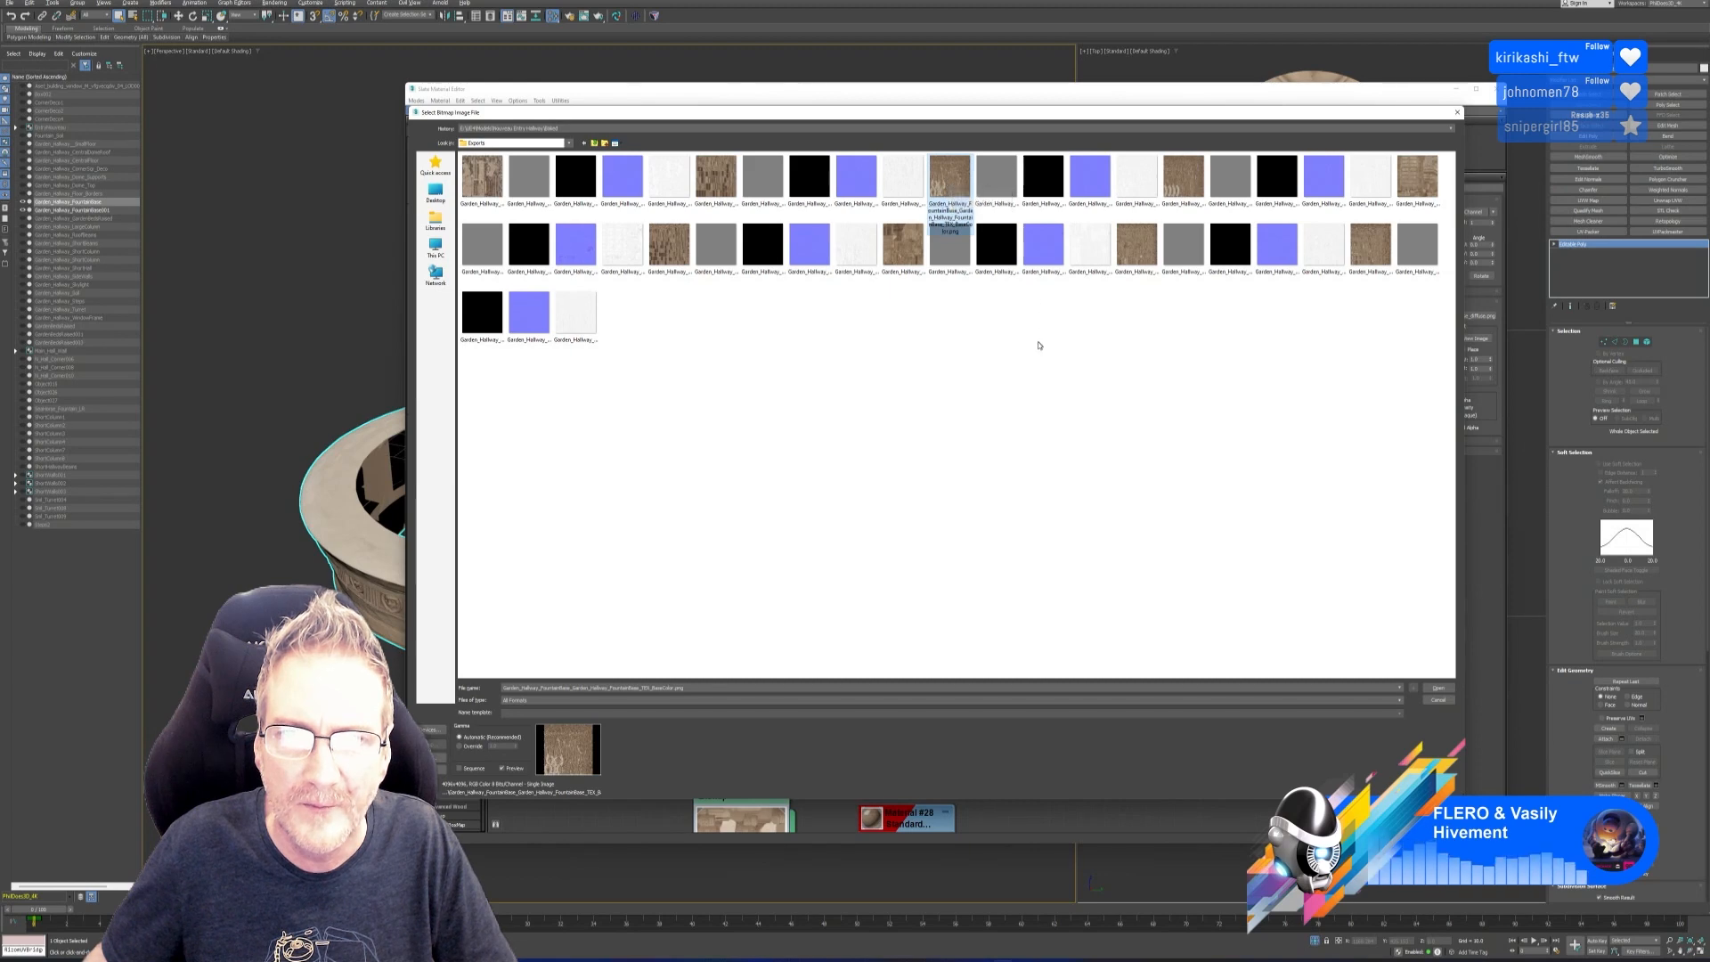
double_click(951, 187)
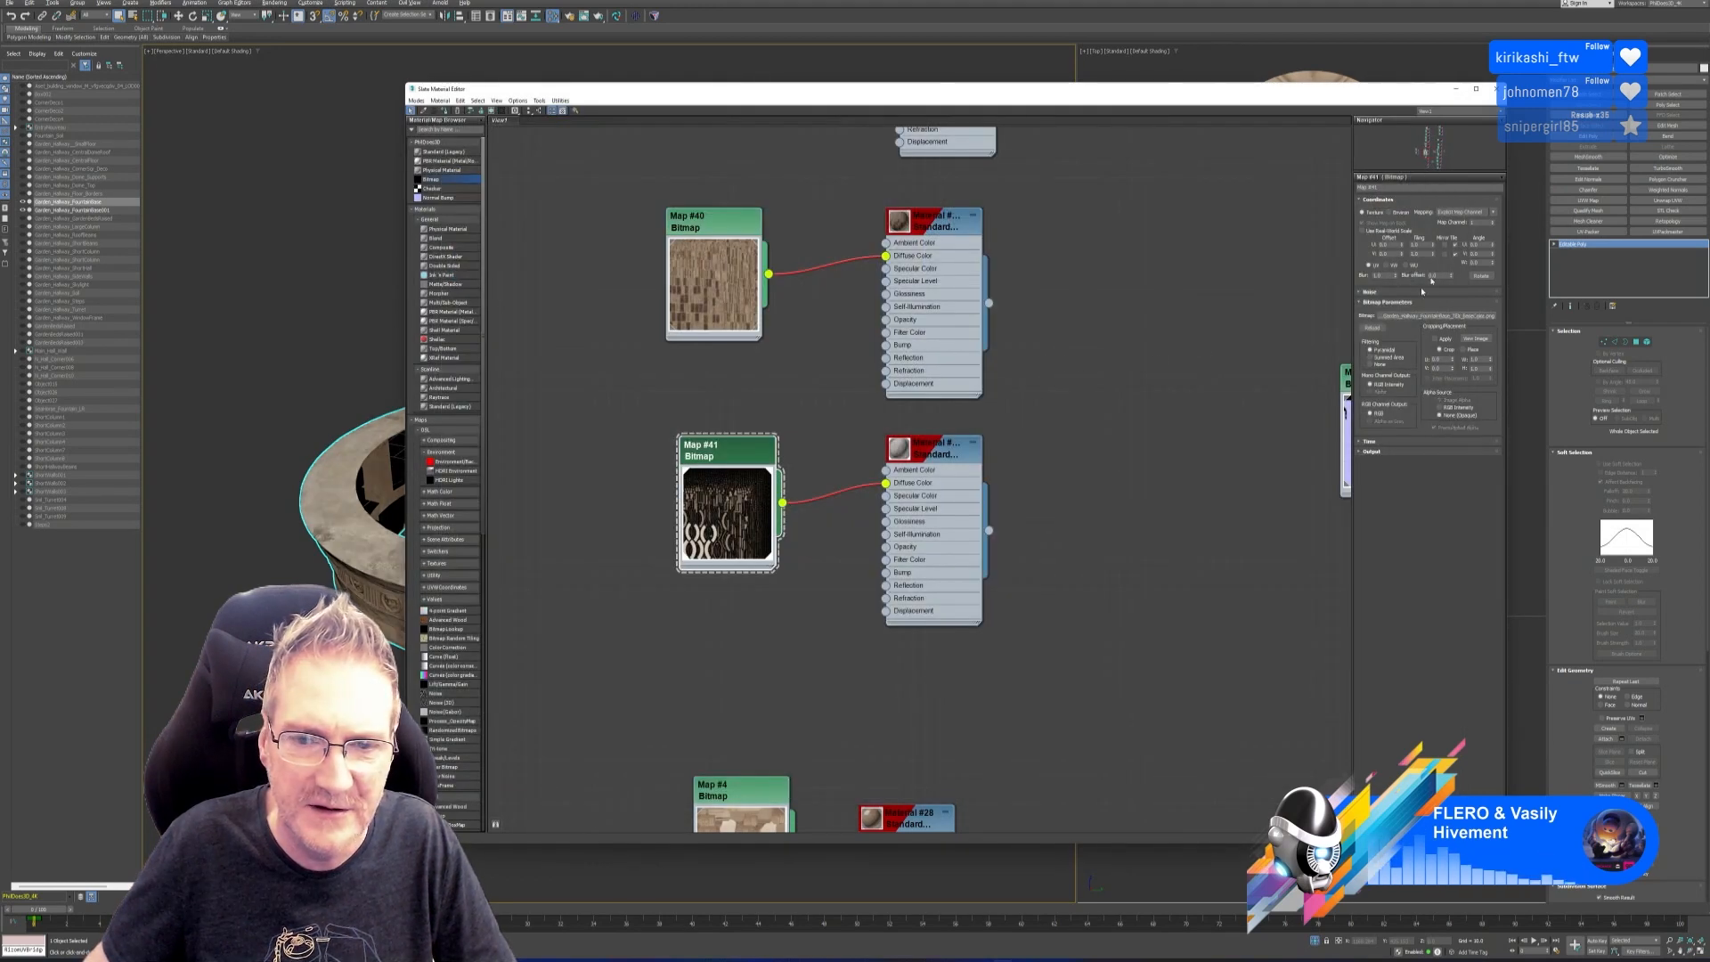
middle_click_drag(1094, 423, 877, 699)
scroll(958, 603, "down", 3)
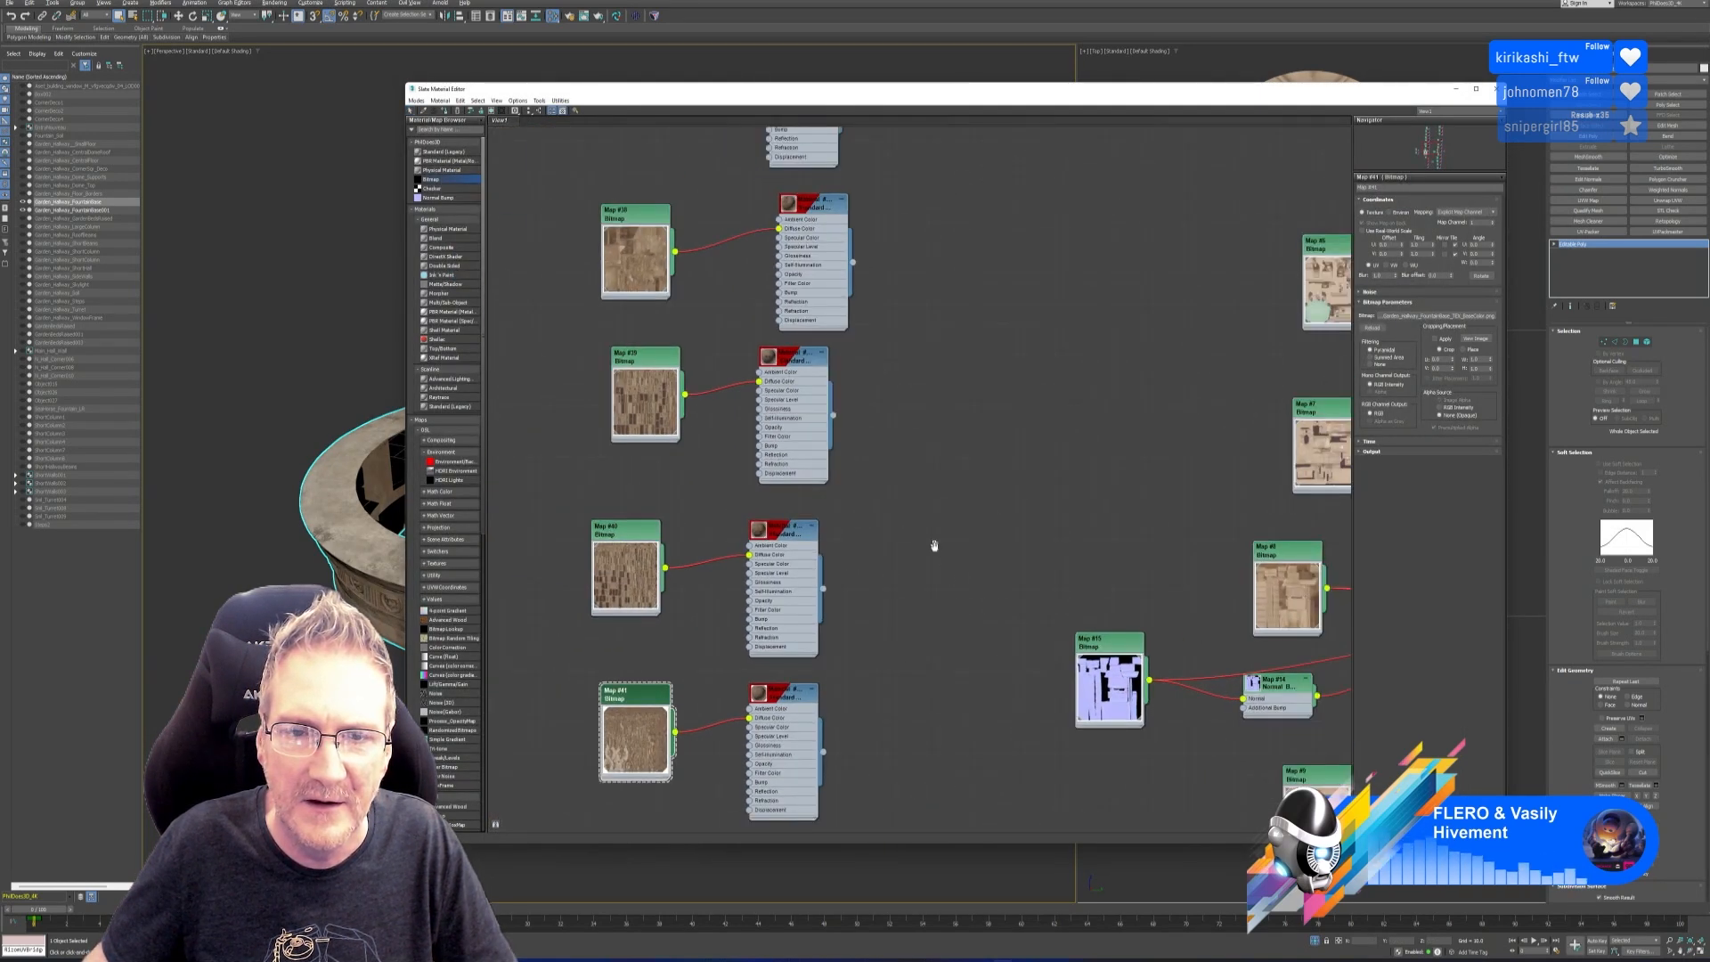
middle_click_drag(935, 534, 1069, 777)
mouse_move(1048, 437)
middle_mouse_down()
mouse_move(973, 673)
mouse_move(950, 622)
mouse_move(924, 716)
middle_mouse_up()
middle_click_drag(954, 467, 906, 470)
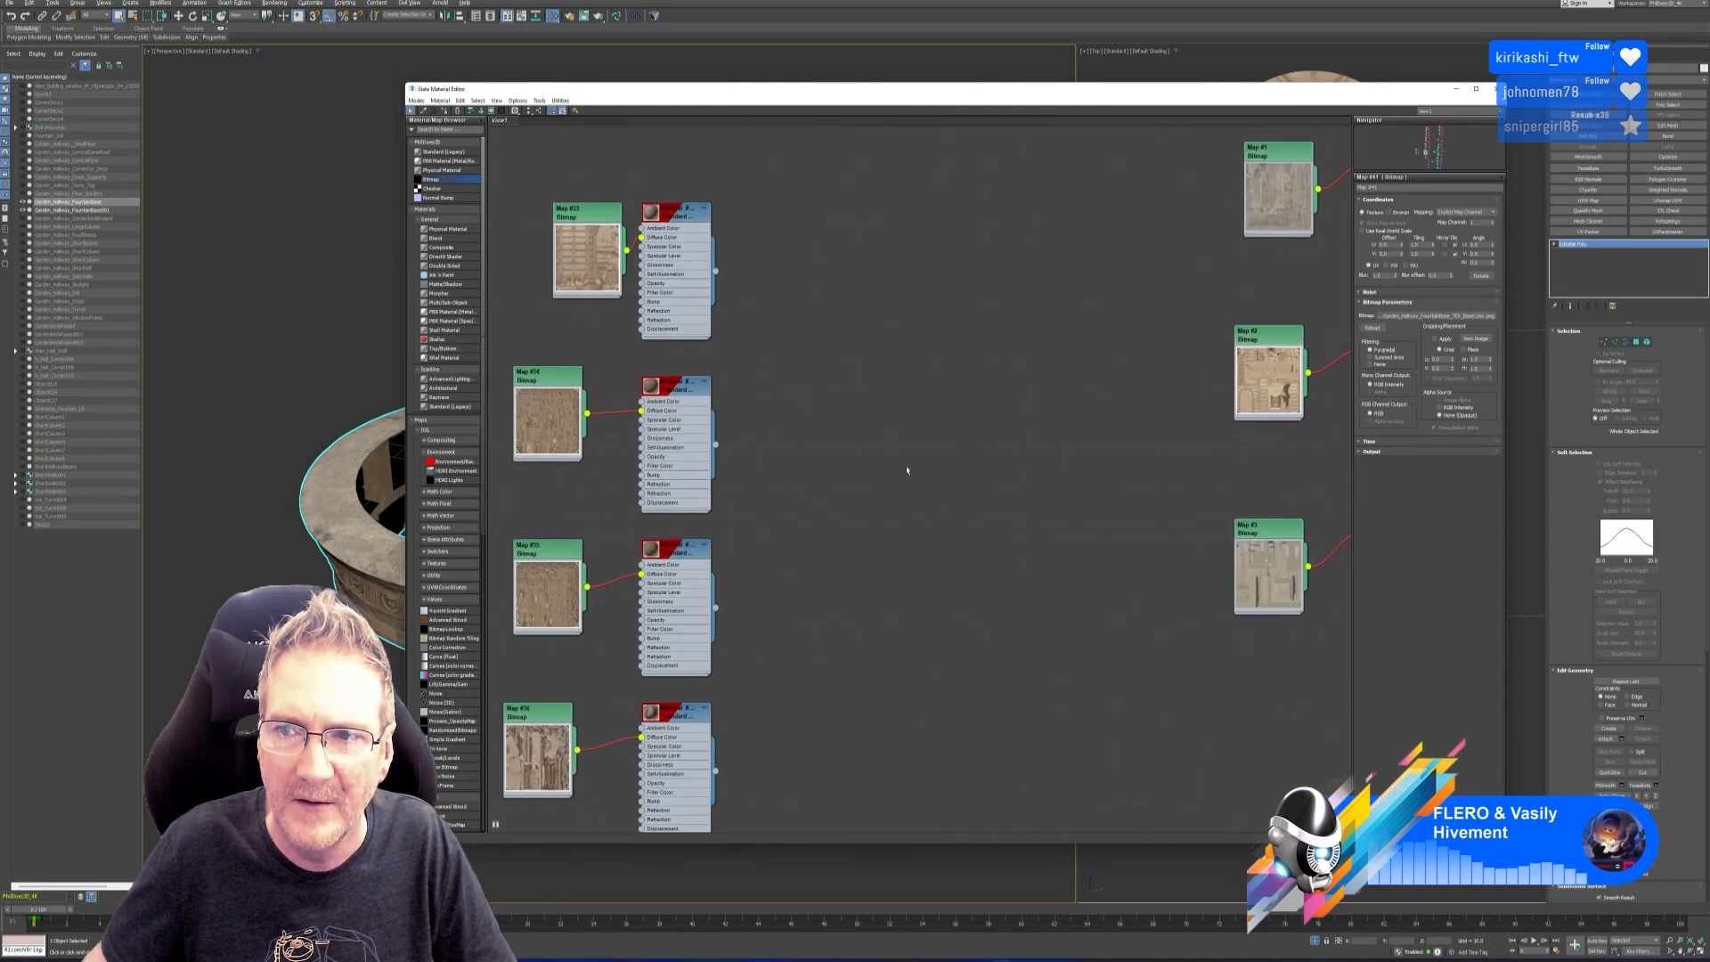
left_click(1496, 88)
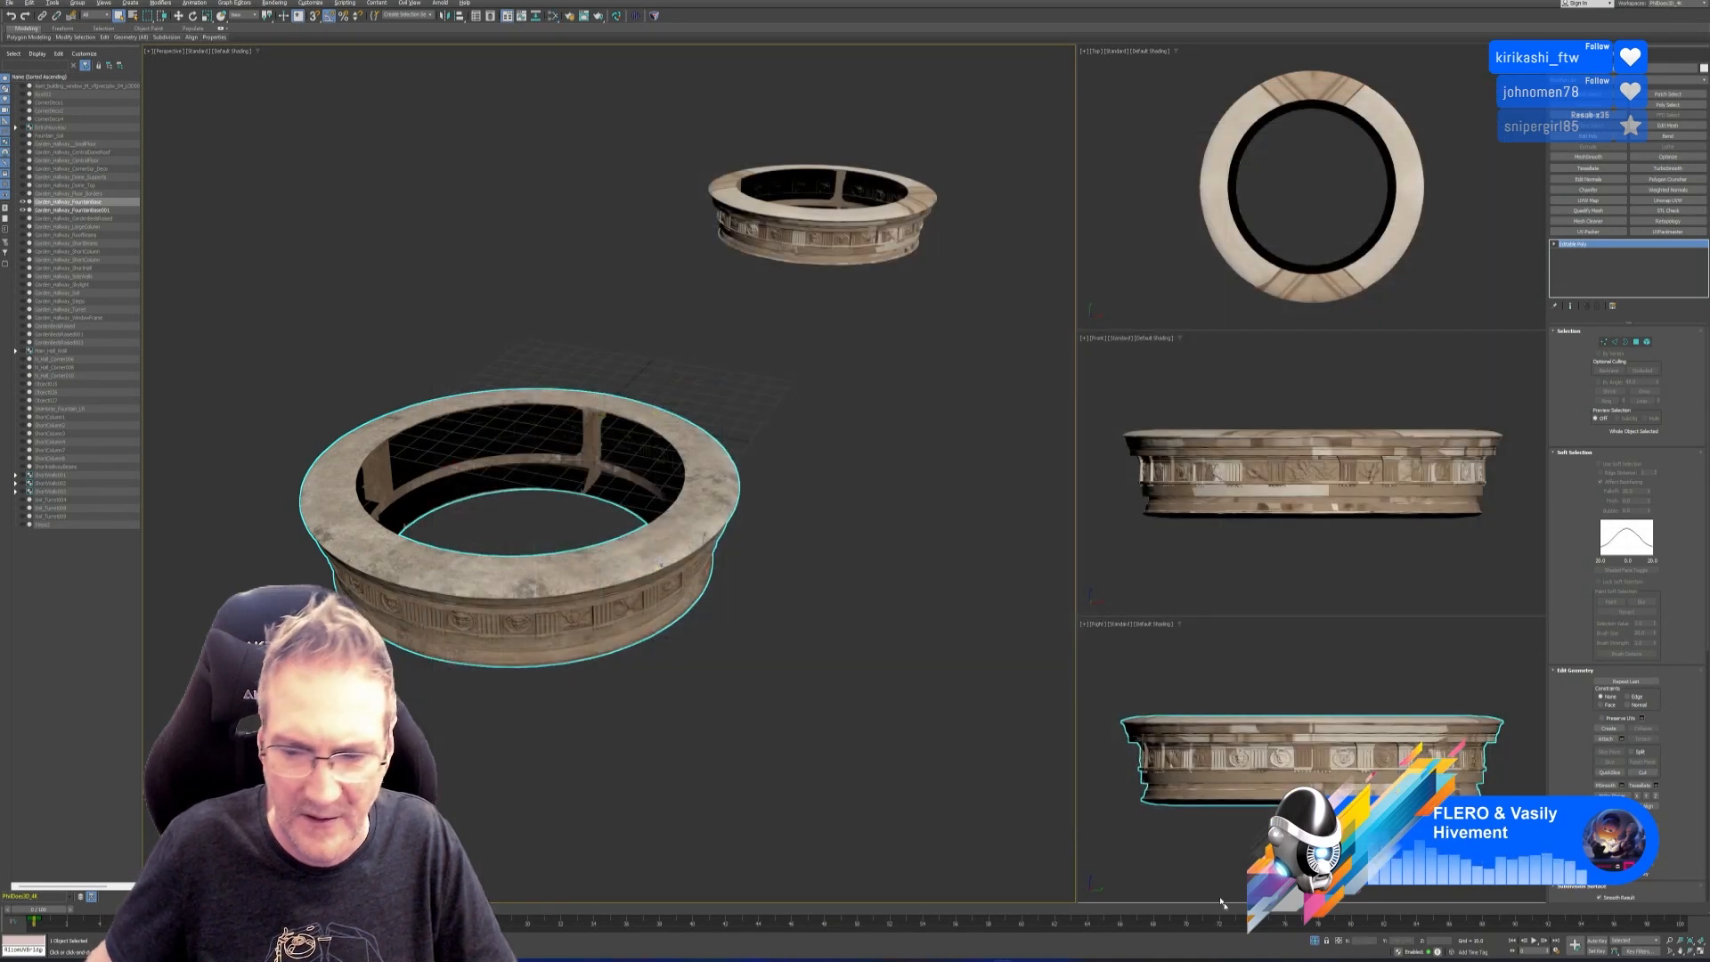
Delete the duplicate fountain base standing behind the textured one.
left_click(853, 223)
key("Delete")
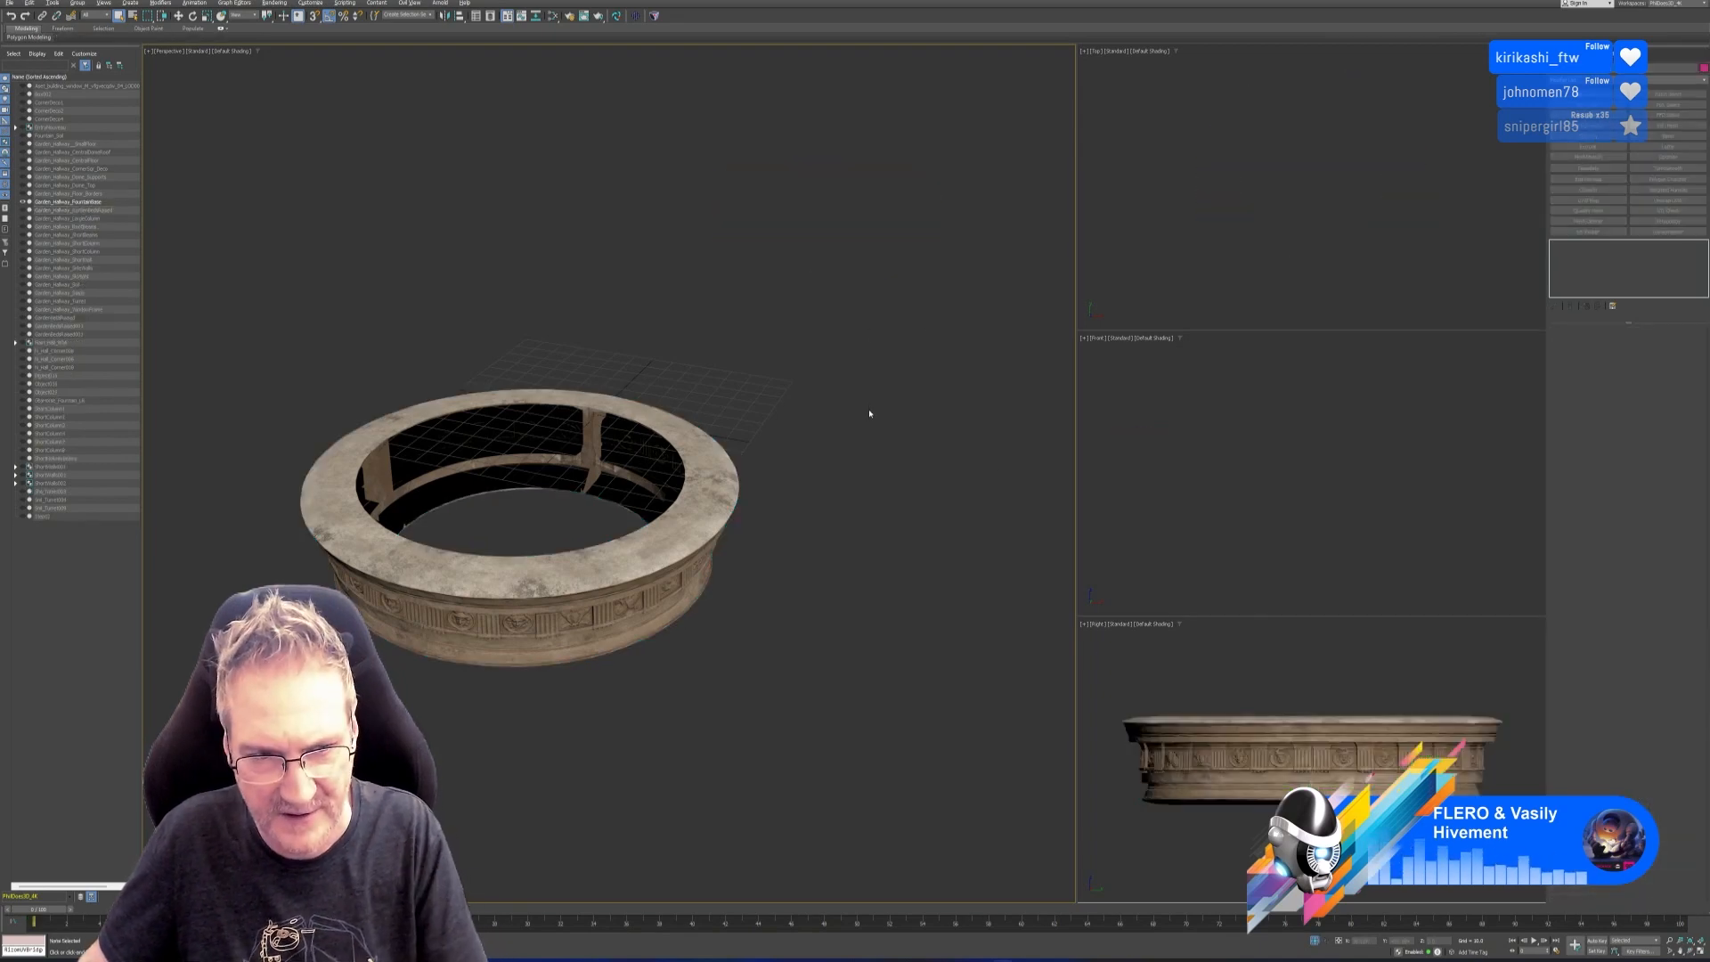
middle_click_drag(815, 670, 908, 671)
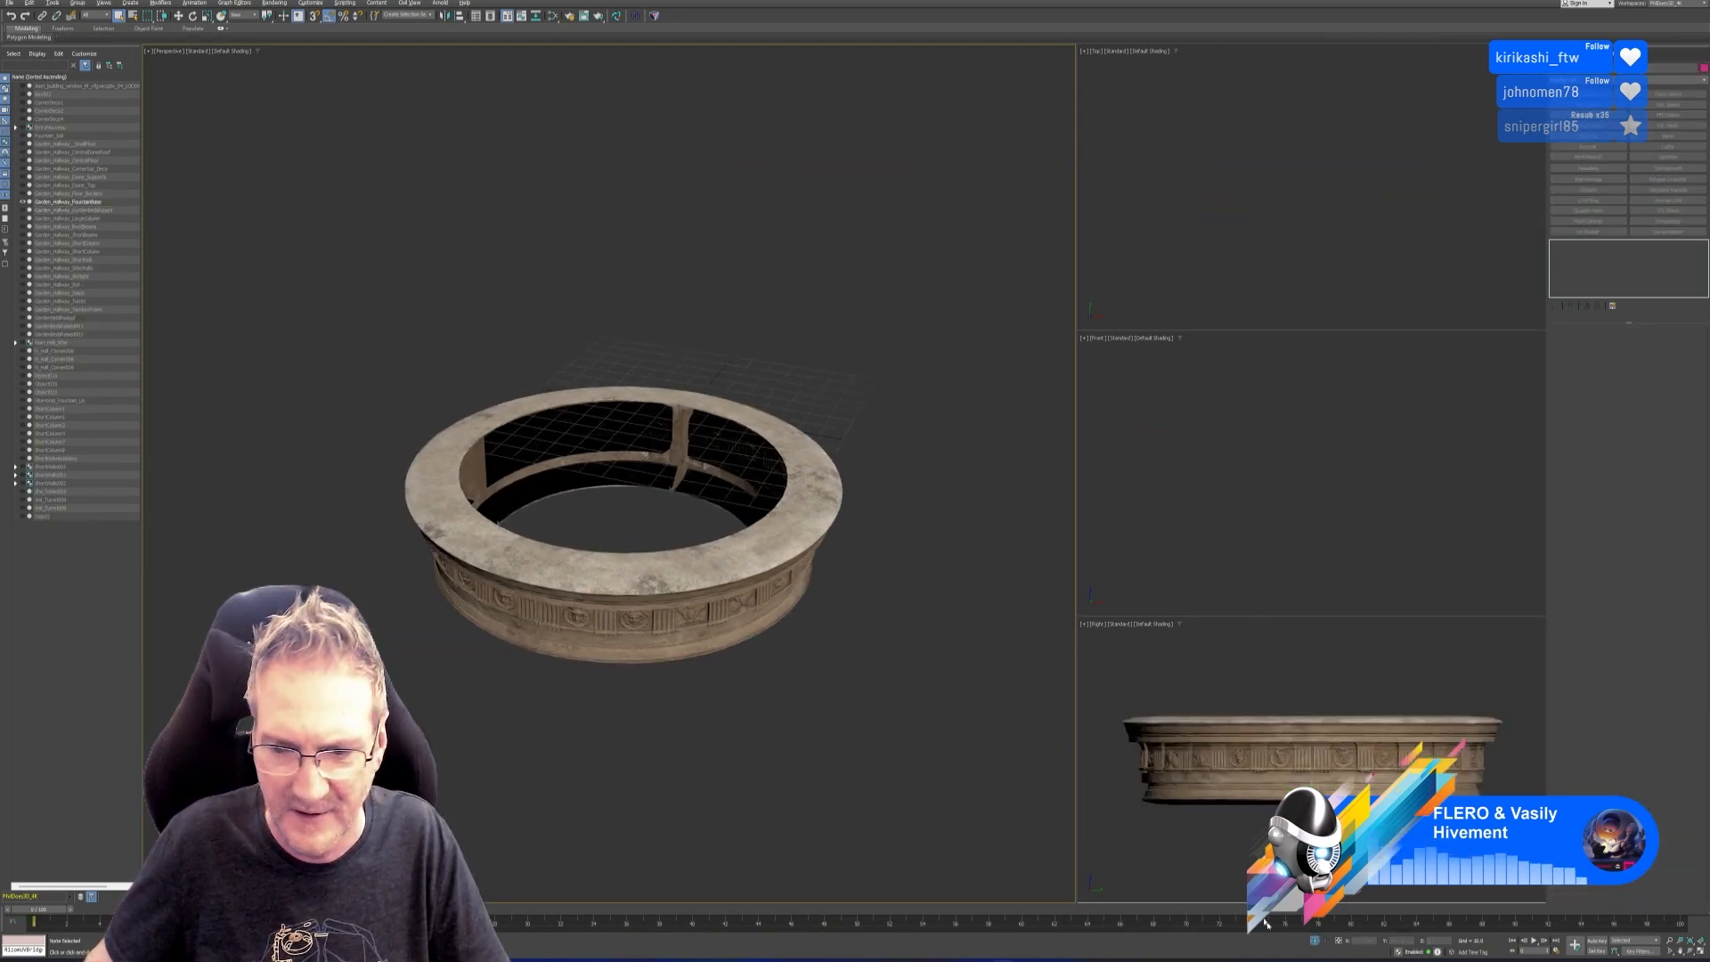
Exit isolation to bring back the full hallway scene around the fountain and save the scene.
left_click(1313, 941)
mouse_move(805, 696)
middle_mouse_down()
mouse_move(789, 692)
mouse_move(817, 687)
middle_mouse_up()
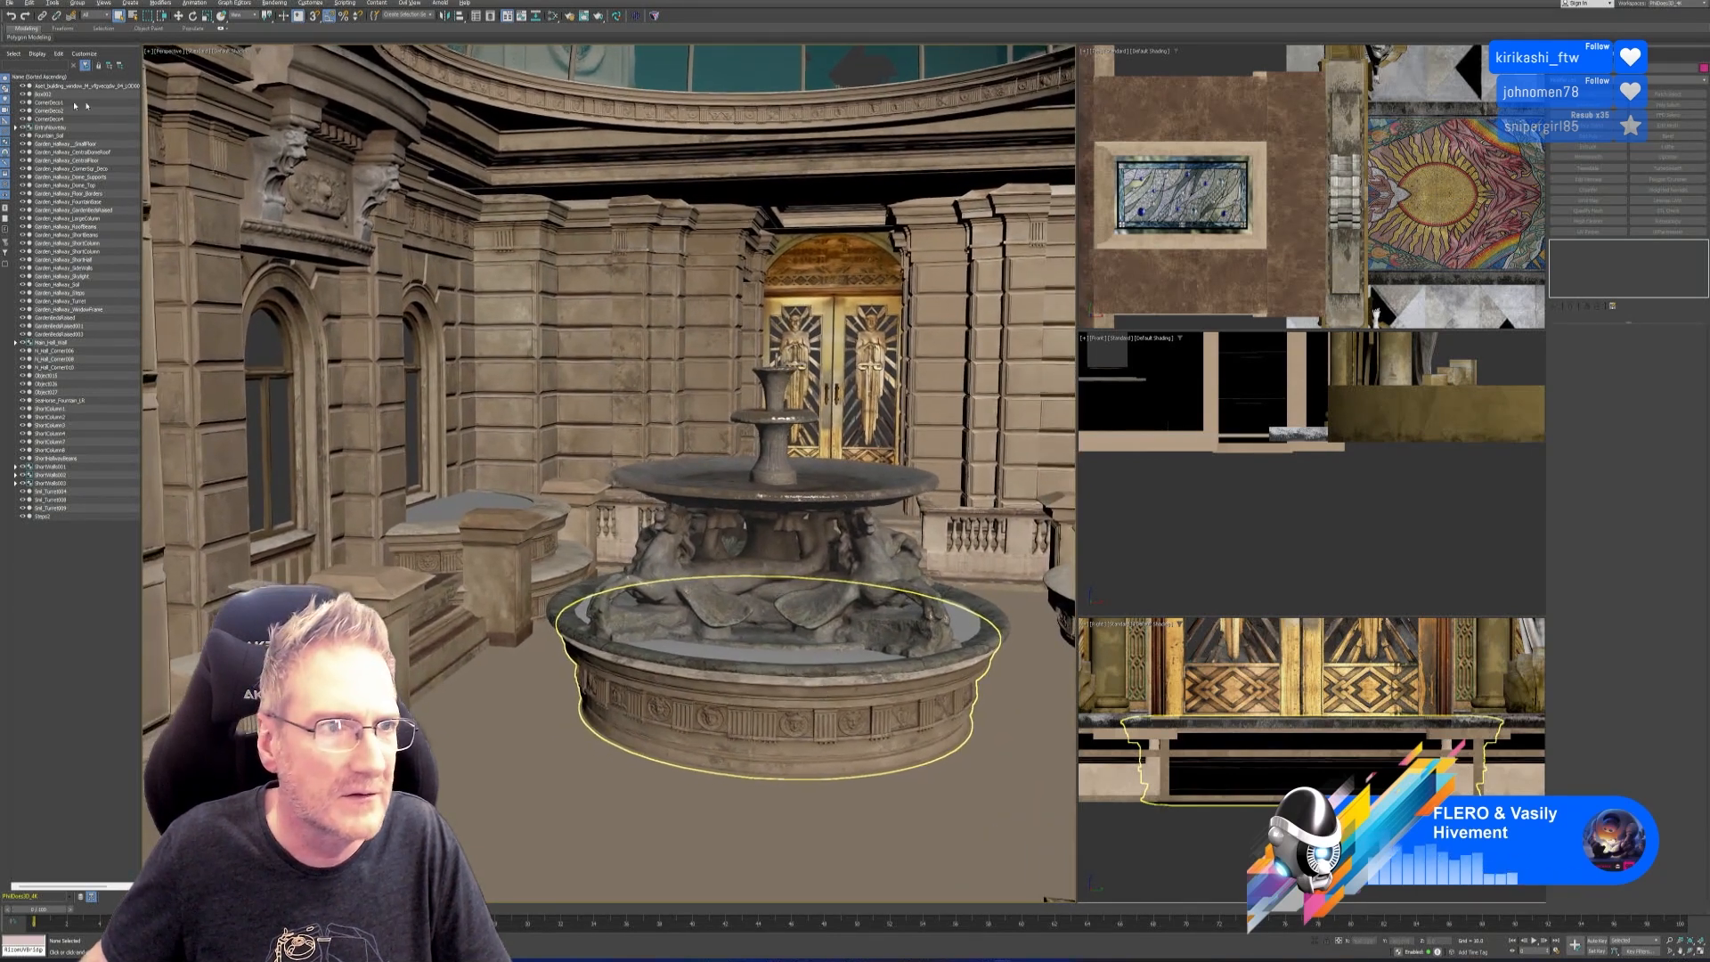
key("ctrl+s")
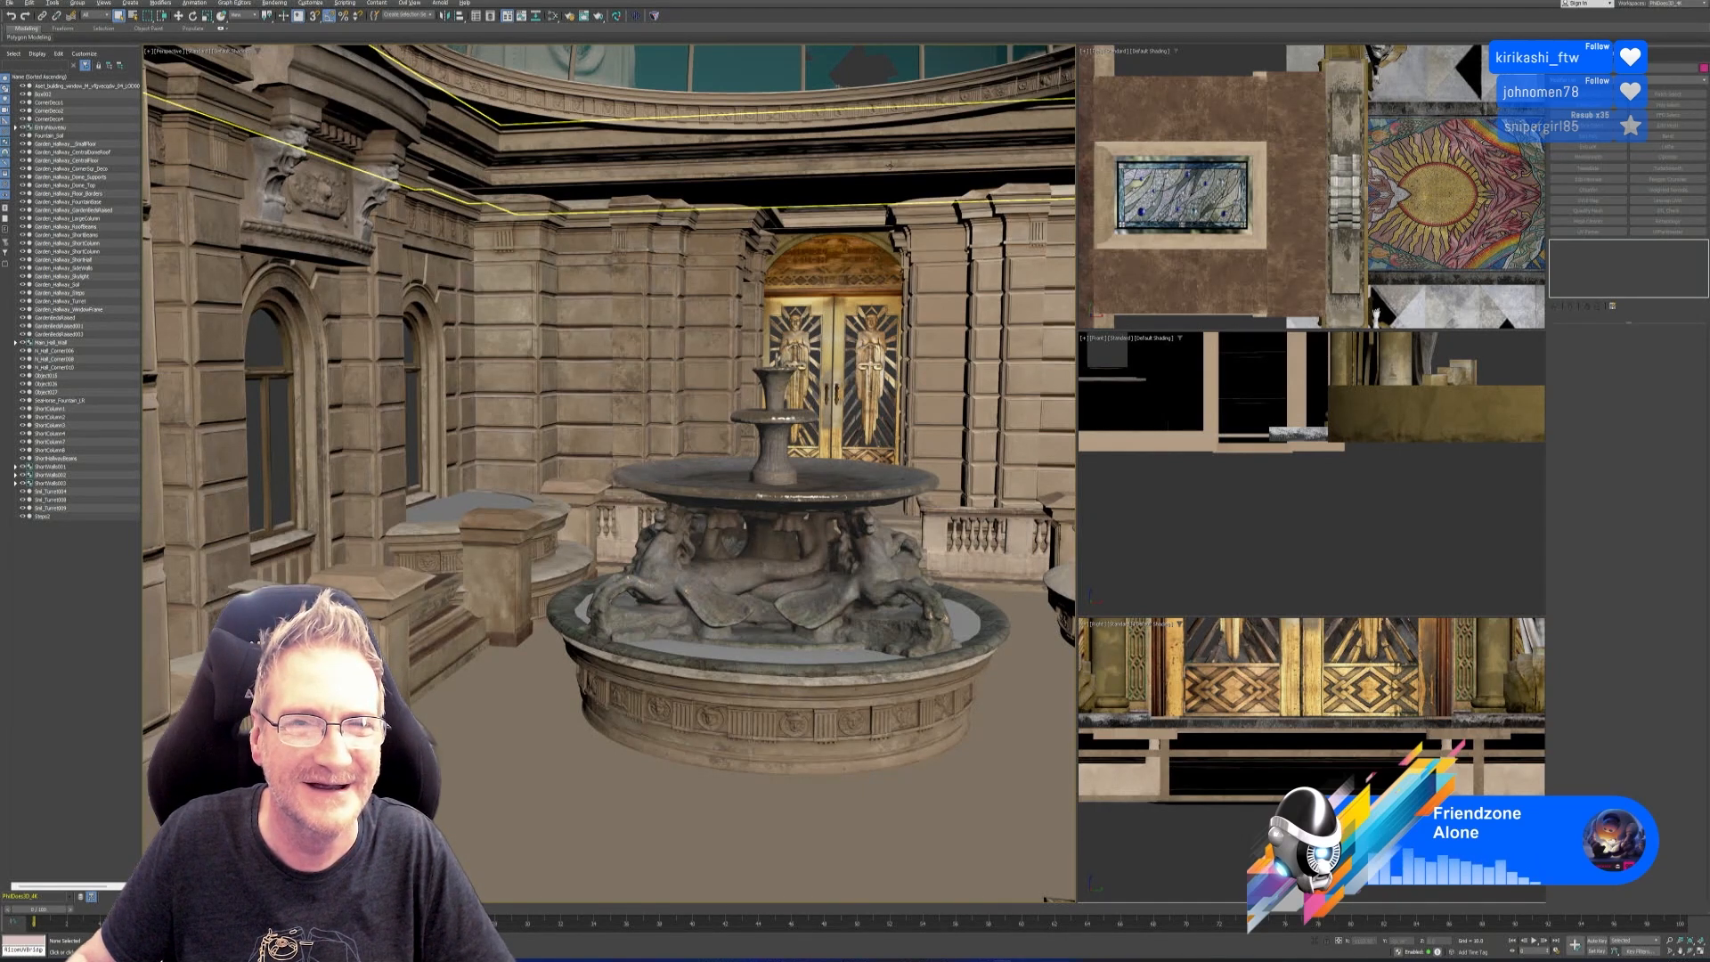
Isolate the square central roof panel with the large round opening above the fountain.
left_click(513, 125)
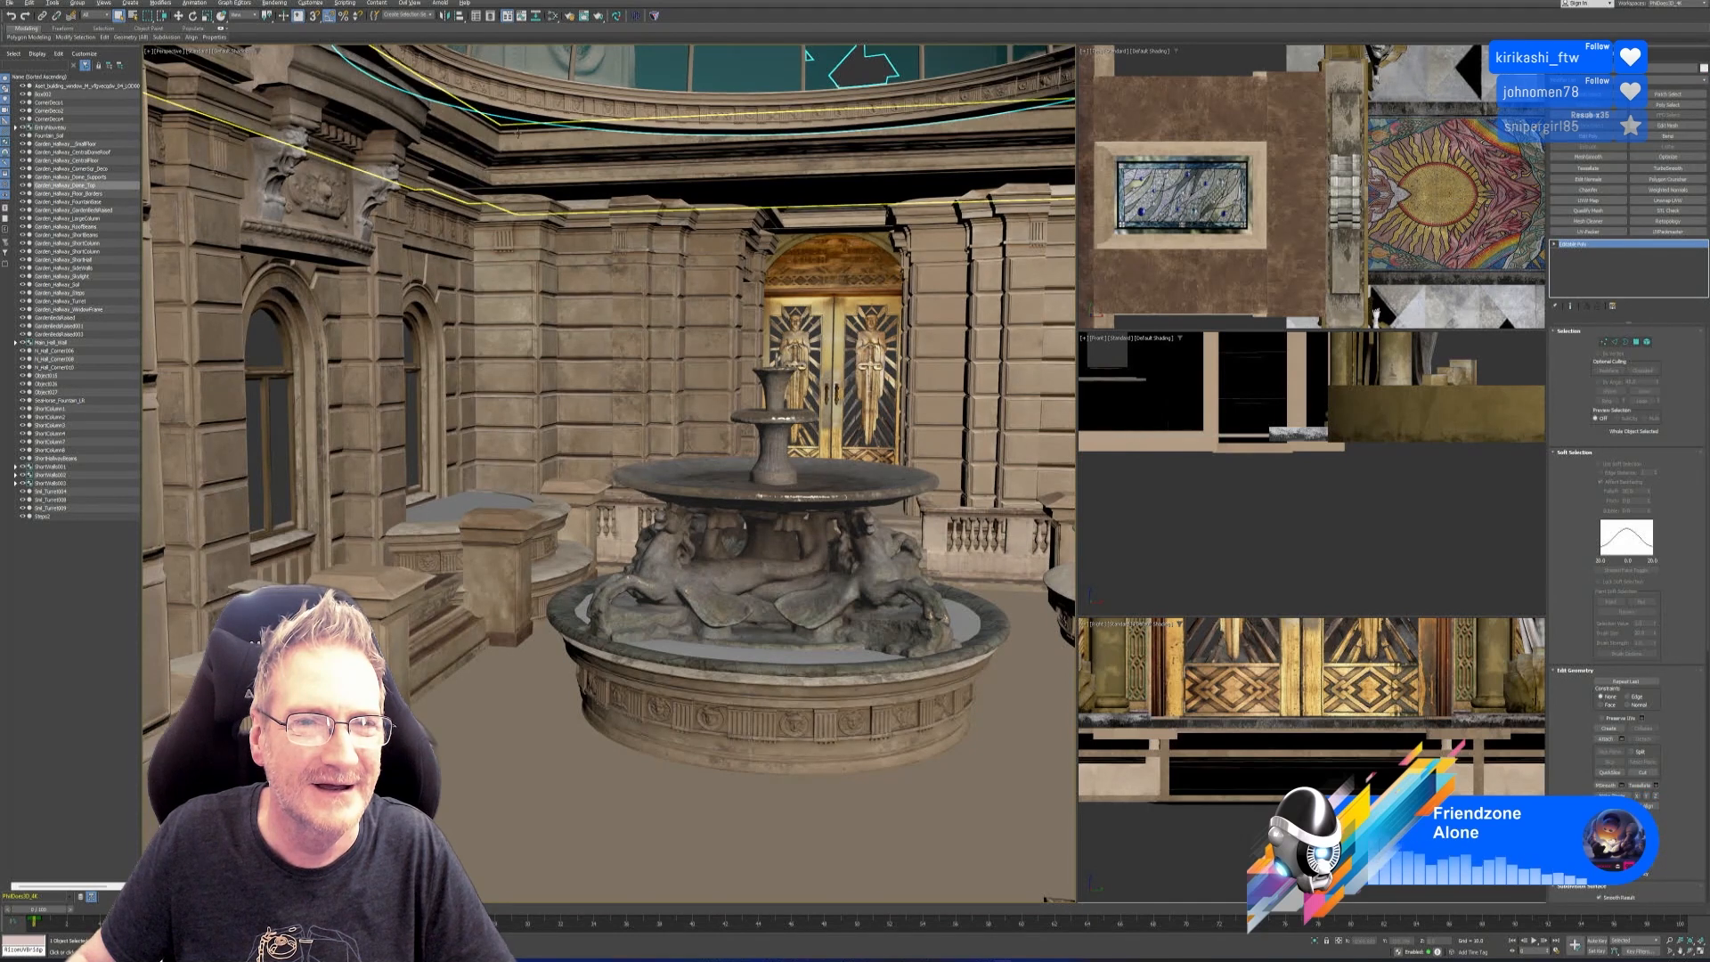
left_click(513, 125)
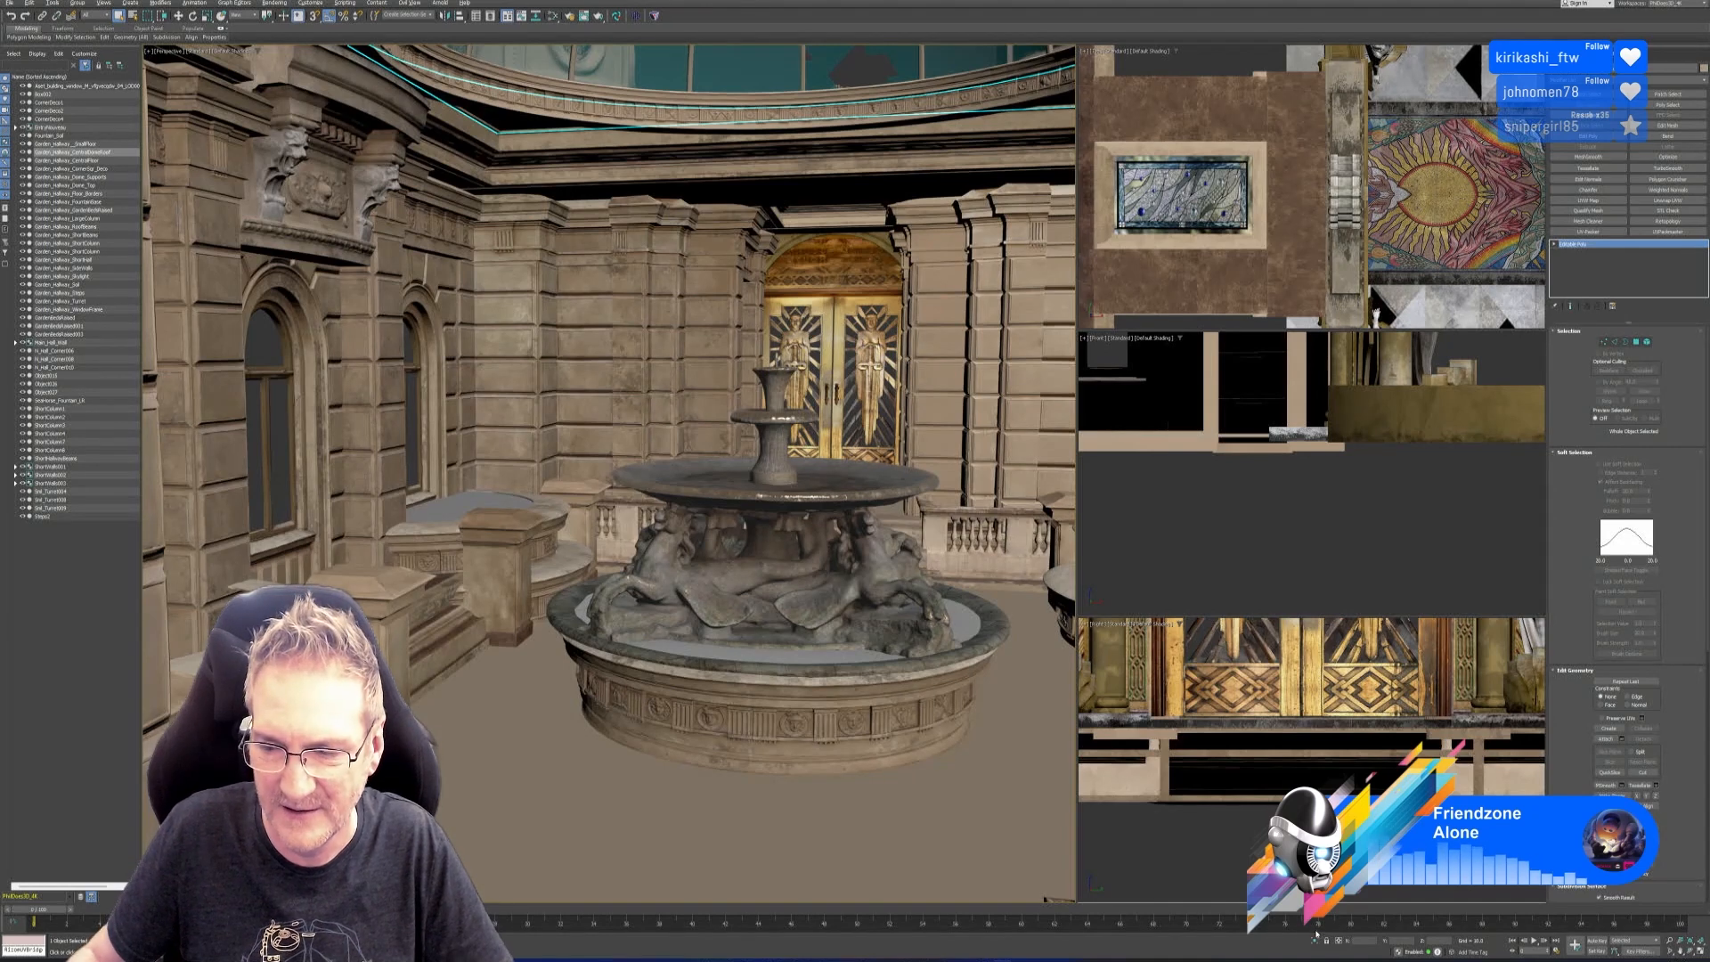
key("alt+q")
middle_click_drag(852, 652, 840, 592, "alt")
scroll(792, 558, "down", 3)
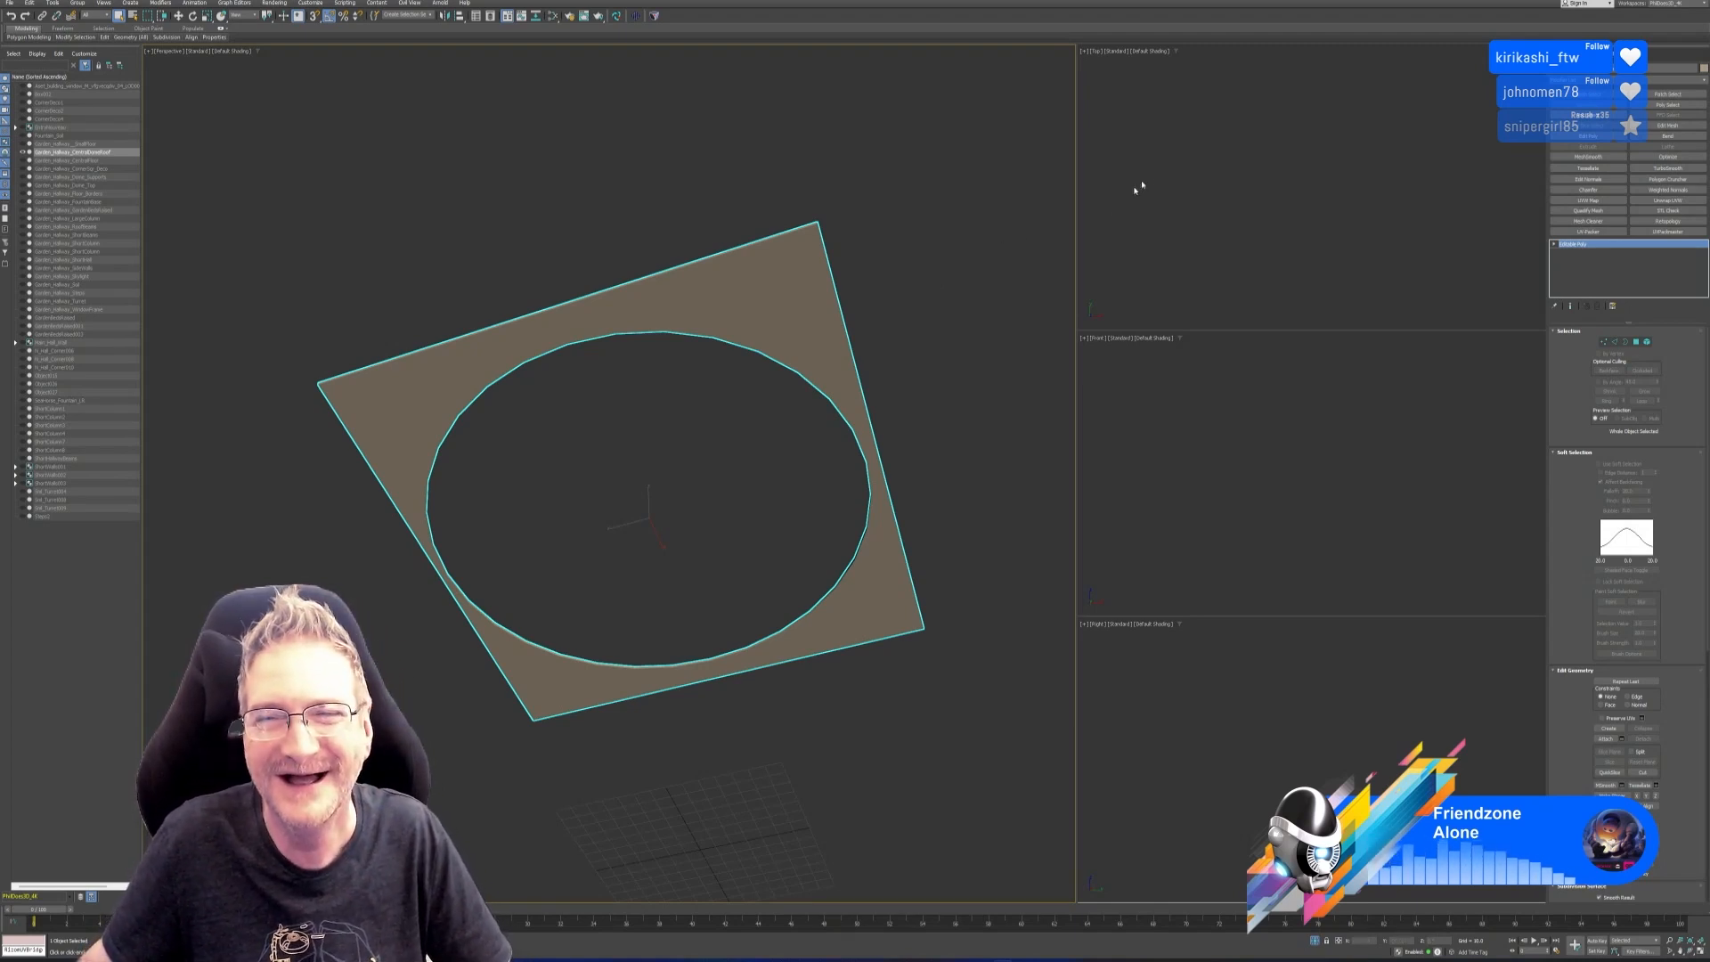
Clone the roof panel along the X axis in the top view, placing the duplicate beside the original.
scroll(1166, 195, "down", 3)
key("z")
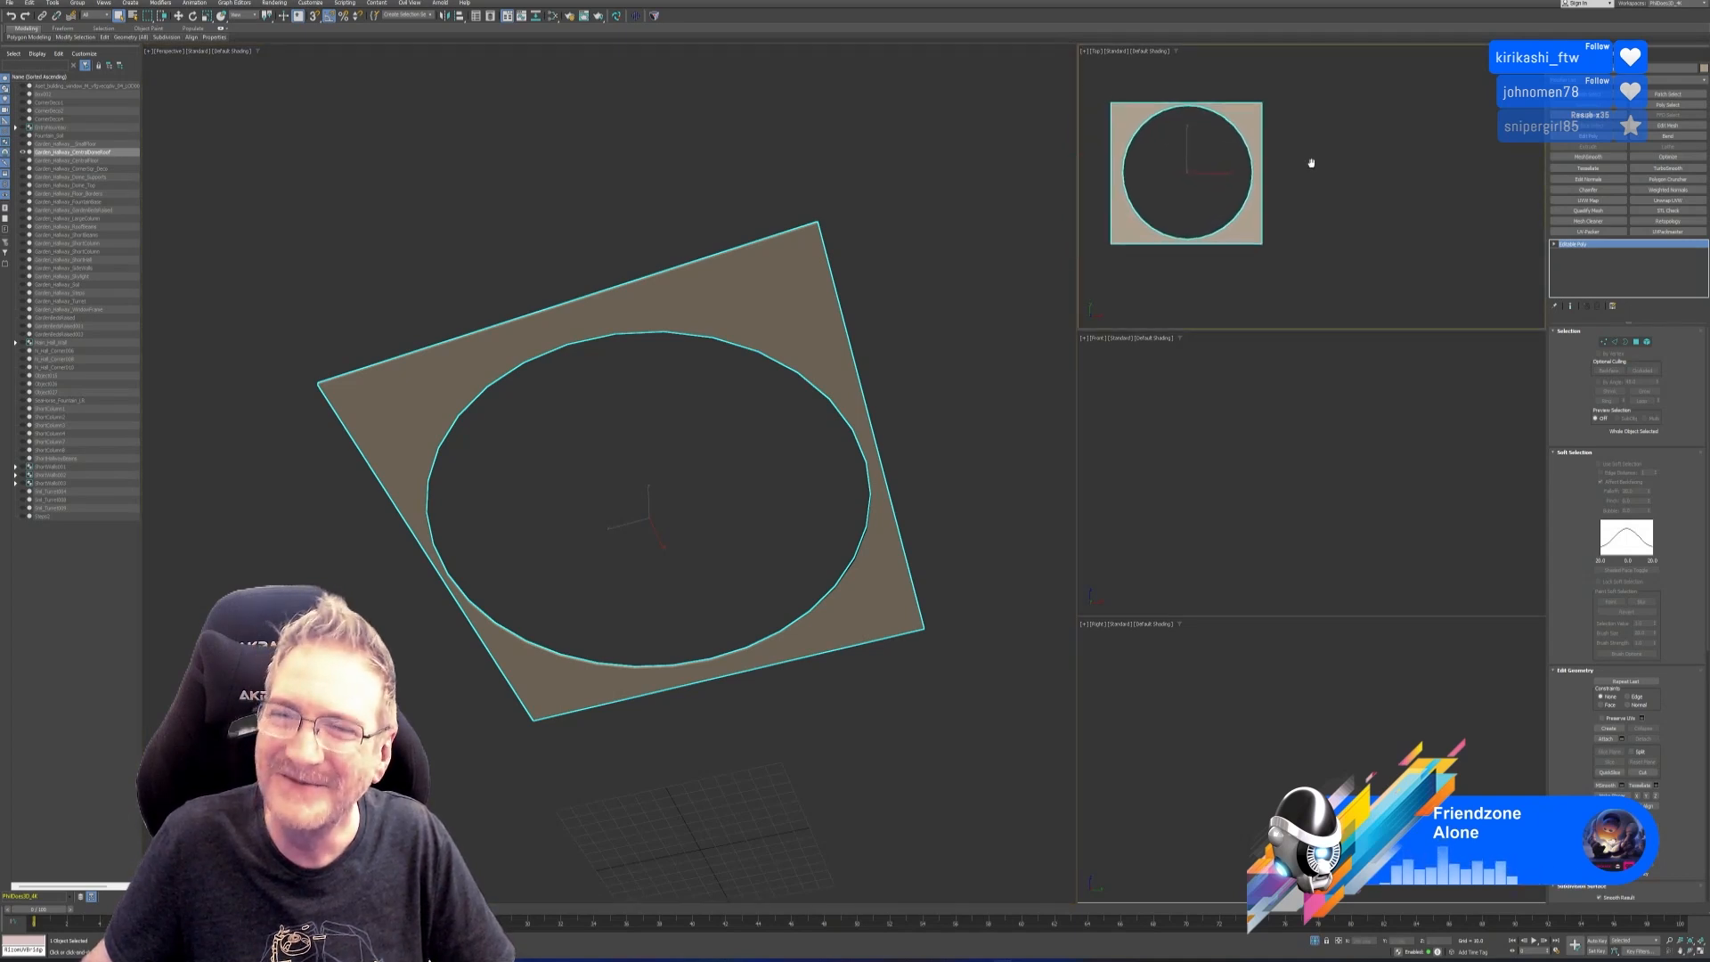
key("w")
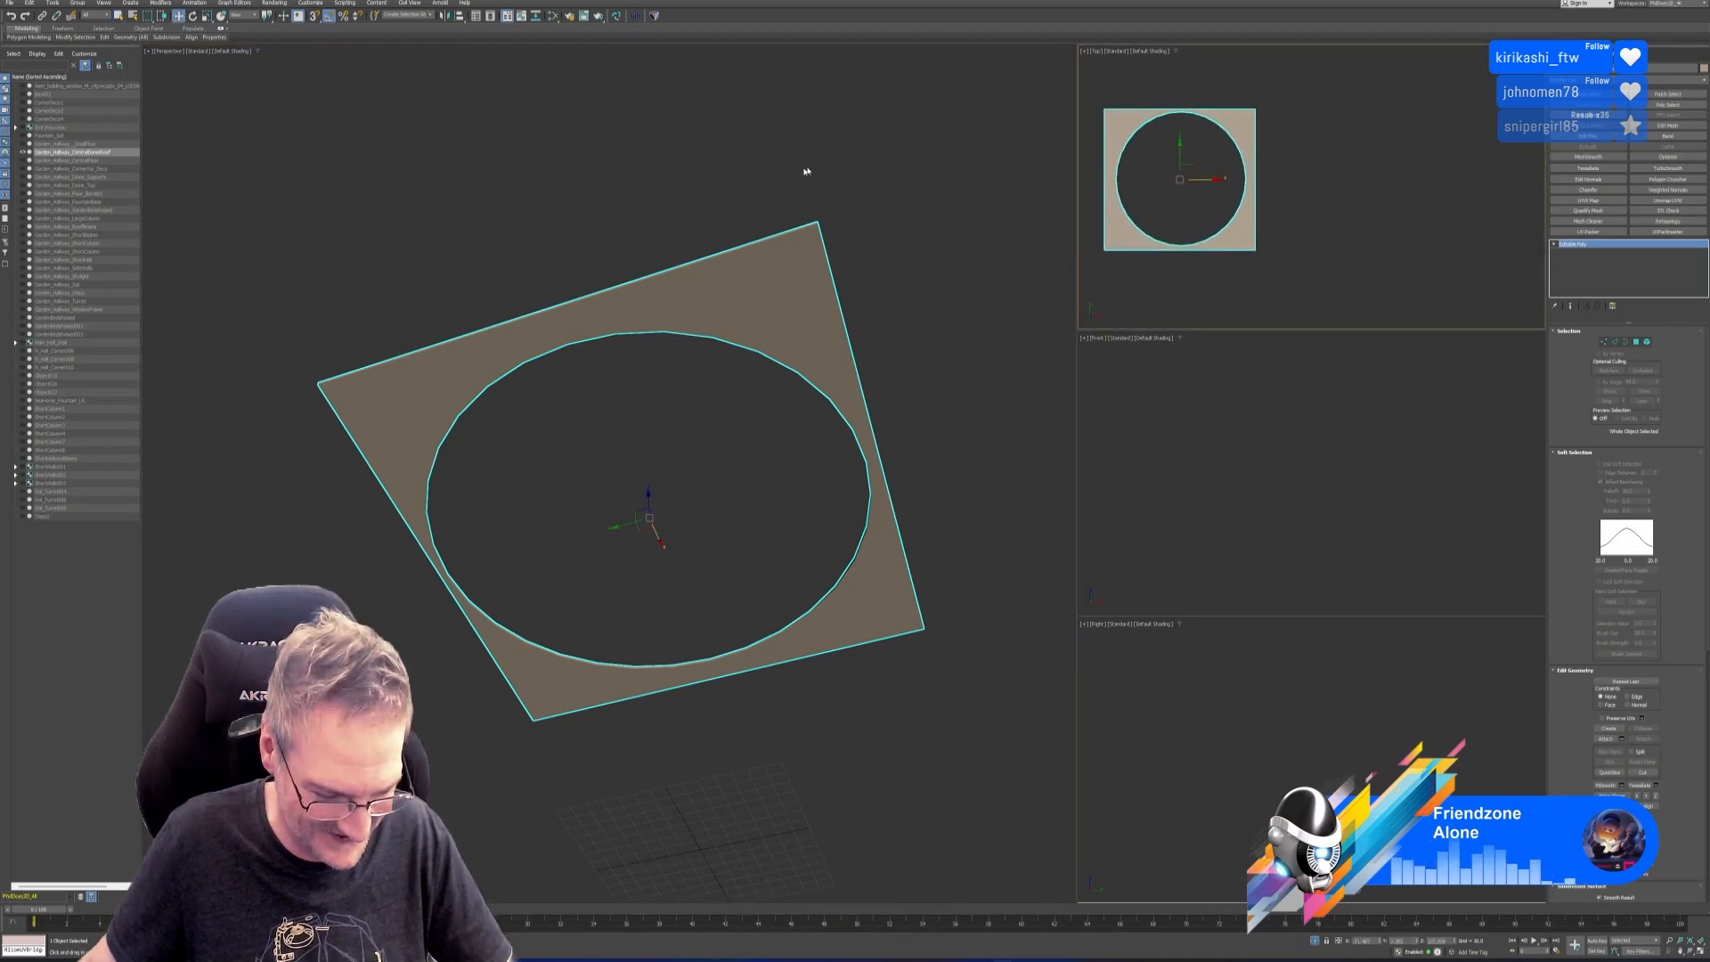
middle_click_drag(1269, 209, 1274, 210)
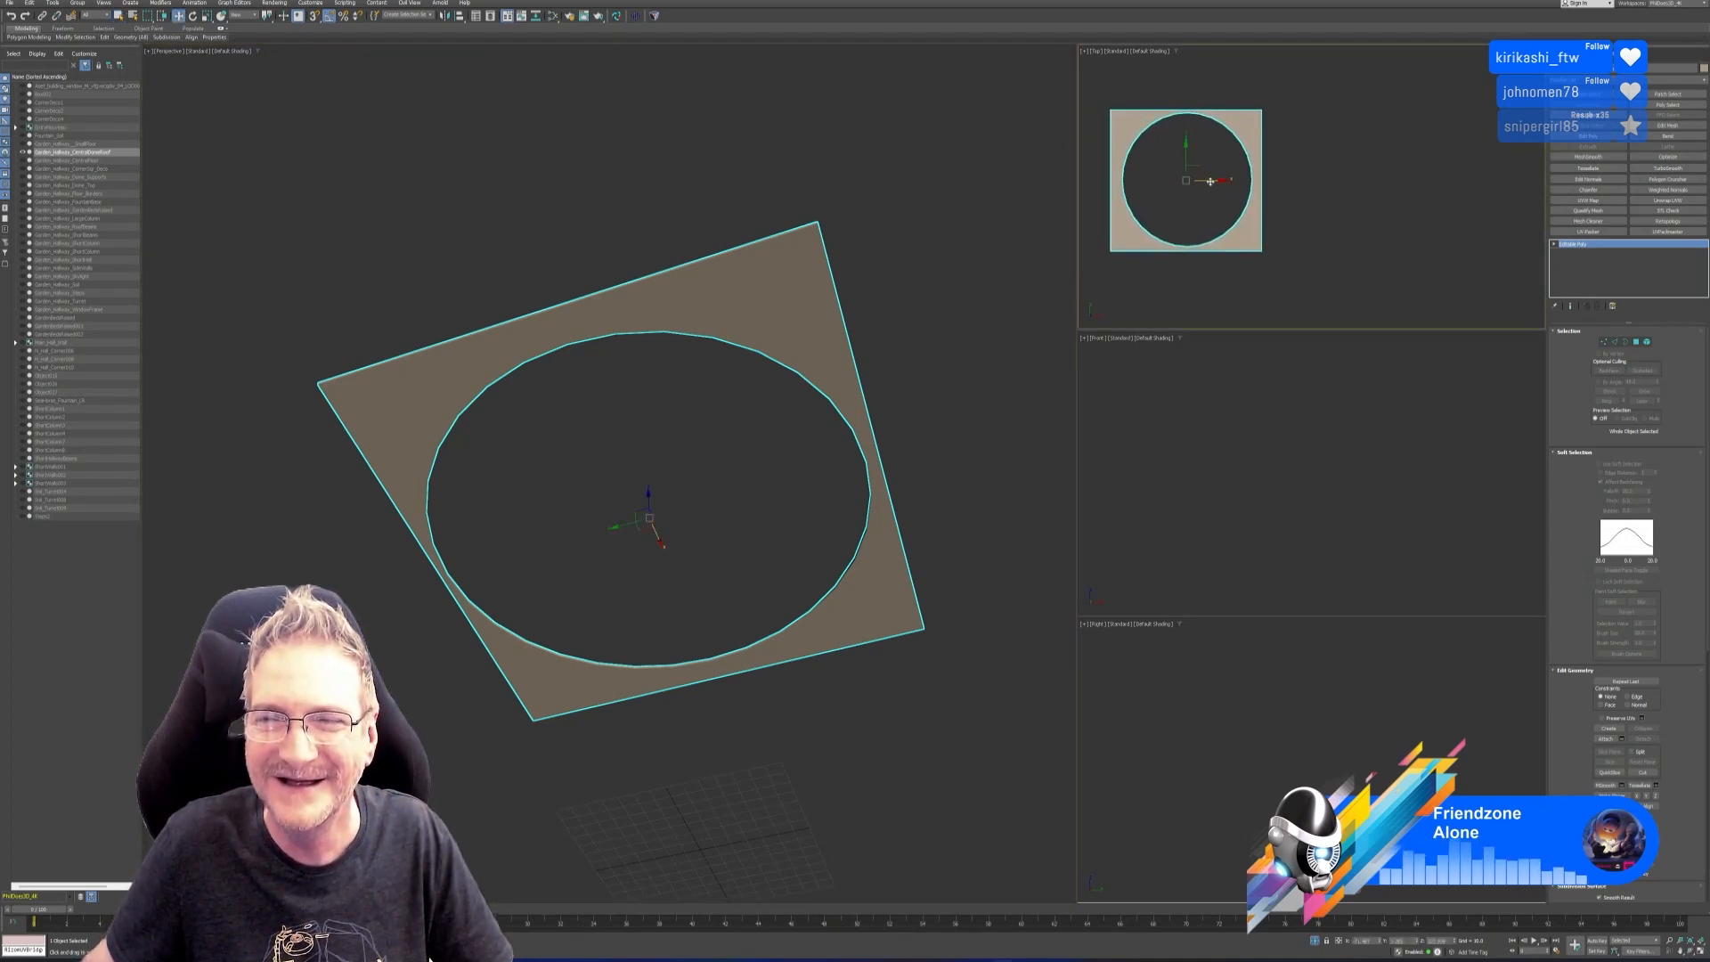
left_click_drag(1209, 180, 1386, 180, "shift")
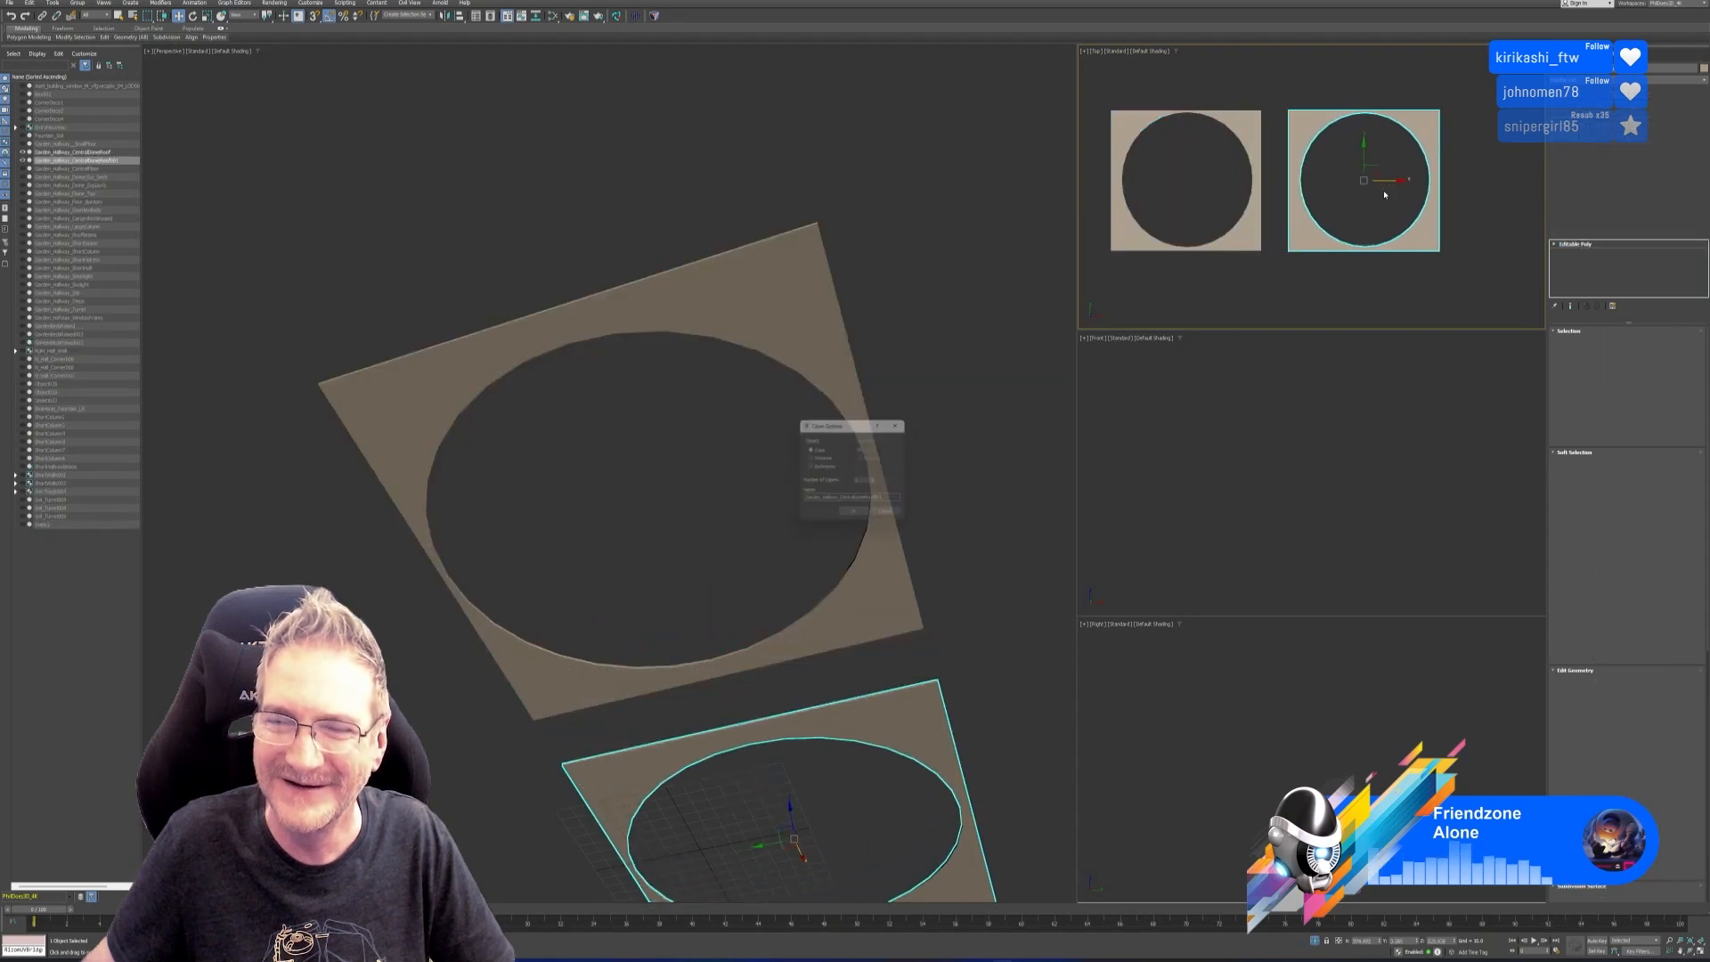
left_click(861, 518)
middle_click_drag(867, 417, 786, 302)
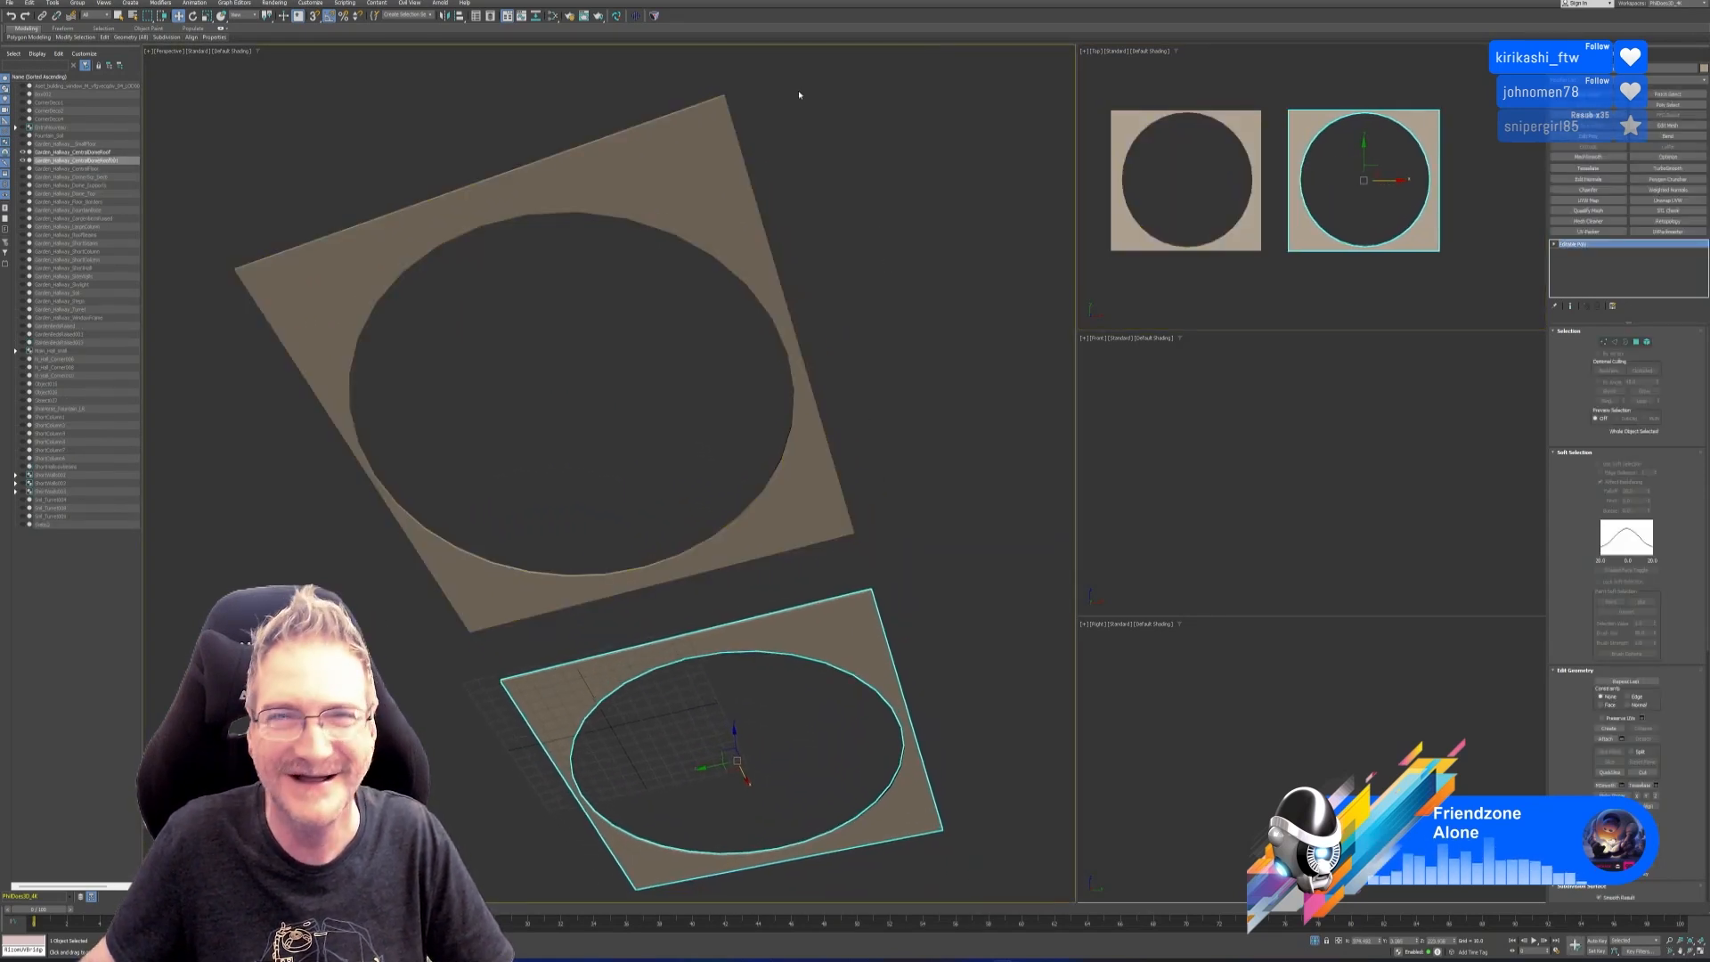
Send the cloned roof panel to RizomUV through the RizomUV Bridge and view it from above at an angle.
left_click(617, 16)
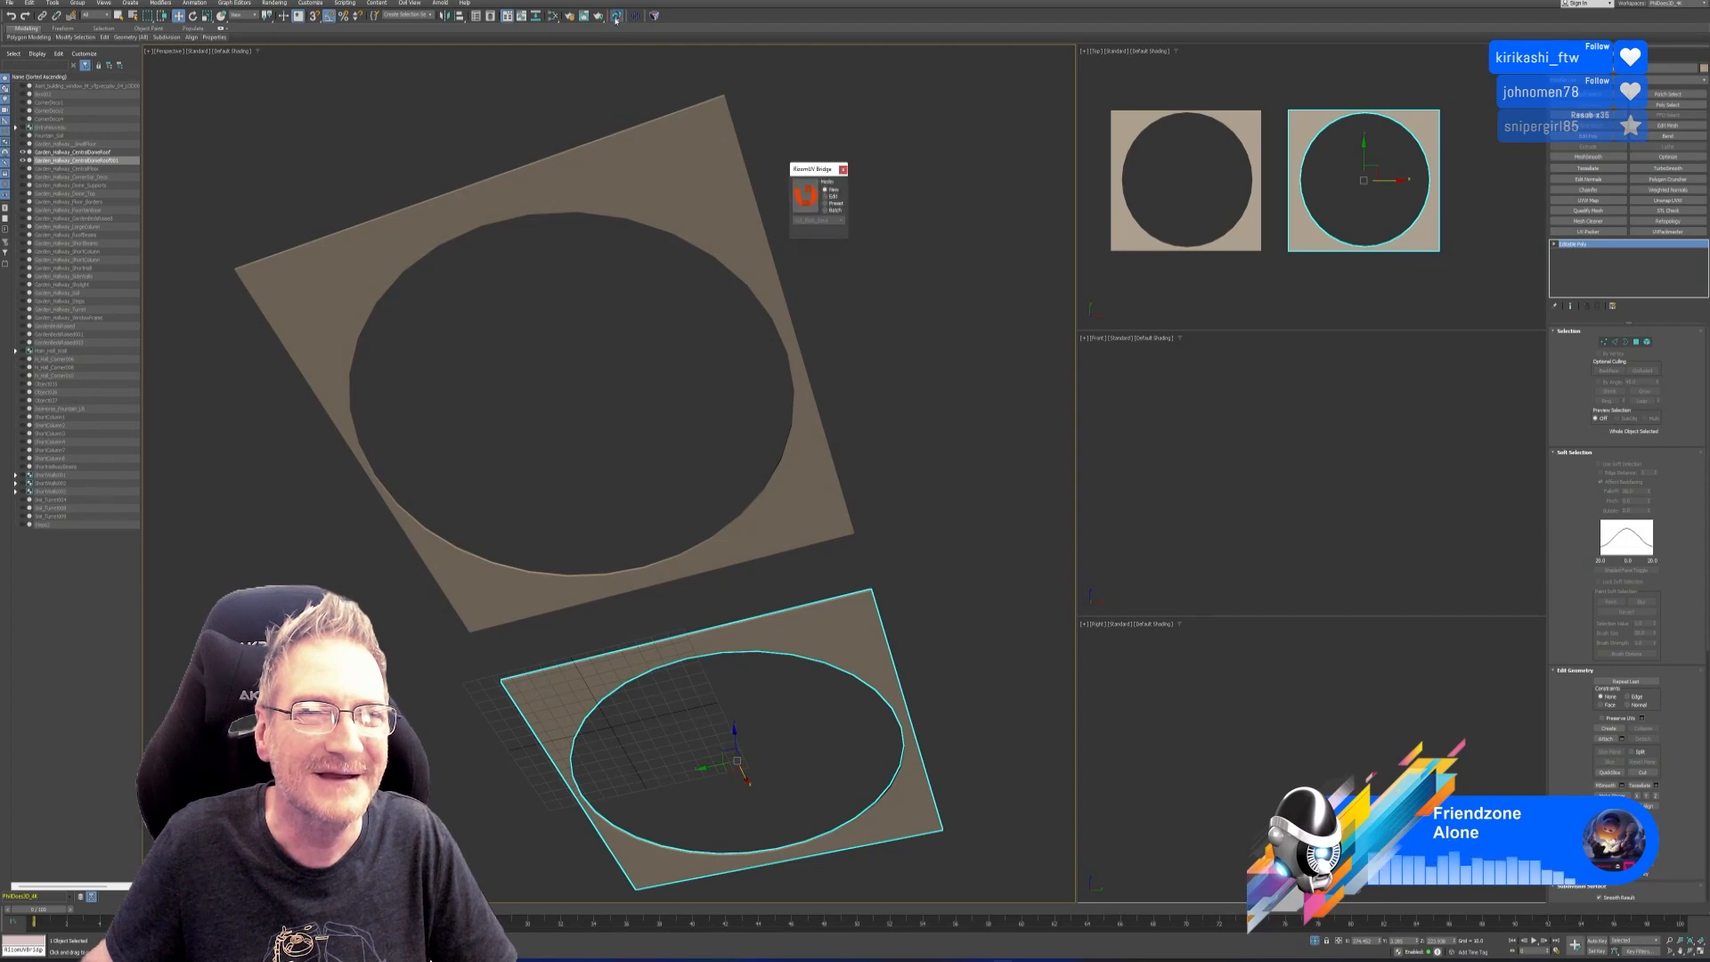
left_click(925, 257)
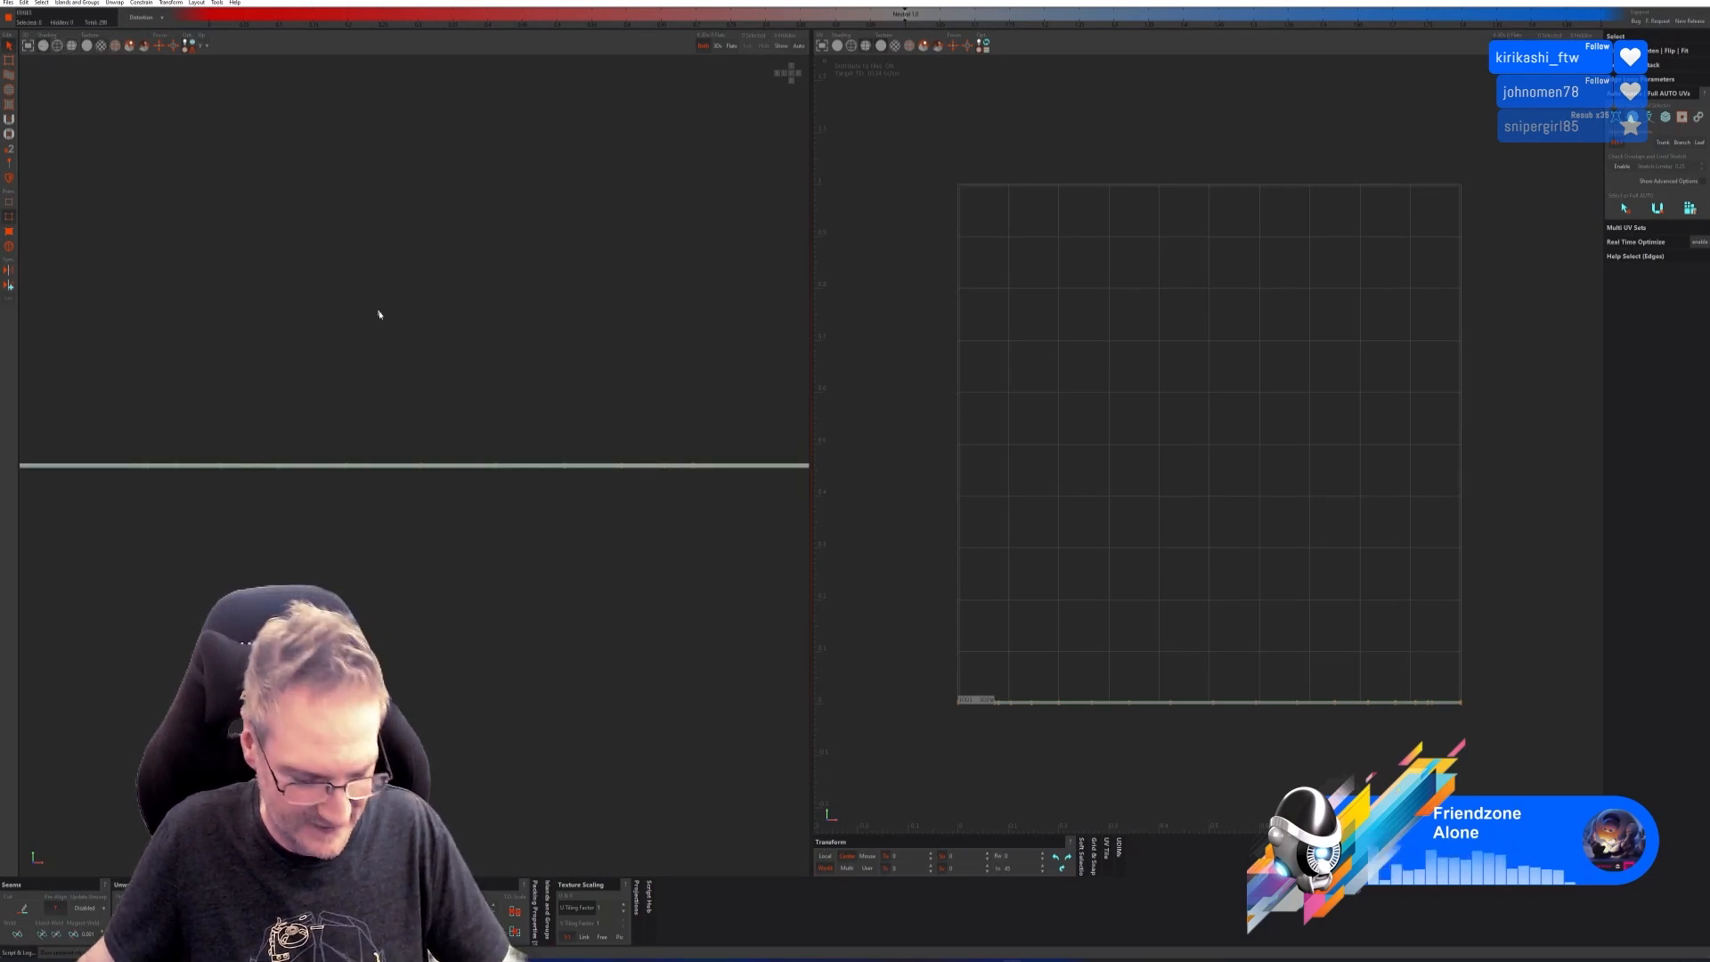
left_click_drag(377, 312, 412, 329, "alt")
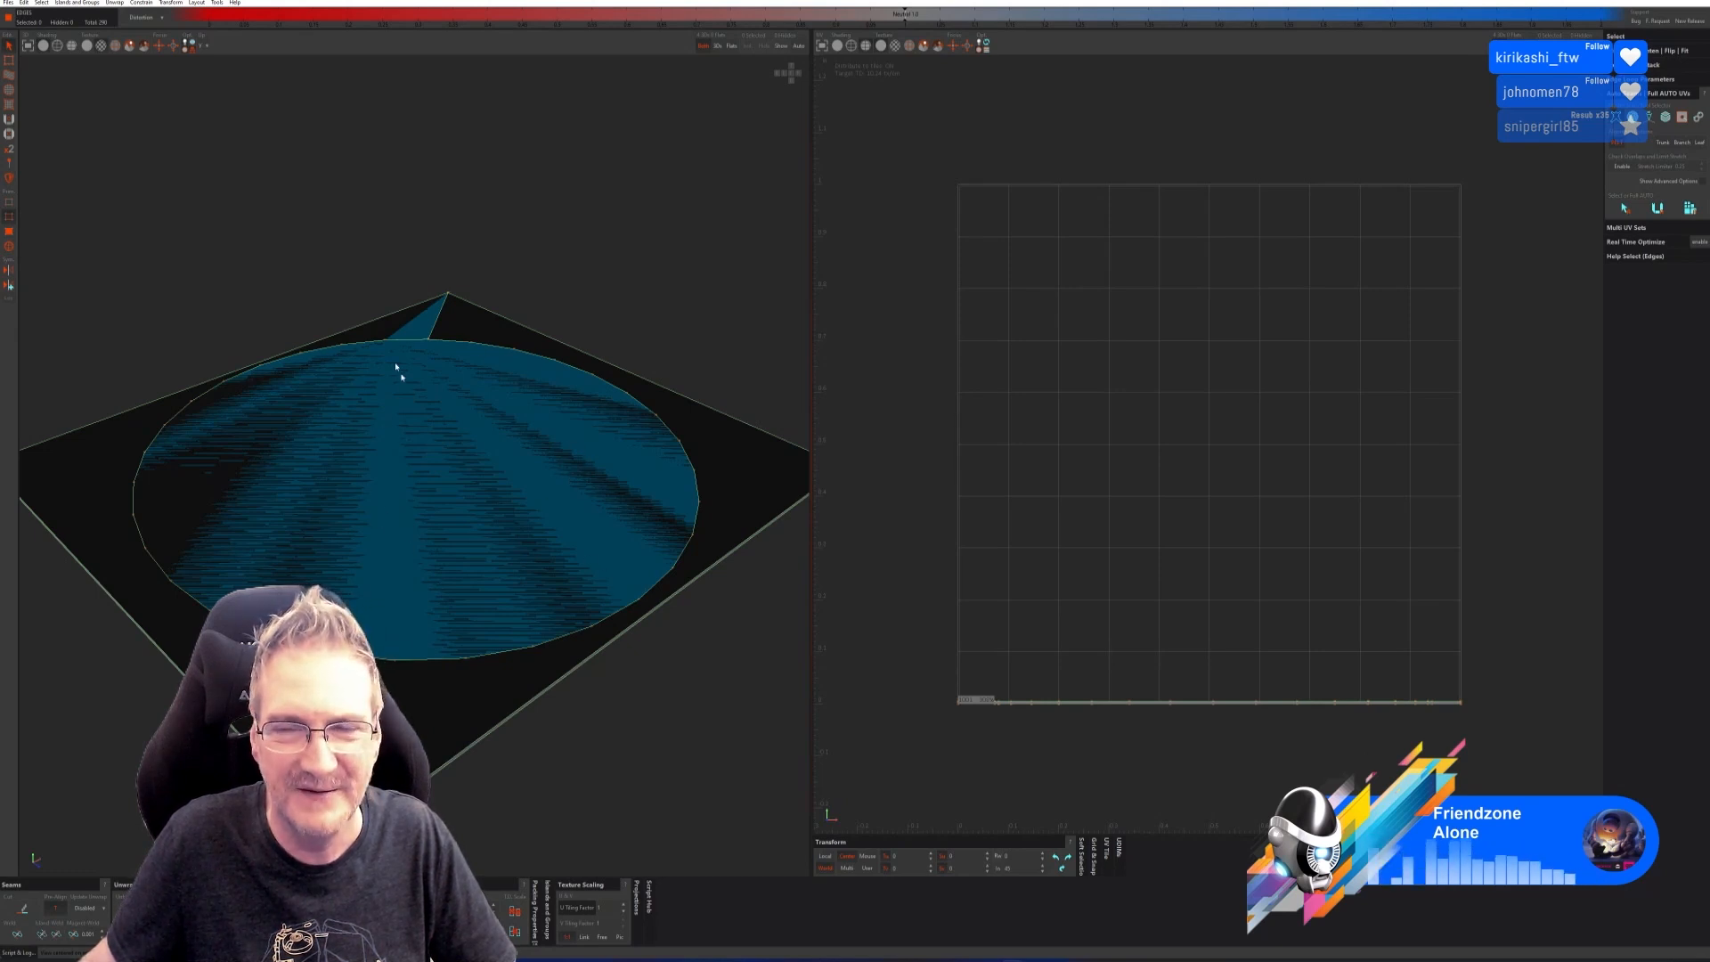
Try an automatic seam method with unwrap and pack on the roof panel's UVs.
left_click(1665, 118)
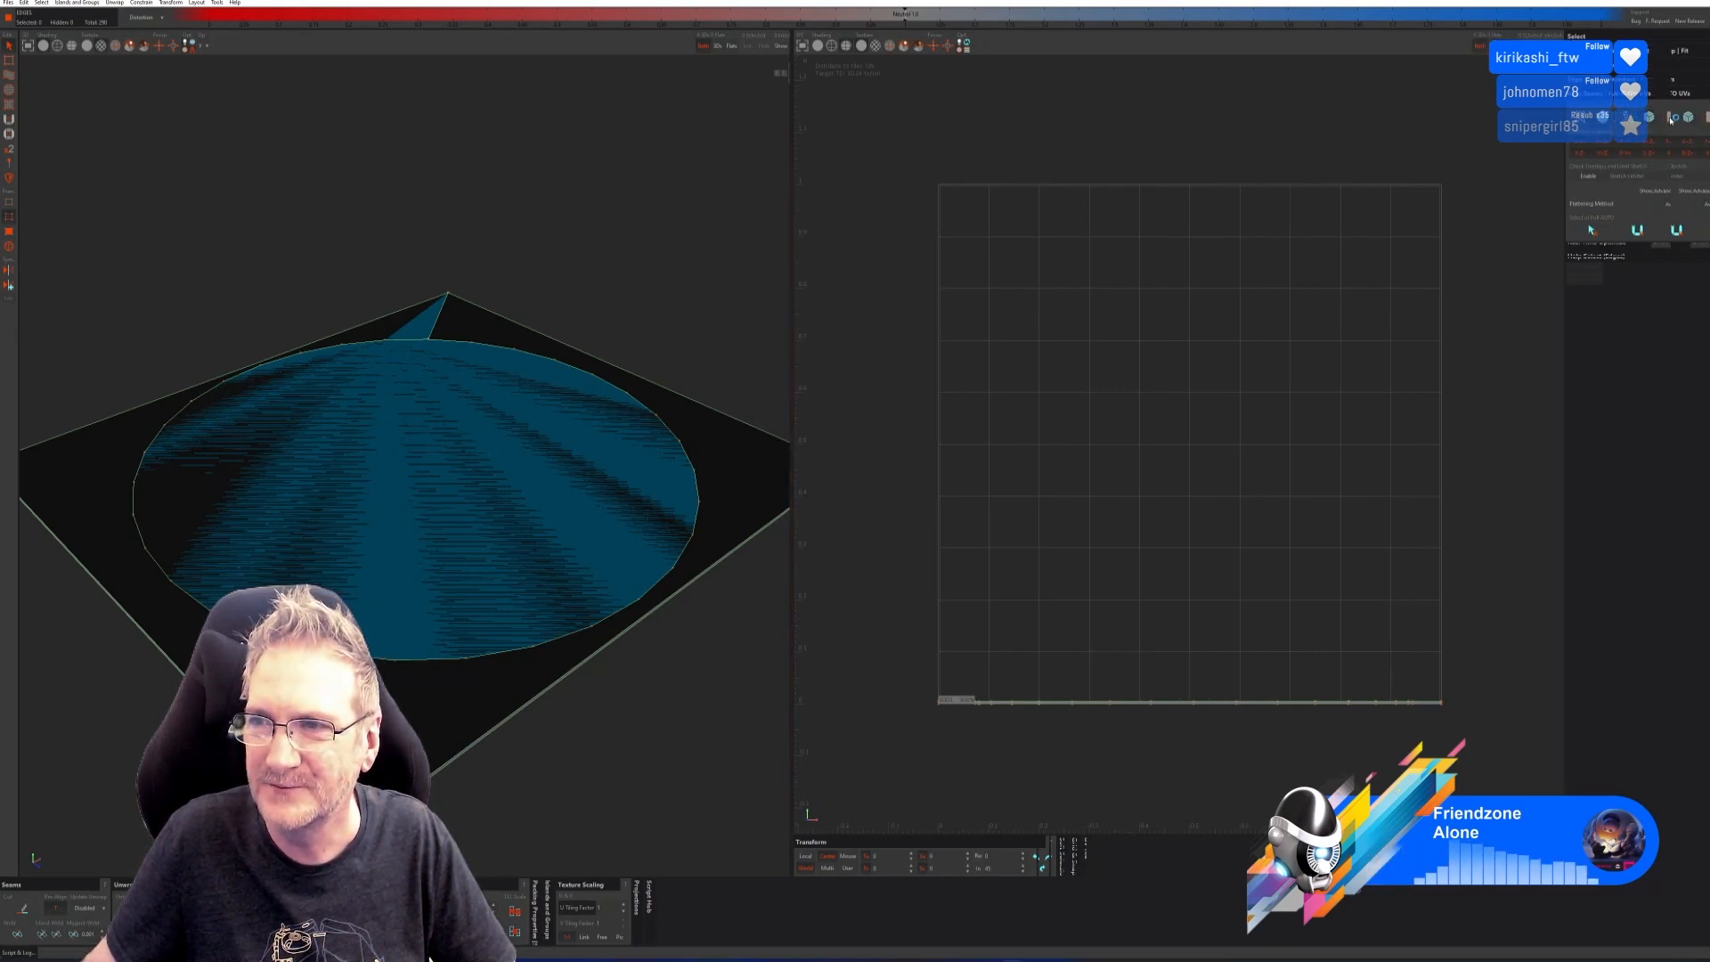
left_click(1603, 119)
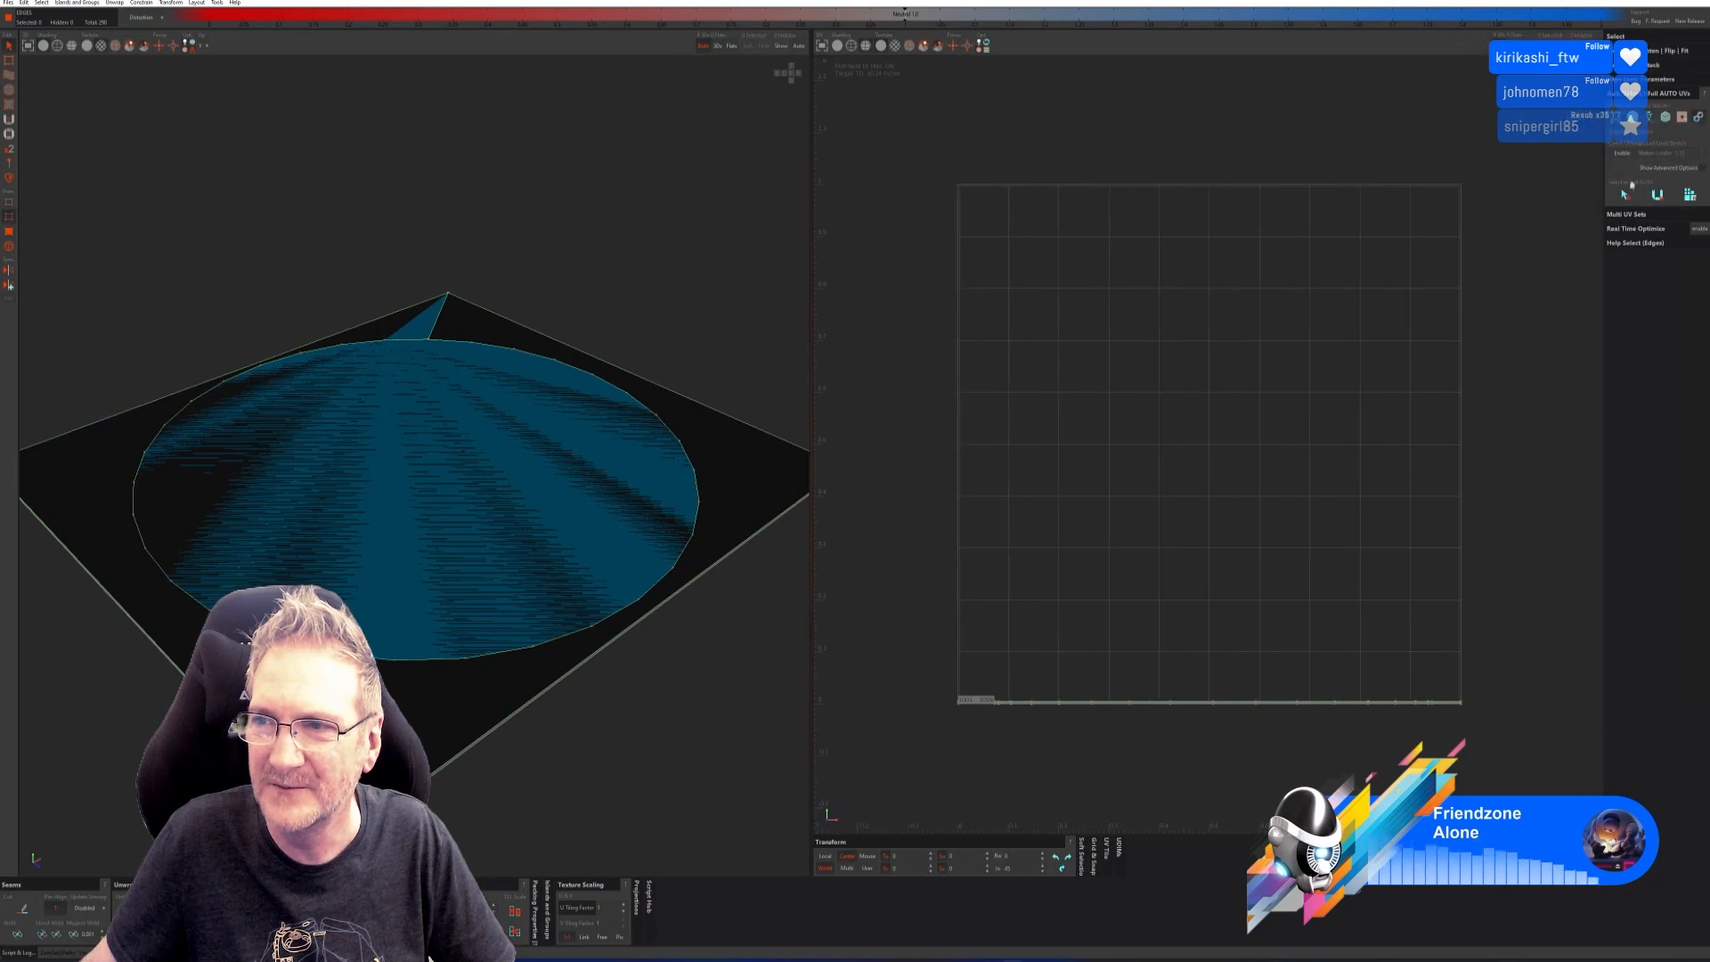
left_click(1688, 195)
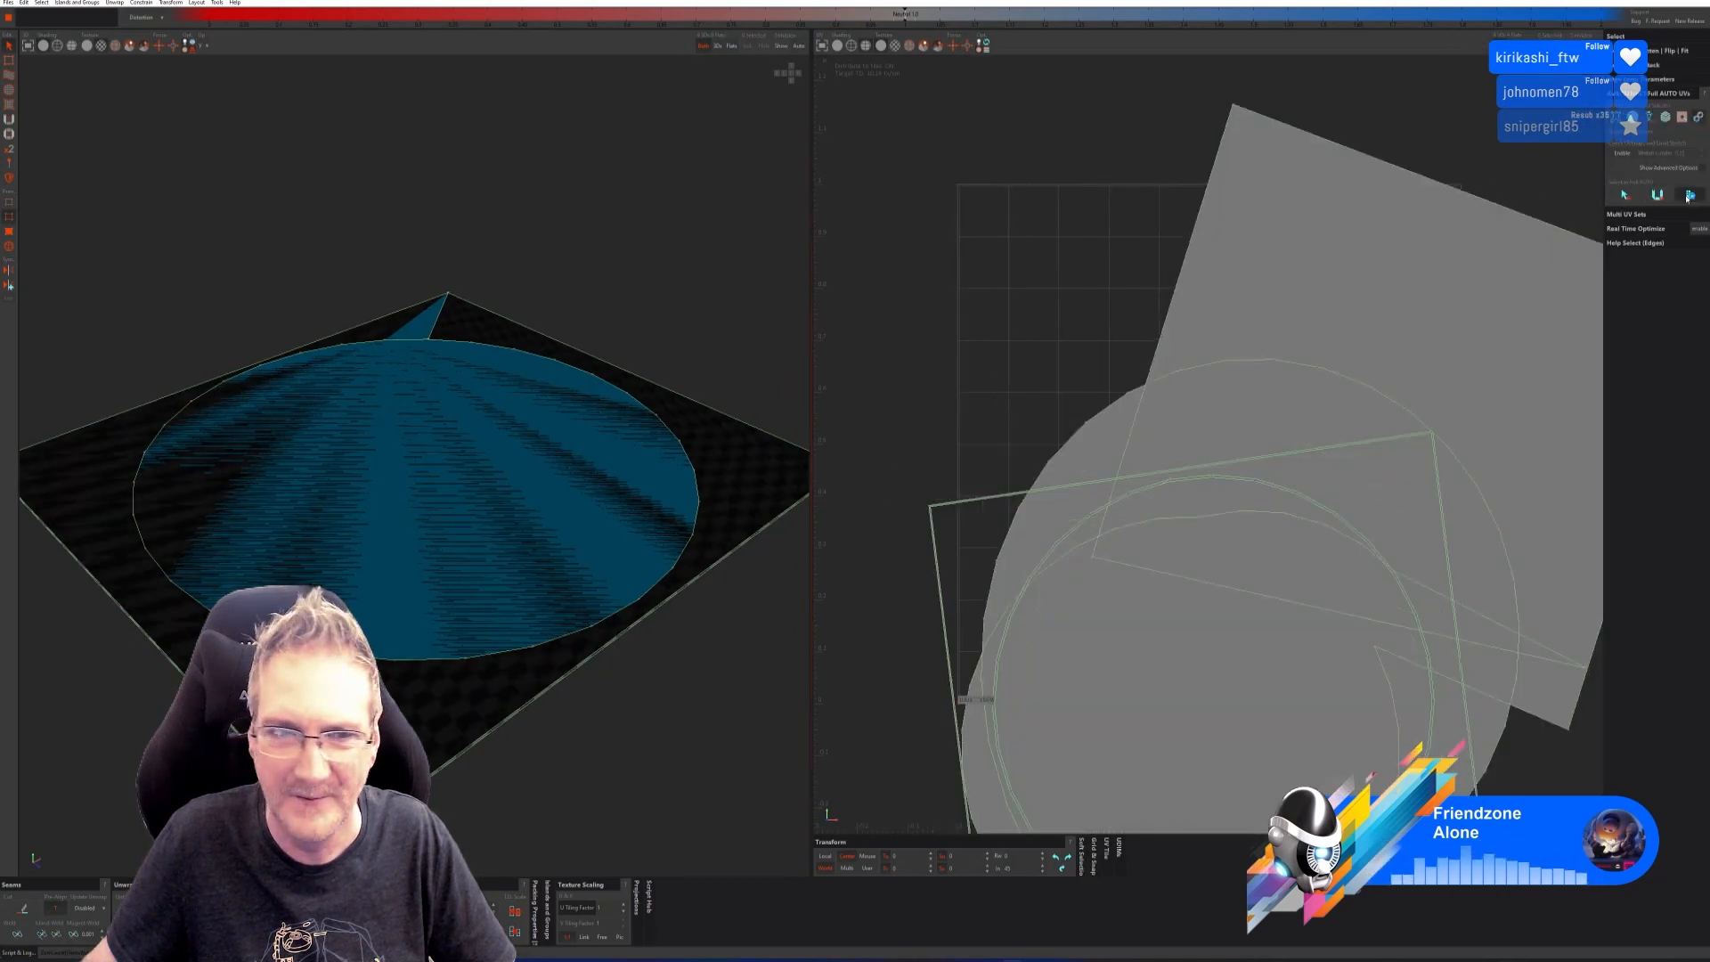
left_click(1672, 197)
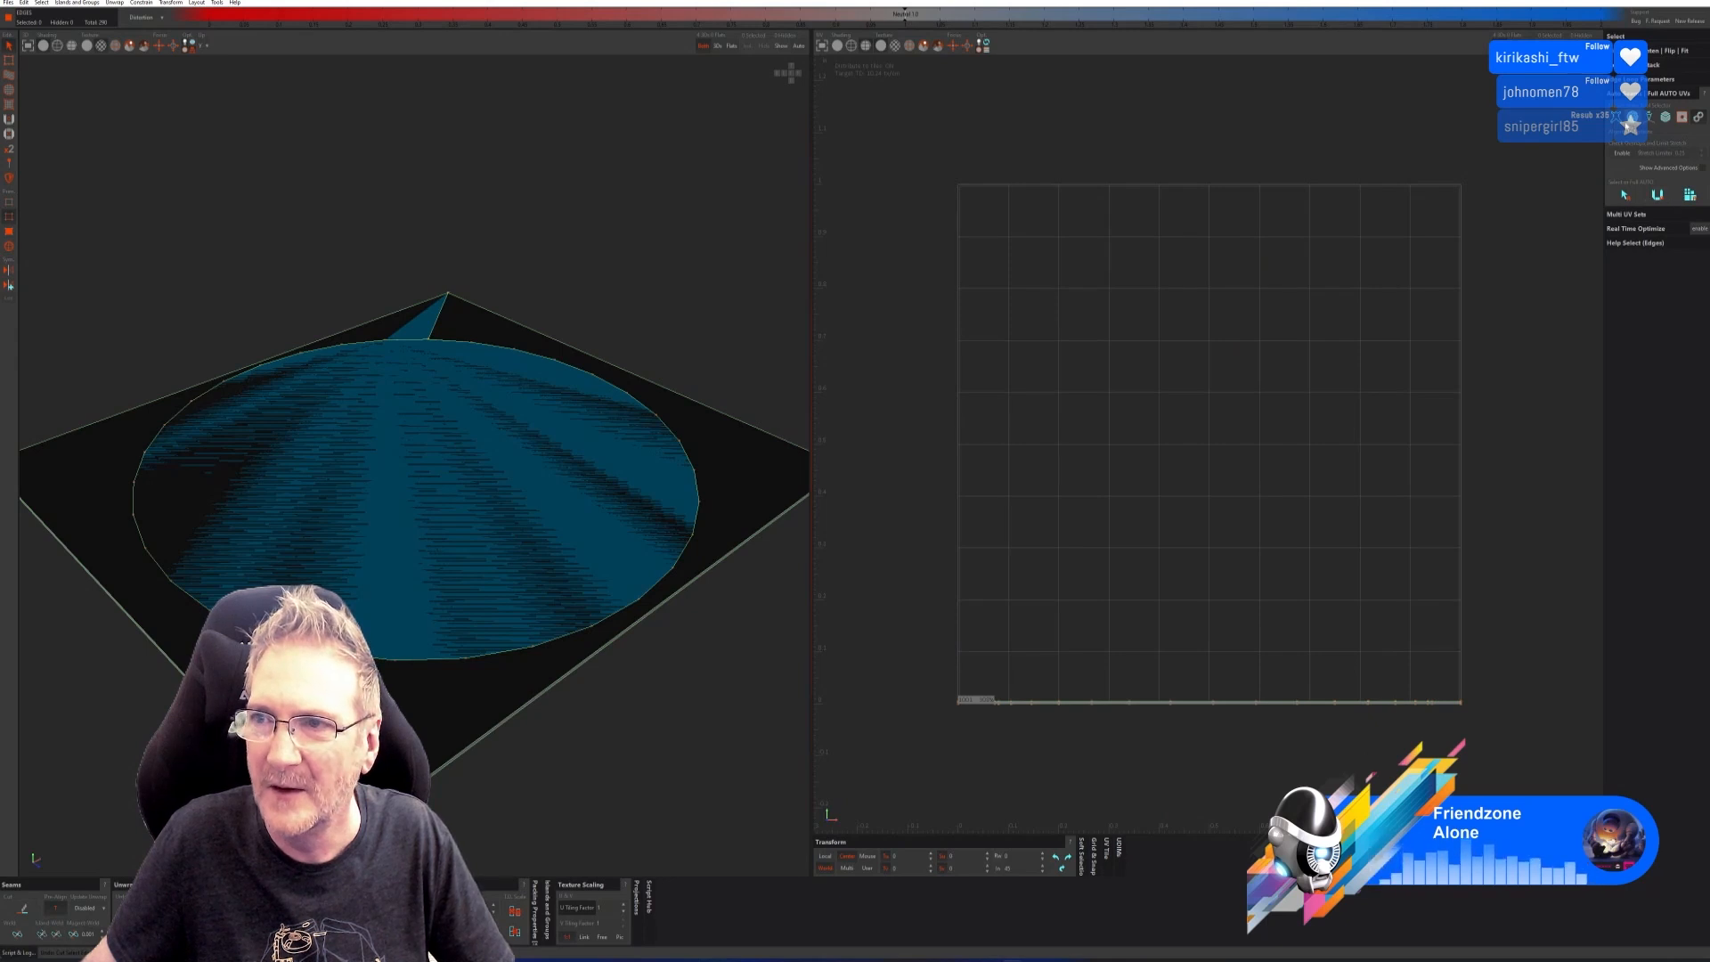
Try a different automatic seam method with unwrap and pack on the roof panel, and undo the attempt.
left_click(1633, 118)
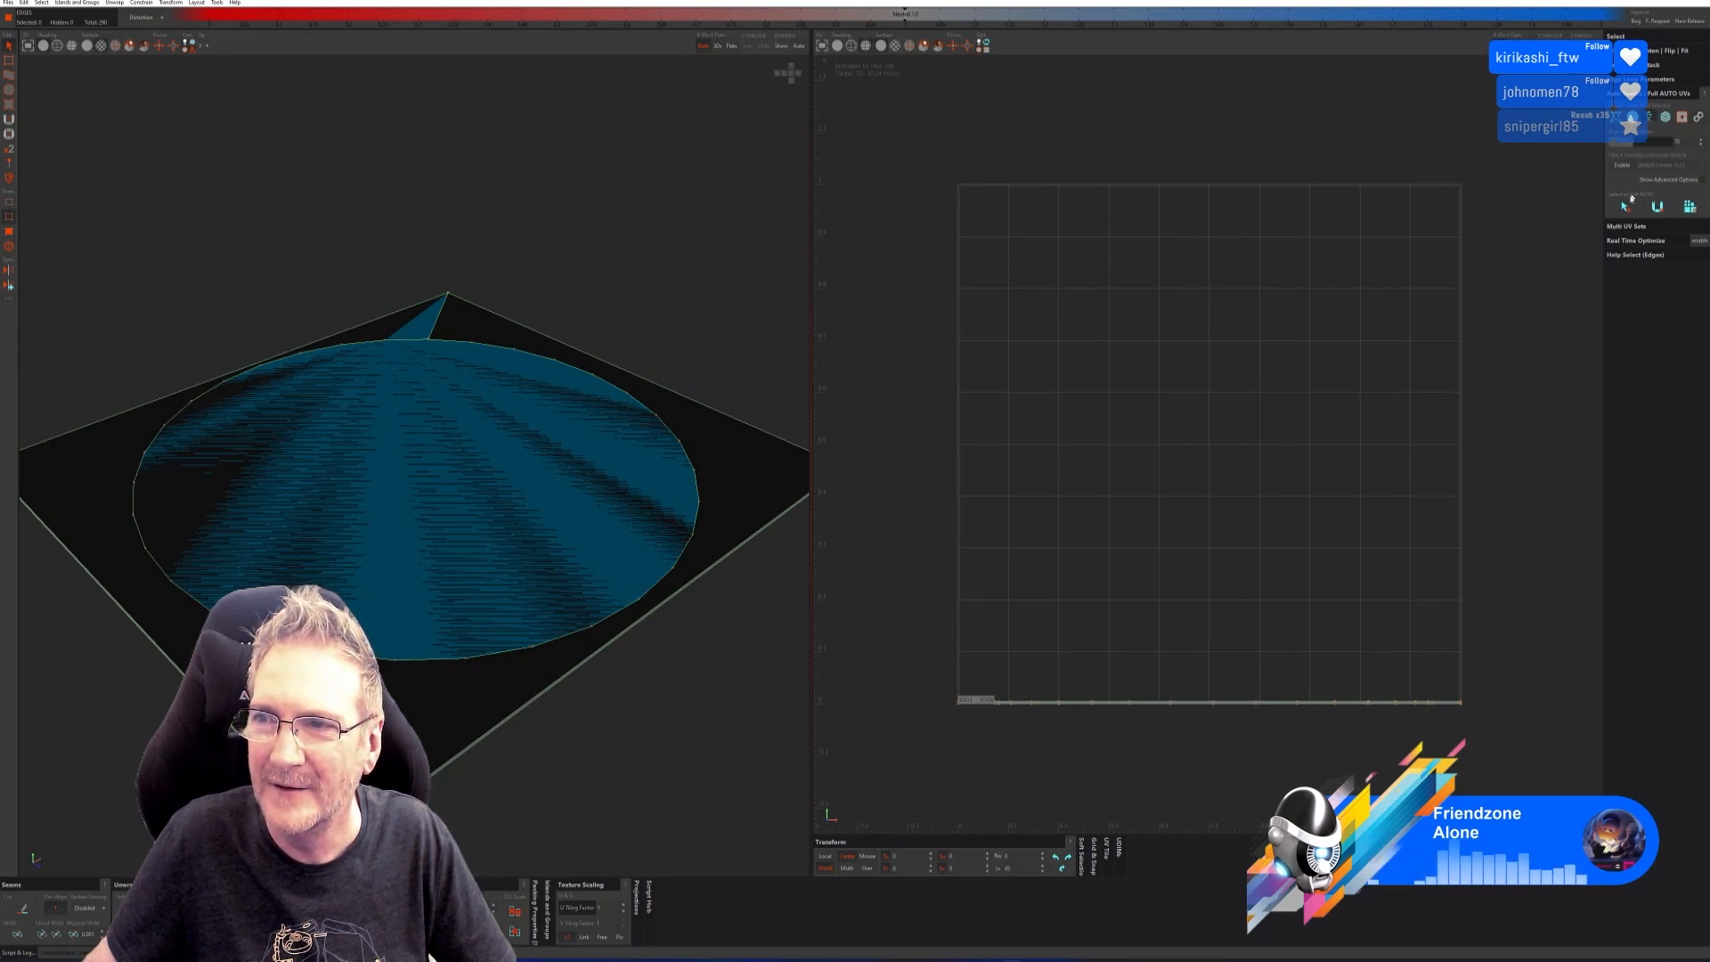
left_click(1656, 206)
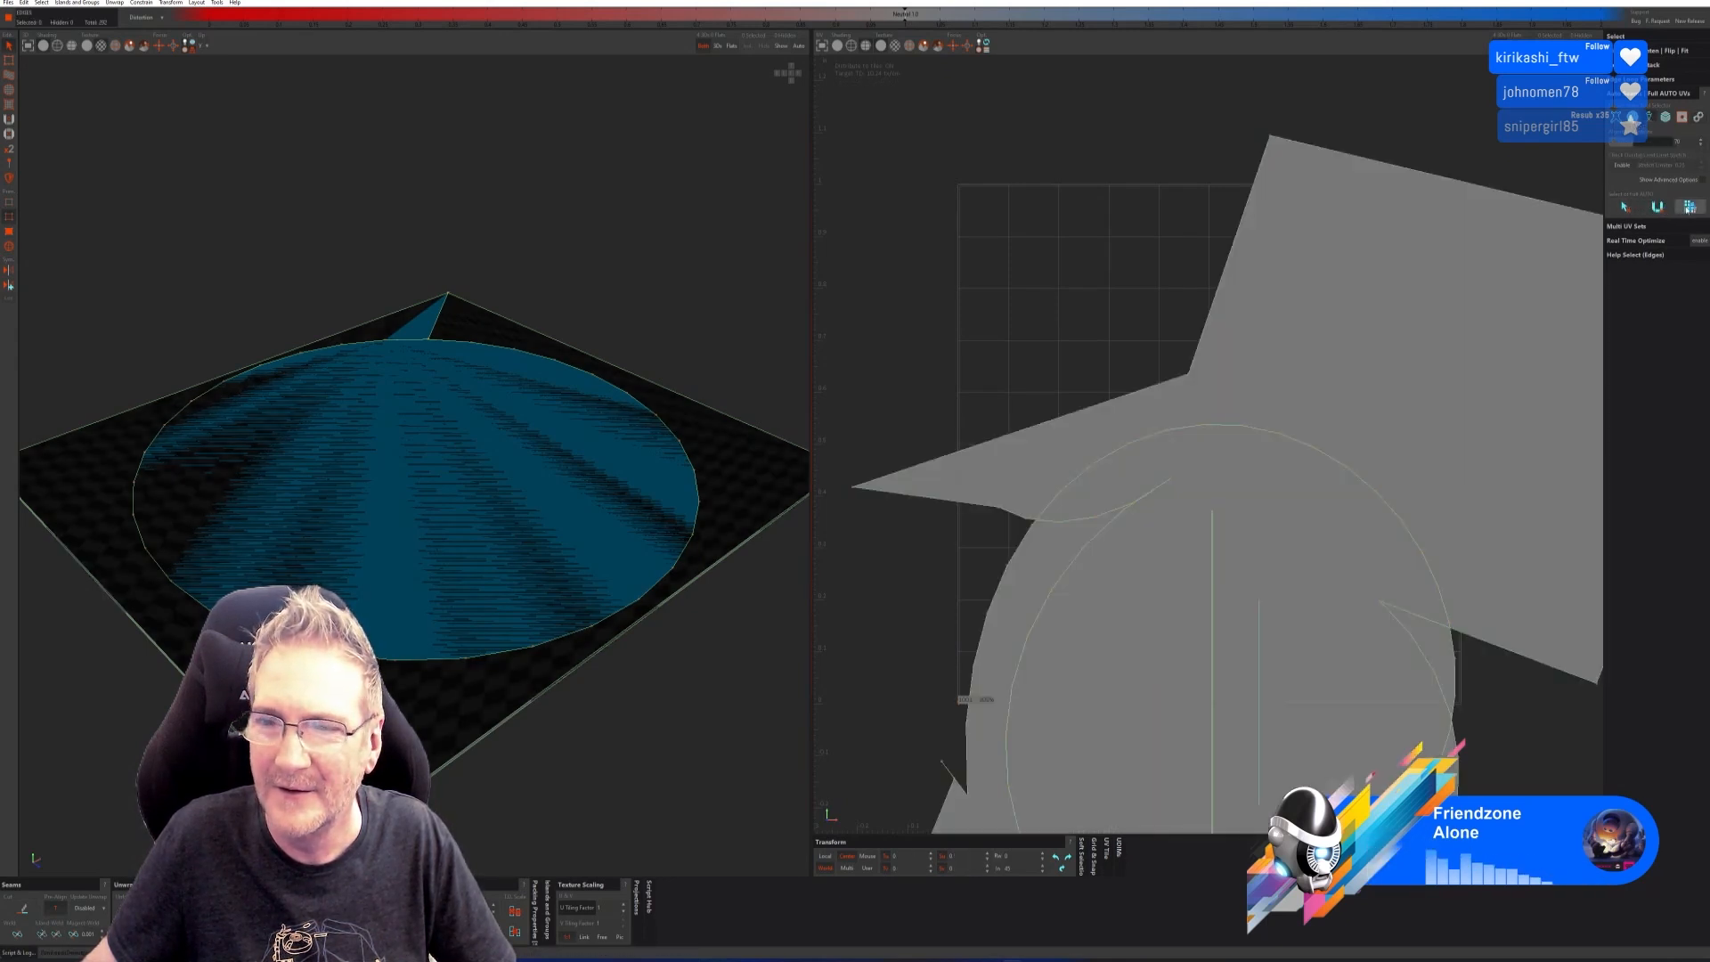
left_click(1689, 207)
key("ctrl+z")
key("ctrl+z")
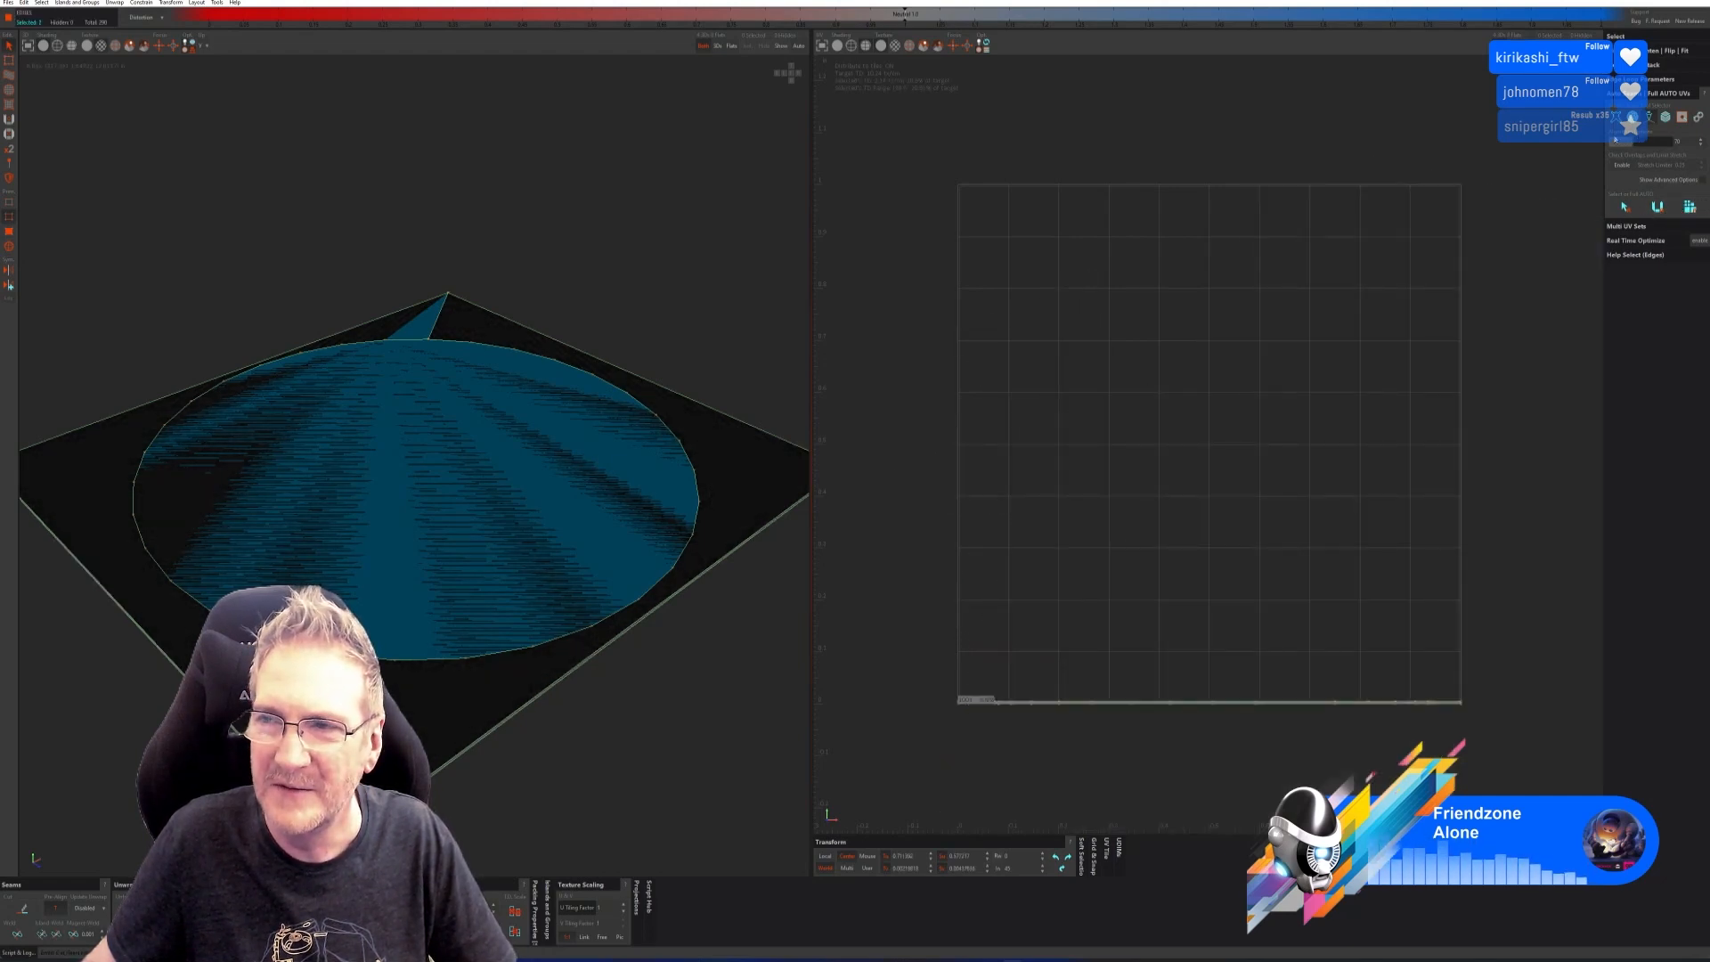
Try another automatic seam selection on the roof panel in RizomUV, with unwrap and pack.
mouse_move(612, 428)
middle_mouse_down()
mouse_move(561, 336)
mouse_move(588, 445)
middle_mouse_up()
middle_click_drag(306, 440, 462, 436)
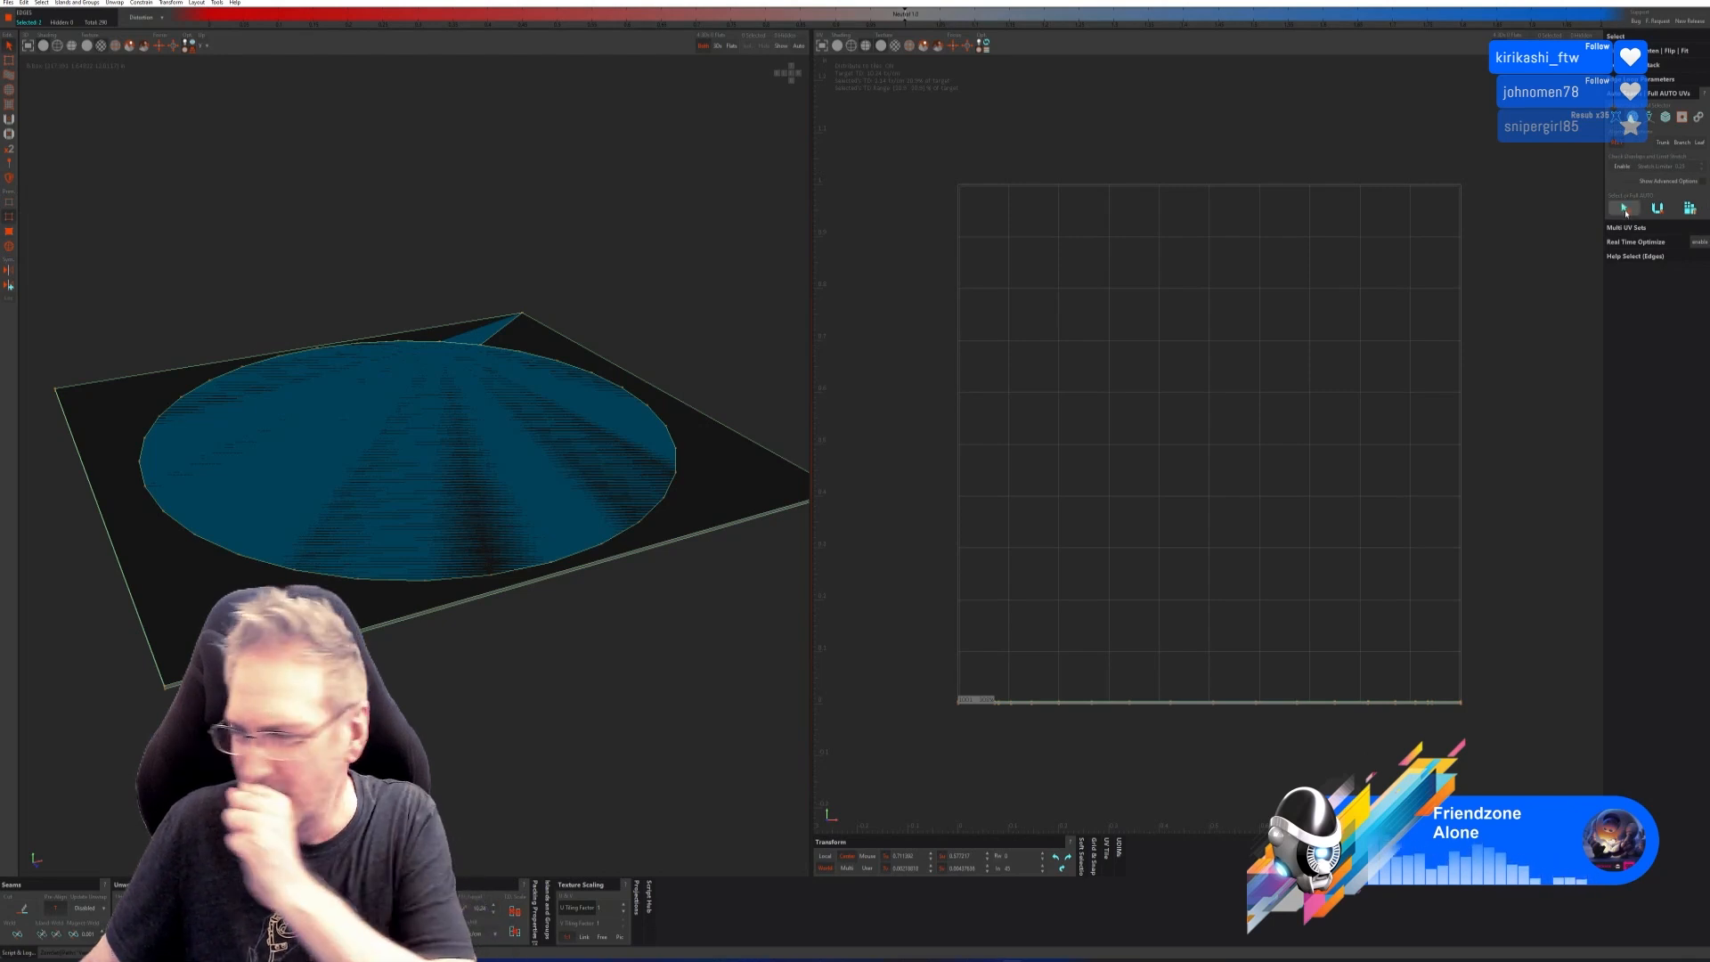
left_click(1657, 209)
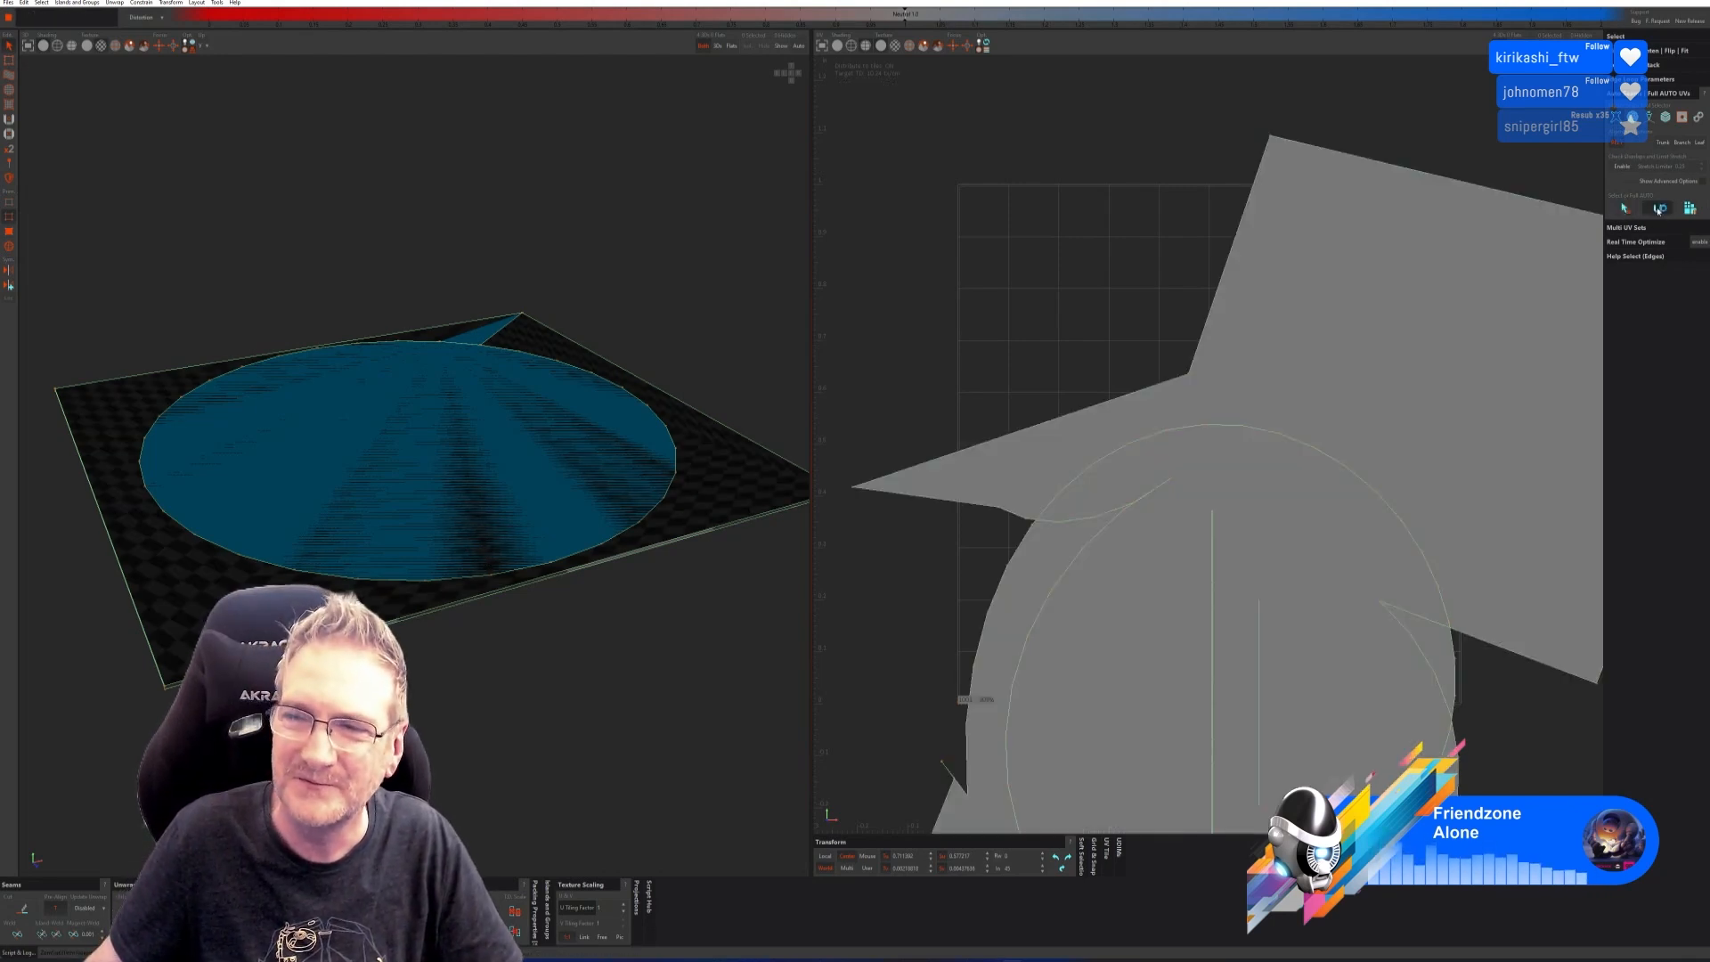
left_click(1689, 209)
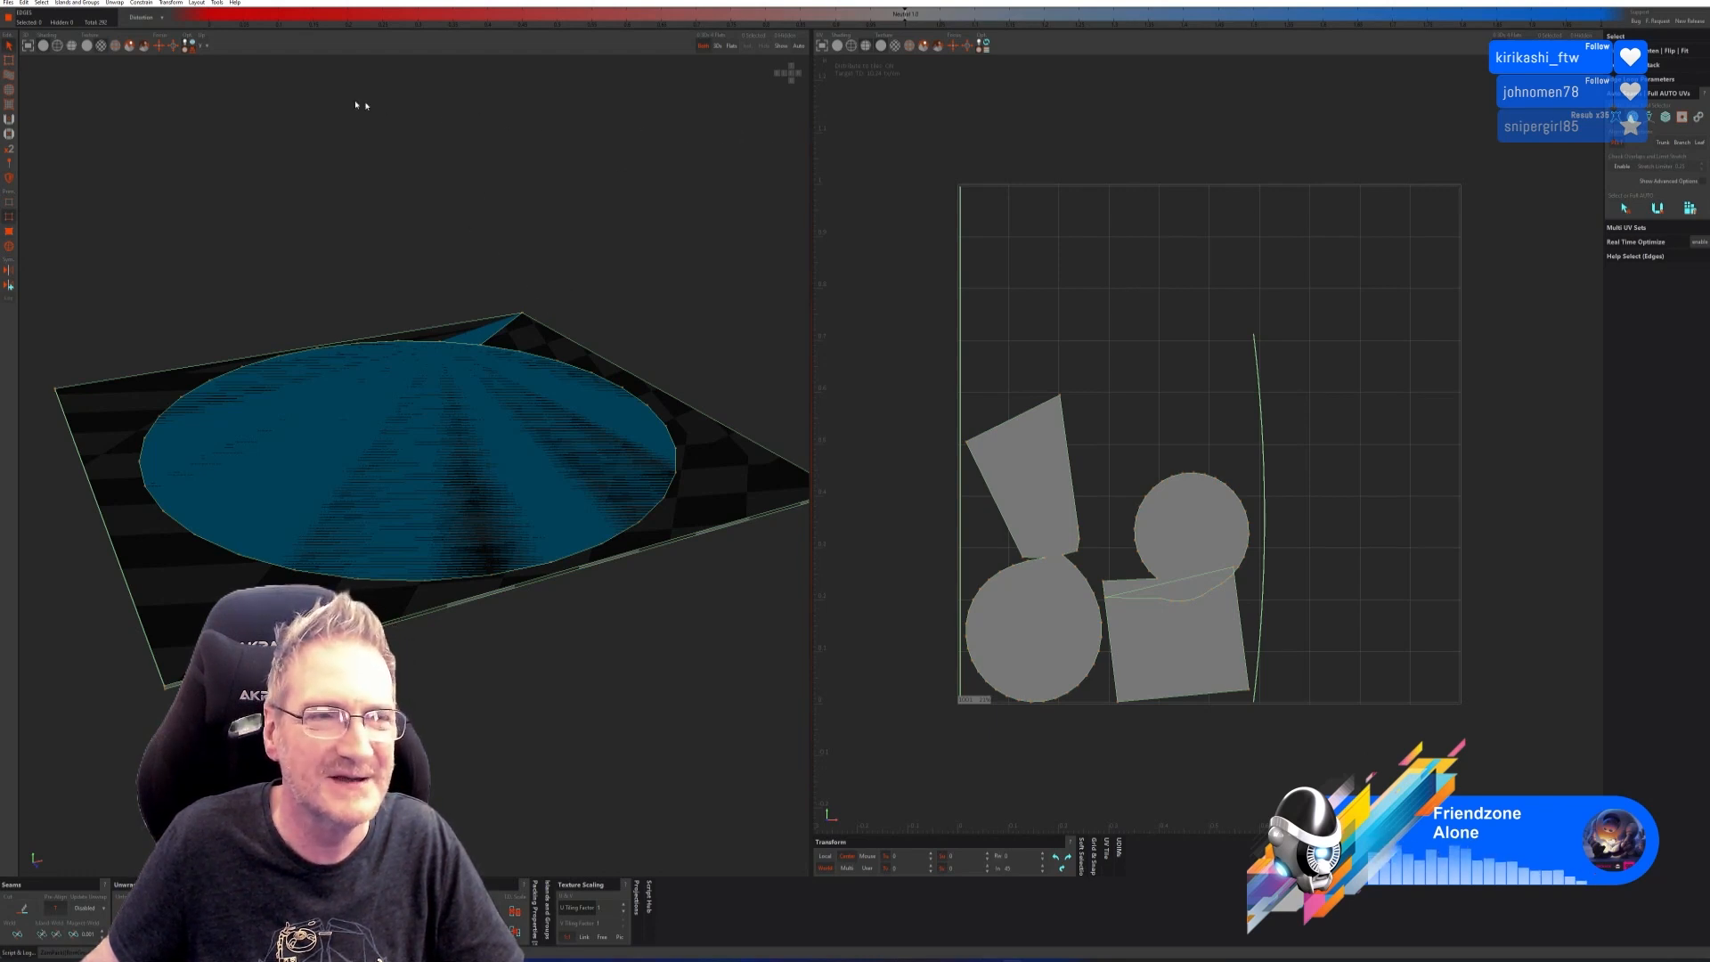
Quit RizomUV without saving the changes, and close the RizomUV Bridge back in 3ds Max.
key("alt+F4")
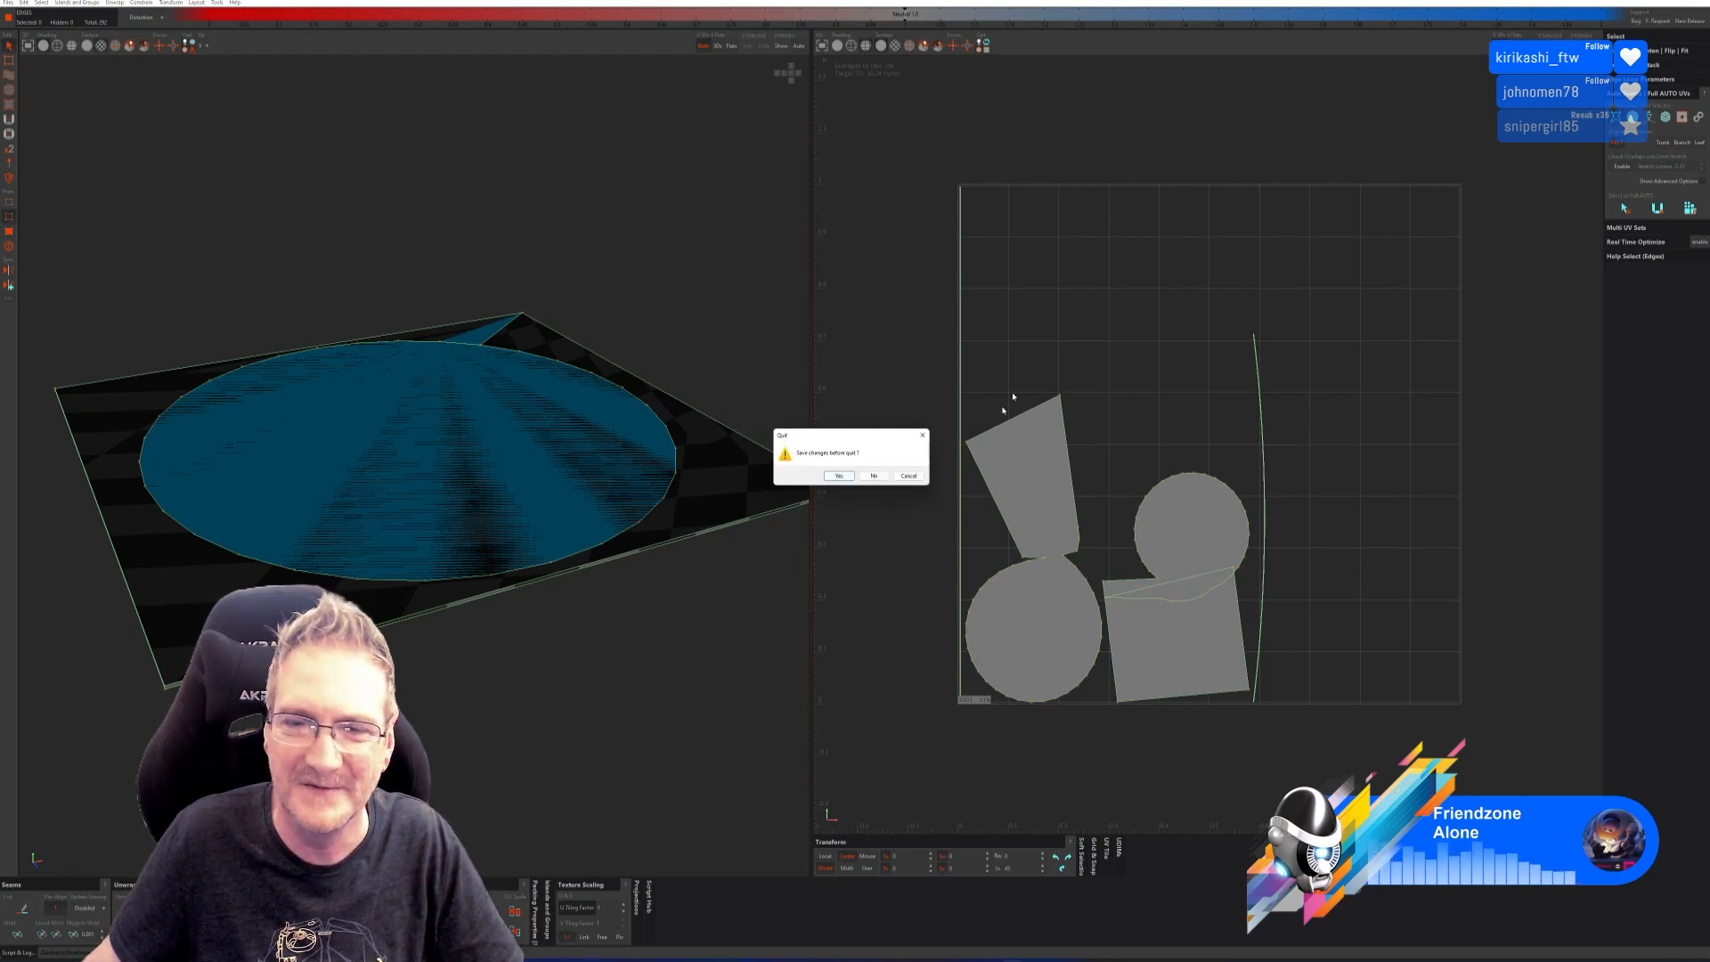
left_click(885, 474)
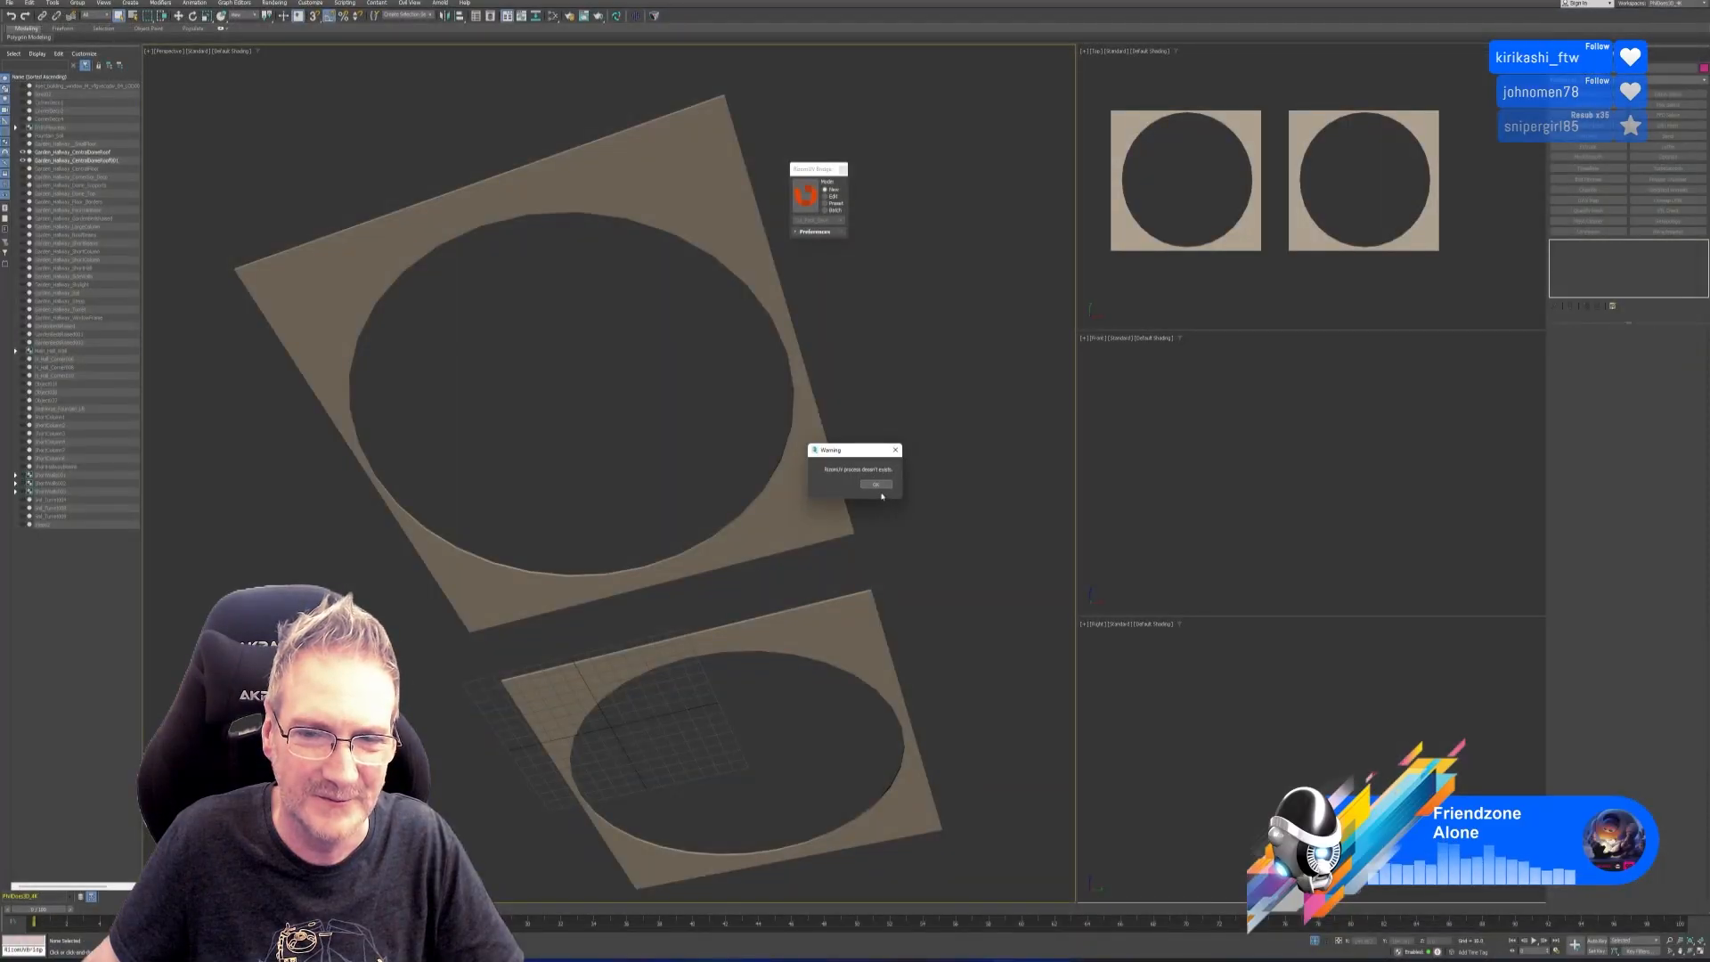
left_click(876, 486)
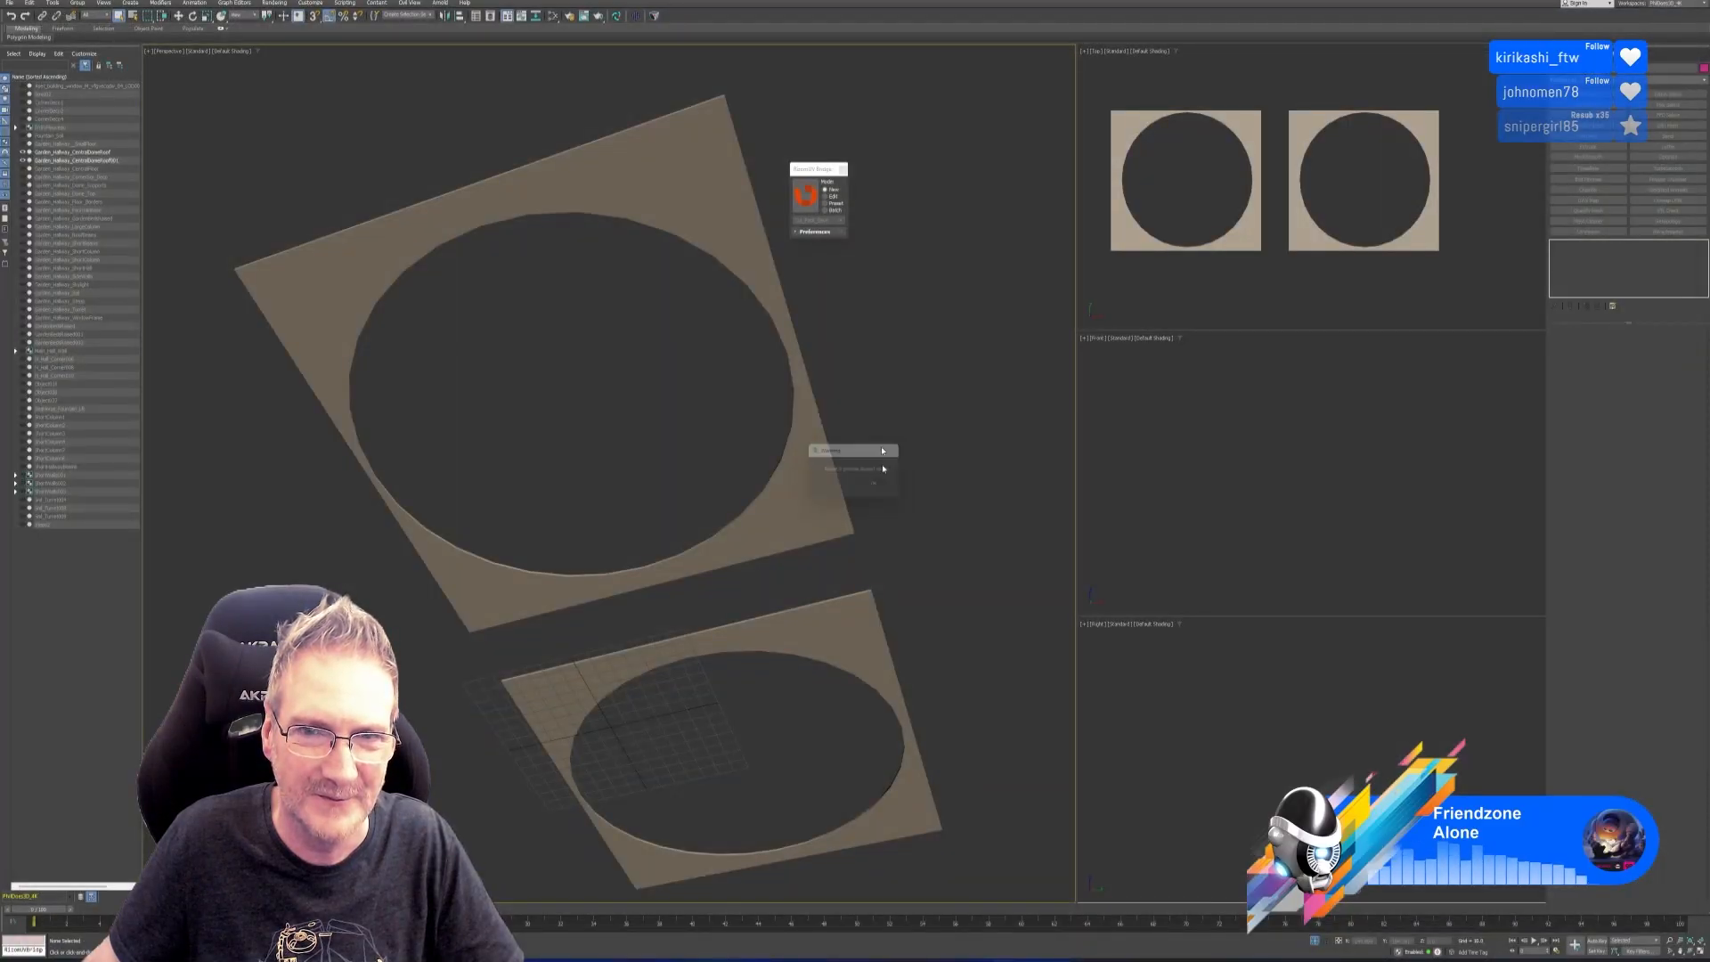
left_click(842, 170)
Select the cloned roof panel and apply a UVW Map modifier with planar mapping to it.
middle_click_drag(942, 559, 756, 510, "alt")
left_click(757, 508)
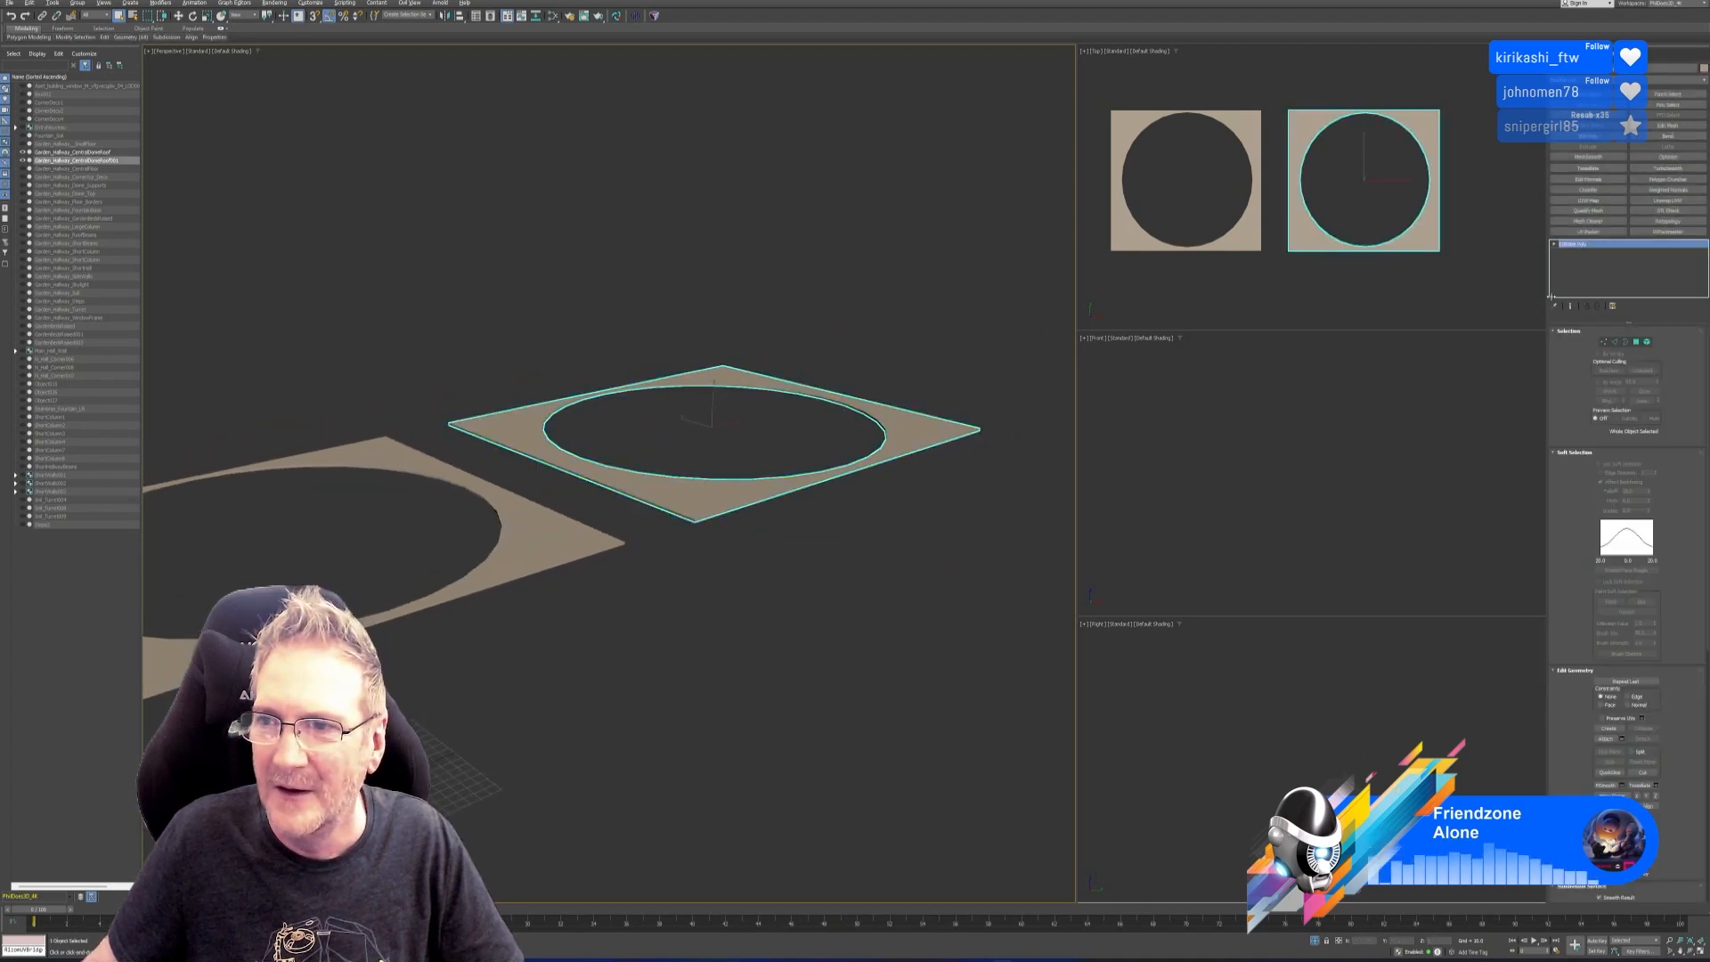
left_click(1587, 201)
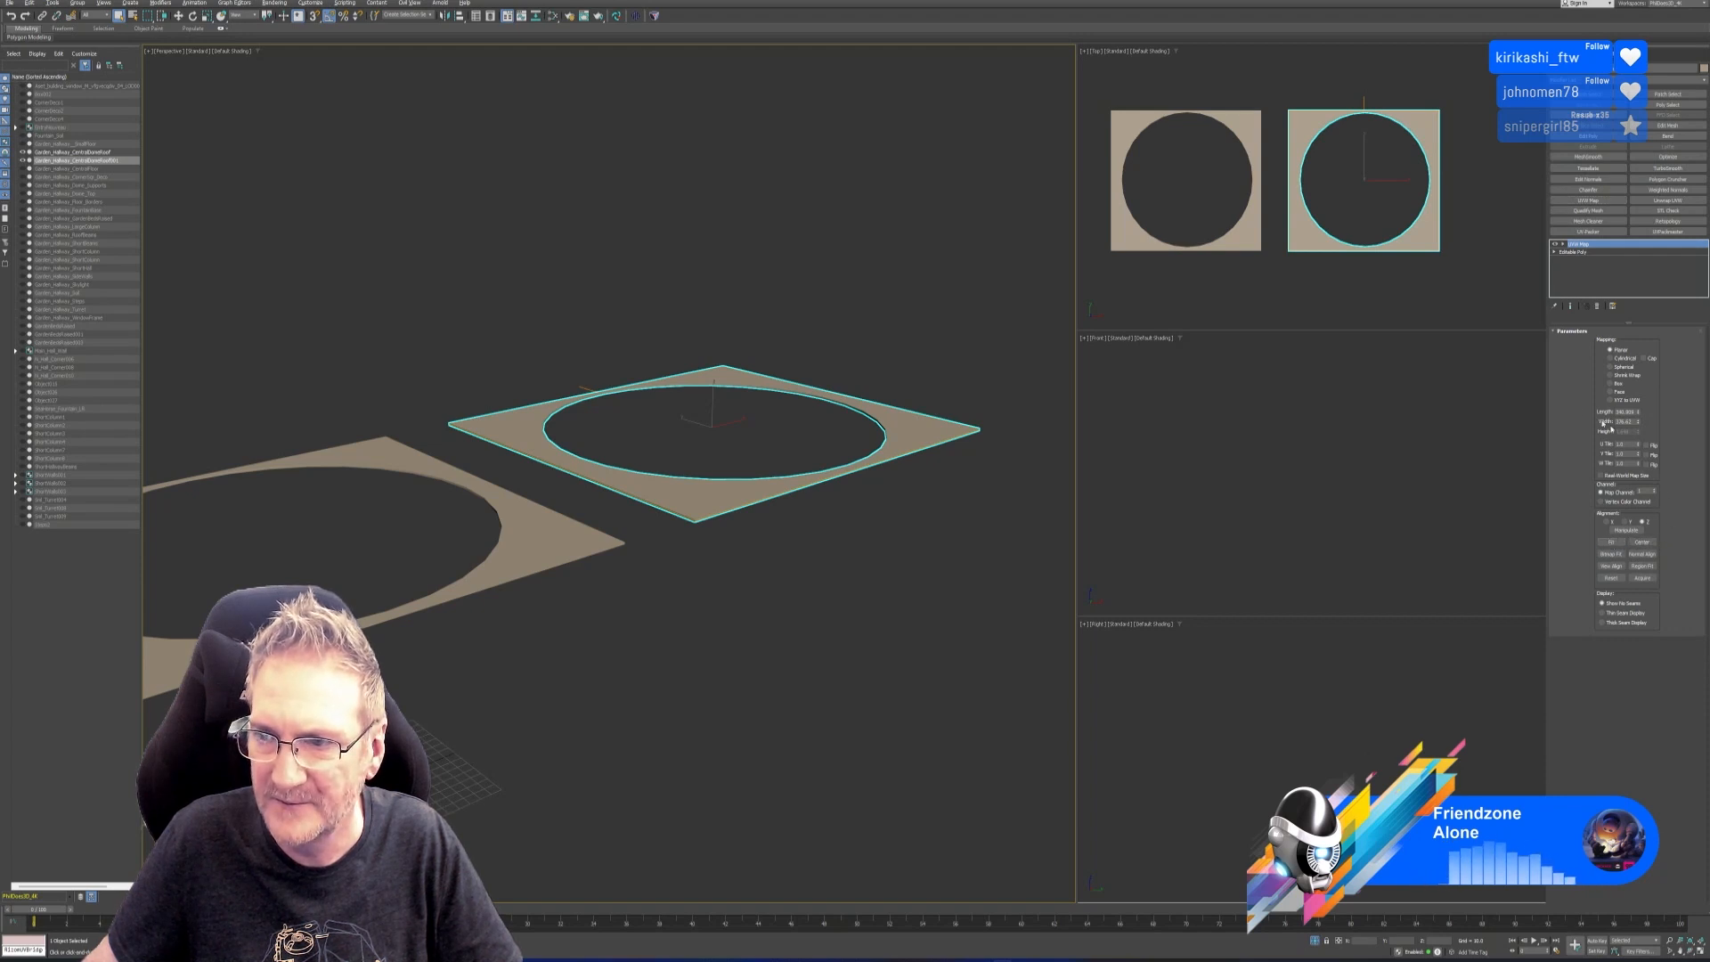
middle_click_drag(782, 375, 855, 380)
scroll(851, 378, "down", 2)
mouse_move(810, 547)
middle_mouse_down("alt")
mouse_move(822, 558)
mouse_move(791, 556)
middle_mouse_up("alt")
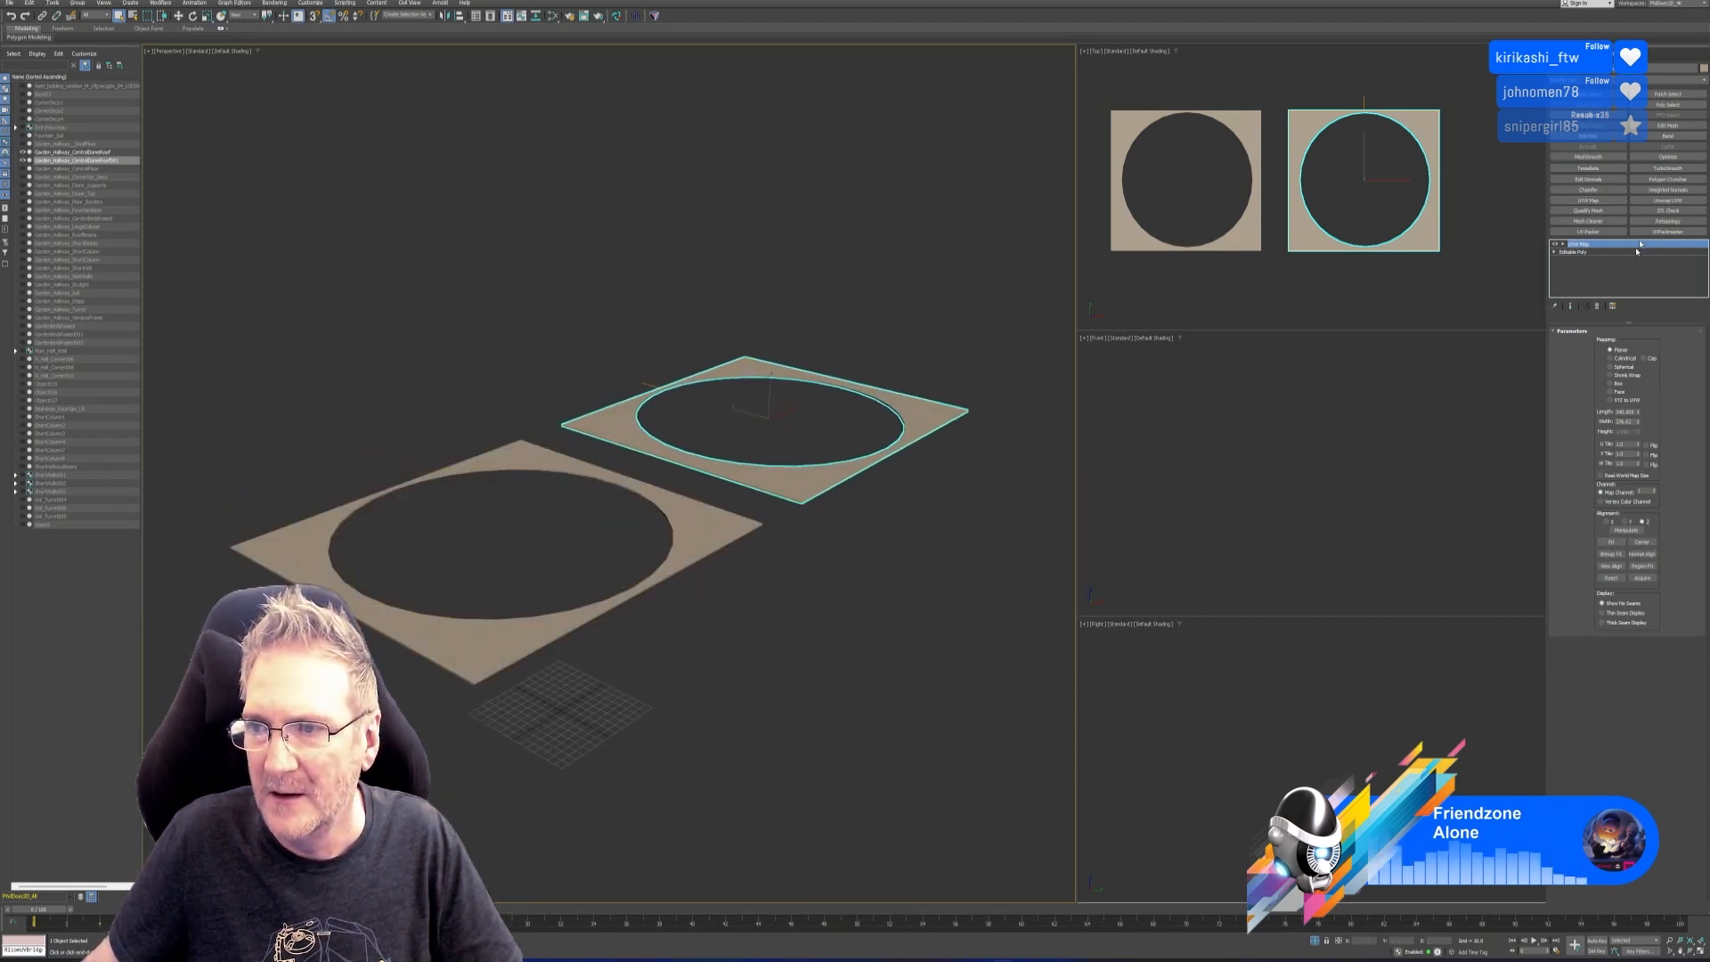
Add an Unwrap UVW modifier to the cloned panel and check the planar layout in the UV editor.
left_click(1667, 201)
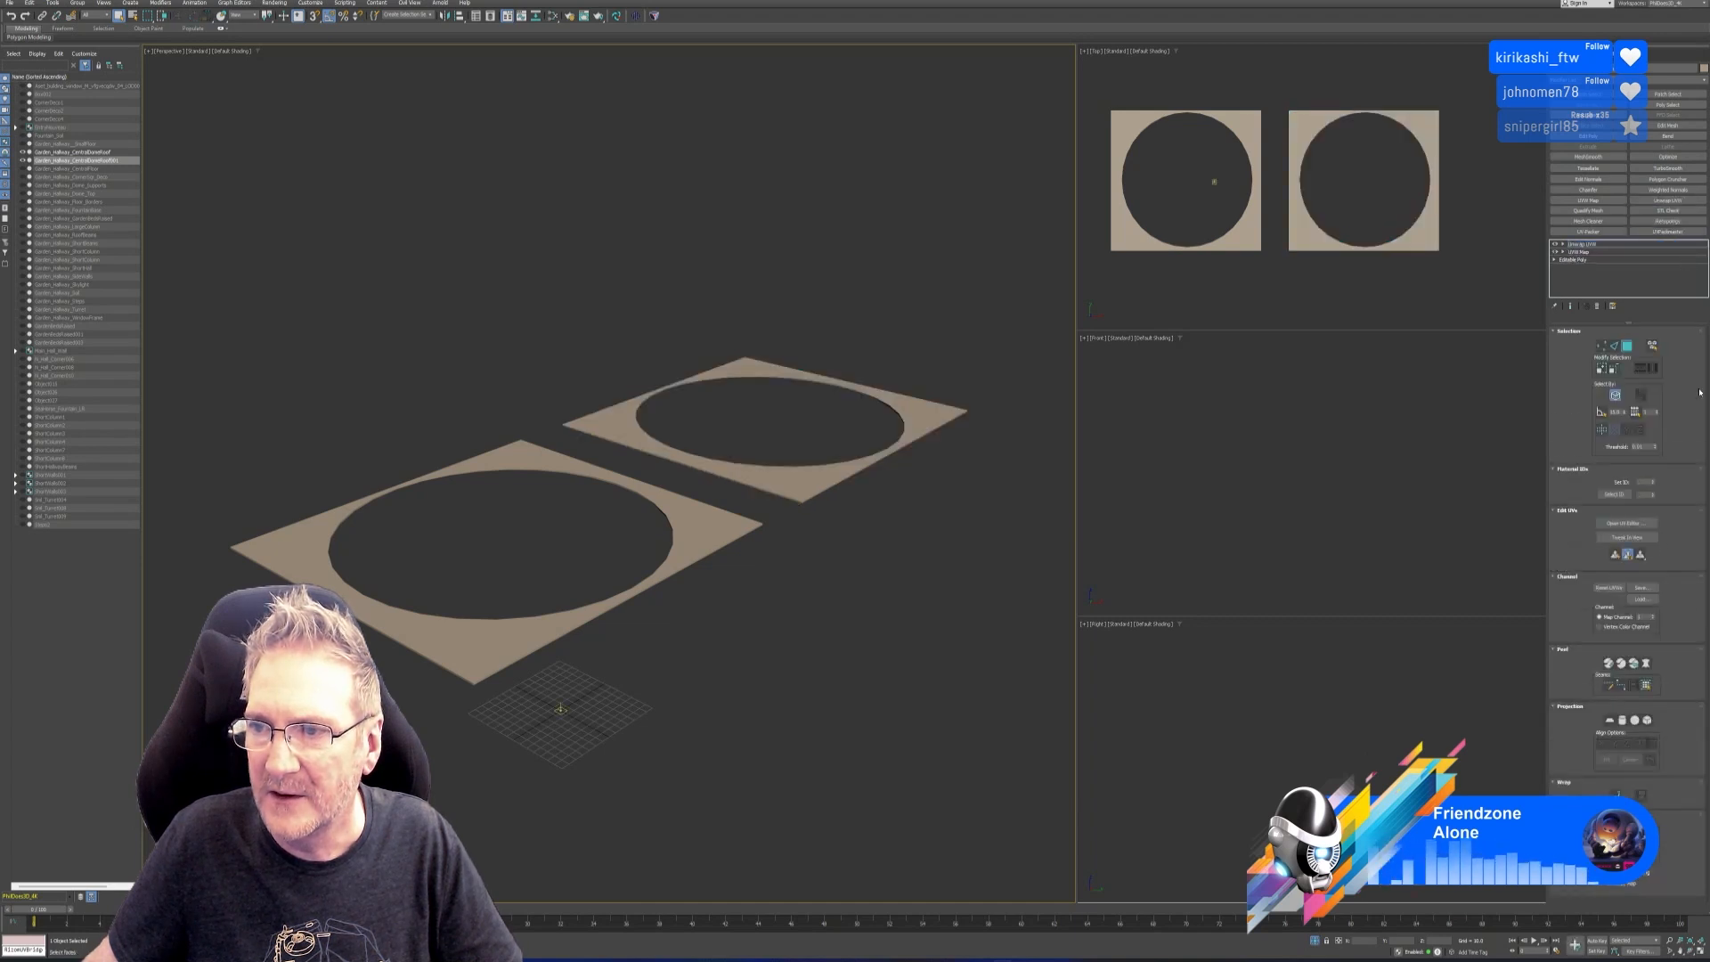
left_click(1626, 523)
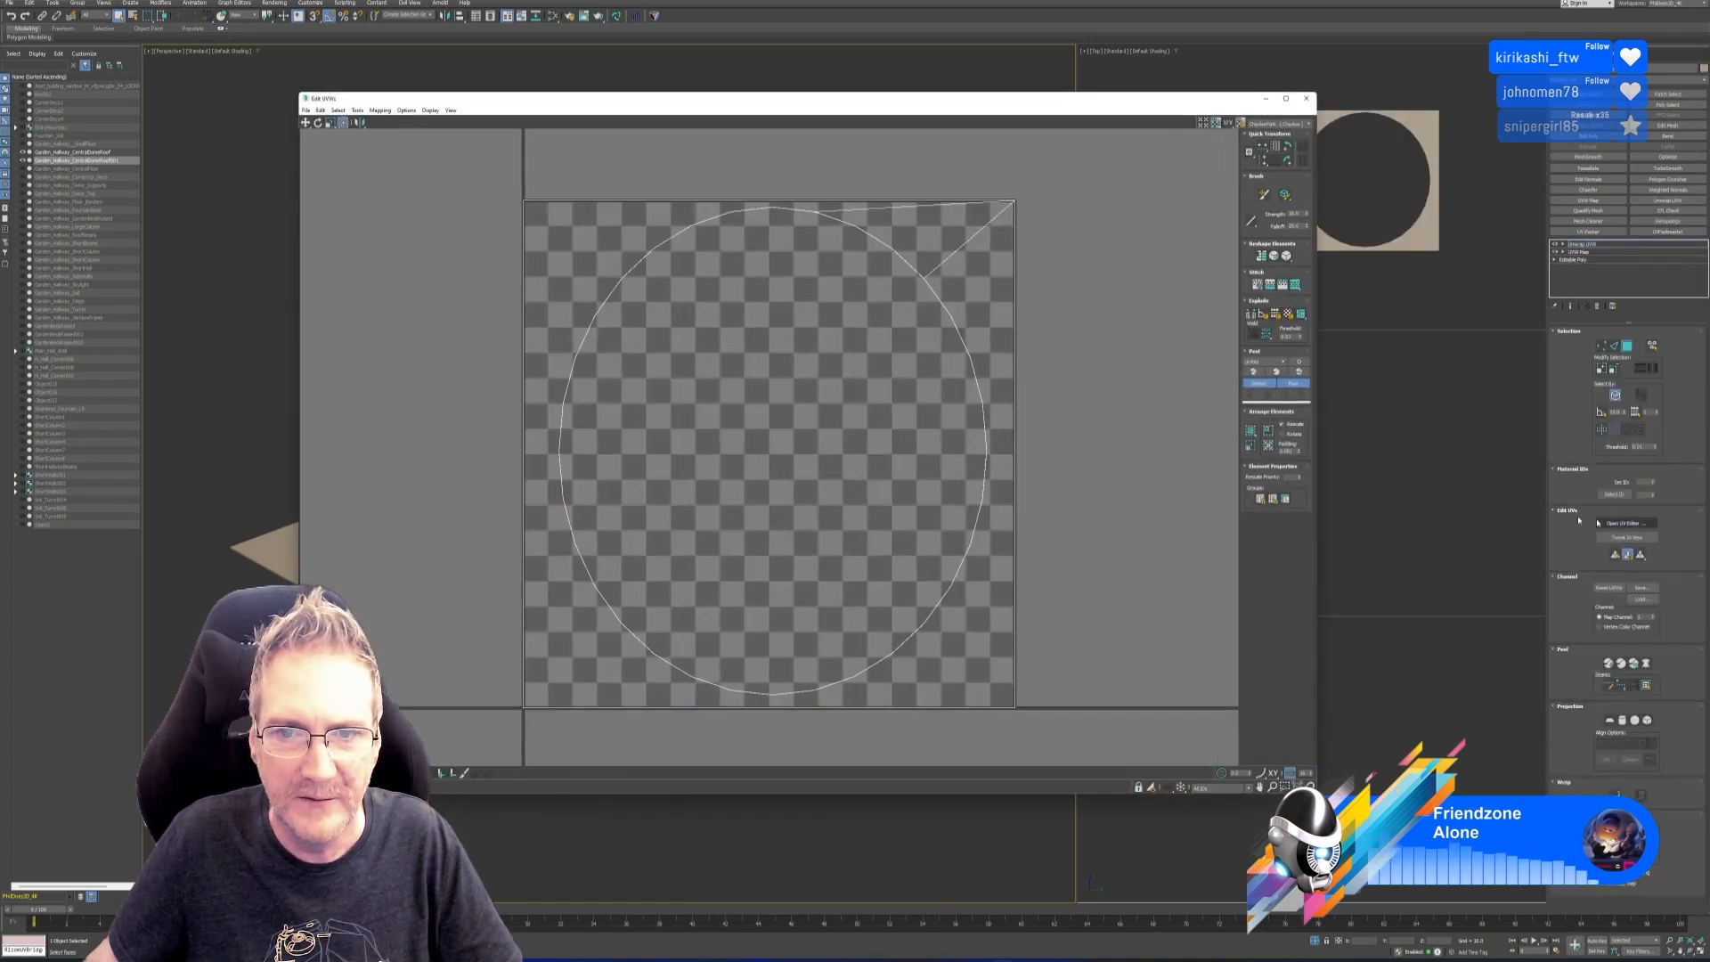
left_click(1305, 98)
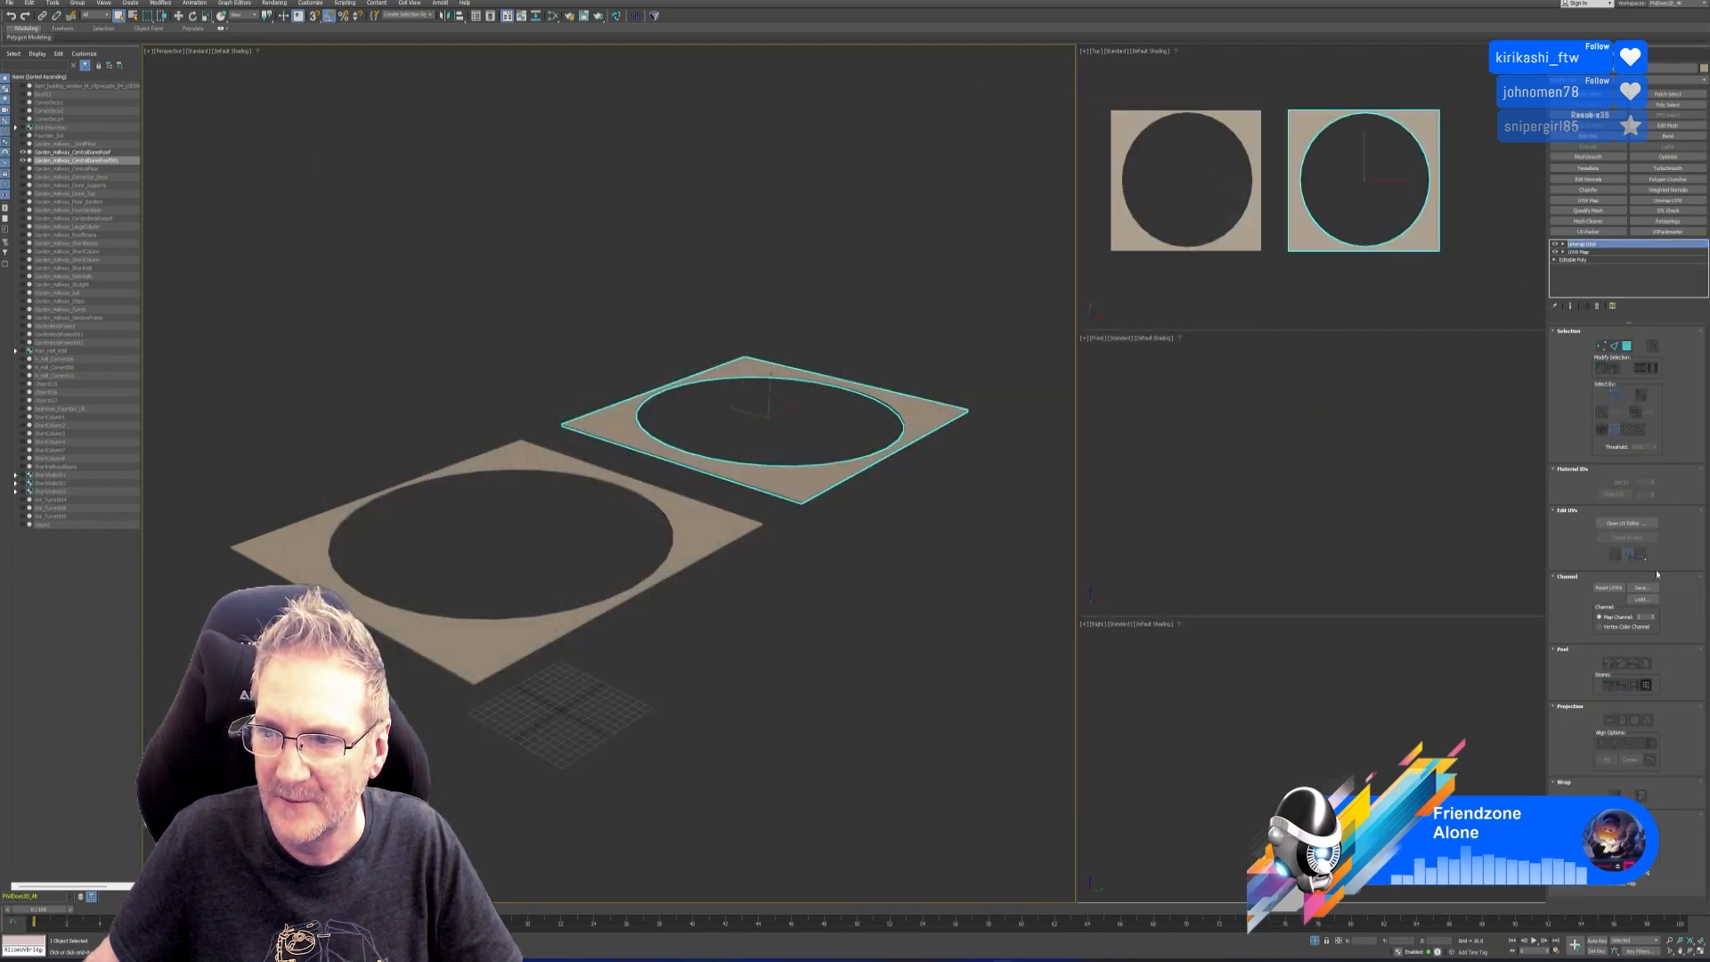
Move the clone's UVs to another map channel, and copy its Unwrap UVW modifier onto the original roof panel.
left_click(1653, 616)
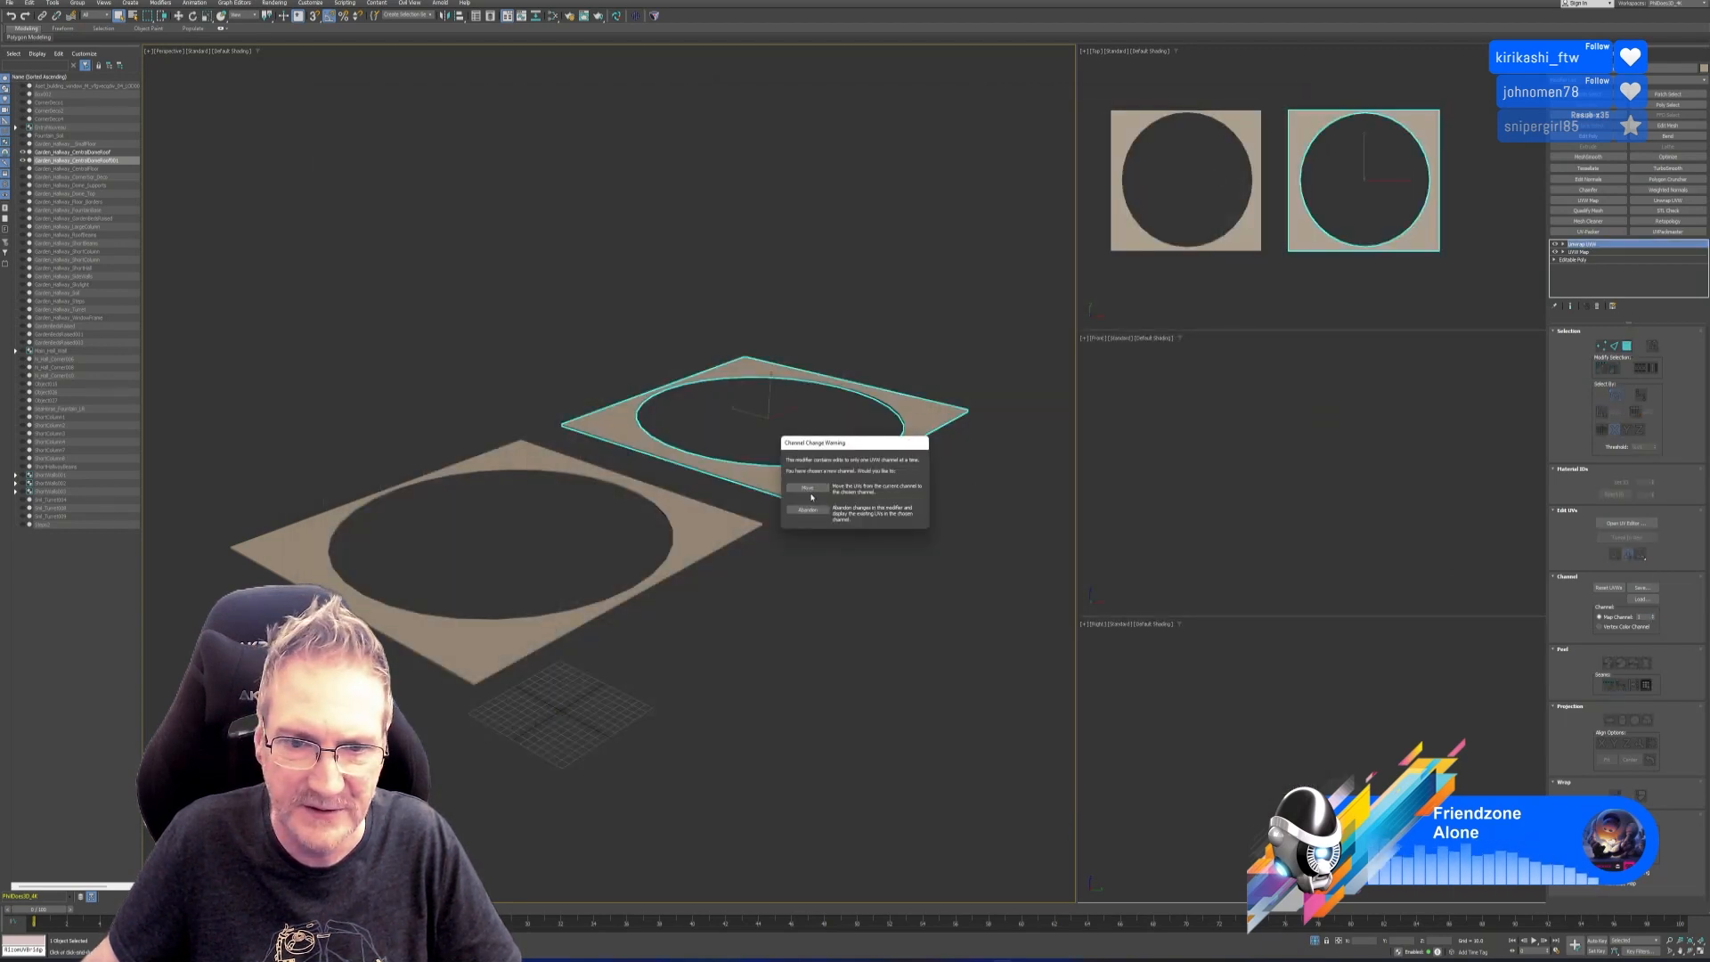
left_click(808, 489)
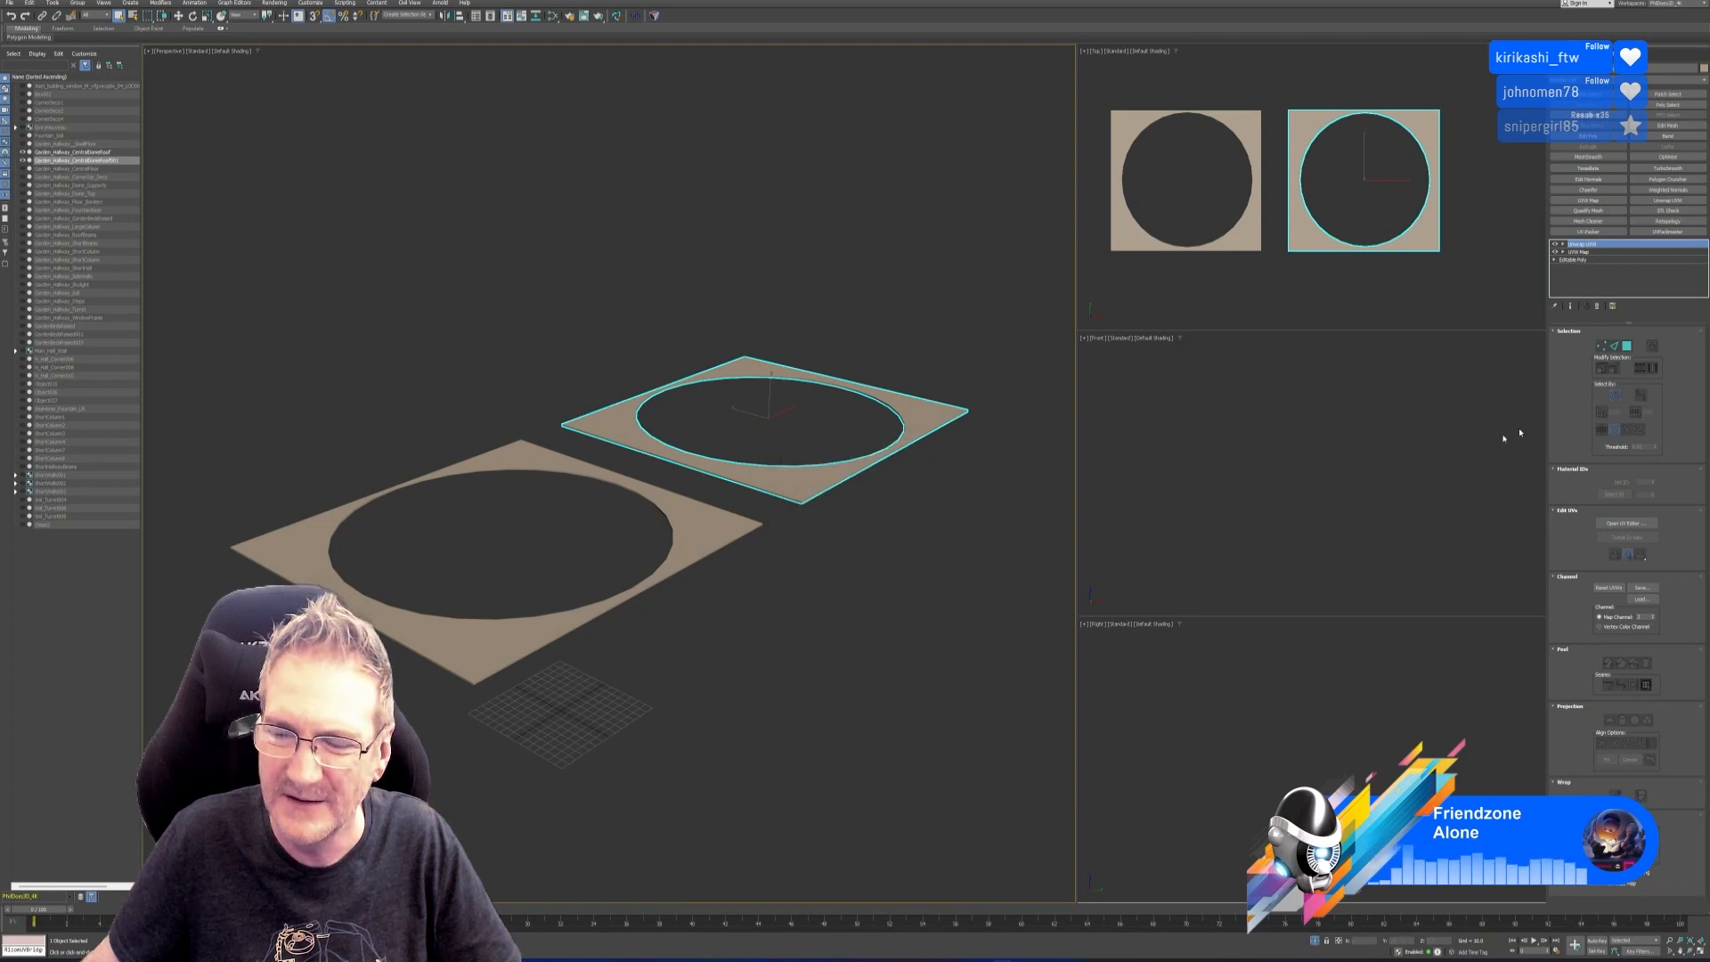
right_click(1585, 244)
left_click(1616, 285)
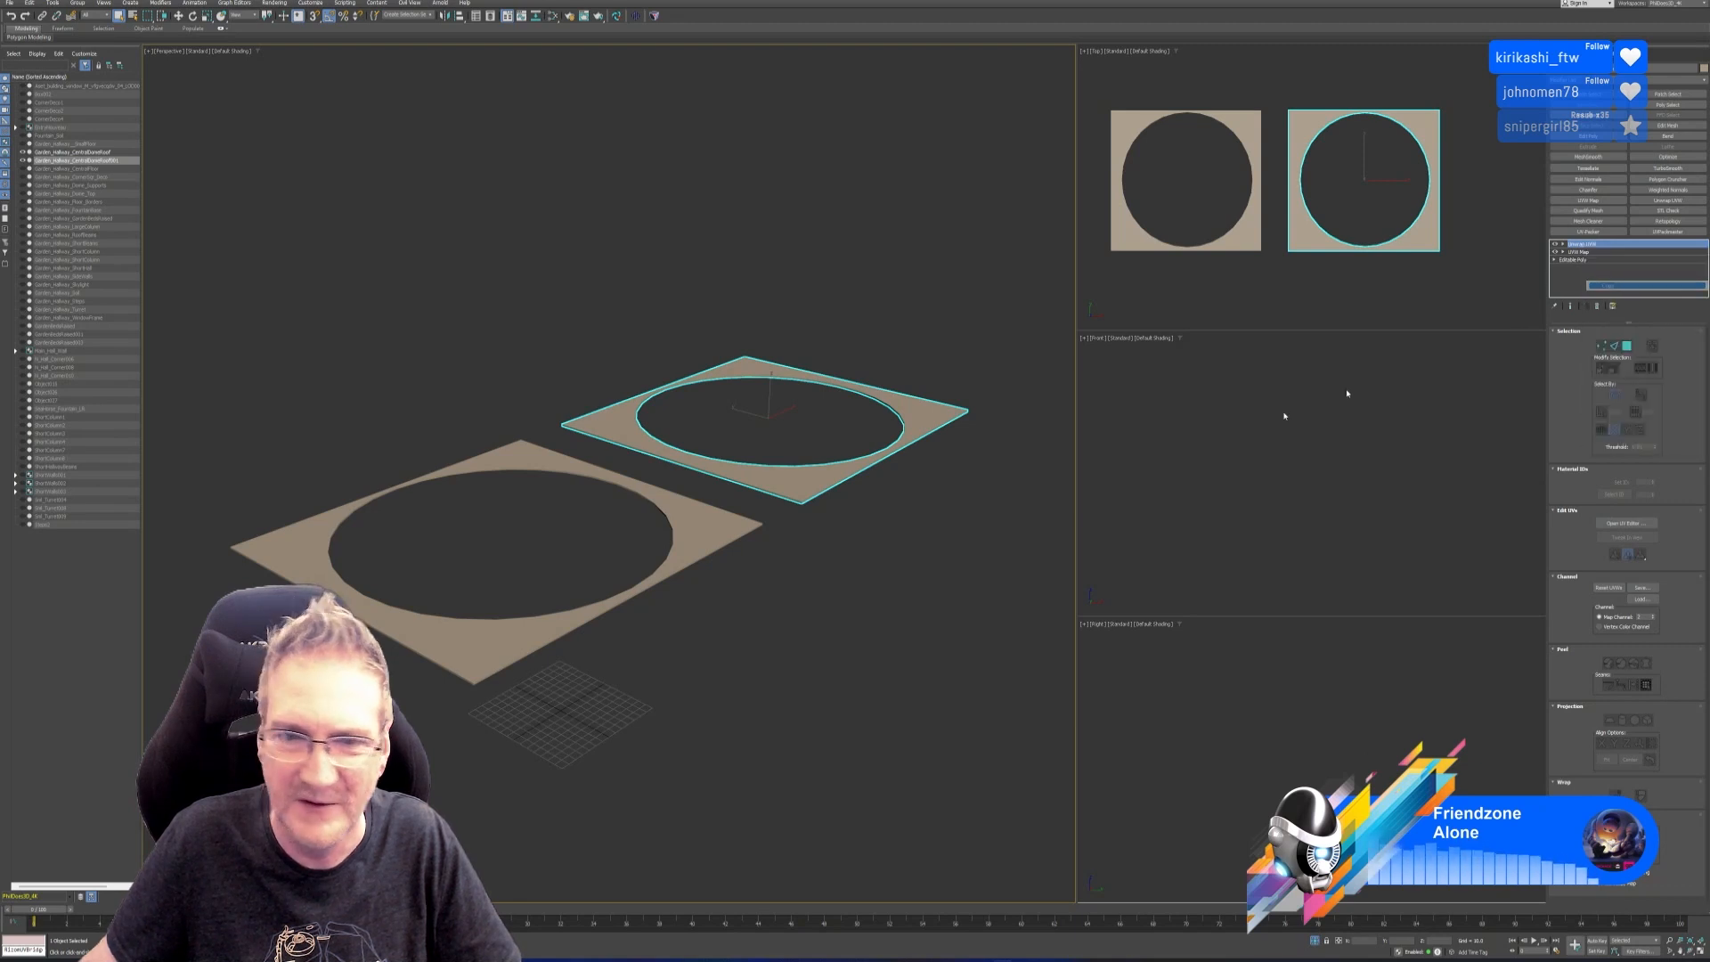
left_click(713, 530)
right_click(1591, 256)
left_click(1614, 303)
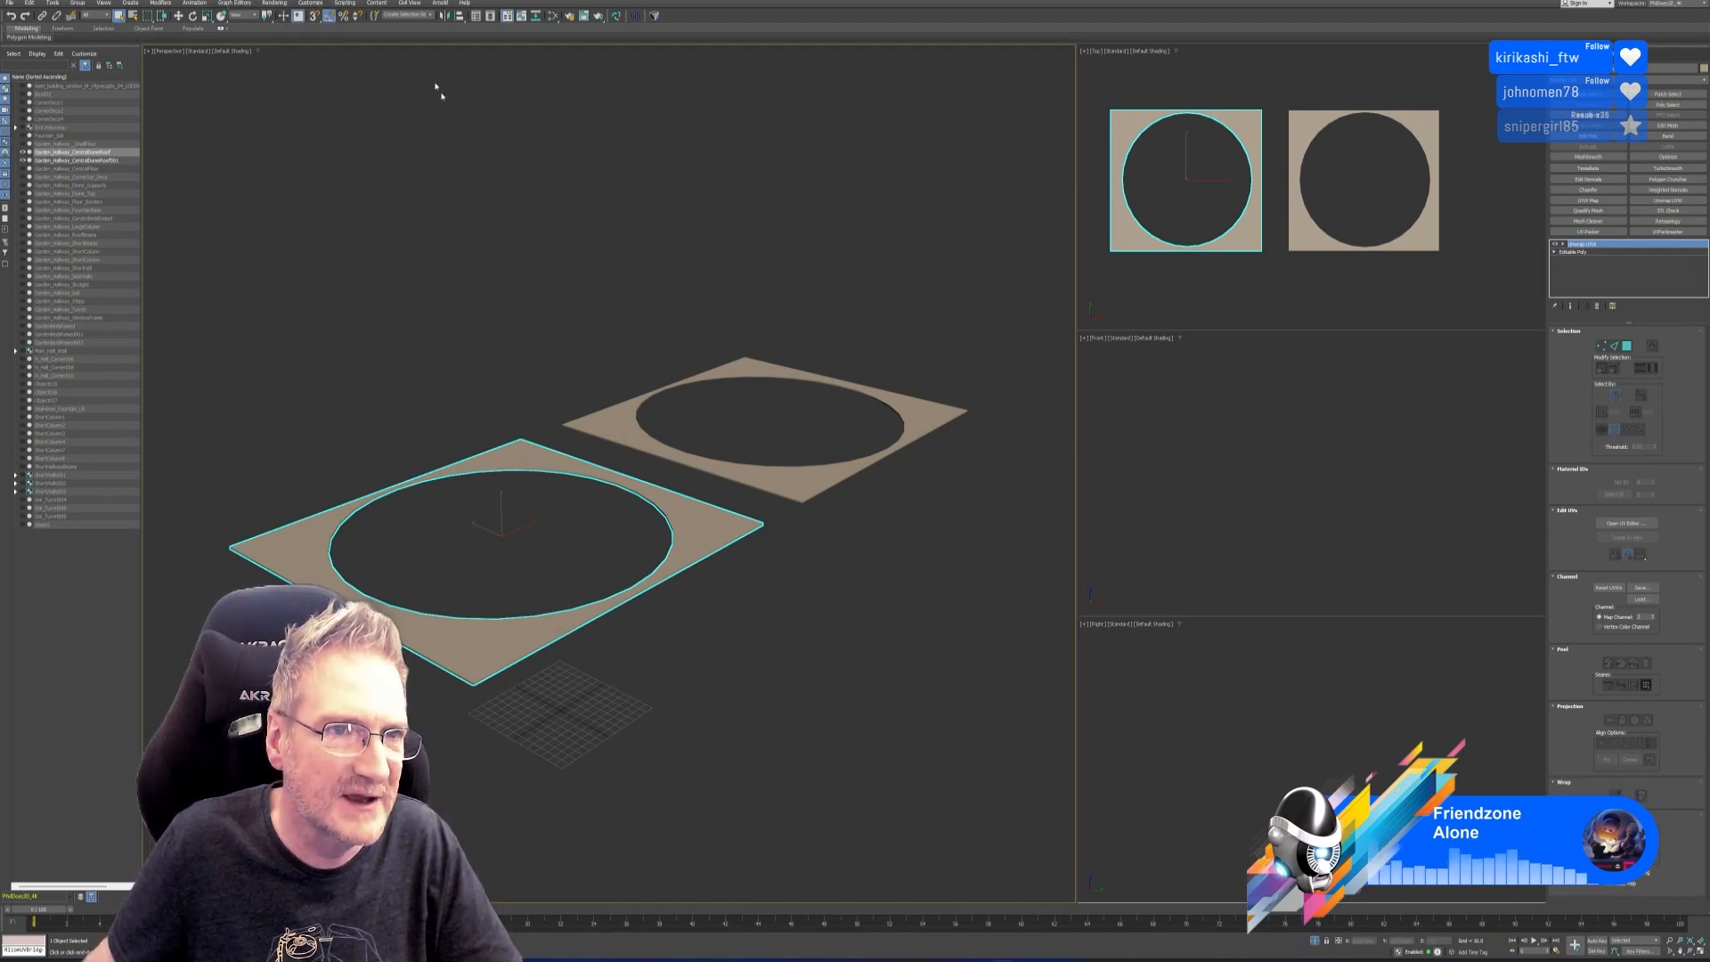
Bake the original roof panel's Diffuse map to a texture, replacing the fountain base entry in the Bake to Texture list.
left_click(278, 3)
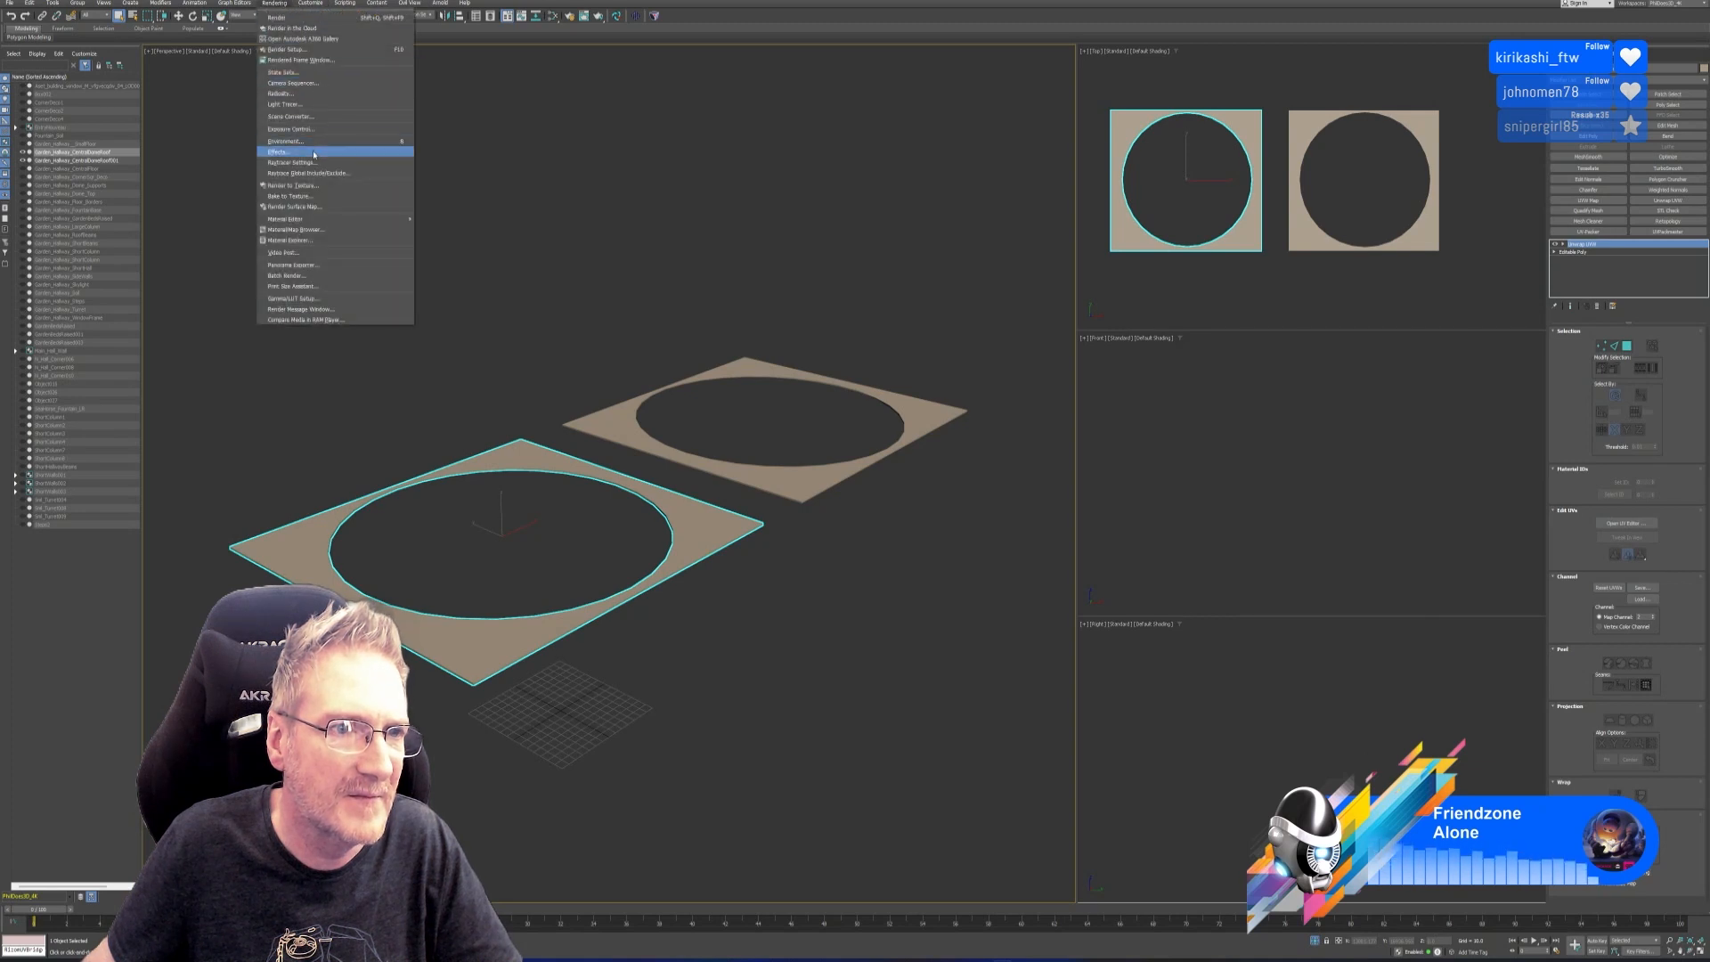
left_click(307, 196)
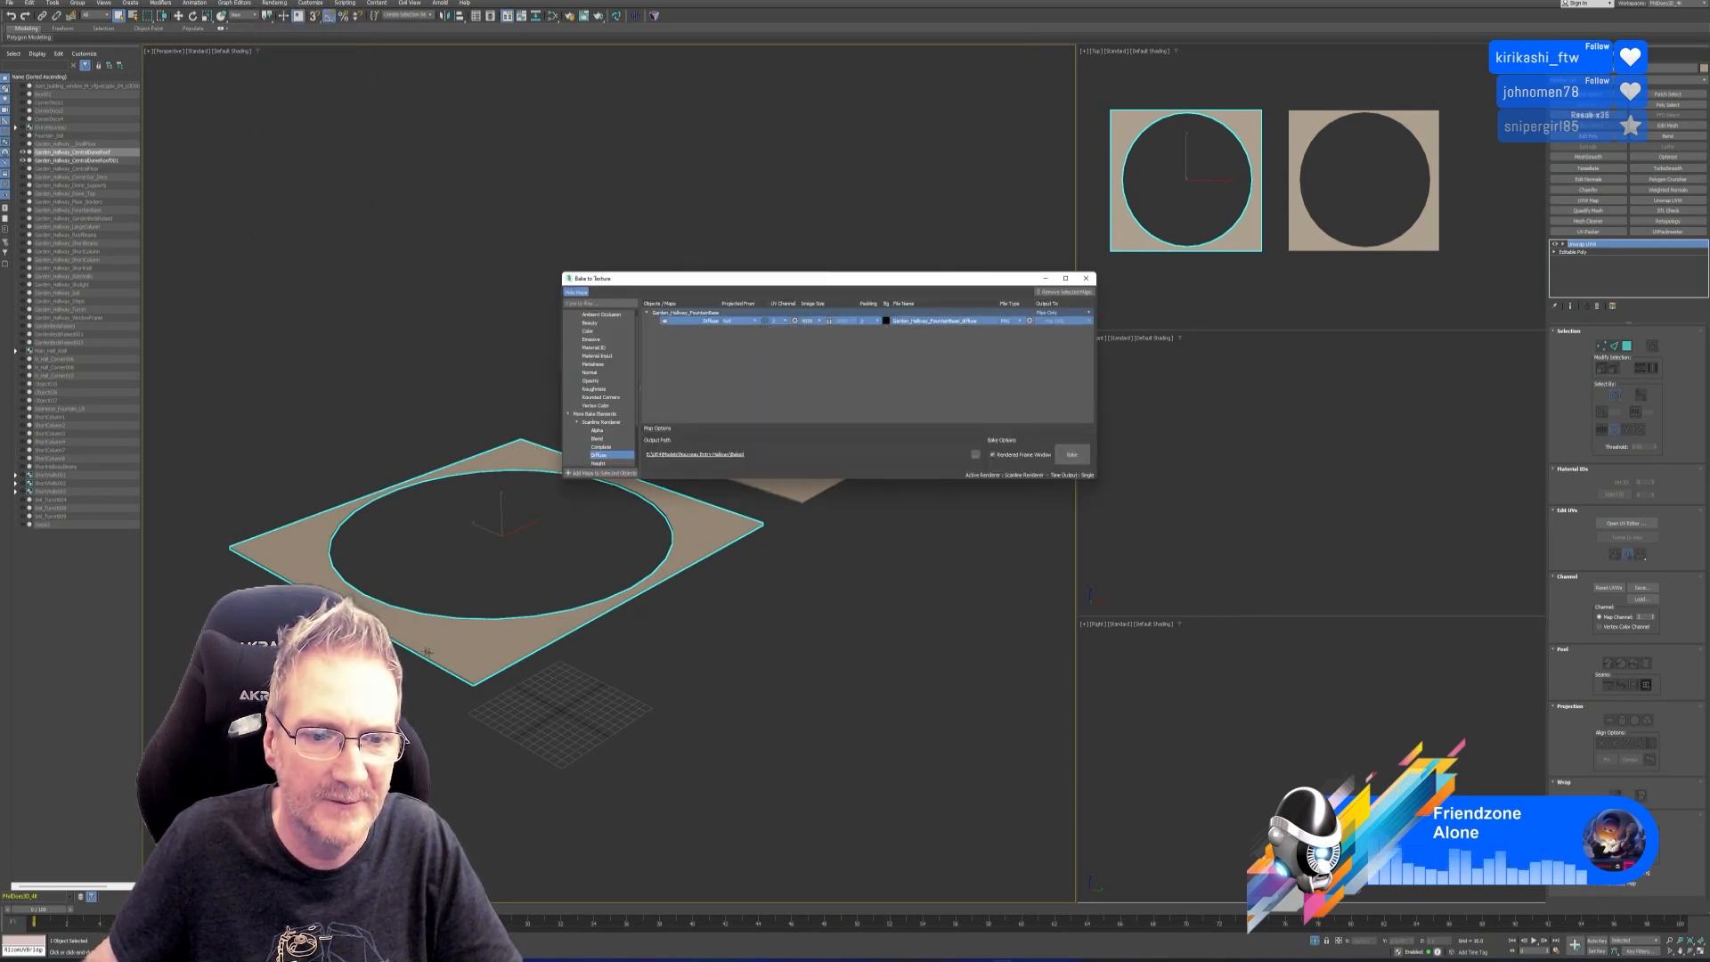
left_click(813, 320)
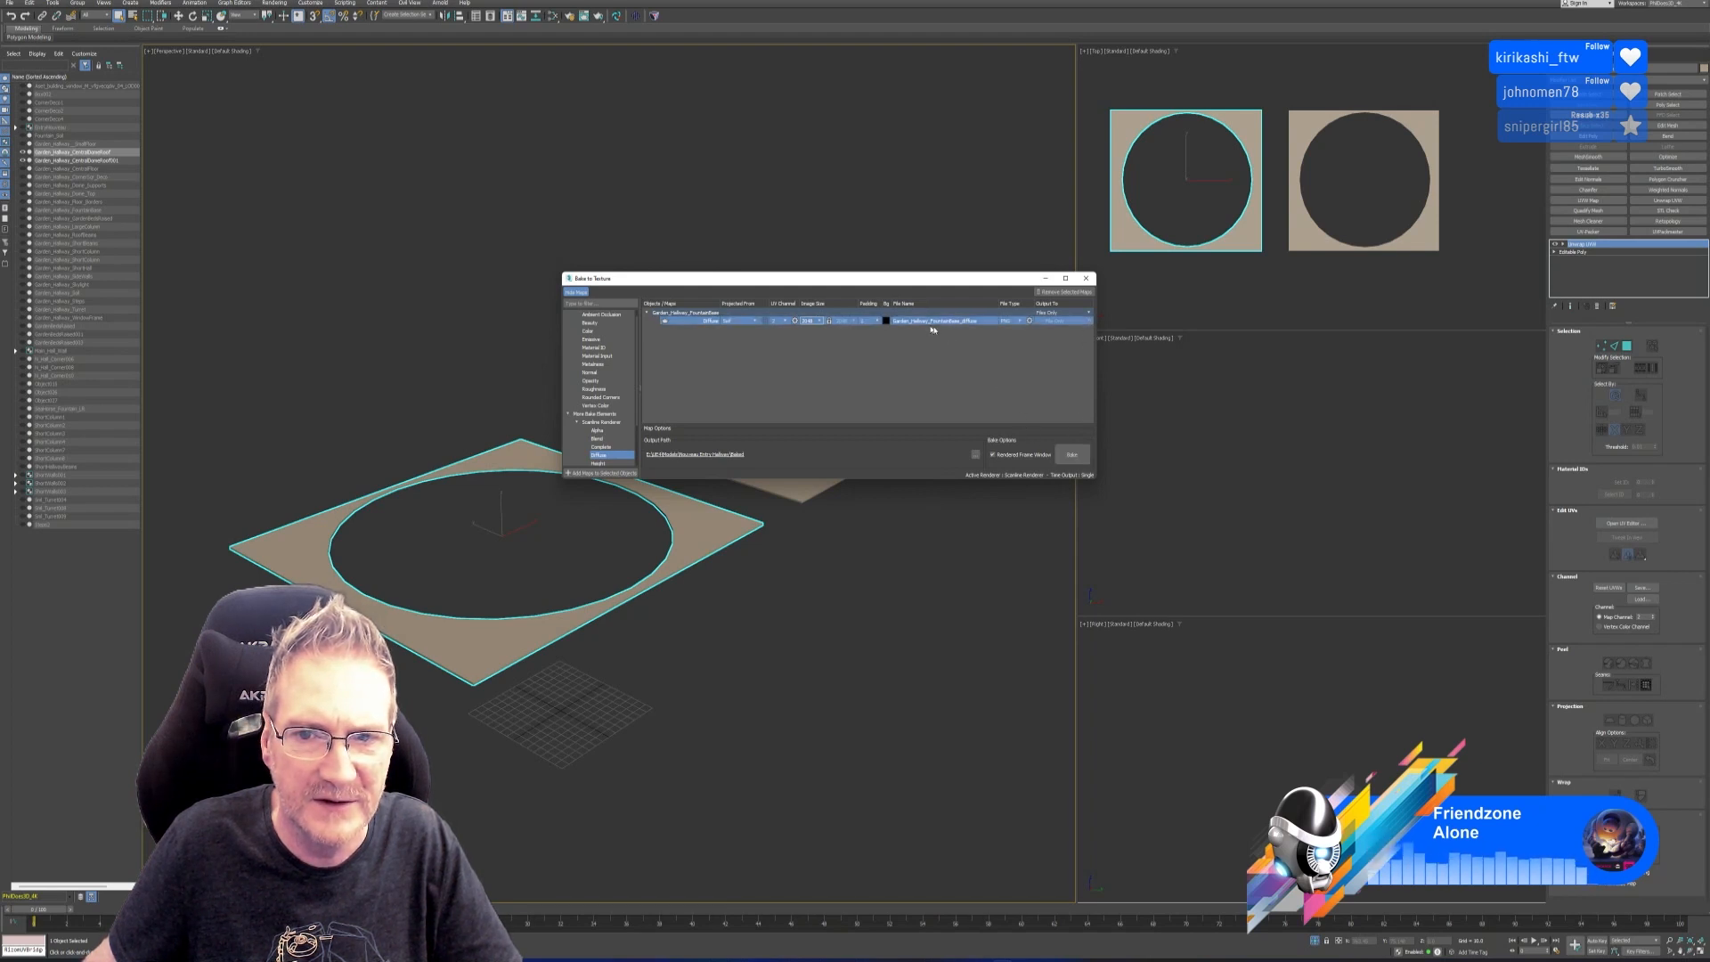
left_click(1065, 291)
left_click(601, 473)
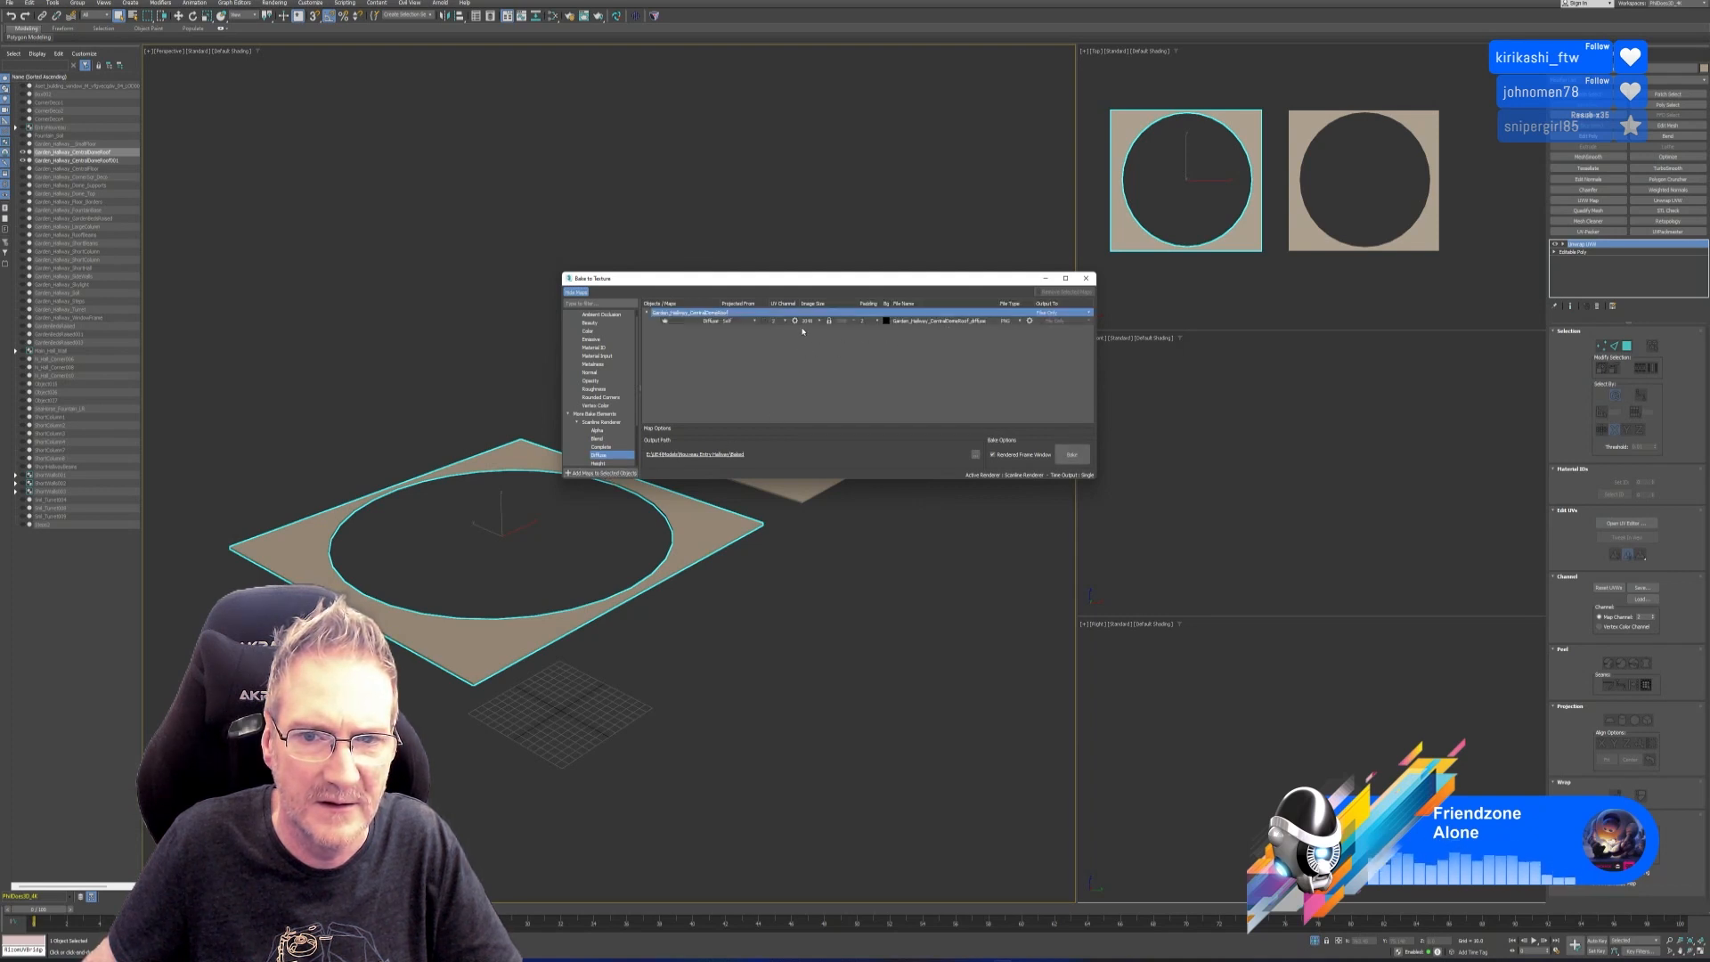
left_click(1066, 457)
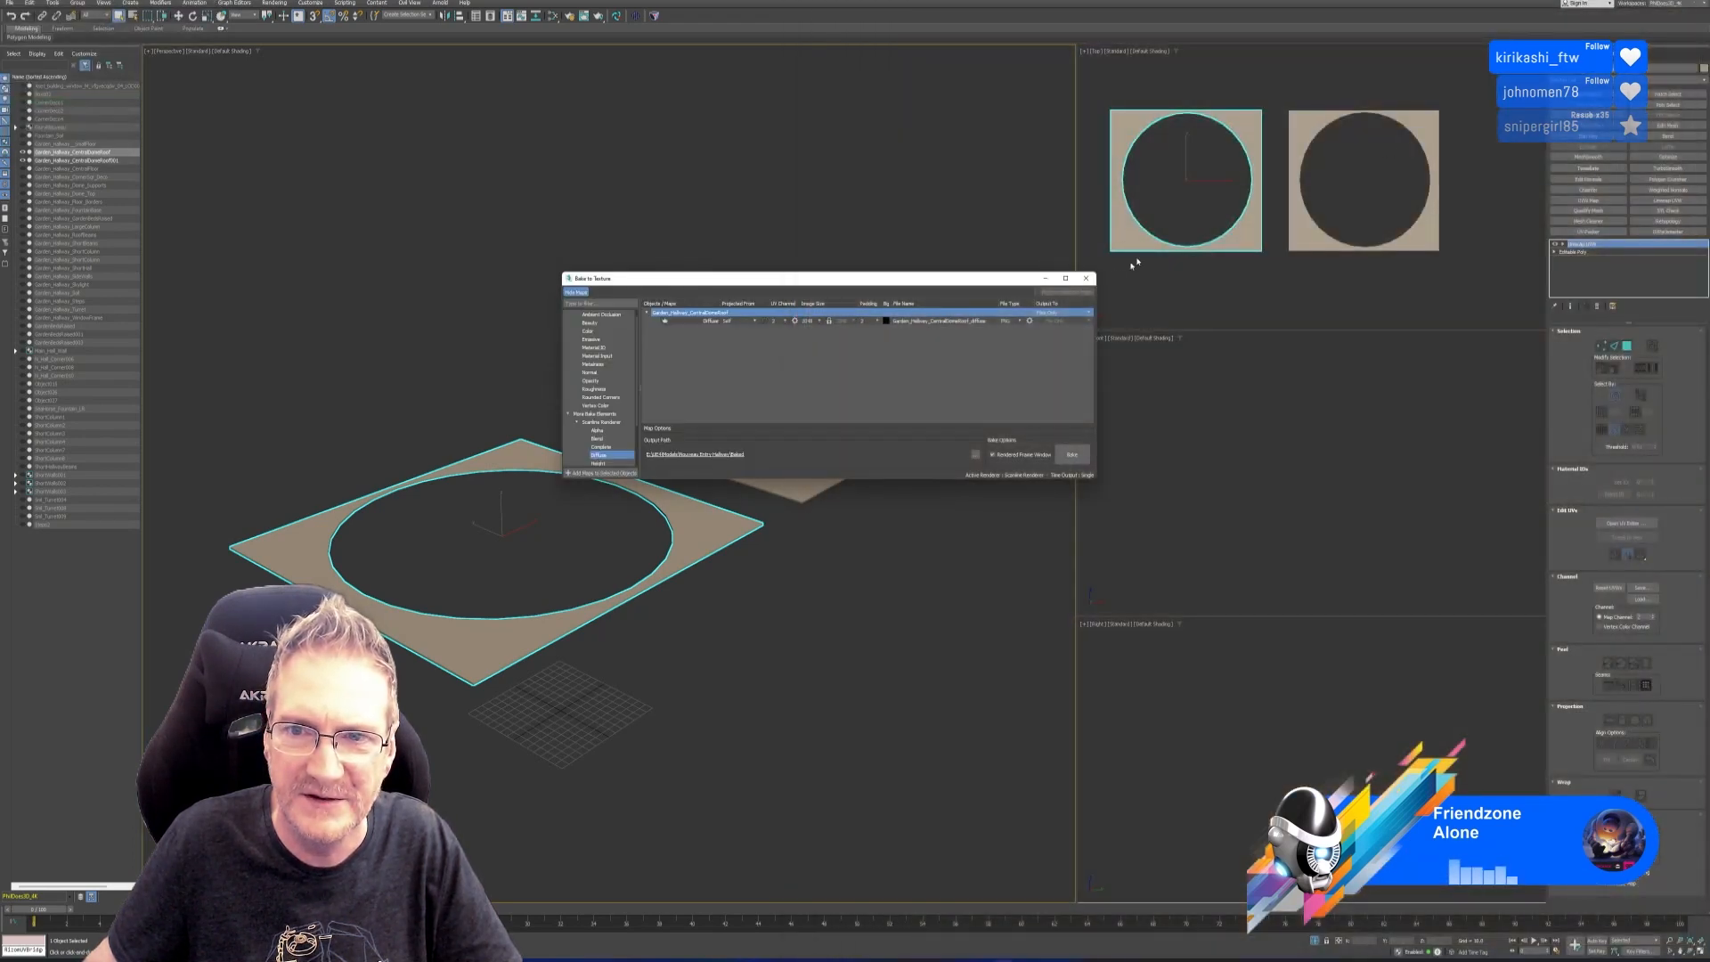
left_click(1086, 279)
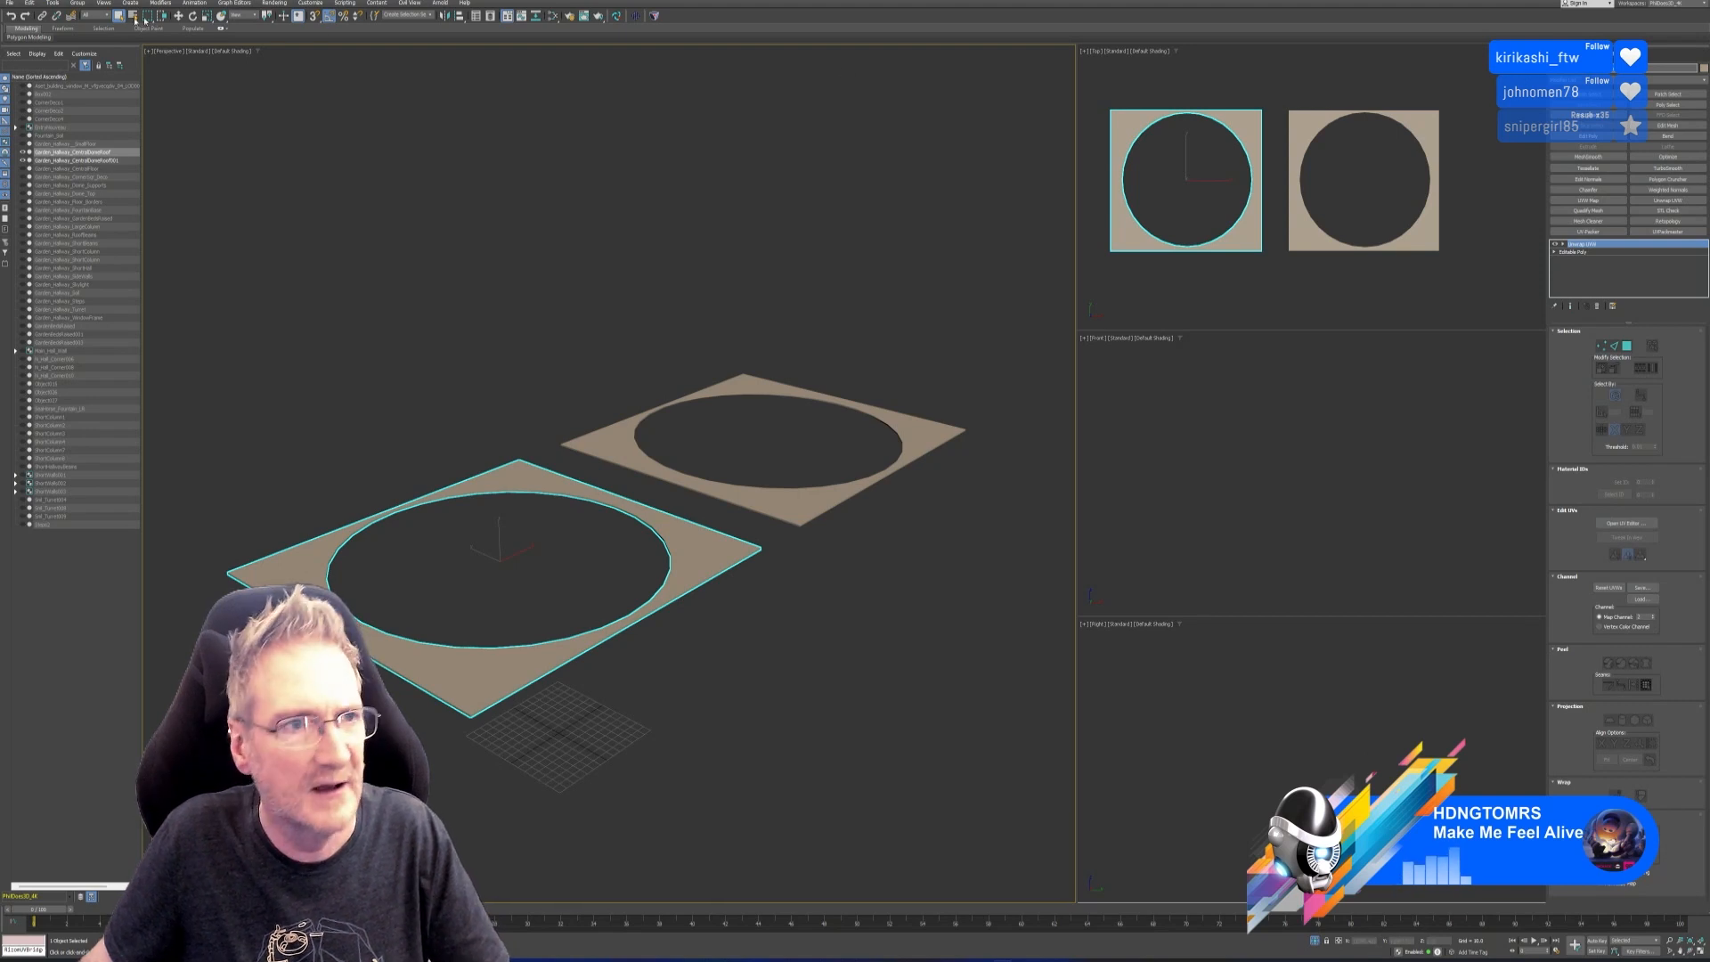
Export only the selected roof panel as the FBX file Garden_Hallway_CentralDomeRoof in the Exports folder.
left_click(17, 6)
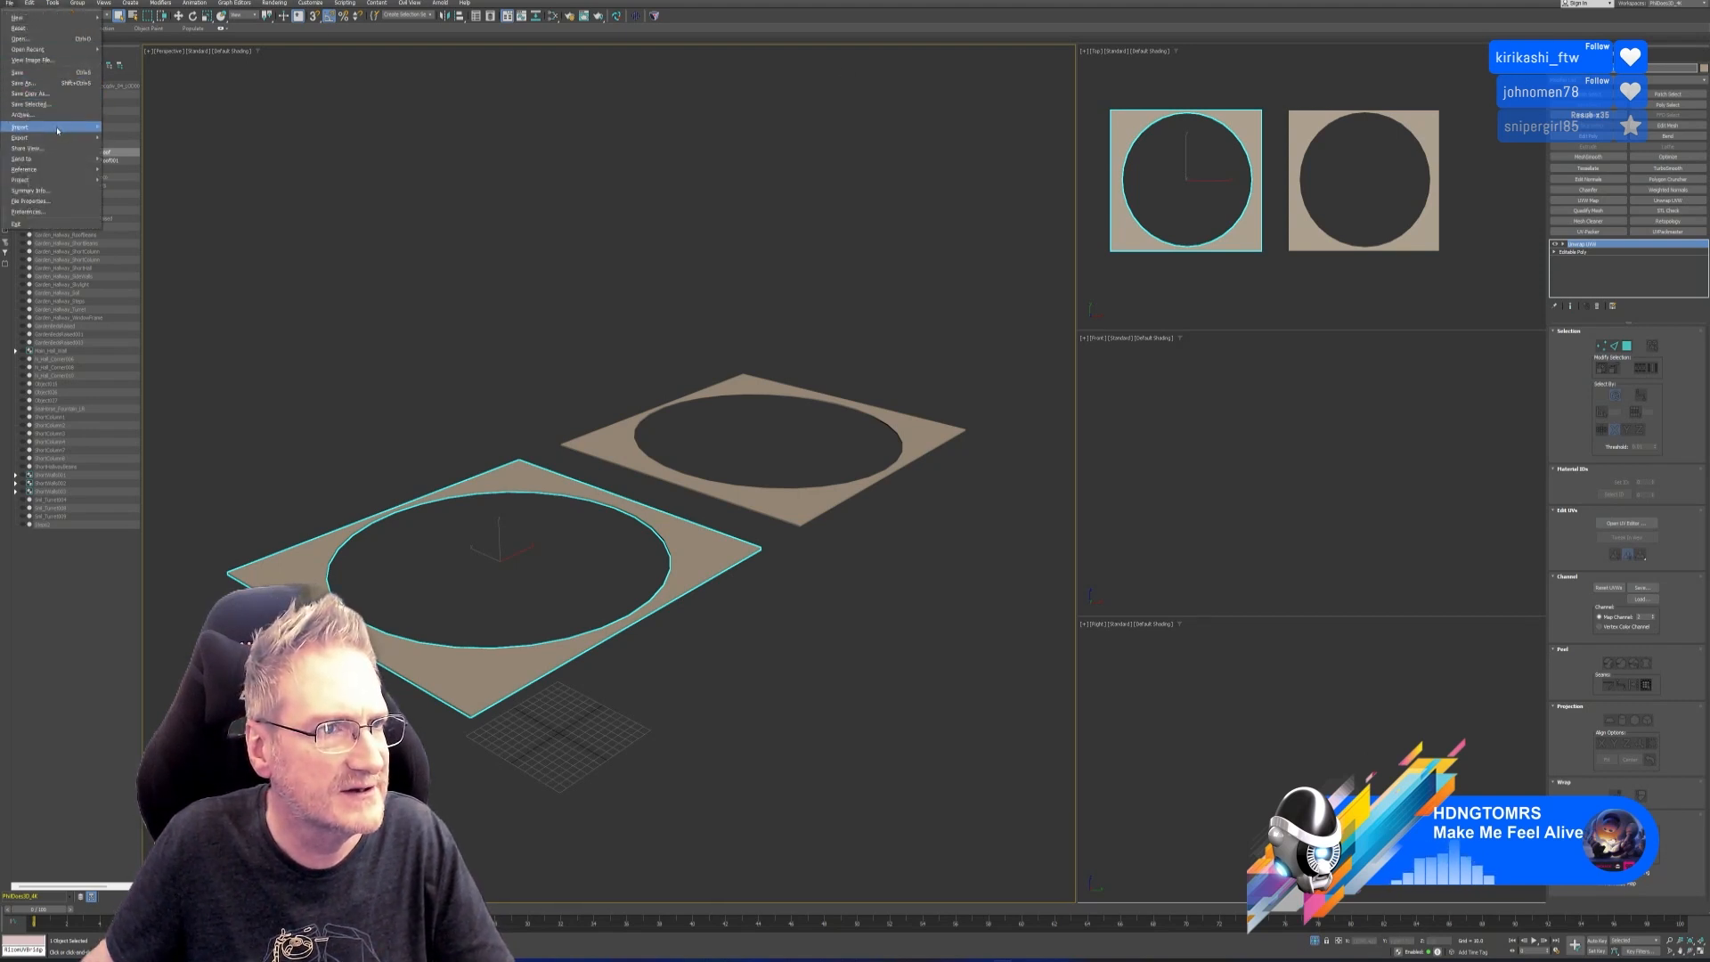
mouse_move(91, 139)
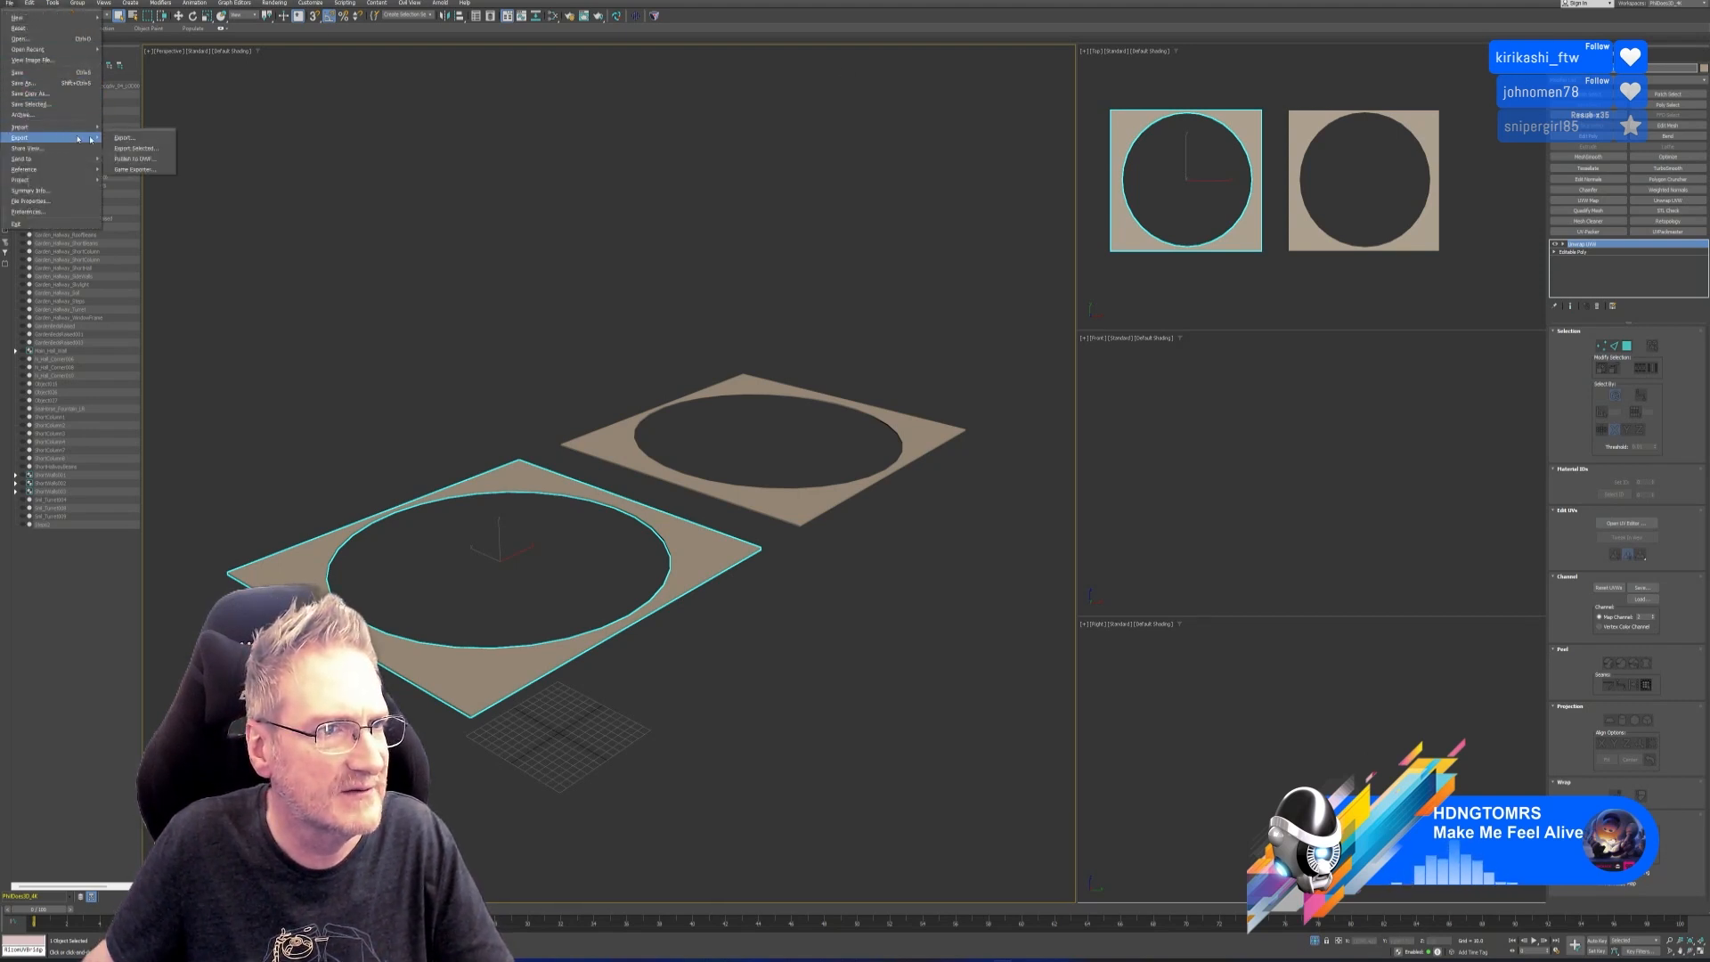
left_click(136, 149)
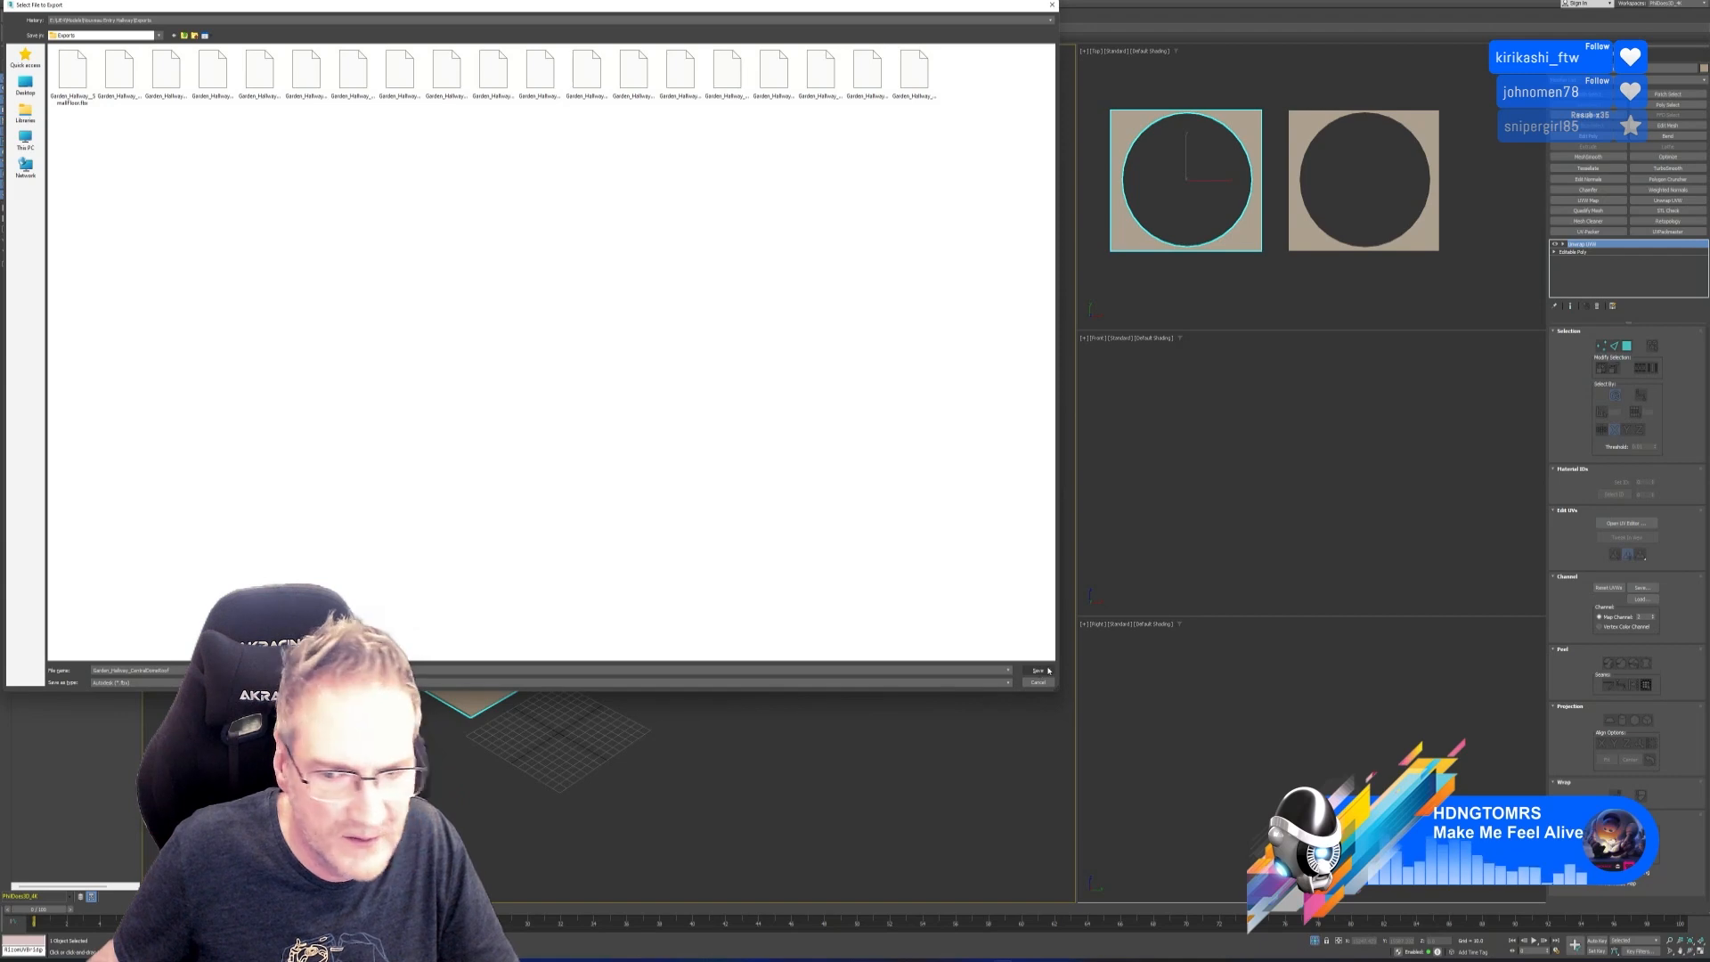
left_click(1038, 670)
left_click(903, 491)
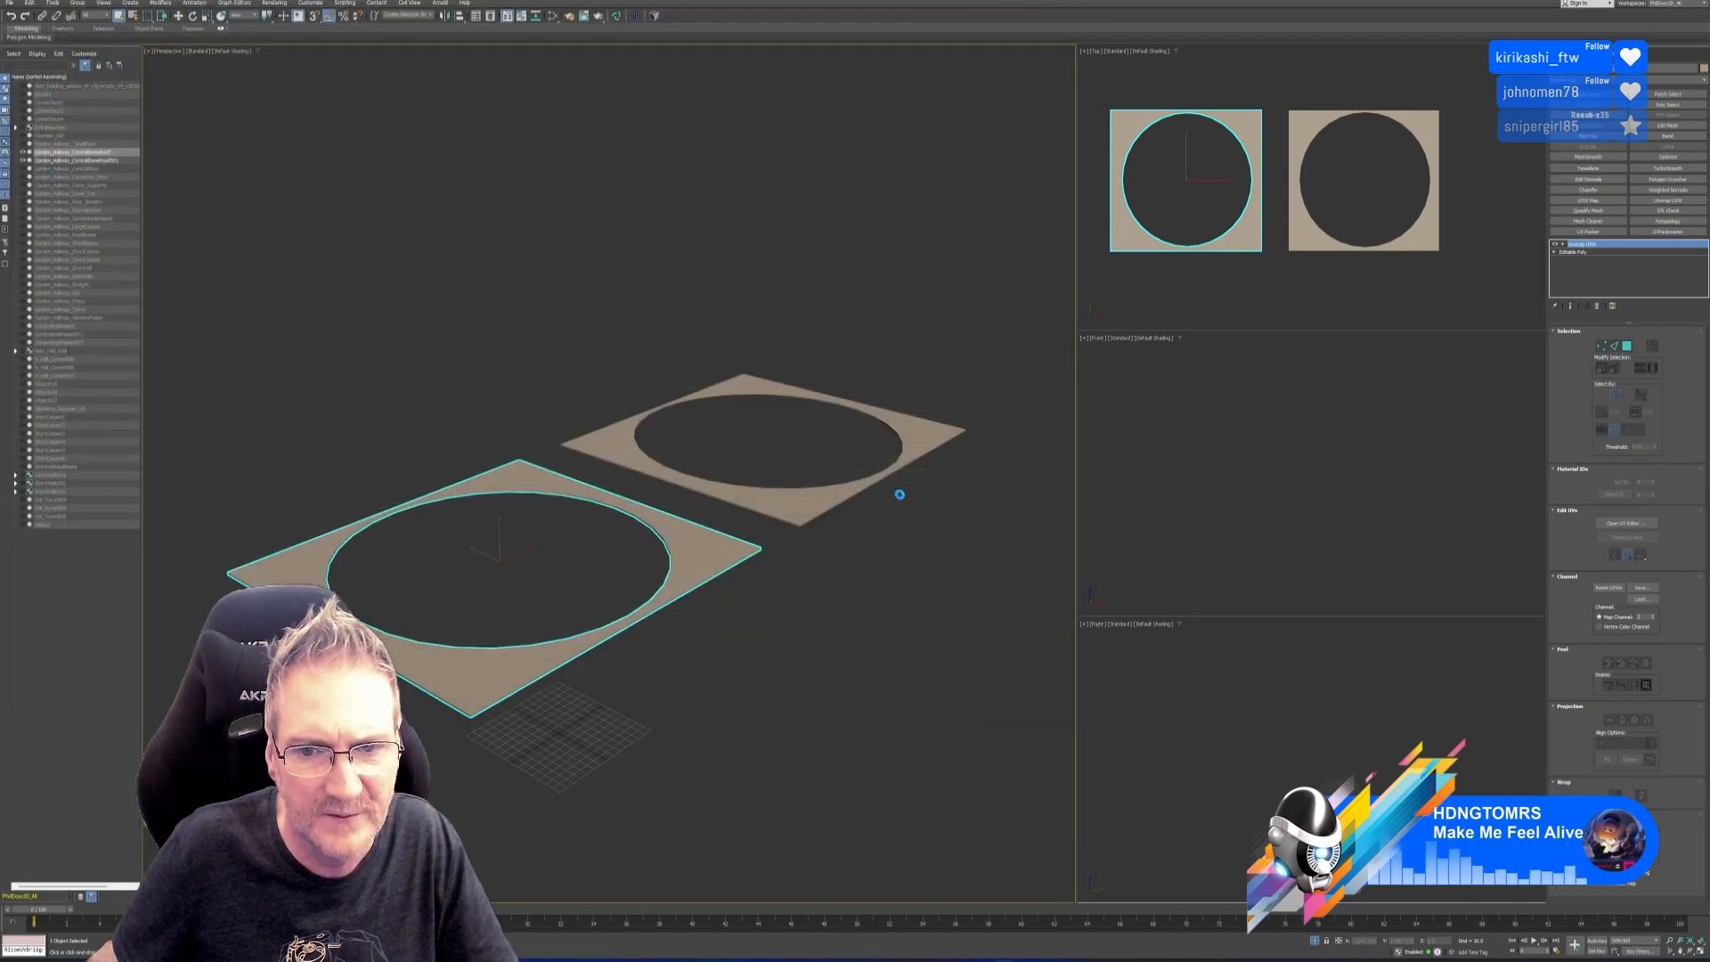
left_click(1029, 601)
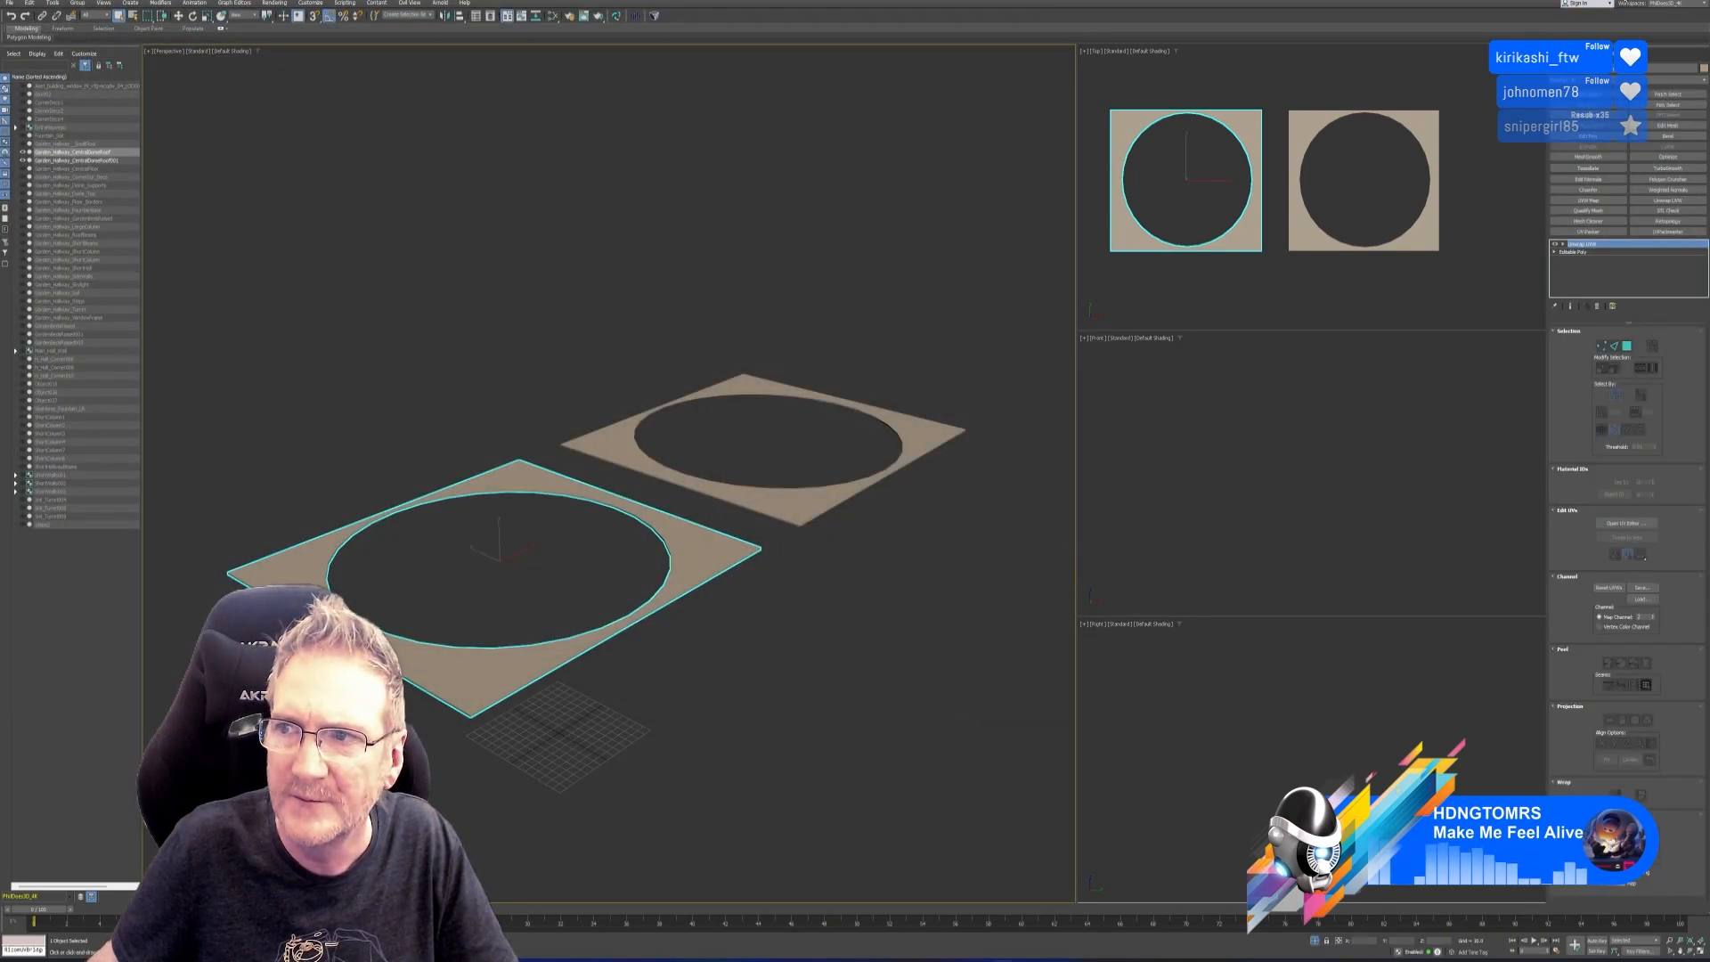
Switch to Substance 3D Painter and save the fountain base project.
key("super+d")
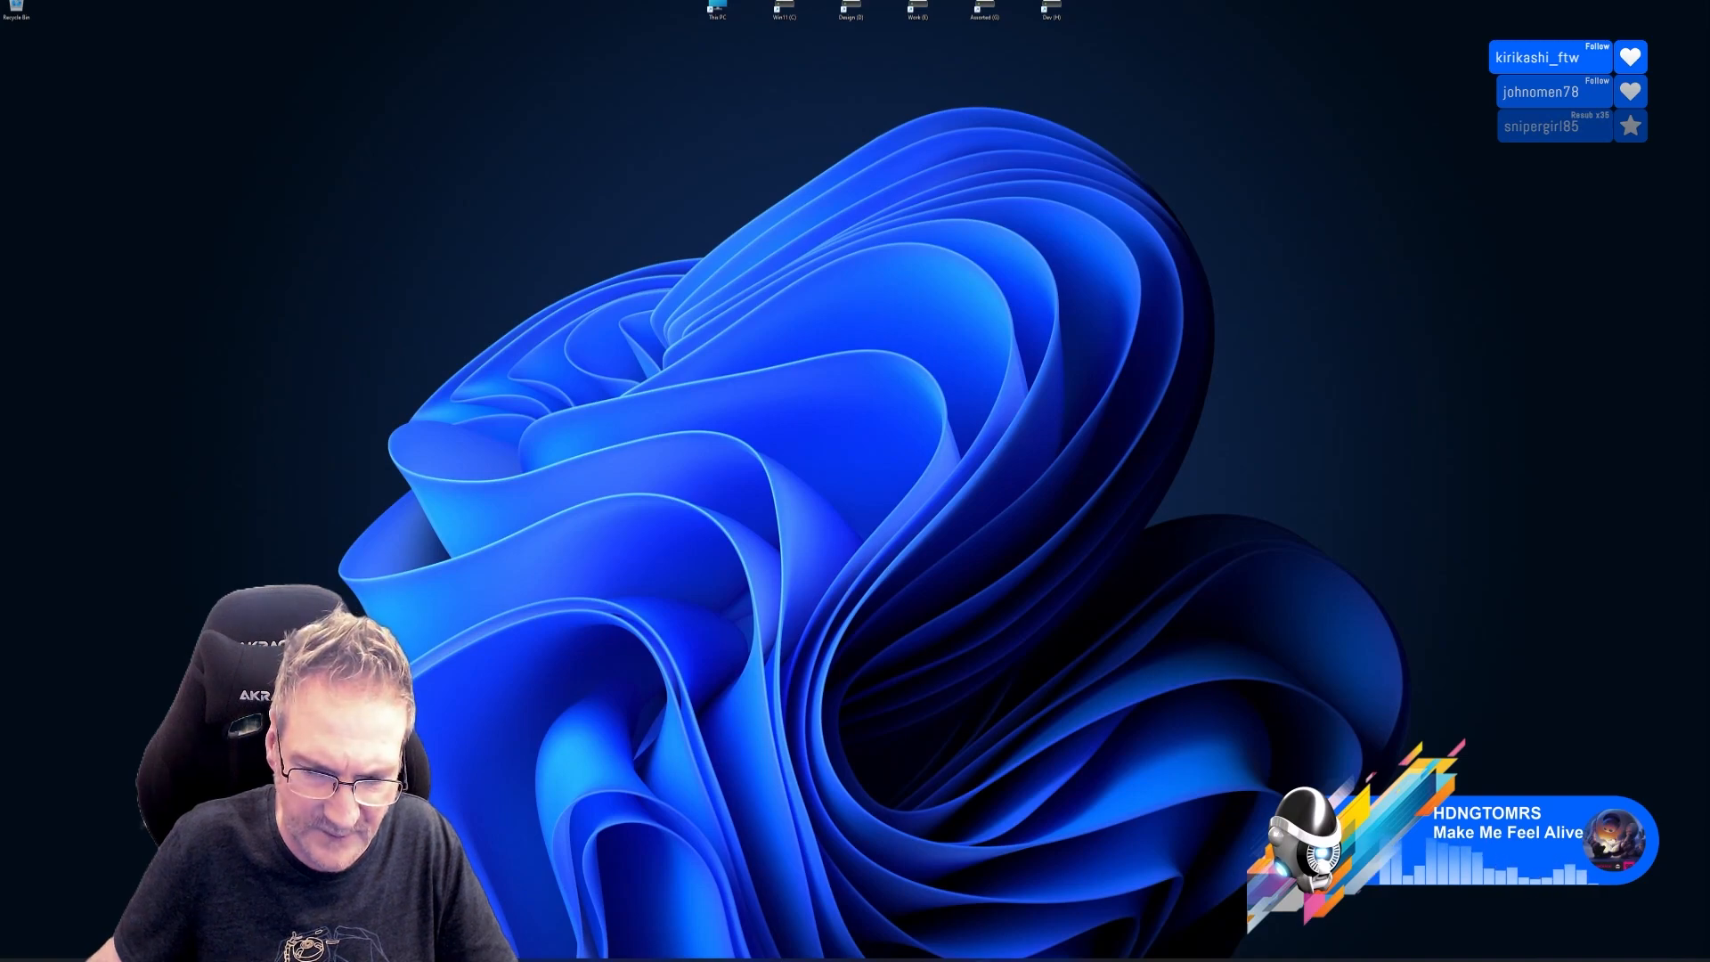
key("alt+Tab")
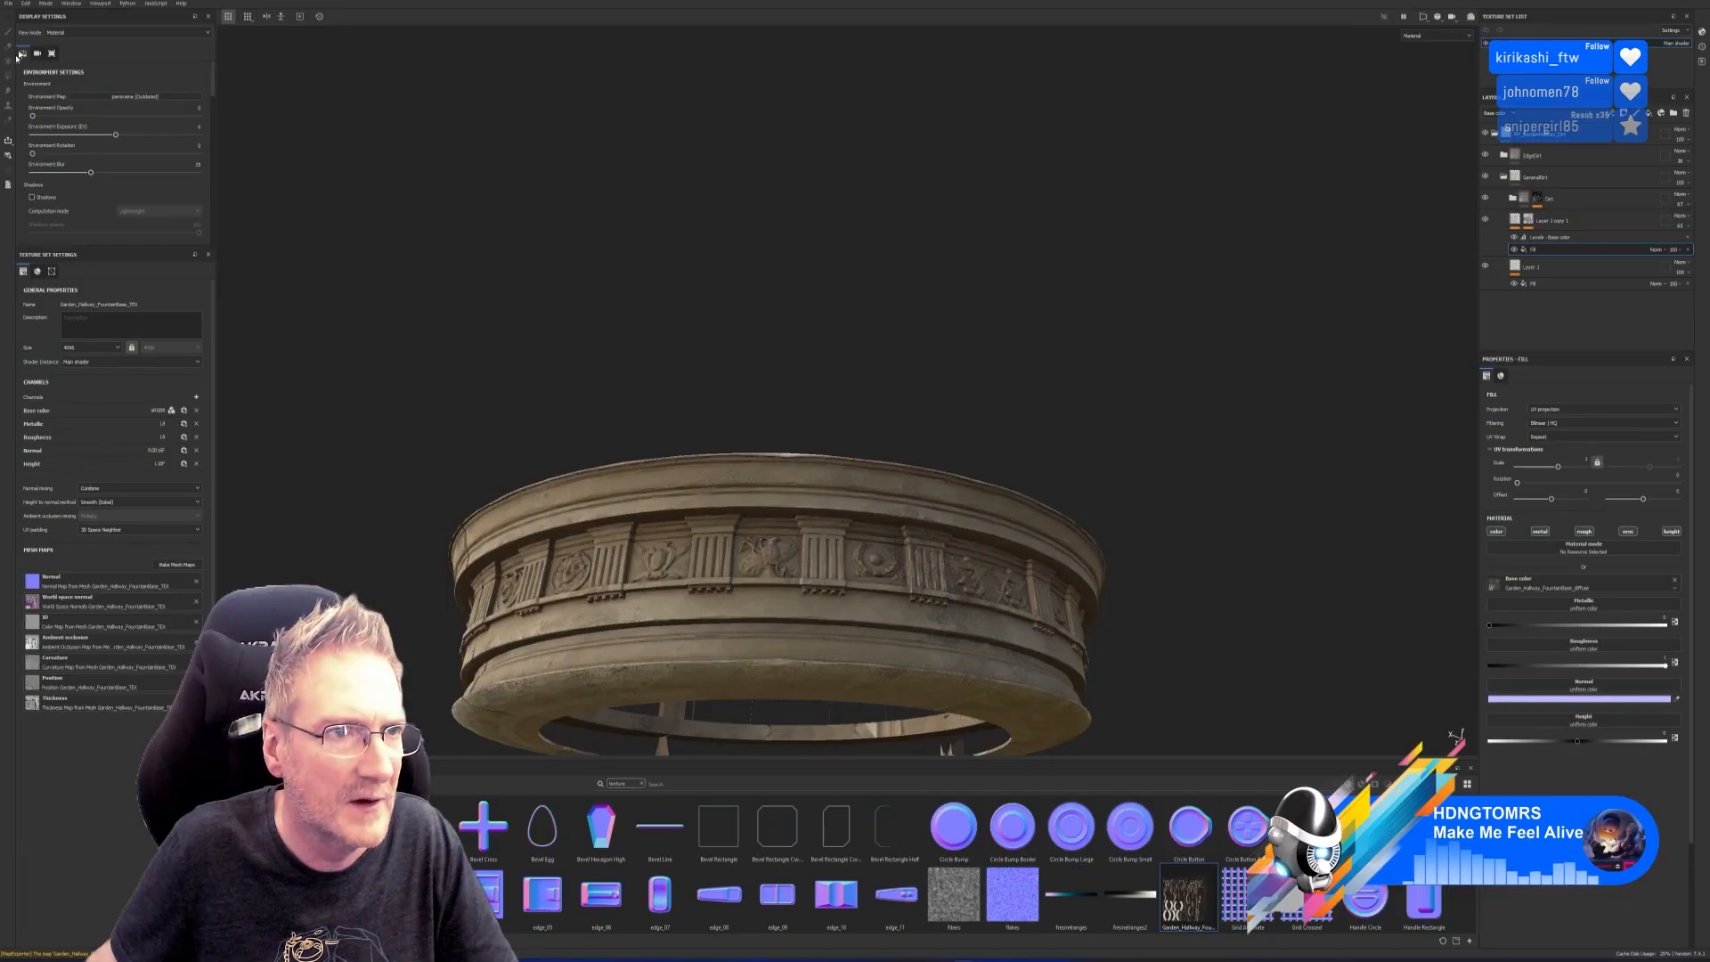
left_click(8, 4)
left_click(22, 76)
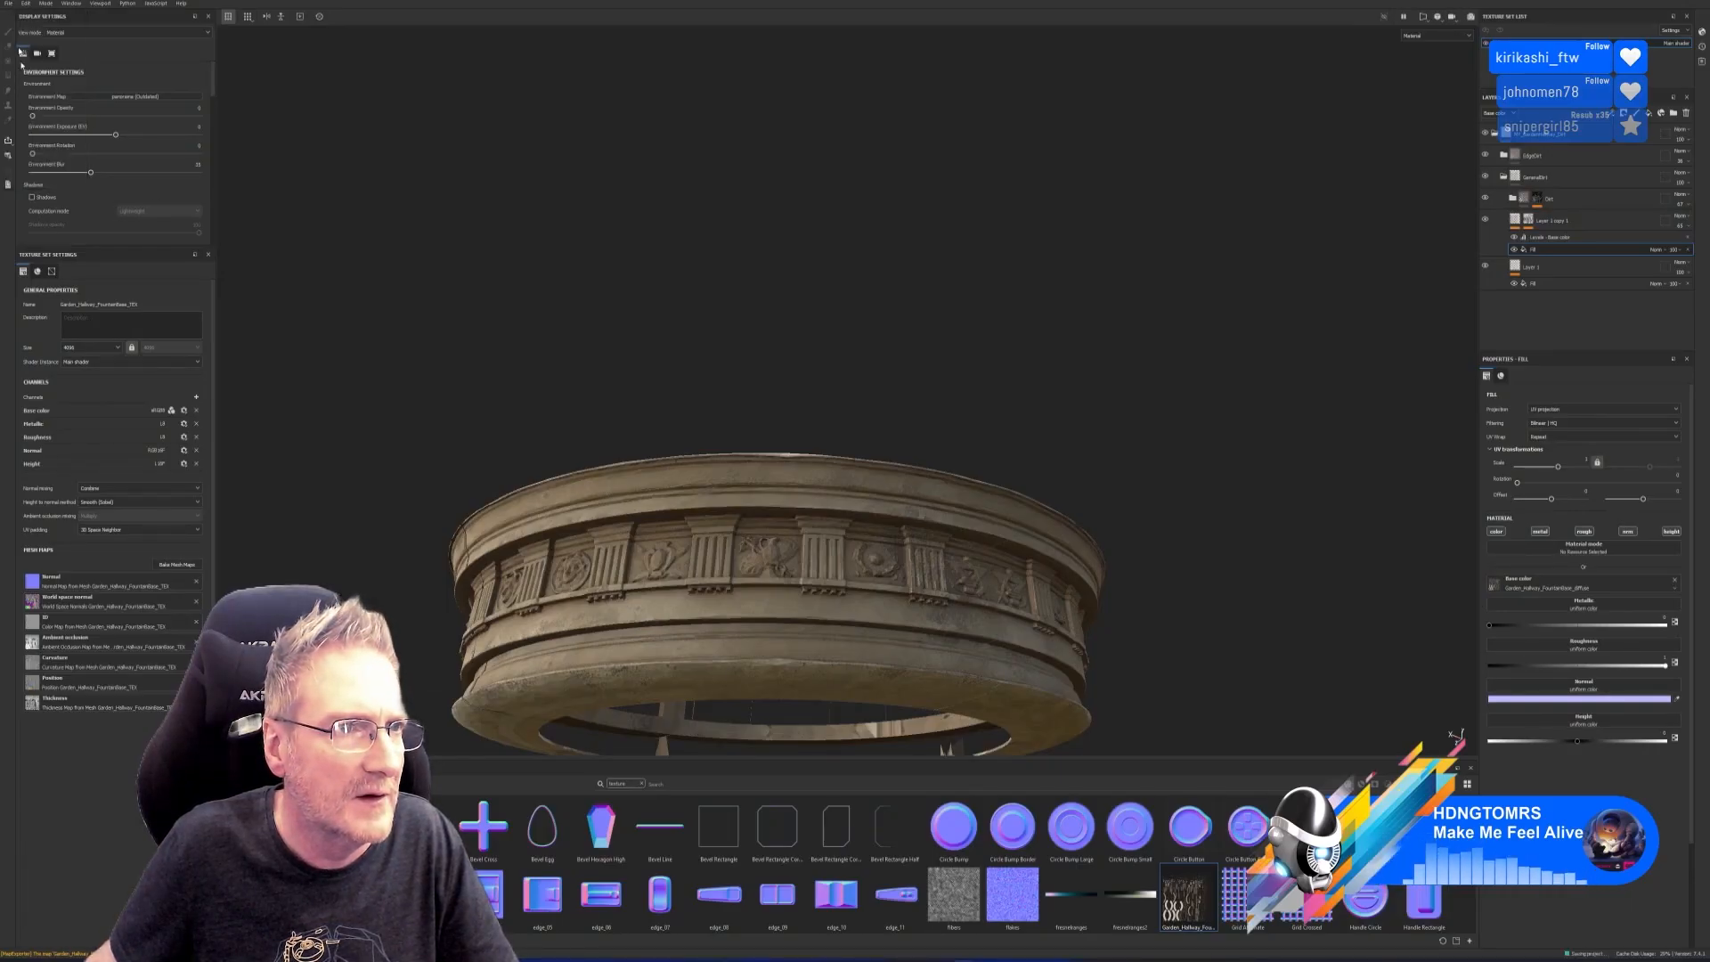
Create a new texturing project from the exported Garden_Hallway_CentralDomeRoof.fbx mesh.
left_click(9, 4)
left_click(25, 14)
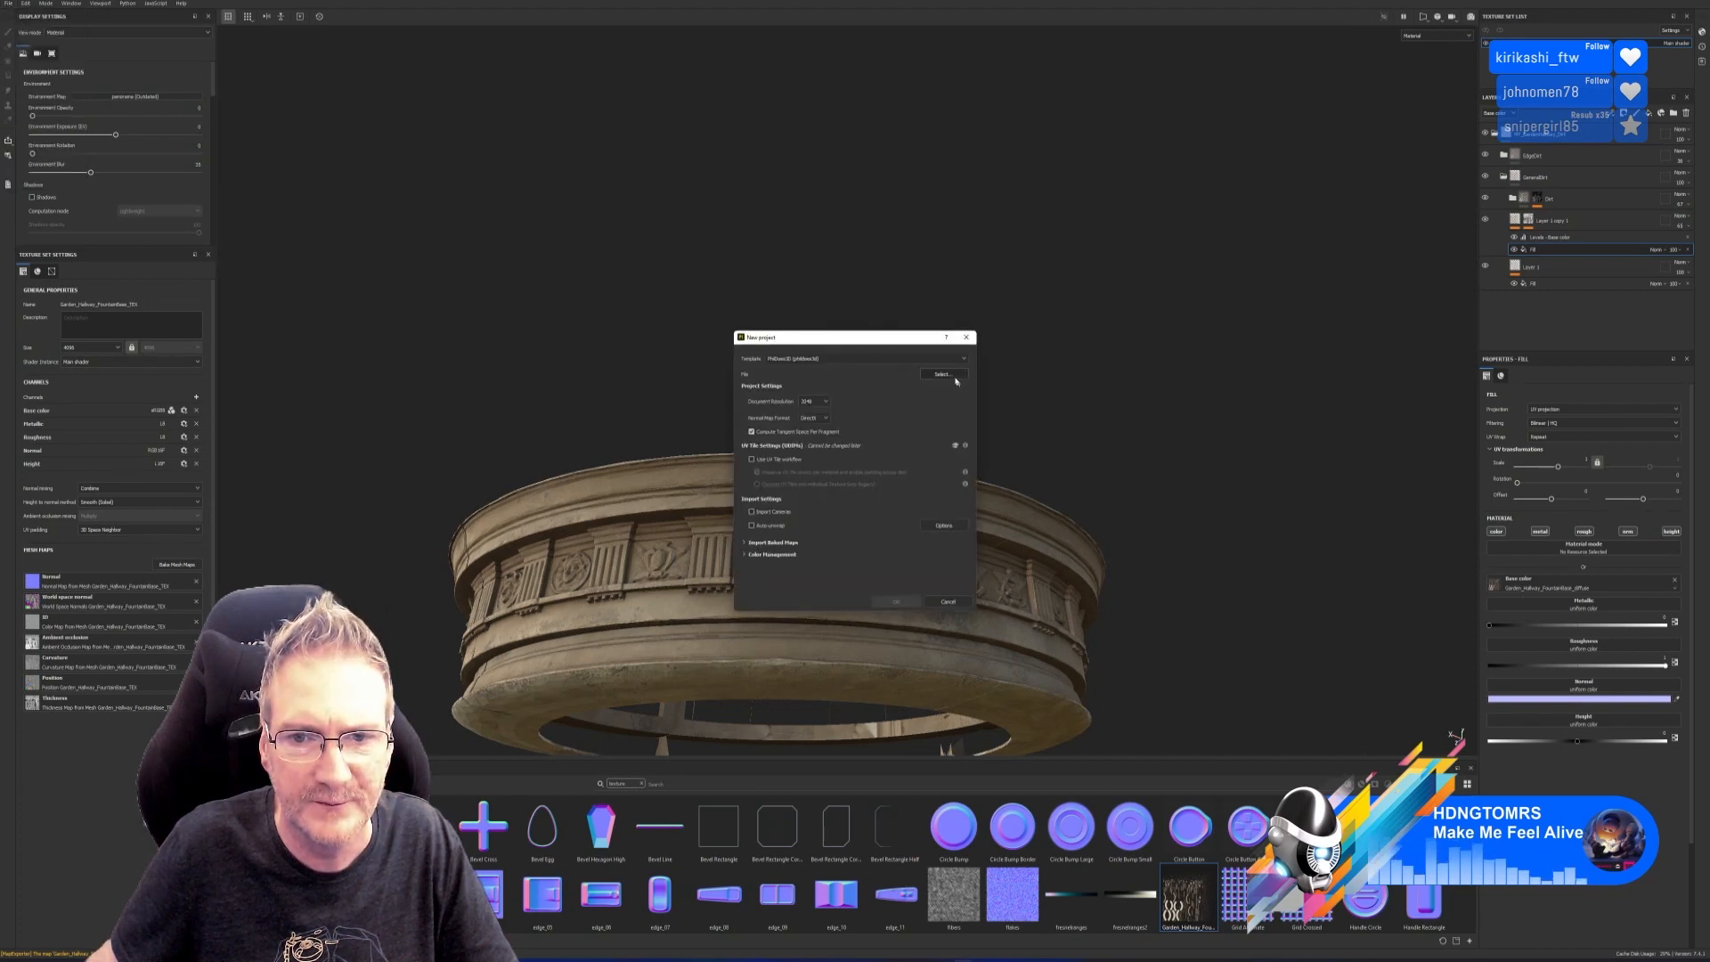
left_click(944, 374)
left_click_drag(982, 281, 688, 205)
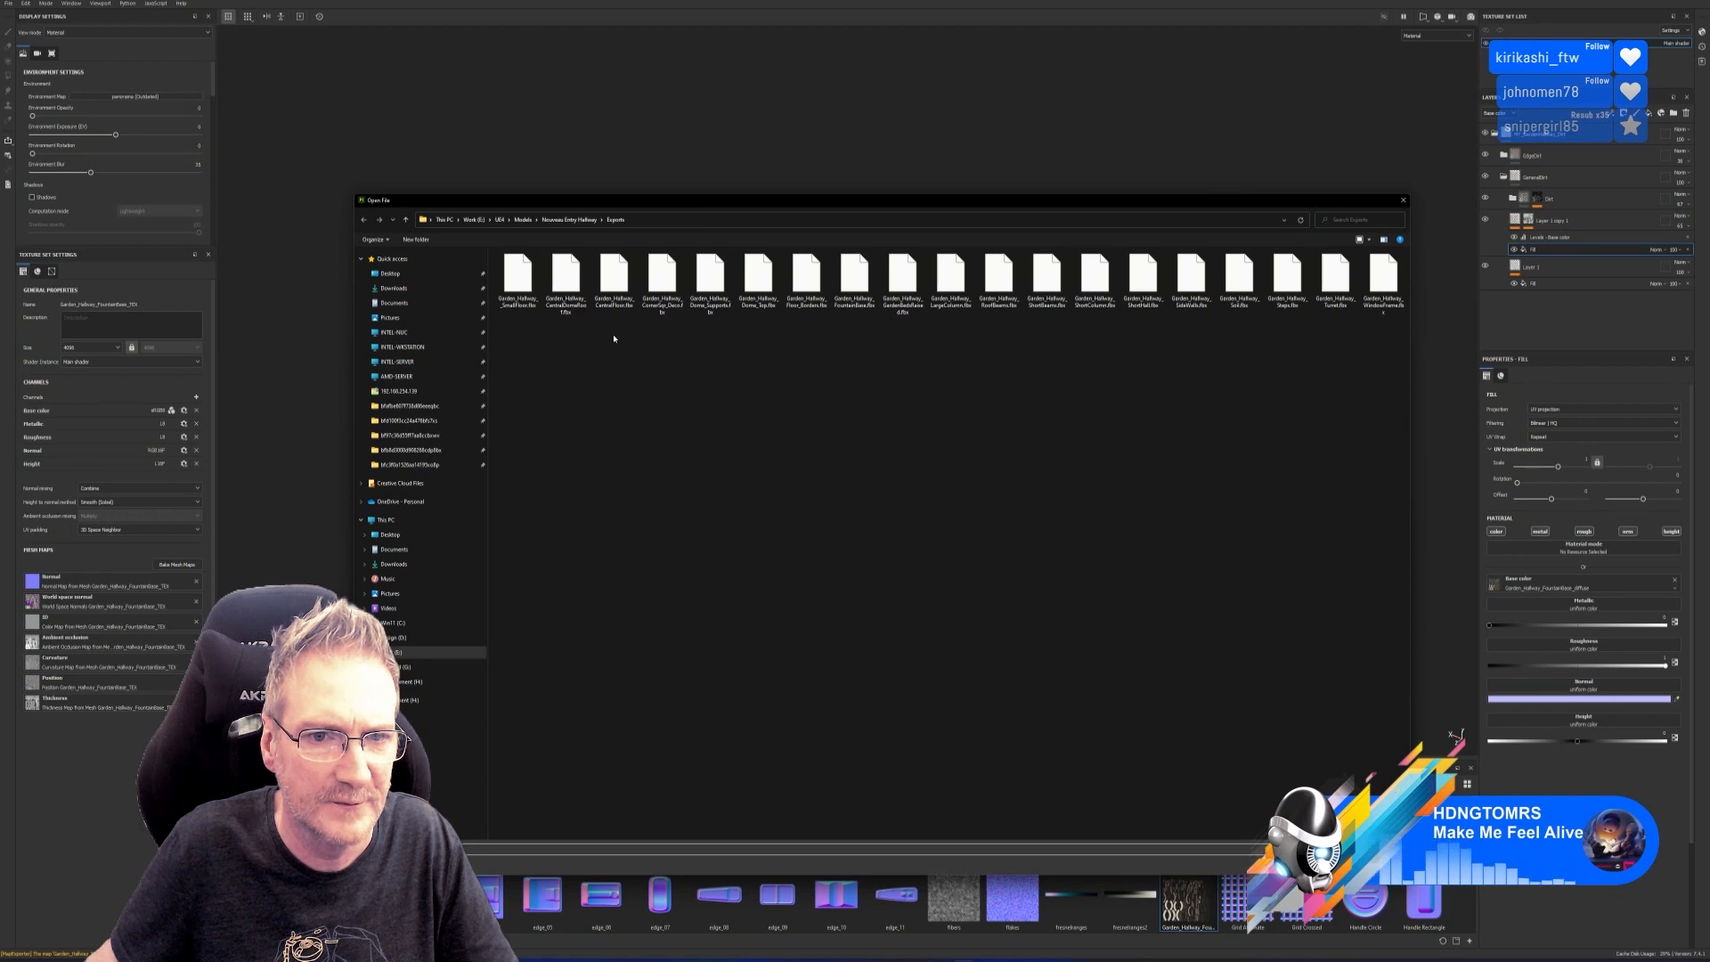
double_click(574, 299)
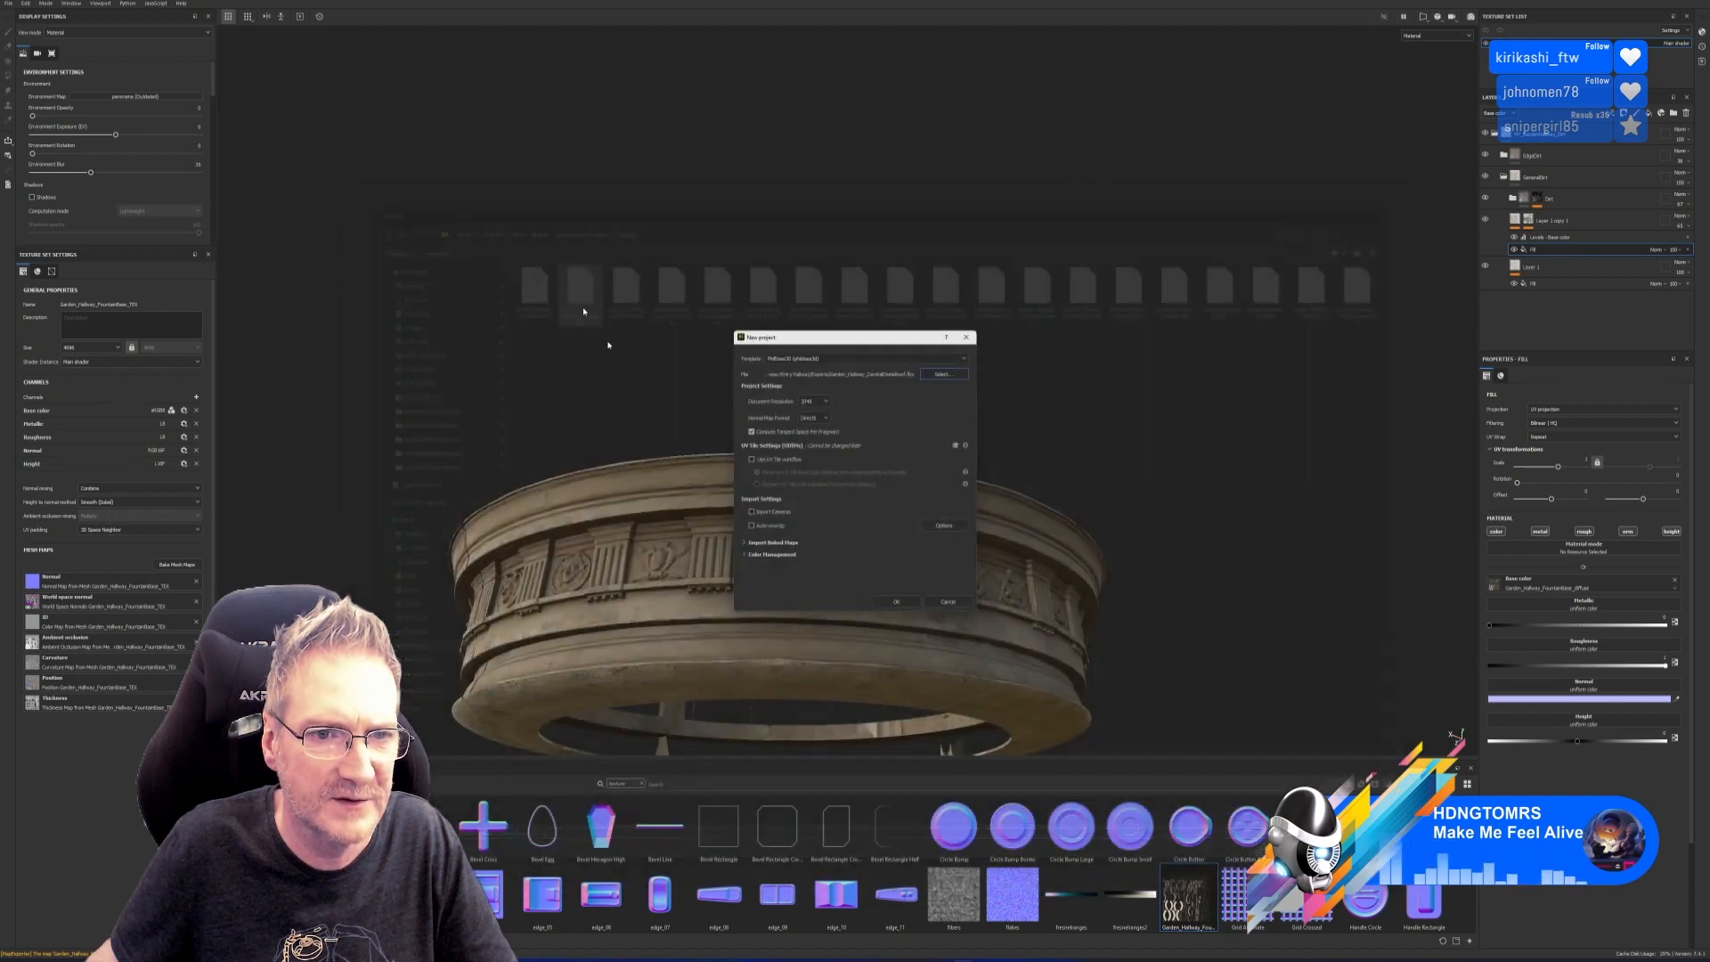
left_click(895, 601)
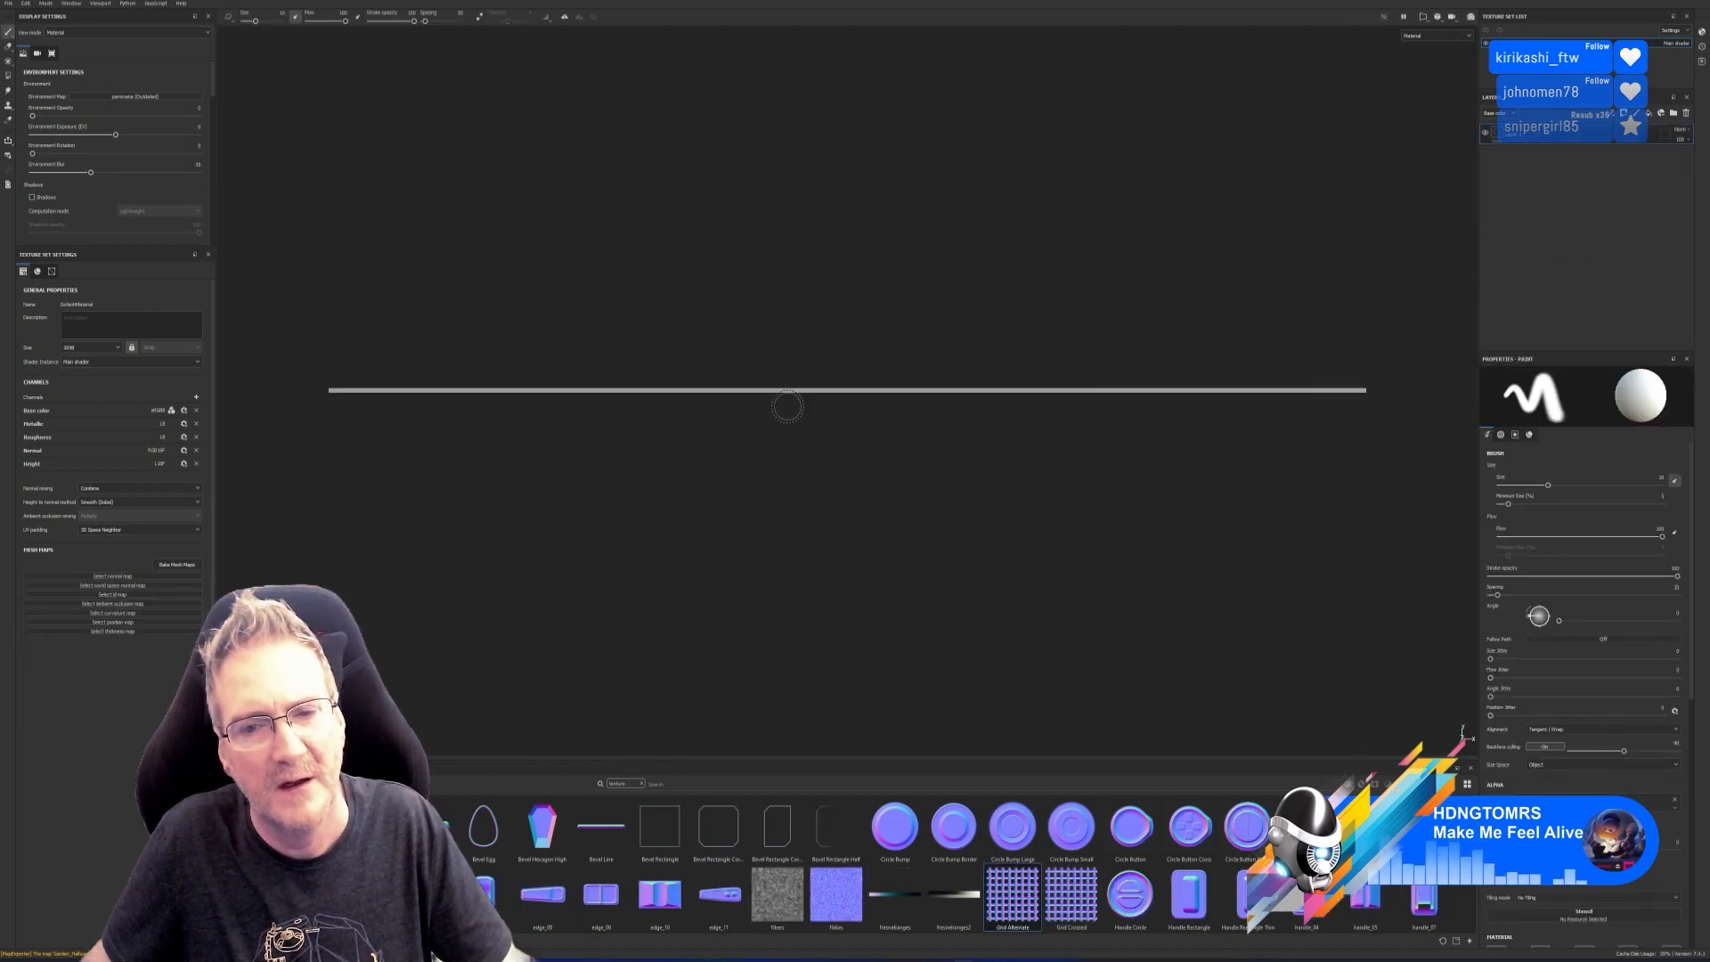
Bake all mesh maps for the roof panel and rename its texture set Garden_Hallway_CentralDomeRoof_TEX.
left_click(178, 564)
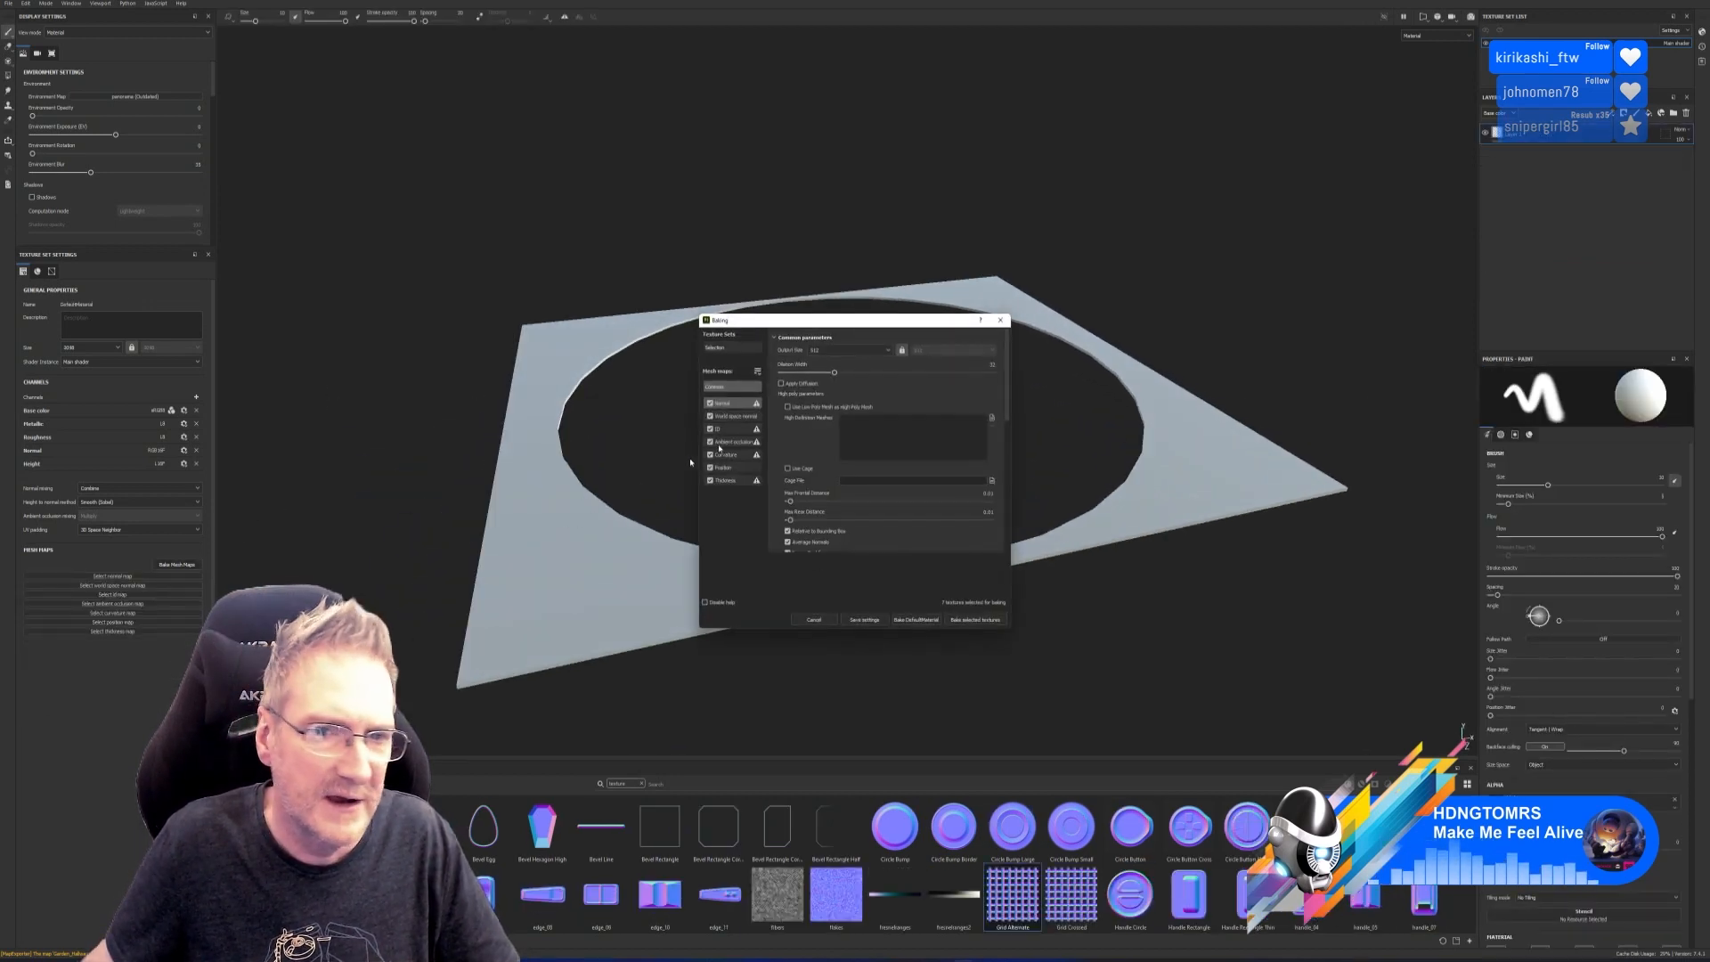
left_click(829, 358)
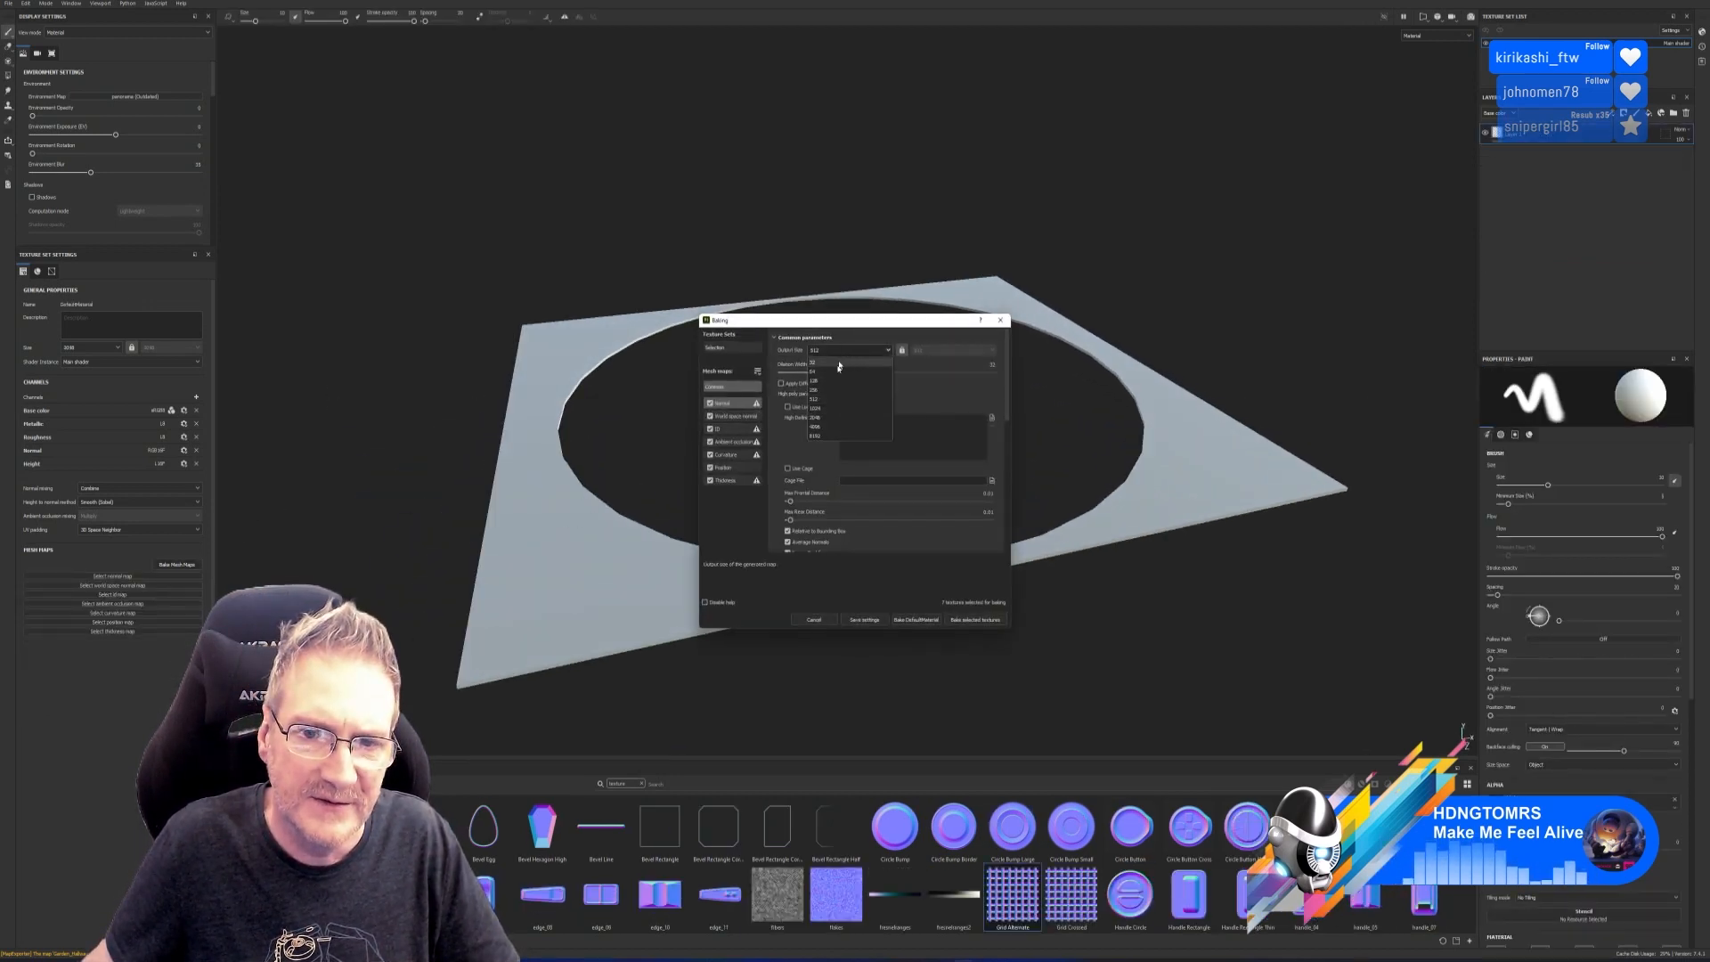
left_click(829, 411)
left_click(975, 619)
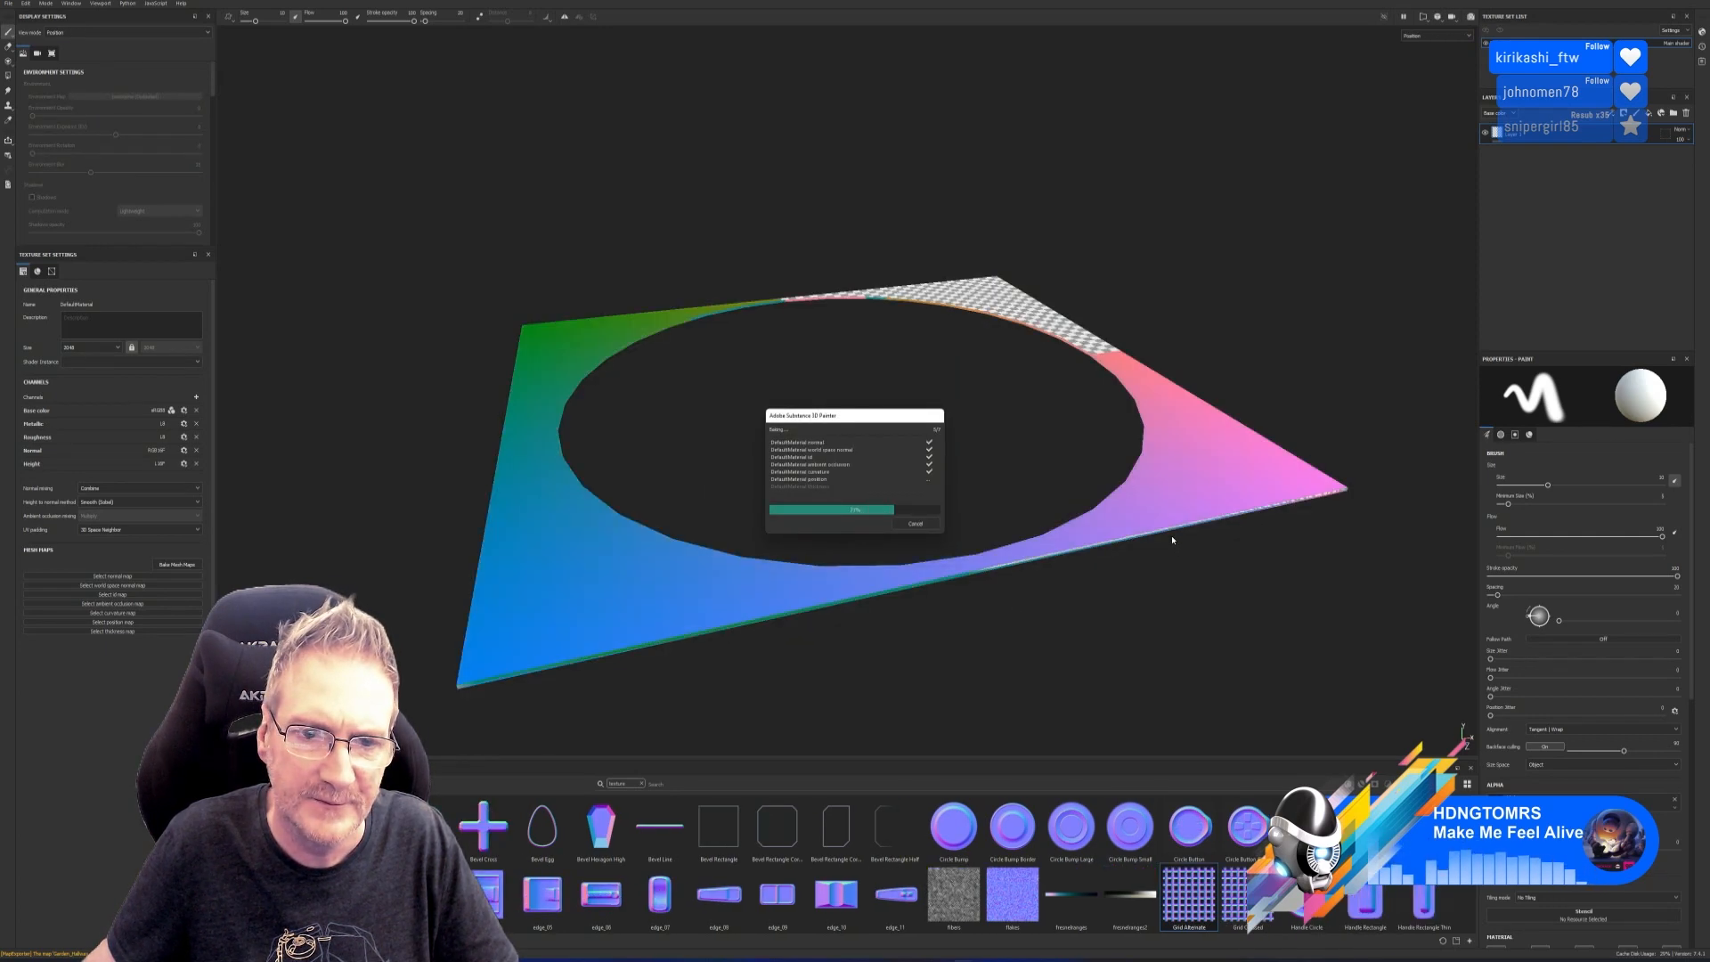
left_click(924, 527)
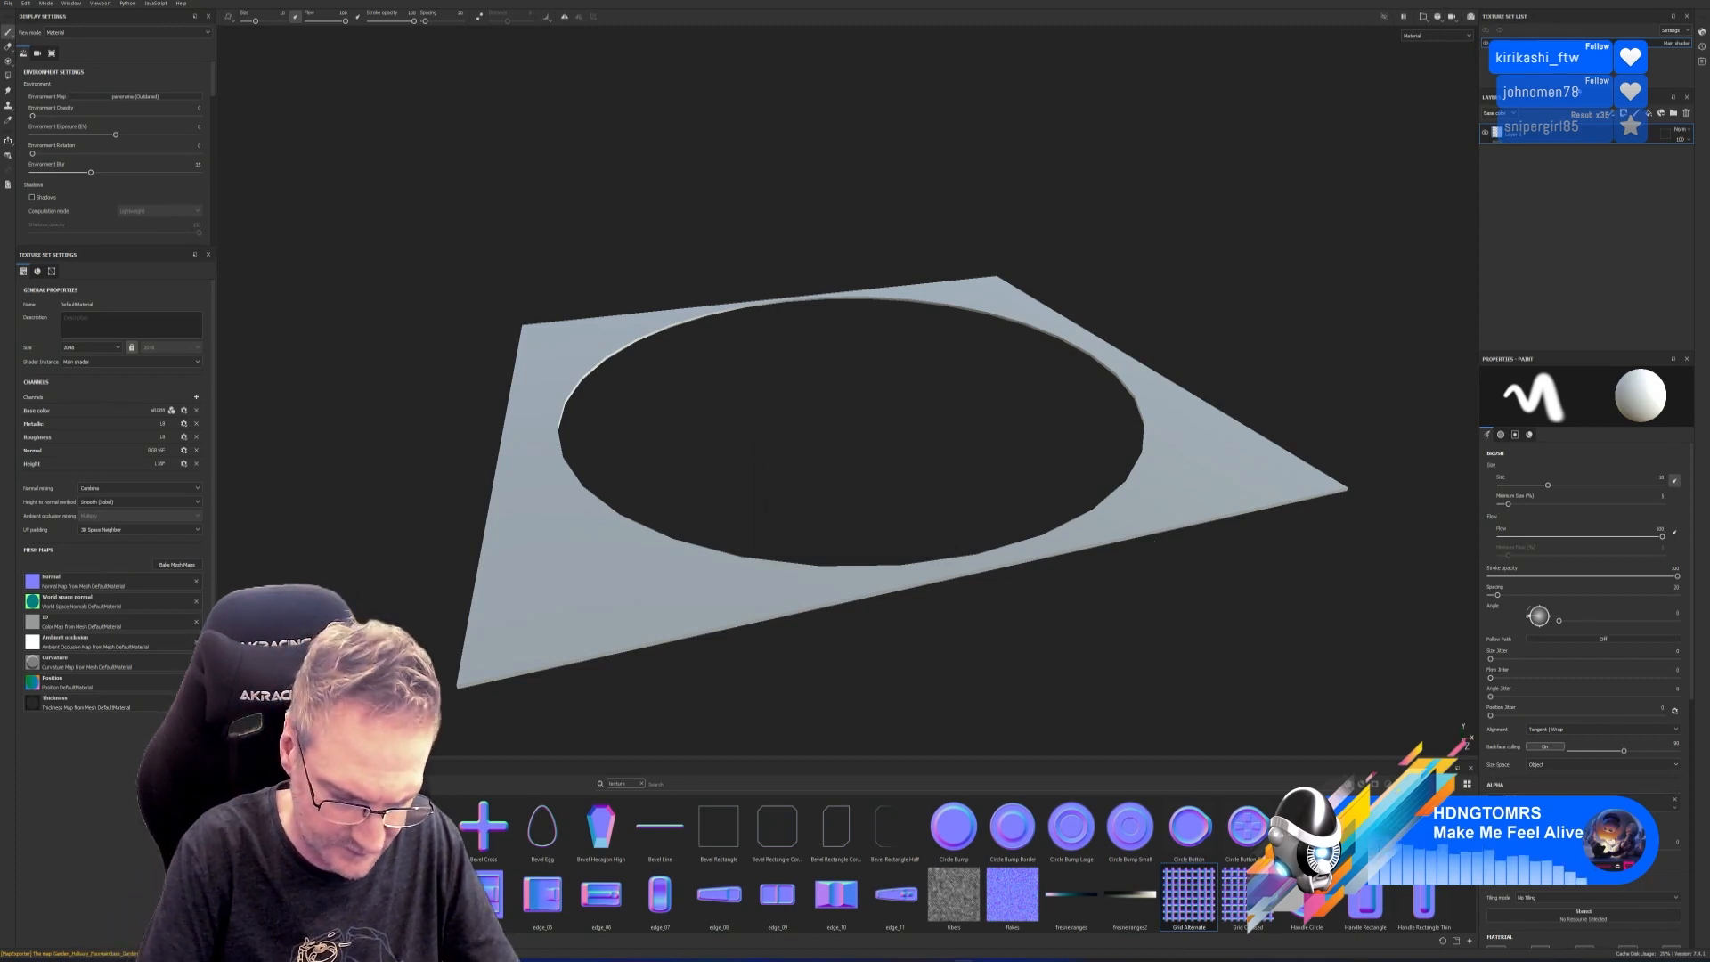
key("Return")
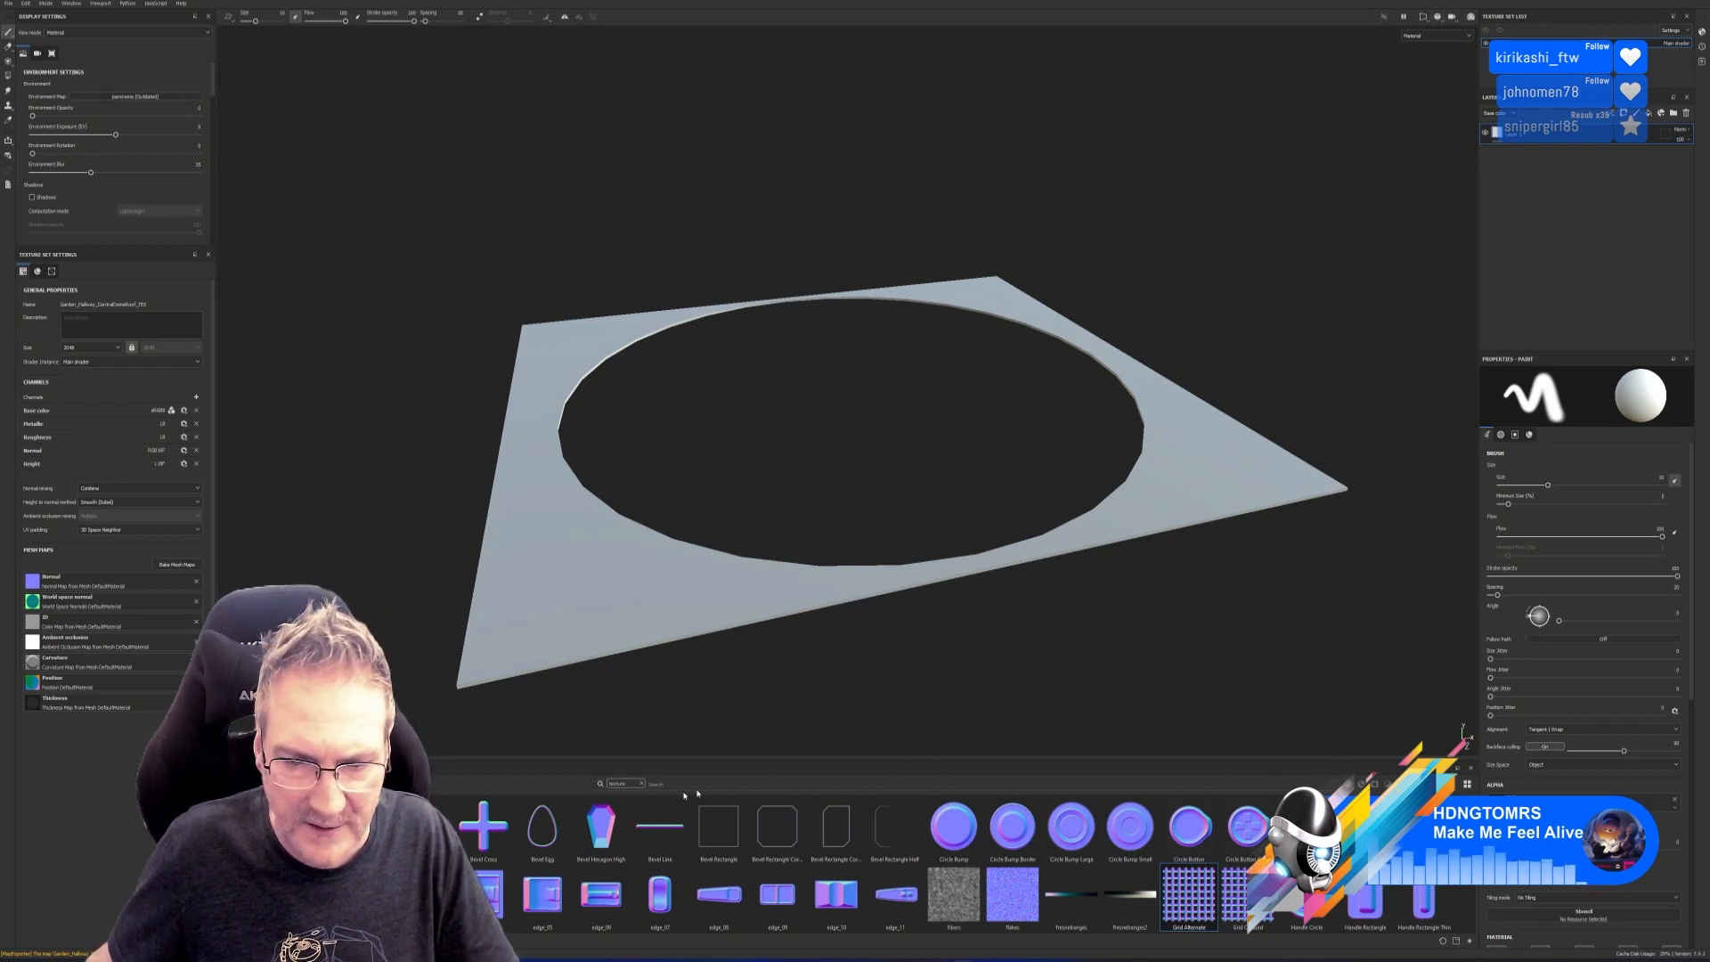
Search the smart materials for "my" and apply the MY_GardenHallway smart material to the roof panel.
left_click(641, 784)
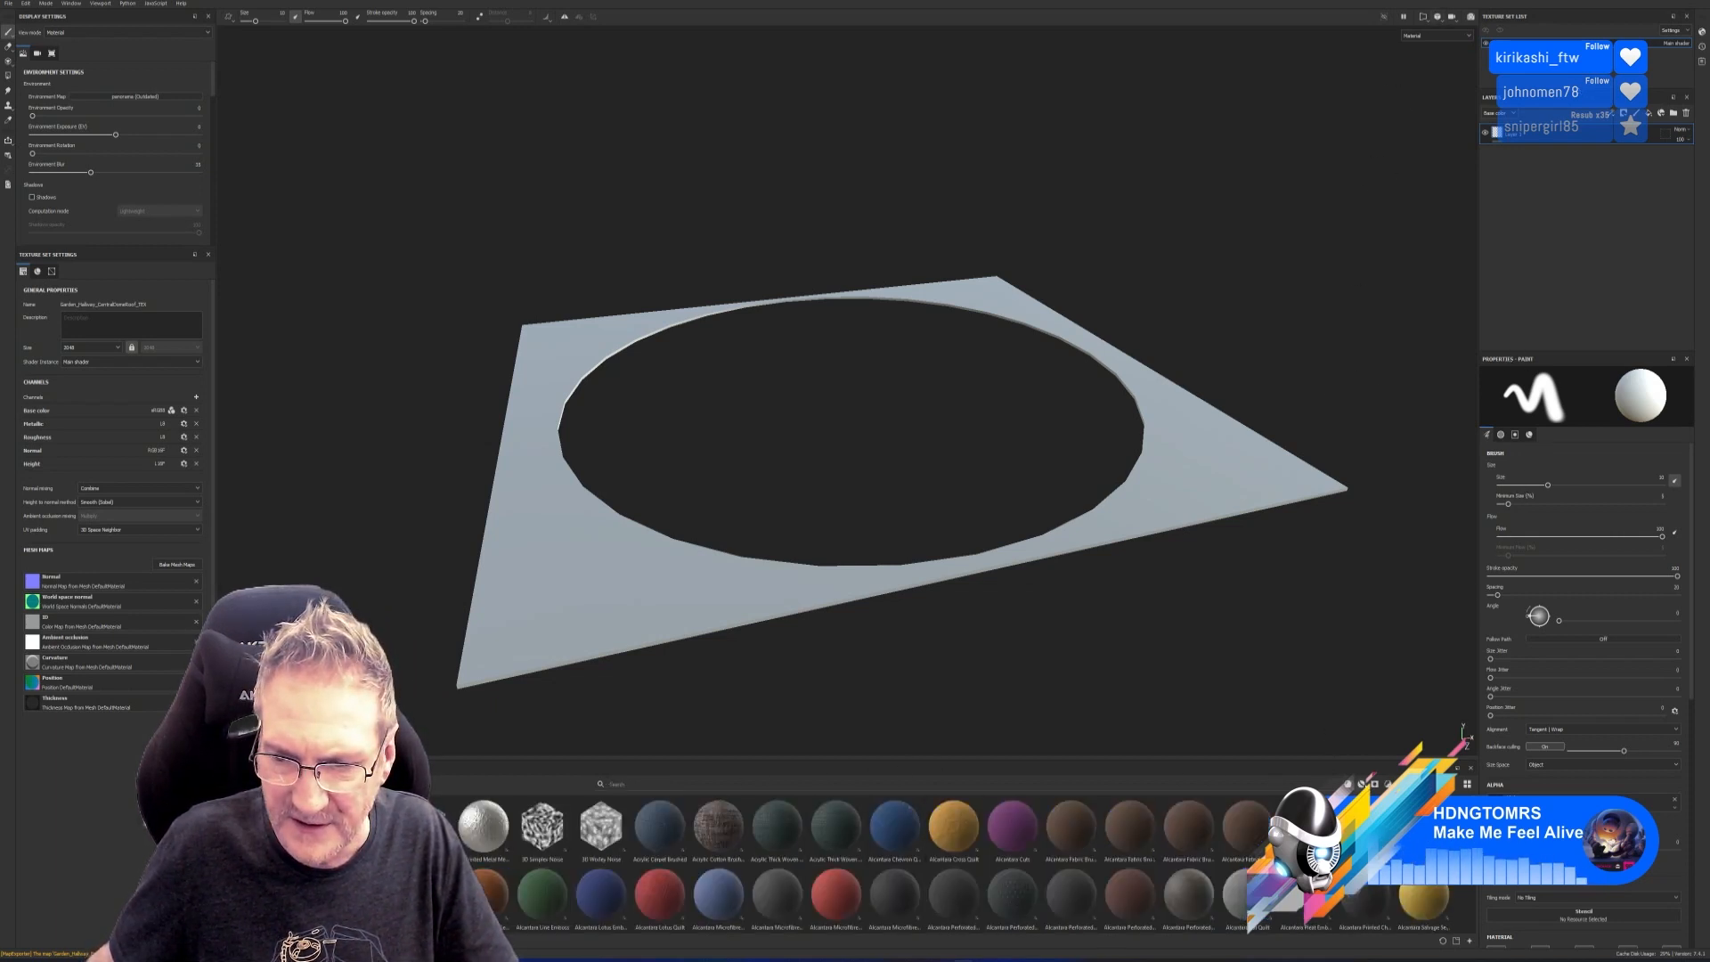
left_click(1361, 784)
left_click(691, 781)
type("my")
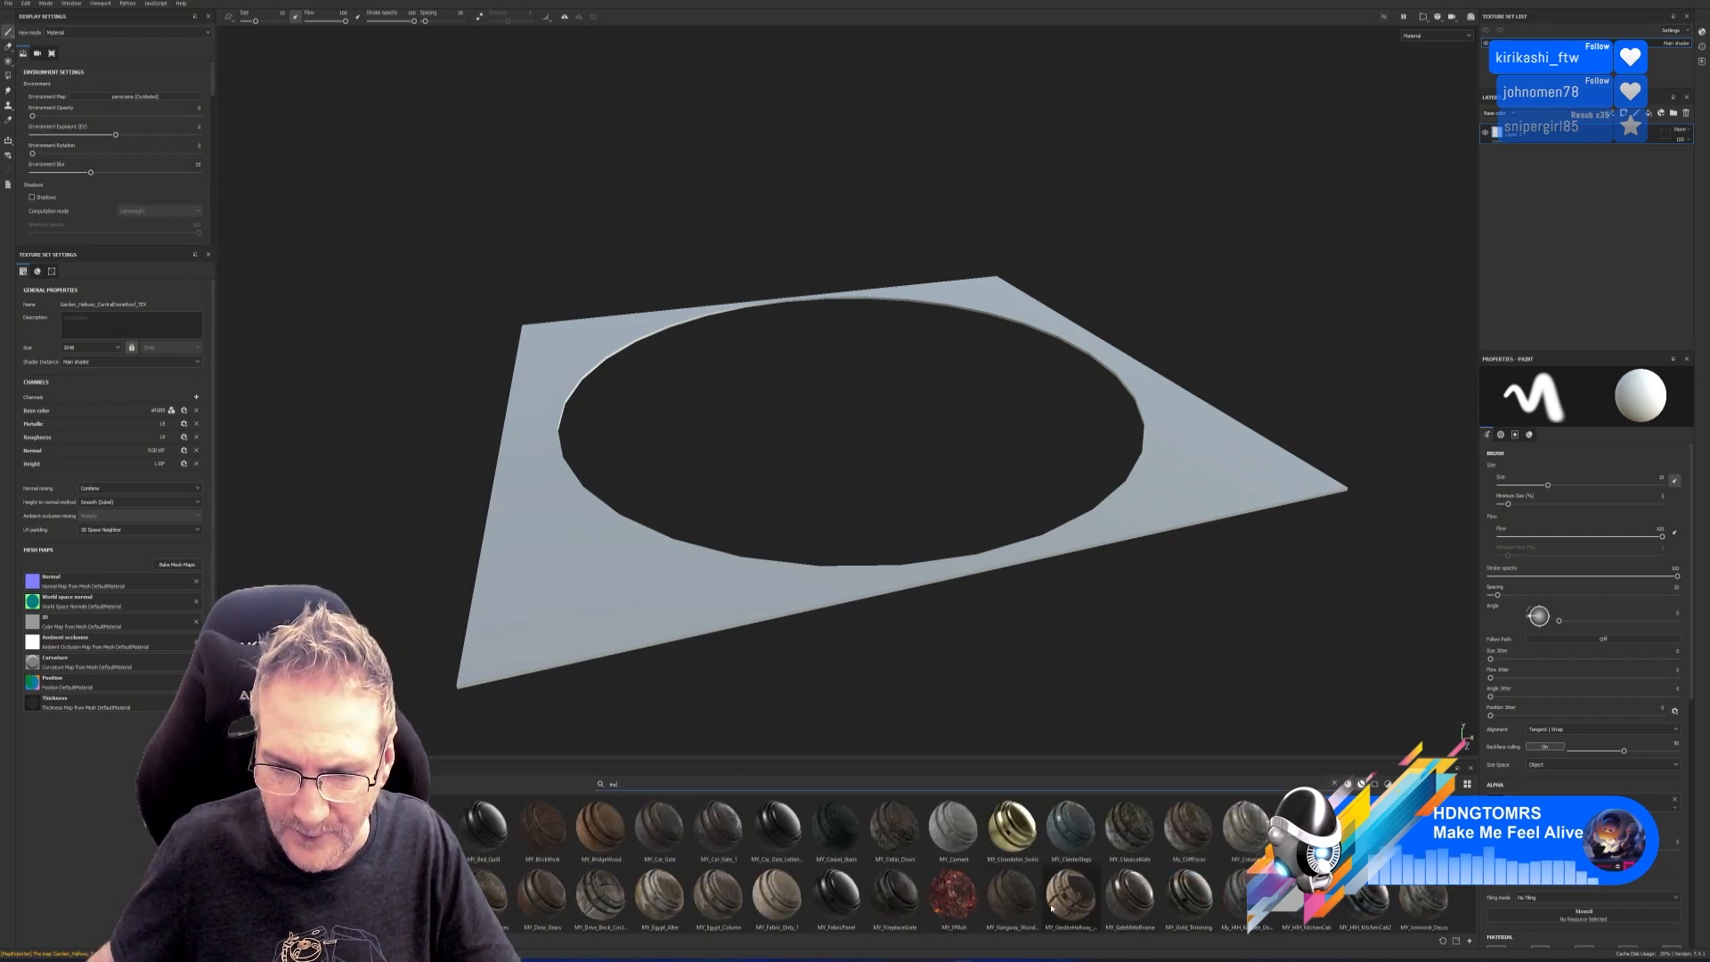
left_click_drag(1071, 895, 1186, 470)
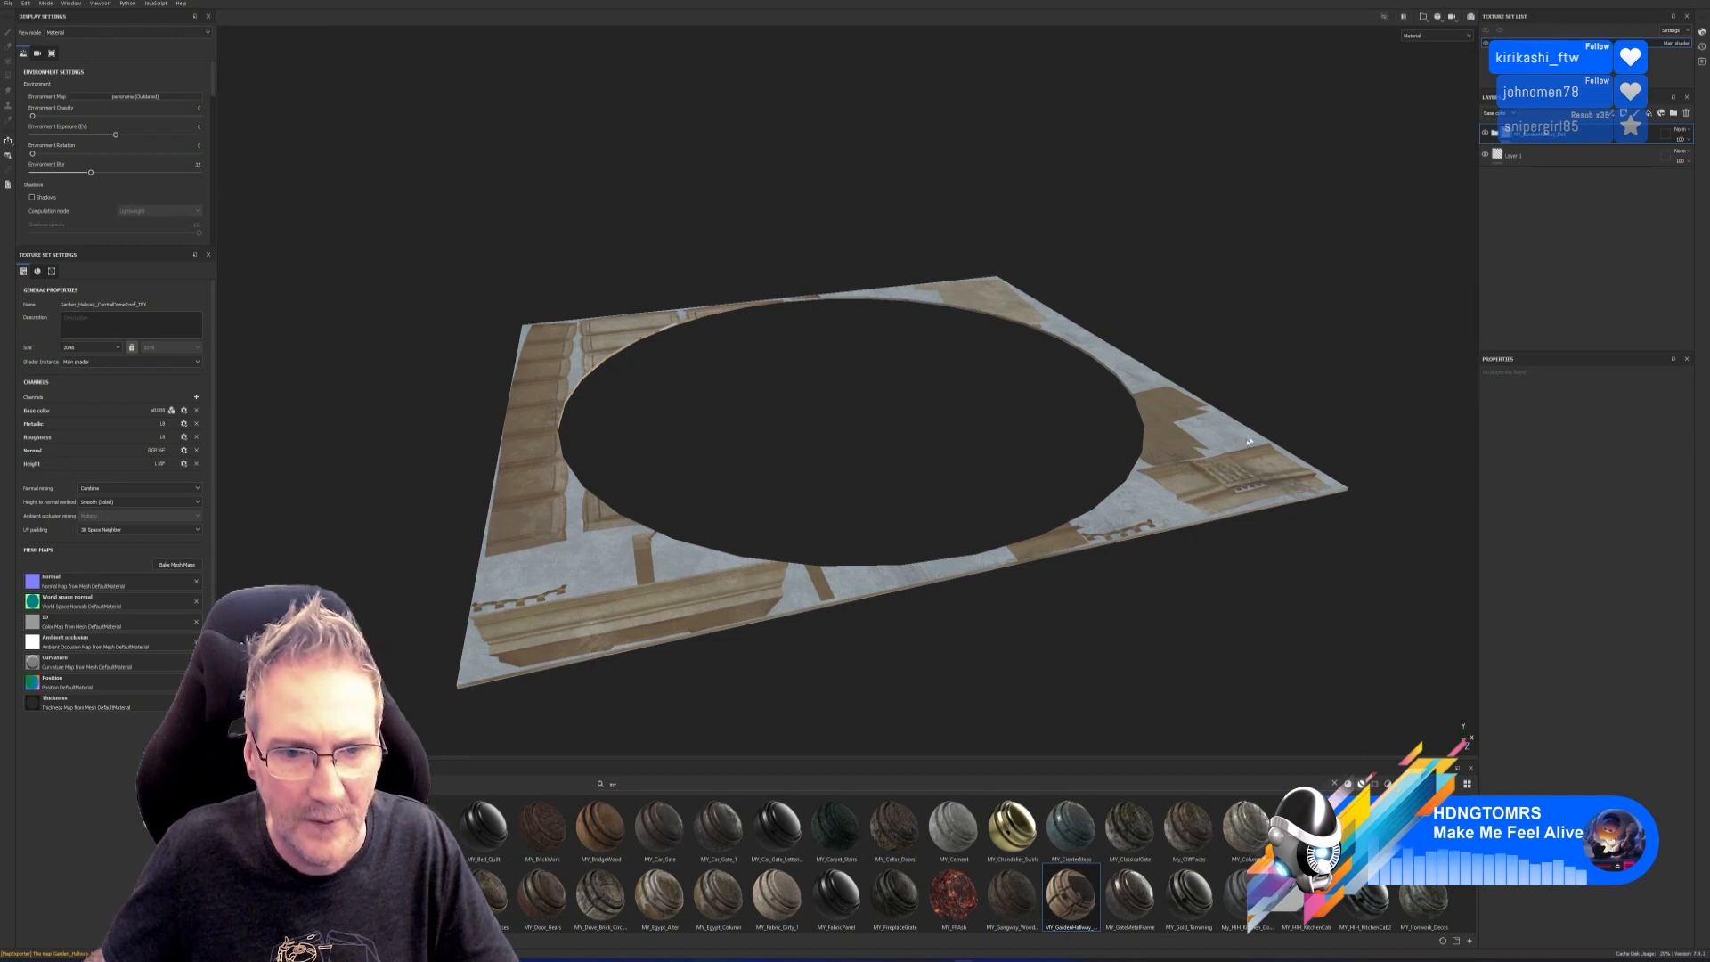
Delete the default Layer 1 beneath the smart material and expand the smart material's folder.
left_click(1497, 157)
key("Delete")
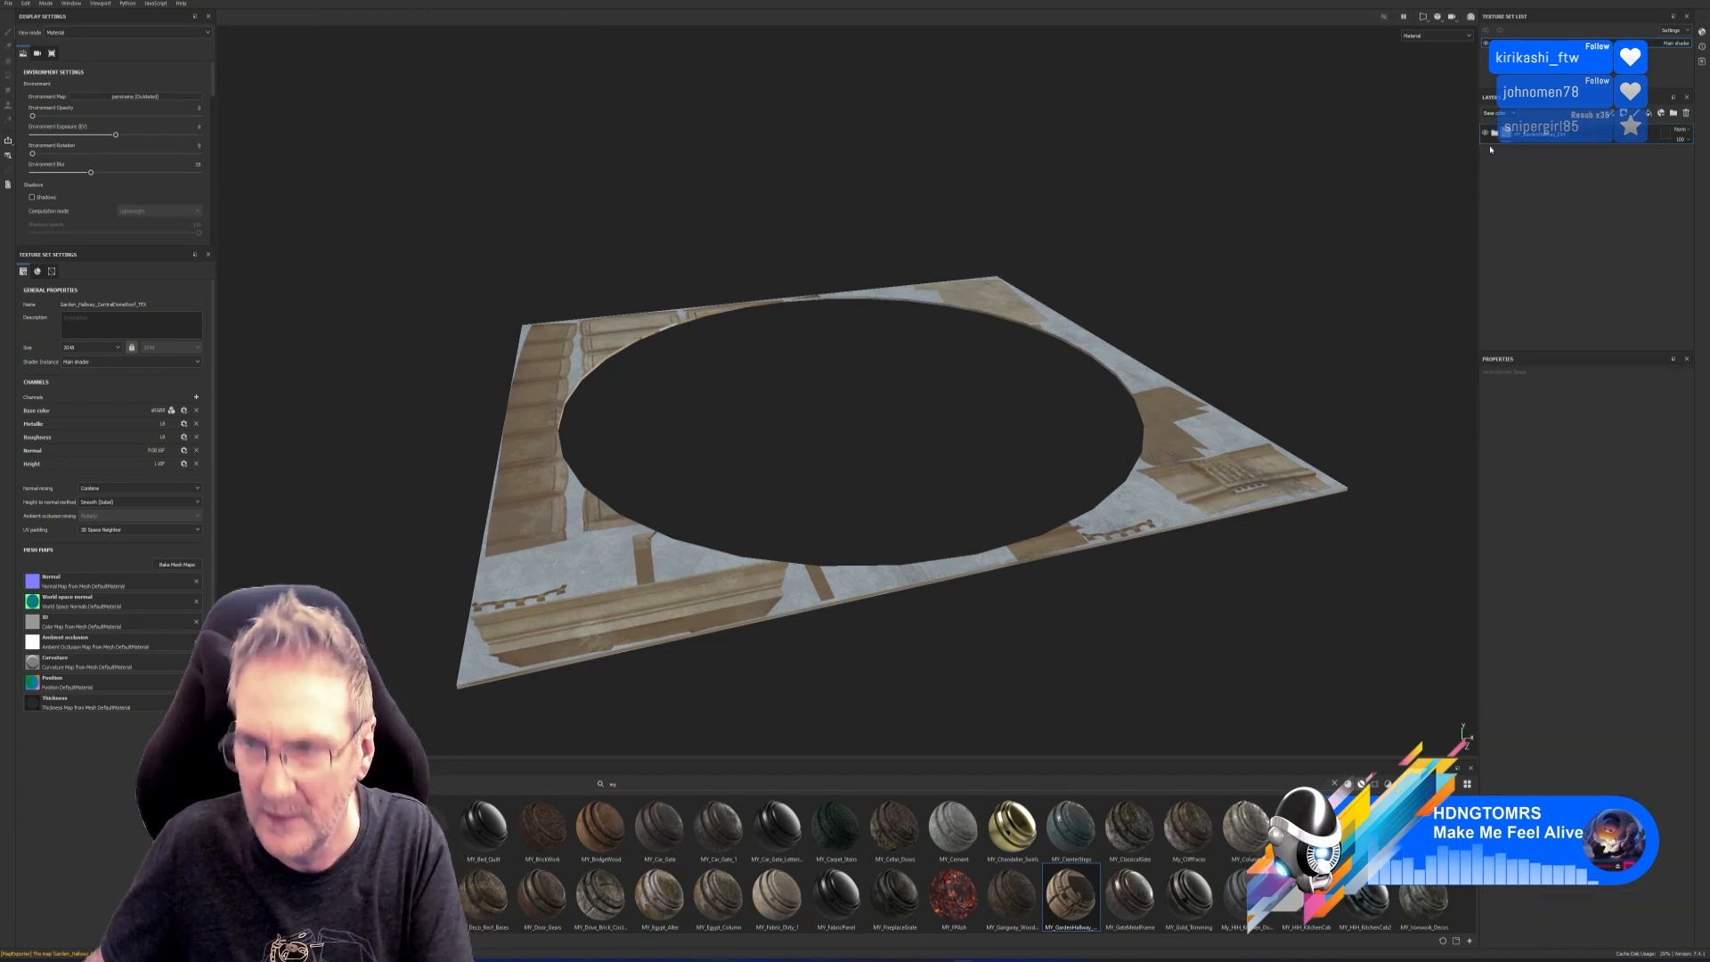
left_click(1495, 134)
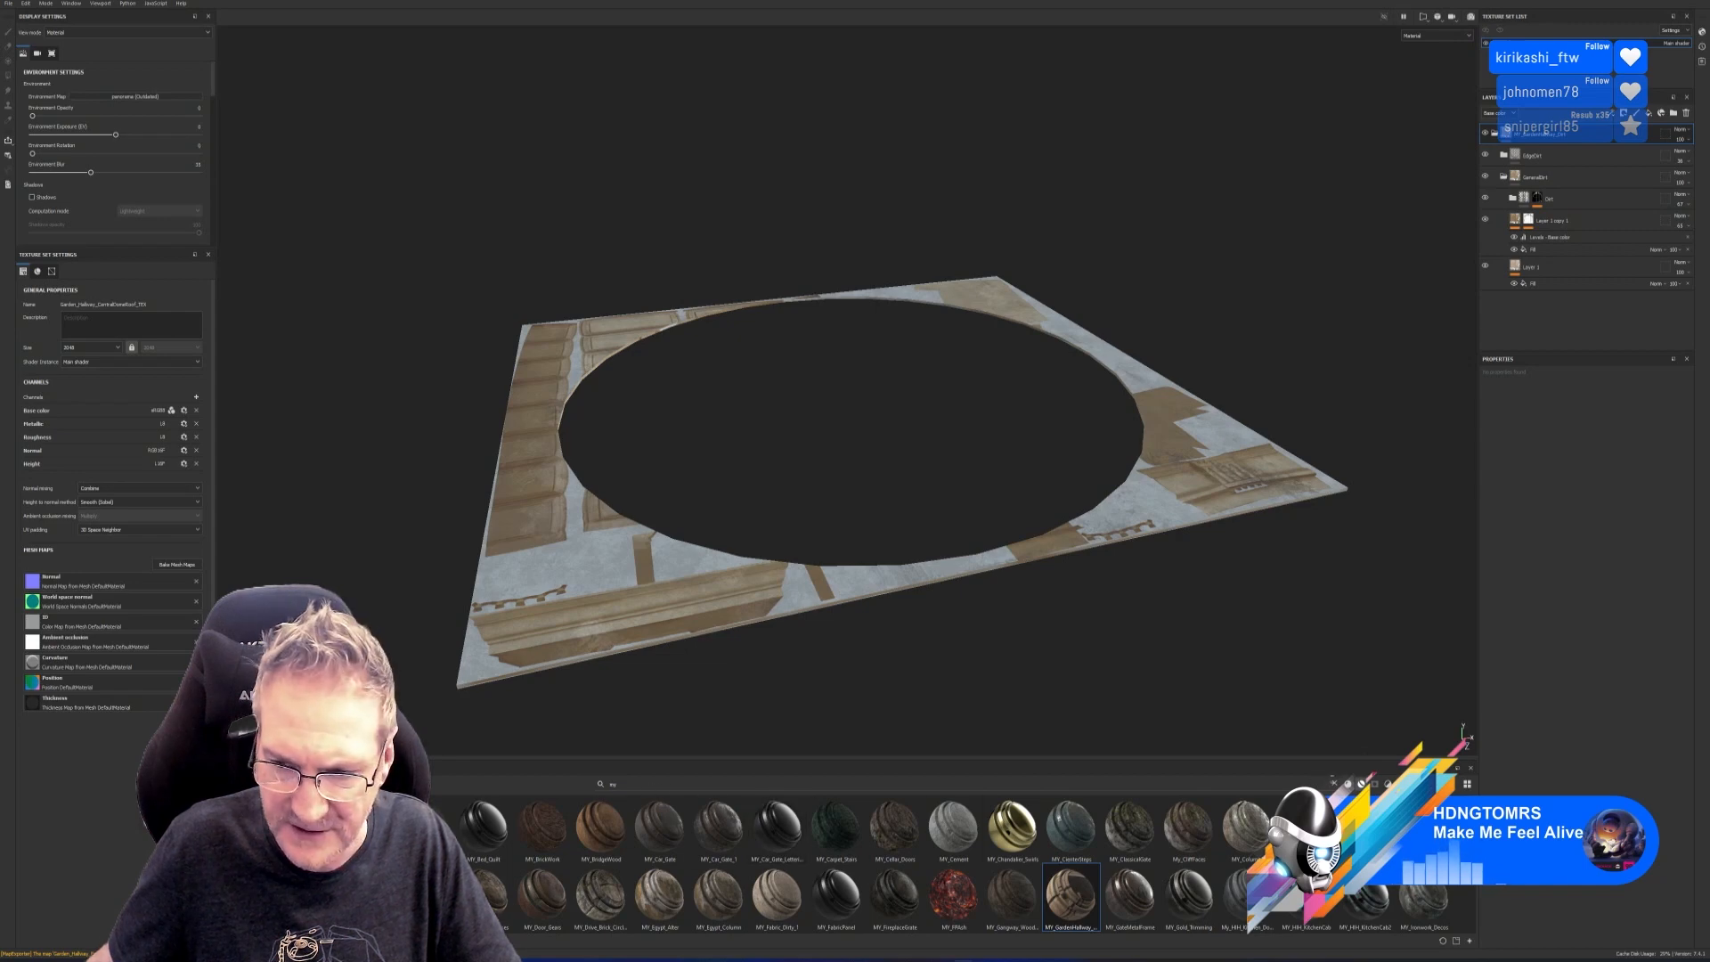
Add Garden_Hallway_CentralDomeRoof_diffuse.png from the Baked folder to the resources for import.
left_click(1334, 784)
left_click(1467, 943)
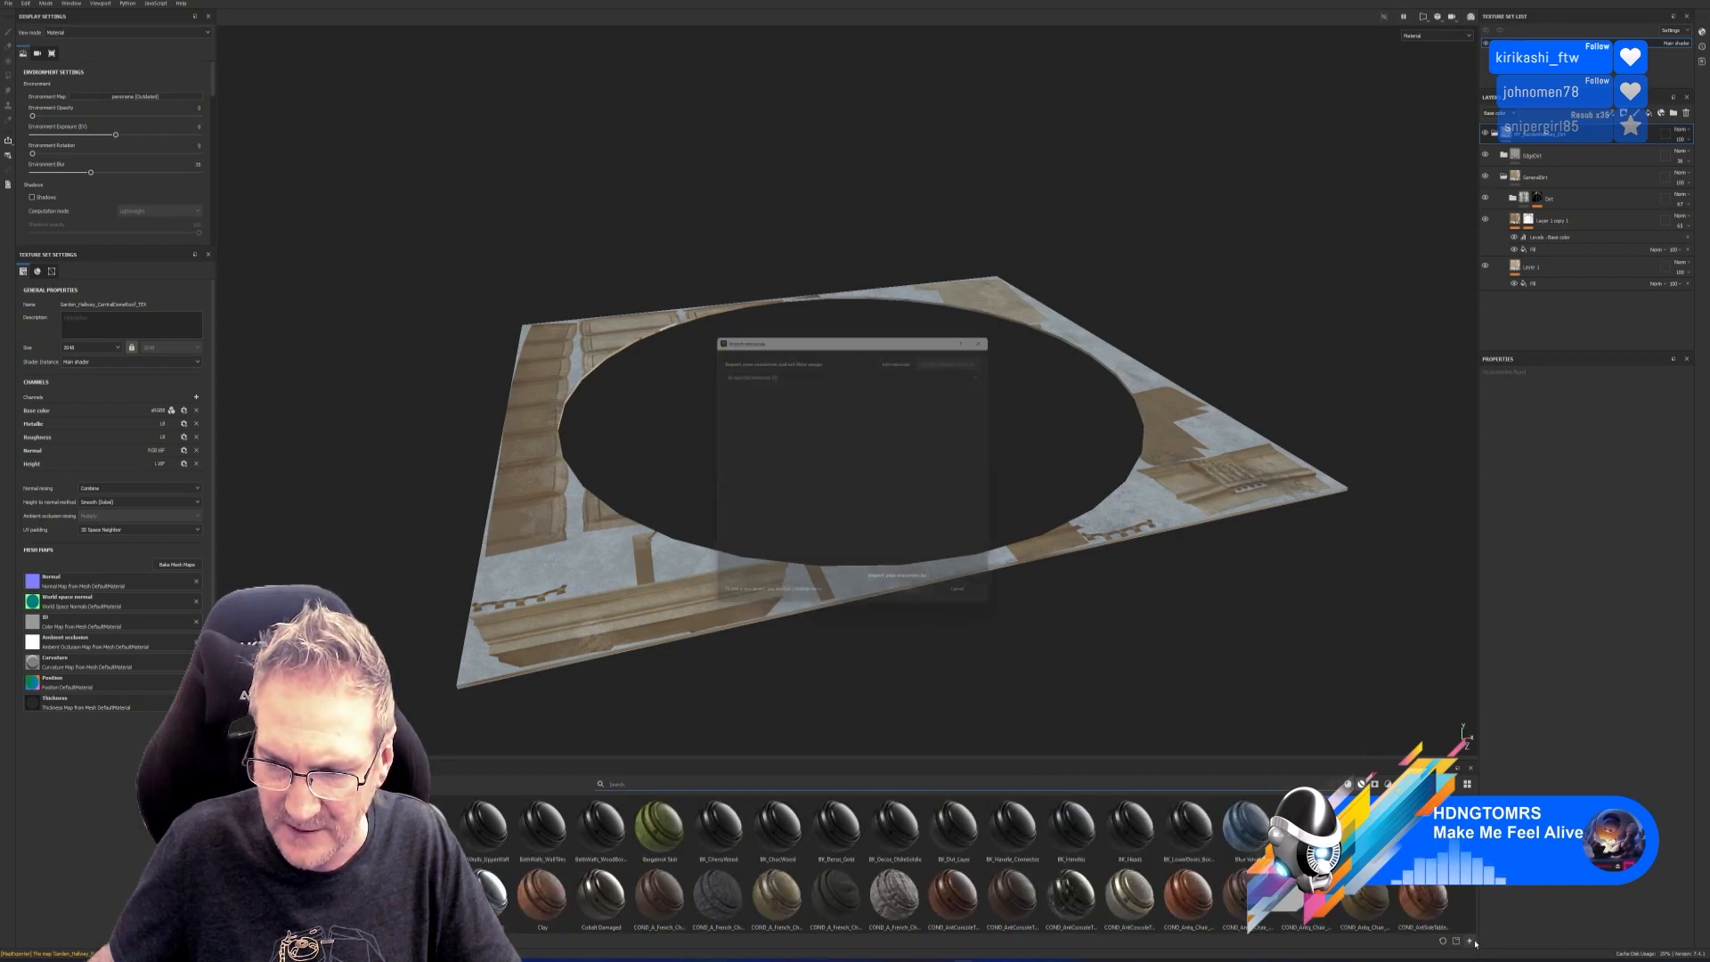
left_click(900, 355)
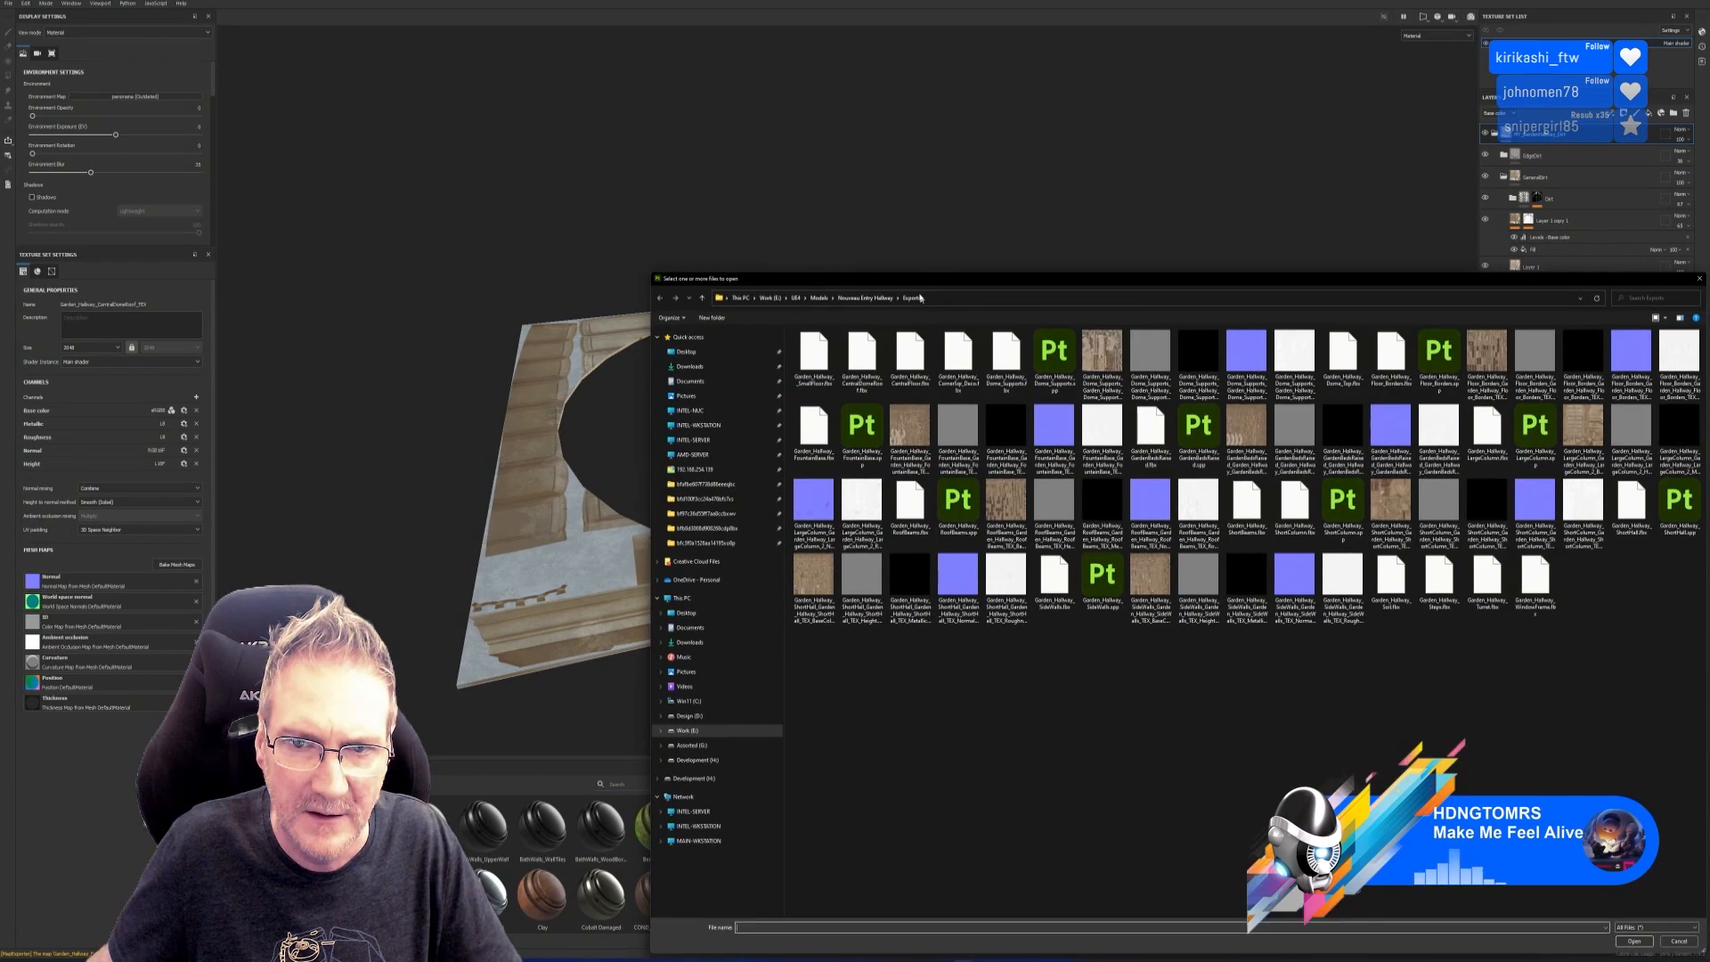
left_click_drag(913, 287, 708, 242)
left_click(672, 251)
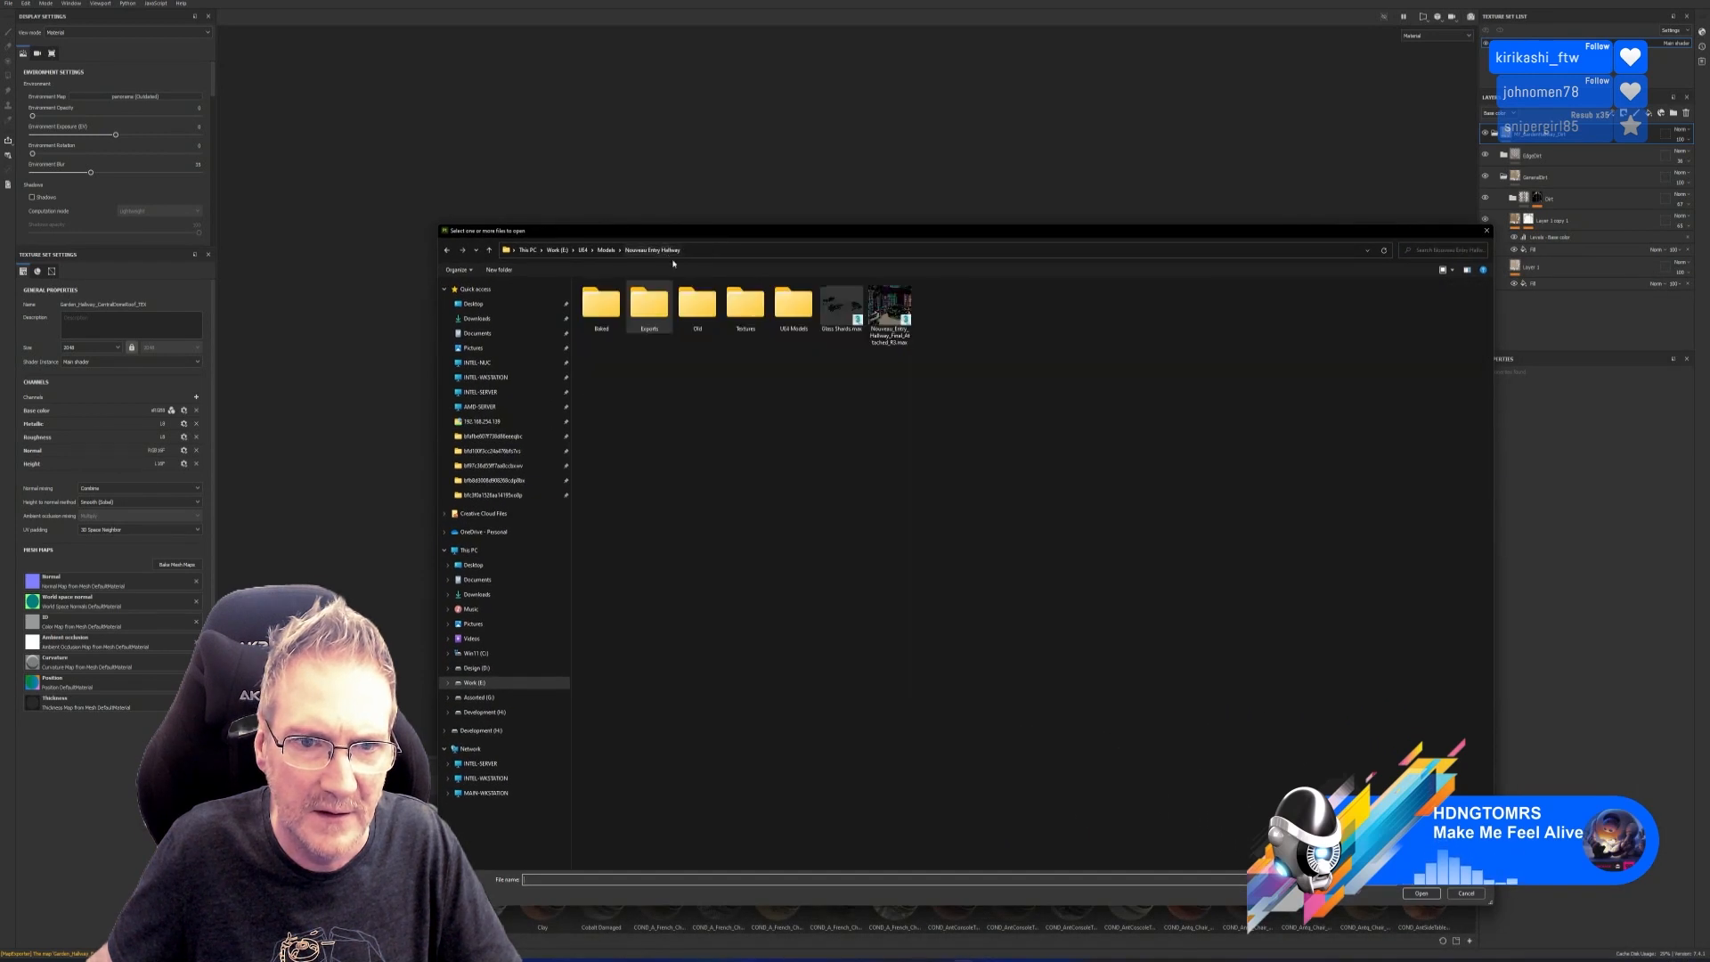
double_click(648, 303)
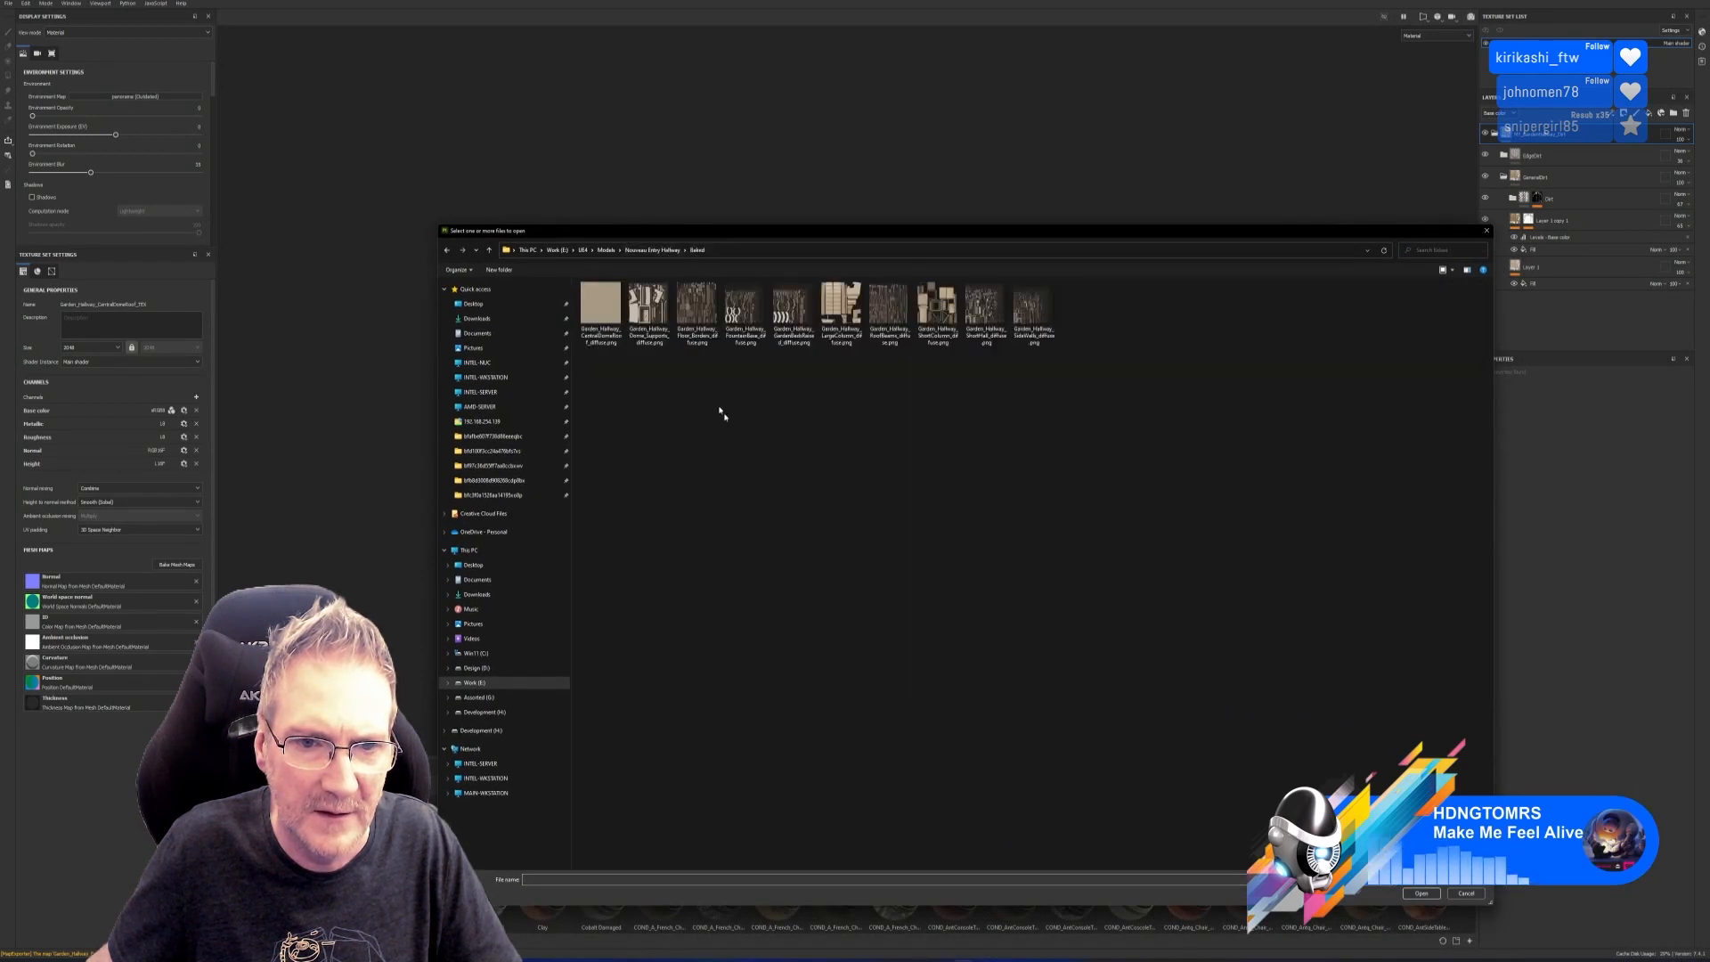
double_click(611, 348)
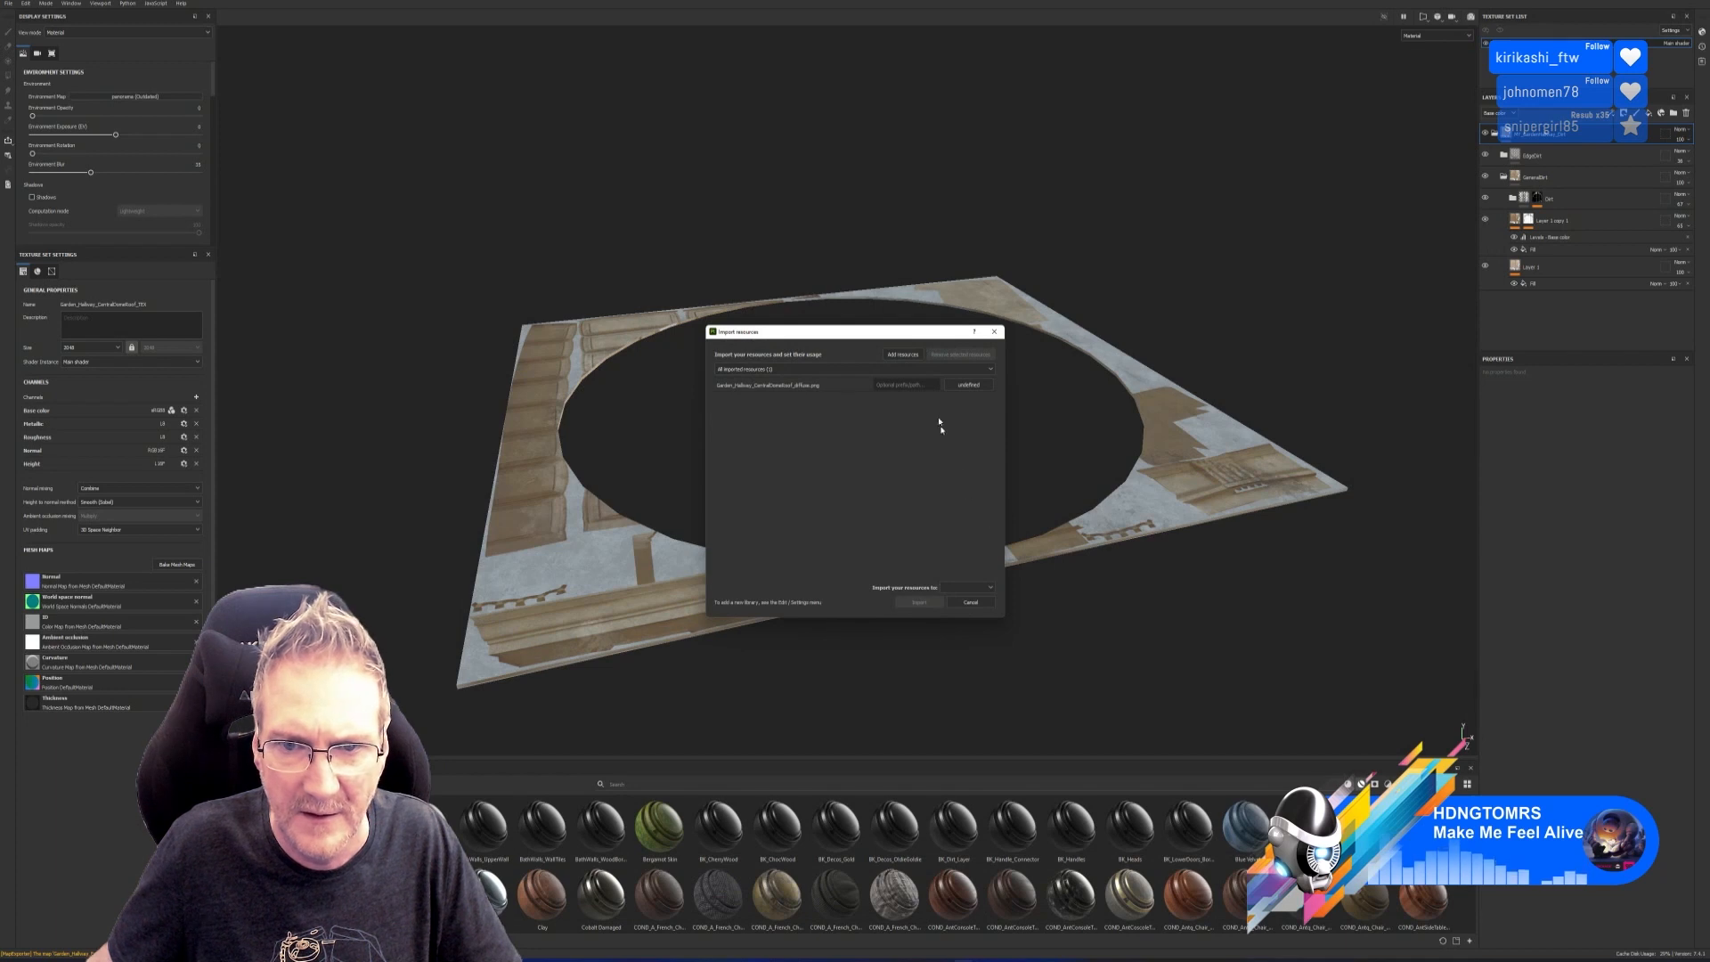
Set the roof diffuse image's usage to texture and import it into the current project.
left_click(968, 384)
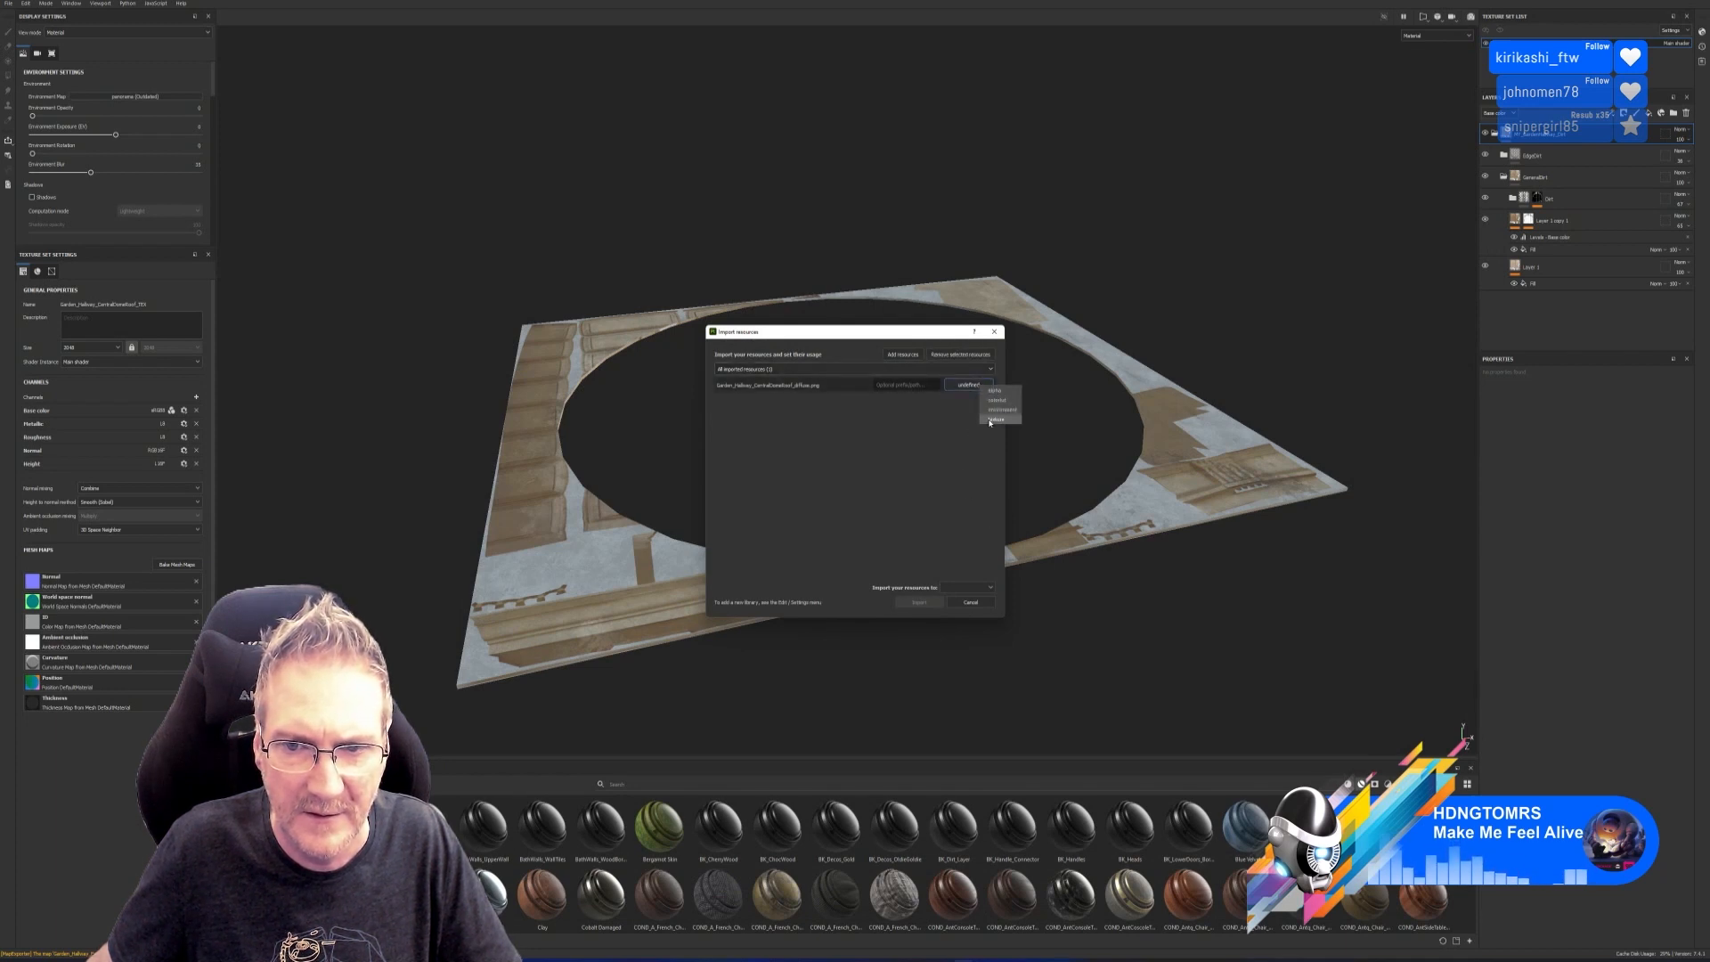
left_click(995, 419)
left_click(967, 587)
left_click(962, 610)
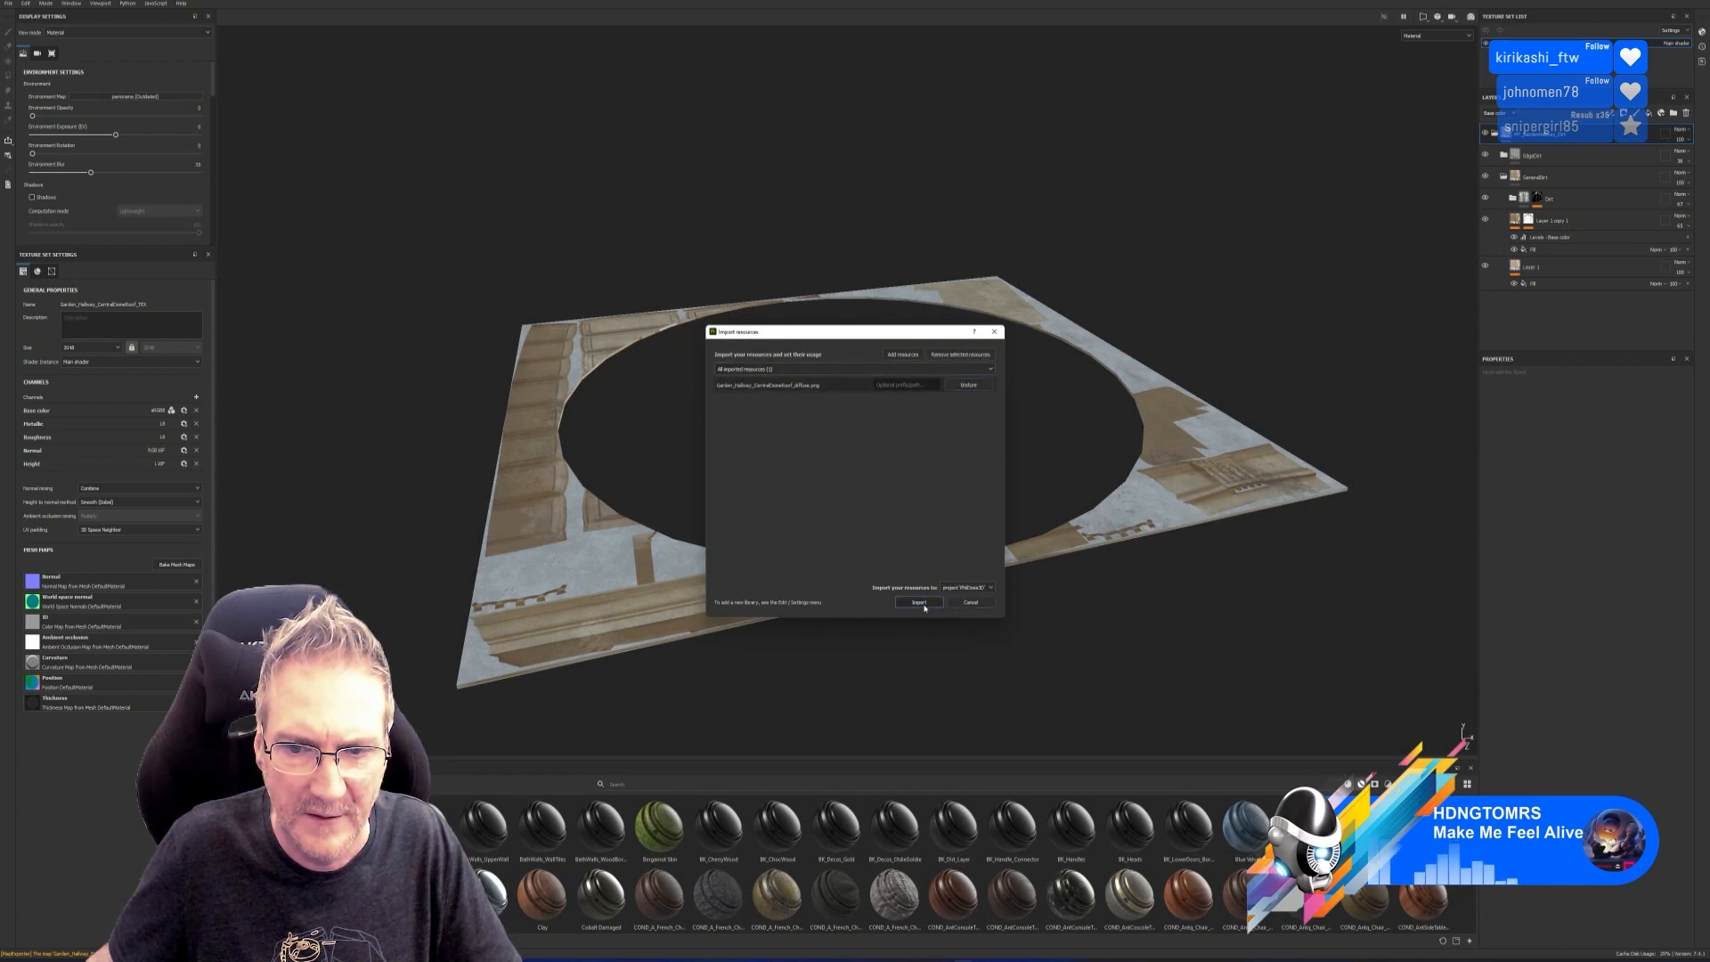
Replace the base color image in both generic layers' fills with the imported Garden_Hallway_CentralDomeRoof_diffuse texture.
left_click(1528, 285)
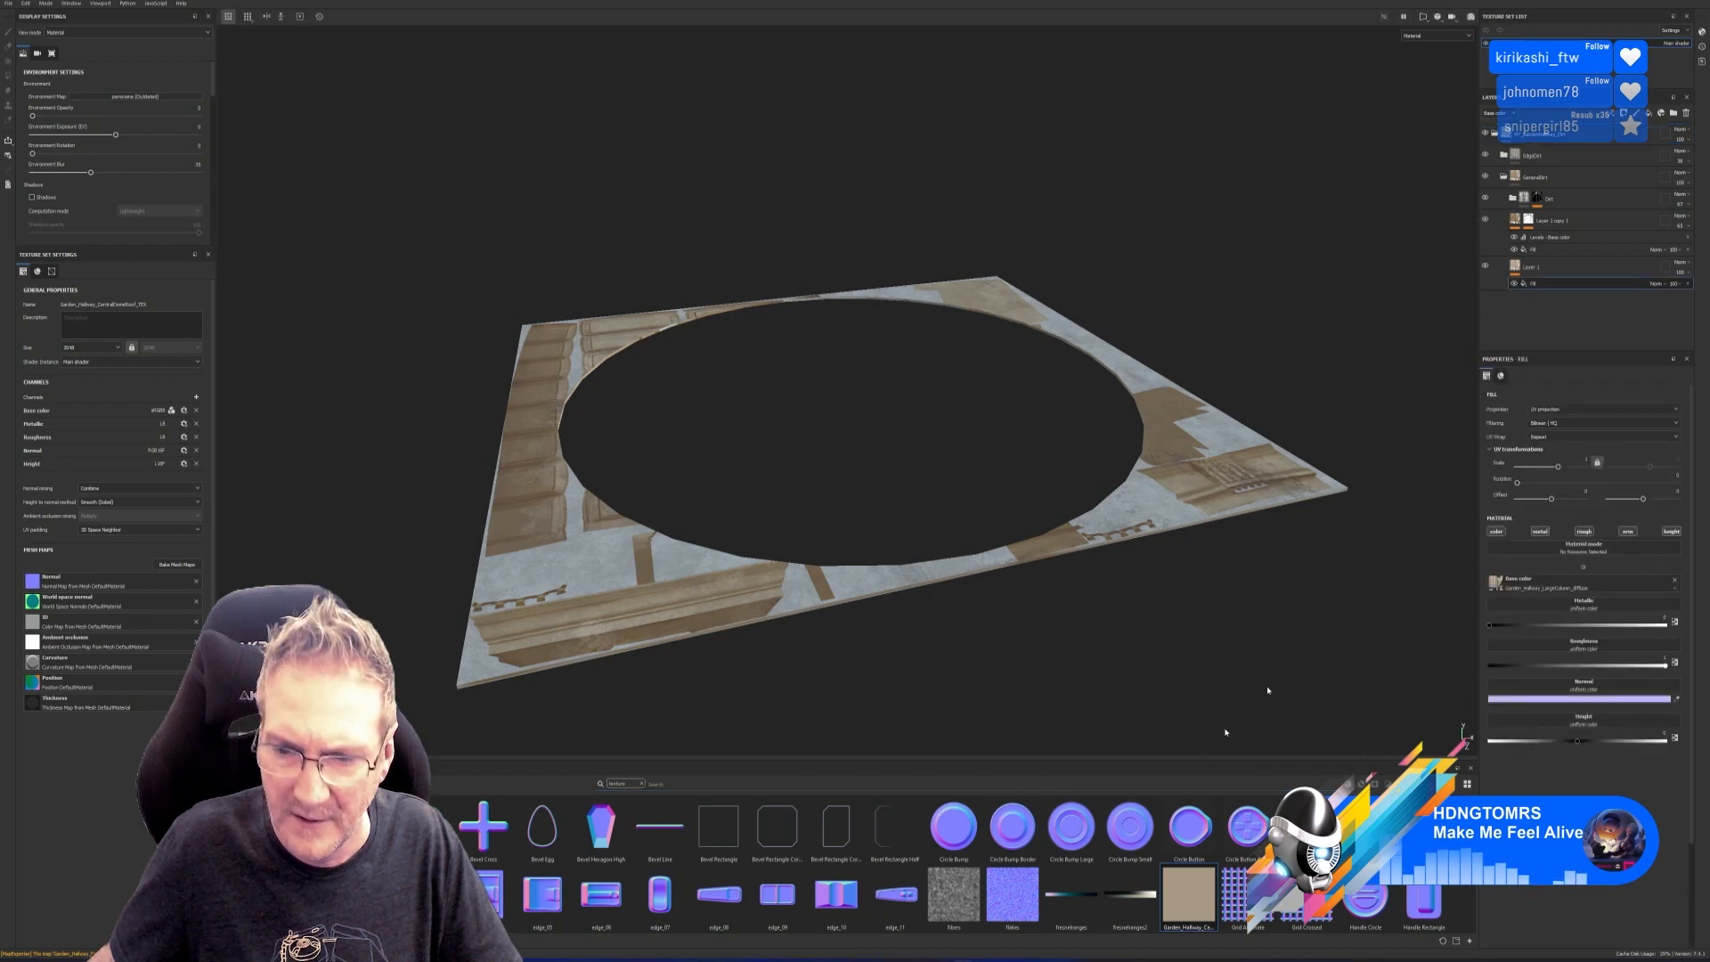
left_click_drag(1184, 893, 1496, 583)
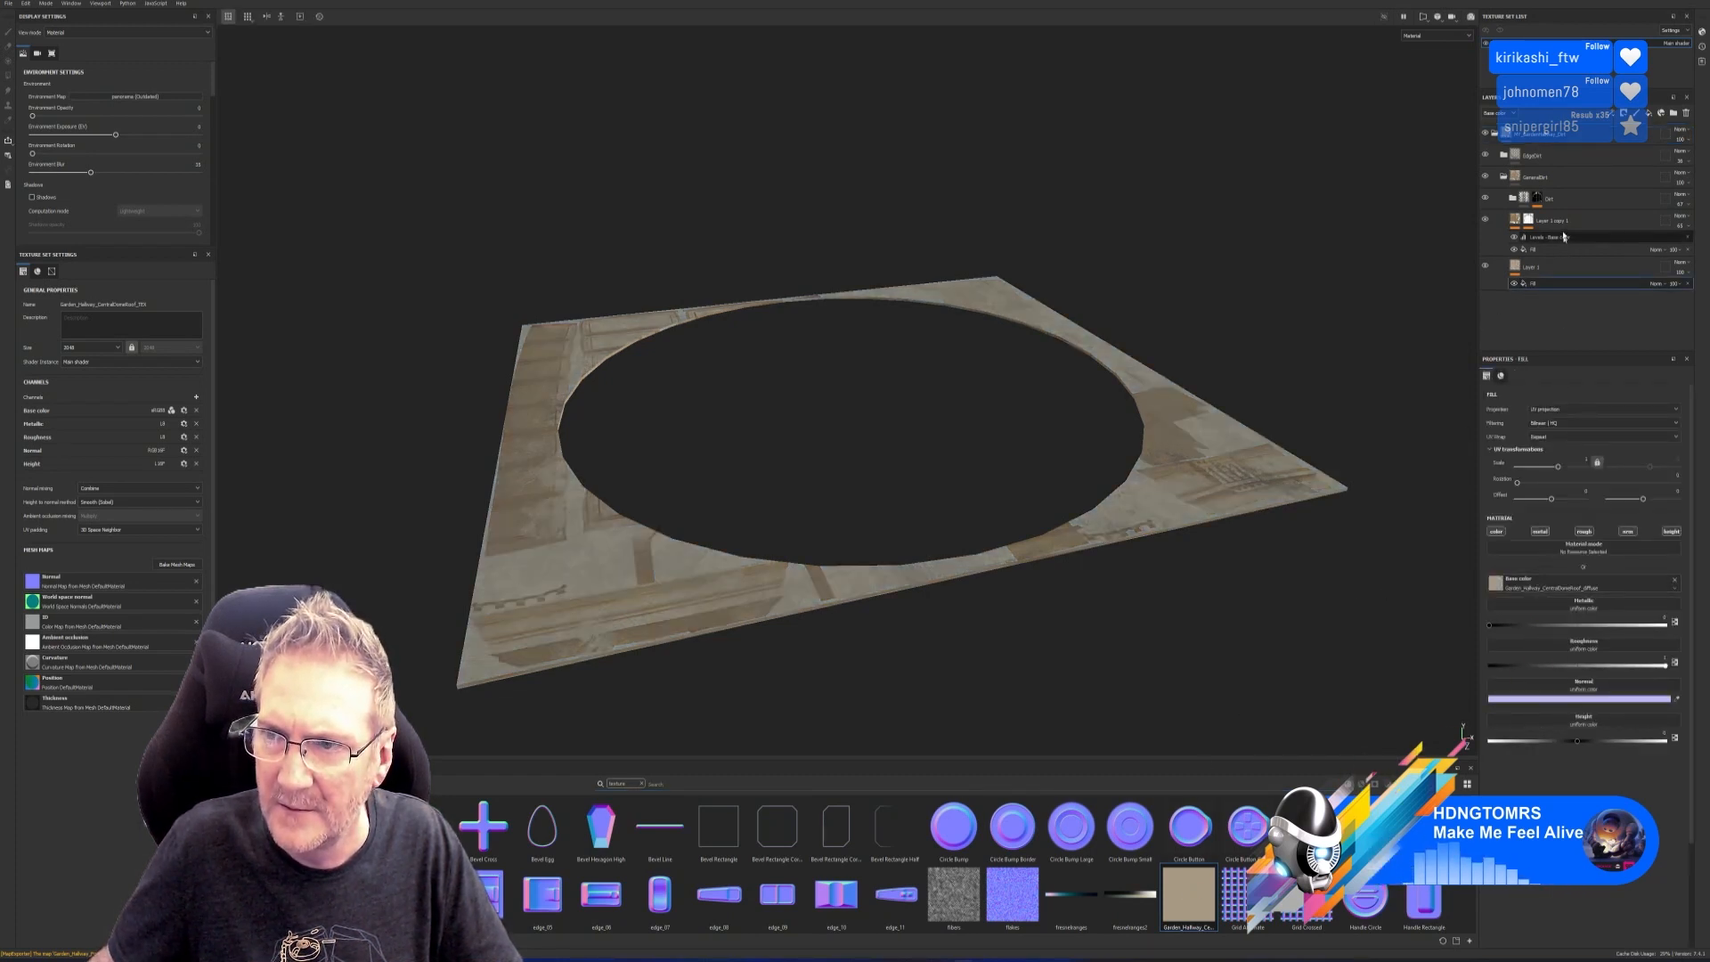
left_click(1534, 249)
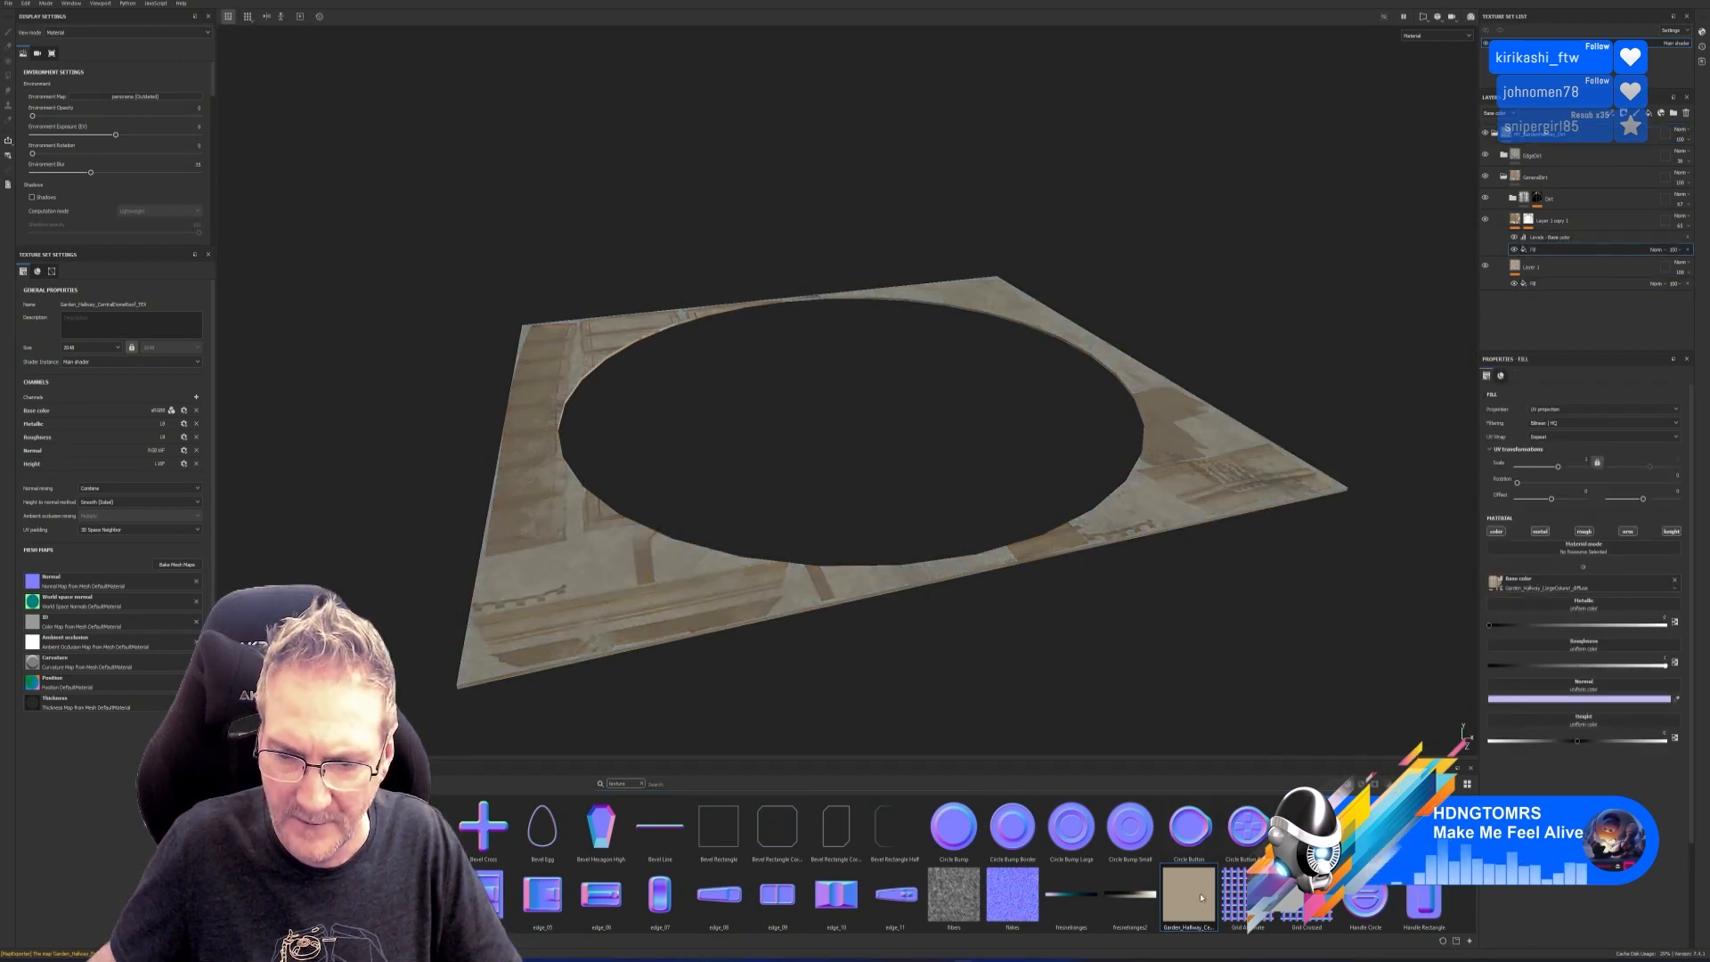
left_click_drag(1212, 897, 1514, 587)
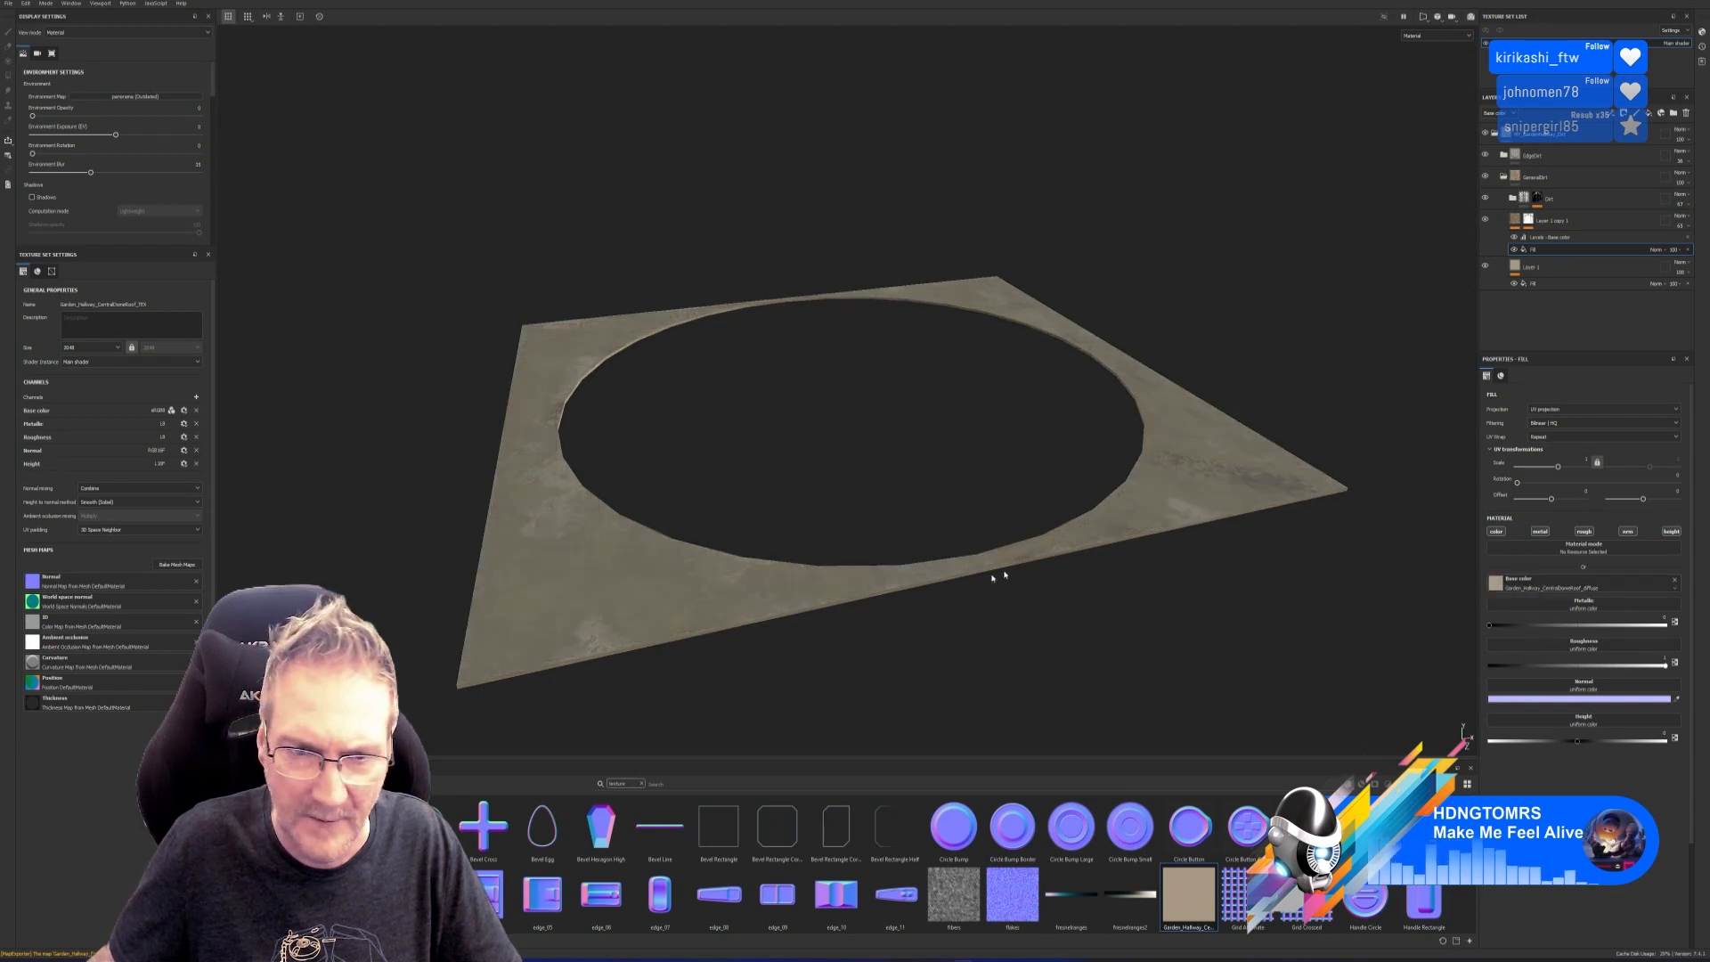
In the dirt folder mask's curvature generator, raise the global balance, slightly reduce the global contrast, and lower the grunge texture's balance.
left_click_drag(889, 580, 761, 563, "alt")
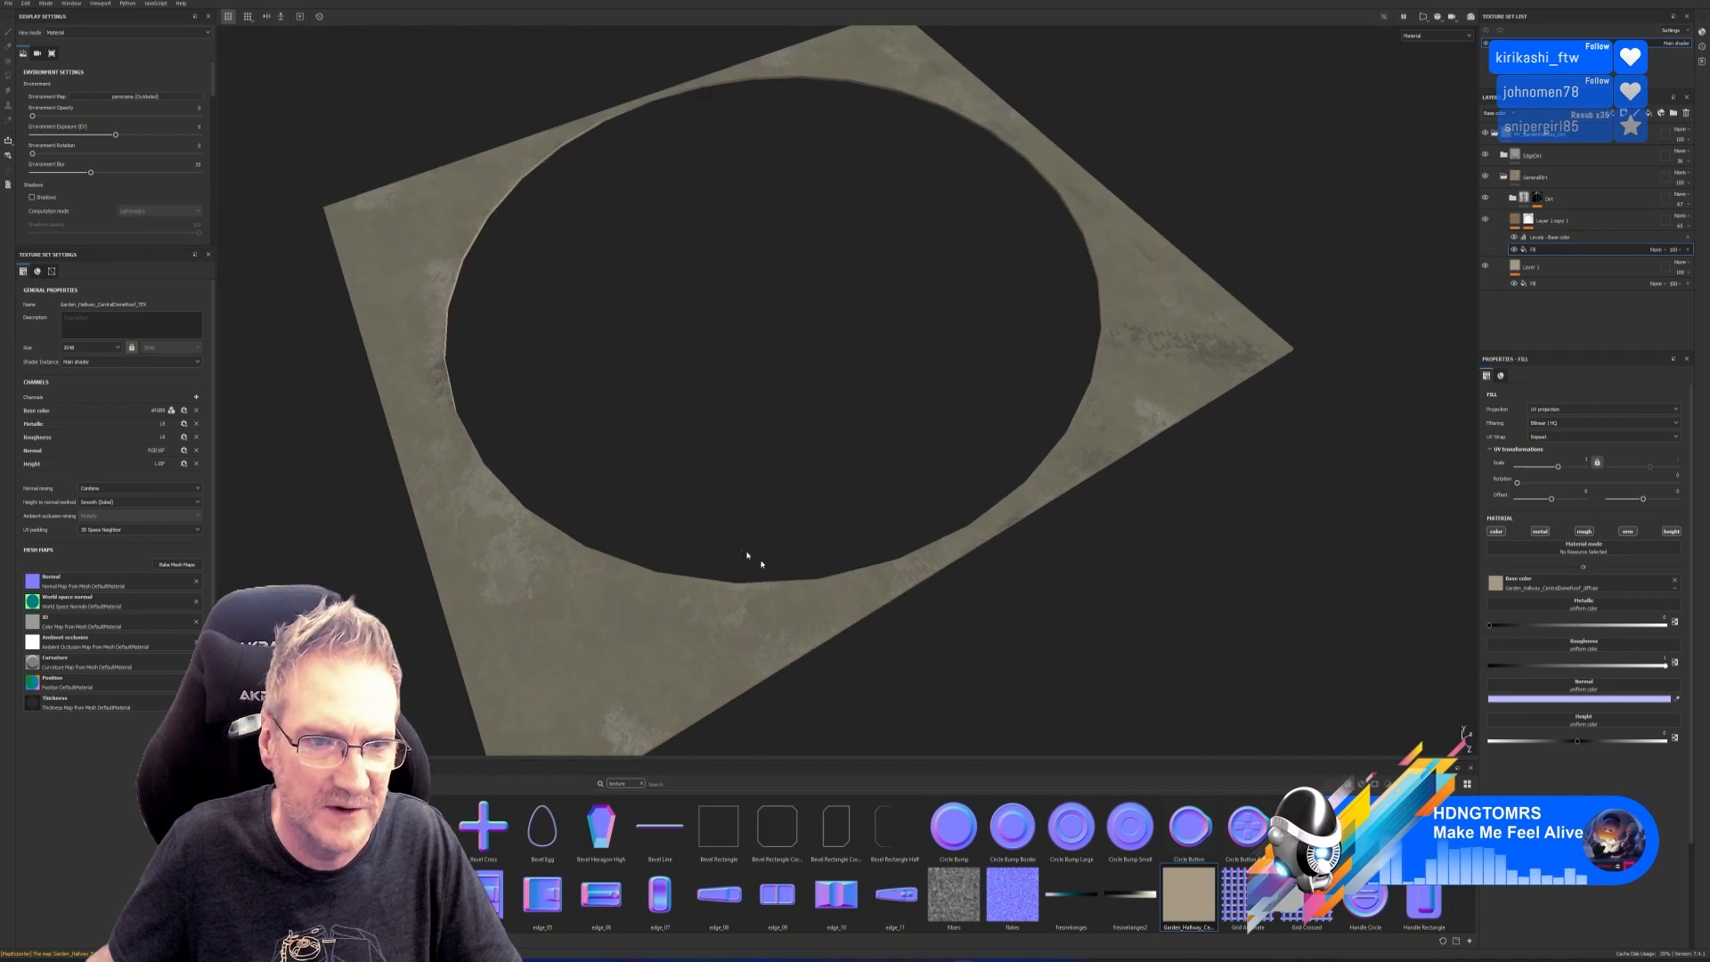
scroll(1194, 343, "up", 4)
scroll(1201, 349, "down", 3)
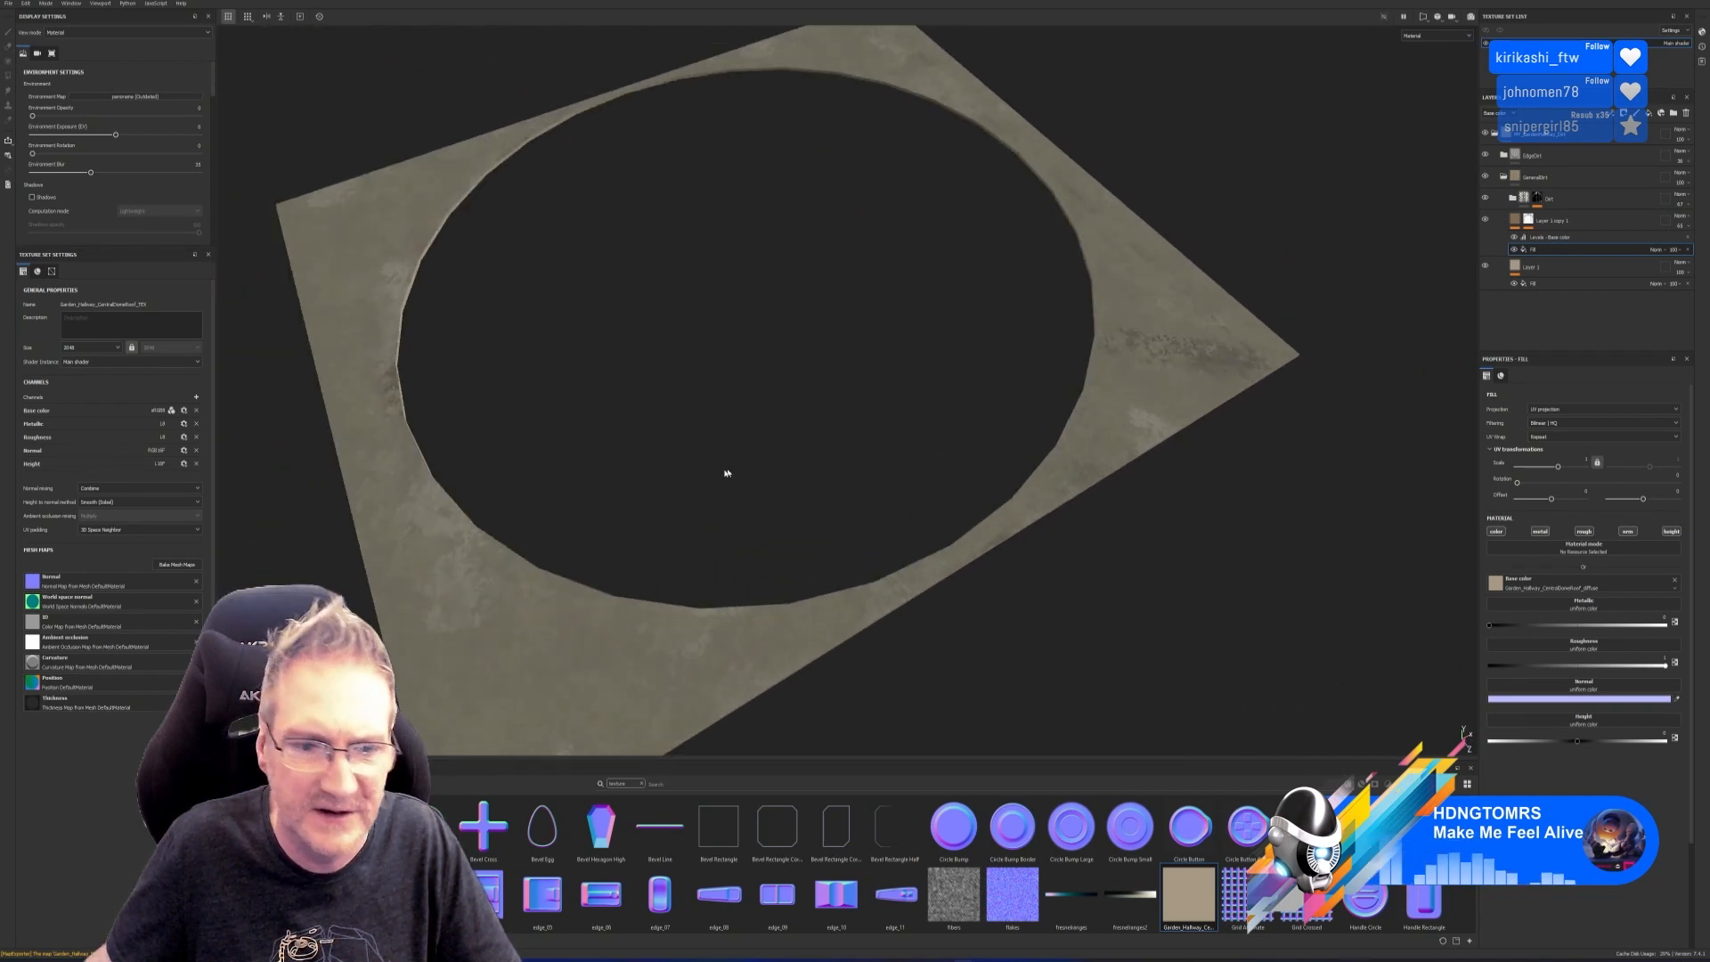
middle_click_drag(725, 473, 868, 325, "alt")
left_click_drag(868, 325, 843, 427, "alt")
middle_click_drag(916, 469, 878, 401, "alt")
right_click_drag(878, 401, 881, 481, "alt")
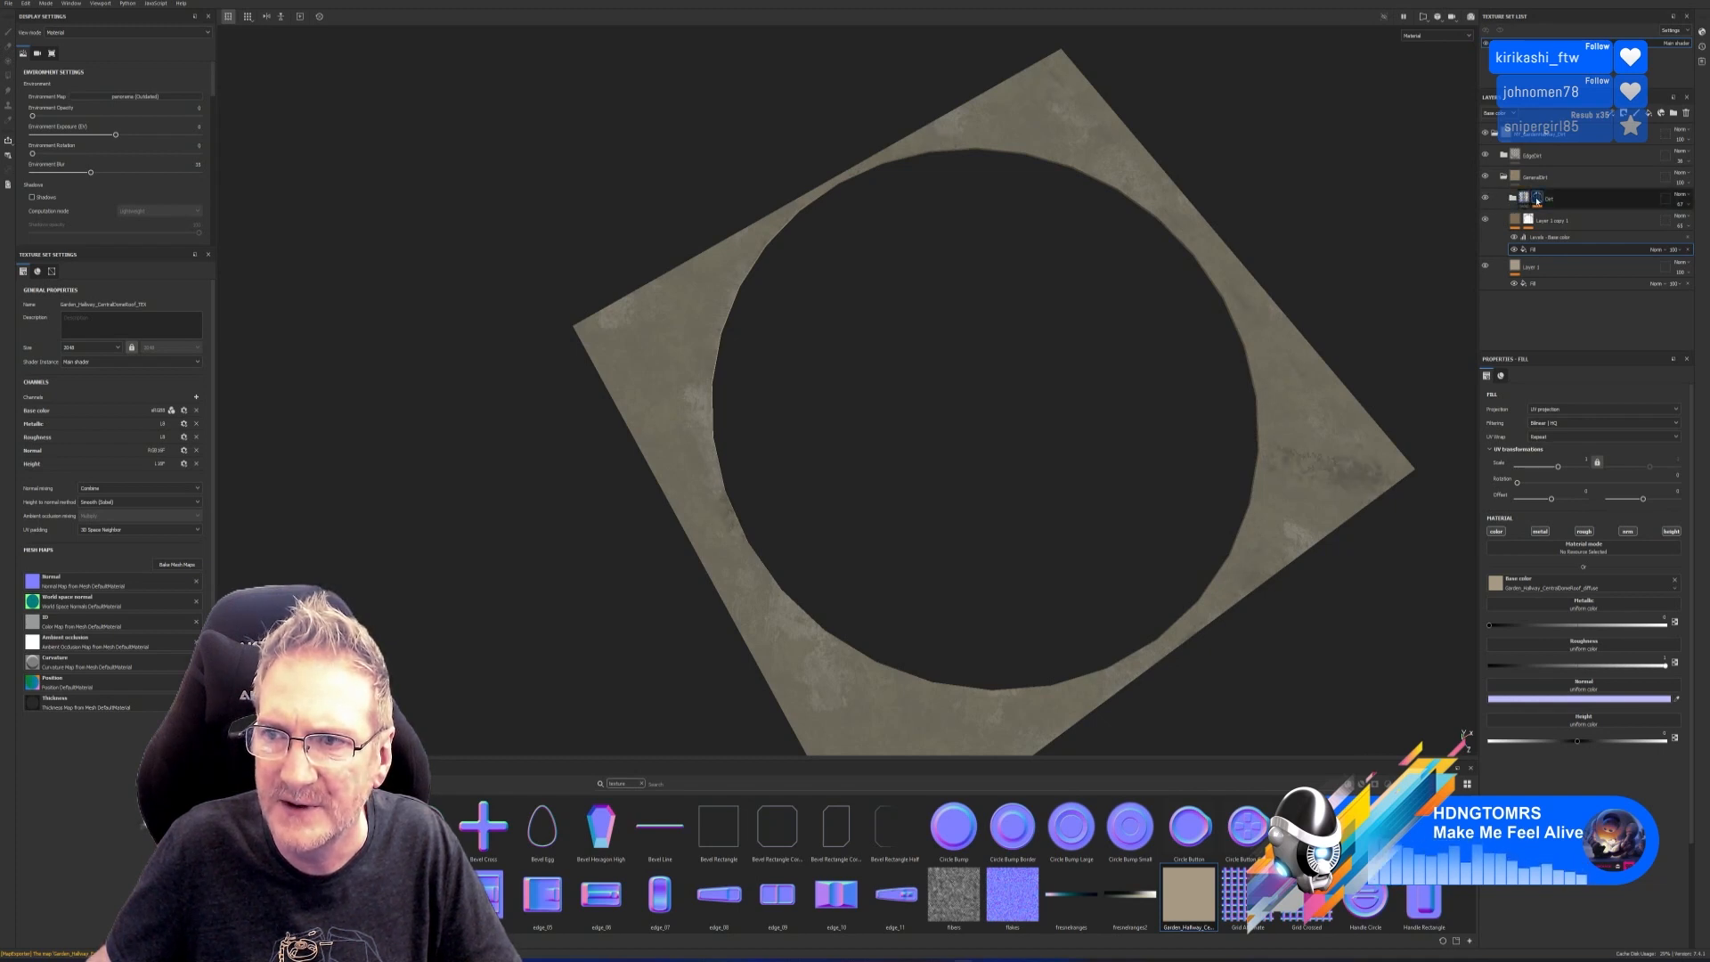
left_click(1536, 201)
left_click(1570, 229)
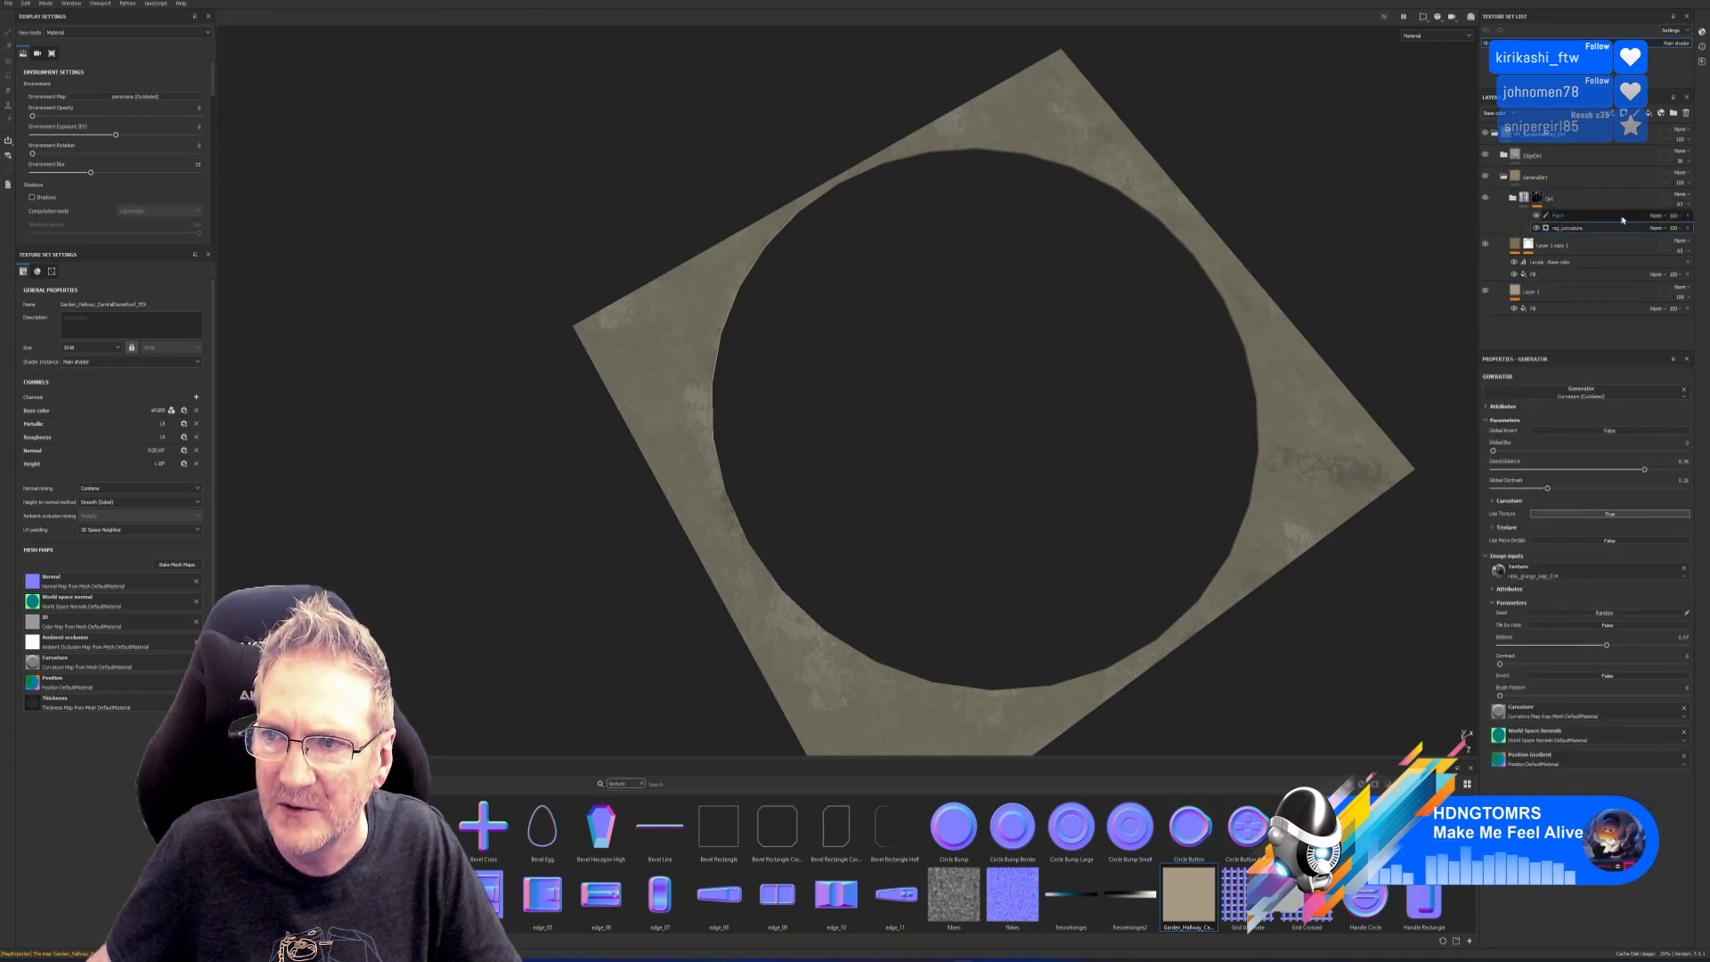
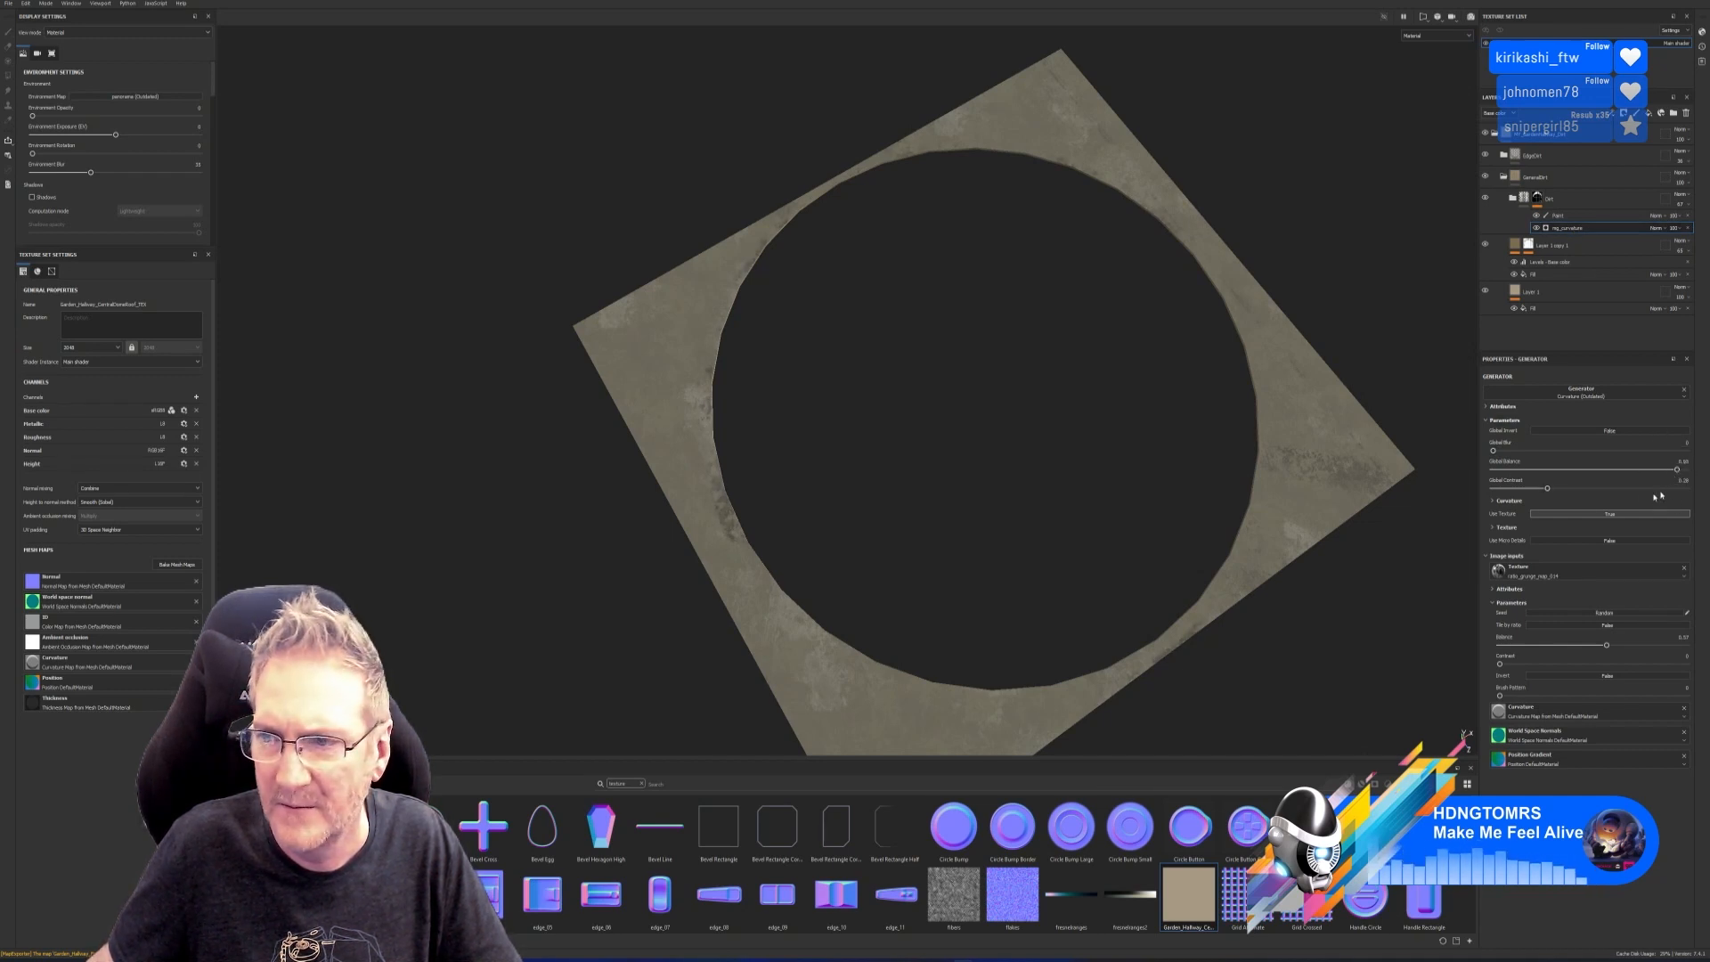
left_click_drag(1672, 496, 1532, 503)
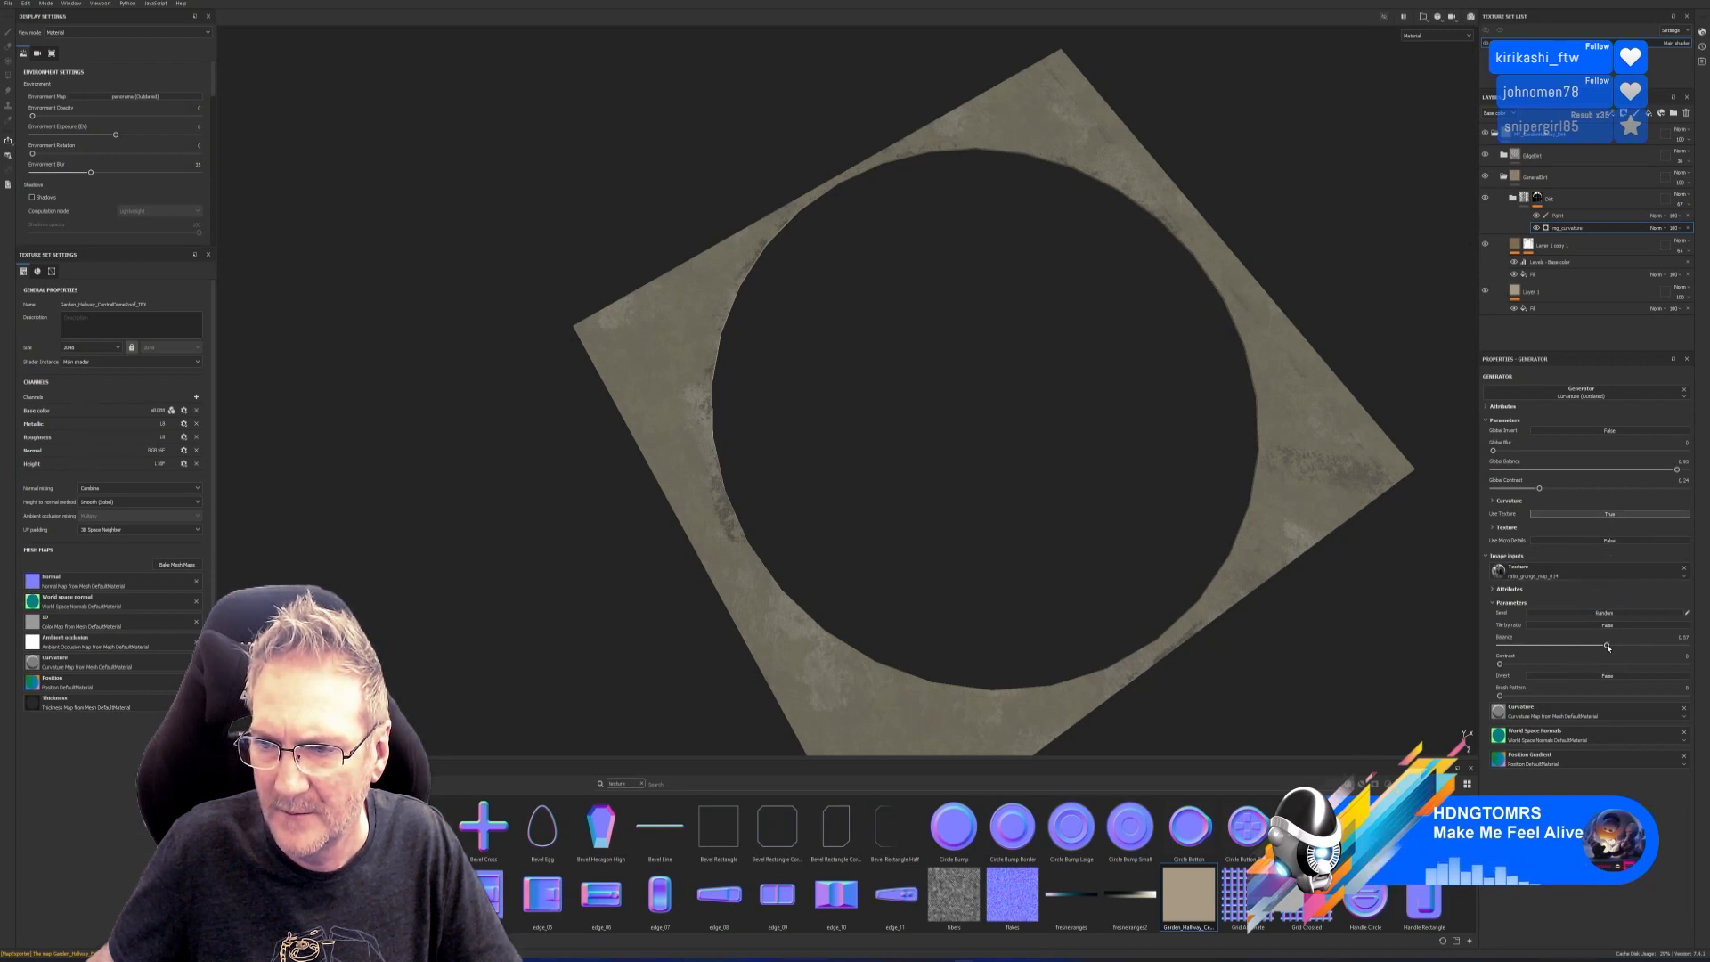
left_click_drag(1608, 647, 1546, 655)
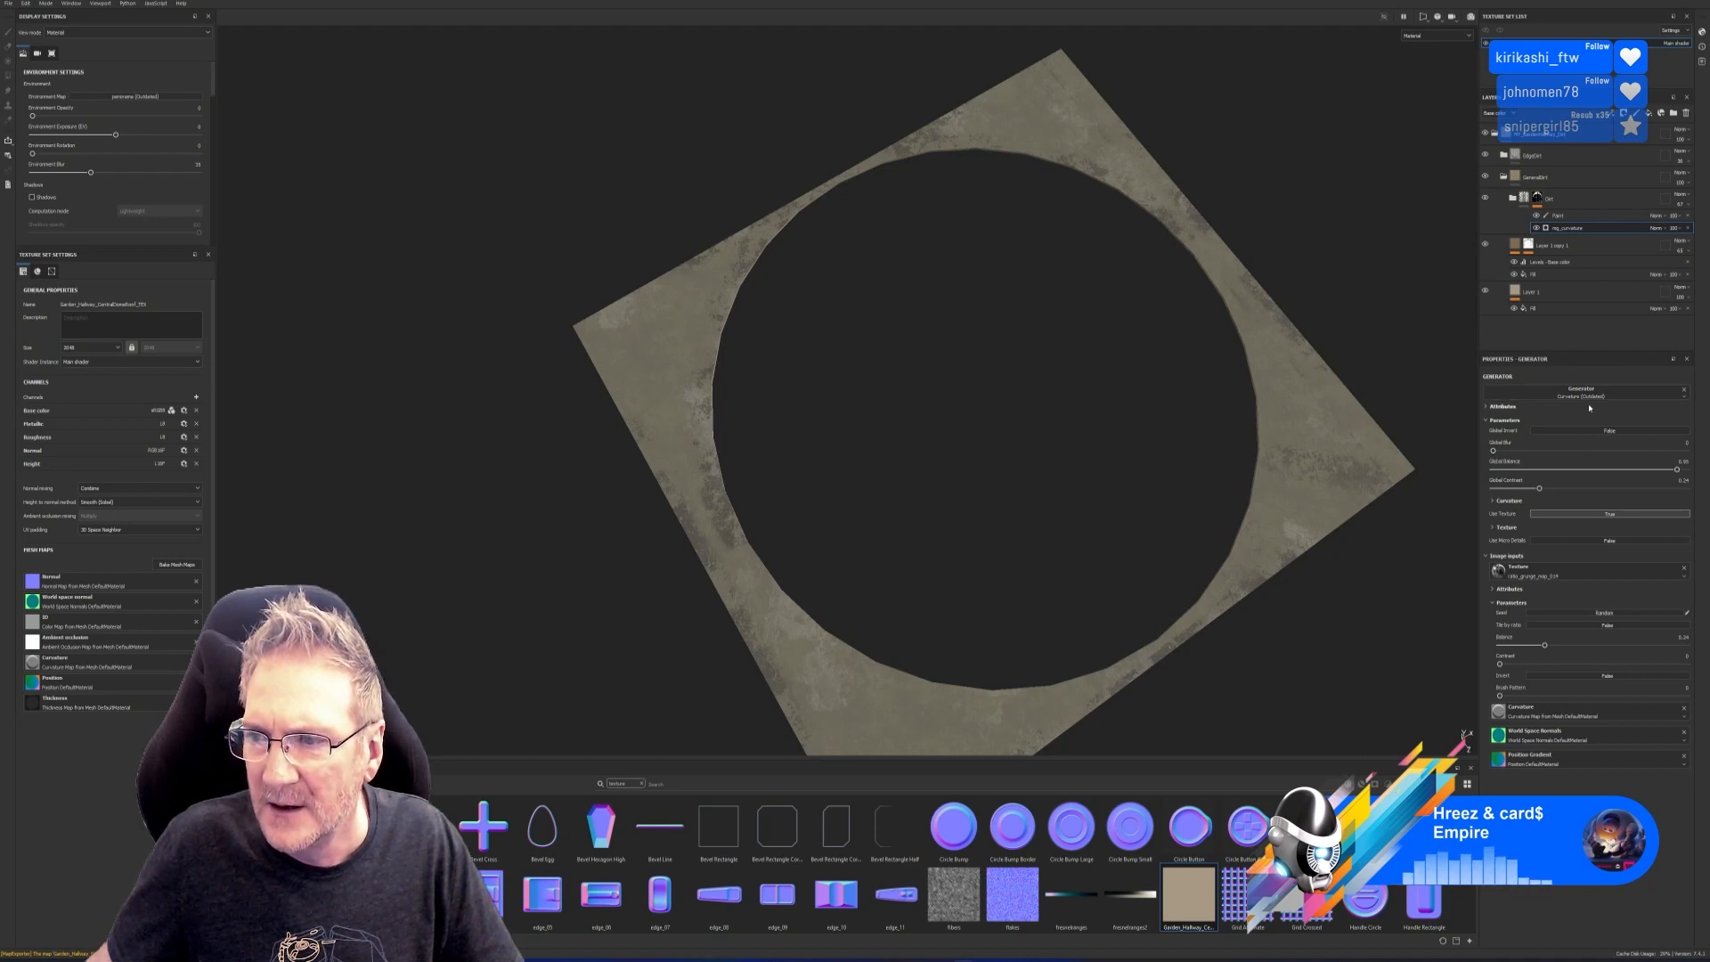
Set the dirt mask's paint brush to white and paint extra dirt patches across the roof panel's top face.
left_click(1557, 215)
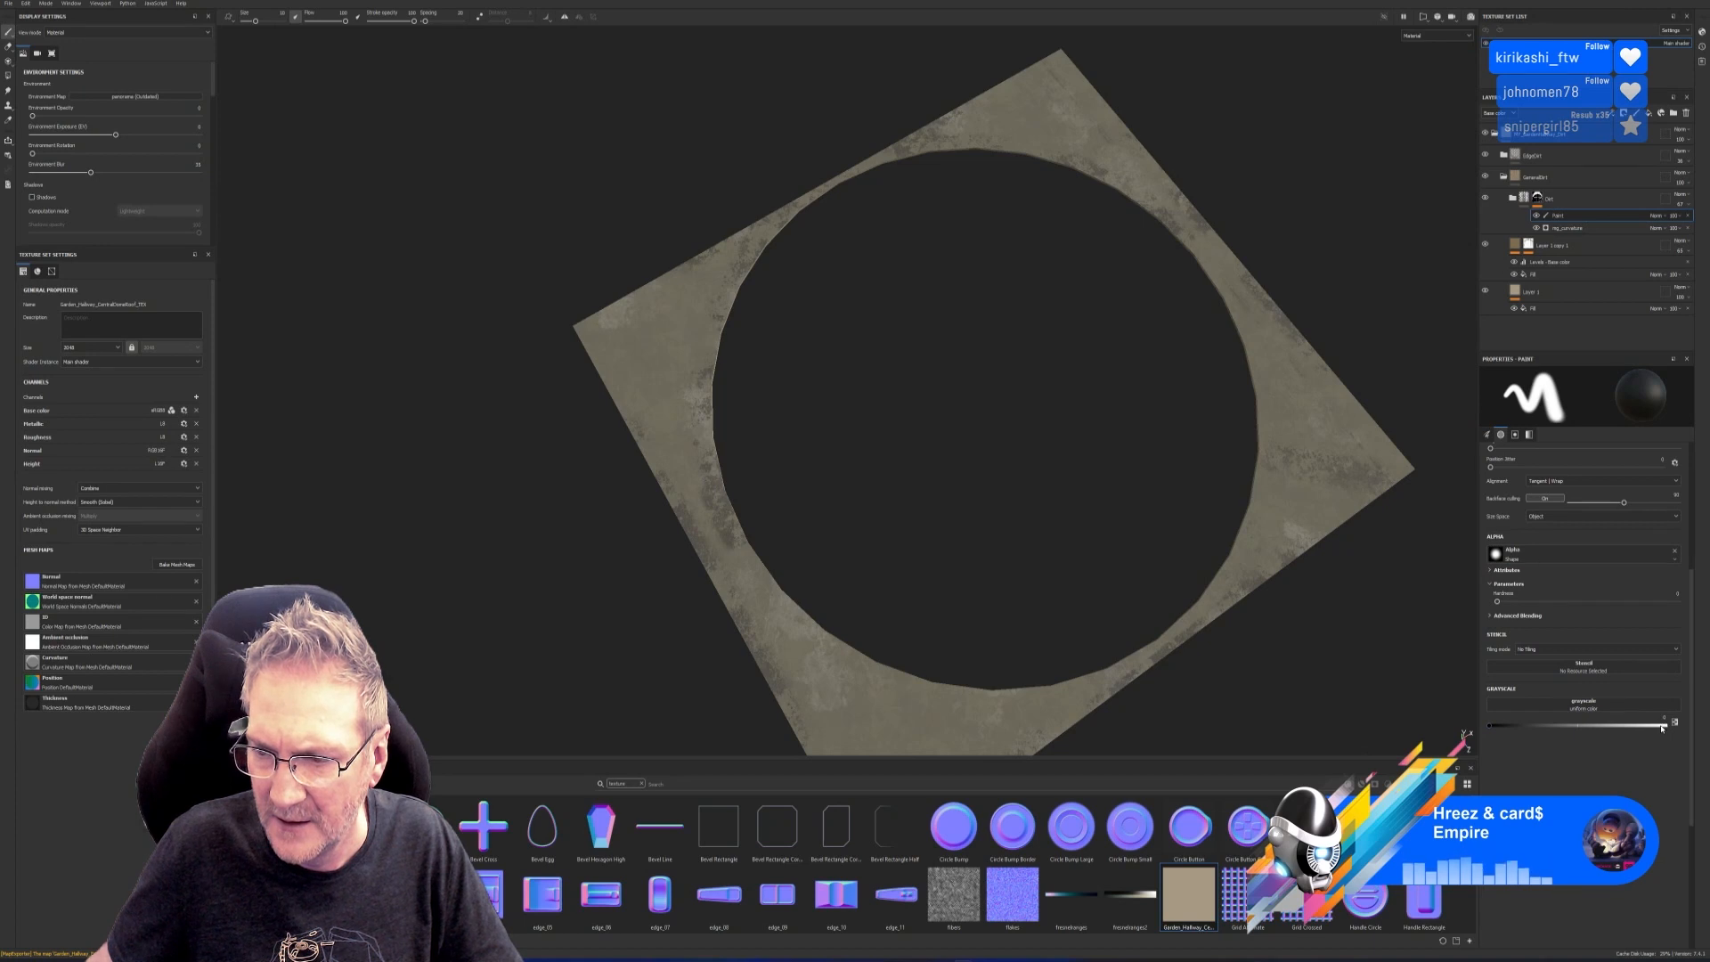
left_click_drag(1662, 727, 1666, 726)
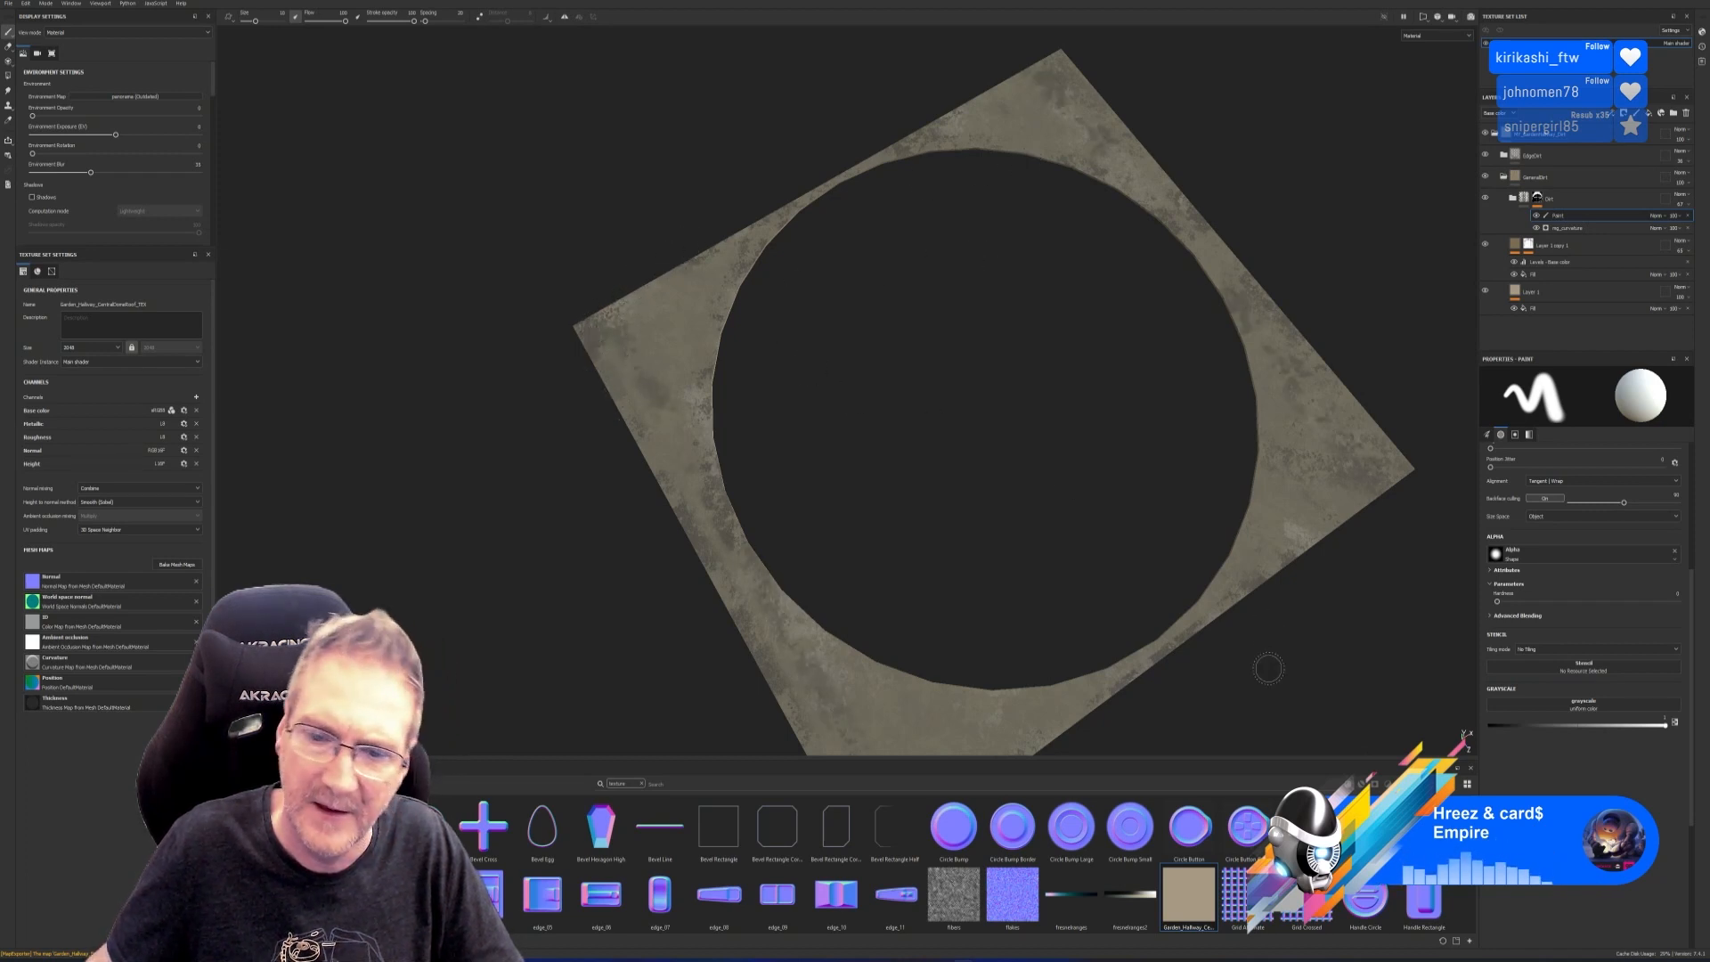
scroll(1268, 668, "down", 2)
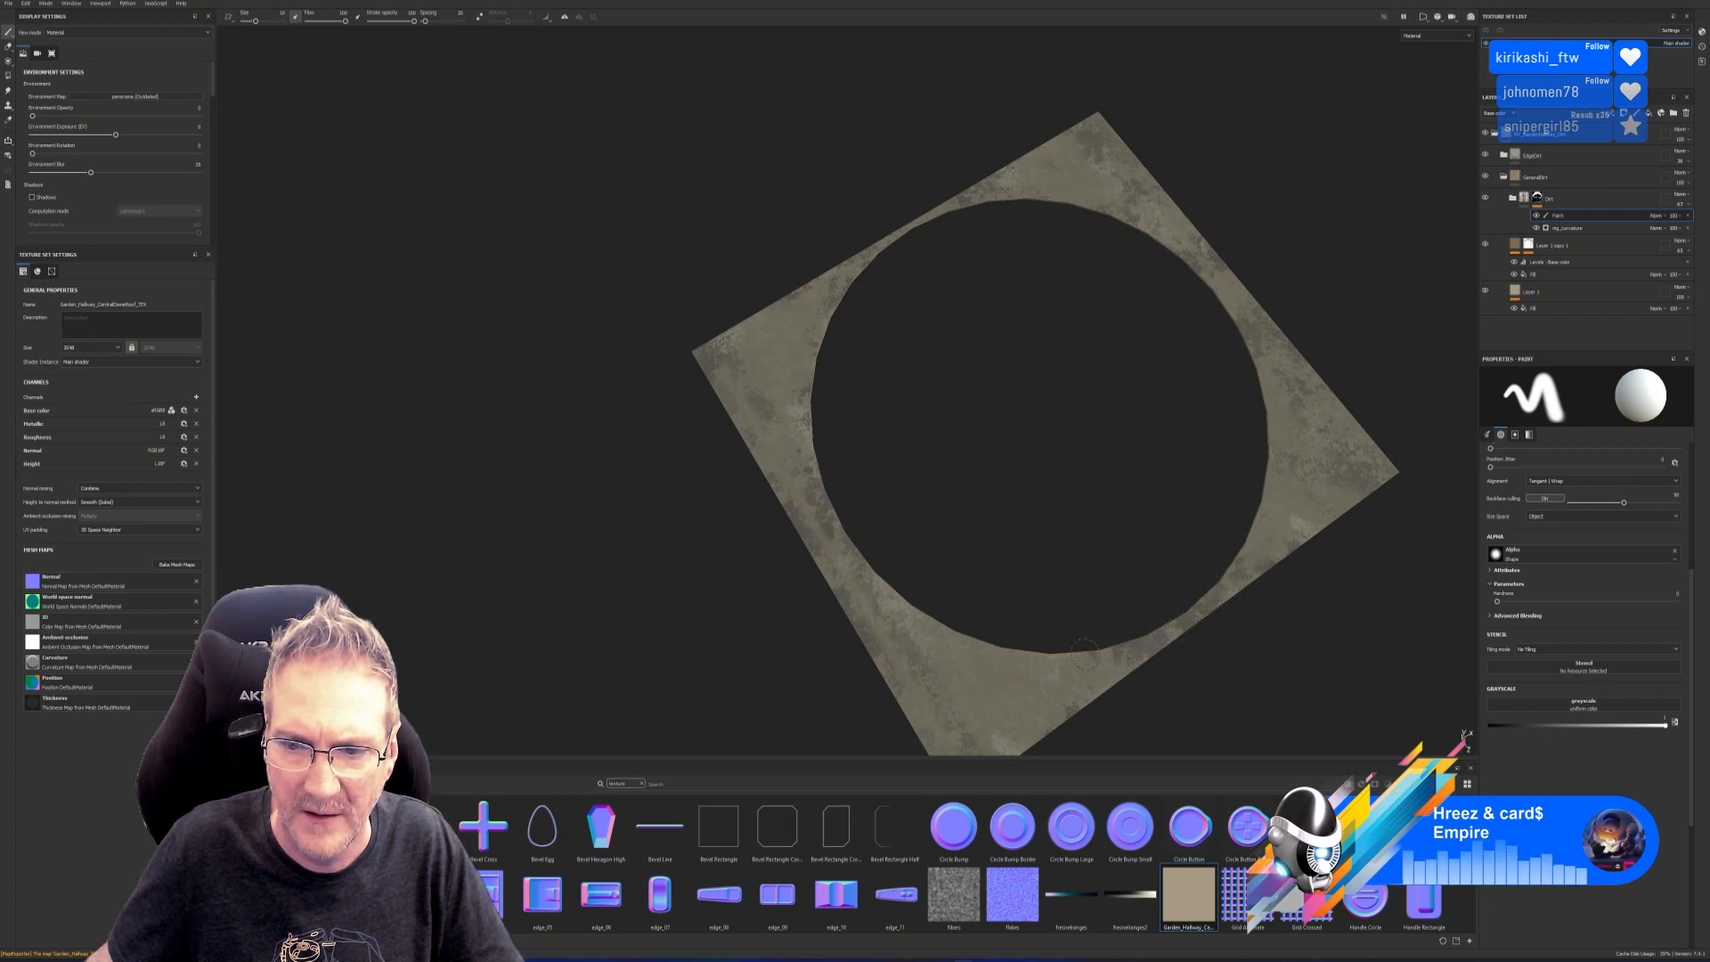
mouse_move(1241, 427)
left_mouse_down("alt")
mouse_move(1054, 515)
mouse_move(895, 483)
left_mouse_up("alt")
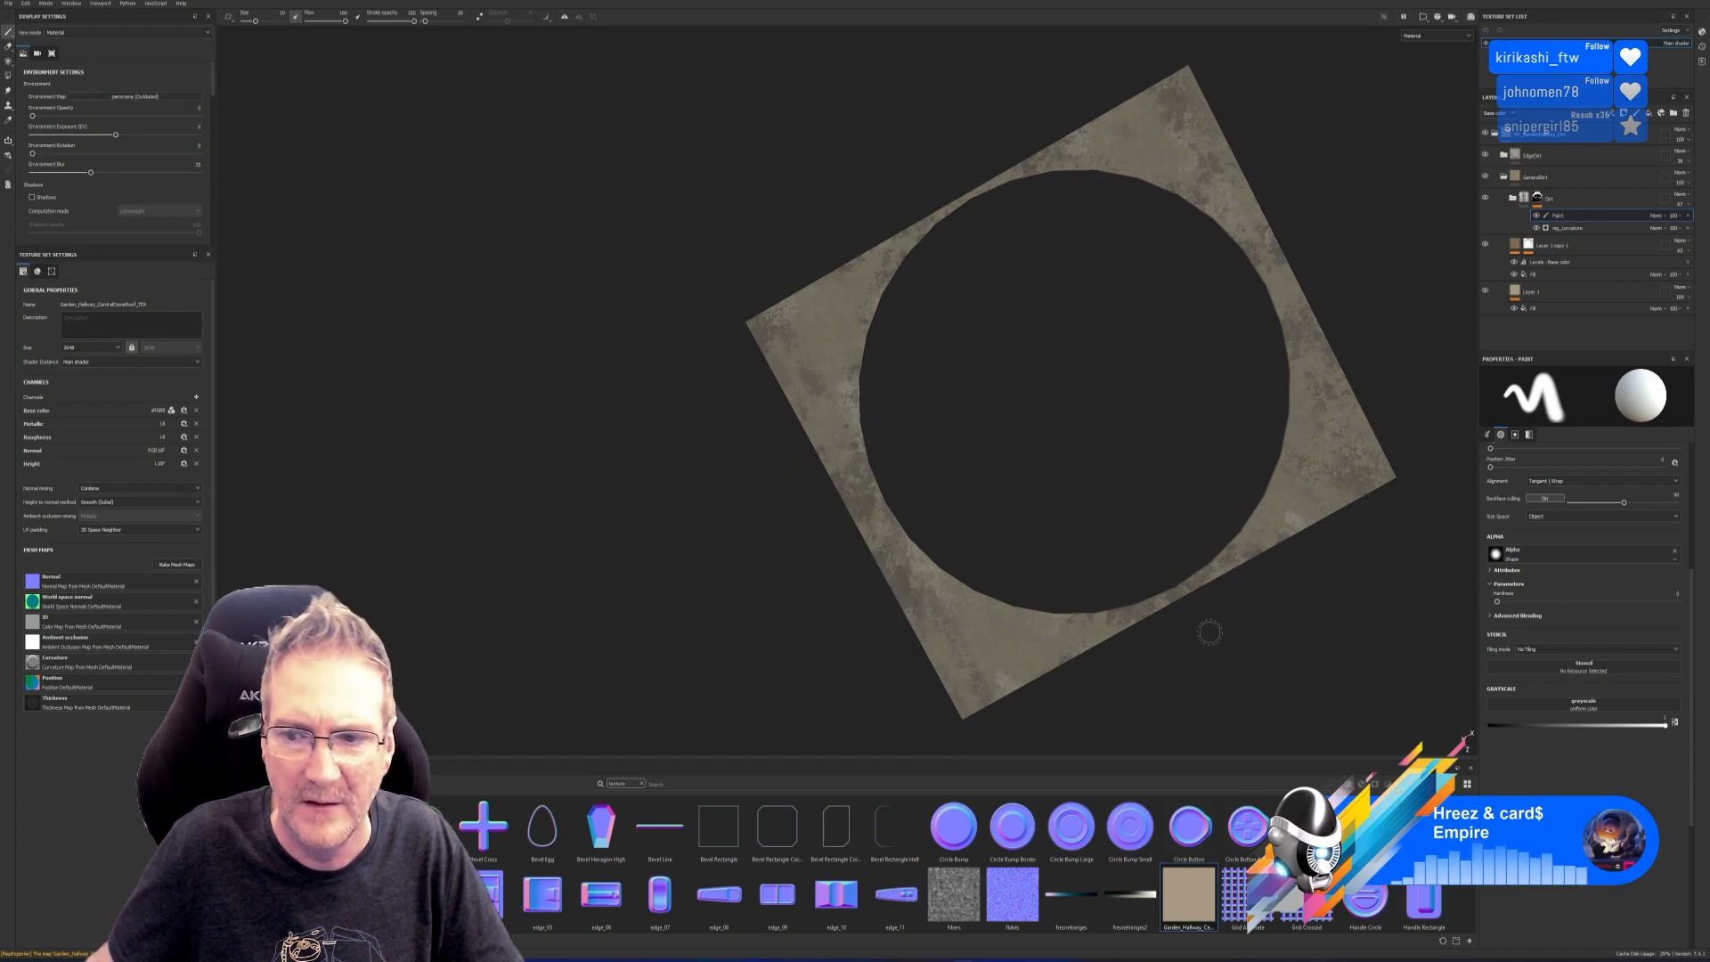
Examine the roof panel's underside and inner rim for the painted dirt coverage.
left_click_drag(1209, 632, 1101, 237, "alt")
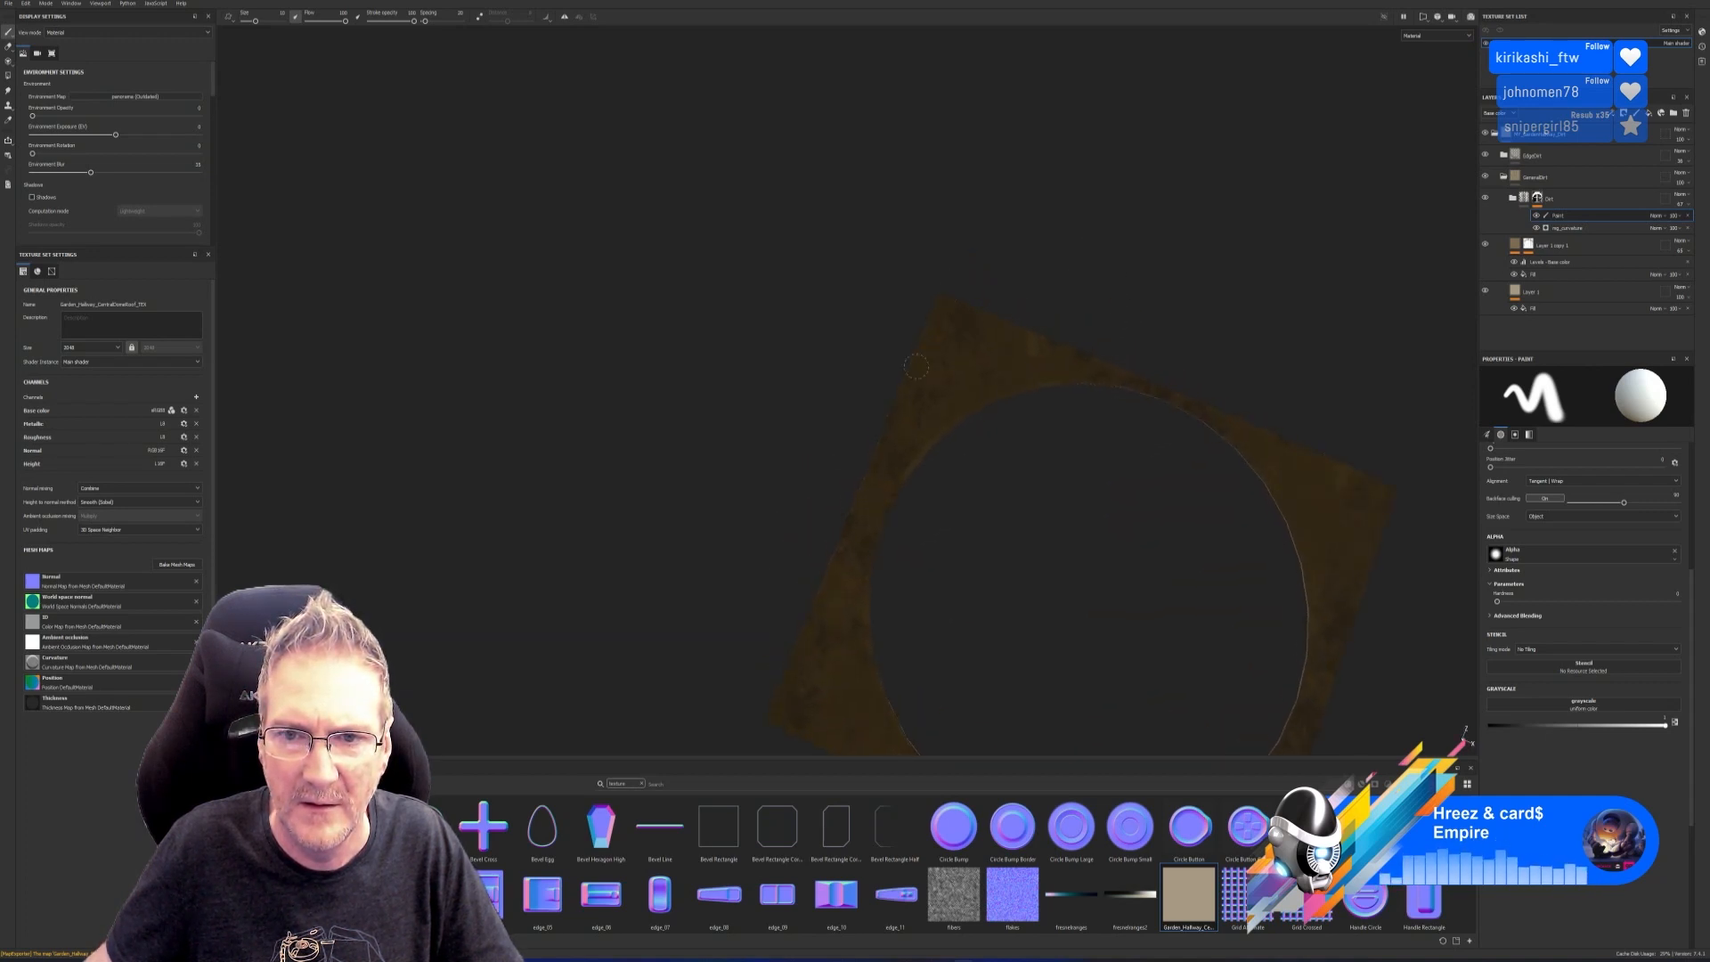
left_click_drag(1110, 404, 1158, 375, "alt")
scroll(1155, 356, "up", 5)
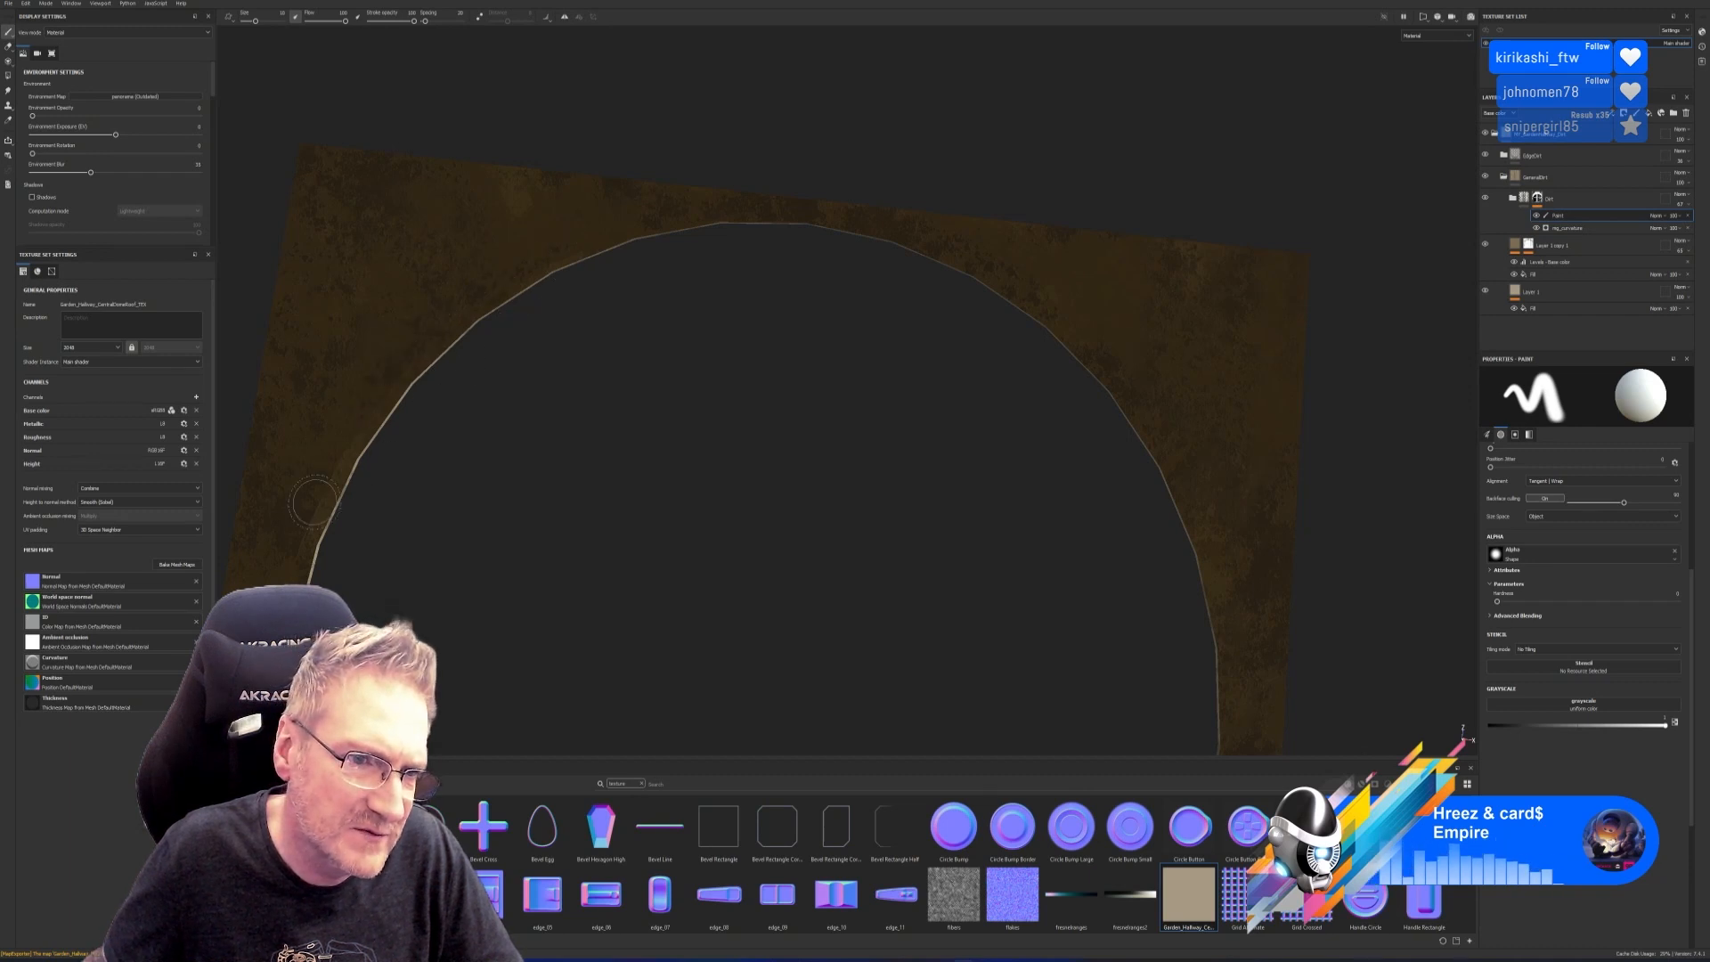
middle_click_drag(551, 560, 458, 248, "alt")
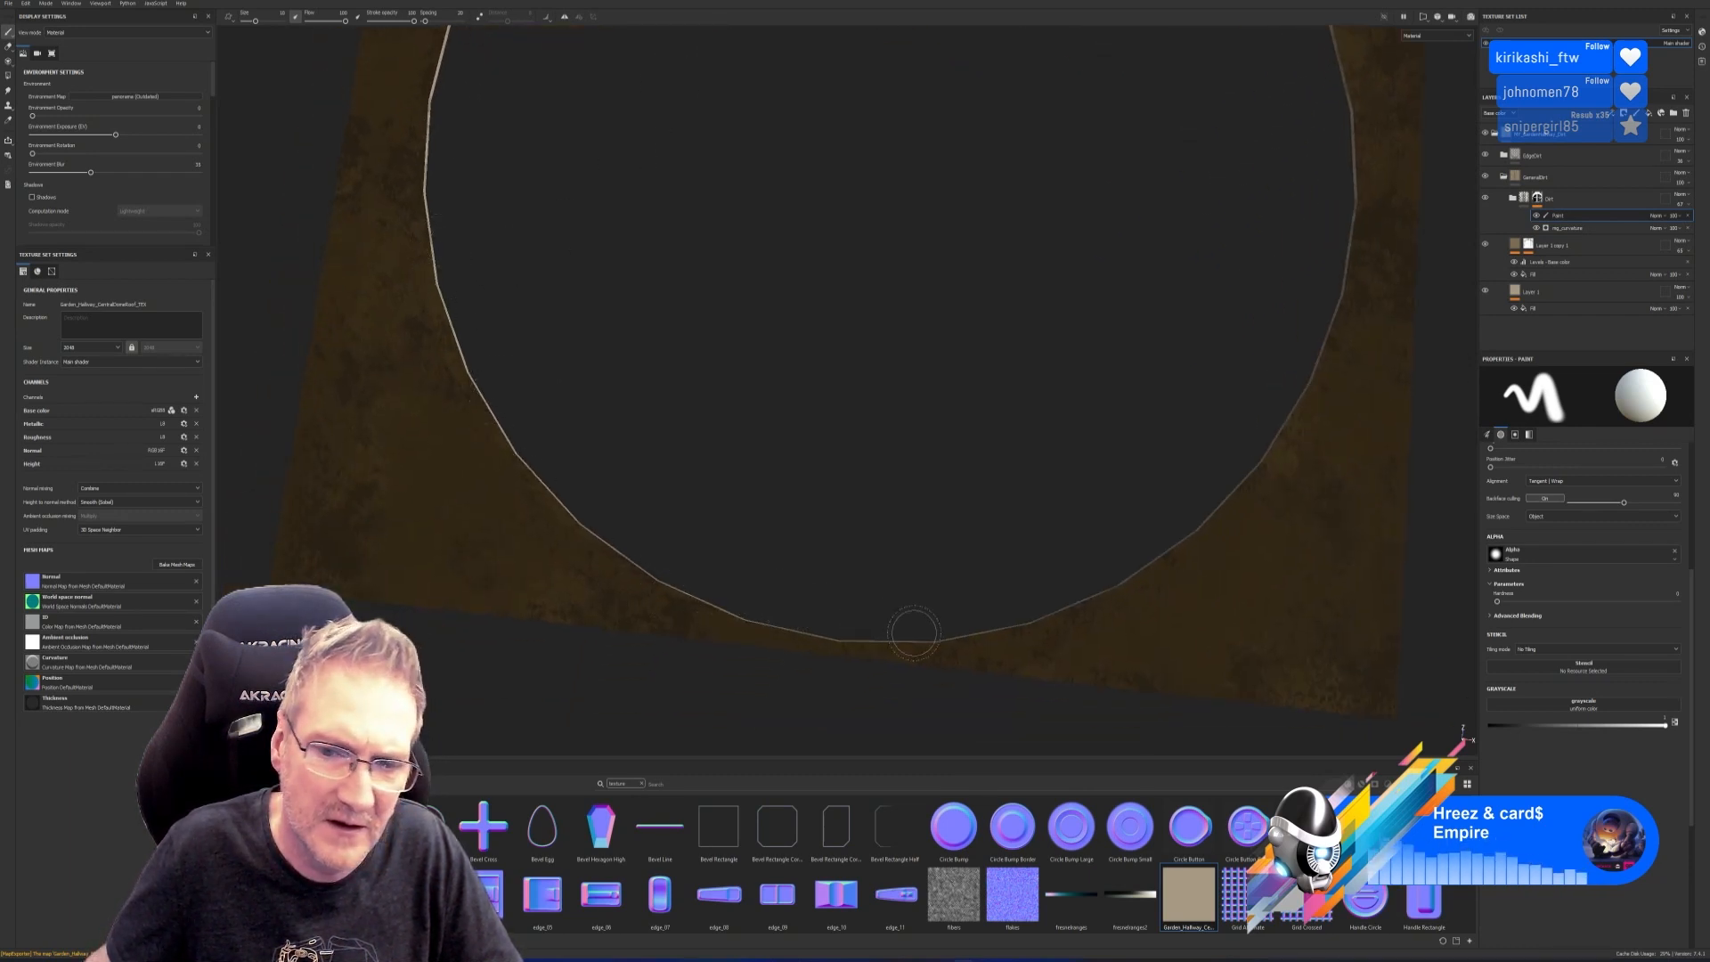
scroll(1077, 463, "down", 10)
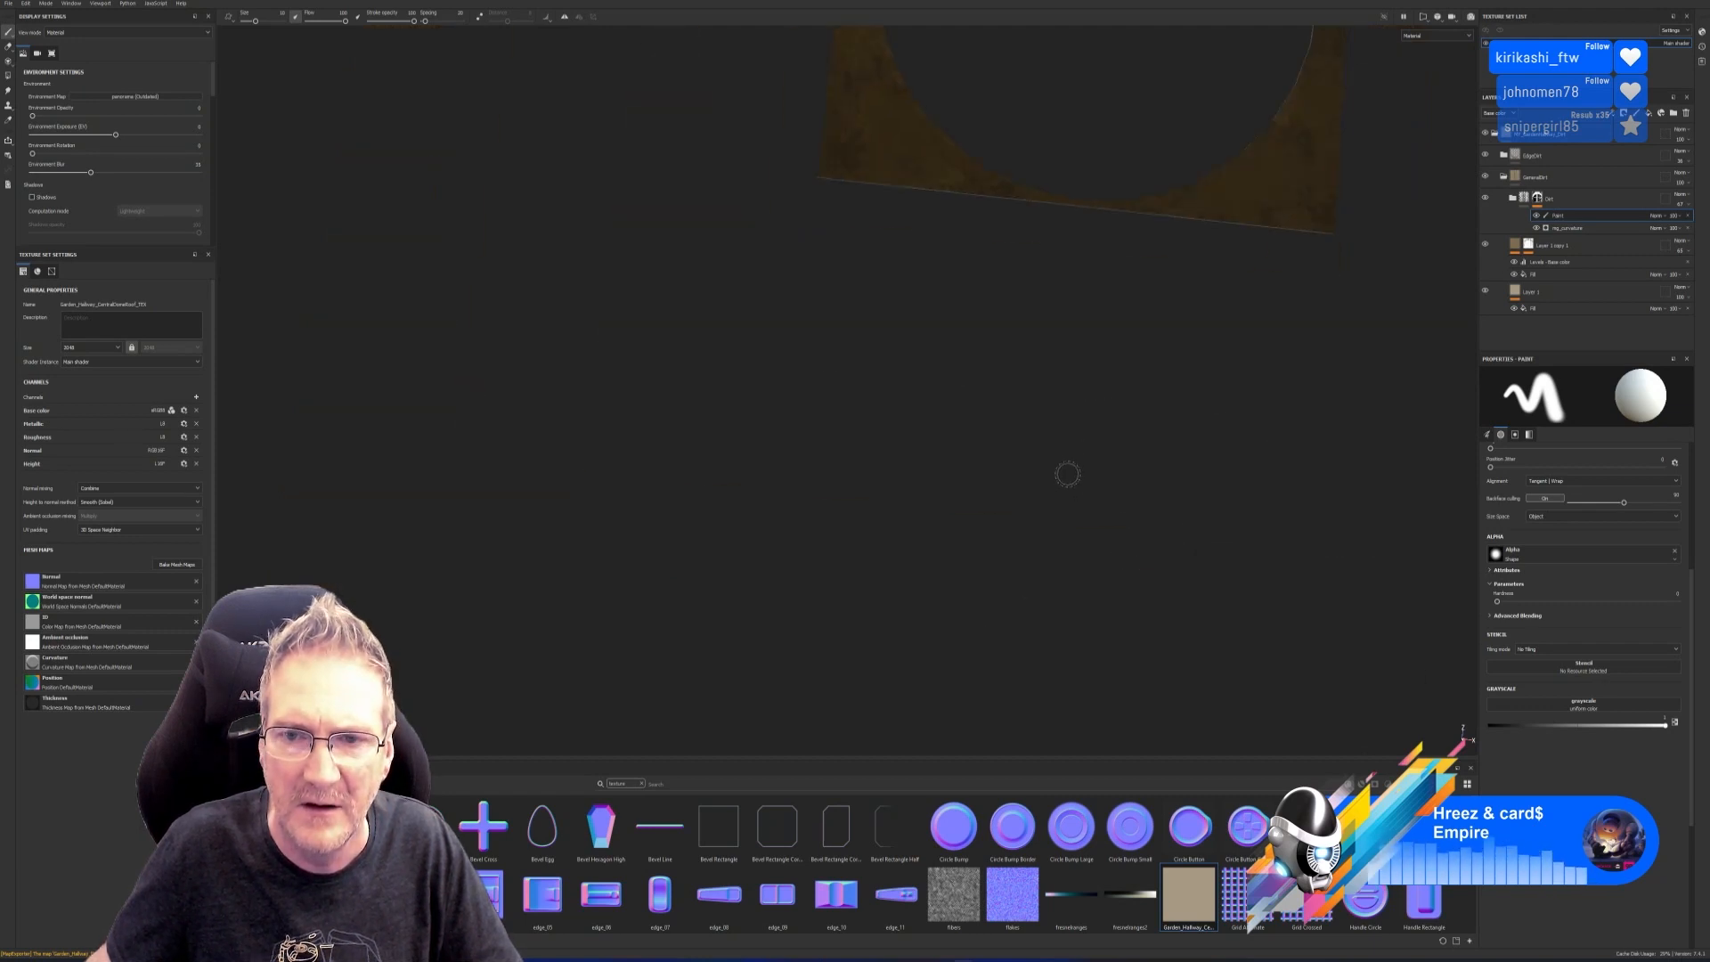
mouse_move(939, 595)
left_mouse_down("alt")
mouse_move(874, 552)
mouse_move(947, 603)
left_mouse_up("alt")
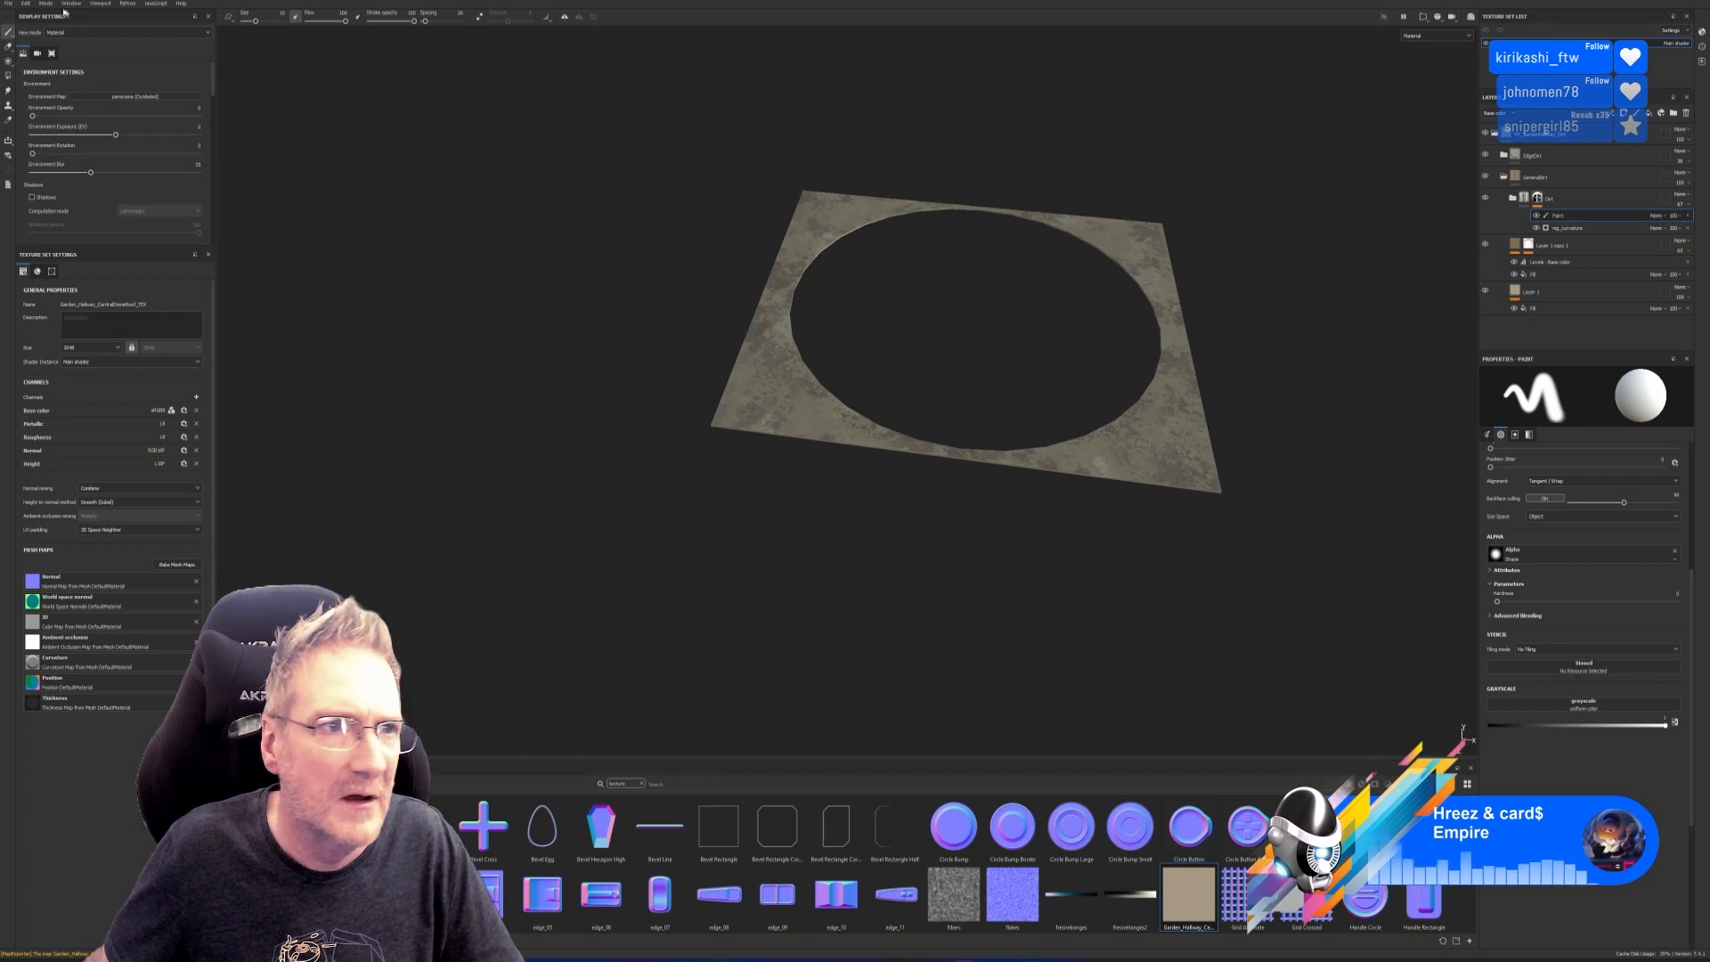
Save the texturing project in the Nouveau Entry Hallway Exports folder alongside the other hallway projects.
left_click(8, 3)
left_click(27, 95)
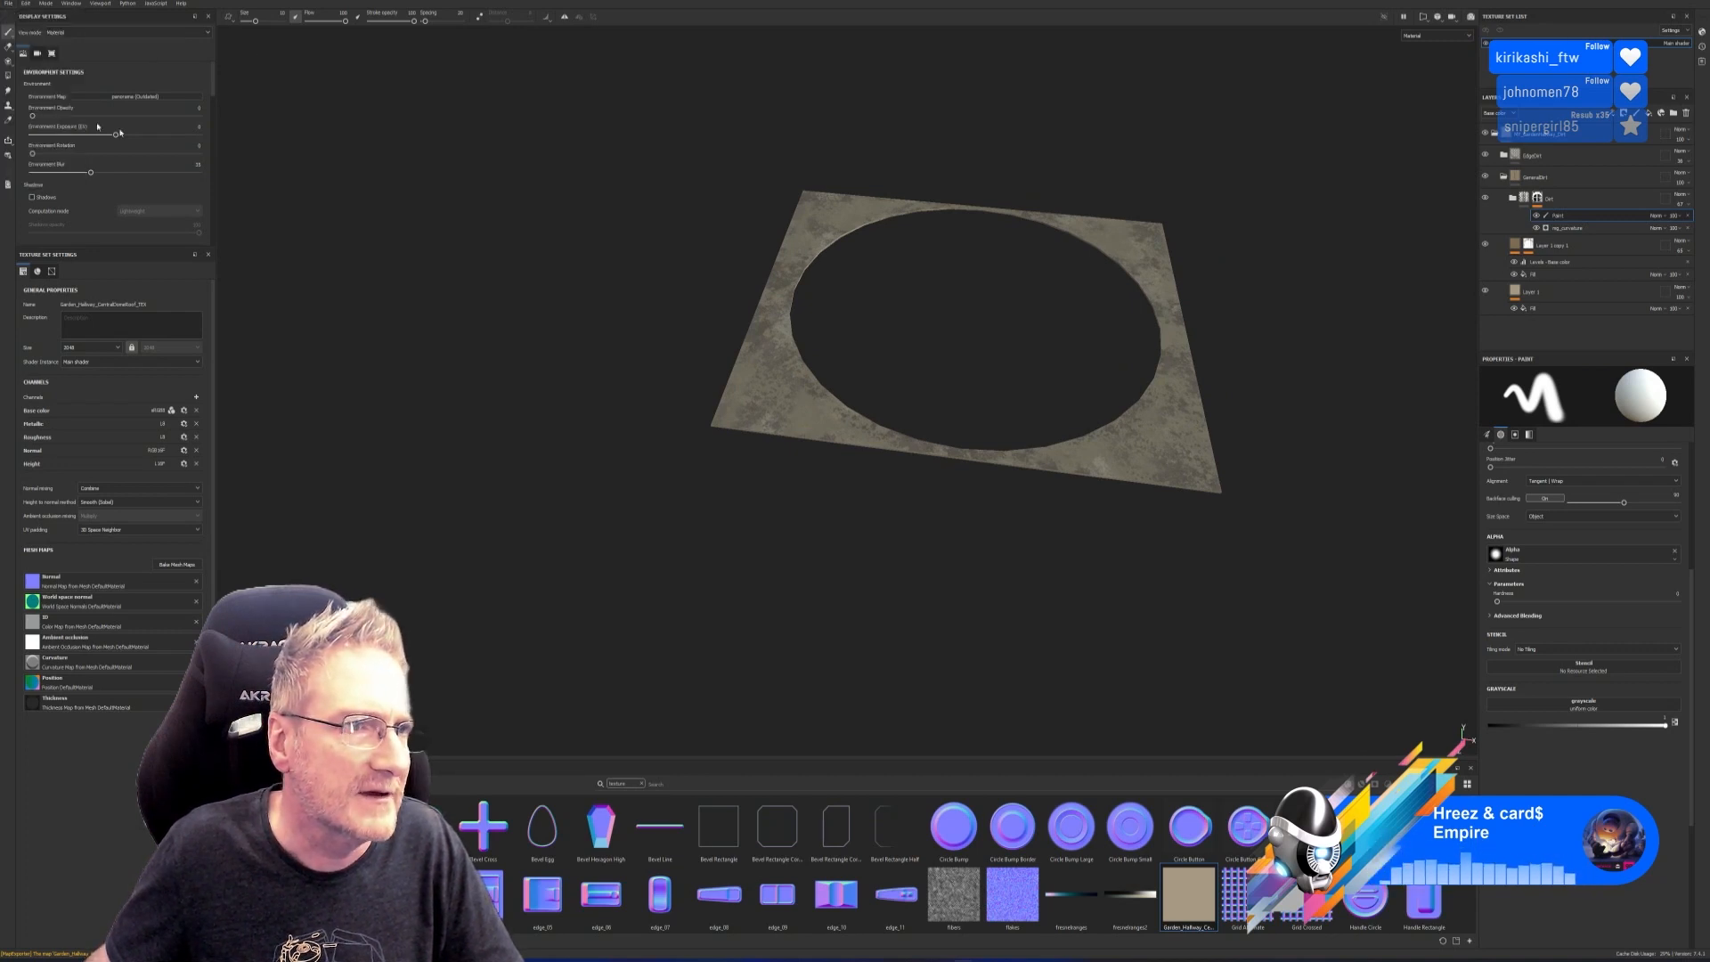
left_click_drag(475, 11, 699, 84)
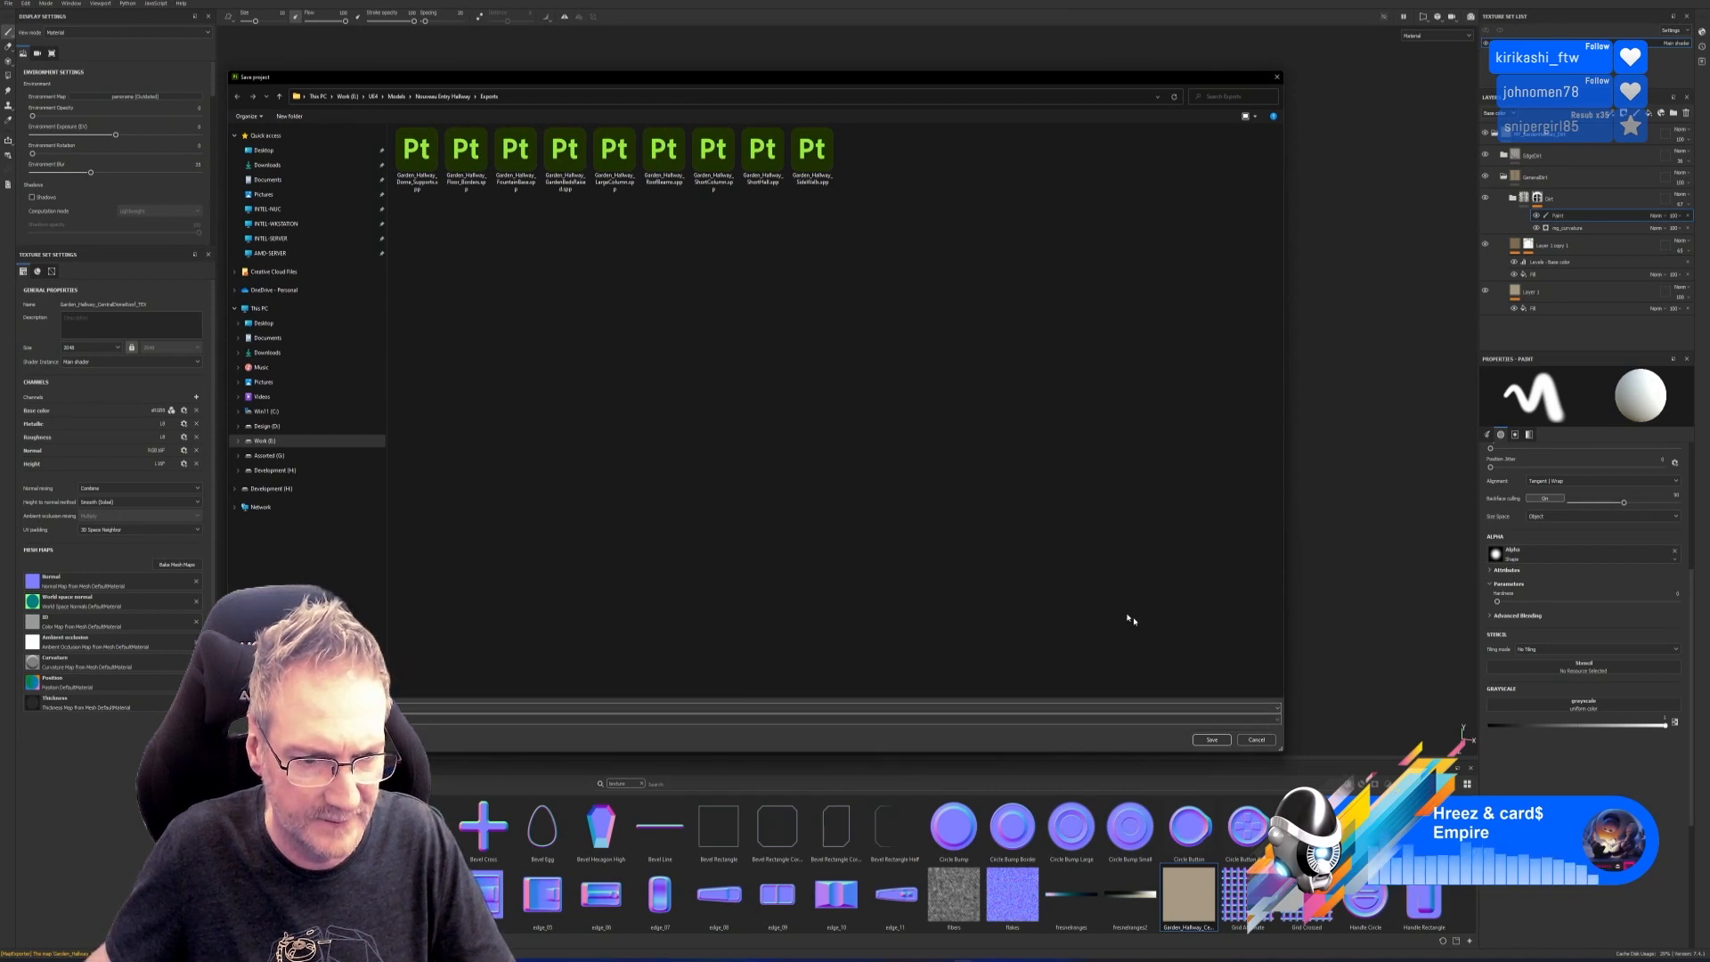
left_click(1216, 740)
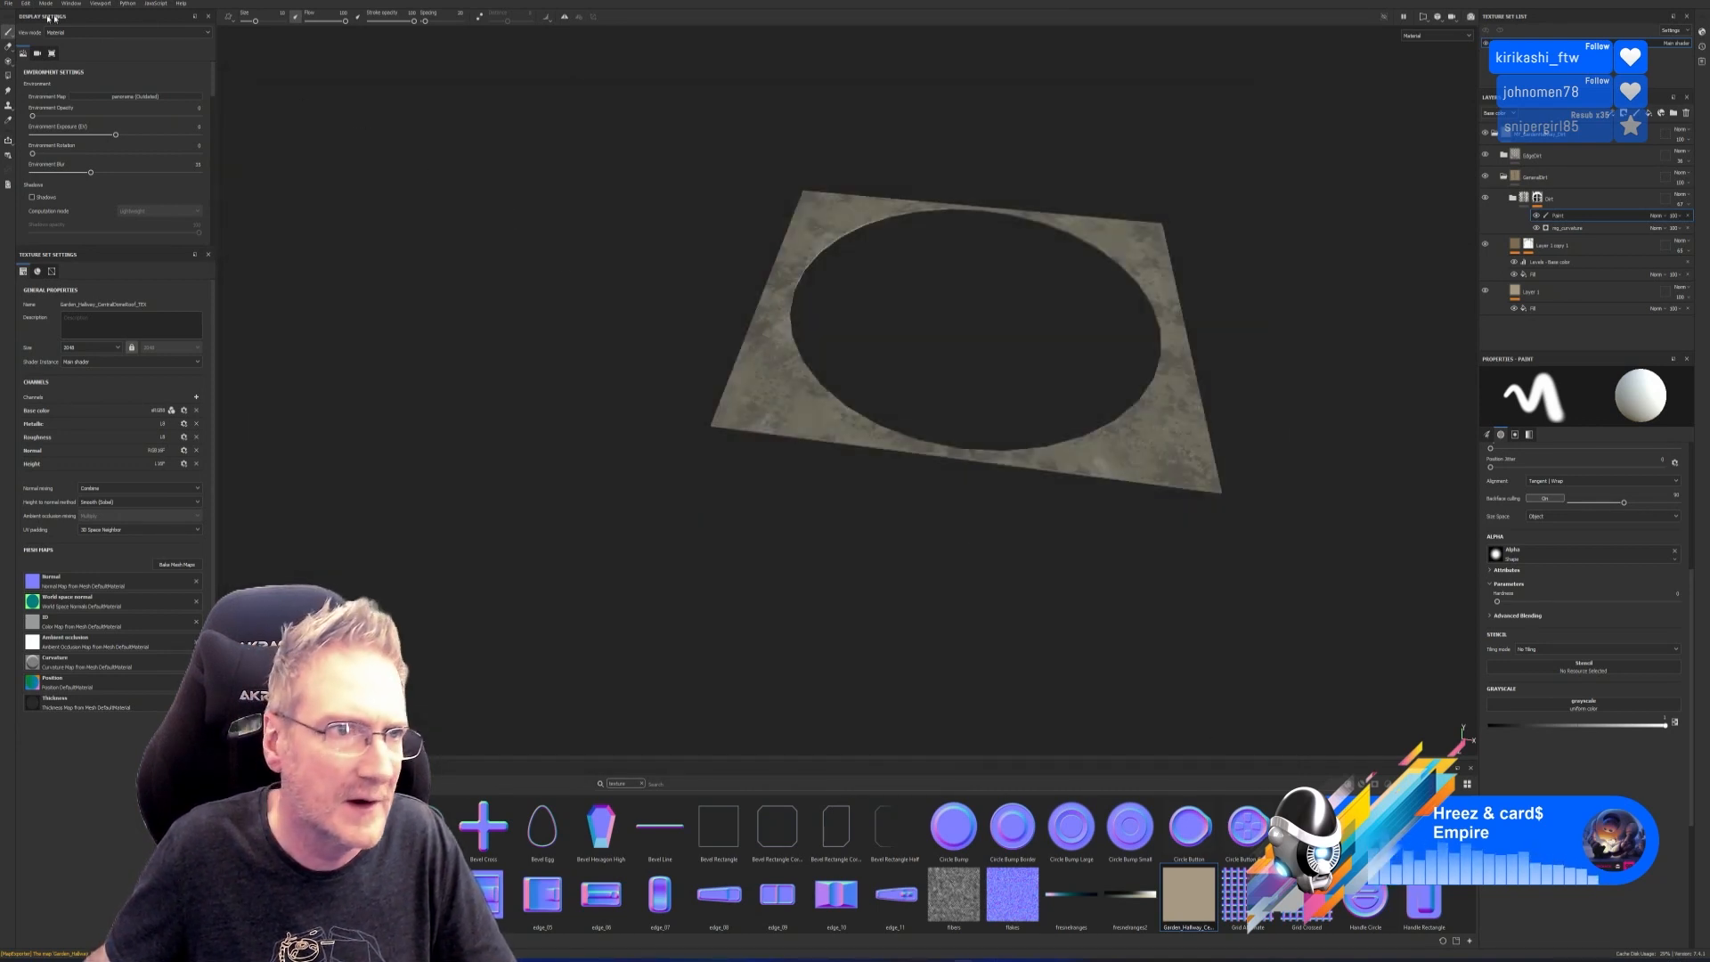
Export the roof panel's texture maps with the output directory set to UE4\Models\Nouveau Entry Hallway\Exports on the Work (E:) drive.
left_click(8, 4)
left_click(40, 156)
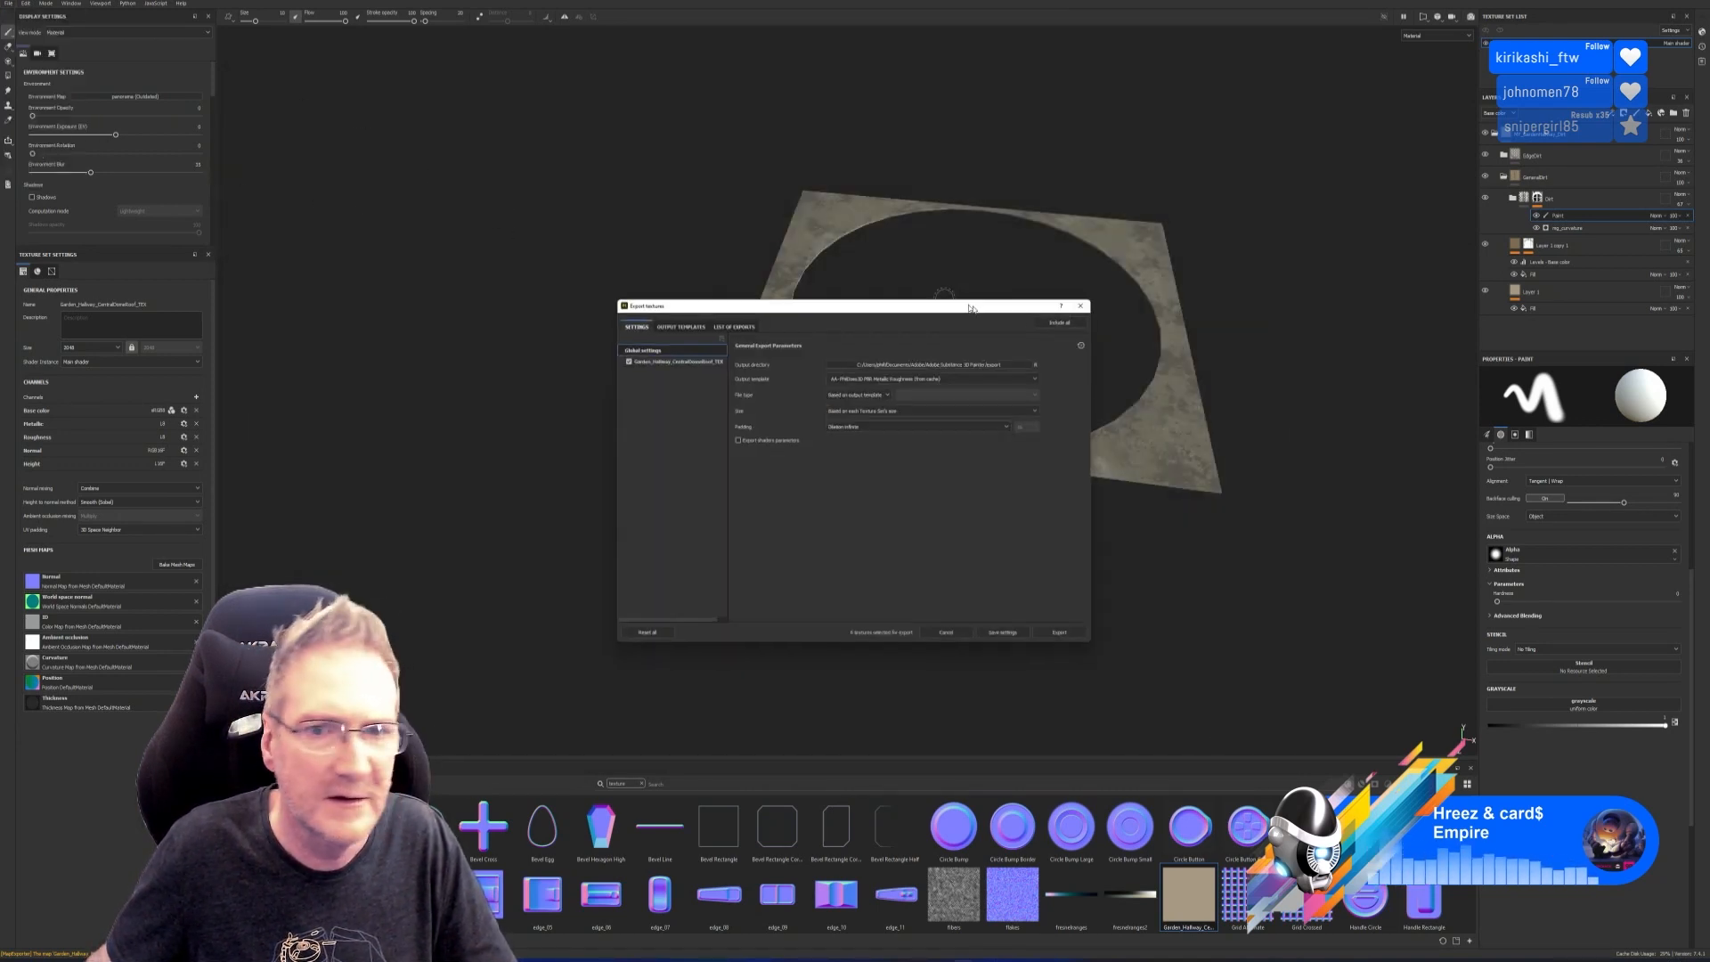
left_click(958, 362)
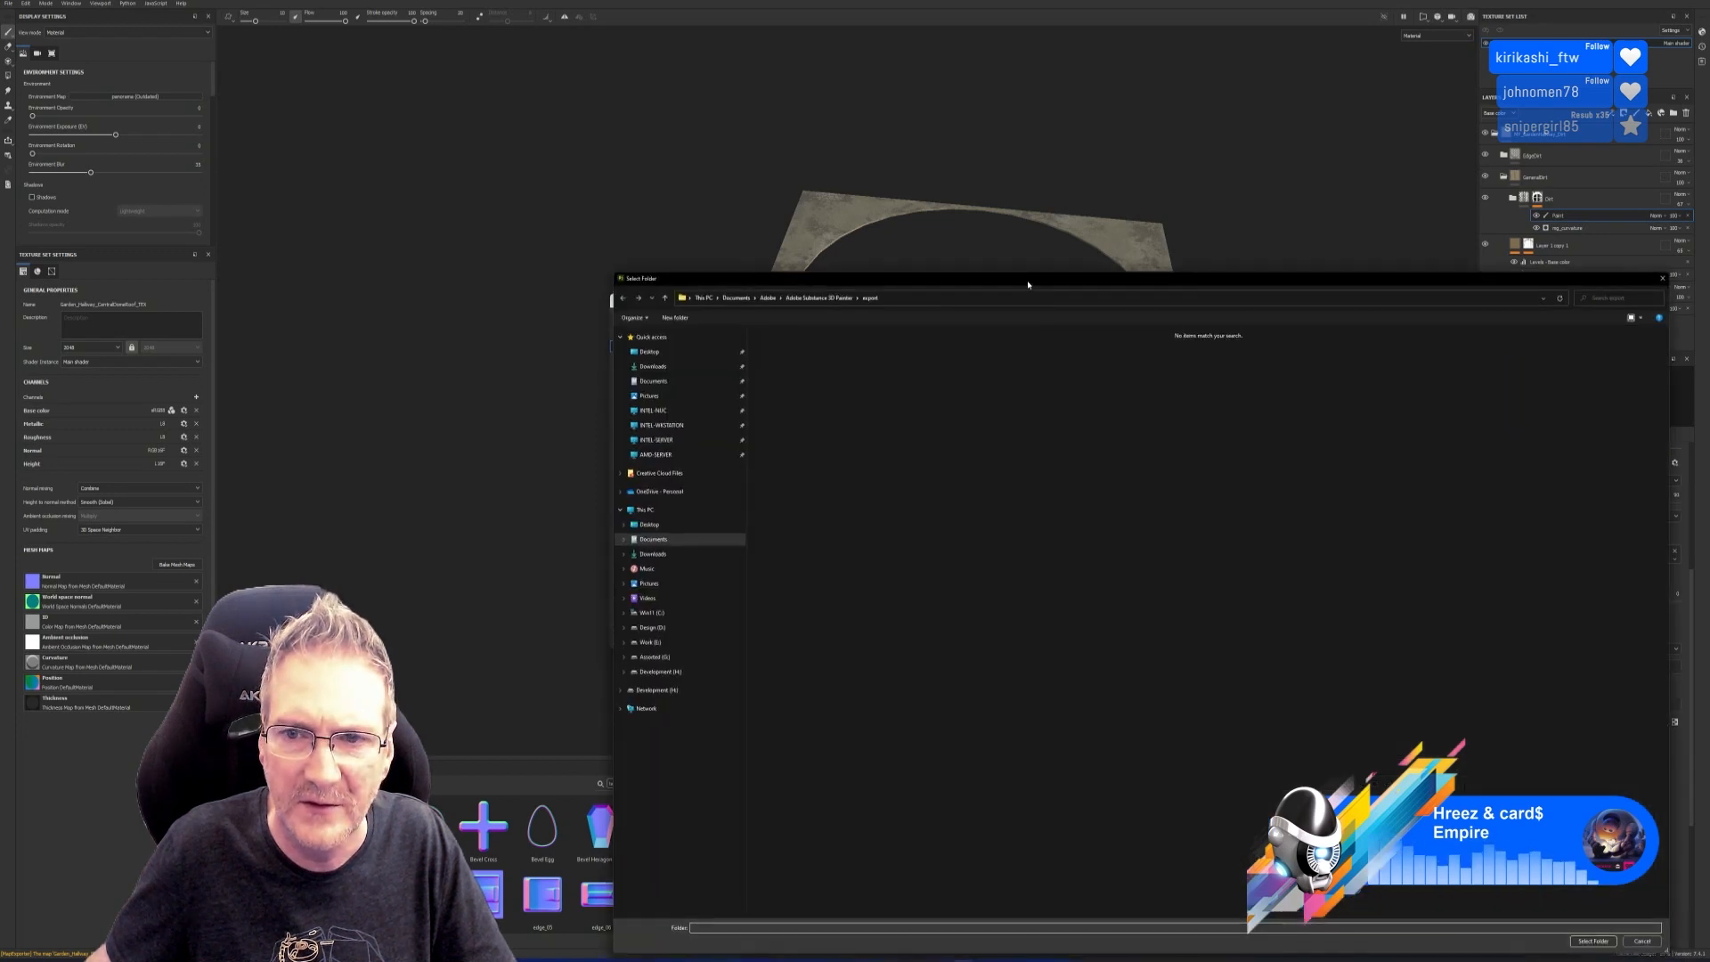
left_click(422, 570)
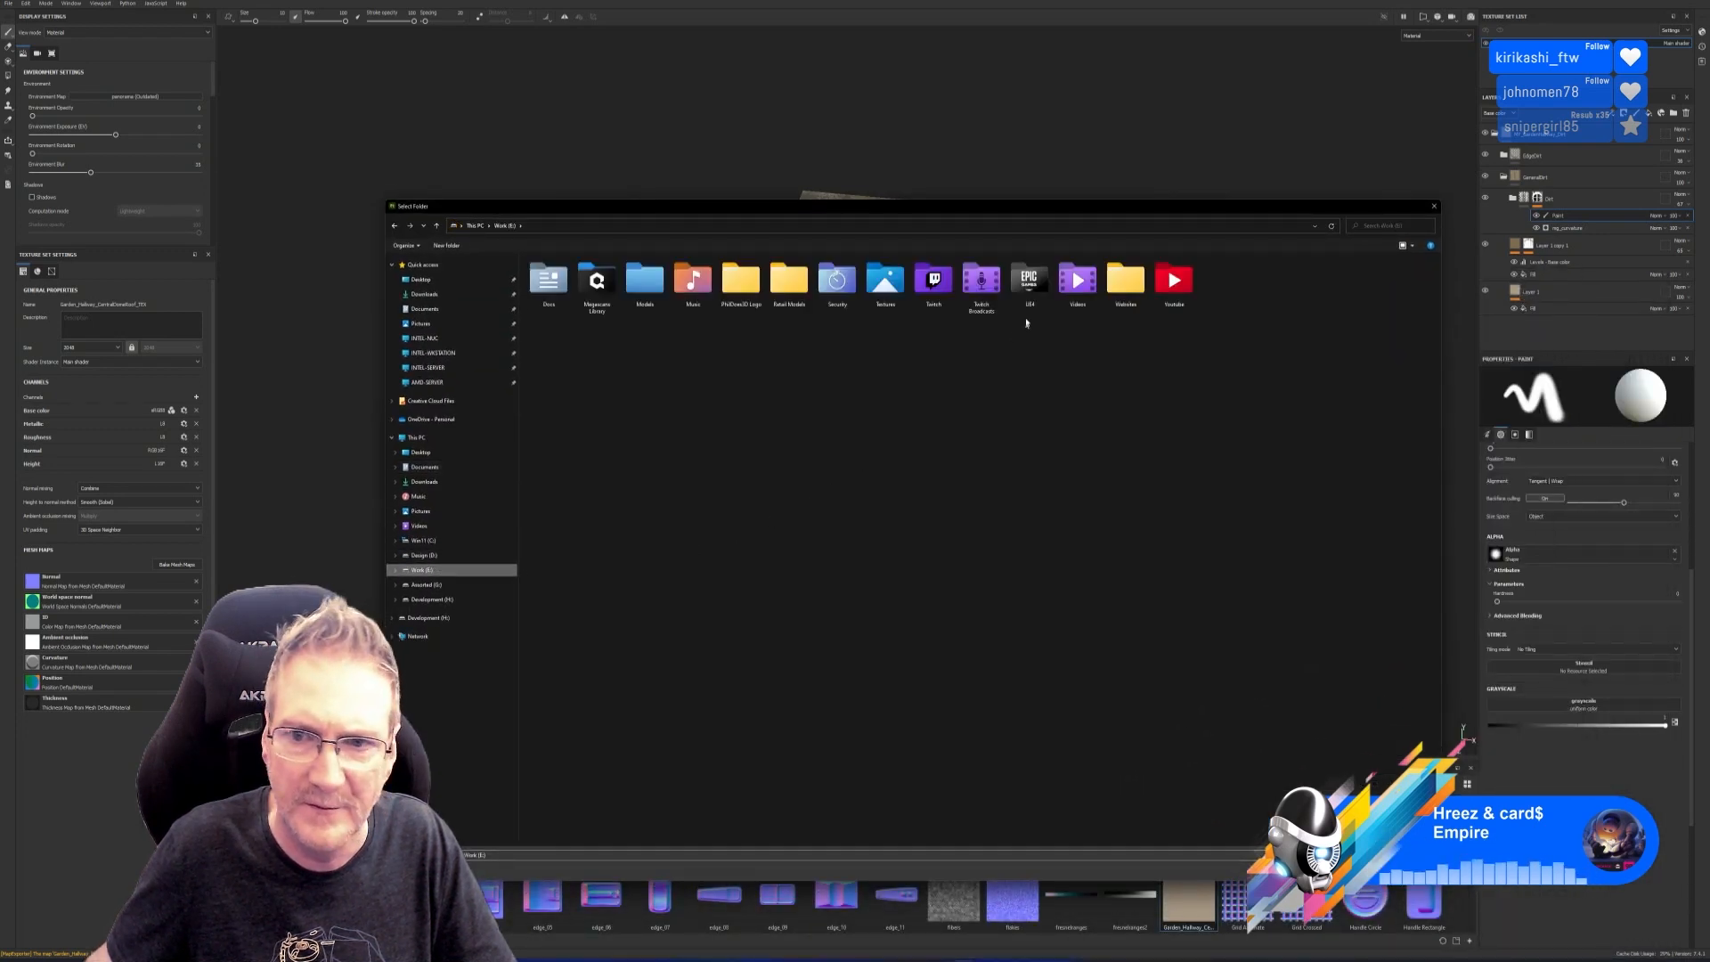
double_click(1028, 281)
double_click(692, 284)
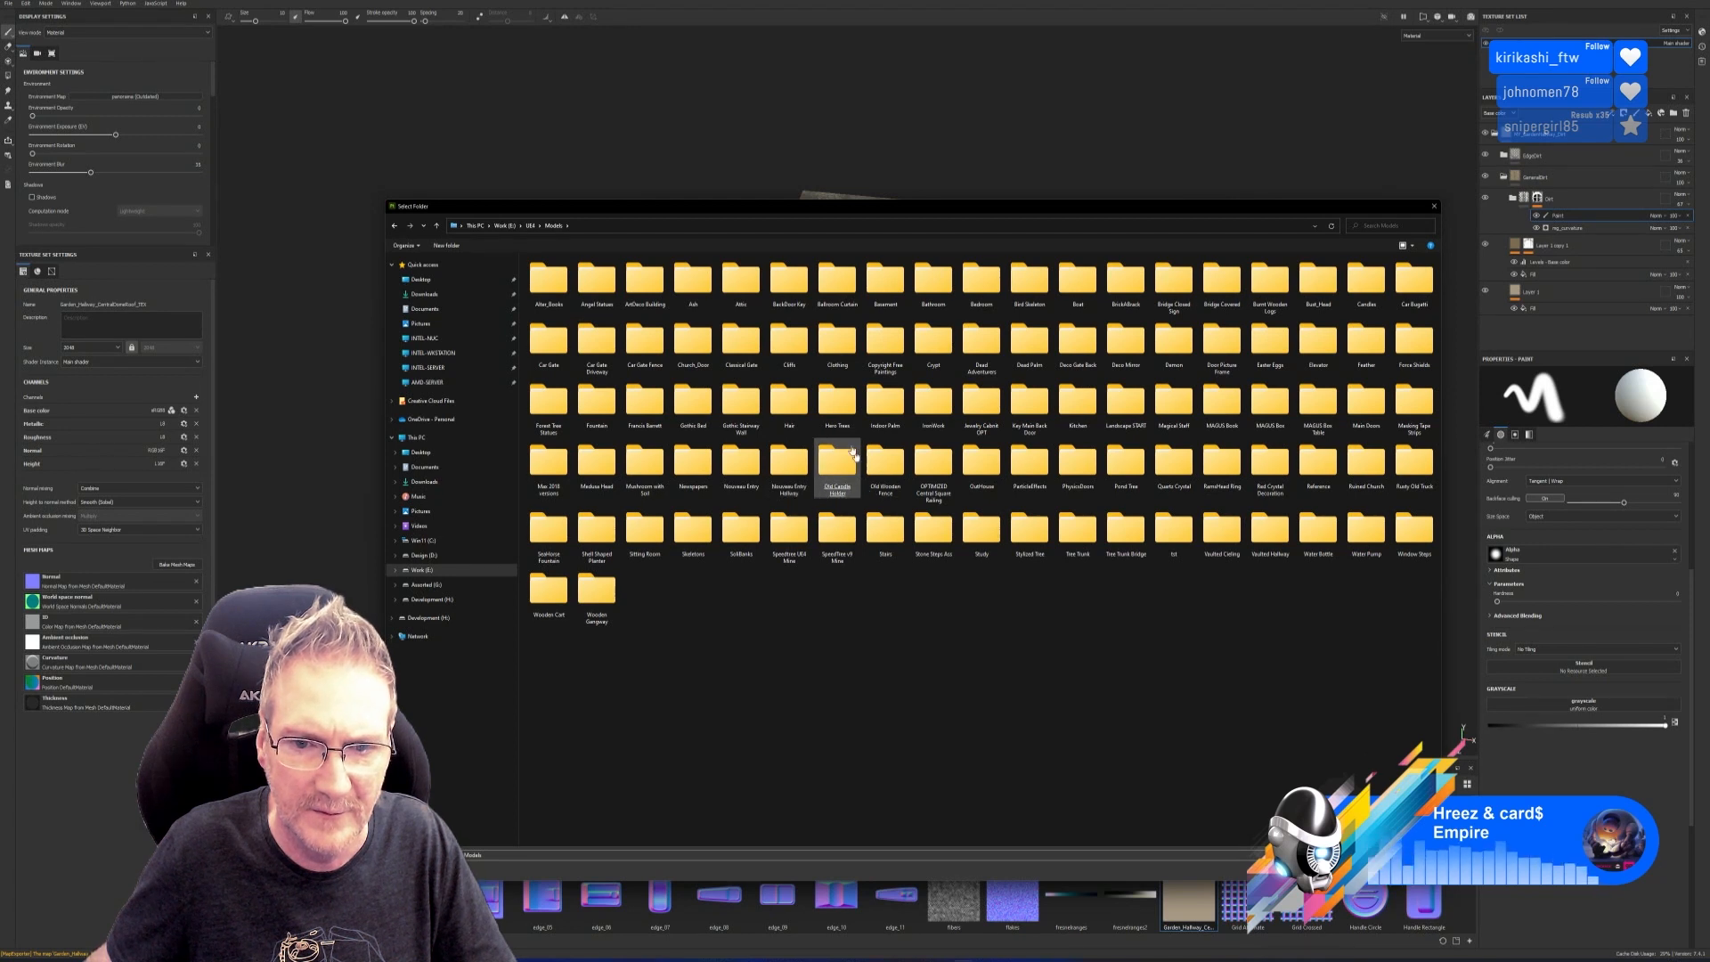
double_click(784, 481)
double_click(596, 282)
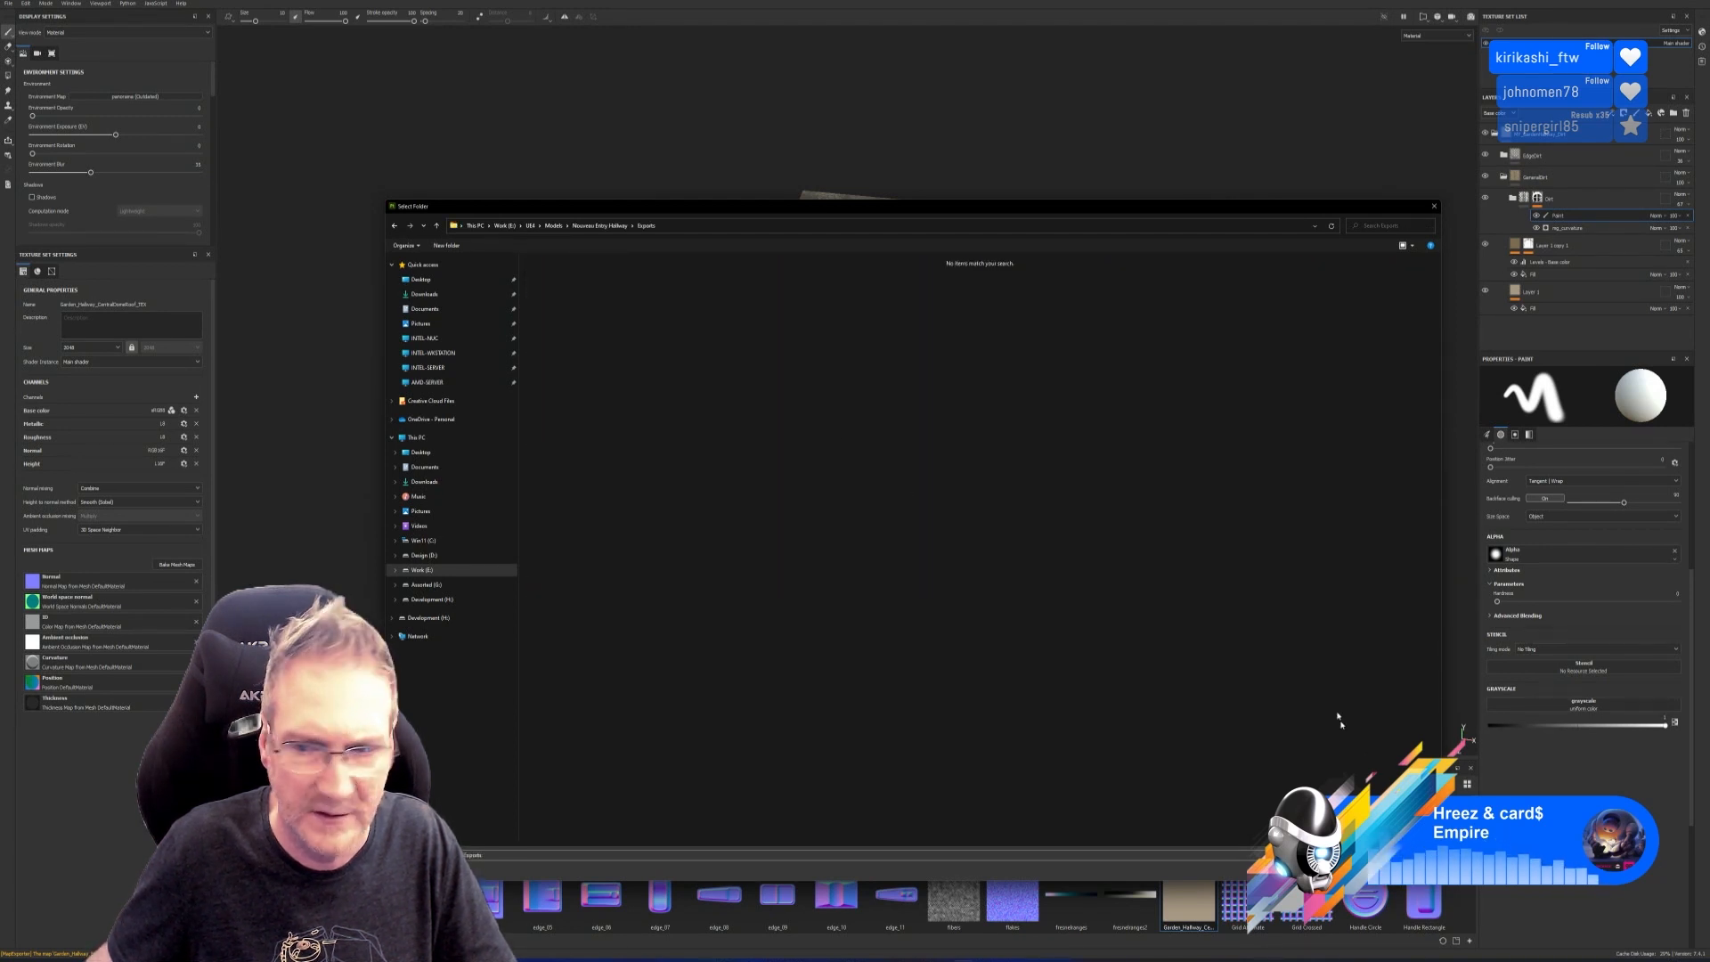
left_click(1327, 885)
left_click(1068, 639)
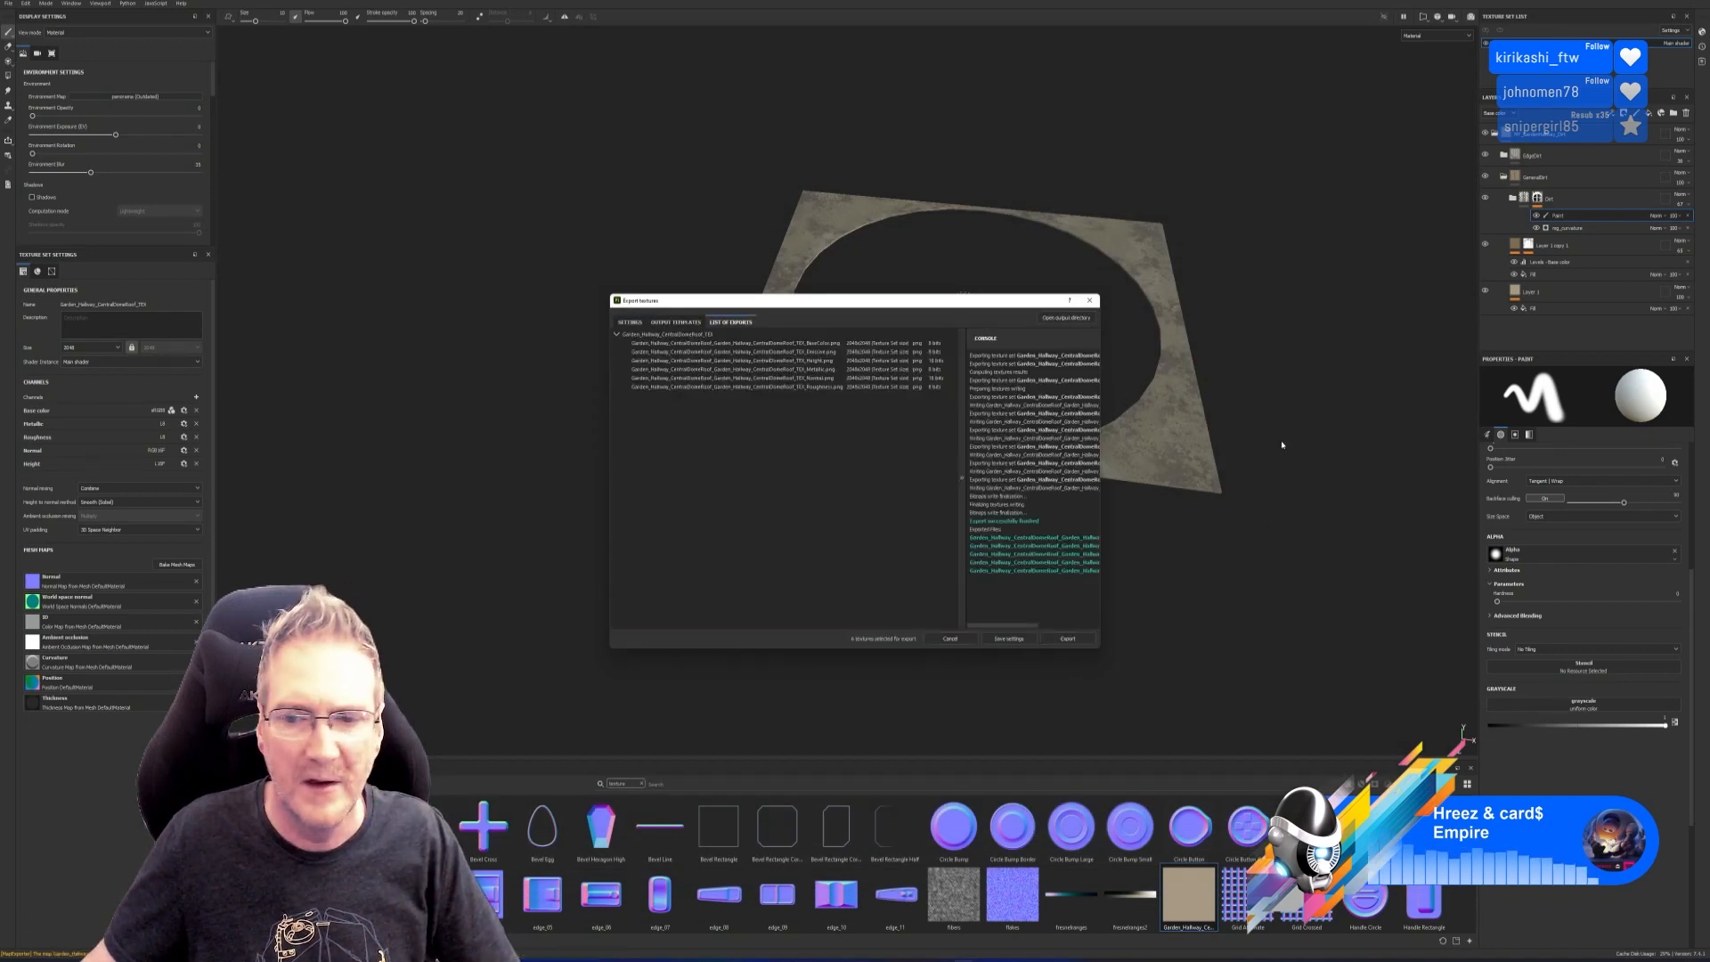
left_click(1089, 300)
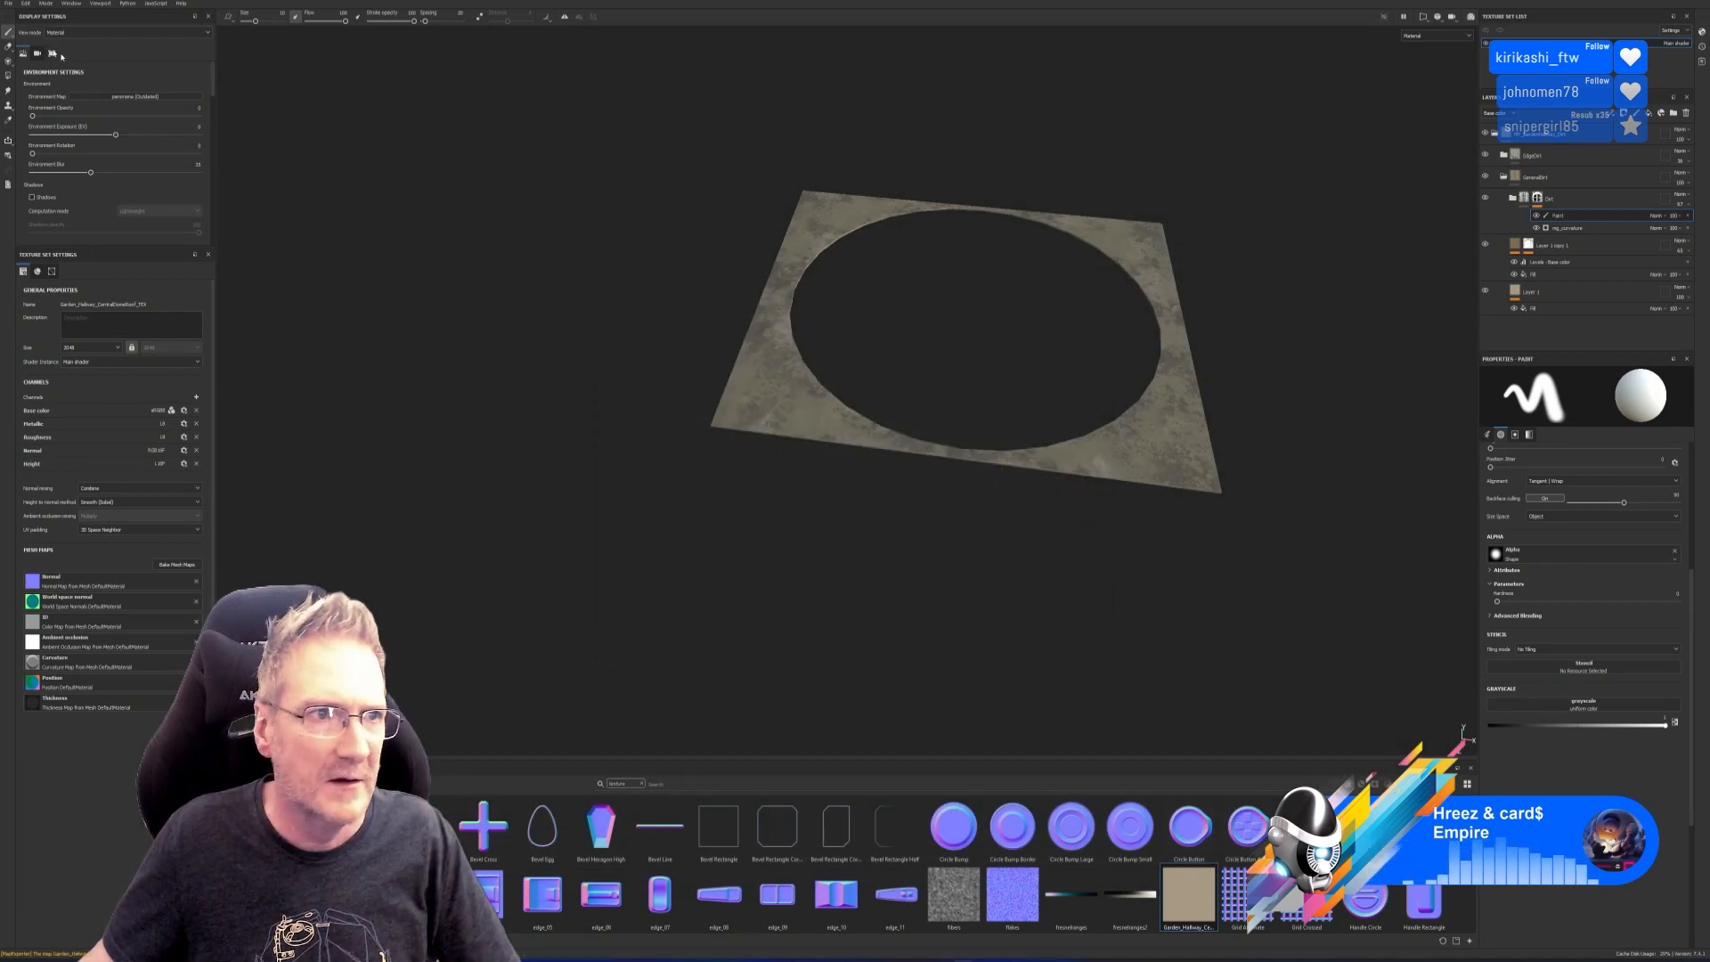
Save the texturing project and minimize its window.
left_click(7, 4)
left_click(13, 74)
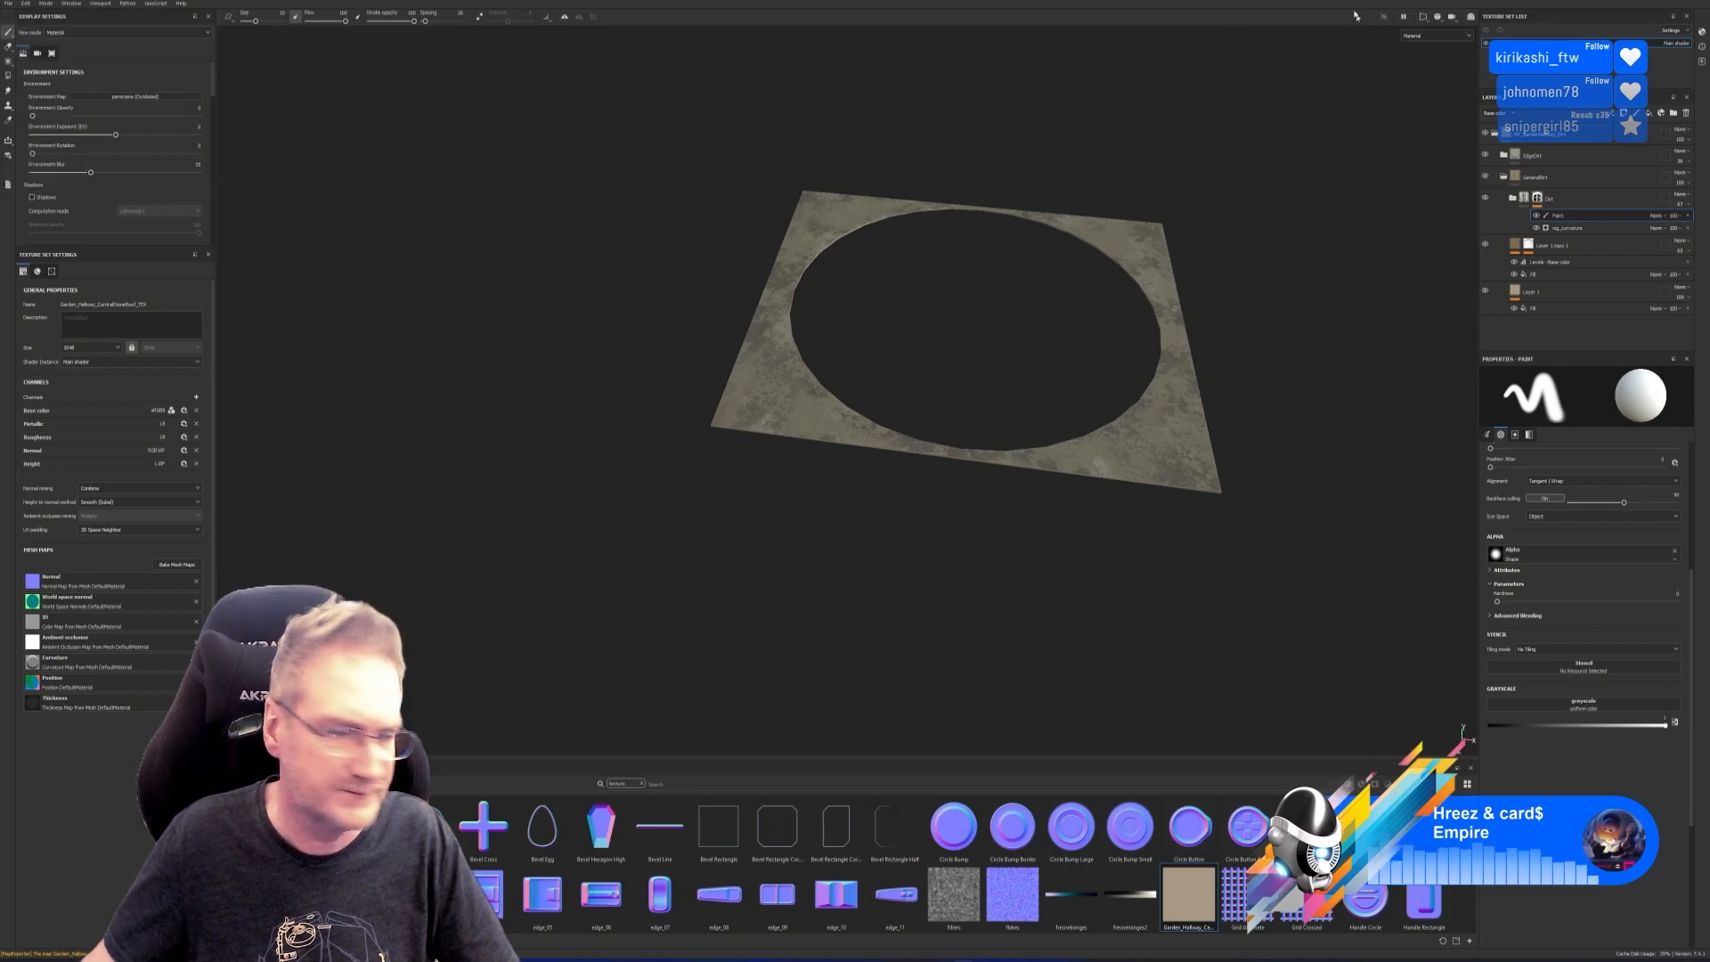
left_click(1654, 1)
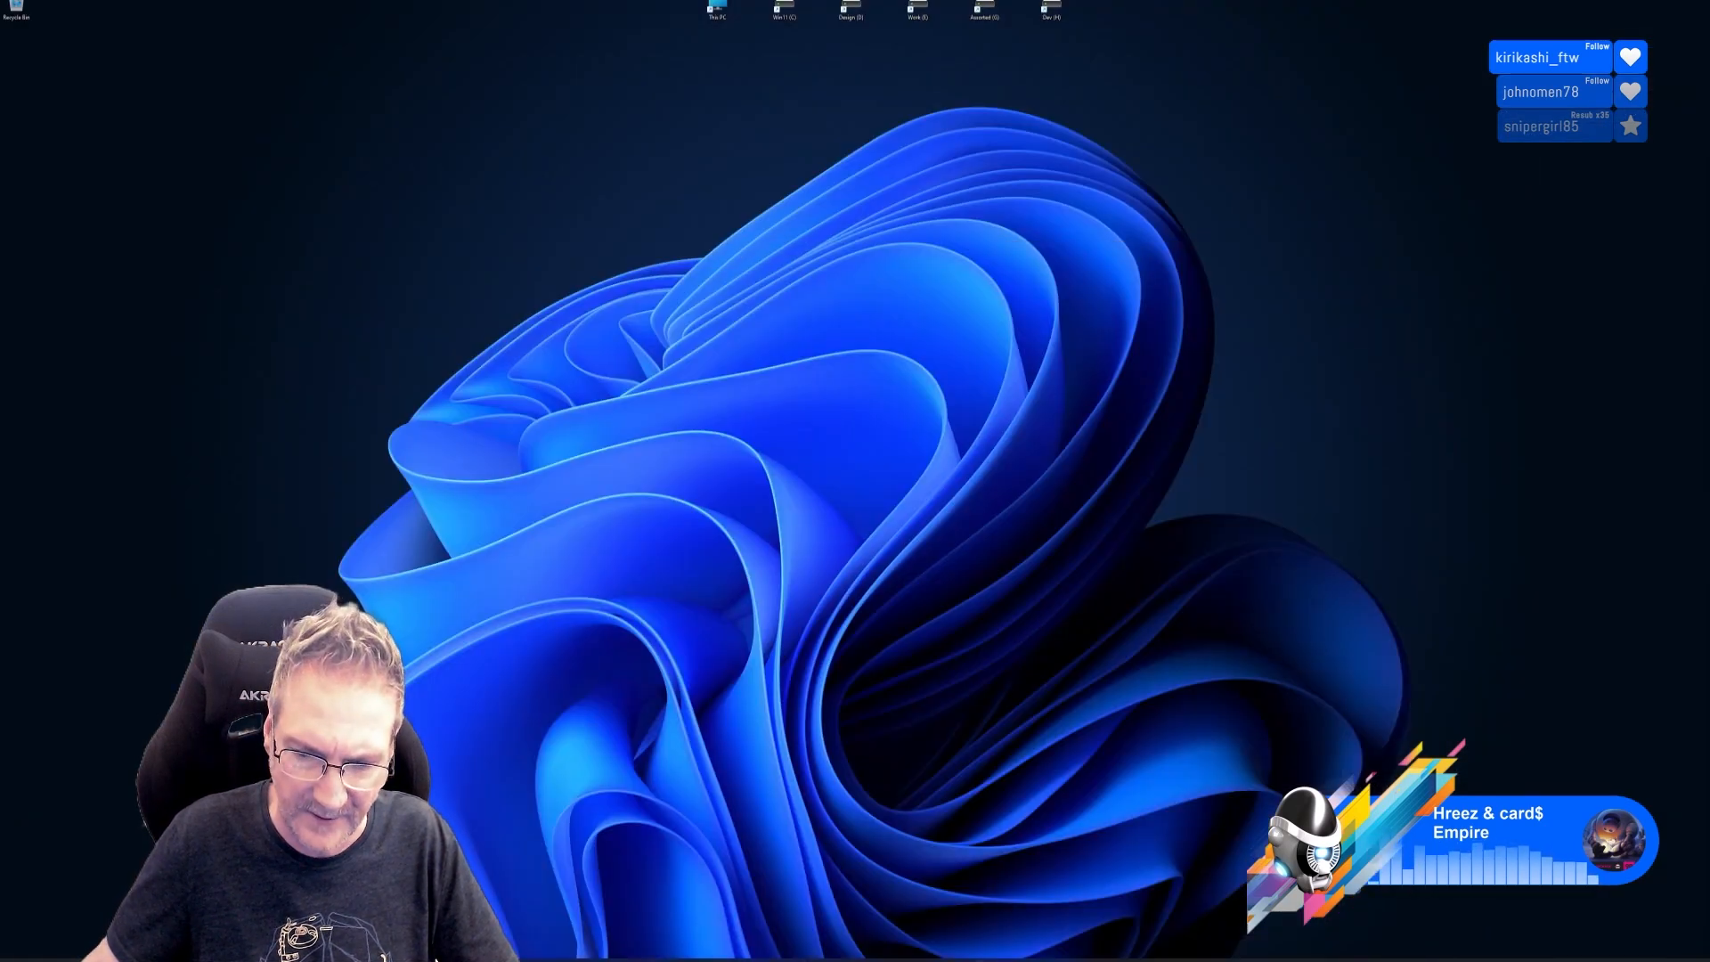
Switch to 3ds Max, delete the duplicate roof panel, and end isolation to show the full hallway scene.
mouse_move(983, 959)
left_click(436, 959)
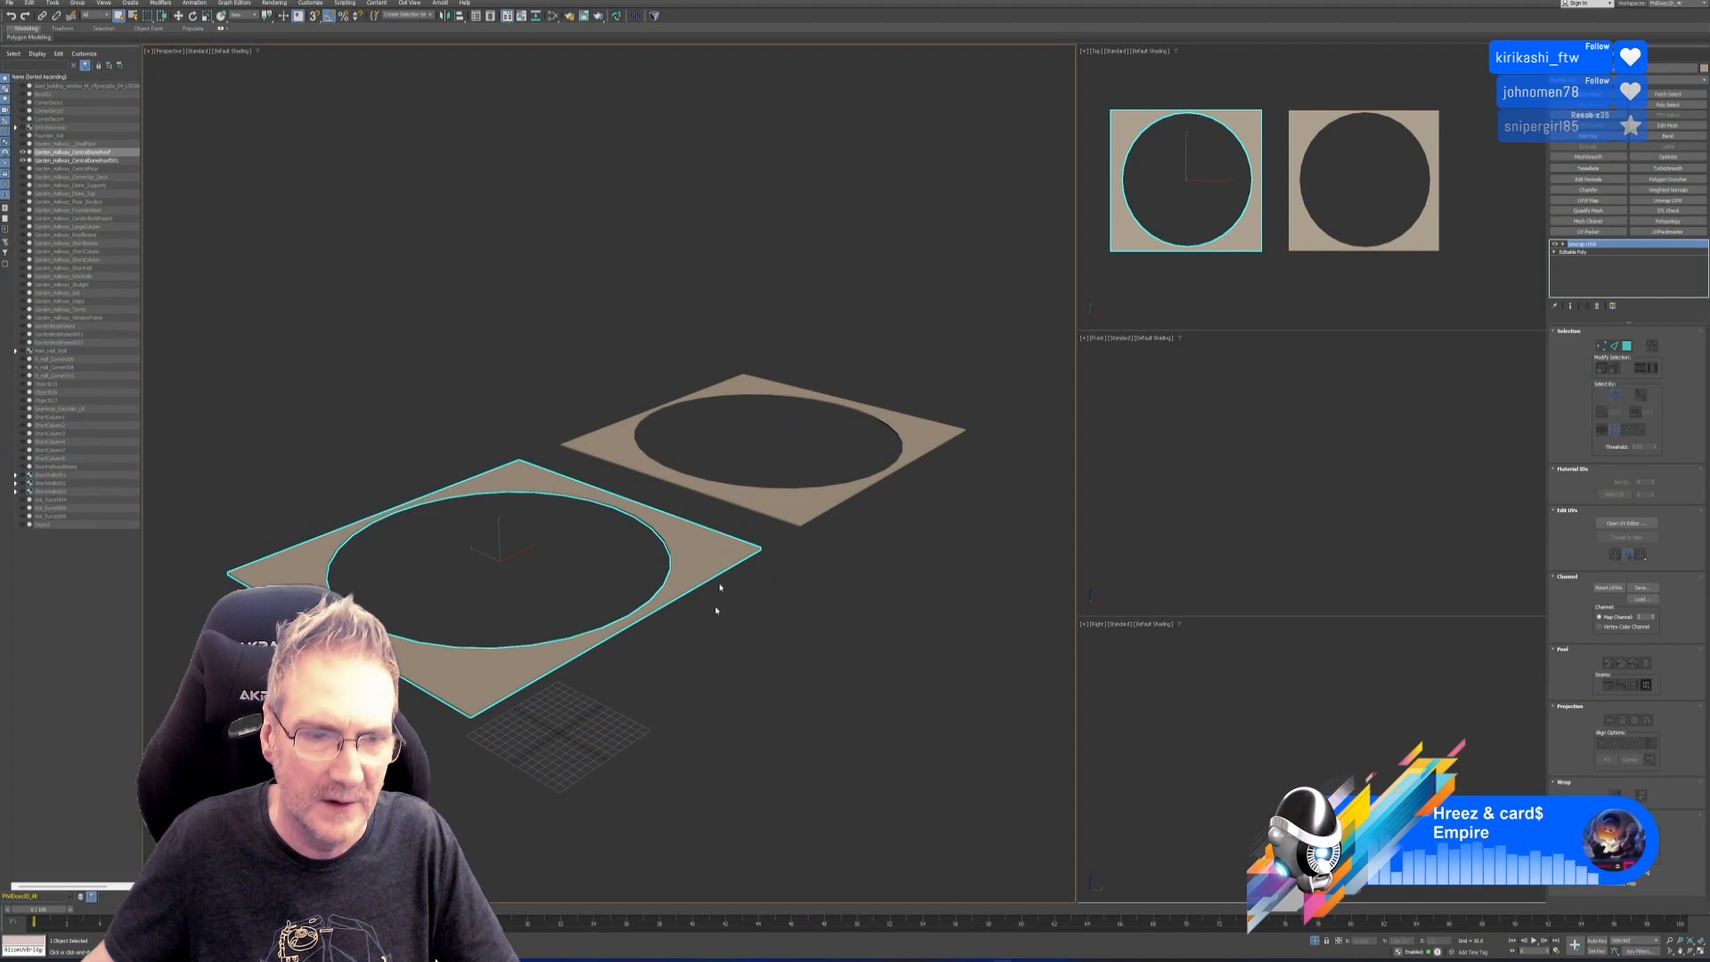
left_click(851, 488)
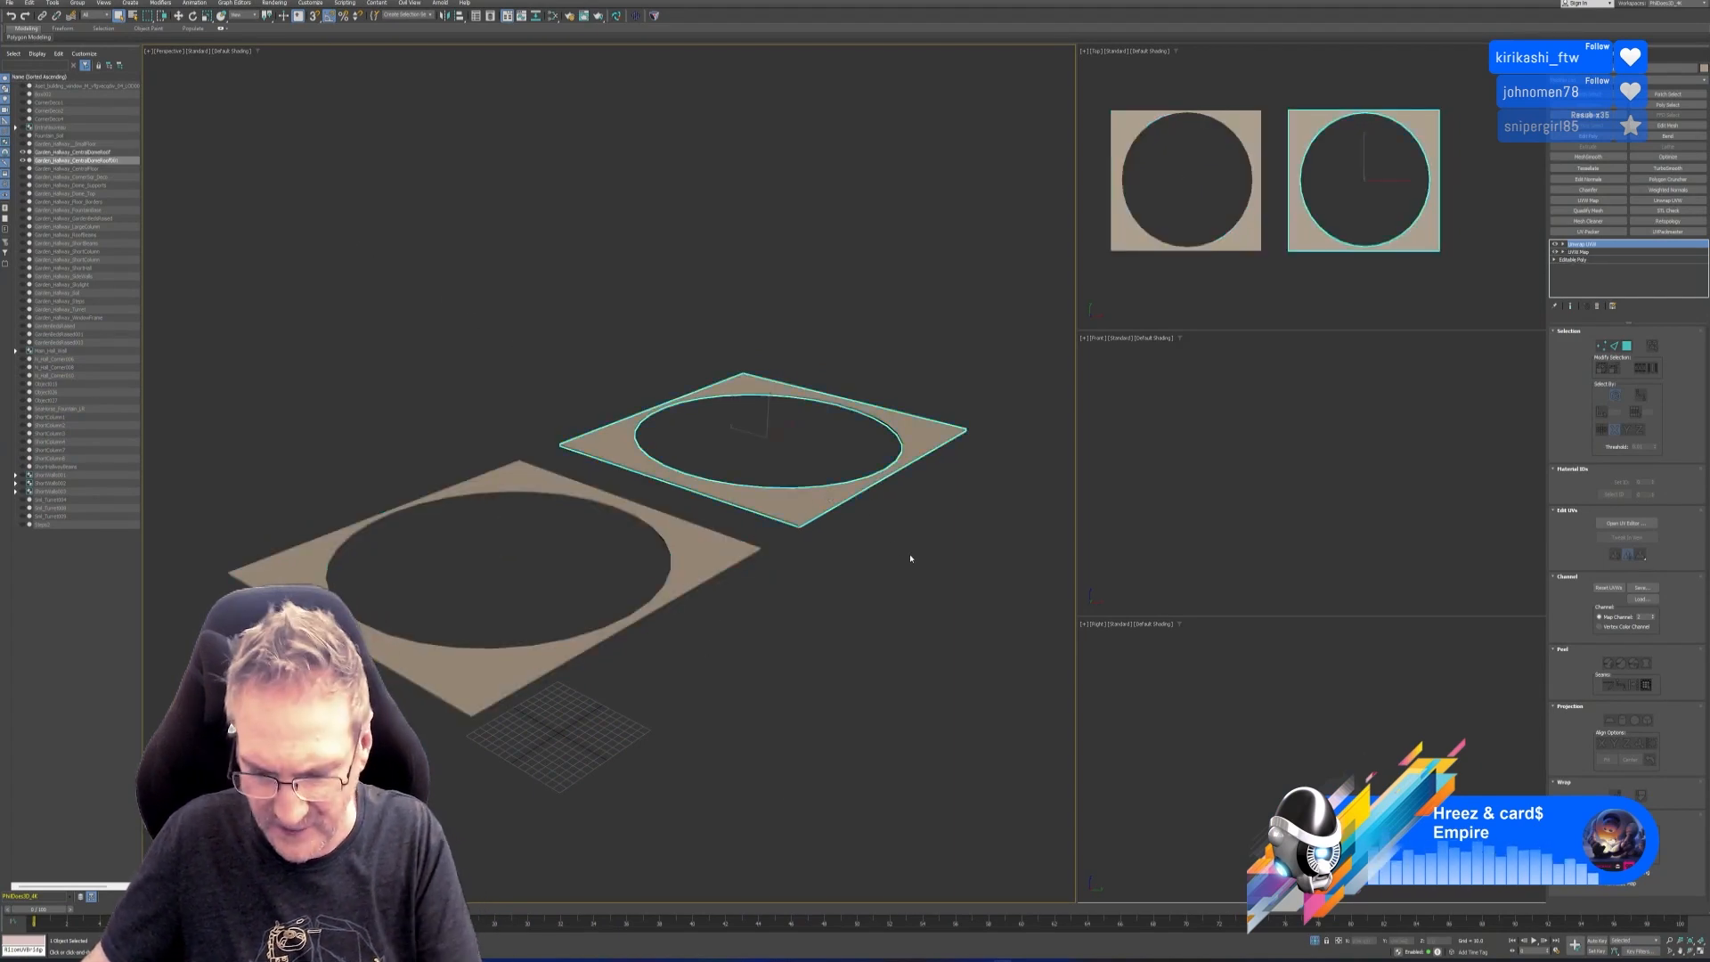
key("Delete")
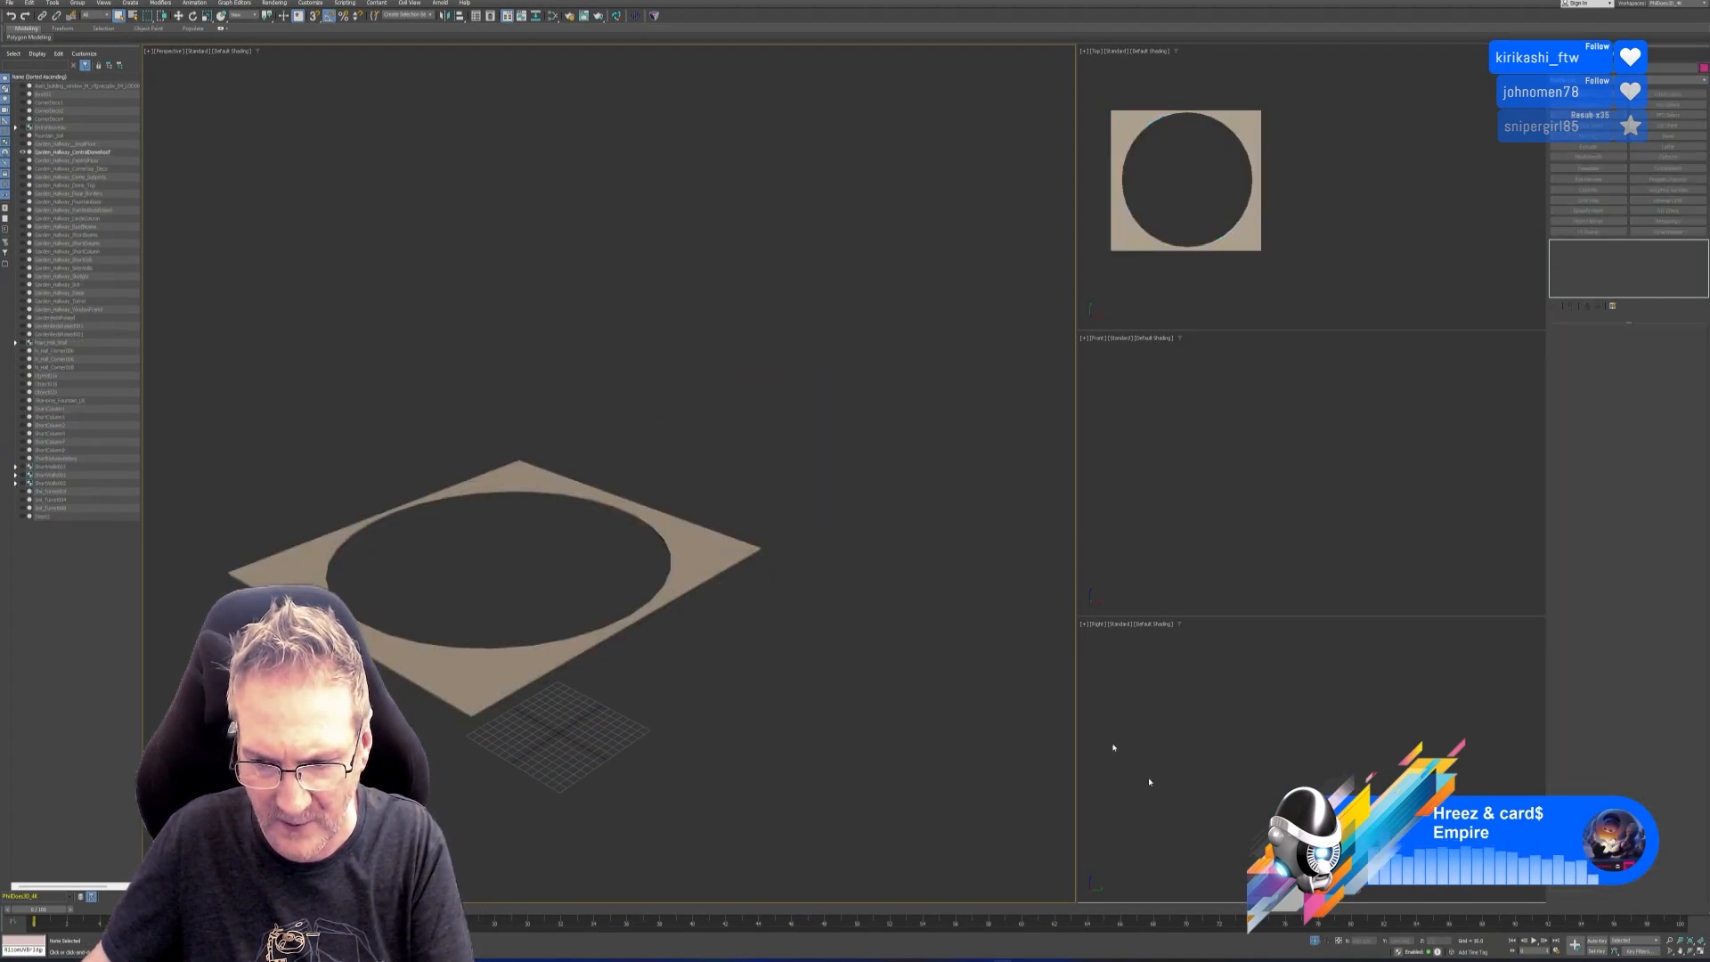
left_click(1315, 942)
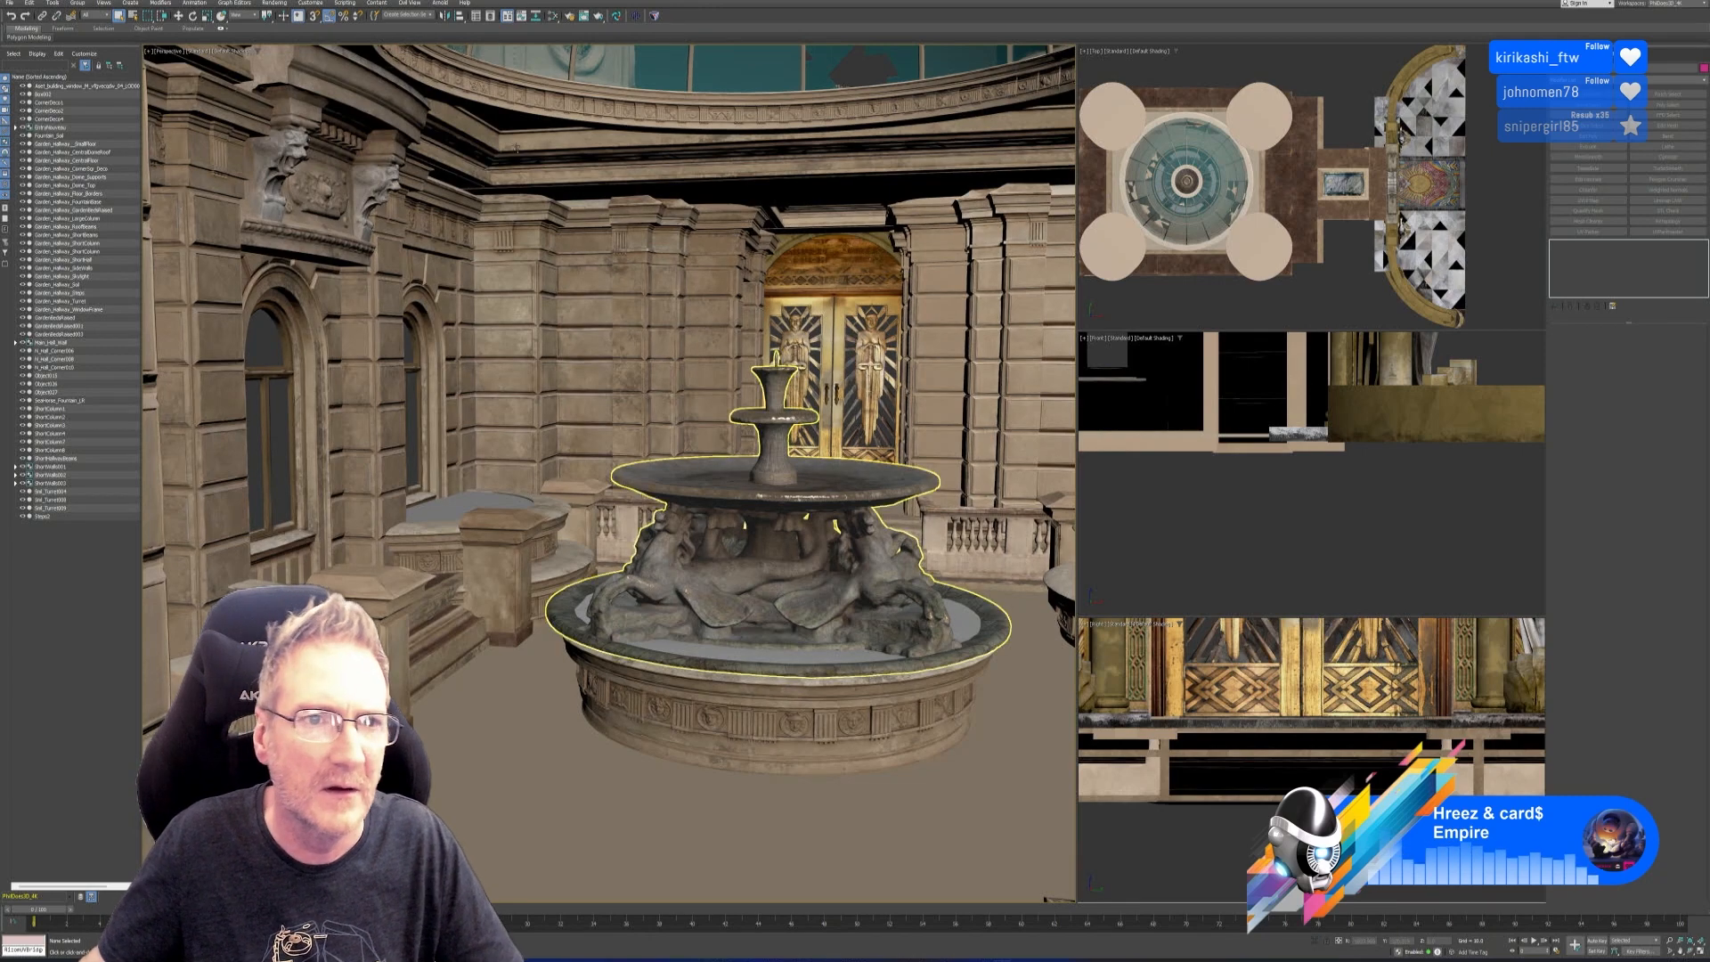
Select the central dome roof panel in the hallway and examine its underside around the glass dome.
left_click(516, 148)
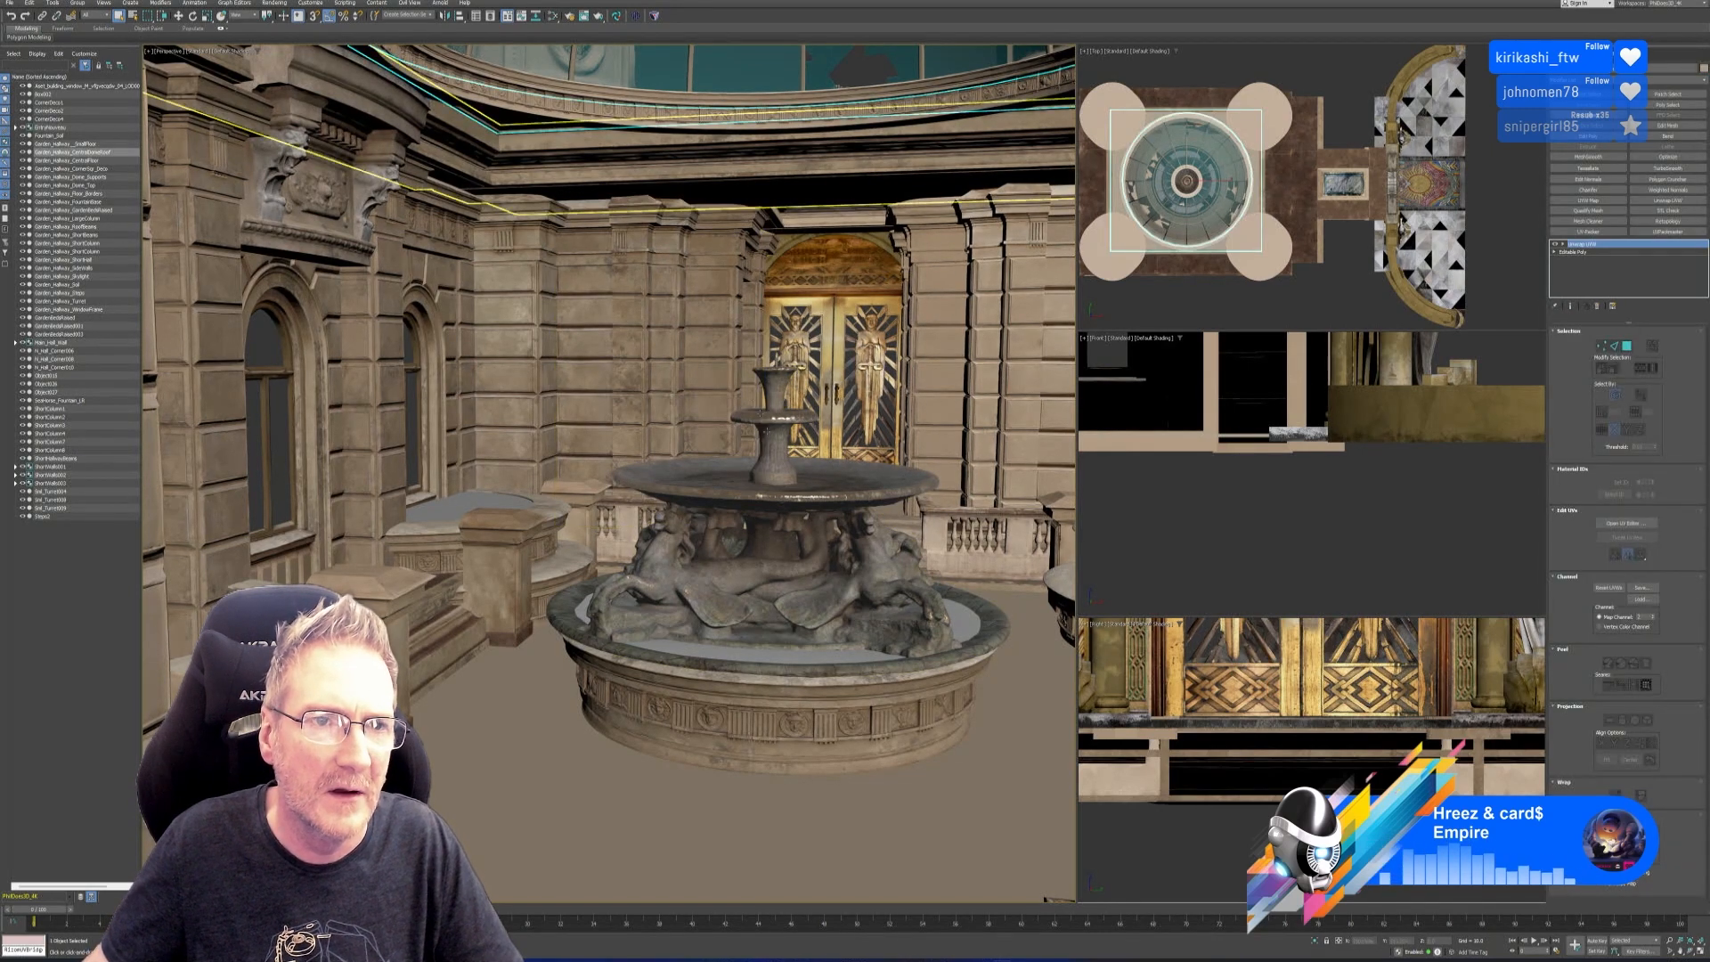
middle_click_drag(763, 423, 777, 361, "alt")
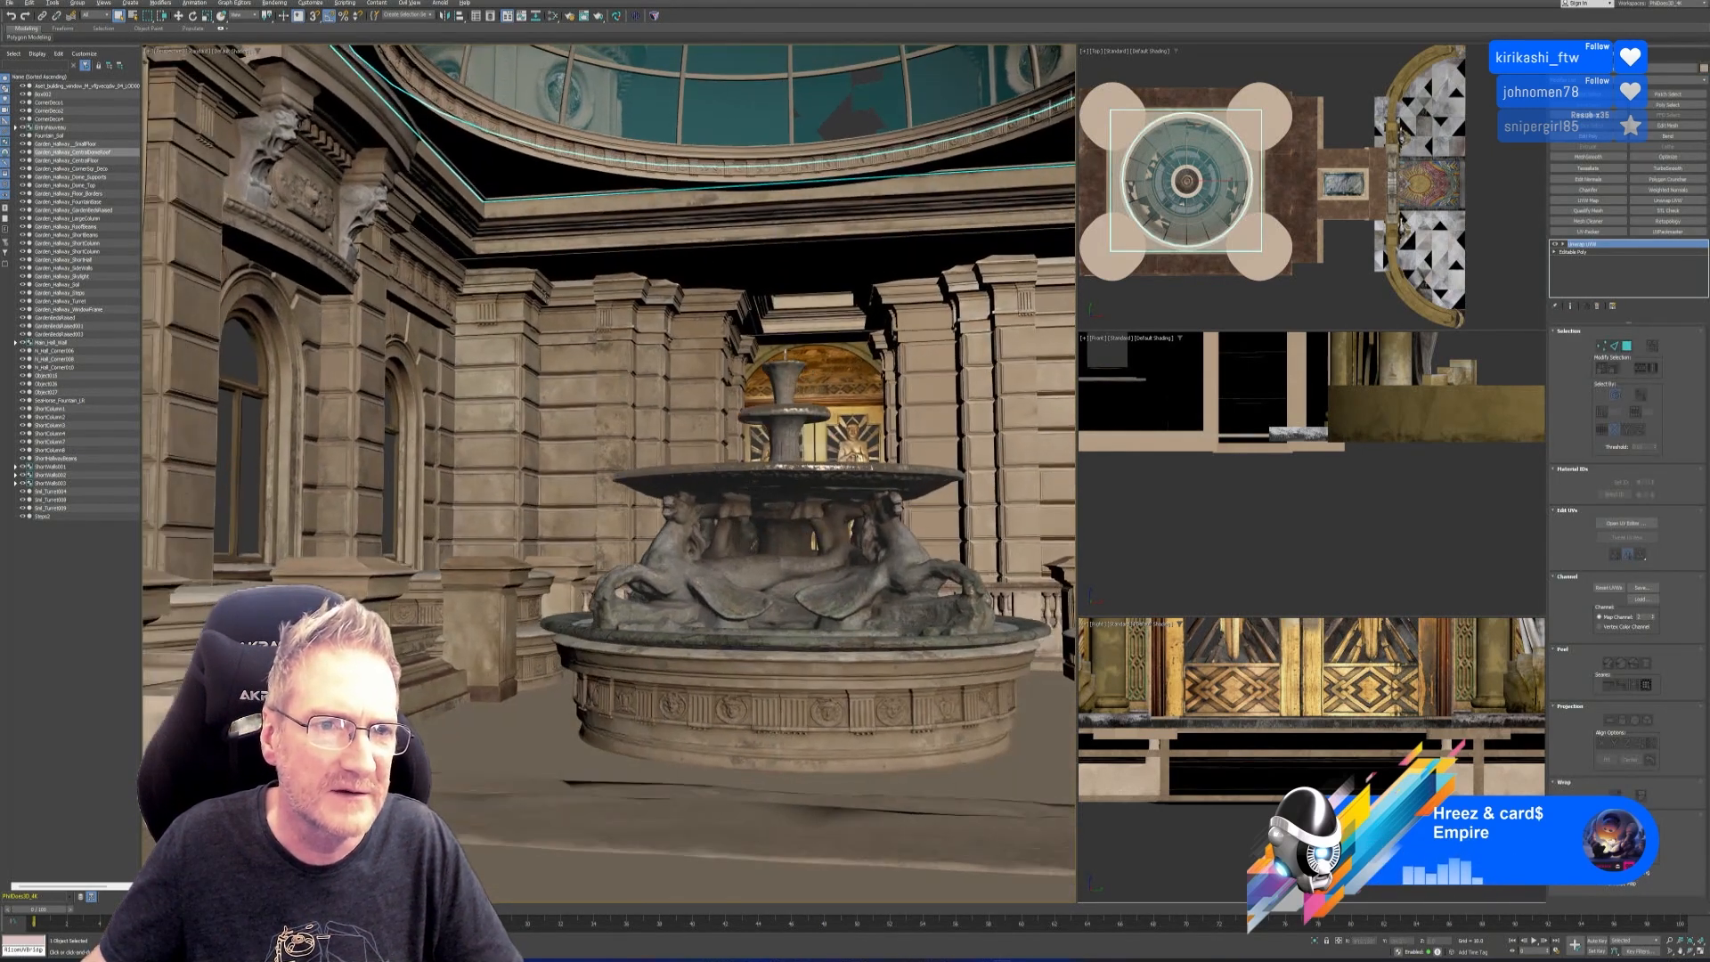
scroll(673, 400, "up", 3)
middle_click_drag(659, 463, 616, 432, "alt")
middle_click_drag(614, 363, 608, 310, "alt")
middle_click_drag(534, 496, 485, 537, "alt")
left_click(532, 499)
left_click(455, 541)
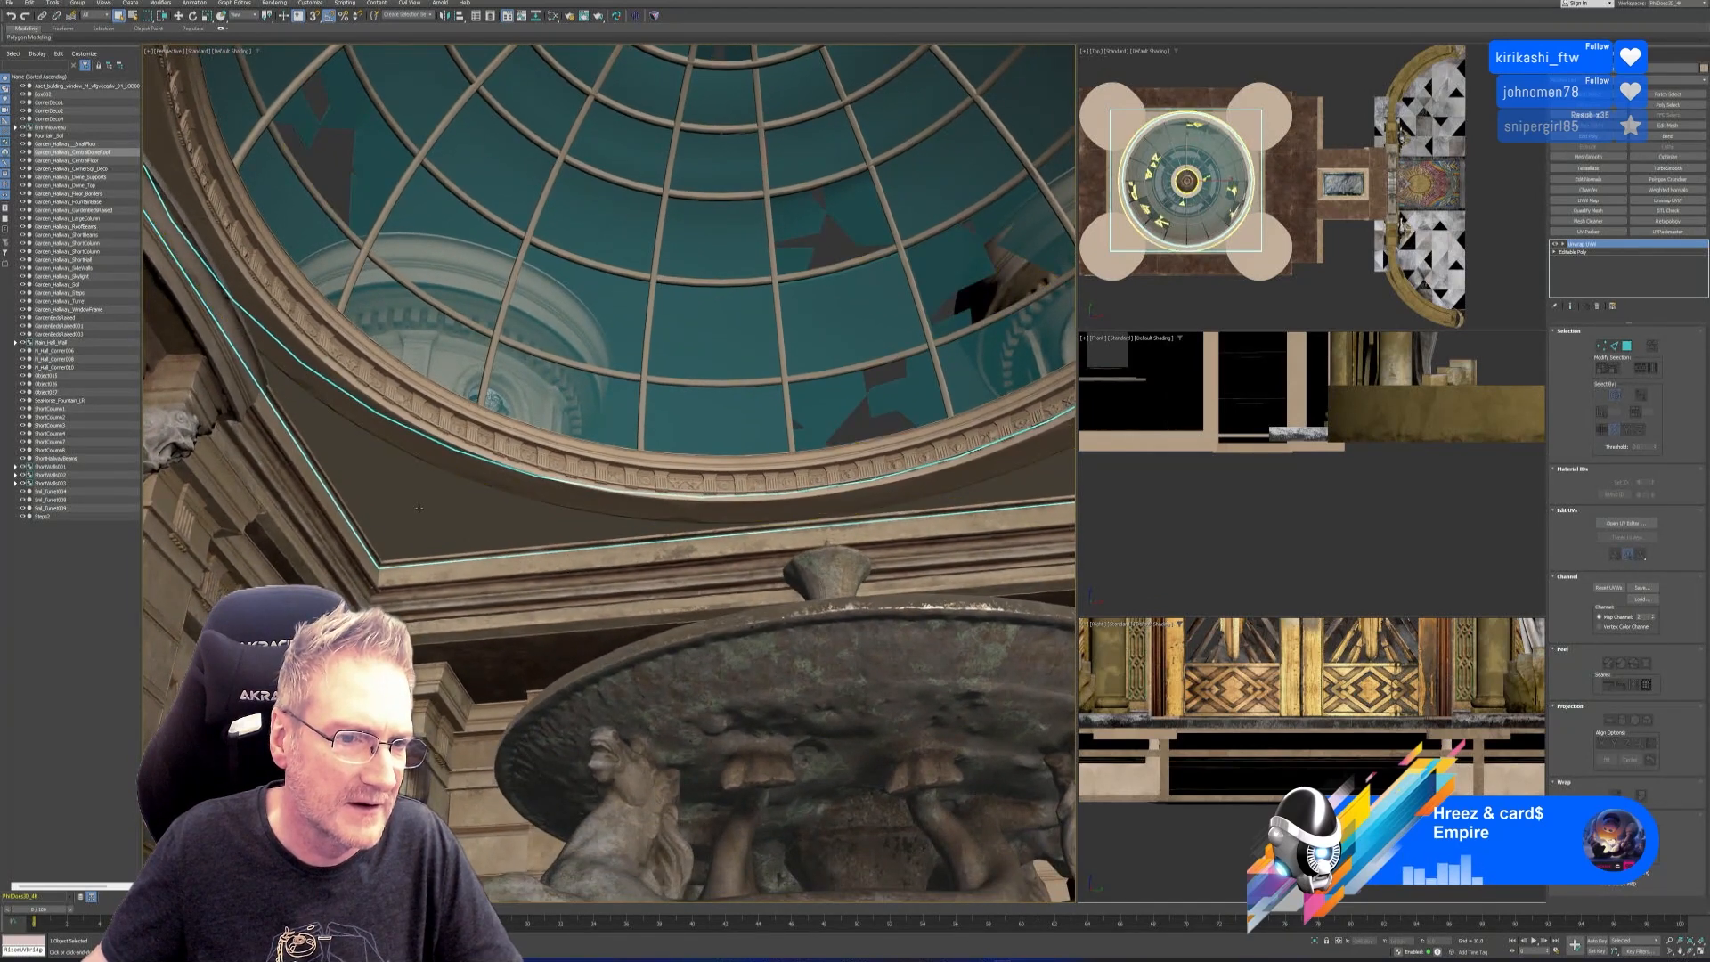
left_click(979, 308)
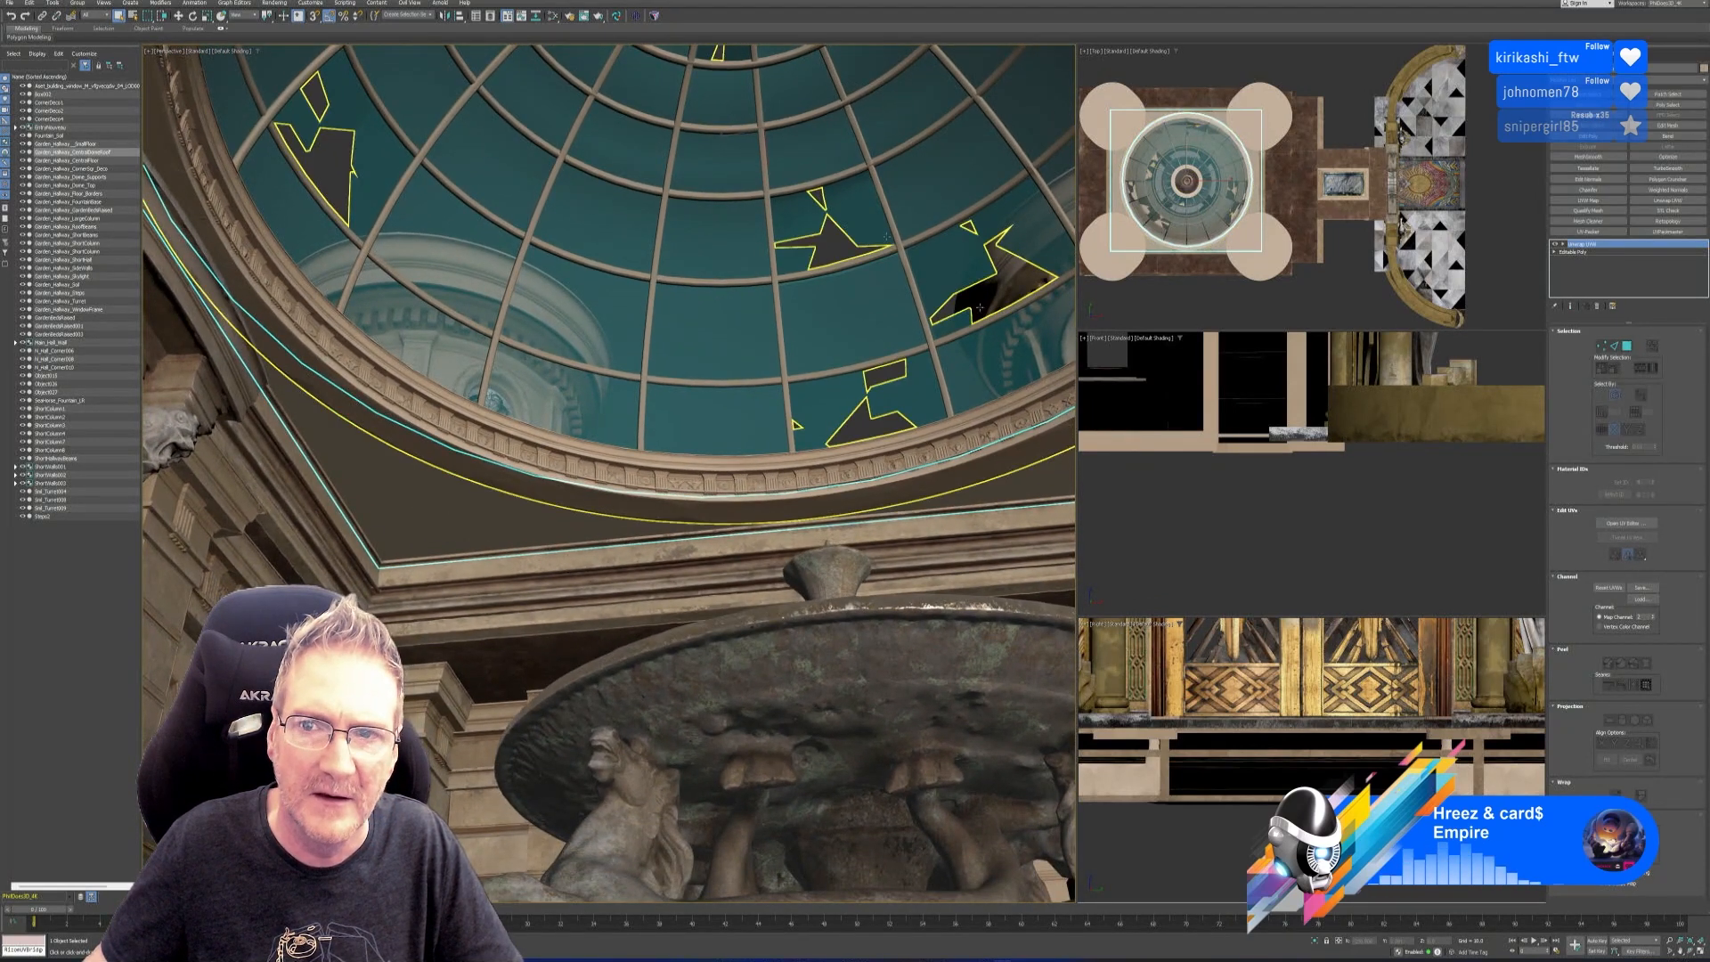
Add a new Standard (Legacy) material in the empty area beside the topmost existing material in the Slate Material Editor.
left_click(552, 15)
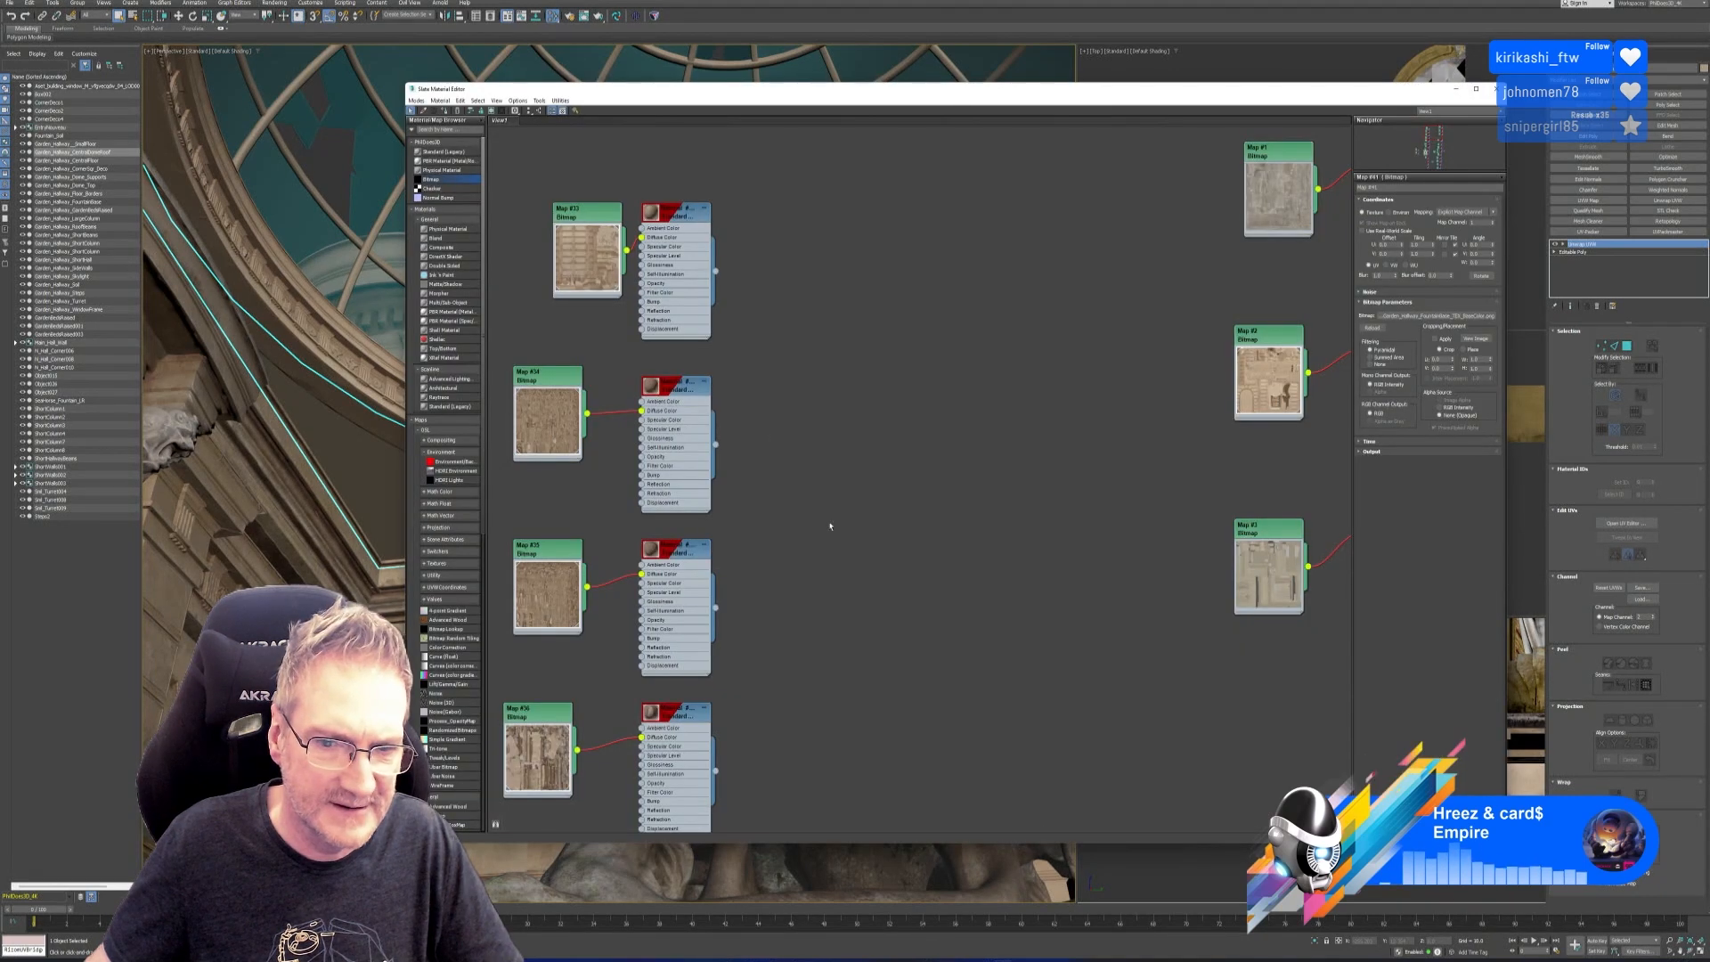
middle_click_drag(789, 326, 668, 305)
scroll(609, 248, "up", 1)
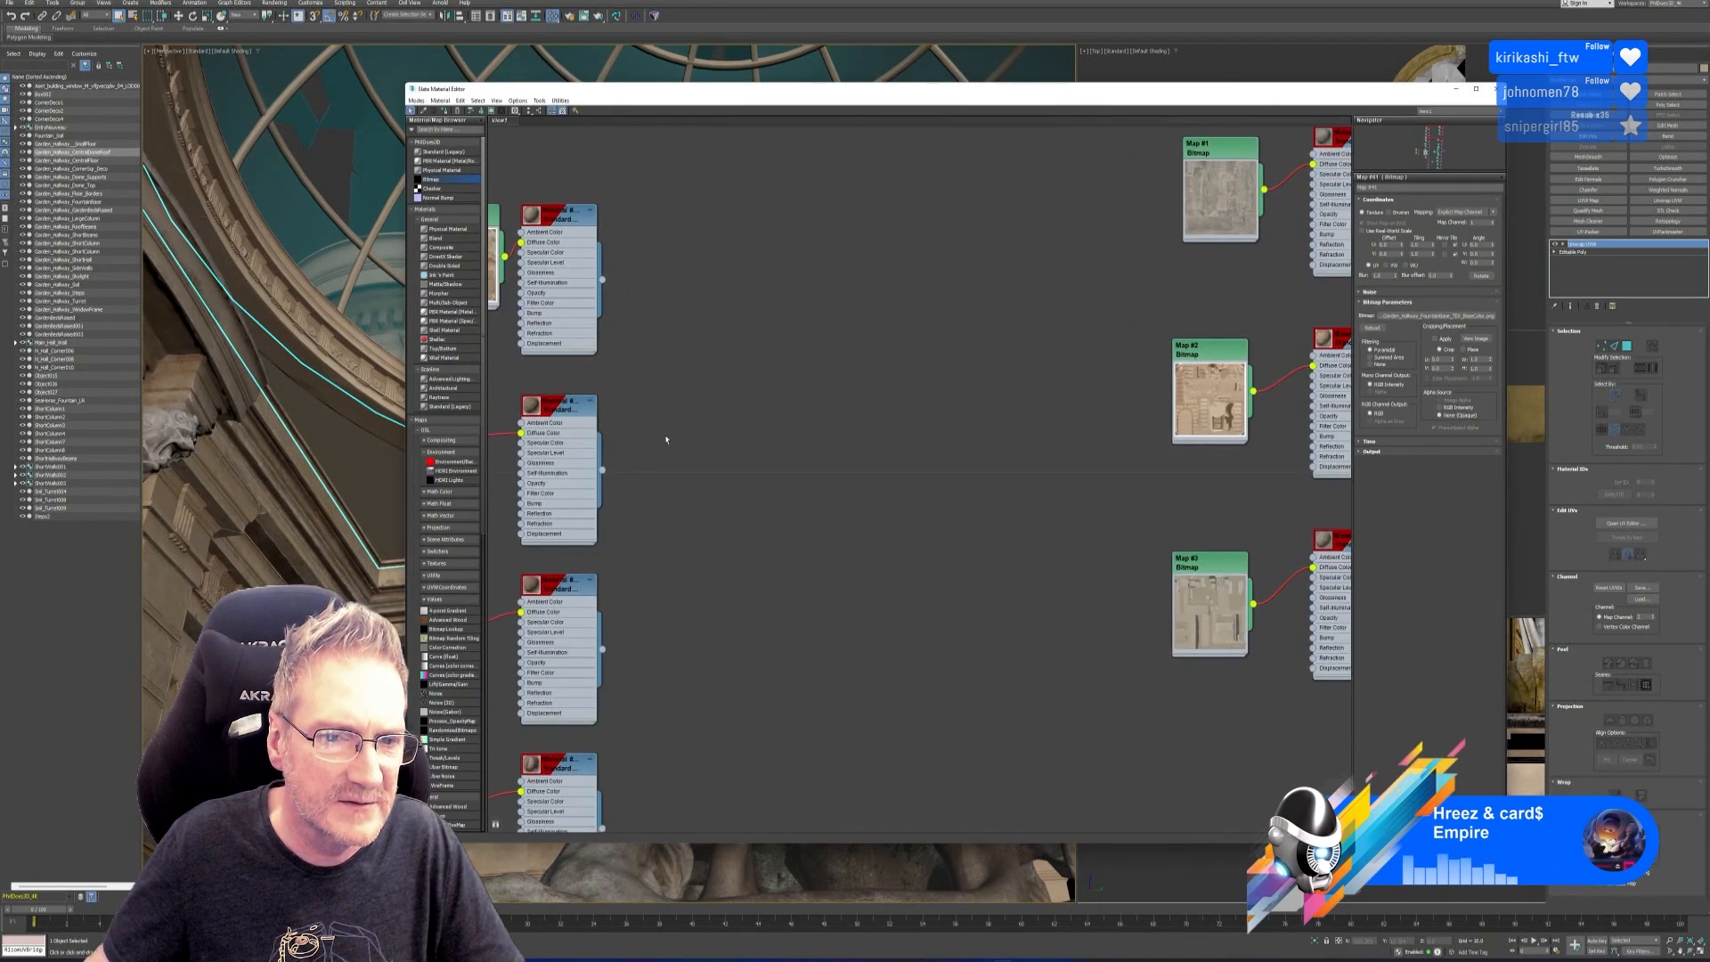
scroll(666, 439, "down", 3)
middle_click_drag(637, 384, 773, 76)
middle_click_drag(792, 490, 762, 668)
middle_click_drag(772, 307, 766, 567)
scroll(726, 427, "up", 4)
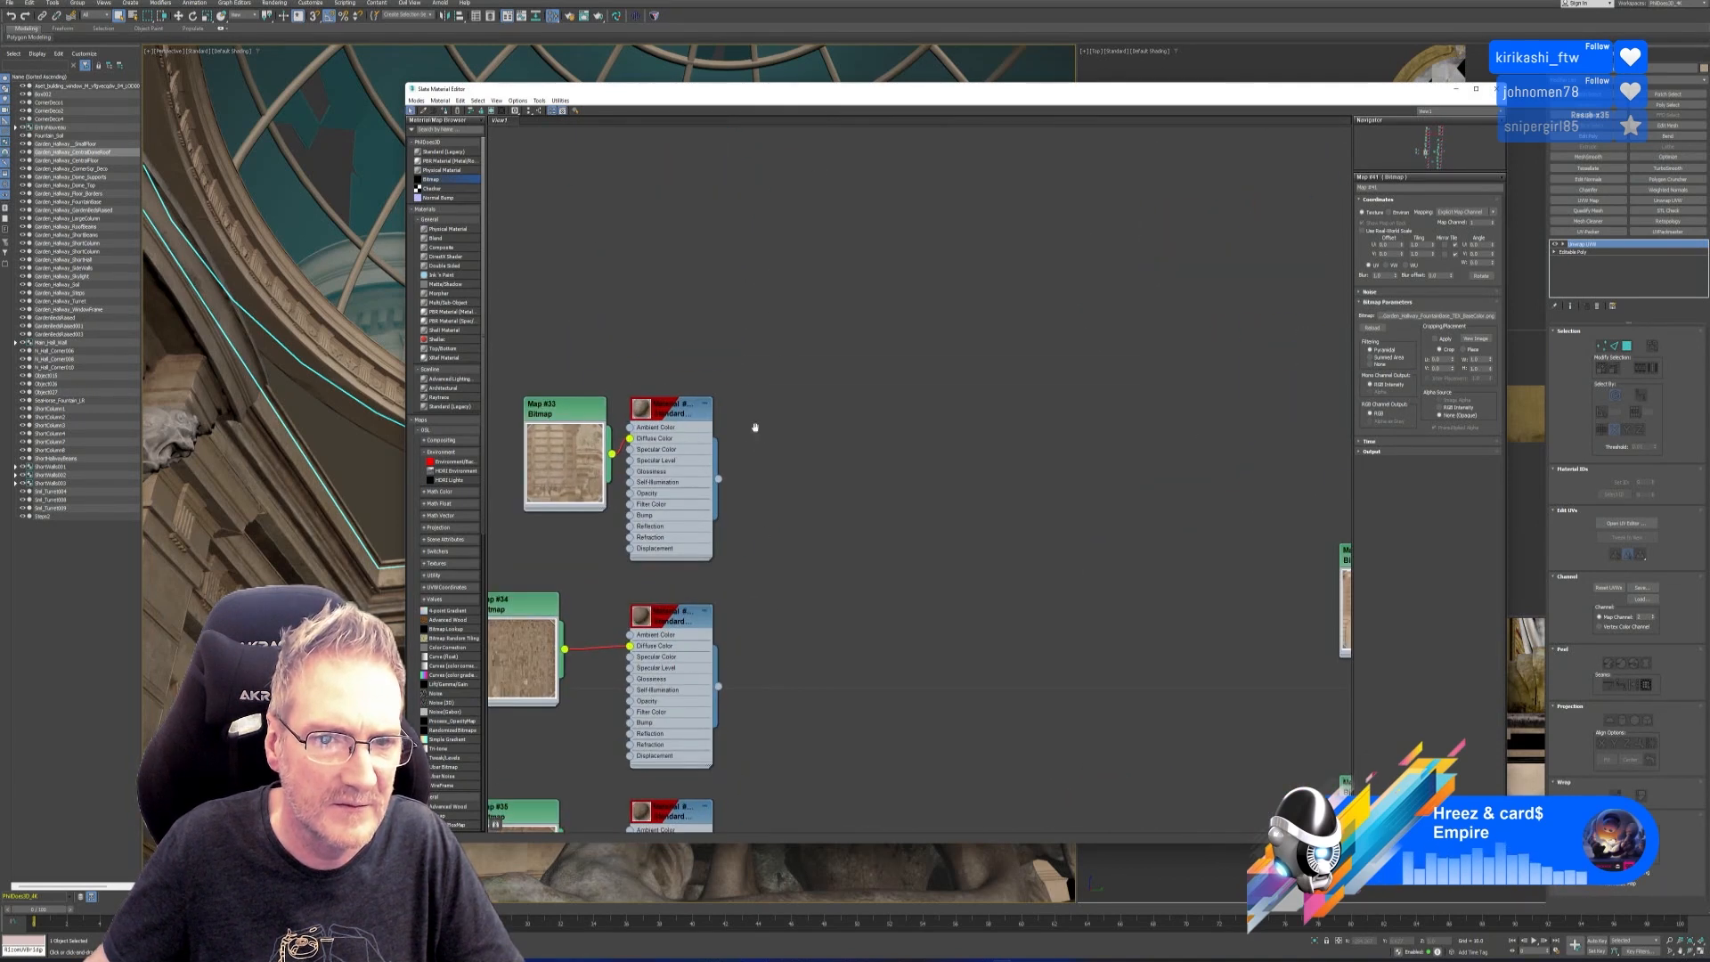
middle_click_drag(753, 427, 737, 352)
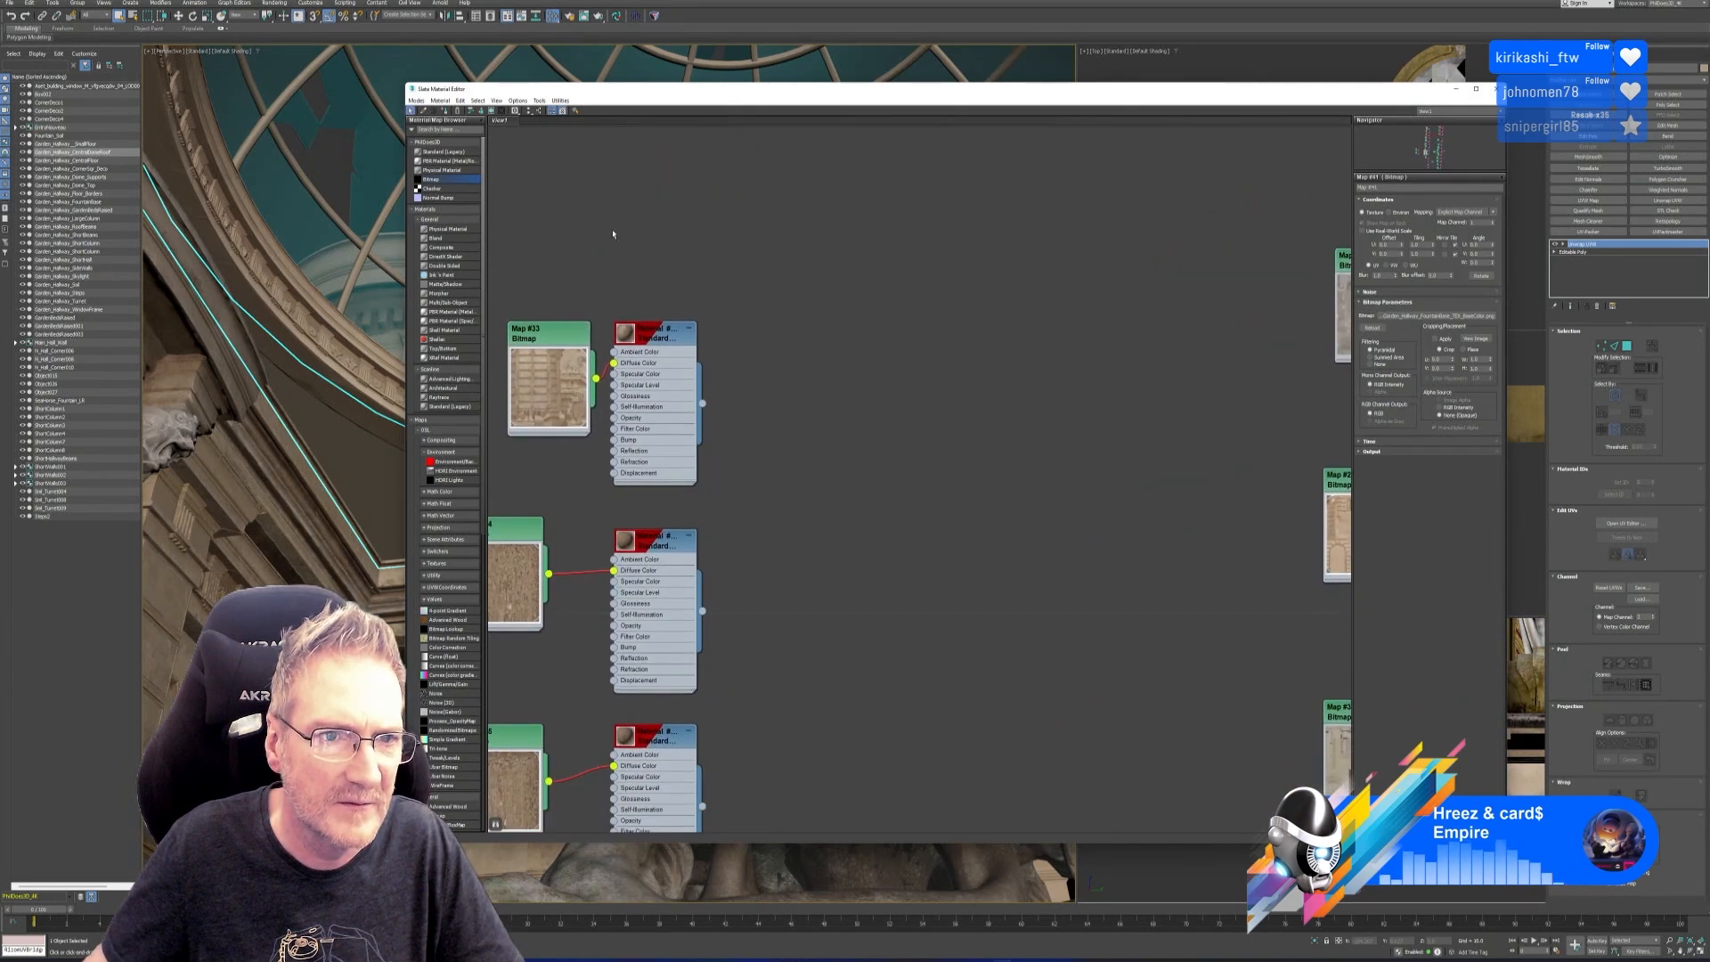
left_click(825, 263)
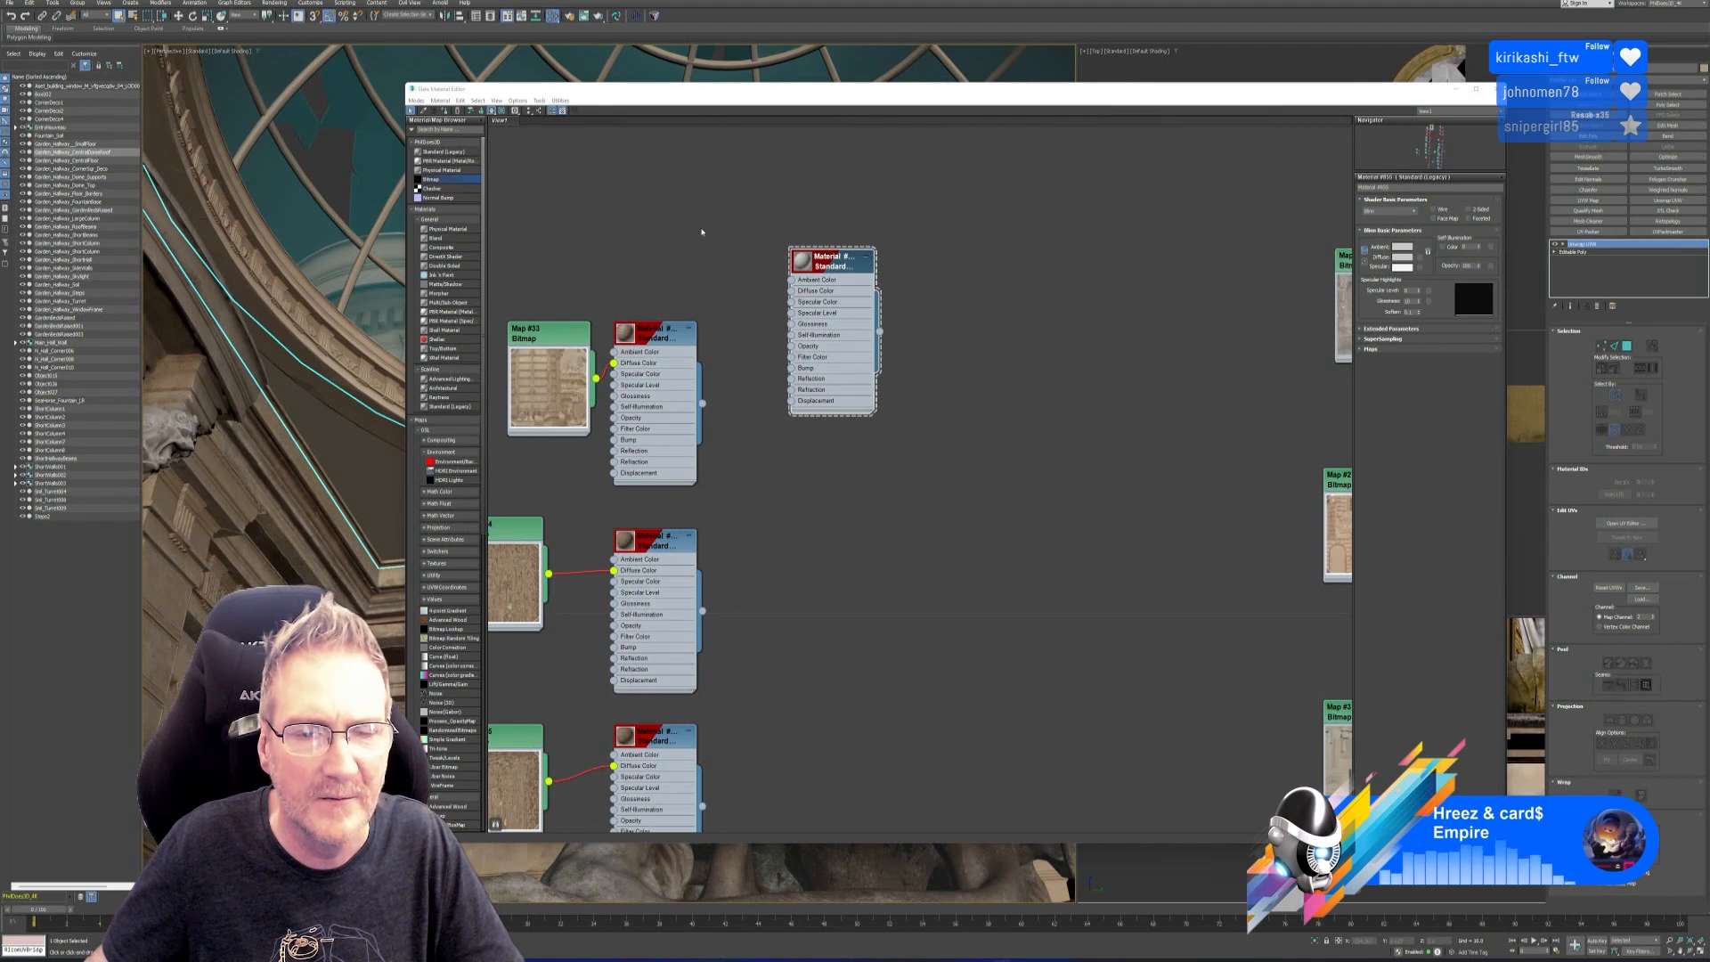
Add a Bitmap map that loads the exported Garden_Hallway_CentralDomeRoof BaseColor image from the Exports folder.
left_click_drag(431, 179, 702, 231)
left_click_drag(473, 18, 854, 102)
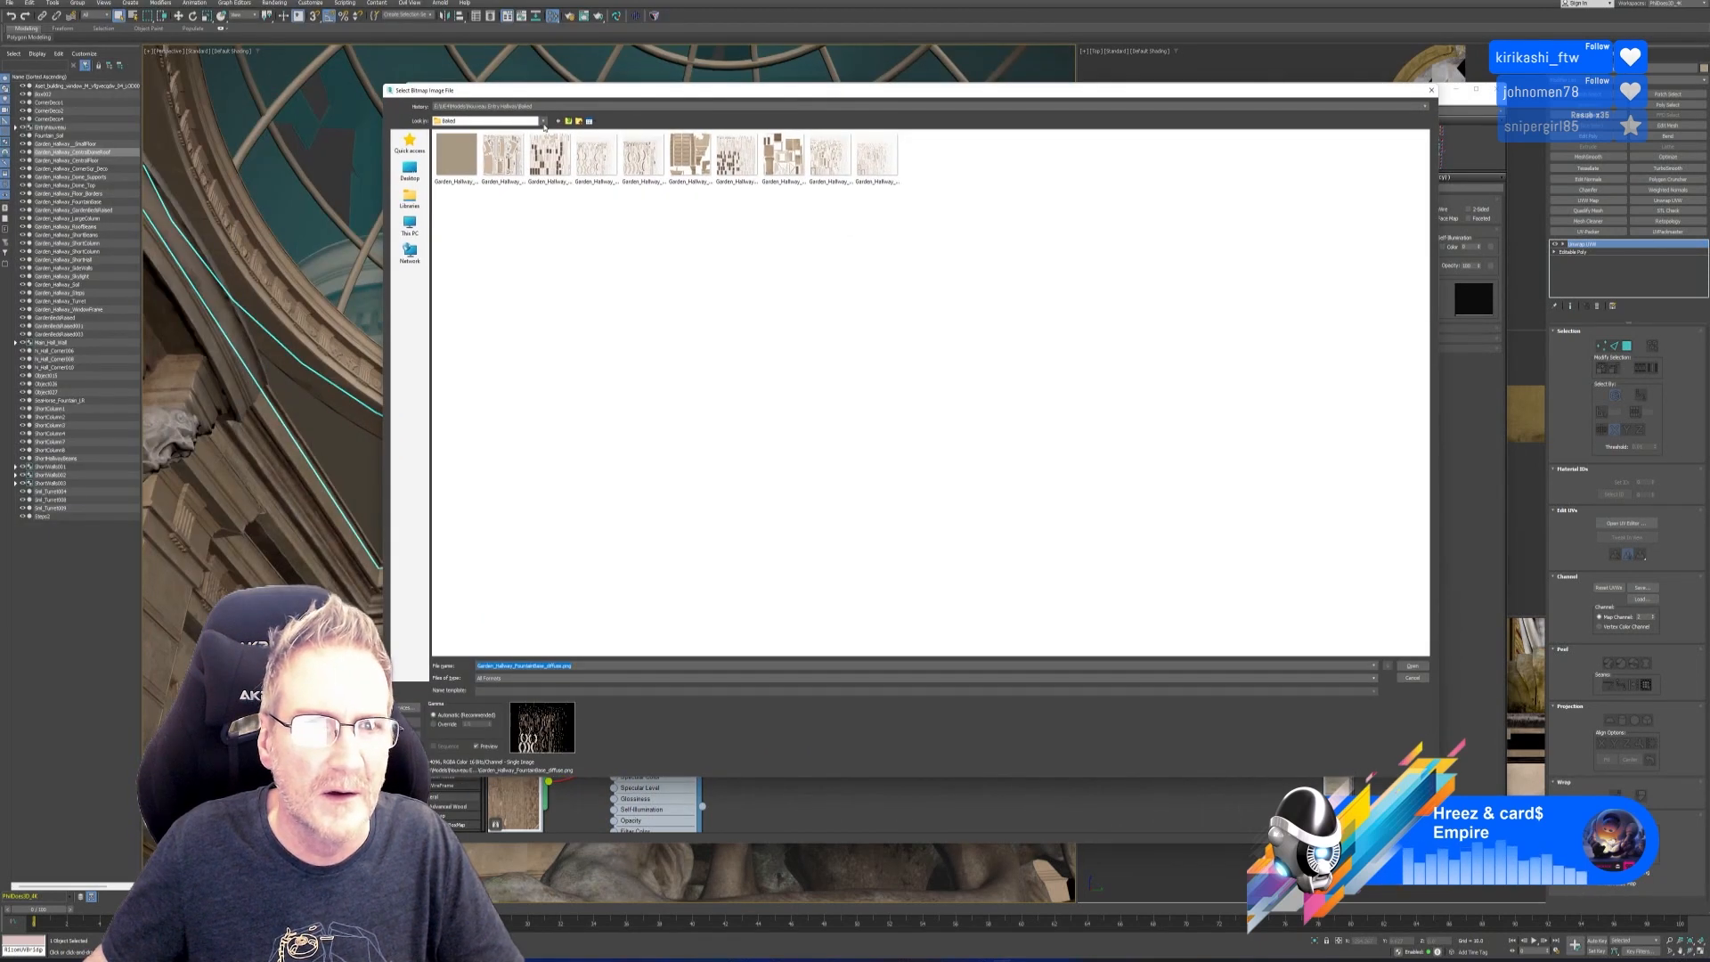
left_click(568, 121)
double_click(514, 169)
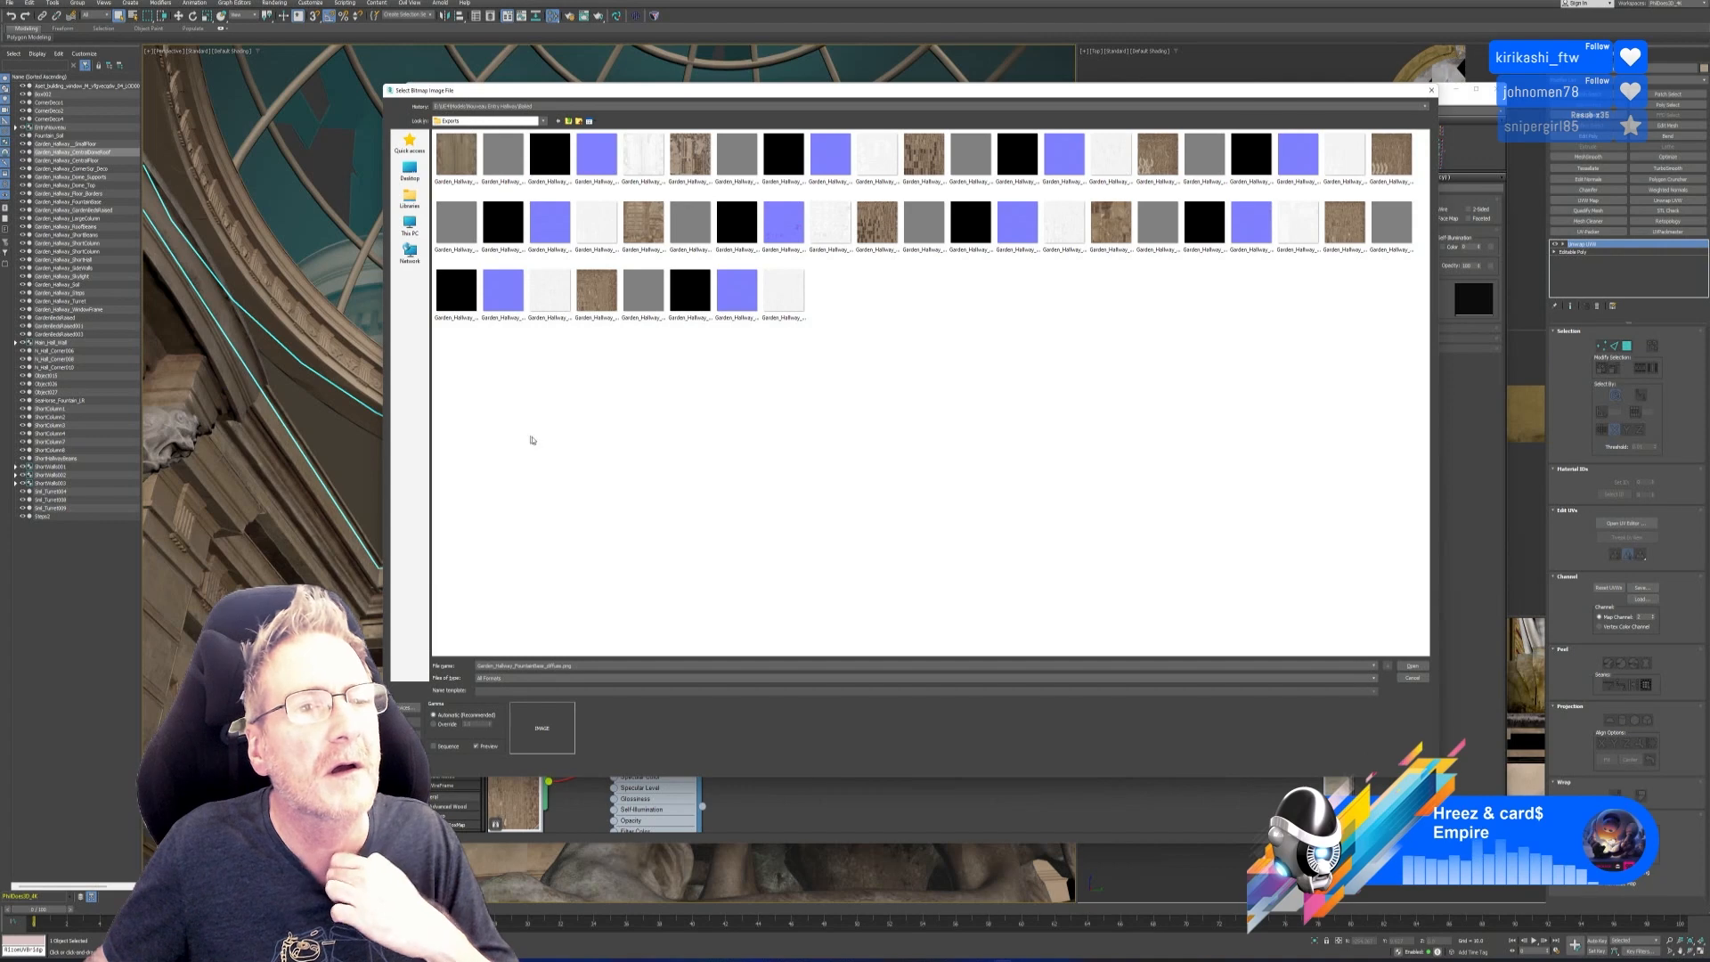
left_click(457, 155)
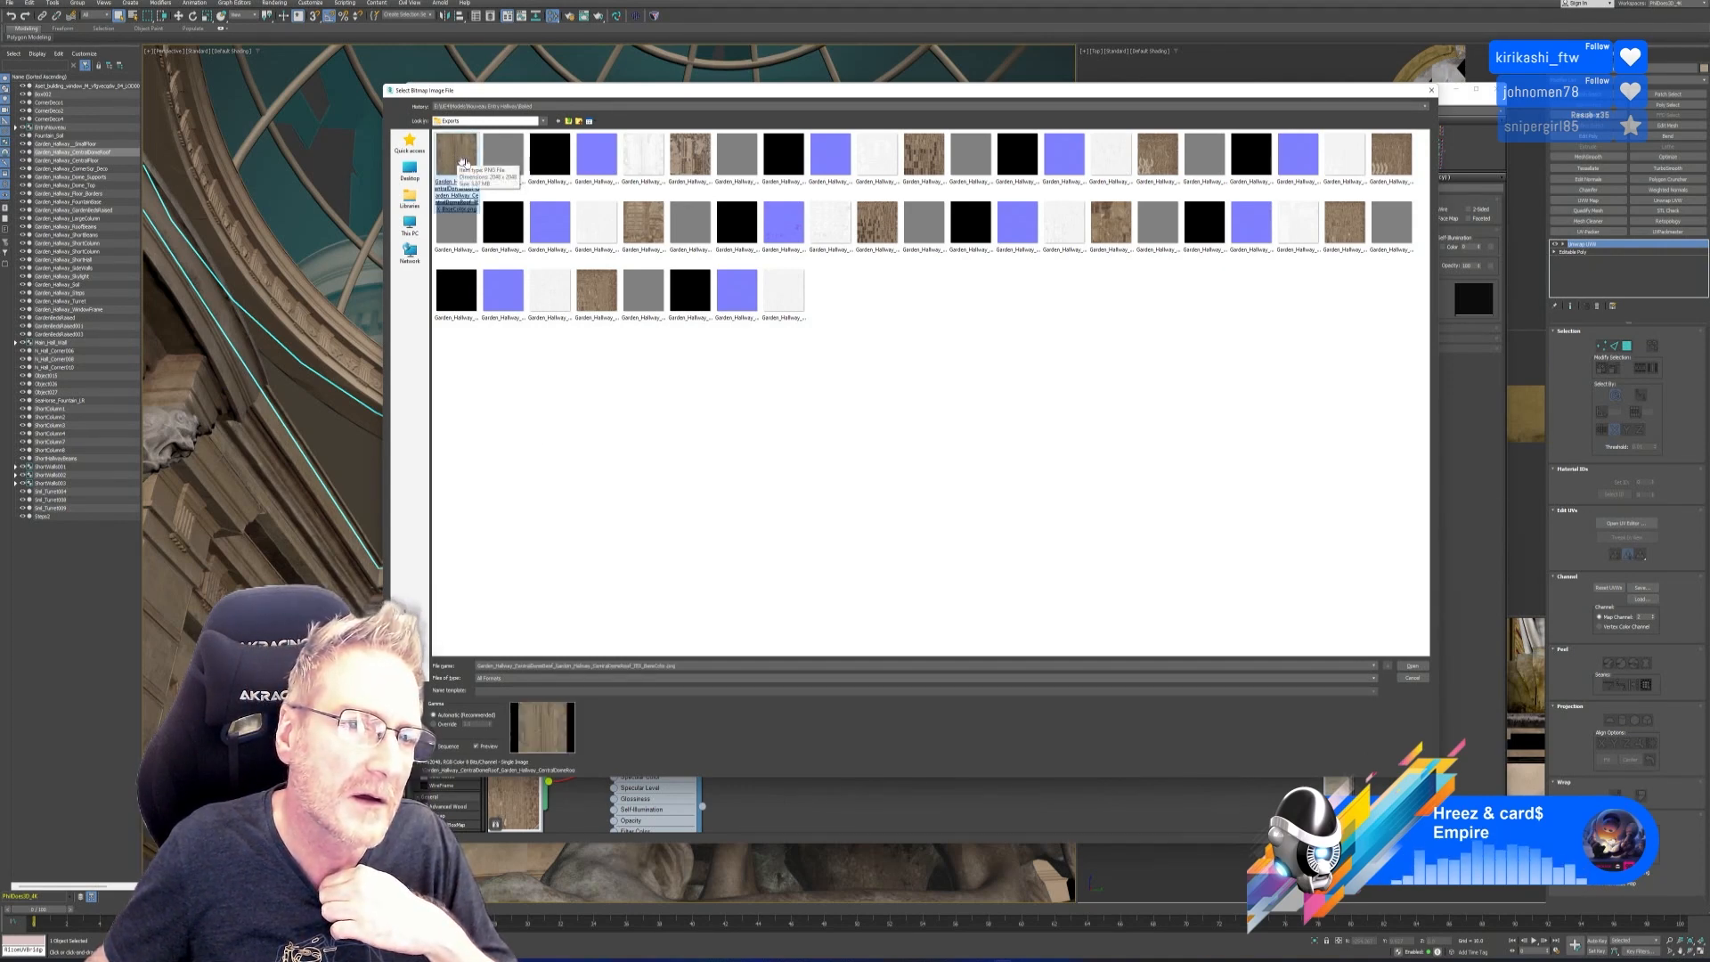
key("Return")
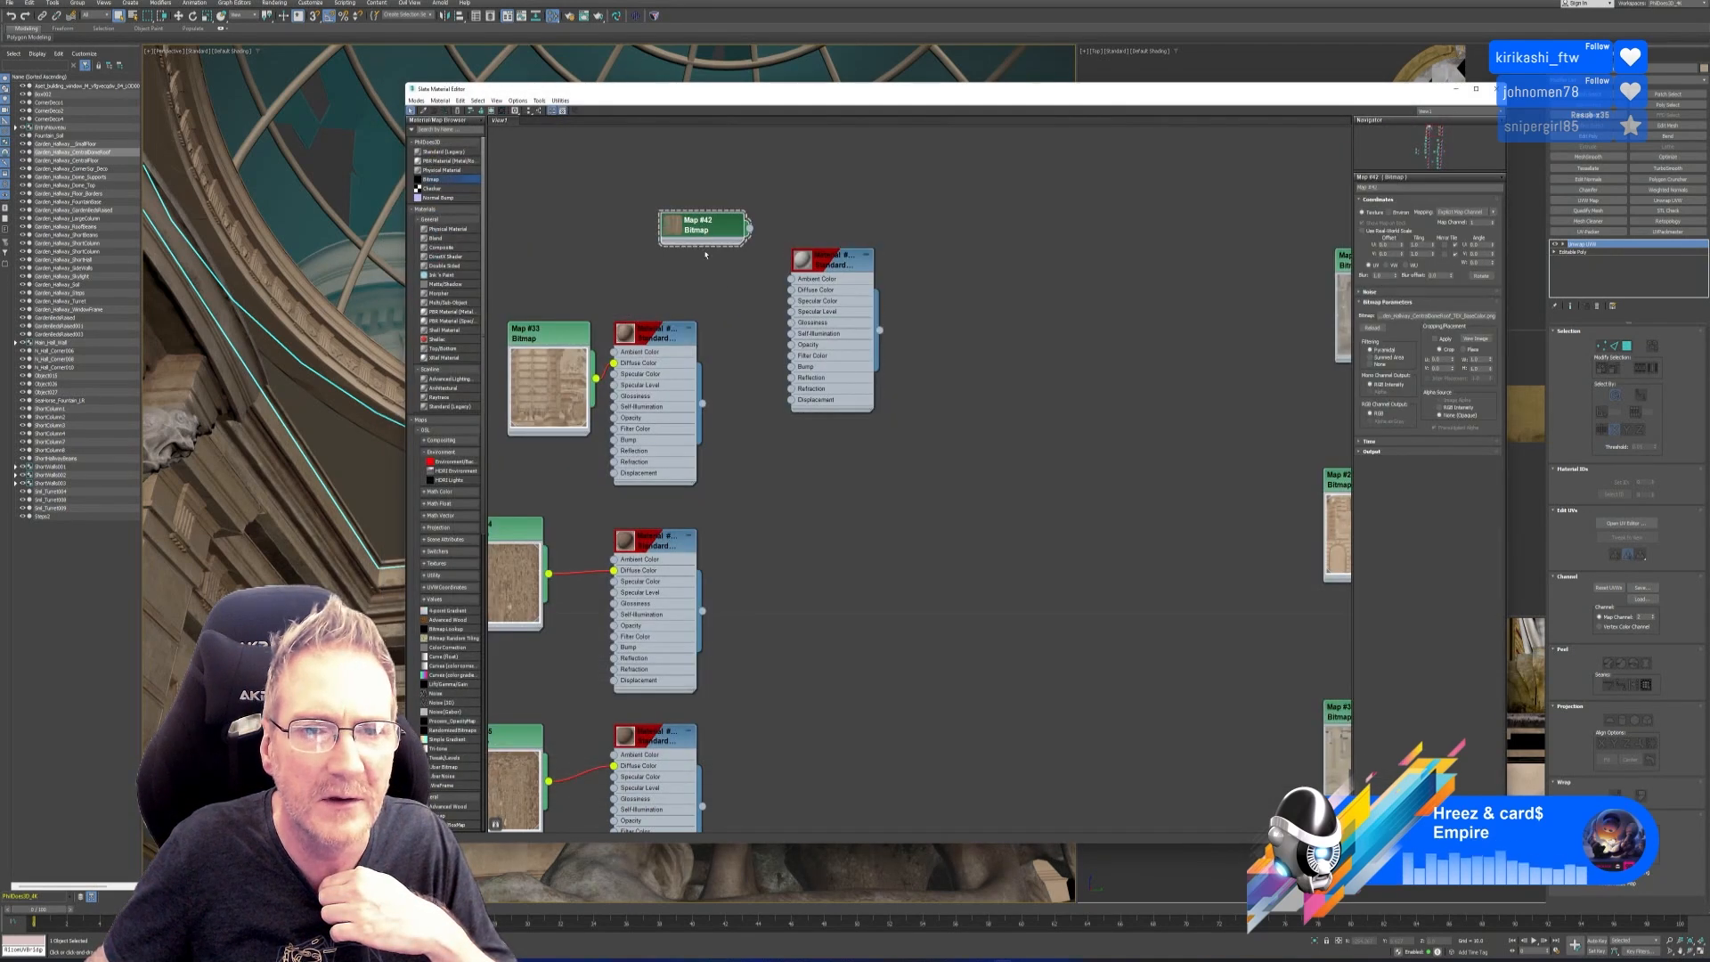
Expand the roof bitmap's preview, reposition the new material, and connect the bitmap to its Diffuse Color.
double_click(675, 231)
left_click_drag(835, 258, 1071, 209)
left_click_drag(710, 229, 1028, 241)
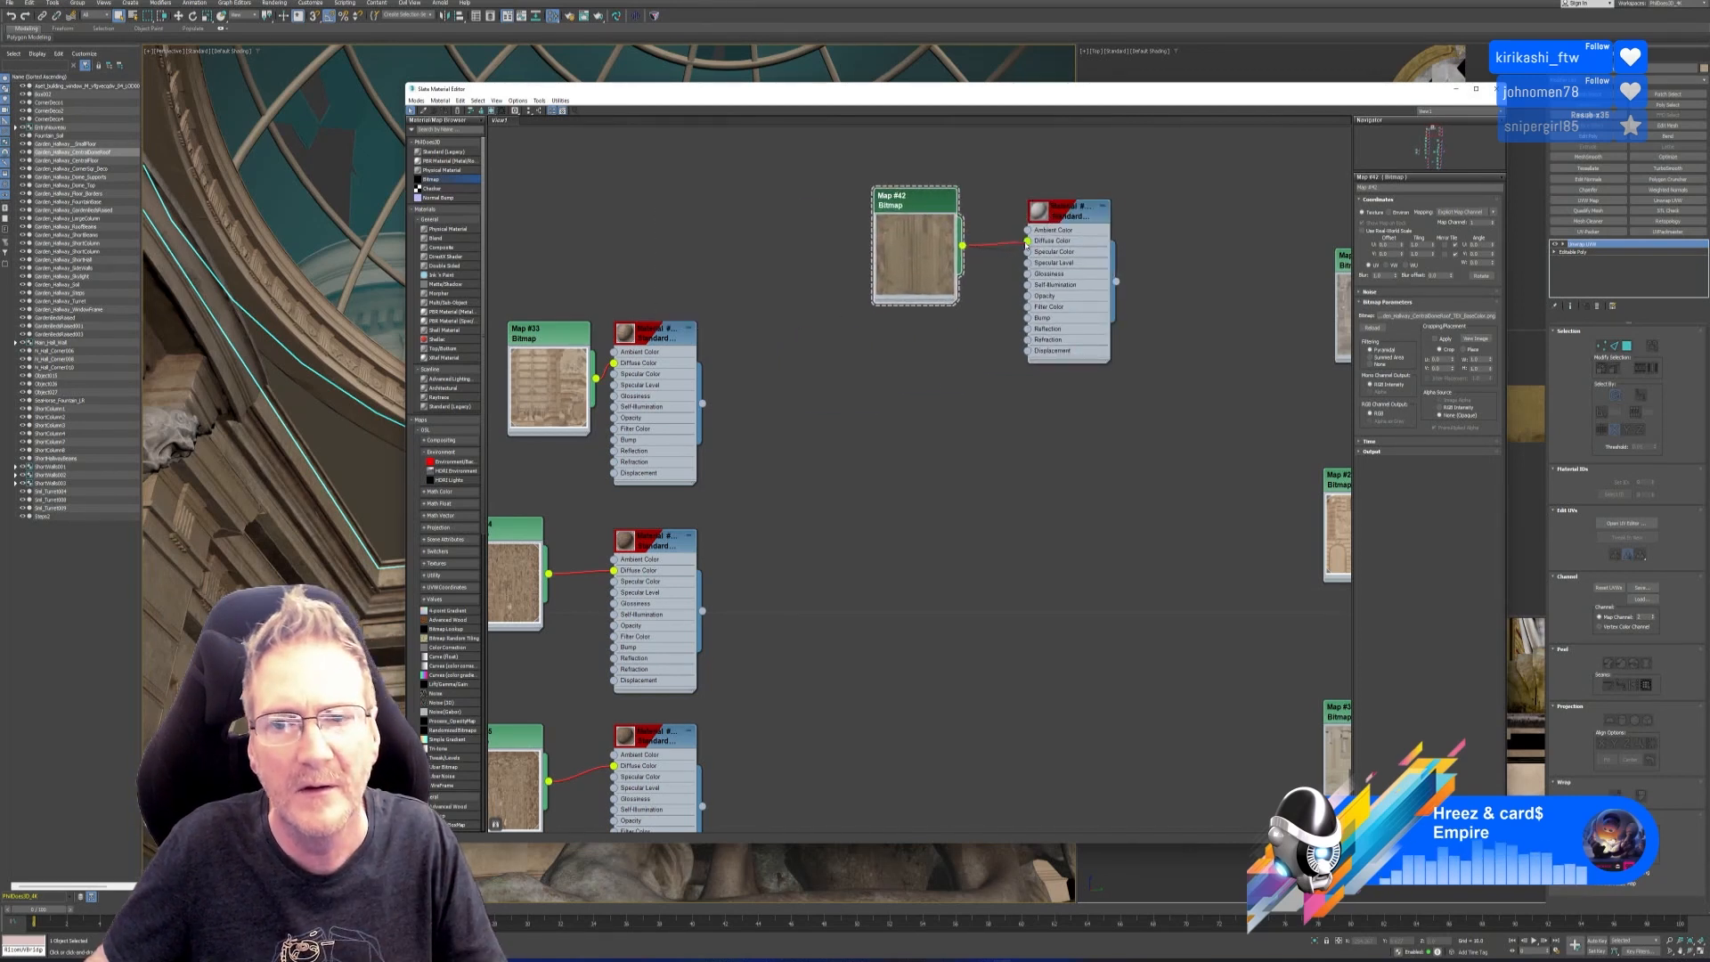
Assign the new material with the roof bitmap to the selected central dome roof panel and close the Slate Material Editor.
right_click(1071, 216)
left_click(1110, 229)
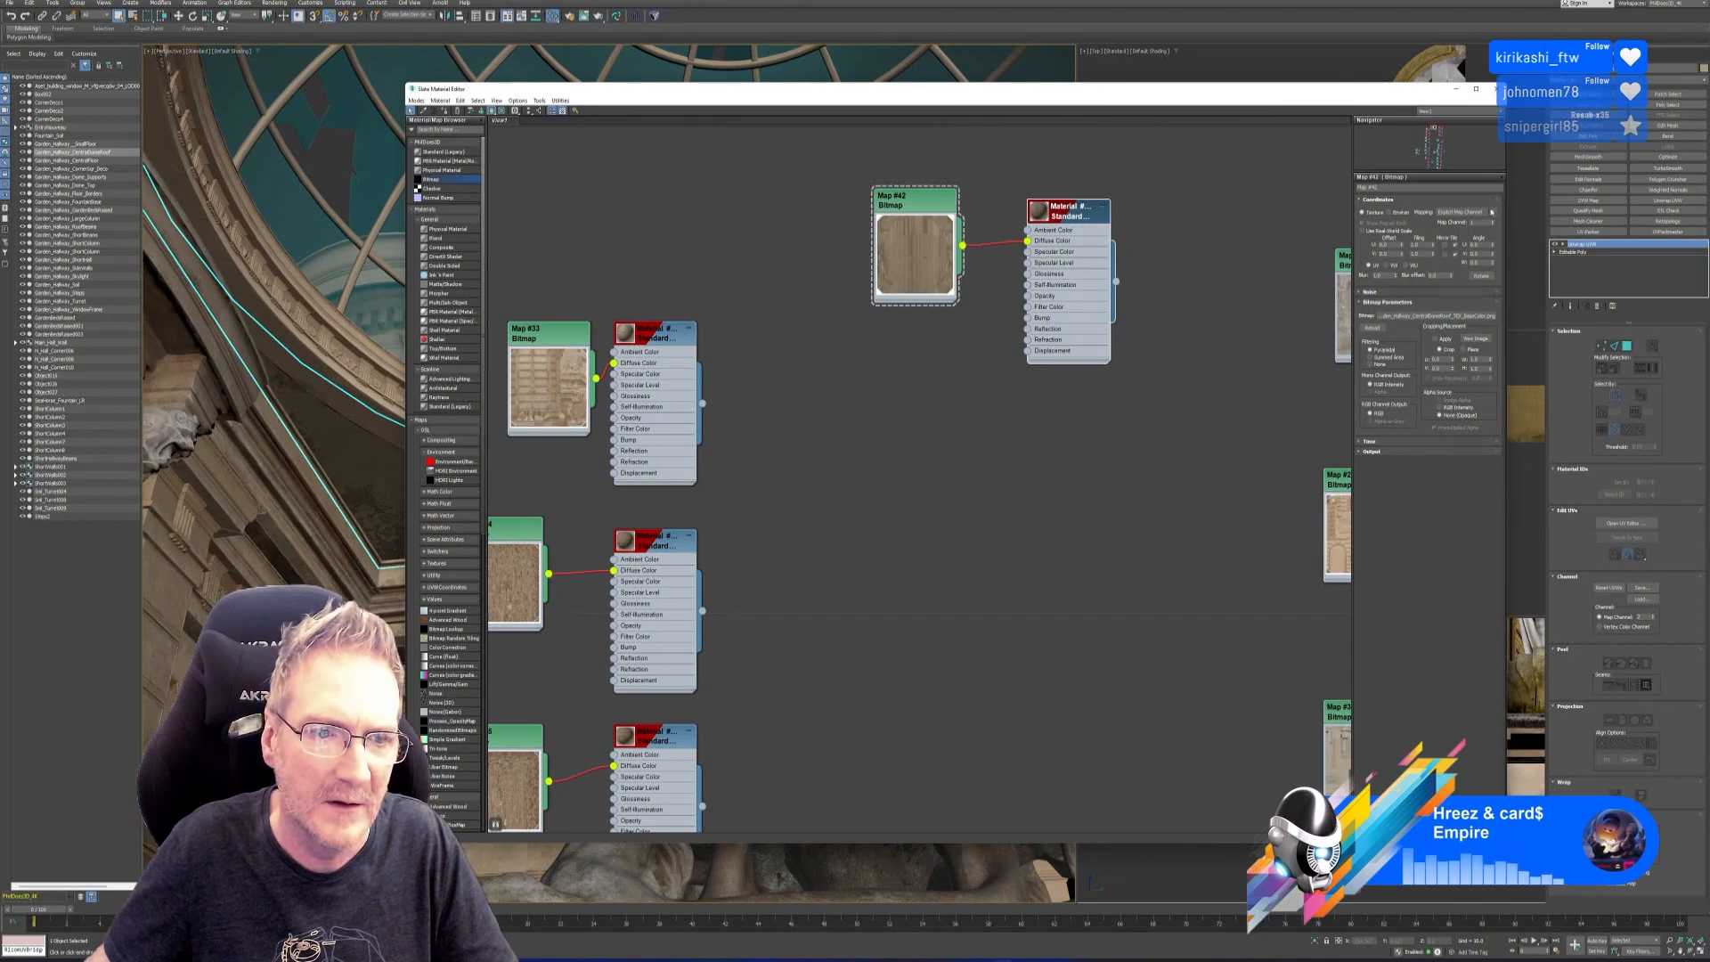
left_click(1496, 88)
Examine the applied texture on the central dome roof panel up close and from farther back inside the hallway.
middle_click_drag(757, 329, 791, 326, "alt")
scroll(476, 461, "up", 5)
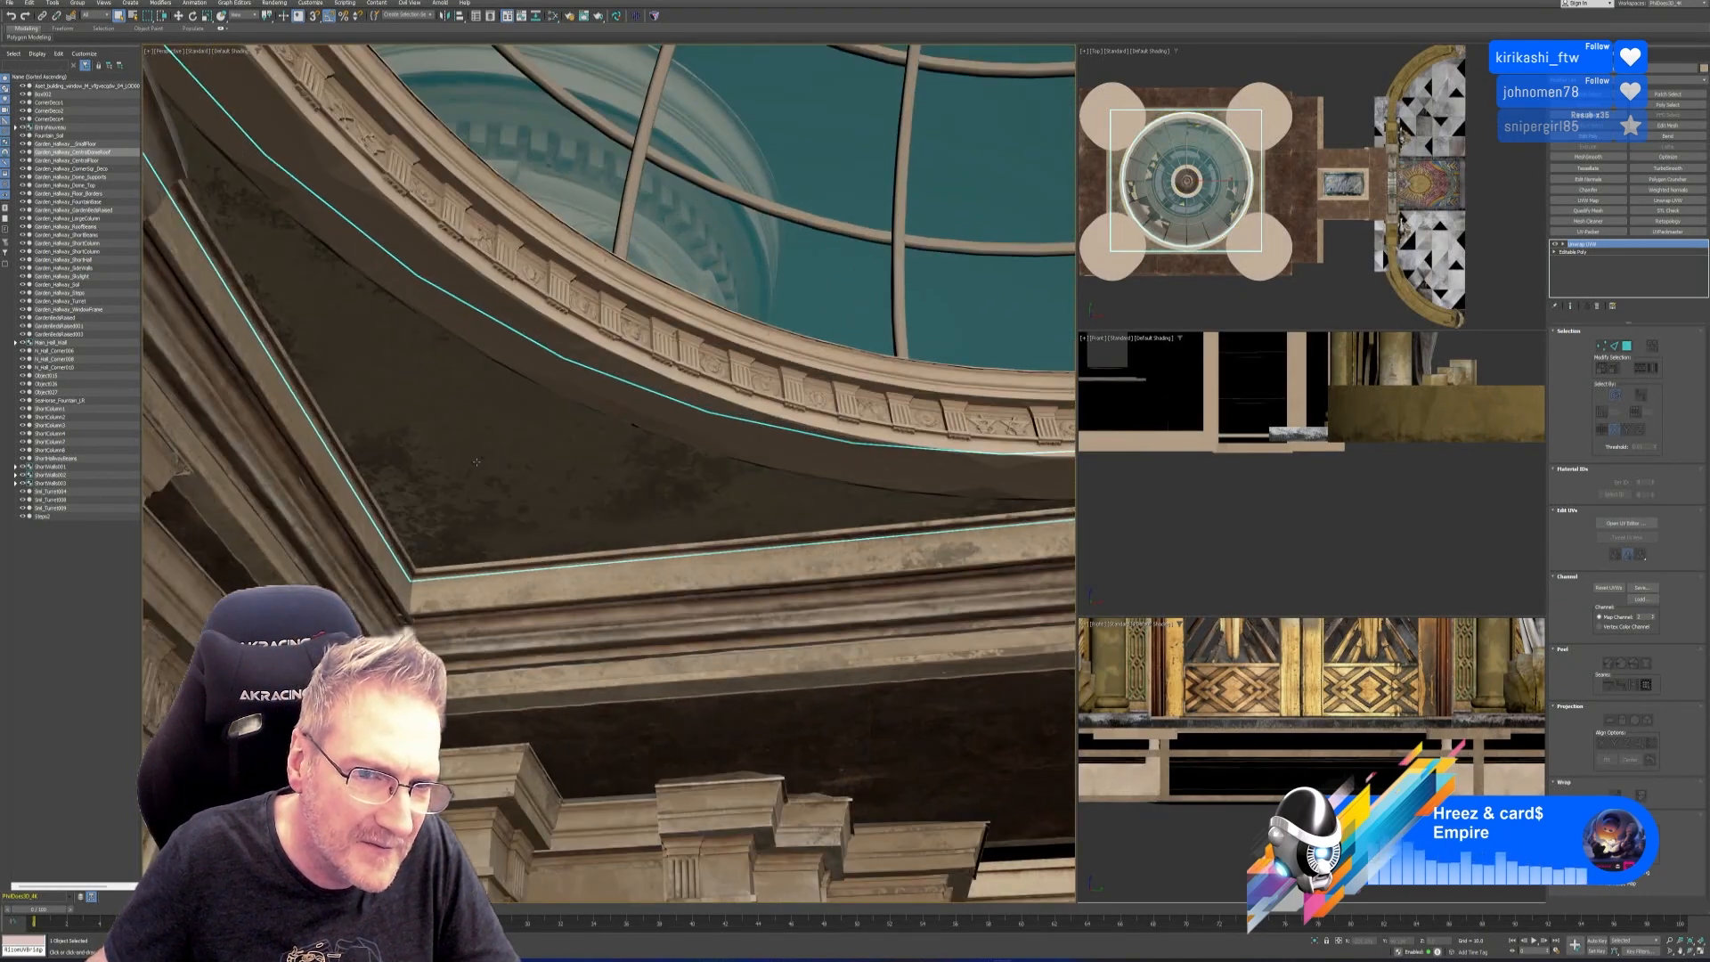
scroll(476, 464, "down", 6)
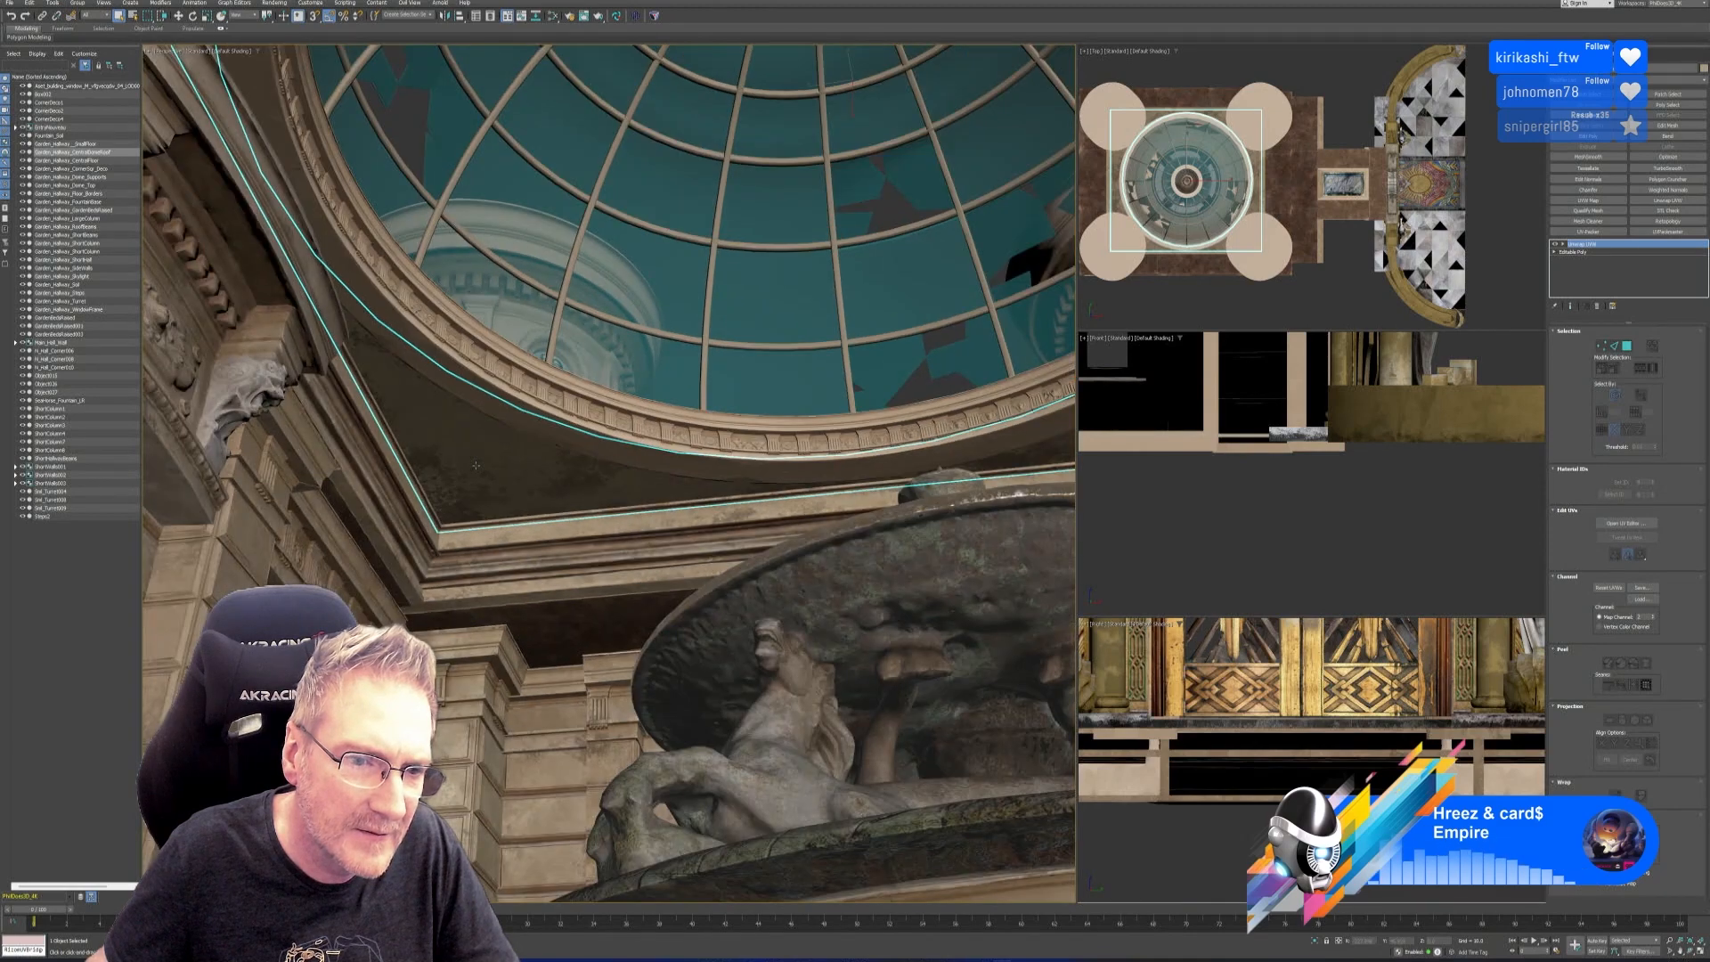
middle_click_drag(517, 472, 585, 435)
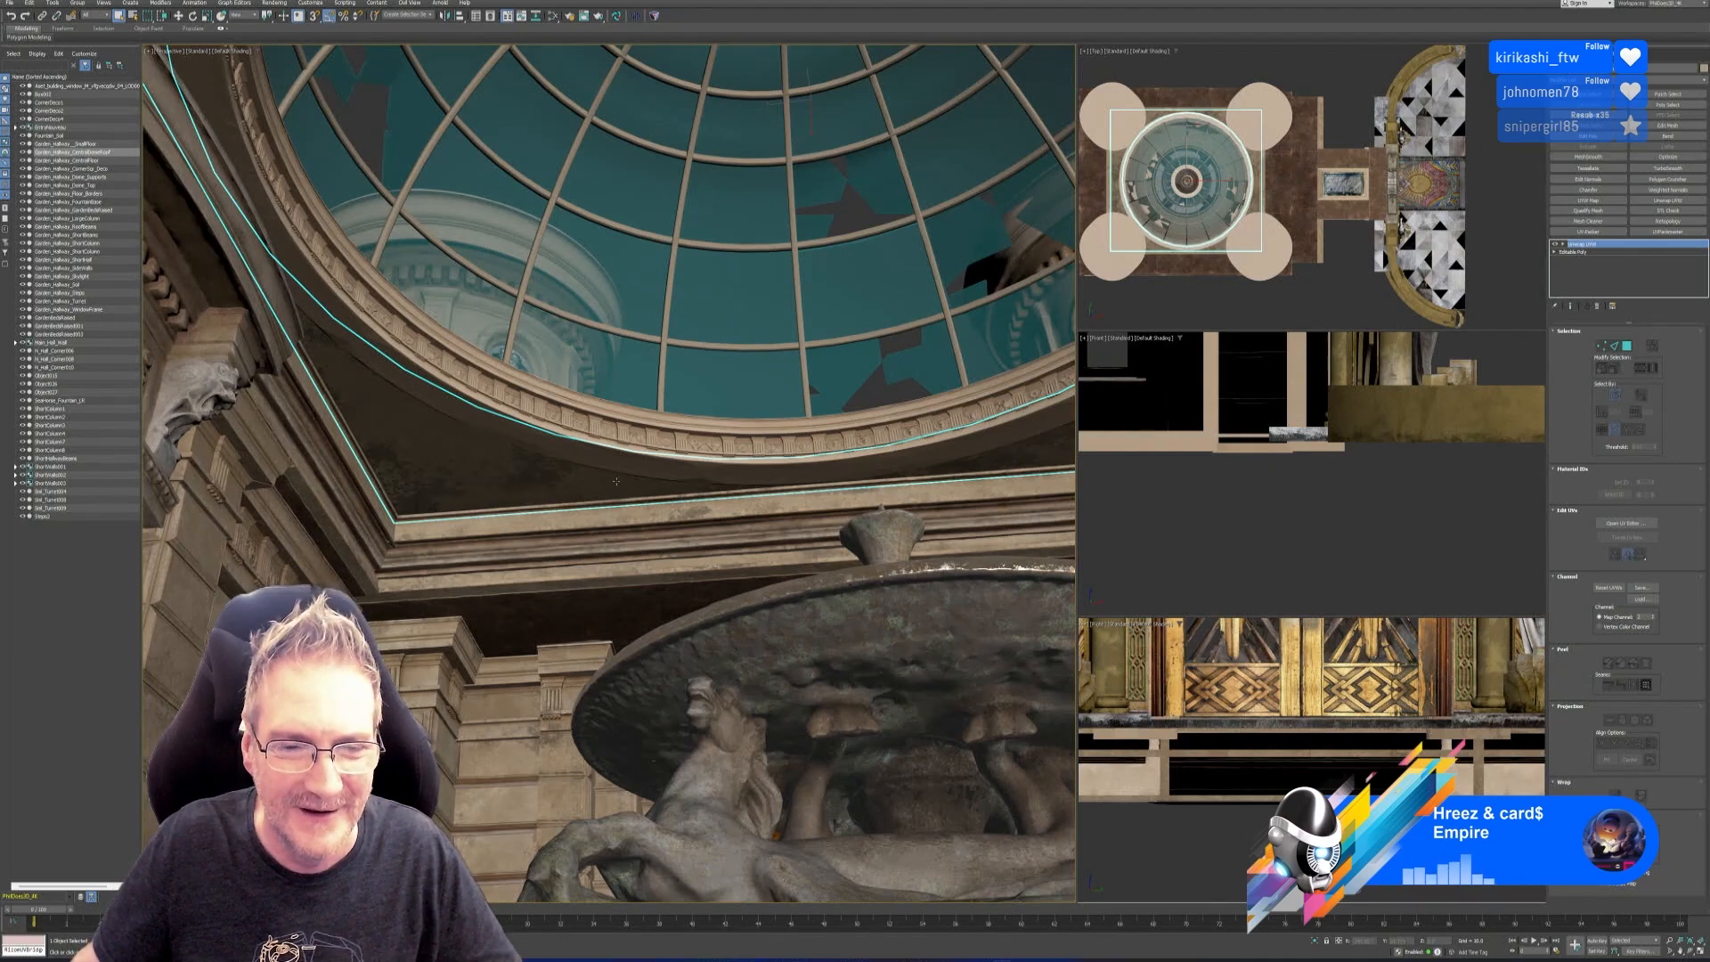
scroll(655, 570, "down", 3)
middle_click_drag(656, 571, 659, 602, "alt")
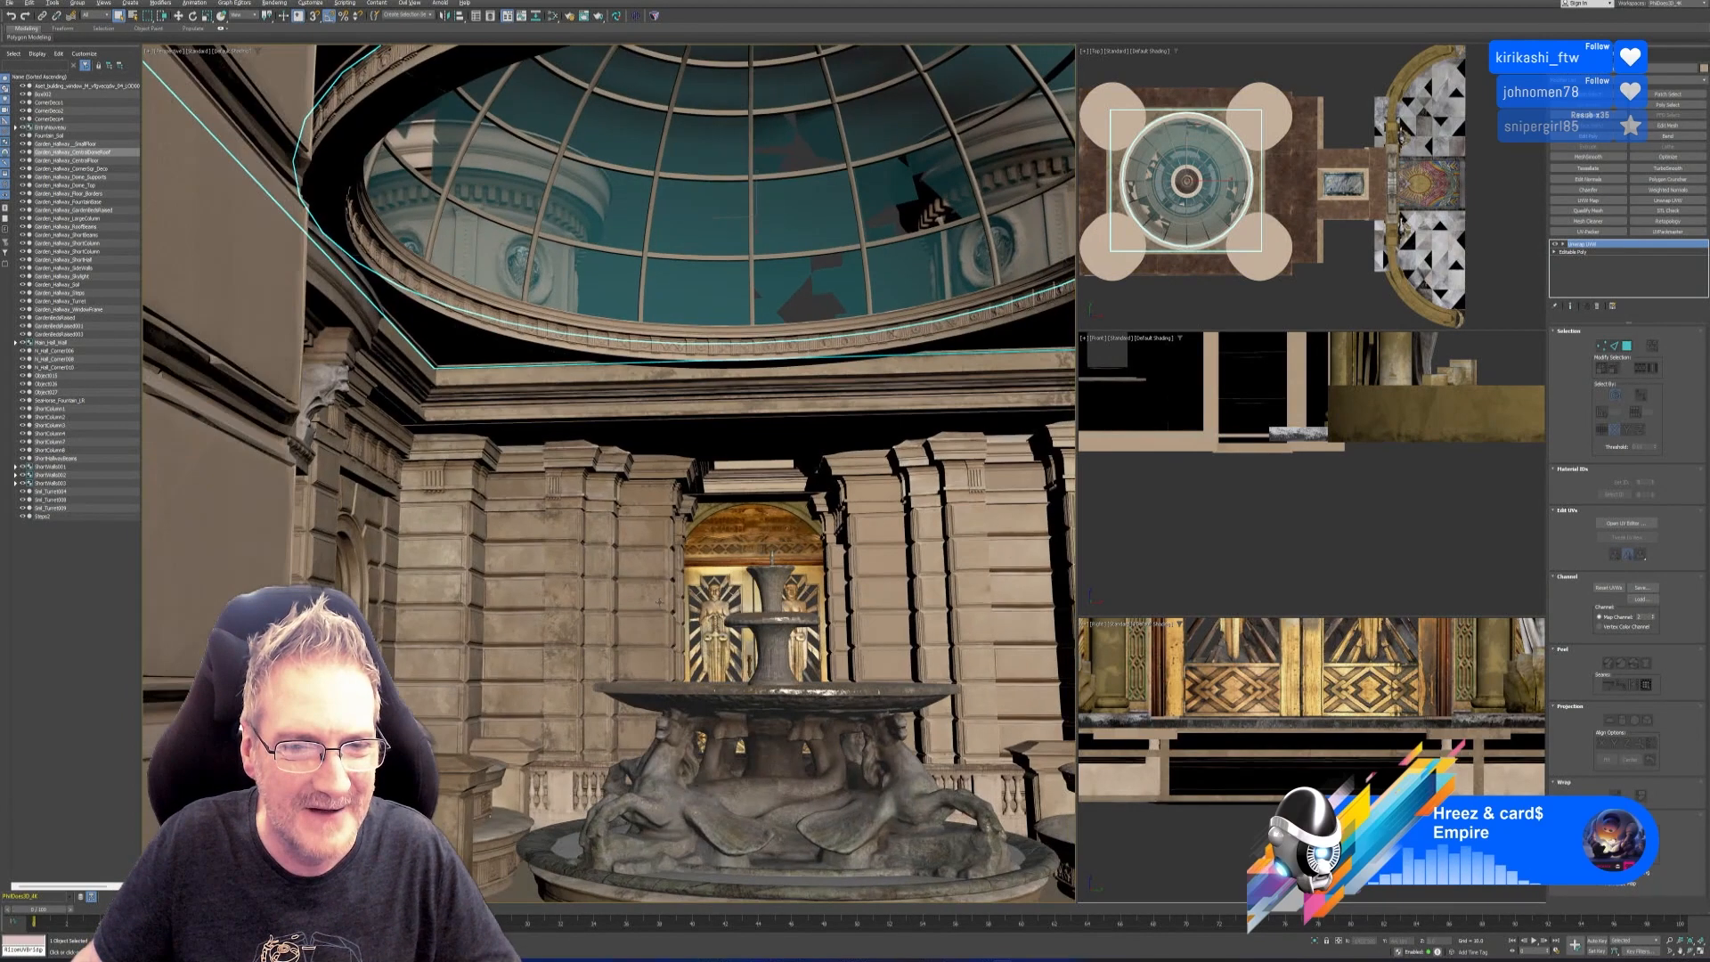
middle_click_drag(618, 546, 585, 552)
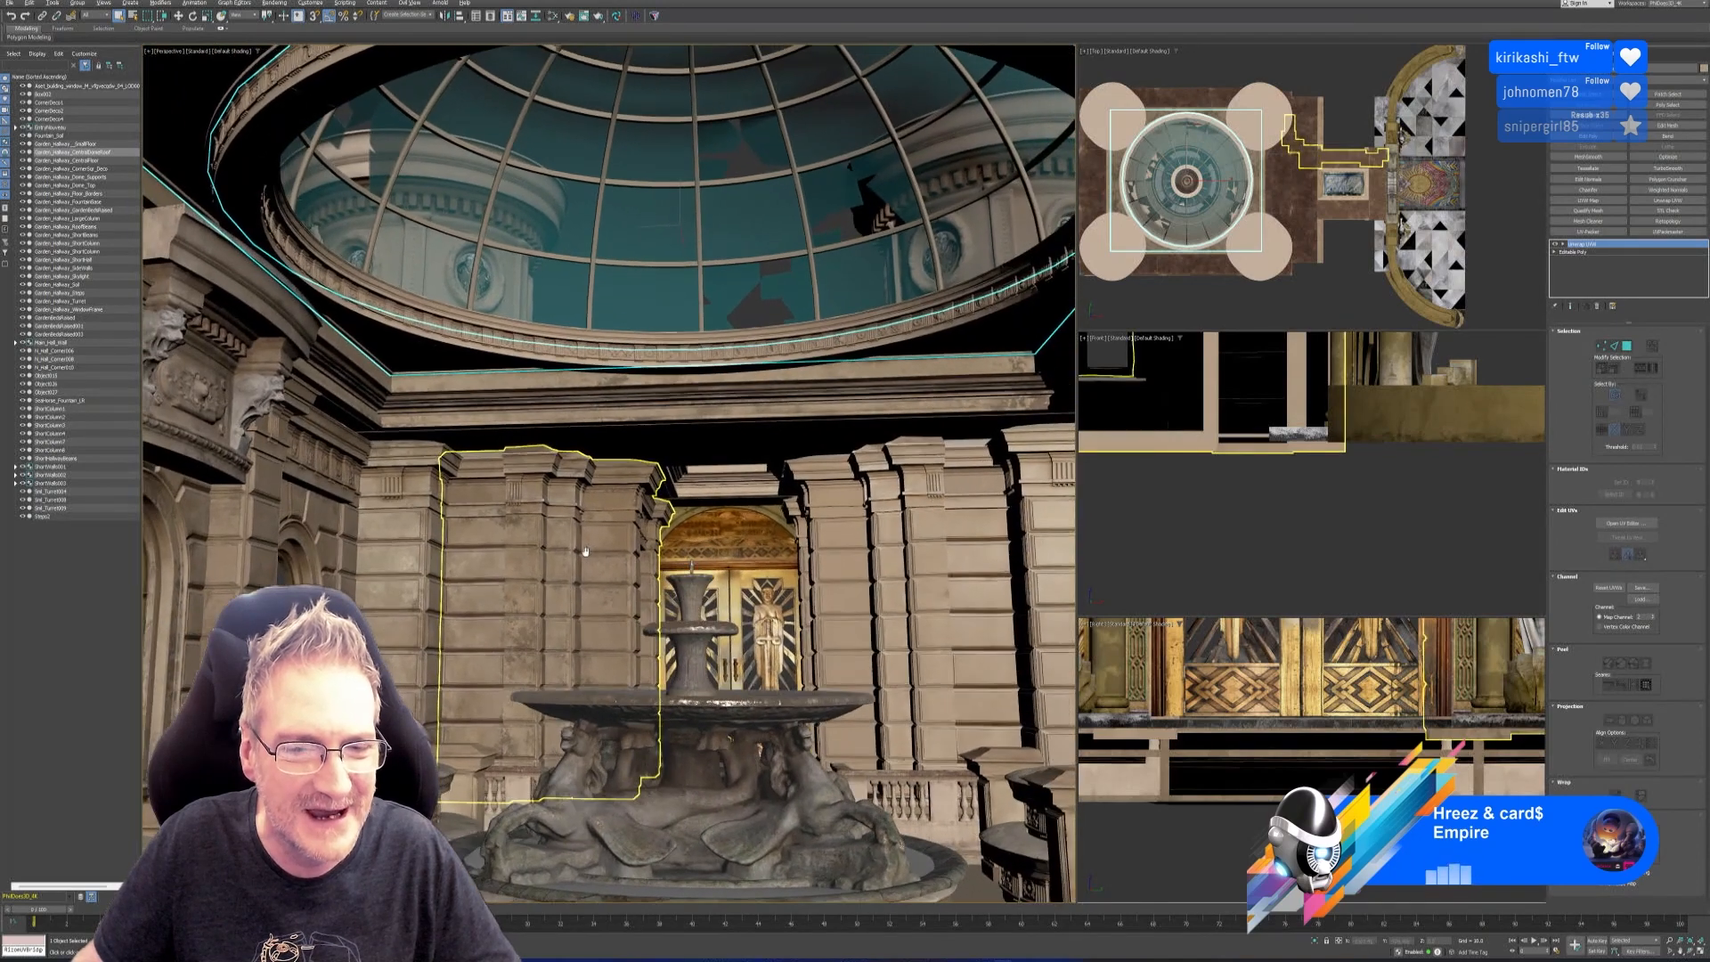
middle_click_drag(590, 678, 525, 623, "alt")
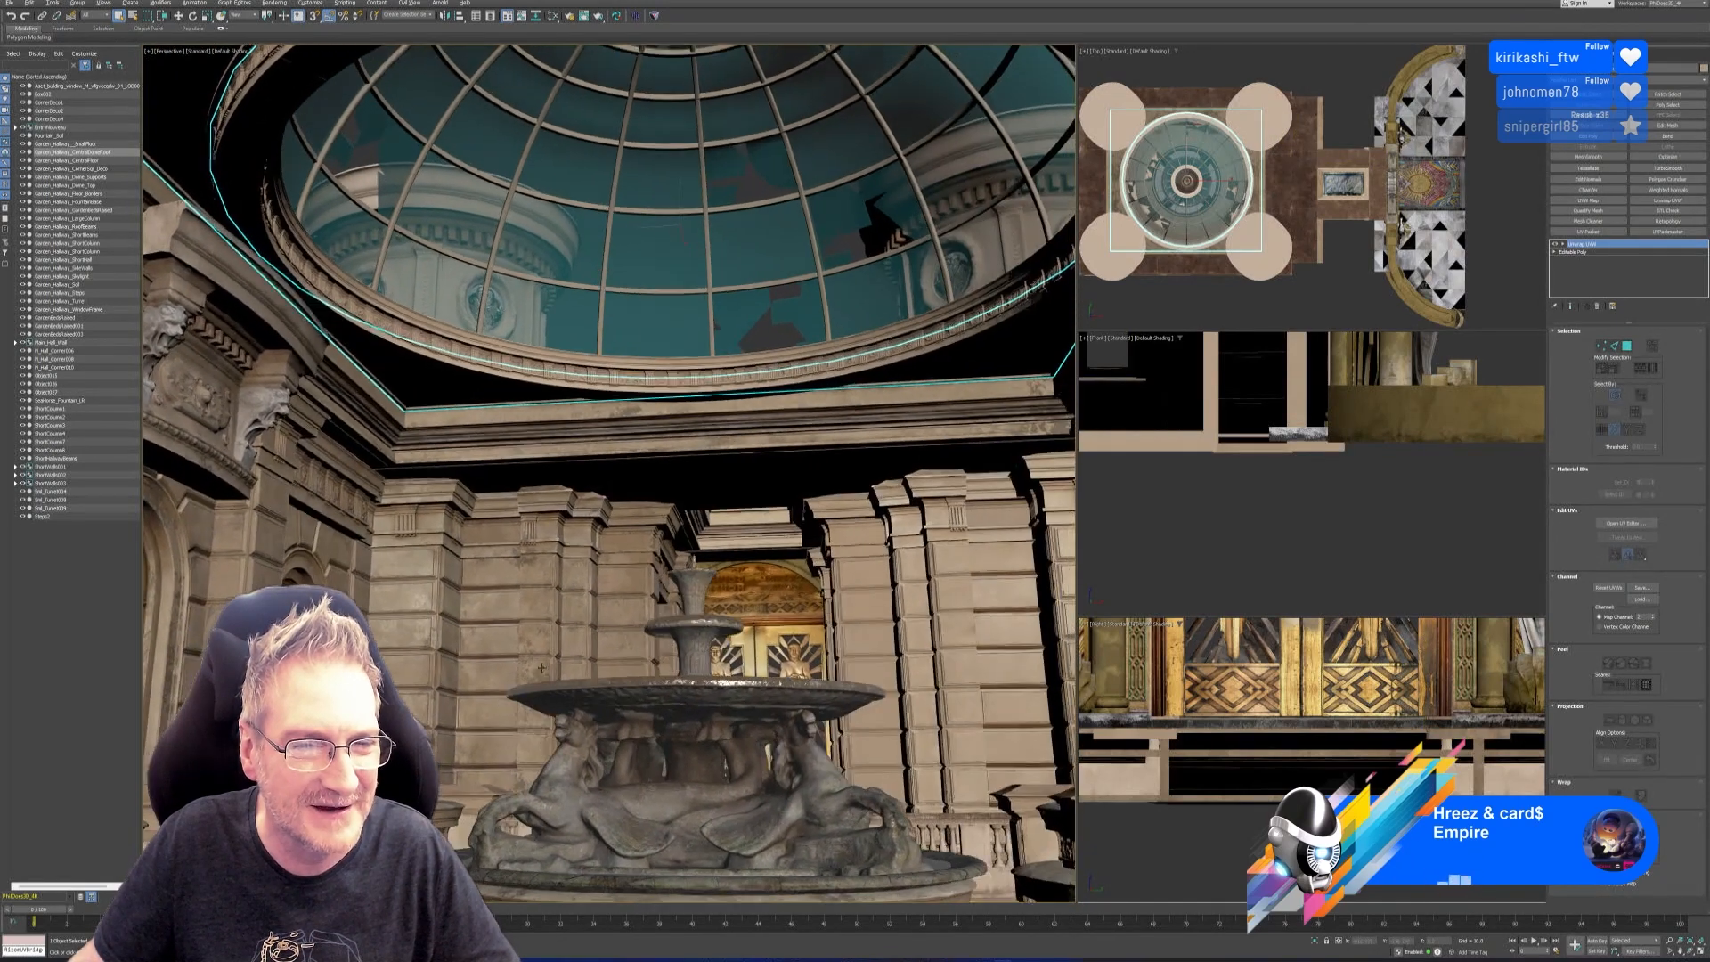
Deselect the roof panel and frame the whole building in the Top, Front and Right views.
left_click(1197, 318)
scroll(1214, 291, "down", 2)
scroll(1215, 291, "down", 2)
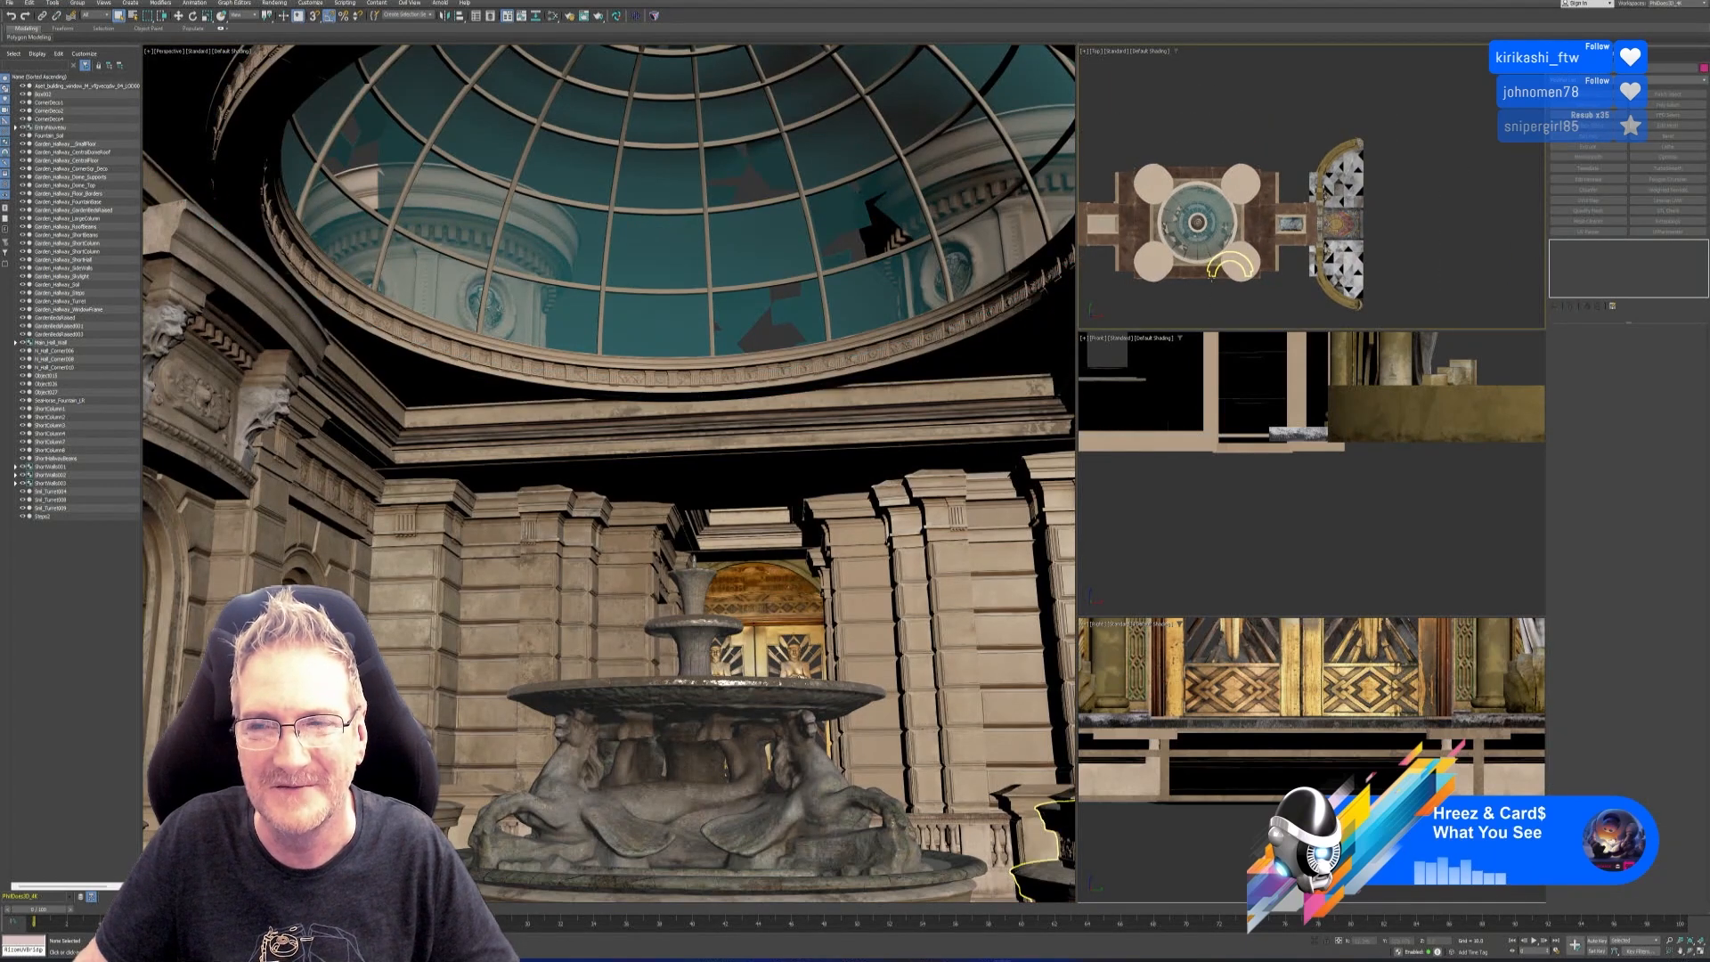
middle_click_drag(1215, 291, 1284, 251)
scroll(1229, 525, "down", 5)
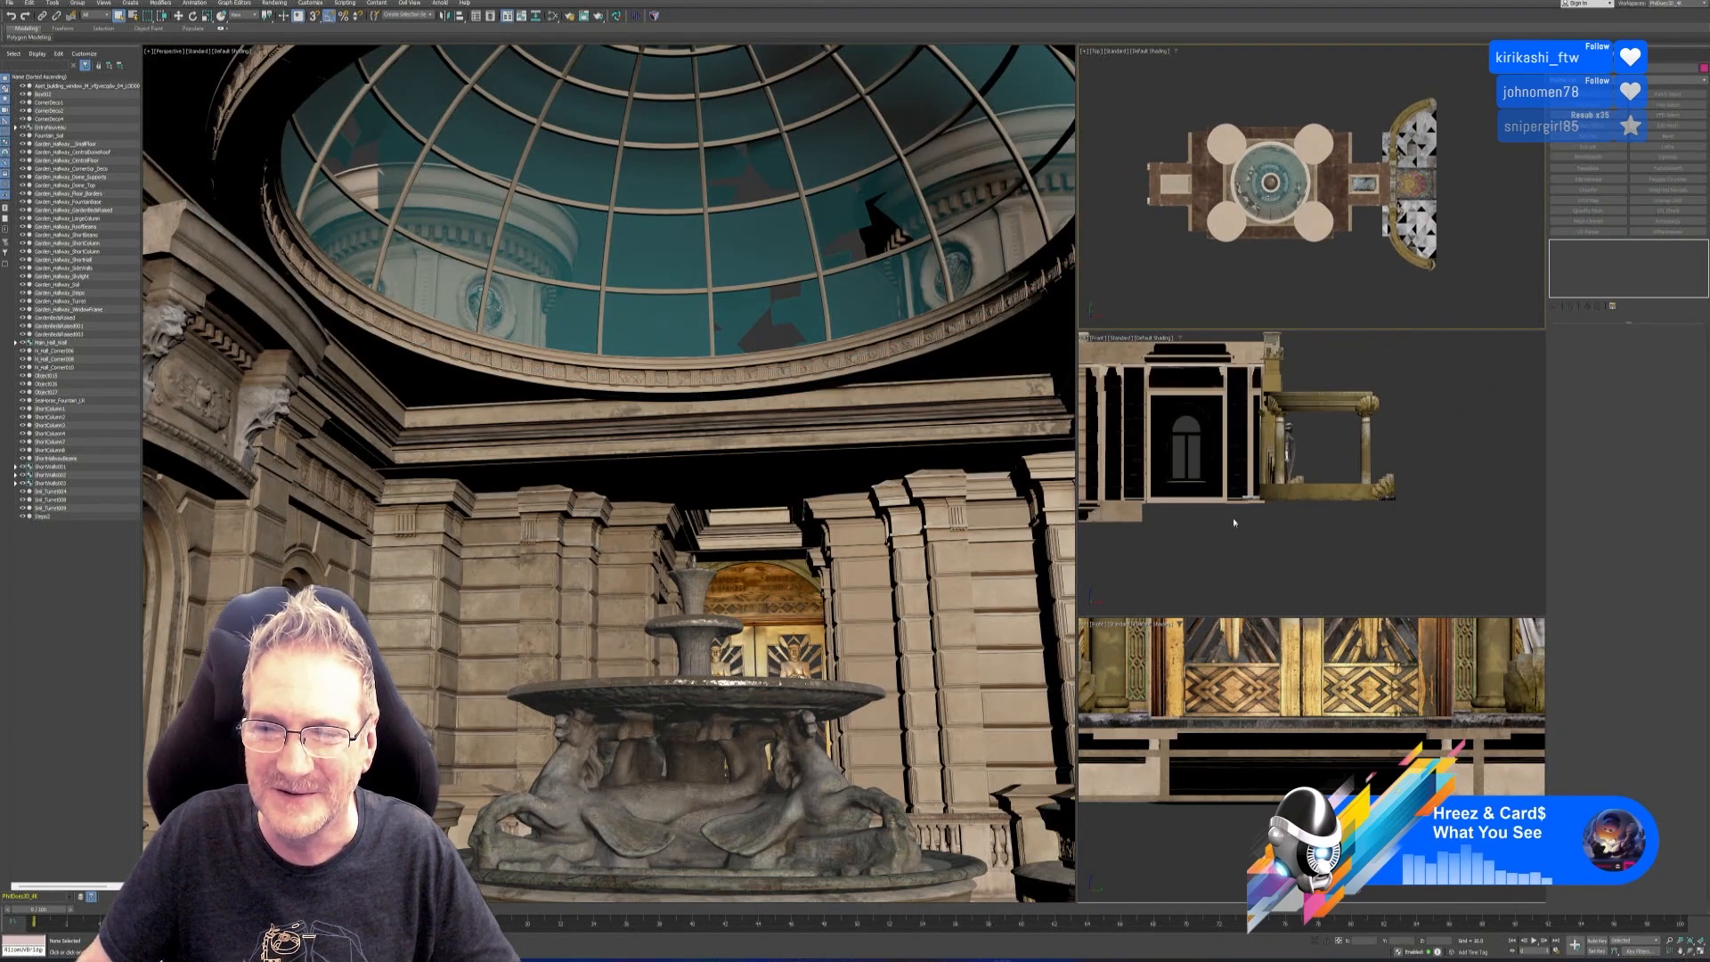
mouse_move(1339, 533)
middle_mouse_down()
mouse_move(1495, 520)
mouse_move(1342, 555)
middle_mouse_up()
scroll(1285, 745, "down", 4)
scroll(1285, 745, "down", 2)
middle_click_drag(1285, 745, 1302, 848)
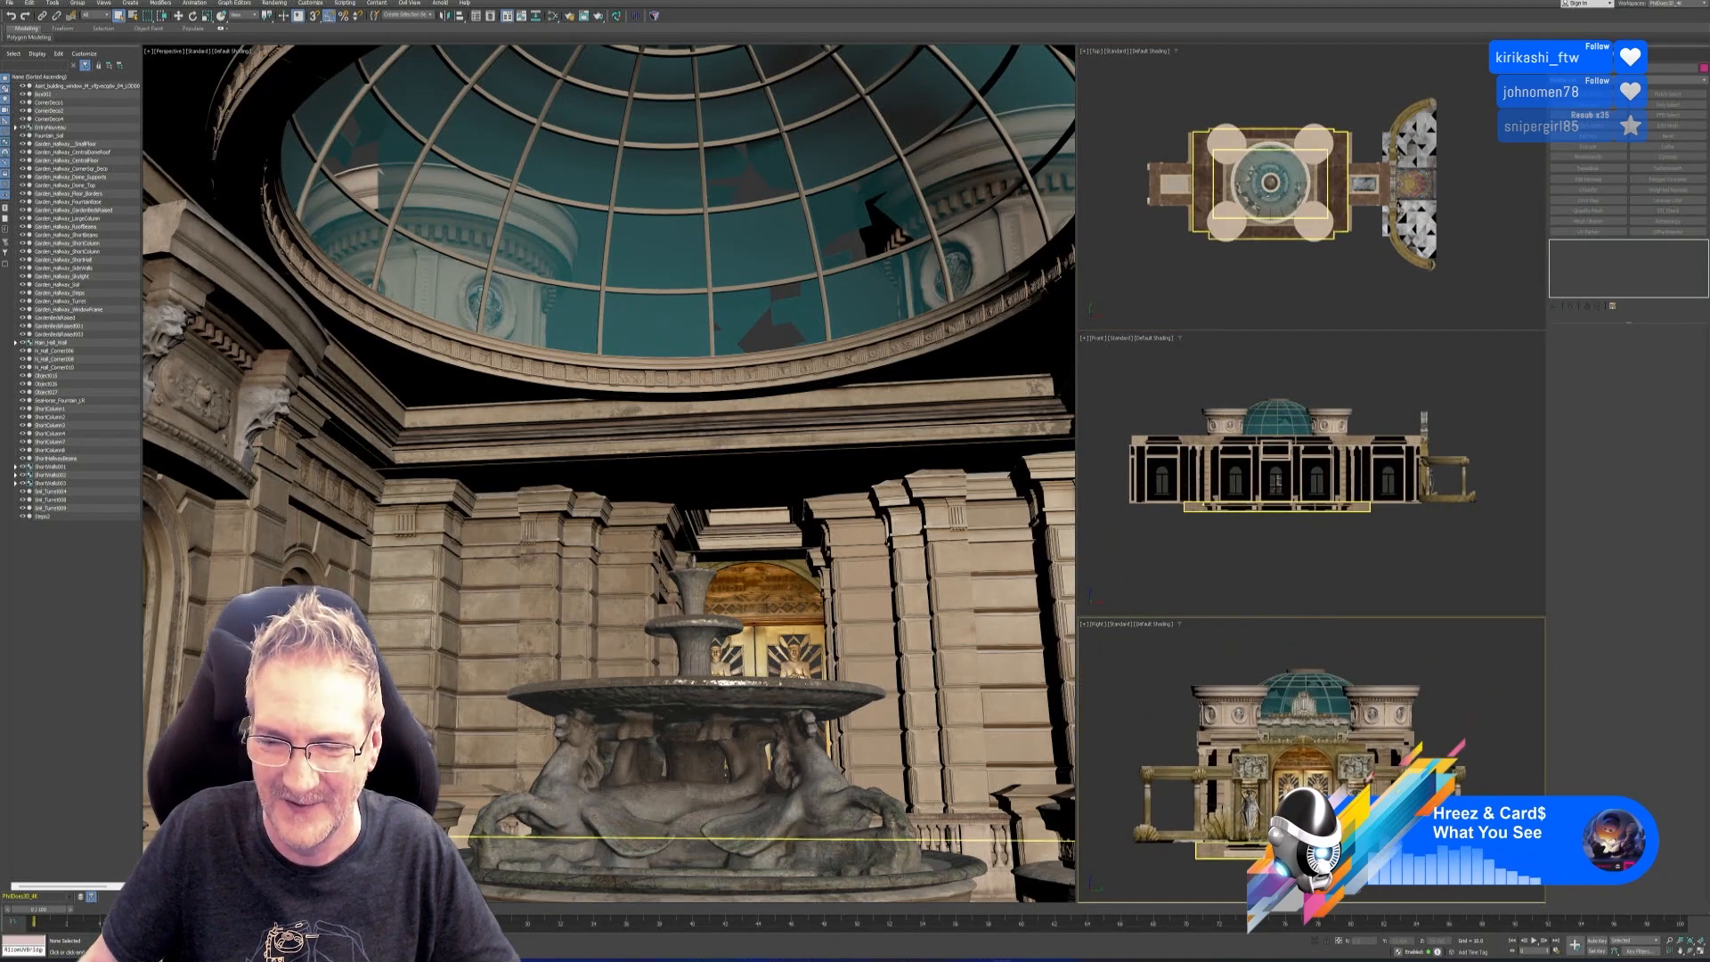
left_click(1215, 305)
middle_click_drag(1234, 582, 1239, 585)
left_click(804, 524)
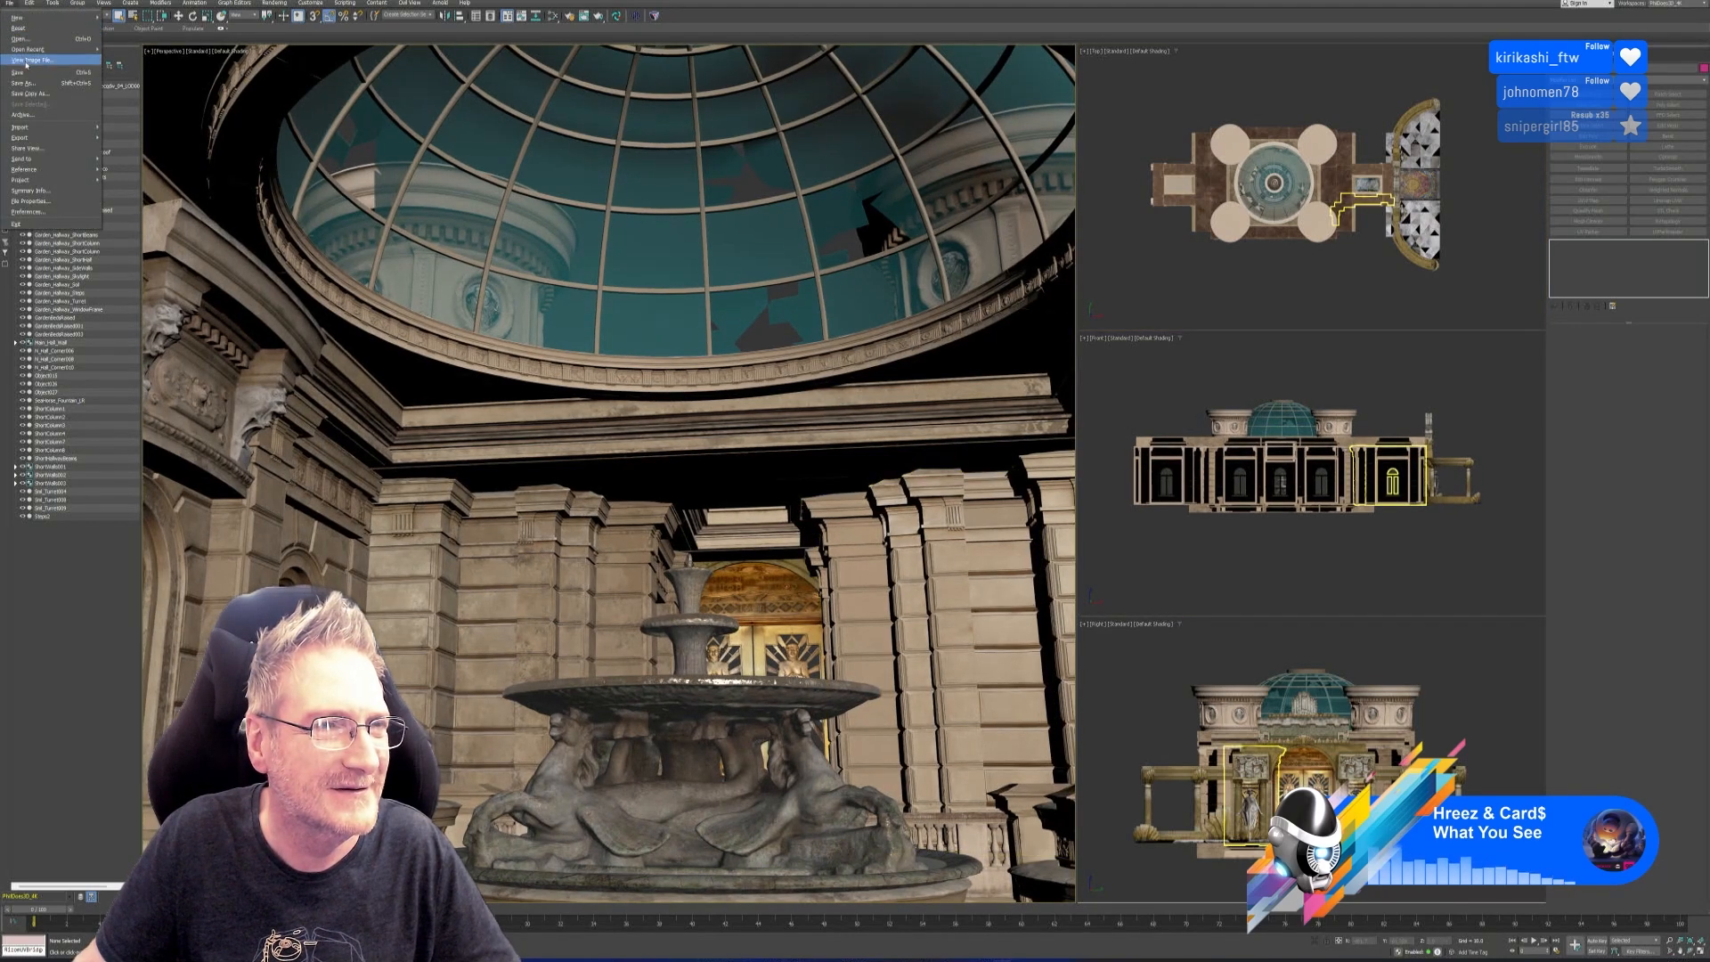
left_click(1138, 289)
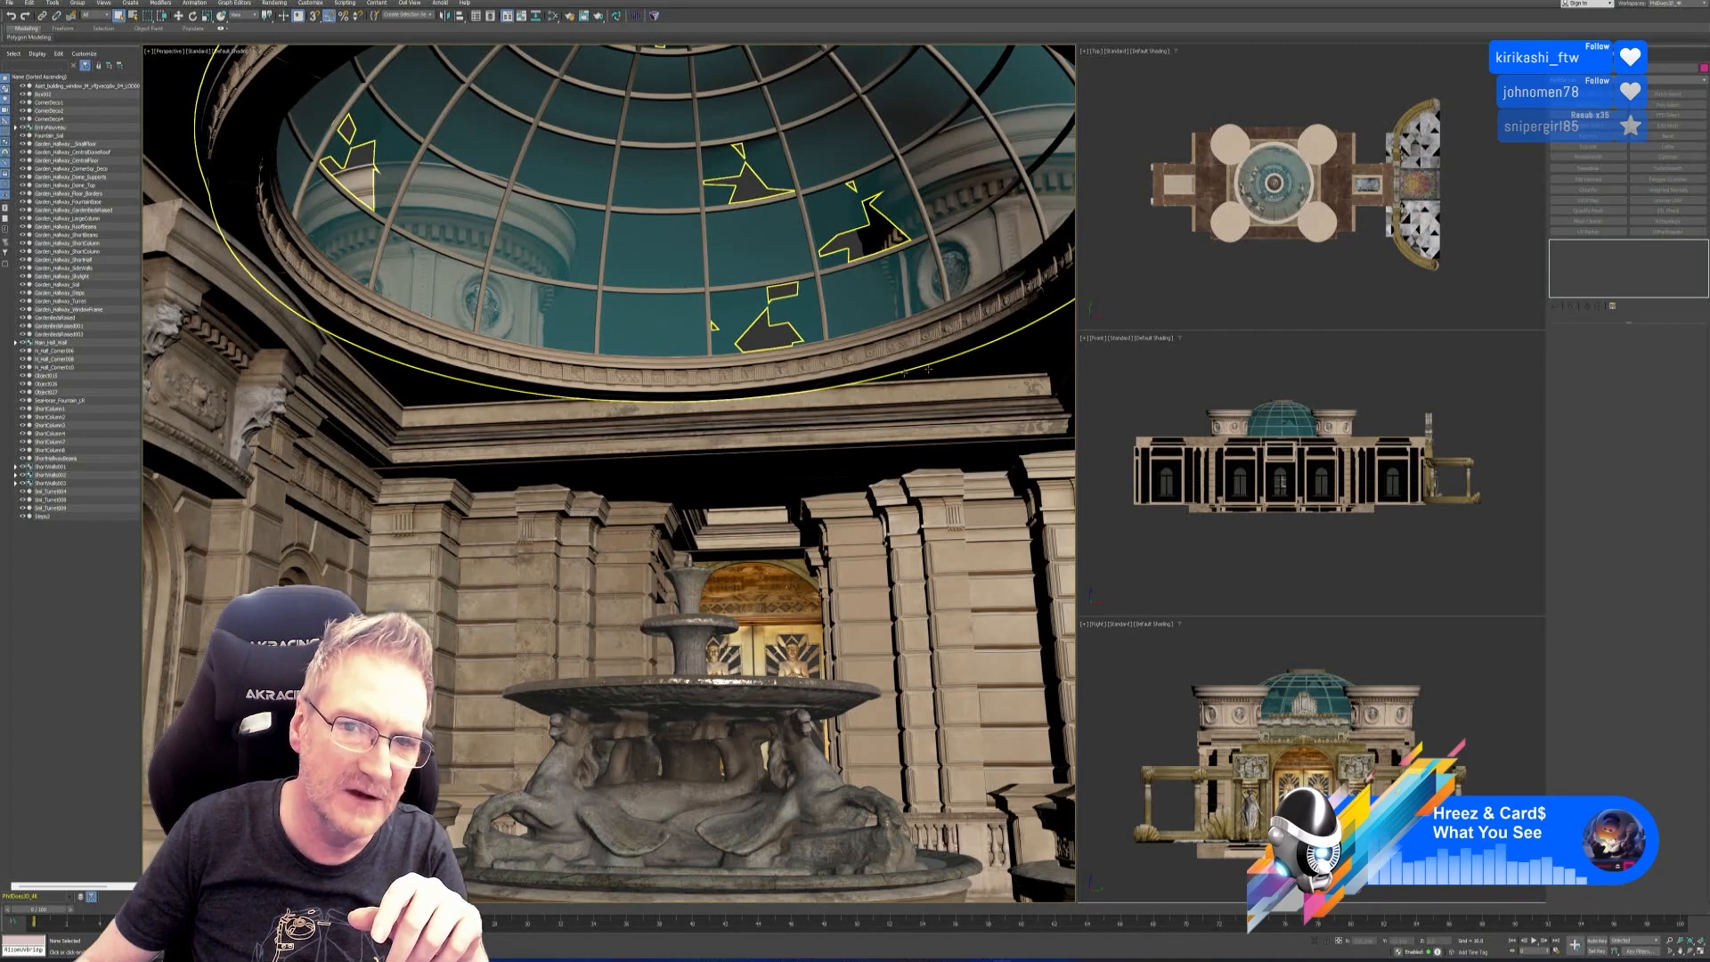
Inspect the glass dome in isolation from below and from the side, and return to the full scene with nothing selected.
left_click(717, 381)
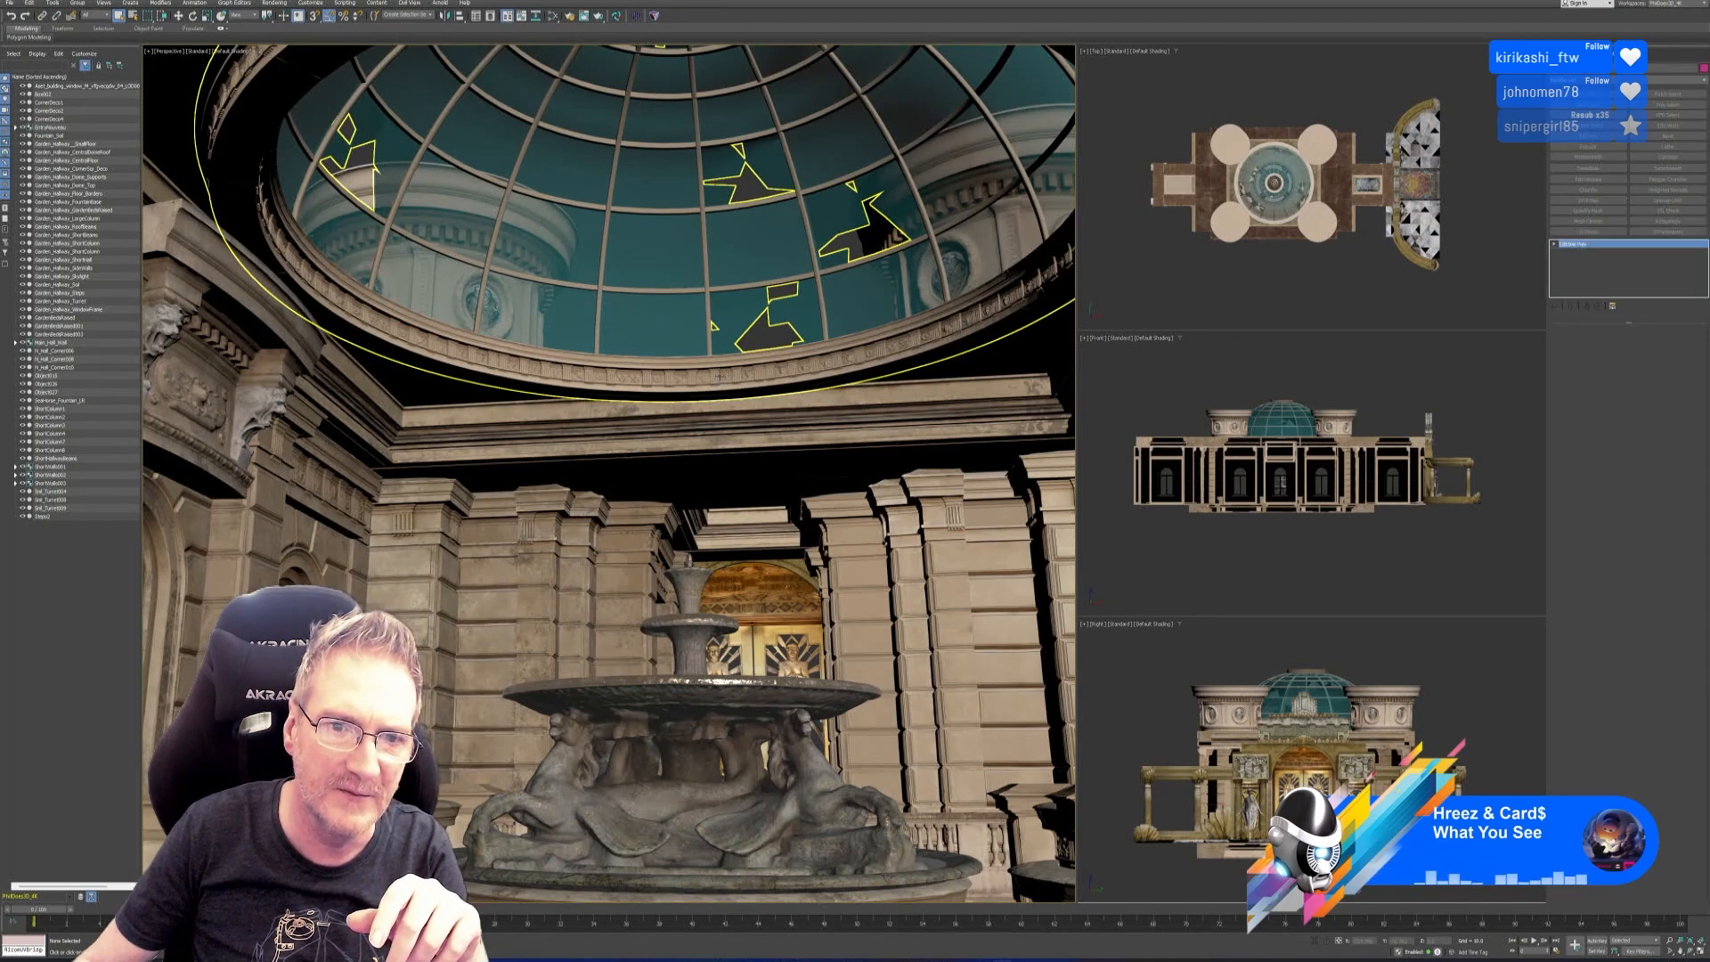
left_click(1316, 941)
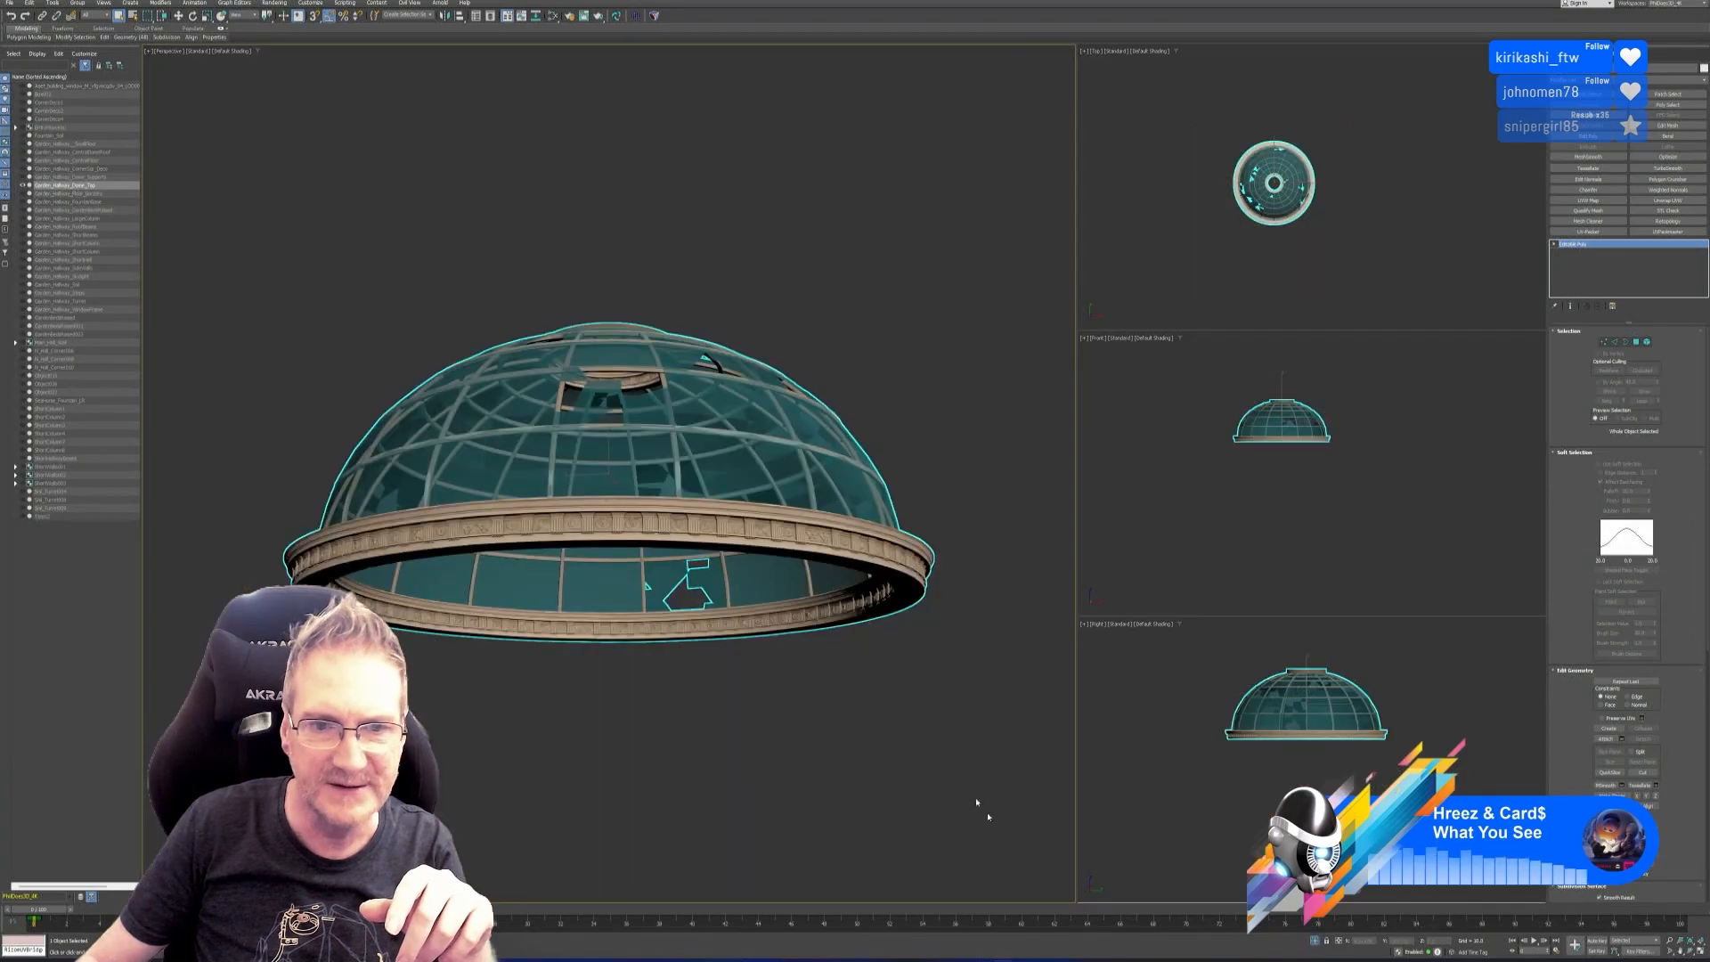
middle_click_drag(740, 675, 743, 695, "alt")
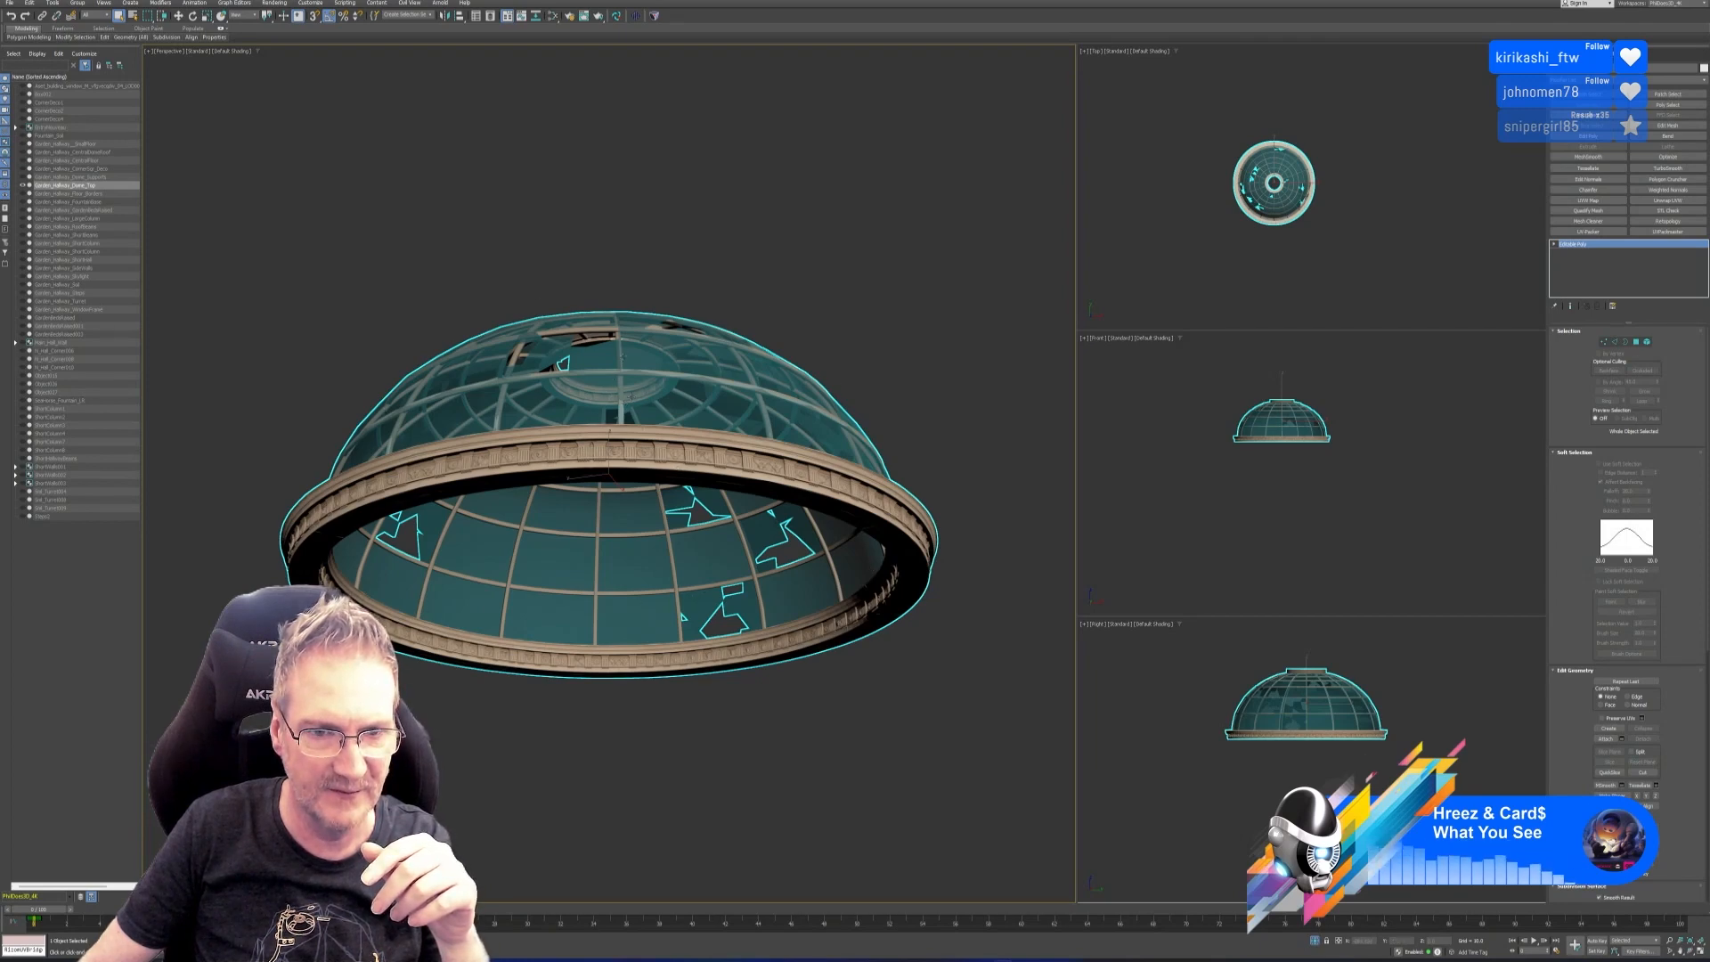
middle_click_drag(613, 641, 613, 559, "alt")
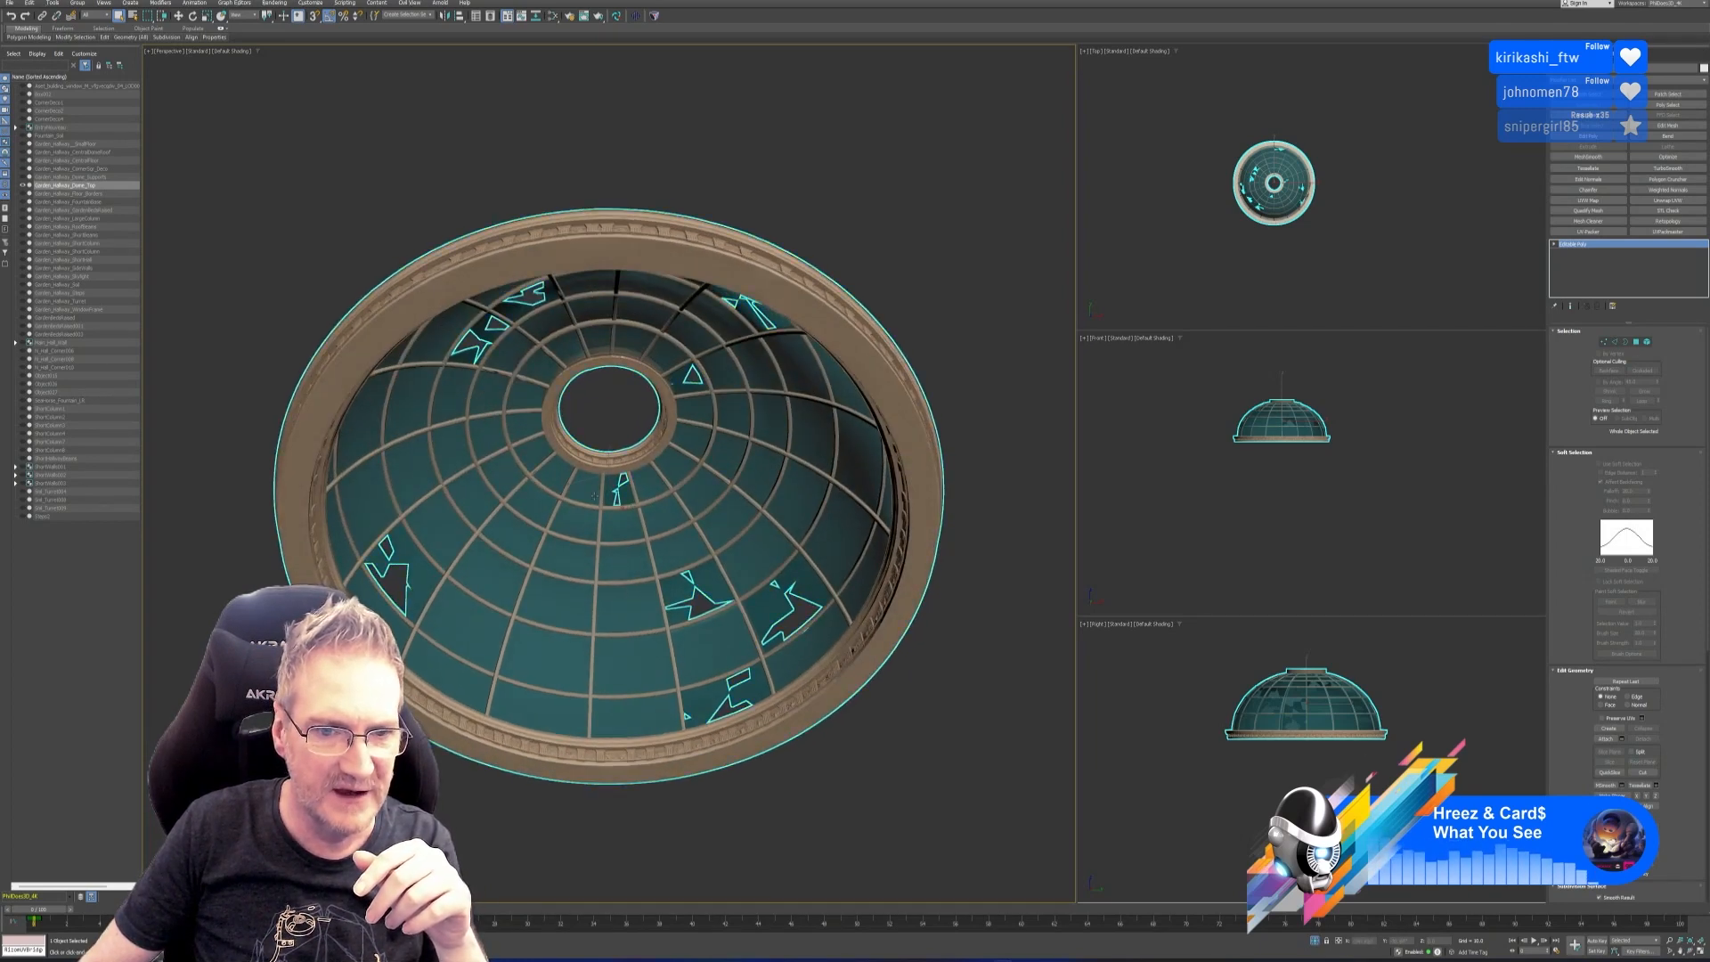
scroll(595, 496, "up", 6)
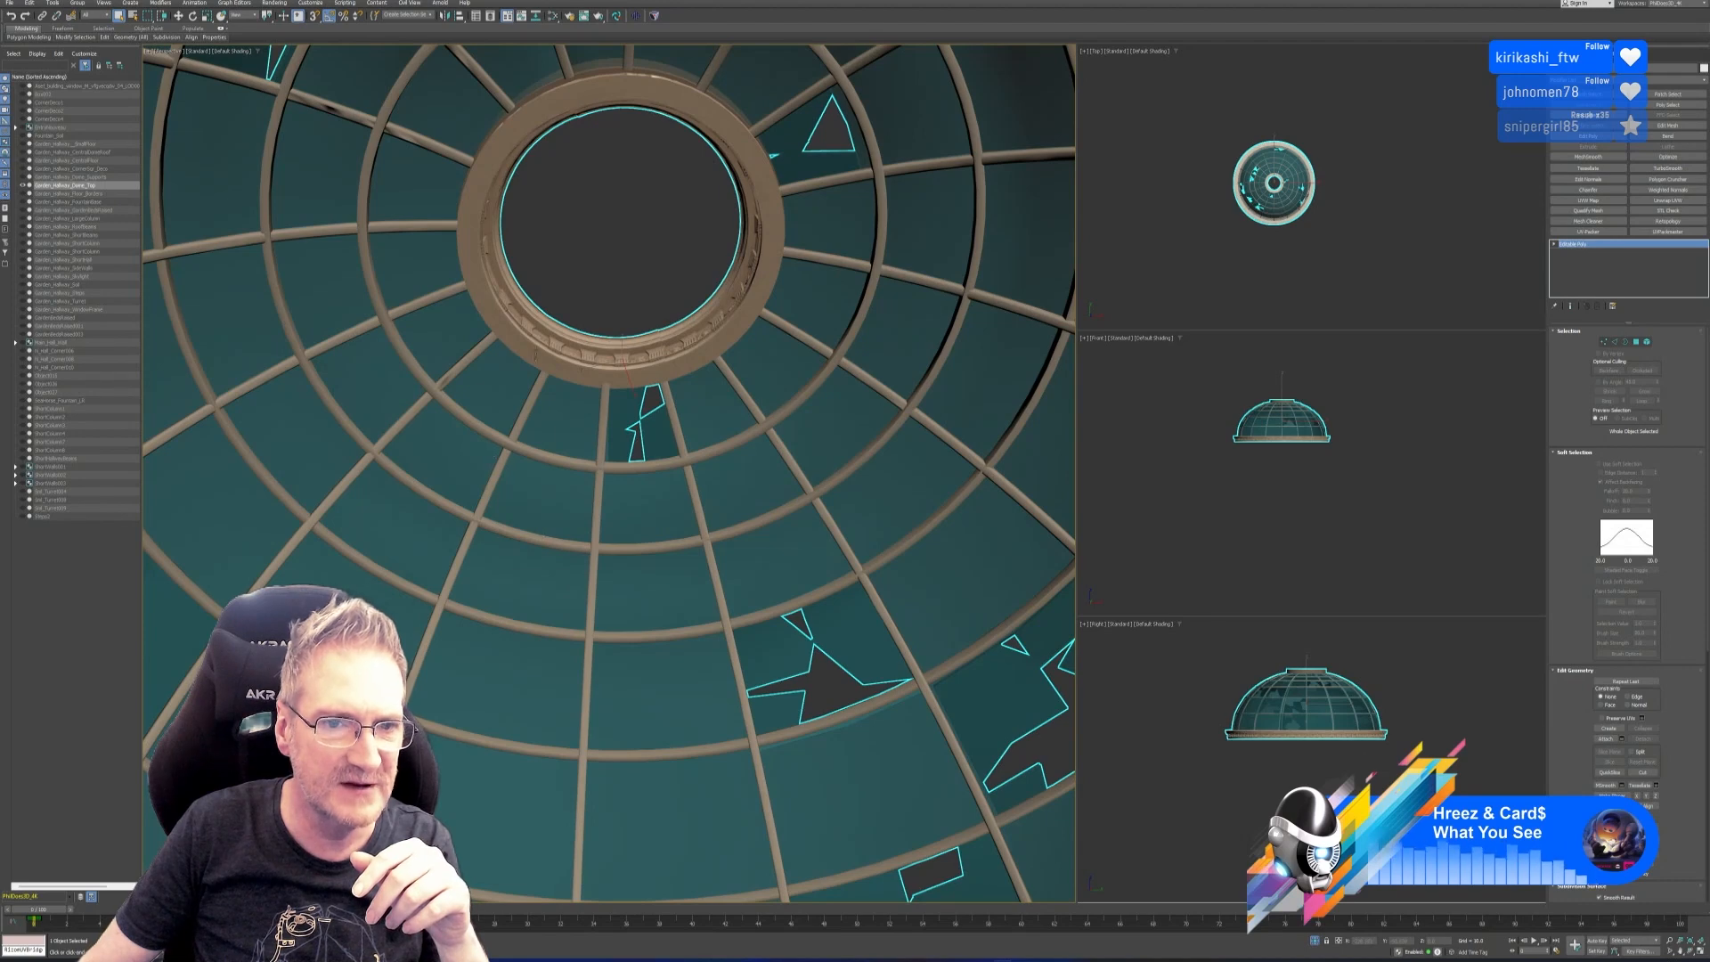
scroll(639, 355, "down", 5)
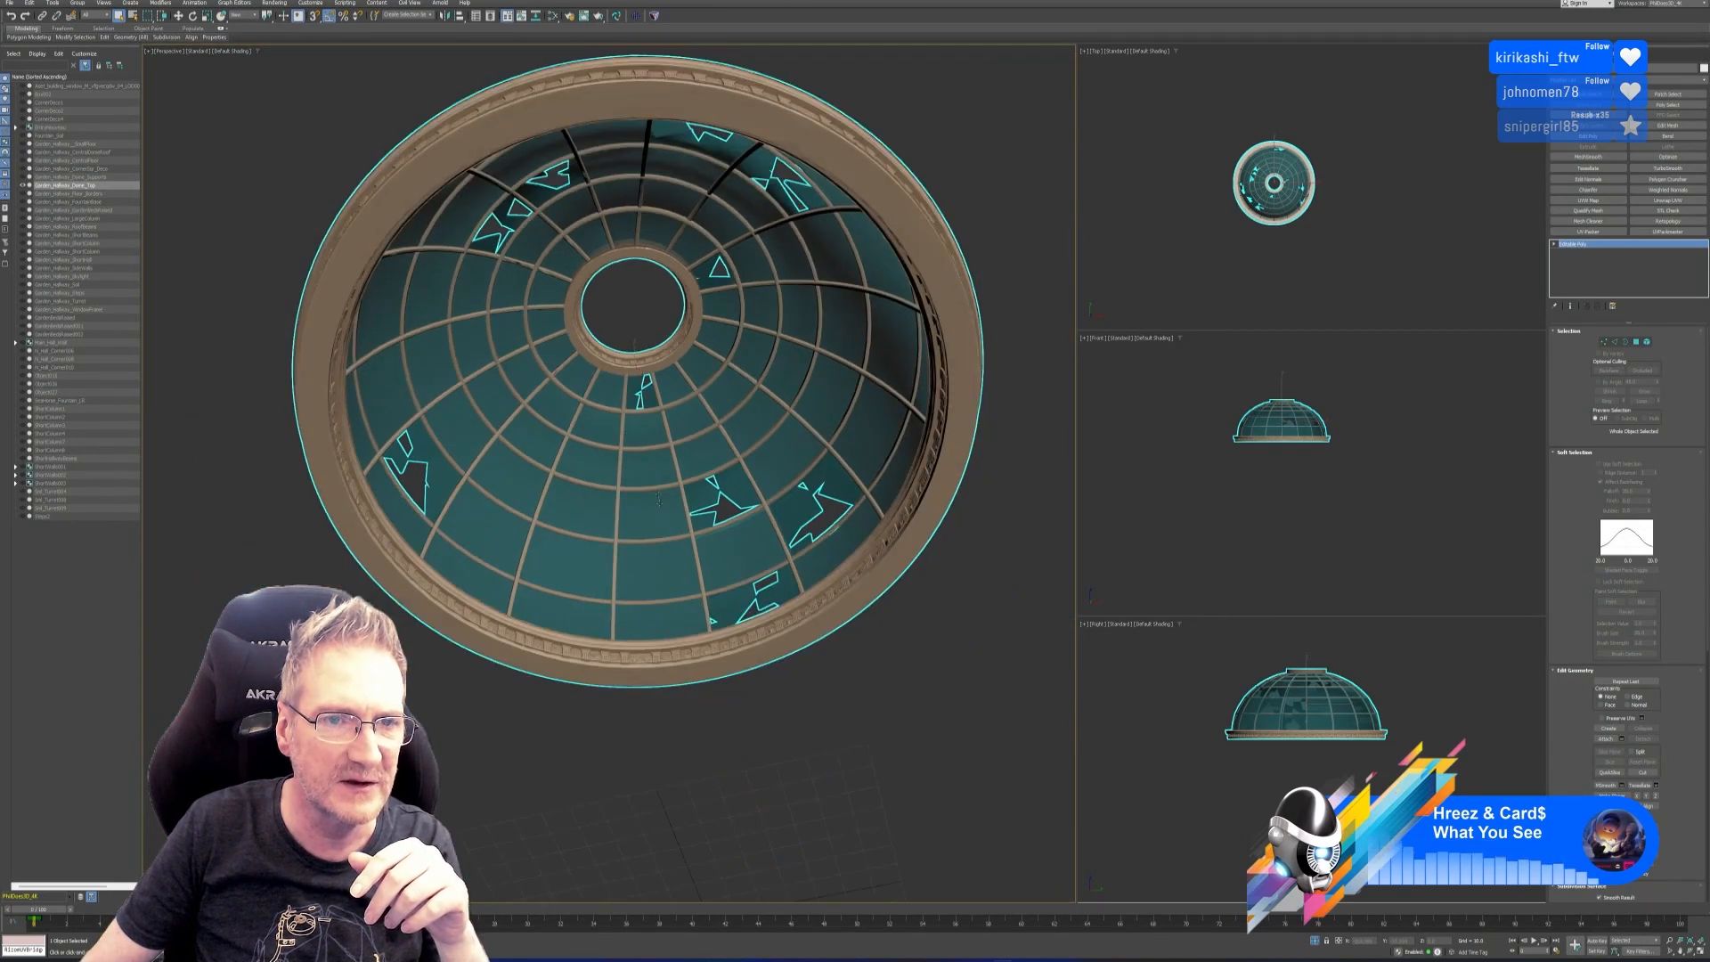
middle_click_drag(657, 498, 623, 437, "alt")
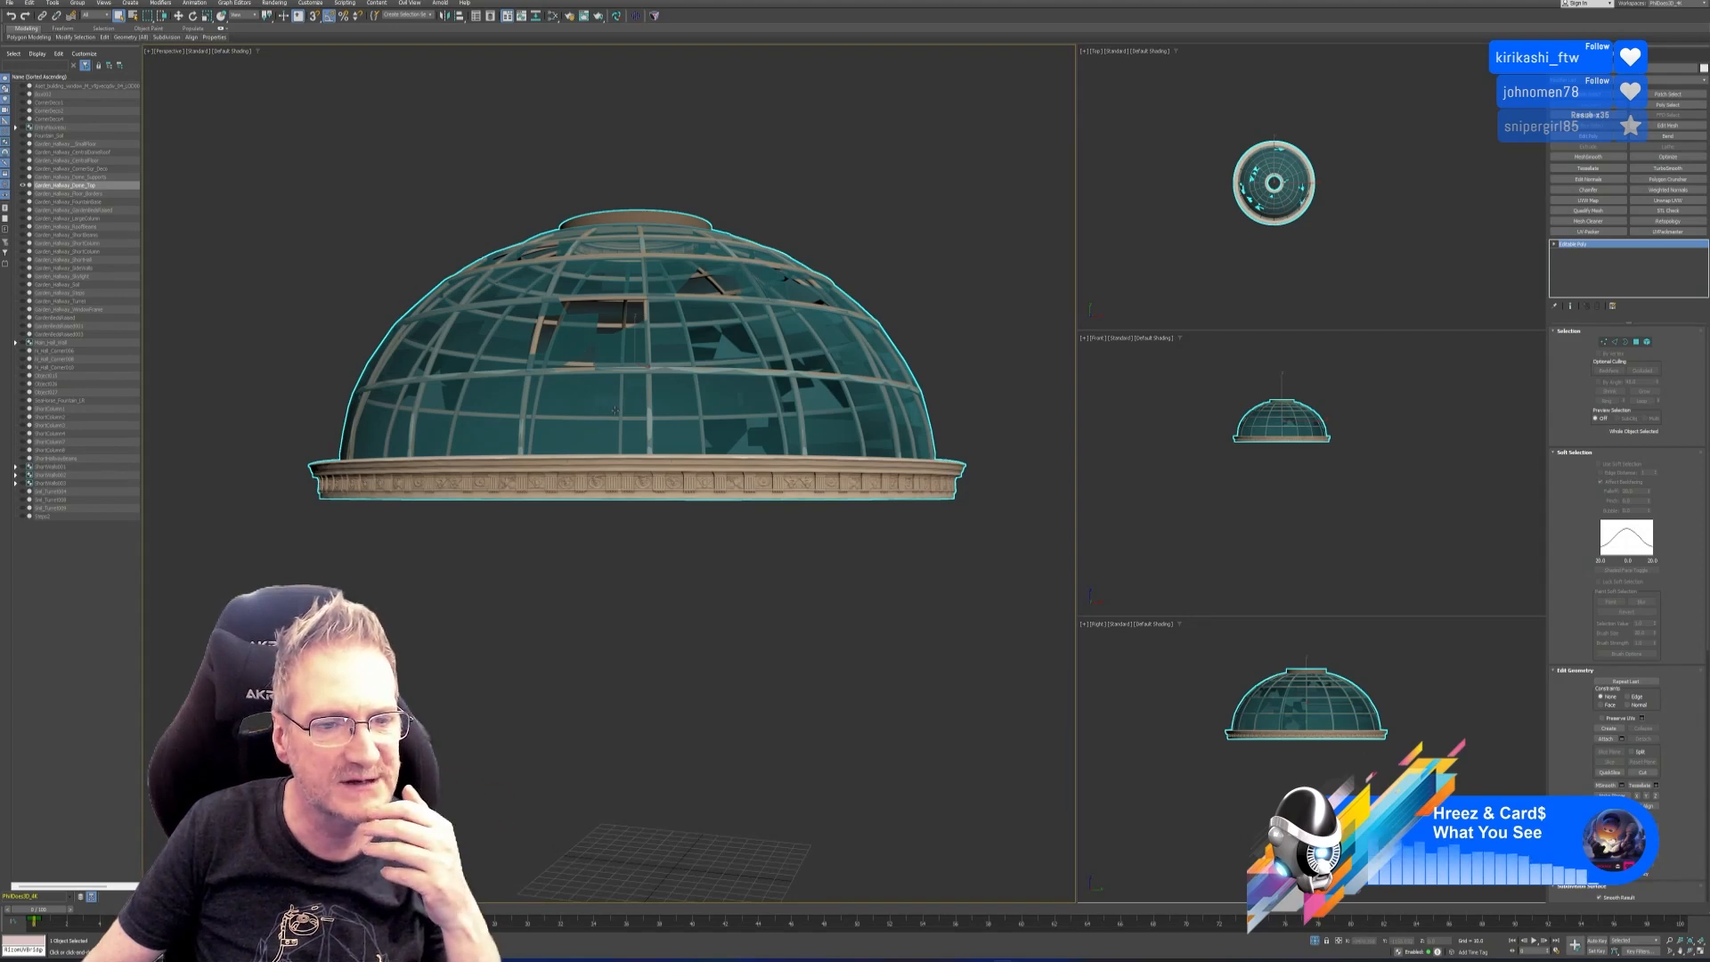
middle_click_drag(676, 600, 696, 445, "alt")
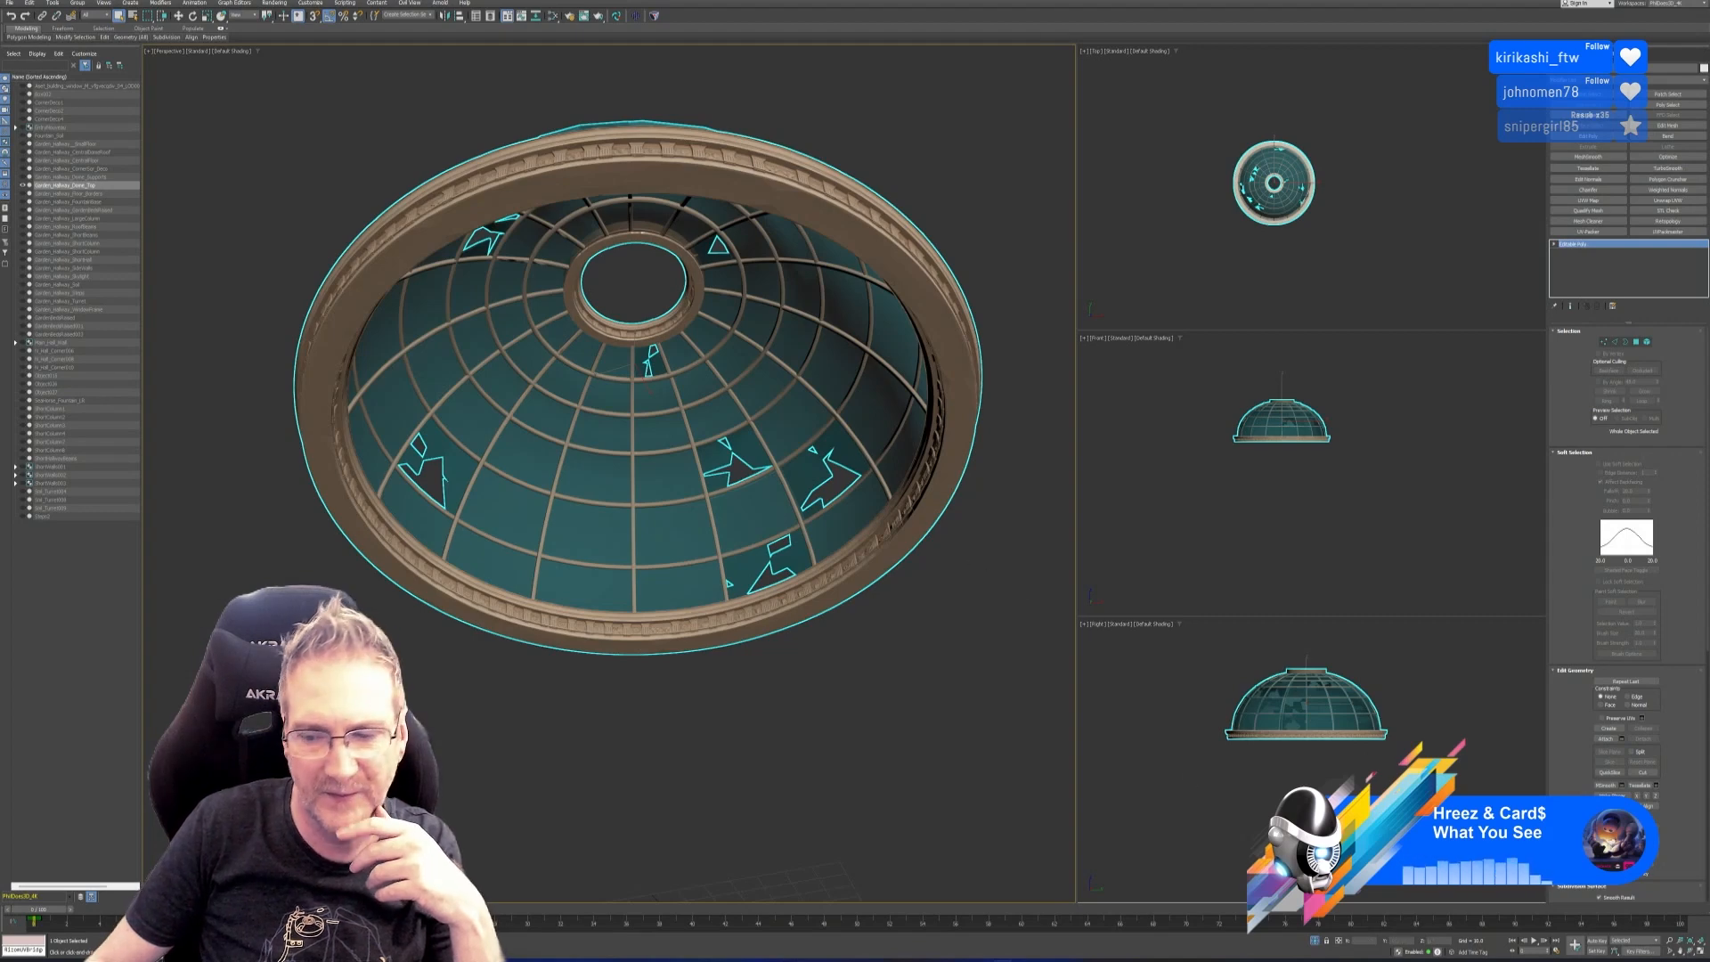
left_click(1316, 941)
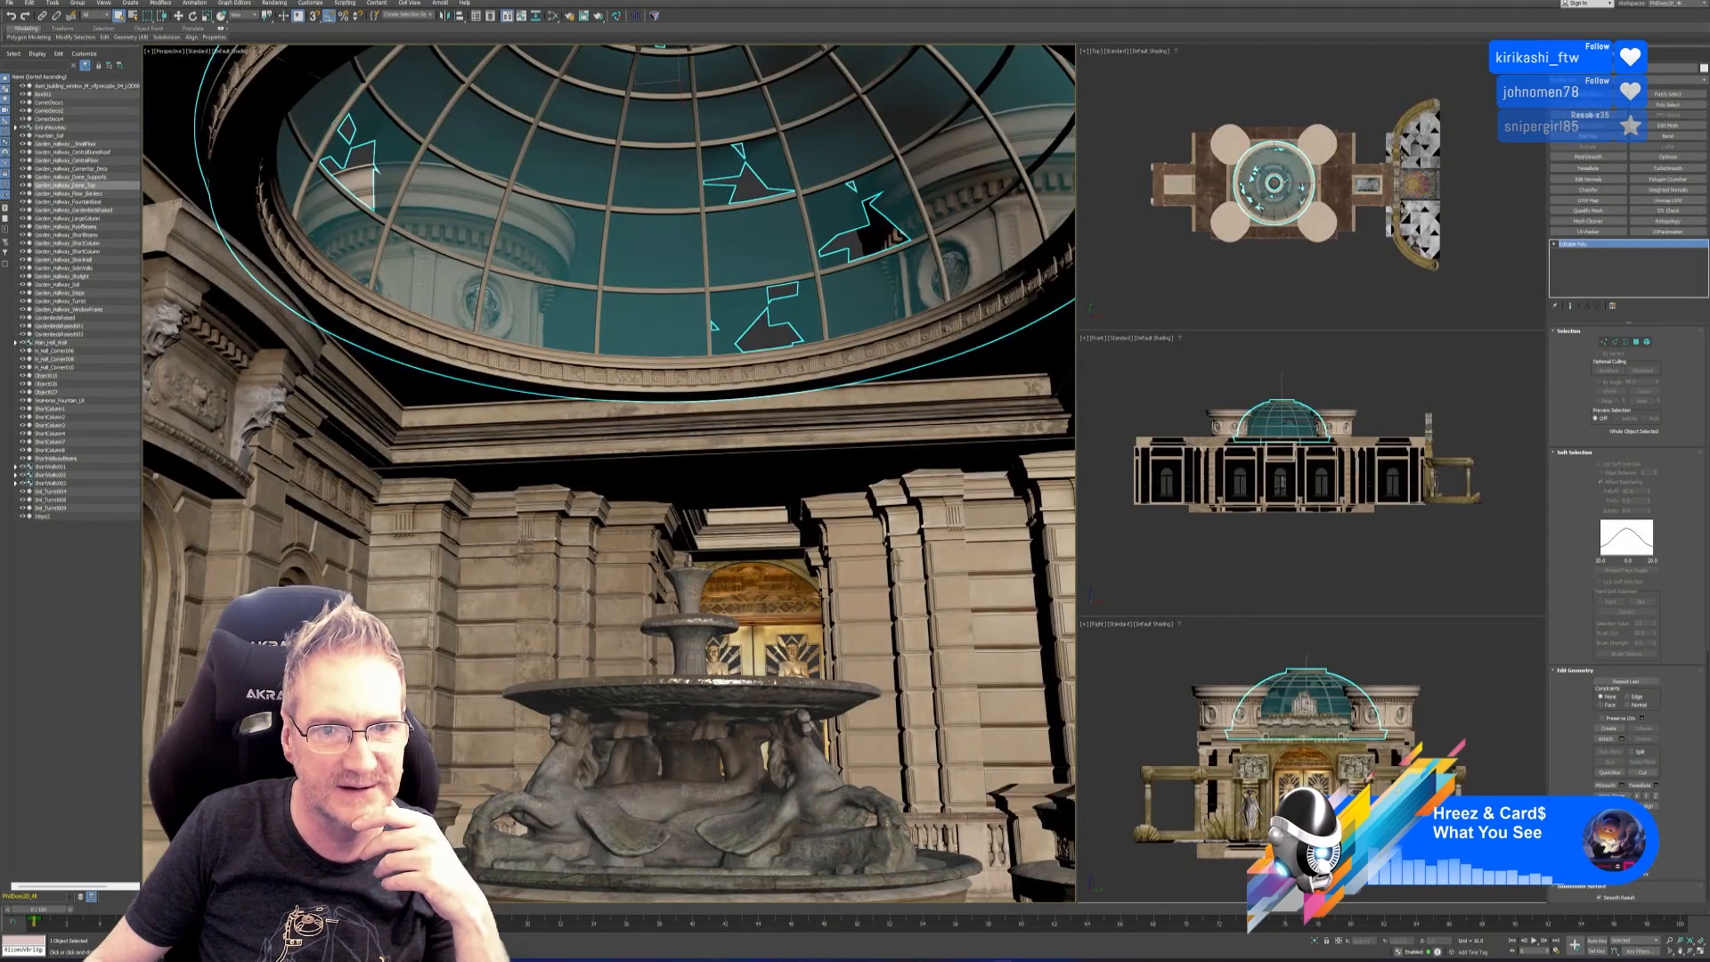
left_click(1248, 294)
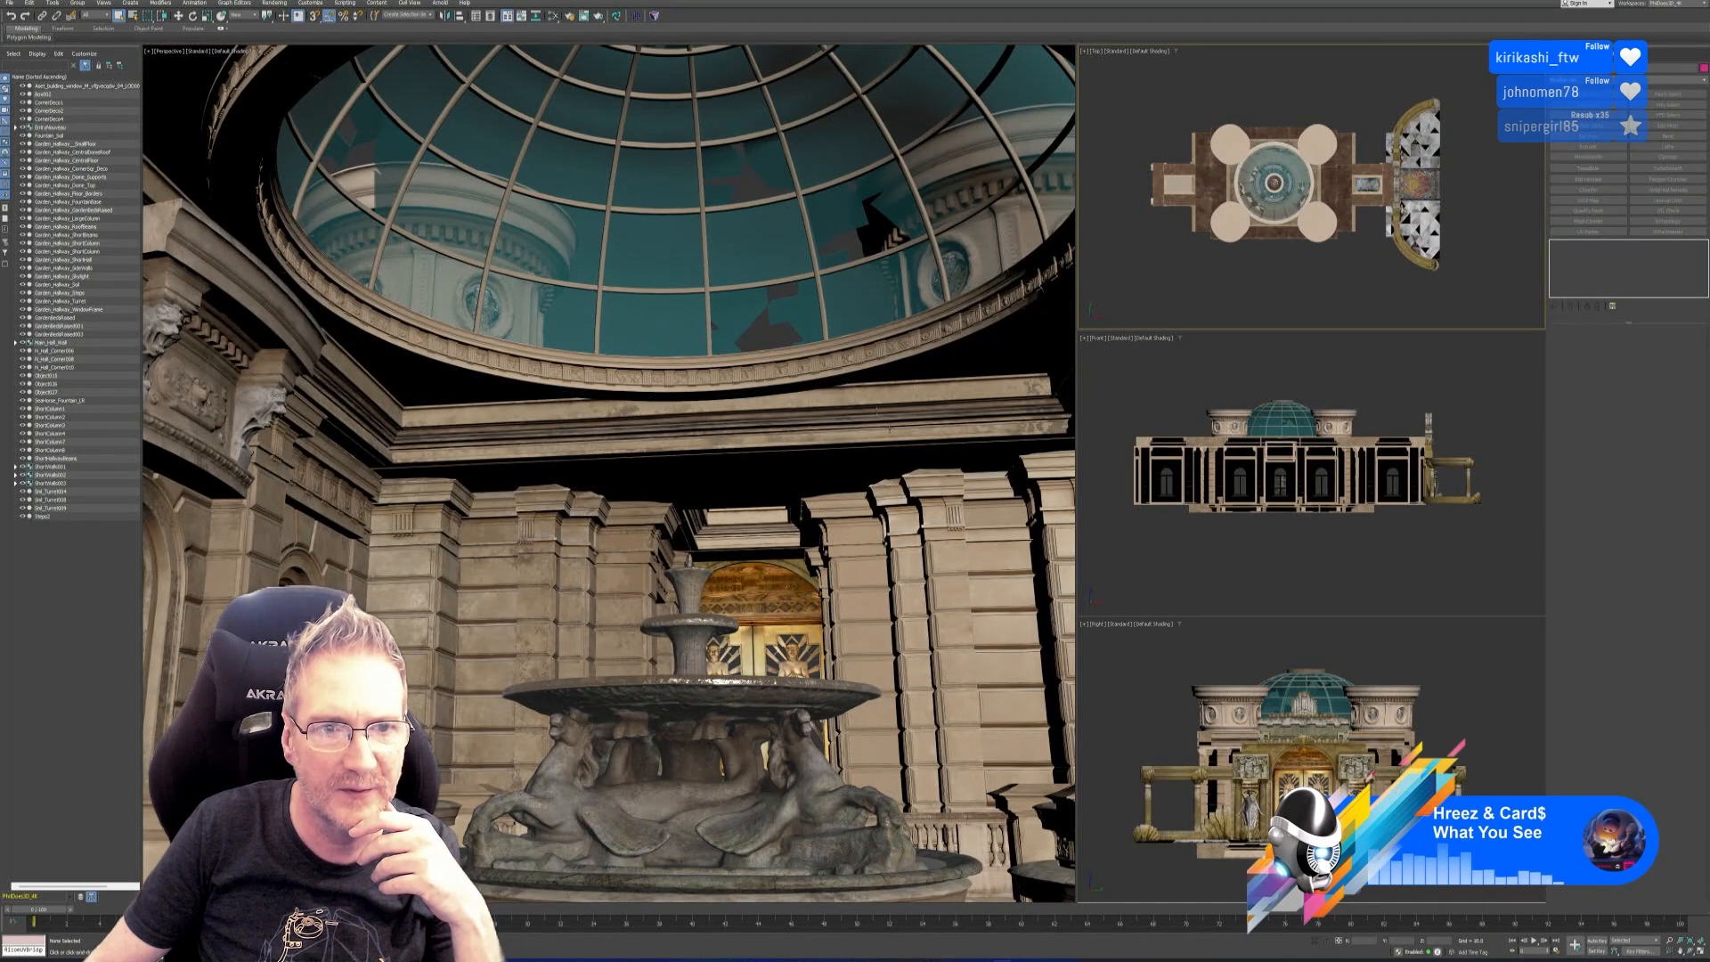